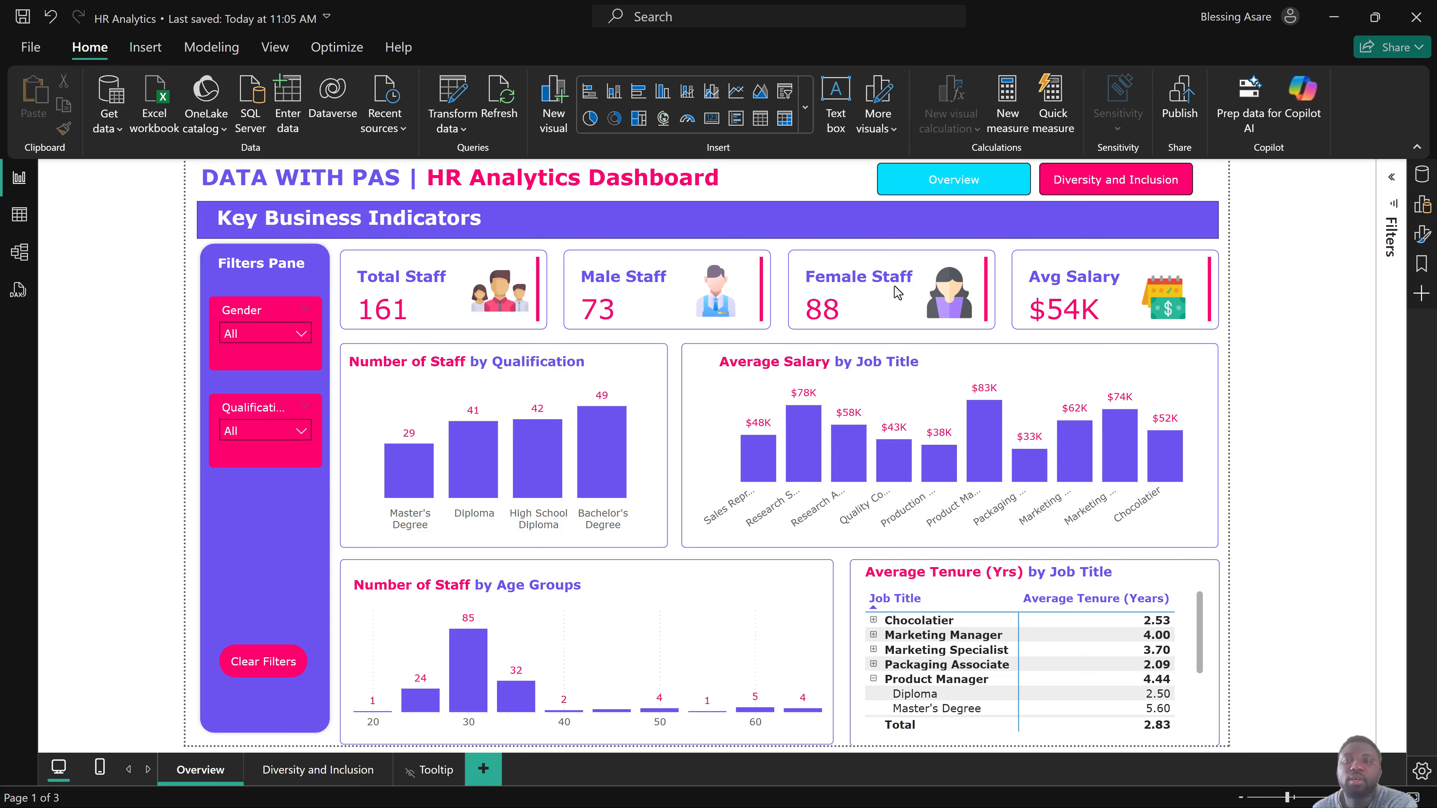
View the dashboard's Diversity and Inclusion page and return to the Overview page.
left_click(1091, 181, "ctrl")
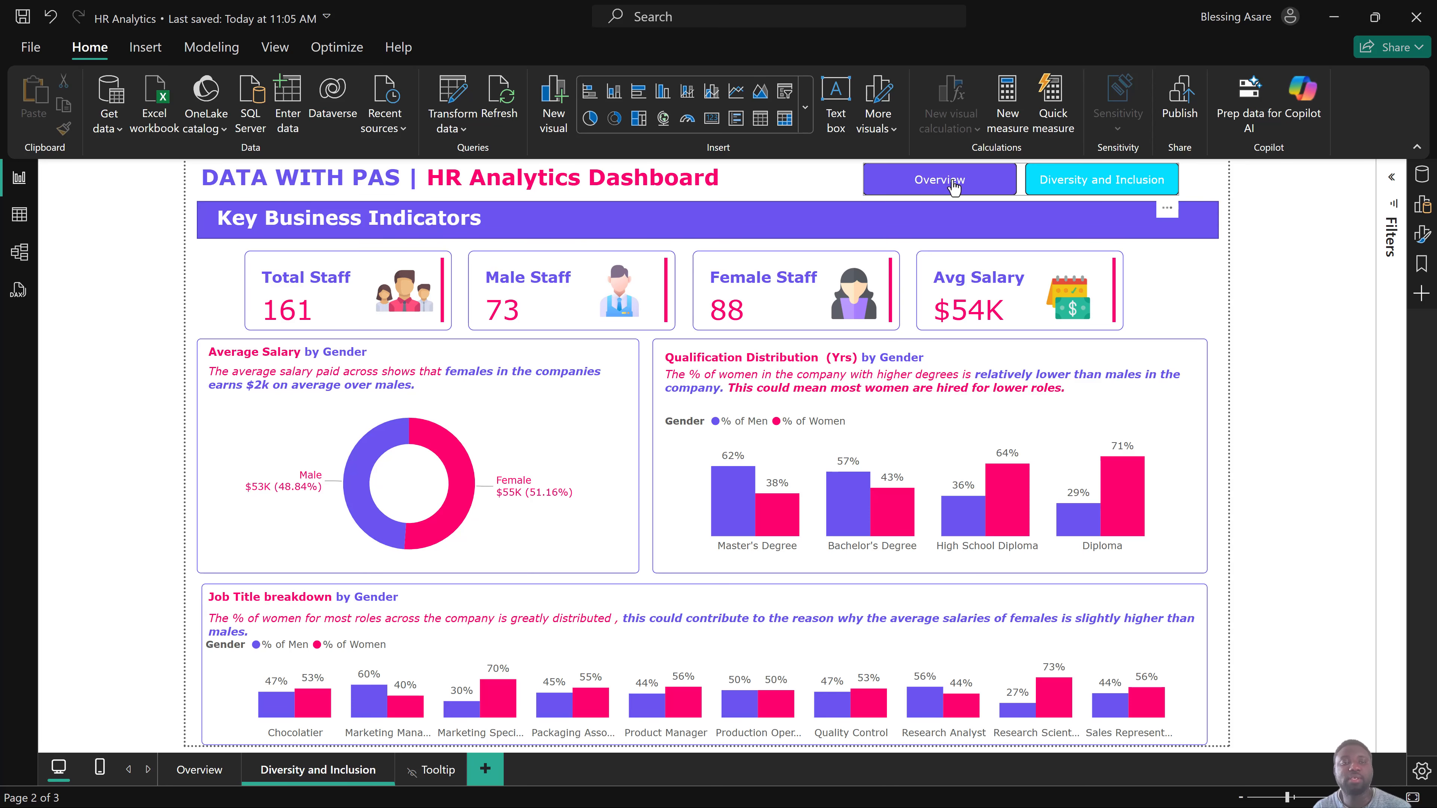
left_click(930, 187, "ctrl")
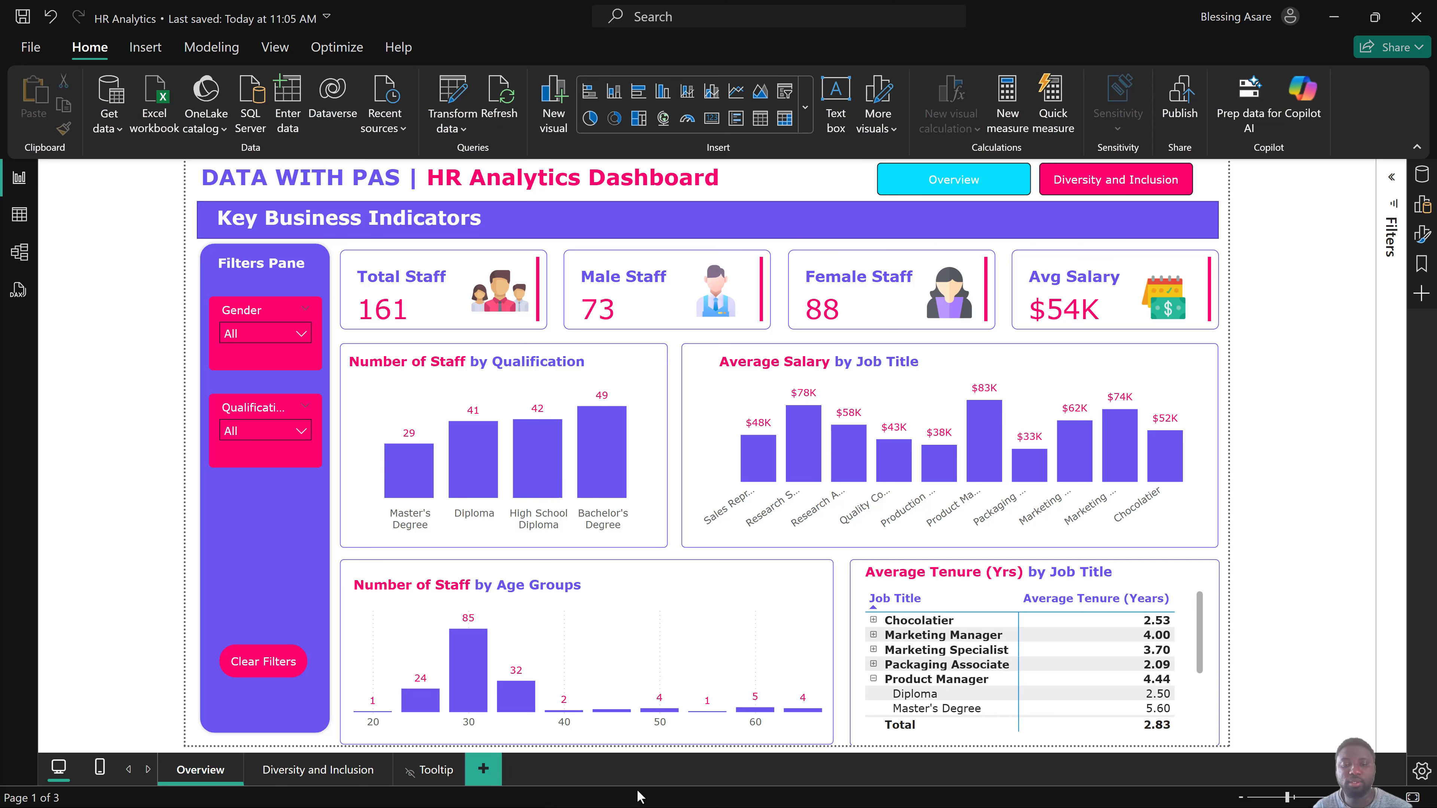
Switch to Business Problem.docx in Word and read through the business problem and all analyst tasks down to the recommendations.
key("super")
mouse_move(588, 781)
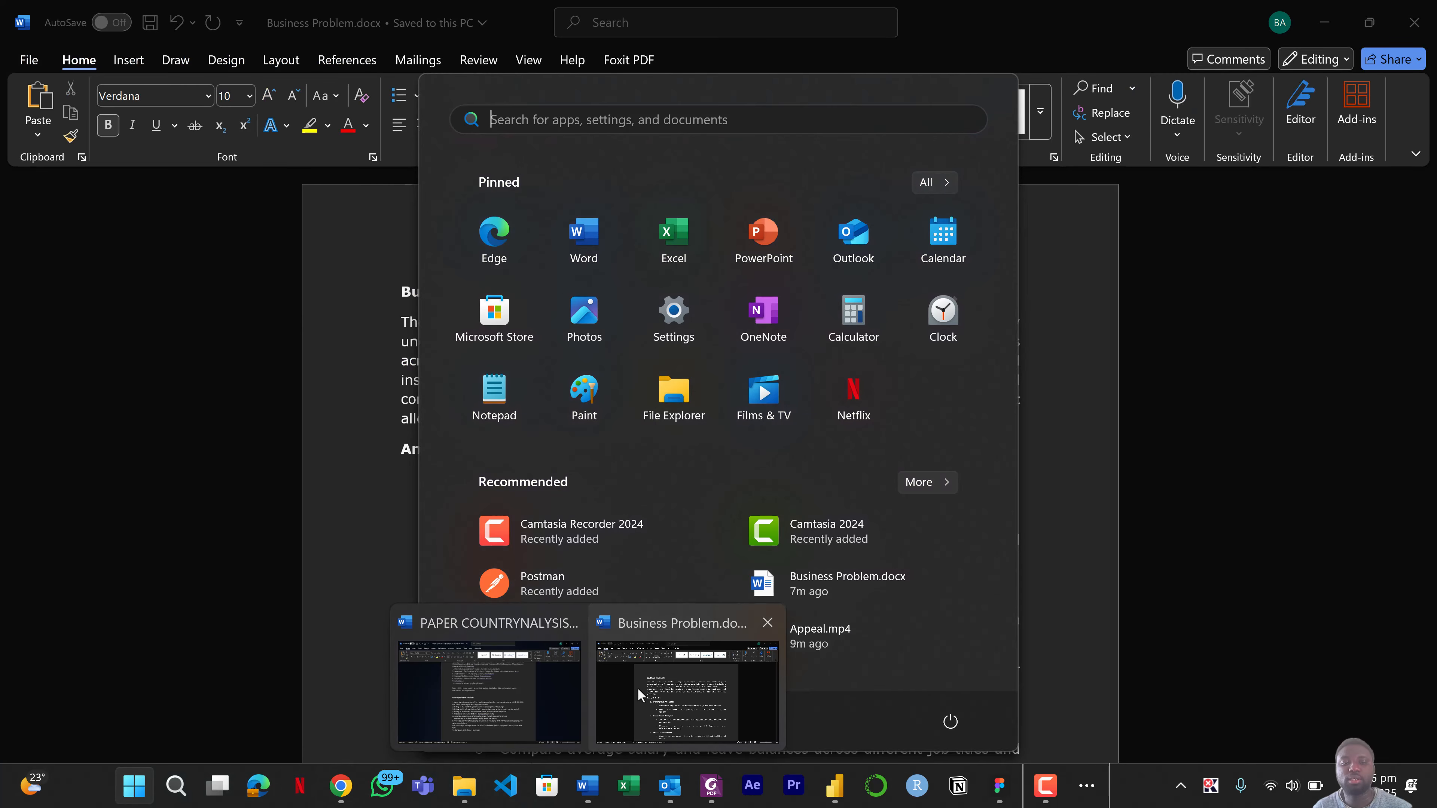
left_click(638, 687)
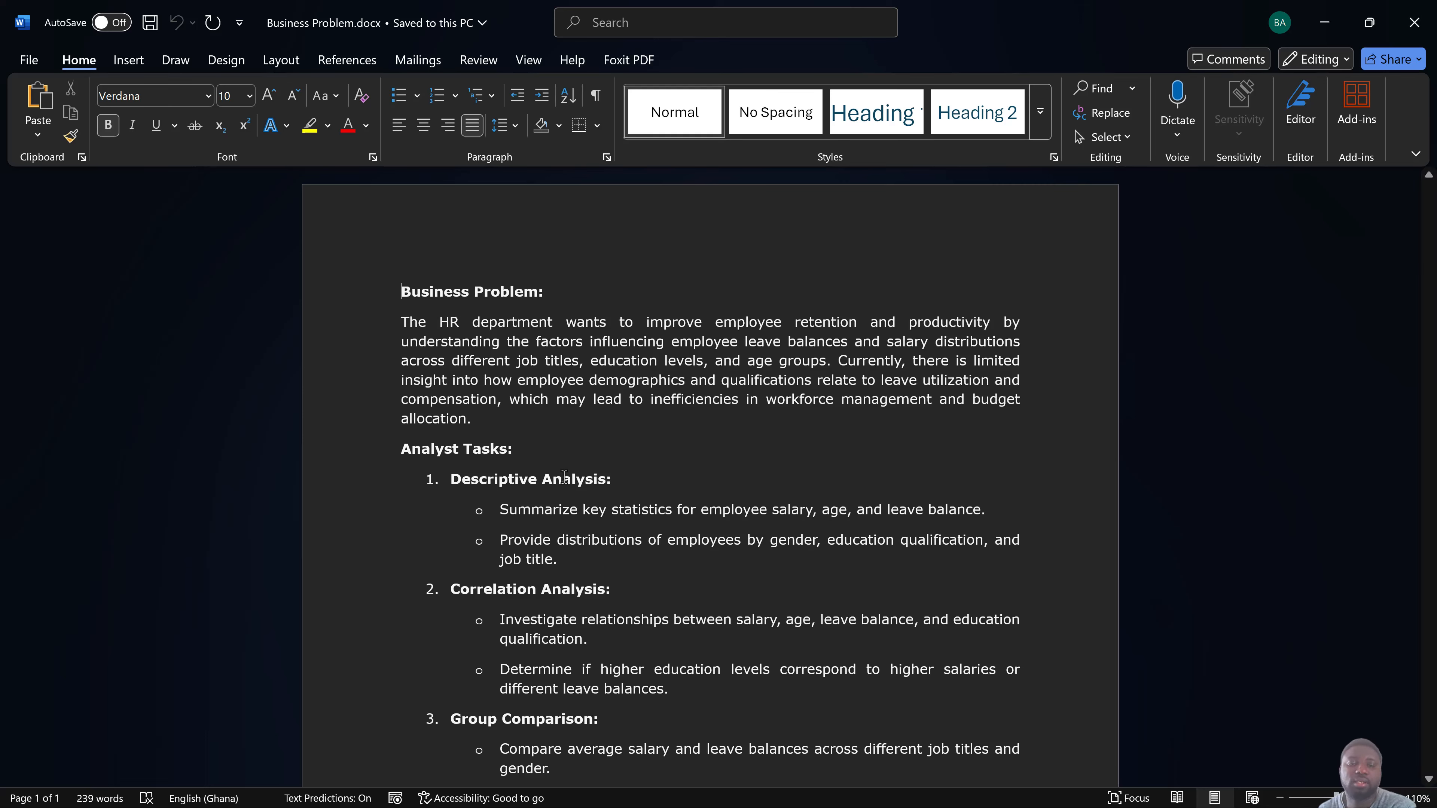
scroll(566, 541, "down", 1)
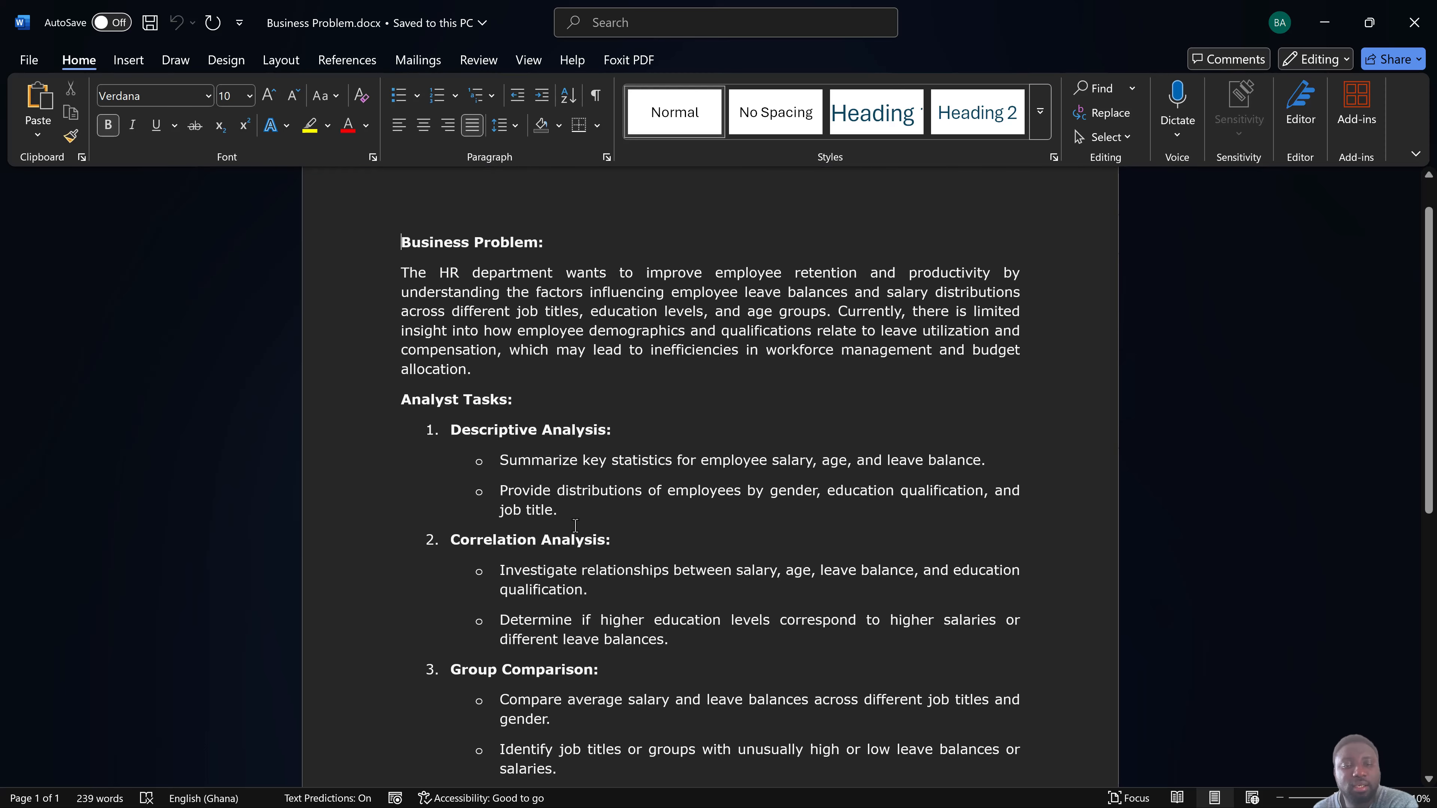
scroll(571, 532, "down", 2)
scroll(588, 498, "down", 9)
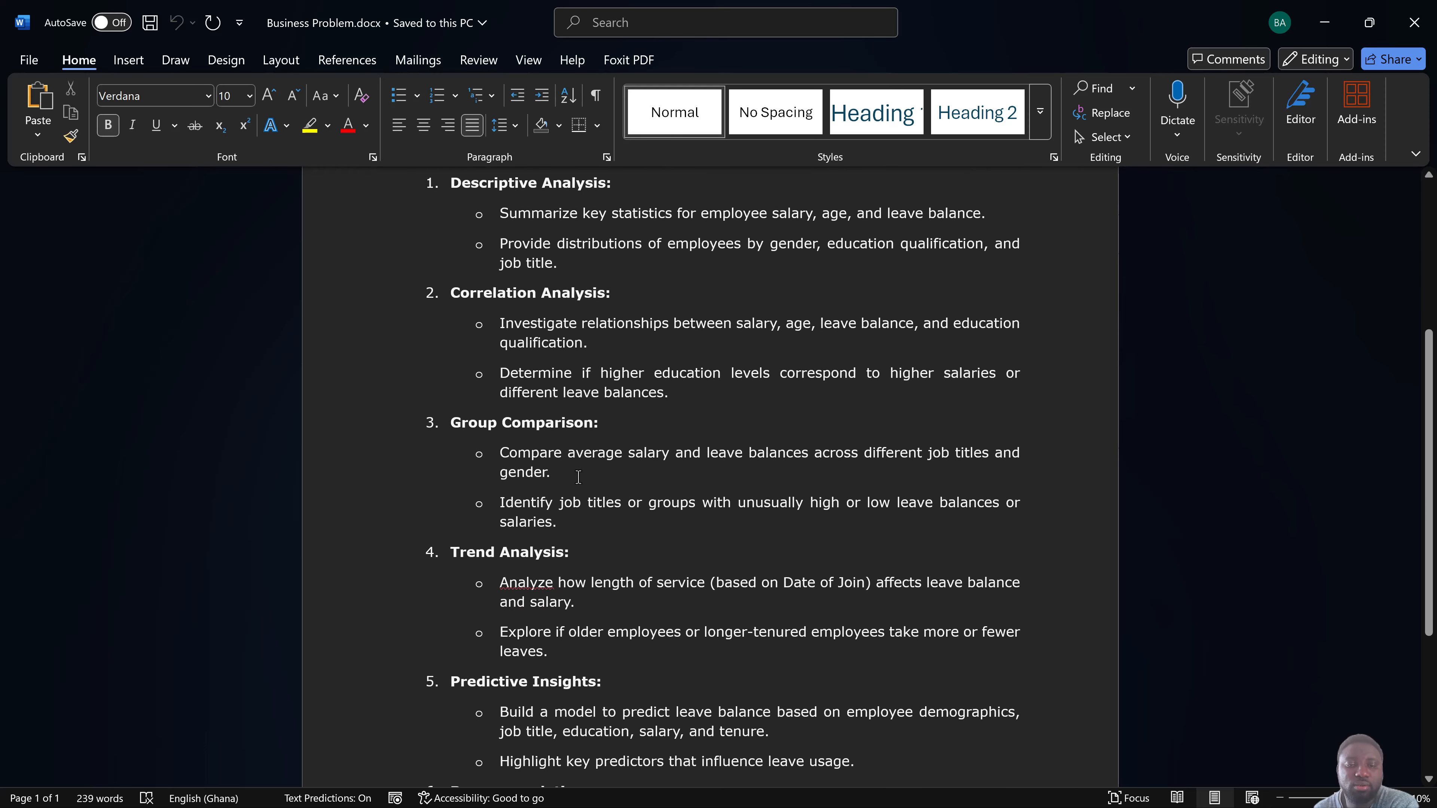
scroll(574, 477, "down", 1)
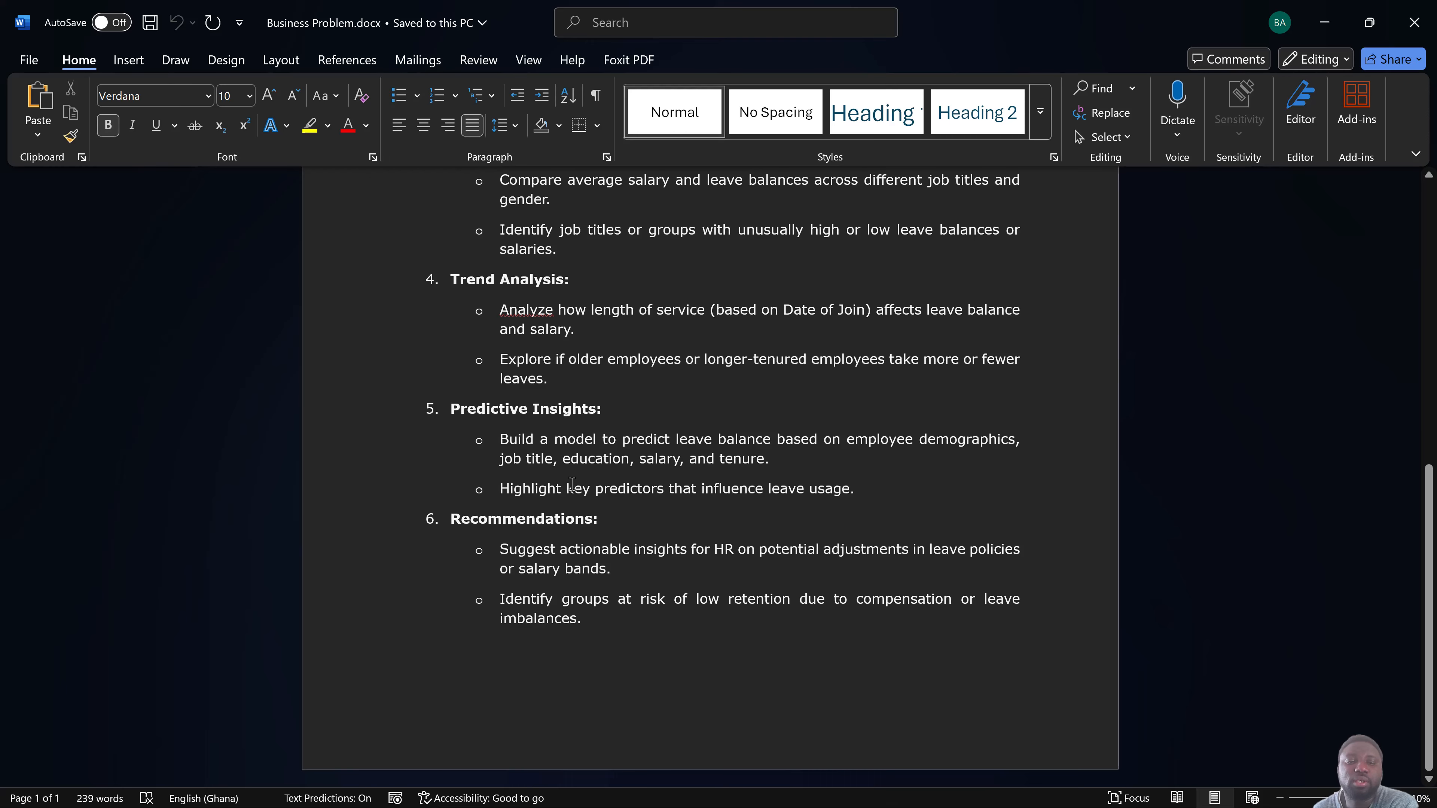
scroll(571, 484, "up", 8)
scroll(571, 483, "down", 3)
scroll(568, 482, "up", 5)
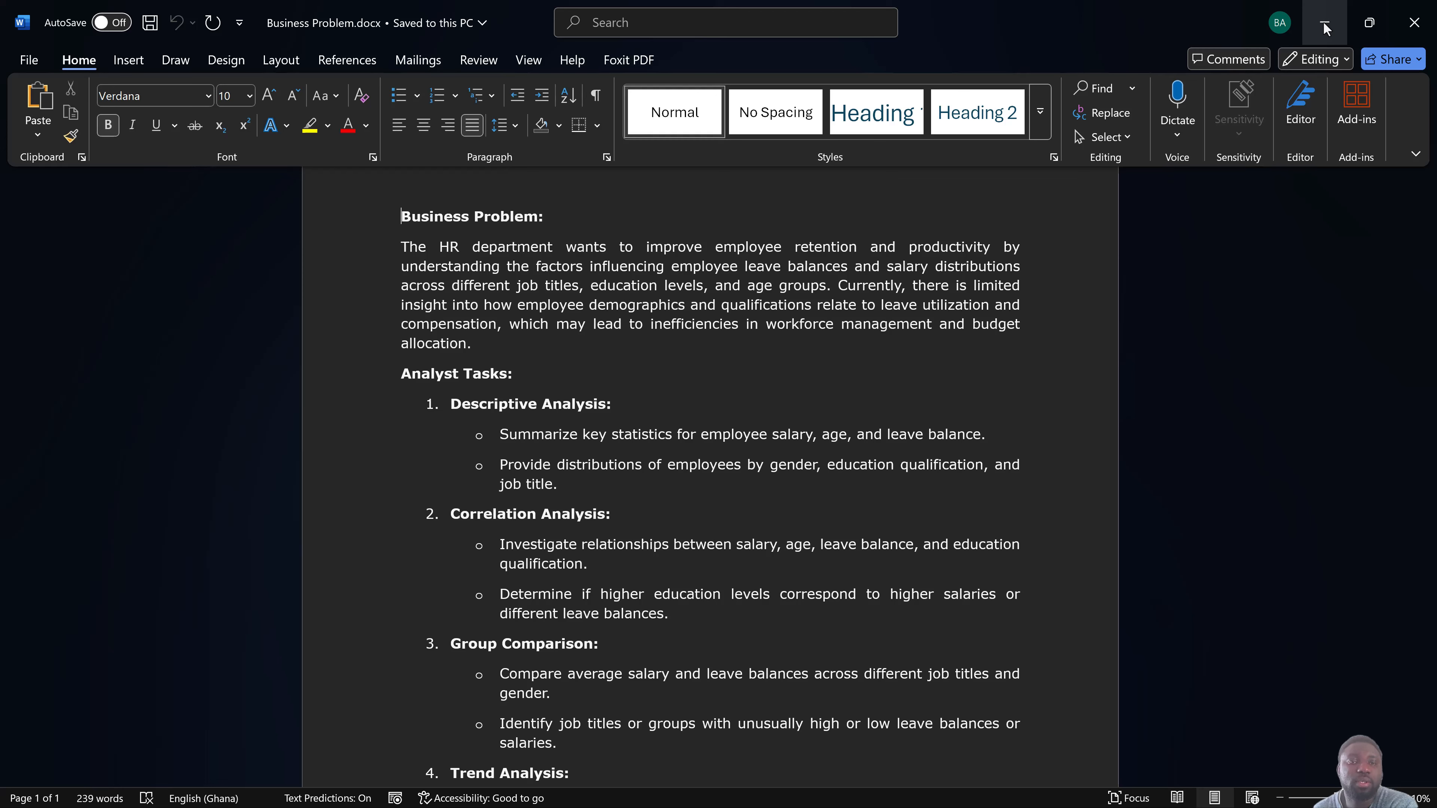
Leave the Word document and finished dashboard, and bring up the HR Analytics -Tutorials report with its blank Page 1 in Power BI.
left_click(1326, 29)
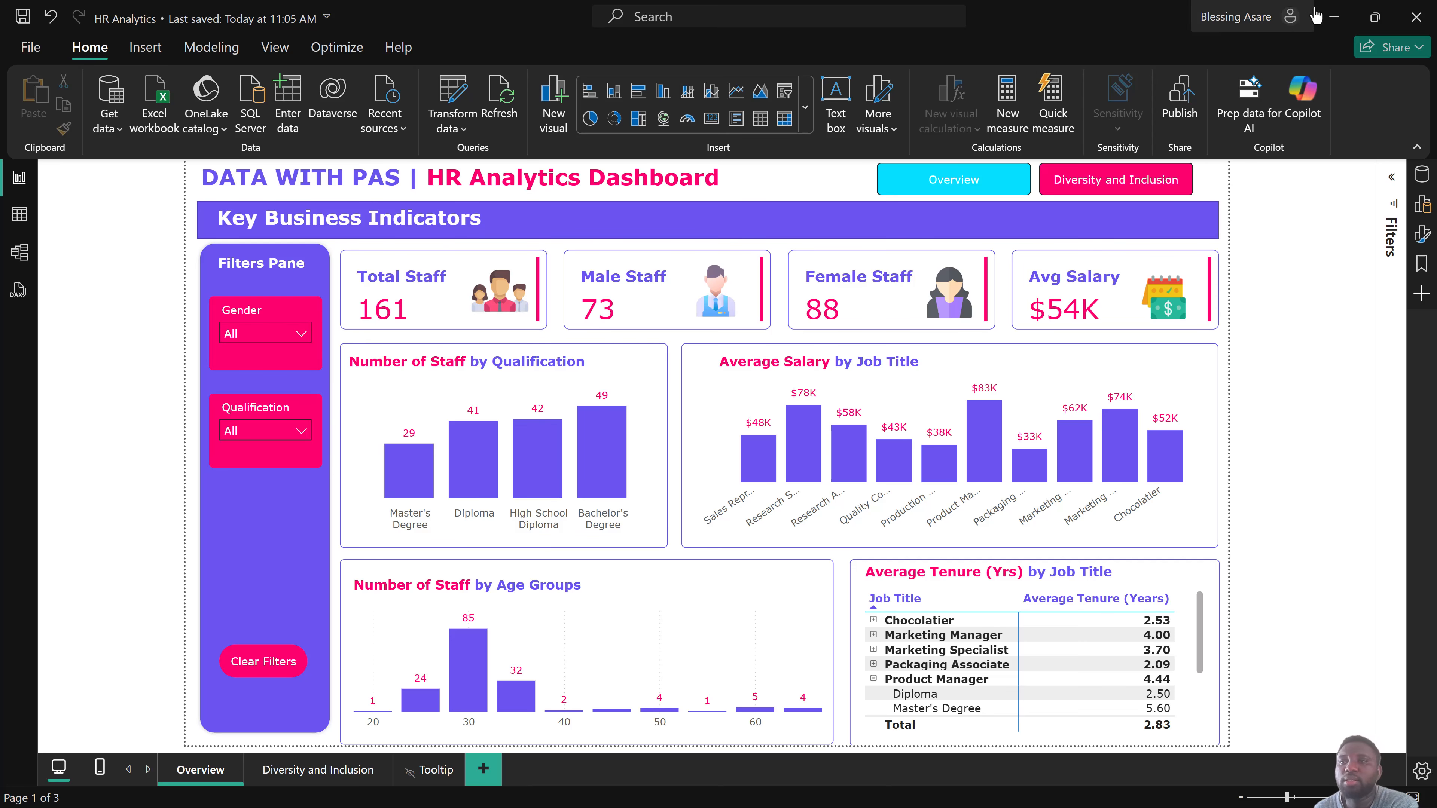
left_click(1375, 17)
left_click(1170, 33)
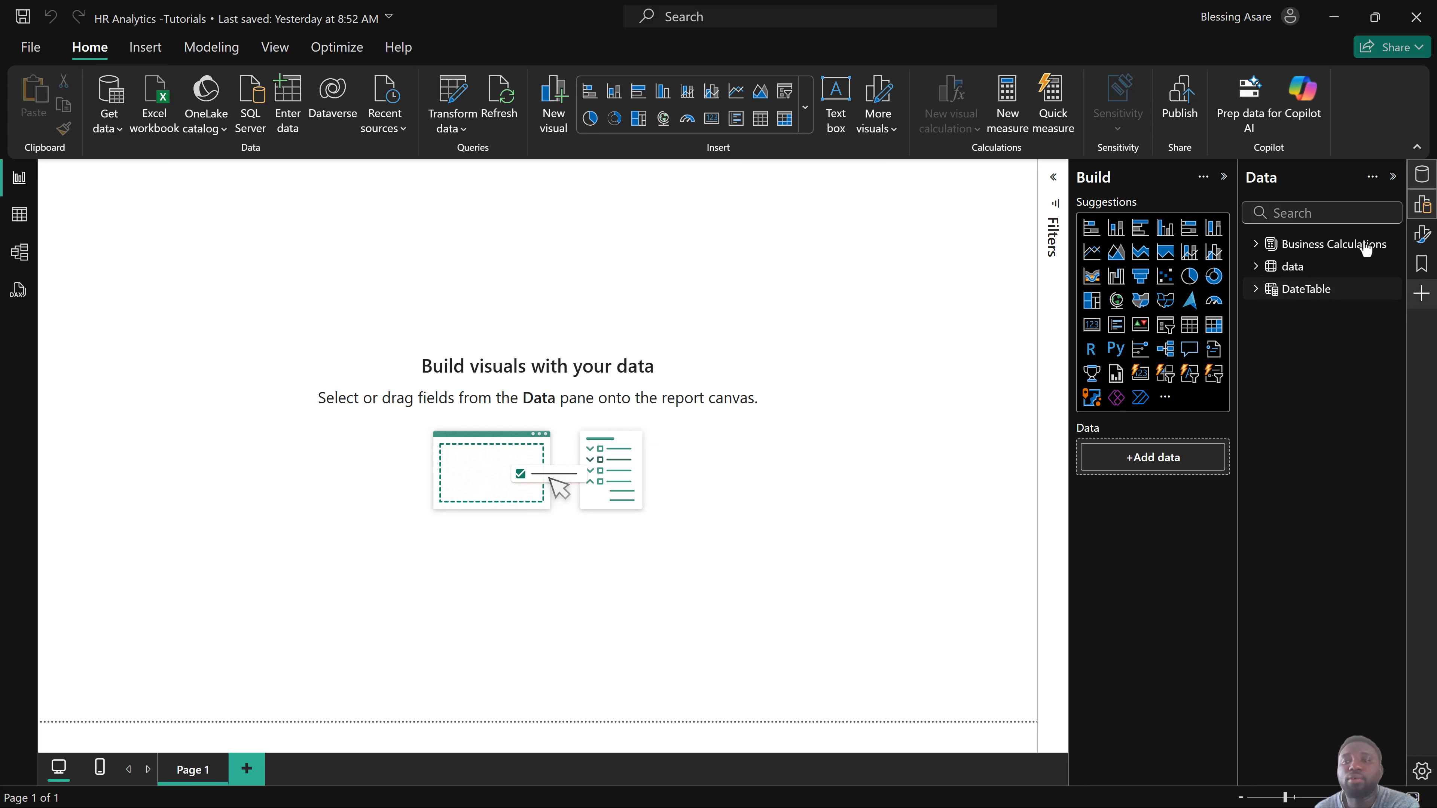
Expand the Business Calculations table and examine the formulas of the % Increase New Joiners measures and the % of Men measure.
mouse_move(1265, 256)
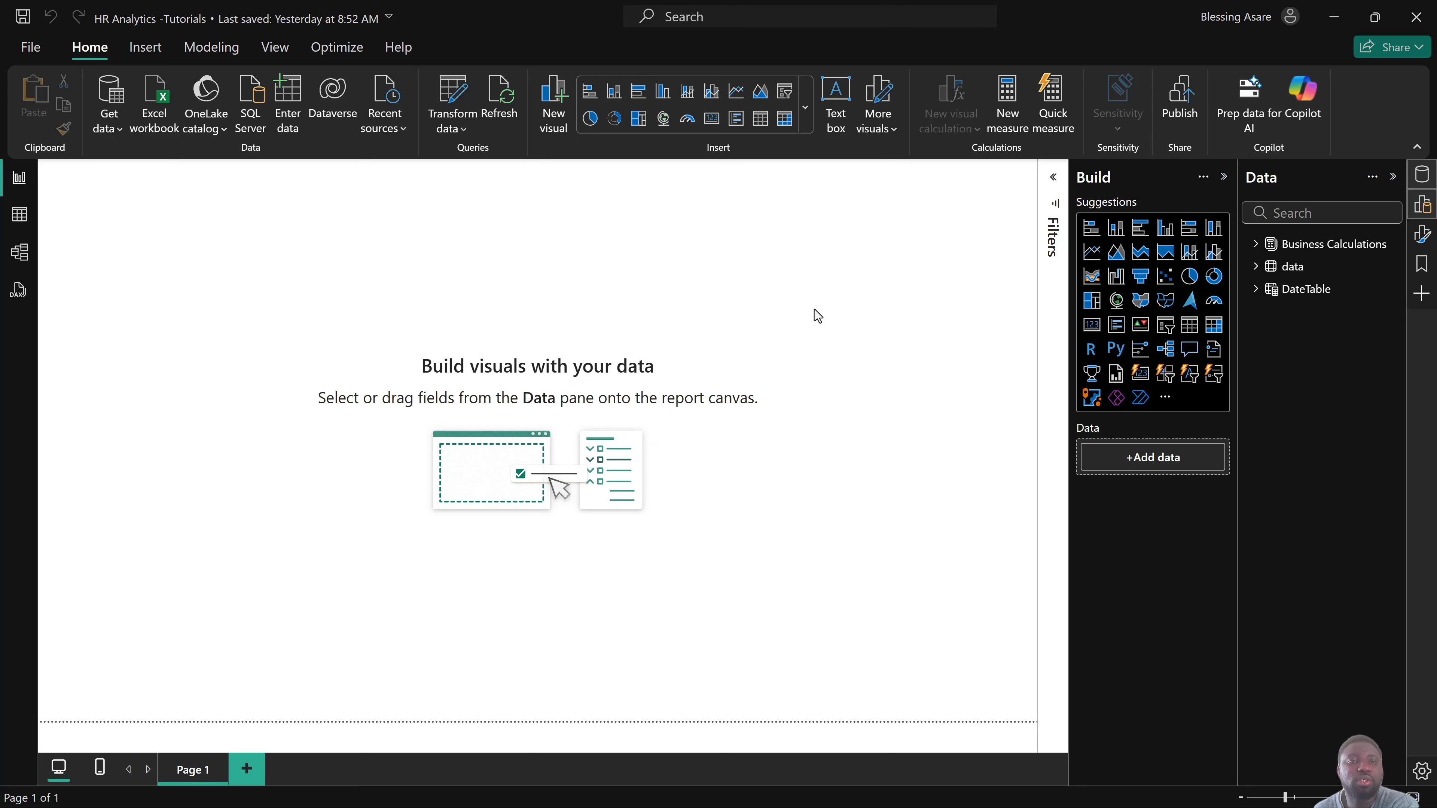
left_click(1255, 244)
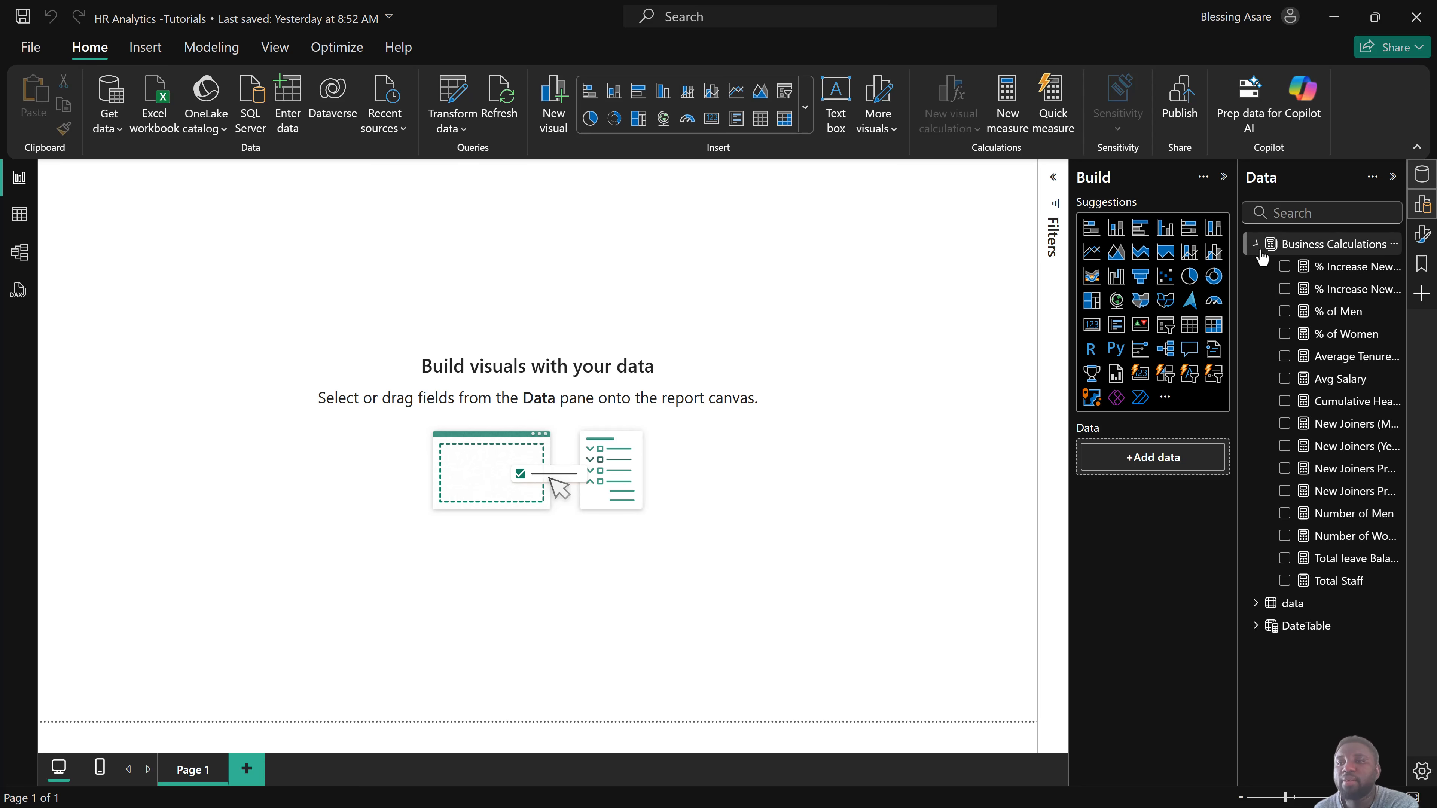
left_click(1352, 270)
left_click(1343, 292)
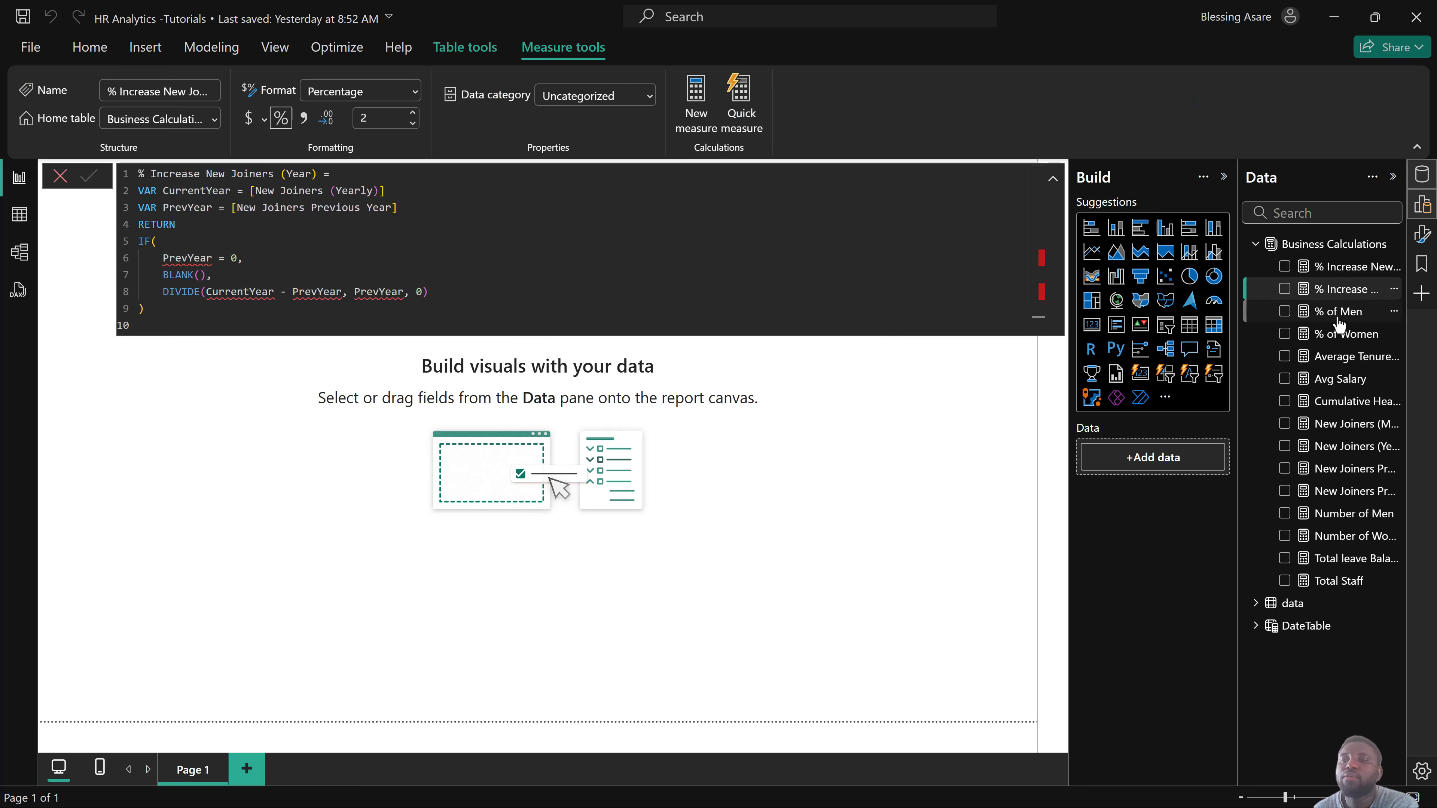
left_click(1338, 319)
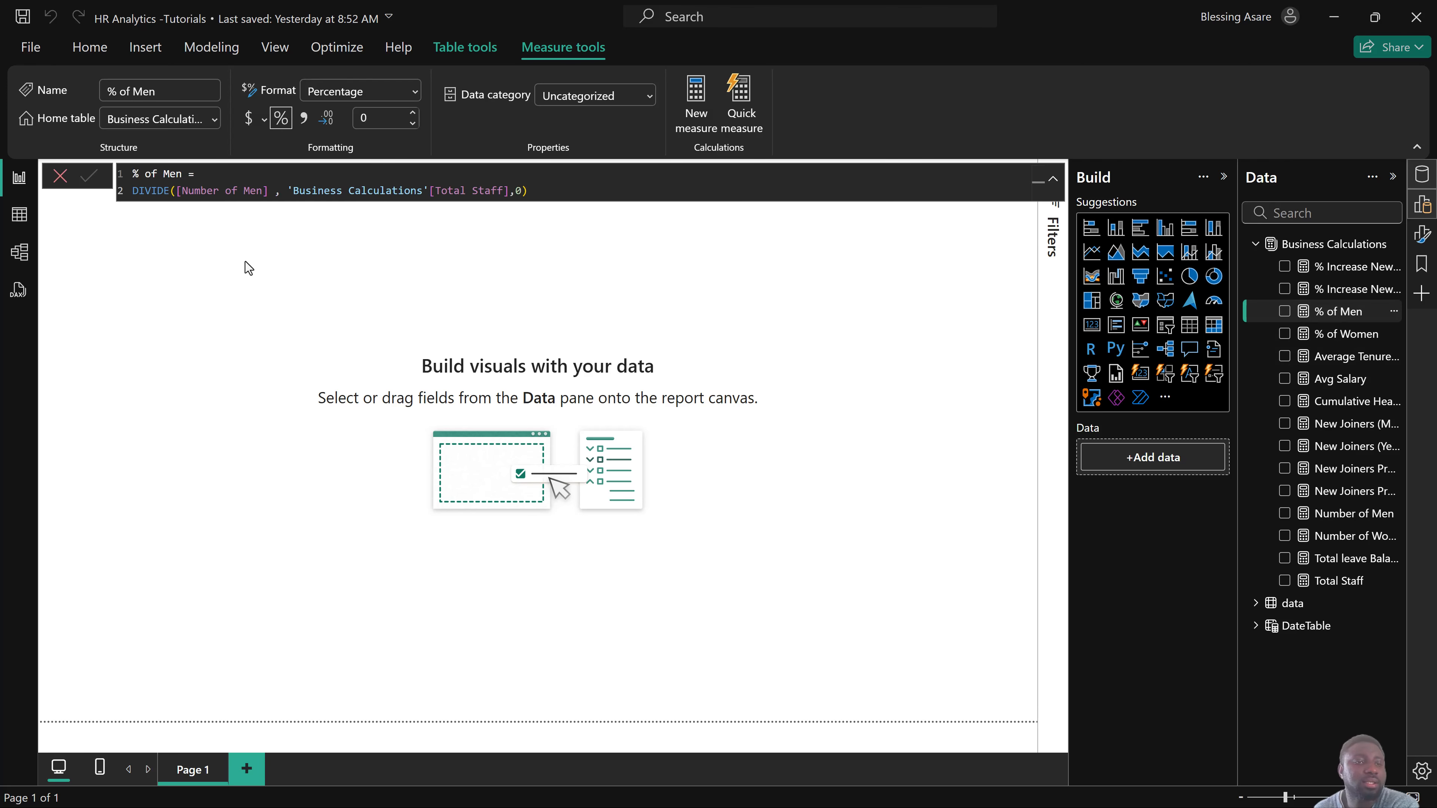
Move the Business Calculations table below DateTable in the model diagram.
left_click(19, 253)
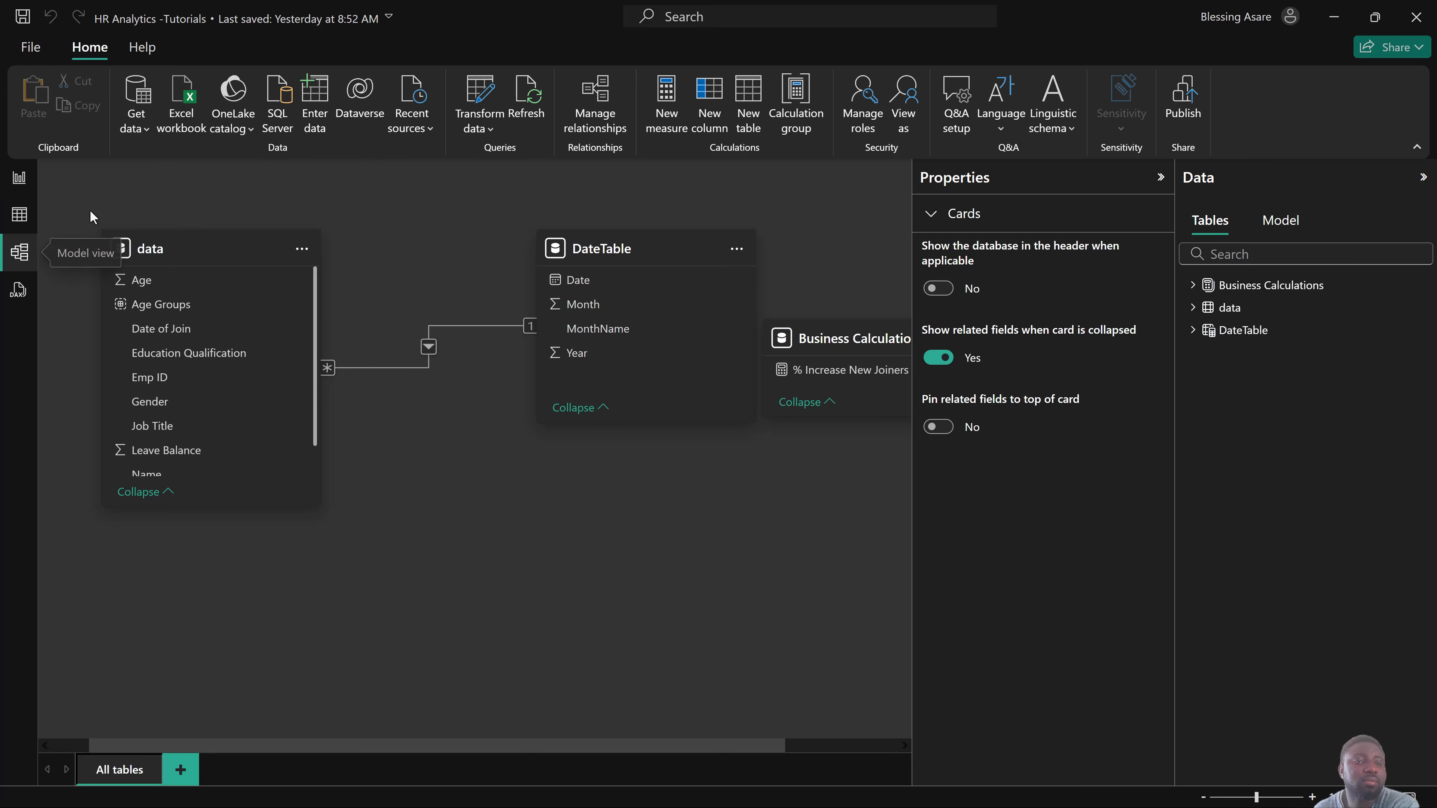
left_click_drag(831, 334, 777, 486)
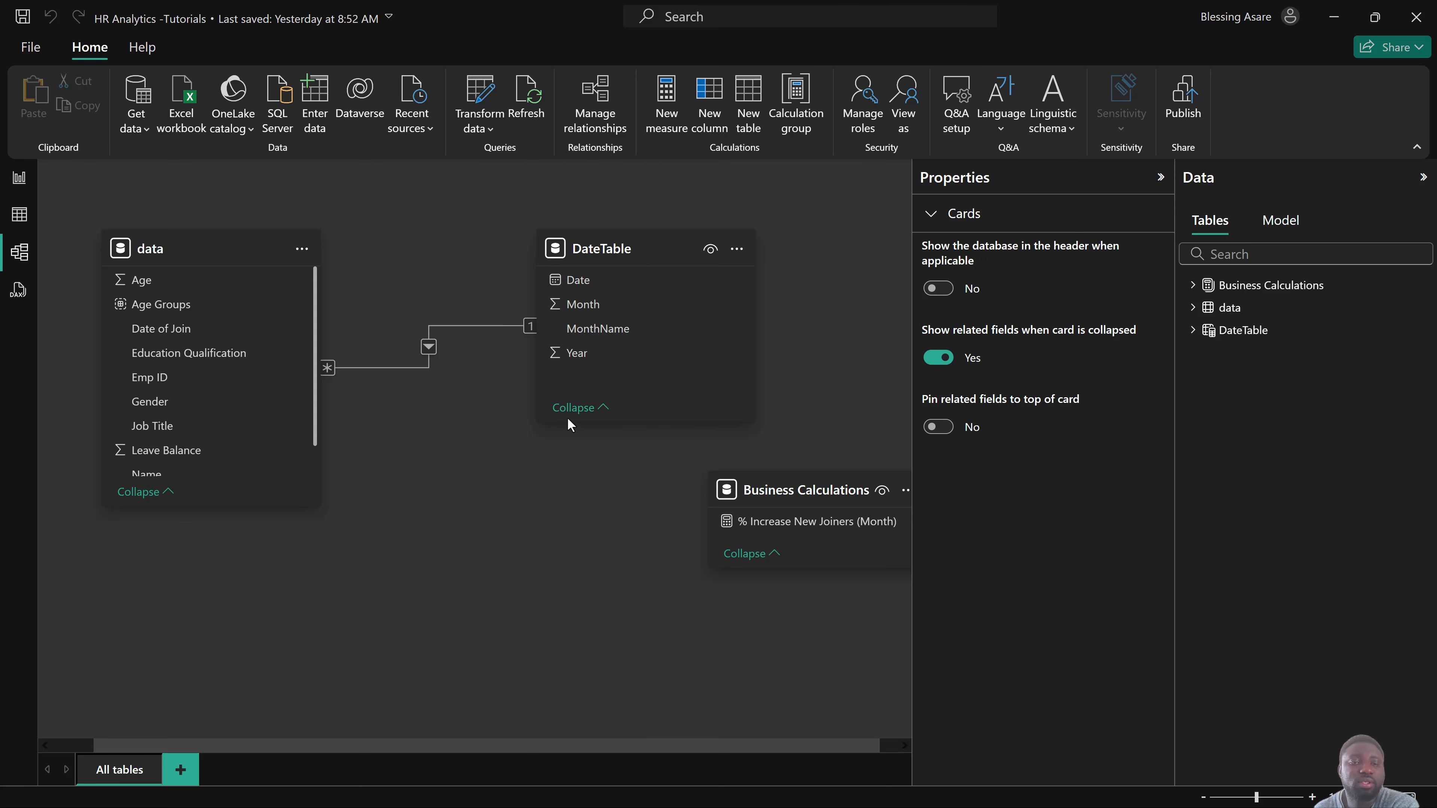
Examine DateTable's rows and the DAX formula that defines it, and return to the report canvas.
left_click(19, 215)
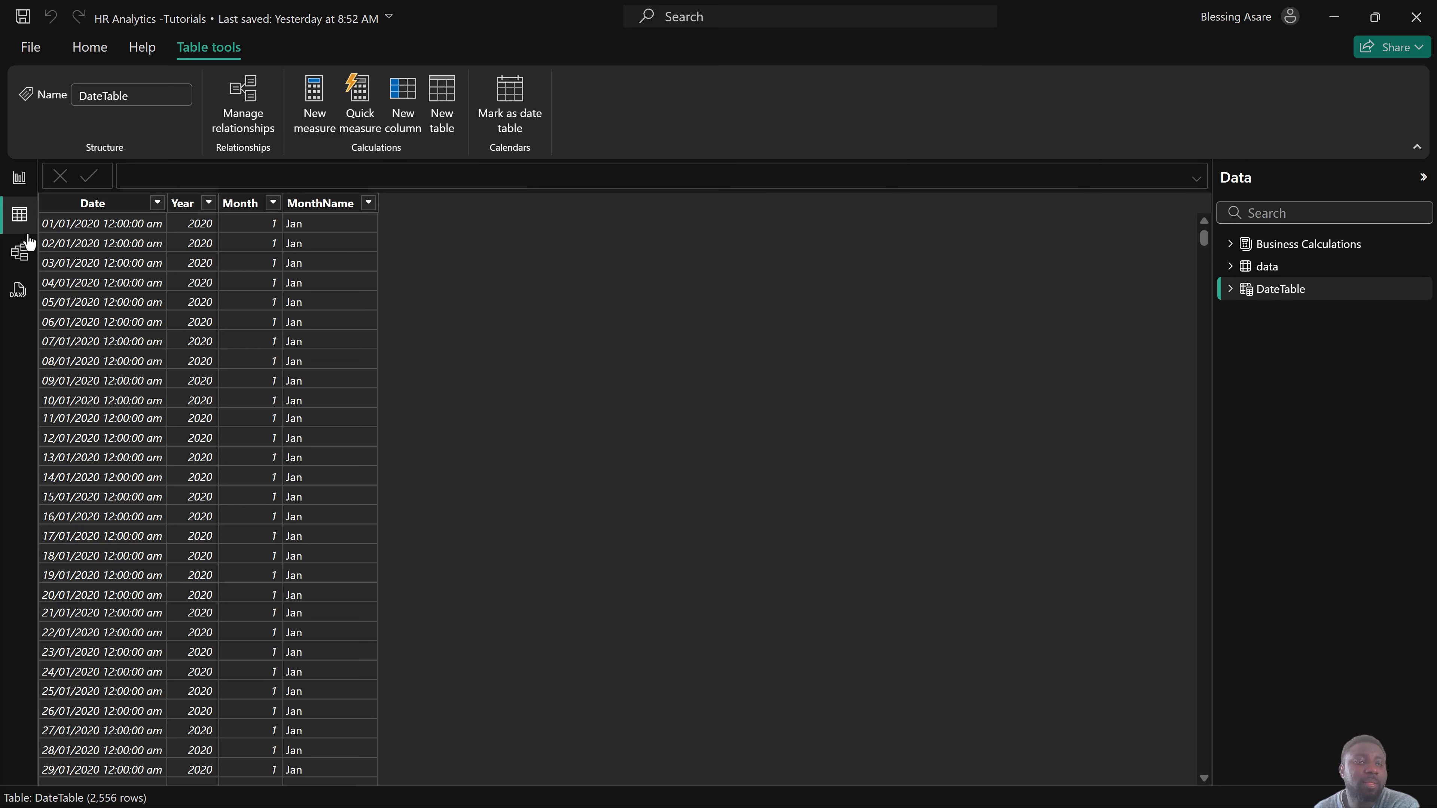
left_click(20, 253)
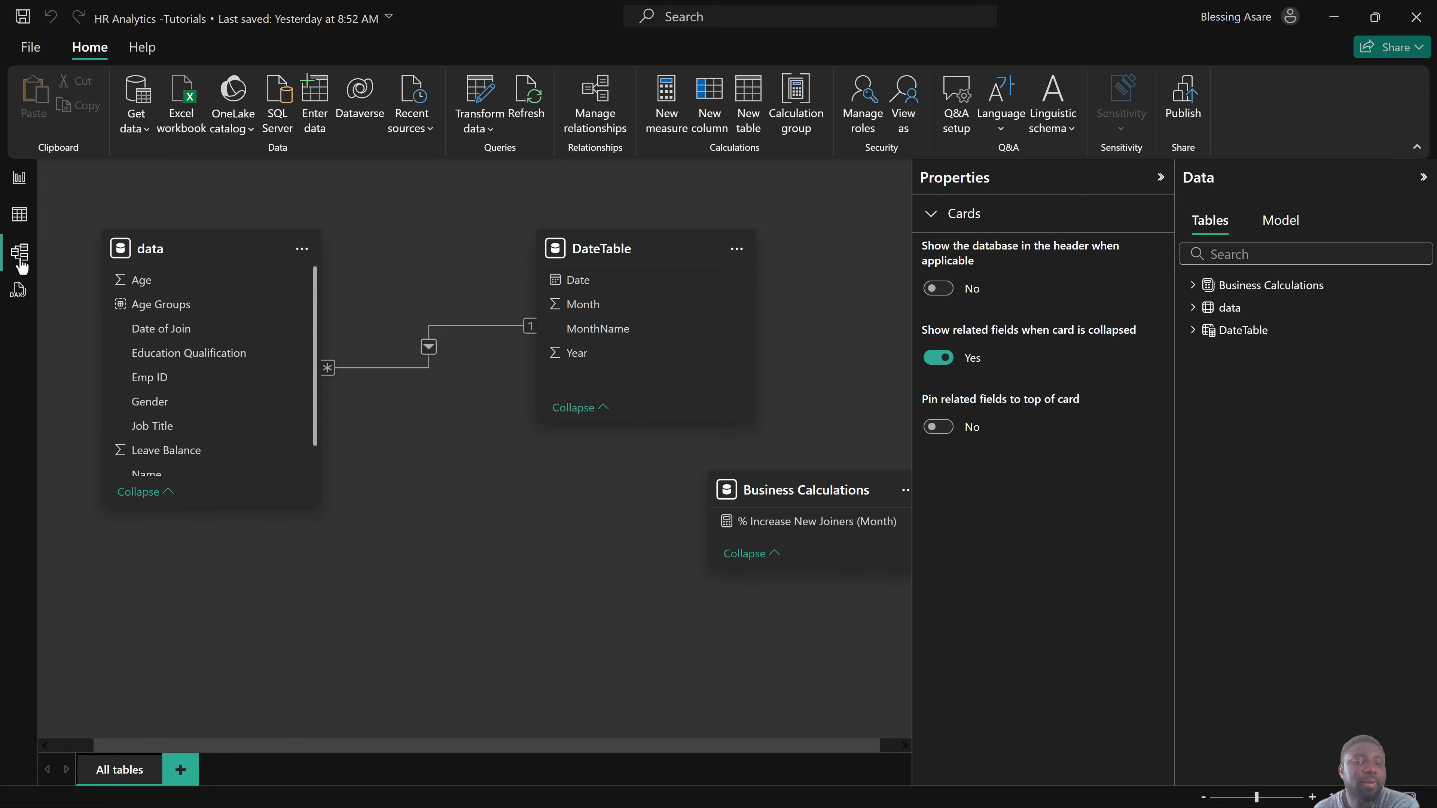
left_click(636, 250)
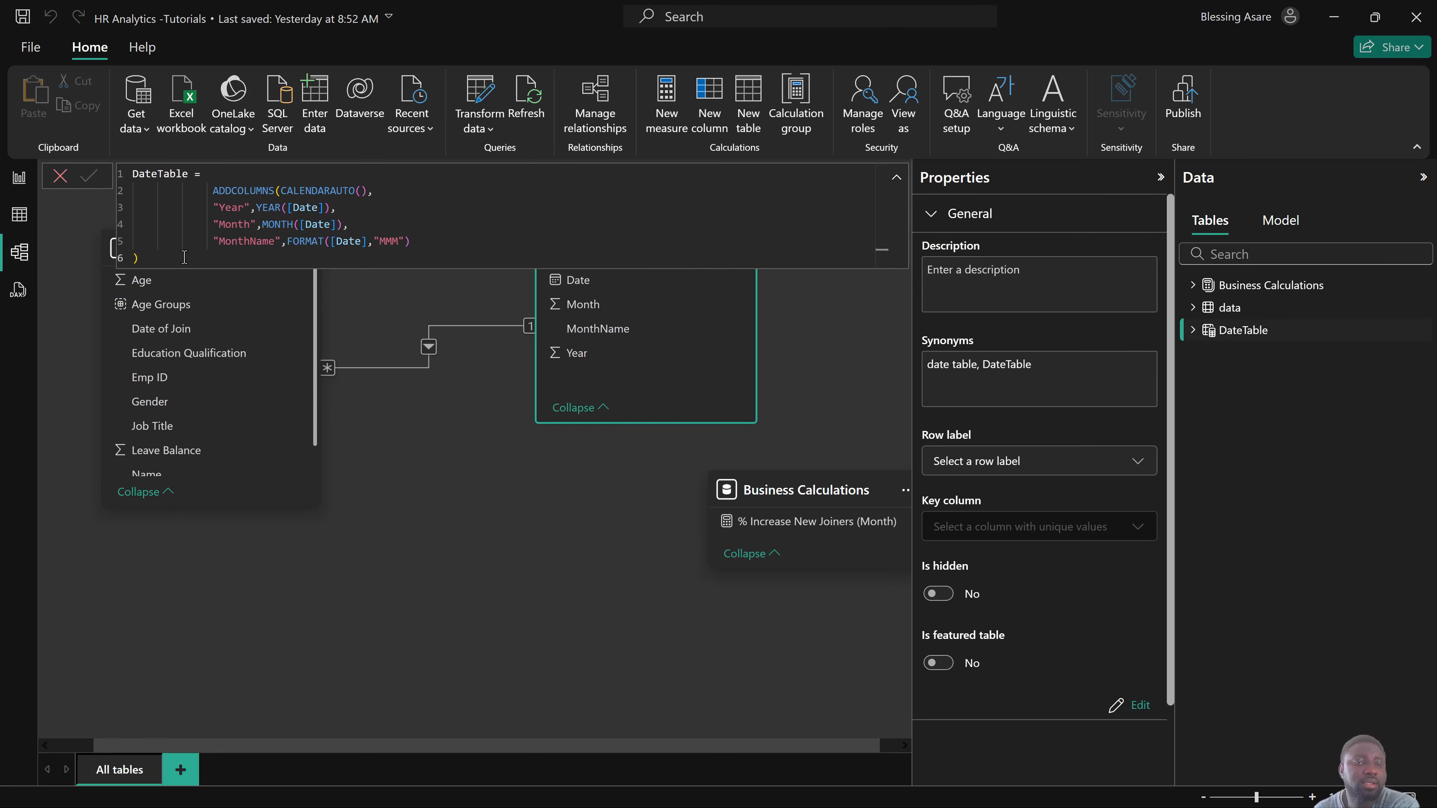
left_click_drag(185, 258, 98, 162)
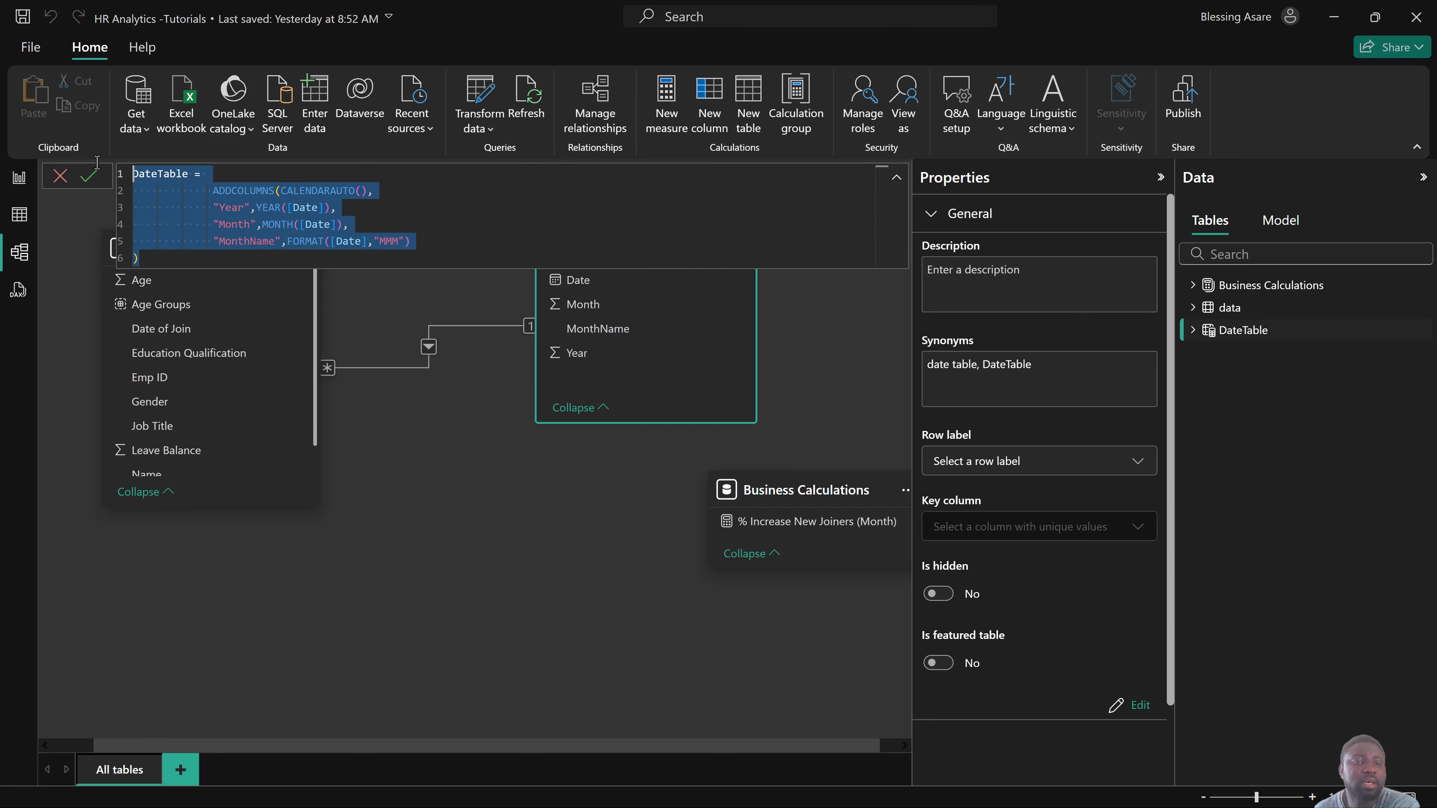
left_click(30, 192)
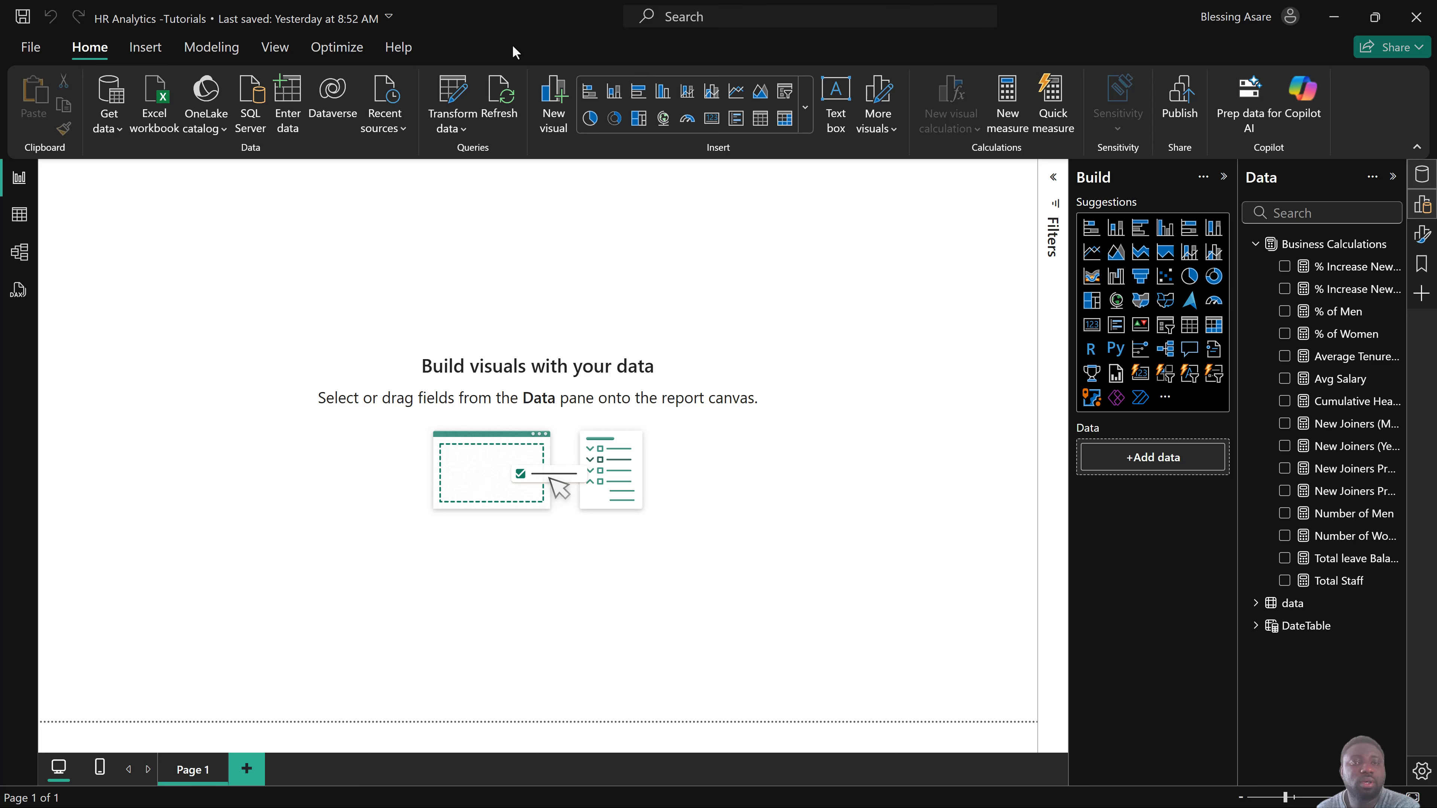
Inspect the current HR theme's name and color settings, including the Color 1 picker, and cancel without applying changes.
left_click(197, 48)
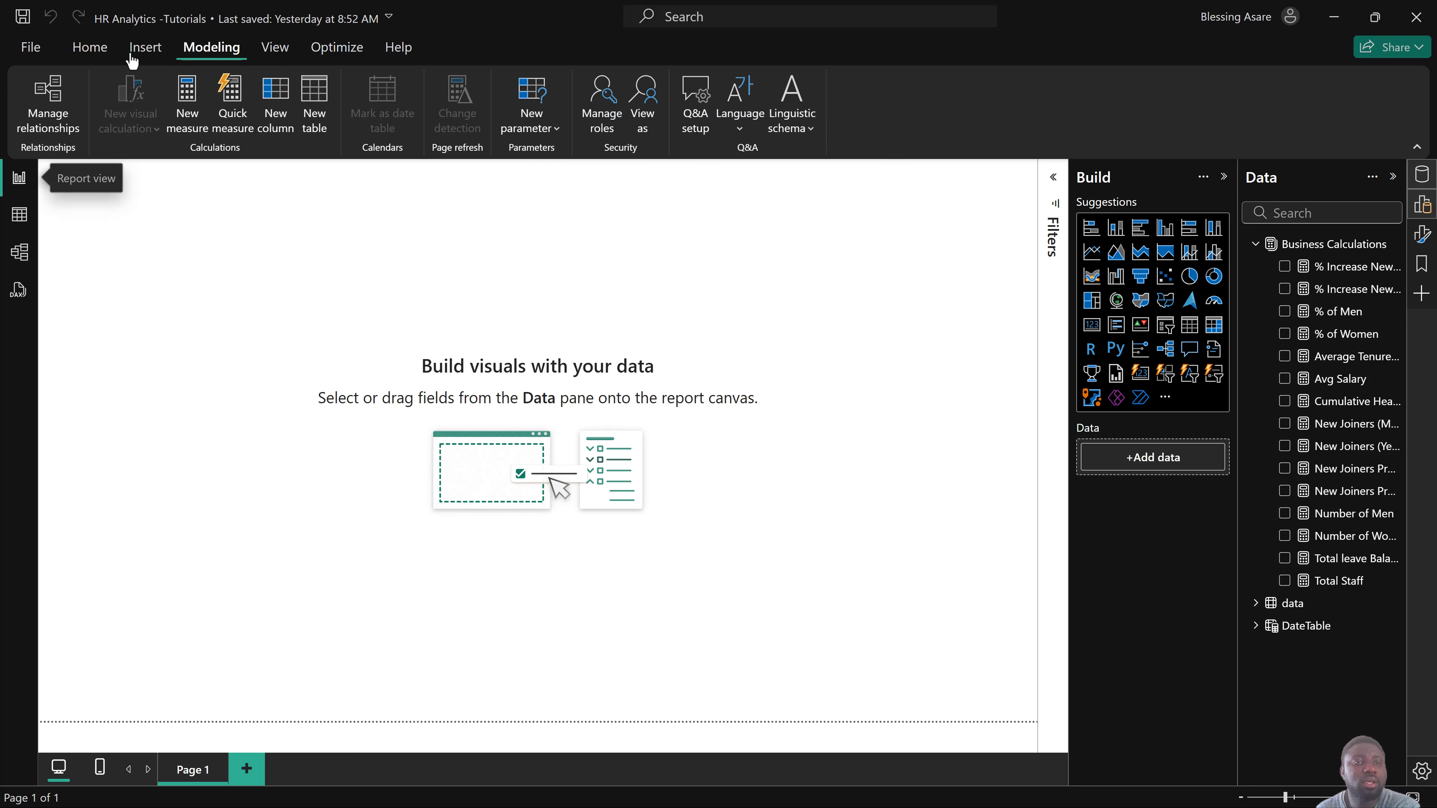
left_click(148, 50)
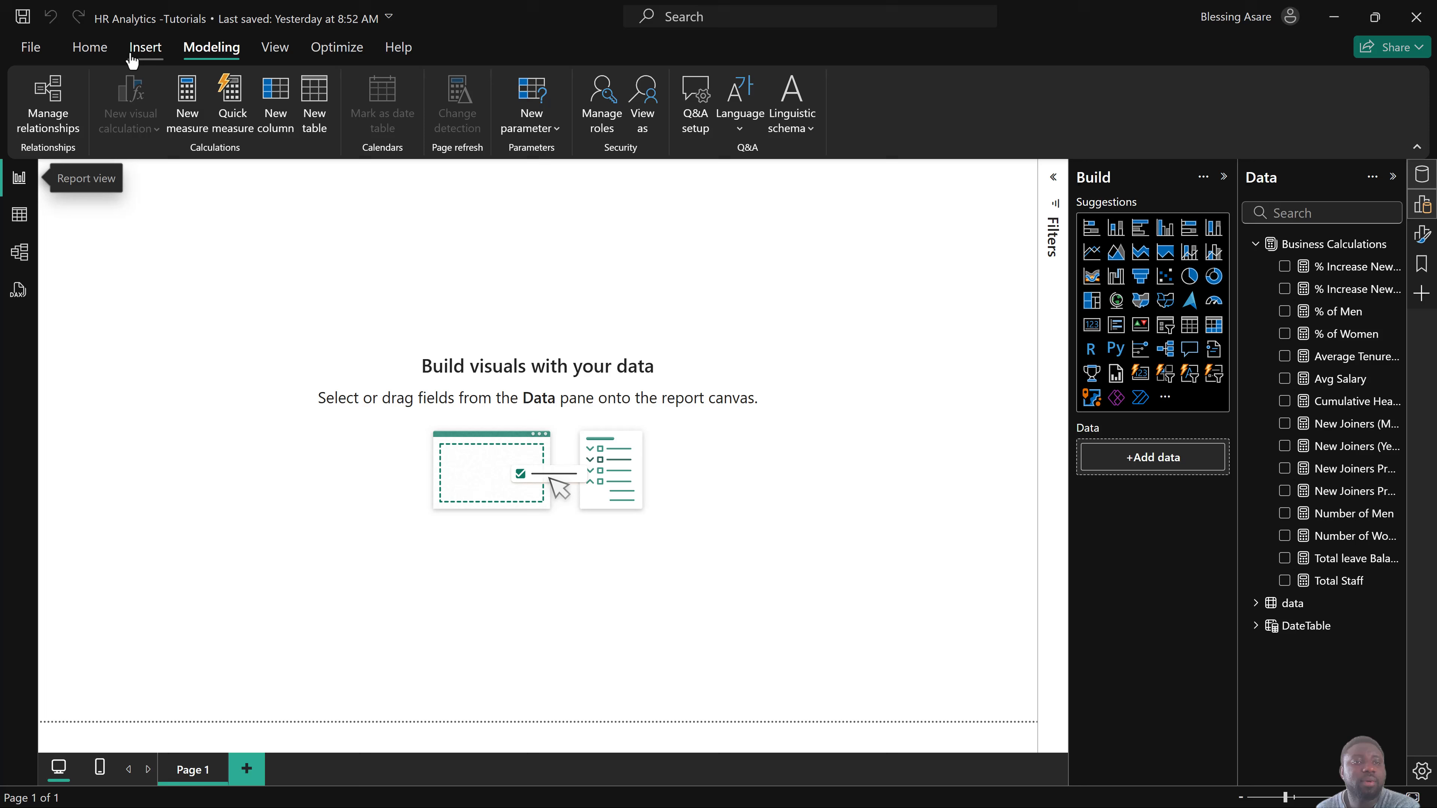
left_click(282, 51)
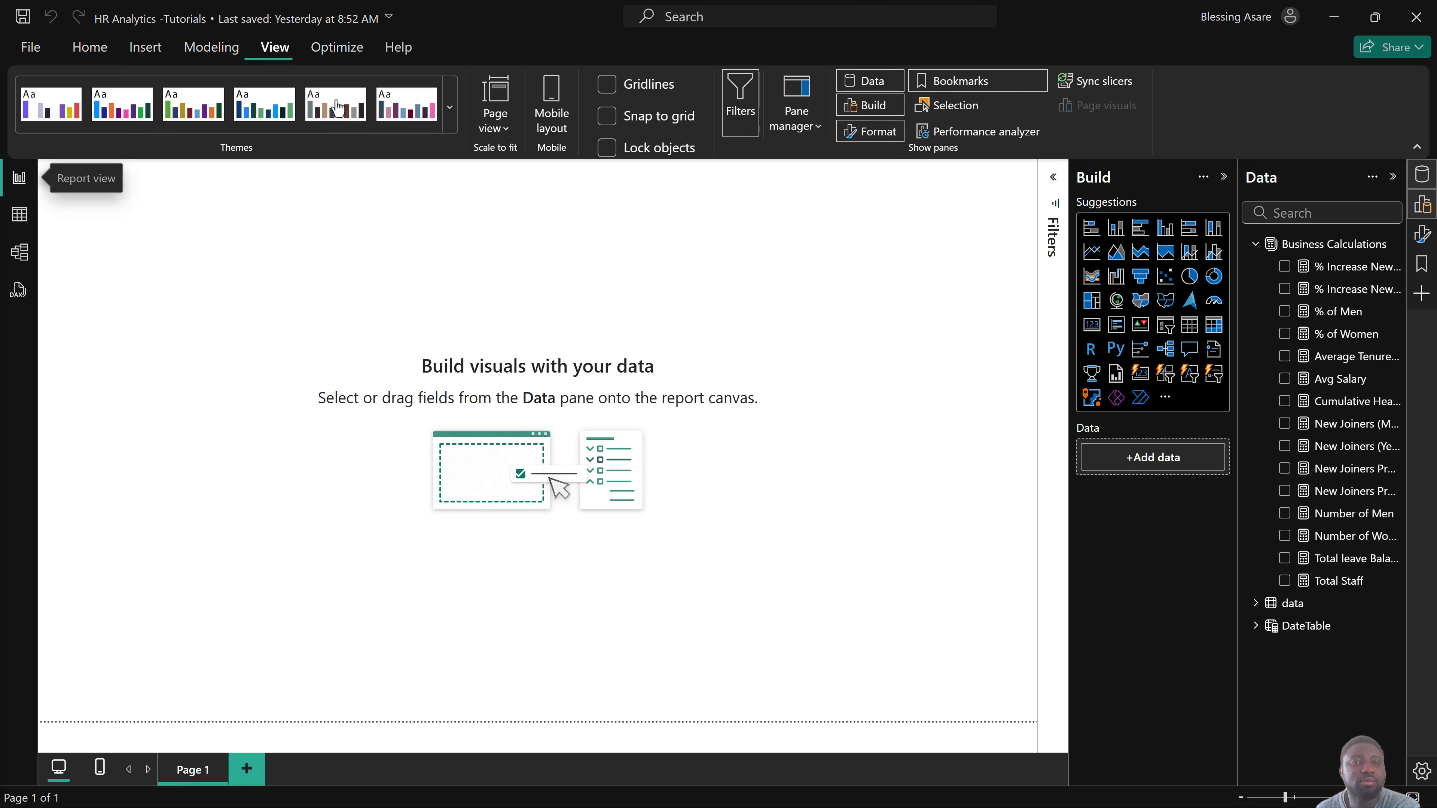
left_click(447, 120)
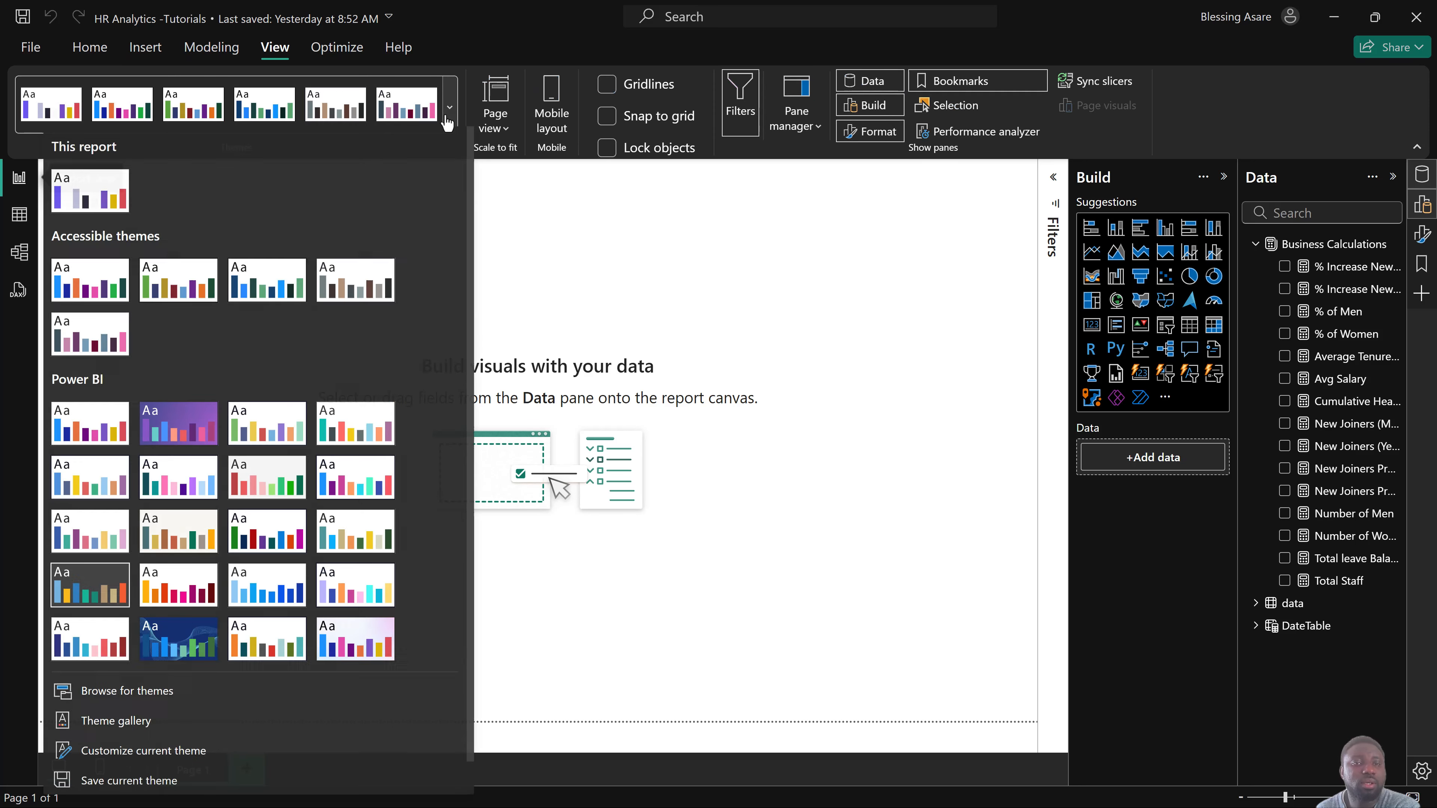
left_click(116, 758)
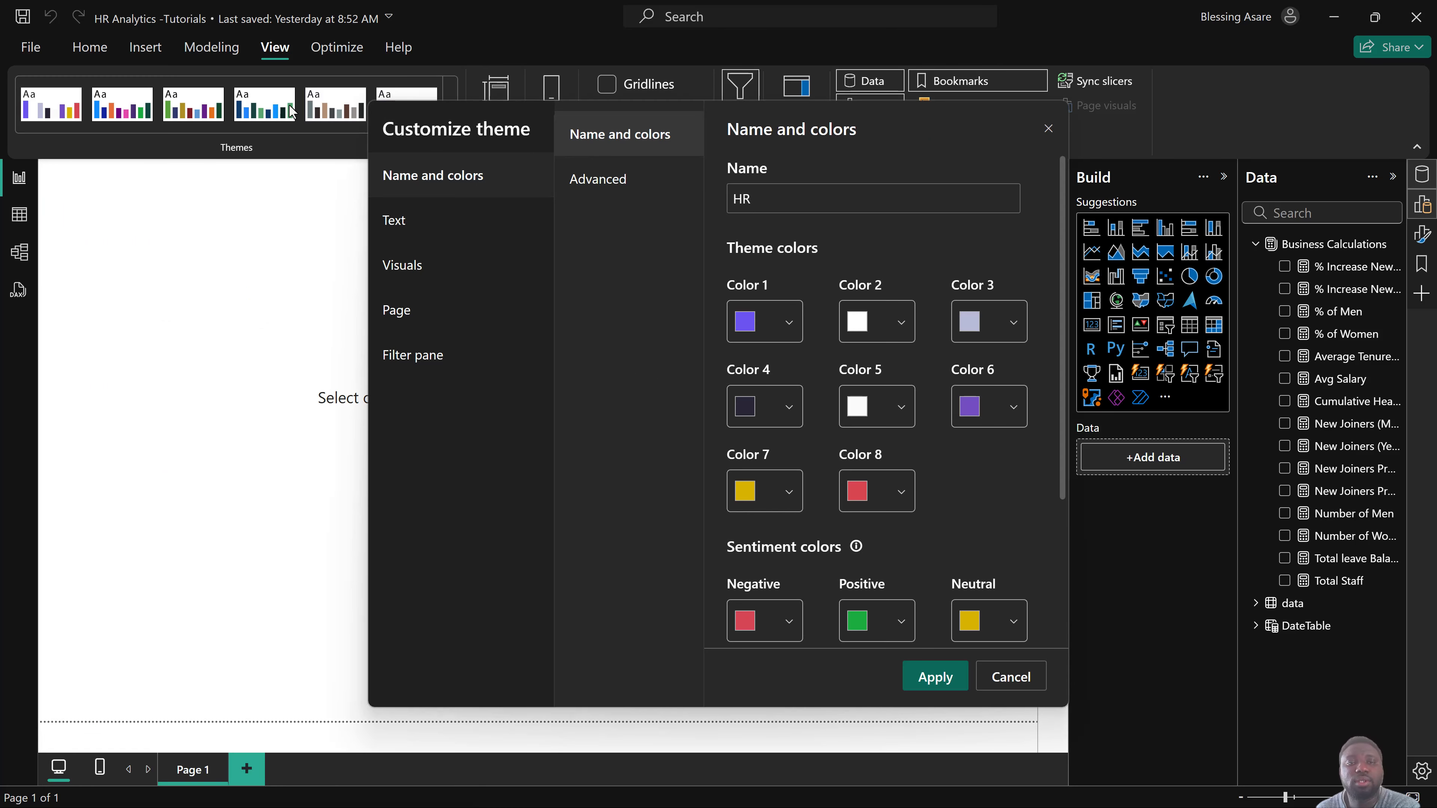
left_click(747, 326)
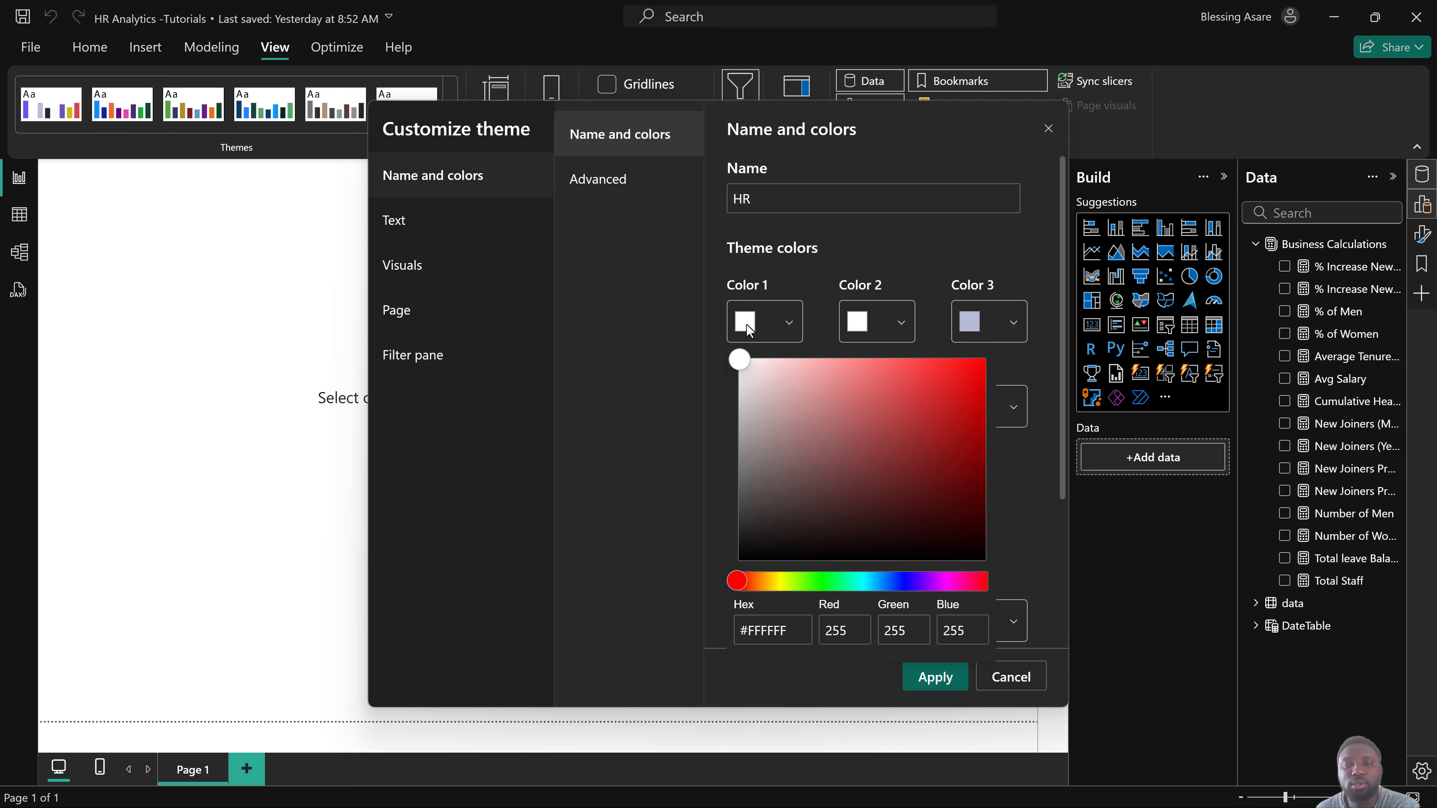
left_click(1003, 590)
left_click(1012, 679)
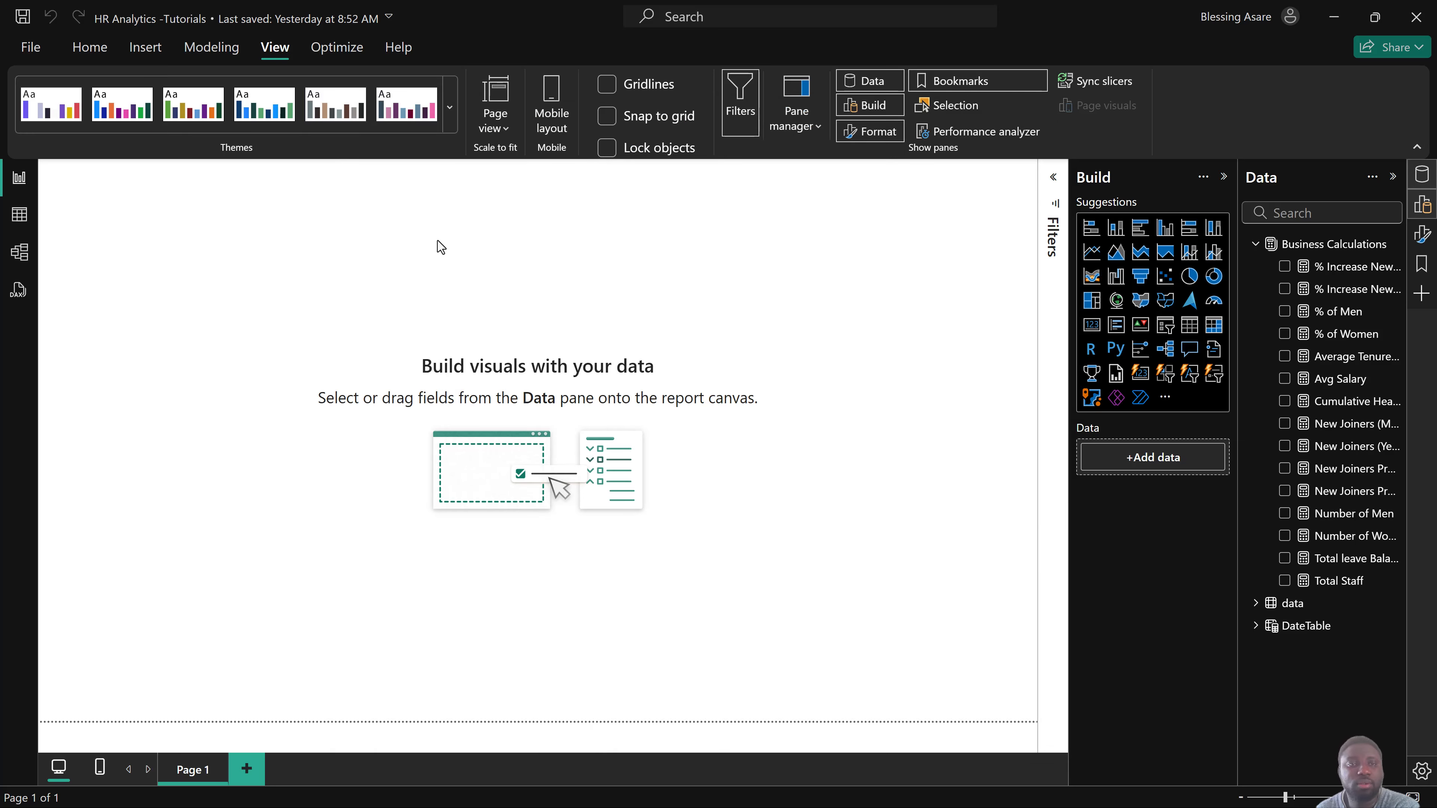
Review the current theme's advanced color, text and visuals settings, and close the customization without applying changes.
left_click(451, 129)
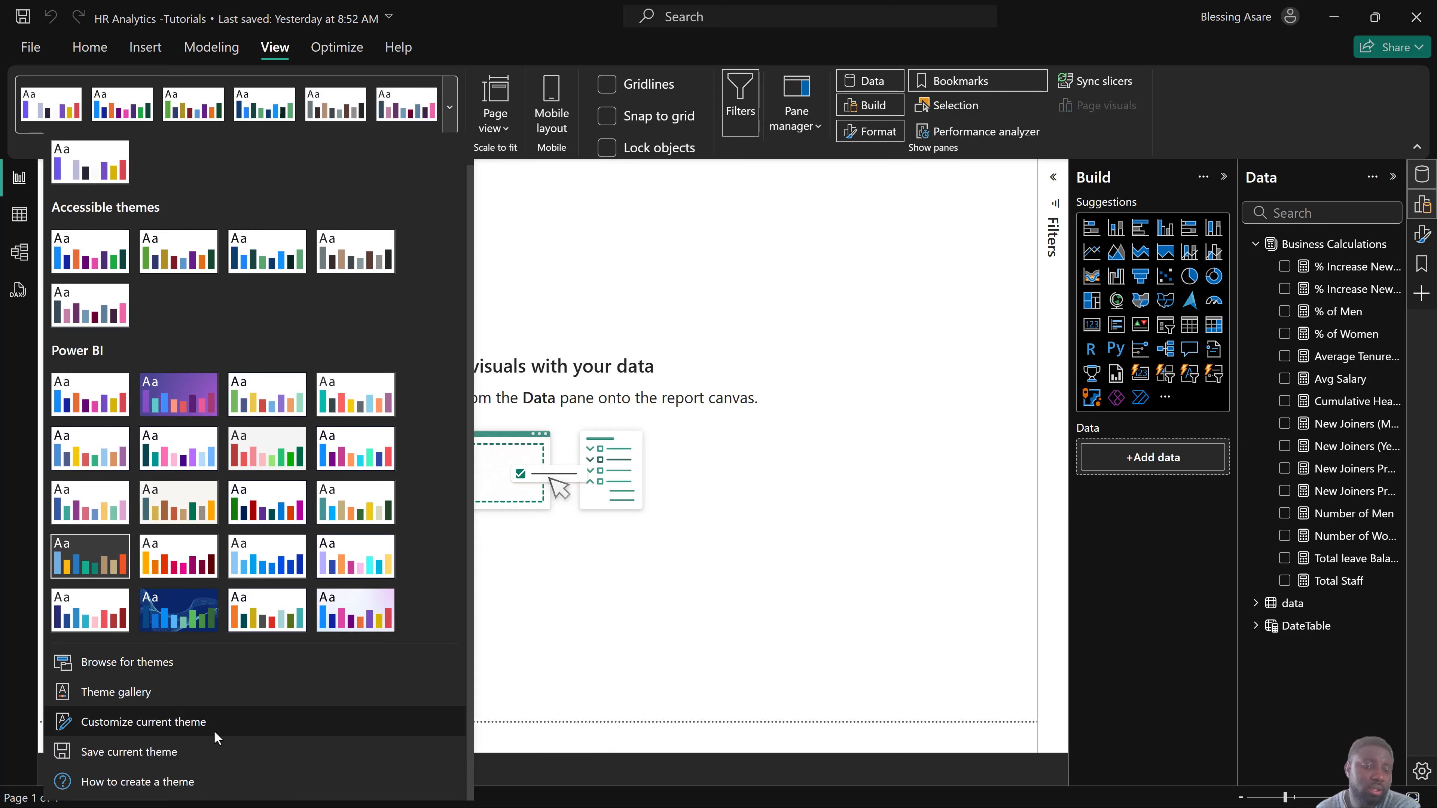
left_click(221, 729)
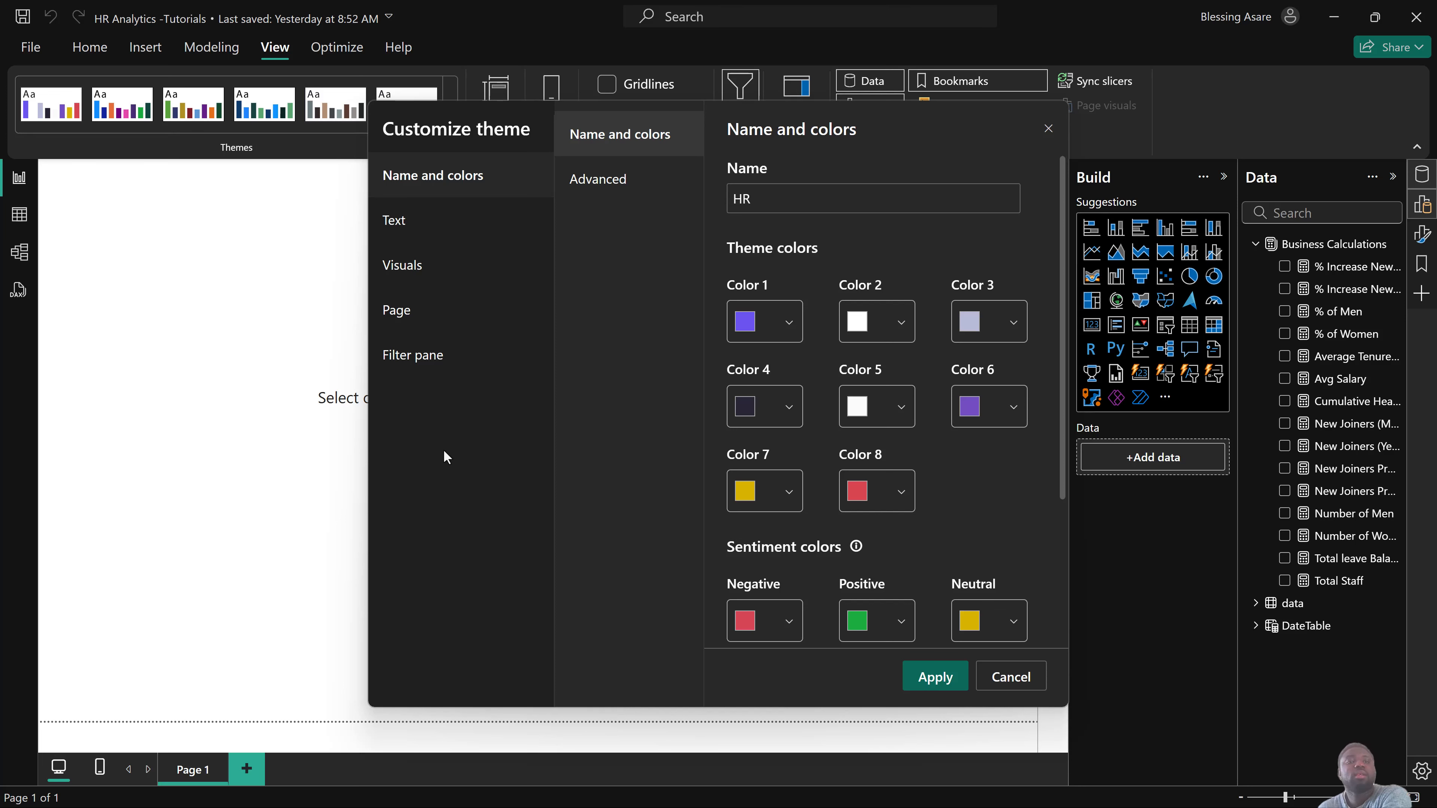
left_click(629, 190)
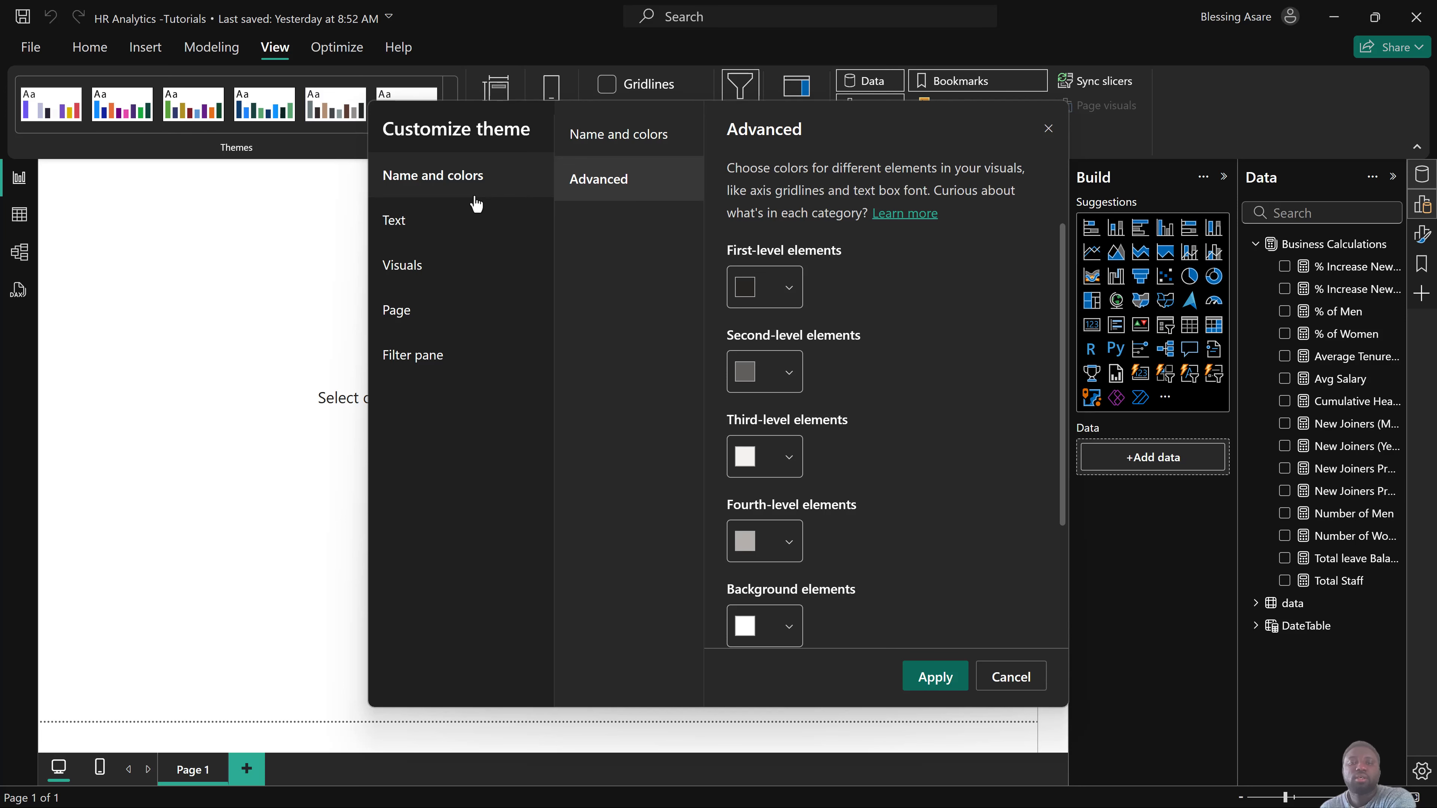
left_click(463, 225)
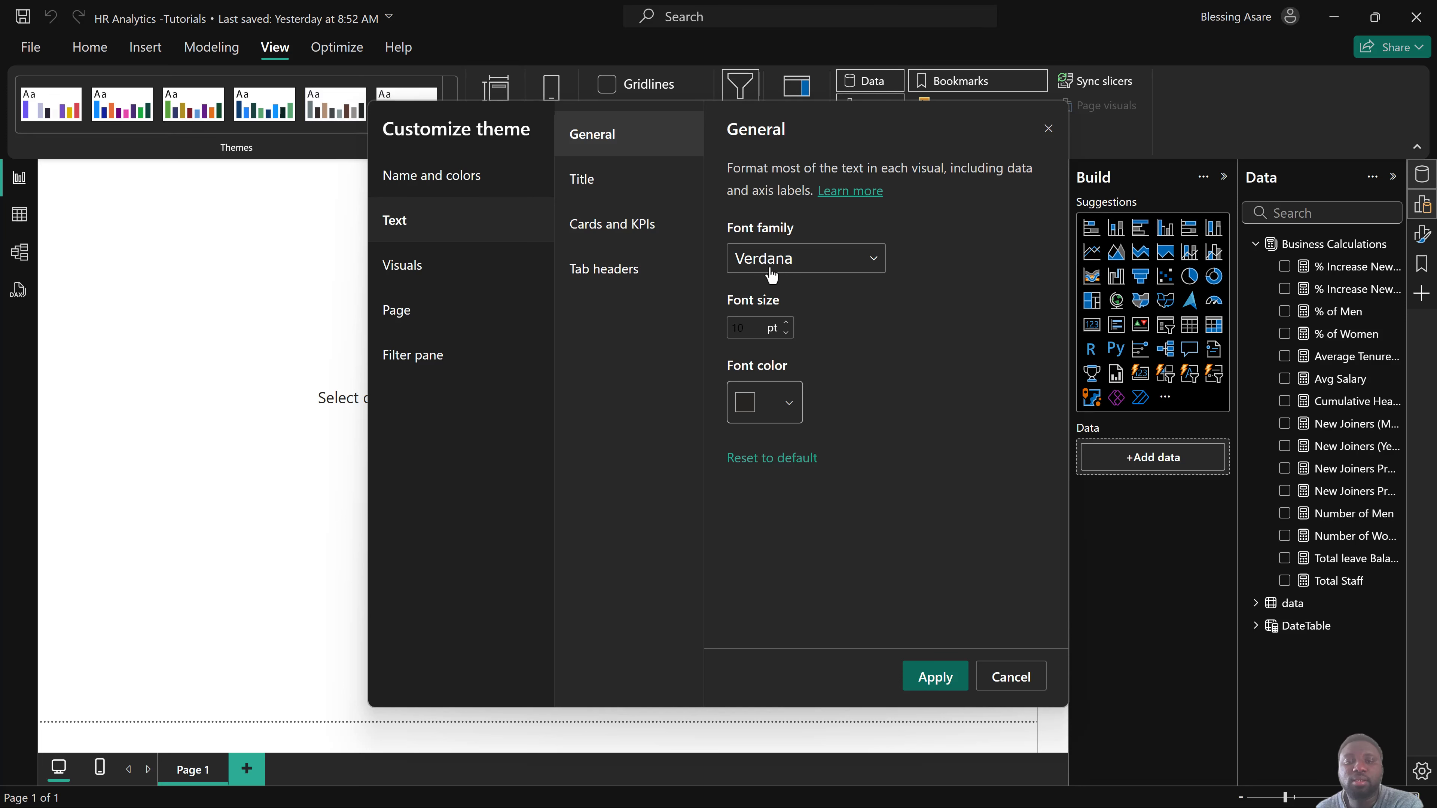
left_click(472, 280)
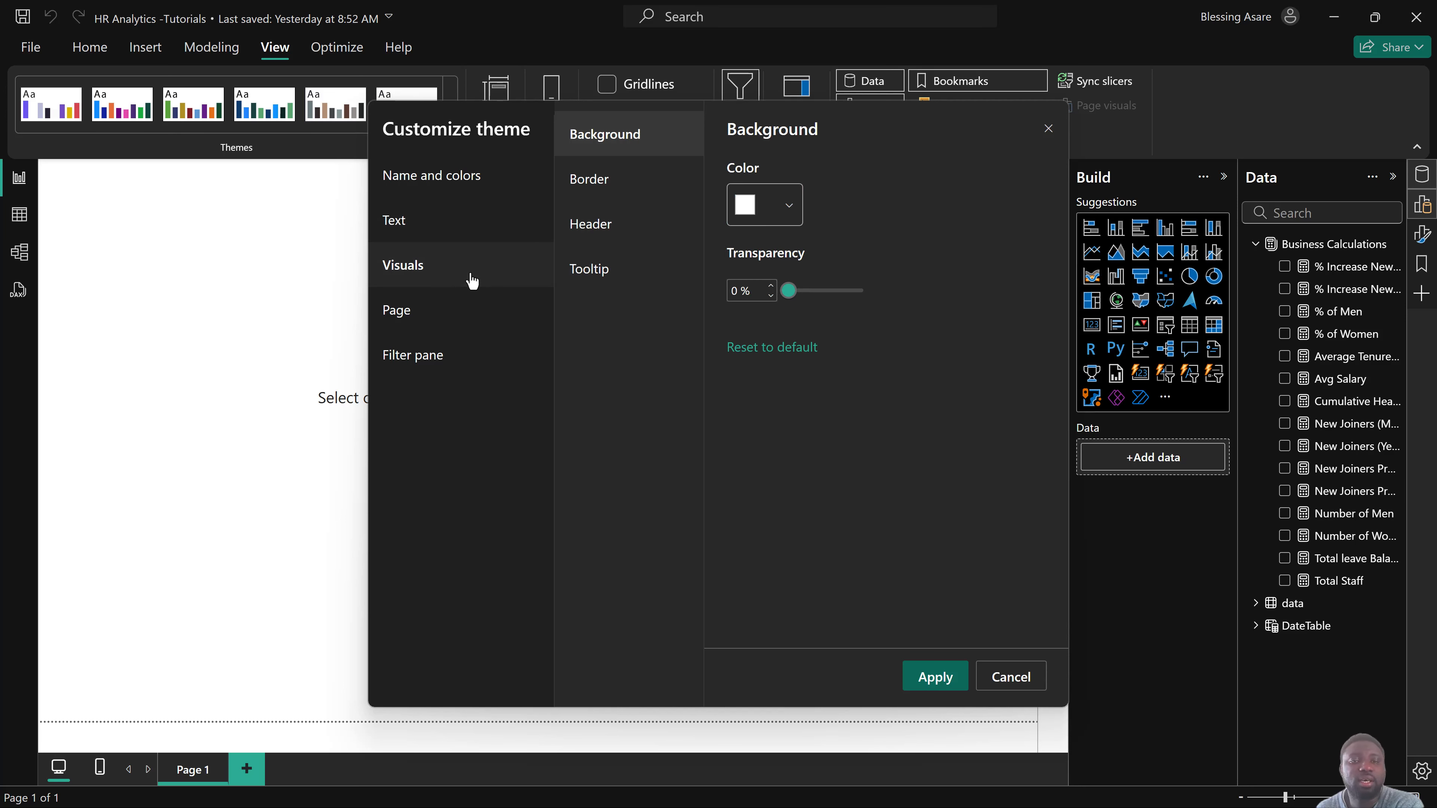
left_click(1047, 129)
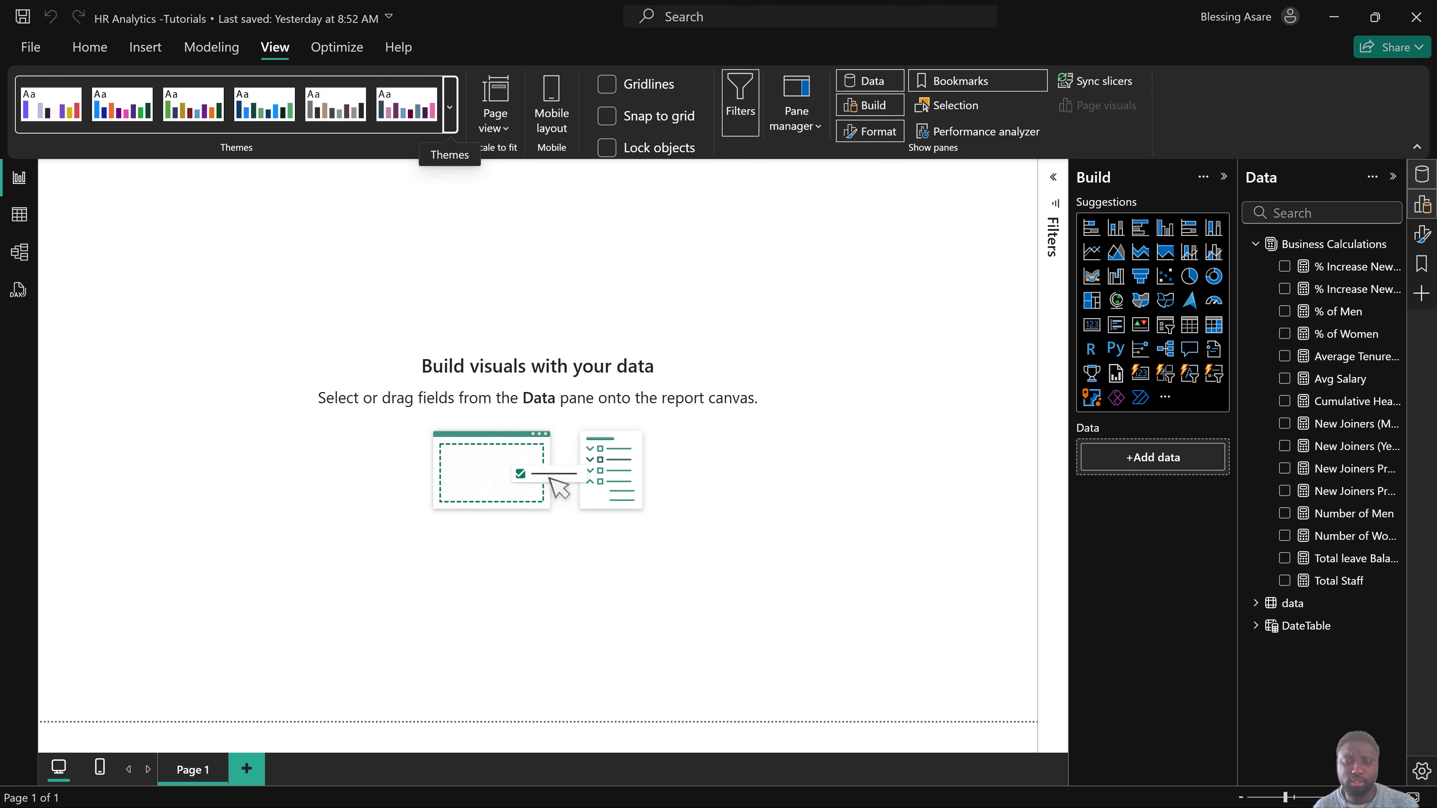
Review the header of the finished HR Analytics dashboard and return to the blank HR Analytics -Tutorials report.
key("super")
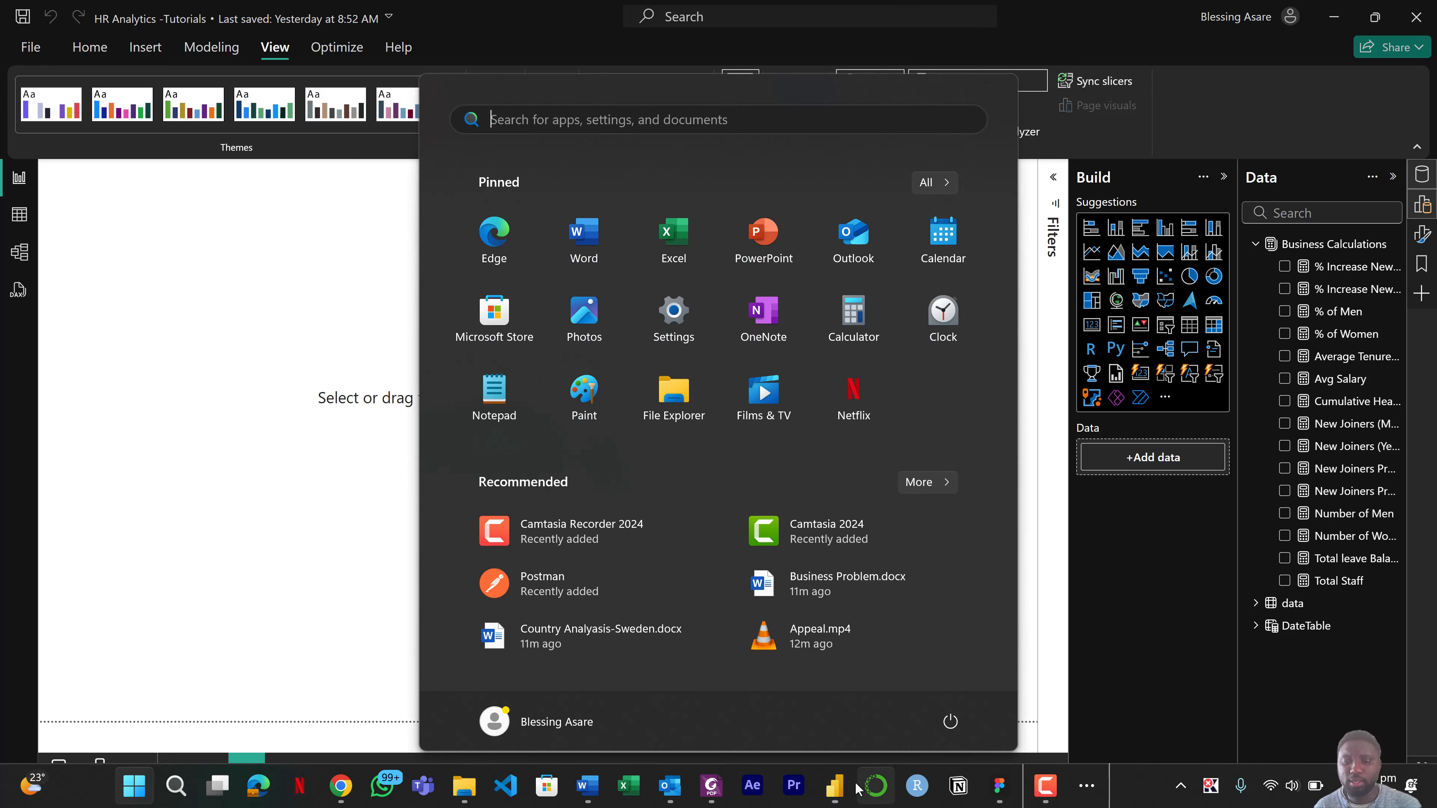
mouse_move(834, 785)
left_click(742, 722)
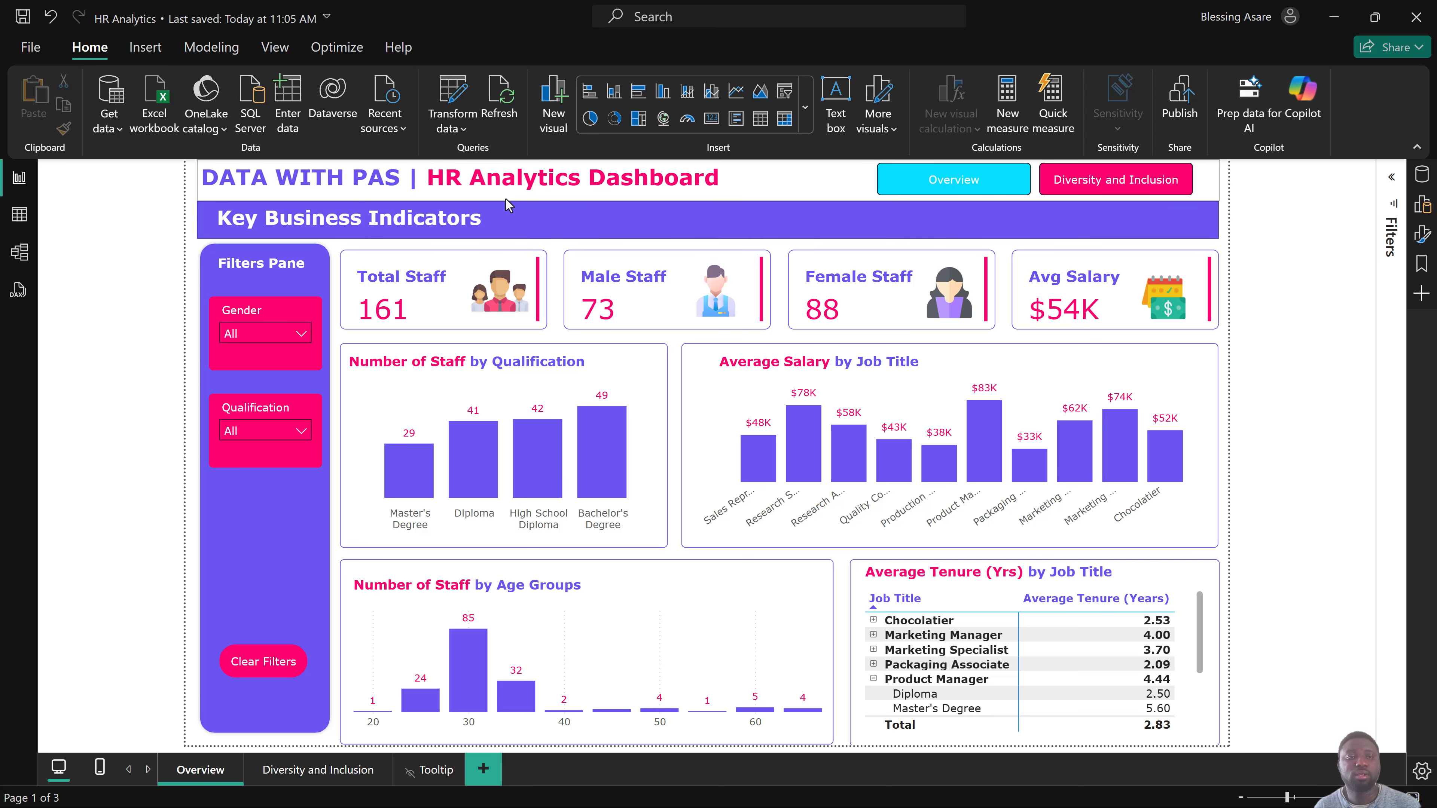
left_click(608, 205)
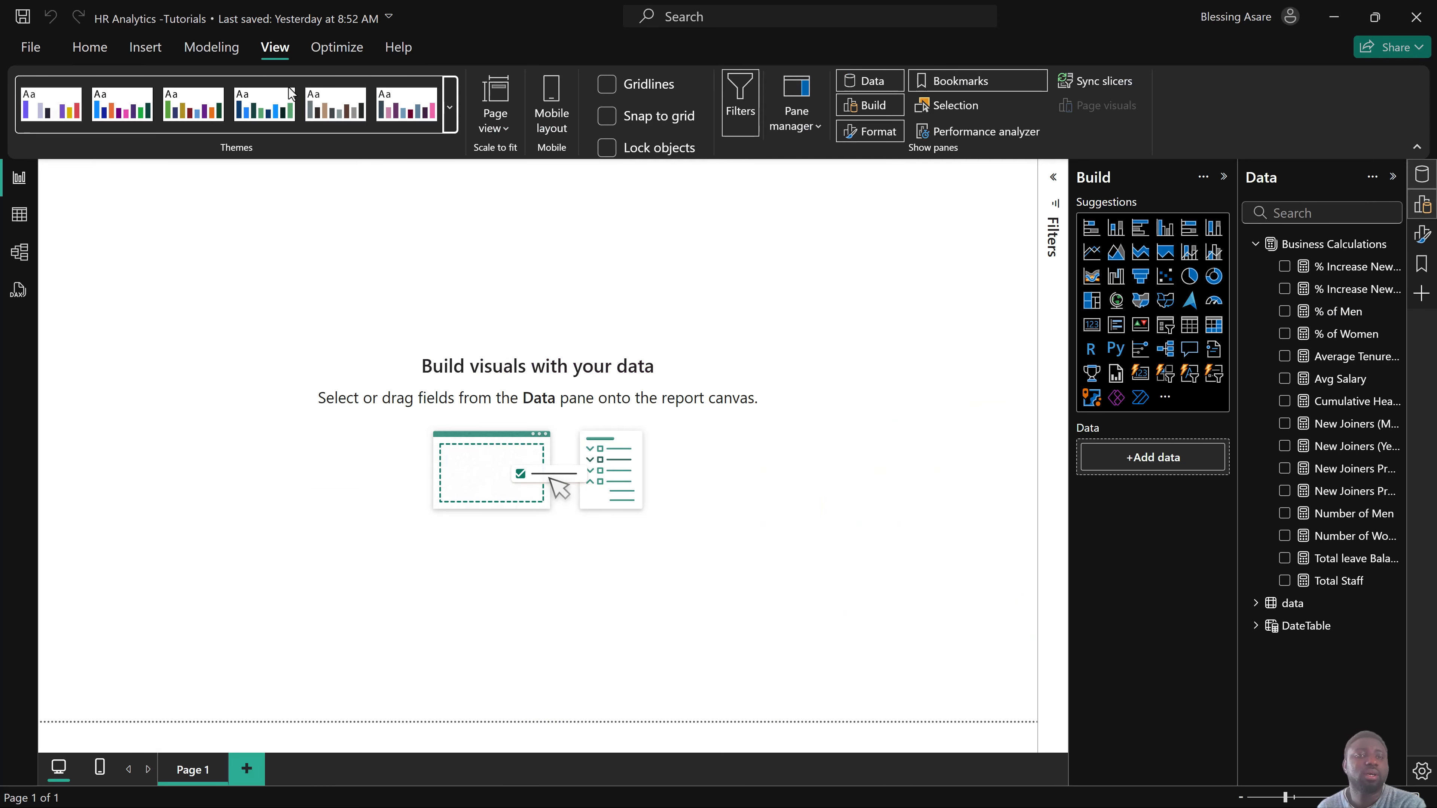
Insert a text box and resize it into a thin banner spanning nearly the full width of the page top.
left_click(97, 52)
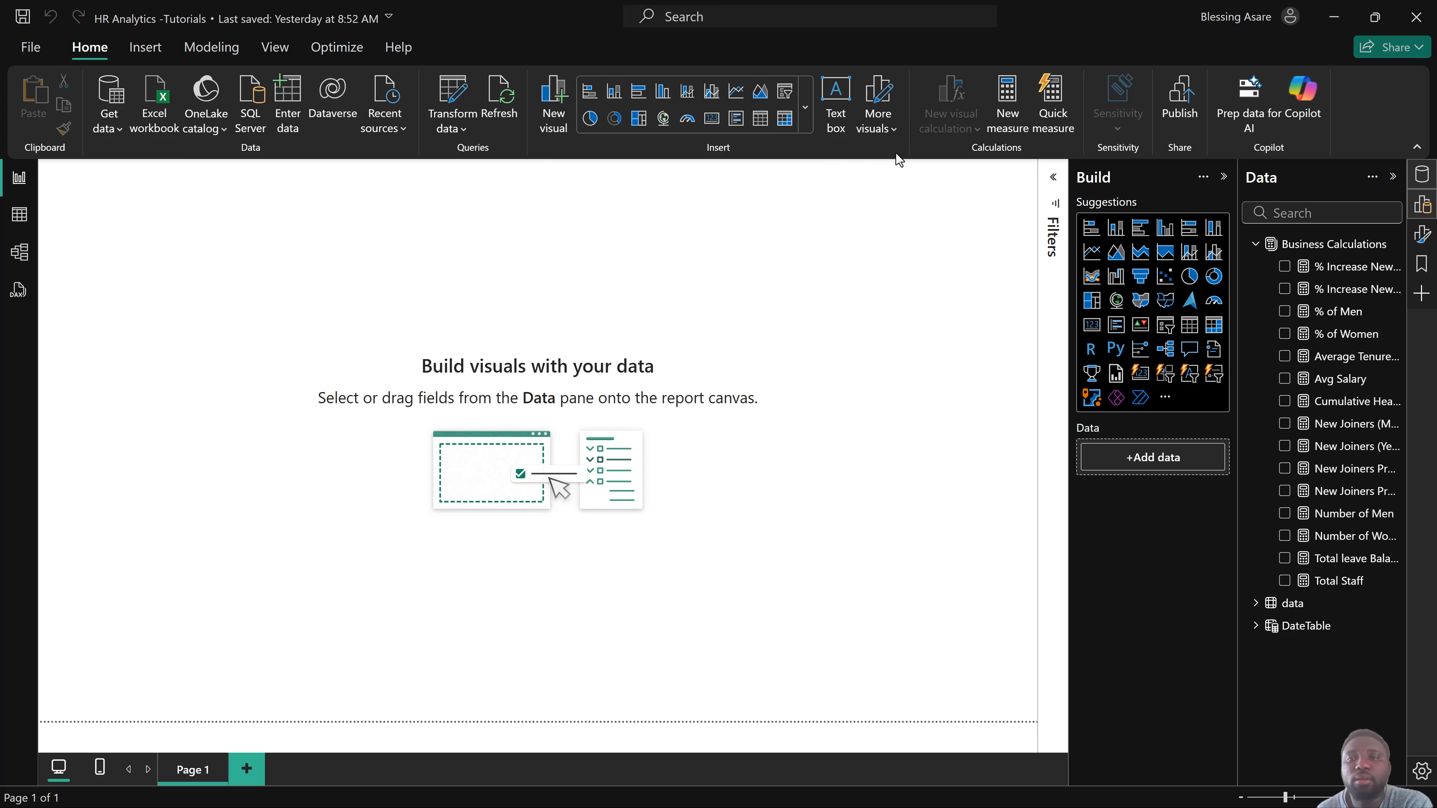
left_click(157, 52)
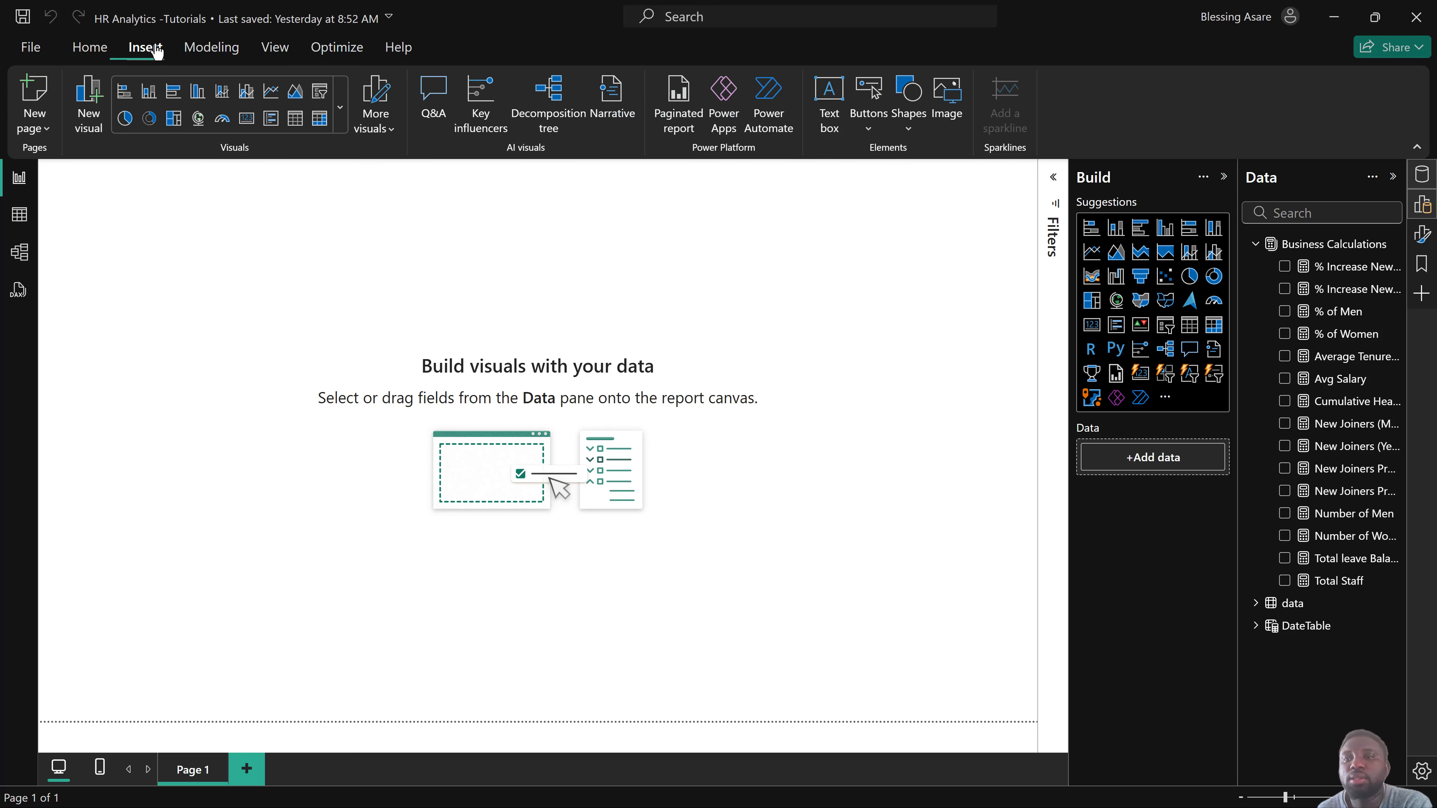
left_click(830, 105)
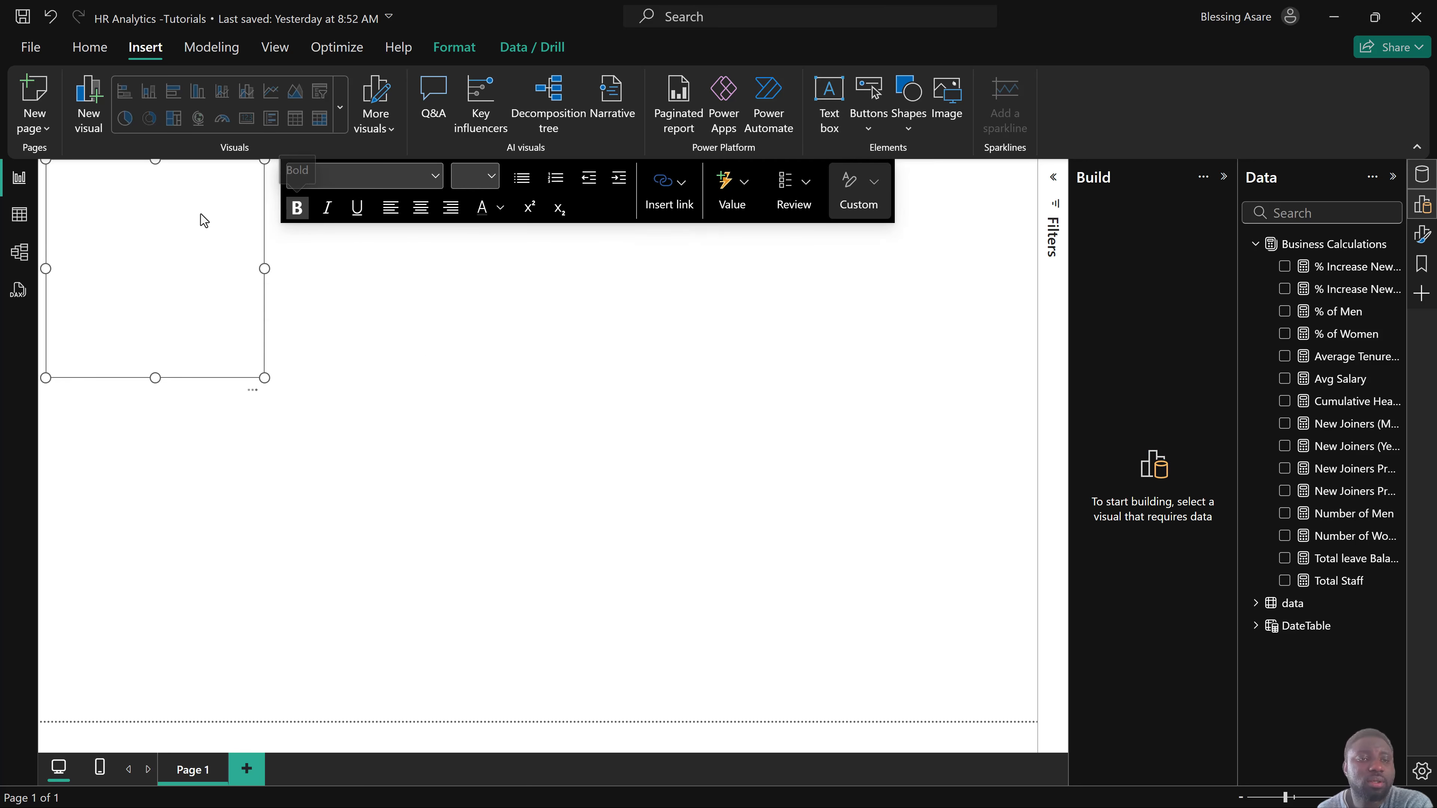
left_click_drag(265, 378, 1014, 202)
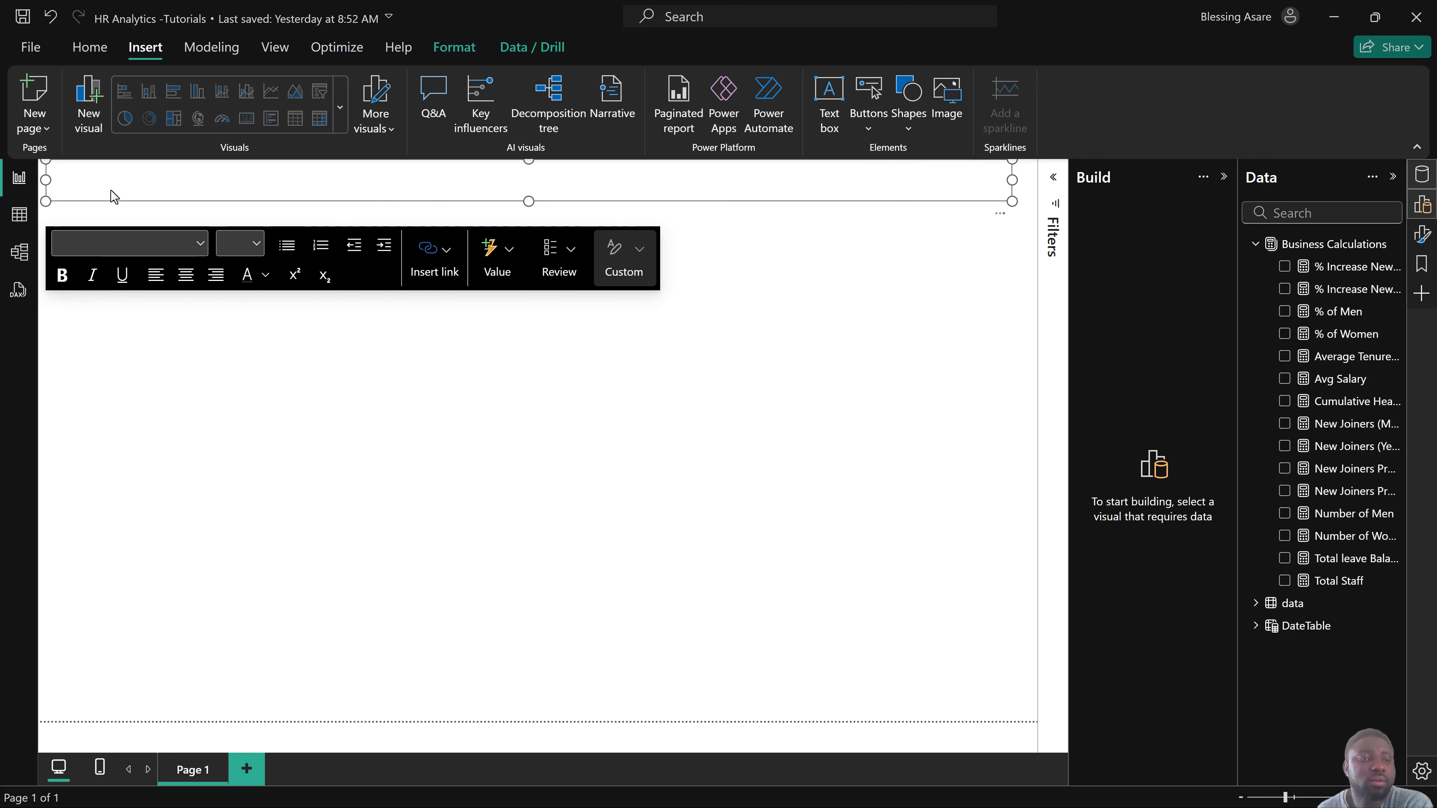
Enter the title DATA WITH PAS | HR ANALYTICS DASHBOARD in the banner text box.
left_click(82, 176)
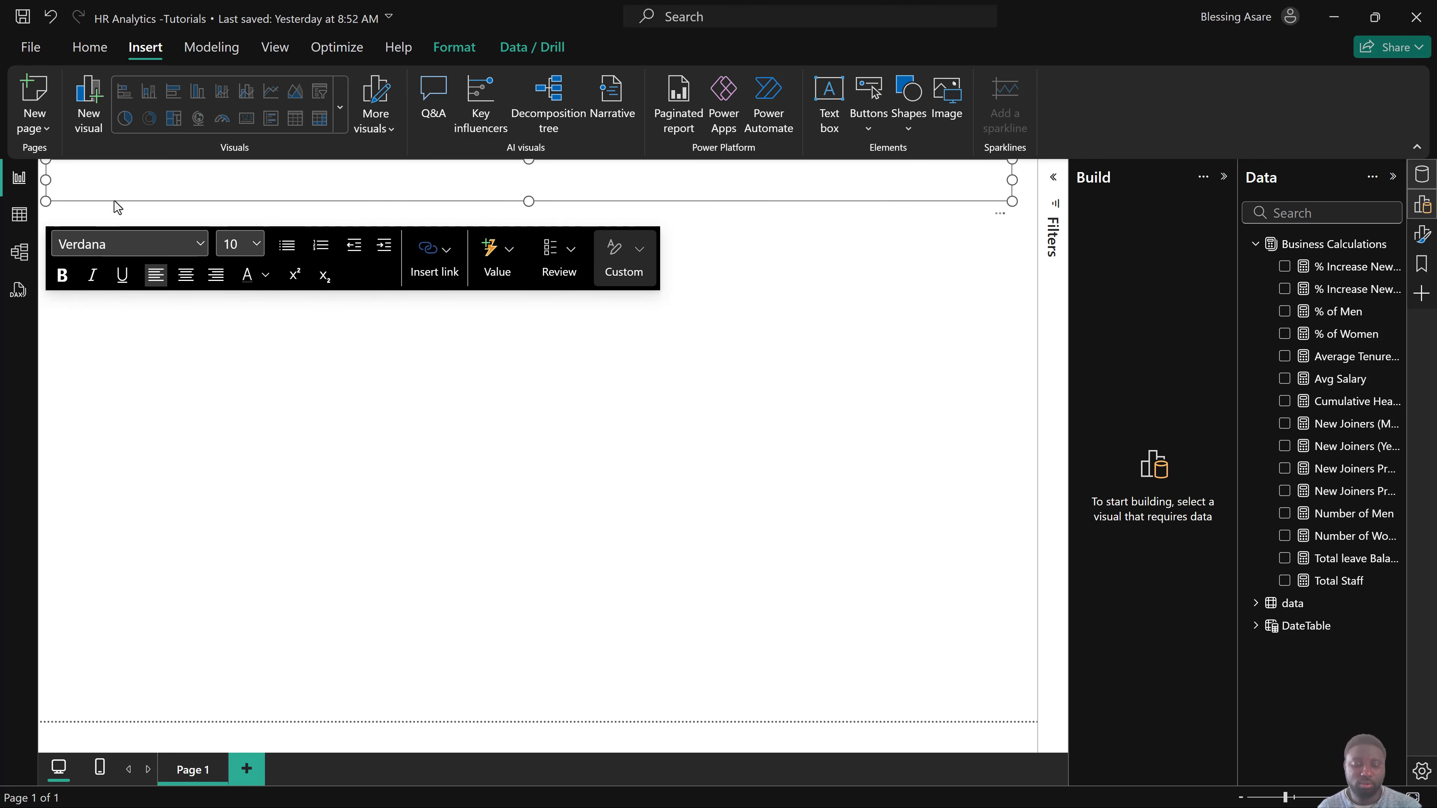
type("SATA")
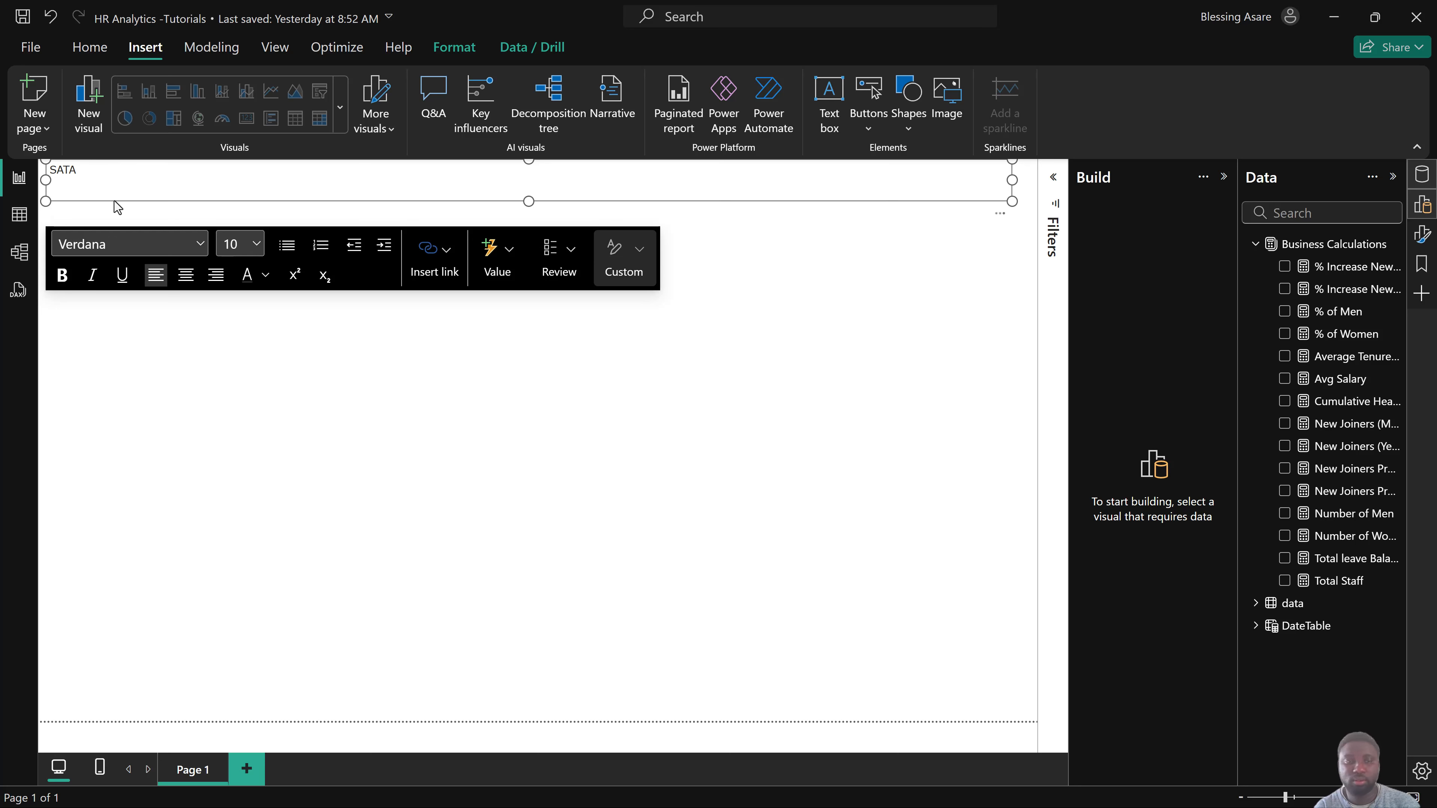
key("Left")
key("Left")
key("Left")
key("Left")
key("BackSpace")
type("D")
key("End")
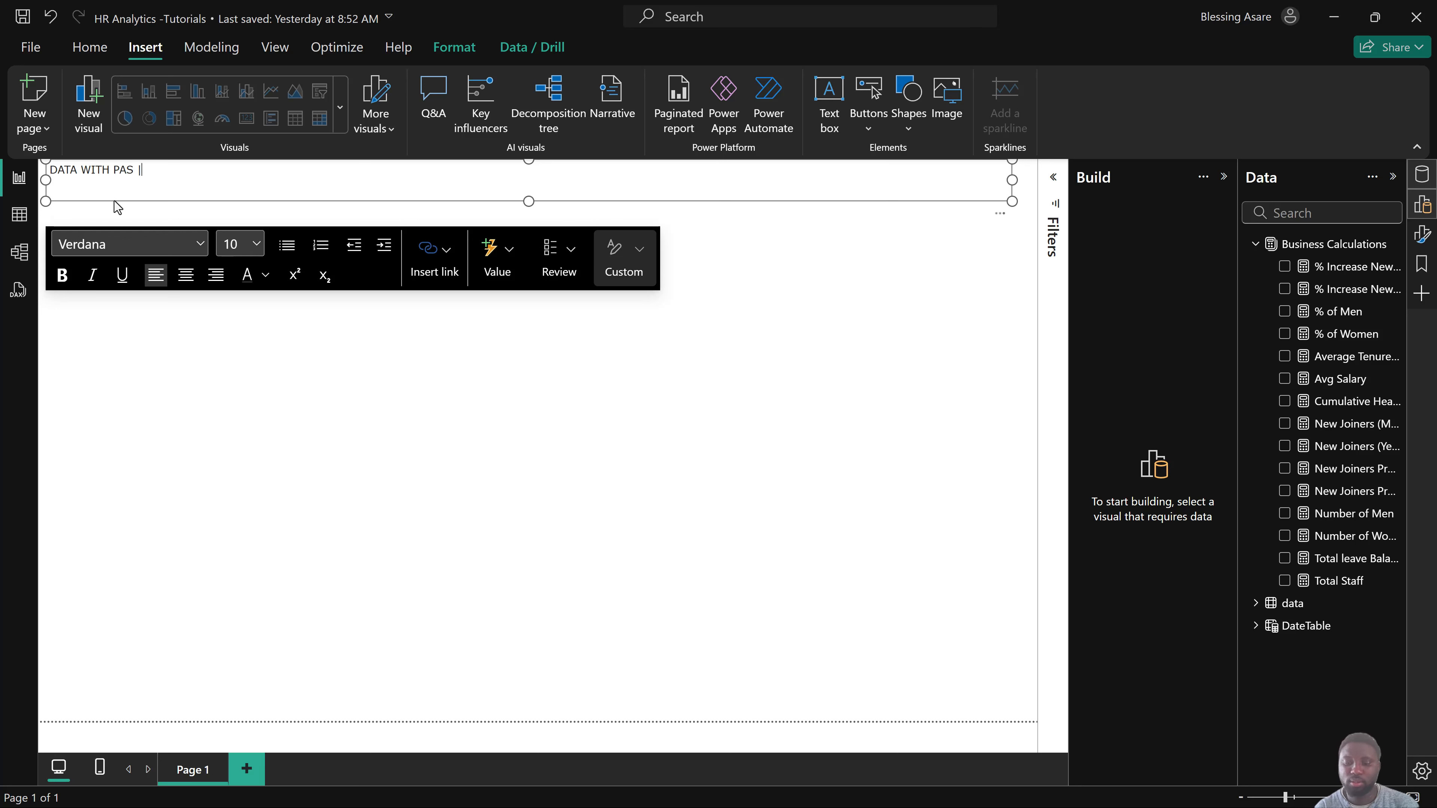
type("WITH PAS | HR ")
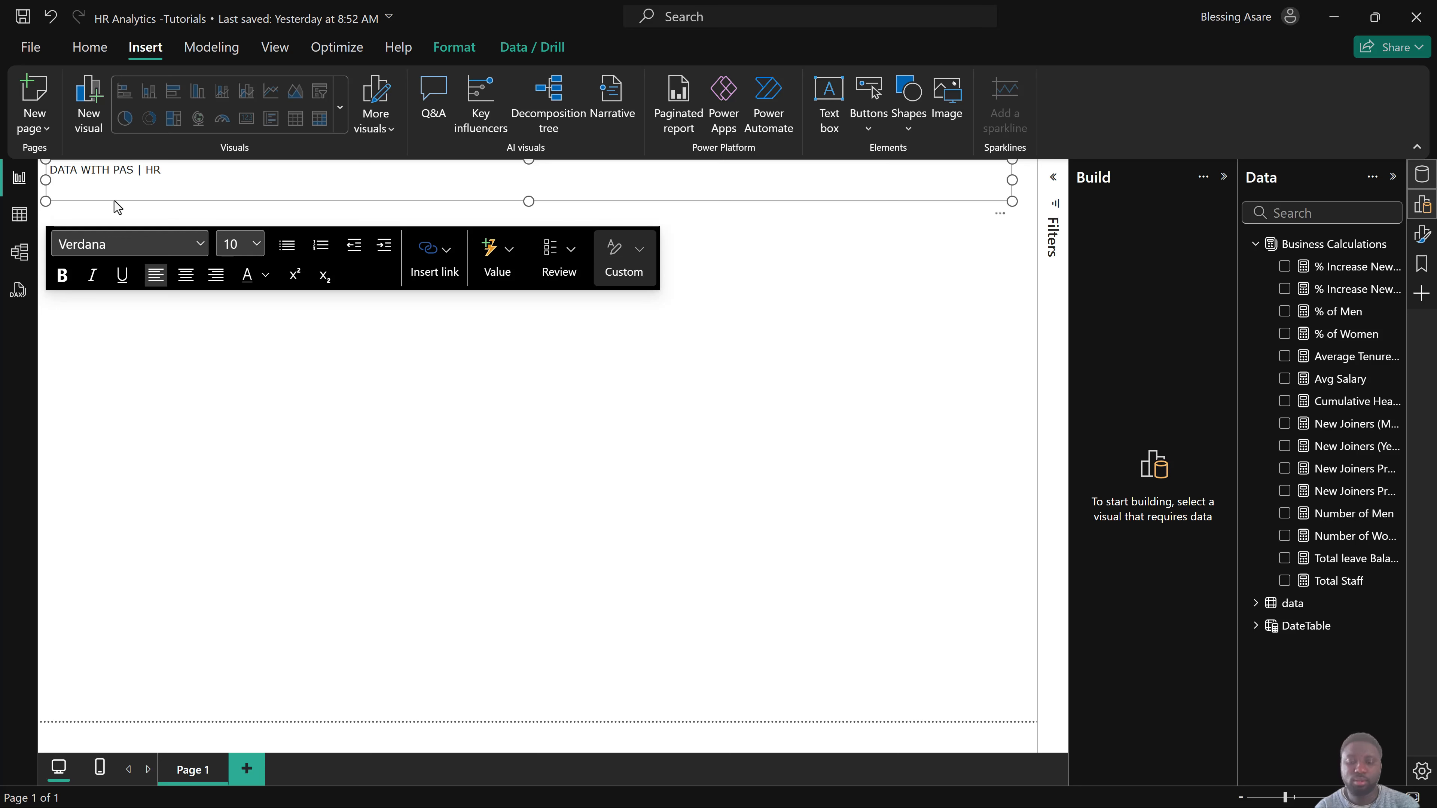
type("ANALY")
type("TICS")
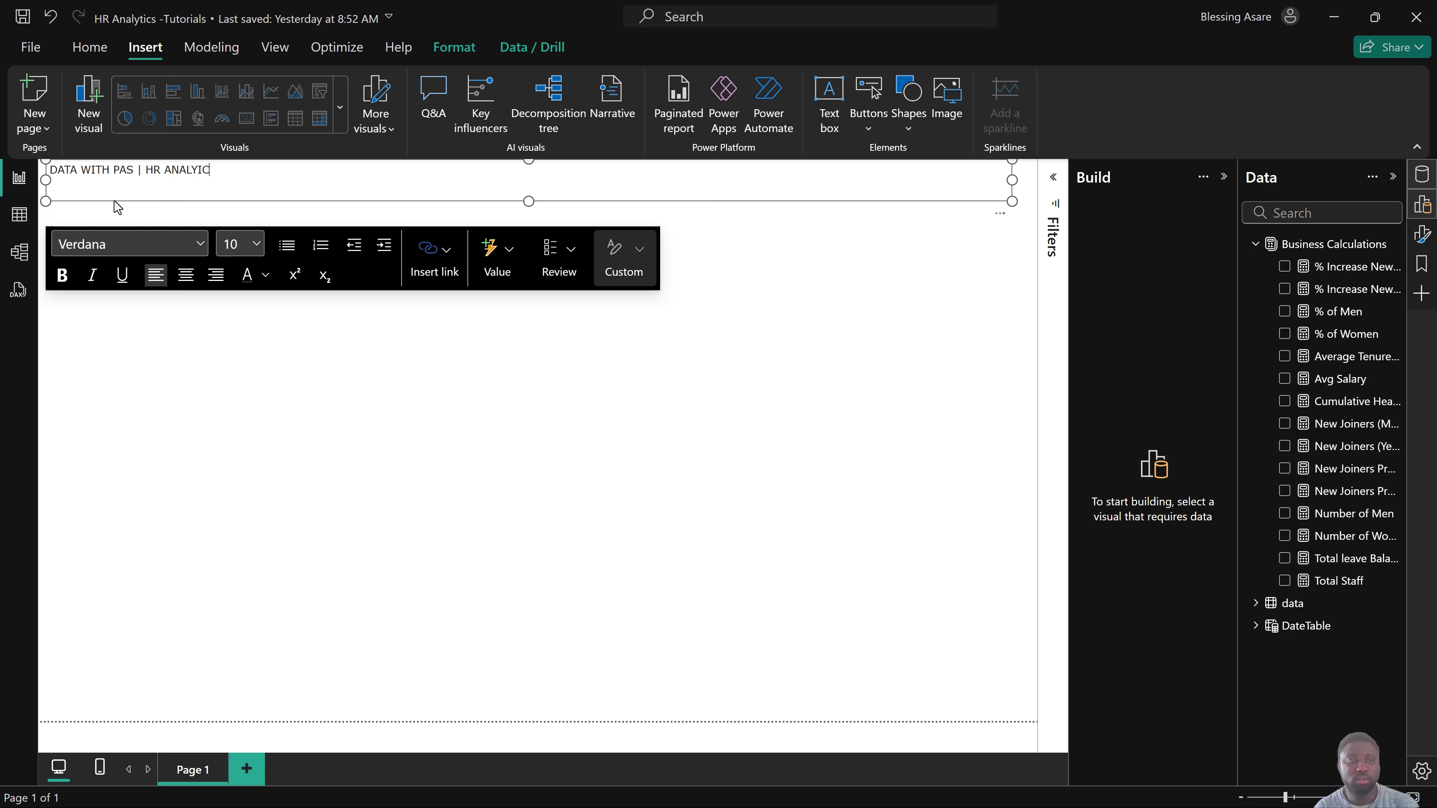
key("BackSpace")
key("BackSpace")
key("BackSpace")
key("BackSpace")
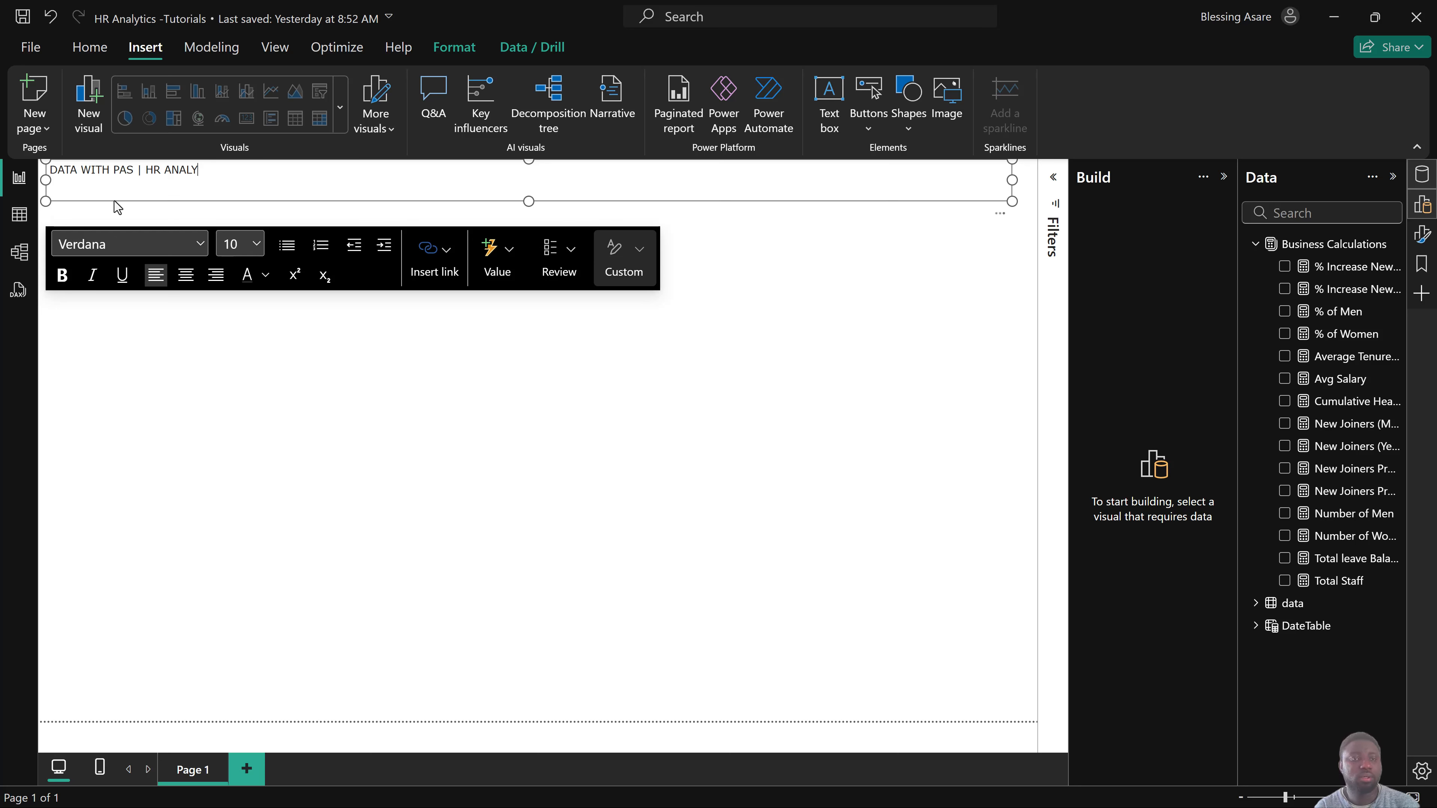
type("YTICS DASHBOARD")
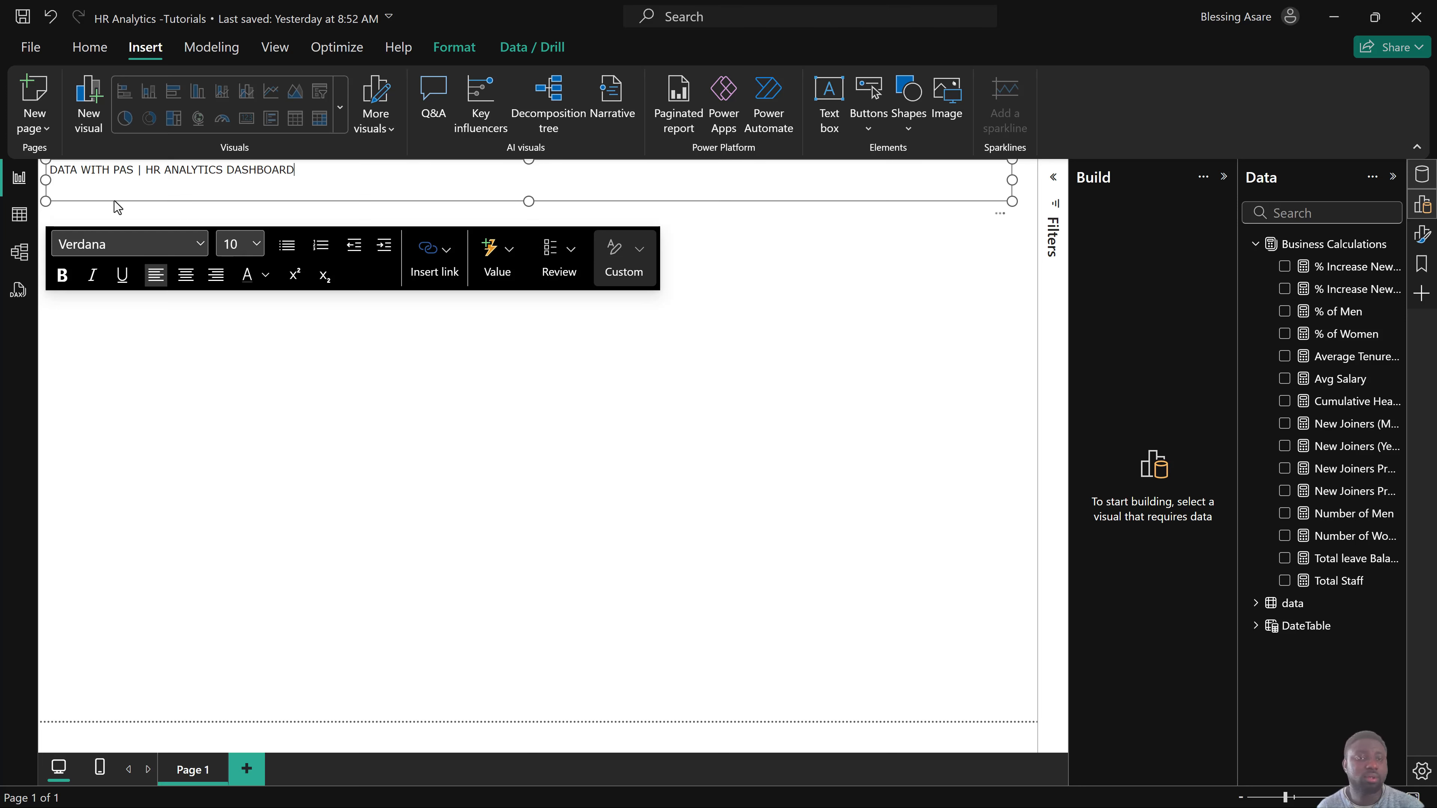
Set the font size of DATA WITH PAS in the title to 20.
left_click_drag(132, 170, 48, 170)
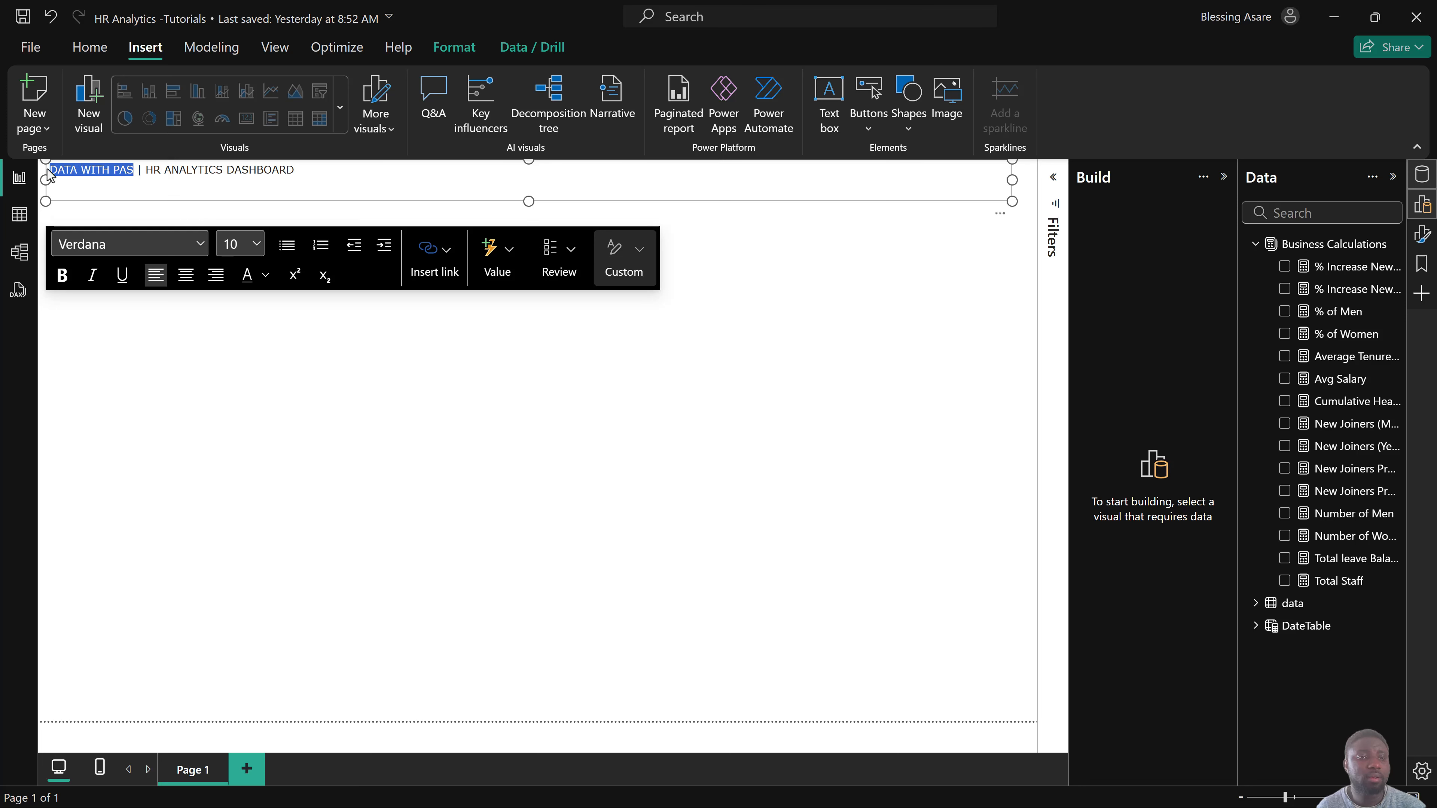
left_click(257, 245)
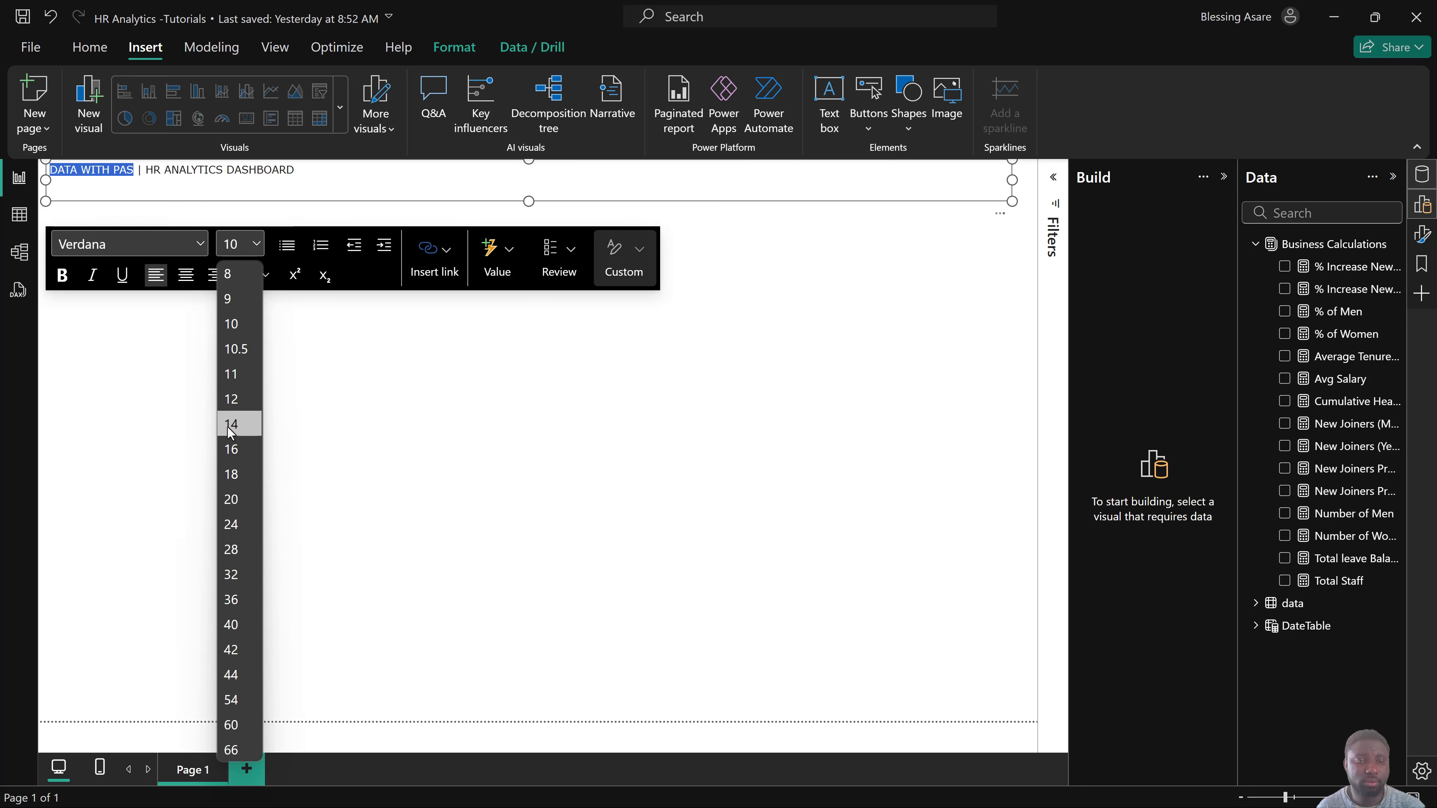
left_click(230, 425)
left_click(259, 246)
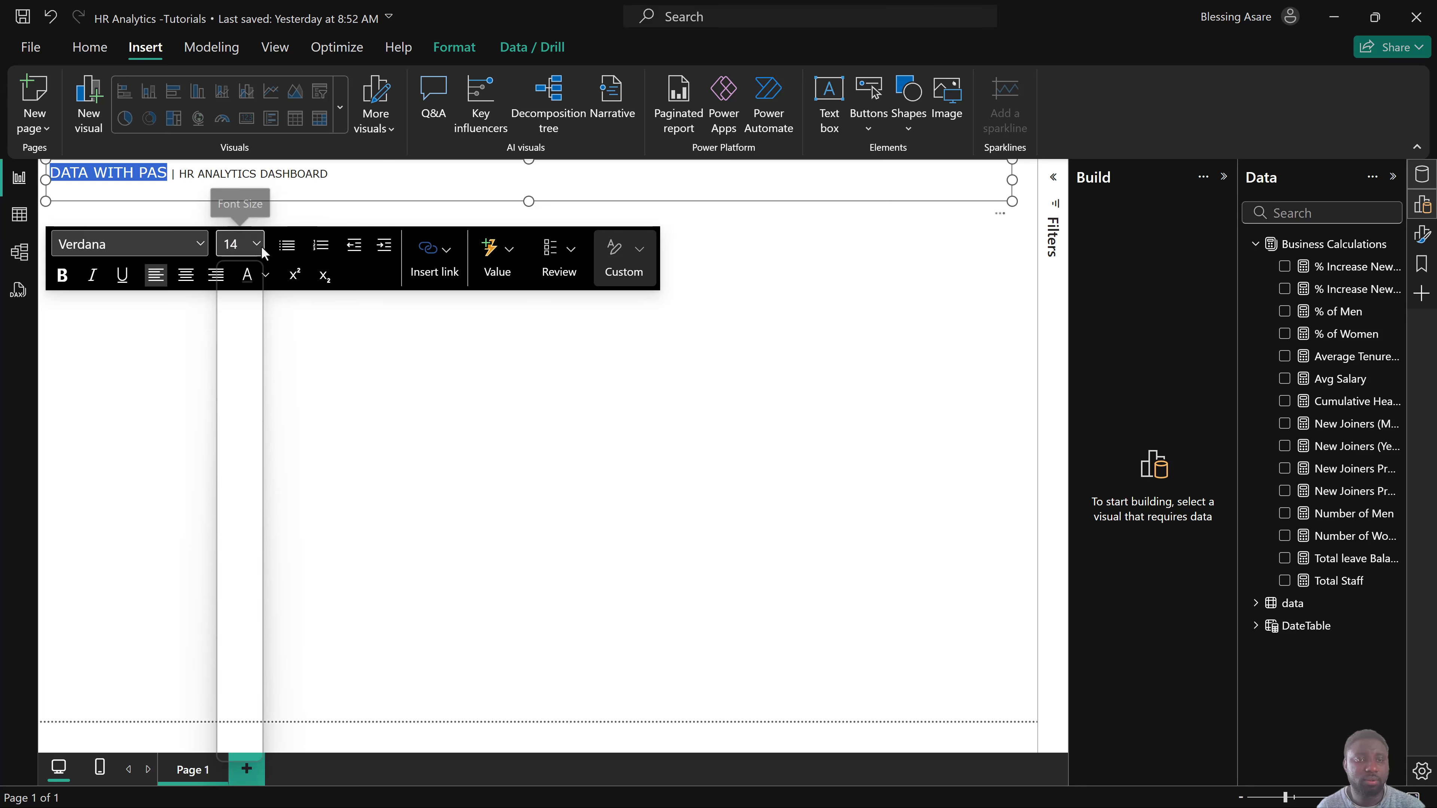
left_click(237, 499)
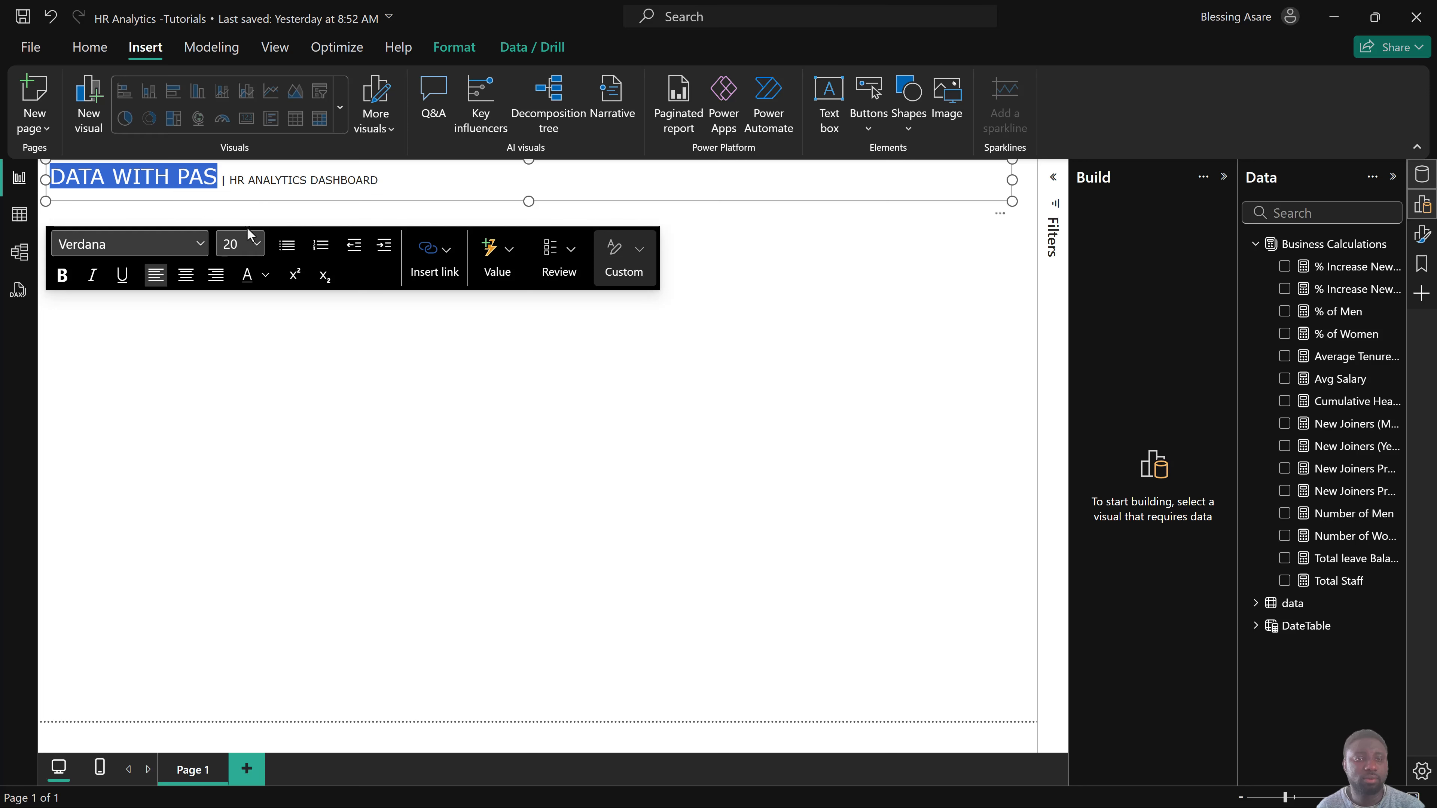
Make DATA WITH PAS bold and give it the theme's bright purple font color.
left_click(262, 275)
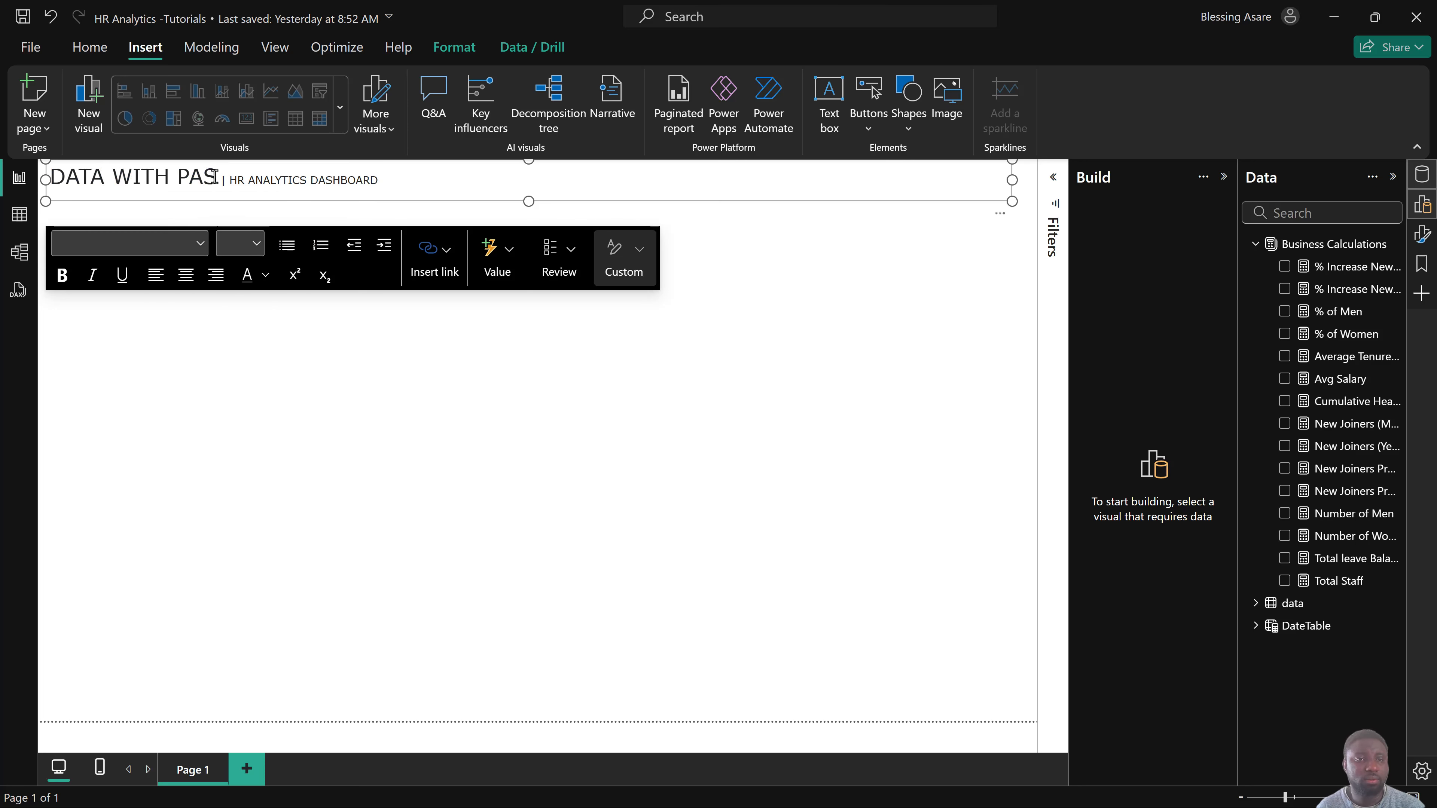
left_click_drag(213, 177, 23, 179)
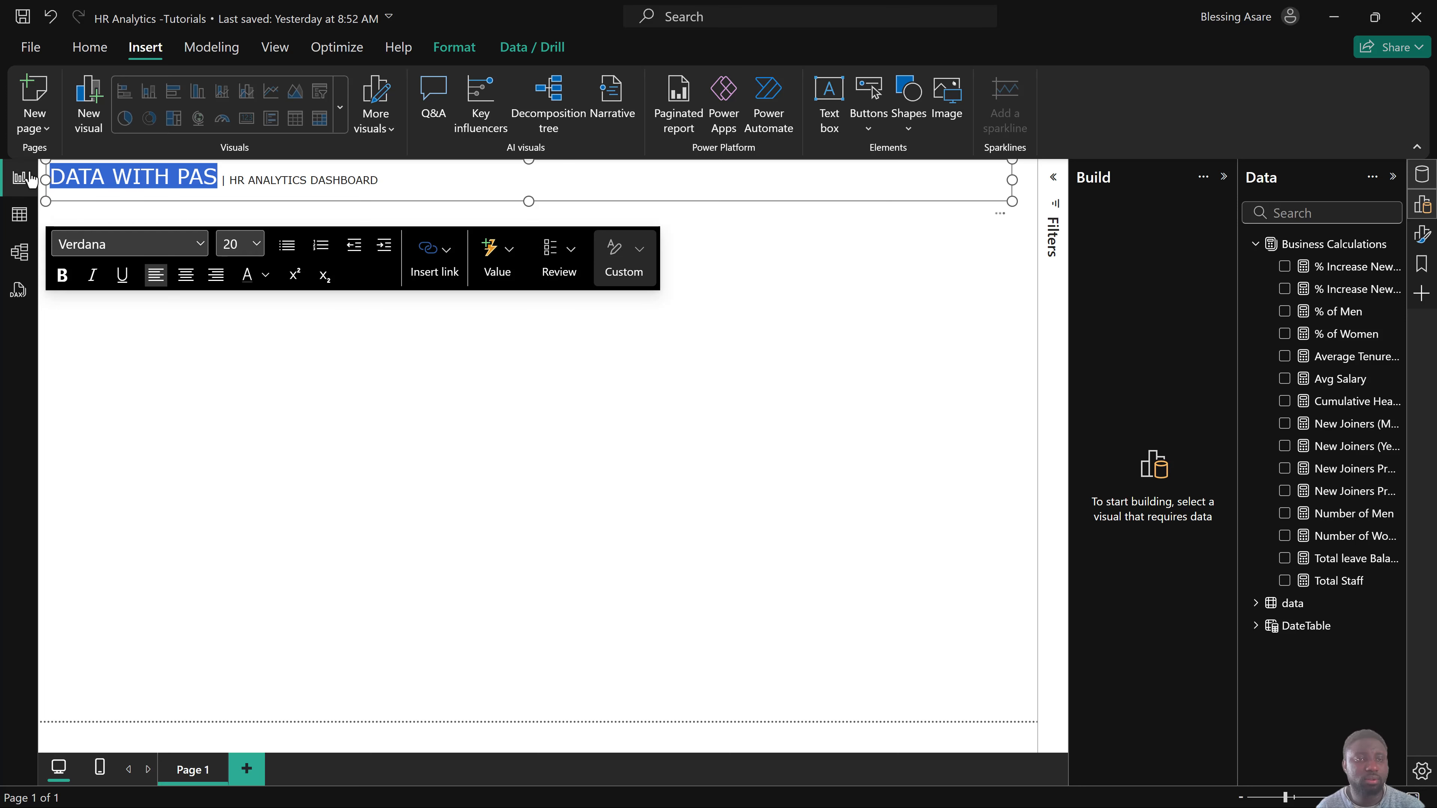
left_click(62, 277)
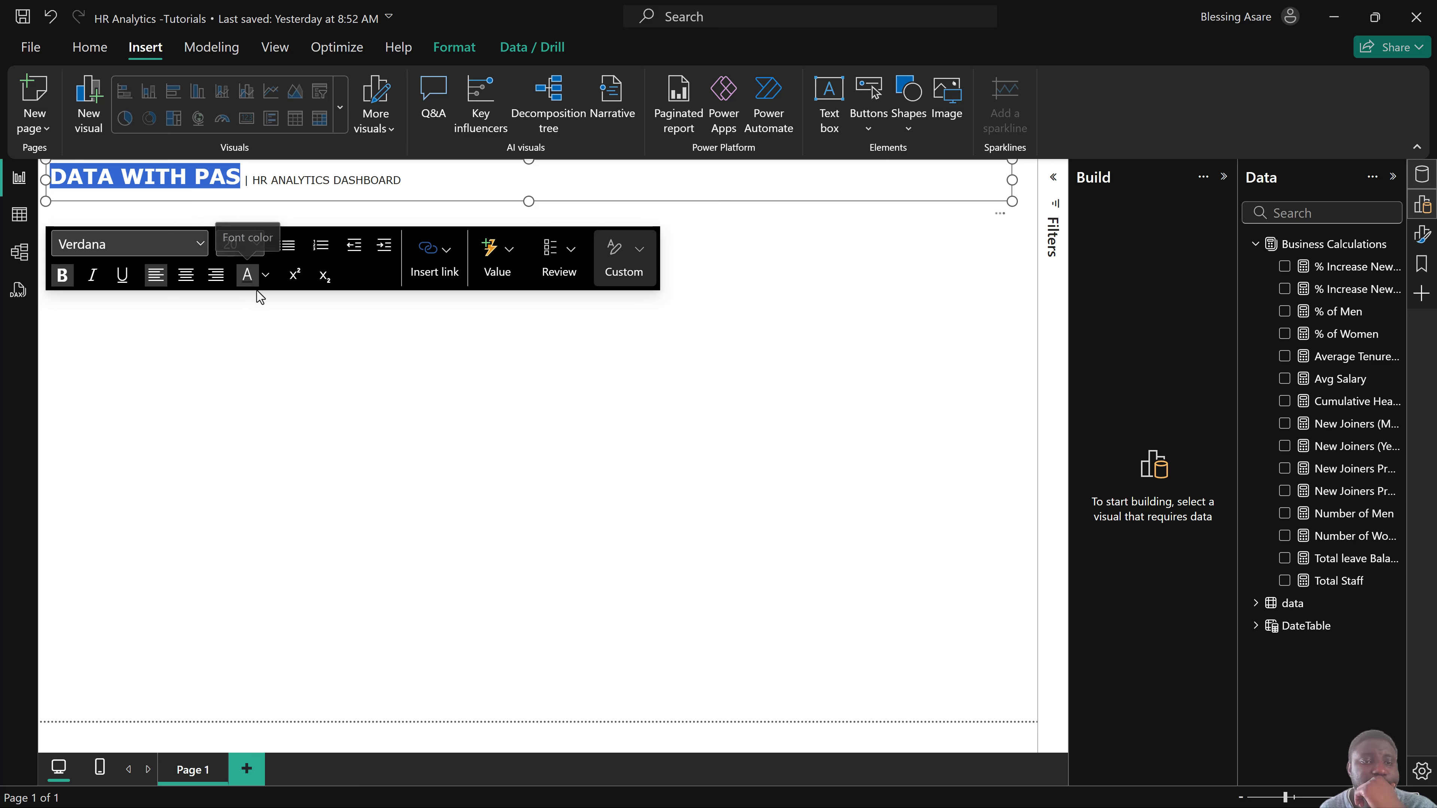
left_click(266, 275)
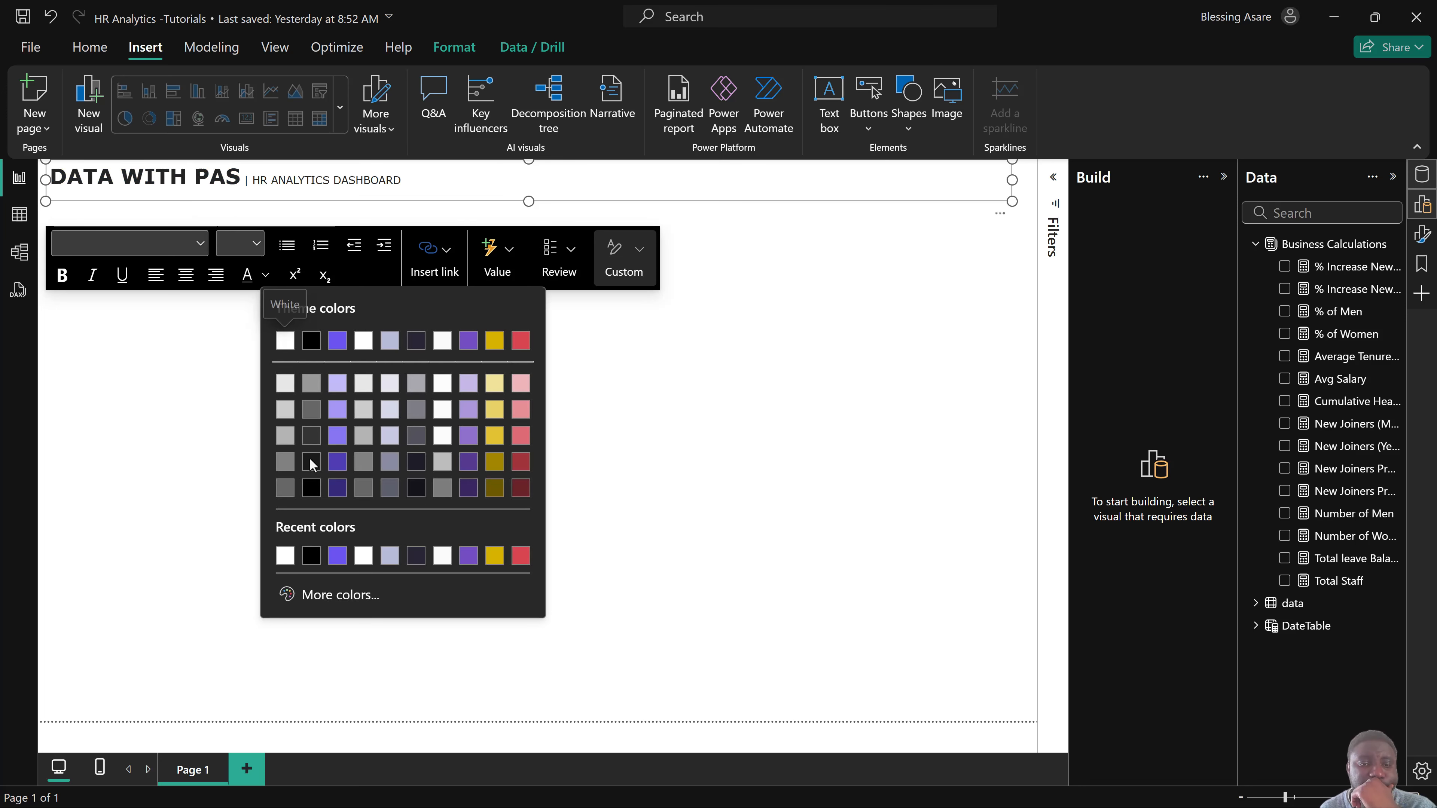
left_click(334, 558)
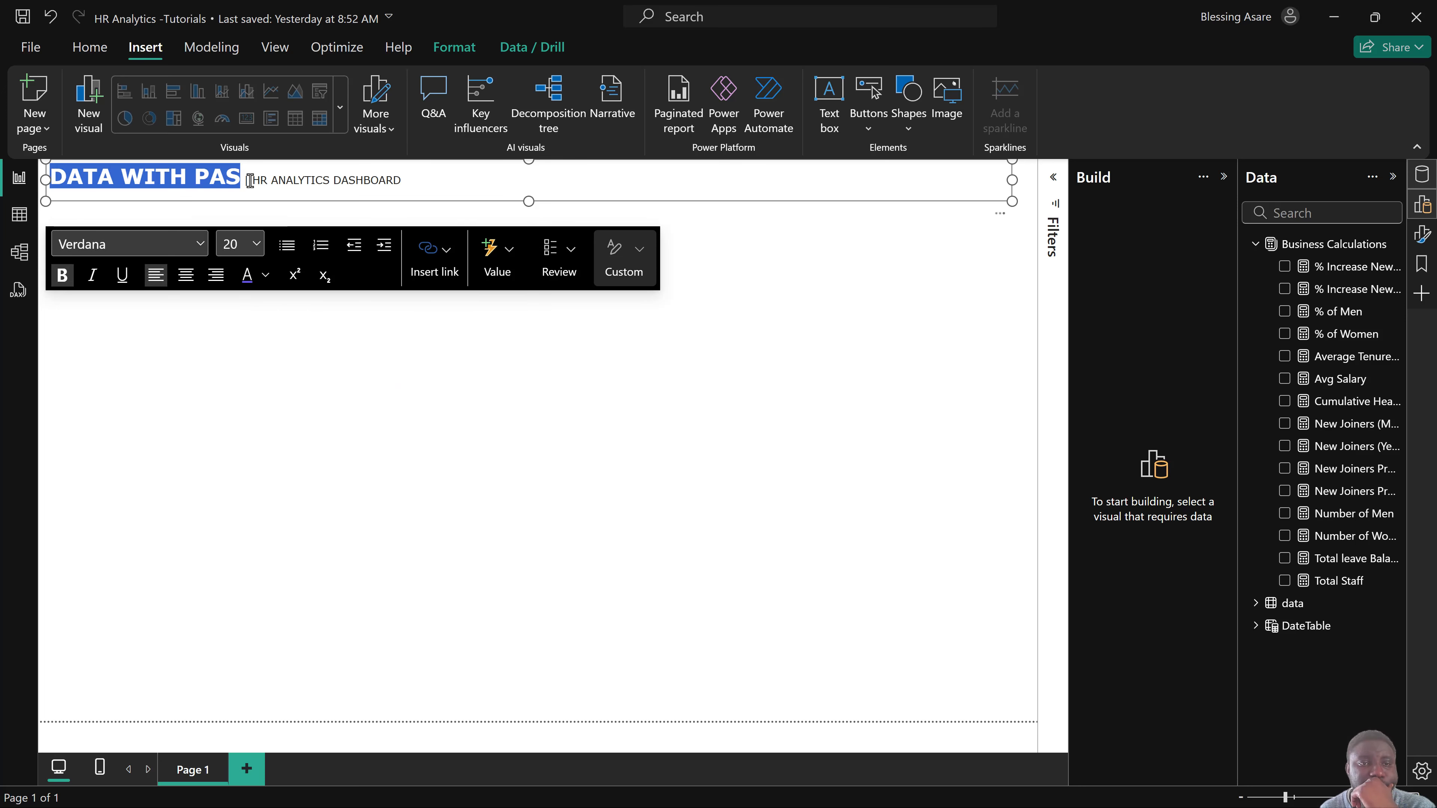
Glance at the open report previews to check the finished HR Analytics title, and return to the title text box.
left_click_drag(250, 180, 442, 180)
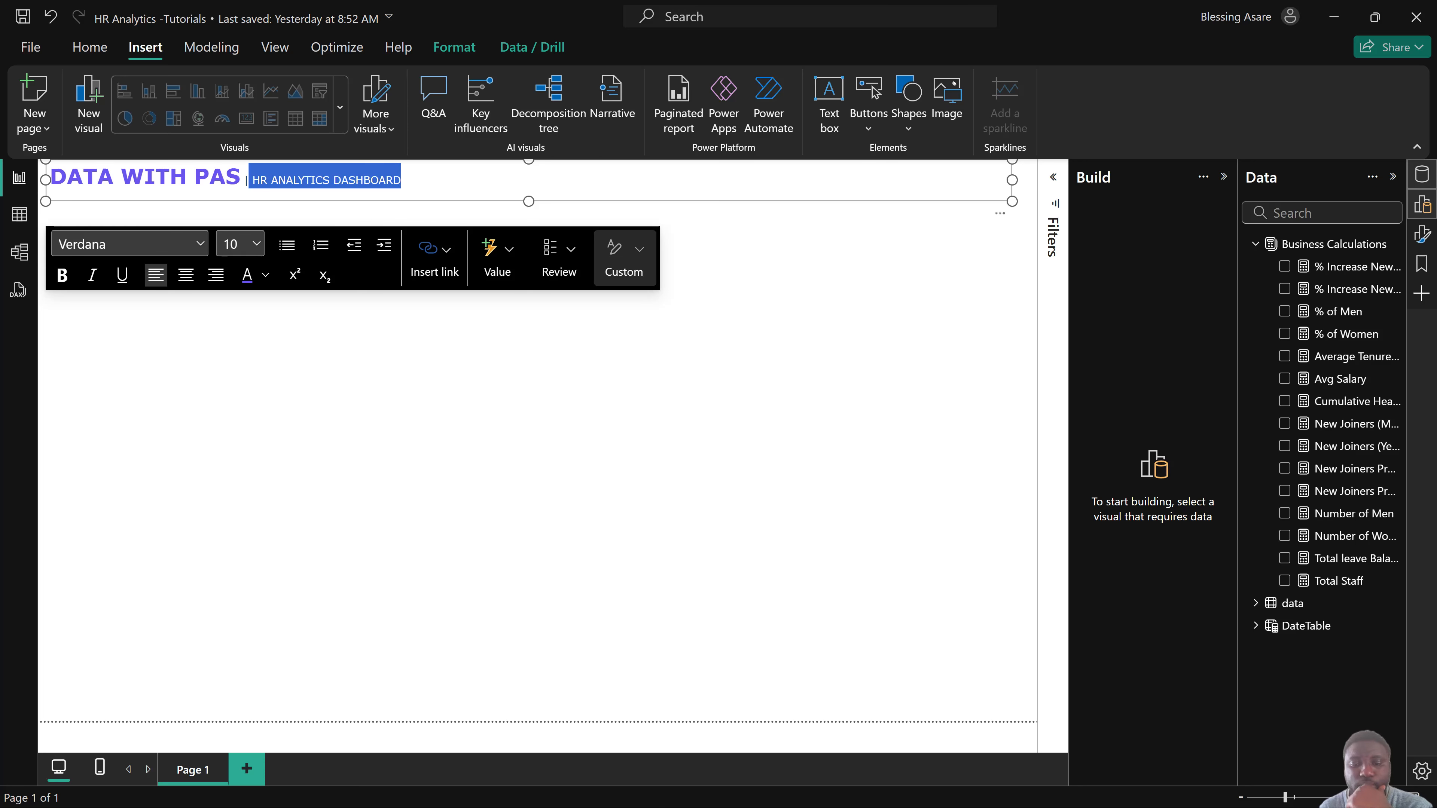
key("super")
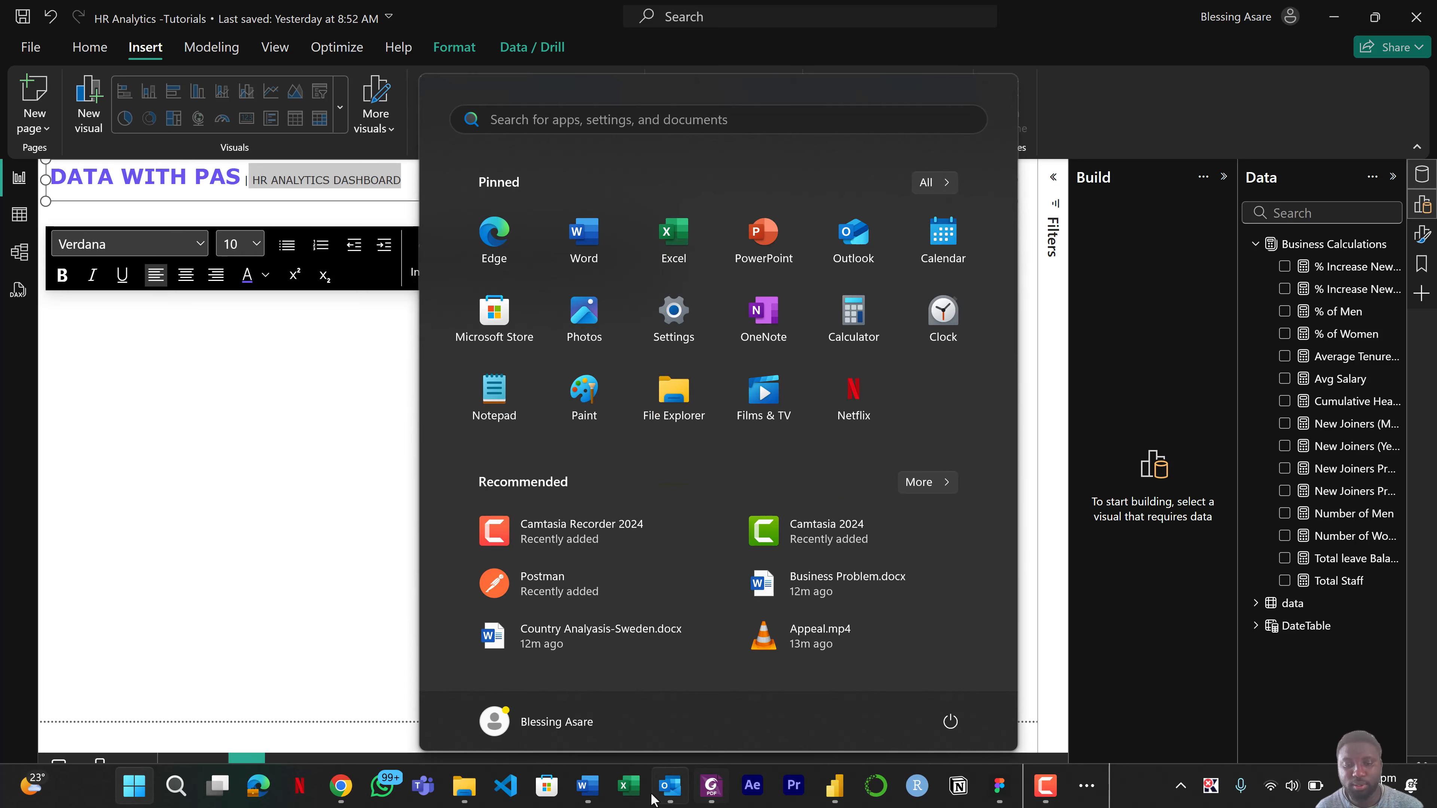
mouse_move(835, 786)
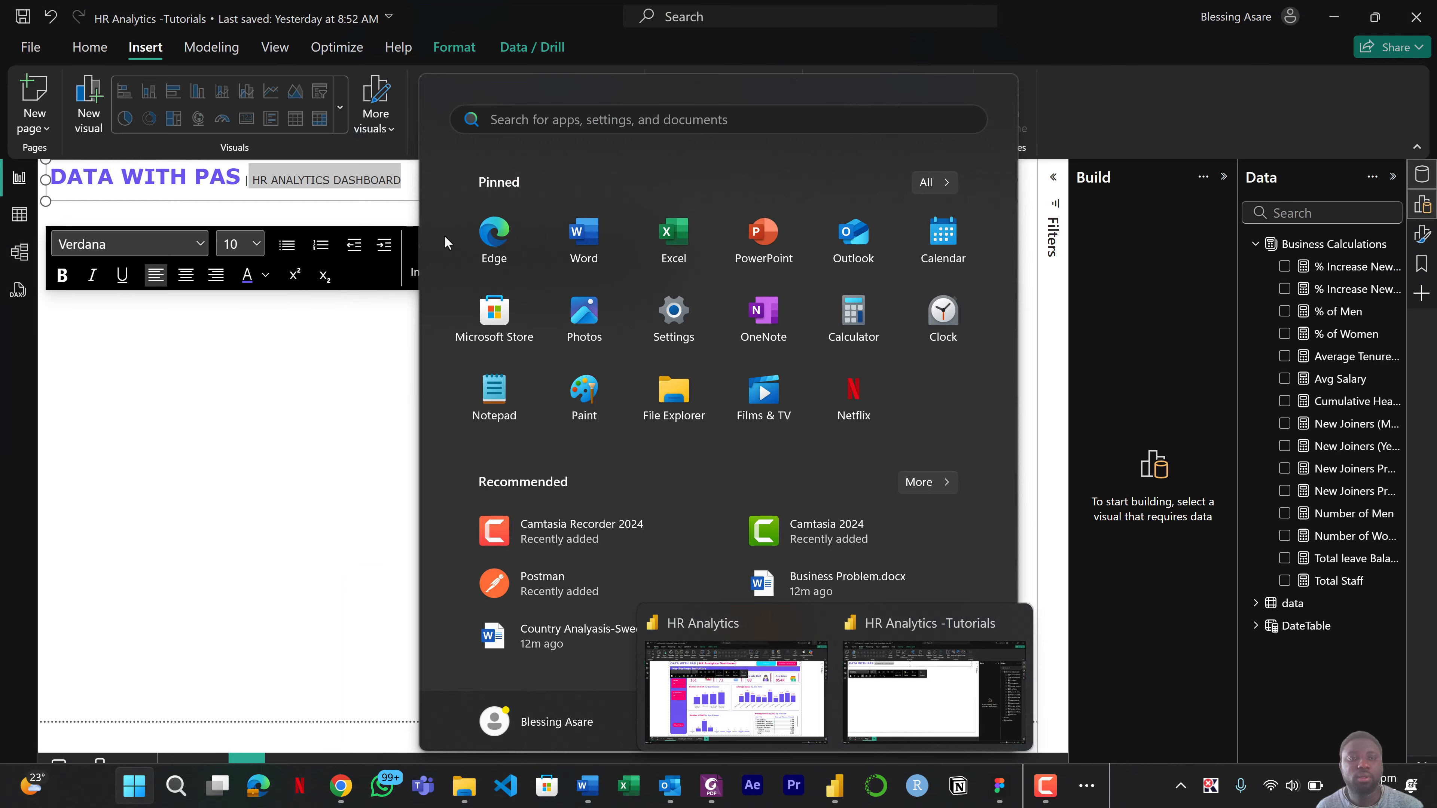
left_click(246, 180)
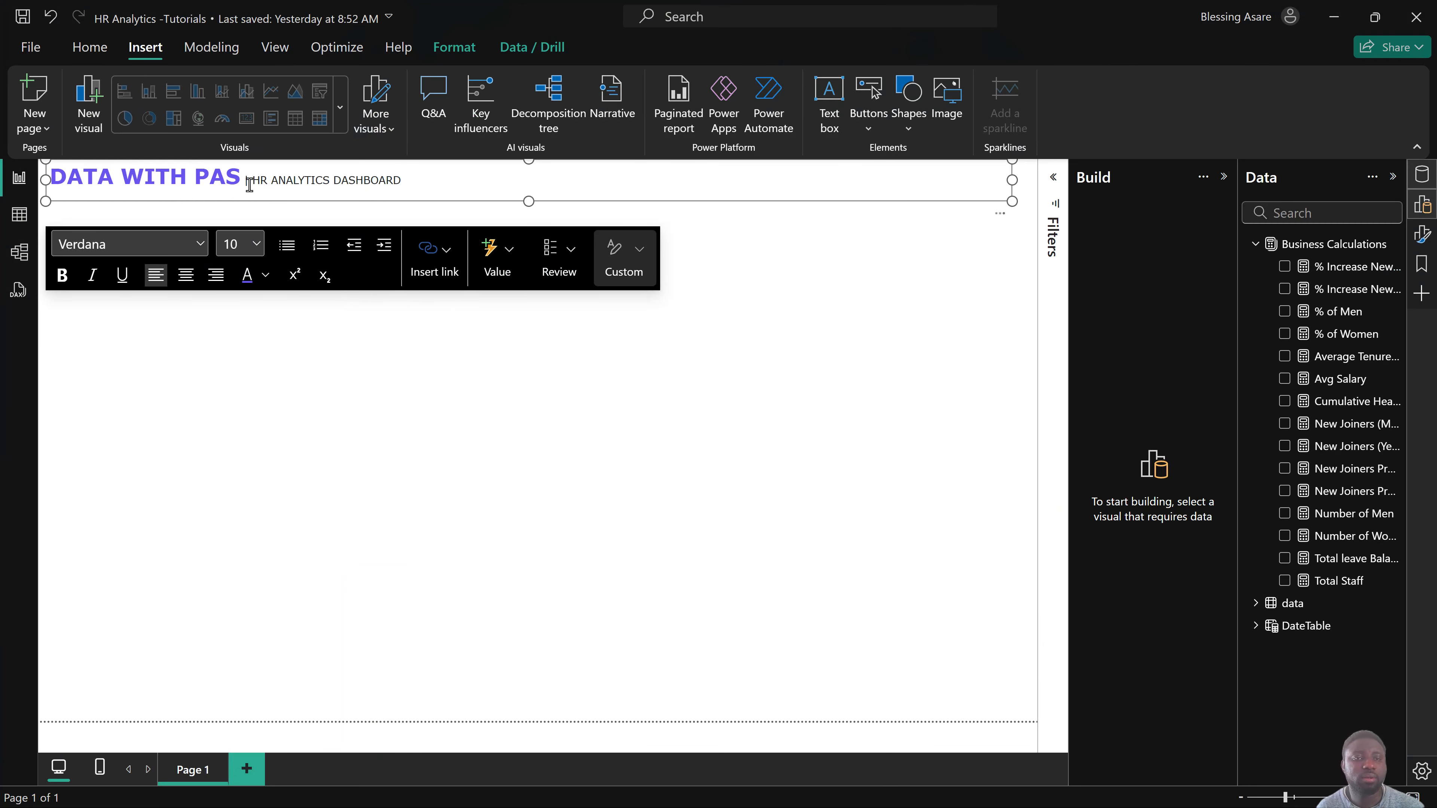
Set the vertical separator and HR ANALYTICS DASHBOARD to font size 20, matching DATA WITH PAS.
left_click_drag(249, 181, 50, 180)
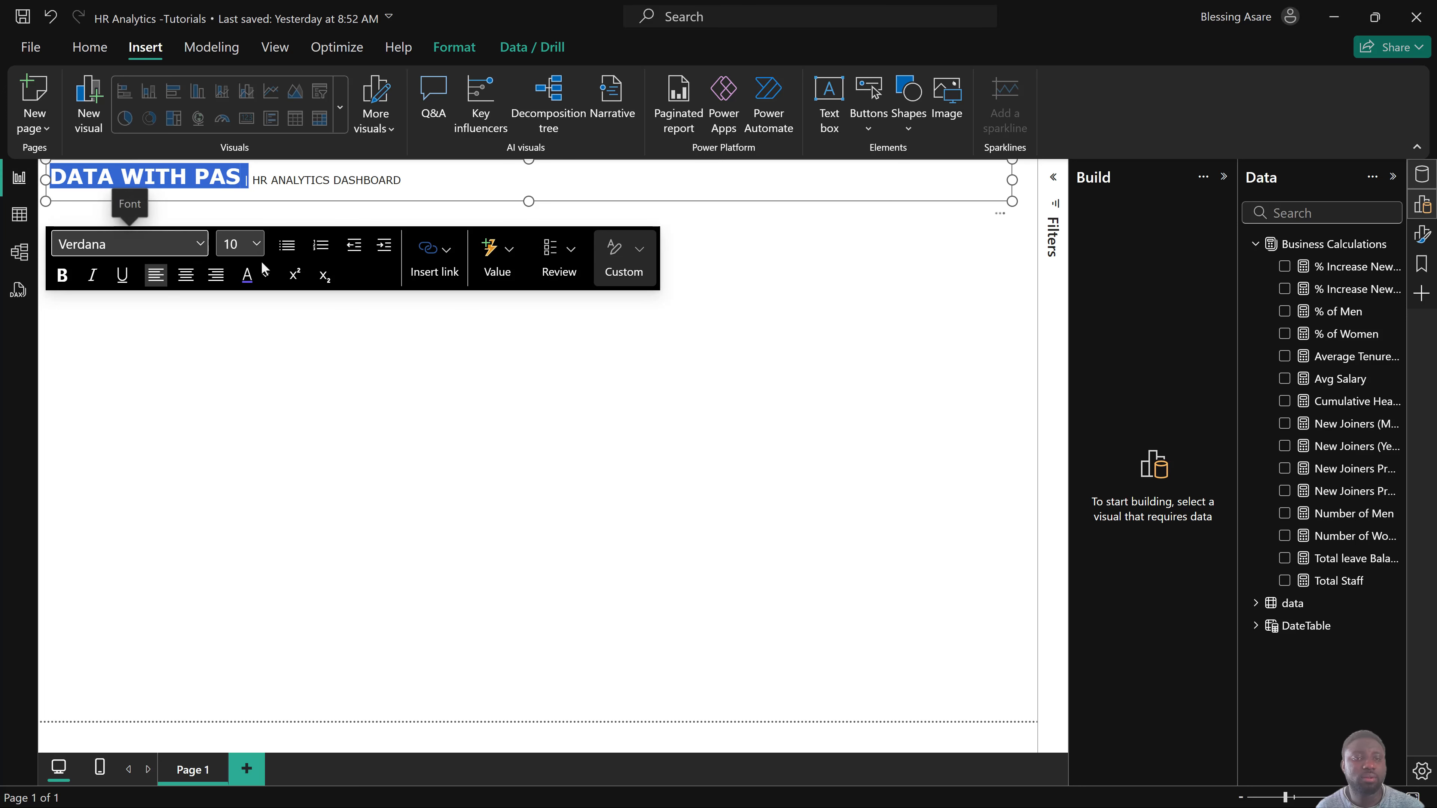
left_click(254, 245)
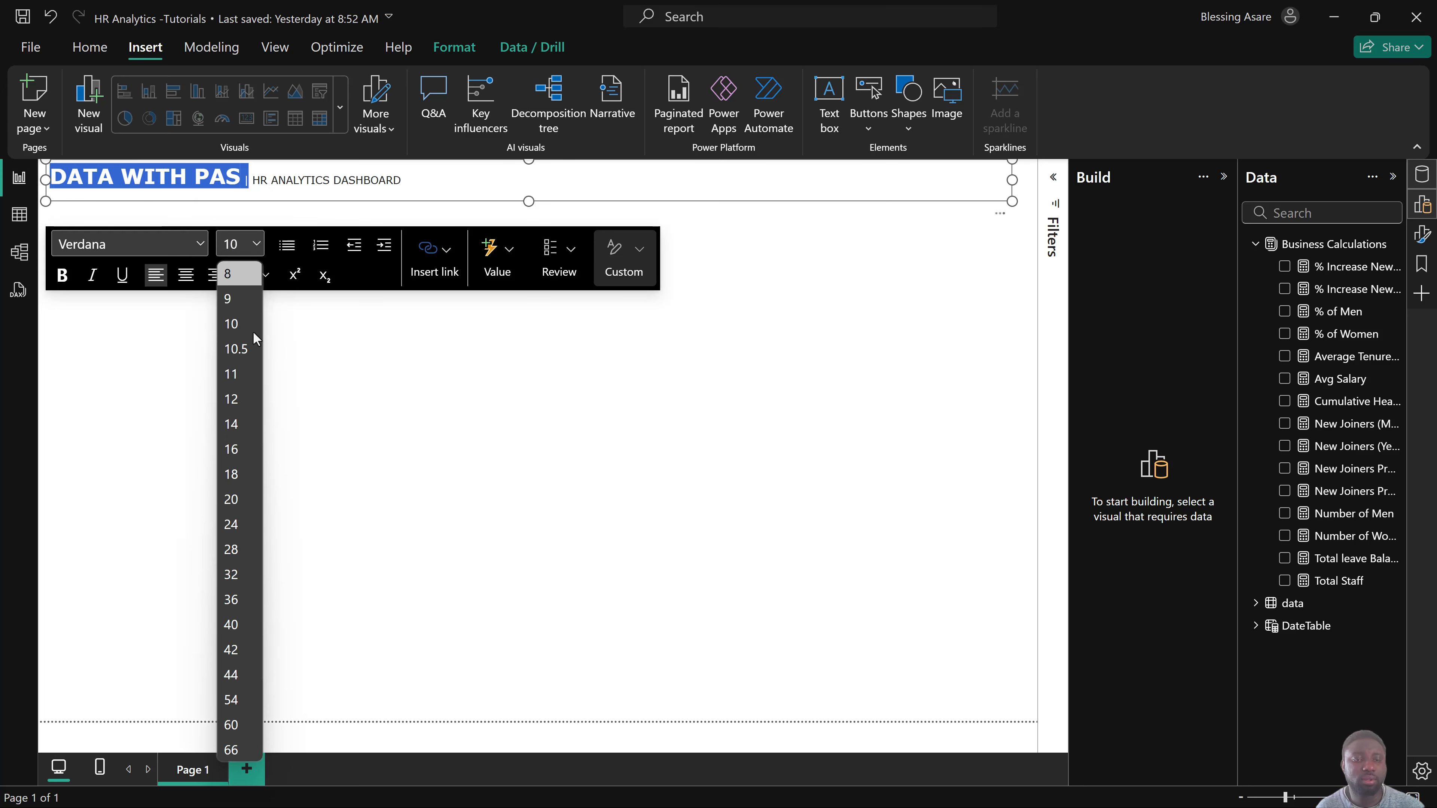
left_click(252, 498)
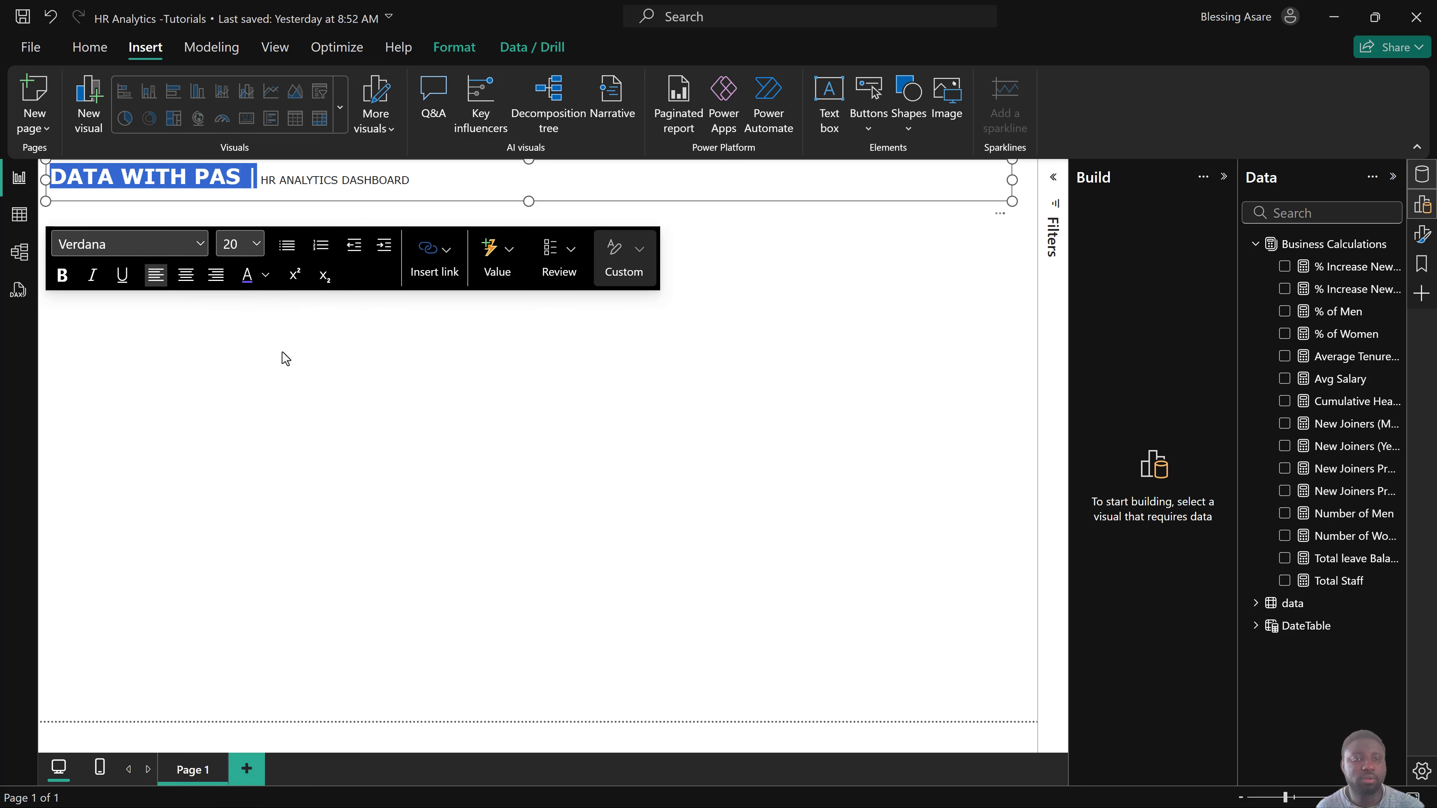
left_click_drag(256, 180, 440, 177)
left_click(262, 238)
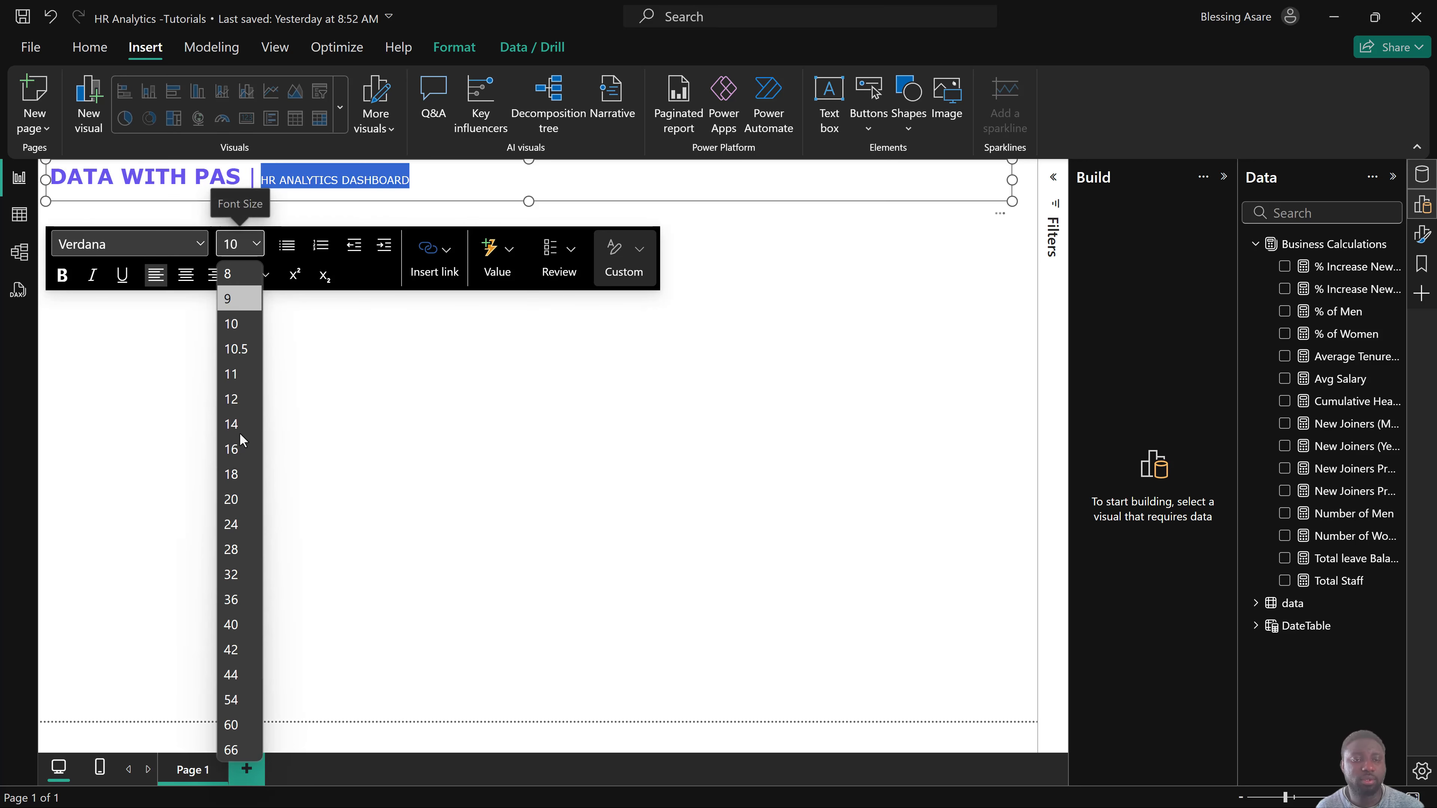
left_click(247, 500)
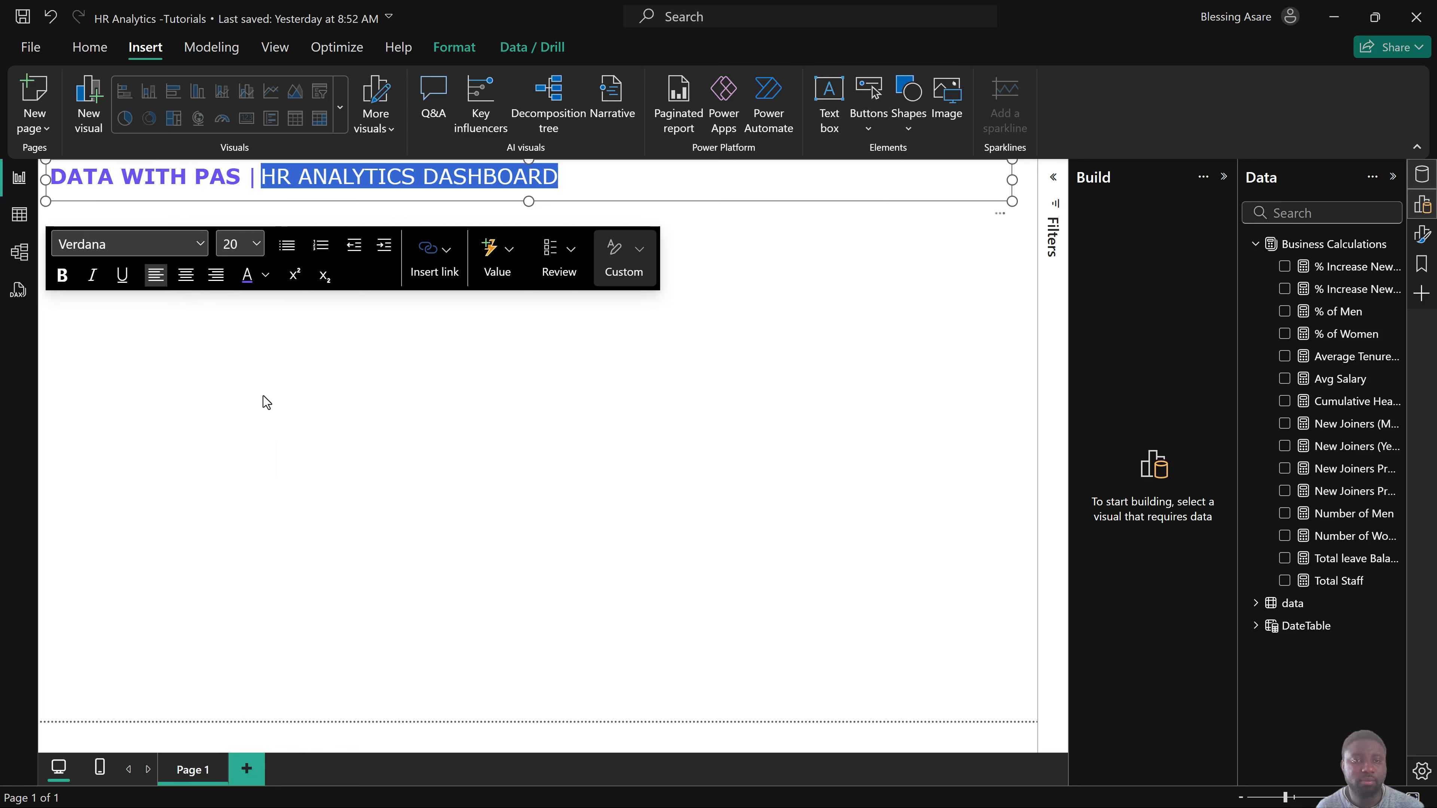
Try changing HR ANALYTICS DASHBOARD's font color, first to the theme's red, and with the custom hex value FF006F.
left_click(265, 275)
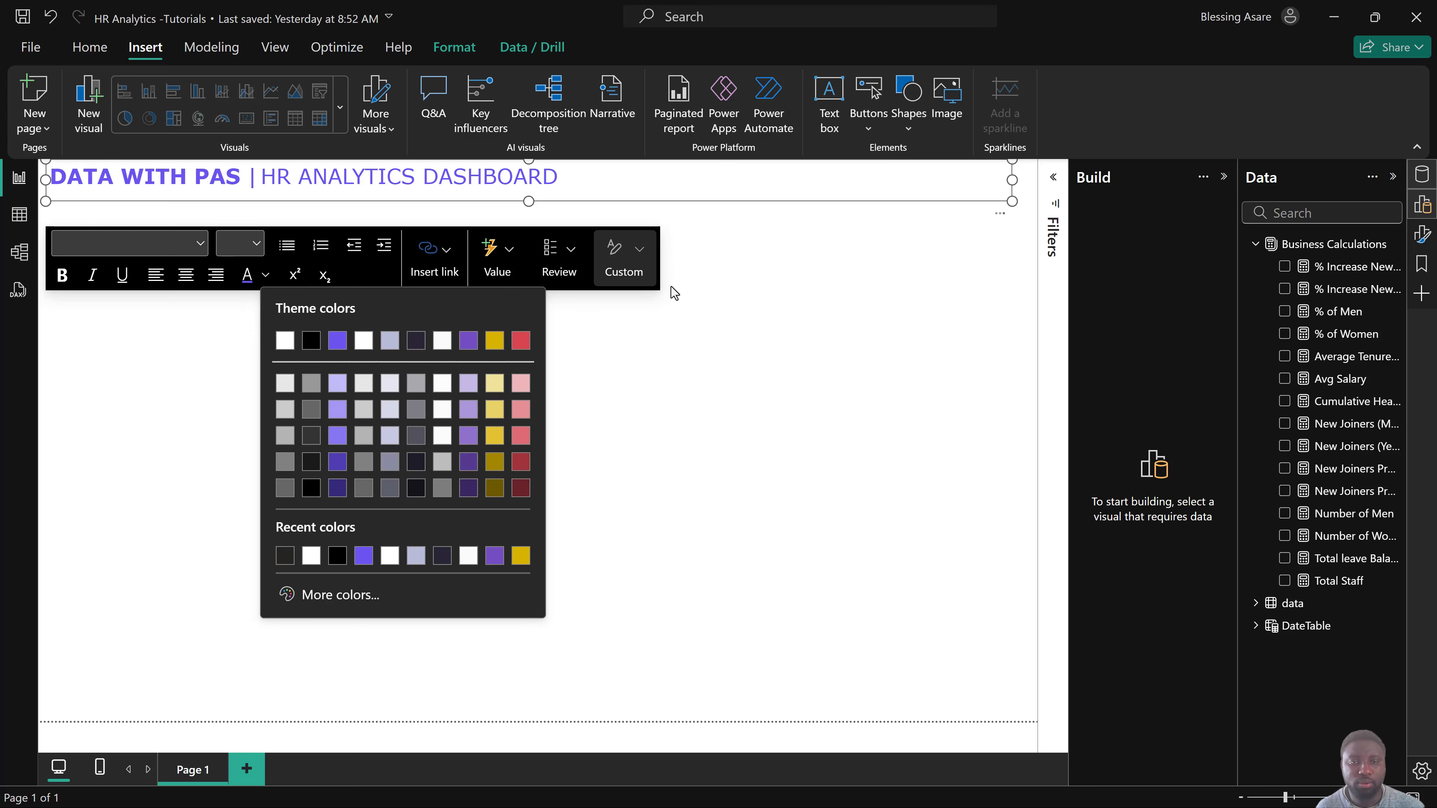
left_click(520, 340)
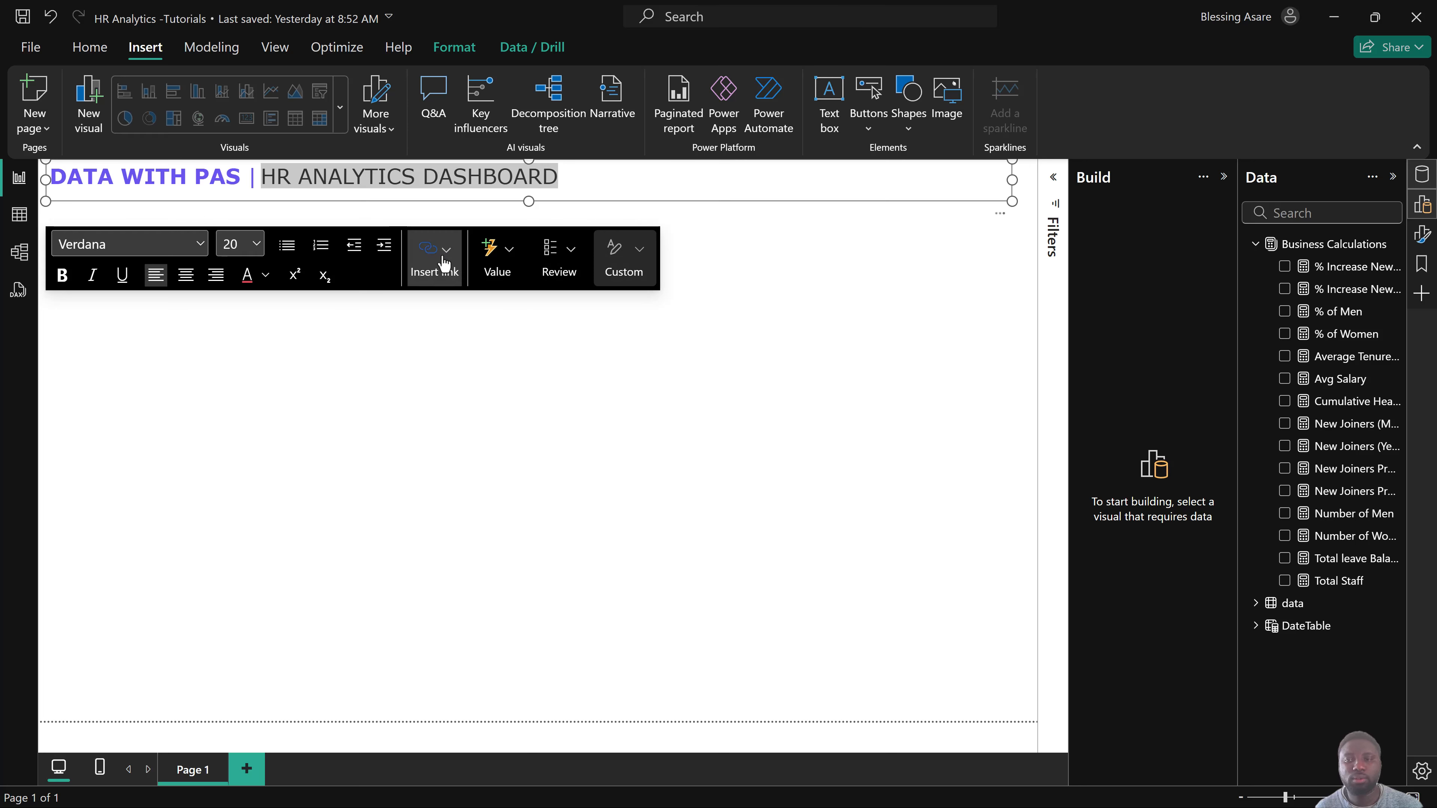
left_click(265, 276)
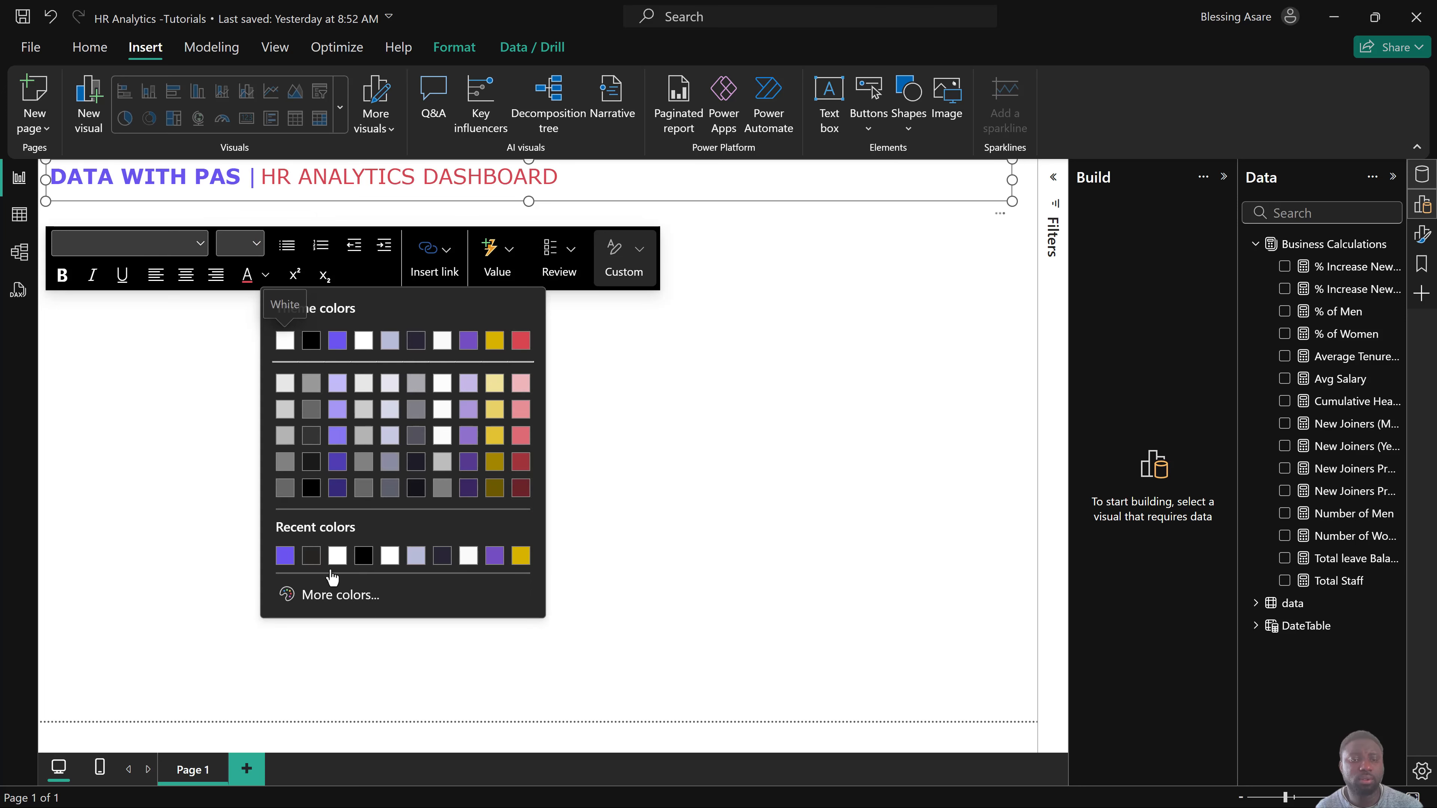
left_click(329, 596)
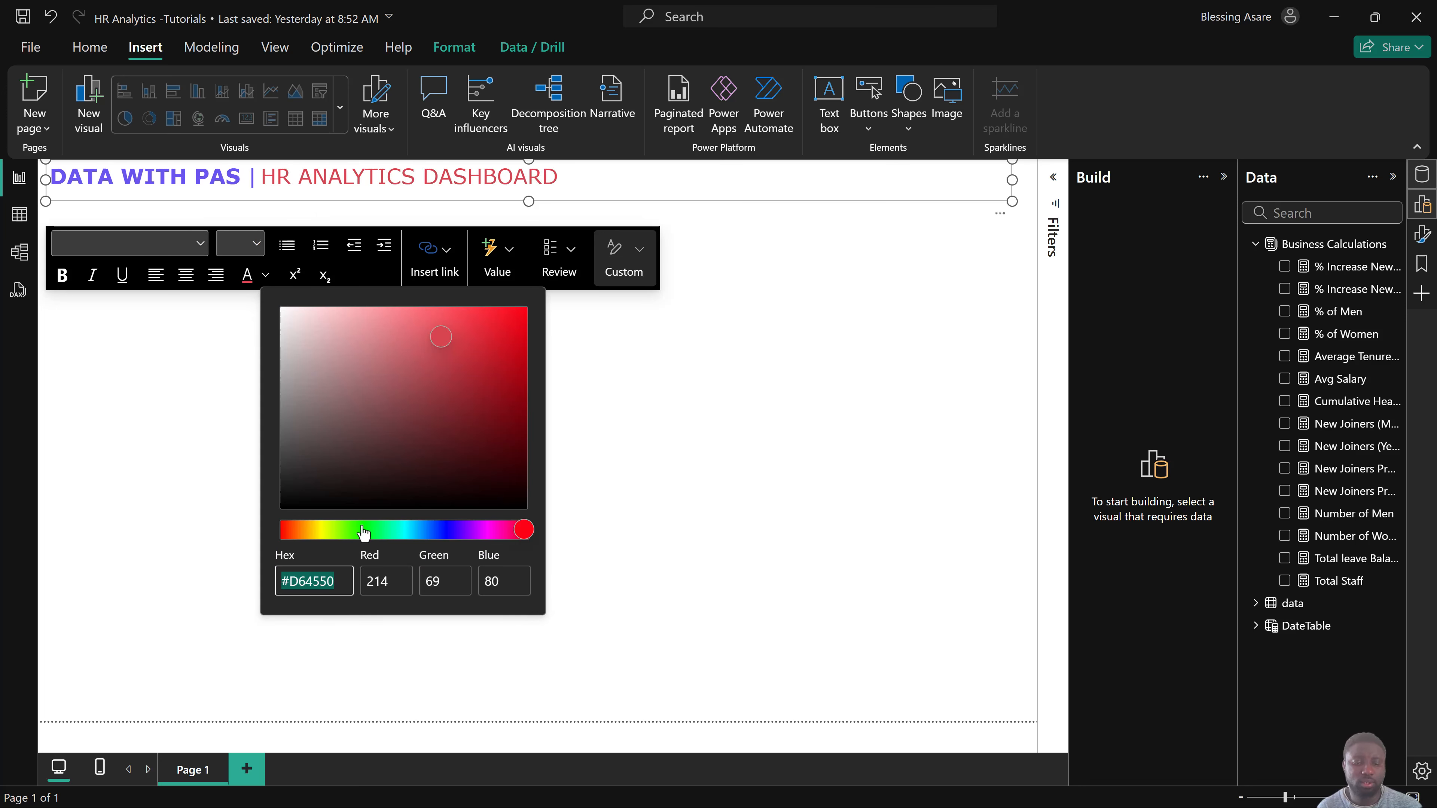
type("FF0")
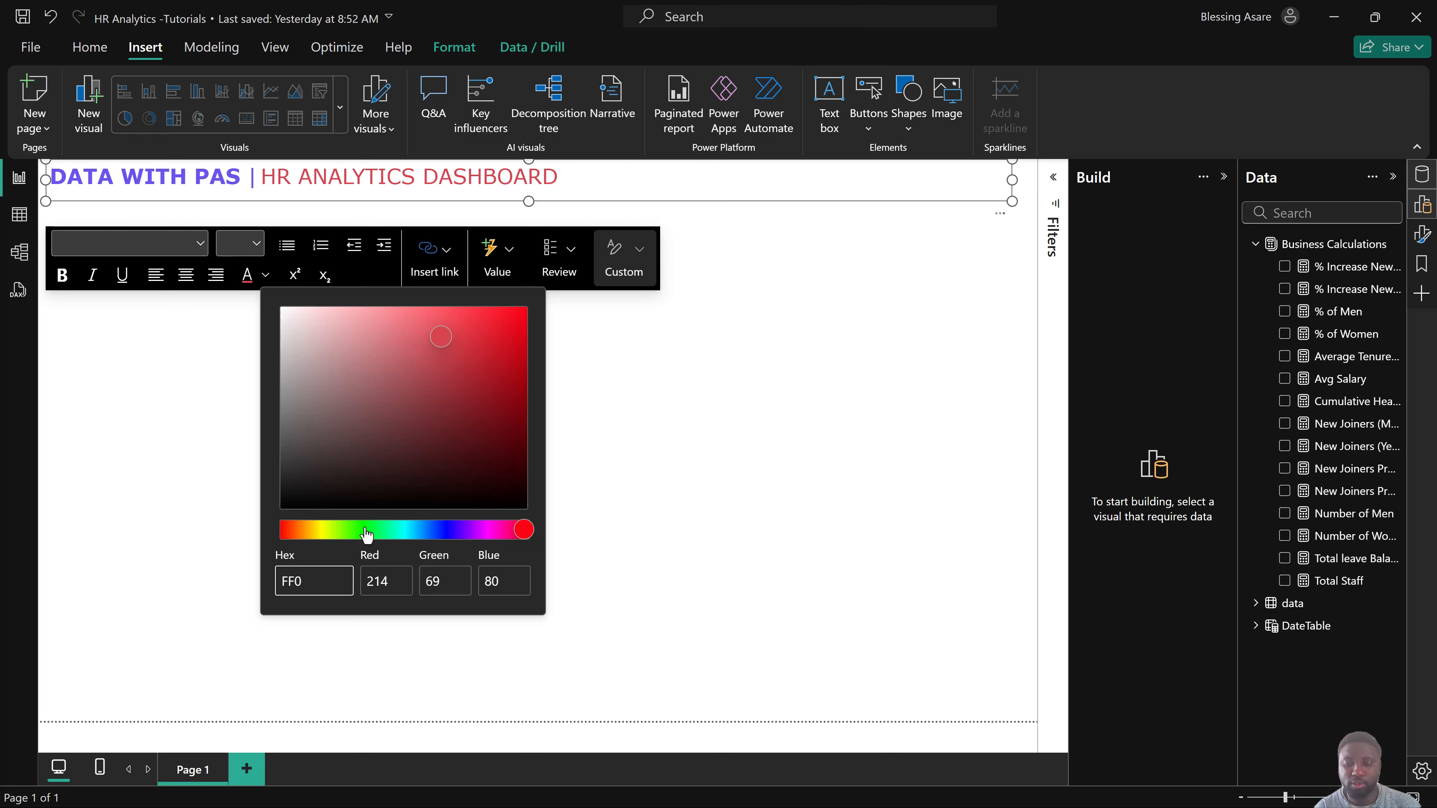
type("6F")
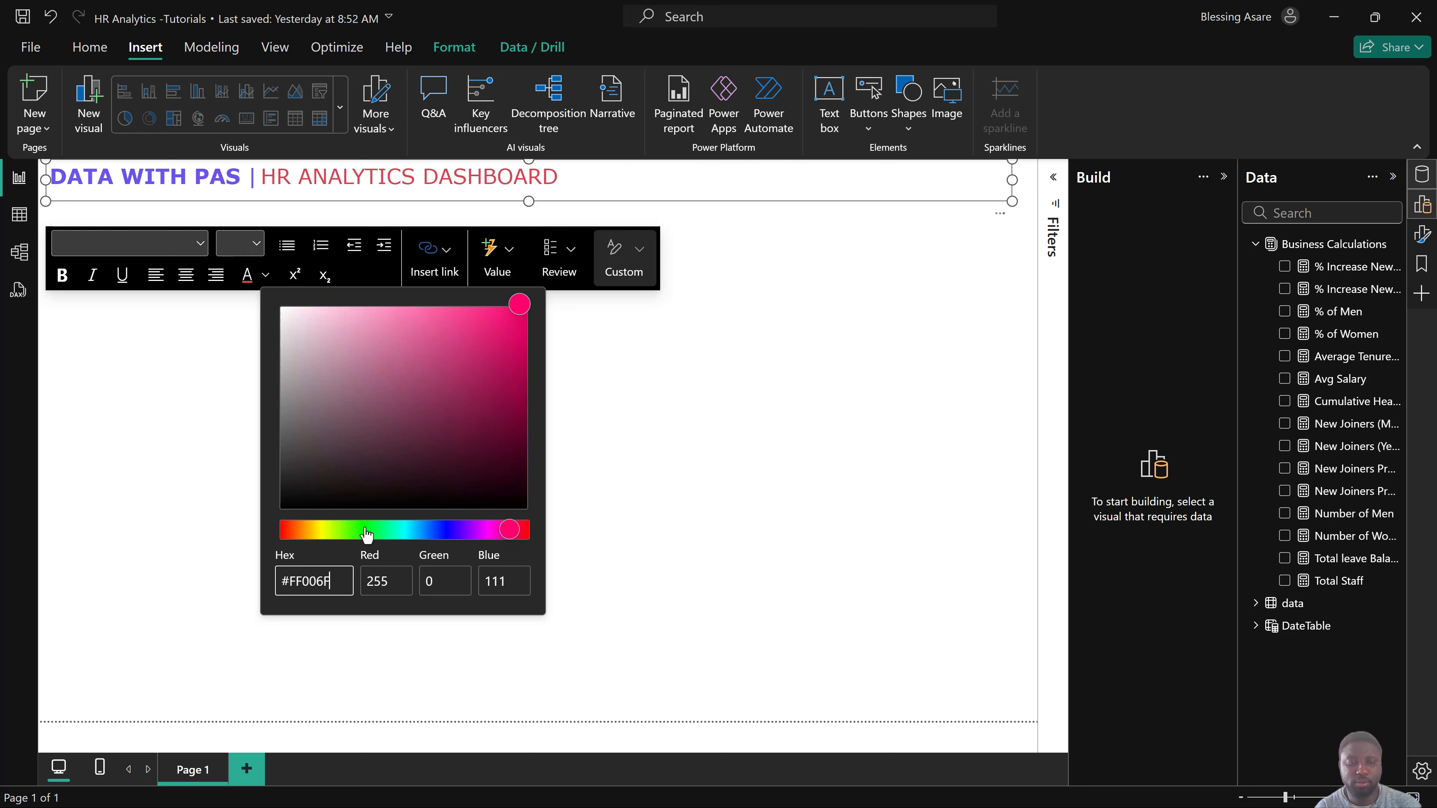
key("Return")
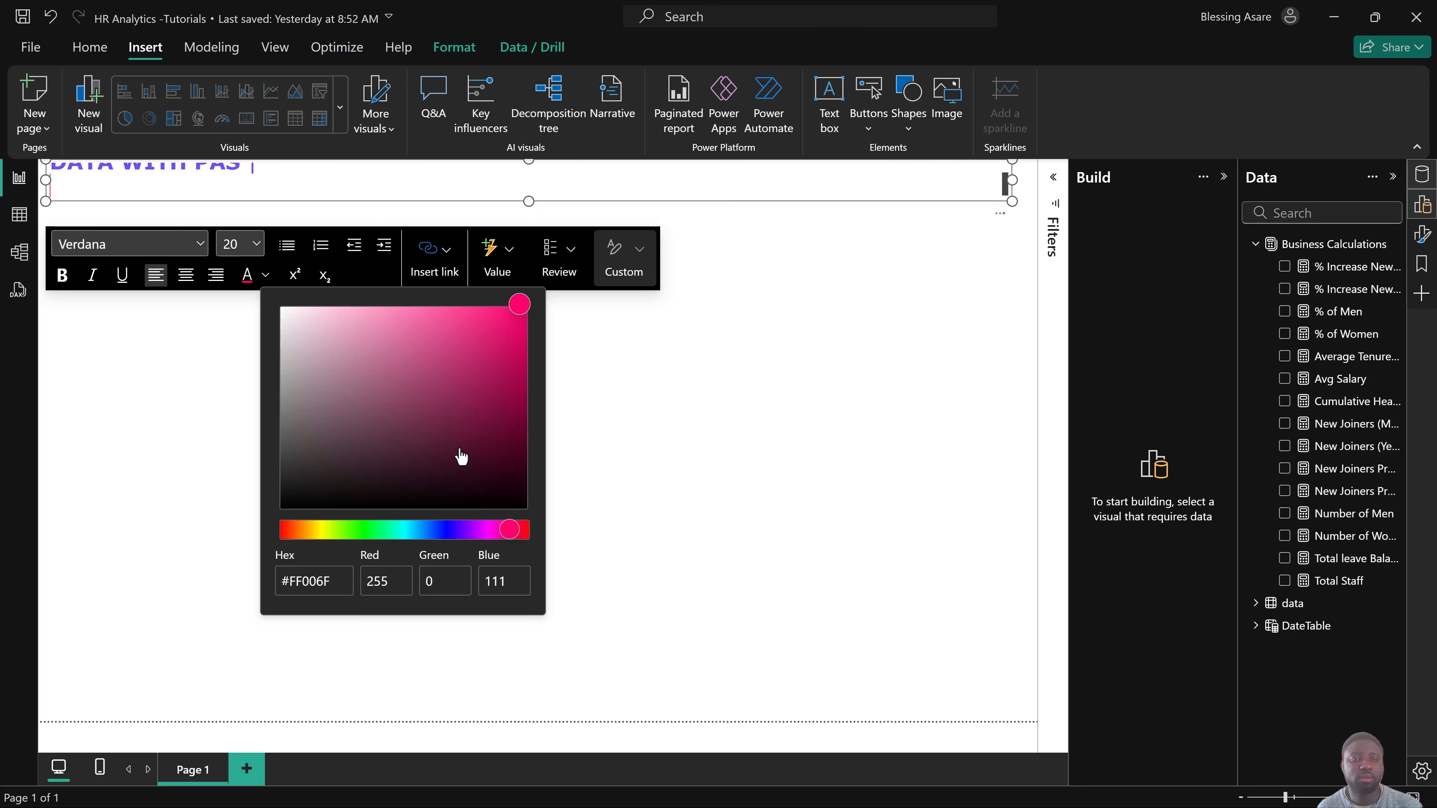
left_click(601, 498)
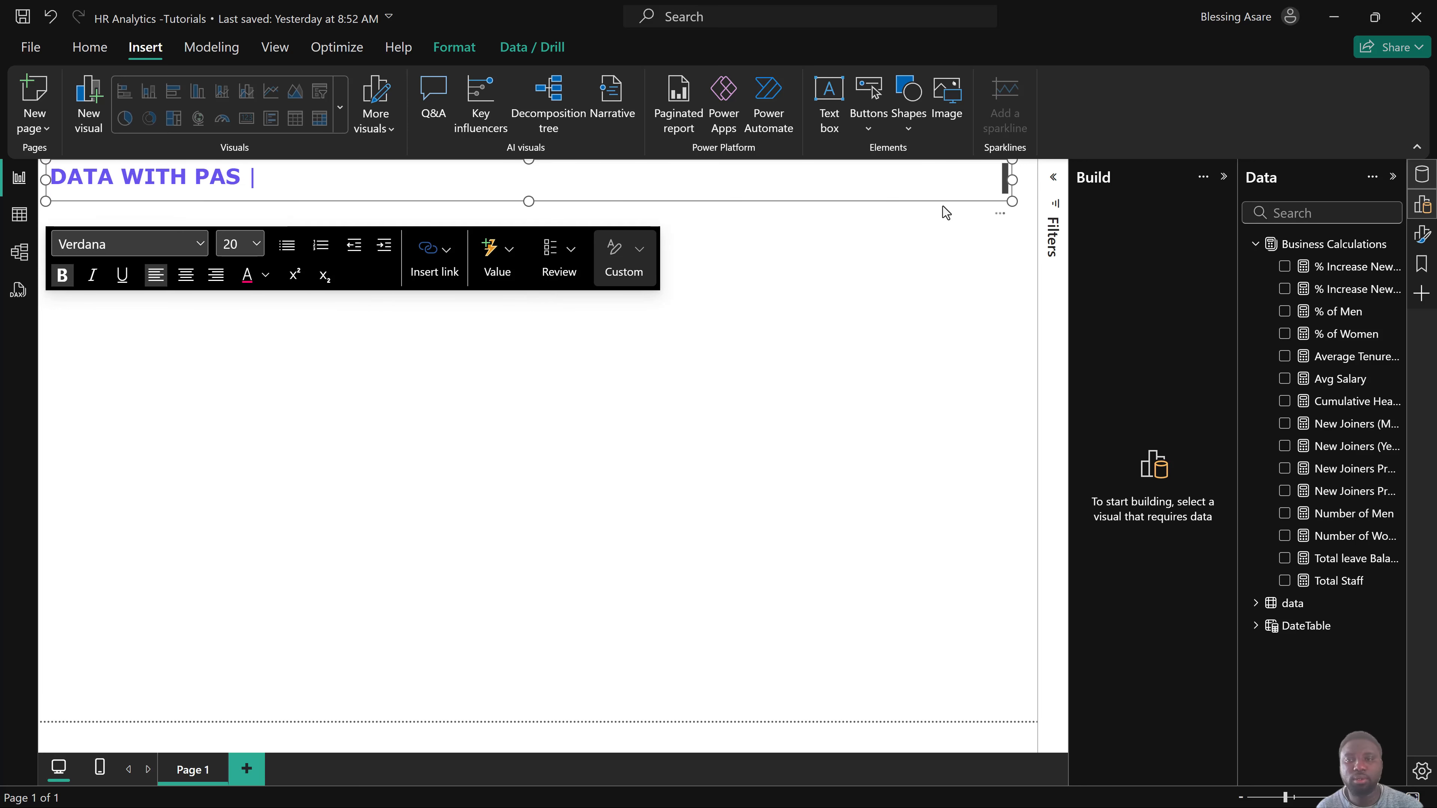
mouse_move(1013, 201)
left_mouse_down()
mouse_move(1030, 257)
mouse_move(1003, 198)
left_mouse_up()
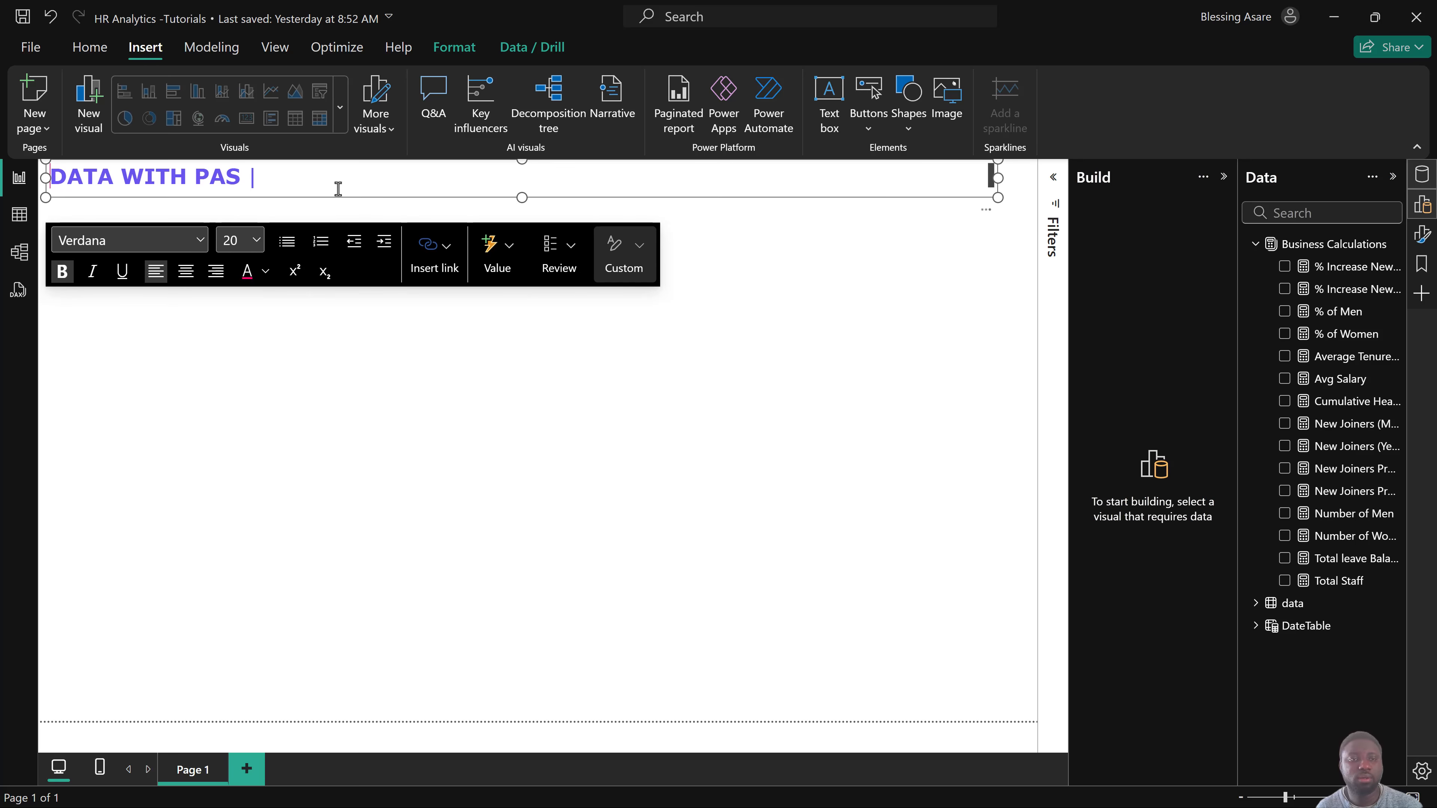
left_click(291, 180)
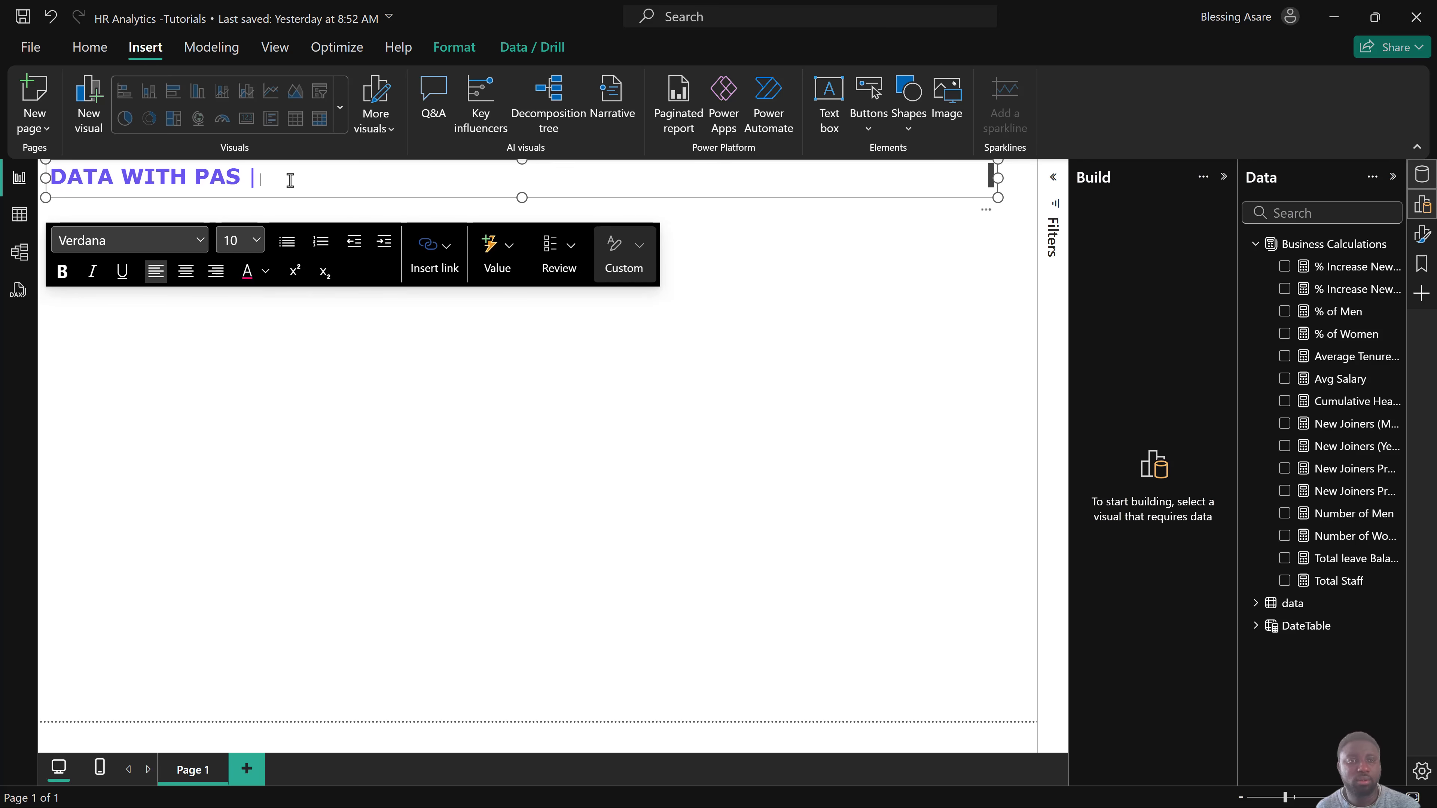
left_click(324, 218)
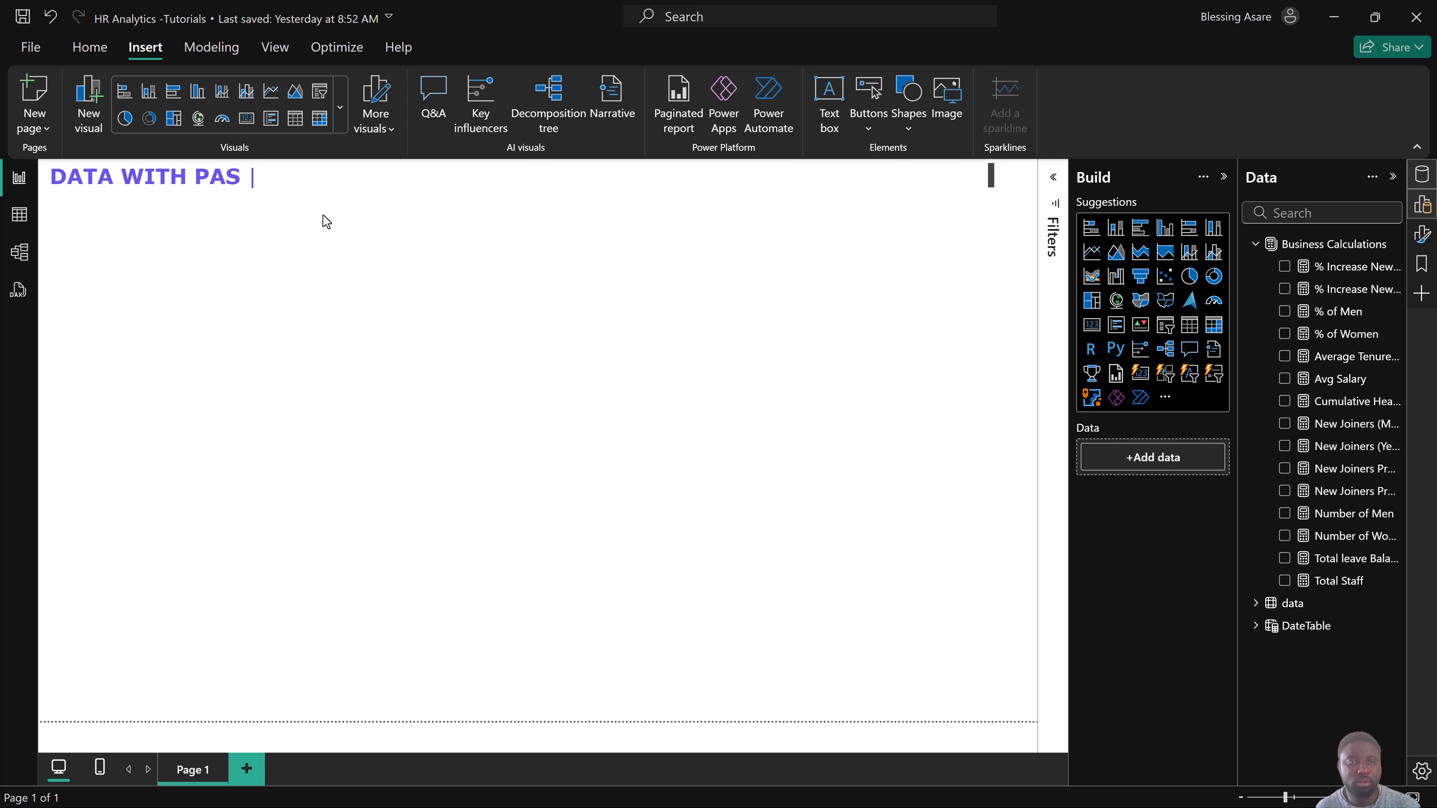
Retype HR ANALYTICS DASHBOARD after the vertical separator in the title and set its font size to 20.
left_click(268, 180)
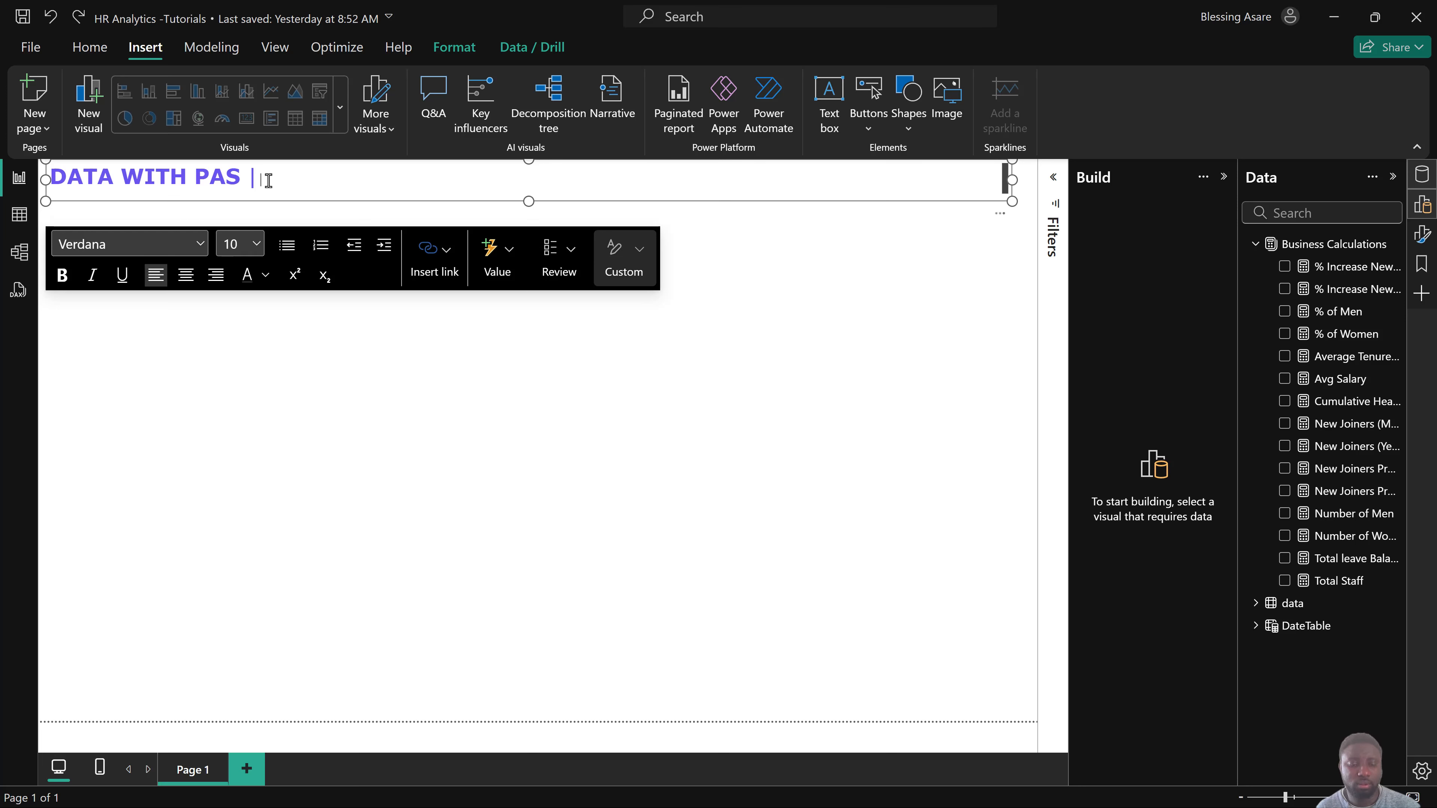
type("HR ANALYTICS DASHBOAR")
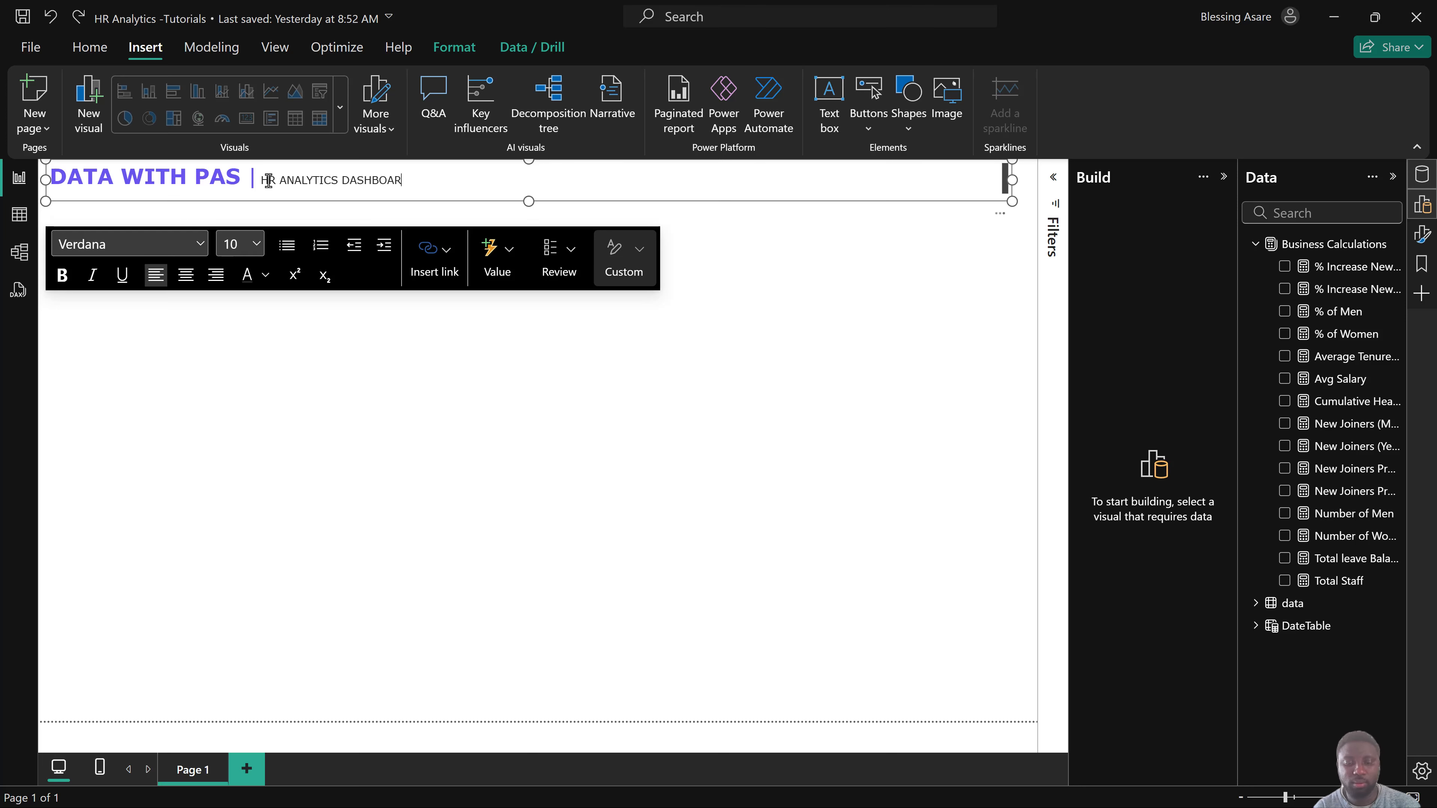
type("D")
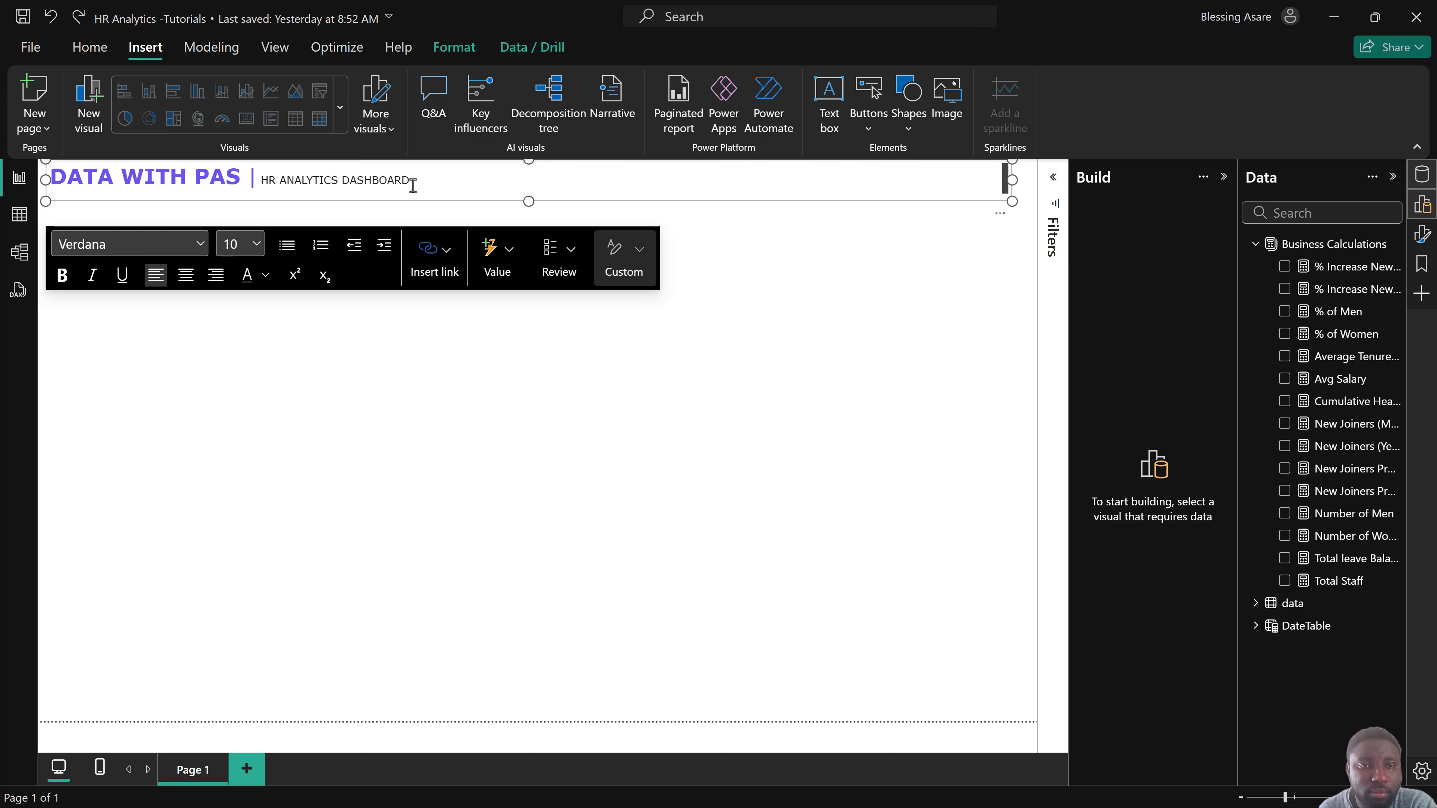
left_click_drag(413, 186, 218, 185)
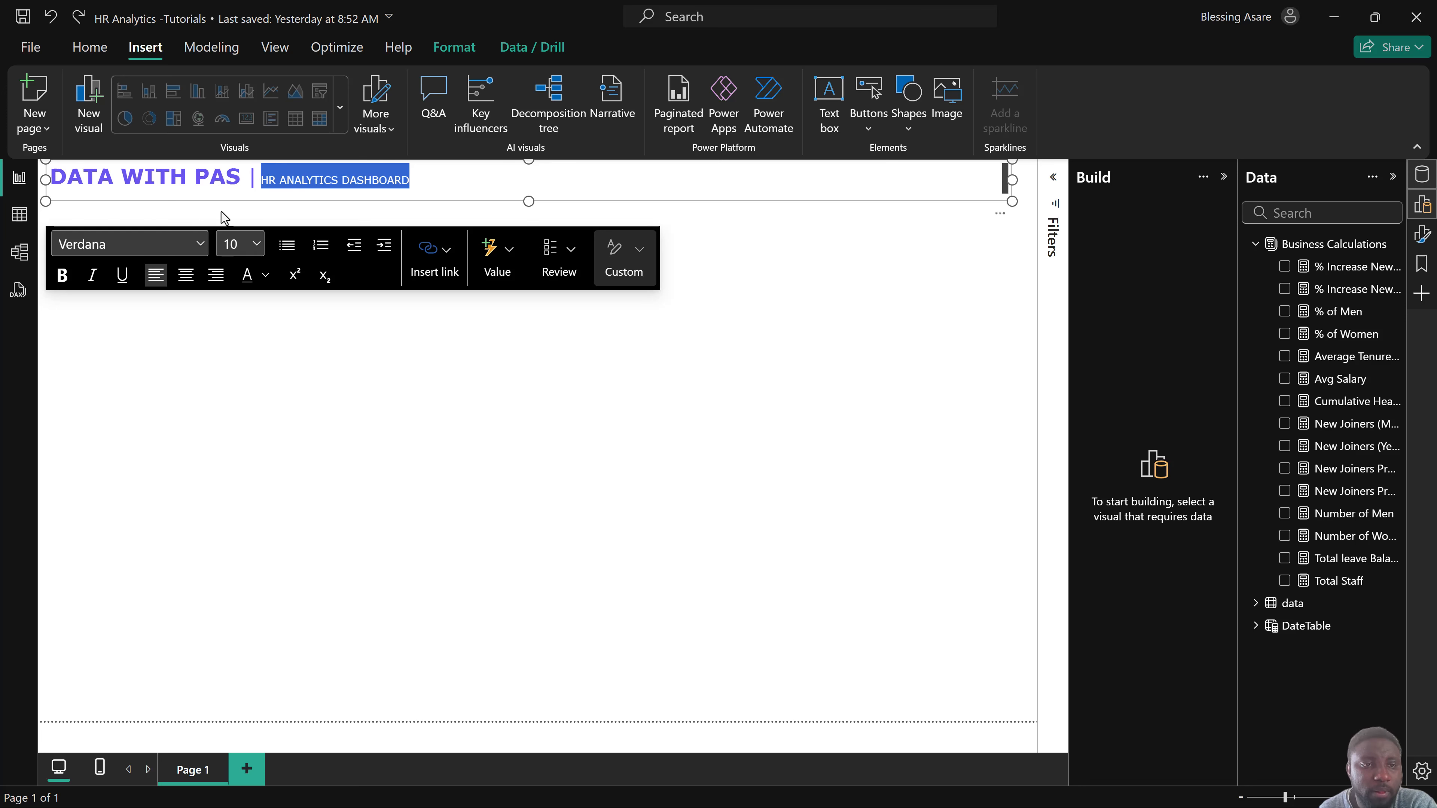
left_click(258, 250)
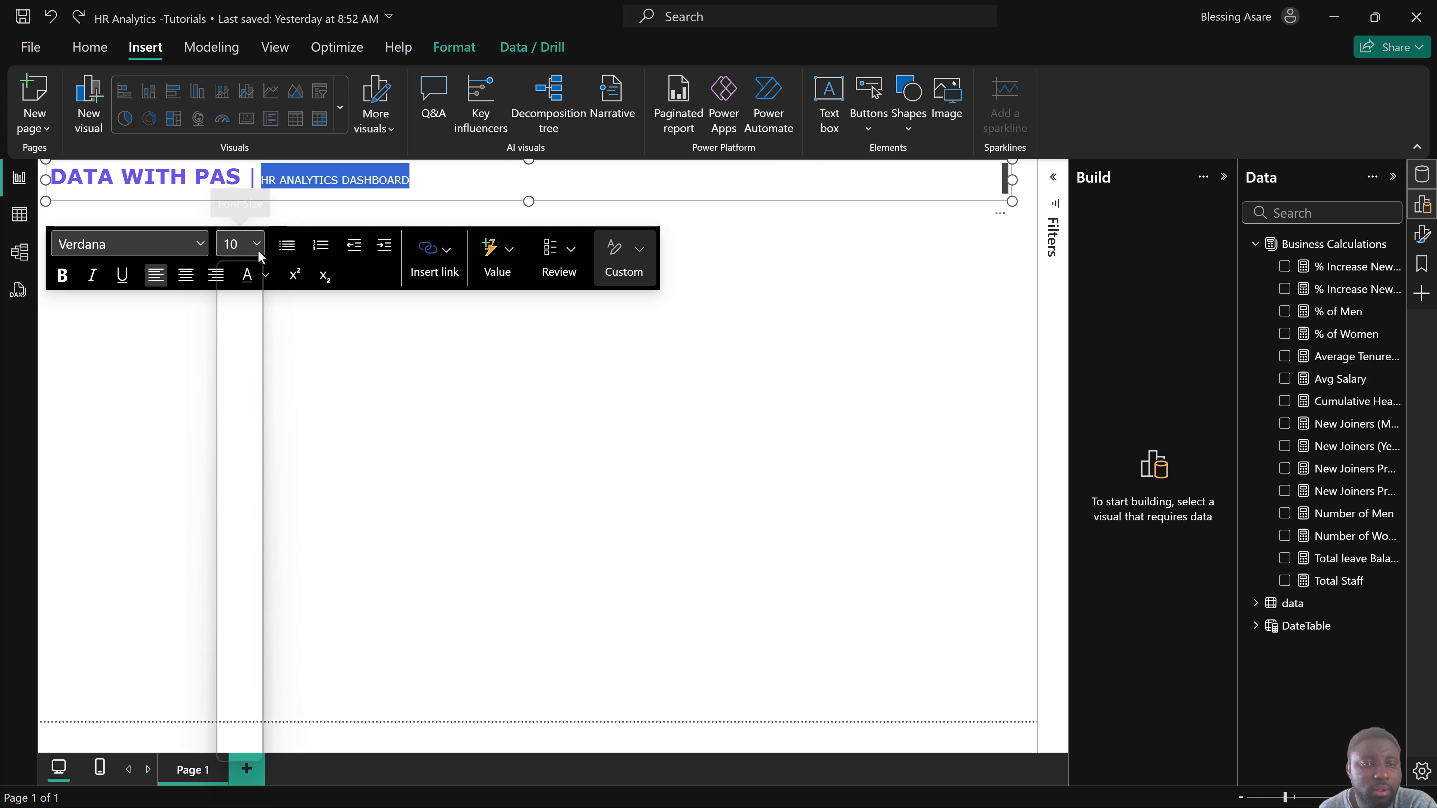
left_click(237, 486)
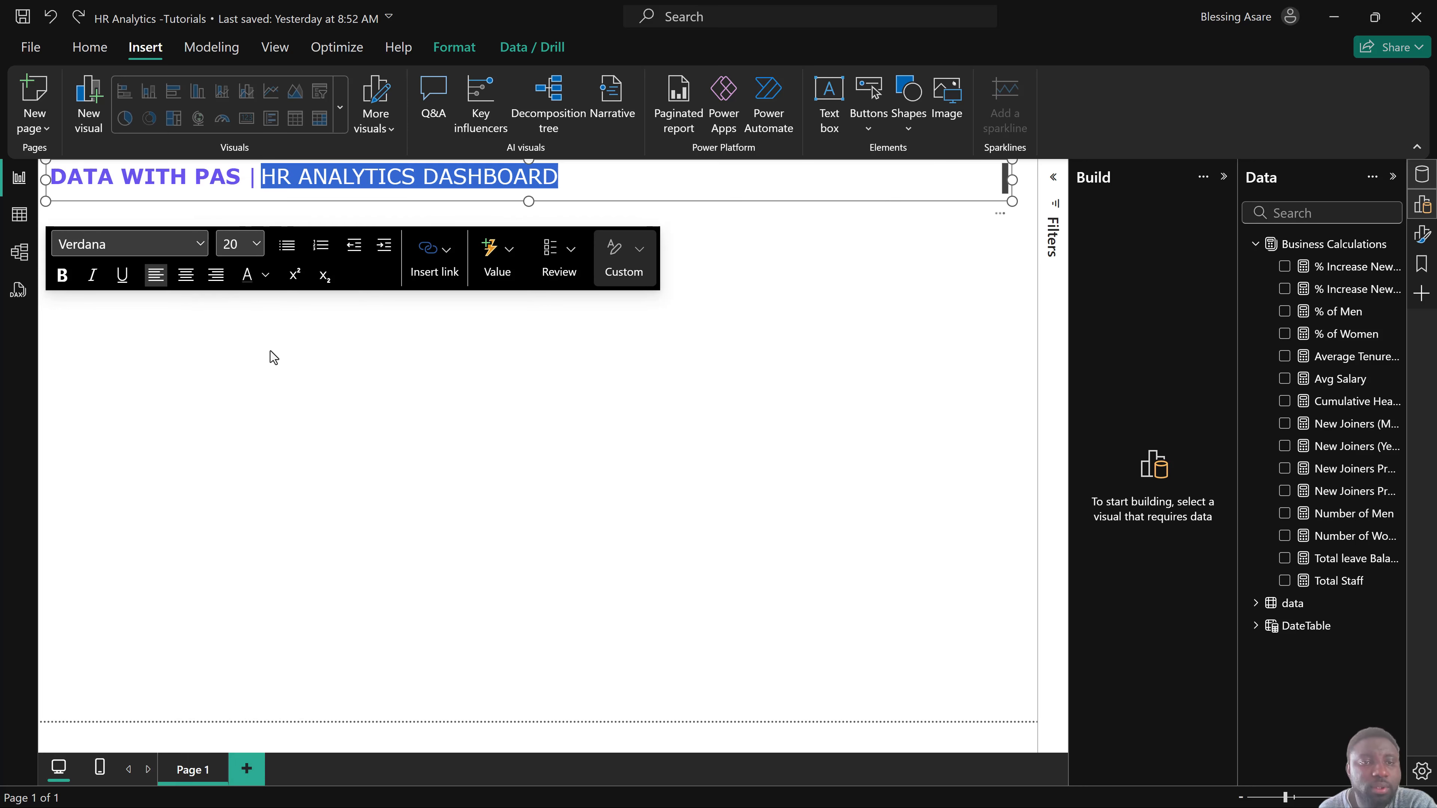
Give HR ANALYTICS DASHBOARD the custom pink font color #FF006F.
left_click(265, 275)
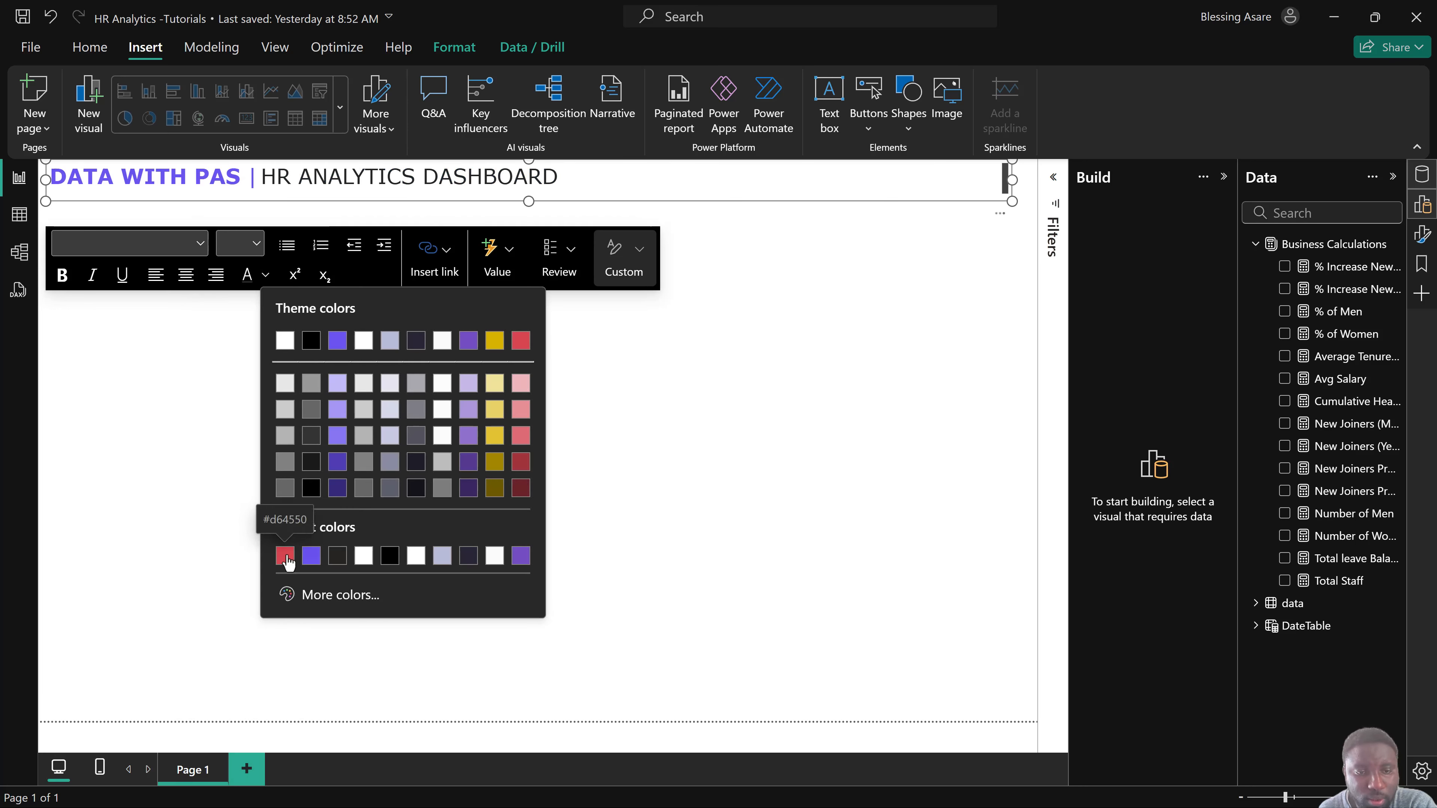
left_click(289, 594)
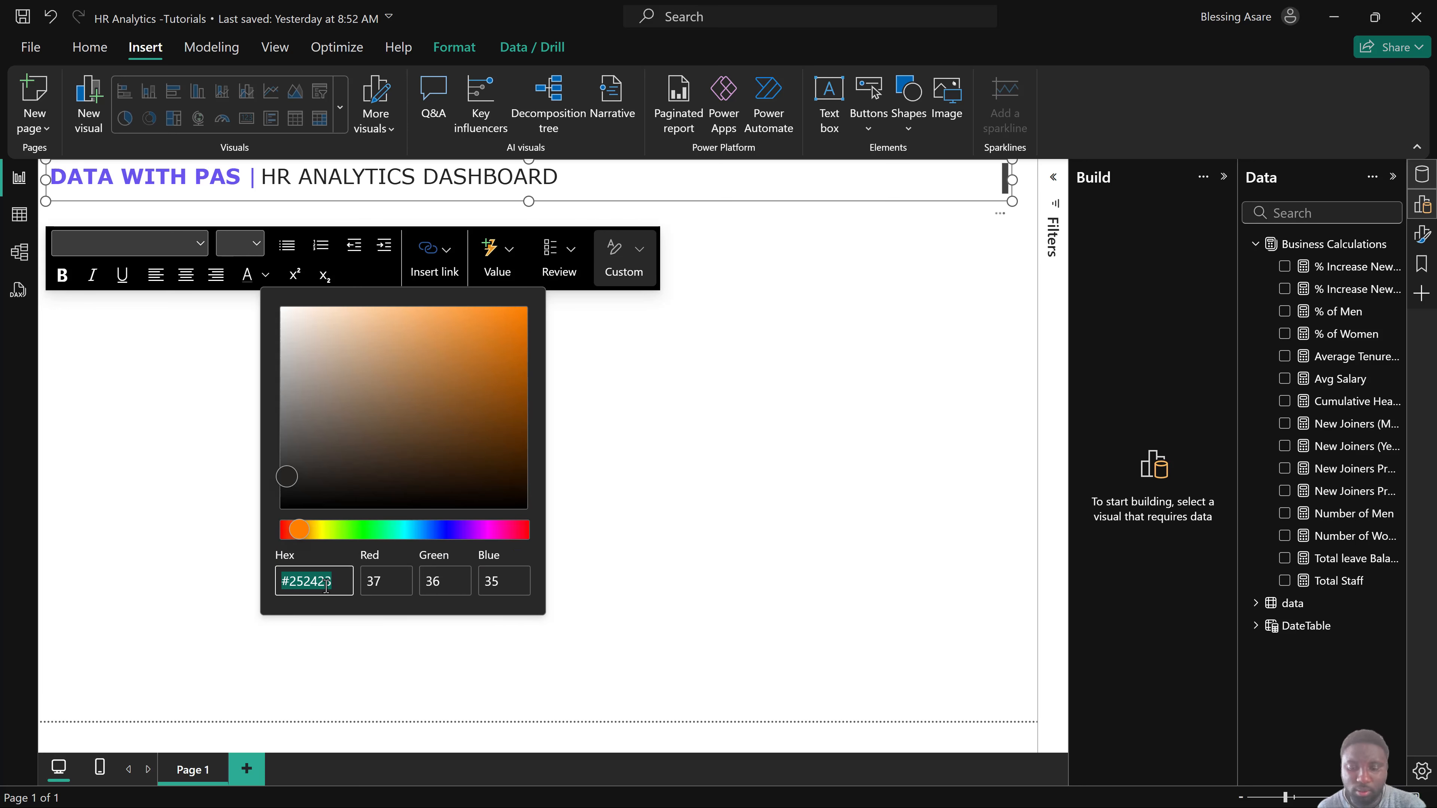
type("FF0")
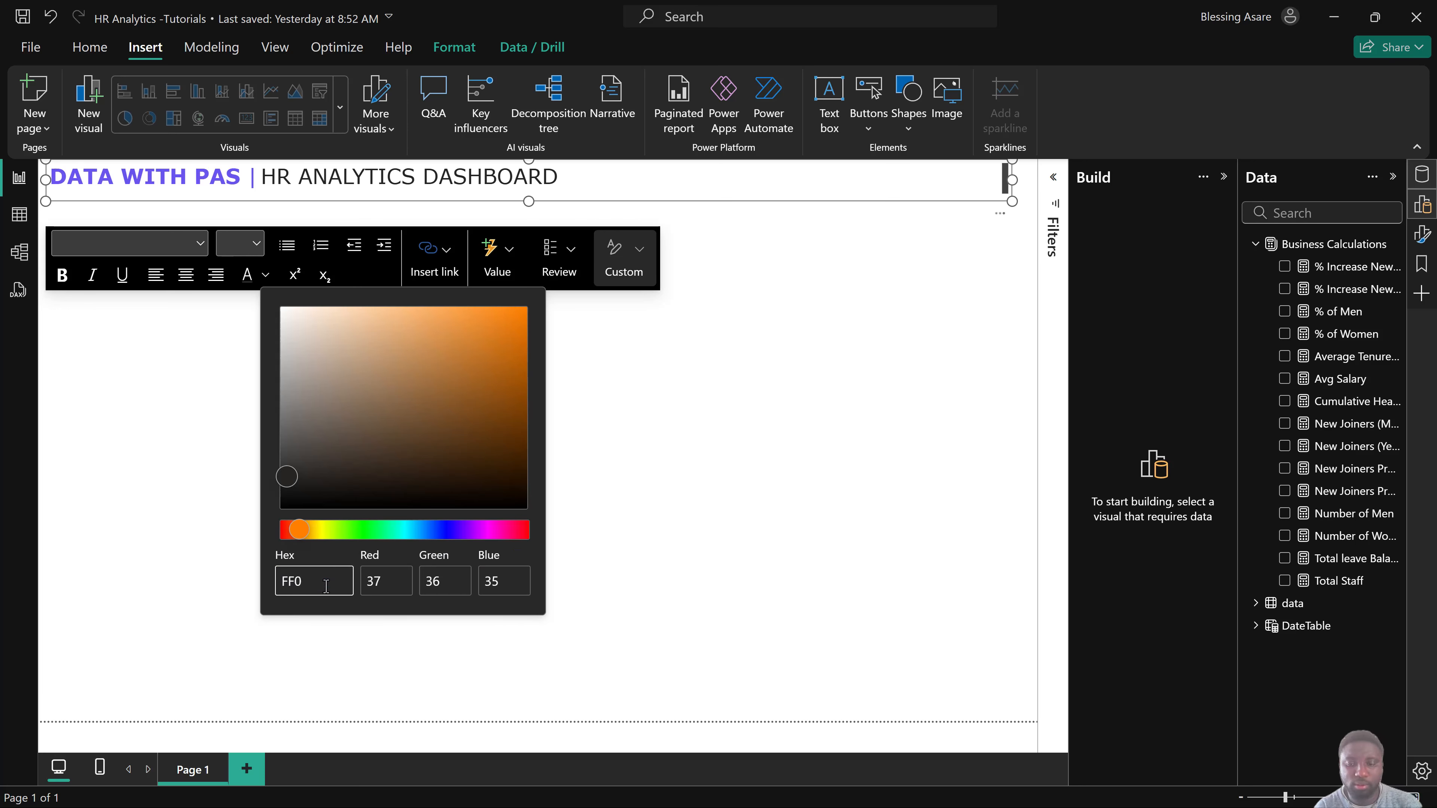
type("06F")
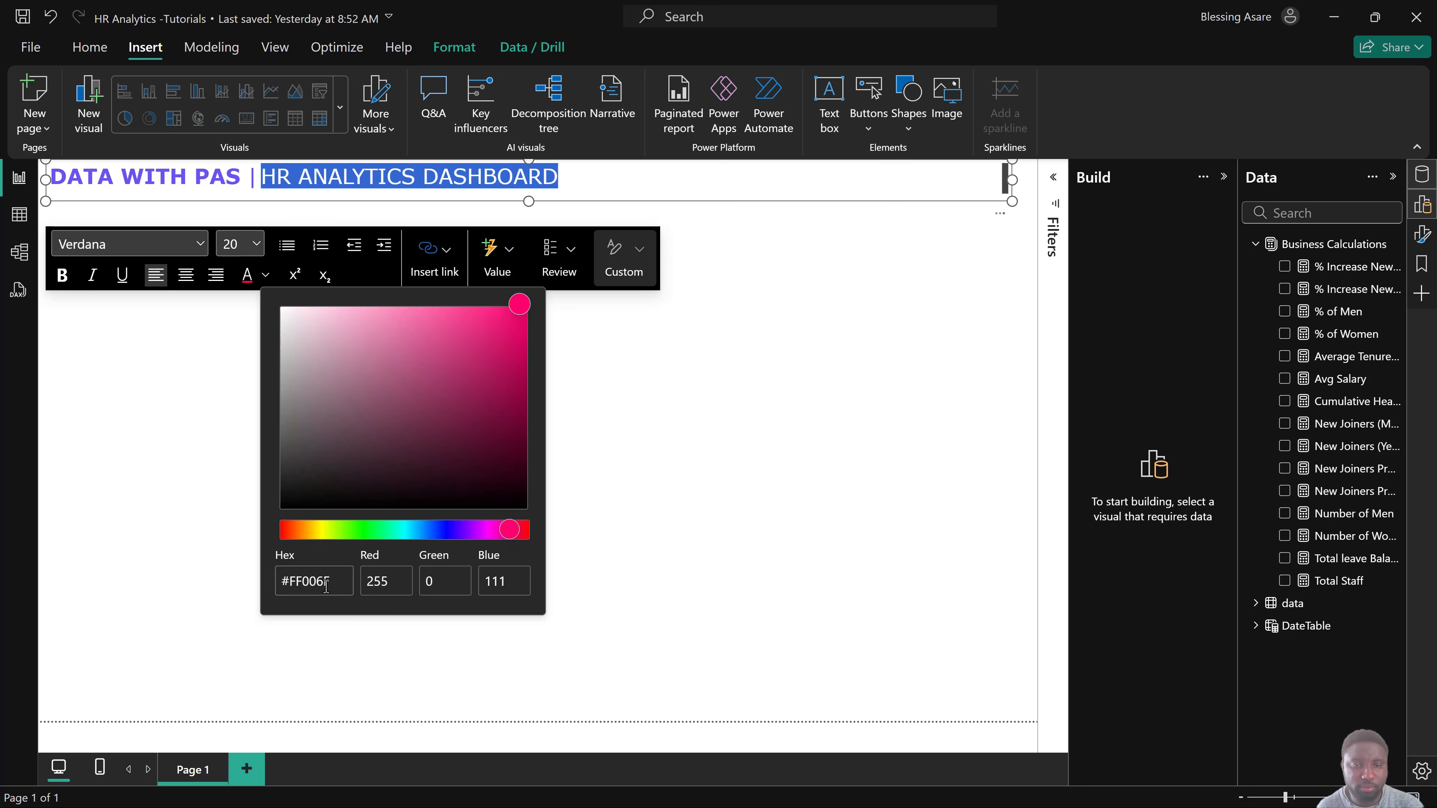
key("Return")
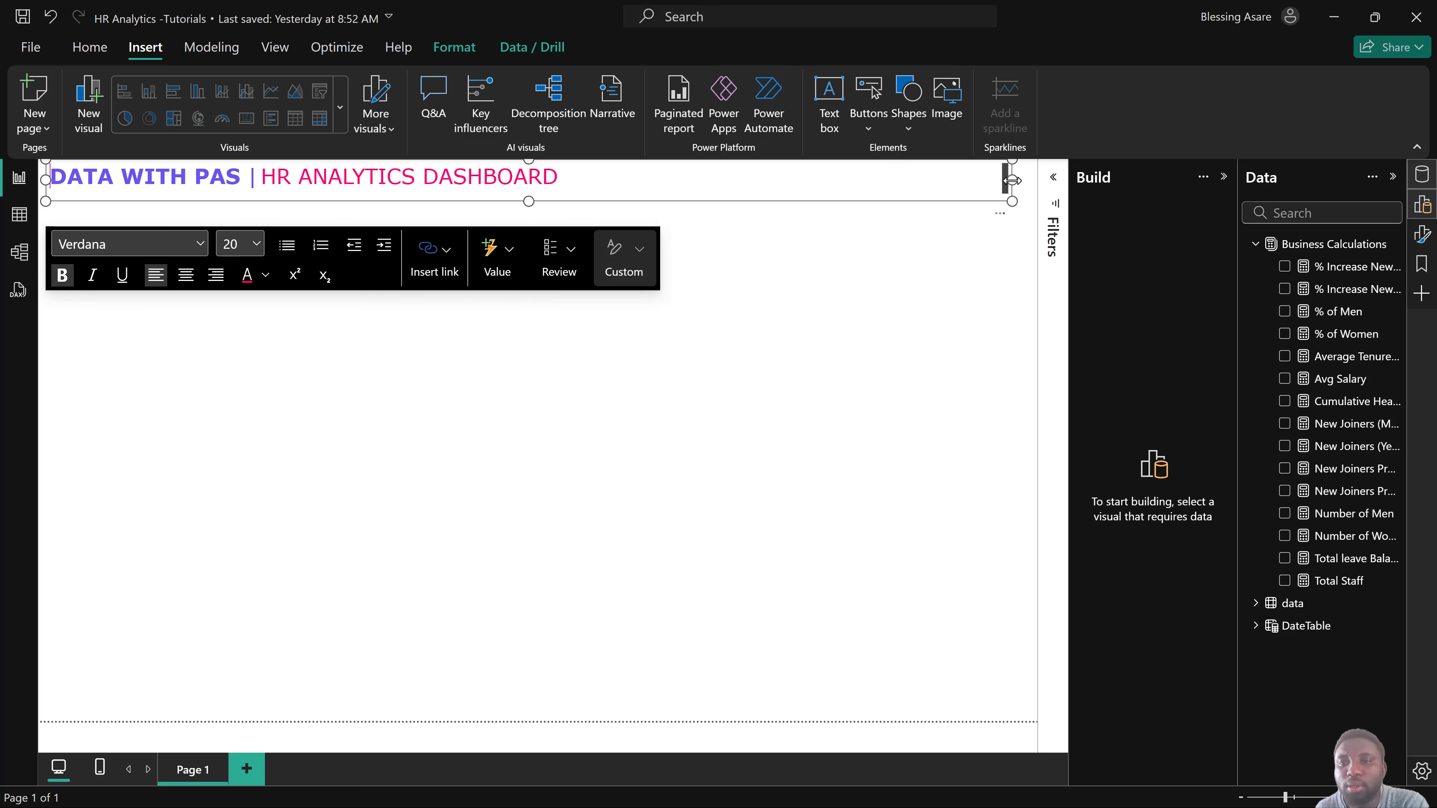
Widen the title text box to the page's edge and set the entire title's font size to 18.
left_click_drag(1013, 179, 1035, 179)
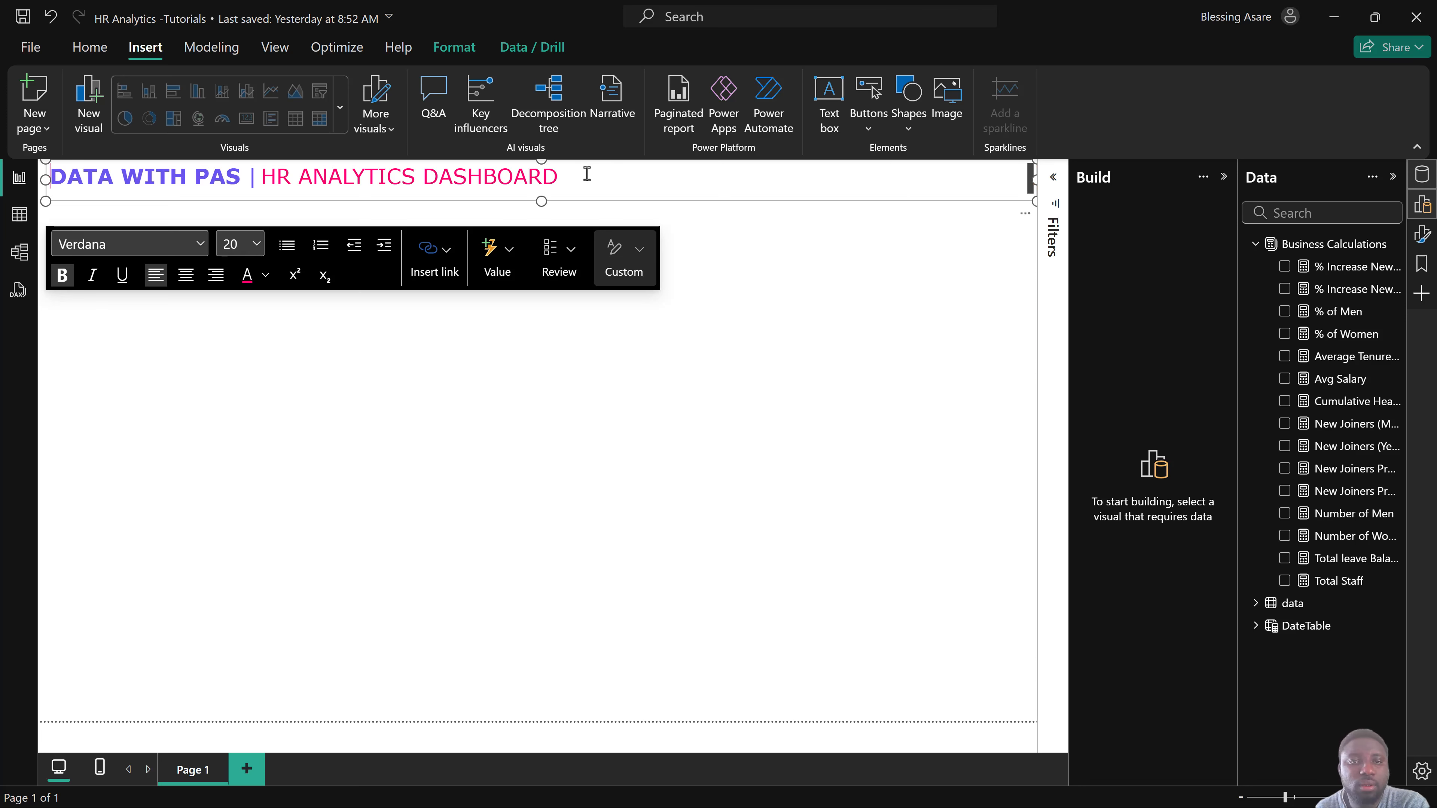
left_click_drag(587, 173, 56, 182)
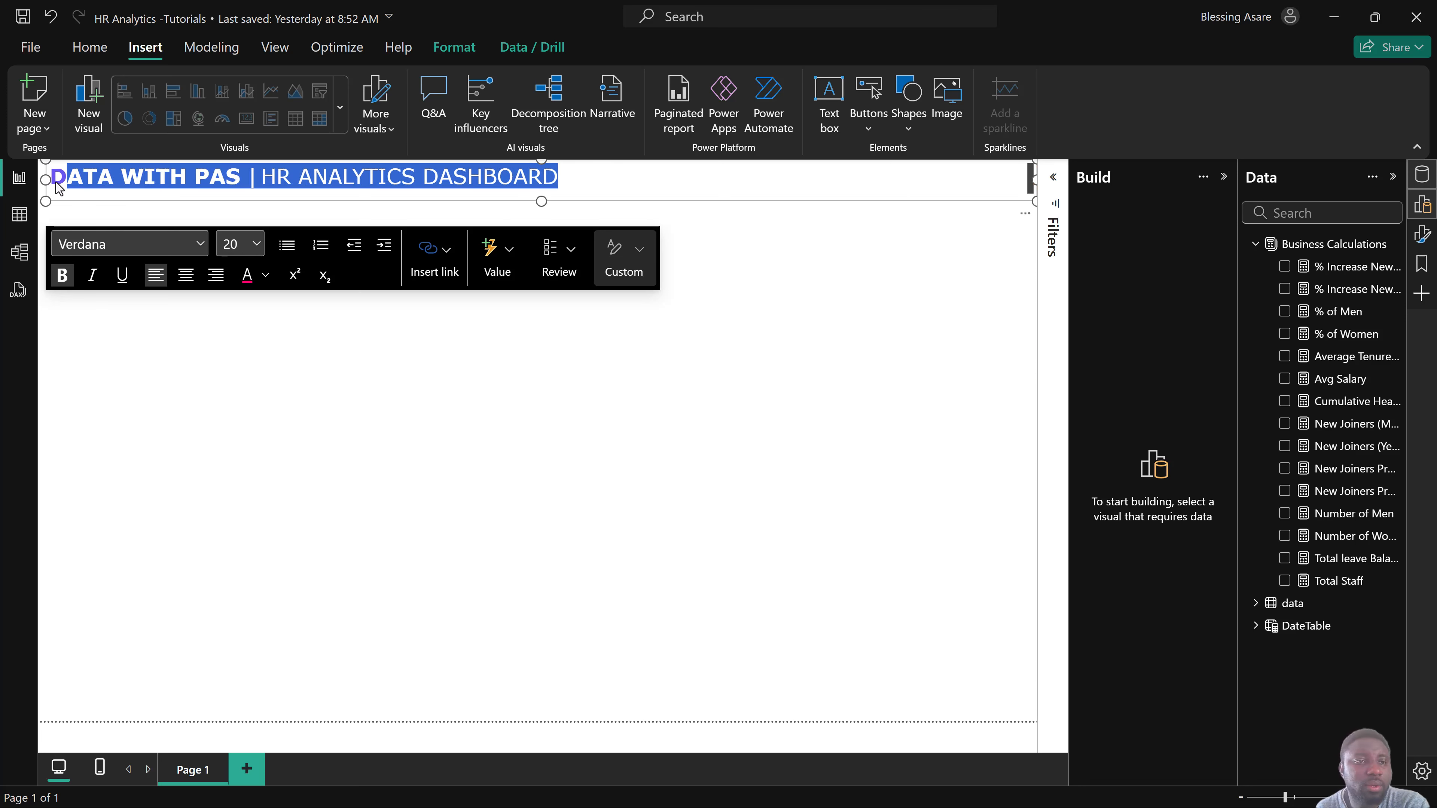
left_click(240, 243)
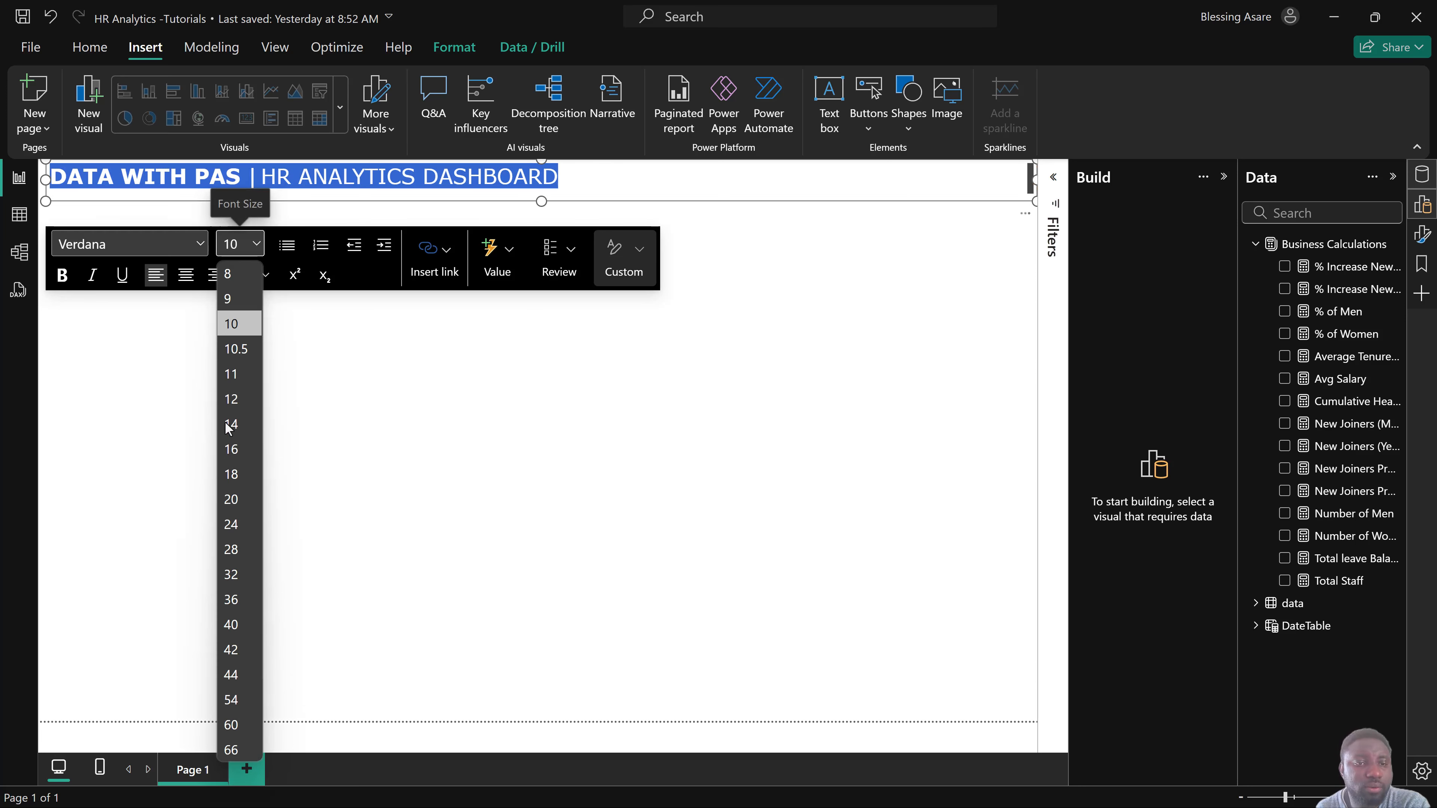
left_click(234, 473)
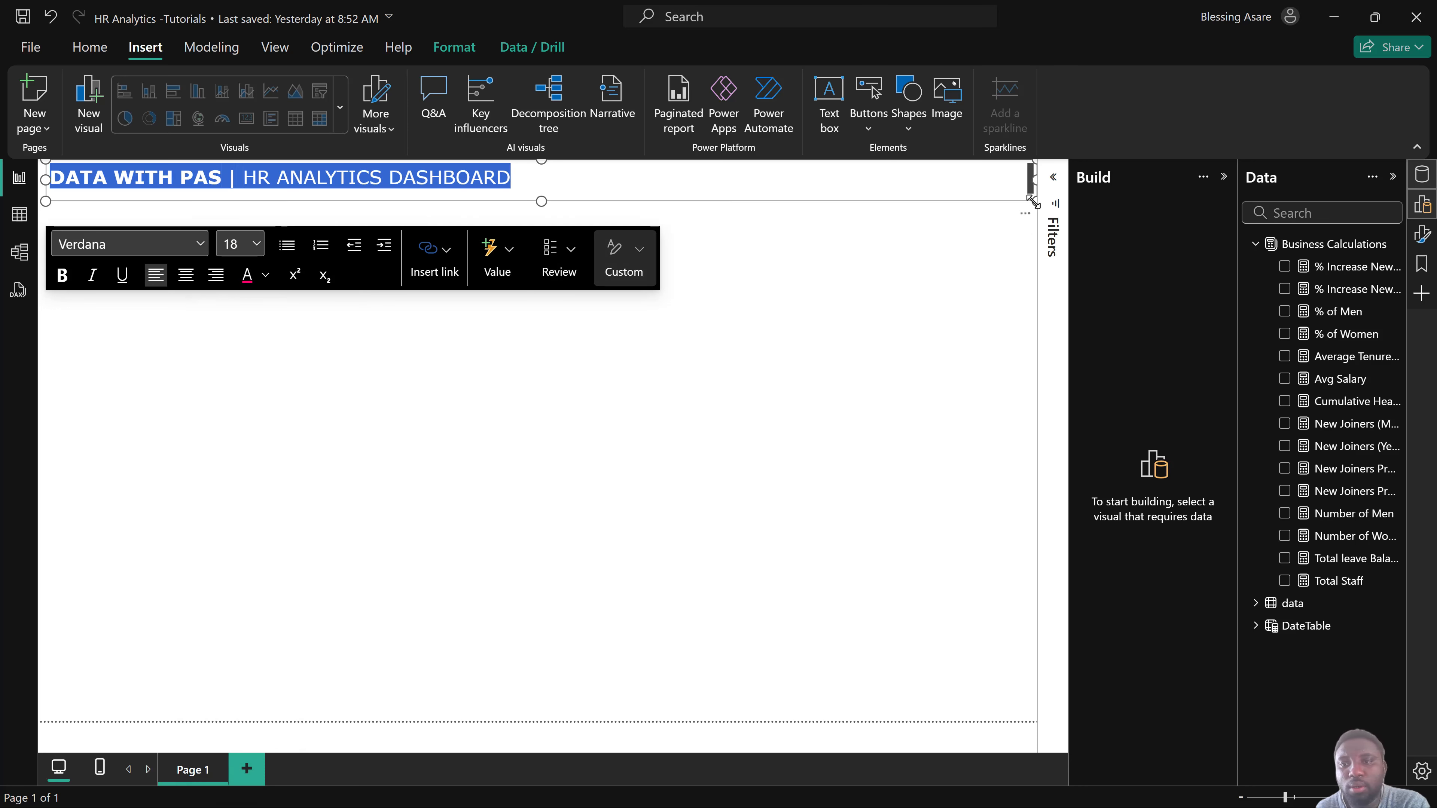
Resize the title text box to a one-line-high strip that ends at the page's far edge.
mouse_move(1035, 200)
left_mouse_down()
mouse_move(1018, 232)
mouse_move(1019, 190)
mouse_move(1024, 205)
left_mouse_up()
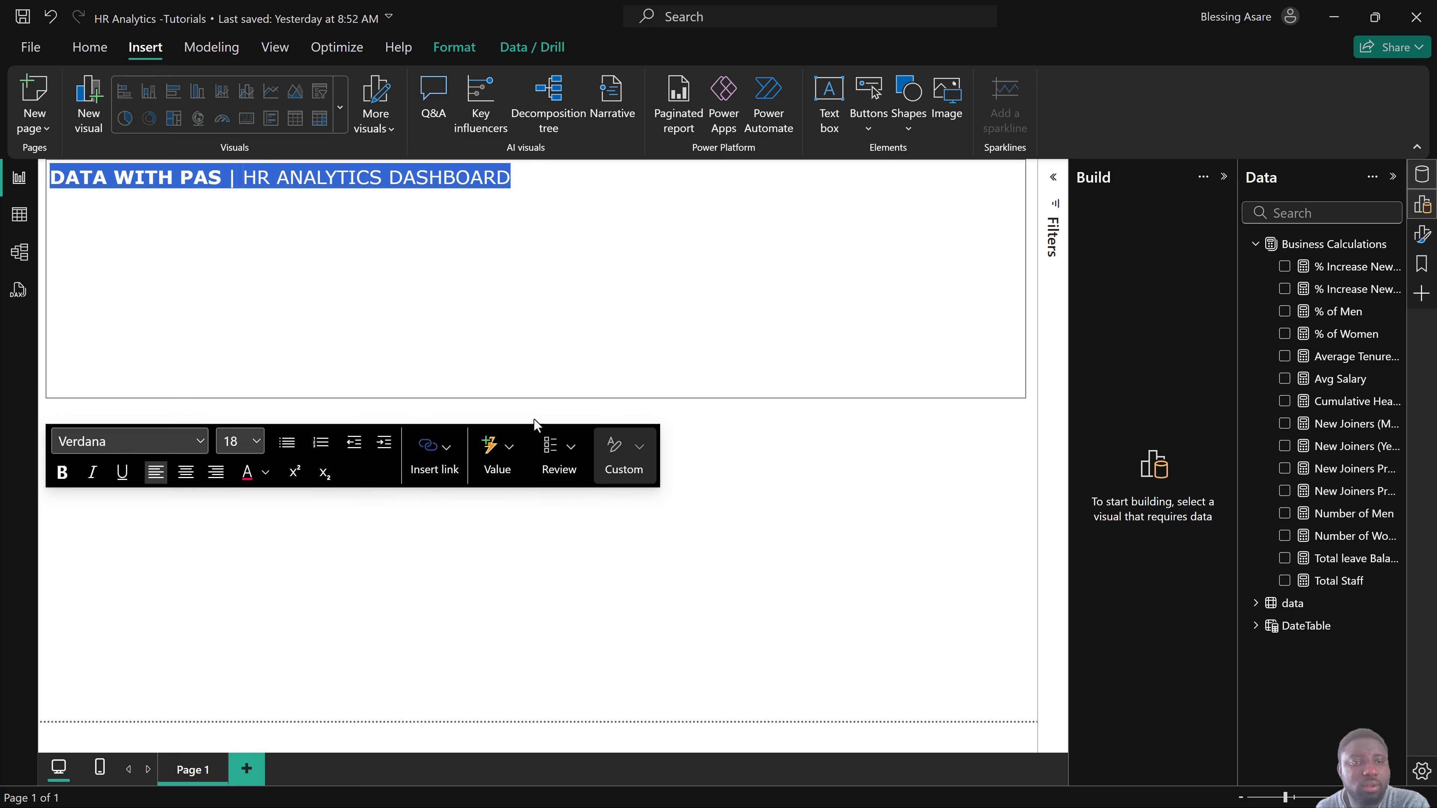
left_click(179, 382)
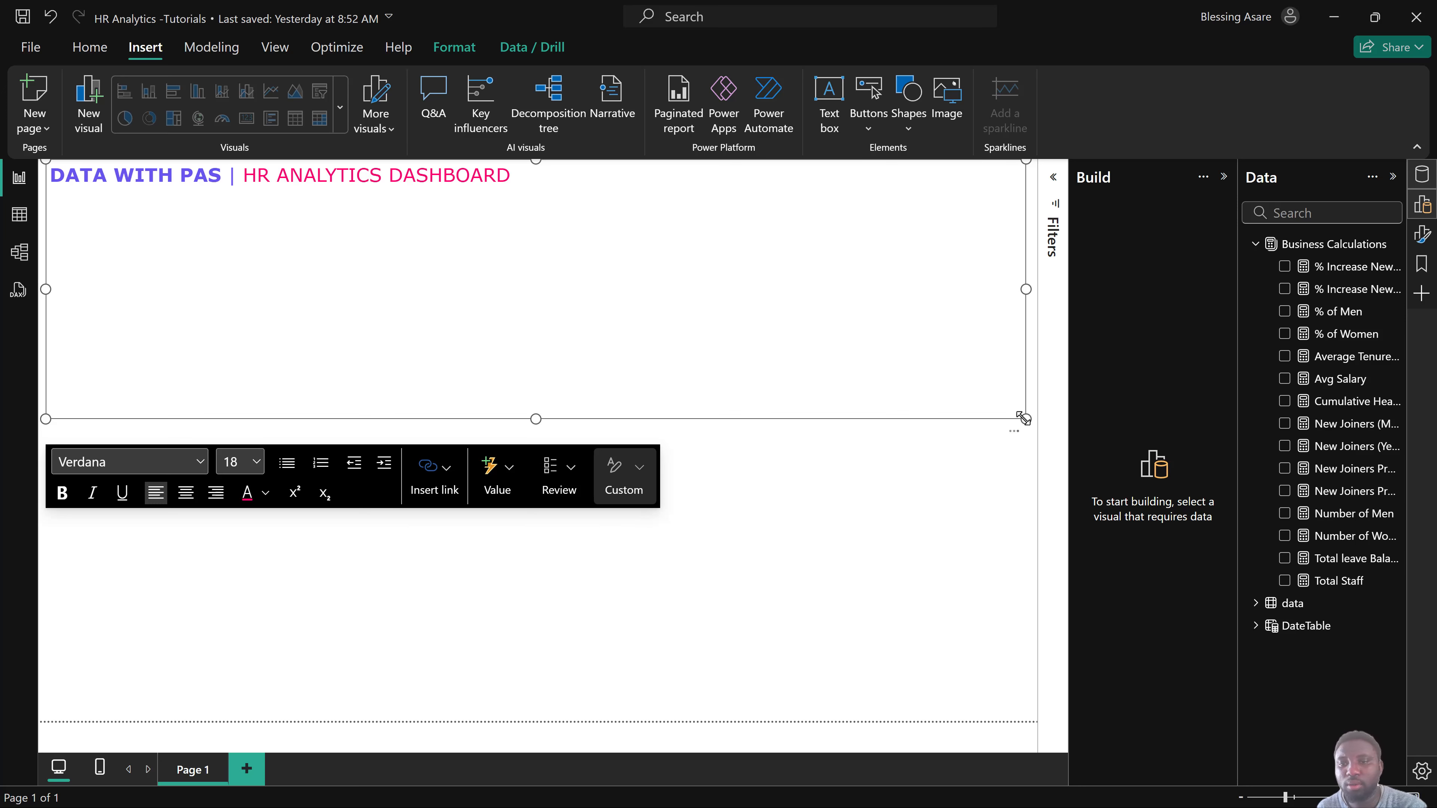
left_click_drag(1023, 418, 1041, 195)
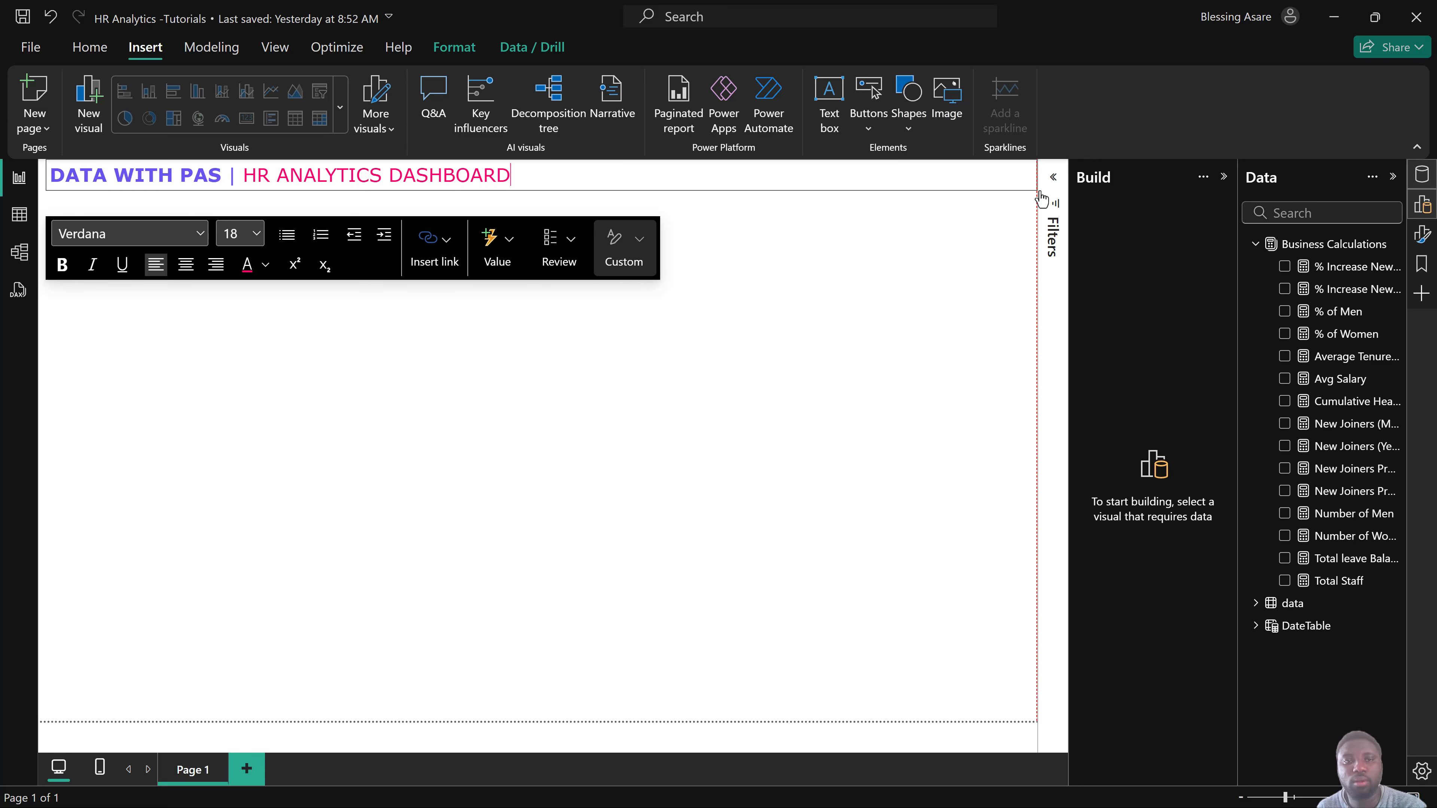
Insert a rectangle shape and place it directly beneath the title text box.
left_click(479, 360)
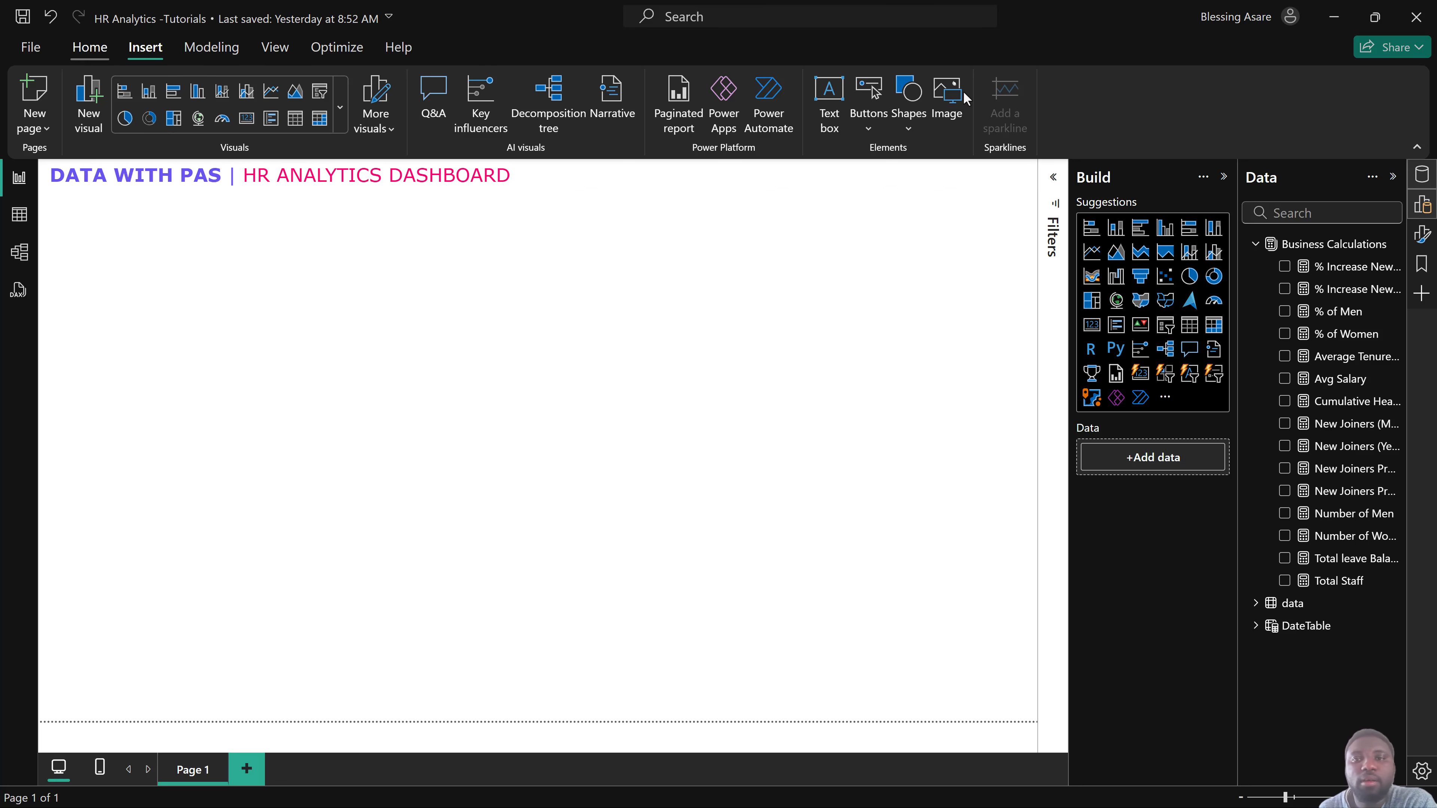
left_click(917, 128)
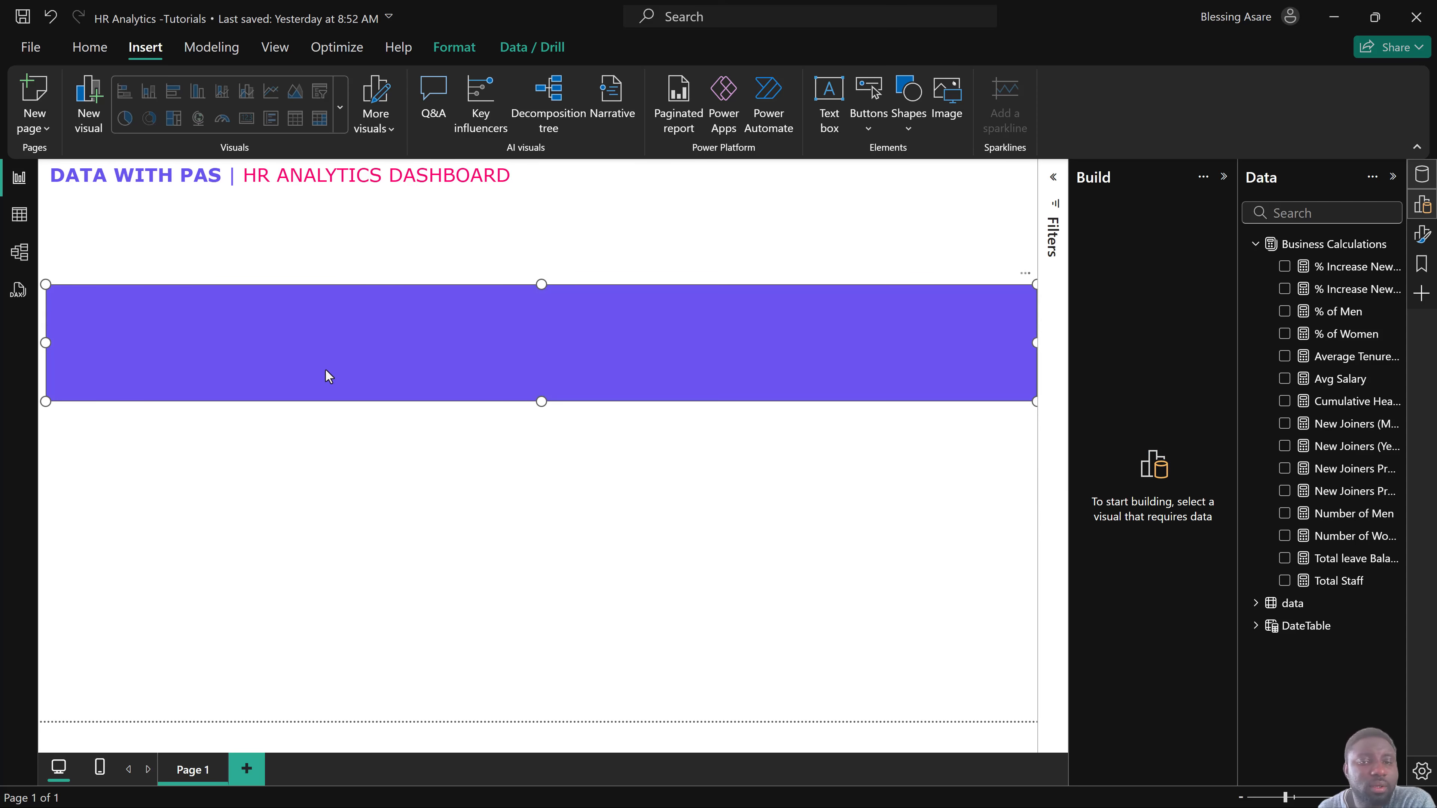
left_click_drag(440, 338, 446, 242)
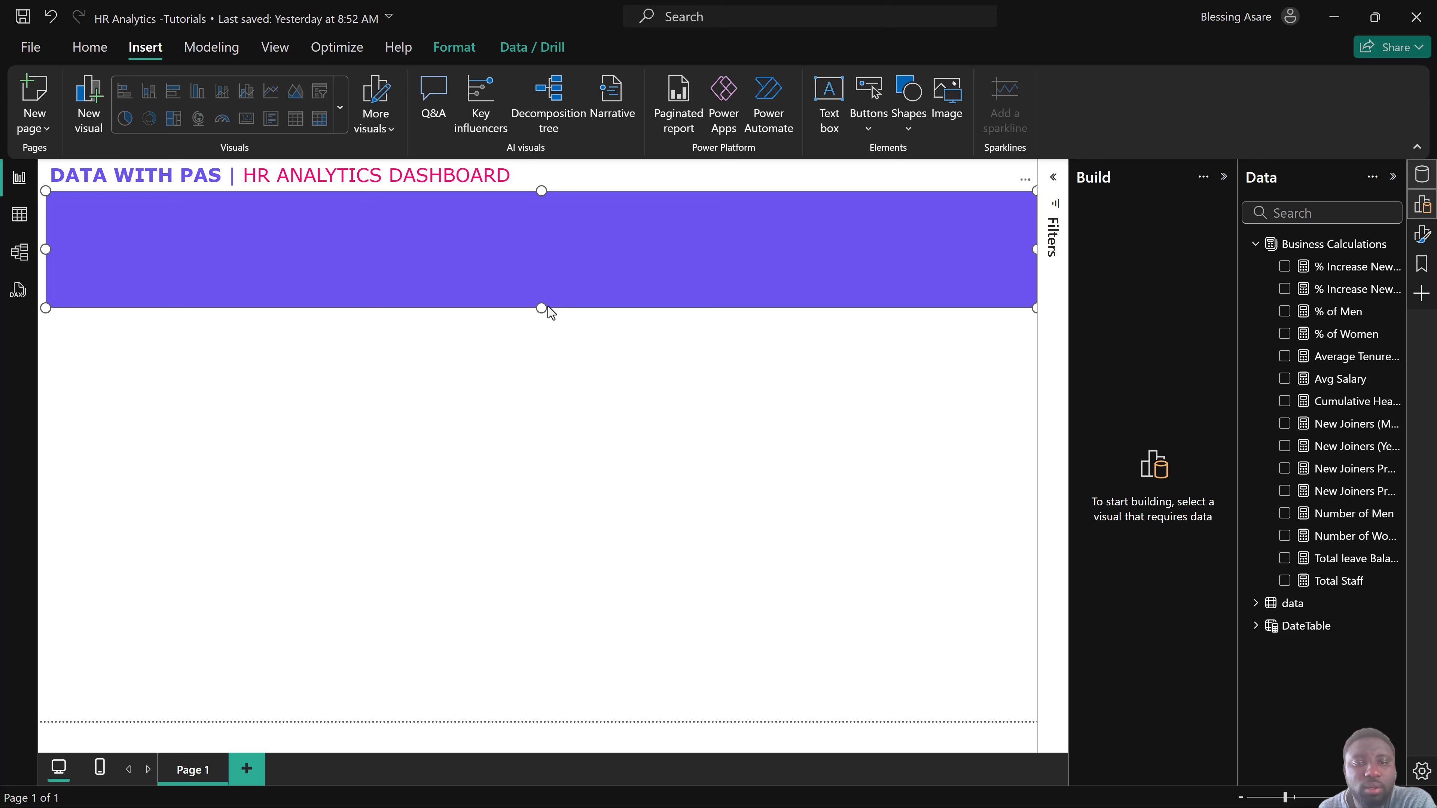
Try flattening the rectangle beneath the title into a thin bar, and open its shape formatting options.
left_click_drag(544, 307, 544, 215)
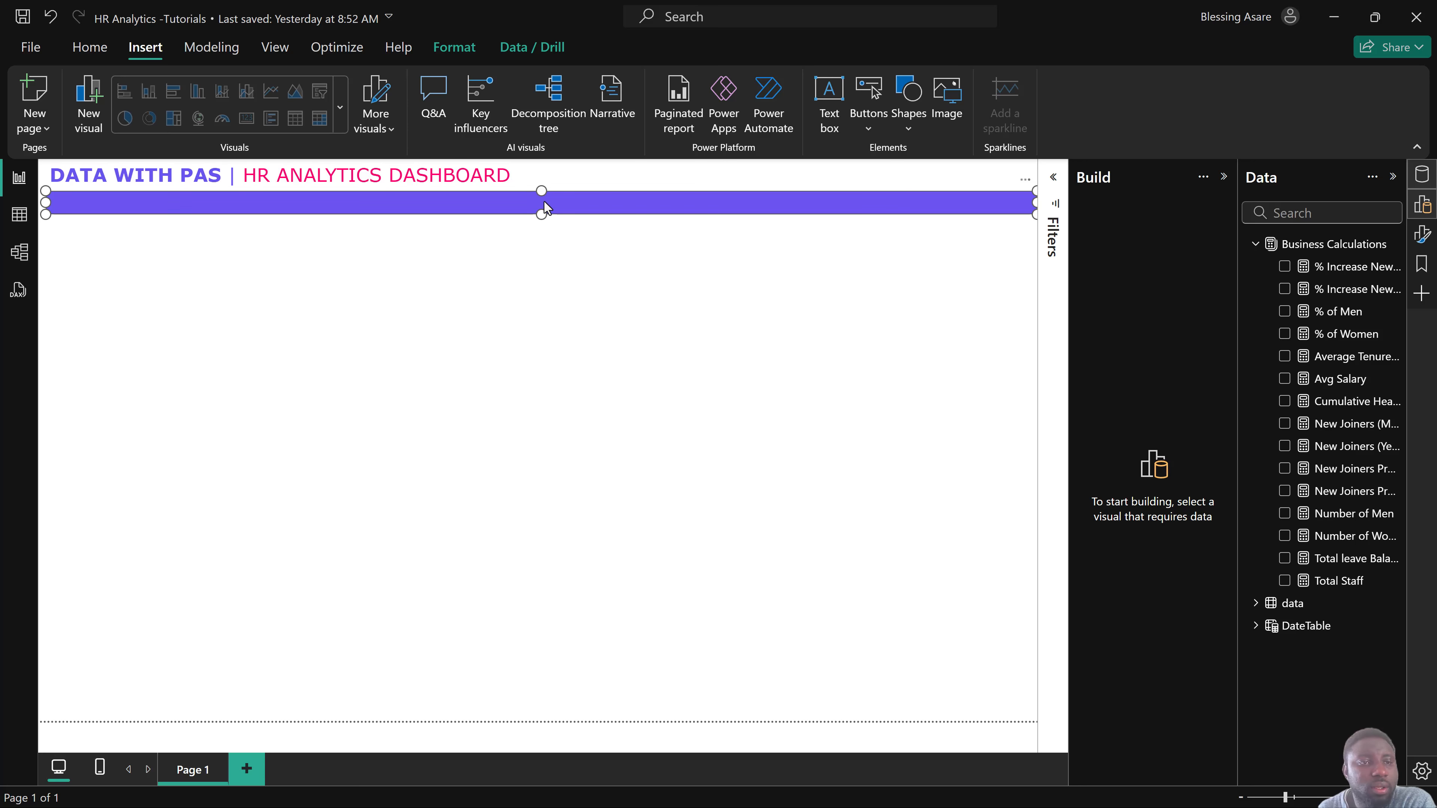
left_click(545, 208)
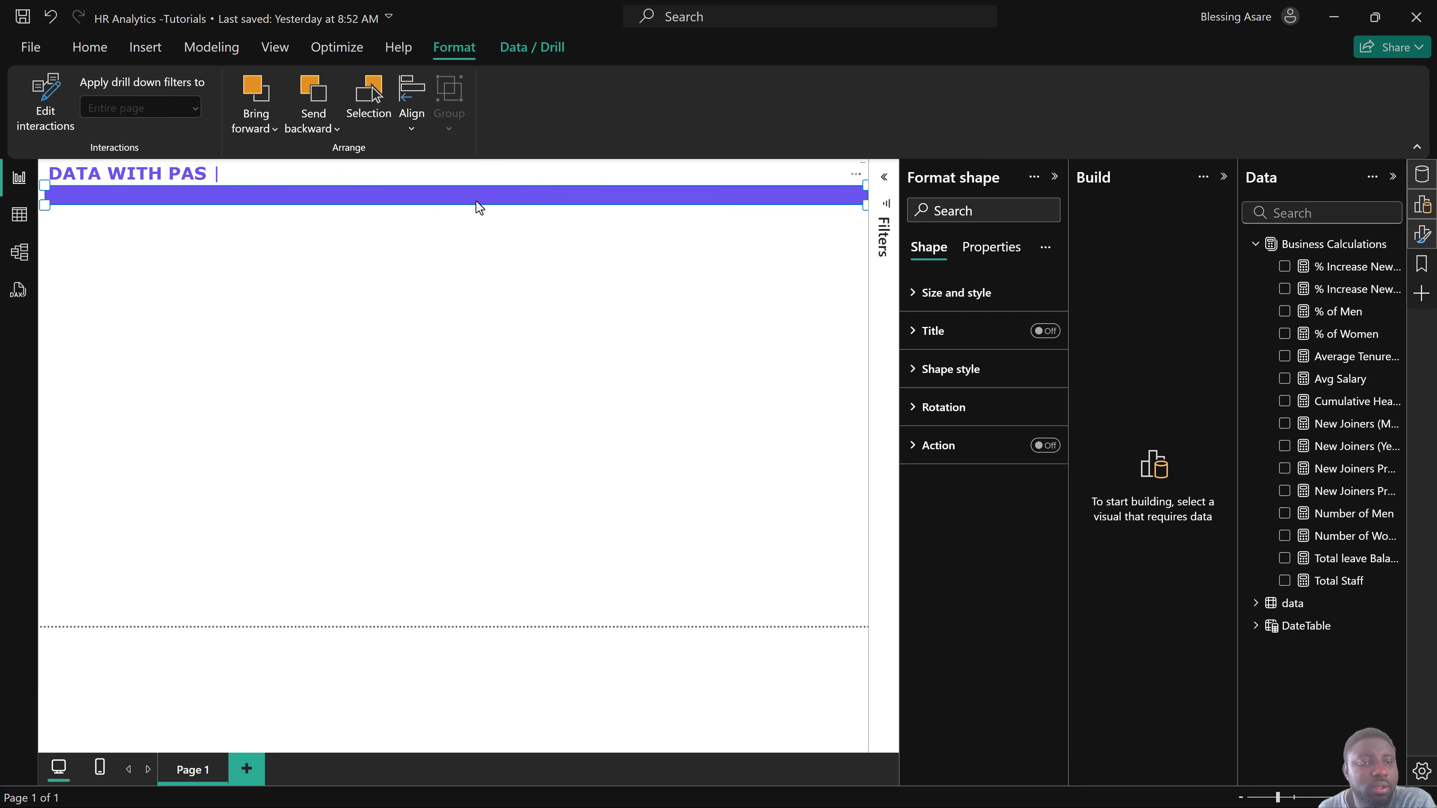
left_click(278, 274)
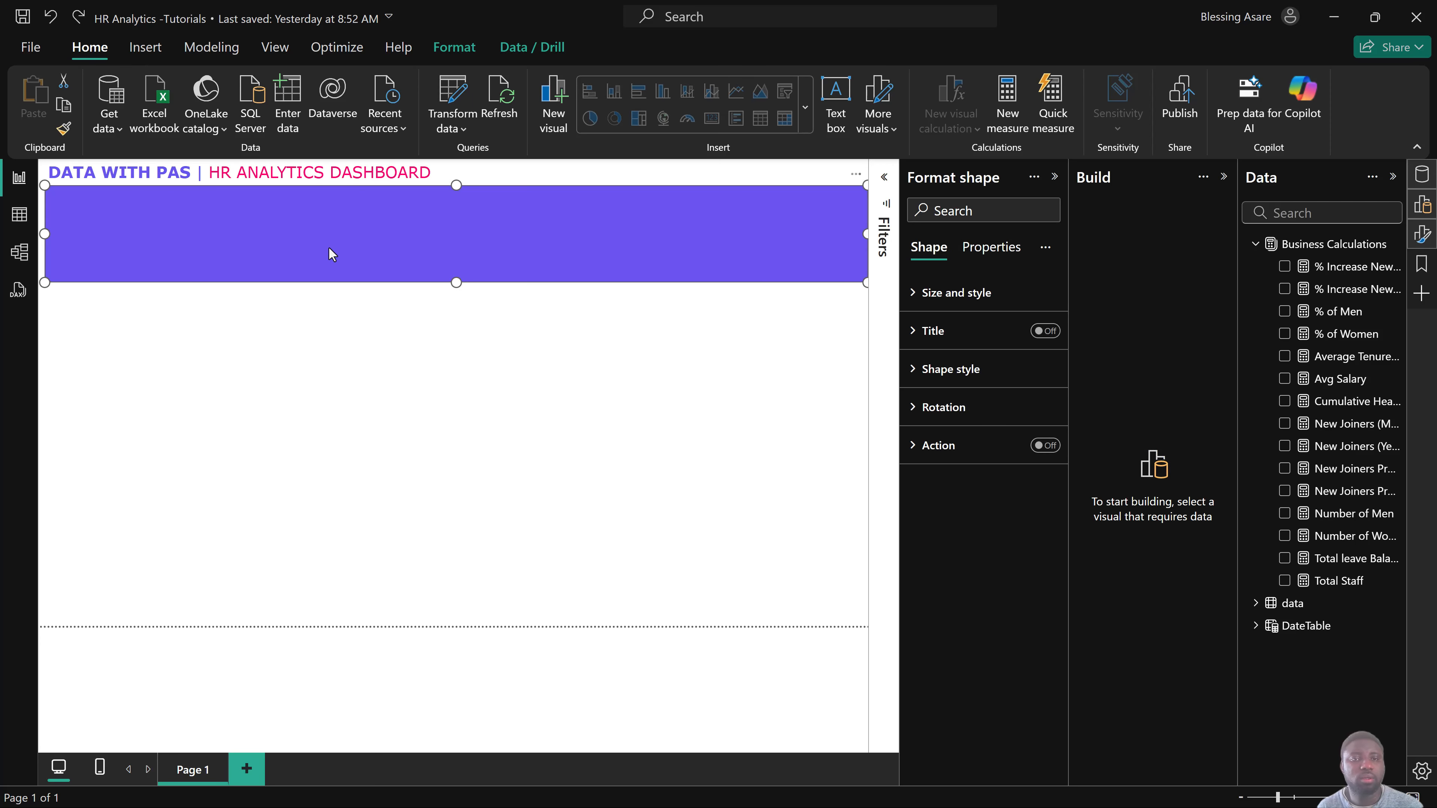
Flatten the rectangle beneath the title into a thin bar and add a text box reading "KEY BUSINESS INDICATORS".
left_click_drag(453, 283, 448, 211)
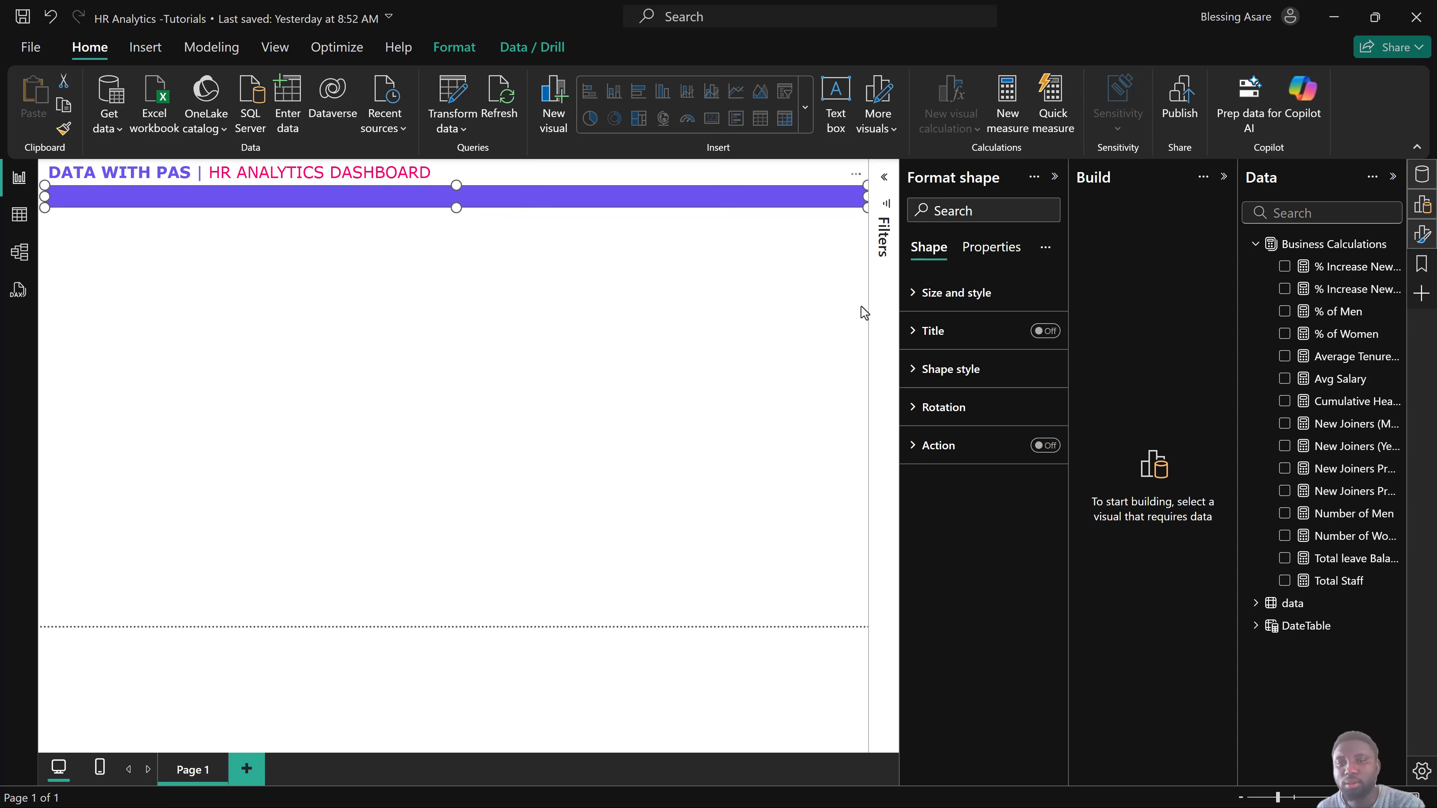
left_click(835, 101)
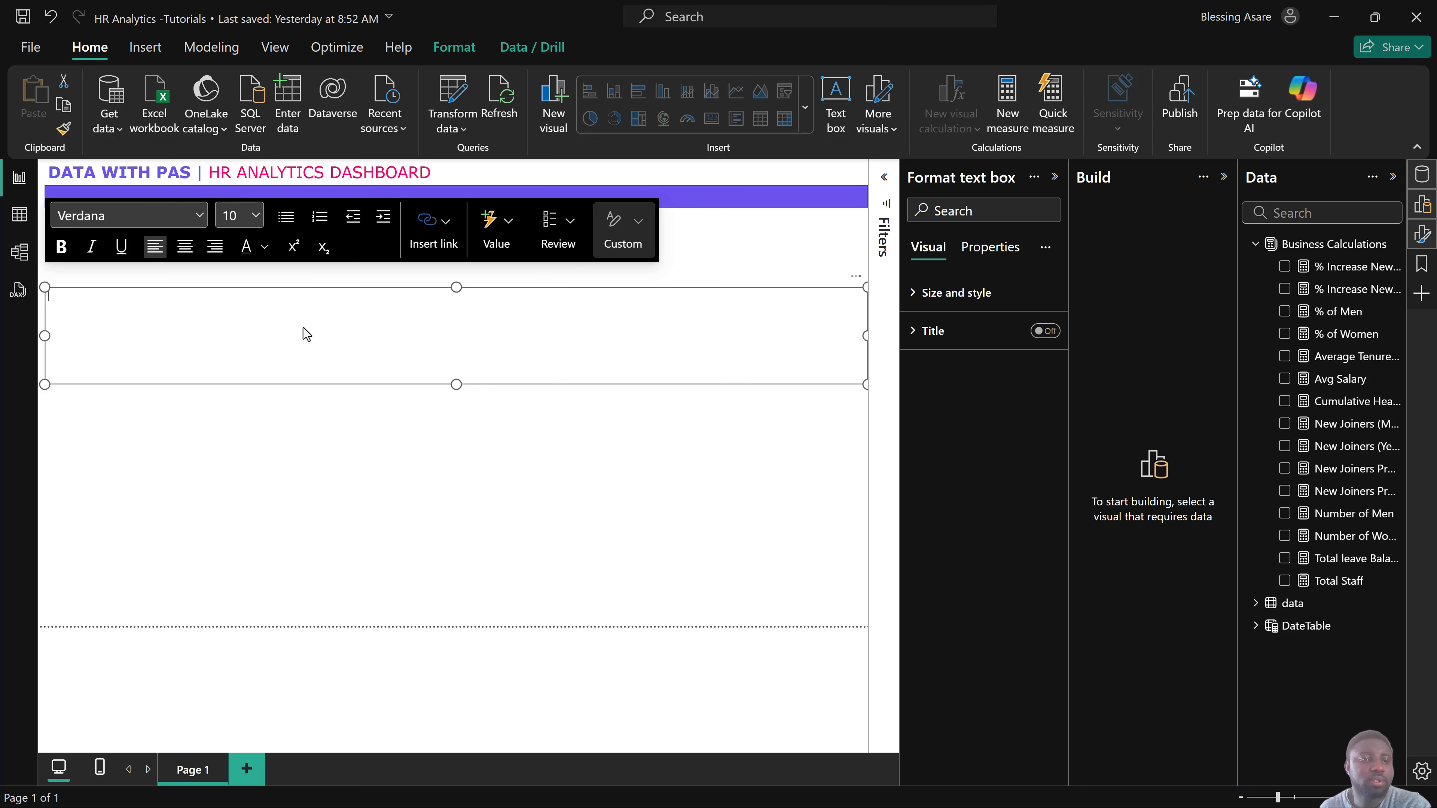
type("keu")
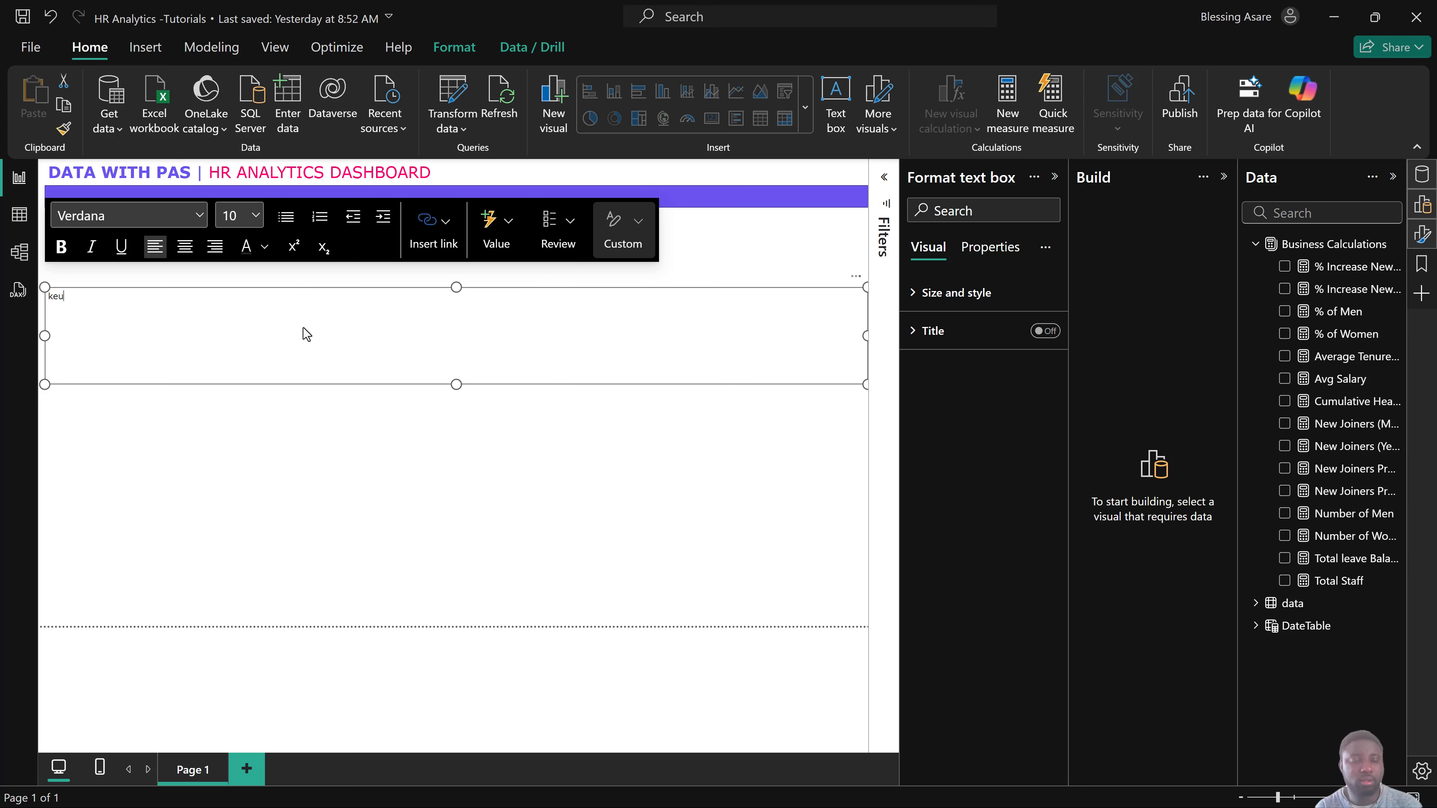
key("BackSpace")
key("BackSpace")
key("BackSpace")
type("KEY BUSINESS INDICATORS")
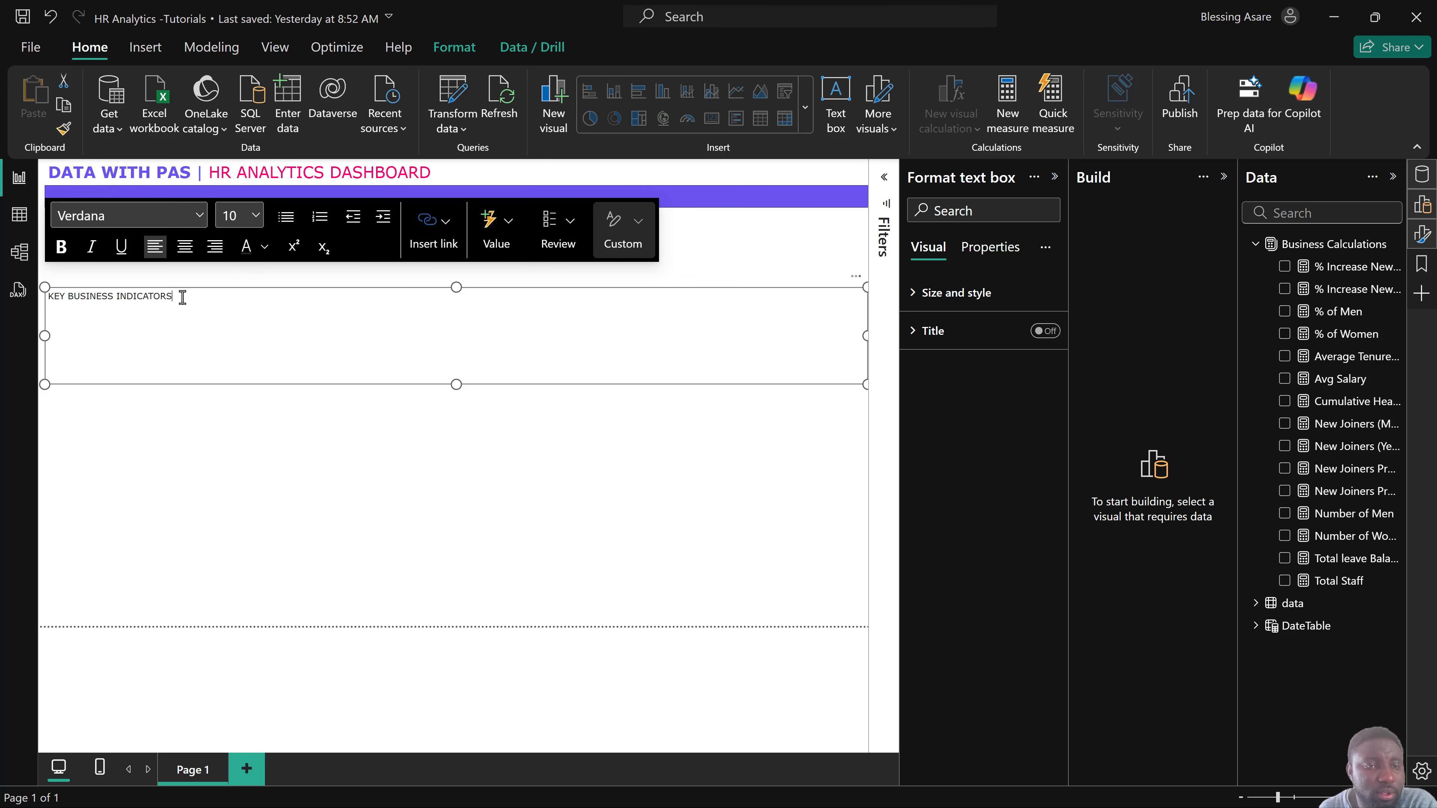
Format the KEY BUSINESS INDICATORS text as larger bold white and fit its box, about 346 by 40, over the start of the purple bar.
left_click_drag(182, 297, 46, 300)
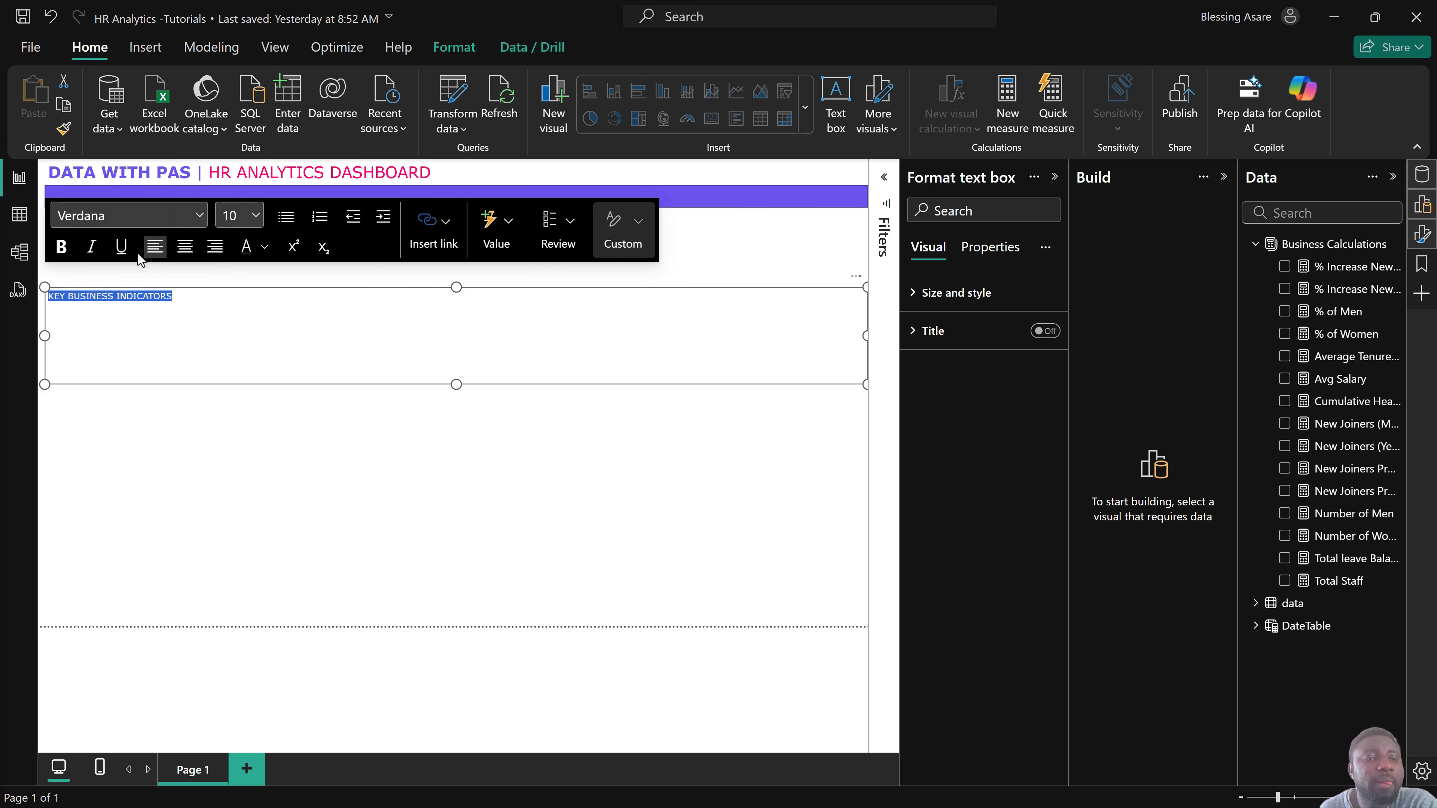
left_click(64, 252)
left_click(256, 215)
left_click(233, 351)
left_click_drag(867, 384, 257, 187)
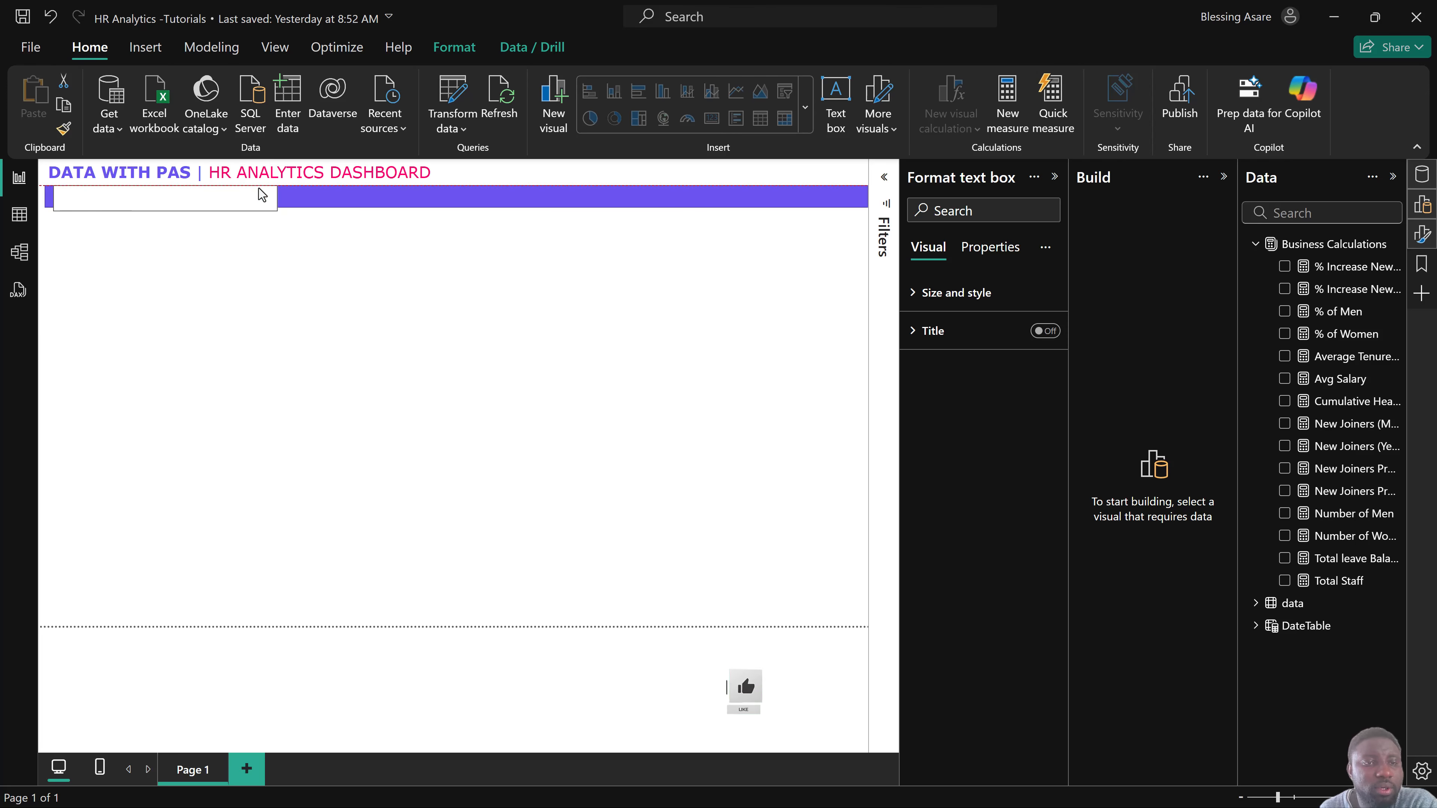
left_click(424, 192)
Turn off the background of the KEY BUSINESS INDICATORS text box.
left_click(164, 198)
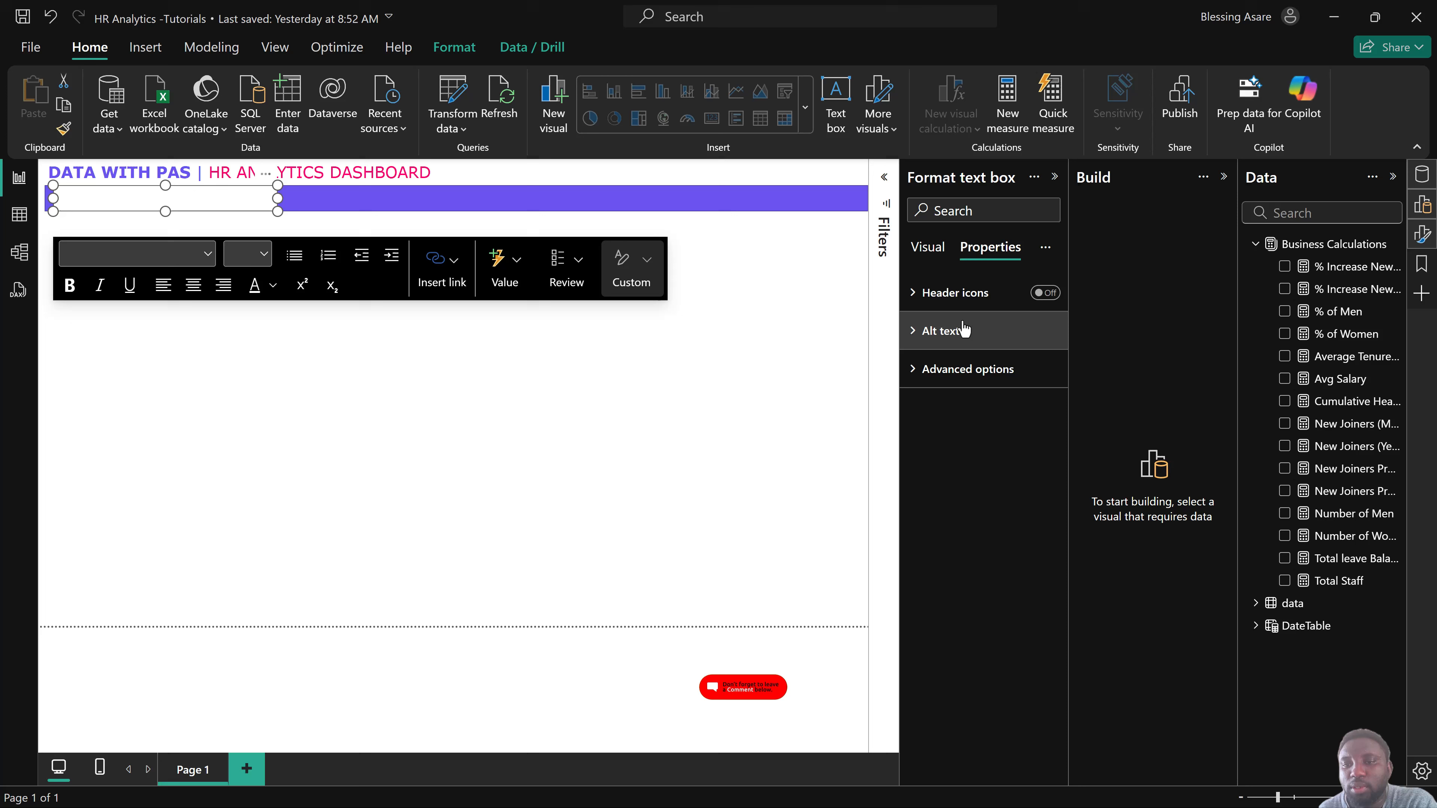
left_click(962, 369)
left_click(941, 252)
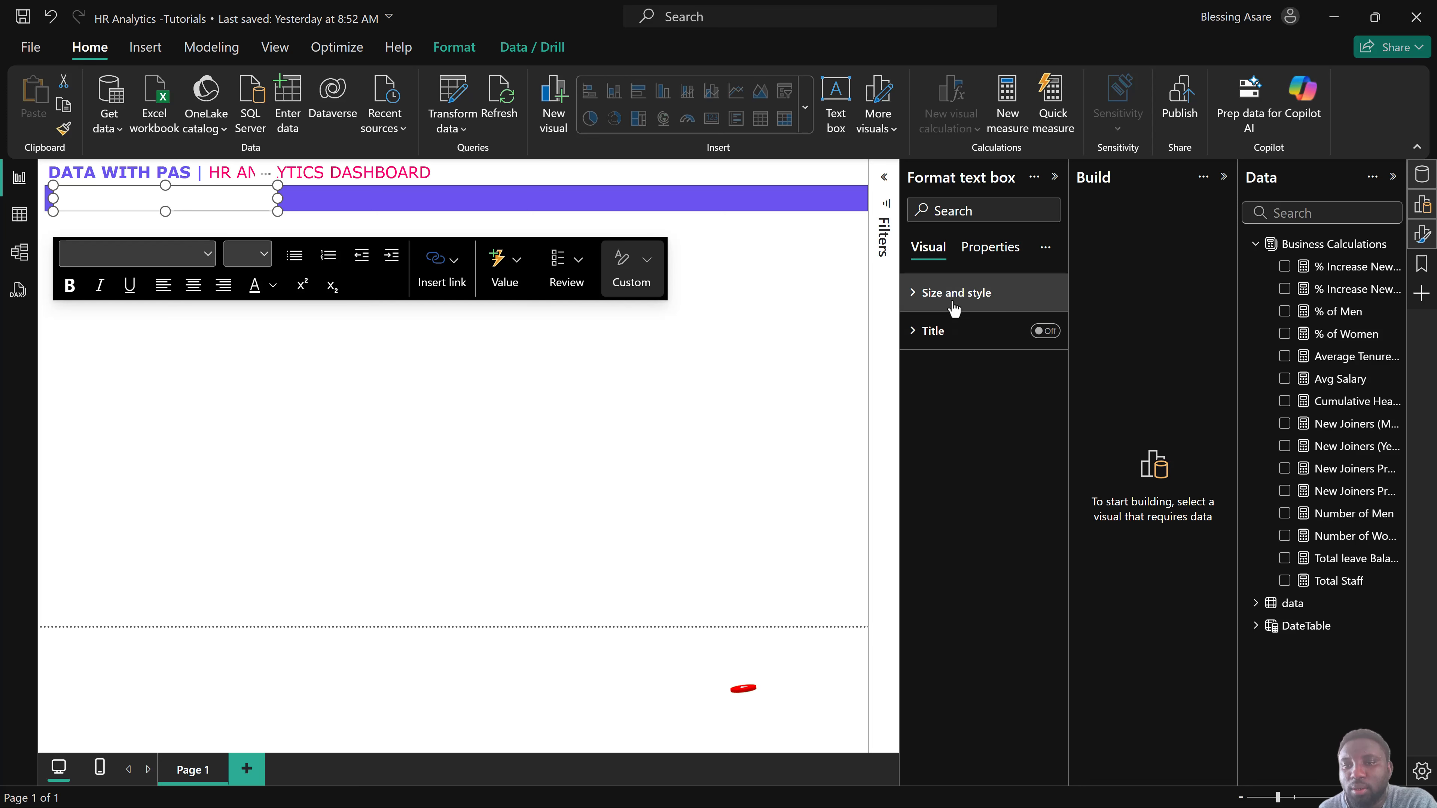
left_click(949, 300)
scroll(1012, 571, "down", 1)
scroll(1011, 572, "down", 1)
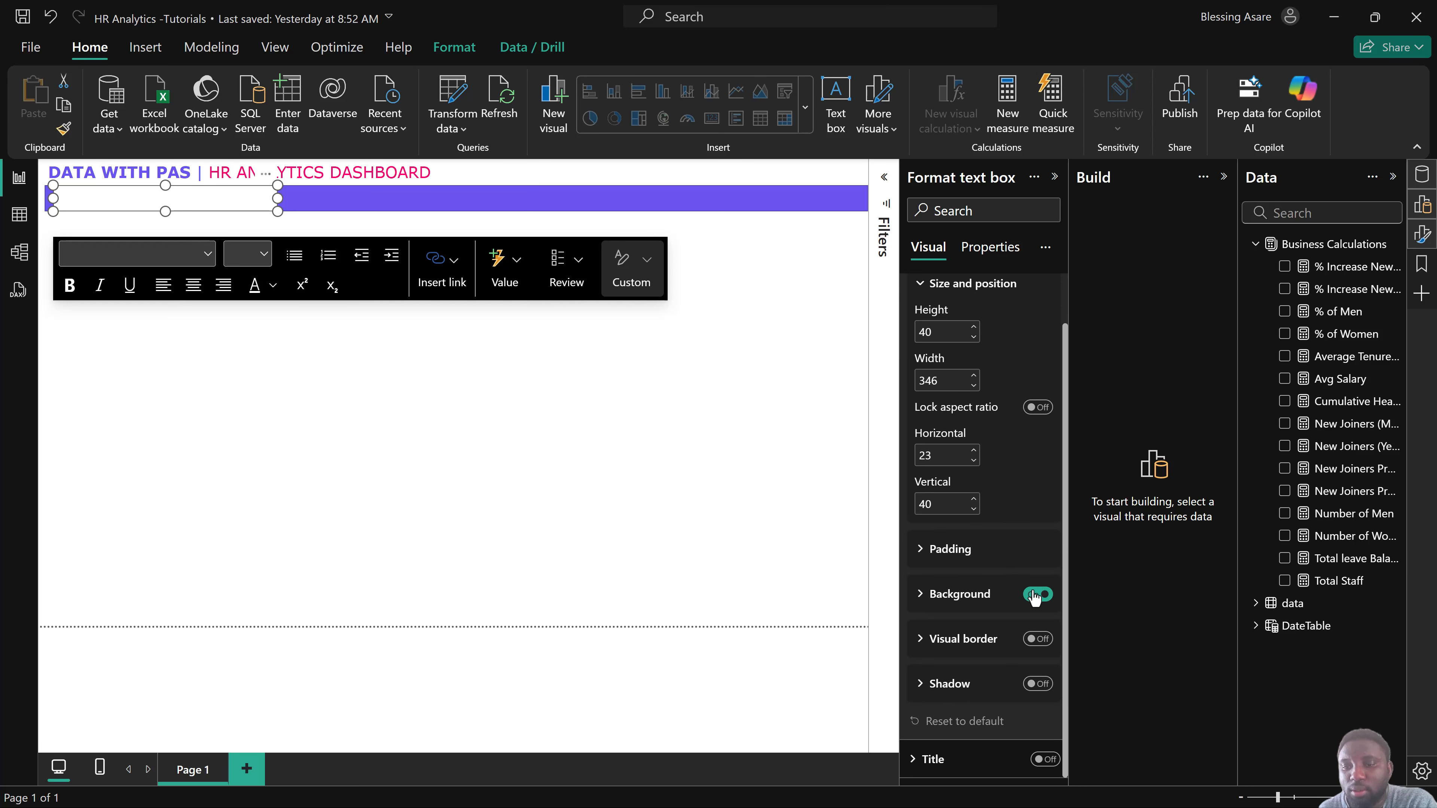
left_click(1034, 595)
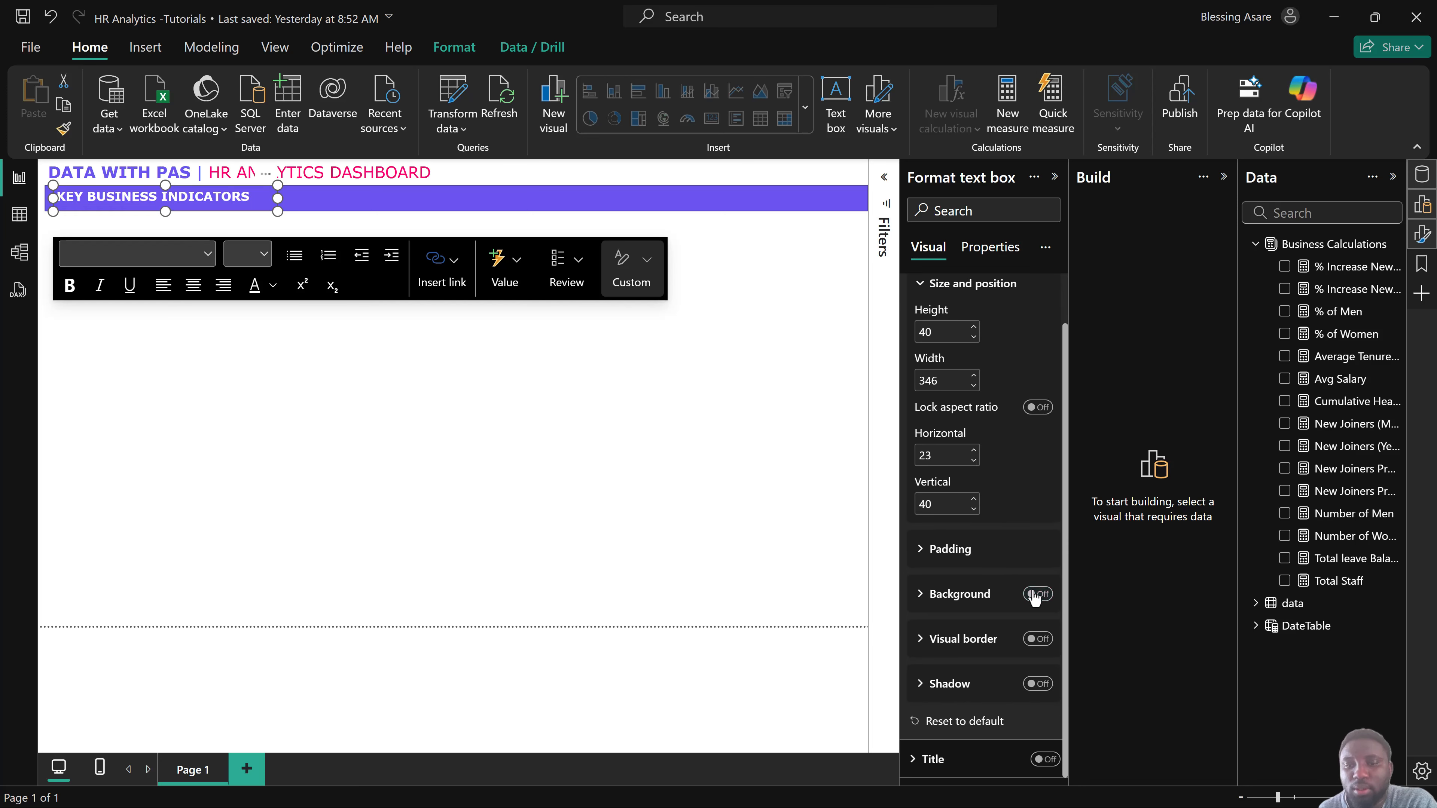
left_click(237, 404)
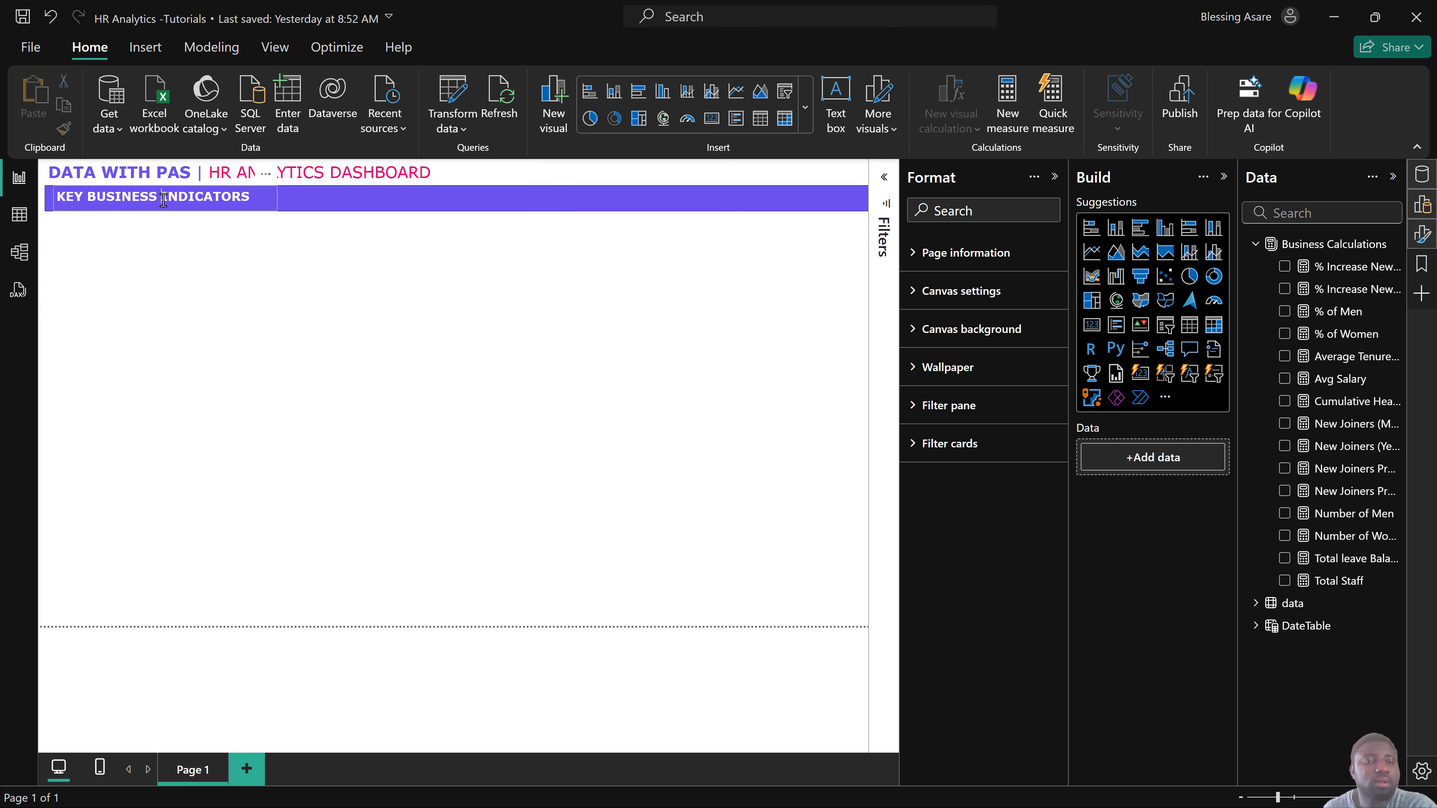
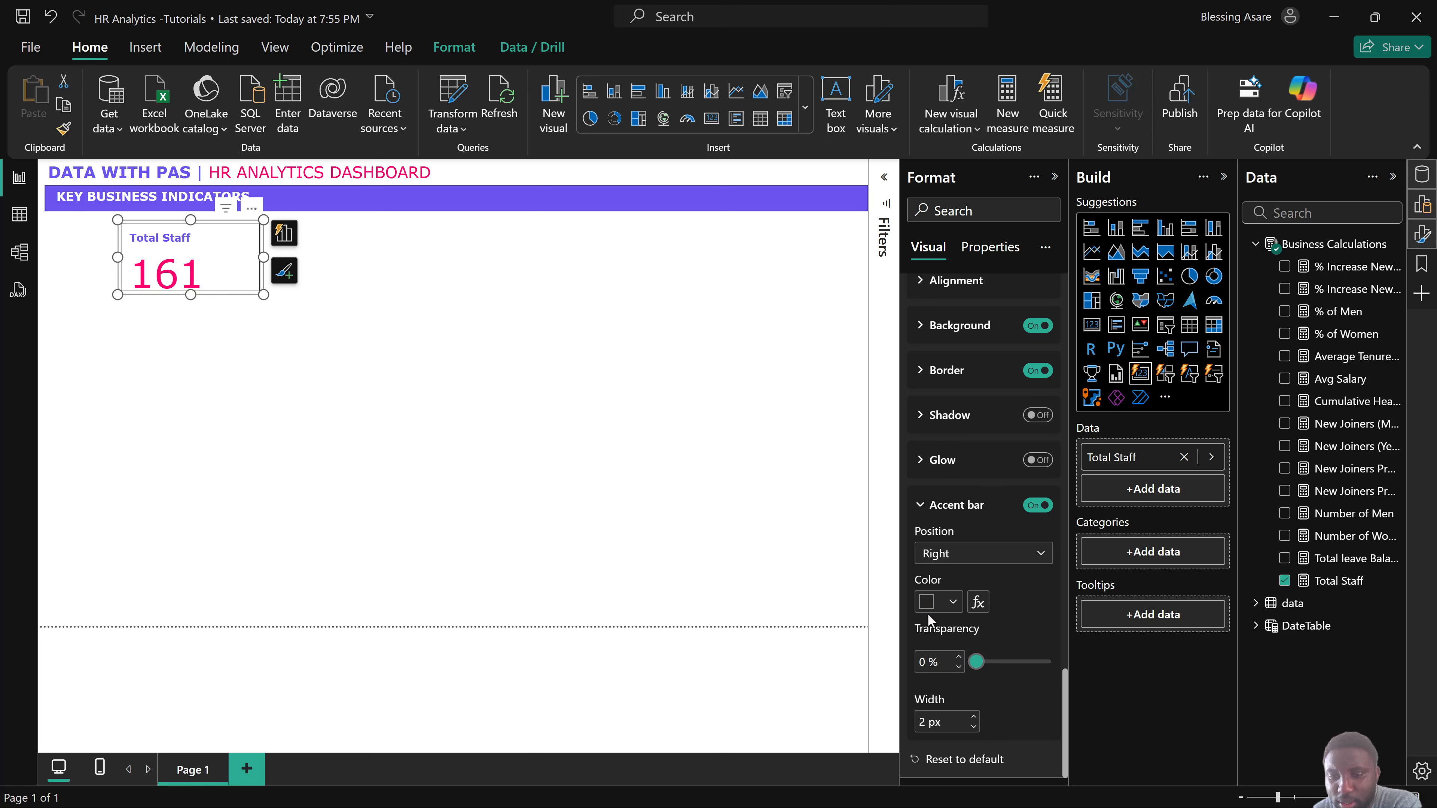
Set the Total Staff card's accent bar color to pink and its width to 4 px.
left_click(931, 601)
left_click(966, 521)
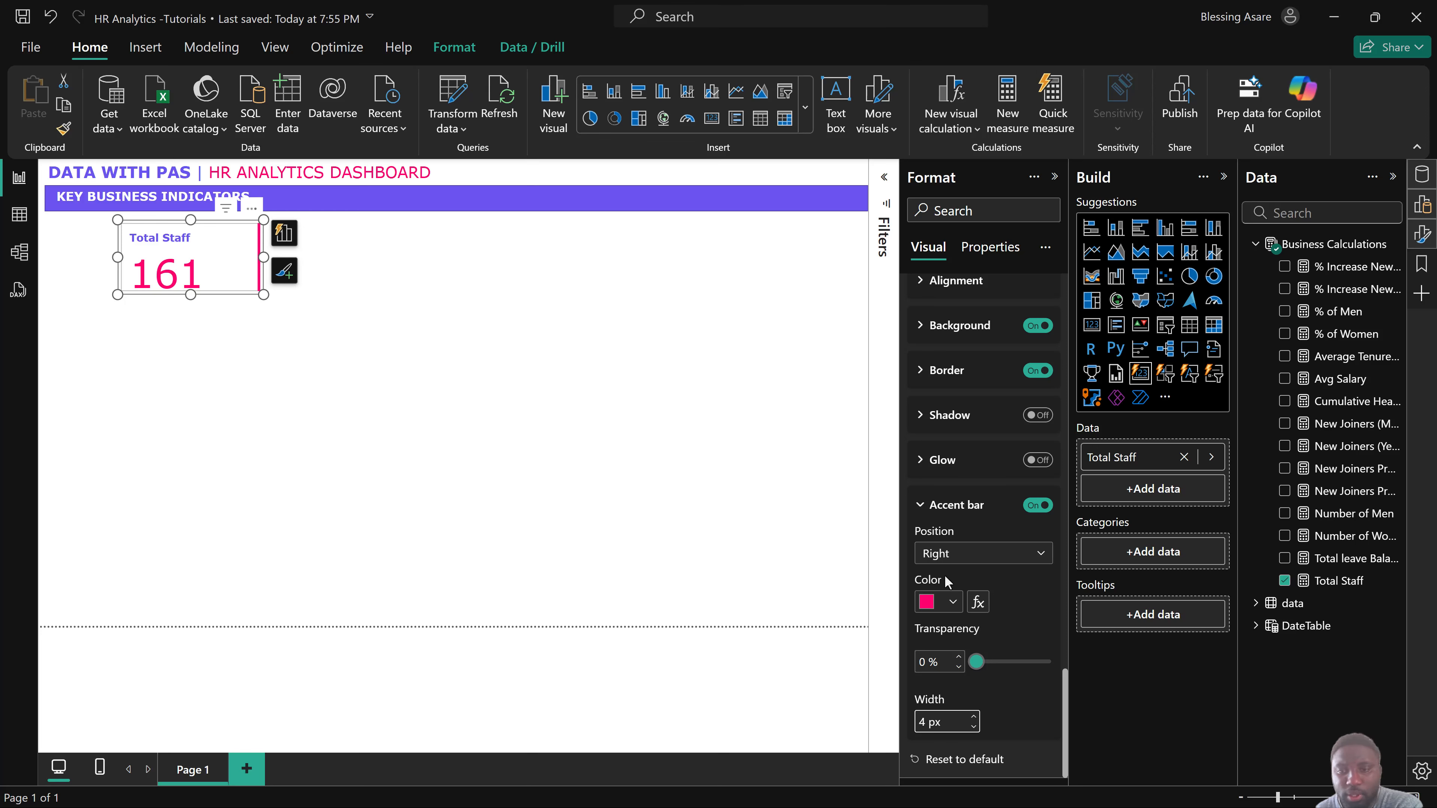
Look through the Total Staff card's callout value, reference label and data format settings.
scroll(975, 558, "up", 15)
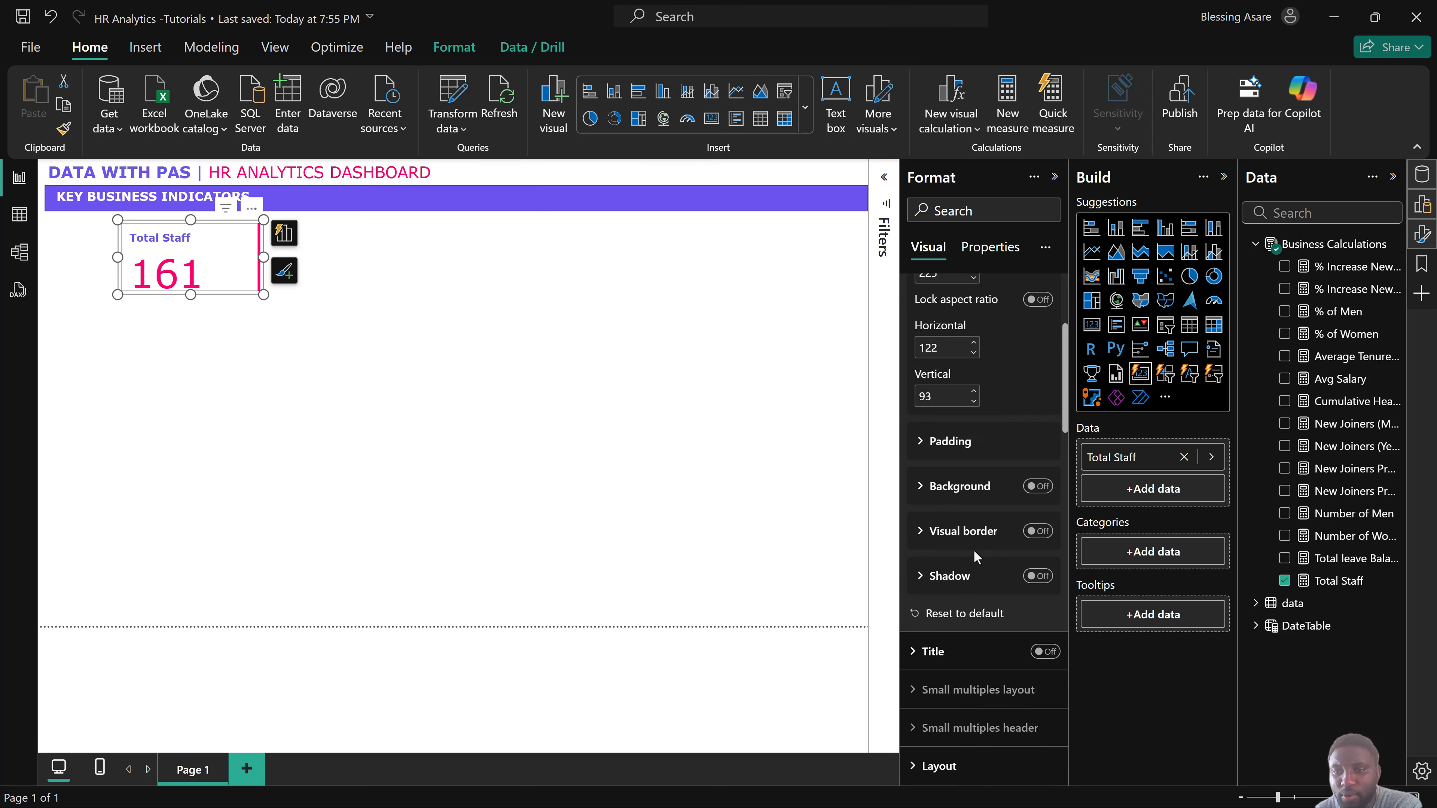
scroll(975, 557, "down", 10)
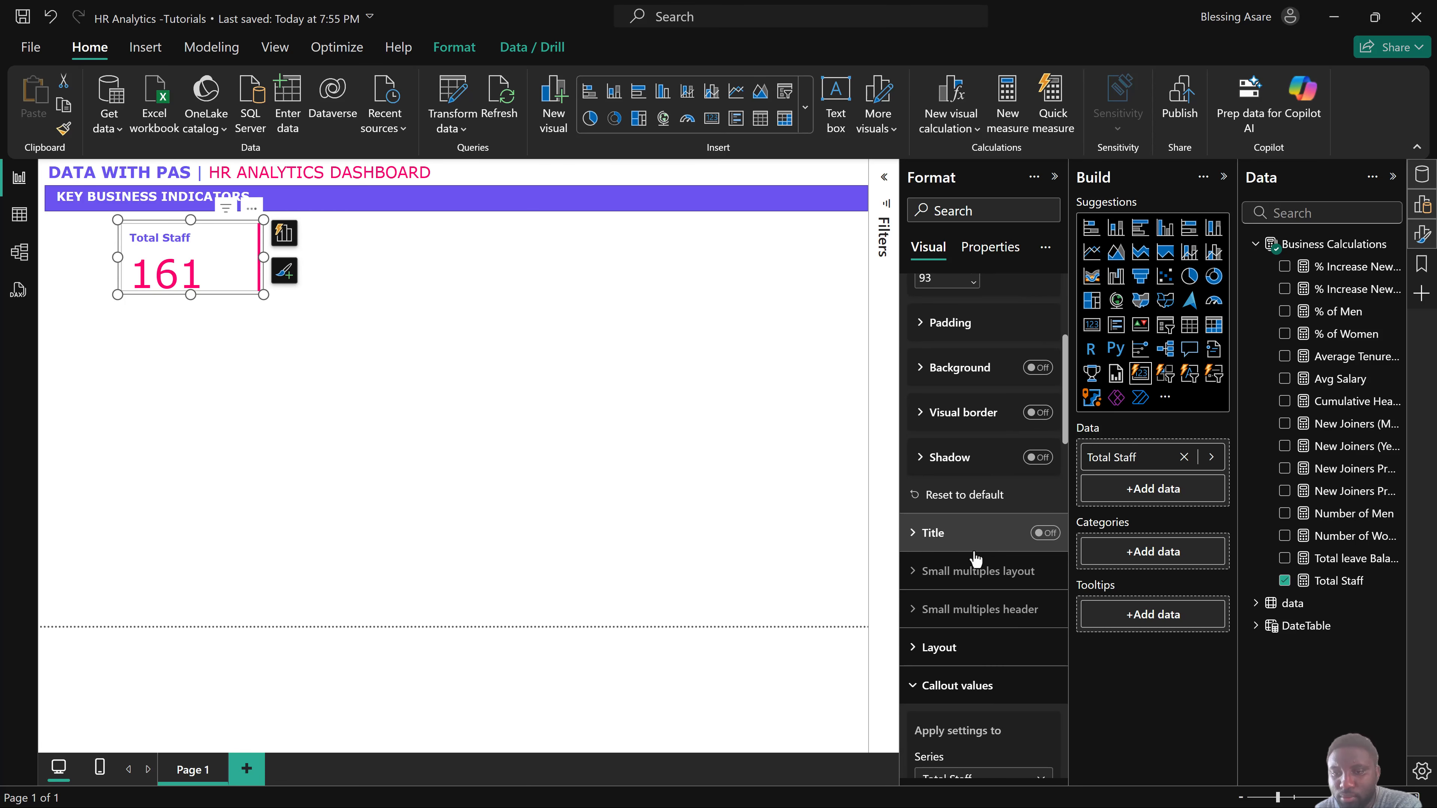
scroll(976, 552, "down", 3)
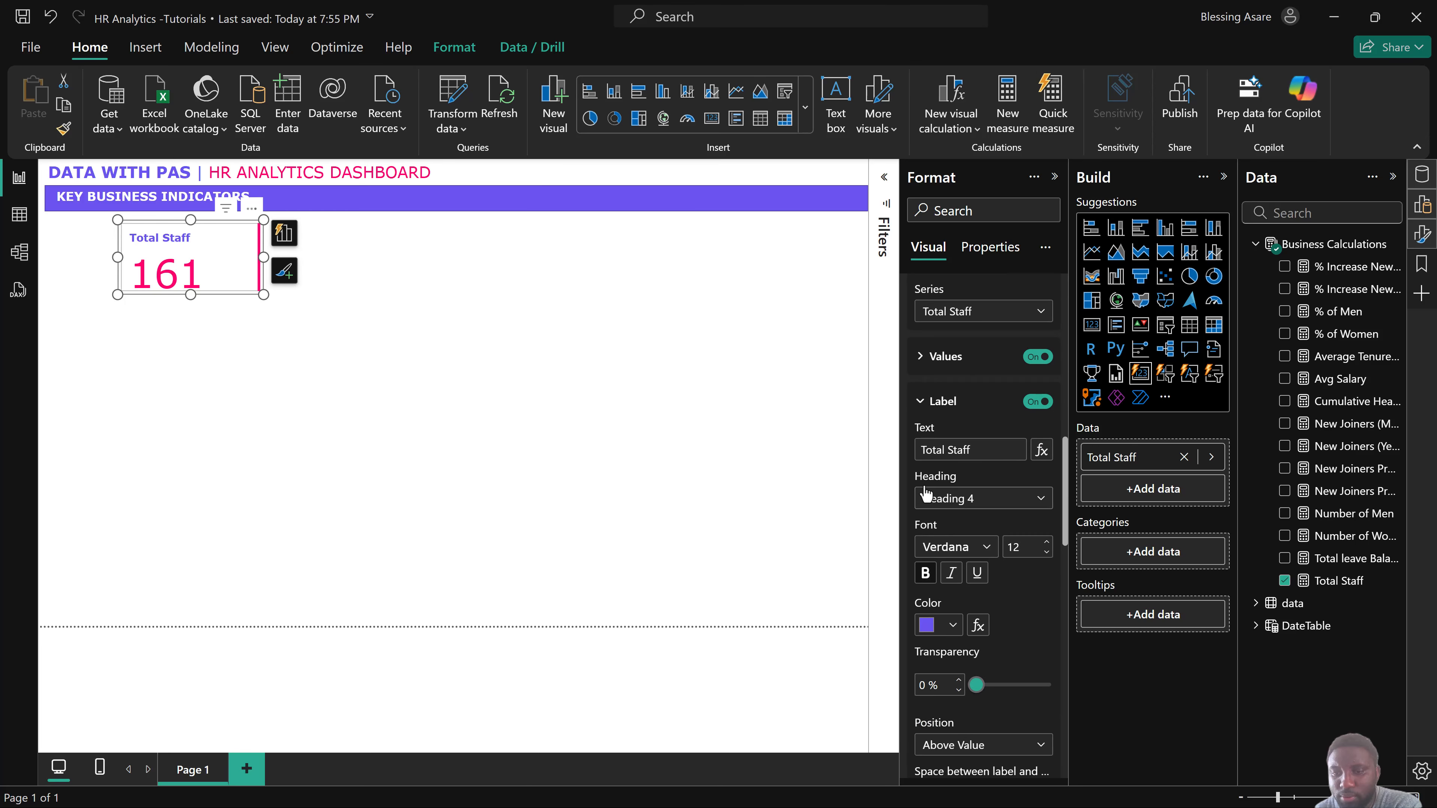
left_click(928, 401)
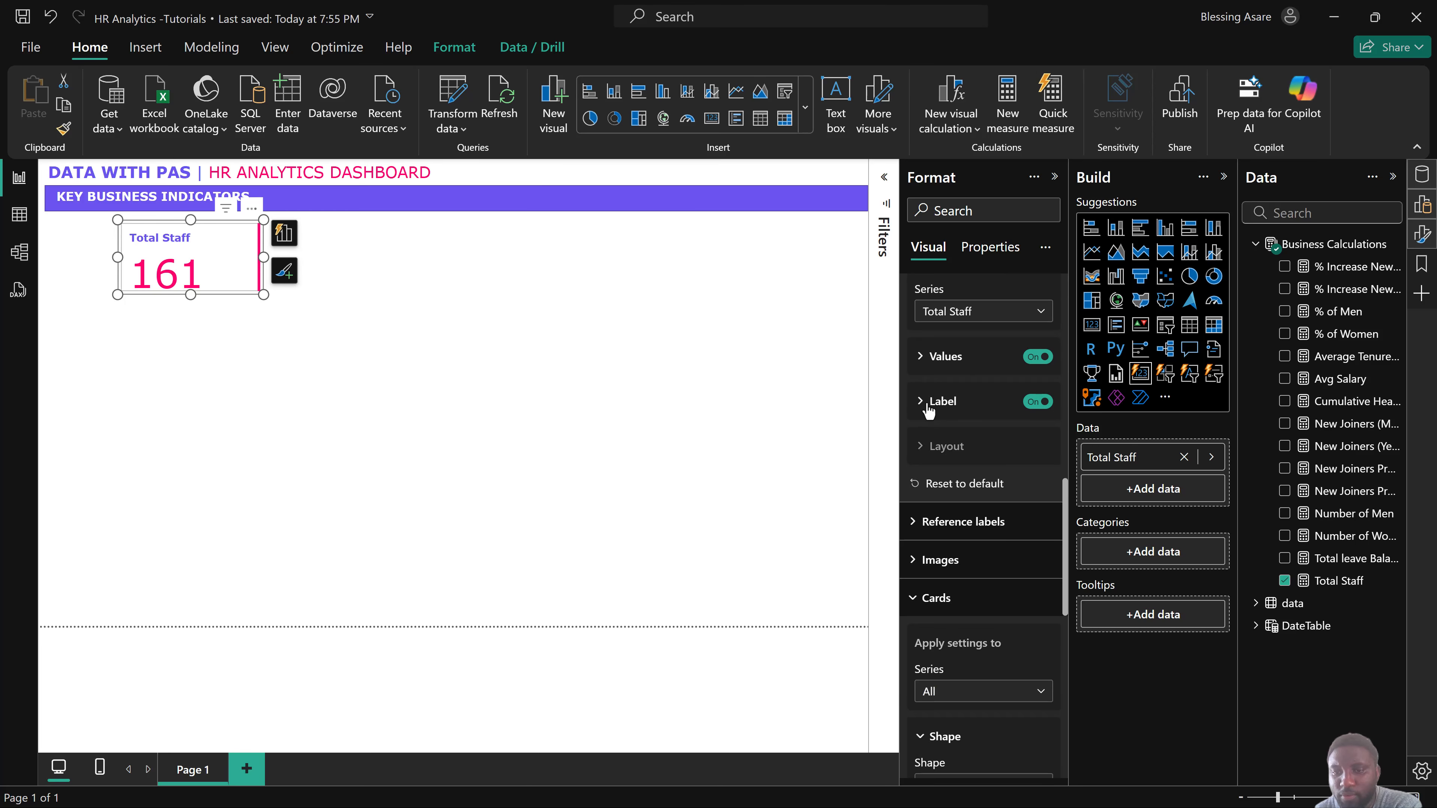
left_click(925, 609)
left_click(956, 686)
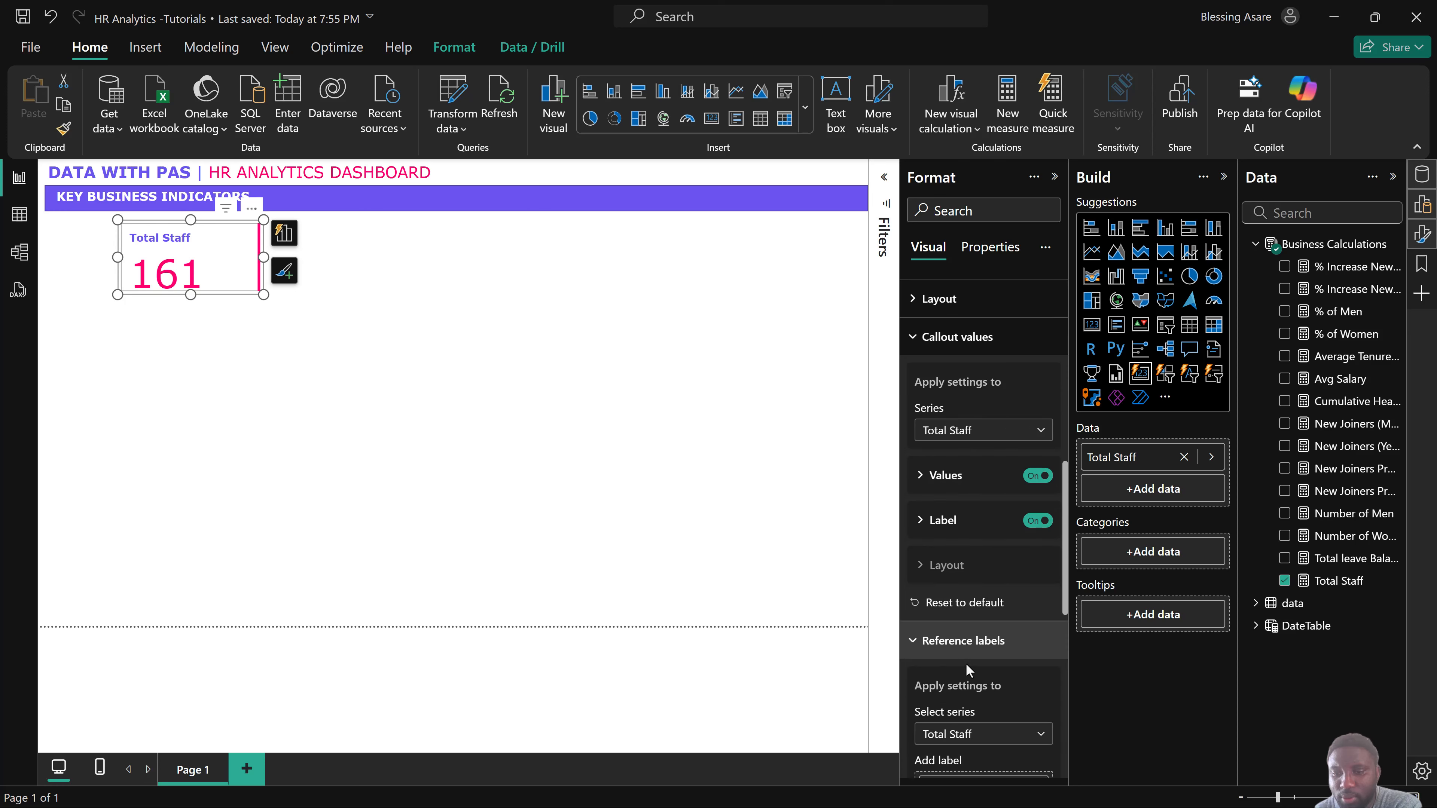
left_click(990, 246)
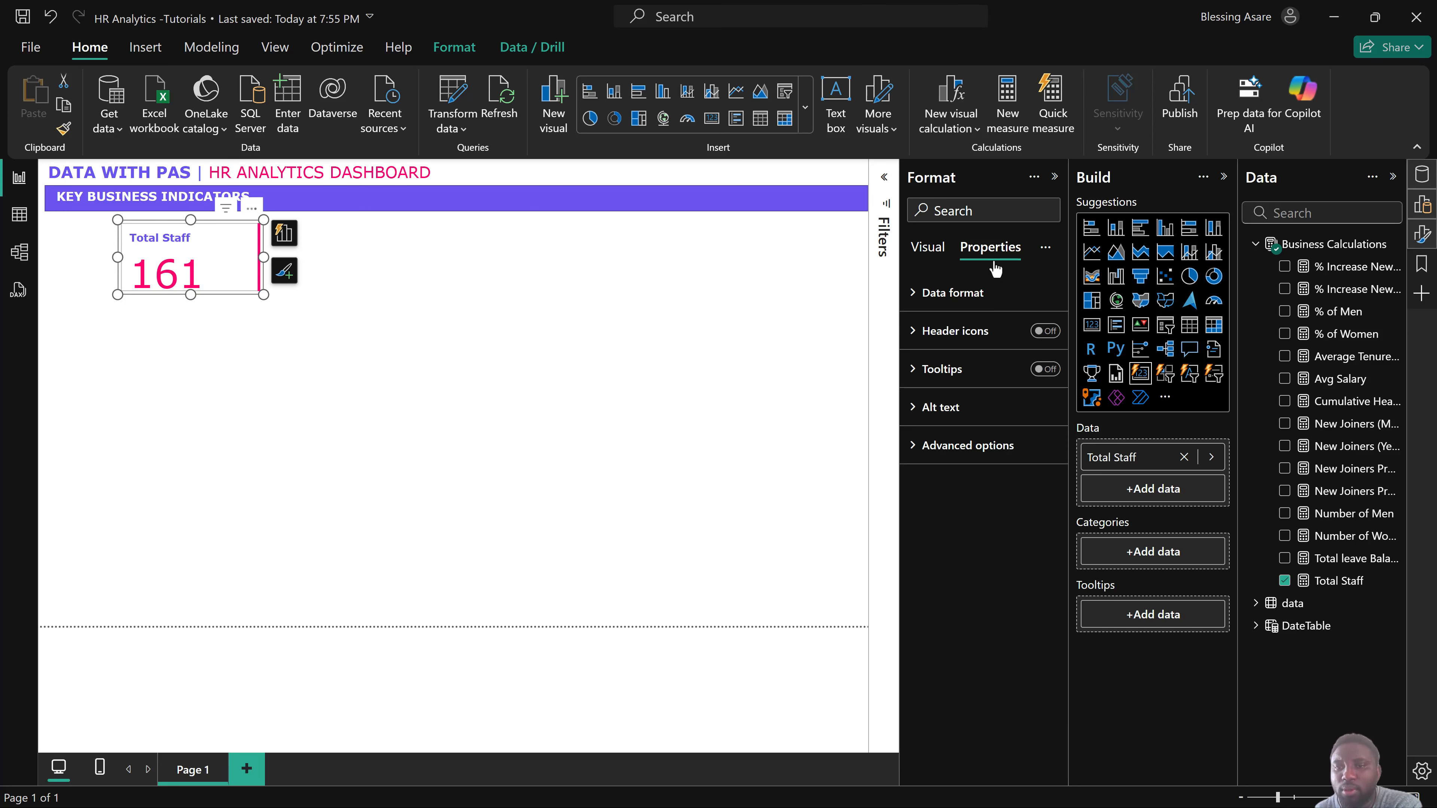
left_click(968, 306)
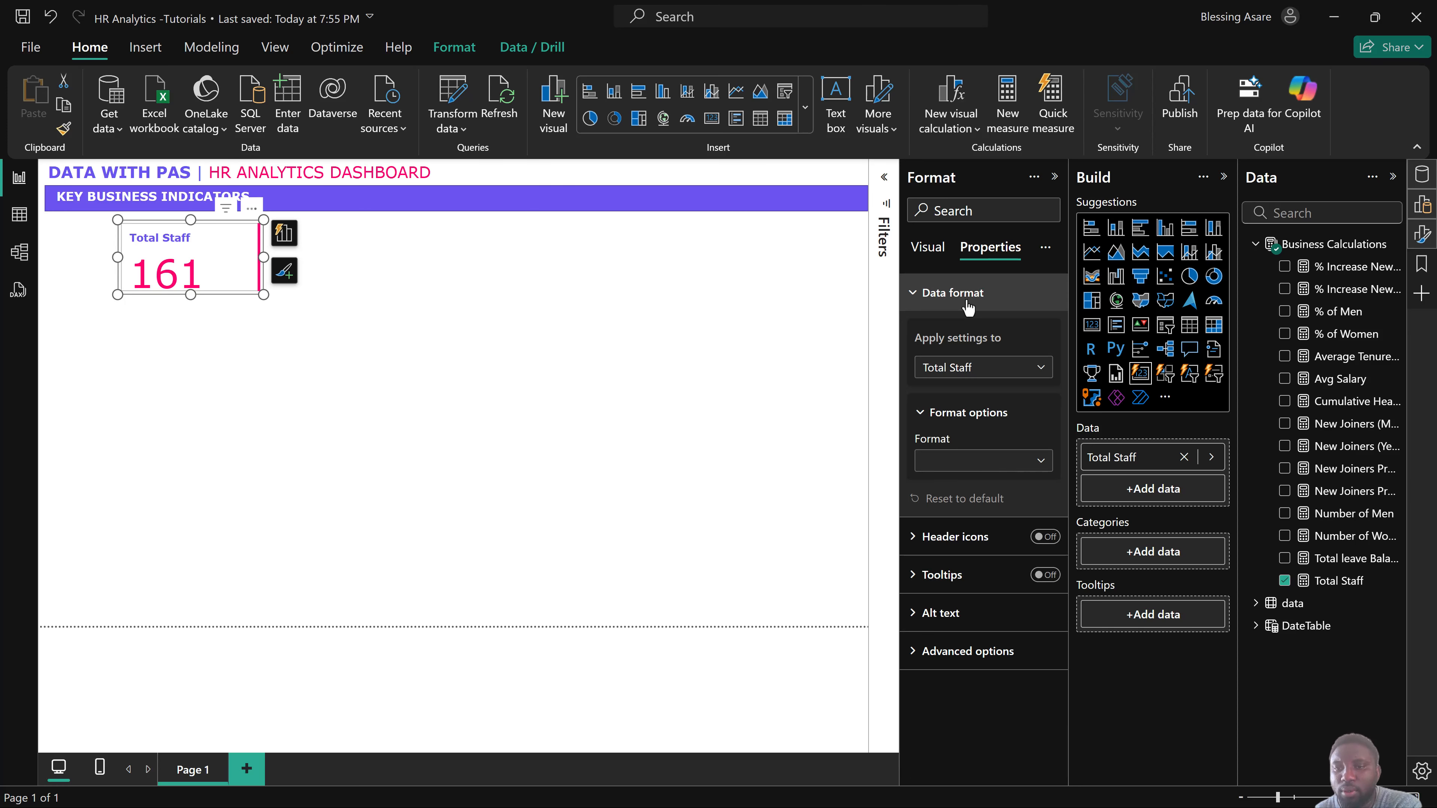
left_click(968, 306)
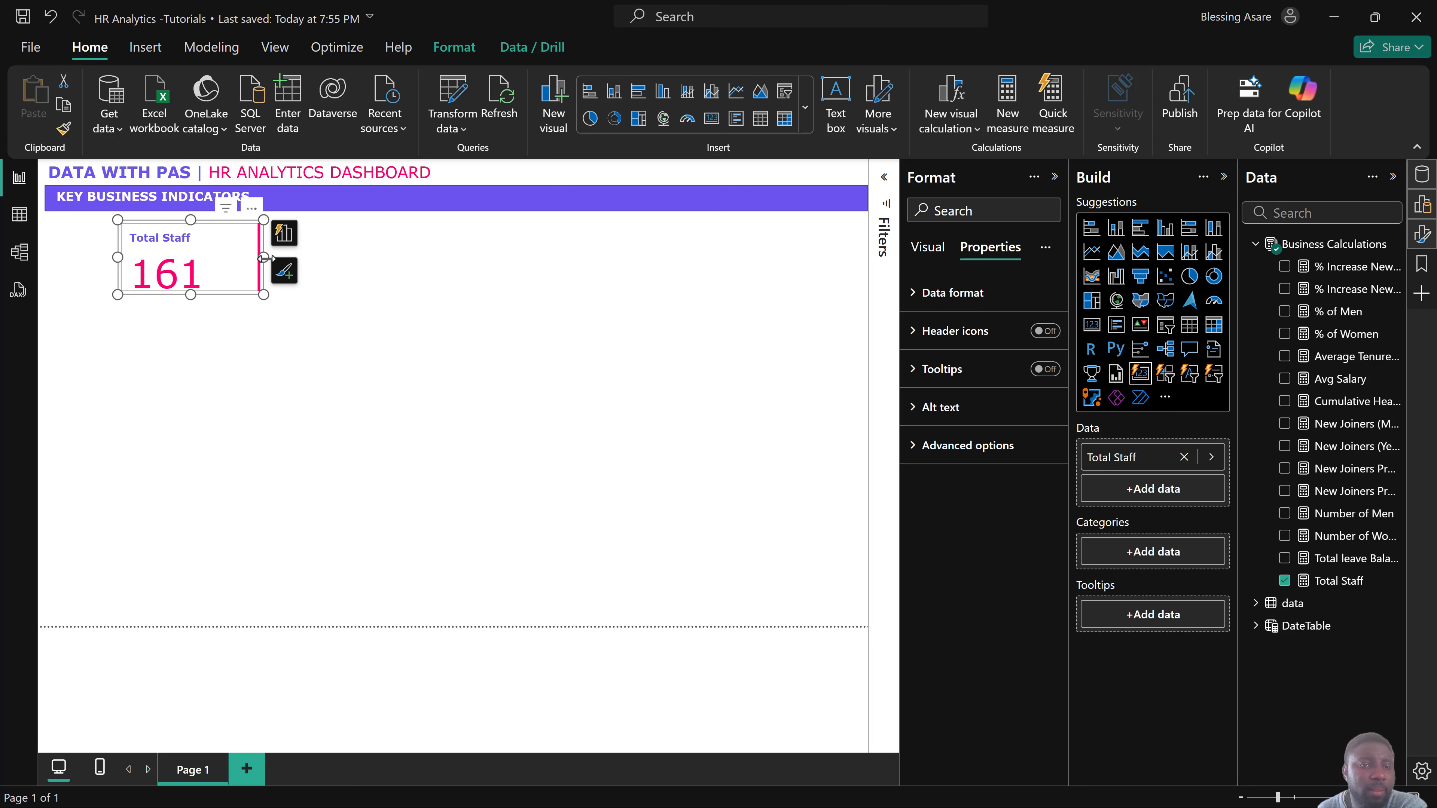
Widen the Total Staff card to about 246.
left_click_drag(264, 258, 278, 259)
left_click(310, 330)
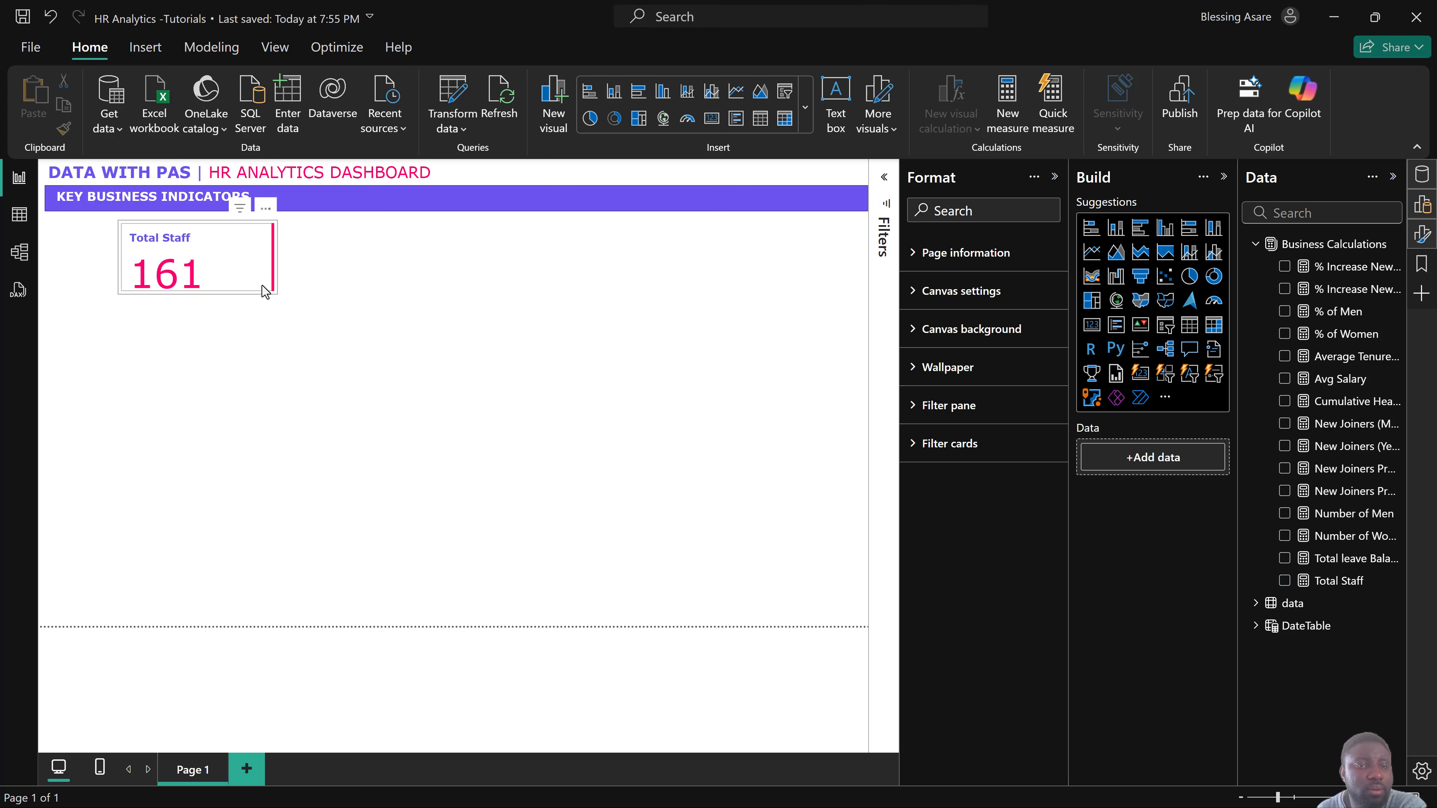
left_click(265, 292)
scroll(1001, 532, "down", 3)
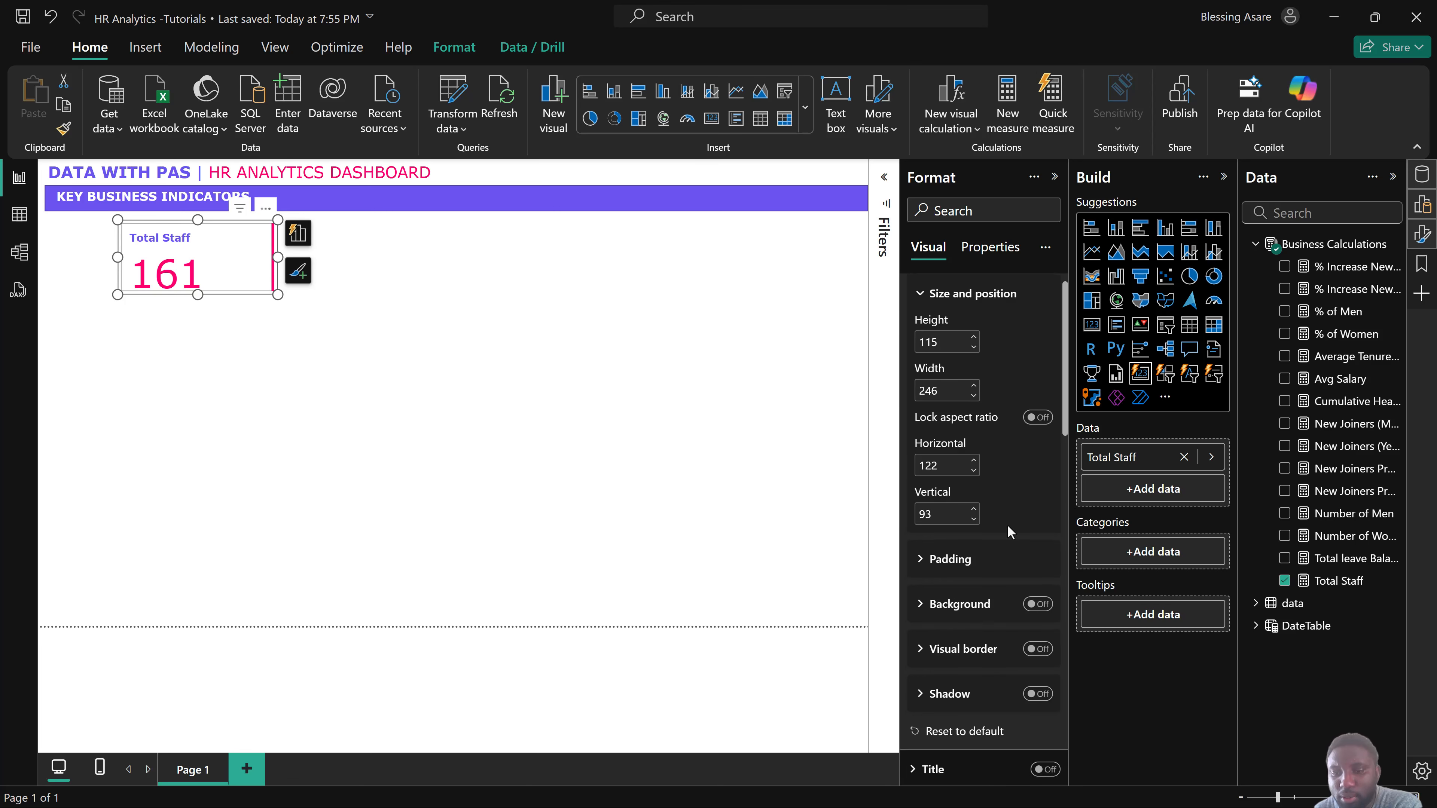
scroll(996, 545, "down", 3)
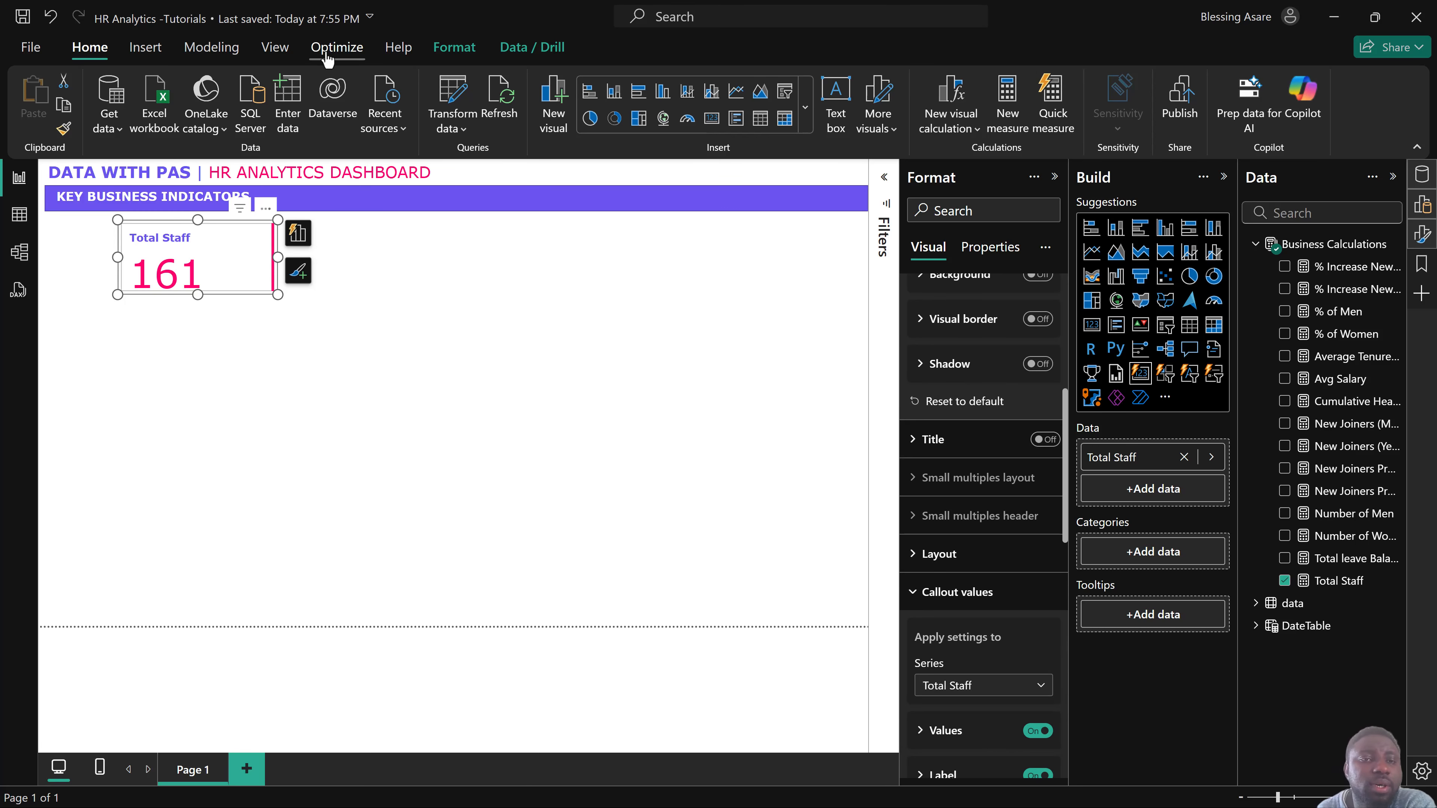
Insert the image team.png, shrink it to about 96 by 59 and place it beside the Total Staff value inside the card.
left_click(157, 59)
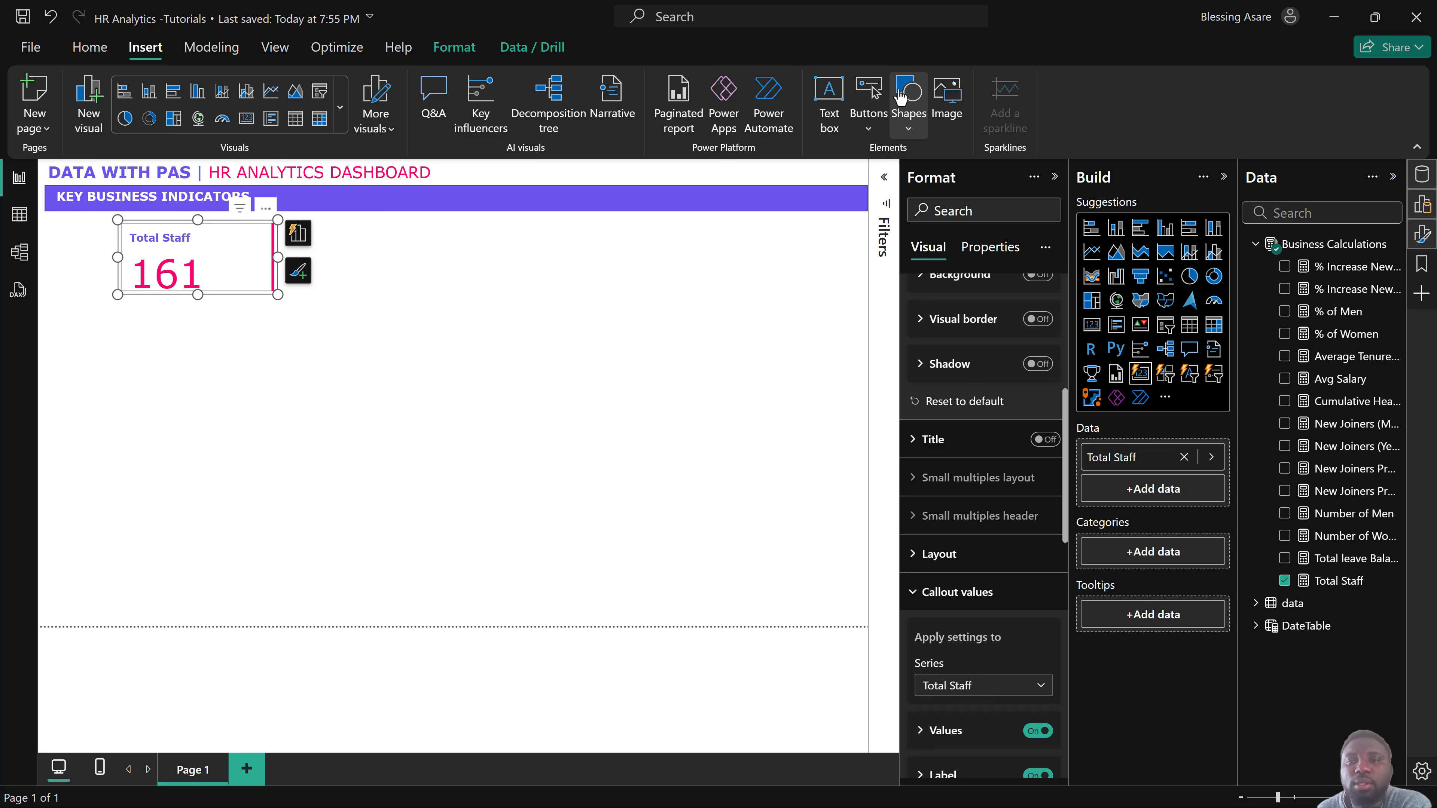
left_click(942, 88)
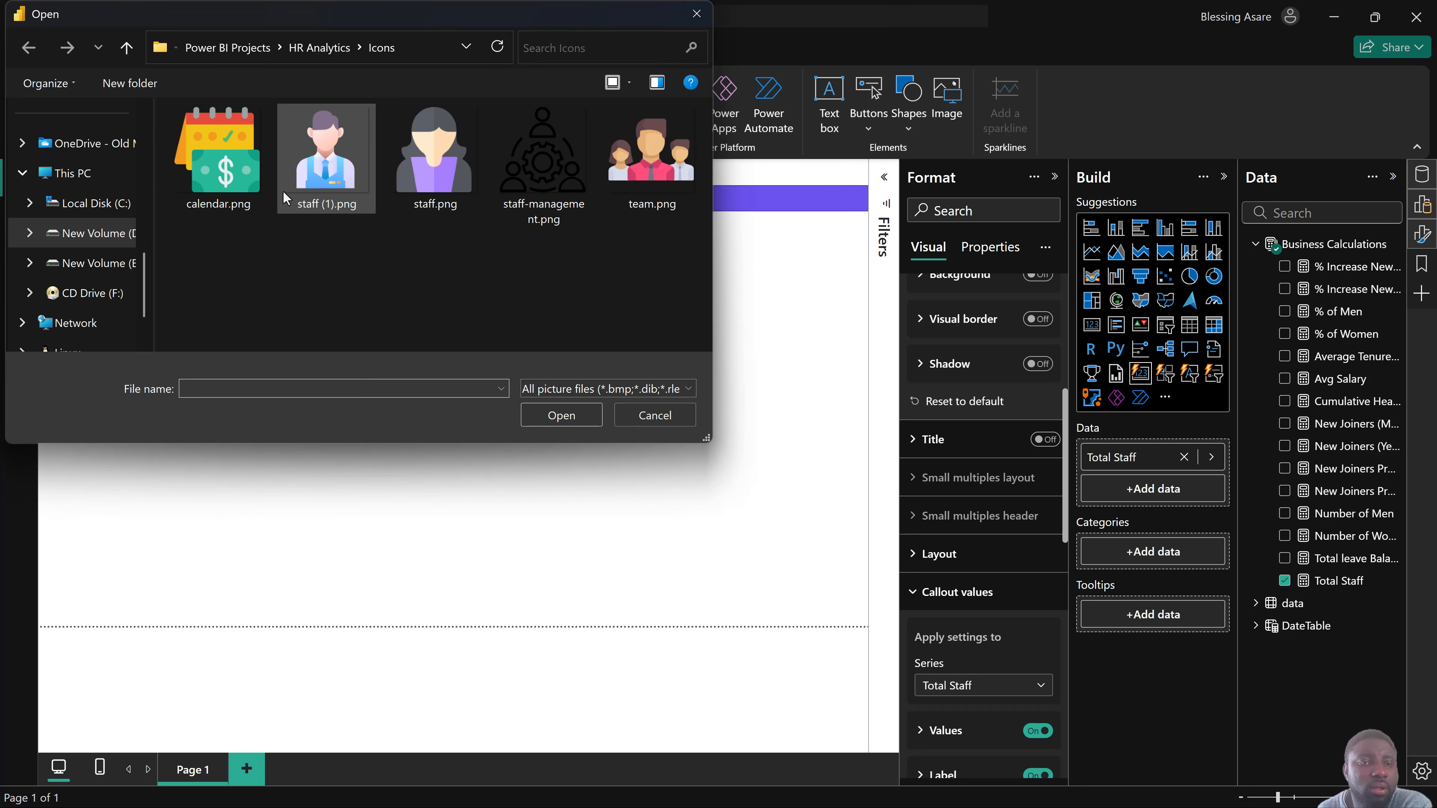
left_click(626, 195)
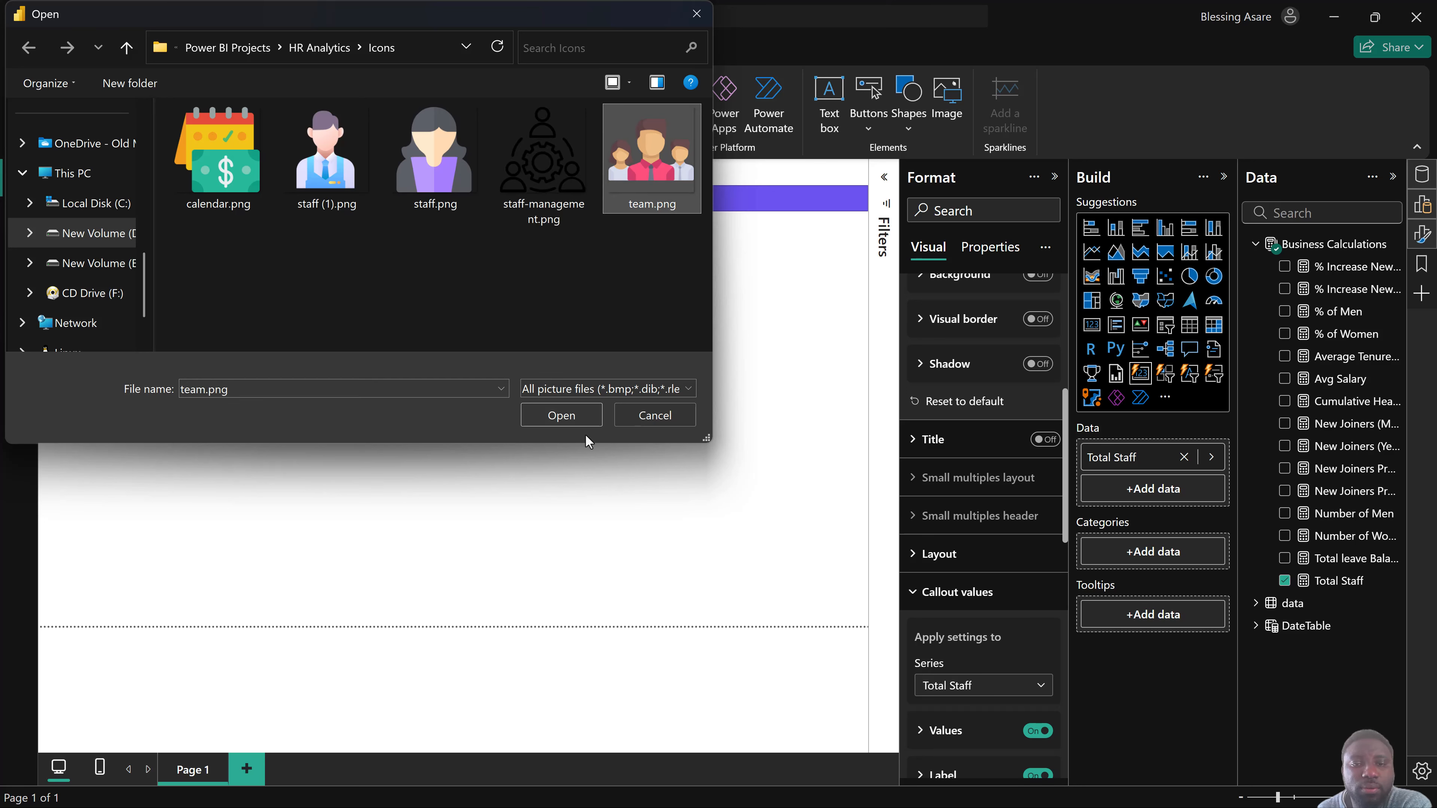
left_click(577, 415)
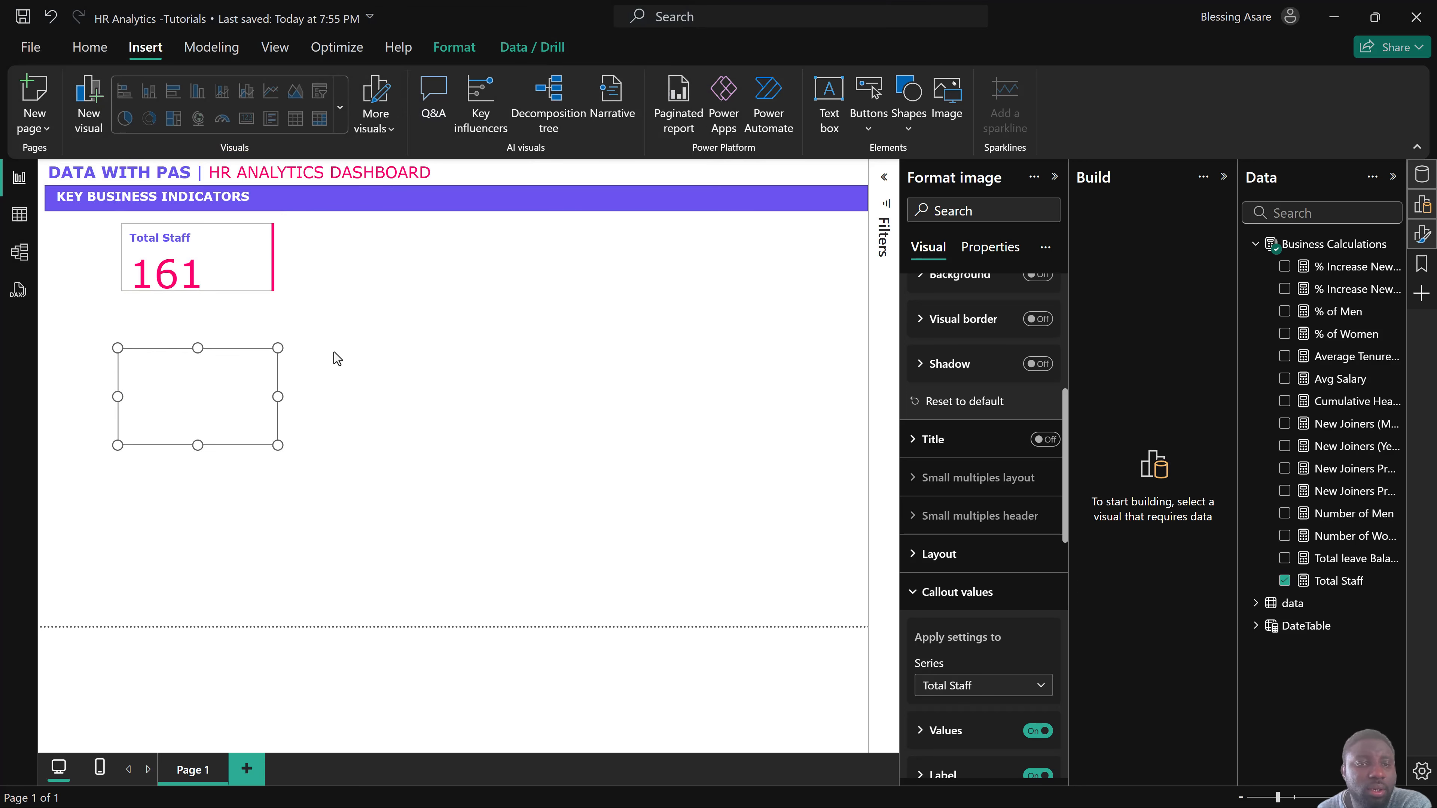
left_click_drag(253, 436, 231, 267)
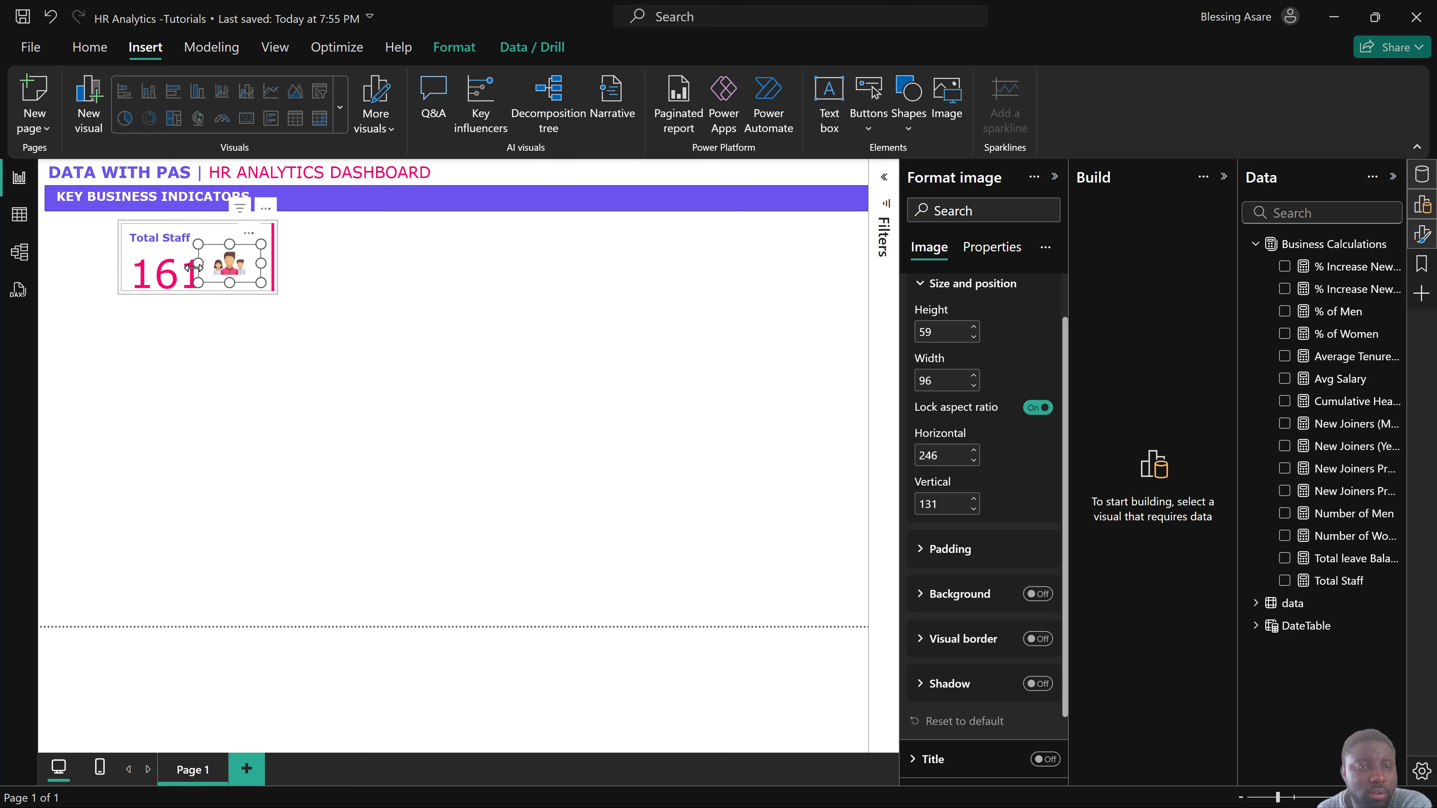
Set the font size of the Total Staff card's callout value to 25.
left_click(178, 285)
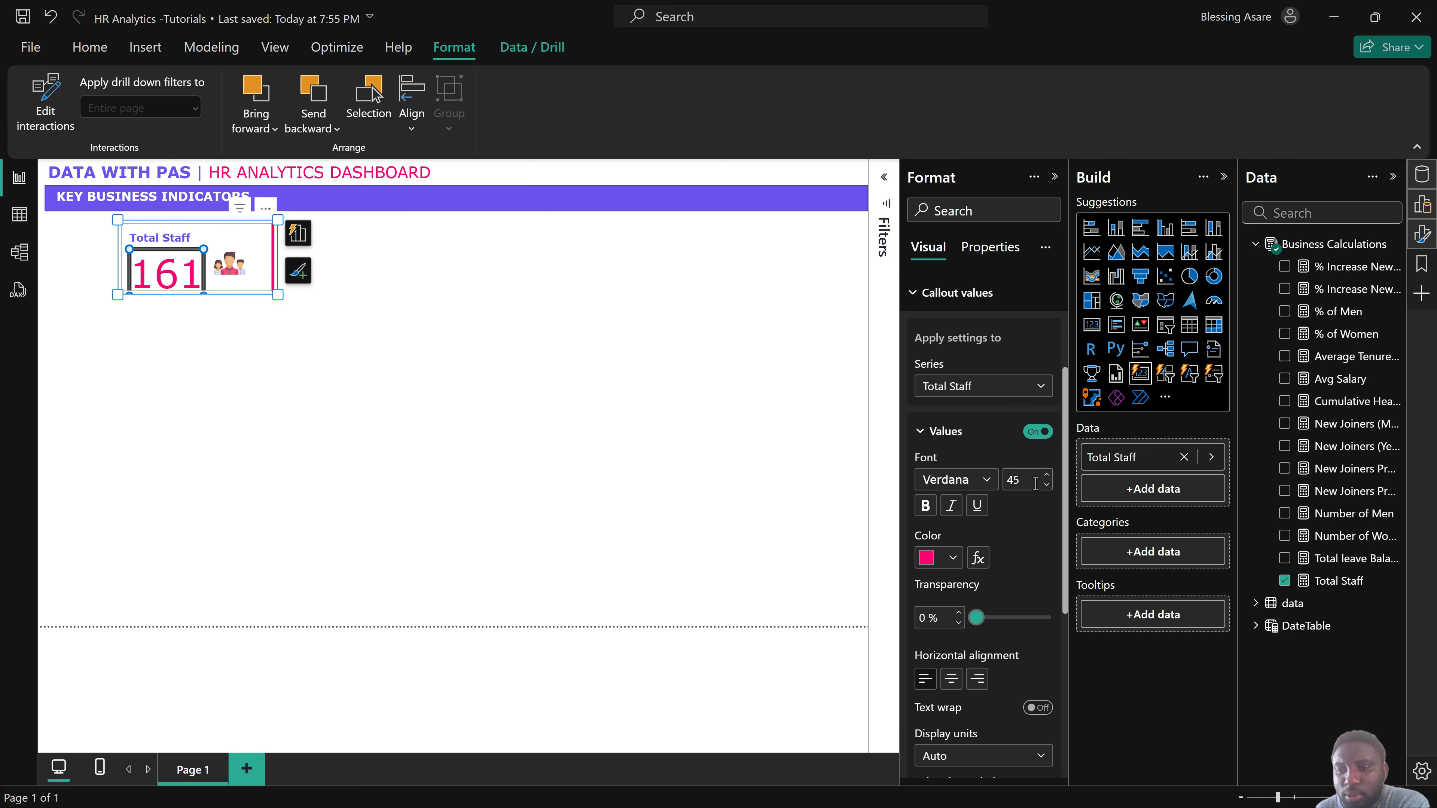
double_click(1031, 483)
type("25")
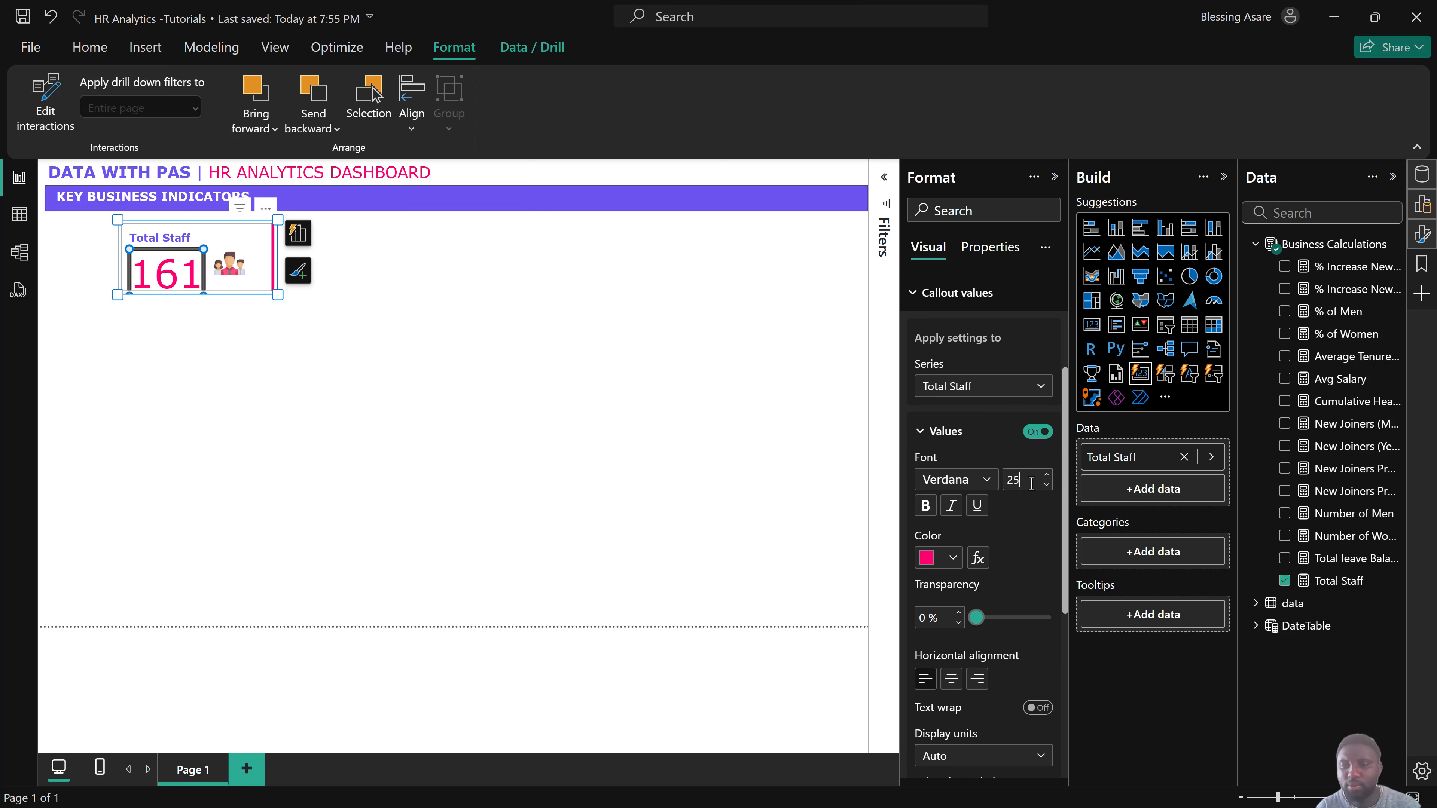
left_click(264, 349)
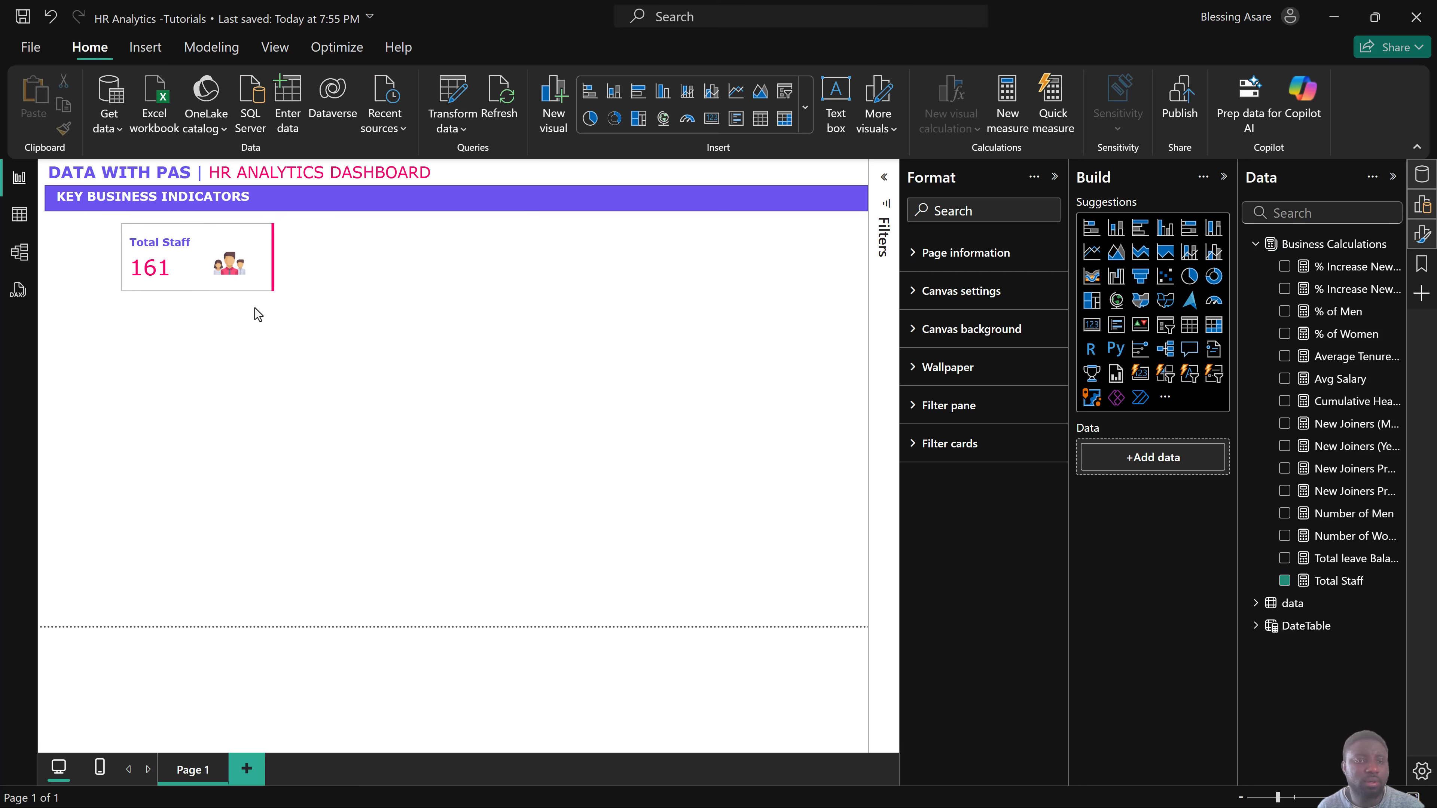
Reduce the Total Staff card's height slightly and move the team icon up to fit inside it.
left_click(188, 265)
left_click_drag(276, 292, 276, 281)
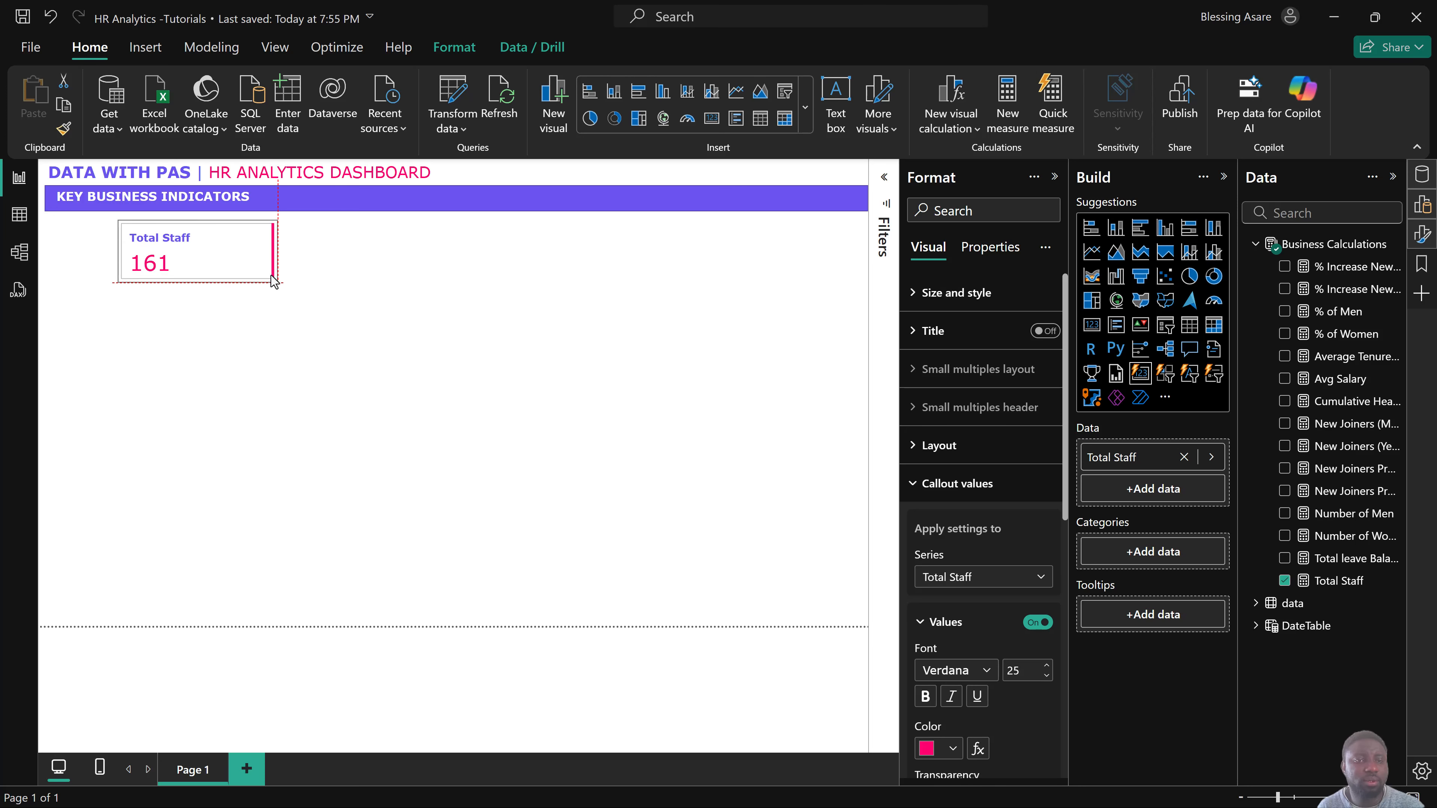
left_click(310, 316)
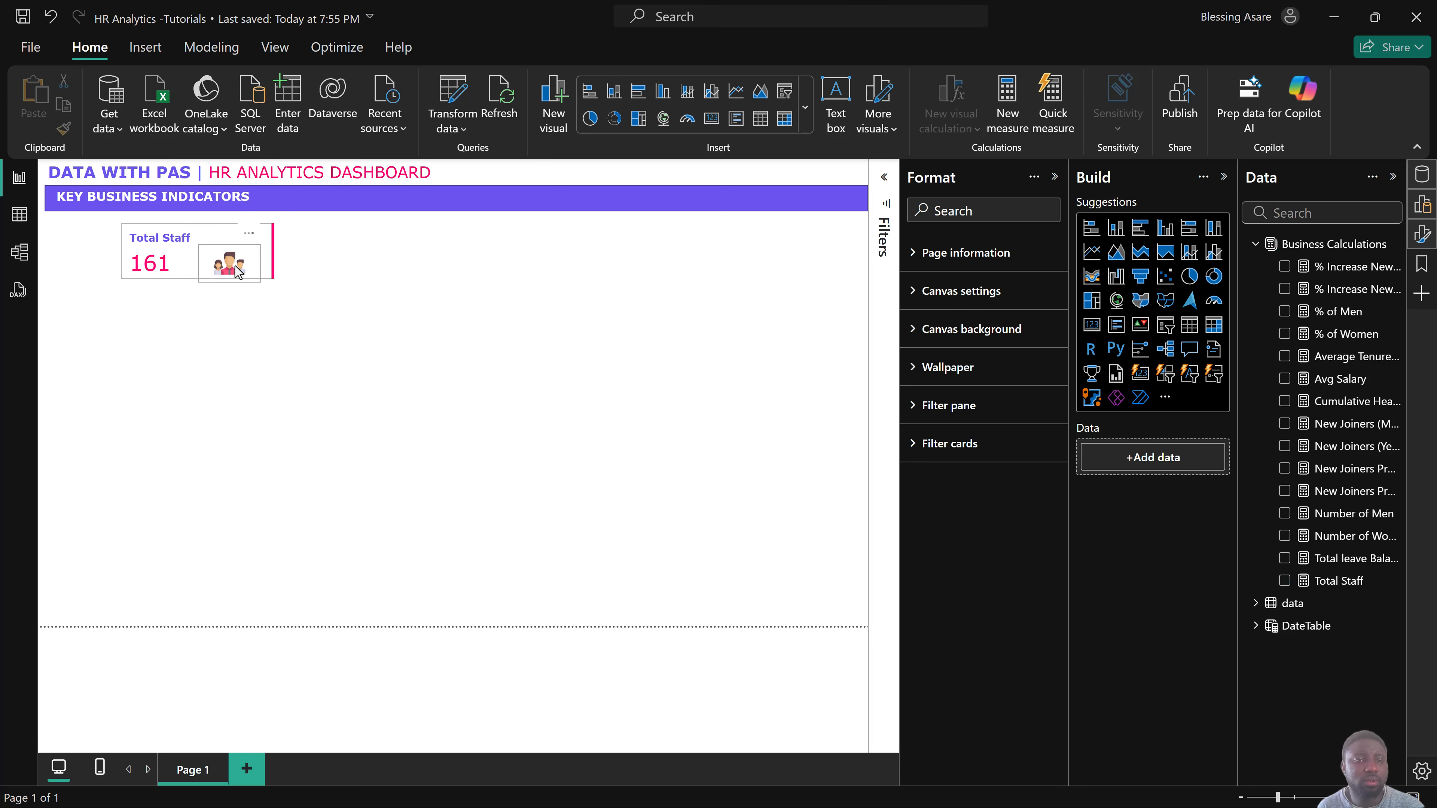
left_click_drag(237, 271, 234, 260)
left_click(345, 291)
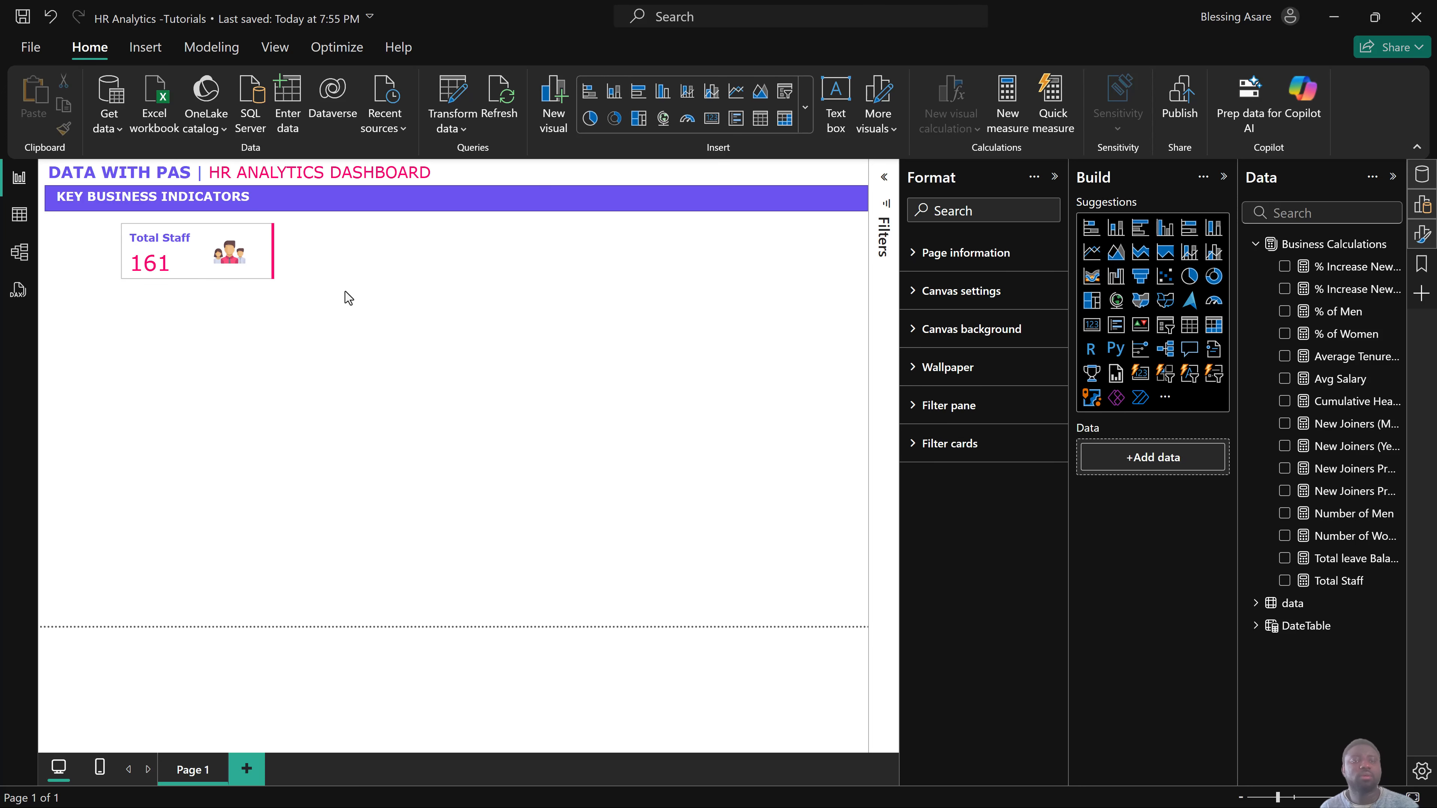
Move the team icon closer to the Total Staff value and narrow the card to fit around both.
left_click(236, 263)
left_click_drag(249, 269, 222, 257)
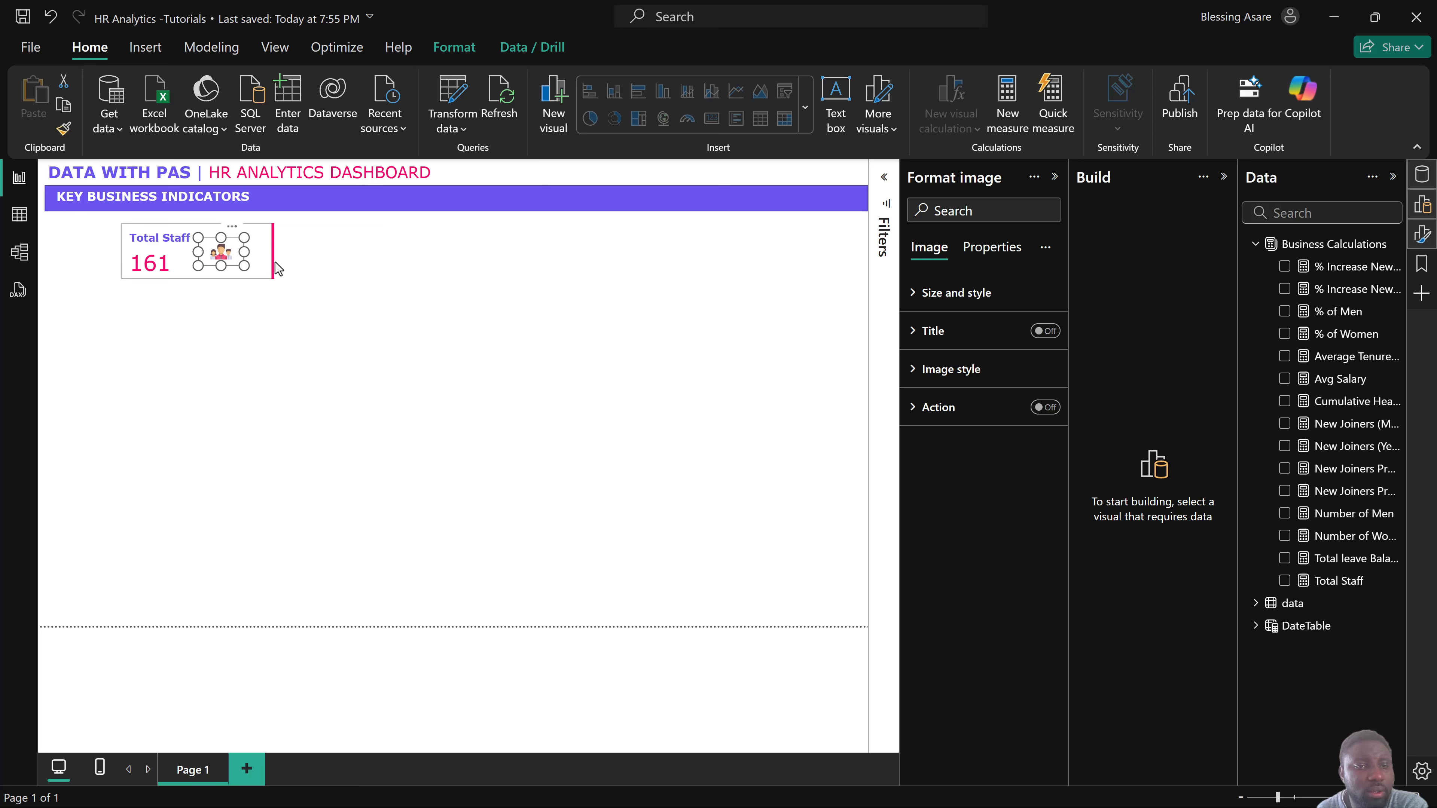
left_click(275, 263)
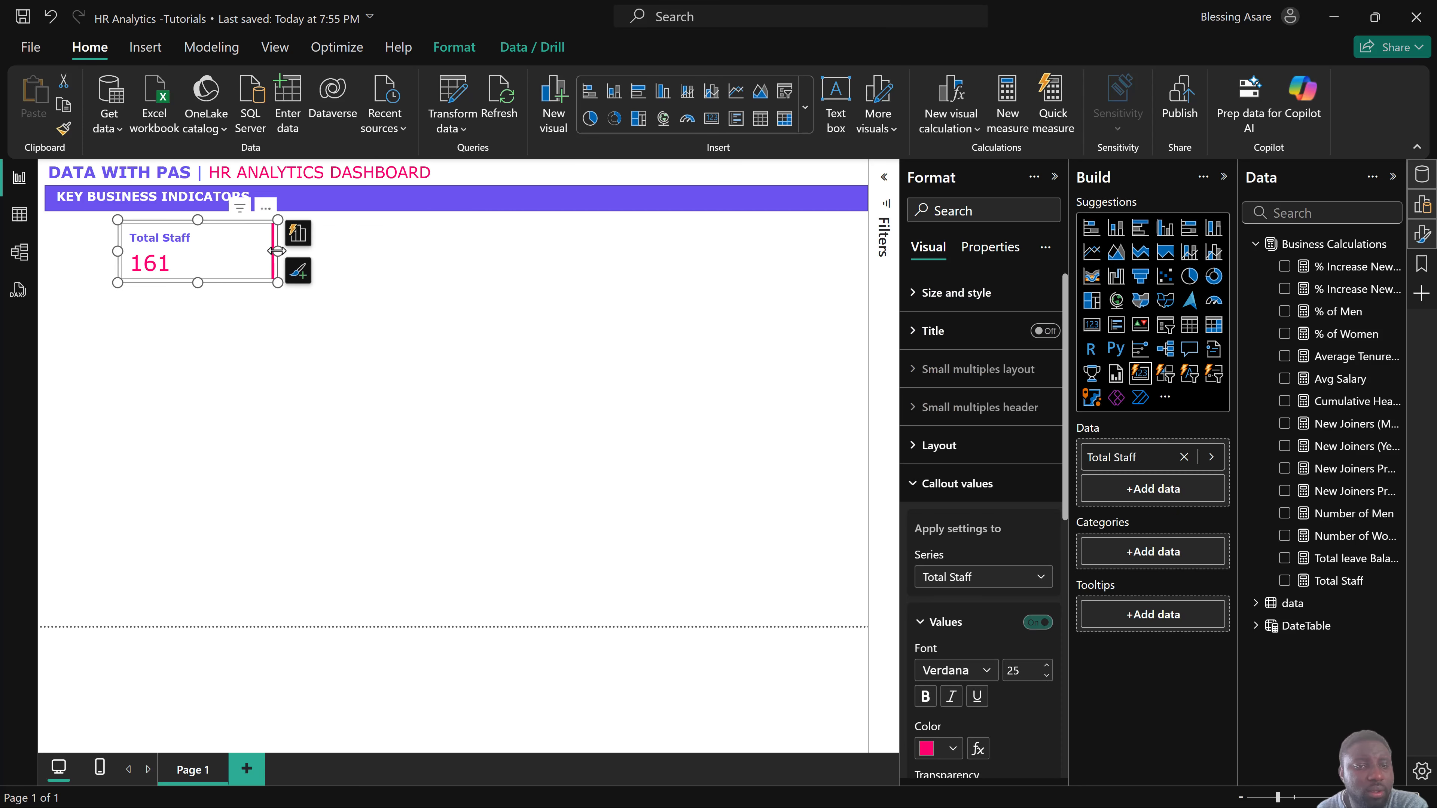
left_click_drag(277, 251, 250, 249)
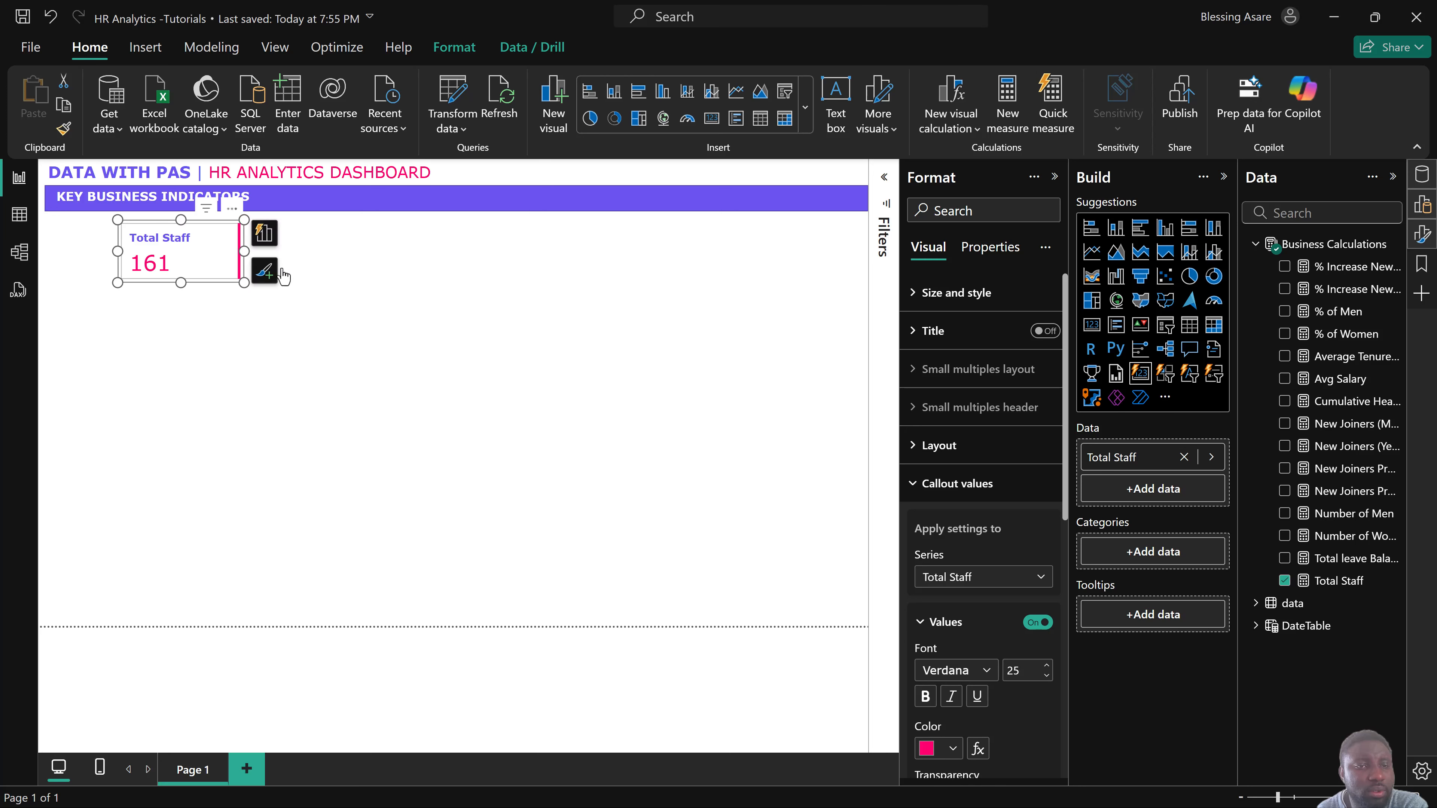
left_click(323, 304)
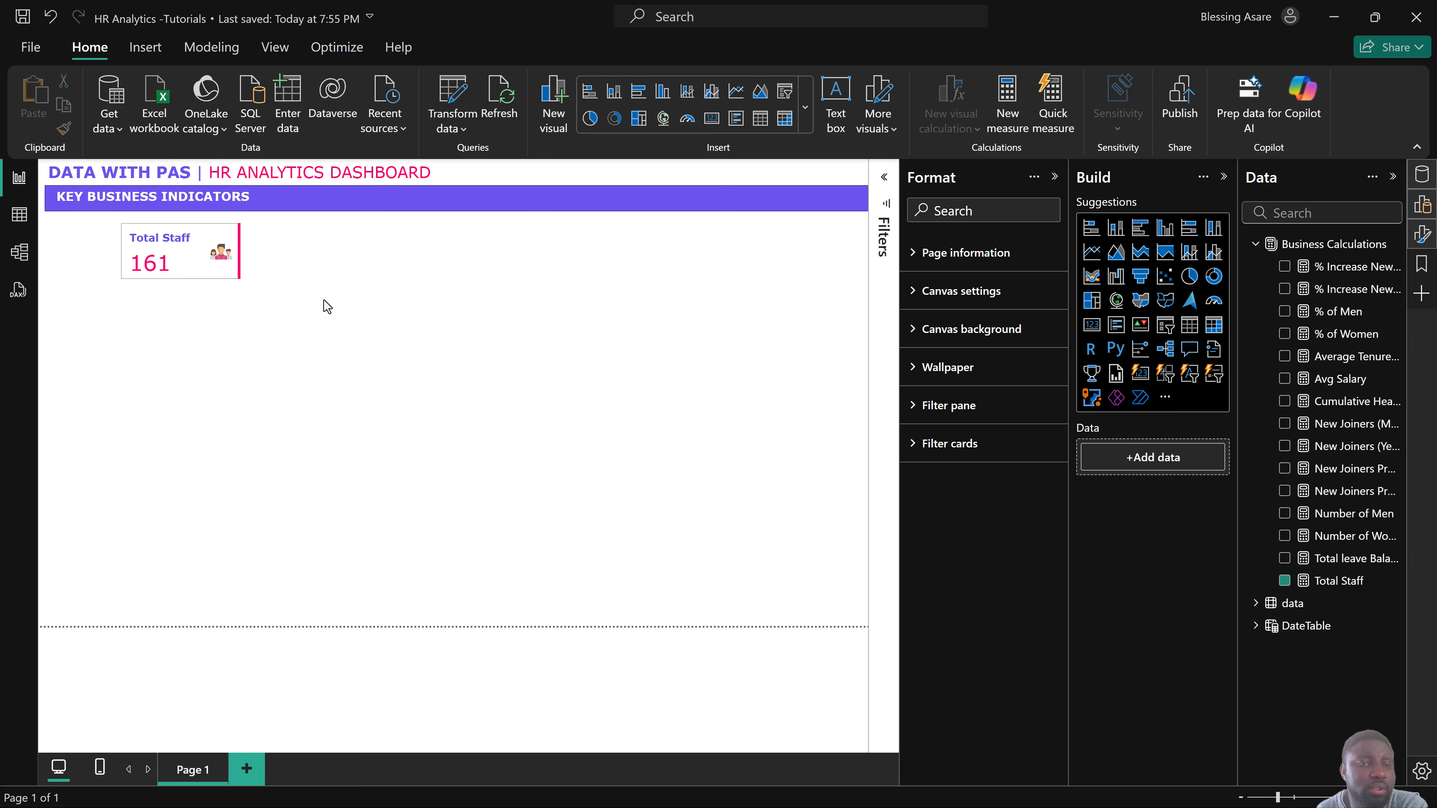
Enlarge the team icon slightly and position it beside the value inside the narrowed Total Staff card.
left_click(211, 259)
mouse_move(194, 267)
left_mouse_down()
mouse_move(186, 276)
mouse_move(204, 261)
left_mouse_up()
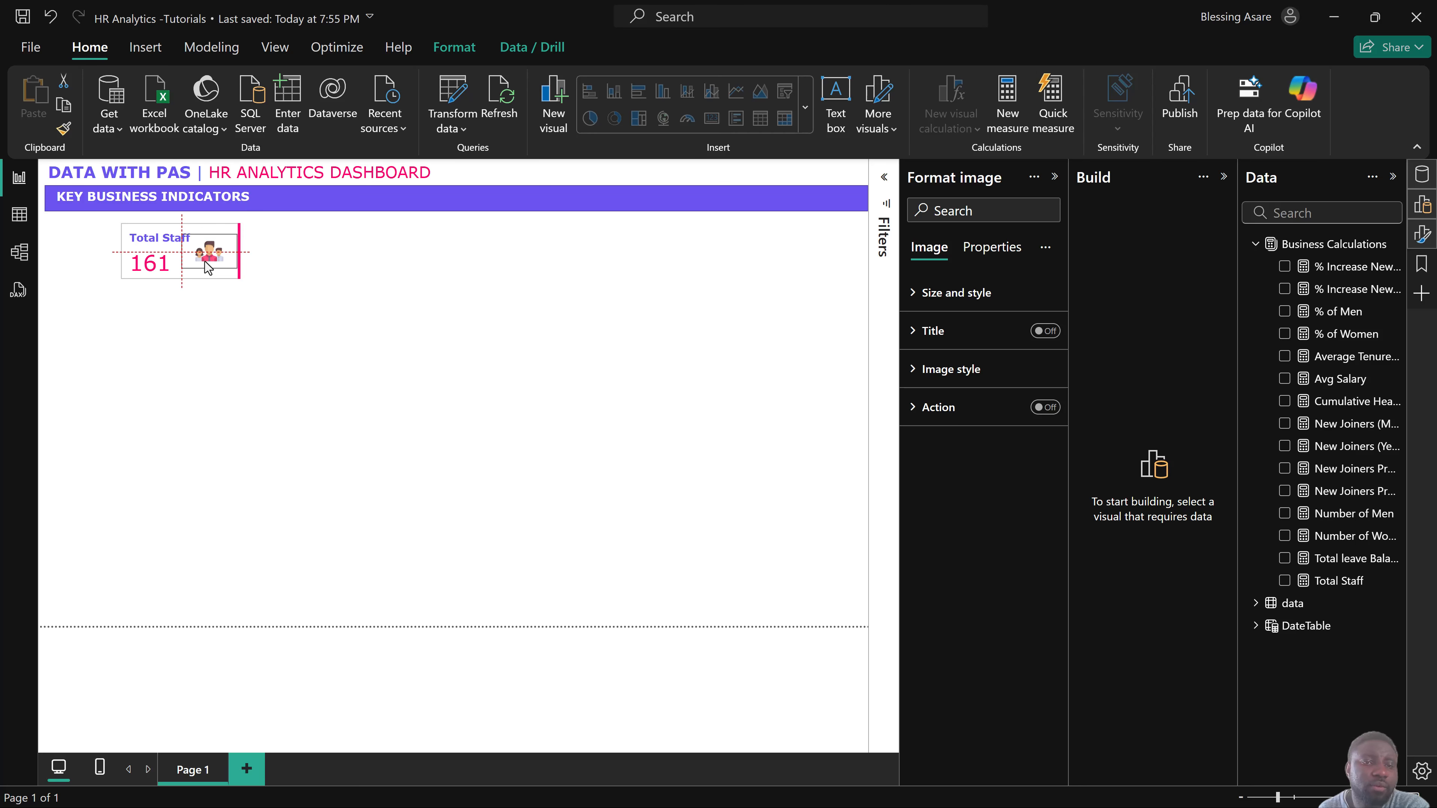
left_click(312, 273)
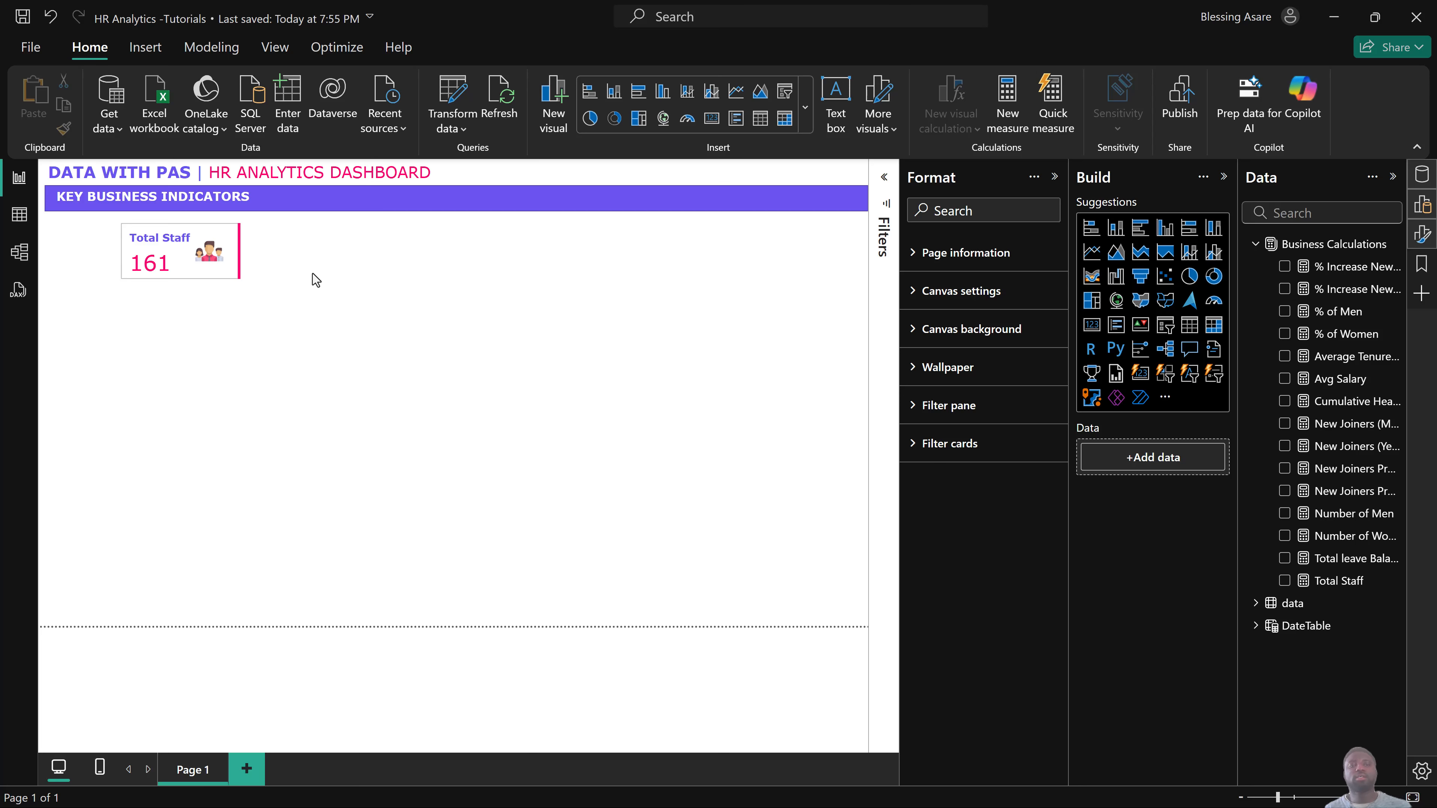
Turn on the layout border of the Total Staff card and colour it purple.
left_click(211, 284)
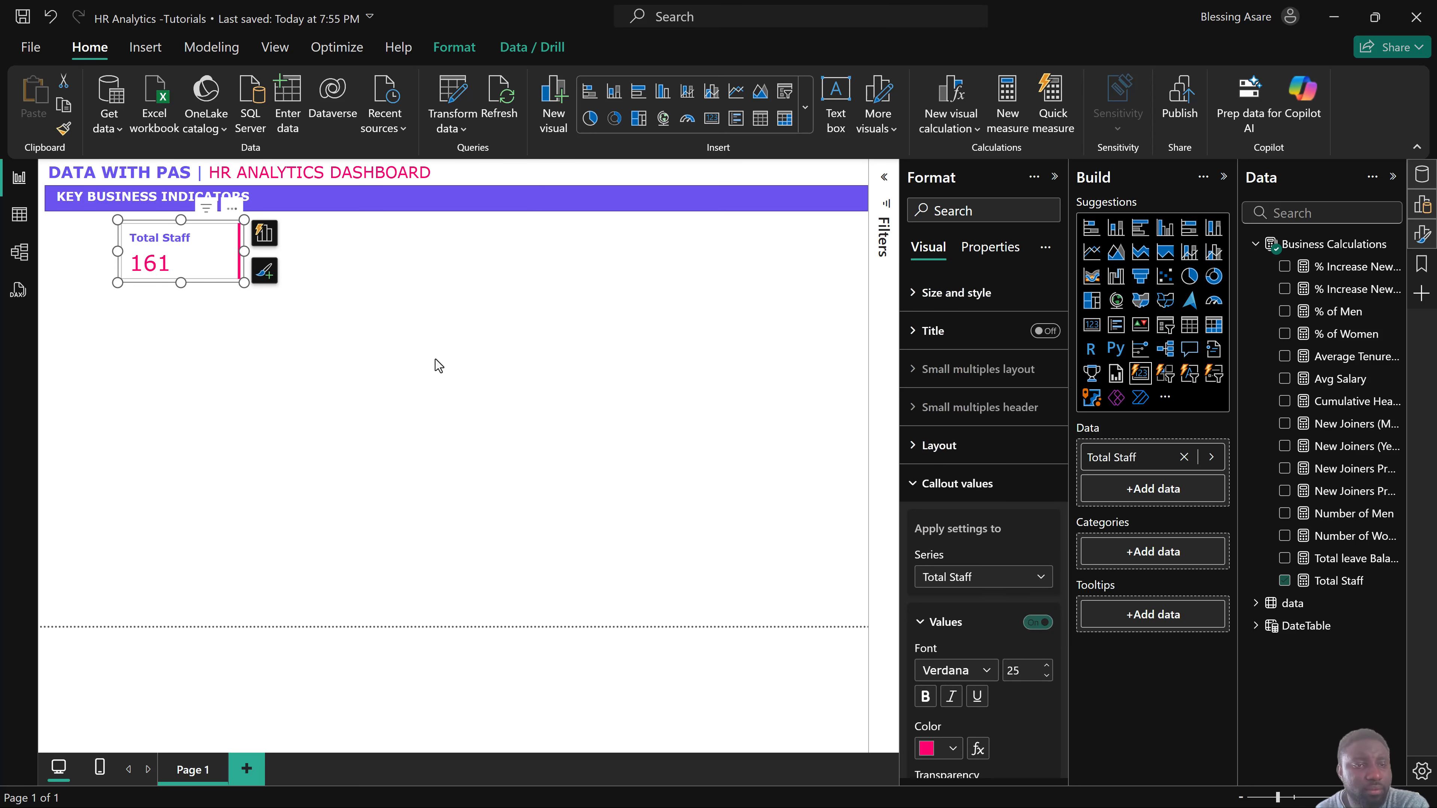
left_click(436, 360)
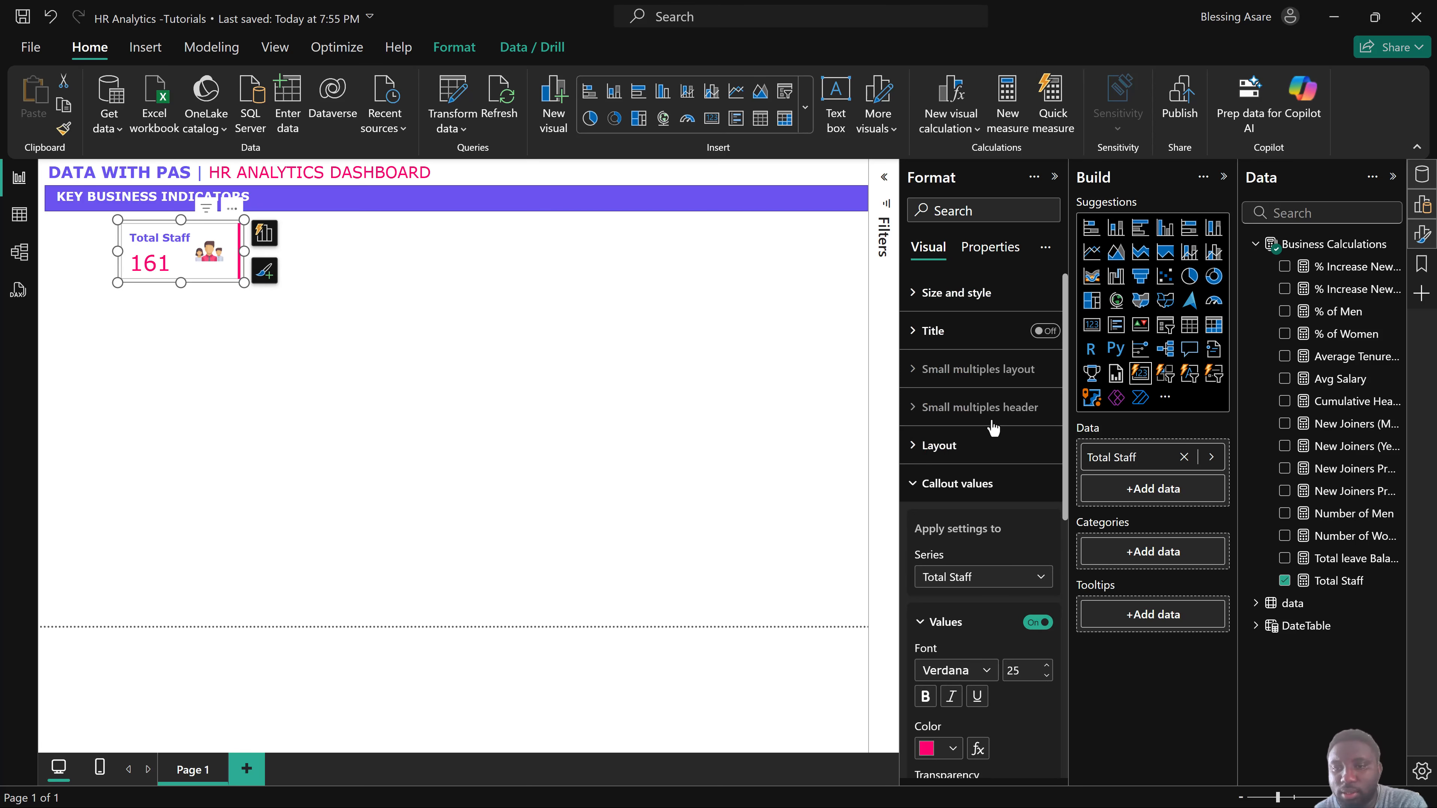
scroll(1013, 424, "down", 6)
scroll(993, 428, "down", 3)
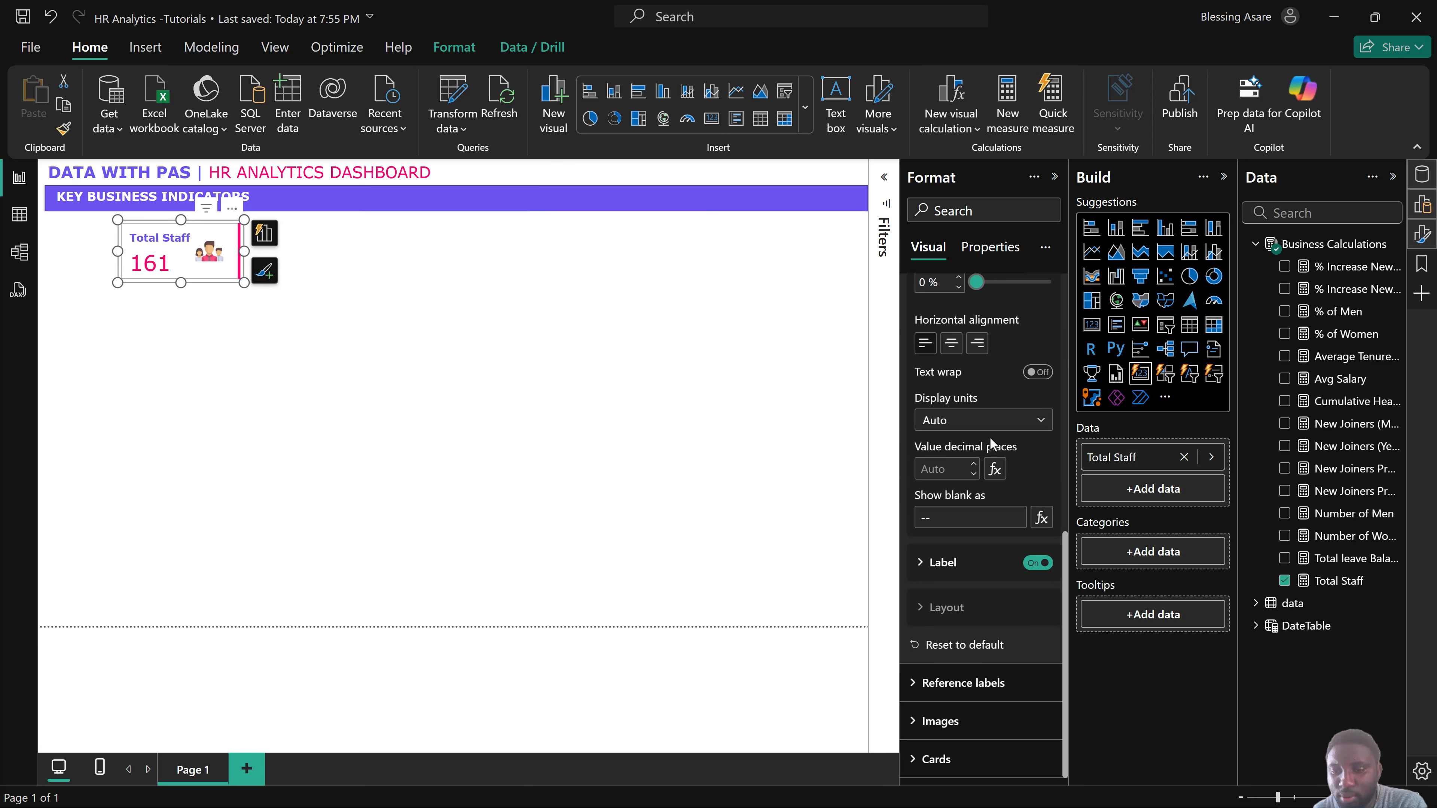
scroll(989, 438, "up", 8)
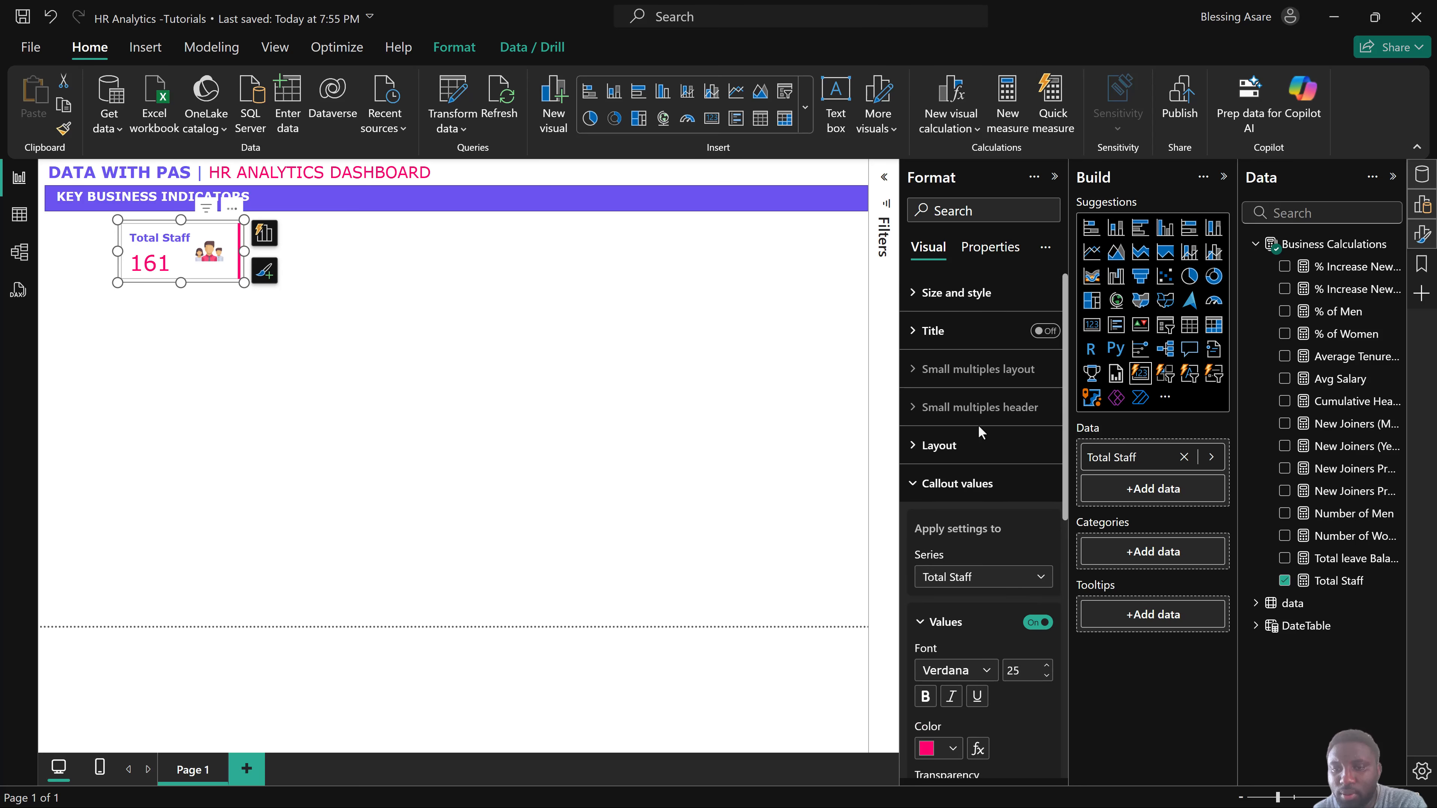
left_click(931, 482)
left_click(948, 462)
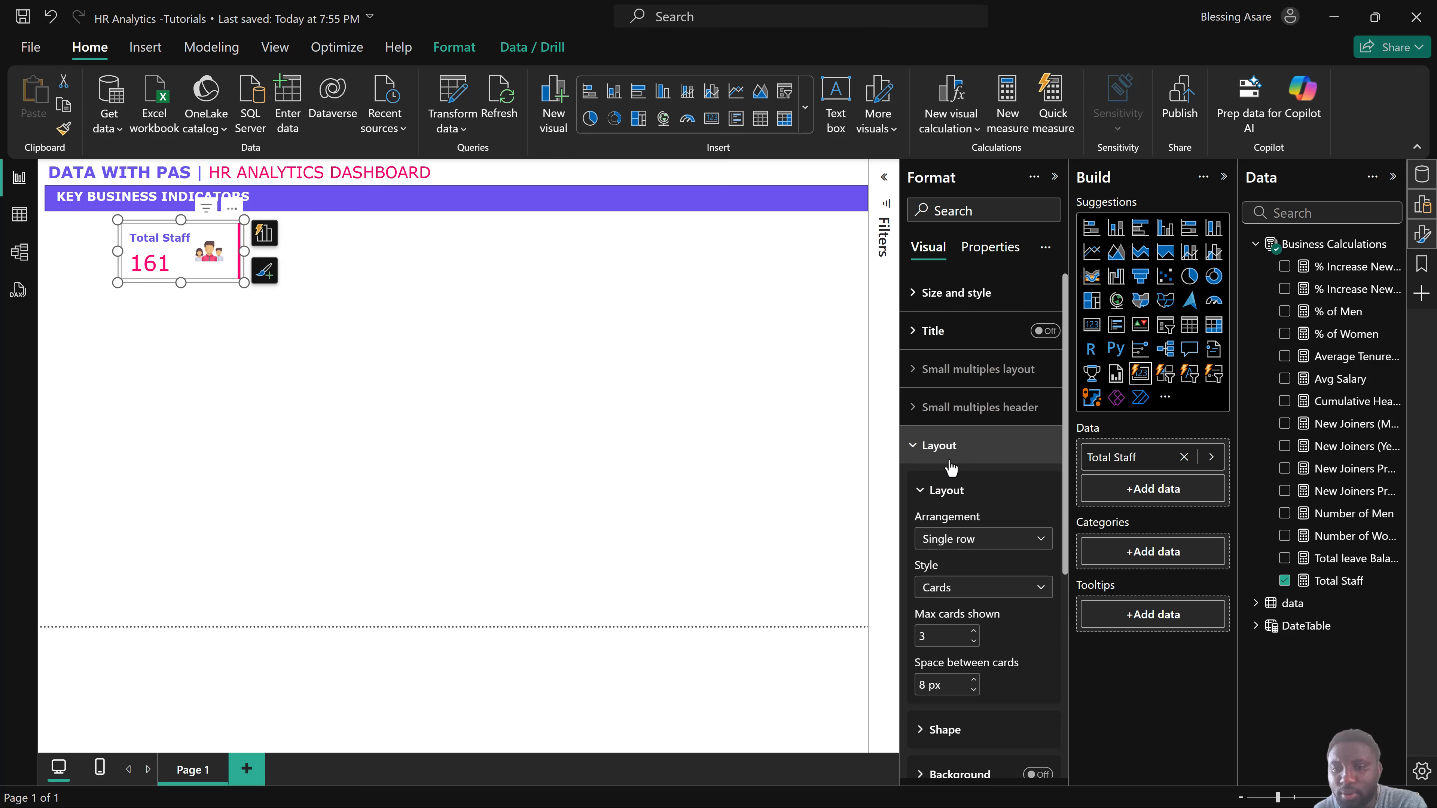
scroll(953, 469, "down", 5)
left_click(955, 393)
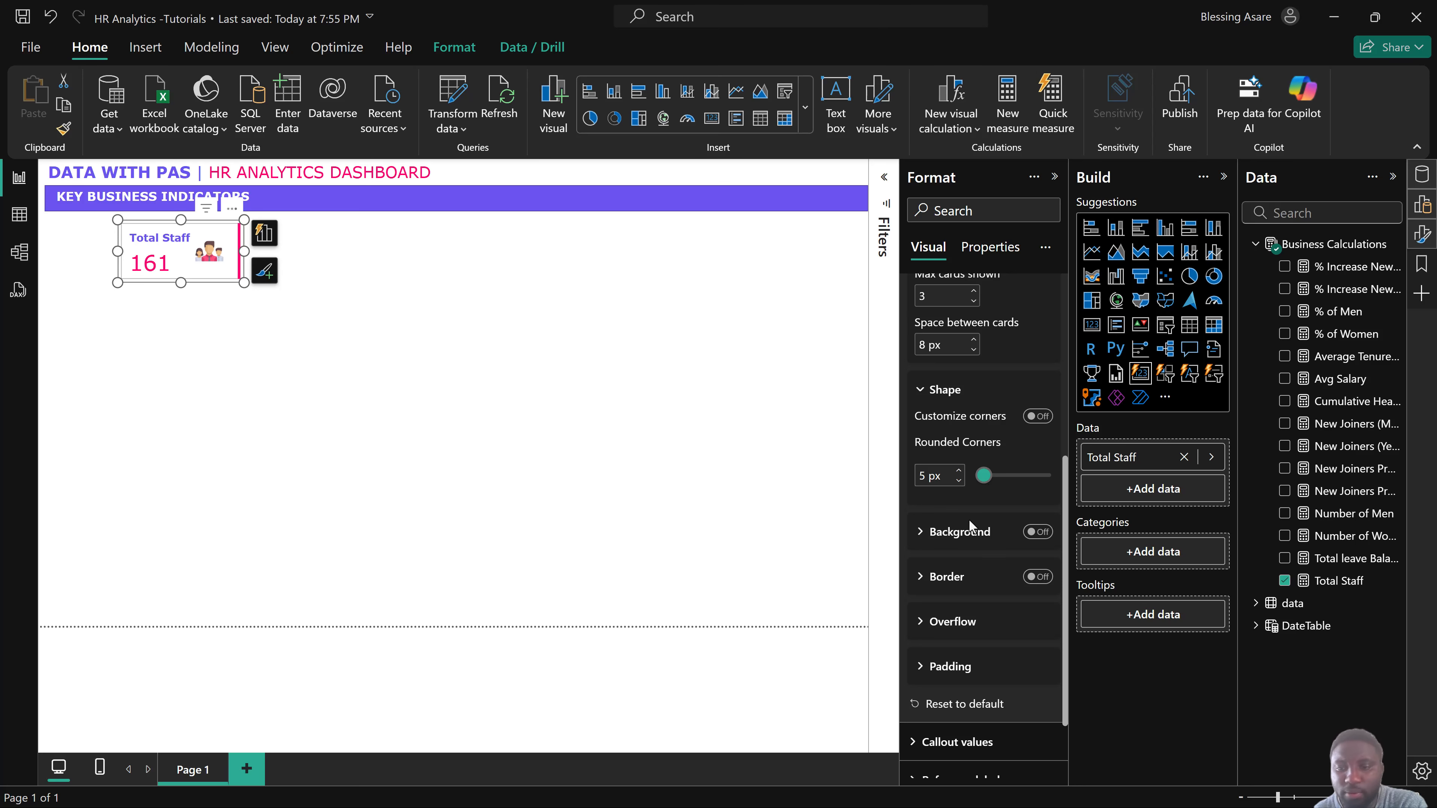
scroll(969, 521, "down", 2)
left_click(1036, 484)
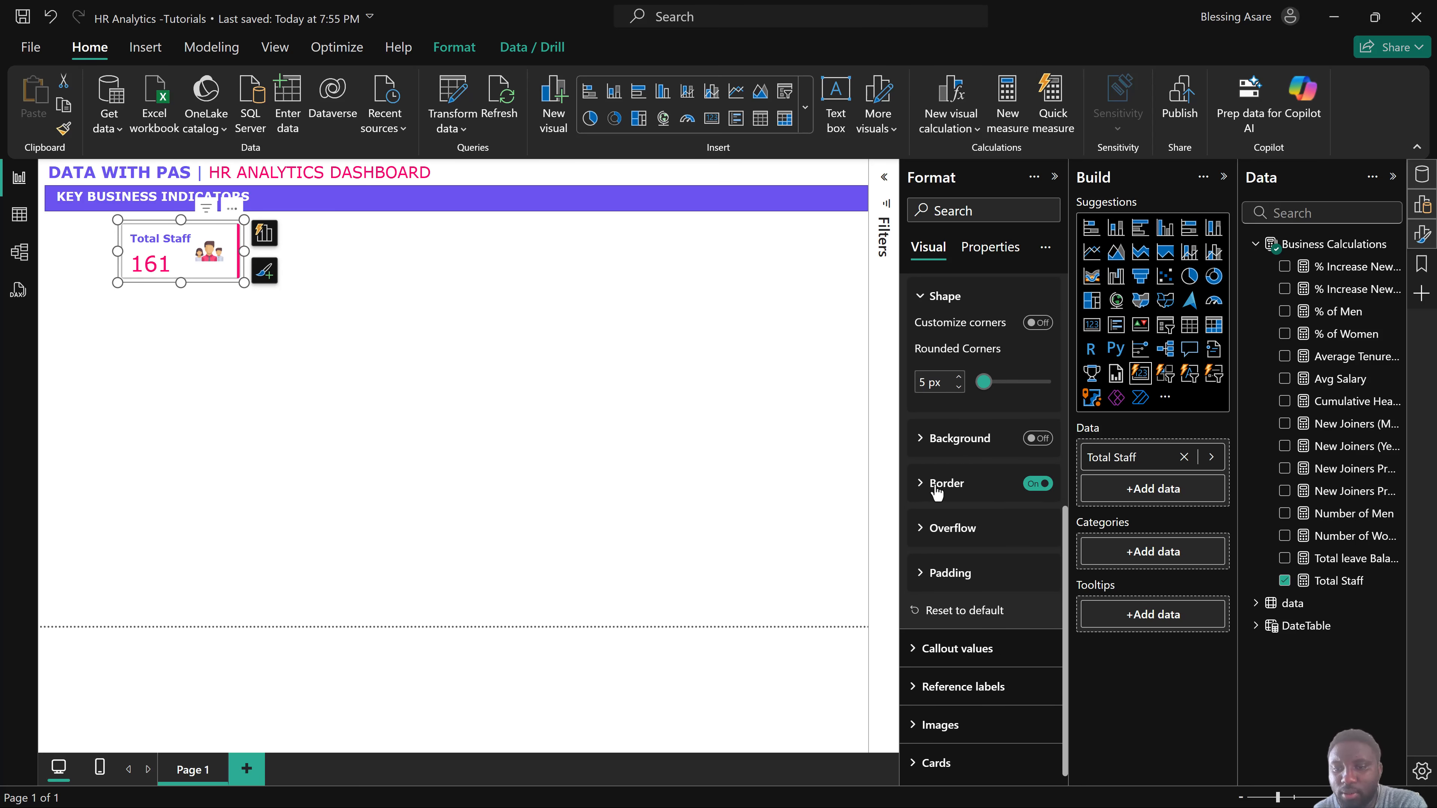
left_click(942, 483)
left_click(939, 532)
left_click(964, 451)
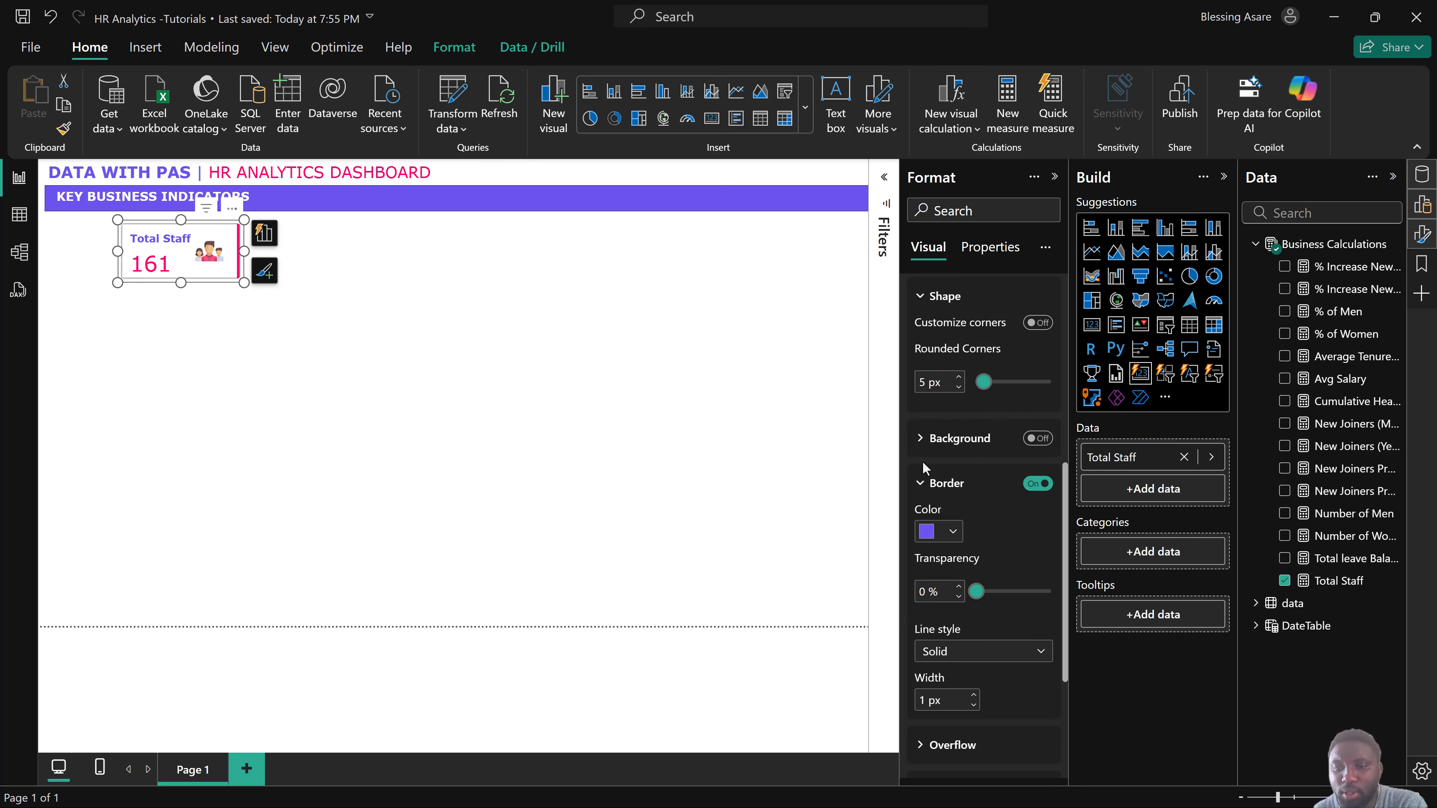
left_click(659, 397)
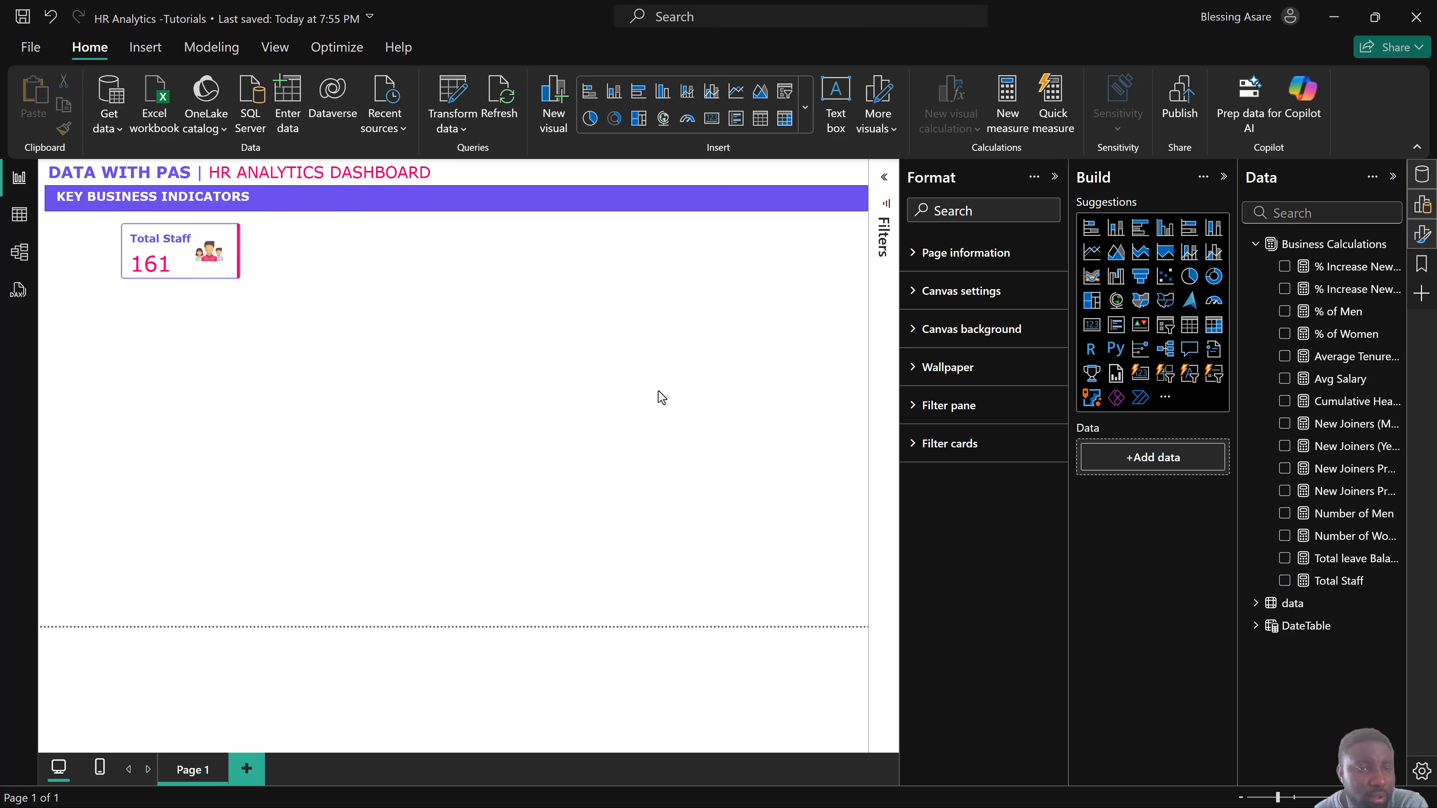
left_click(178, 276)
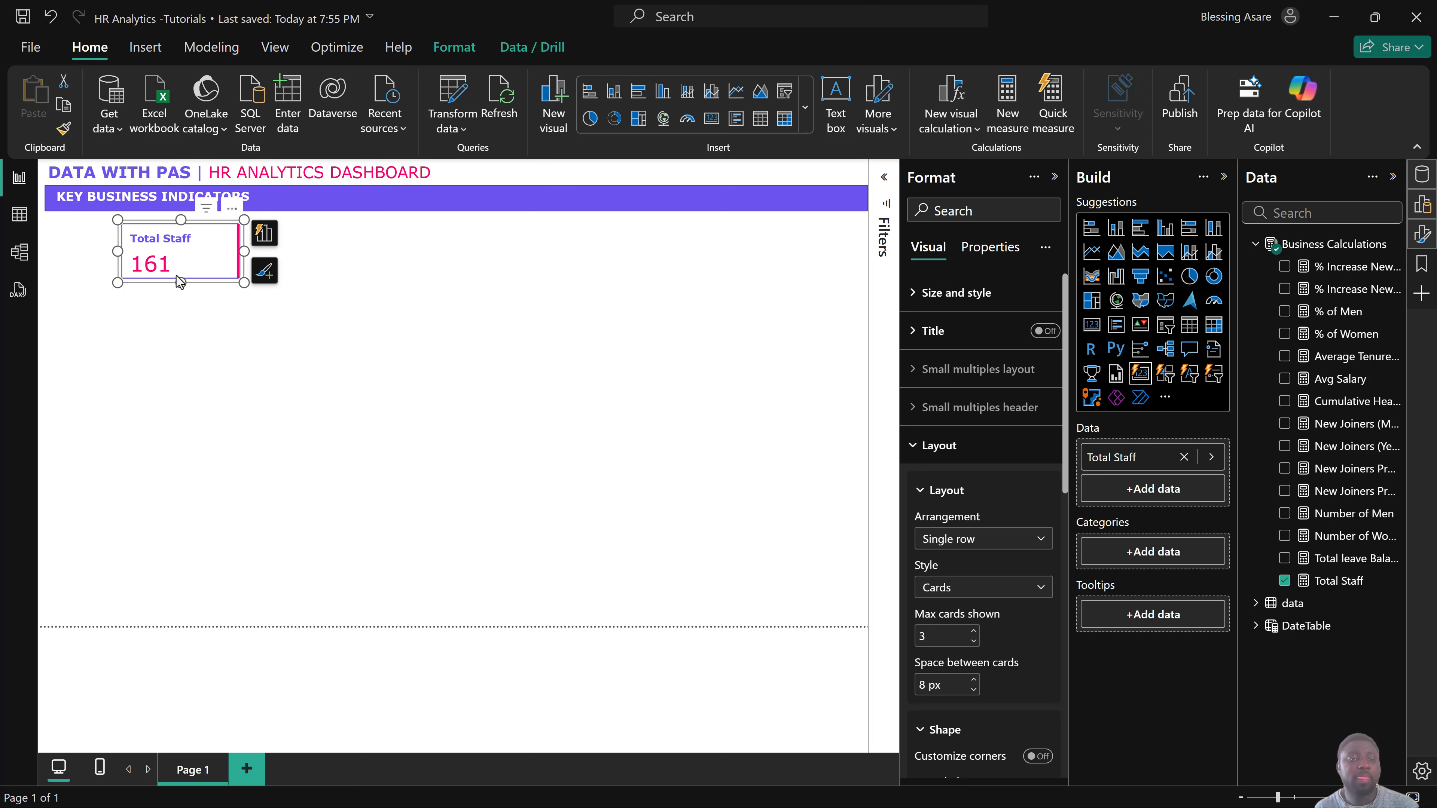
key("alt")
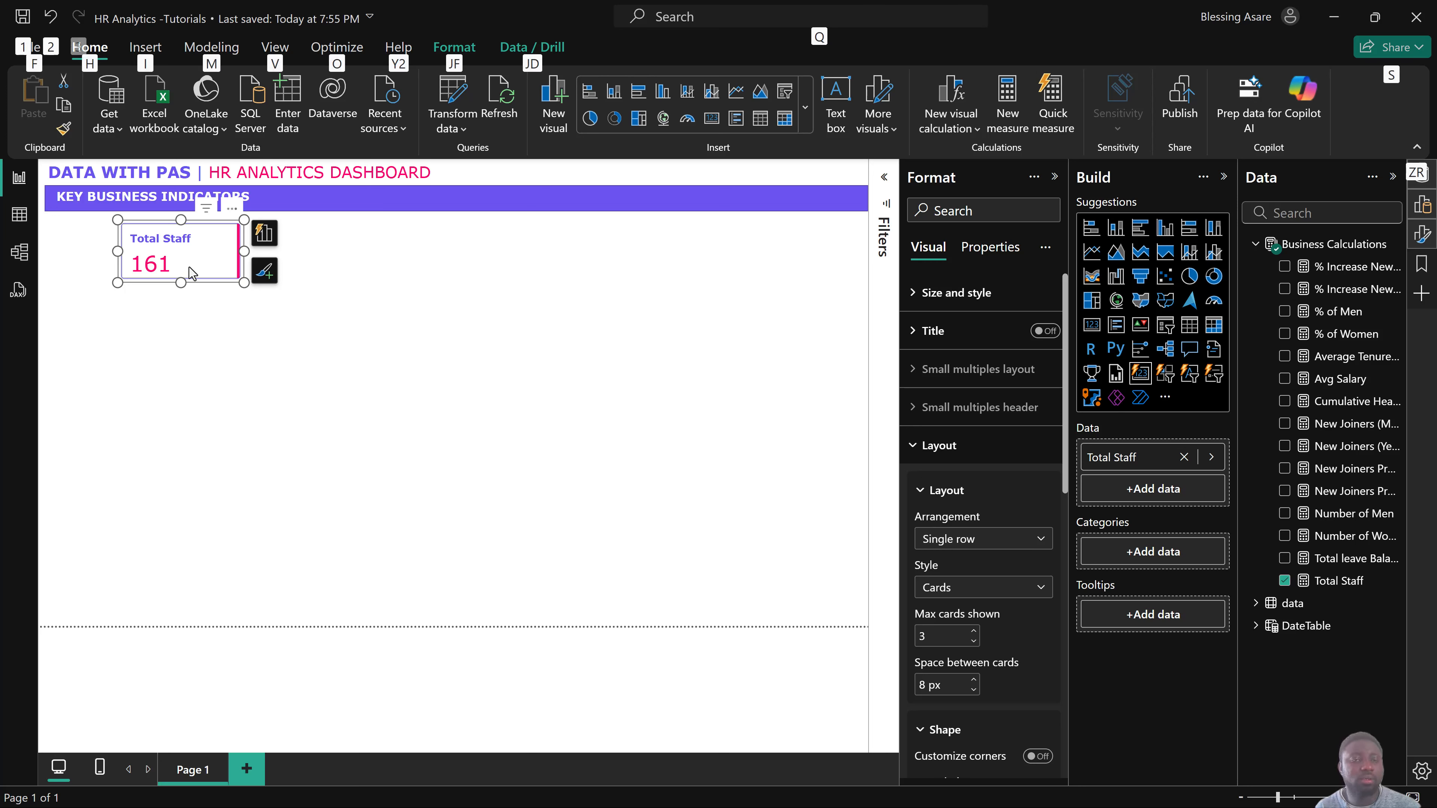
left_click_drag(193, 274, 268, 280)
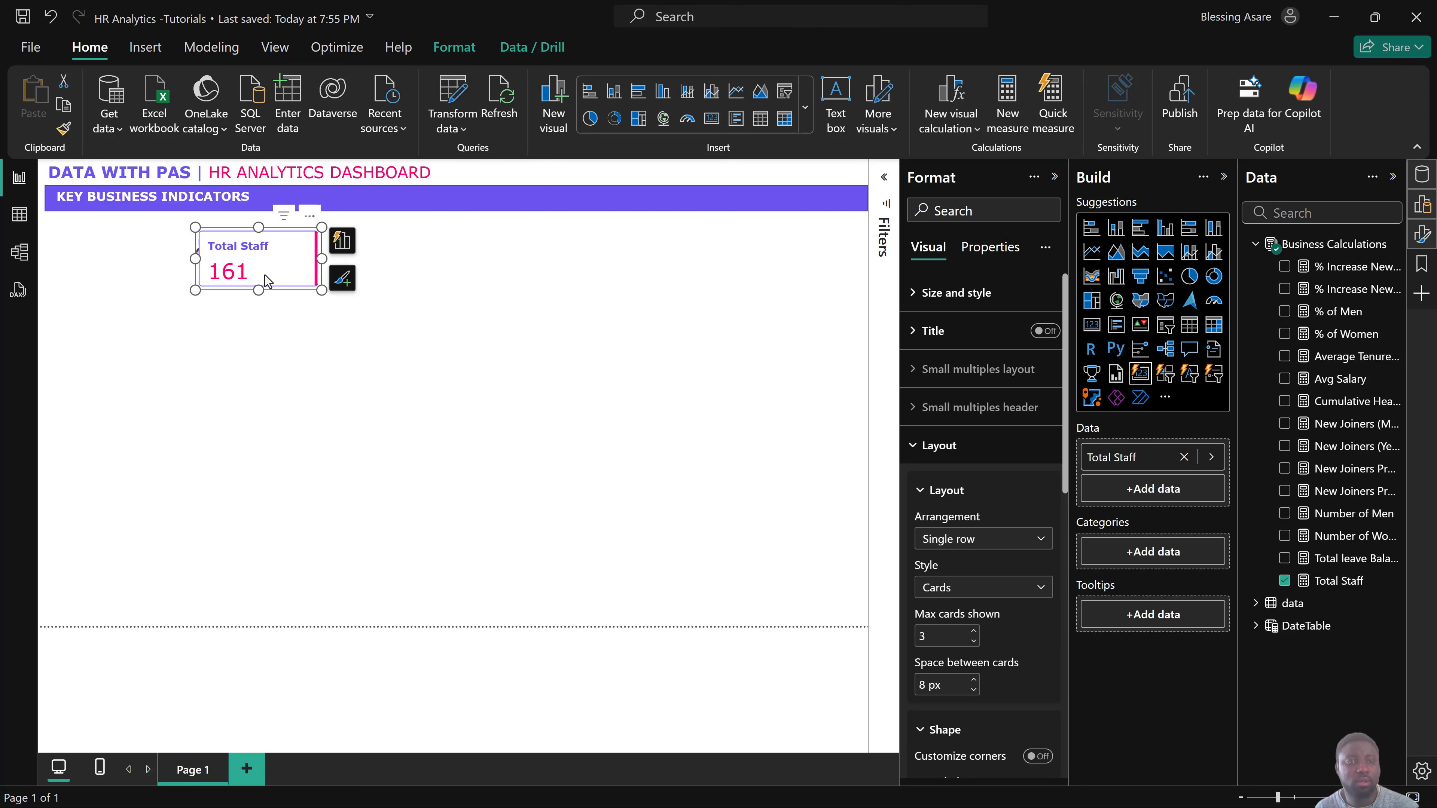
key("ctrl+z")
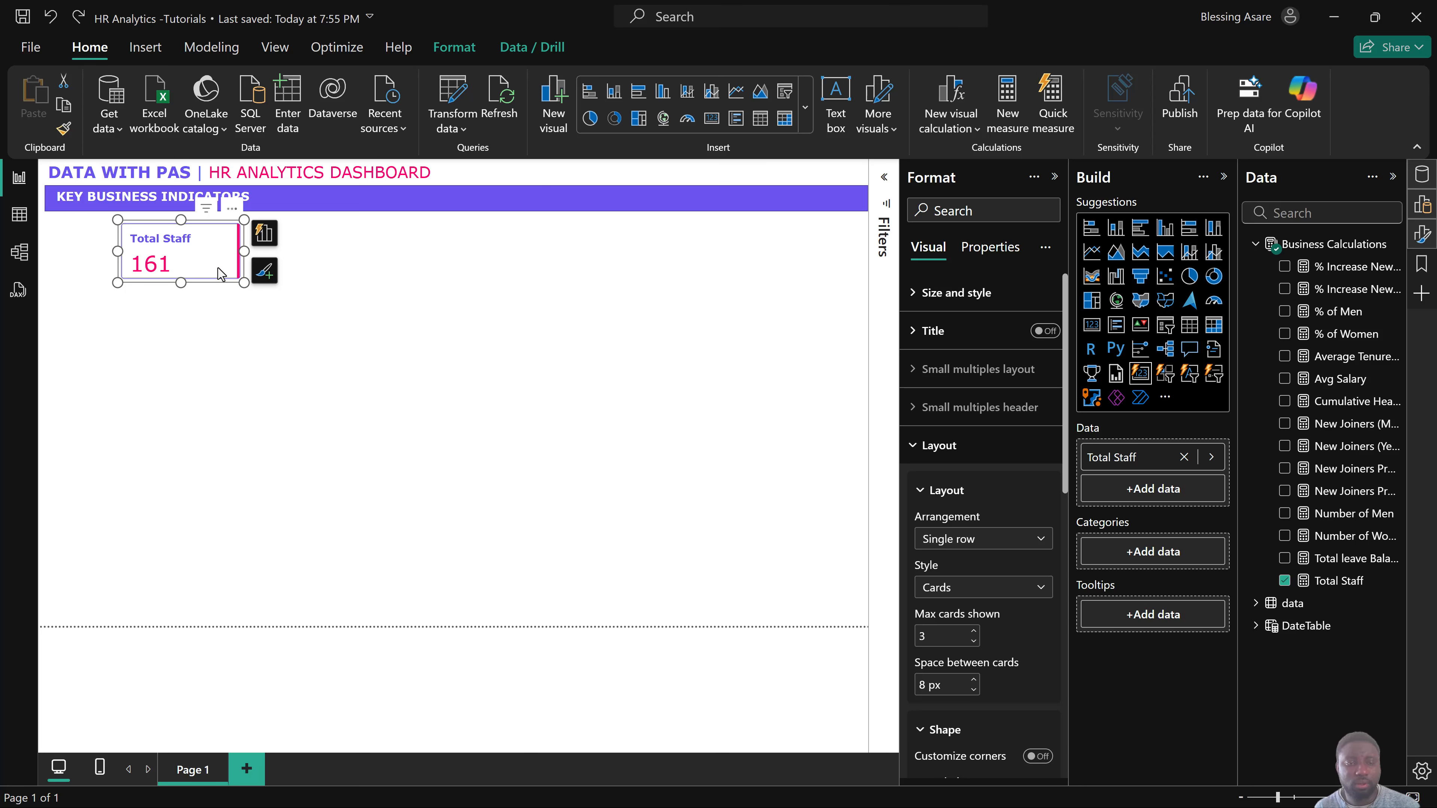
left_click_drag(220, 274, 229, 298)
key("ctrl+z")
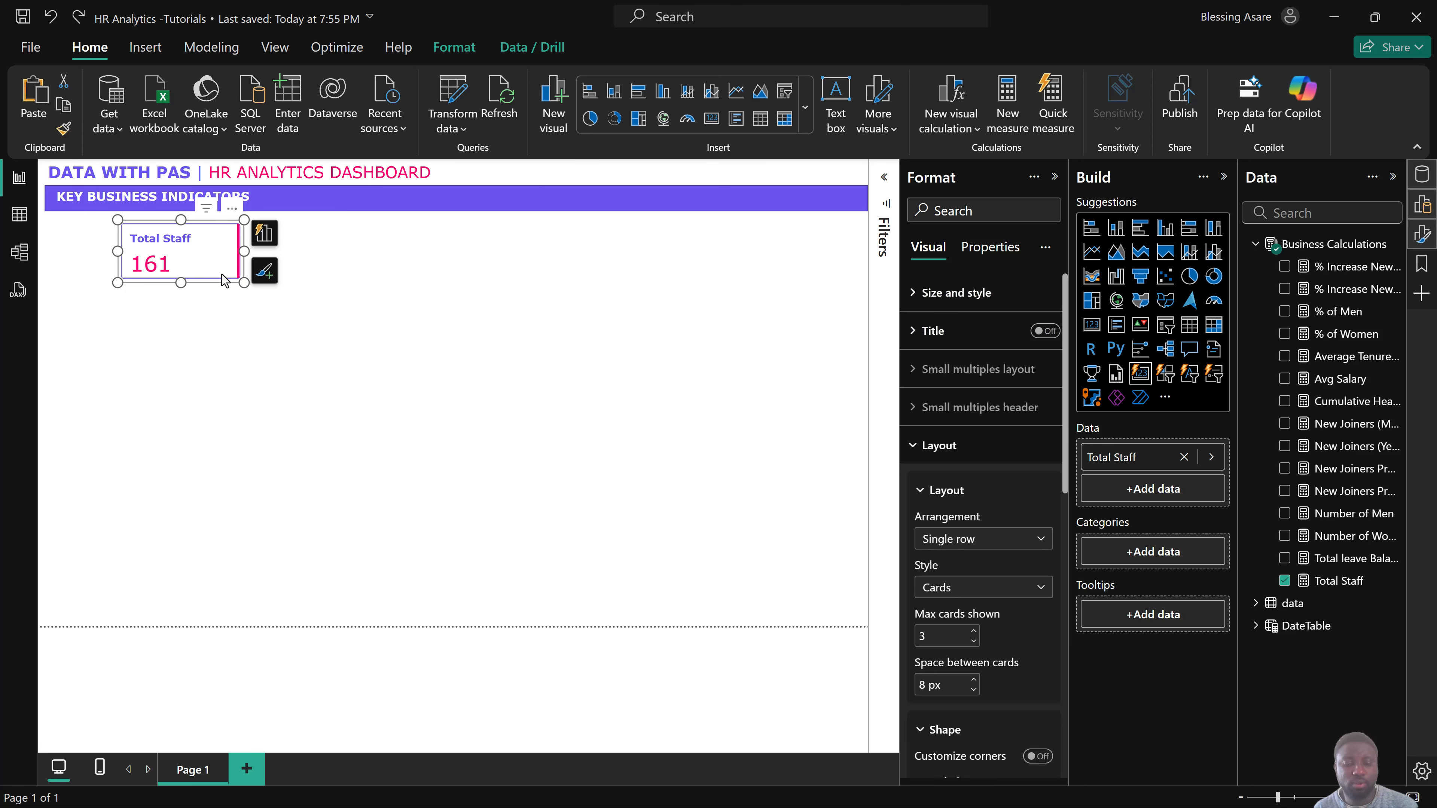
Duplicate the Total Staff card and place the copy directly beside the original, aligned in the same row.
left_click_drag(221, 274, 354, 265)
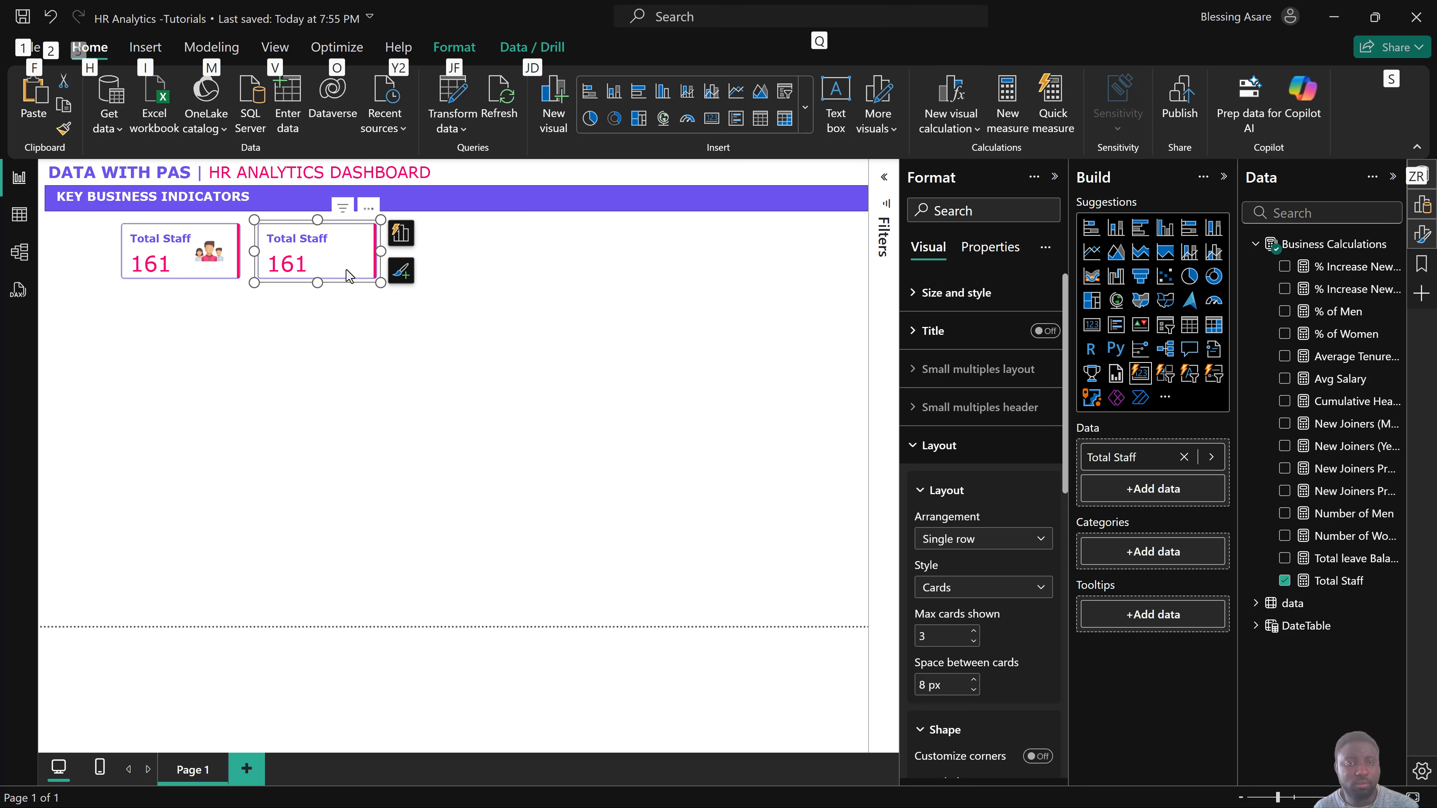
left_click(362, 295)
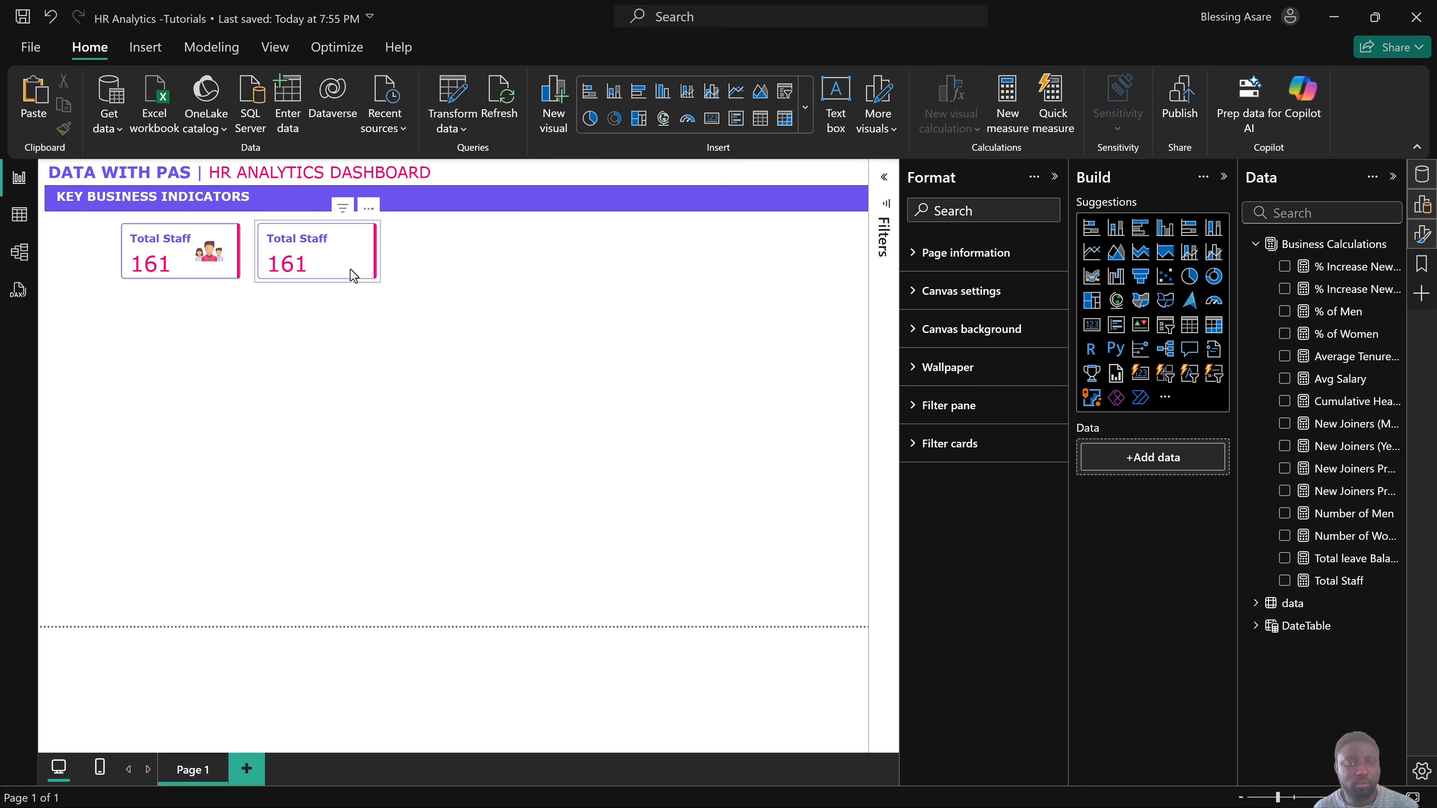
left_click(352, 276)
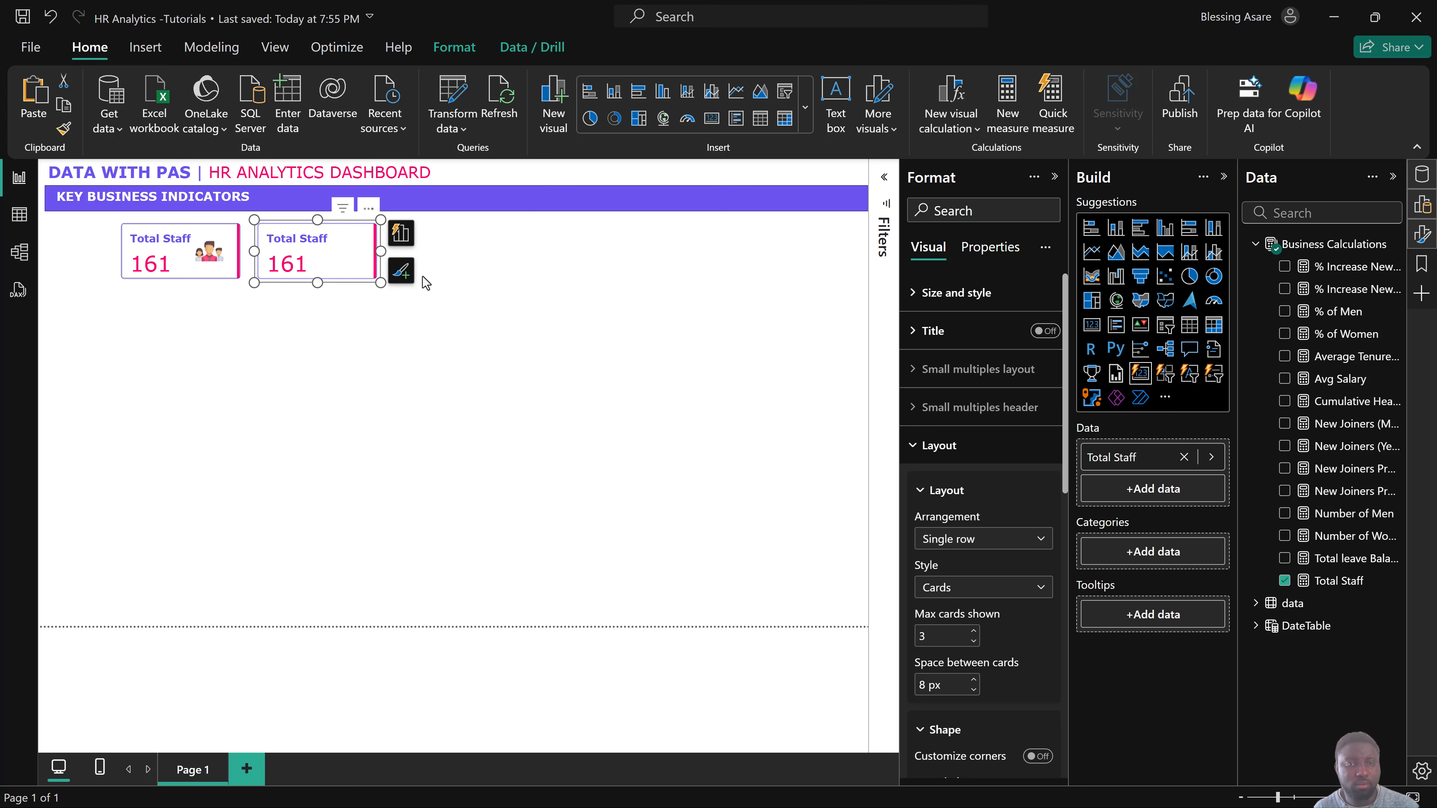
left_click_drag(327, 247, 368, 275)
key("alt")
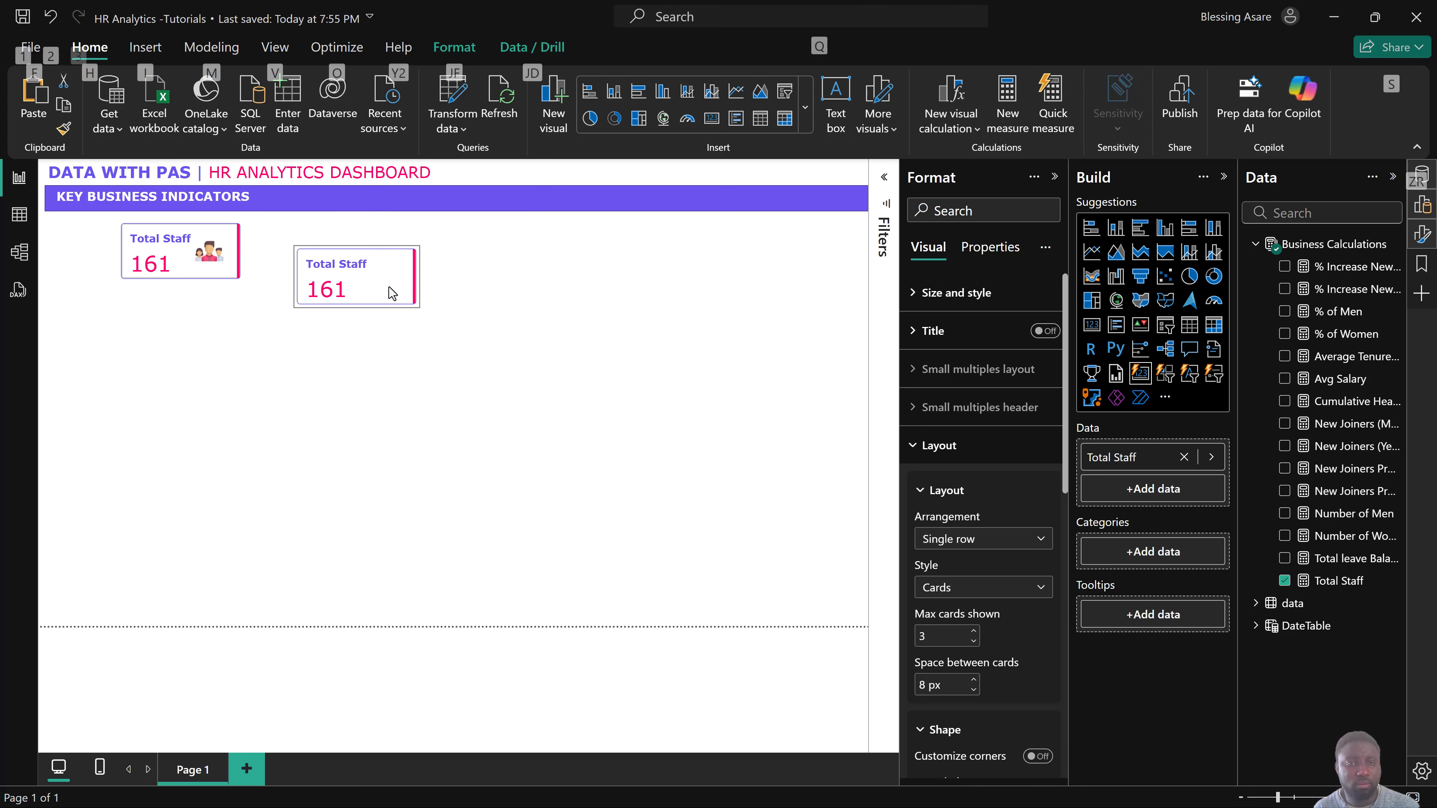
key("ctrl+z")
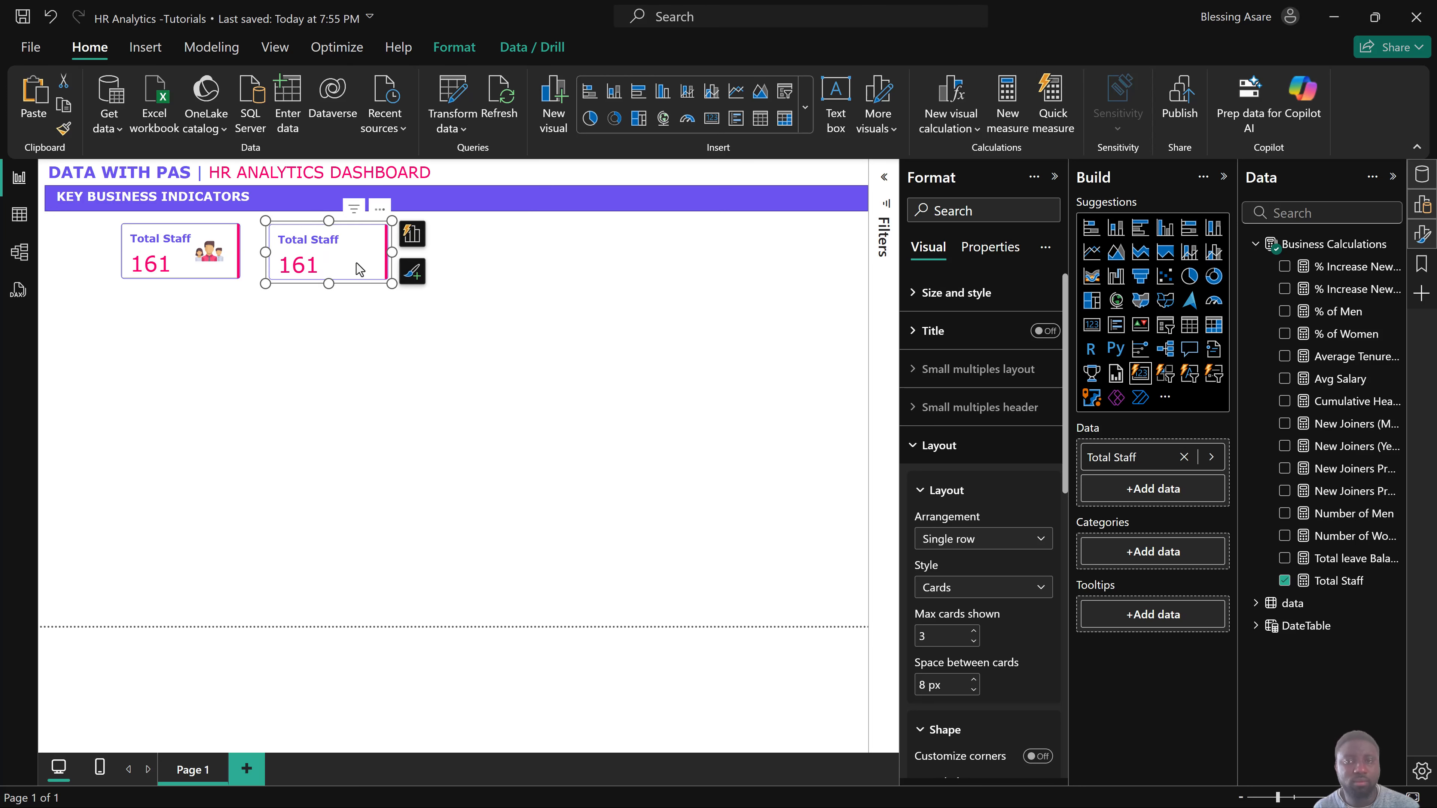
key("ctrl+z")
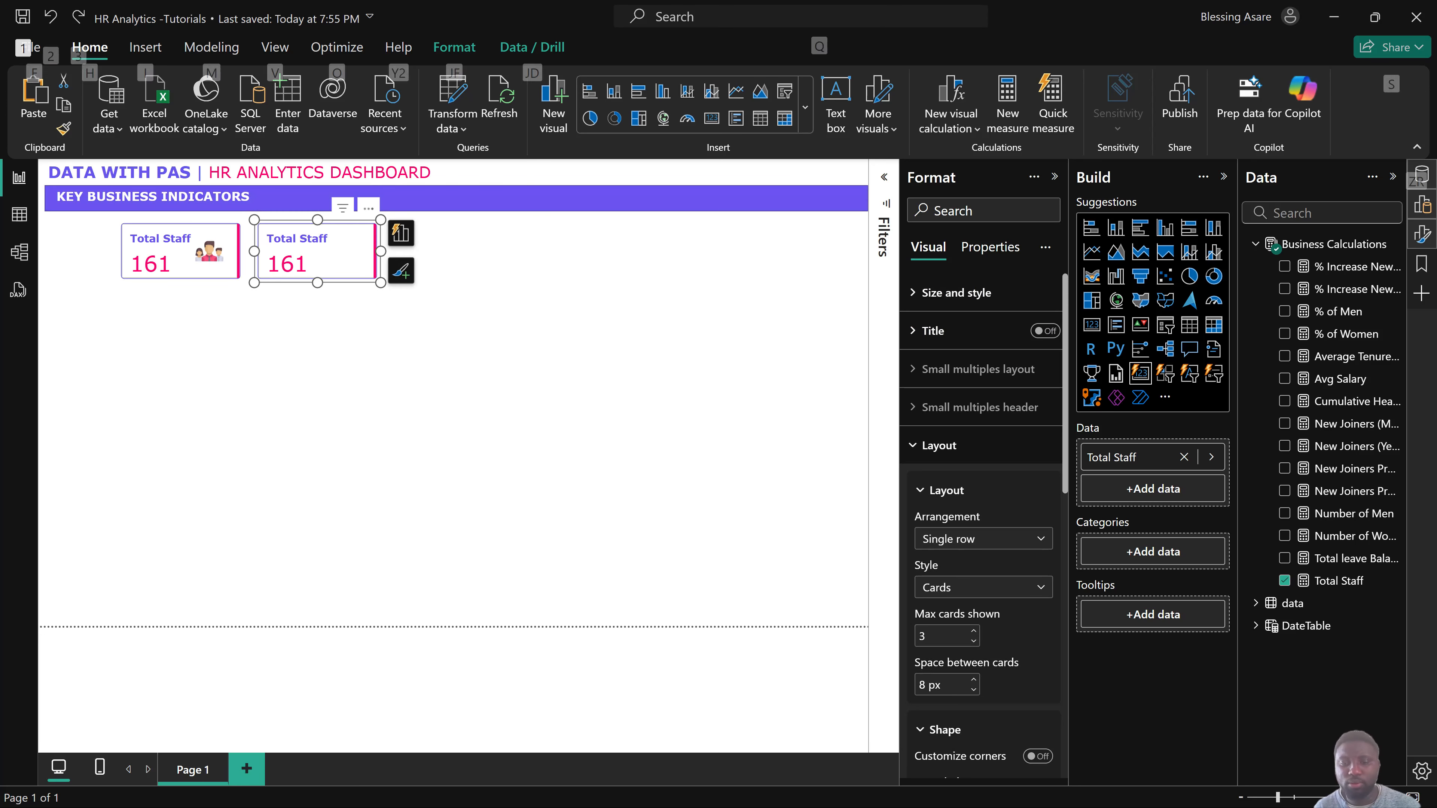
key("super")
mouse_move(835, 785)
mouse_move(794, 719)
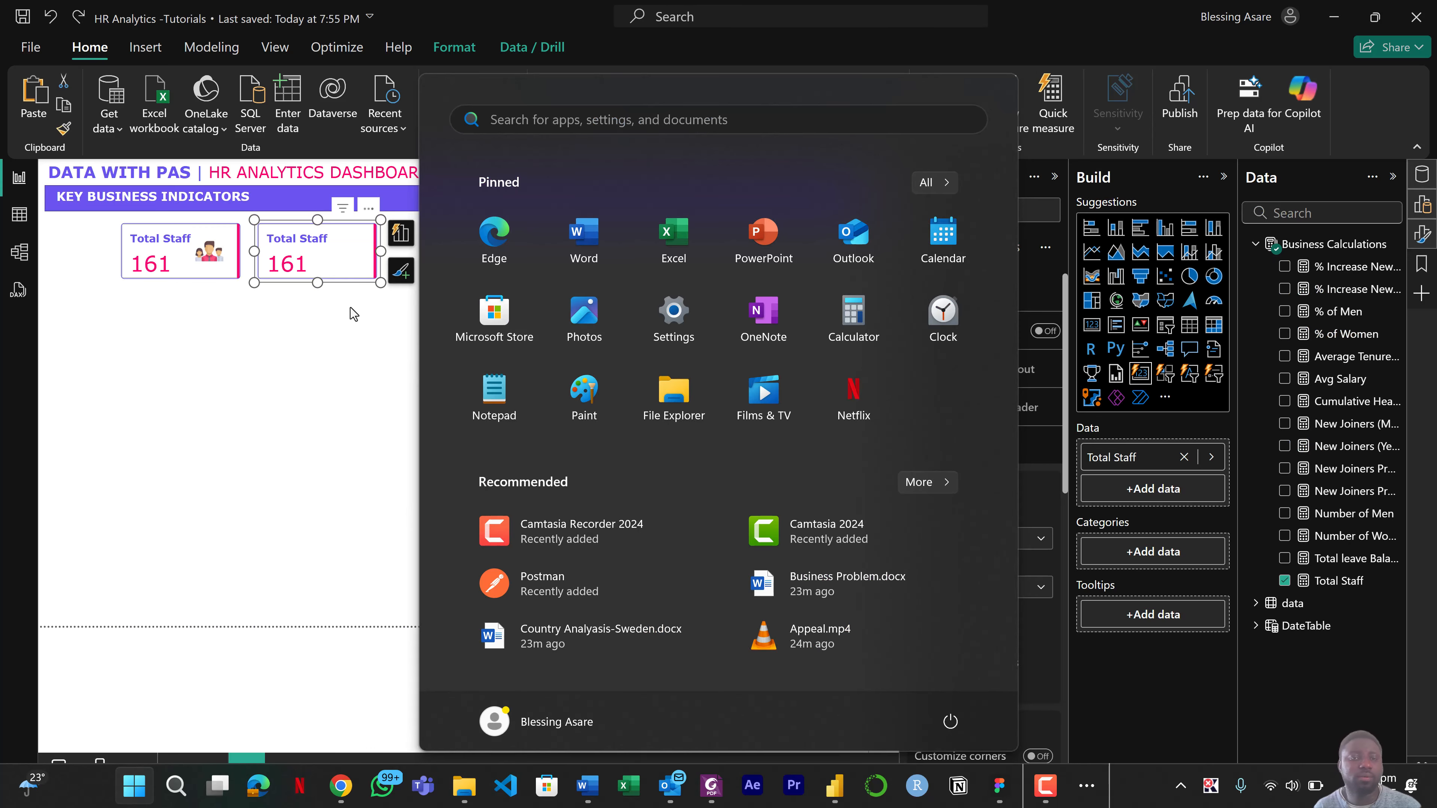
left_click(315, 242)
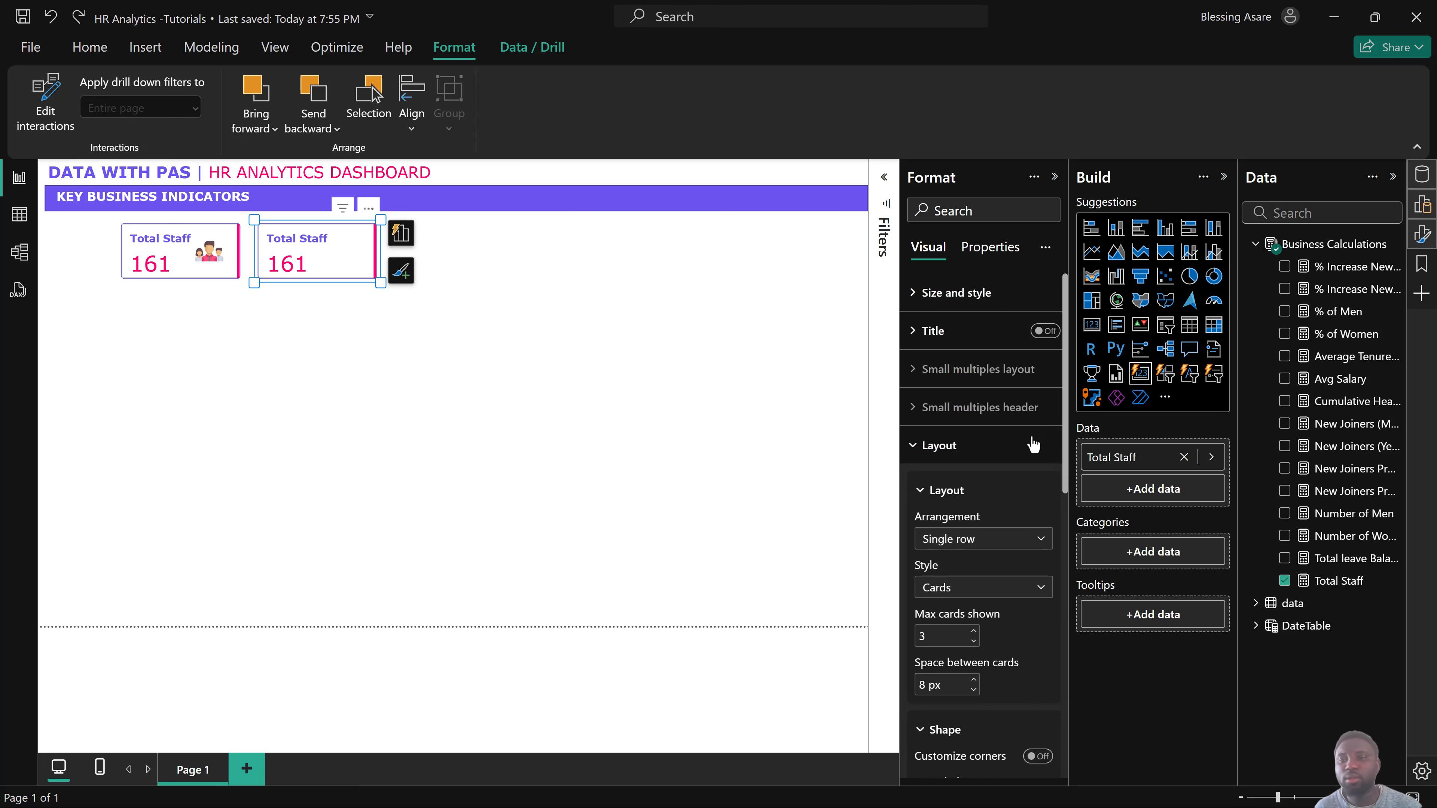
left_click(535, 327)
Replace the Total Staff measure in the duplicated card with the Number of Men measure.
left_click(341, 272)
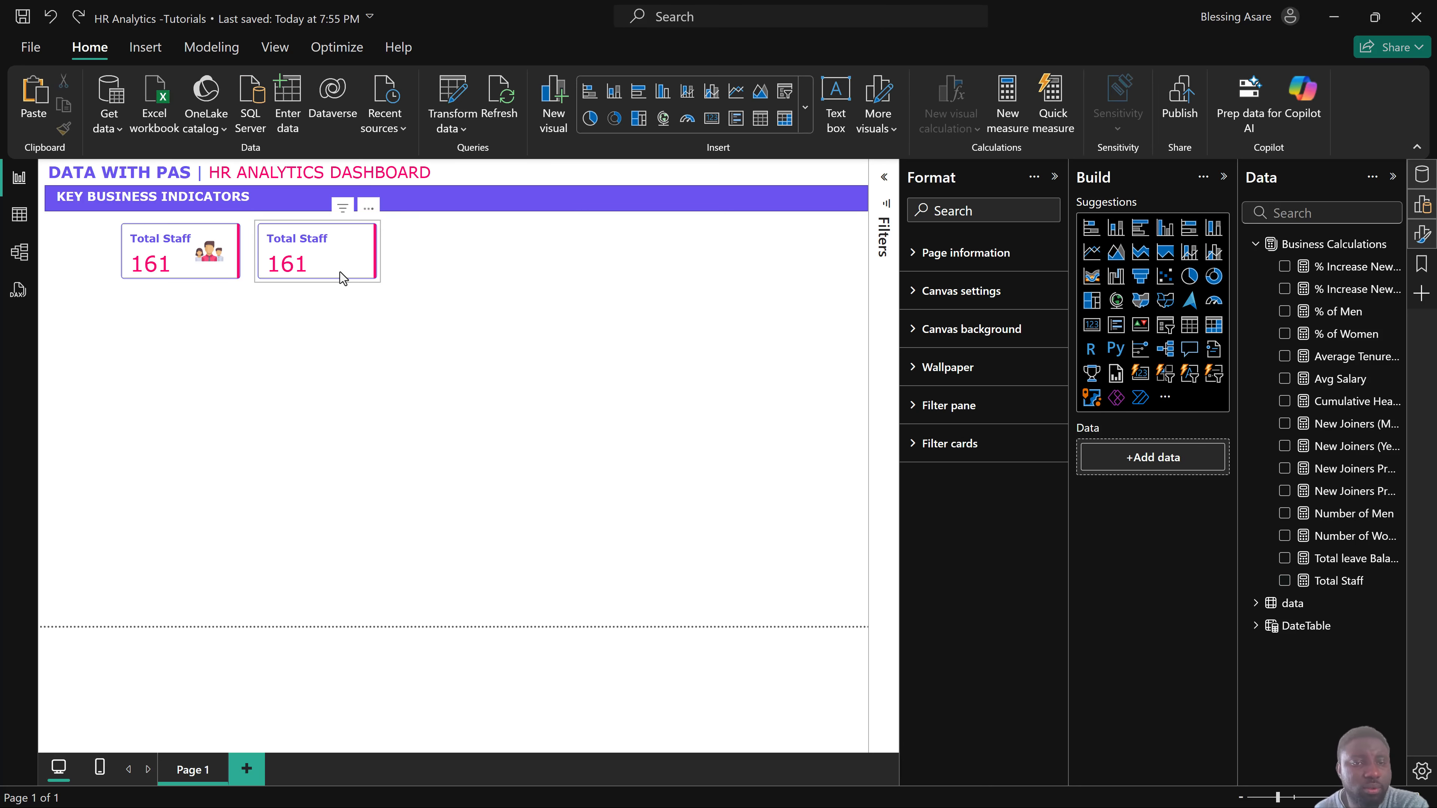
left_click(1285, 581)
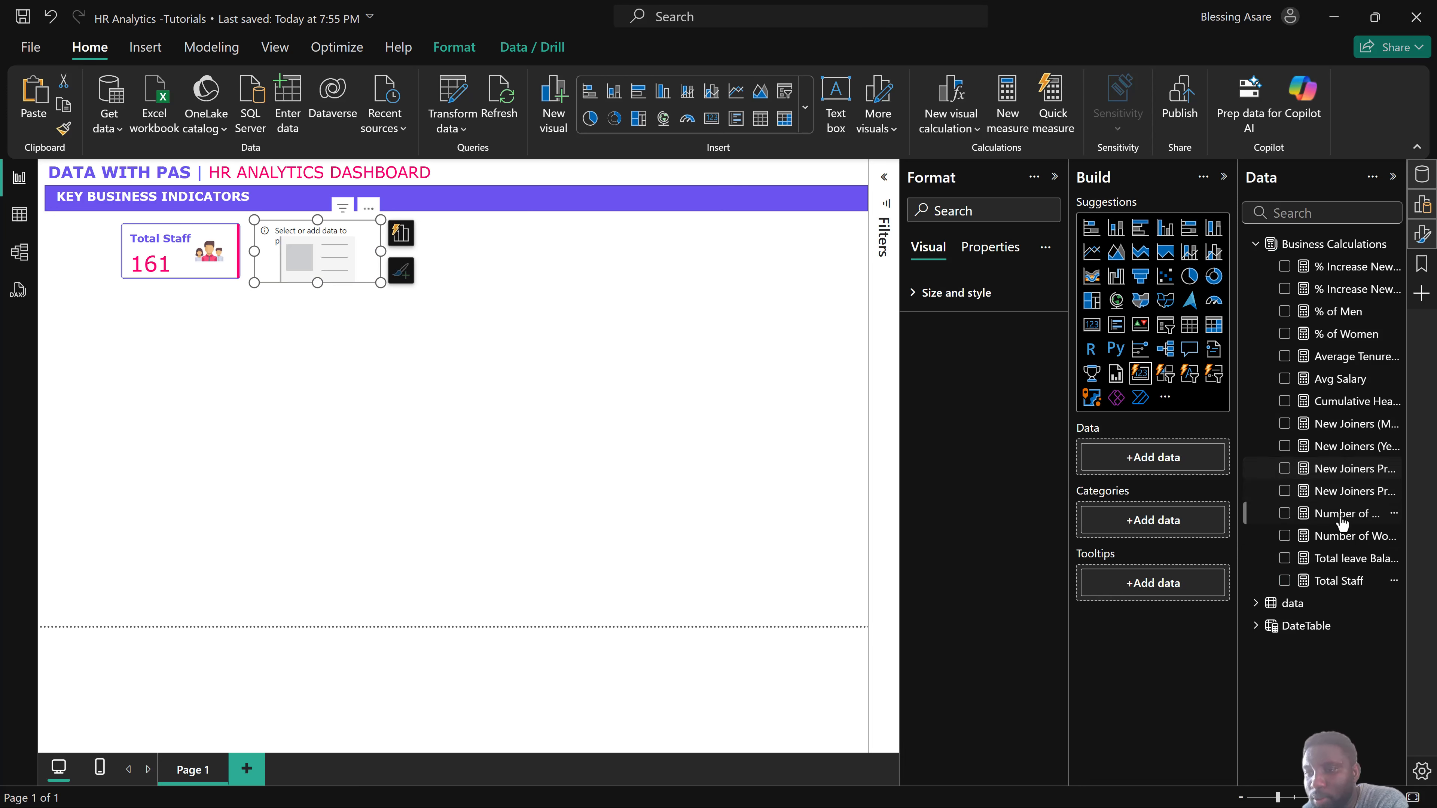
left_click(1285, 515)
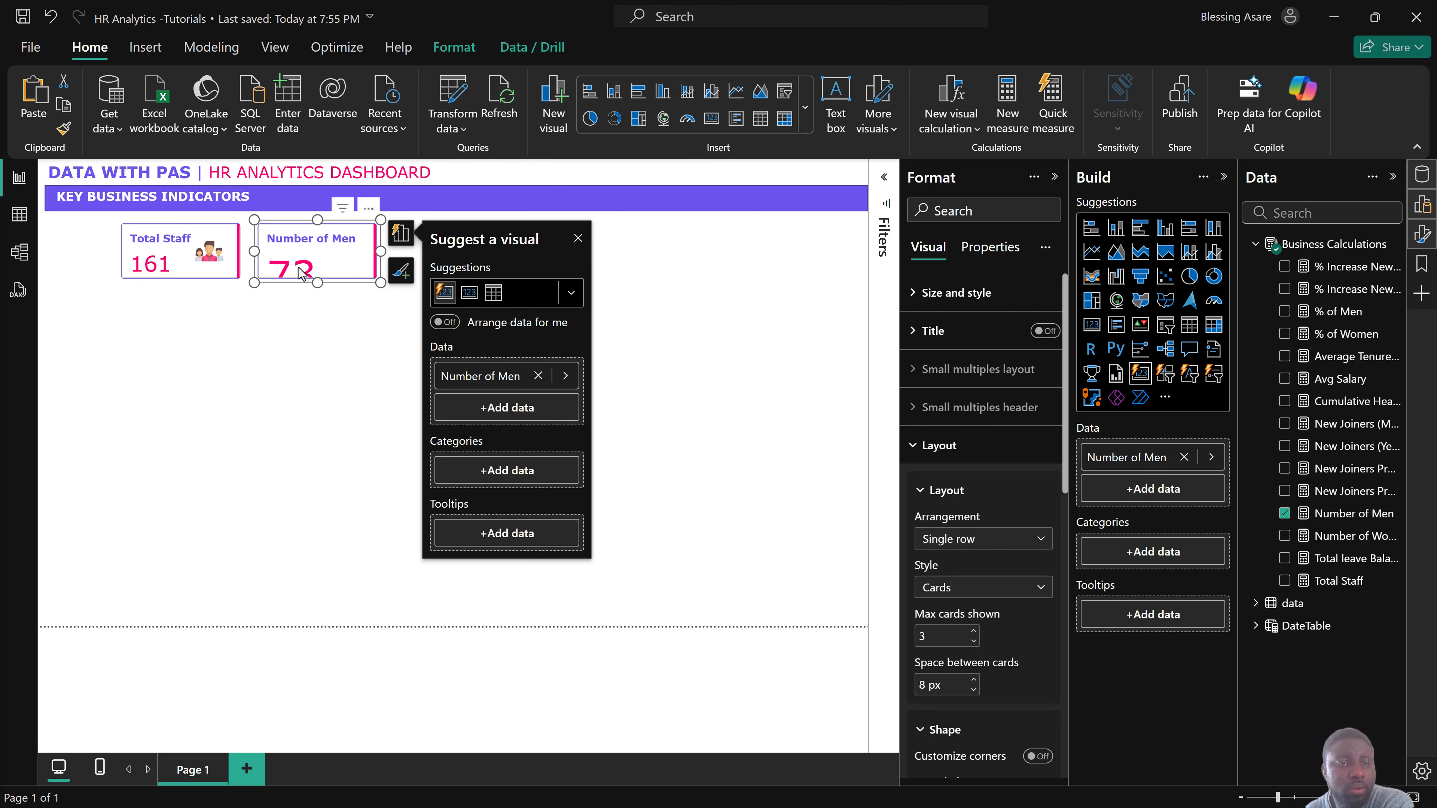
Copy the Total Staff card's formatting onto the Number of Men card with the Format Painter.
left_click(189, 295)
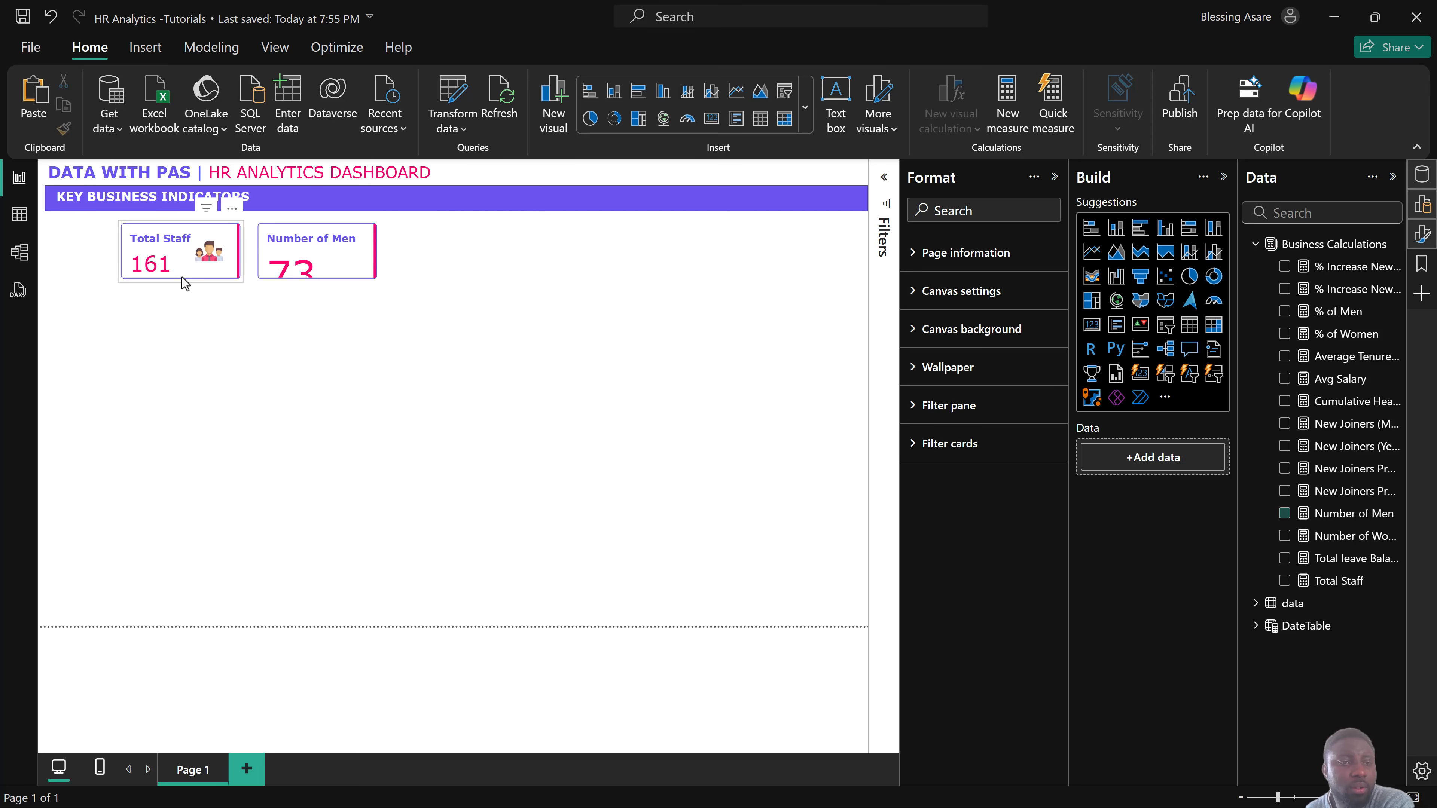
left_click(181, 277)
left_click(63, 129)
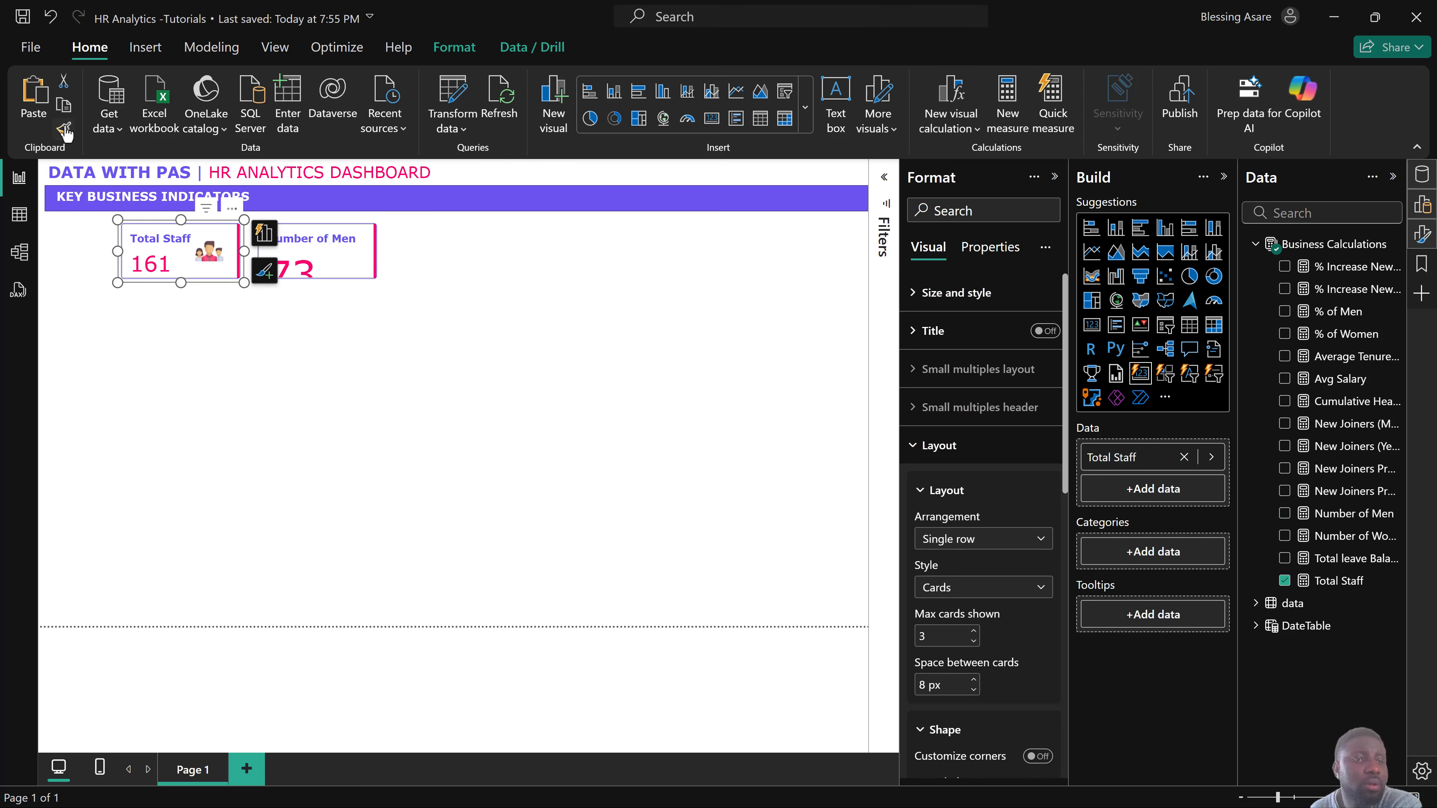
left_click(362, 272)
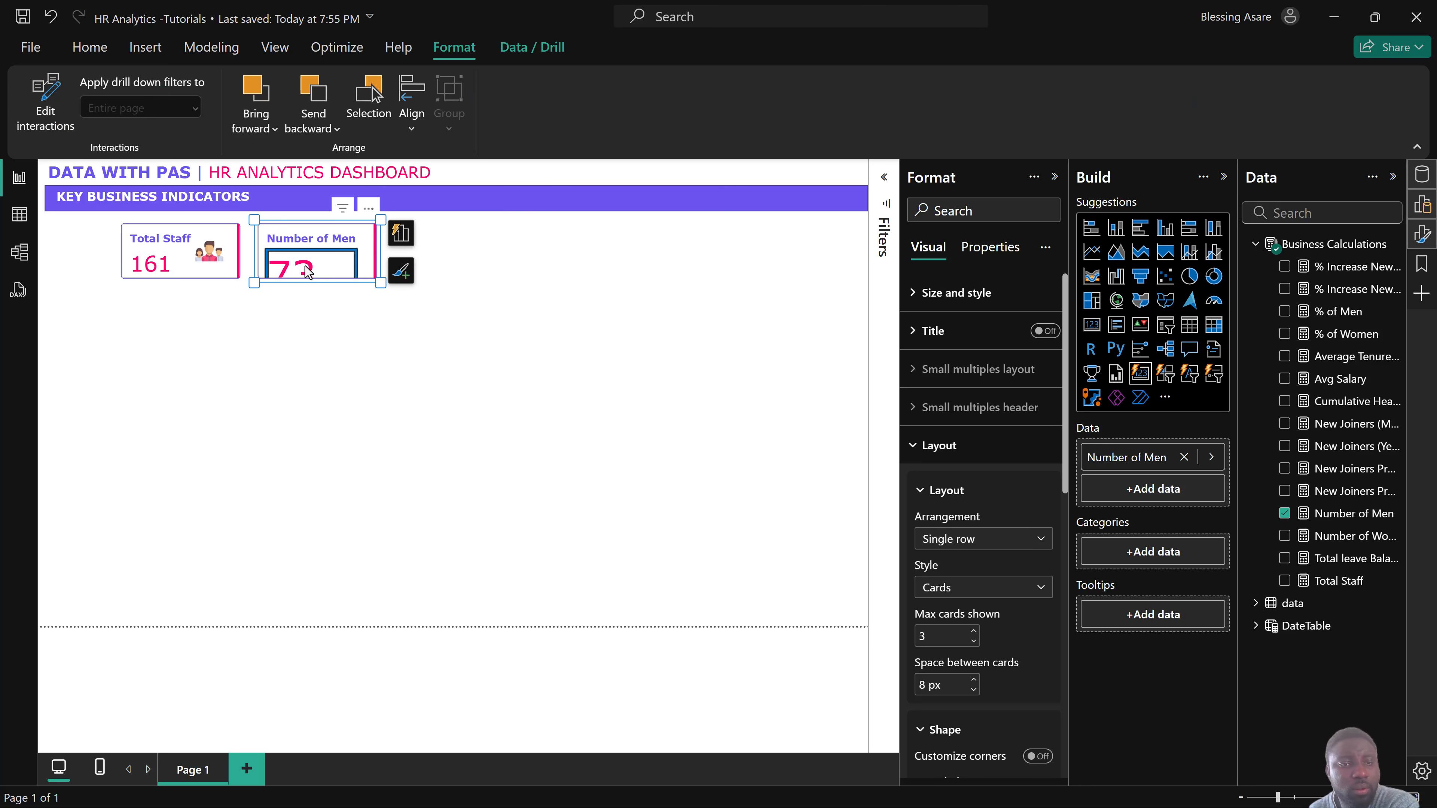
Set the callout value font size of the Number of Men card to 25.
scroll(1005, 515, "down", 2)
scroll(1006, 522, "down", 6)
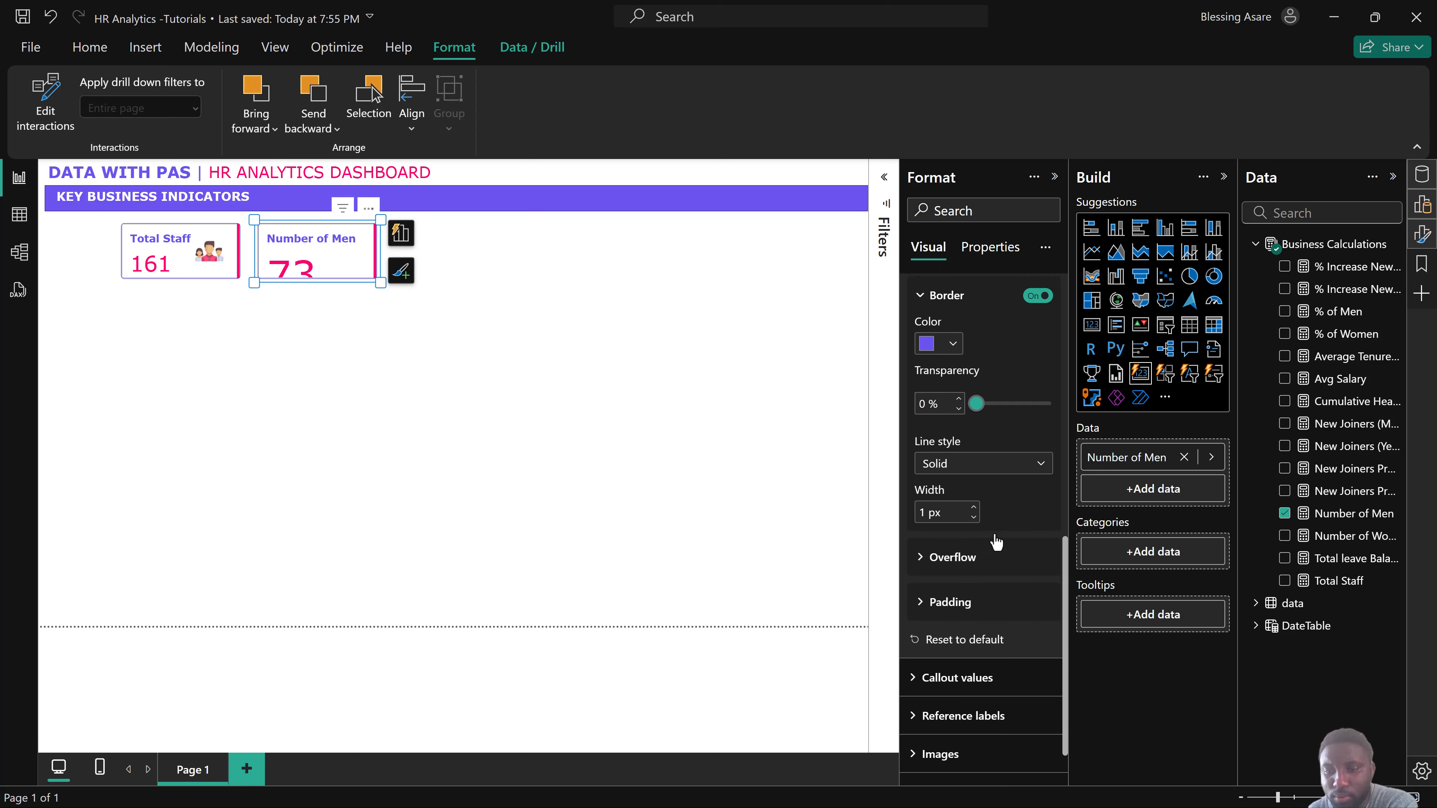
scroll(992, 537, "up", 10)
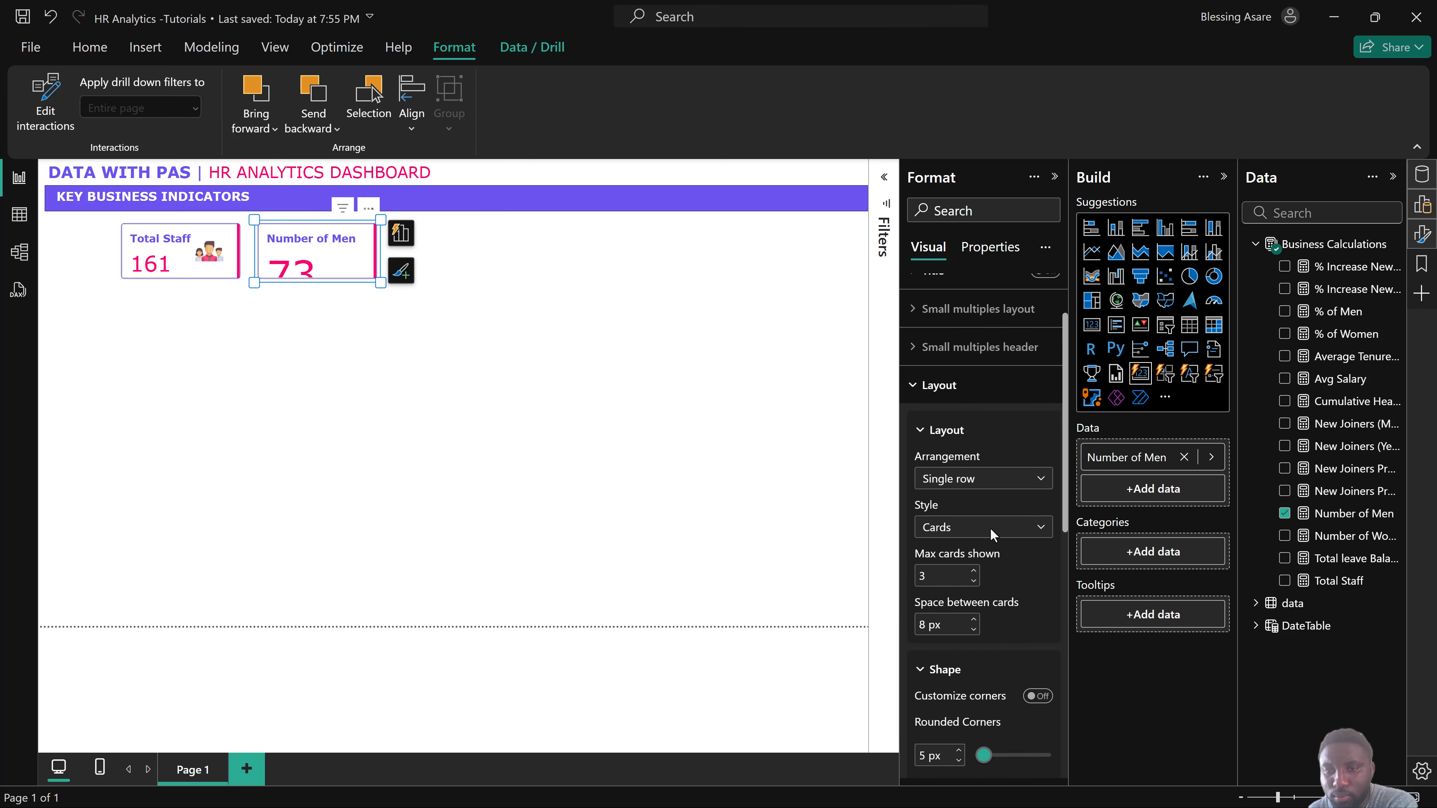
left_click(930, 446)
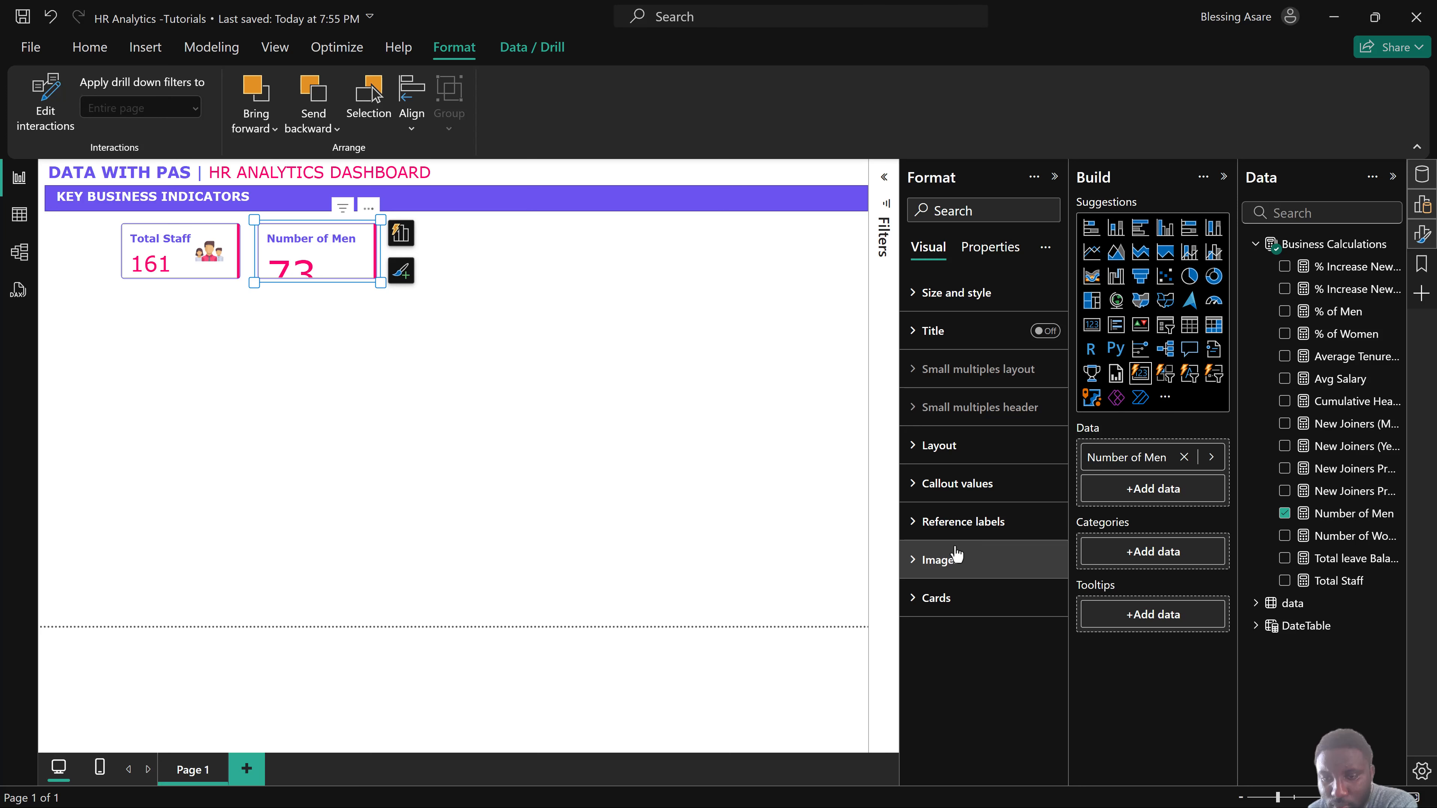
left_click(964, 487)
scroll(978, 537, "down", 3)
left_click(1017, 482)
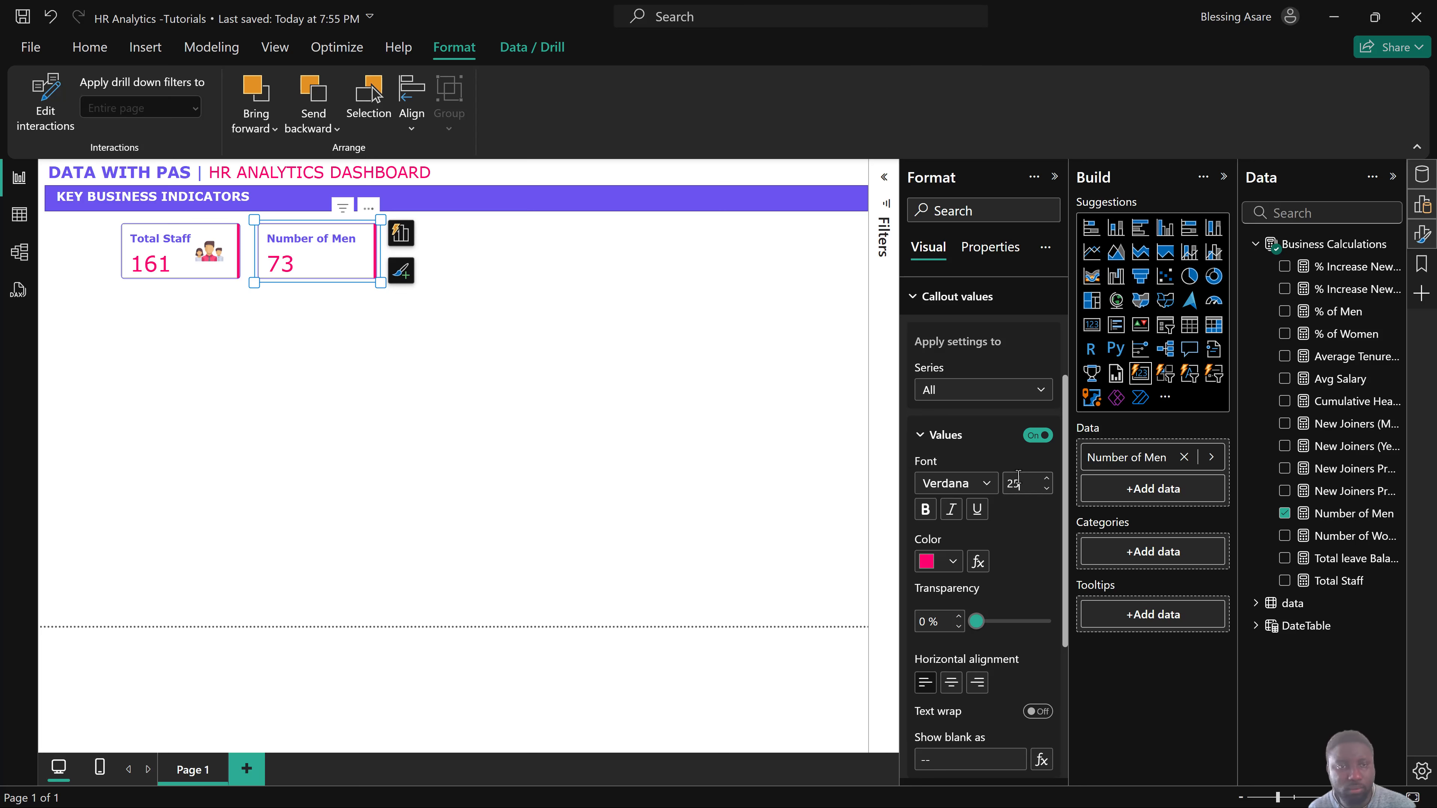
Change the callout label text of the Number of Men card to "Male Staff".
left_click(319, 244)
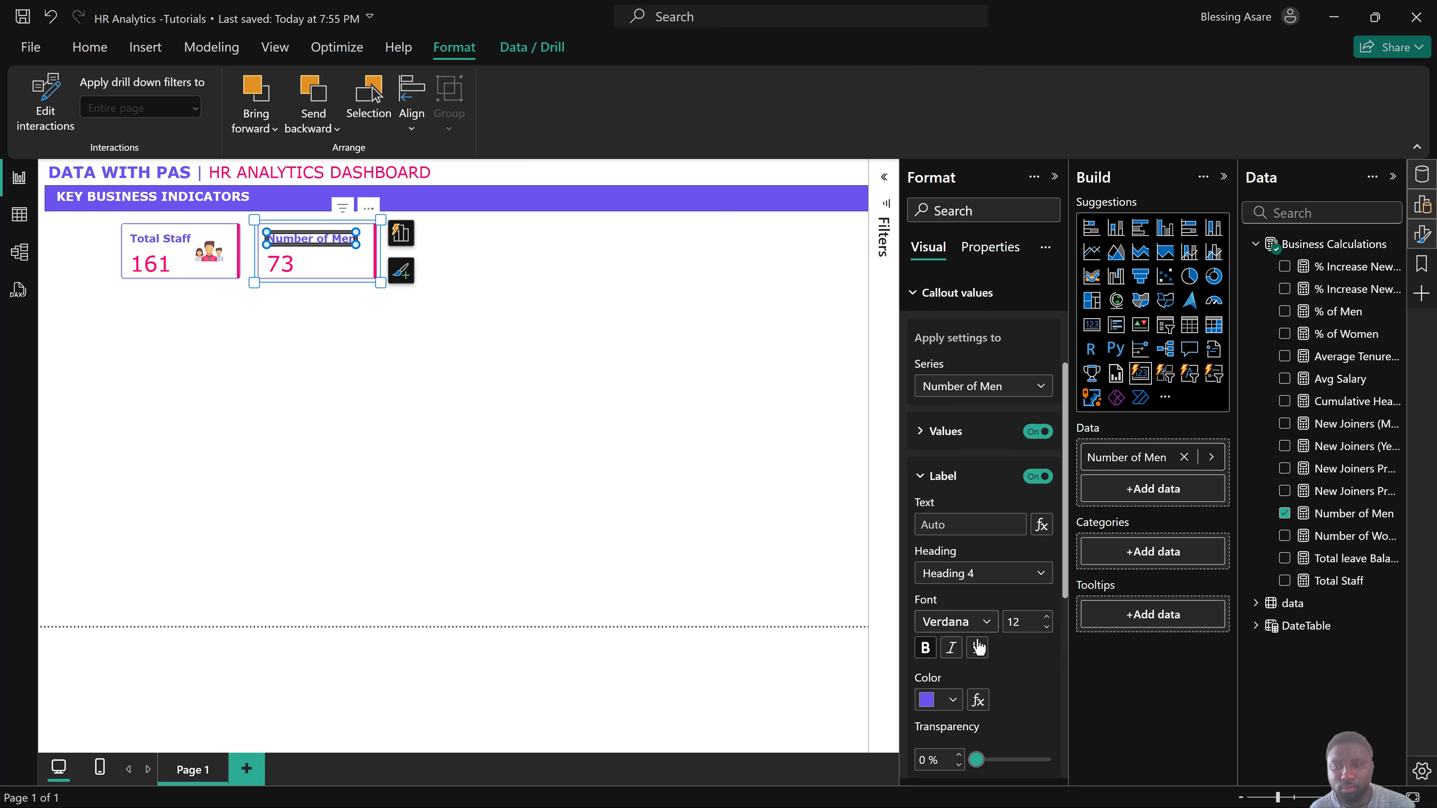
left_click(956, 523)
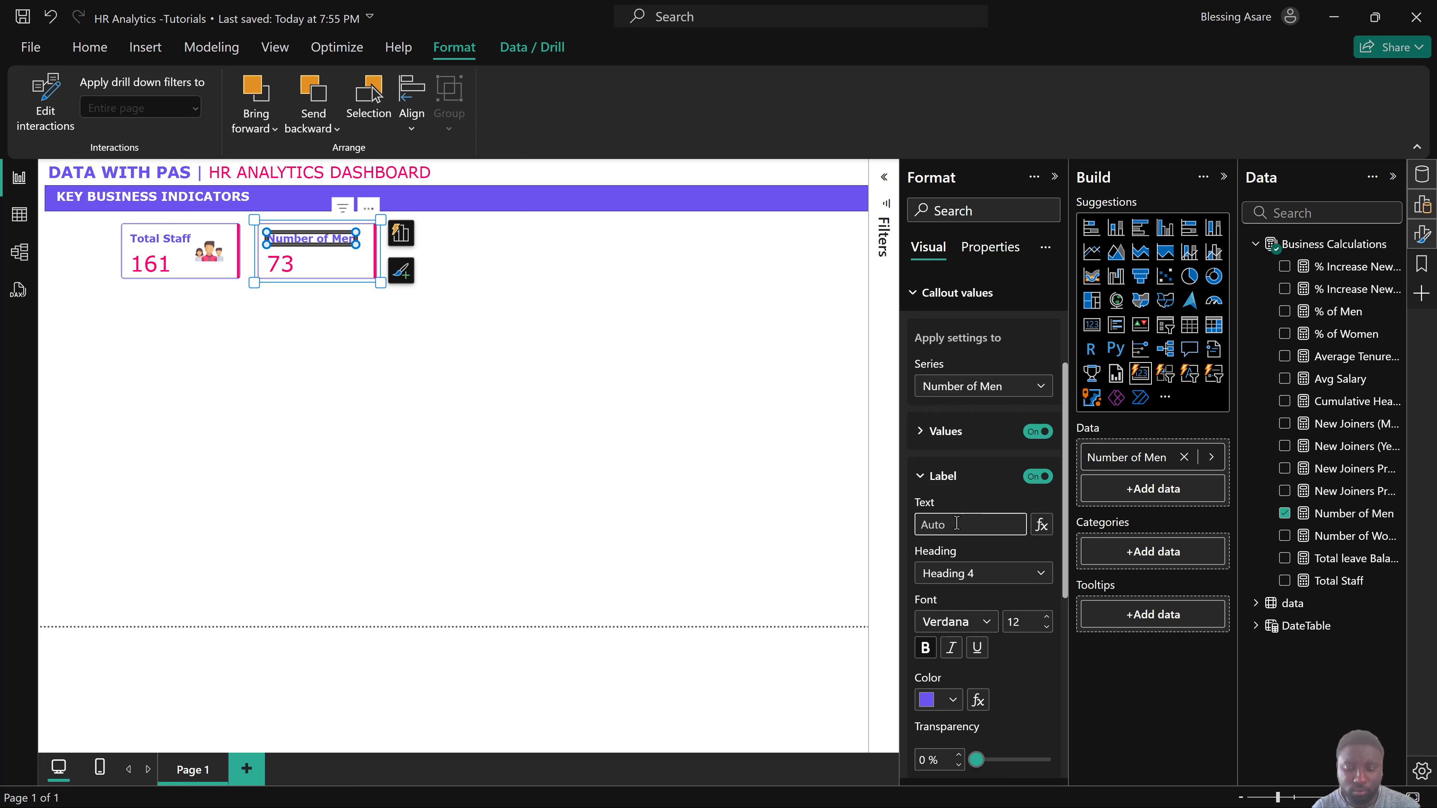
type("Male Staff")
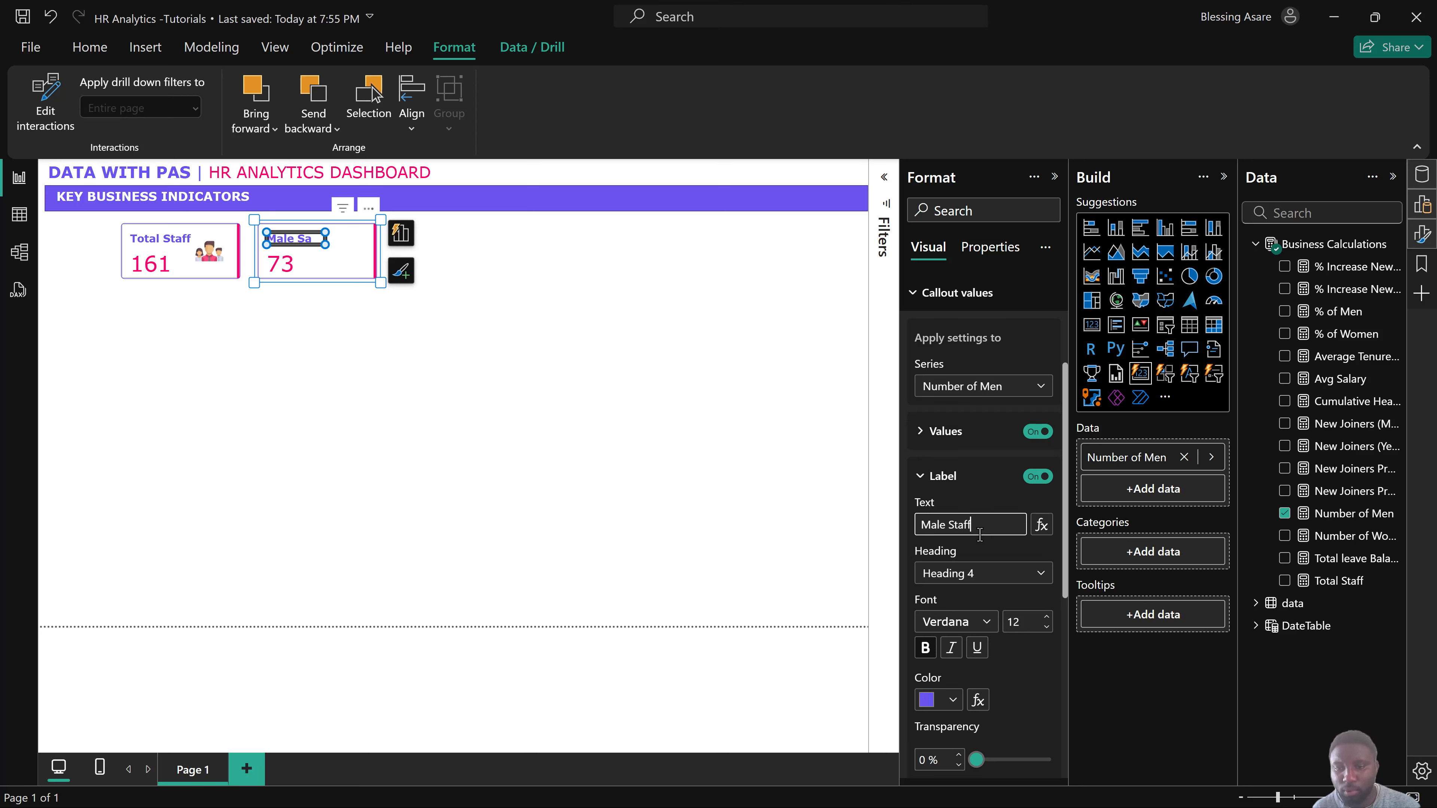
left_click(577, 372)
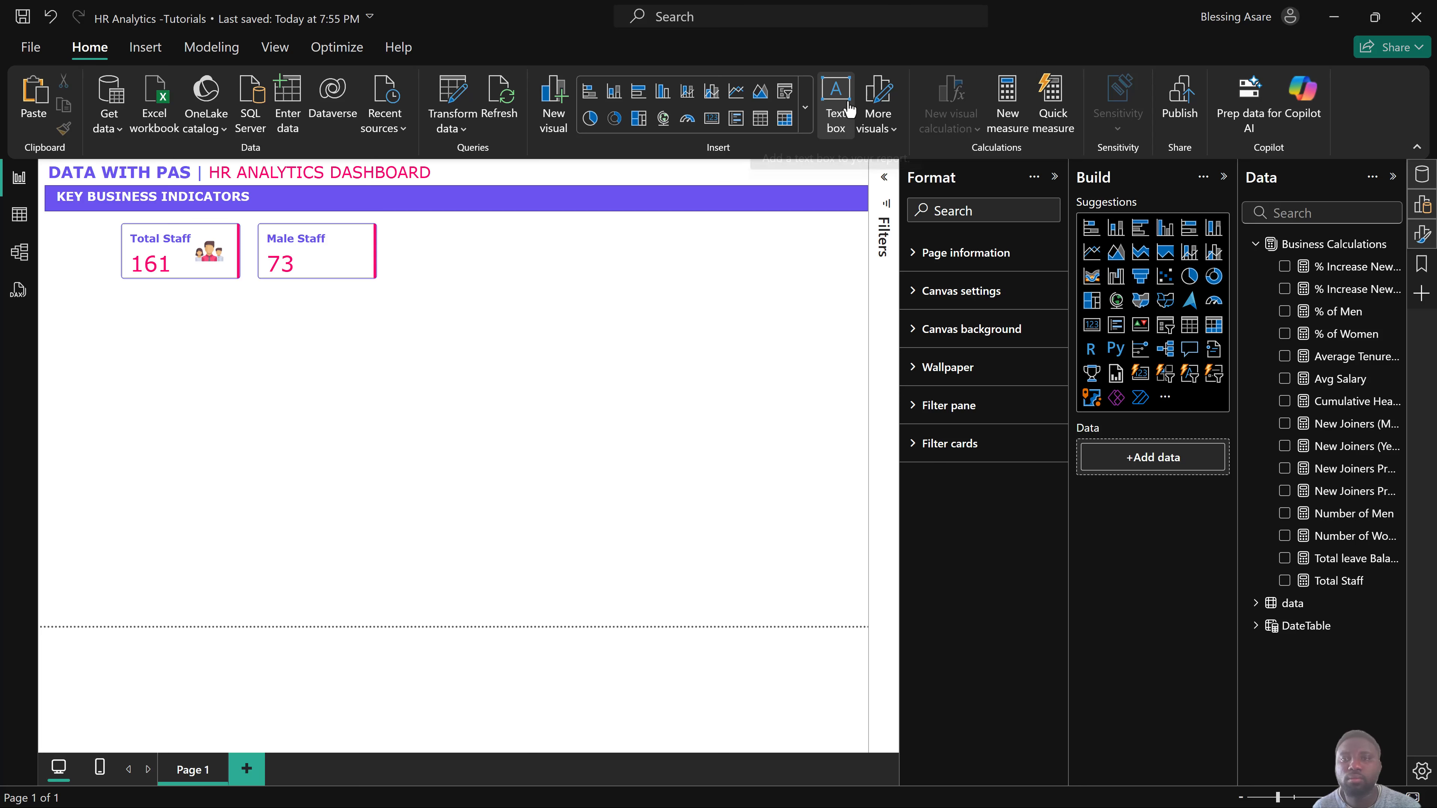
Insert the image staff (1).png, shrink it to icon size and place it beside the value inside the Male Staff card.
left_click(146, 47)
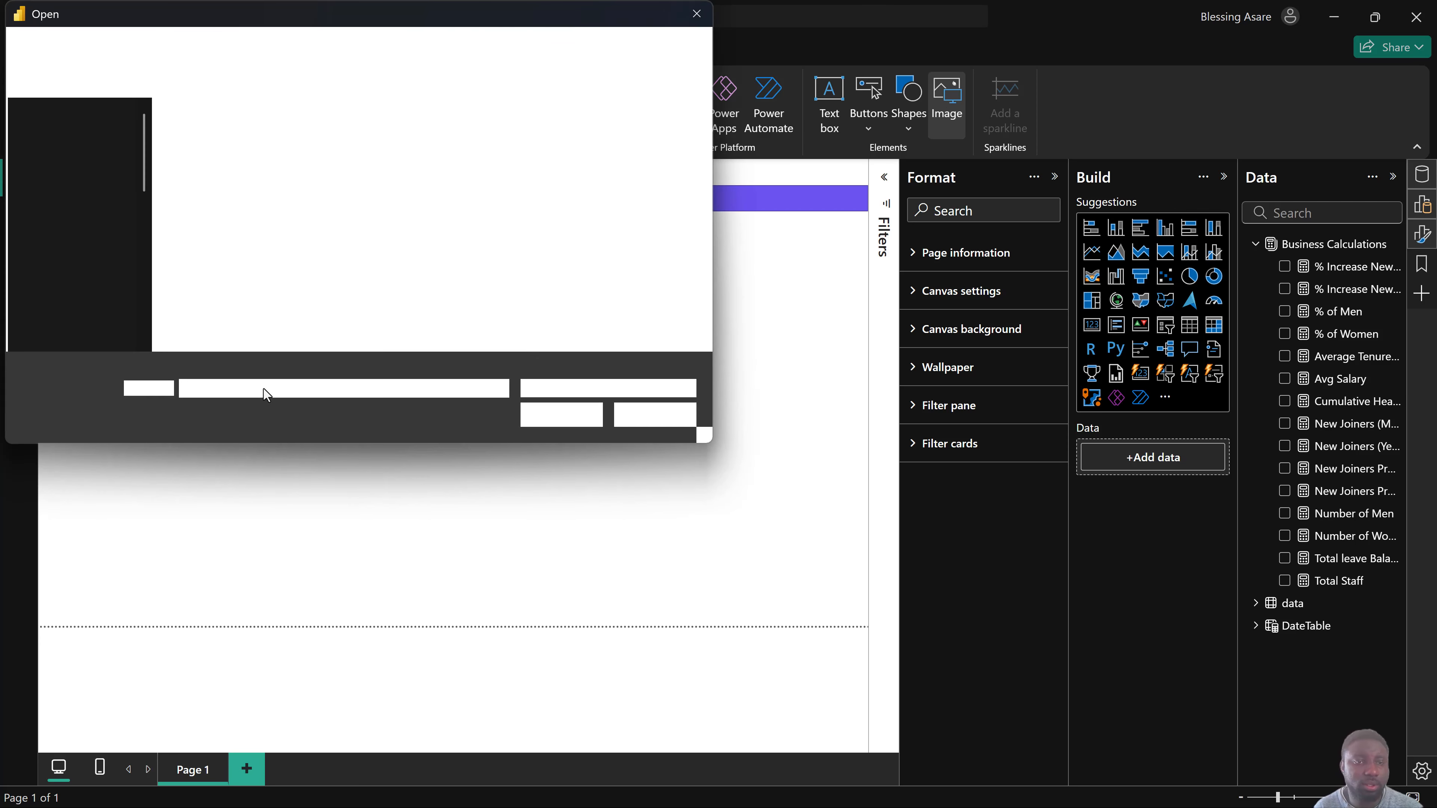
left_click(326, 162)
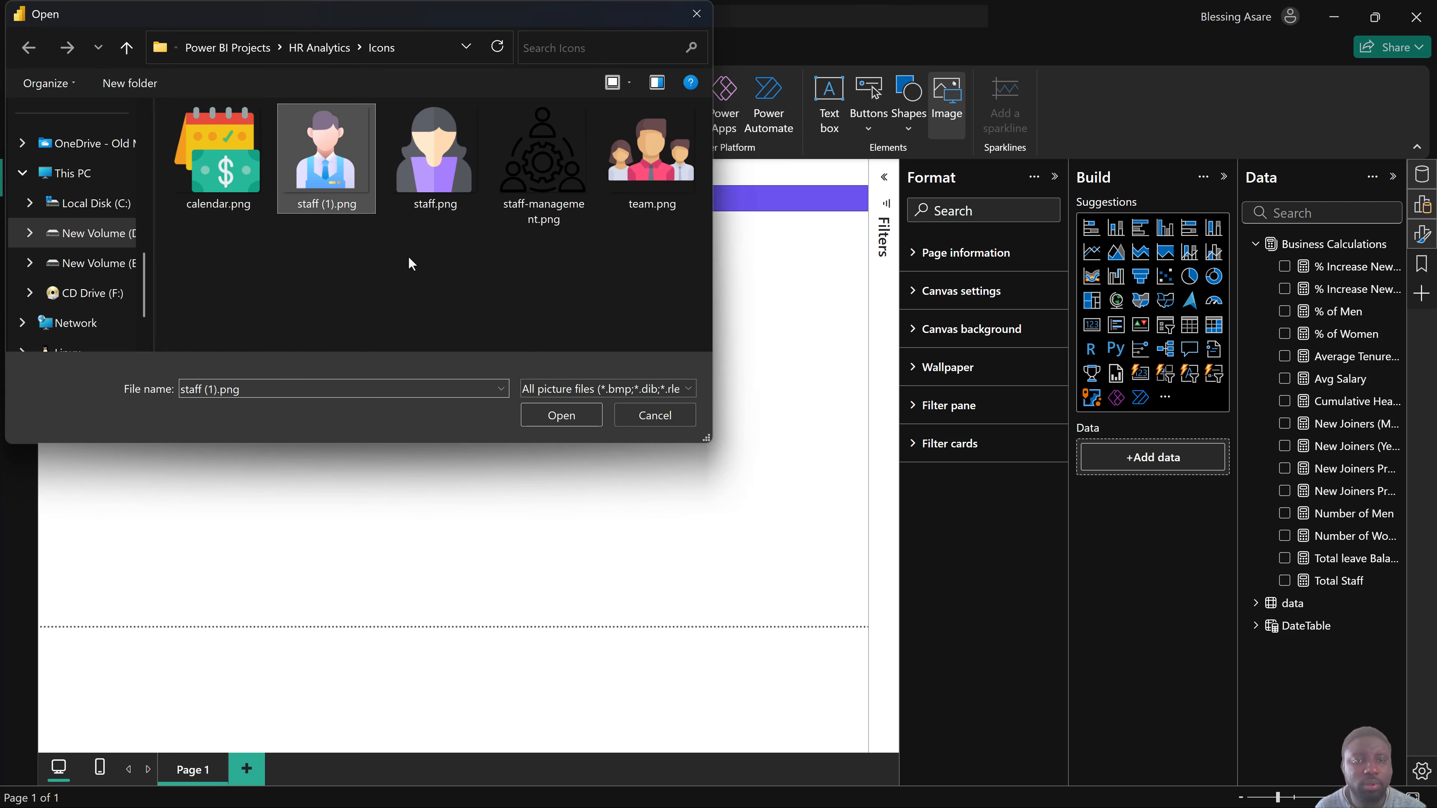
left_click(552, 415)
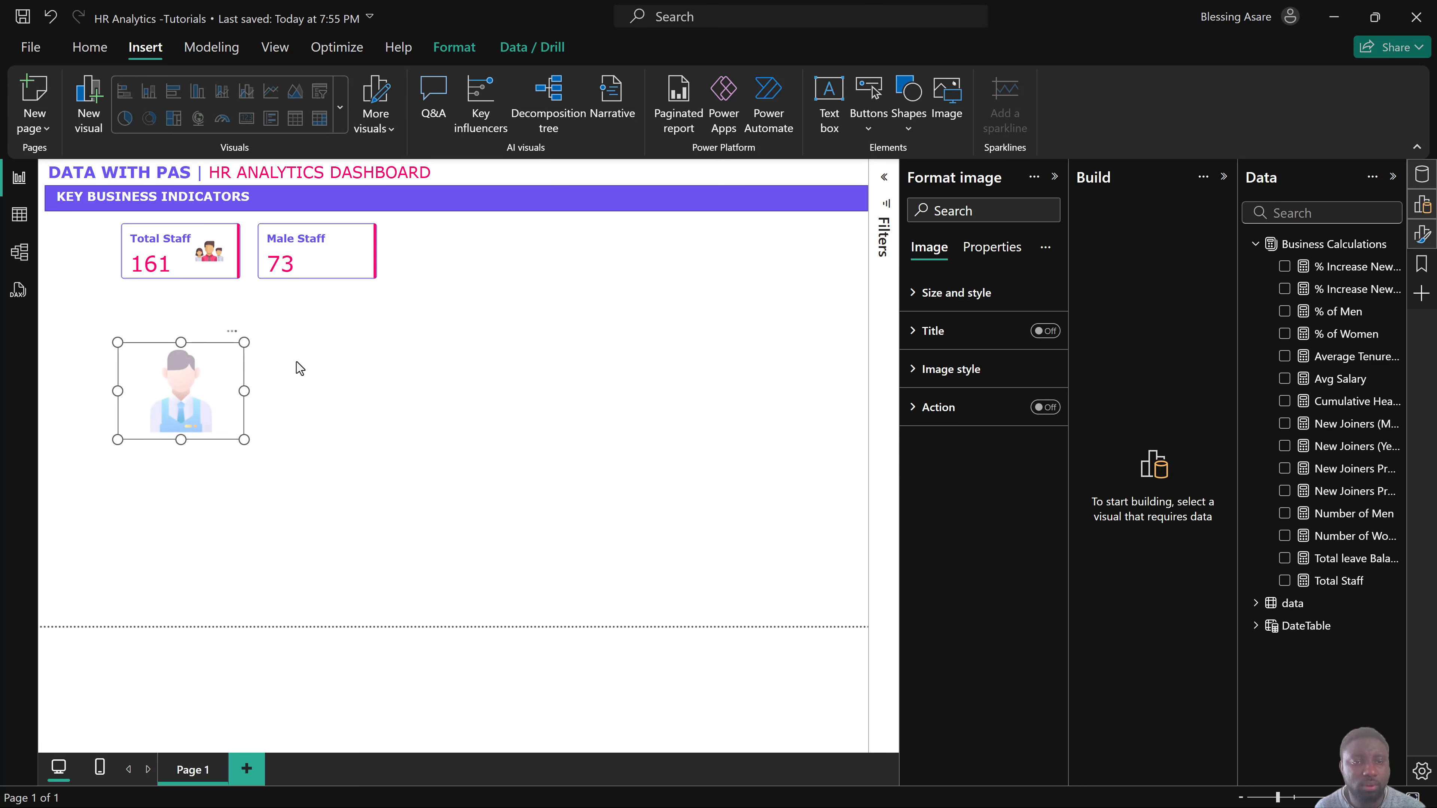
left_click_drag(244, 440, 348, 254)
left_click(419, 275)
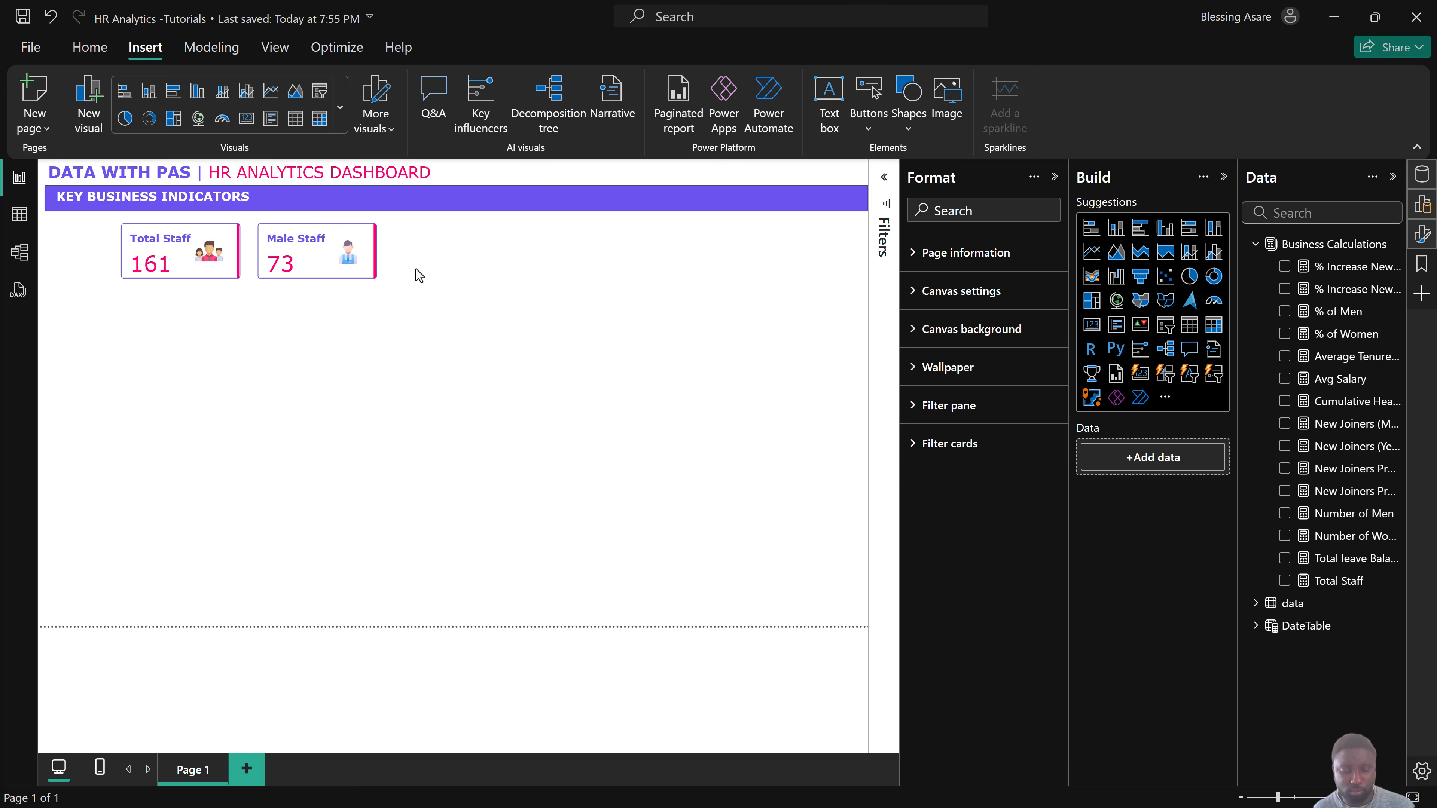
Duplicate the Total Staff card twice and line the copies up in the same row after the Male Staff card.
left_click(170, 251)
key("ctrl+c")
key("ctrl+v")
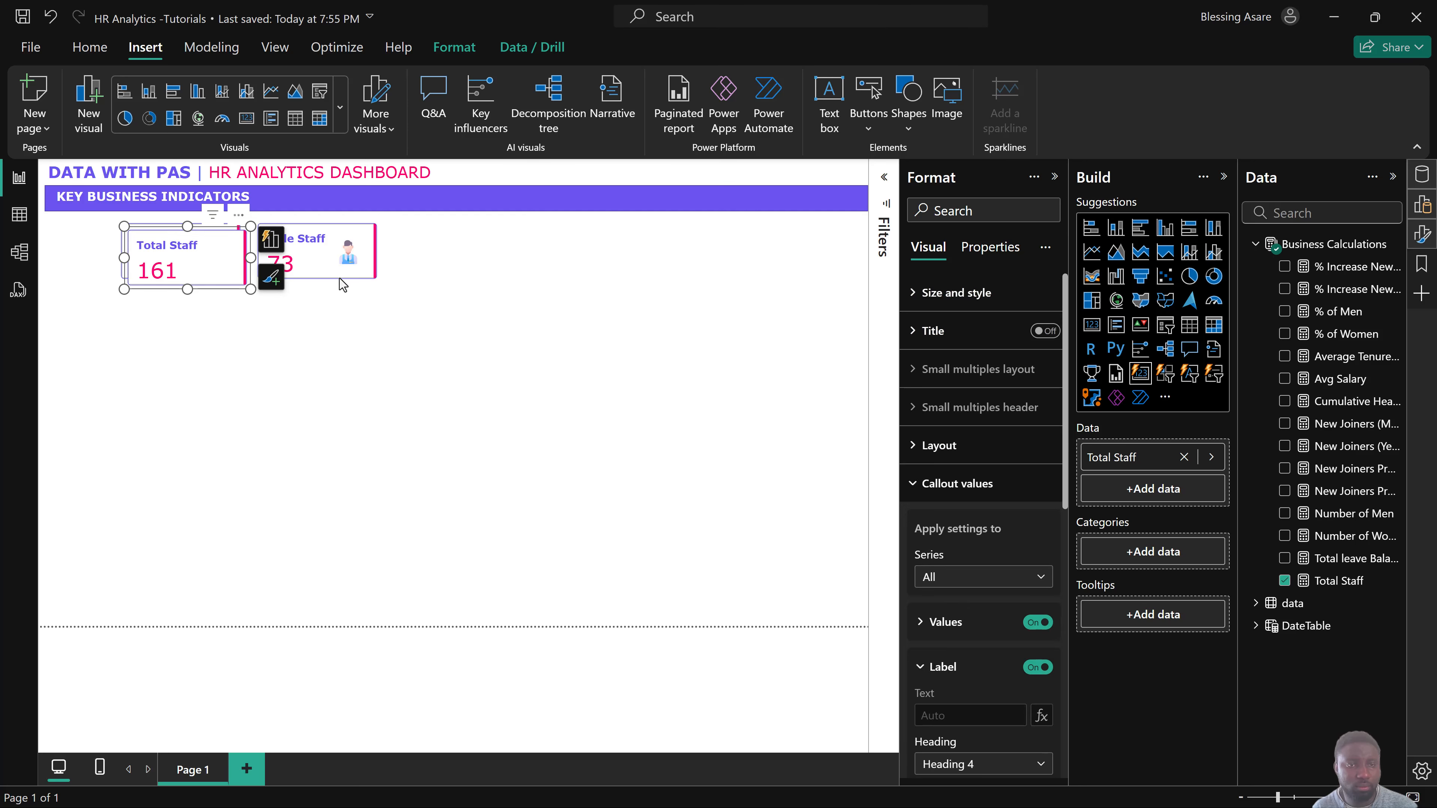
left_click_drag(339, 278, 485, 251)
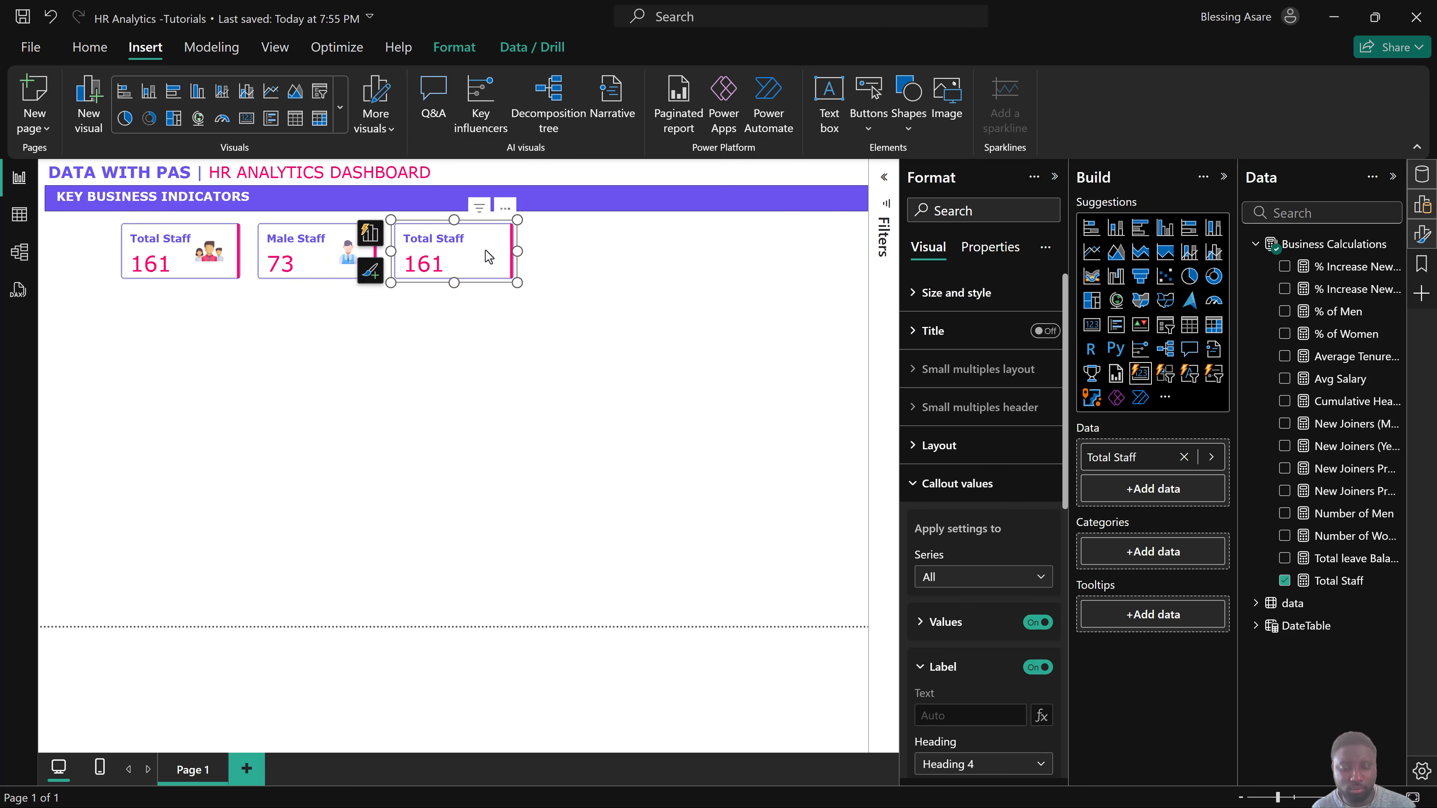
key("ctrl+v")
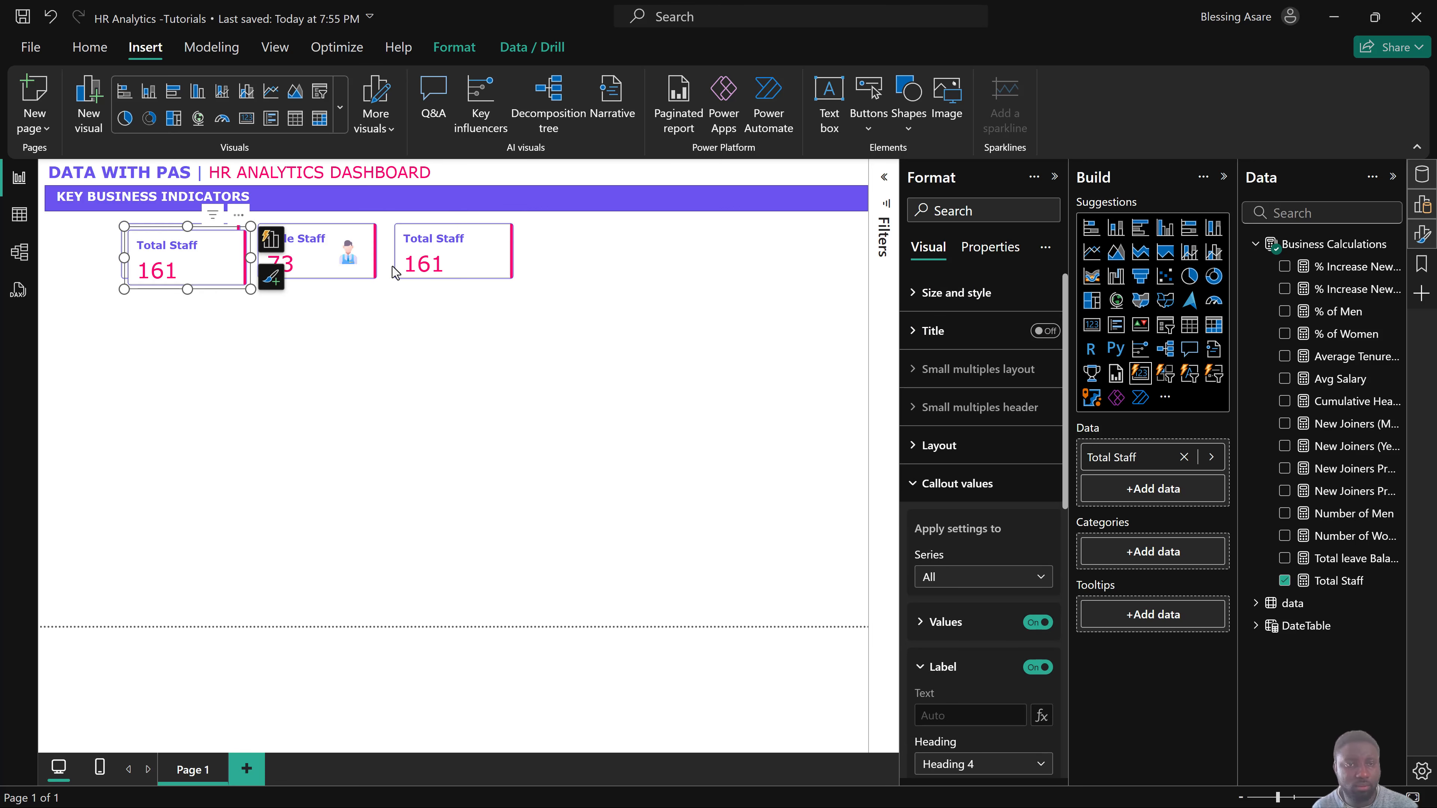
left_click_drag(206, 265, 628, 252)
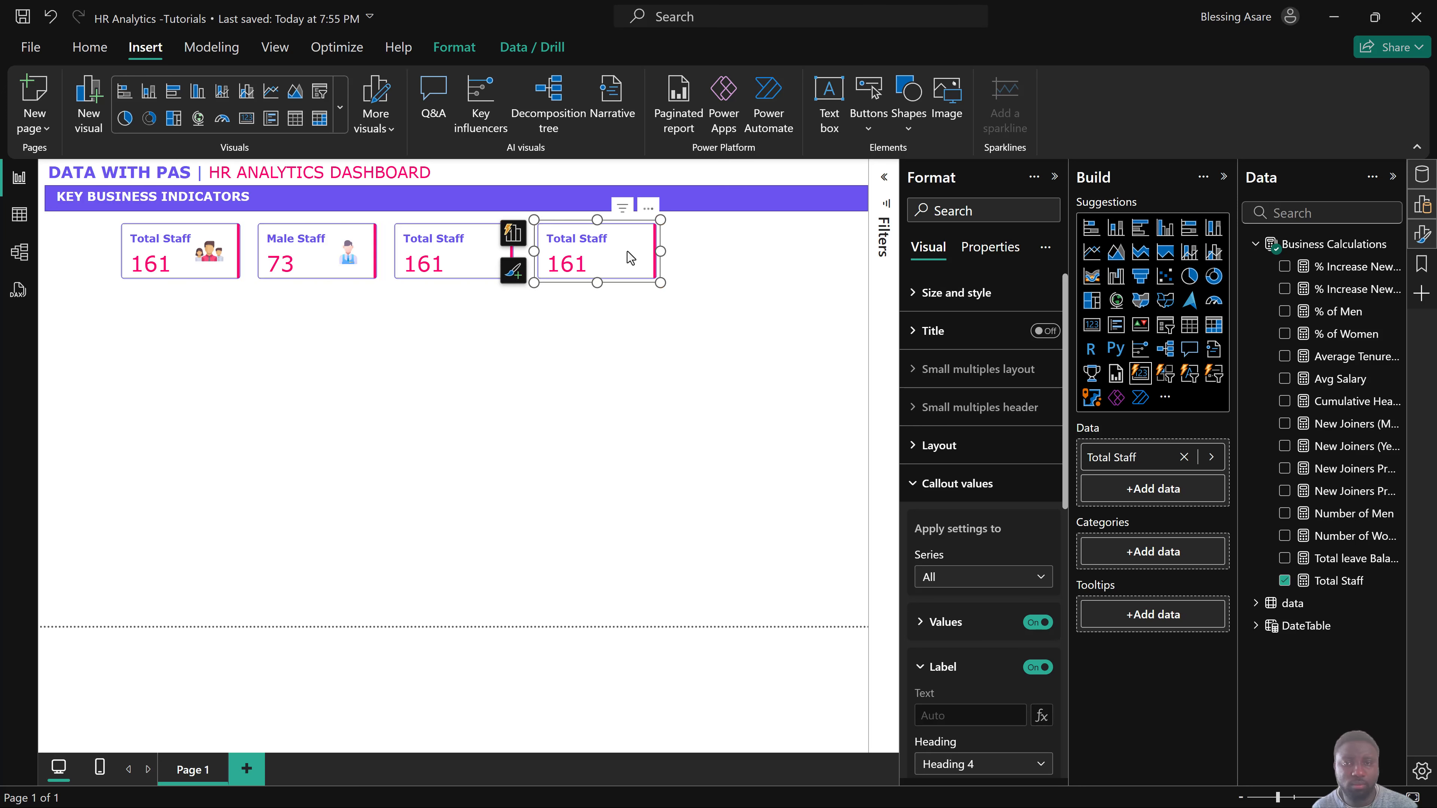
Replace the Total Staff measure in the third card of the row with the Number of Women measure.
left_click(427, 244)
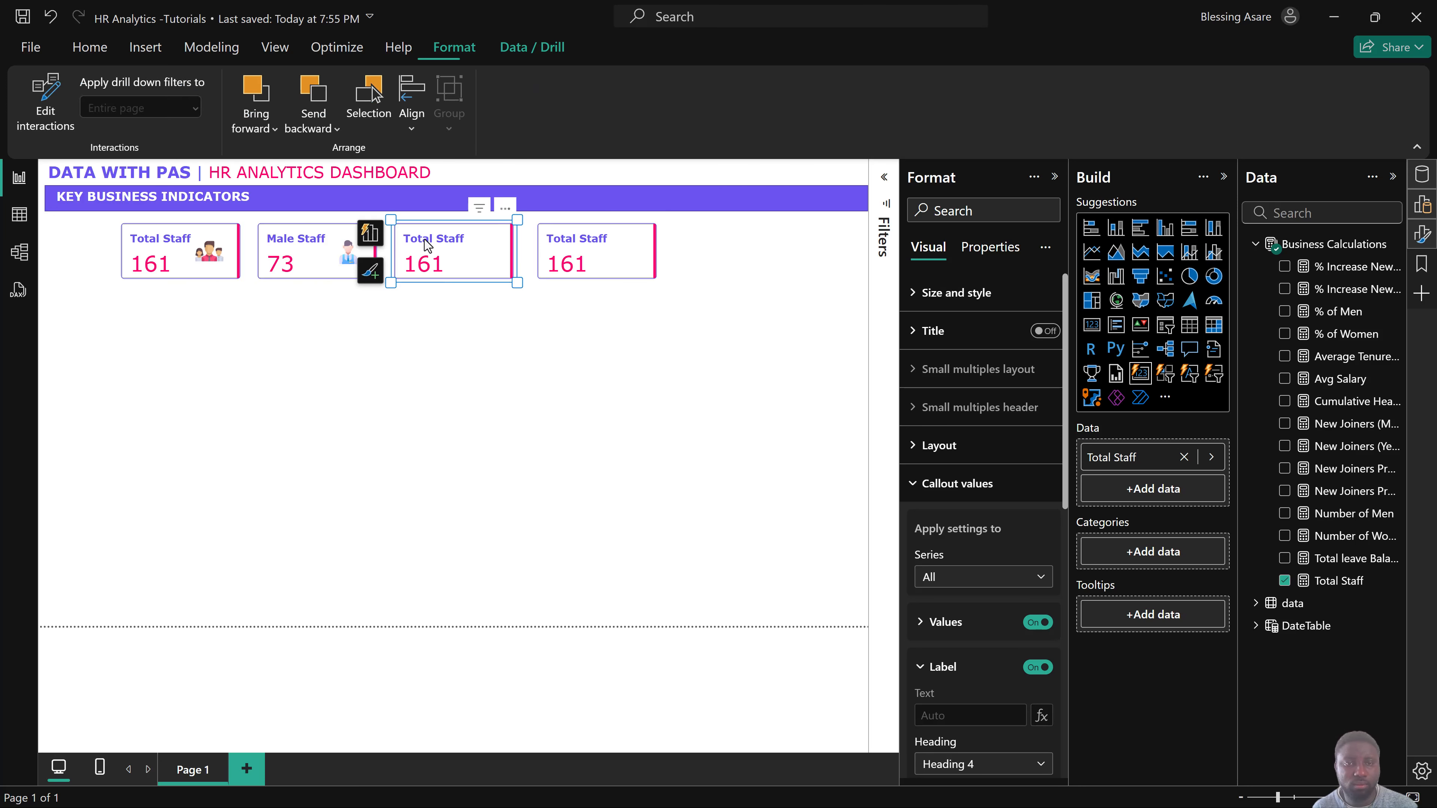
left_click(434, 241)
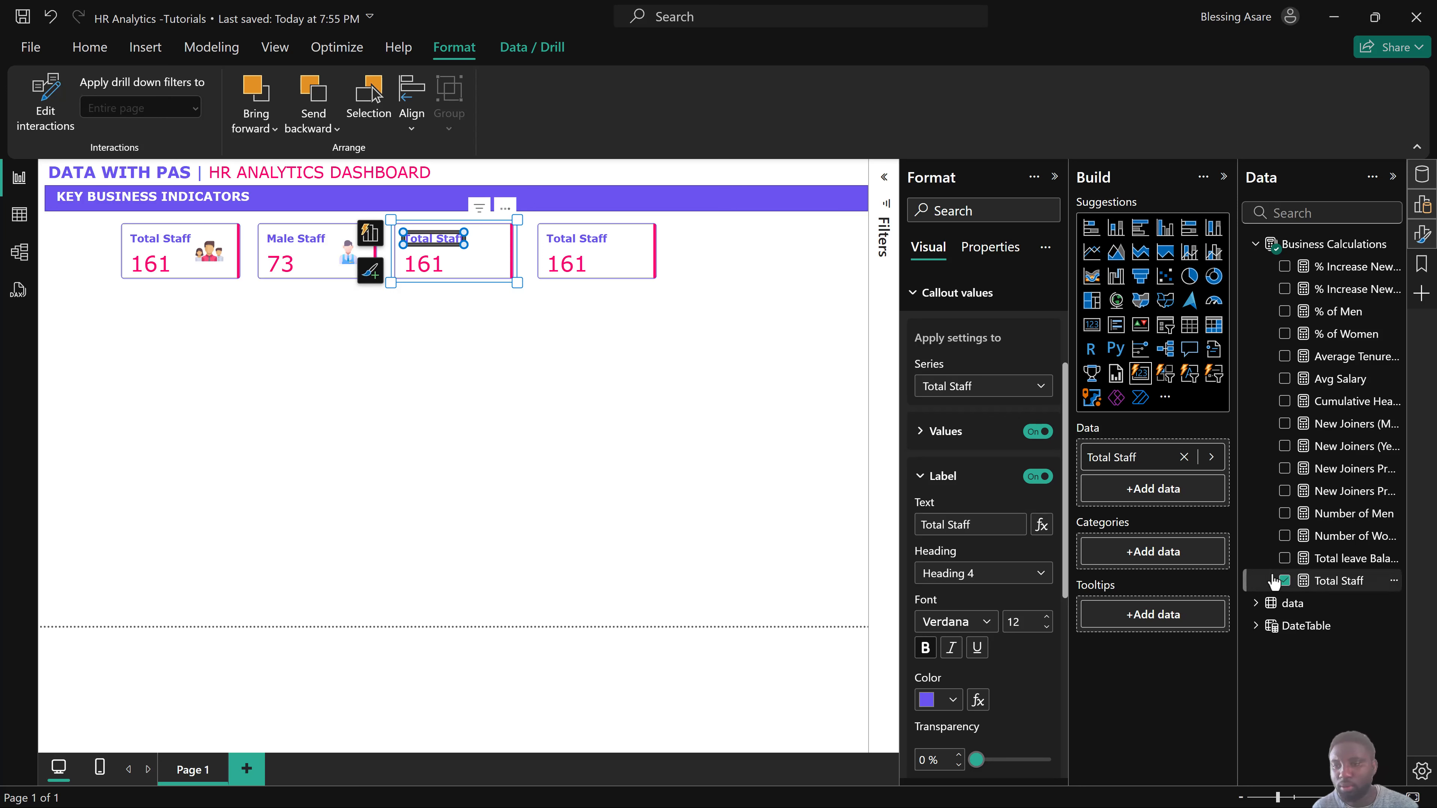
left_click(1284, 581)
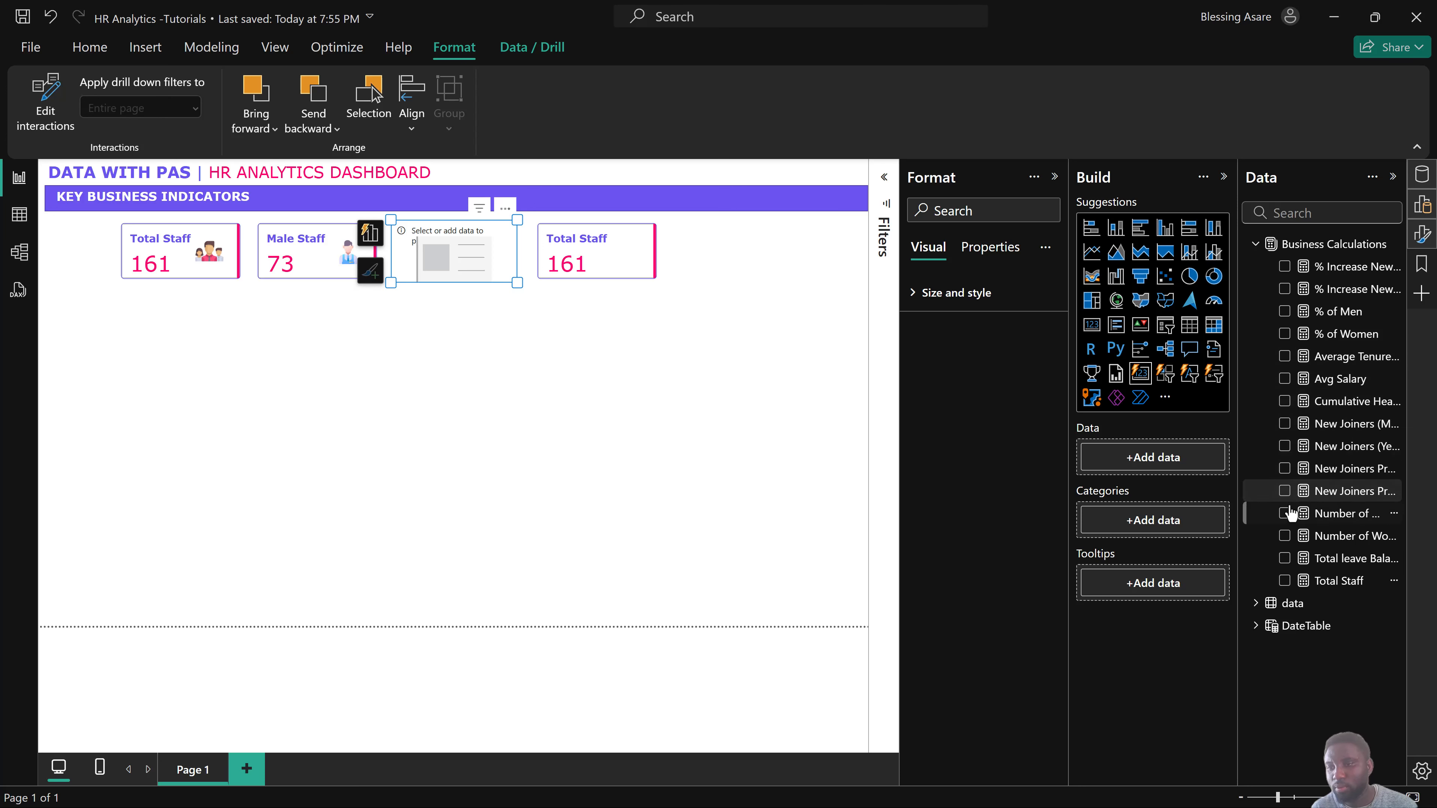
left_click(1284, 535)
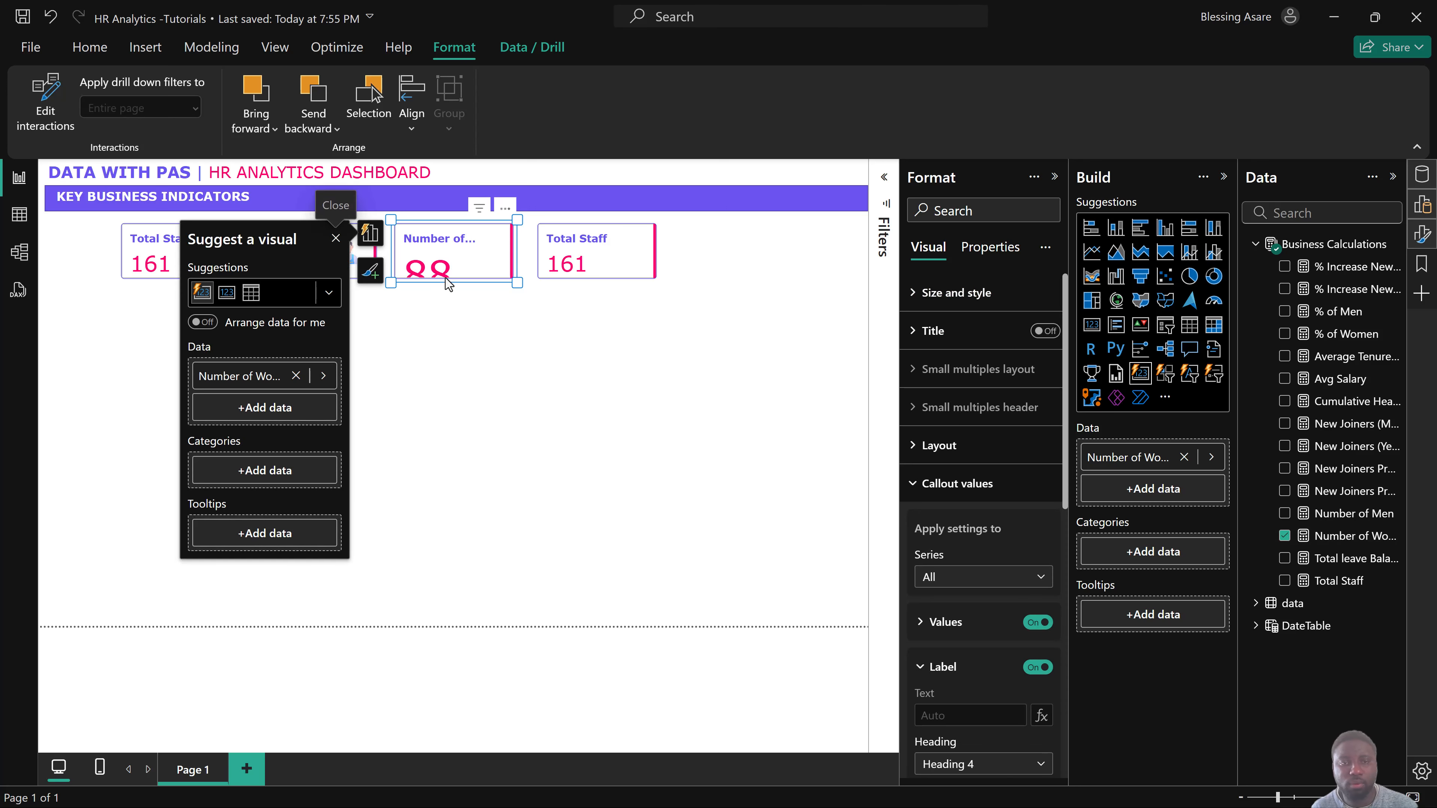
Set the Number of Women card's callout value font size to 25 and its label text to "Female Staff".
double_click(445, 272)
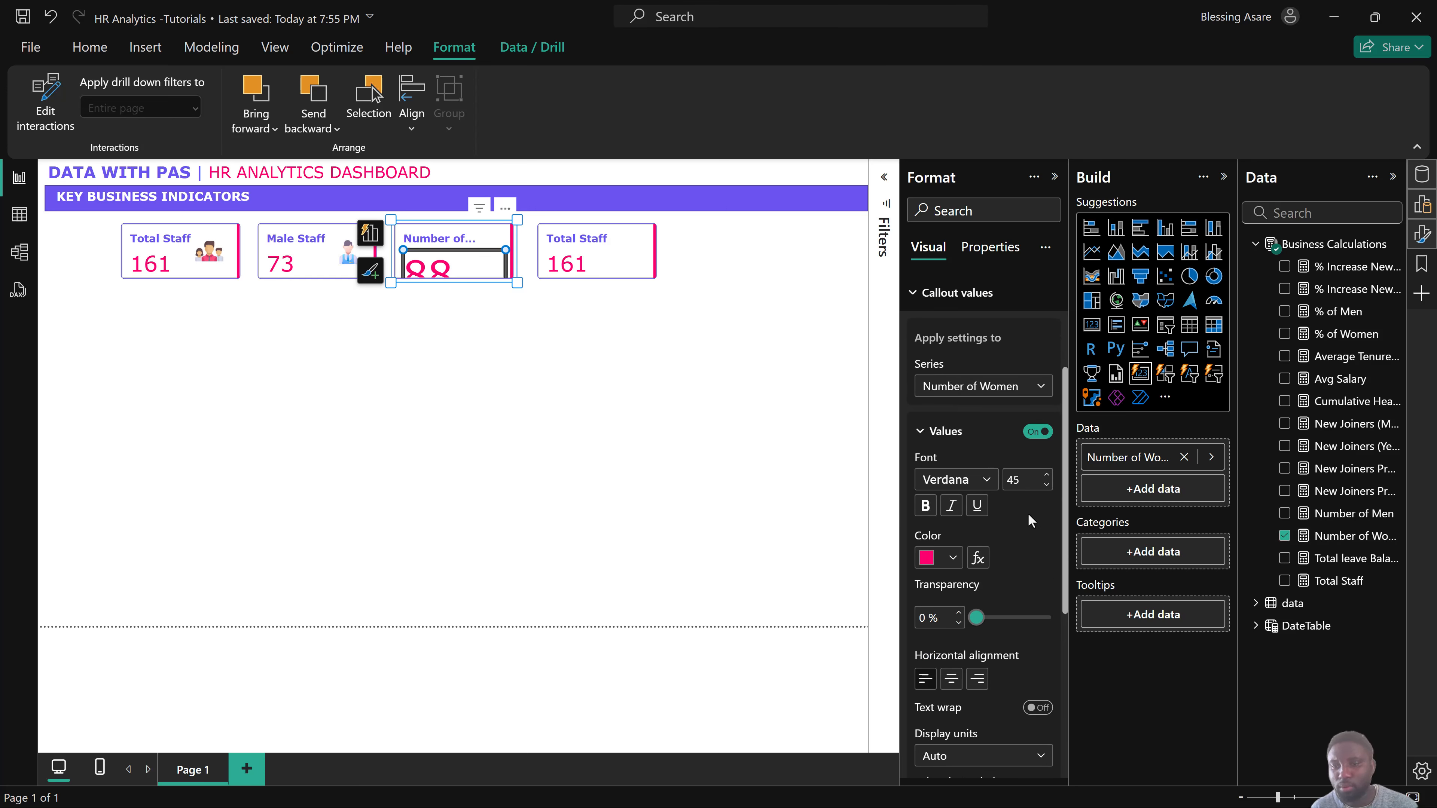
type("25")
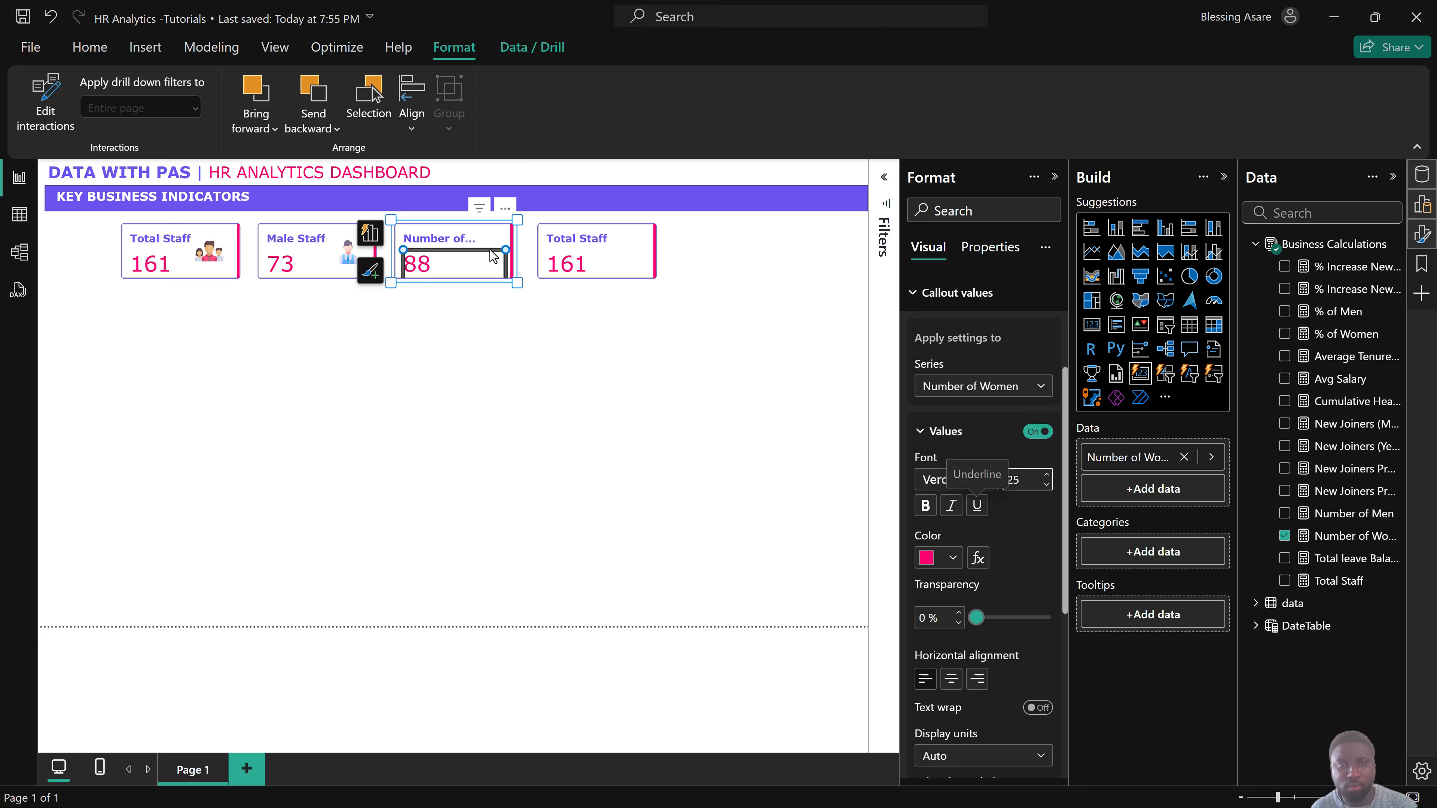
left_click(472, 239)
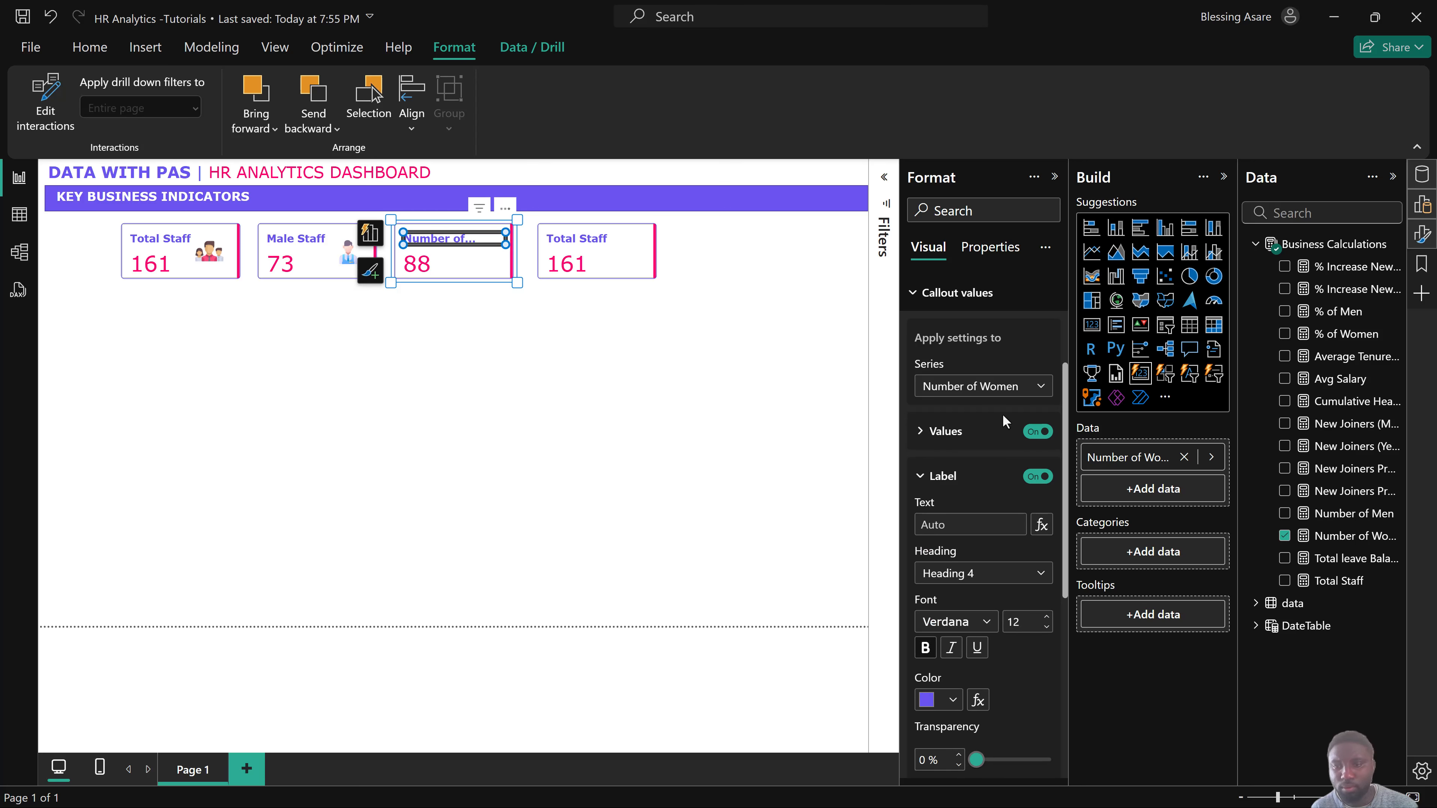
left_click(963, 525)
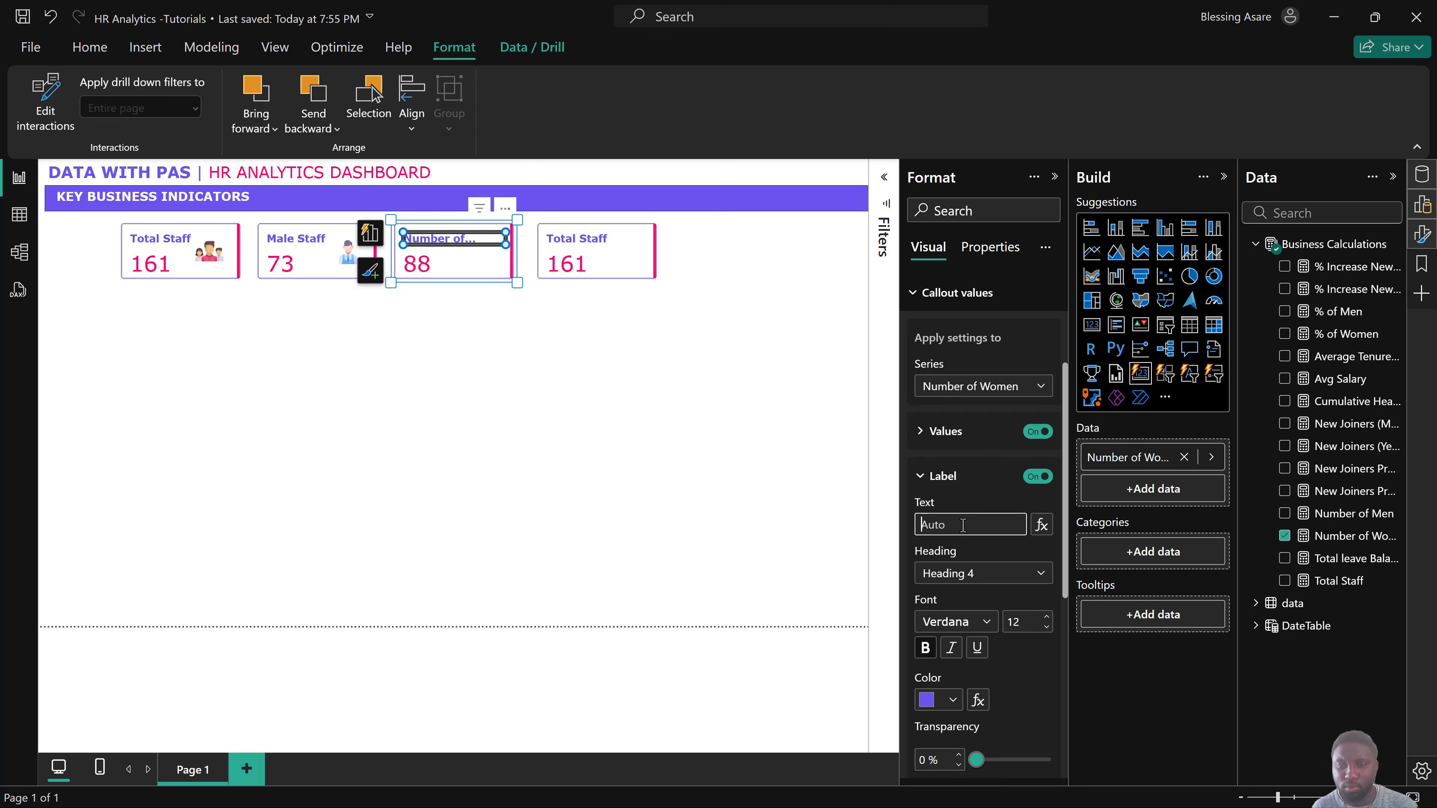
type("Female")
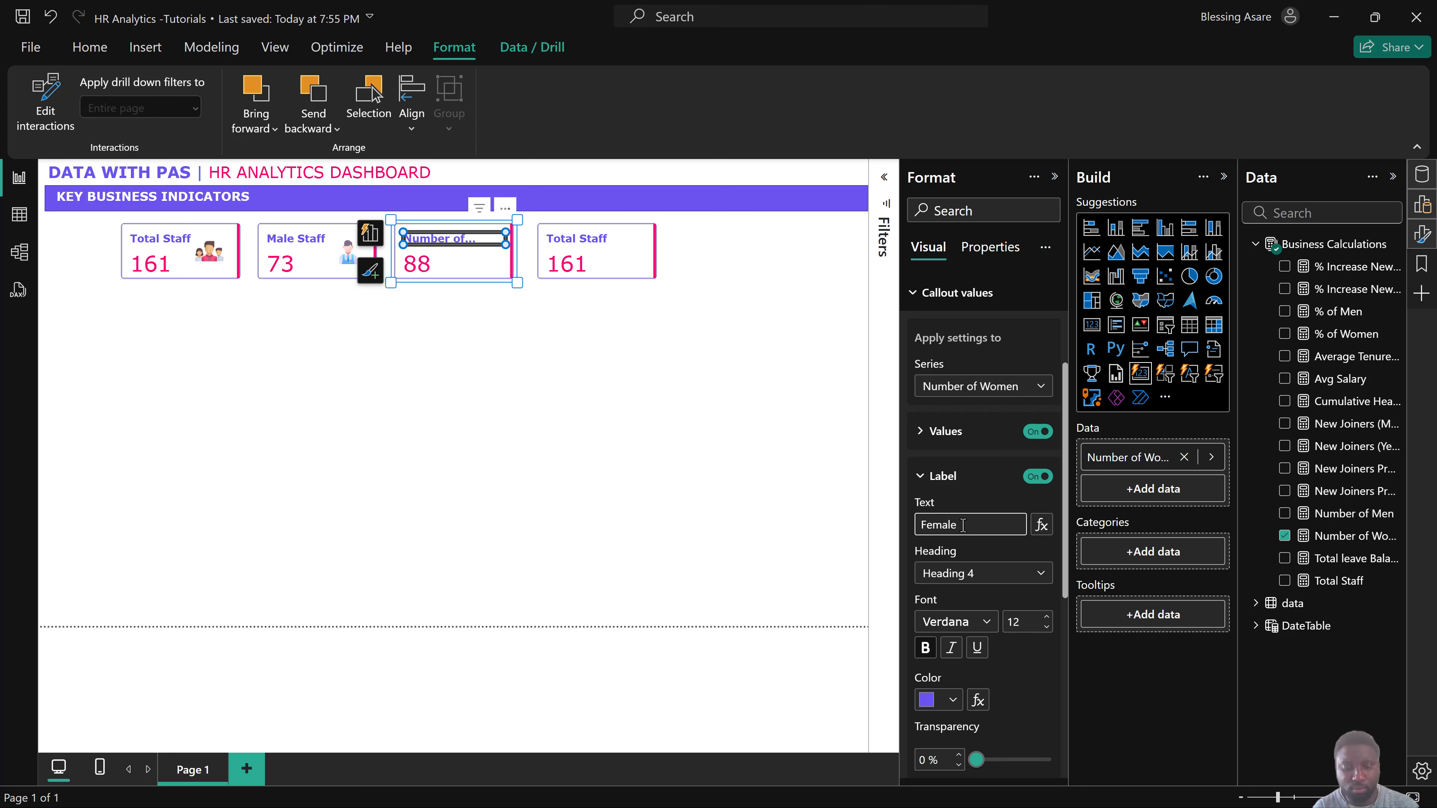
type(" Staff")
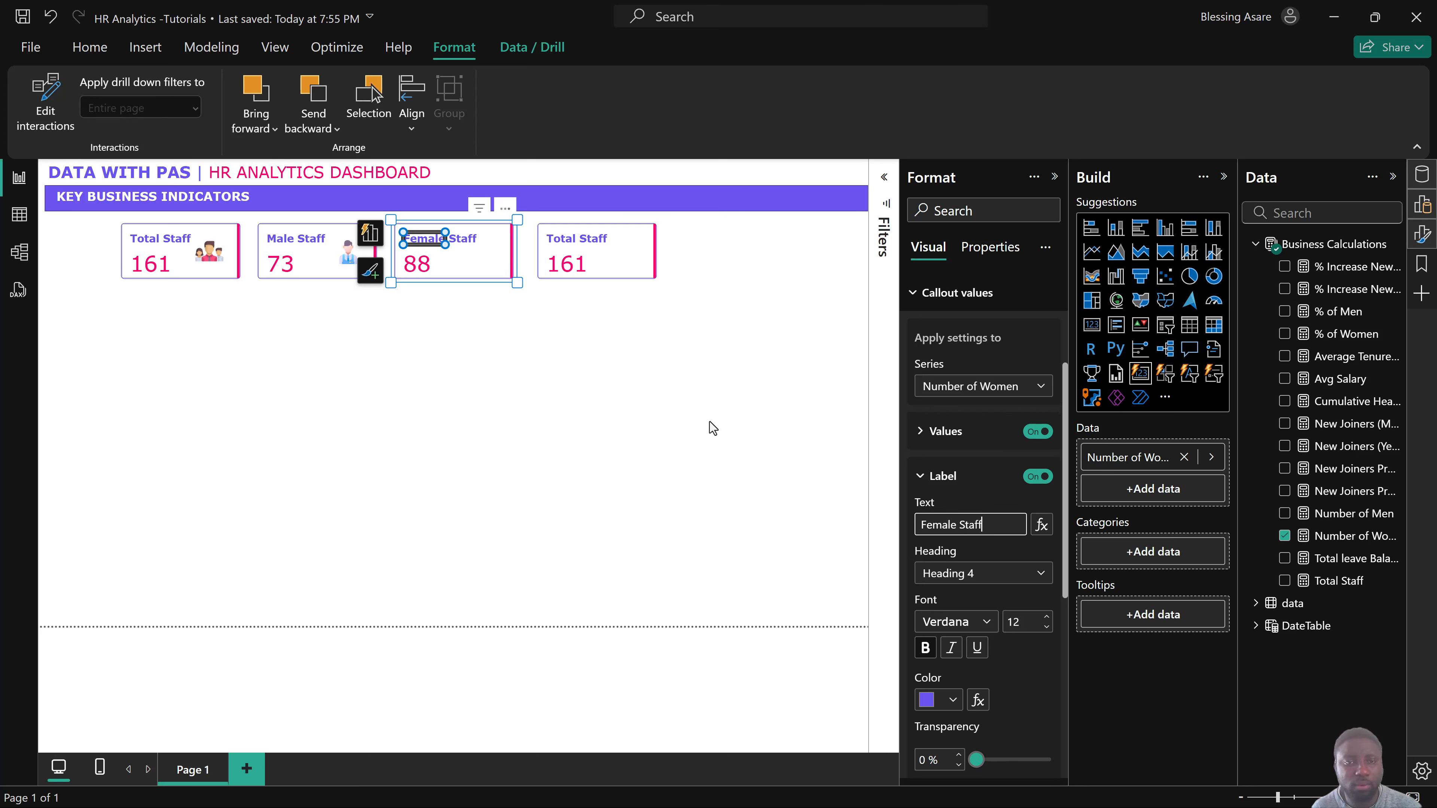
left_click(695, 417)
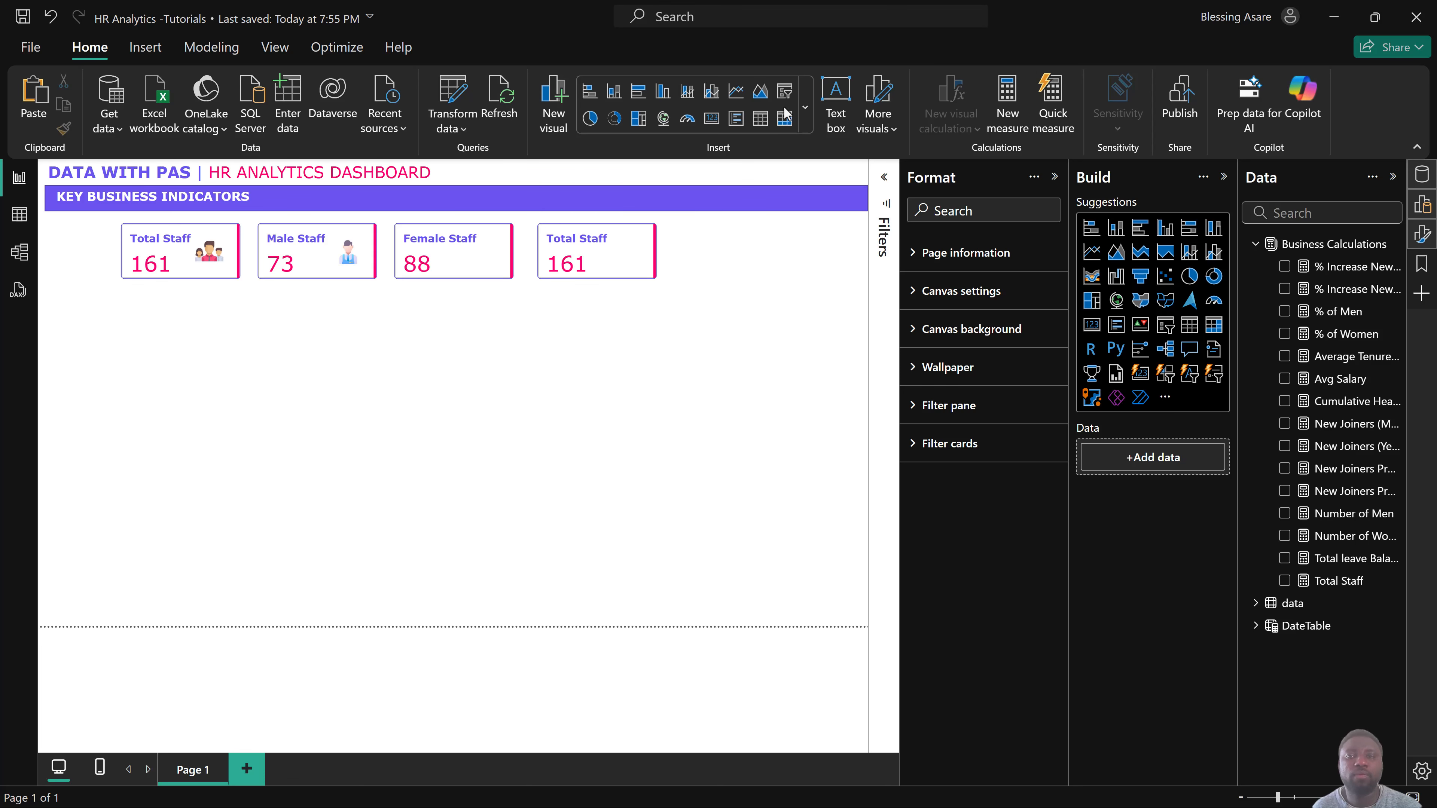
Insert the image staff.png, shrink it to icon size and place it beside the value inside the Female Staff card.
left_click(145, 47)
left_click(945, 100)
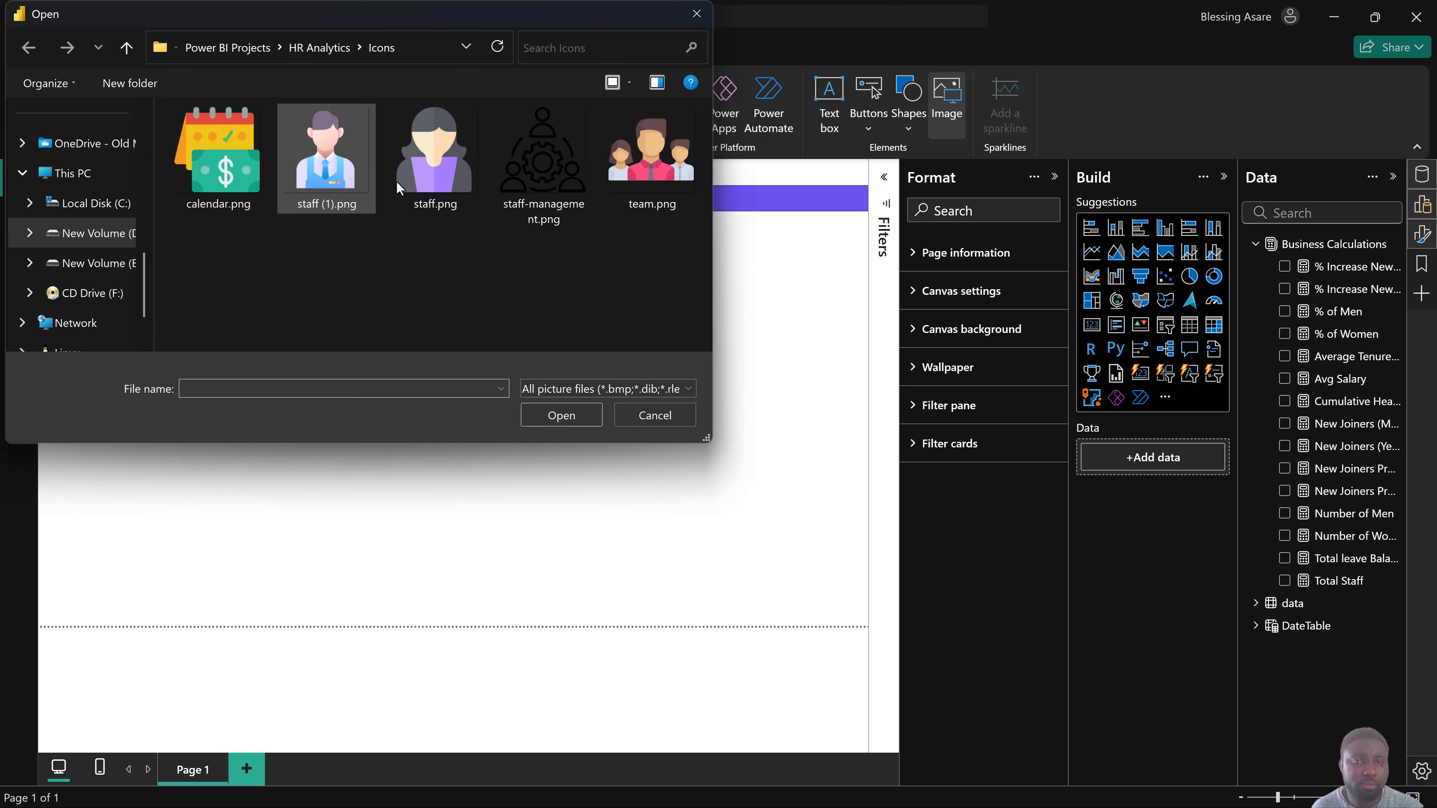
left_click(436, 158)
left_click(561, 415)
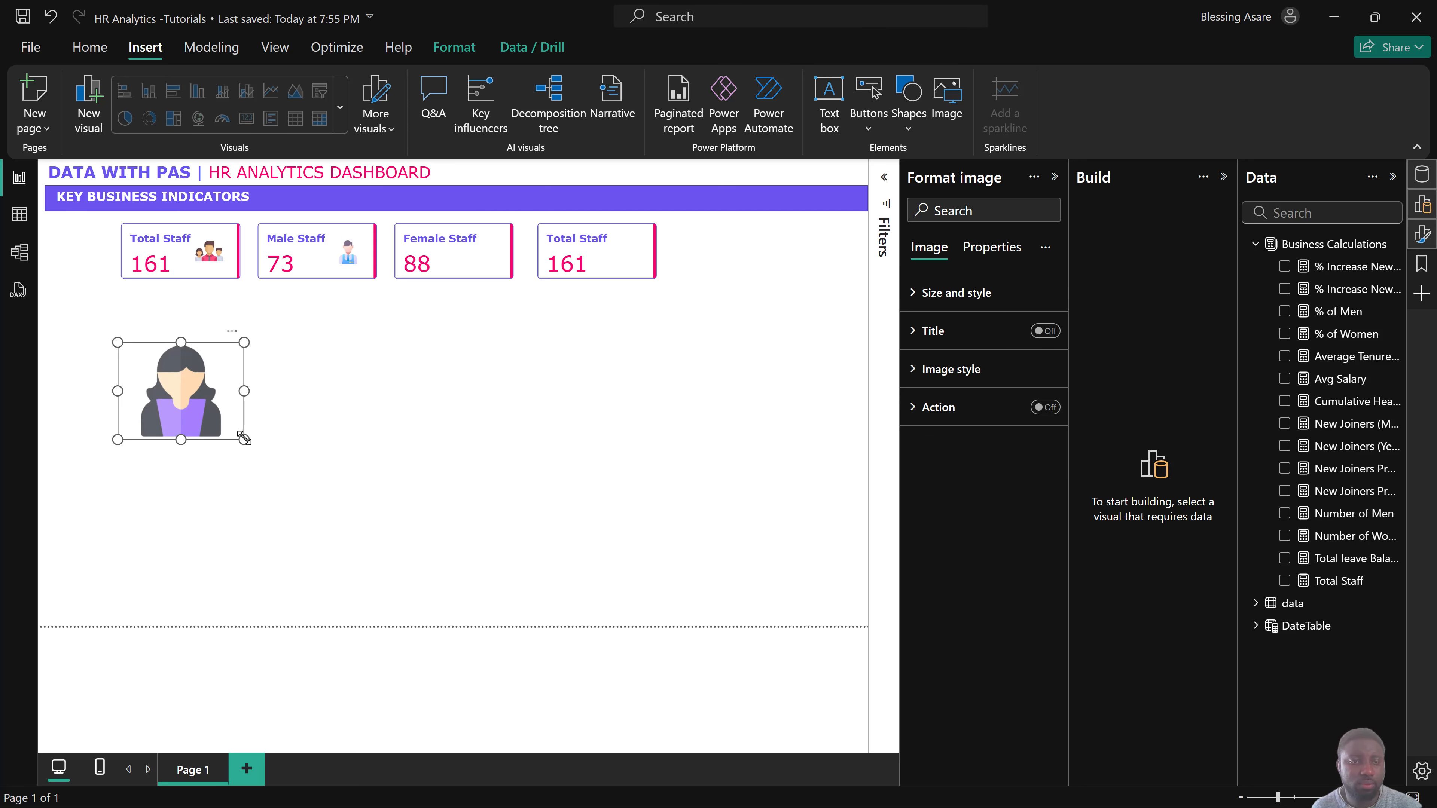
left_click_drag(244, 437, 485, 264)
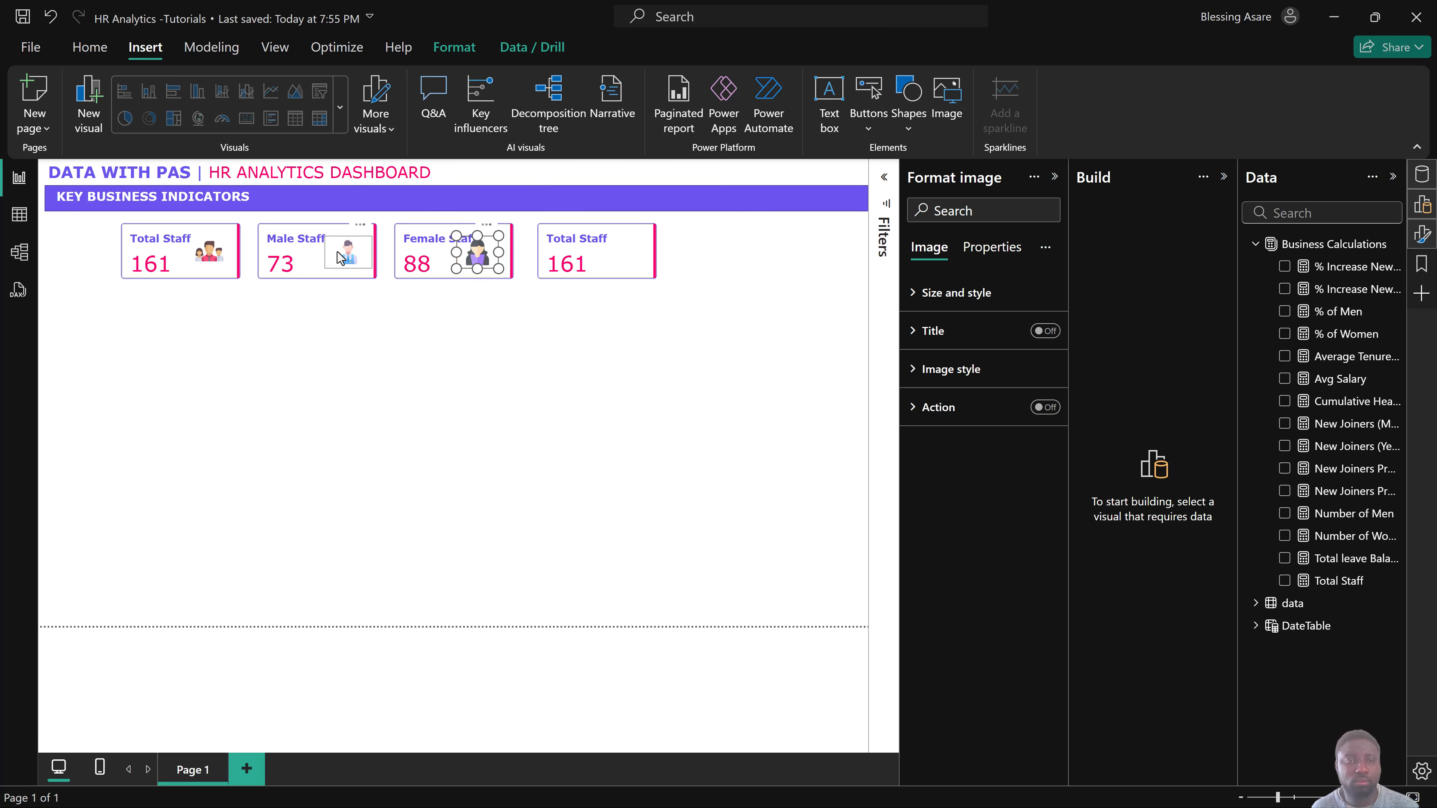
Align the icons on the Total Staff, Male Staff and Female Staff cards to each other with Align middle.
left_click(340, 257)
left_click(209, 252, "ctrl")
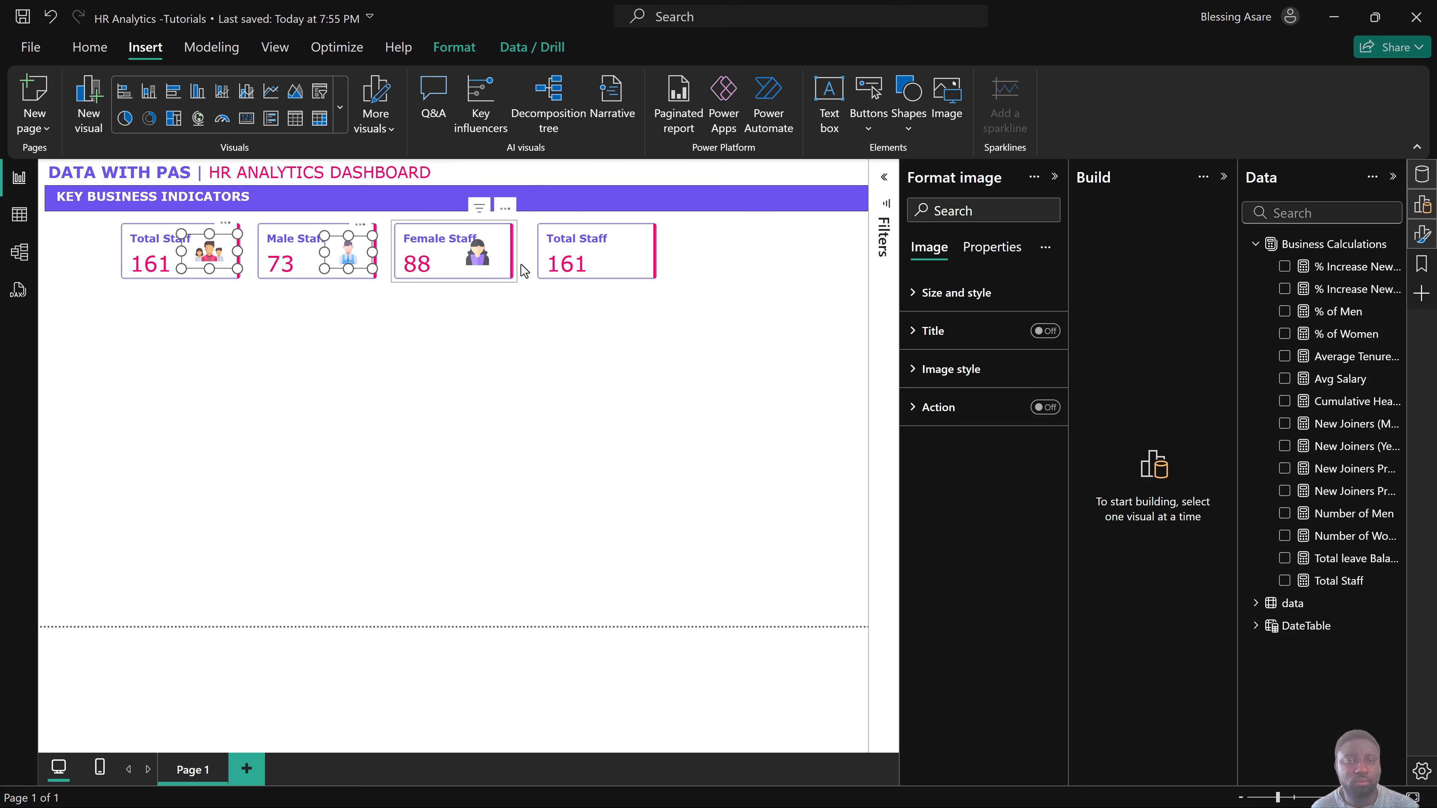
left_click(477, 253, "ctrl")
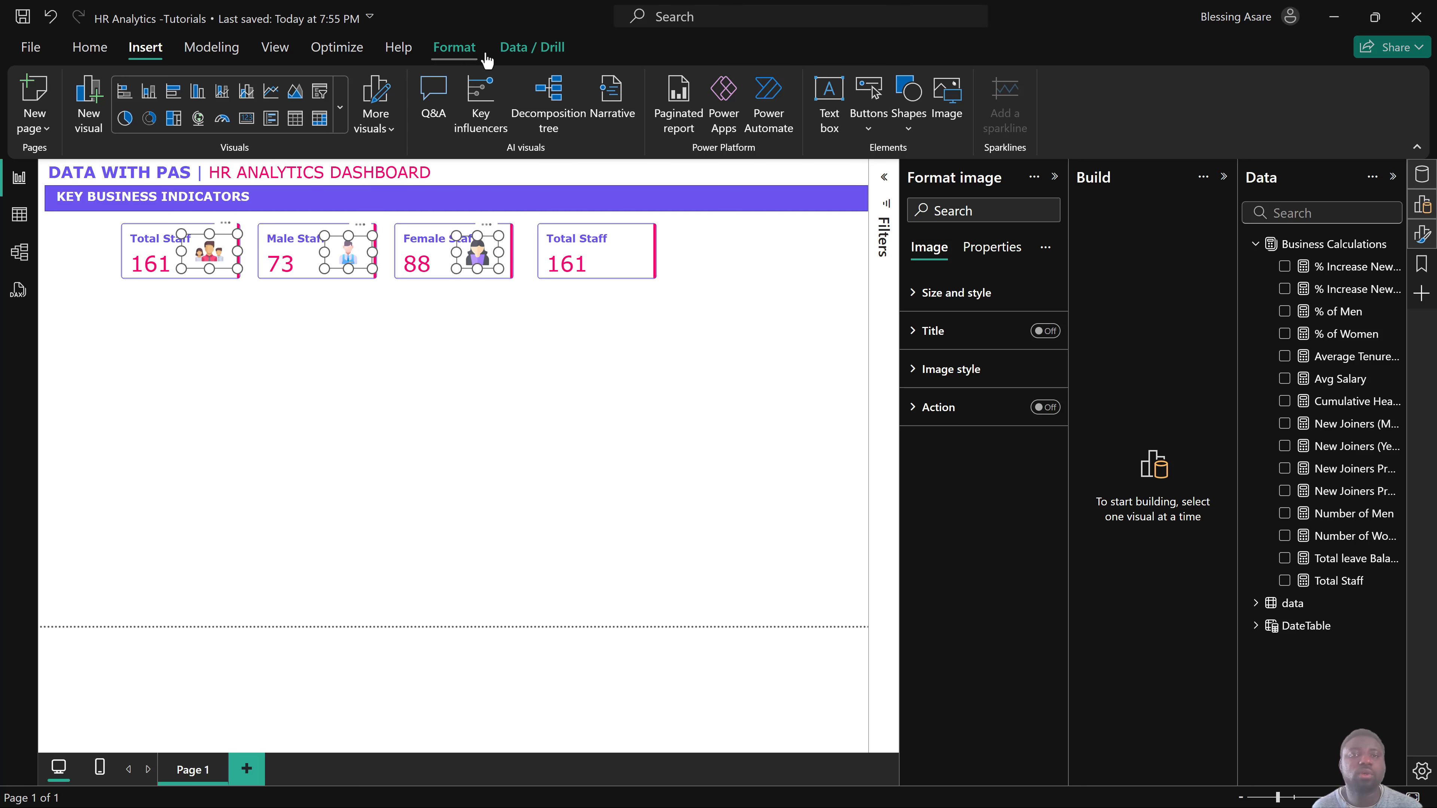
left_click(459, 51)
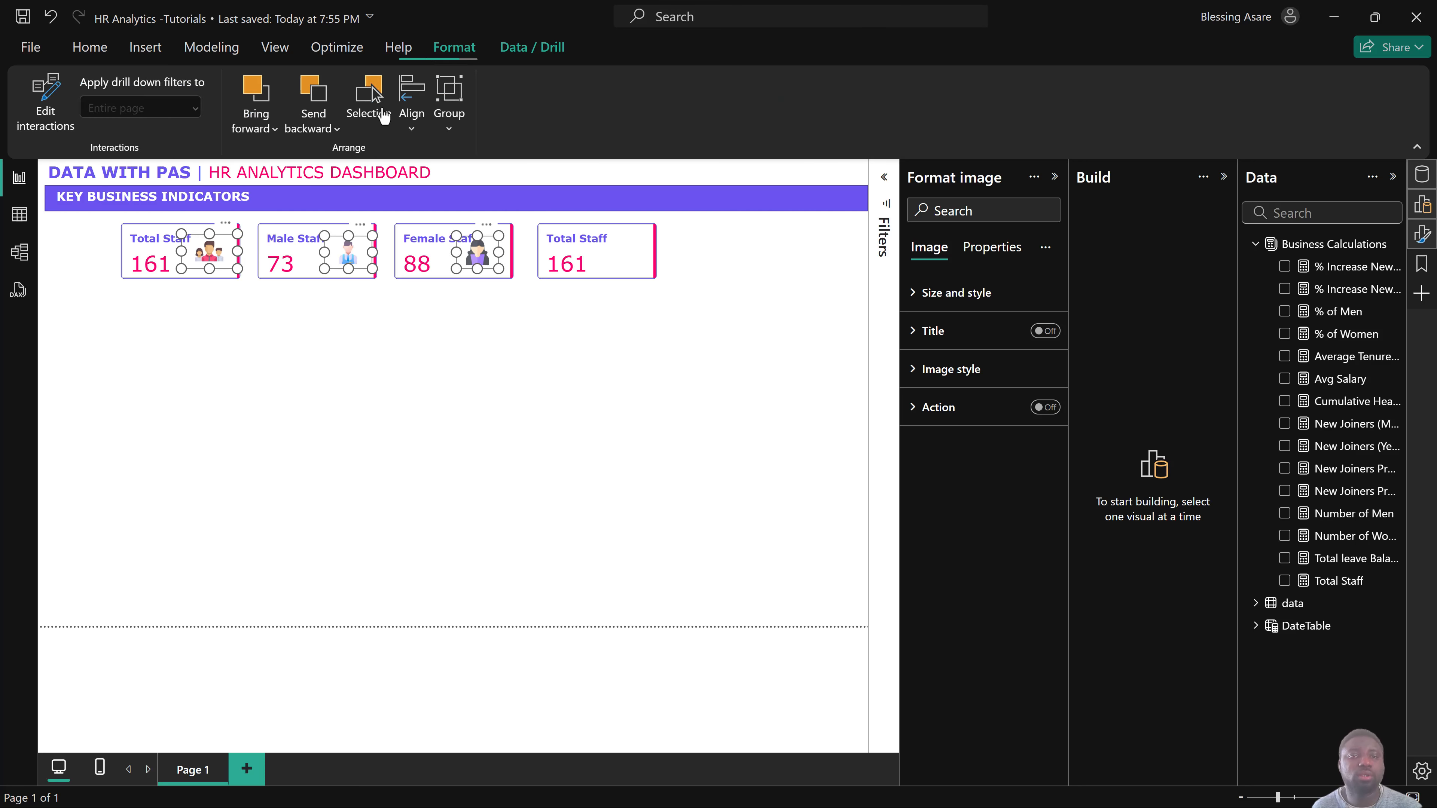
left_click(413, 129)
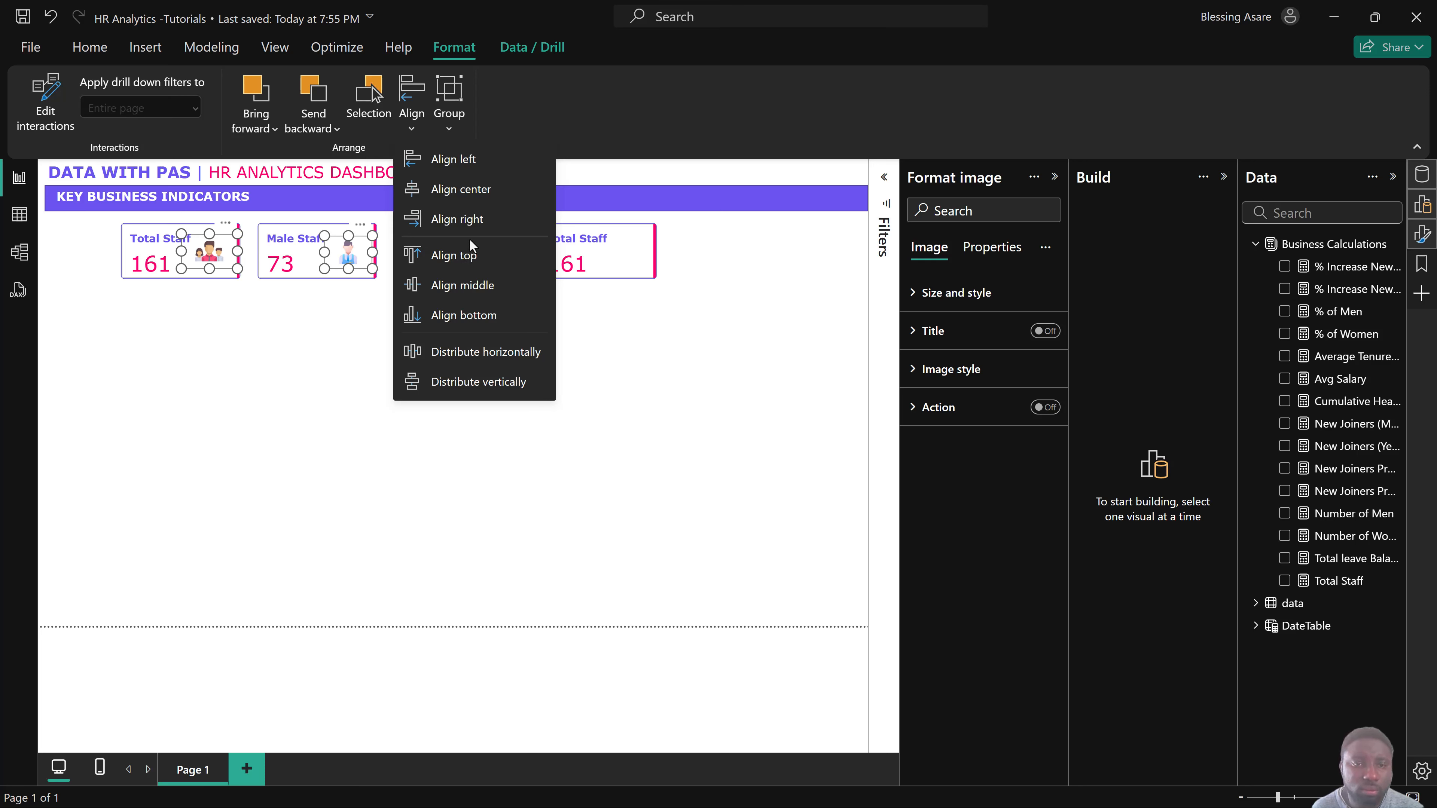
left_click(472, 284)
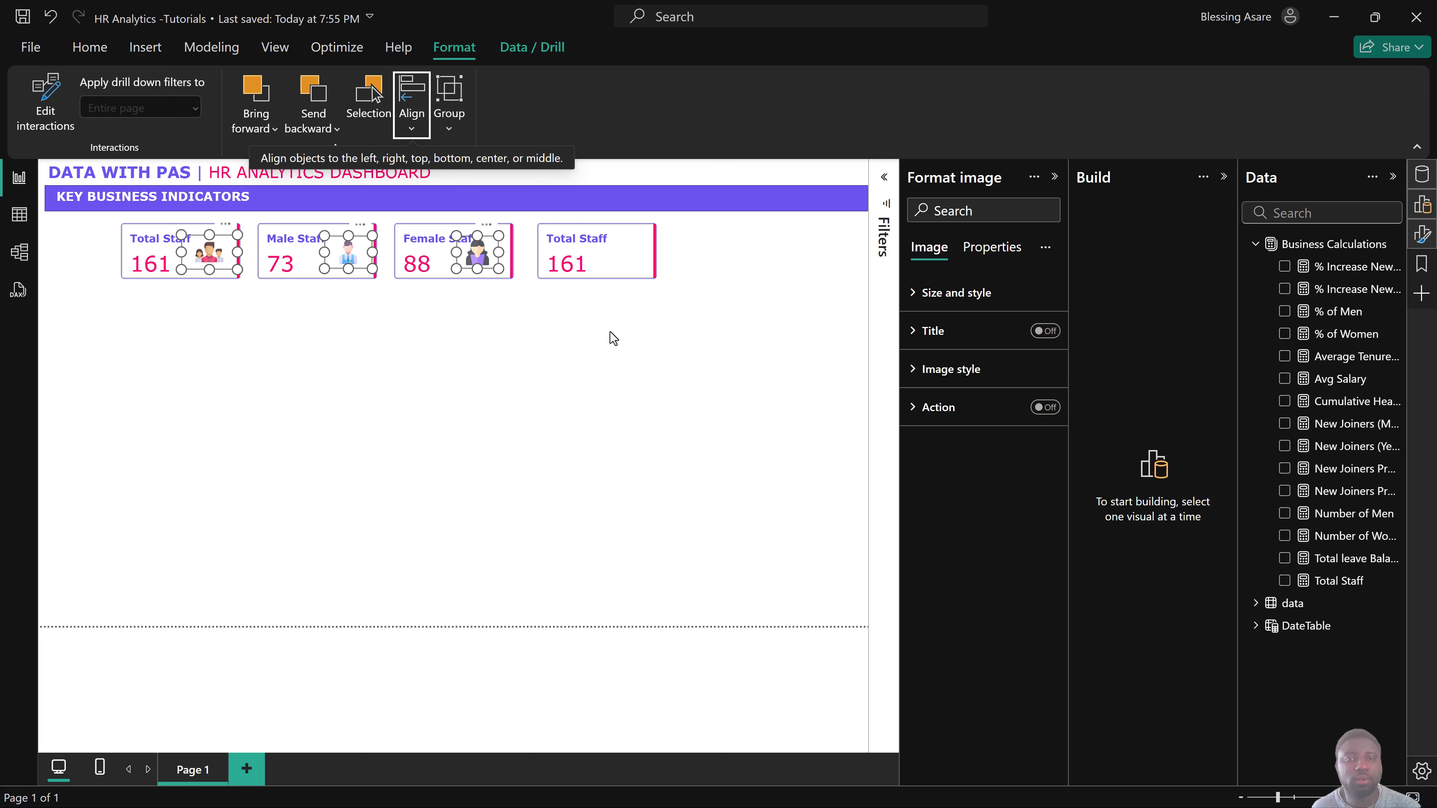
Move the woman icon on the Female Staff card slightly toward the card's lower-right corner.
left_click(594, 255)
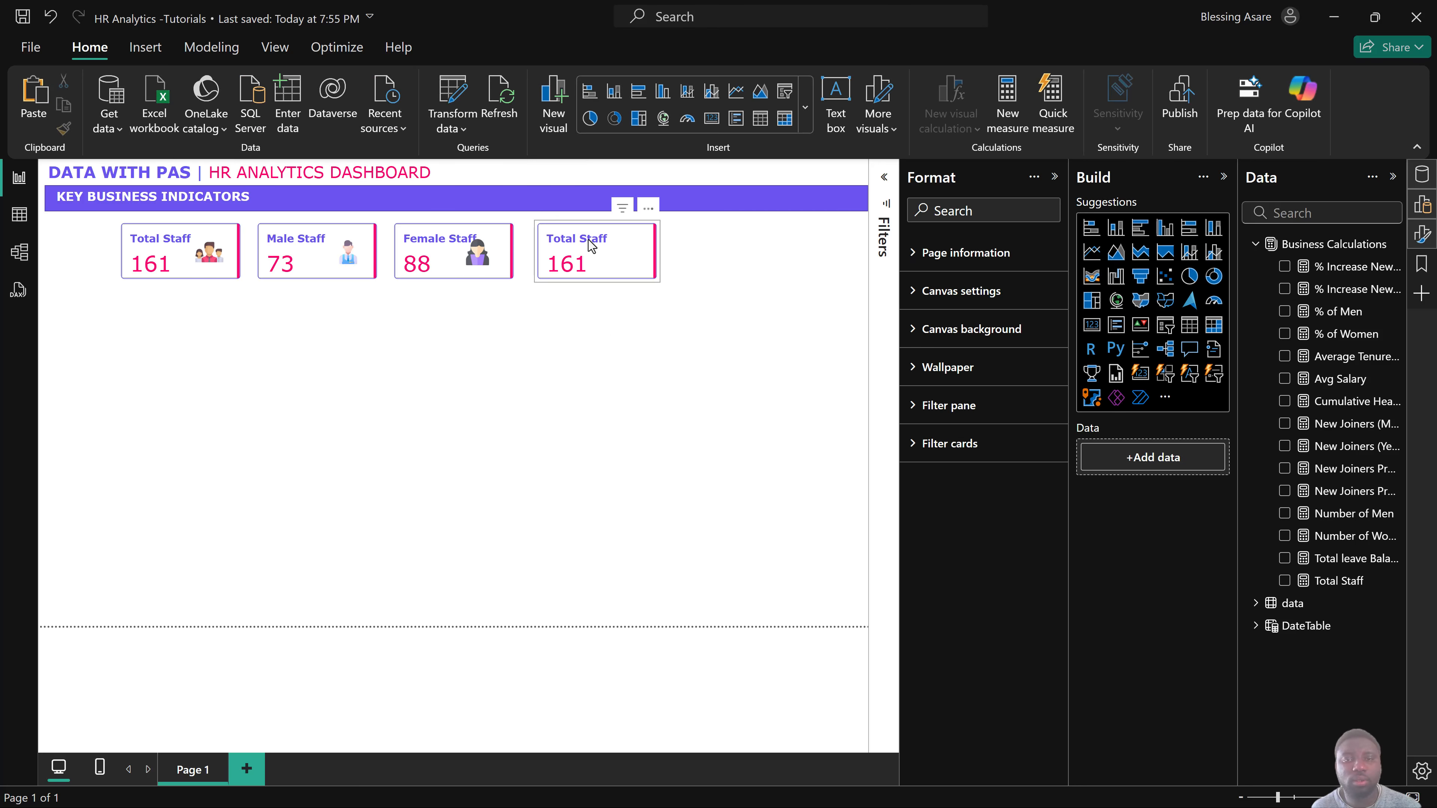
left_click(466, 262)
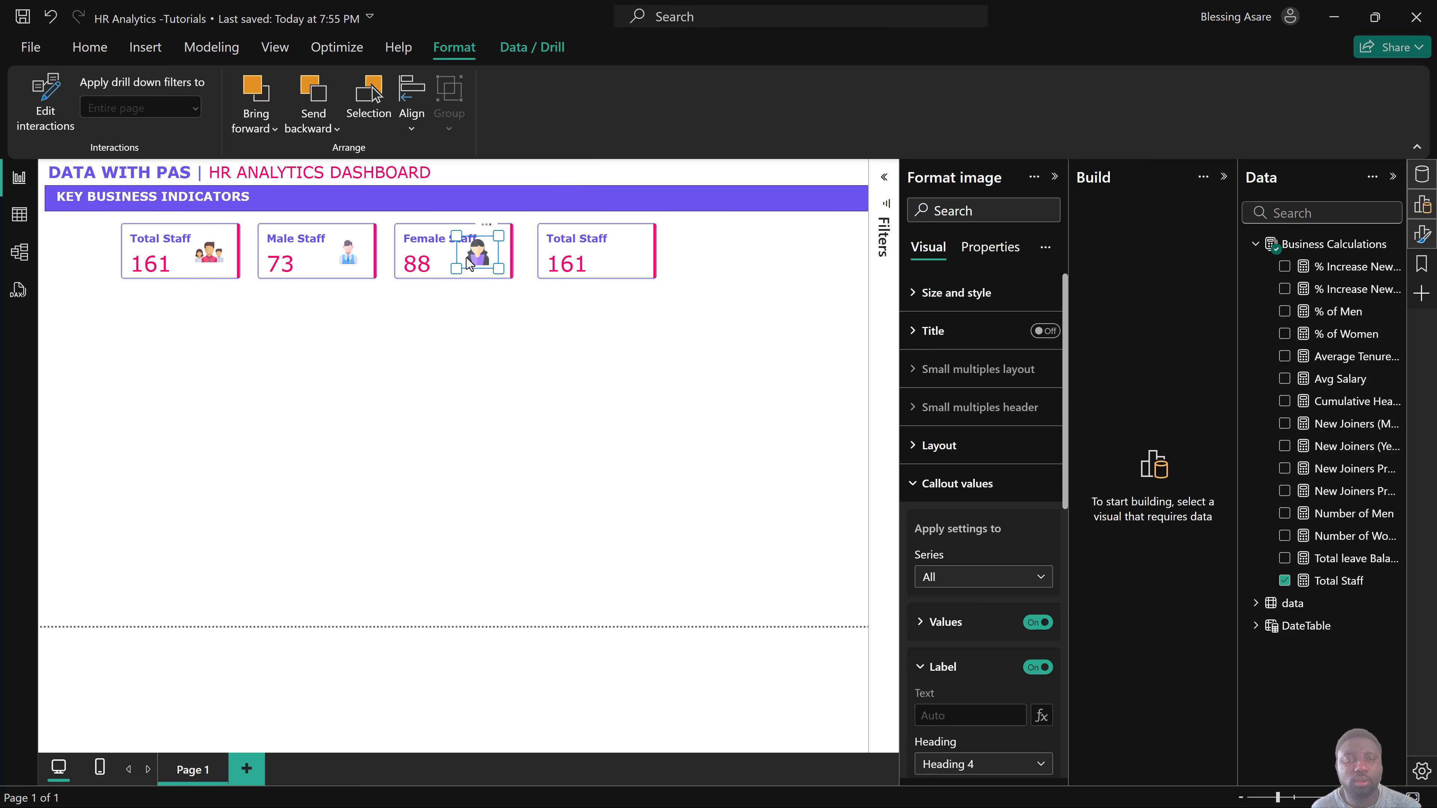
left_click_drag(465, 262, 486, 266)
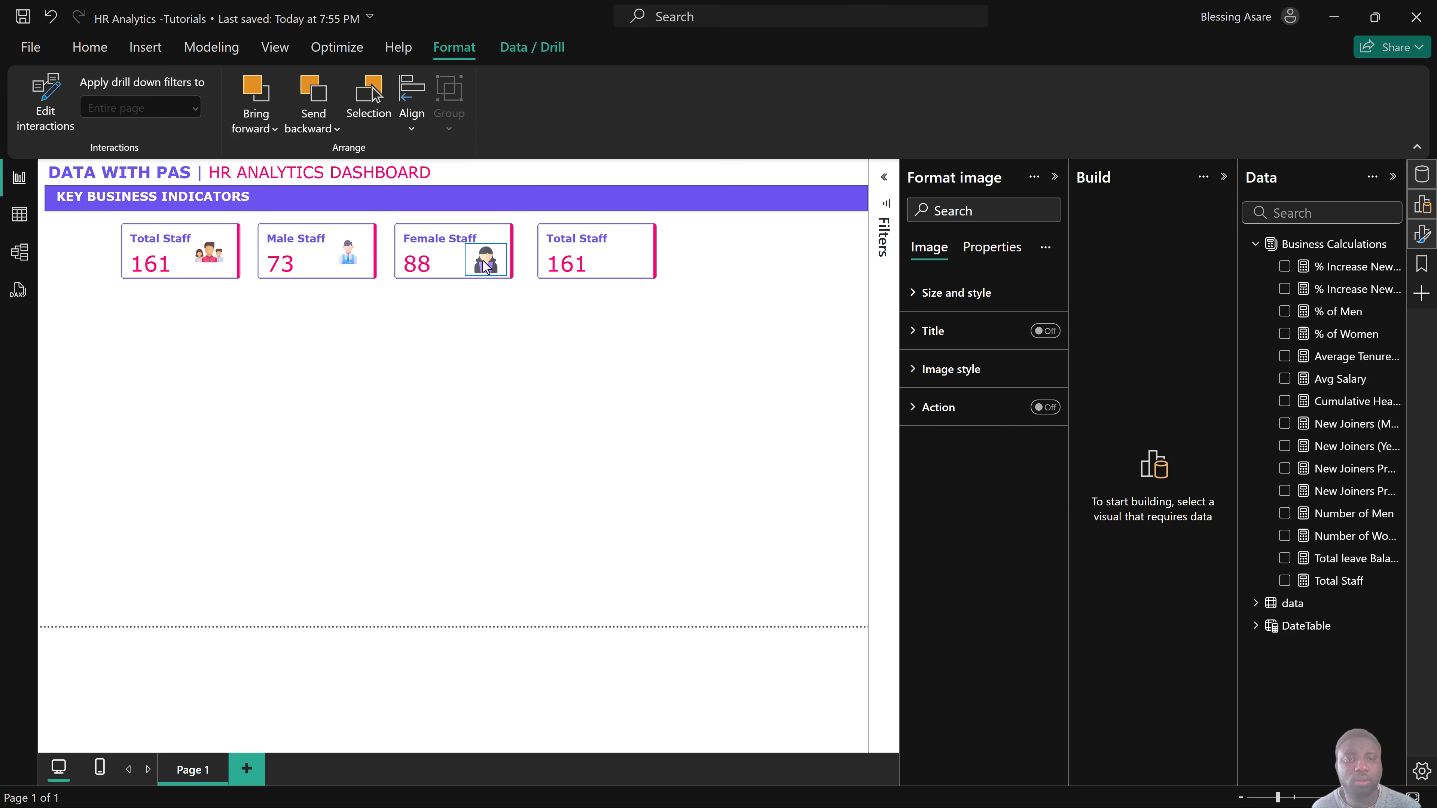
left_click_drag(484, 265, 486, 261)
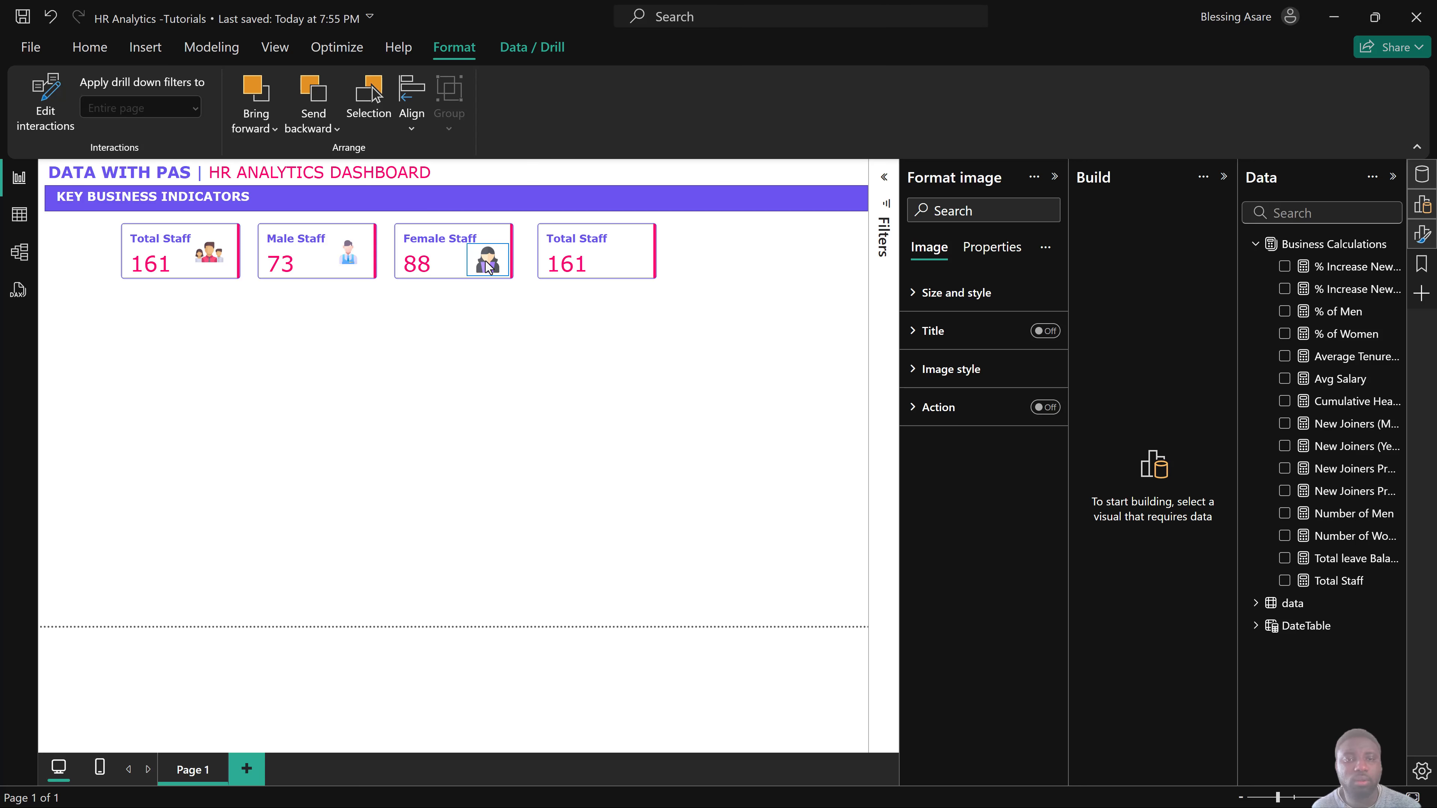
left_click(568, 319)
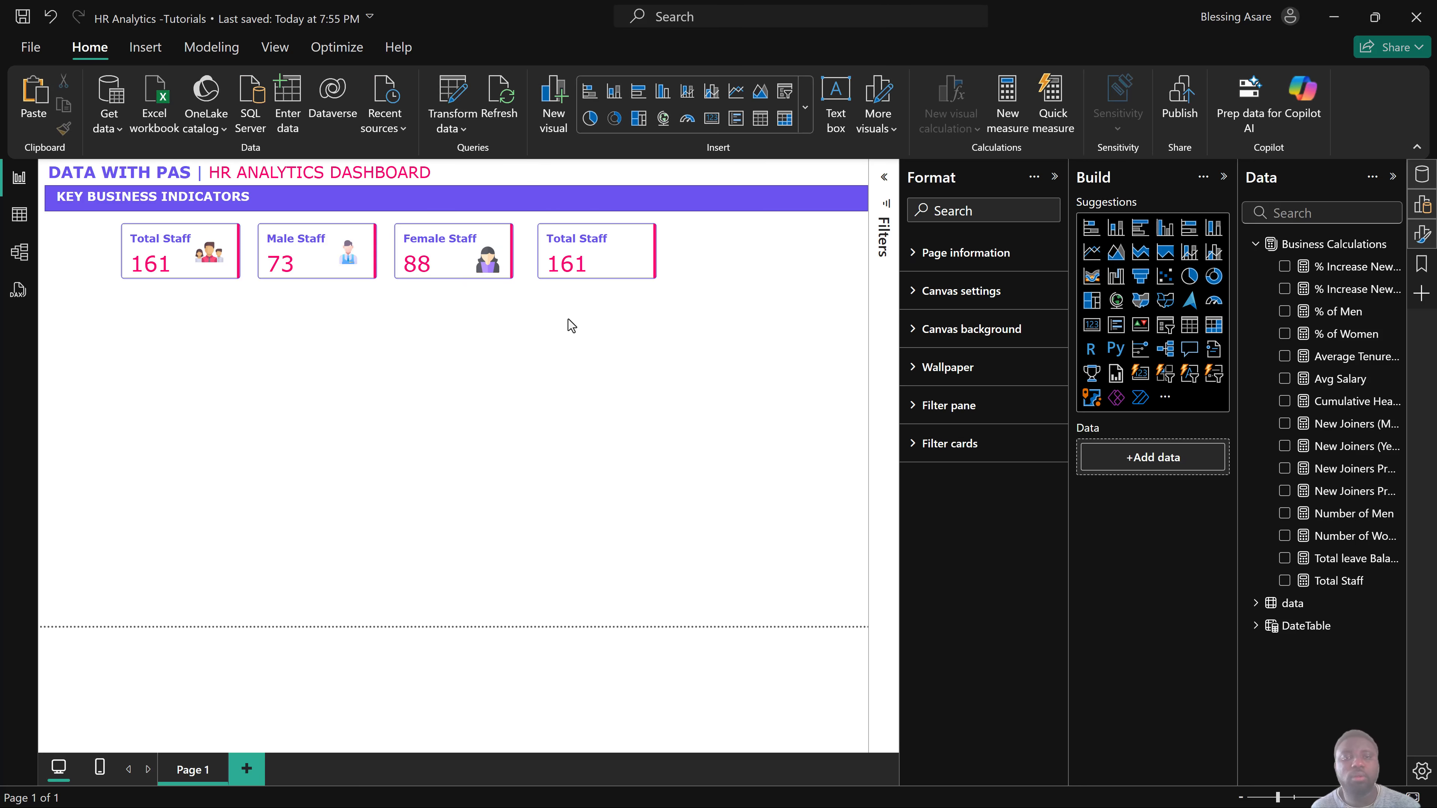
Replace the Total Staff measure in the fourth card of the row with the Avg Salary measure.
left_click(594, 248)
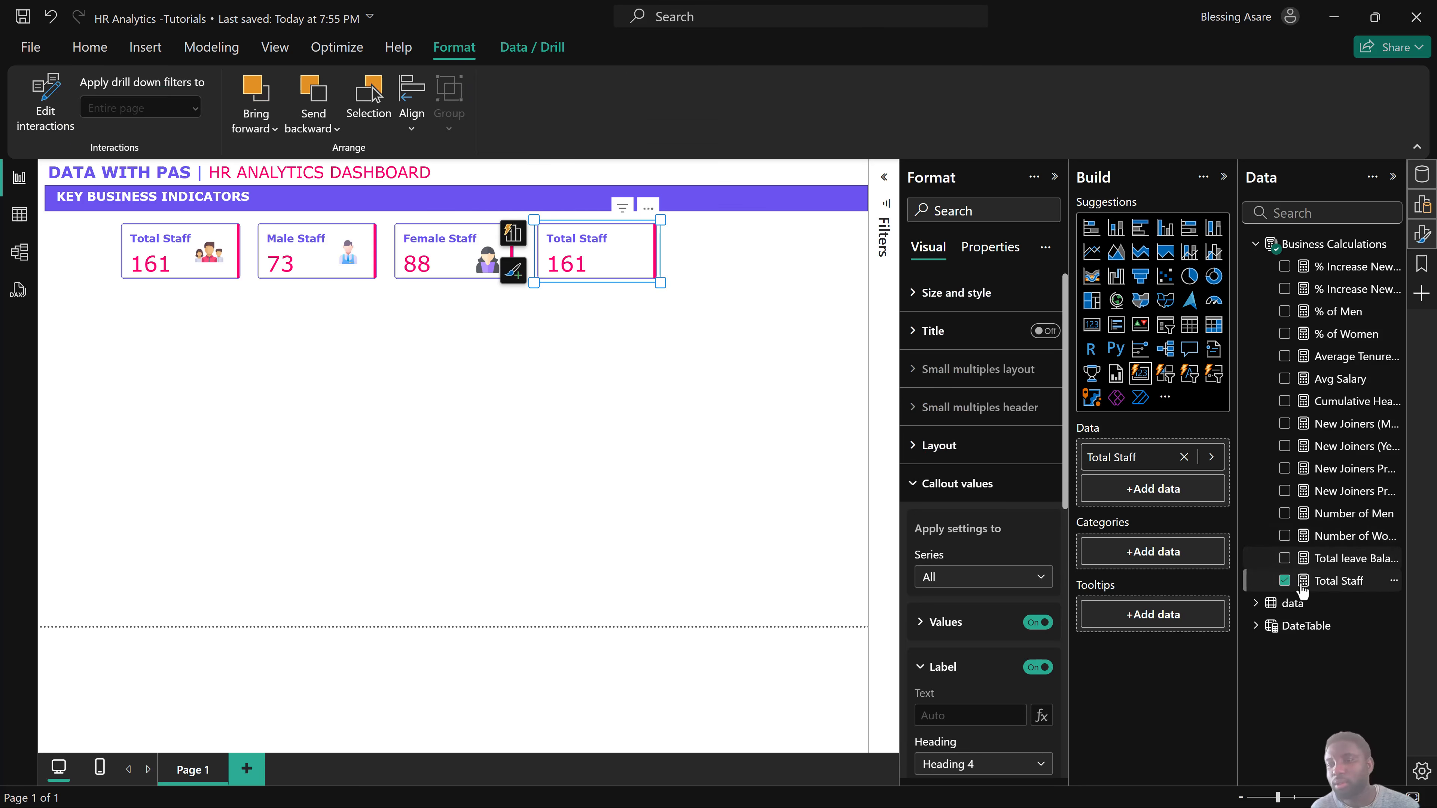
left_click(1284, 583)
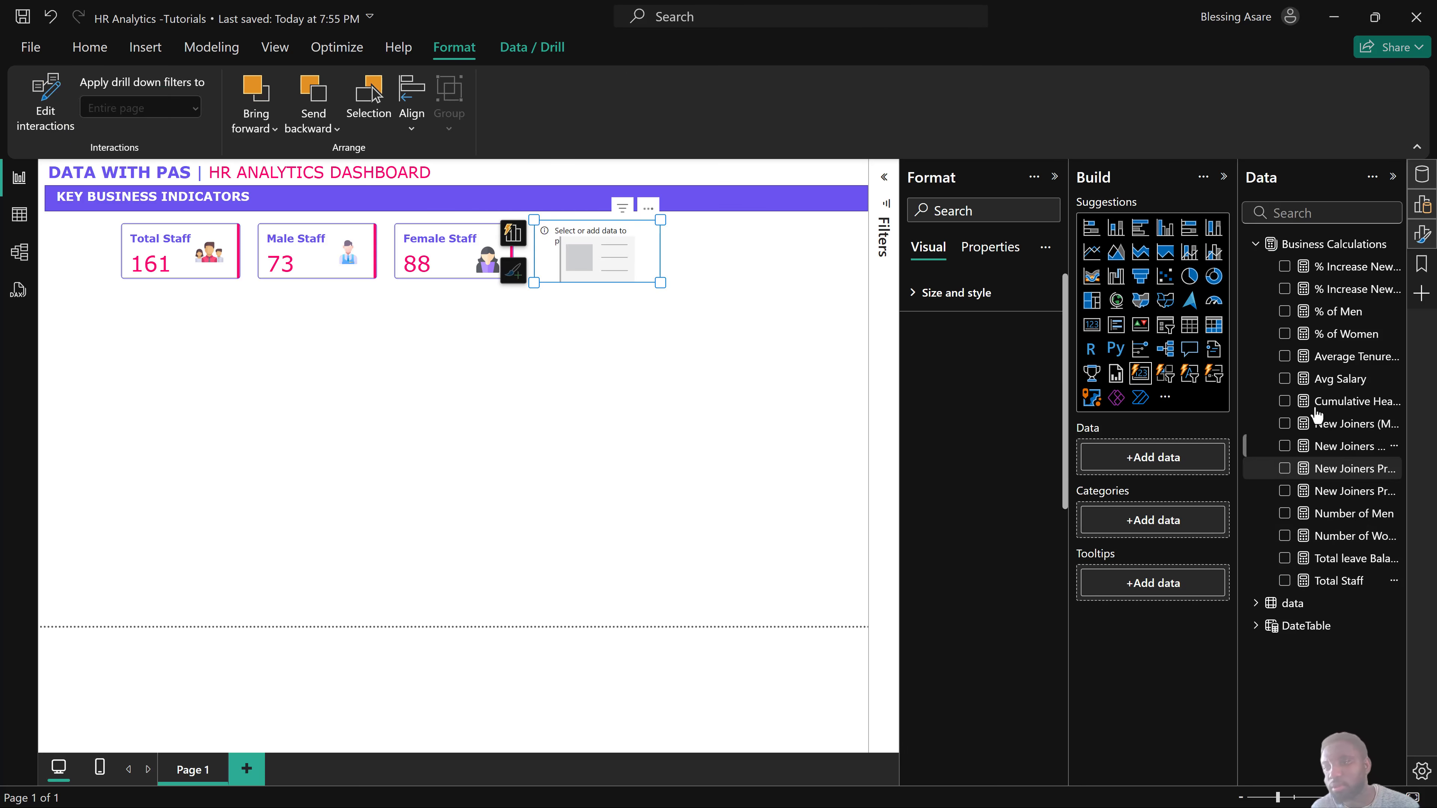
left_click(1284, 379)
left_click(513, 232)
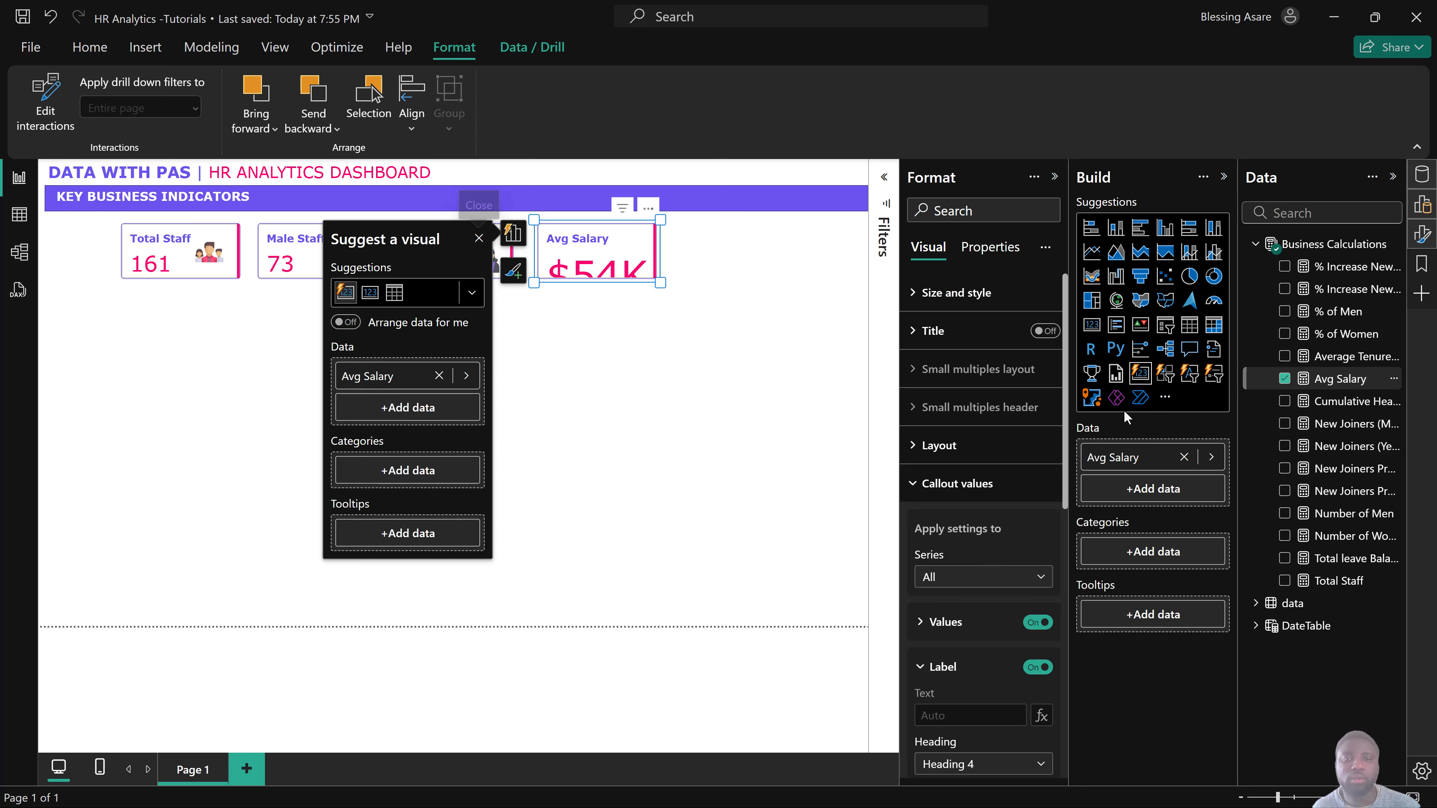
Set the Avg Salary card's callout value font size to 25.
left_click(944, 621)
scroll(1028, 498, "down", 3)
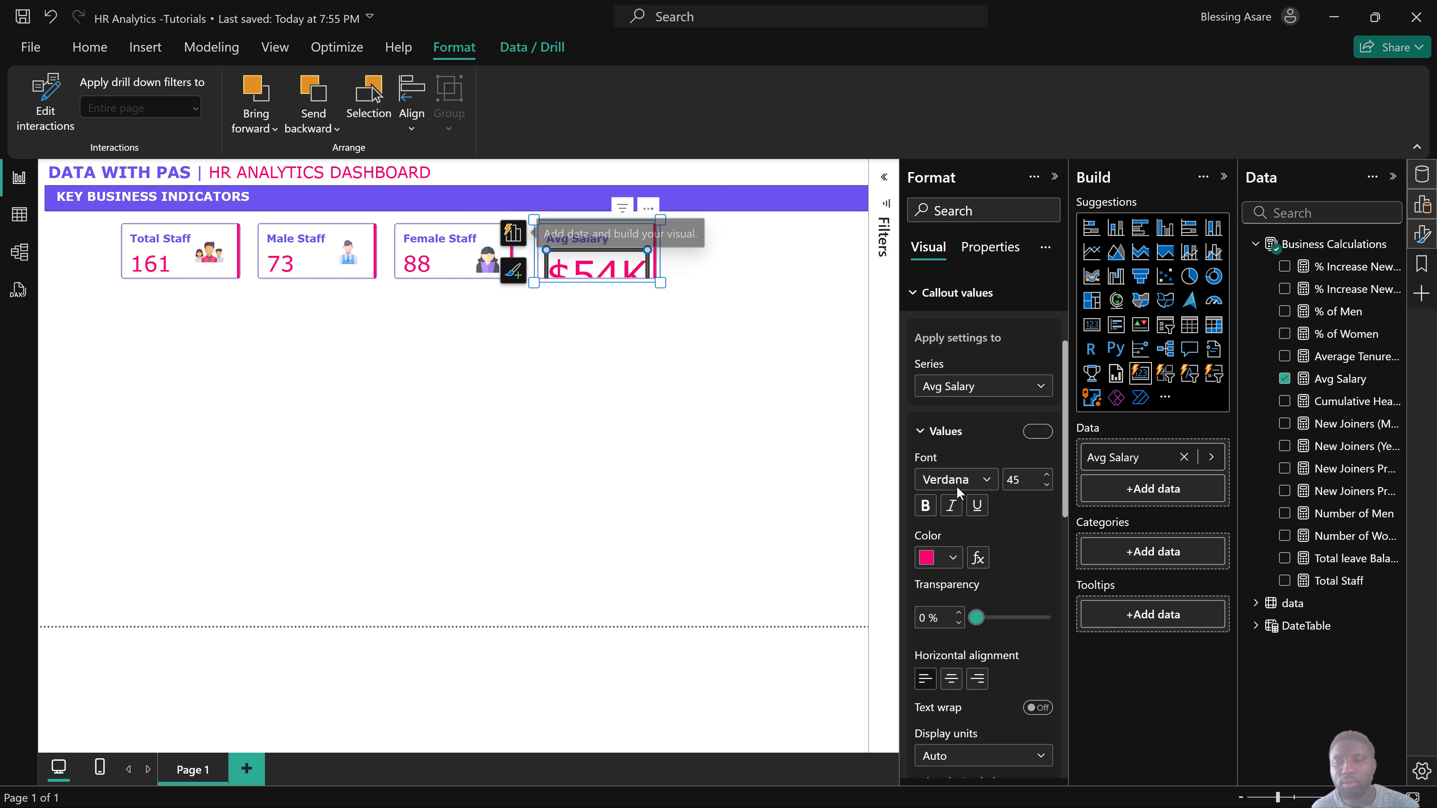
double_click(1018, 481)
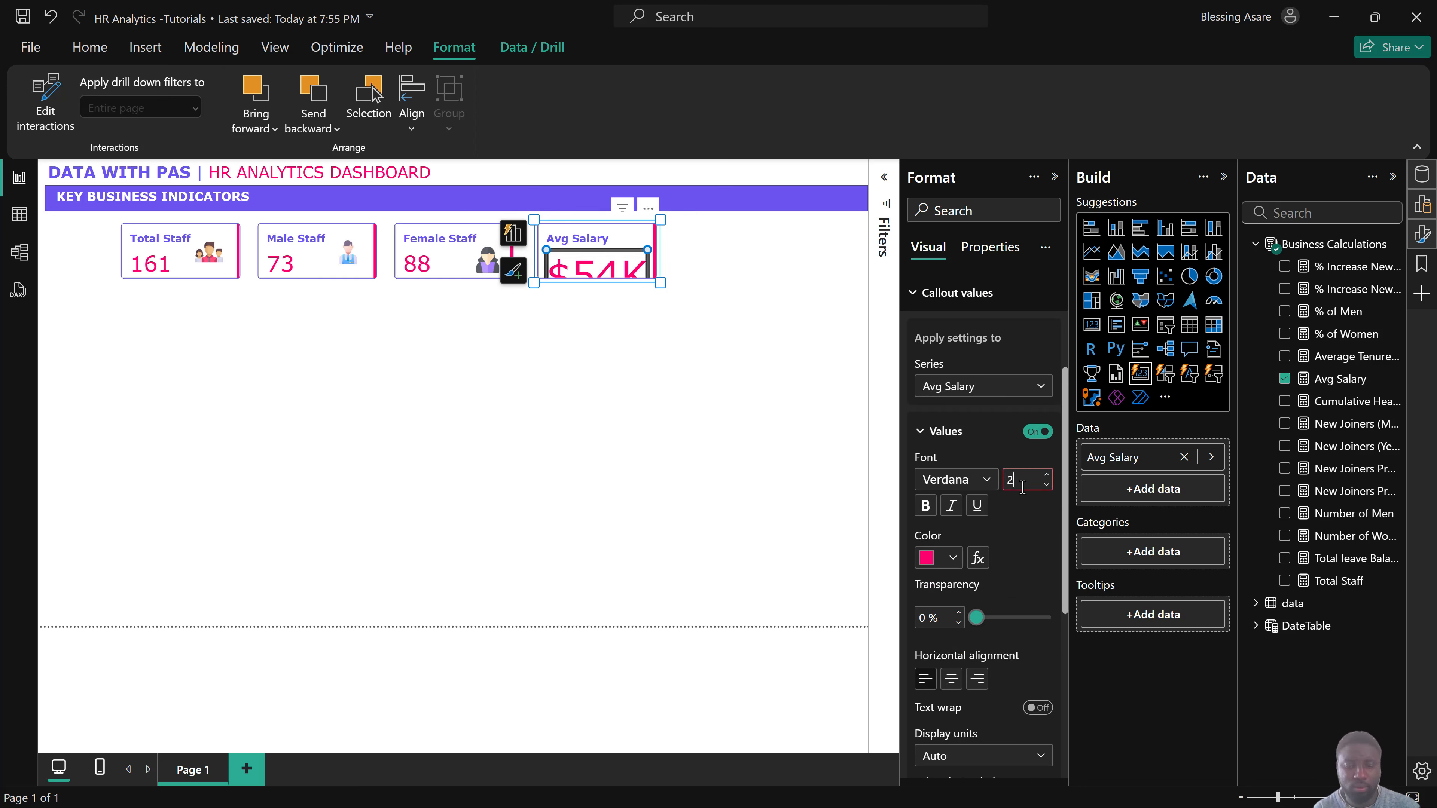
type("25")
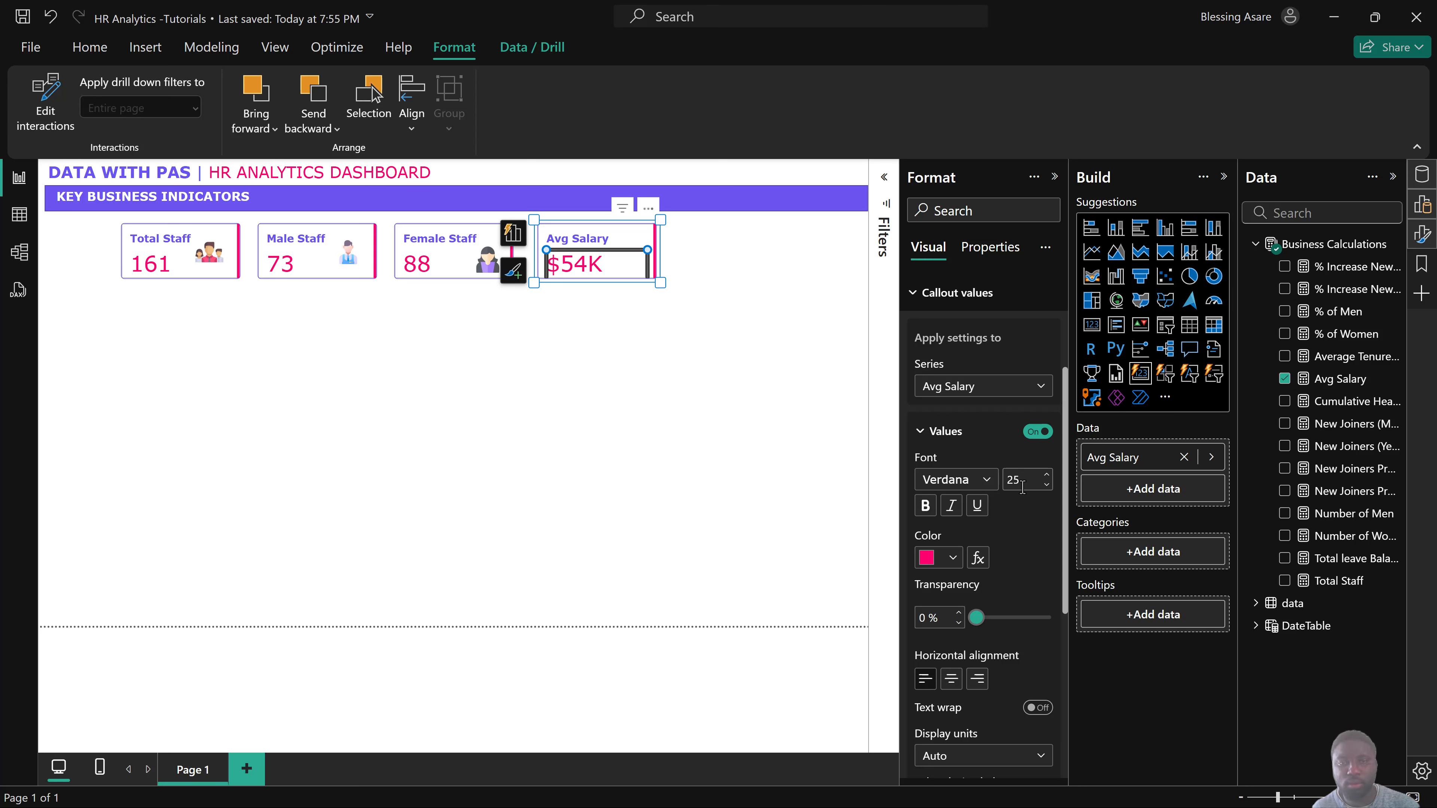
scroll(979, 479, "down", 5)
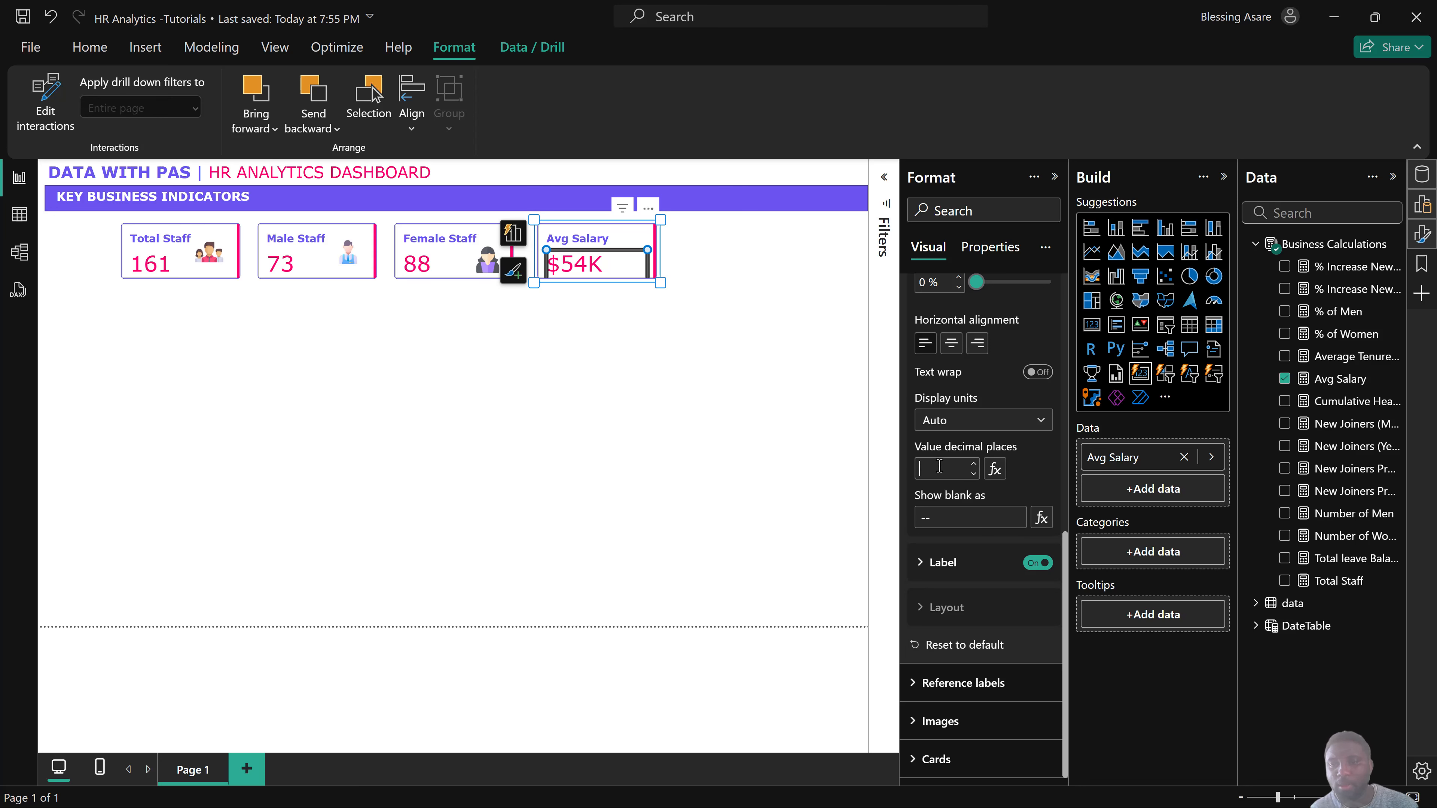
left_click(690, 421)
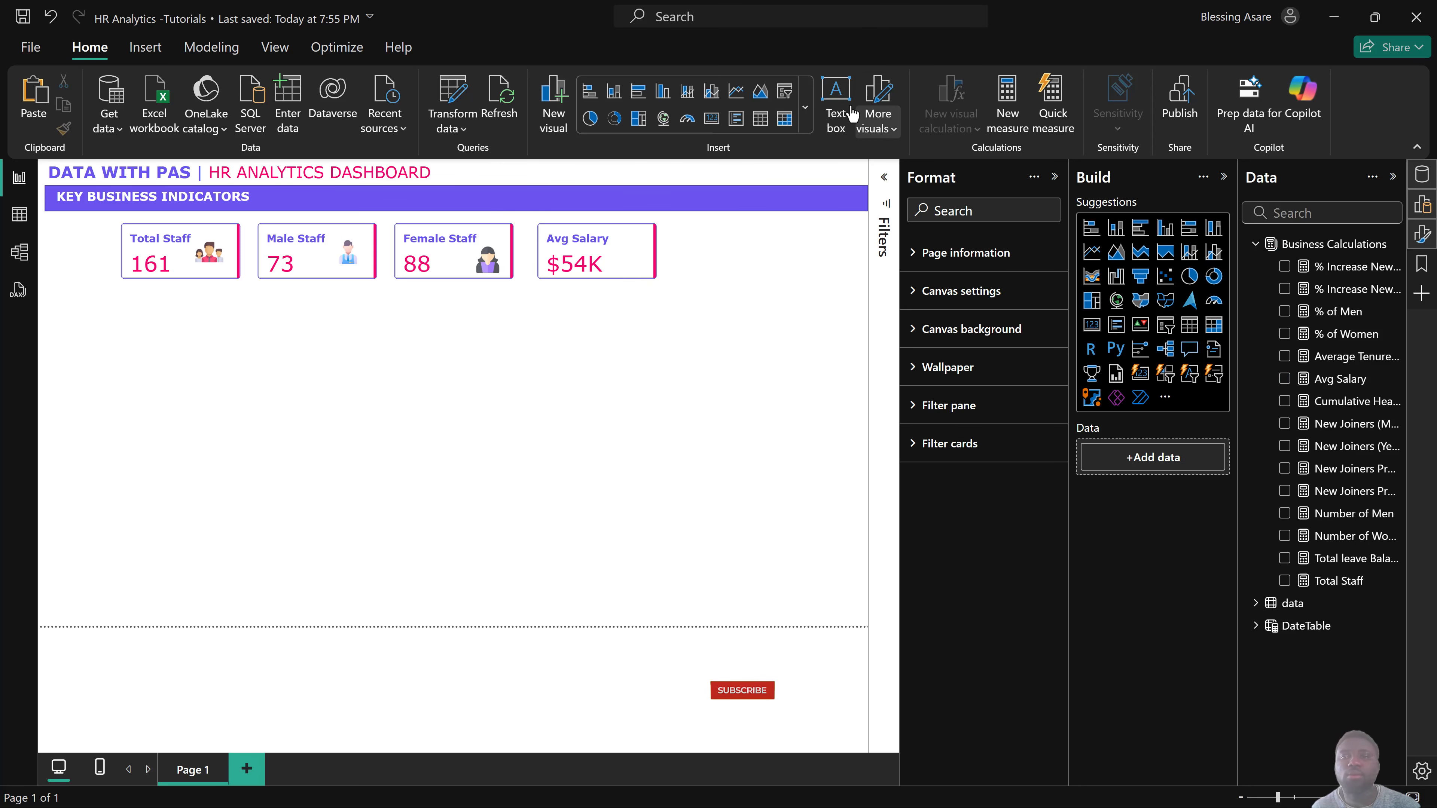
Insert the image calendar.png, shrink it to icon size and place it beside the value inside the Avg Salary card.
left_click(148, 50)
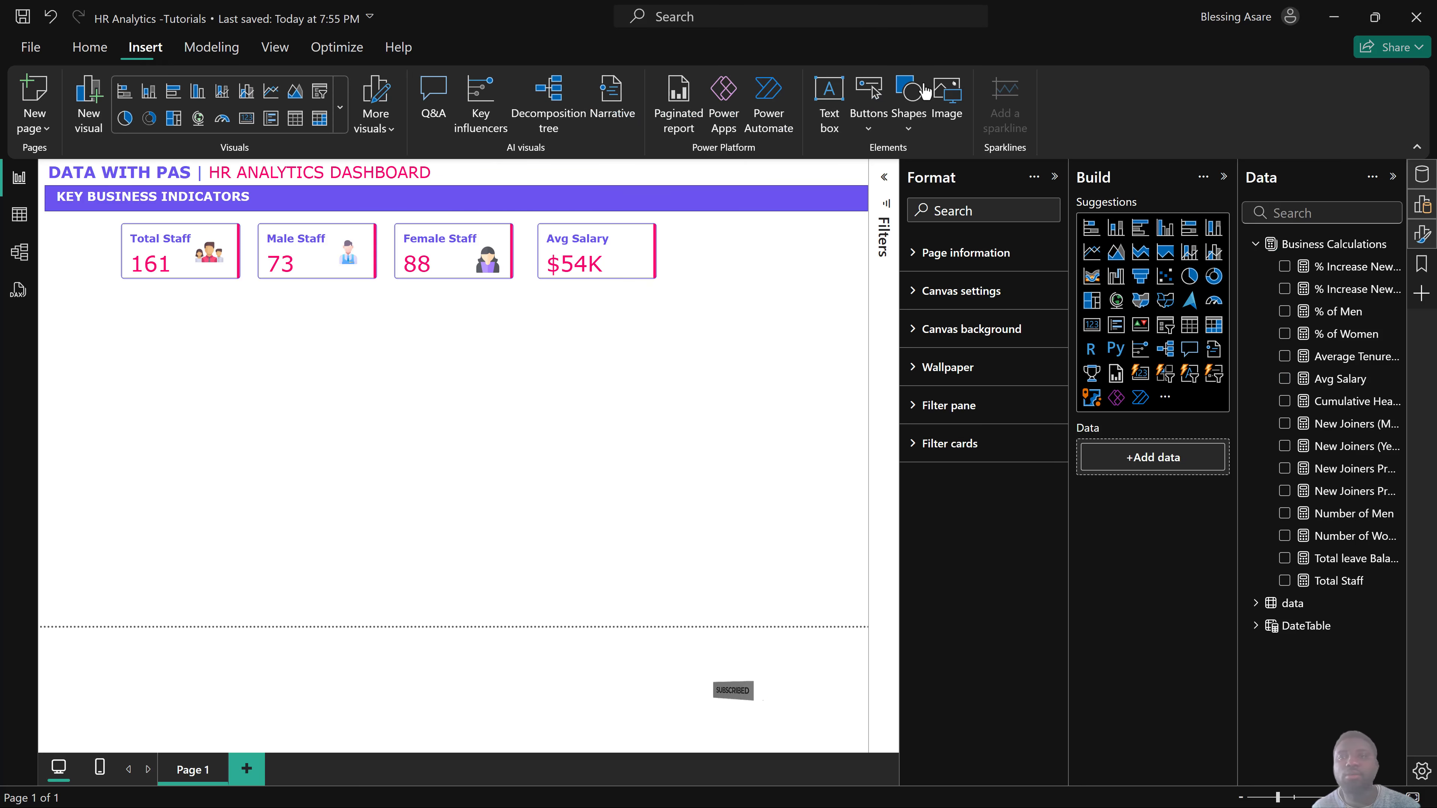
left_click(943, 101)
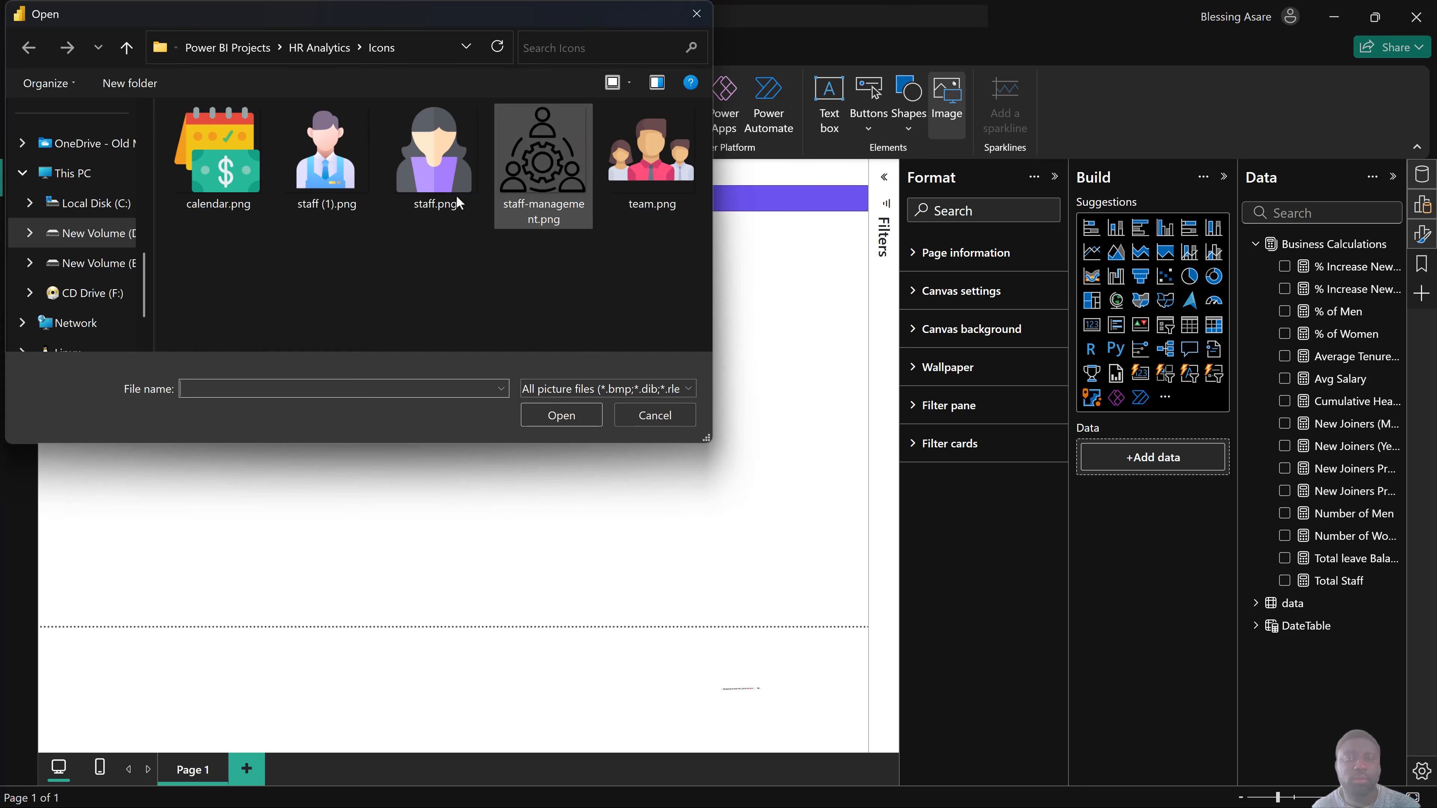
left_click(218, 156)
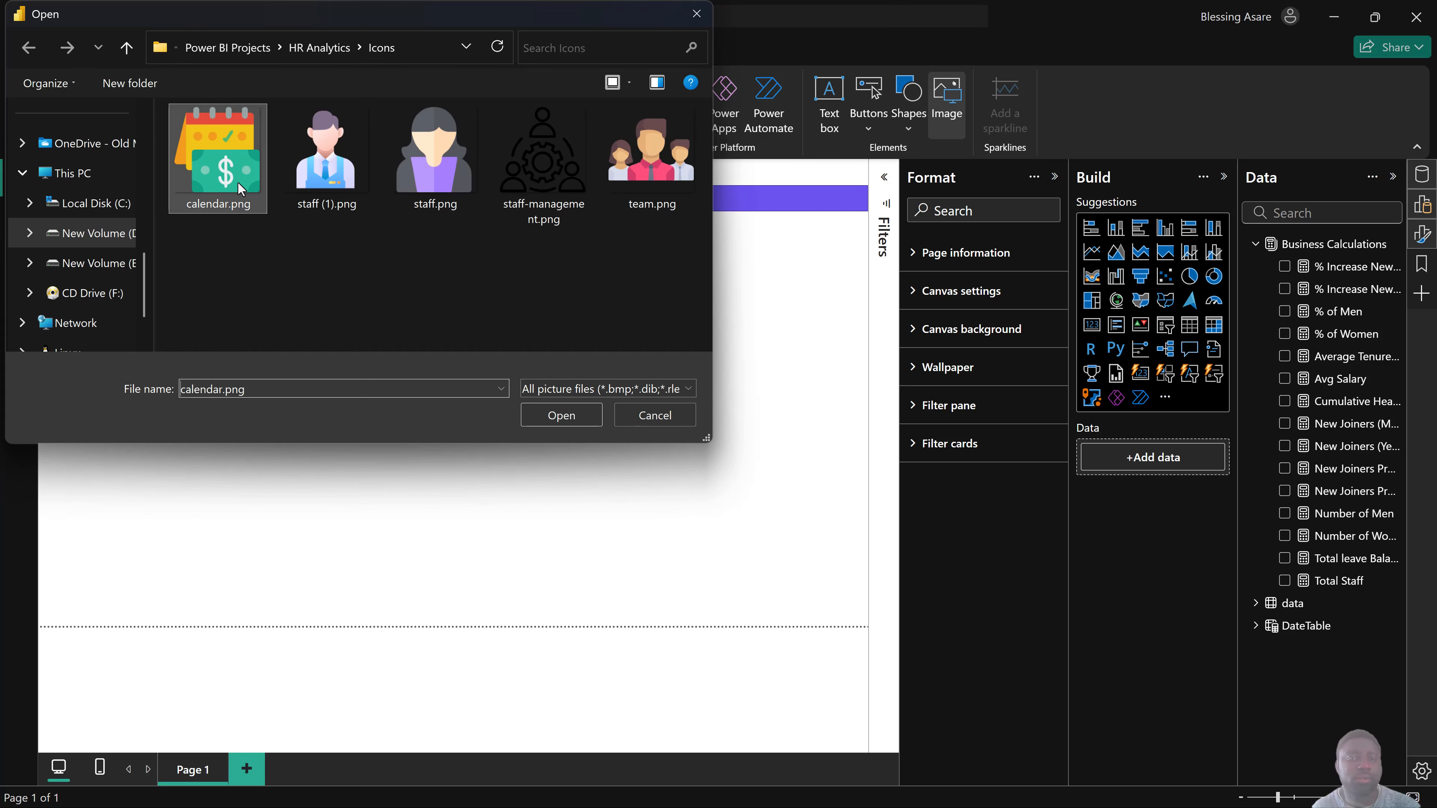
left_click(561, 417)
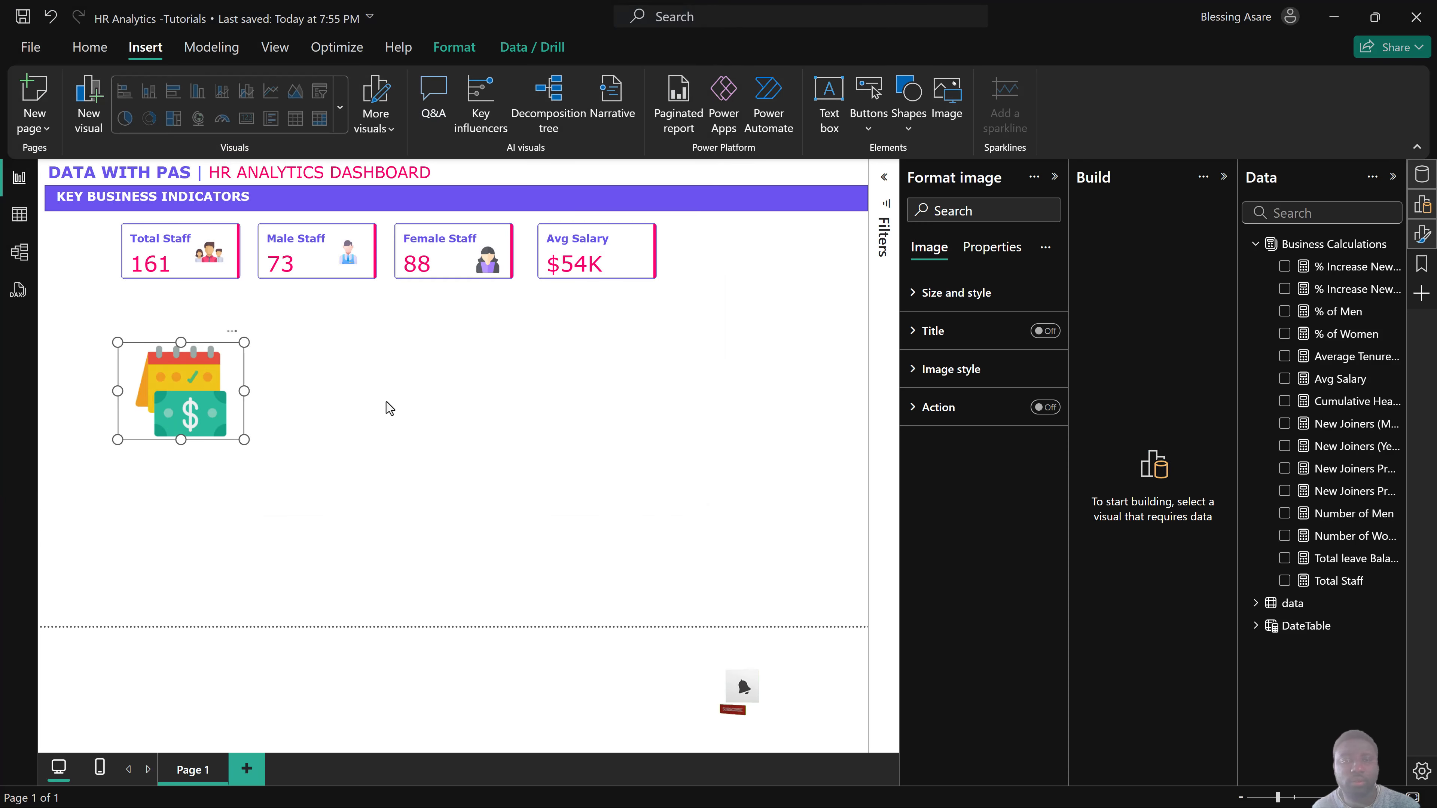
left_click_drag(245, 436, 624, 267)
left_click_drag(625, 265, 625, 261)
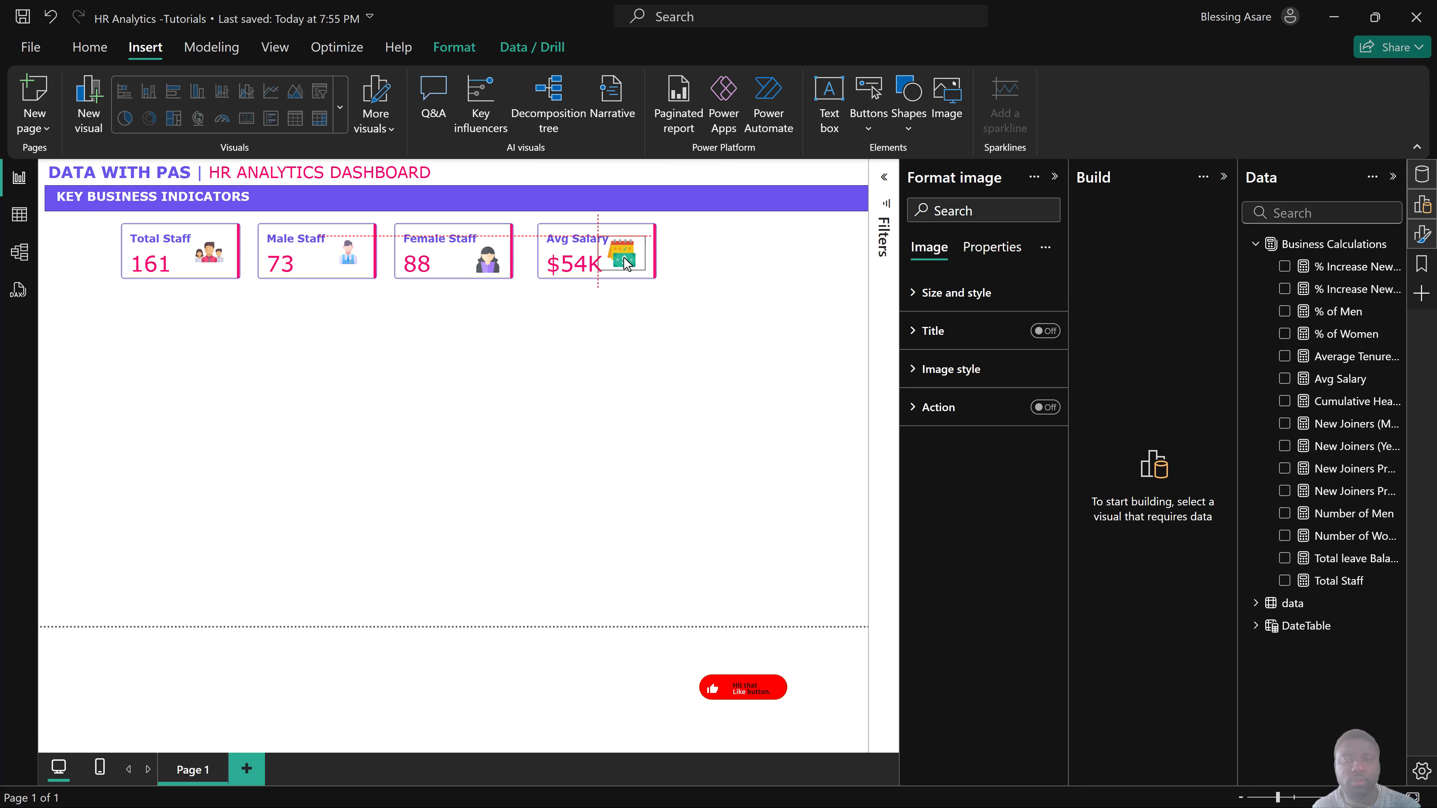
left_click(580, 293)
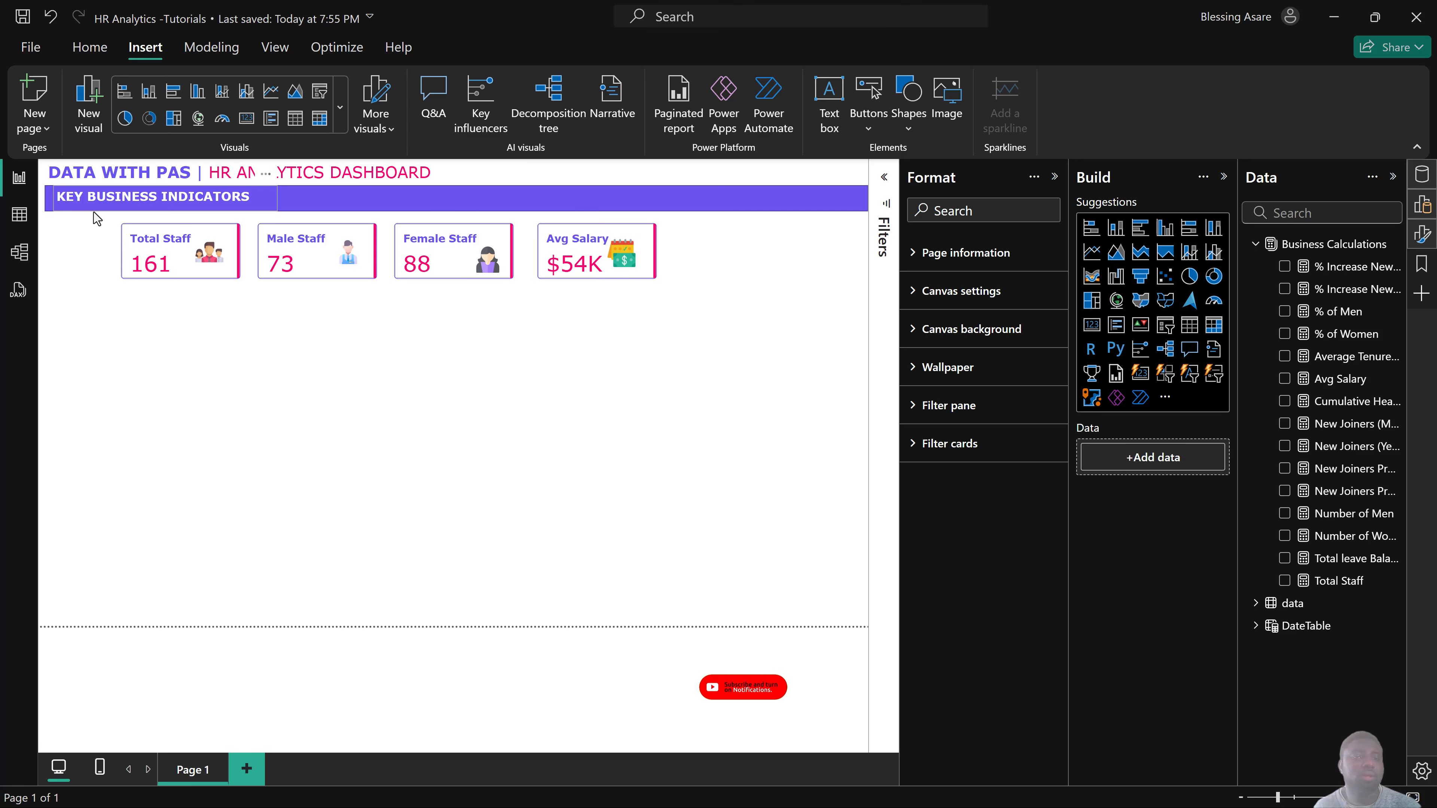
Move all four KPI cards together with their icons to the right, centring the row roughly under the KEY BUSINESS INDICATORS header.
left_click_drag(94, 222, 741, 314)
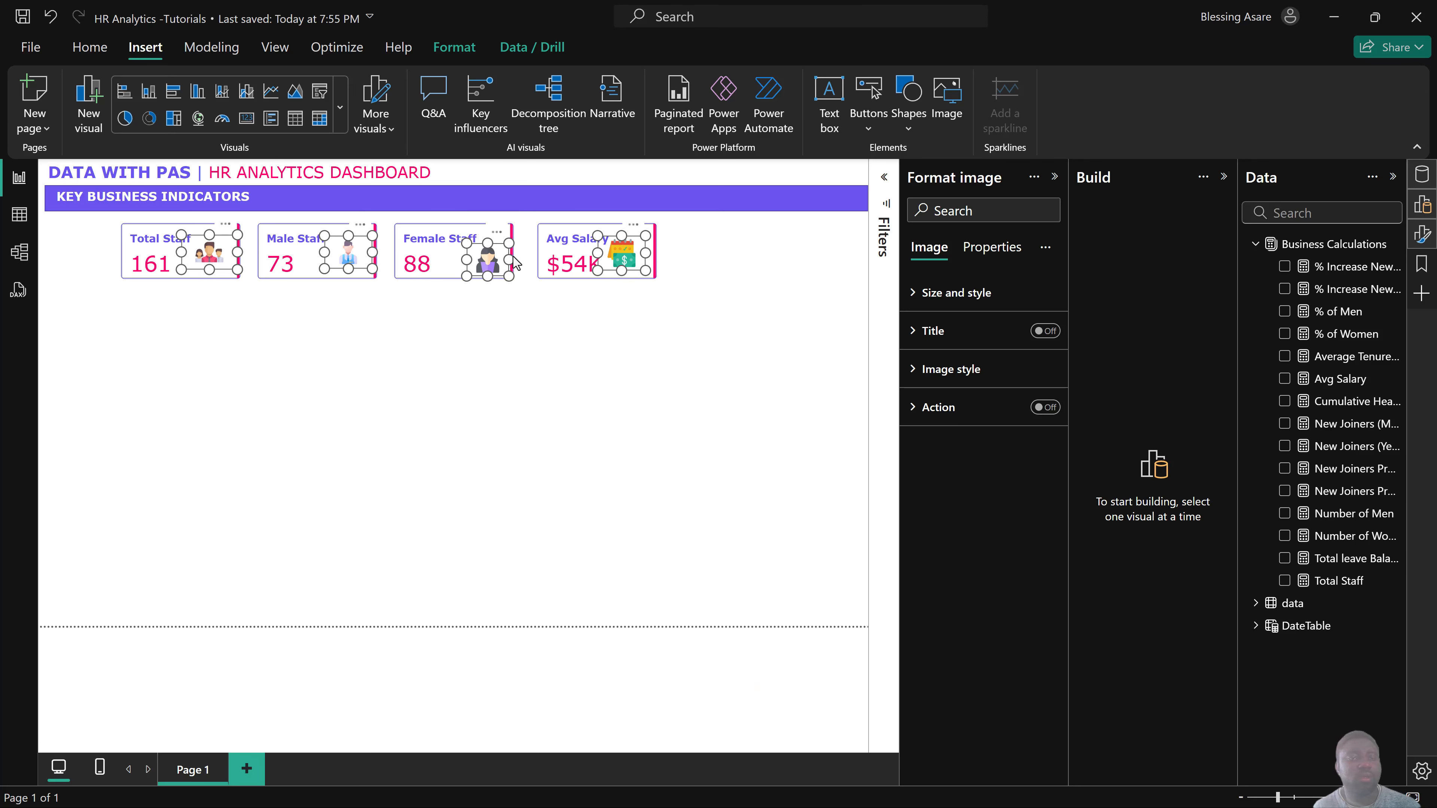
left_click_drag(73, 220, 750, 342)
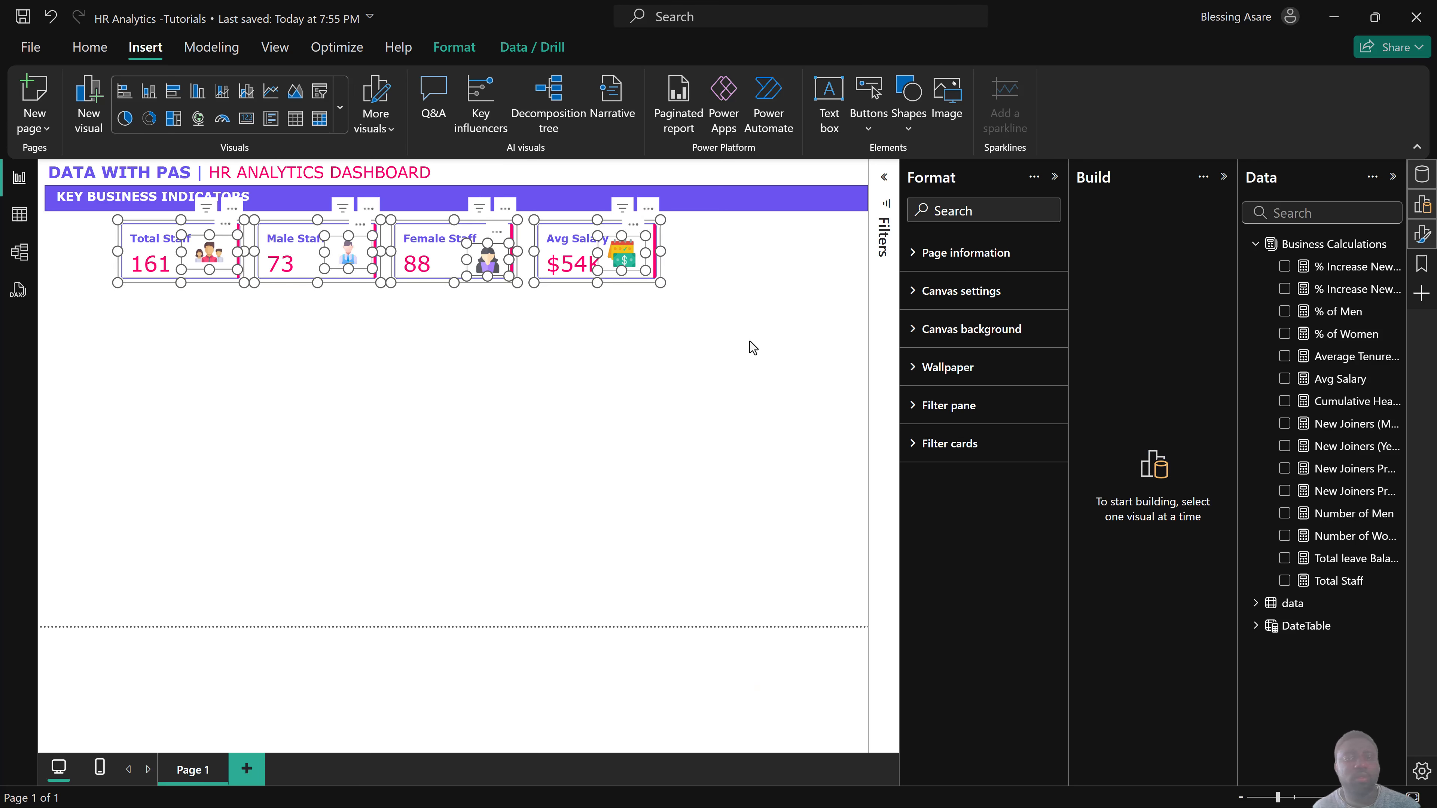
left_click_drag(580, 249, 663, 242)
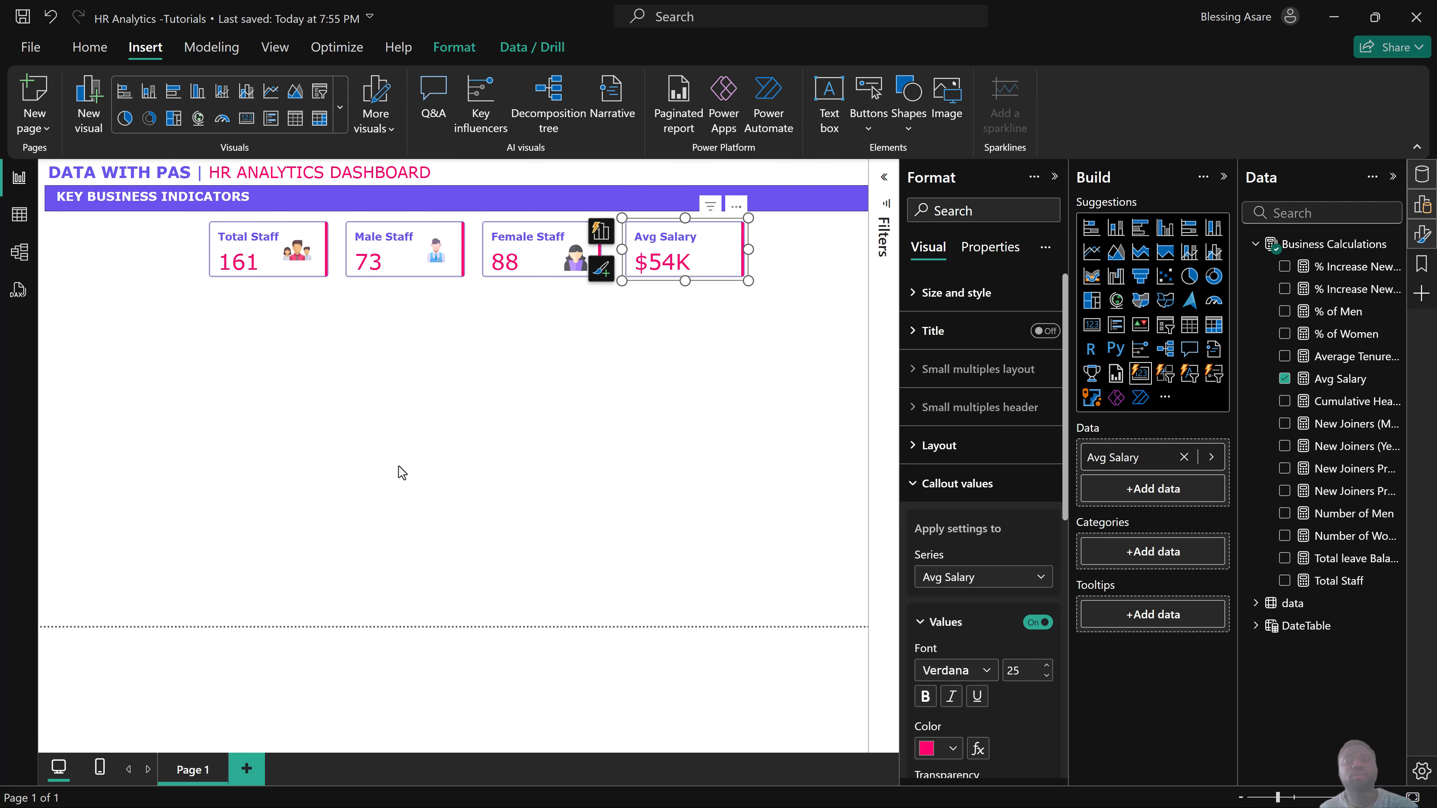
left_click(434, 470)
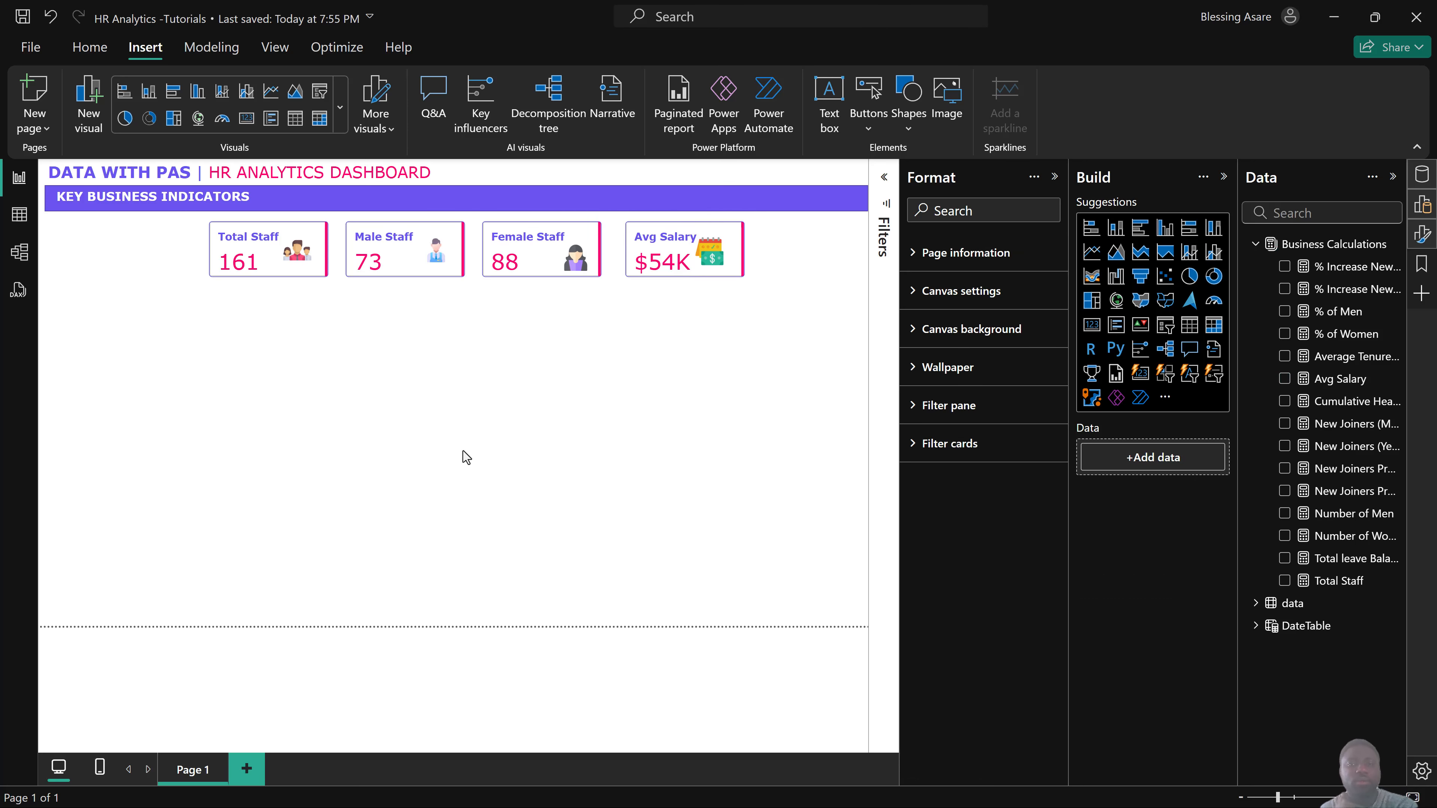
Try to distribute all the KPI cards and their icons horizontally in one selection.
left_click_drag(174, 223, 724, 343)
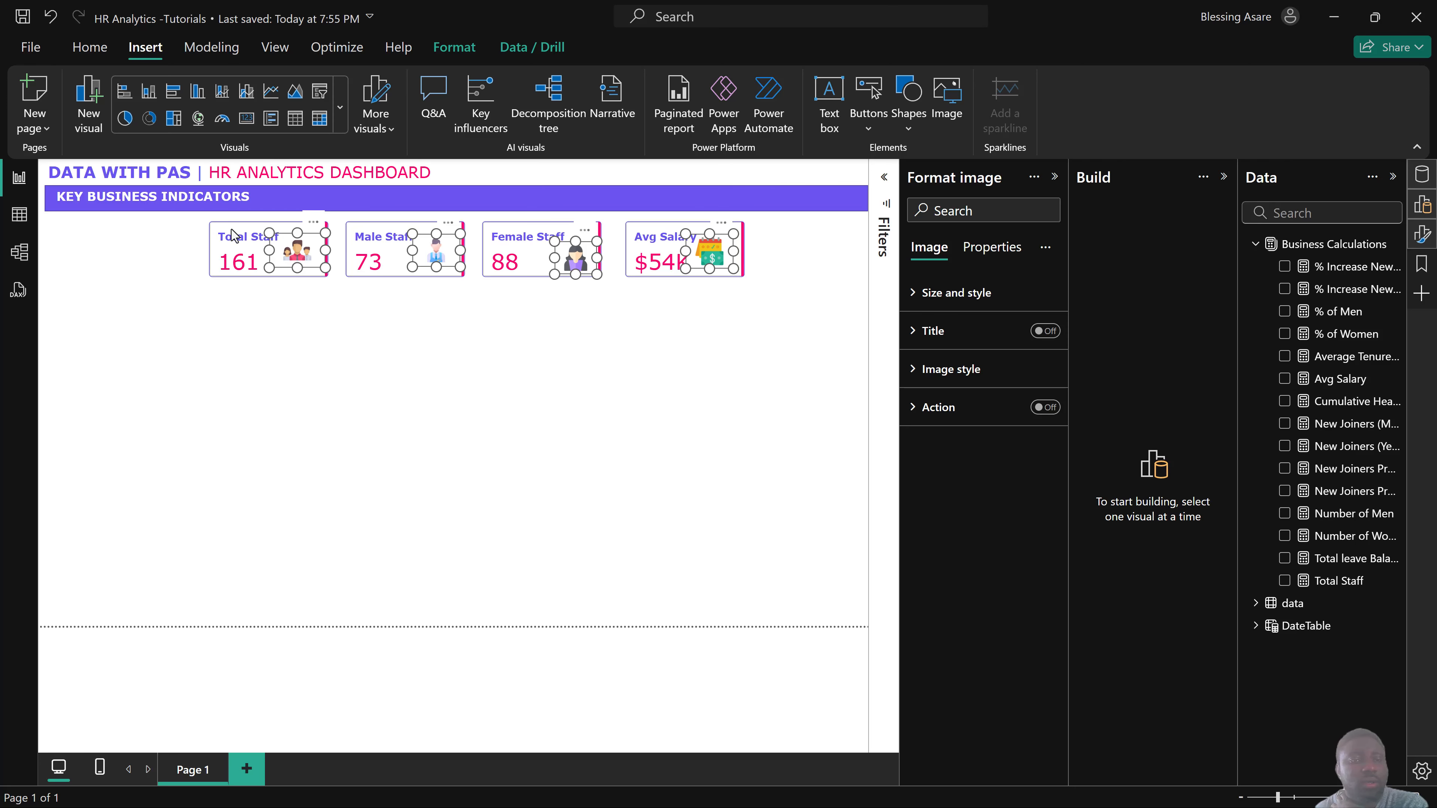
left_click_drag(184, 209, 825, 397)
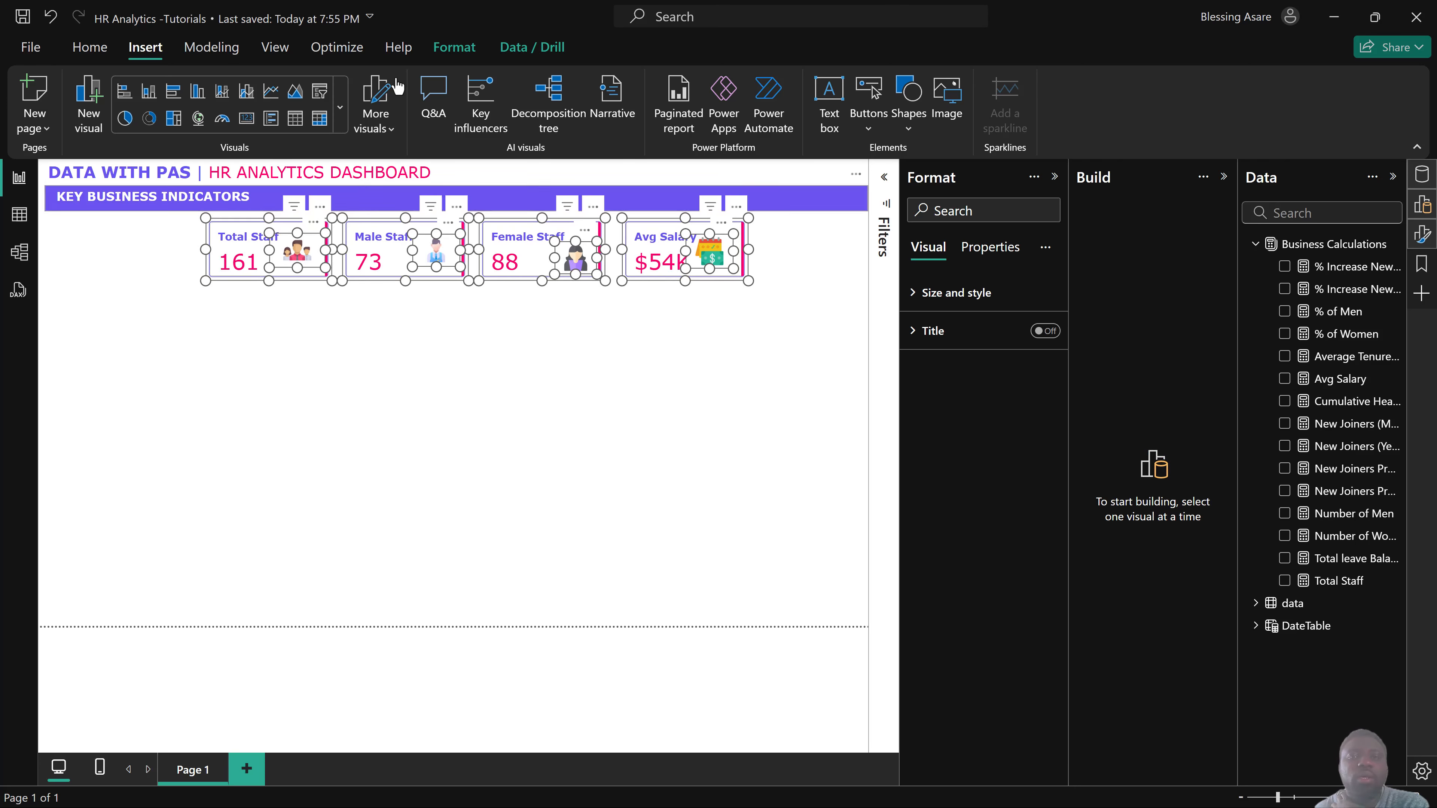
left_click(445, 60)
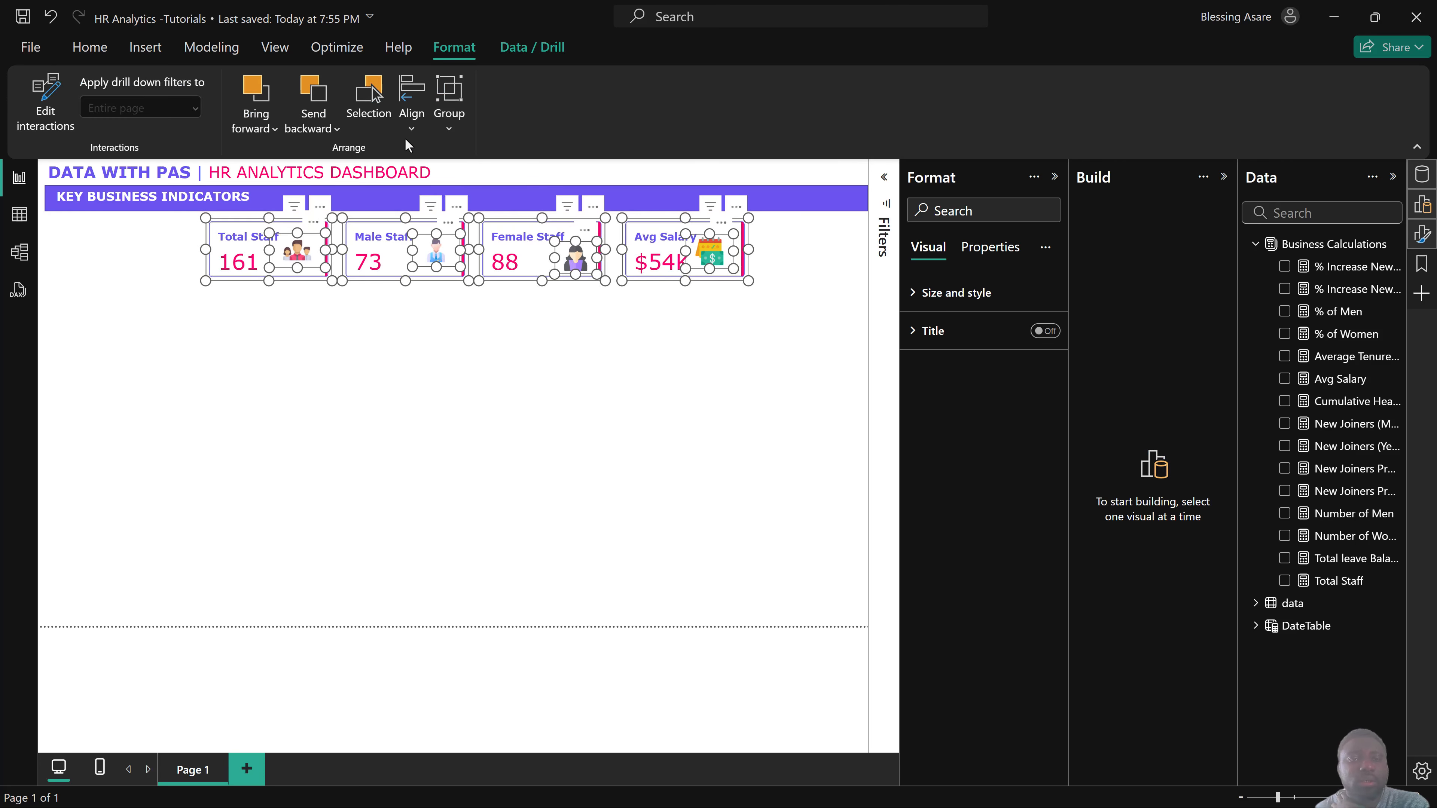
left_click(411, 121)
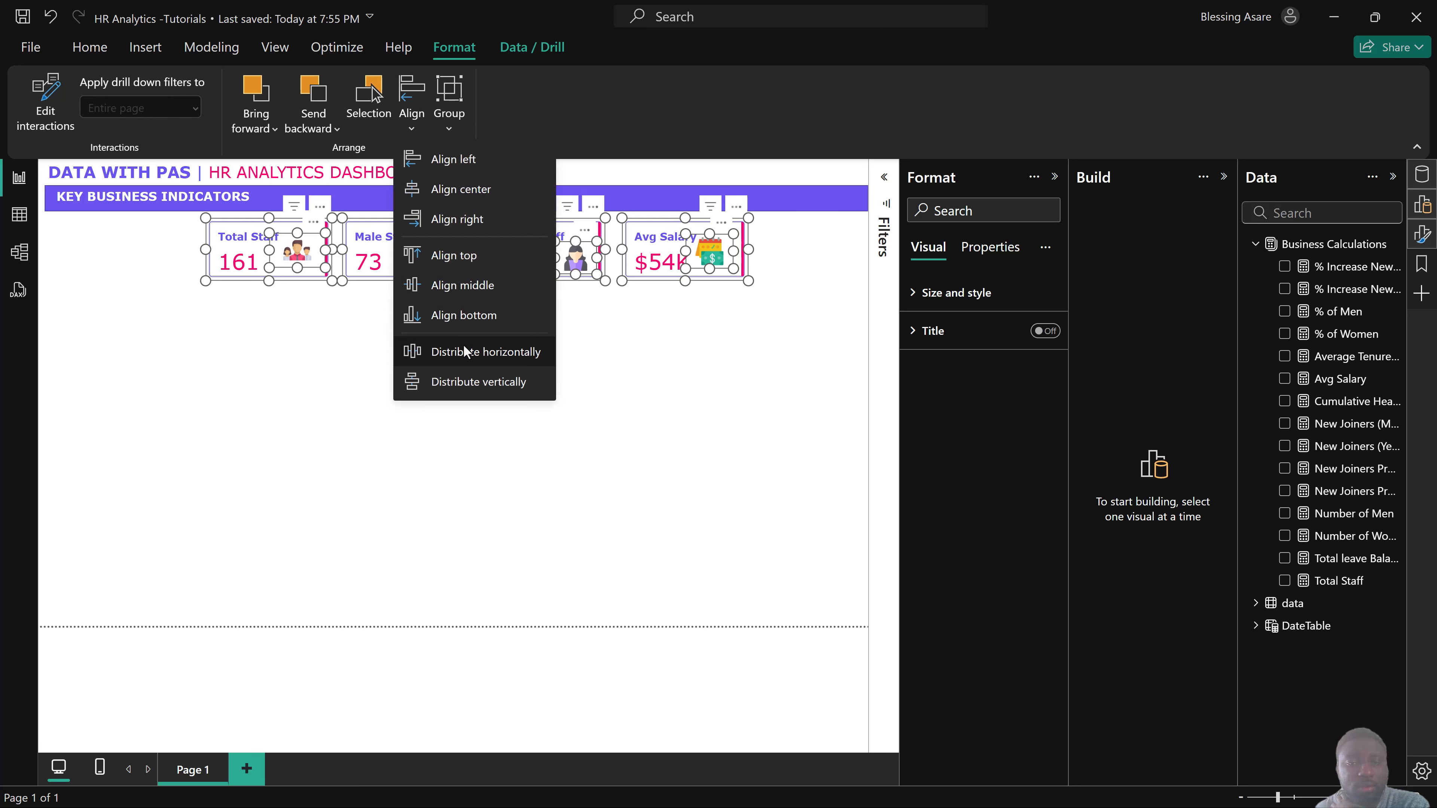
left_click(464, 349)
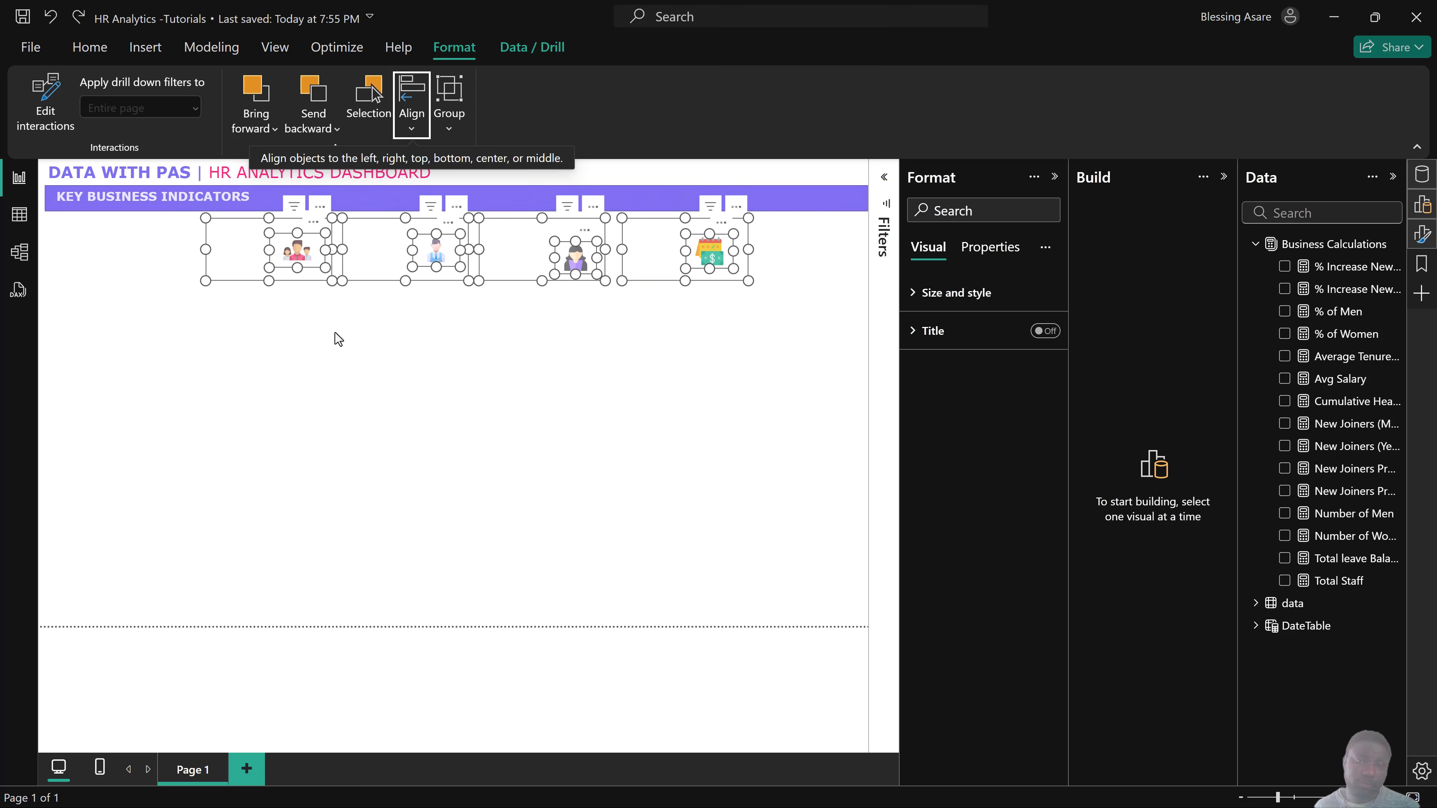
left_click(291, 316)
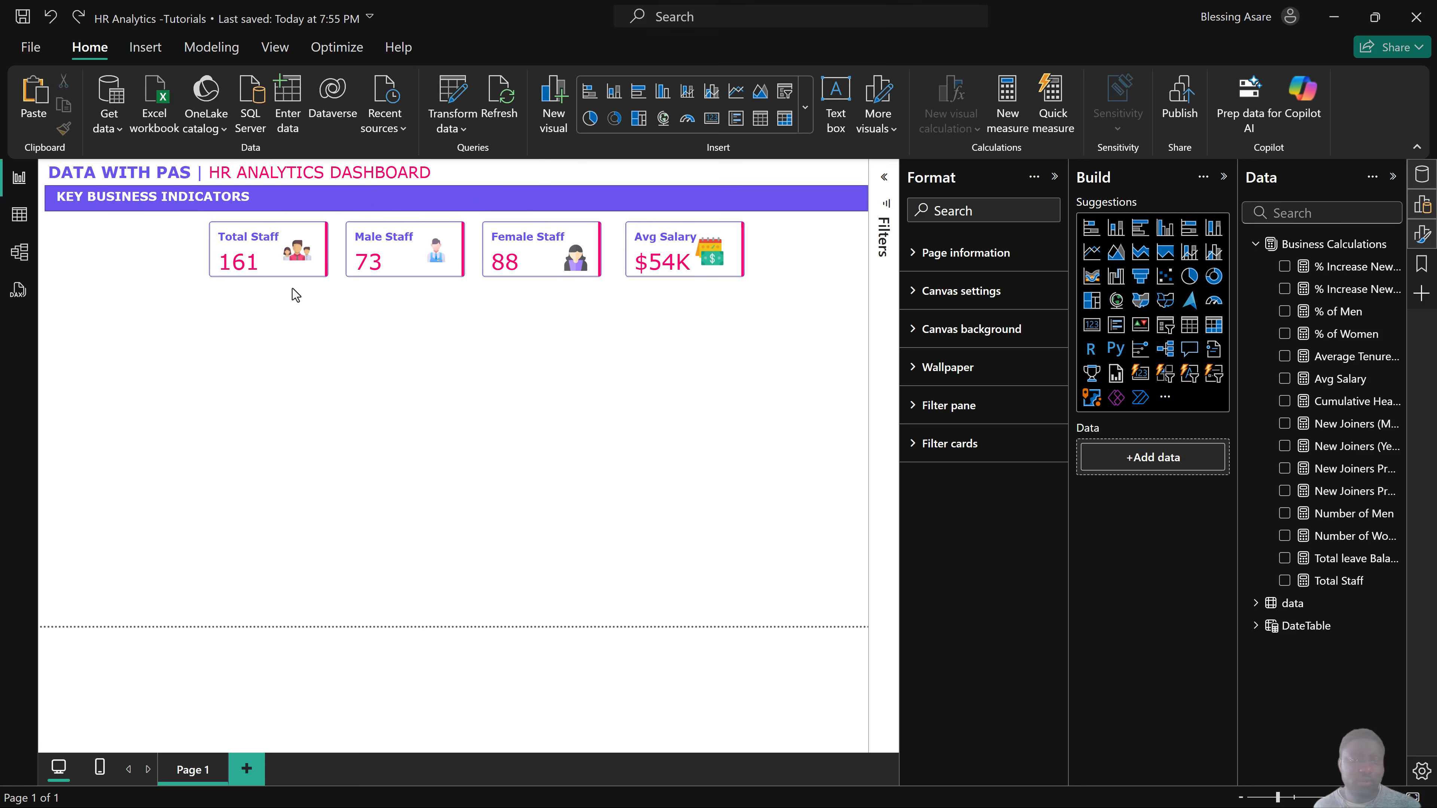
Distribute only the four KPI cards horizontally, leaving their icons out of the selection.
left_click(320, 276)
left_click(410, 278, "ctrl")
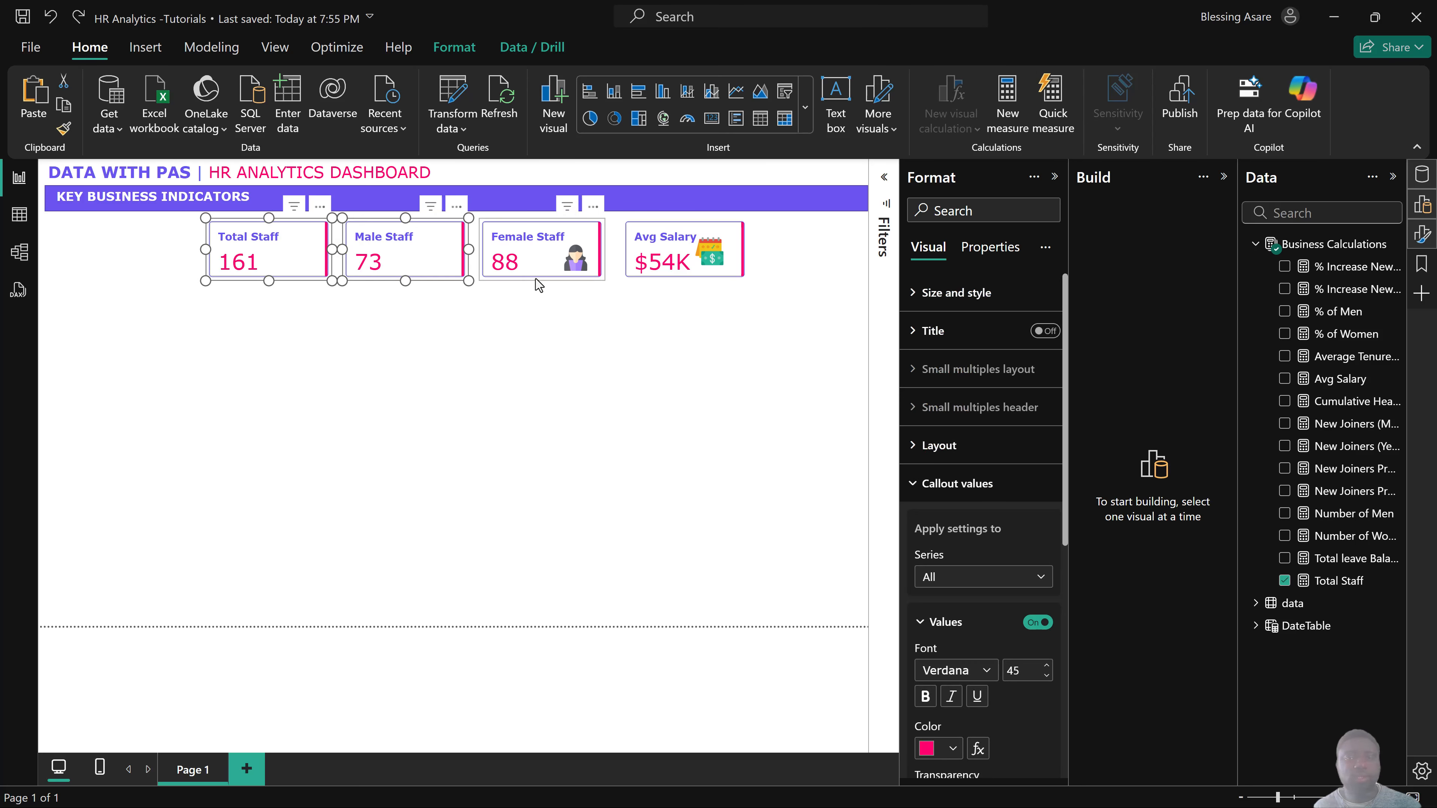
left_click(605, 279, "ctrl")
left_click(635, 278, "ctrl")
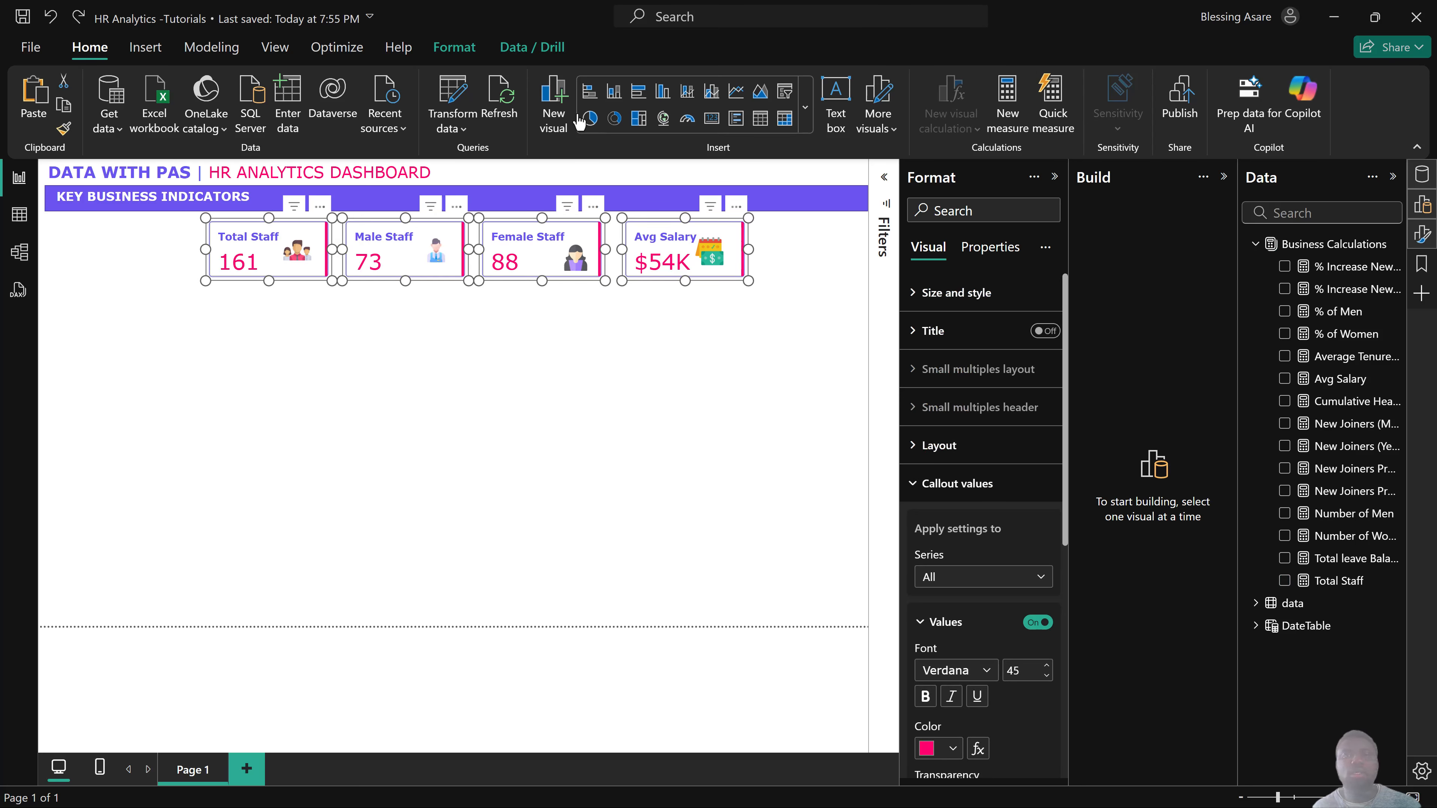
left_click(455, 47)
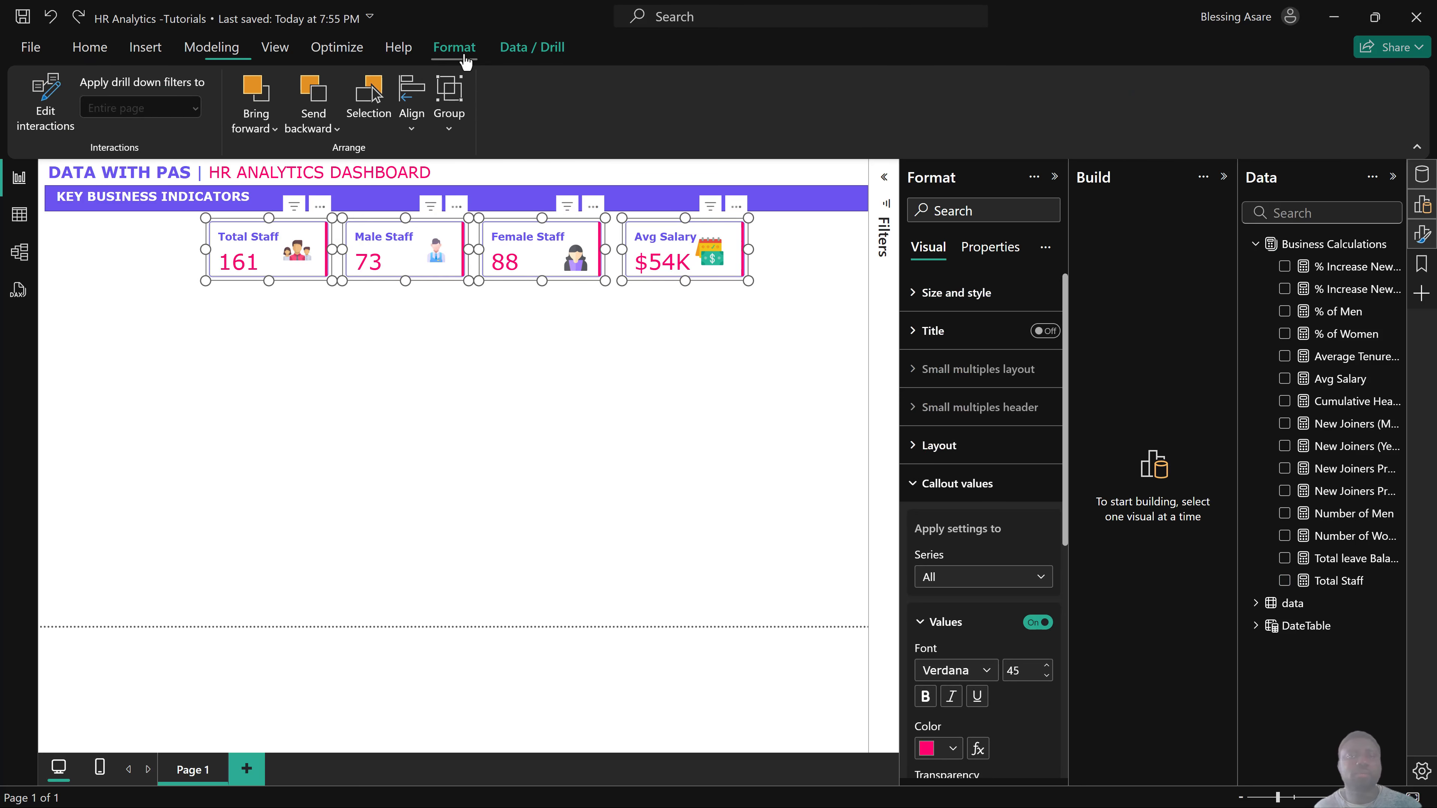
left_click(410, 107)
left_click(460, 348)
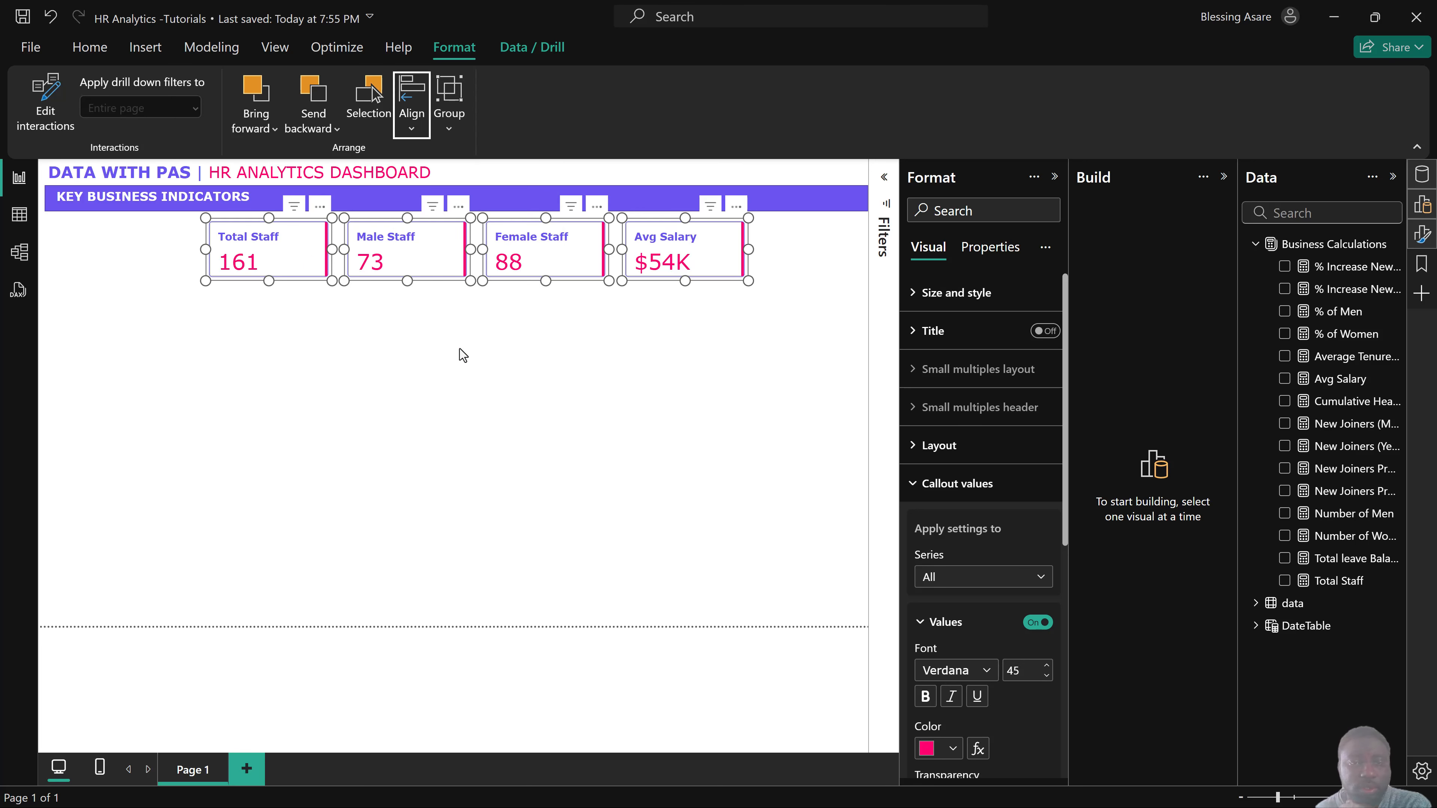
left_click(439, 346)
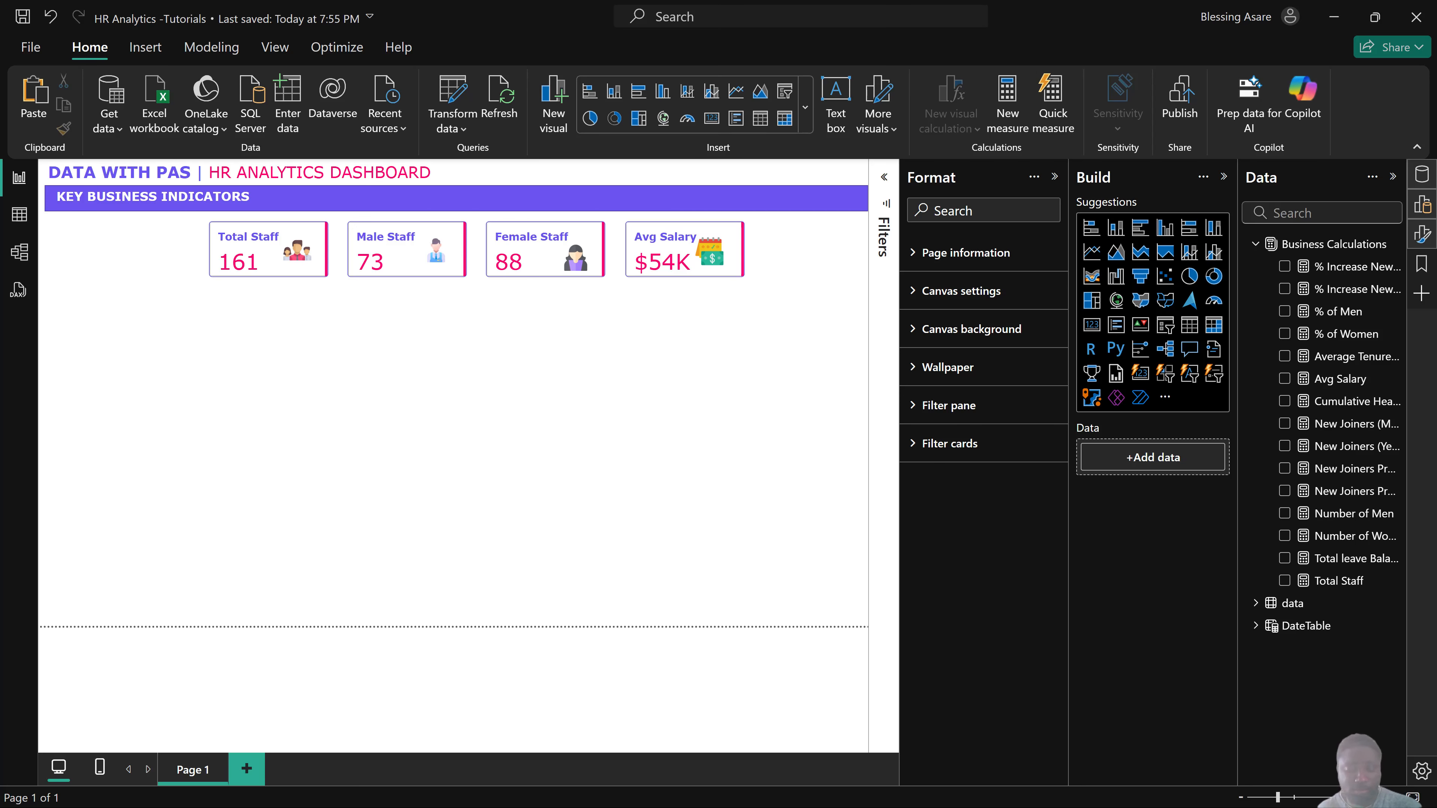
Preview the open HR Analytics report window as a layout reference, and return to the tutorial report.
key("super")
mouse_move(843, 792)
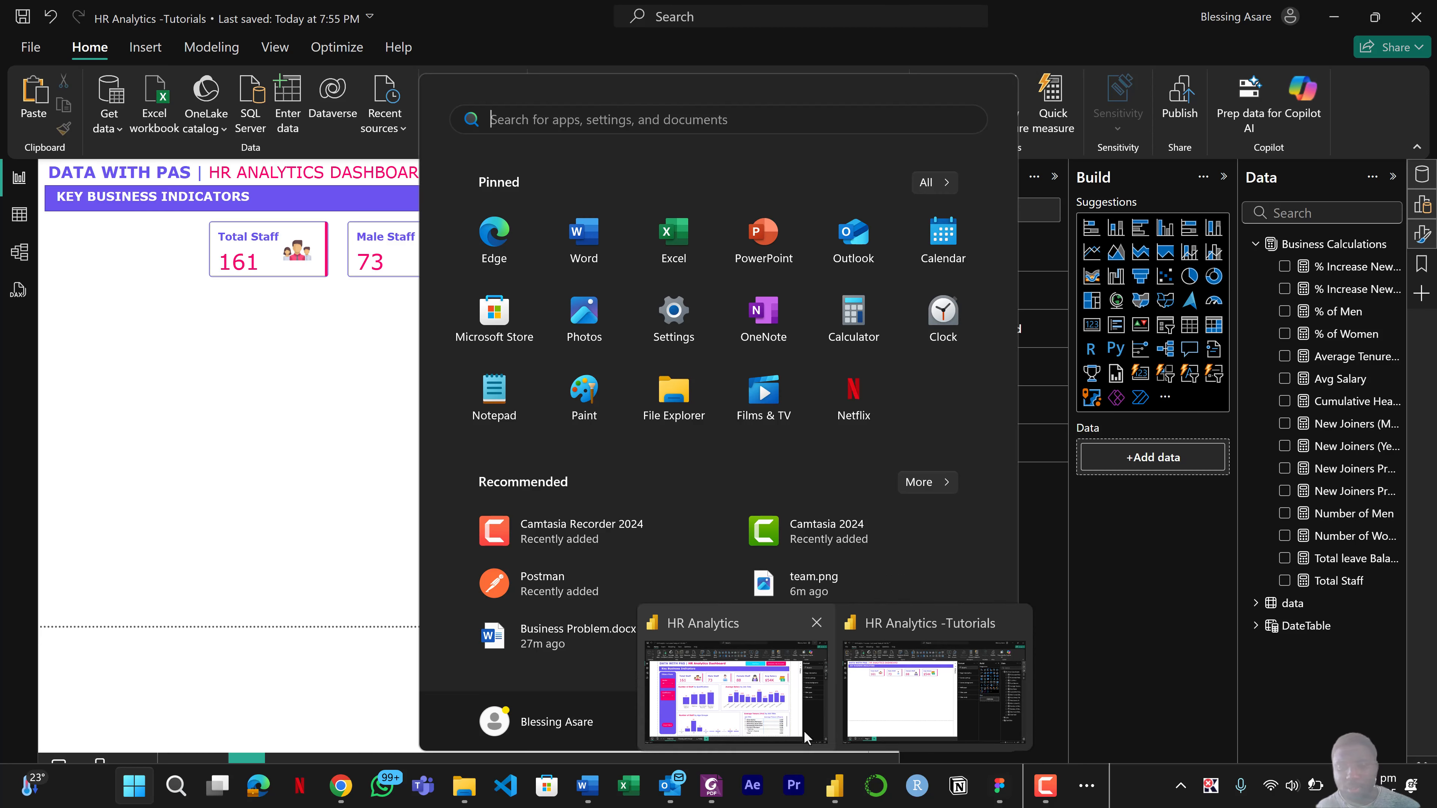
left_click(752, 724)
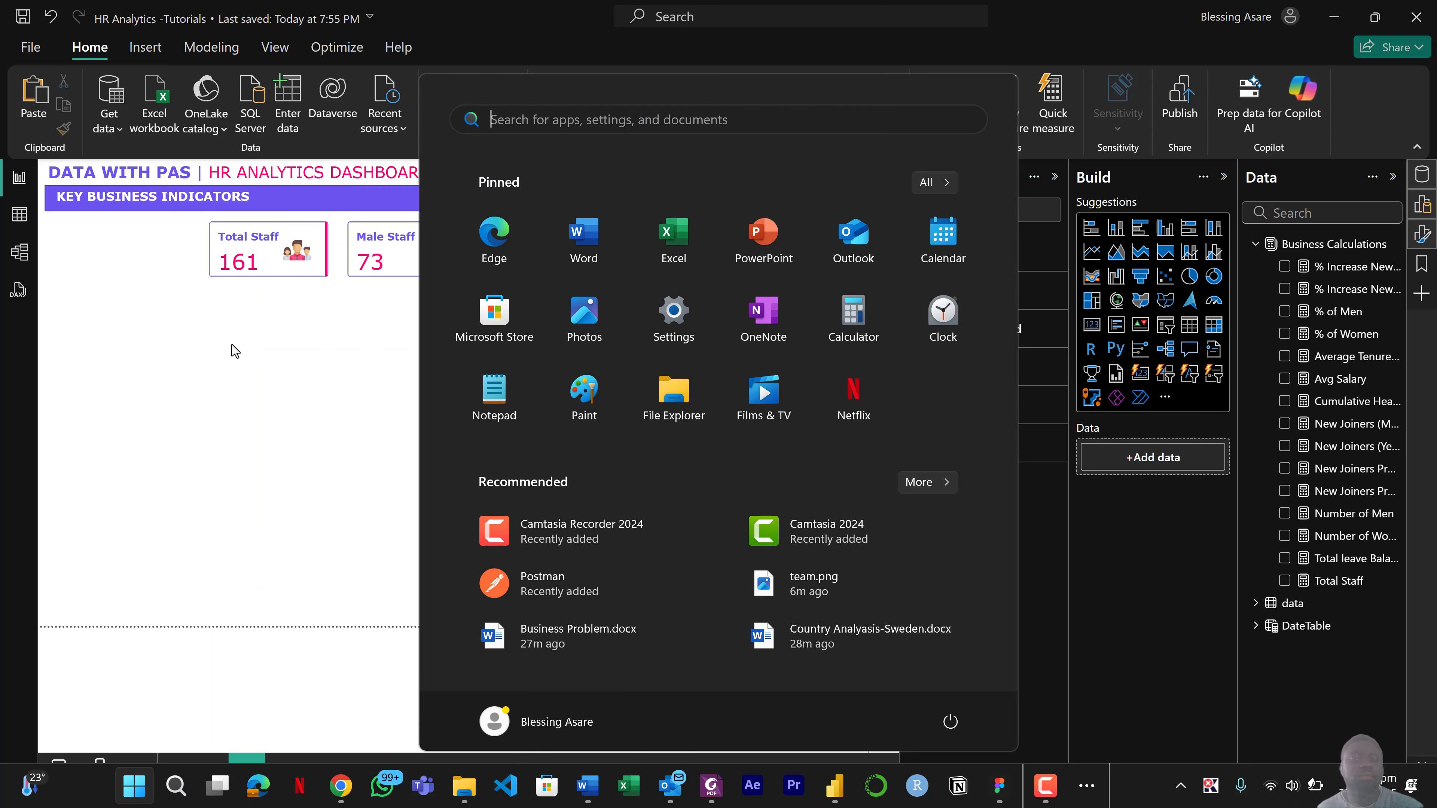
left_click(228, 350)
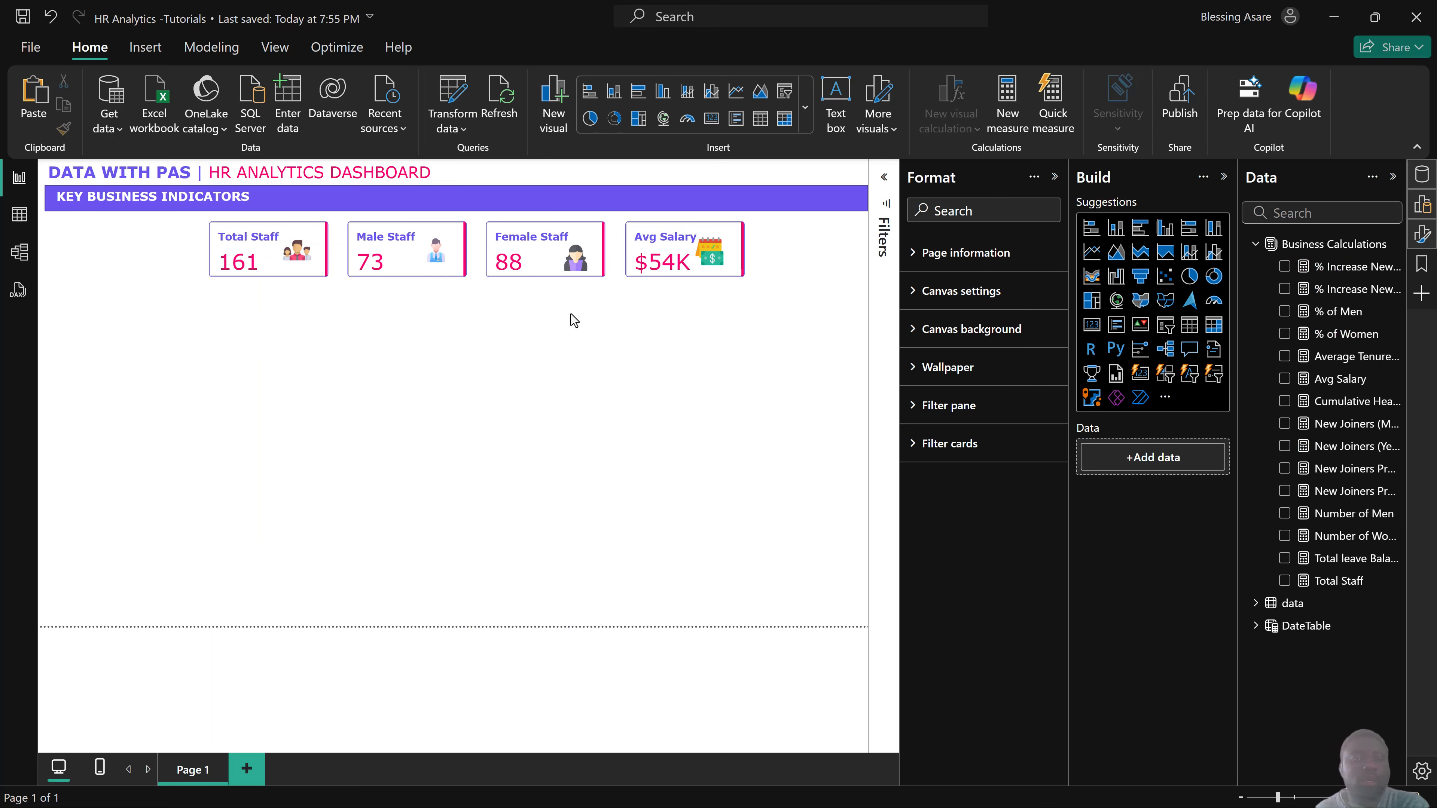
Insert a clustered column chart, narrow it, and place it below the Total Staff and Male Staff cards.
left_click(150, 55)
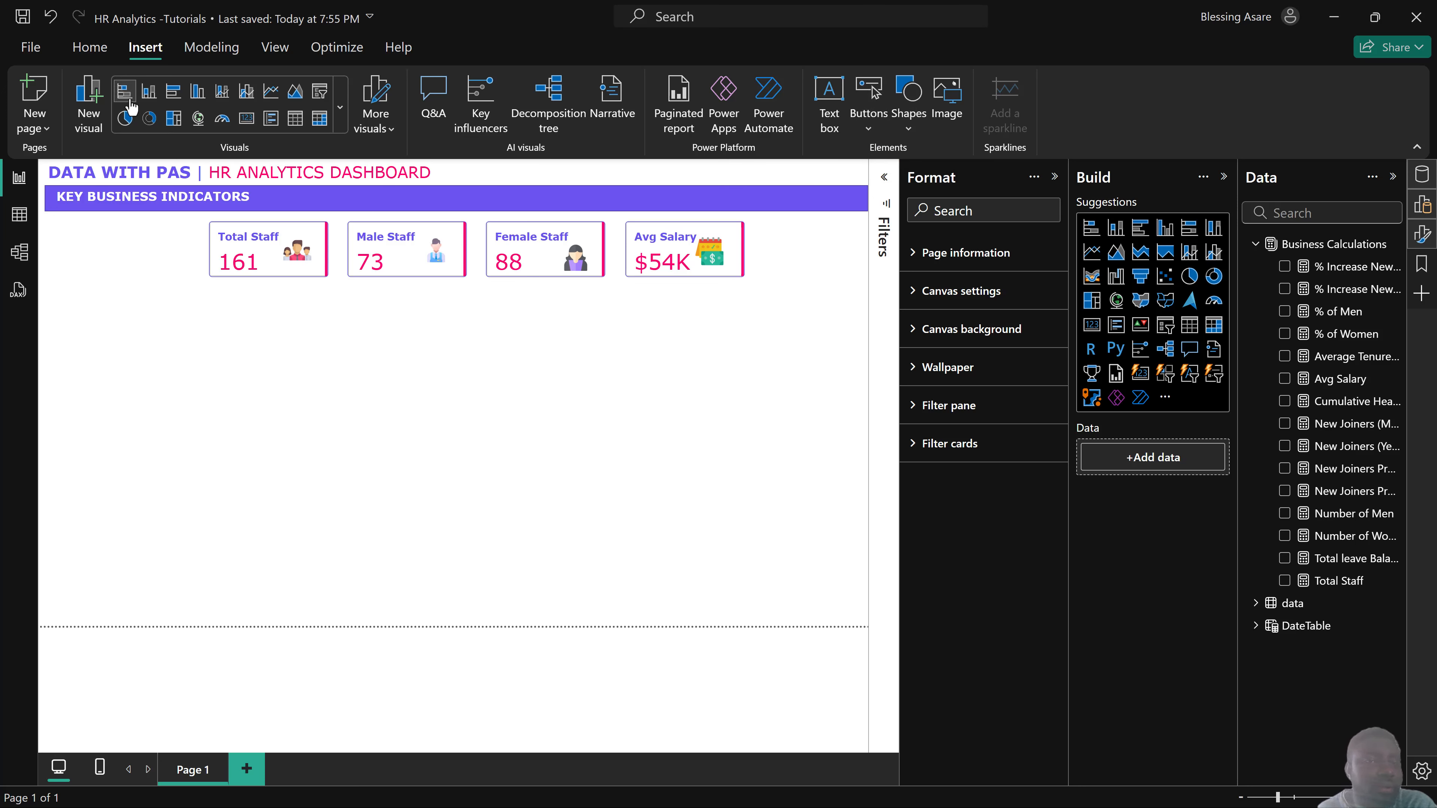
left_click(203, 104)
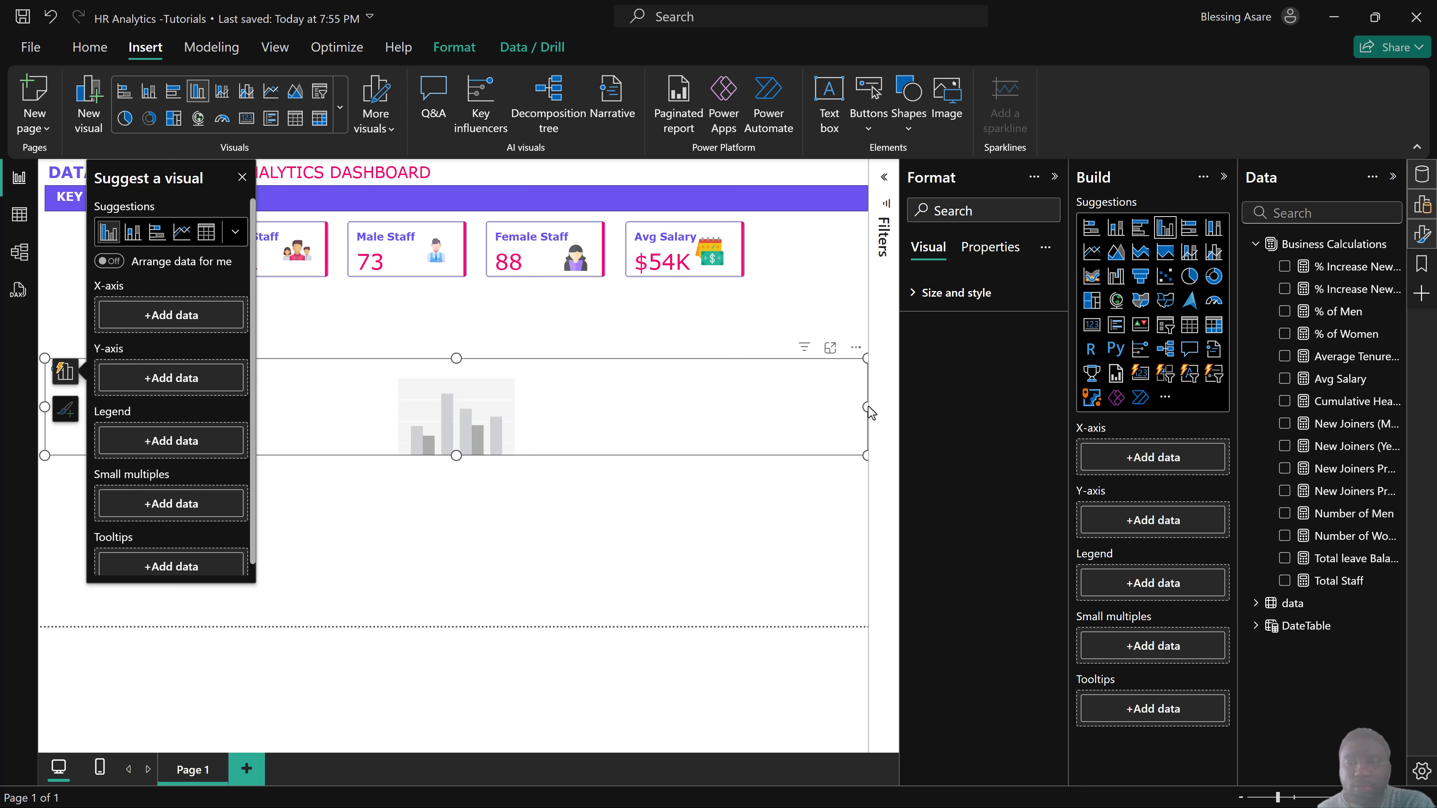
left_click_drag(863, 404, 396, 415)
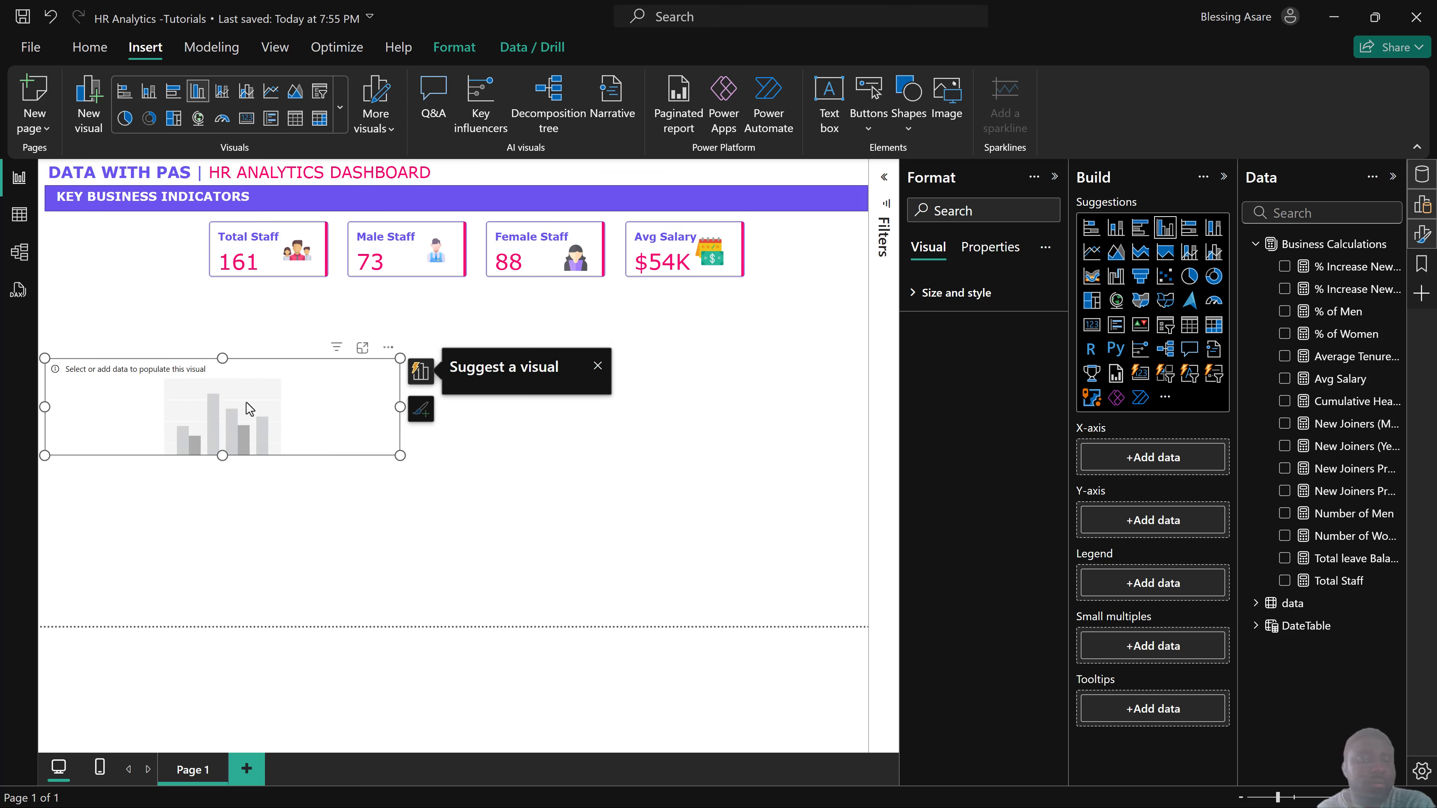
left_click_drag(246, 402, 406, 338)
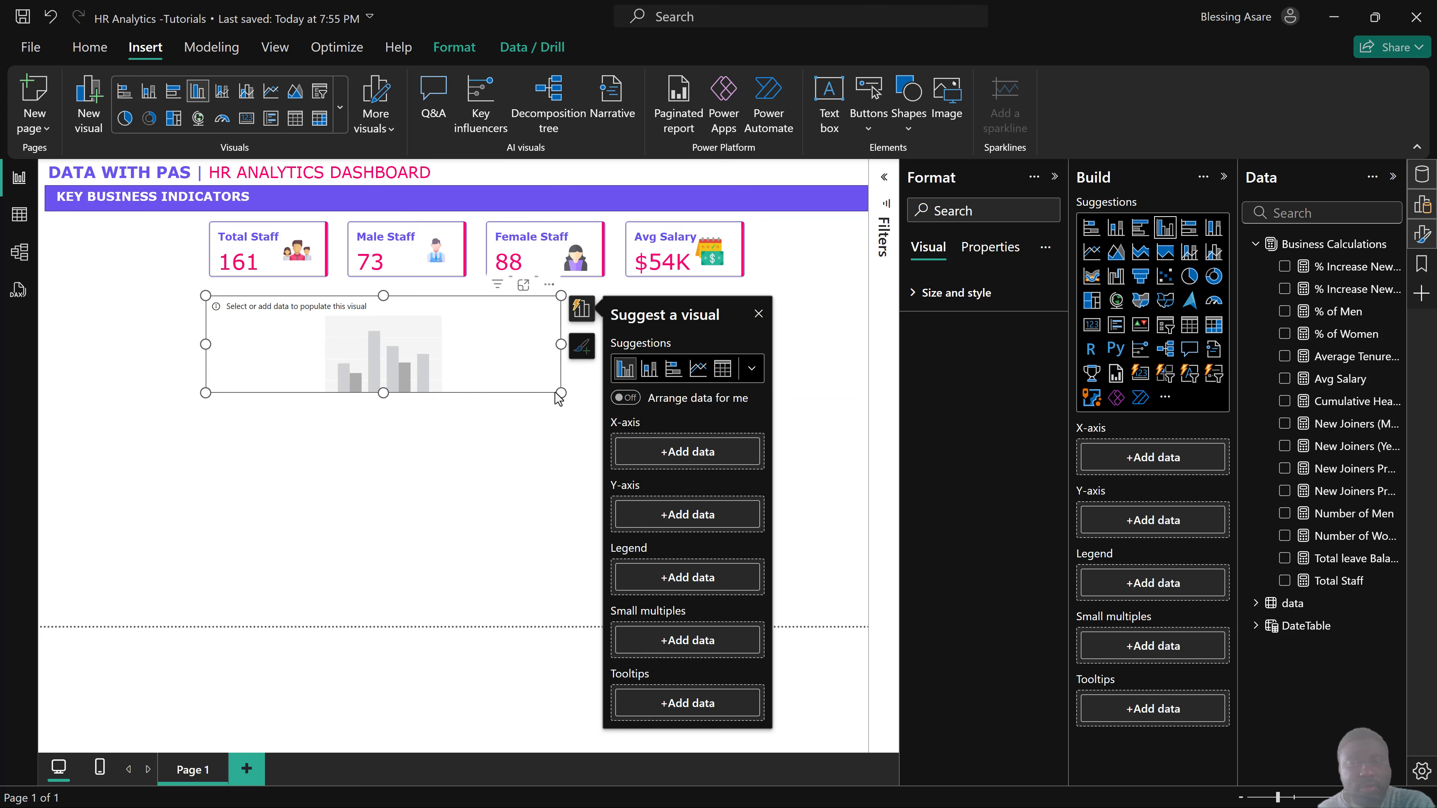
left_click_drag(550, 391, 507, 451)
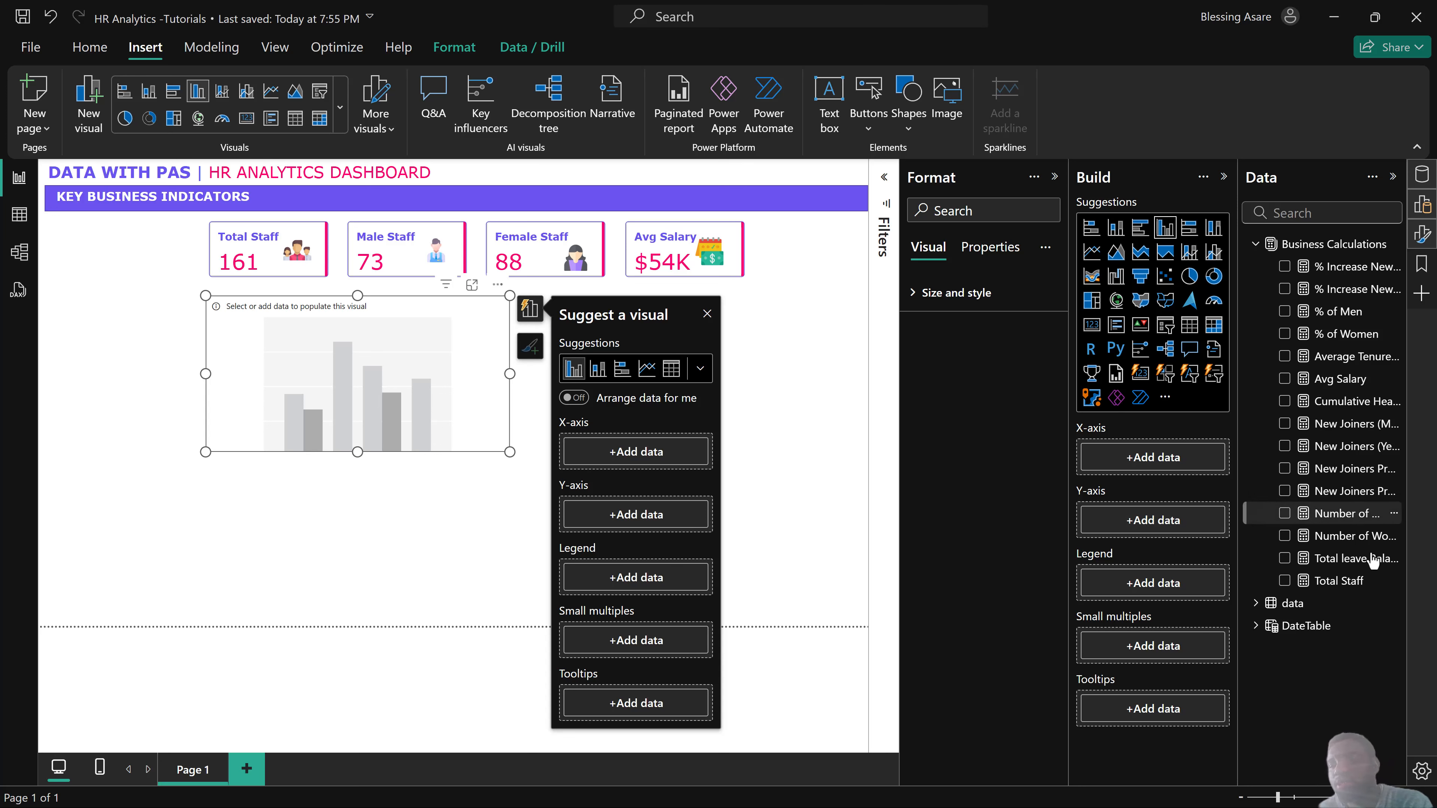
Plot the Total Staff measure on the chart's Y-axis by Education Qualification from the data table on the X-axis.
left_click(1284, 581)
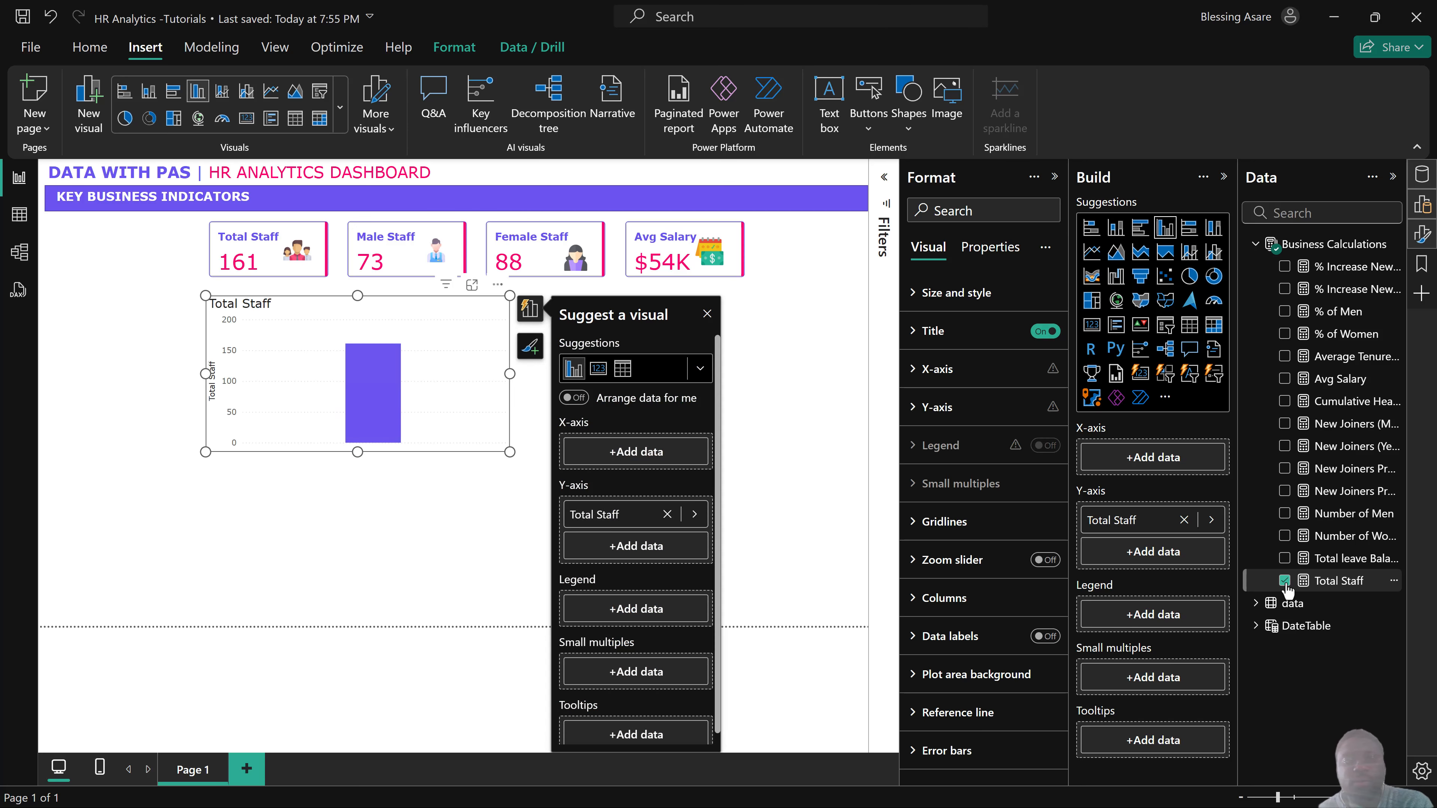
left_click(1256, 626)
left_click(1255, 603)
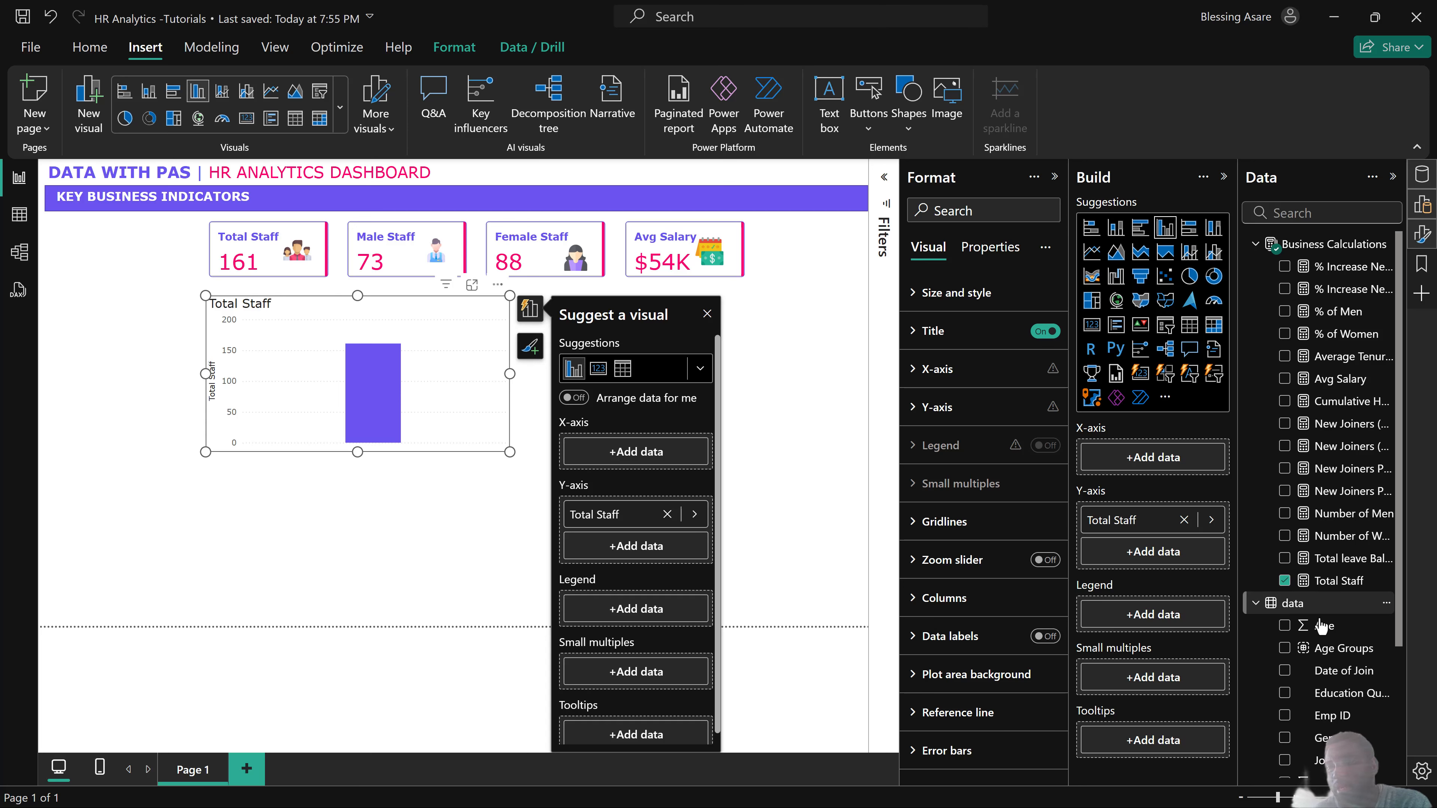
scroll(1321, 626, "down", 3)
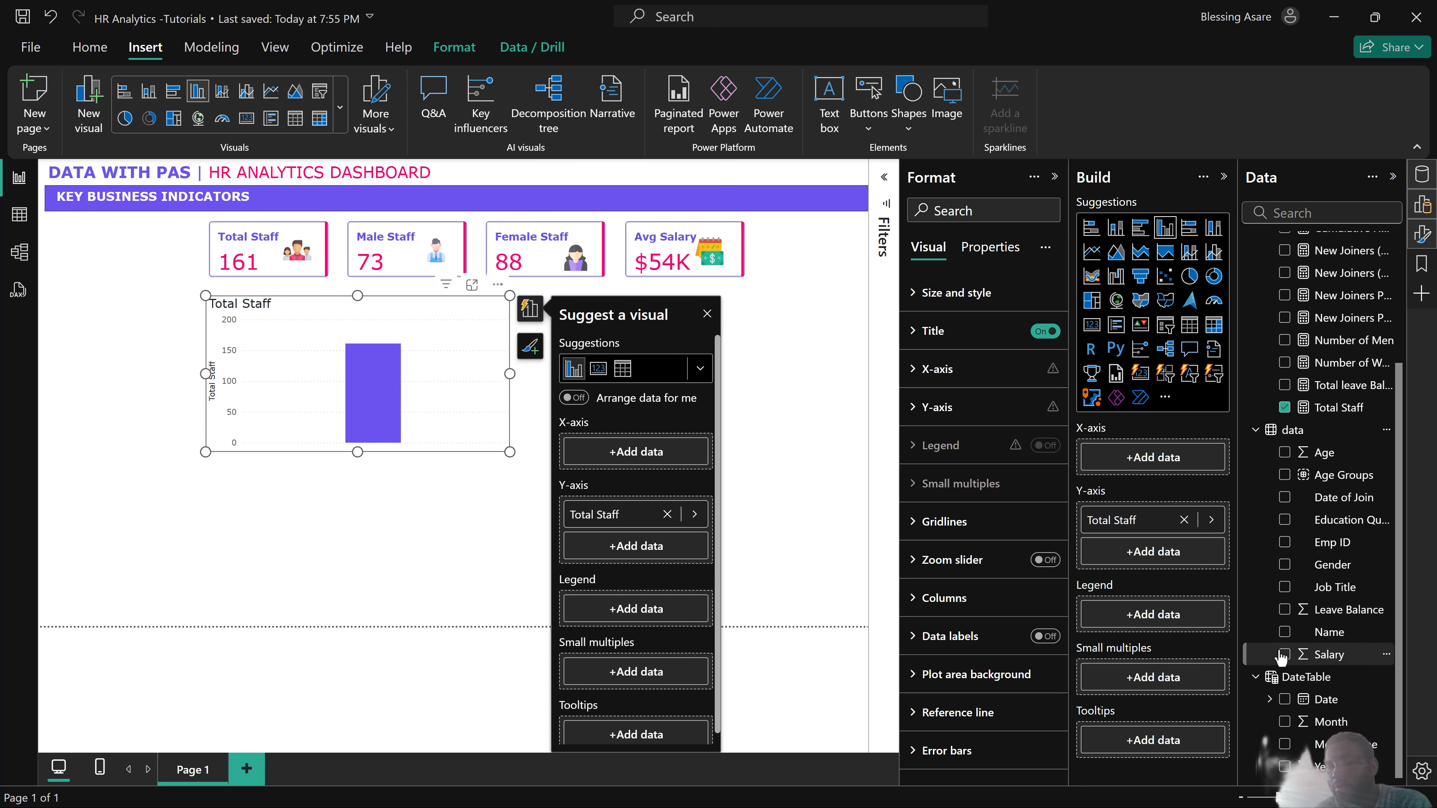
left_click(1284, 520)
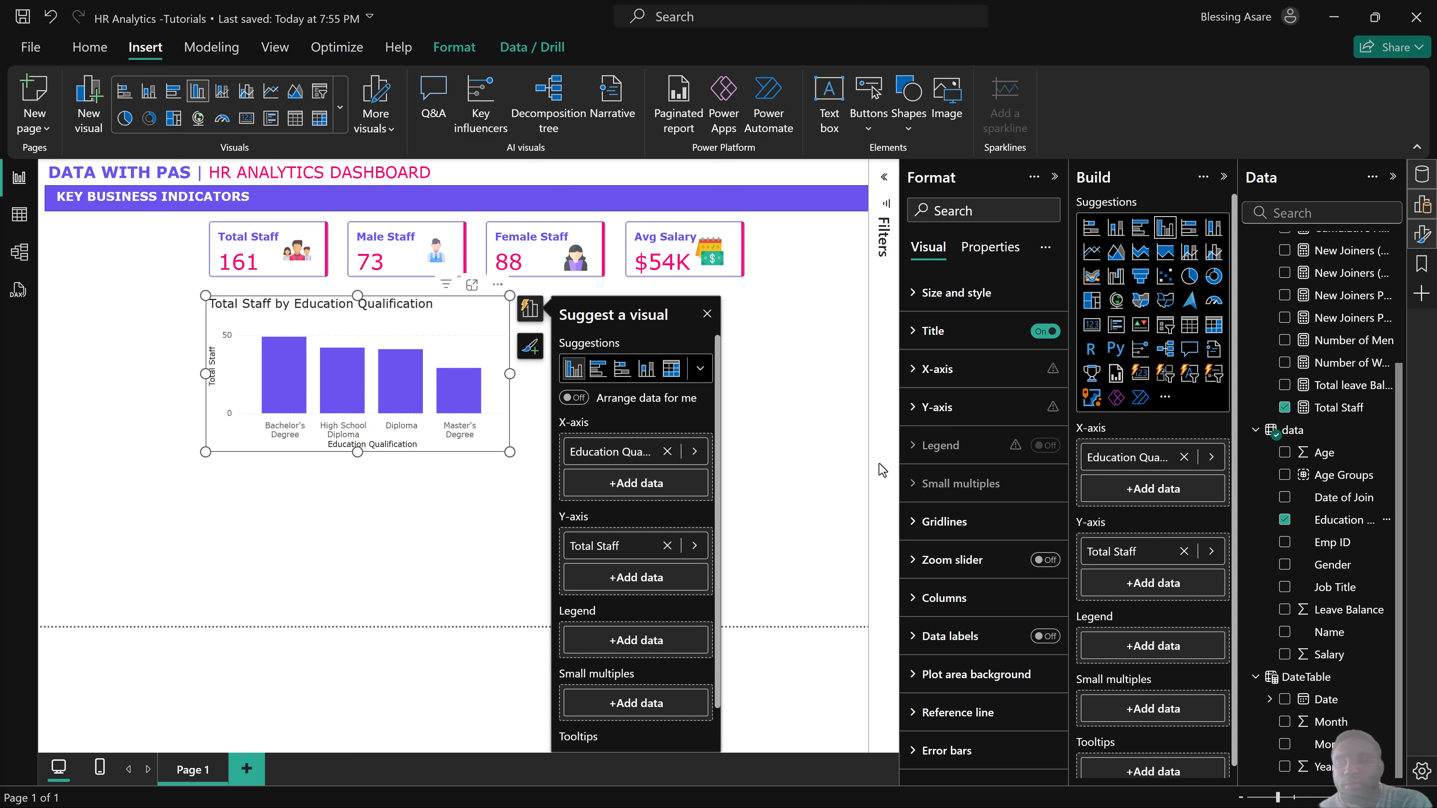
left_click(810, 395)
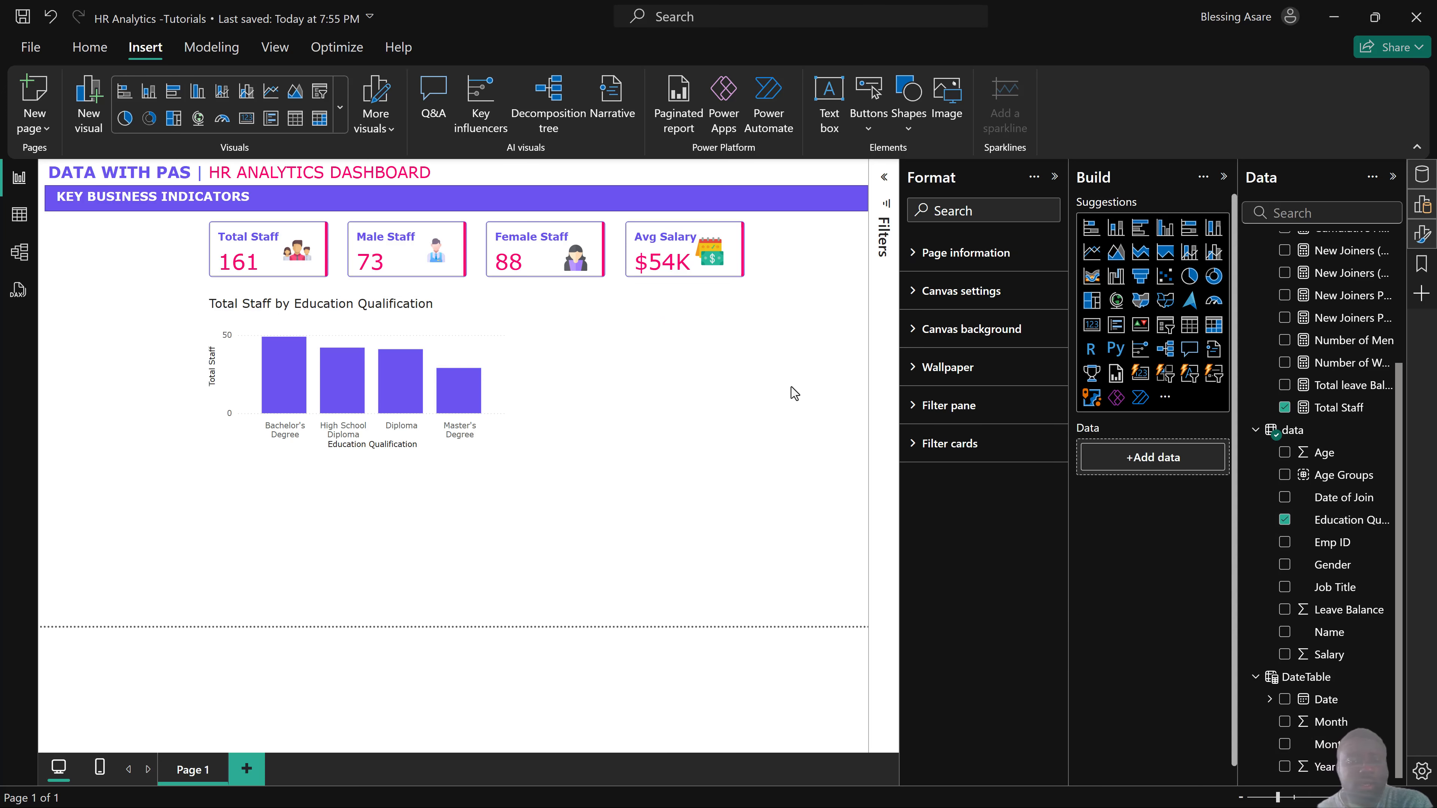
Remove the column chart's title and relocate the chart below the Female Staff and Avg Salary cards.
left_click(458, 307)
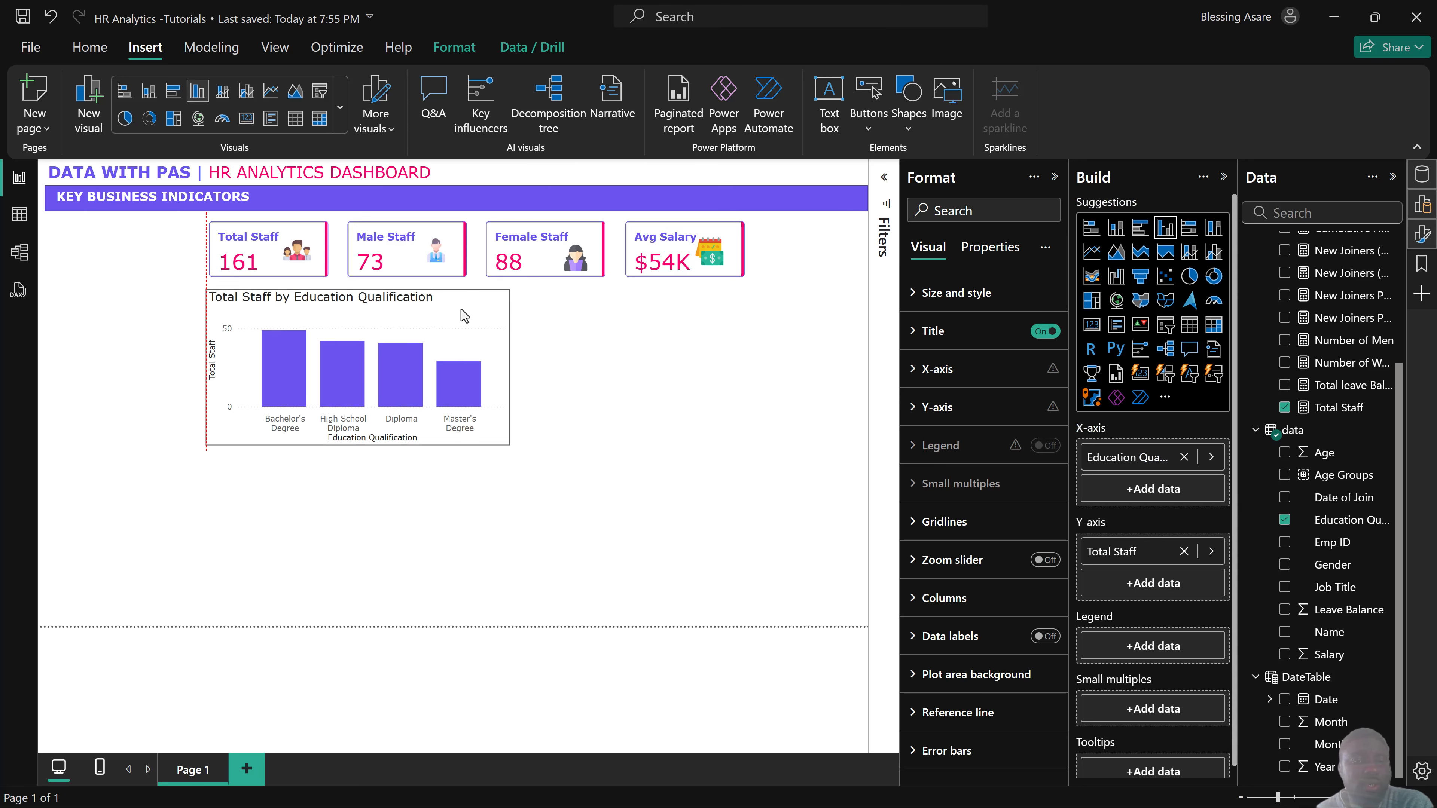
left_click_drag(462, 309, 464, 318)
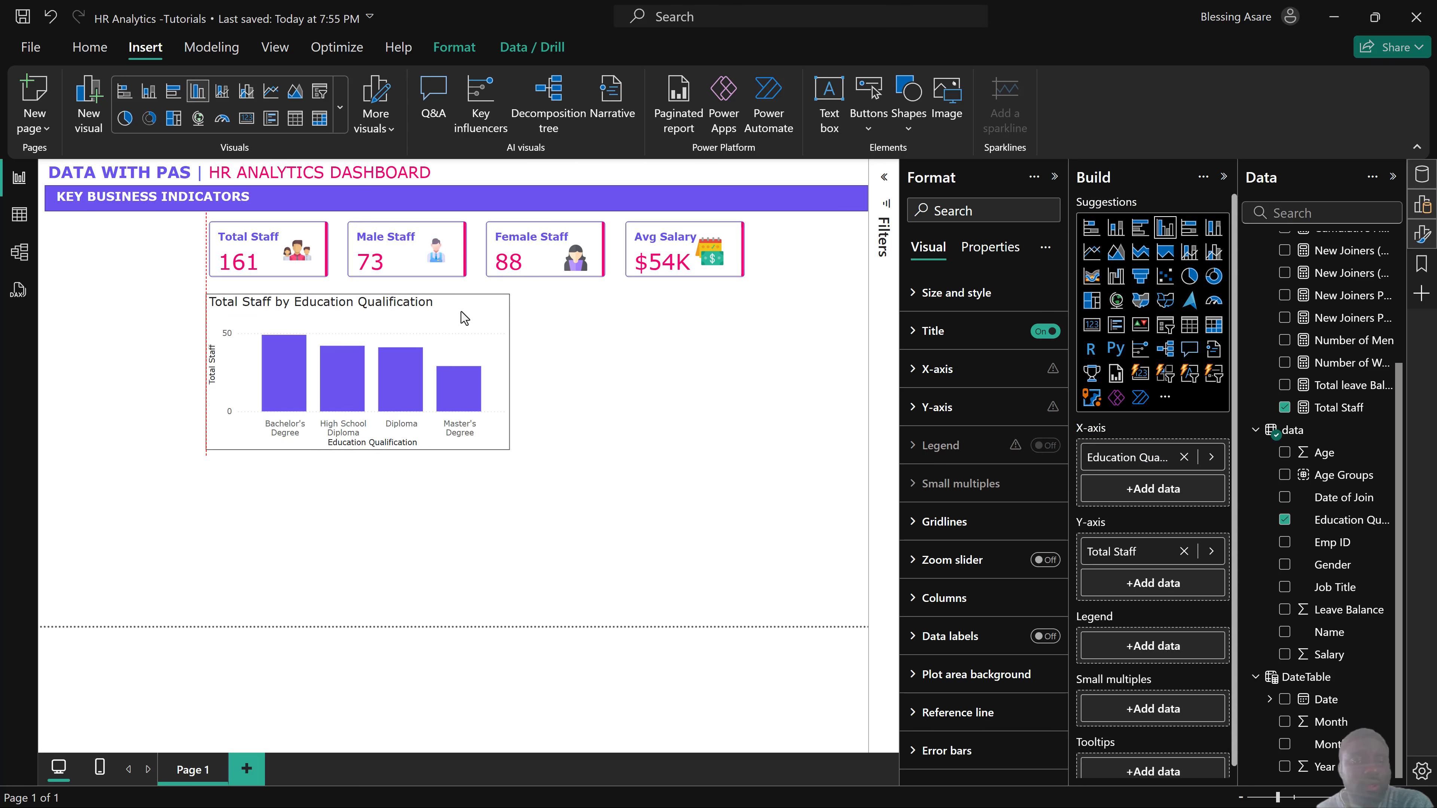
double_click(421, 306)
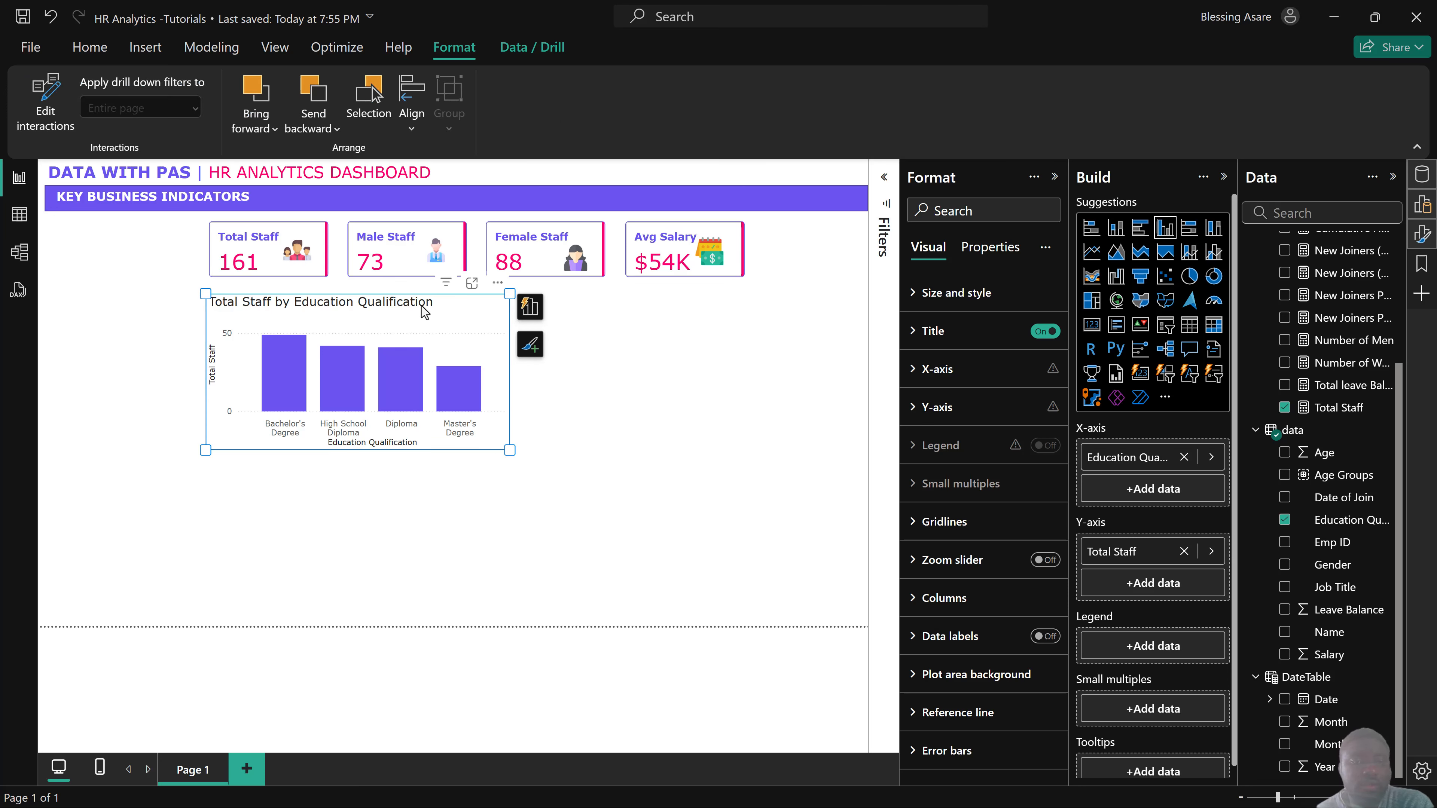
left_click(417, 306)
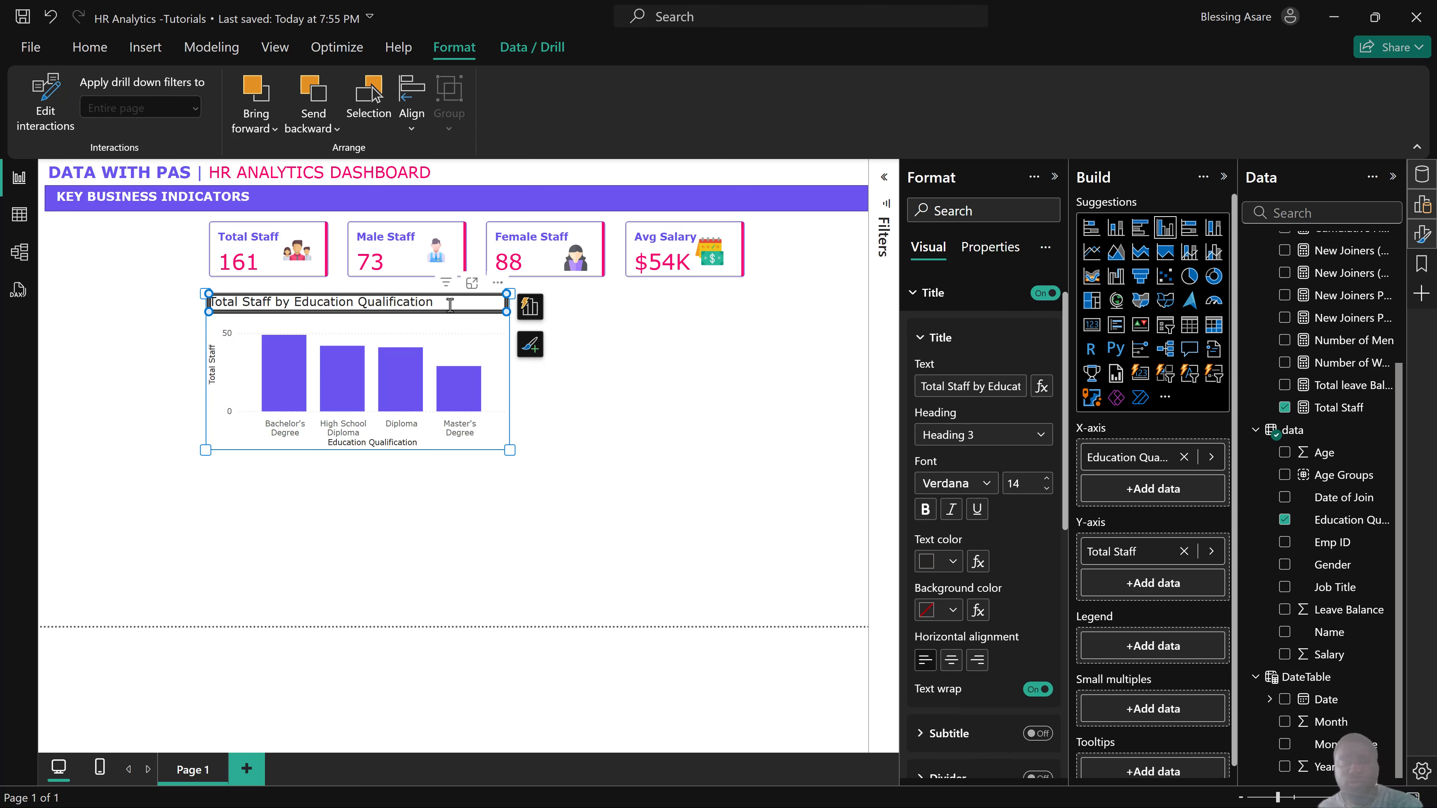
key("Delete")
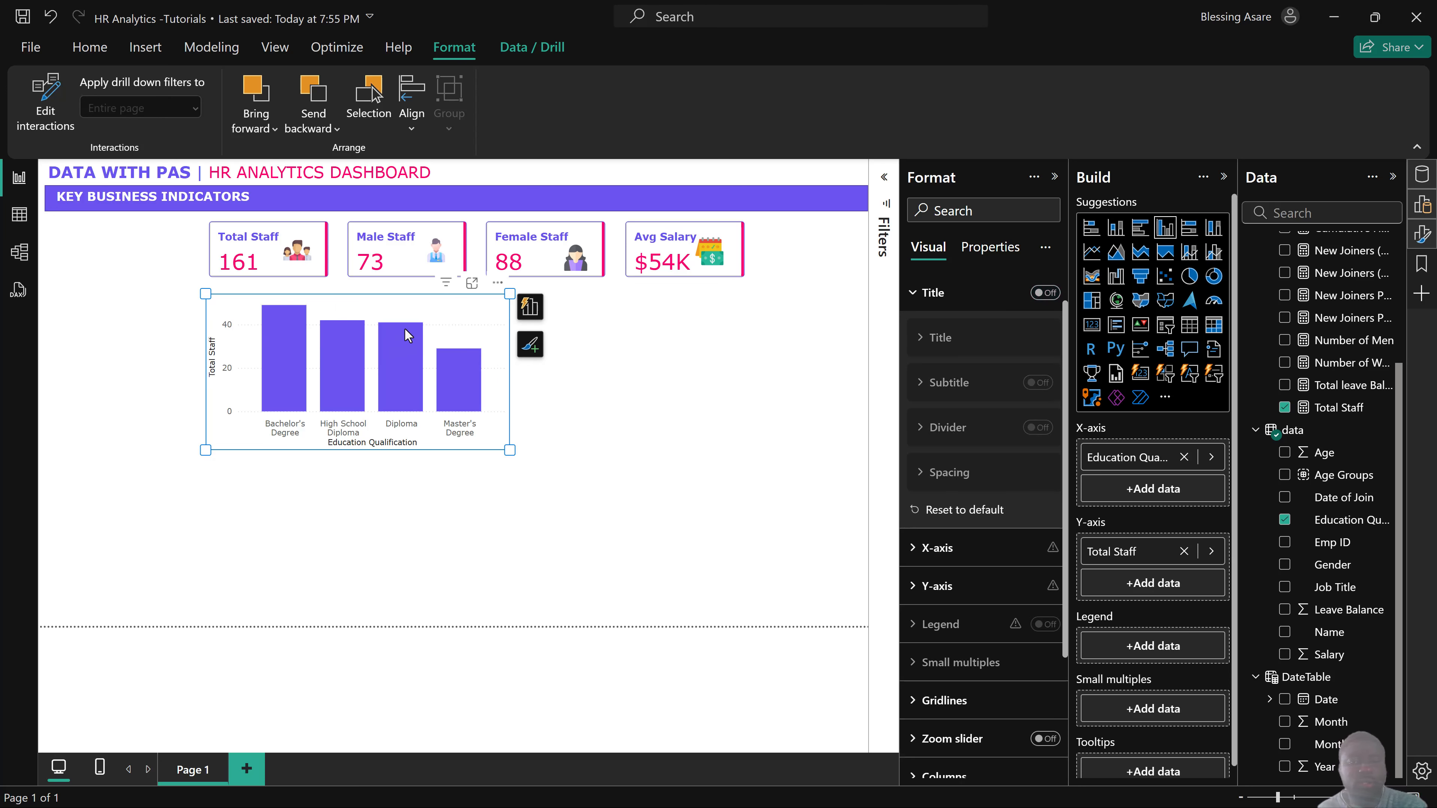
left_click_drag(470, 331, 775, 341)
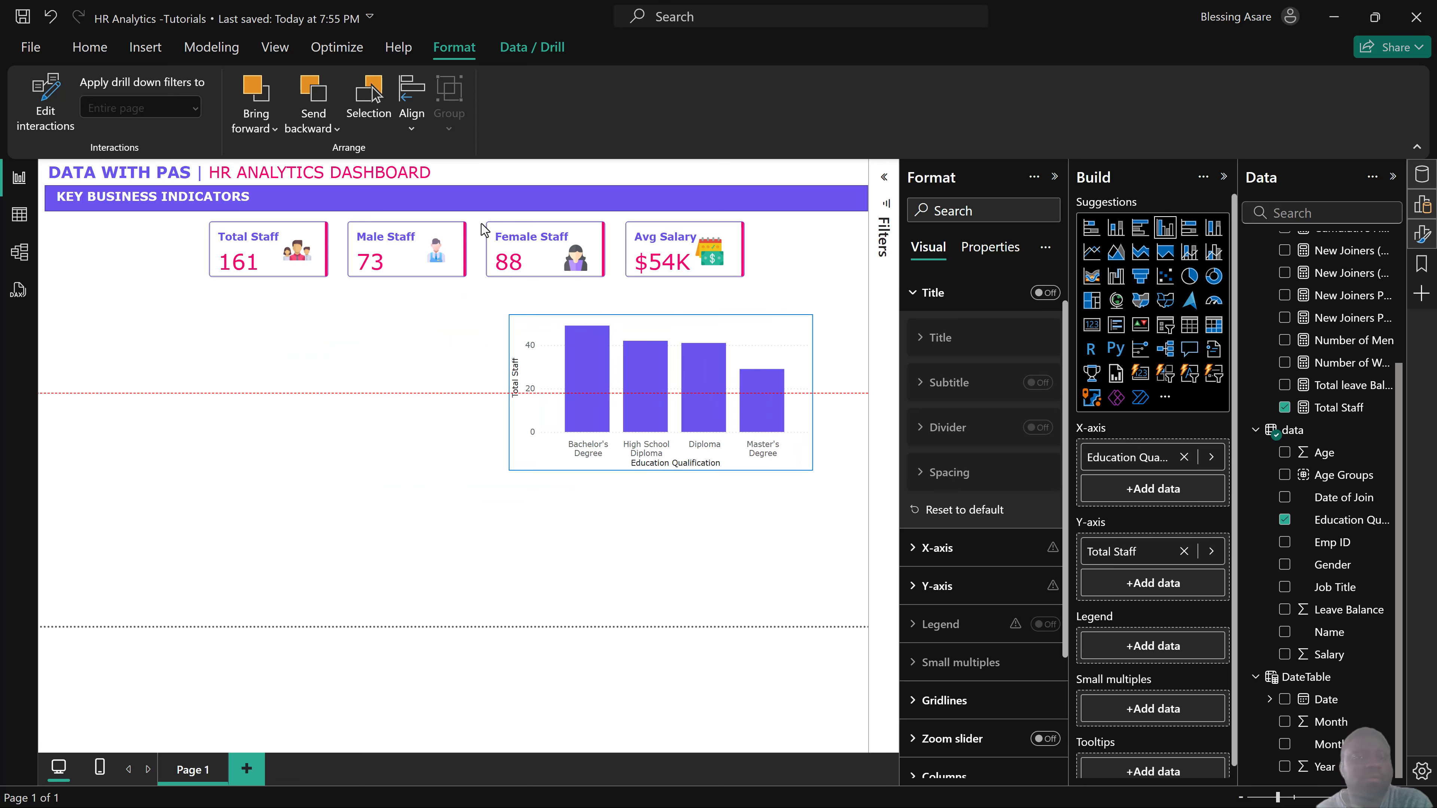
Insert a rectangle about 419 wide by 223 high in the empty area below the Total Staff and Male Staff cards.
left_click(146, 62)
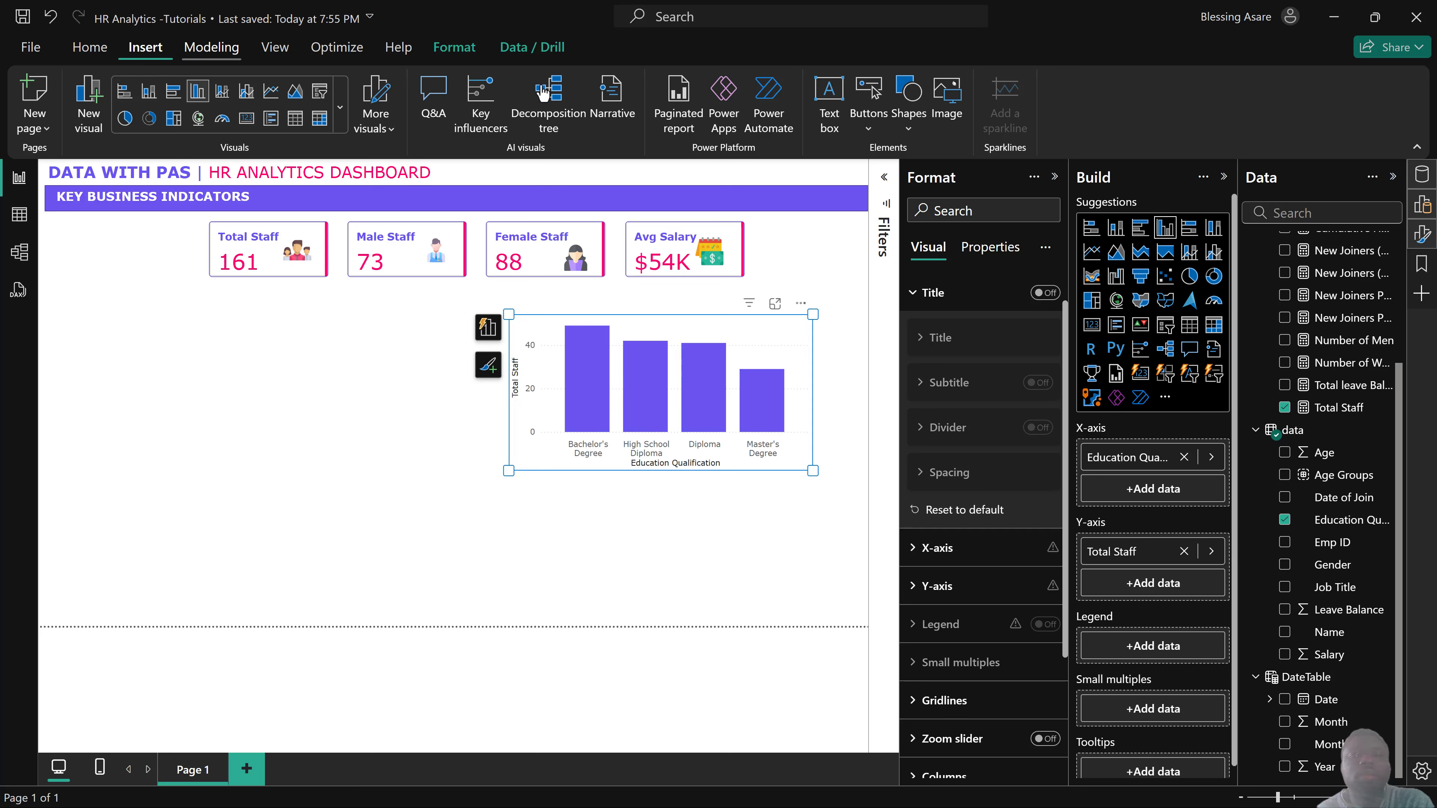
left_click(903, 129)
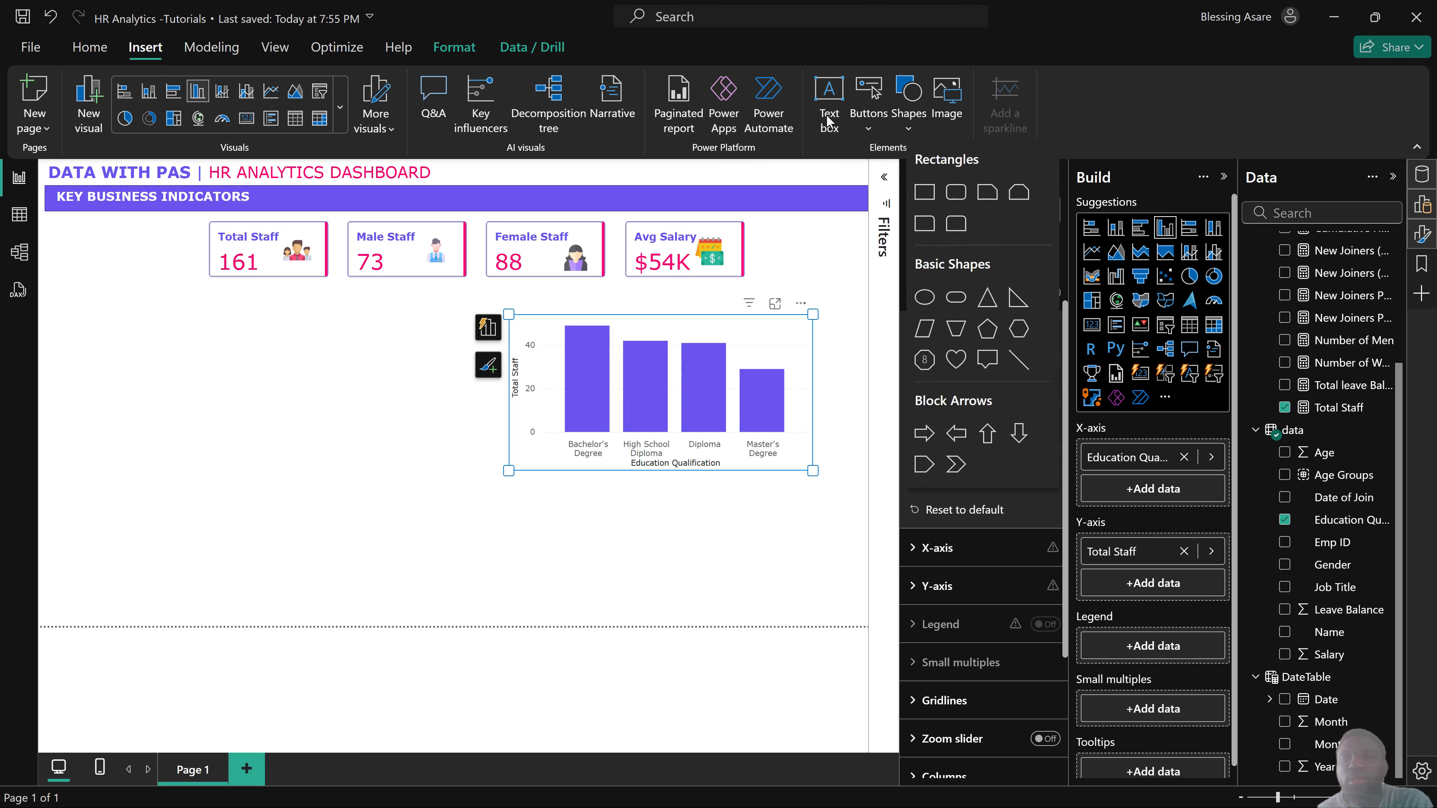
left_click(929, 195)
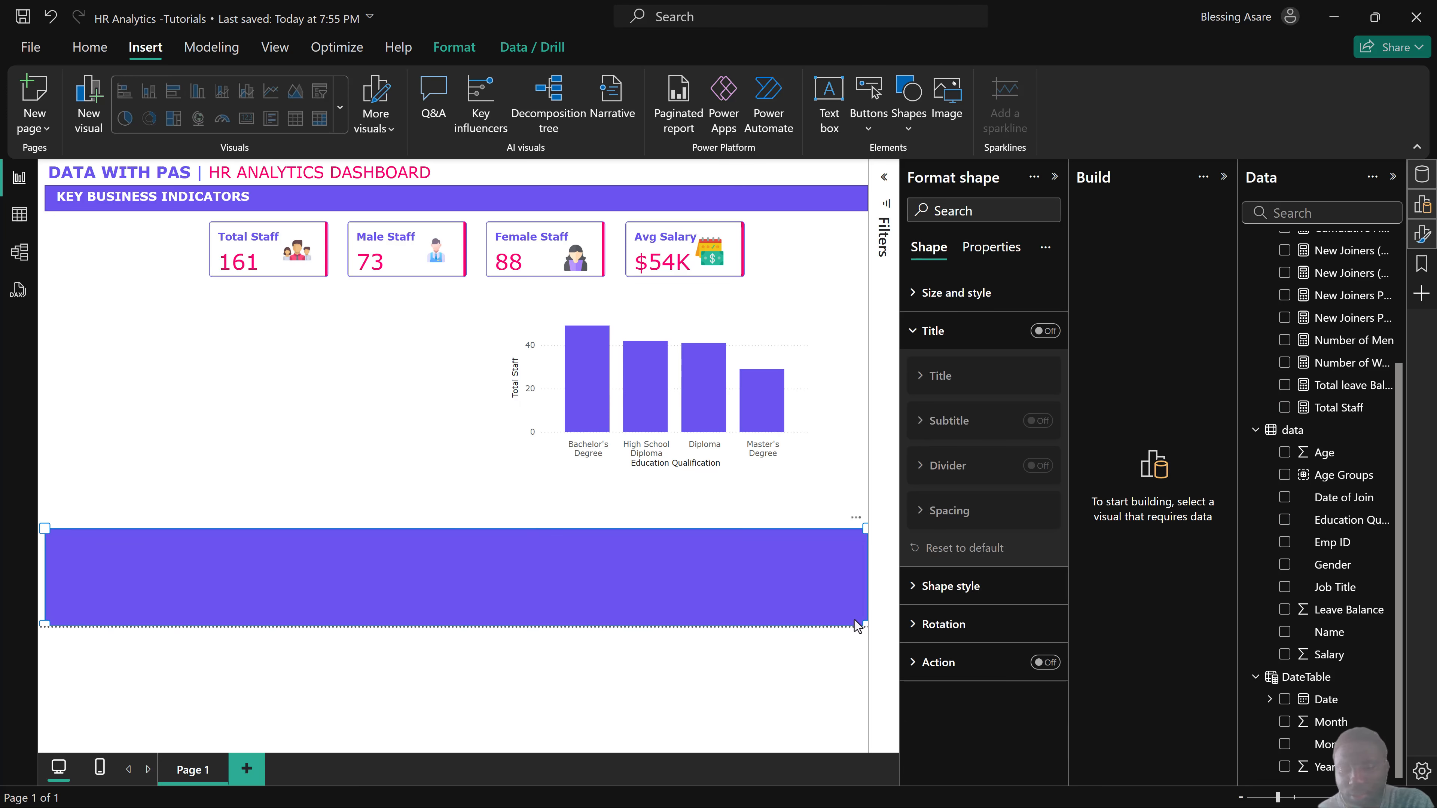
left_click_drag(863, 623, 401, 632)
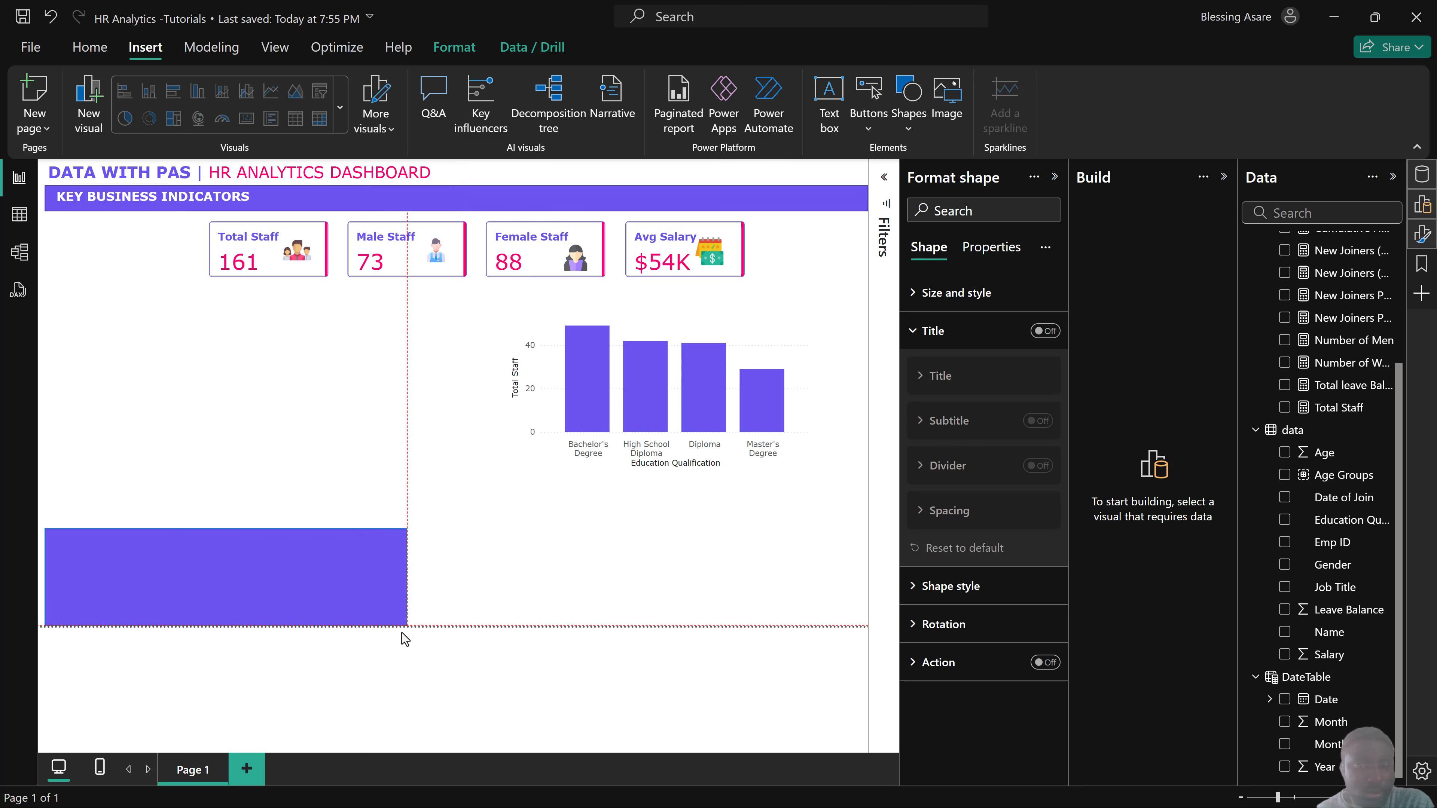
left_click_drag(291, 573, 427, 356)
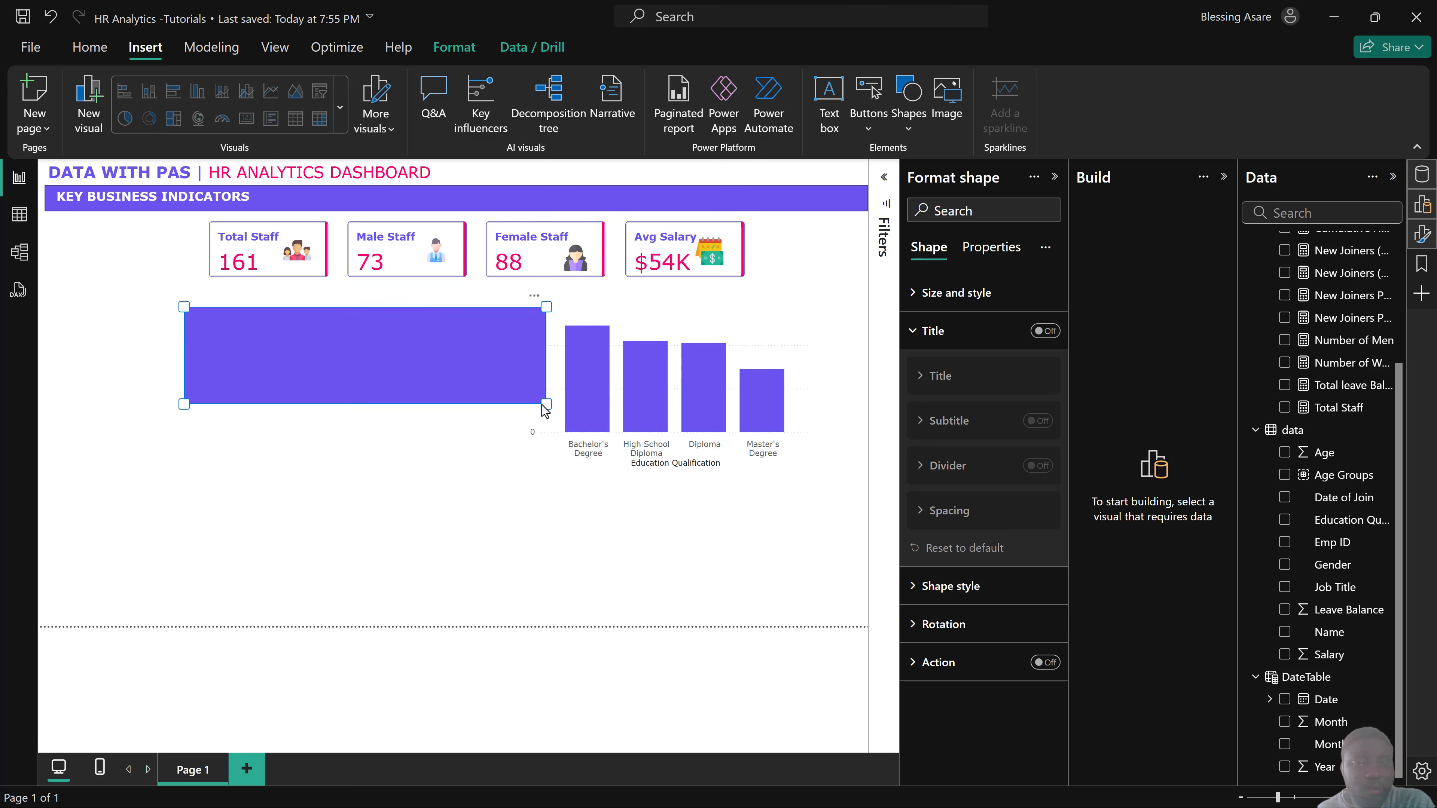
left_click_drag(547, 404, 440, 425)
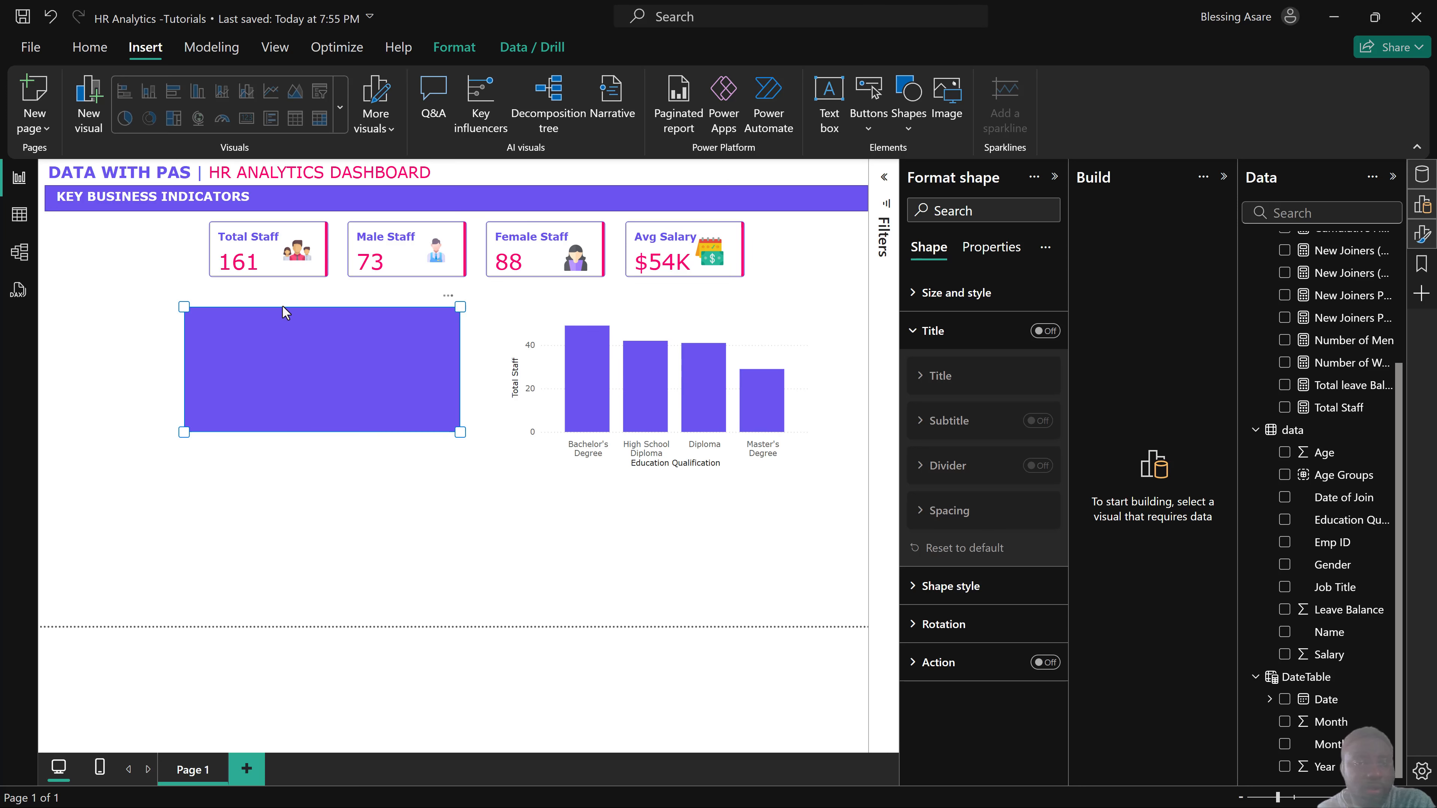
left_click_drag(184, 305, 189, 286)
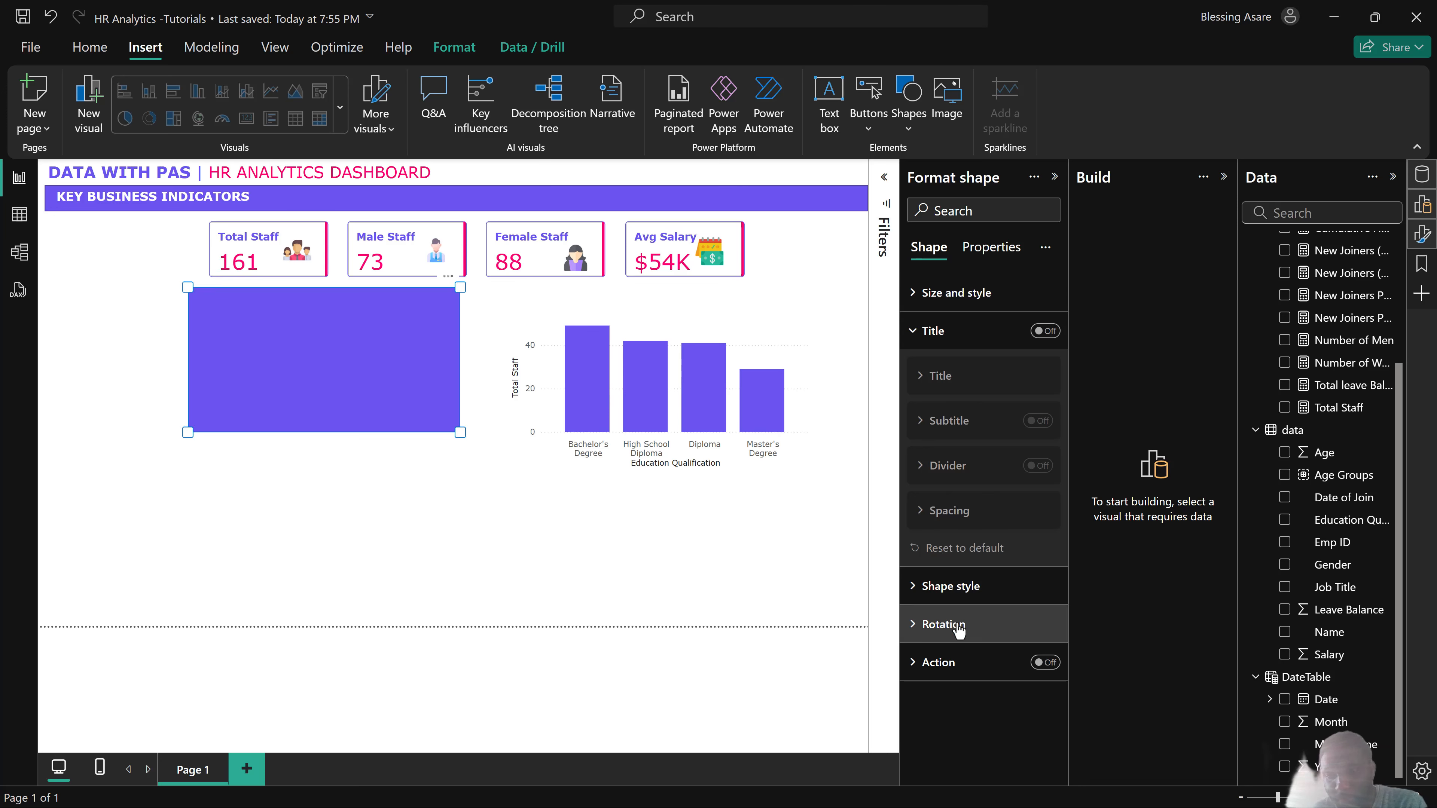
Turn off the rectangle's fill in its shape style settings.
left_click(989, 249)
left_click(936, 254)
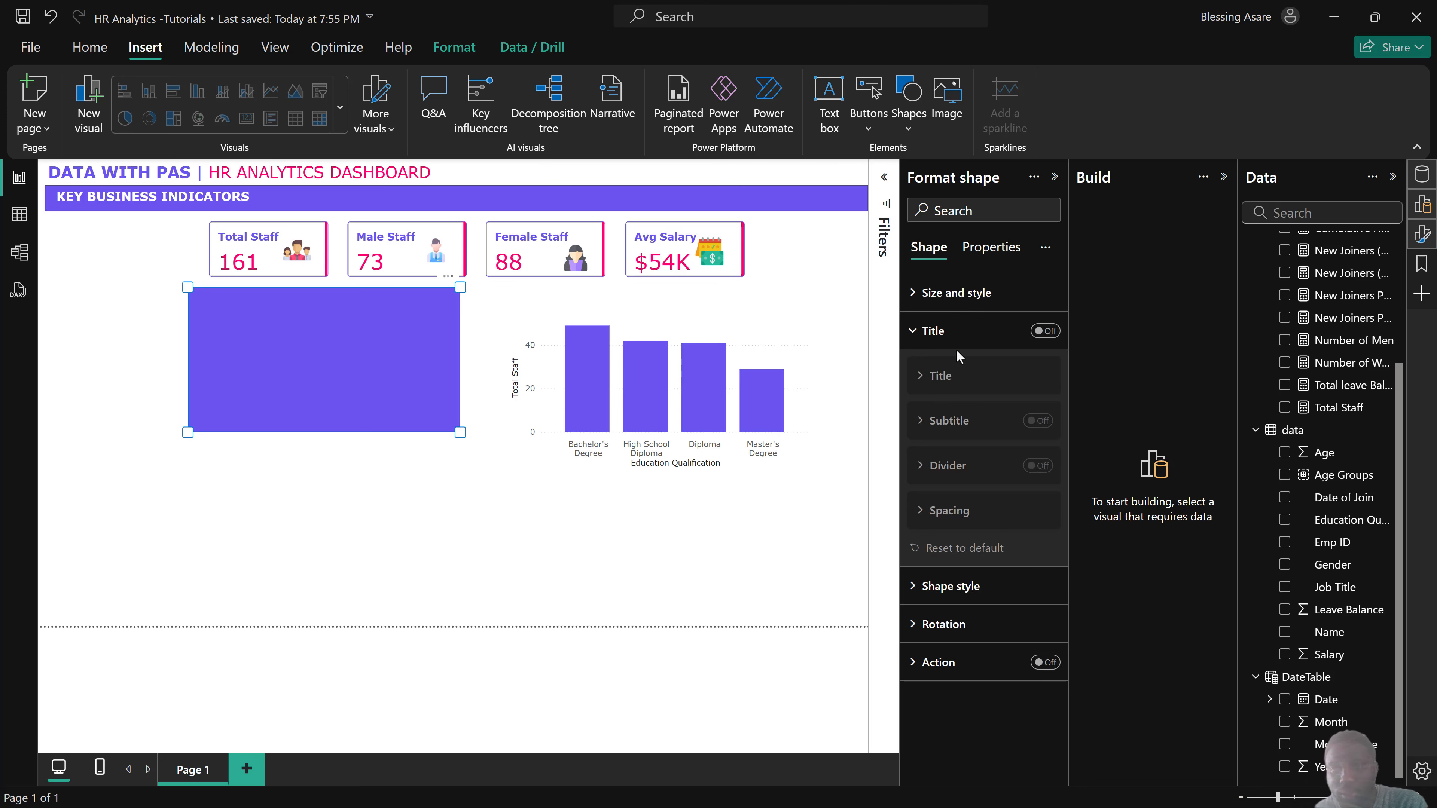
left_click(957, 293)
scroll(967, 484, "down", 3)
scroll(966, 484, "down", 1)
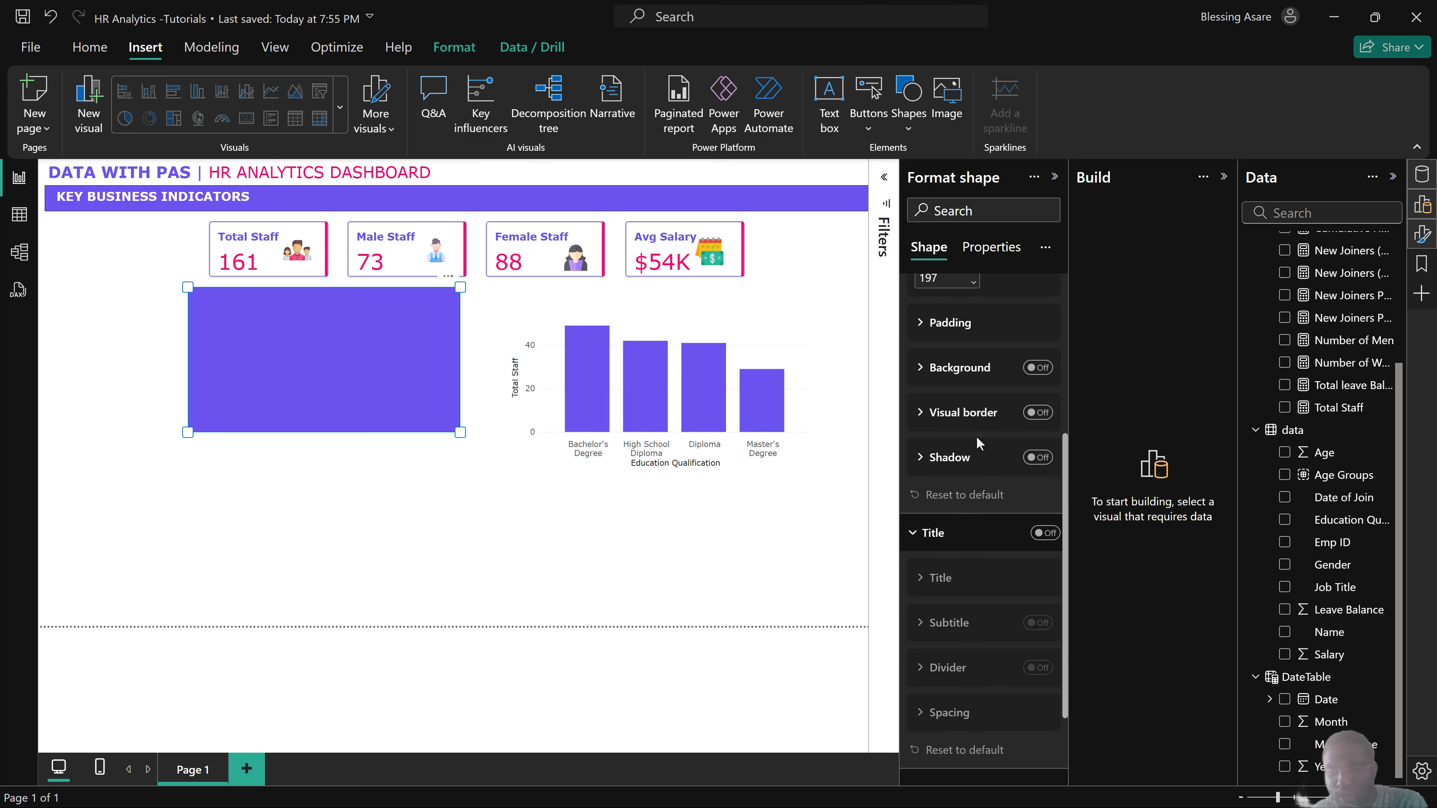
scroll(966, 378, "up", 4)
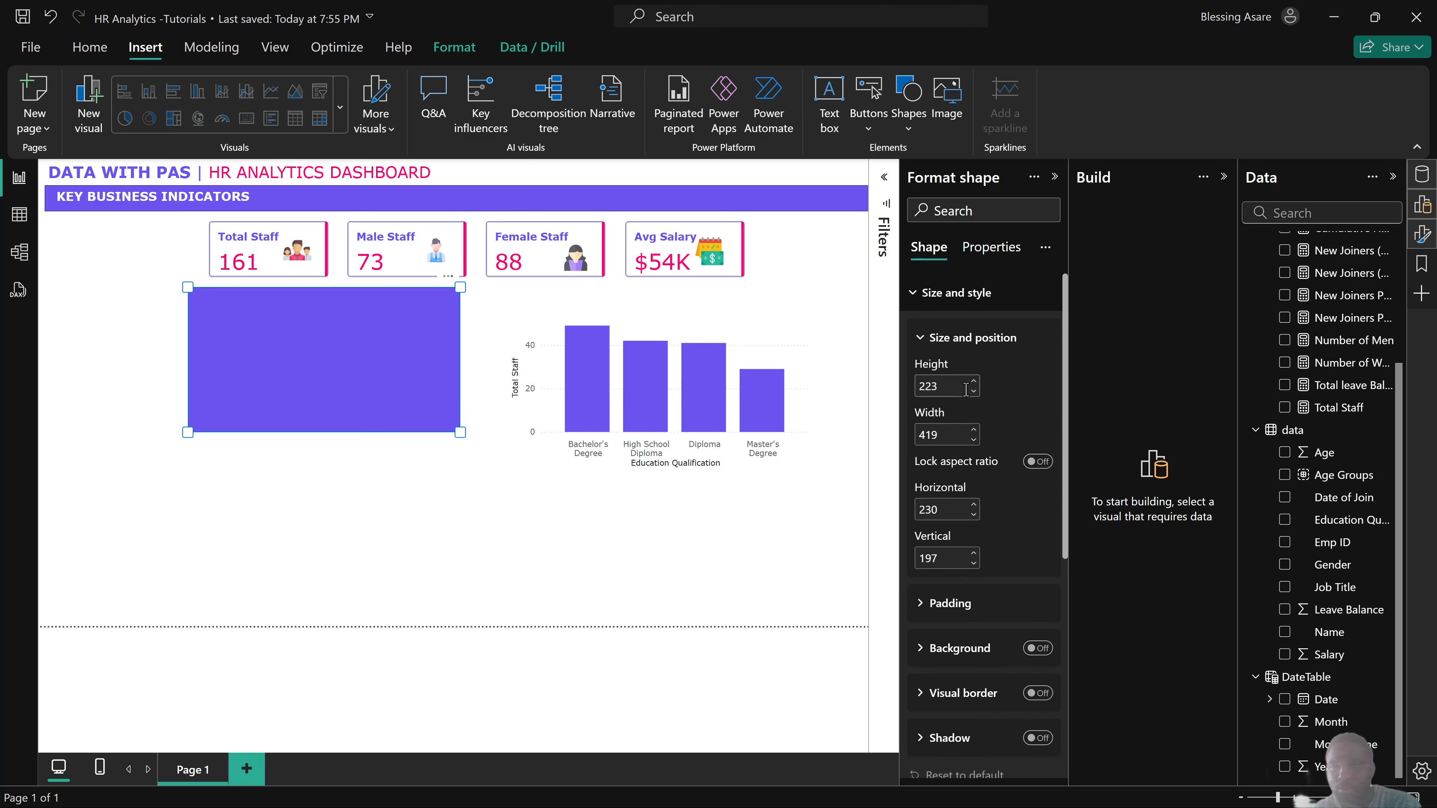
scroll(960, 430, "down", 4)
scroll(960, 430, "down", 2)
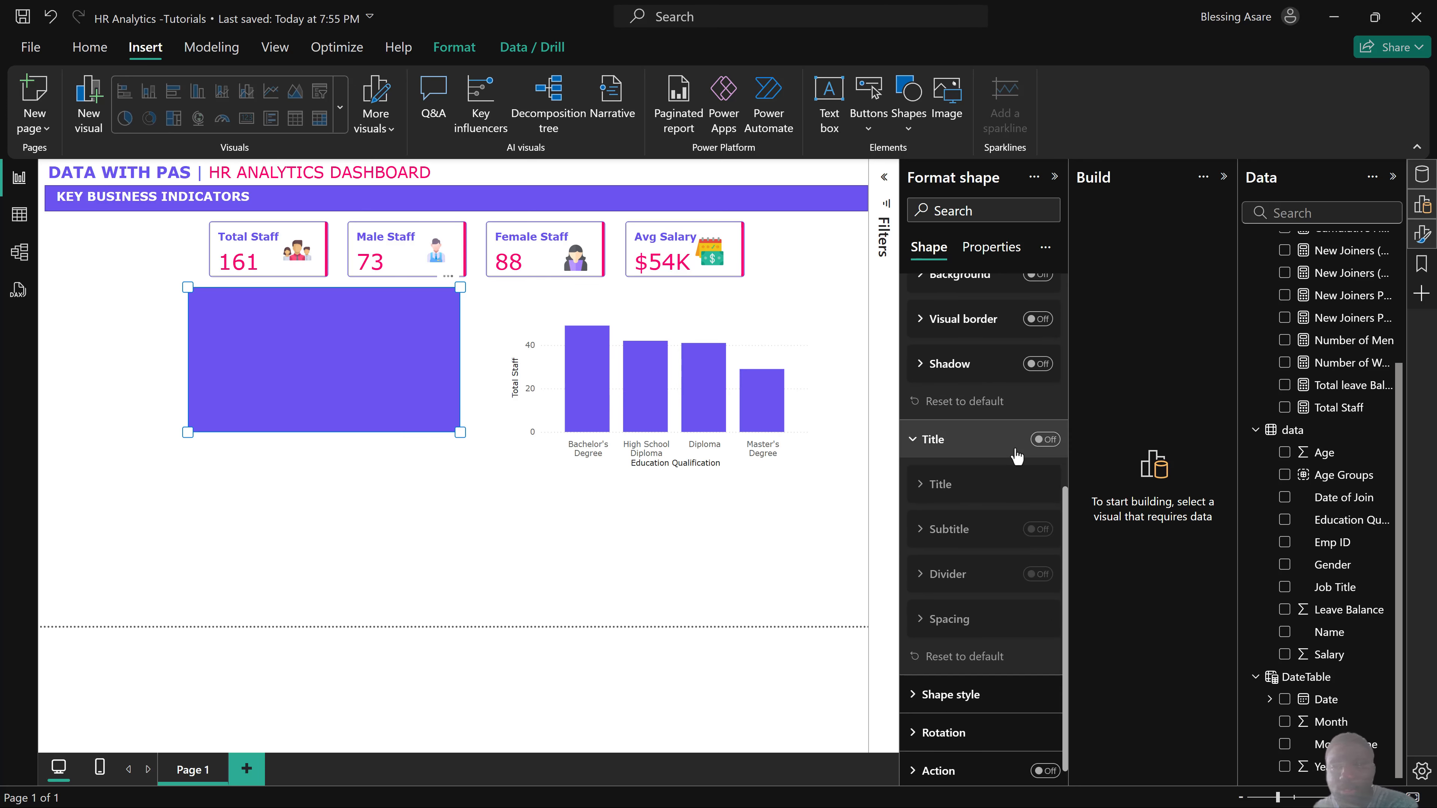
left_click(956, 682)
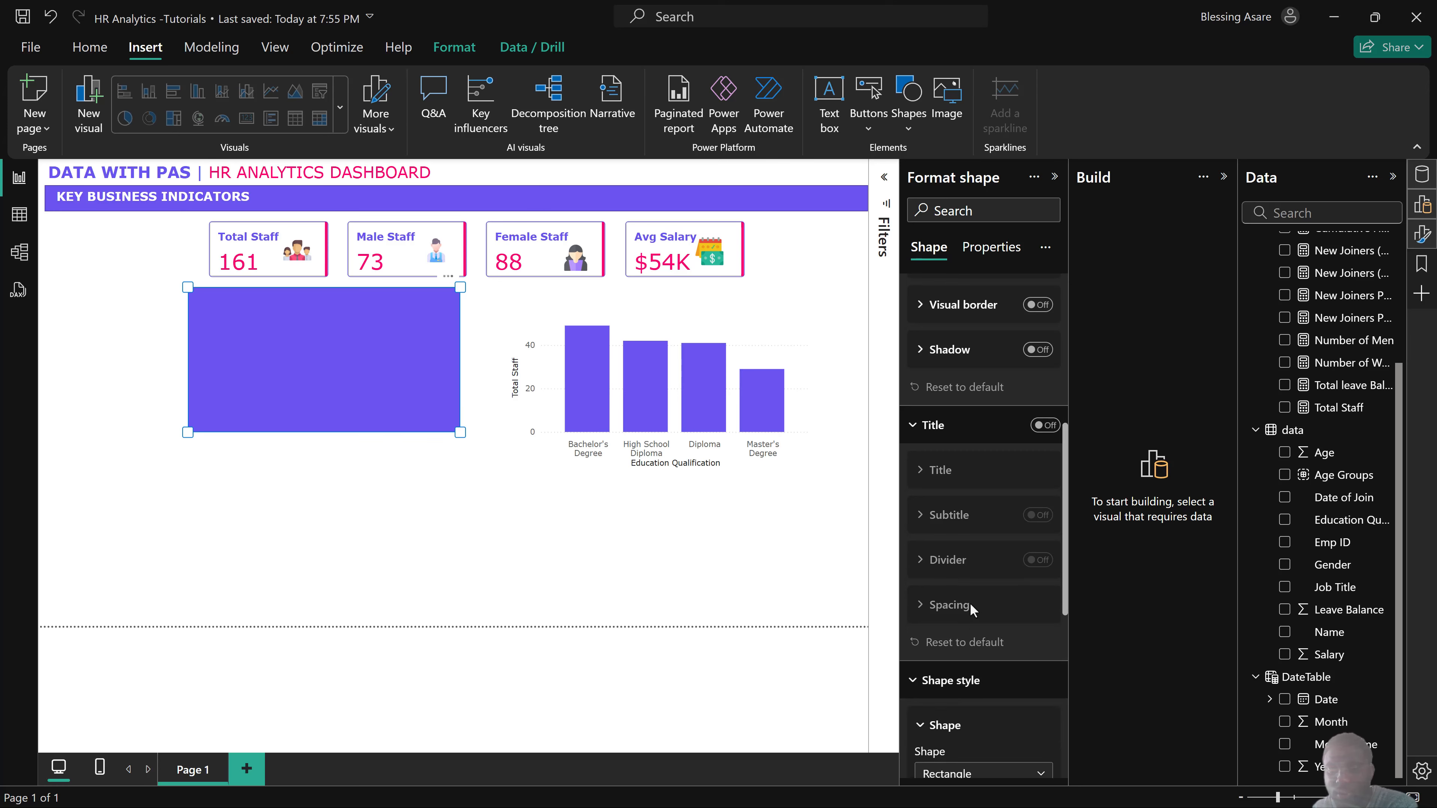
scroll(979, 566, "down", 5)
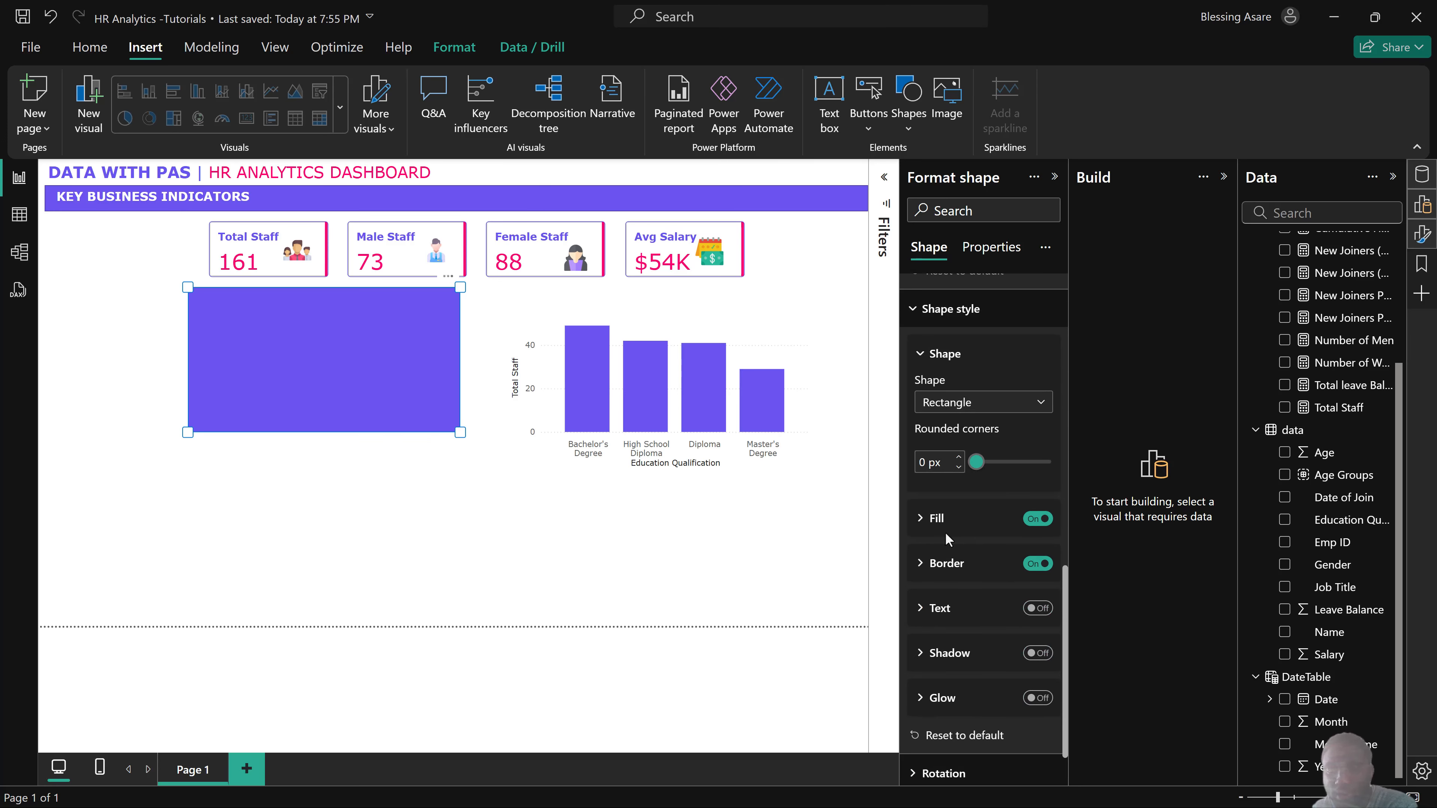
left_click(937, 519)
scroll(933, 450, "down", 3)
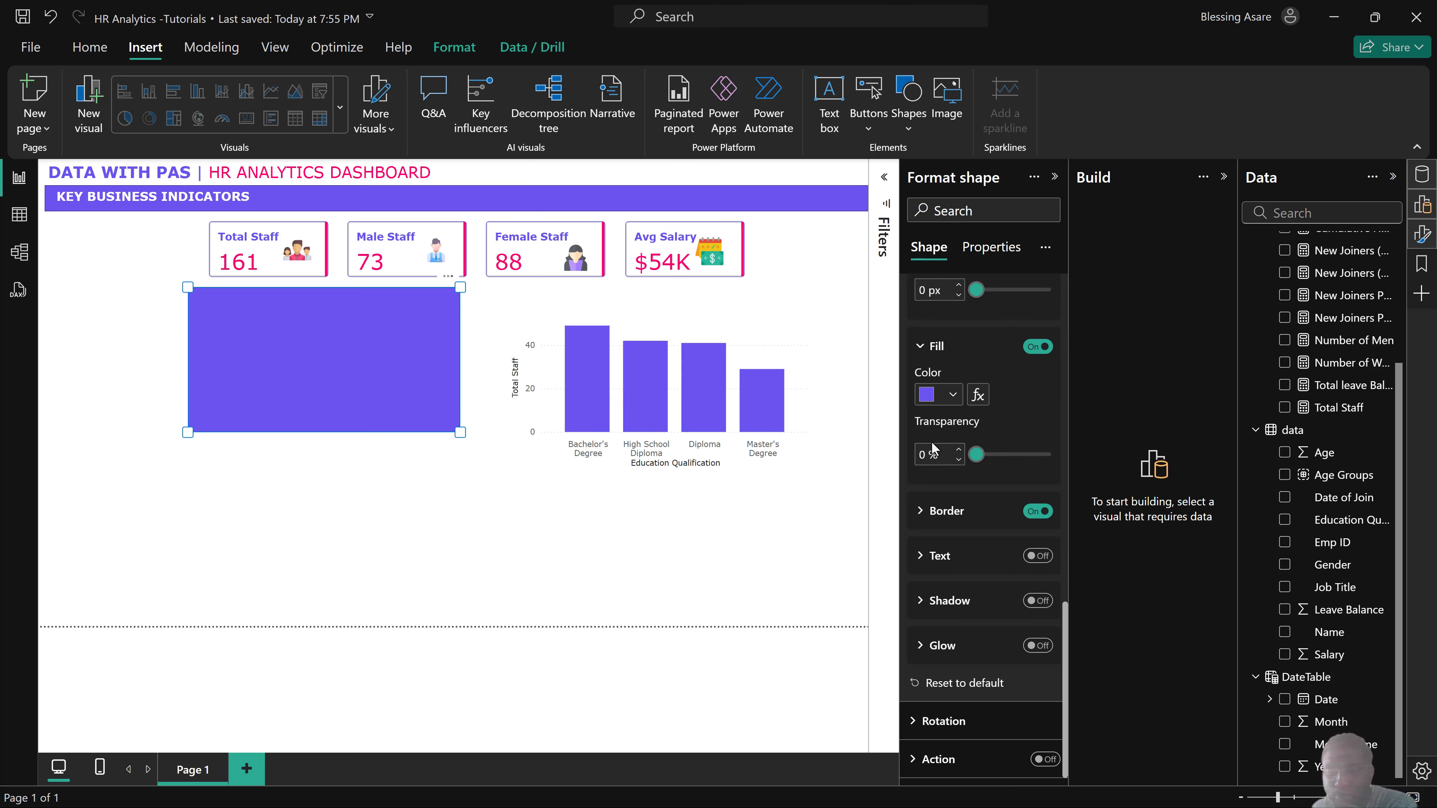
left_click(930, 398)
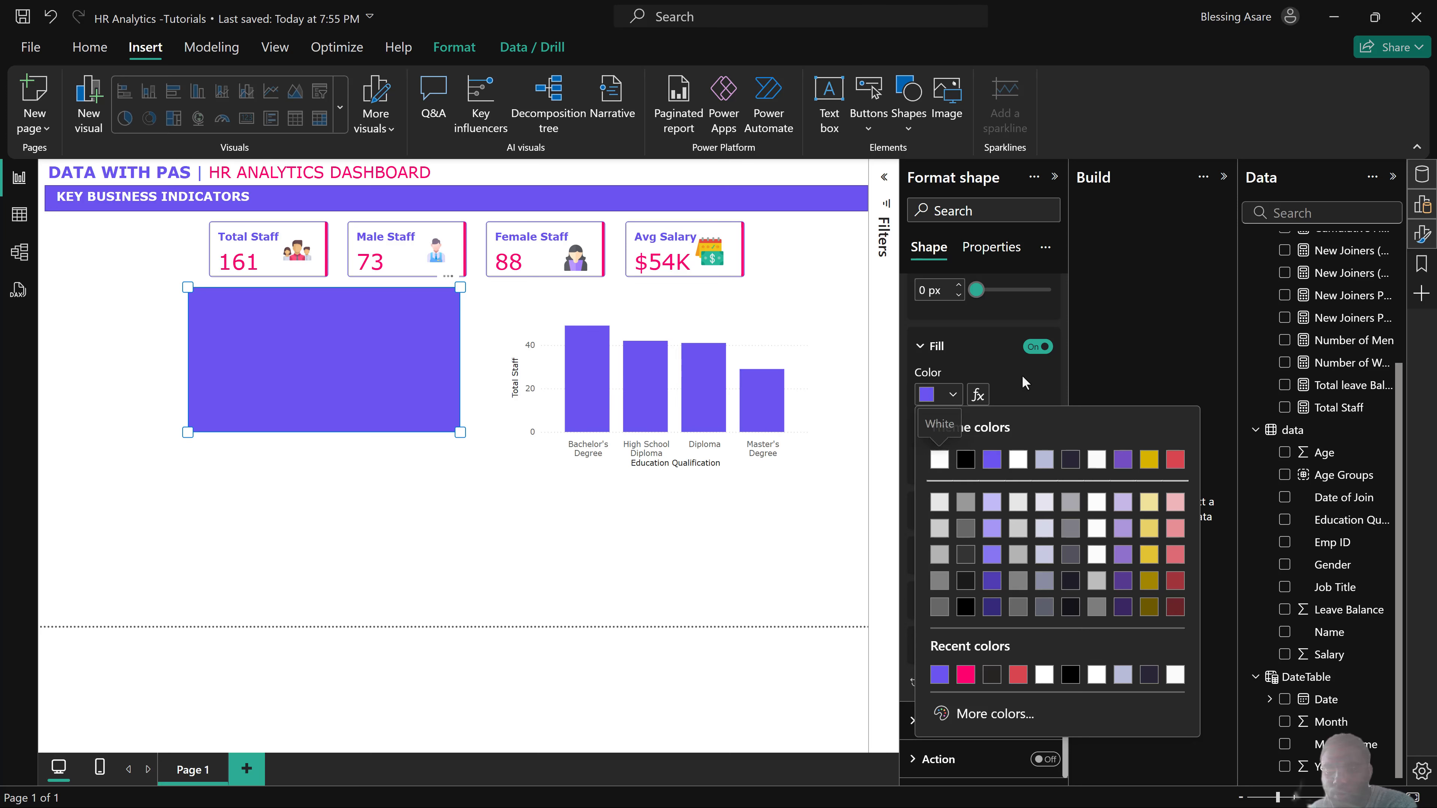
left_click(1037, 348)
left_click(1036, 347)
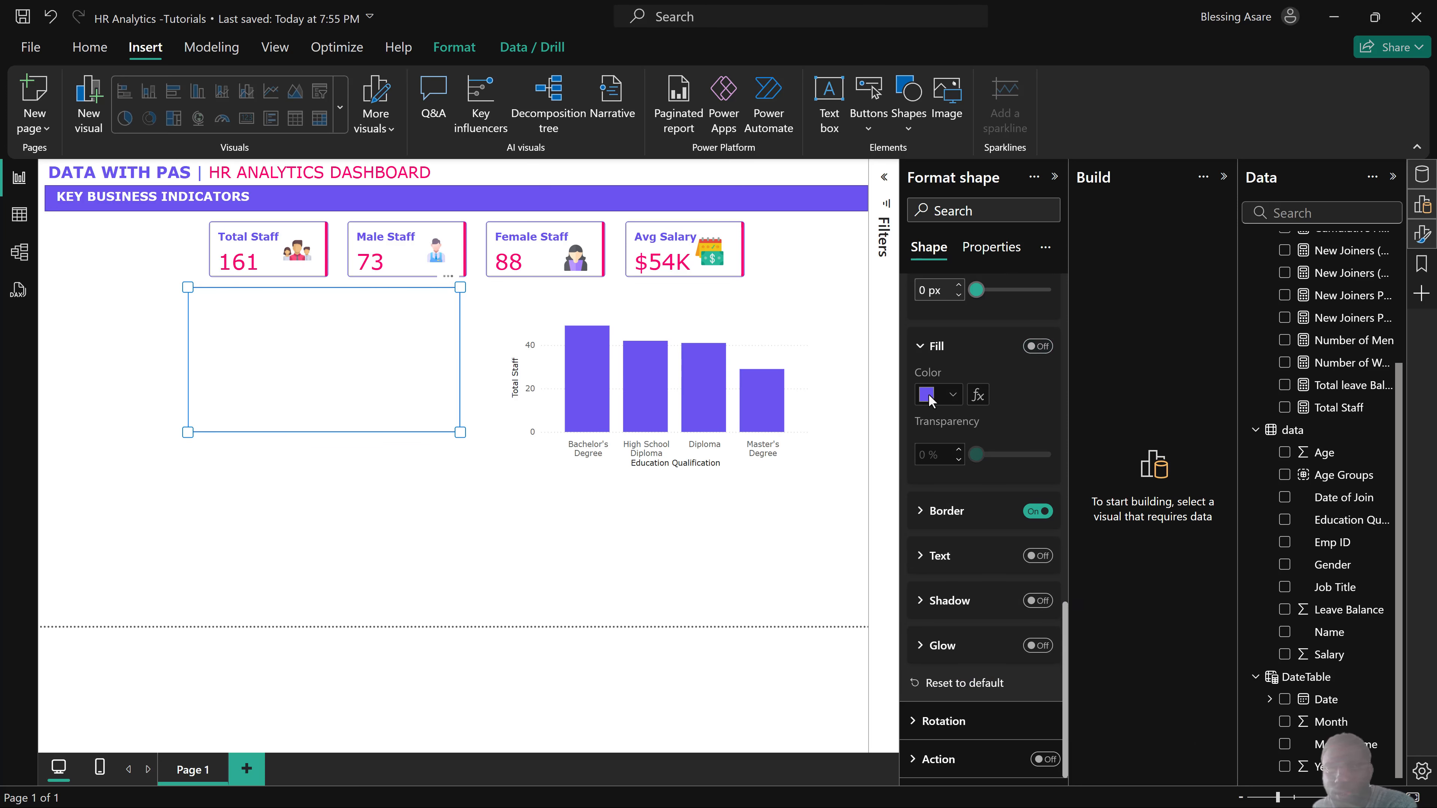
Turn the rectangle's fill back on and set its color to white.
left_click(1031, 347)
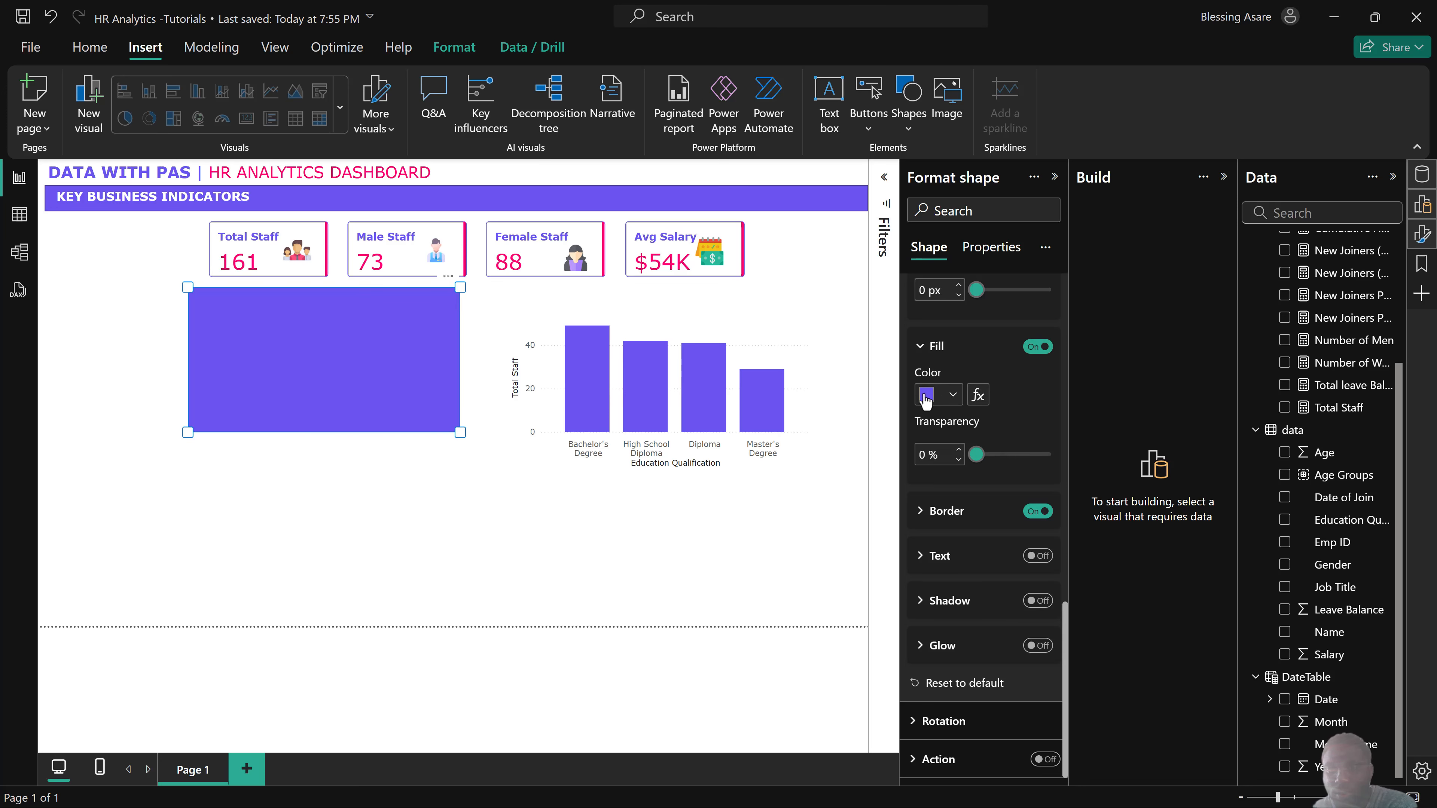
left_click(926, 395)
left_click(939, 459)
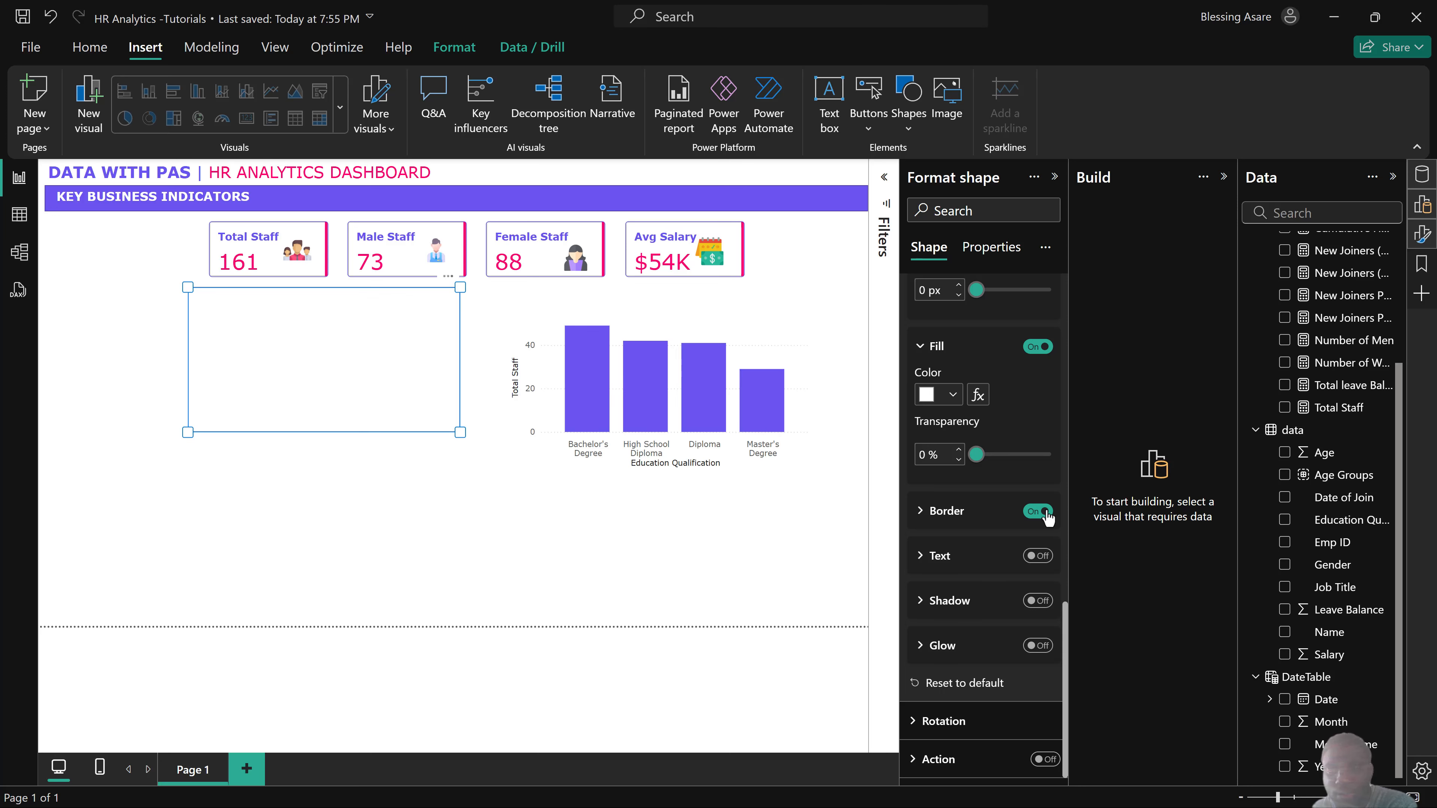
Set the rectangle's rounded corners to 5 px, keeping its border on.
left_click(956, 523)
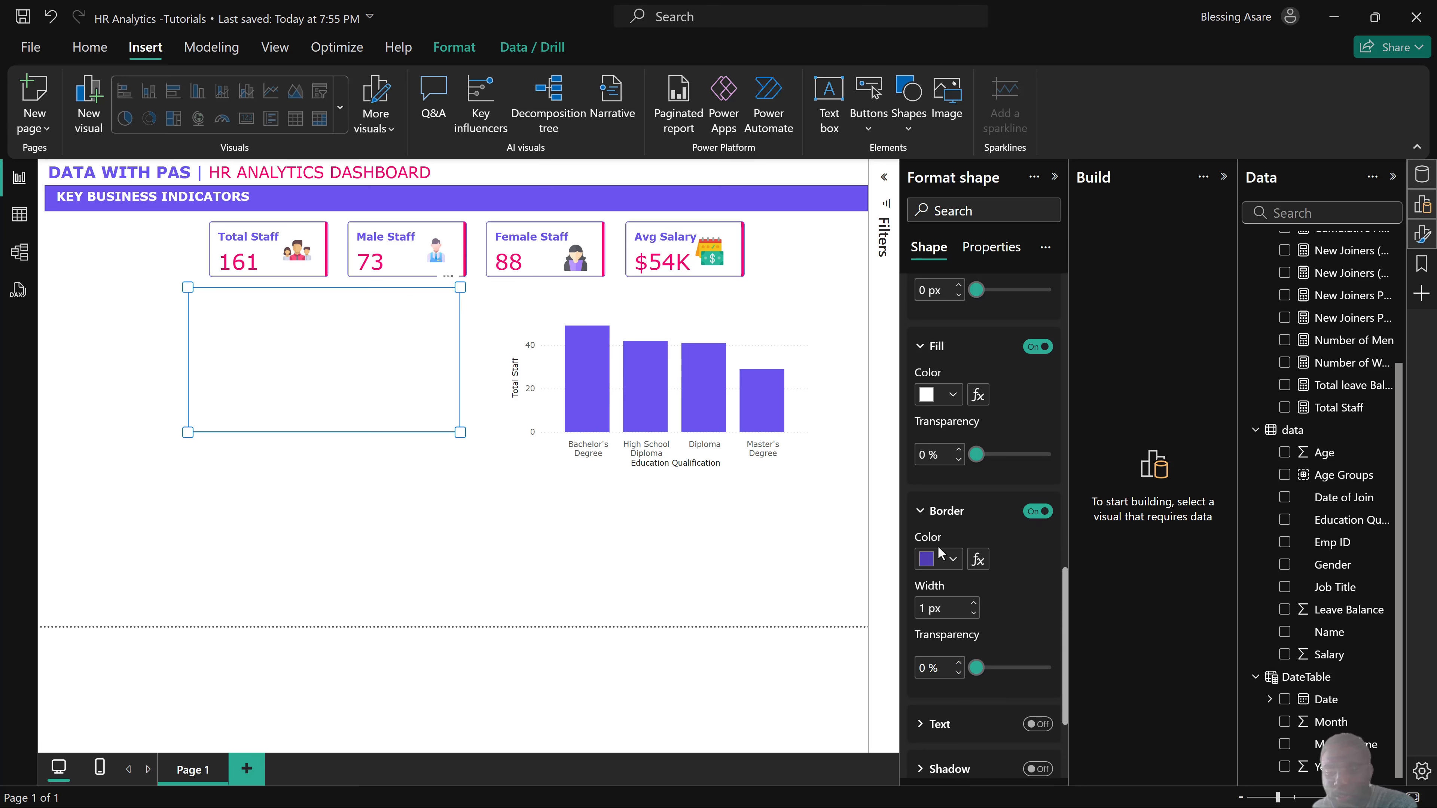
scroll(932, 563, "down", 2)
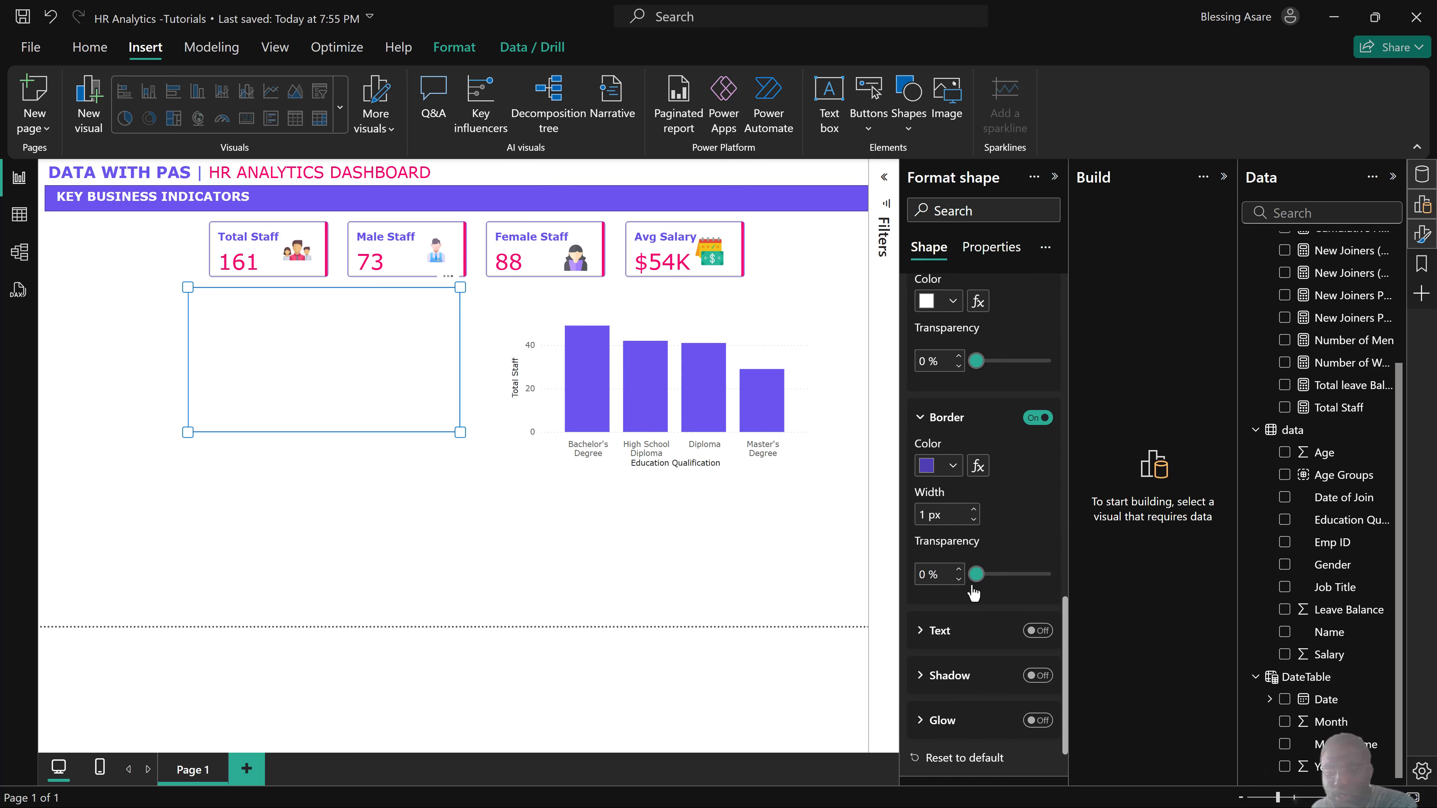
scroll(973, 607, "down", 1)
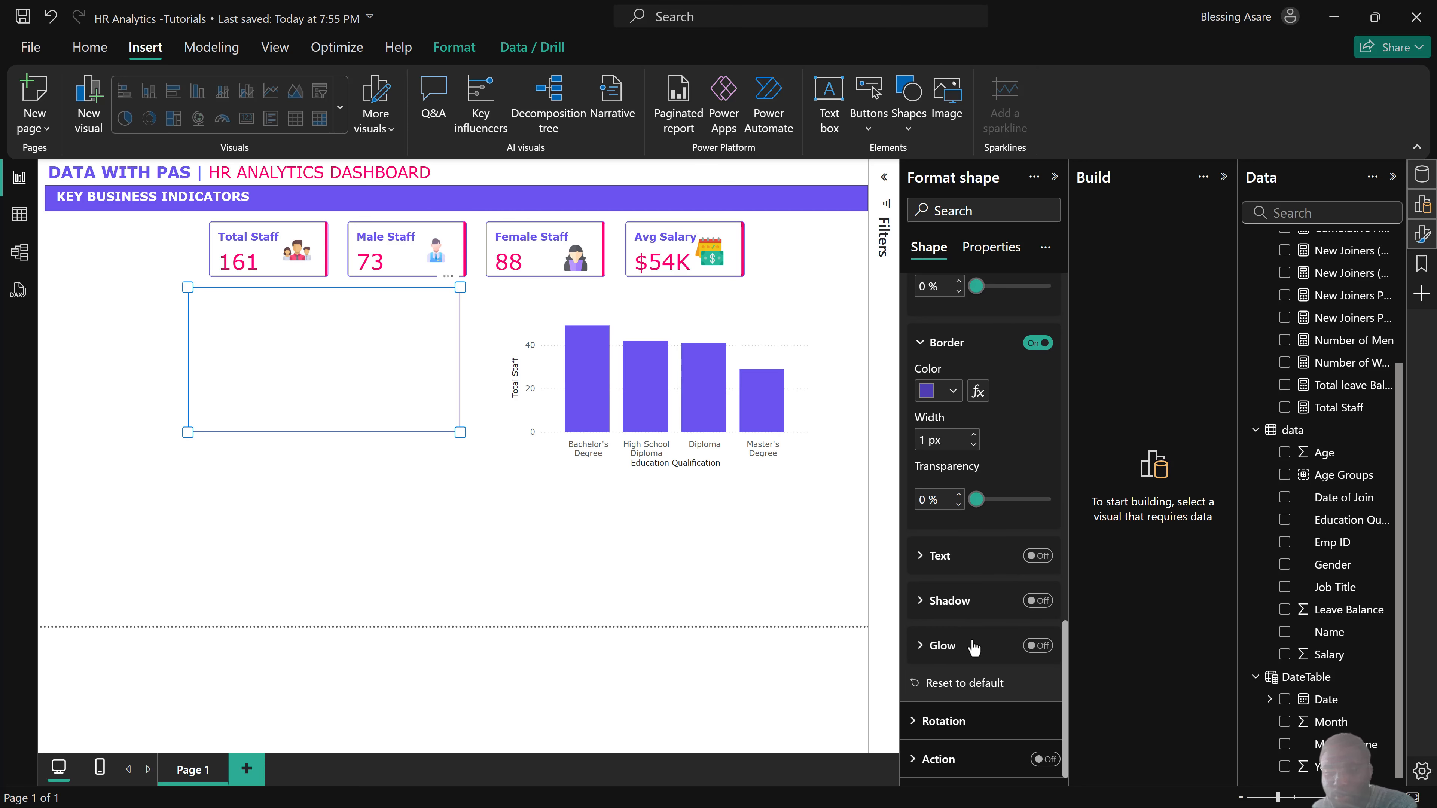
scroll(970, 625, "up", 3)
scroll(969, 627, "up", 2)
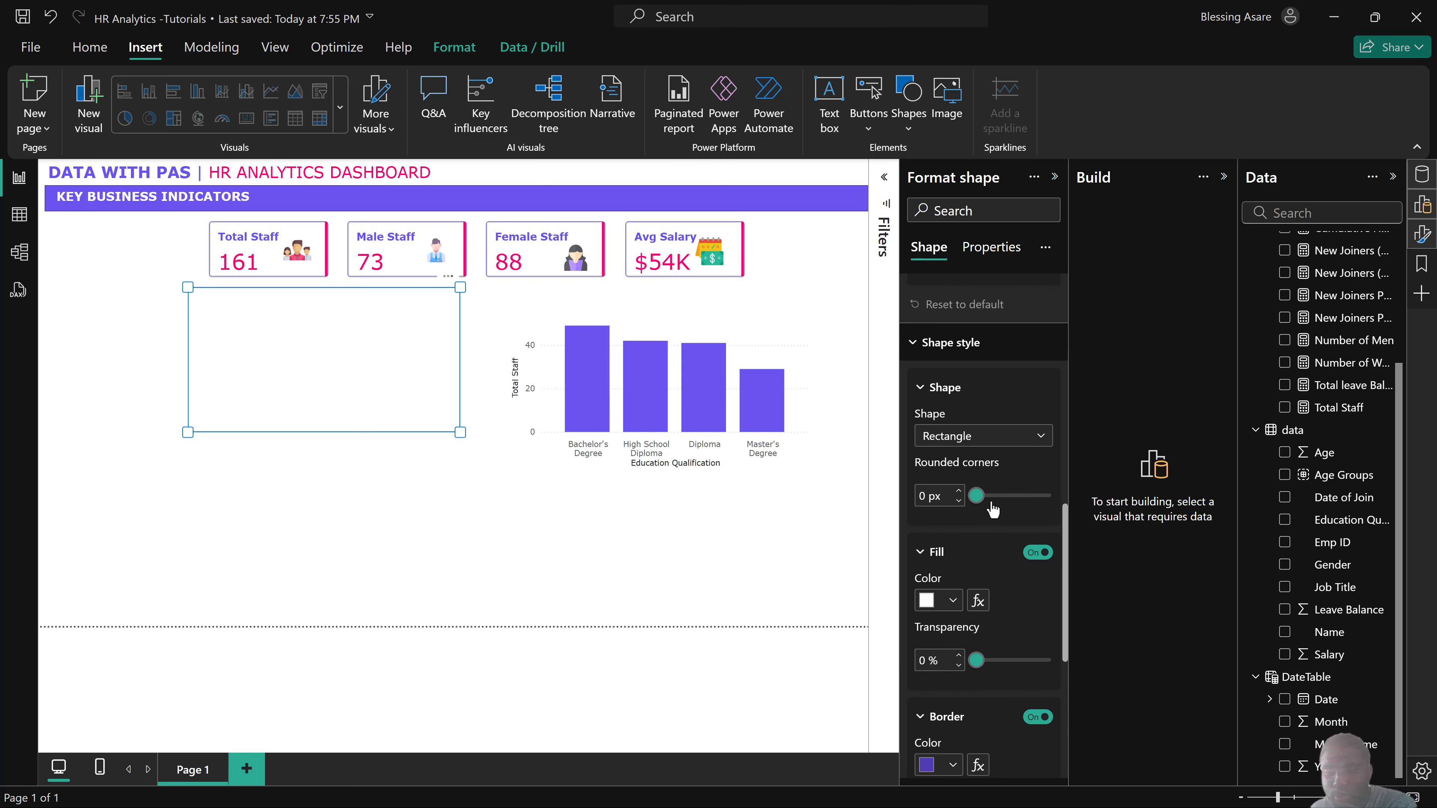
key("BackSpace")
type("5")
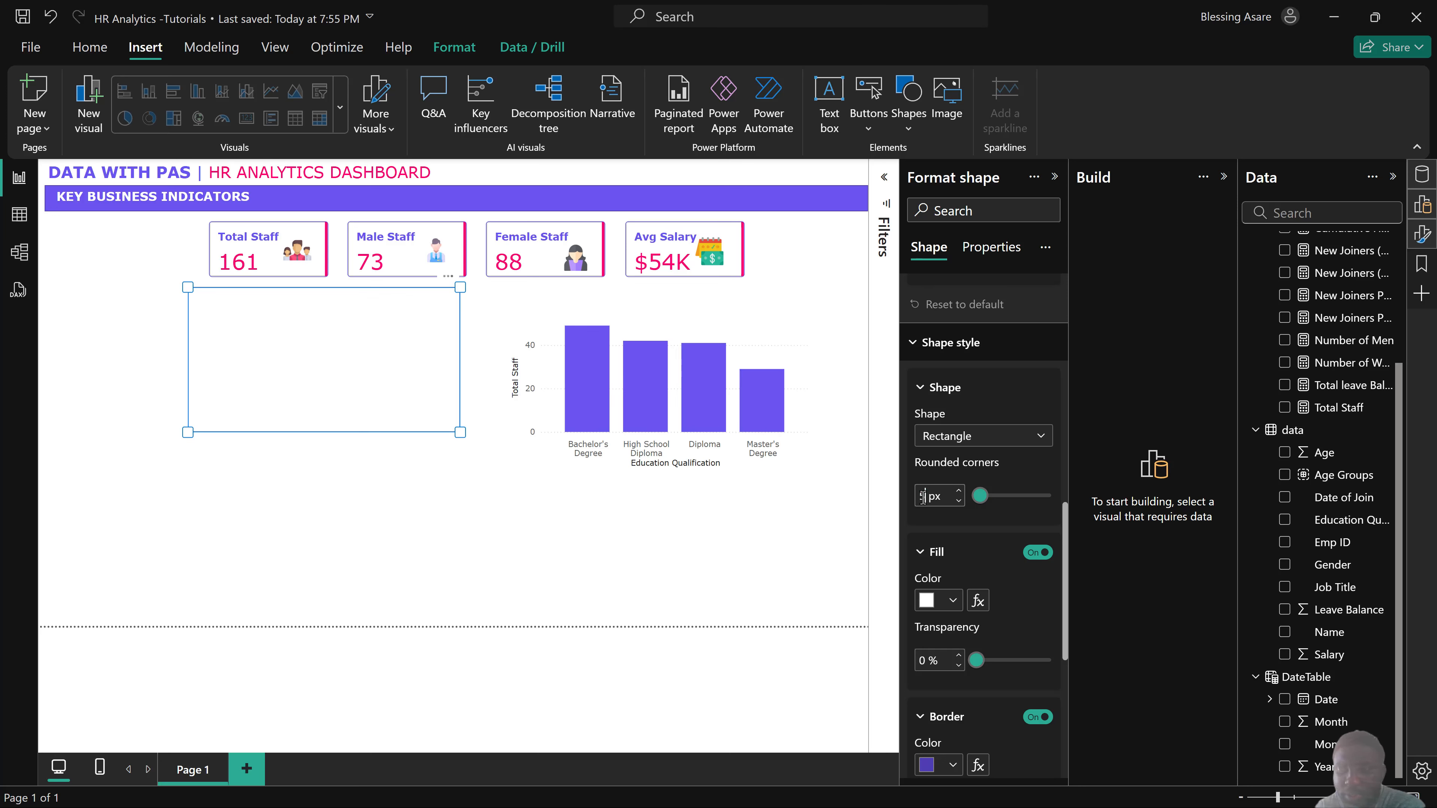
left_click(450, 480)
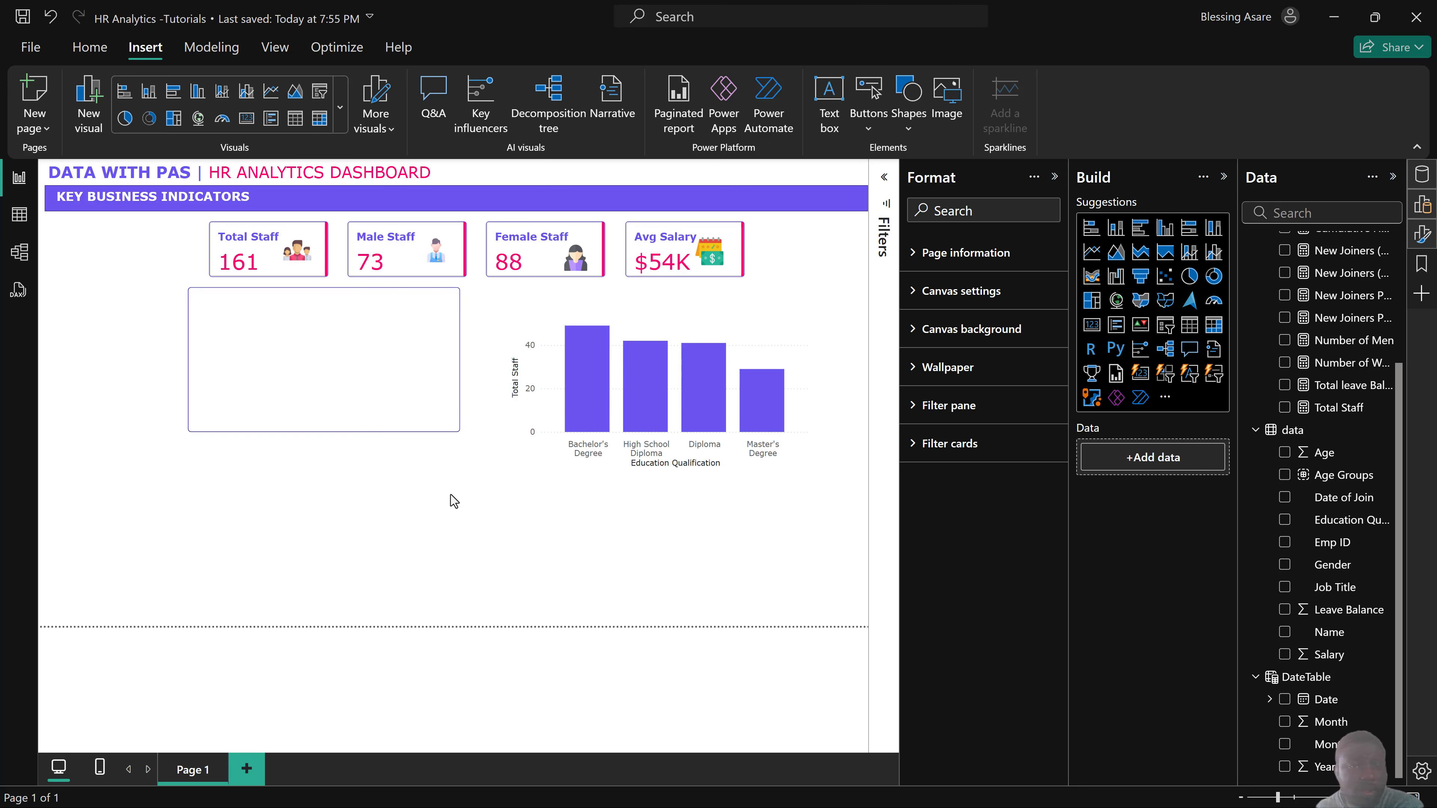
Place the column chart on top of the white rectangle and shrink it to fit inside, leaving space above for a heading.
left_click(601, 467)
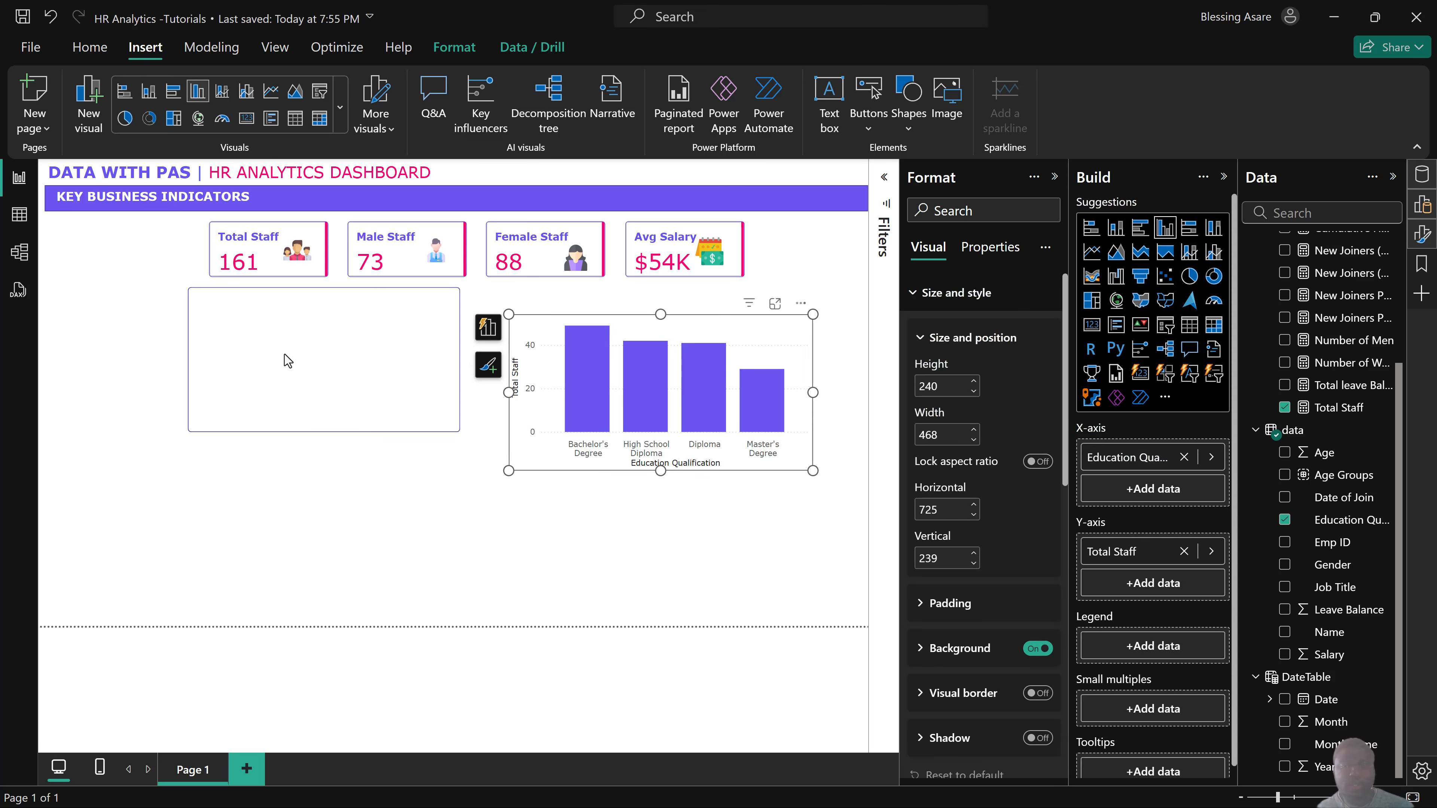
key("Delete")
key("ctrl+z")
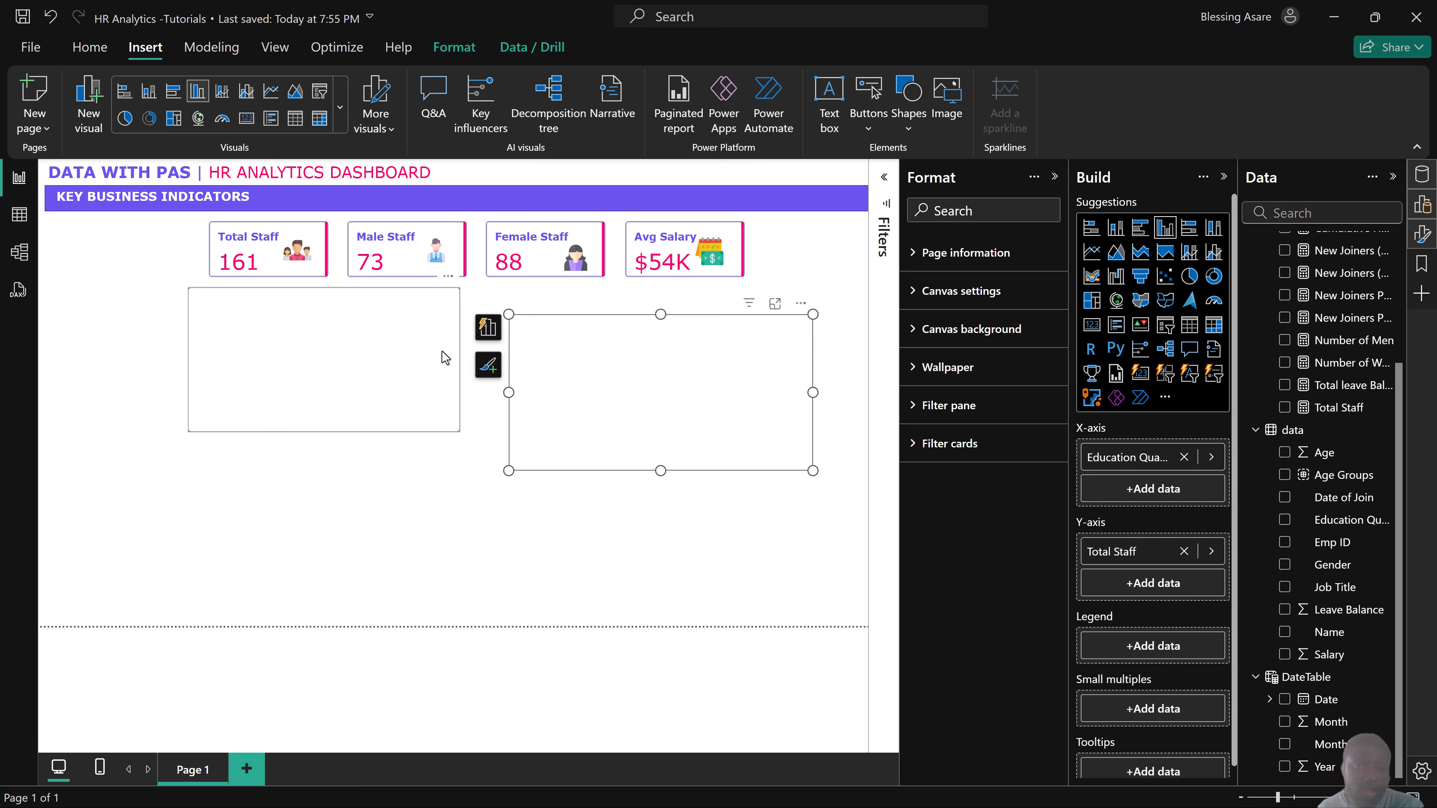
left_click_drag(733, 337, 417, 309)
left_click_drag(492, 446, 436, 393)
left_click_drag(399, 309, 452, 374)
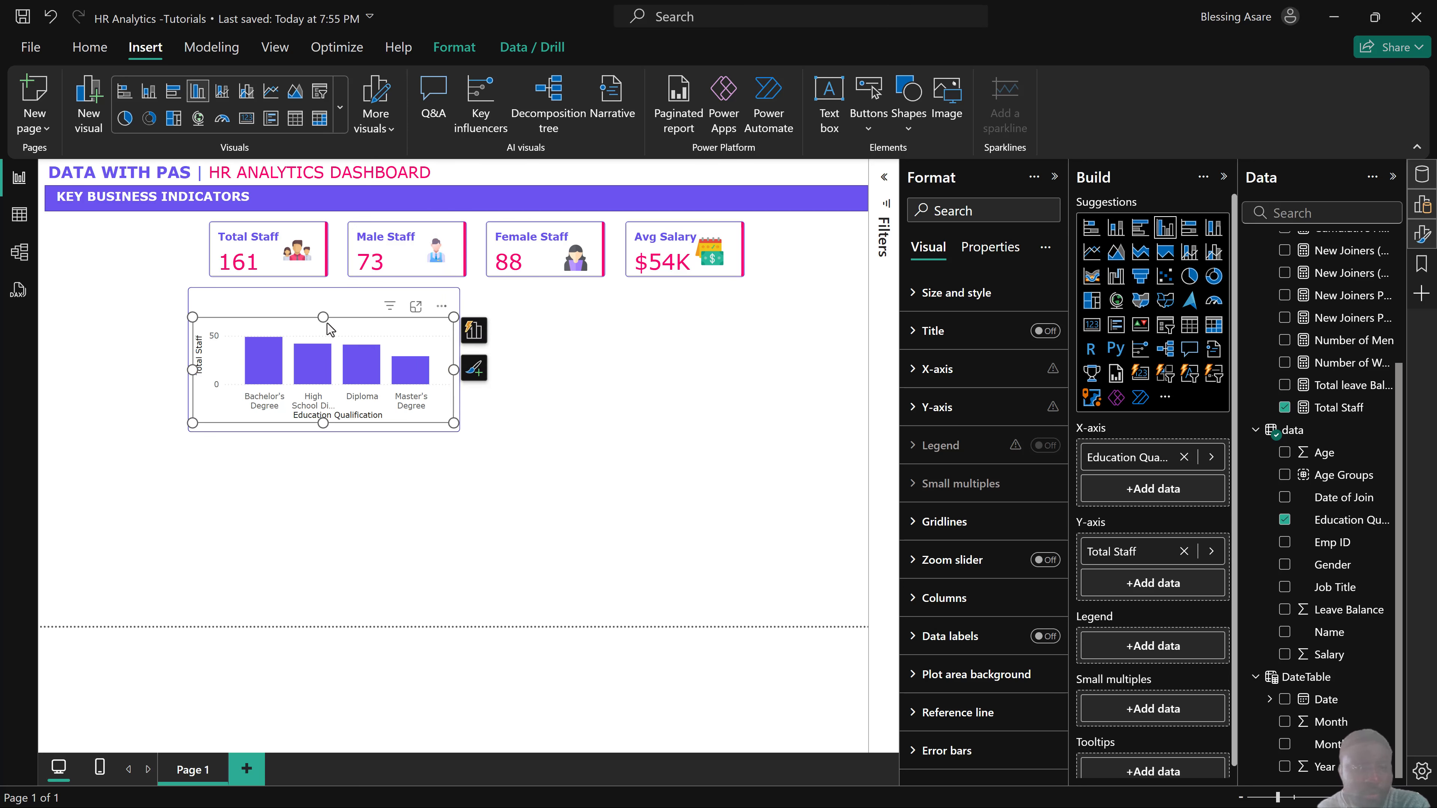
left_click_drag(322, 317, 321, 313)
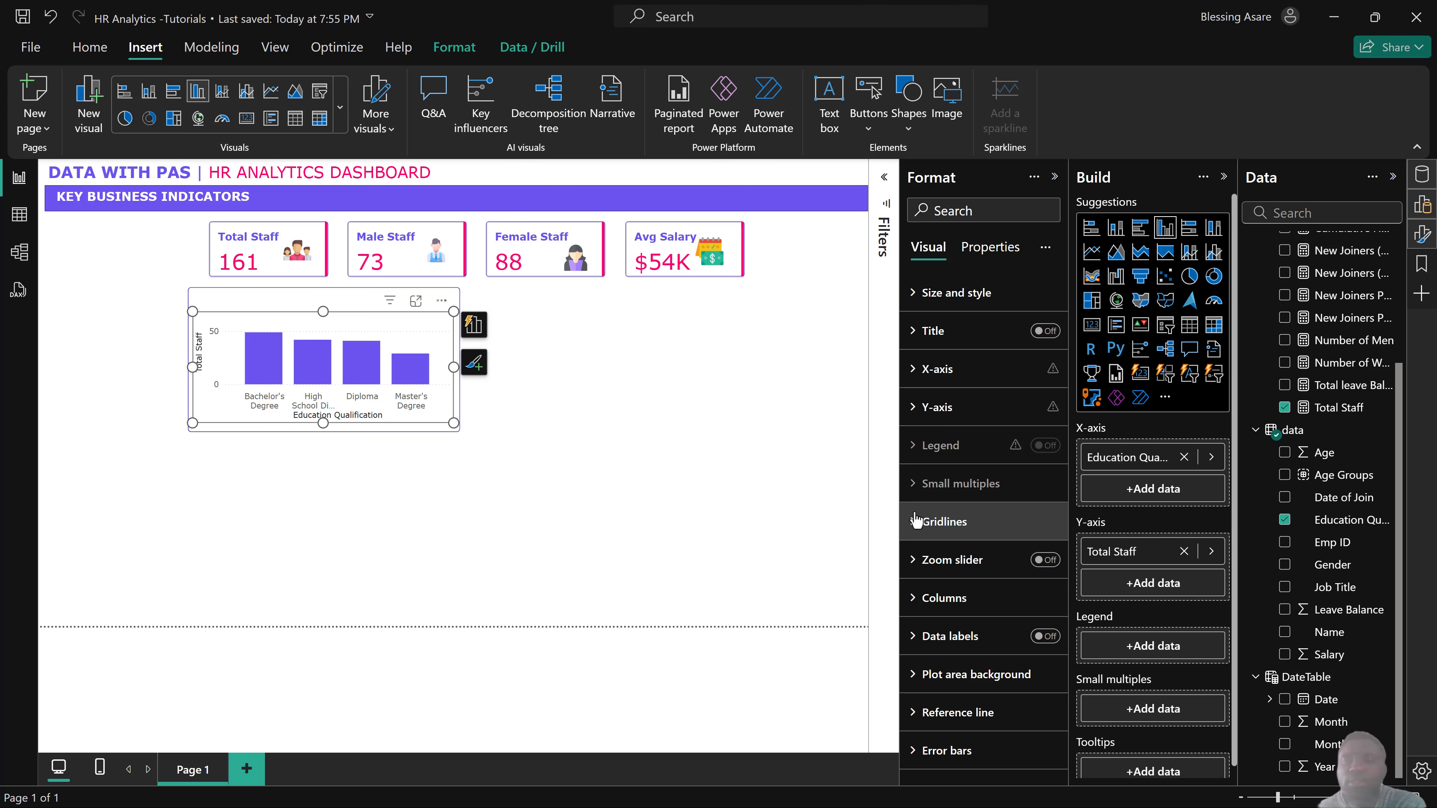
Turn off the X-axis title of the column chart.
left_click(943, 371)
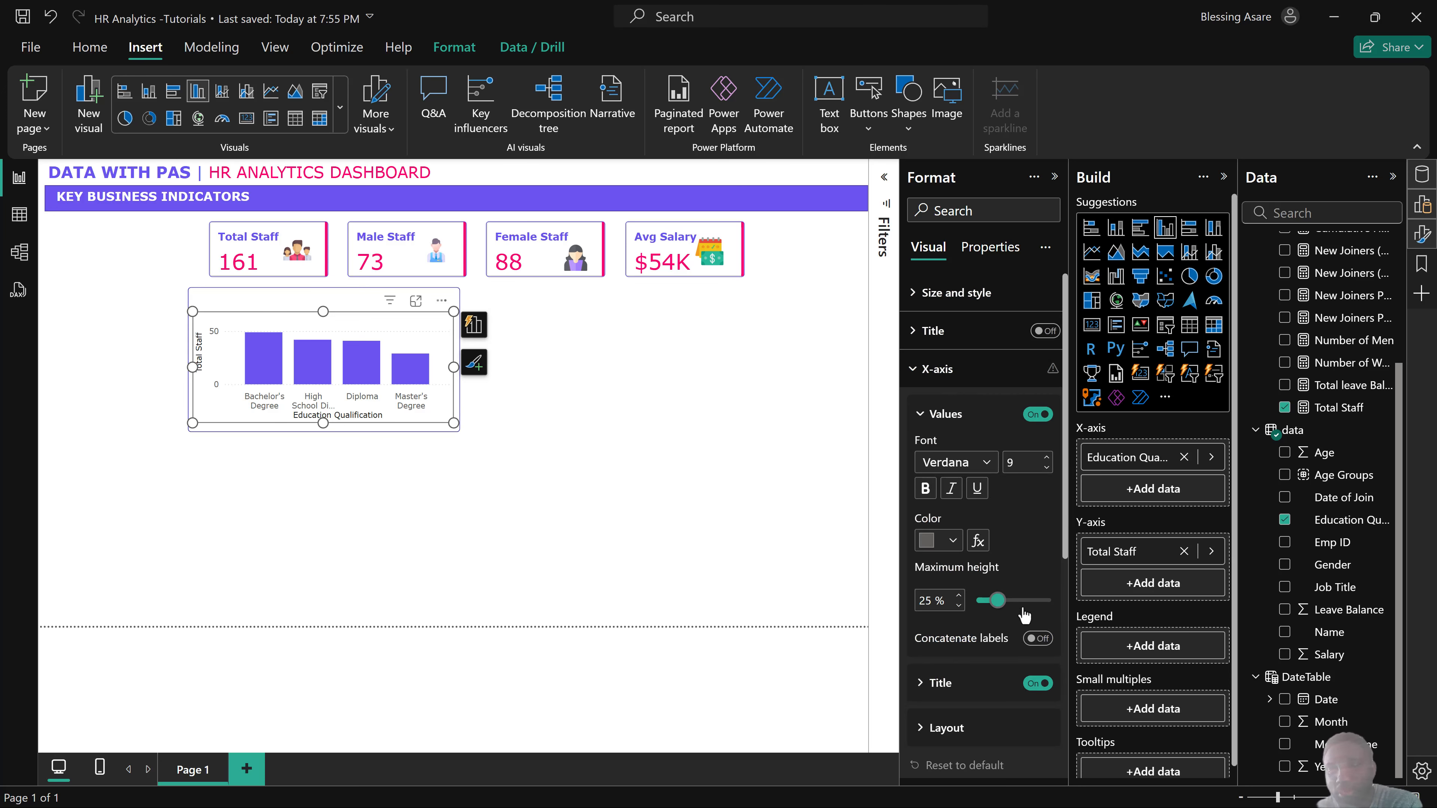
left_click(1033, 685)
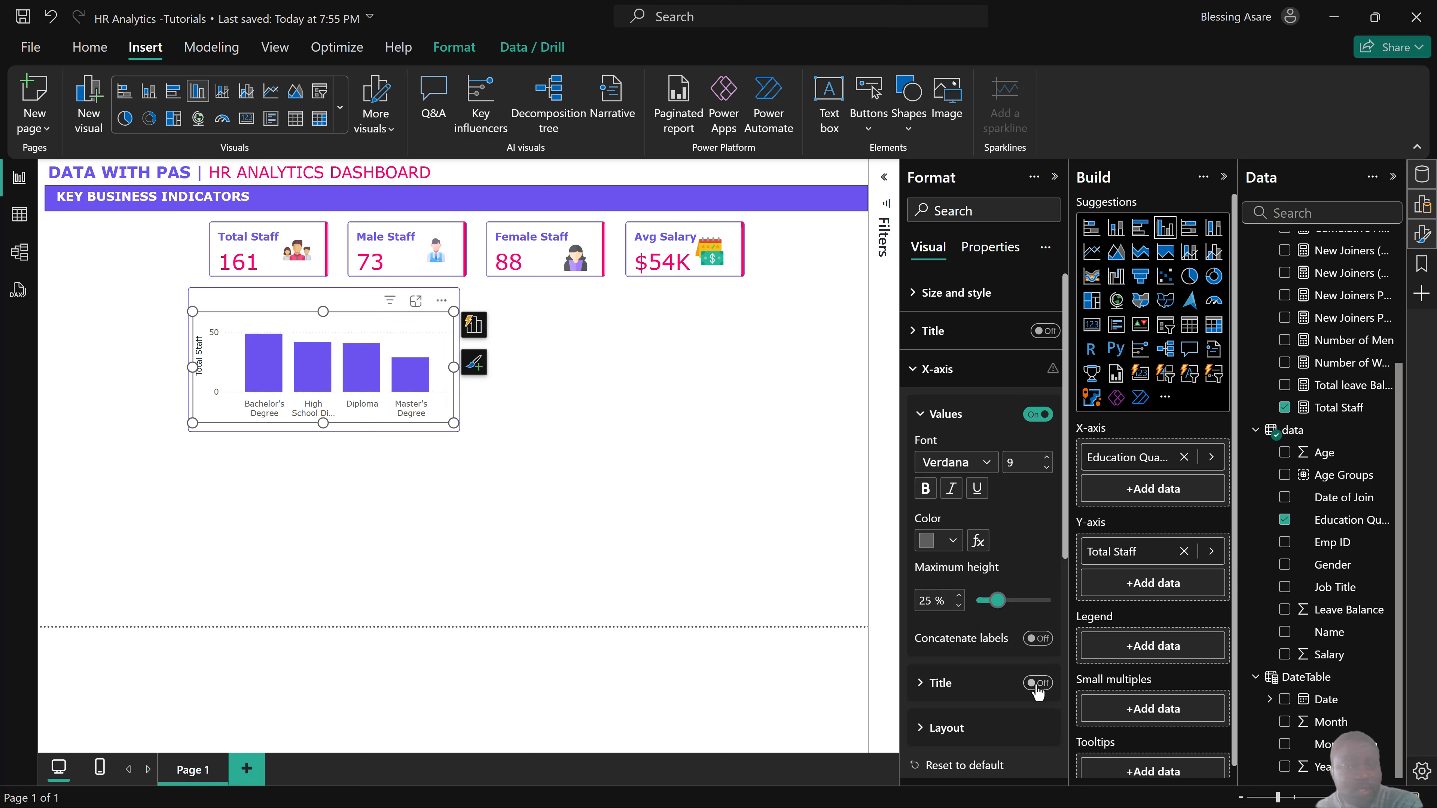
scroll(989, 515, "down", 3)
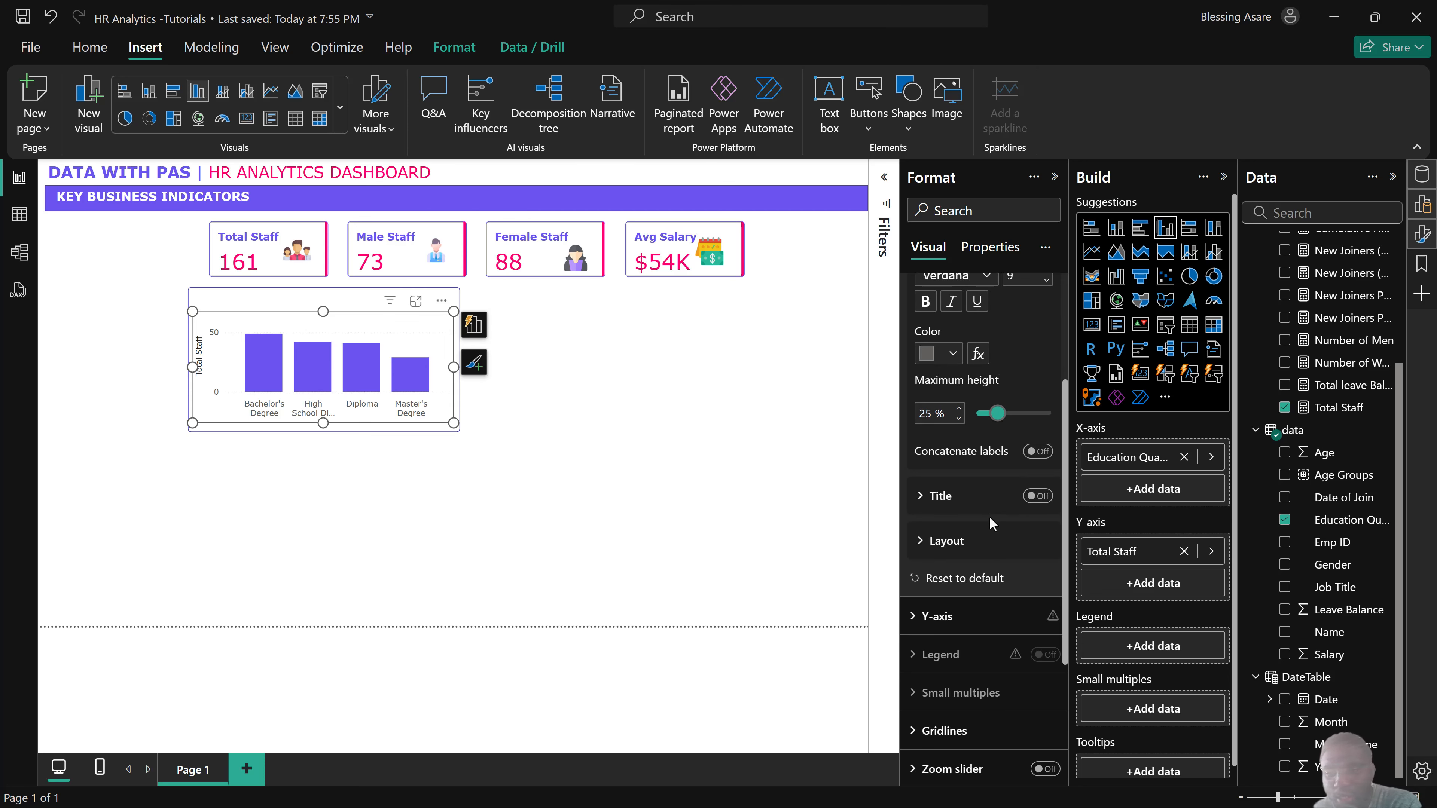
scroll(989, 517, "up", 3)
Turn off the column chart's Y-axis values and Y-axis title.
scroll(989, 510, "down", 5)
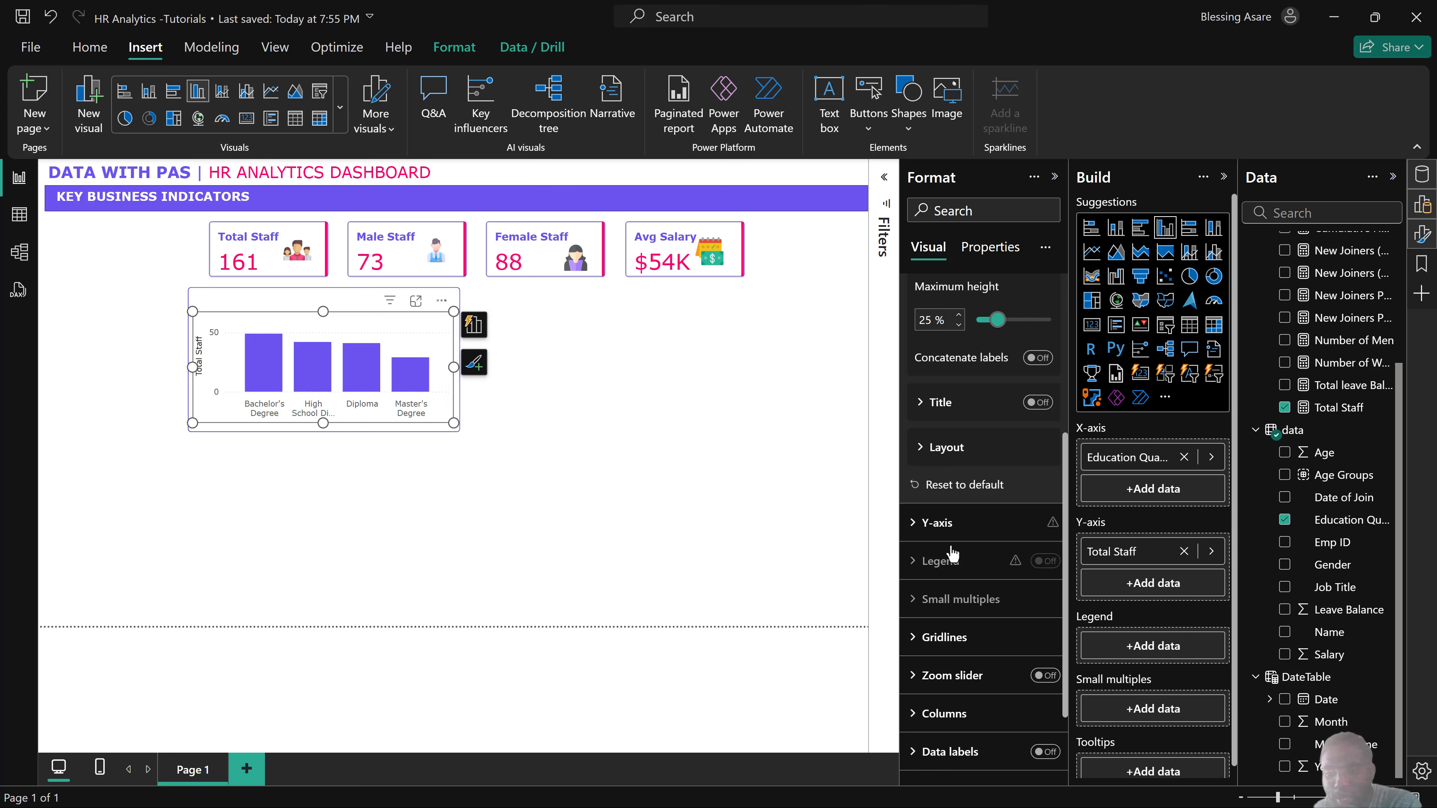
left_click(950, 522)
scroll(1019, 567, "down", 4)
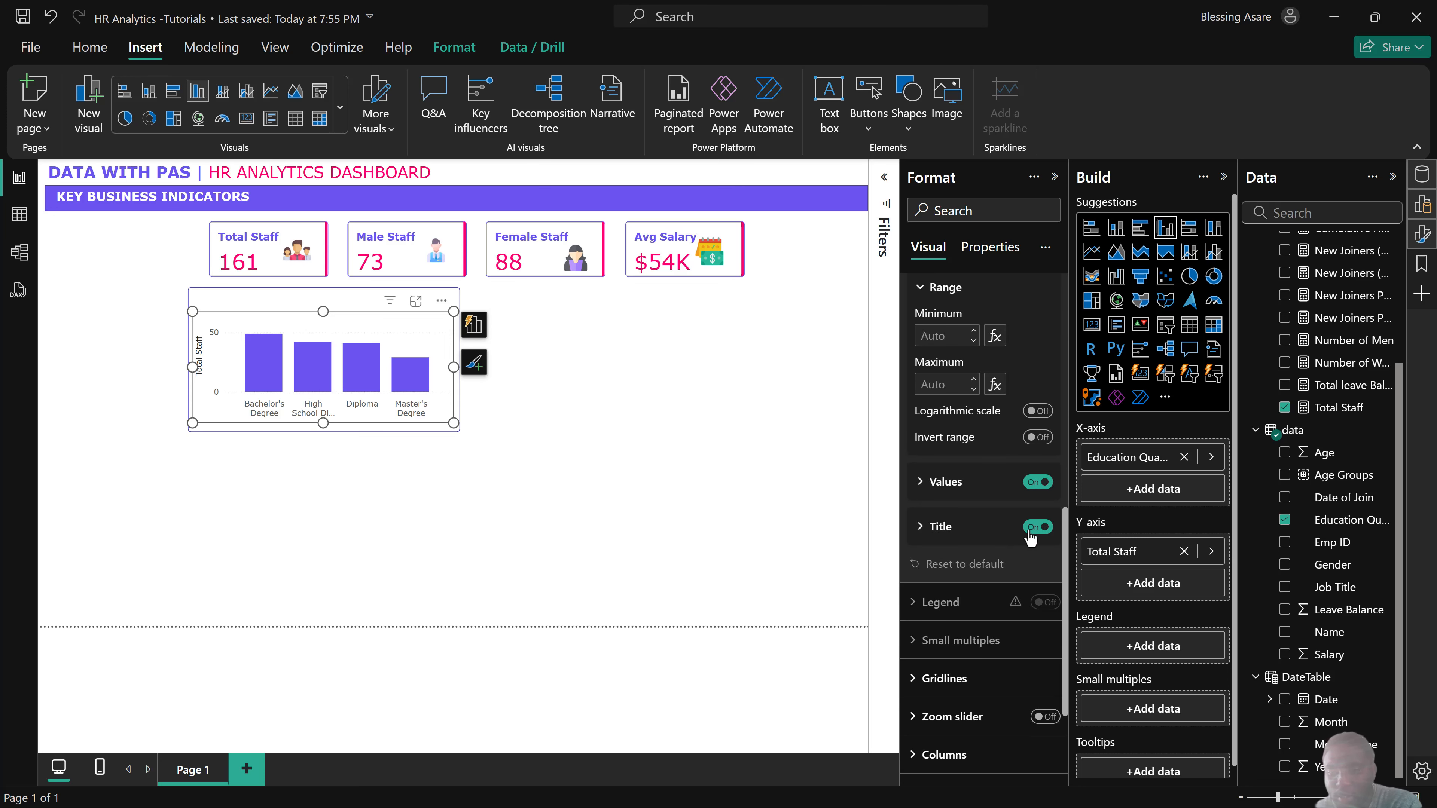
left_click(1038, 482)
left_click(1038, 527)
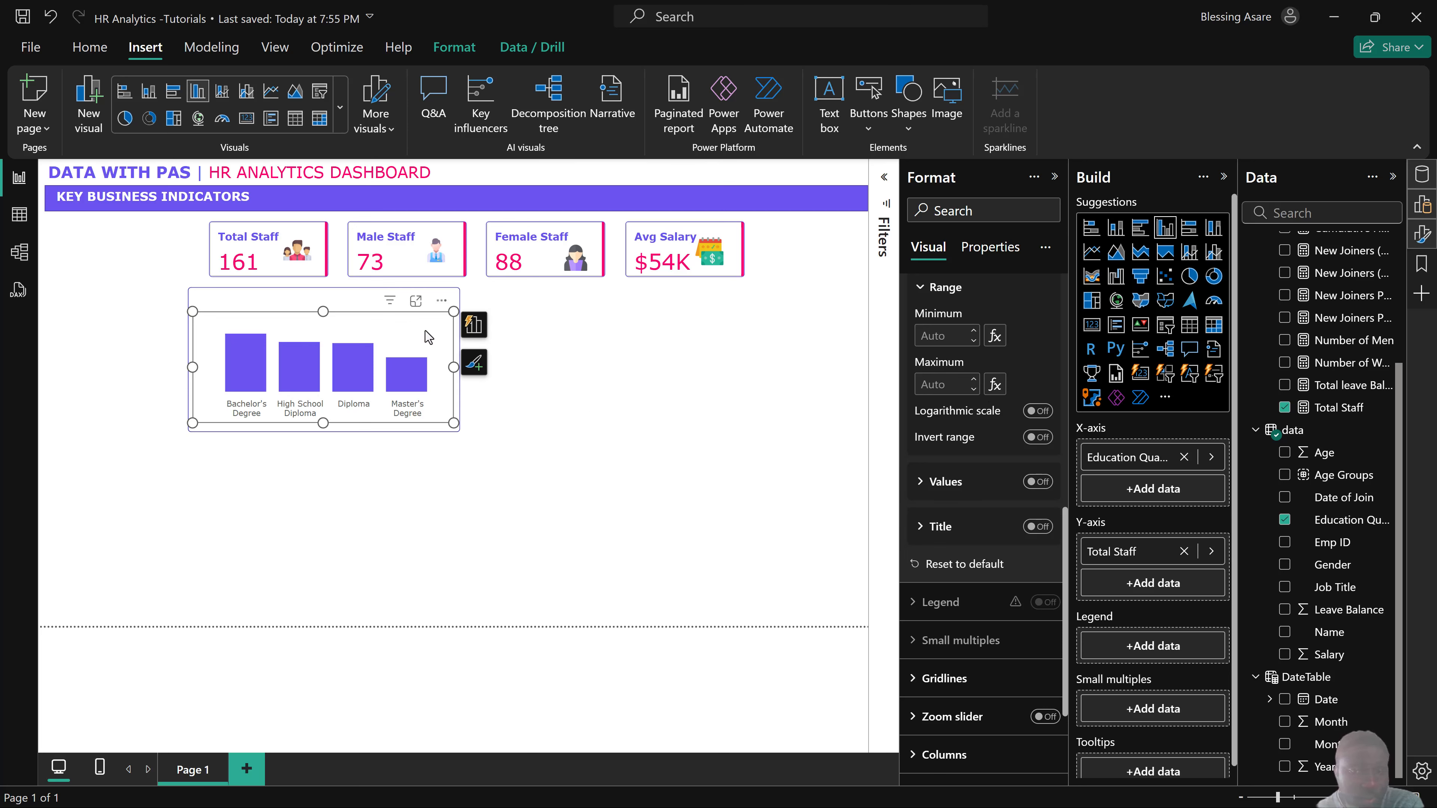
Turn on the column chart's data labels and color their values pink.
scroll(1022, 591, "down", 3)
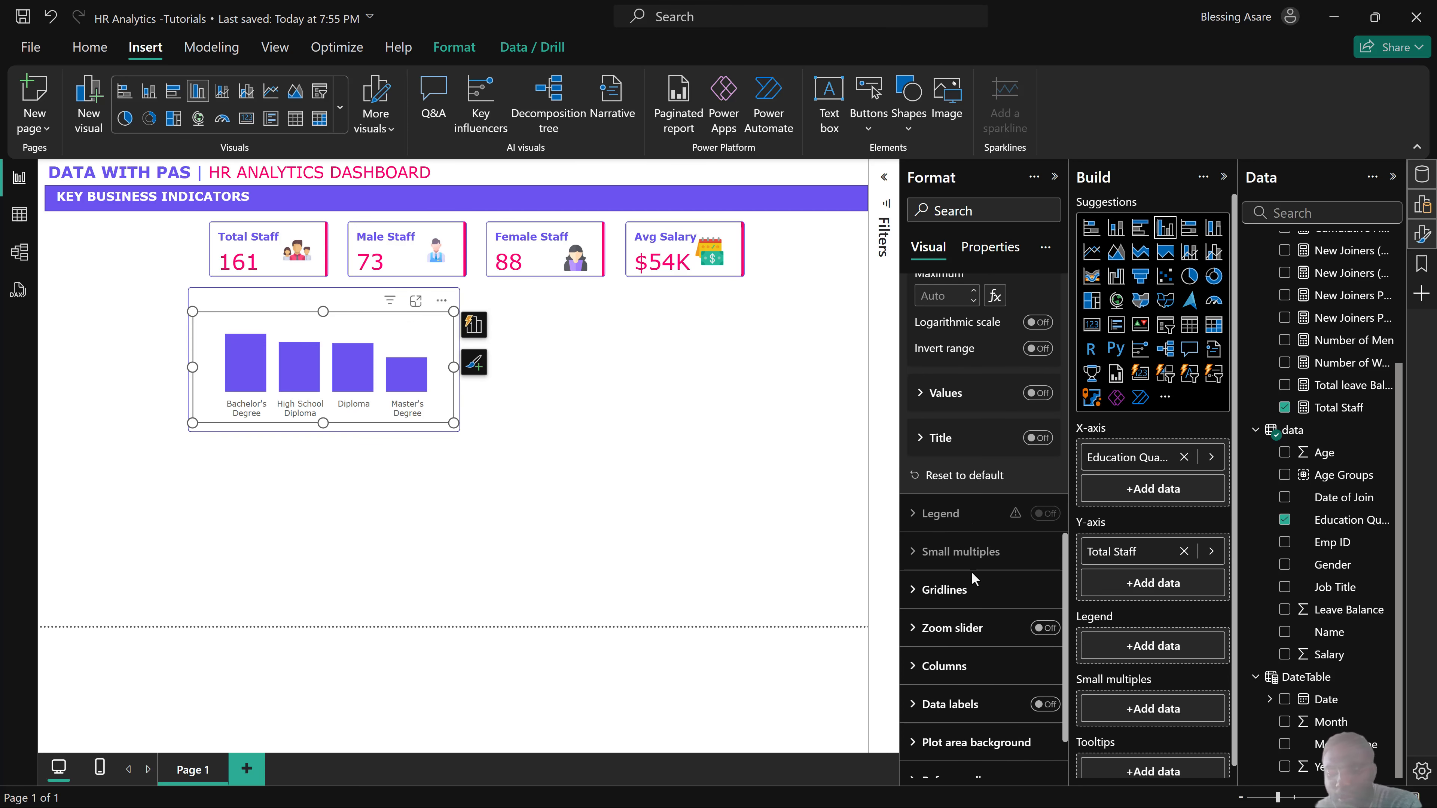
left_click(1048, 644)
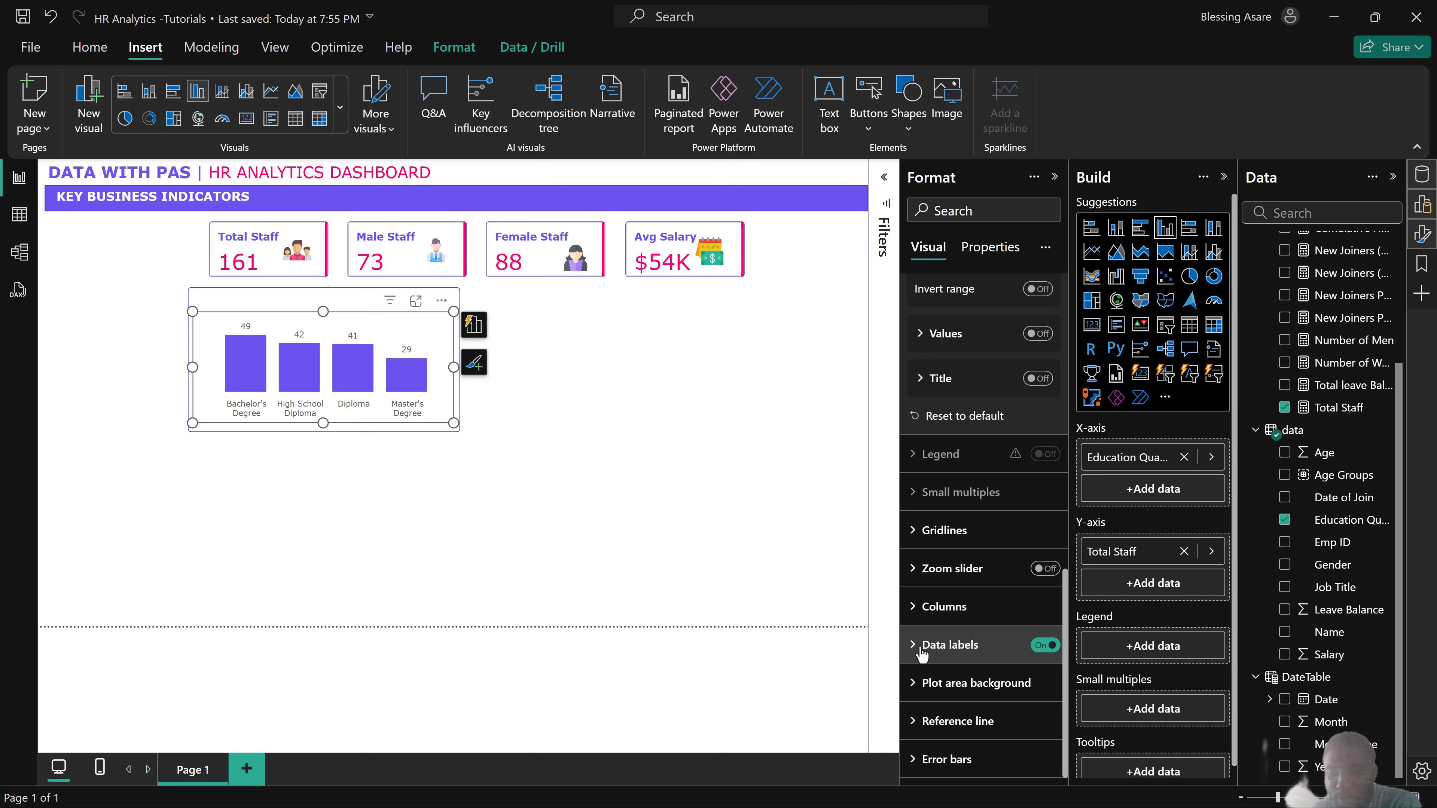
left_click(946, 645)
scroll(962, 614, "down", 6)
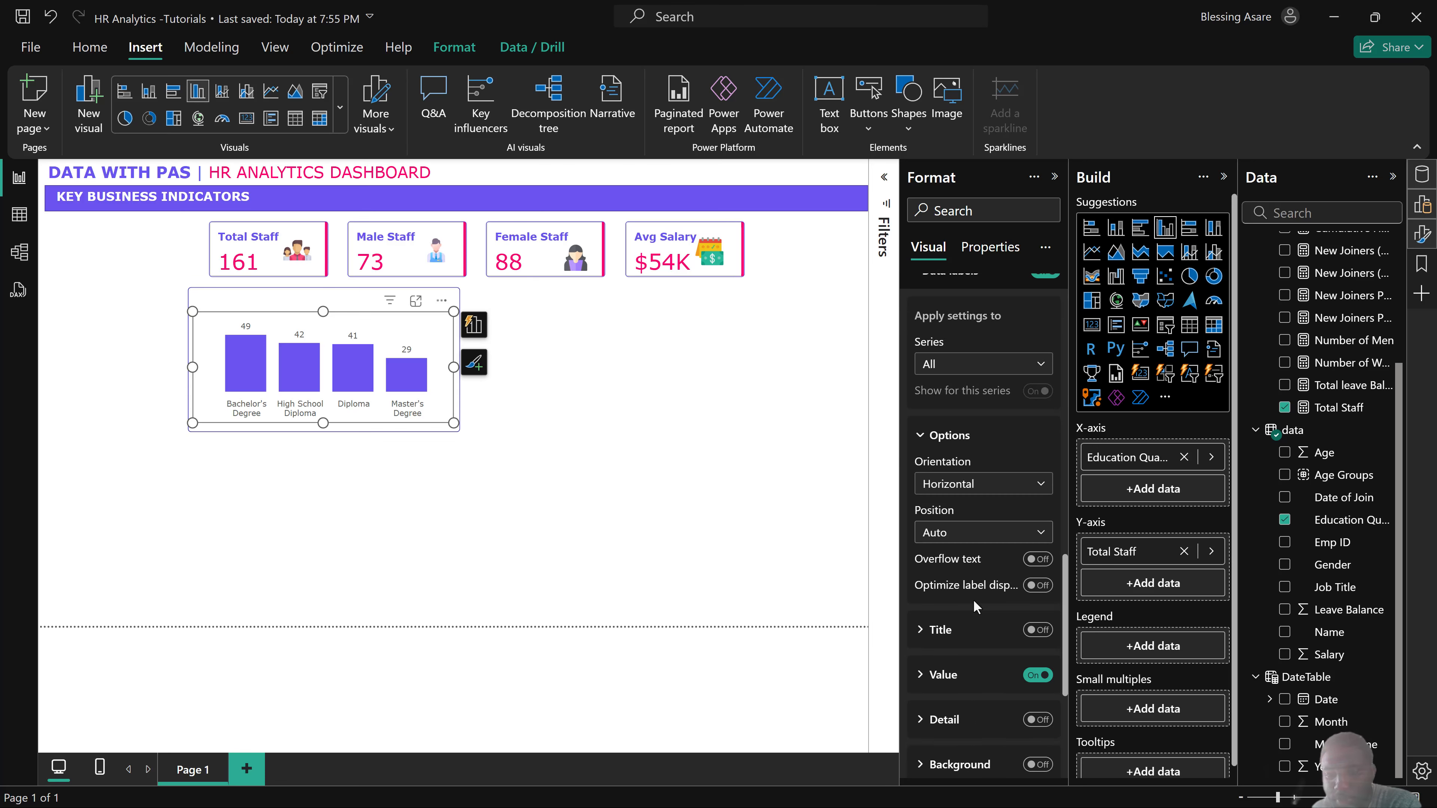
left_click(956, 678)
scroll(956, 682, "down", 3)
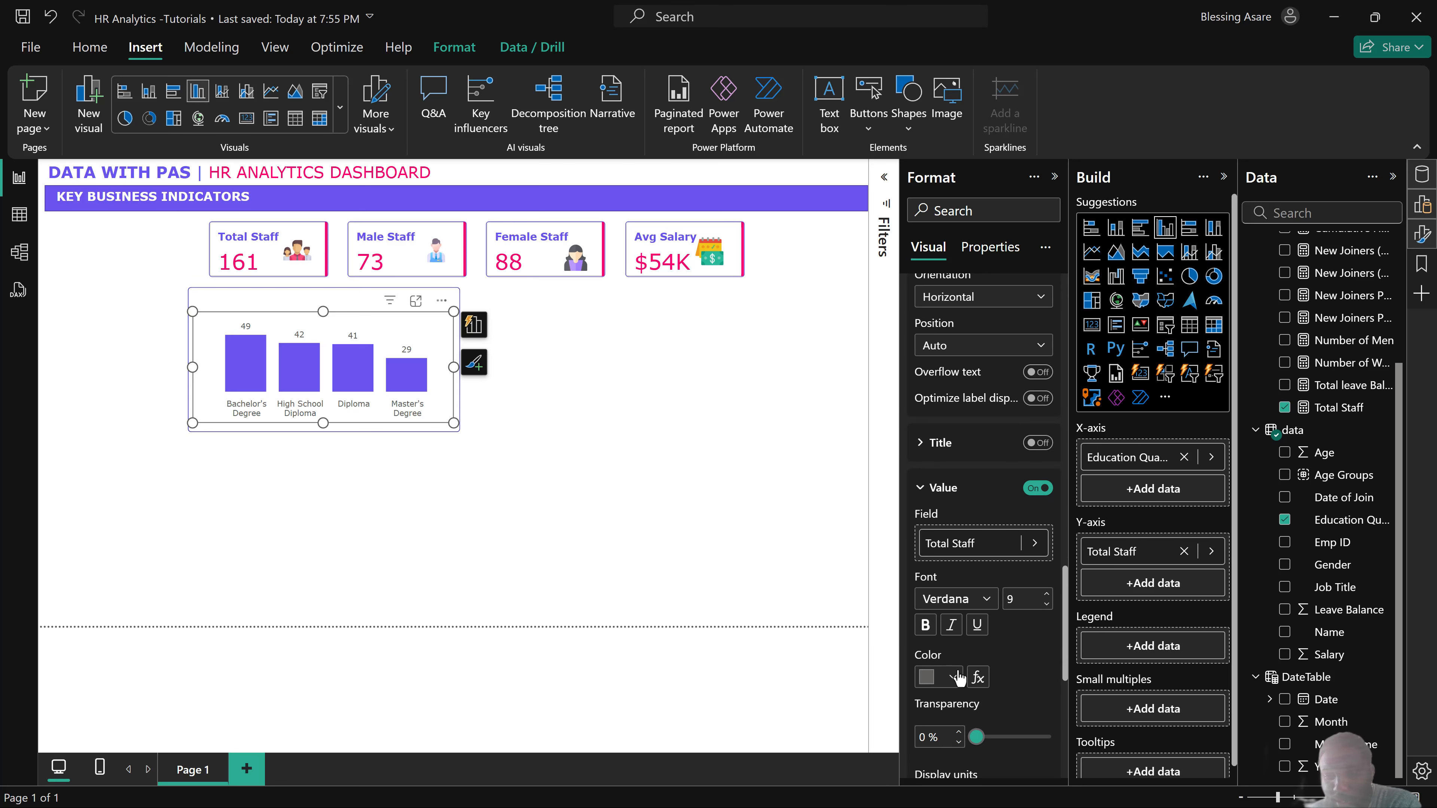
left_click(933, 686)
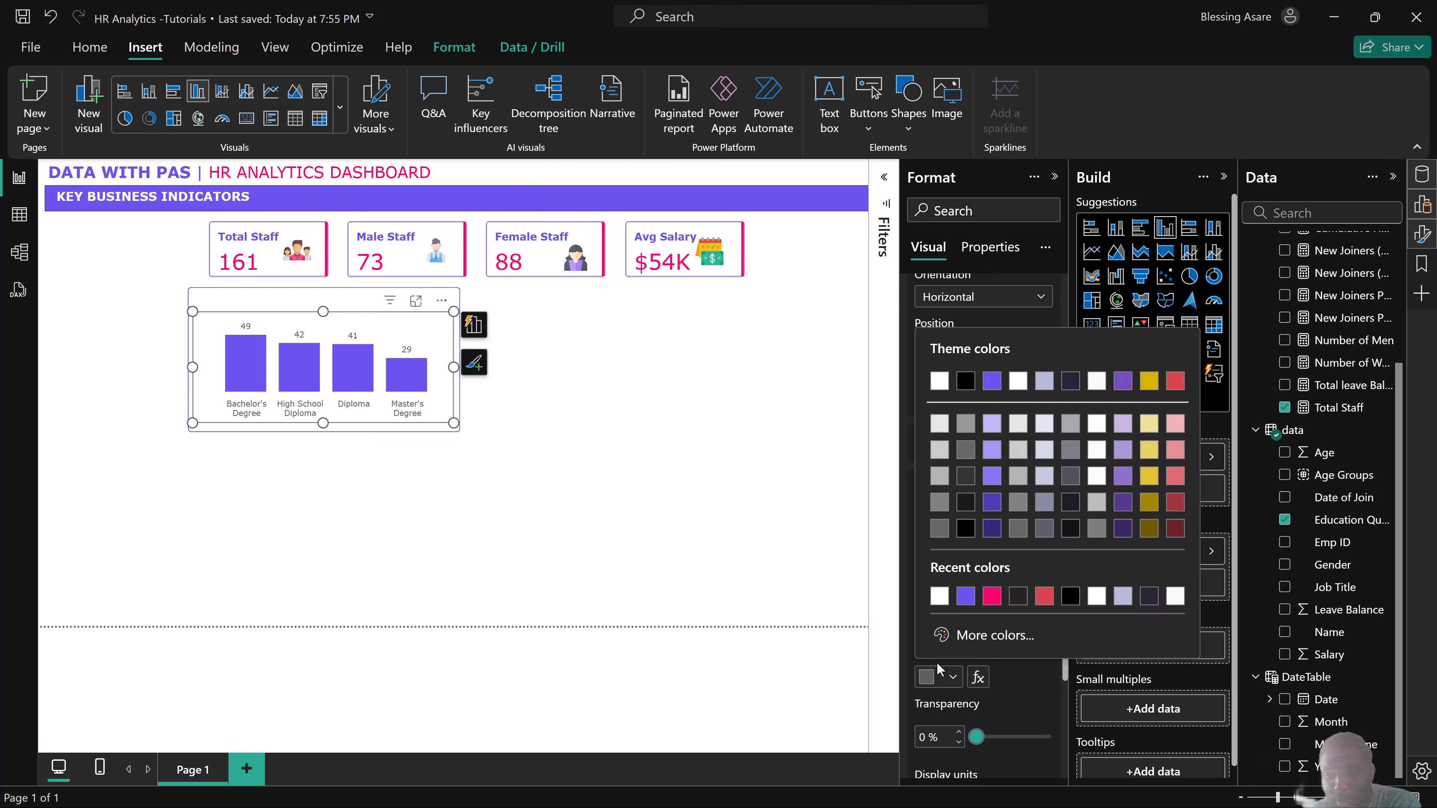
left_click(988, 599)
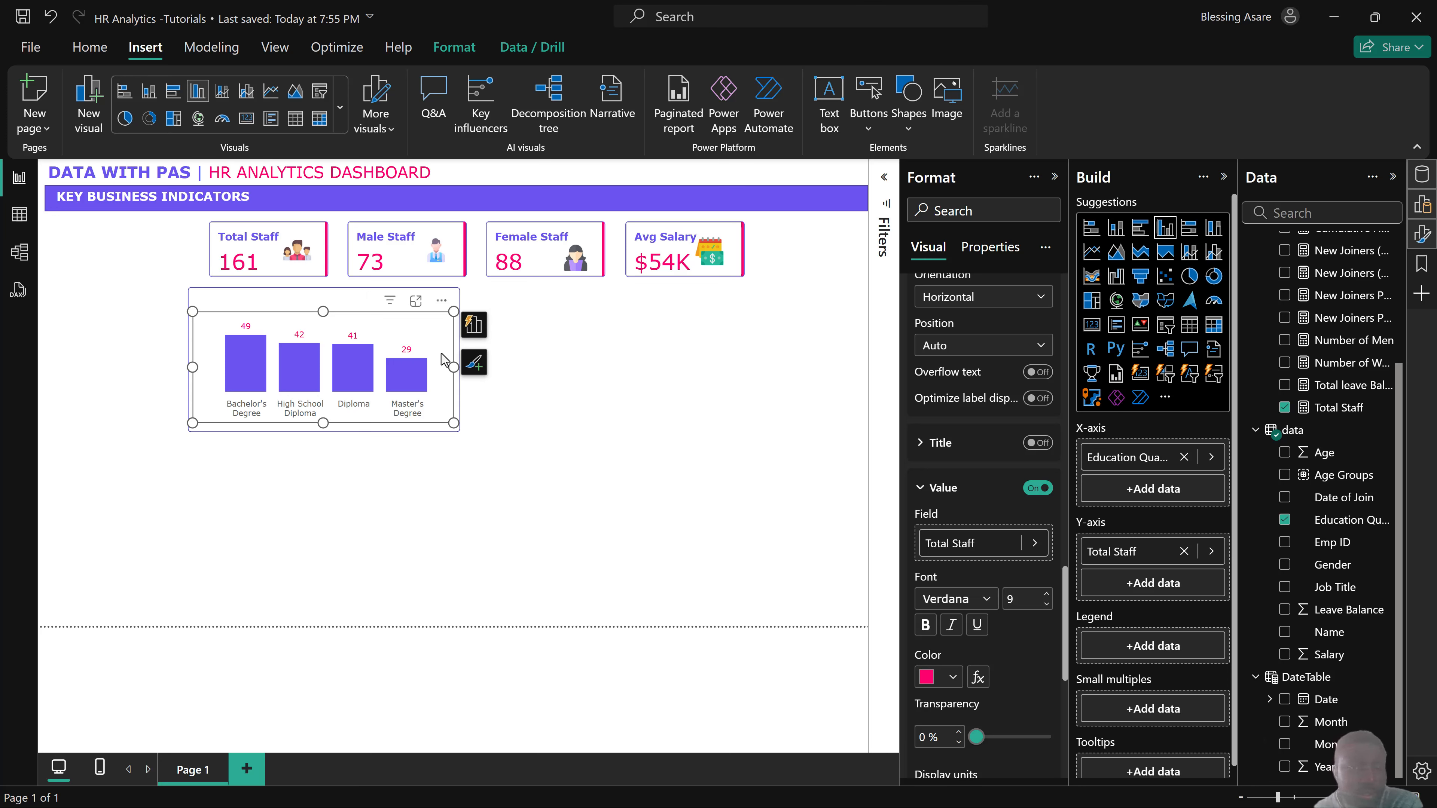
Sort the column chart's axis by Education Qualification instead of Total Staff.
left_click(441, 301)
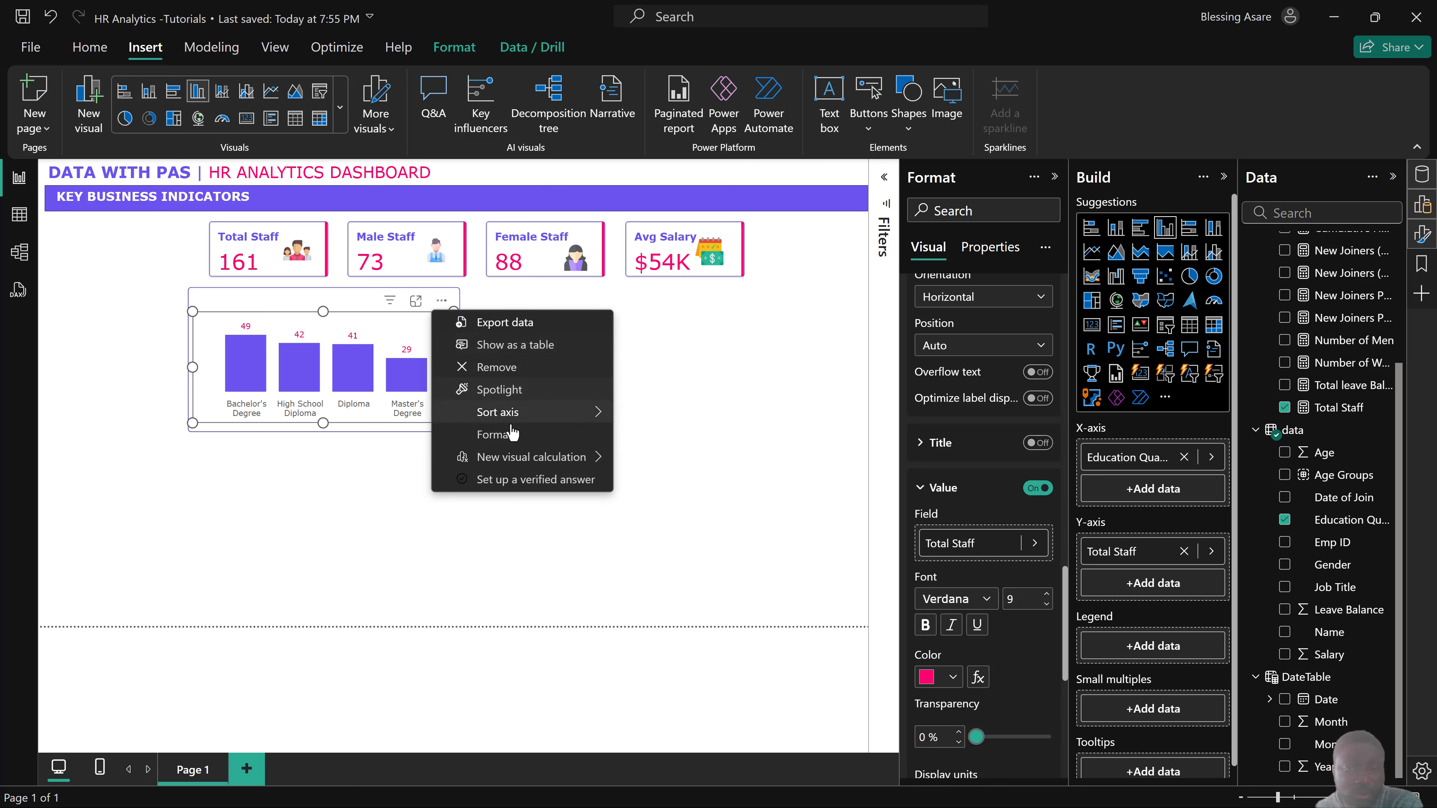
mouse_move(537, 415)
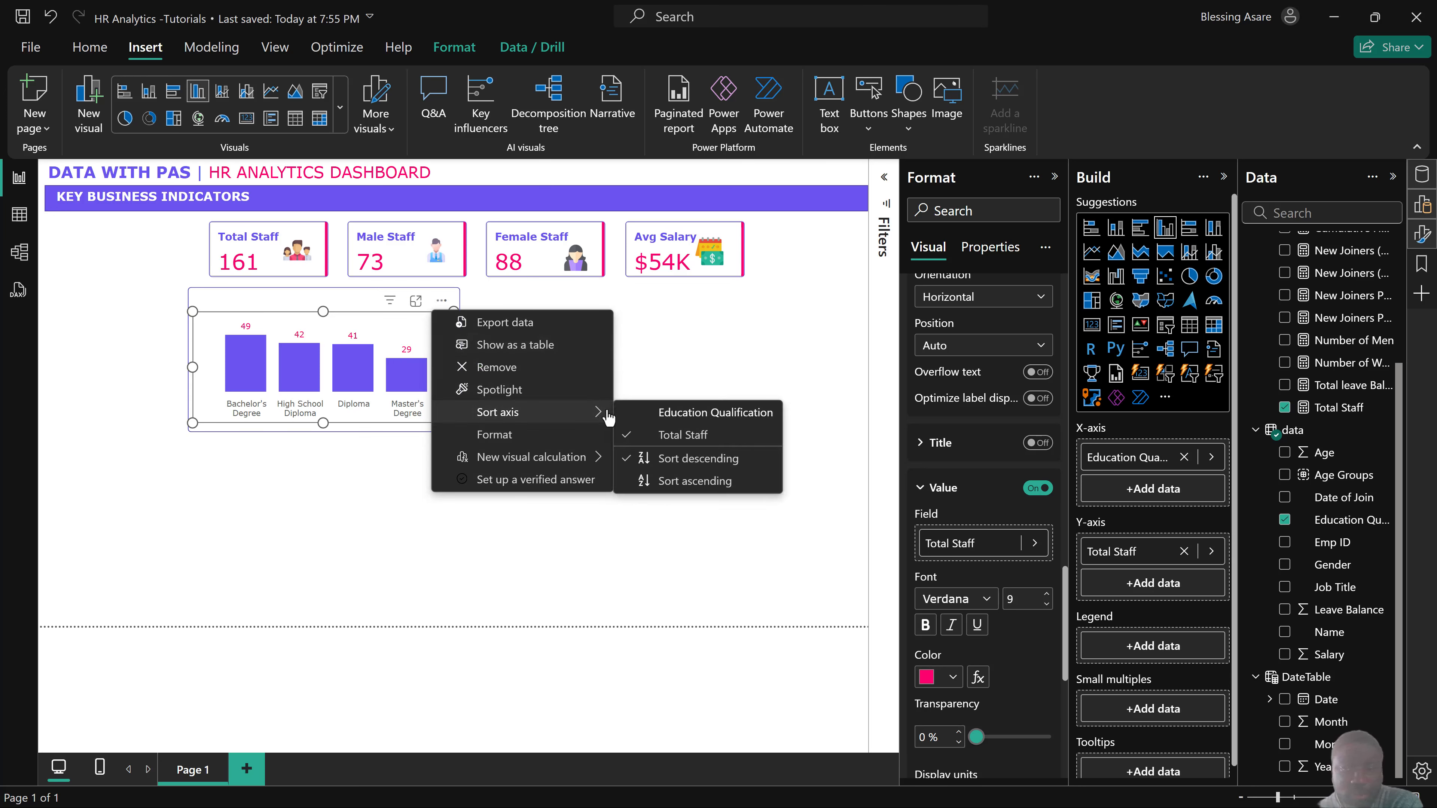
left_click(658, 413)
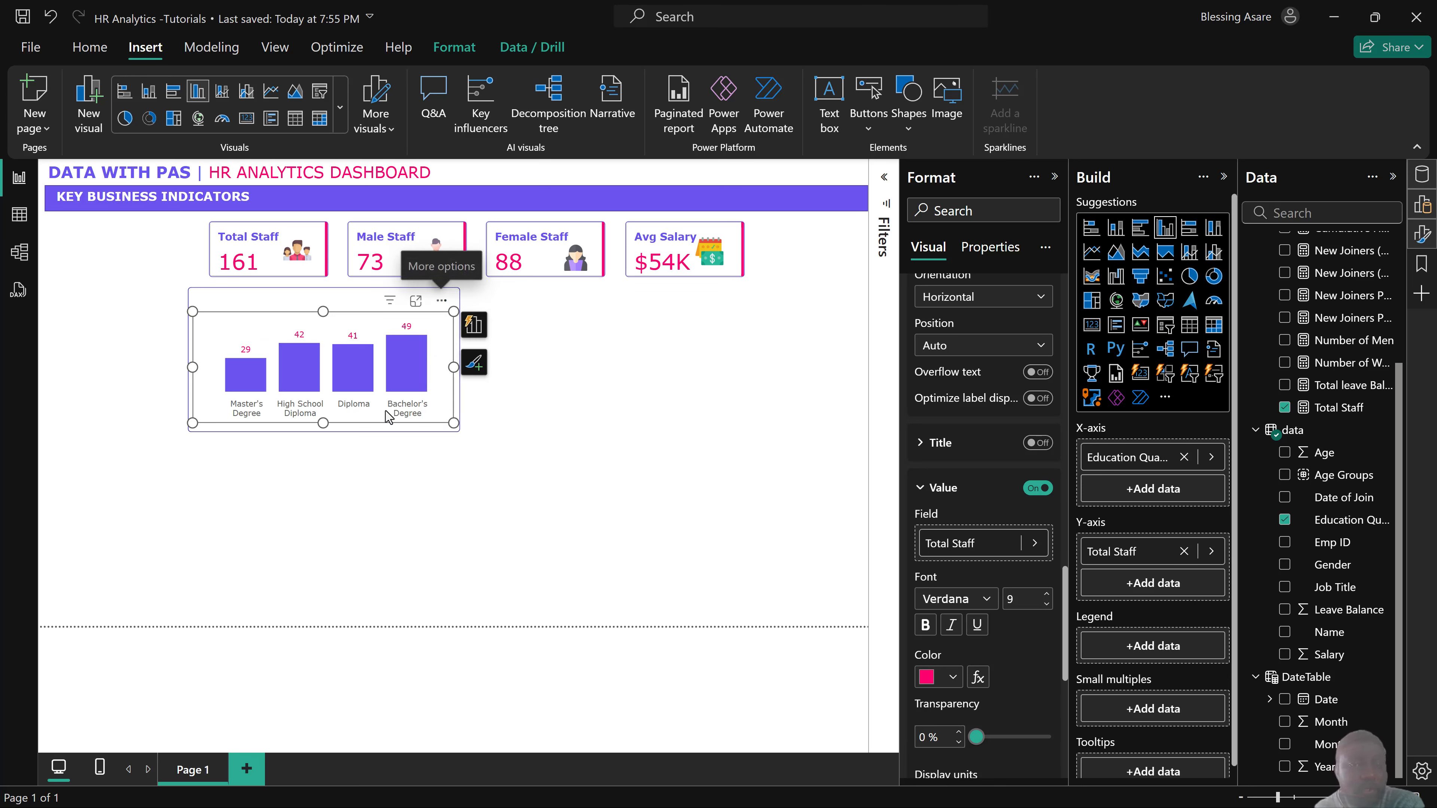
left_click(570, 412)
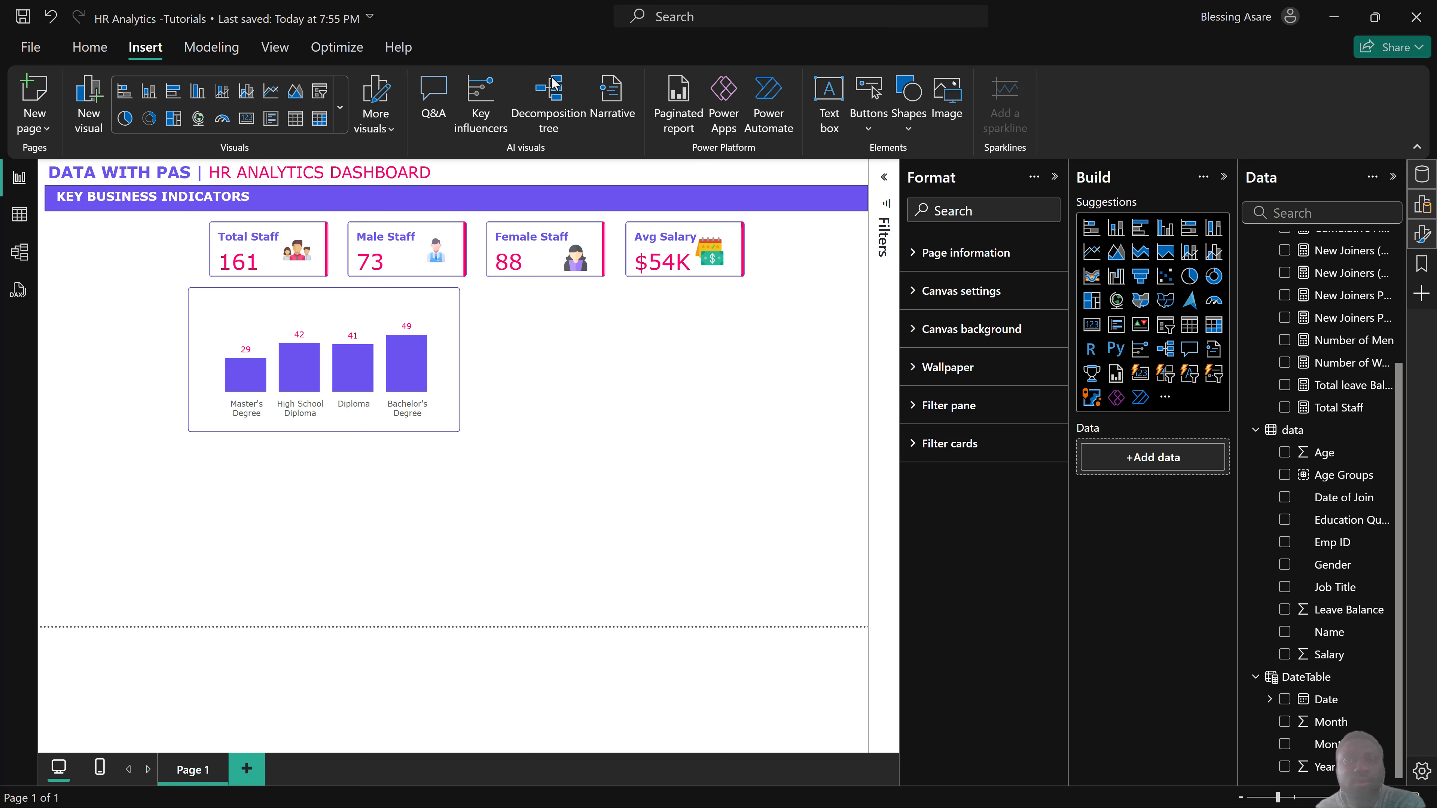
Insert a text box reading "Number of Staff by Qualification".
left_click(827, 114)
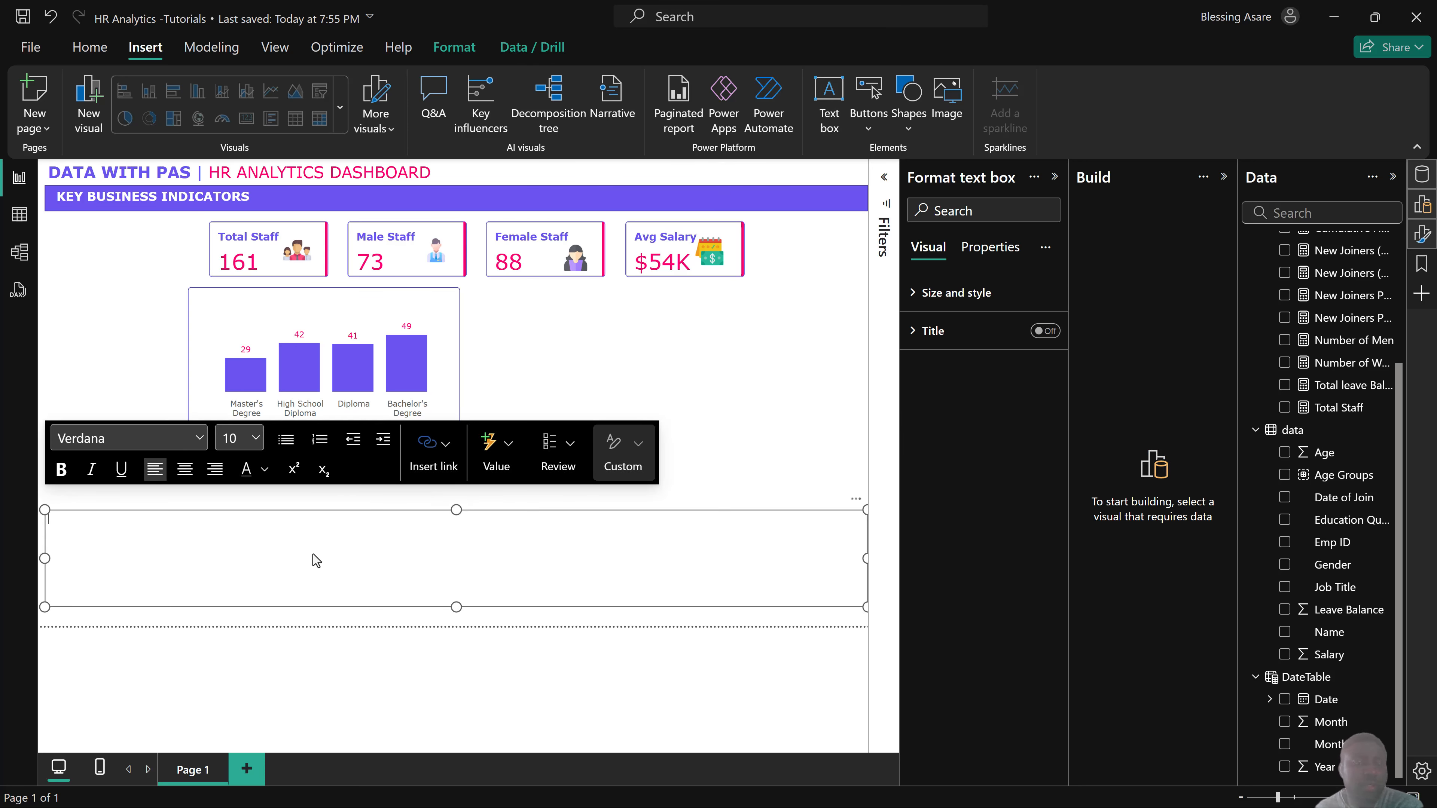
type("Number")
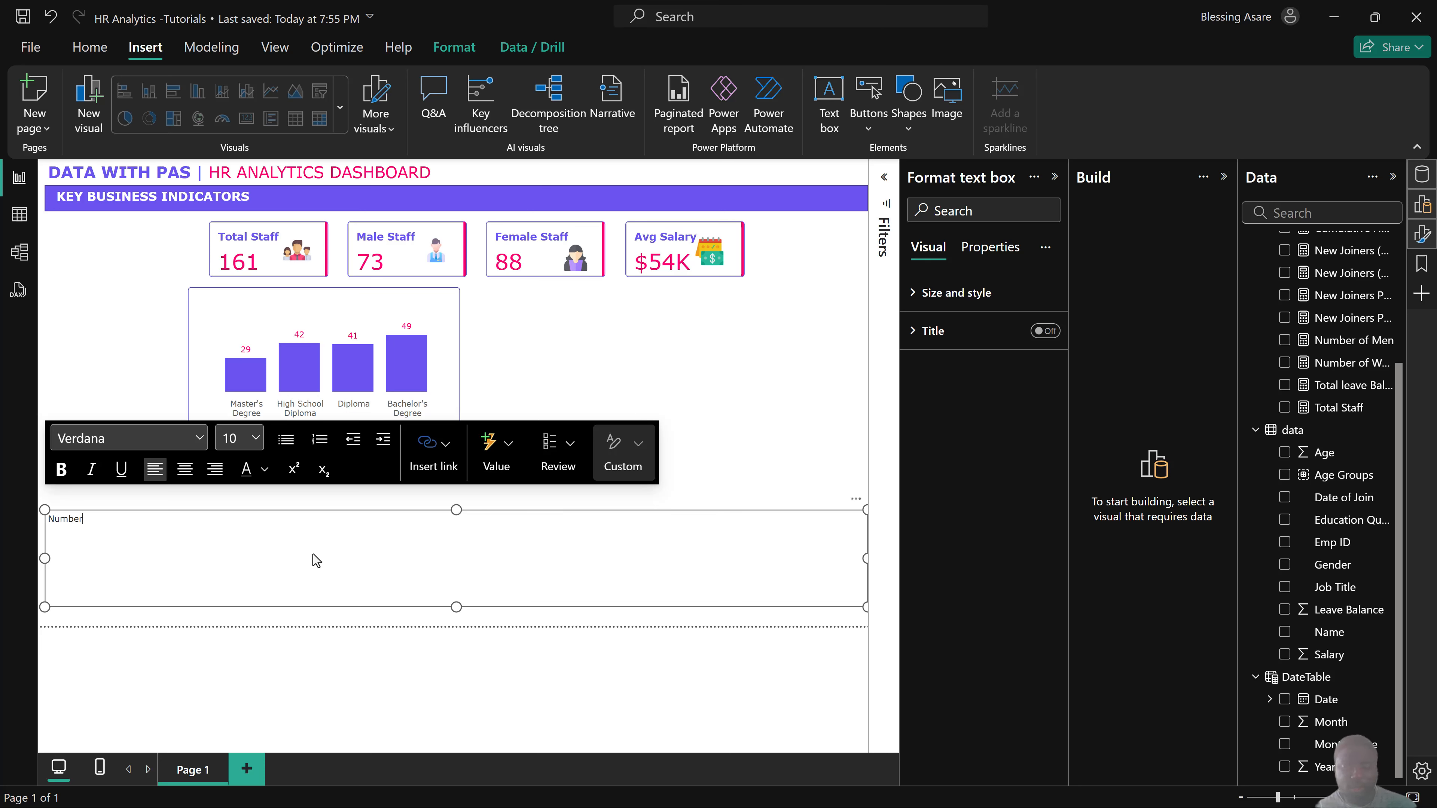
type(" of Staff by Qualification")
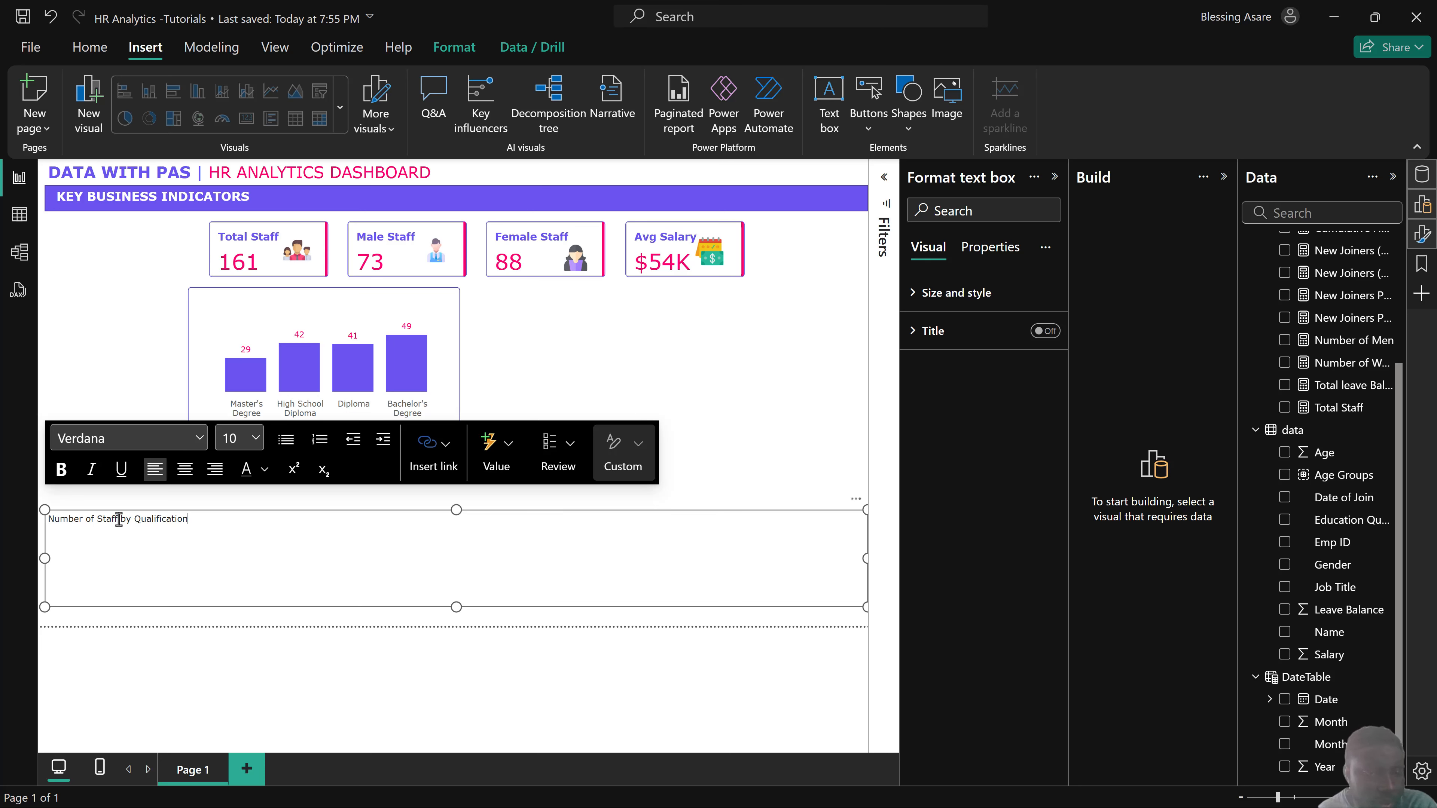
Set the font size of the whole "Number of Staff by Qualification" heading to 12.
left_click_drag(118, 518, 47, 525)
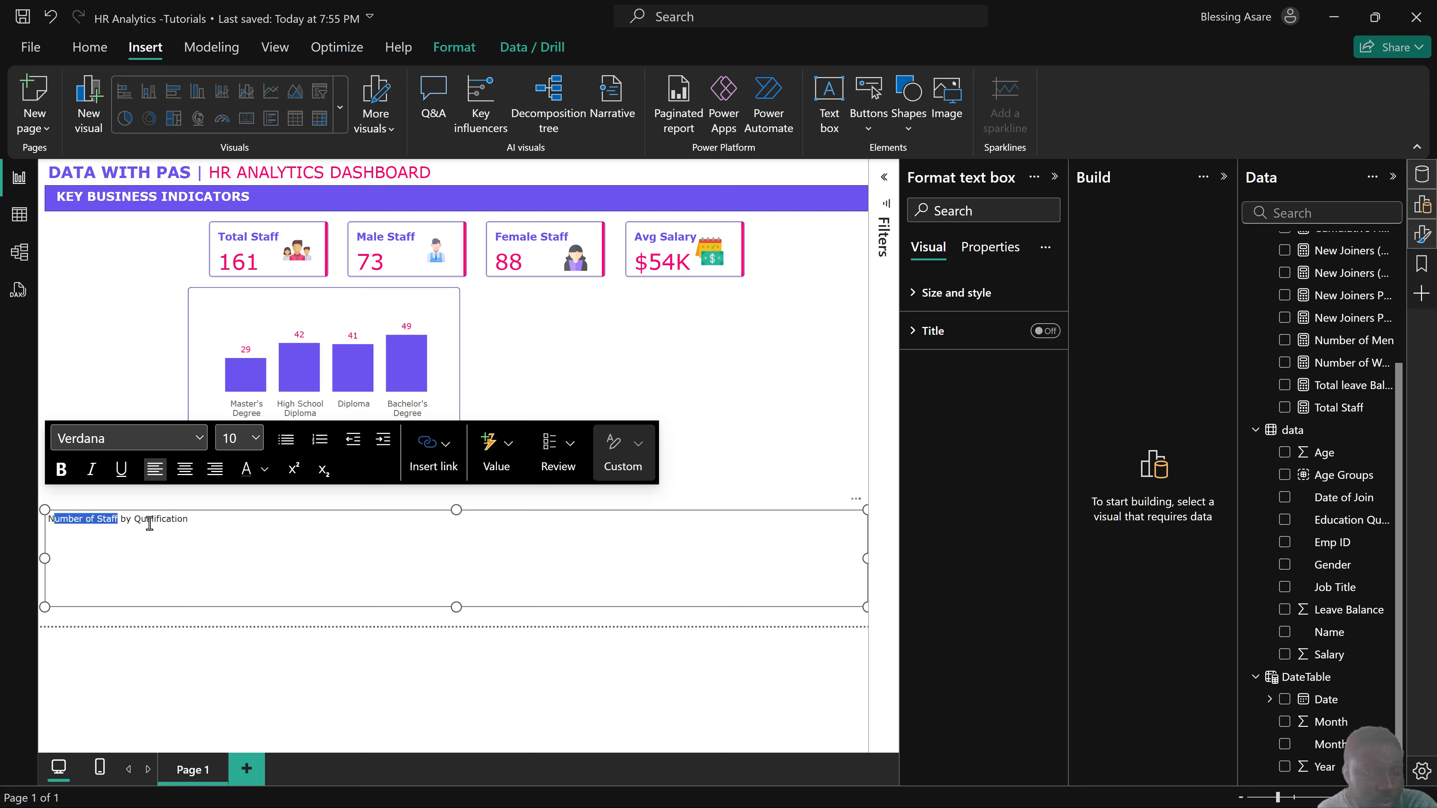
left_click_drag(188, 520, 47, 519)
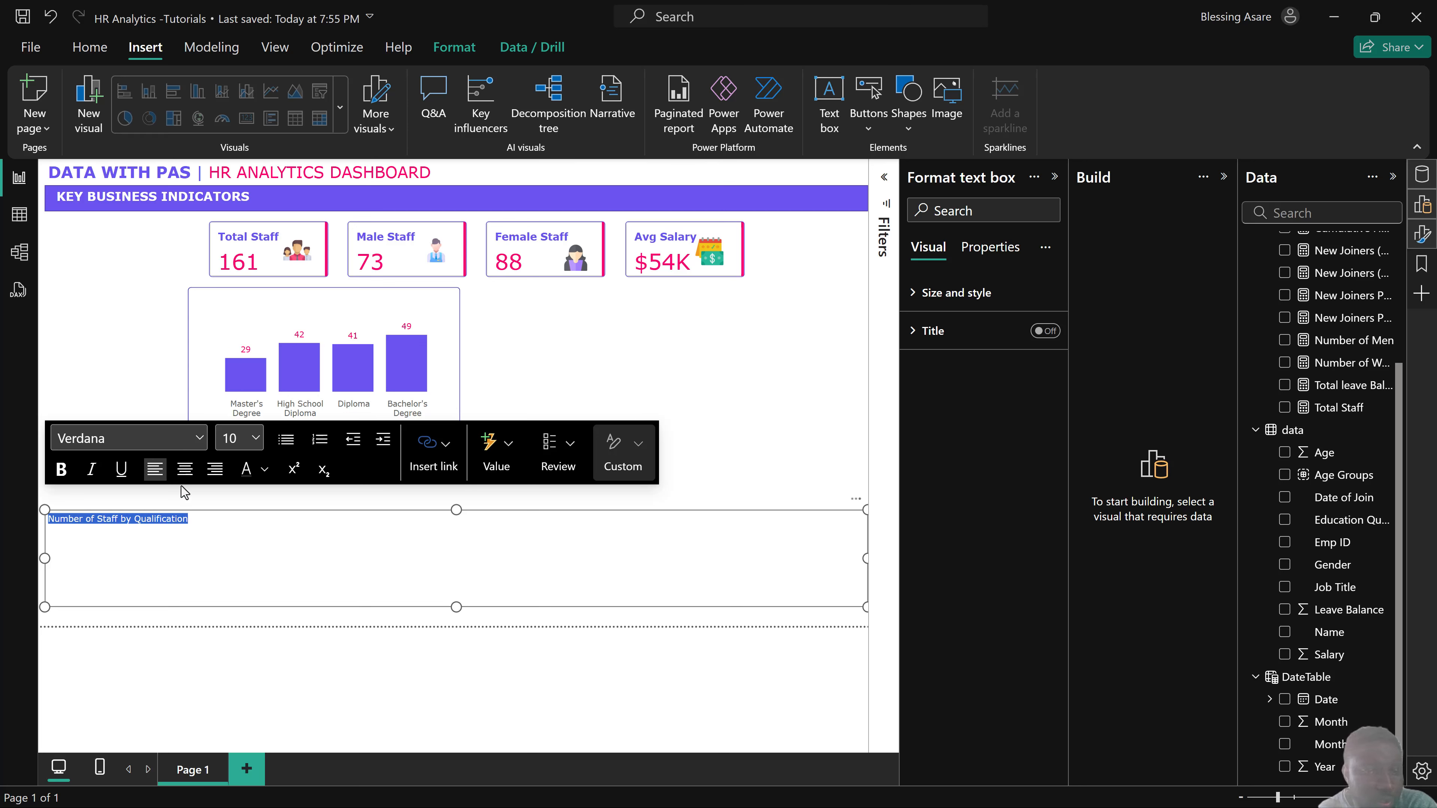
left_click(254, 439)
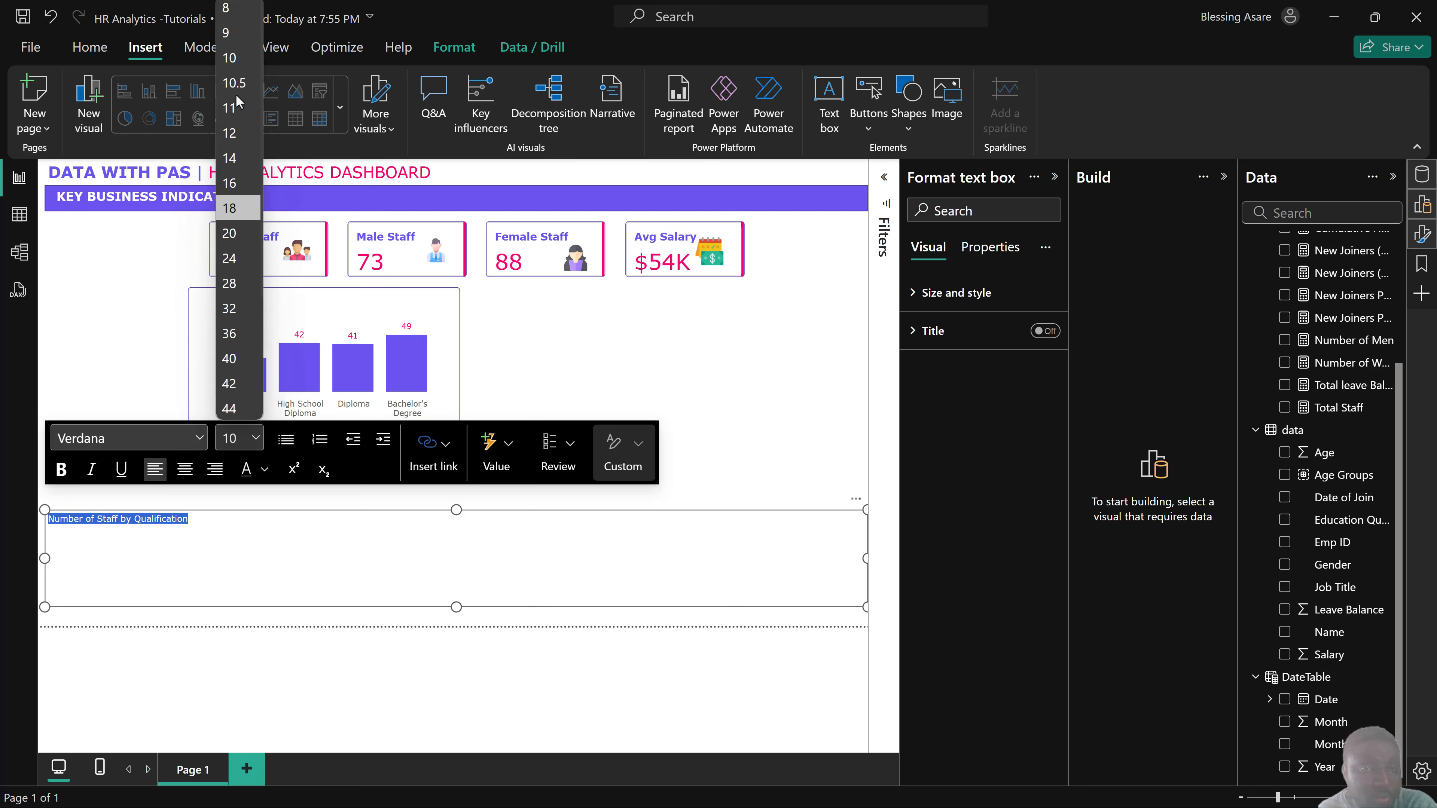
left_click(234, 133)
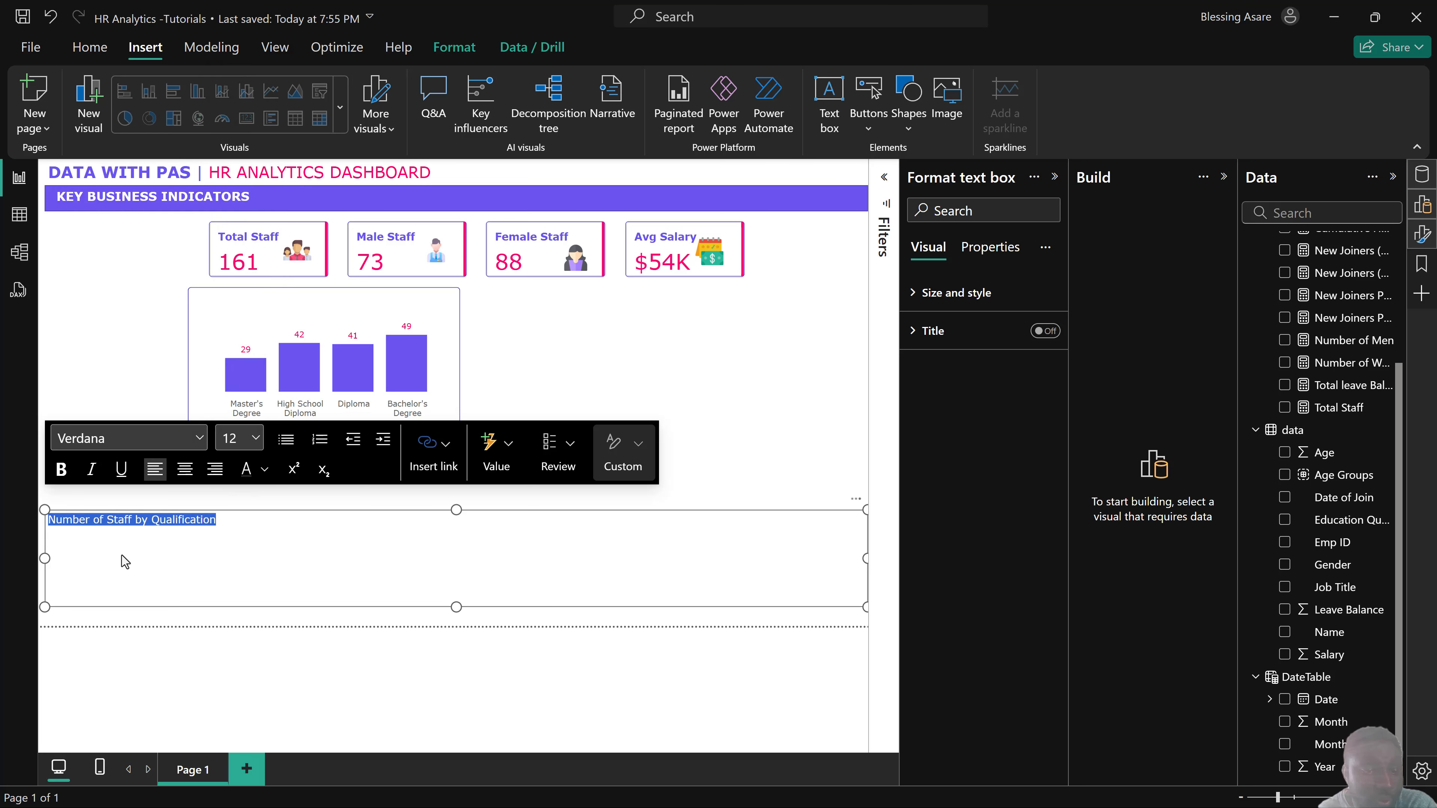
Make the whole "Number of Staff by Qualification" heading bold.
left_click_drag(131, 519, 37, 527)
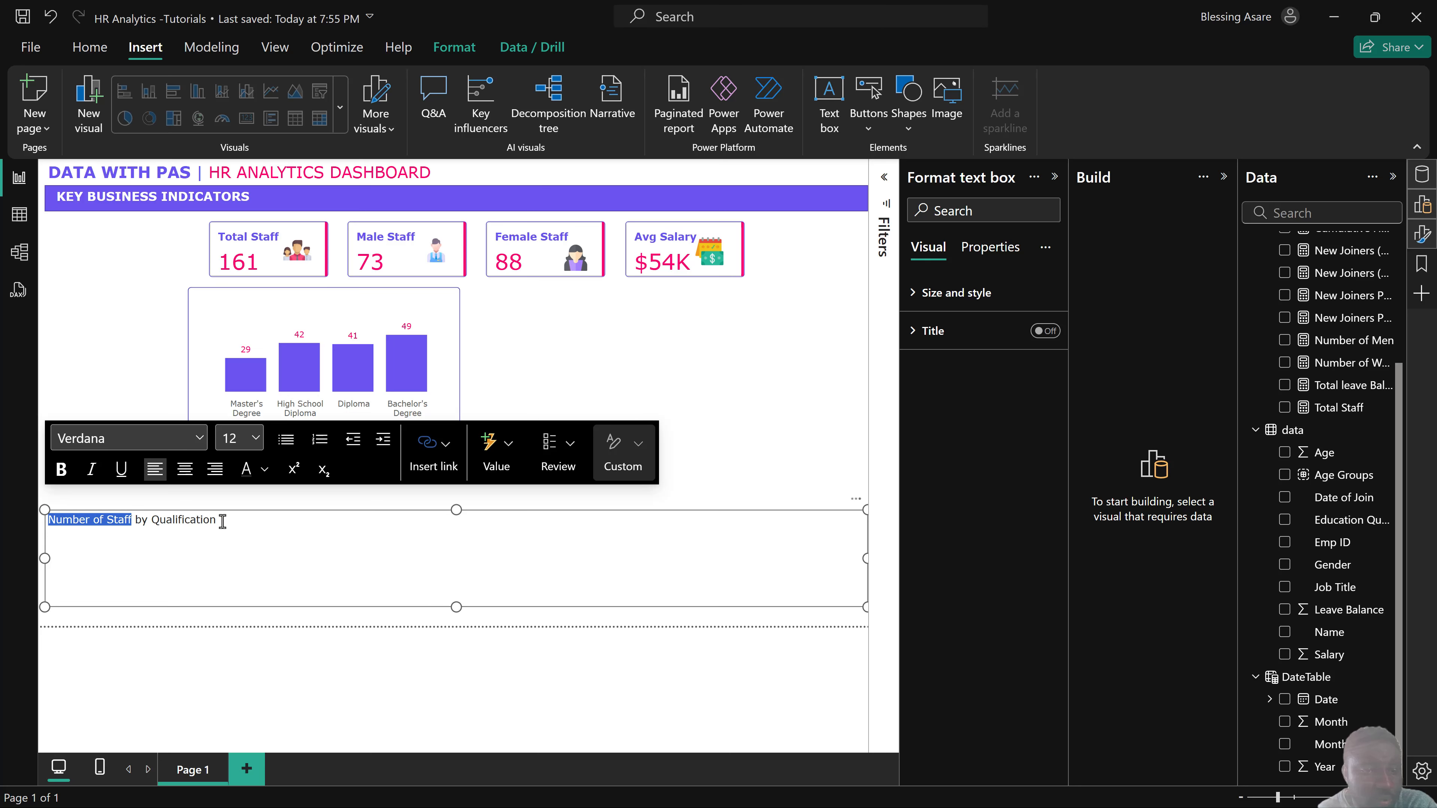
left_click_drag(223, 521, 12, 525)
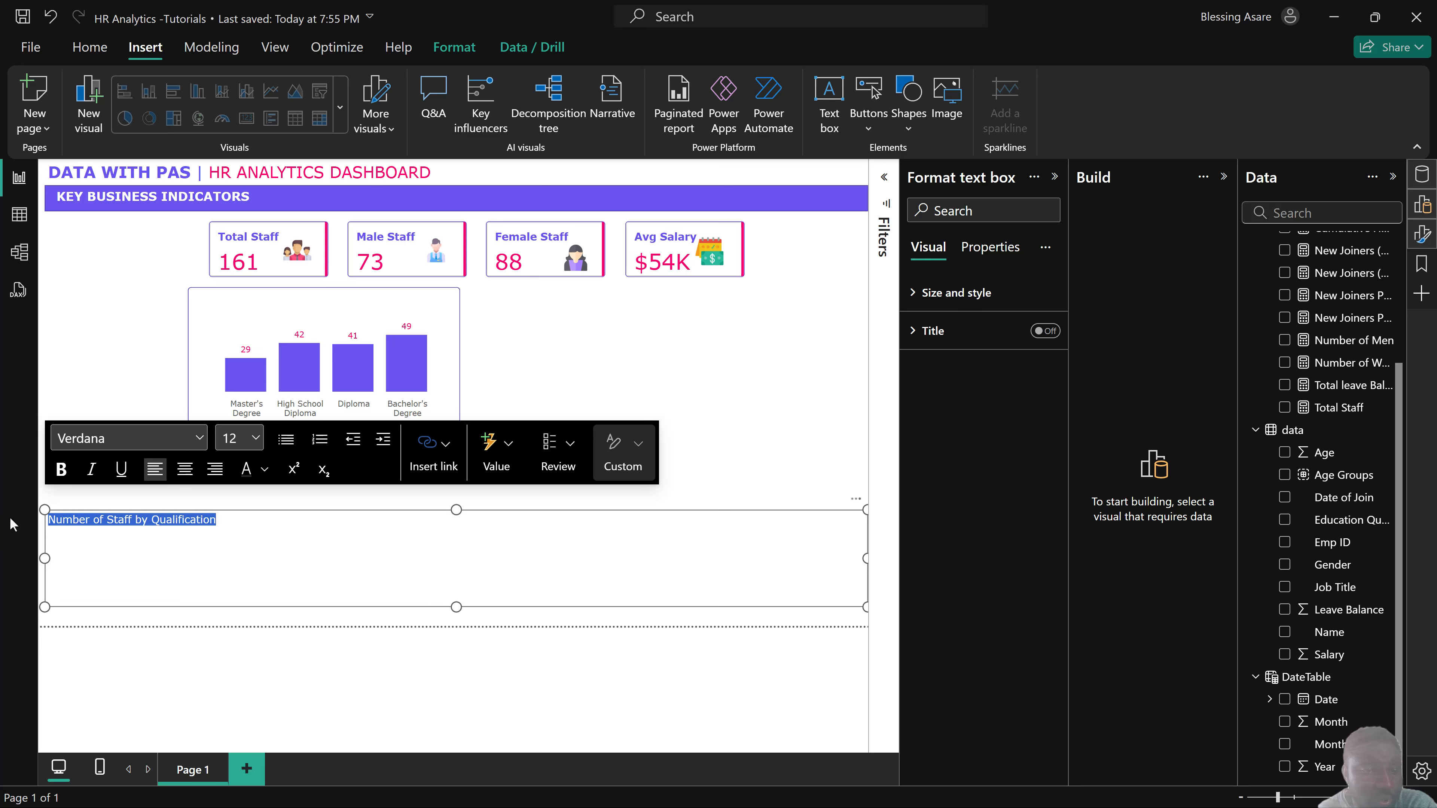
left_click(61, 468)
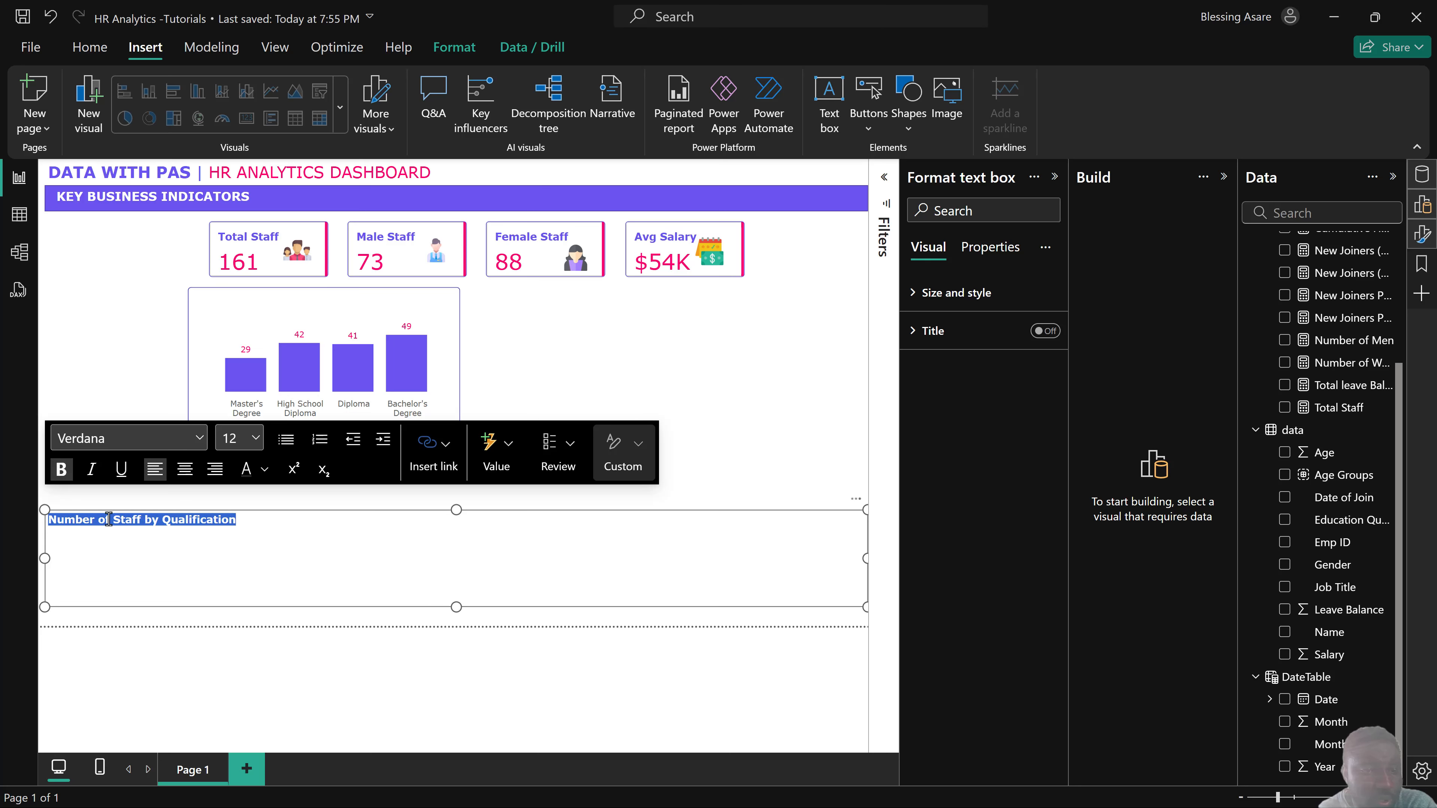
Color the words "Number of Staff" in the heading with the recently used pink.
double_click(137, 522)
left_click_drag(137, 522, 29, 521)
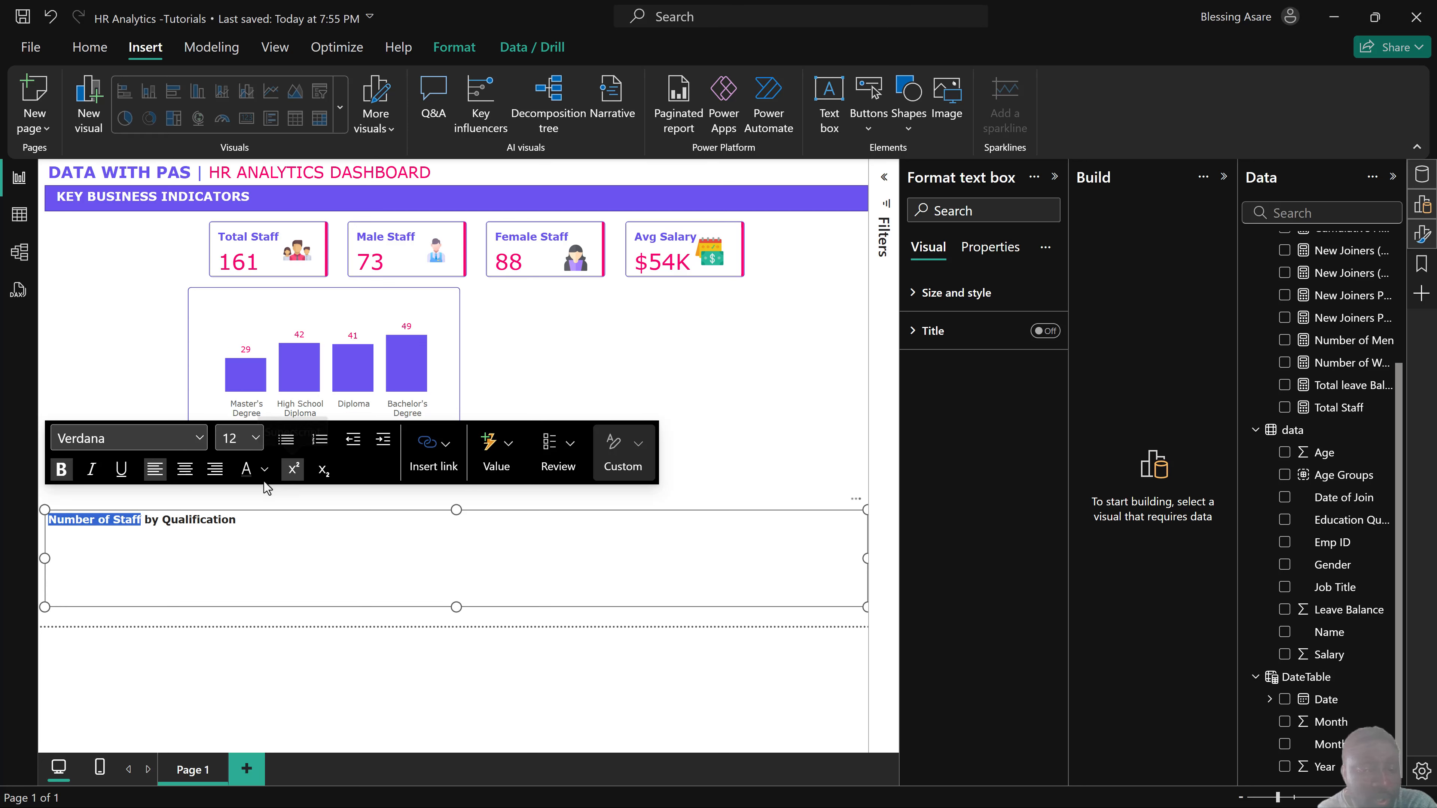
left_click(264, 469)
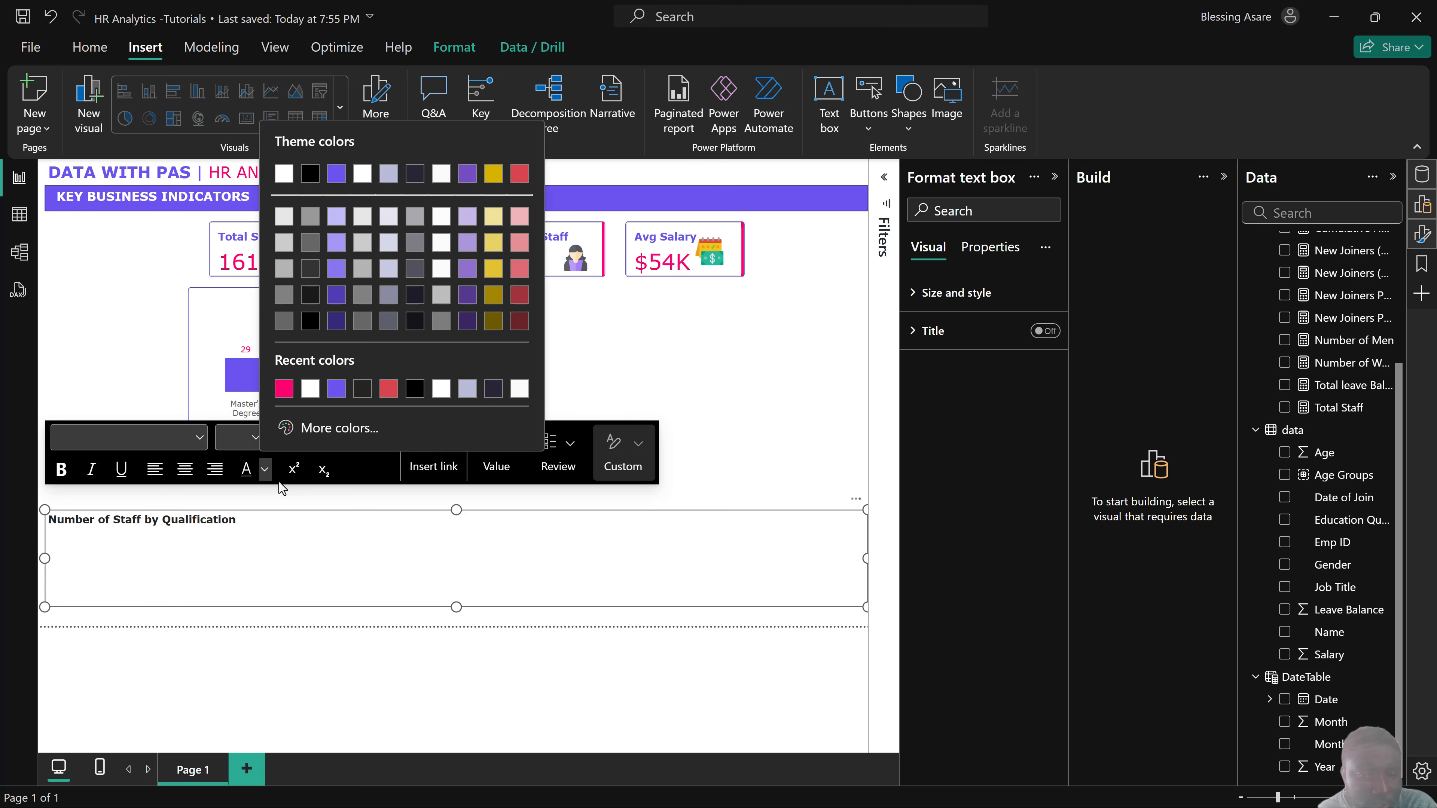
left_click(283, 388)
Color the words "by Qualification" in the heading with the recently used purple.
left_click(167, 523)
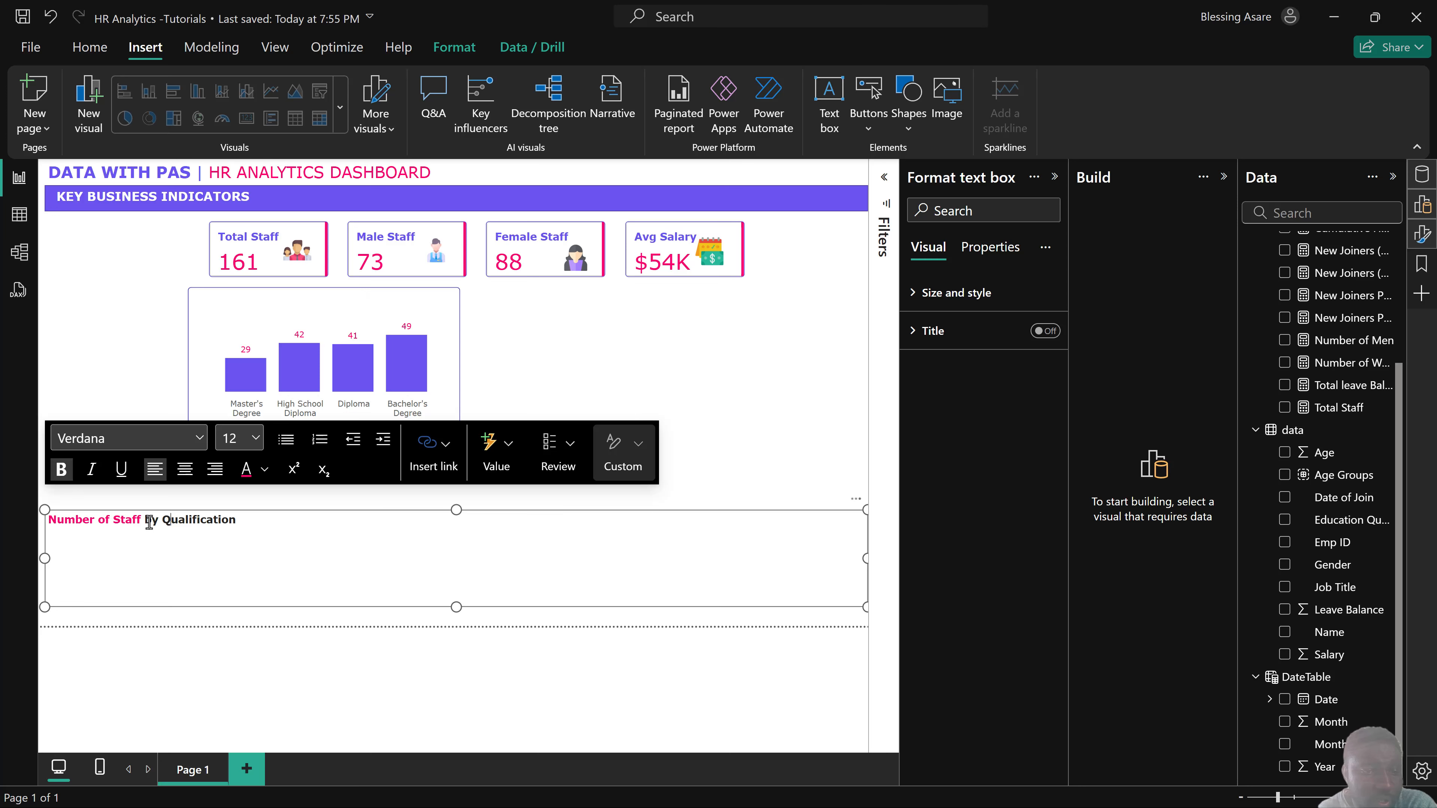
left_click_drag(144, 520, 242, 523)
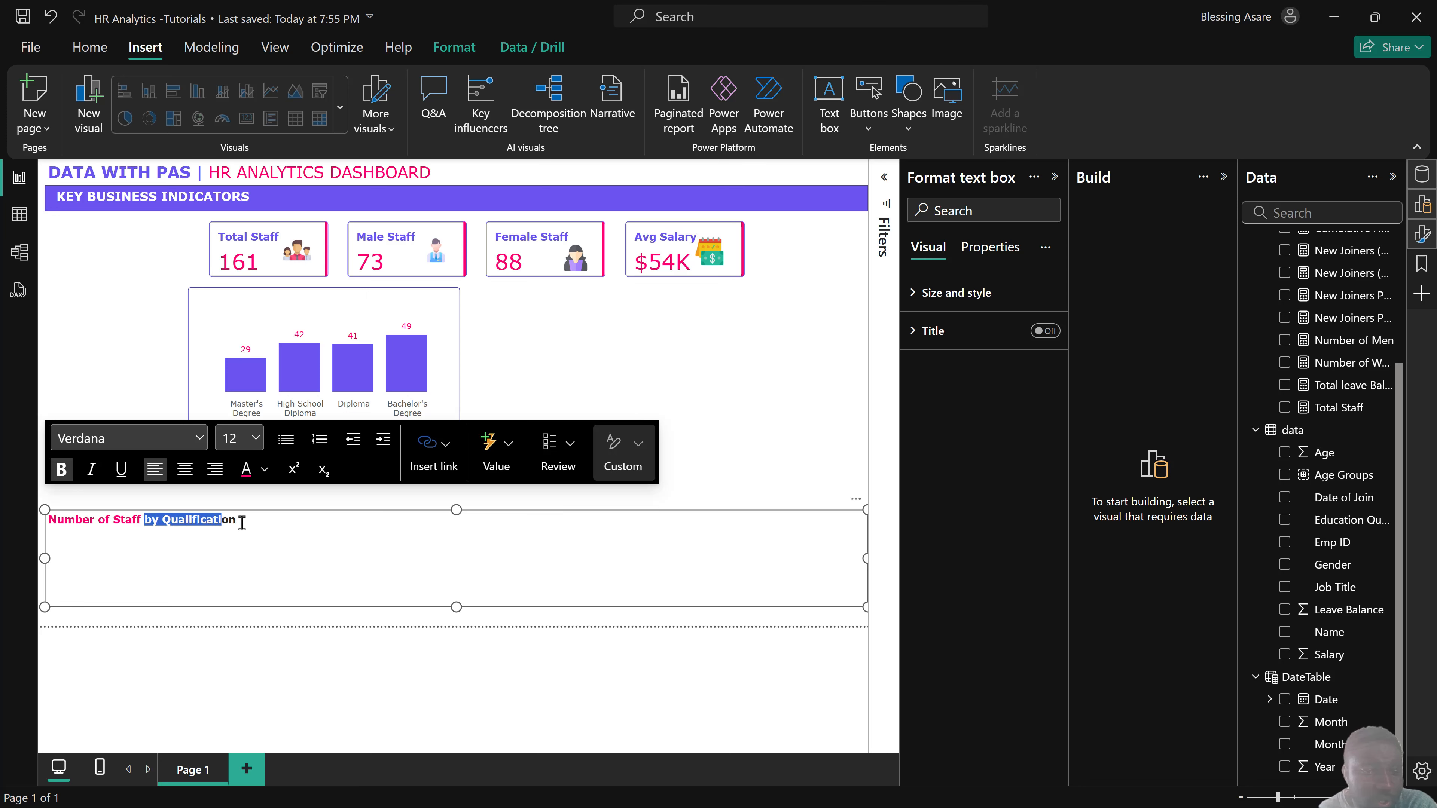
left_click(265, 473)
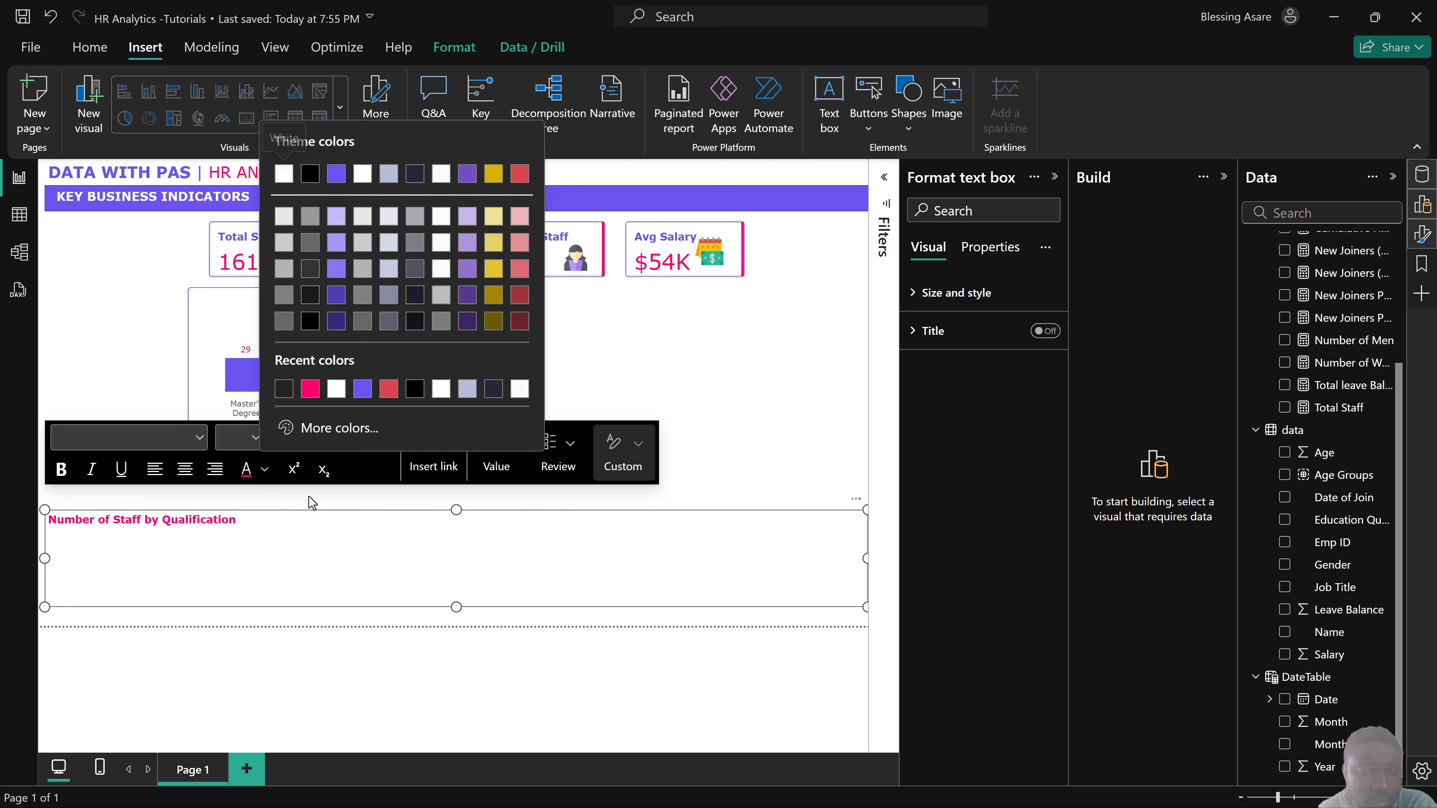
left_click(362, 390)
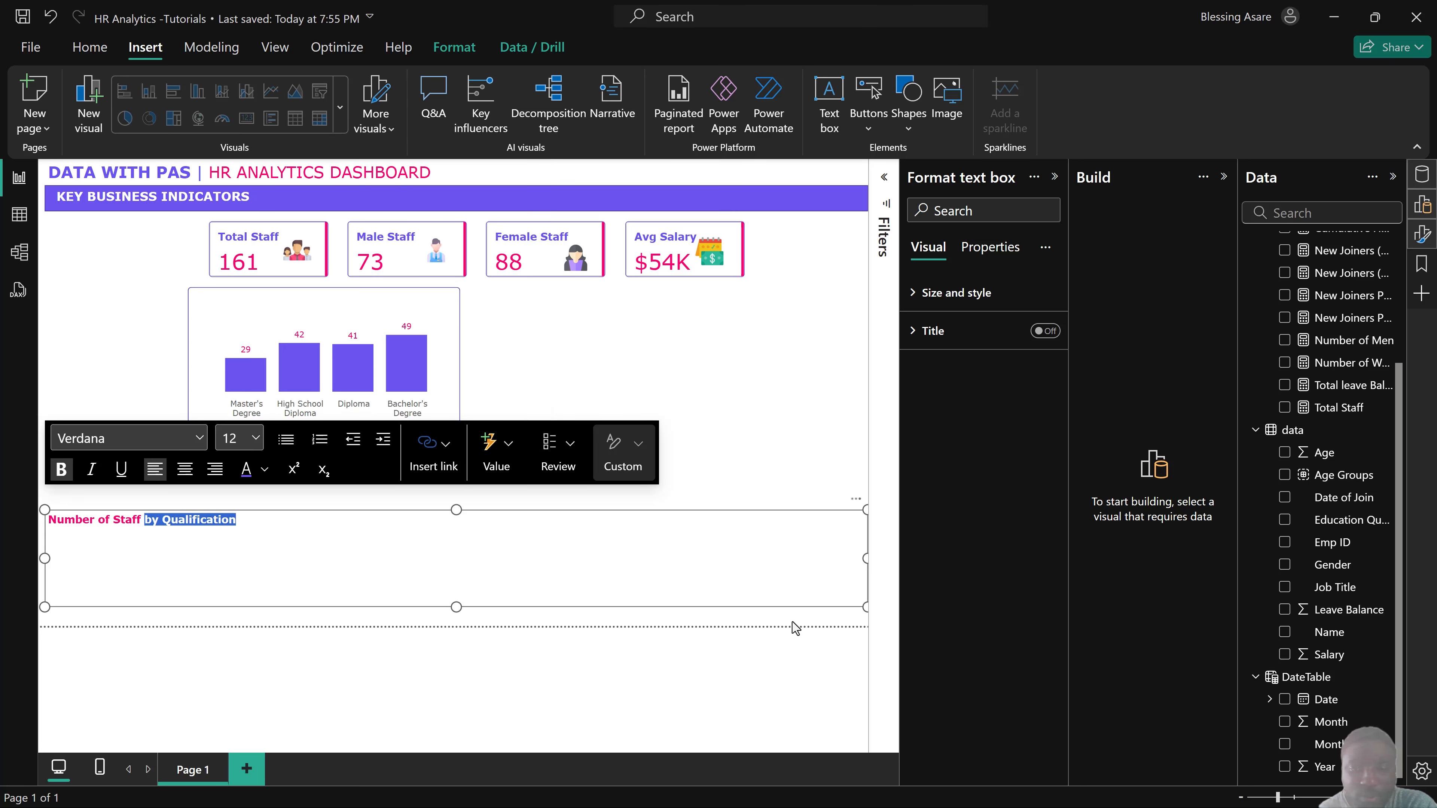
Shrink the heading's text box to fit its text and place it above the columns inside the chart frame.
left_click_drag(866, 607, 247, 537)
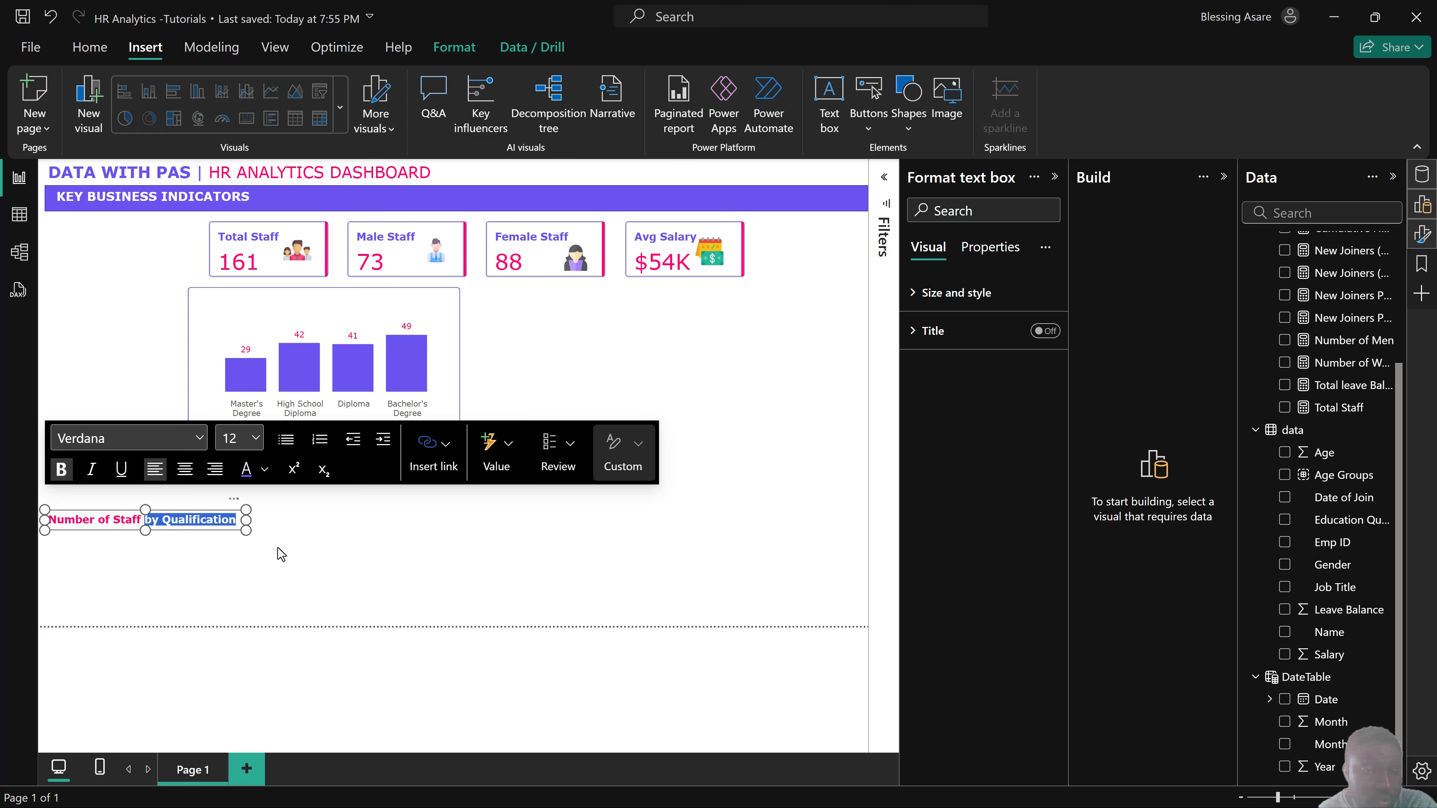
left_click(145, 519)
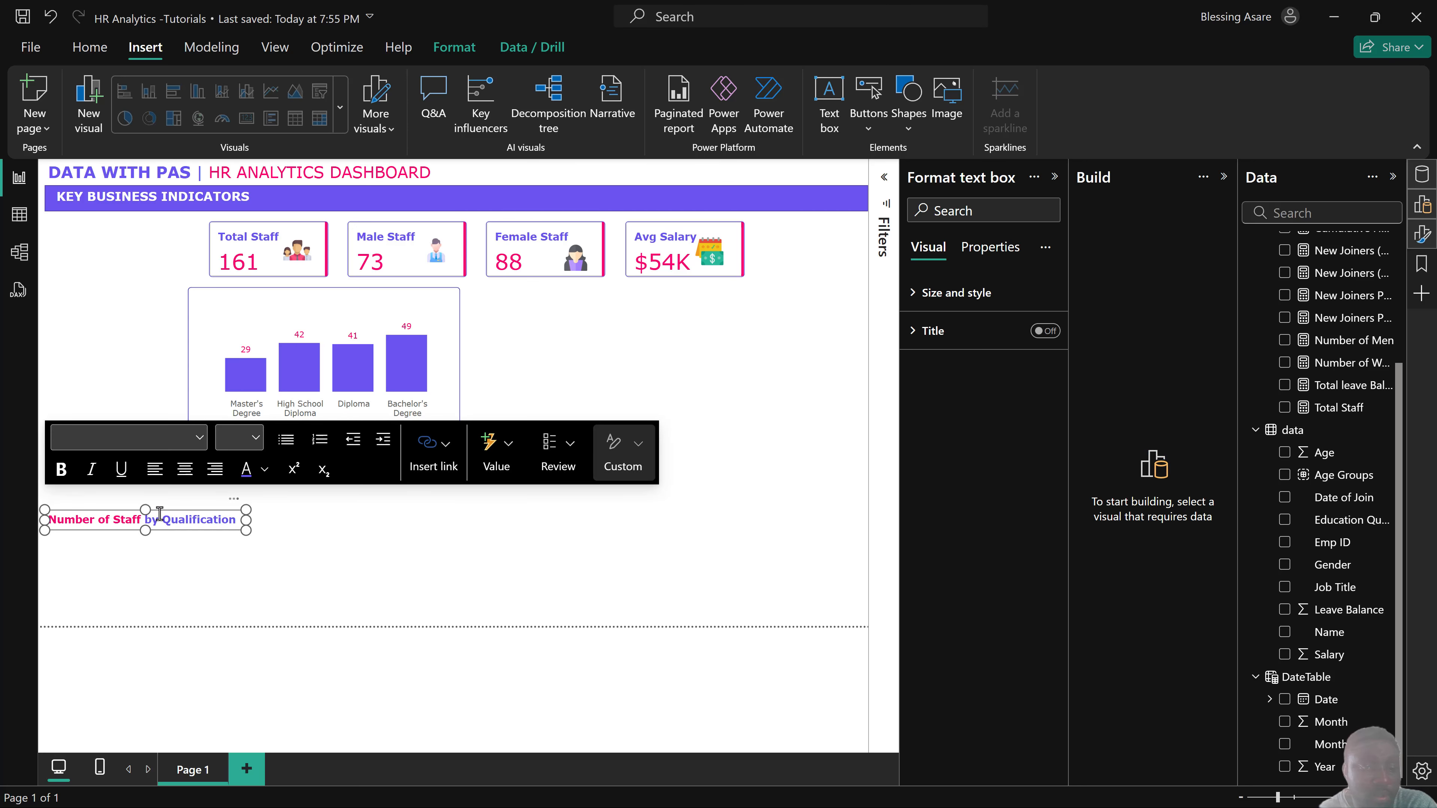
left_click_drag(161, 515, 318, 295)
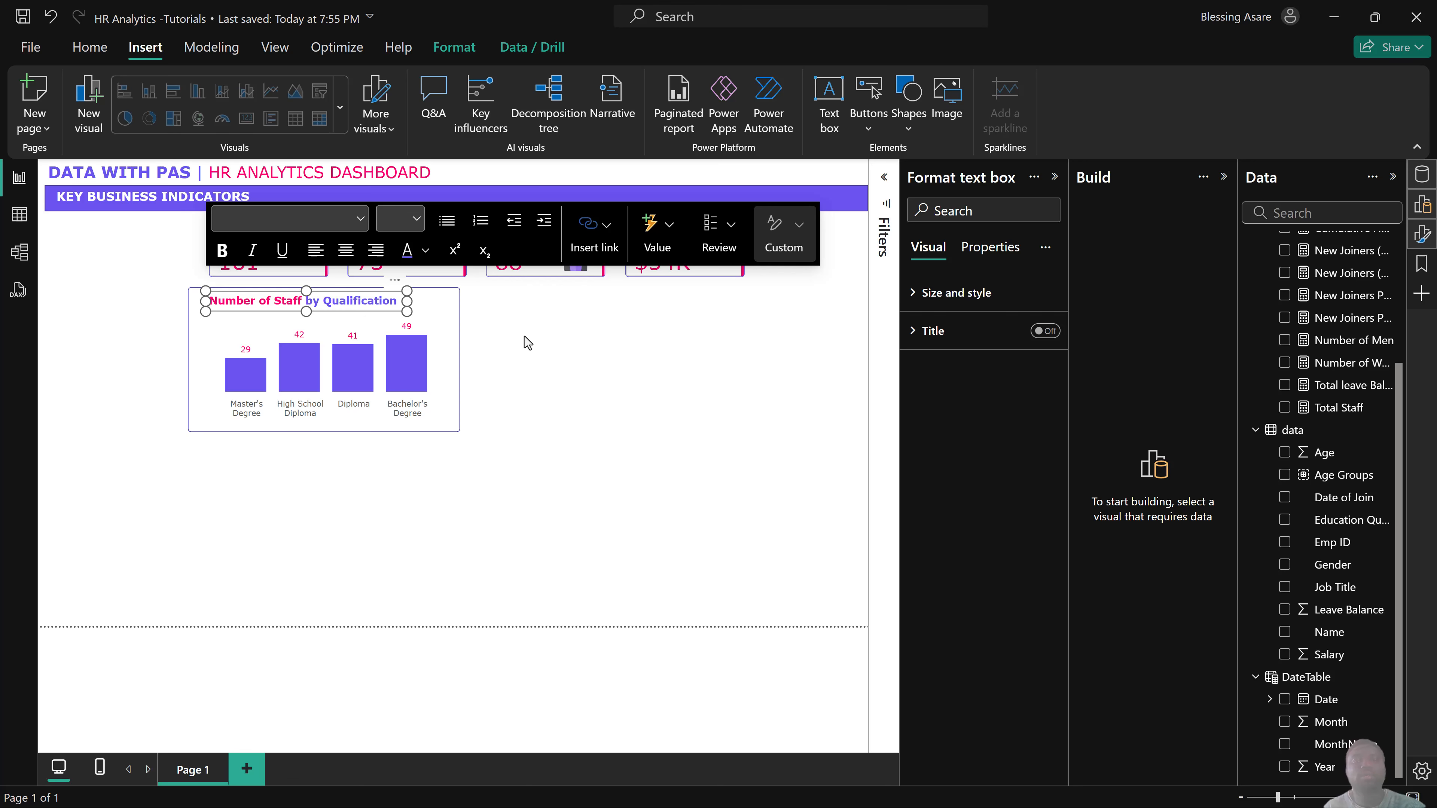
left_click(536, 345)
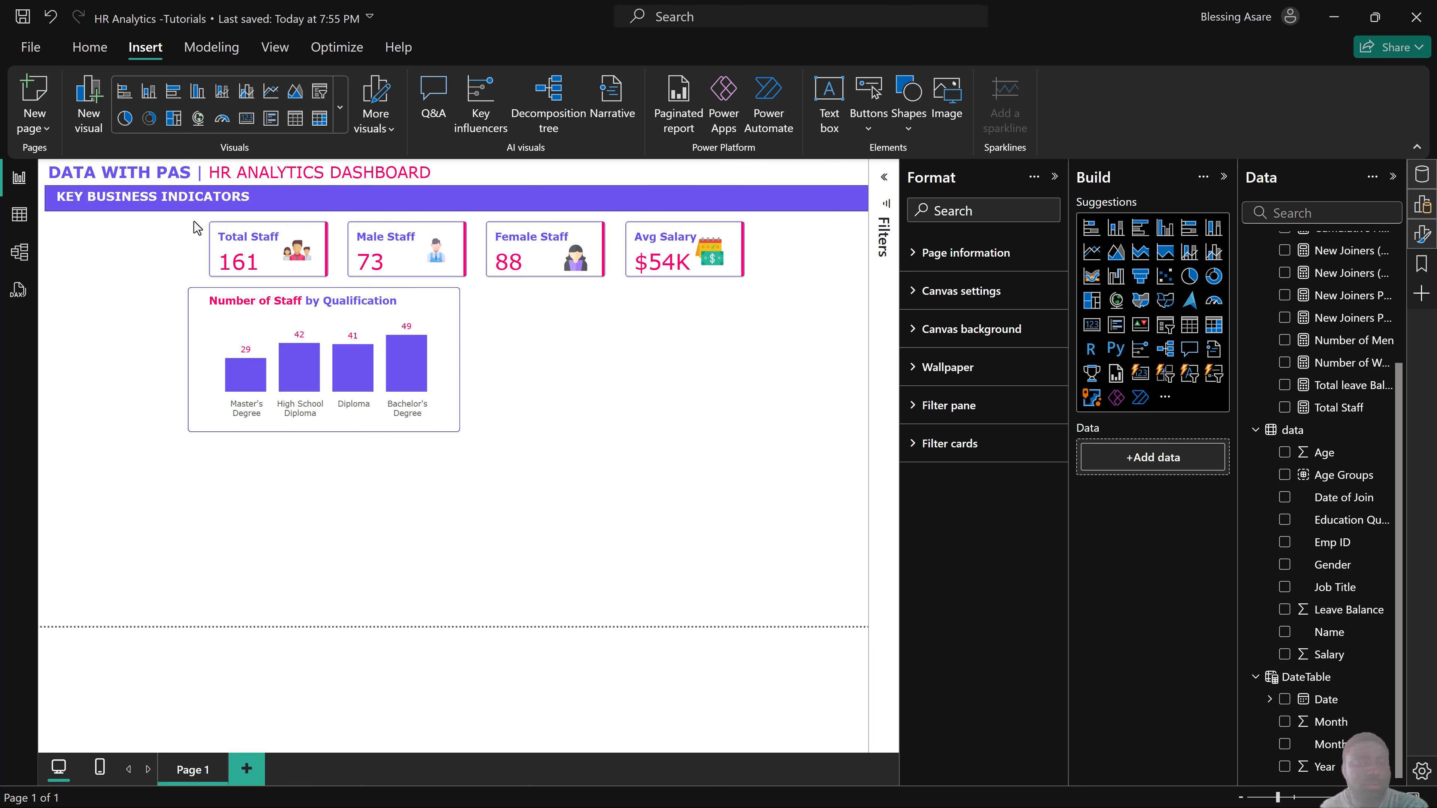
Shift all four KPI cards and their icons left to align with the chart frame's left edge.
left_click_drag(672, 294, 848, 298)
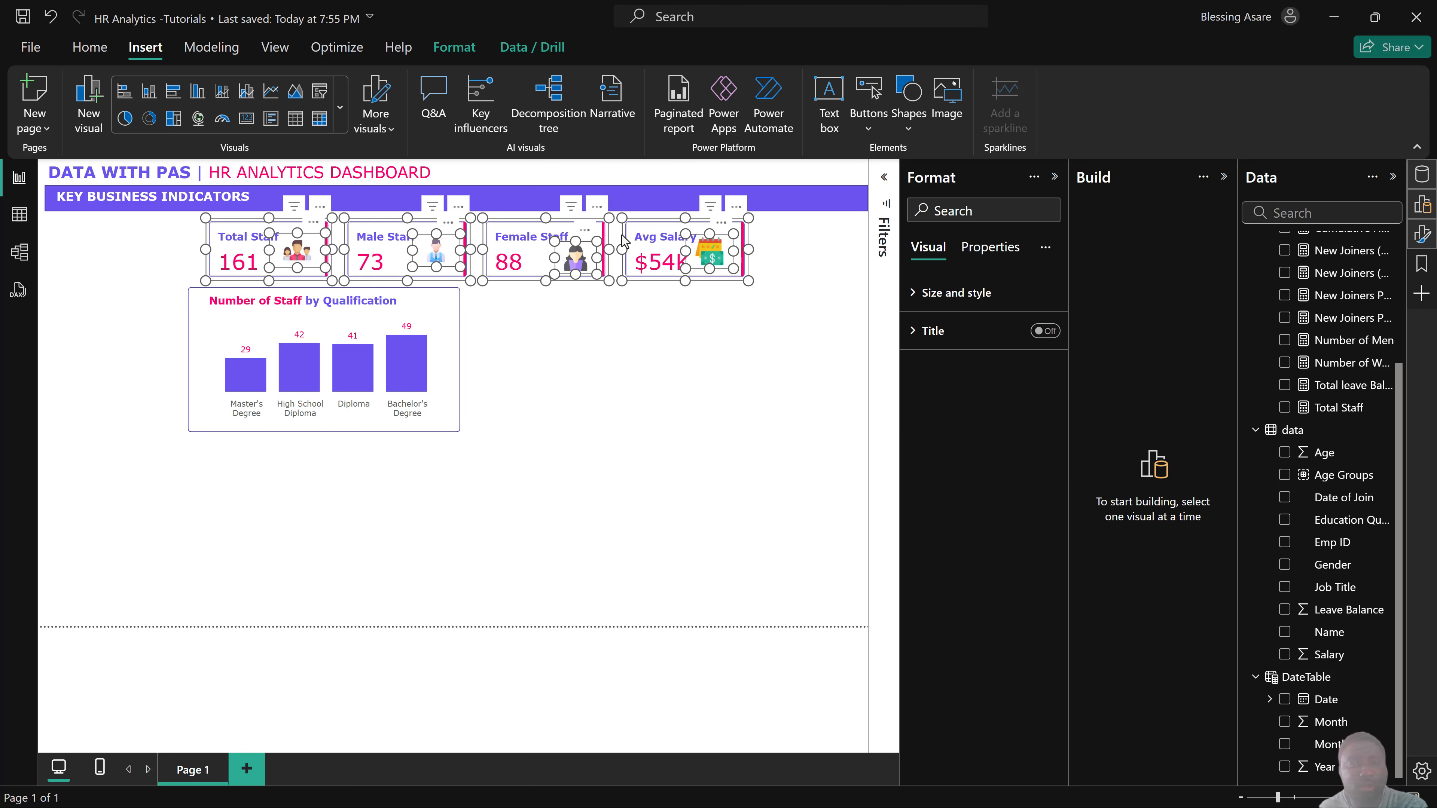
left_click_drag(621, 235, 615, 236)
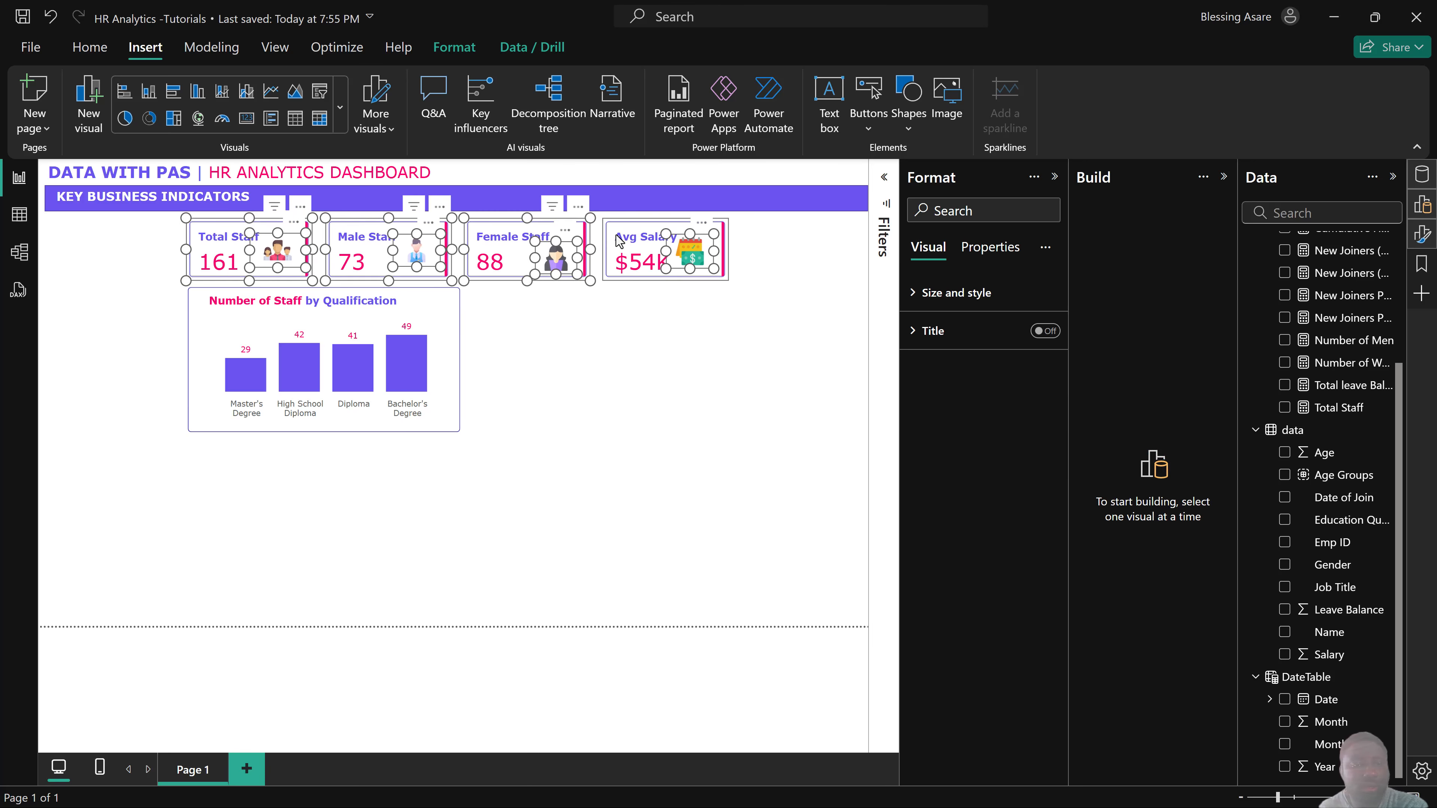
left_click(635, 368)
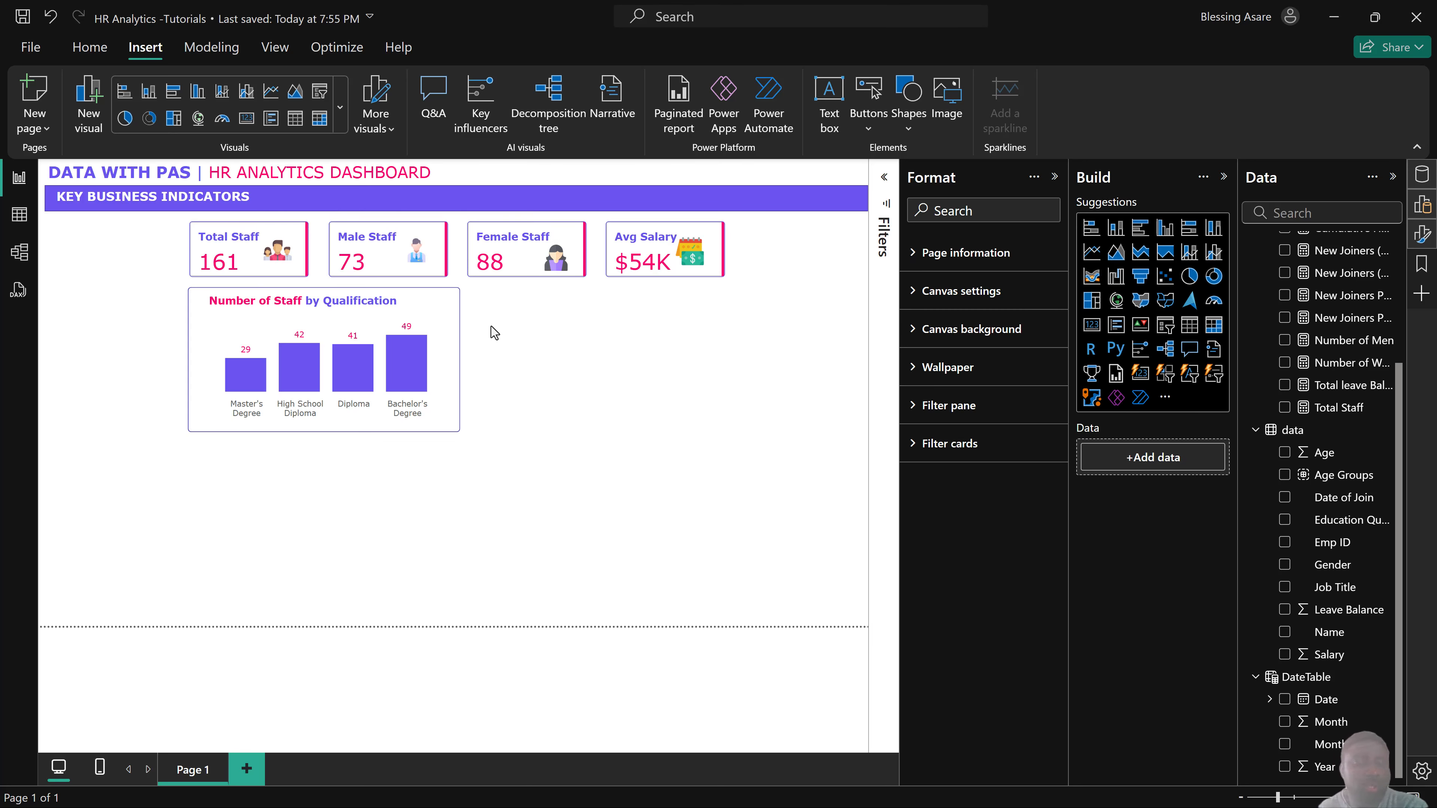
Place a duplicate of the chart frame beside the original below the KPI cards and widen it toward the page's right edge.
left_click(456, 297)
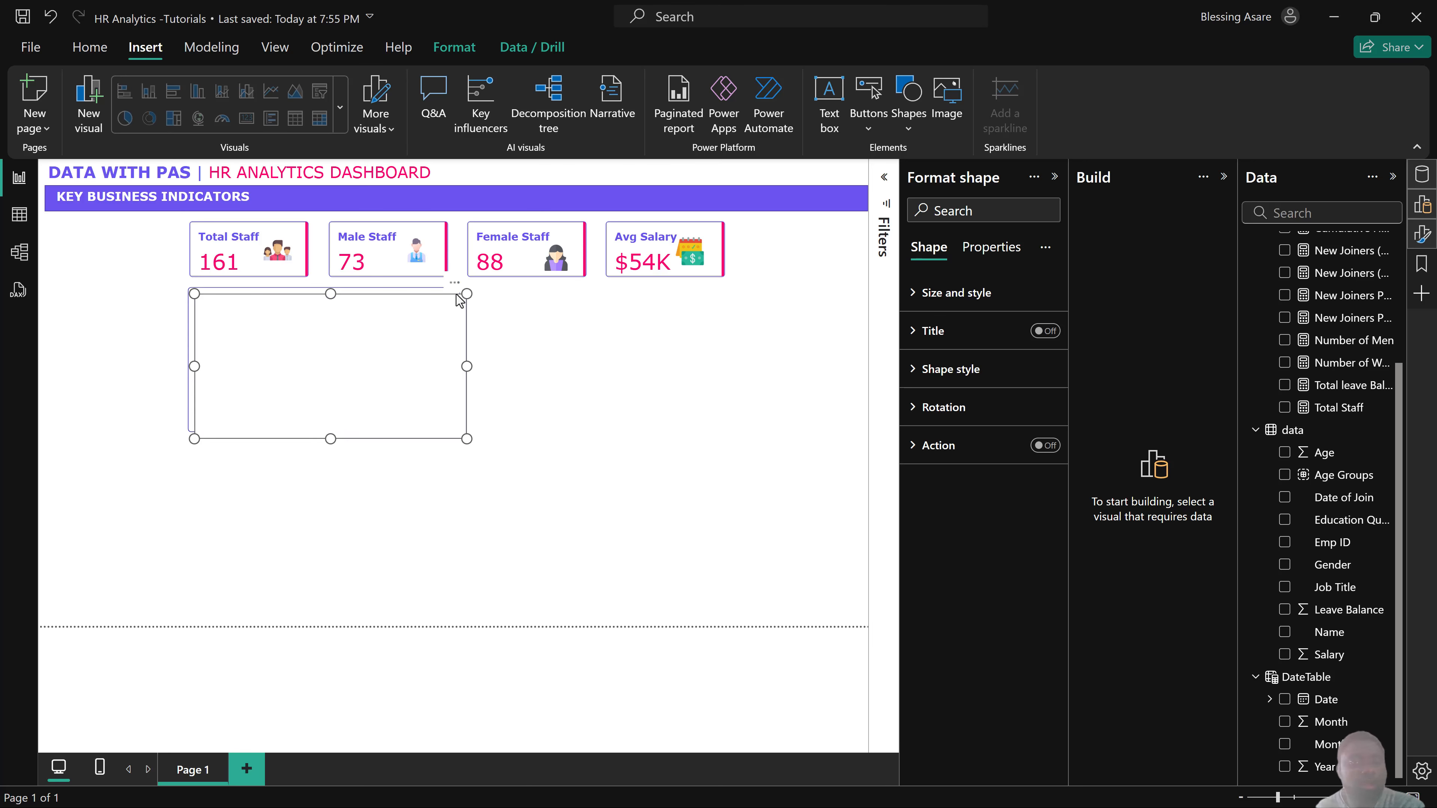
left_click_drag(427, 320, 702, 309)
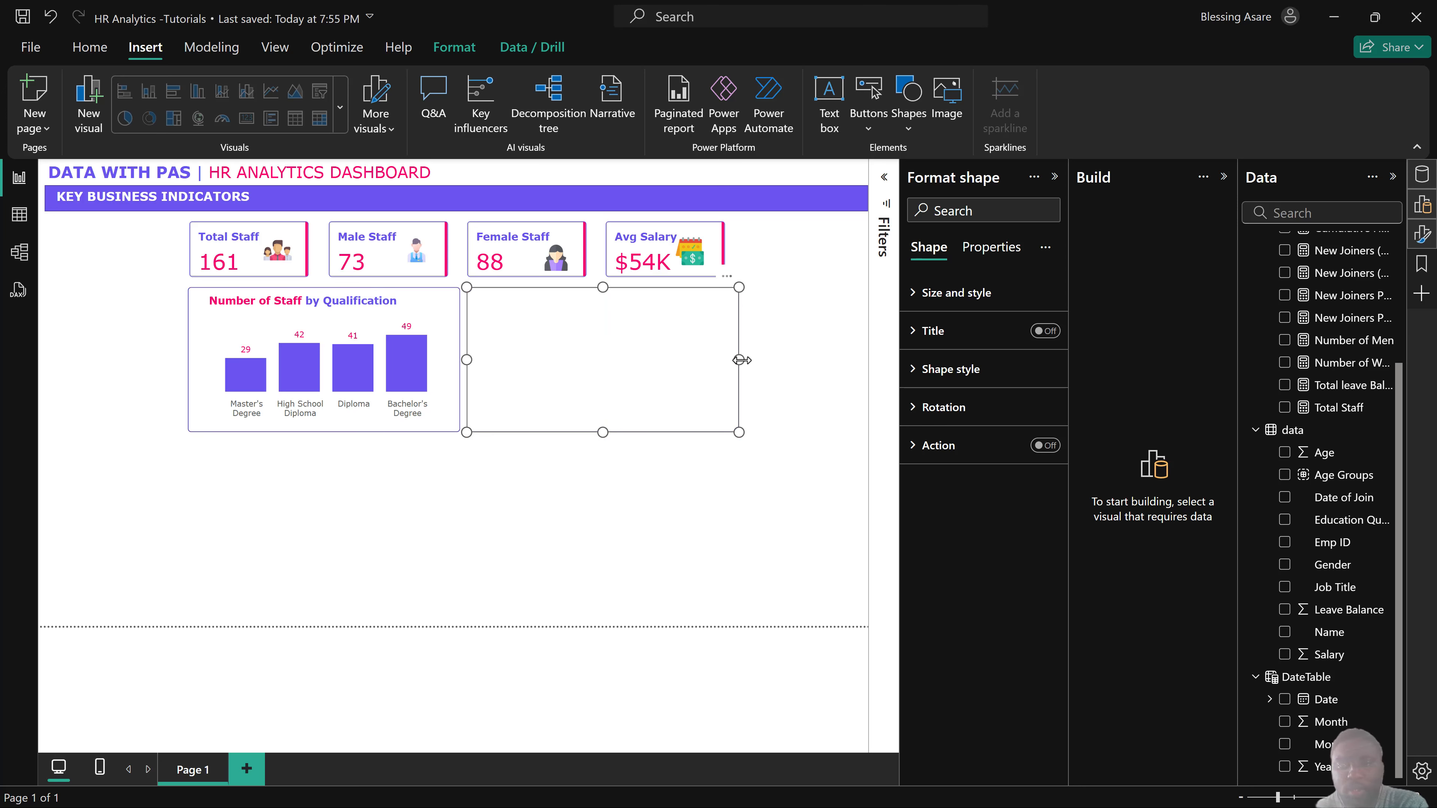
left_click_drag(741, 360, 857, 355)
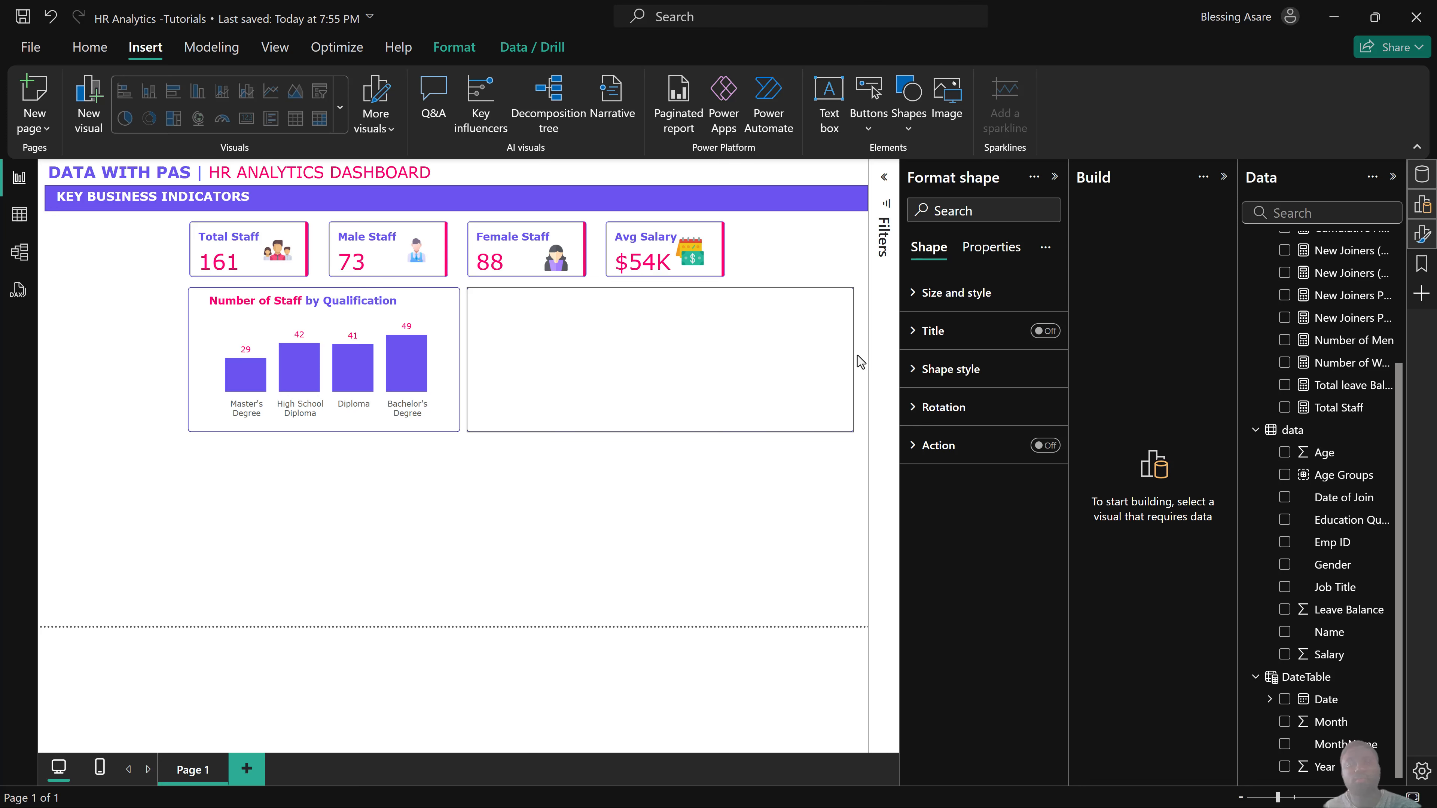
left_click_drag(857, 354, 858, 355)
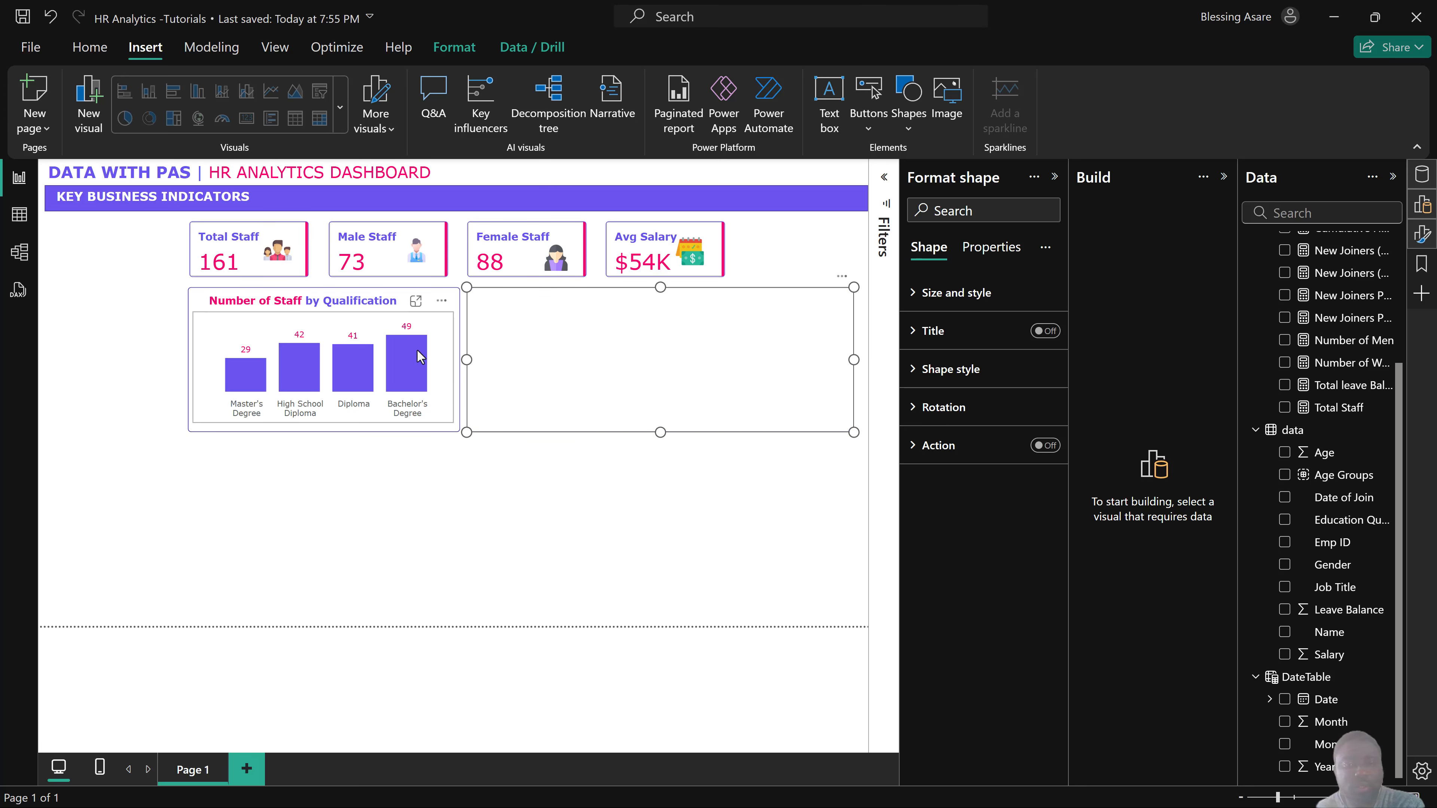
Duplicate the staff-by-qualification column chart and place the copy inside the second frame.
left_click(427, 324)
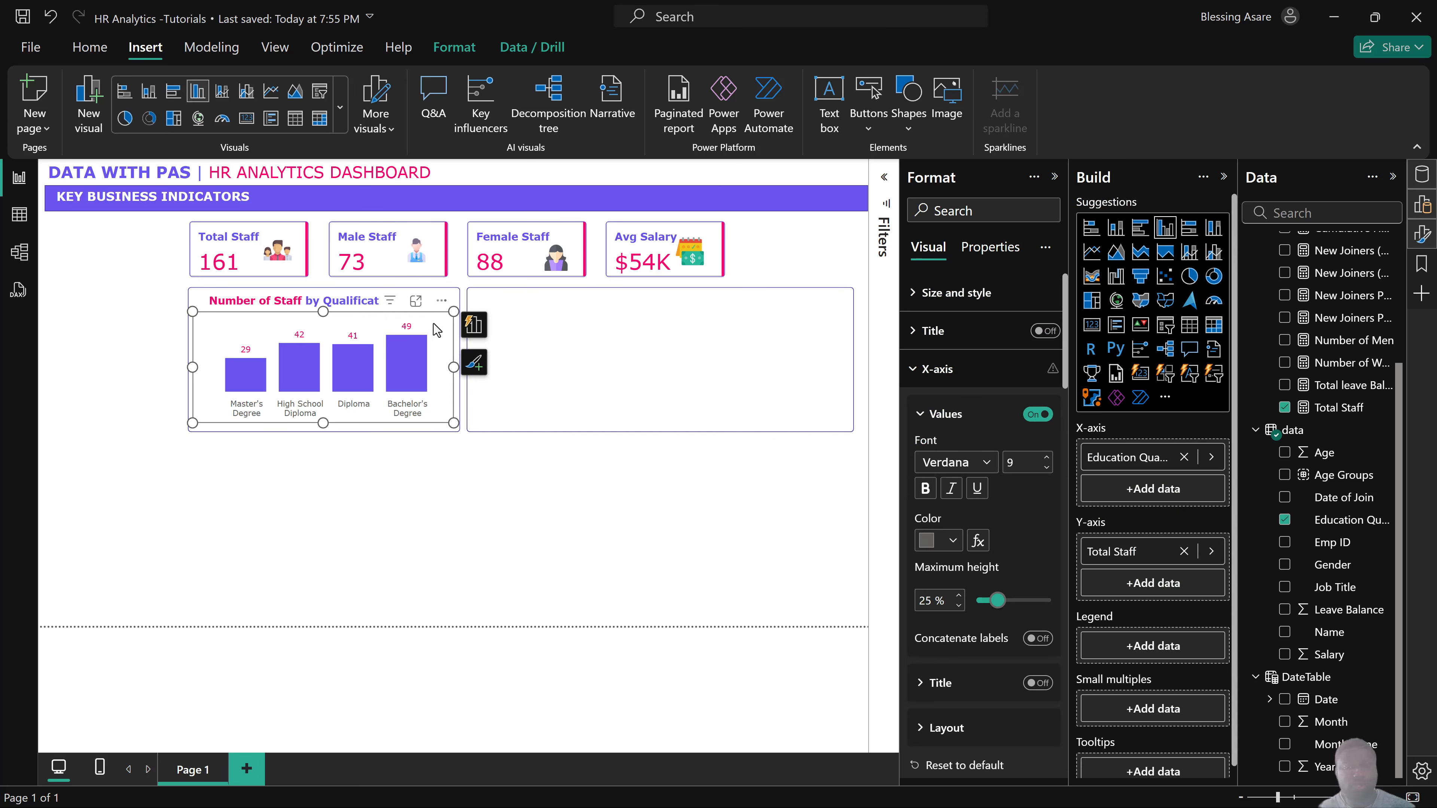
key("ctrl+c")
key("ctrl+v")
left_click_drag(428, 328, 712, 321)
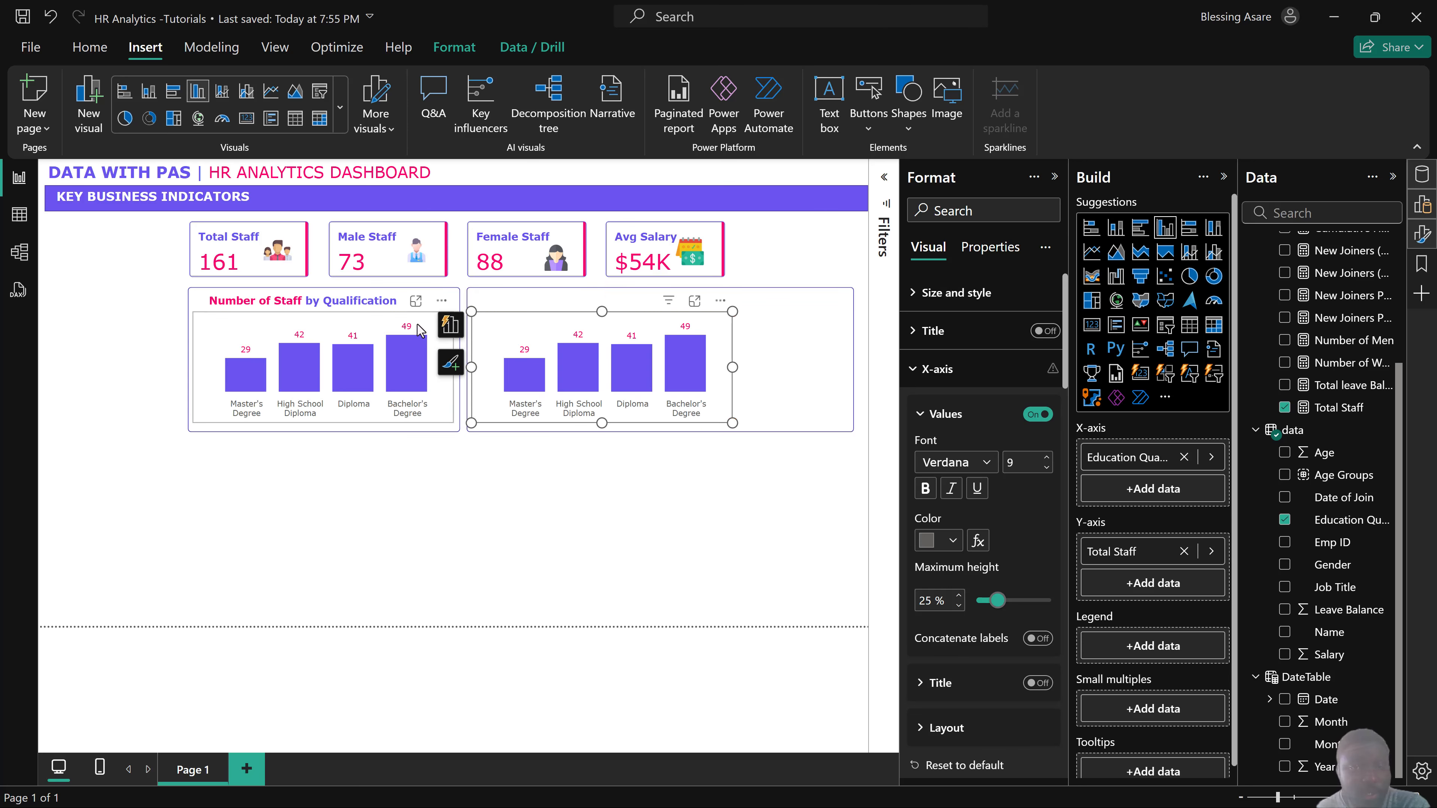
Turn off the header icons and the background of the original qualification column chart.
left_click(405, 321)
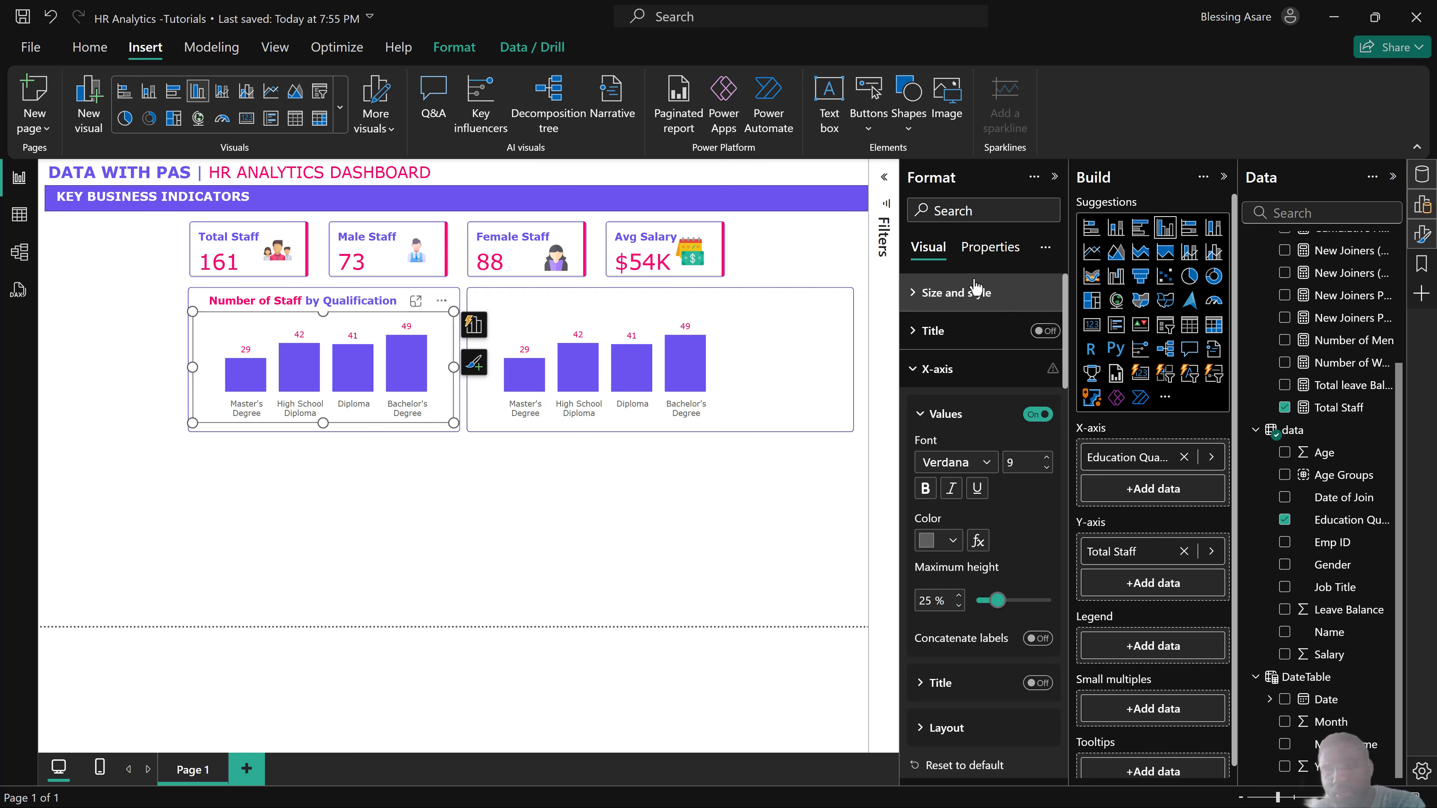
left_click(987, 261)
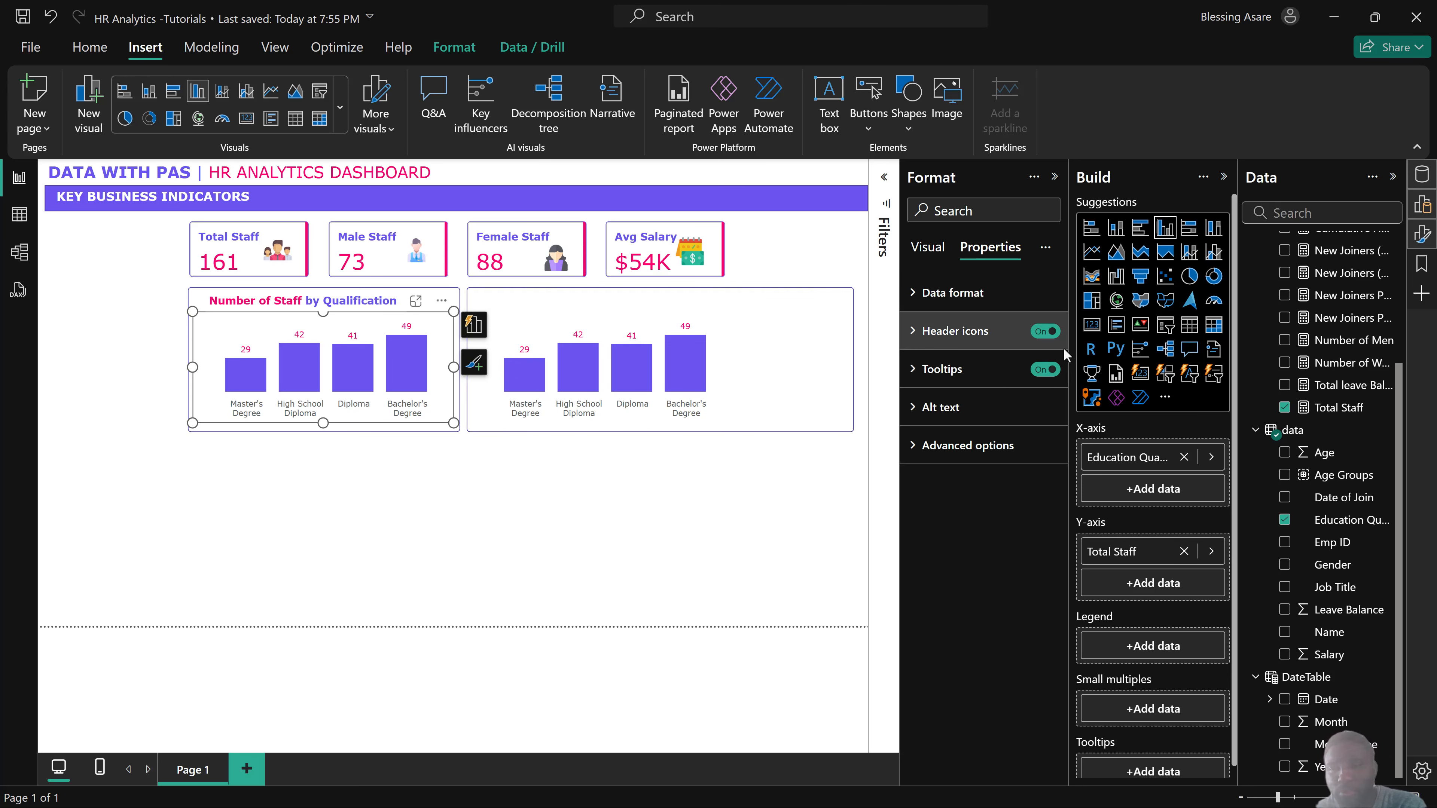
left_click(1050, 332)
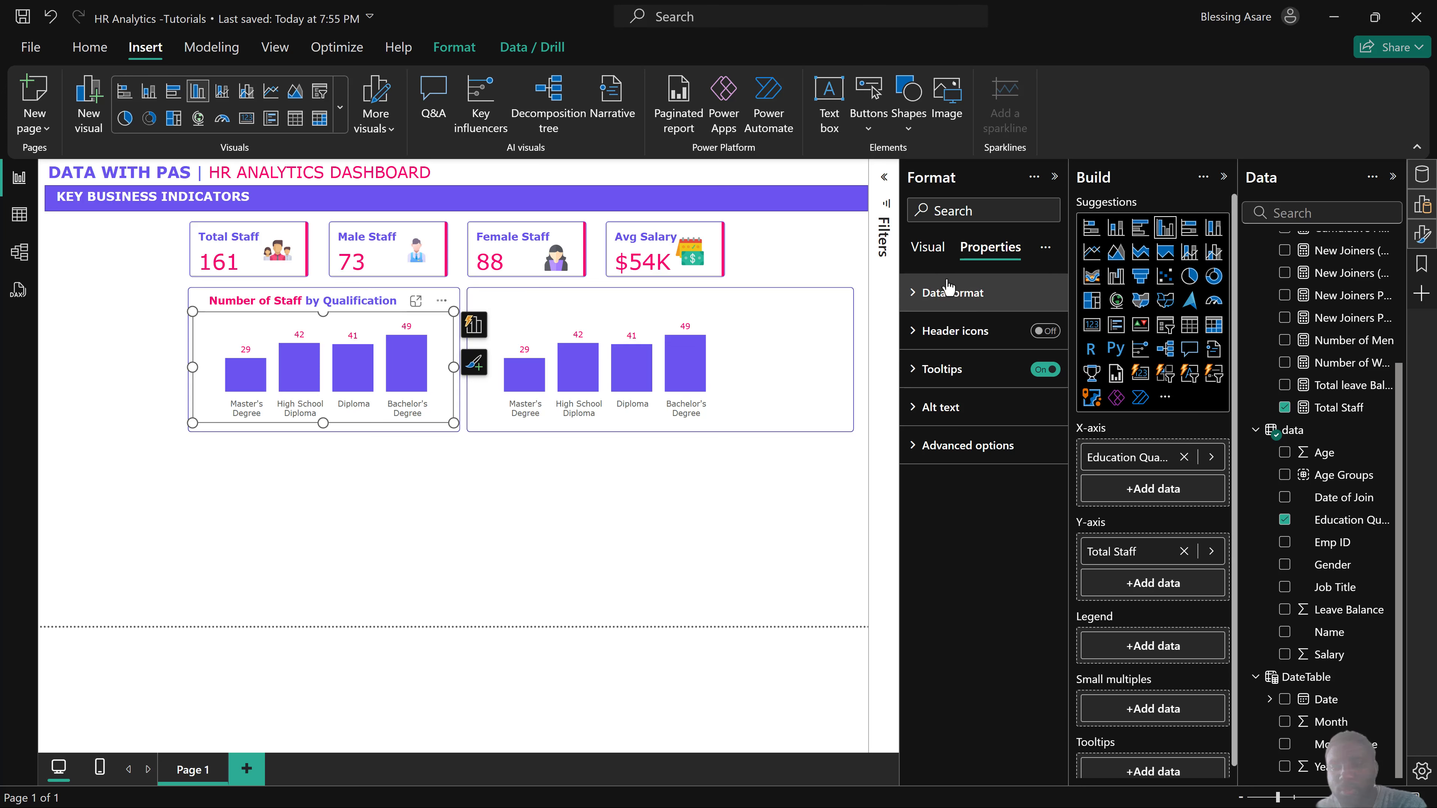
left_click(936, 253)
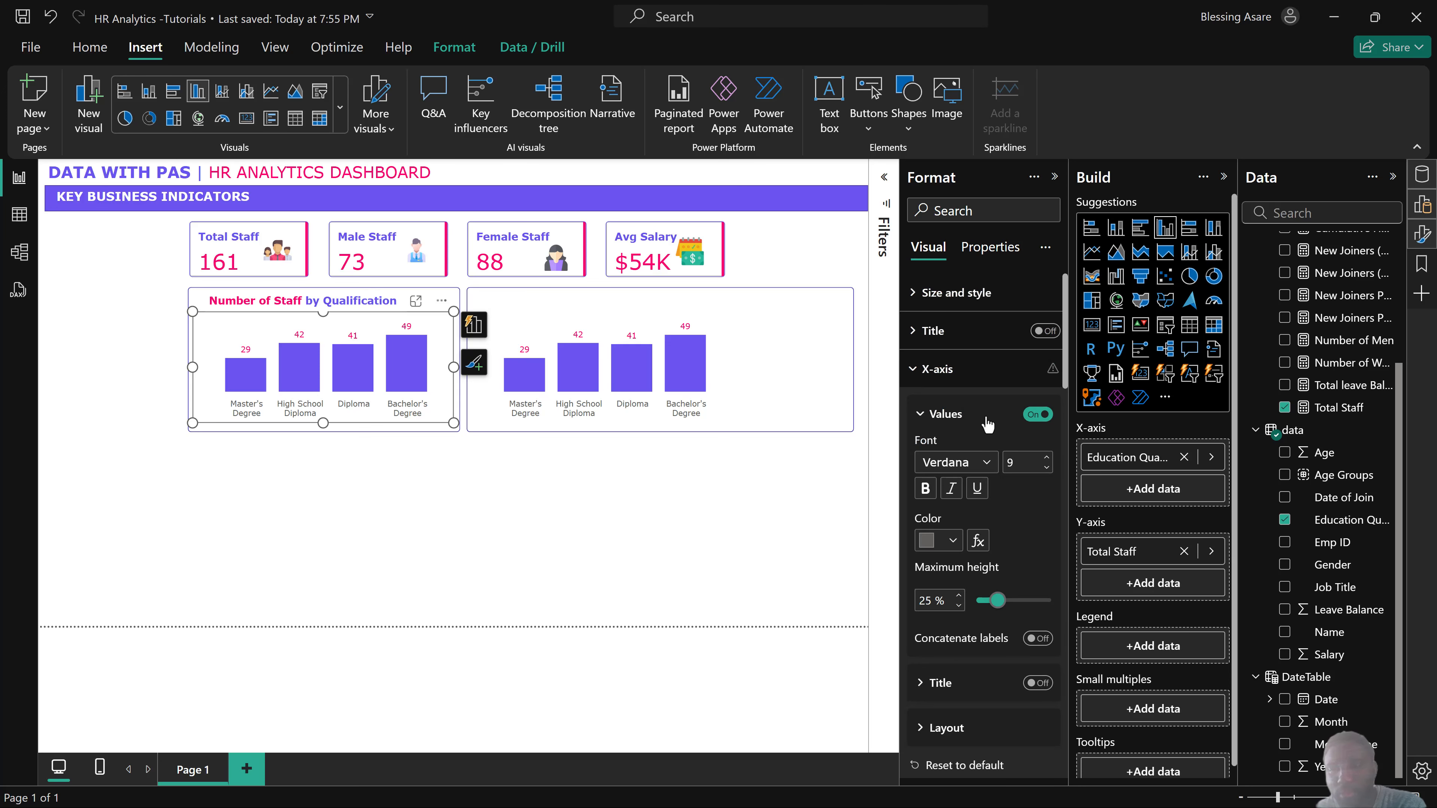
left_click(955, 294)
scroll(985, 453, "down", 2)
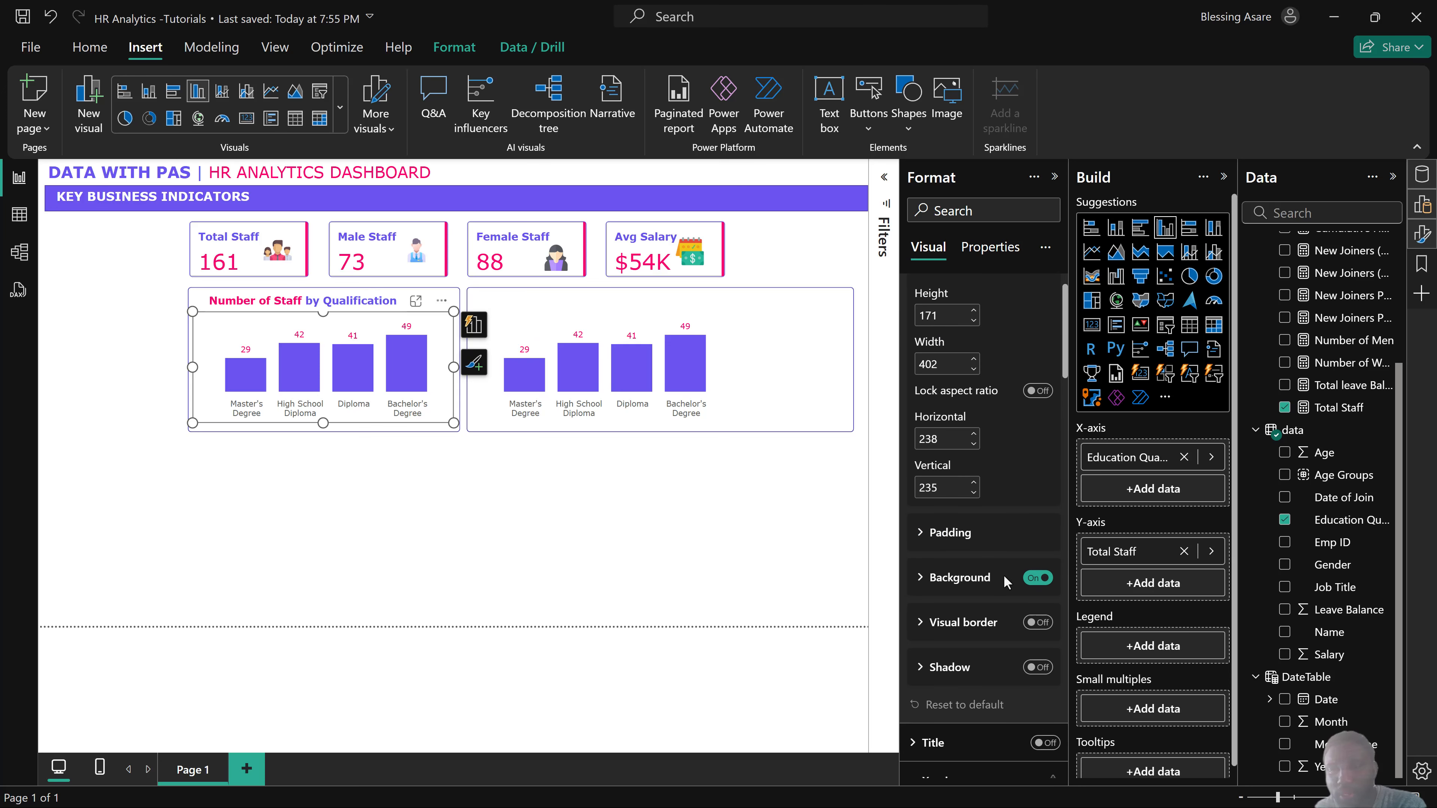
left_click(1036, 555)
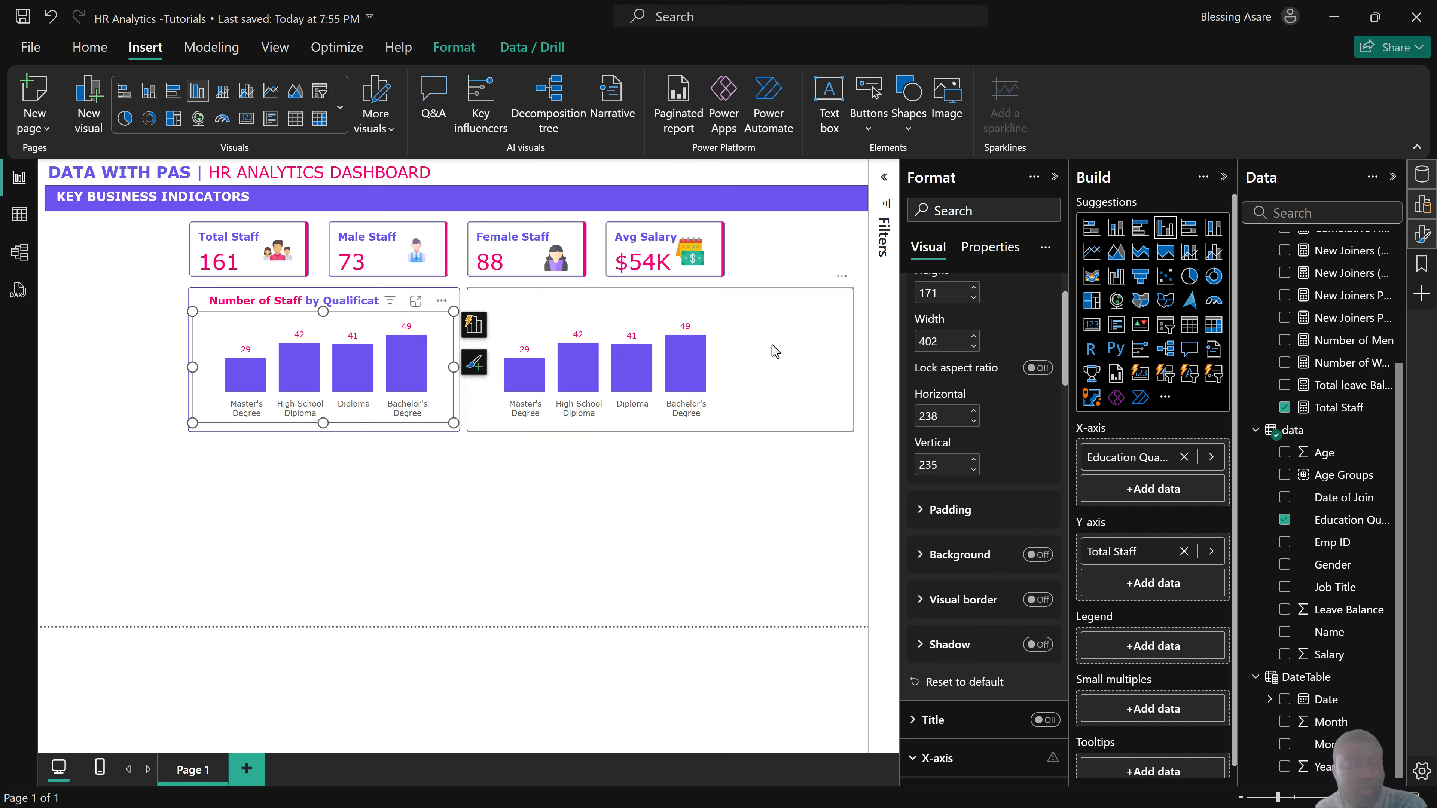
Widen the copied column chart to about 571 to fill the second frame, and turn off its background.
left_click(725, 390)
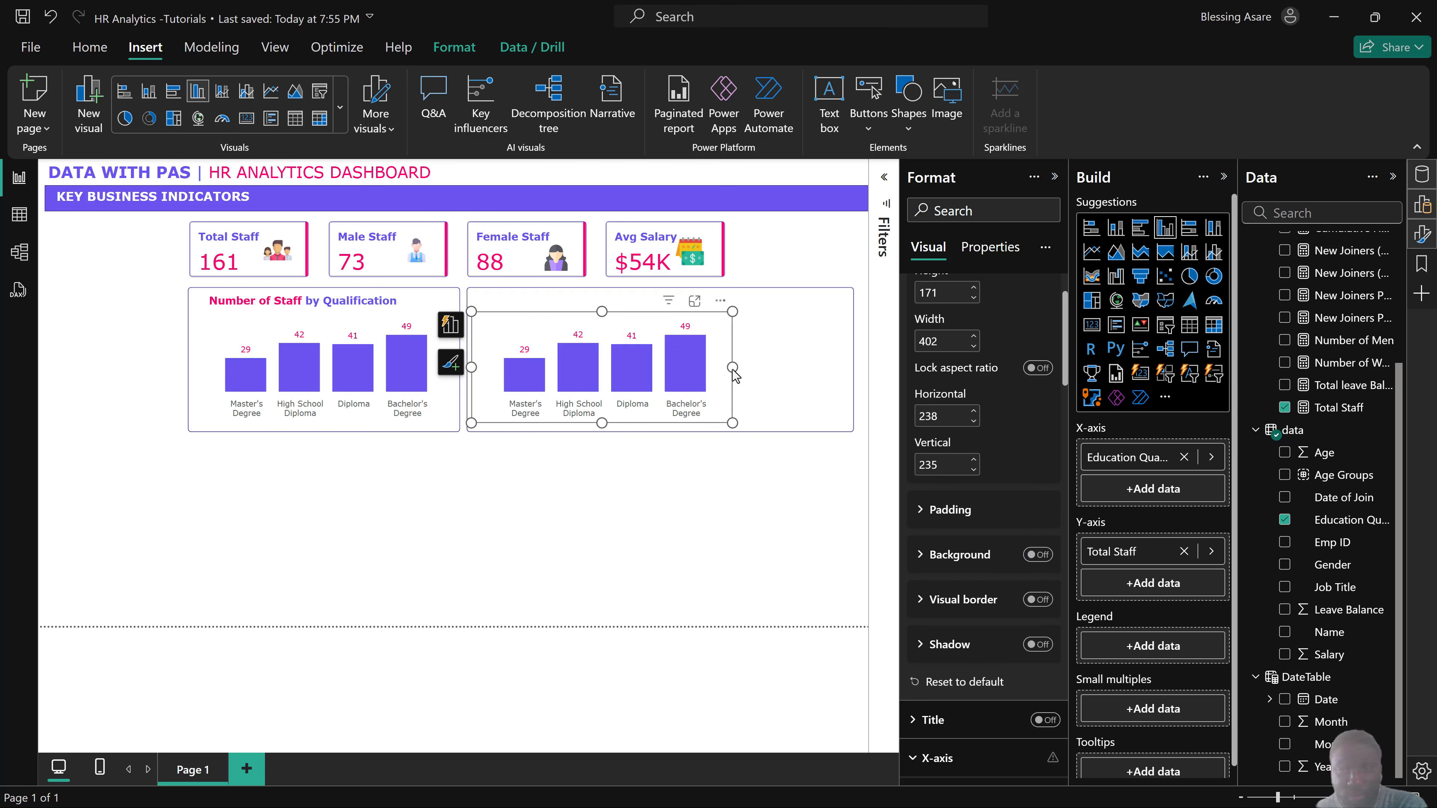
left_click_drag(732, 368, 857, 372)
left_click_drag(856, 371, 843, 372)
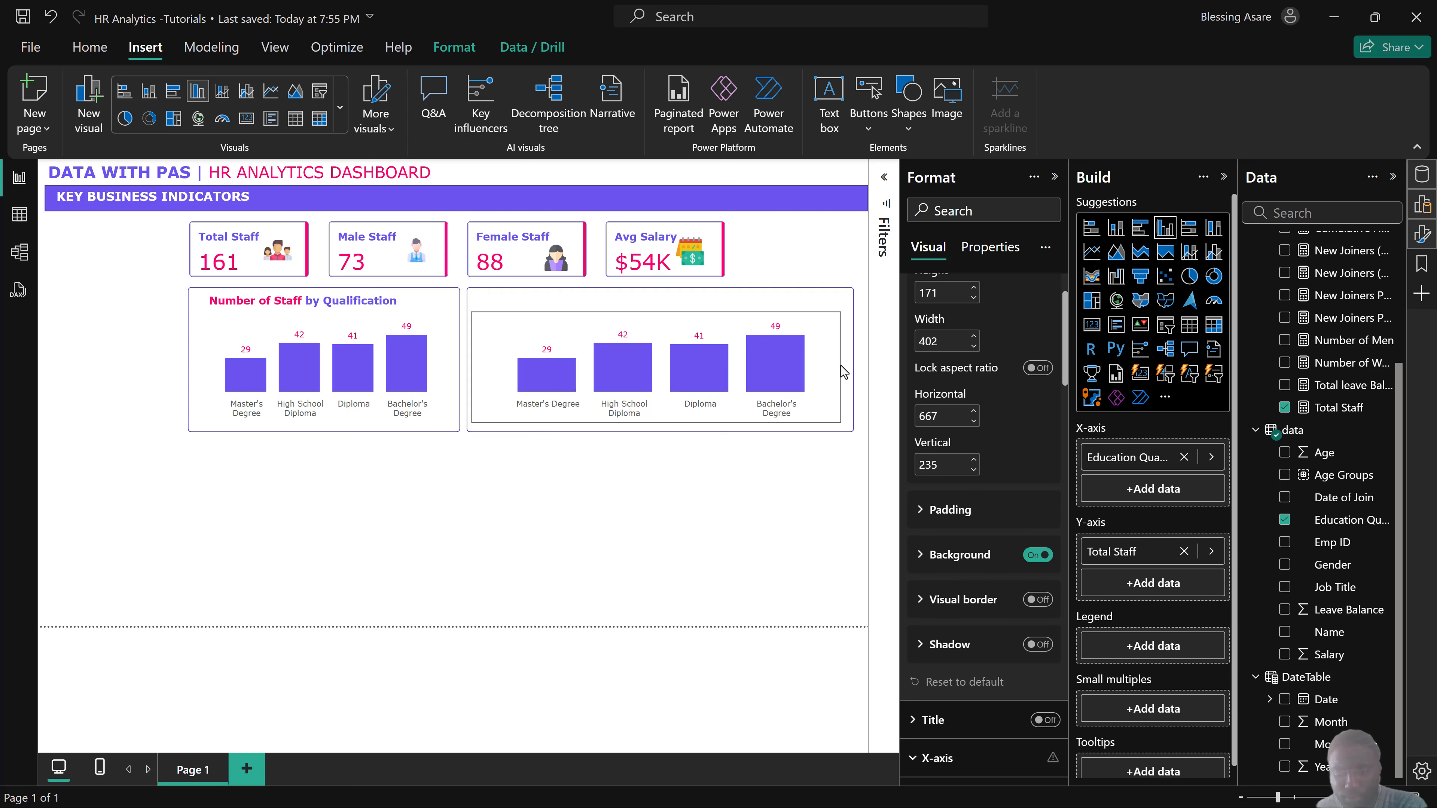
left_click(1037, 555)
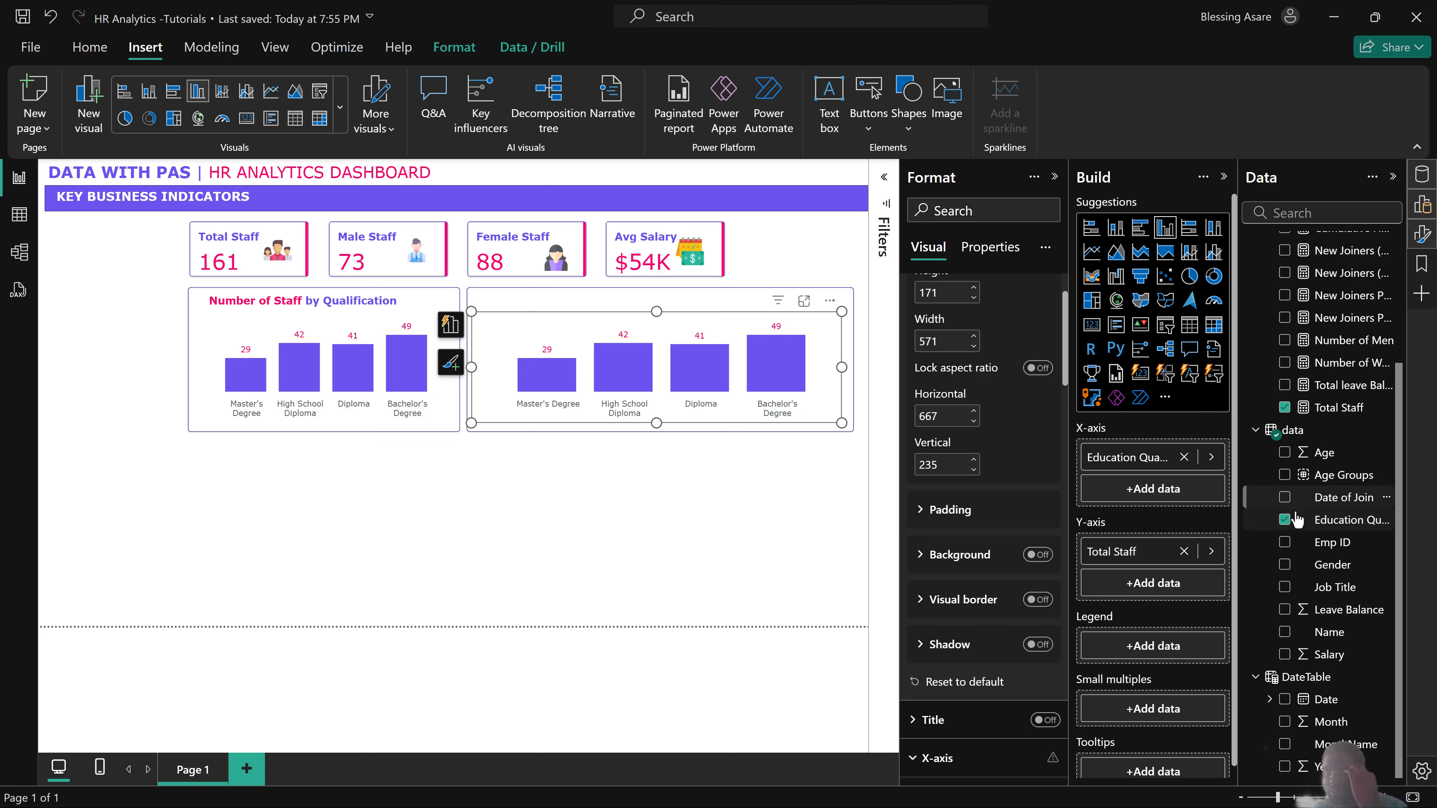
Replace Education Qualification with Job Title on the copied chart's X-axis and sort the axis by Job Title.
left_click(1285, 520)
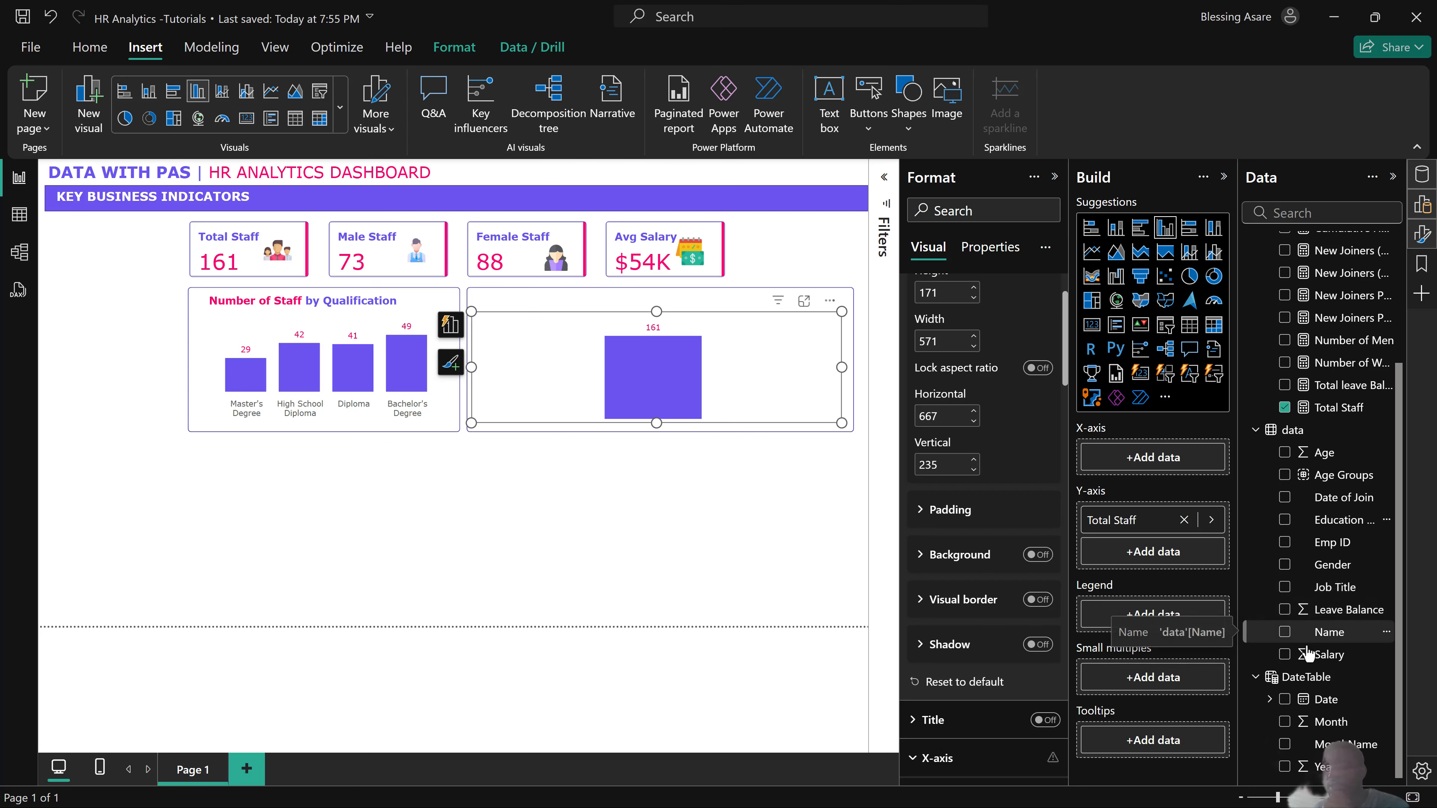
left_click(1284, 587)
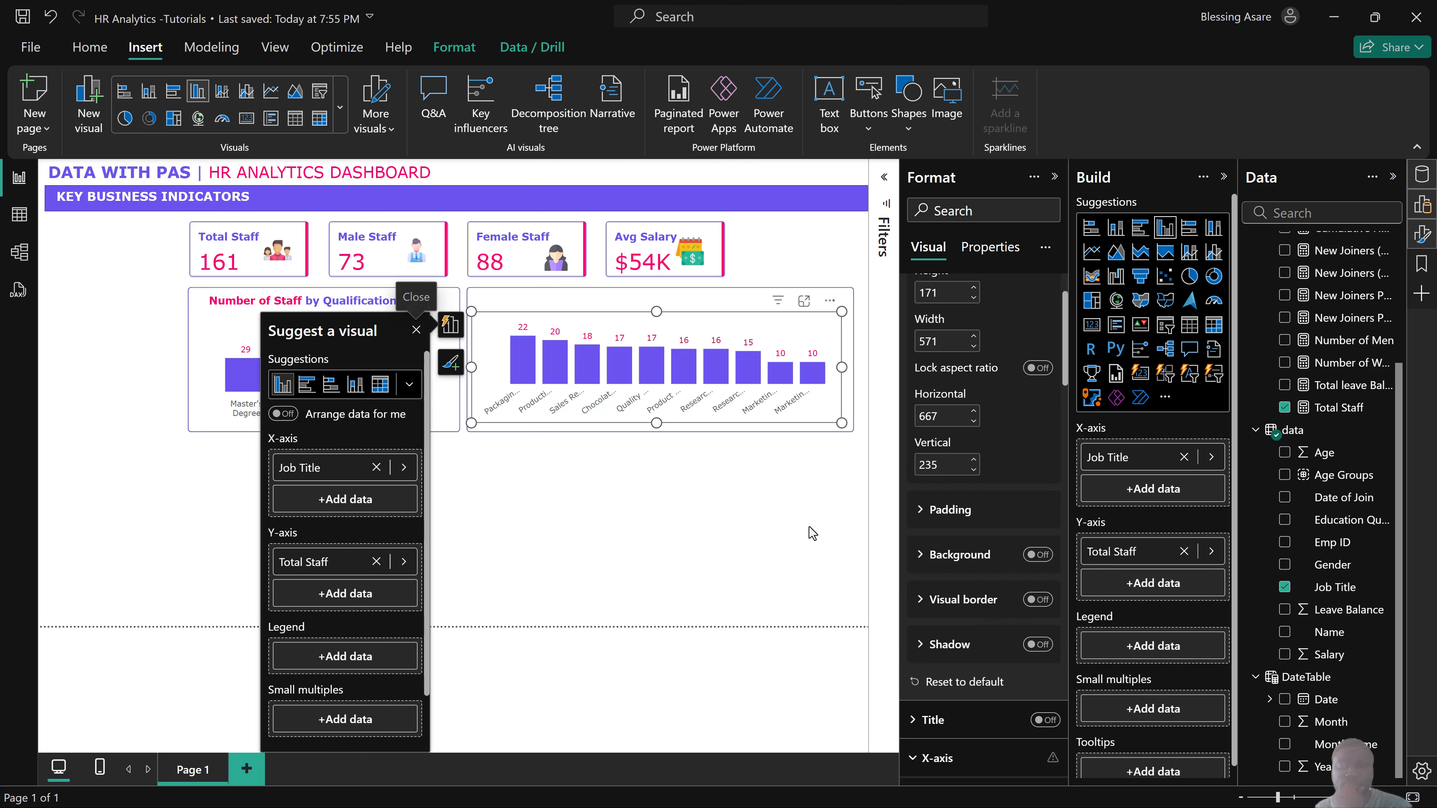
left_click(829, 302)
mouse_move(916, 422)
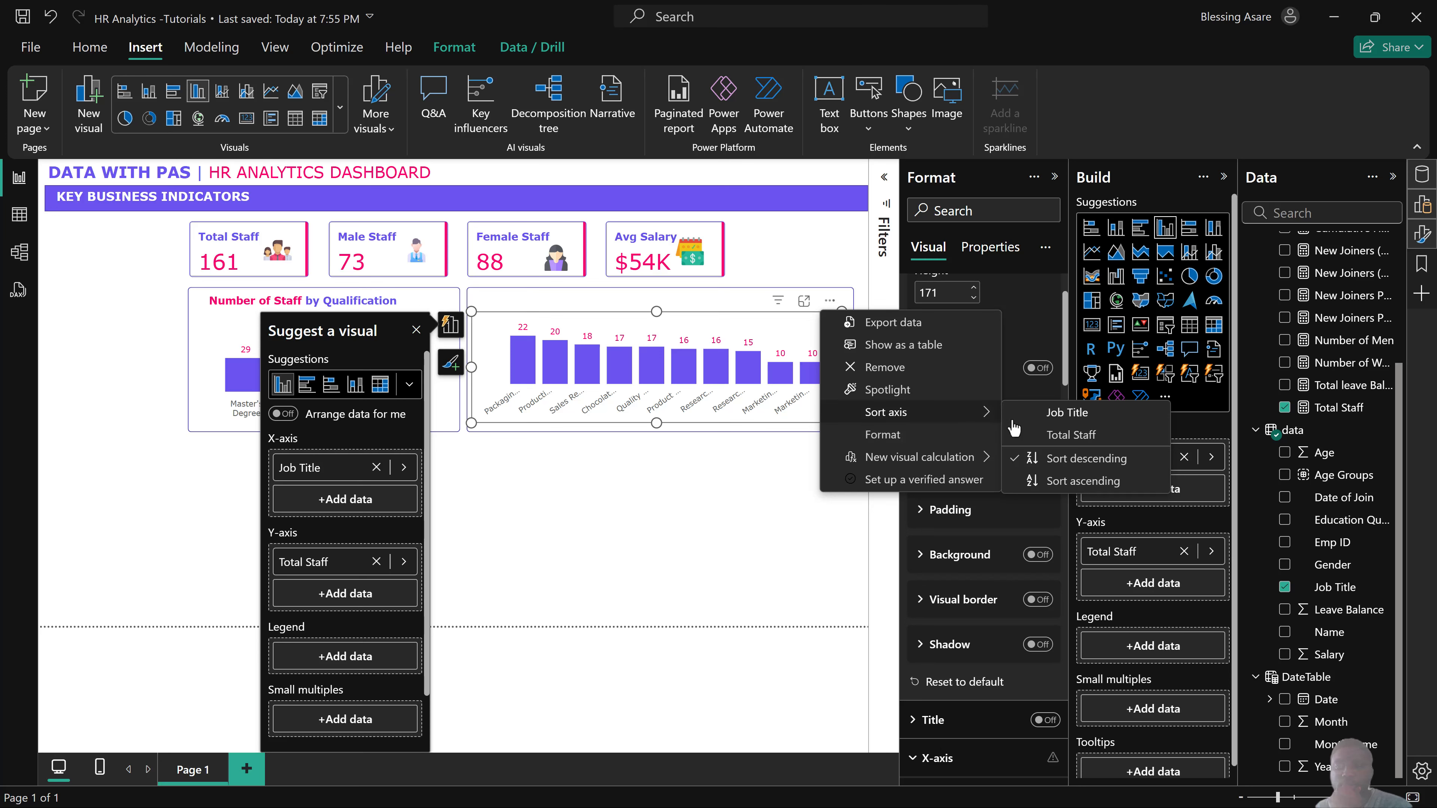
left_click(1059, 421)
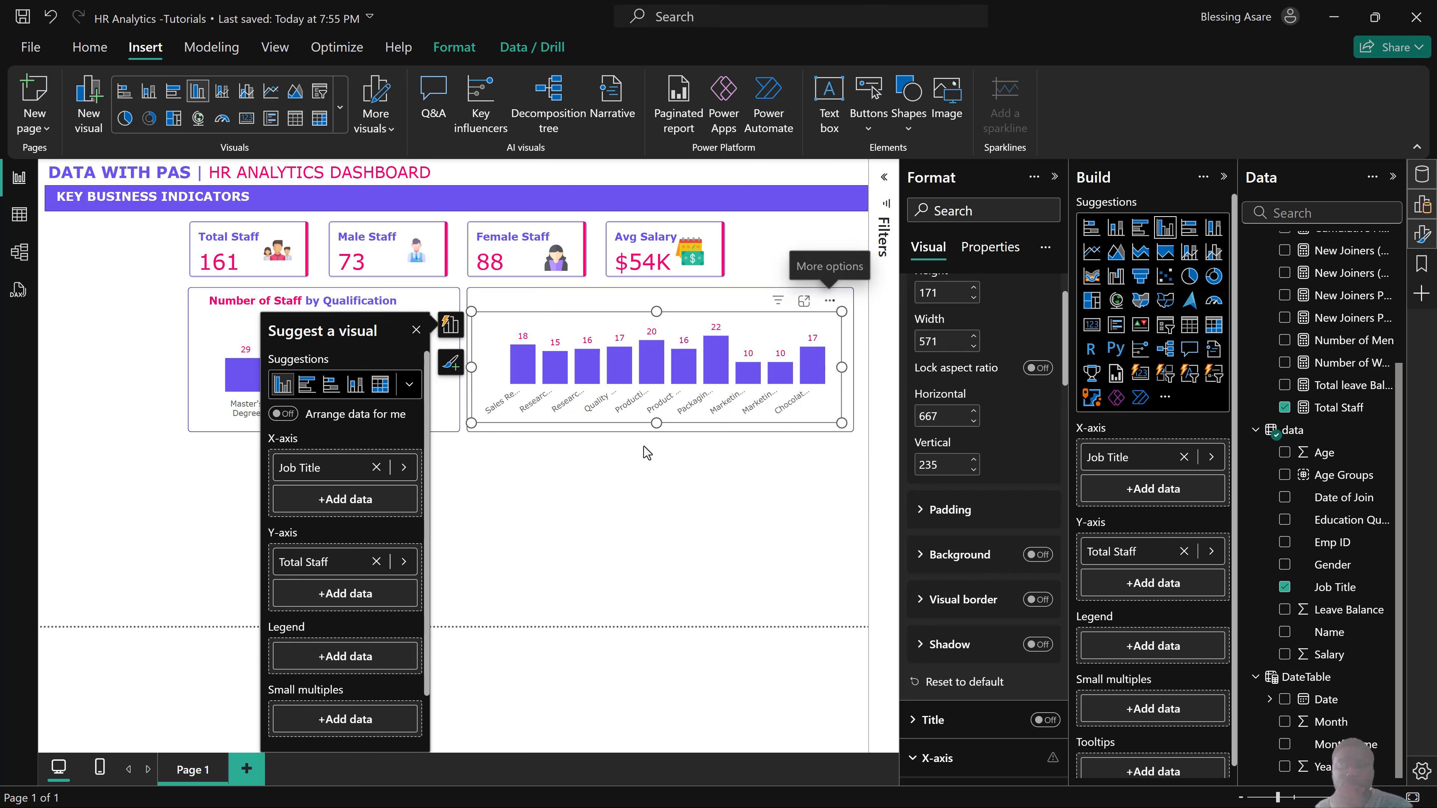
Replace Total Staff with Avg Salary on the Y-axis of the job title column chart, keeping Job Title on the X-axis.
left_click(659, 327)
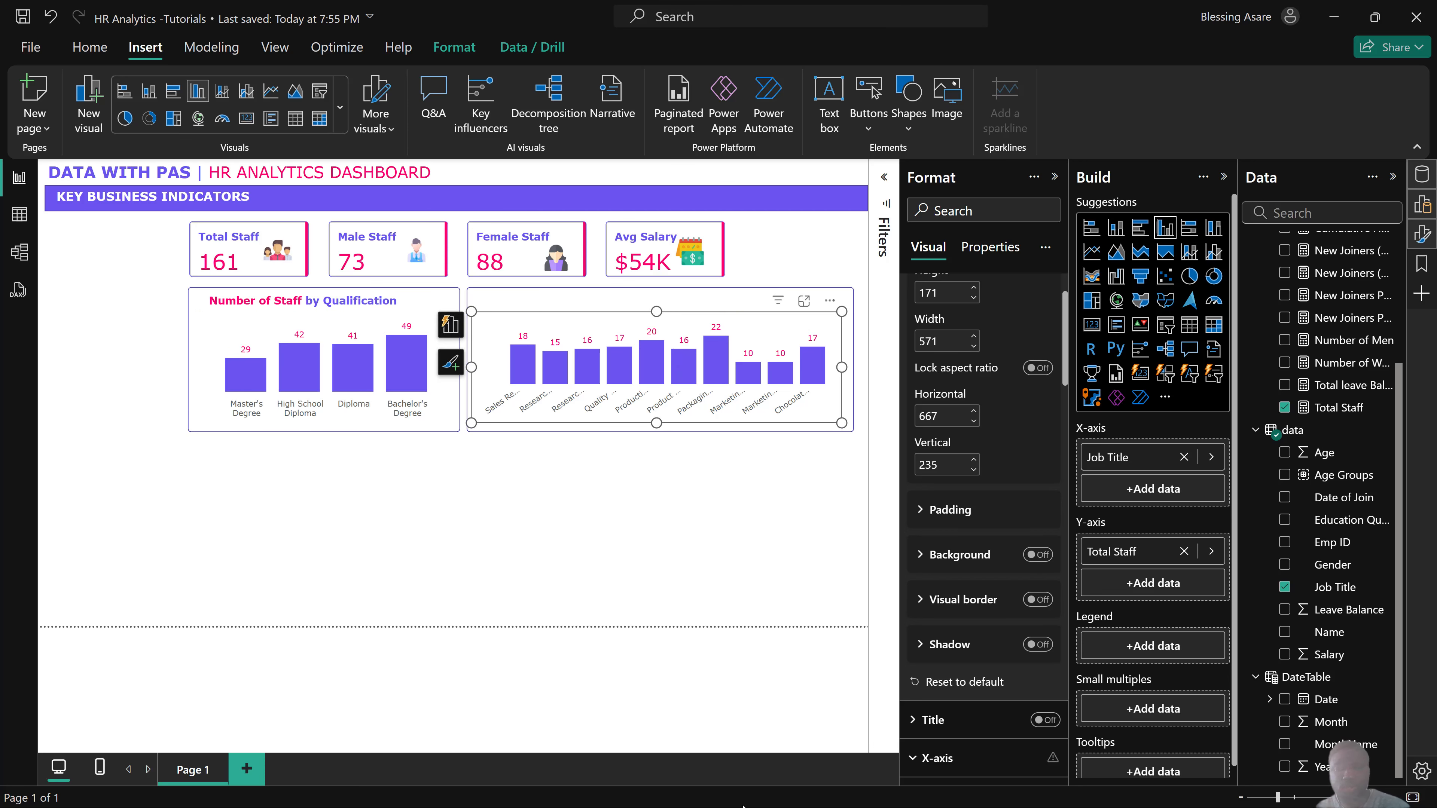
key("super")
key("super")
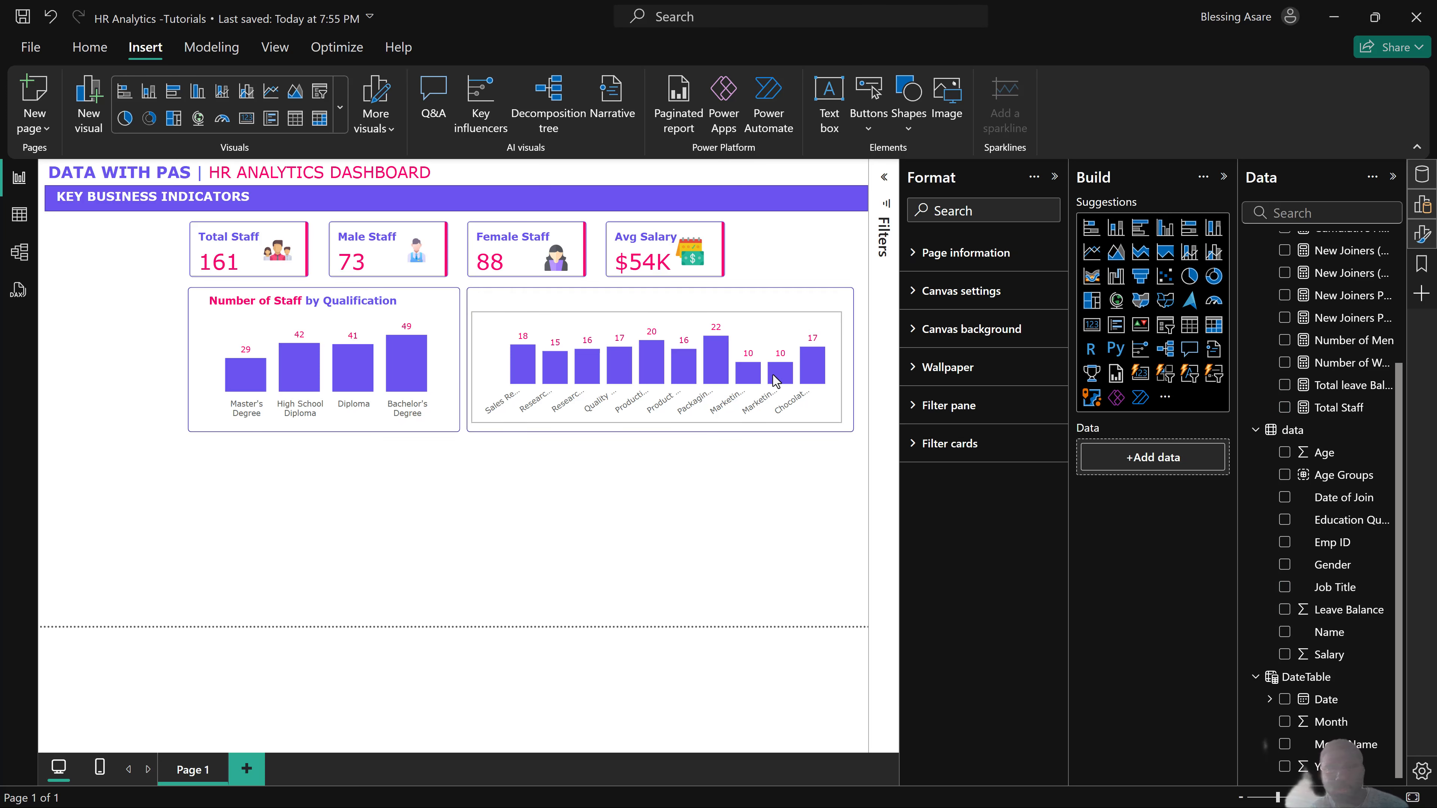
left_click(817, 401)
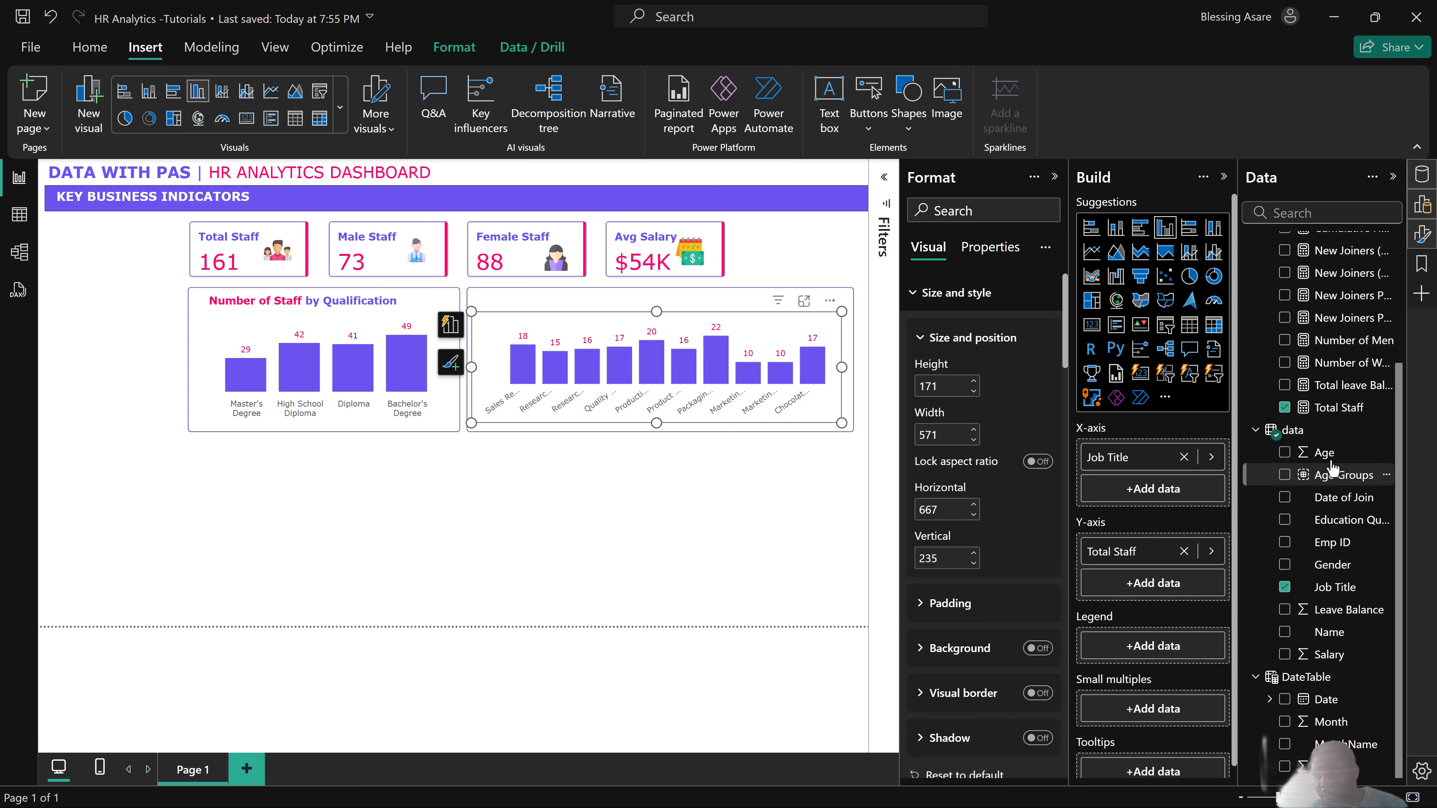
left_click(1284, 587)
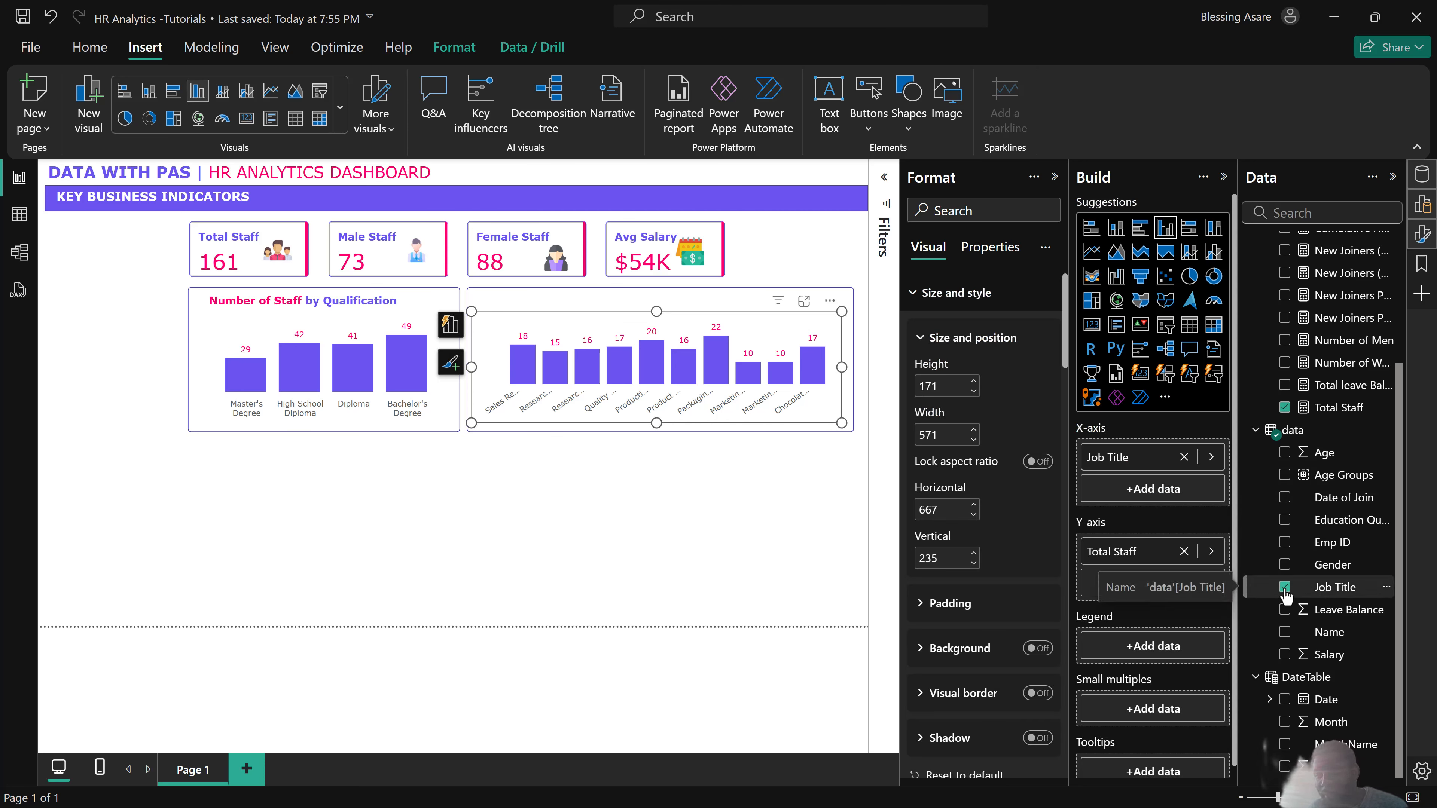
left_click(1285, 587)
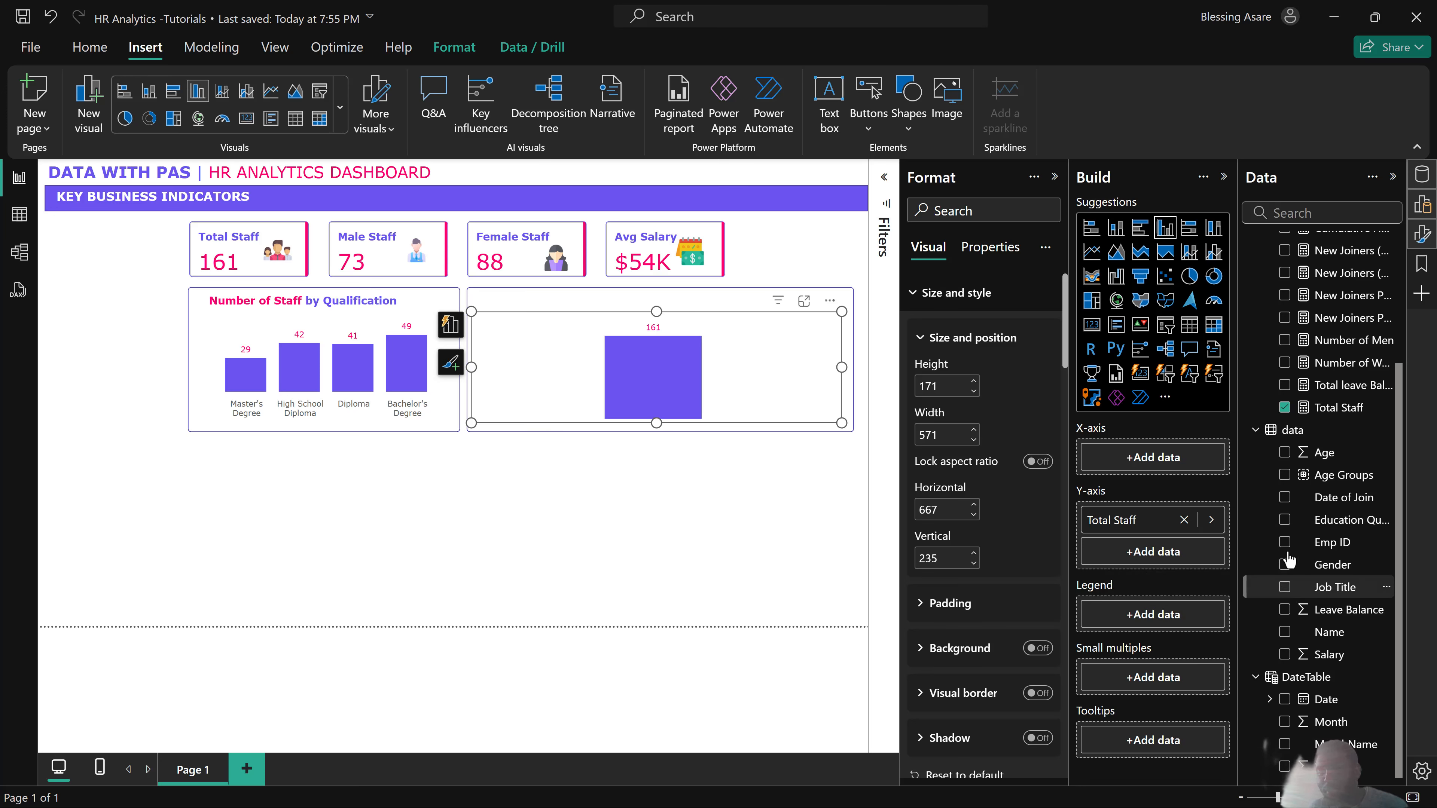
left_click(1284, 407)
scroll(1351, 432, "up", 3)
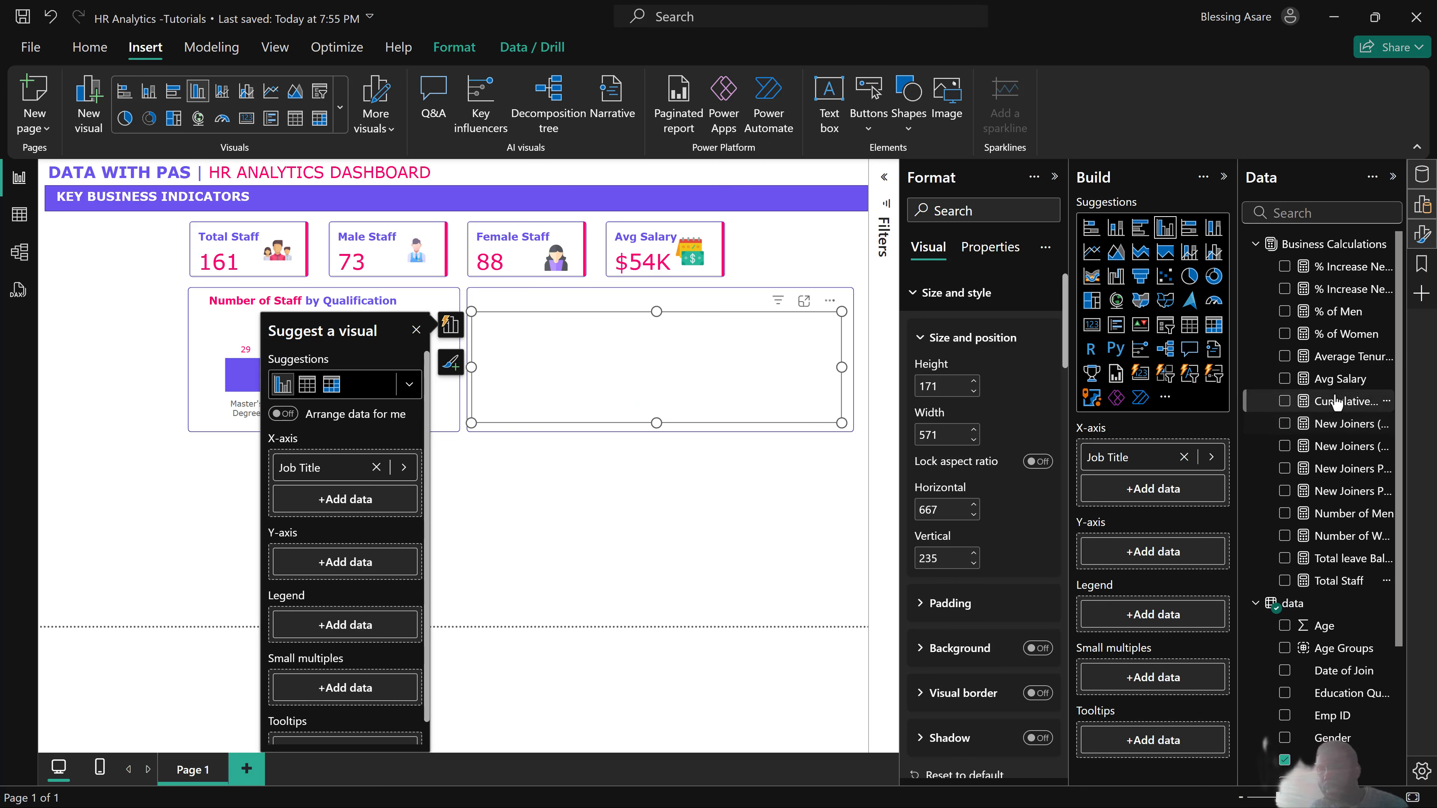
left_click(1284, 378)
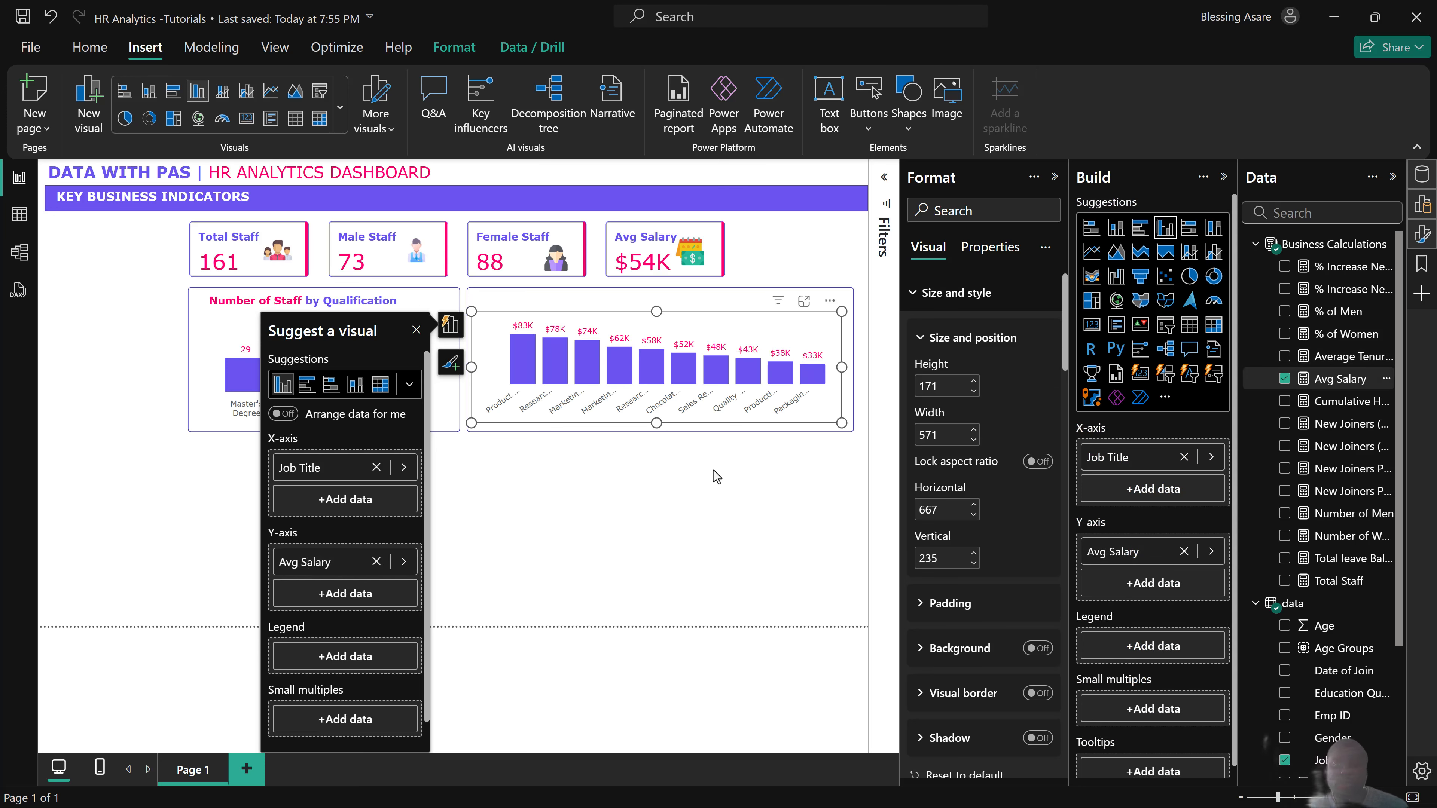
left_click(676, 488)
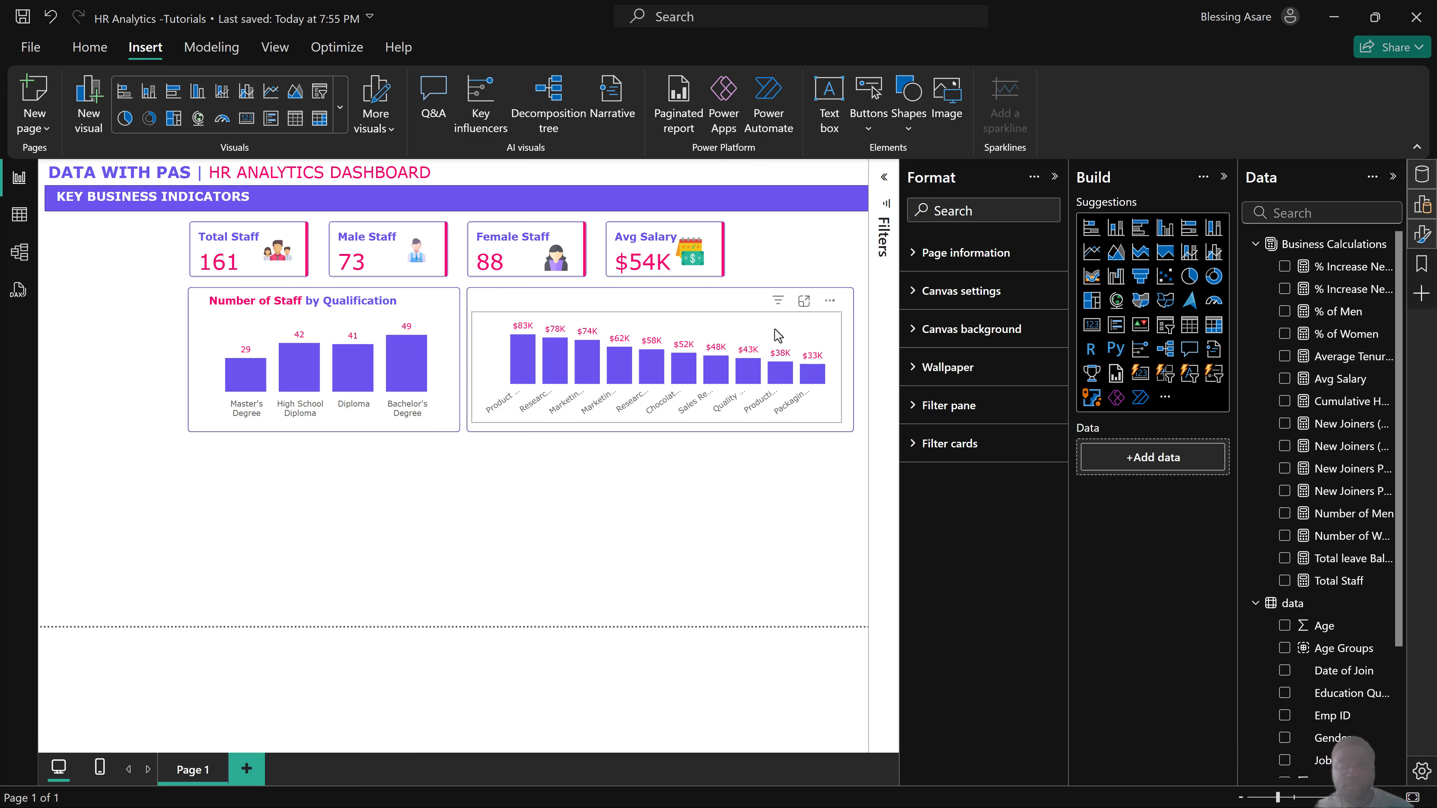
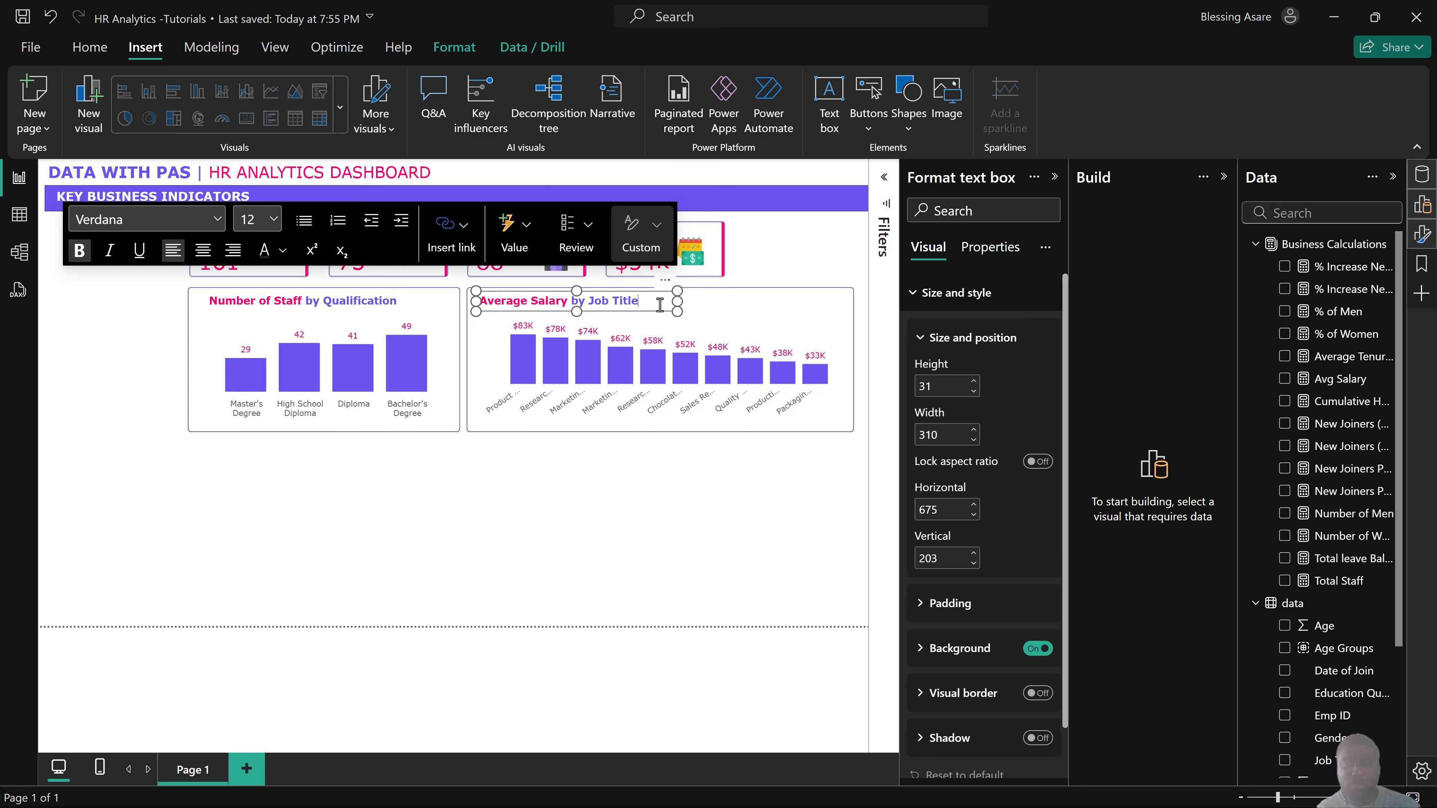
Extend the frames around the qualification and job title charts downward to a height of about 240.
left_click(640, 478)
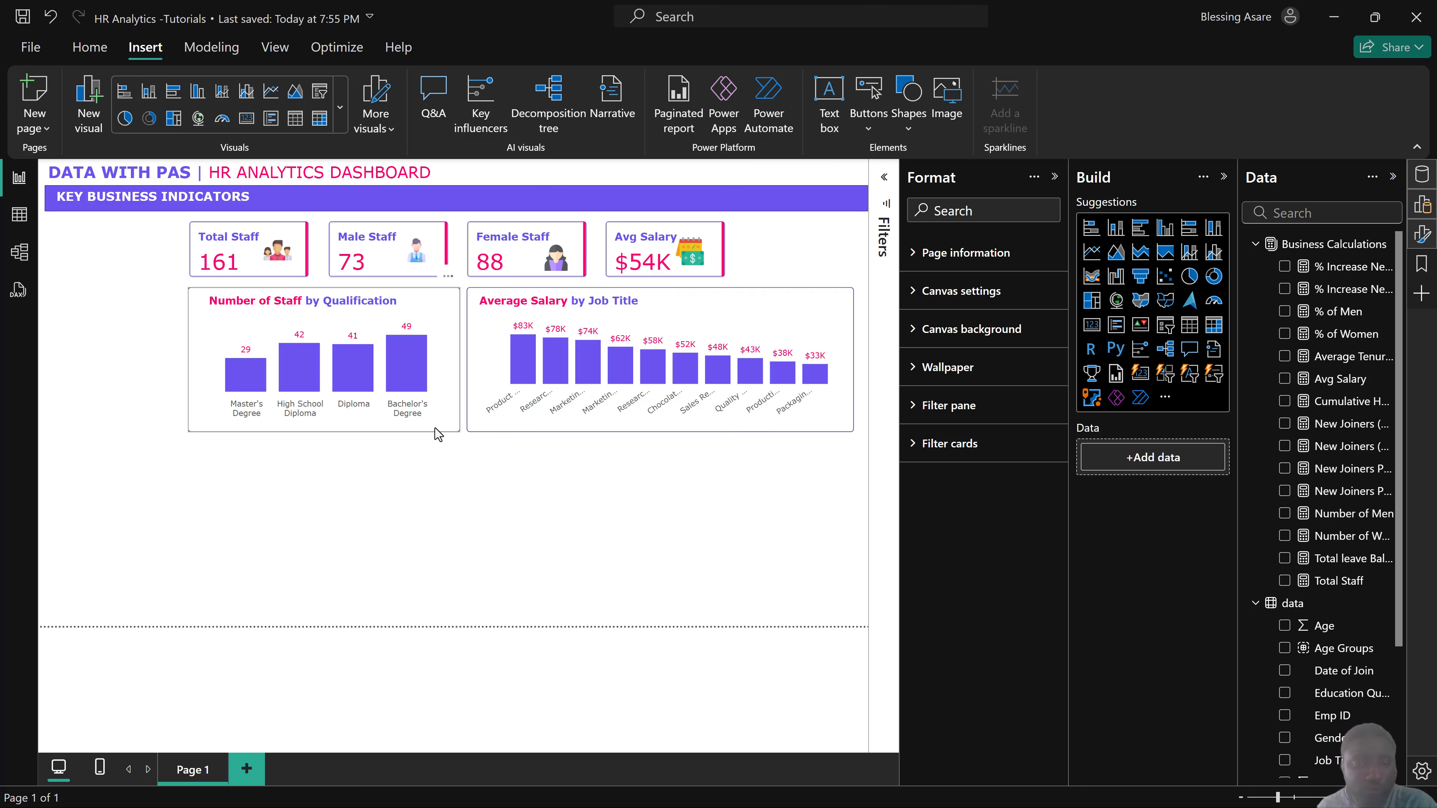
left_click(322, 433)
left_click_drag(323, 432, 330, 443)
left_click(496, 427)
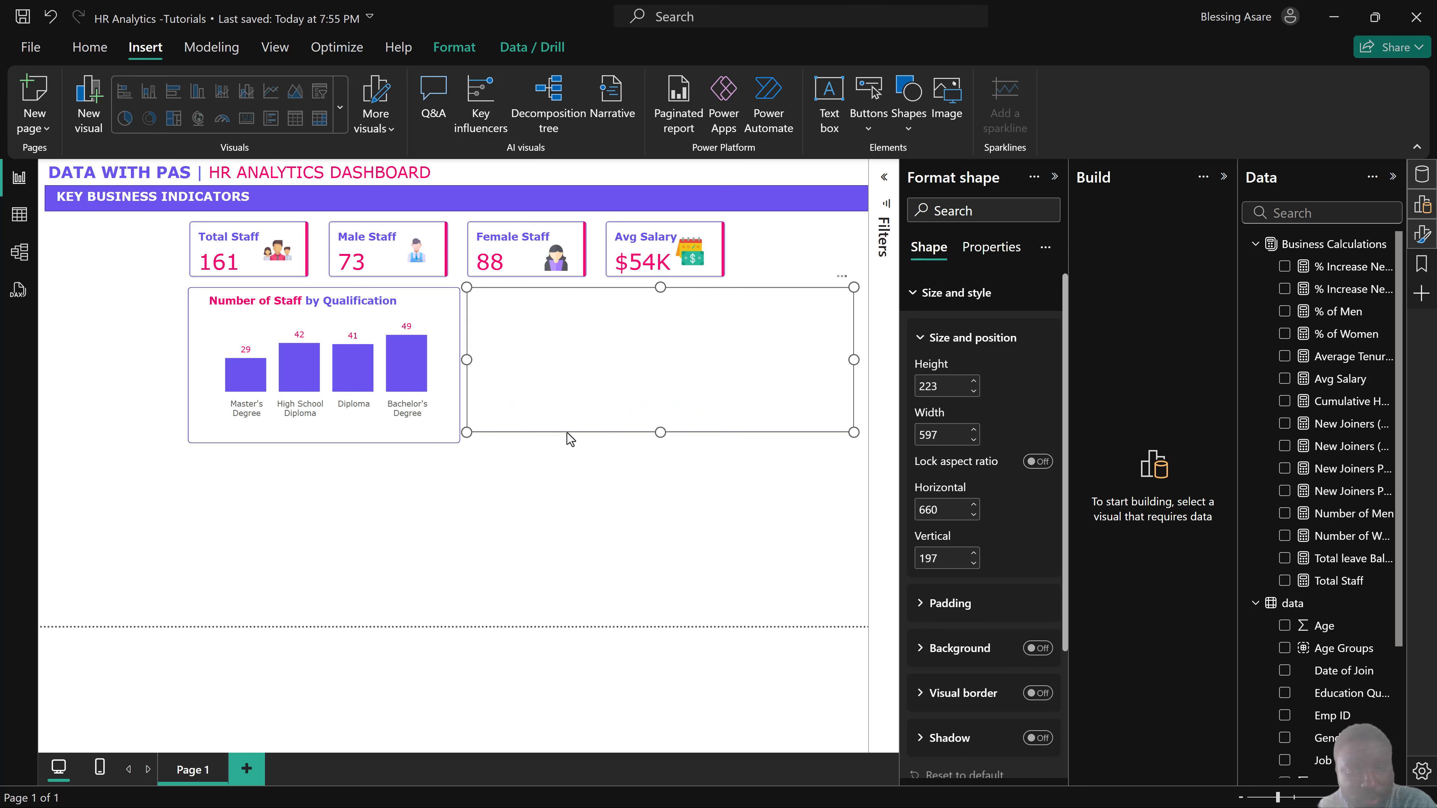
mouse_move(659, 433)
left_mouse_down()
mouse_move(666, 451)
mouse_move(663, 436)
left_mouse_up()
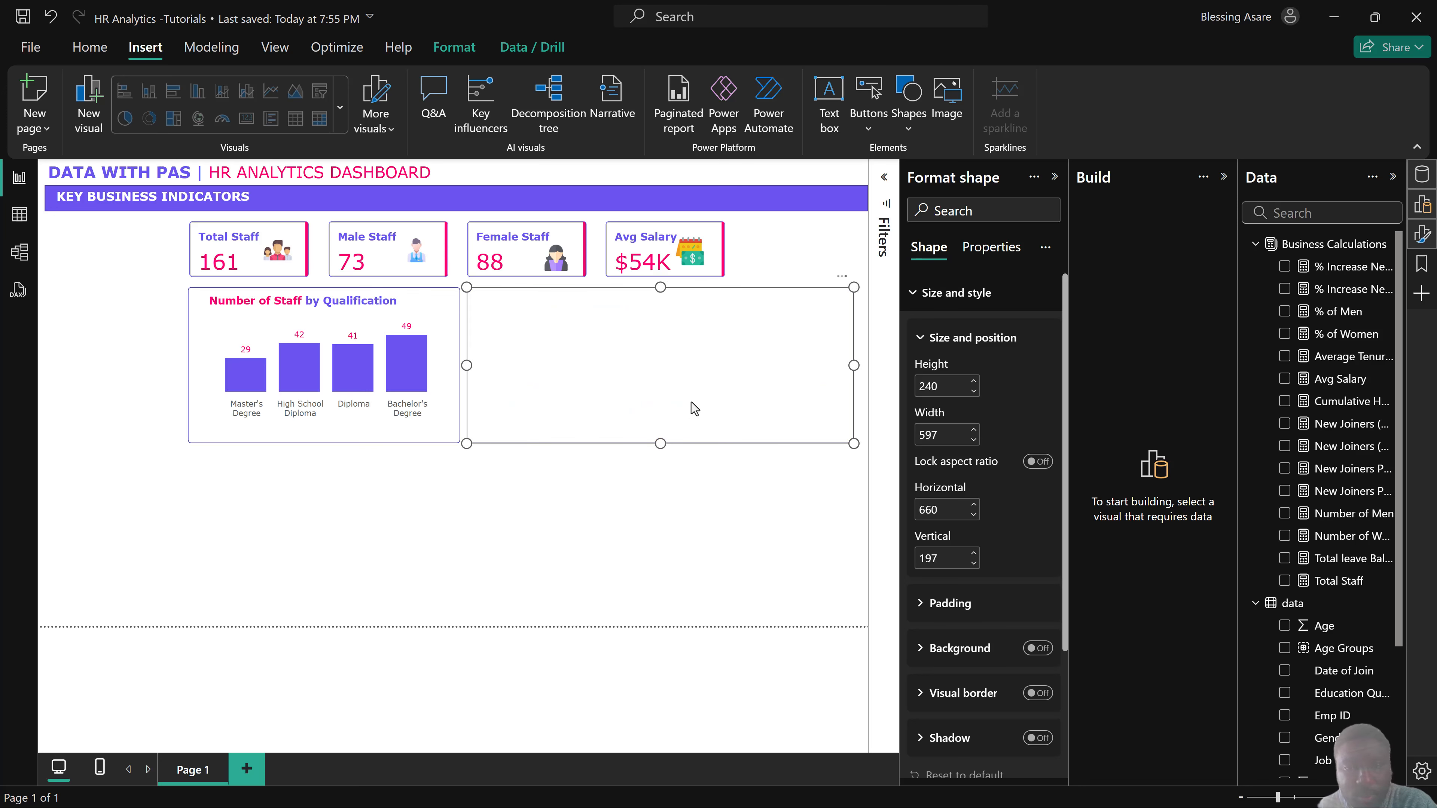
left_click(663, 506)
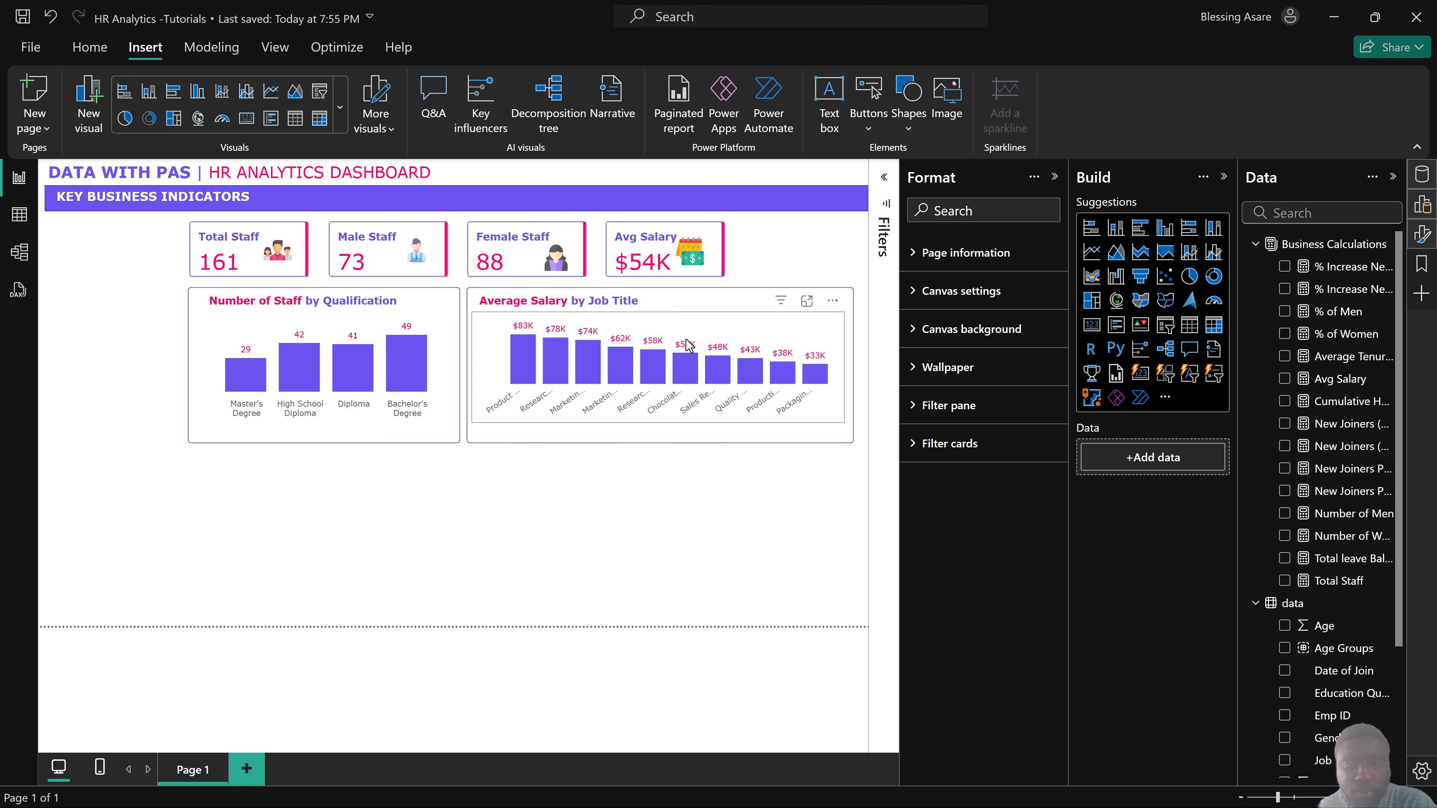
Increase the average salary by job title chart's height to about 193 to fill its taller frame.
left_click(671, 423)
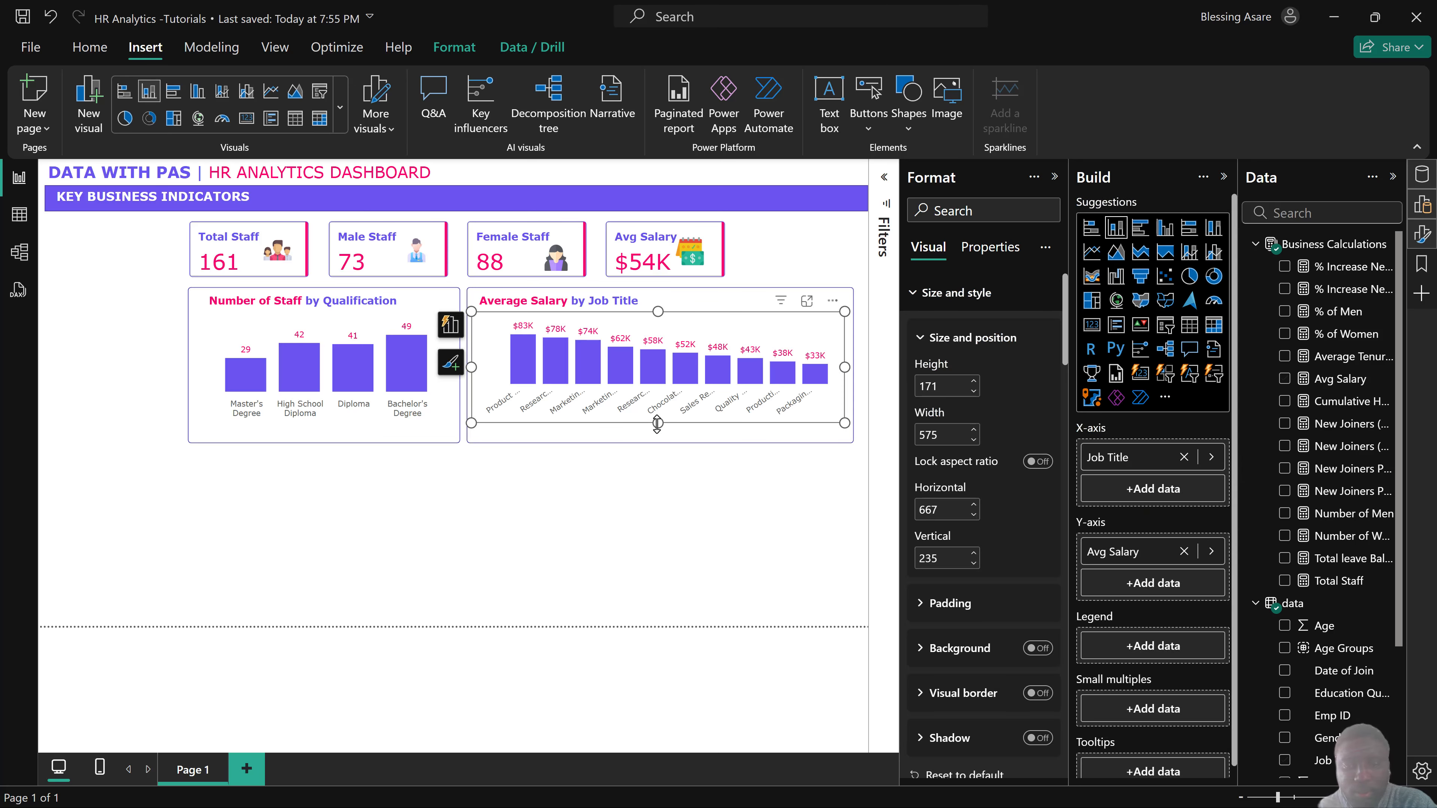
left_click_drag(658, 423, 666, 439)
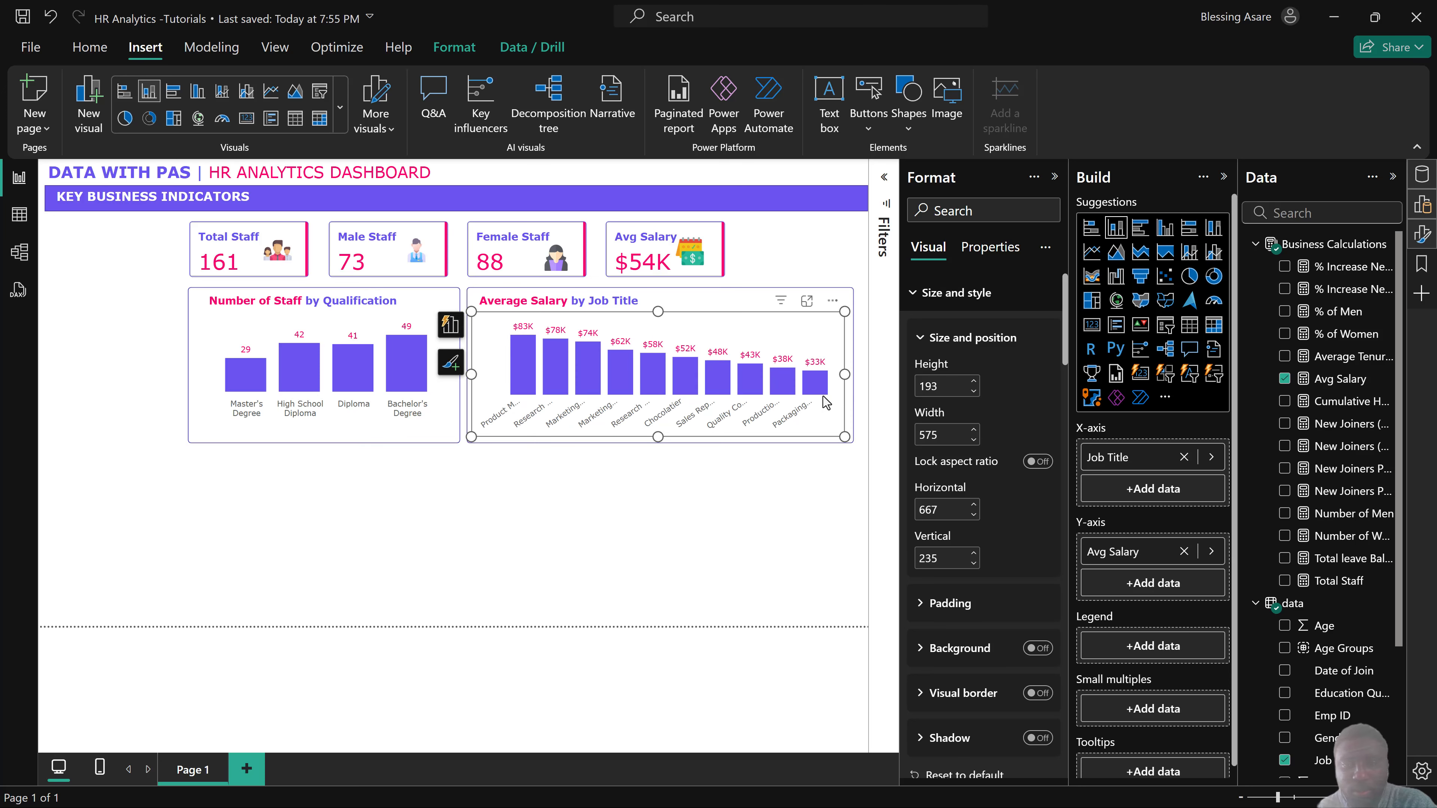
left_click(339, 525)
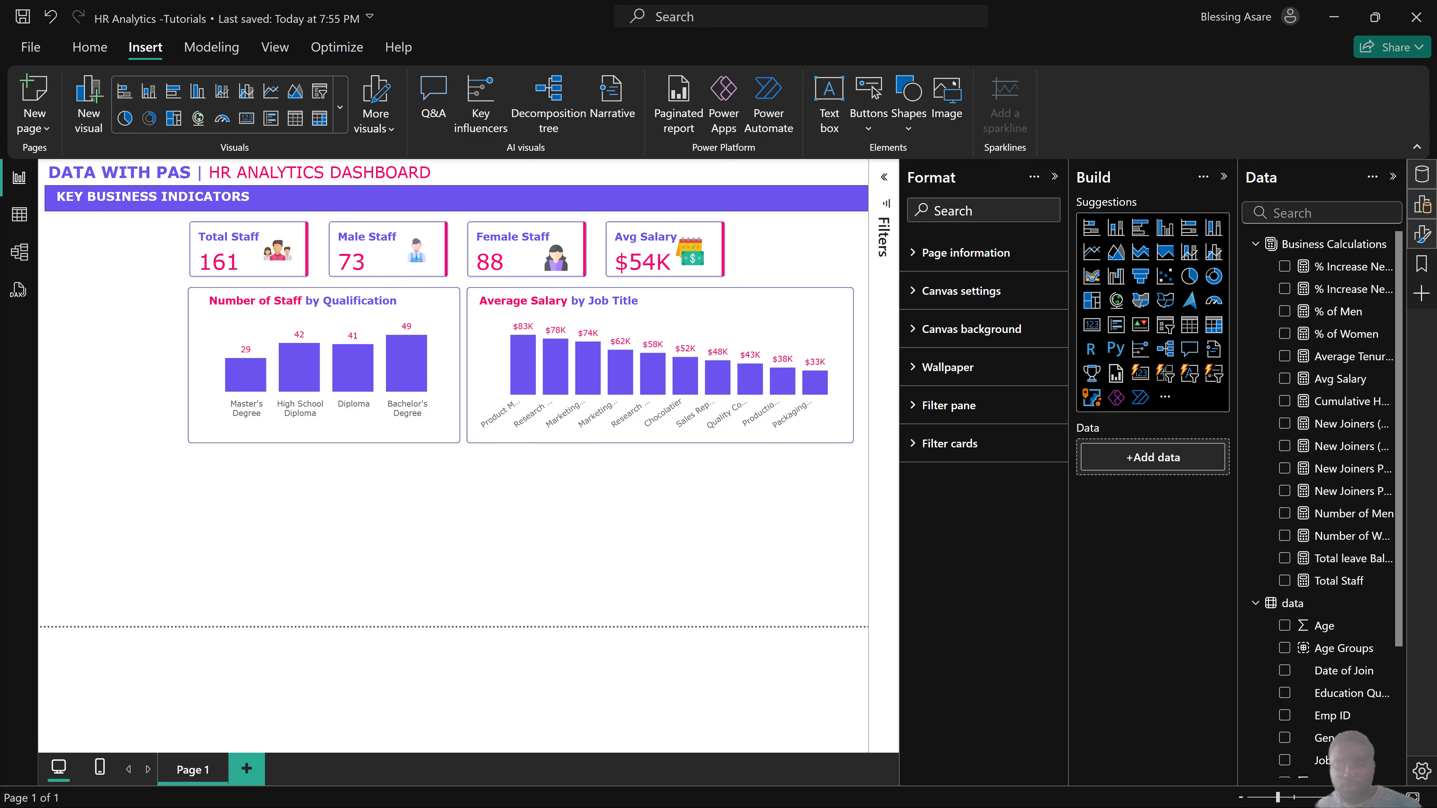
Check the salary chart's order in the finished HR Analytics report, and sort the tutorial chart's axis by Job Title.
key("super")
mouse_move(840, 788)
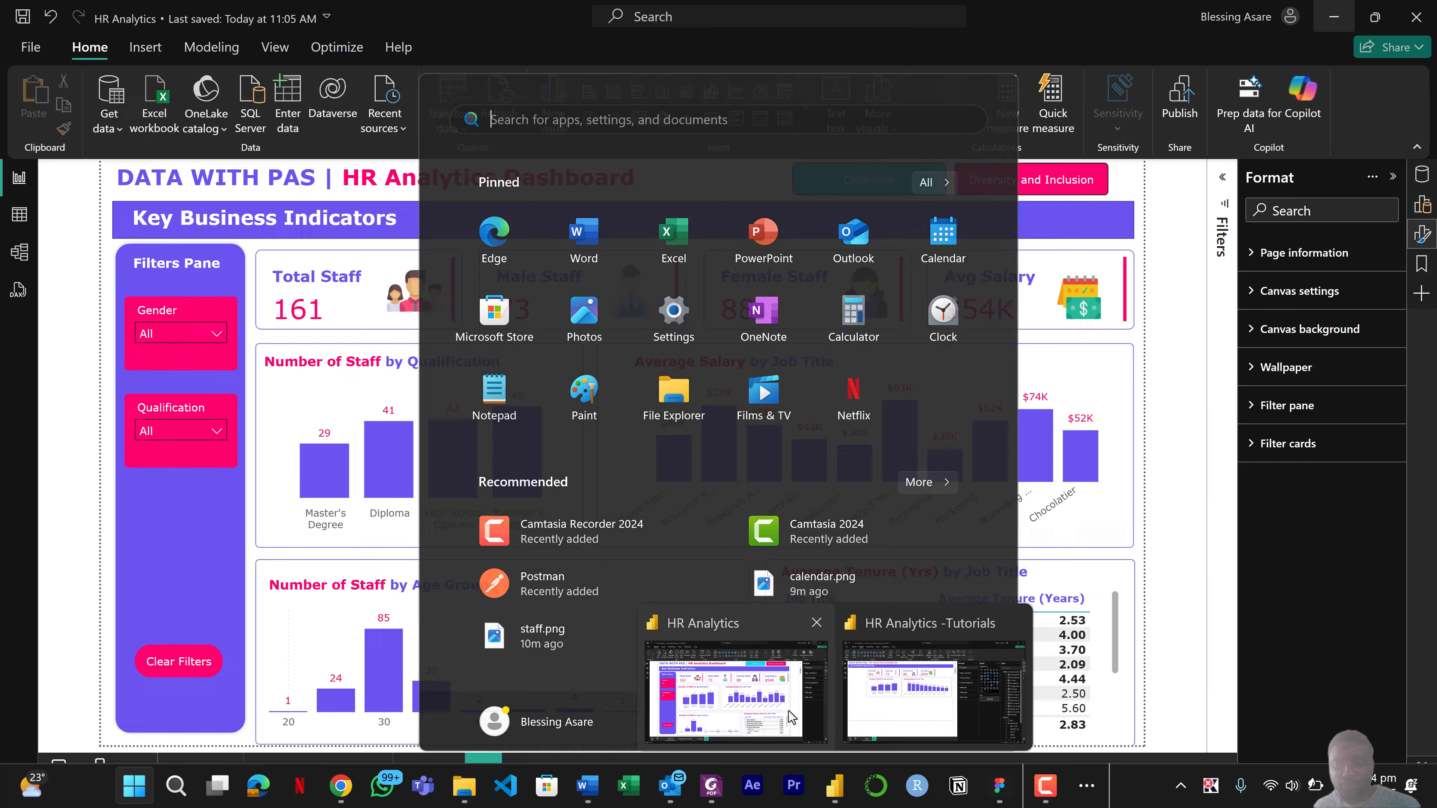
left_click(789, 716)
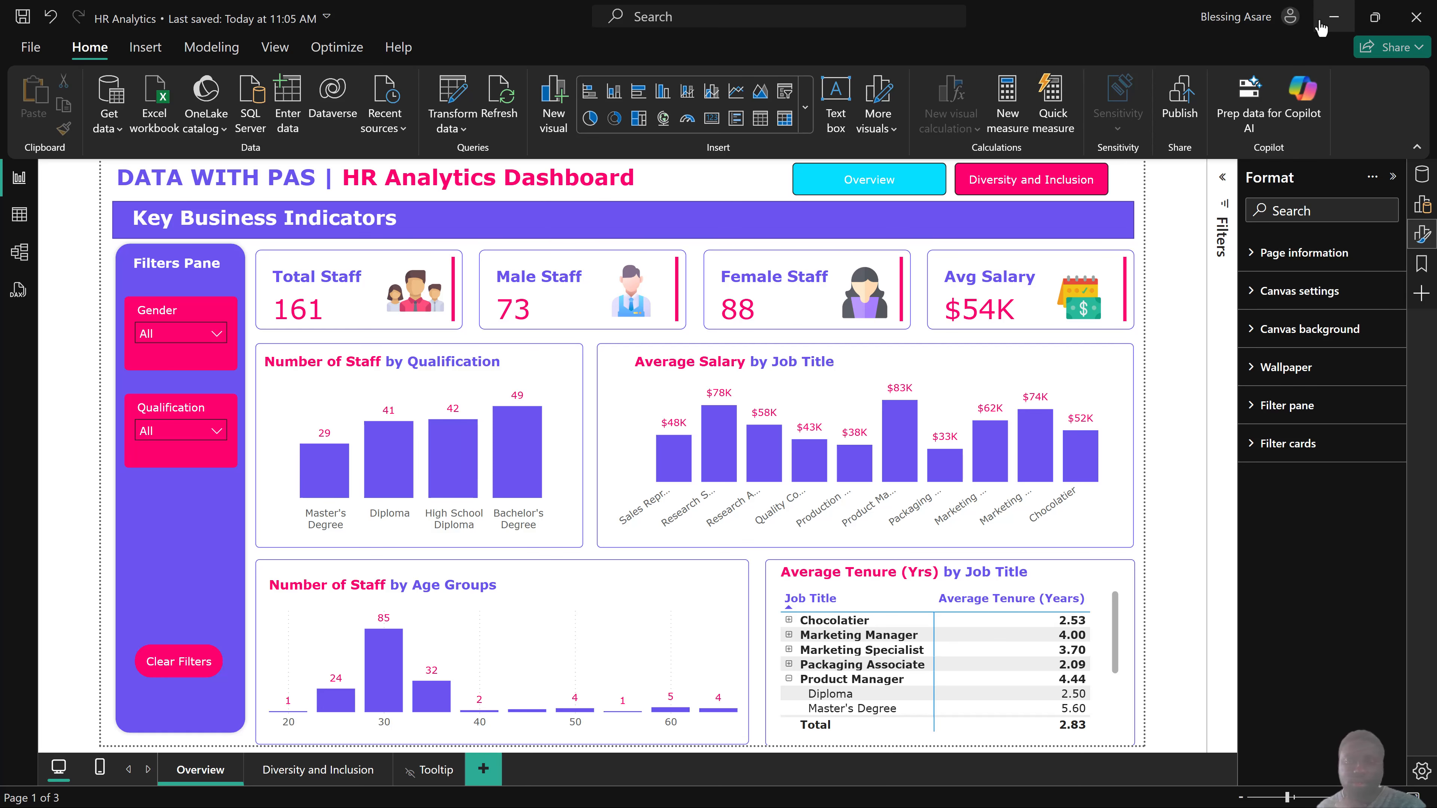
left_click(1333, 17)
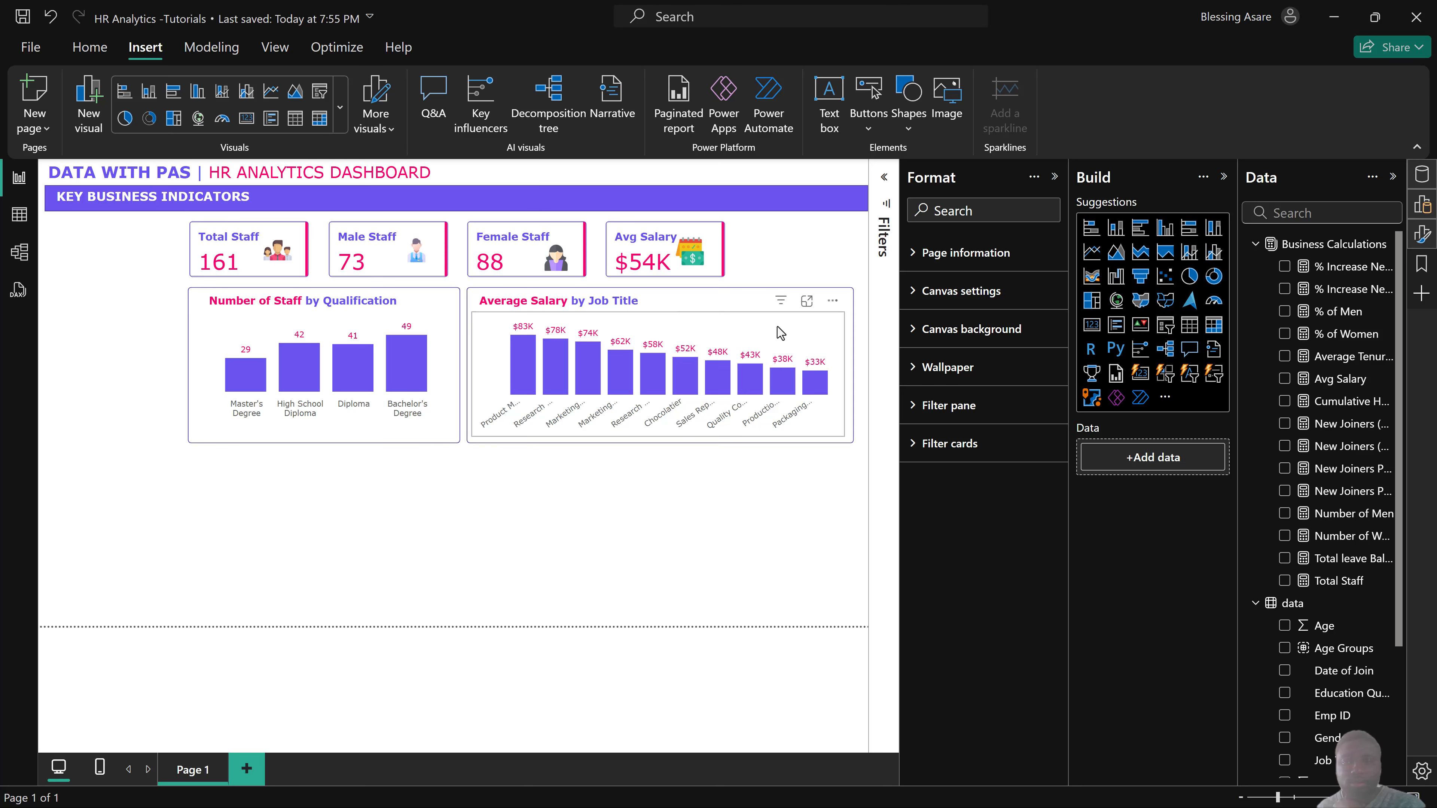
left_click(832, 300)
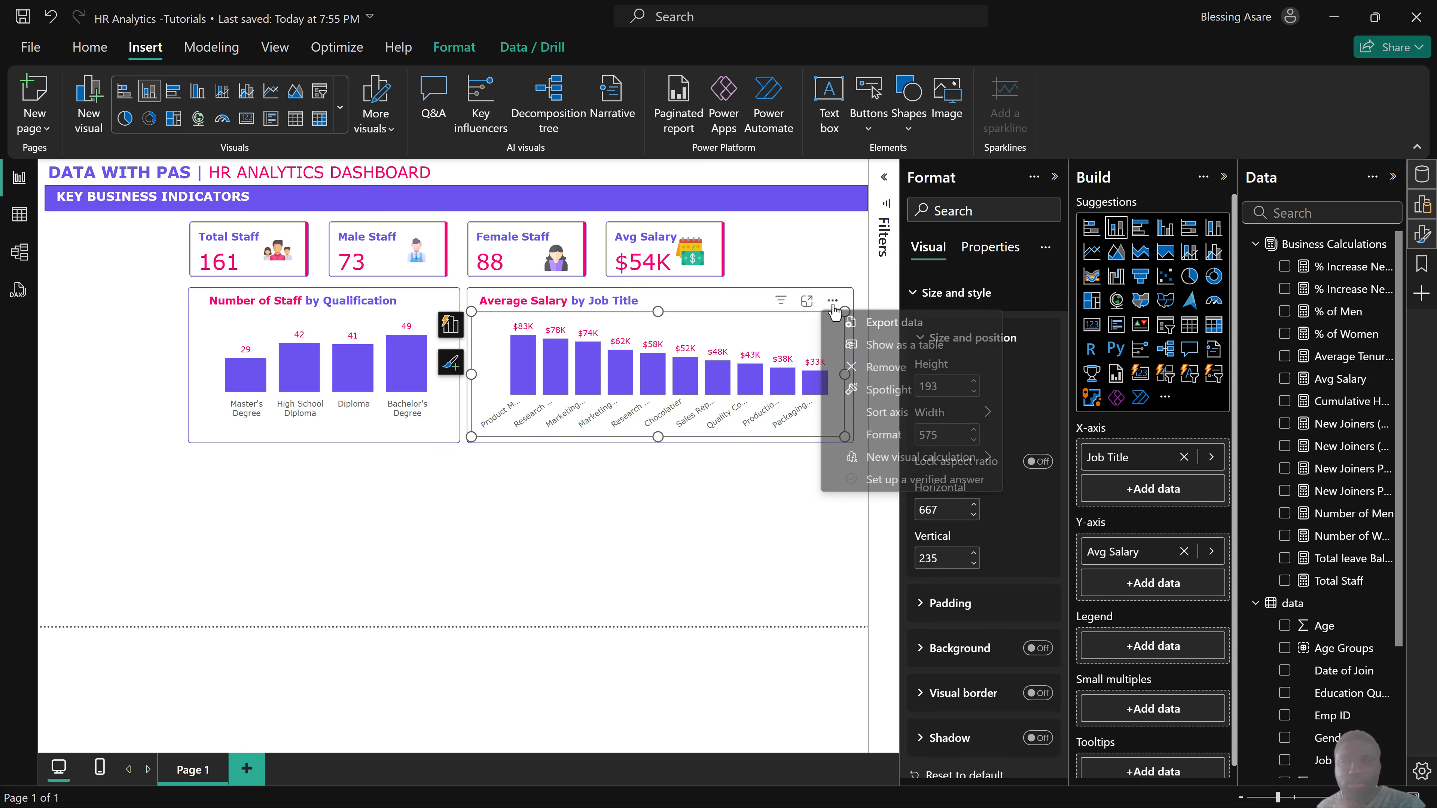
mouse_move(977, 422)
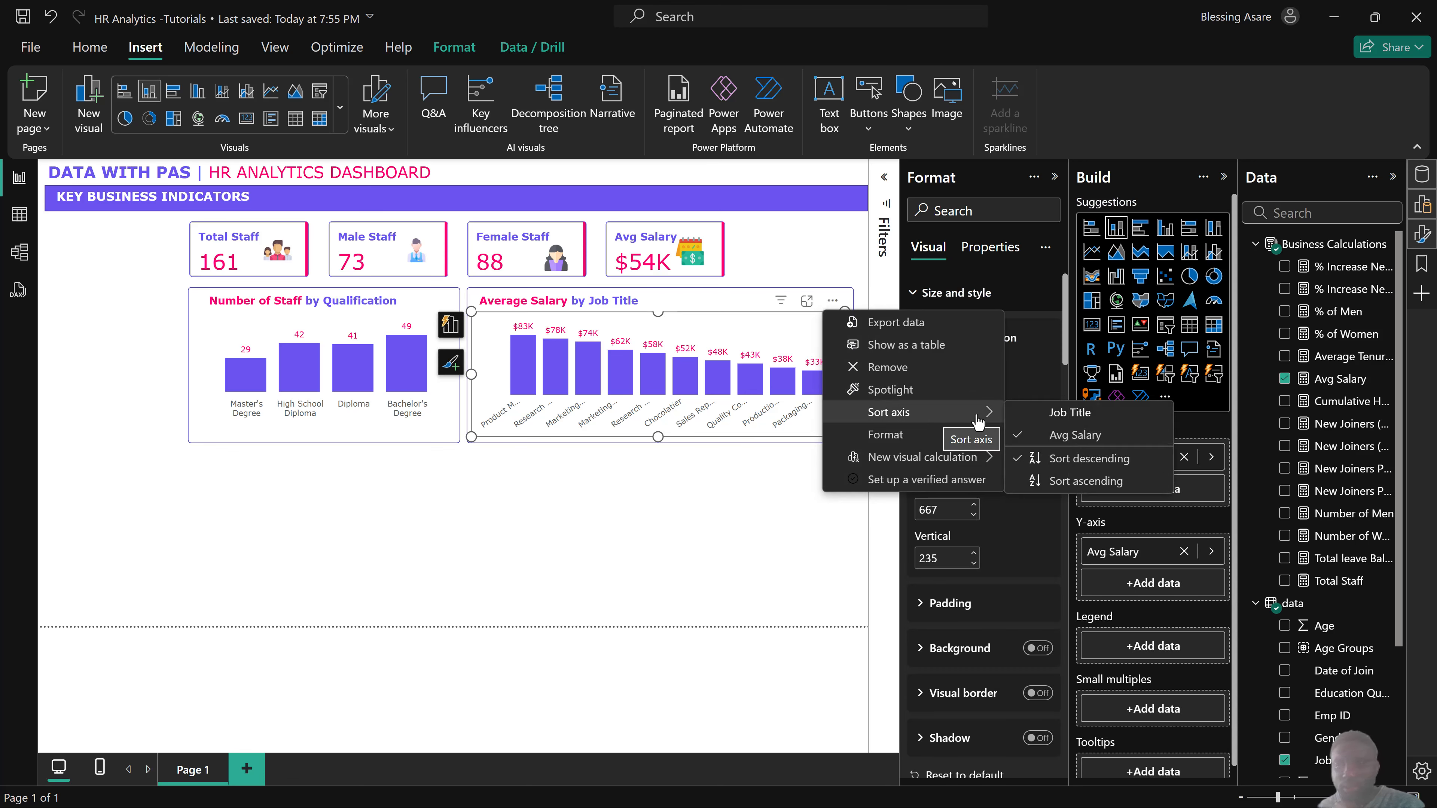
left_click(1065, 414)
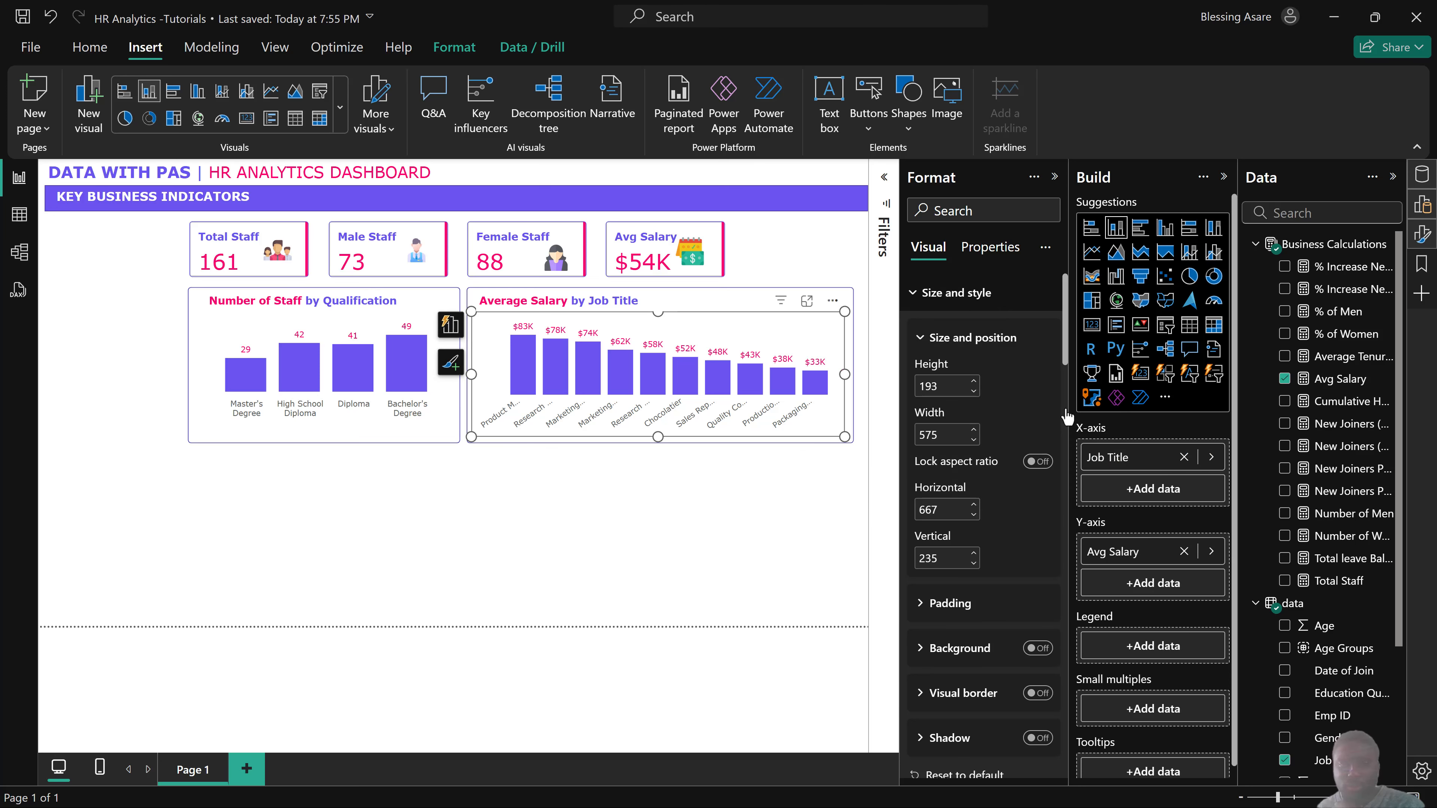
left_click(565, 514)
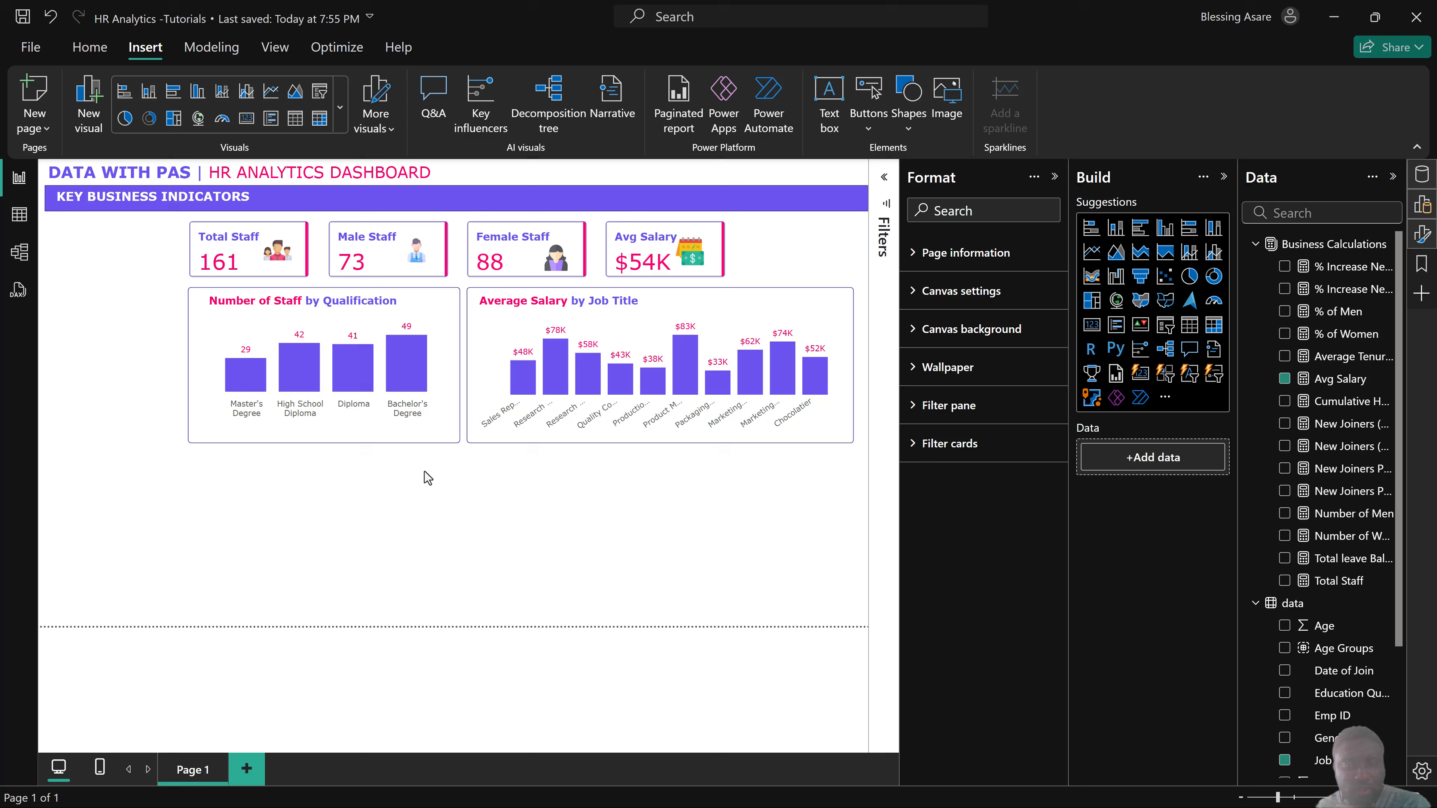
Duplicate the qualification chart's frame, place the copy directly below the original and widen it to about 591.
left_click(395, 445)
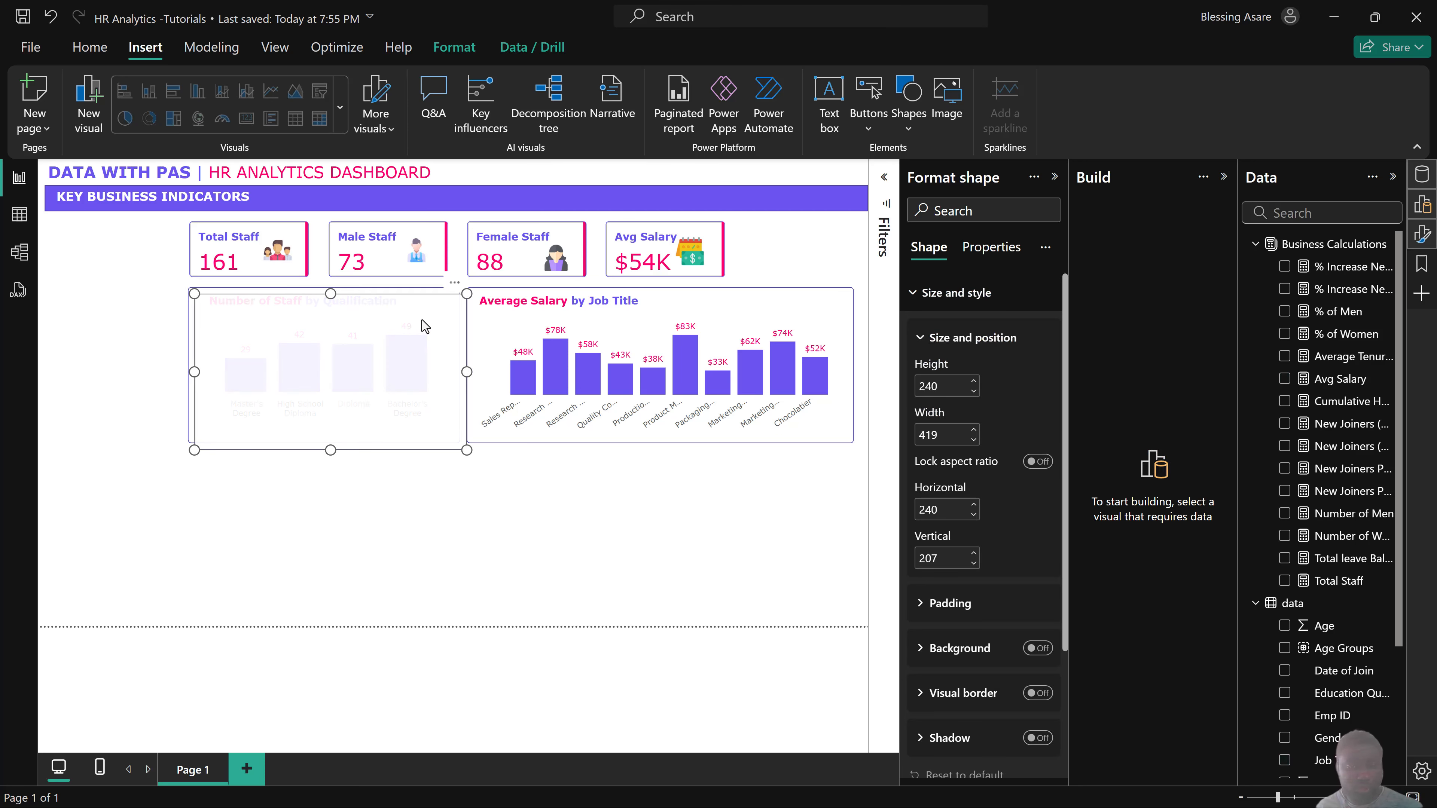
left_click_drag(423, 320, 417, 479)
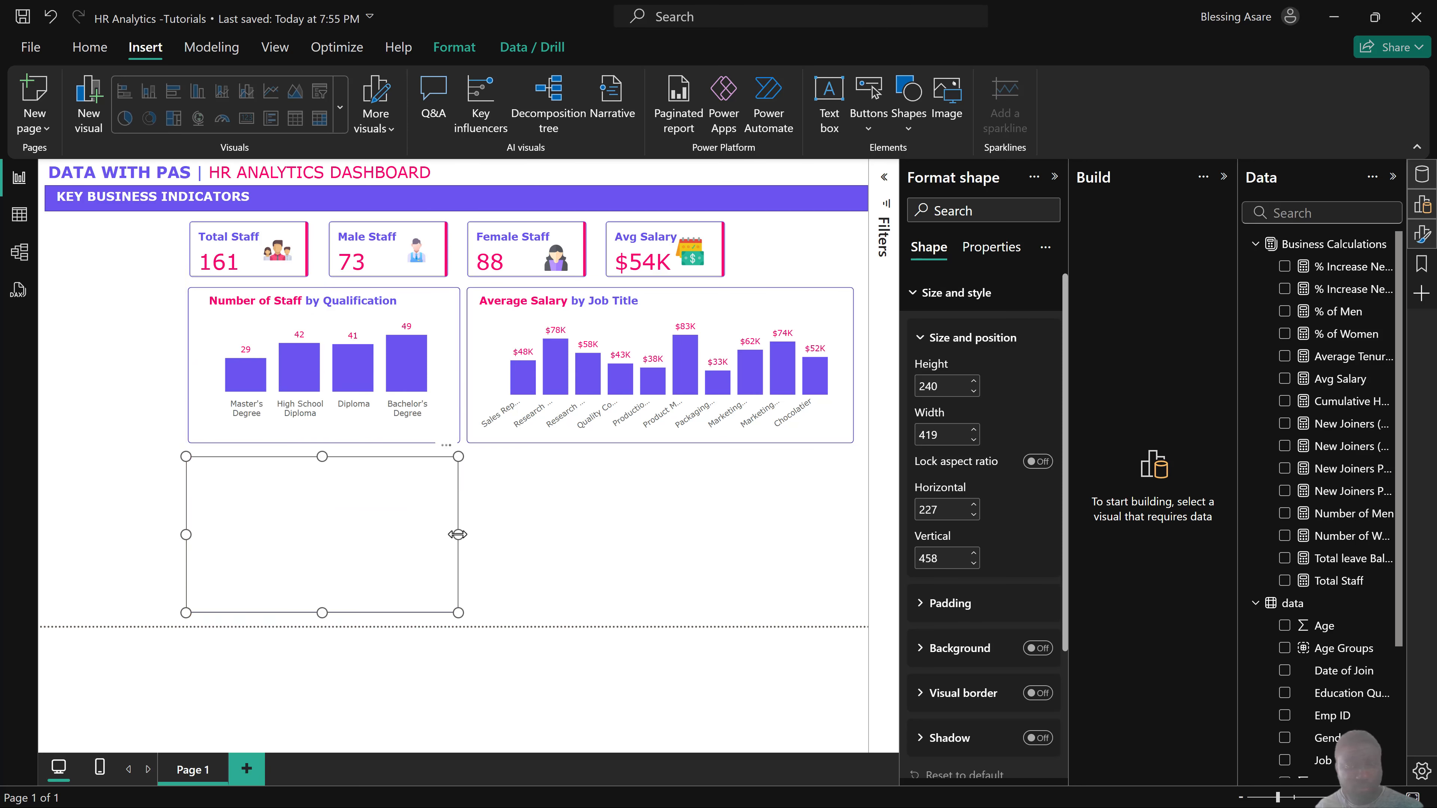
left_click_drag(458, 534, 569, 538)
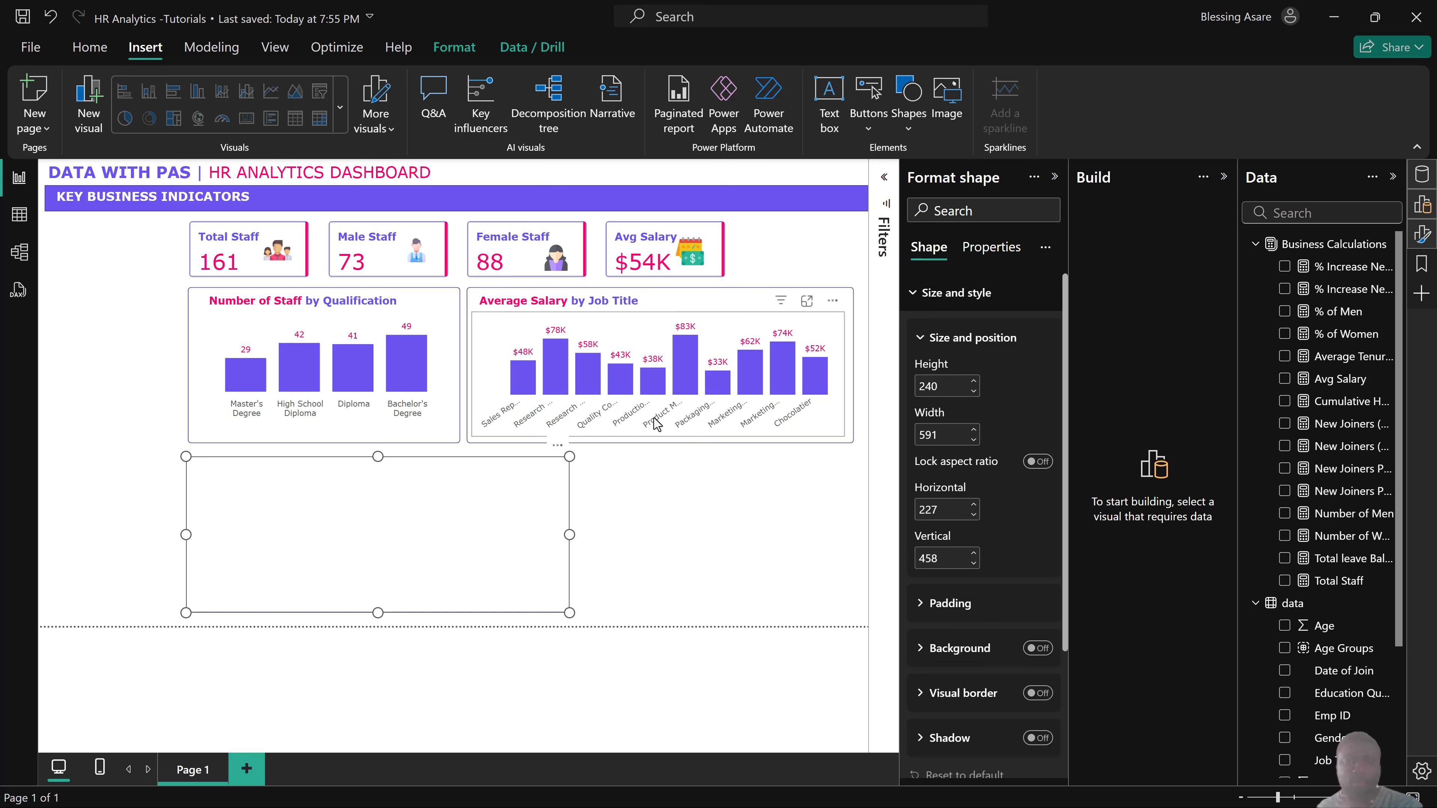
Duplicate the staff-by-qualification column chart into the new lower frame and widen the copy to about 532.
left_click(444, 425)
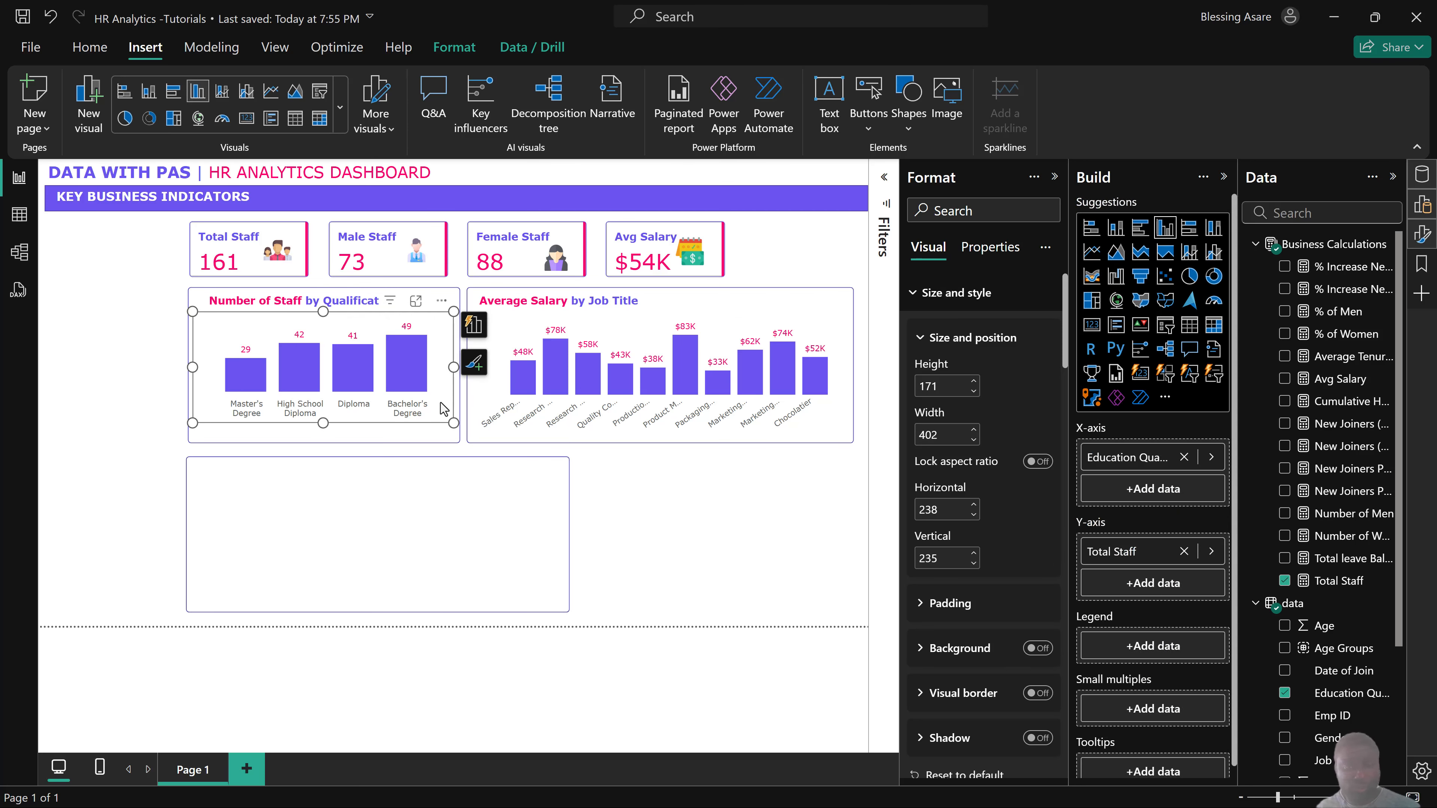
left_click_drag(440, 401, 544, 543)
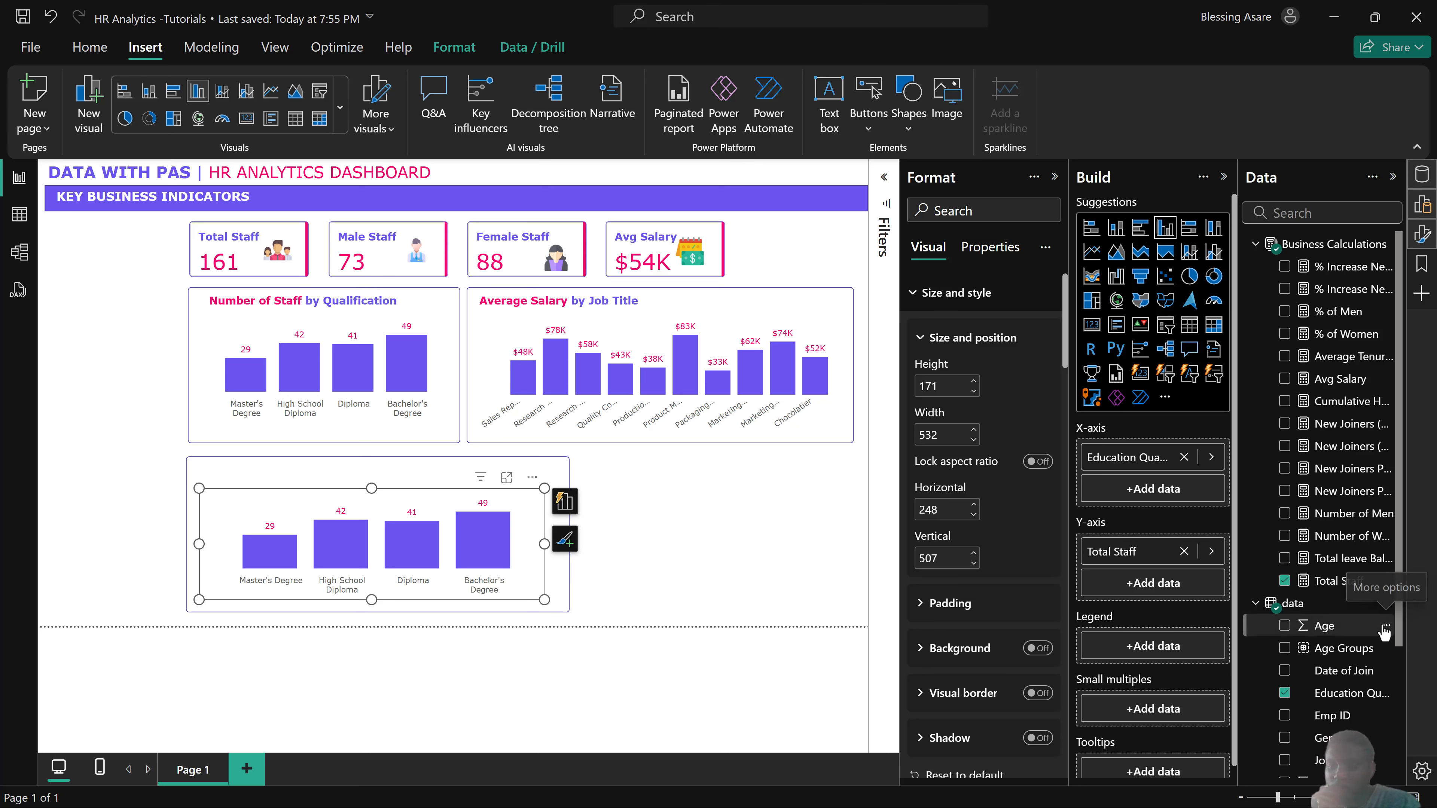
left_click(1386, 627)
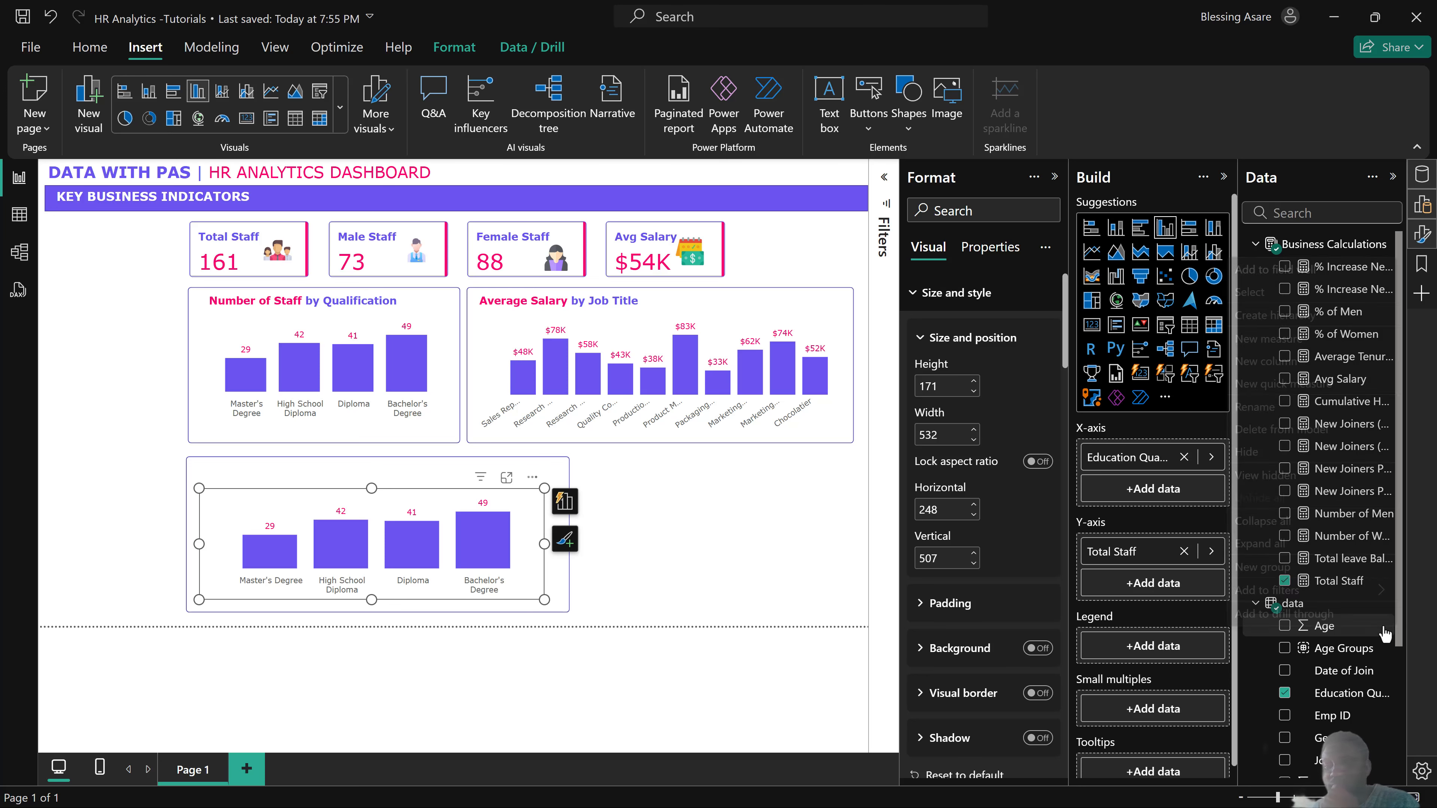
left_click(1386, 627)
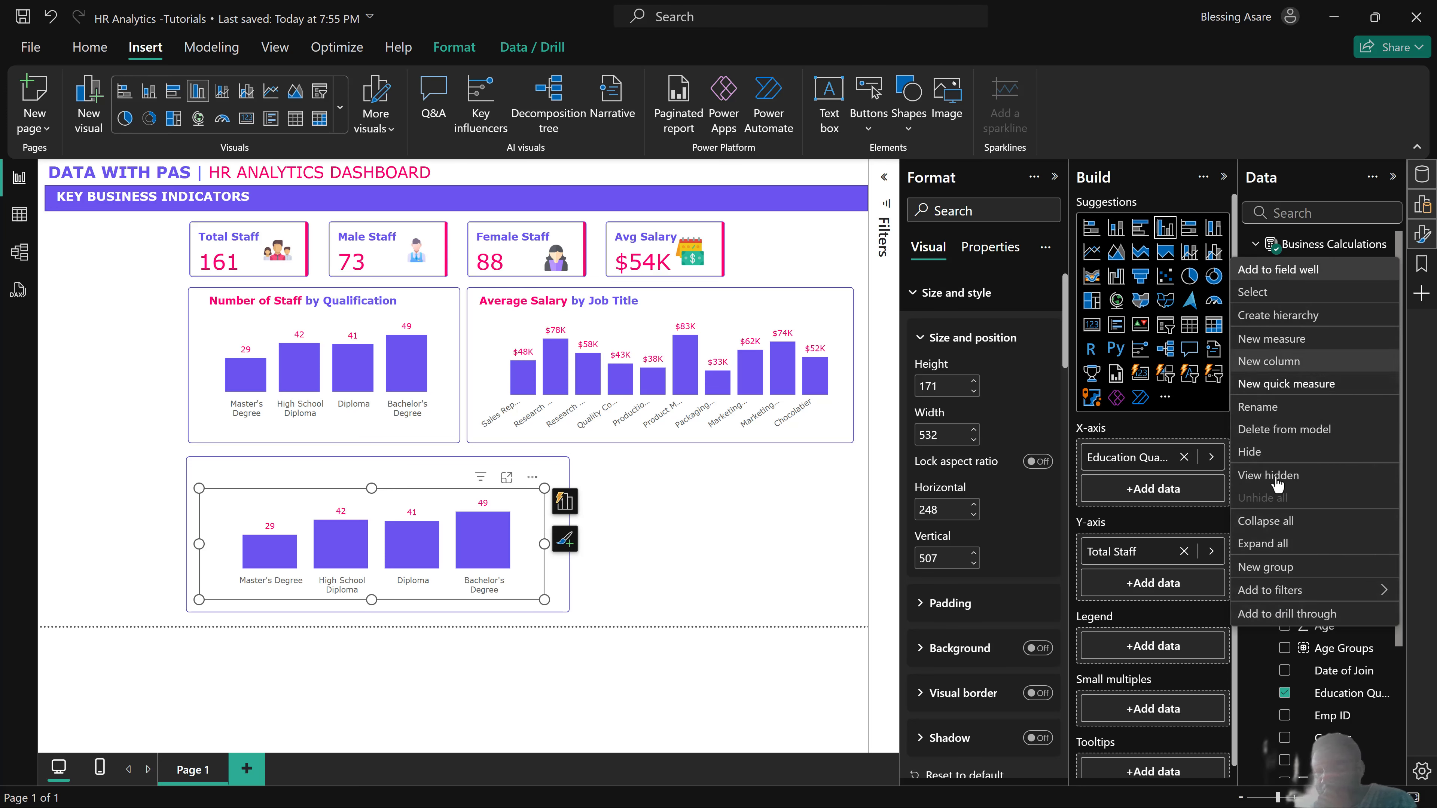
left_click(1270, 567)
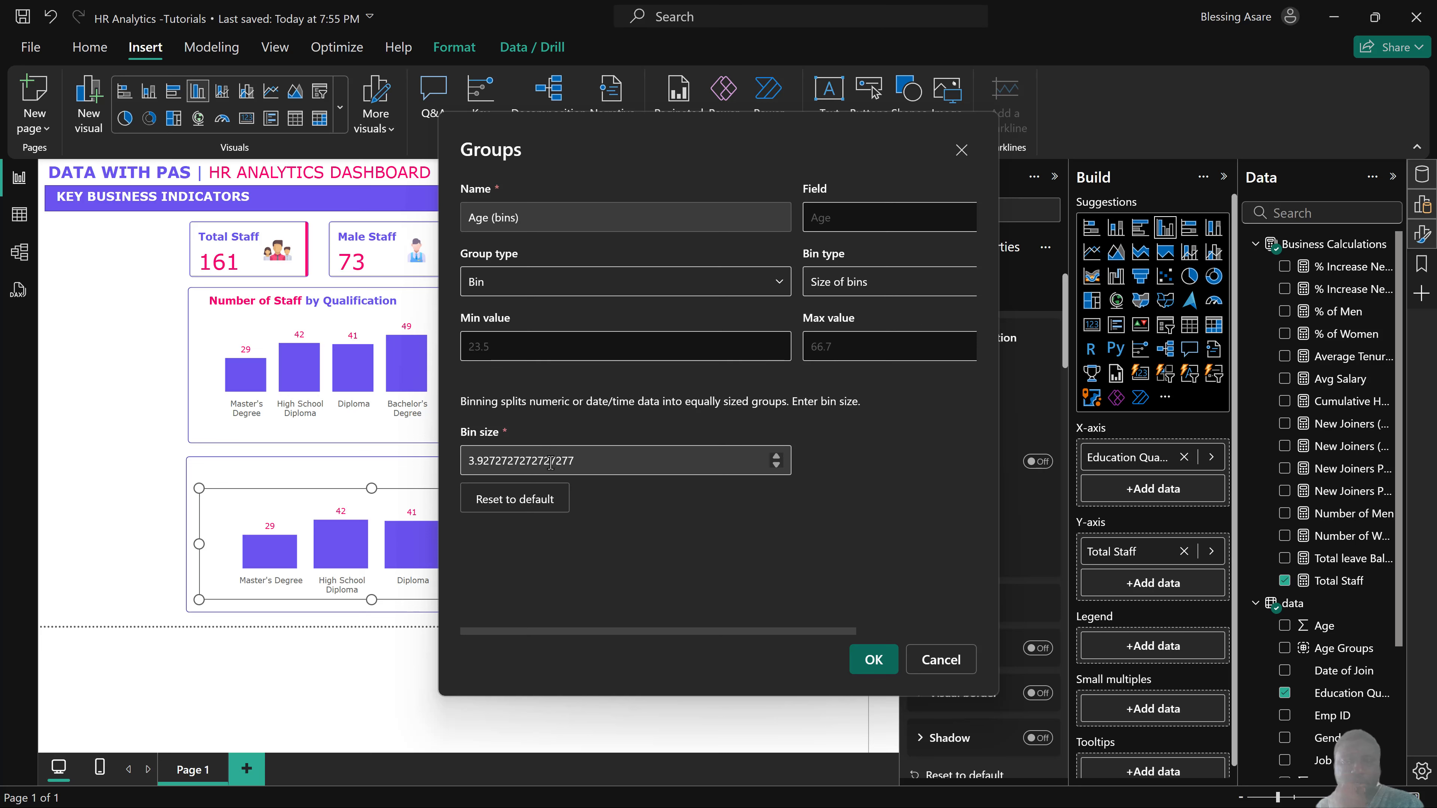
left_click_drag(592, 464, 445, 460)
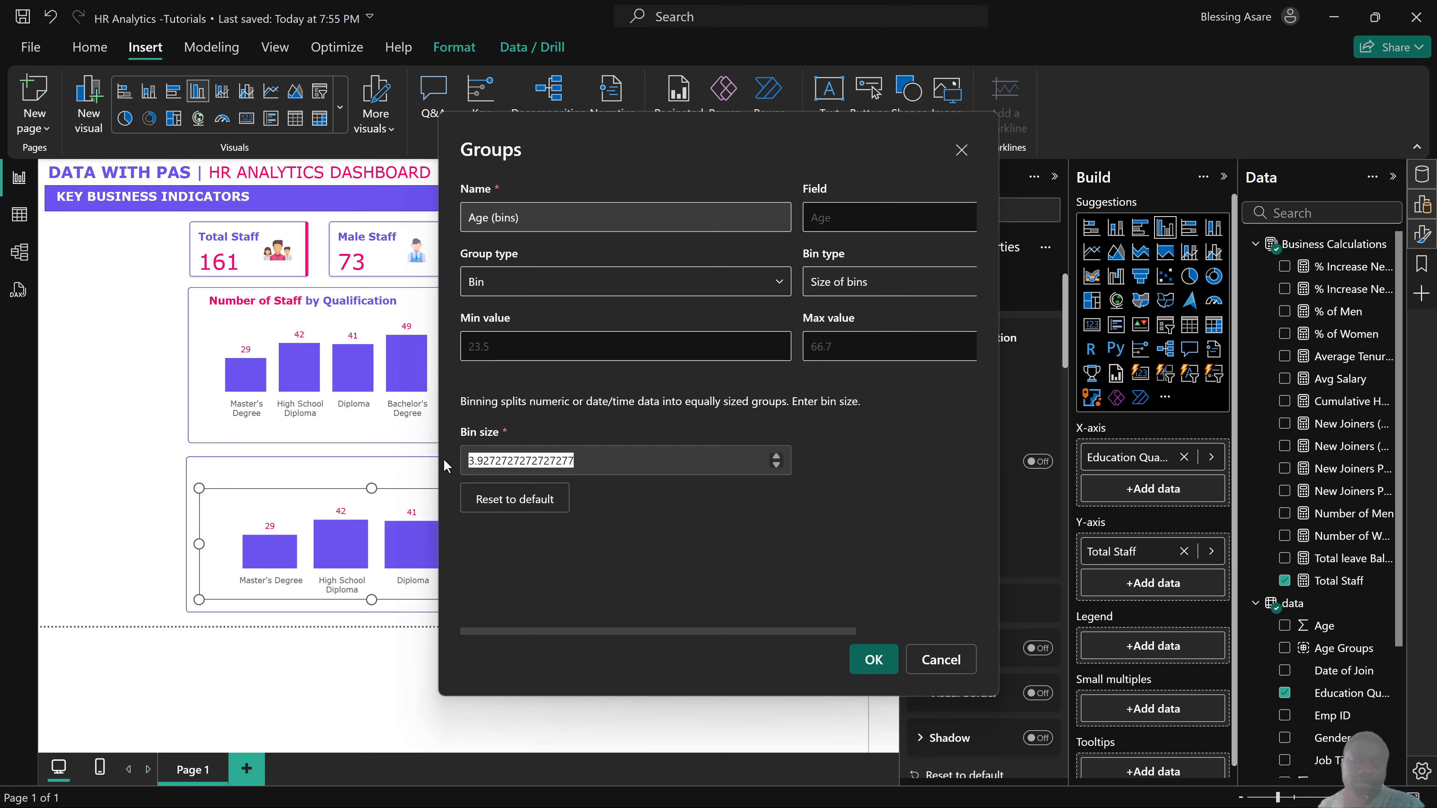
type("5")
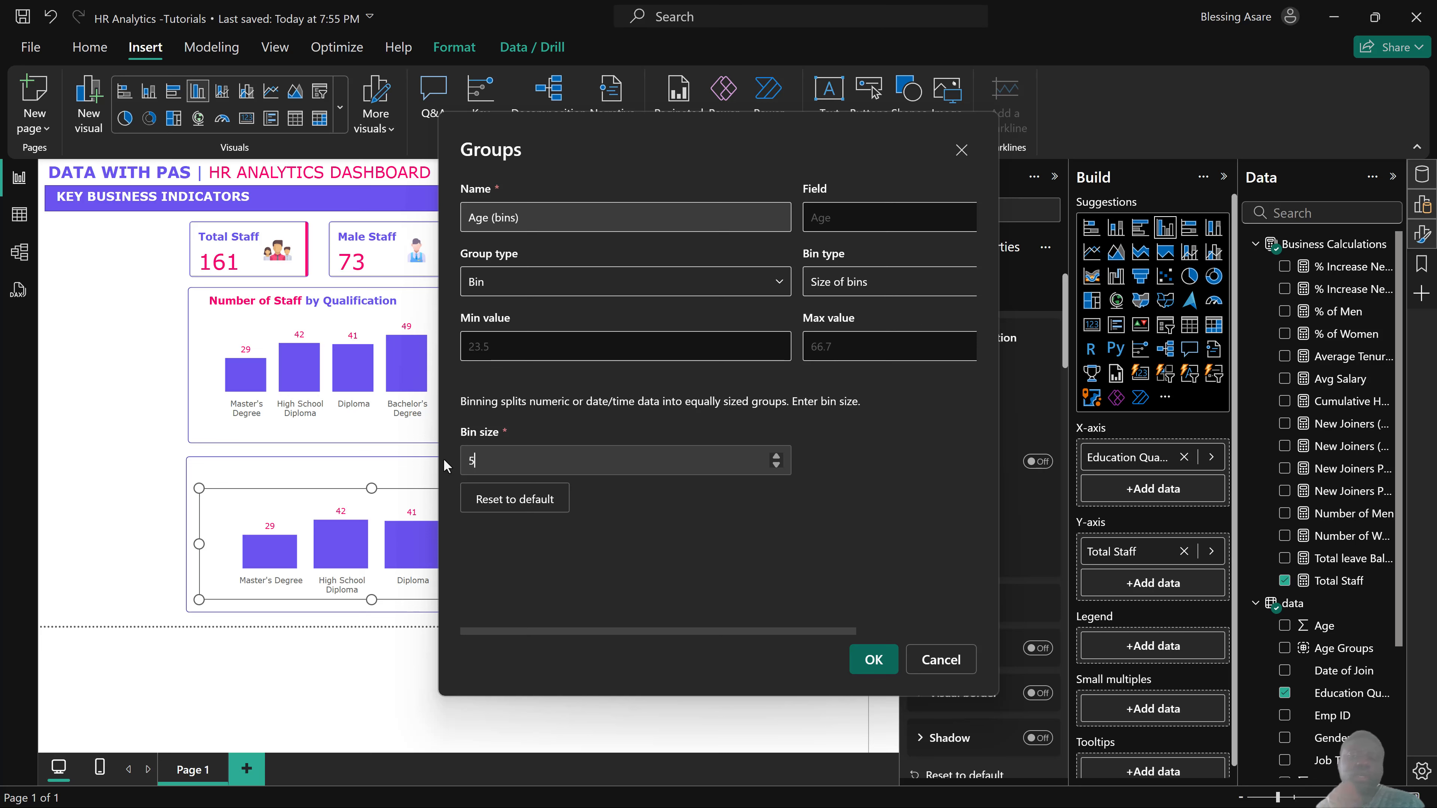
left_click(941, 660)
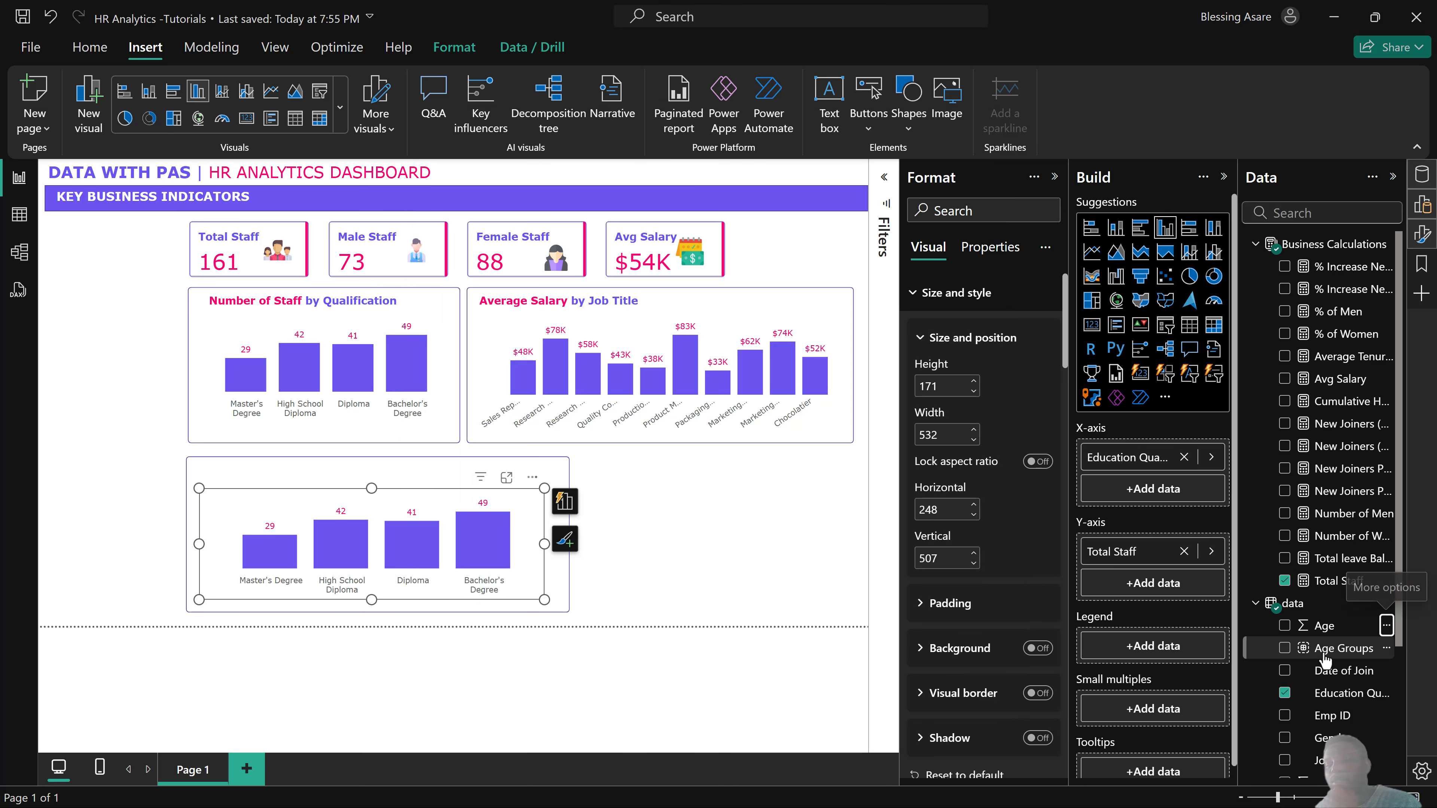
Replace the education qualification field with Age Groups on the x-axis of the untitled column chart.
left_click(1284, 693)
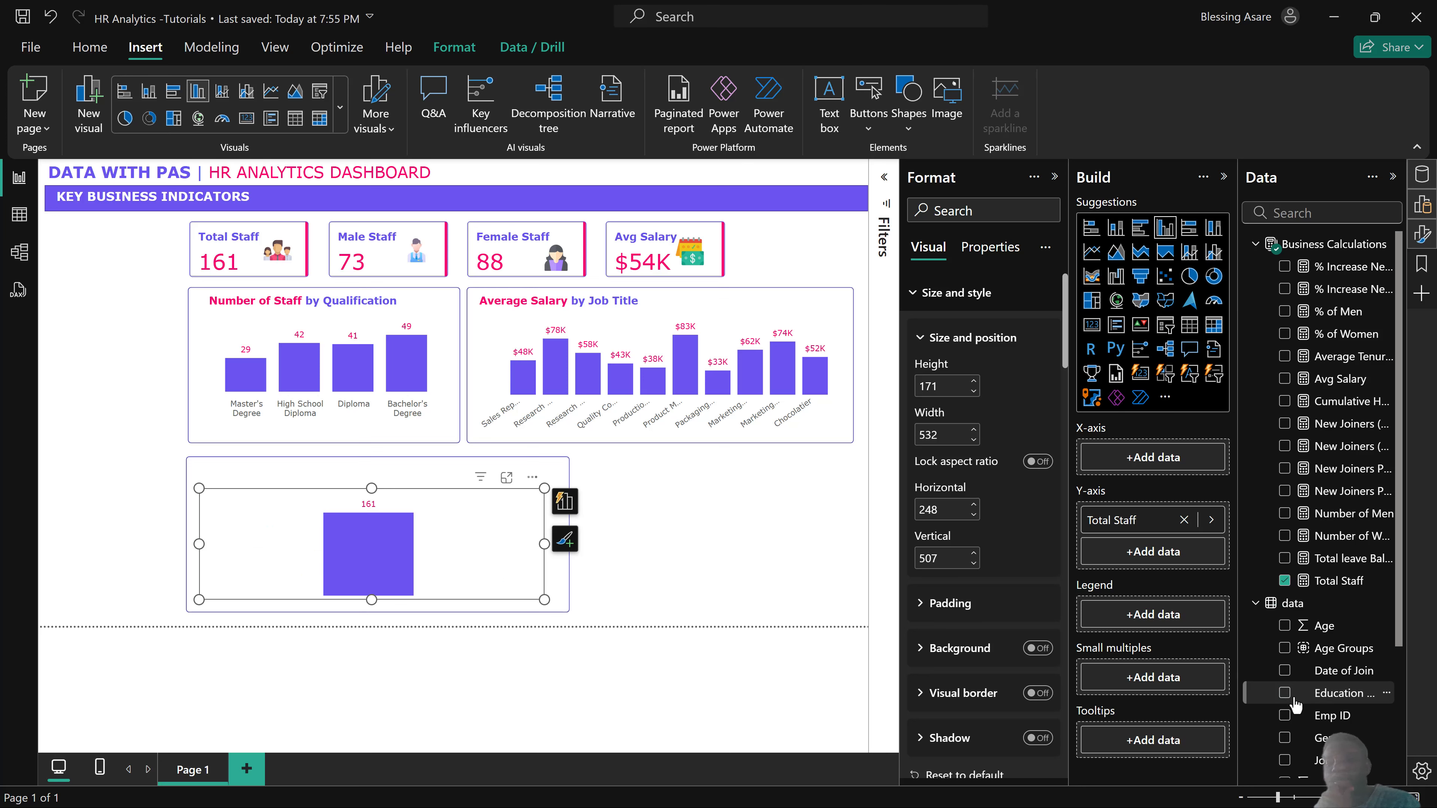
left_click(1285, 648)
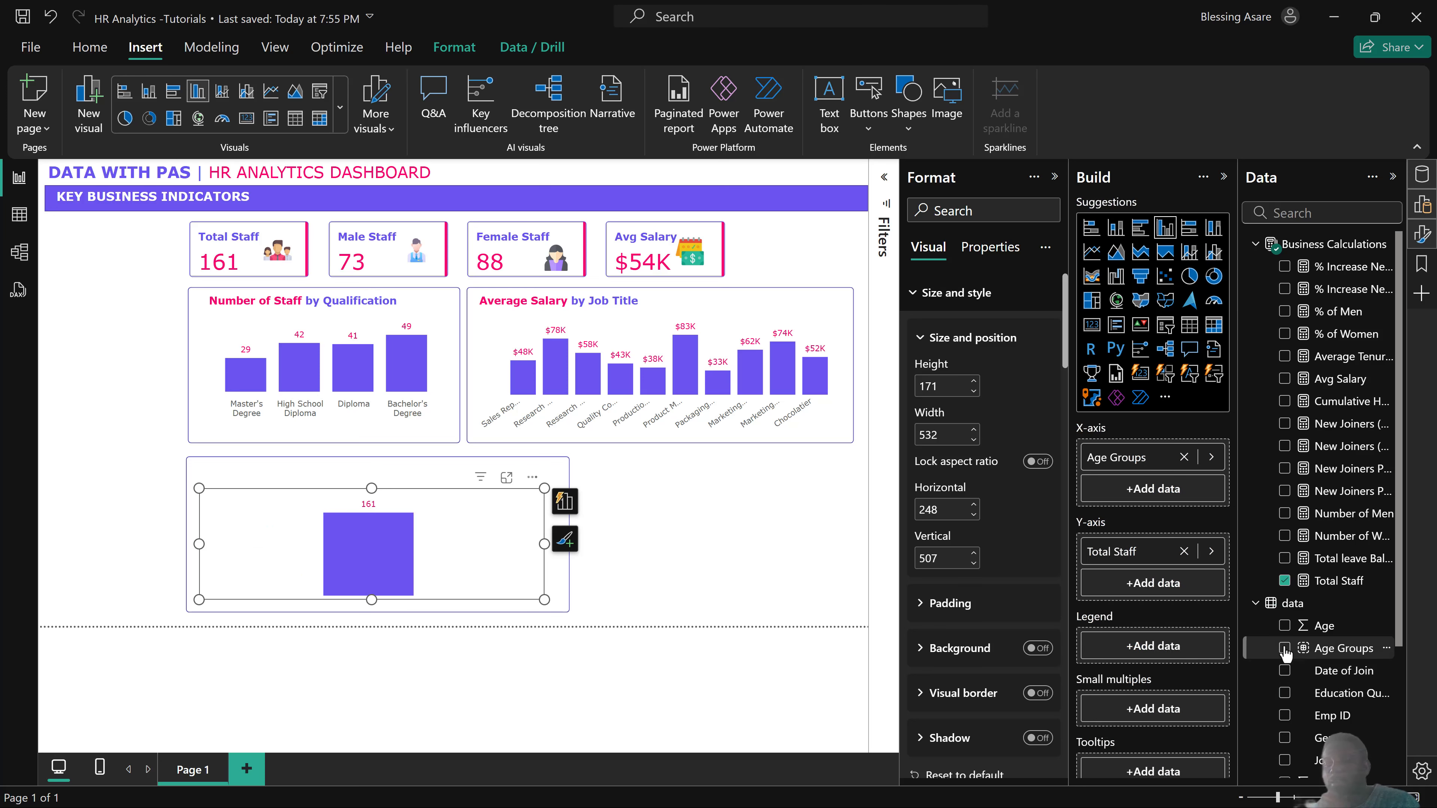
left_click(564, 502)
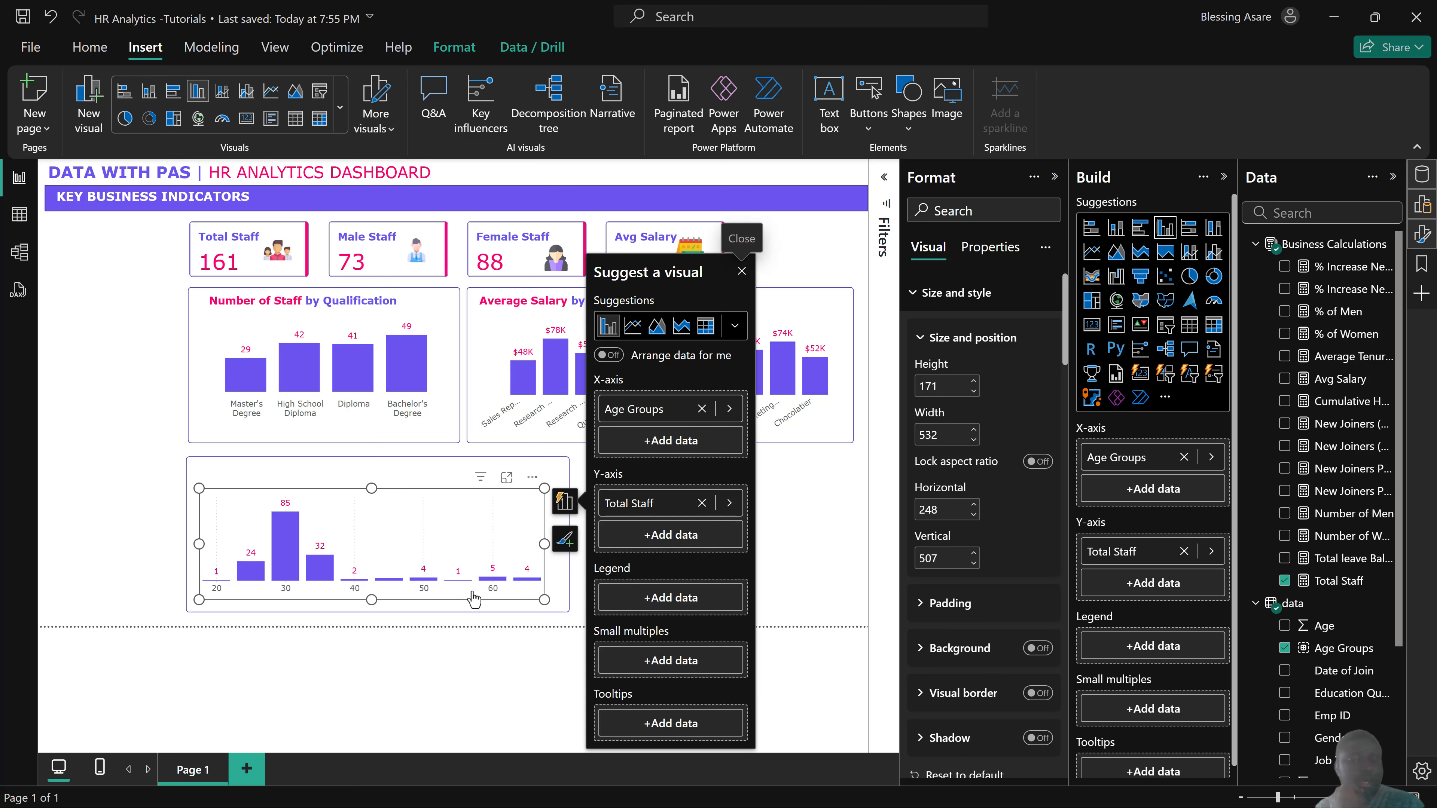
Enlarge the age groups column chart within its frame to about 561 wide and 184 high.
left_click_drag(555, 552, 557, 552)
left_click_drag(195, 545, 194, 547)
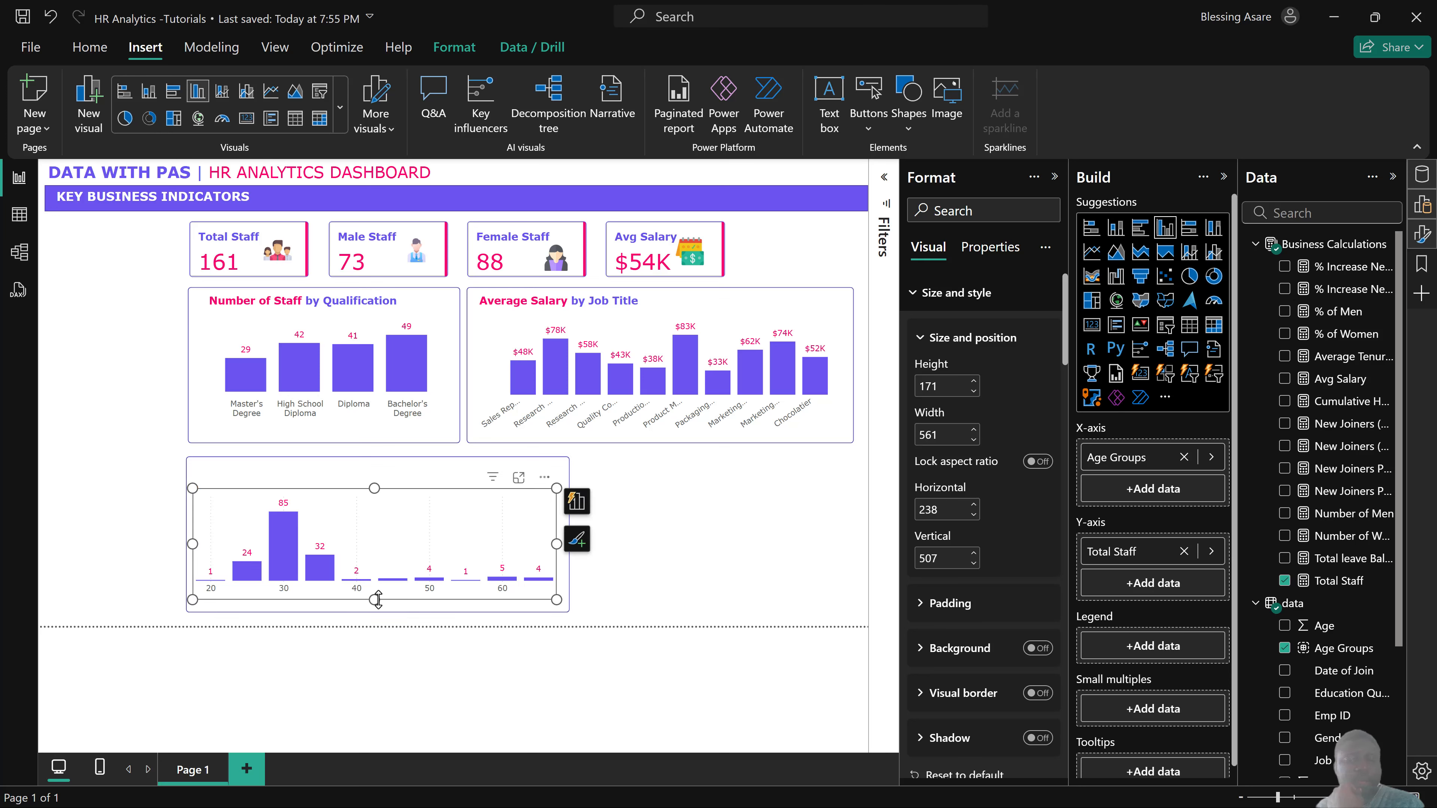
left_click_drag(379, 603, 378, 613)
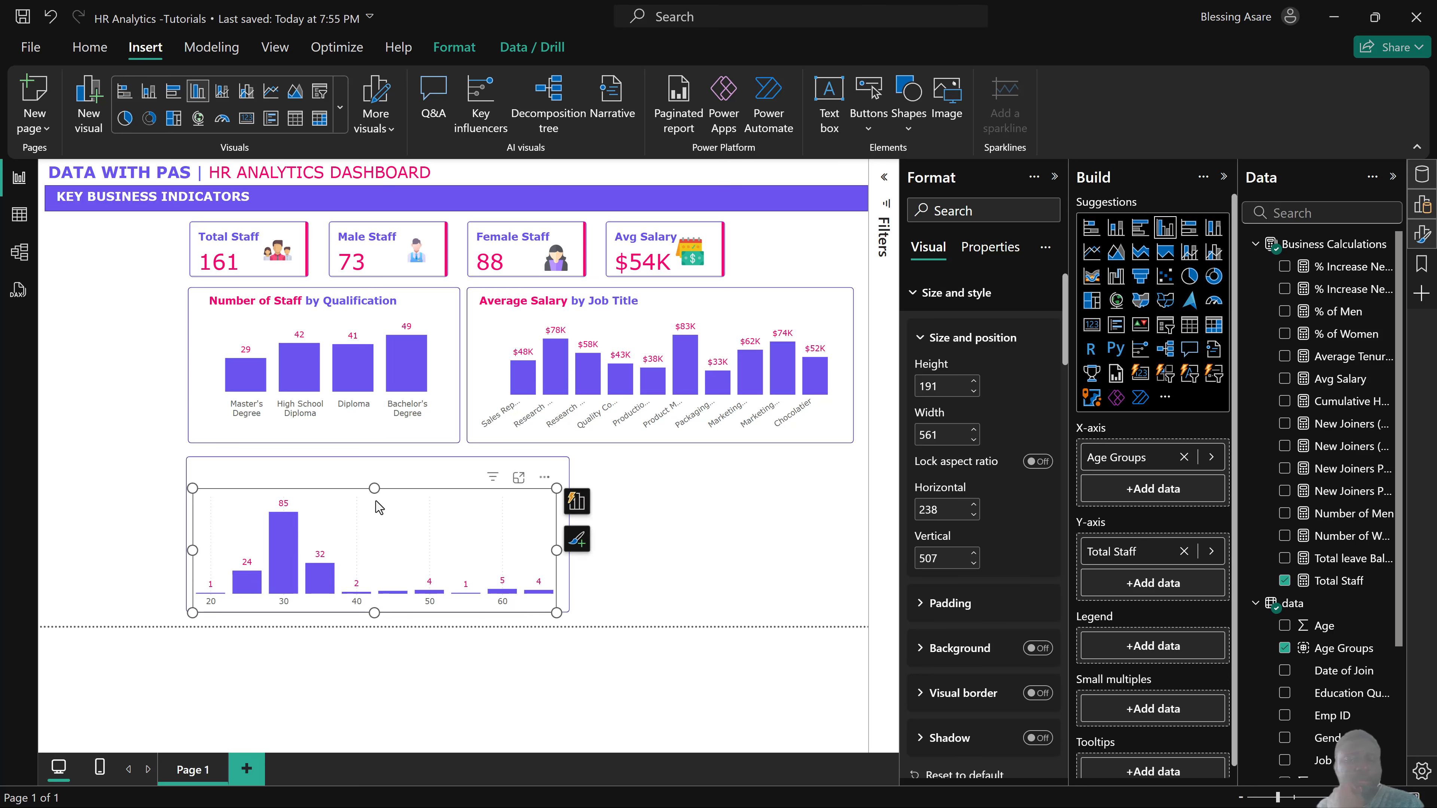
left_click_drag(376, 488, 399, 513)
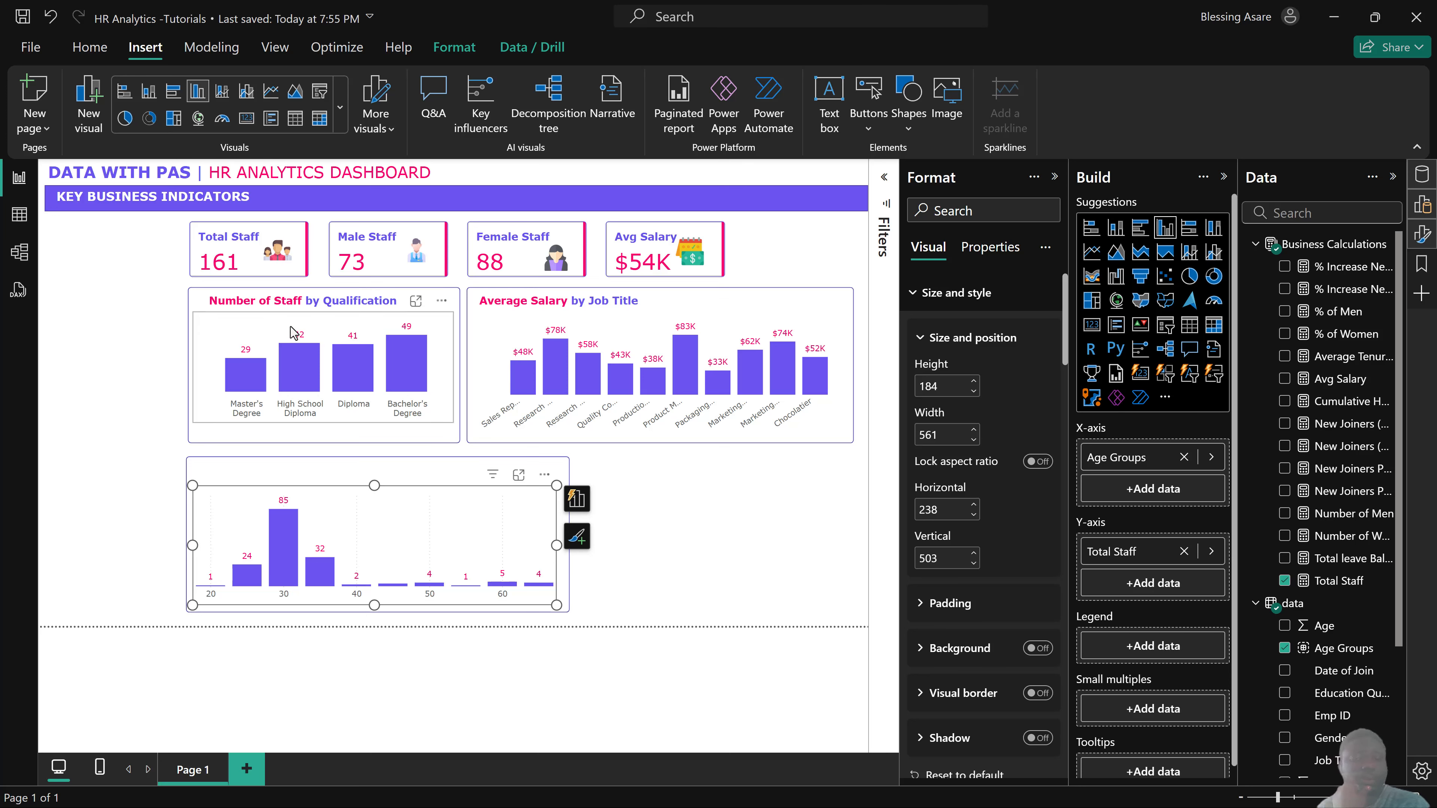
left_click(293, 303)
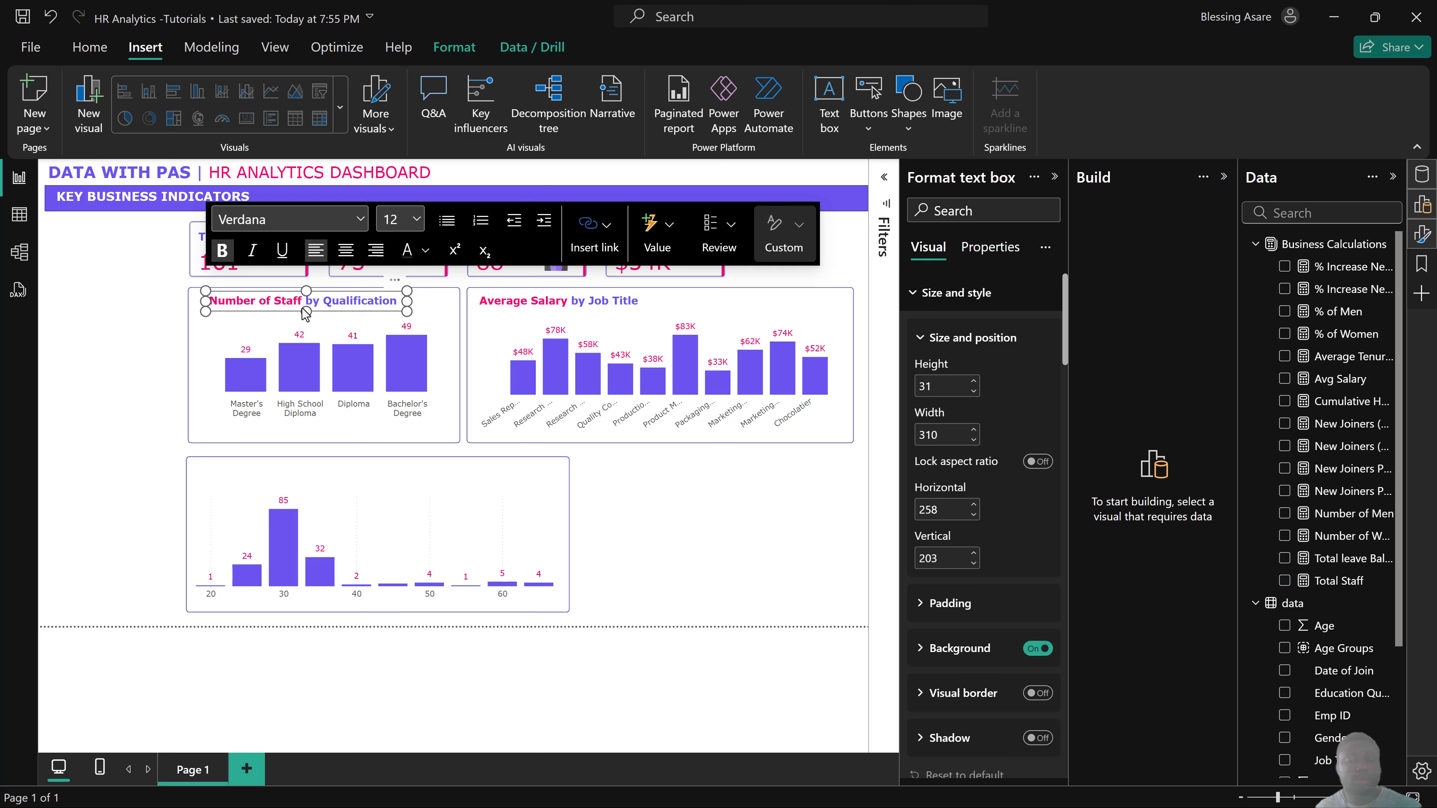
left_click(347, 301)
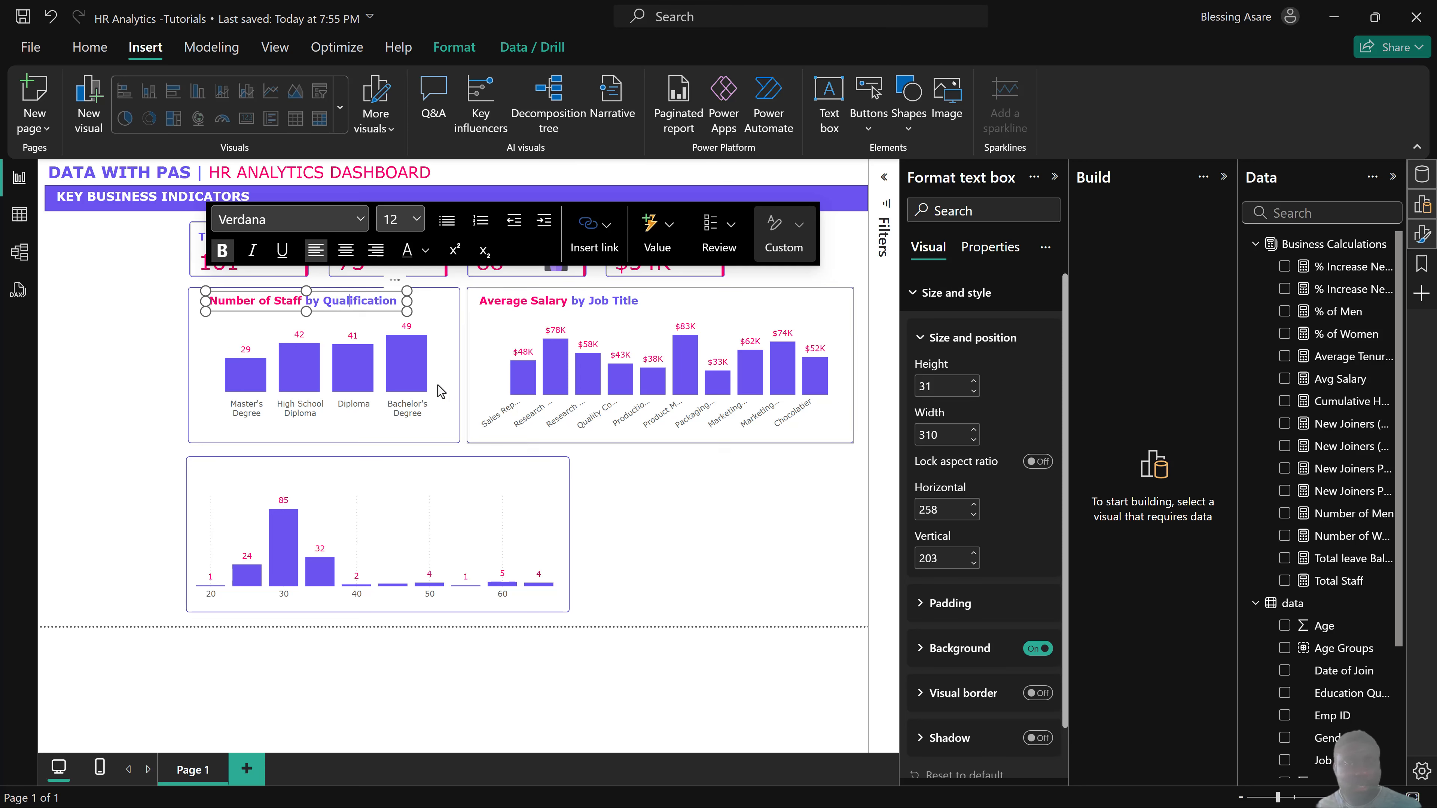
left_click_drag(362, 314, 362, 418)
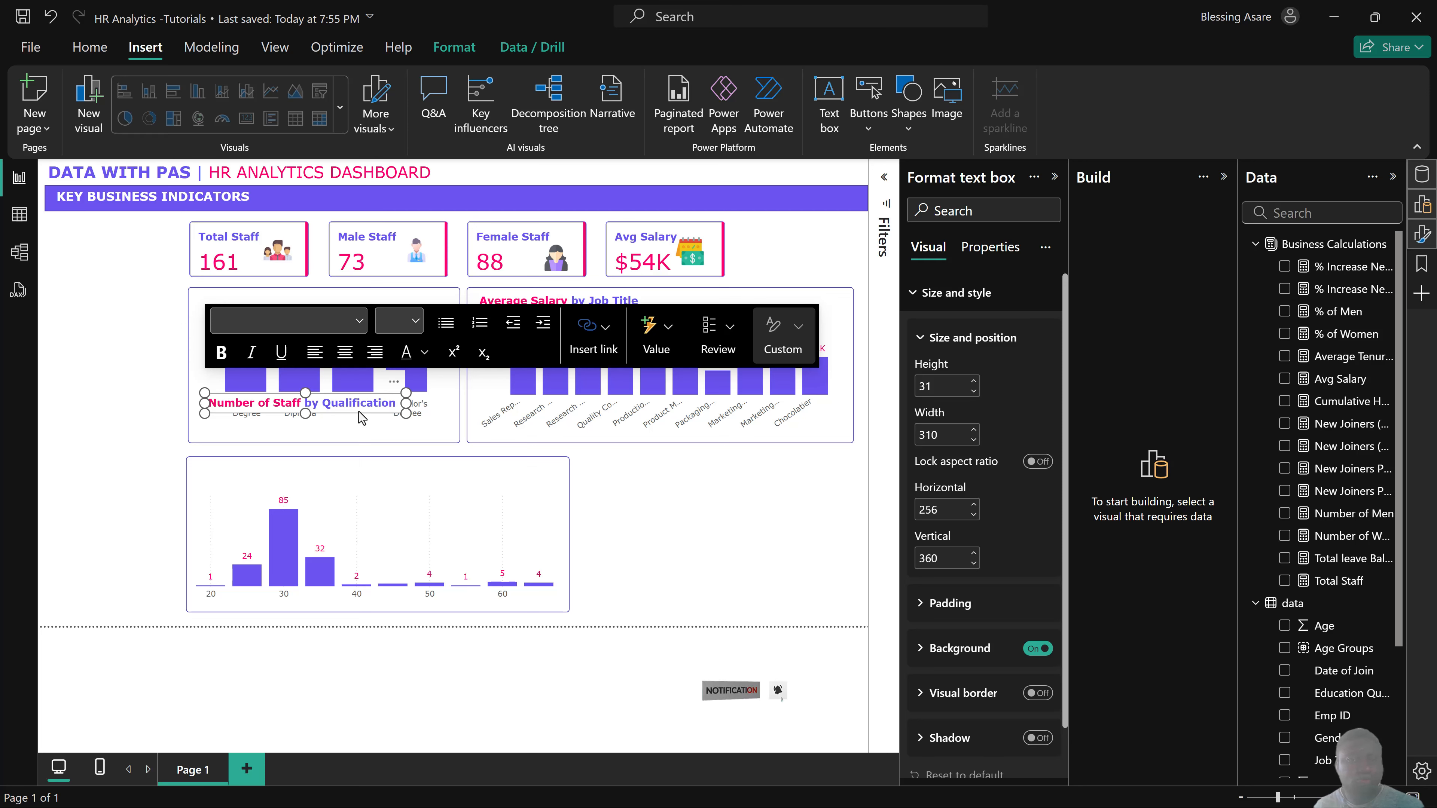
key("ctrl+z")
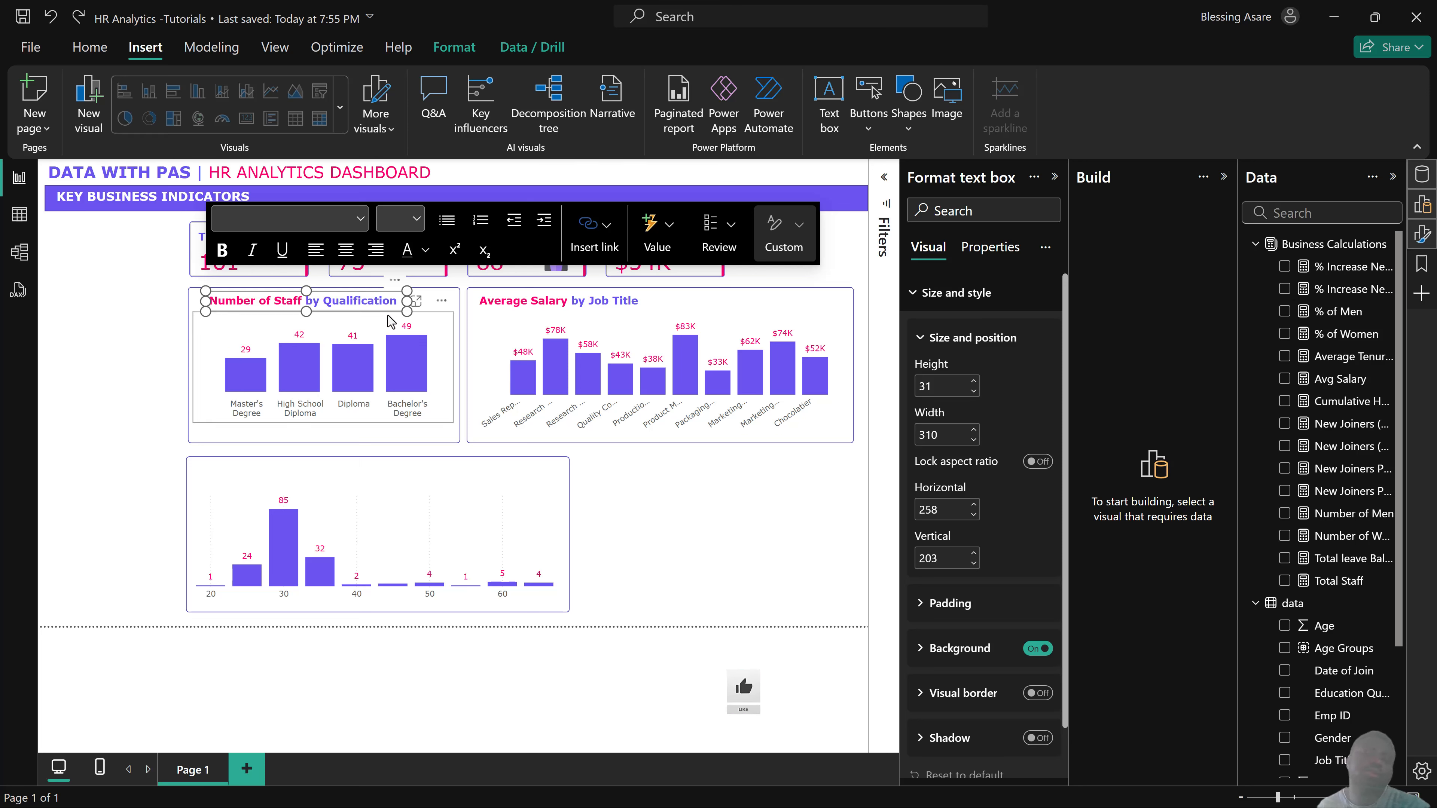
Duplicate the "Number of Staff by Qualification" title and place the copy above the age groups chart, at about horizontal 268, vertical 471.
key("ctrl+v")
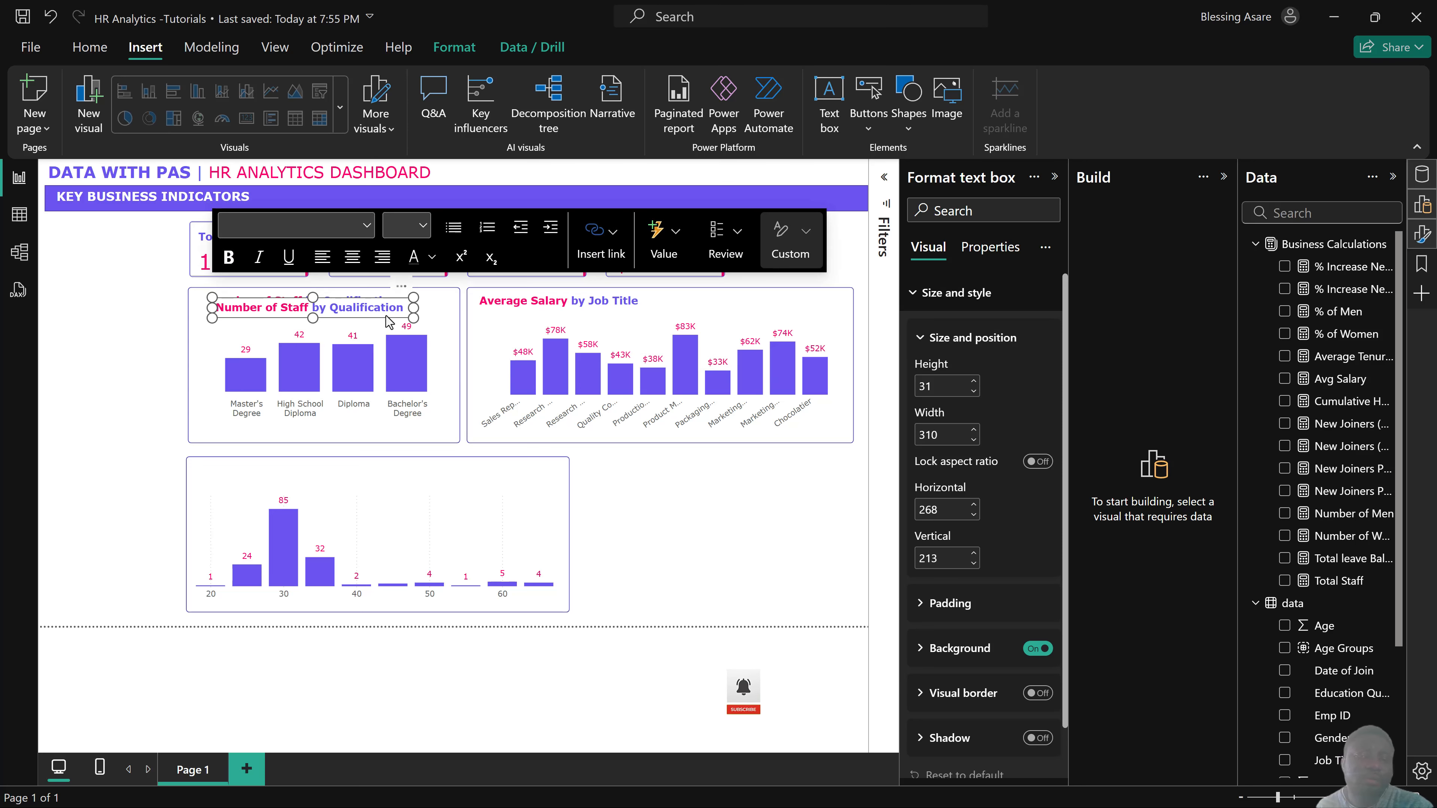
key("shift+Right")
key("shift+Right")
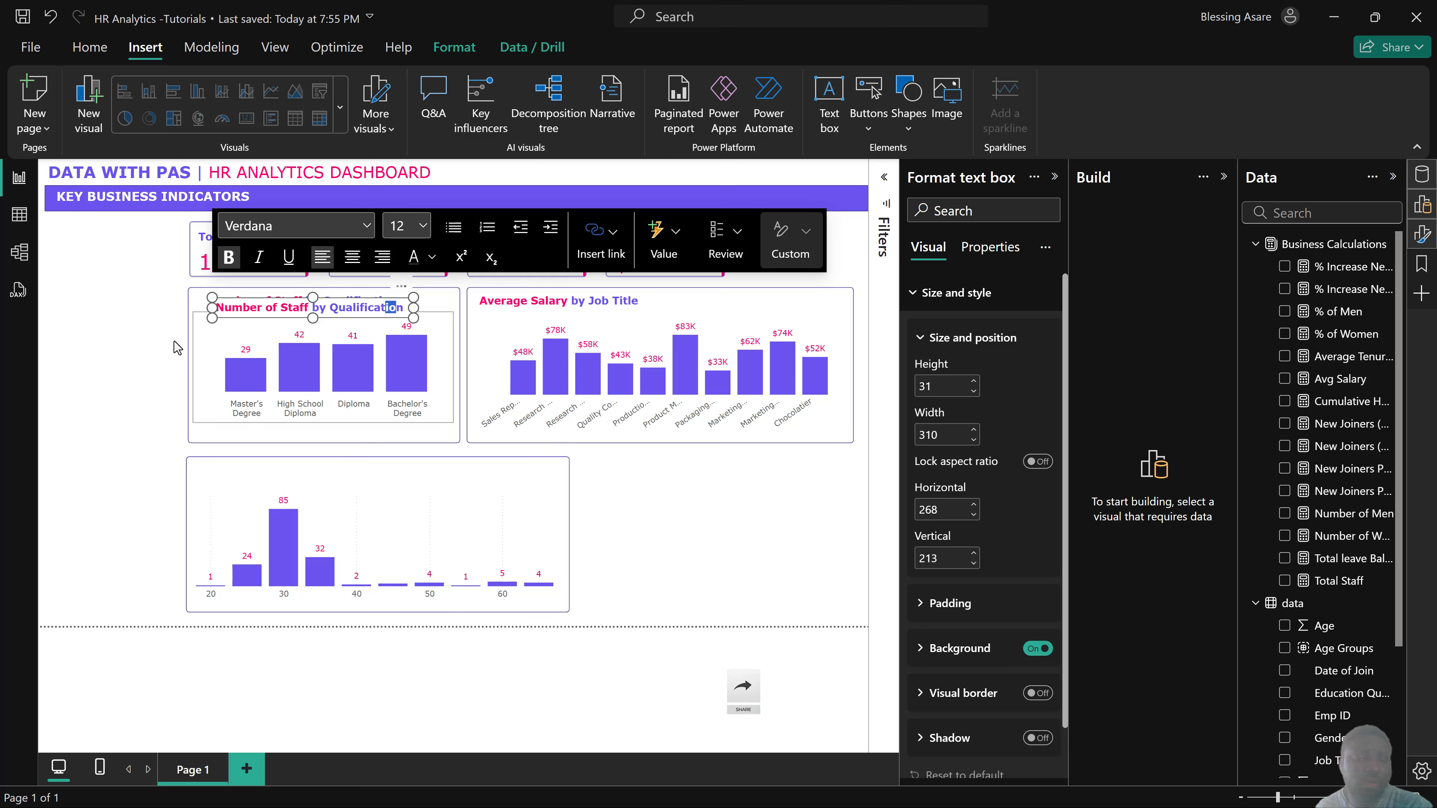
left_click(153, 330)
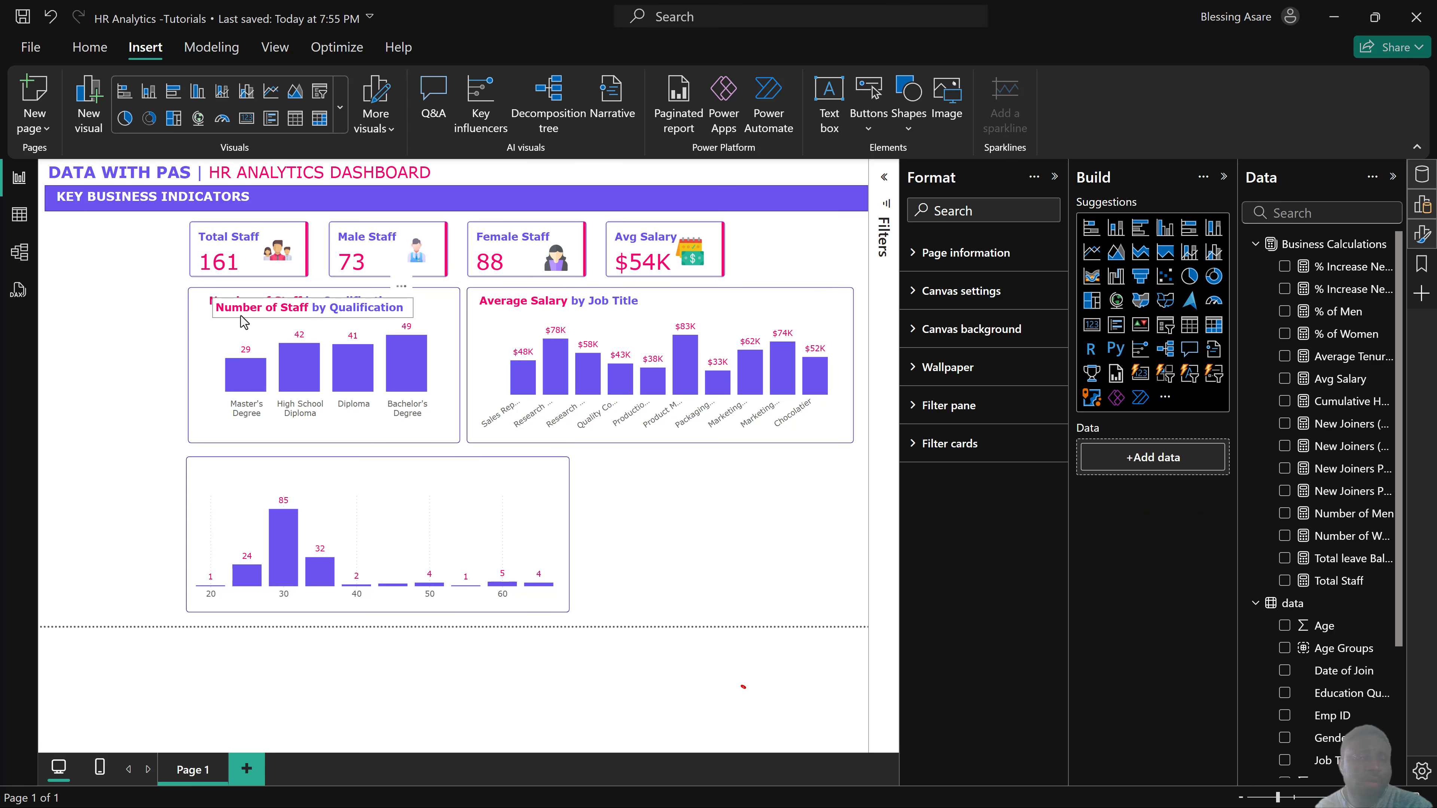
left_click(240, 315)
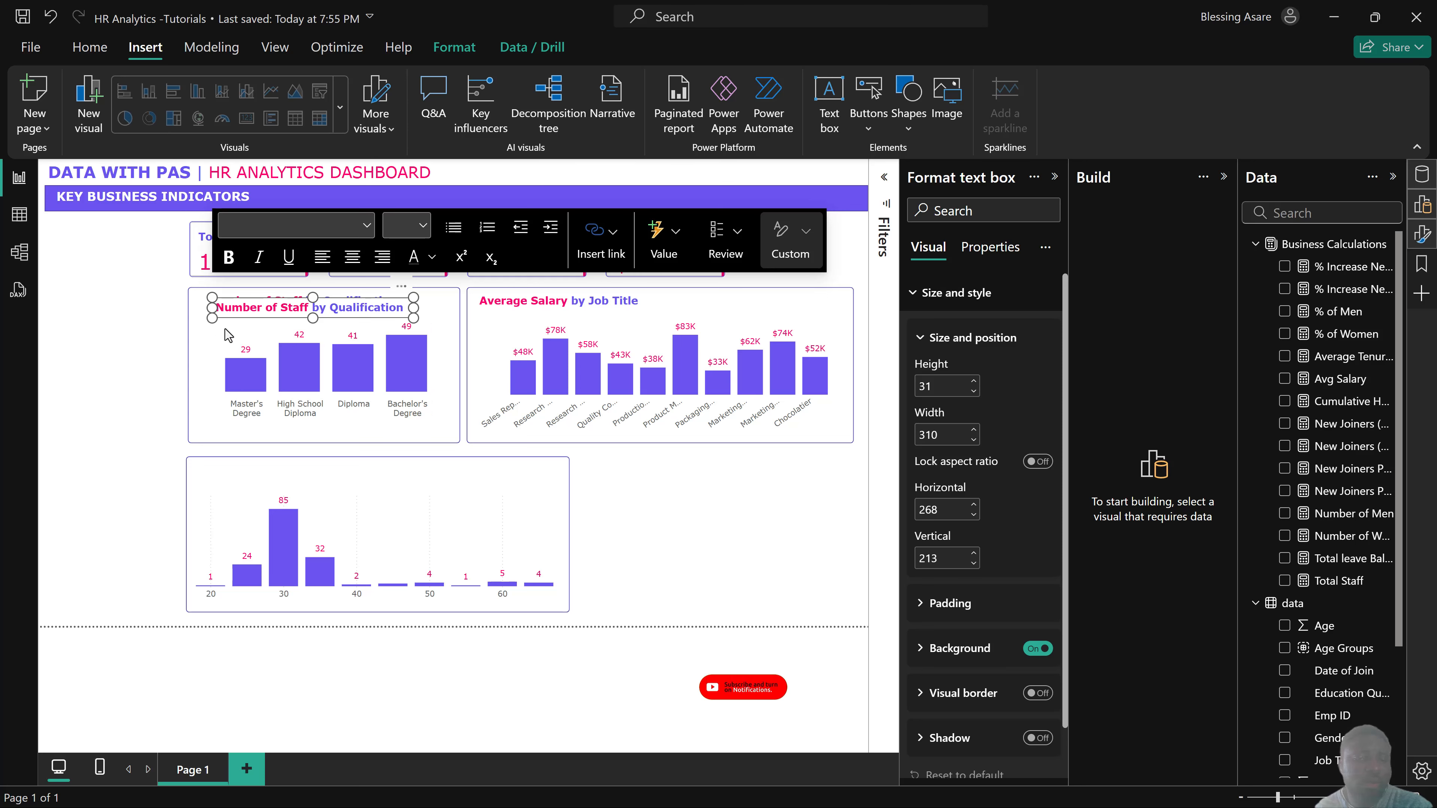
left_click_drag(225, 329, 221, 488)
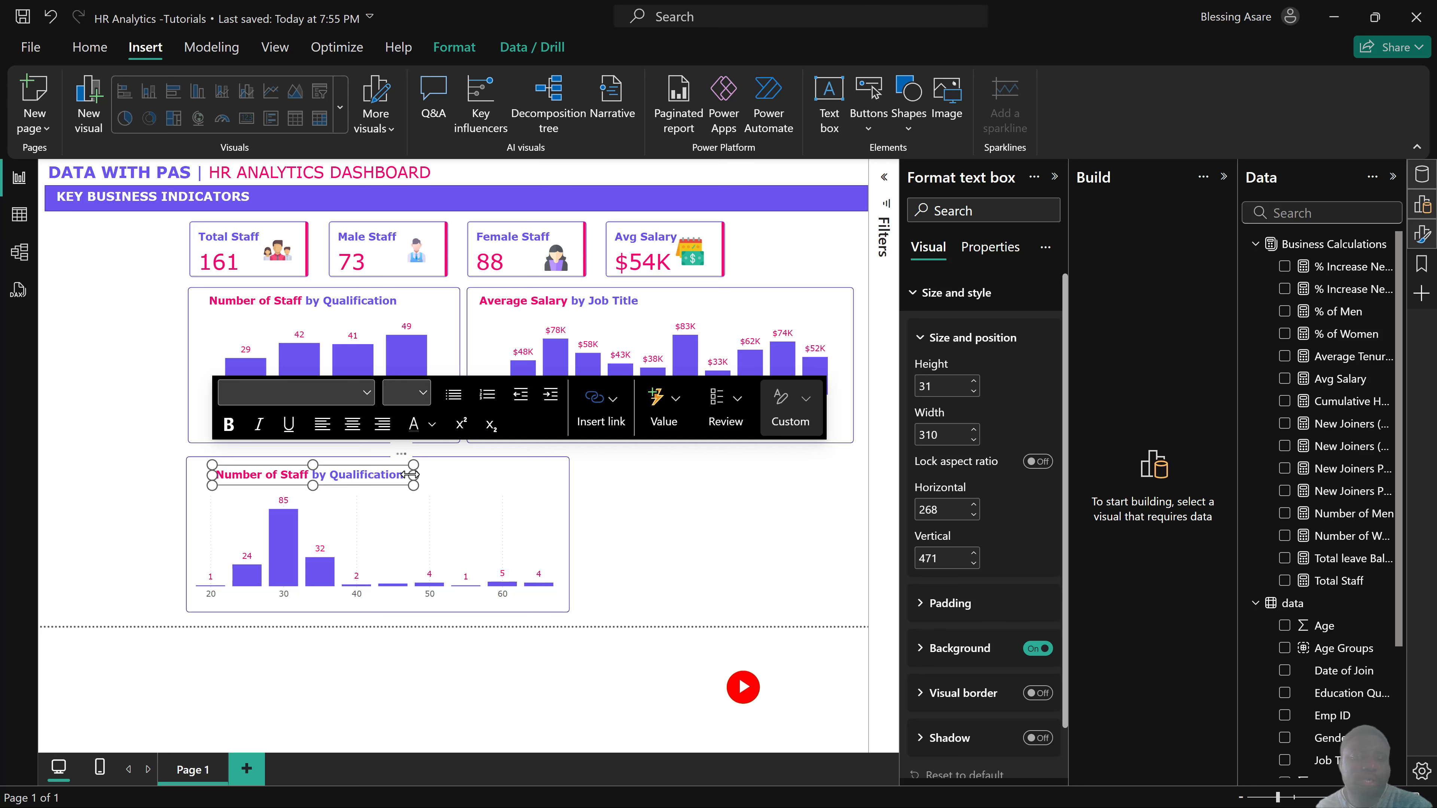
Widen the copied title box to about 416 and change its text to "Number of Staff by Age Groups".
left_click_drag(414, 476, 482, 476)
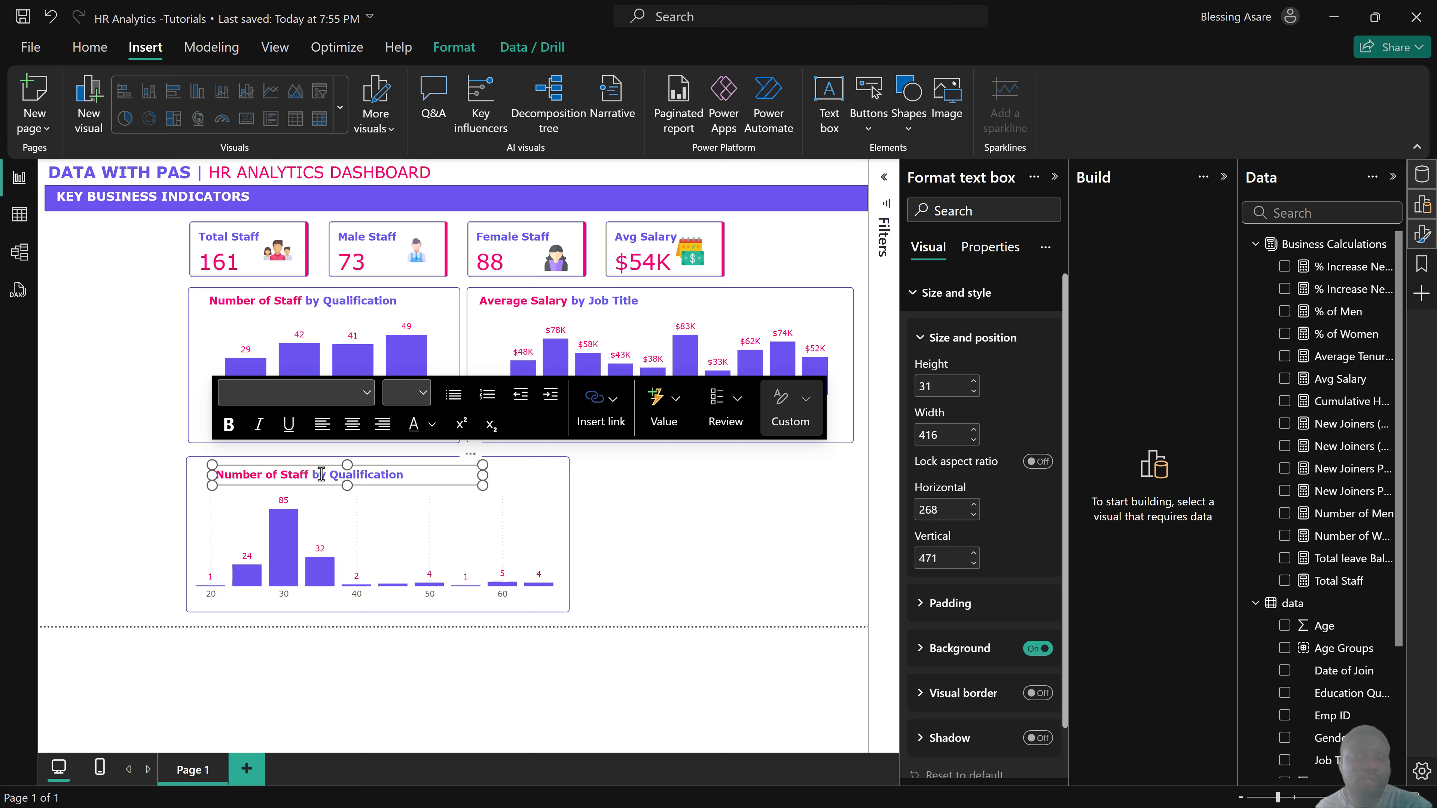
left_click(307, 477)
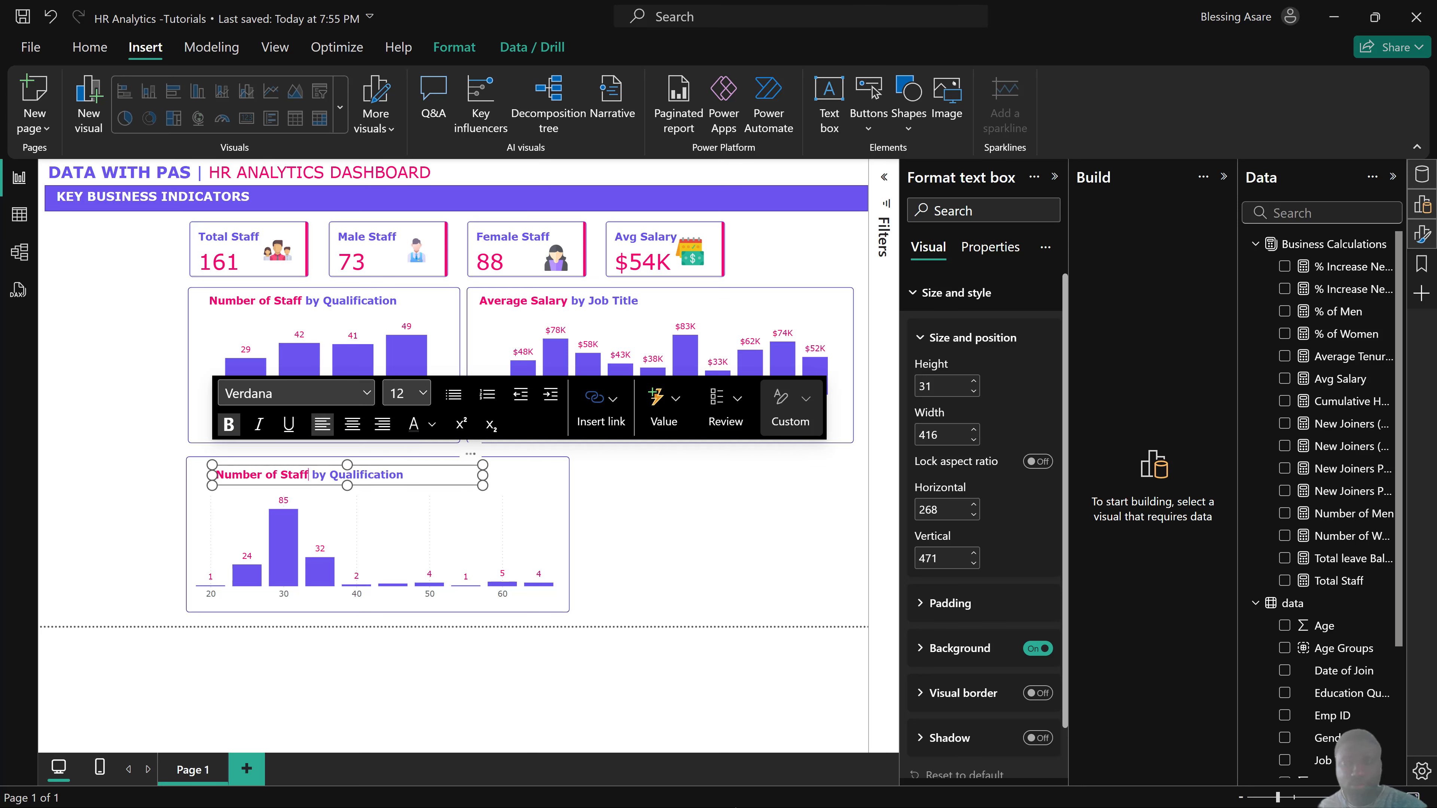
key("super")
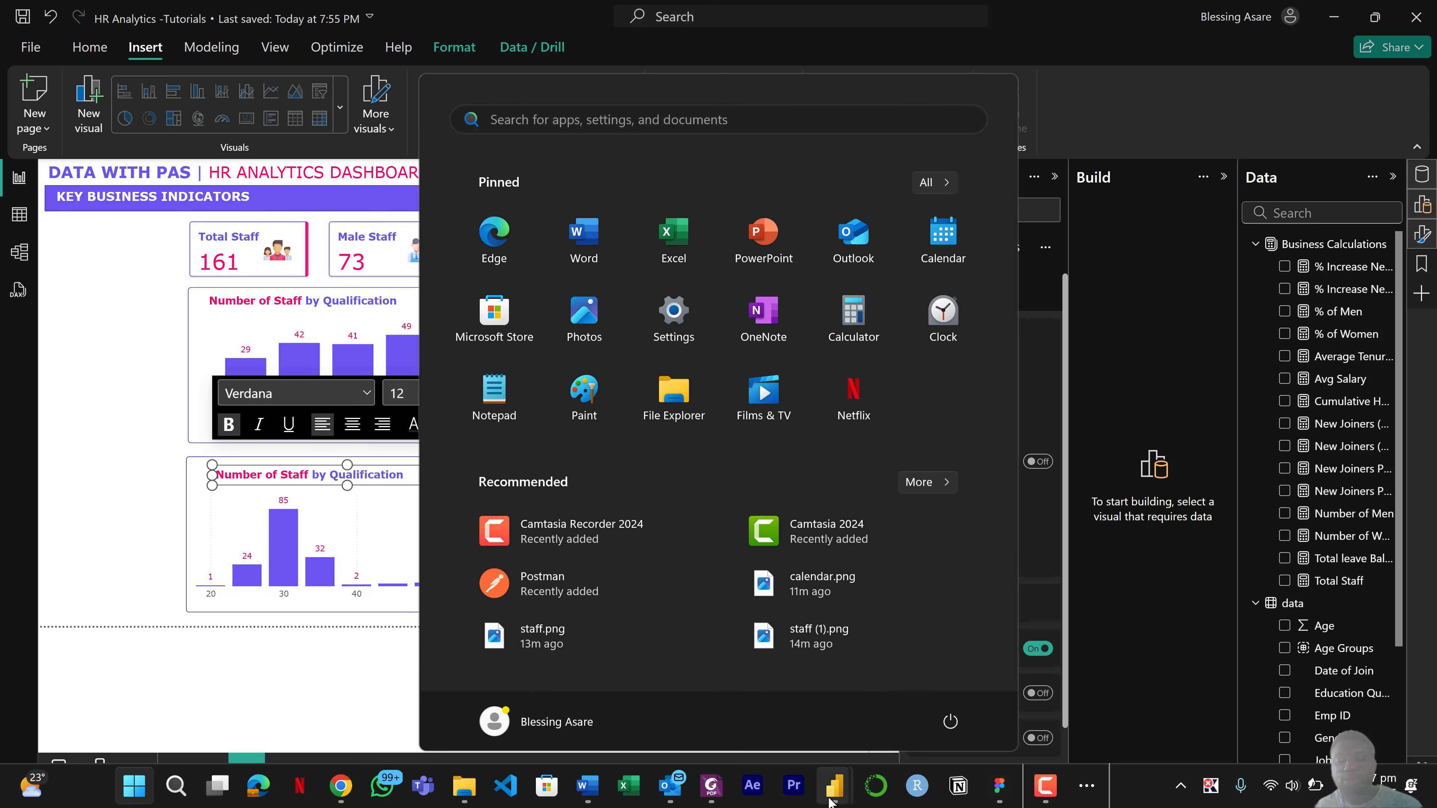
mouse_move(836, 788)
left_click(769, 720)
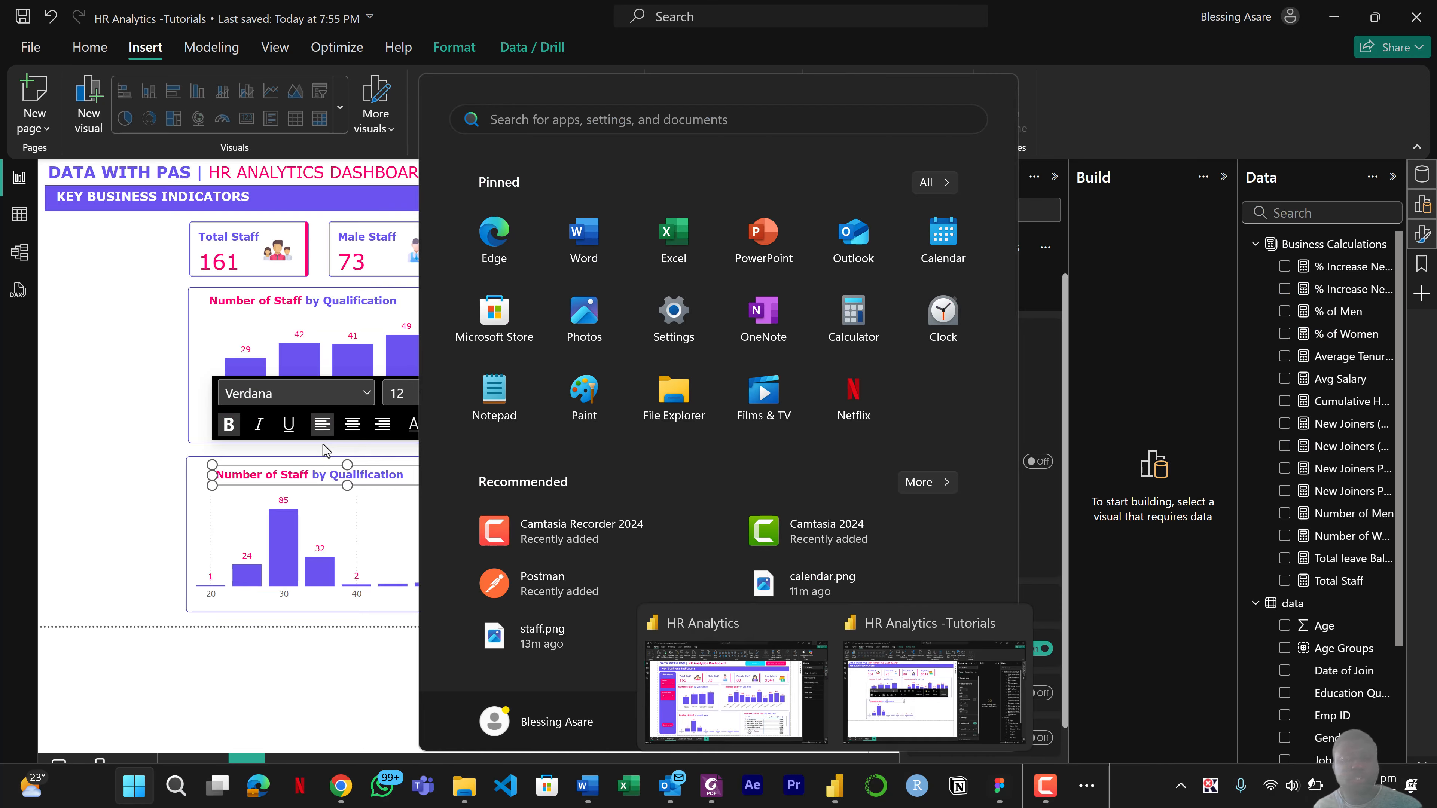
left_click(326, 478)
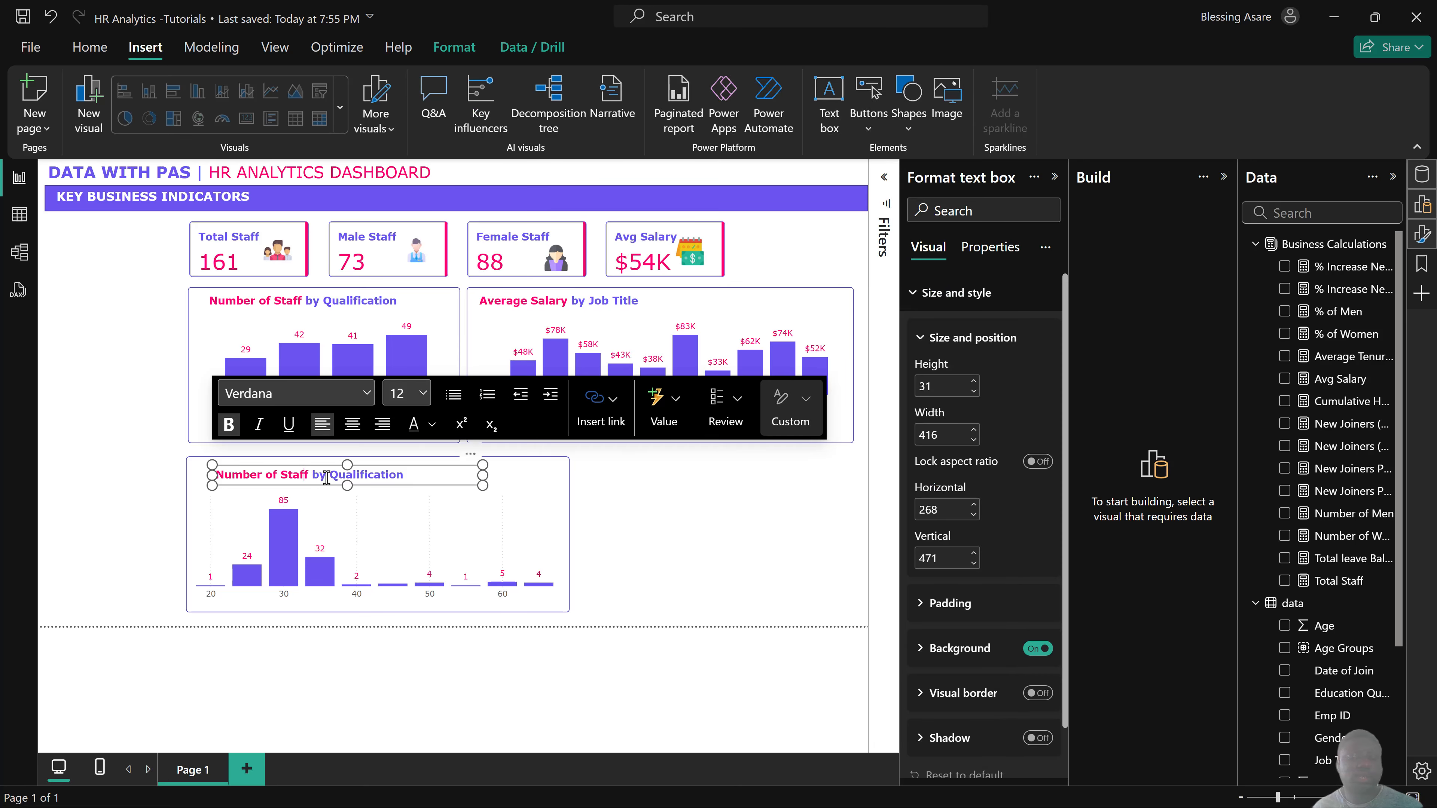
left_click_drag(331, 478, 436, 478)
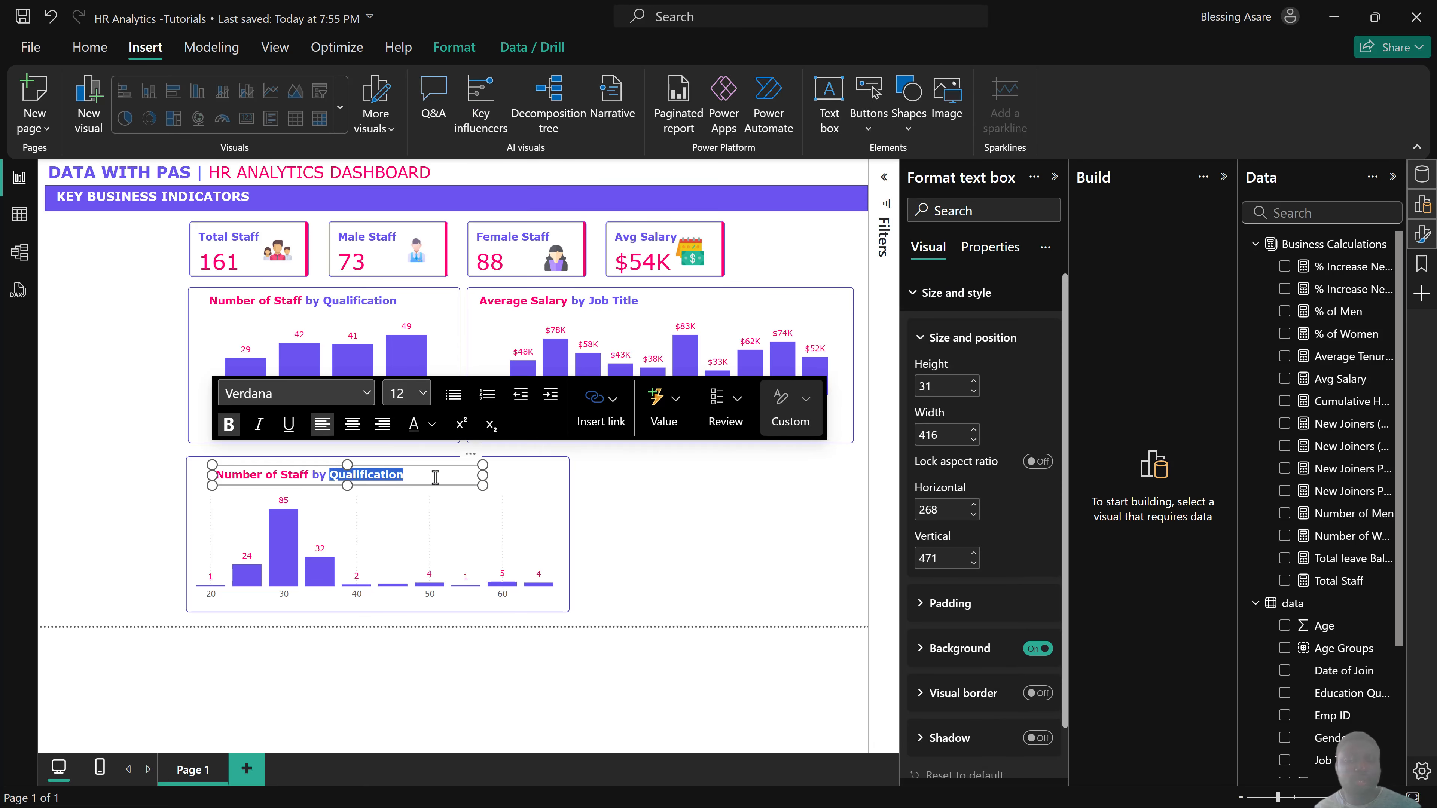
type("Age Groups")
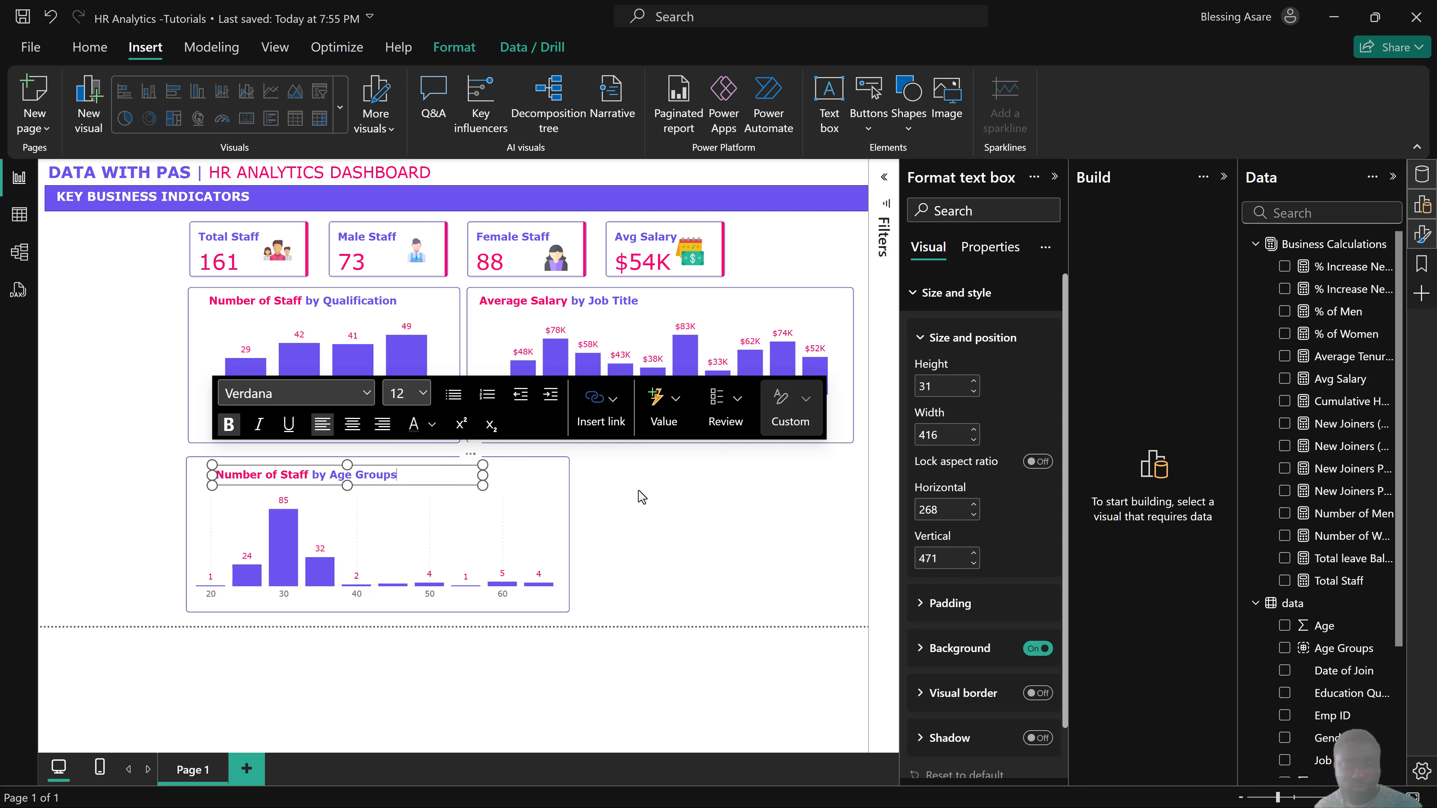
left_click(638, 492)
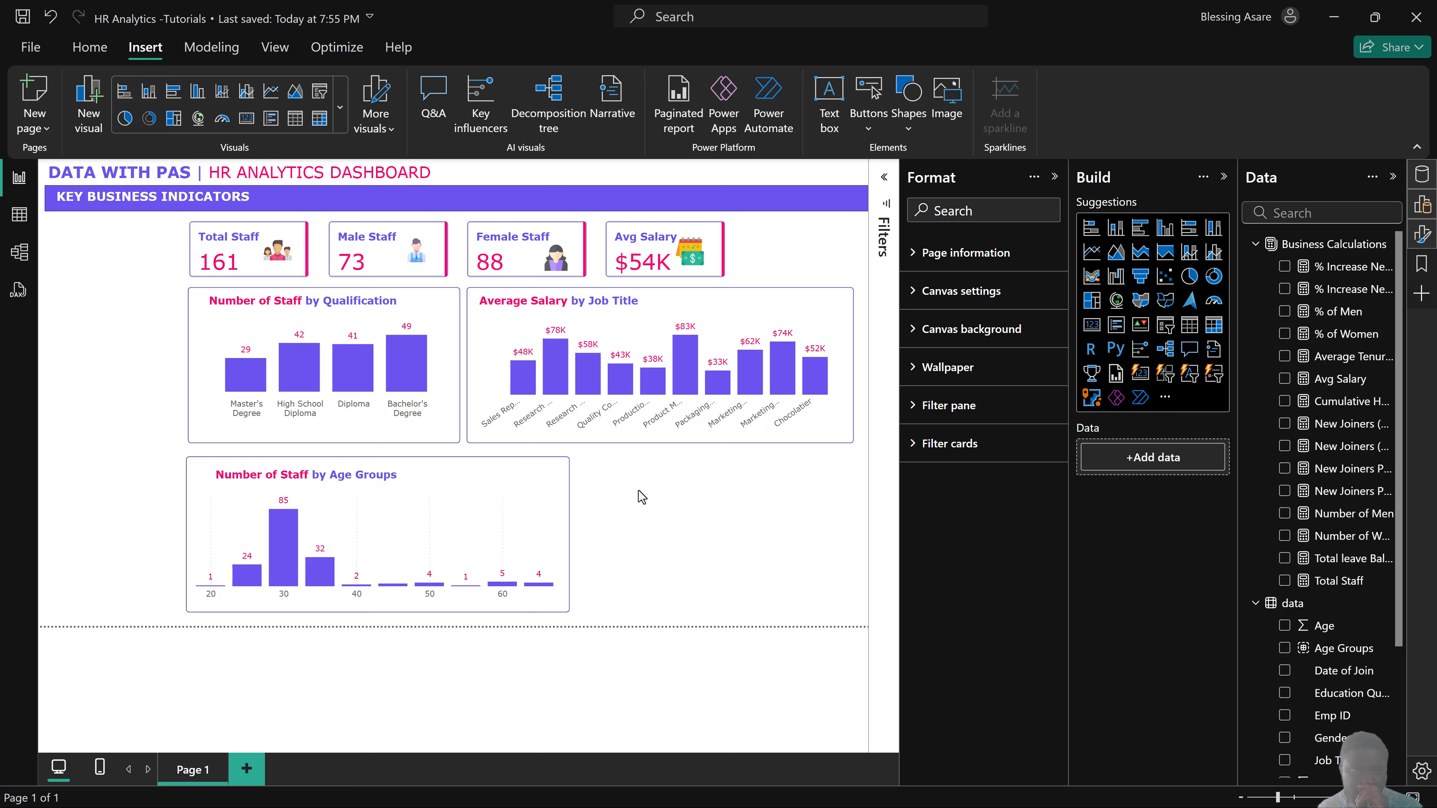
Duplicate the age groups chart's frame, place the copy beside it and narrow it to about 427 wide, aligned under the salary chart.
left_click(556, 482)
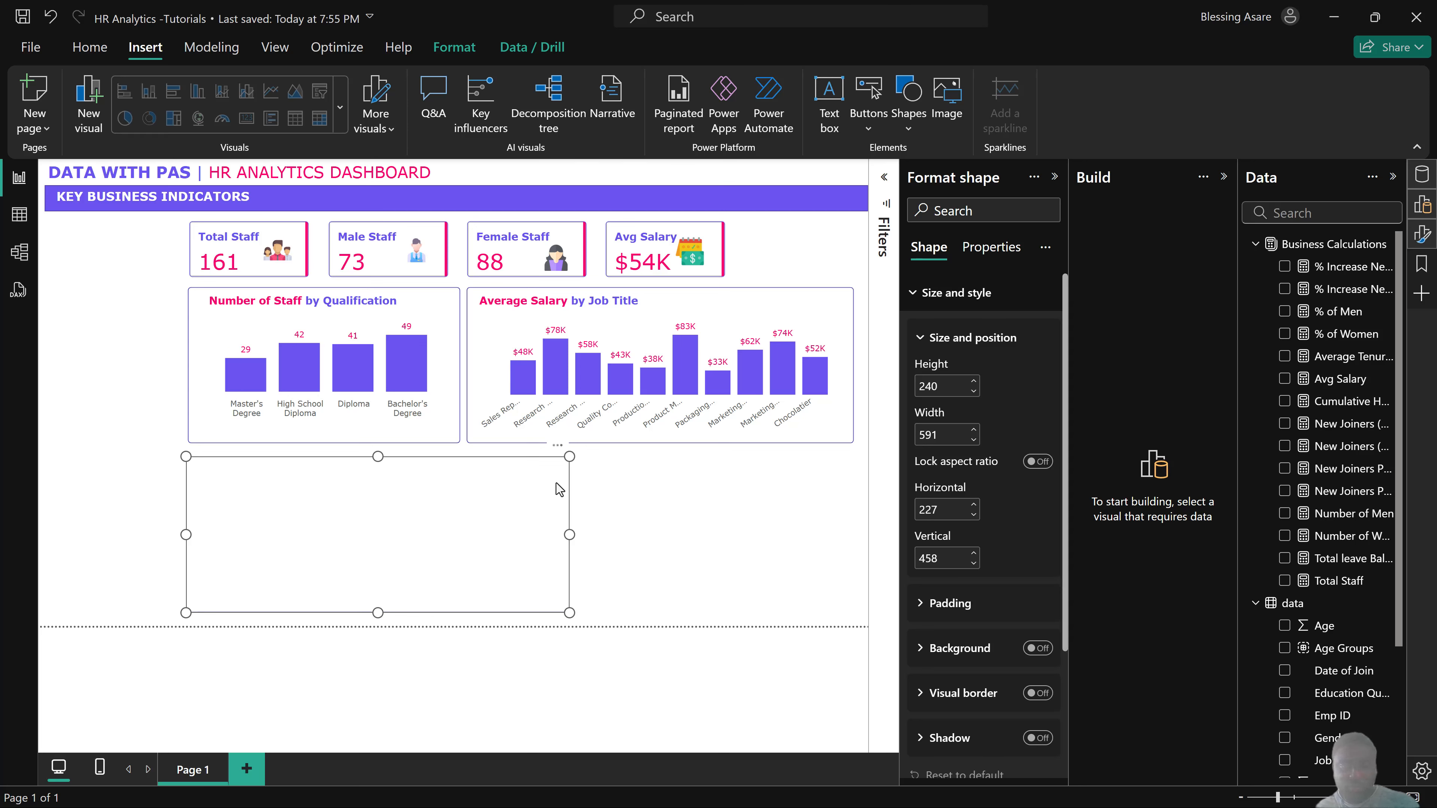
left_click_drag(555, 483, 822, 480)
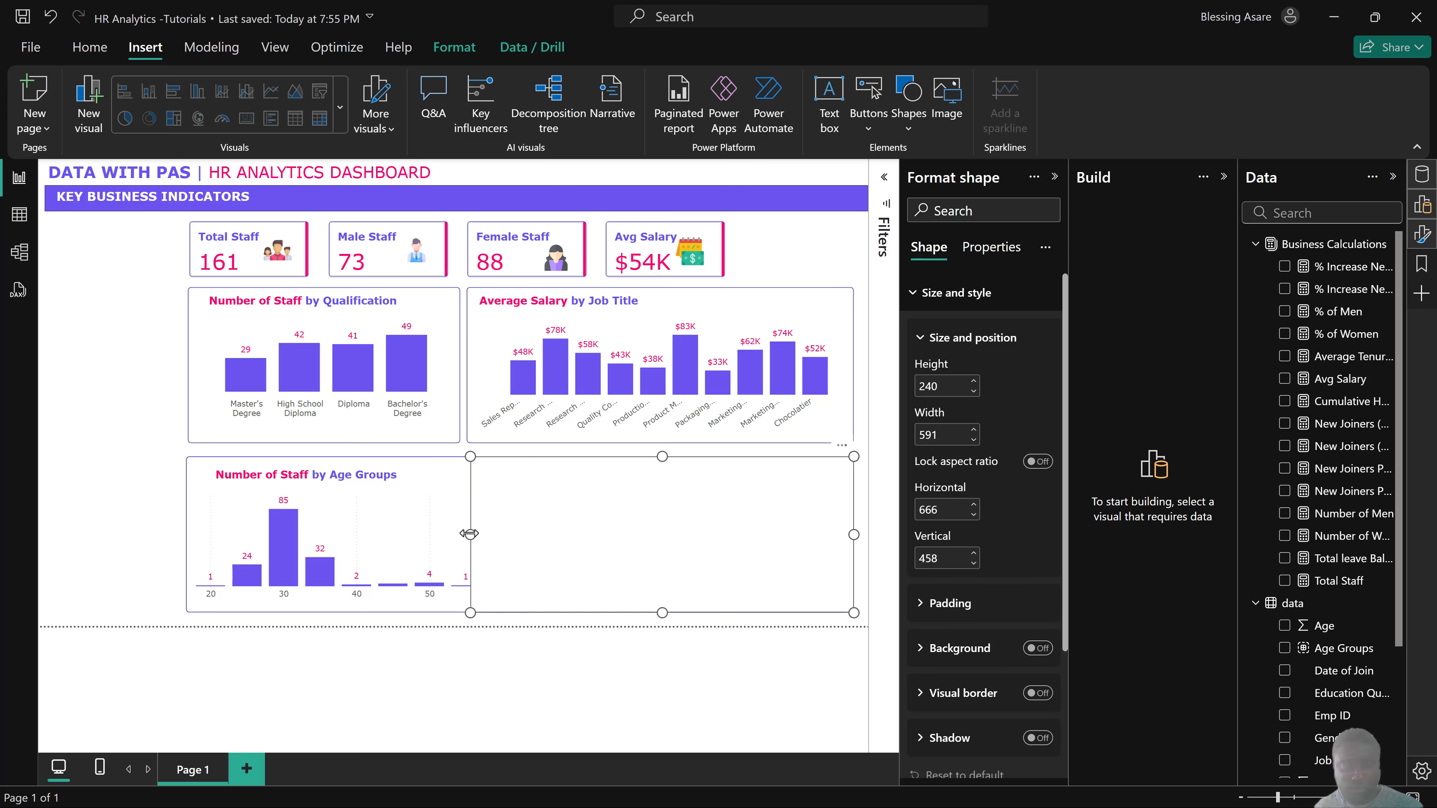
left_click_drag(470, 533, 577, 534)
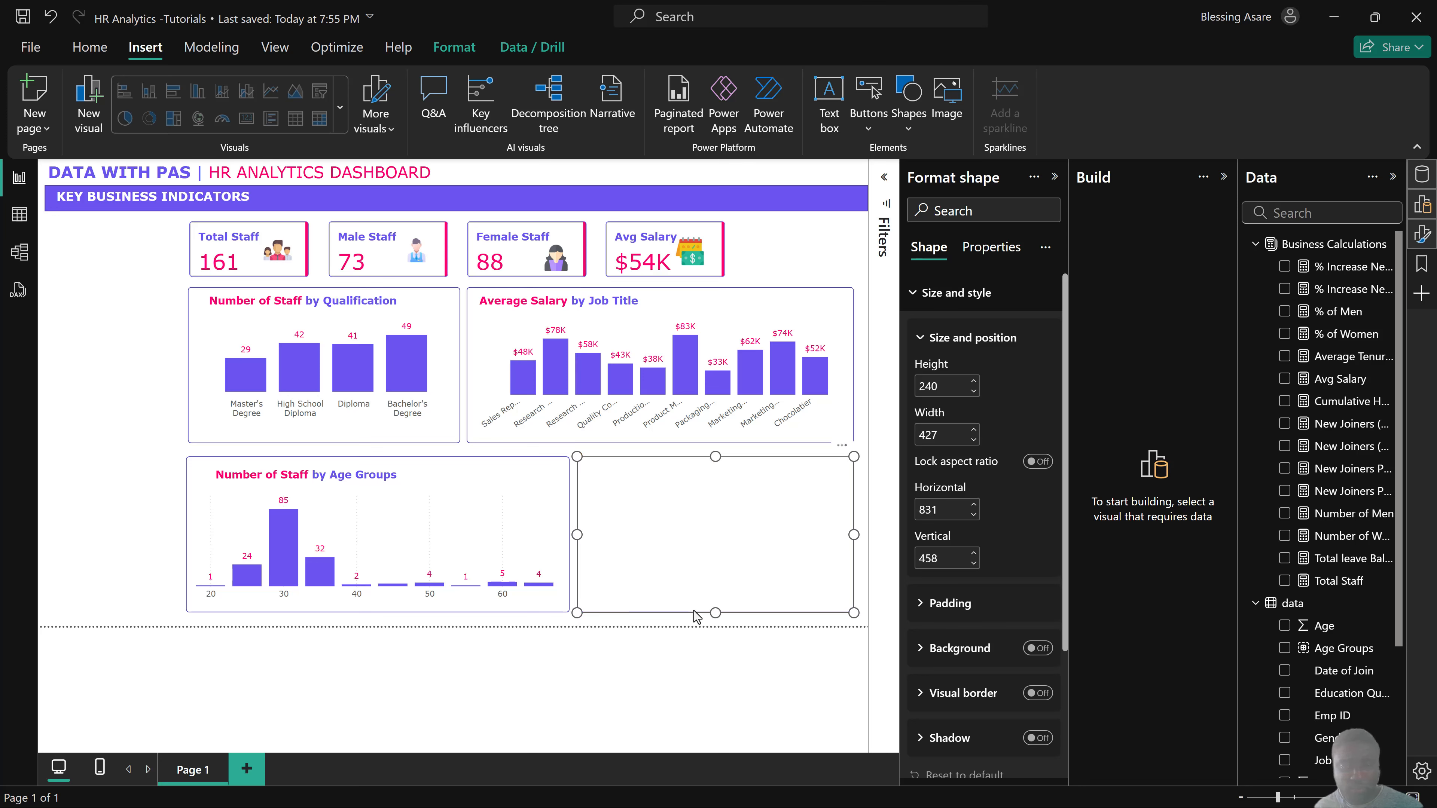
left_click_drag(715, 613, 720, 621)
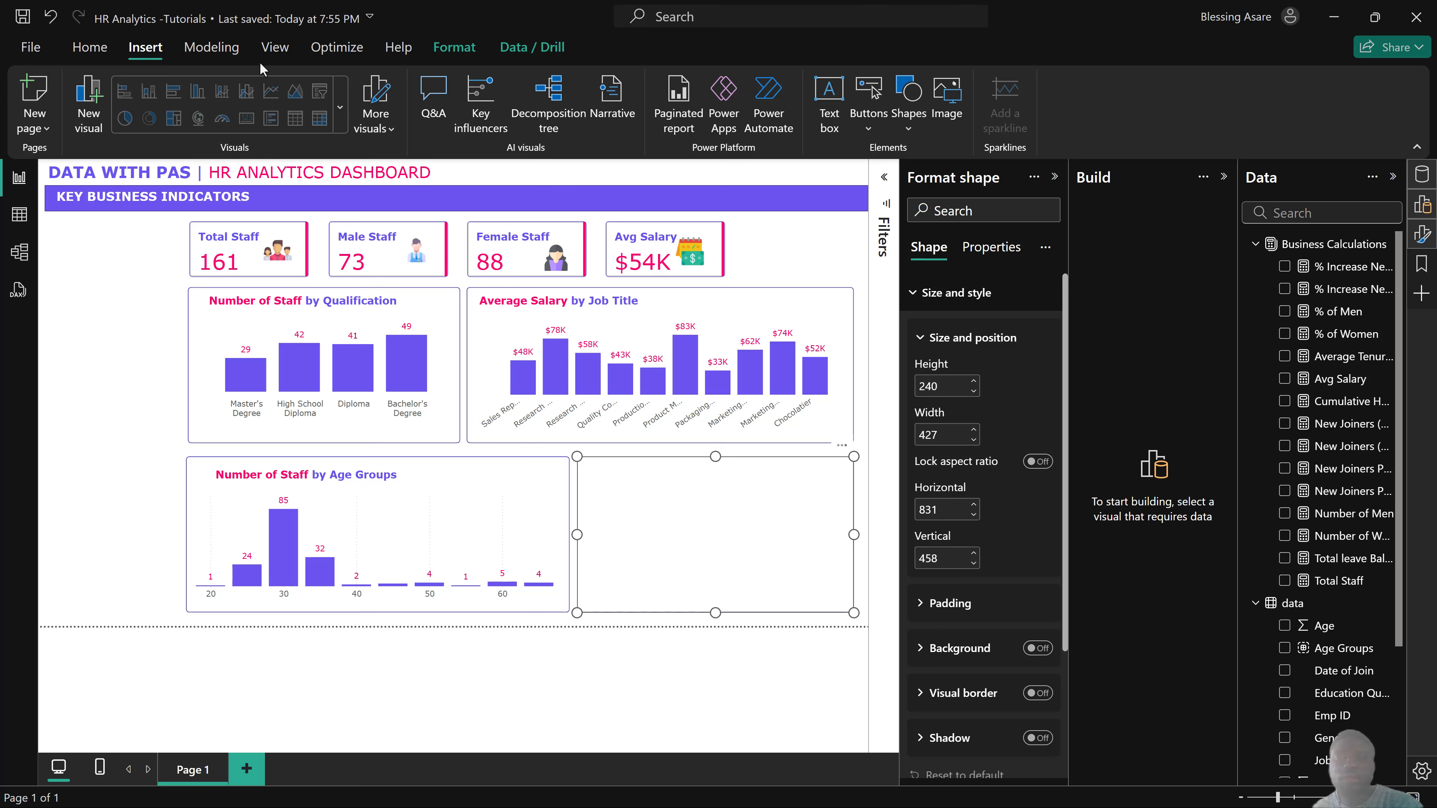
Duplicate the "Number of Staff by Age Groups" title and place the copy atop the empty frame, about 373 wide at horizontal 851, vertical 471.
left_click(336, 473)
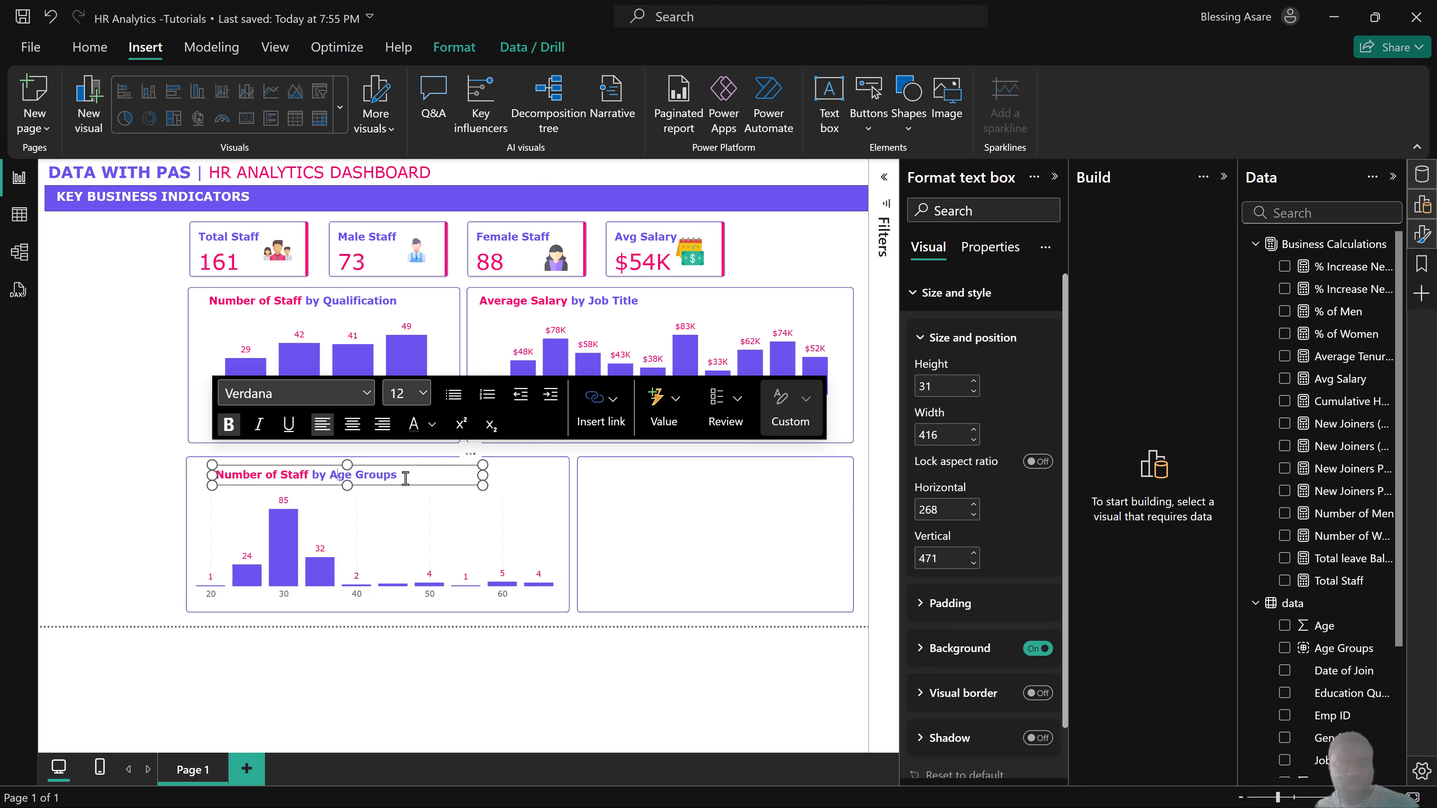
left_click(439, 484)
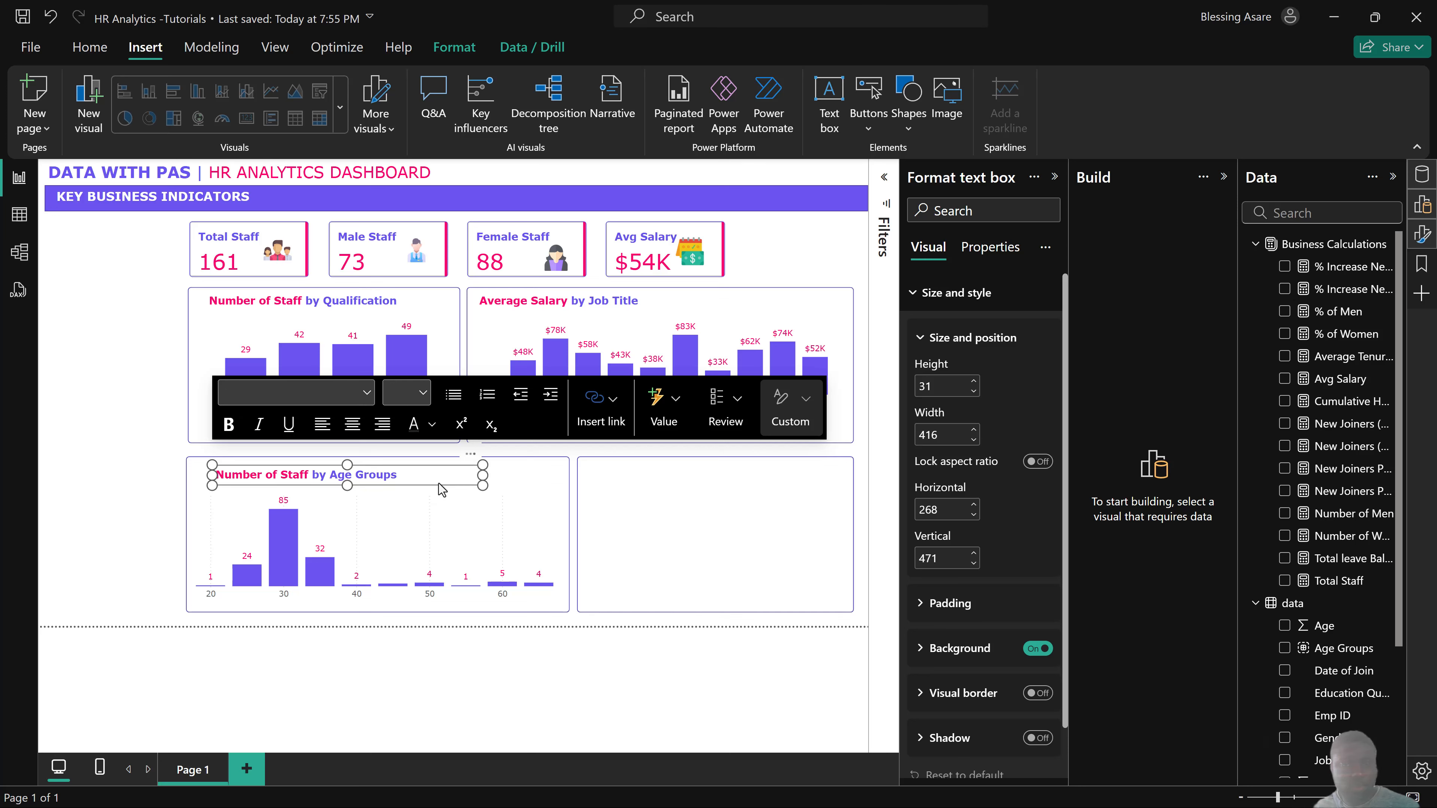
key("ctrl+c")
key("ctrl+v")
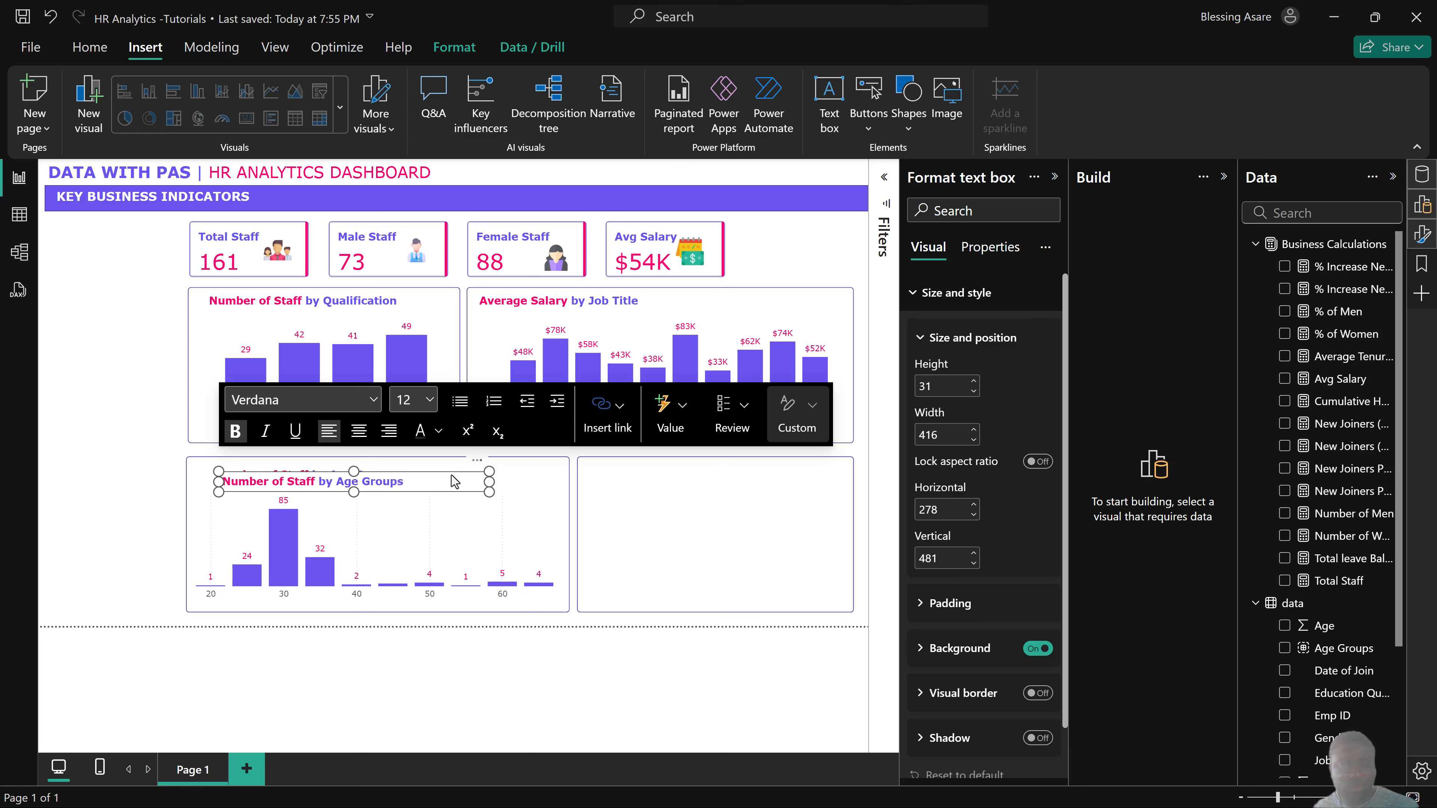
left_click_drag(459, 482, 792, 492)
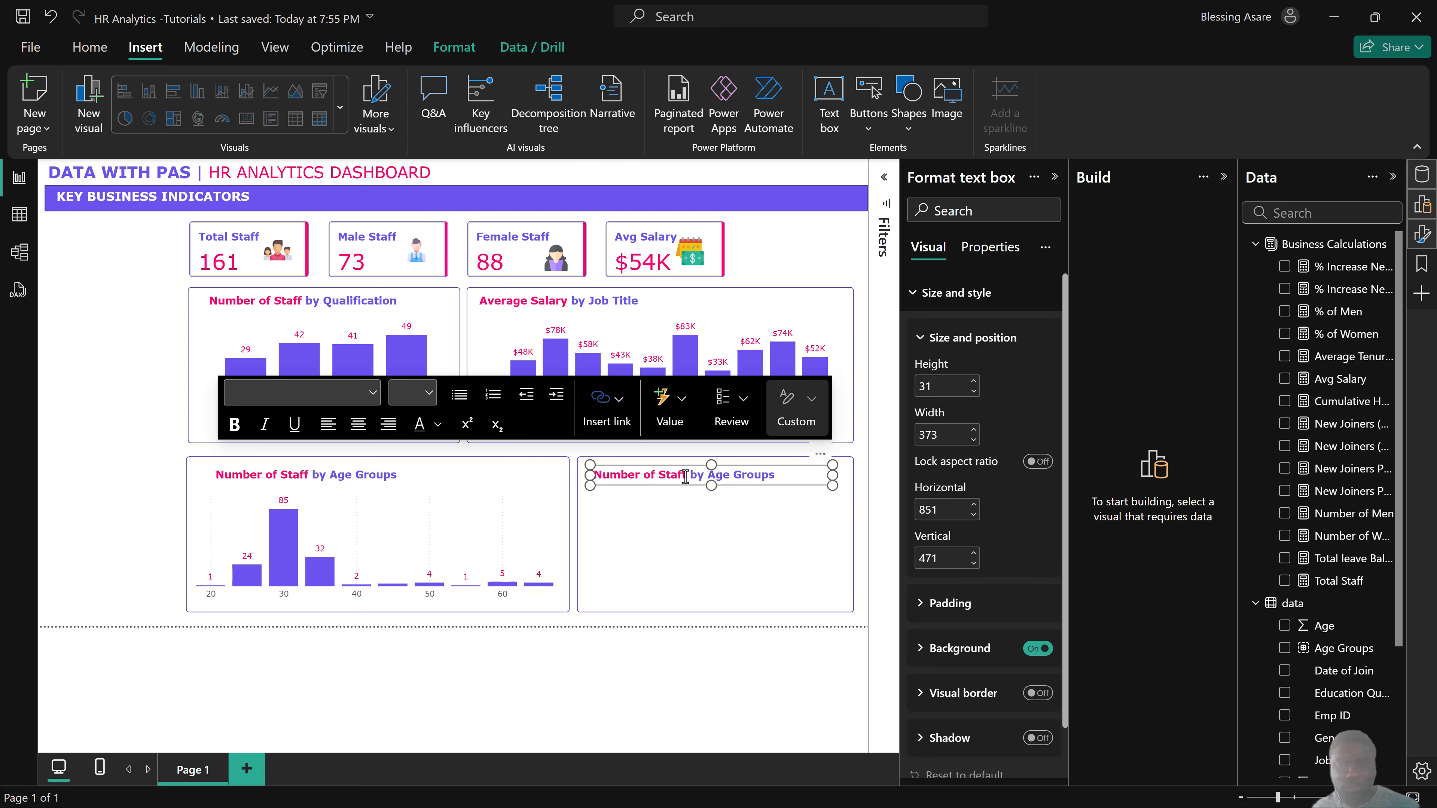
Replace "Number of Staff" in the copied title with "Average Tenure (Yrs)".
left_click_drag(685, 477, 600, 478)
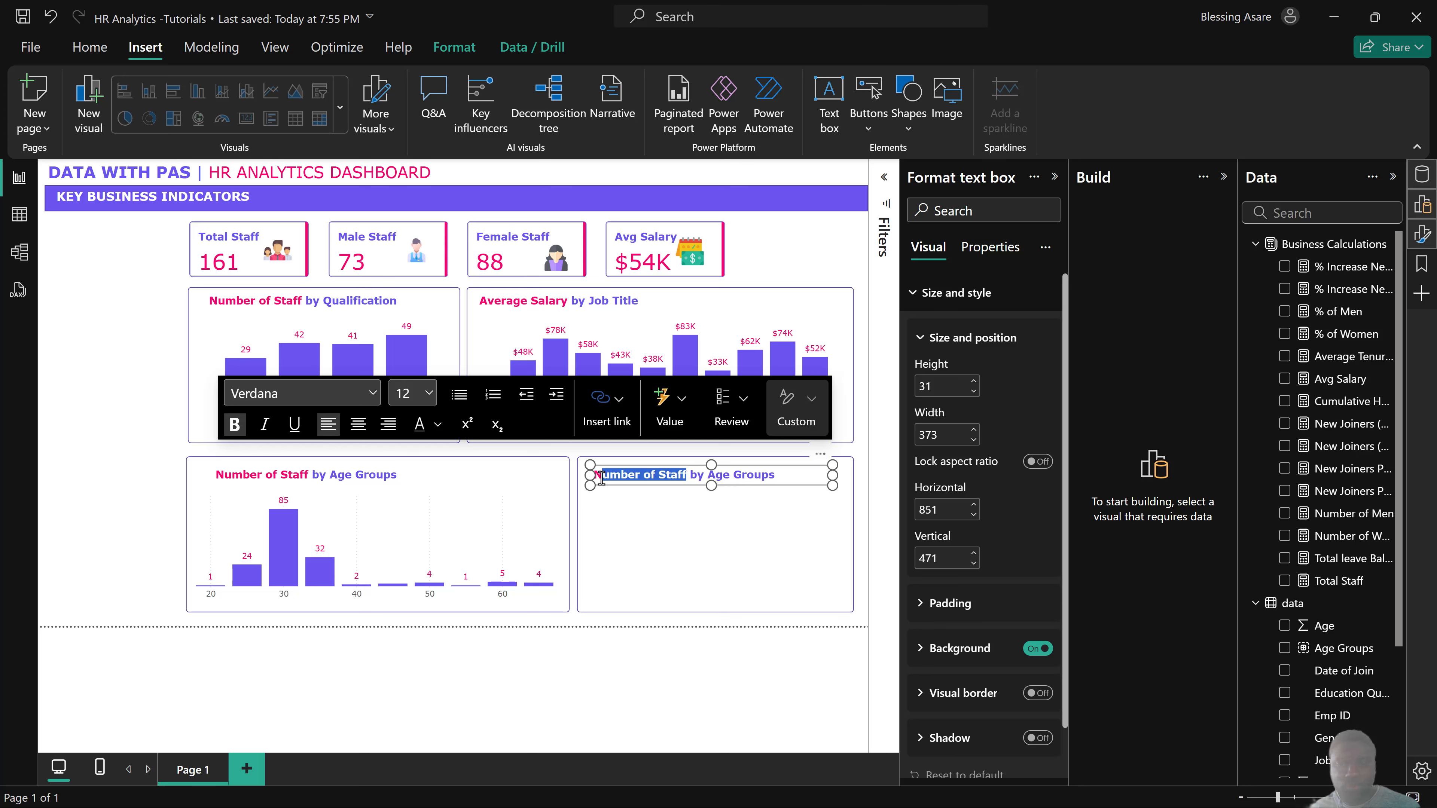
key("BackSpace")
type("A")
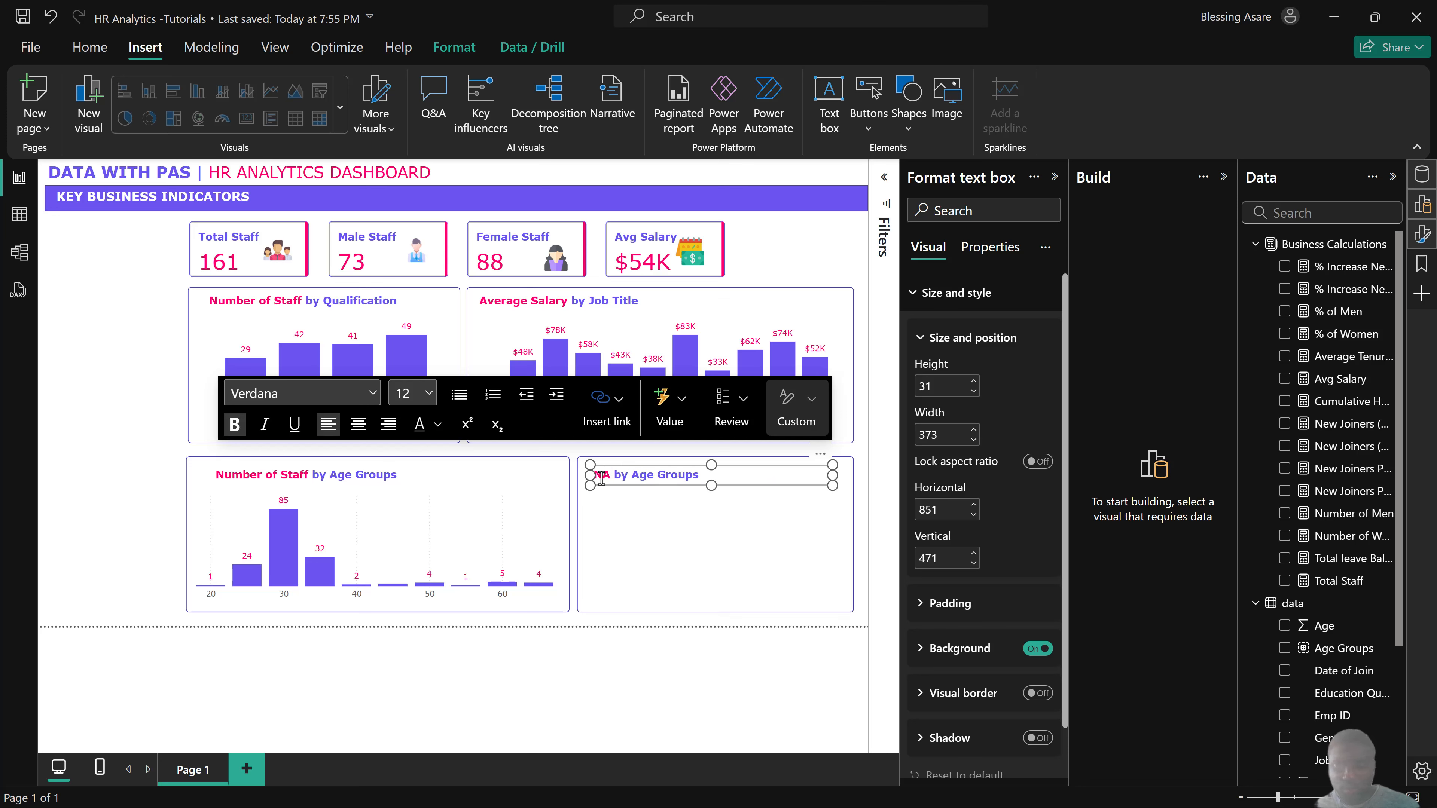
type("v")
key("BackSpace")
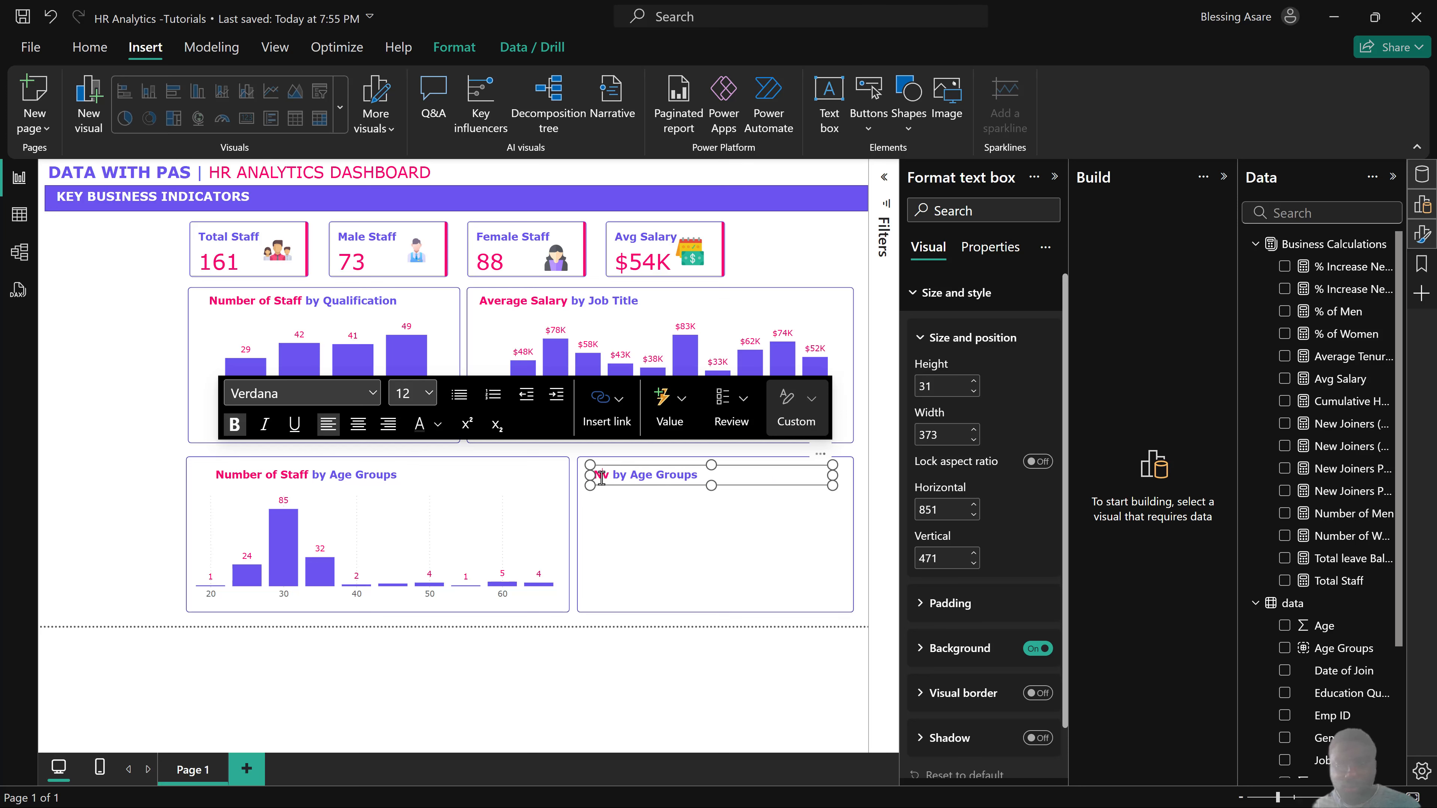
key("BackSpace")
type("Av")
type("erage T")
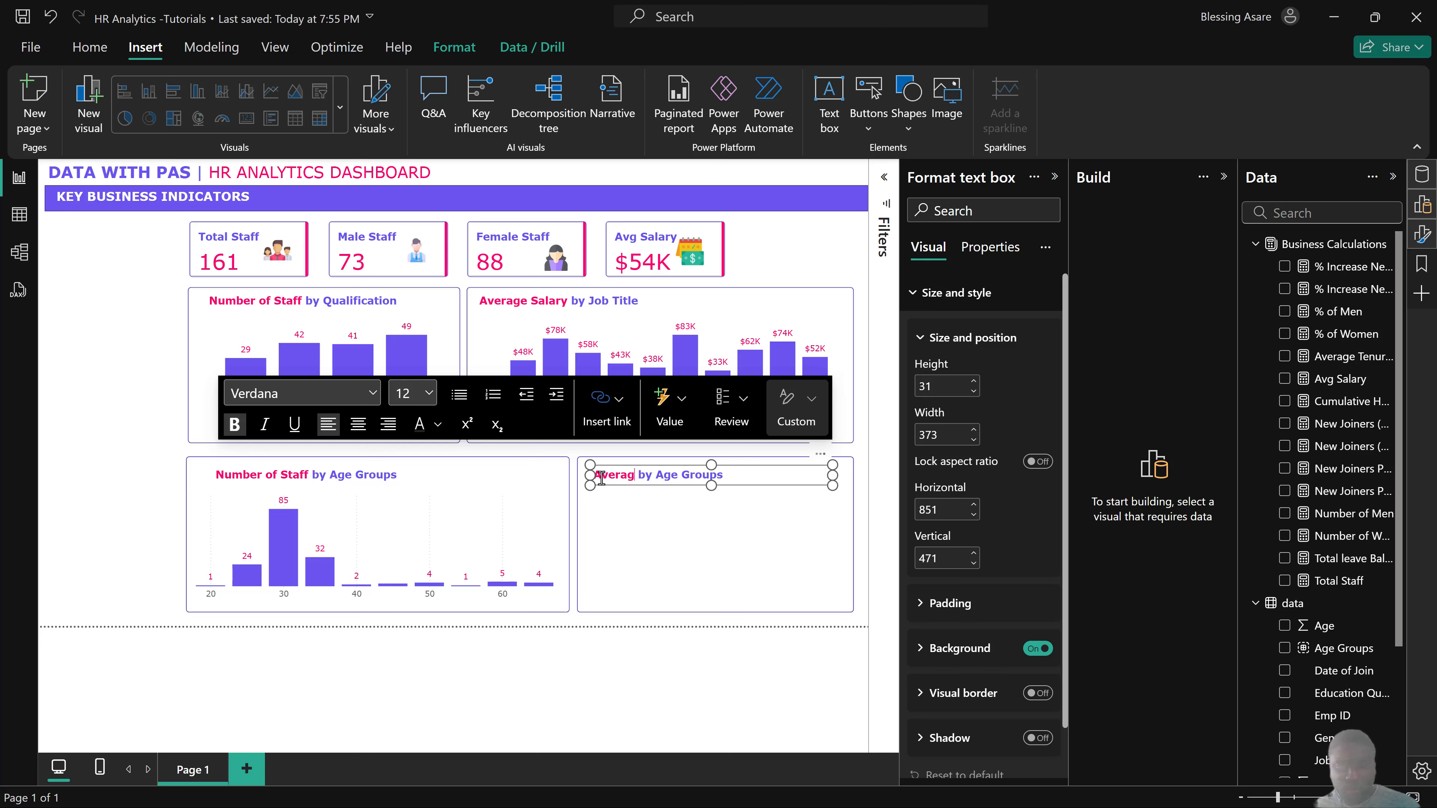
type("enure")
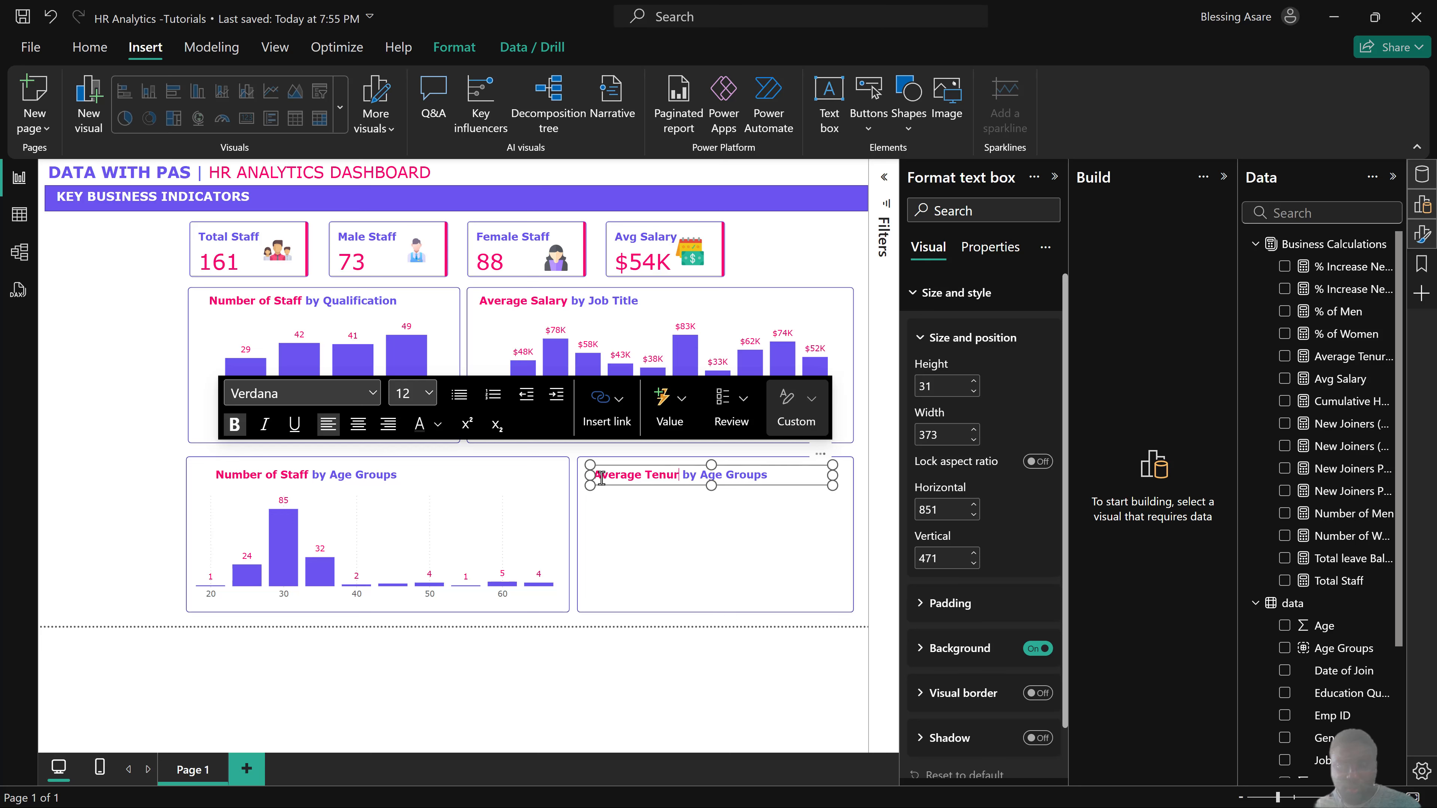
type(" (Yrs)")
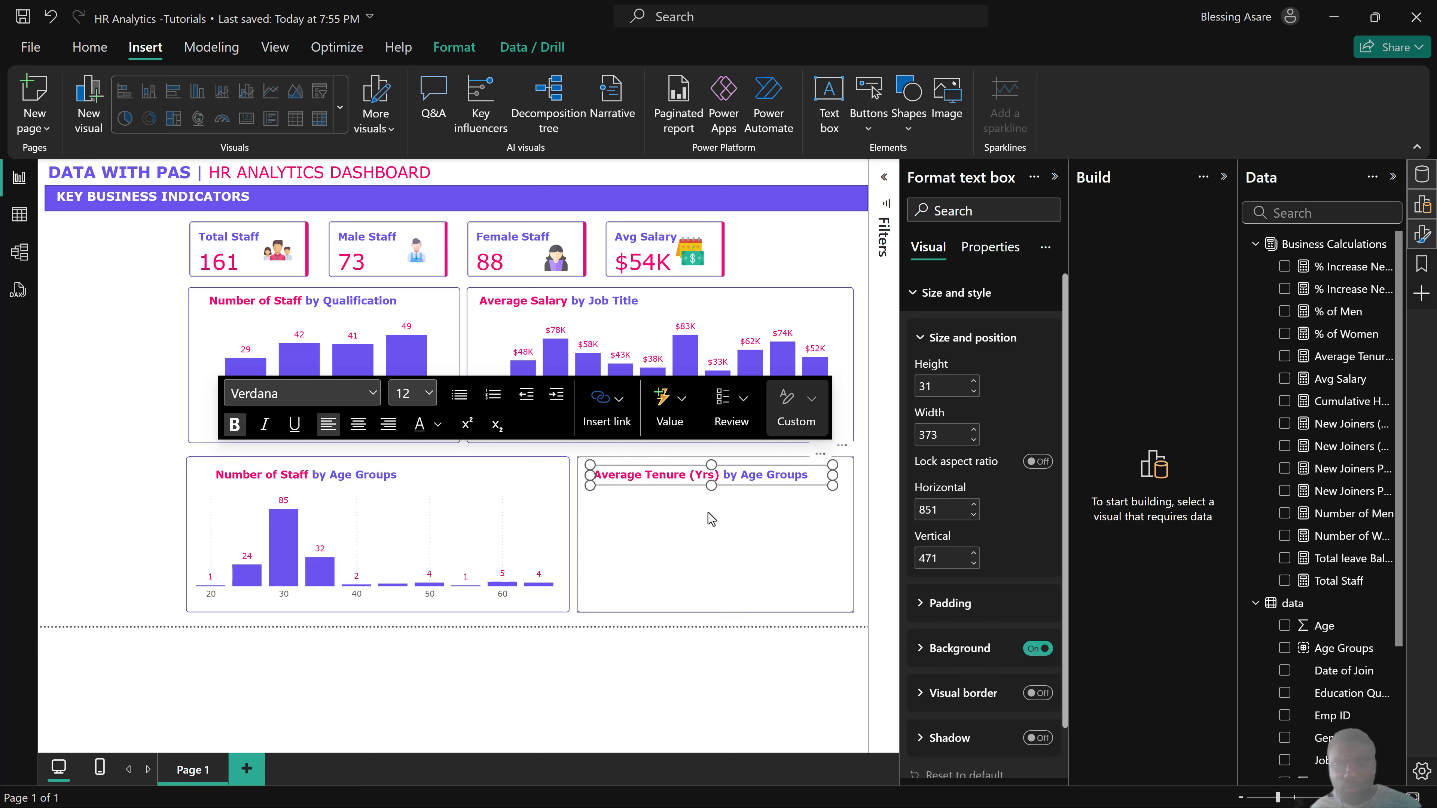
Replace "Age Groups" in the average tenure title with "Job Title" and deselect everything on the canvas.
left_click_drag(743, 475, 809, 476)
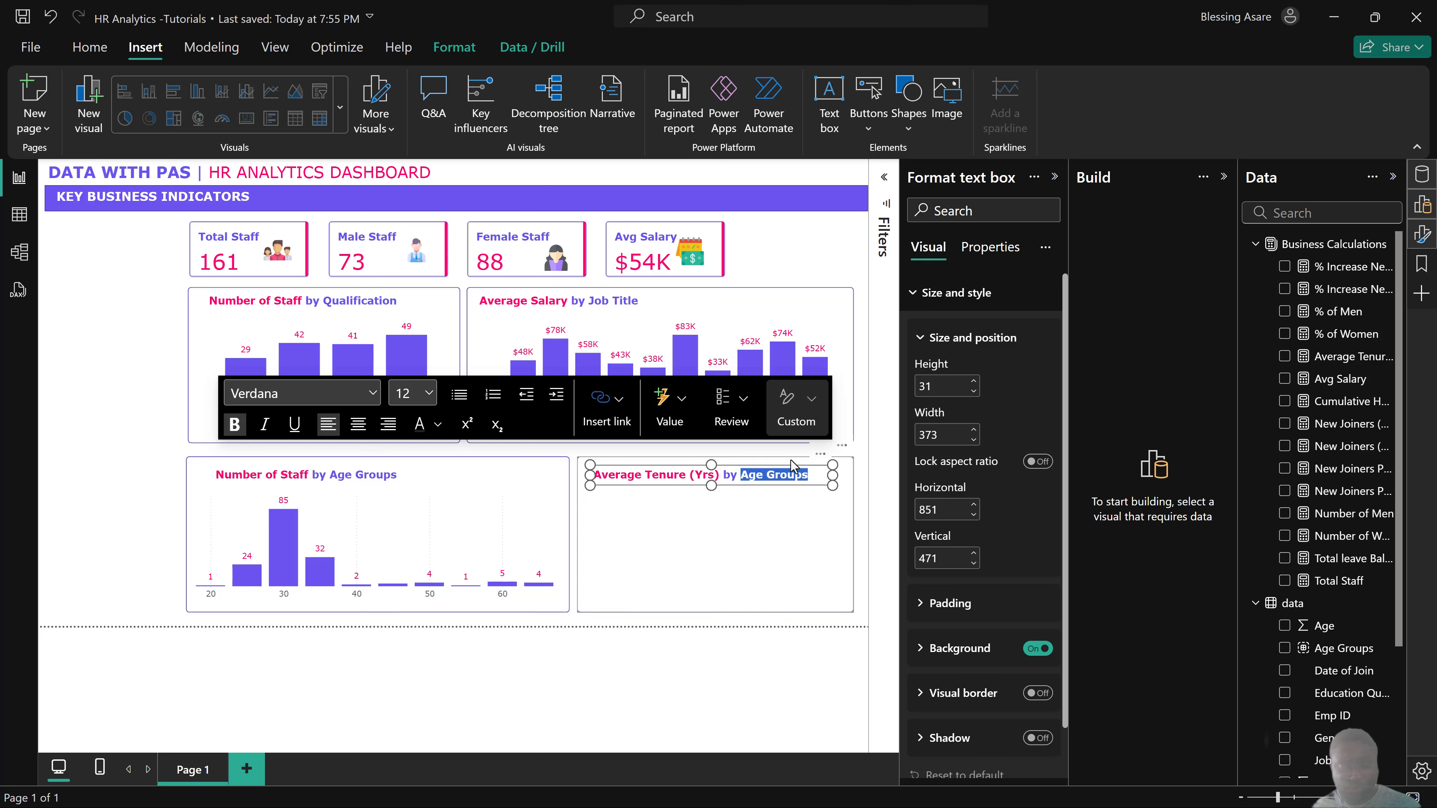
type("Job Tile")
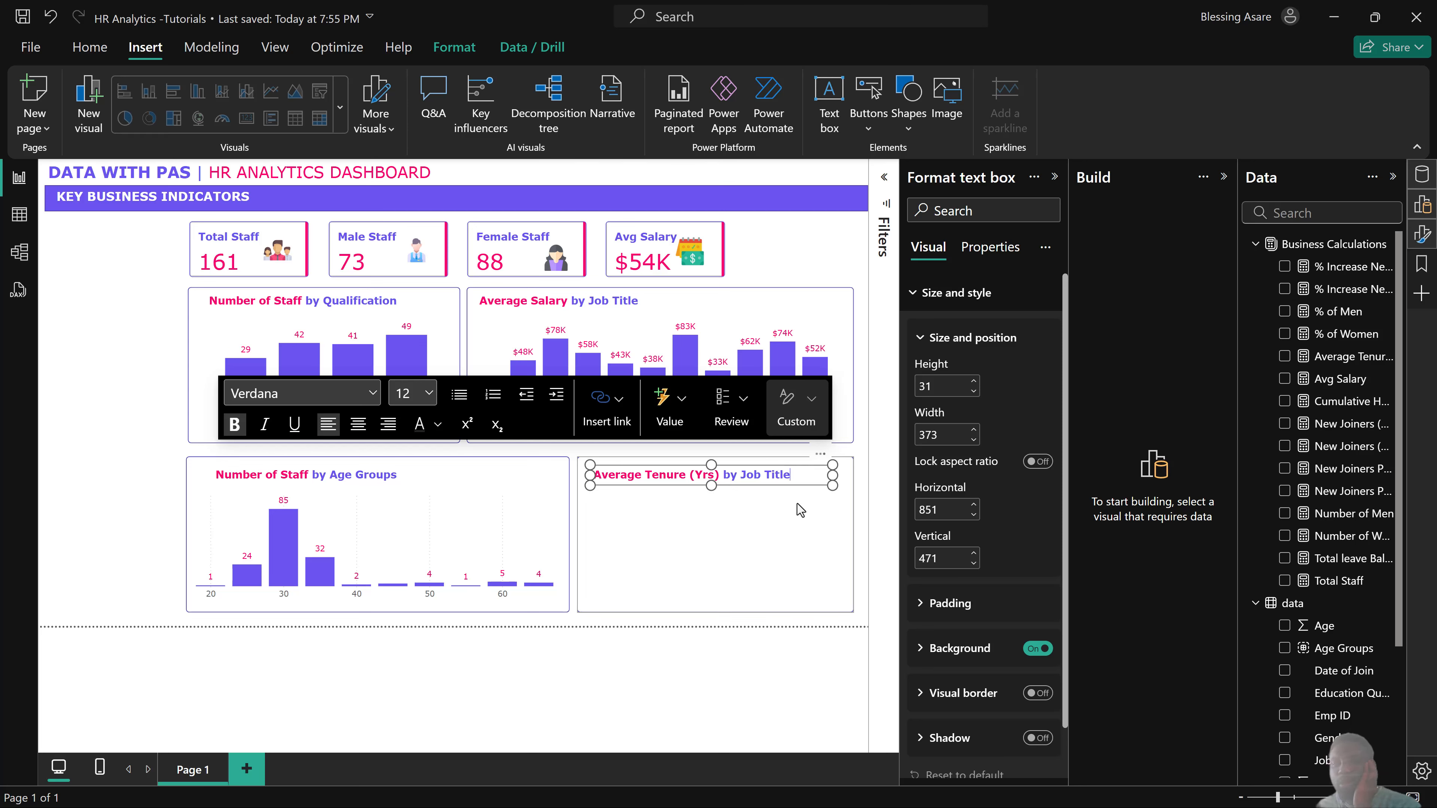
left_click(767, 536)
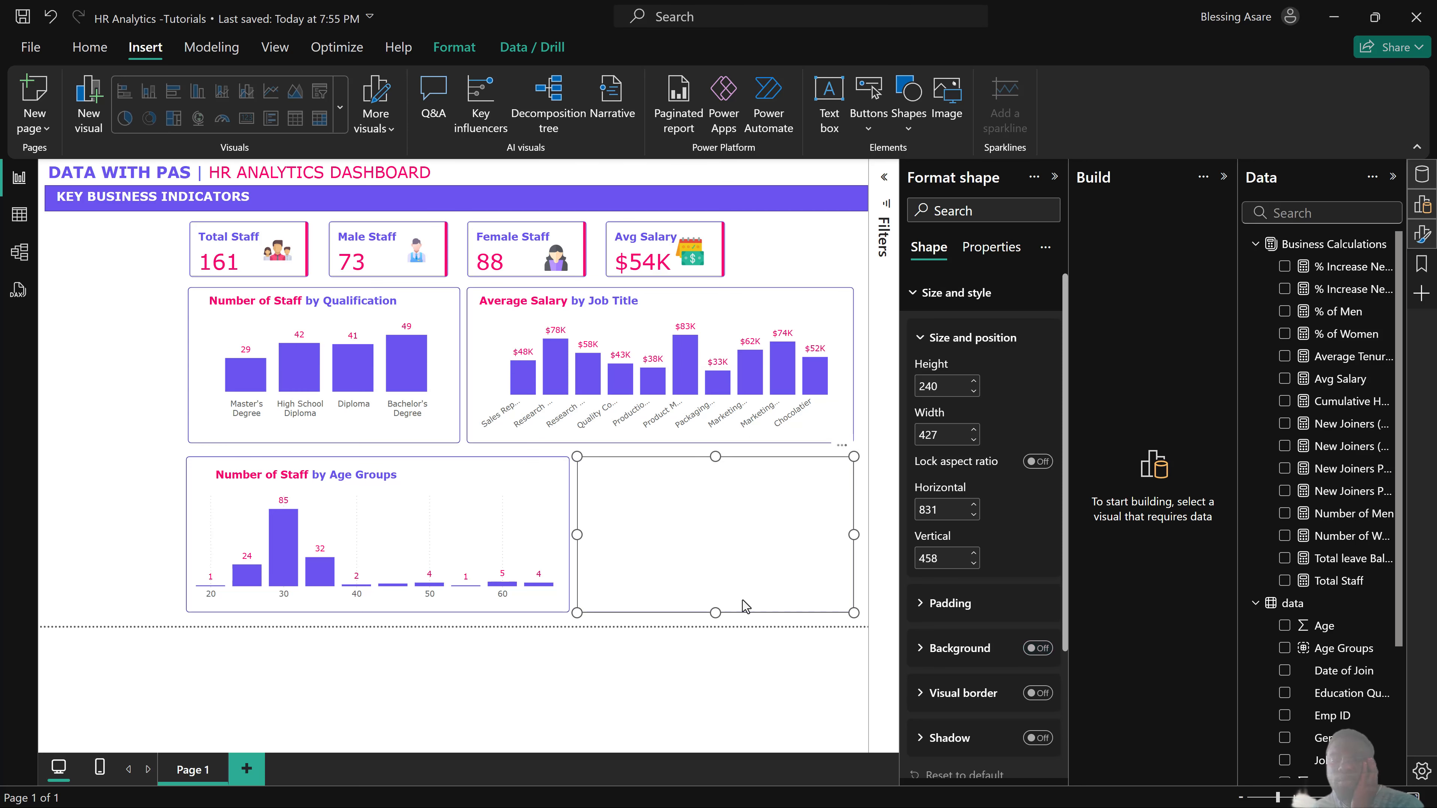
left_click(733, 650)
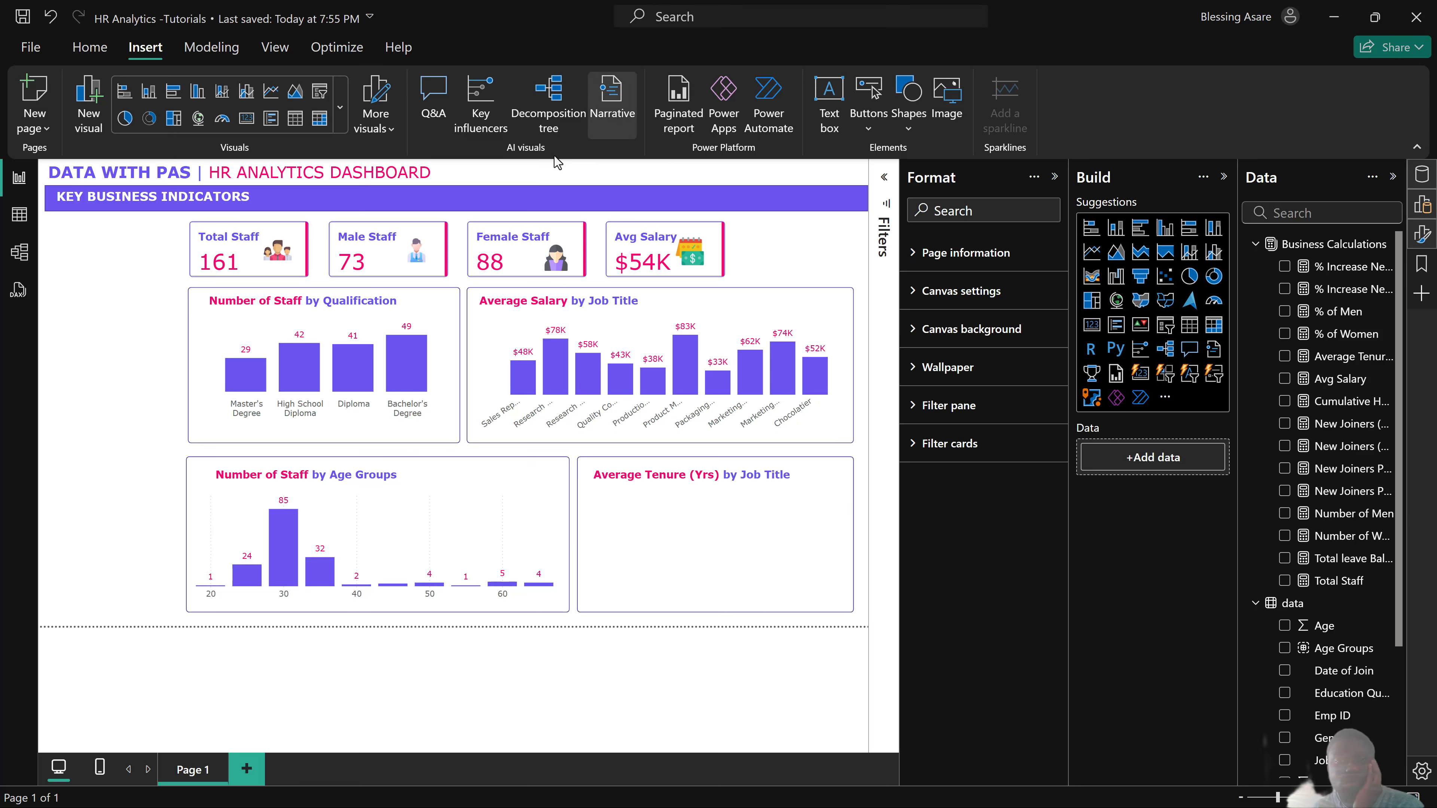
Insert a matrix below the average tenure title and size it to about 392 wide and 184 high within the frame.
left_click(1212, 325)
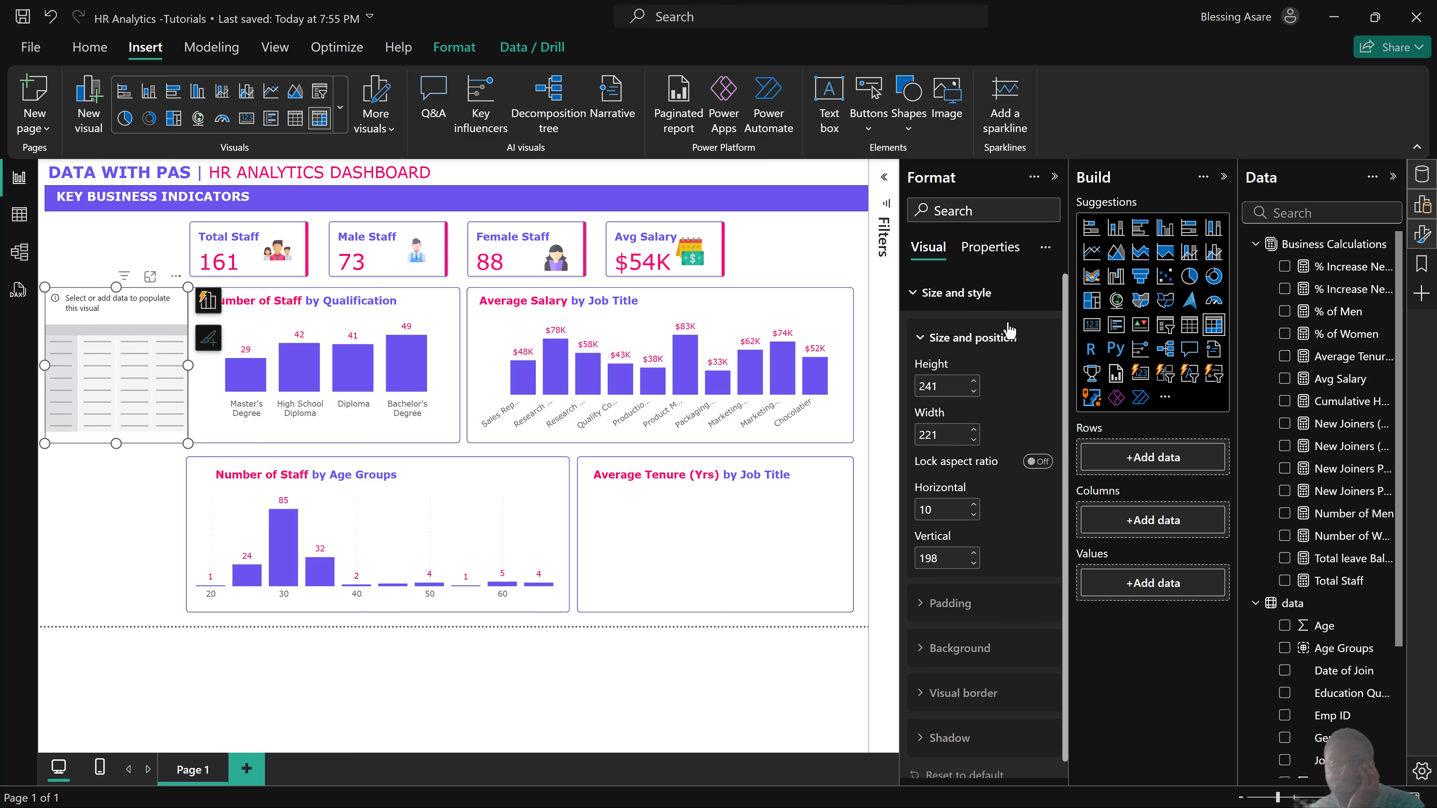
left_click_drag(164, 326, 773, 491)
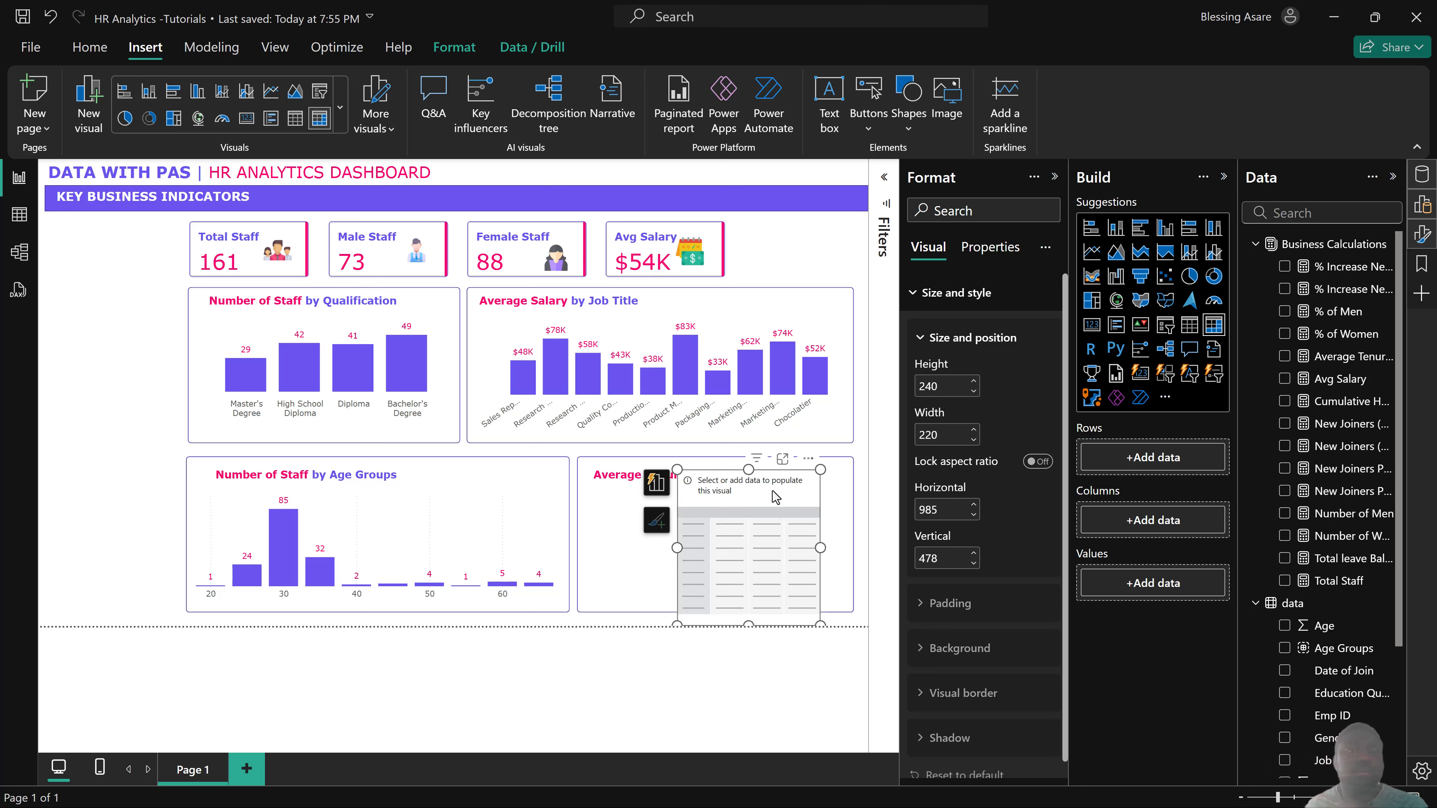
left_click_drag(773, 491, 627, 519)
left_click_drag(818, 623, 839, 602)
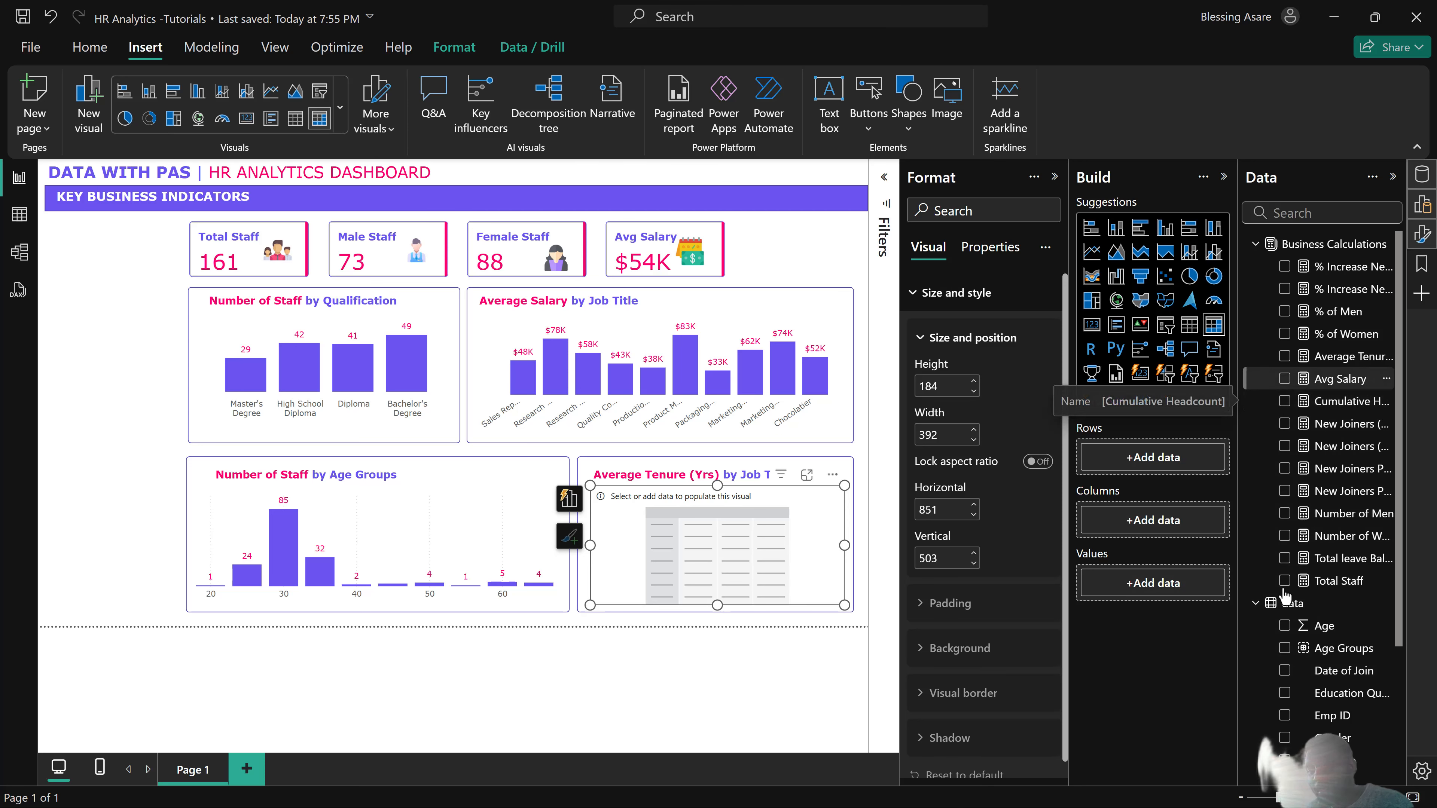
Fill the matrix with Job Title and the education qualification field as rows and Average Tenure (Years) as values.
scroll(1336, 651, "down", 2)
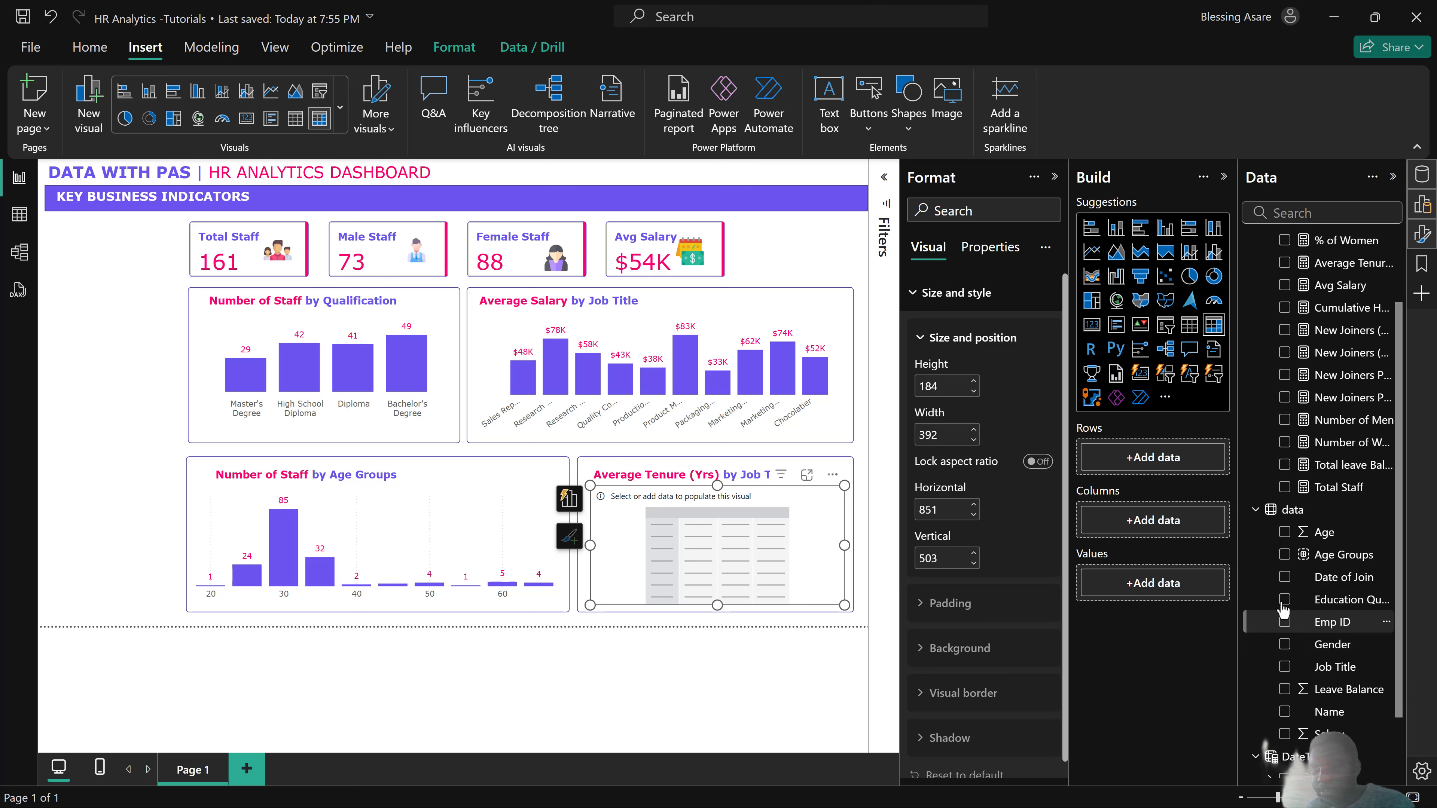
left_click(1285, 666)
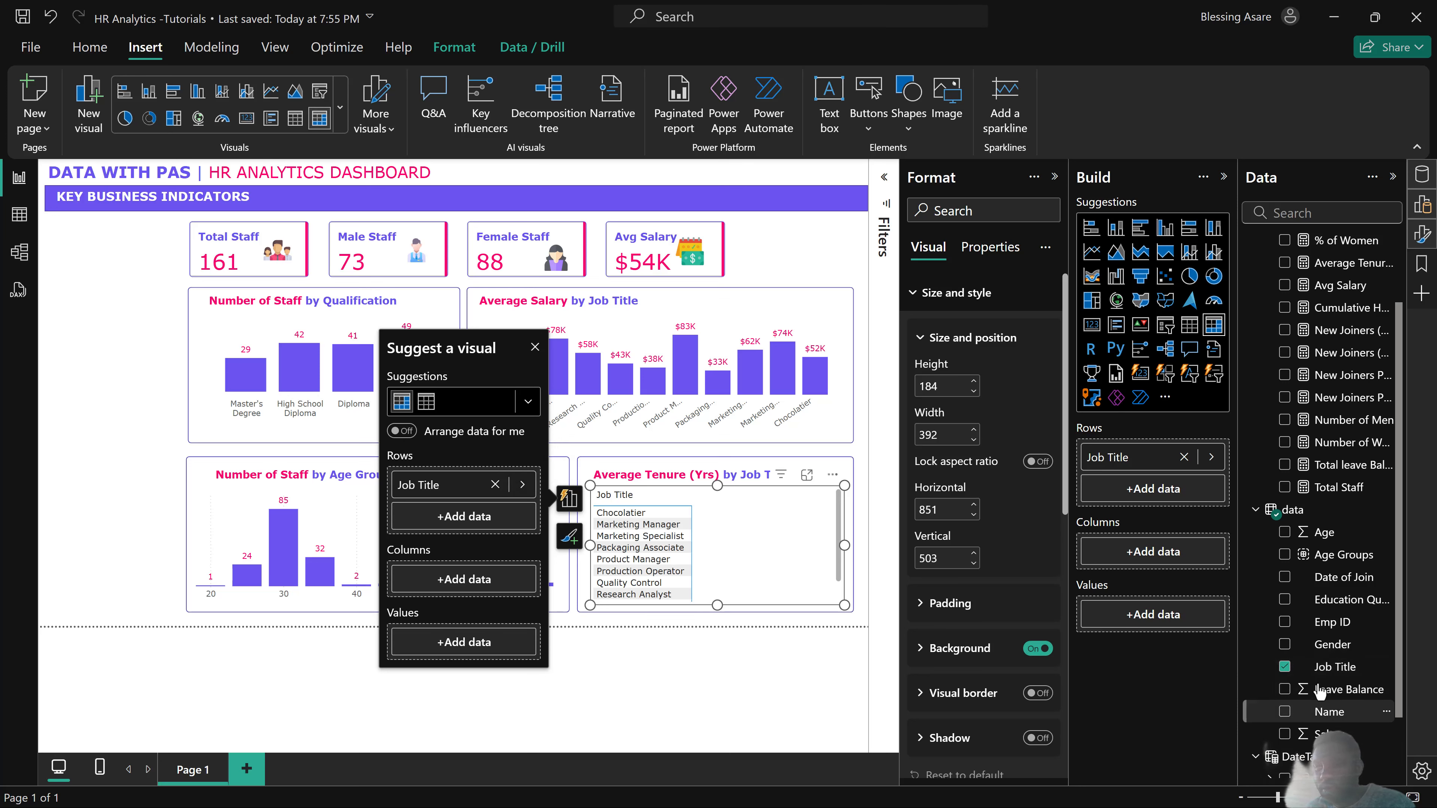
left_click(1285, 601)
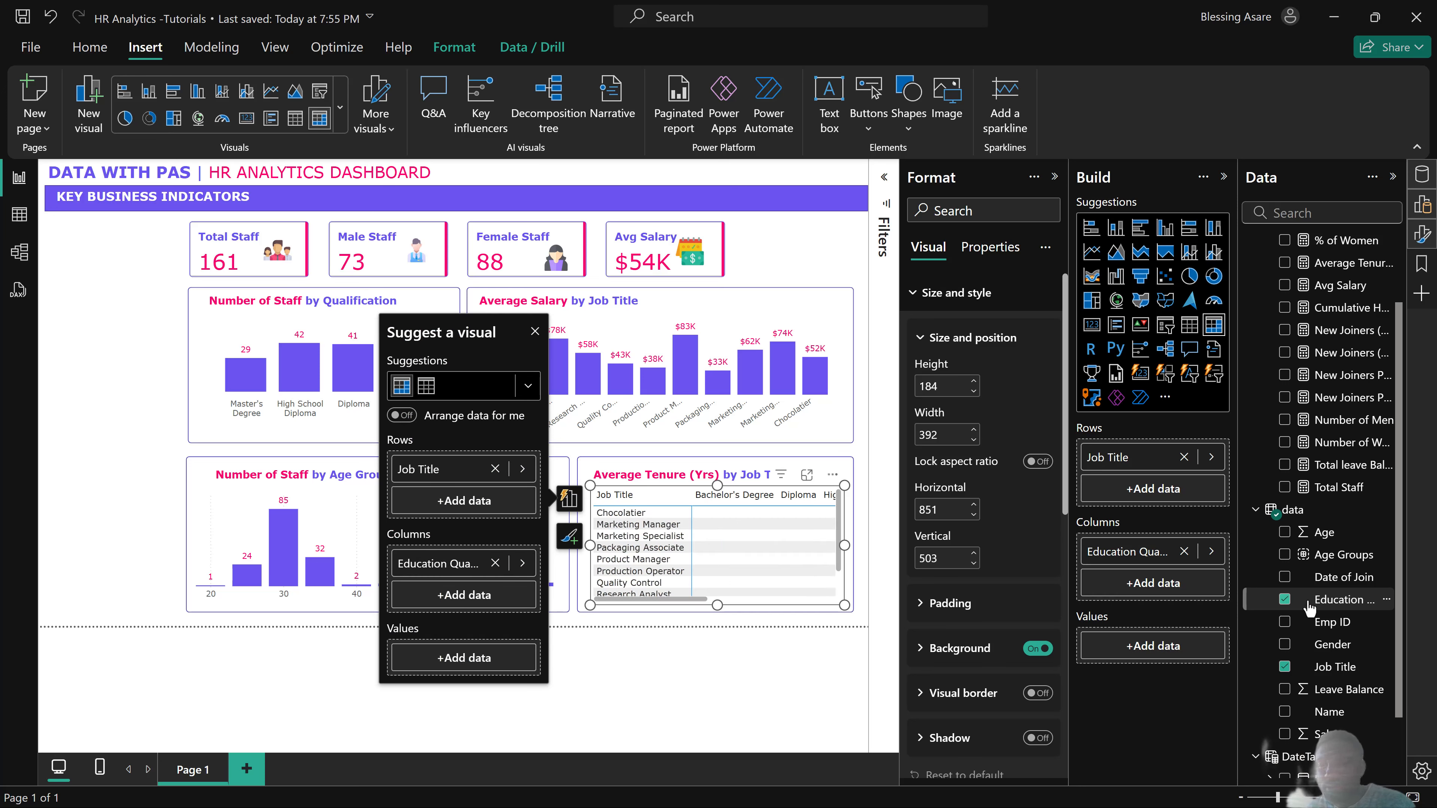
left_click_drag(1149, 551, 1151, 486)
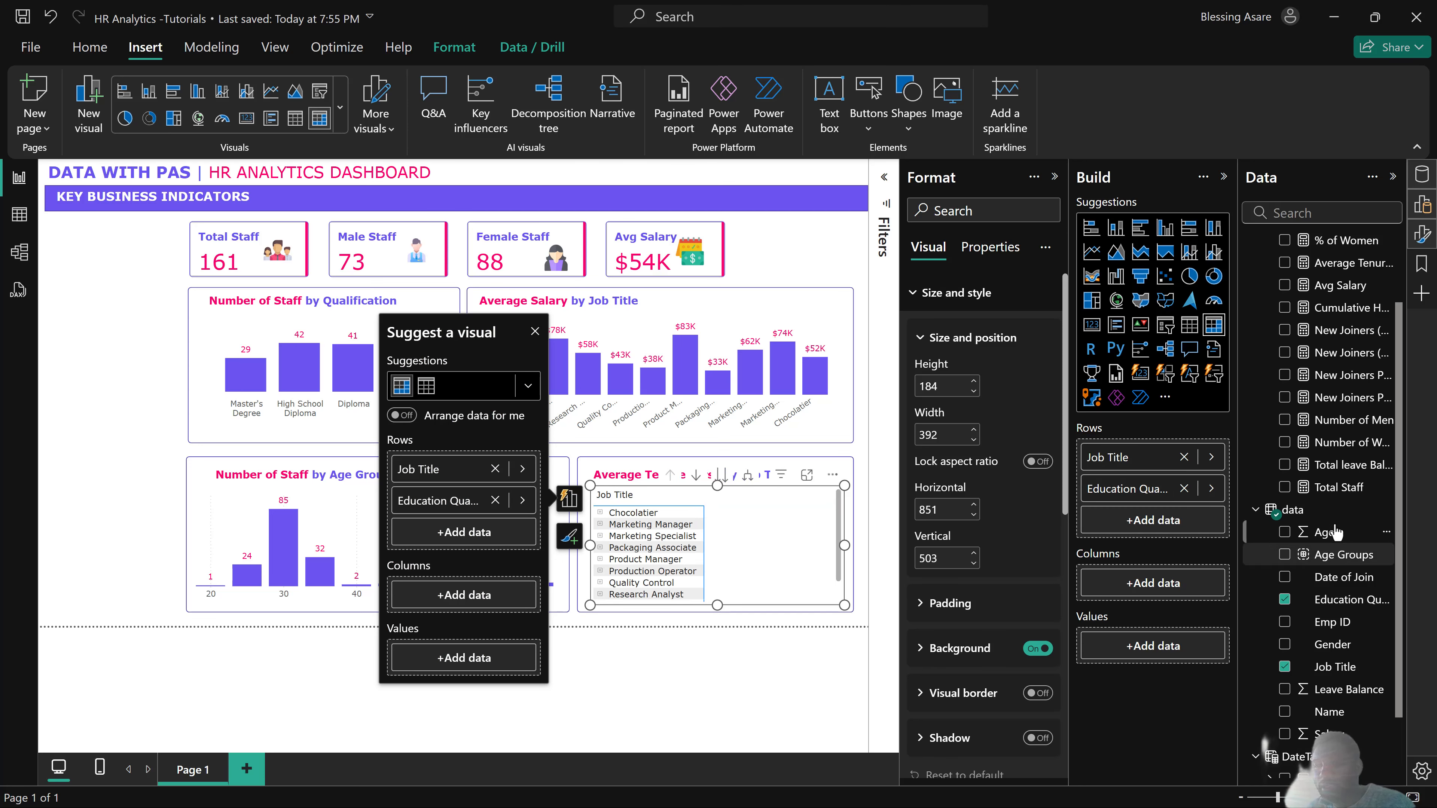
scroll(1317, 430, "up", 3)
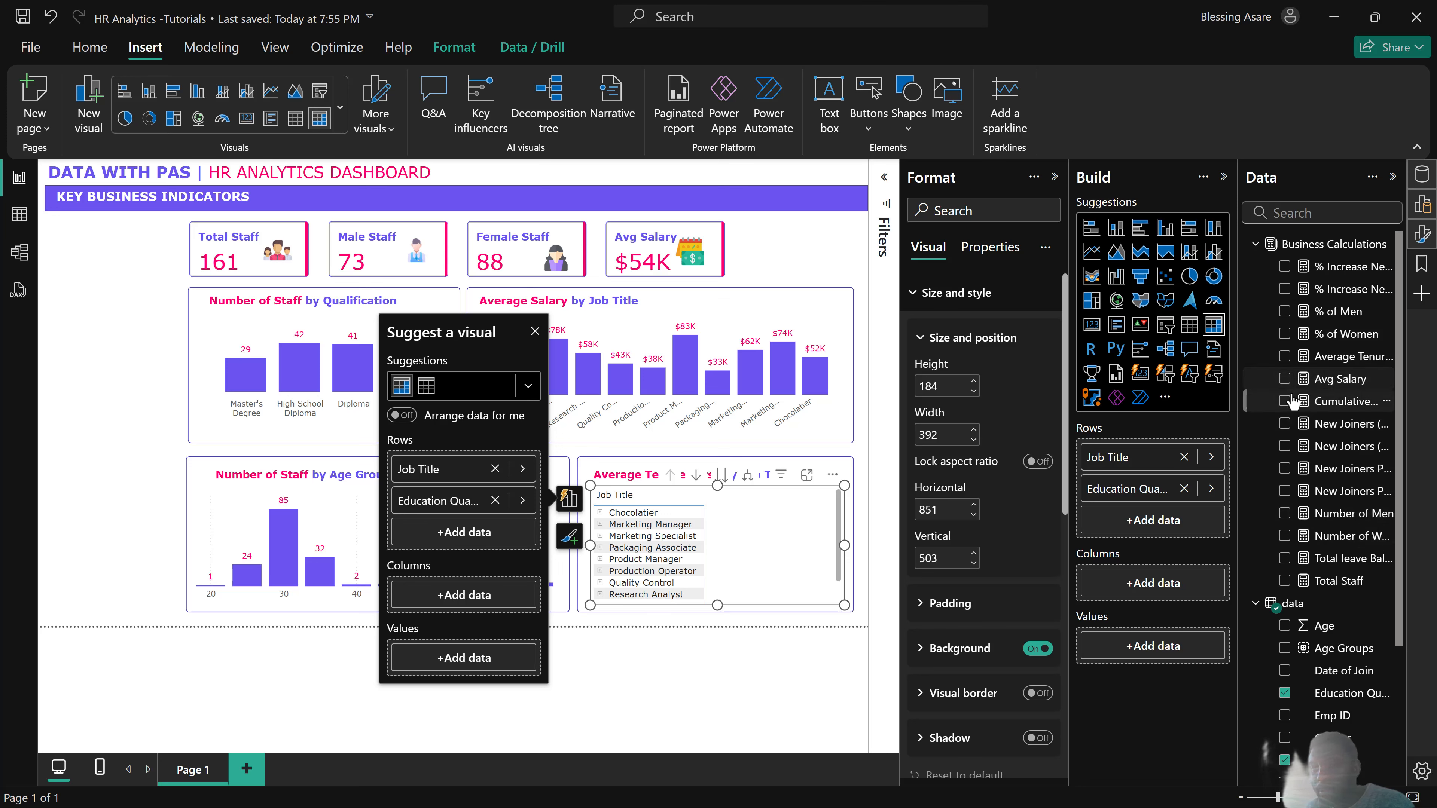
left_click(1284, 356)
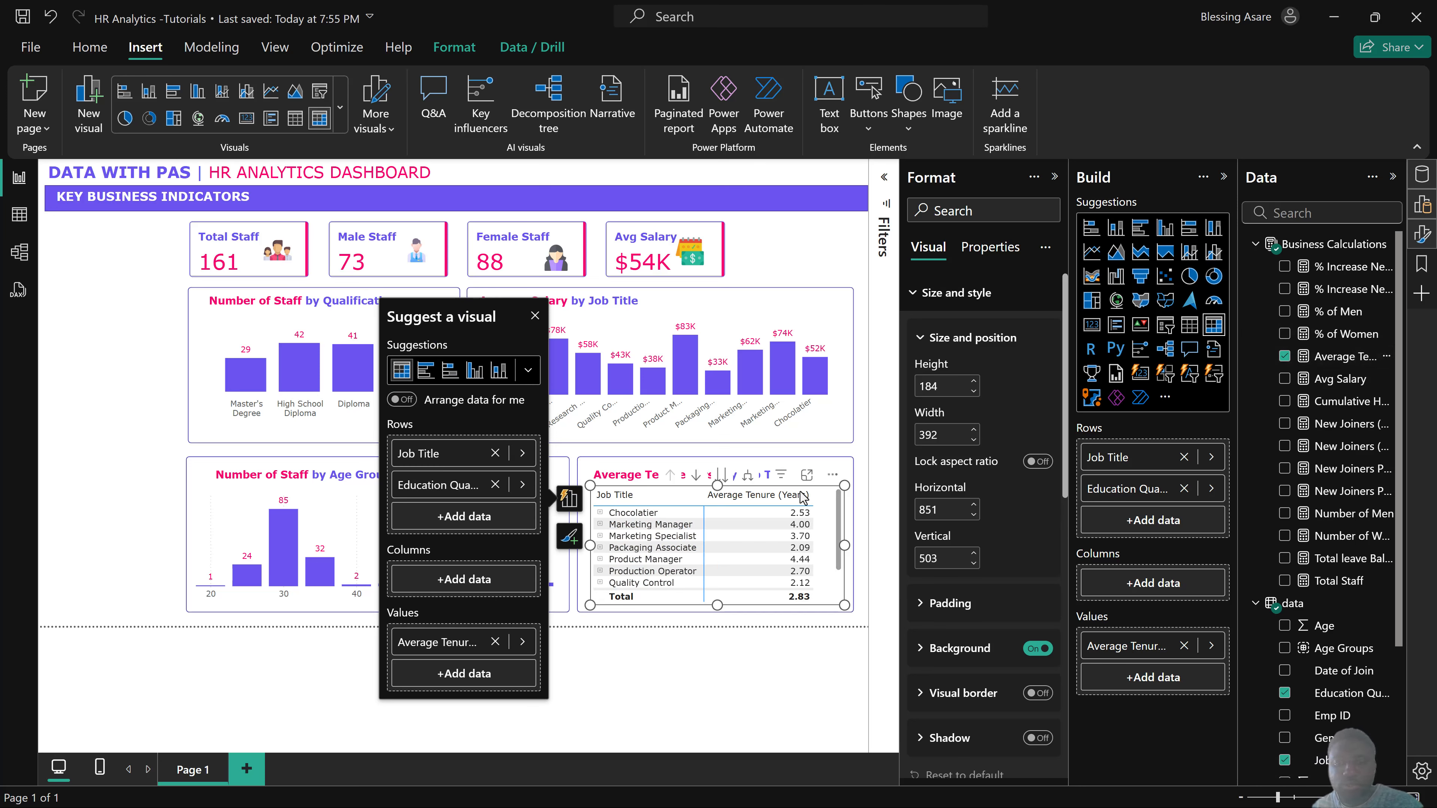
Turn off the matrix's background and make its values bold.
scroll(974, 470, "down", 5)
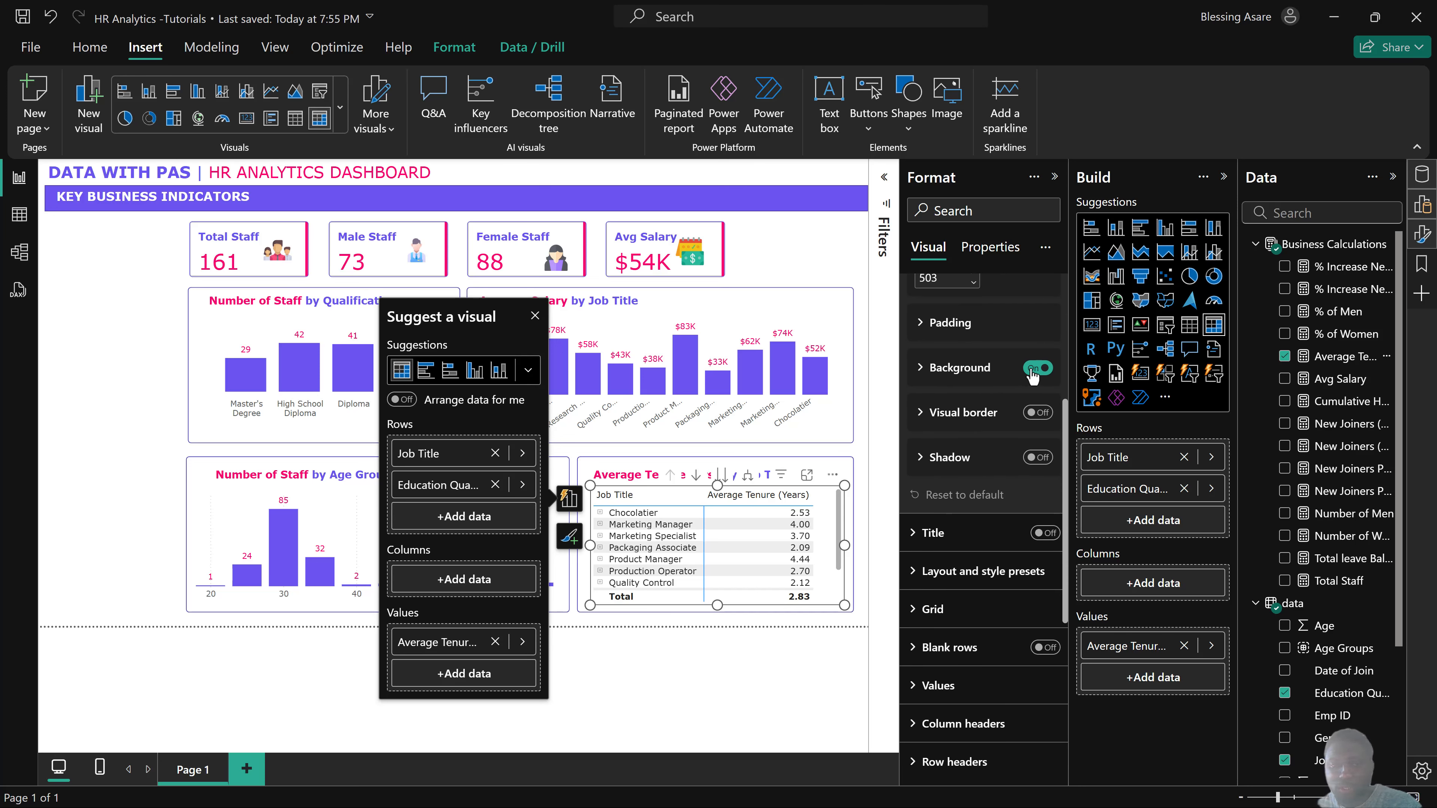
scroll(989, 477, "down", 3)
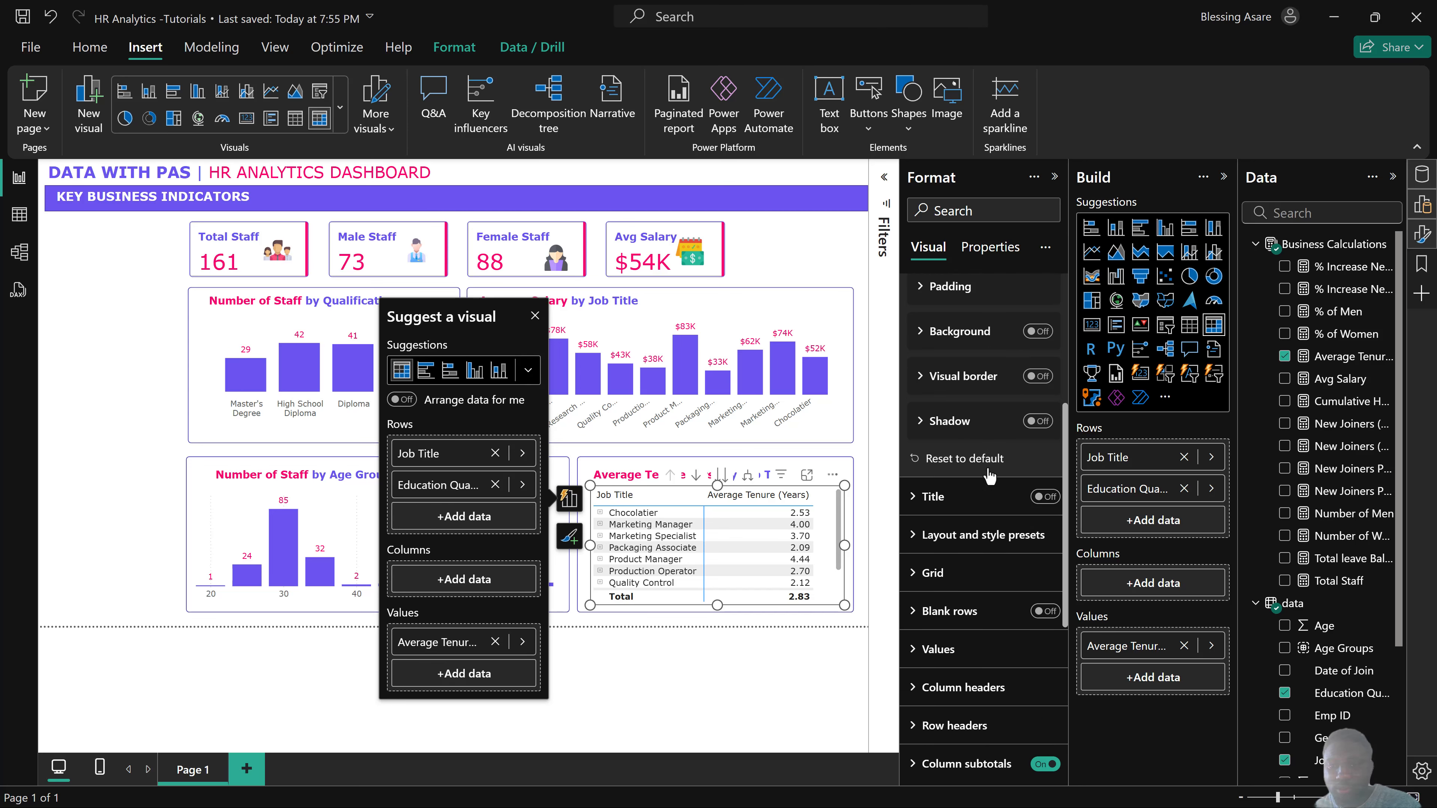
scroll(974, 495, "down", 3)
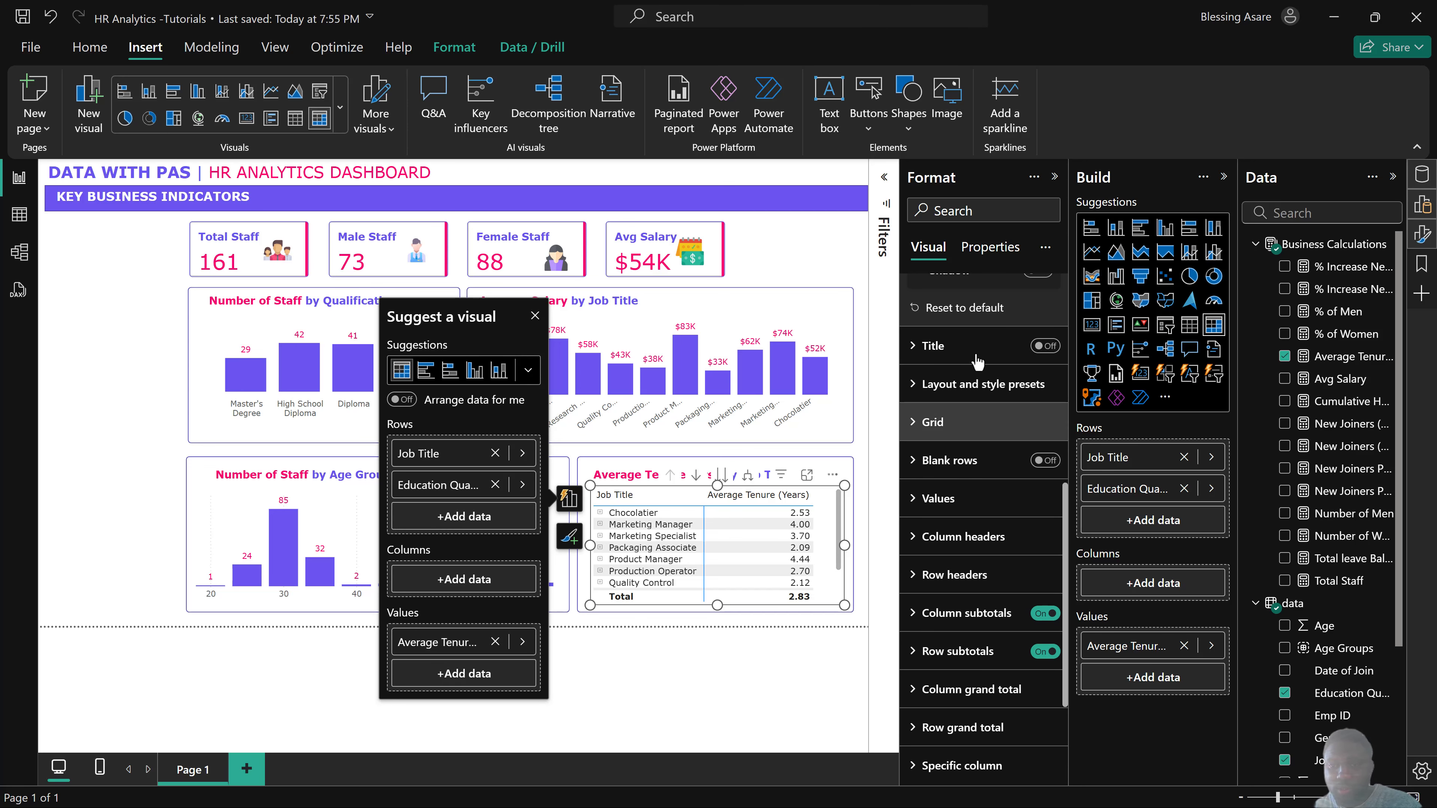
scroll(956, 481, "down", 3)
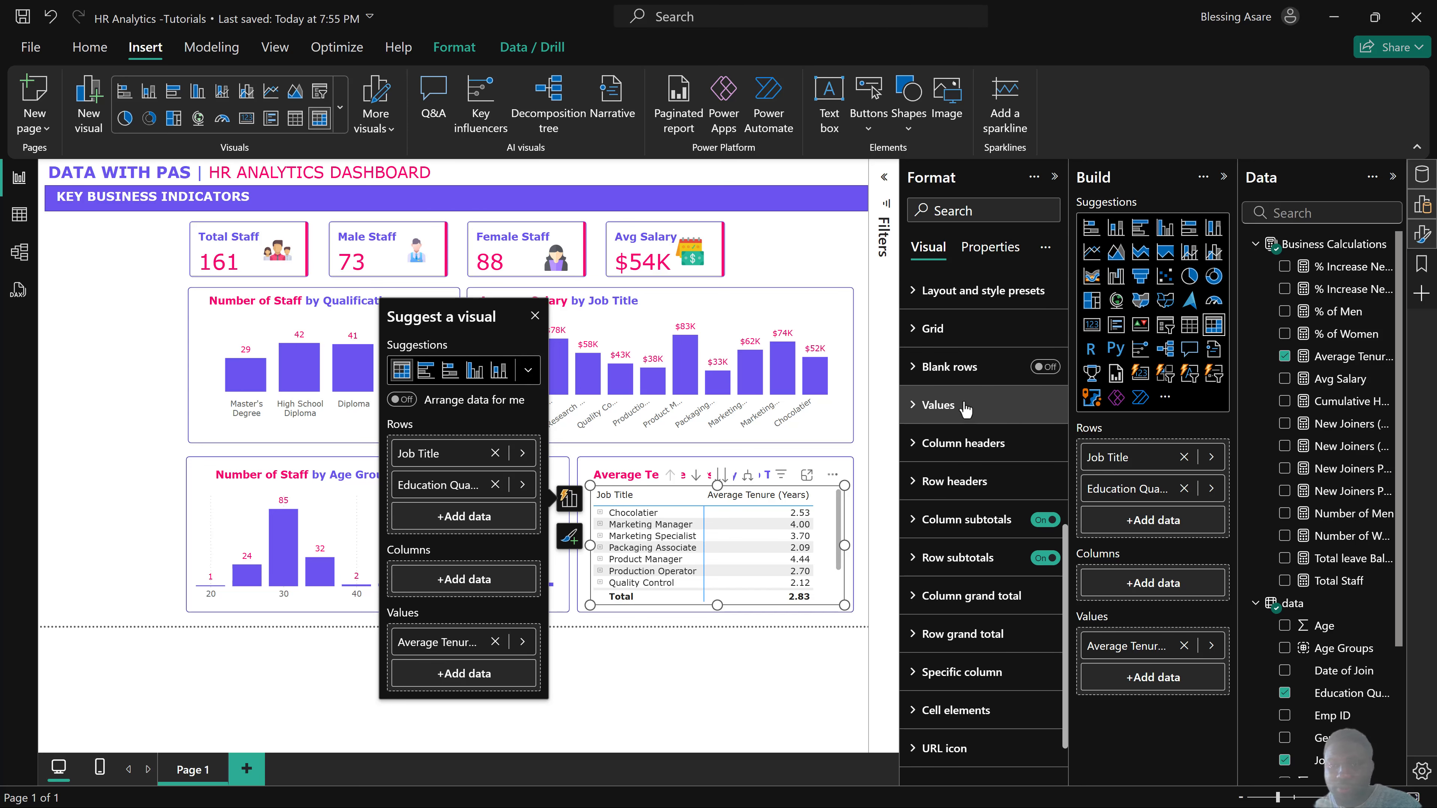
left_click(942, 405)
left_click(931, 580)
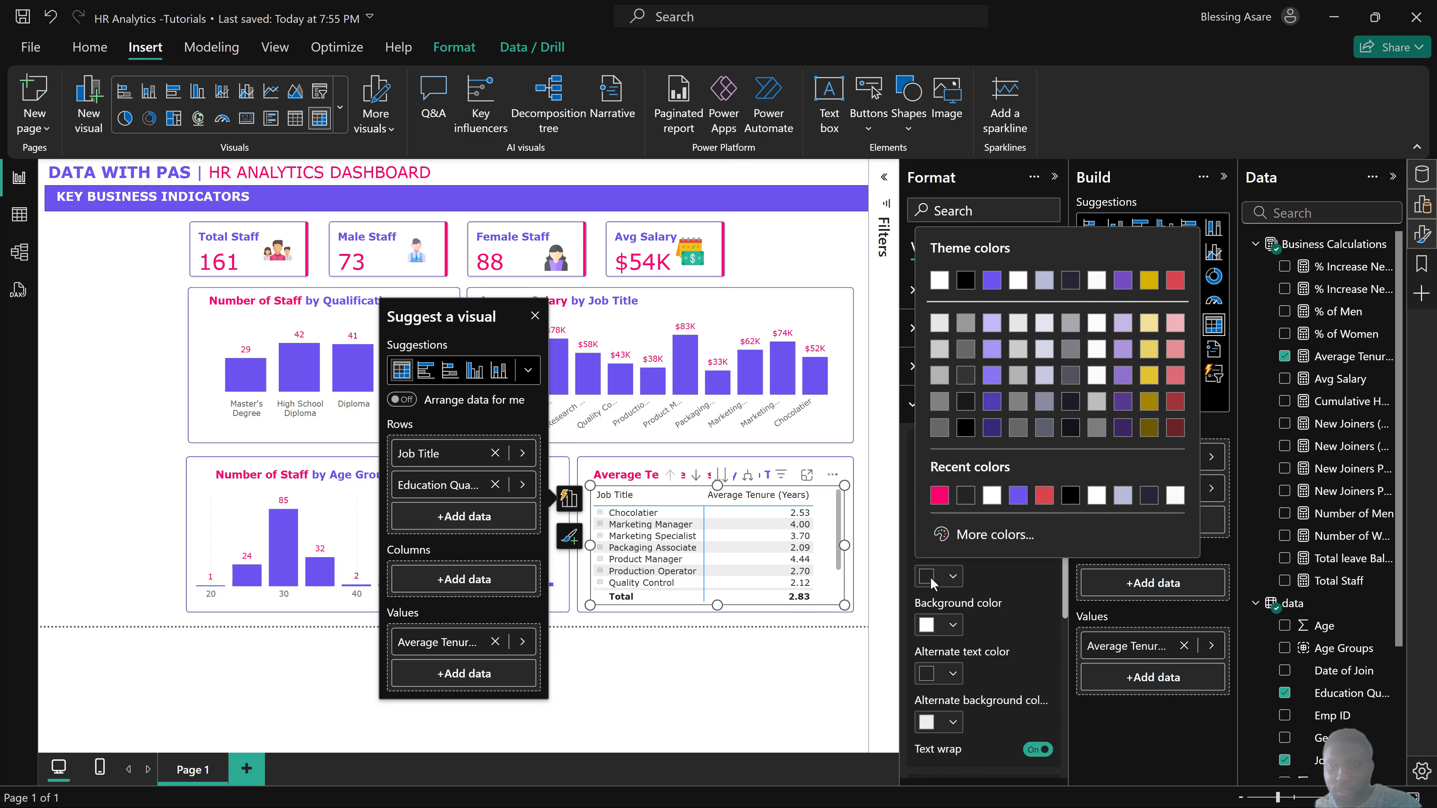
key("Escape")
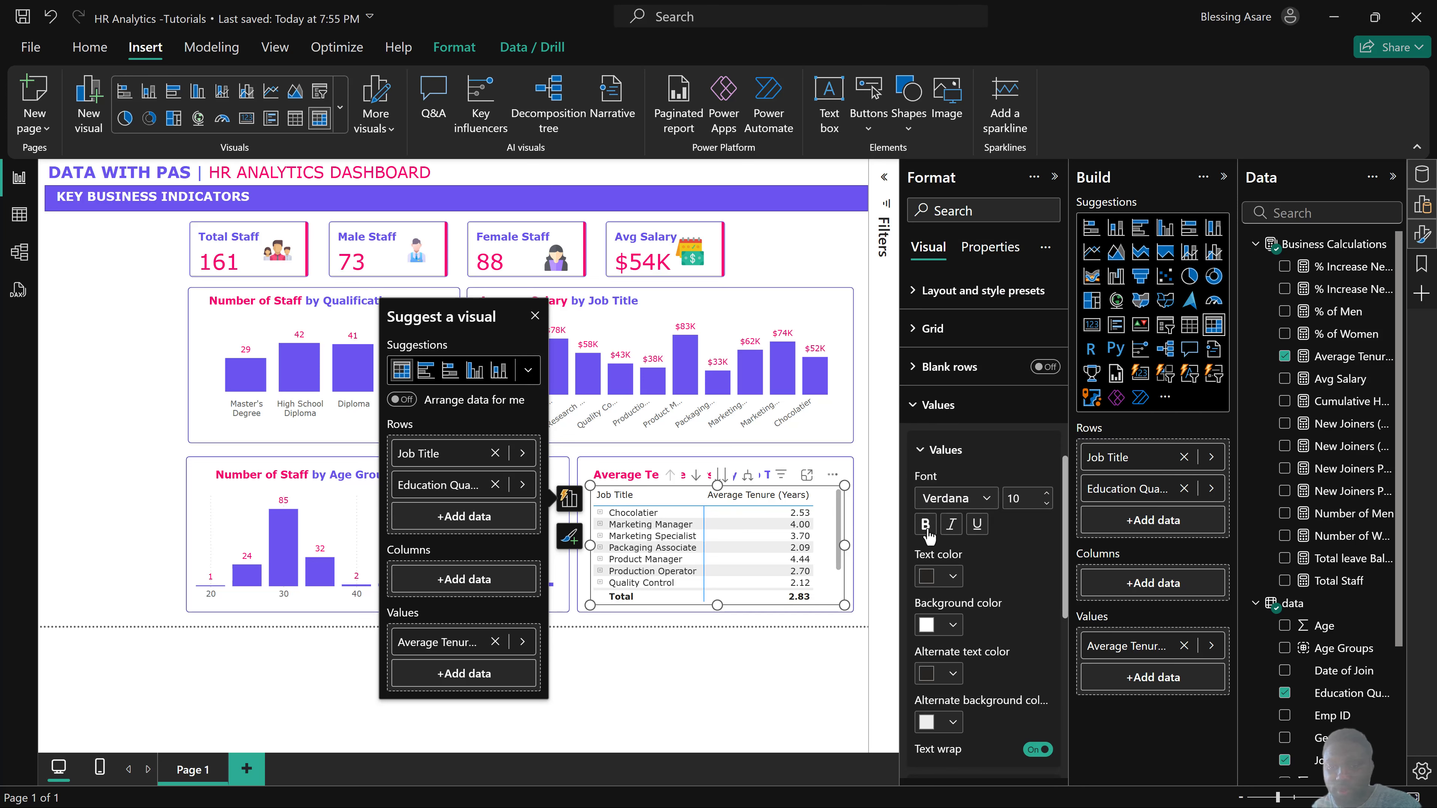
left_click(926, 529)
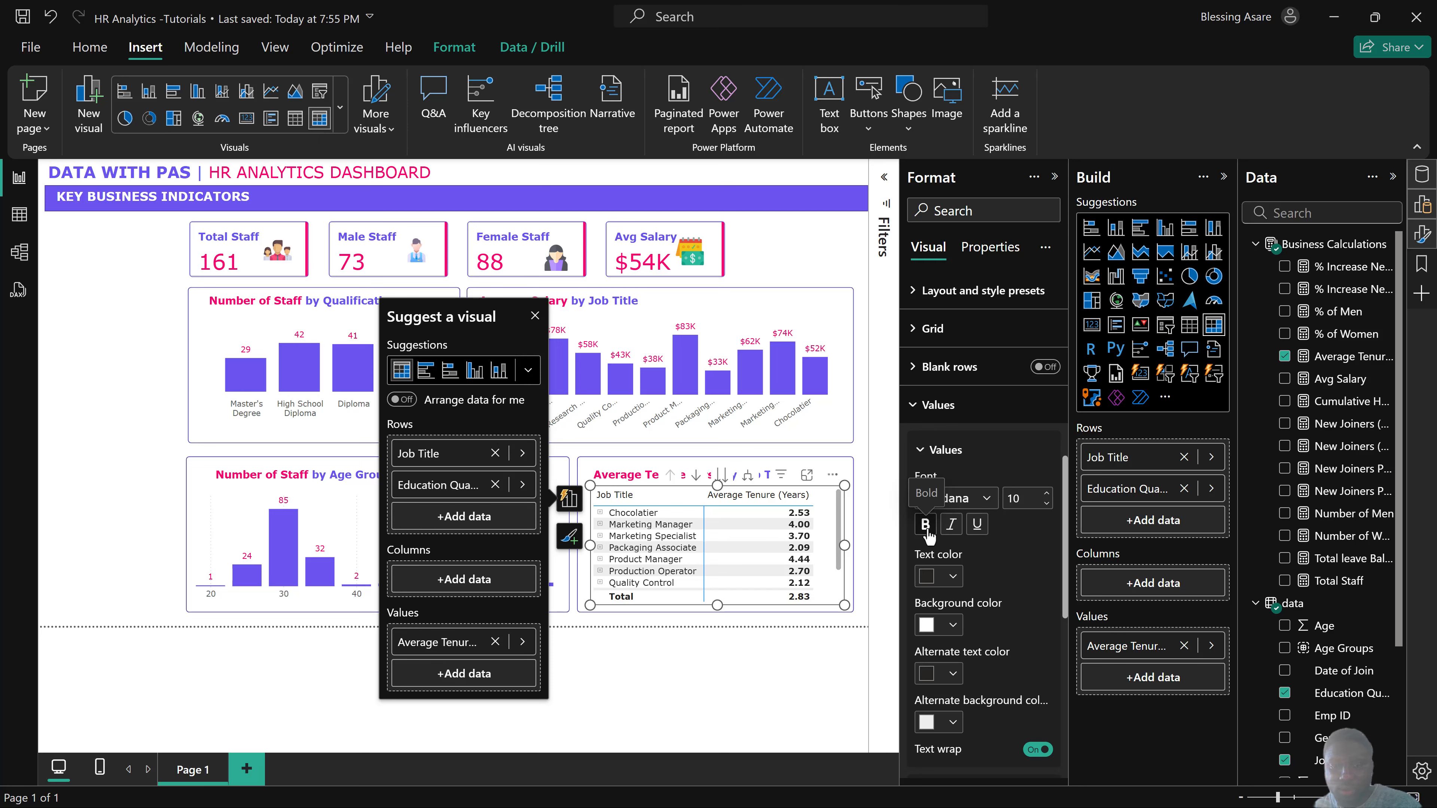
Set the text colour of the matrix's column headers to pink and make them bold.
scroll(932, 552, "down", 2)
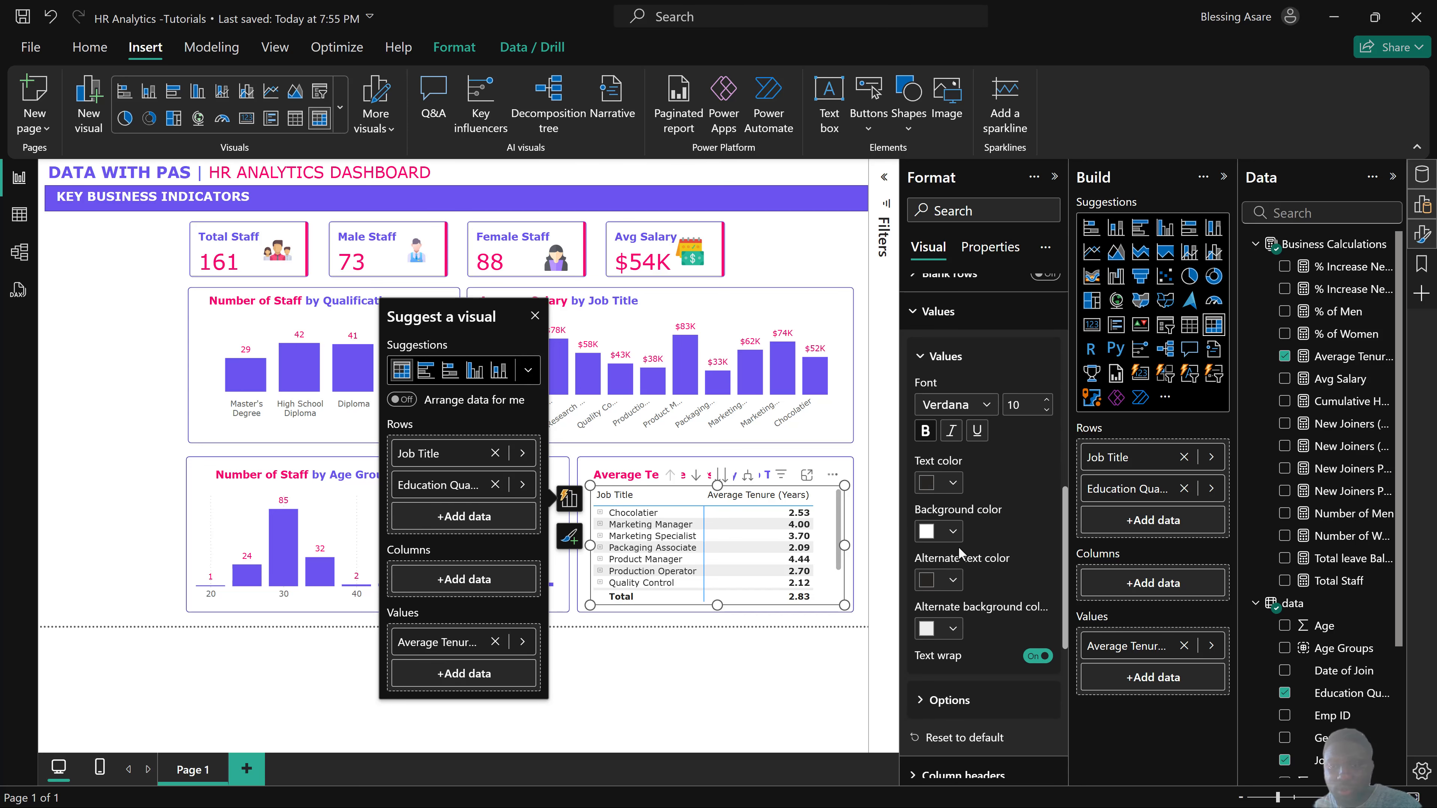
scroll(957, 546, "up", 10)
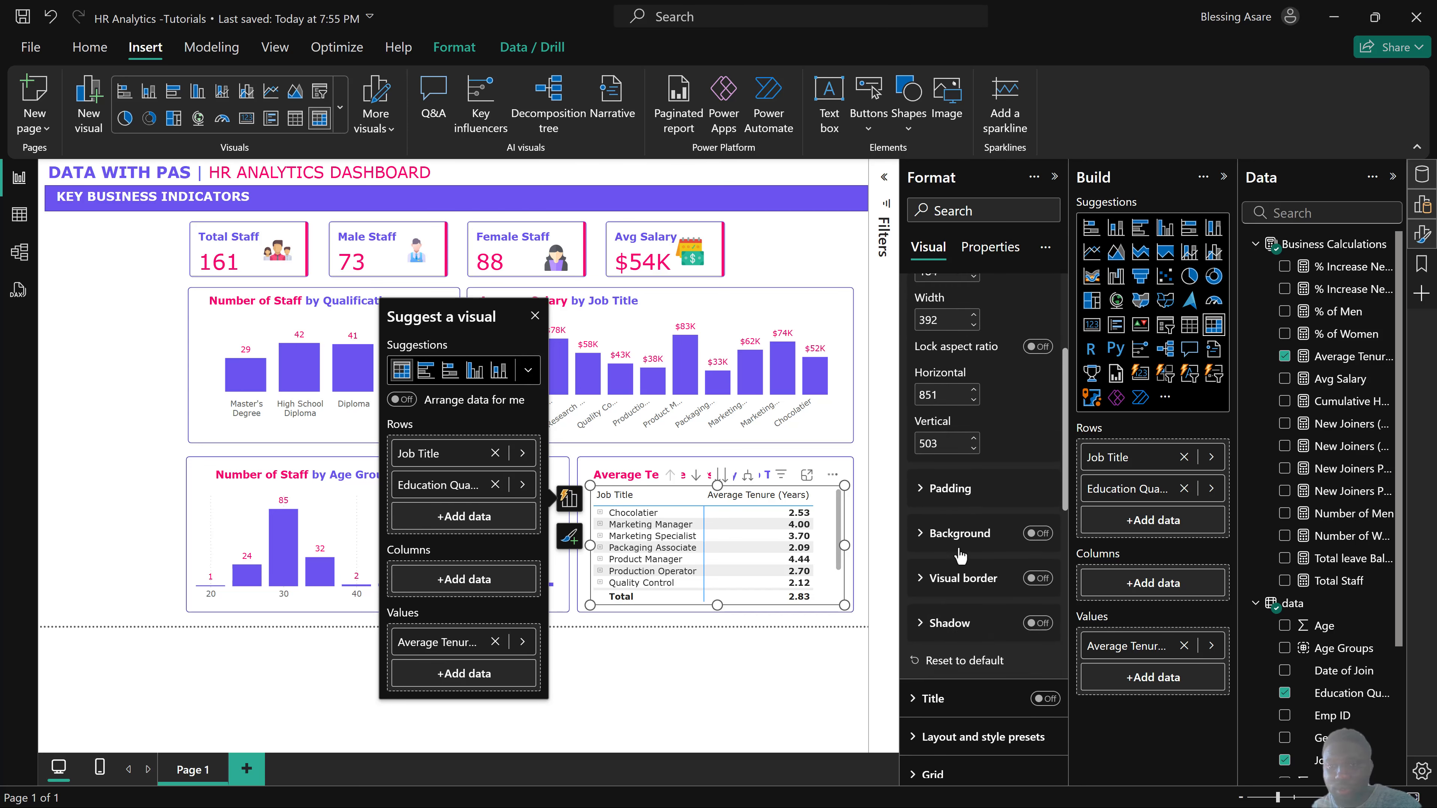
scroll(960, 556, "down", 10)
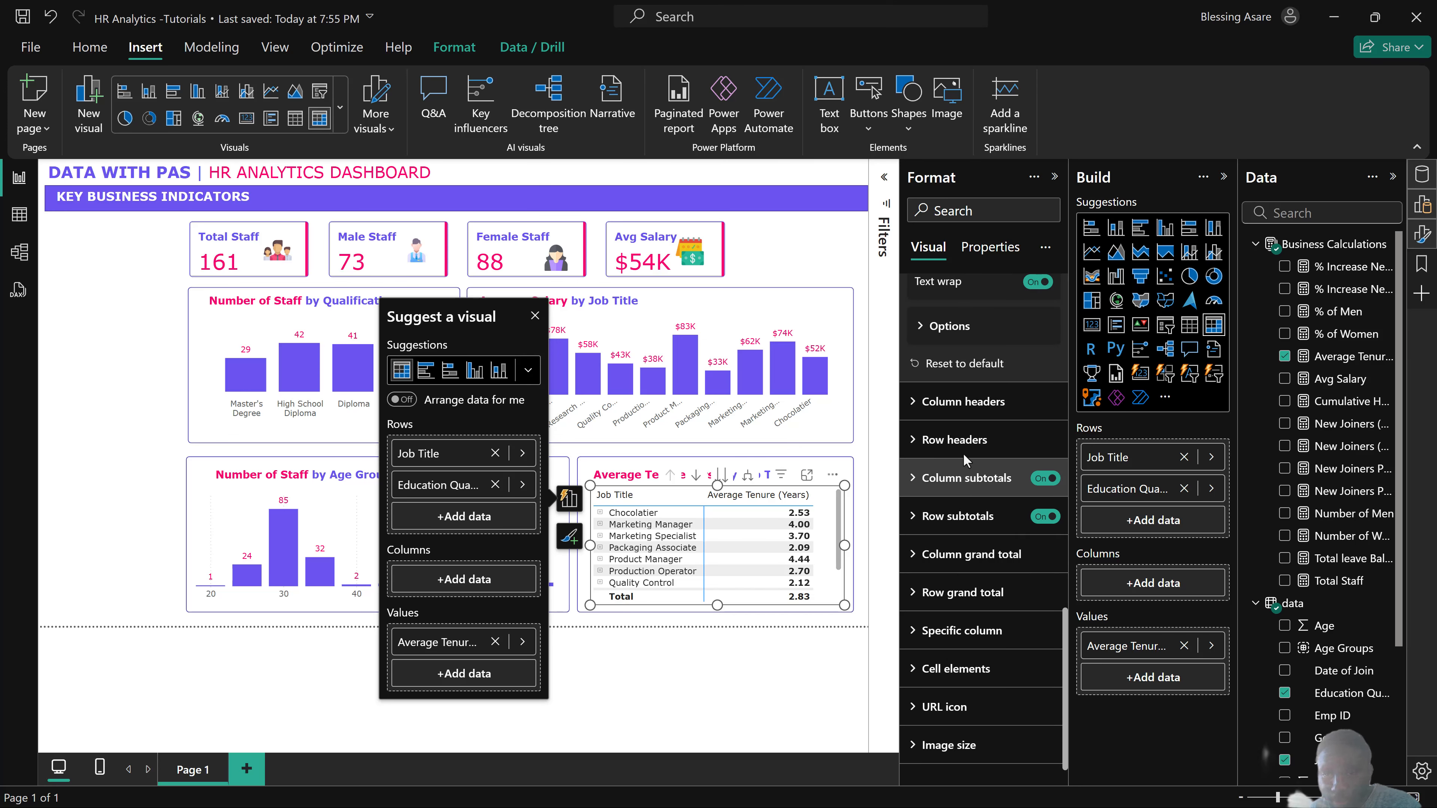
left_click(971, 412)
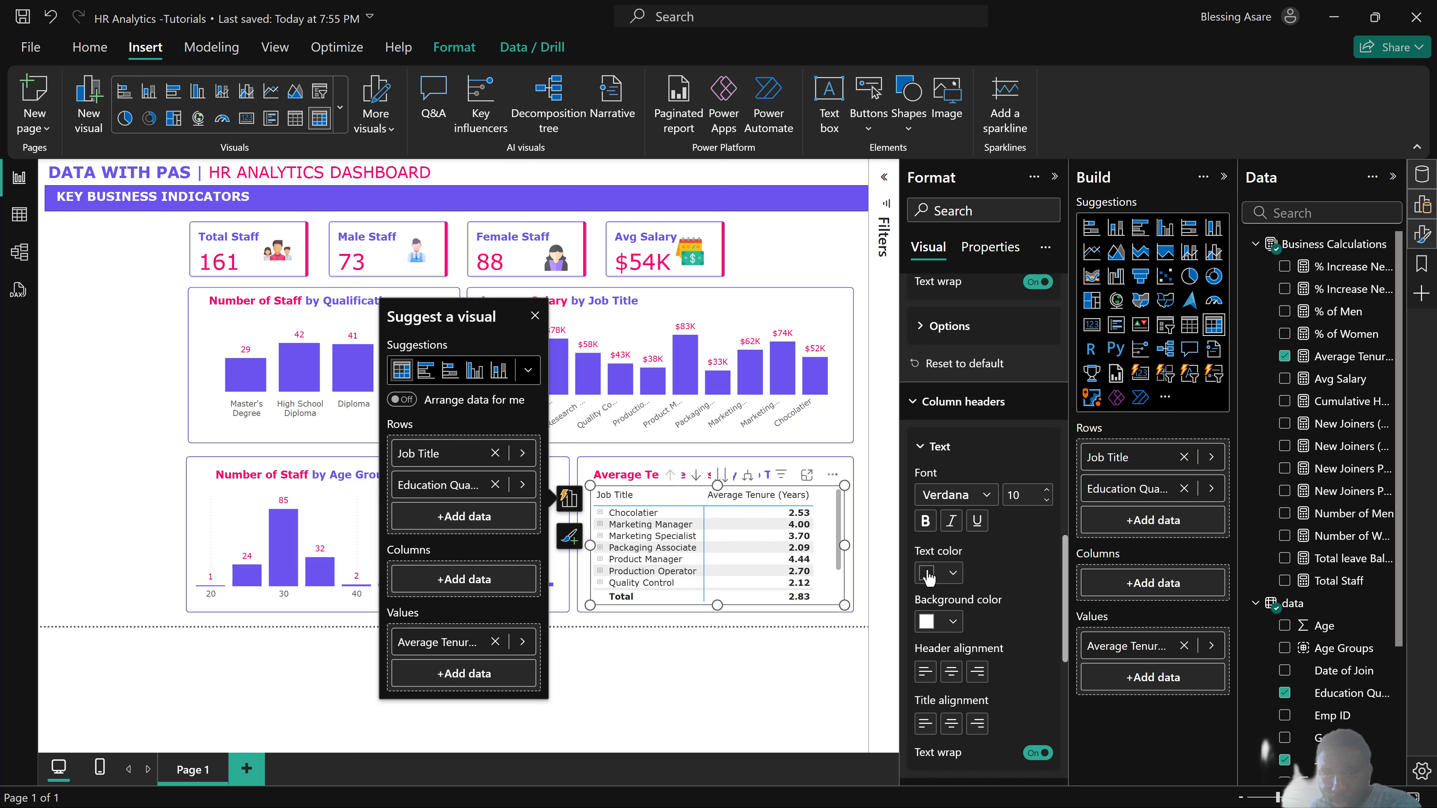
left_click(939, 572)
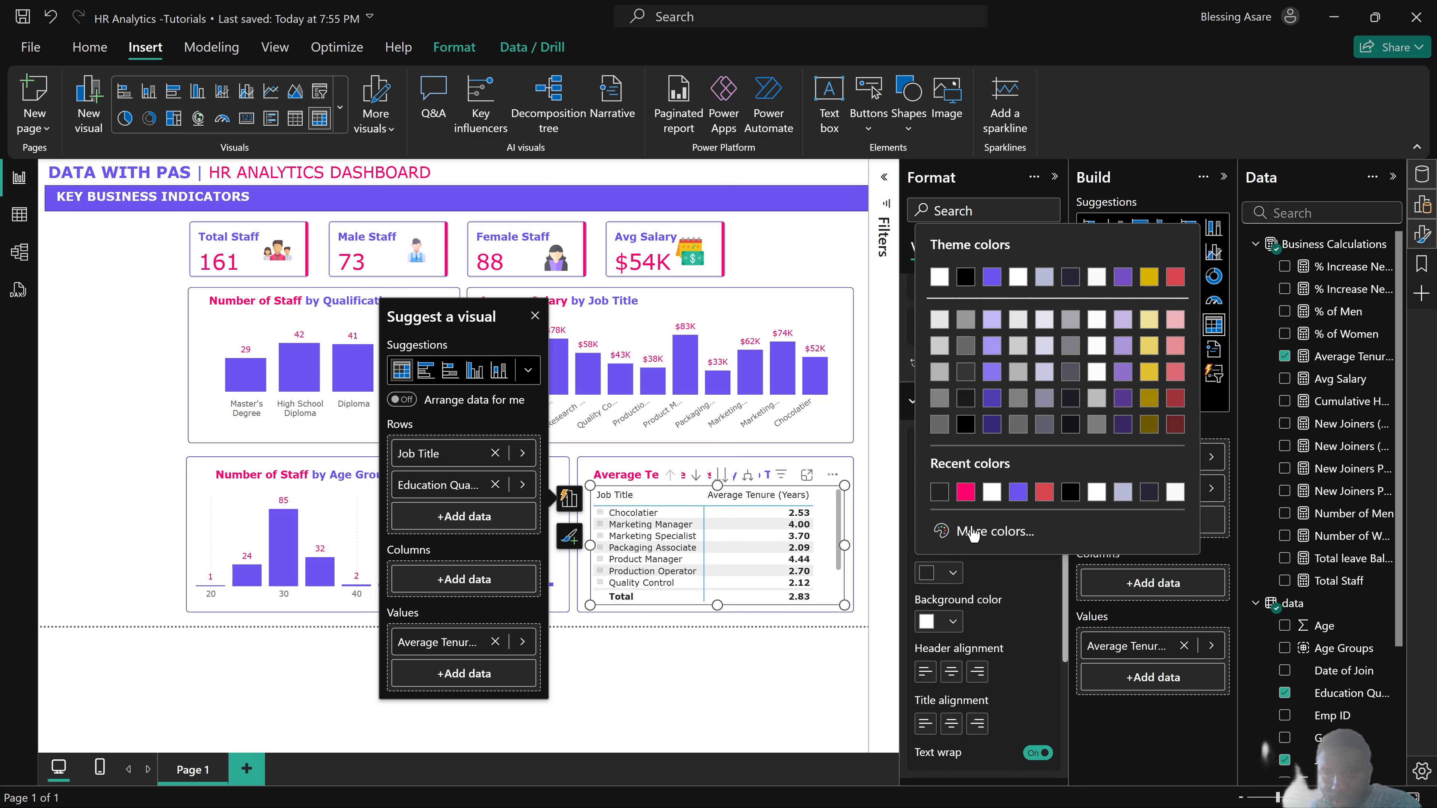
left_click(966, 492)
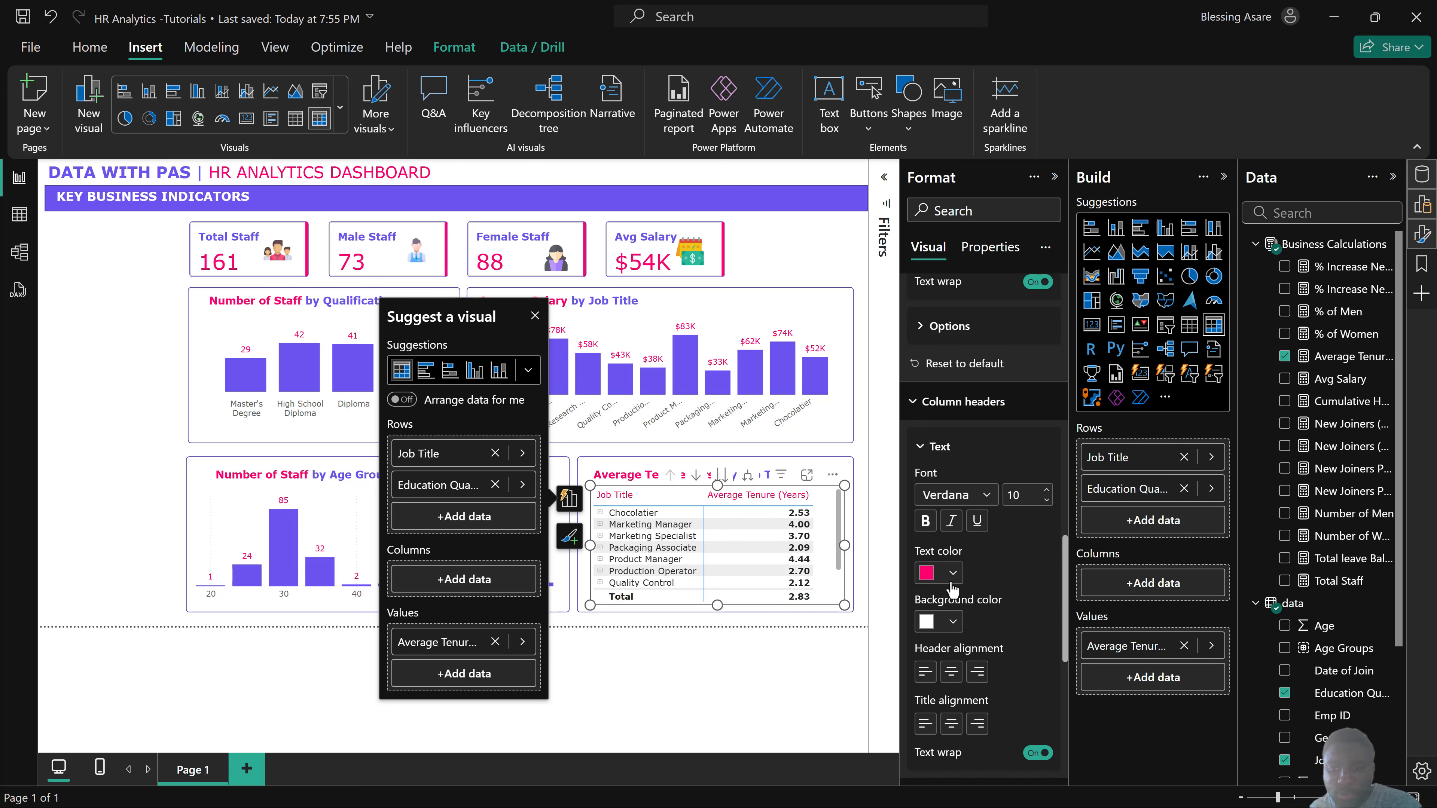
left_click(926, 521)
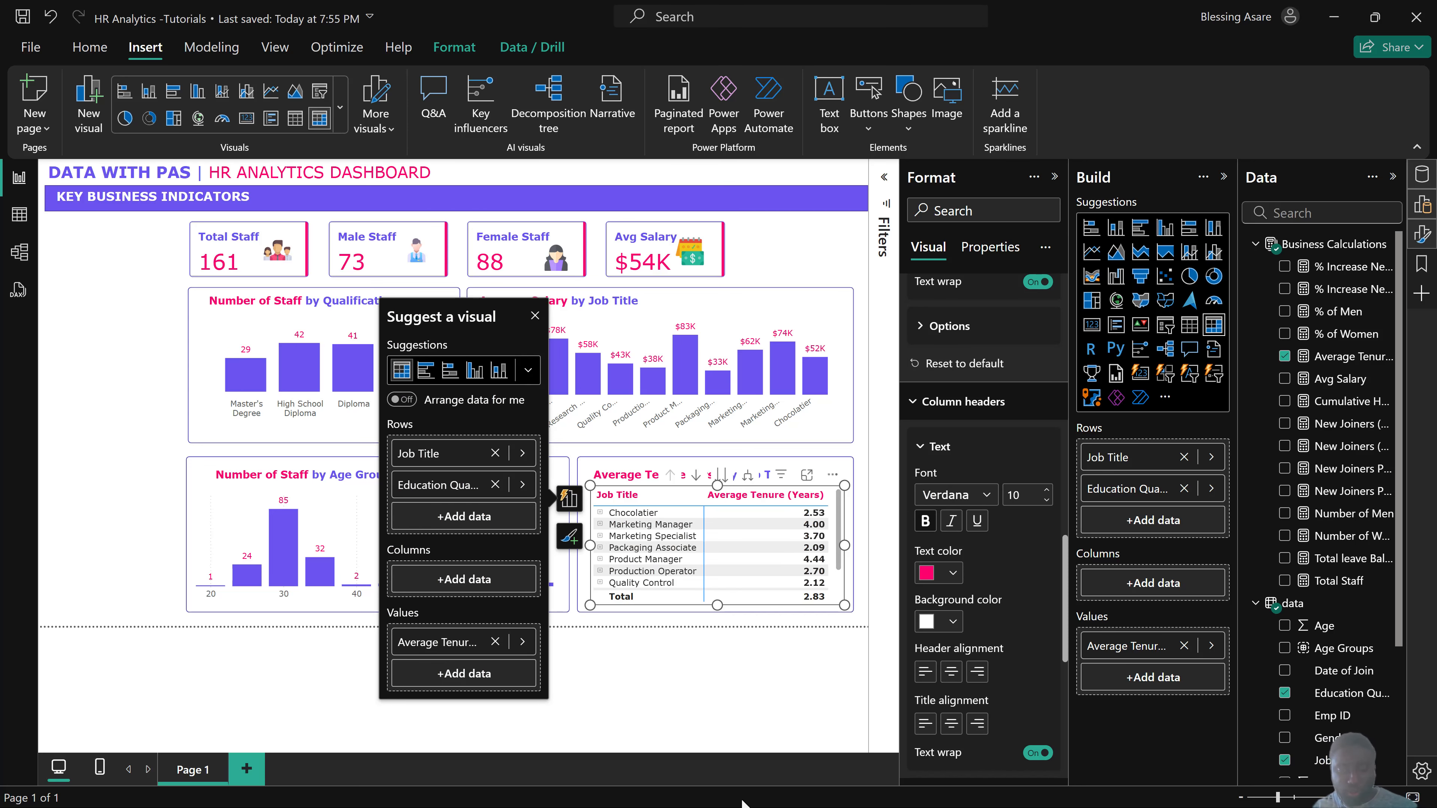
Change the text colour of the matrix's column headers to the recently used purple.
key("super")
mouse_move(835, 785)
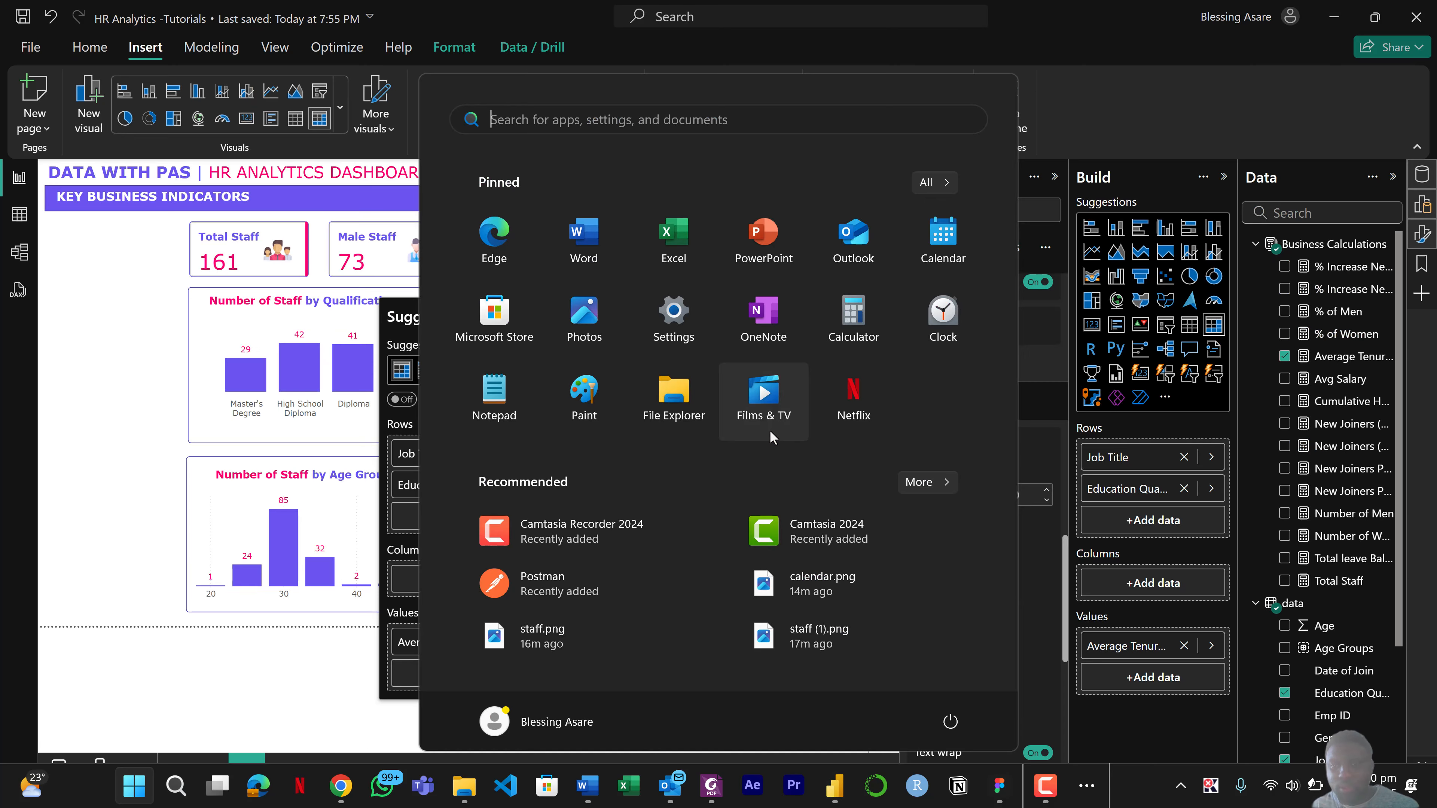
left_click(1029, 545)
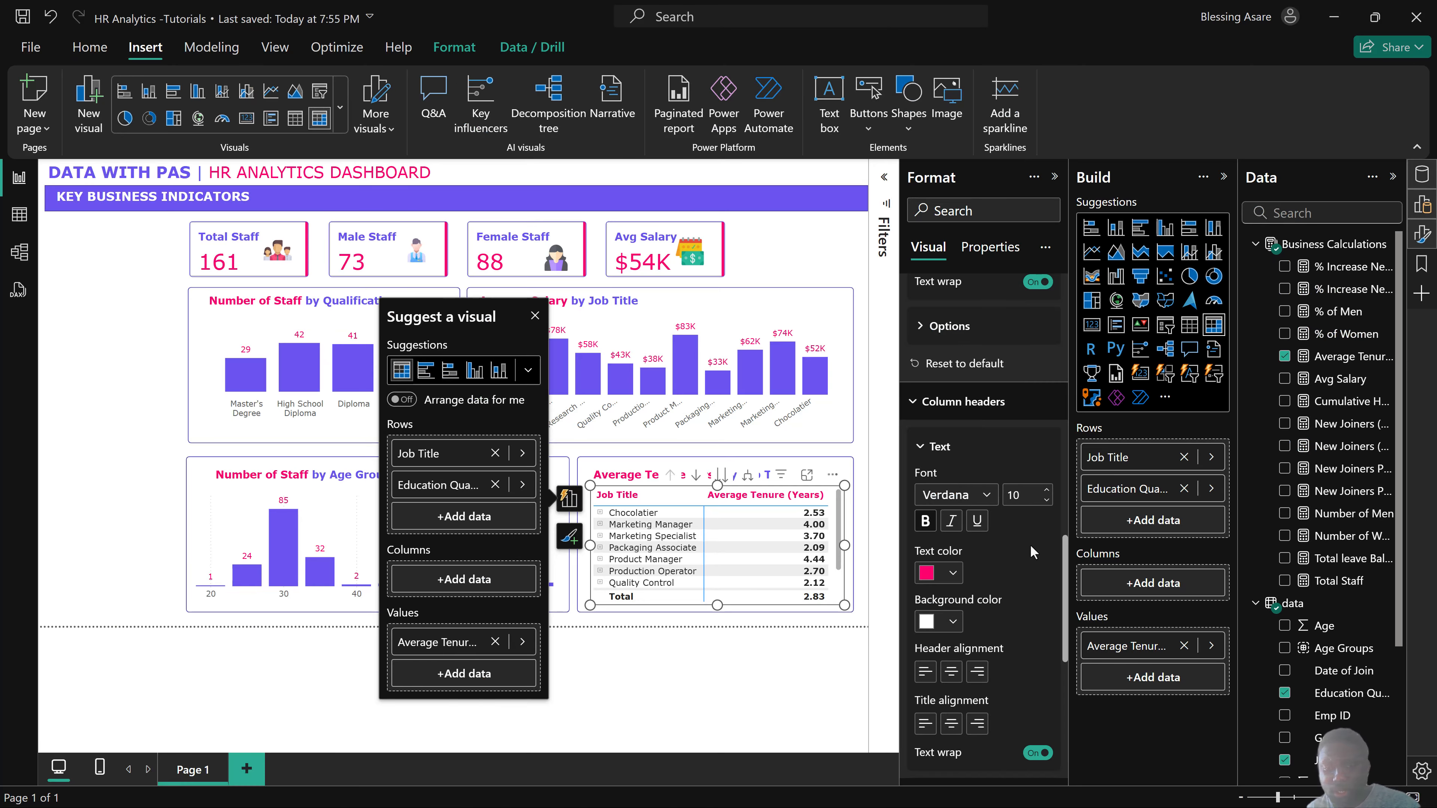
left_click(926, 575)
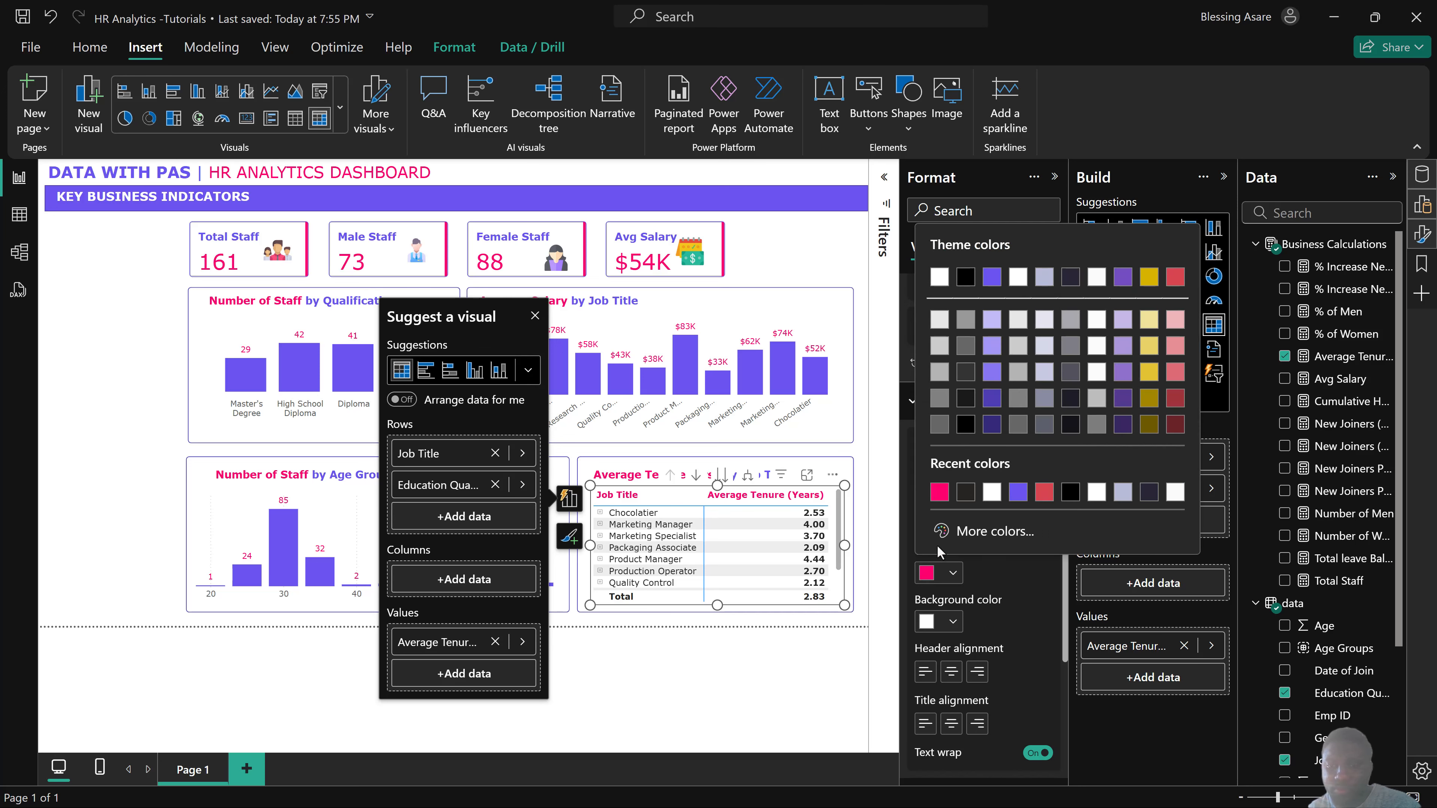
left_click(1016, 499)
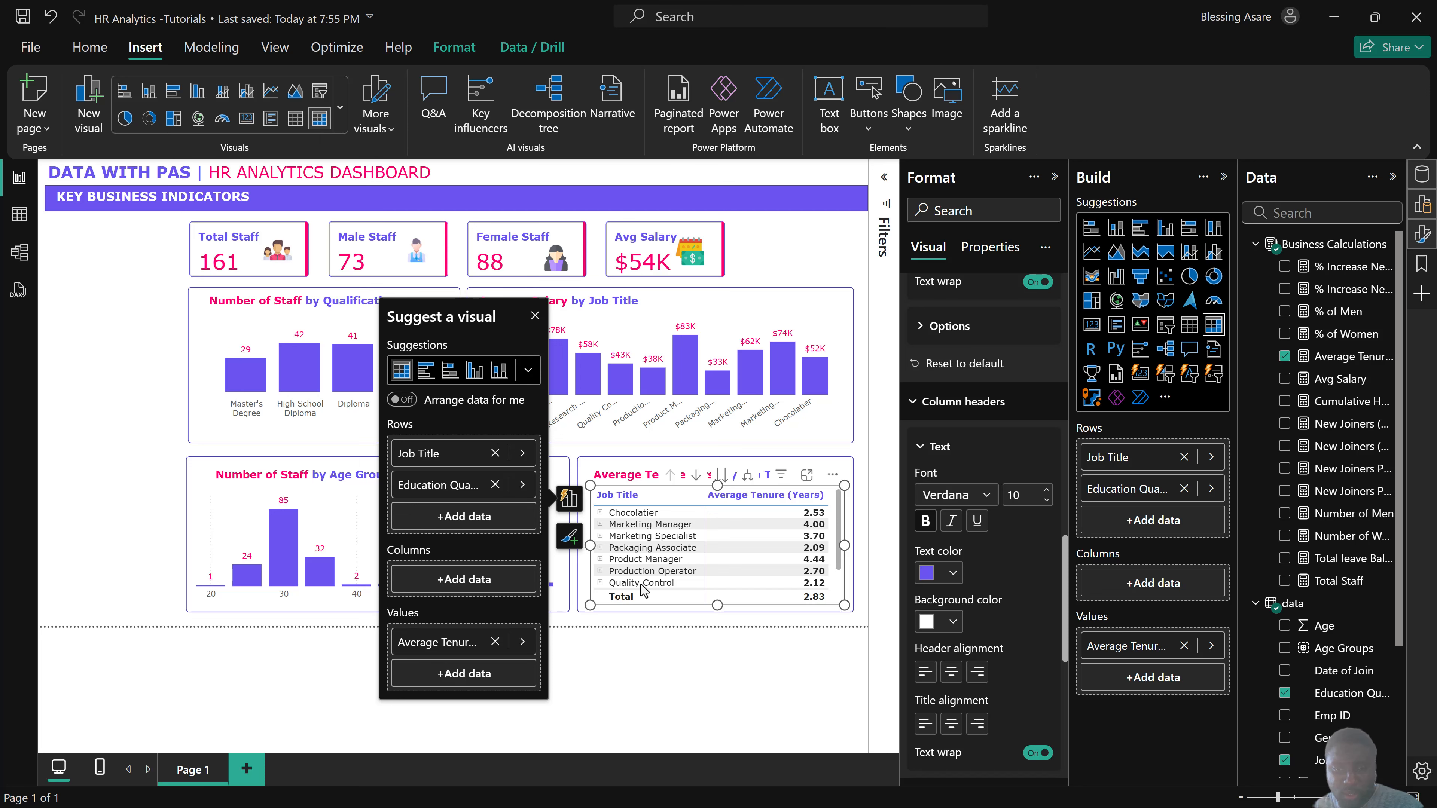
Expand the Chocolatier row in the matrix, dismiss the visual suggestions pop-up and deselect the matrix.
scroll(1025, 646, "down", 3)
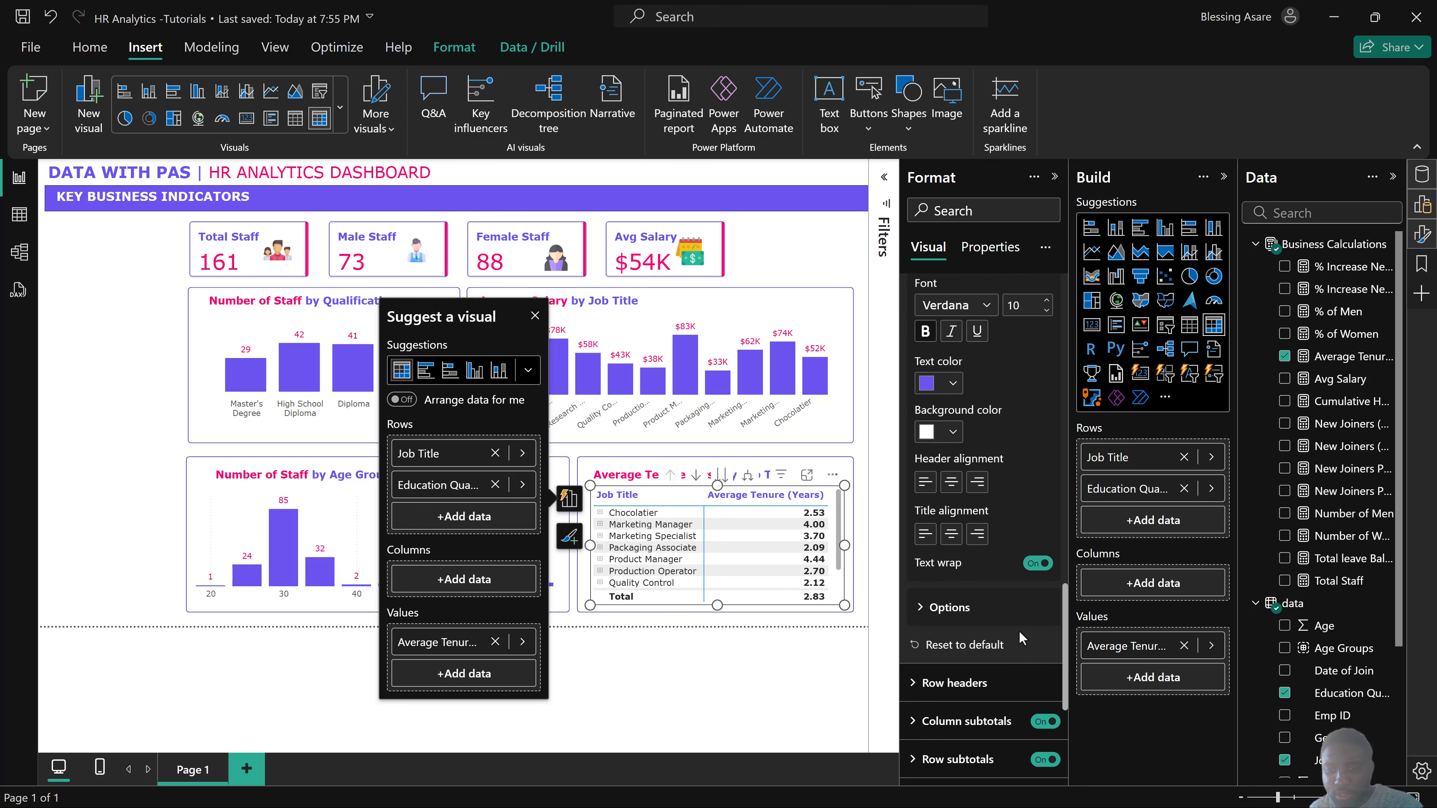
scroll(1012, 637, "down", 3)
scroll(1004, 632, "down", 2)
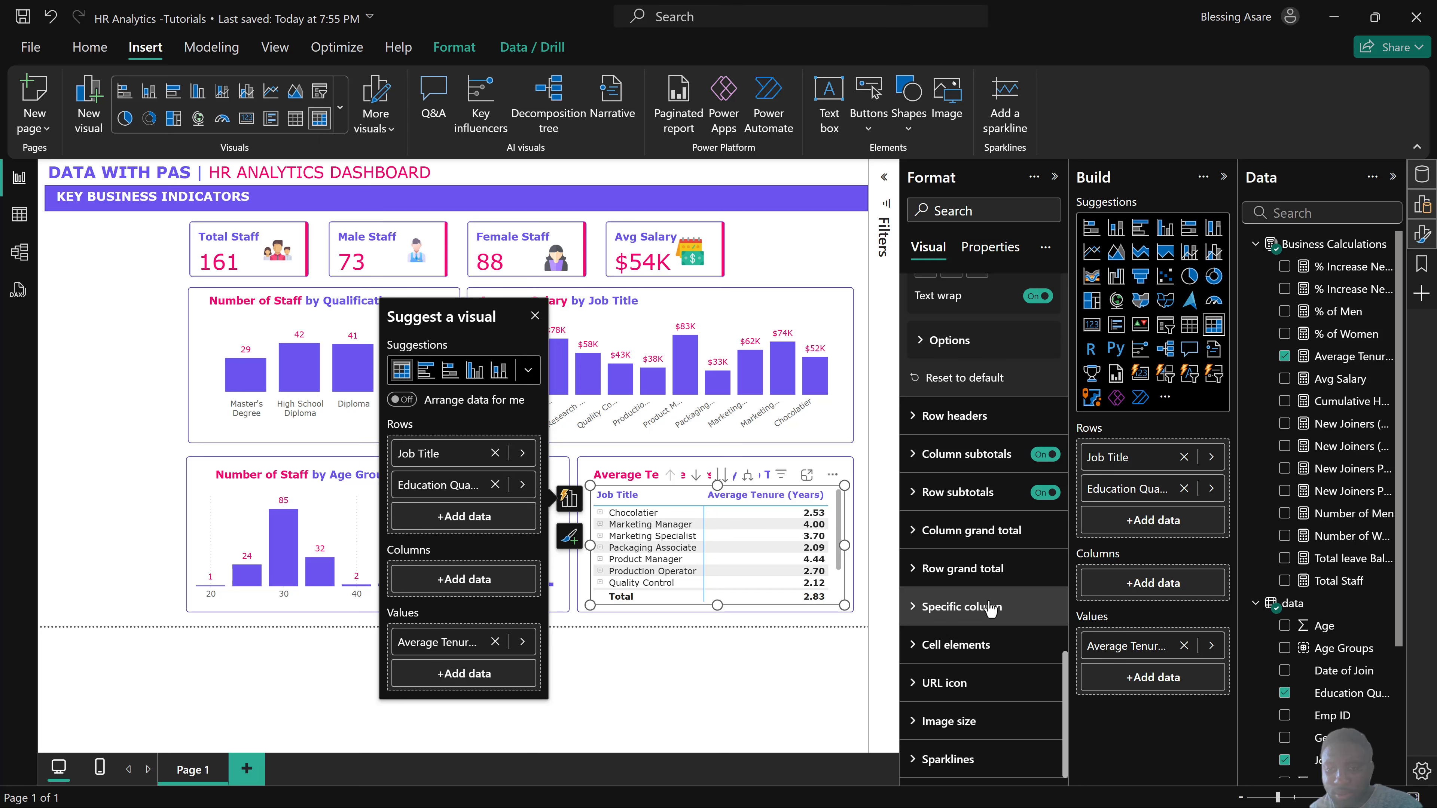
scroll(979, 675, "up", 10)
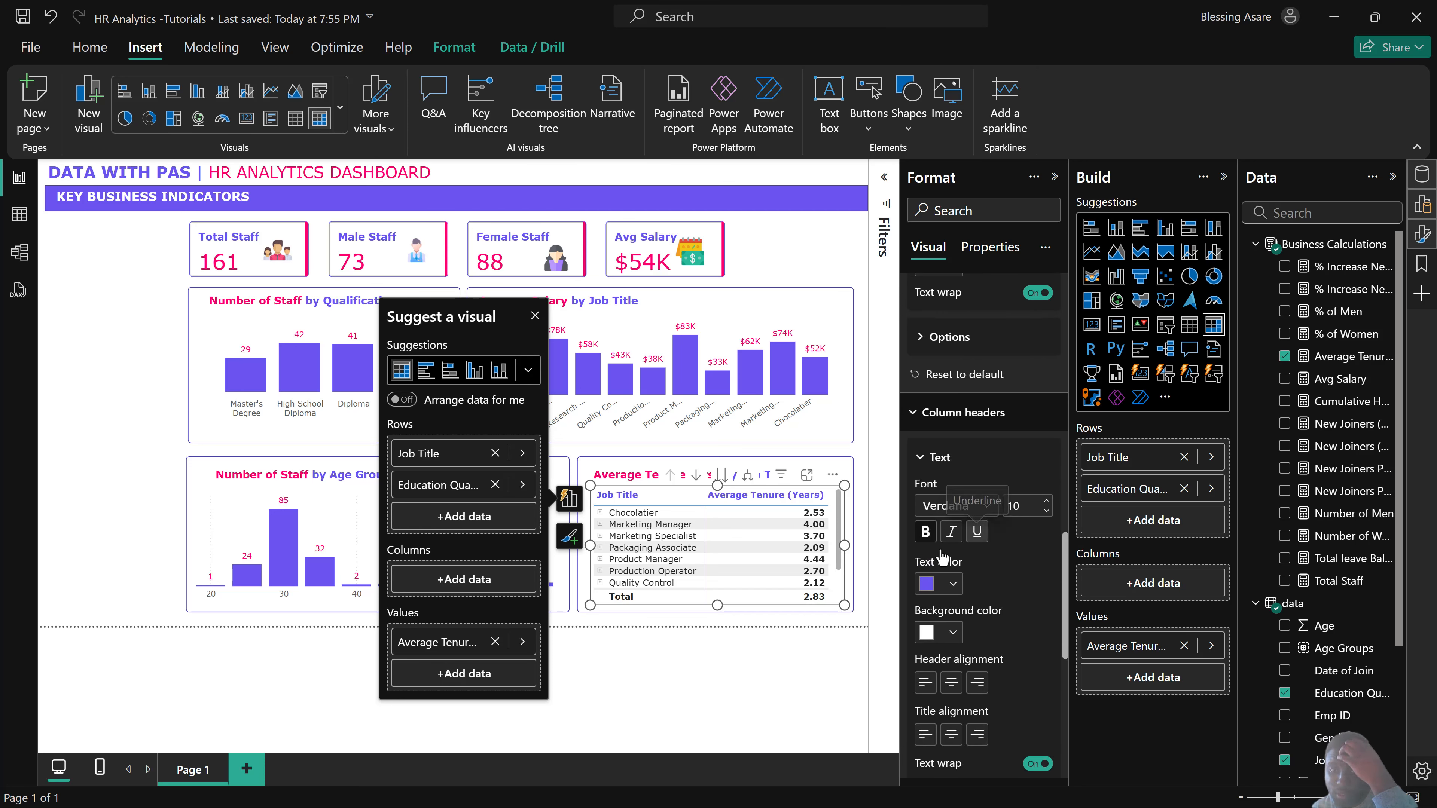
left_click(600, 513)
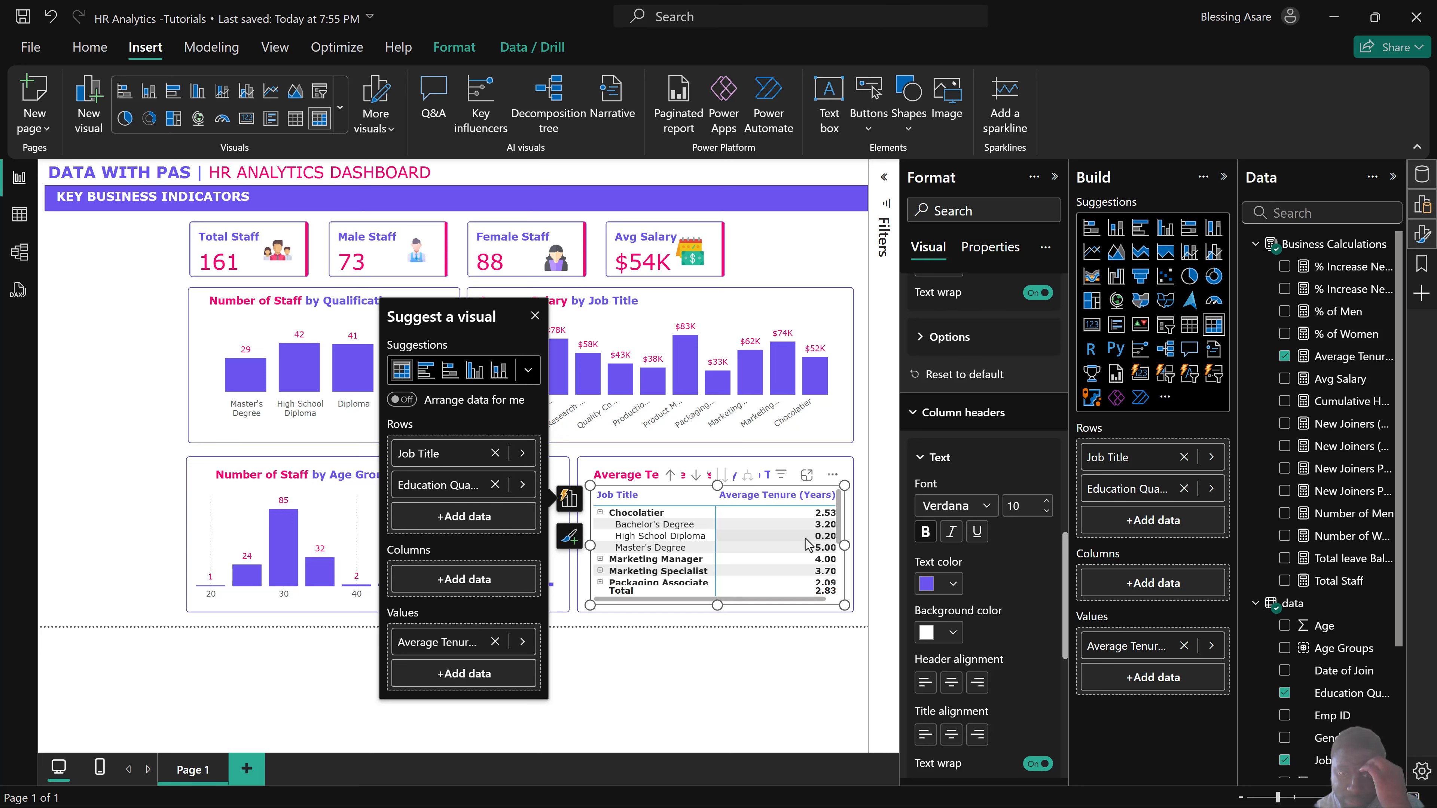
left_click(535, 317)
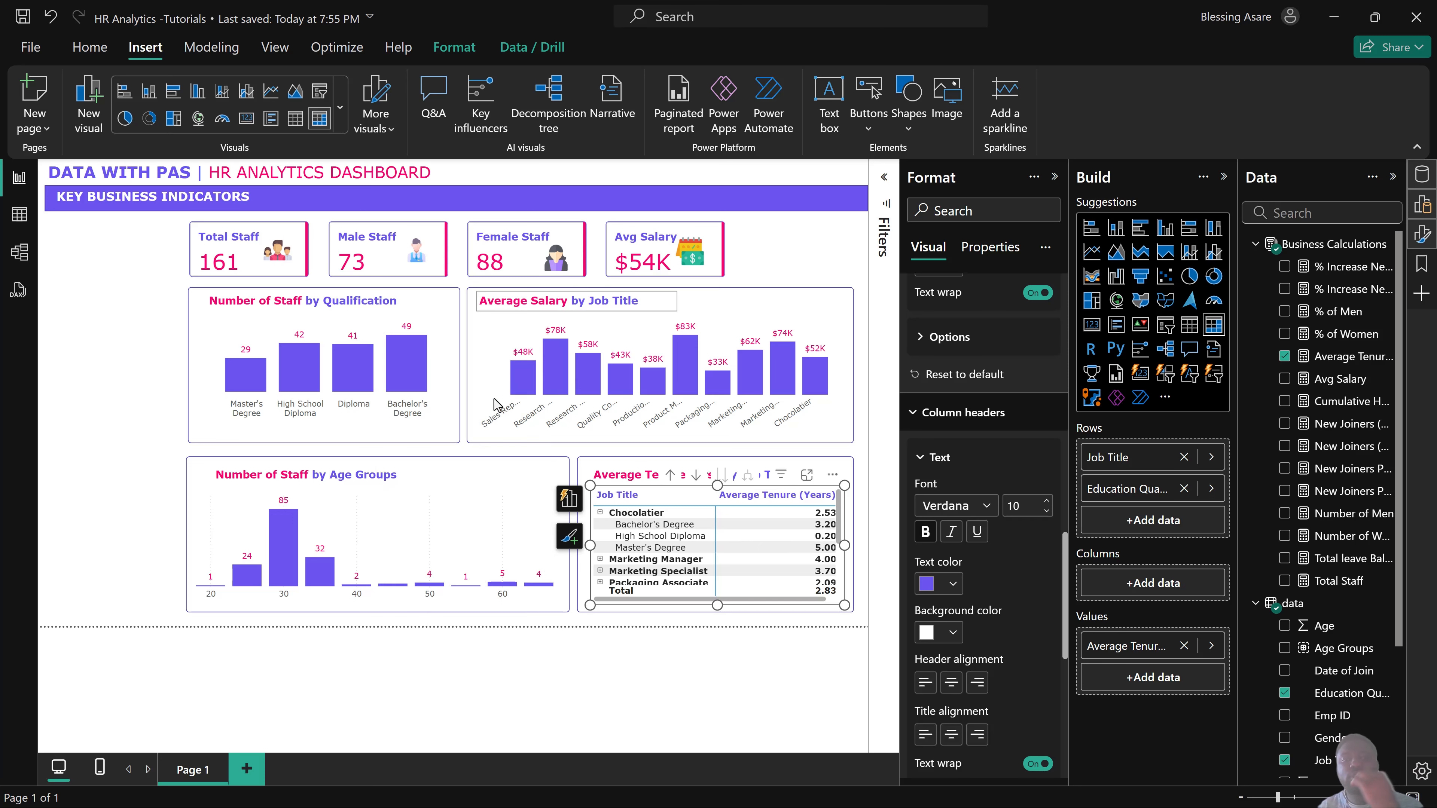
left_click(628, 672)
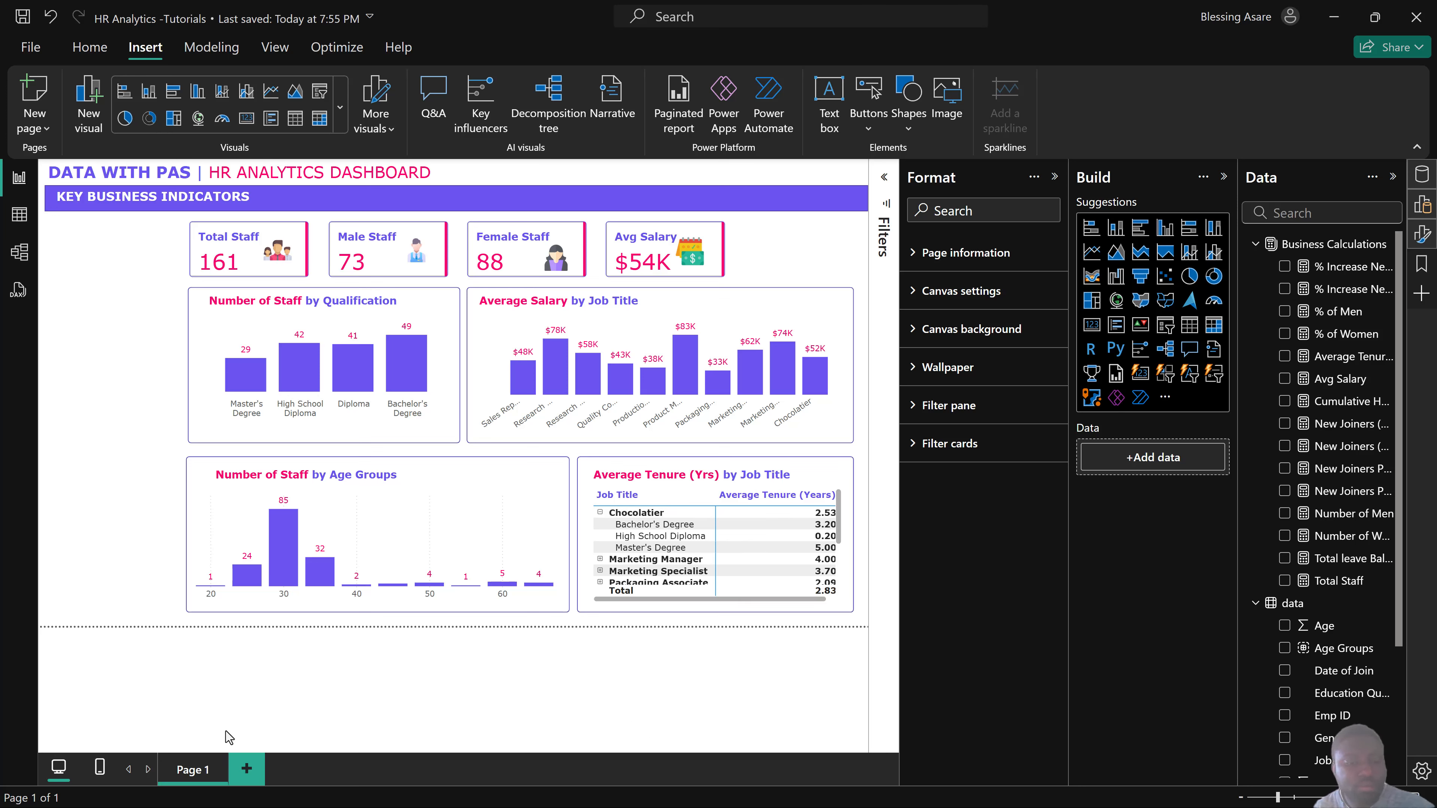
Rename the report page as Overview.
double_click(210, 767)
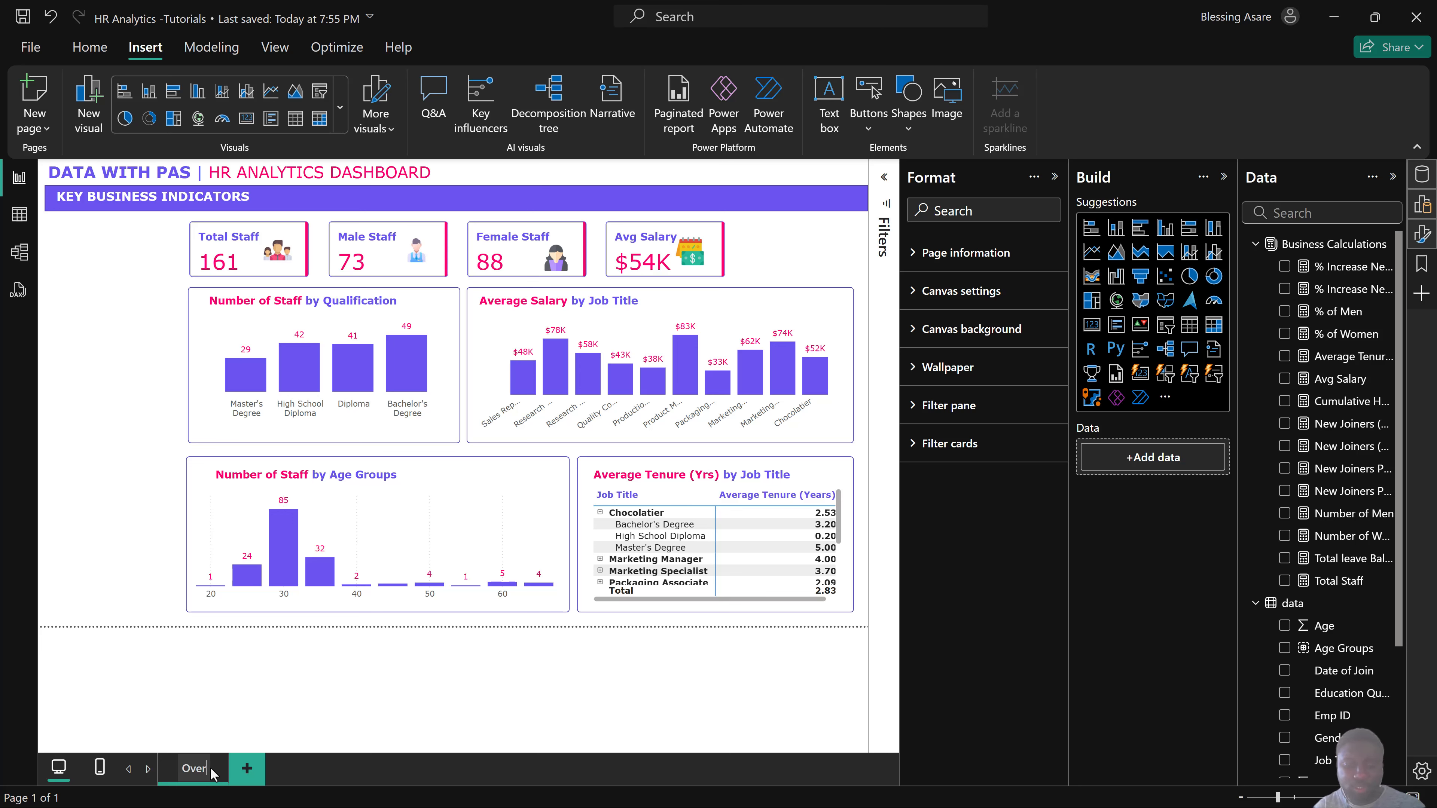
type("Overview")
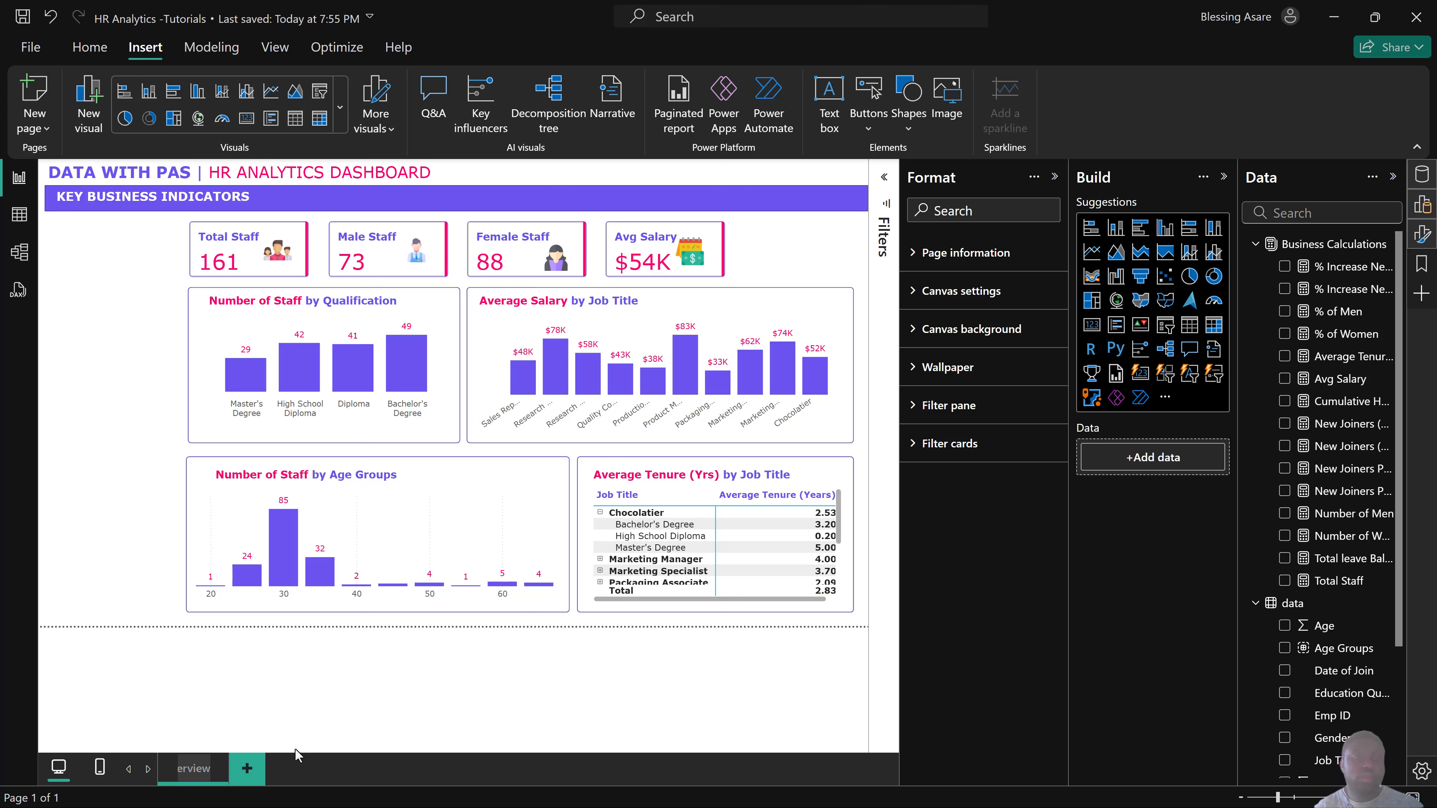
left_click(285, 693)
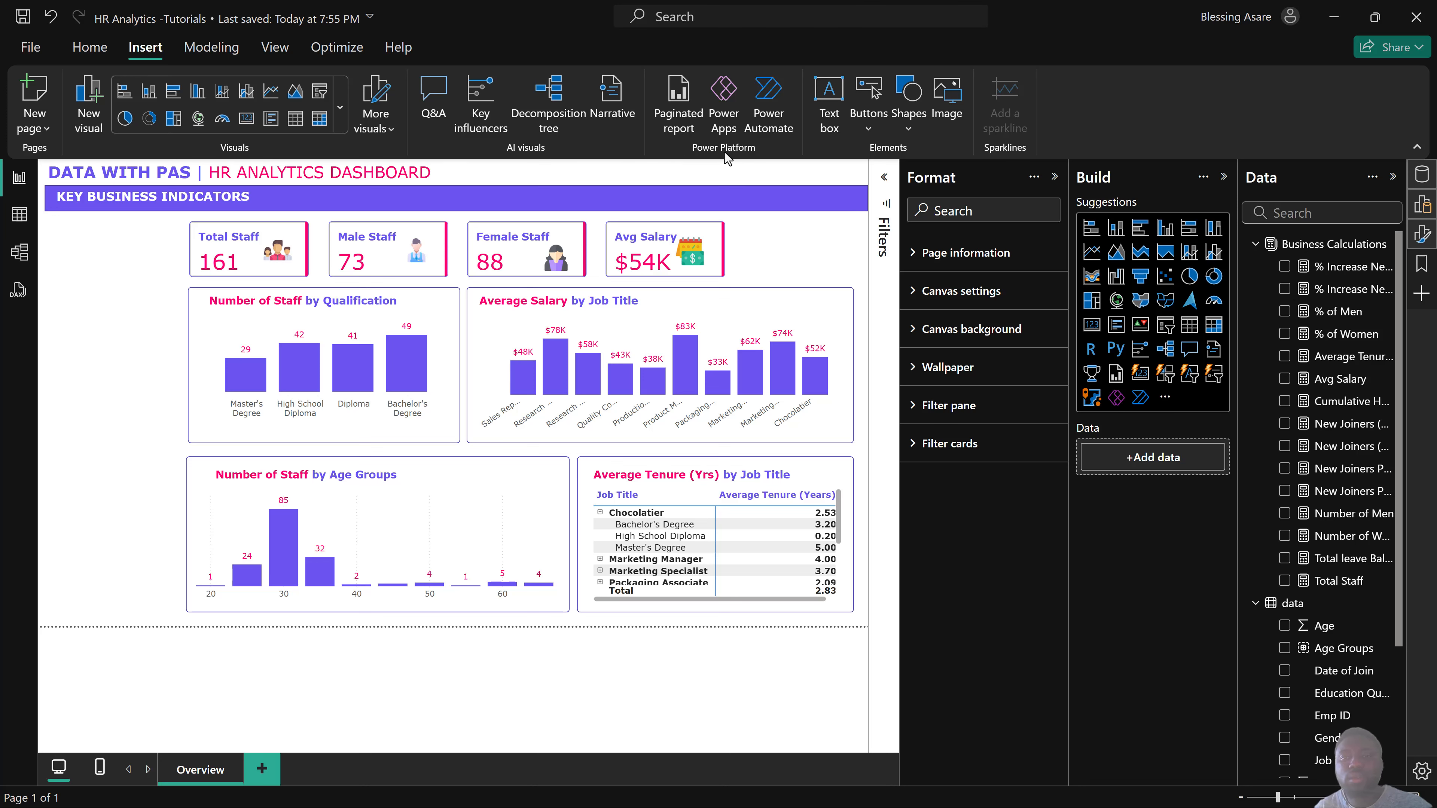
Insert a rounded rectangle about 220 wide and 579 high along the page's left edge, beside the cards and charts.
left_click(905, 115)
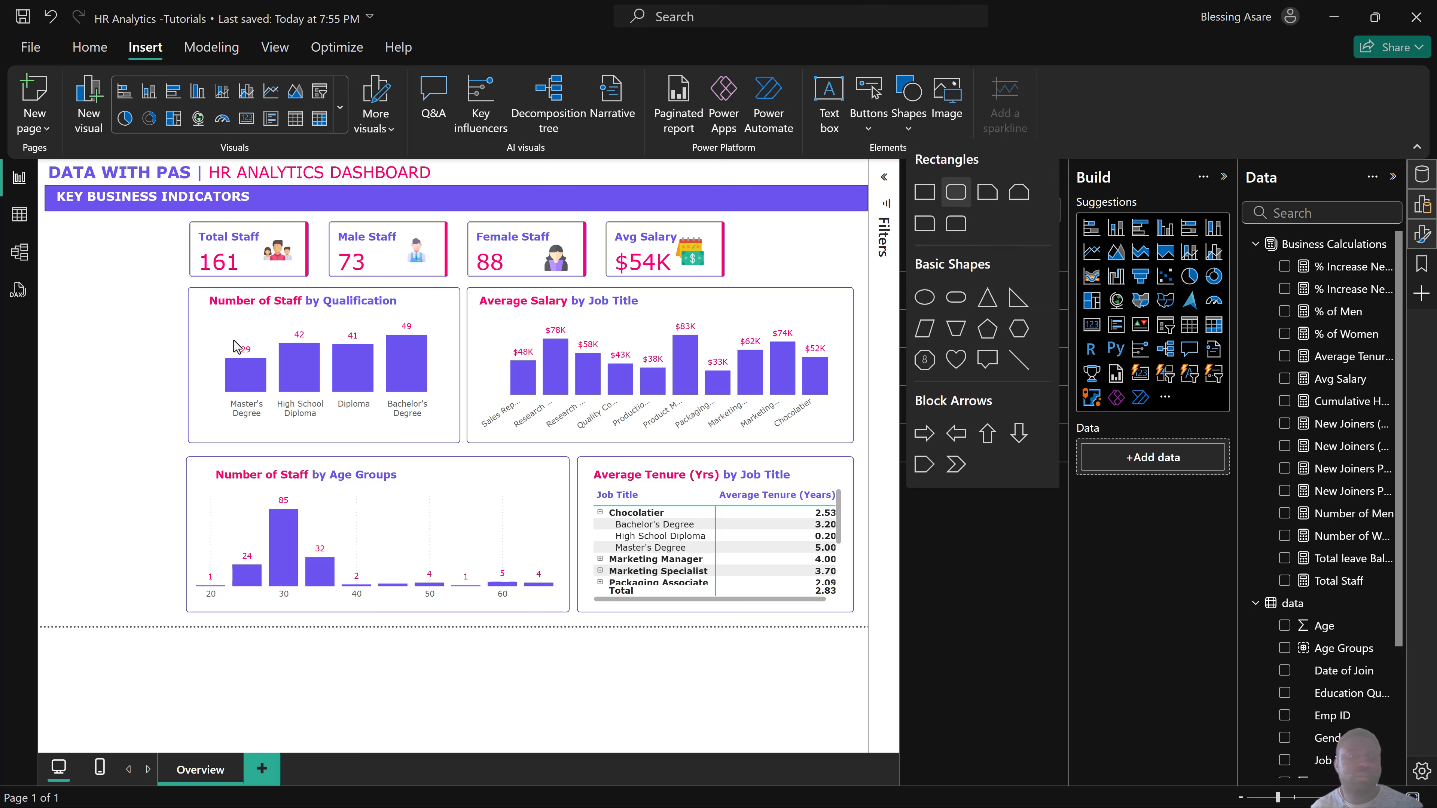
left_click_drag(137, 317, 134, 276)
left_click_drag(110, 393, 198, 621)
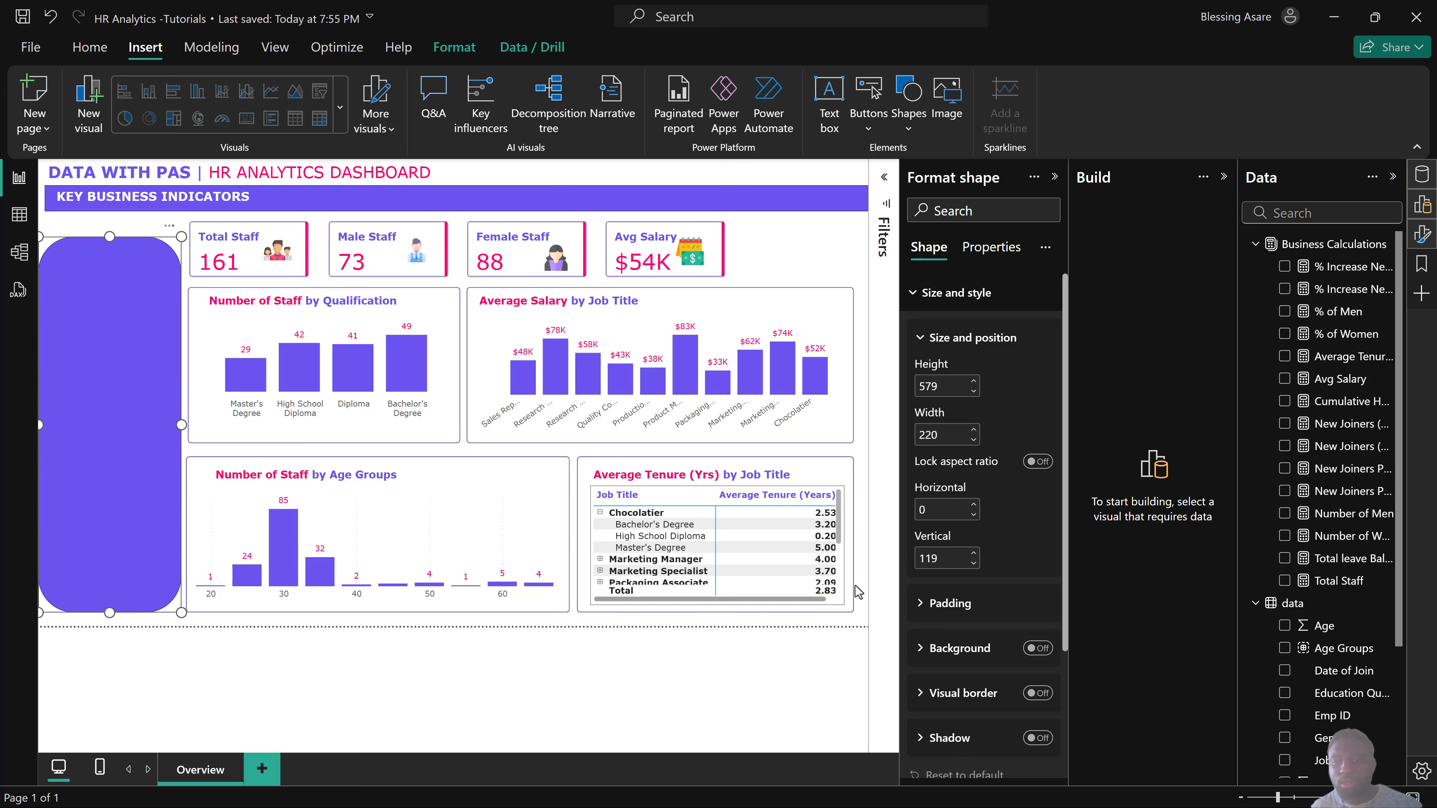
Try rounded corners of 5% and 10% on the side rectangle.
scroll(1007, 595, "down", 3)
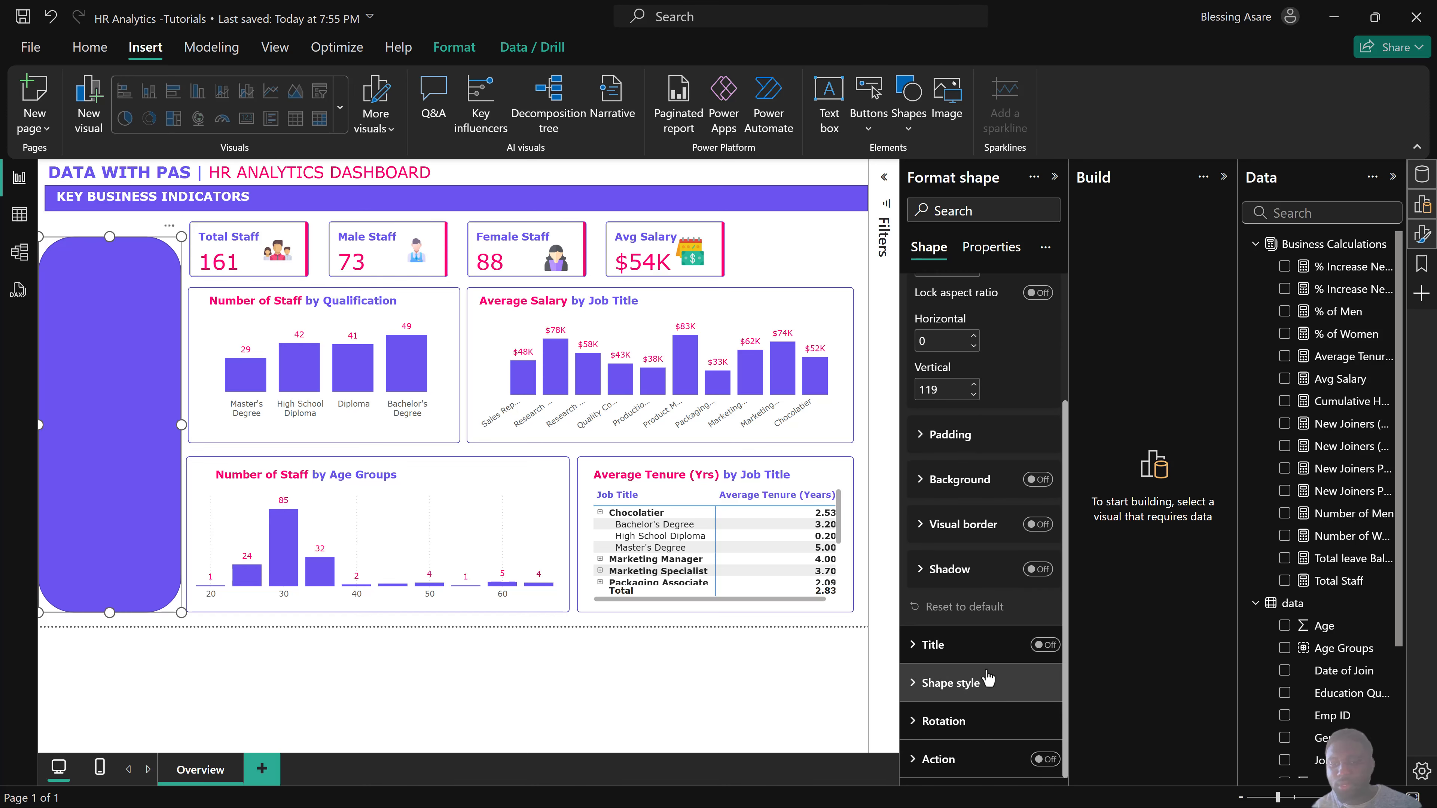
left_click(956, 683)
scroll(977, 647, "down", 5)
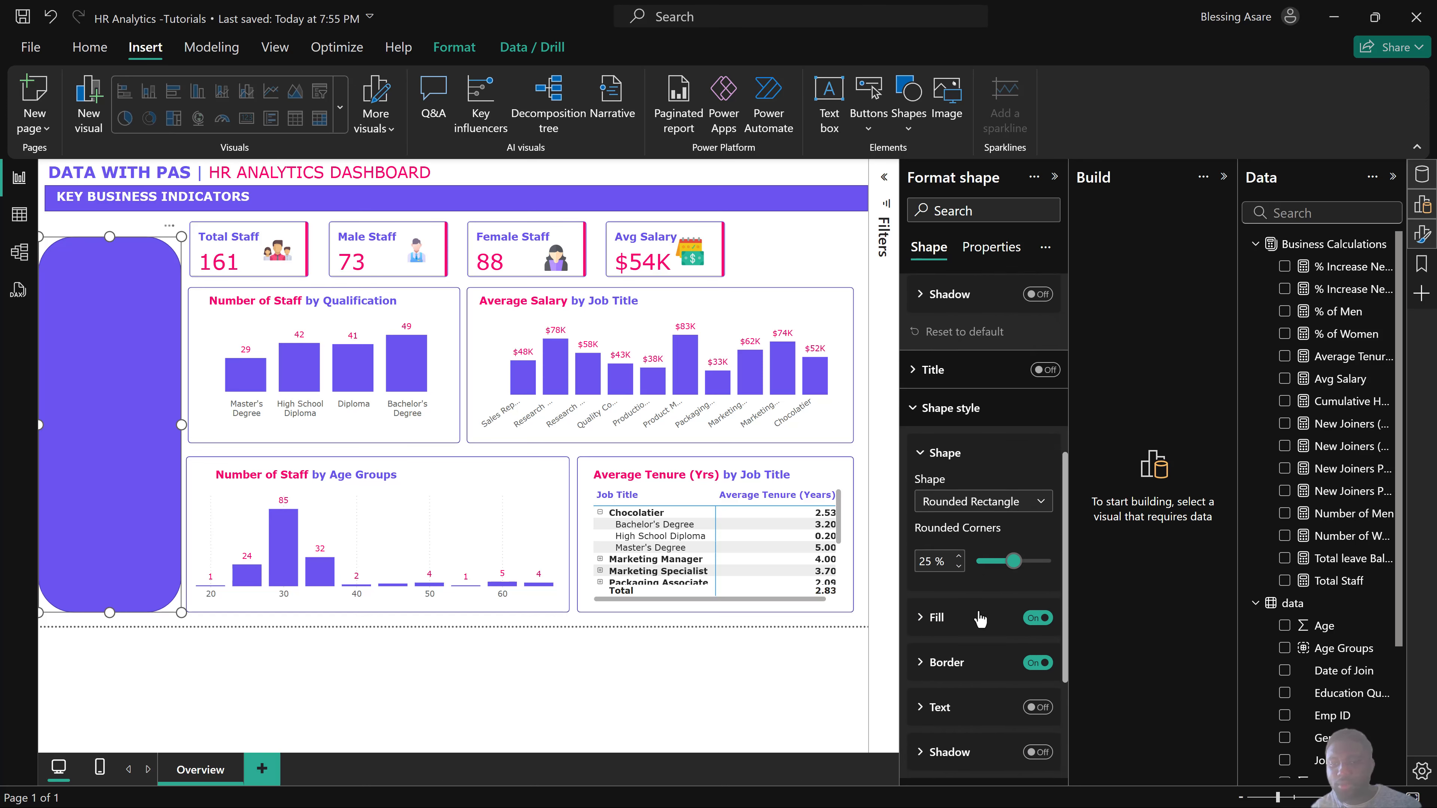
double_click(931, 460)
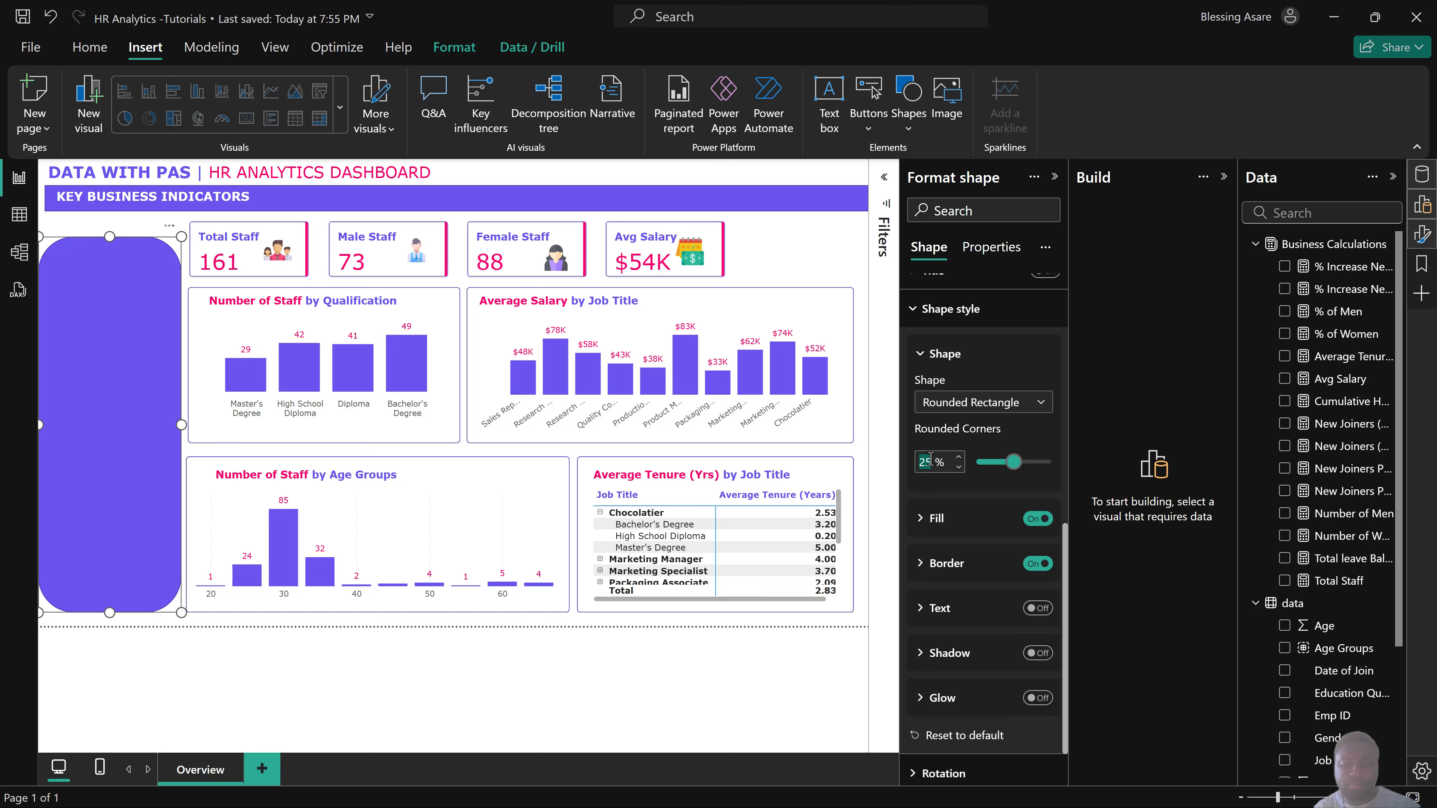
type("5")
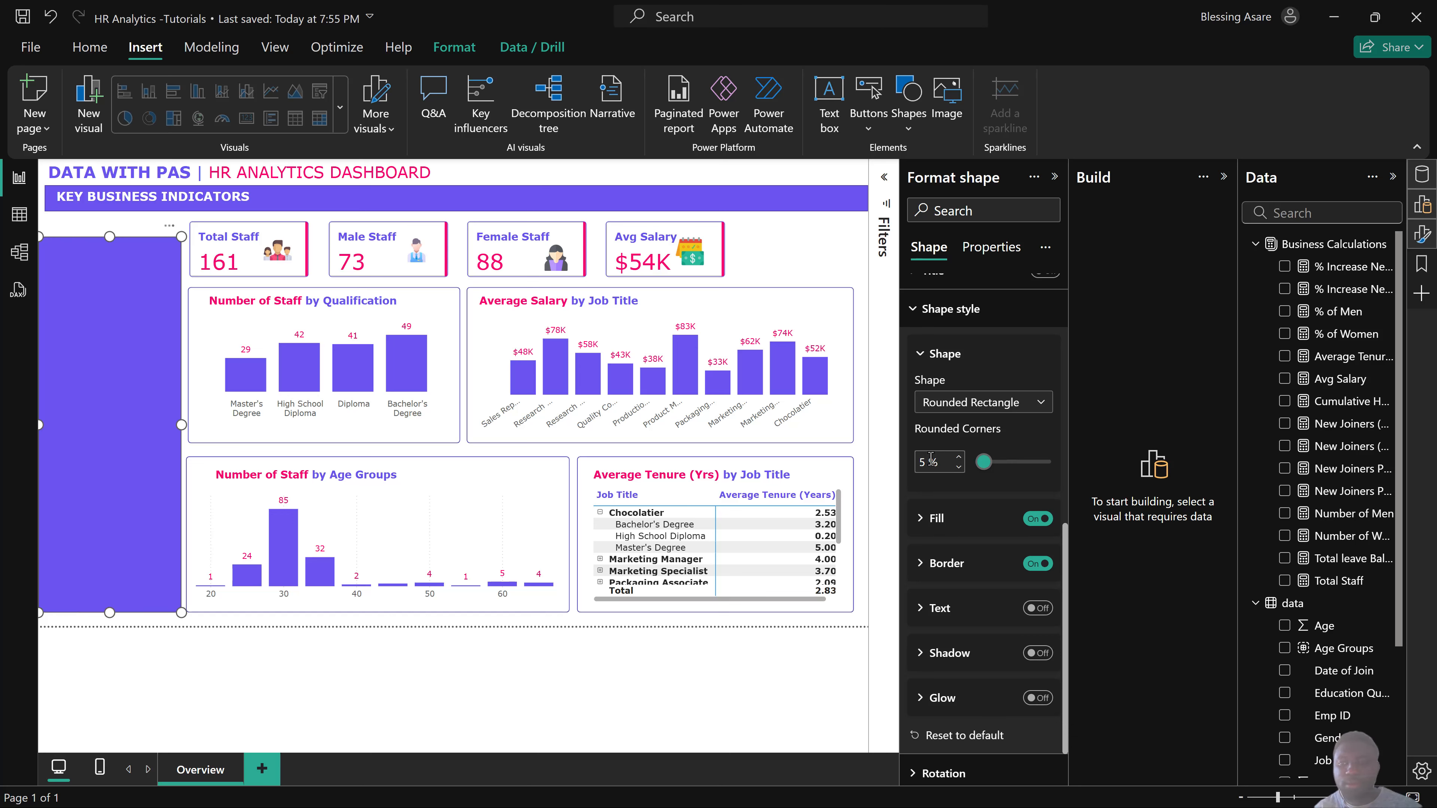
type("10")
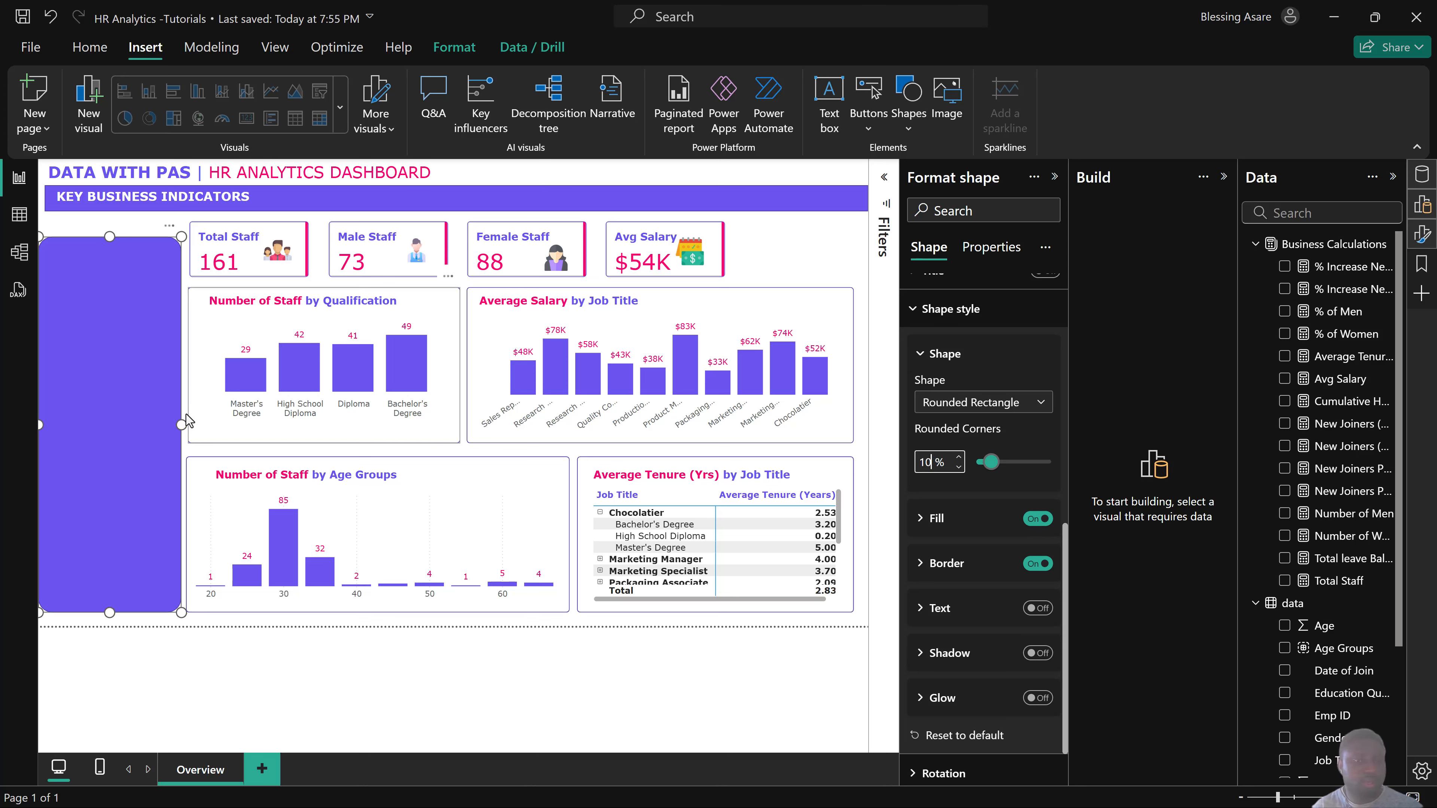
Extend the side rectangle up to the header banner, about 608 high, and set its rounded corners to 5%.
left_click_drag(175, 423, 175, 419)
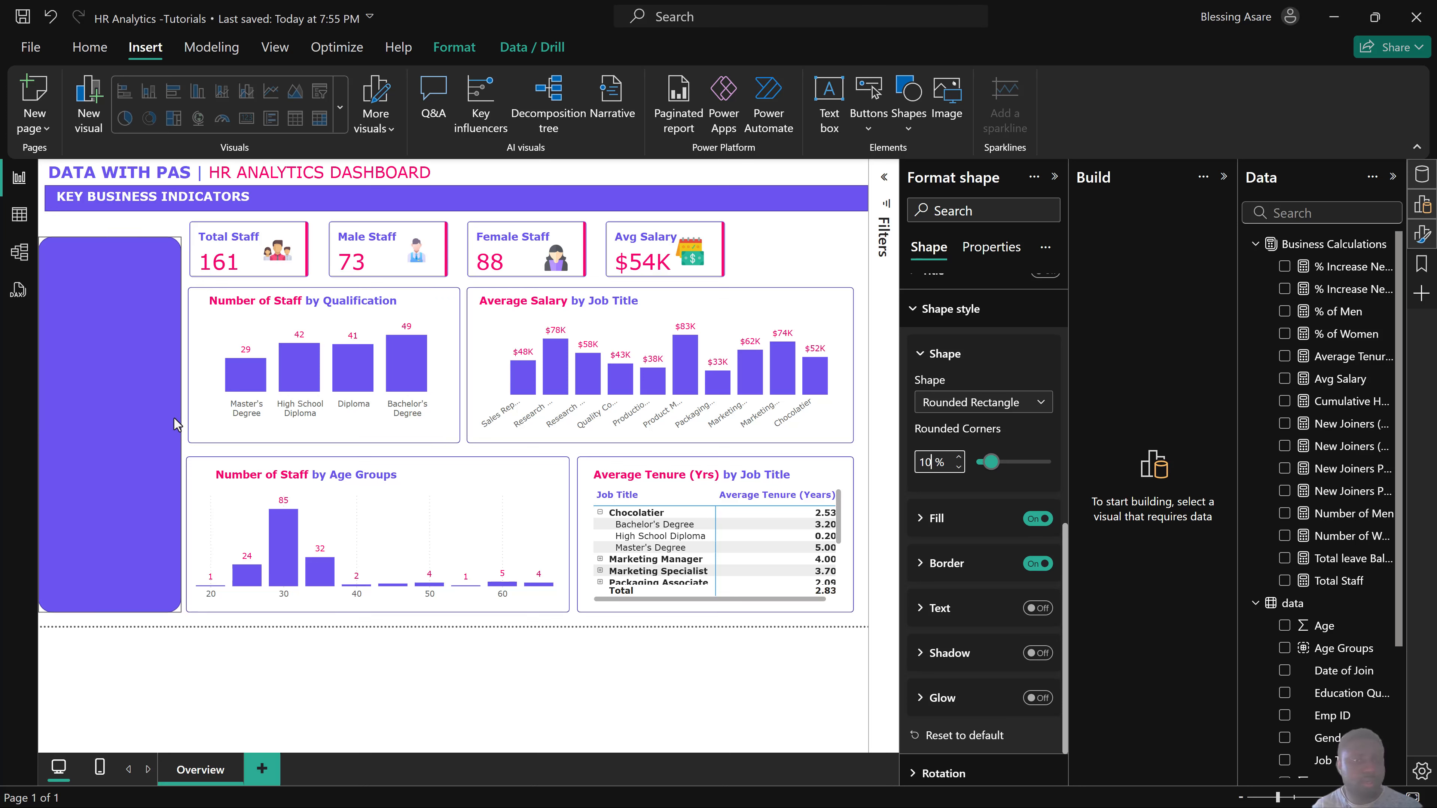
left_click_drag(111, 236, 116, 226)
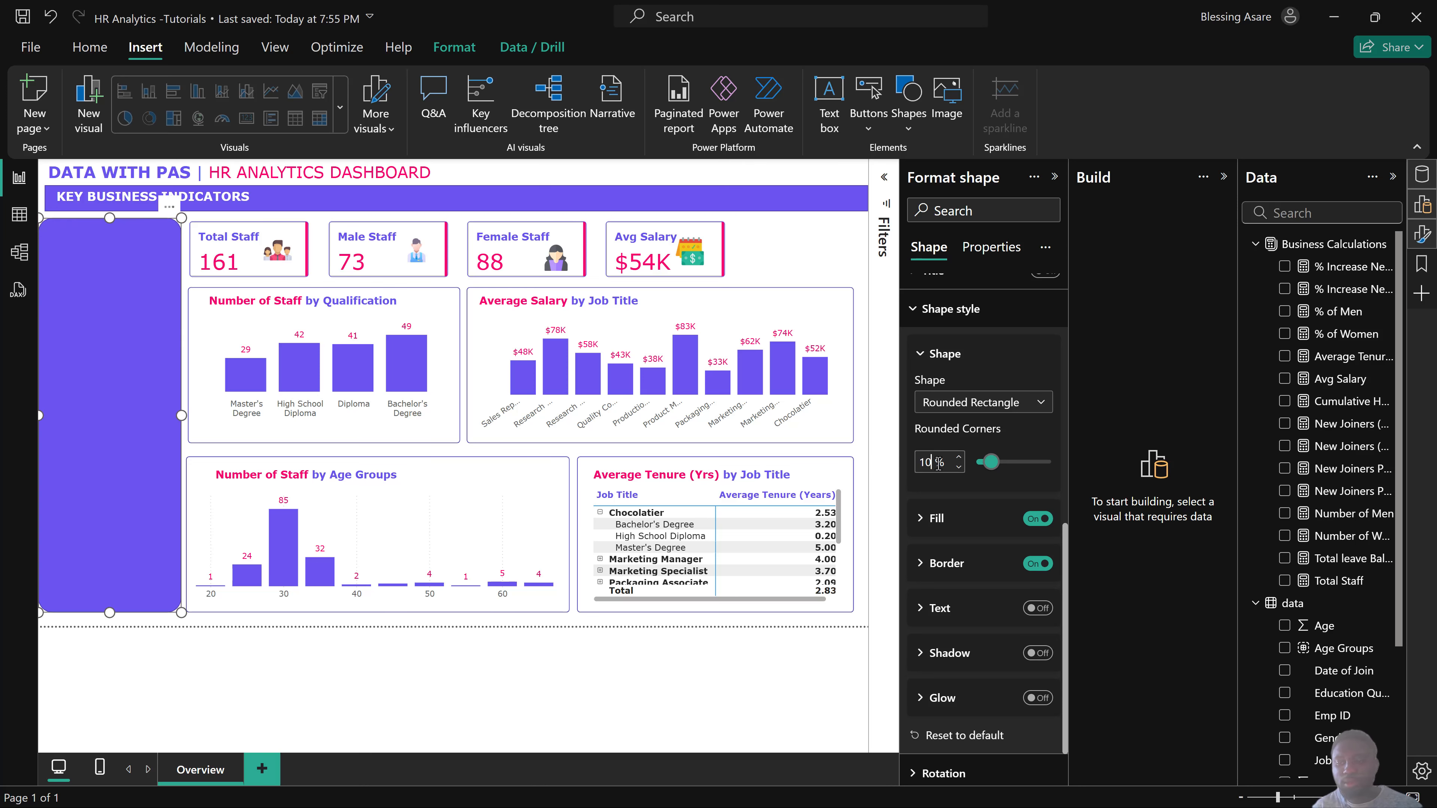
key("BackSpace")
key("BackSpace")
type("5")
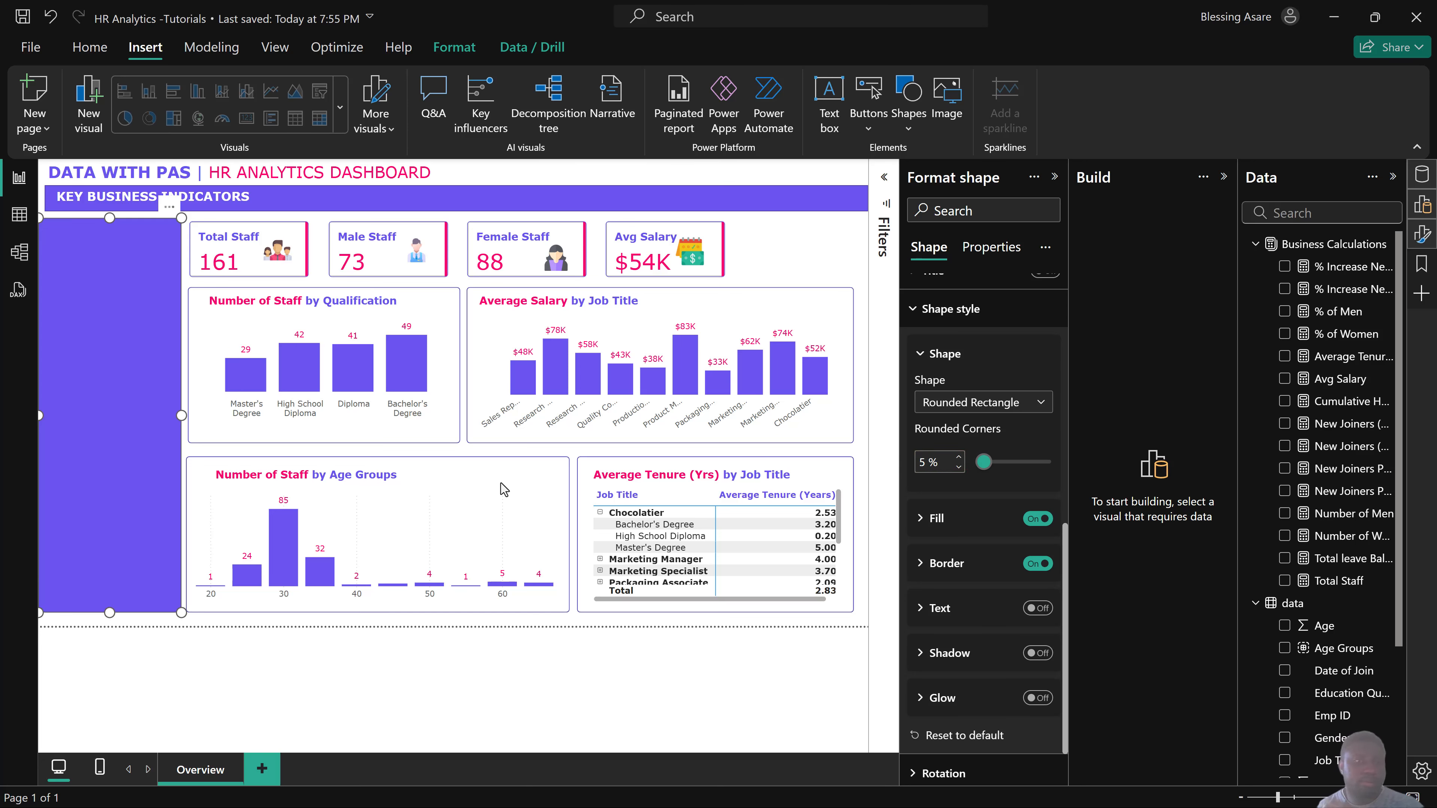
left_click(180, 684)
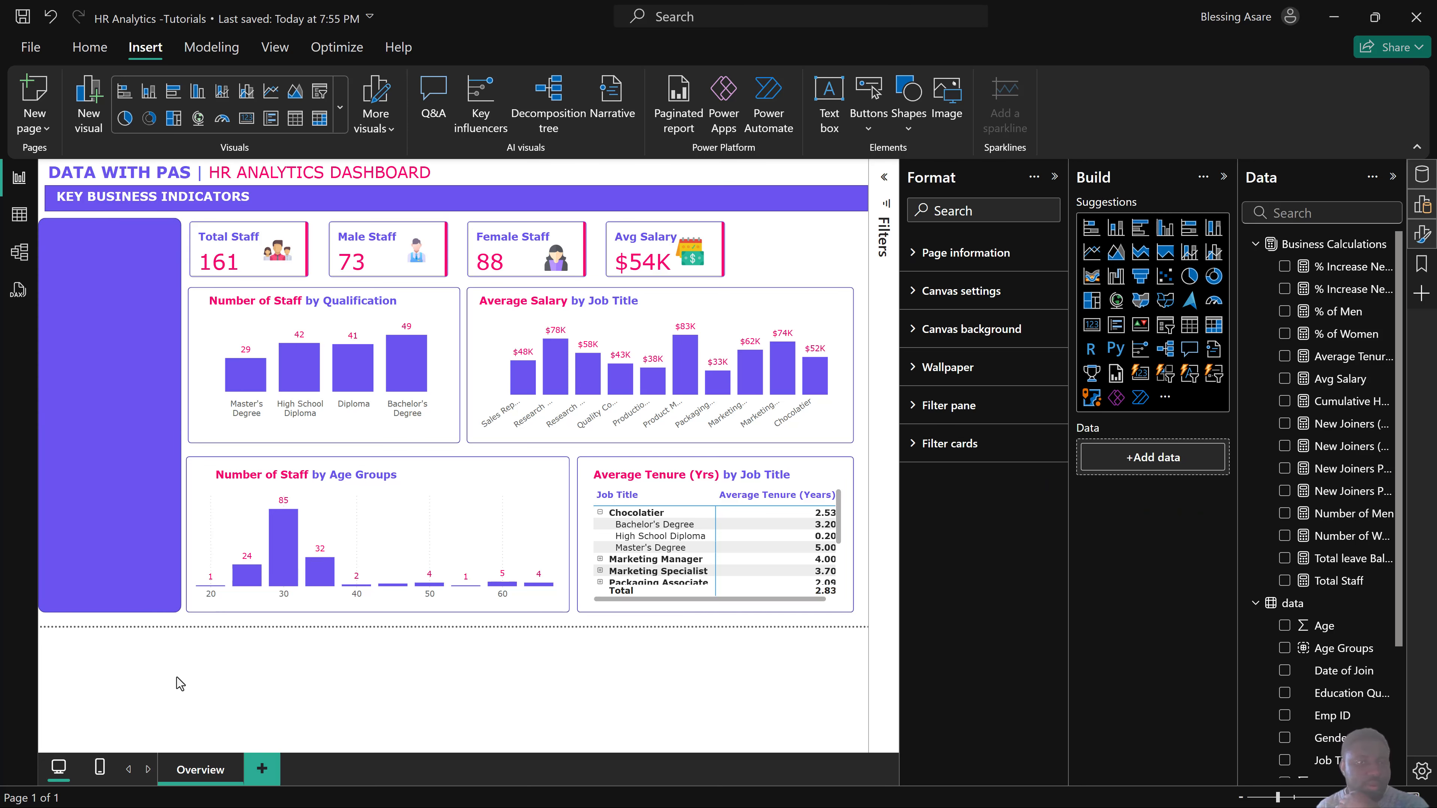
Narrow the side rectangle to about 210 wide by moving its left edge in line with the header banner.
left_click(40, 420)
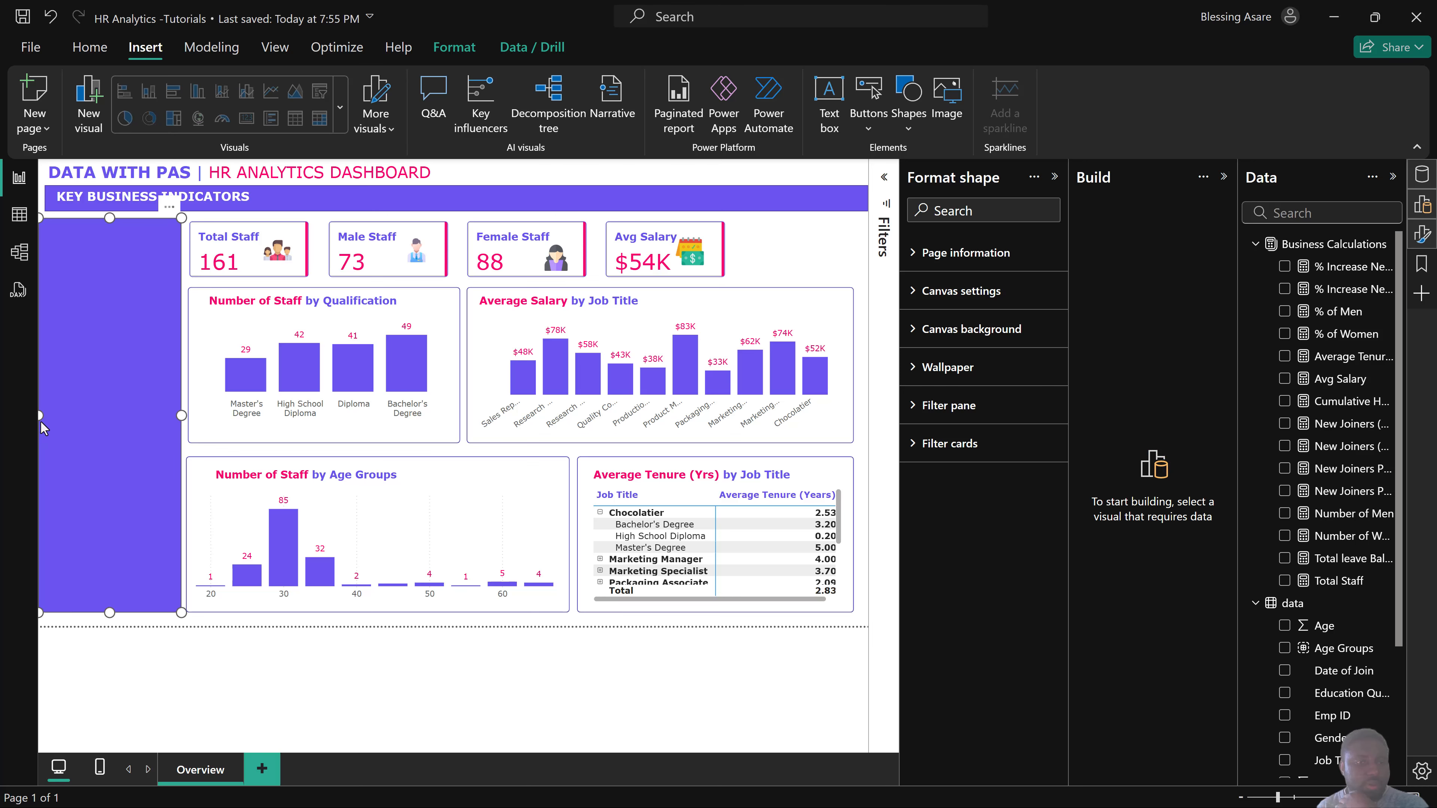
left_click_drag(40, 415, 47, 415)
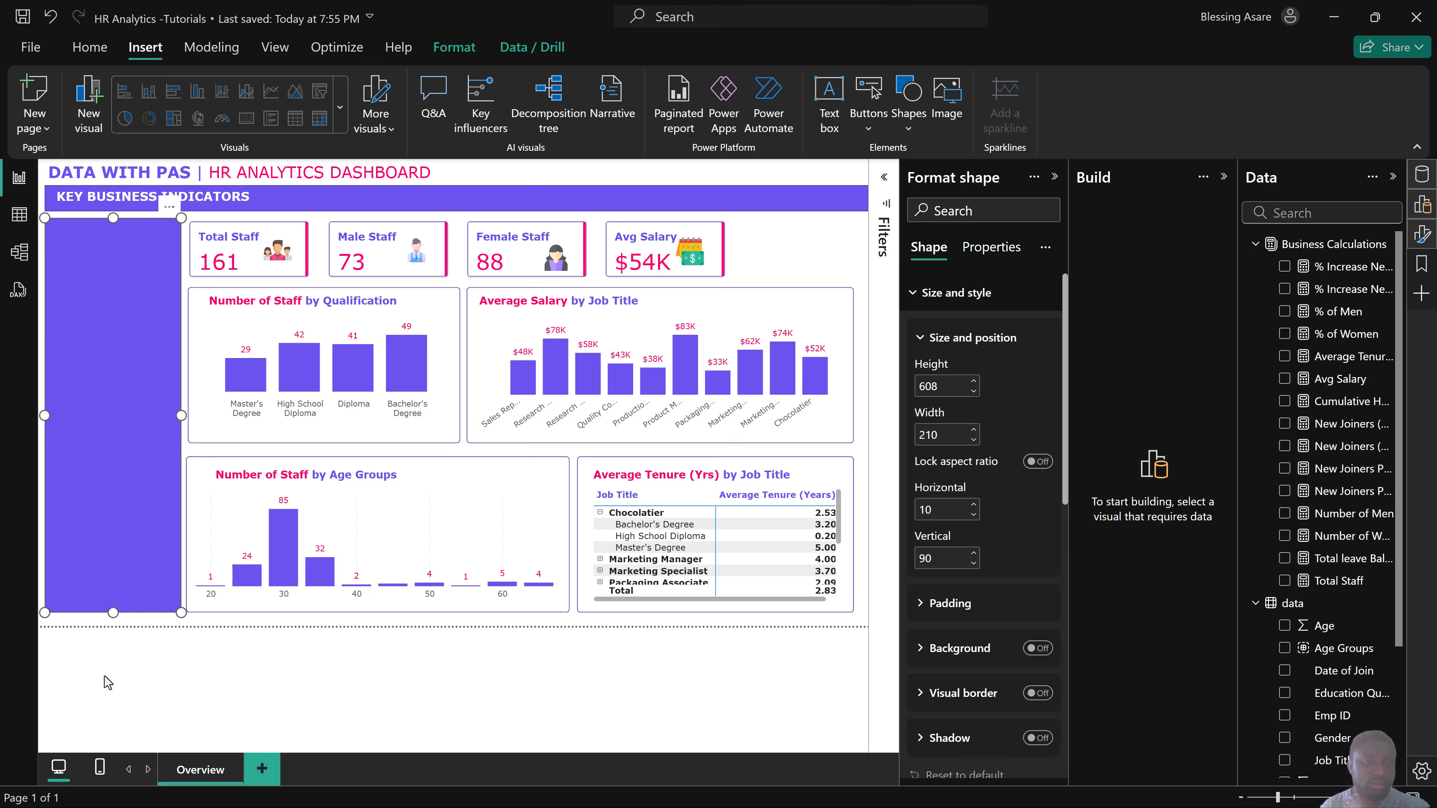
left_click(107, 682)
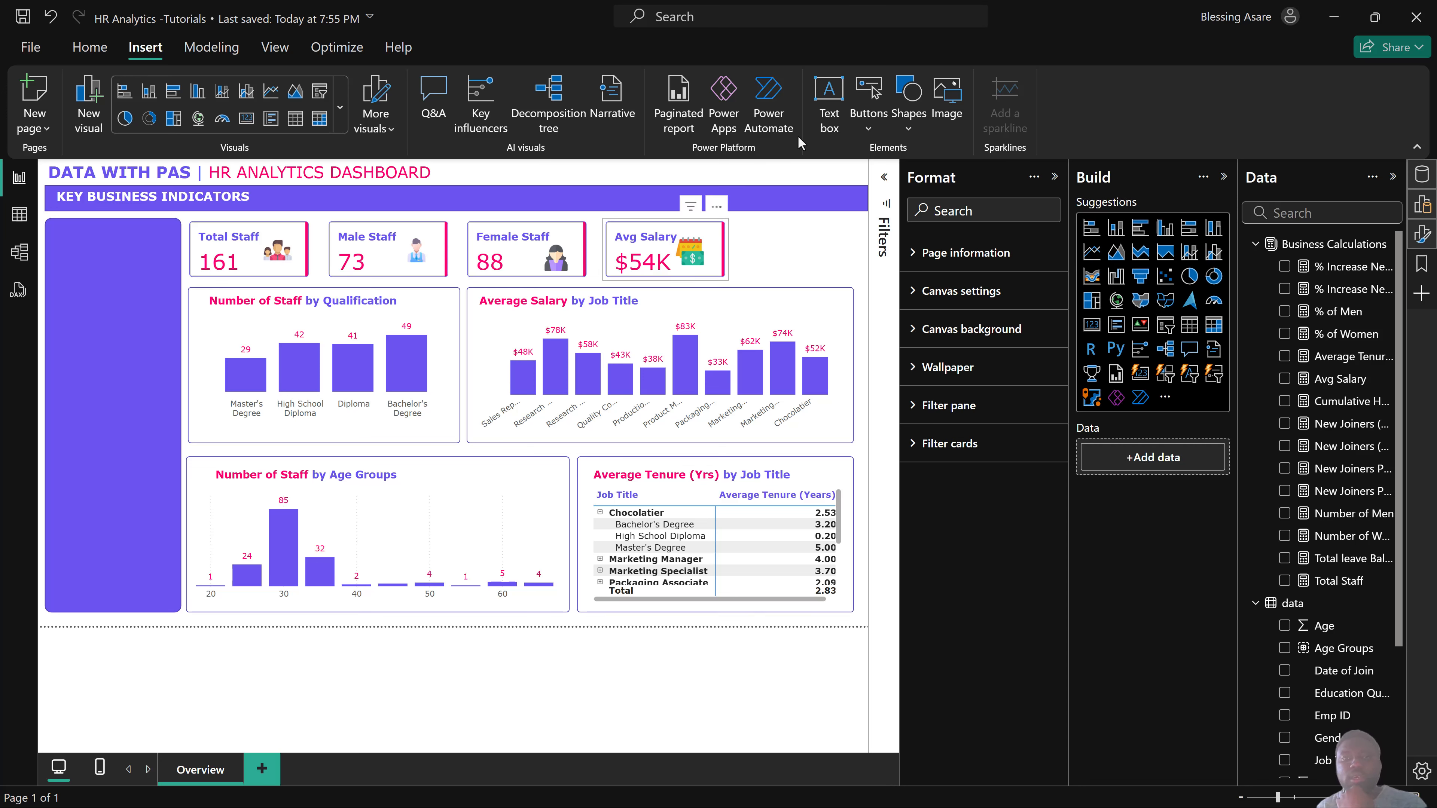
Add a text box reading FILTERS PANE, about 238 wide and 27 high, and make its text bold and white.
left_click(829, 104)
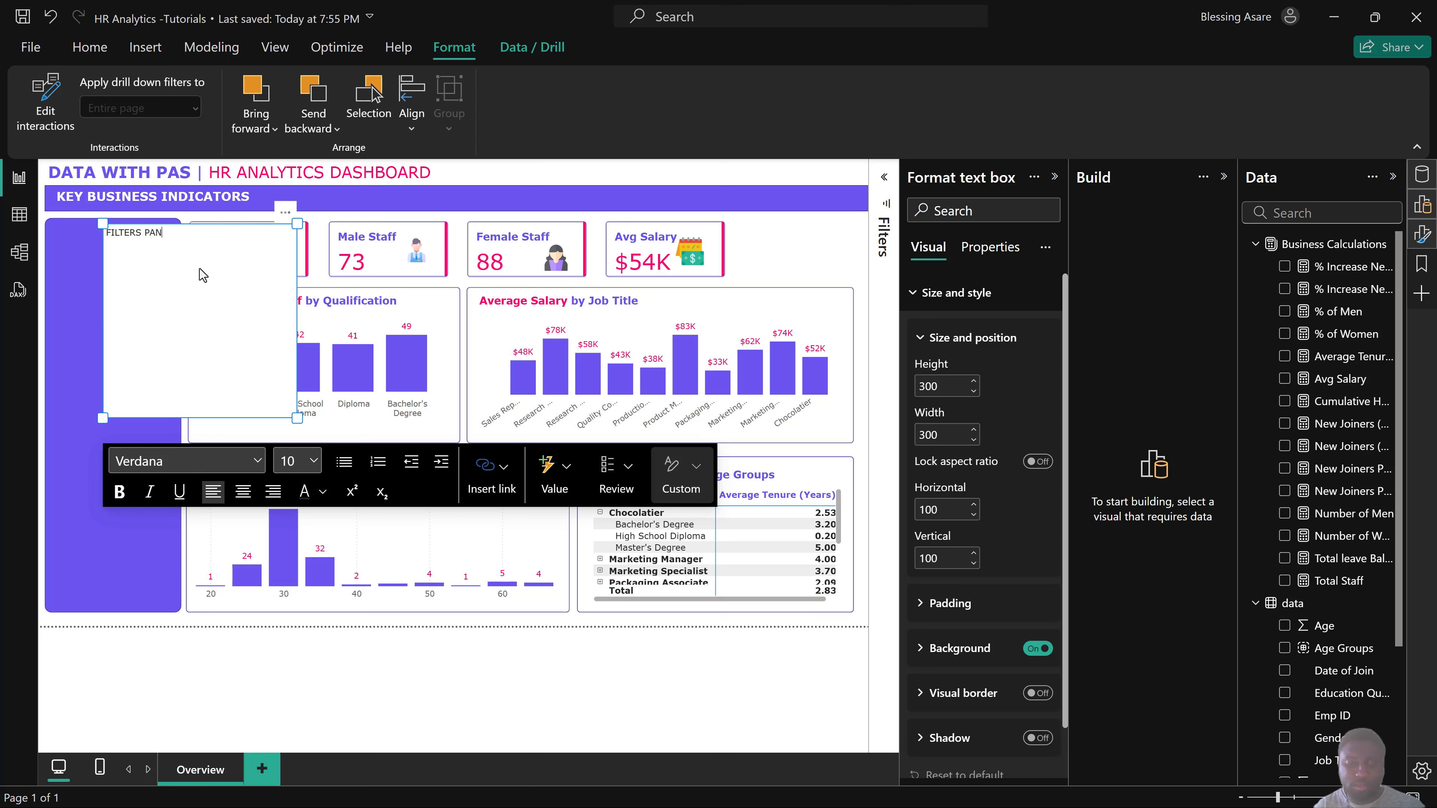
left_click_drag(294, 416, 258, 242)
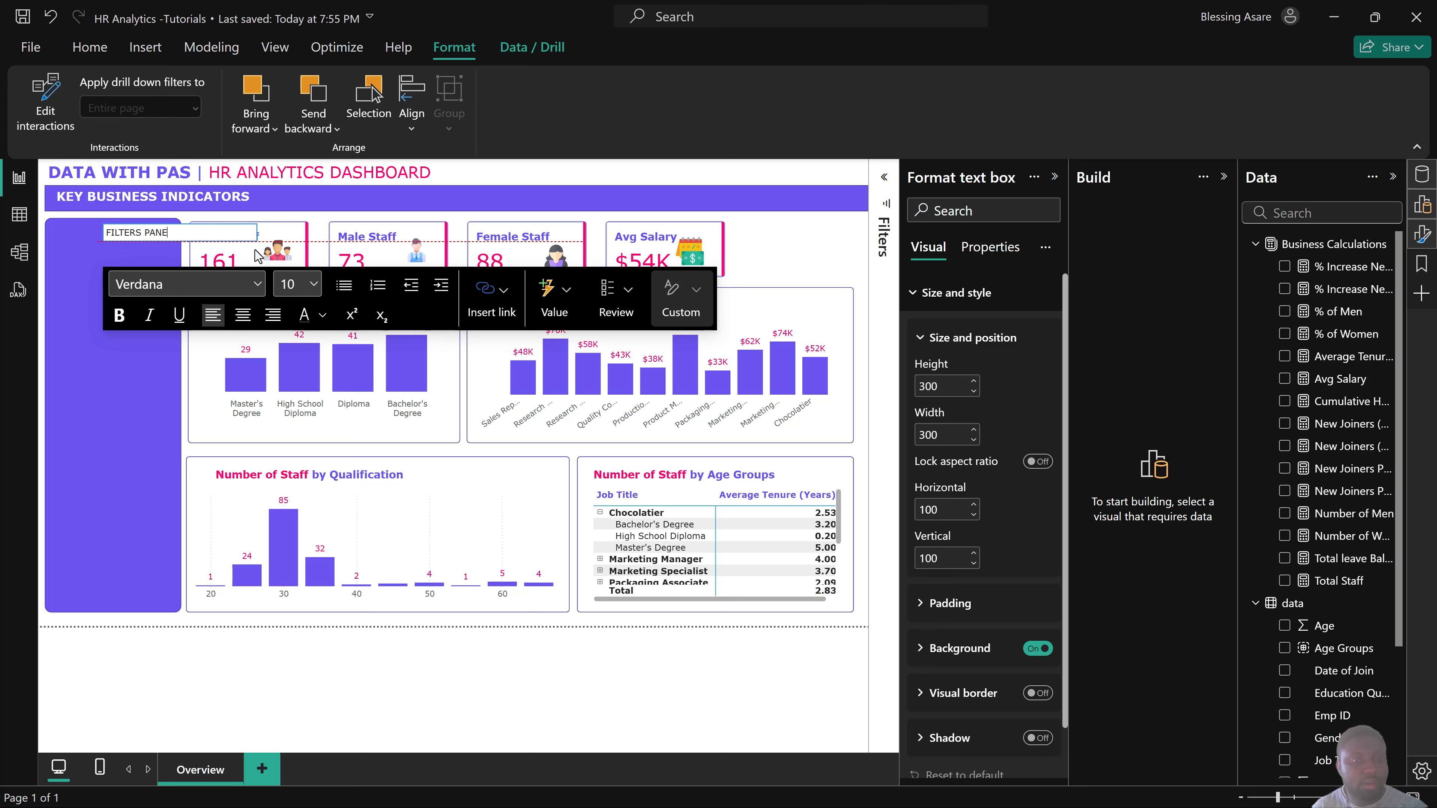
left_click_drag(170, 232, 102, 228)
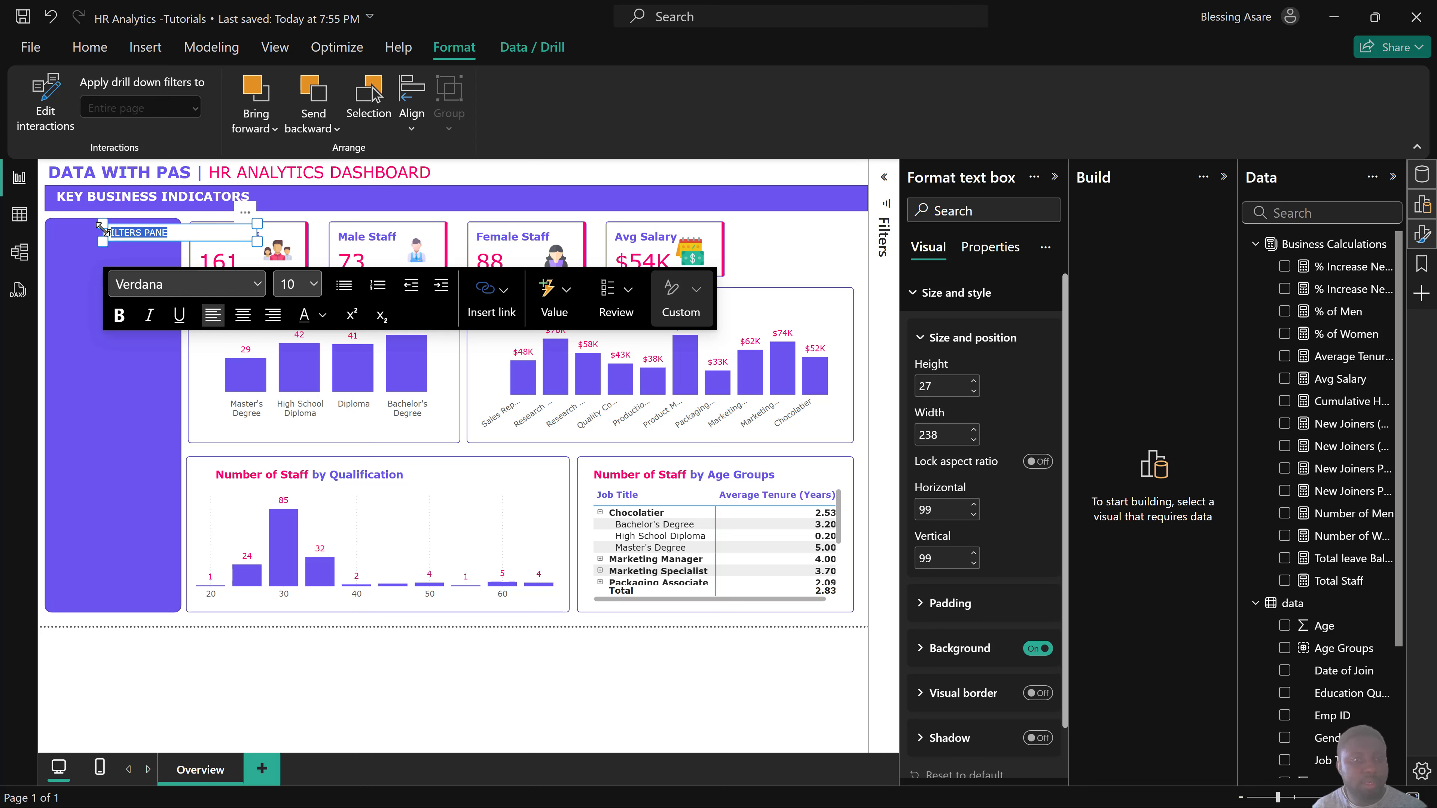
left_click(119, 315)
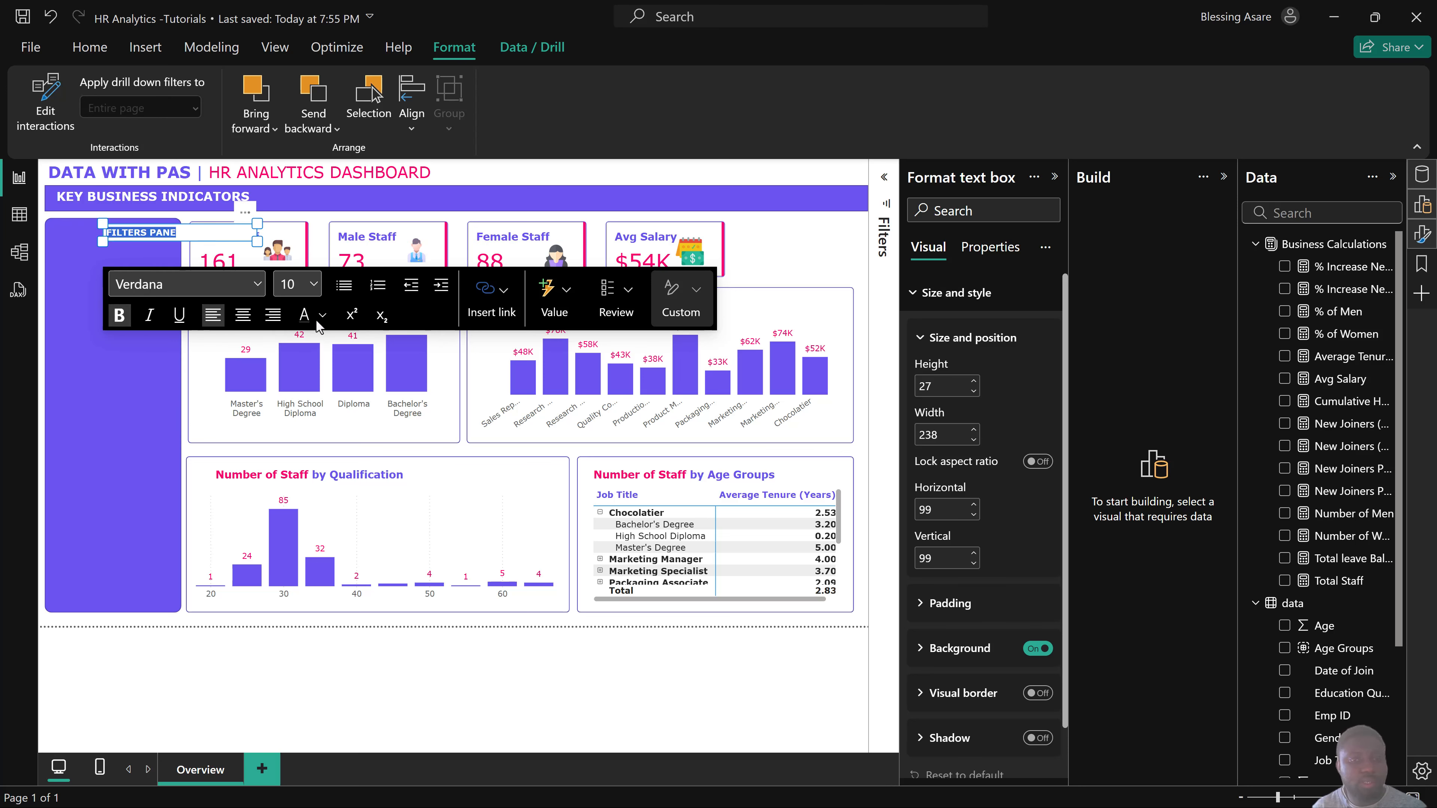
left_click(323, 314)
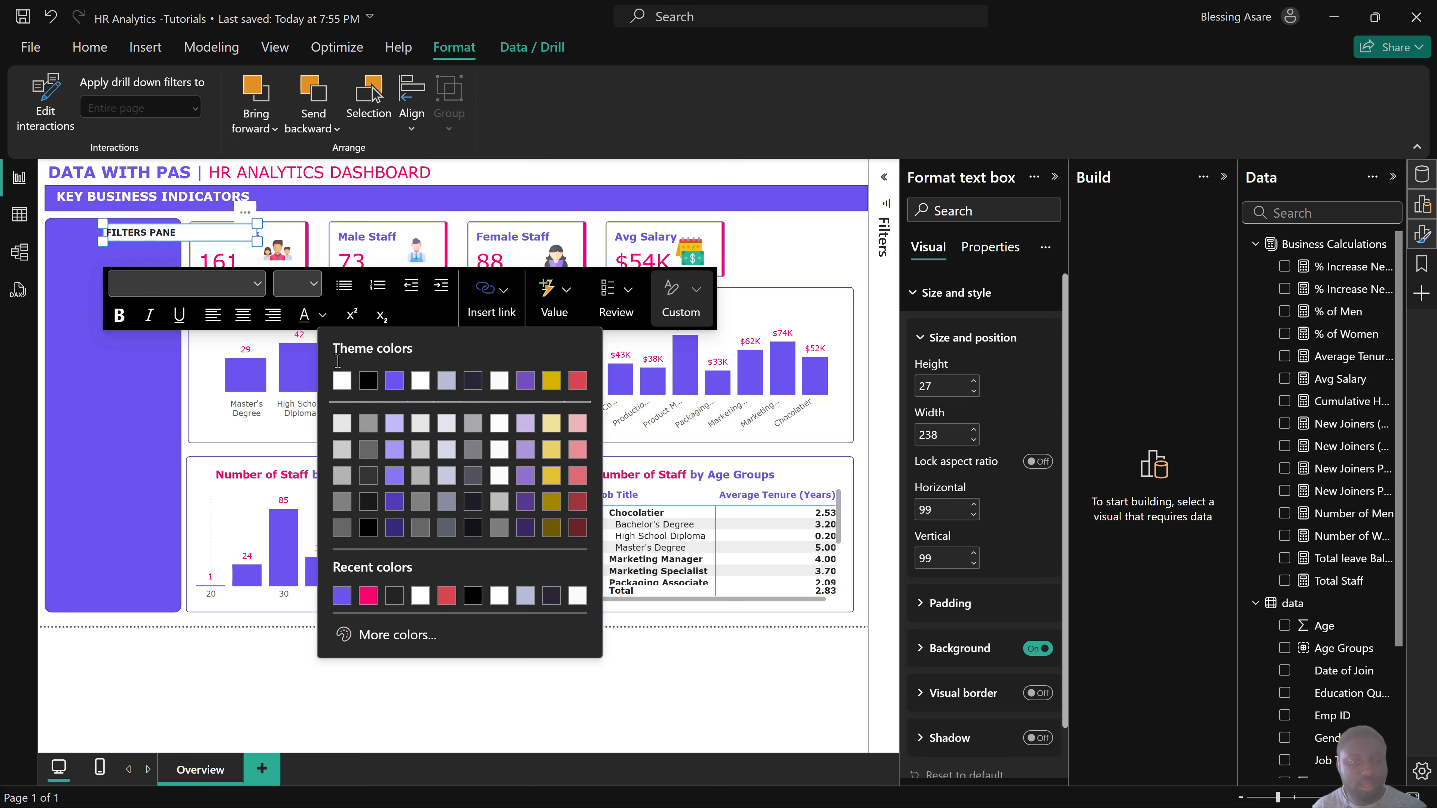
left_click(343, 387)
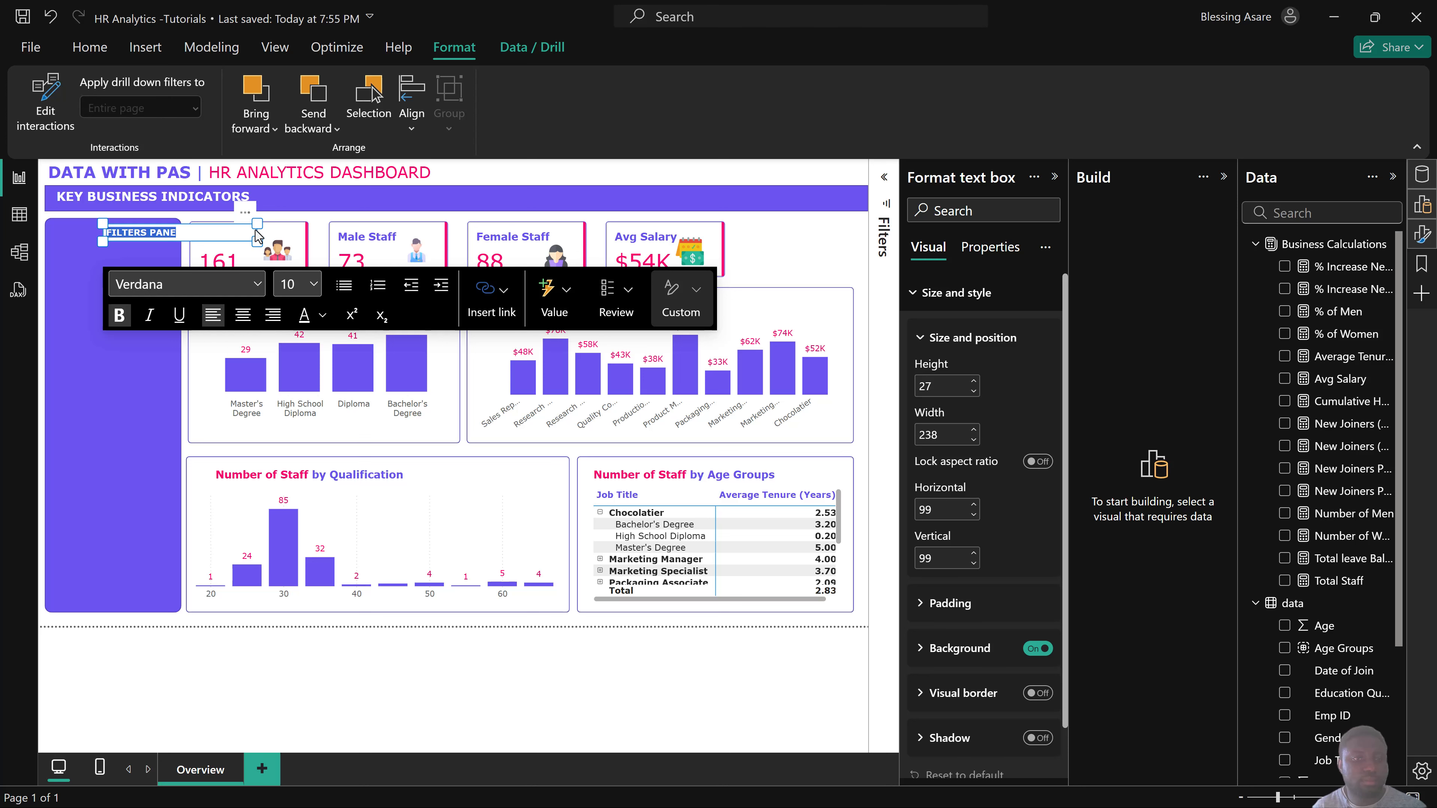
Set the FILTERS PANE heading's font size to 14 and resize its text box to about 168 wide and 36 high.
left_click_drag(256, 226, 192, 222)
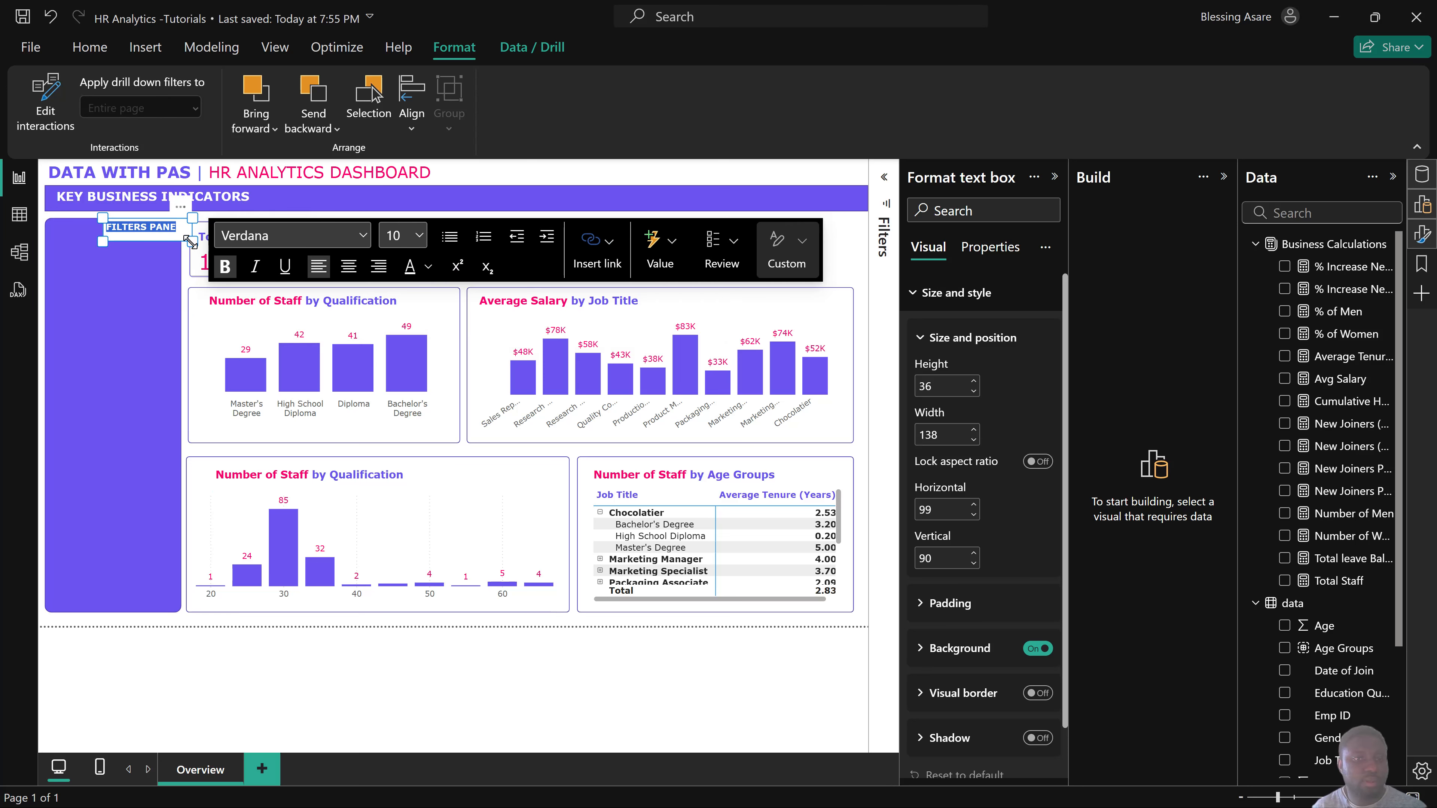
left_click_drag(190, 242, 186, 249)
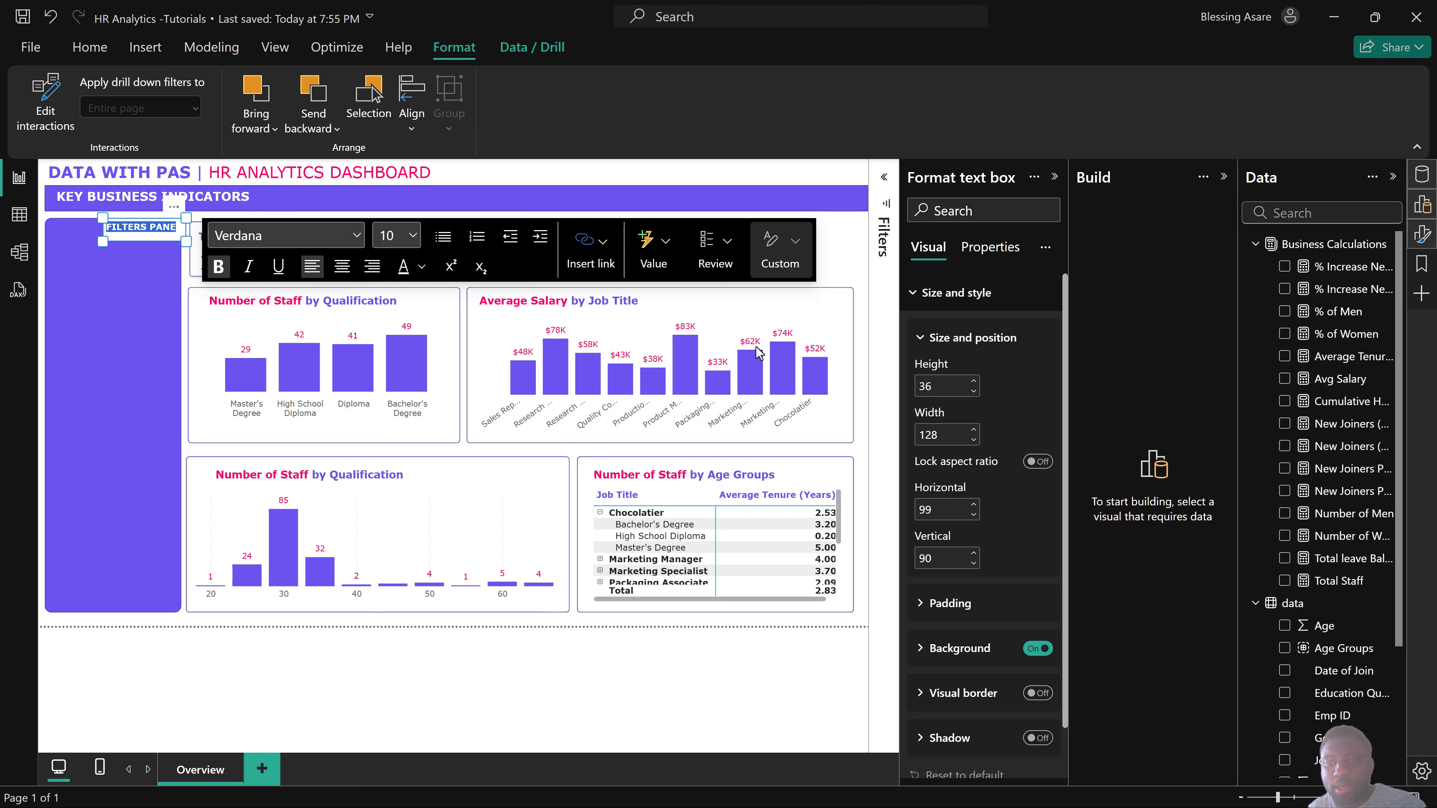
left_click(403, 235)
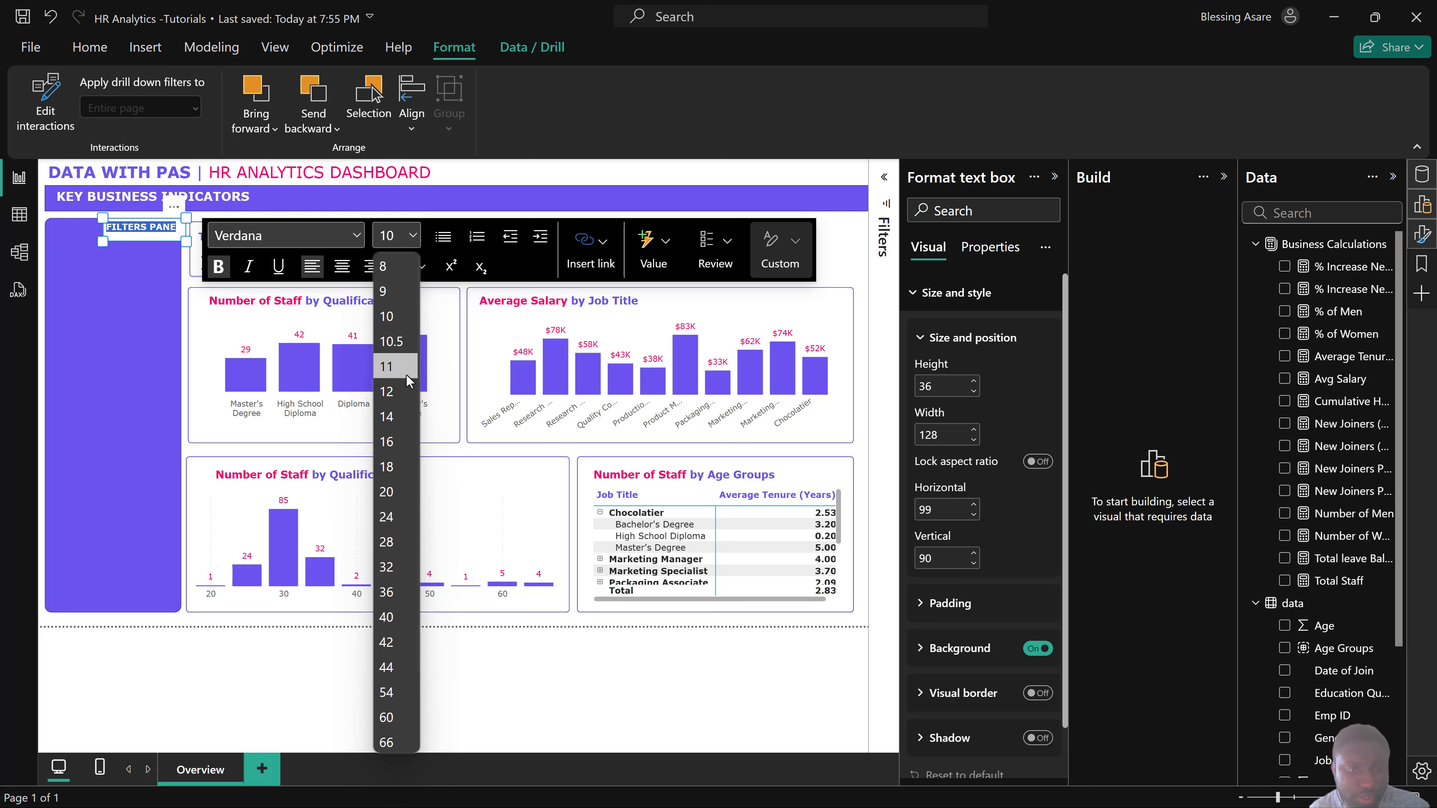
left_click(401, 417)
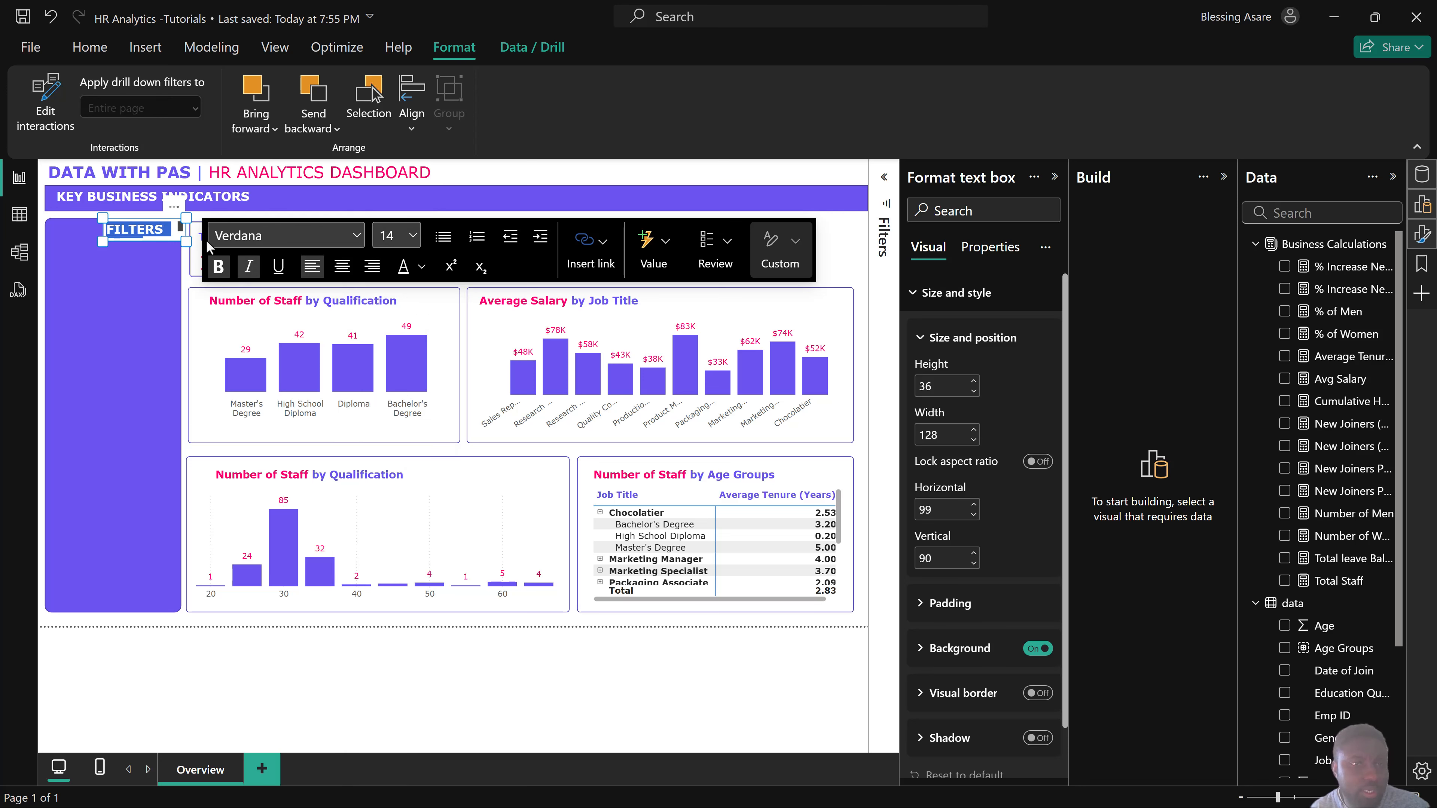
left_click_drag(188, 239, 221, 242)
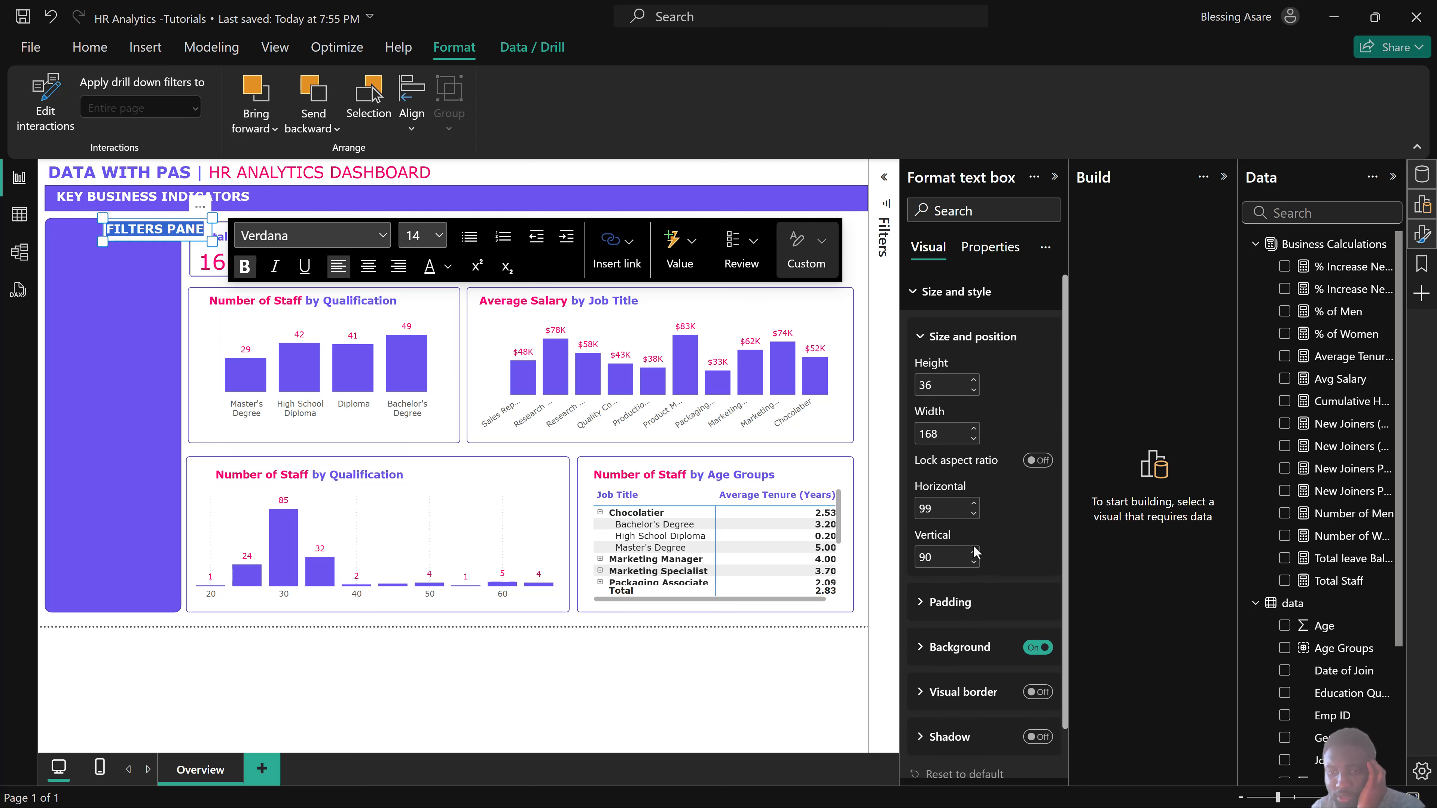
Turn off the FILTERS PANE text box's background and place the heading at the top of the purple side rectangle.
scroll(967, 313, "down", 1)
scroll(940, 283, "up", 1)
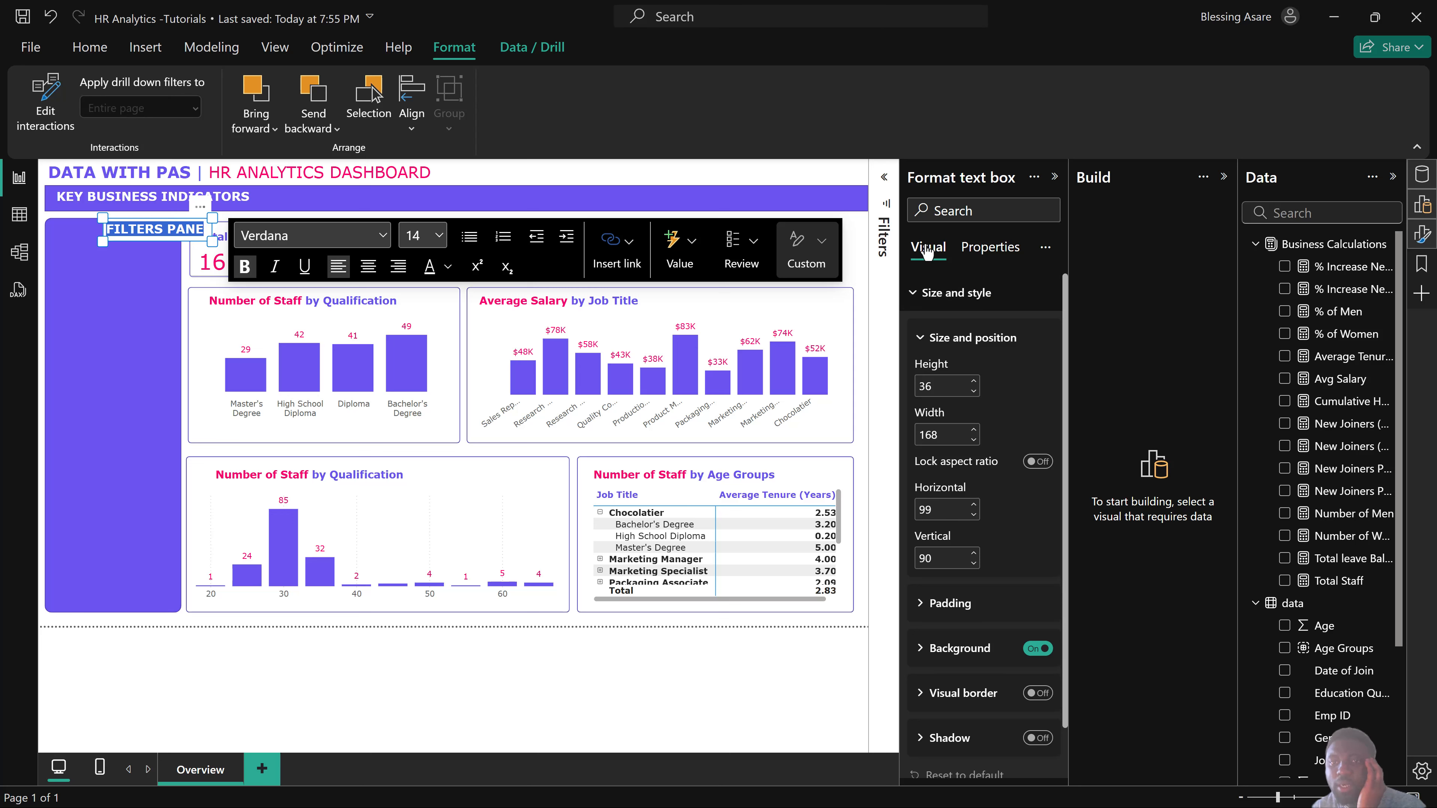
left_click(1039, 649)
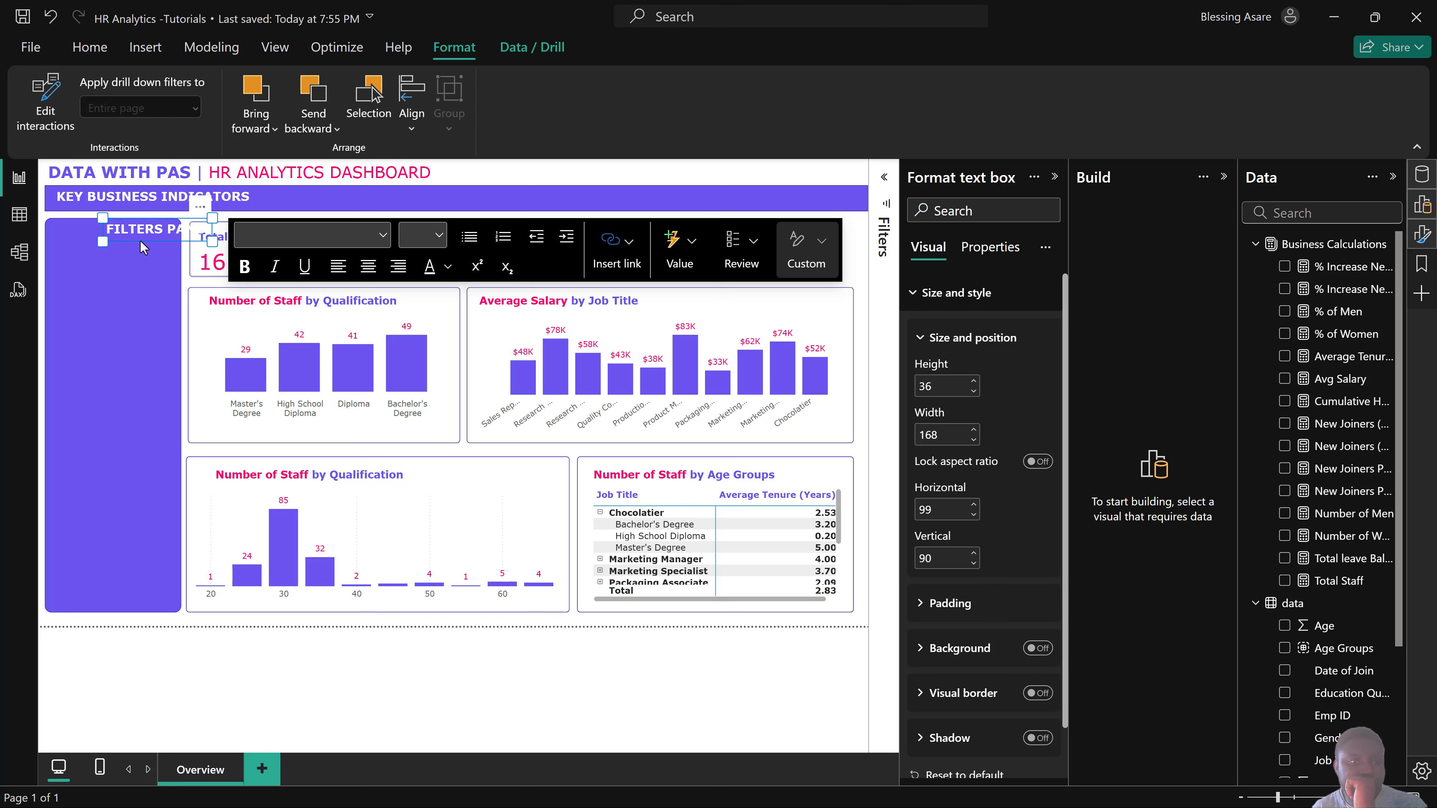
left_click_drag(139, 240, 97, 255)
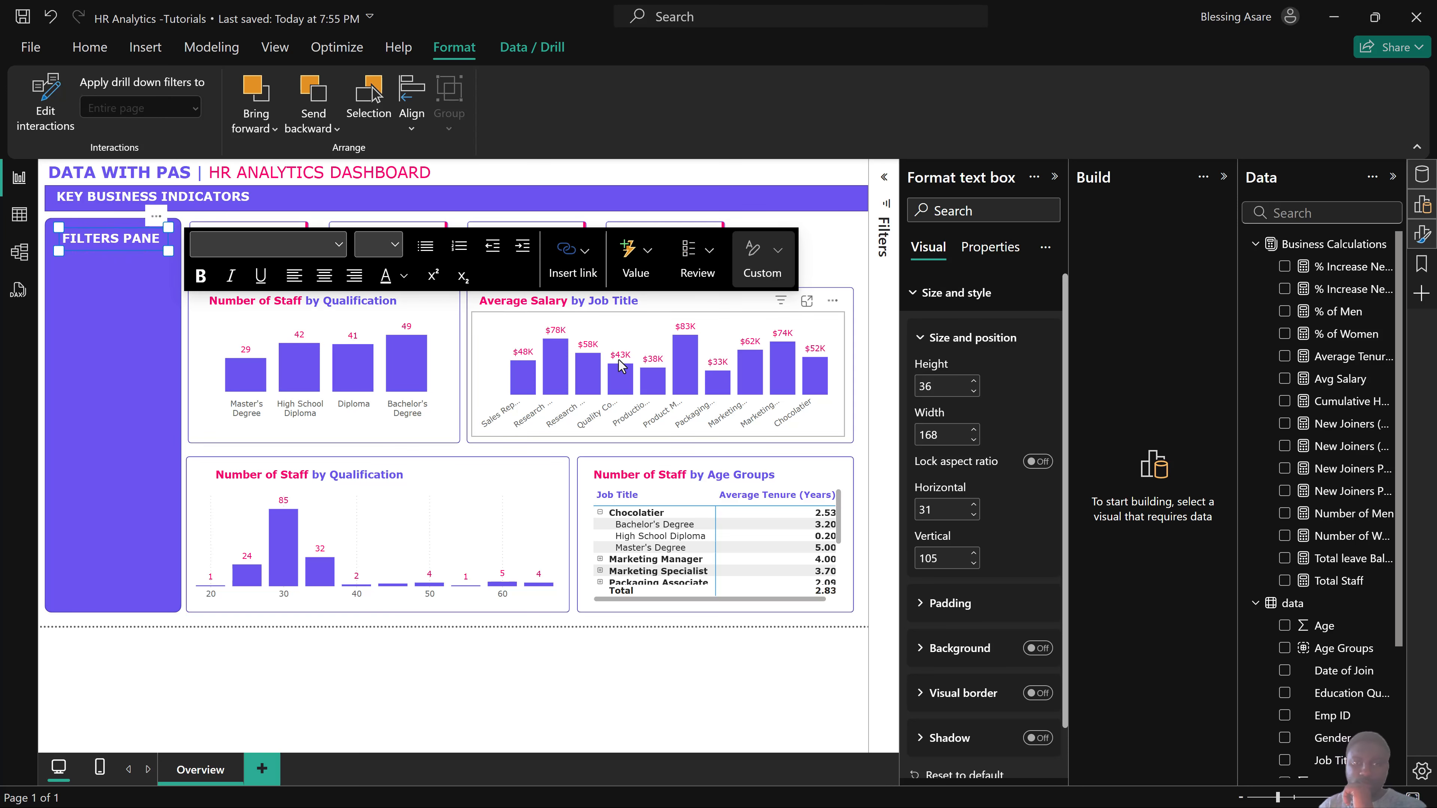
left_click(591, 706)
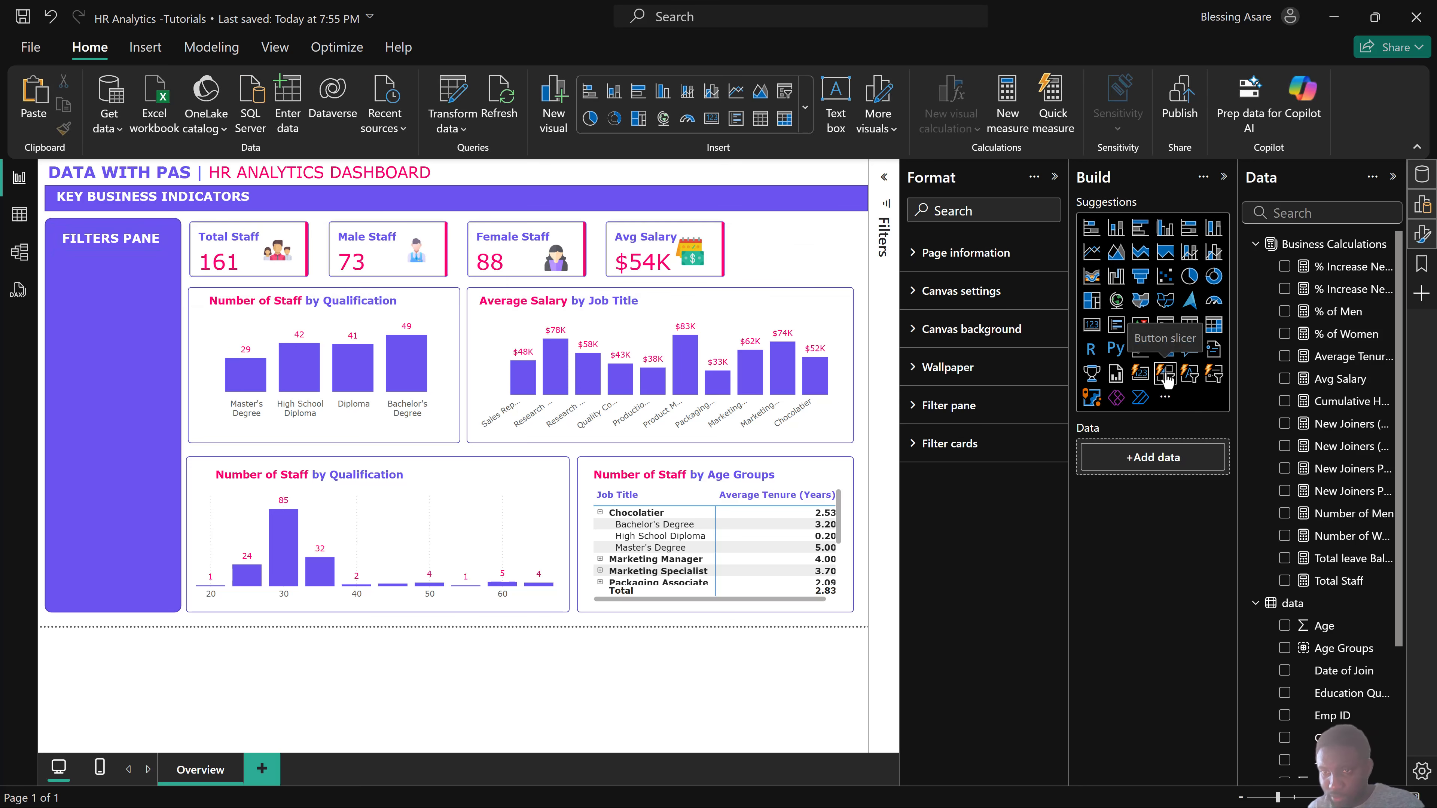
Add a slicer on the Gender field, trying the button and text slicer types before choosing the standard slicer.
left_click(1166, 380)
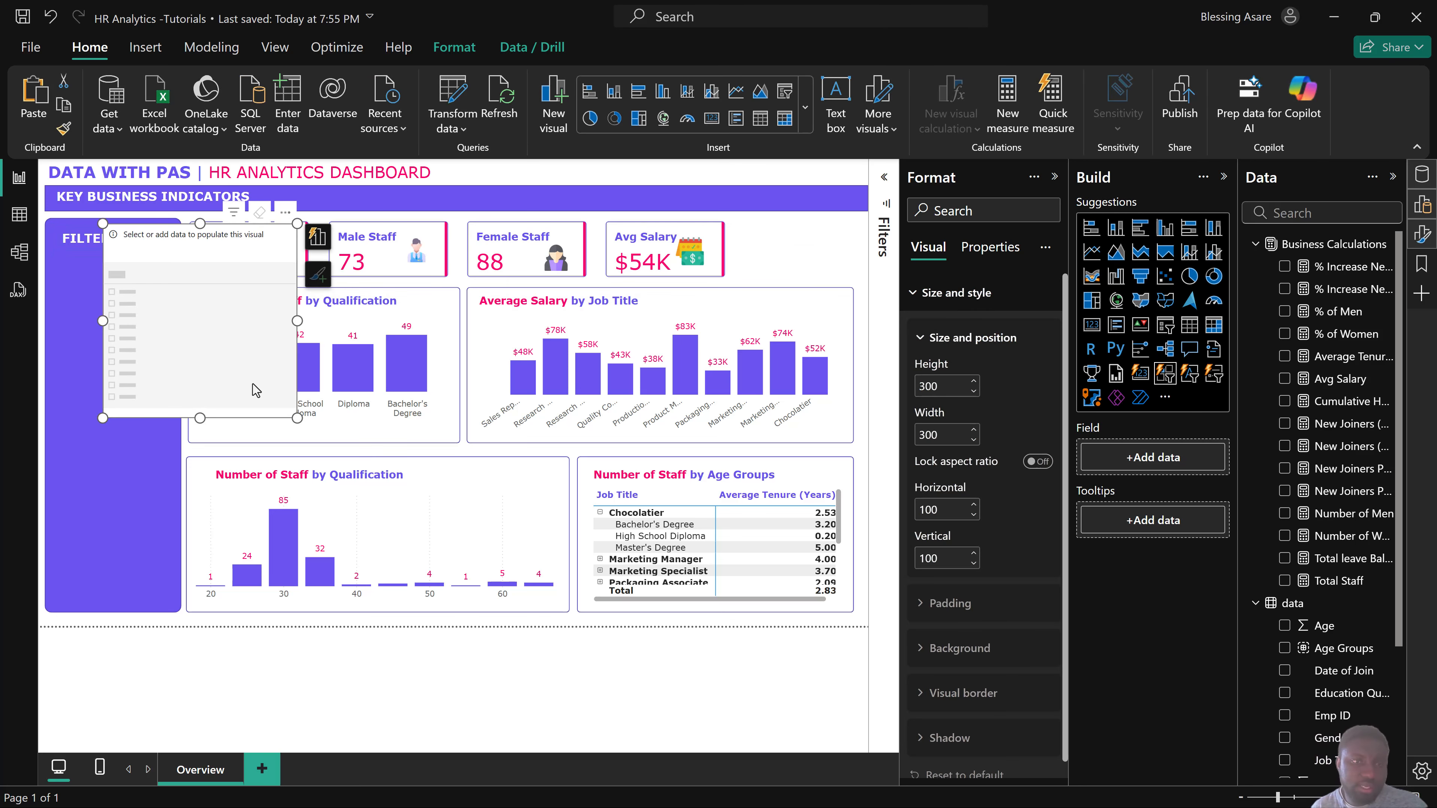
scroll(1335, 555, "down", 3)
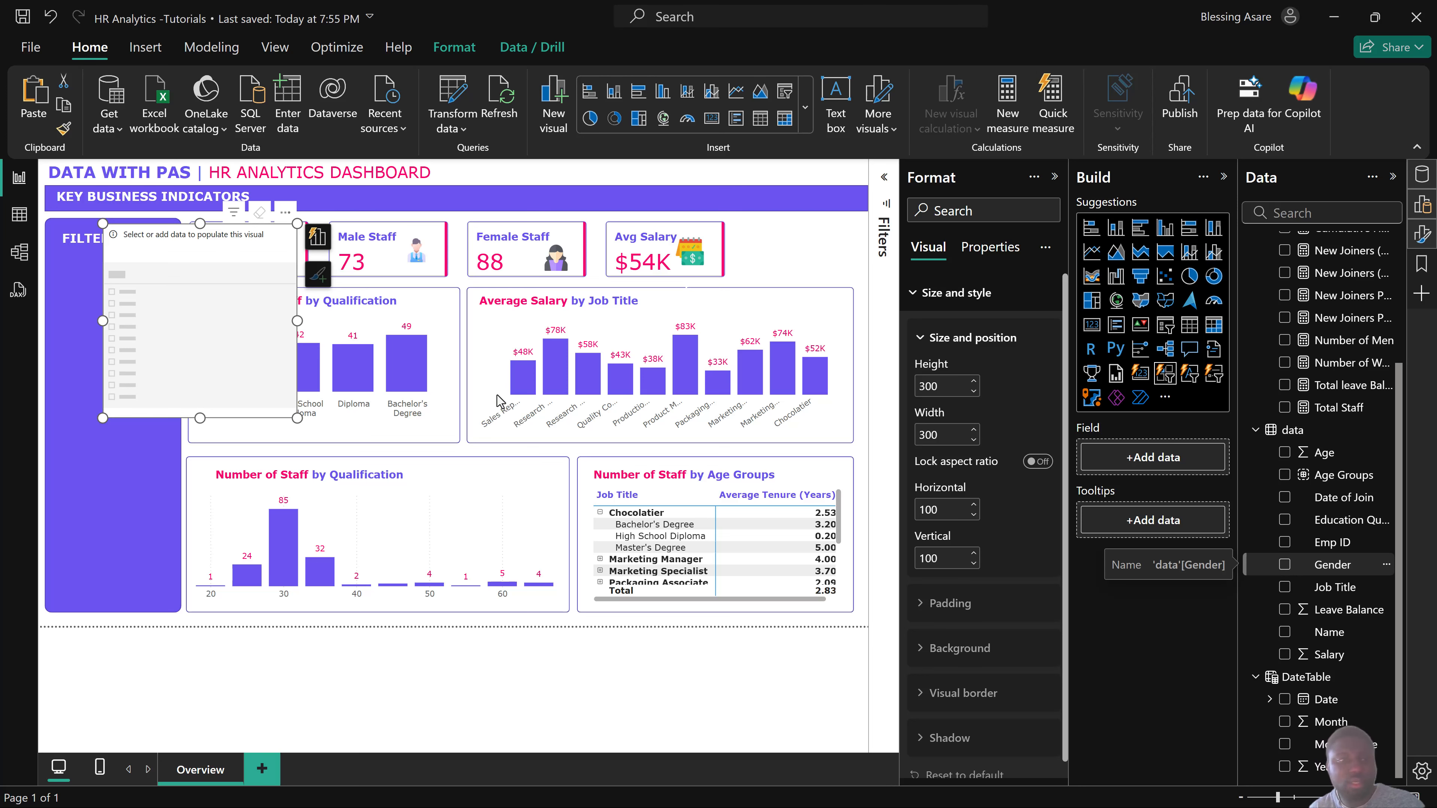
left_click(1284, 565)
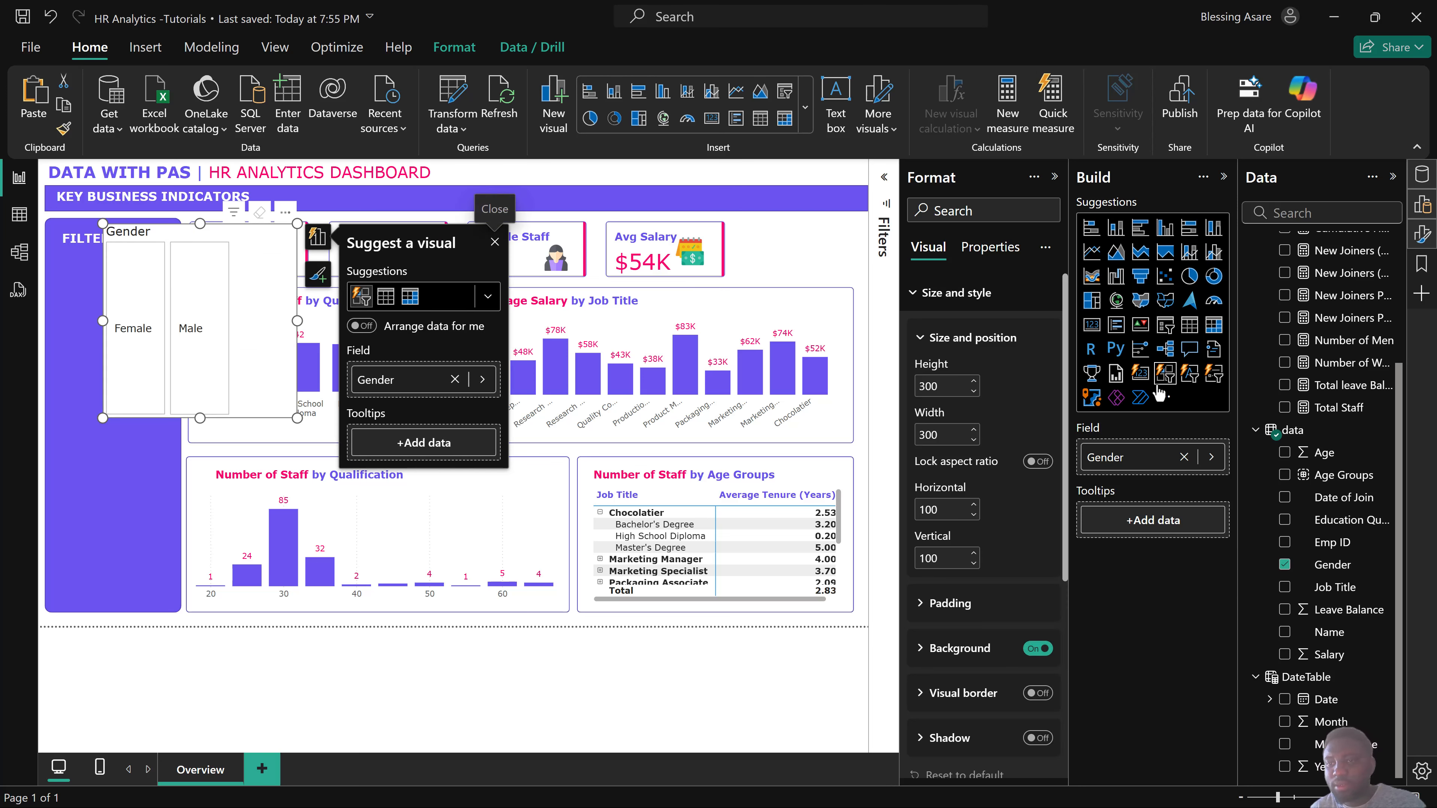
left_click(1190, 378)
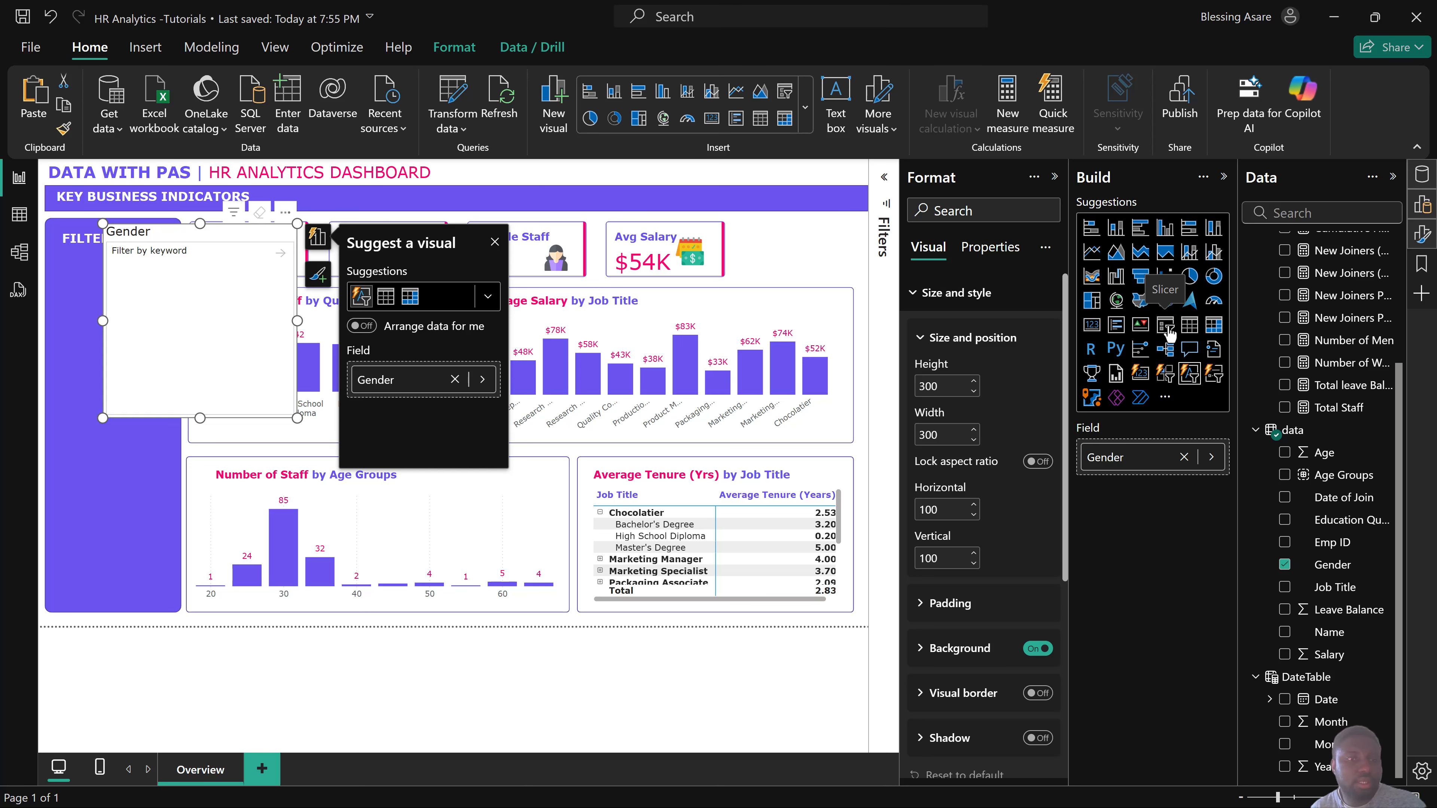
left_click(1169, 334)
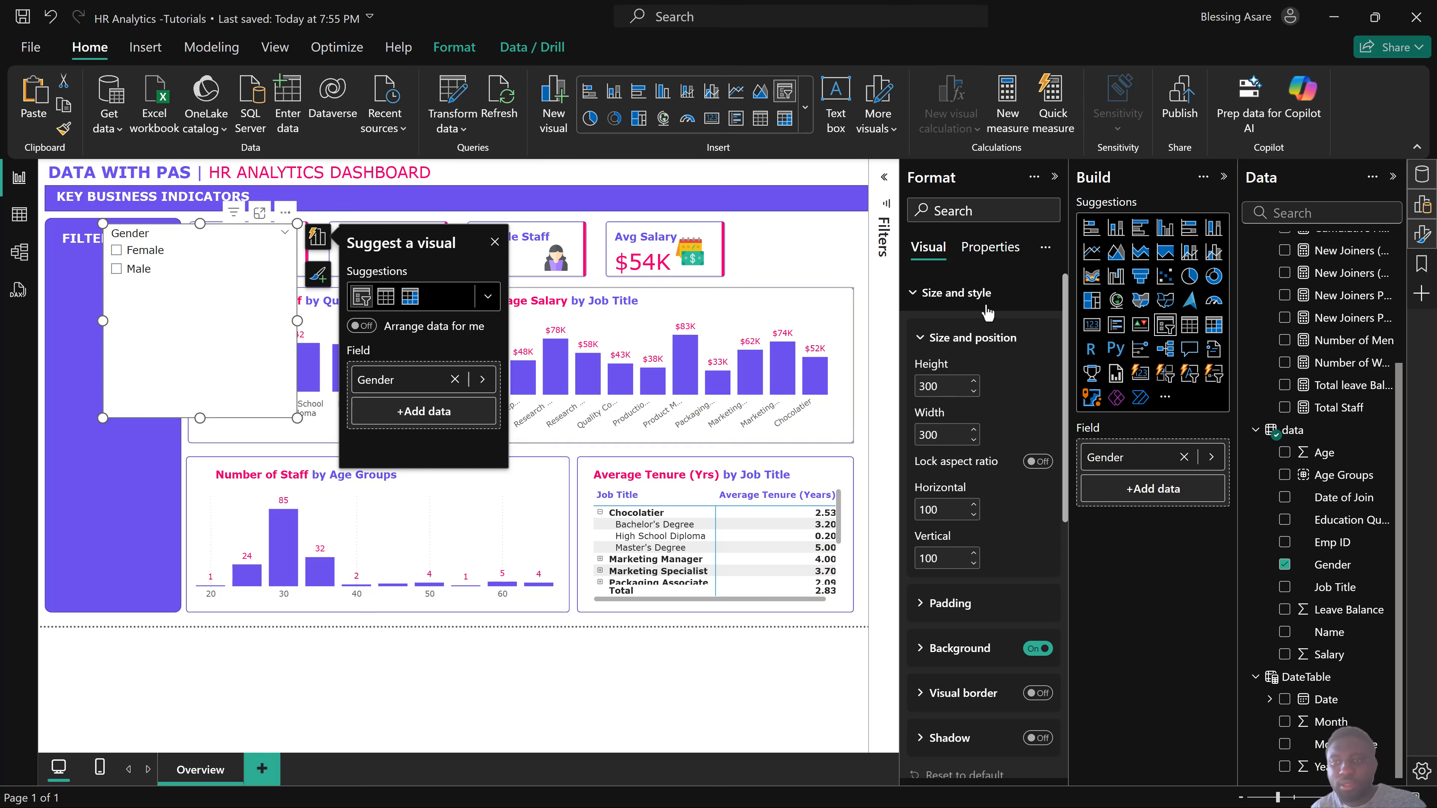
Set the Gender slicer's style to Dropdown and fit the slicer inside the side rectangle beneath the FILTERS PANE heading.
left_click(983, 252)
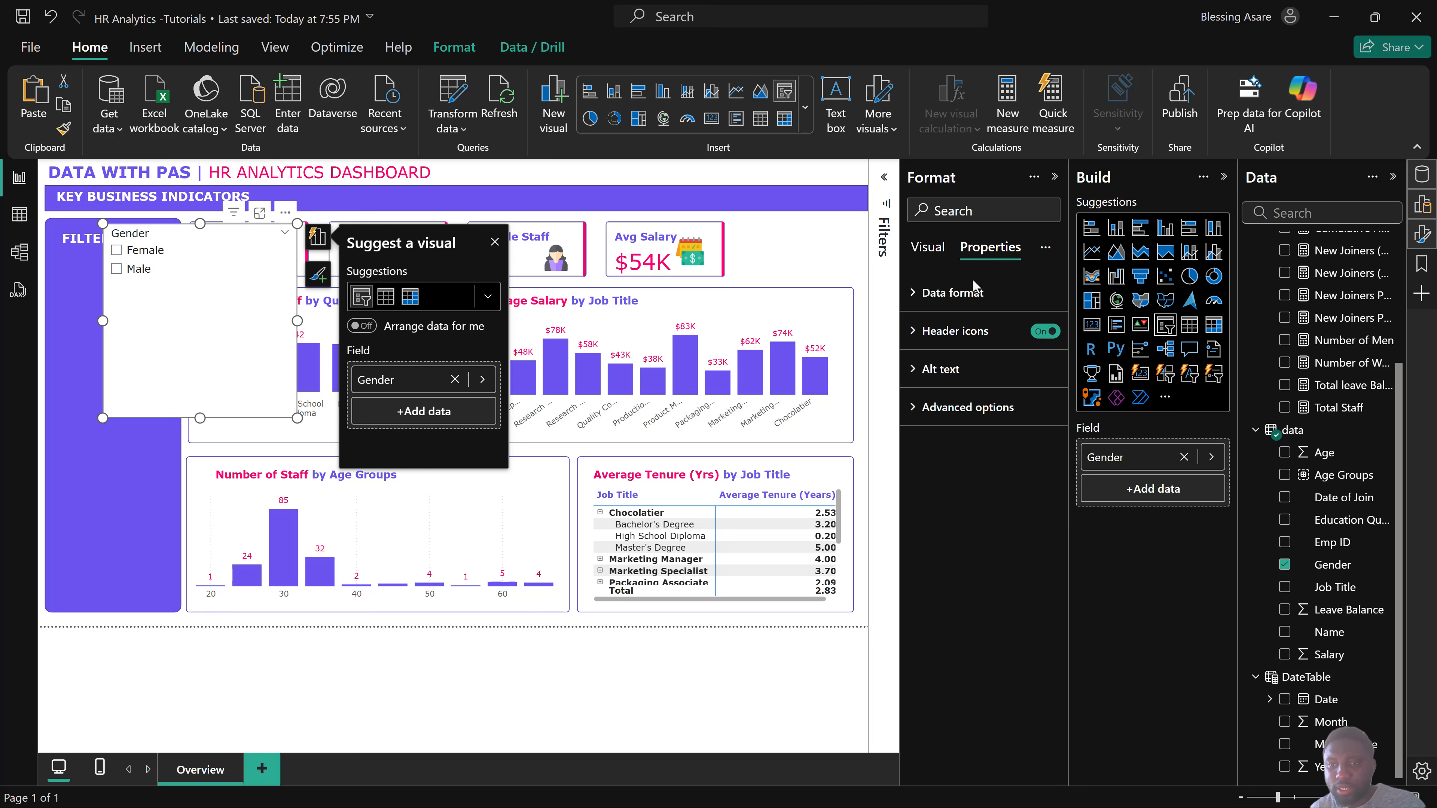
left_click(948, 258)
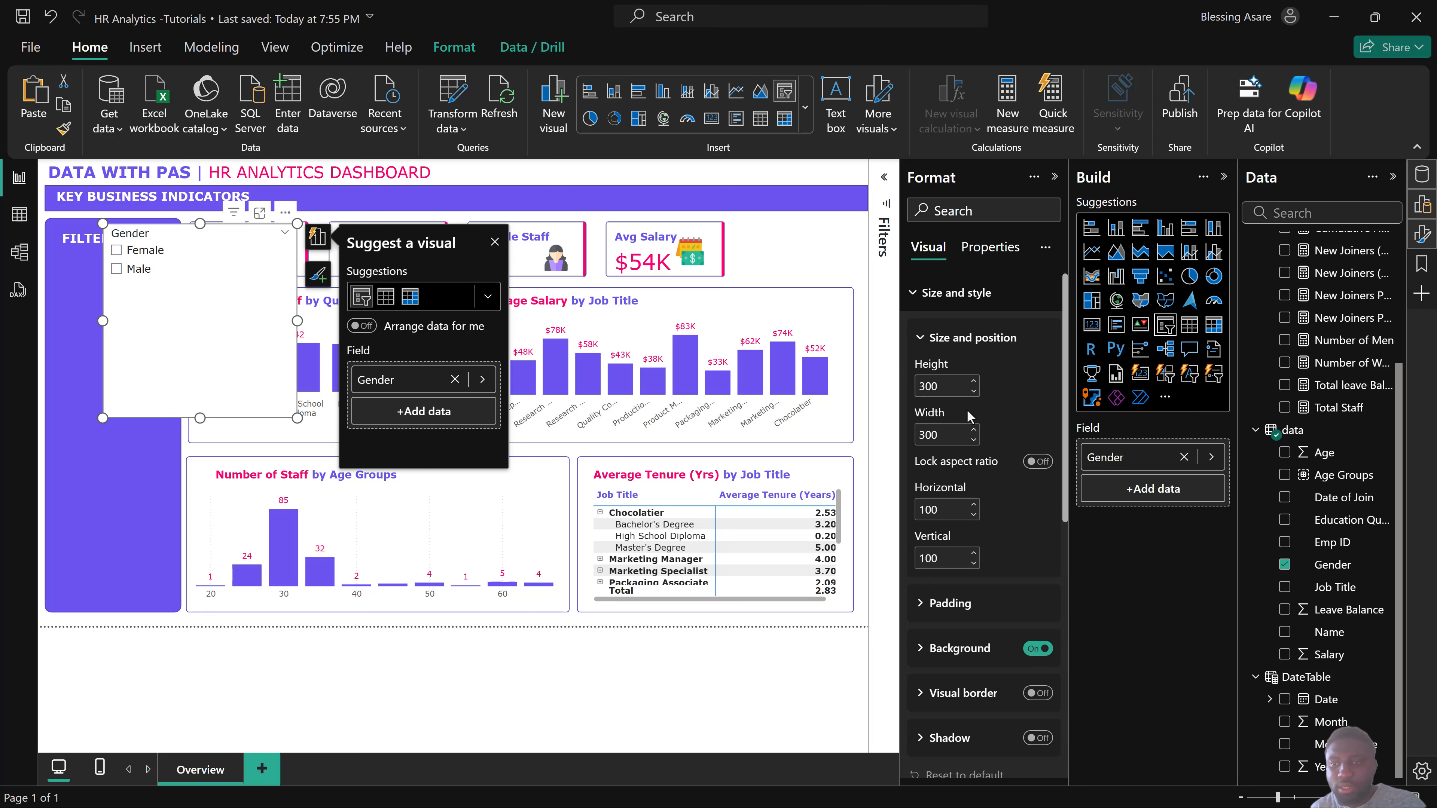
scroll(968, 425, "down", 5)
scroll(968, 425, "down", 3)
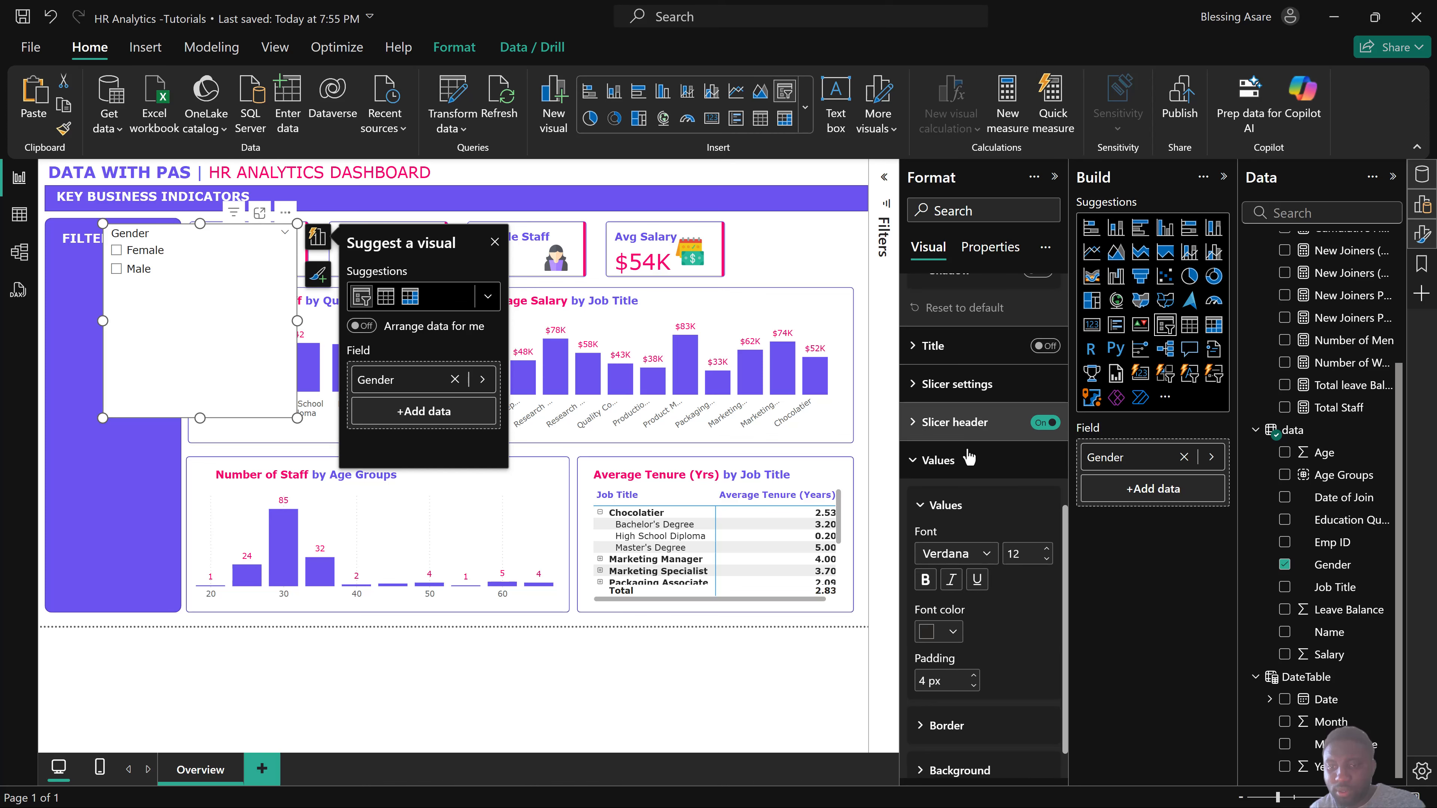
left_click(960, 384)
left_click(969, 480)
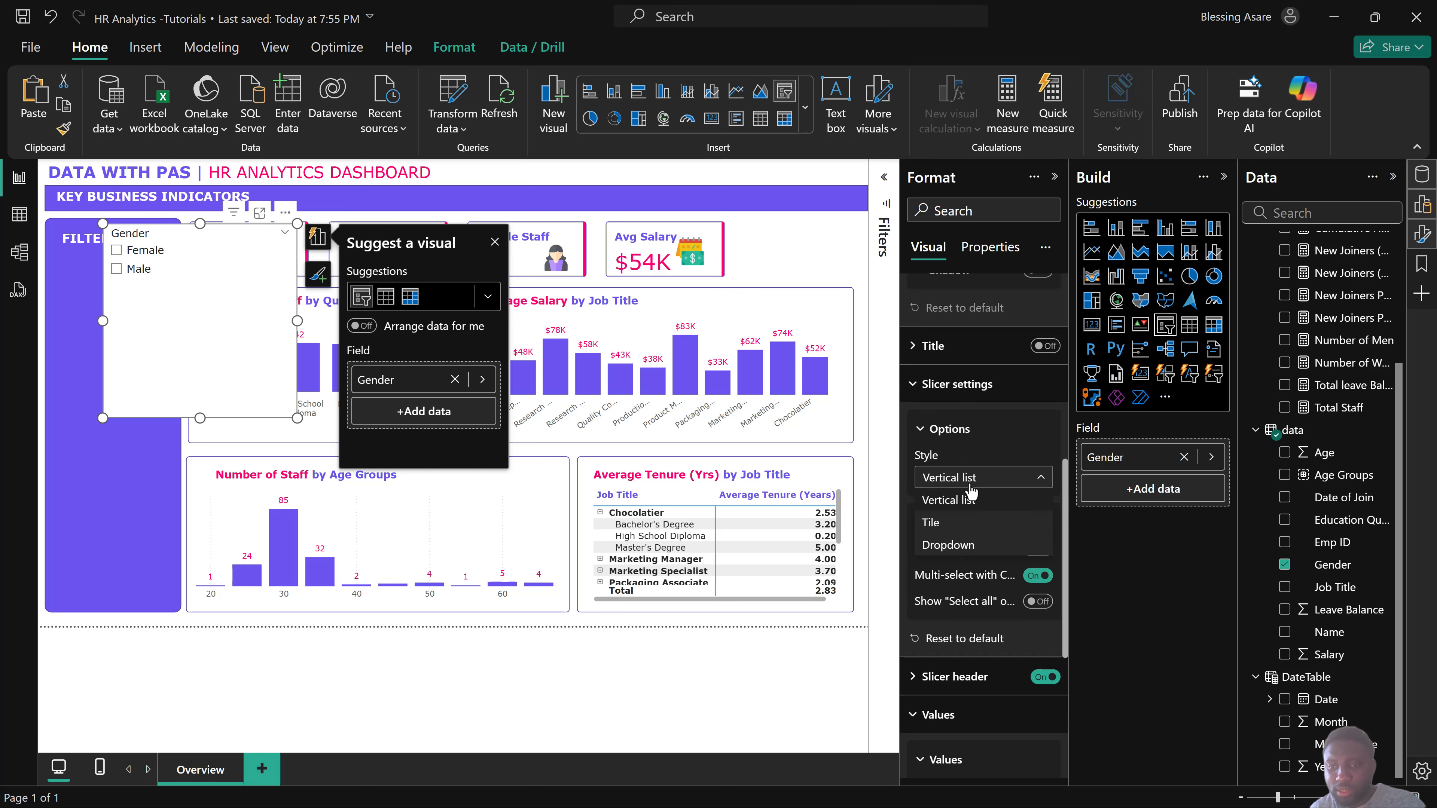
left_click(951, 546)
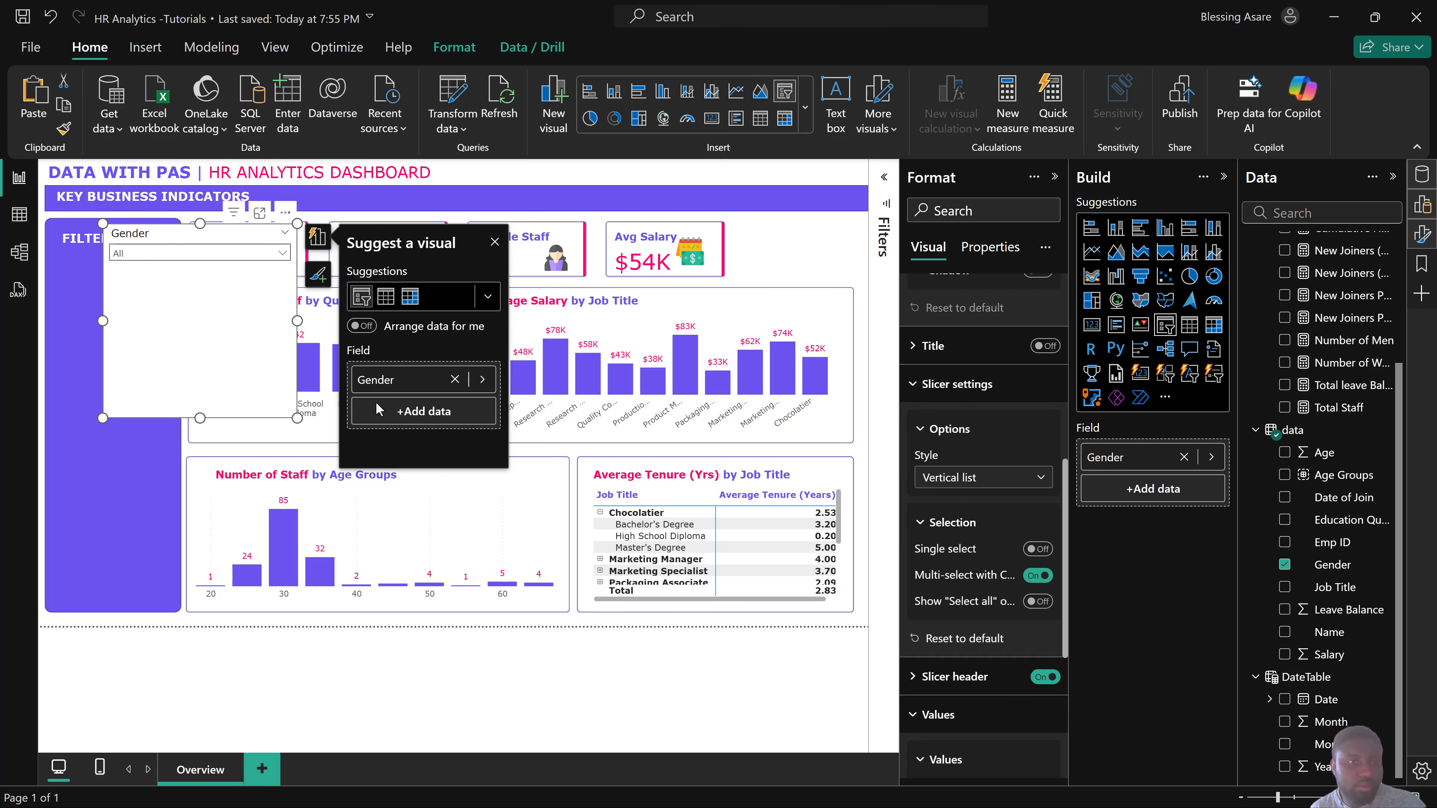
left_click_drag(297, 419, 275, 294)
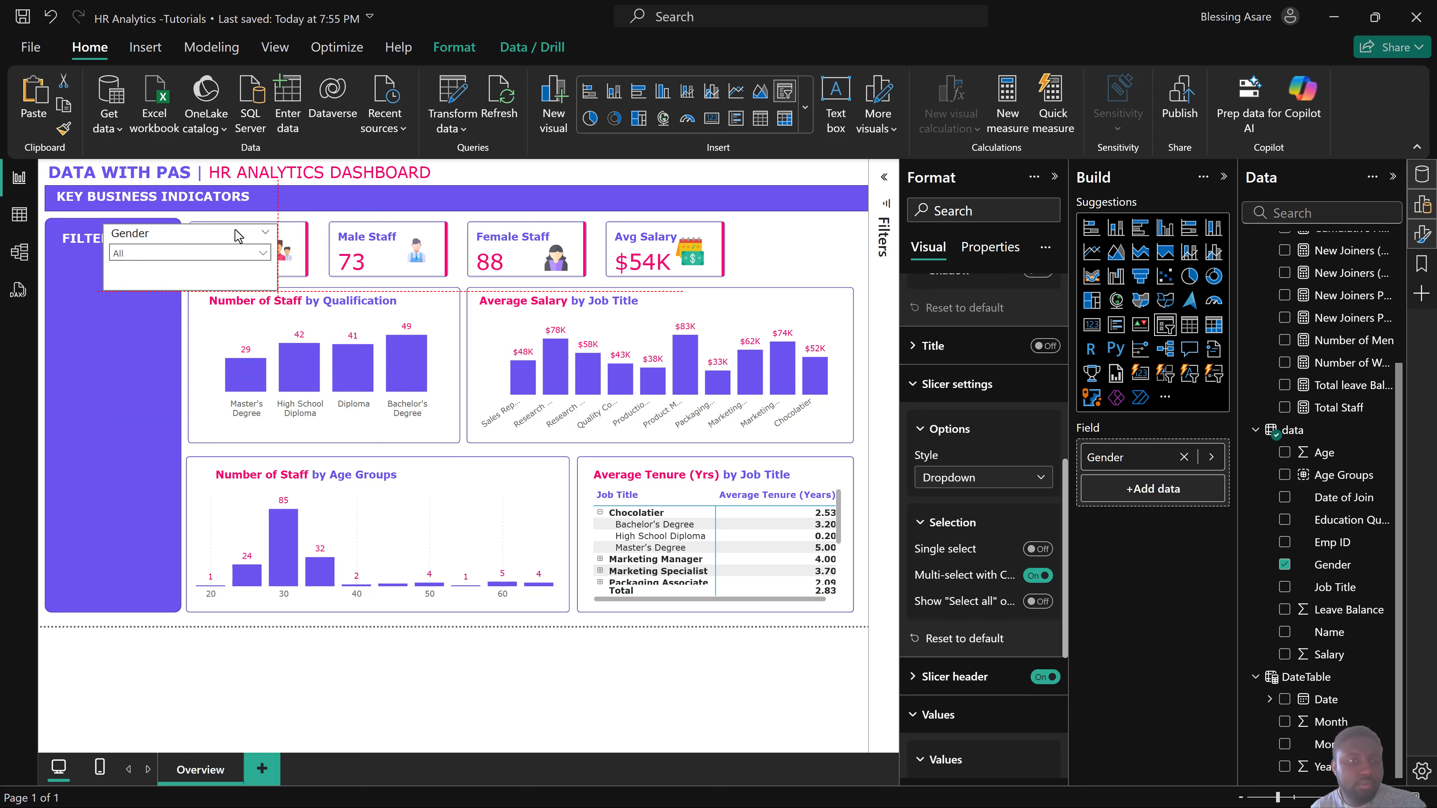
left_click_drag(237, 235, 121, 269)
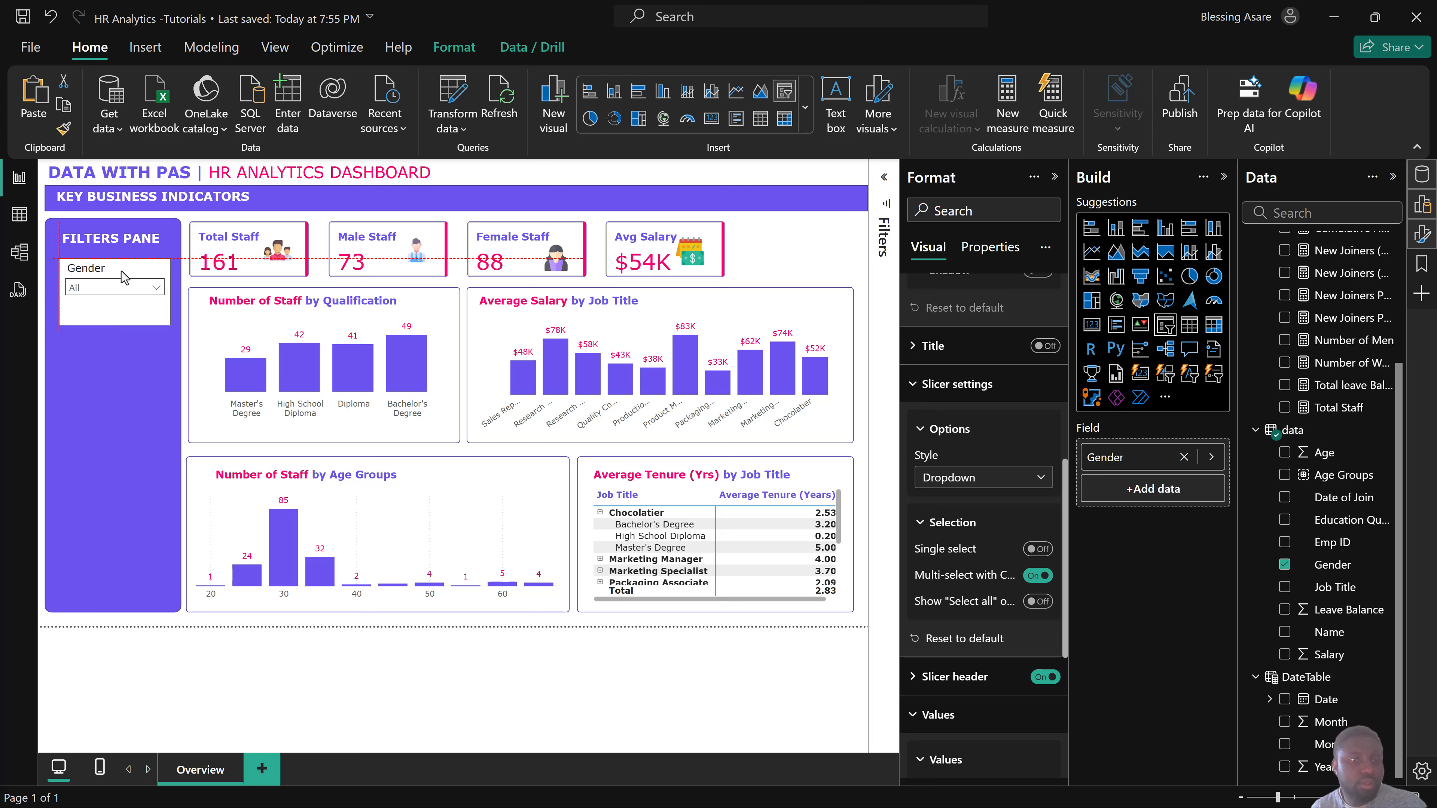
Set the font color of the Gender slicer's values to white.
scroll(990, 516, "down", 5)
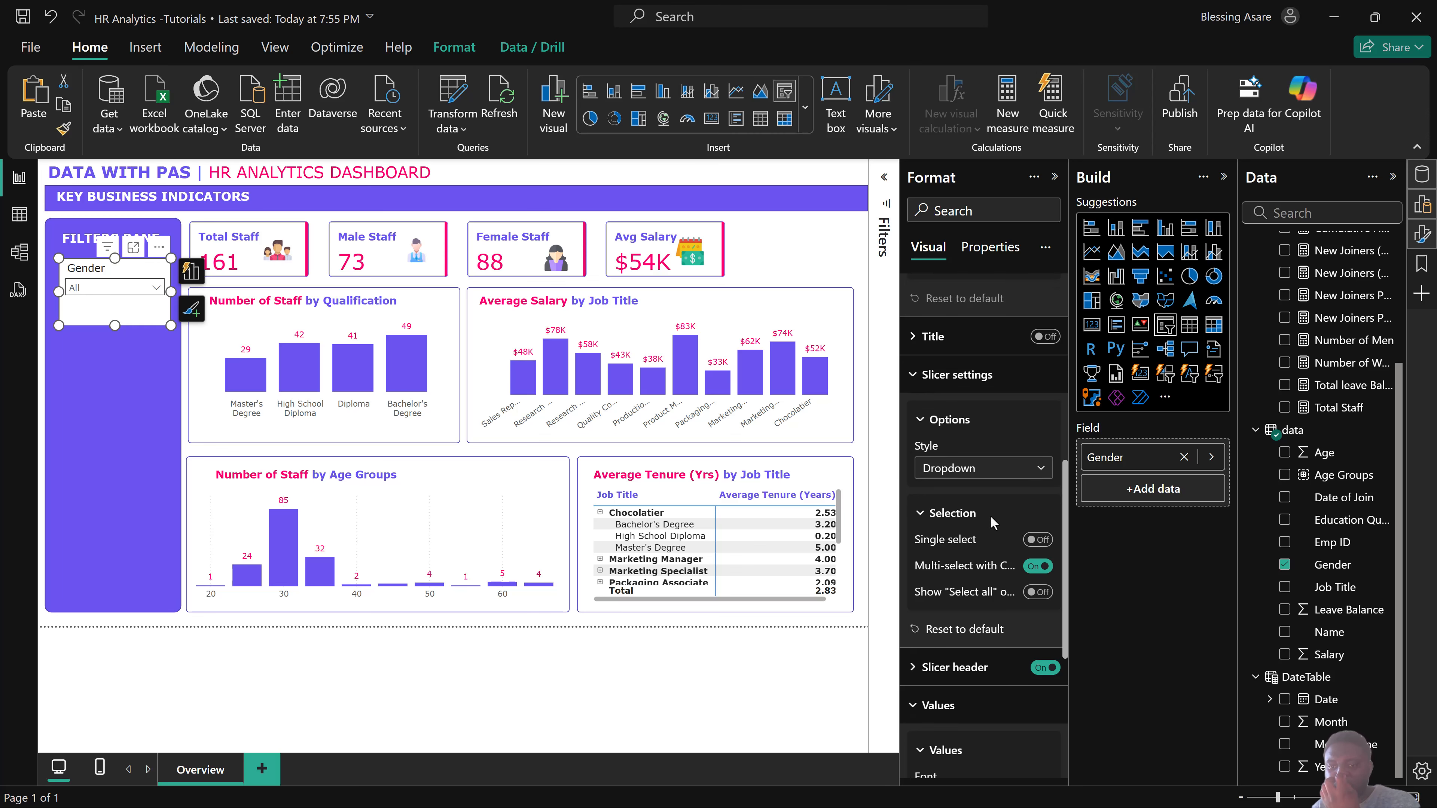
scroll(972, 499, "down", 1)
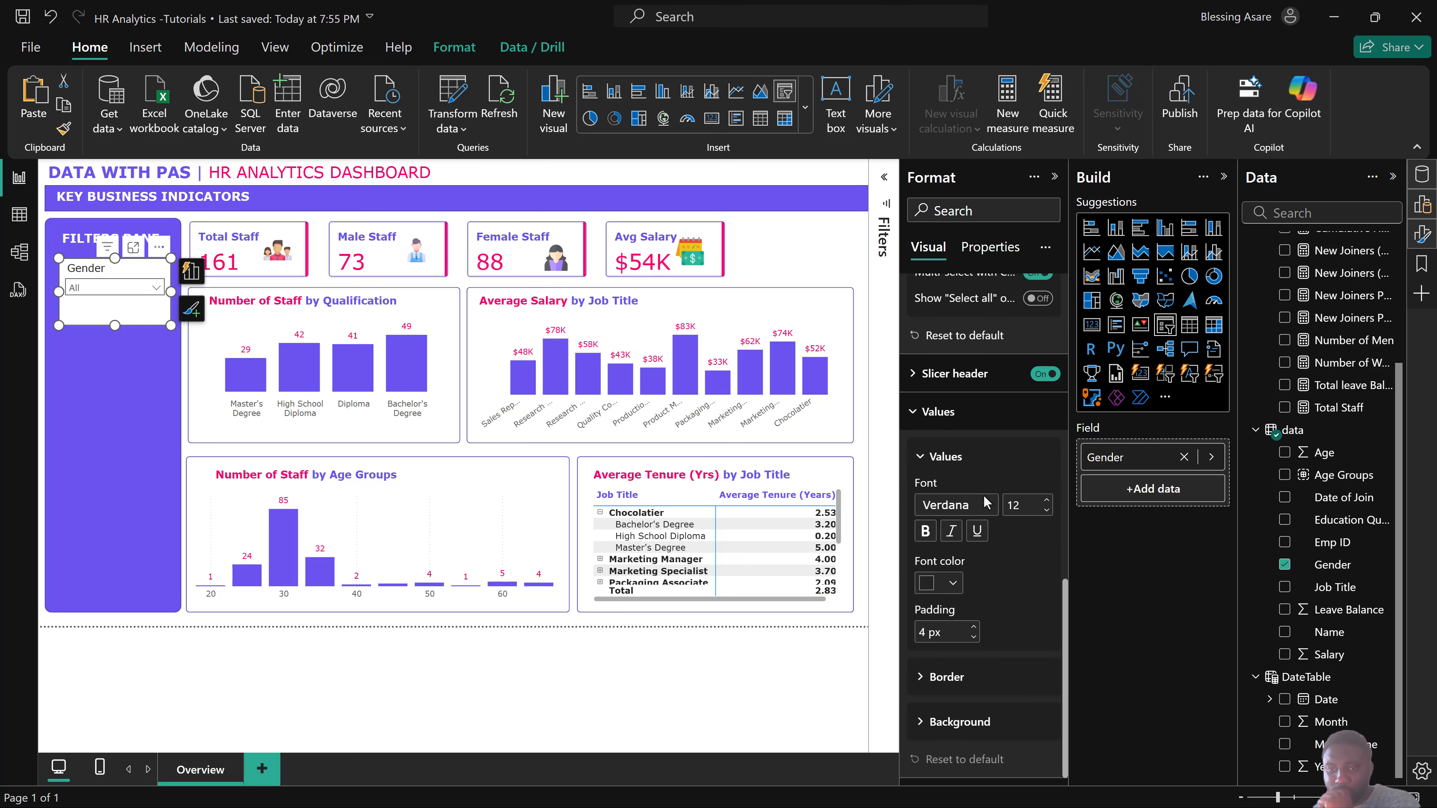
left_click(928, 588)
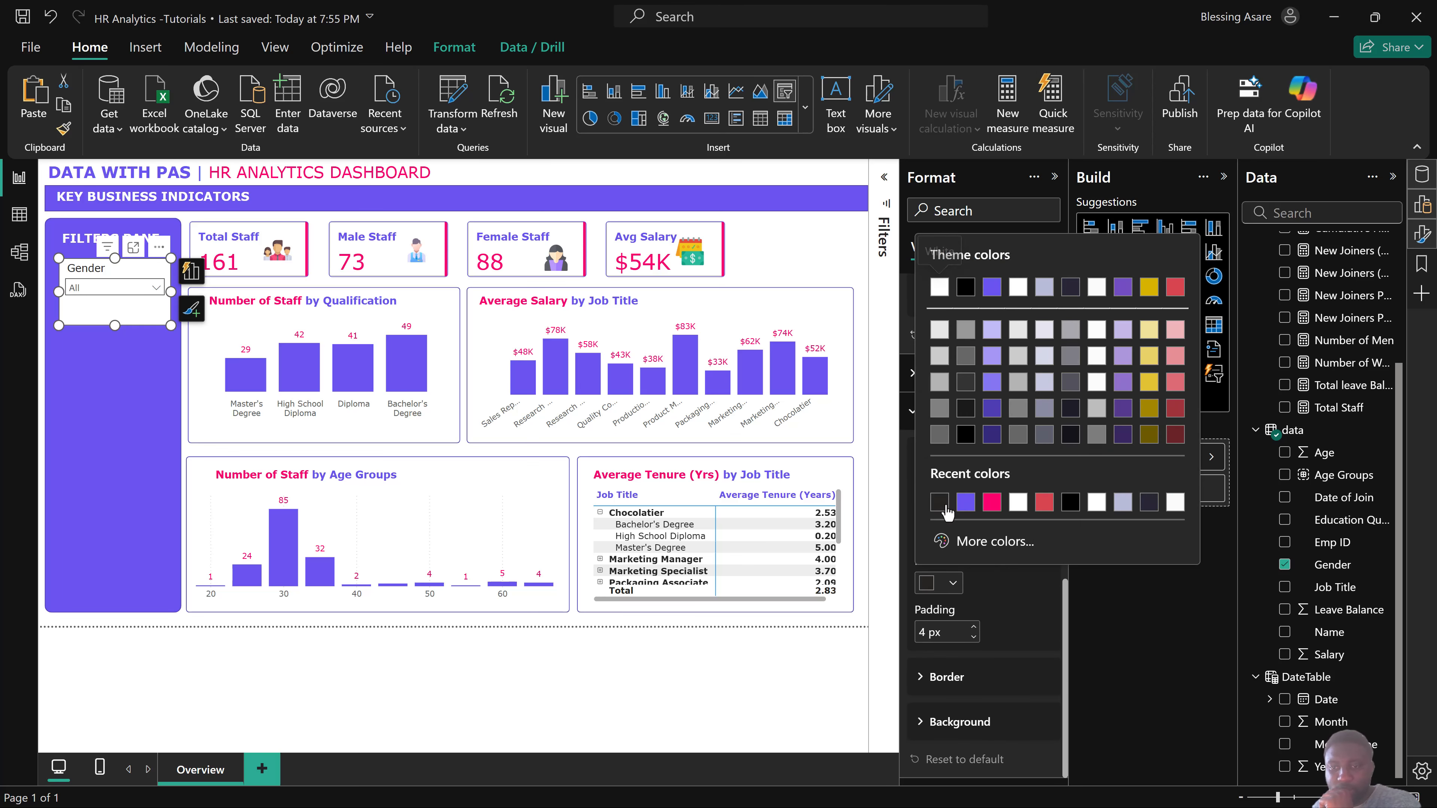
left_click(939, 287)
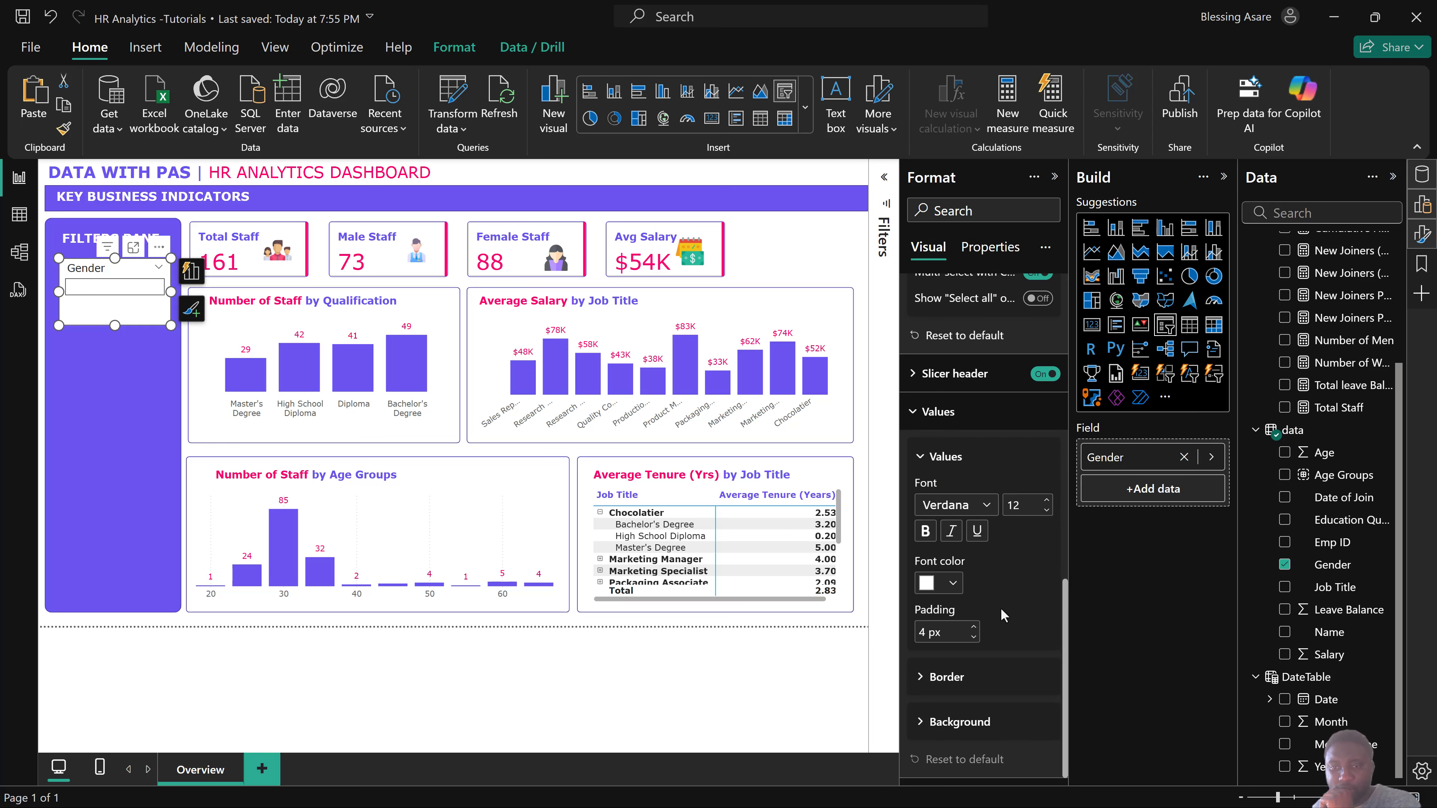
Look through the Gender slicer's header and values formatting options for the background settings.
left_click(981, 721)
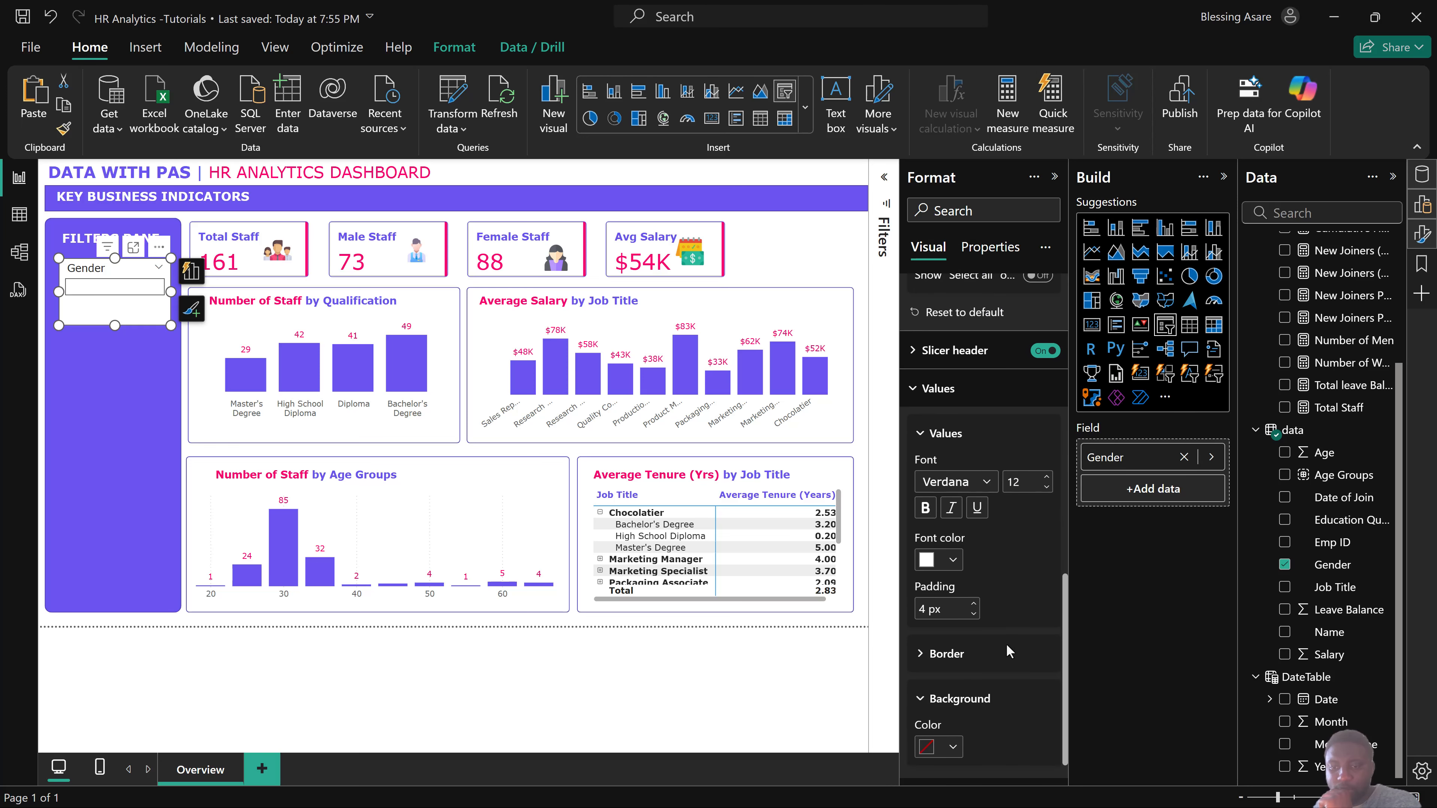
scroll(985, 641, "up", 2)
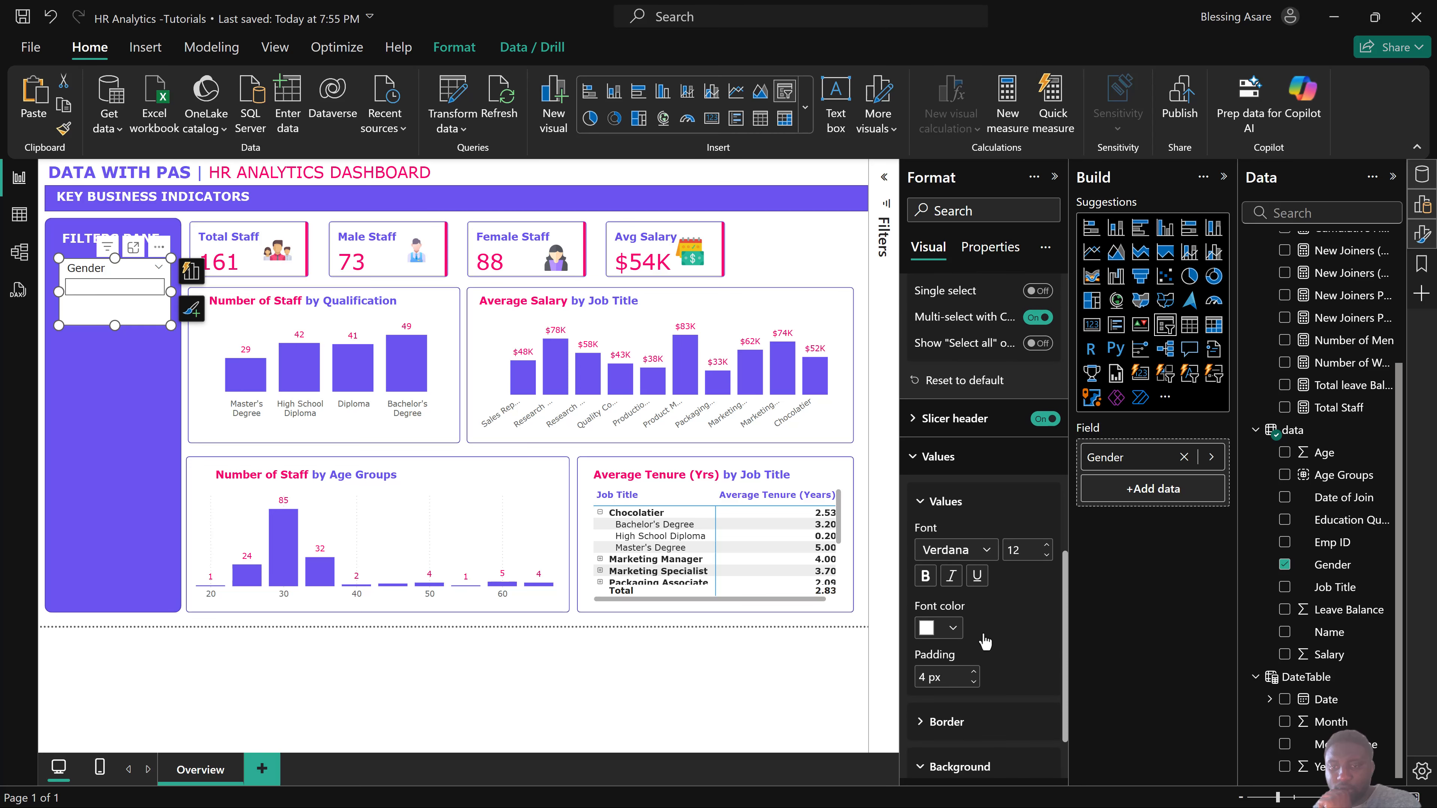
left_click(956, 419)
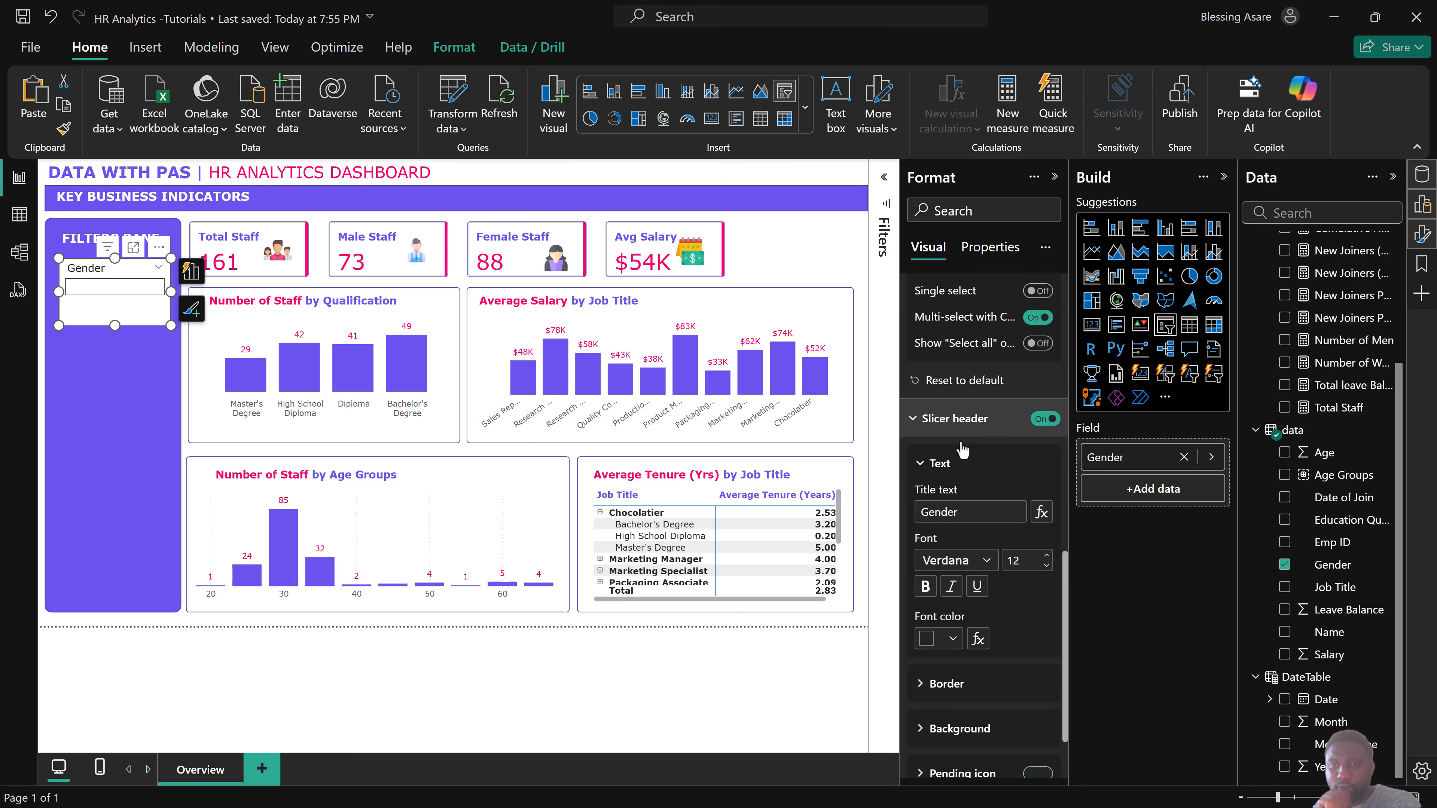
scroll(981, 530, "down", 1)
scroll(976, 612, "down", 3)
left_click(973, 639)
scroll(973, 639, "down", 3)
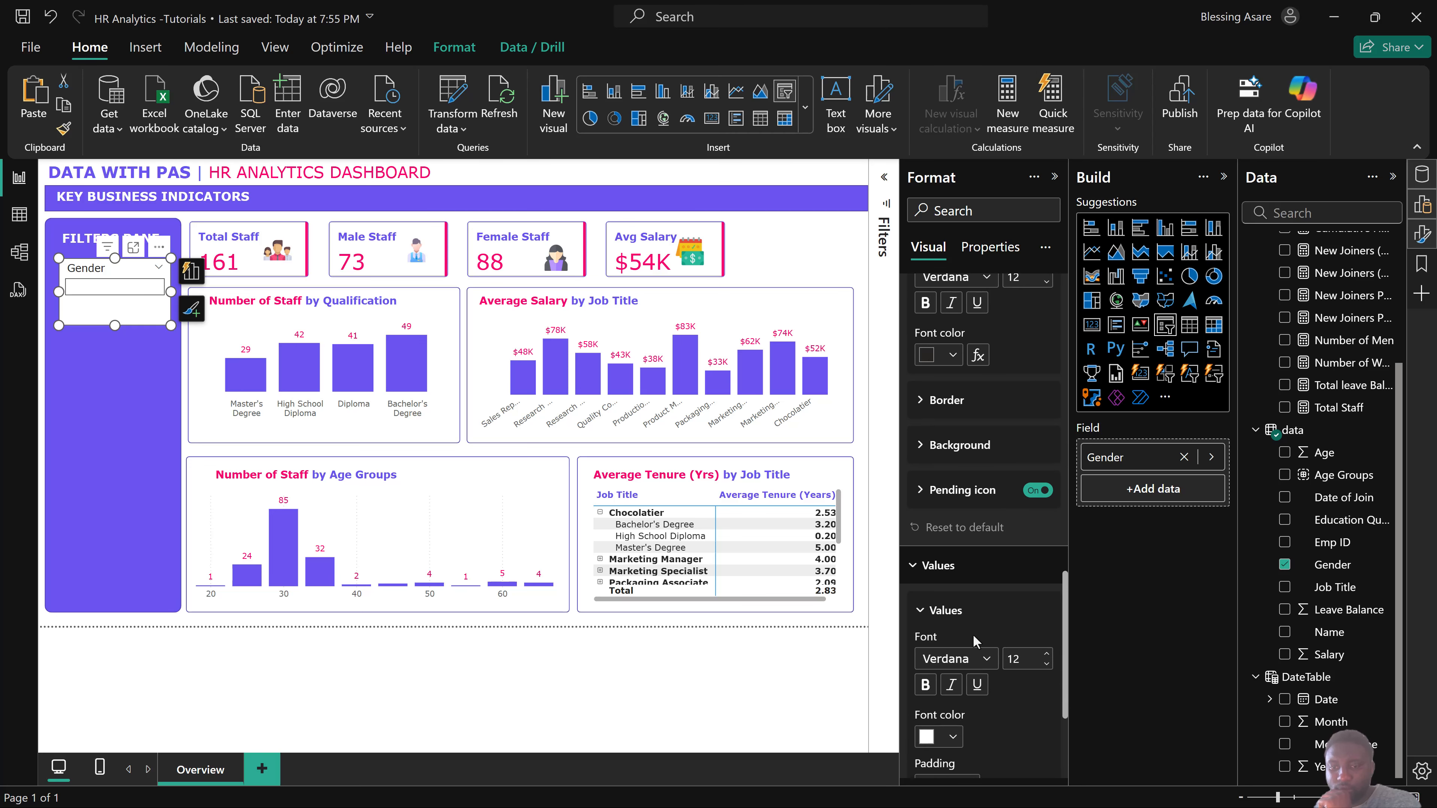
scroll(973, 639, "down", 1)
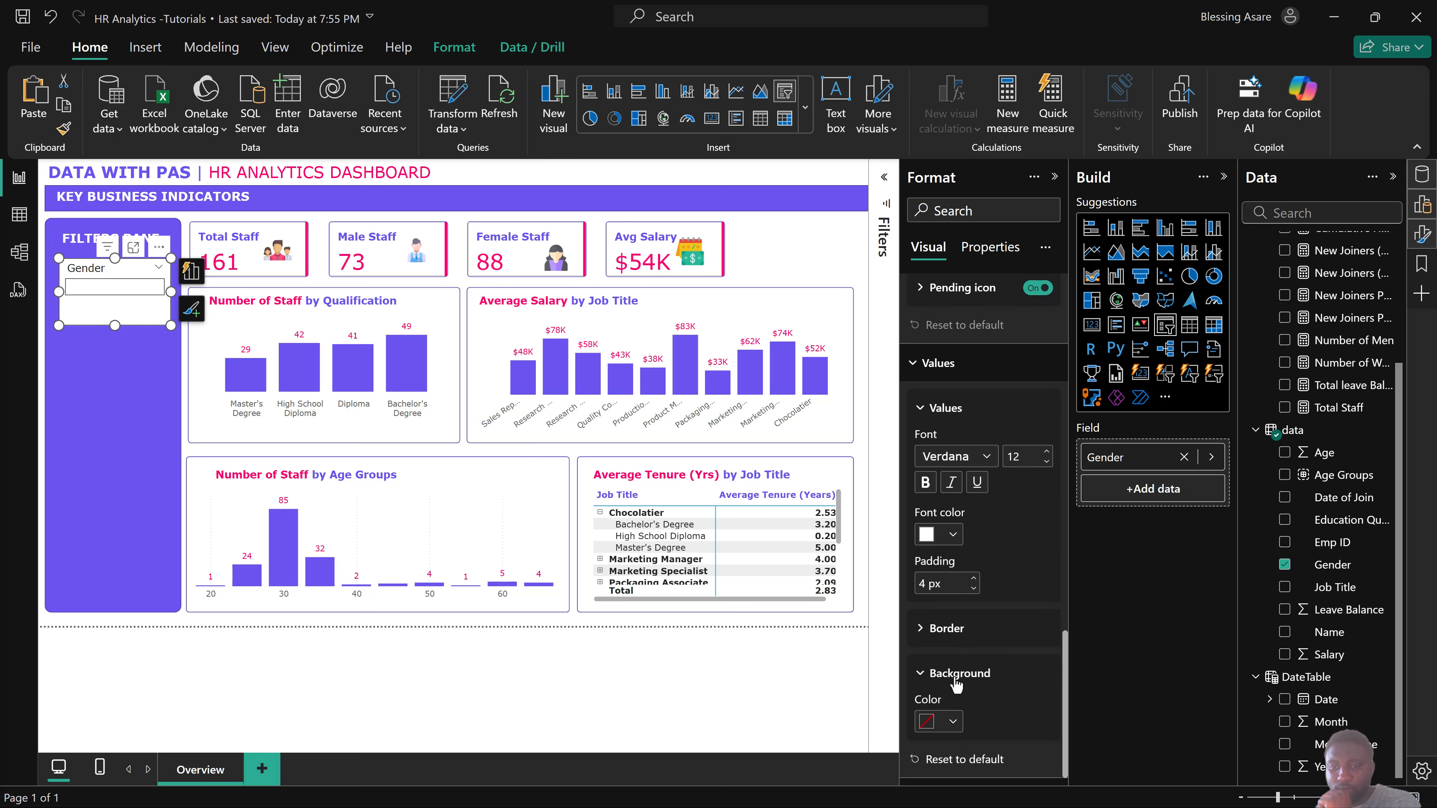
left_click(956, 679)
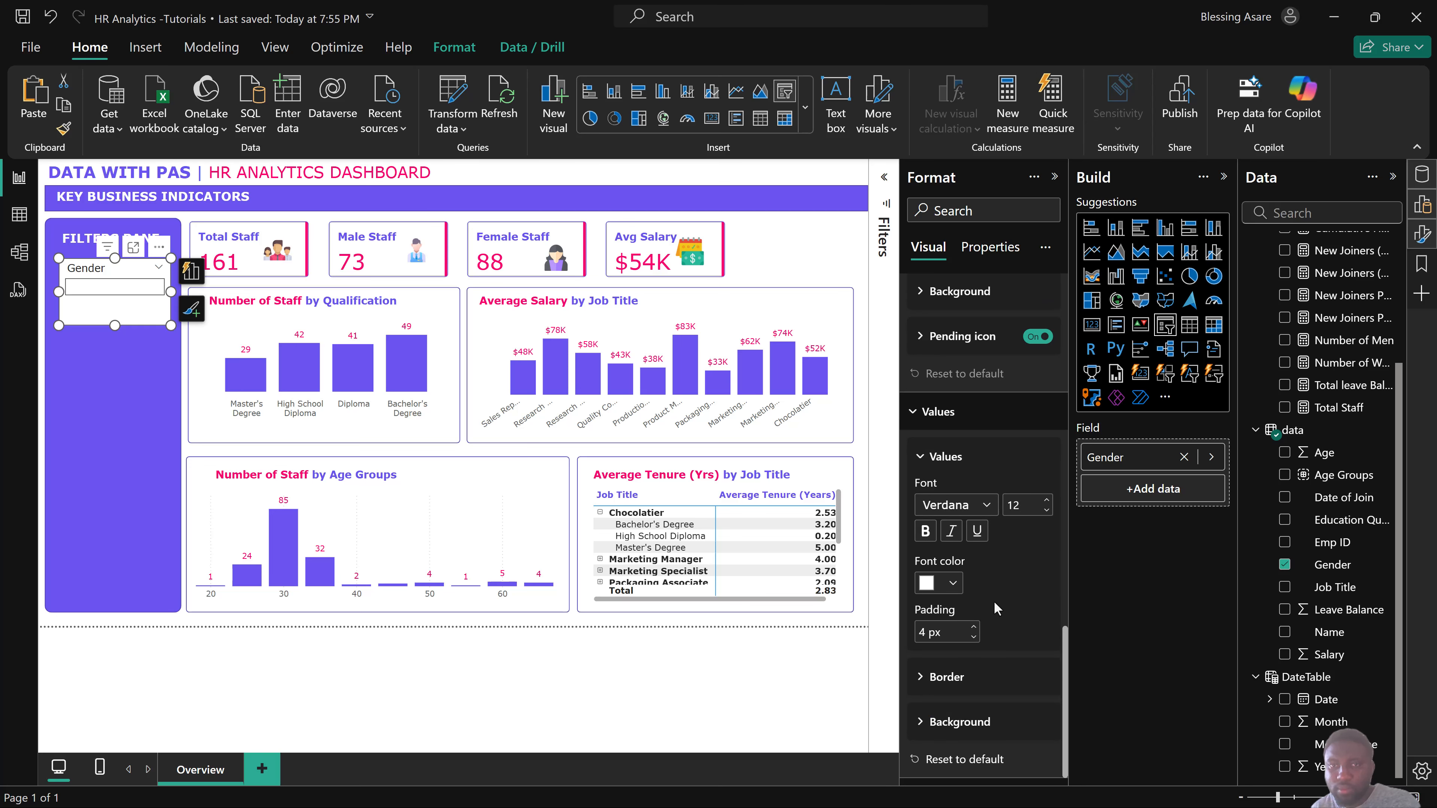
scroll(968, 521, "up", 3)
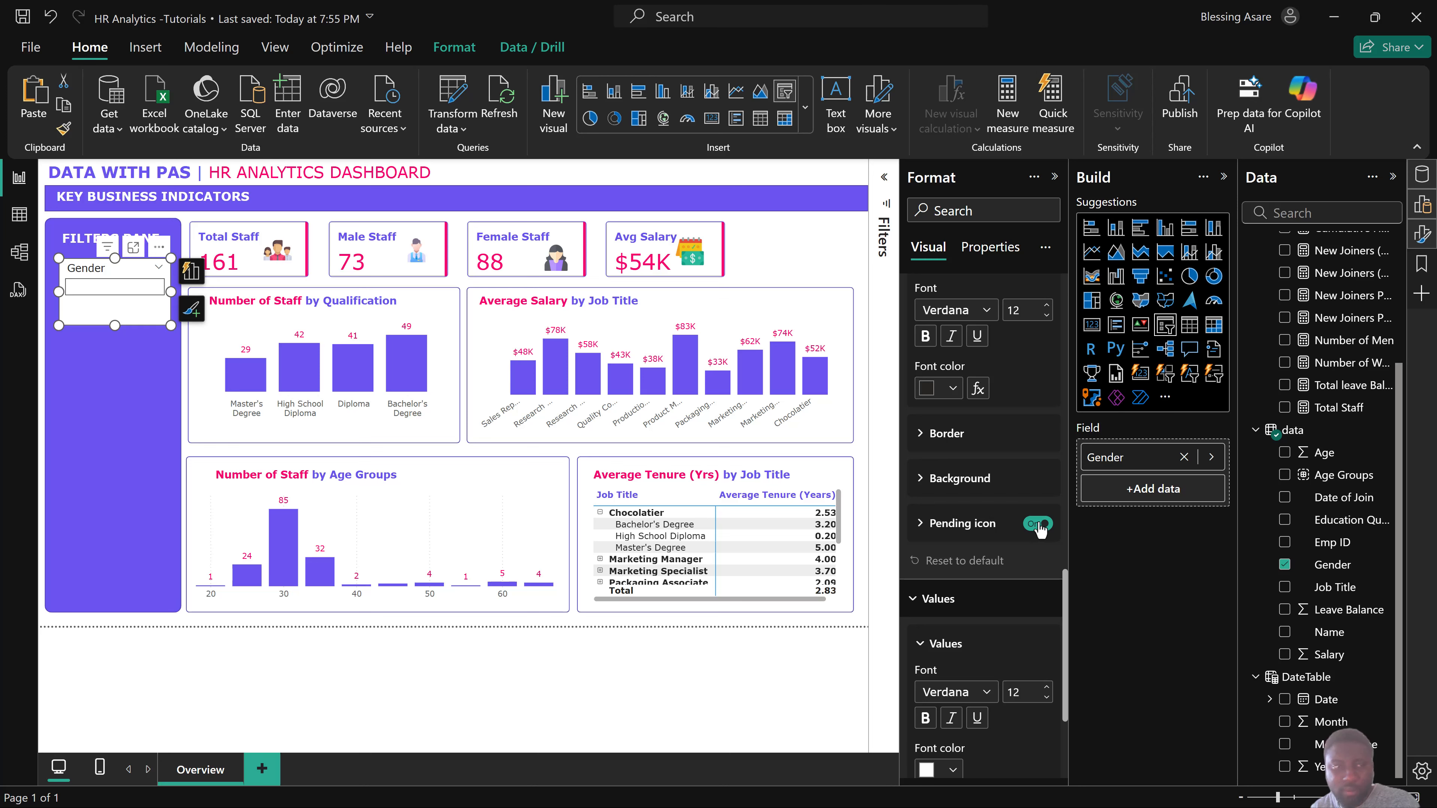
left_click(1039, 524)
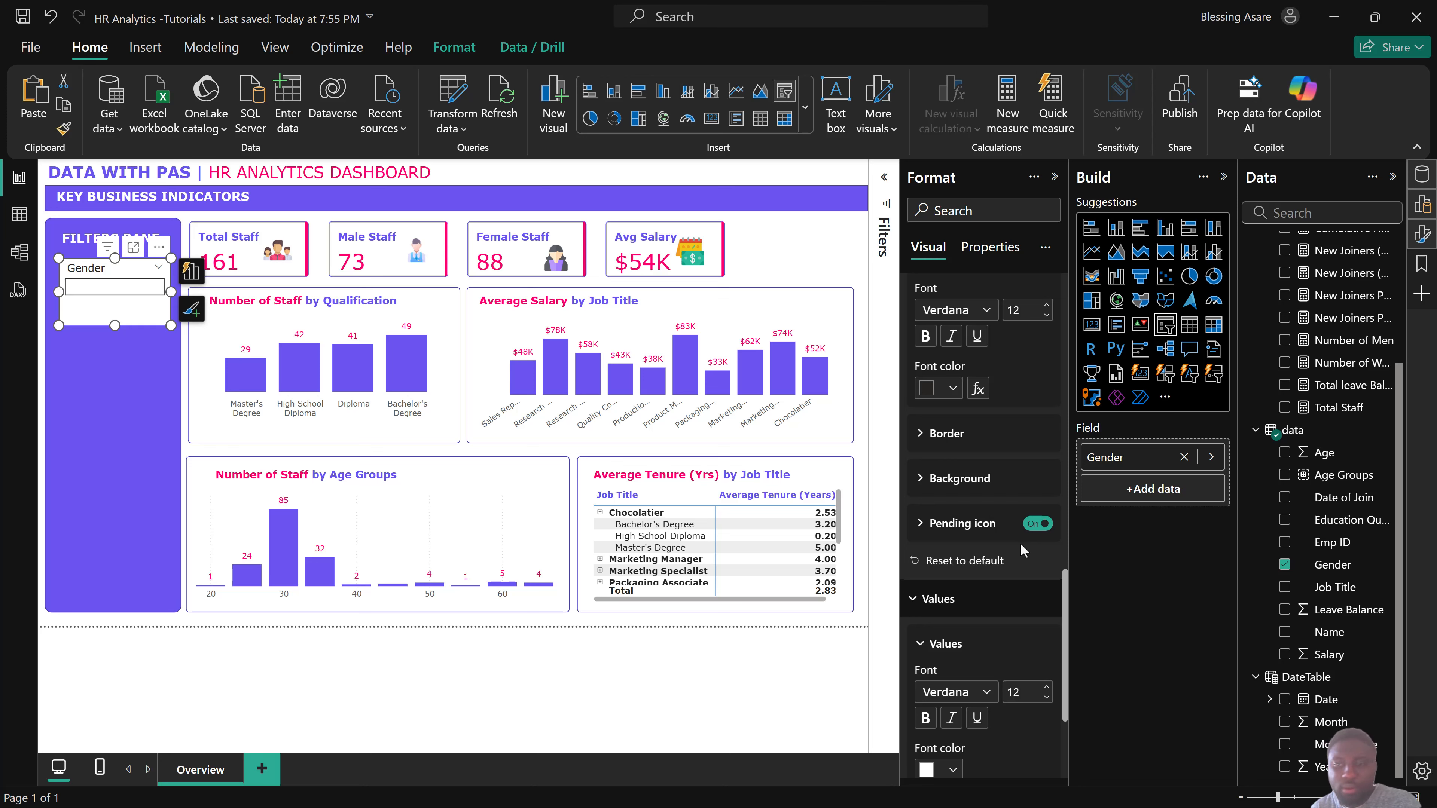
Try to set the Gender slicer header's background color to pink (#ff006f).
left_click(959, 480)
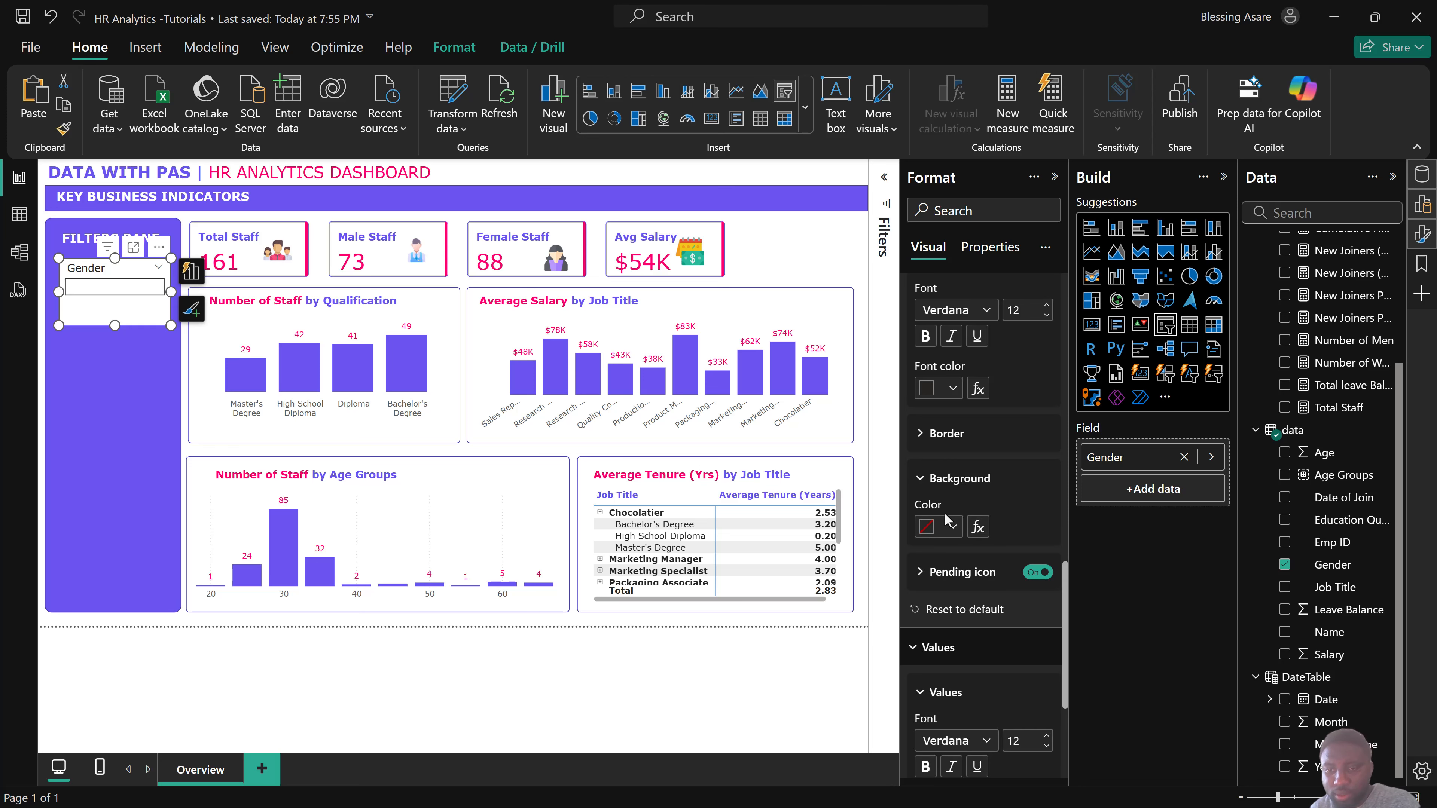
left_click(928, 532)
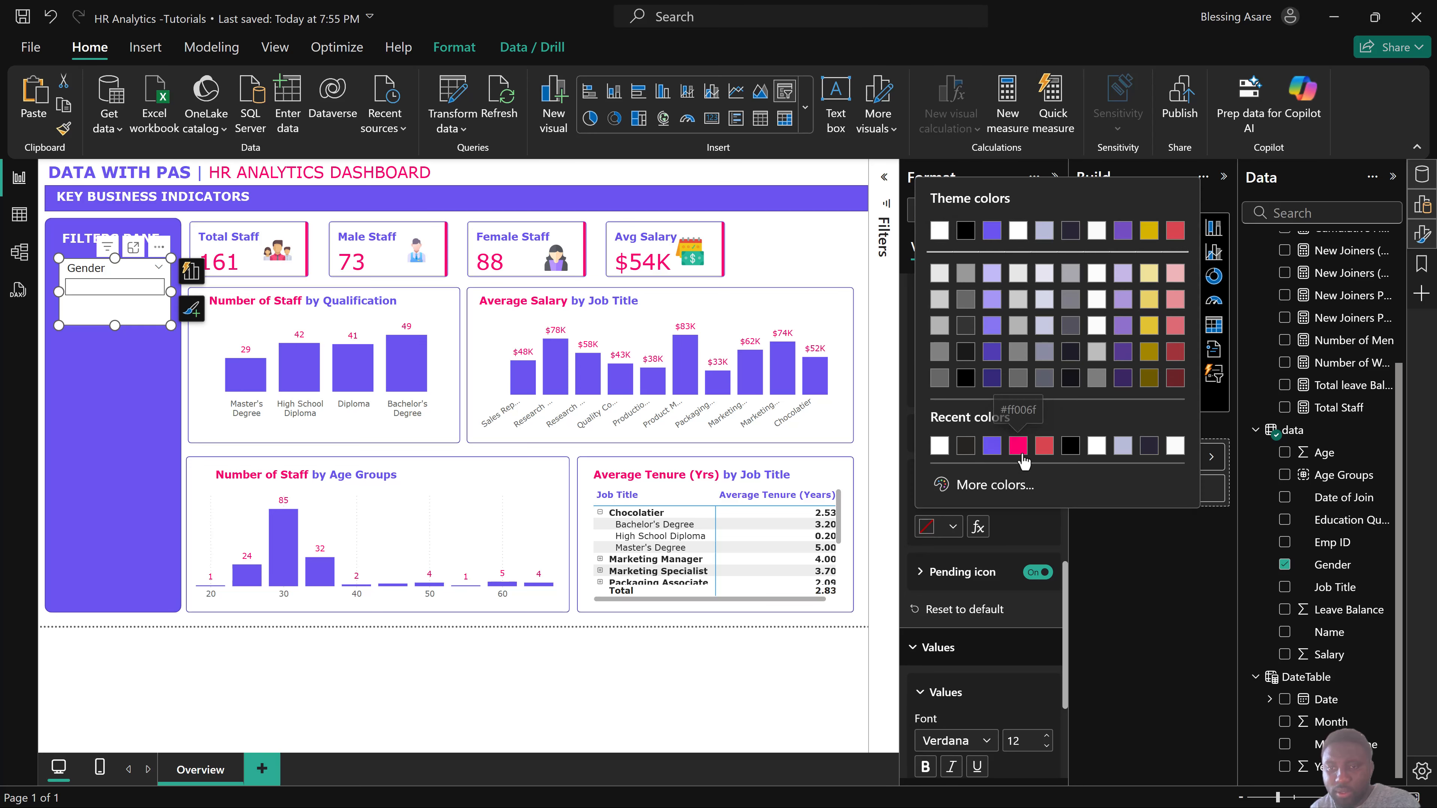
left_click(1021, 434)
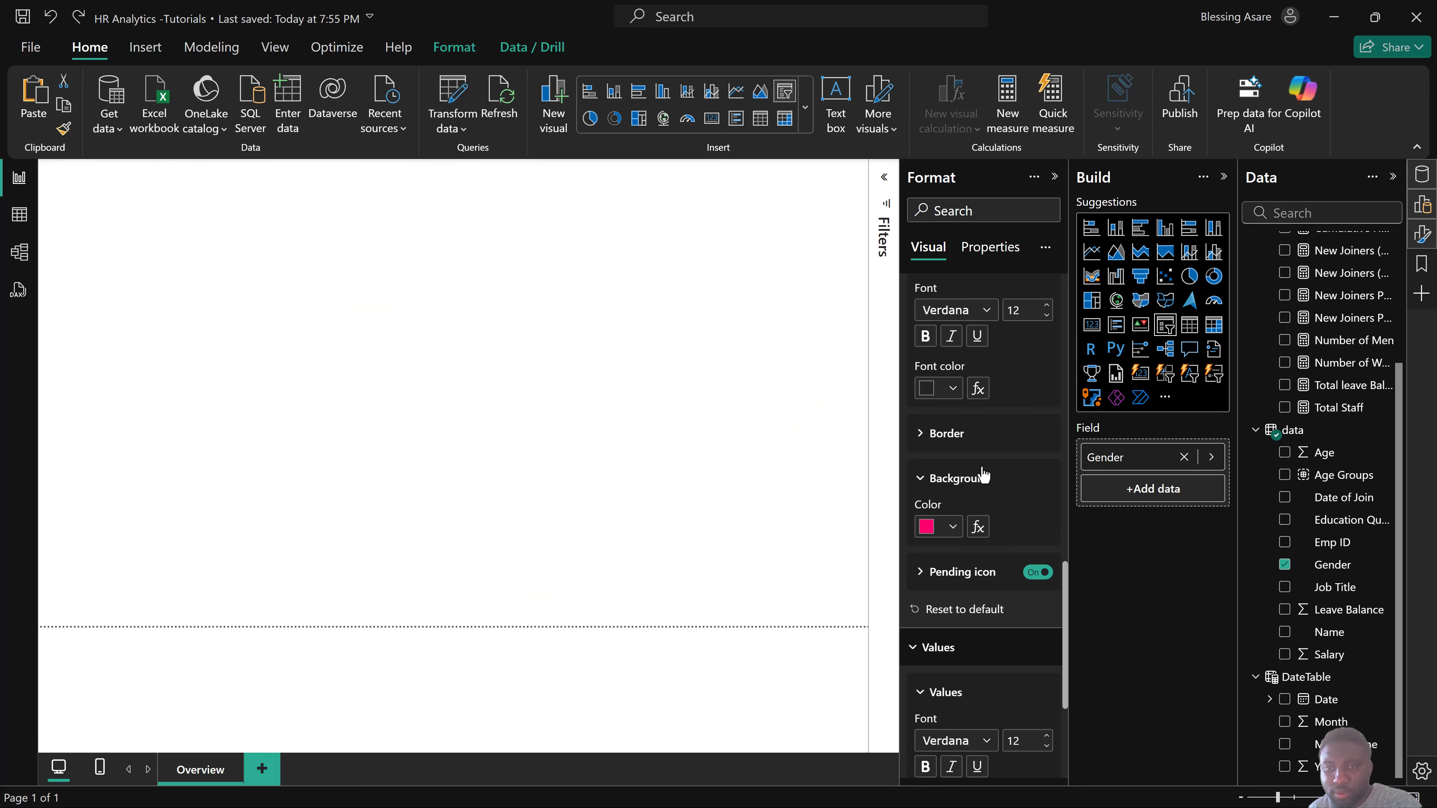
Set the background color of the Gender slicer's values to pink (#ff006f).
scroll(997, 470, "up", 5)
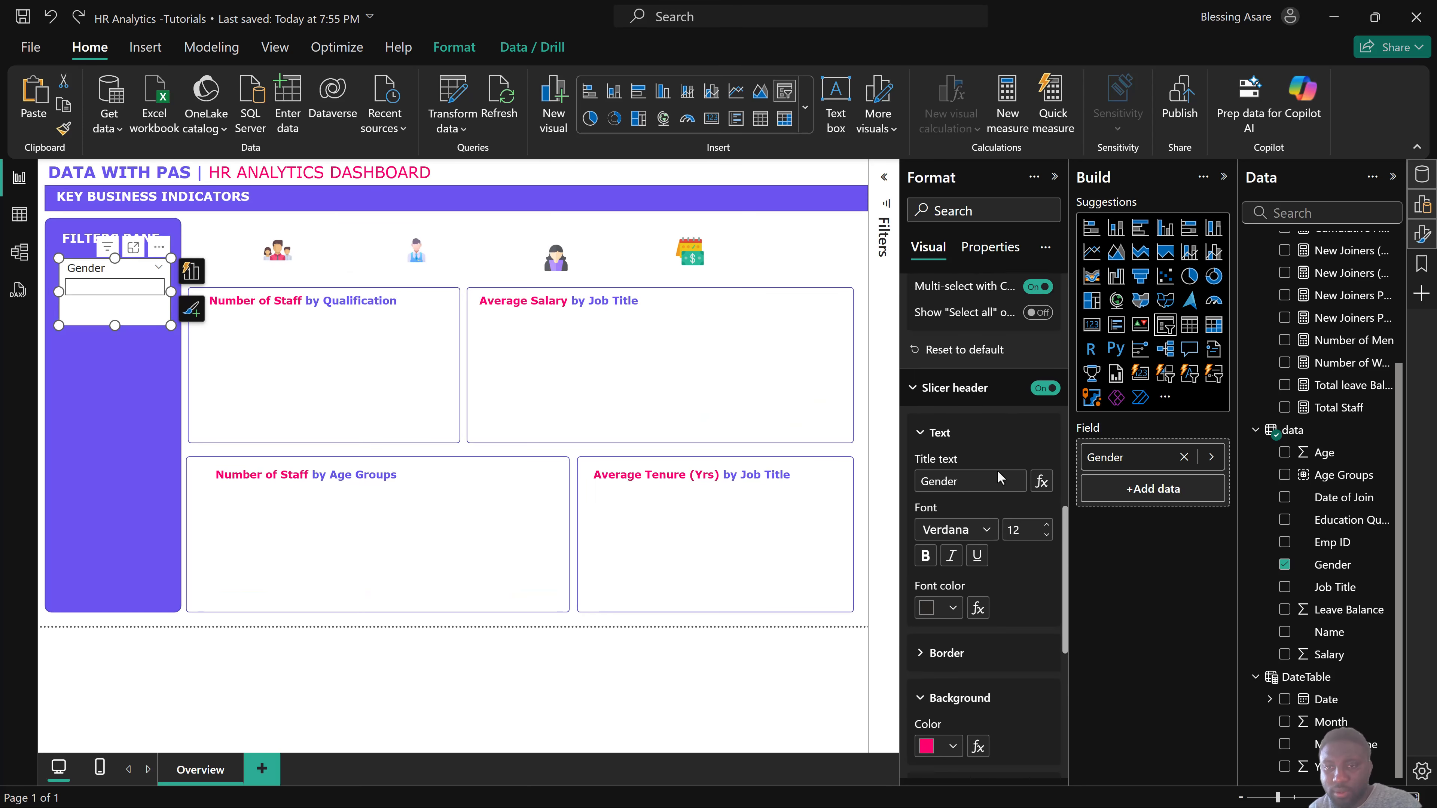
scroll(998, 474, "up", 7)
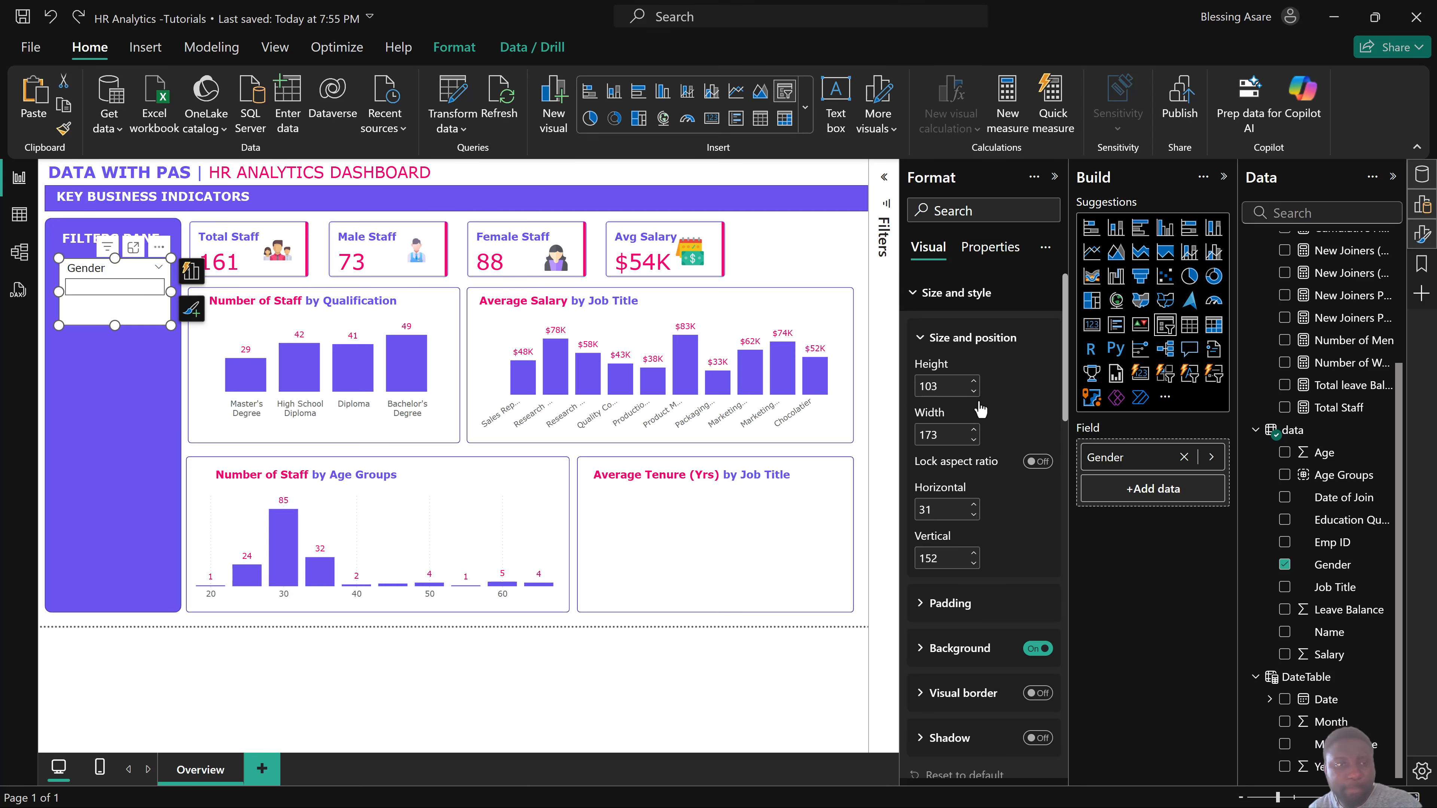
scroll(907, 473, "down", 8)
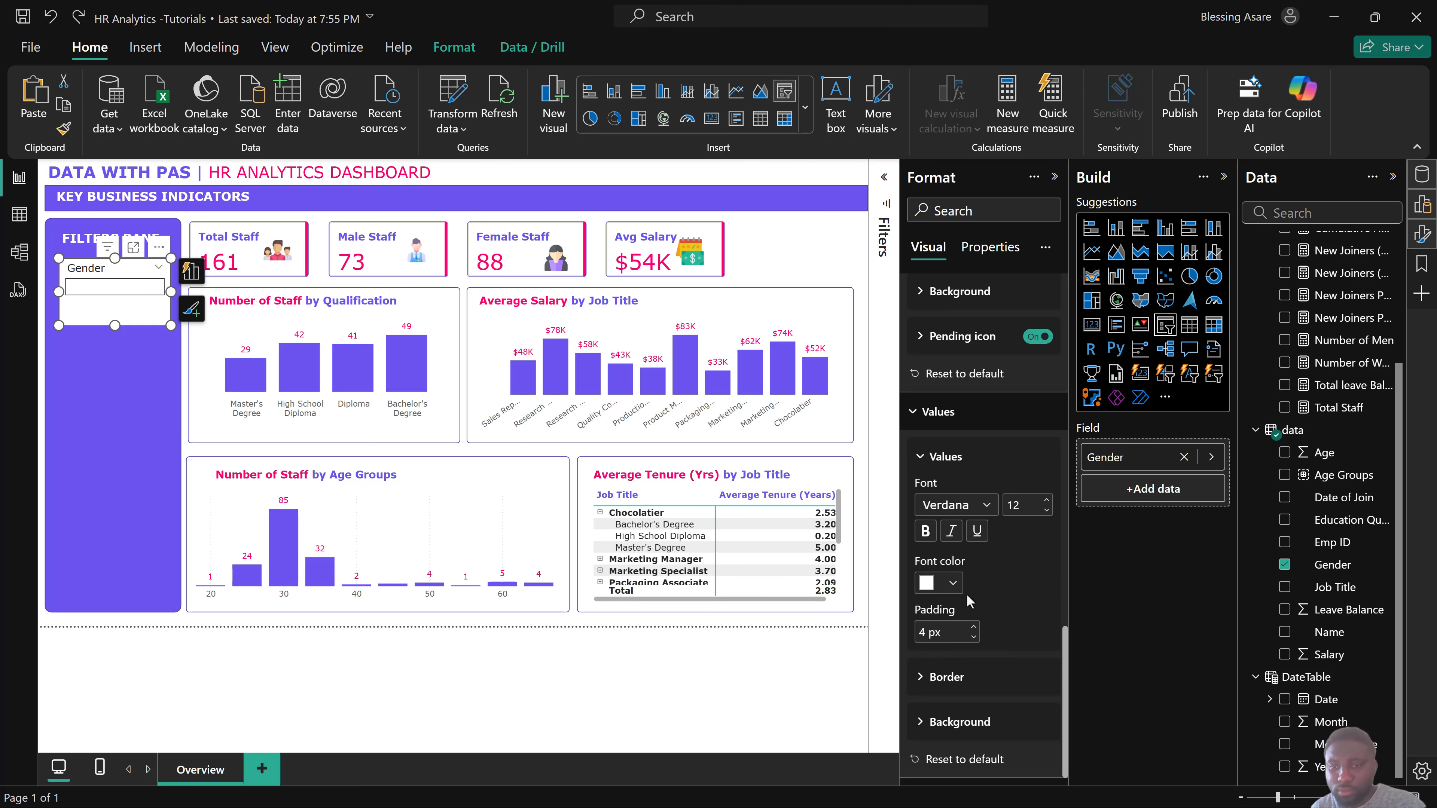
scroll(977, 583, "up", 4)
scroll(978, 583, "down", 4)
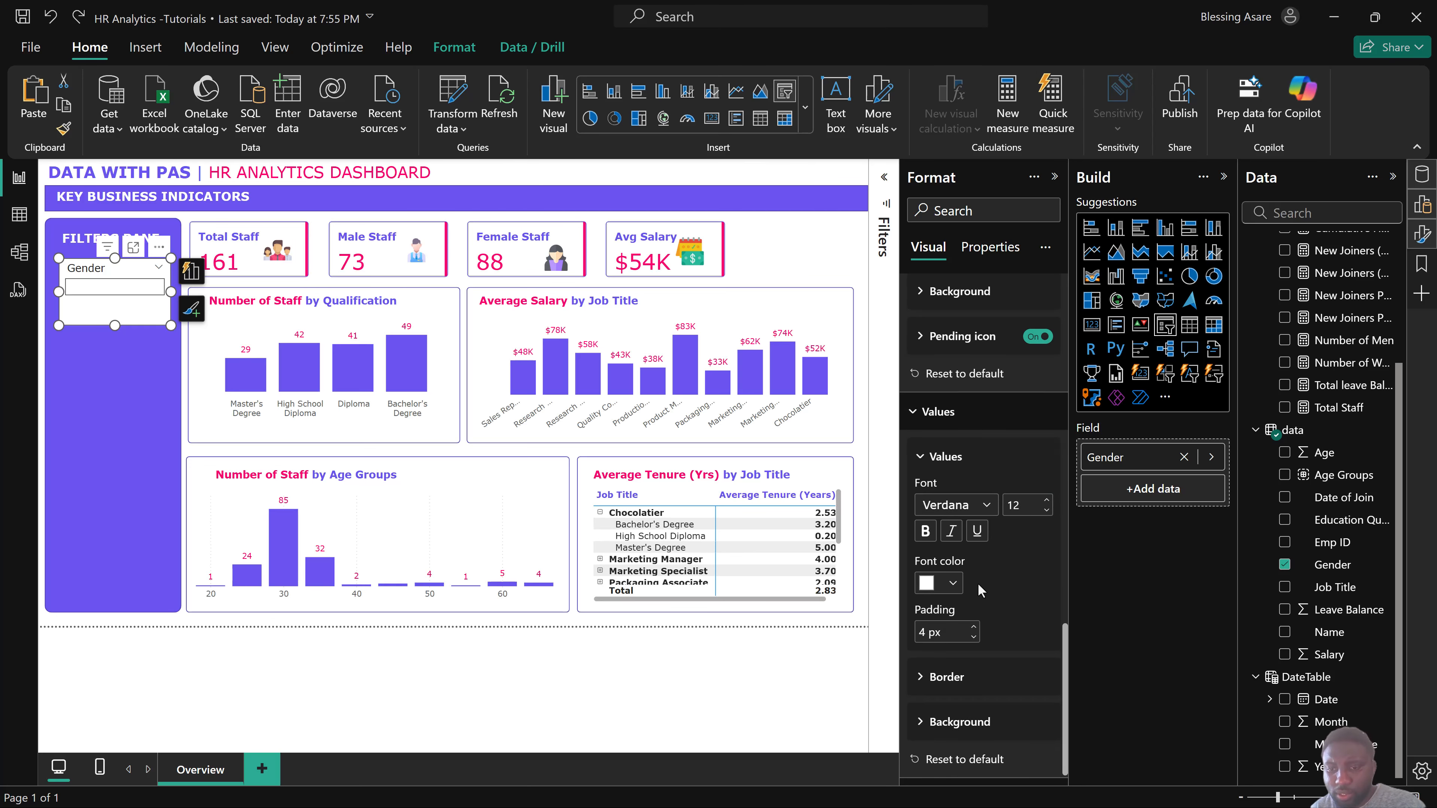
left_click(948, 726)
left_click(928, 722)
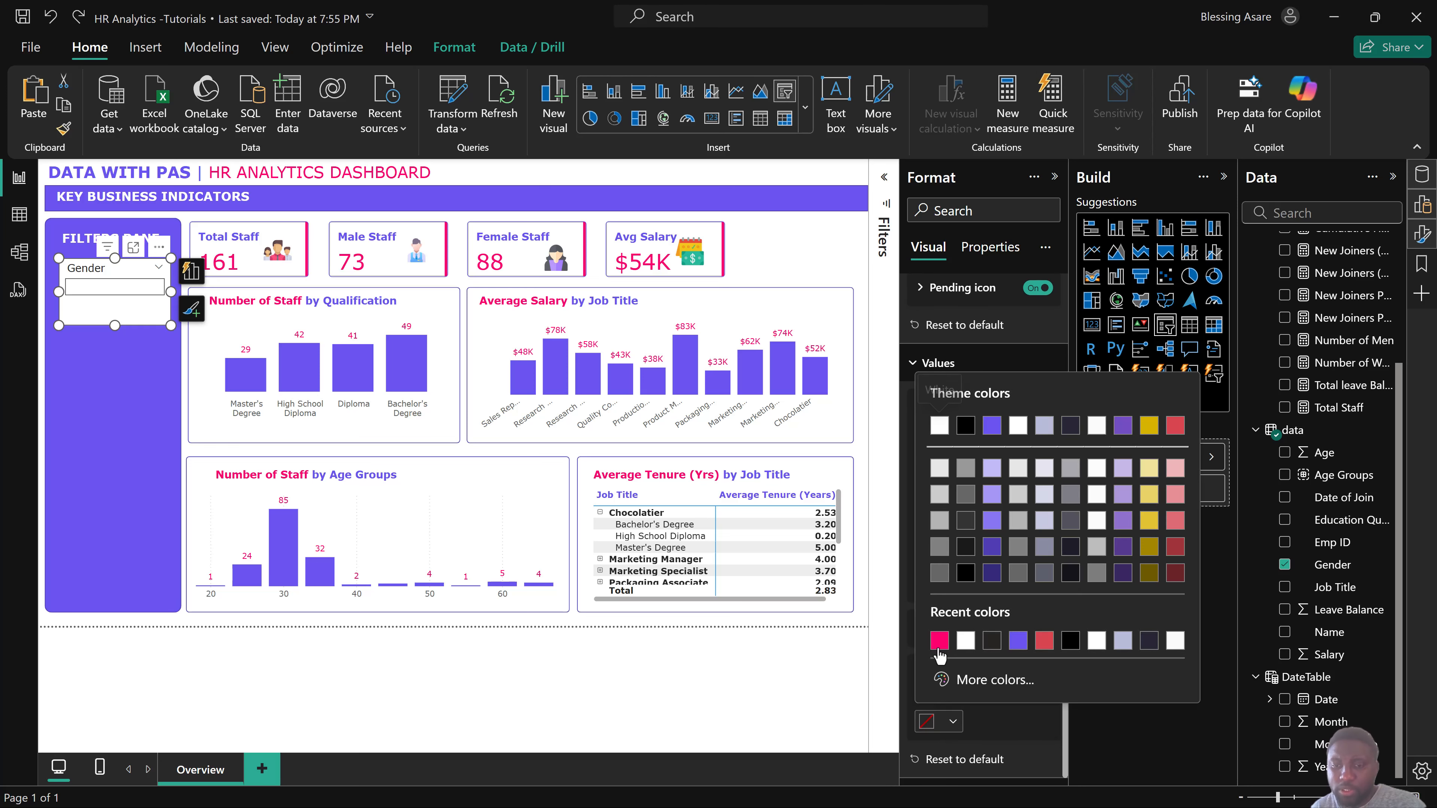
left_click(938, 641)
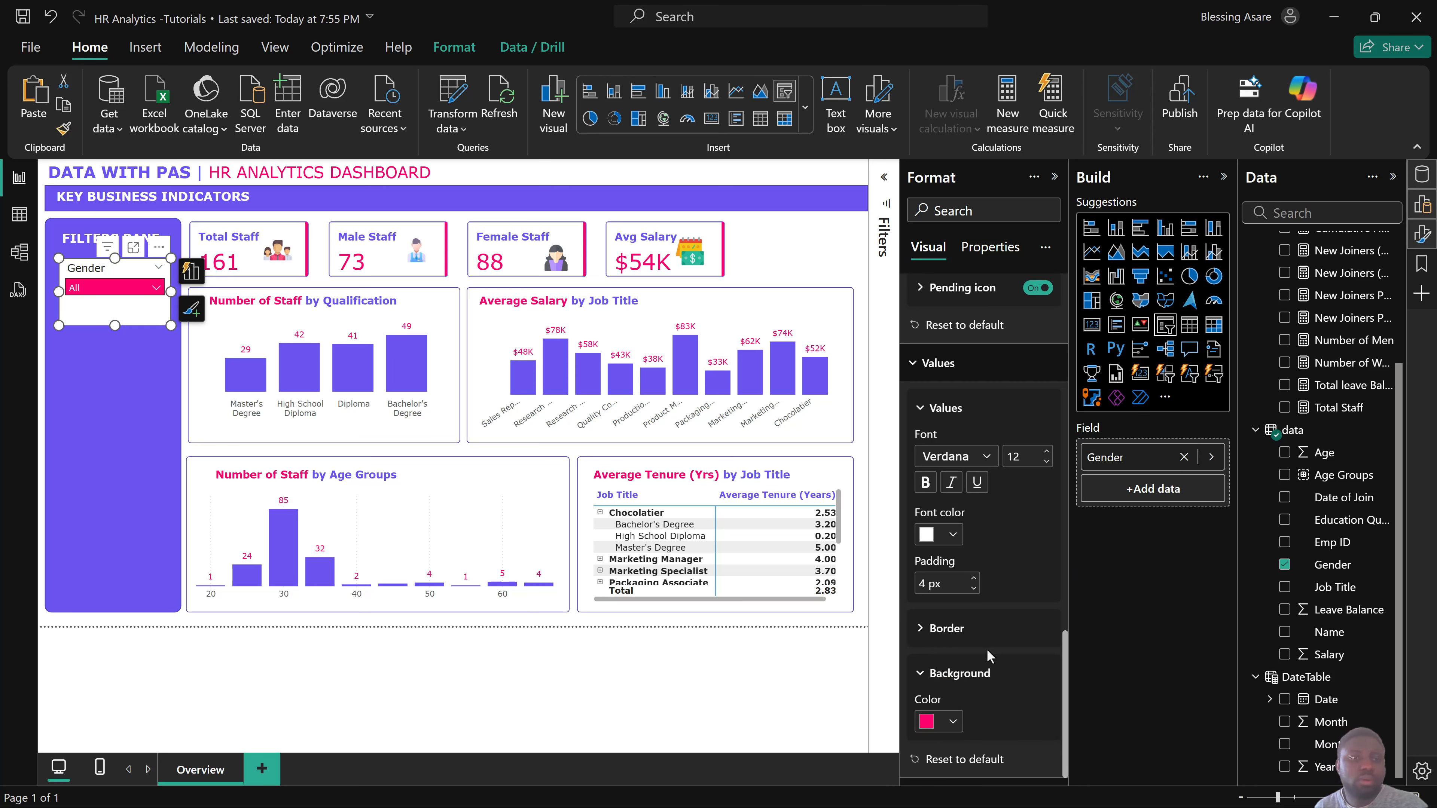
Try applying the same #ff006f pink to the background of the Gender slicer's header.
scroll(987, 651, "up", 3)
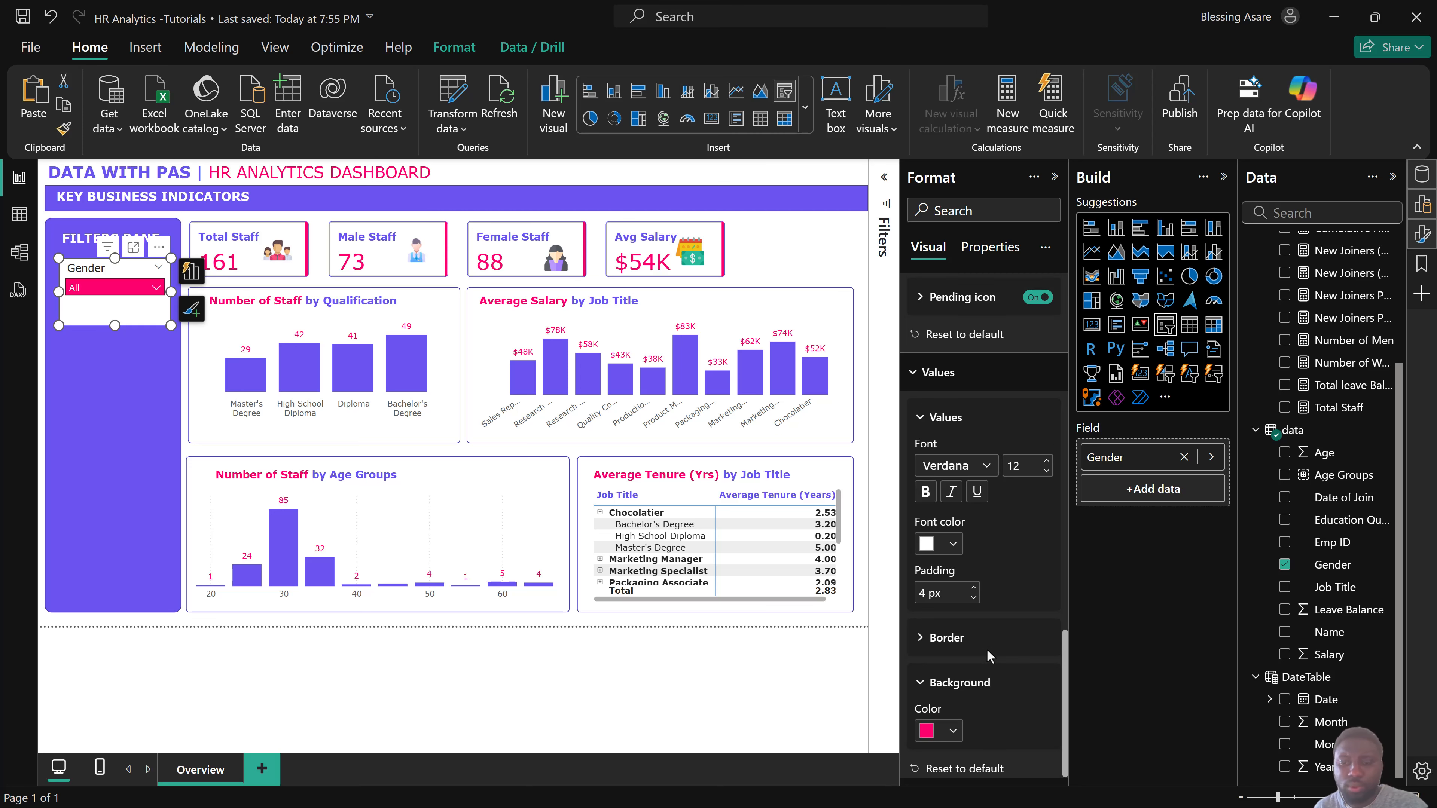
scroll(988, 655, "down", 3)
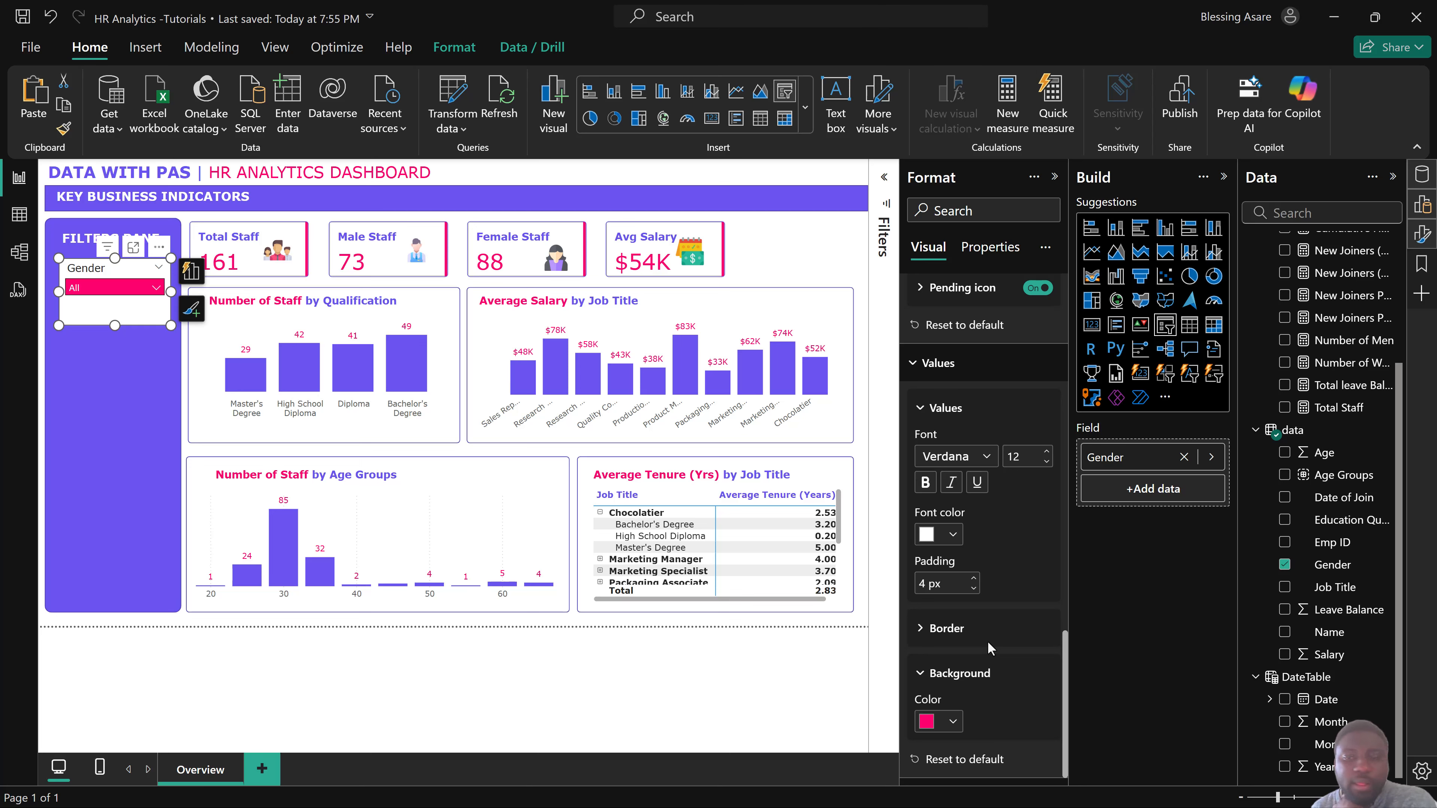
scroll(987, 646, "up", 6)
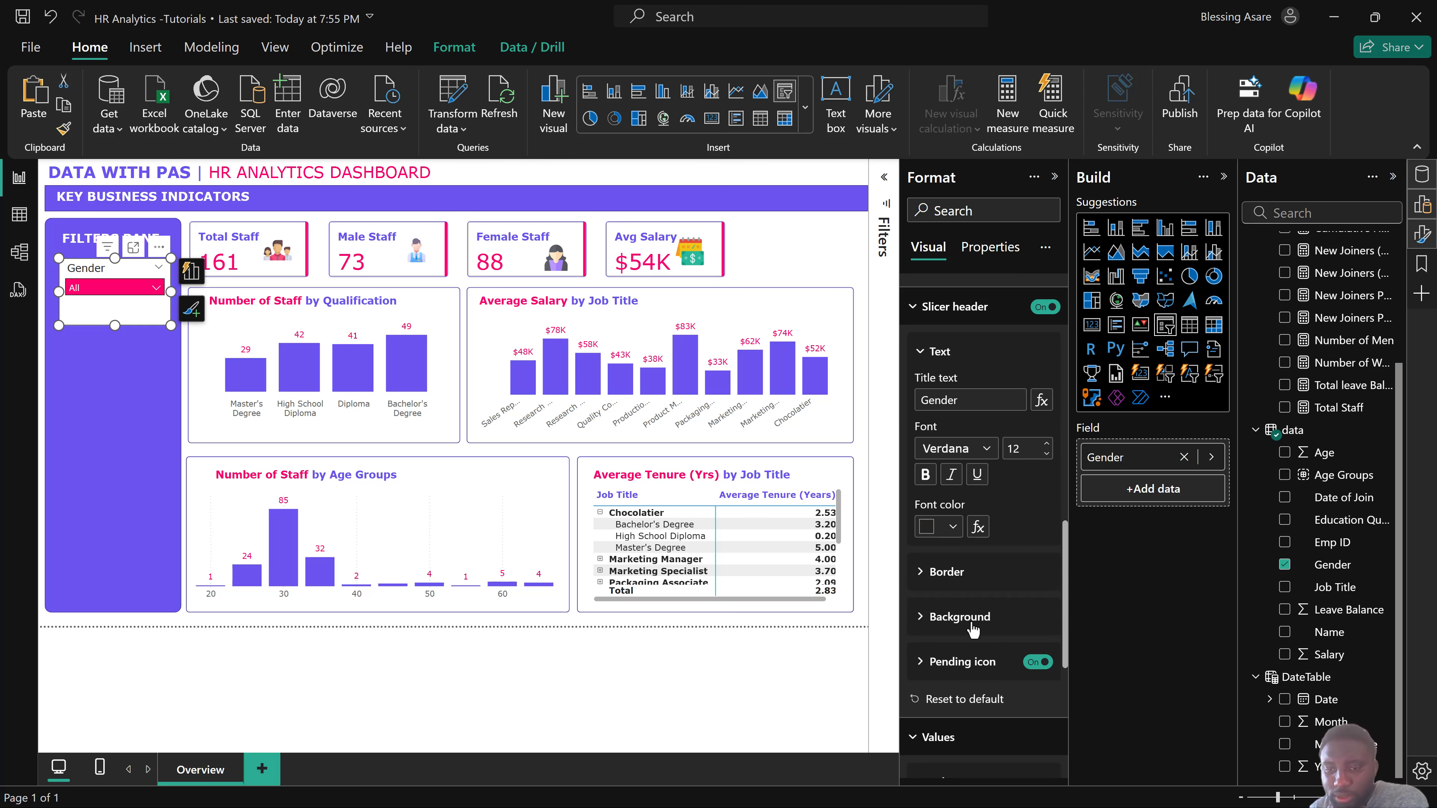
left_click(960, 616)
scroll(972, 629, "down", 3)
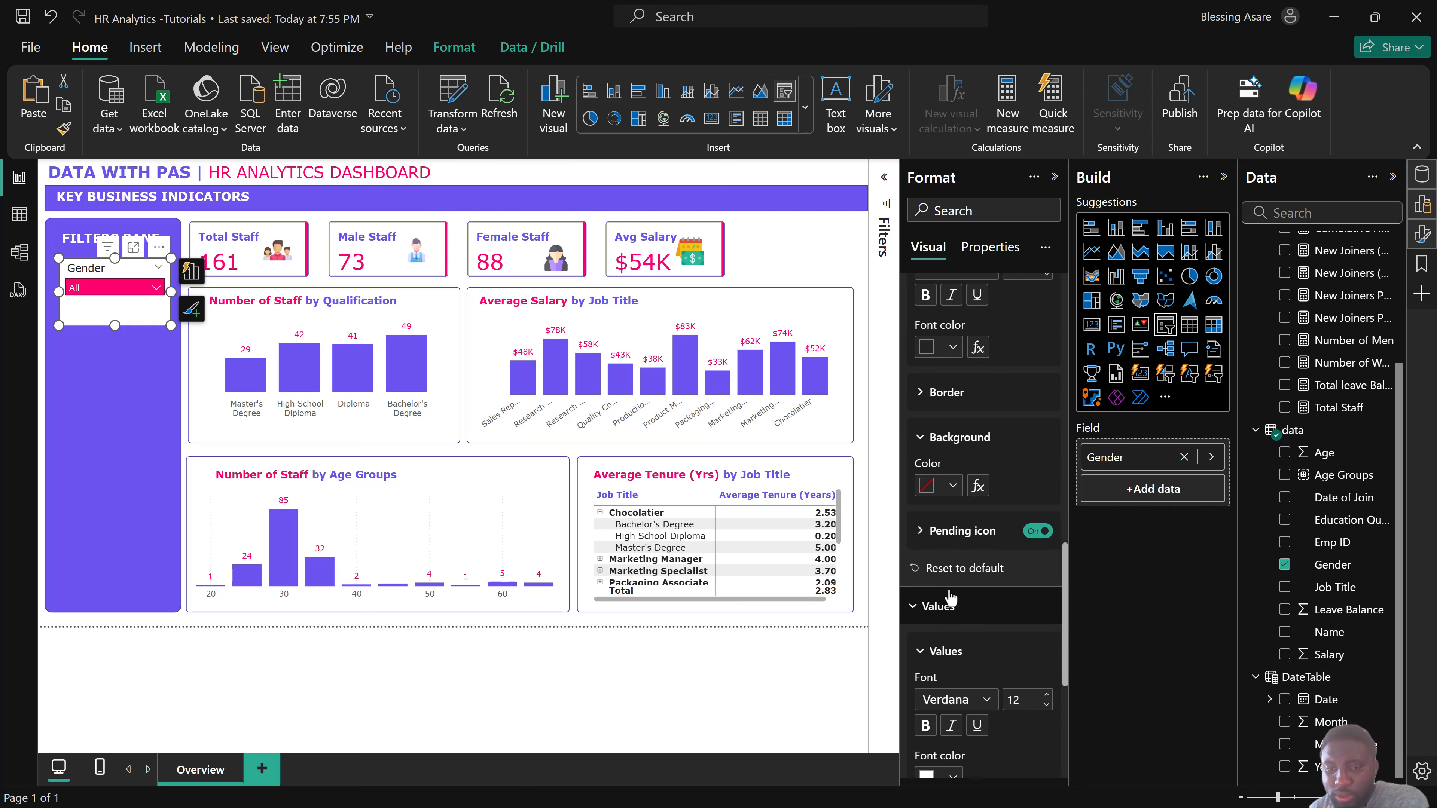
left_click(932, 482)
left_click(941, 401)
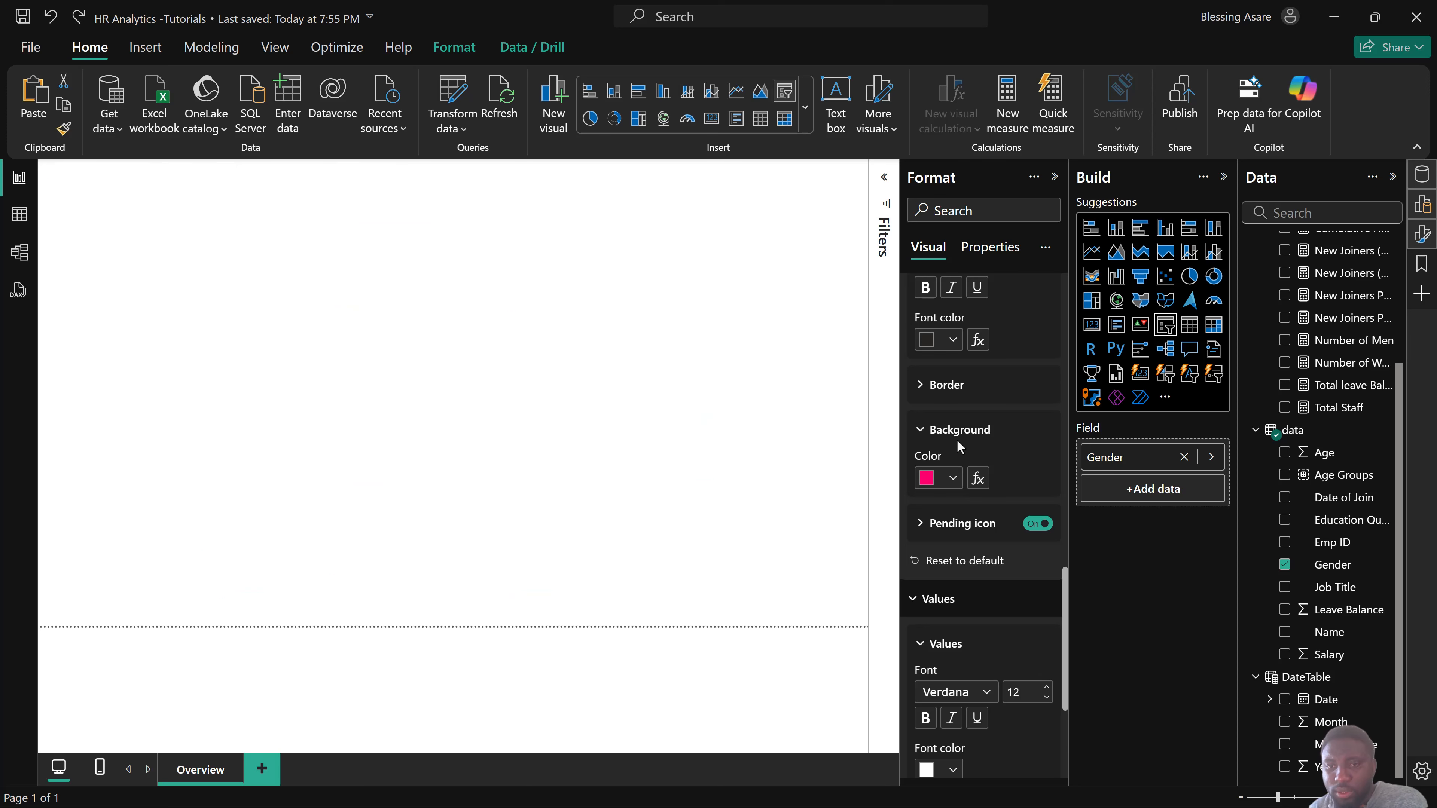
Set the background color of the whole Gender slicer visual to pink (#ff006f).
scroll(976, 423, "up", 5)
scroll(1011, 417, "up", 8)
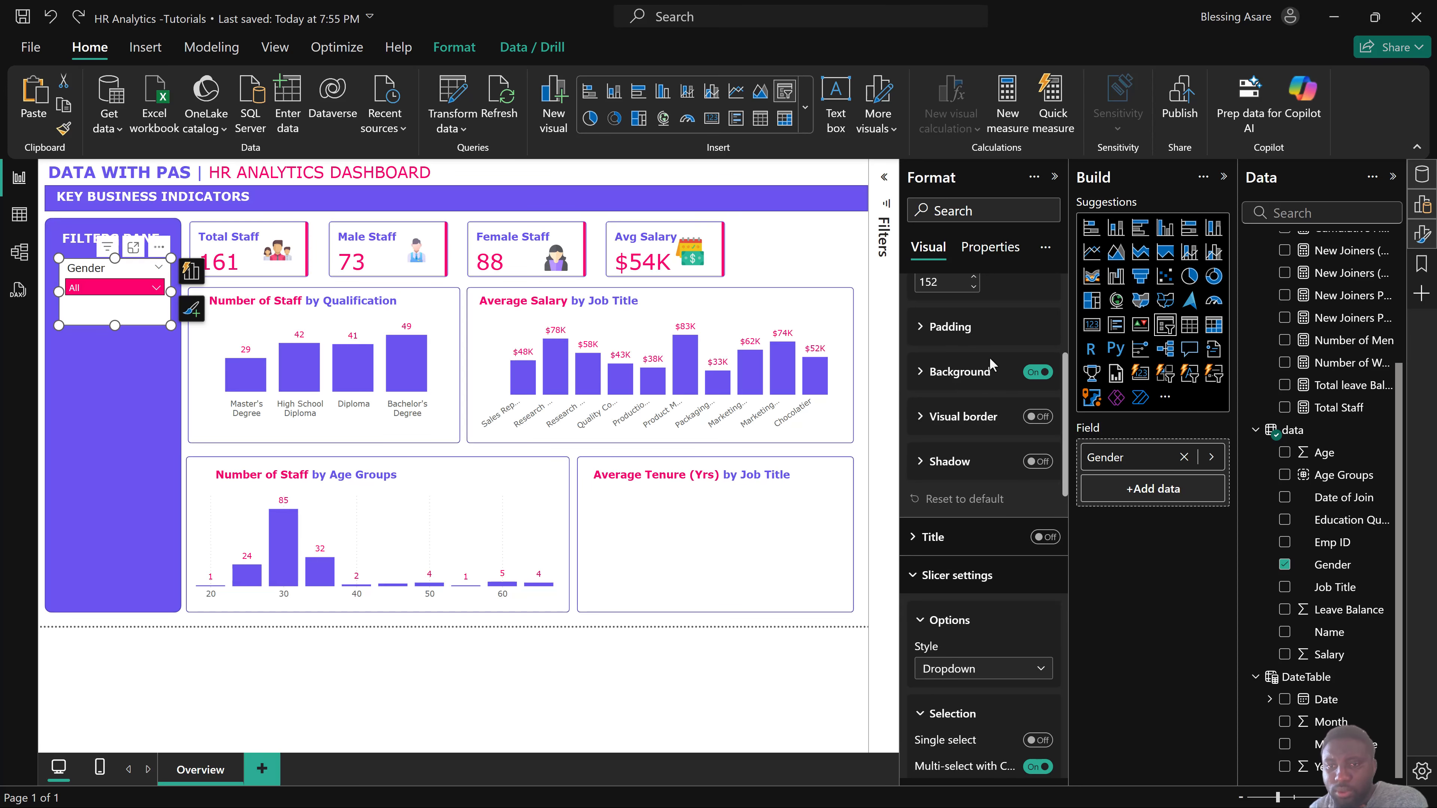
scroll(990, 362, "up", 5)
scroll(978, 389, "down", 3)
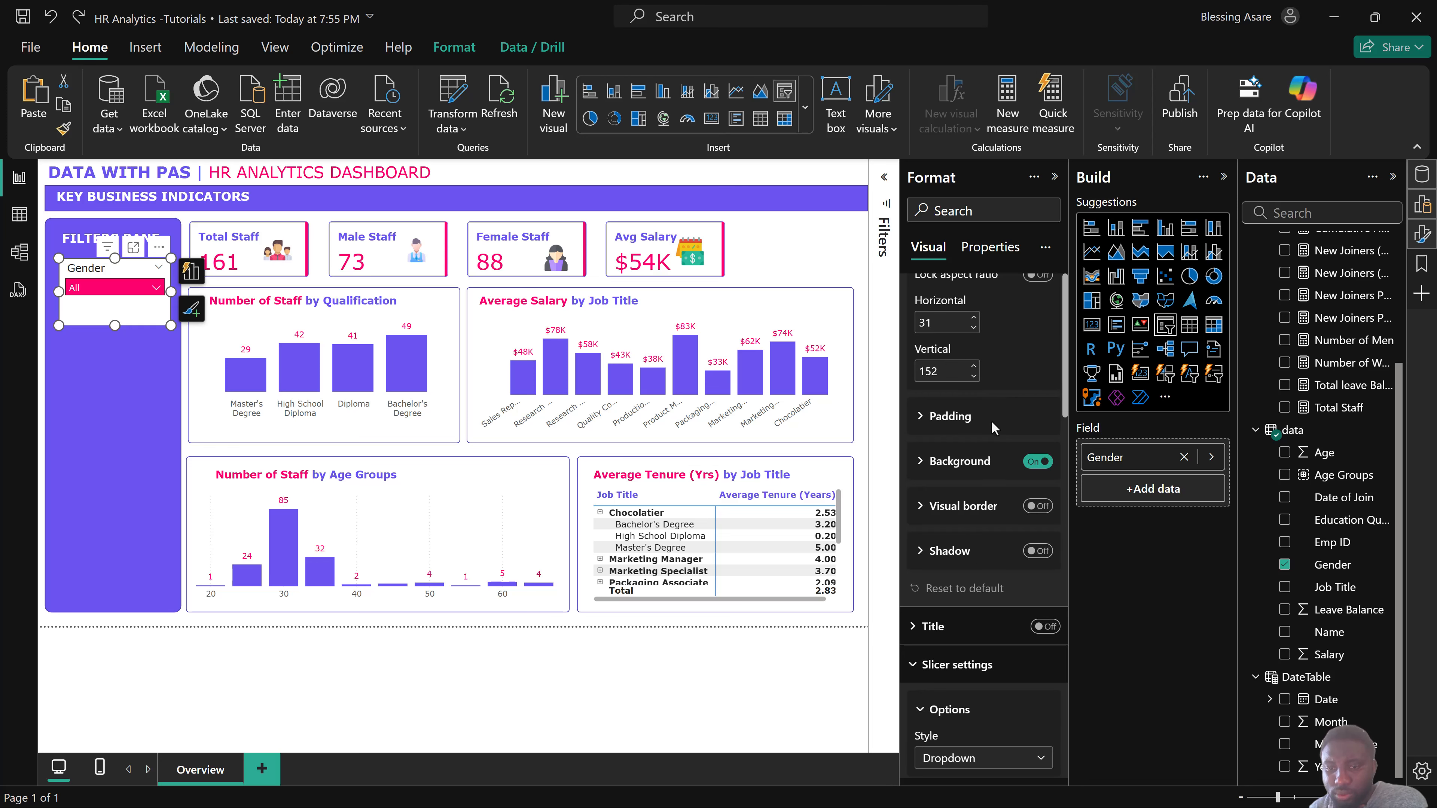
left_click(974, 463)
left_click(926, 509)
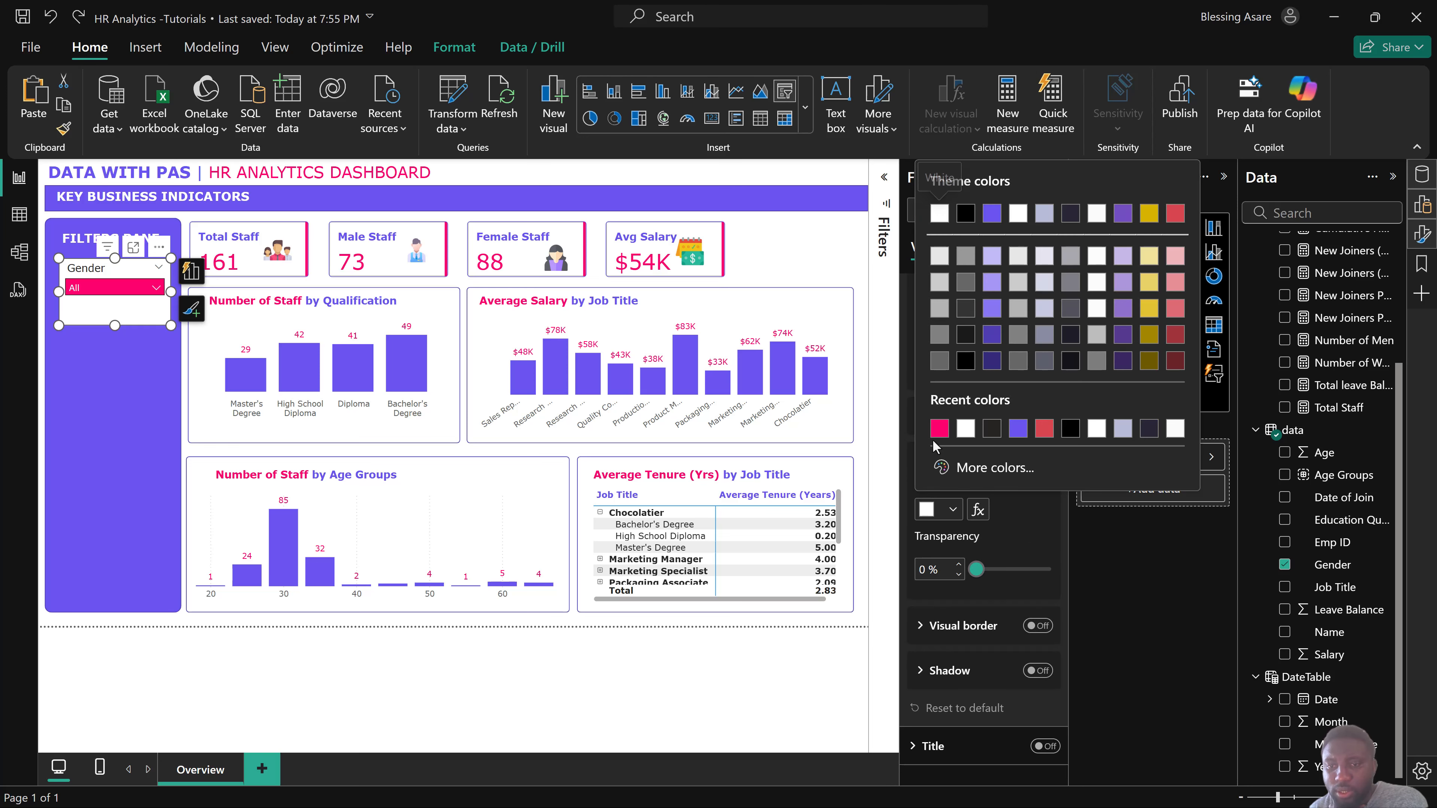
left_click(937, 430)
Set the Gender slicer header's font color to white and check how the expanded dropdown list looks.
scroll(956, 476, "down", 8)
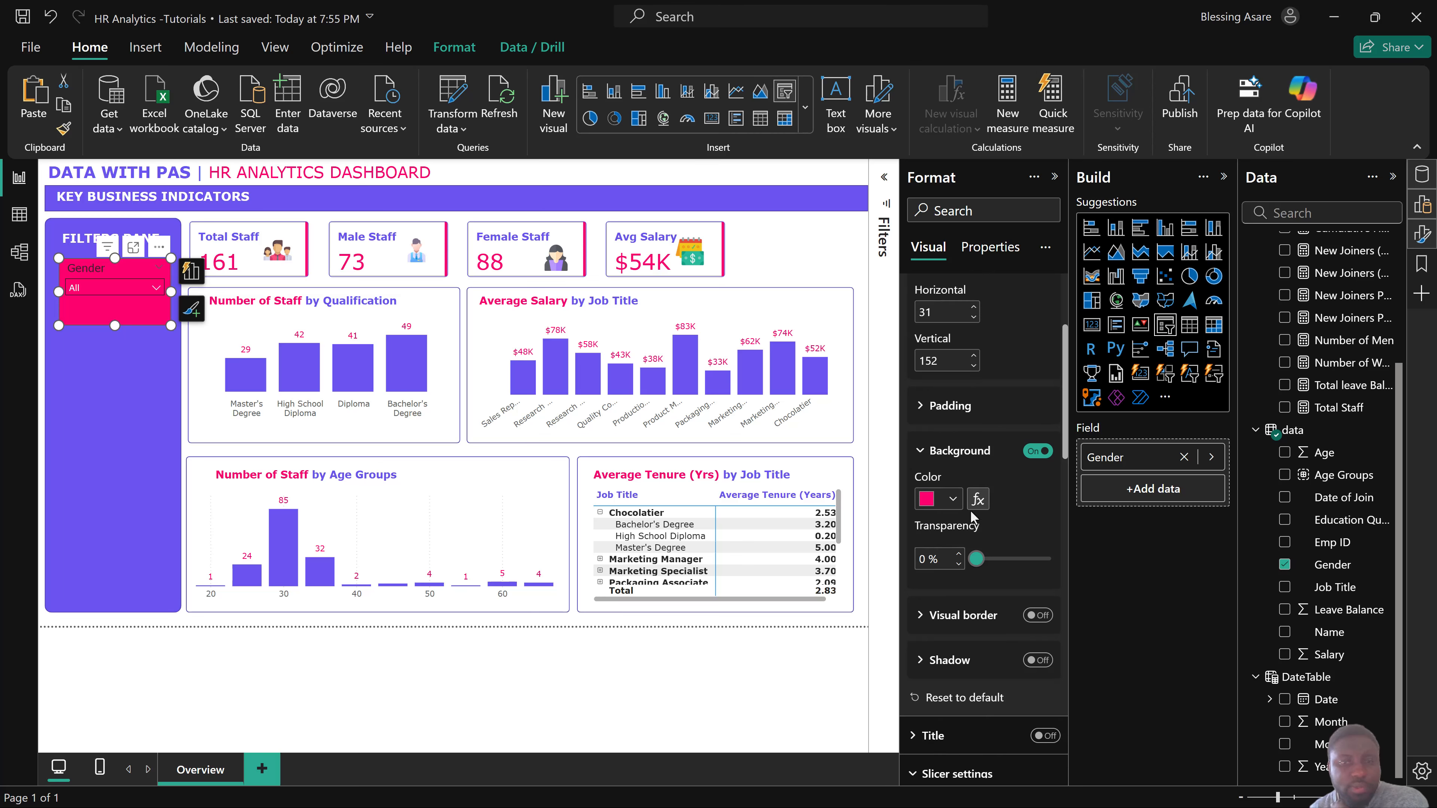
scroll(975, 509, "down", 3)
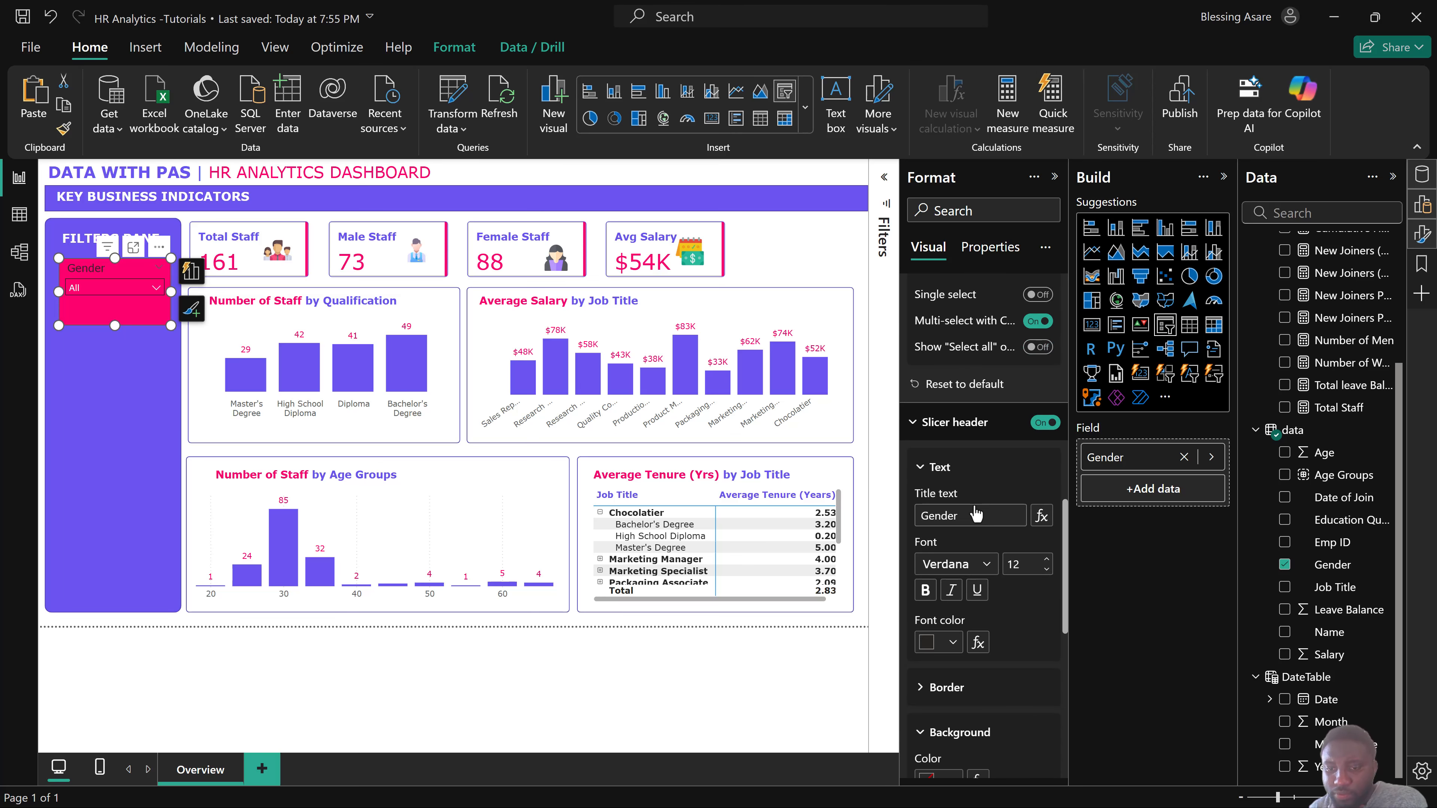
left_click(929, 646)
left_click(963, 565)
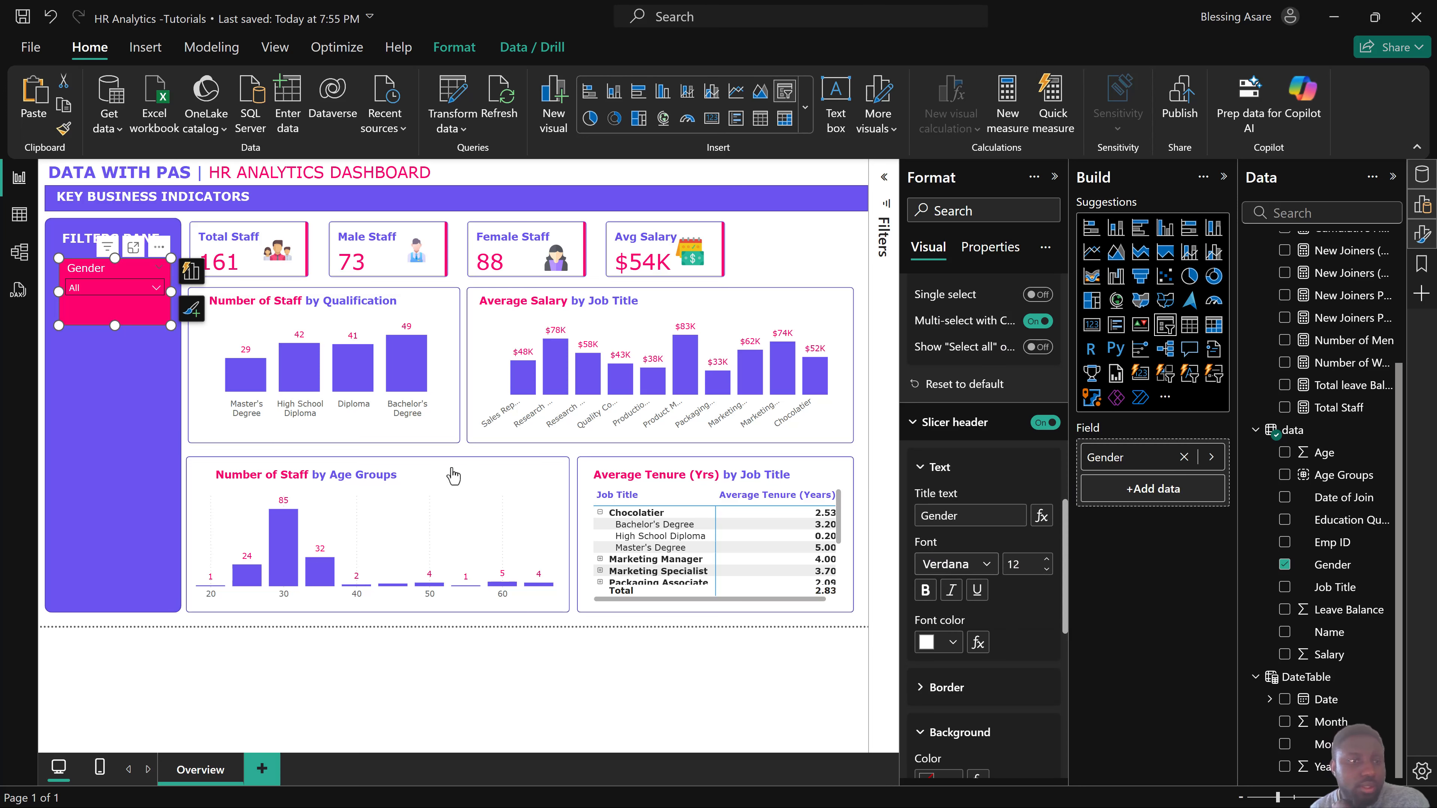
left_click(124, 287)
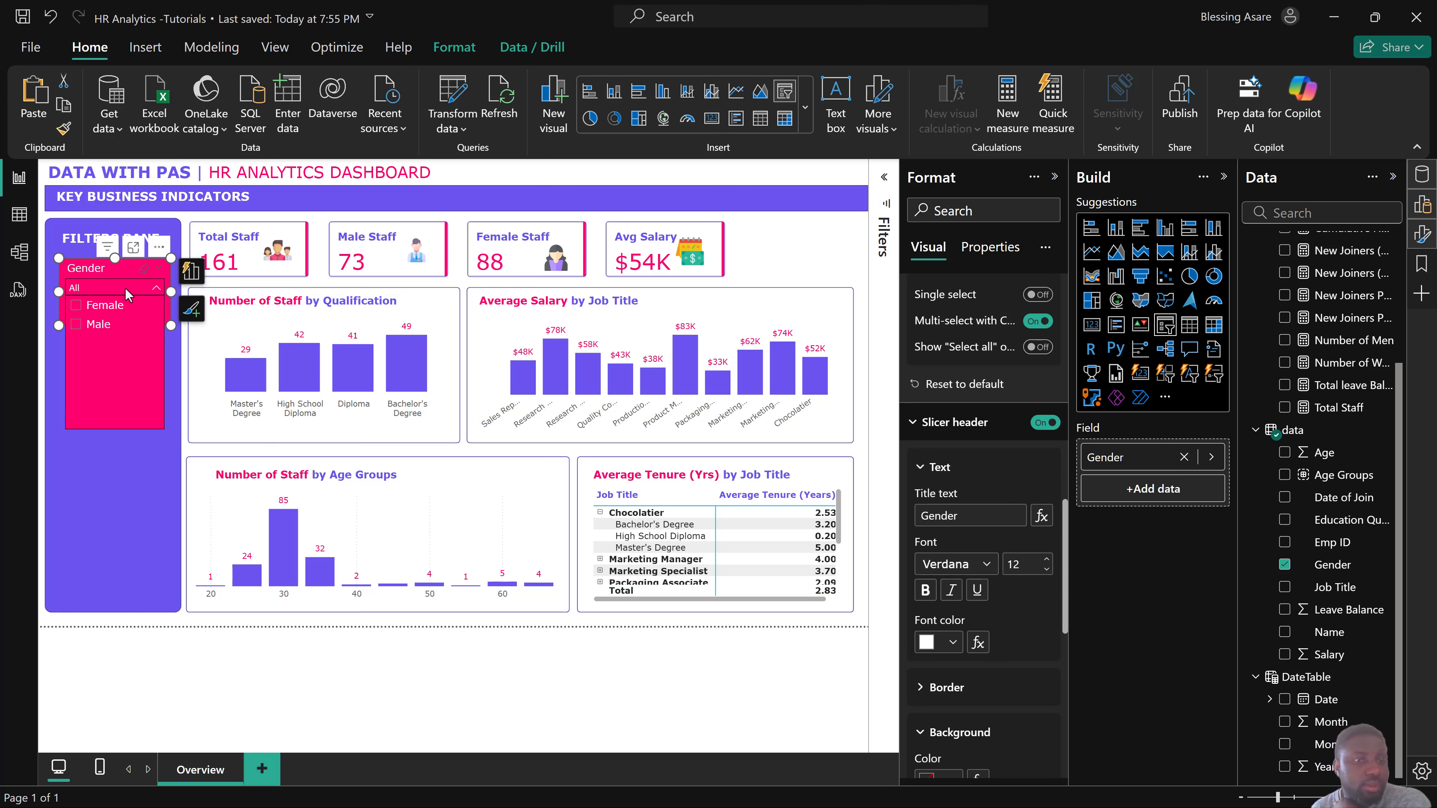
left_click(125, 289)
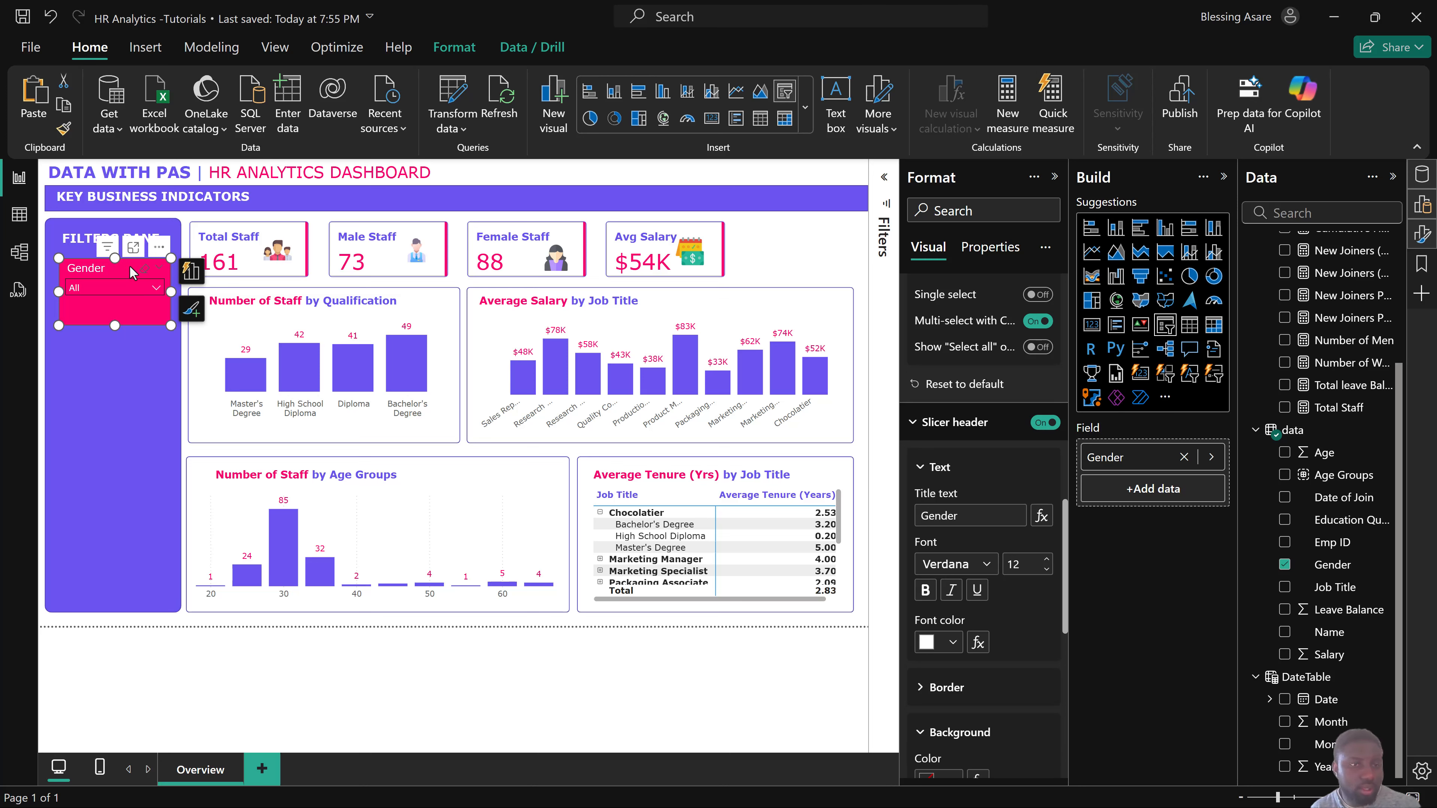
Duplicate the Gender slicer and place the copy directly beneath the original inside the purple side rectangle.
key("ctrl+c")
key("ctrl+v")
left_click_drag(129, 265, 122, 346)
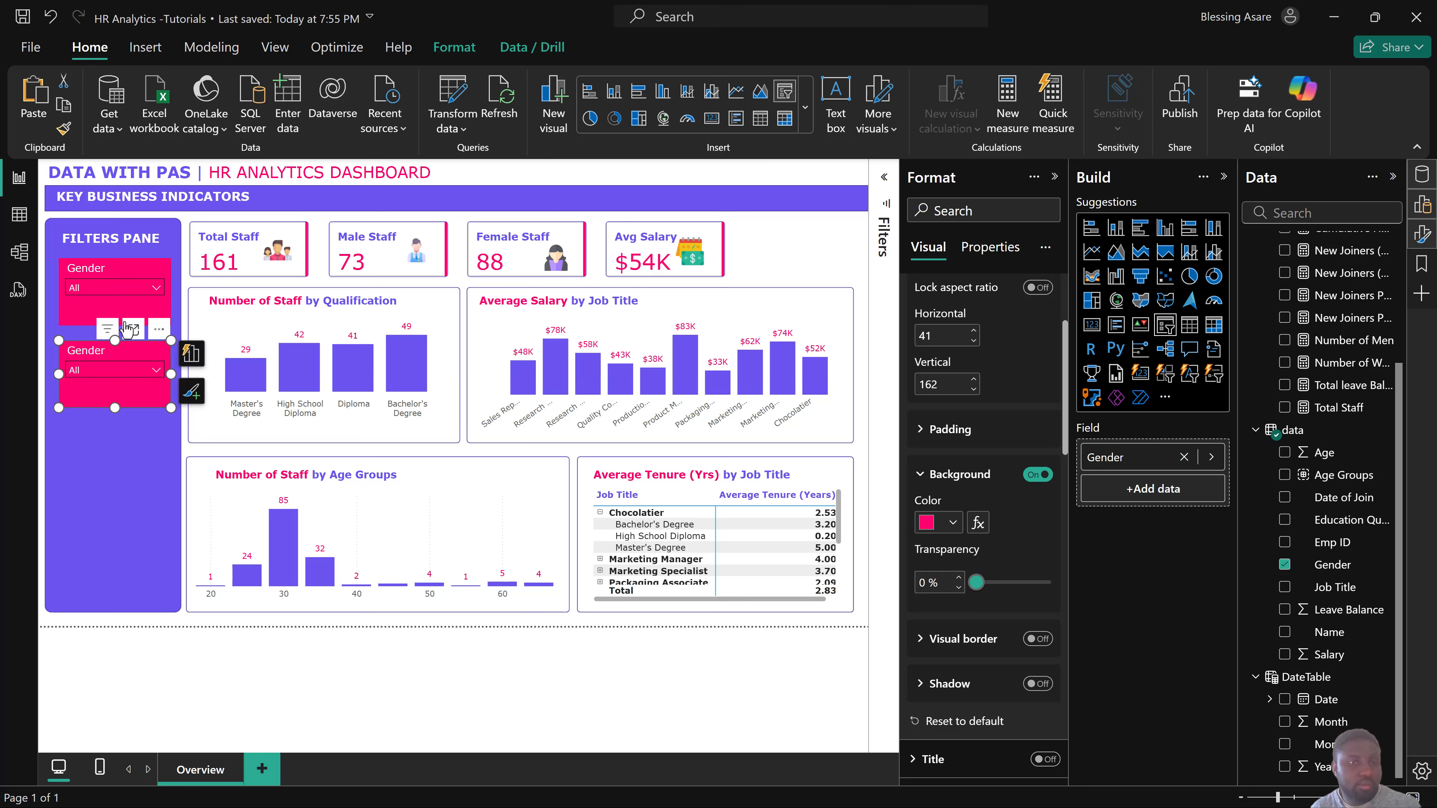
Turn on the visual border of the upper Gender slicer and color it pink, matching its background.
left_click(87, 319)
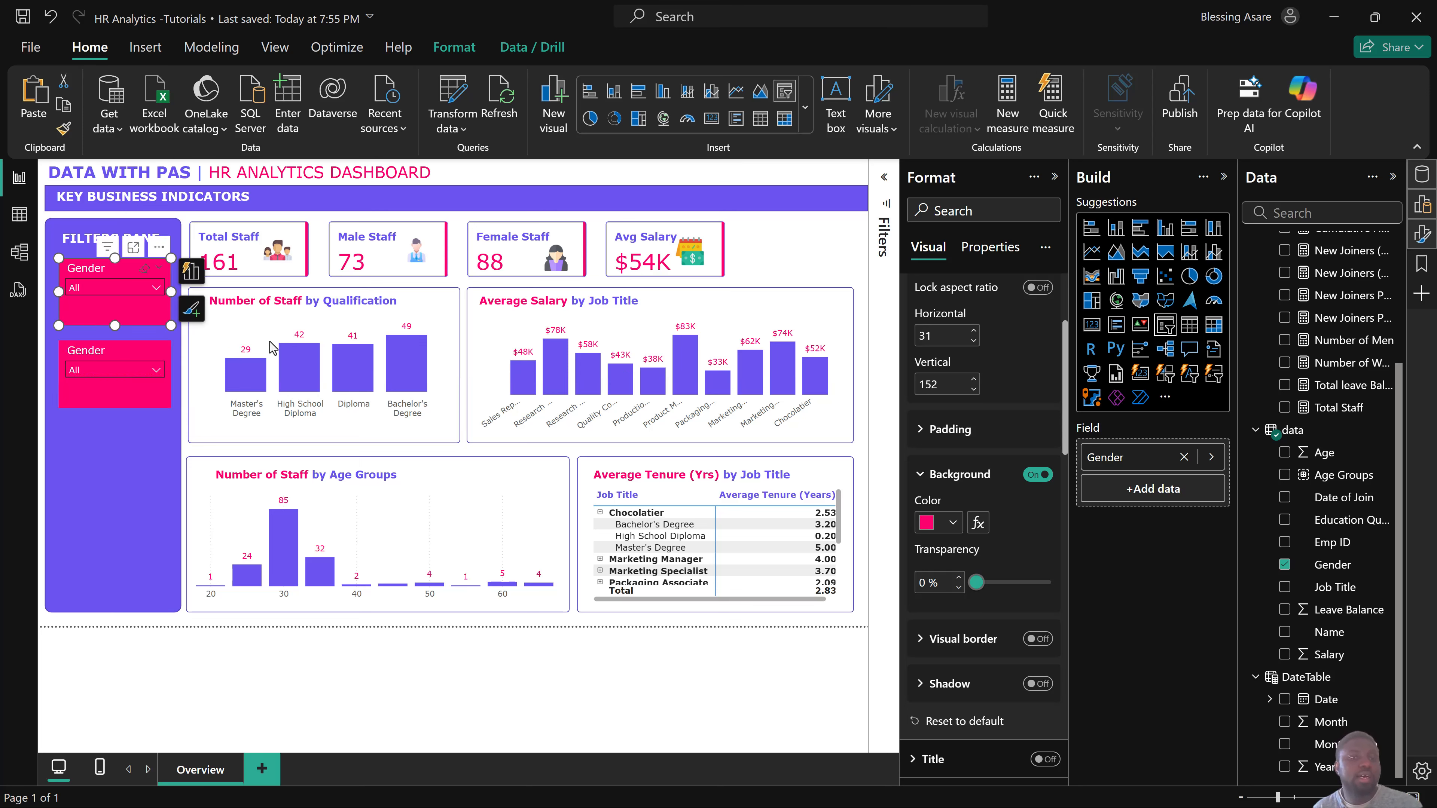
scroll(991, 492, "down", 1)
scroll(991, 492, "down", 4)
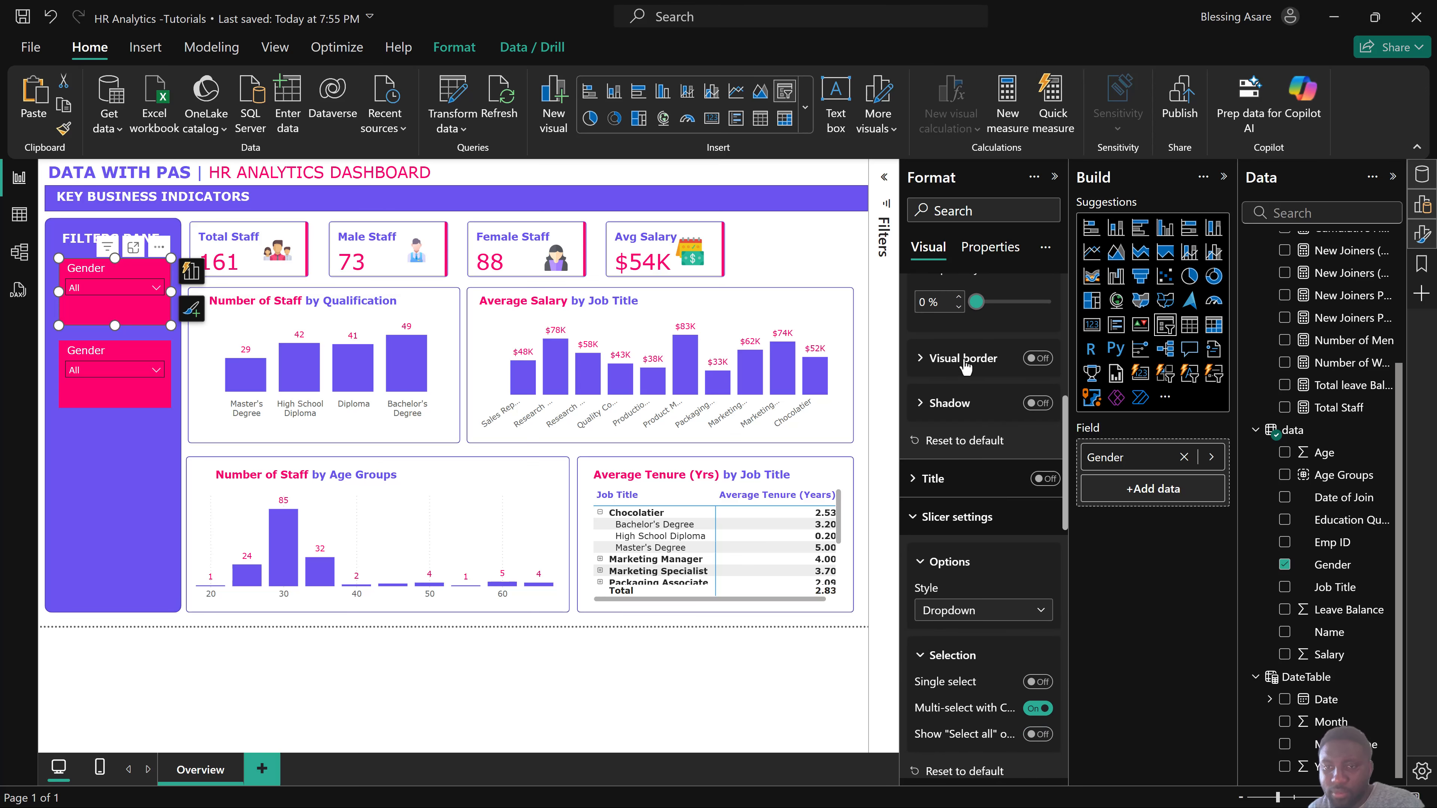
left_click(966, 368)
left_click(1037, 358)
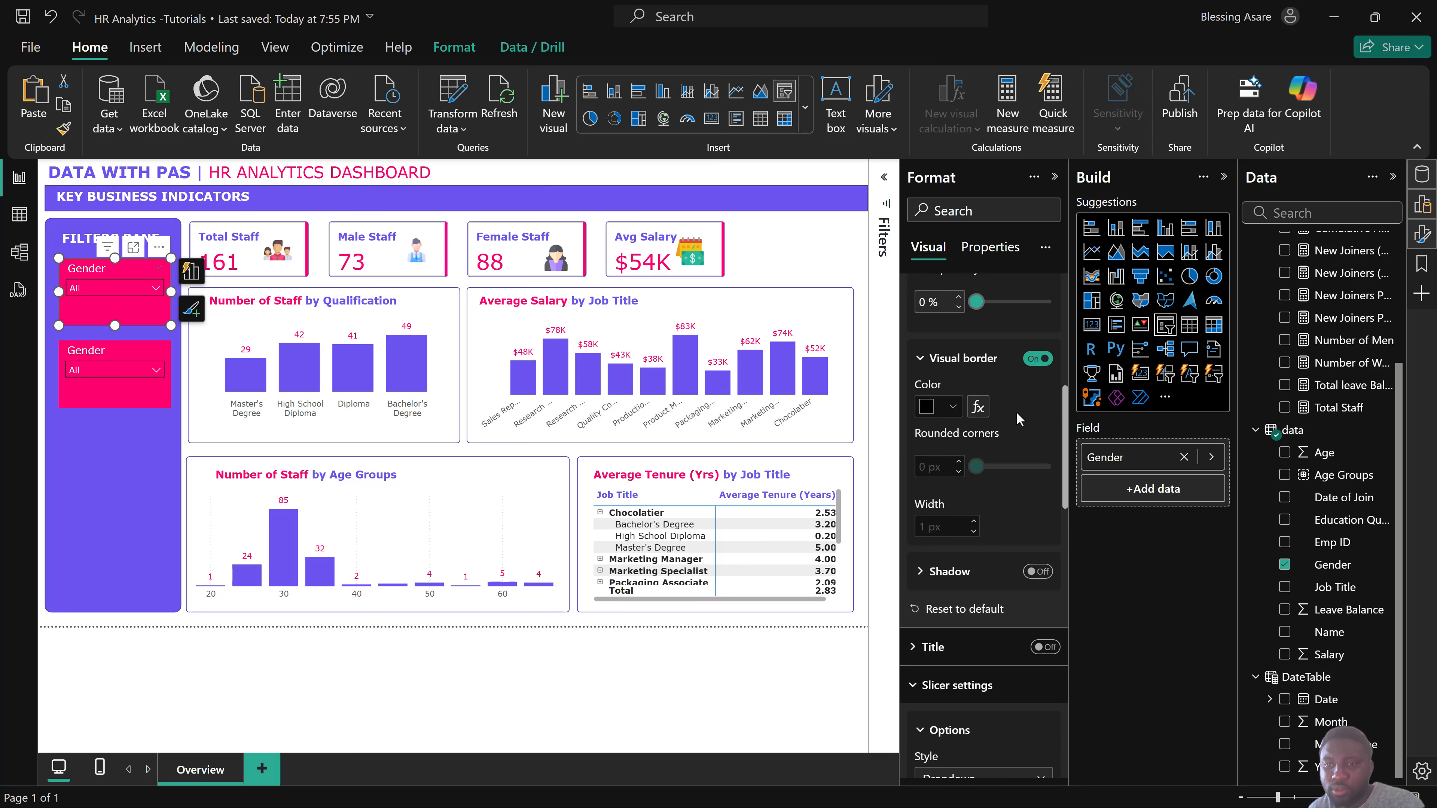
left_click(931, 408)
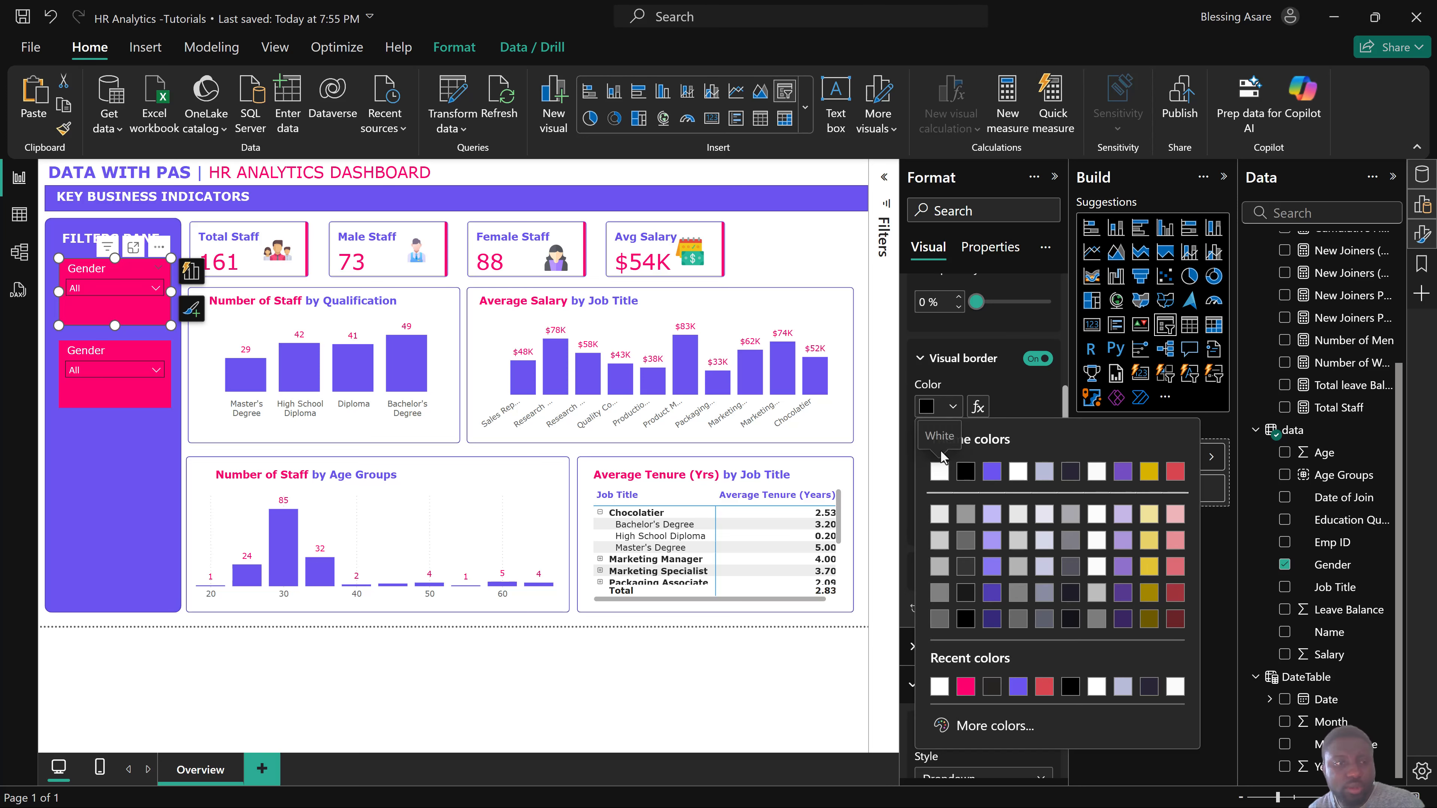
left_click(966, 687)
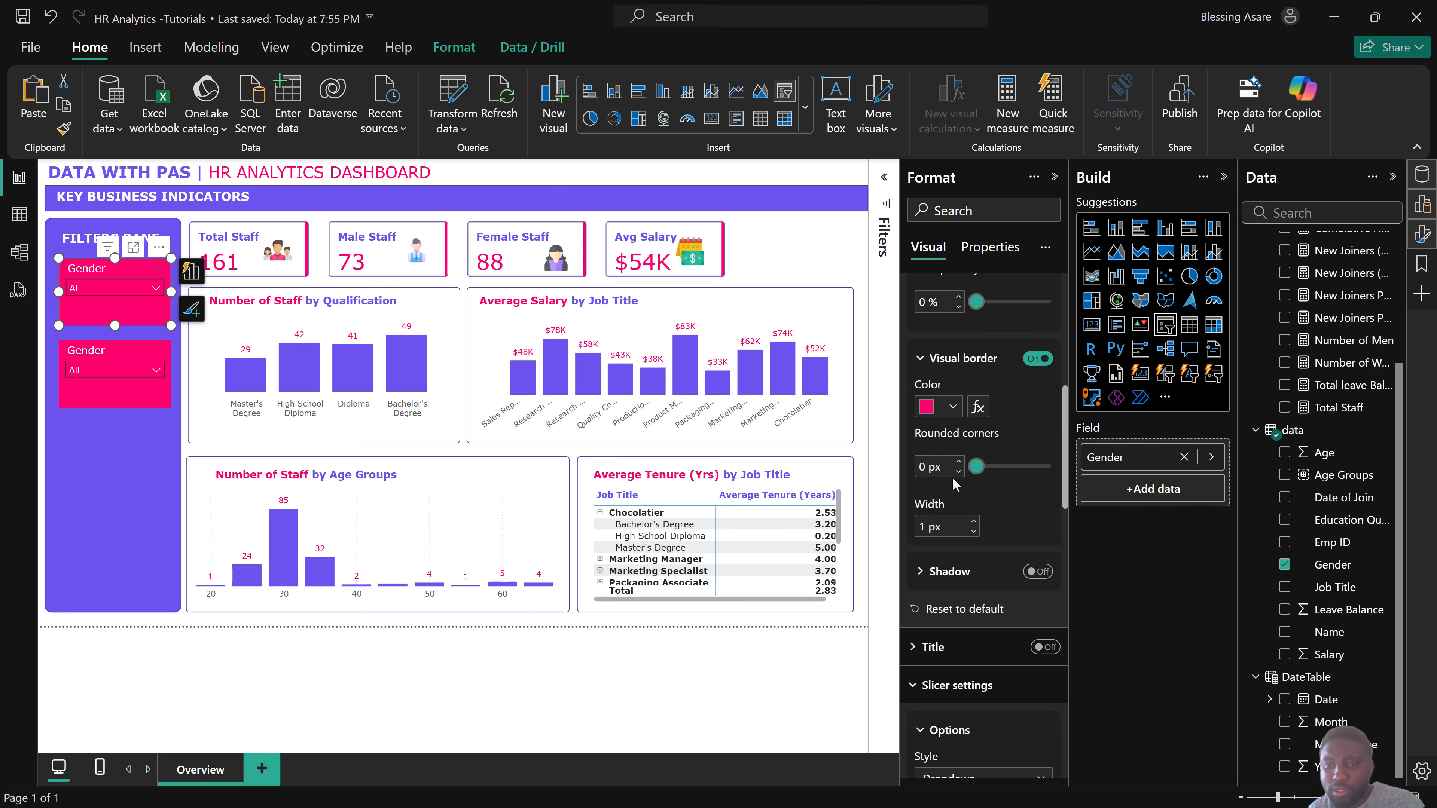
Set the rounded corners of the upper Gender slicer's border to 5 px.
double_click(924, 473)
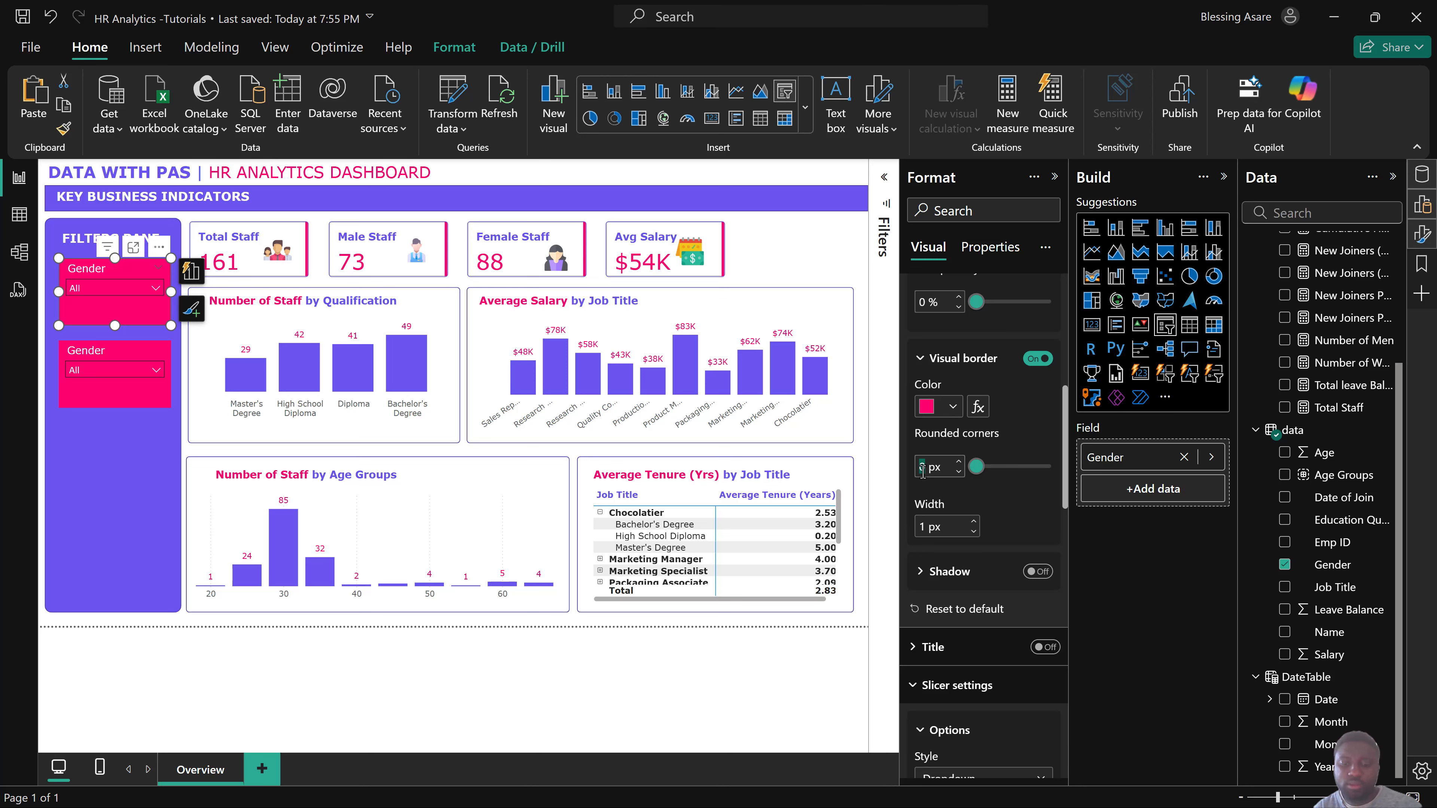
type("5")
key("Return")
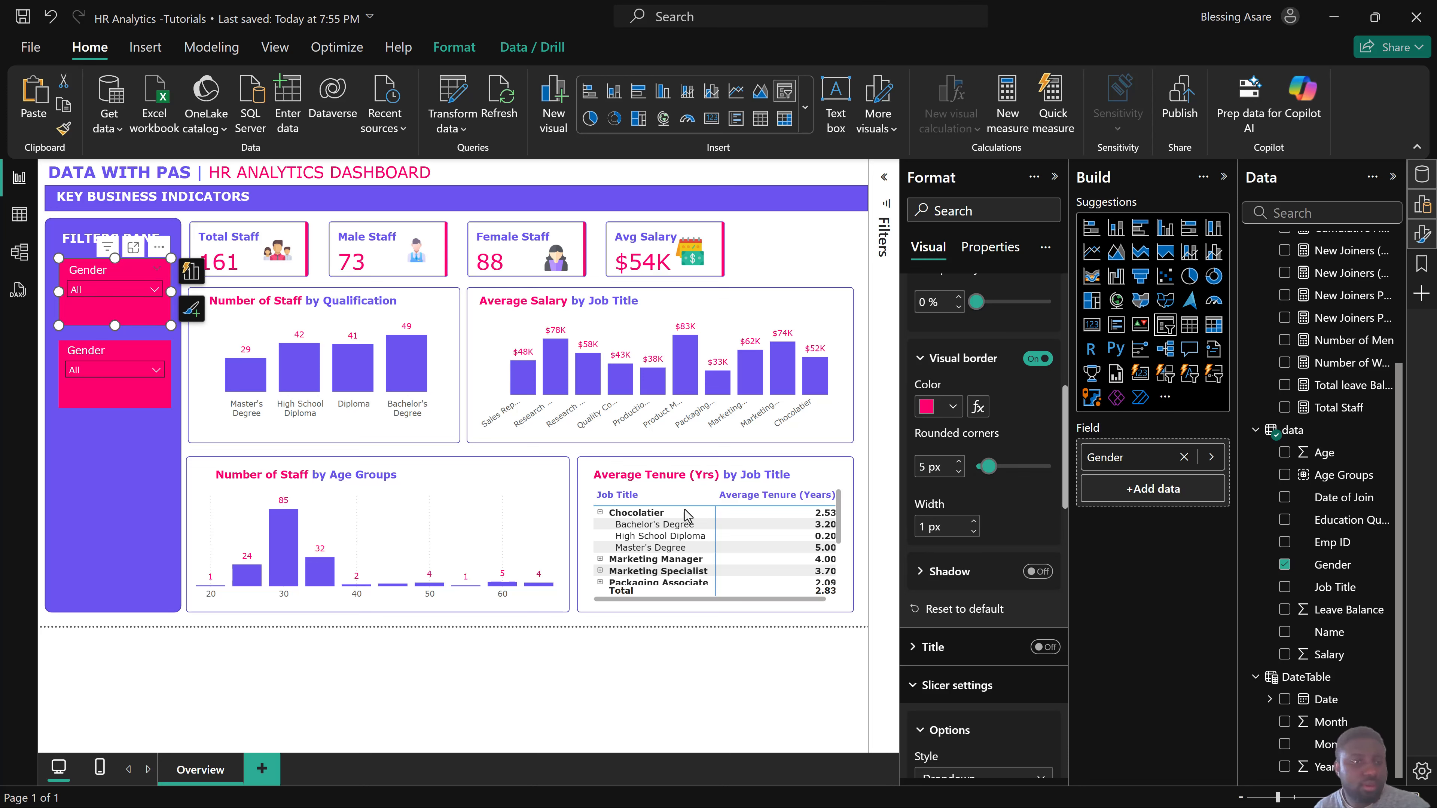
left_click(125, 458)
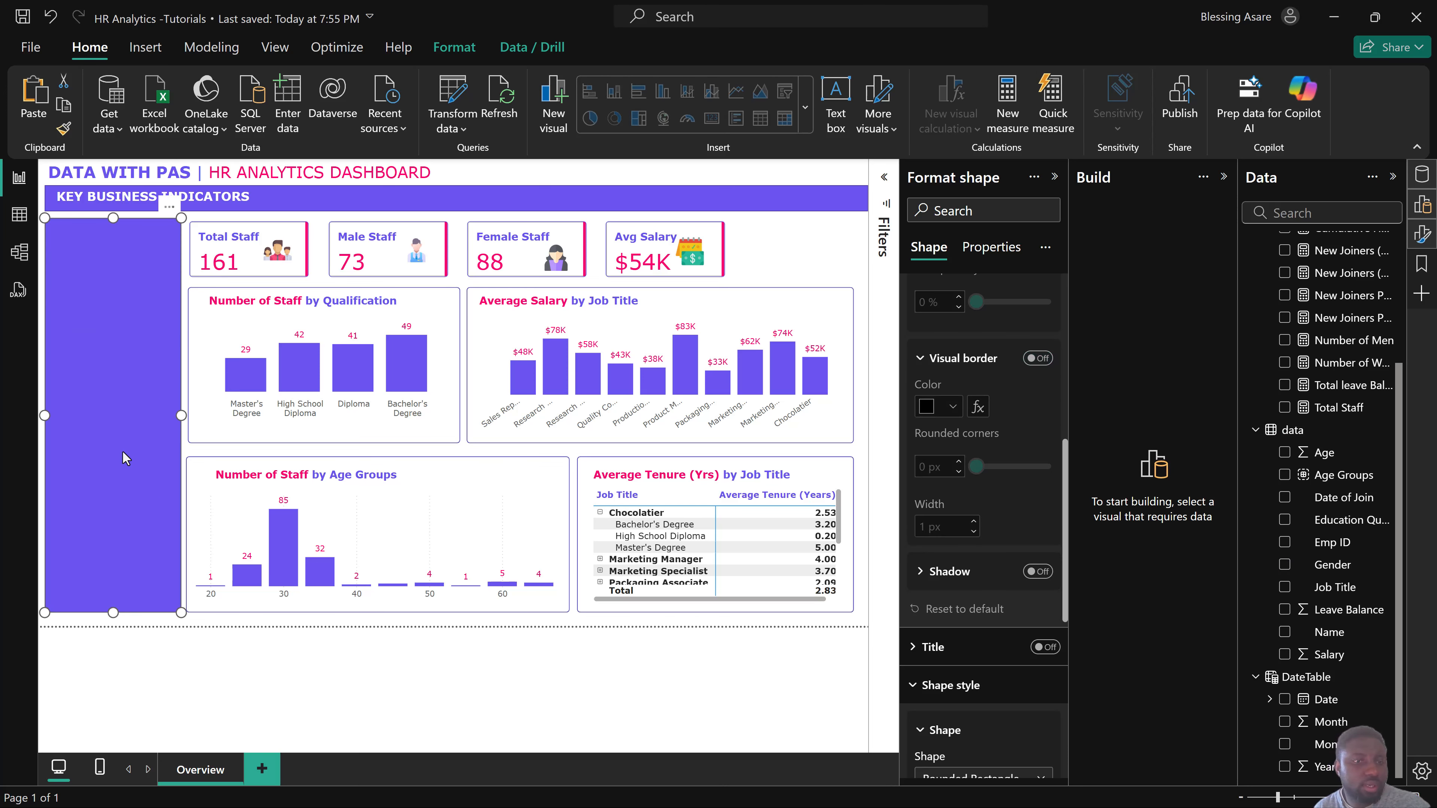
left_click(129, 634)
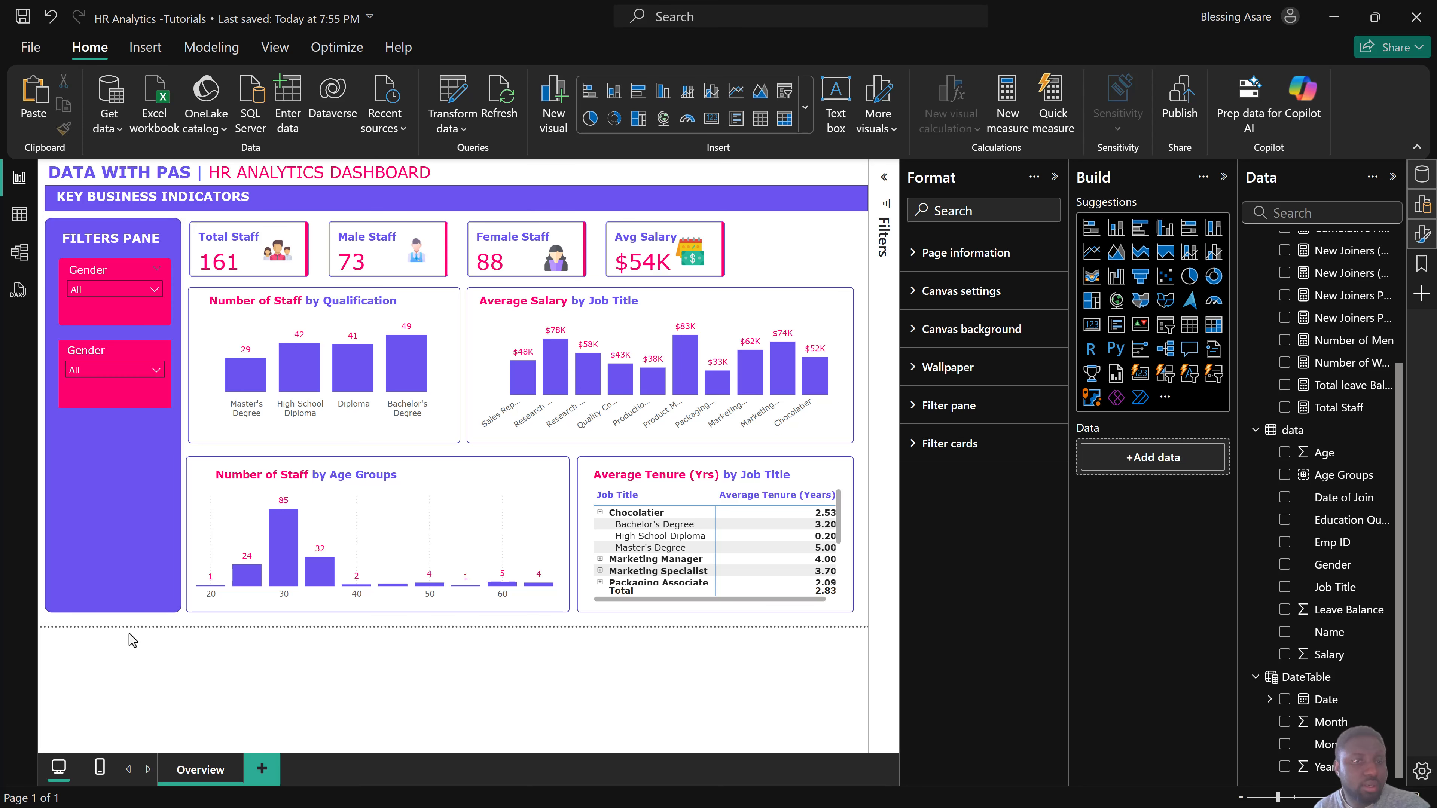
Give the lower Gender slicer a pink visual border with rounded corners of 5 px.
left_click(120, 404)
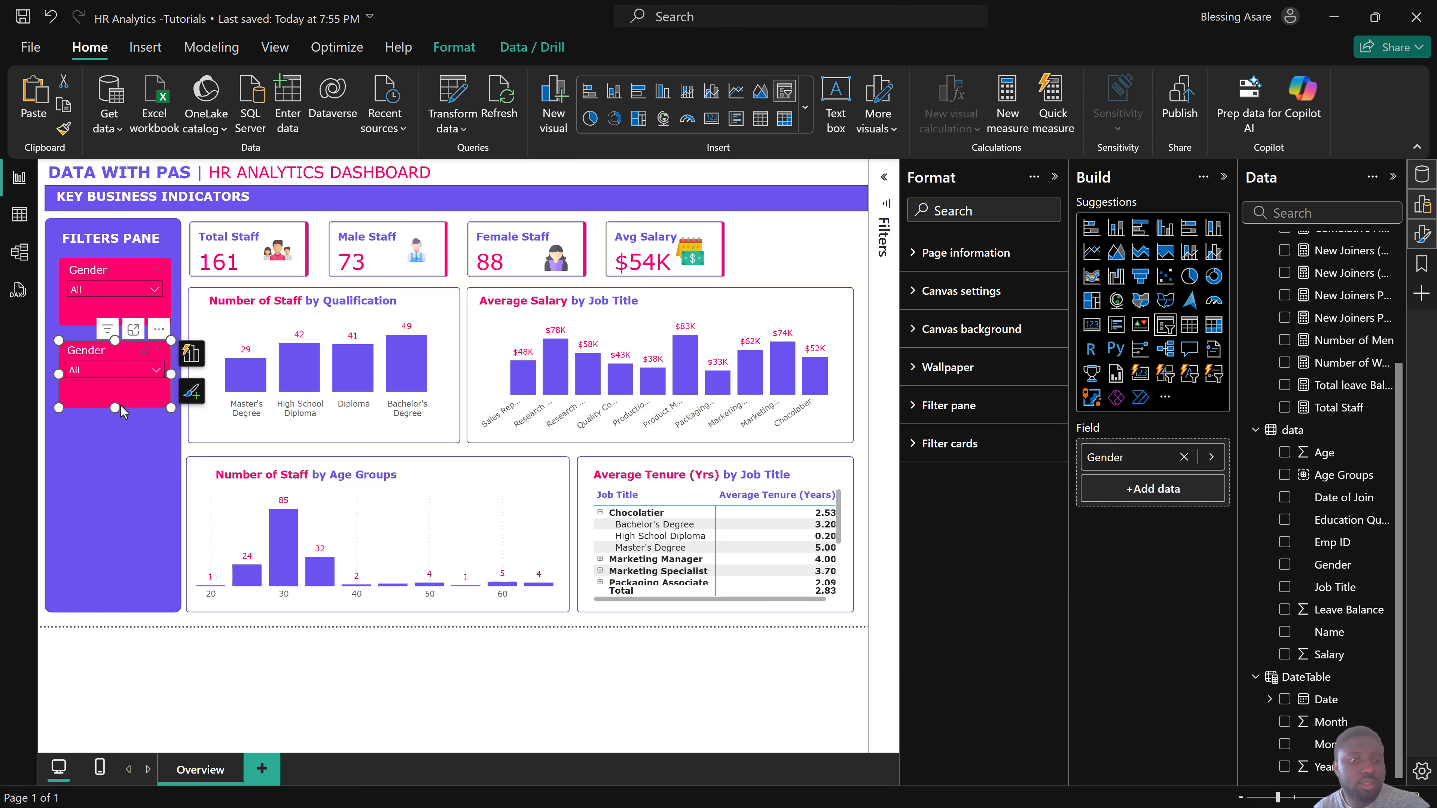
scroll(977, 621, "down", 1)
scroll(976, 621, "down", 5)
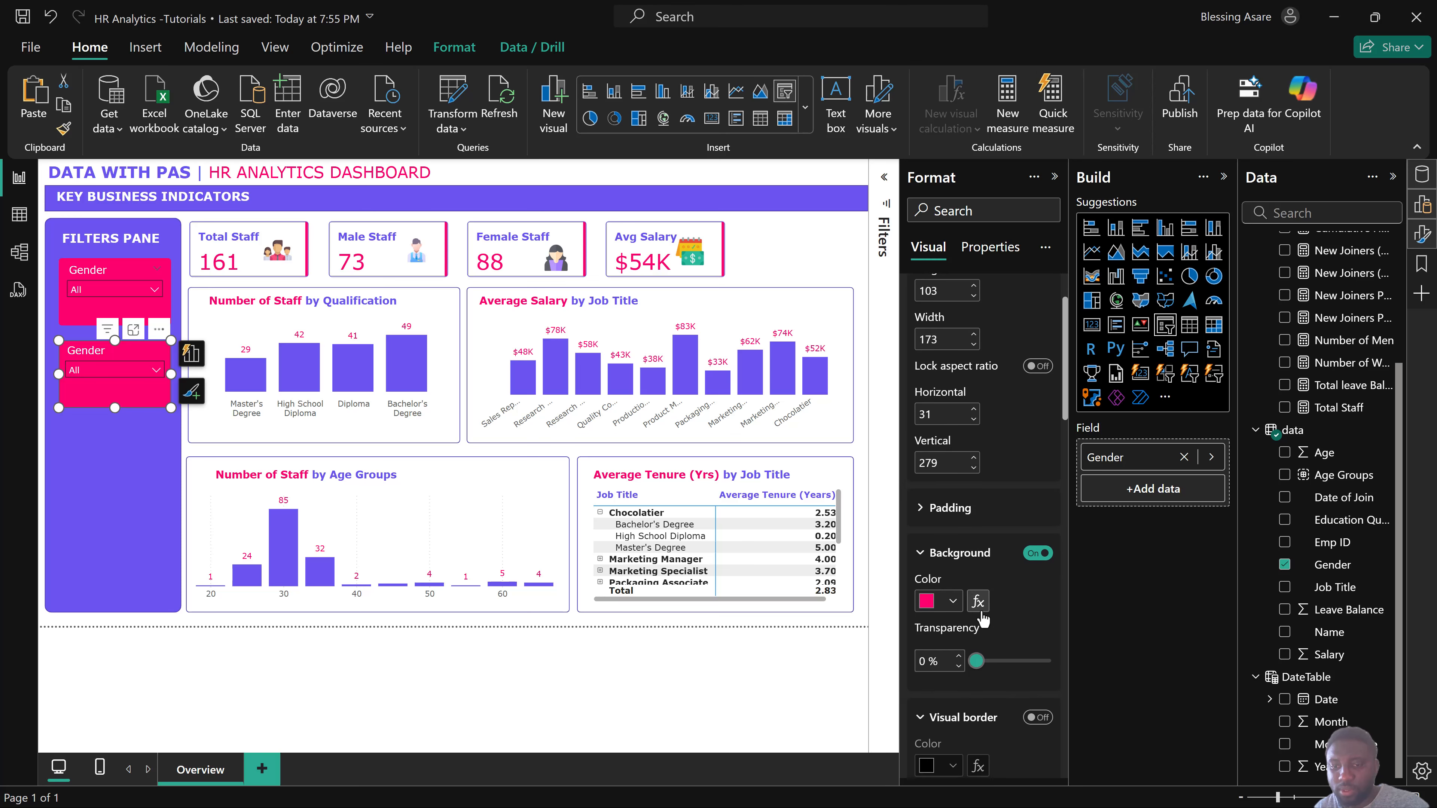
left_click(920, 438)
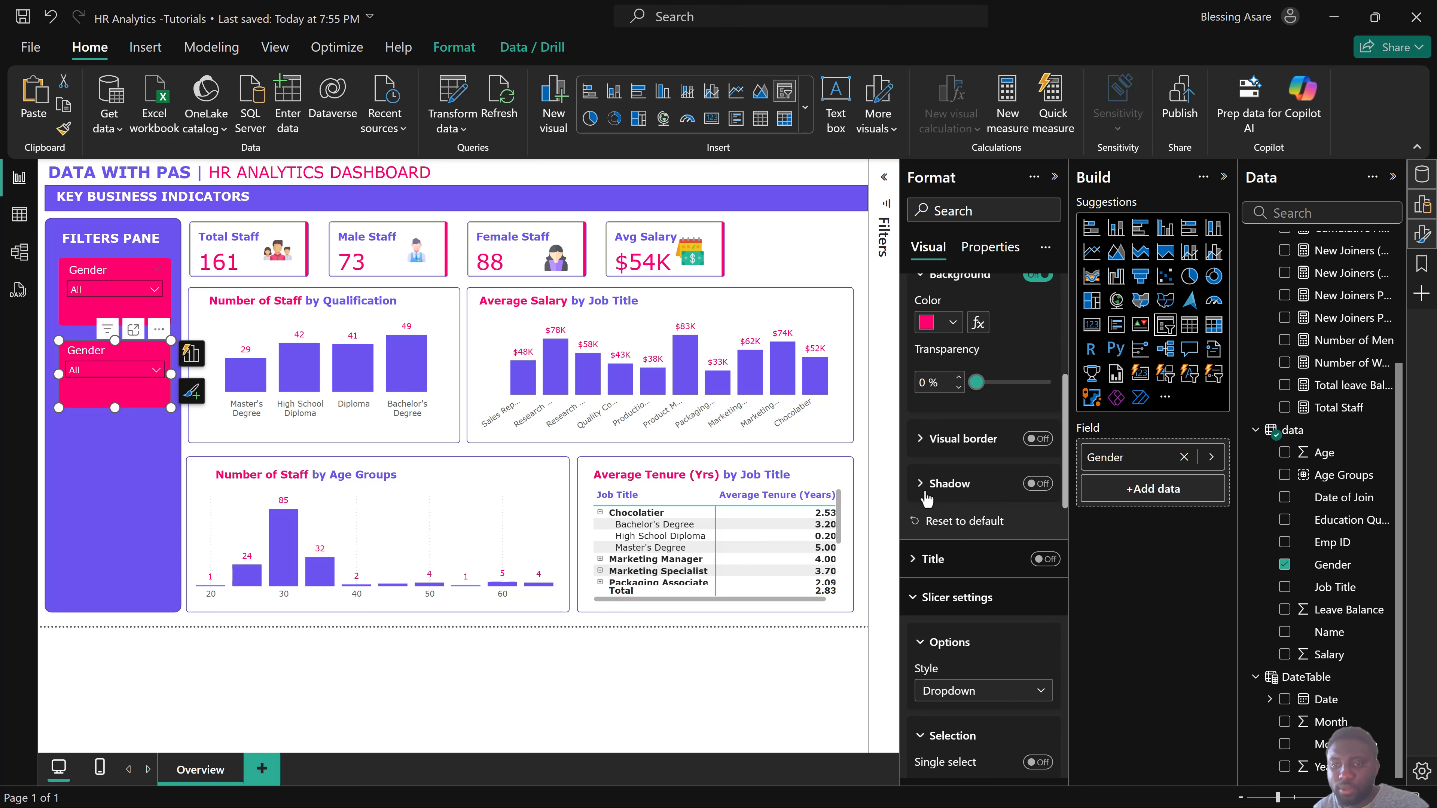
left_click(920, 439)
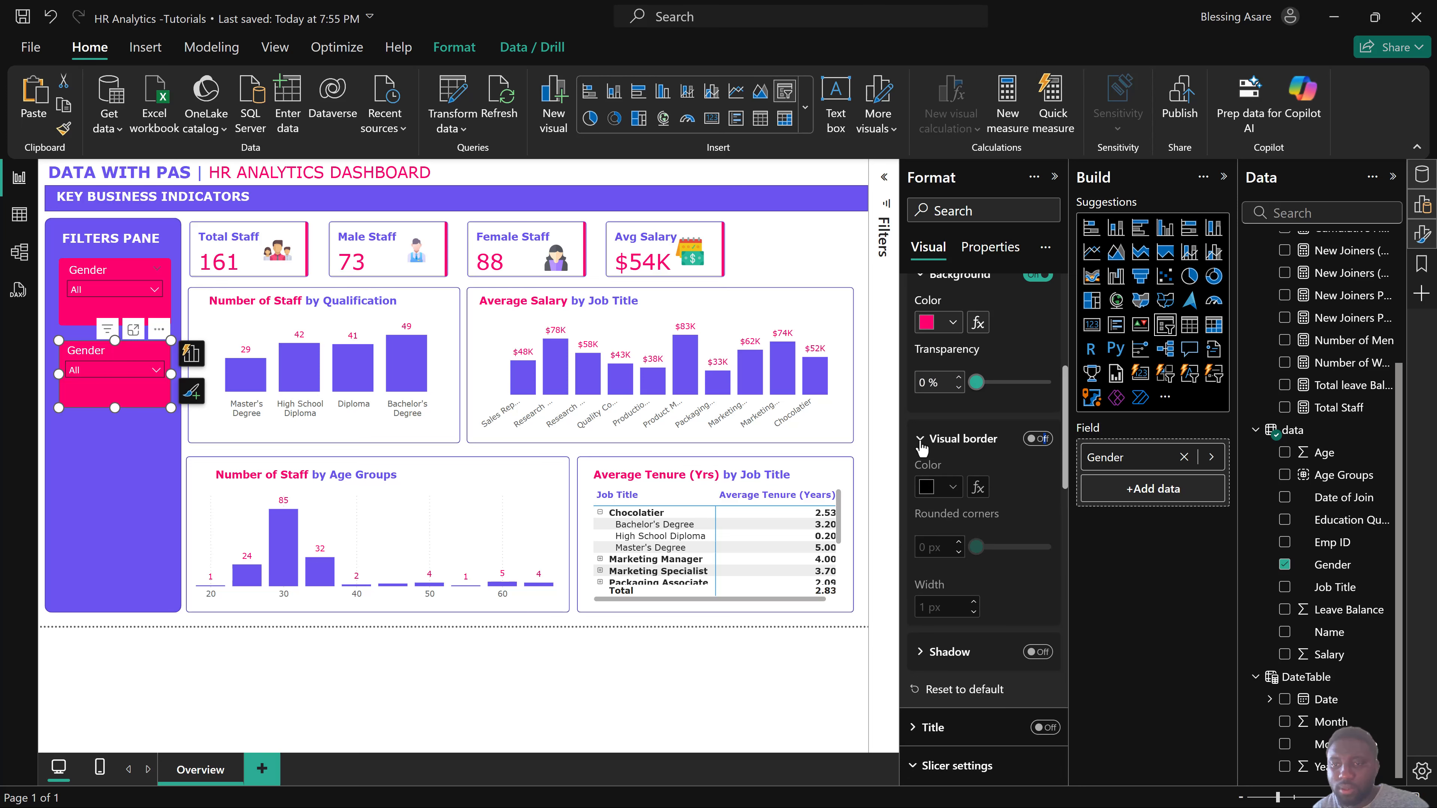
left_click(1037, 439)
left_click(928, 488)
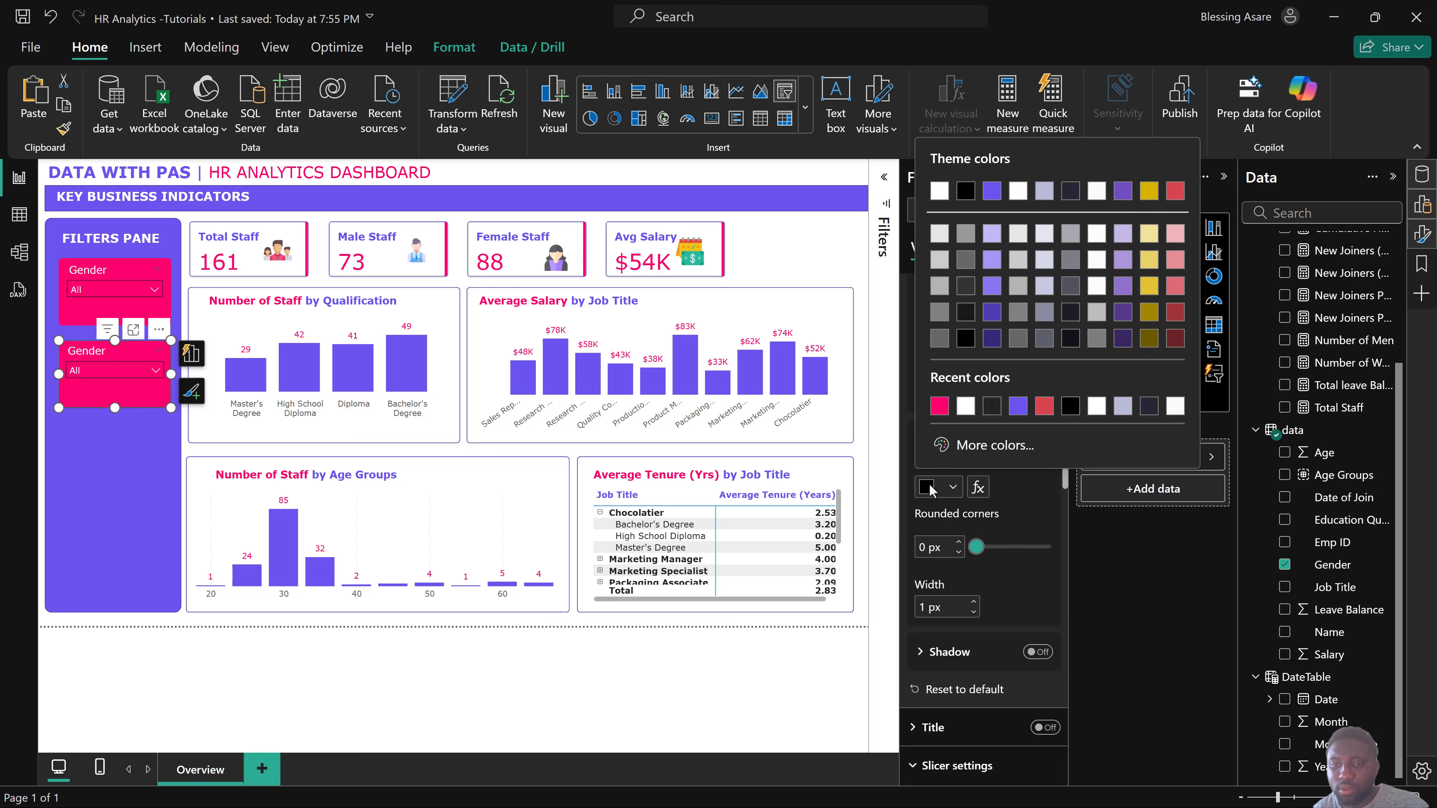
left_click(939, 406)
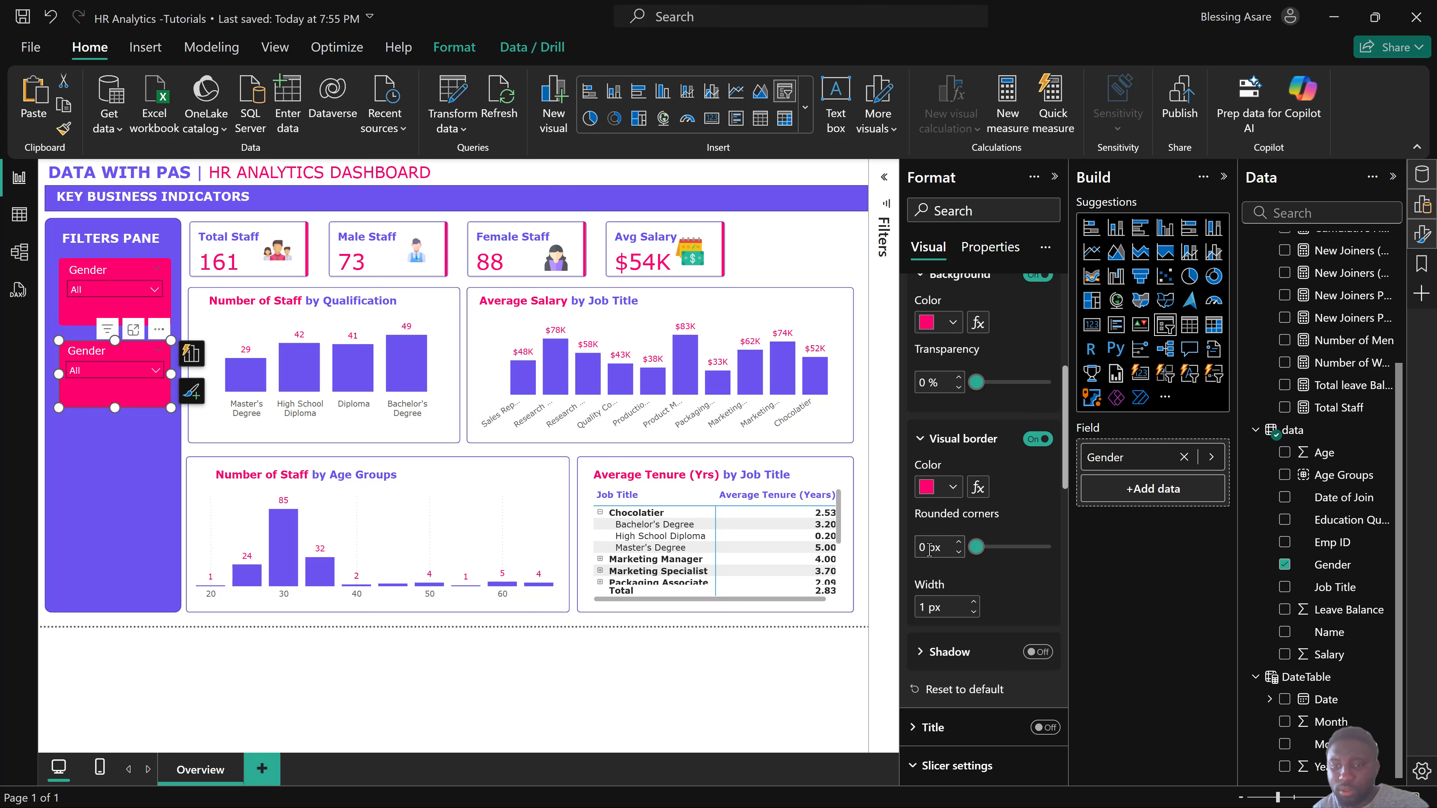
type("5")
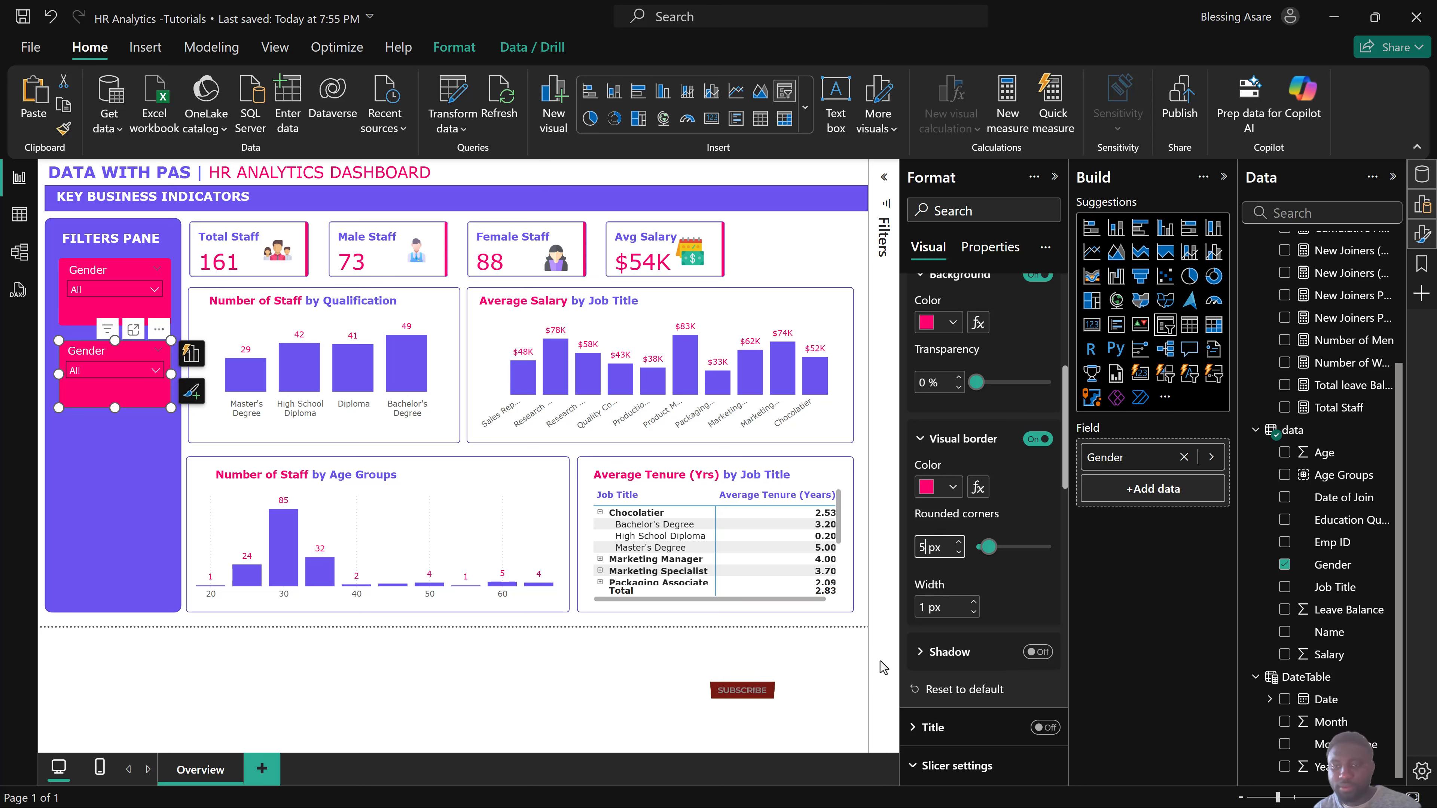
left_click(820, 676)
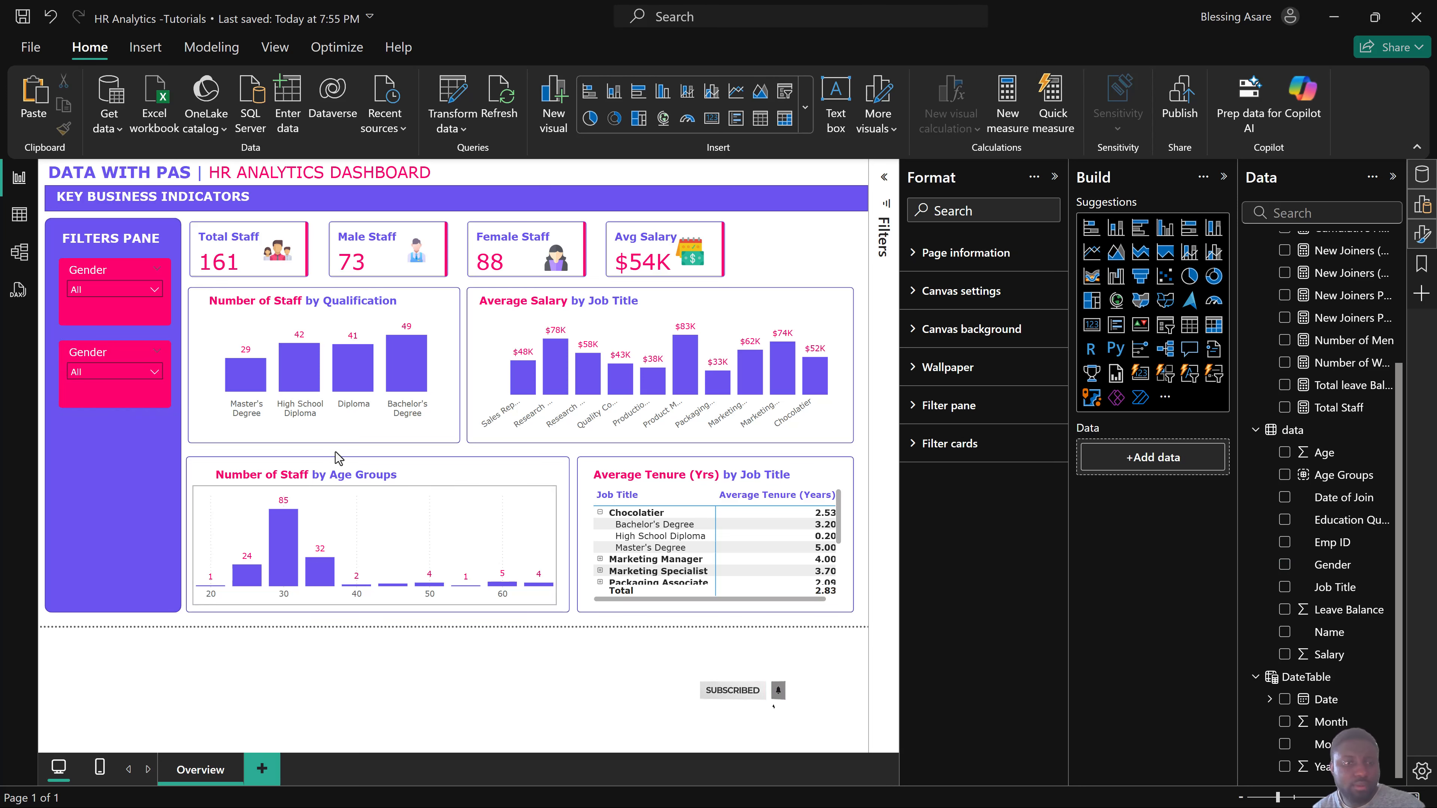
Replace the lower slicer's Gender field with Education Qualification from the data table.
left_click(146, 398)
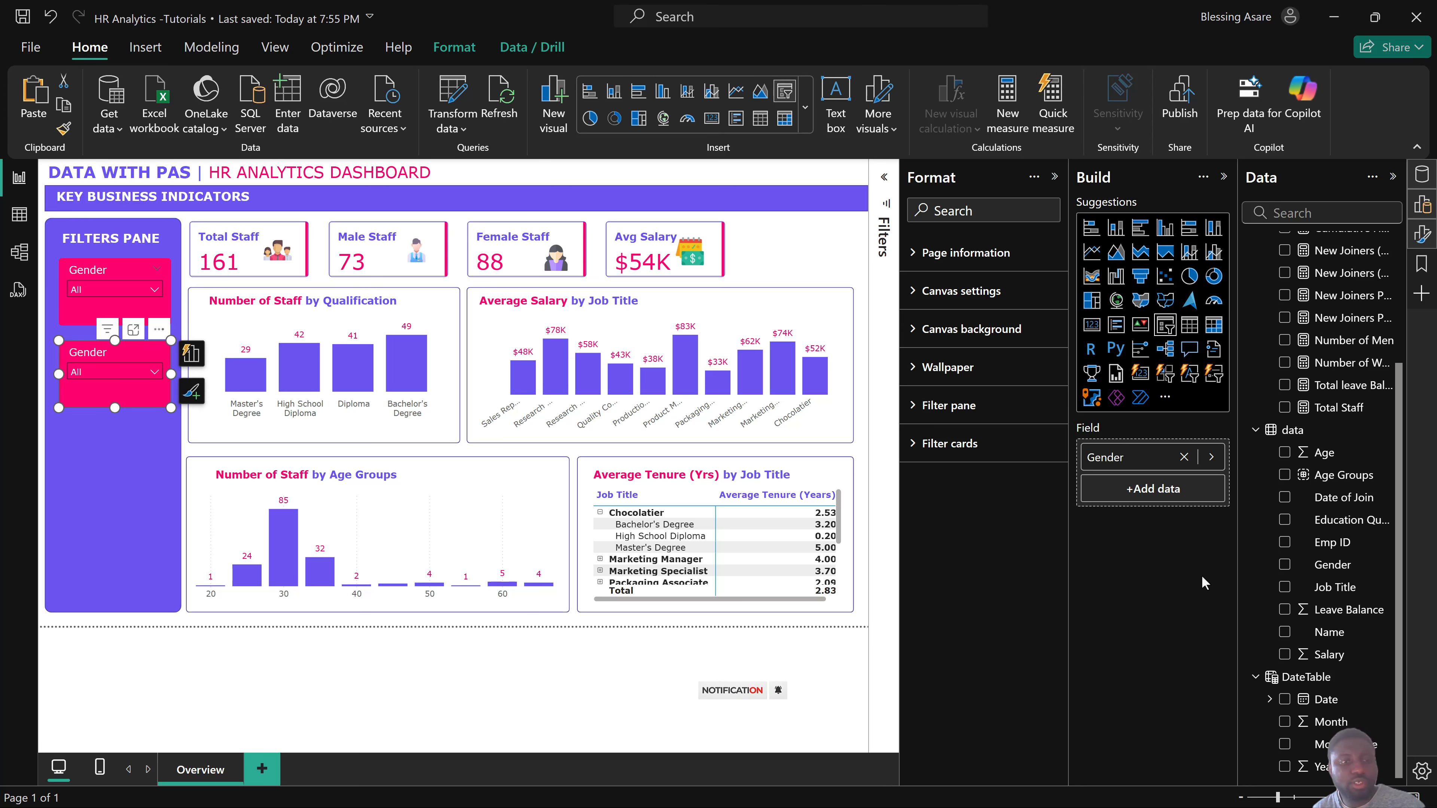
left_click(1285, 564)
left_click(1284, 520)
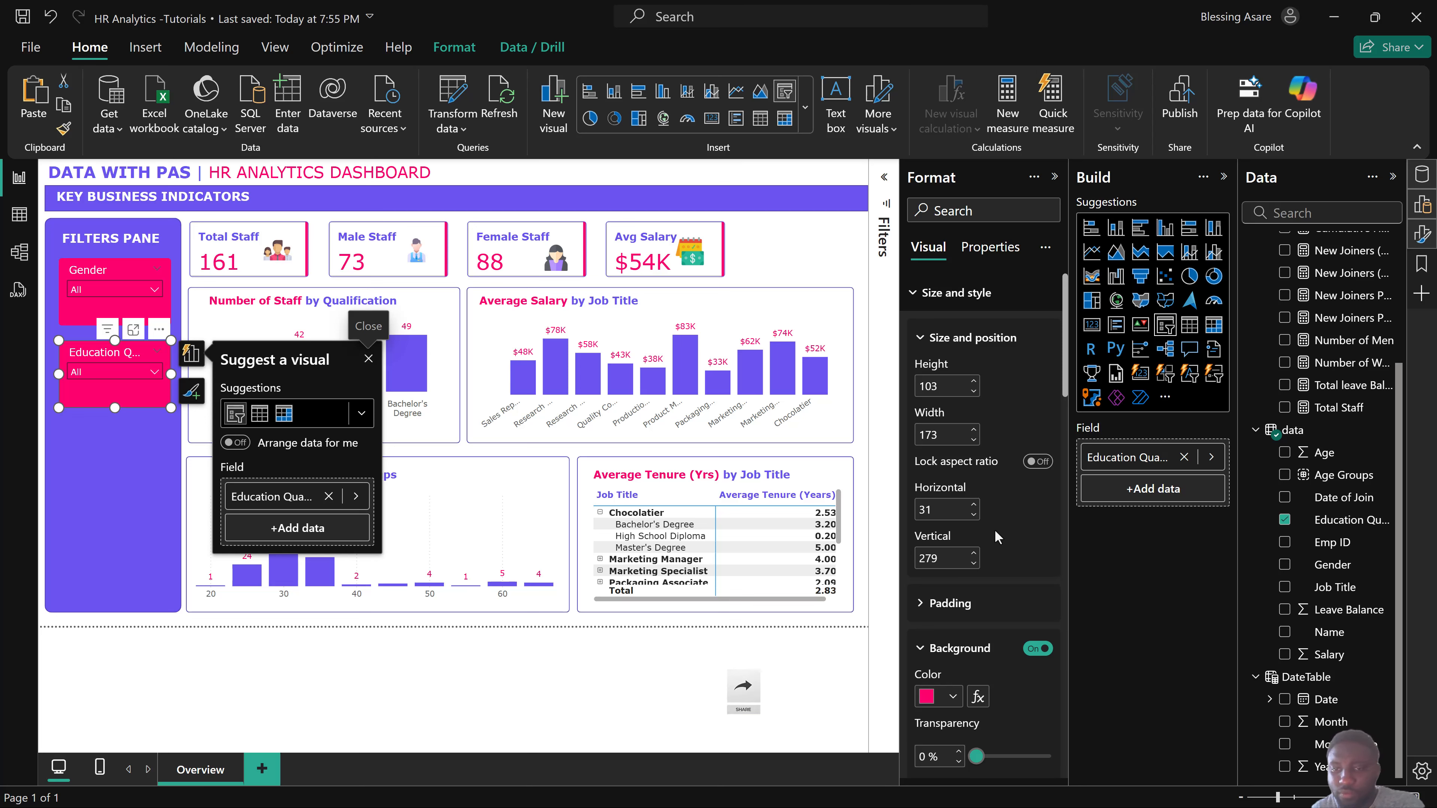
Shorten the header title text of the Education Qualification slicer to "Qualification".
scroll(995, 532, "down", 5)
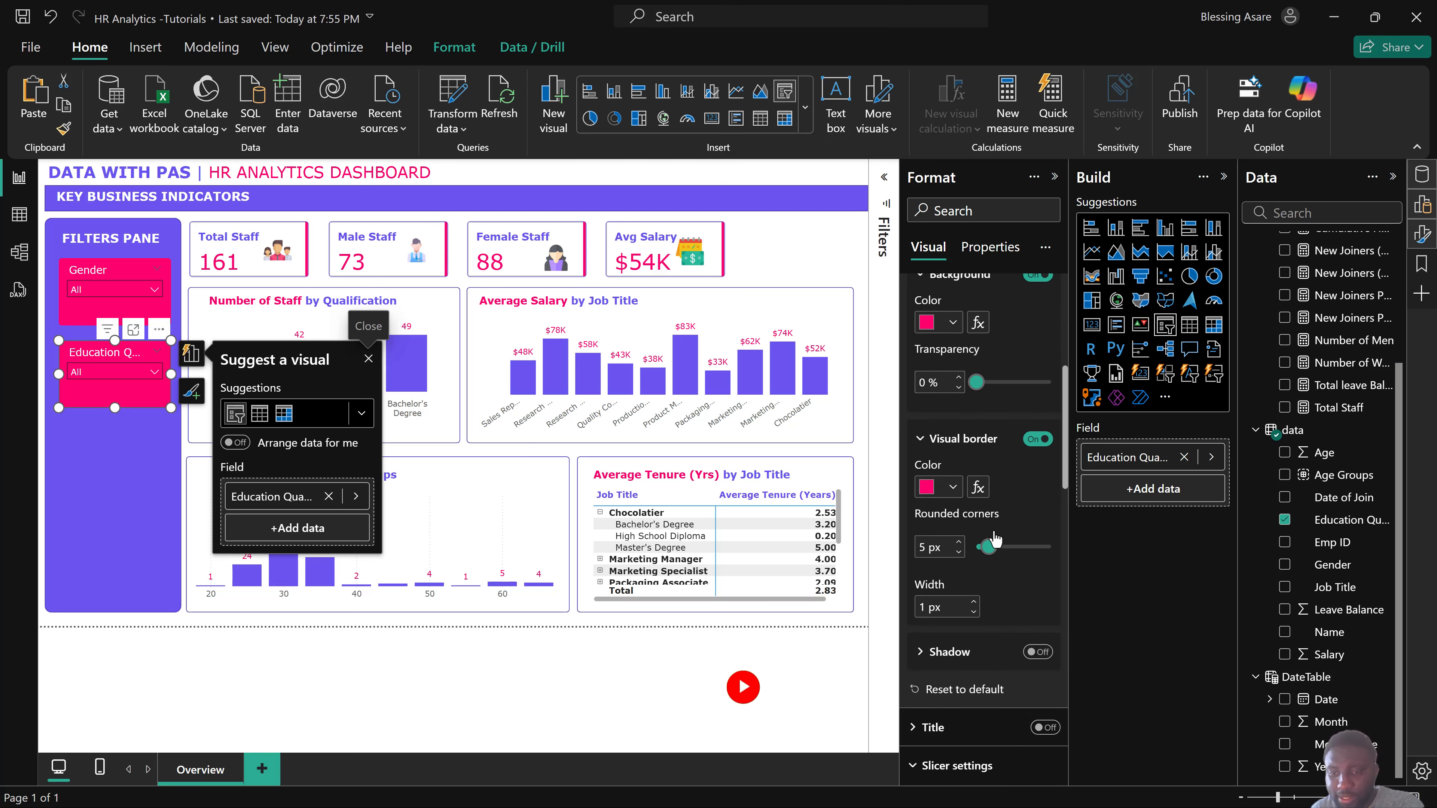
scroll(994, 541, "down", 6)
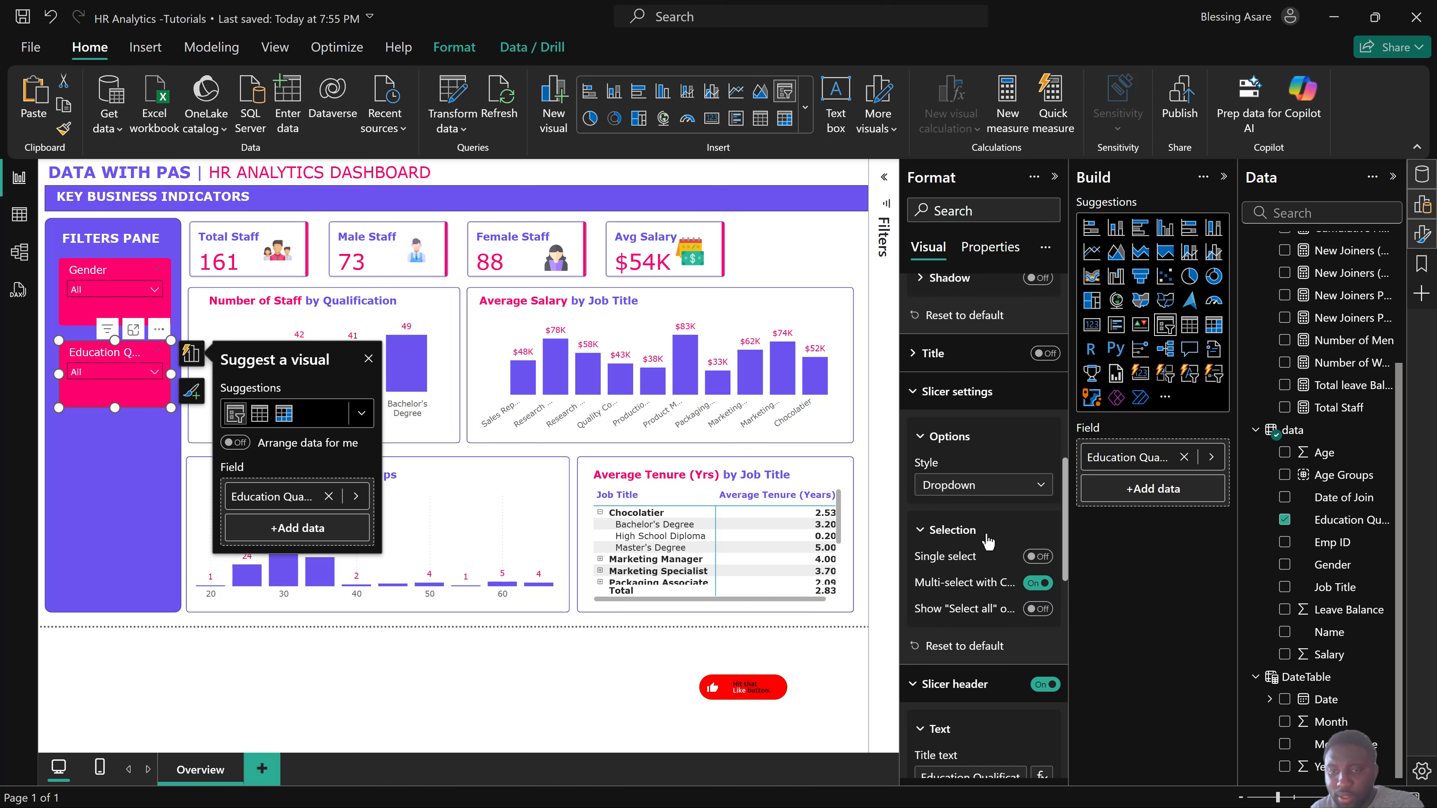
scroll(988, 542, "down", 3)
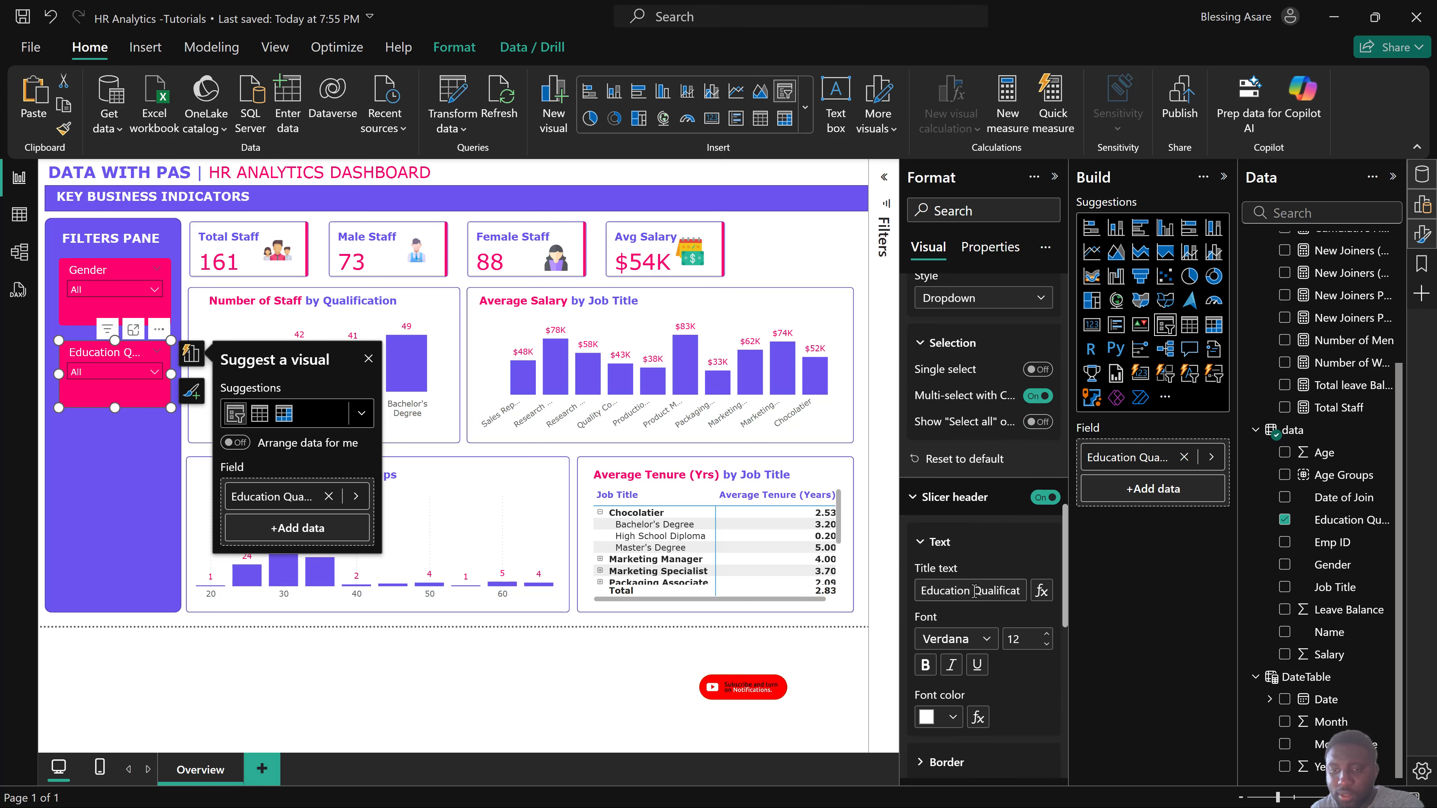
left_click(973, 590)
key("BackSpace")
key("BackSpace")
key("BackSpace")
key("BackSpace")
key("BackSpace")
key("BackSpace")
key("BackSpace")
key("BackSpace")
key("BackSpace")
key("BackSpace")
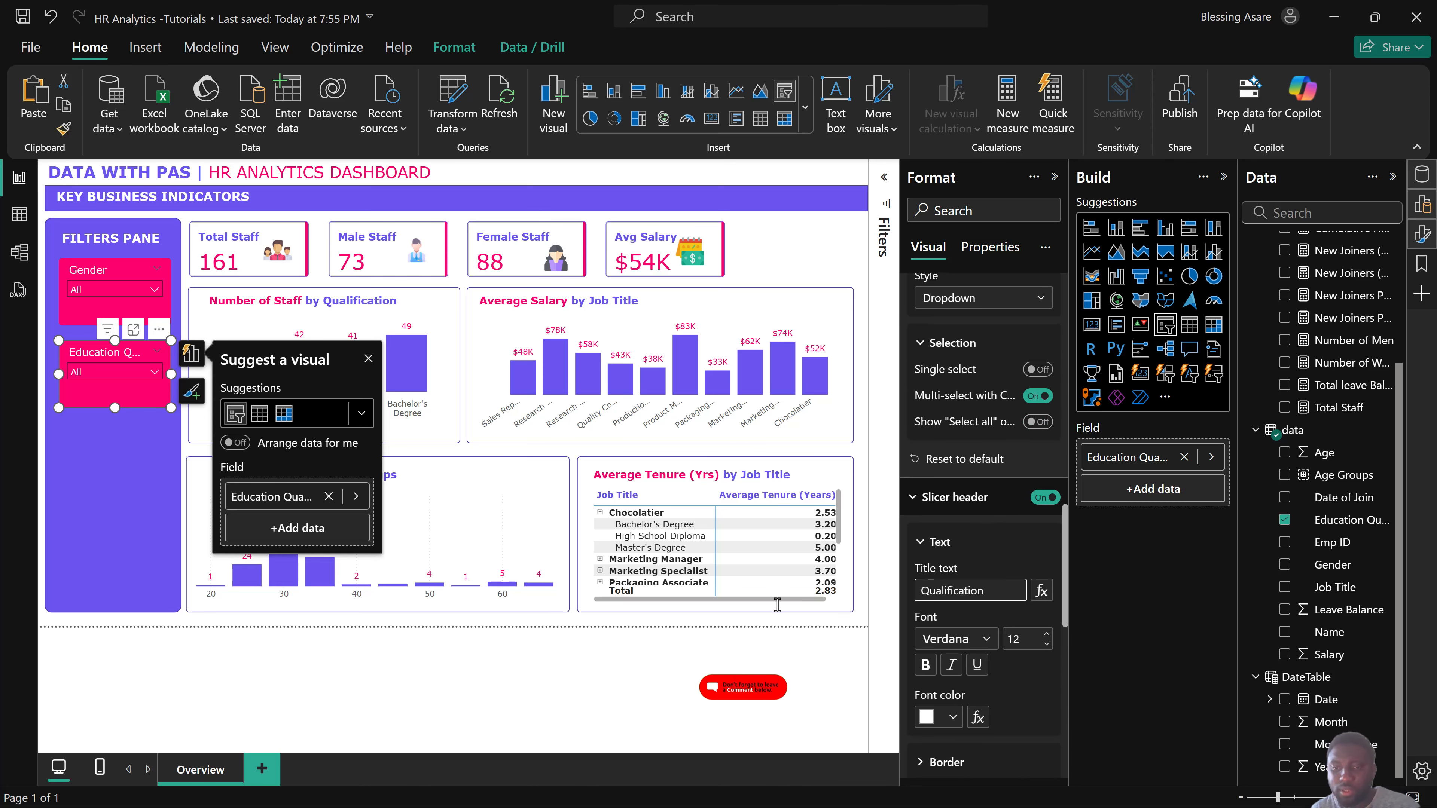
left_click(151, 670)
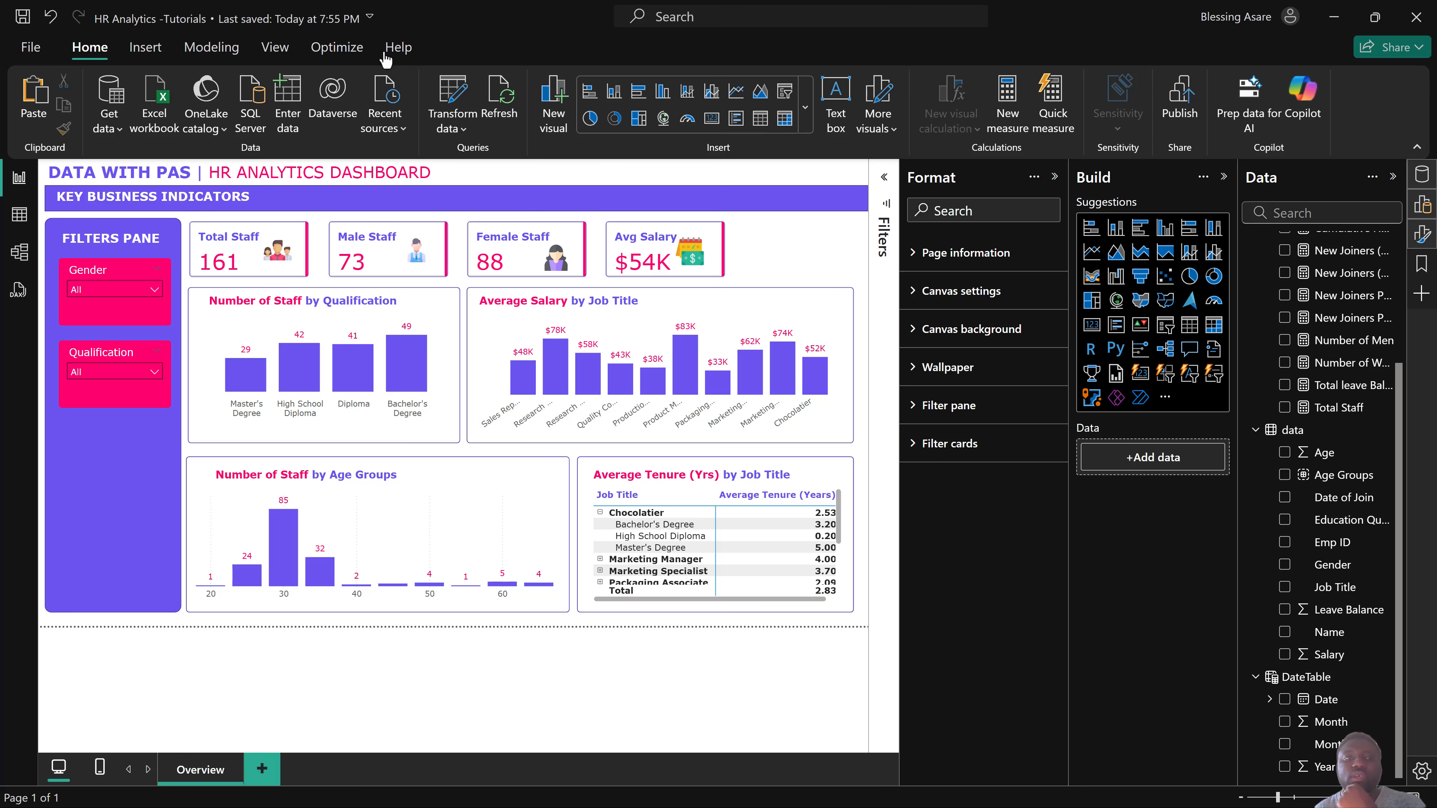
Try placing a blank button about 150 by 53 in the lower part of the purple filters rectangle, and delete it.
left_click(144, 48)
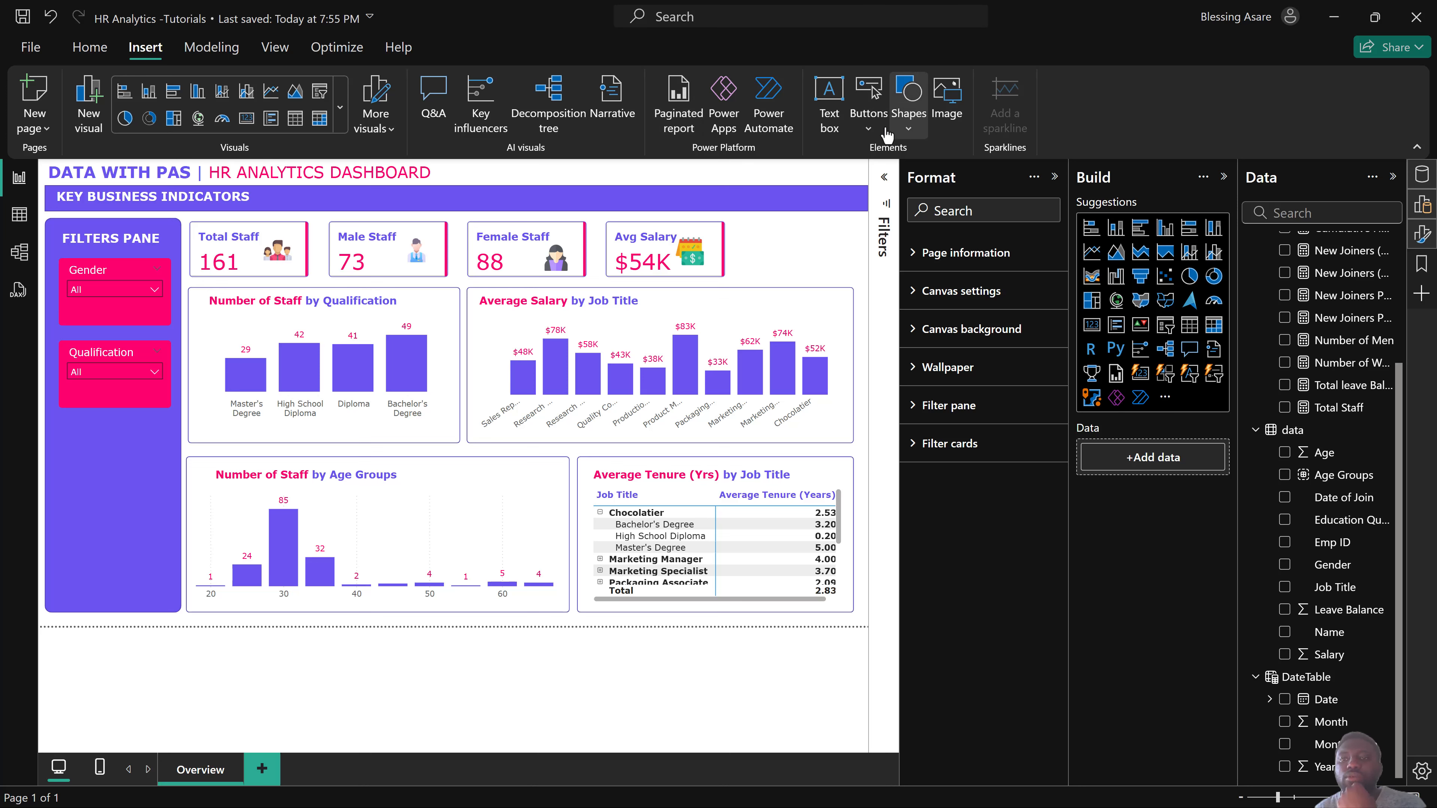
left_click(874, 132)
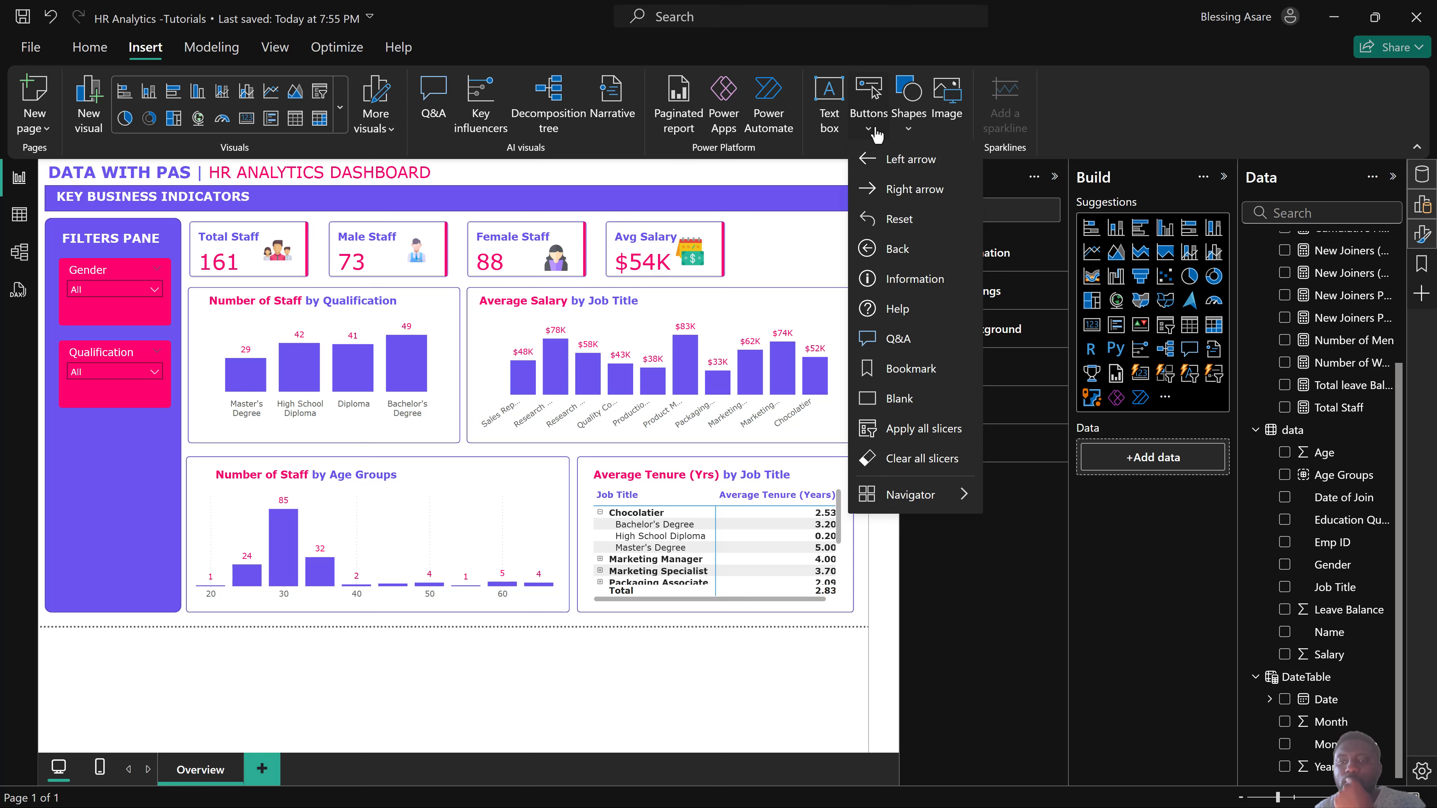
left_click(876, 134)
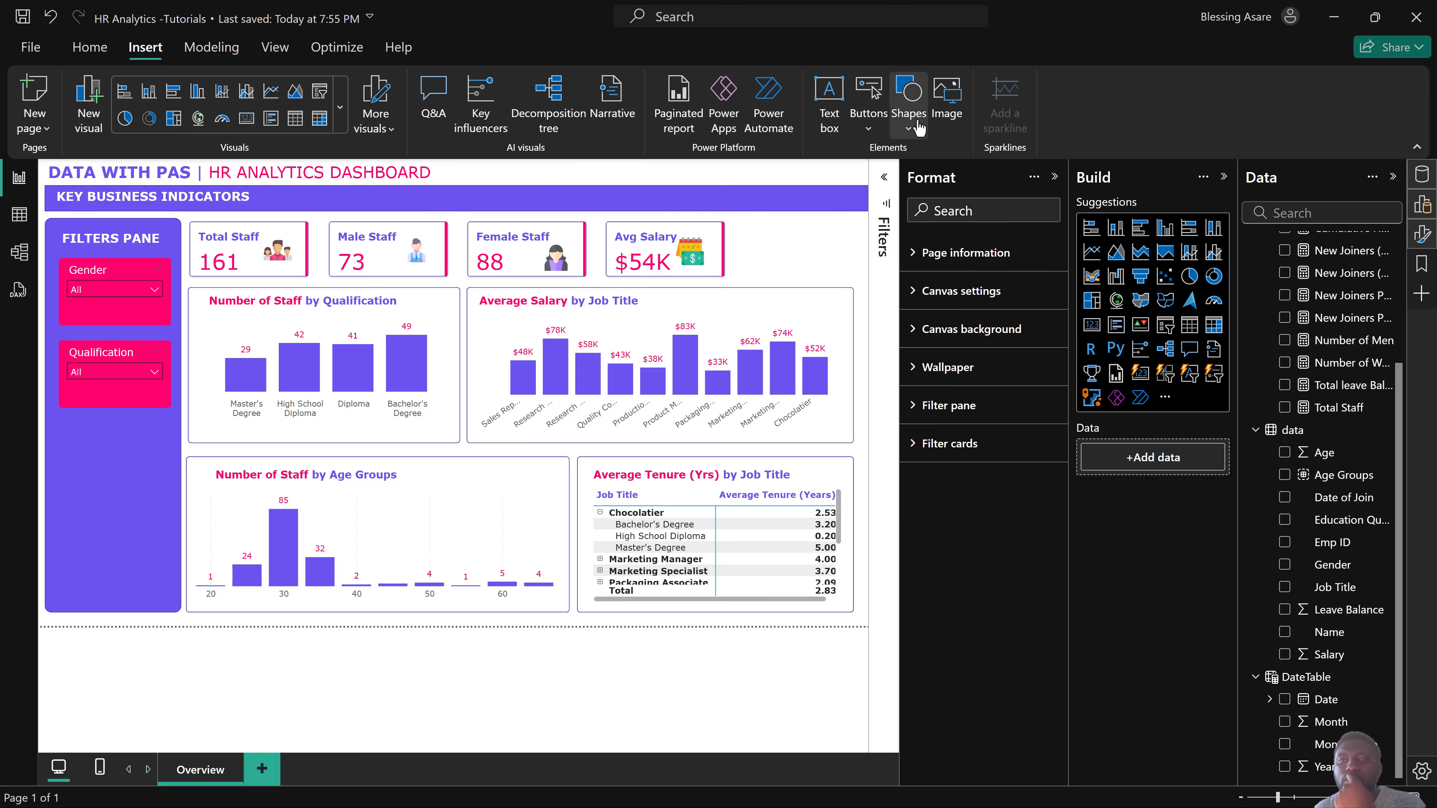
left_click(904, 128)
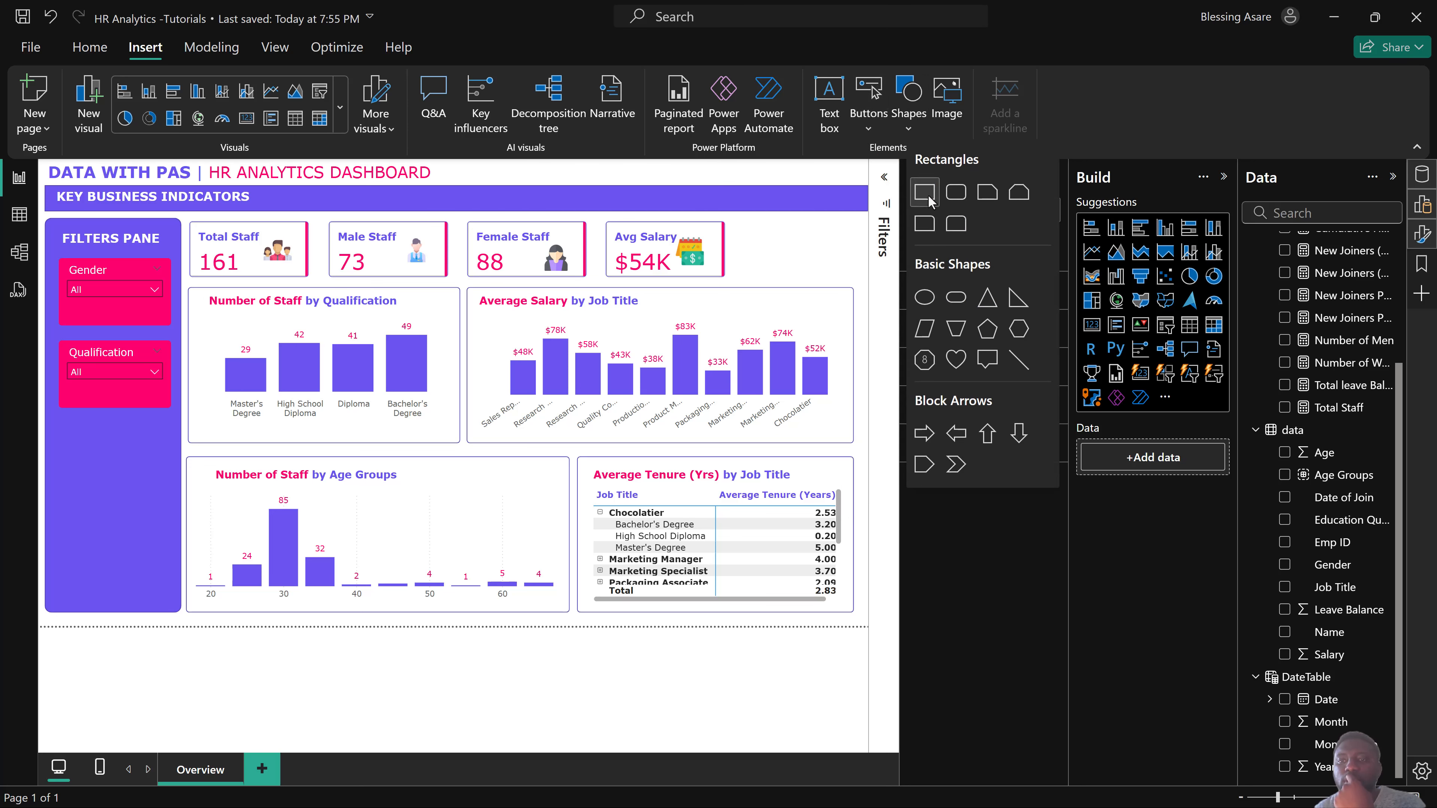
left_click(867, 133)
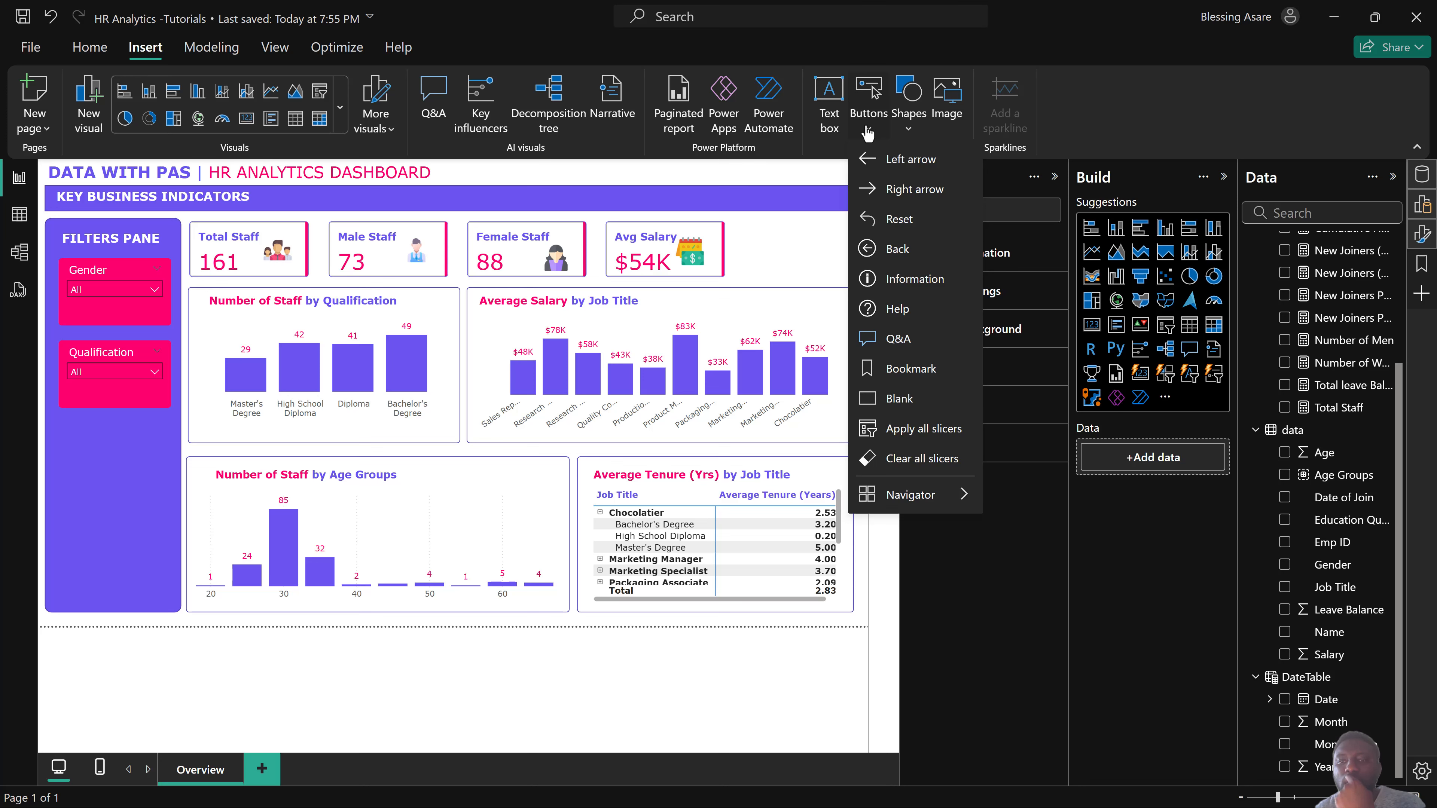
left_click(903, 400)
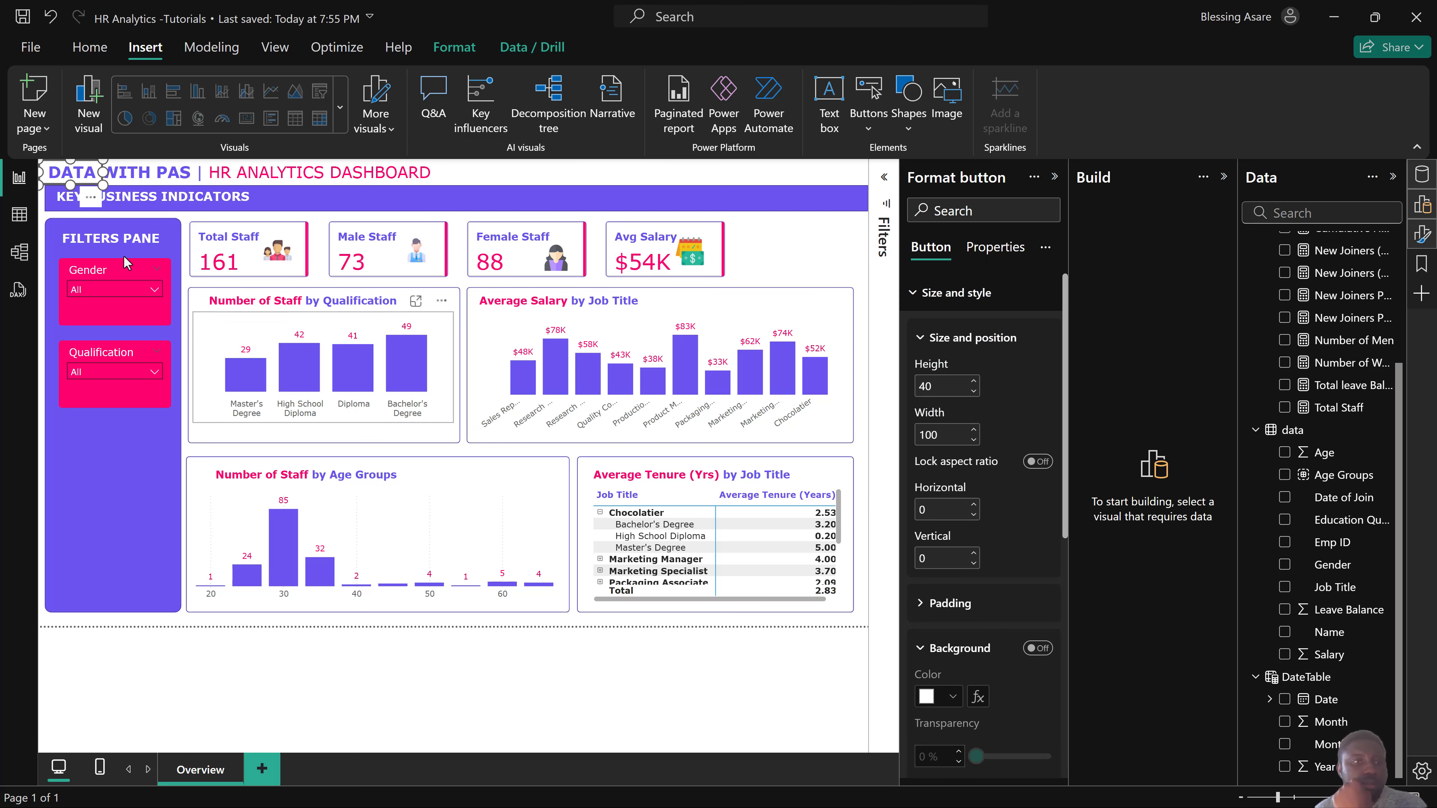
left_click_drag(84, 170, 113, 546)
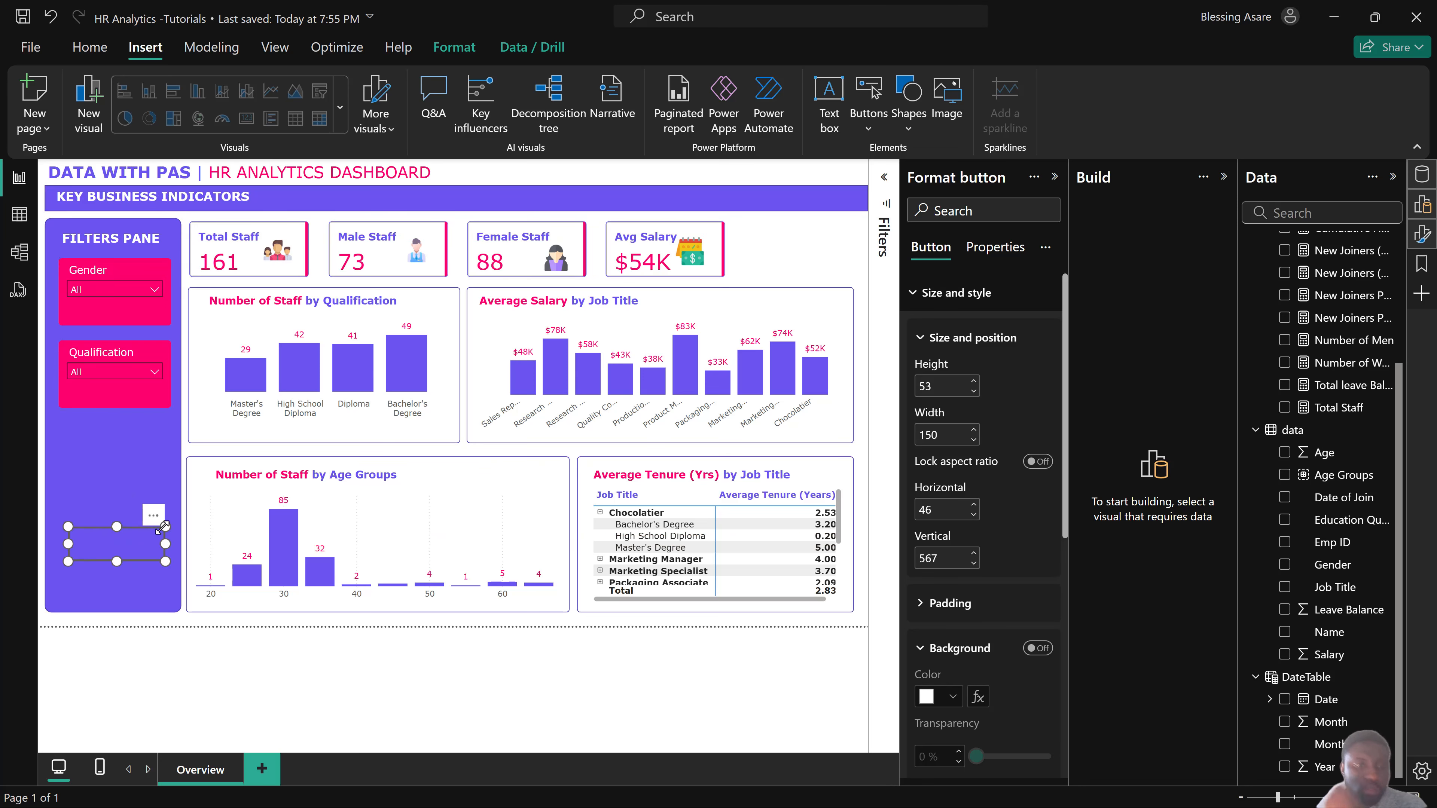
key("Delete")
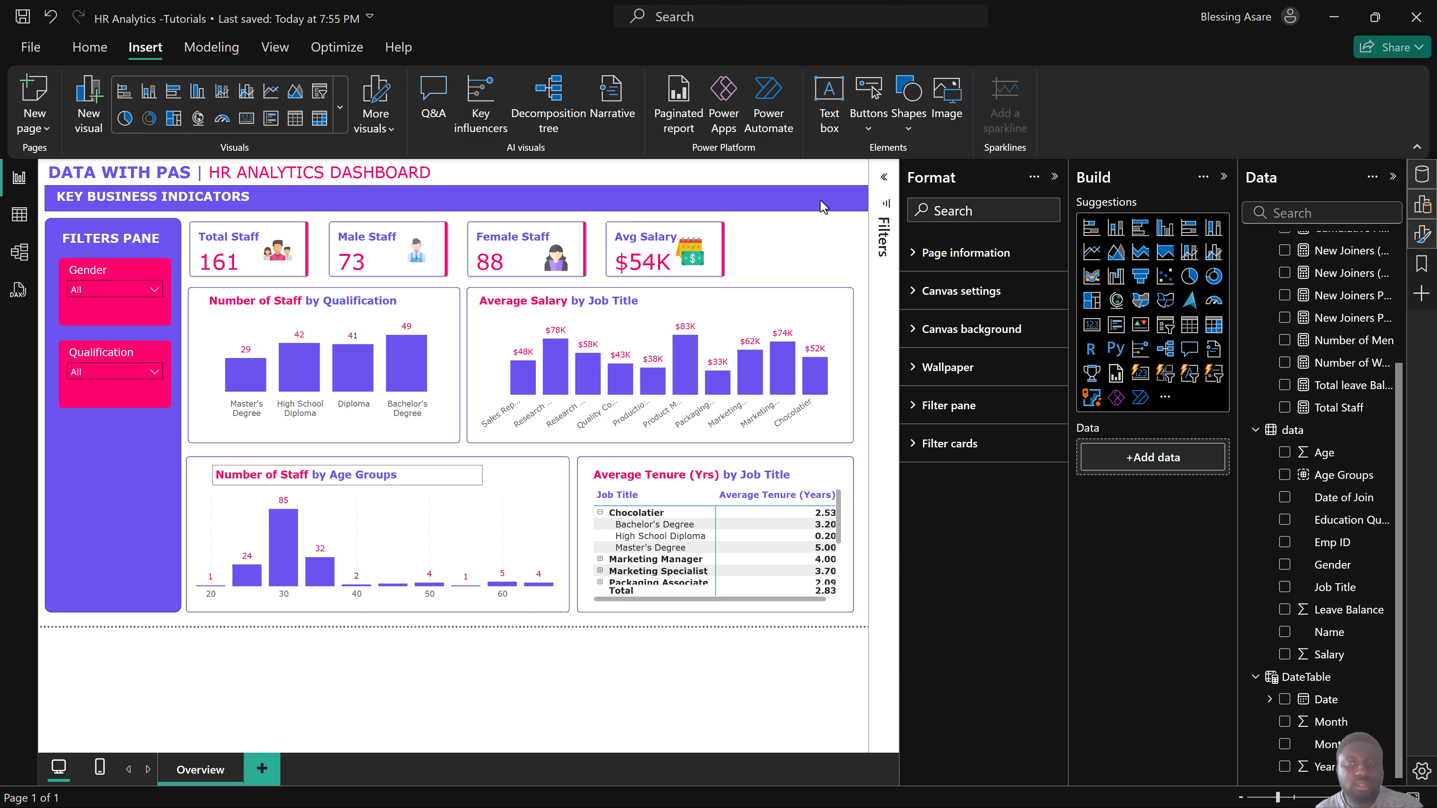
left_click(908, 113)
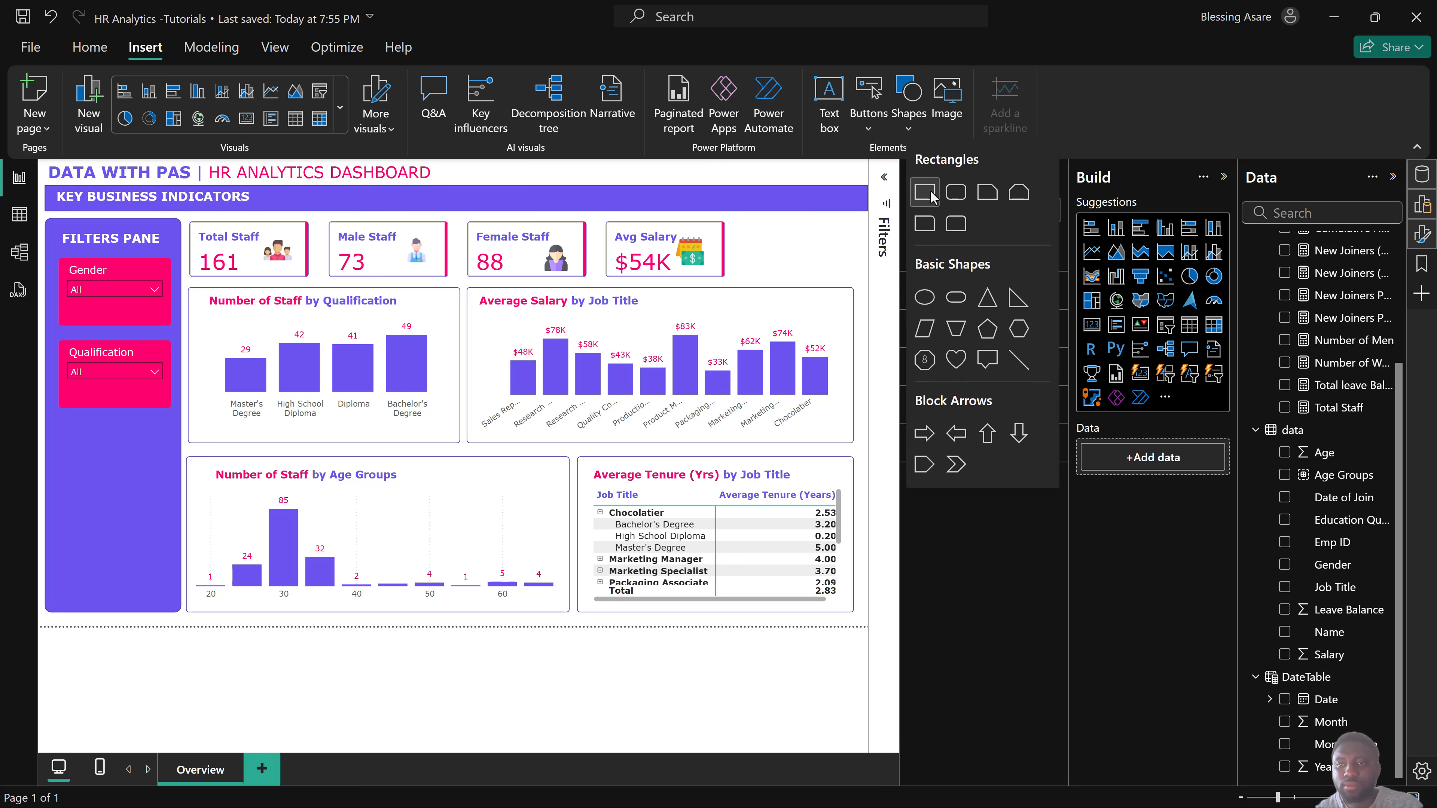
left_click(924, 192)
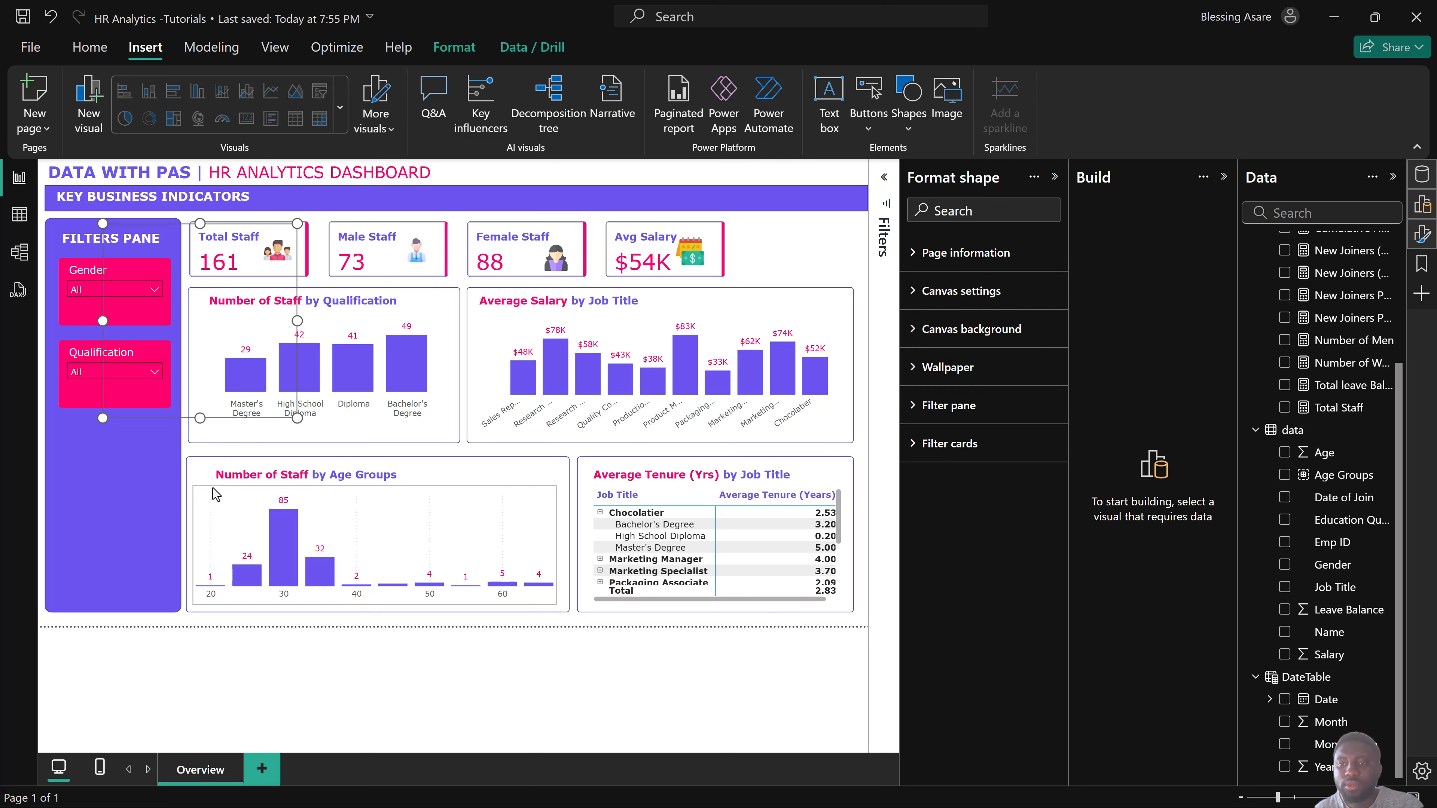
key("Delete")
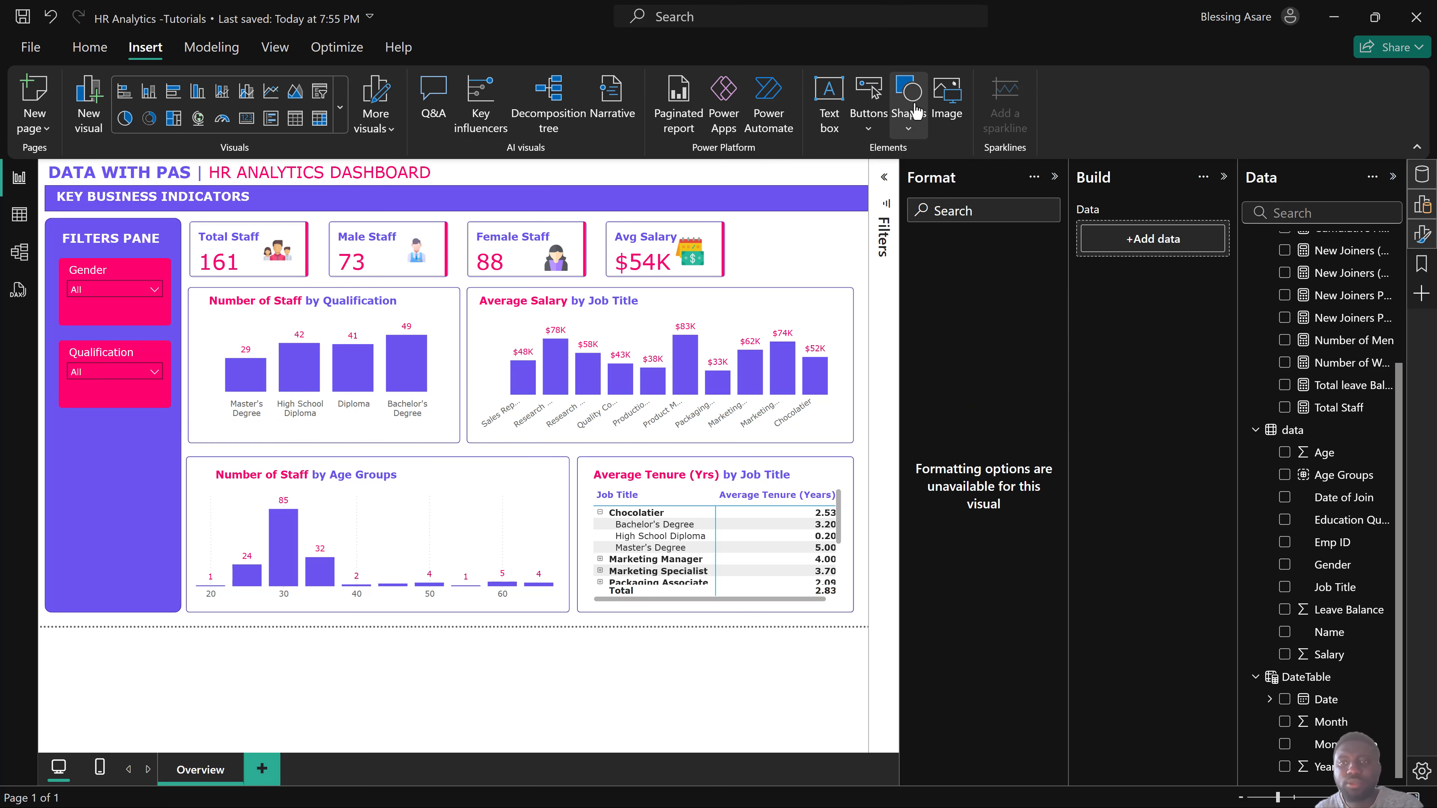
left_click(908, 113)
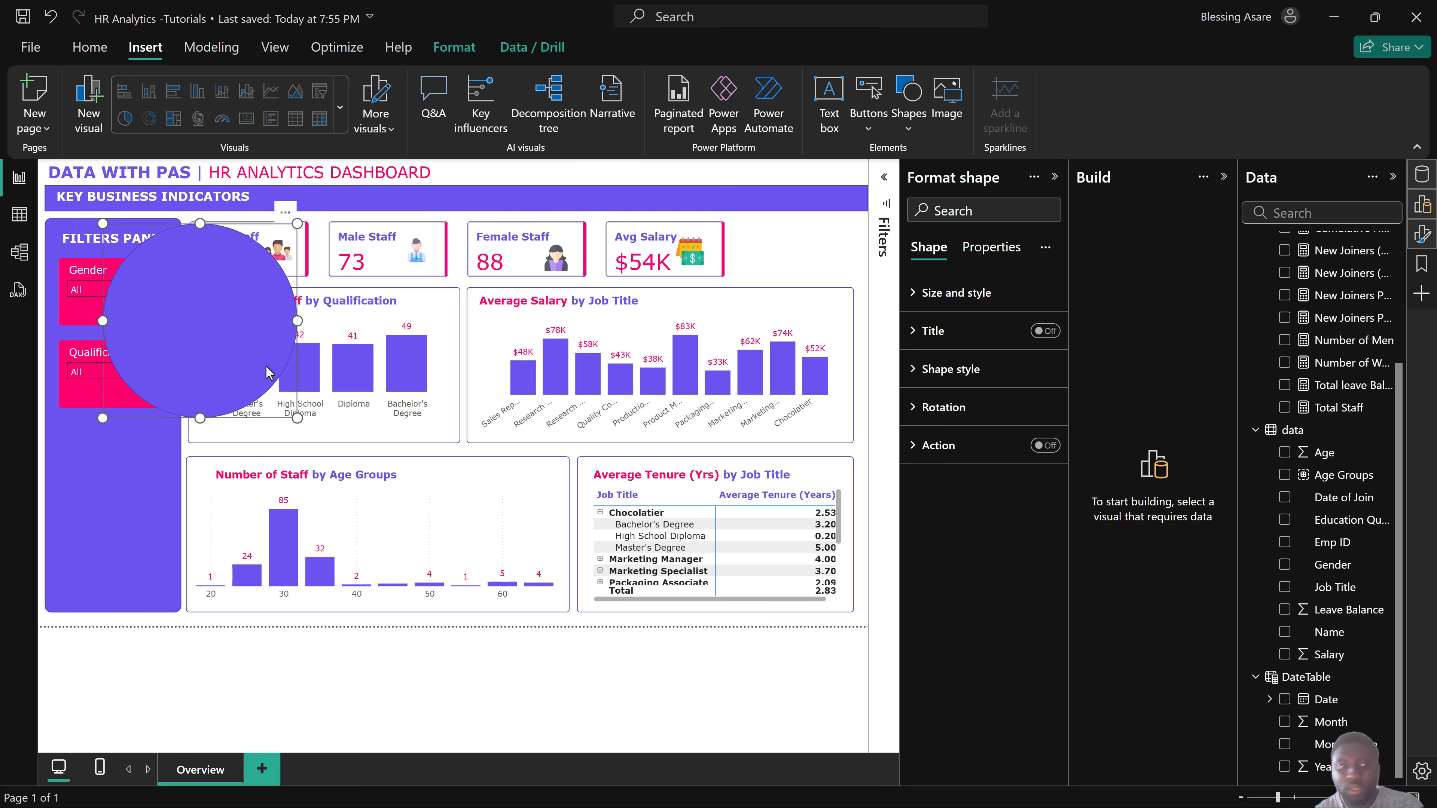
key("Delete")
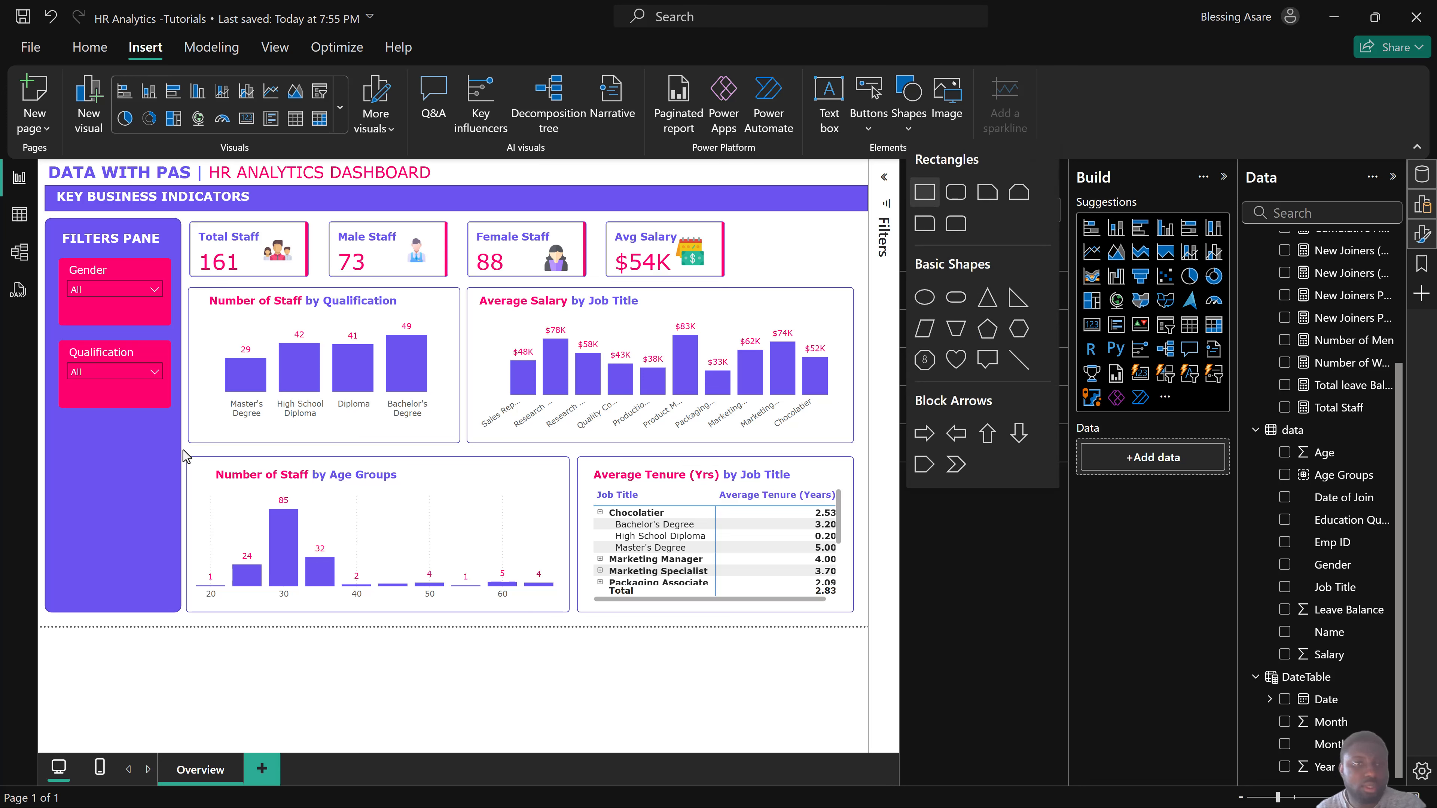
left_click_drag(219, 360, 170, 541)
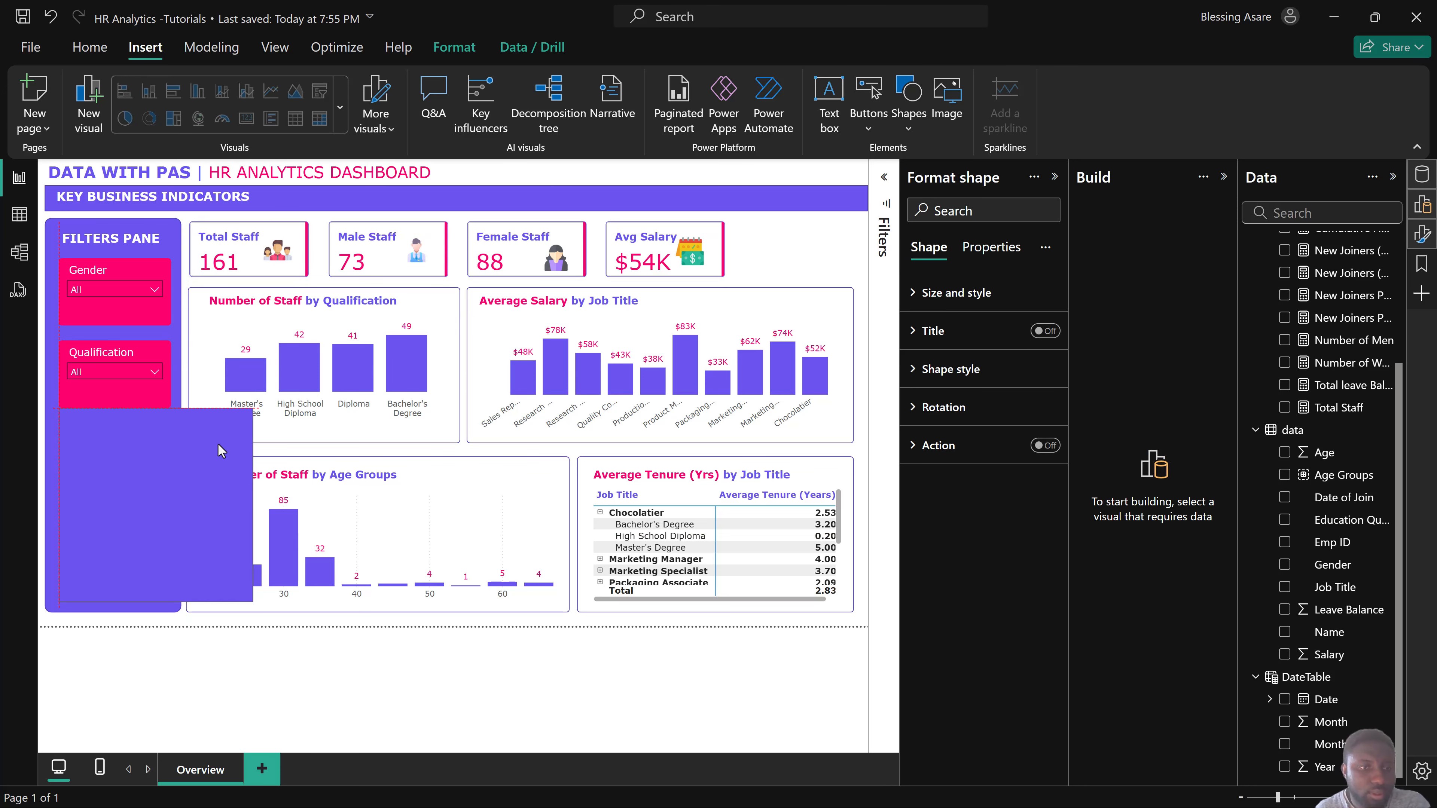
left_click_drag(252, 409, 126, 552)
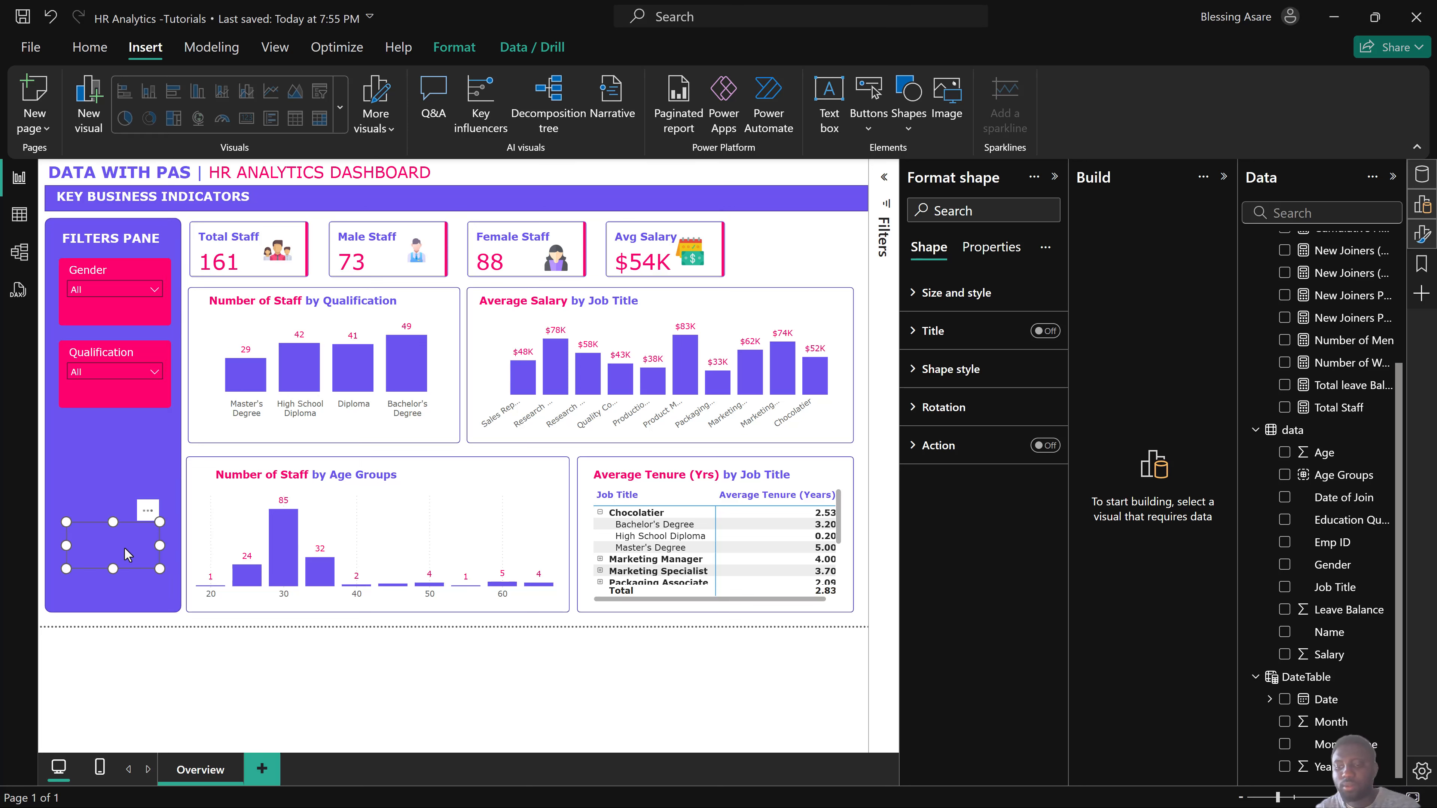
key("Delete")
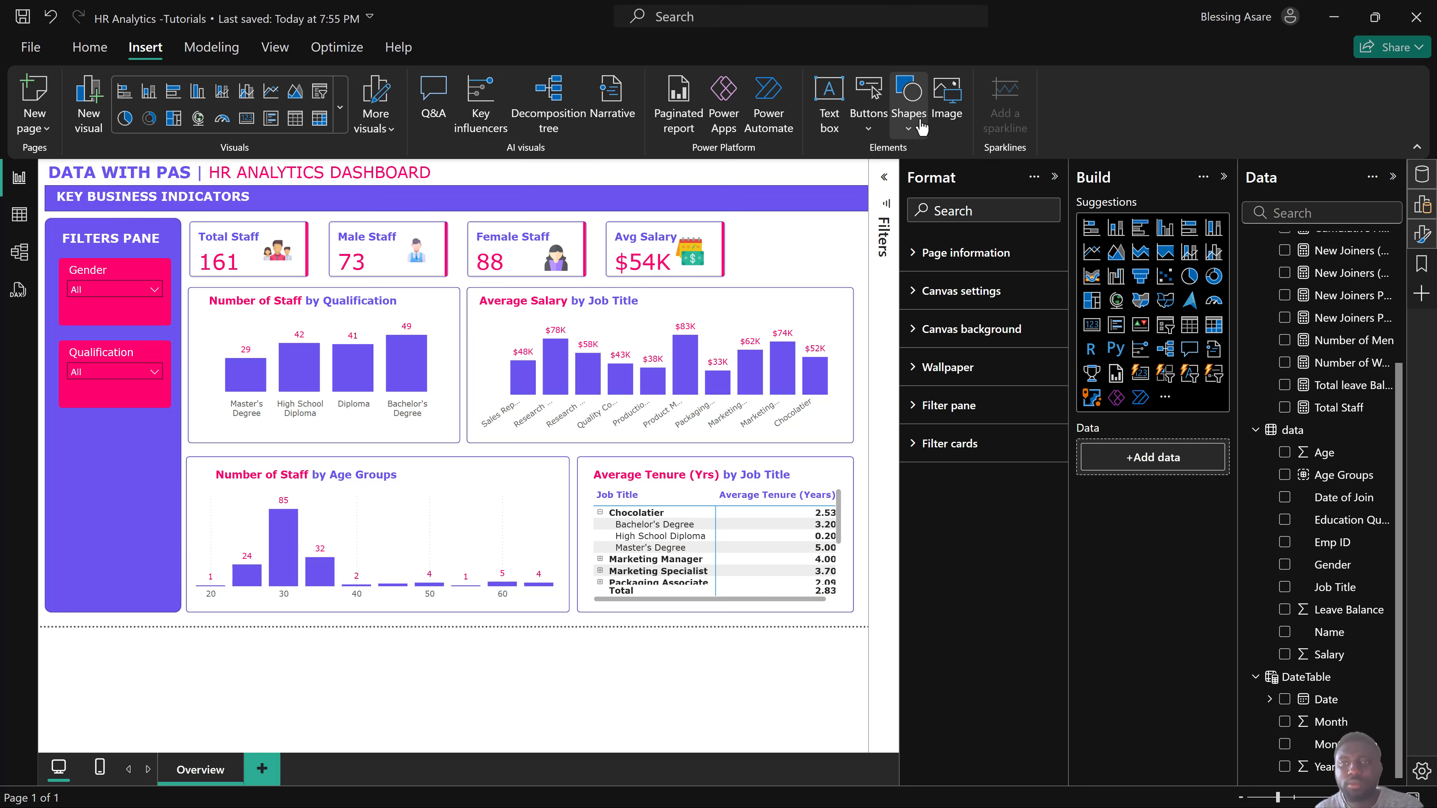
Insert a blank button and place it in the lower part of the purple filters rectangle, sized to fit inside it.
left_click(869, 113)
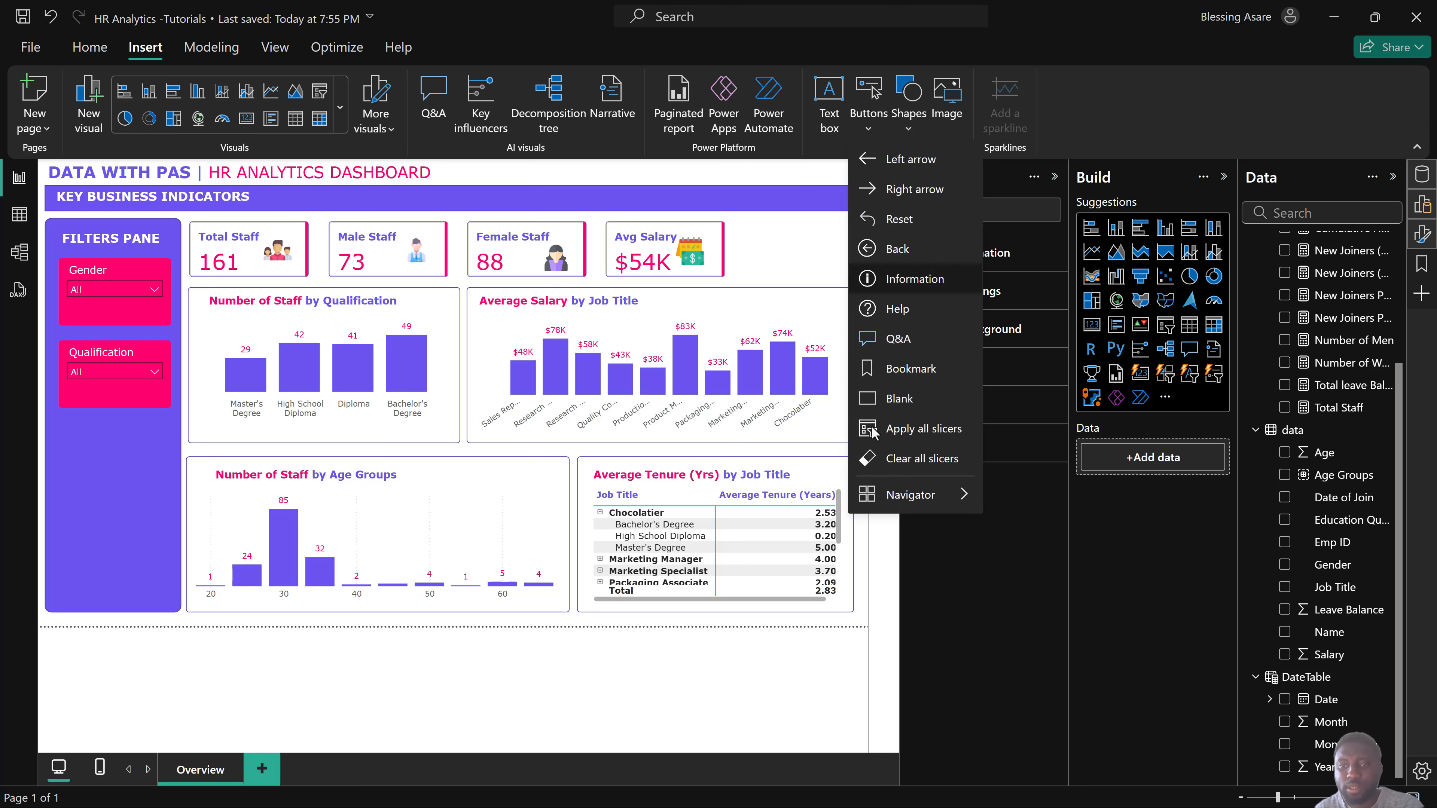
left_click(890, 398)
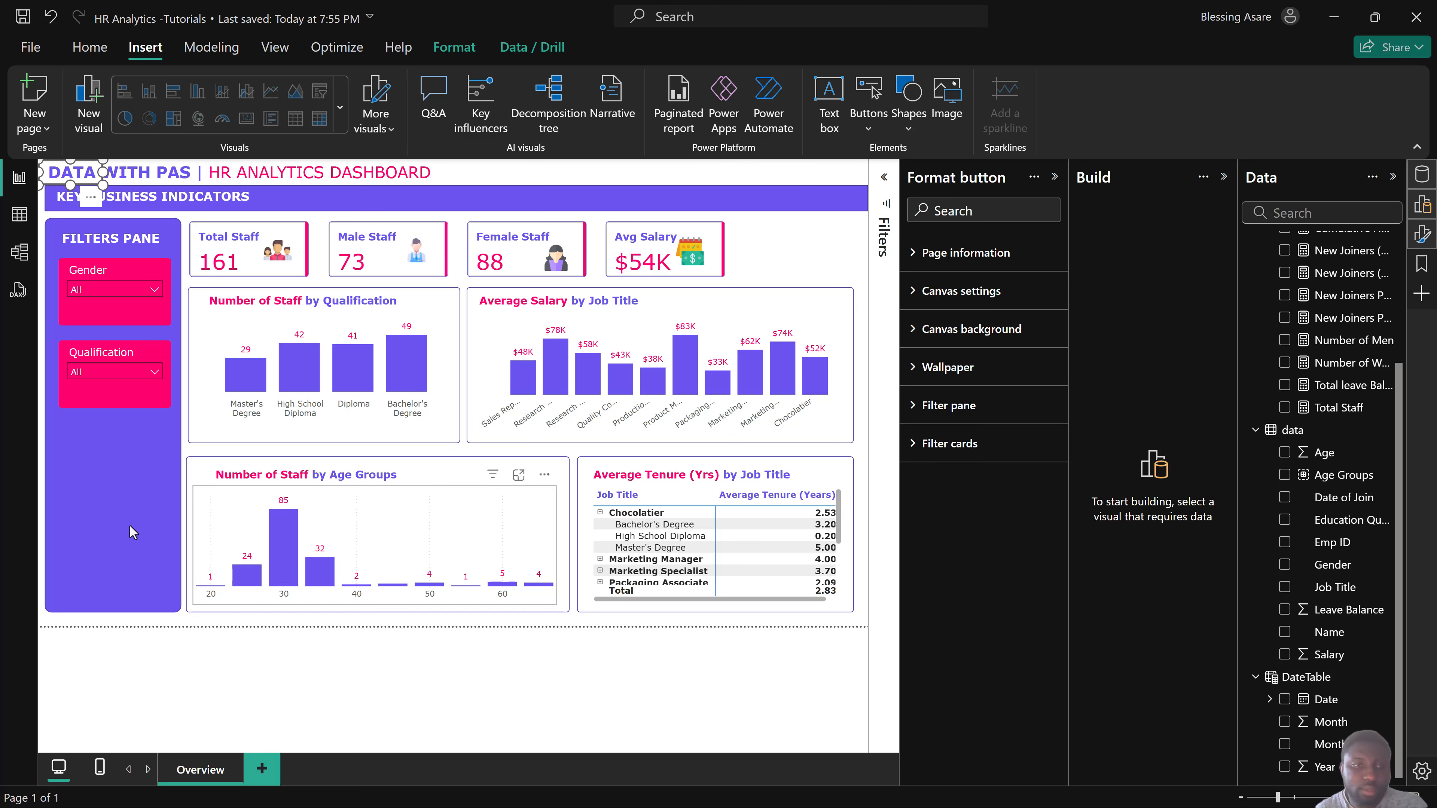
left_click_drag(85, 180, 110, 547)
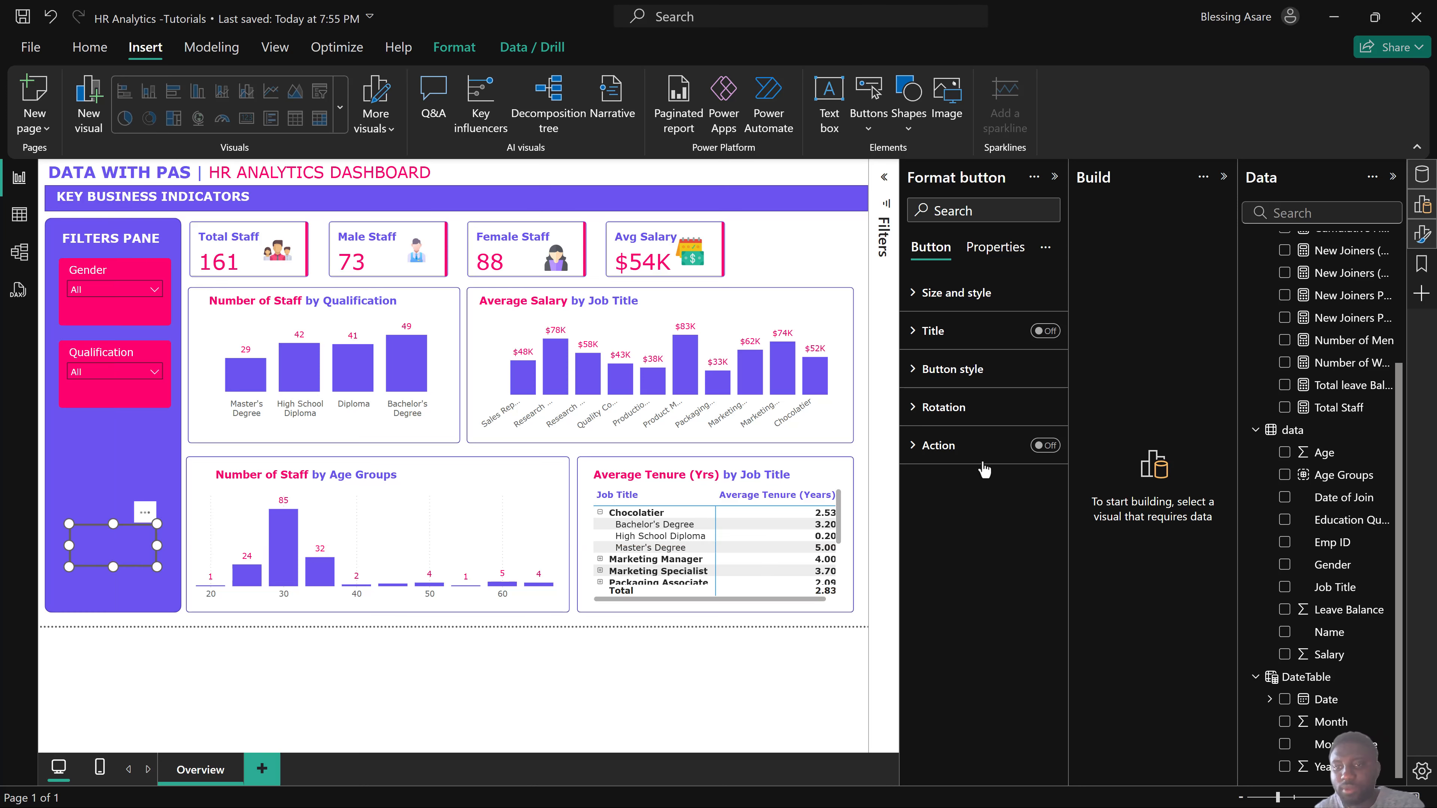
Turn on the blank button's text and set it to "Clear Filters".
left_click(971, 333)
left_click(968, 334)
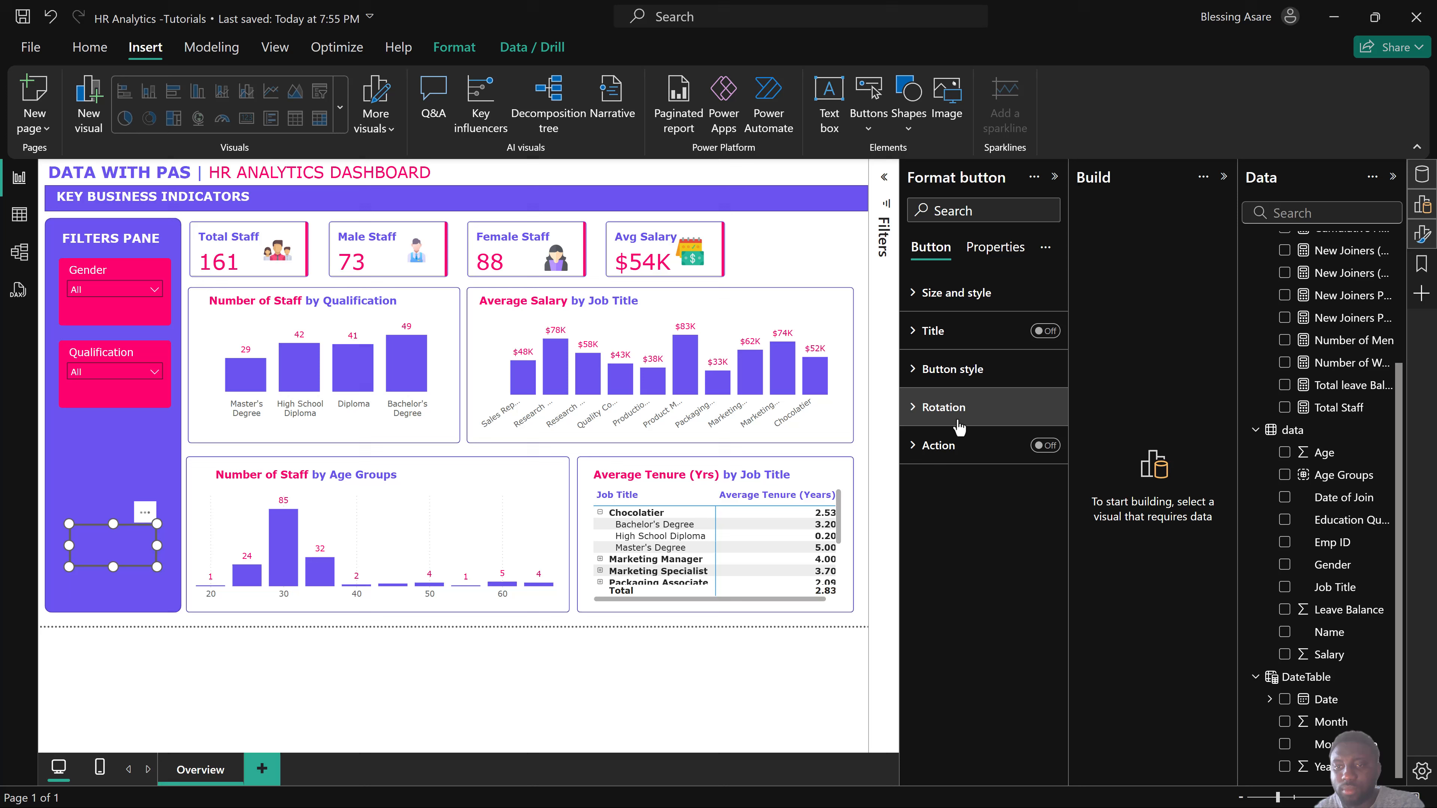
left_click(966, 375)
scroll(962, 478, "down", 3)
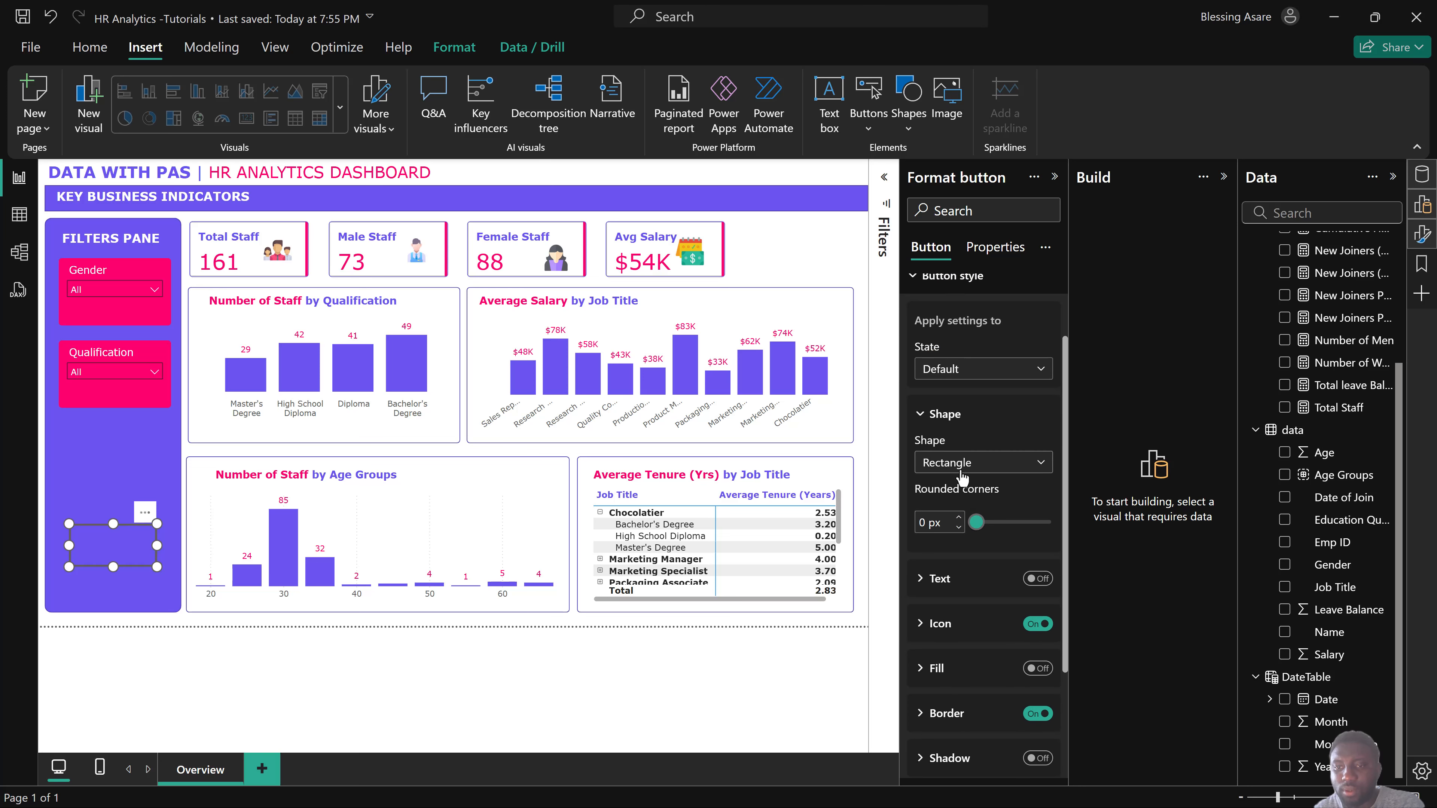
left_click(1036, 488)
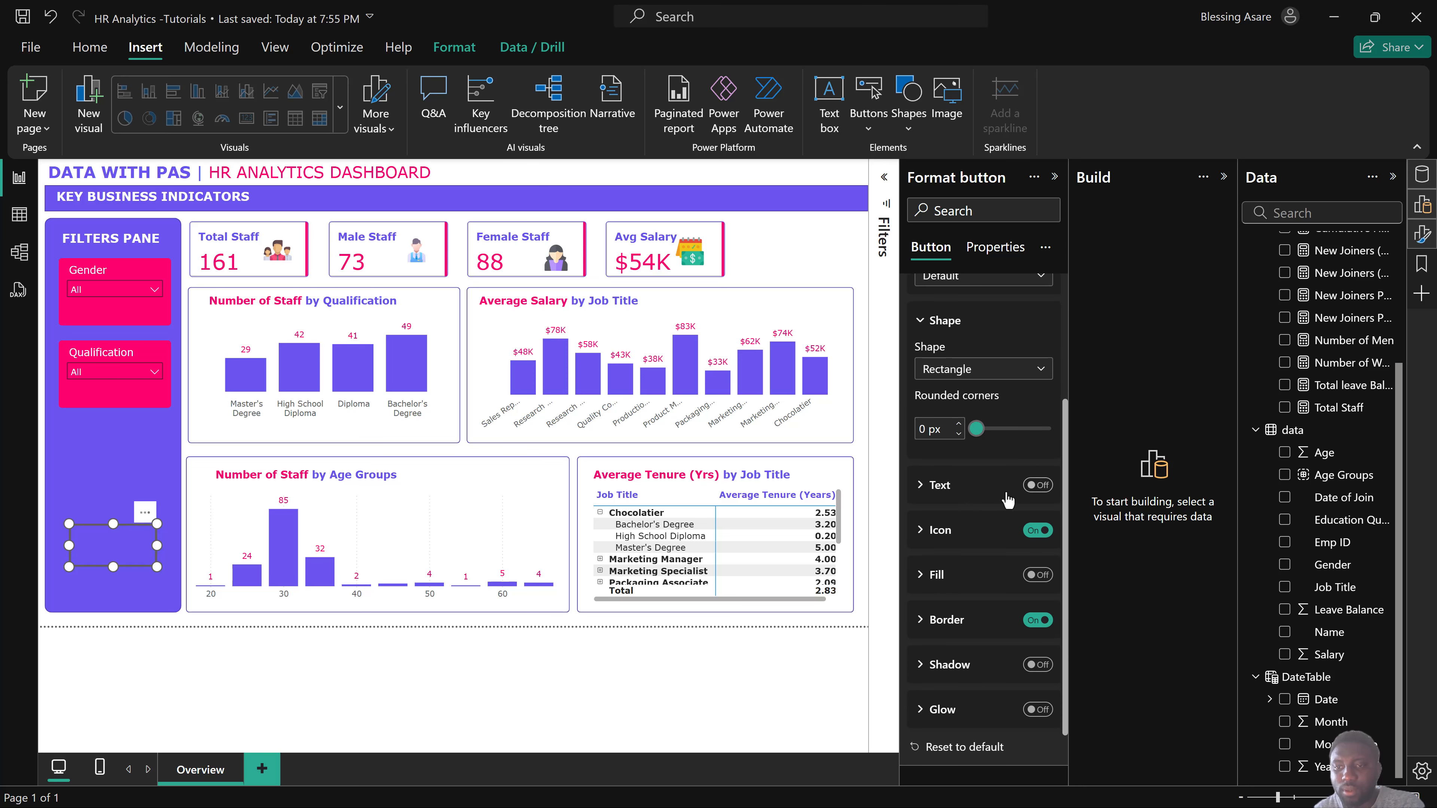
left_click(940, 487)
left_click(945, 534)
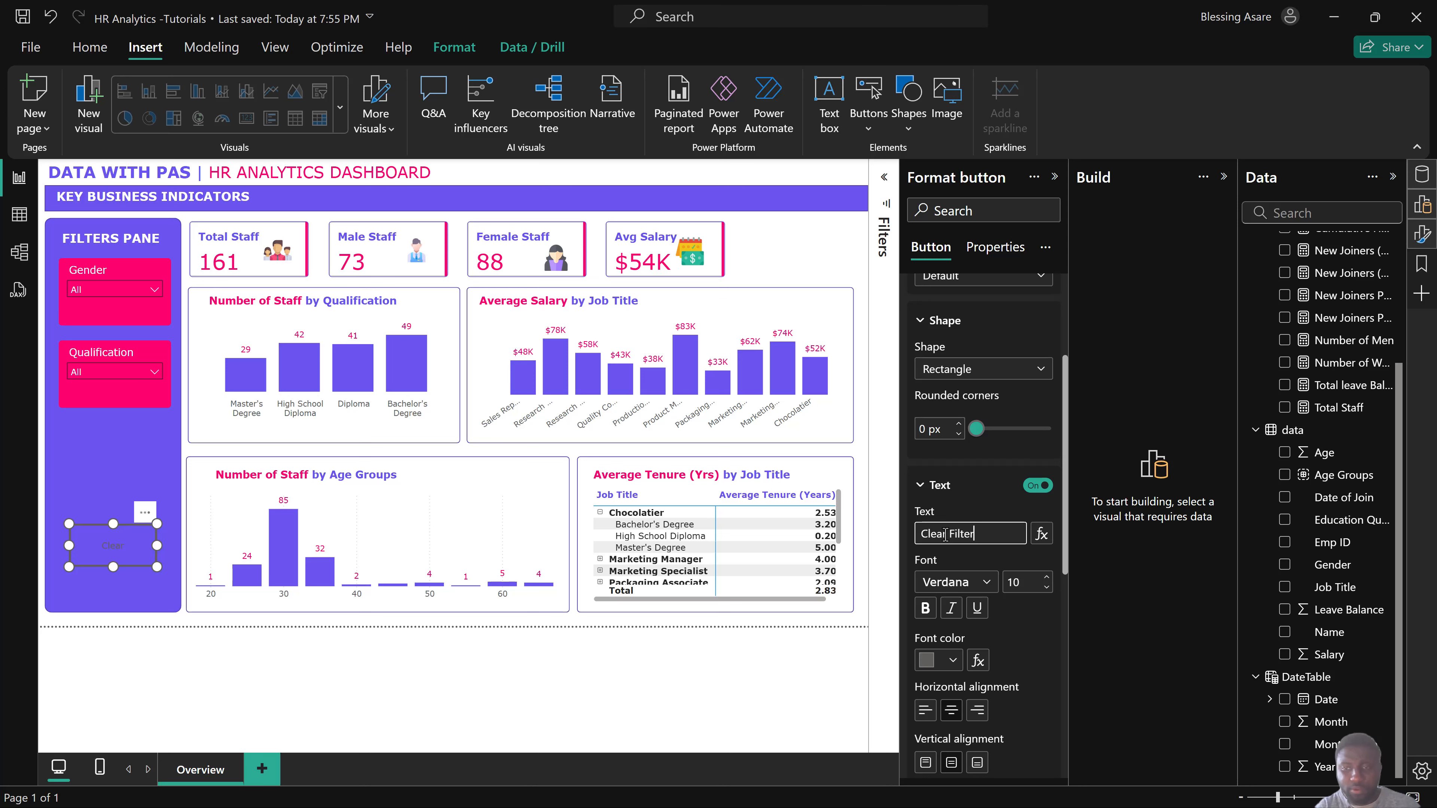
Format the Clear Filters button text as white, size 12 and bold.
left_click(928, 667)
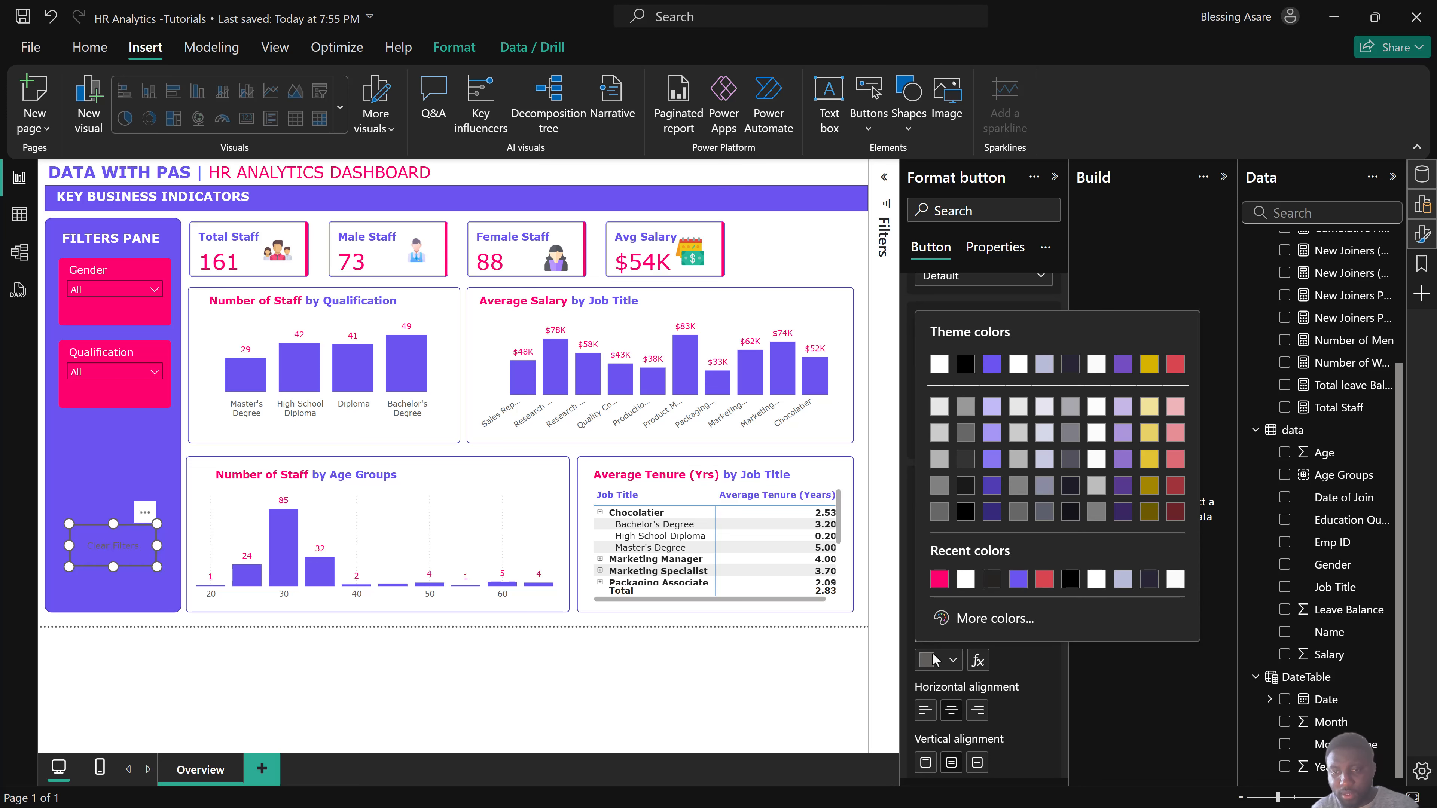
left_click(965, 583)
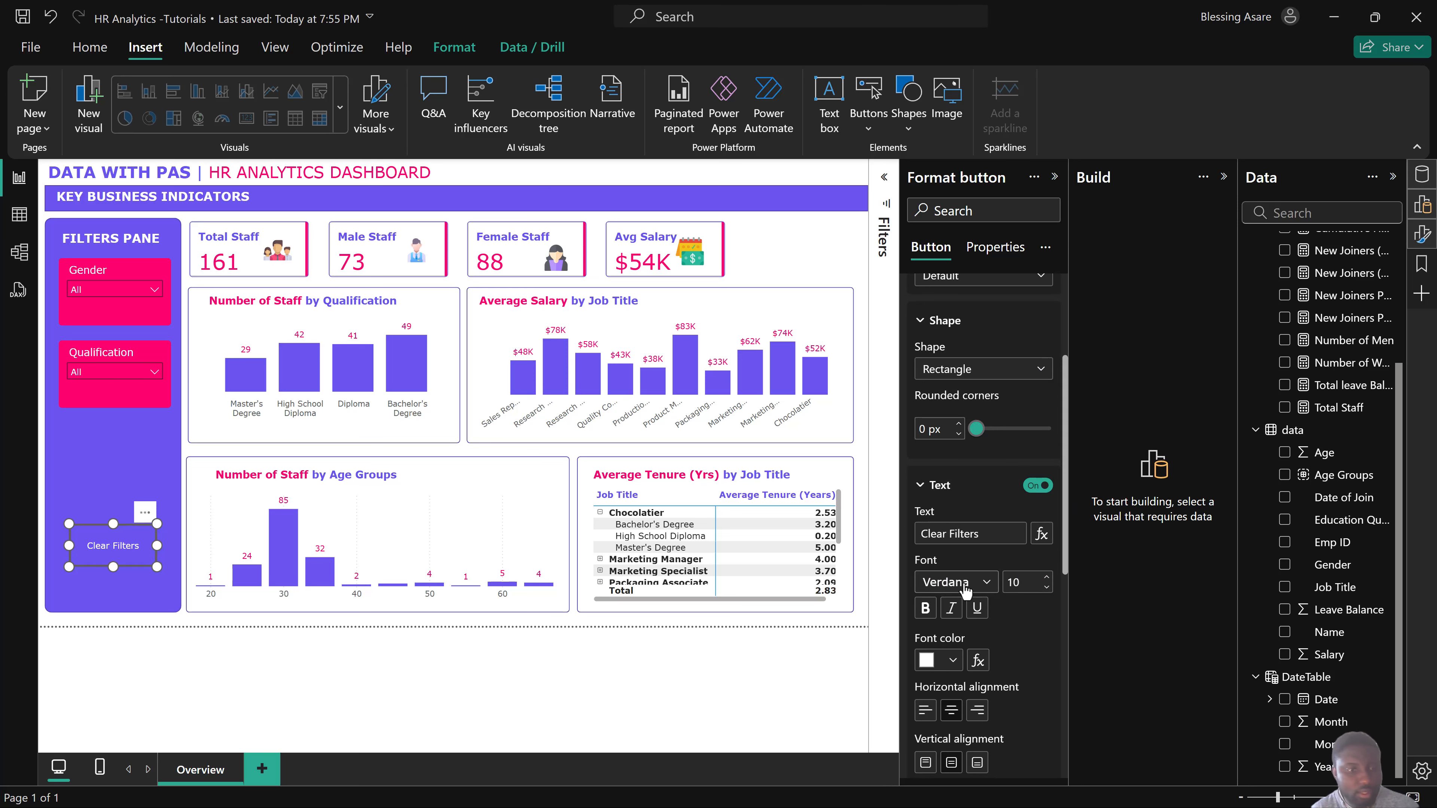
left_click(1047, 578)
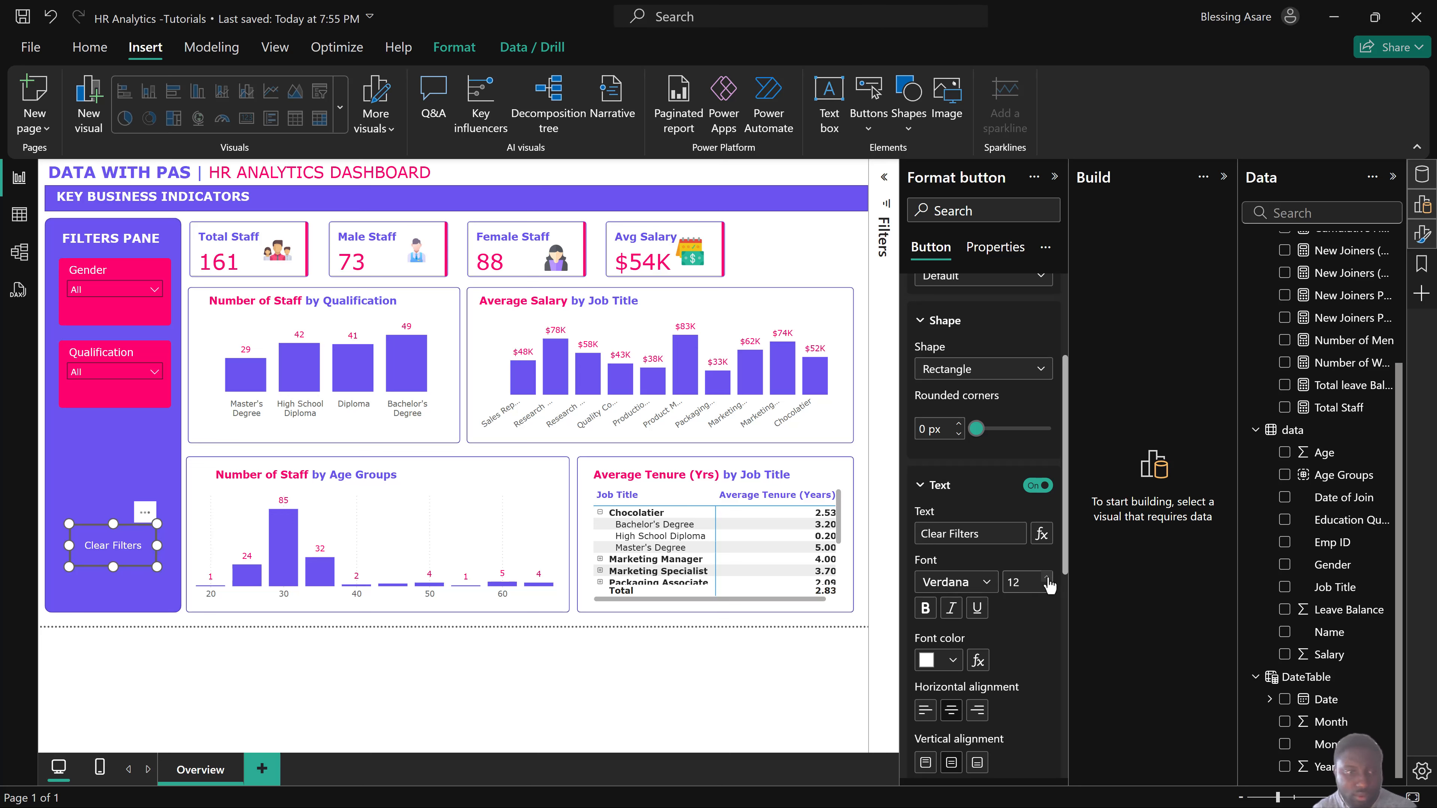
left_click(923, 616)
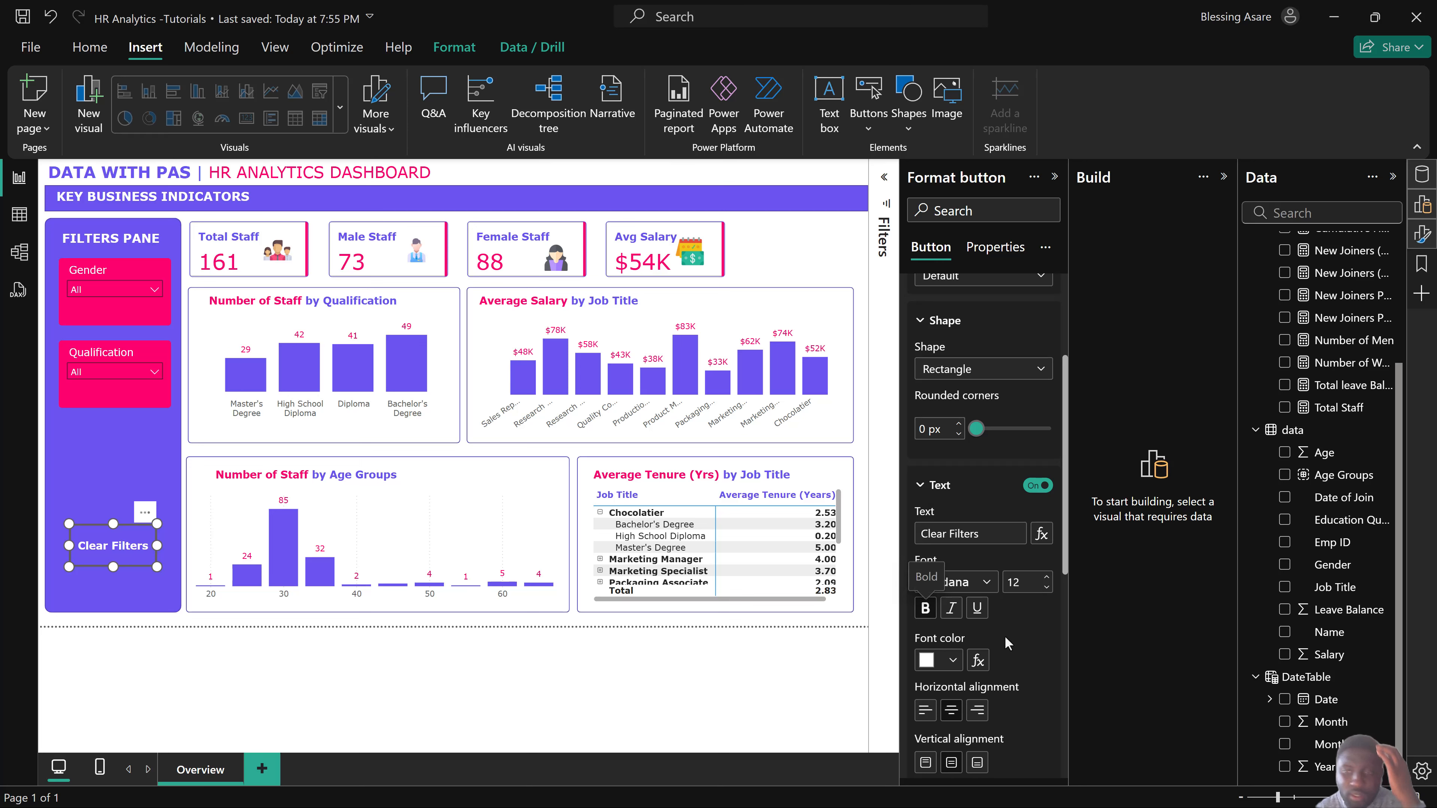
Turn on the Clear Filters button's fill and set its color to the recently used pink.
scroll(1008, 614, "down", 8)
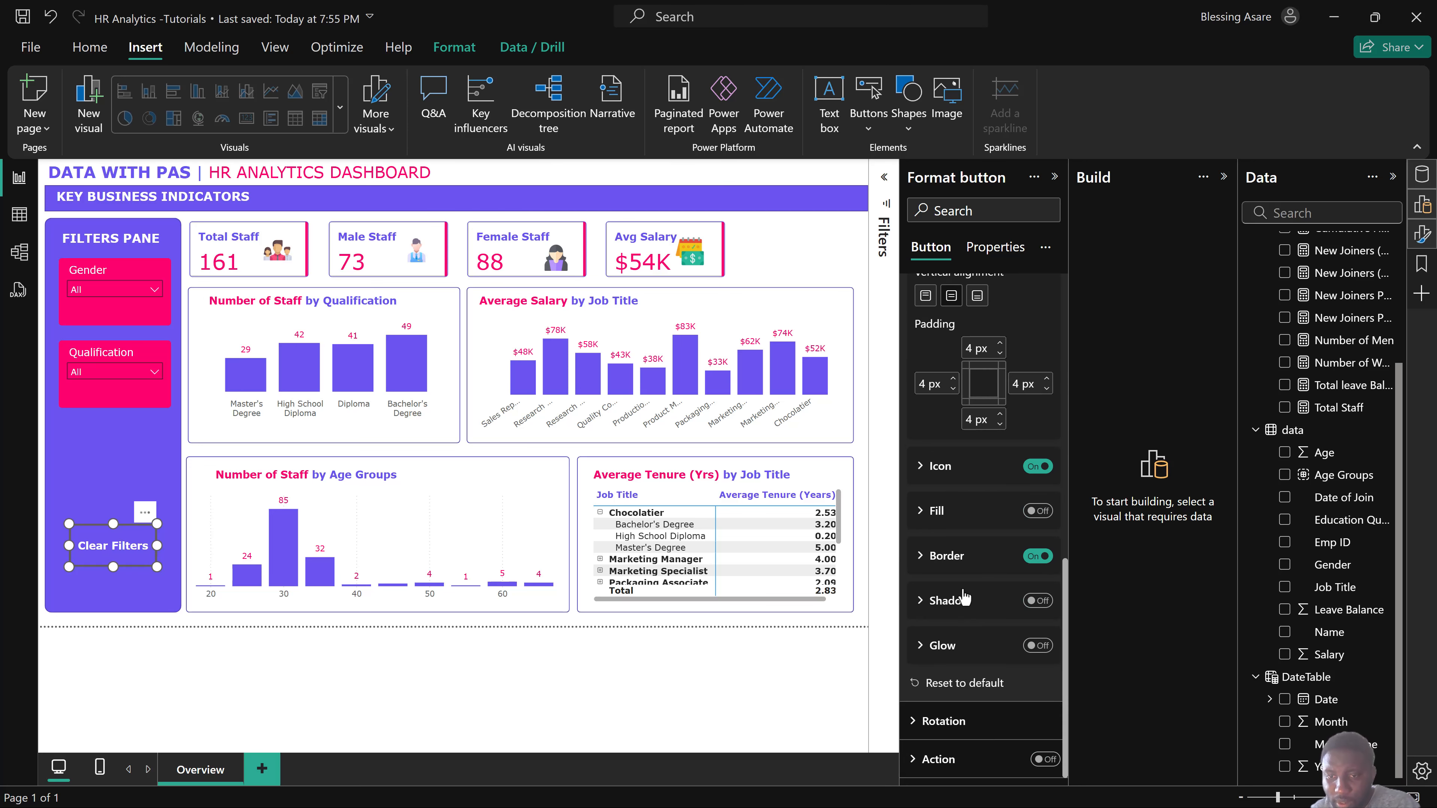
left_click(1035, 512)
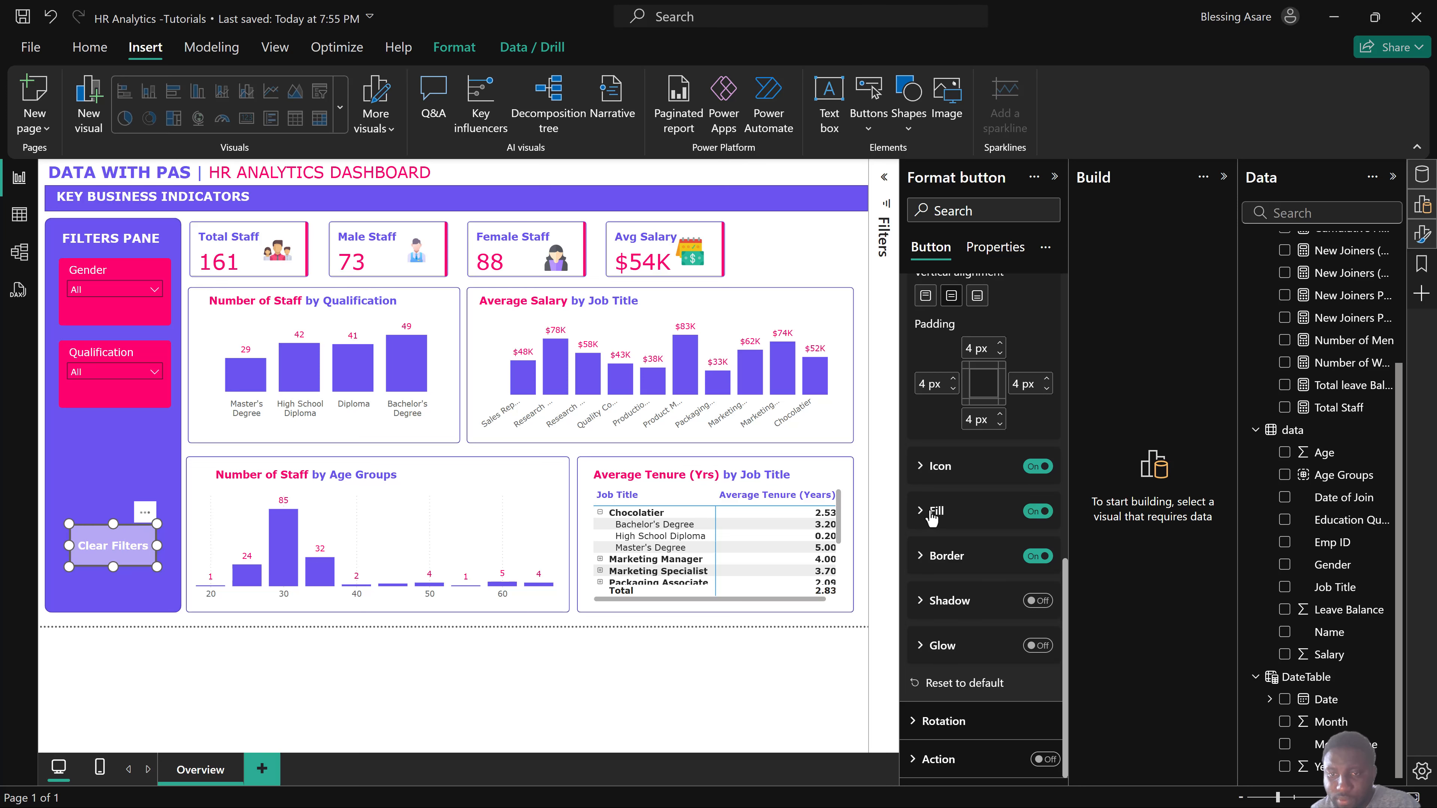
left_click(931, 512)
left_click(933, 559)
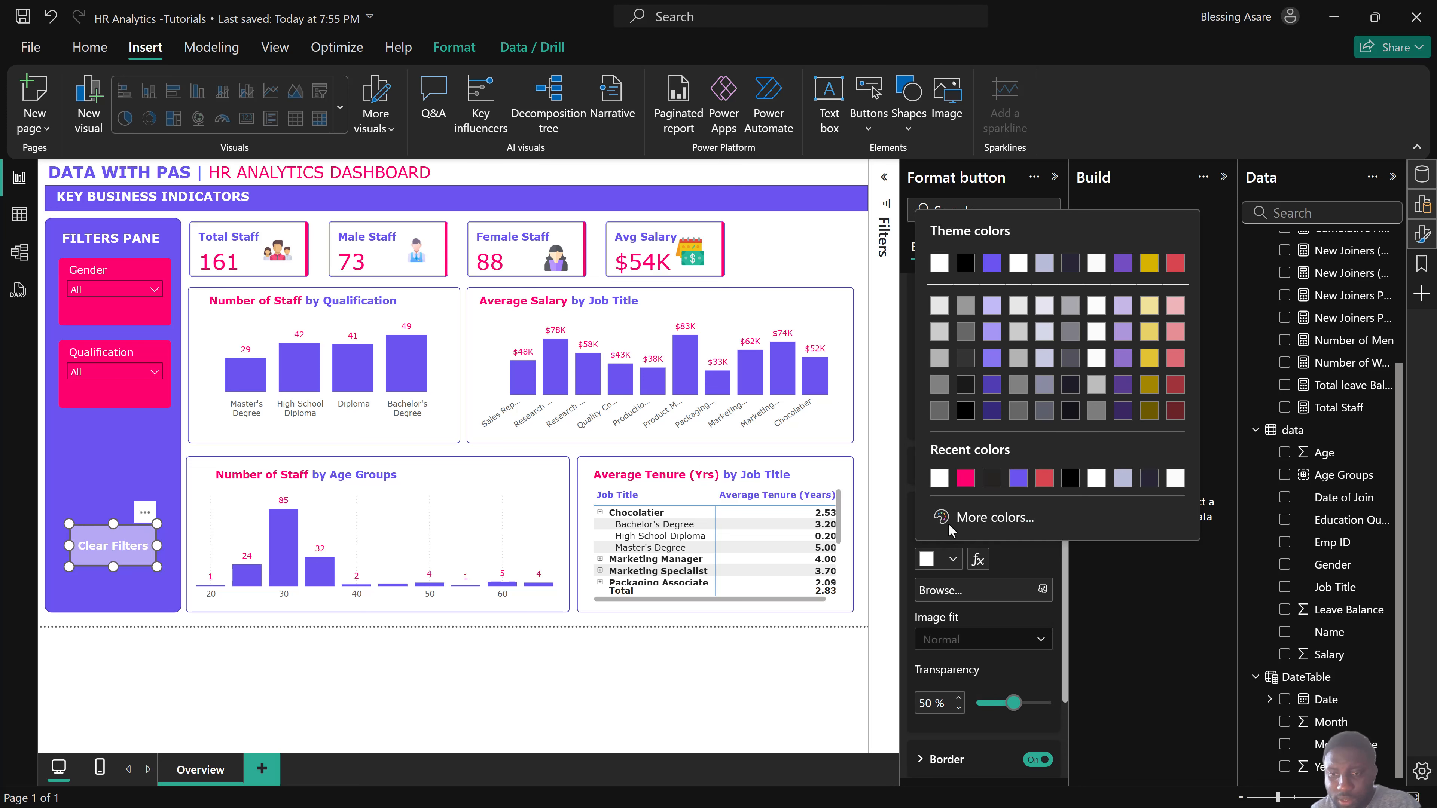
left_click(965, 485)
Set the Clear Filters button's border color to the same pink.
scroll(997, 583, "down", 2)
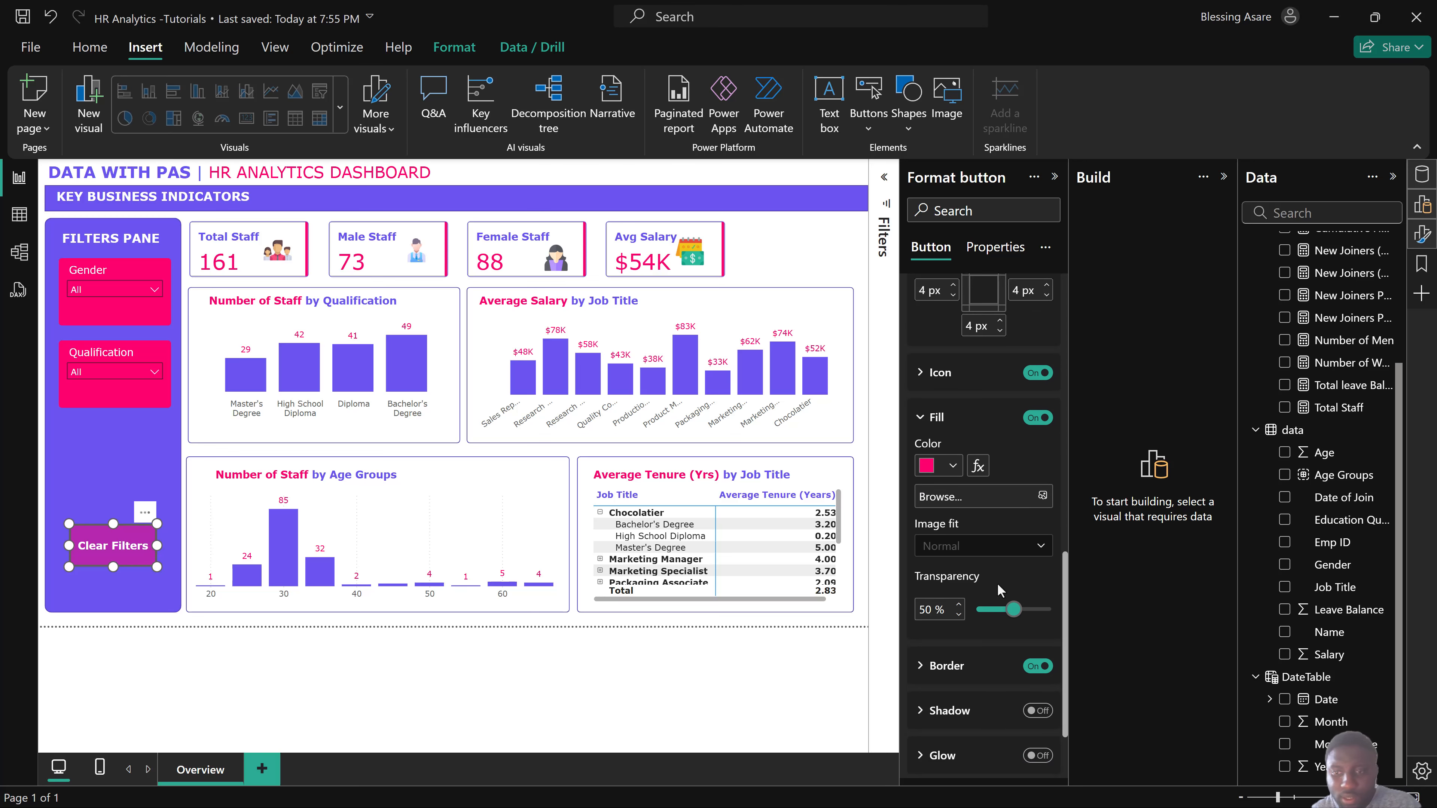
scroll(997, 586, "down", 2)
left_click(948, 580)
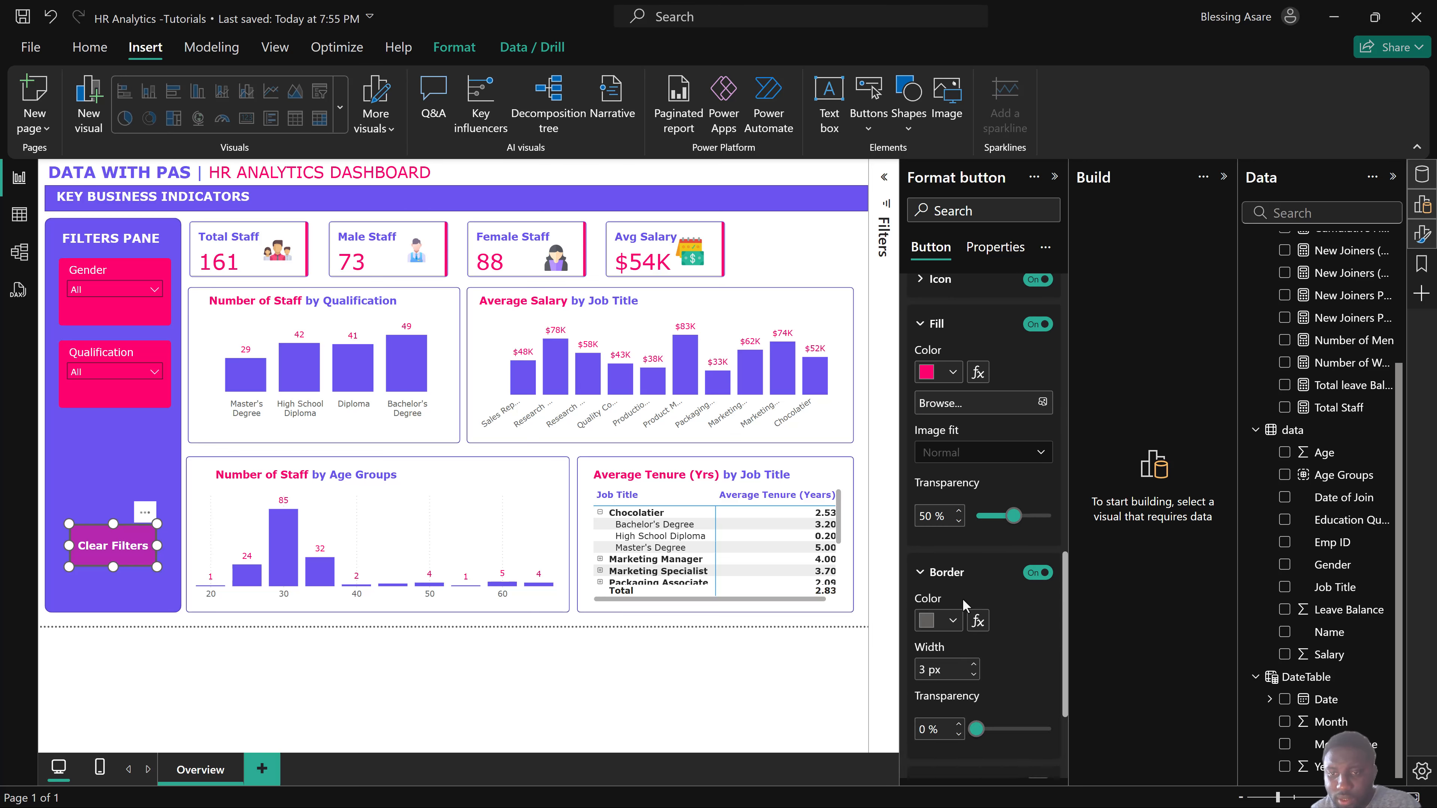
left_click(940, 621)
left_click(939, 541)
scroll(977, 668, "down", 4)
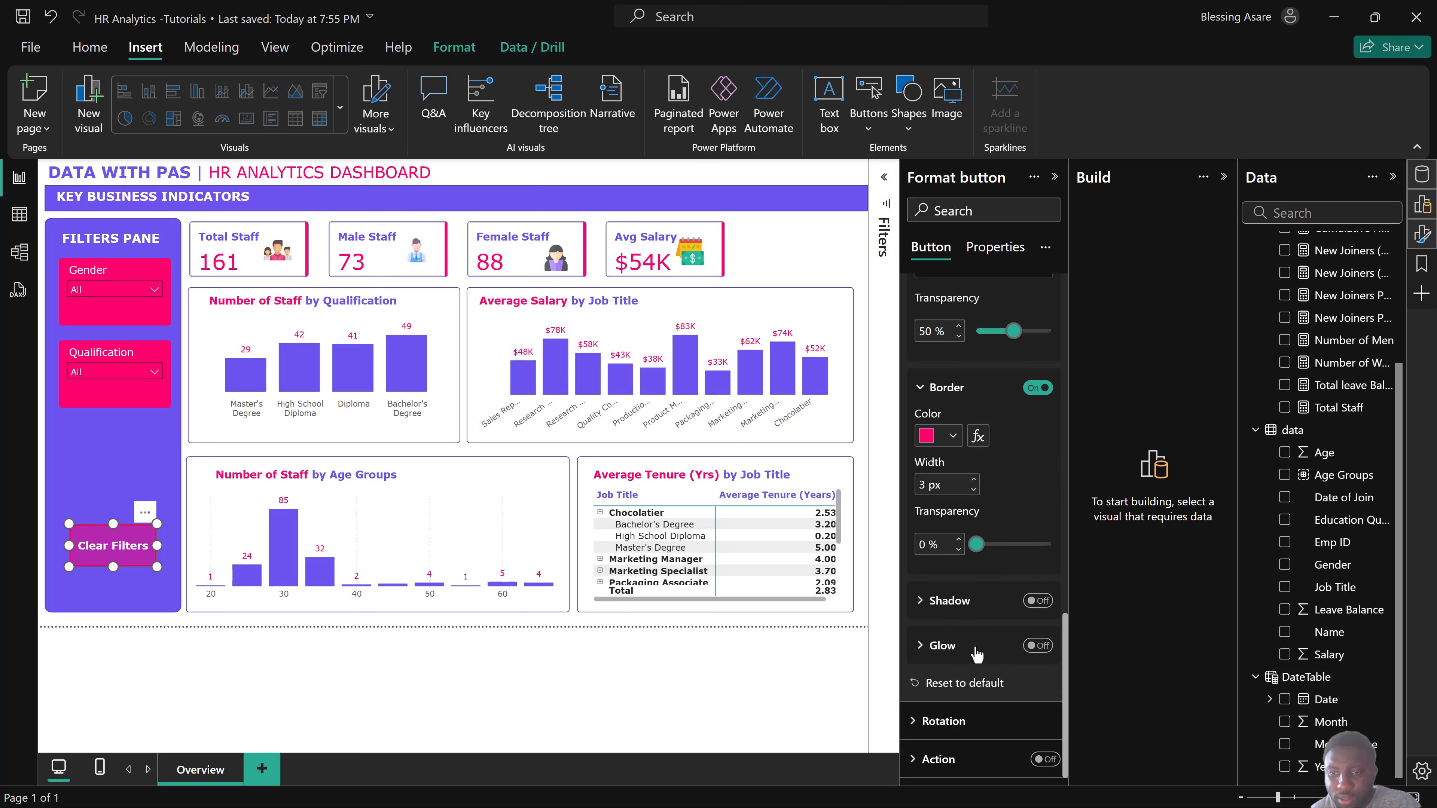
Set the rounded corners of the Clear Filters button's rectangle shape to 10 px.
scroll(993, 693, "up", 1)
scroll(989, 686, "up", 10)
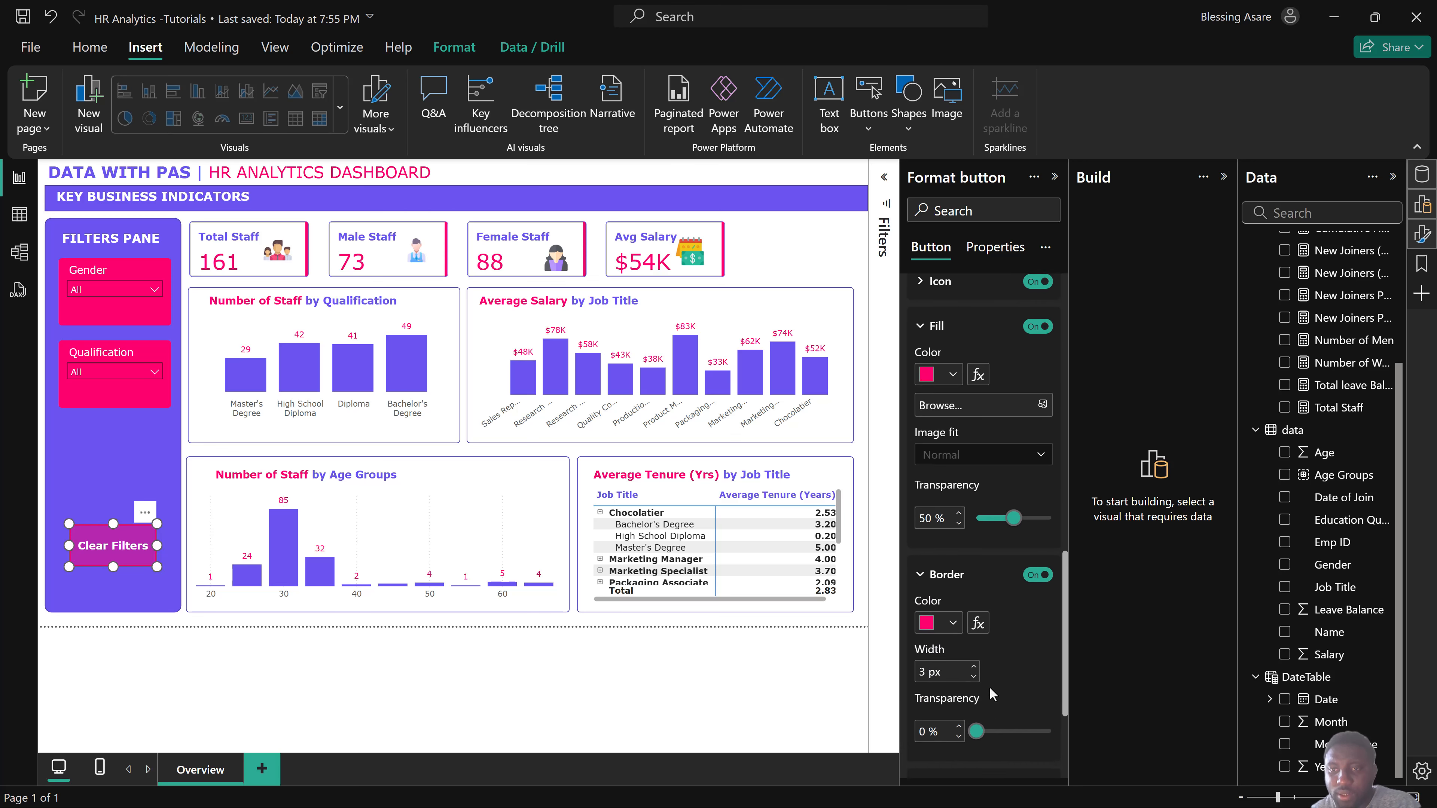
scroll(988, 679, "up", 8)
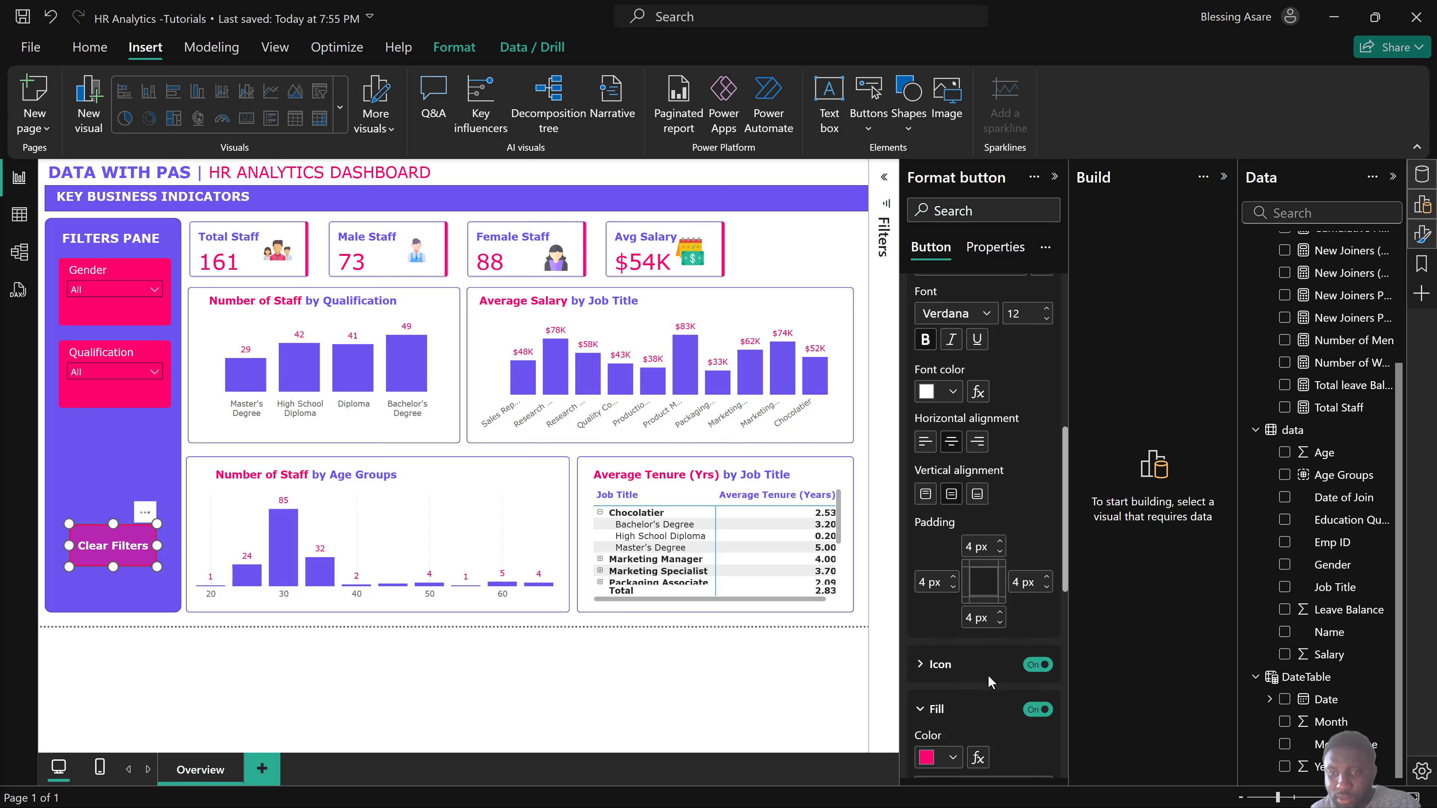
scroll(989, 677, "up", 2)
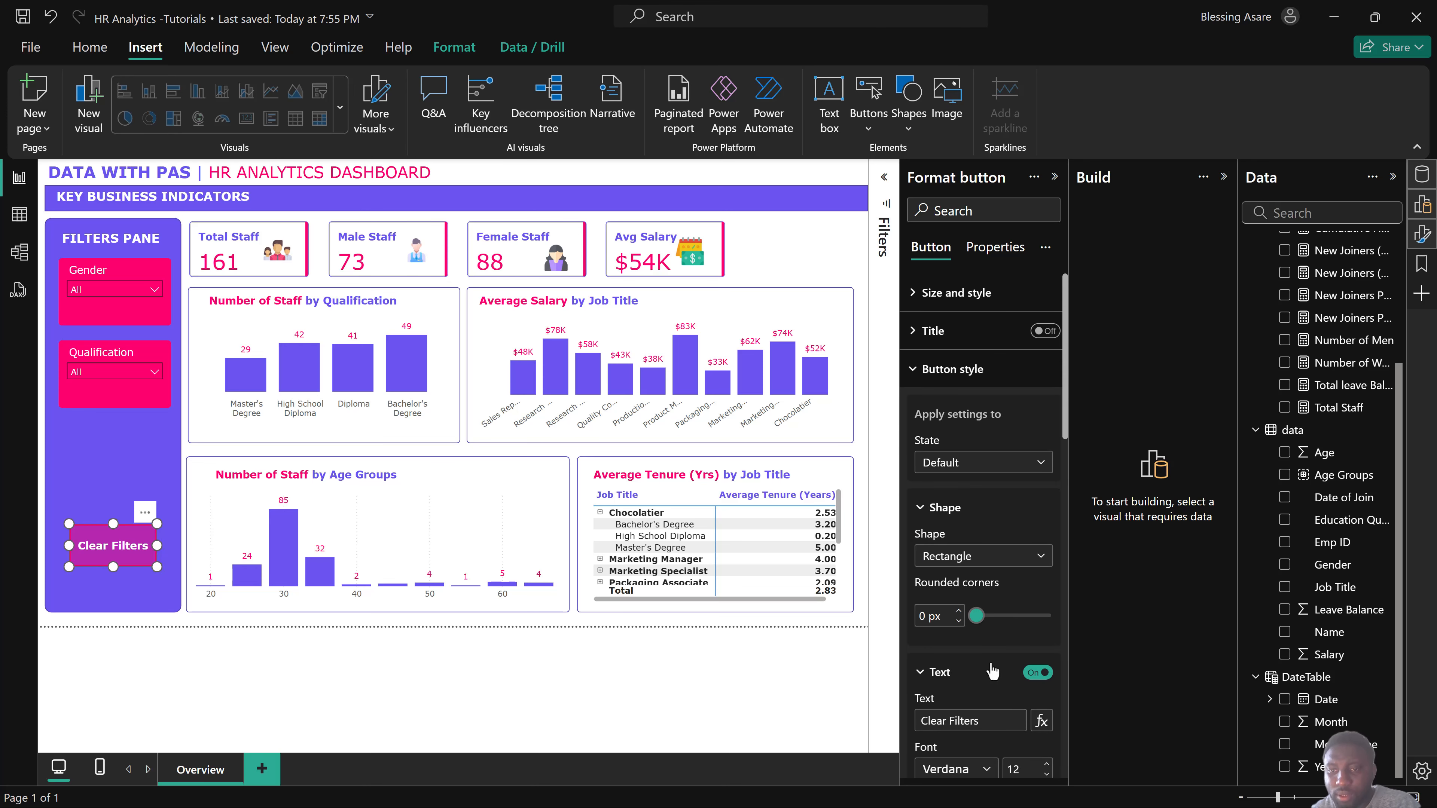
double_click(922, 615)
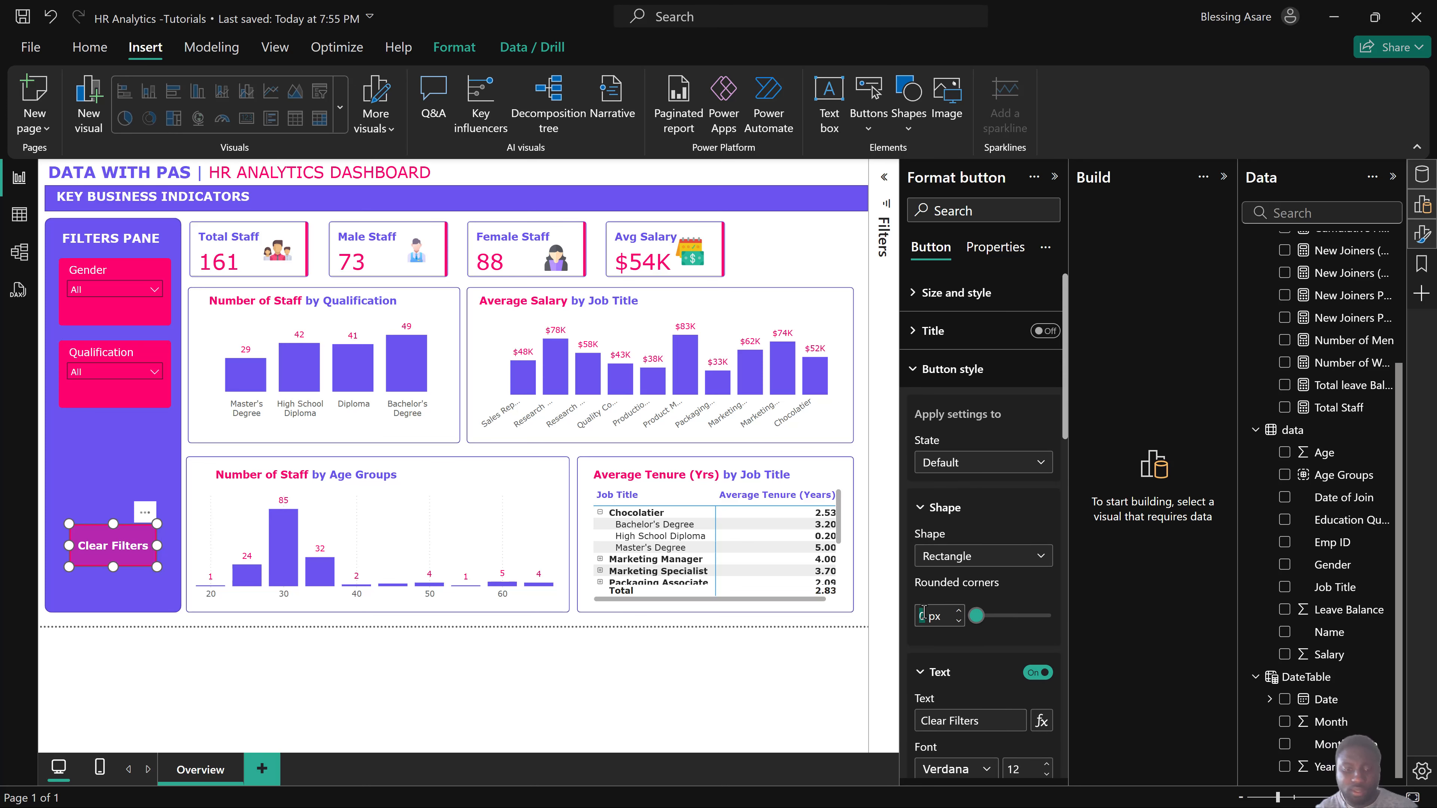
type("10")
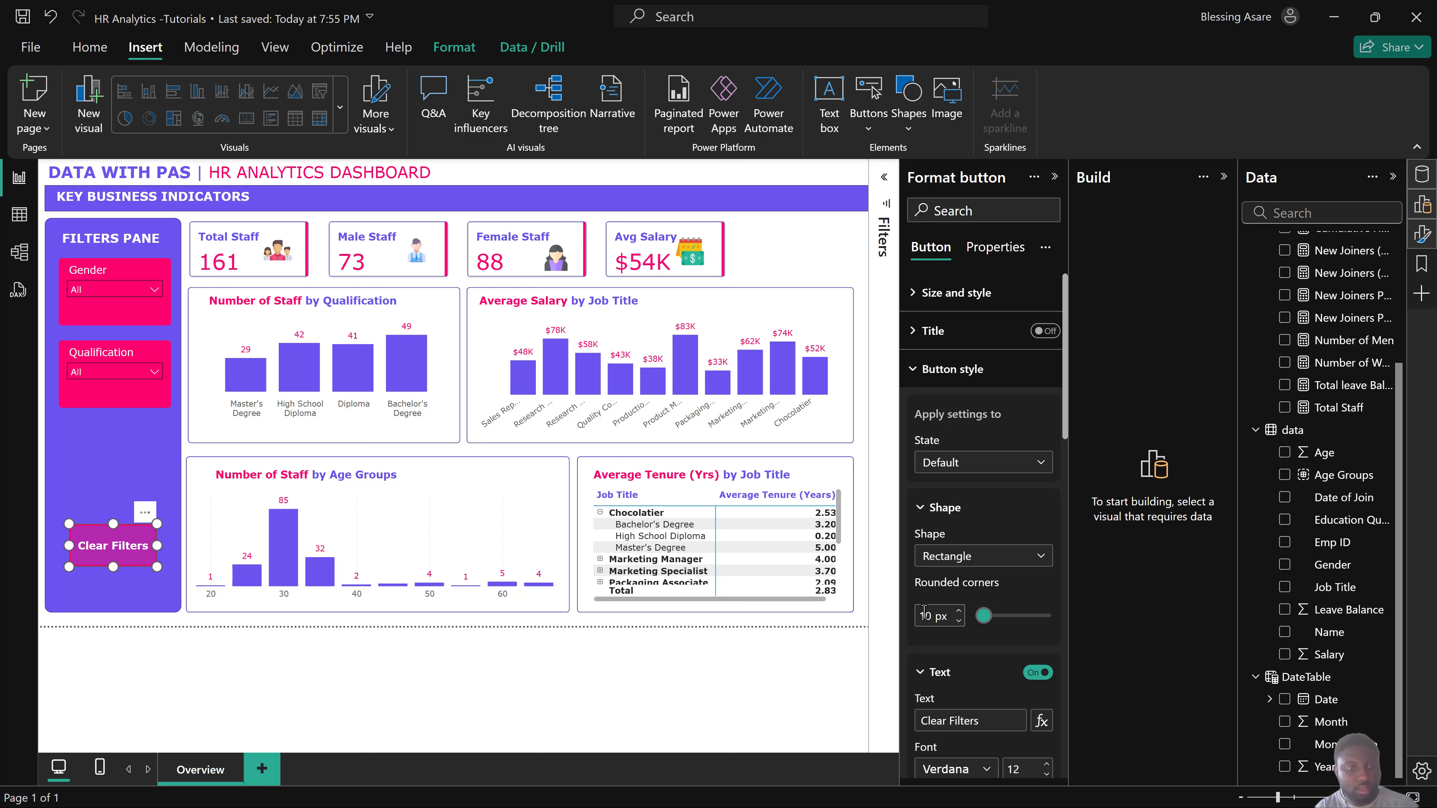
left_click(303, 705)
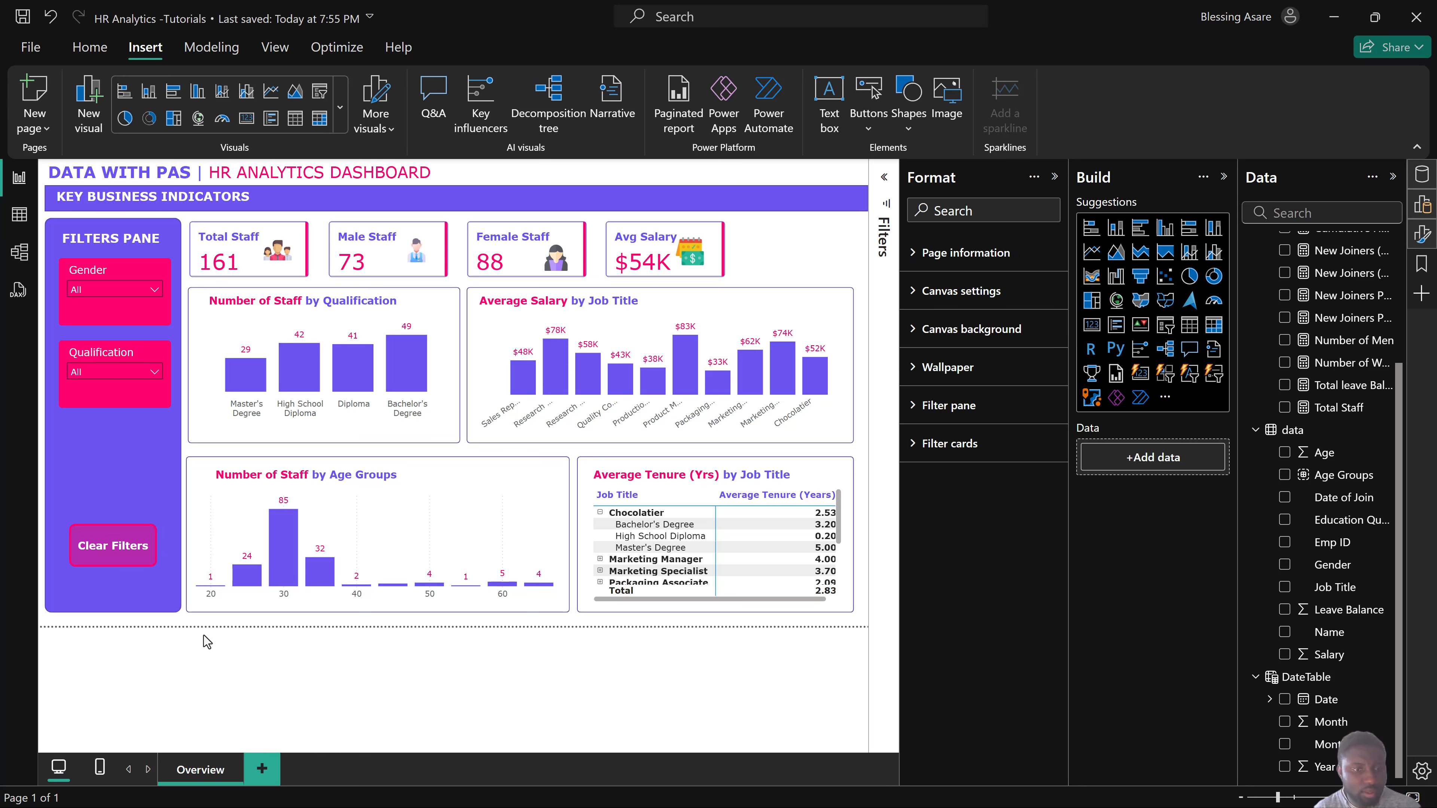
Delete the Clear Filters button from the filters rectangle.
left_click(125, 562)
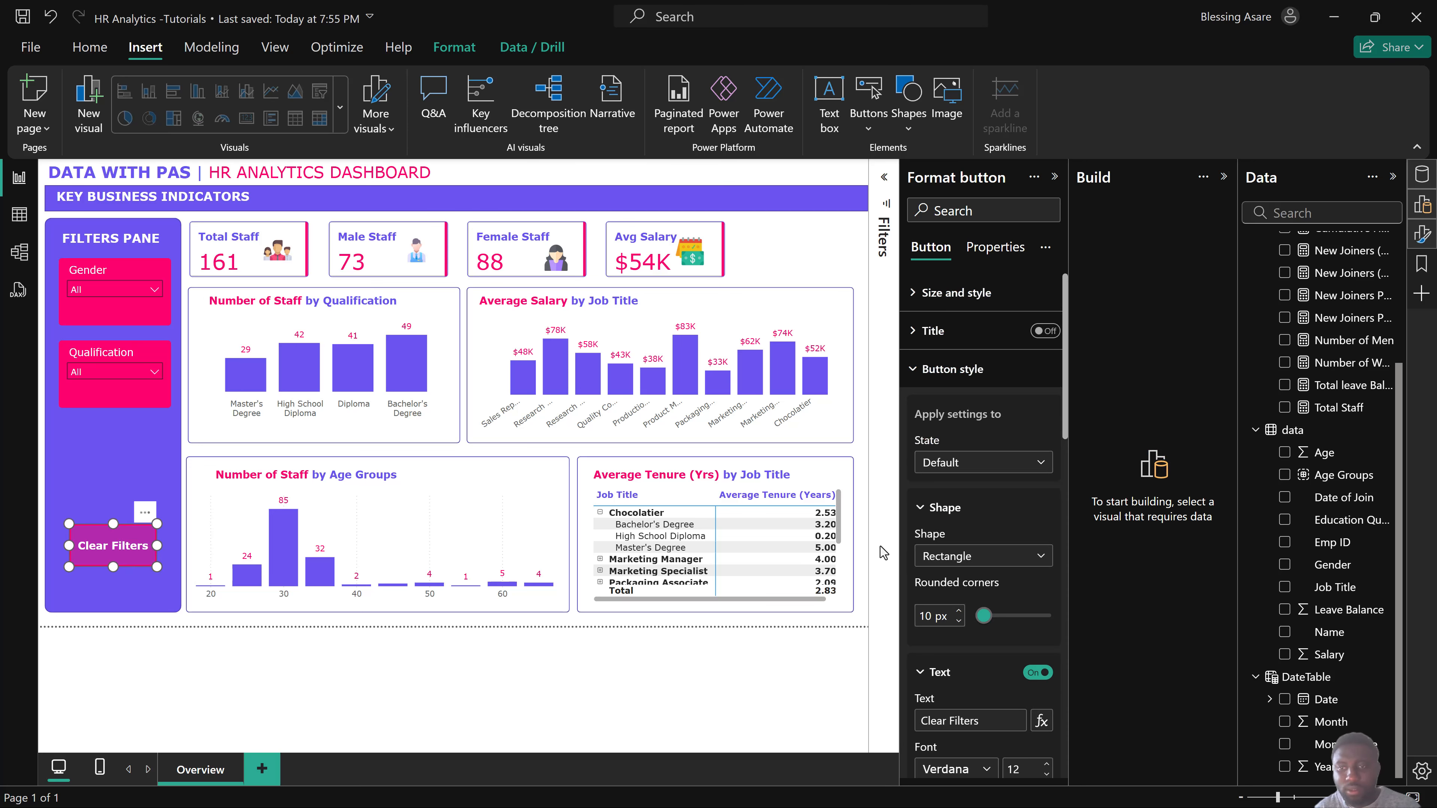
left_click(931, 617)
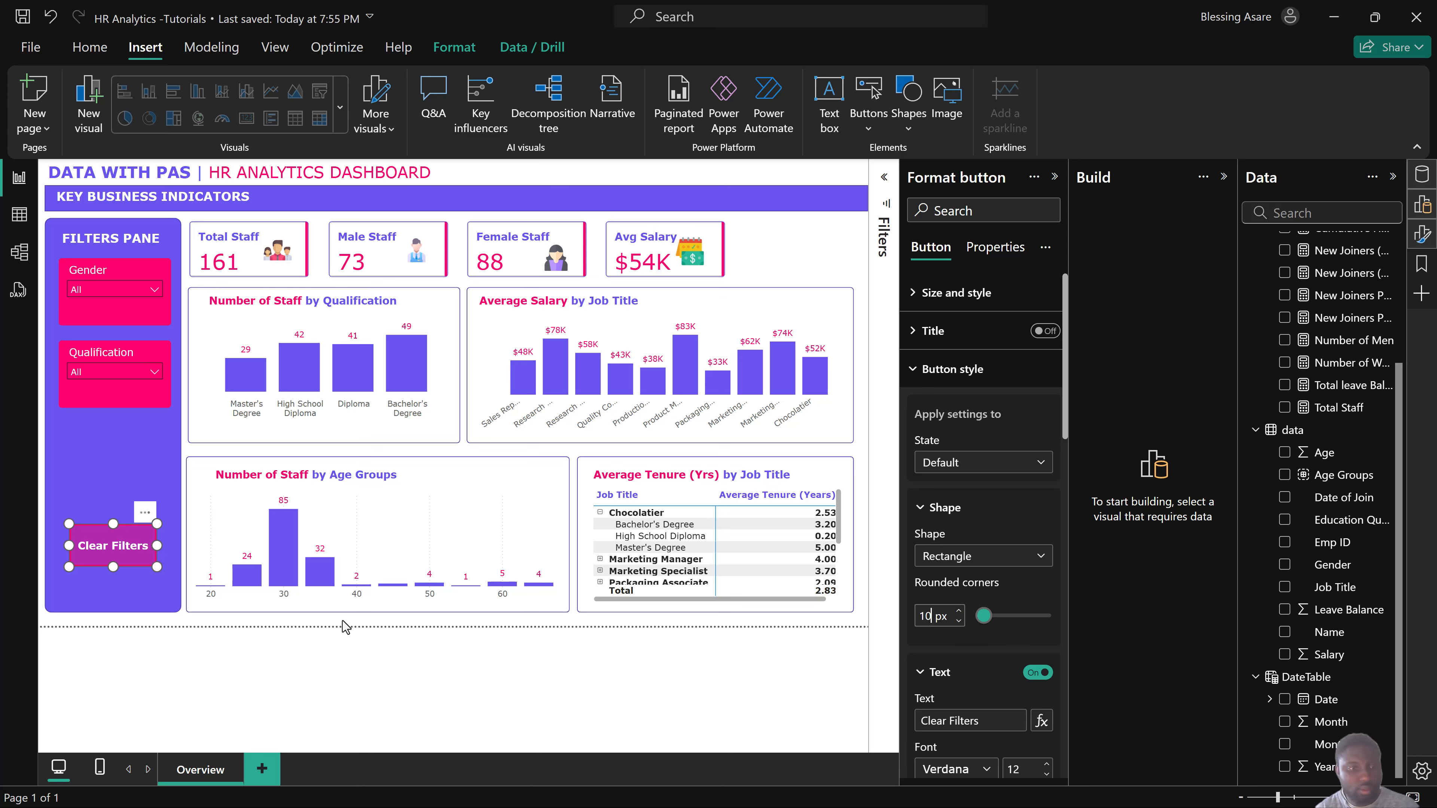
left_click(122, 568)
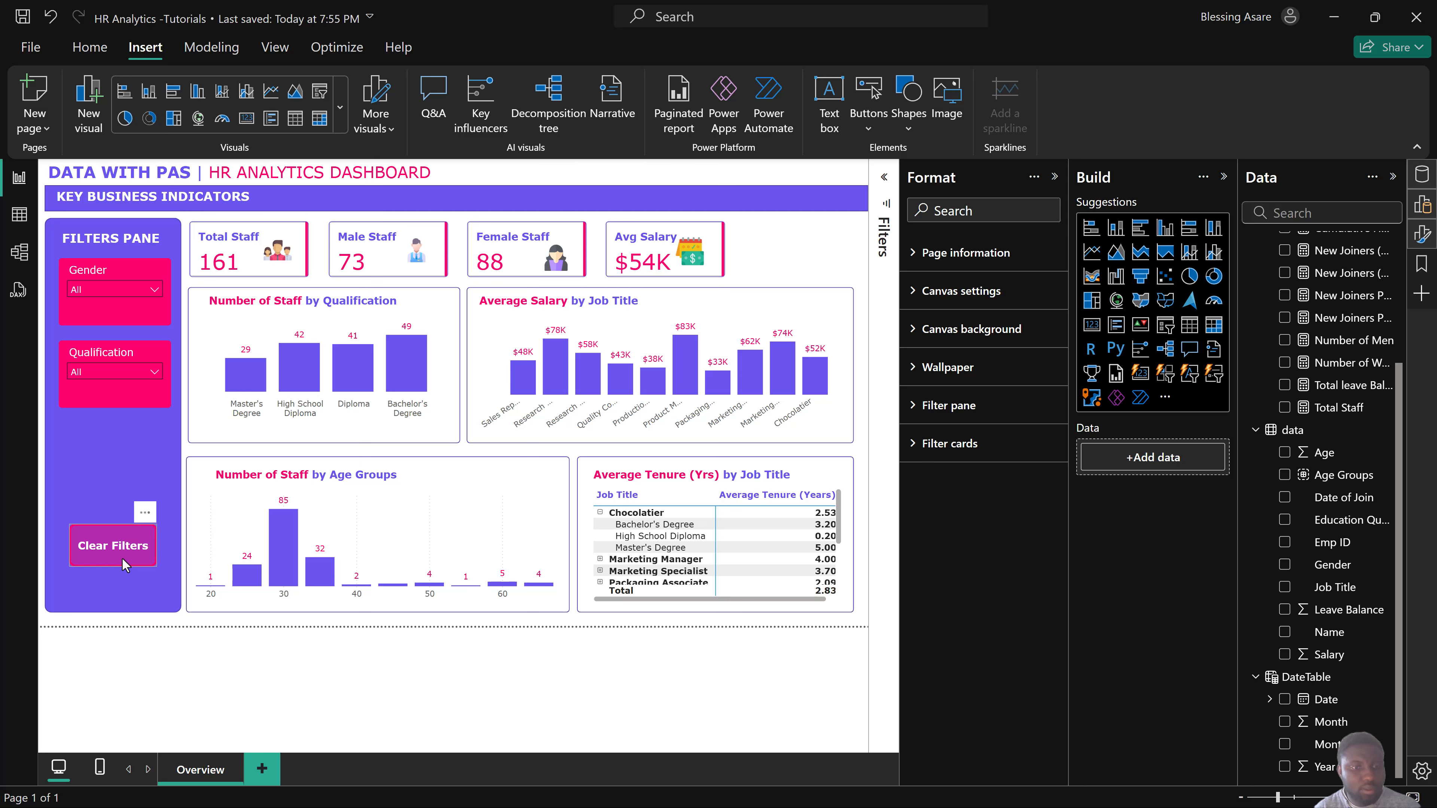
left_click(122, 559)
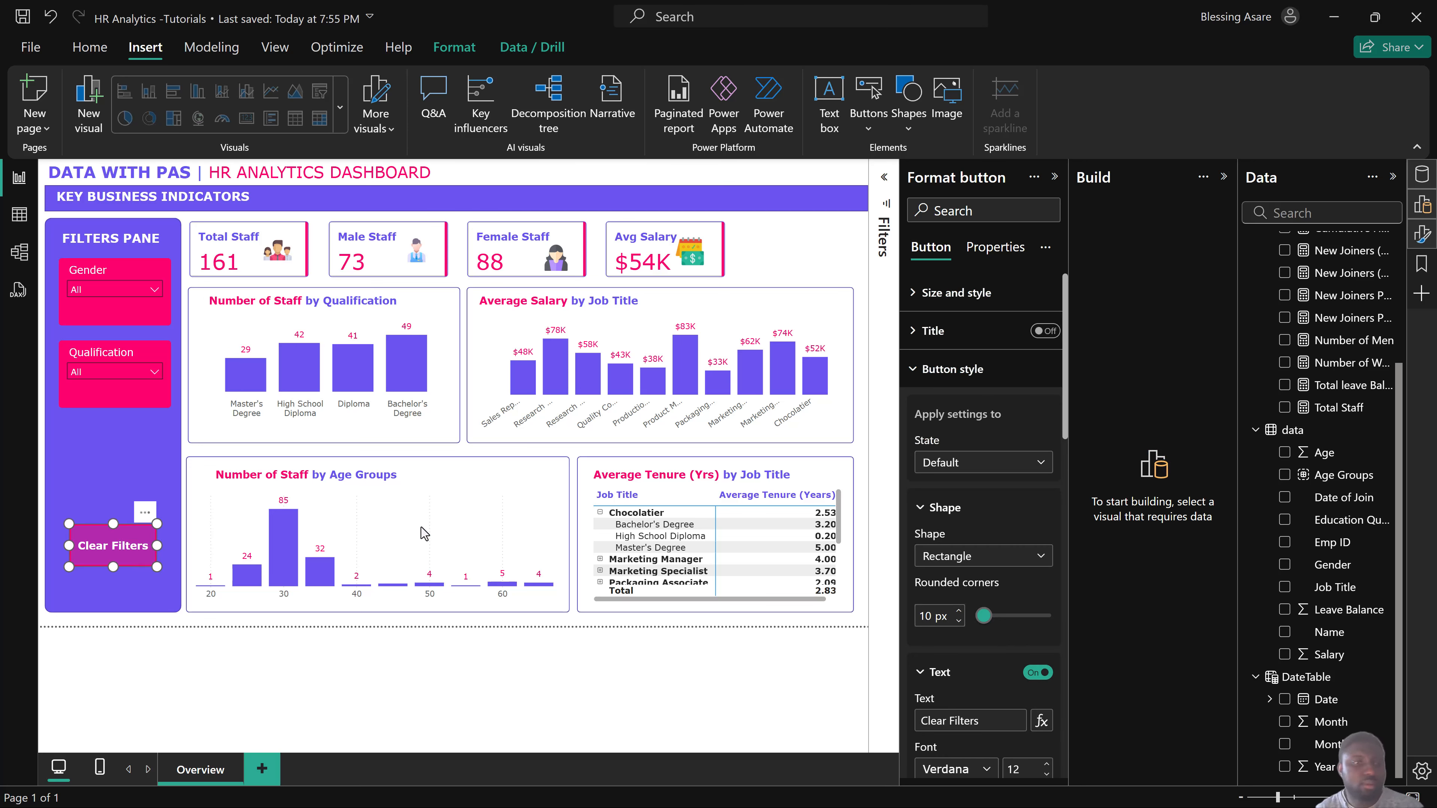
key("Delete")
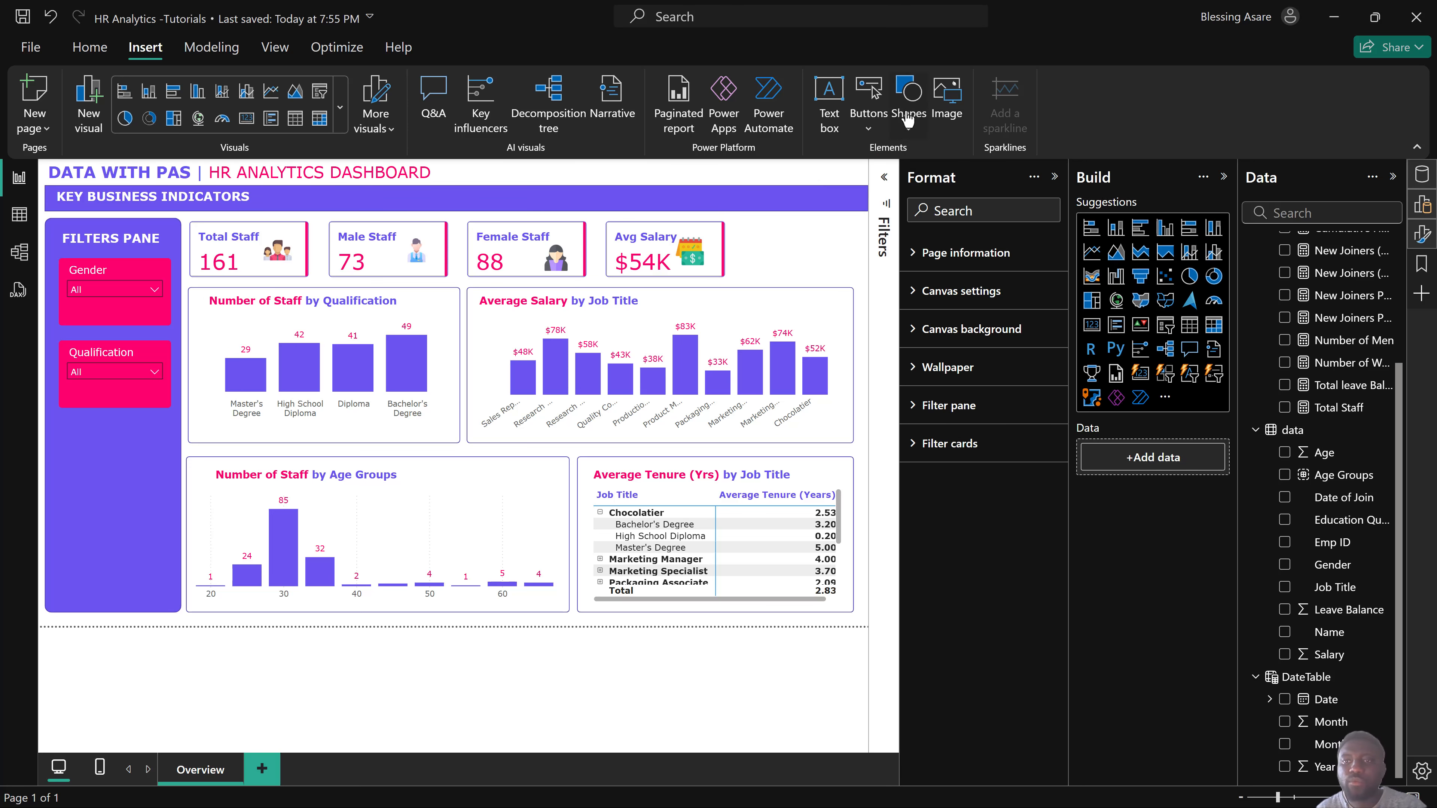
Insert a rectangle shape about 167 wide by 69 high in the FILTERS PANE, below the Qualification slicer.
left_click(907, 119)
left_click(925, 194)
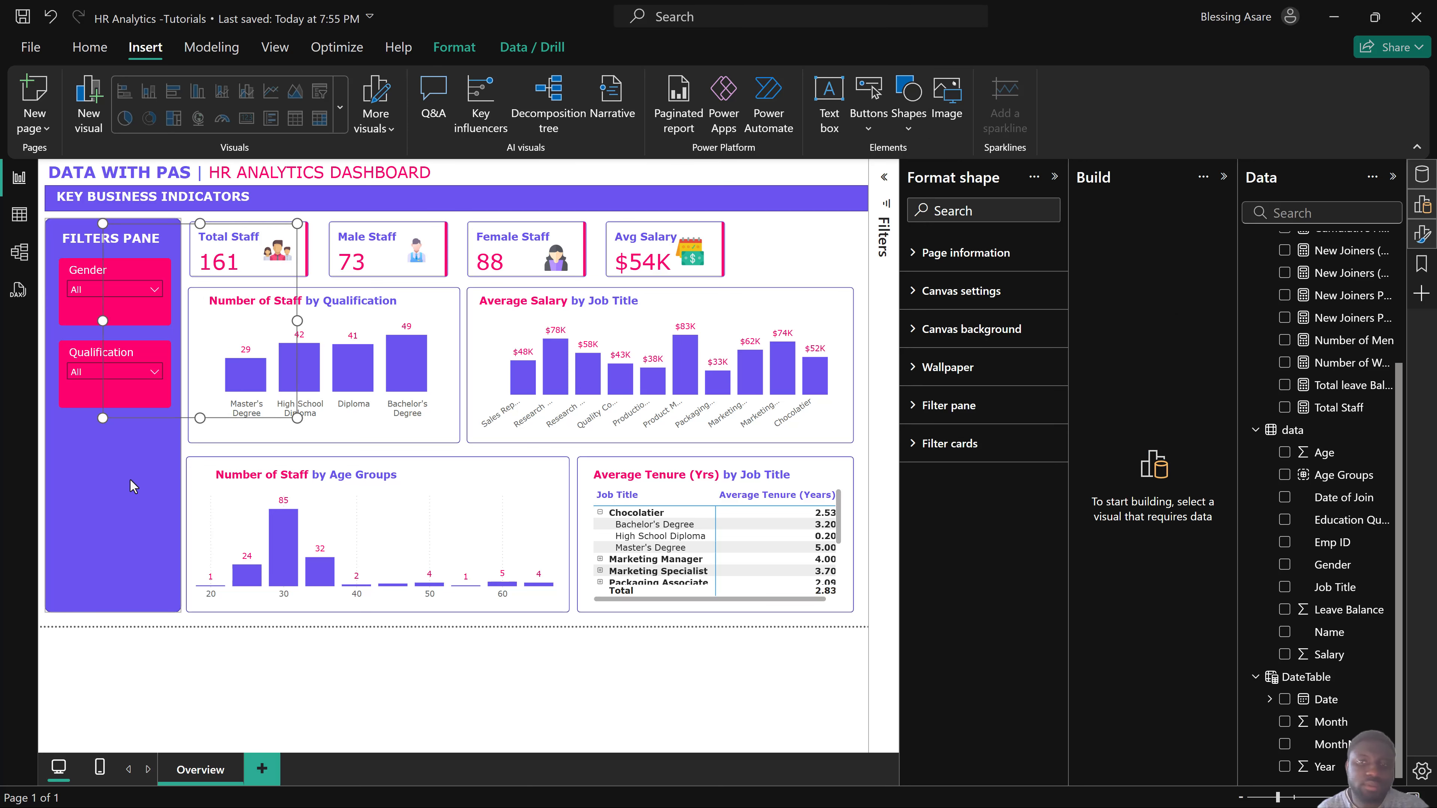
left_click_drag(218, 348, 158, 557)
left_click_drag(238, 432, 144, 486)
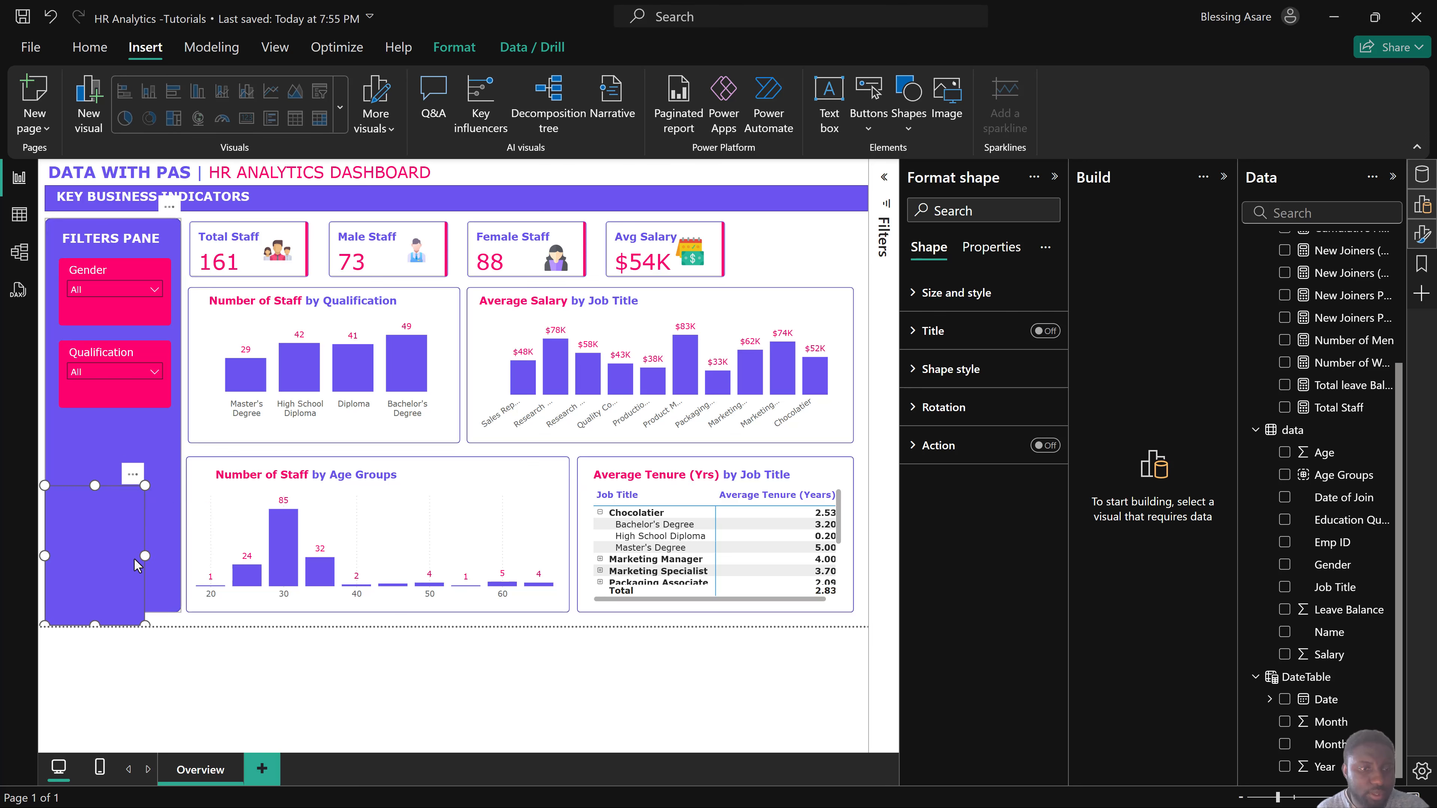
left_click_drag(120, 558, 137, 538)
left_click_drag(162, 605, 130, 554)
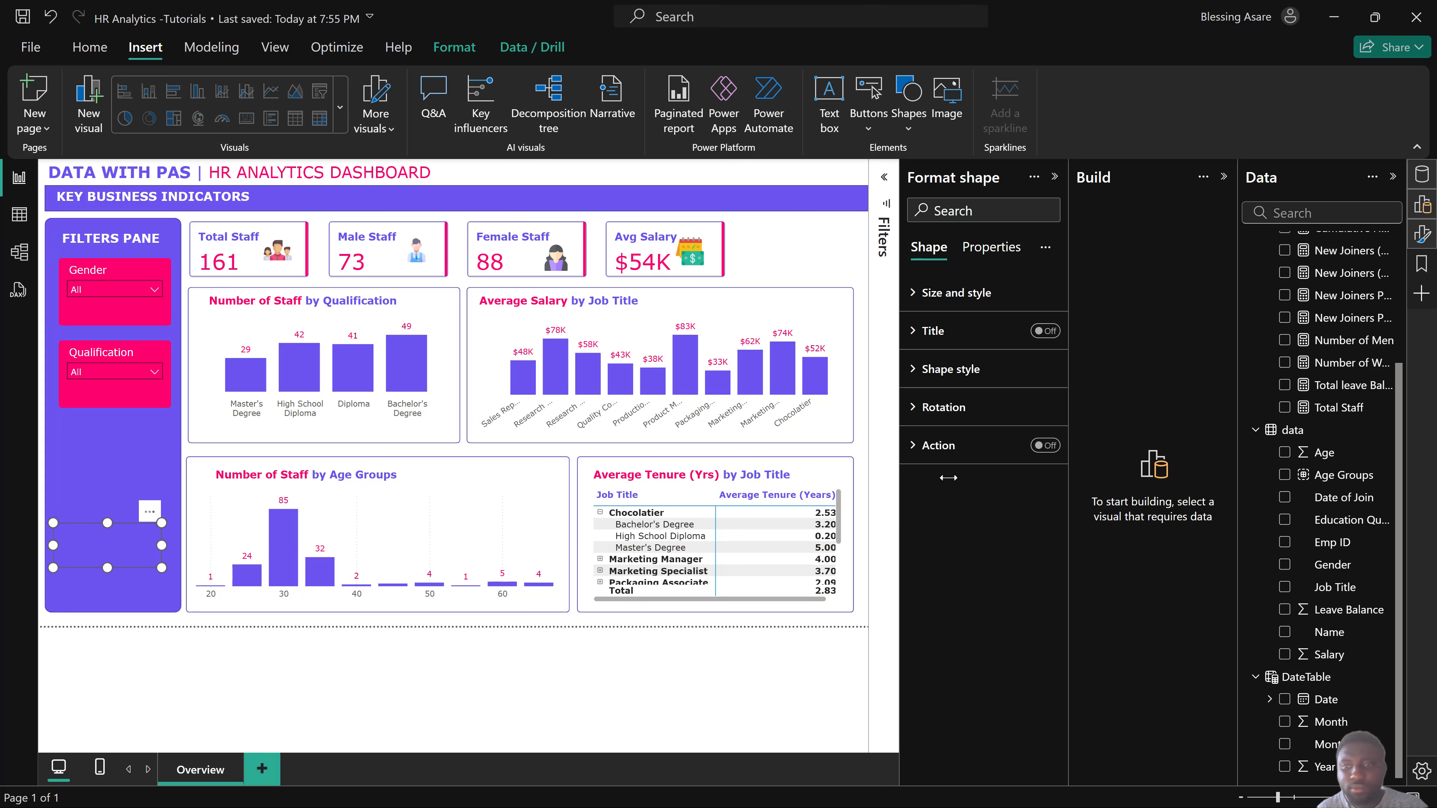
Set the new rectangle's fill color to the recently used pink.
left_click(962, 383)
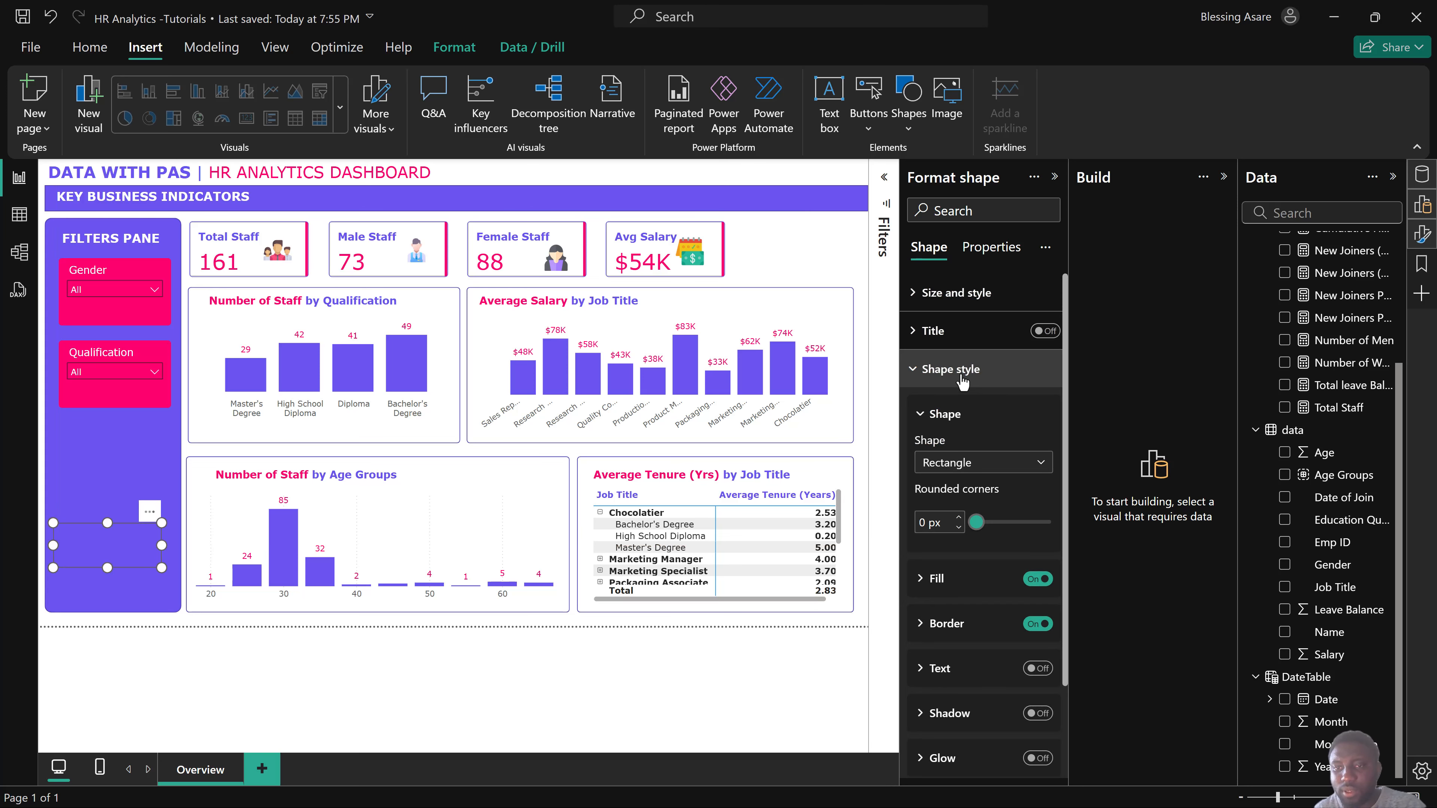
left_click(936, 579)
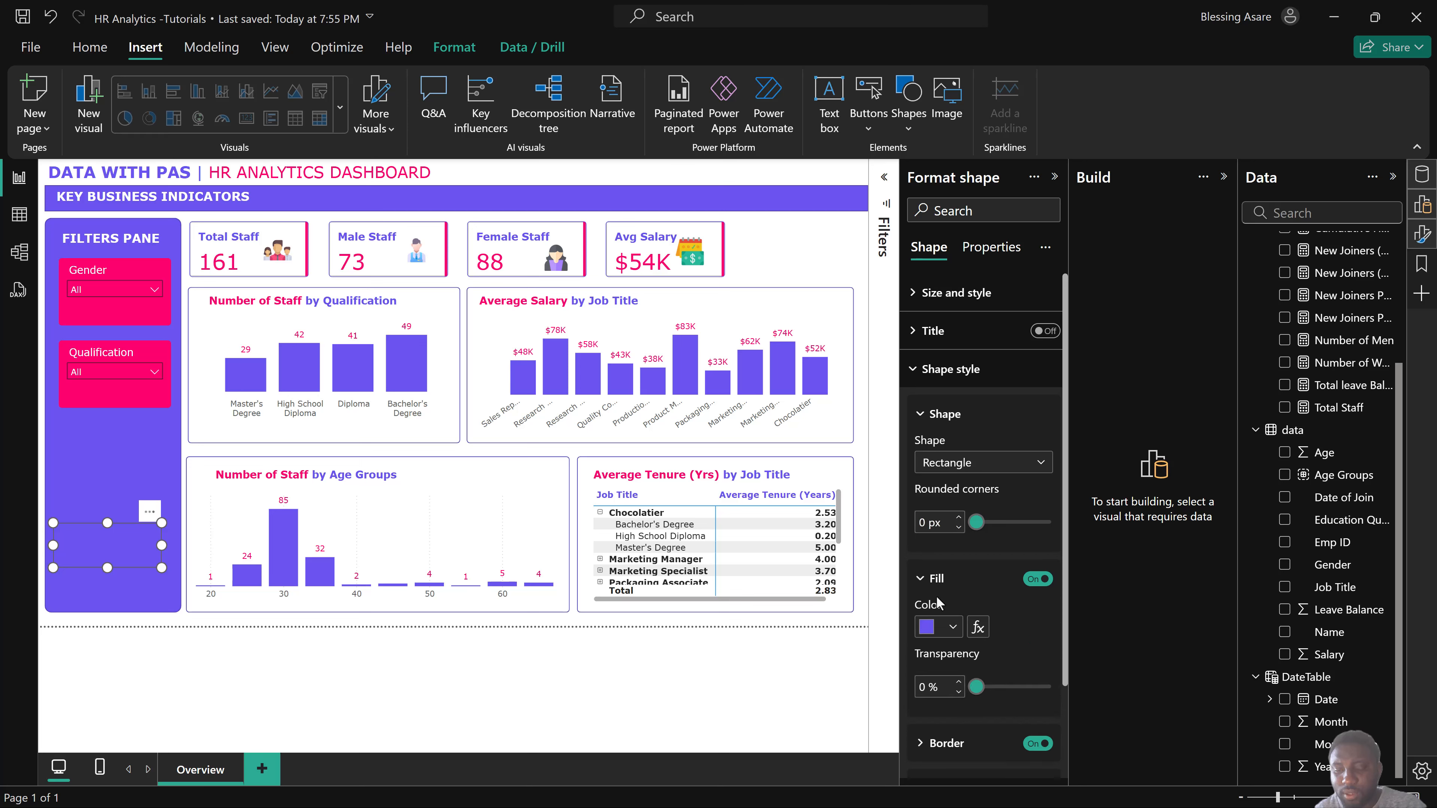
left_click(926, 628)
left_click(939, 550)
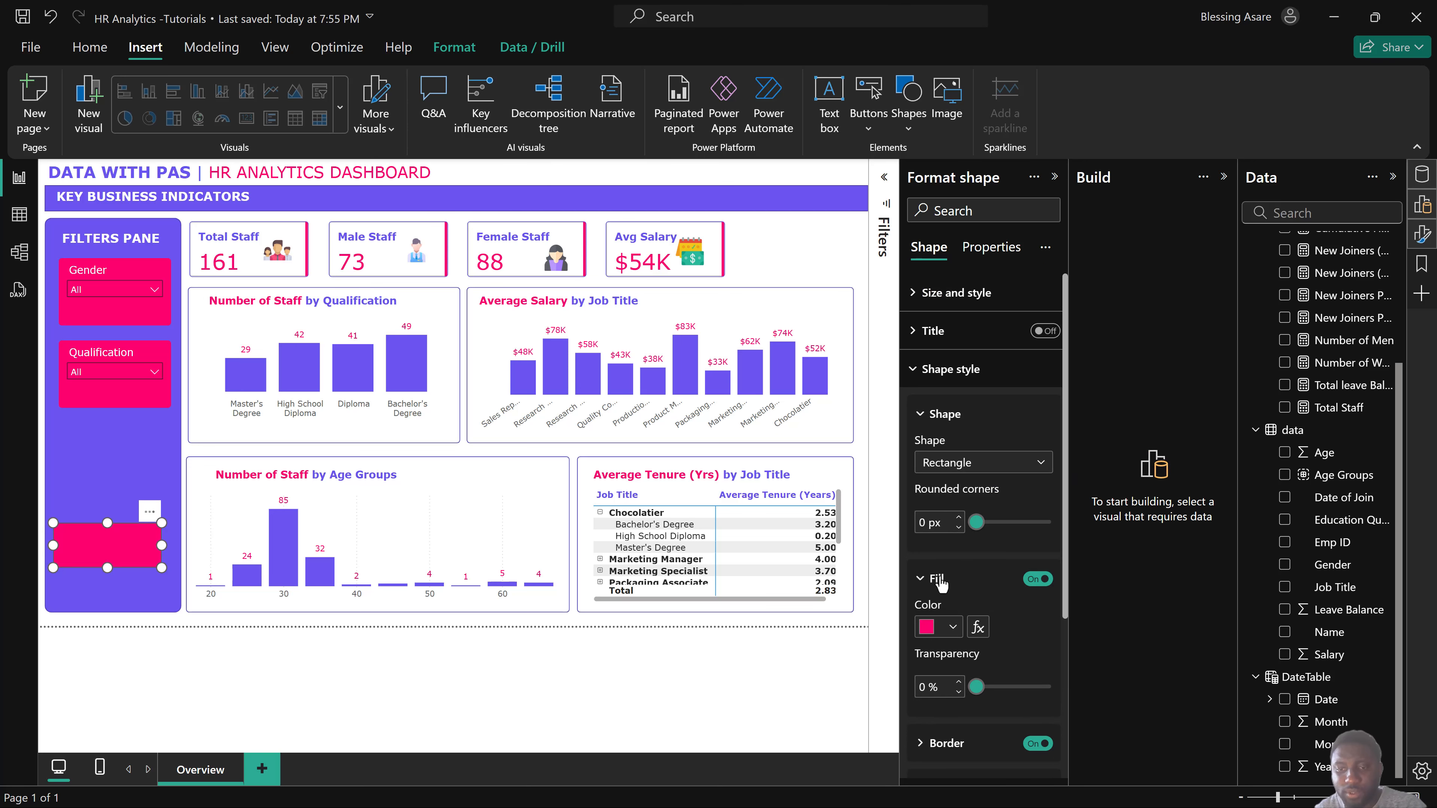
Set the new rectangle's shape border color to the same pink.
scroll(988, 572, "down", 3)
scroll(989, 574, "down", 1)
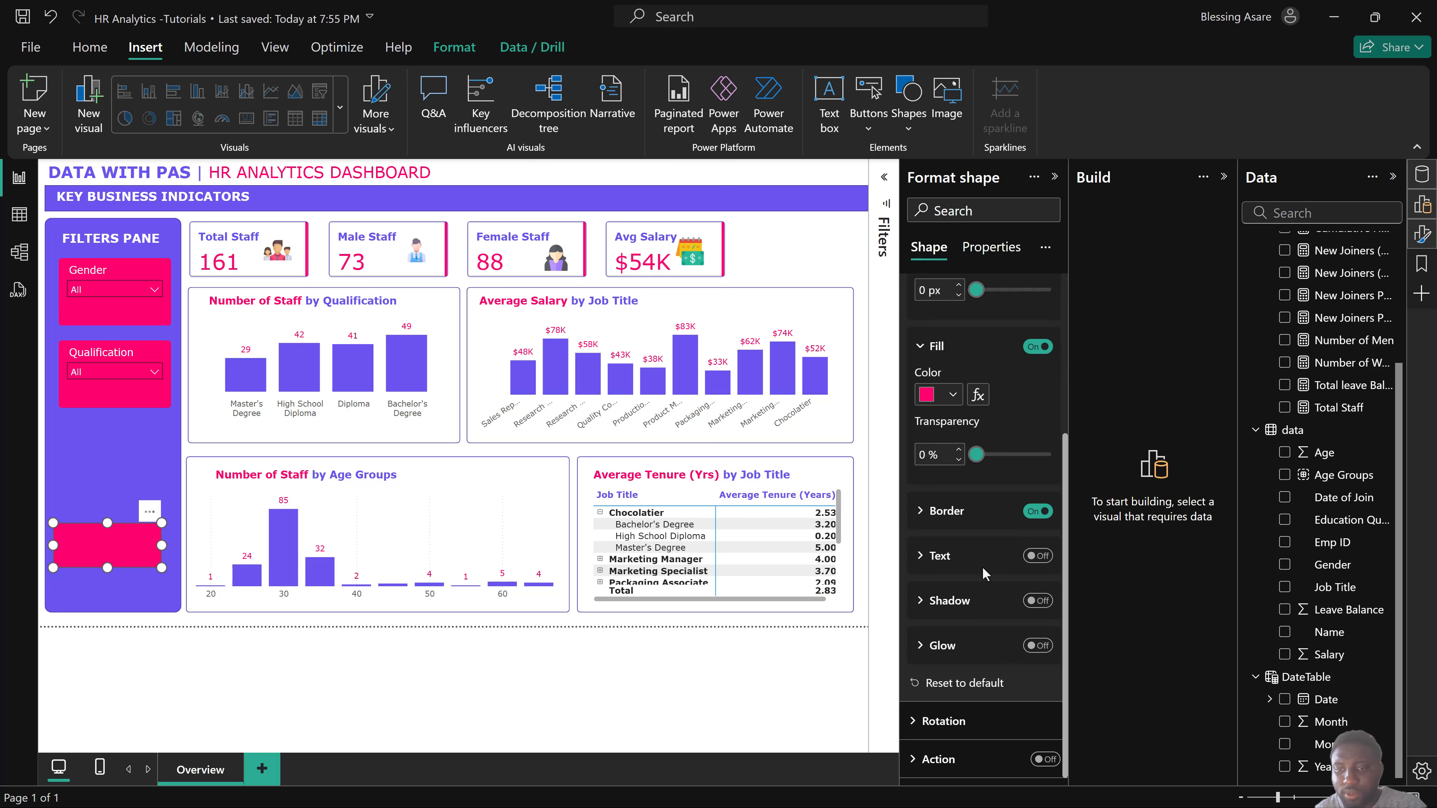
left_click(946, 512)
left_click(926, 562)
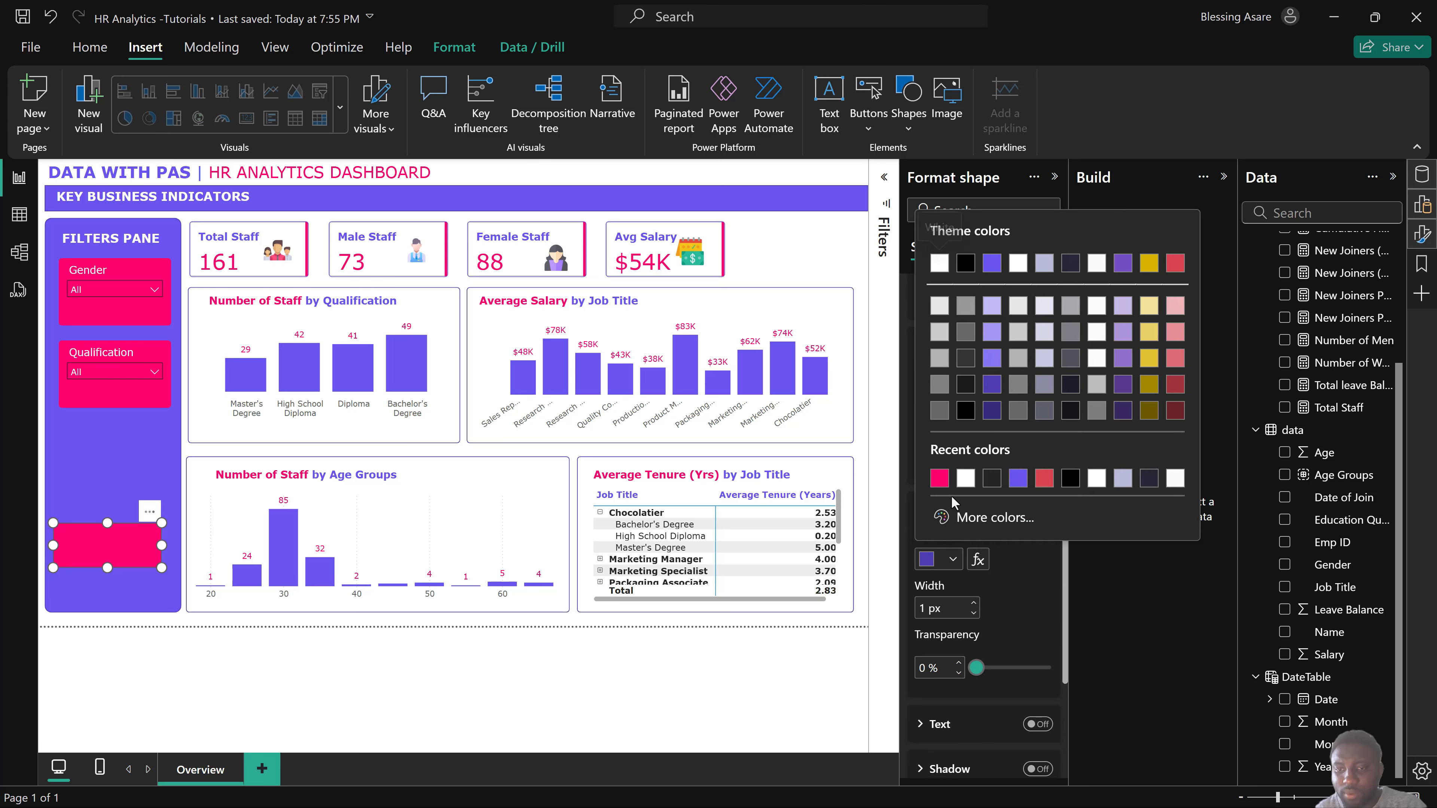
left_click(939, 477)
scroll(973, 623, "down", 4)
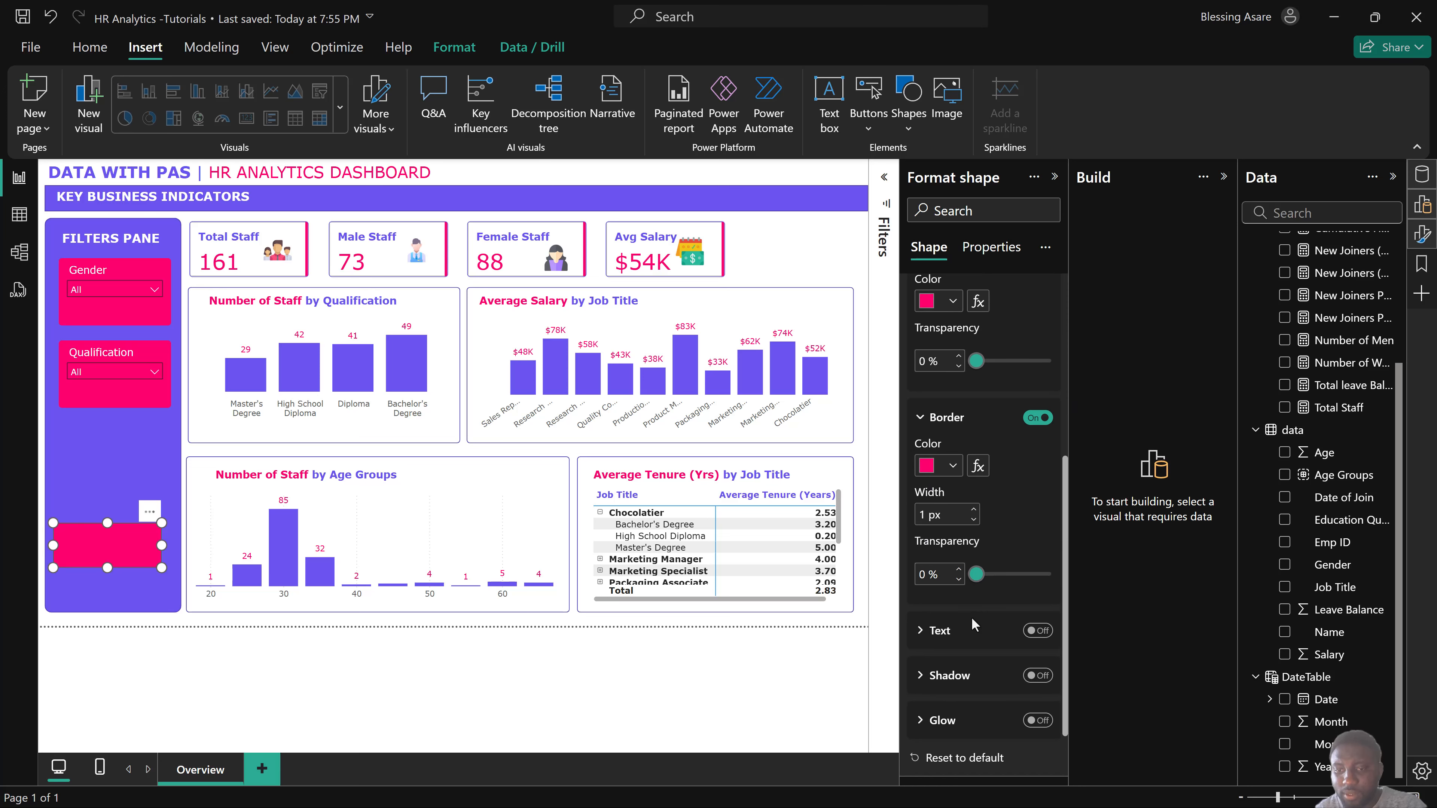
Try to round the pink rectangle by turning on a pink visual border with 10 px rounded corners.
scroll(979, 605, "up", 8)
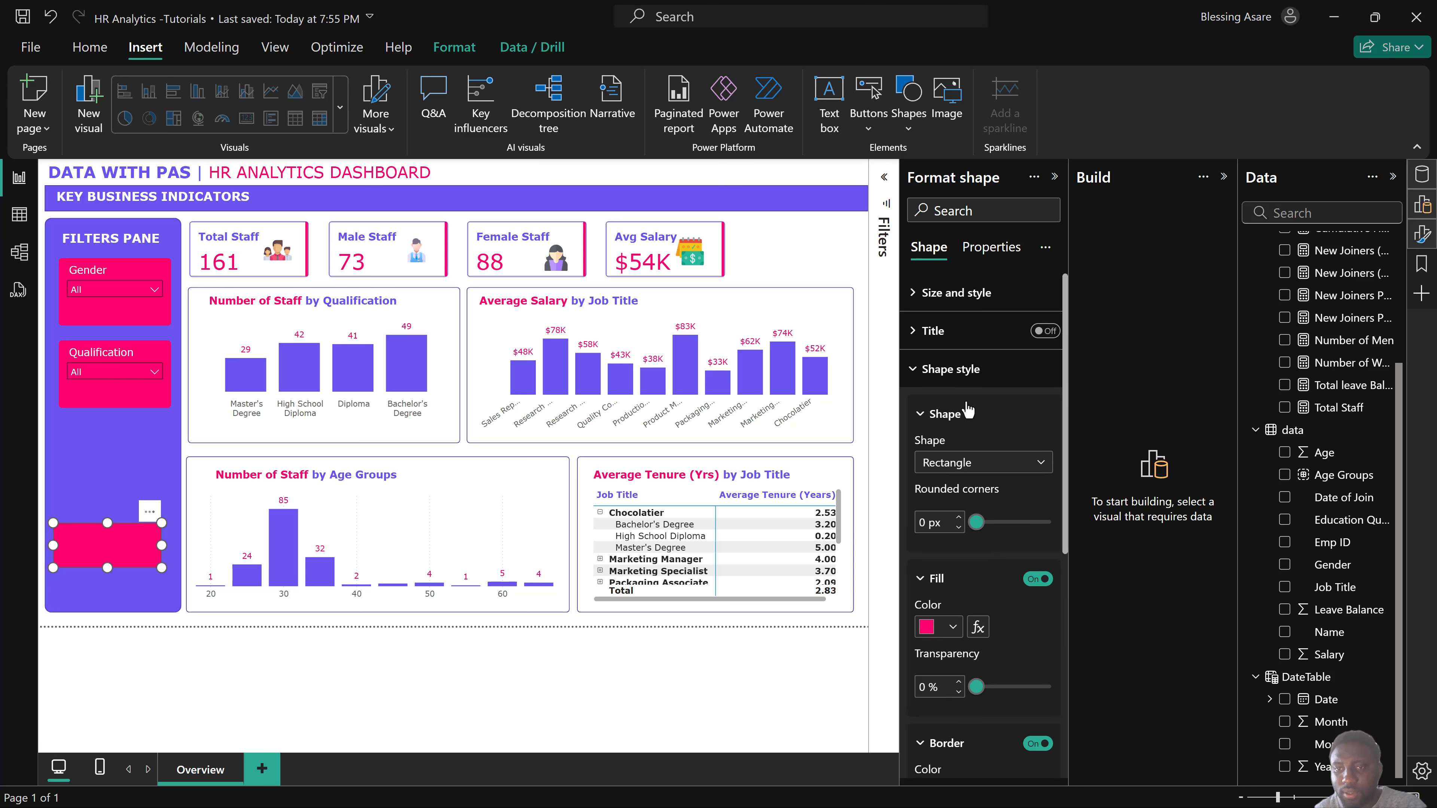
left_click(956, 290)
scroll(1000, 609, "down", 2)
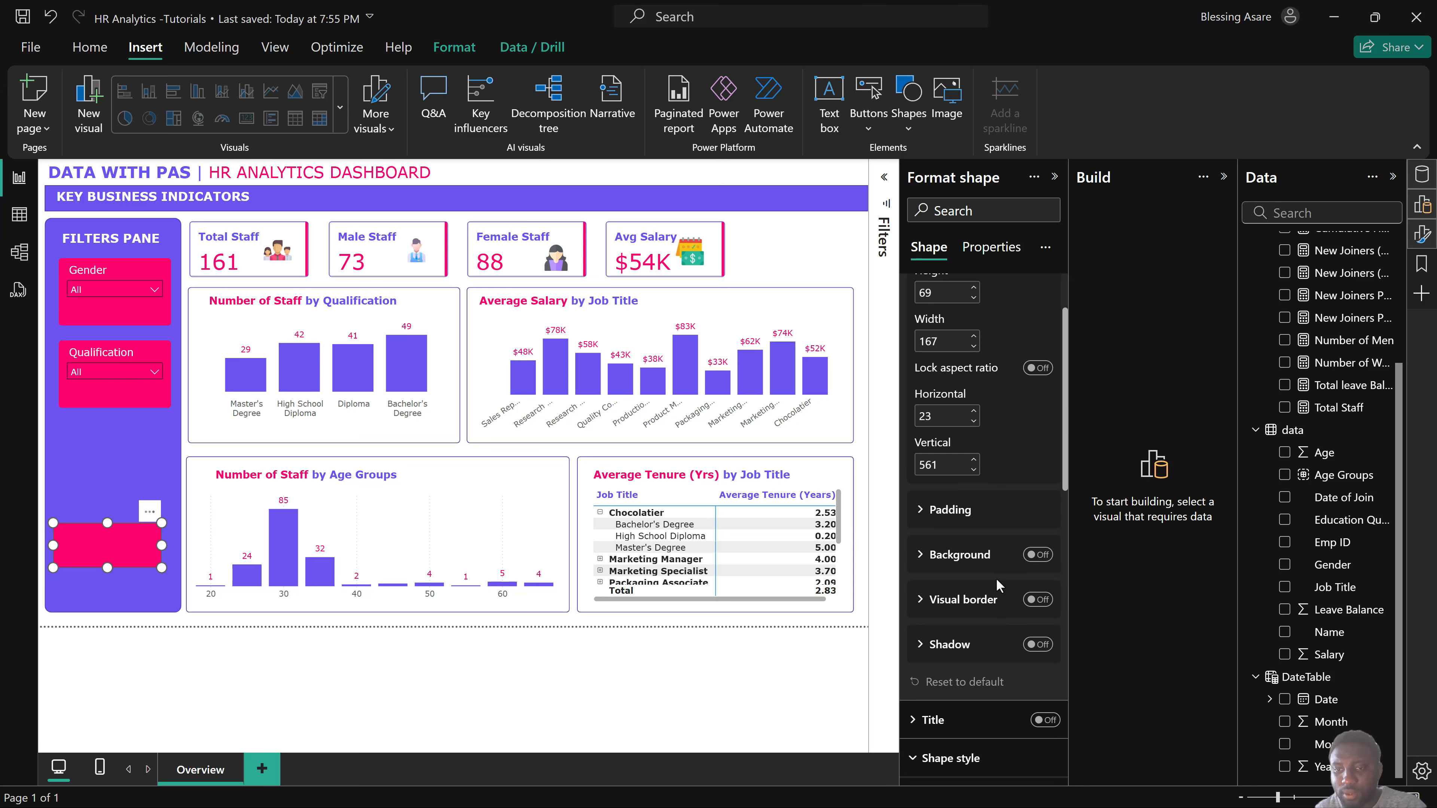
left_click(1037, 600)
left_click(960, 601)
scroll(951, 554, "down", 4)
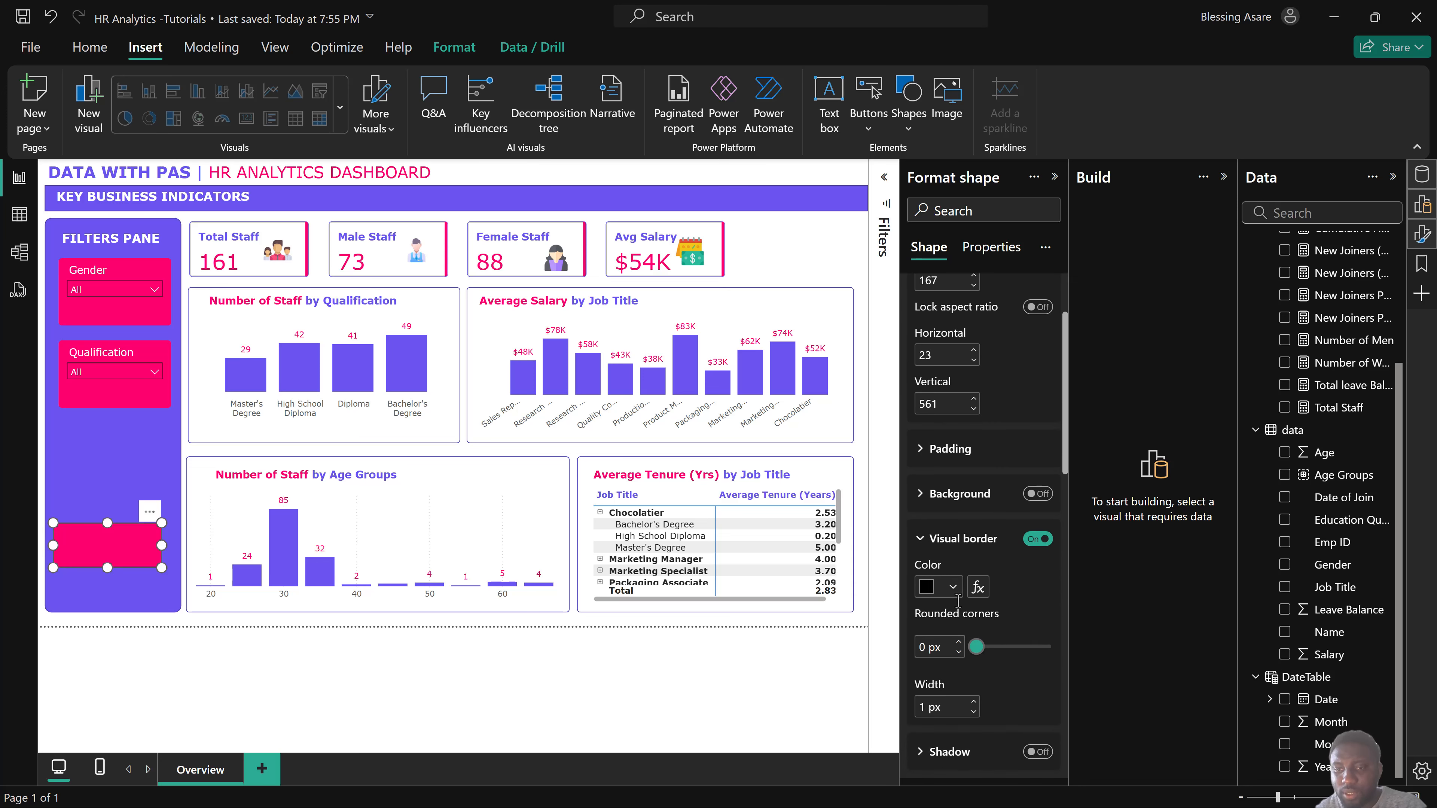
left_click(929, 471)
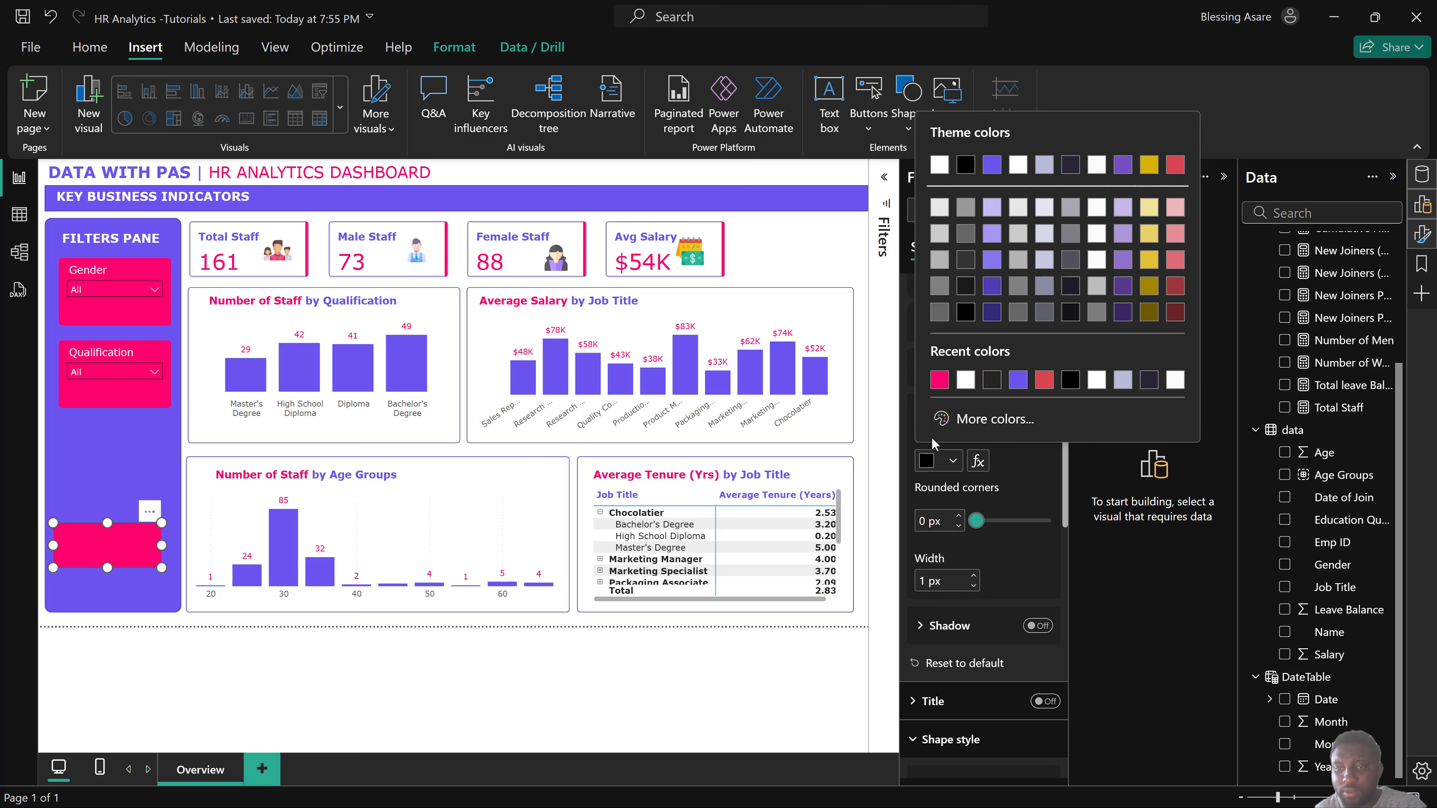
left_click(936, 385)
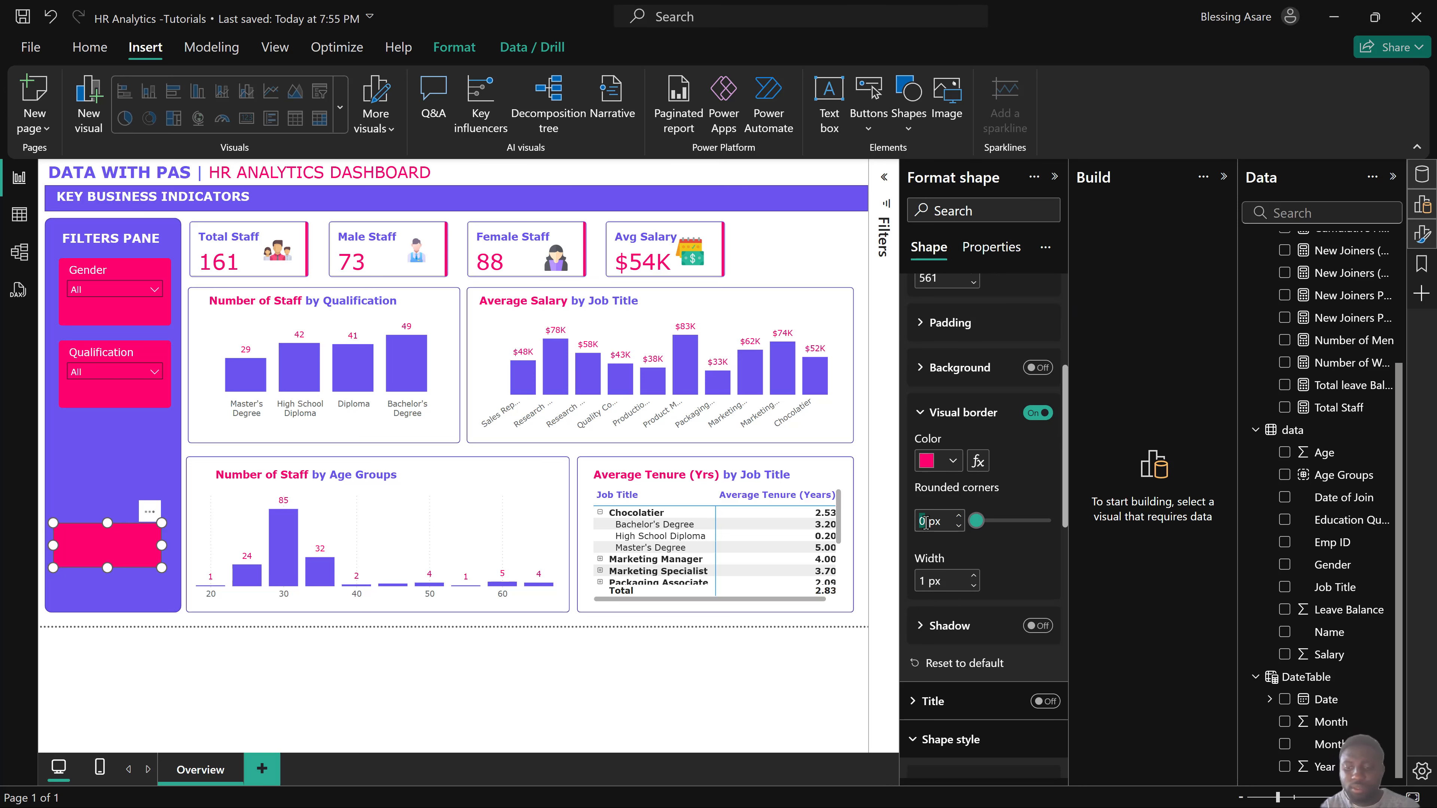
type("10")
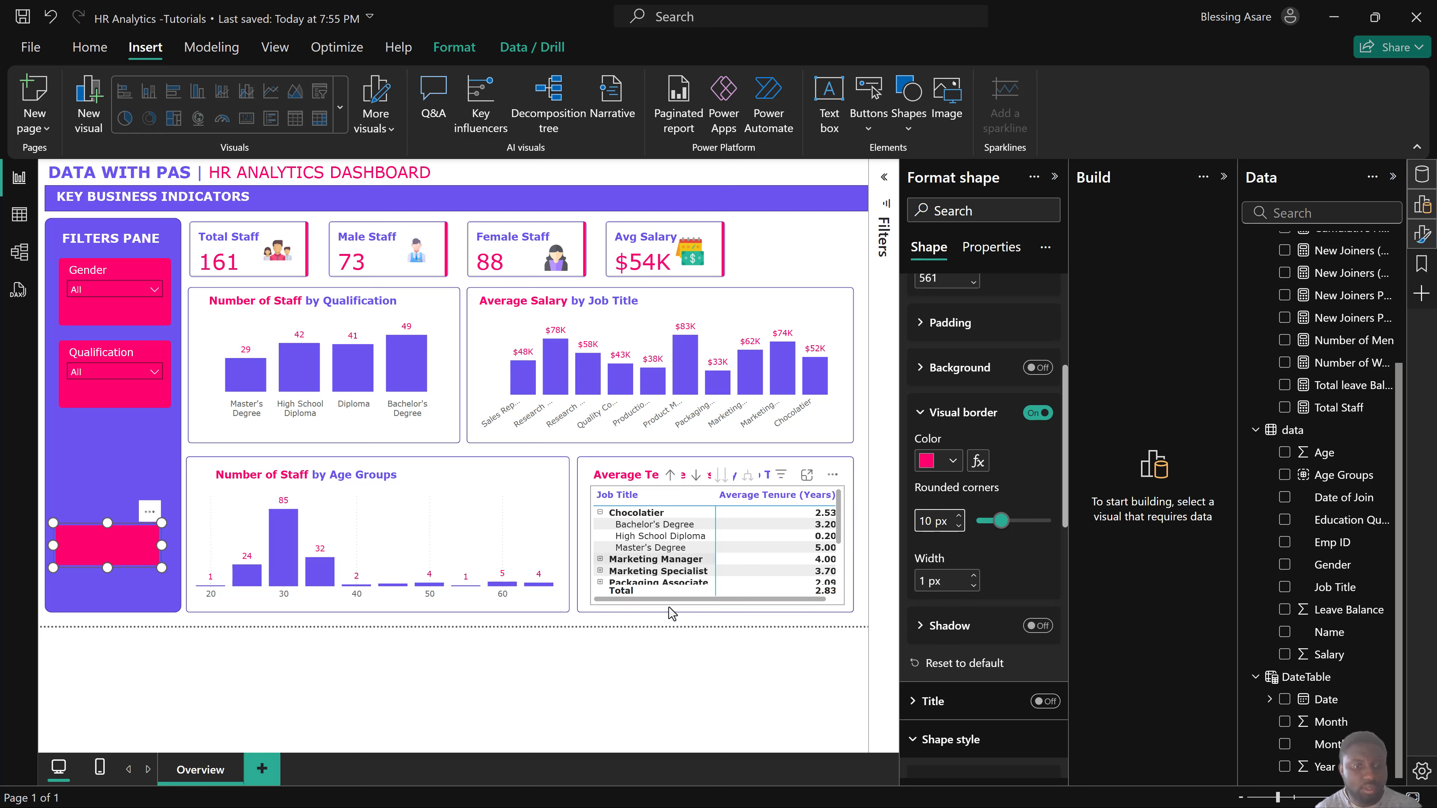
left_click(389, 665)
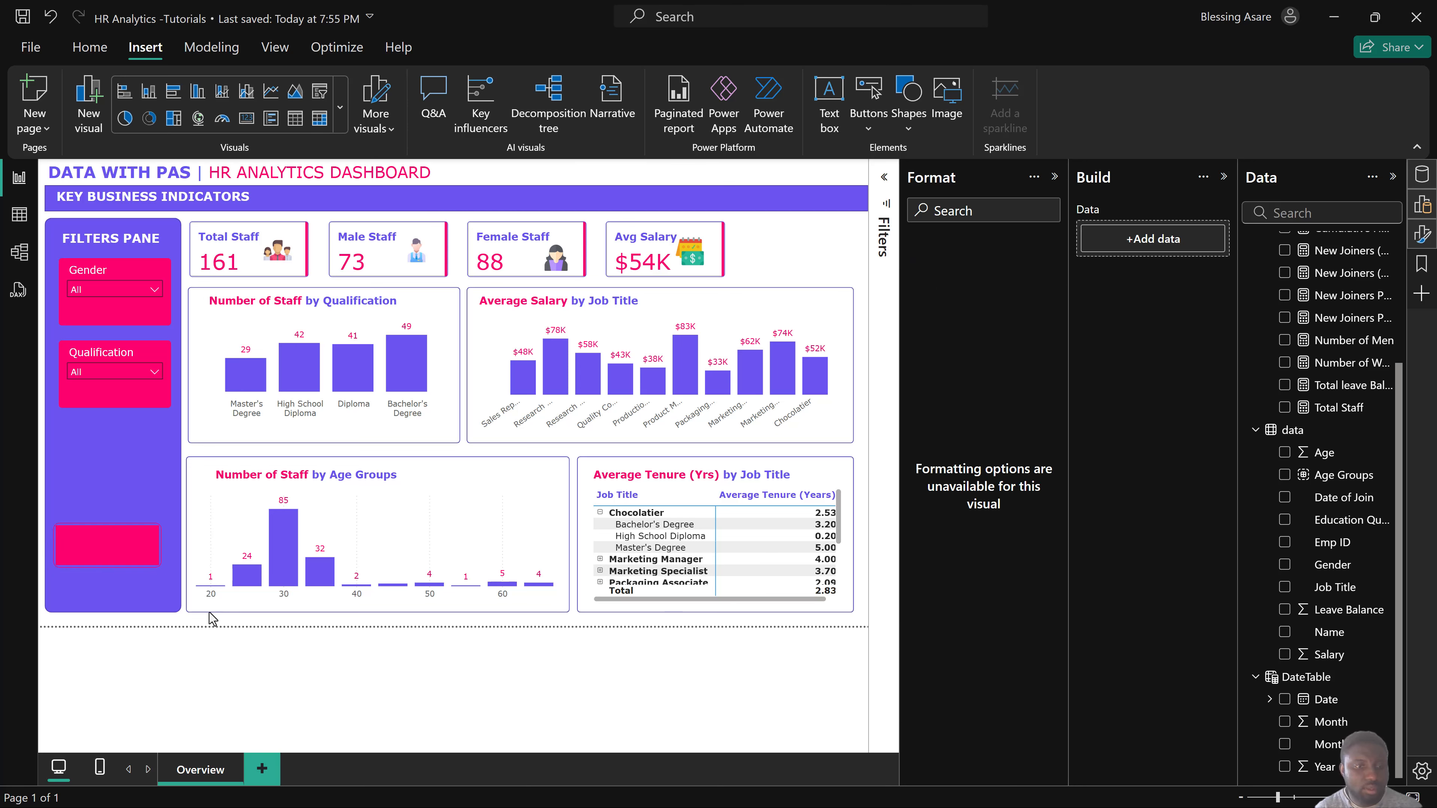
Turn off the pink rectangle's visual border.
left_click(153, 567)
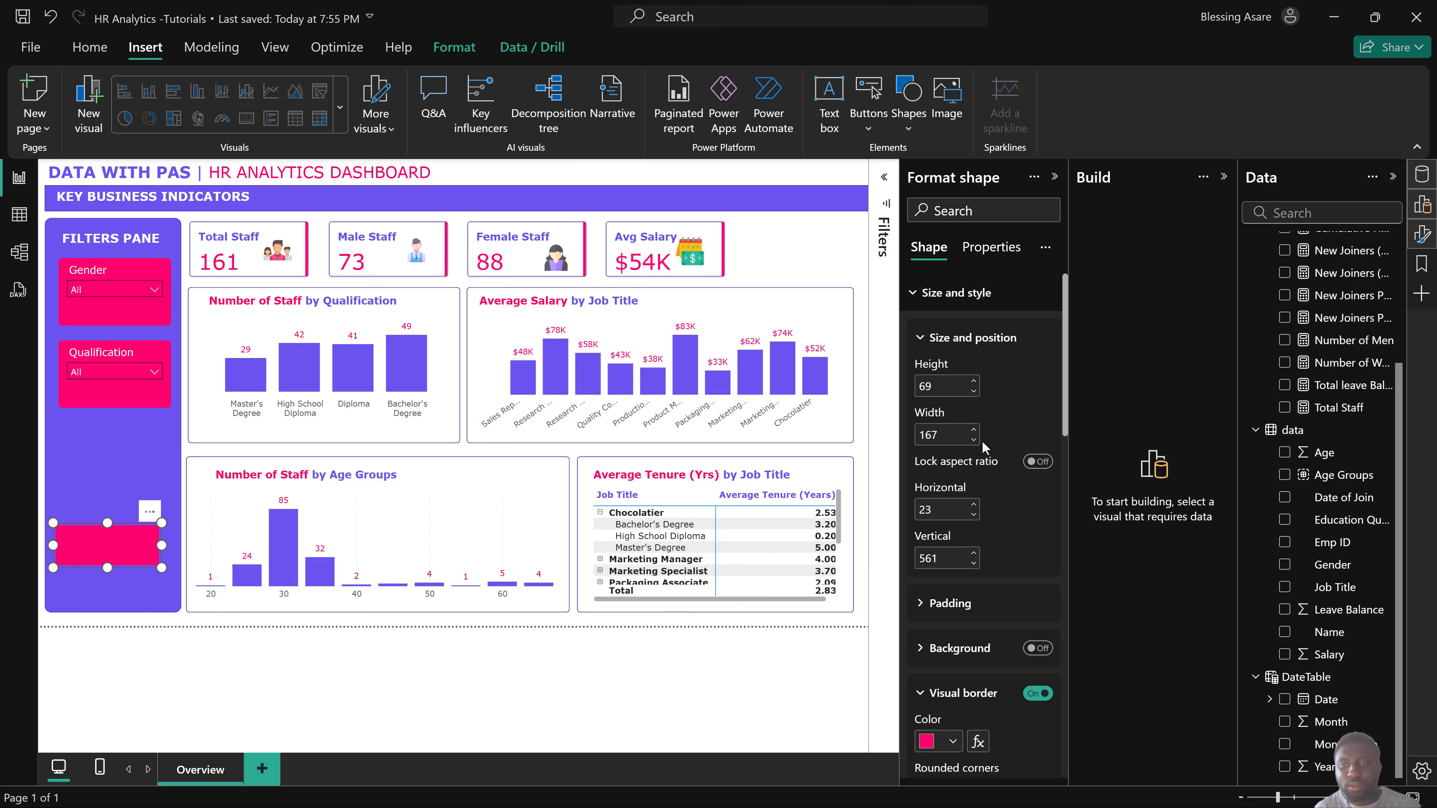
scroll(983, 578, "down", 2)
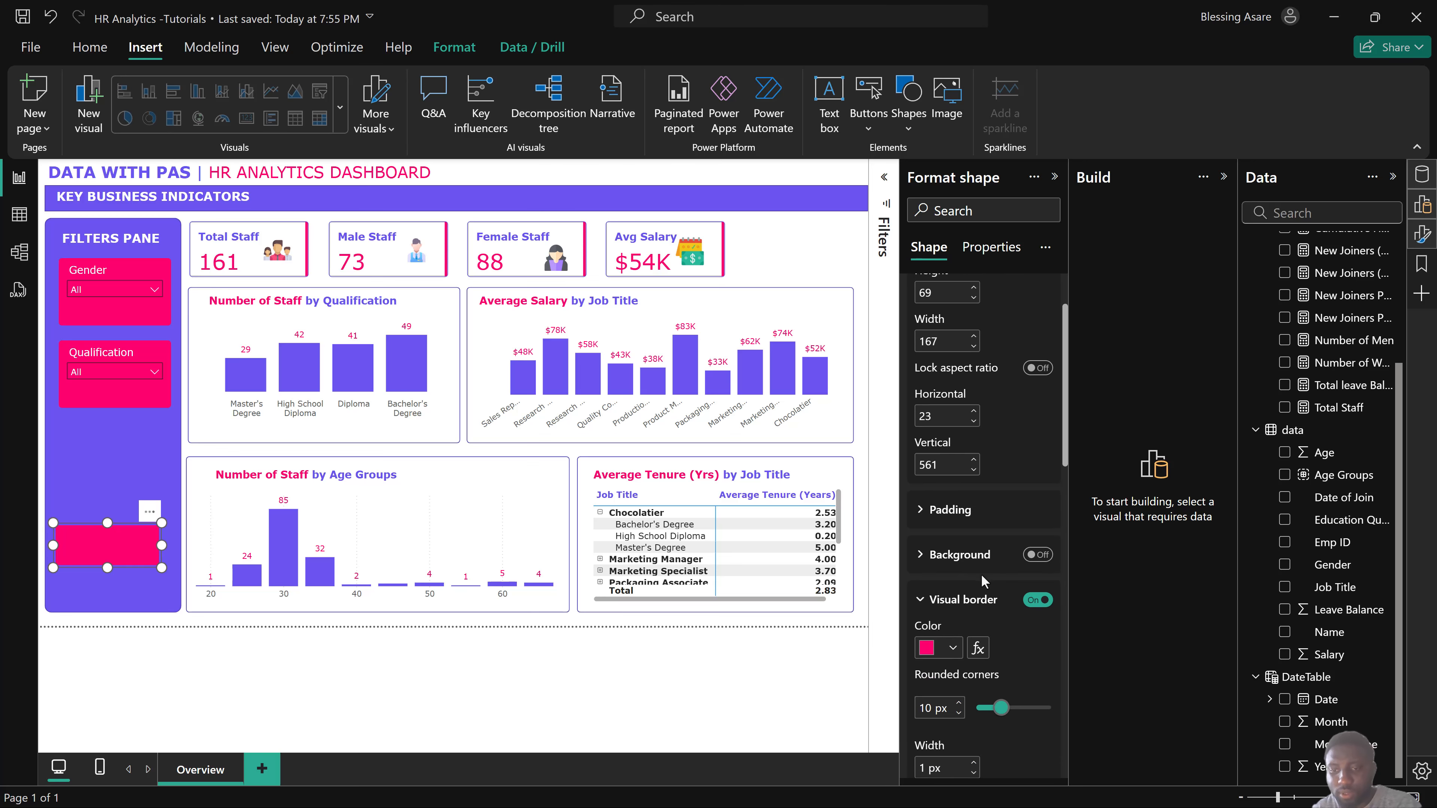
left_click(1038, 599)
Set the rounded corners of the pink rectangle's shape to 34 px.
scroll(1022, 603, "down", 5)
scroll(1019, 593, "down", 3)
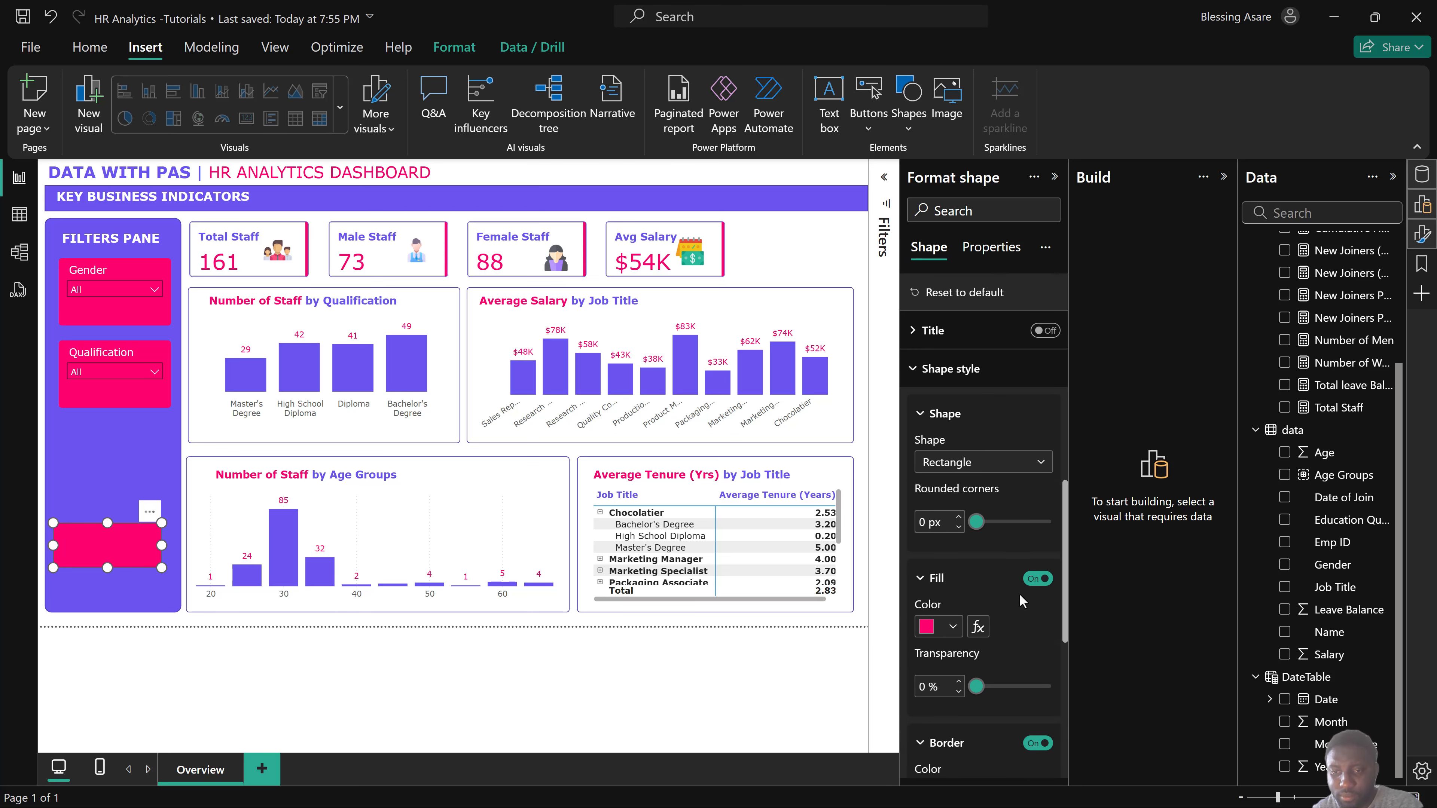
left_click_drag(977, 425, 1002, 430)
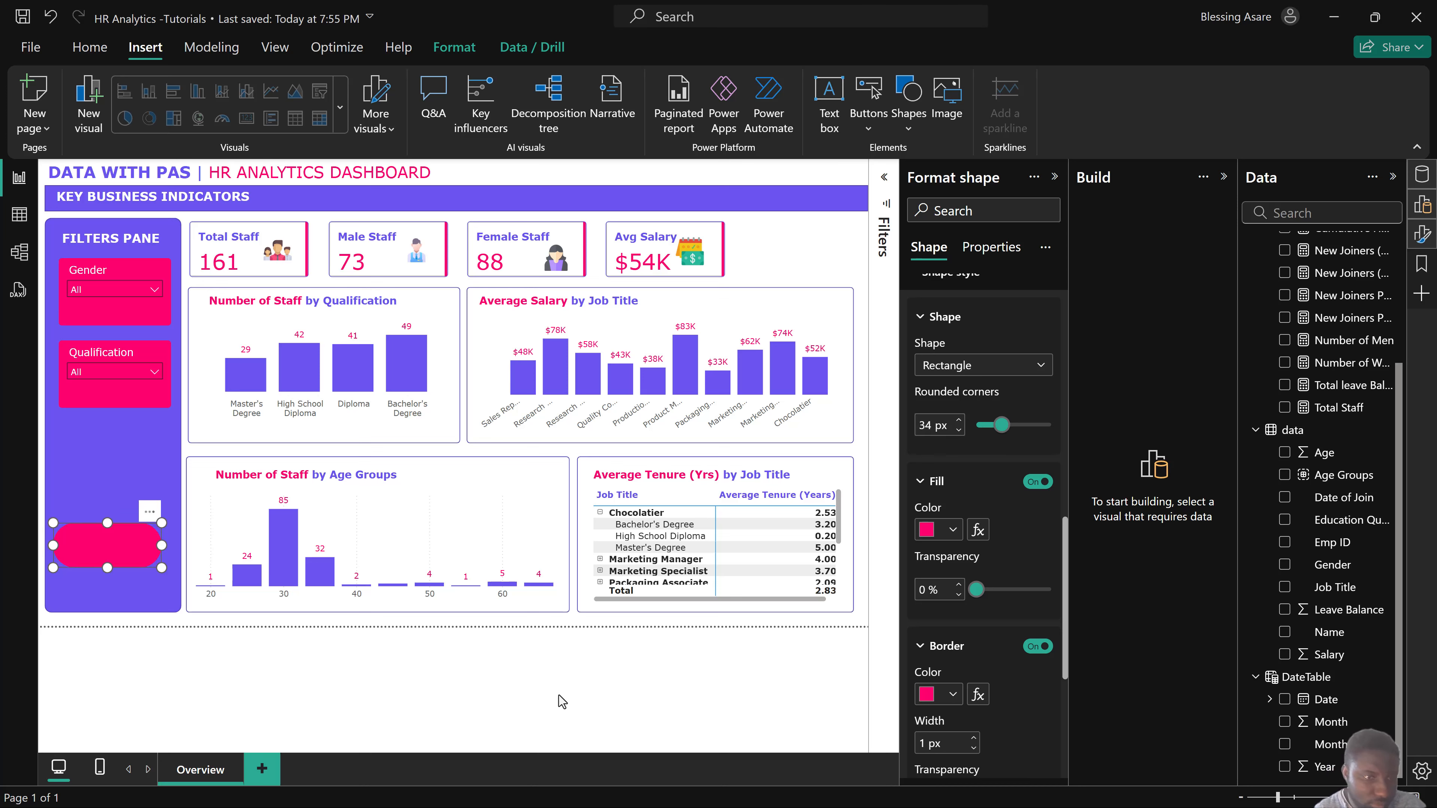
left_click(488, 660)
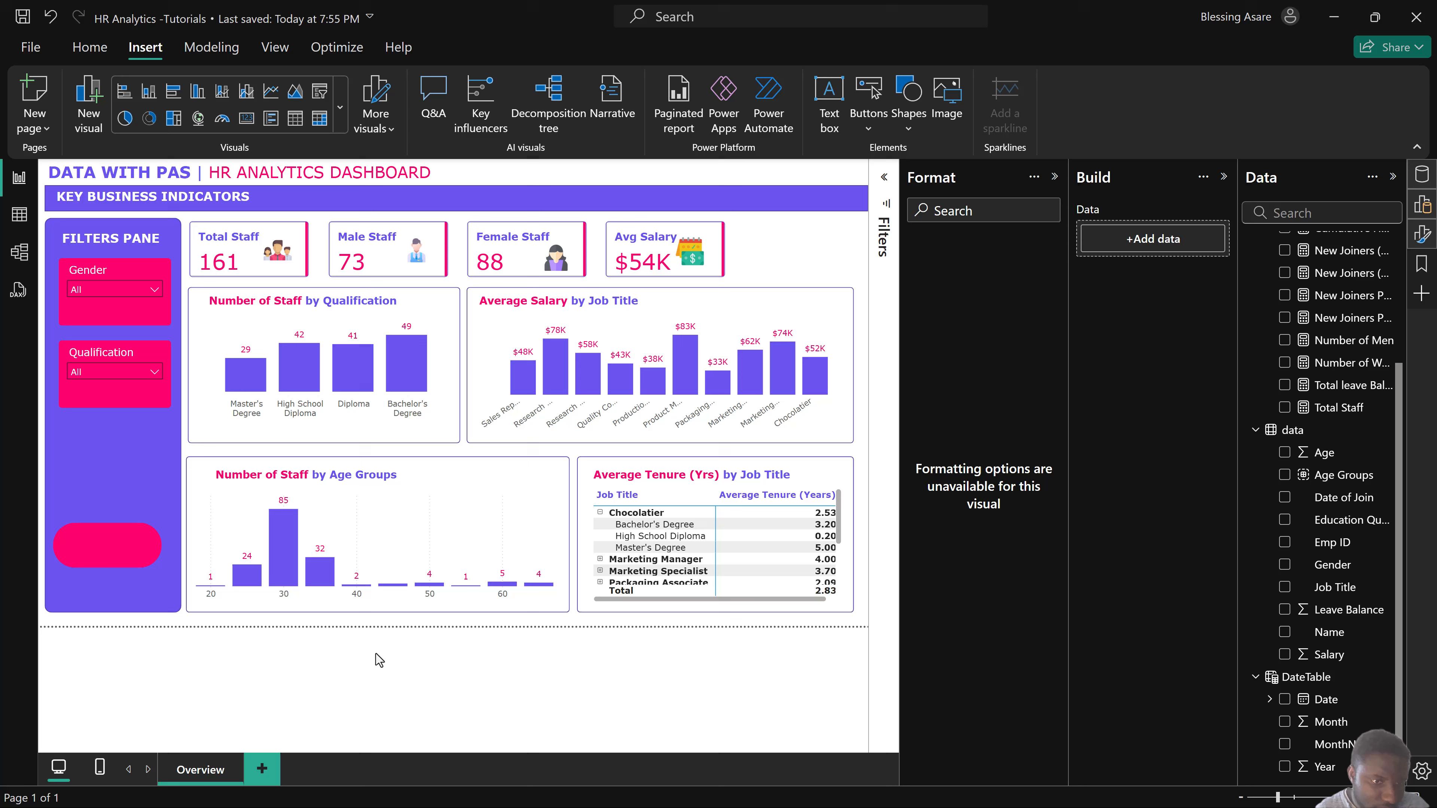
Turn on the pink shape's text, set it to "Clear Filters", and make it bold in a larger font size.
left_click(113, 547)
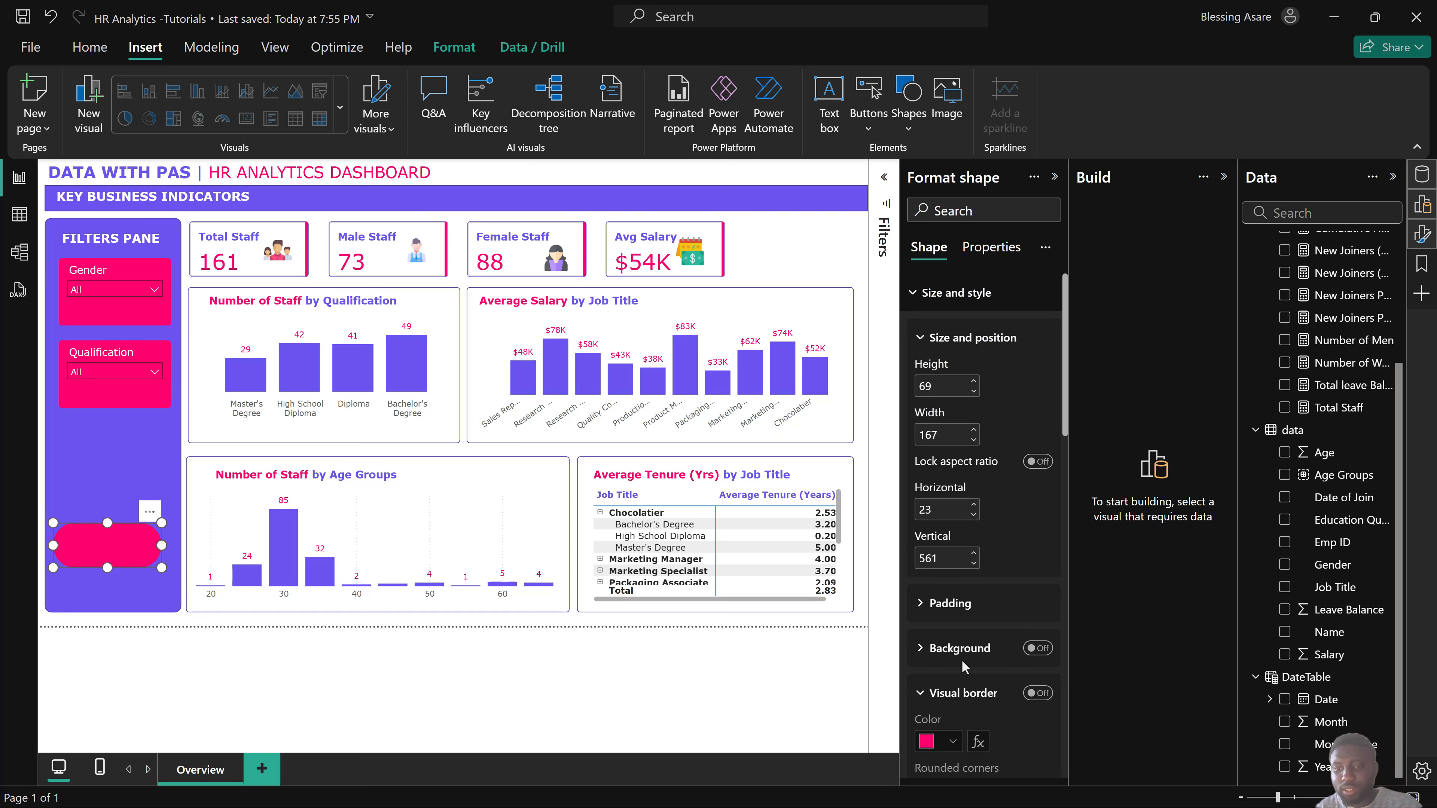
scroll(983, 656, "down", 2)
scroll(982, 657, "down", 6)
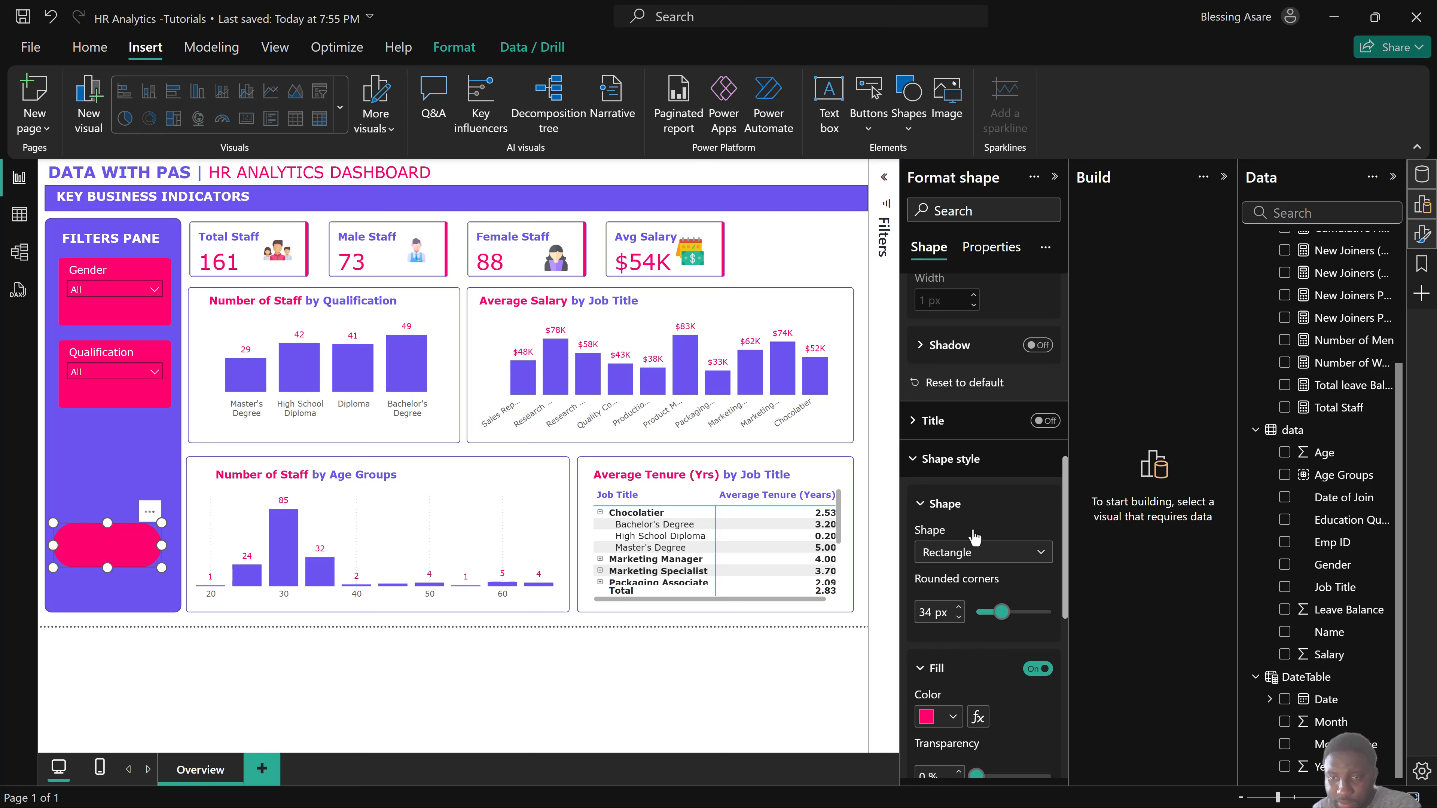
scroll(985, 534, "down", 8)
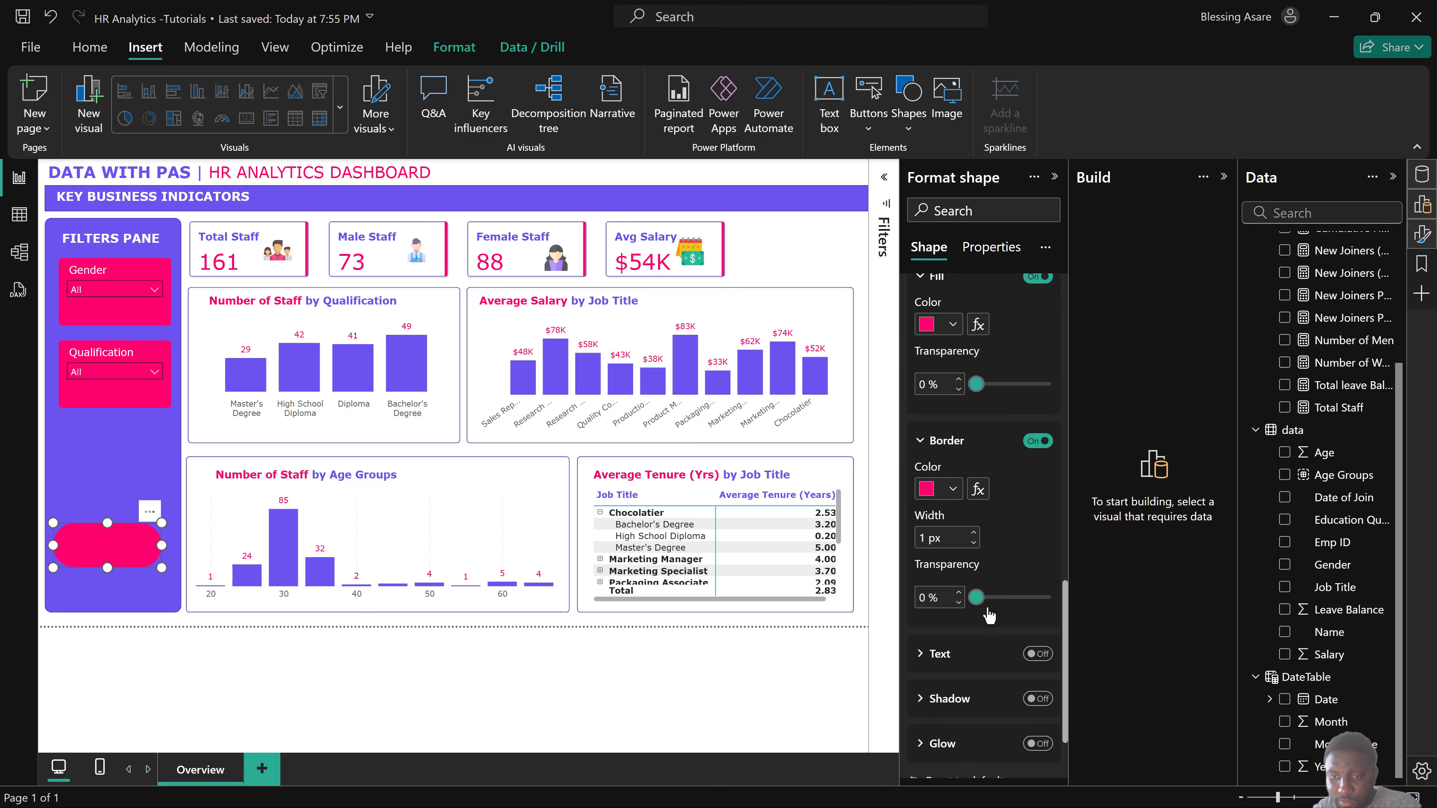
left_click(1038, 578)
left_click(933, 579)
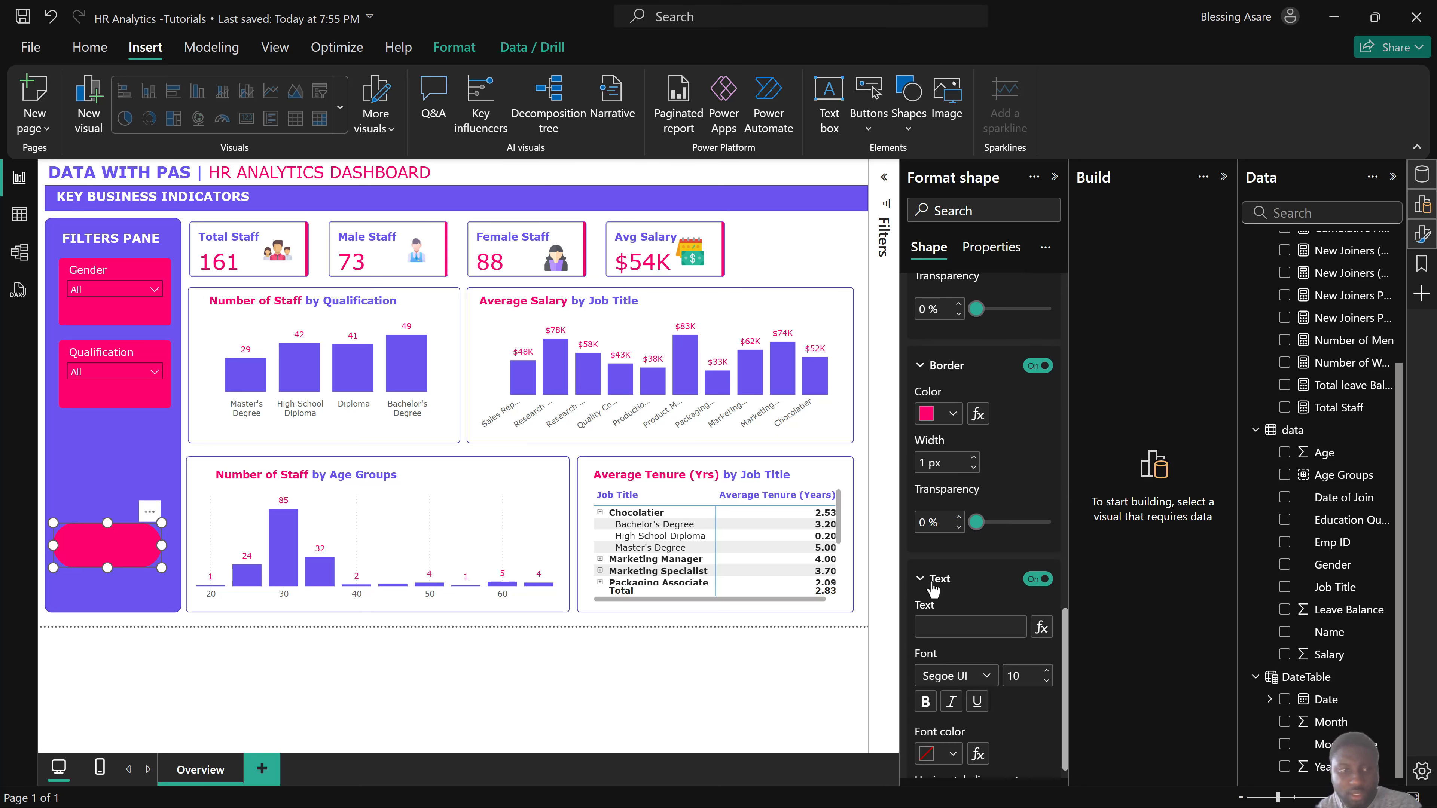
left_click(939, 622)
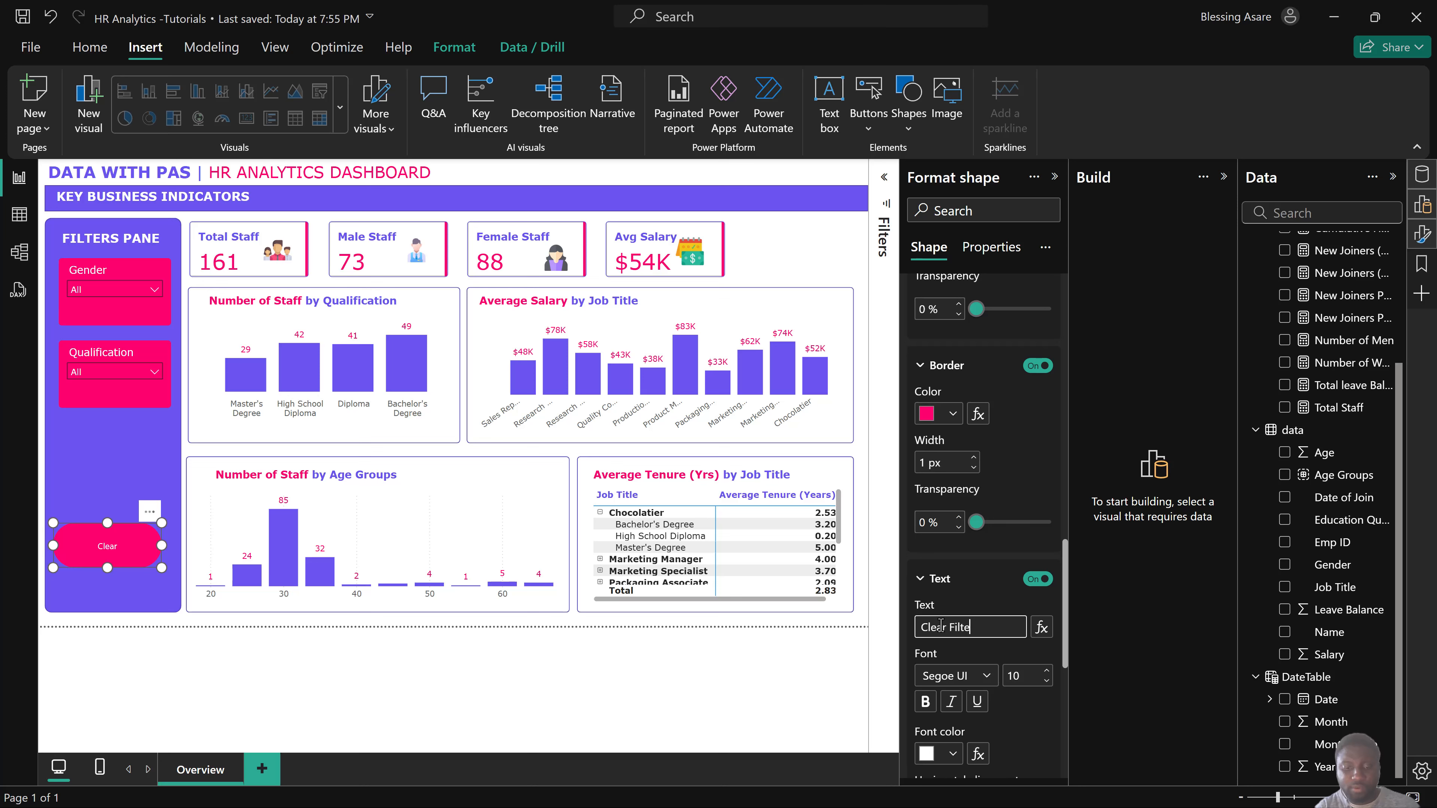
type("Clear Filters")
left_click(925, 701)
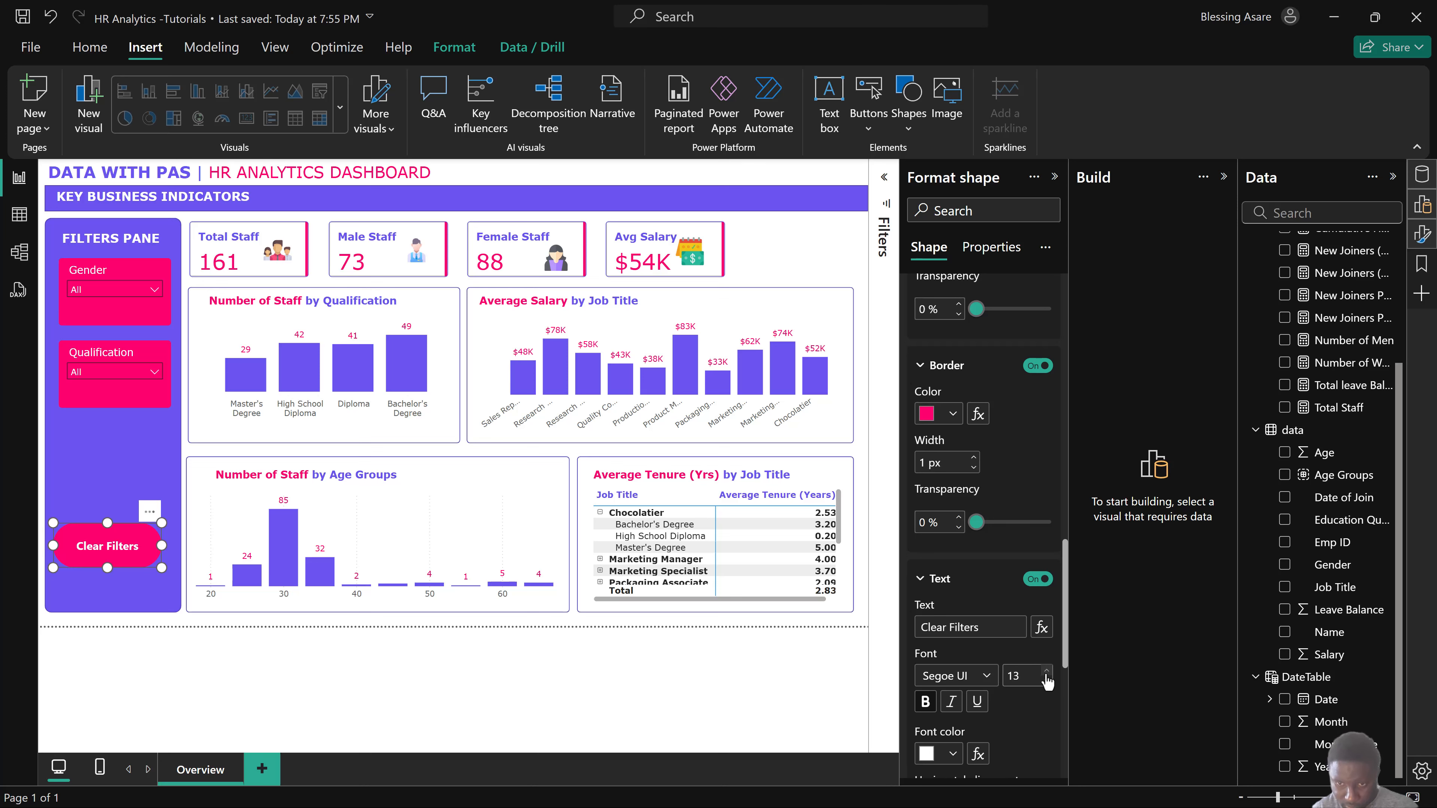
left_click(651, 663)
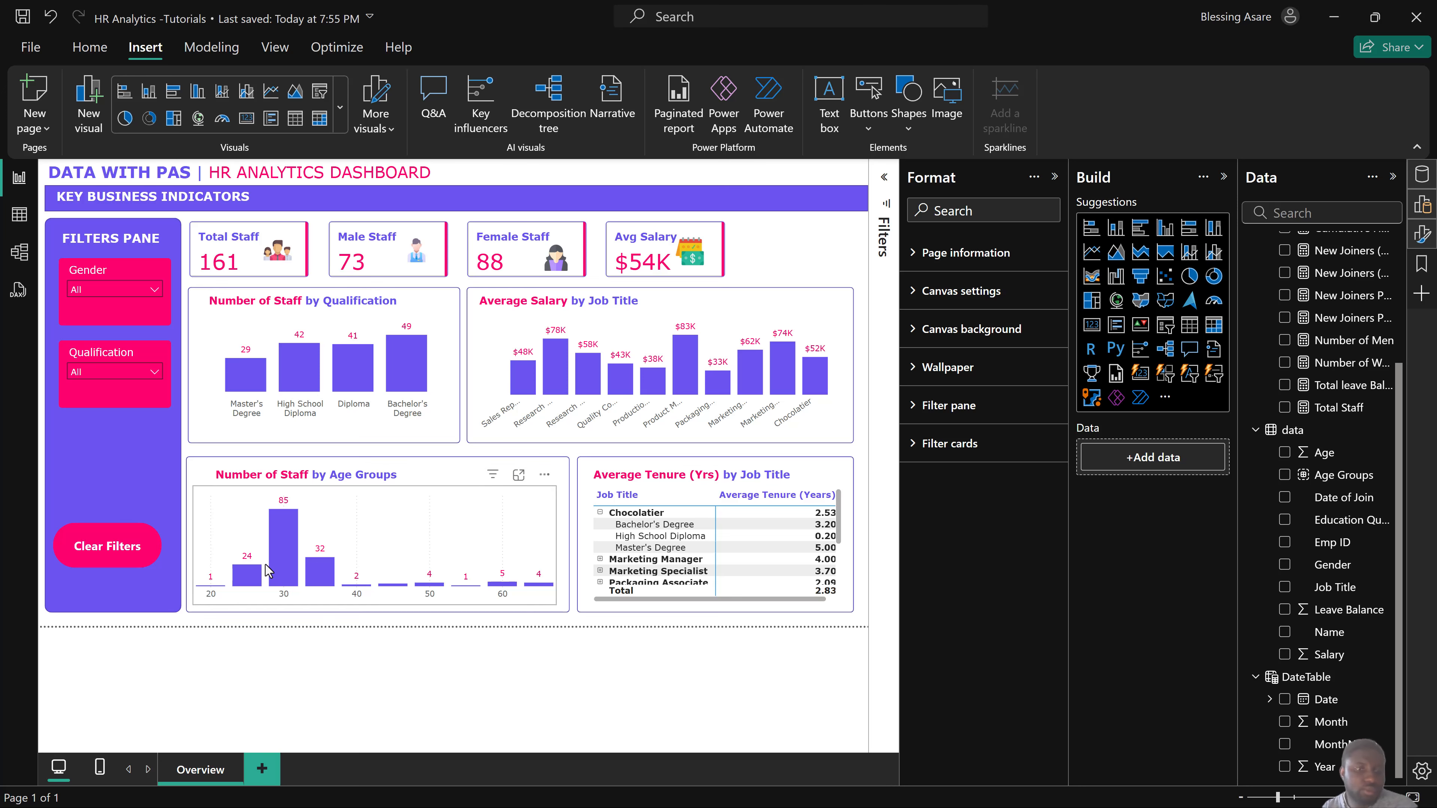
Shrink the Clear Filters shape to about 138 wide by 50 high and center it near the bottom of the FILTERS PANE.
left_click(157, 564)
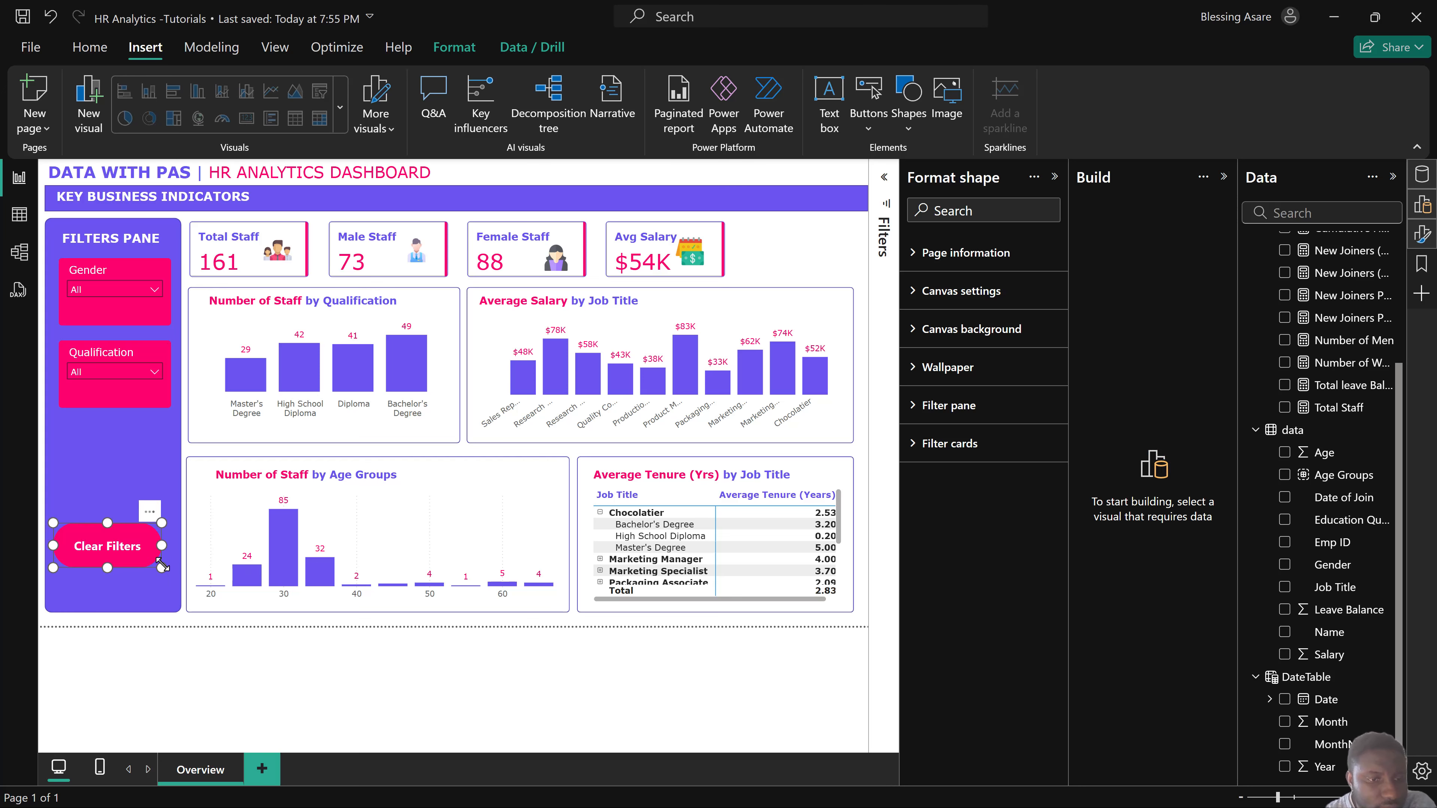
left_click_drag(162, 567, 133, 558)
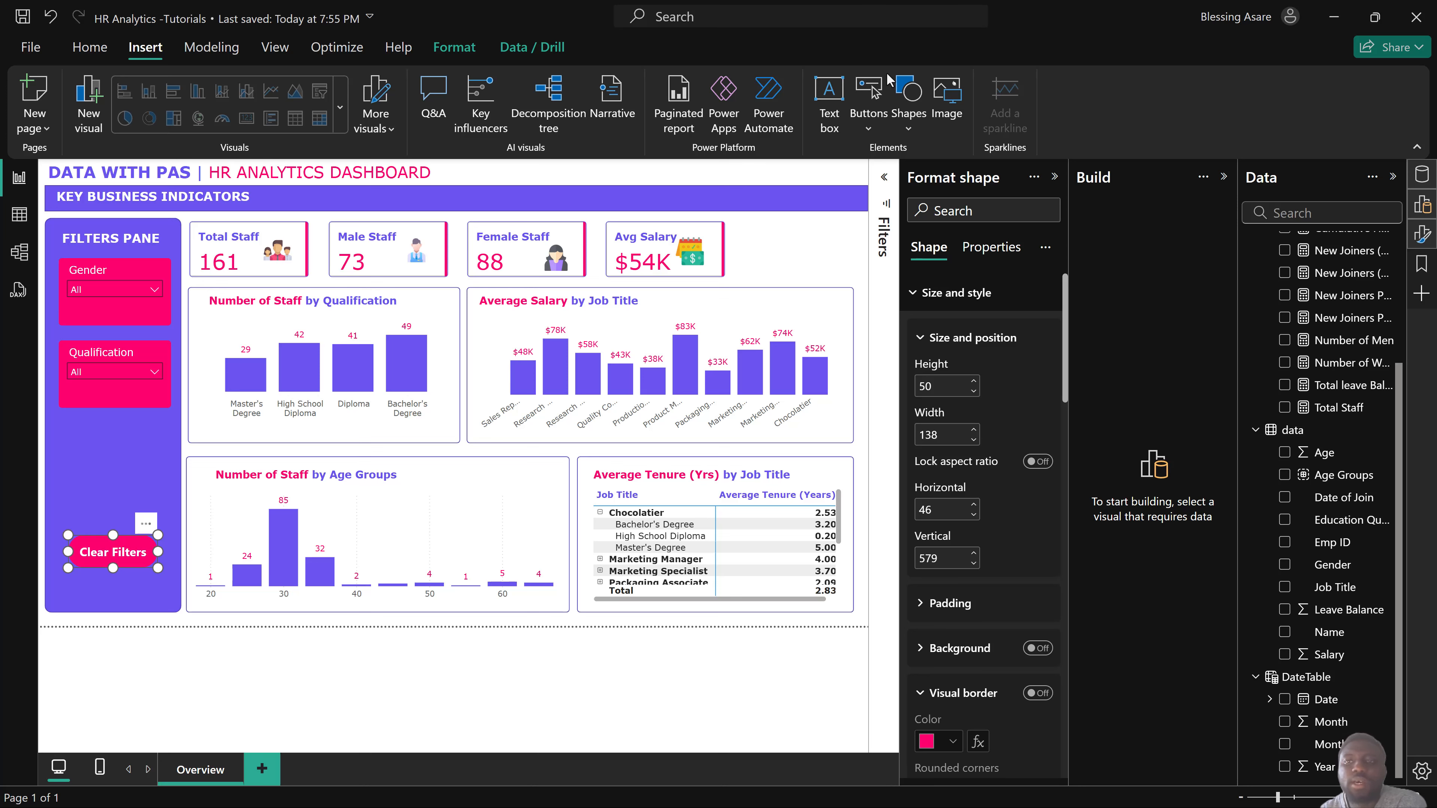
left_click(372, 662)
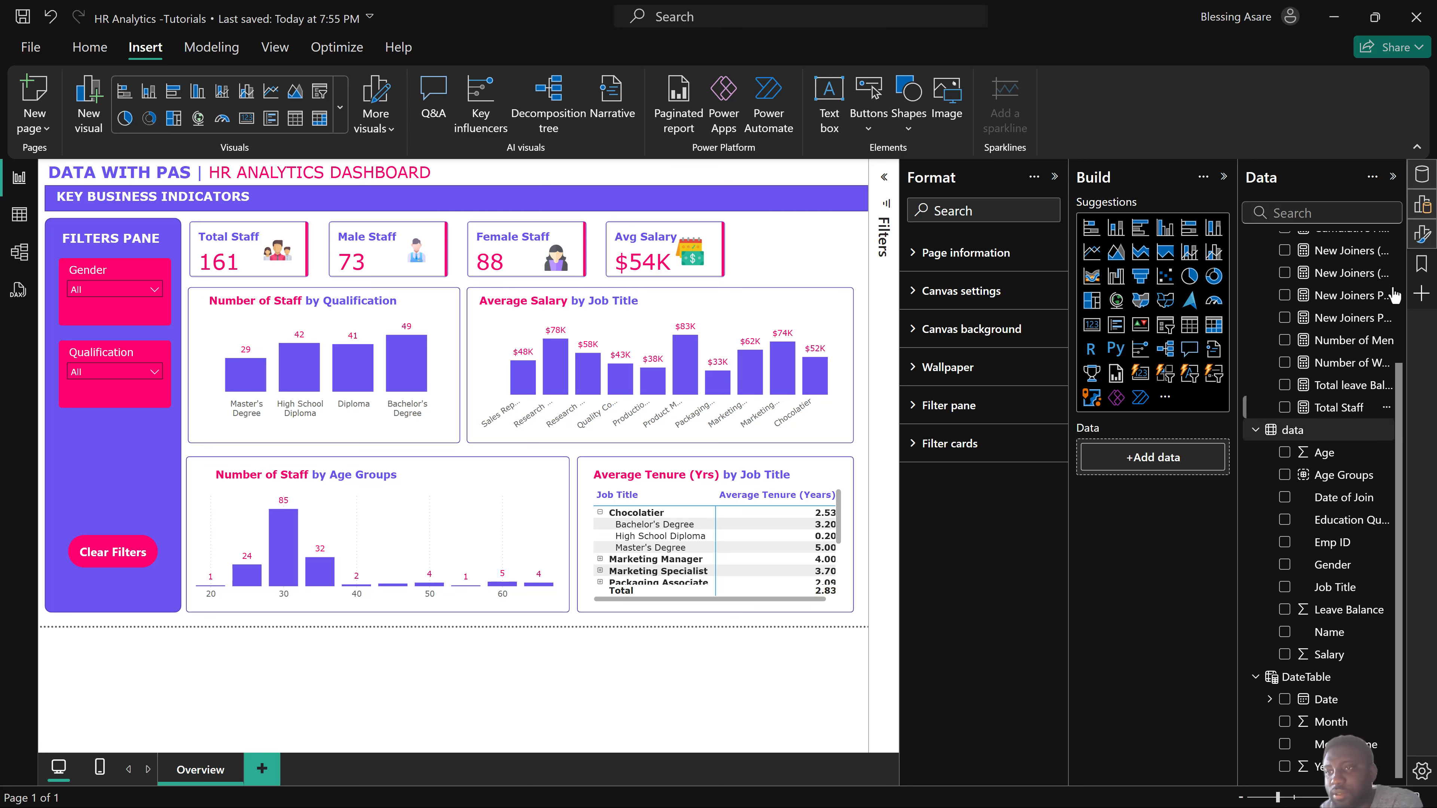
Delete the existing Clear Filters bookmark.
left_click(1421, 266)
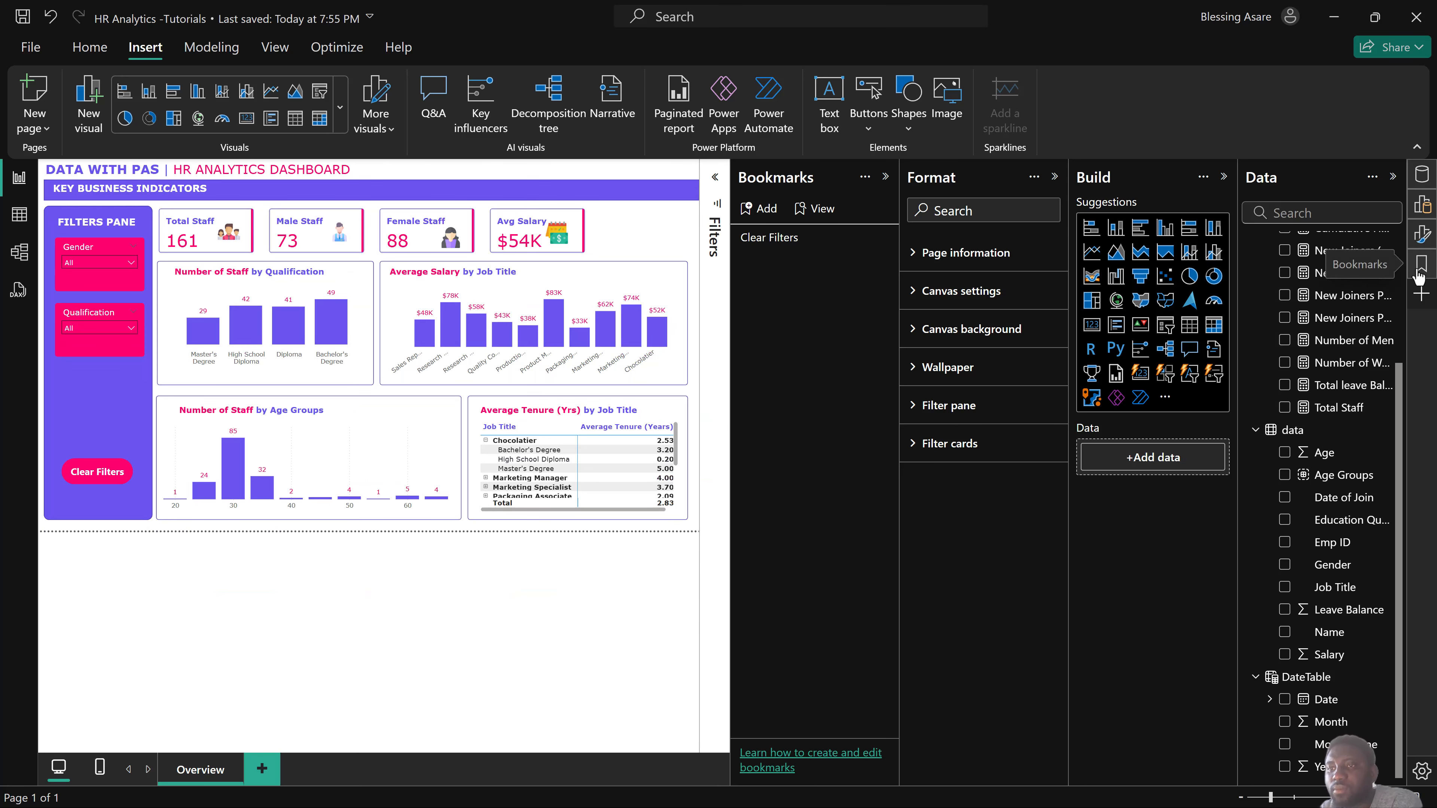
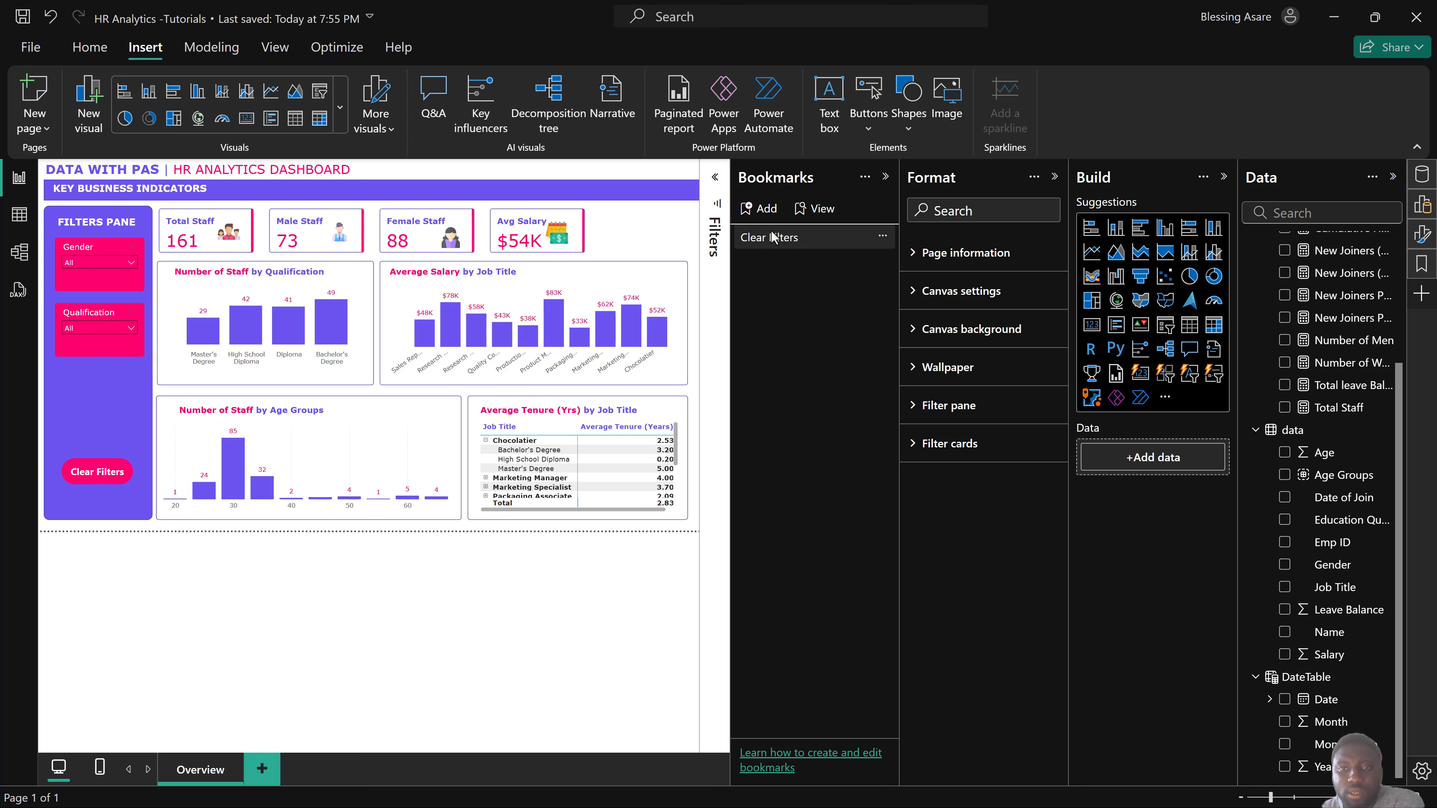
left_click(881, 239)
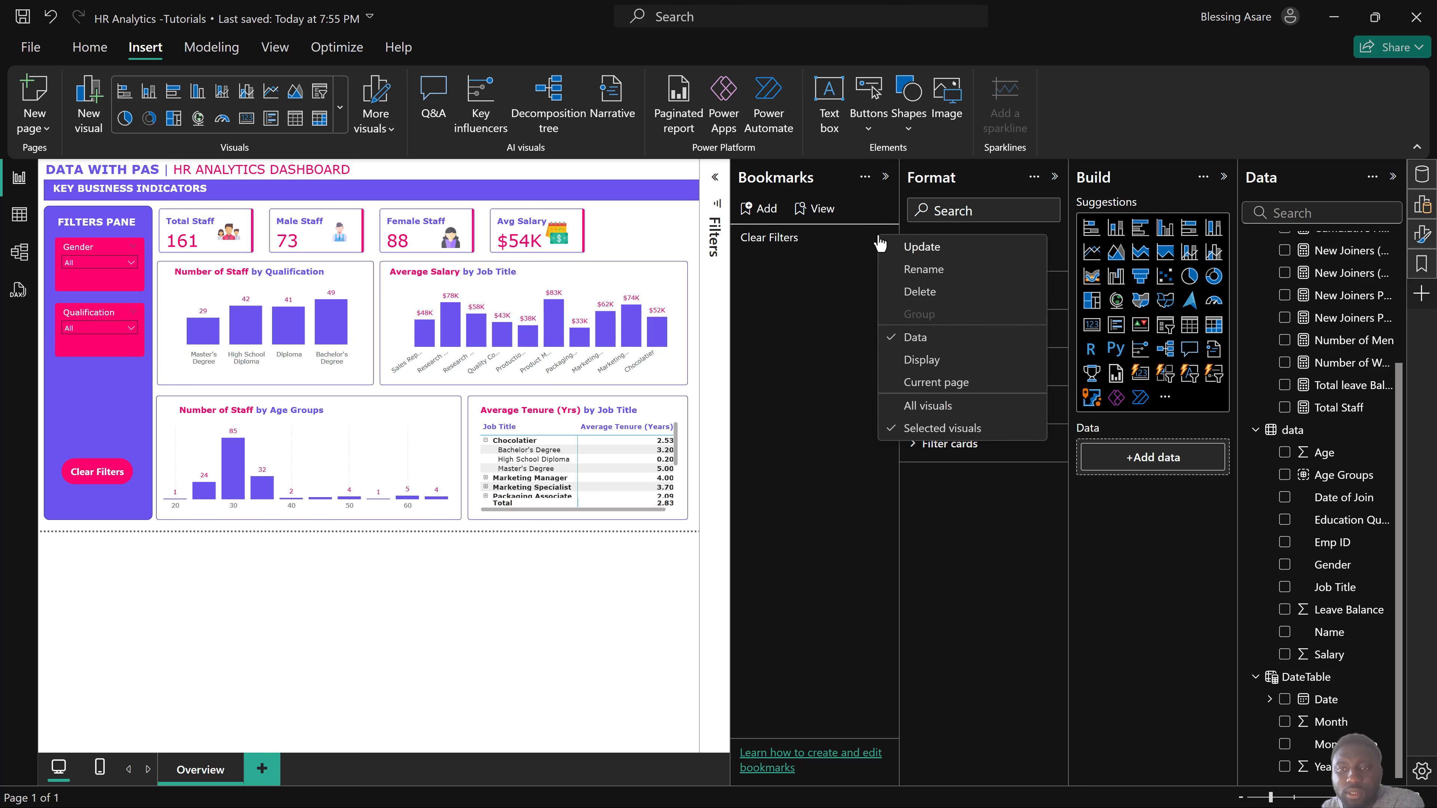
left_click(913, 293)
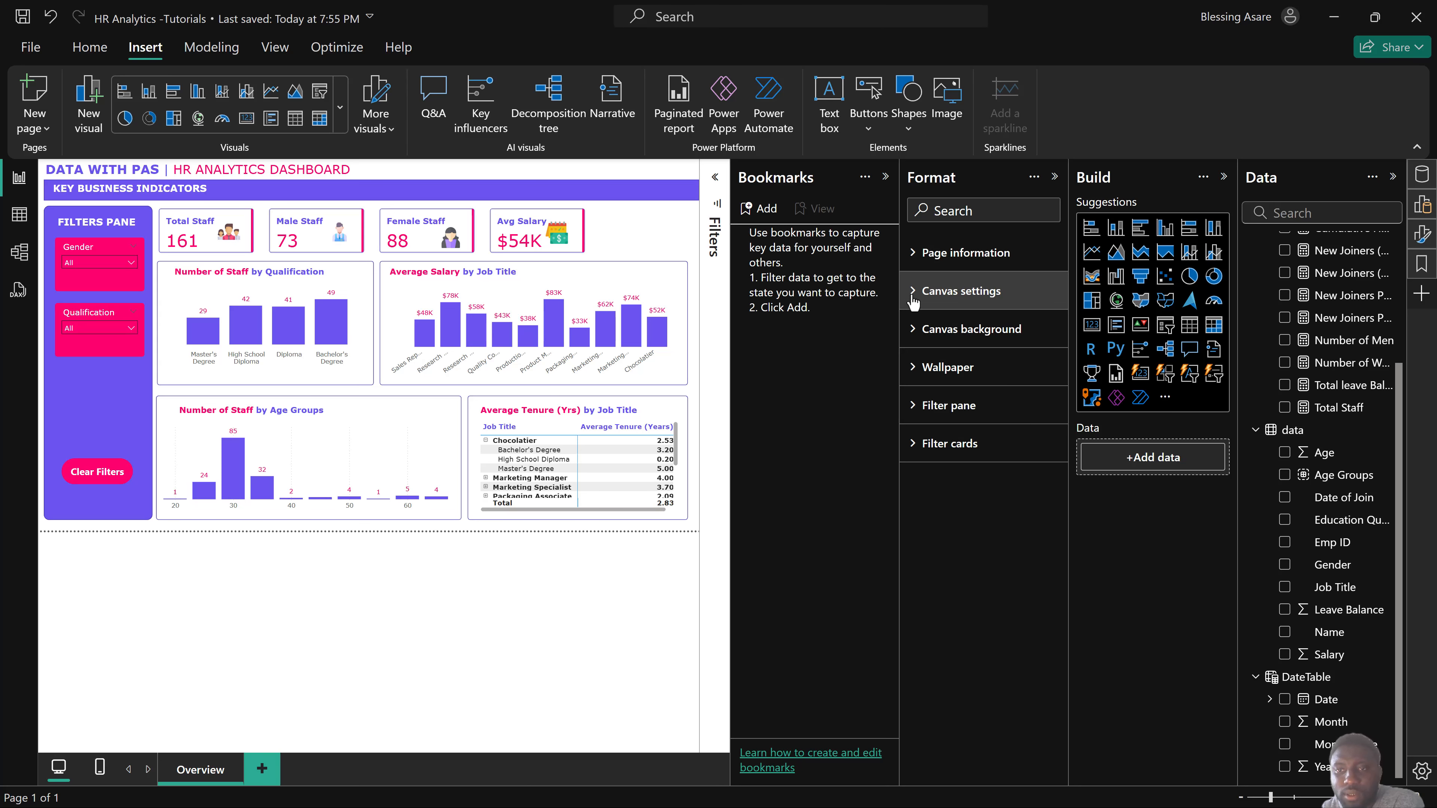
Add a new bookmark for the unfiltered page and rename it "Clear Filters".
left_click(763, 215)
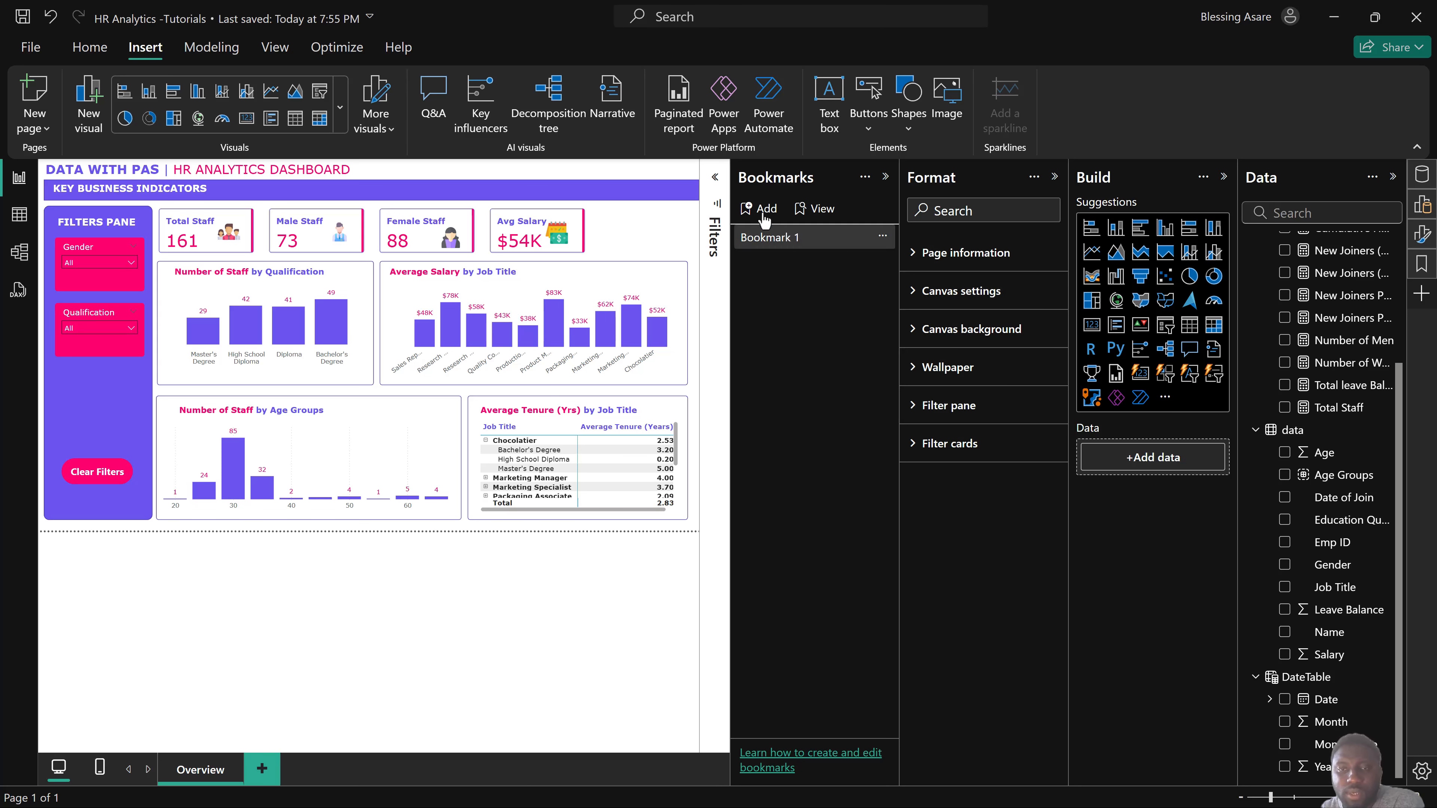
double_click(787, 238)
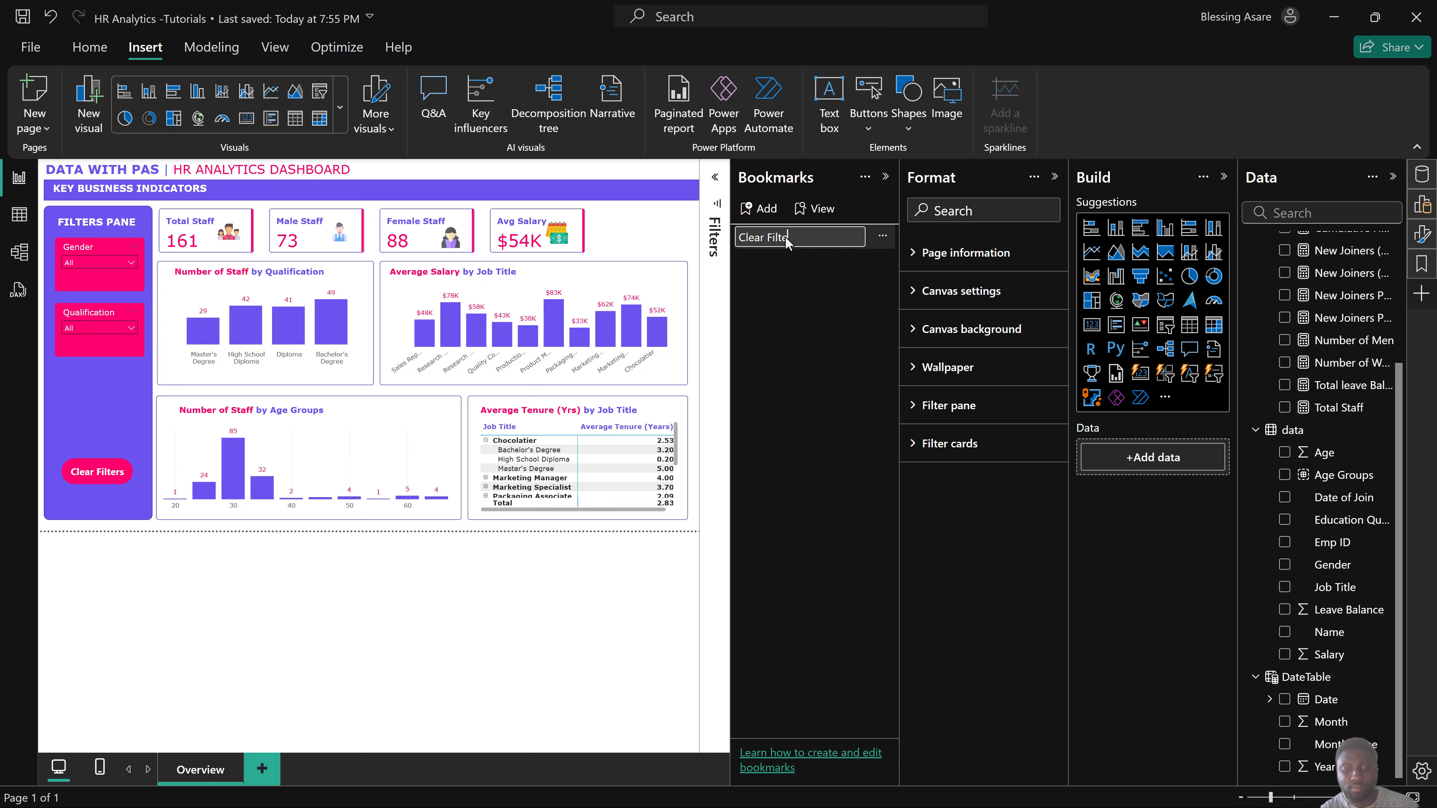
key("Return")
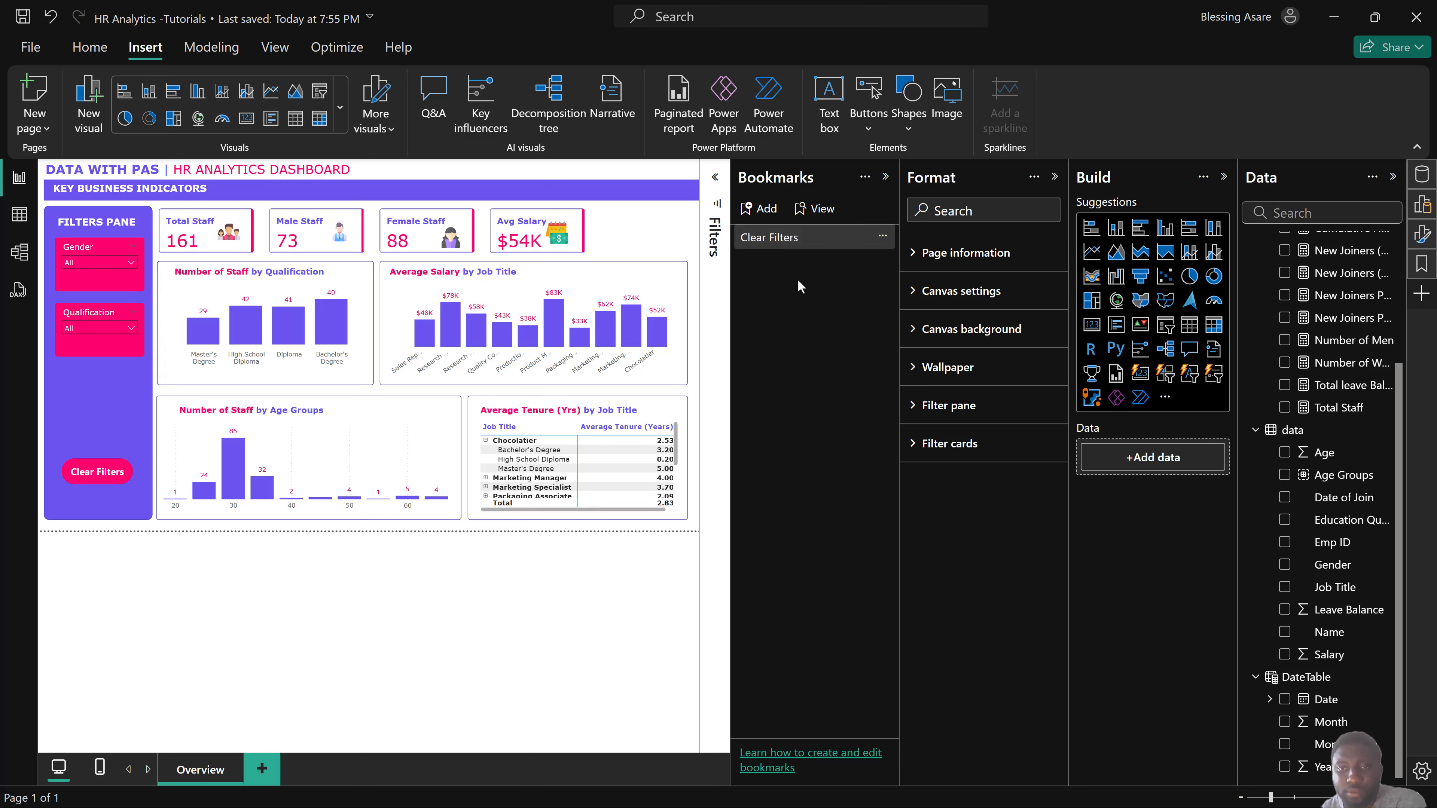
Set the Clear Filters bookmark to apply to selected visuals, with Data on and Current page off.
left_click(883, 235)
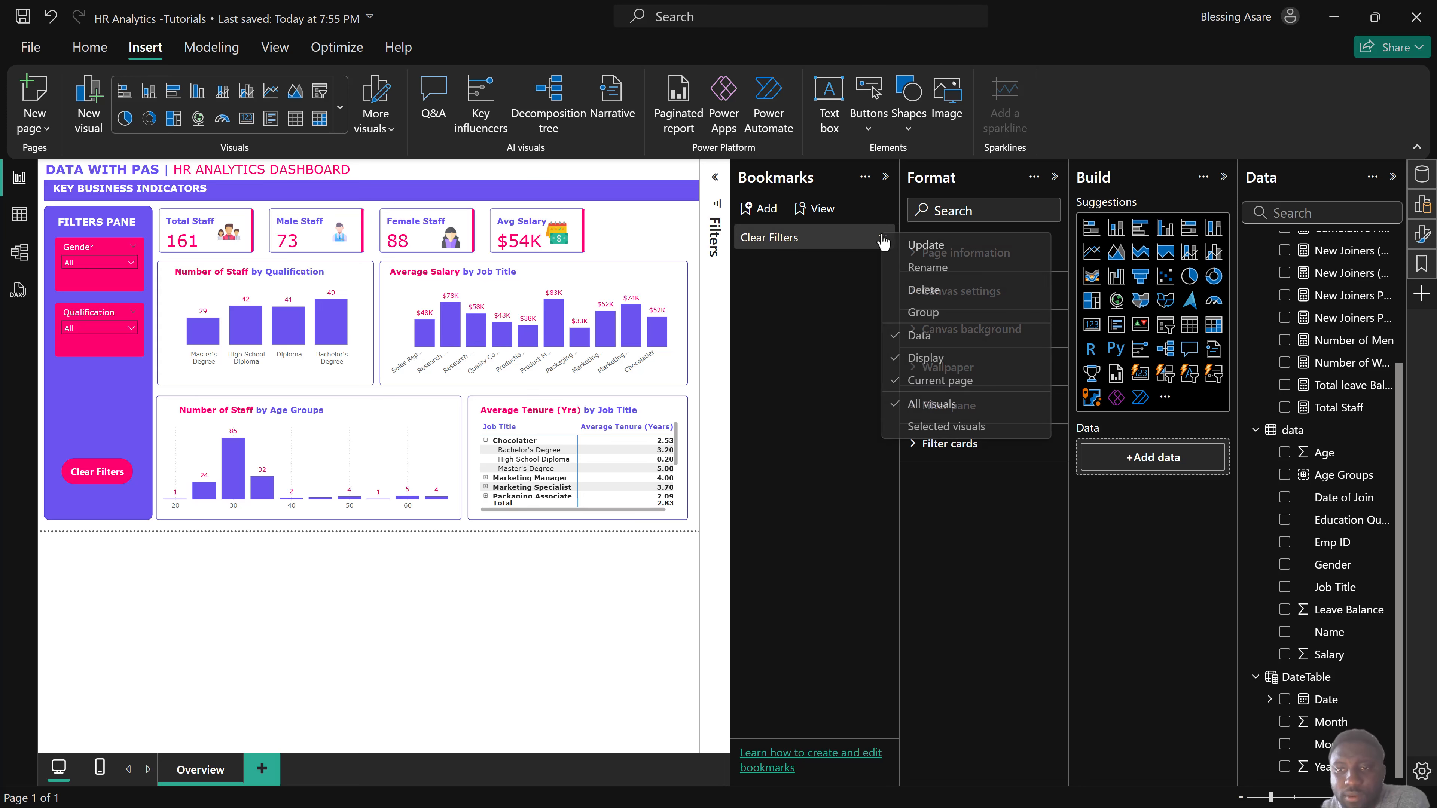
left_click(919, 340)
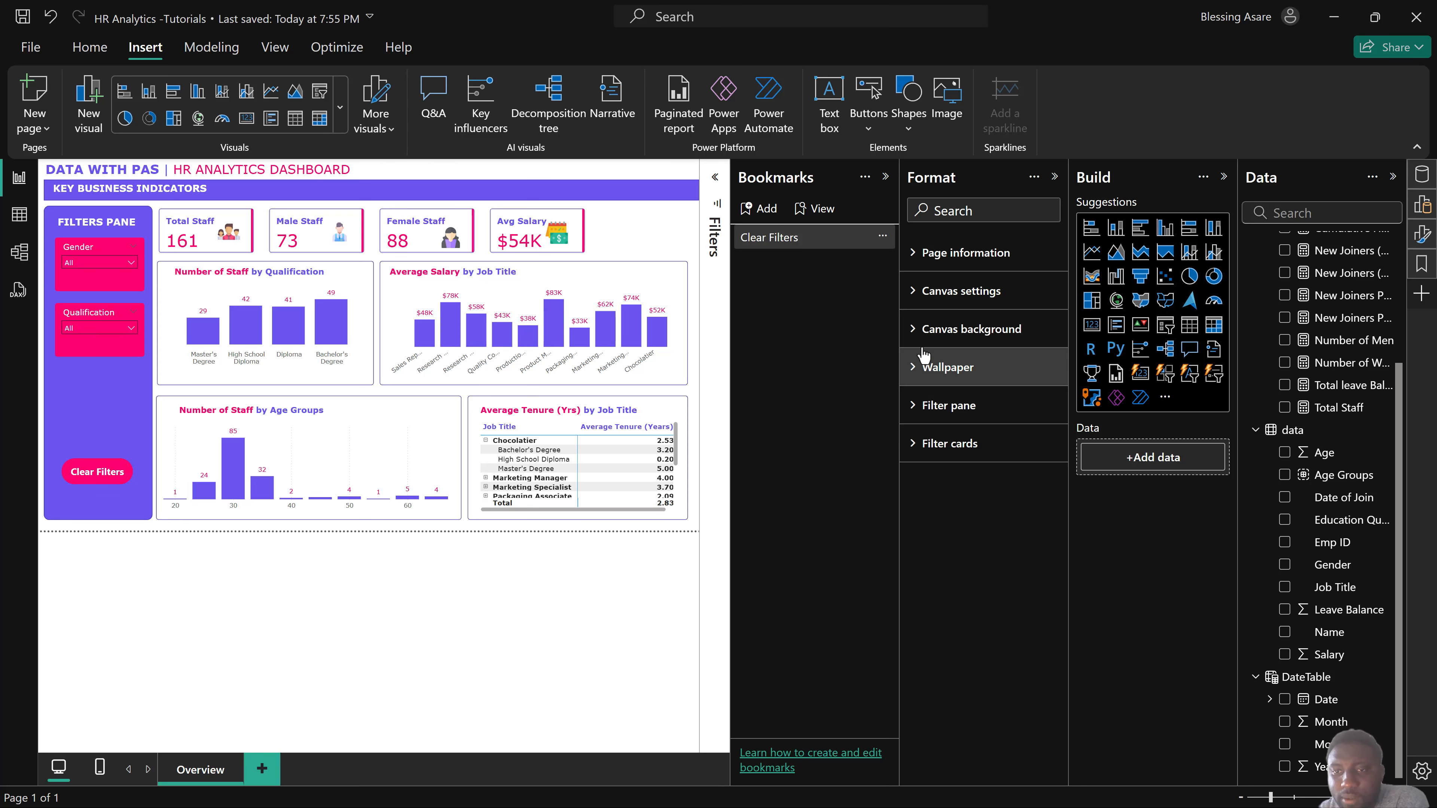
left_click(882, 239)
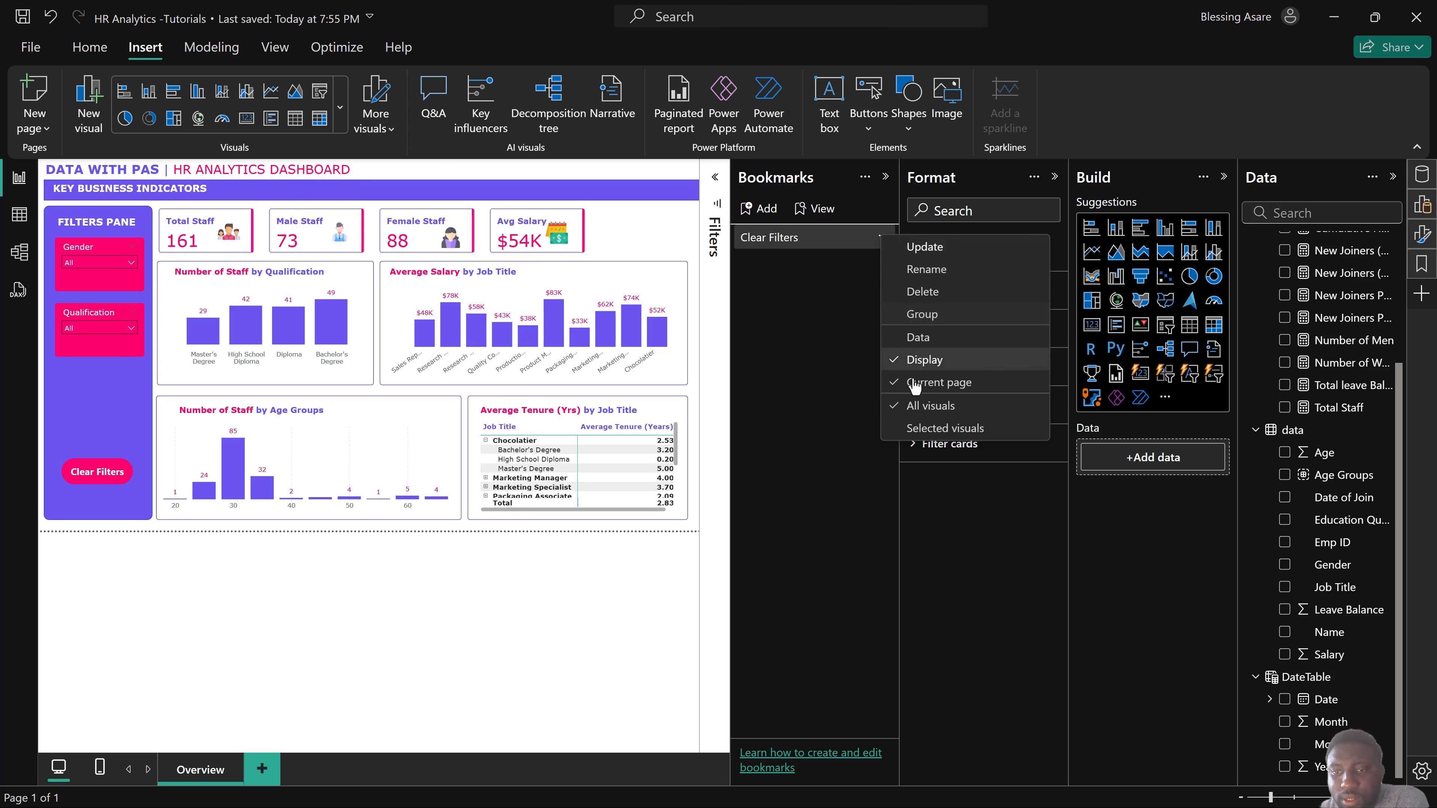
left_click(927, 429)
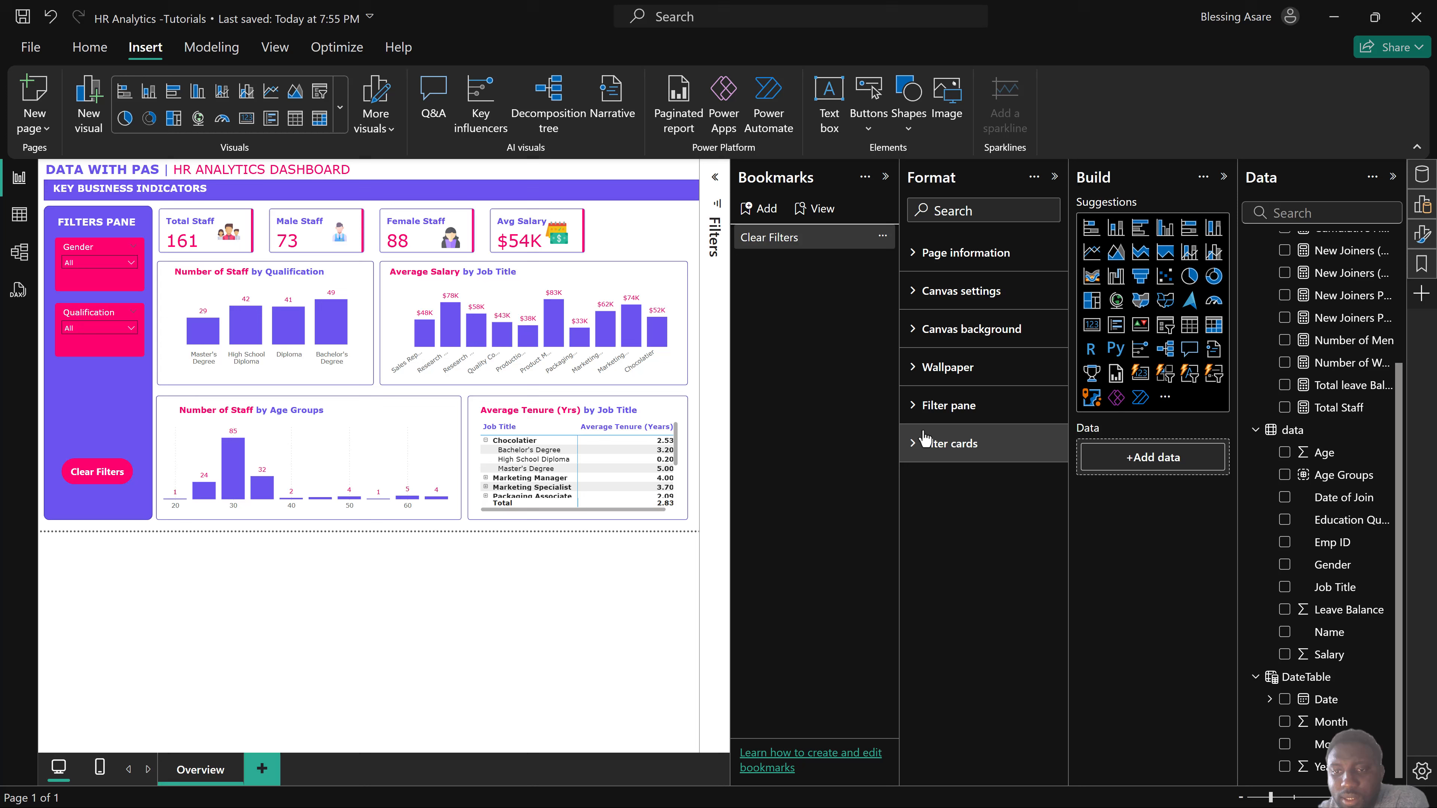
left_click(884, 243)
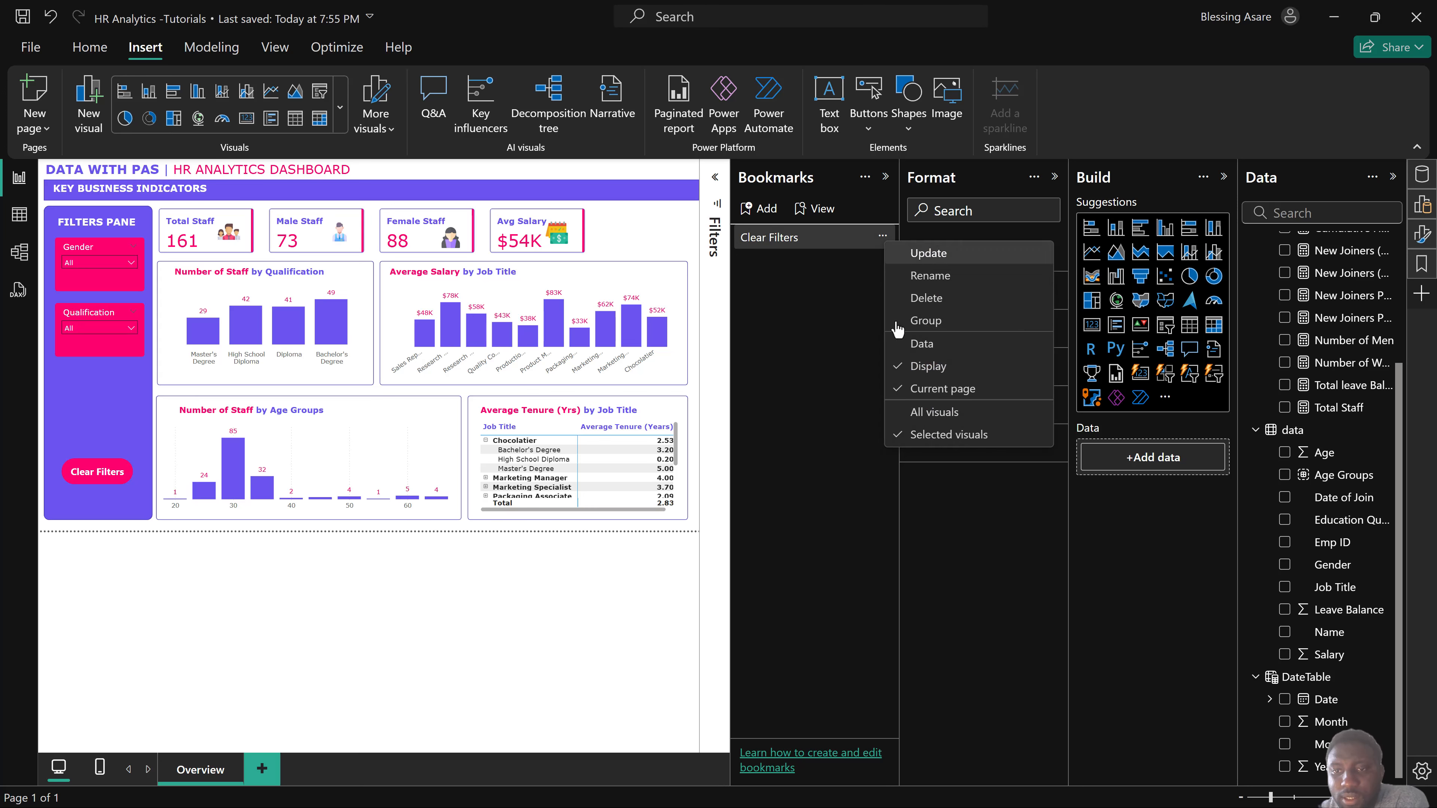
left_click(925, 391)
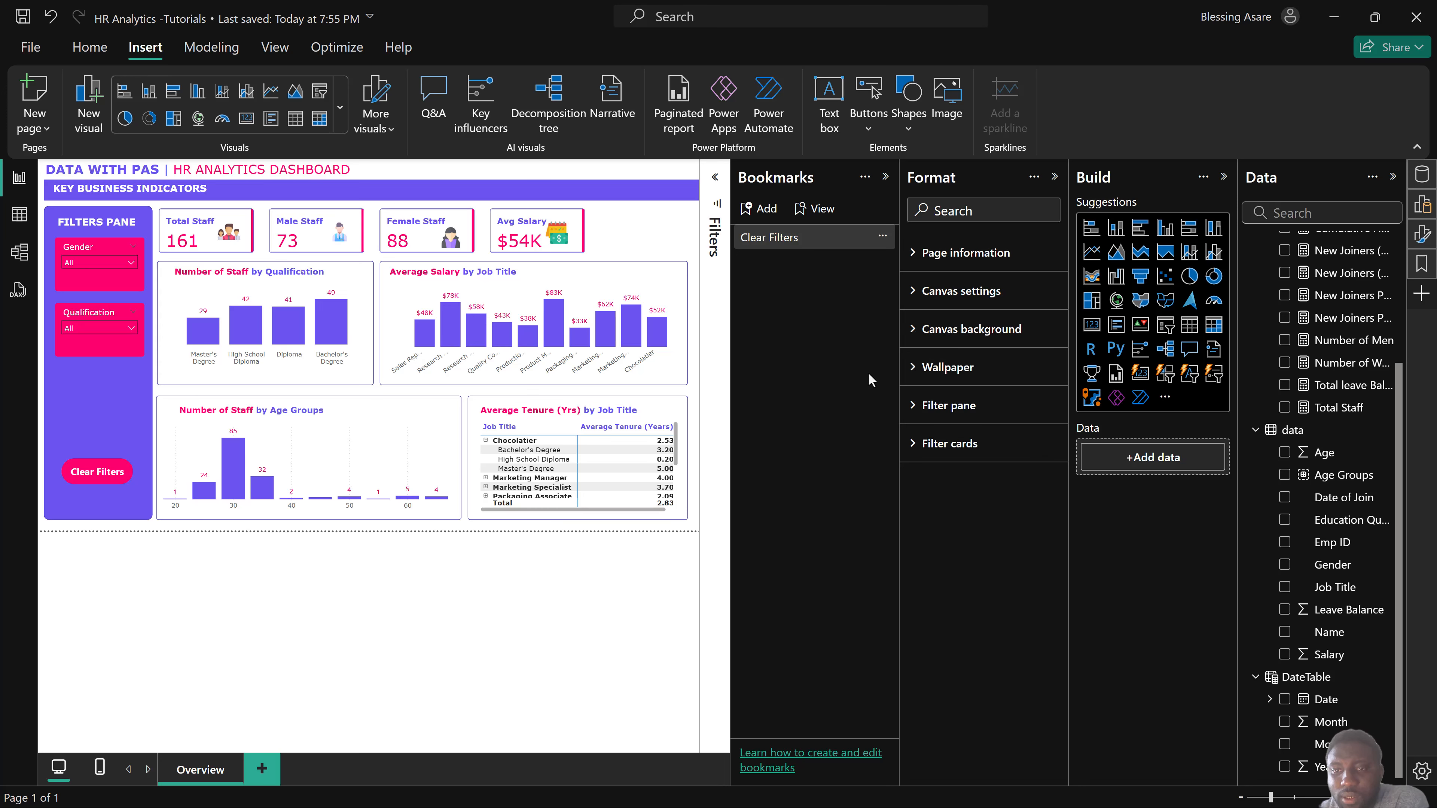
left_click(883, 238)
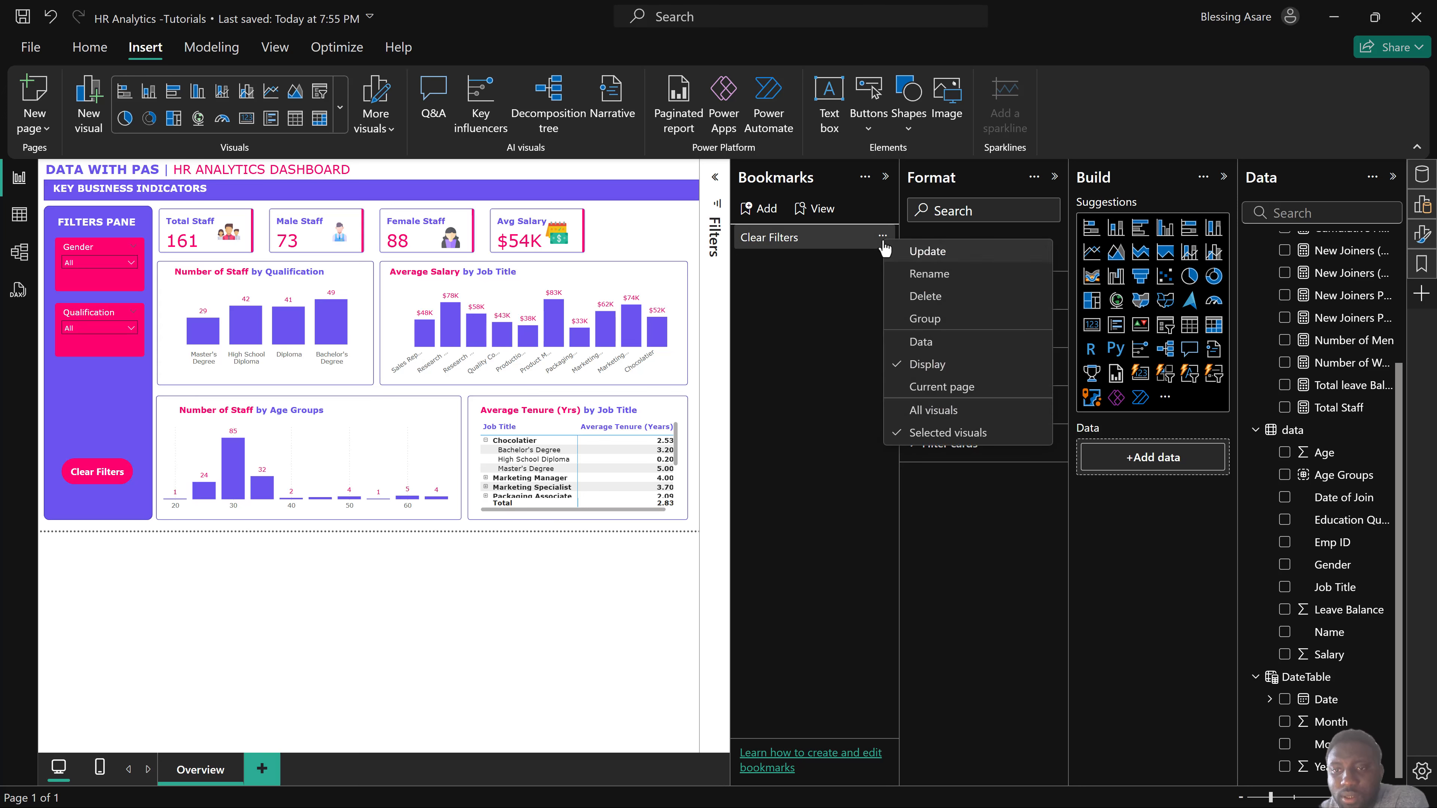
left_click(837, 273)
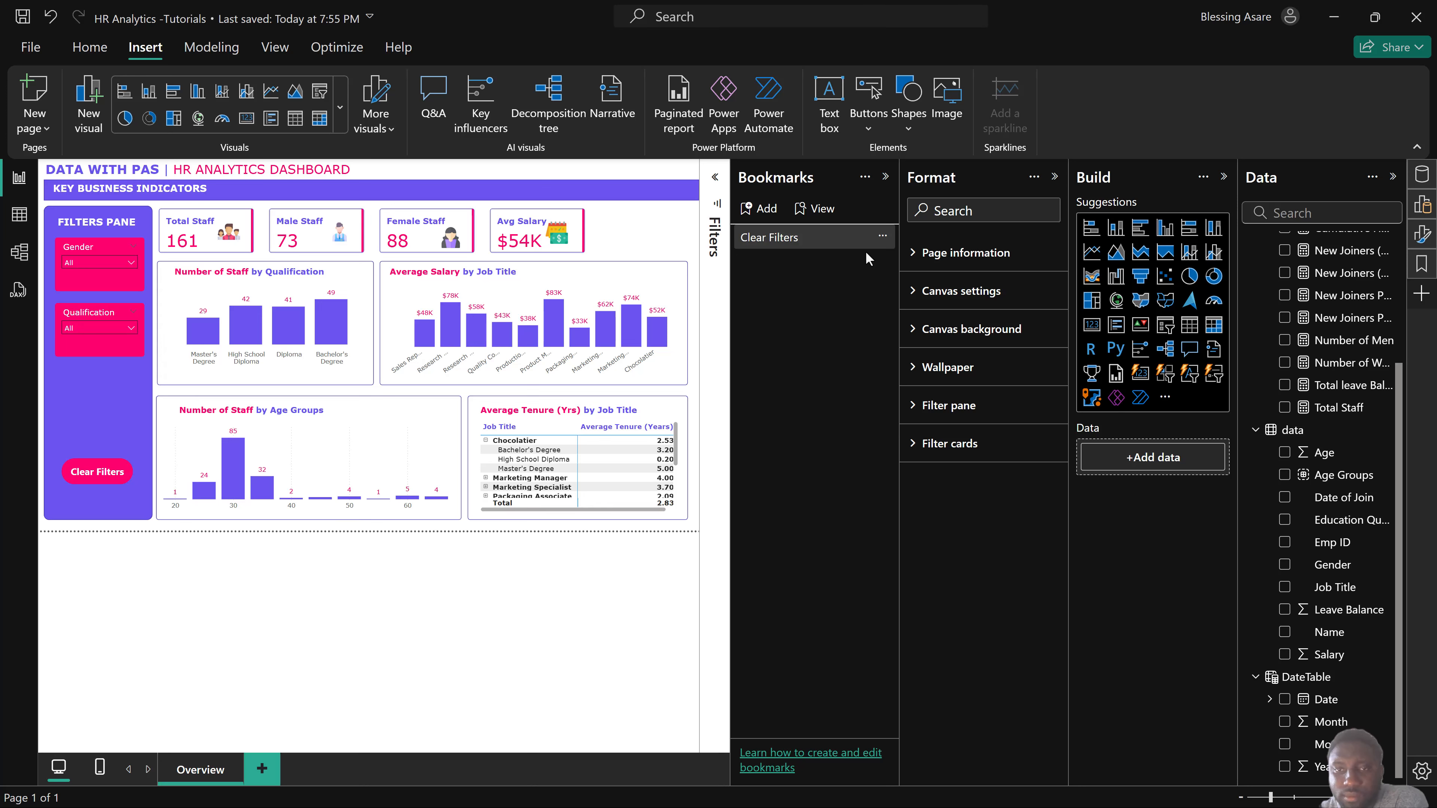
left_click(884, 237)
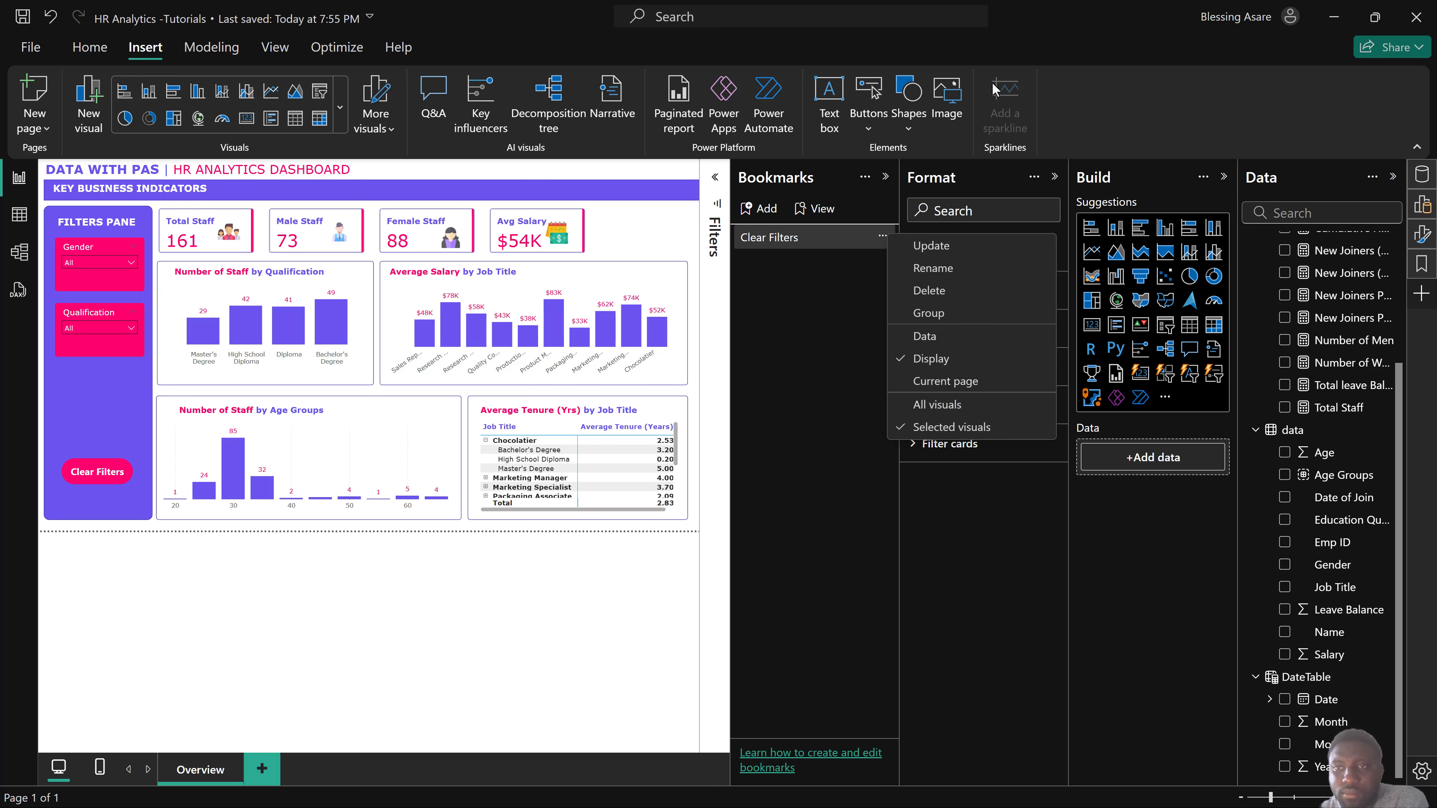
left_click(930, 338)
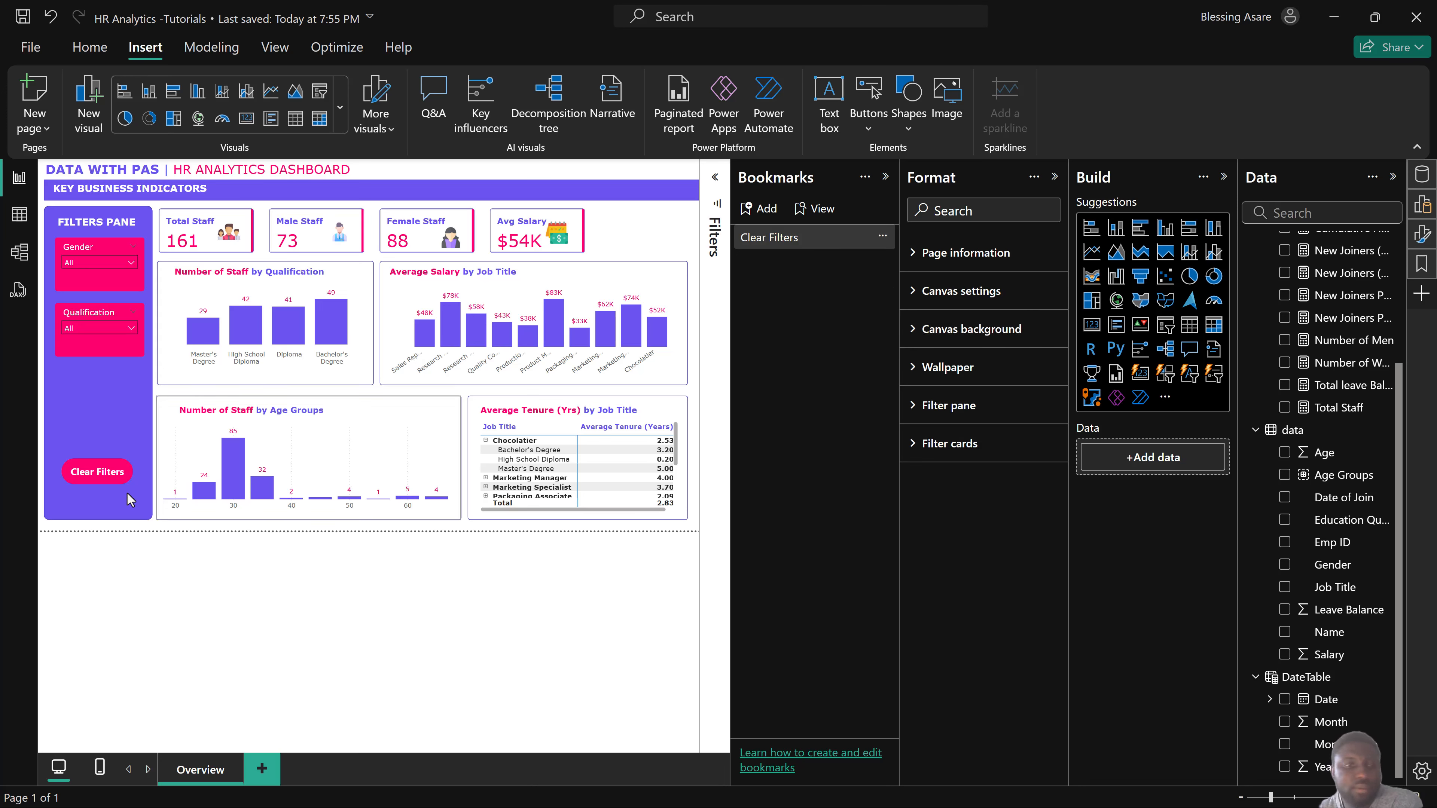
Filter the page to Diploma with the Qualification slicer and try the Clear Filters shape.
left_click(885, 177)
left_click(87, 366)
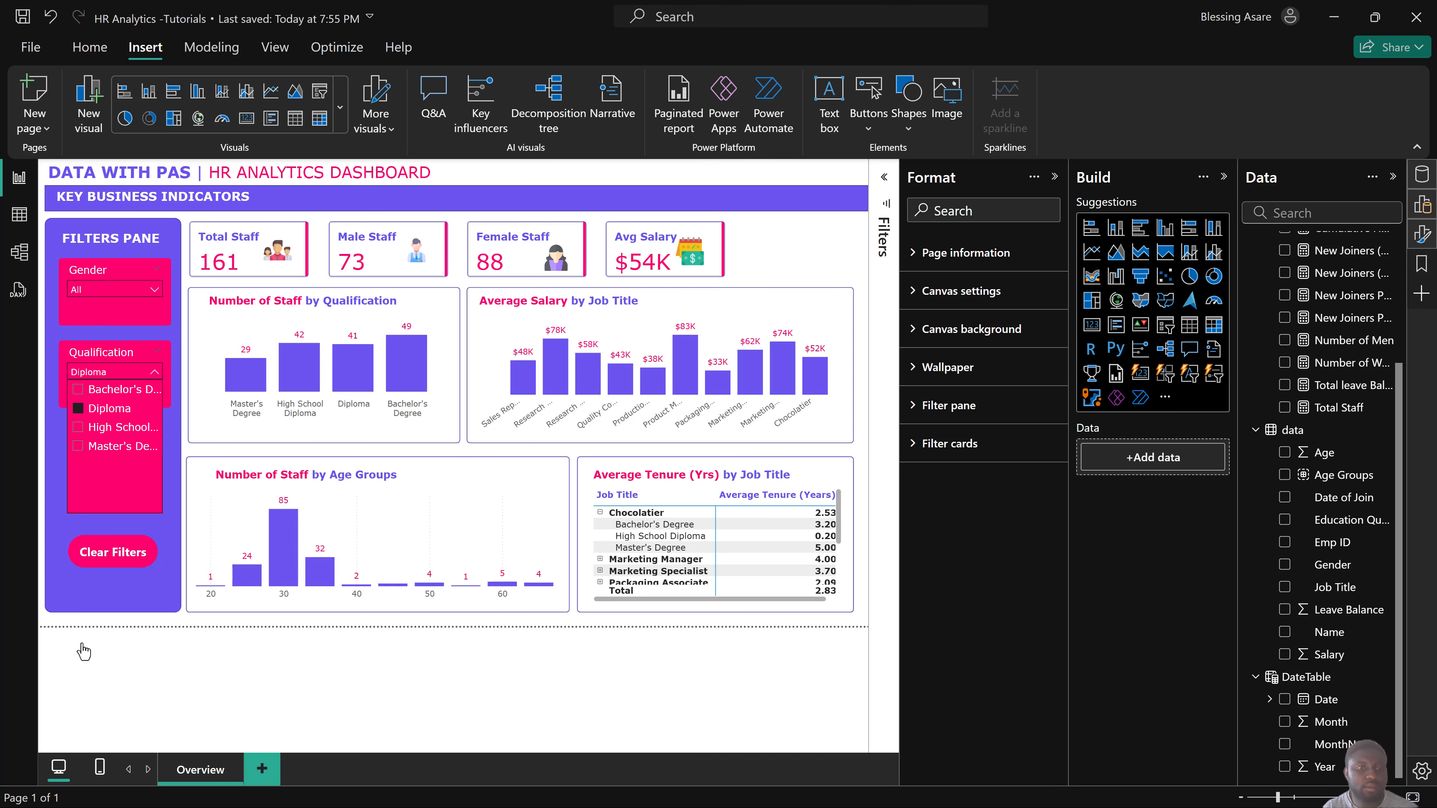
left_click(101, 647)
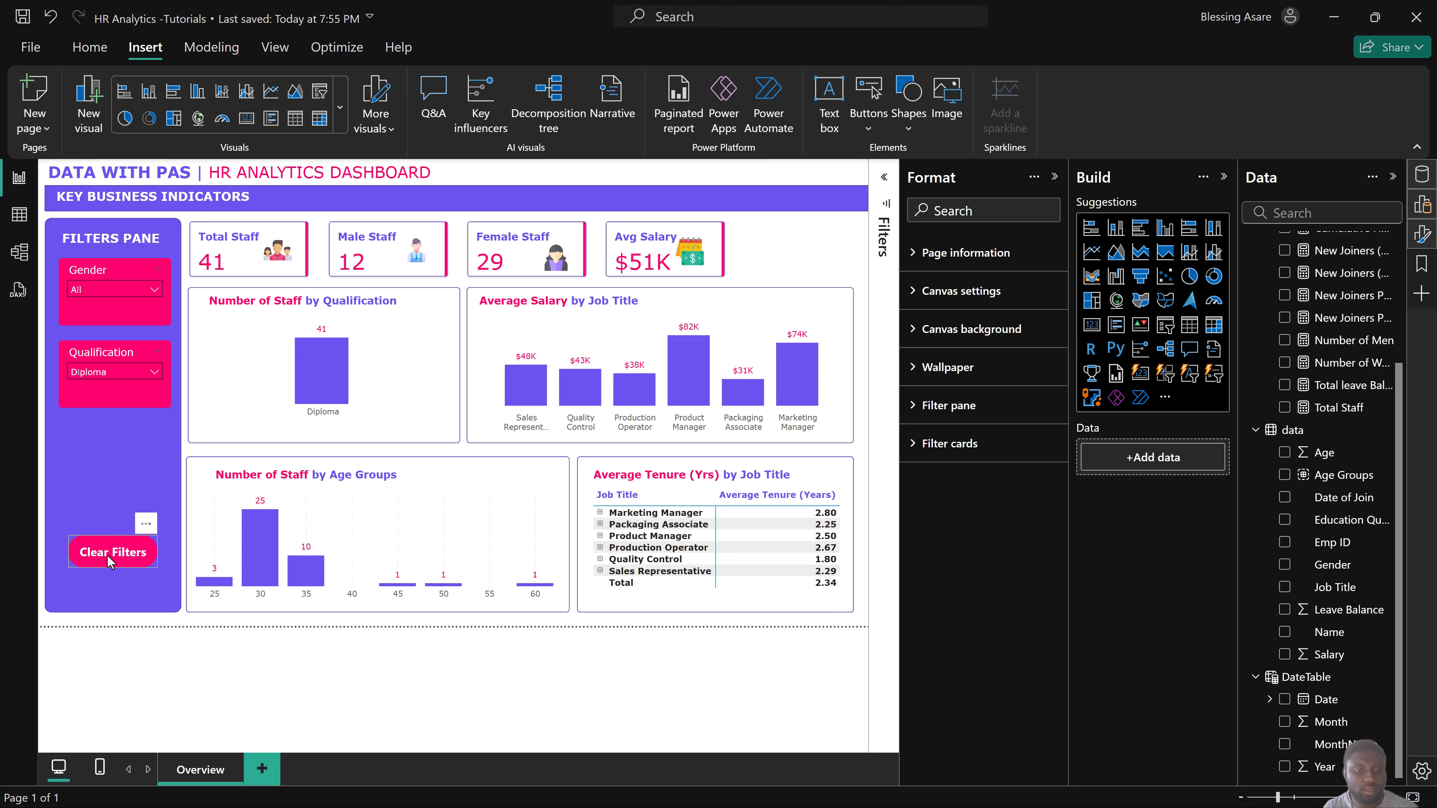
left_click(110, 558)
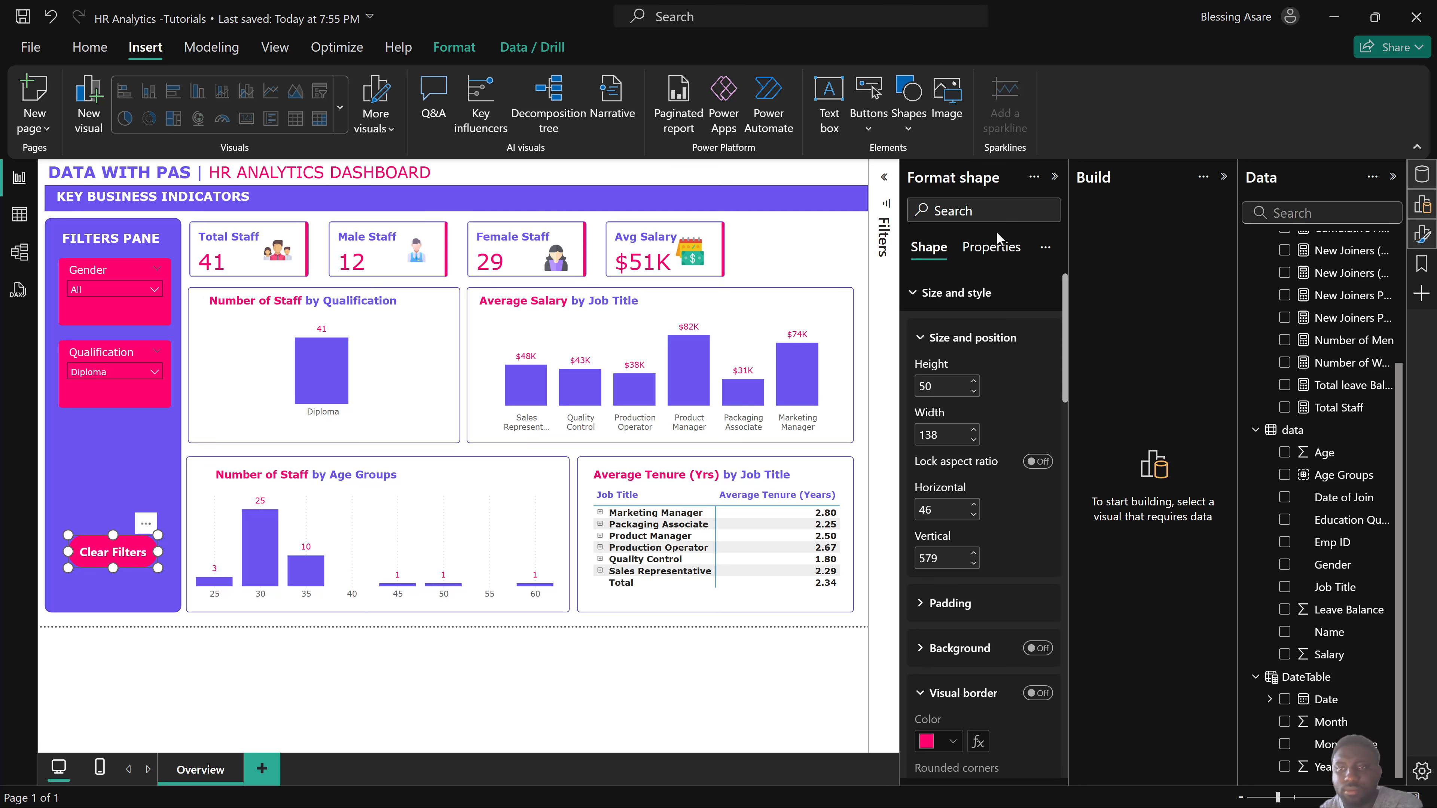
Turn off the Display option of the Clear Filters bookmark and deselect the shape on the page.
left_click(1422, 262)
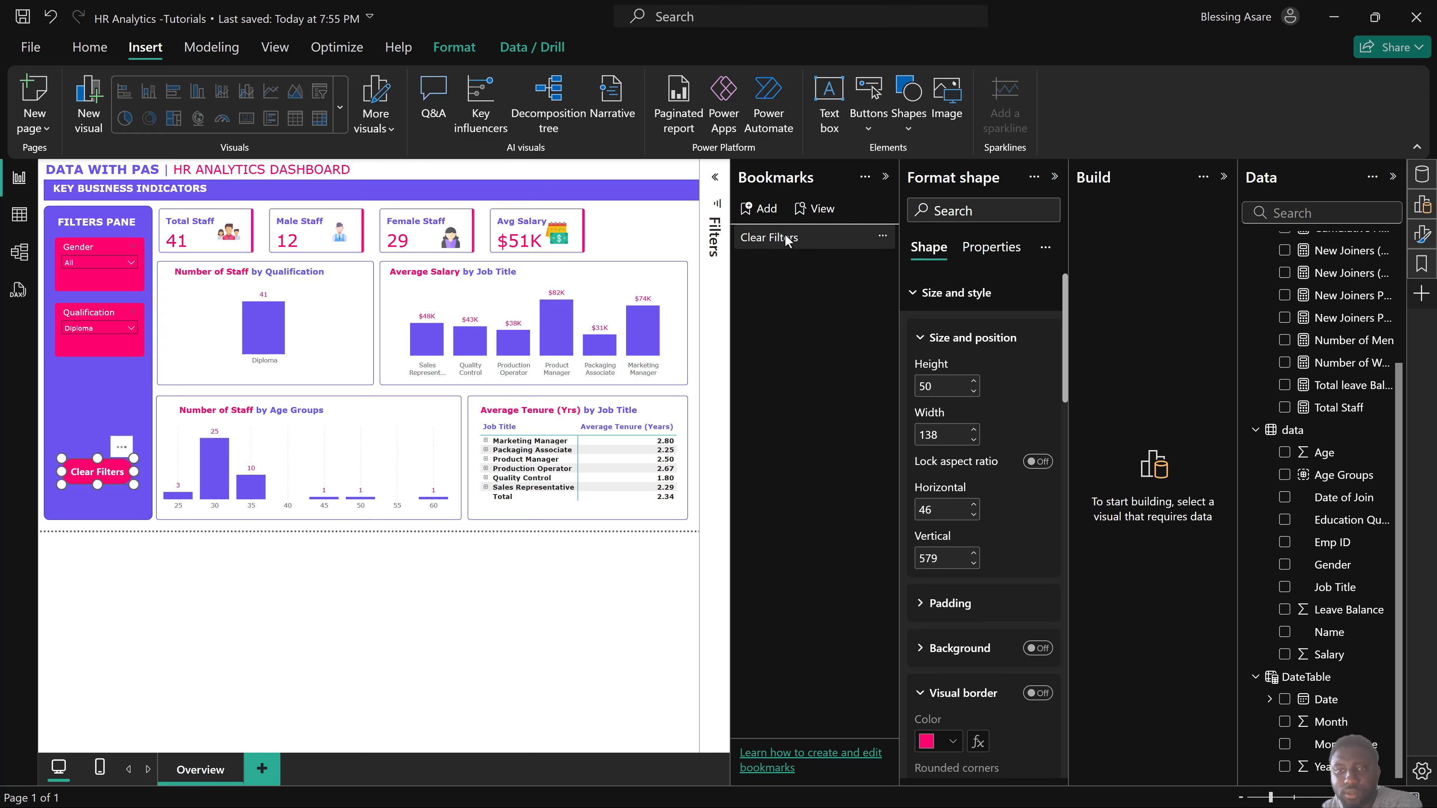
left_click(882, 238)
left_click(925, 362)
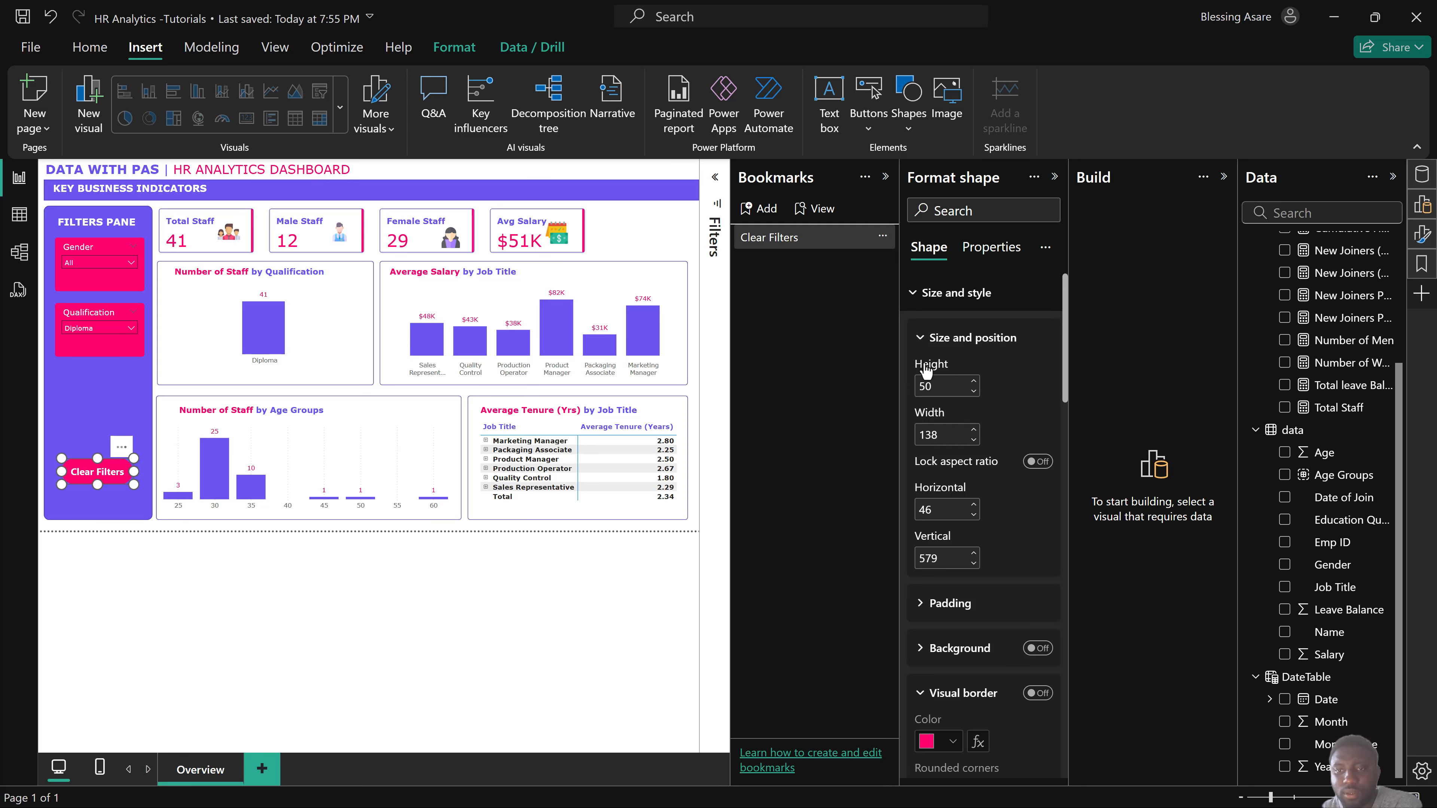
left_click(883, 238)
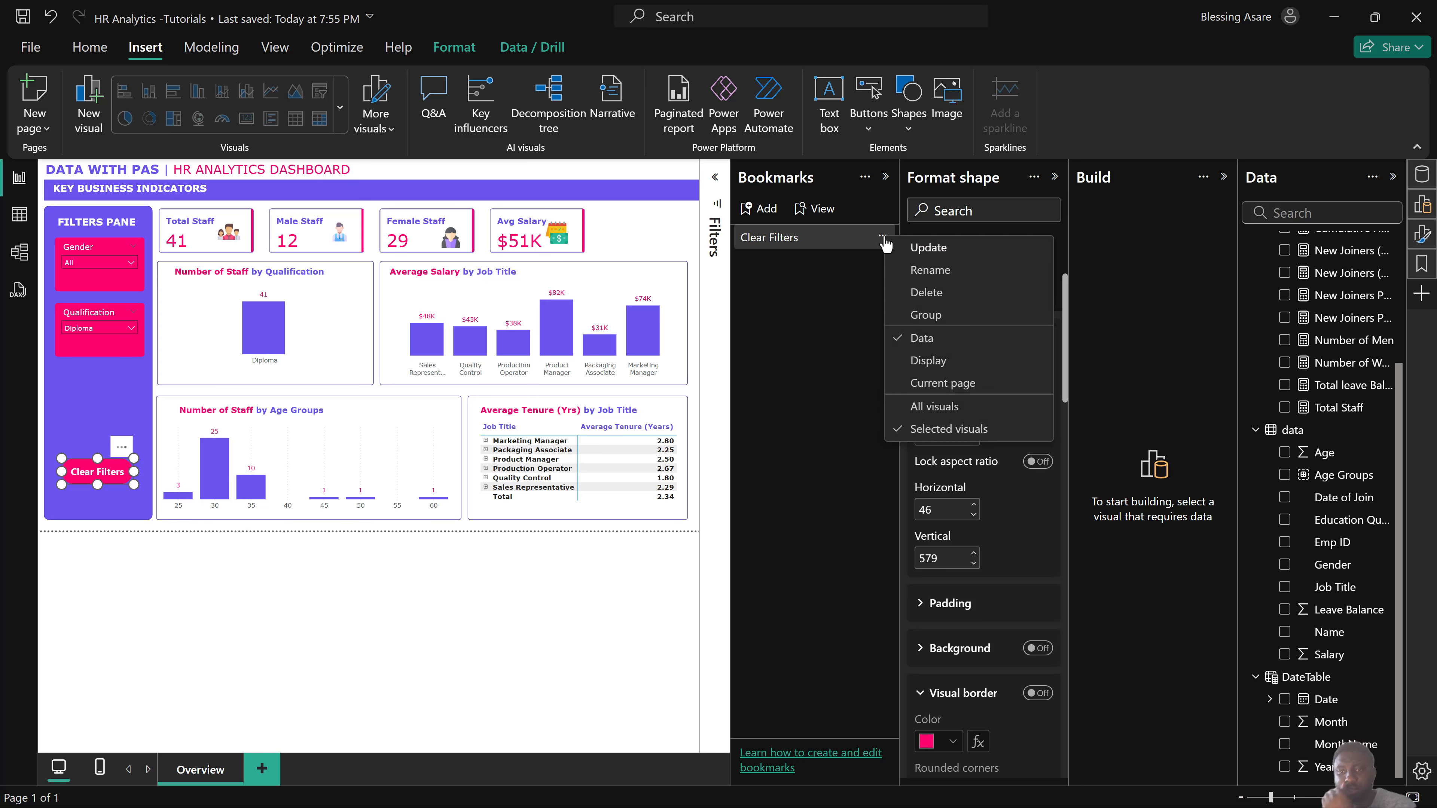
left_click(109, 479)
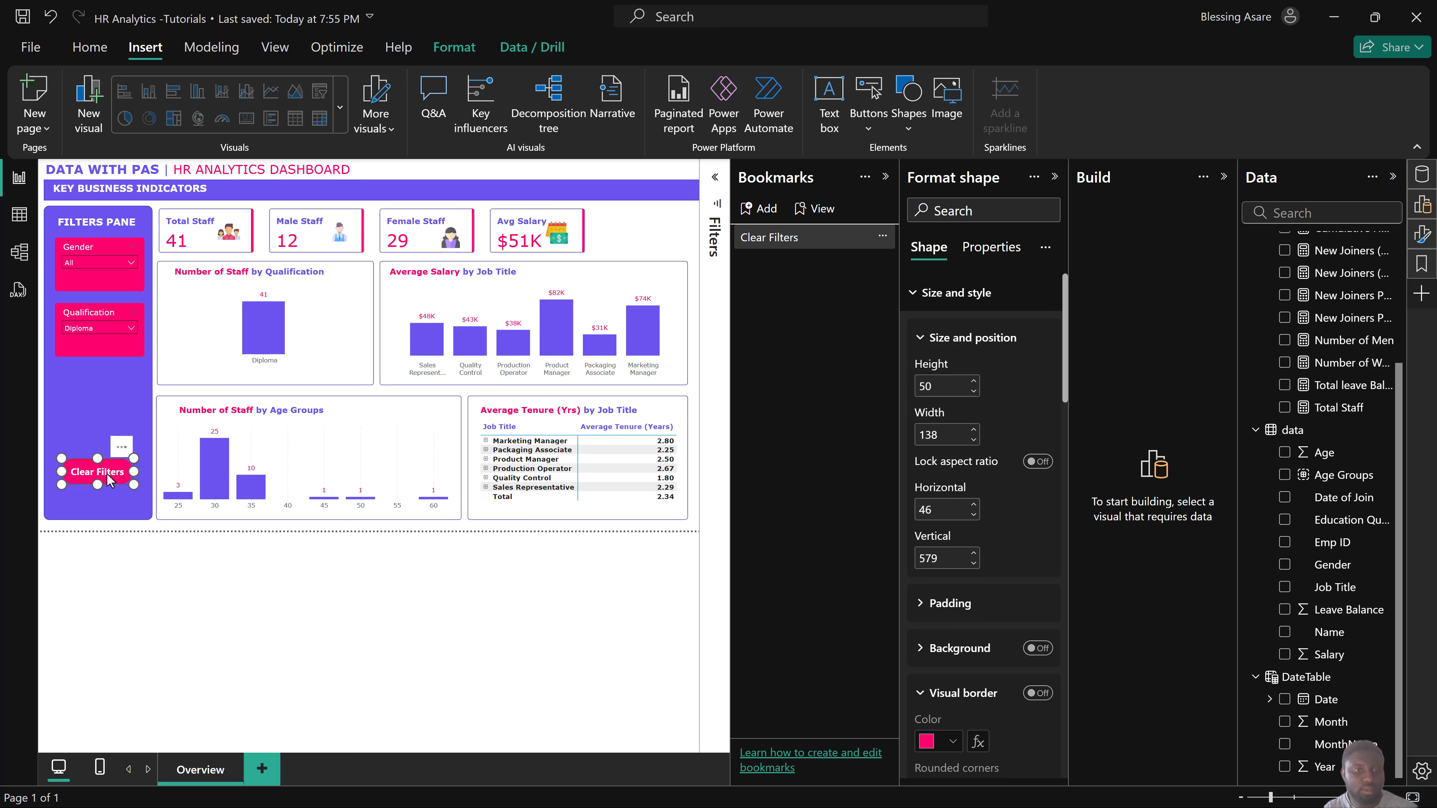
left_click(113, 566)
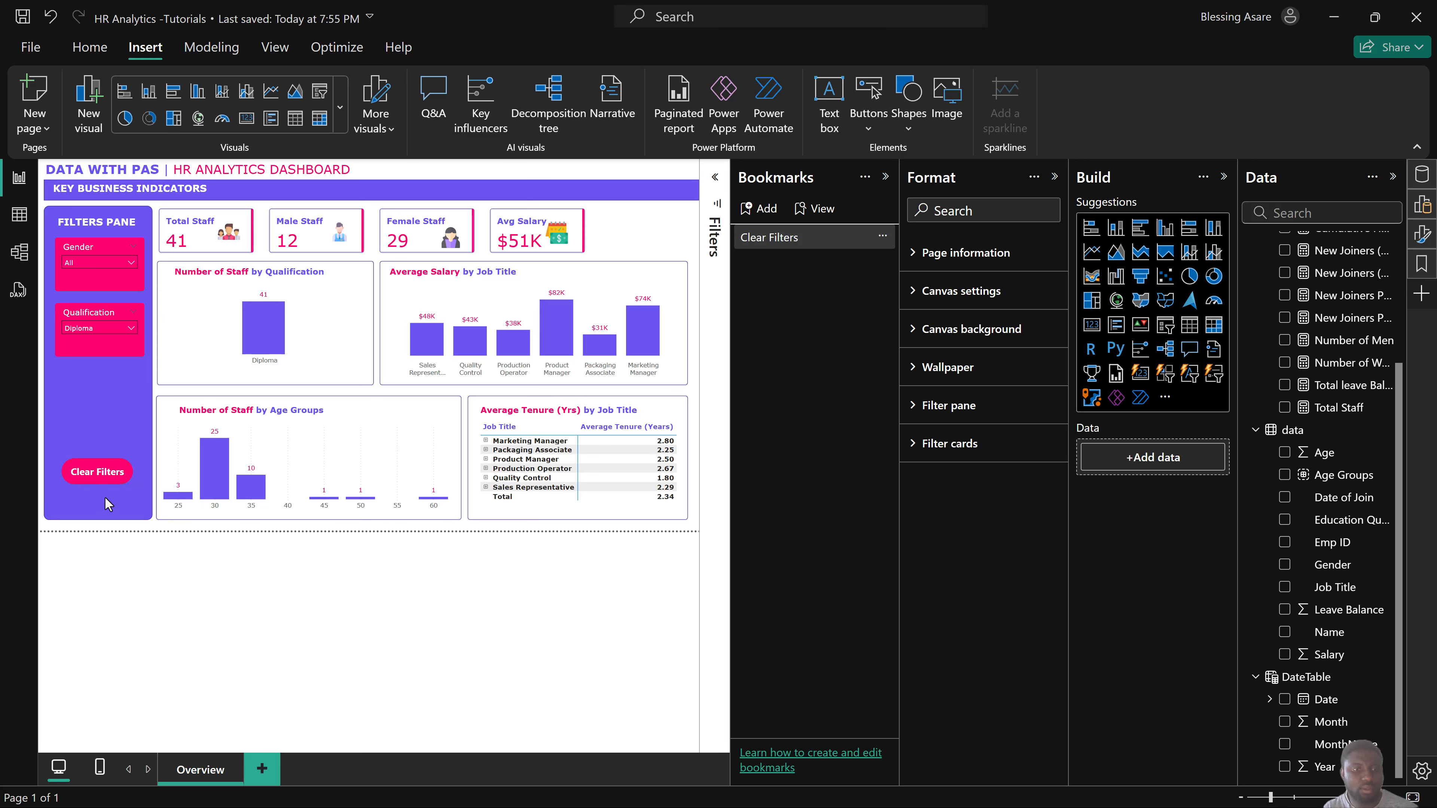
Turn on the Clear Filters shape's action and set its type to Clear all slicers.
left_click(109, 474)
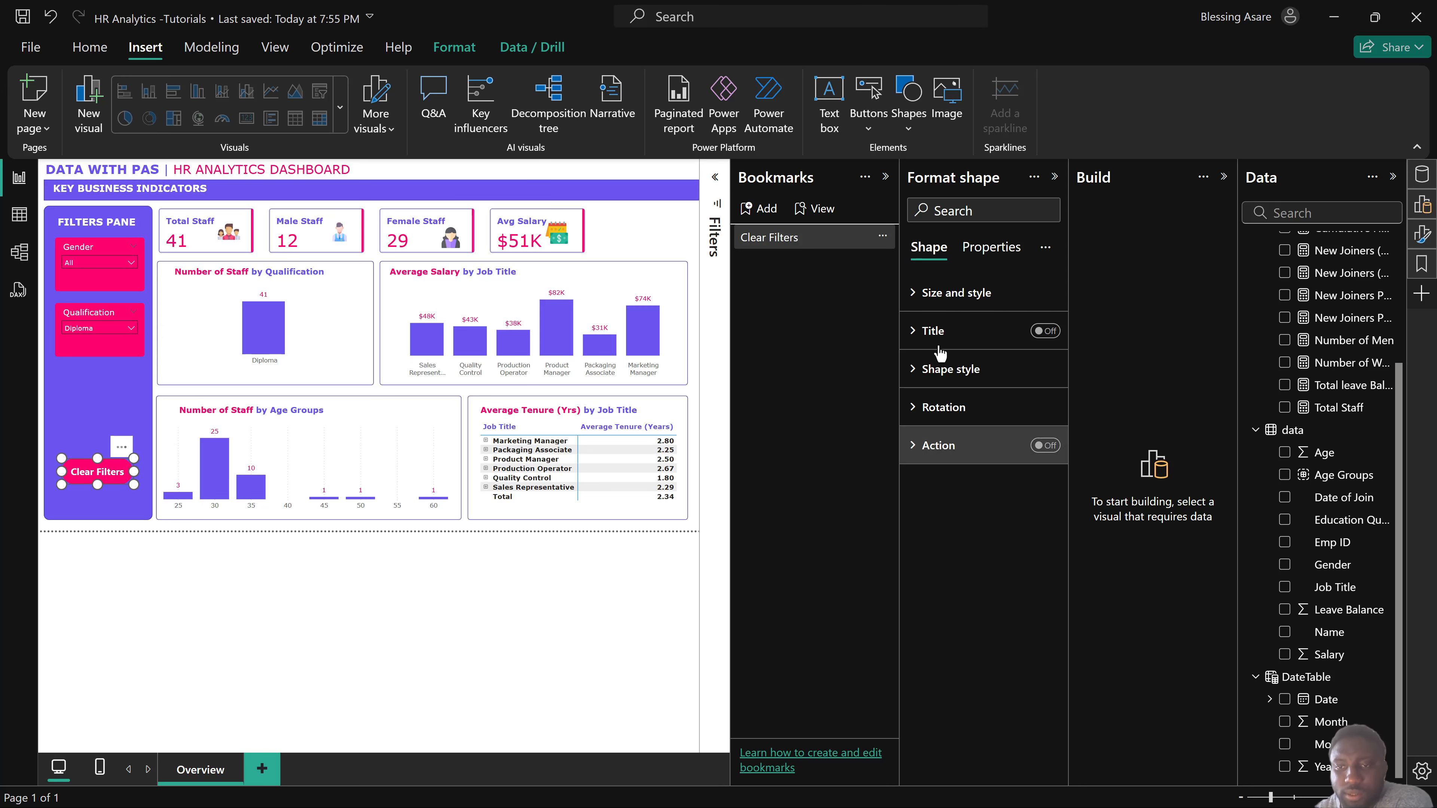
left_click(1045, 445)
left_click(939, 448)
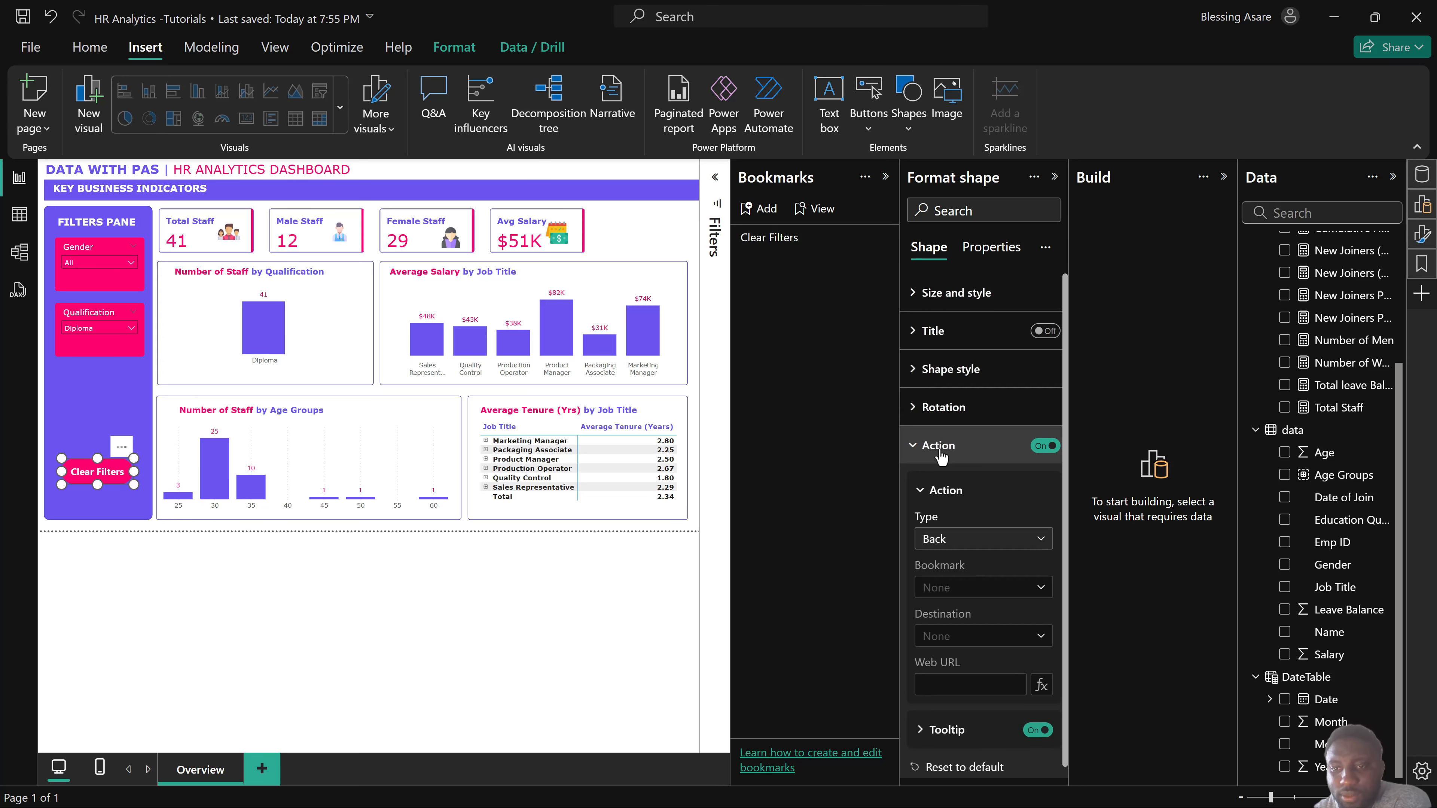
left_click(958, 544)
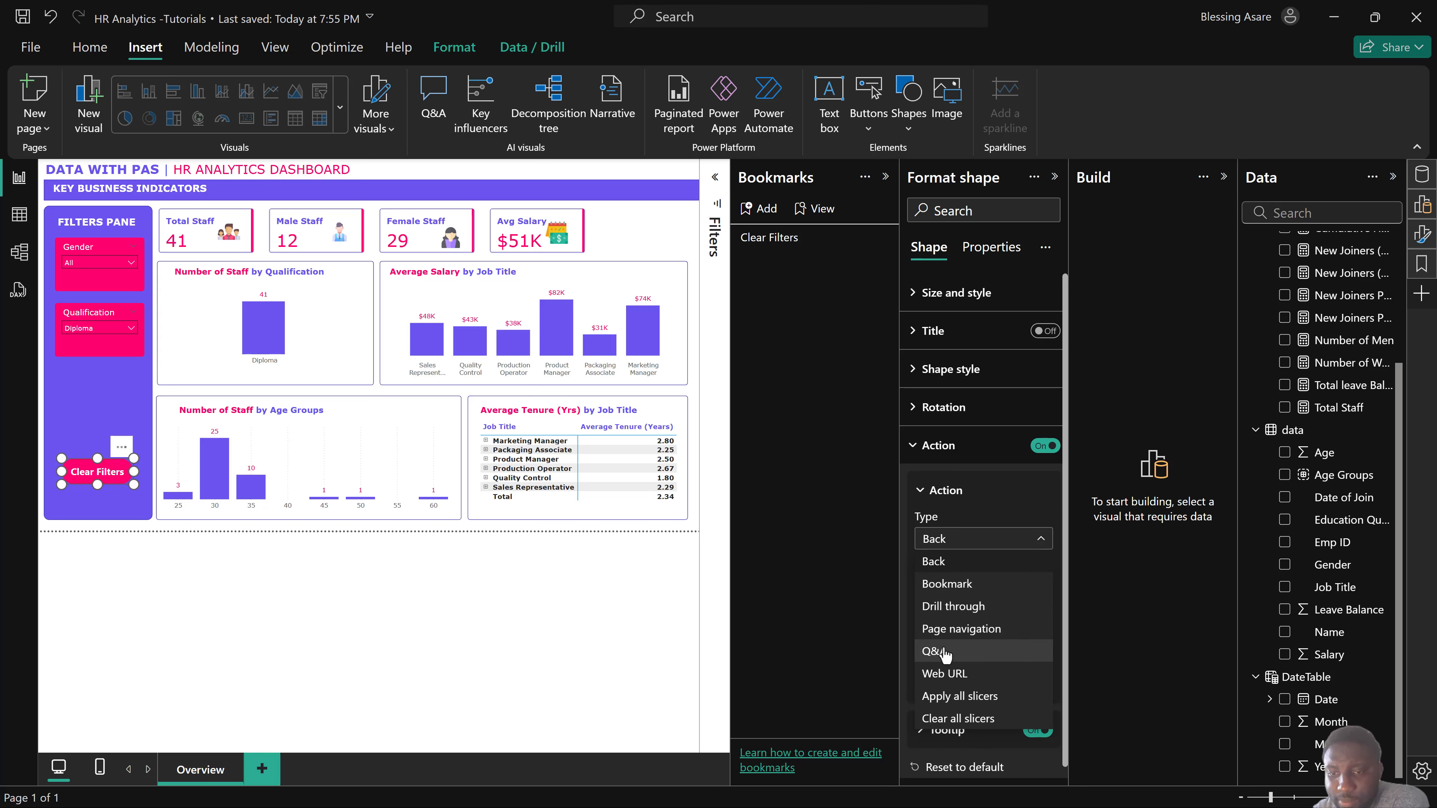
left_click(957, 719)
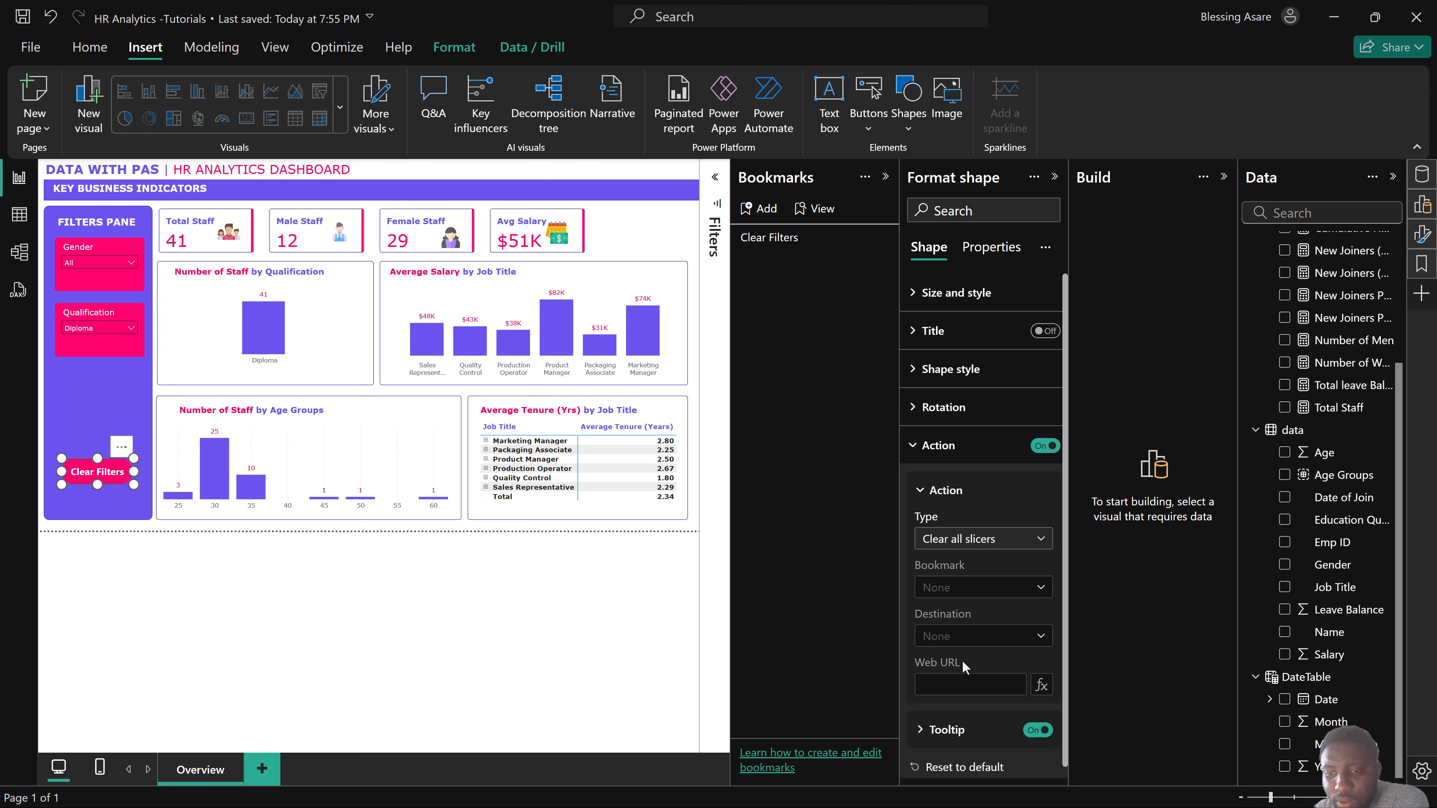
scroll(982, 554, "down", 1)
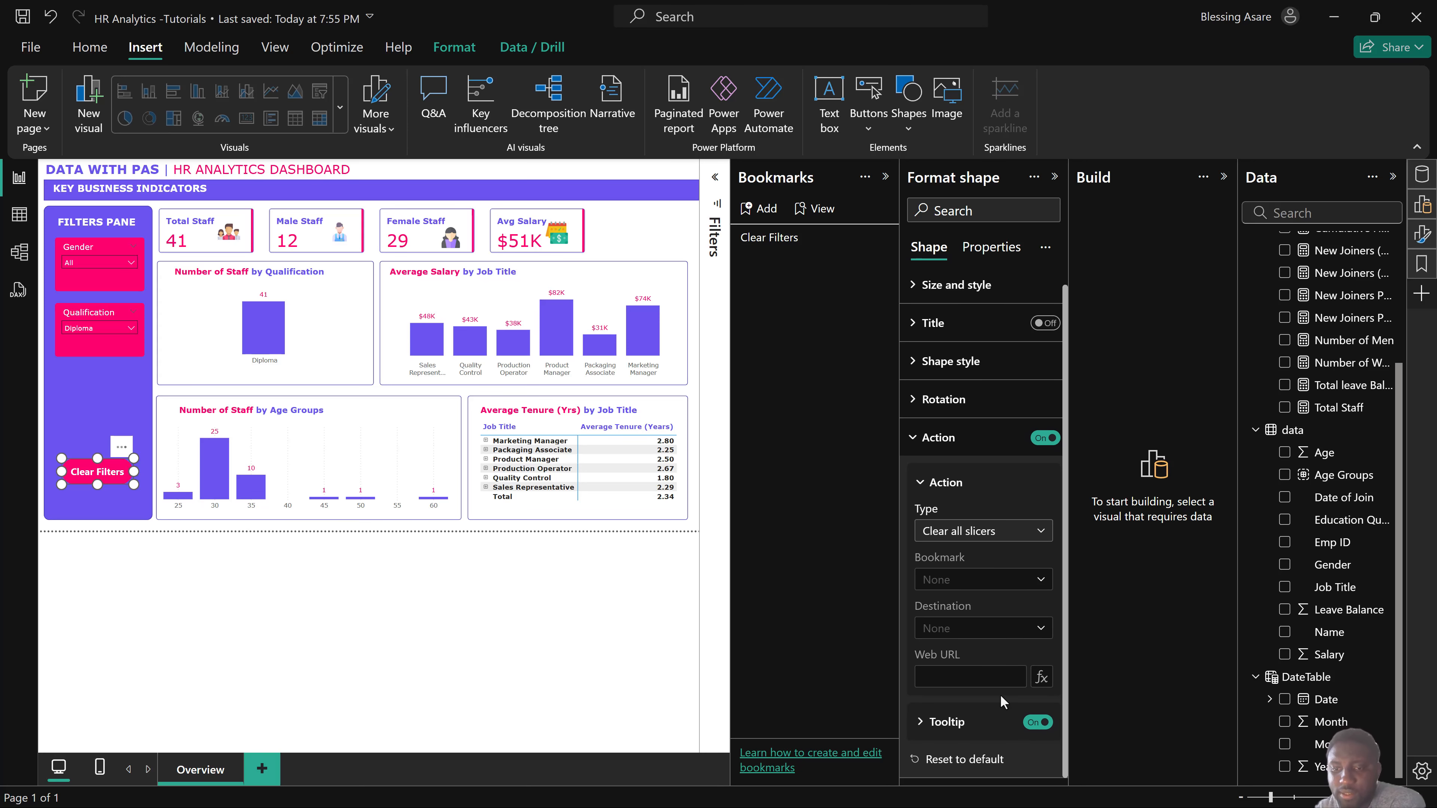
Test the Clear Filters shape by clearing the slicers, filtering Gender to Female, and clearing again.
left_click(111, 481, "ctrl")
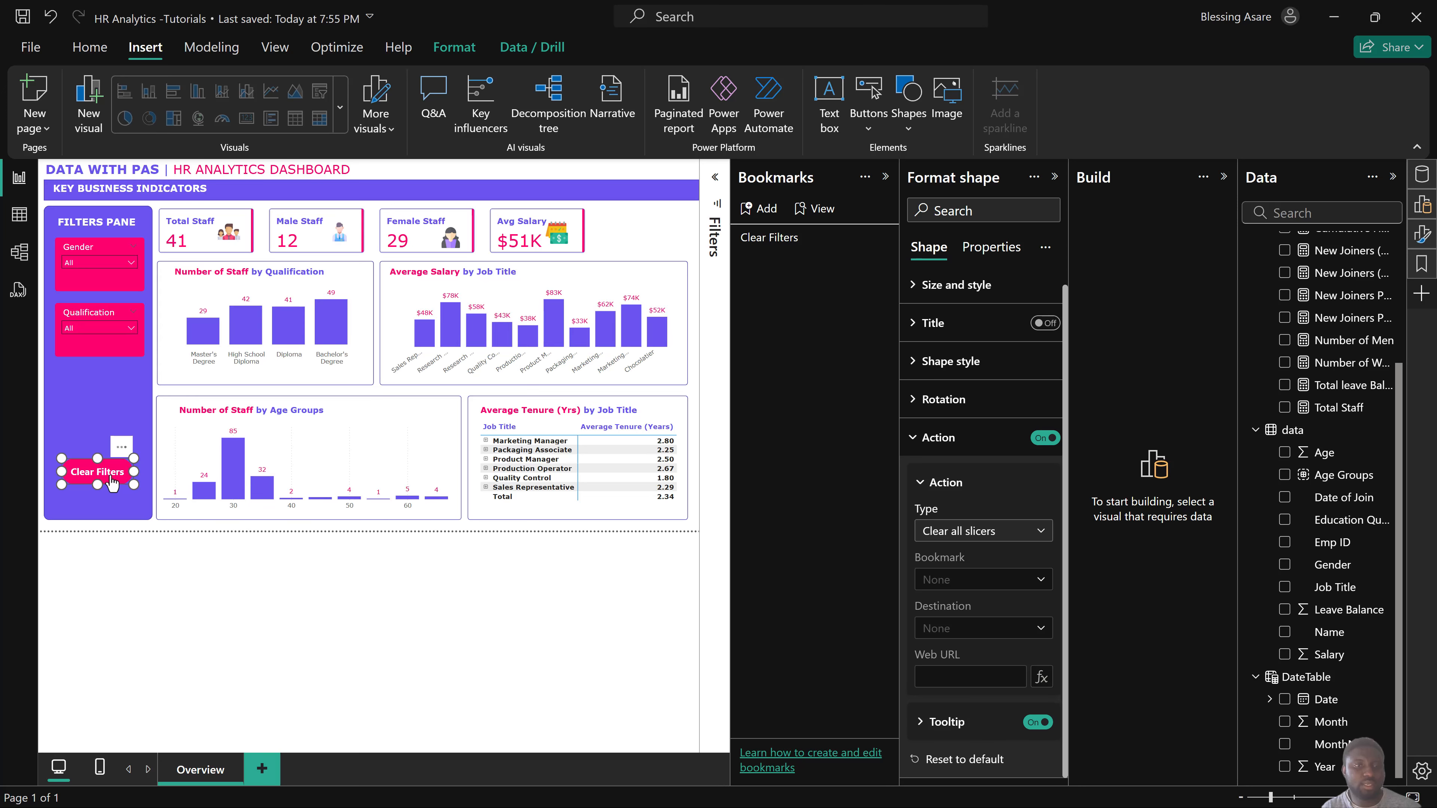
left_click(91, 262)
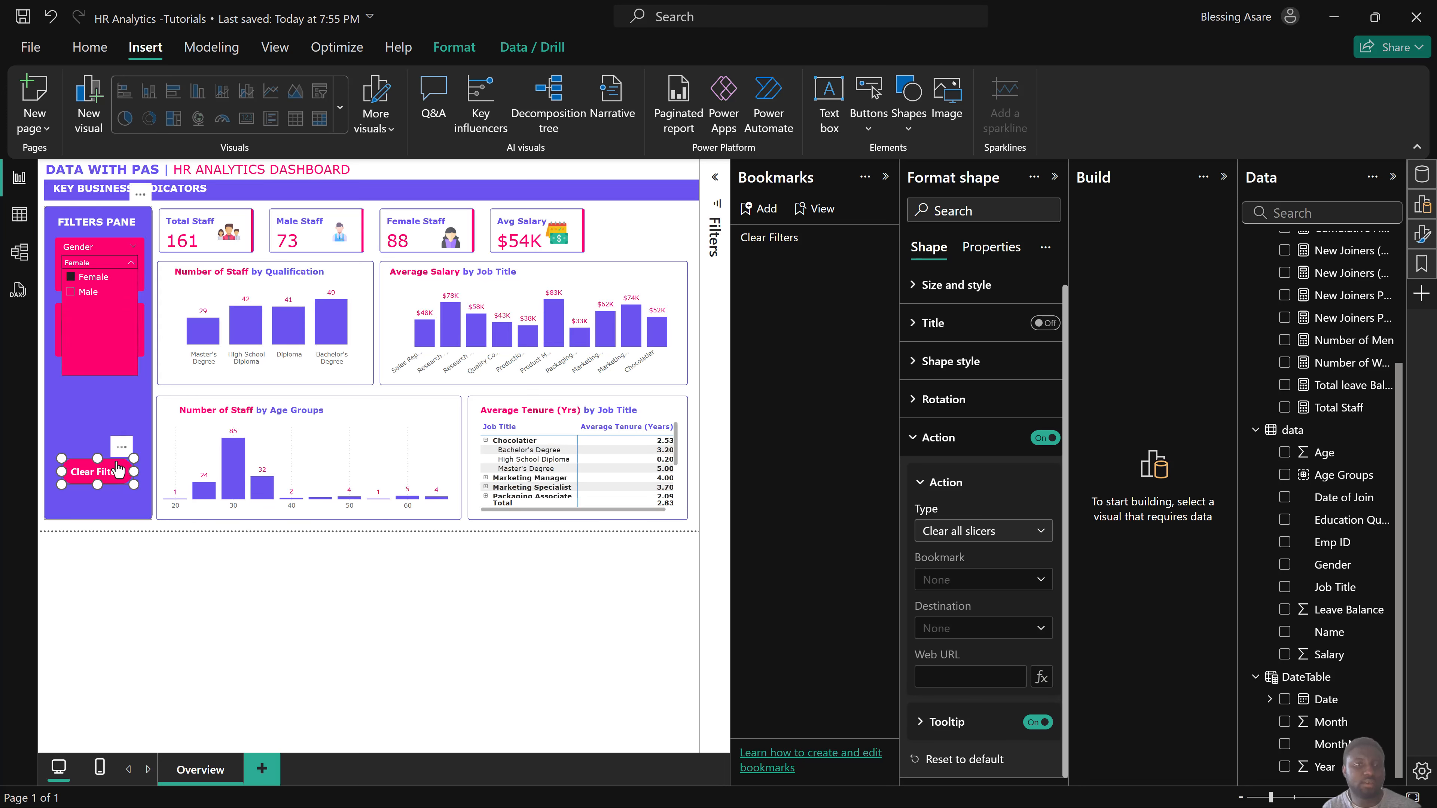
left_click(115, 474, "ctrl")
left_click(115, 475, "ctrl")
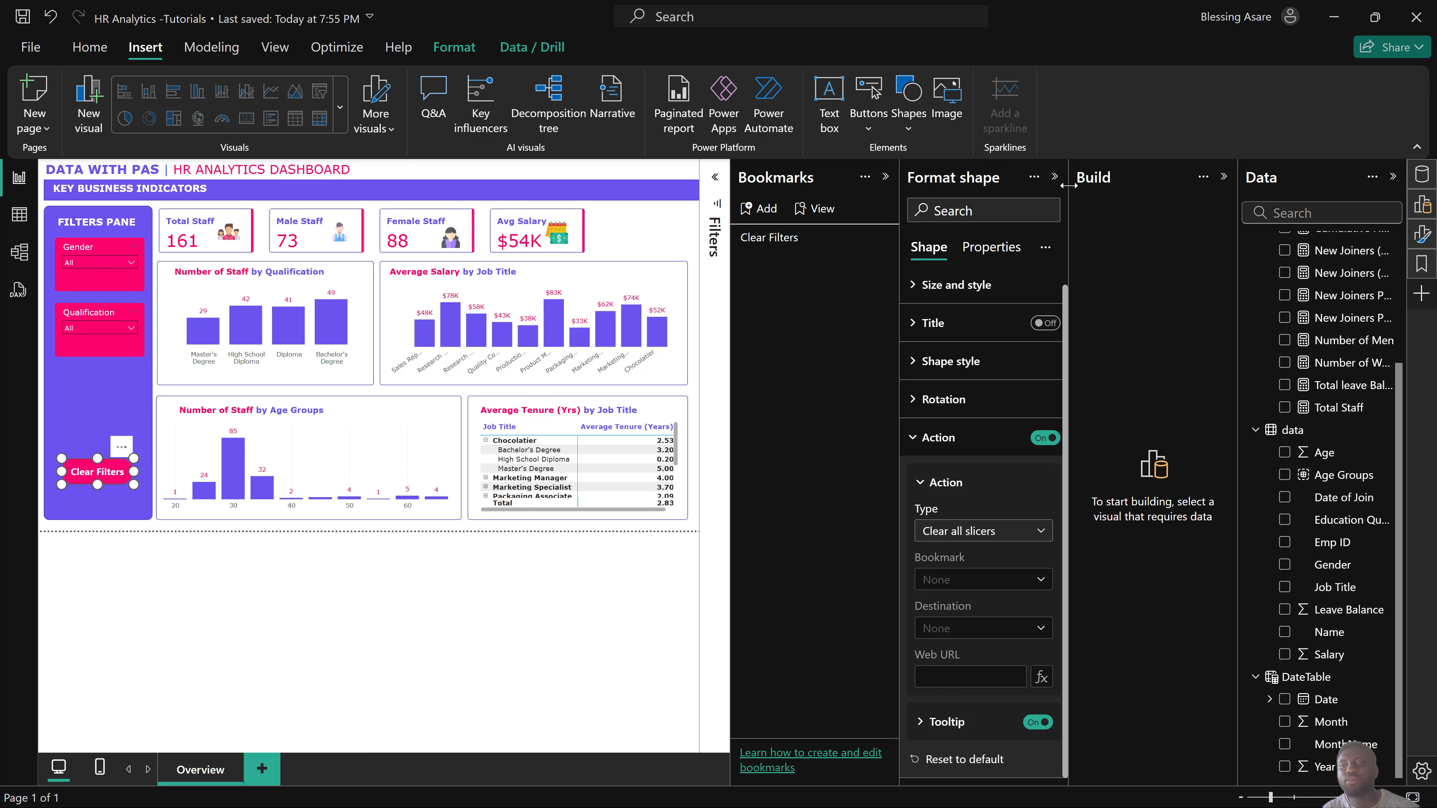
Collapse the Format, Build and Data panes to enlarge the report page, and deselect the Clear Filters shape.
left_click(1054, 176)
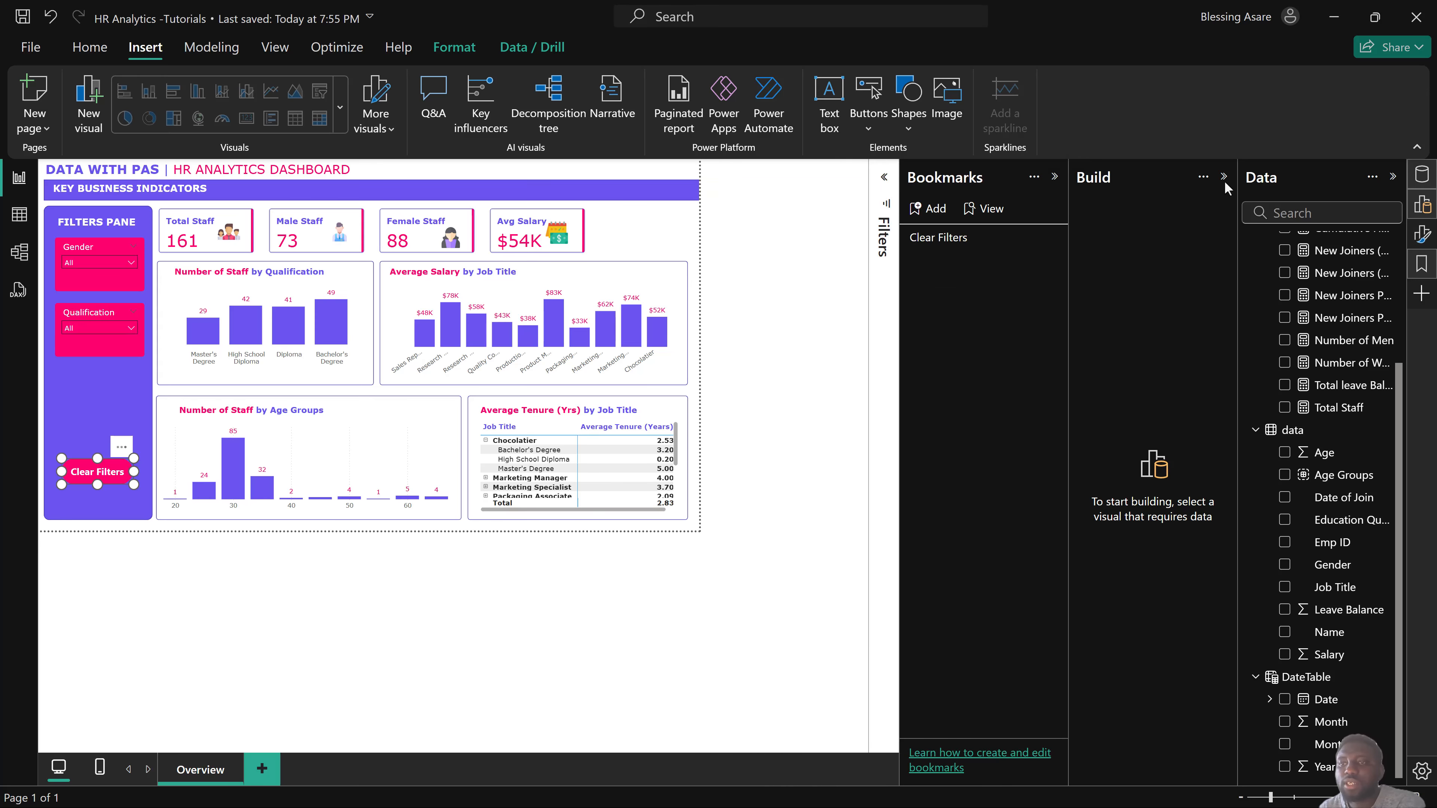
left_click(1223, 177)
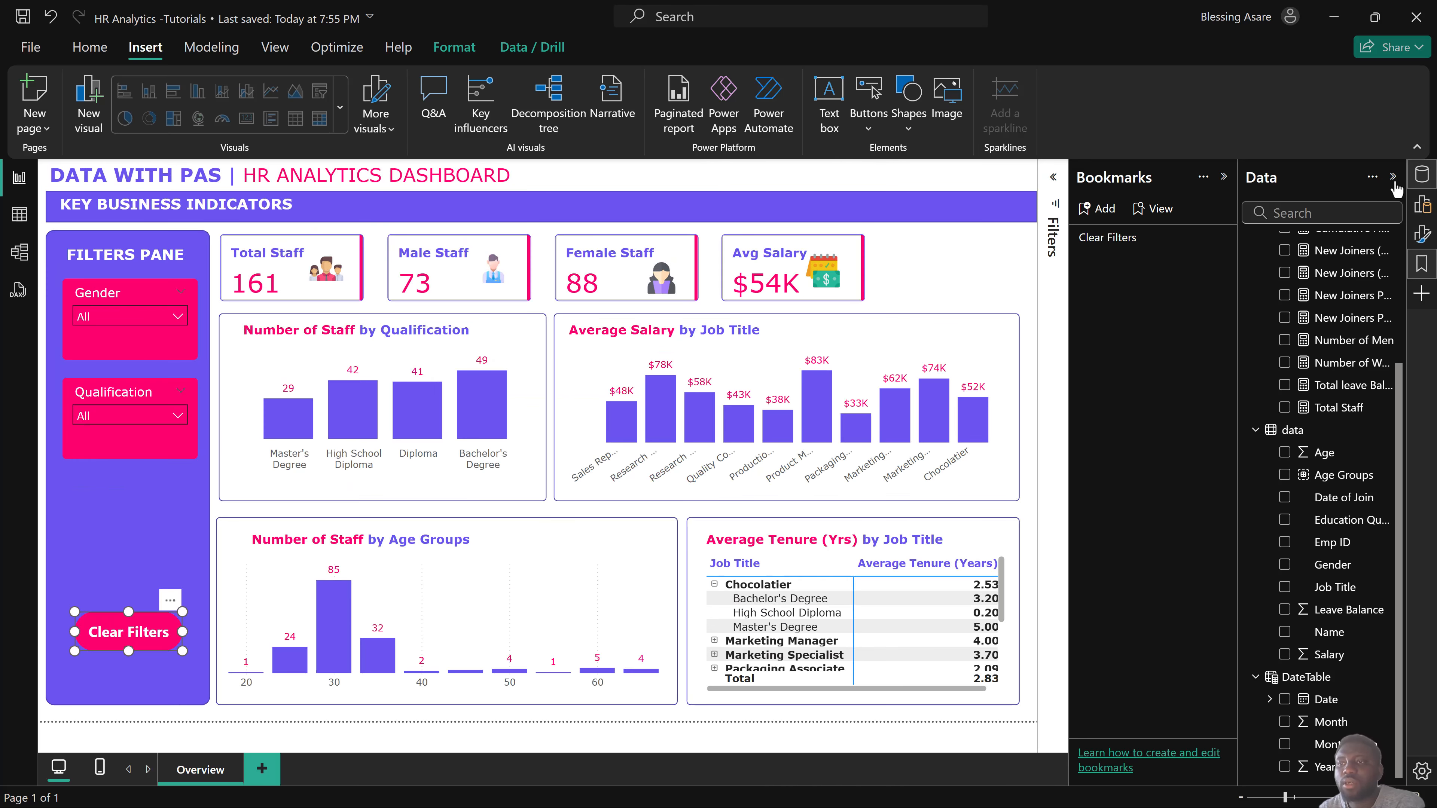
left_click(1394, 180)
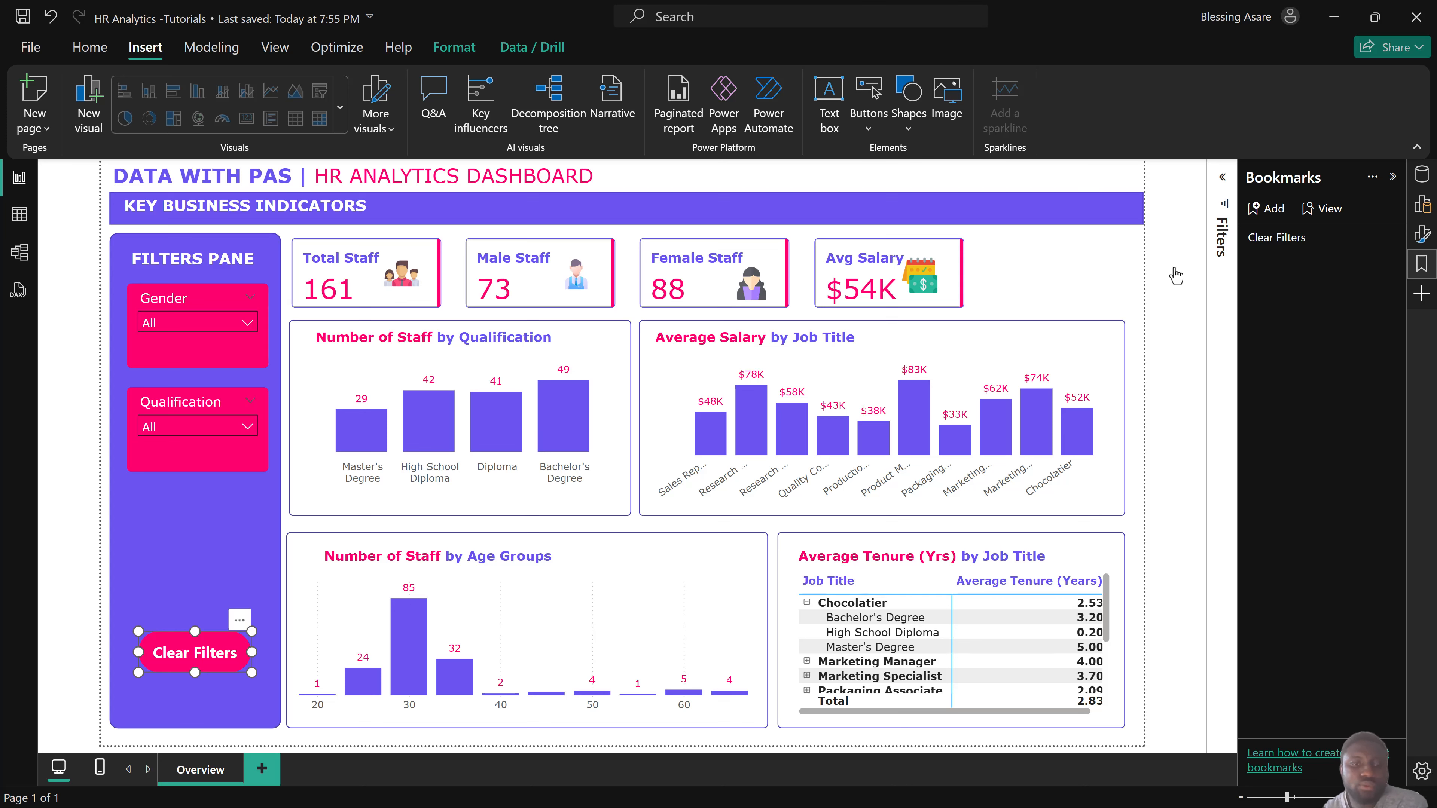
left_click(74, 538)
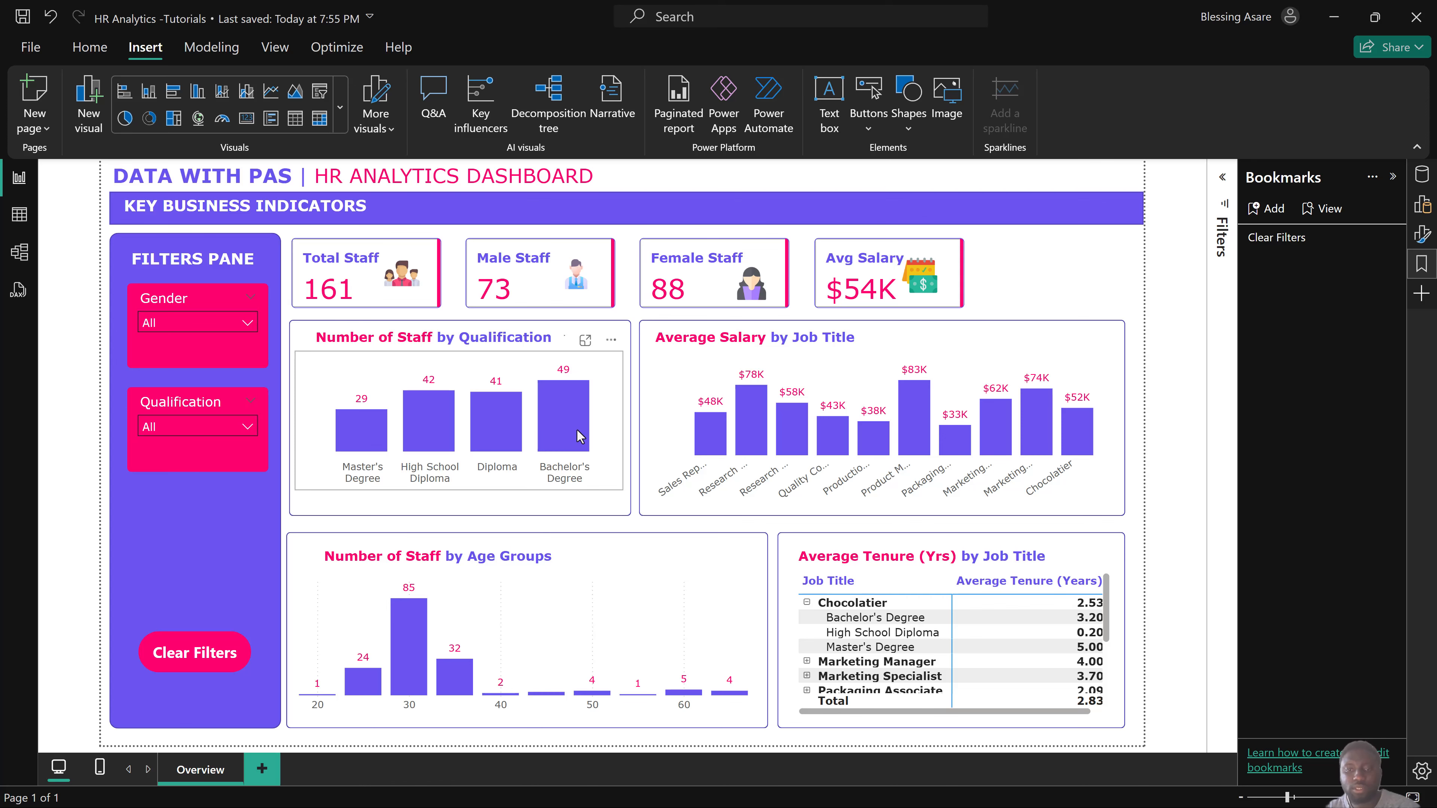
Switch to the other open Power BI report, HR Analytics, for reference.
key("super")
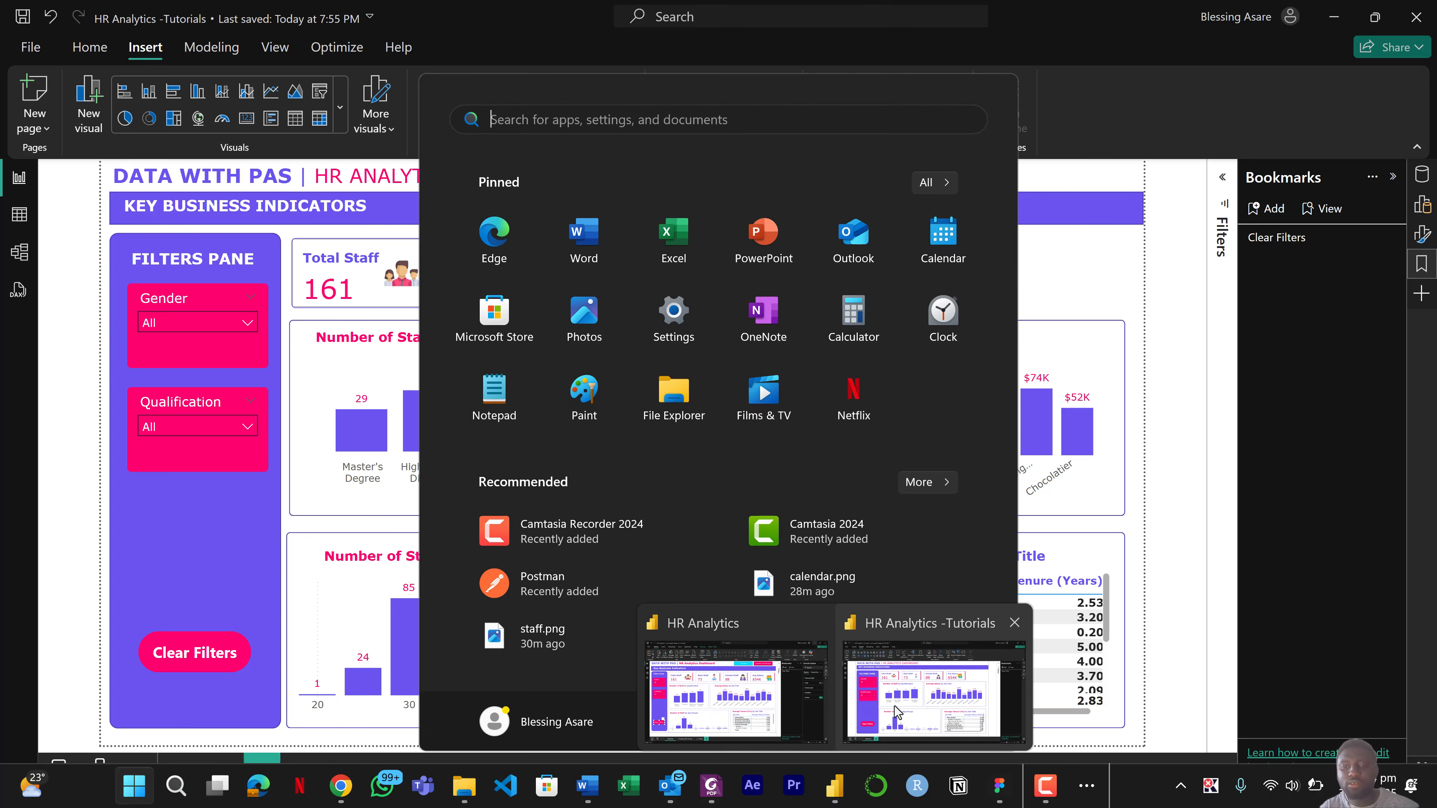
left_click(836, 787)
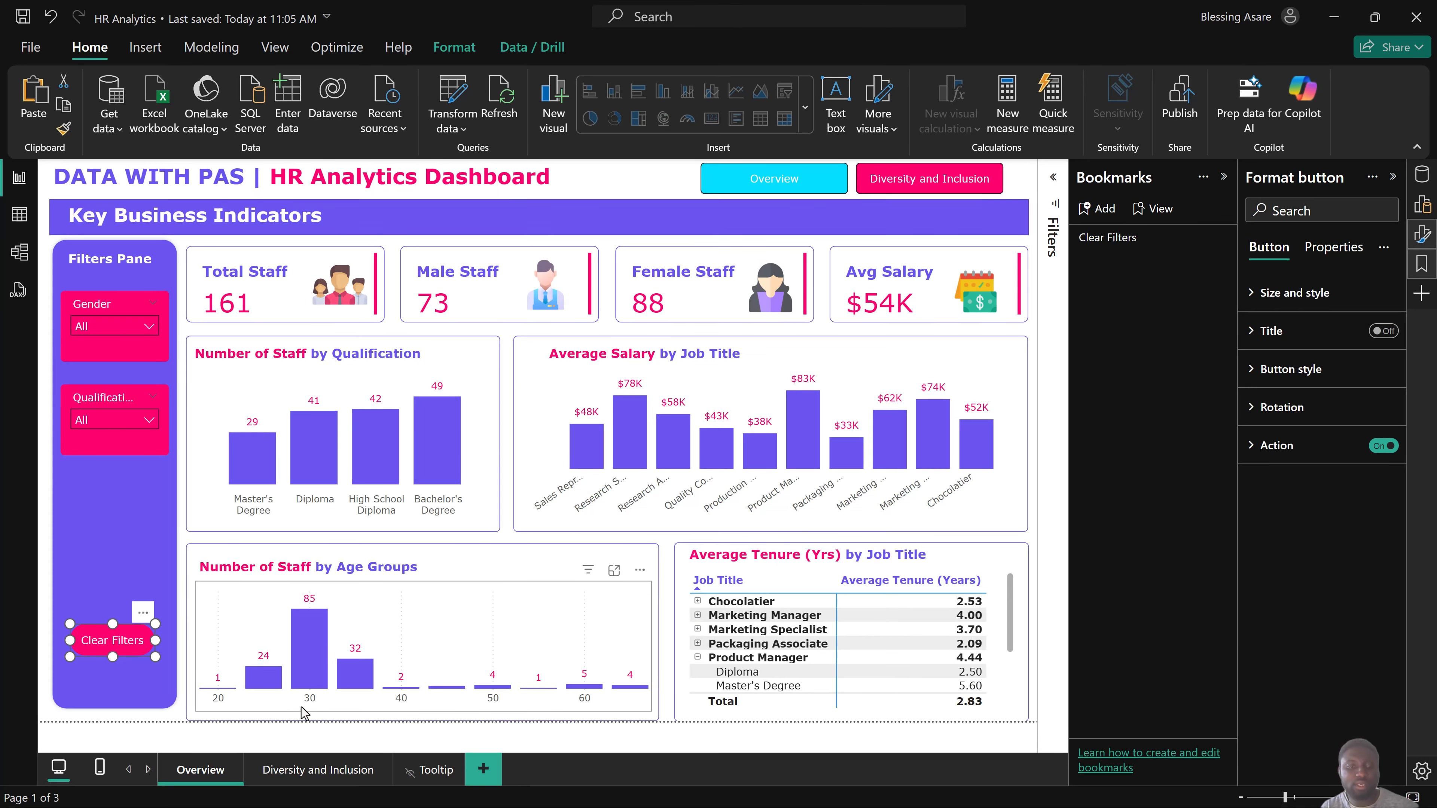
Look over the reference report's Diversity and Inclusion page and return to its Overview page.
left_click(302, 774)
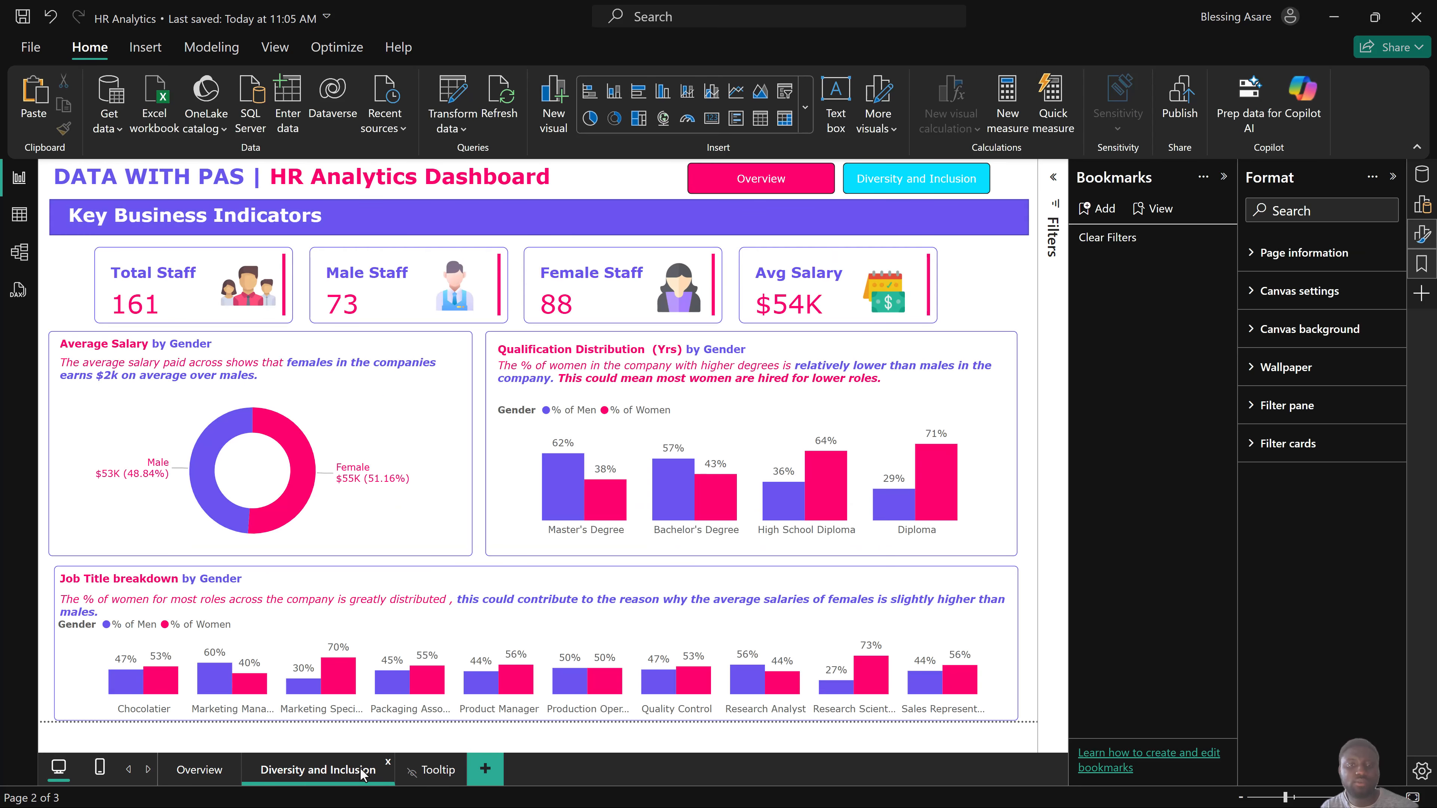
left_click(201, 771)
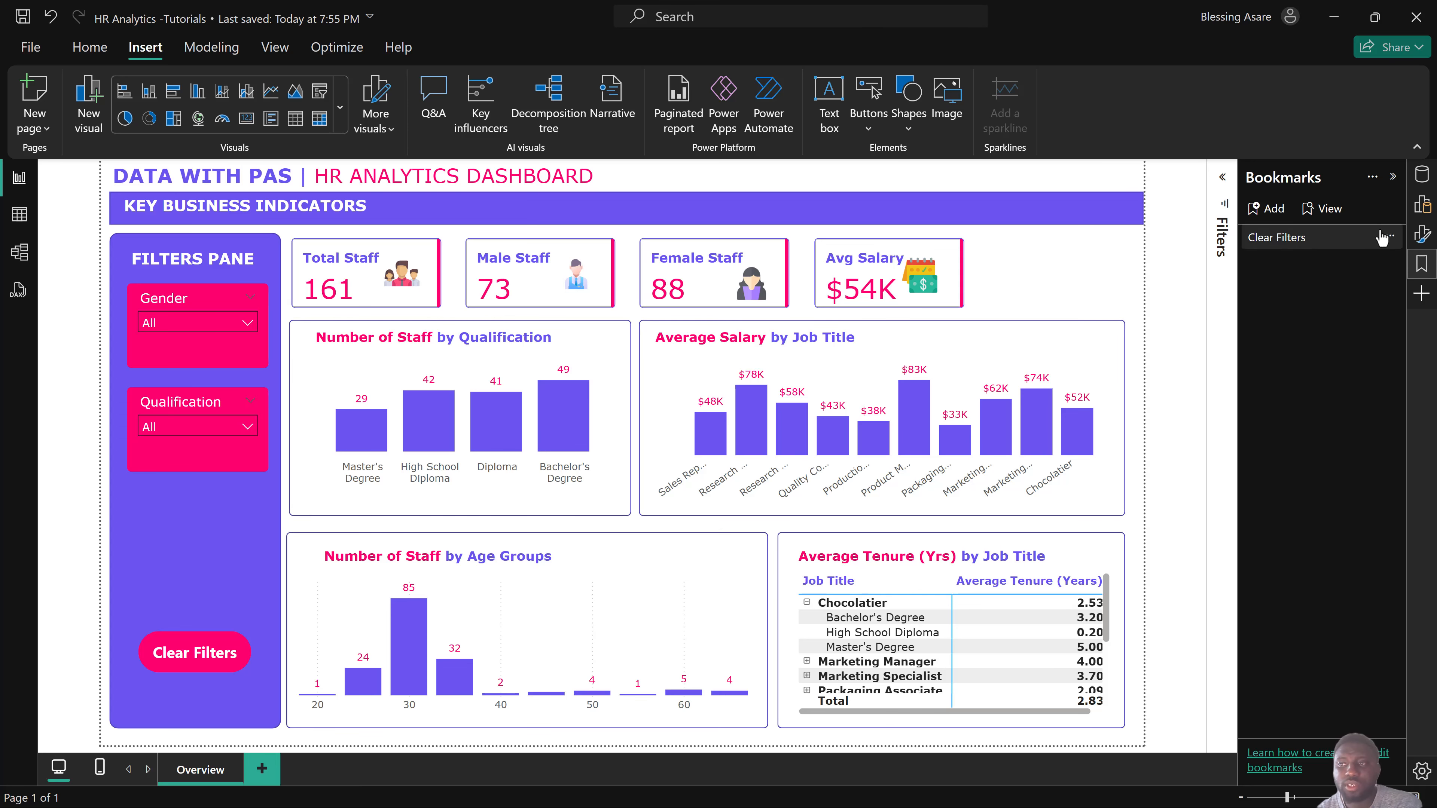
Collapse the Bookmarks pane in the HR Analytics -Tutorials report and switch to the HR Analytics reference report in Power BI.
left_click(1393, 177)
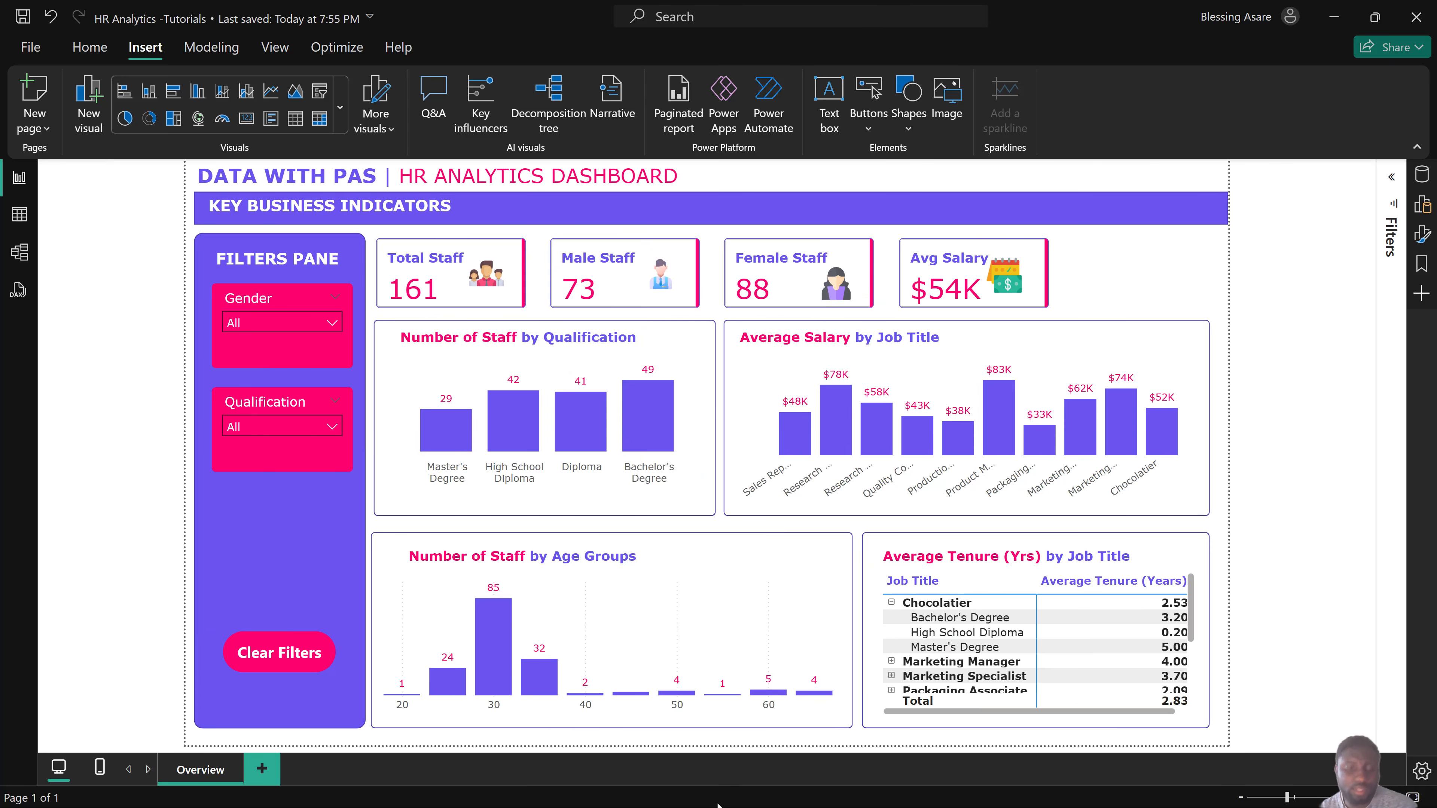
key("super")
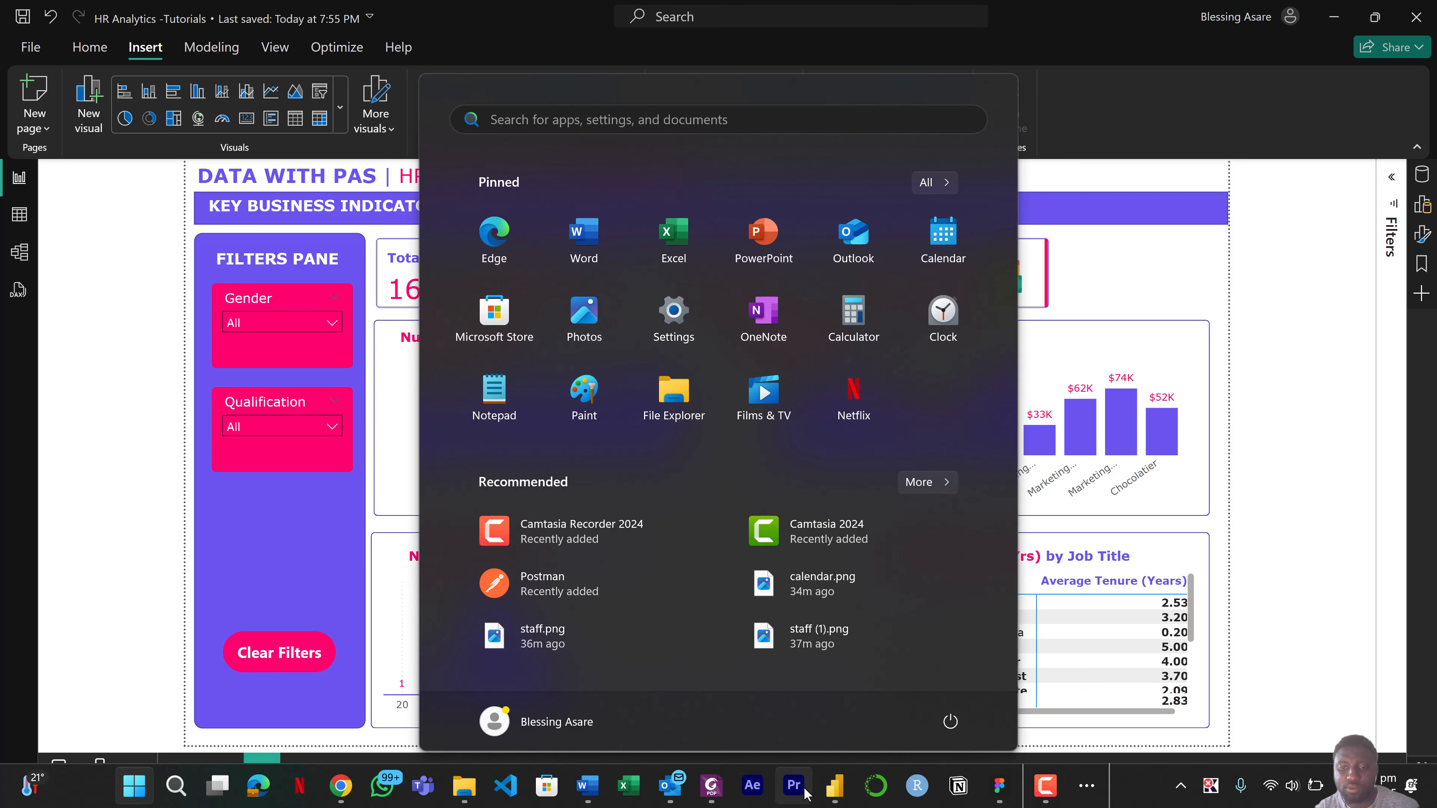
mouse_move(834, 787)
left_click(858, 750)
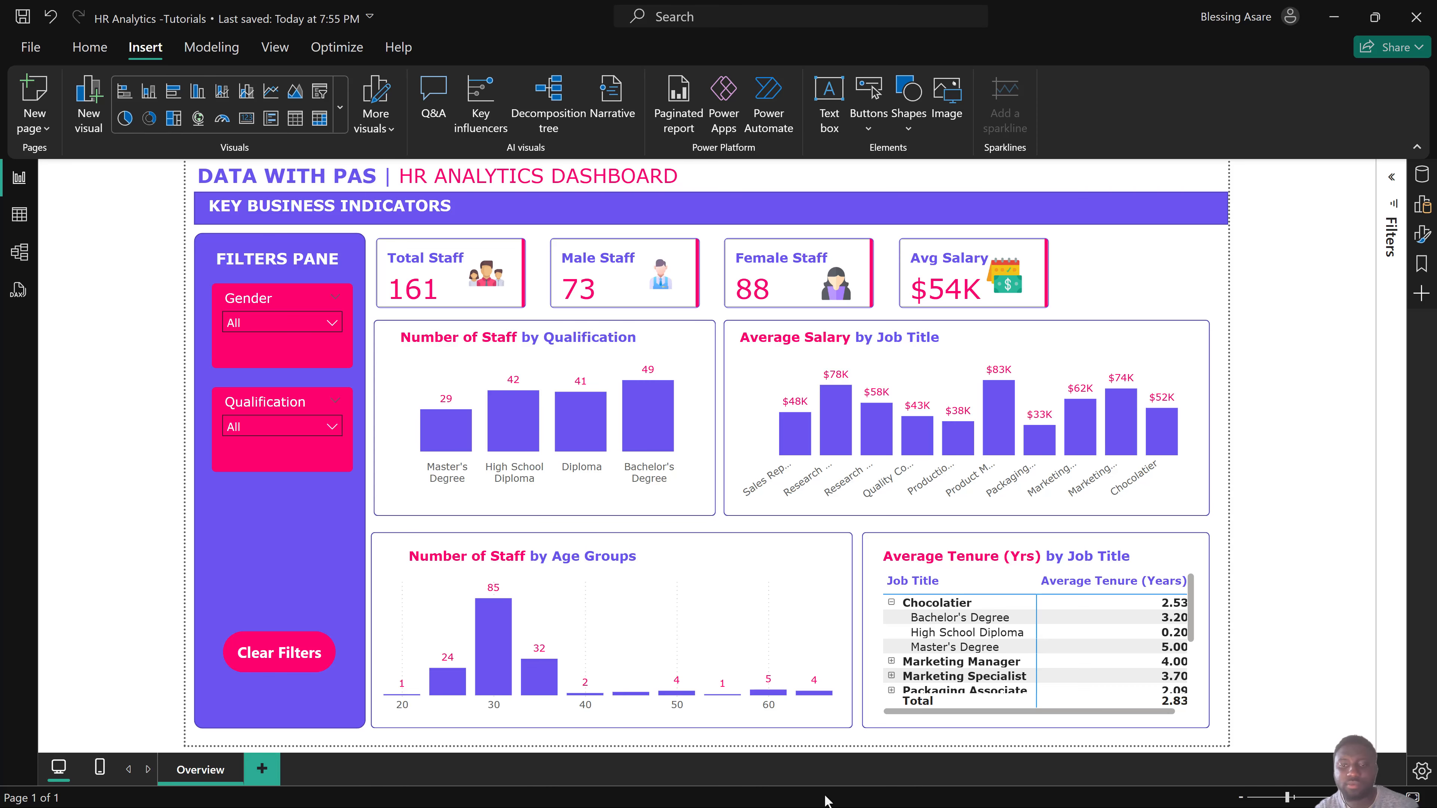
key("super")
mouse_move(835, 787)
left_click(736, 708)
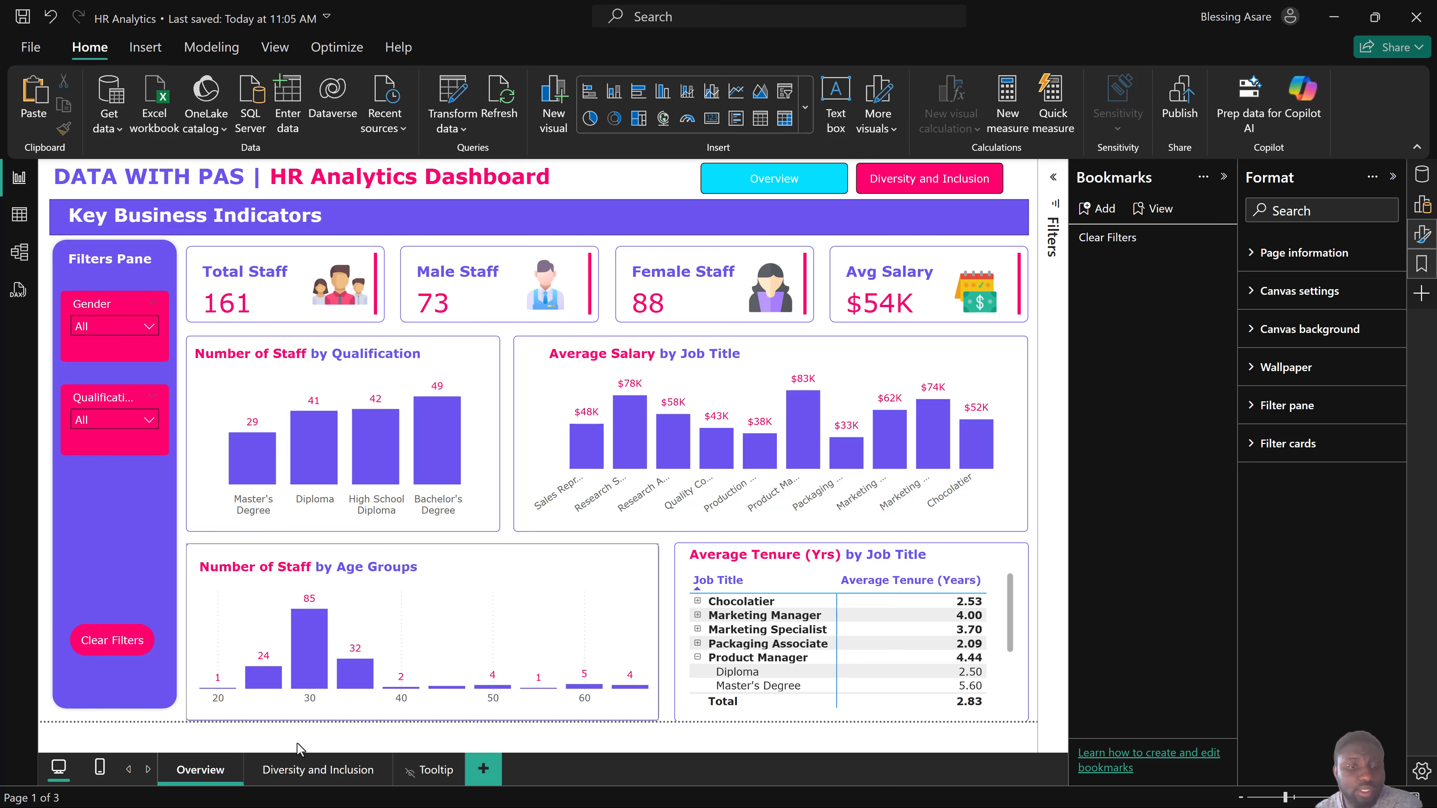
Examine the layout of the reference report's Diversity and Inclusion page, and minimize that report to return to HR Analytics -Tutorials.
left_click(299, 771)
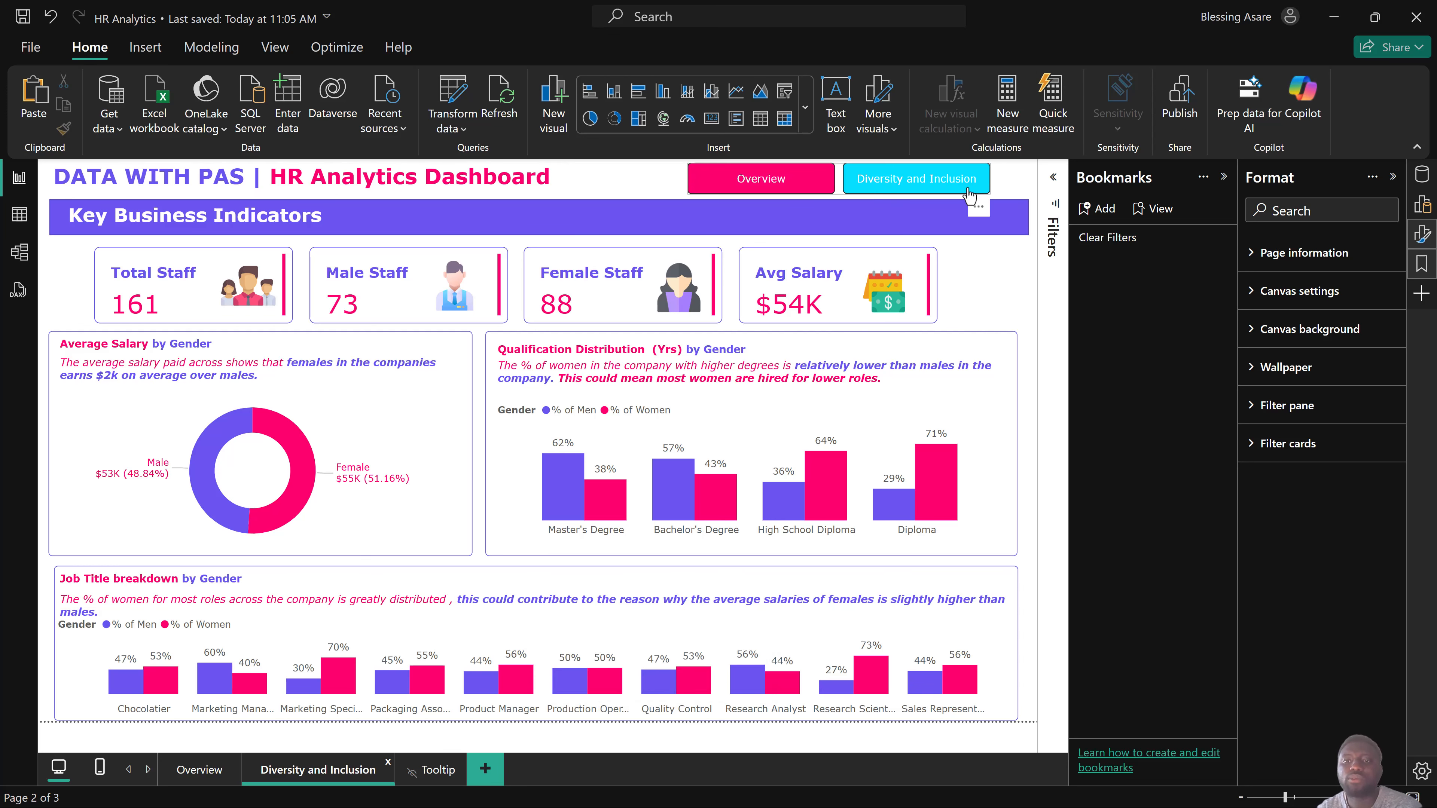
left_click(1336, 18)
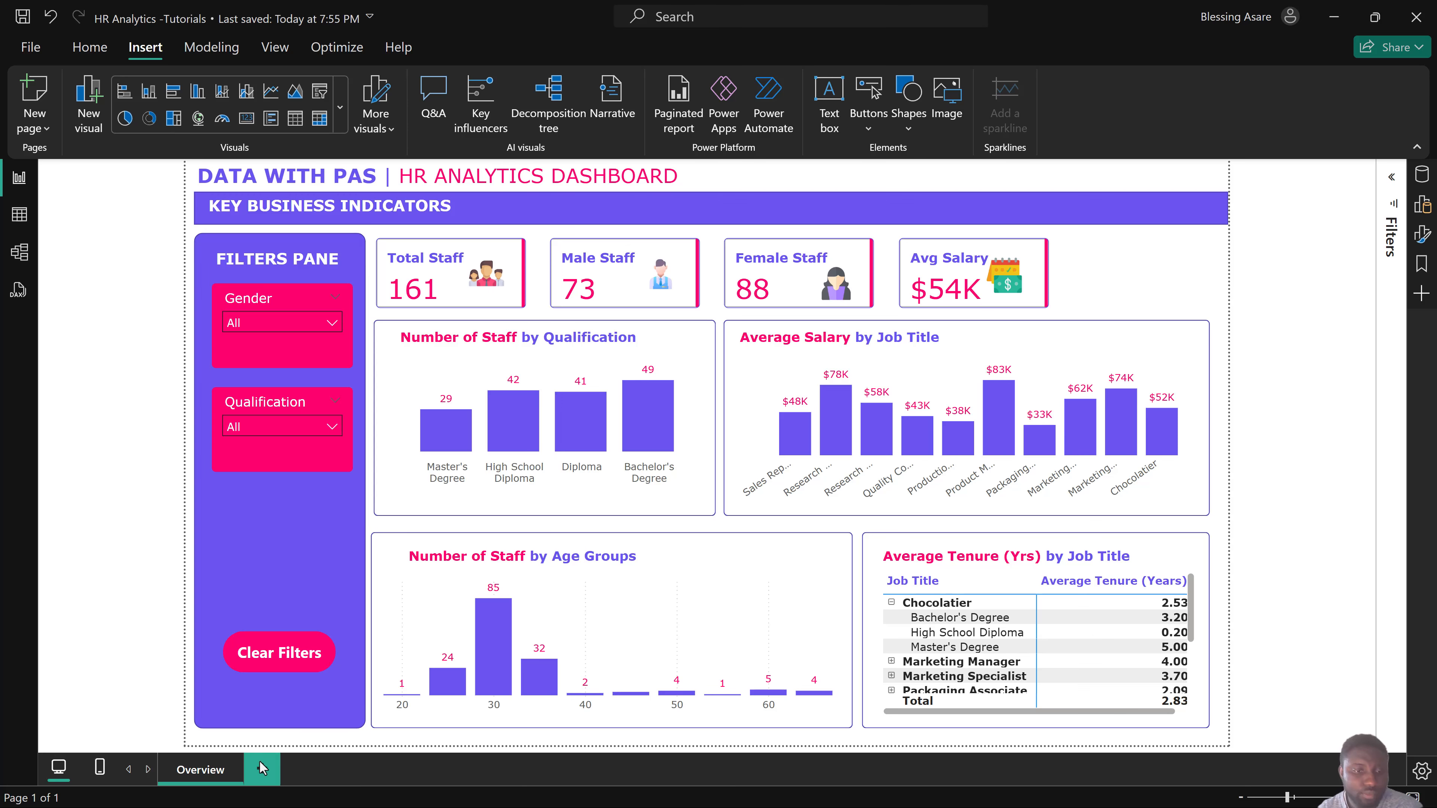
Duplicate the Overview page and rename the copy Diversity and Inclusion.
right_click(209, 775)
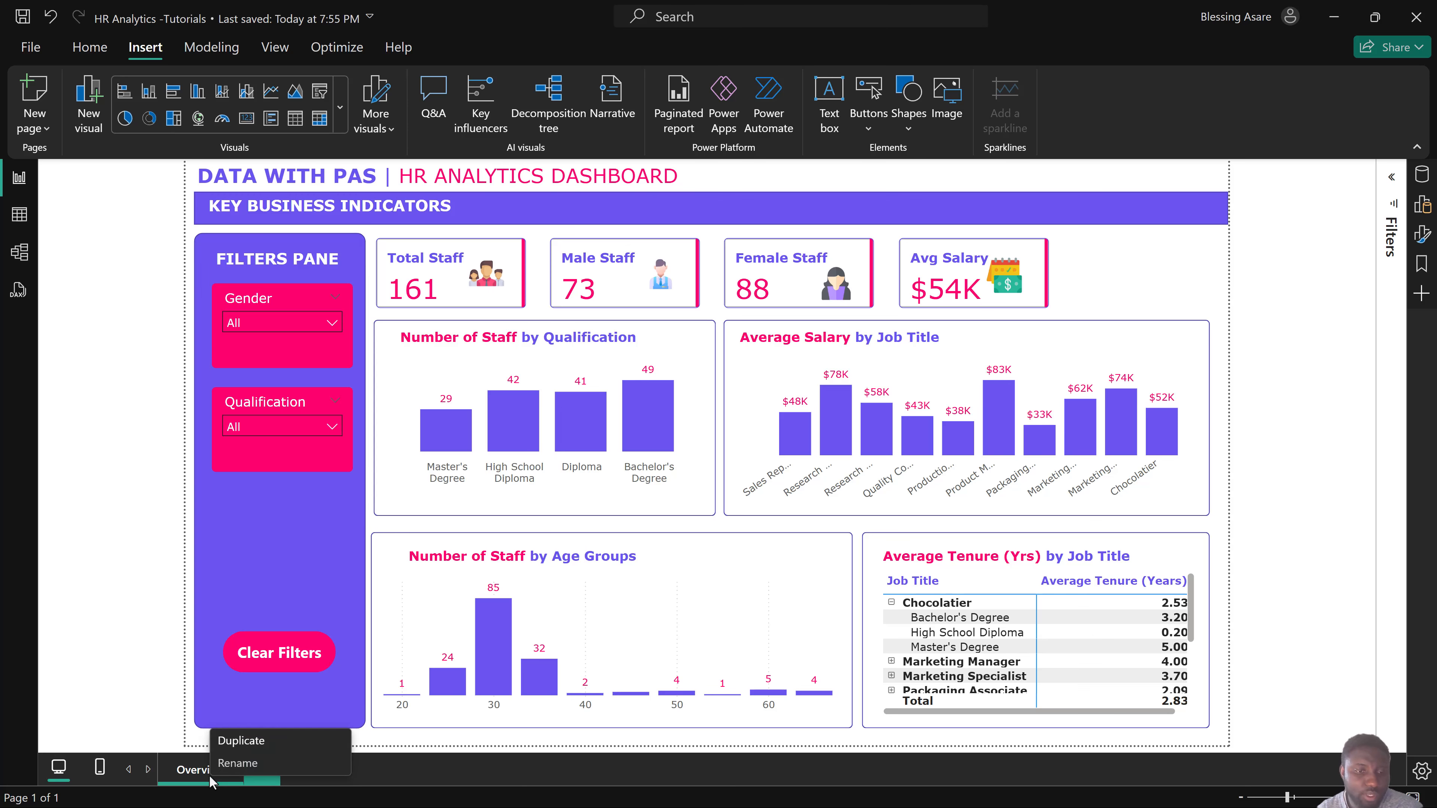
left_click(233, 741)
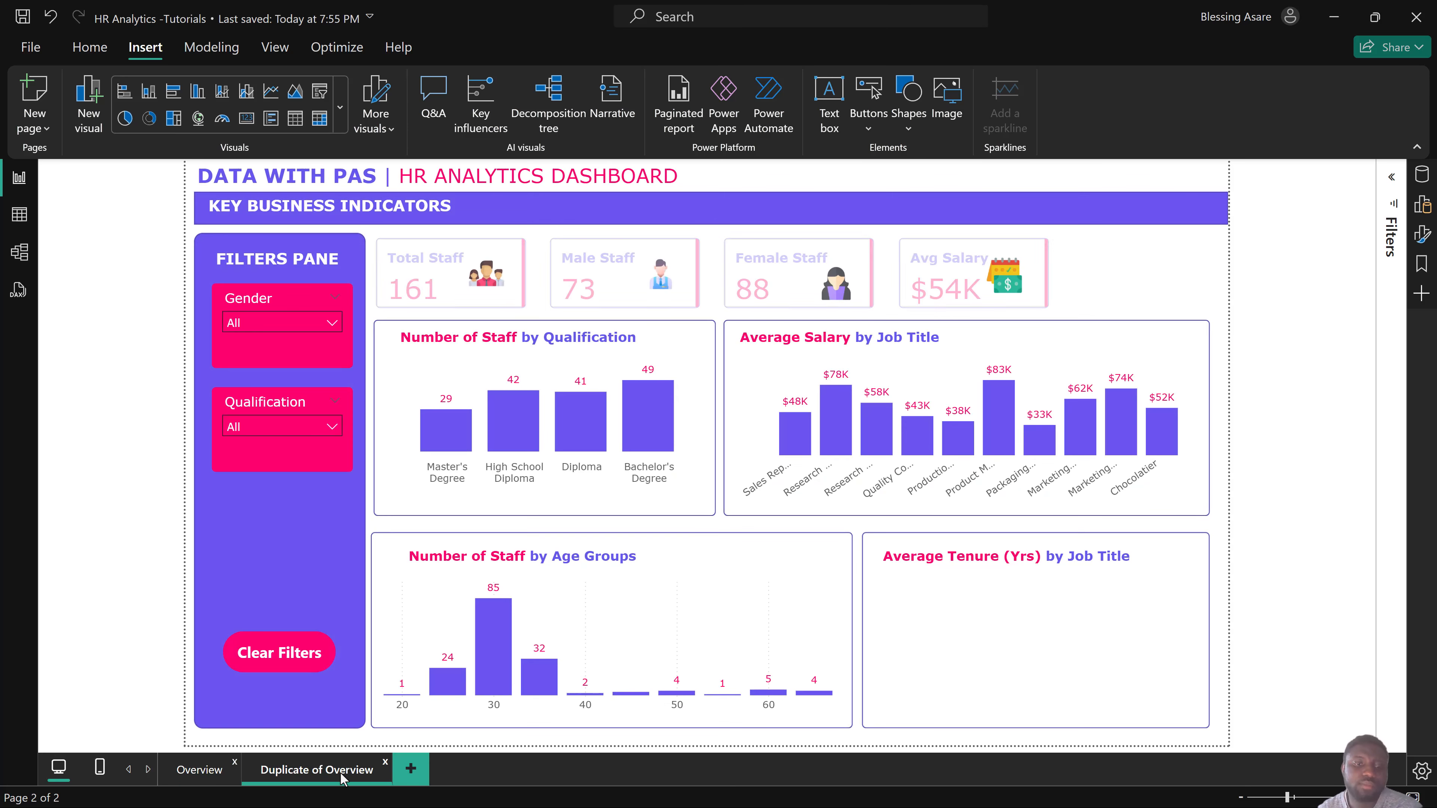
double_click(340, 772)
type("Dive")
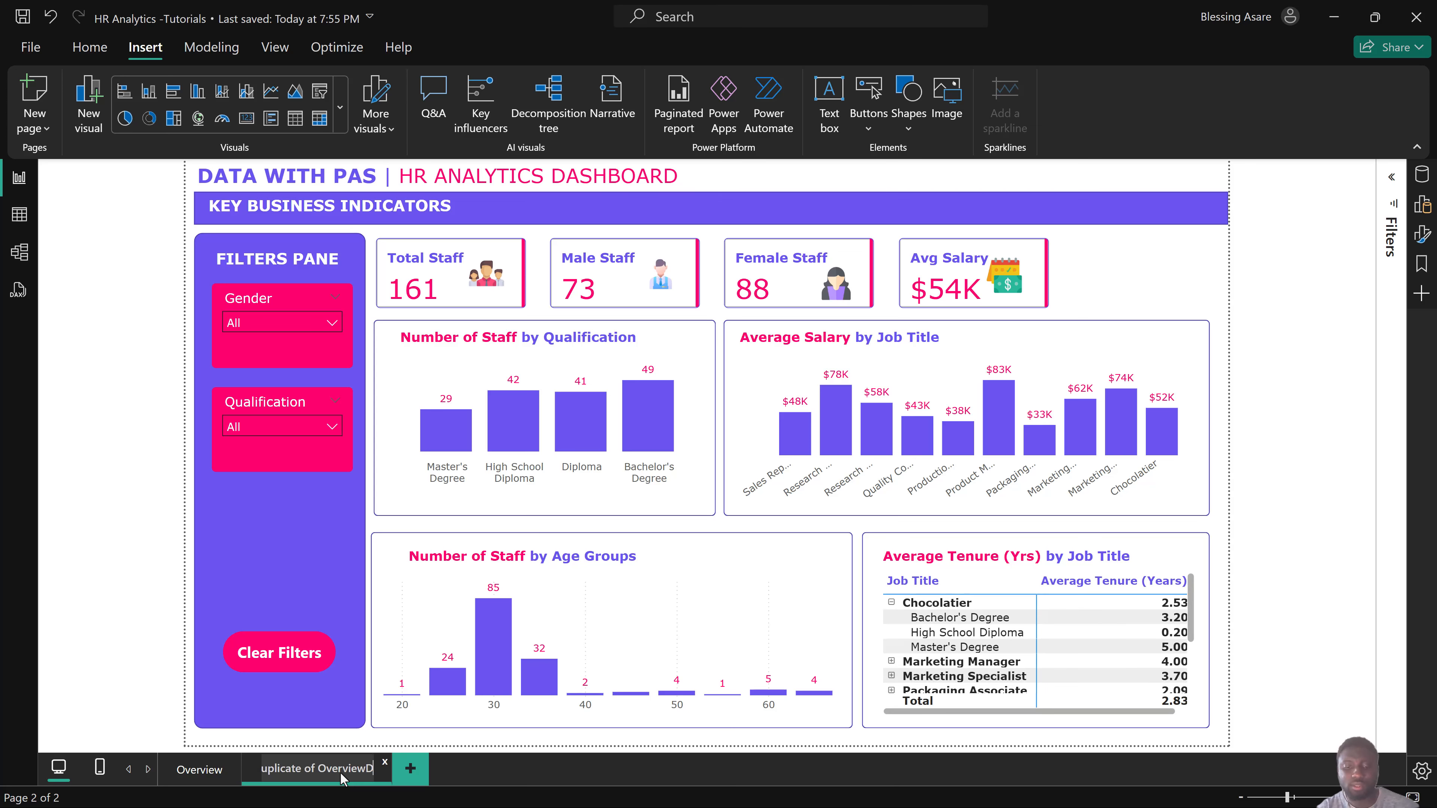
key("BackSpace")
key("BackSpace")
key("BackSpace")
key("BackSpace")
key("BackSpace")
key("BackSpace")
key("BackSpace")
key("BackSpace")
key("BackSpace")
key("BackSpace")
key("BackSpace")
key("BackSpace")
key("BackSpace")
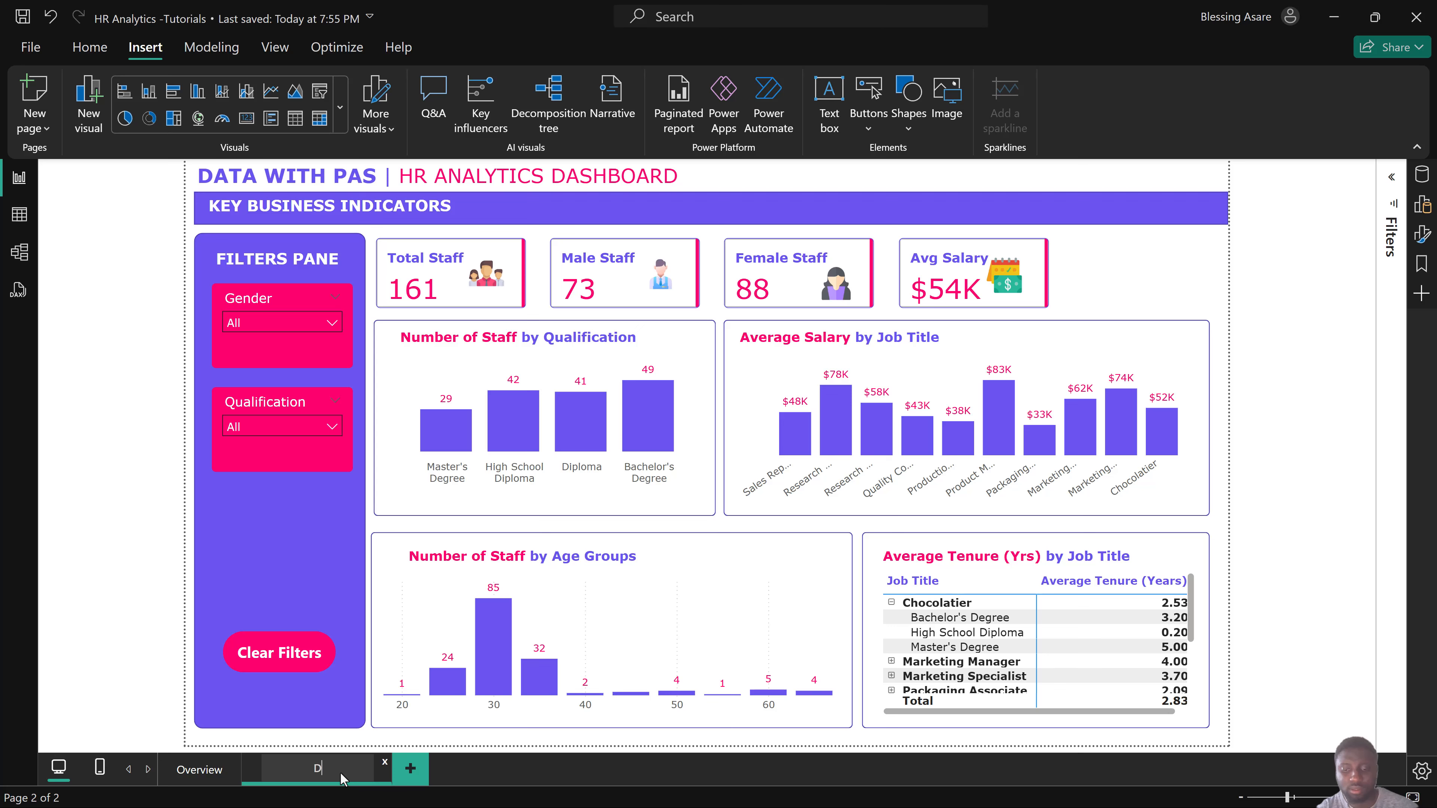
type("Divrsi")
type("ty")
type("ty and ")
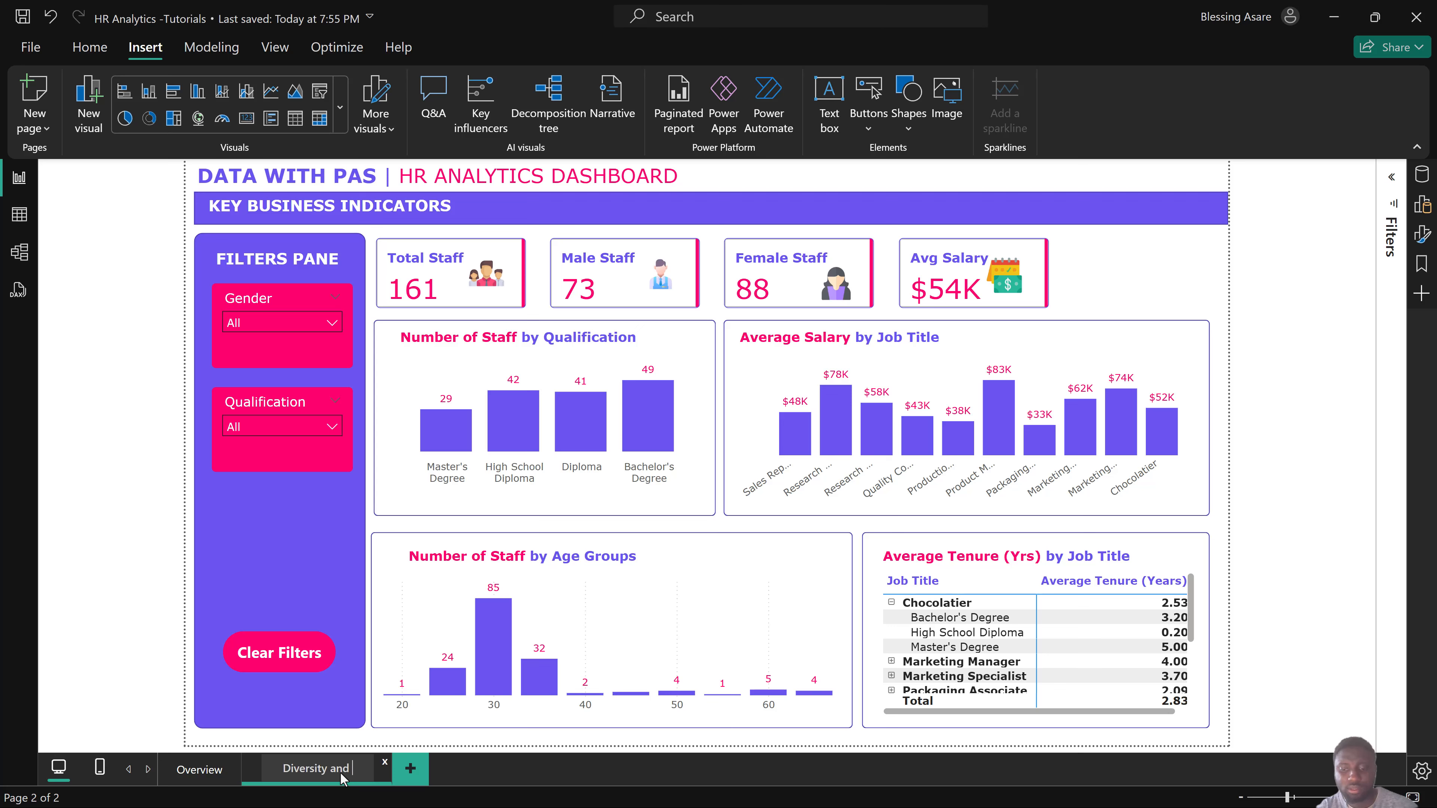
type("Inclusion")
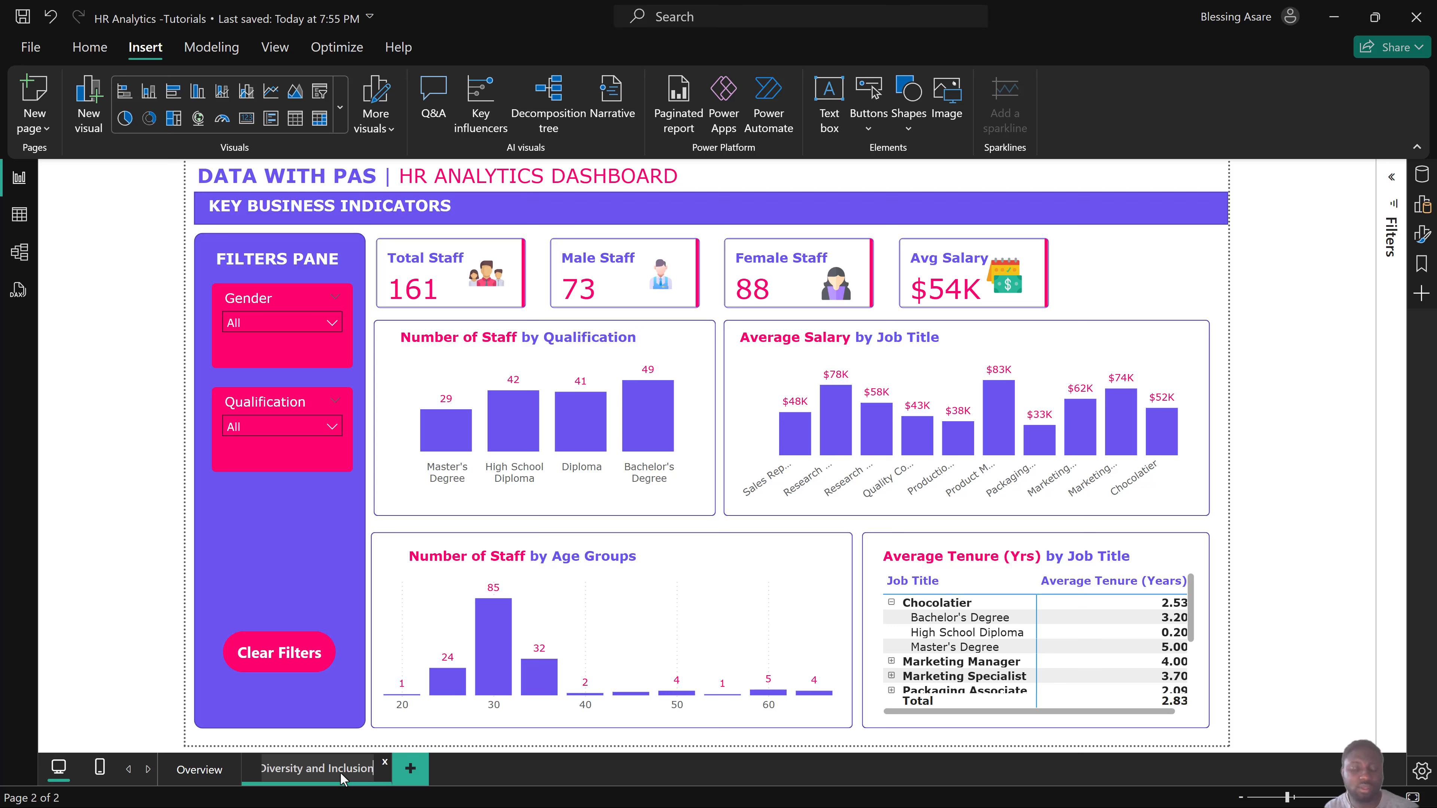
left_click(123, 627)
Delete the whole FILTERS PANE from the Diversity and Inclusion page: its background, title, Gender and Qualification slicers, and Clear Filters shape.
left_click(291, 569)
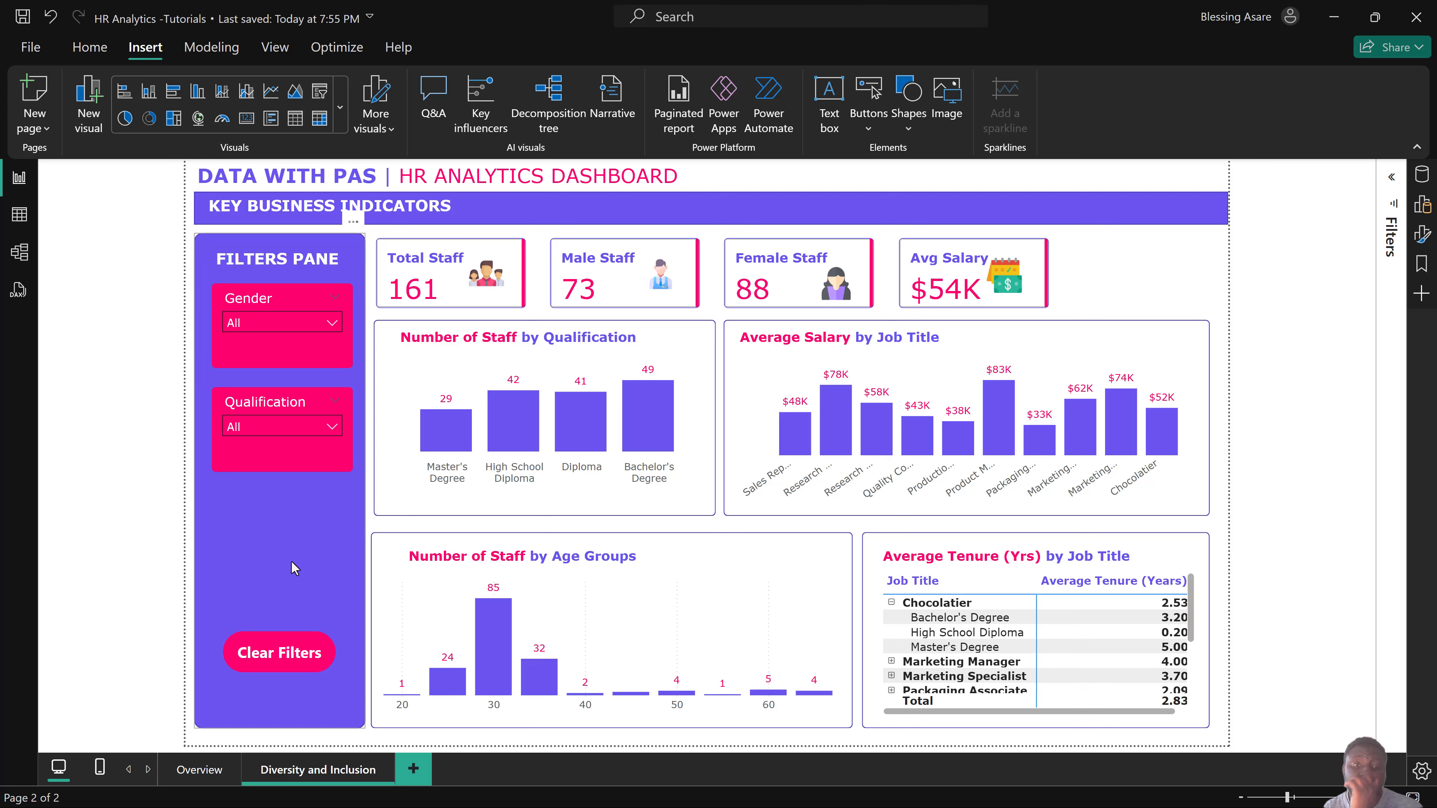
left_click(305, 565)
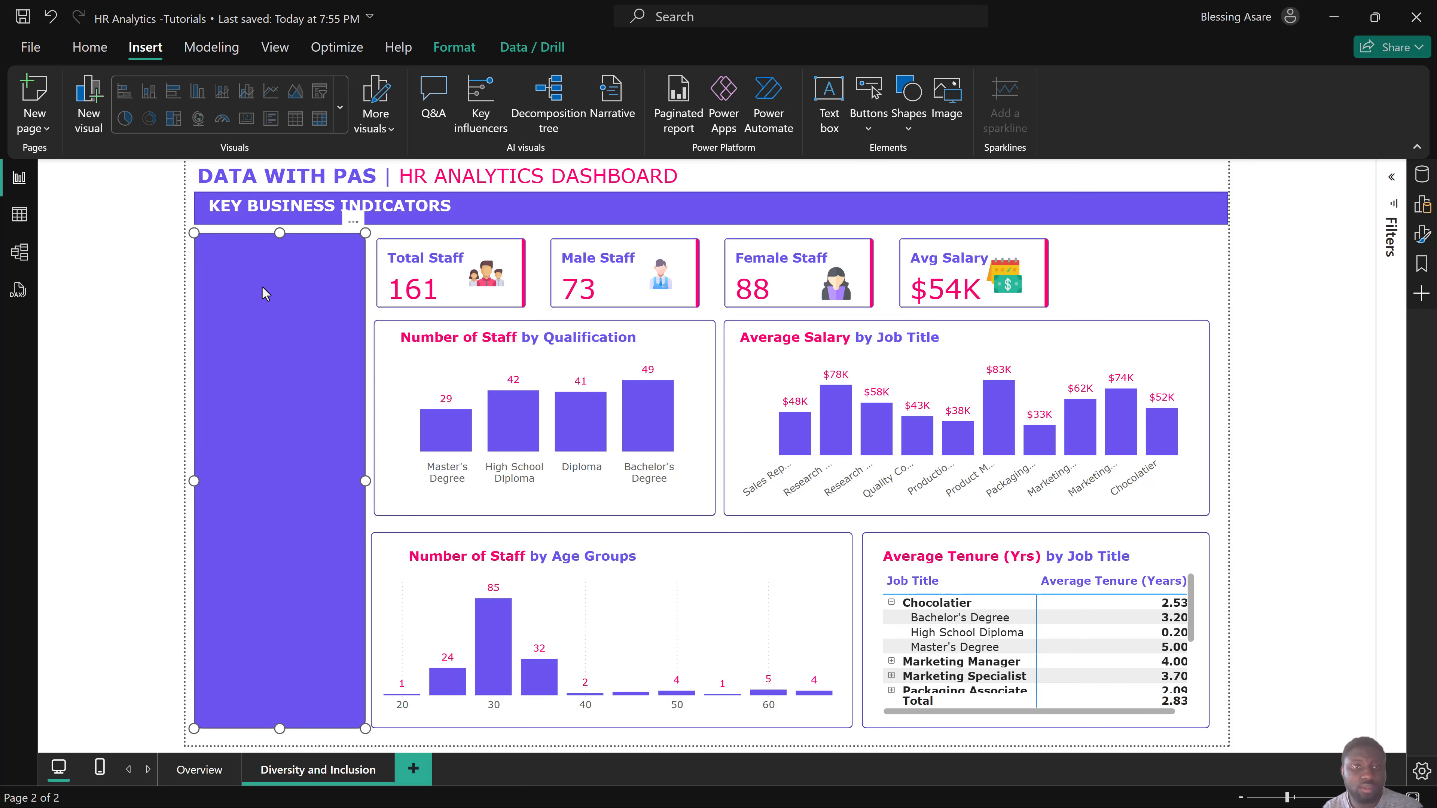
key("Delete")
left_click_drag(196, 237, 374, 750)
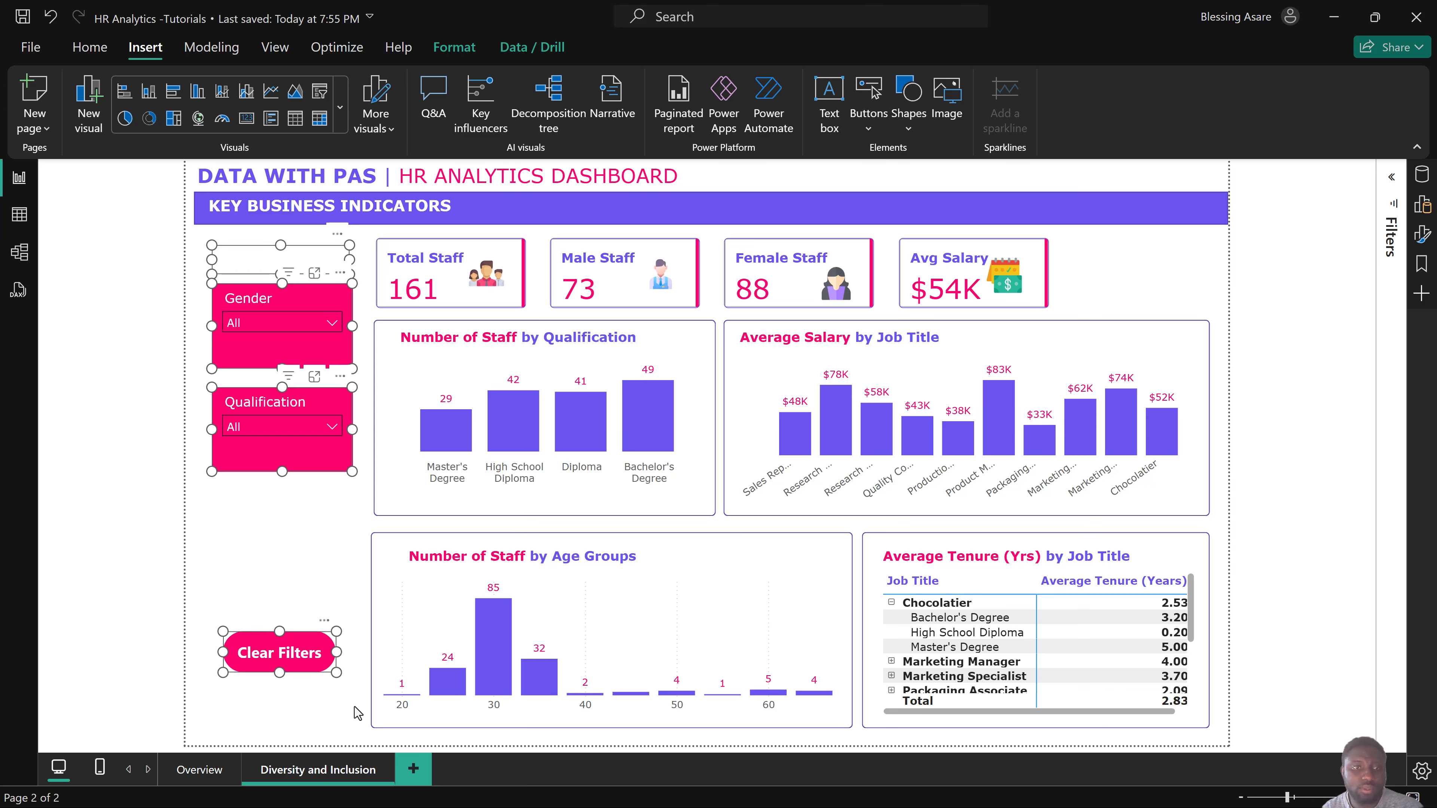
key("Delete")
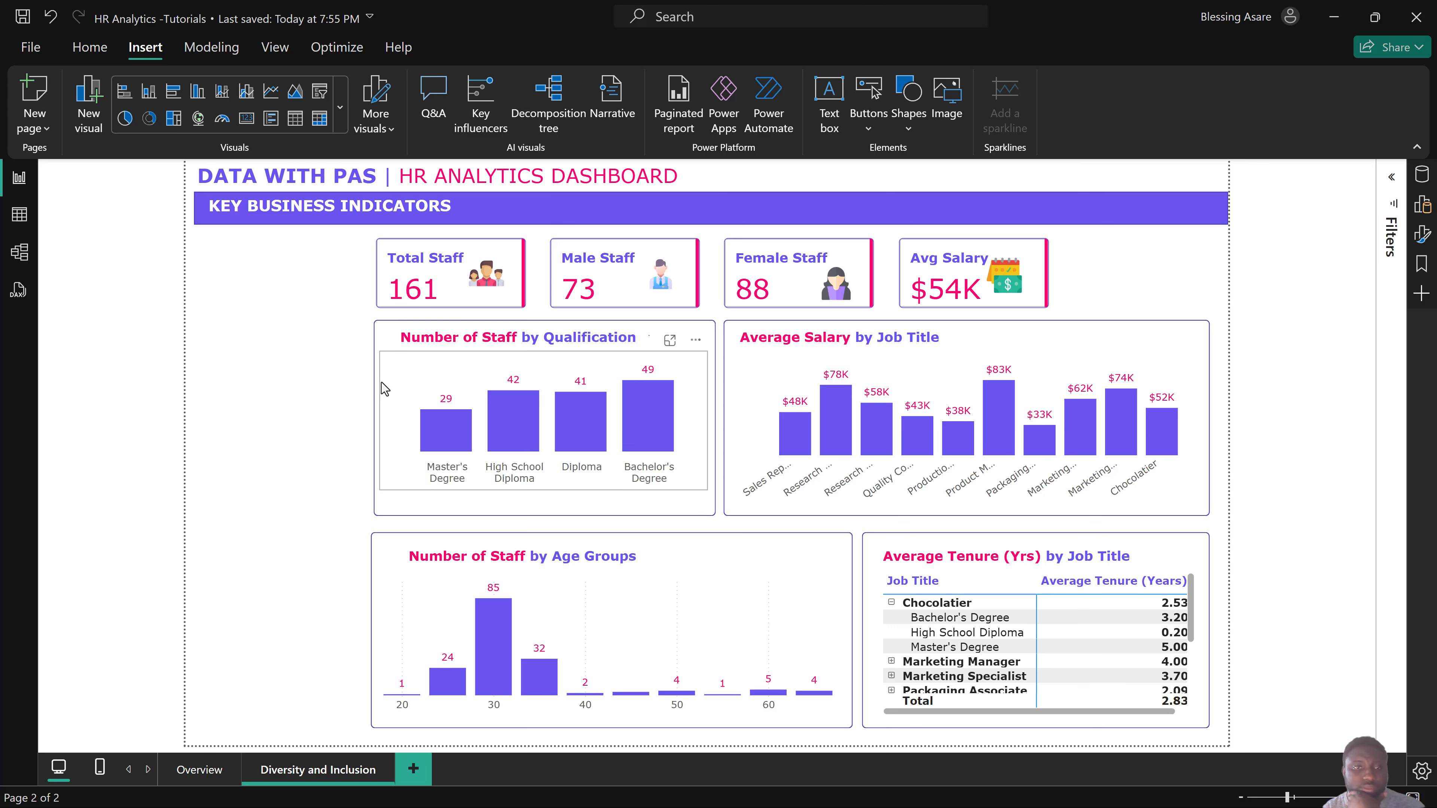
Stretch the frame behind the Number of Staff by Qualification chart to the page's left margin and pull its right edge inward.
left_click(379, 344)
key("Delete")
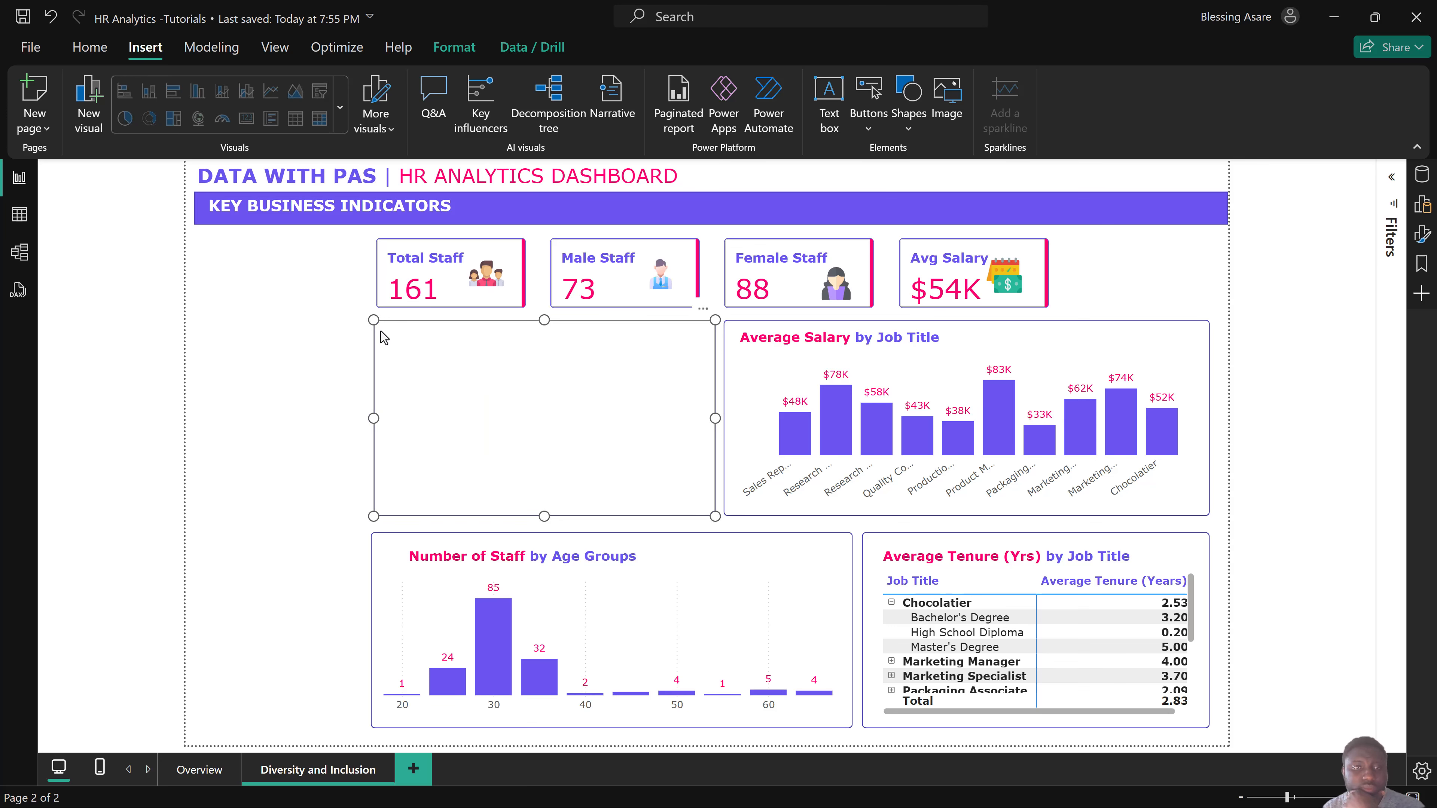
left_click_drag(362, 418, 241, 417)
left_click_drag(715, 418, 659, 418)
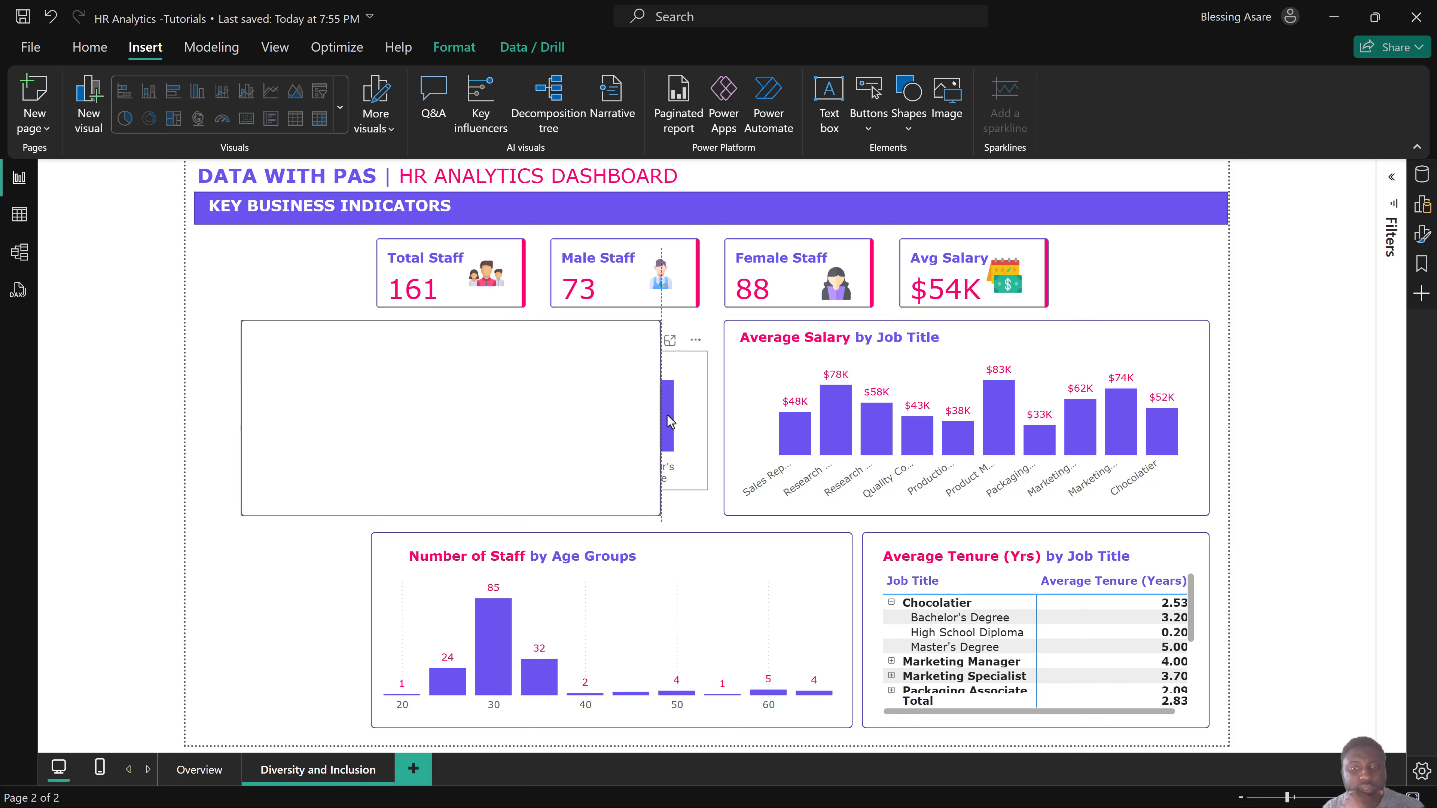
left_click_drag(240, 419, 204, 420)
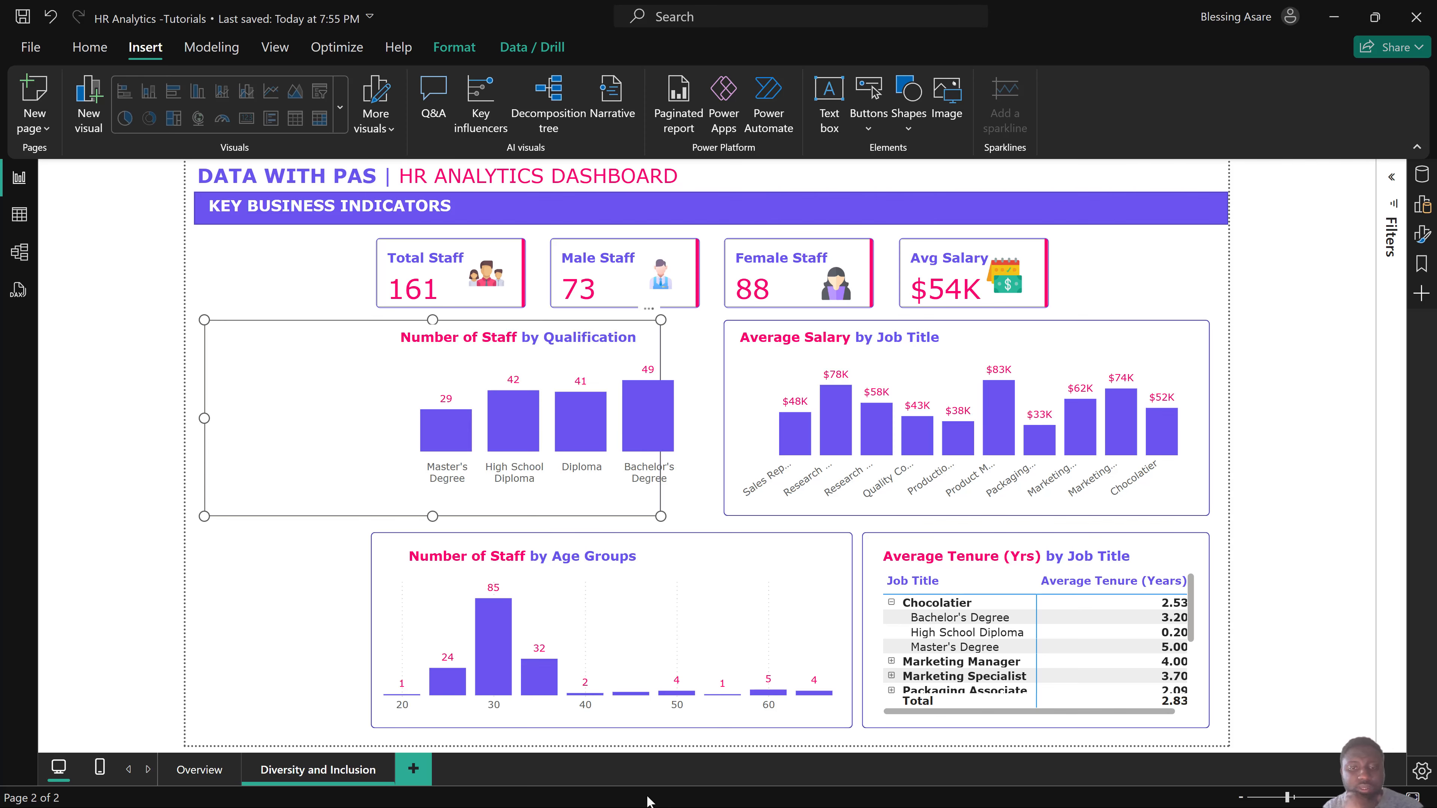
key("super")
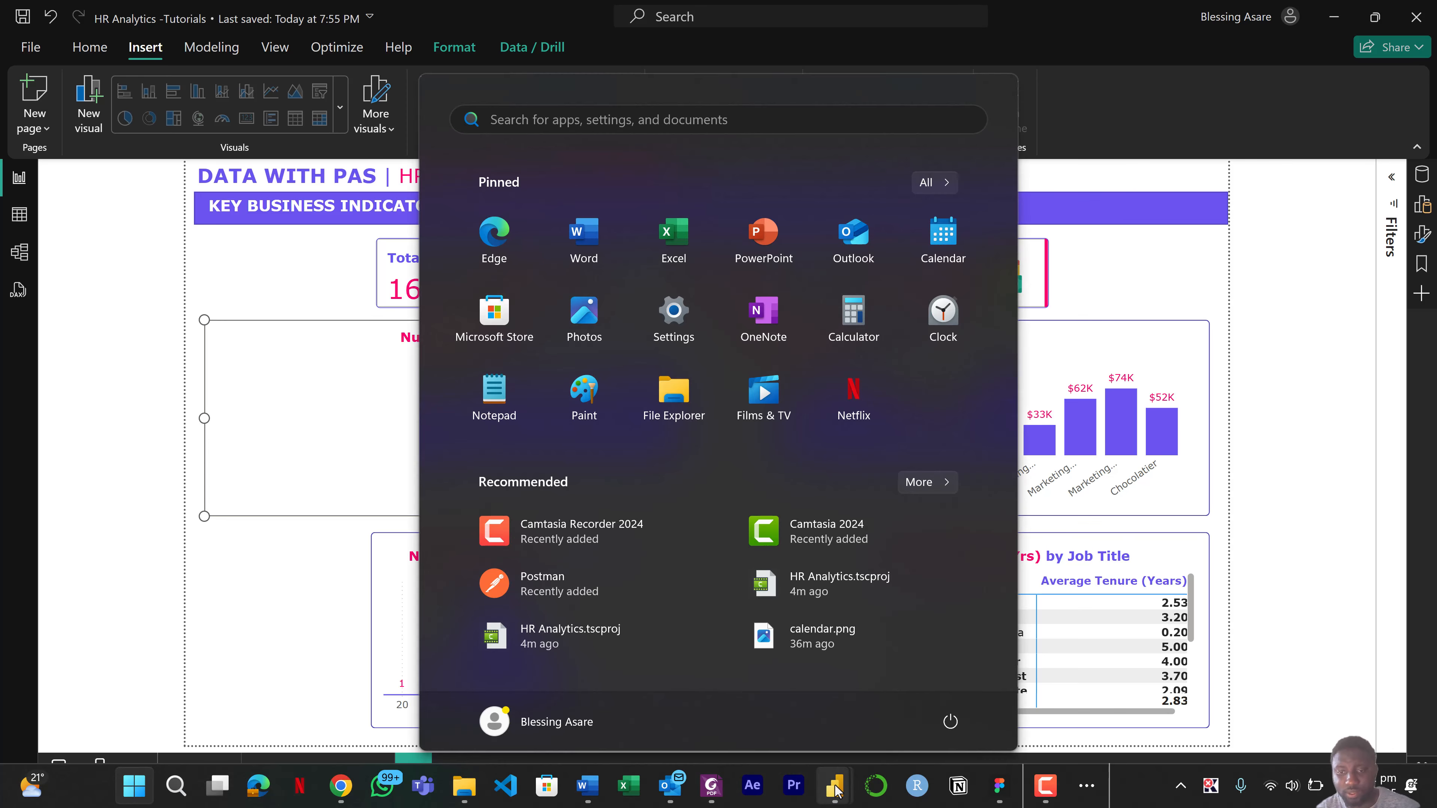
mouse_move(834, 785)
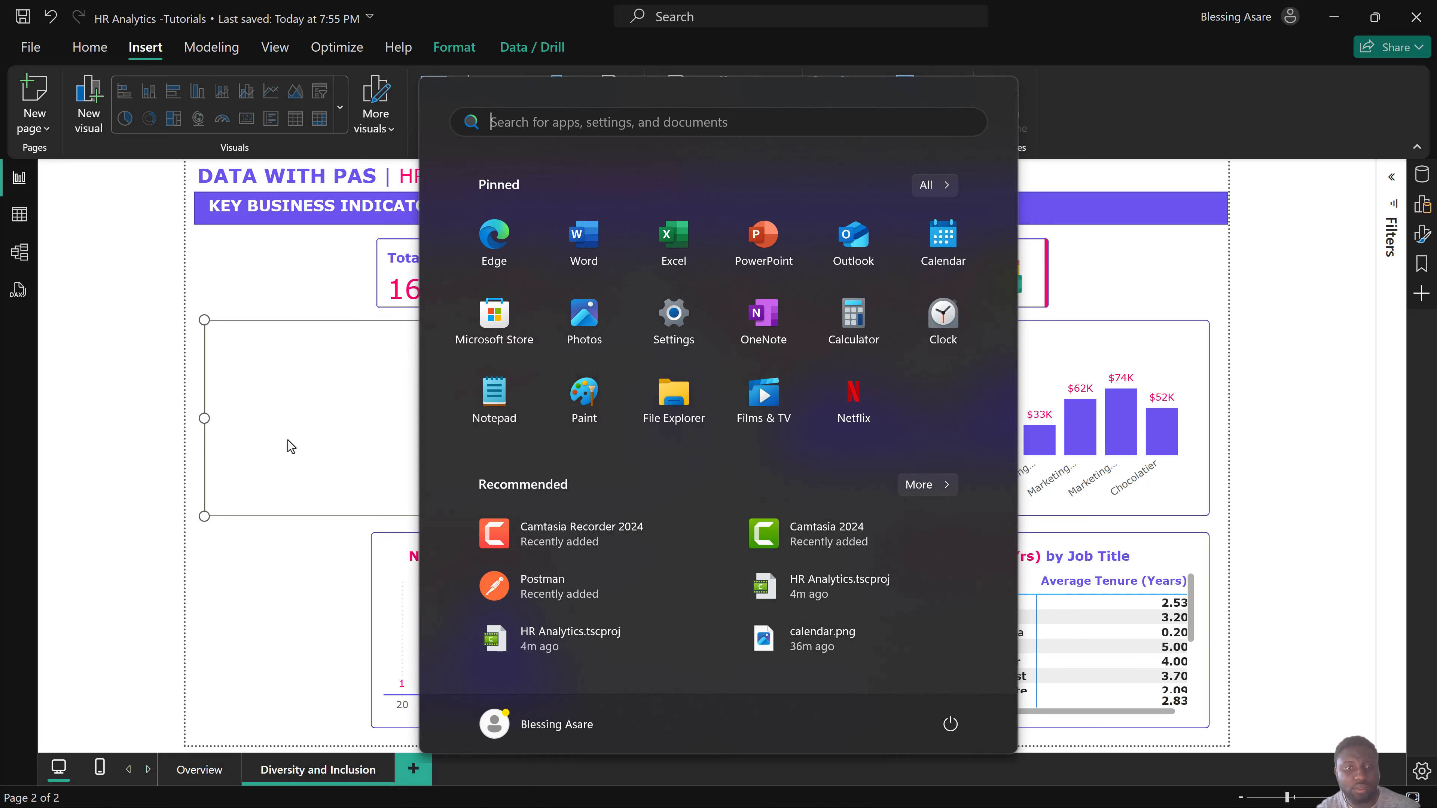
left_click(287, 440)
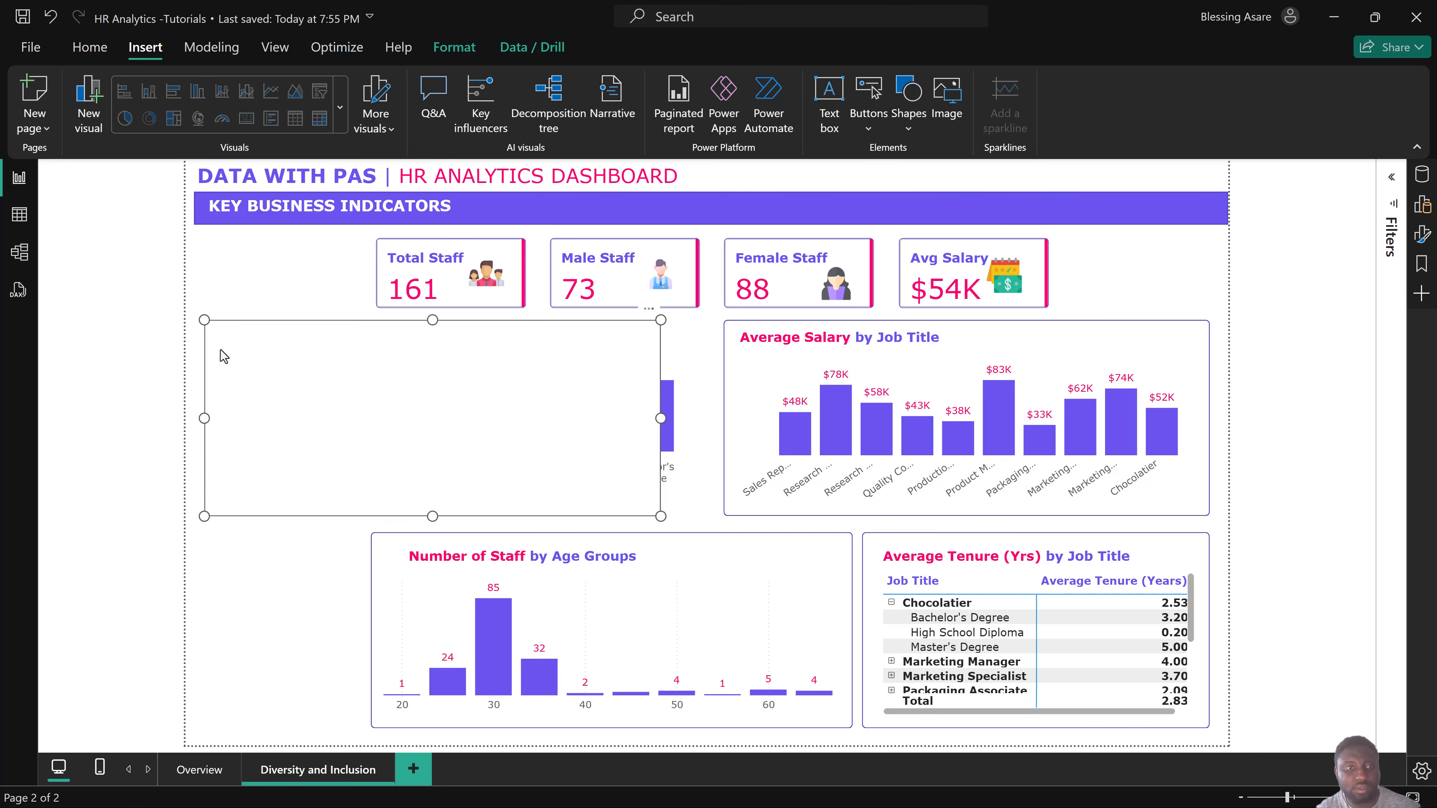
Enlarge the Number of Staff by Qualification frame slightly upward, and extend its lower-right corner outward and down.
left_click_drag(203, 320, 199, 316)
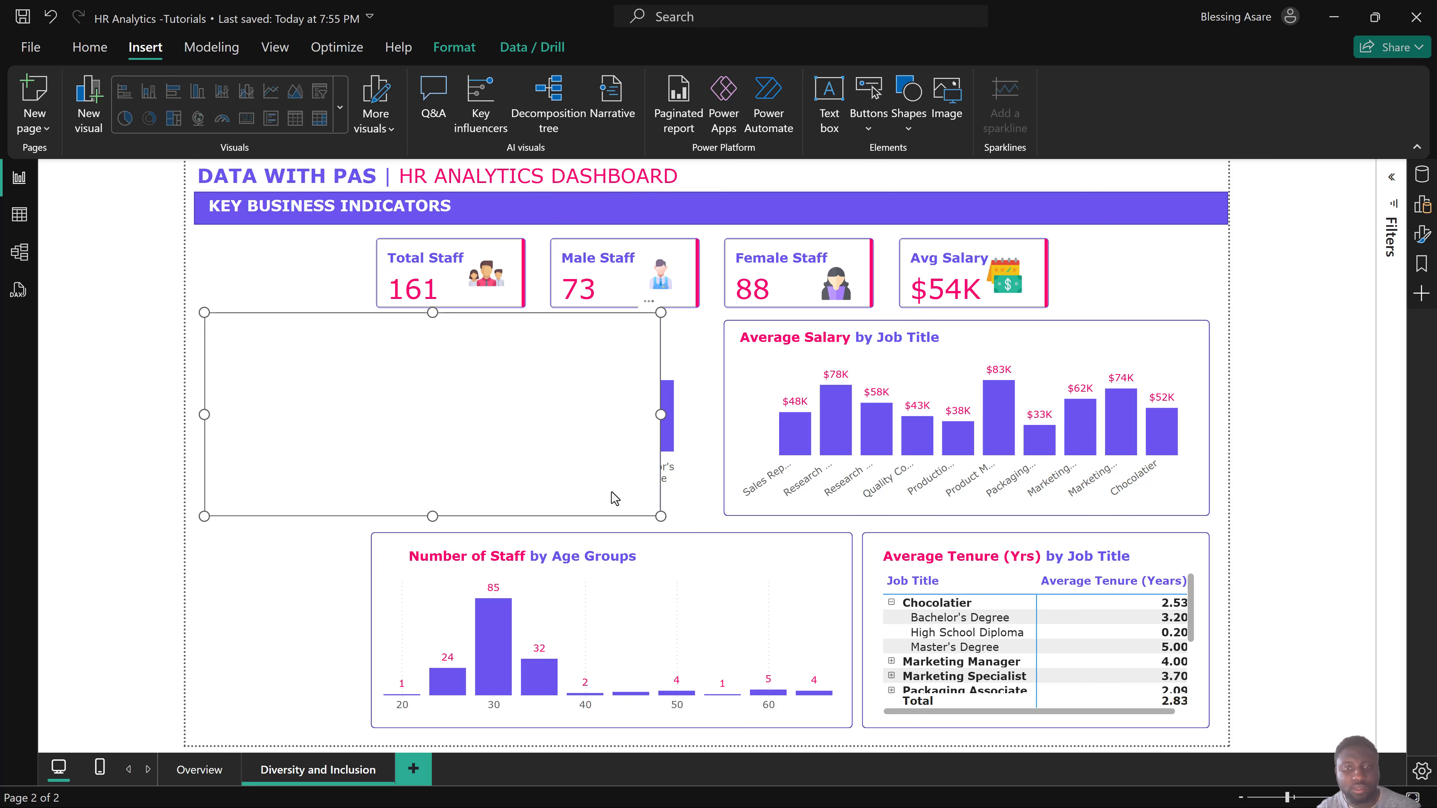
left_click_drag(661, 516, 676, 526)
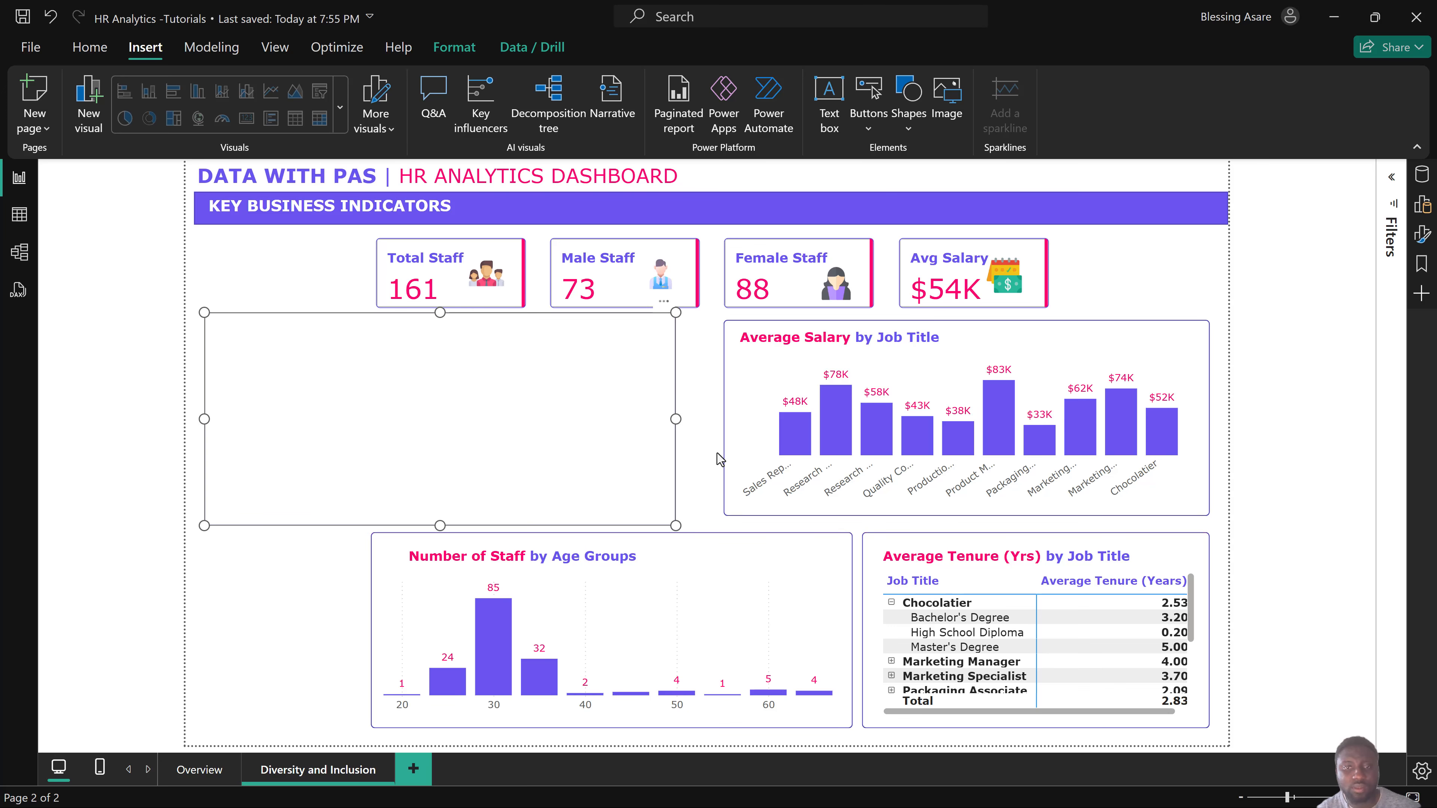
left_click(508, 342)
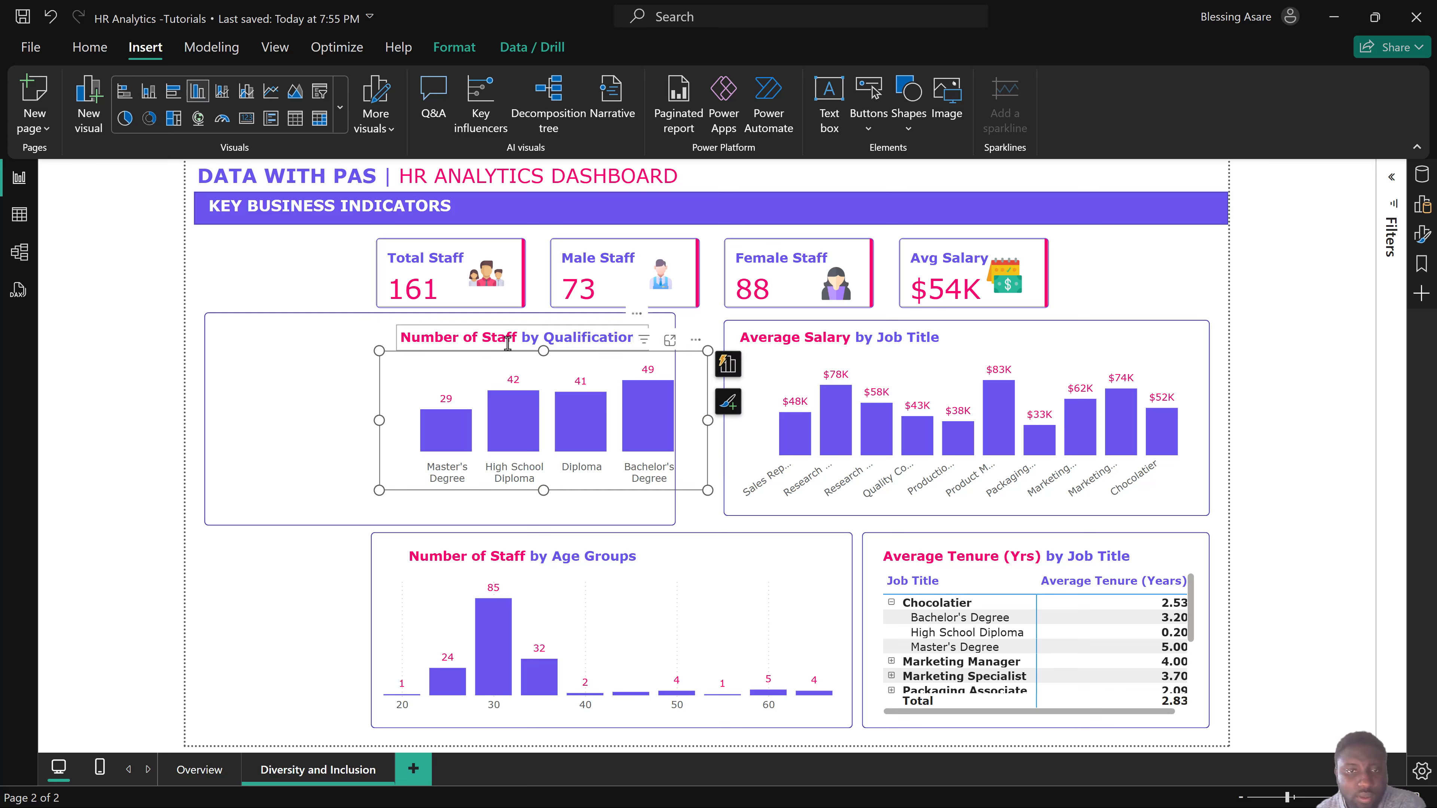
left_click(505, 342)
mouse_move(330, 318)
left_mouse_down()
mouse_move(311, 318)
mouse_move(336, 324)
left_mouse_up()
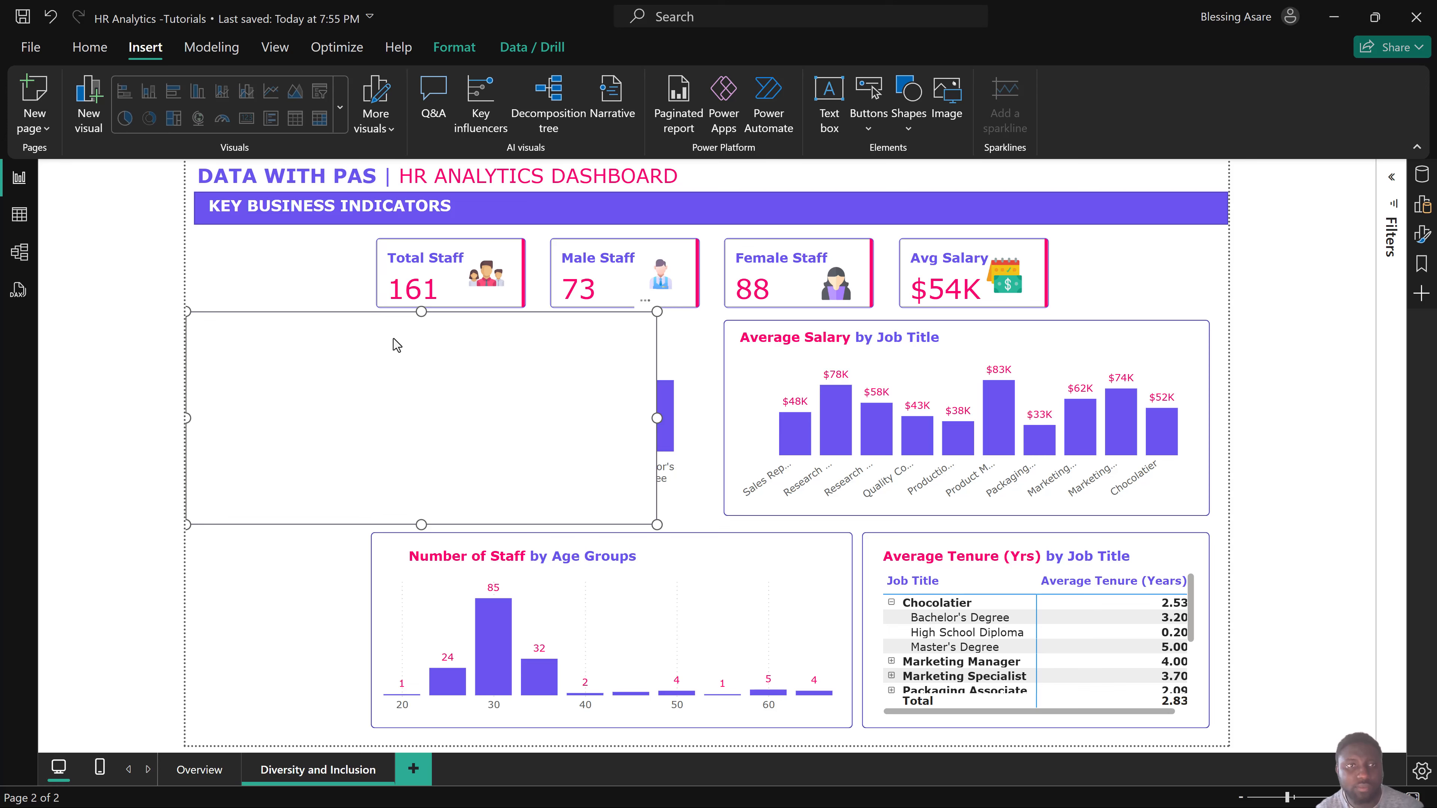
key("ctrl+z")
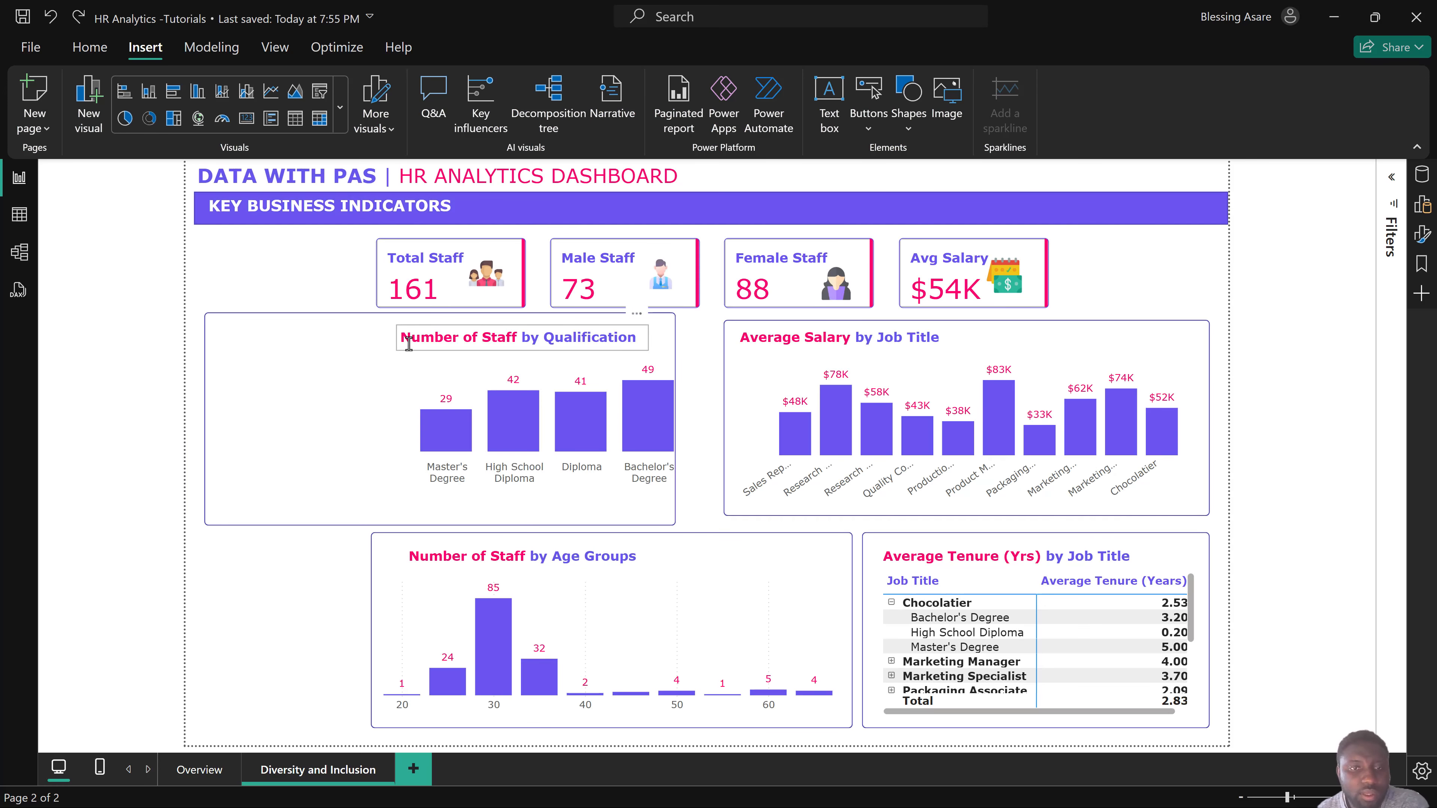
Move the Number of Staff by Qualification title to the upper-left corner of its enlarged frame.
left_click(409, 349)
left_click_drag(410, 349, 226, 343)
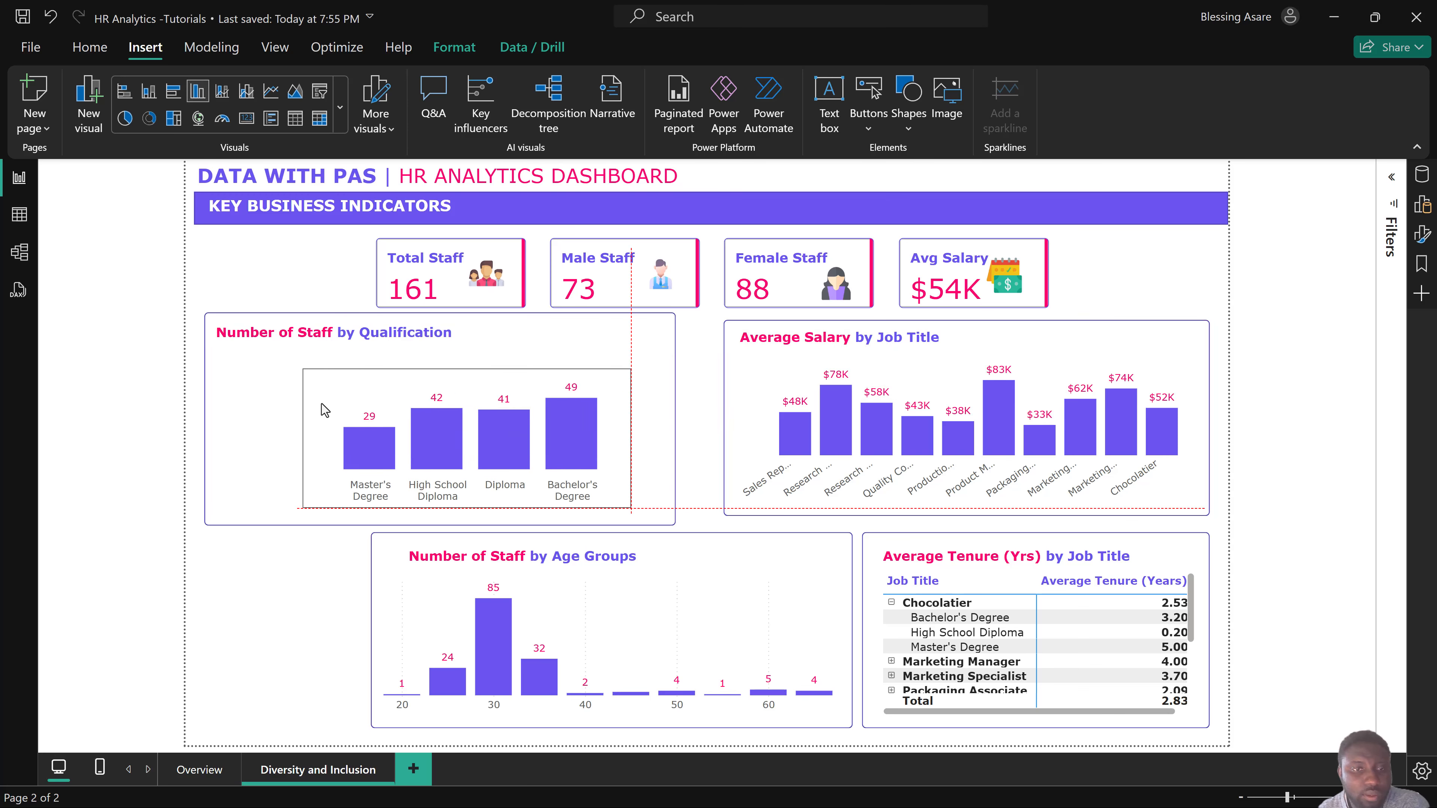
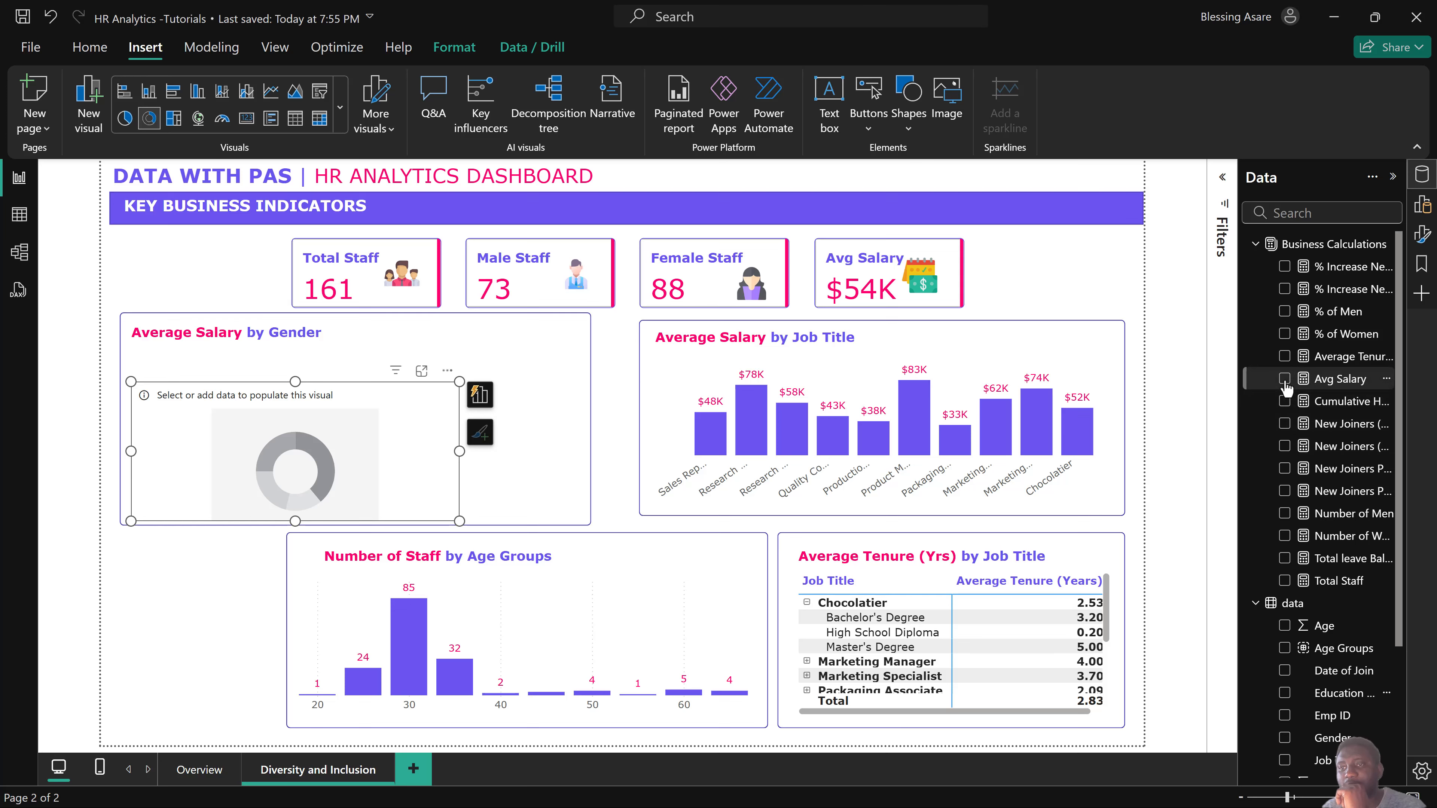
Add the Avg Salary measure as the values of the empty donut chart under Average Salary by Gender.
left_click(1284, 378)
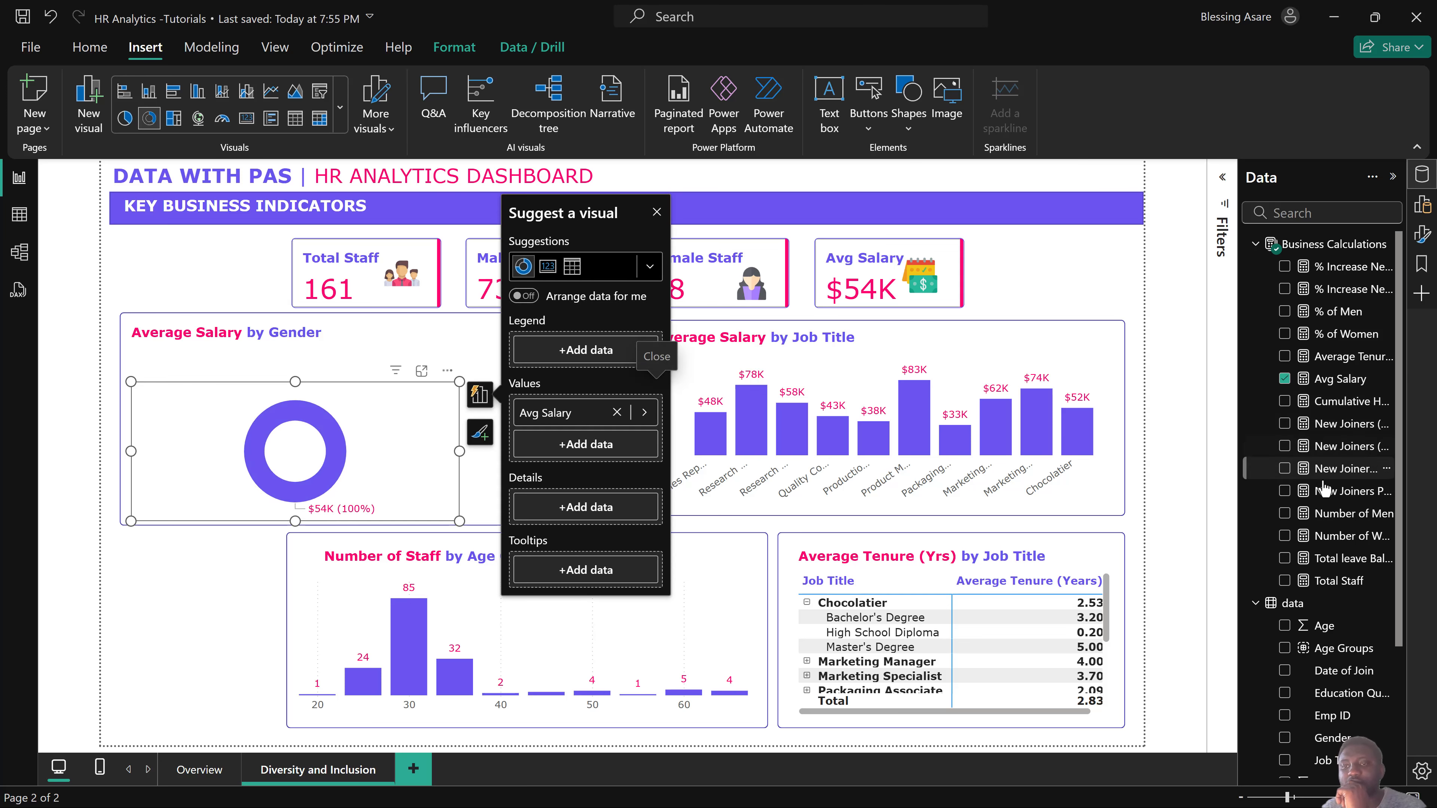
scroll(1321, 493, "down", 3)
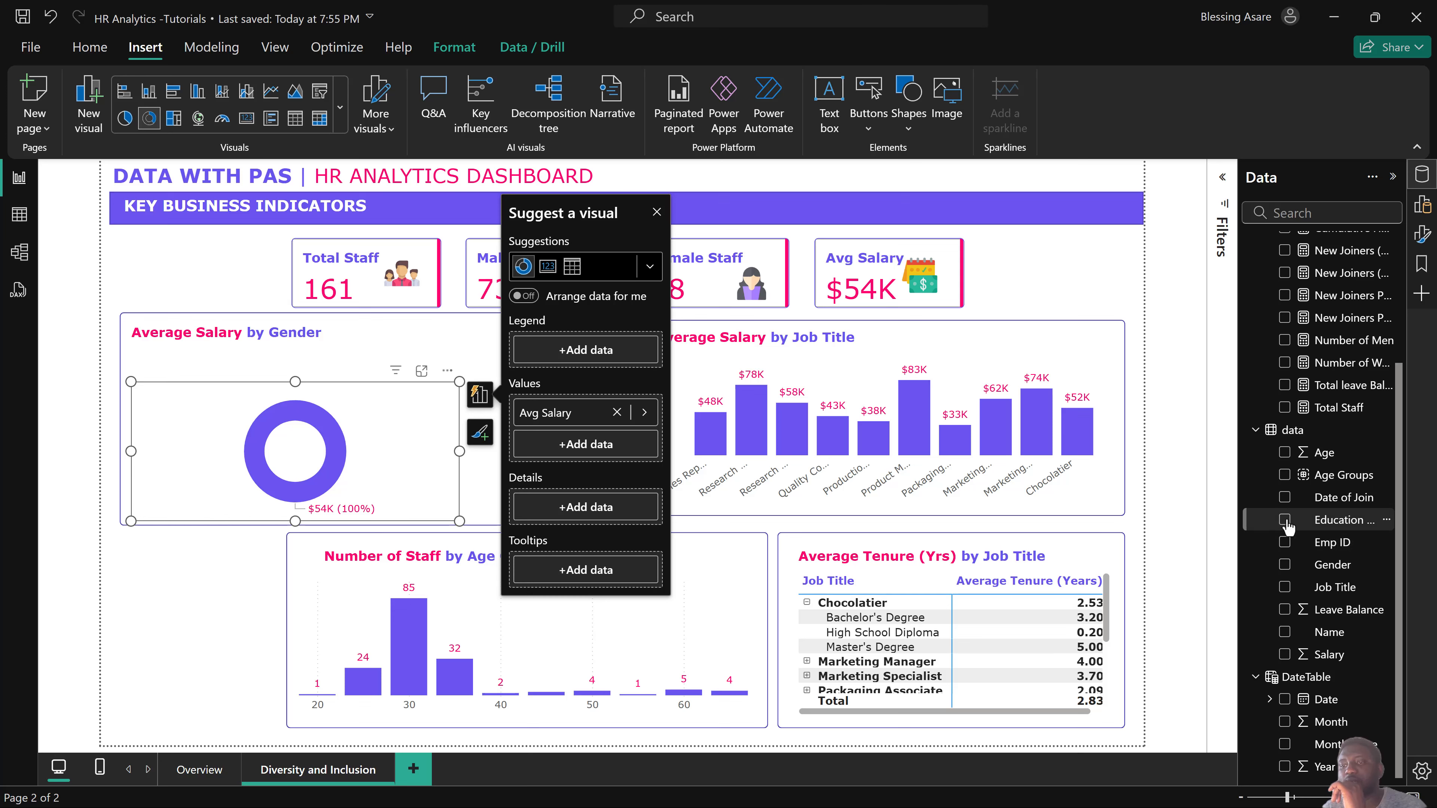
left_click(1291, 594)
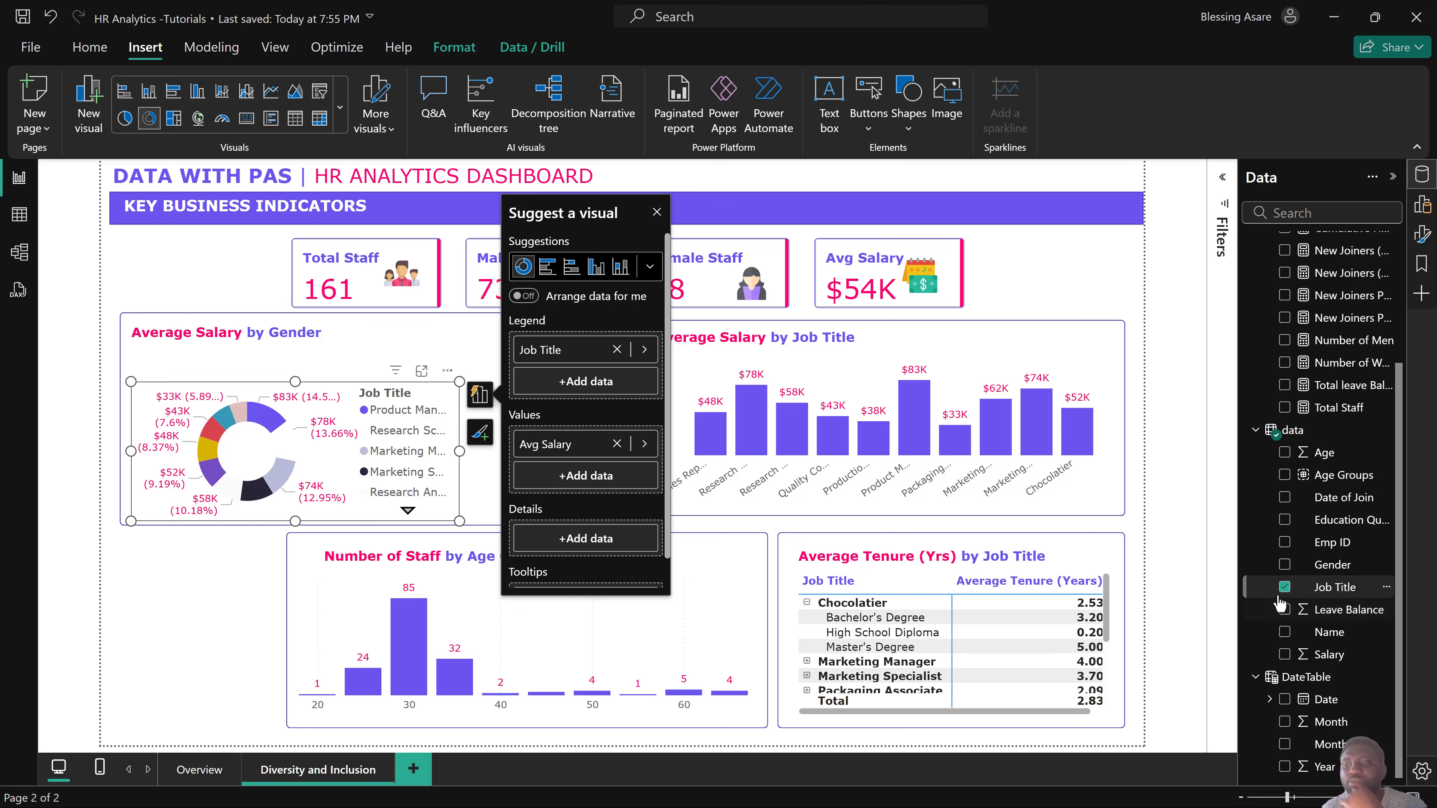
left_click(1286, 588)
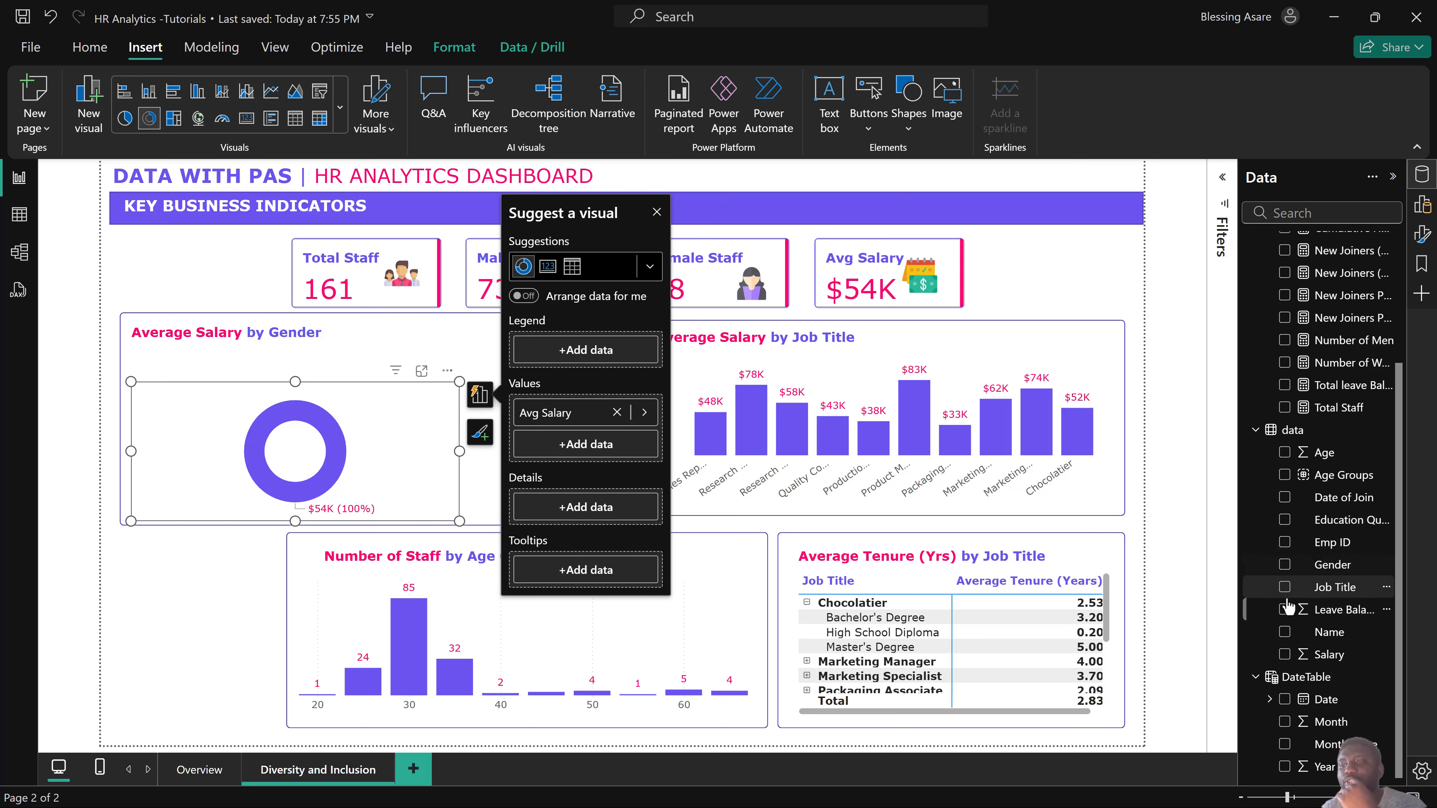
Split the Average Salary by Gender donut chart by the Gender field and turn off its legend.
left_click(1284, 566)
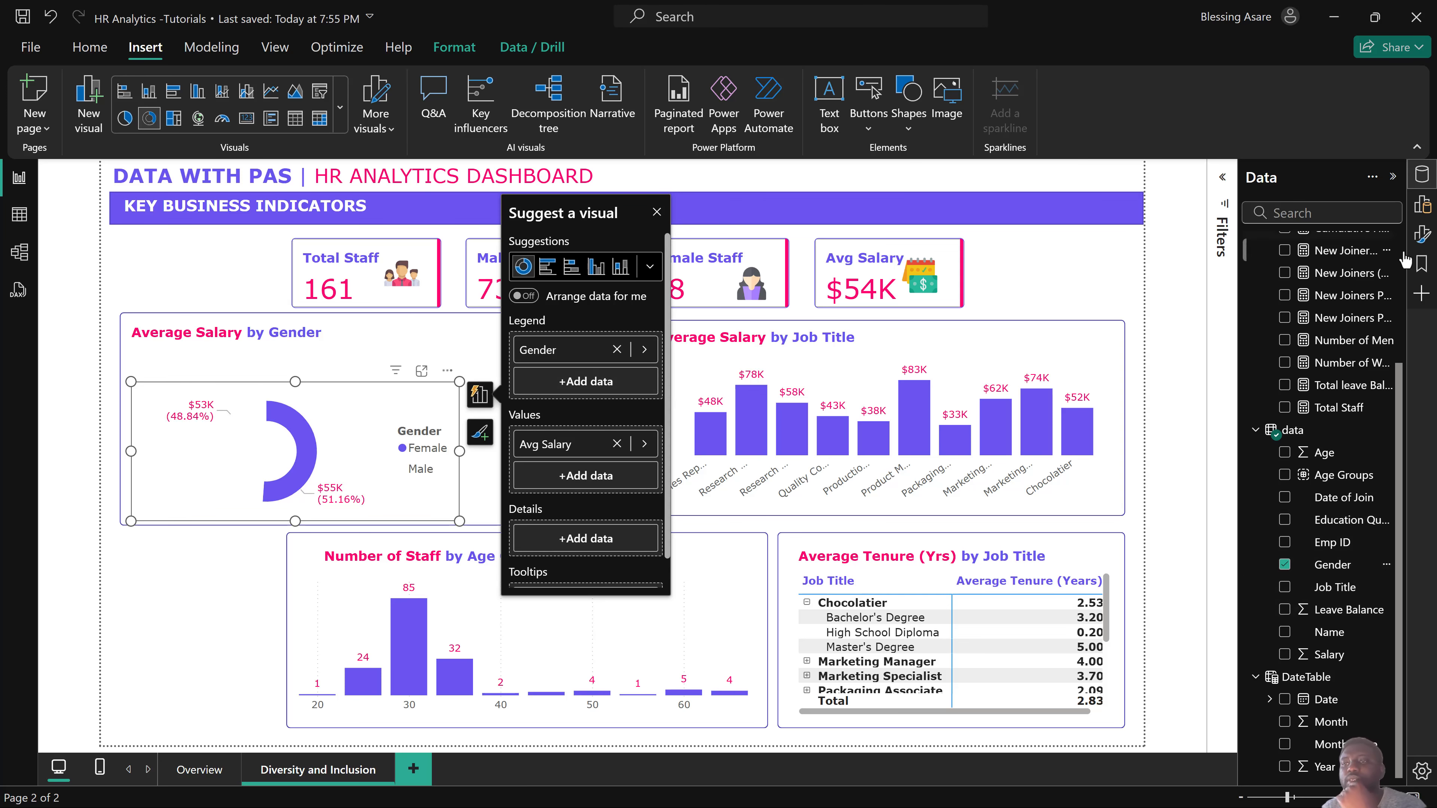
left_click(1421, 264)
left_click(1422, 265)
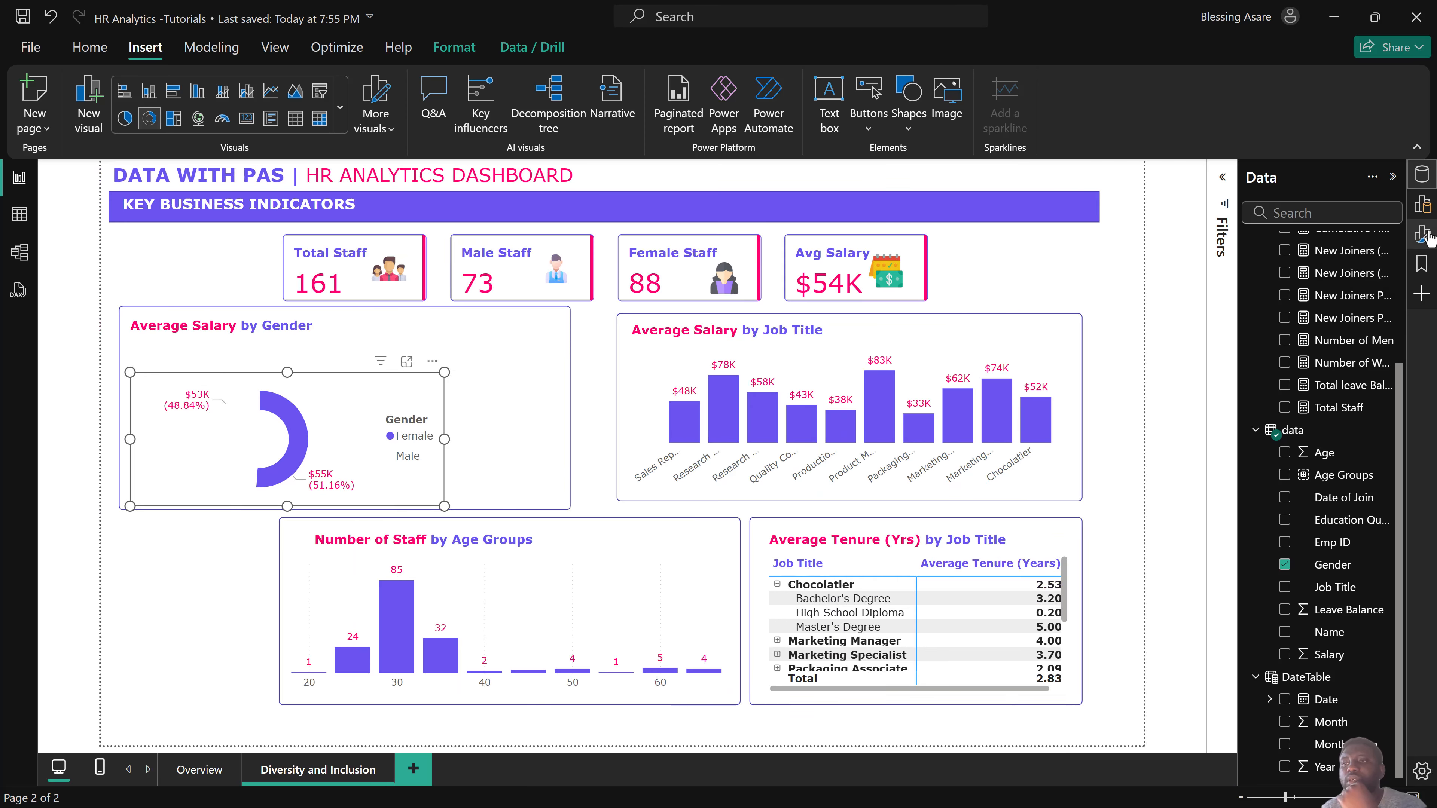
left_click(1422, 234)
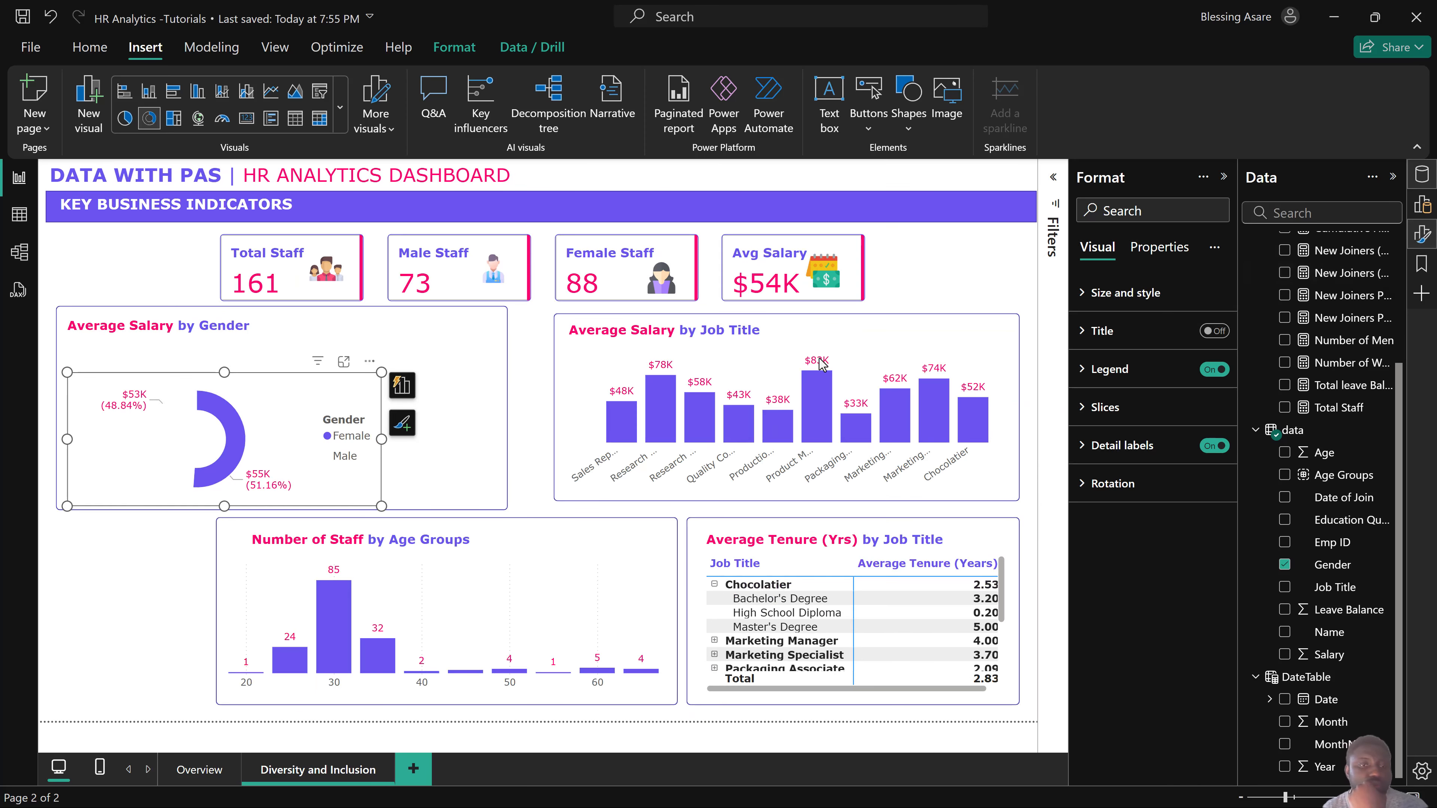
left_click(1215, 374)
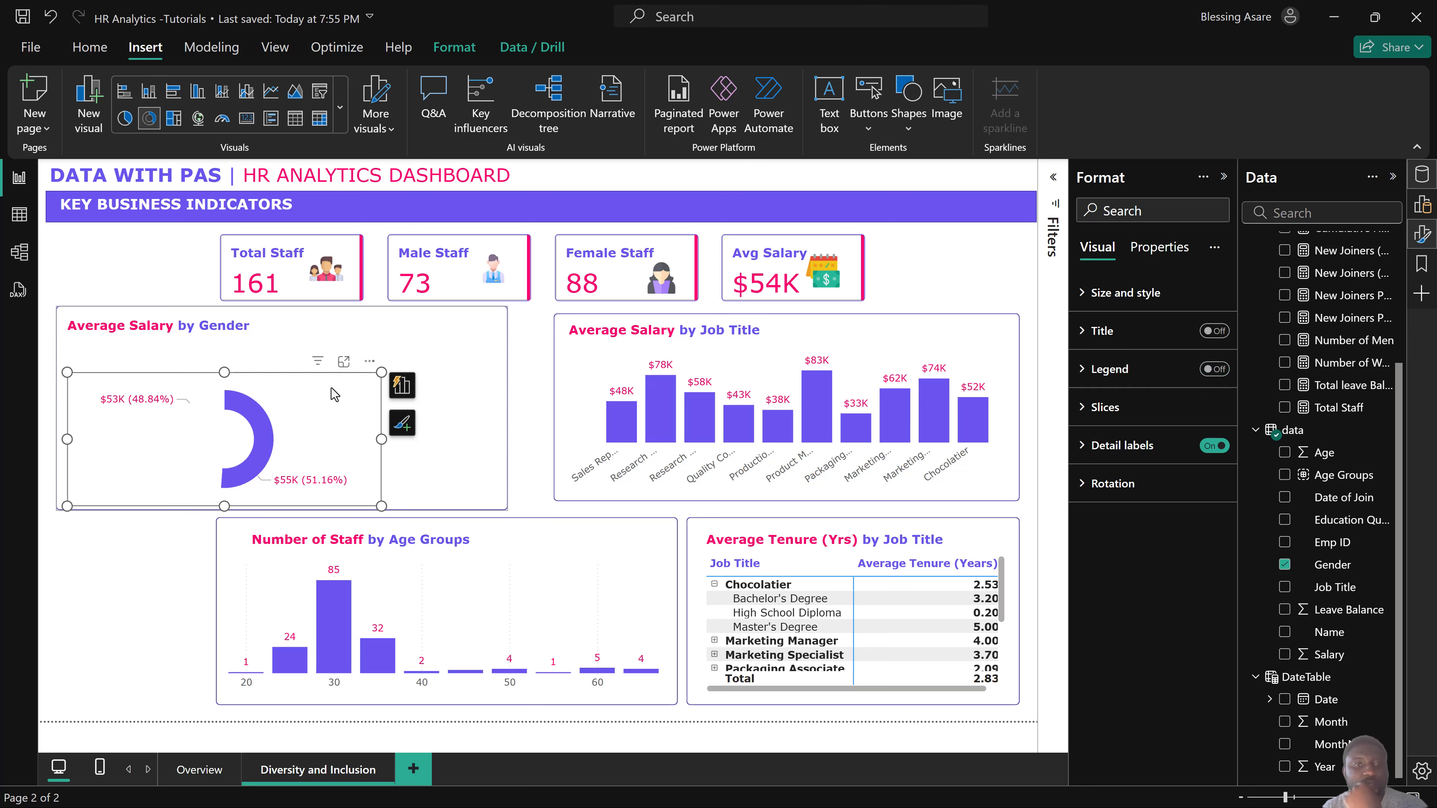
Shift the donut chart inward within its frame and enlarge it slightly downward and toward the frame's upper-left corner.
left_click_drag(349, 398, 464, 434)
left_click_drag(281, 500, 281, 511)
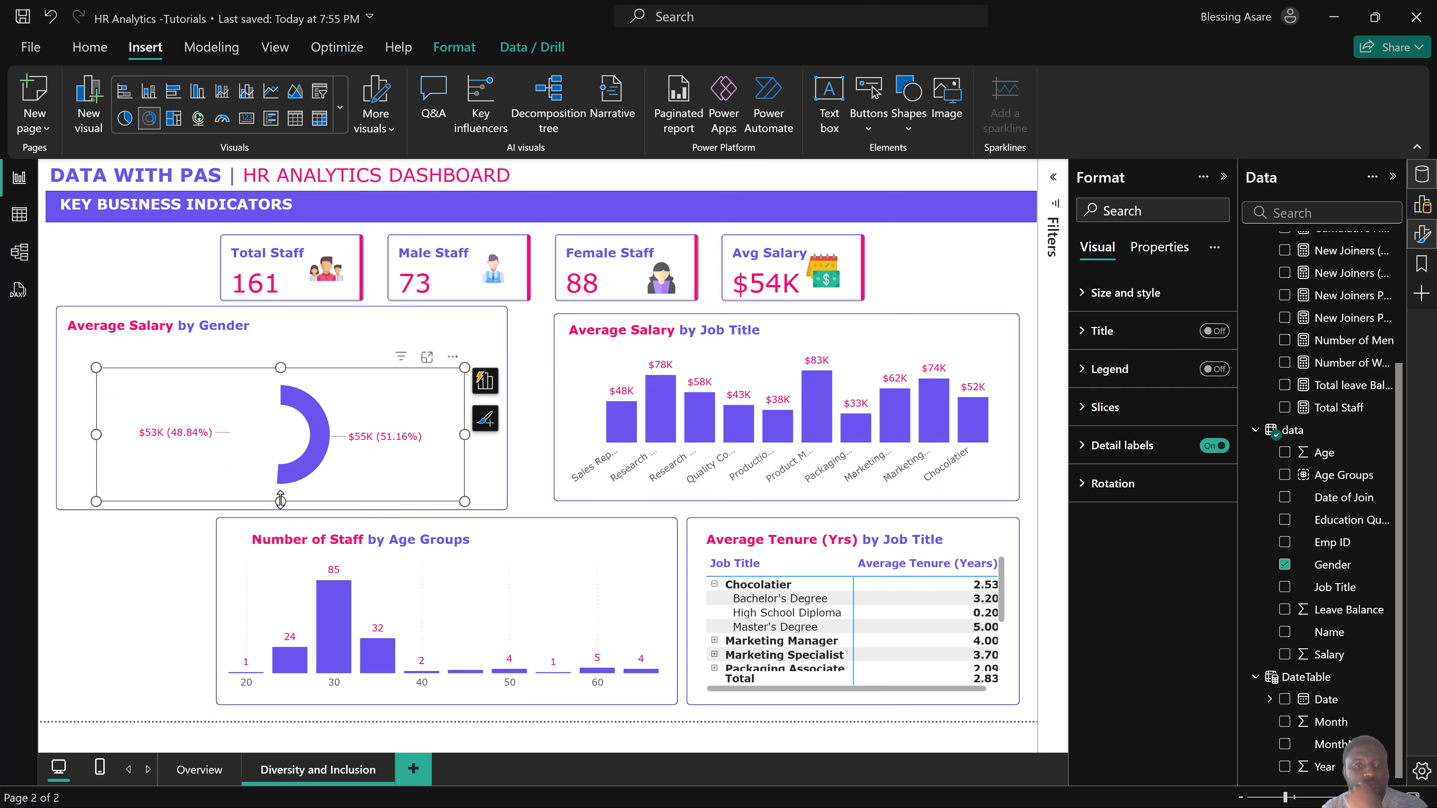
left_click_drag(95, 366, 78, 363)
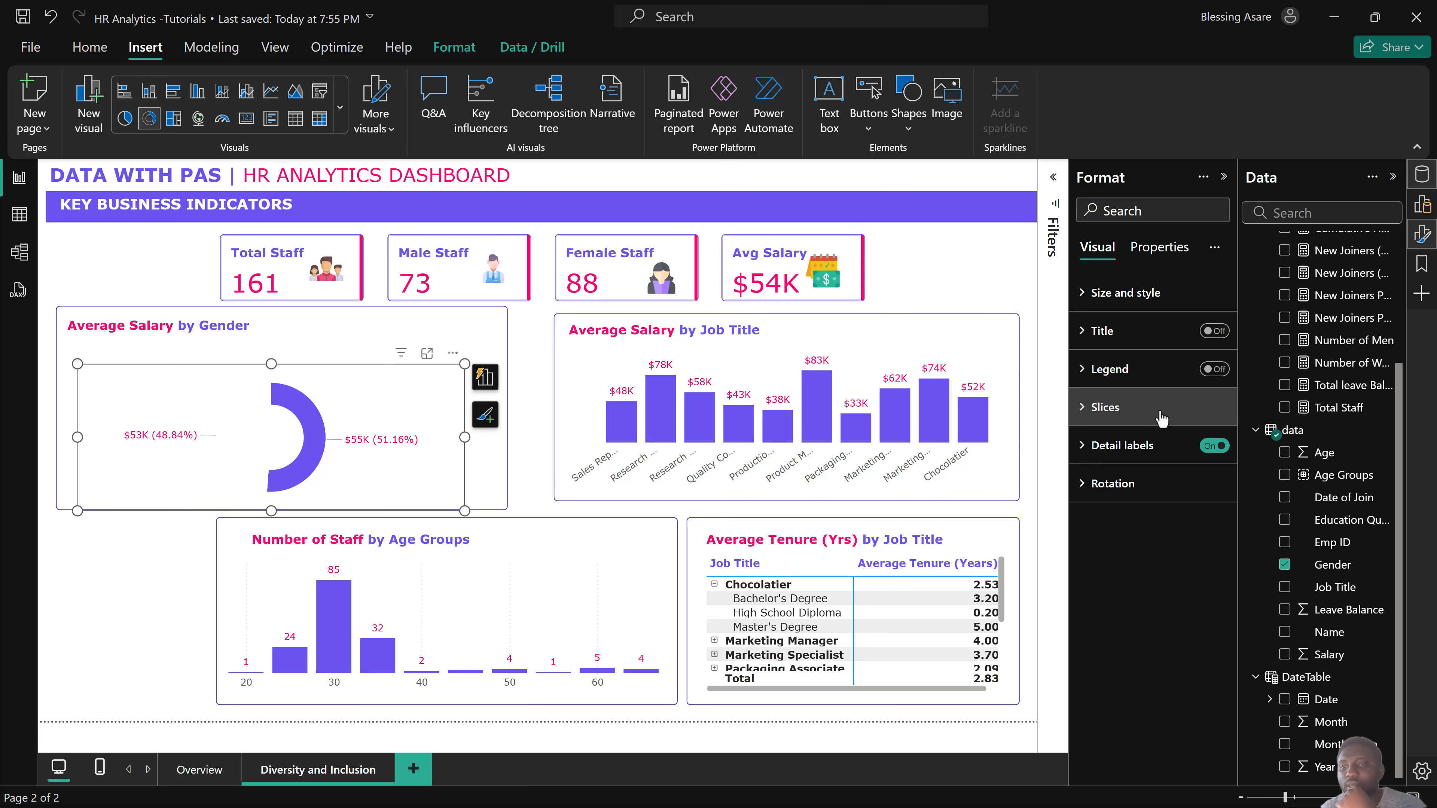
Color the donut chart's Female slice pink and its Male slice purple.
left_click(1118, 407)
left_click(1106, 508)
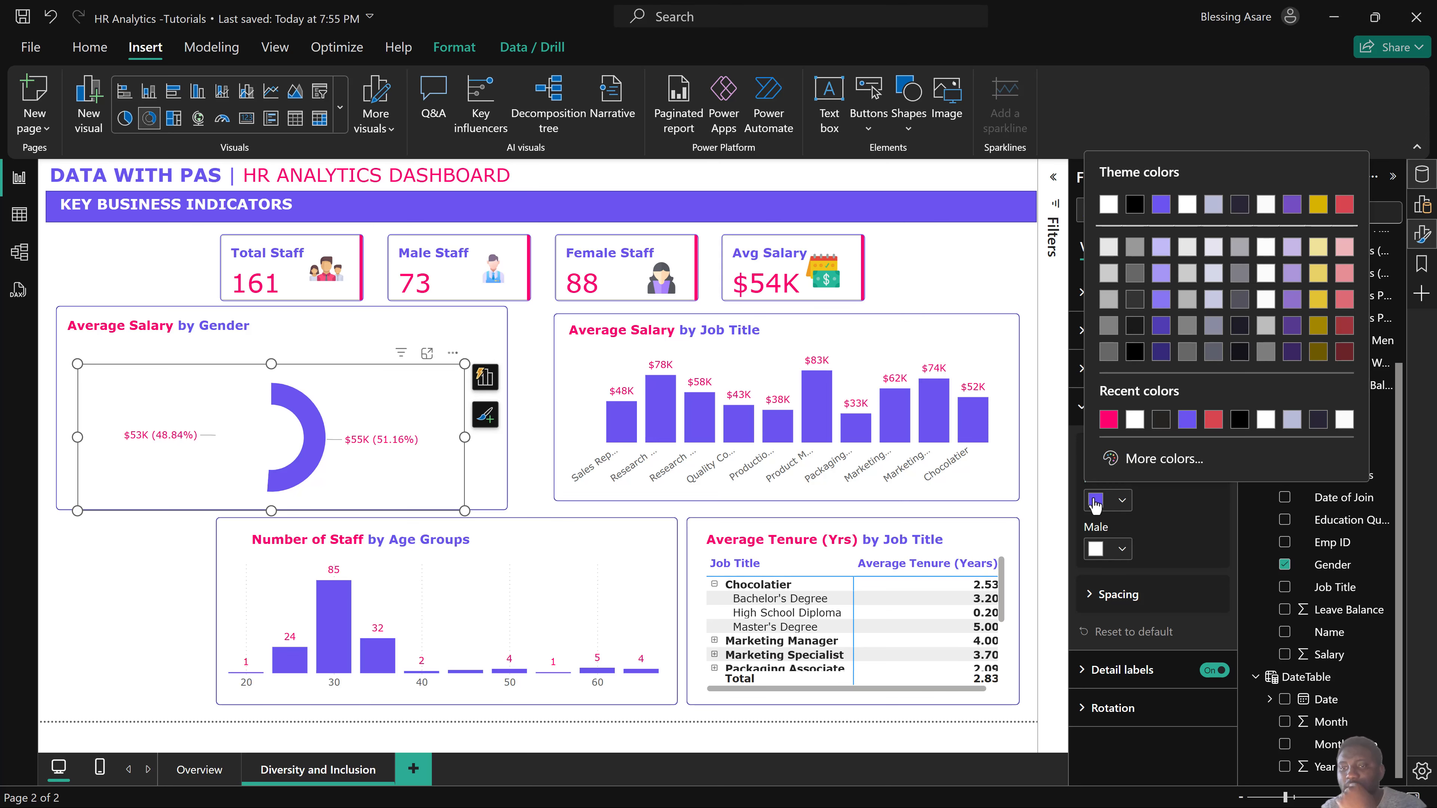
left_click(1108, 419)
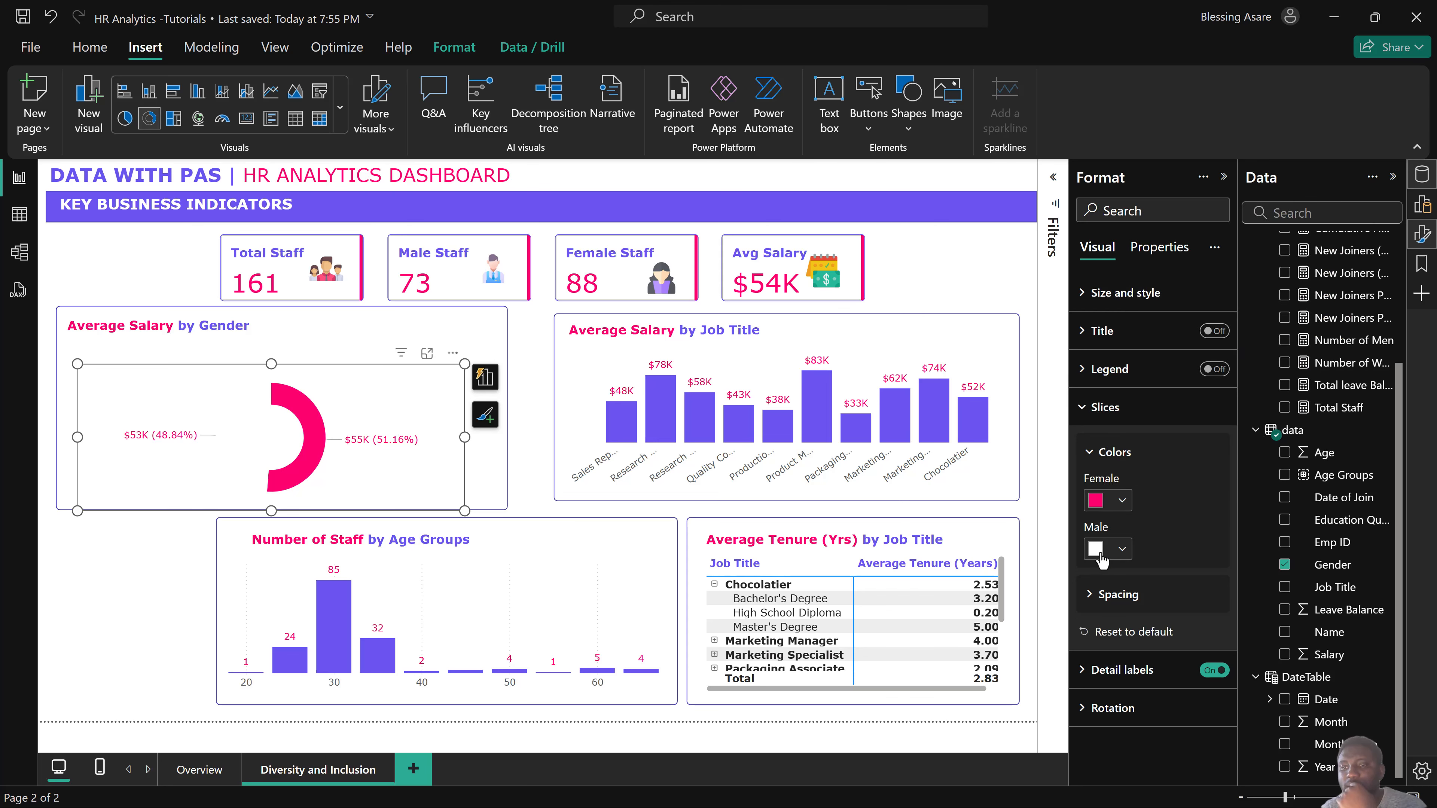
left_click(1103, 549)
left_click(1189, 469)
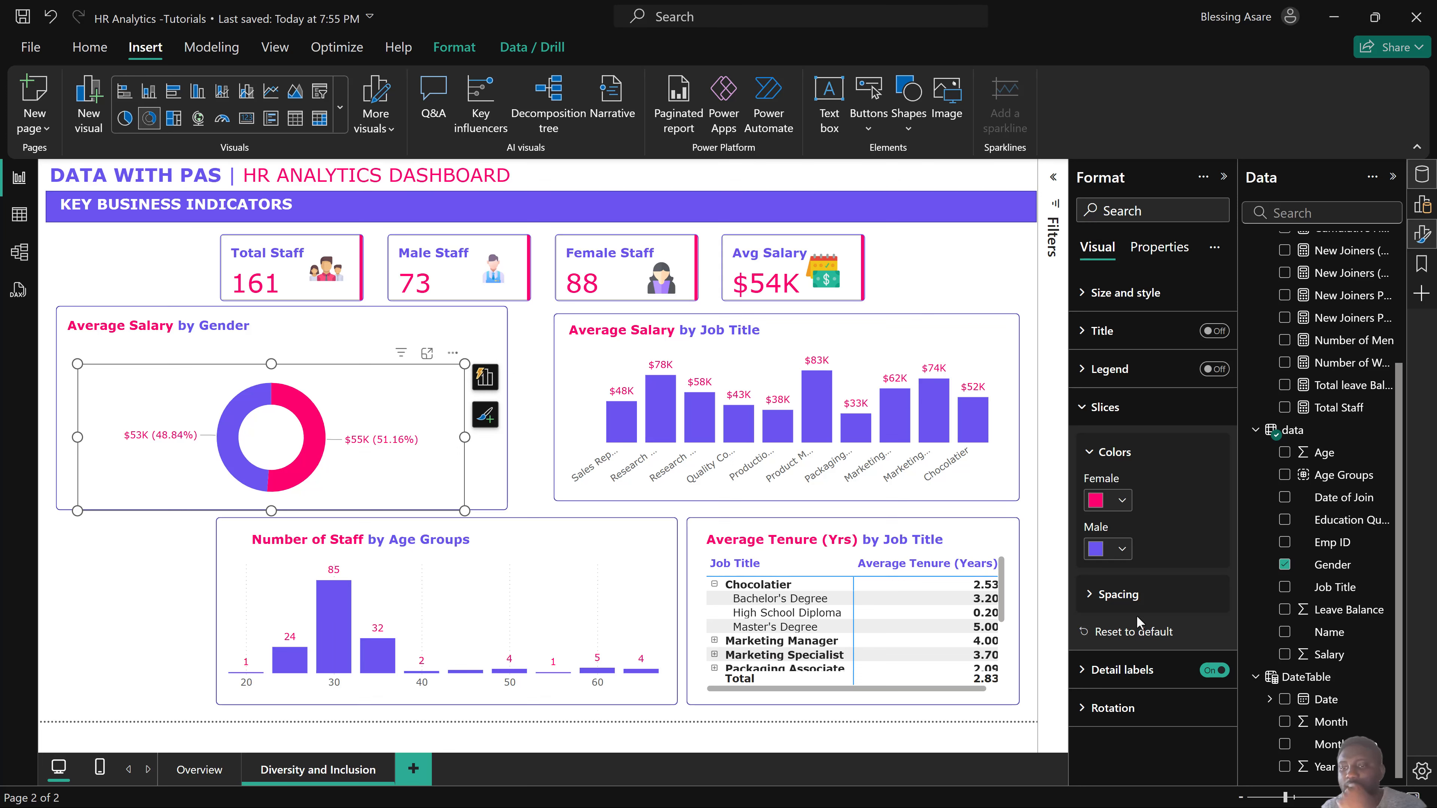
Set the donut chart's label contents to All detail labels and nudge the chart slightly left.
left_click(1120, 671)
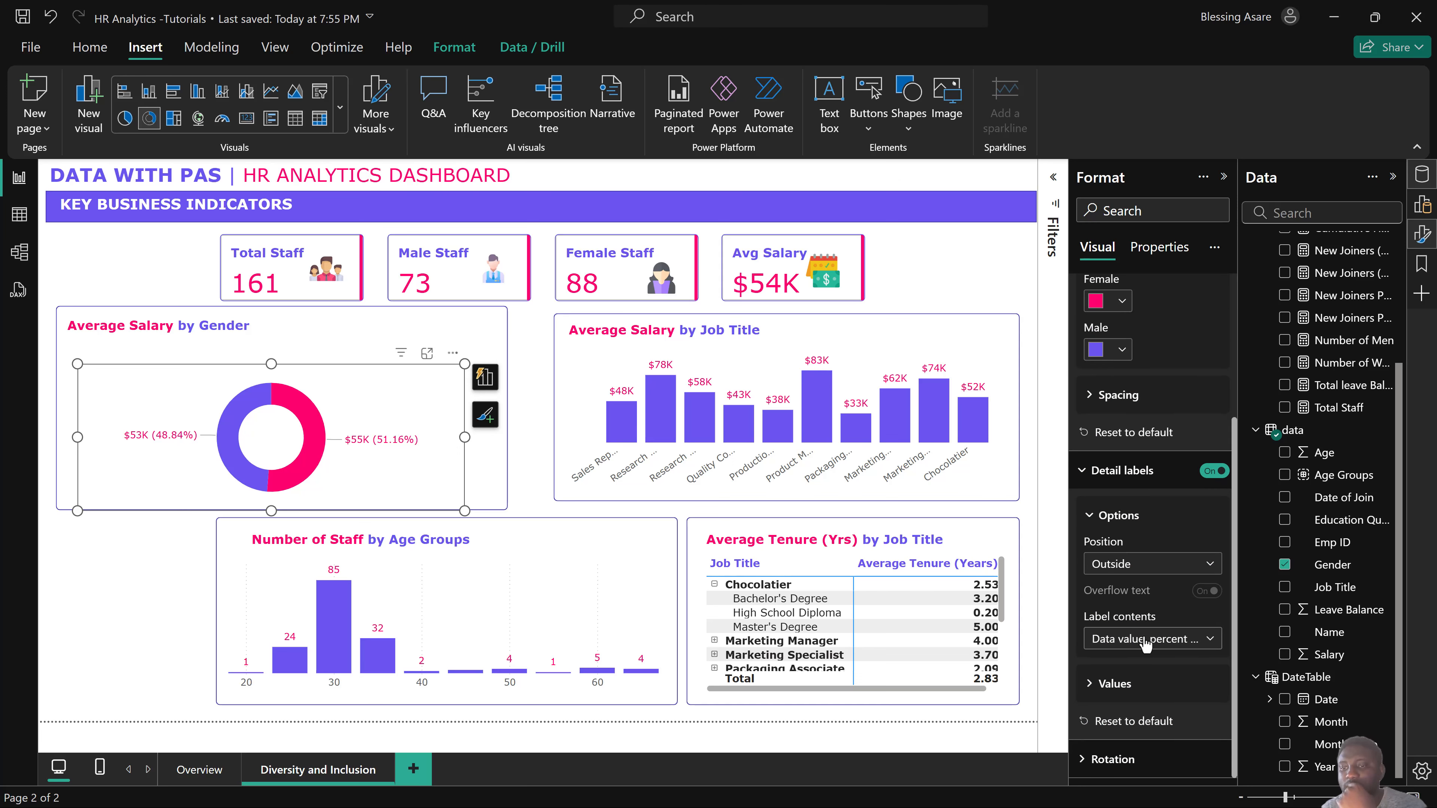
left_click(1139, 639)
left_click(1132, 798)
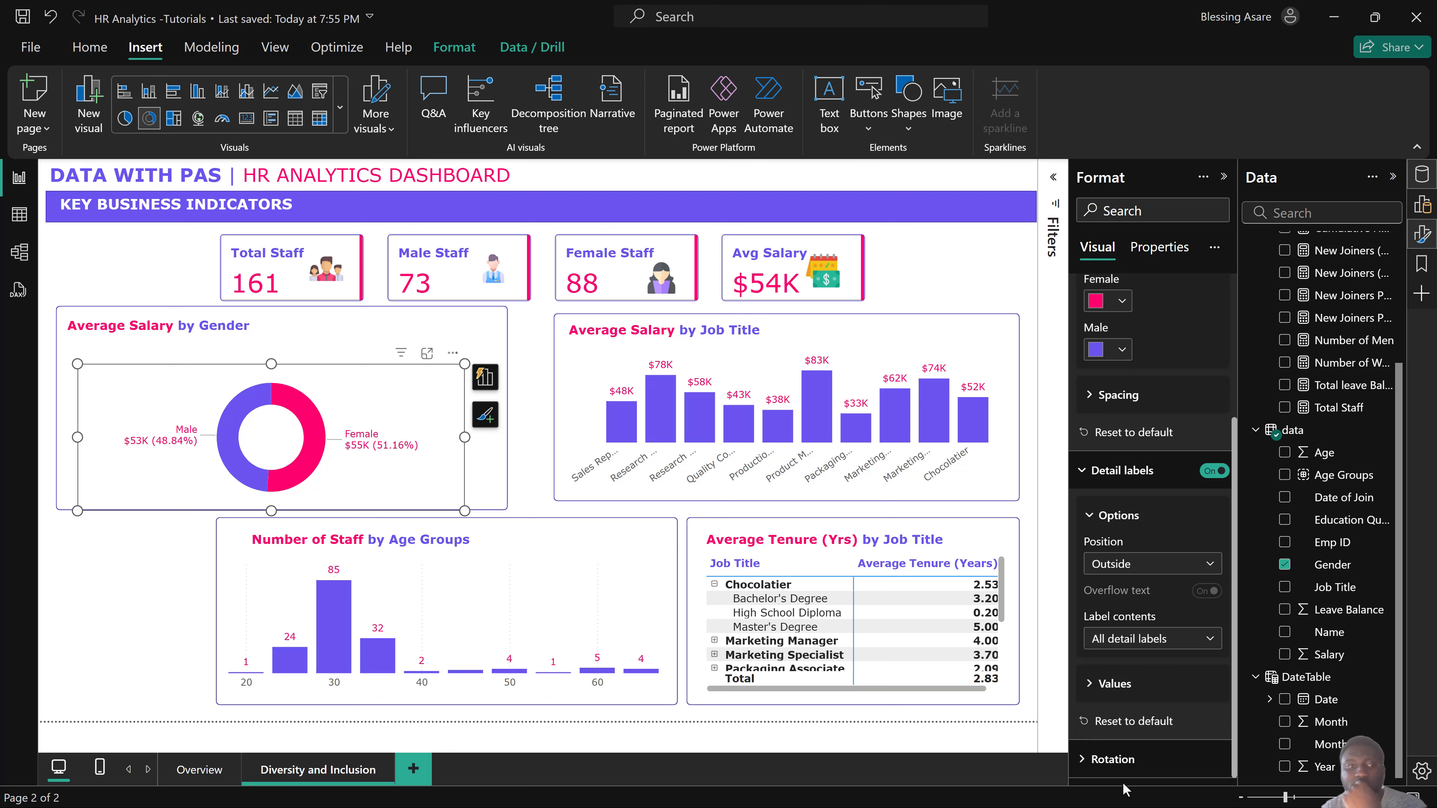
left_click_drag(346, 389, 340, 389)
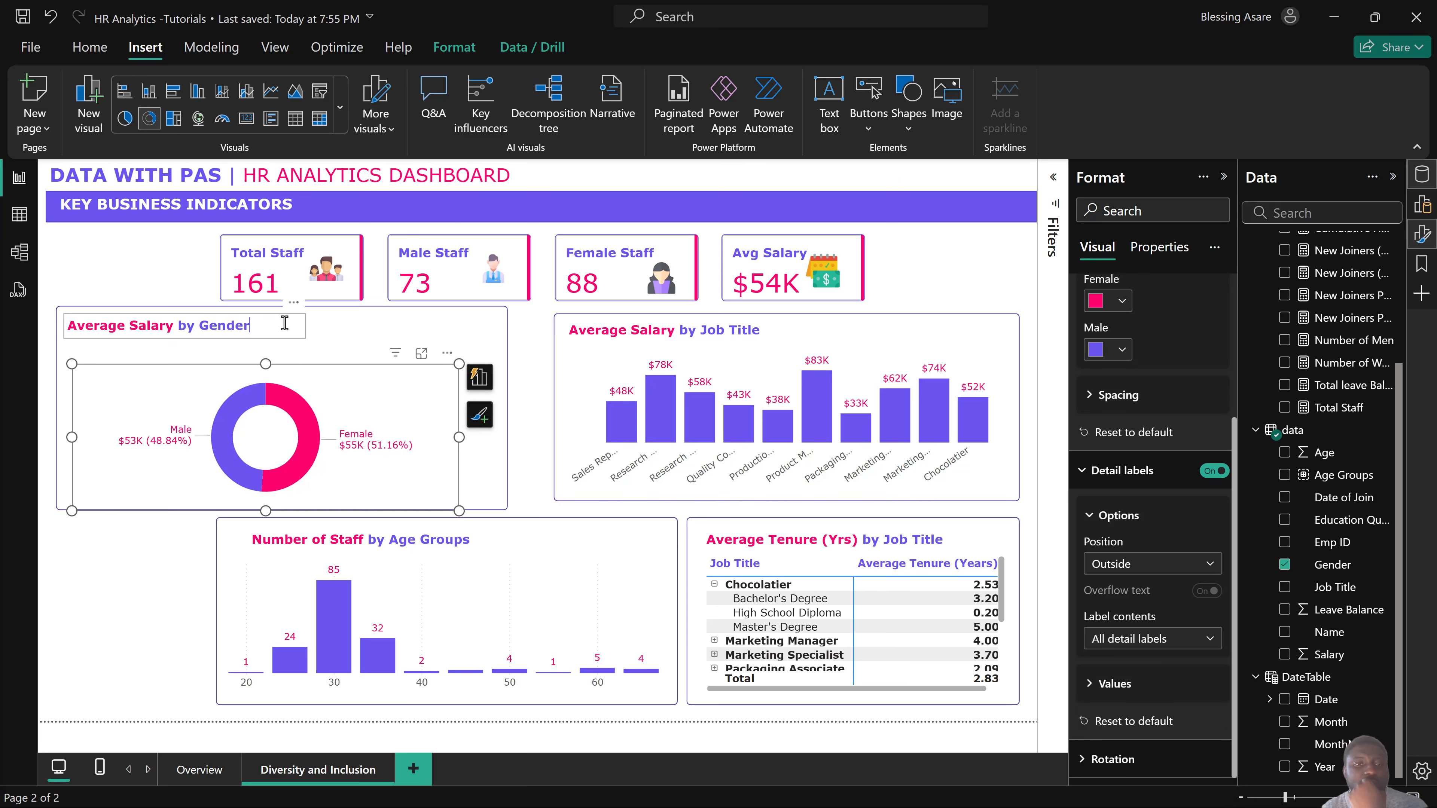
Reduce the Average Salary by Gender title to font size 10 and narrow its text box.
left_click(288, 327)
left_click_drag(284, 340, 55, 322)
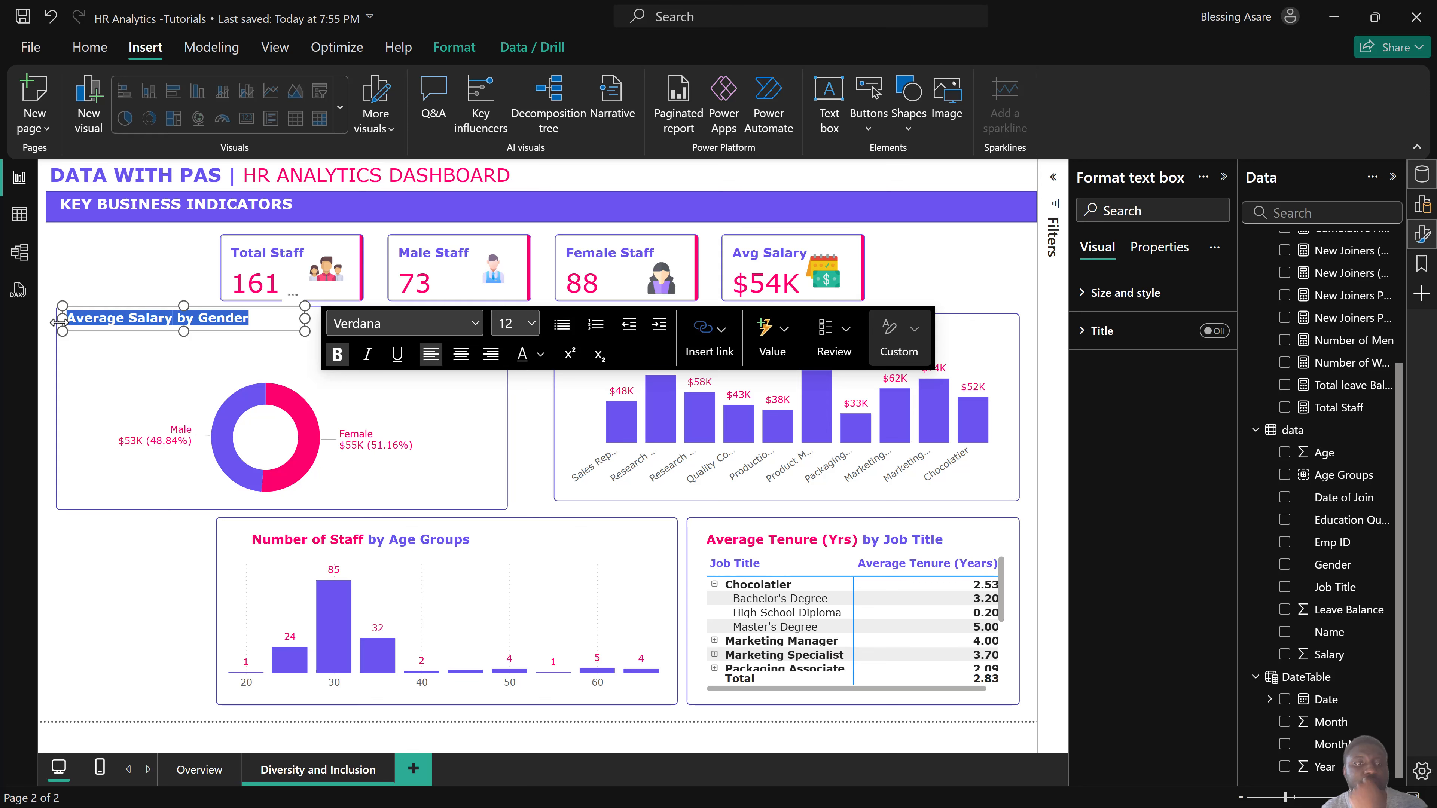
left_click(525, 323)
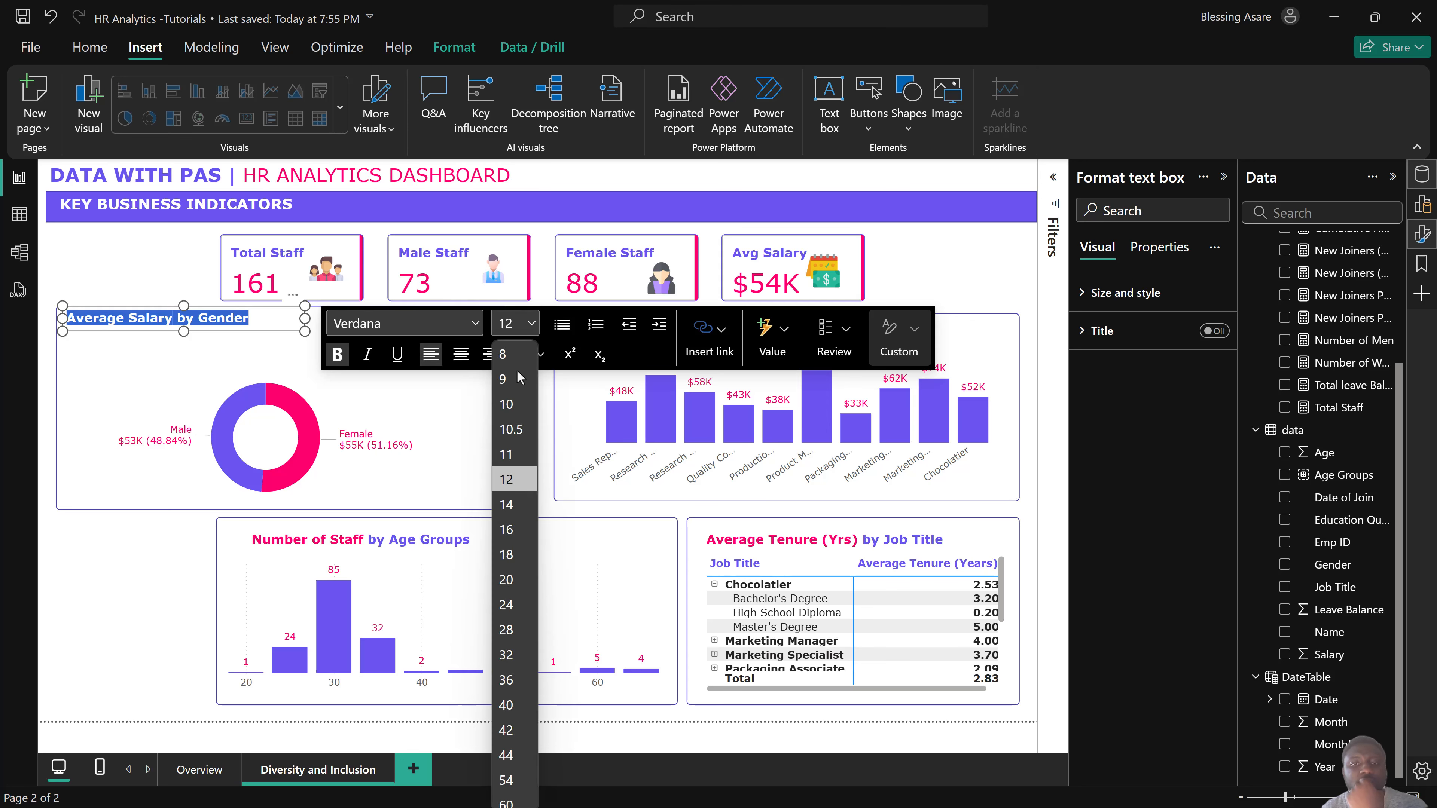
left_click(508, 403)
left_click_drag(305, 331, 261, 332)
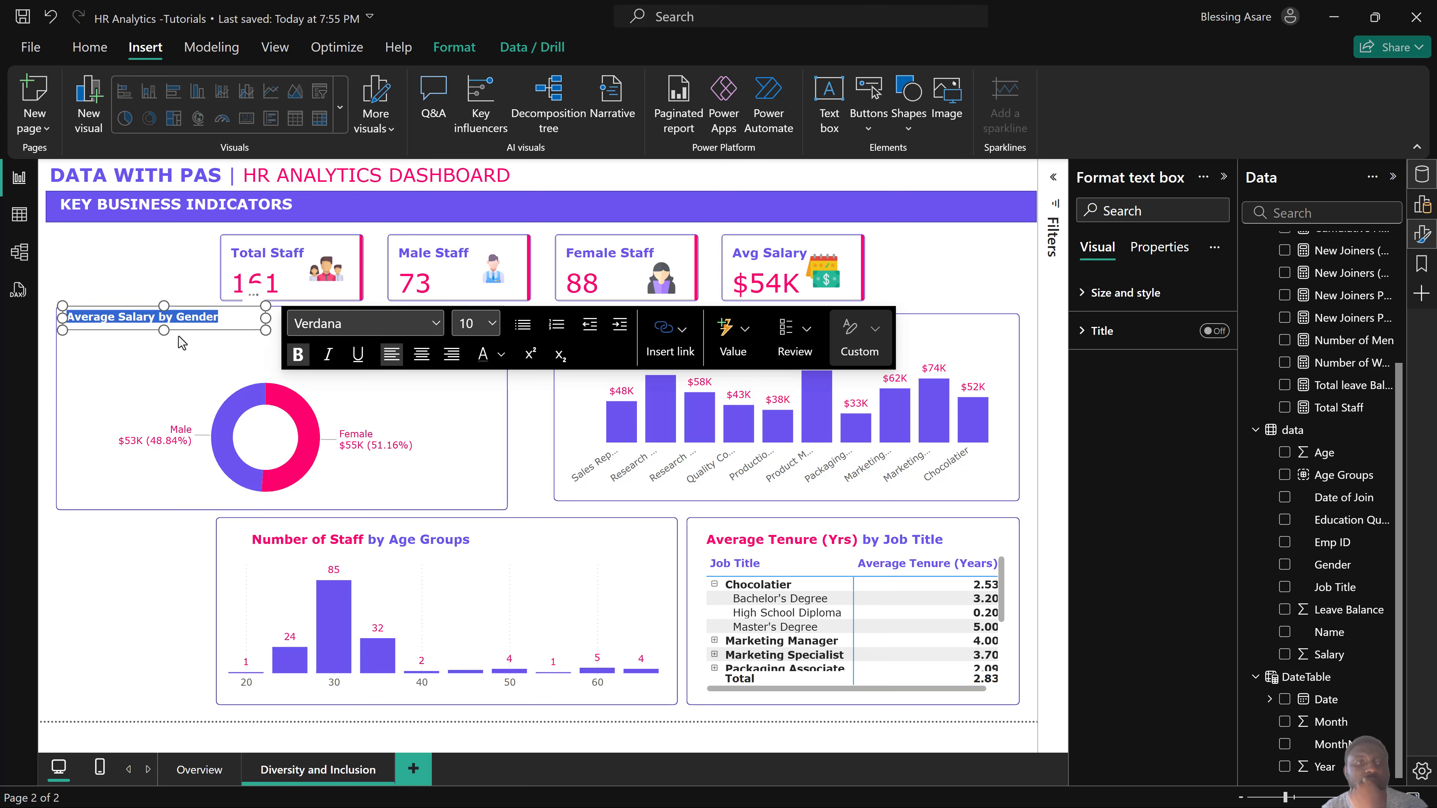
Nudge the Average Salary by Gender title slightly down inside its frame.
left_click(145, 377)
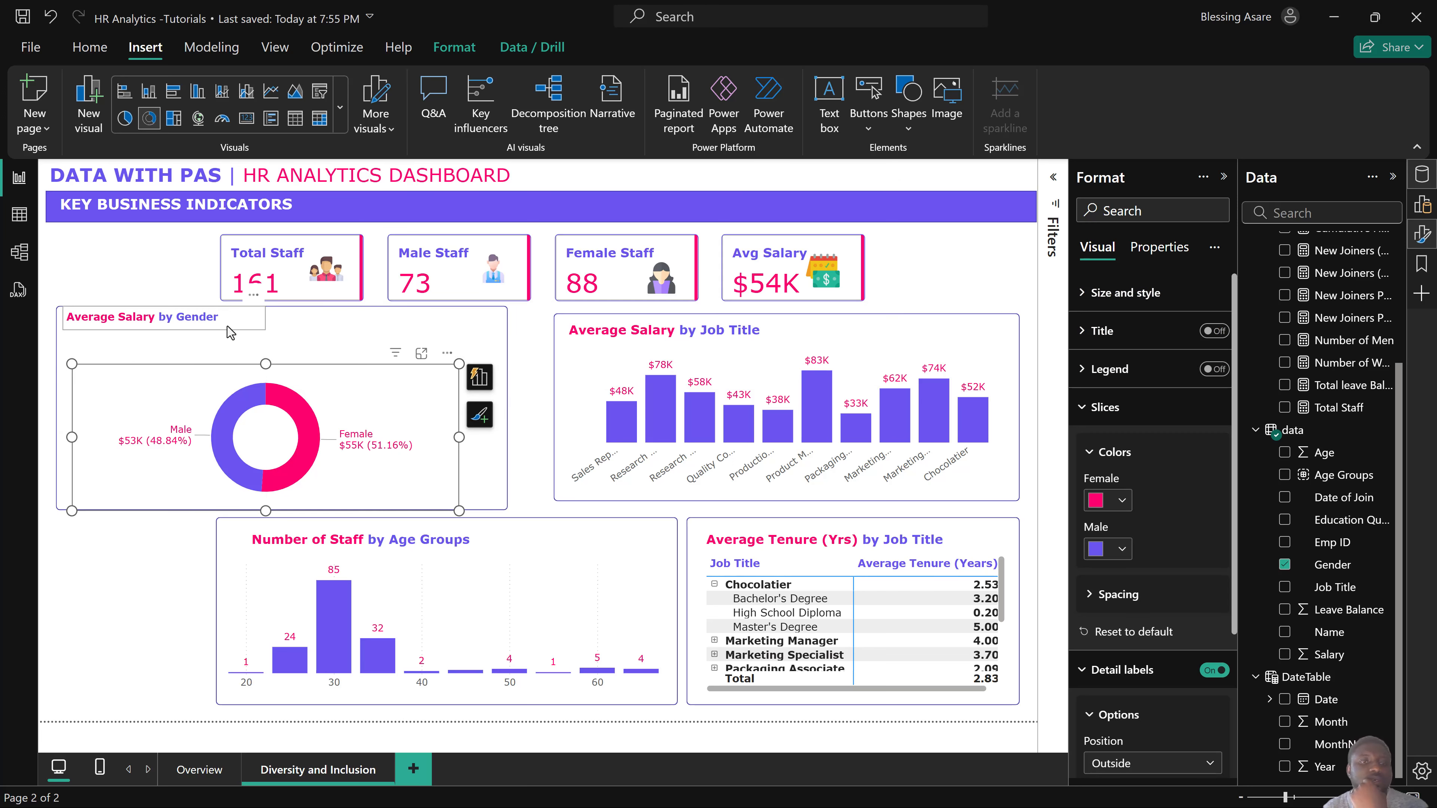
left_click(226, 326)
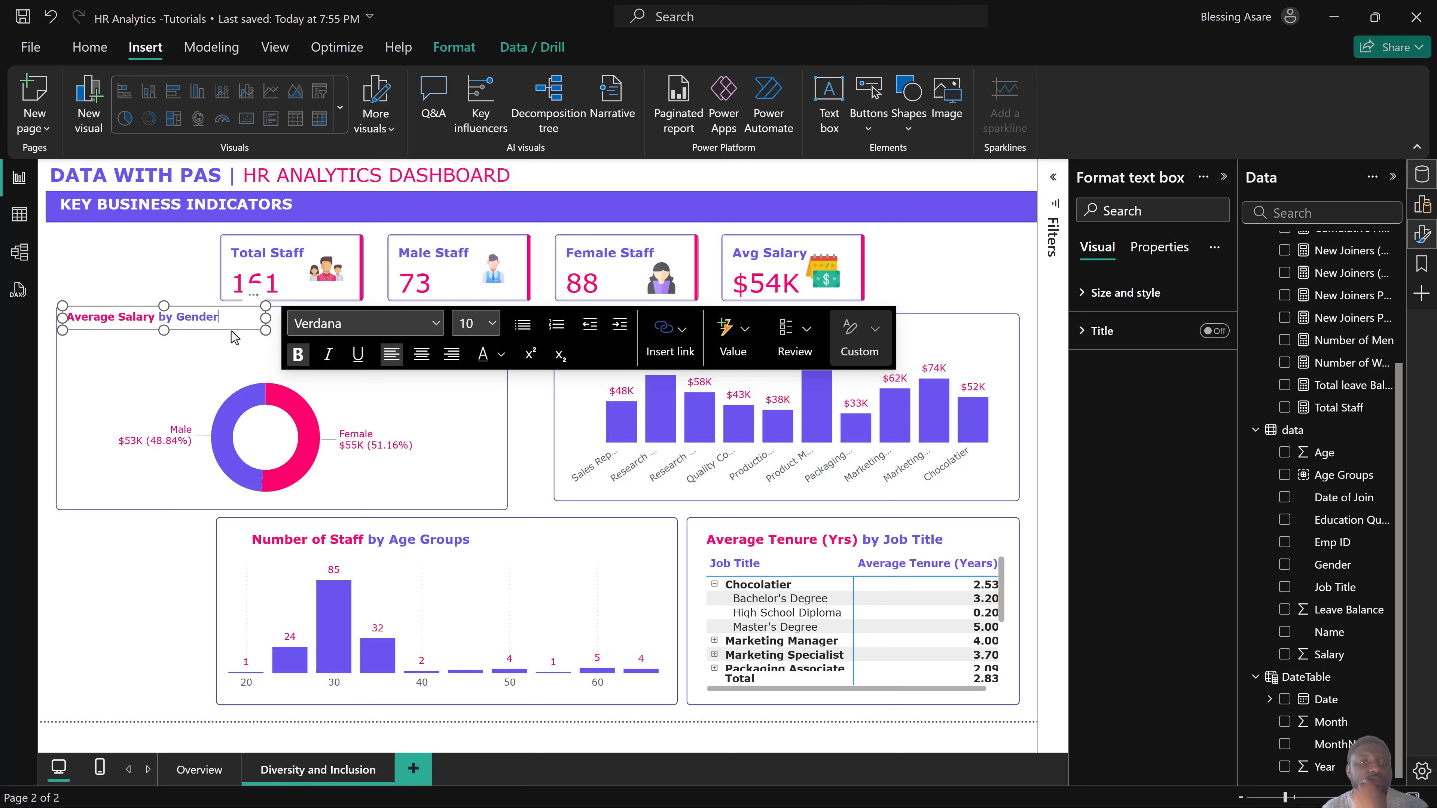
left_click(231, 330)
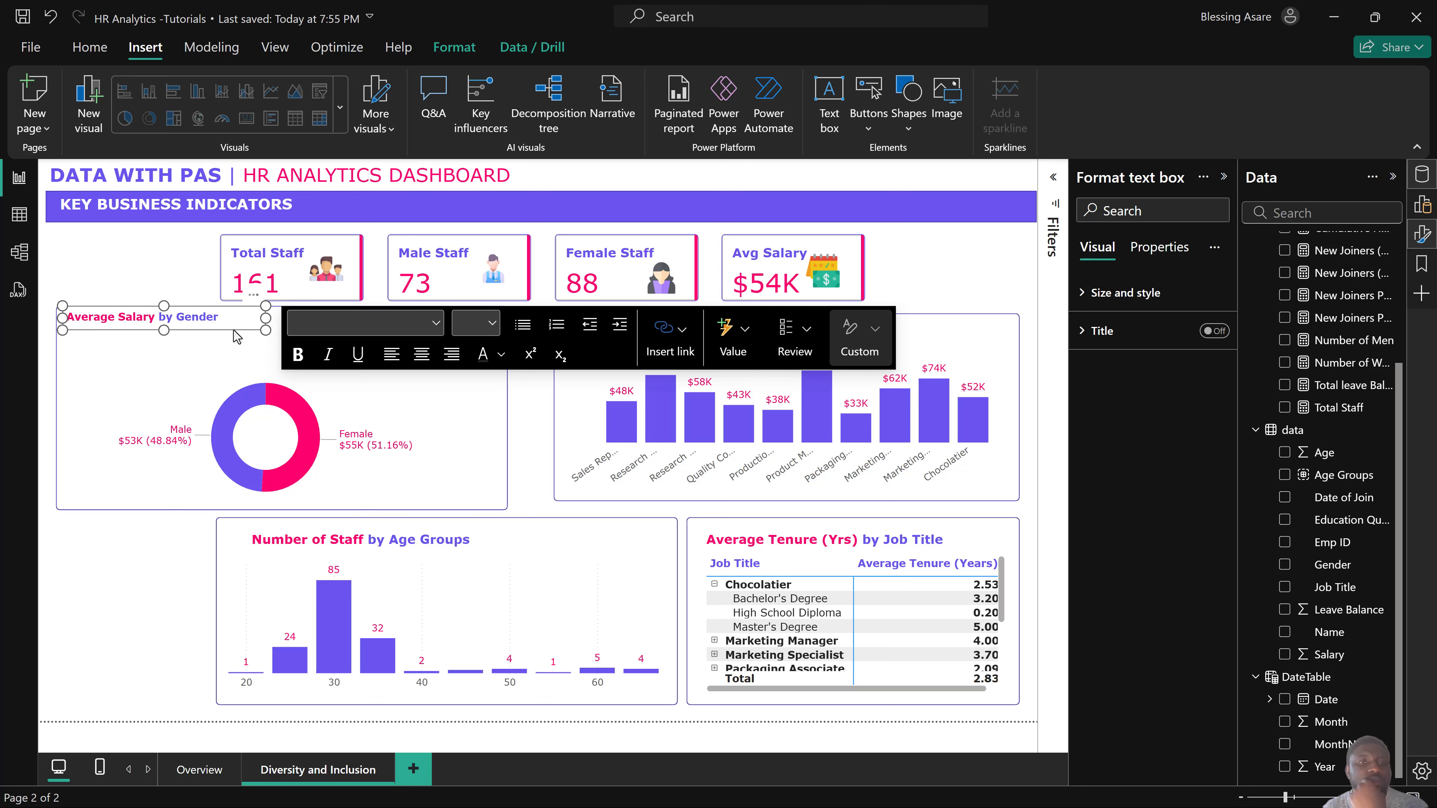
left_click_drag(242, 331, 242, 336)
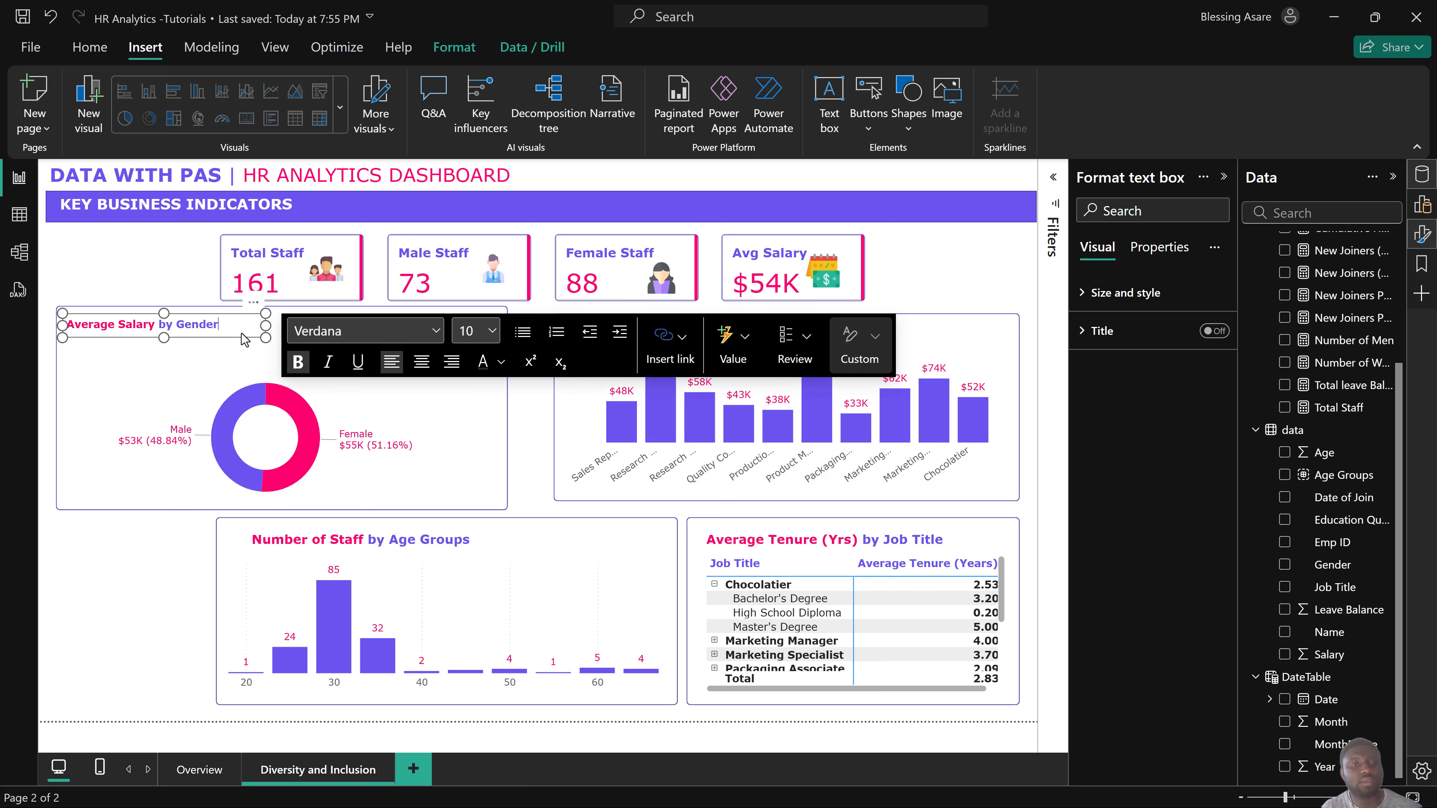
Duplicate the Average Salary by Gender title and place the copy directly beneath the original.
left_click(1188, 292)
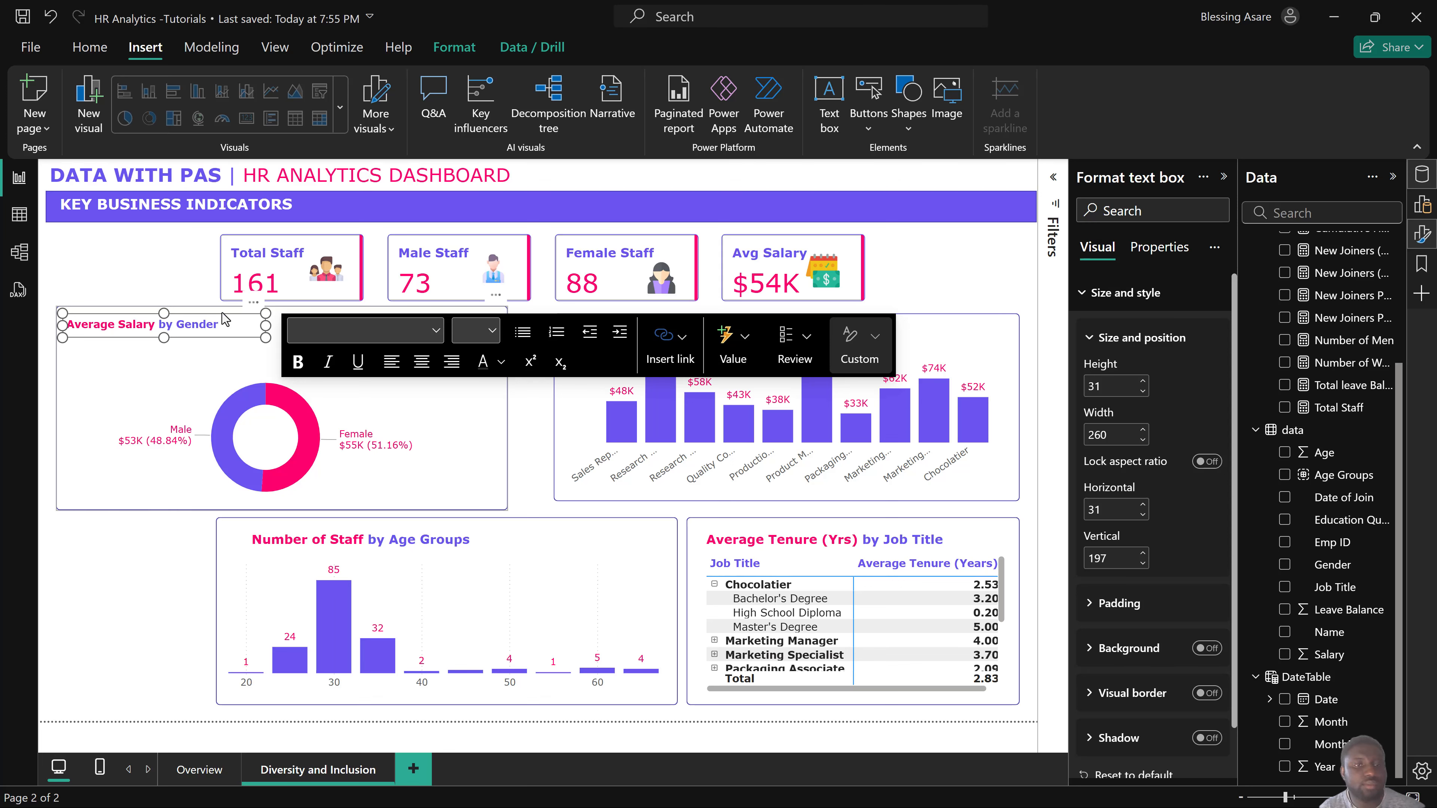
left_click_drag(224, 324, 248, 367)
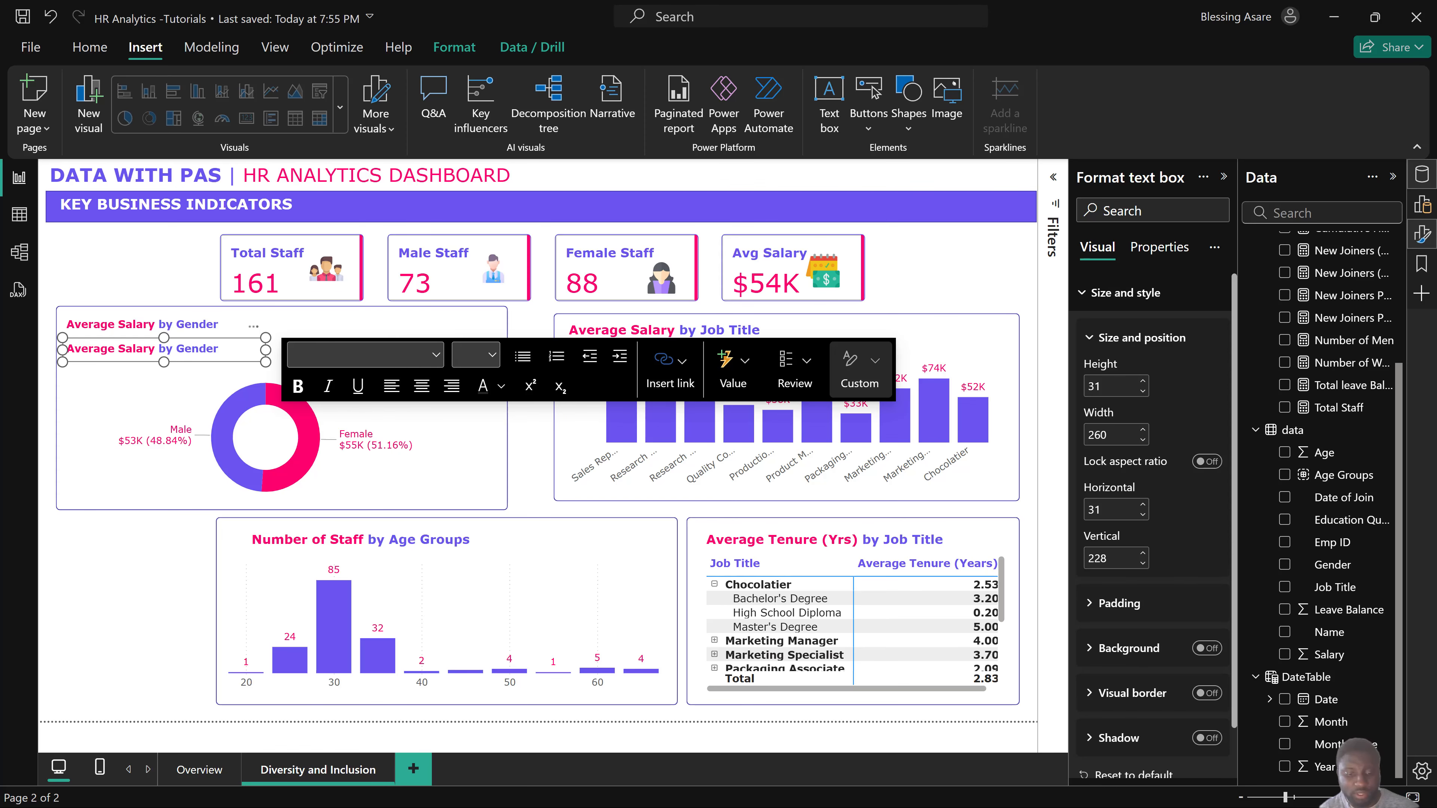
left_click(134, 785)
mouse_move(834, 784)
left_click(752, 722)
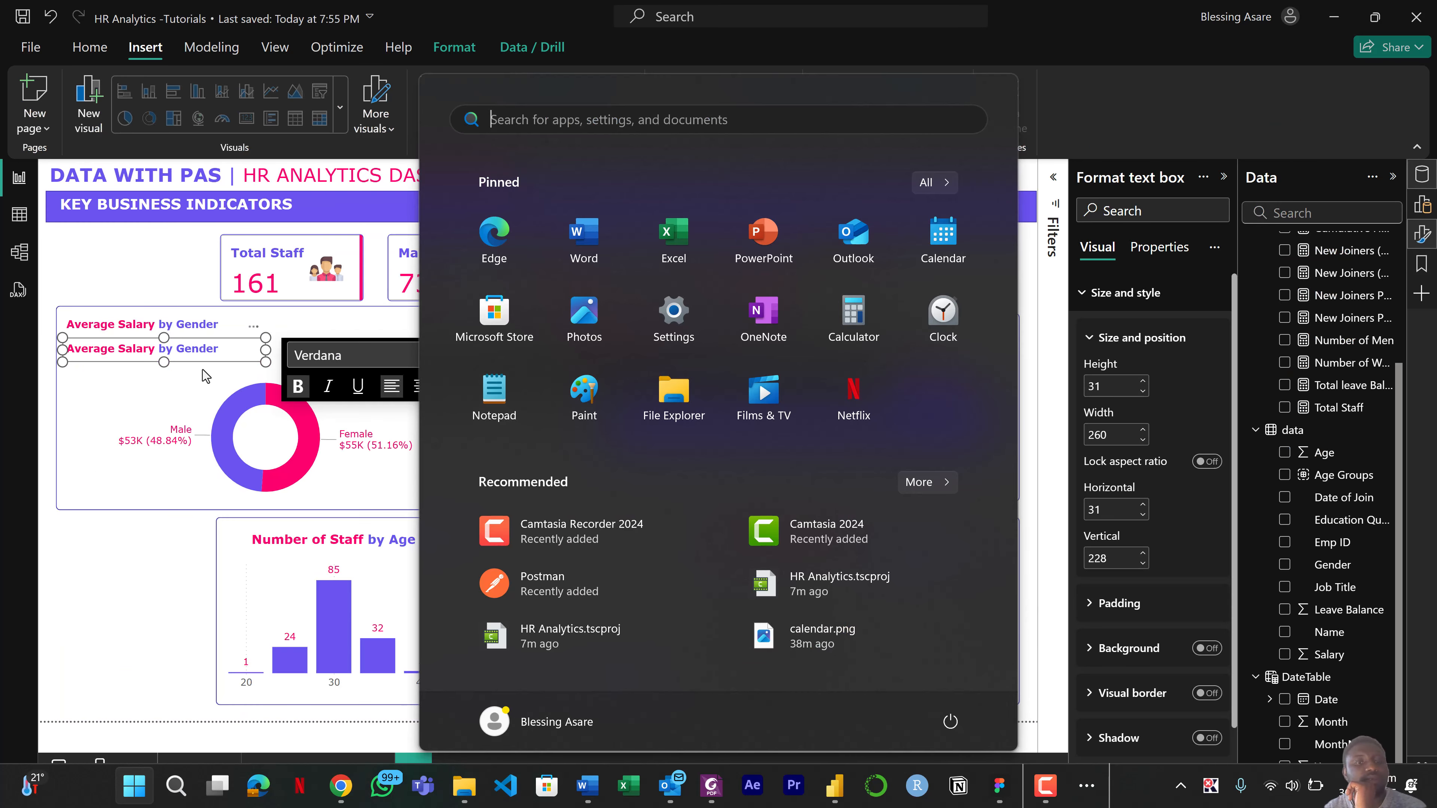
Remove the bold formatting from the text of the duplicated title.
left_click(218, 351)
left_click_drag(217, 352, 65, 351)
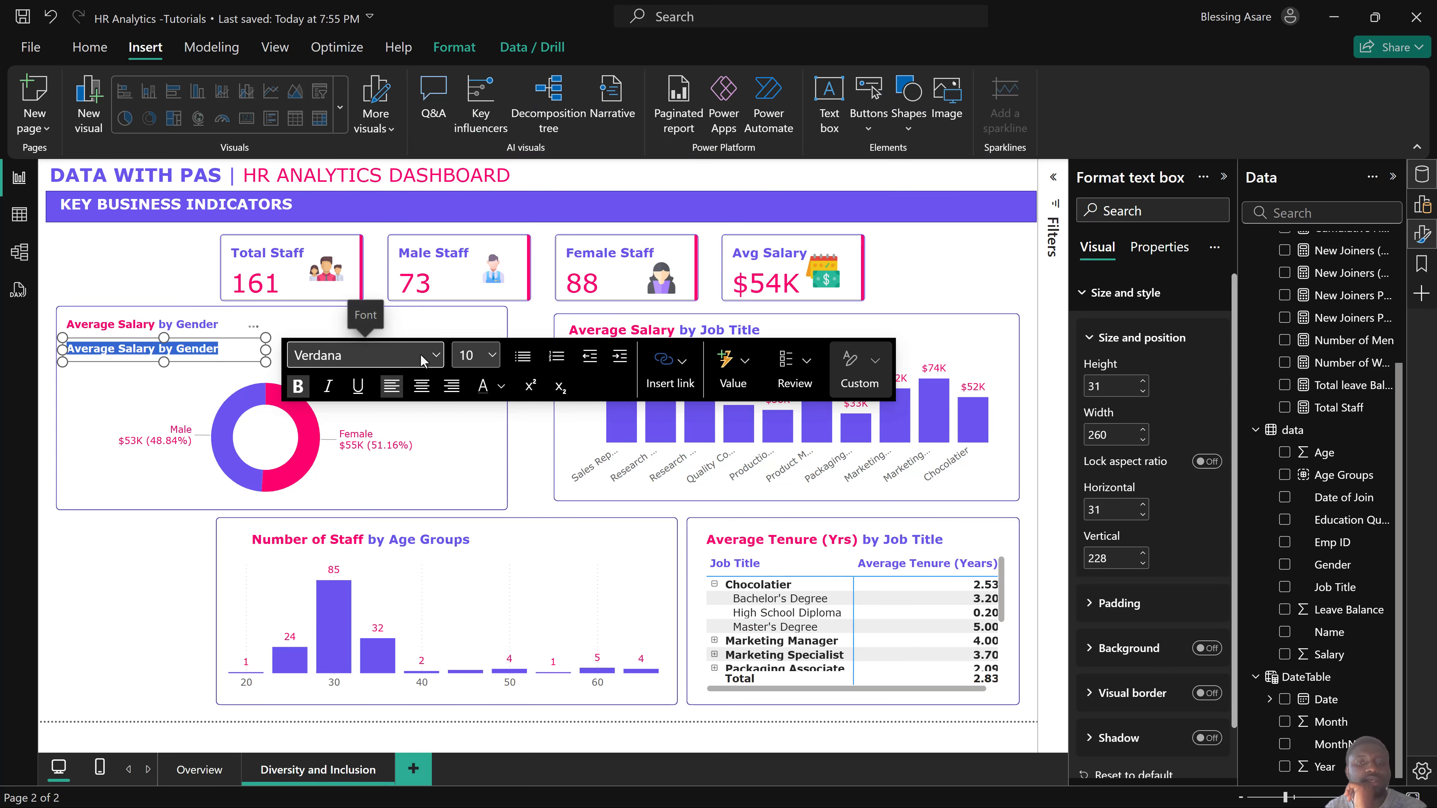
left_click(305, 393)
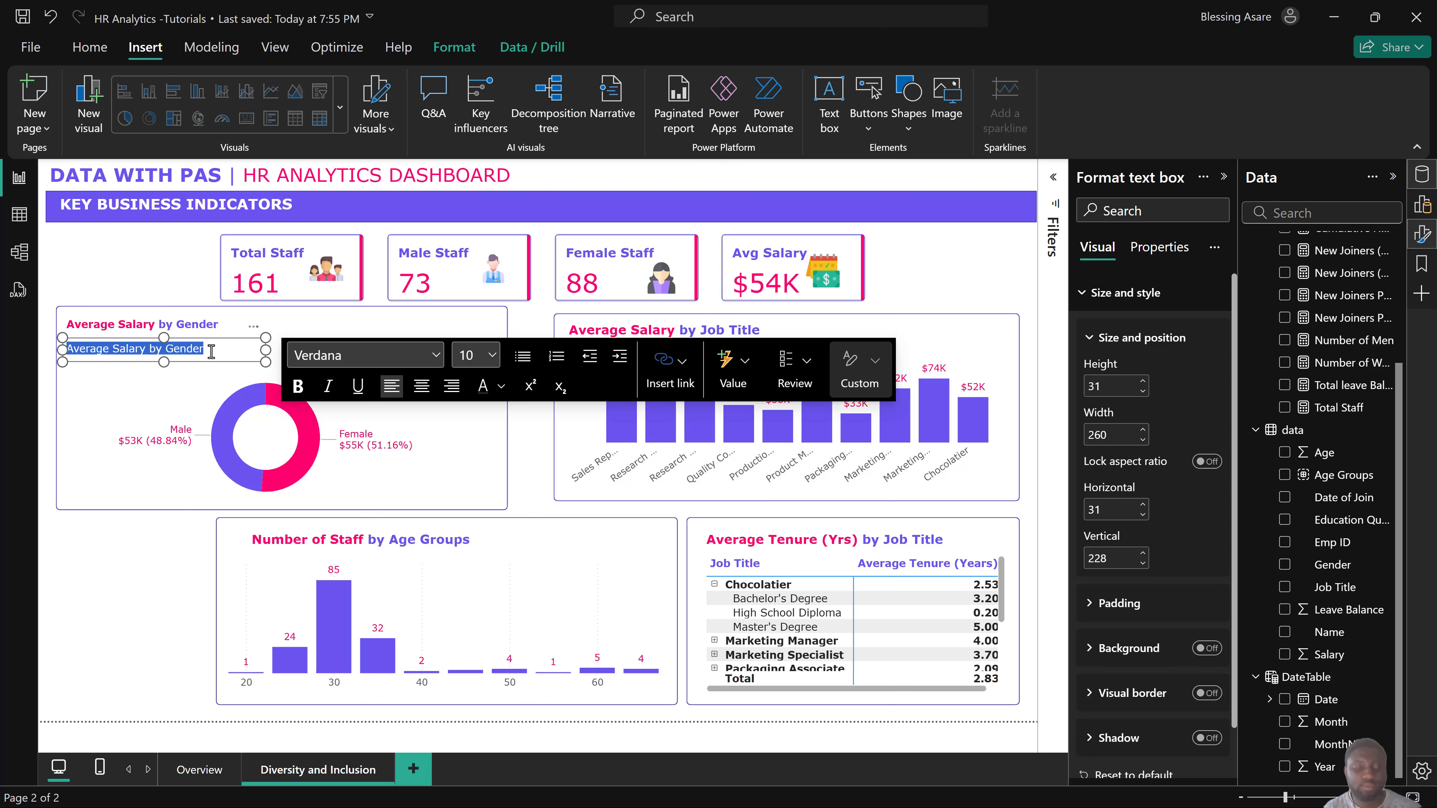
key("Delete")
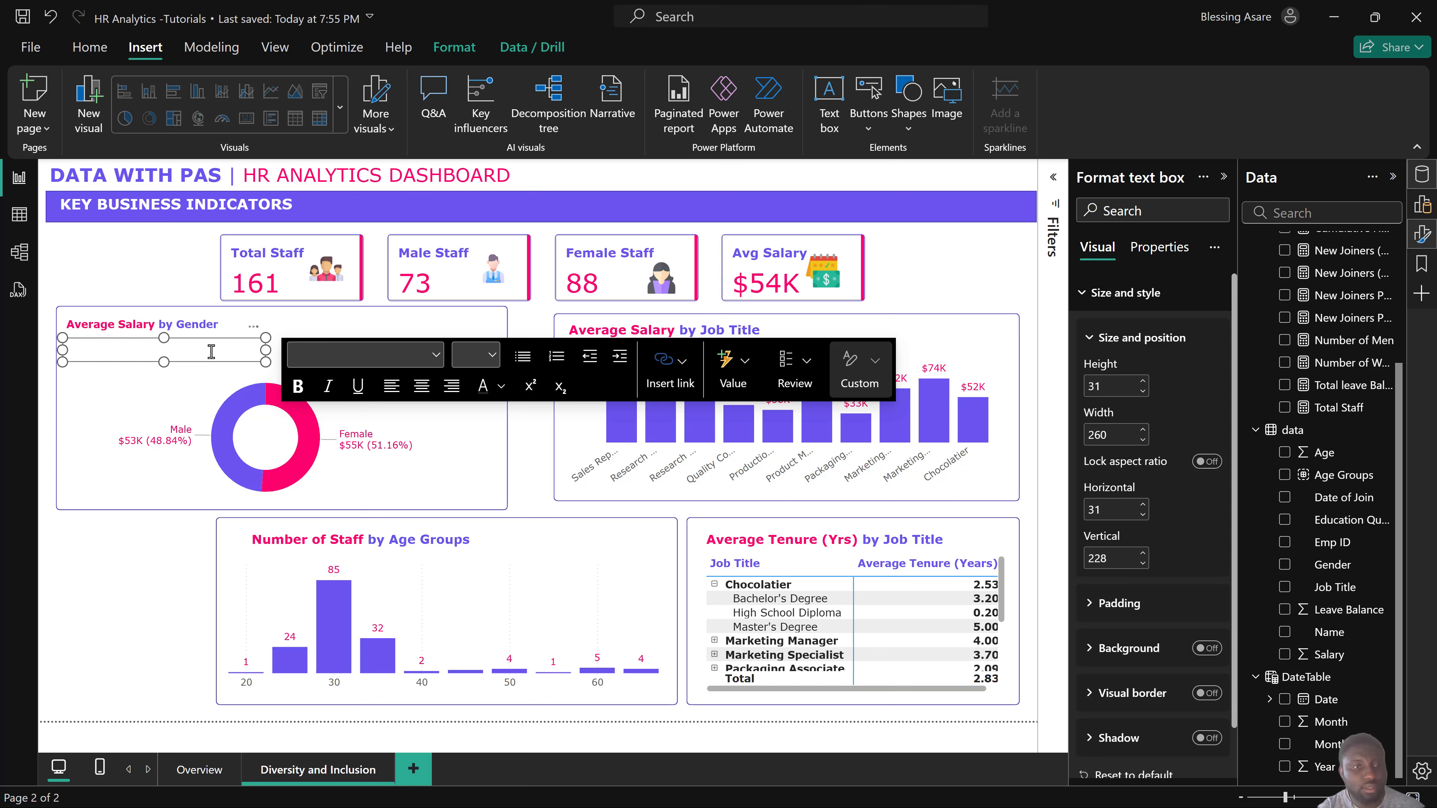
key("ctrl+z")
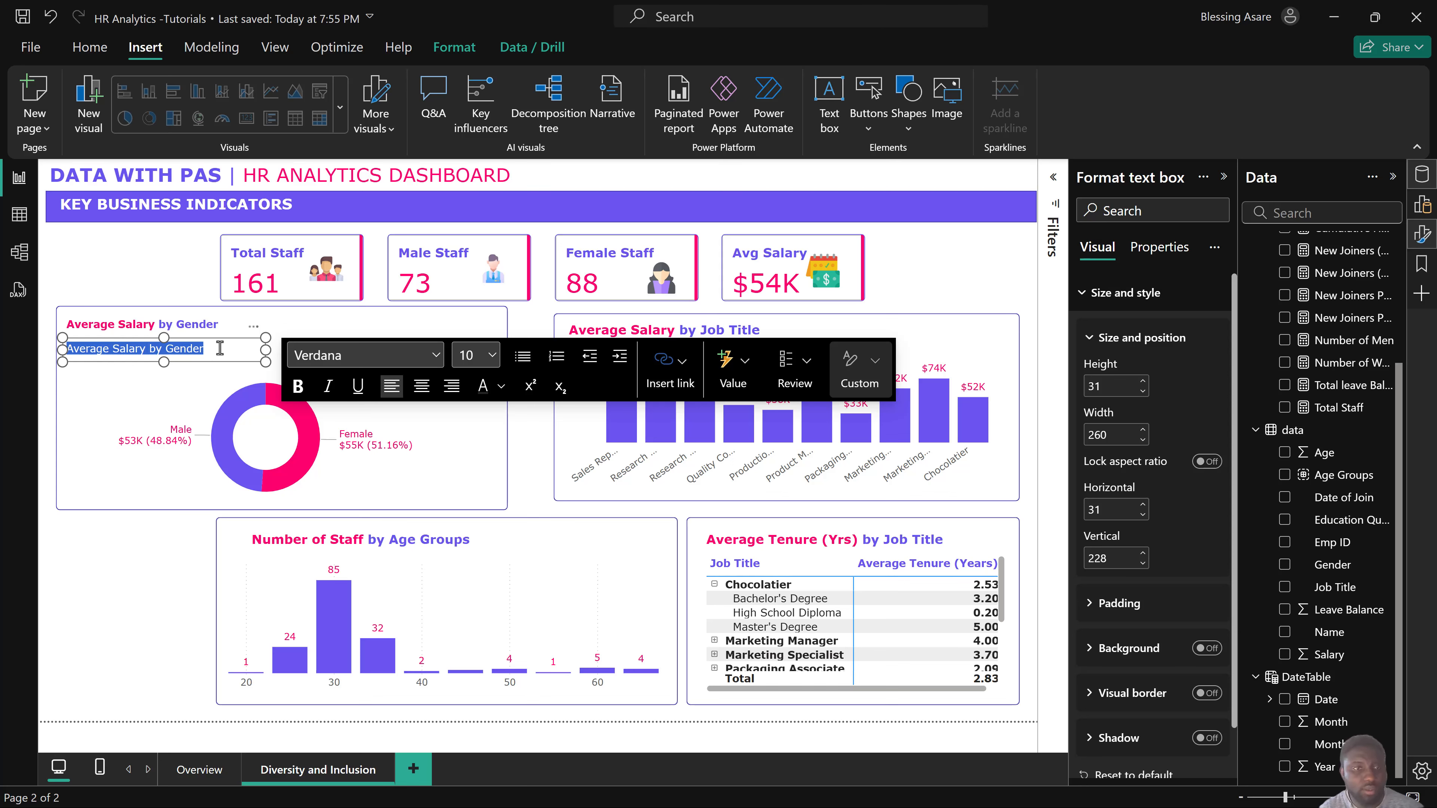
Clear the wording of the duplicated title, keeping its pink regular formatting for a new subtitle.
left_click(220, 348)
key("BackSpace")
key("BackSpace")
key("BackSpace")
key("BackSpace")
key("BackSpace")
key("BackSpace")
key("BackSpace")
key("BackSpace")
key("BackSpace")
key("BackSpace")
key("BackSpace")
key("BackSpace")
key("BackSpace")
key("BackSpace")
key("BackSpace")
key("BackSpace")
key("BackSpace")
key("BackSpace")
key("BackSpace")
key("BackSpace")
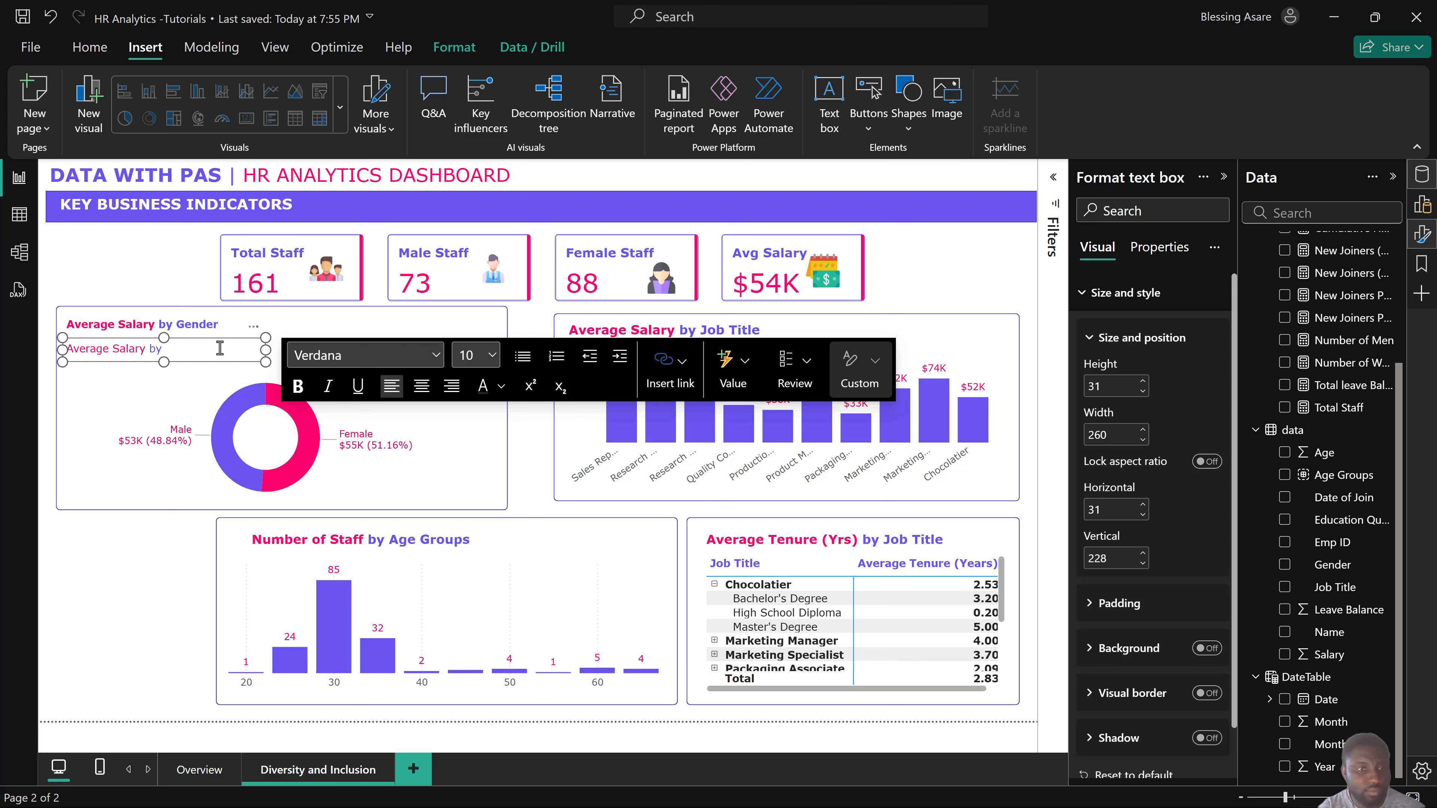
type("Averag")
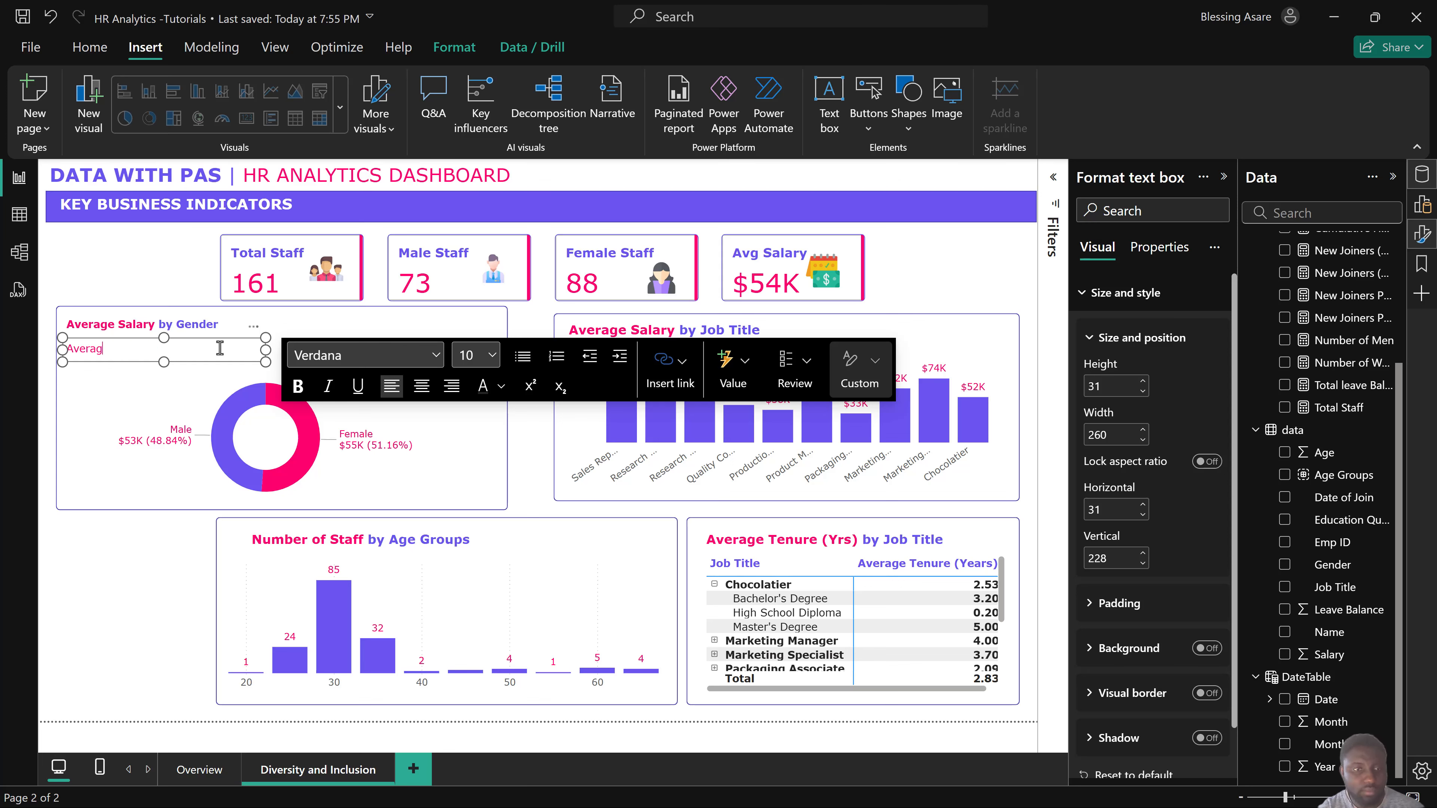
key("BackSpace")
key("BackSpace")
key("BackSpace")
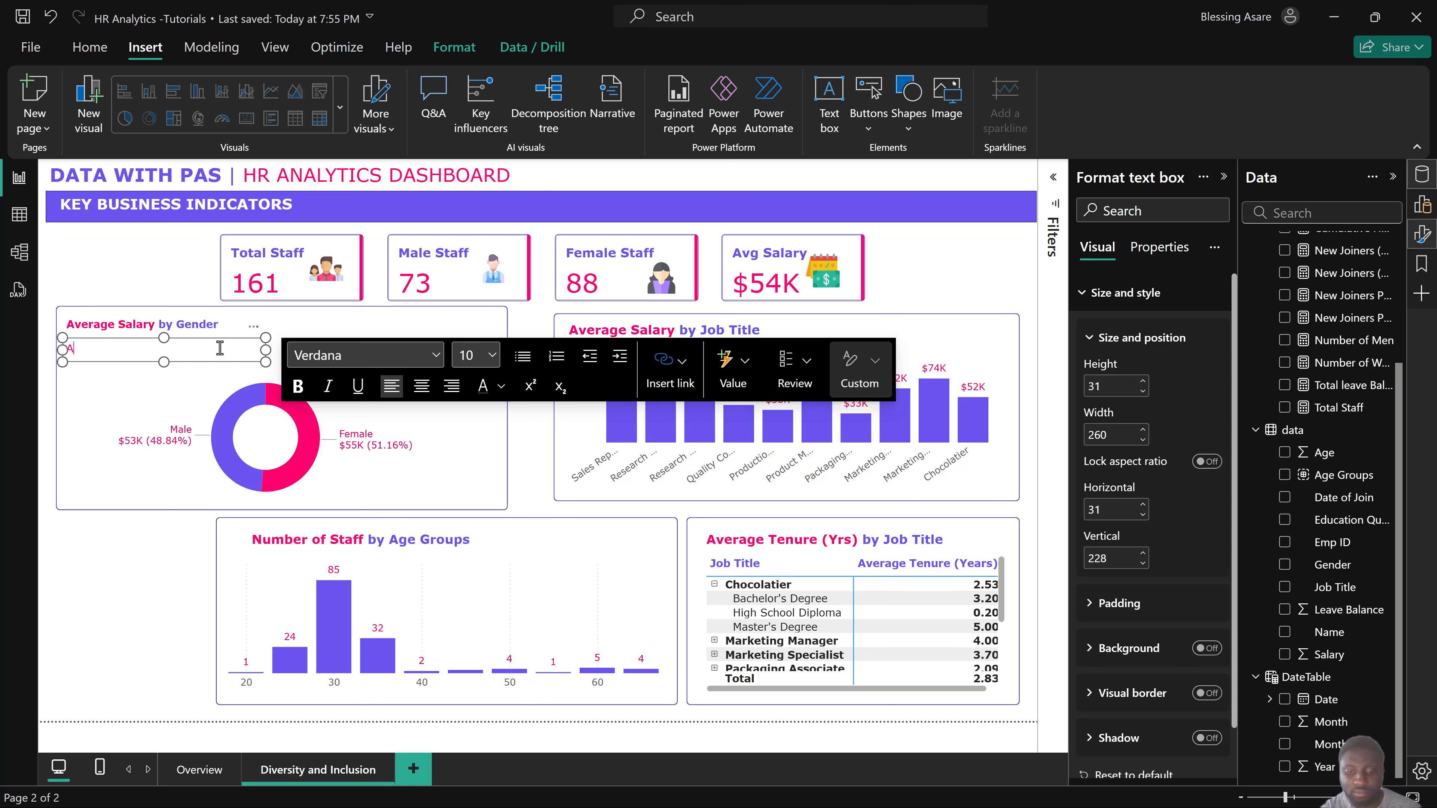
key("Left")
key("BackSpace")
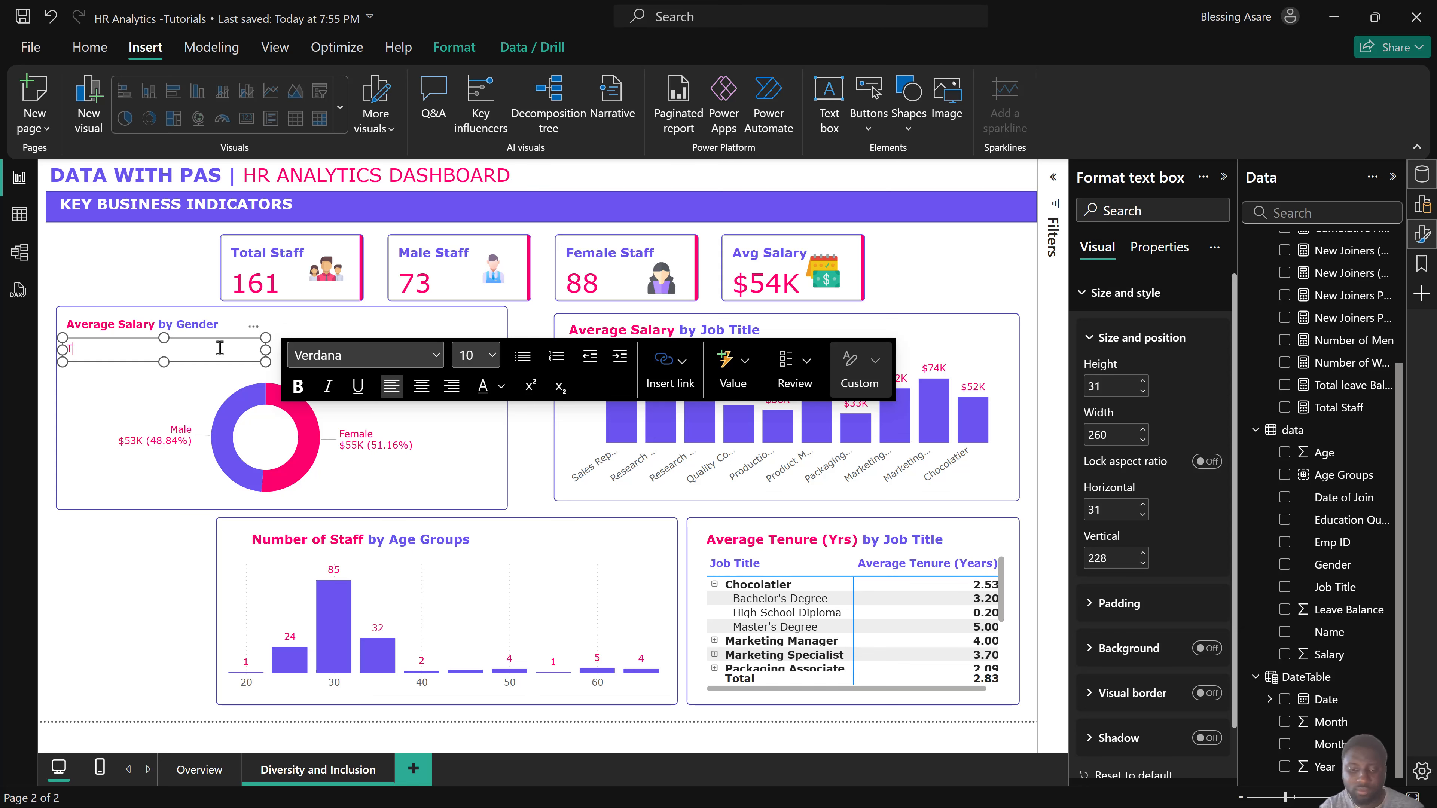
Write "The average salary for females in the company is" as the subtitle under Average Salary by Gender.
type("he average salary")
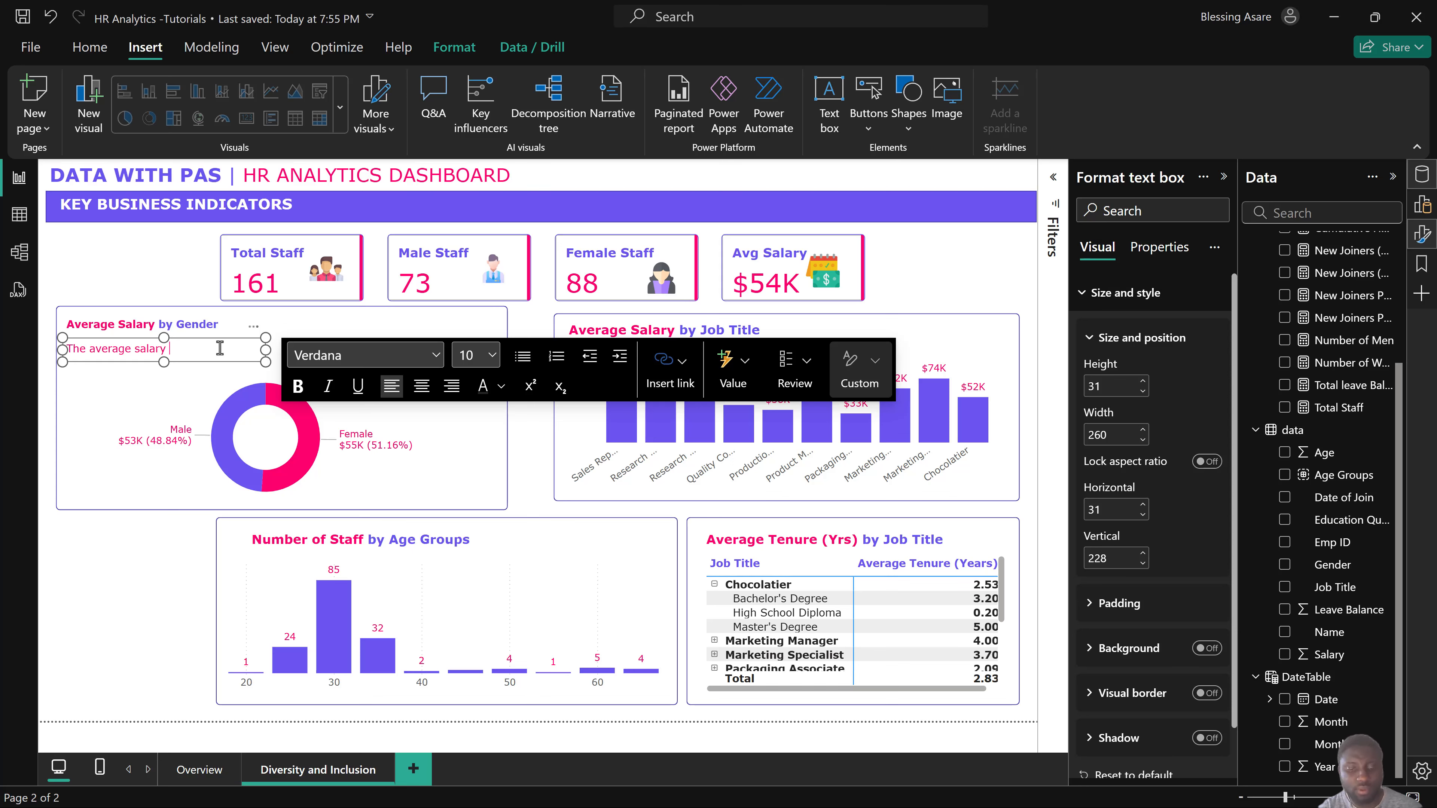
type("aud")
type("aid")
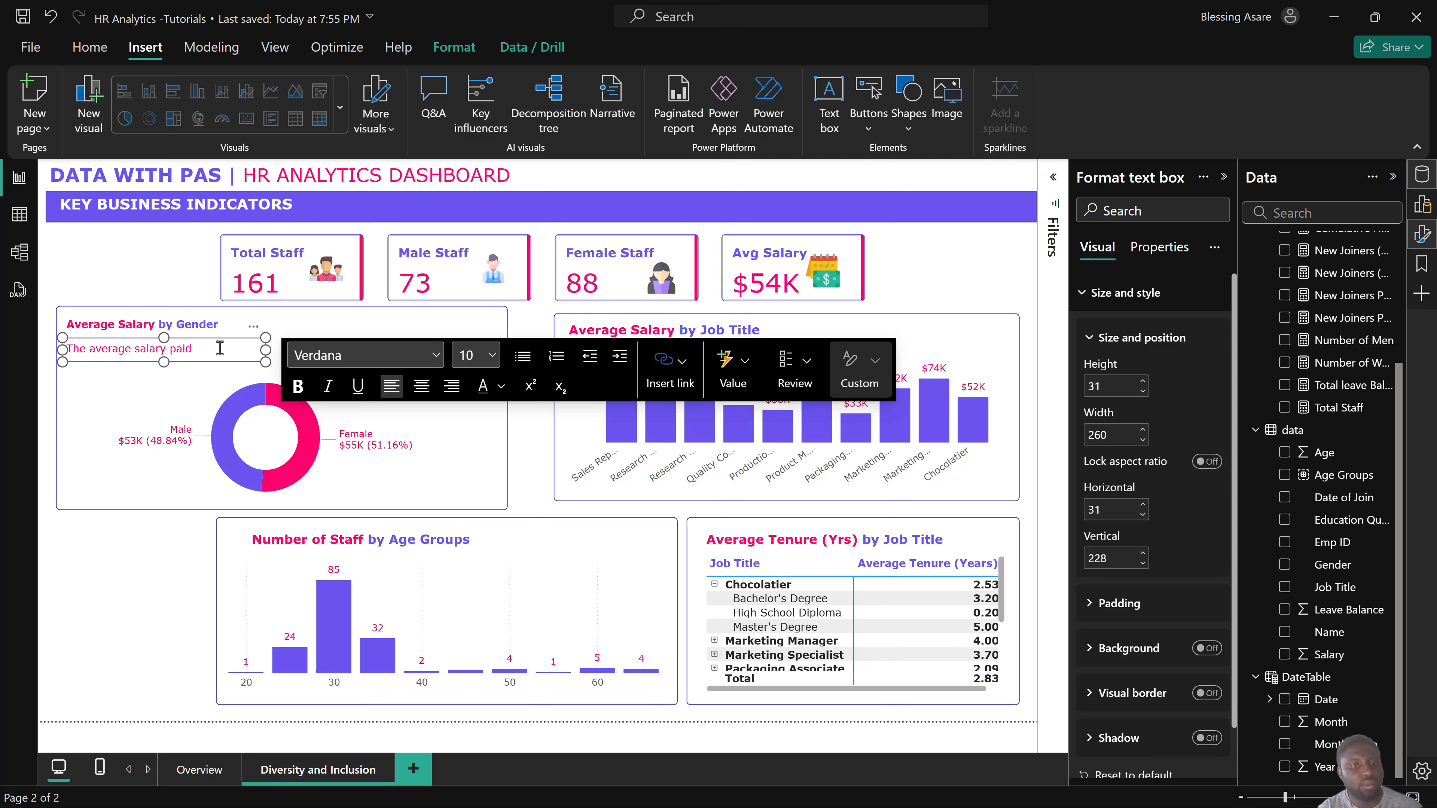
key("BackSpace")
key("BackSpace")
key("BackSpace")
type("for fema")
type("les ")
type("u")
key("BackSpace")
type("in the ")
type("d")
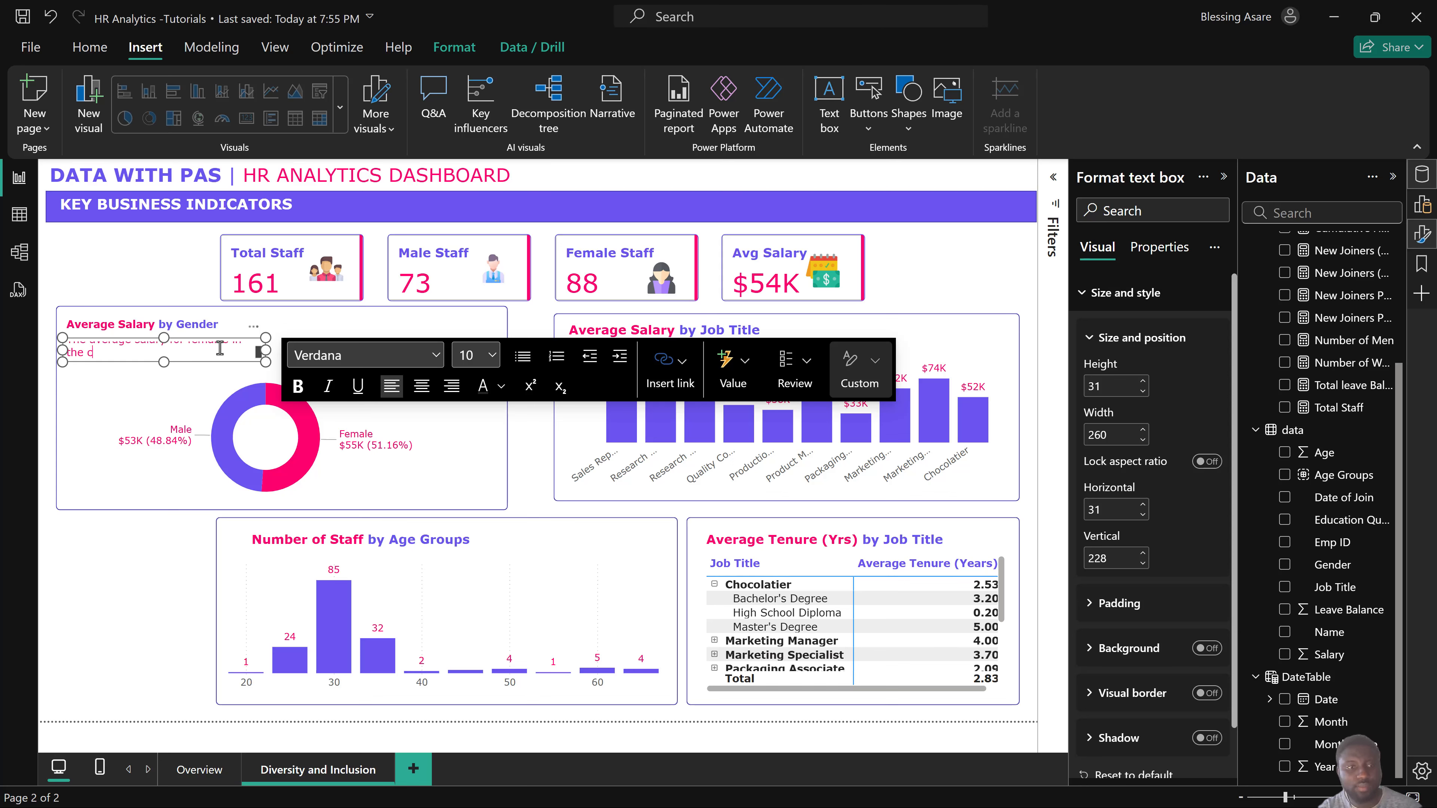
key("BackSpace")
type("comapny i")
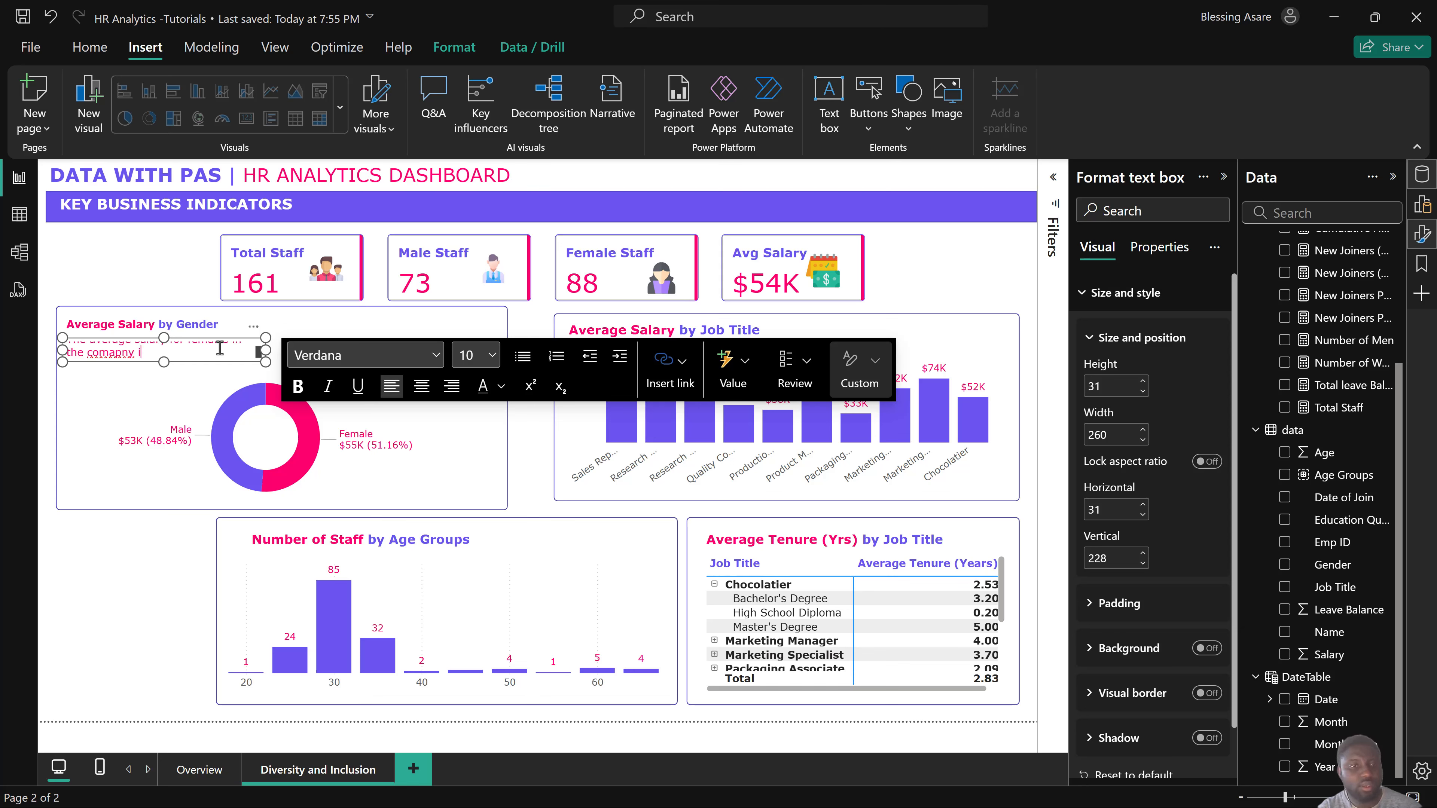
key("BackSpace")
key("BackSpace")
key("BackSpace")
key("BackSpace")
key("BackSpace")
key("BackSpace")
type("pa")
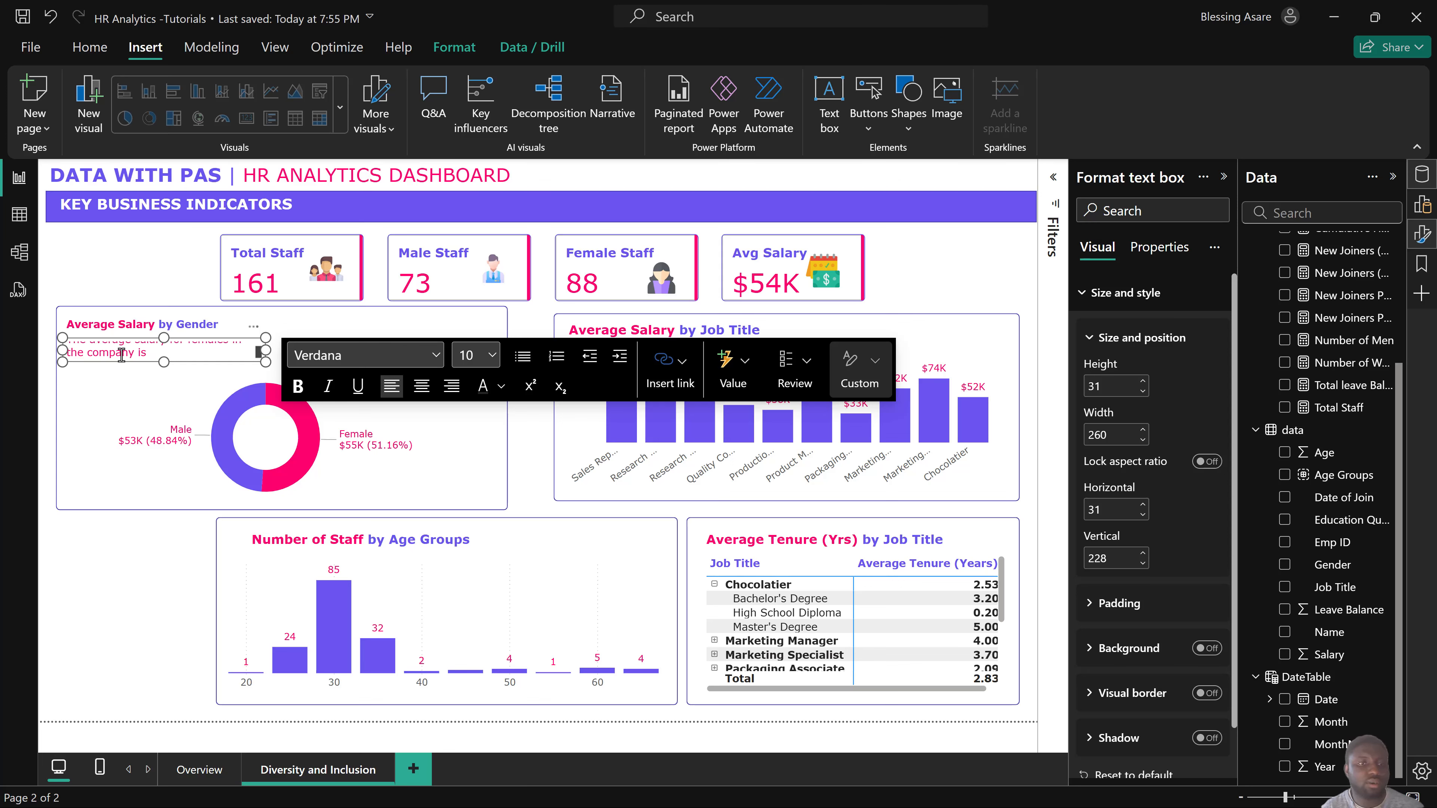
Reword the opening of the subtitle from "The average salary" to "The salaries".
scroll(121, 354, "up", 1)
left_click_drag(137, 351, 91, 351)
key("BackSpace")
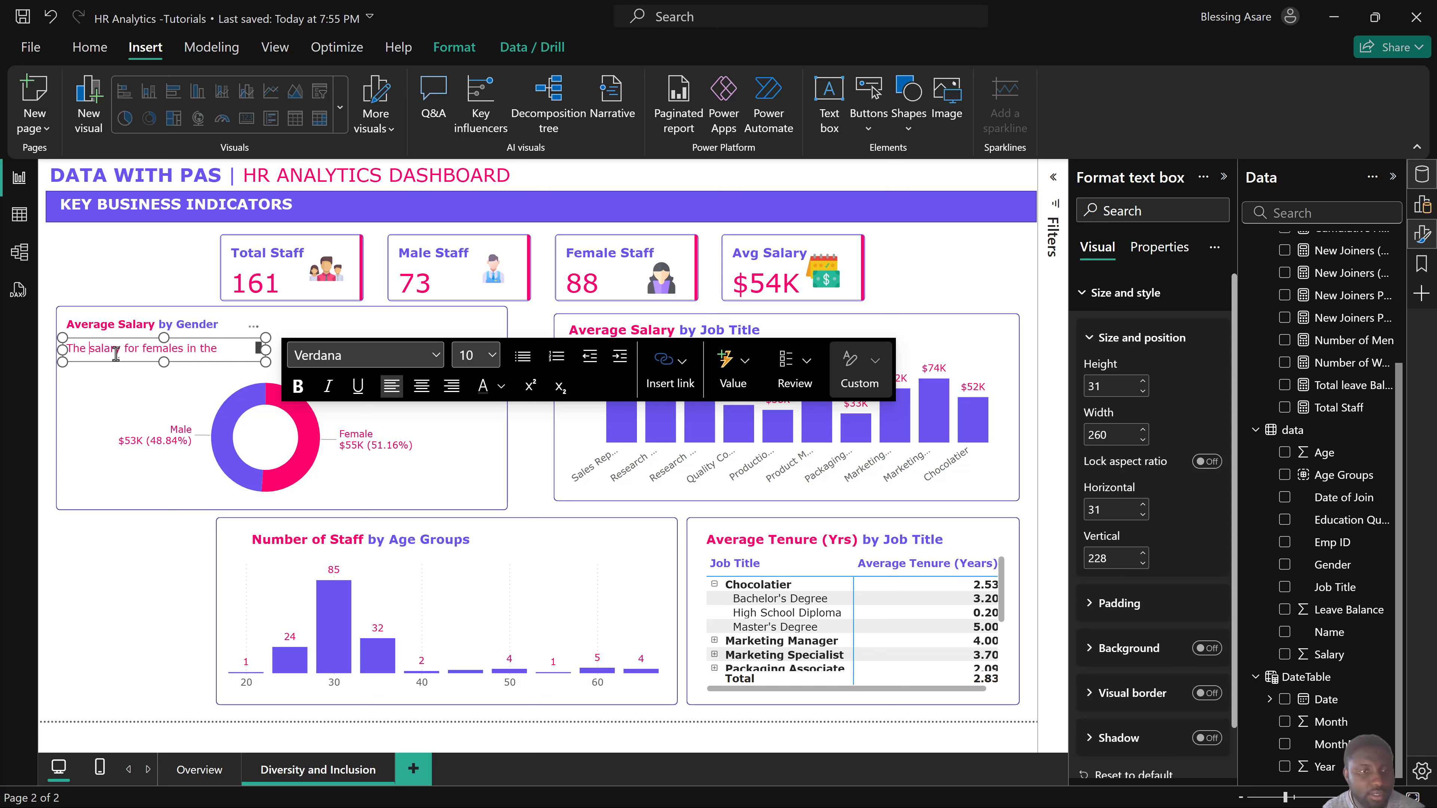
key("BackSpace")
type("ies")
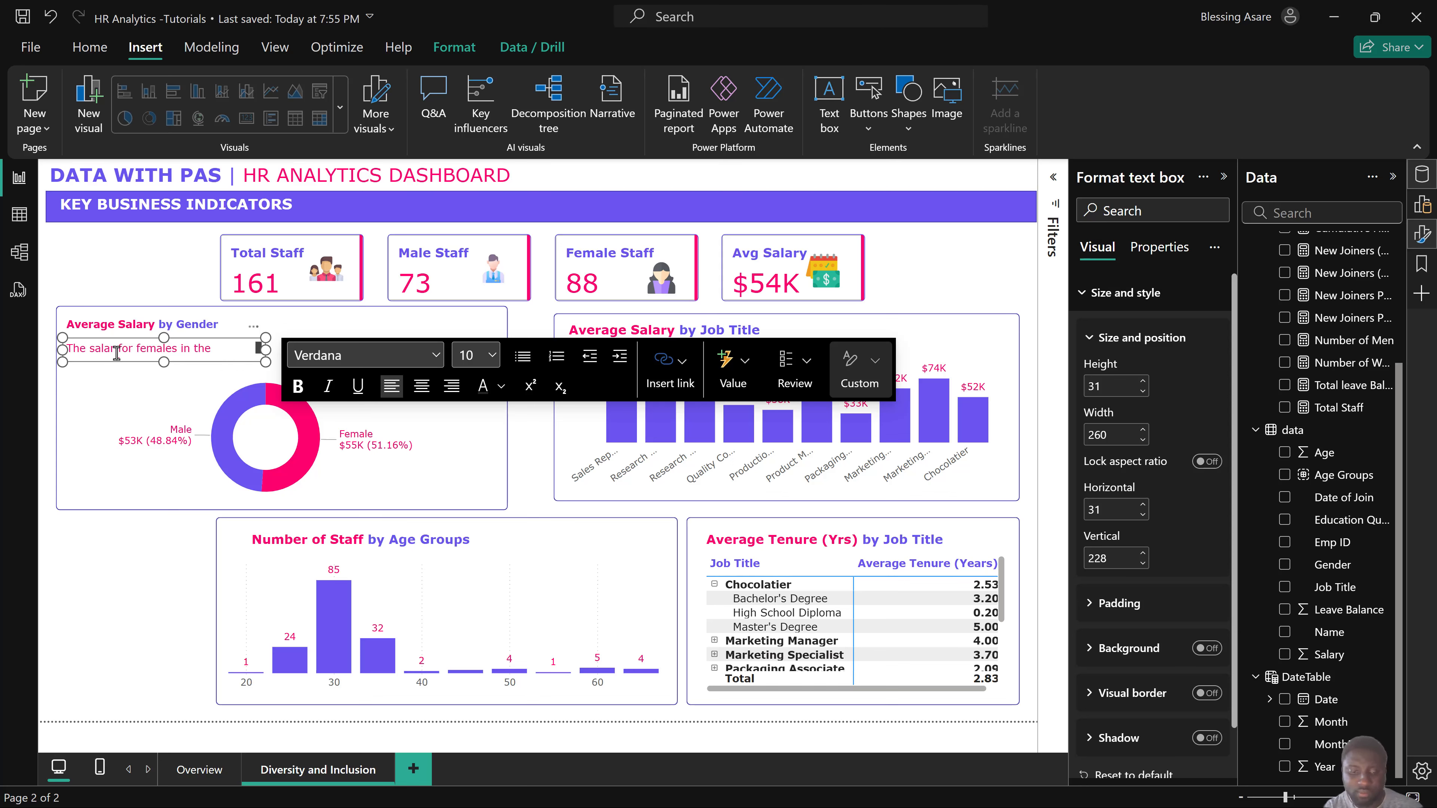
Continue the subtitle after "company is" with "over $" and the start of an amount.
key("End")
type("company is ")
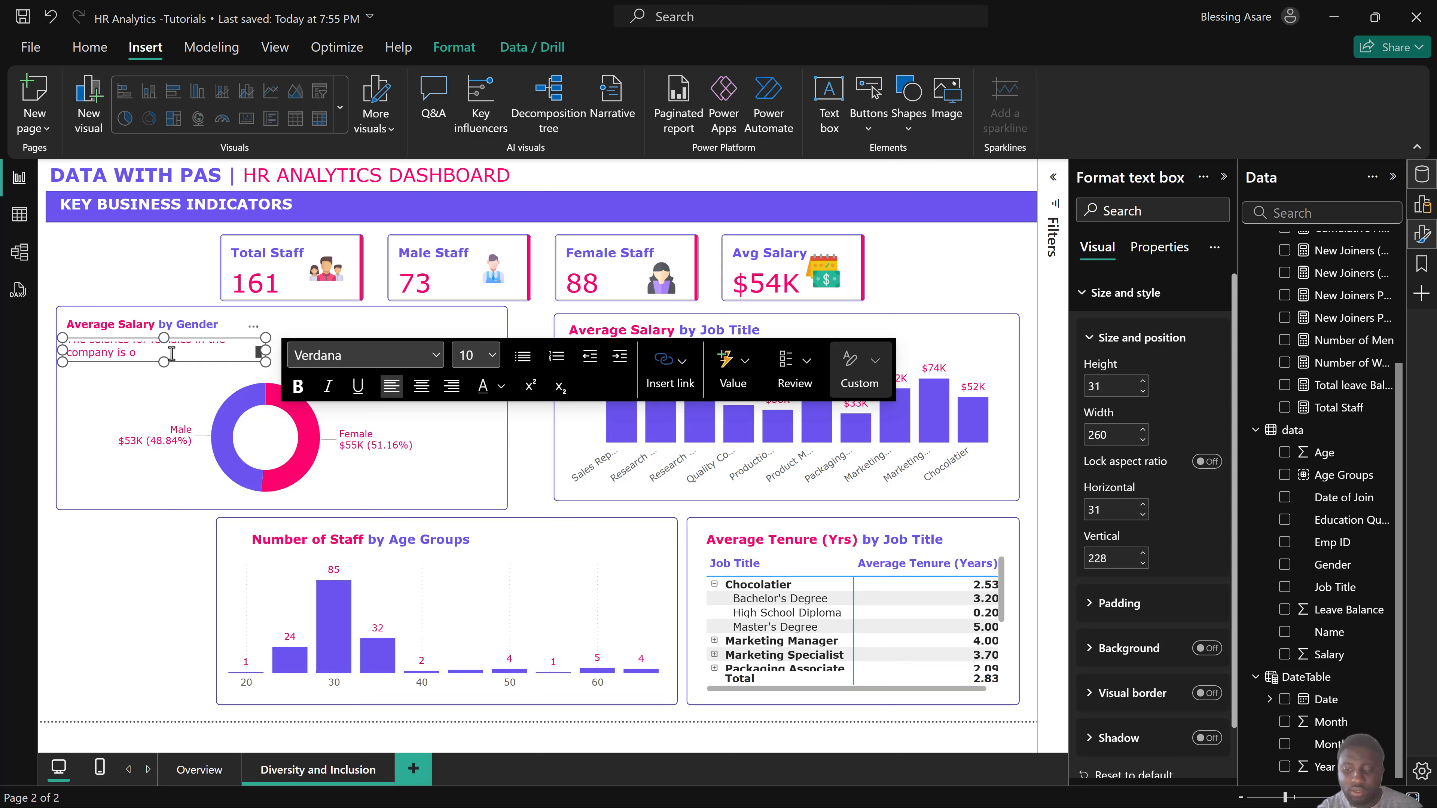
type("over ")
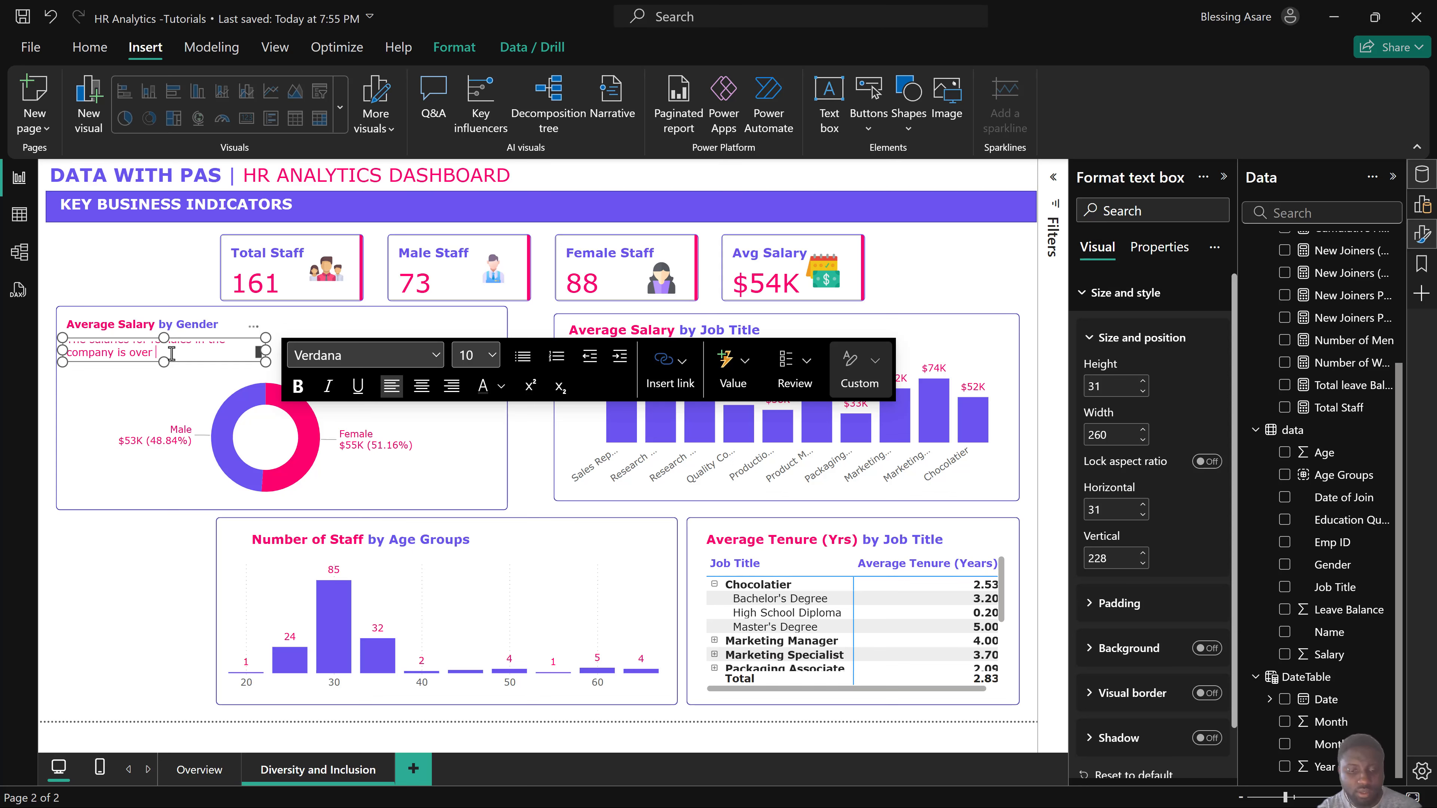
type("$")
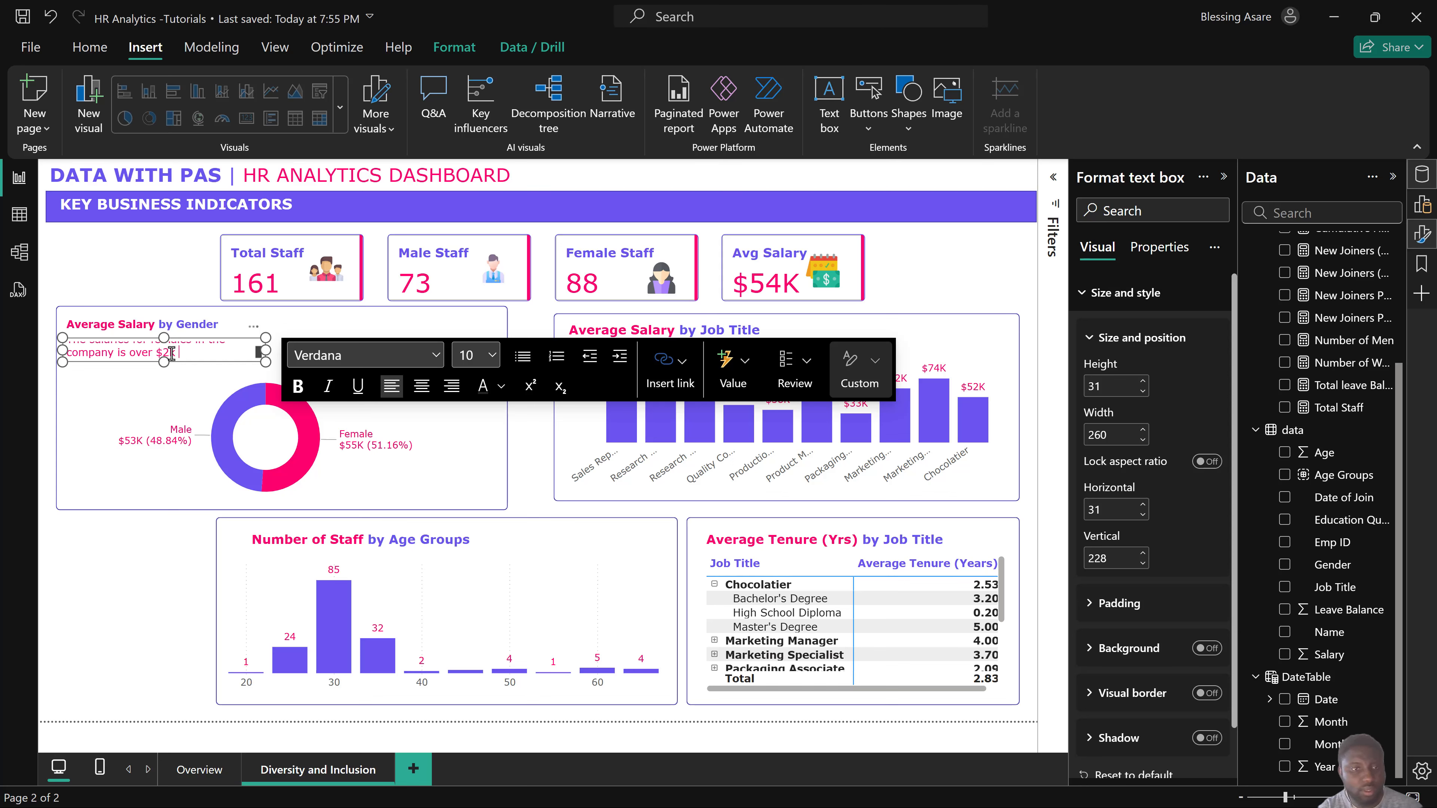
Complete the insight text under Average Salary by Gender so it ends "over $2k on average higher than the males".
type("2K on ave")
type("rage ")
type("hig")
type("her than the")
type(" males")
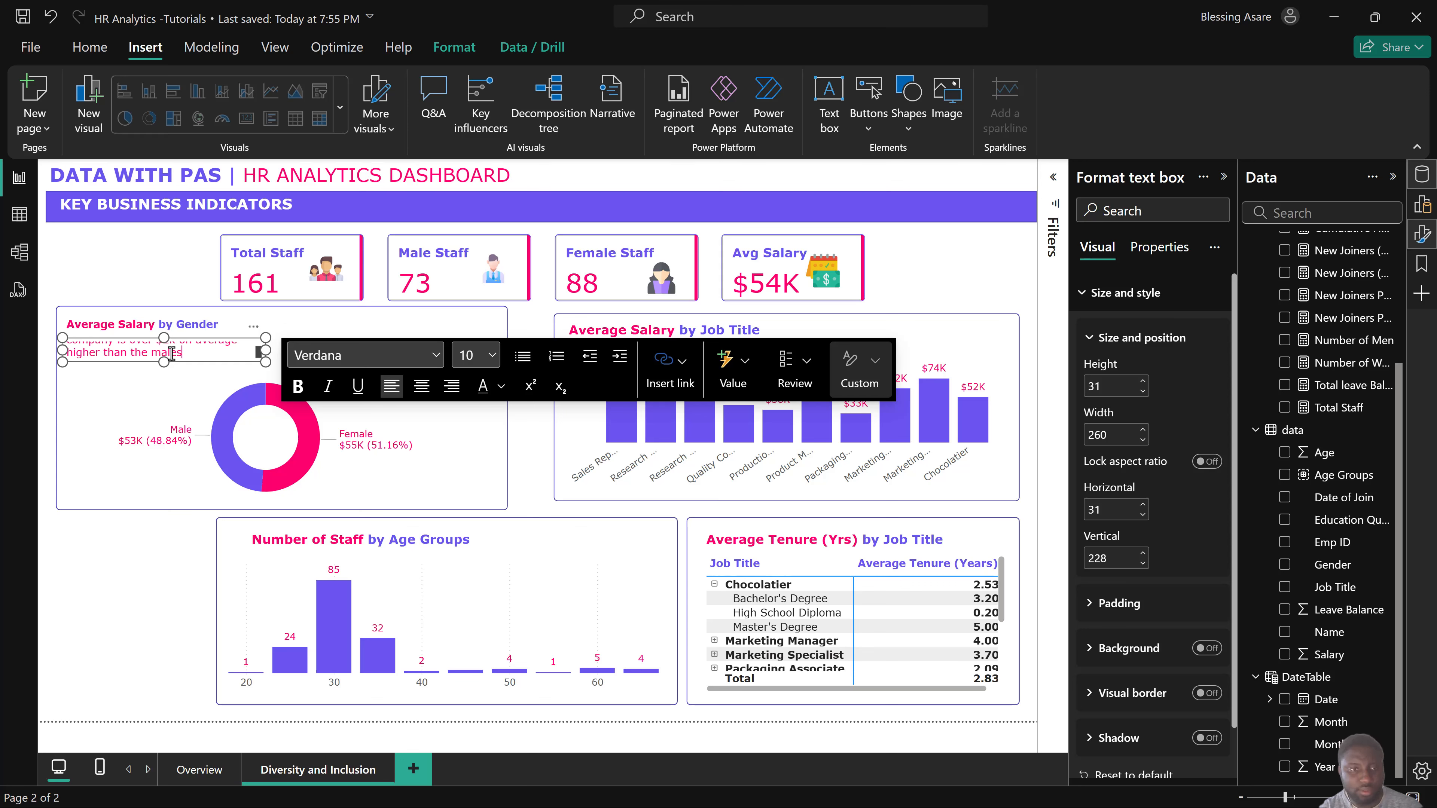
Enlarge the insight text box to about 552 wide and 47 high so it spans the Average Salary by Gender card.
left_click_drag(264, 351, 479, 352)
left_click_drag(485, 354, 494, 351)
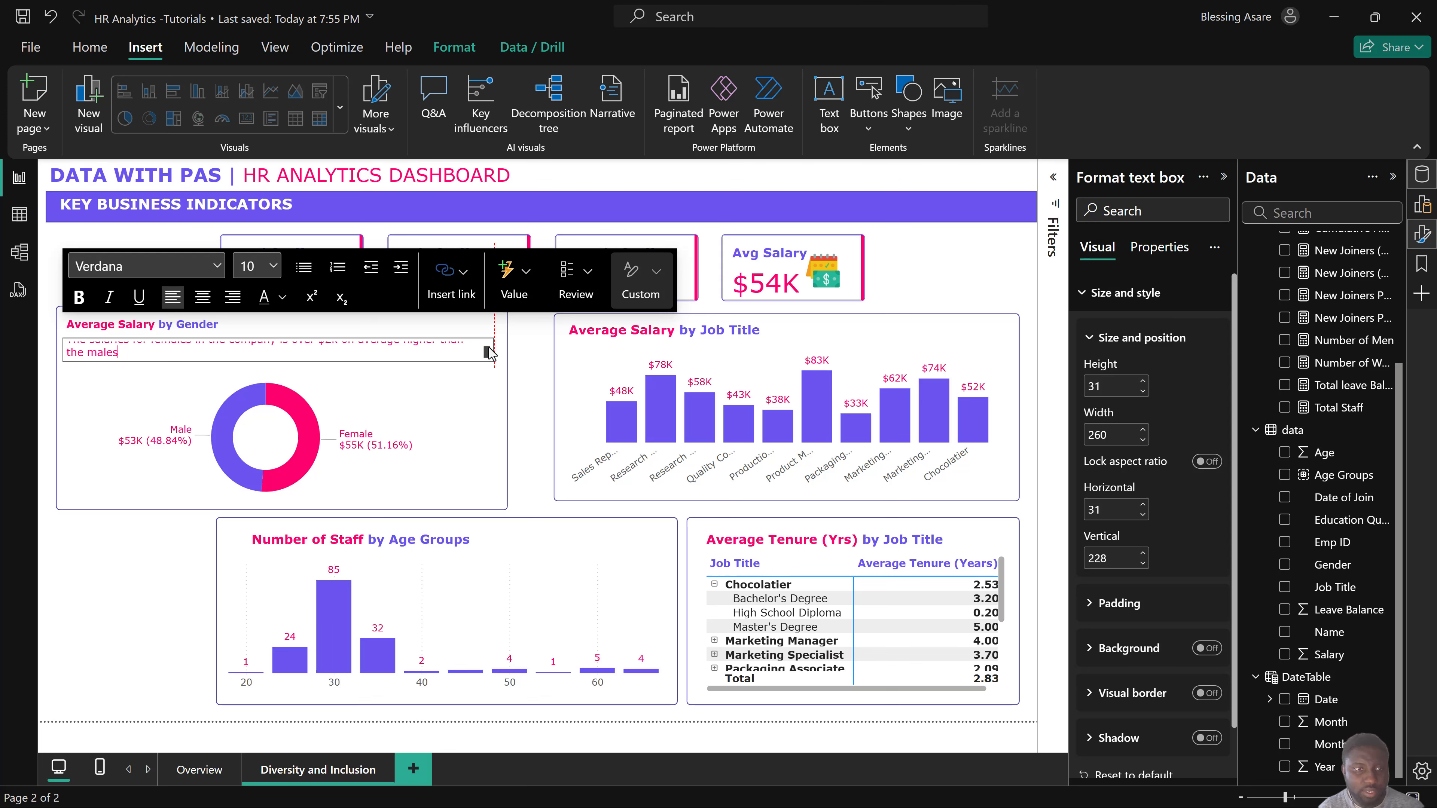
left_click_drag(276, 359, 277, 374)
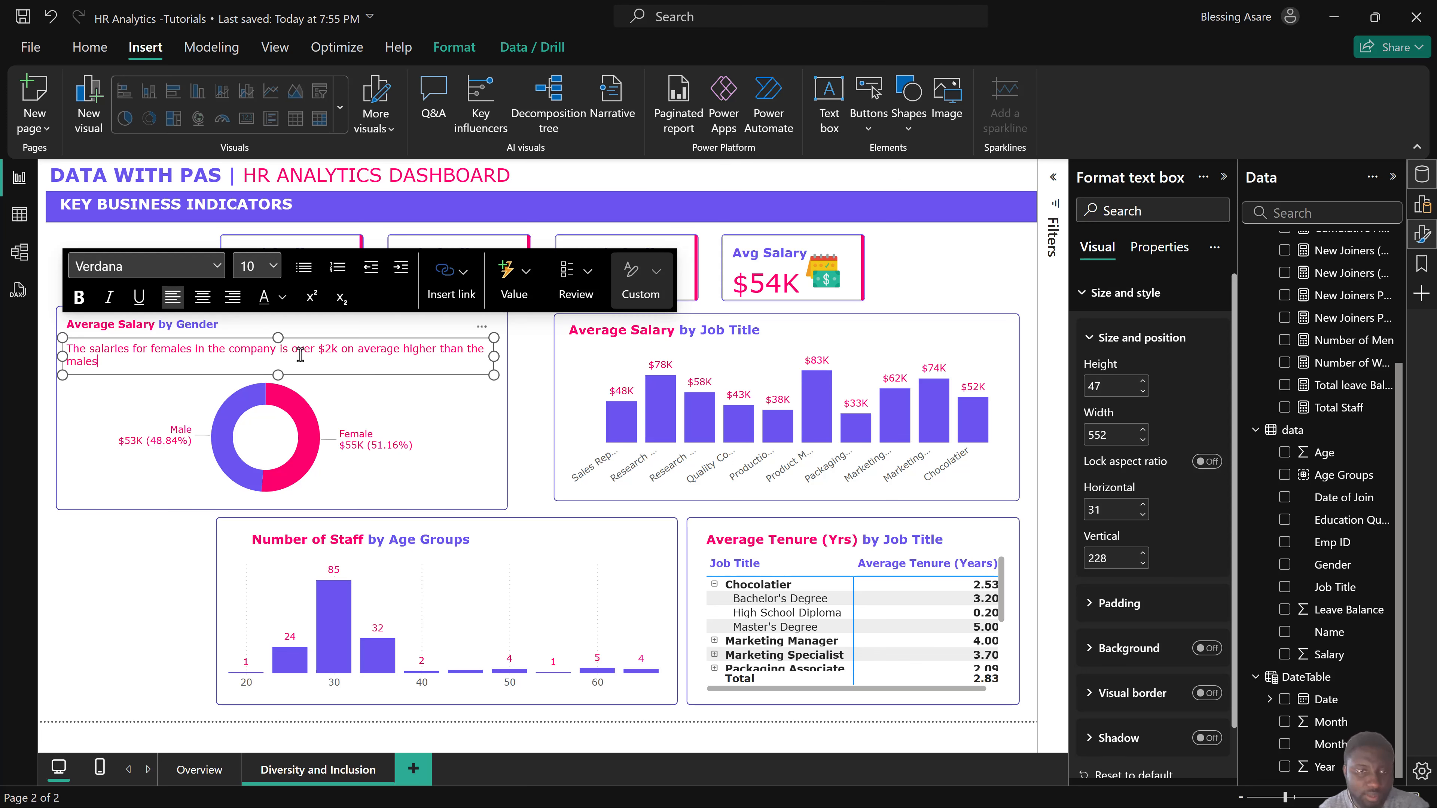
Make the phrase "over $2k on average higher than the males" purple and bold.
key("ctrl+shift+End")
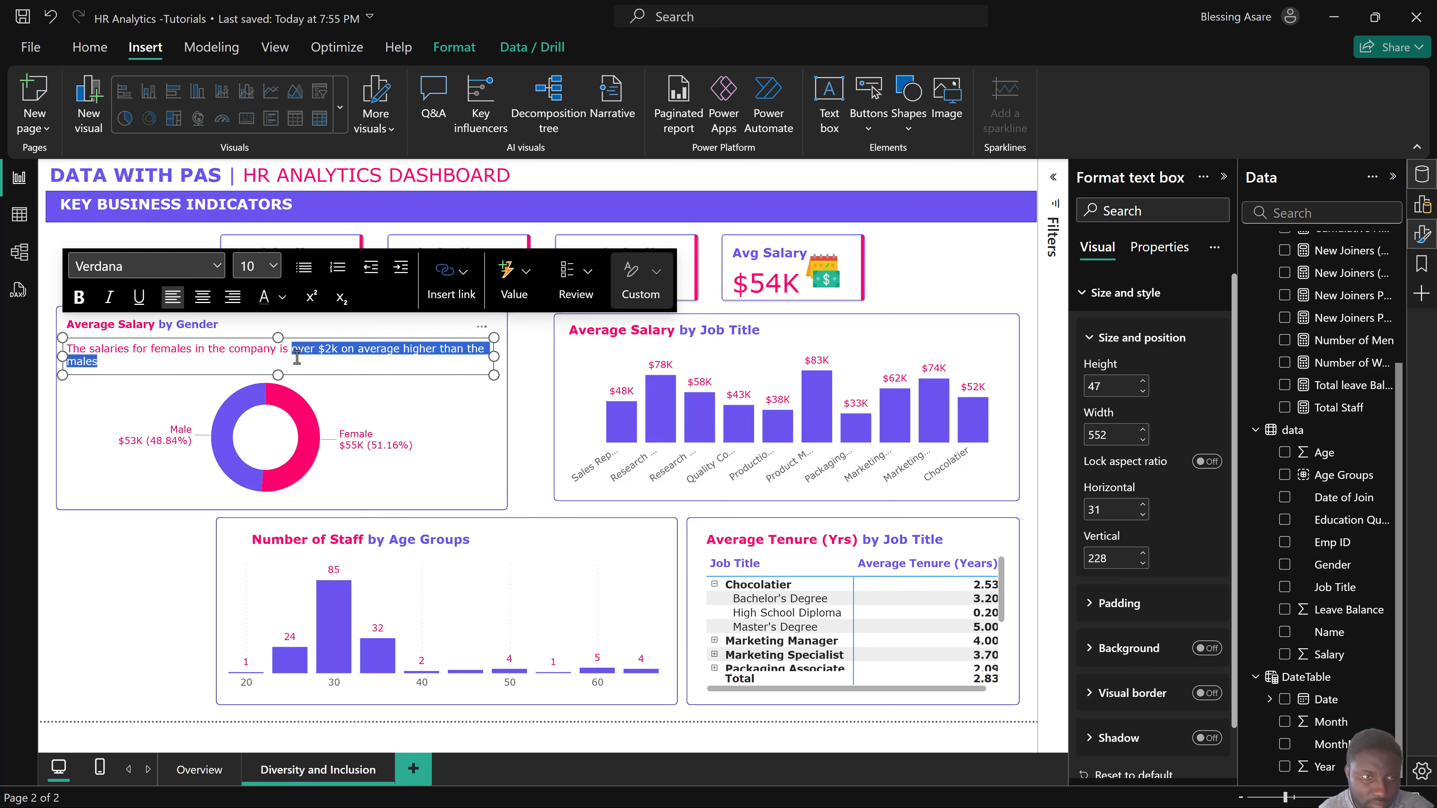
left_click(283, 297)
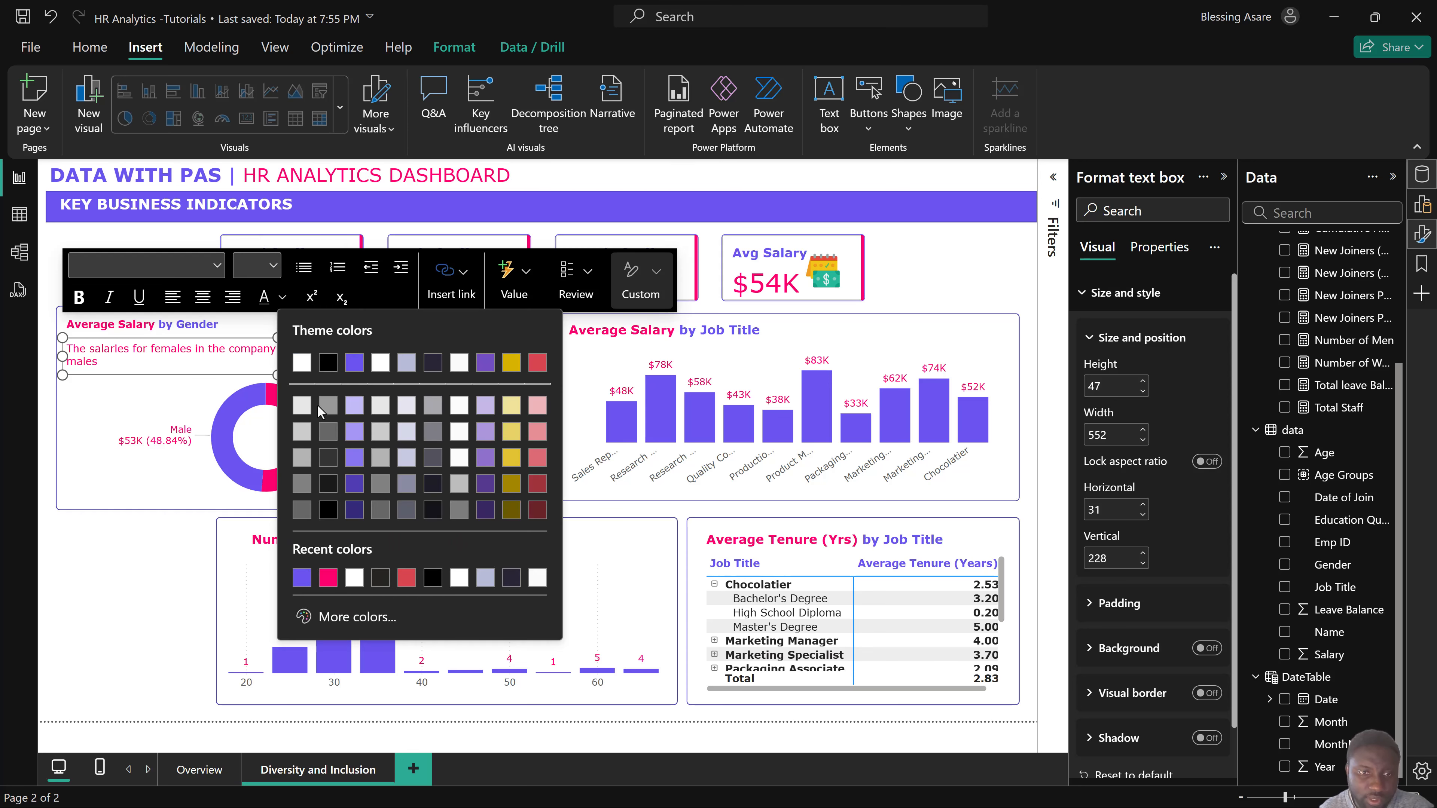
left_click(302, 577)
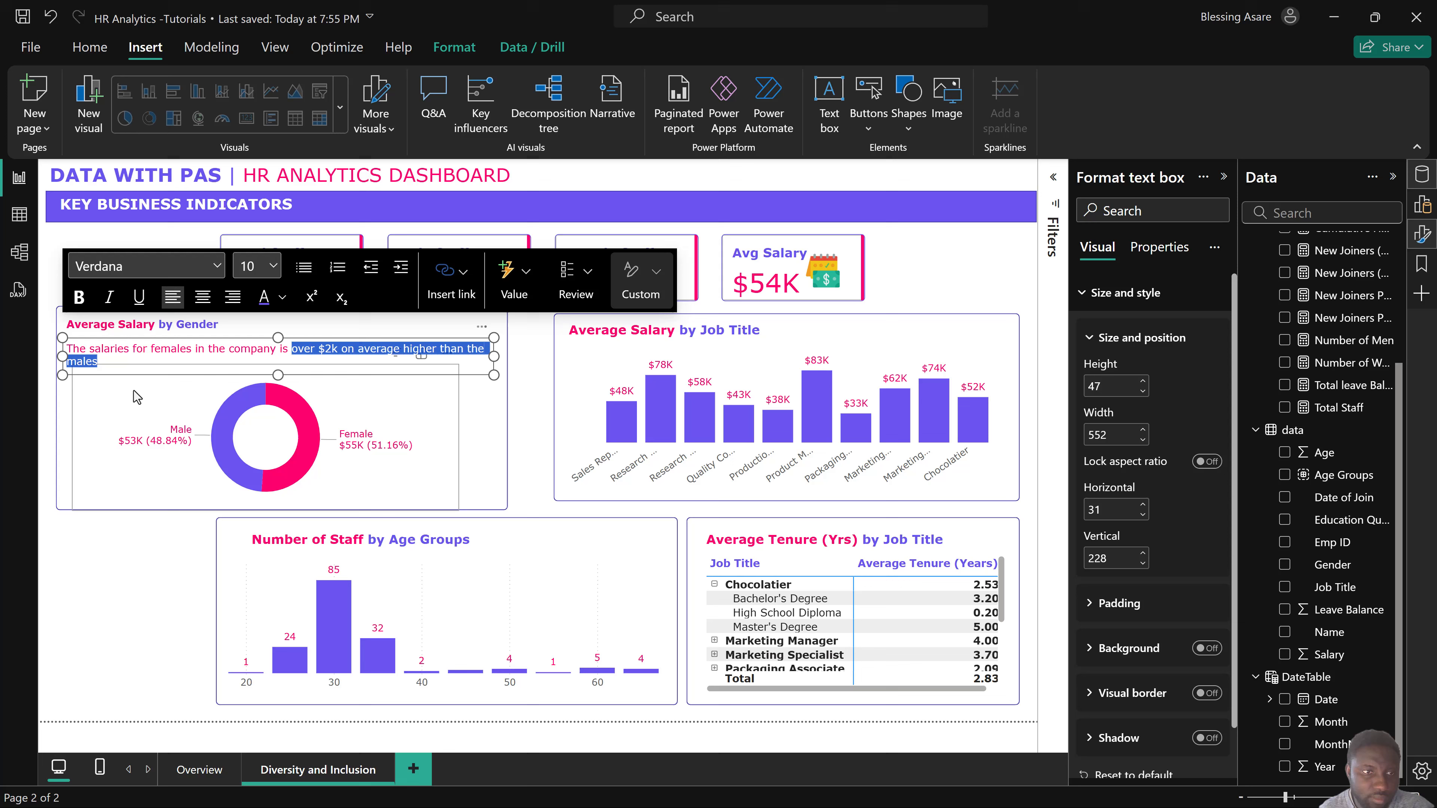
left_click(119, 353)
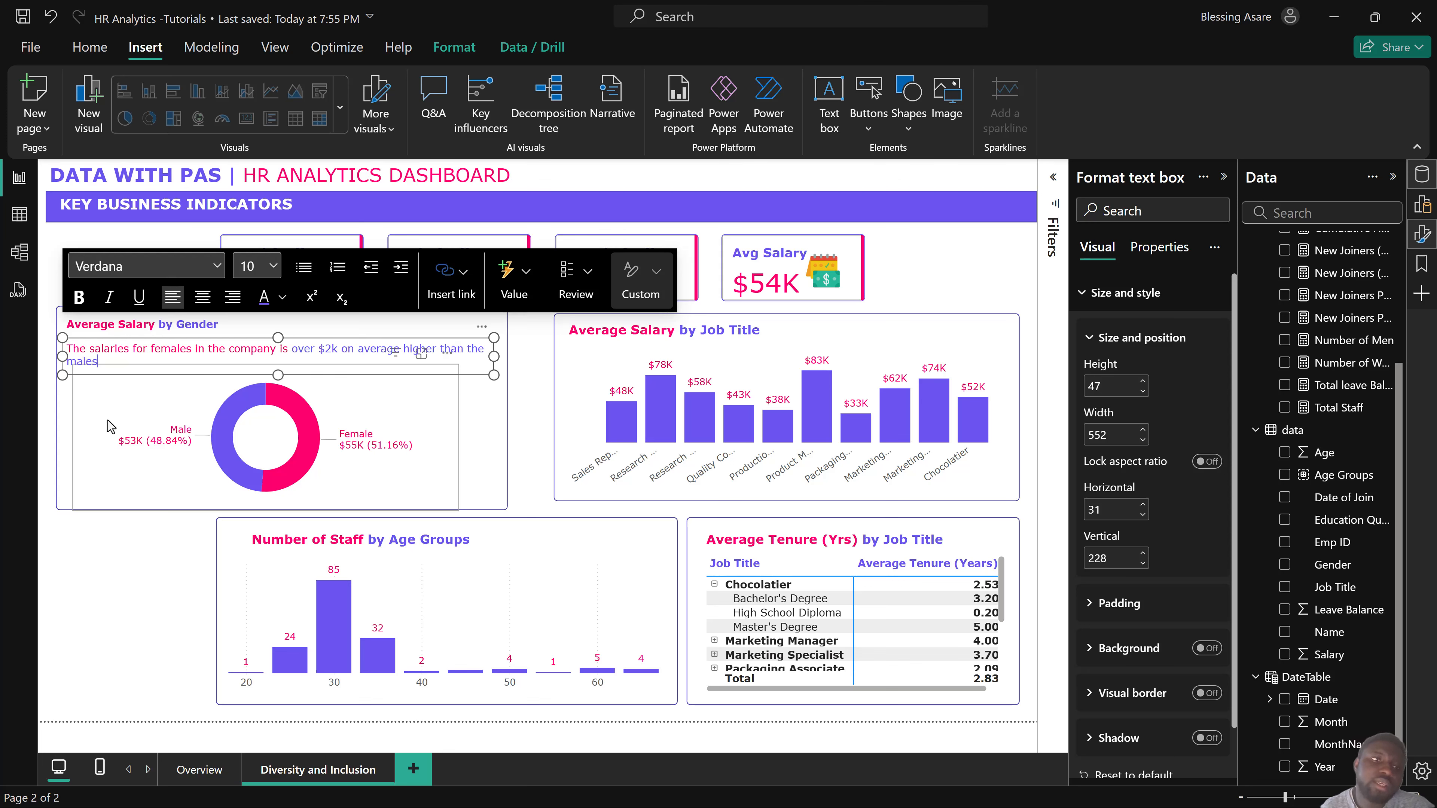
left_click(291, 349, "shift")
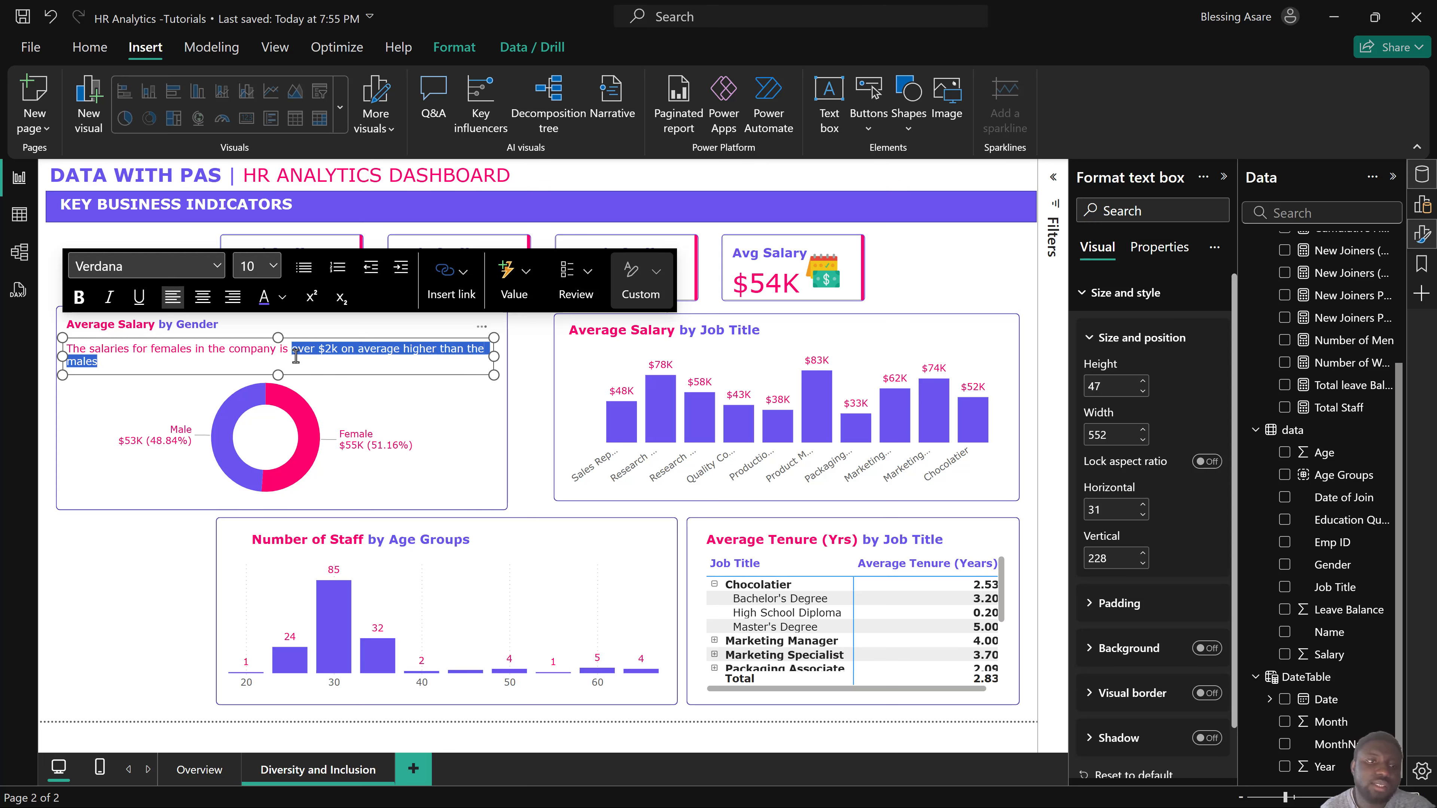
left_click(78, 296)
left_click(78, 442)
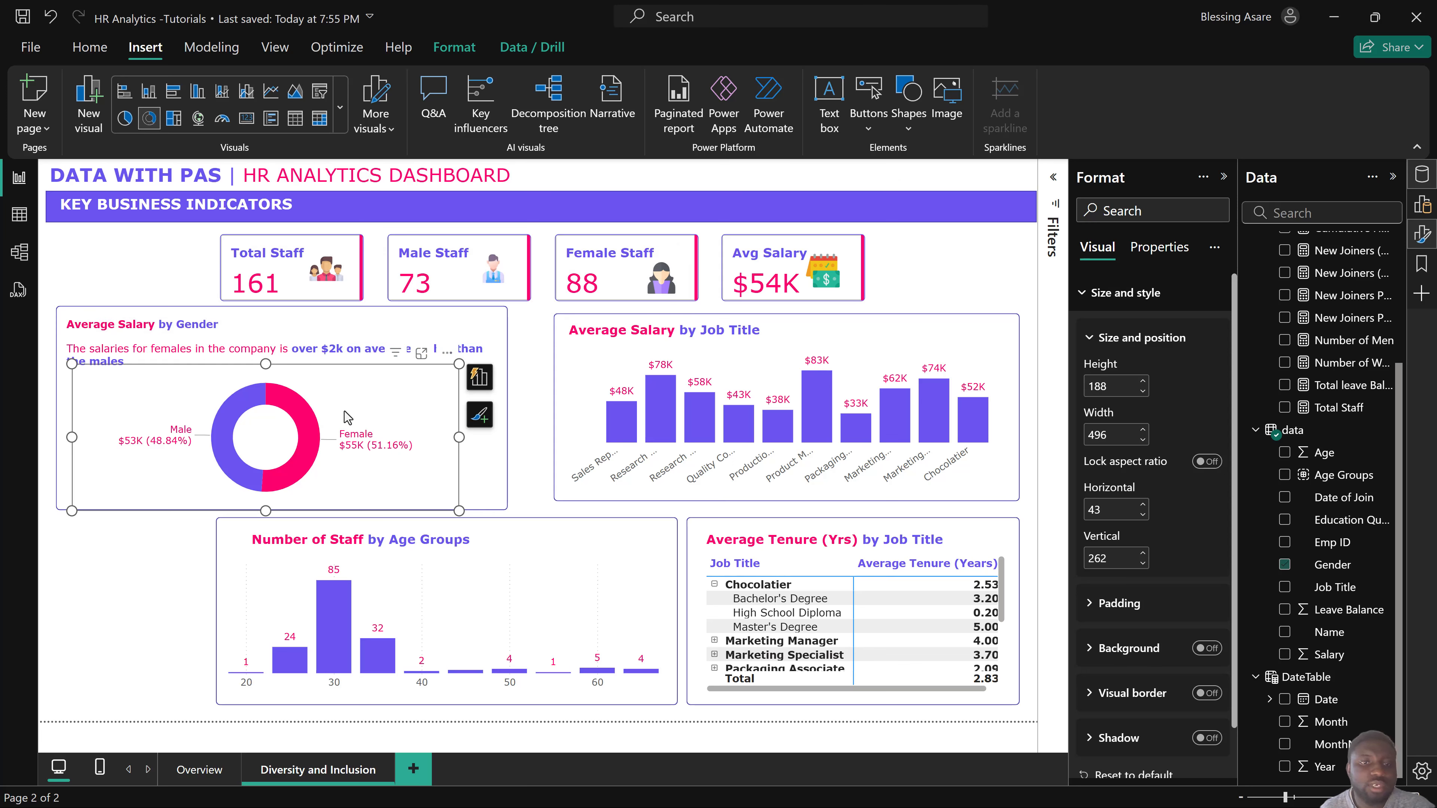
Italicize the whole insight sentence in the Average Salary by Gender card.
left_click_drag(122, 362, 78, 347)
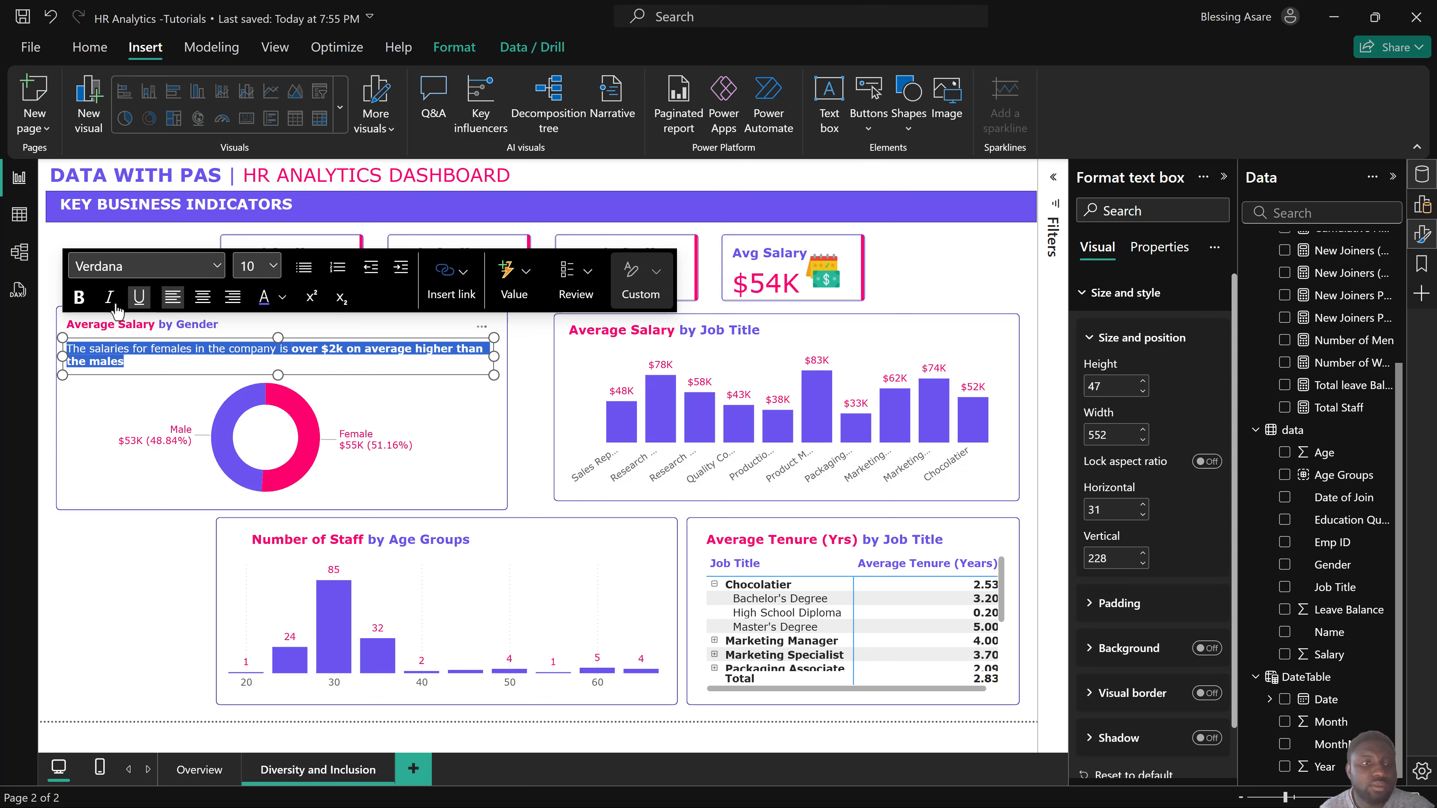
left_click(109, 295)
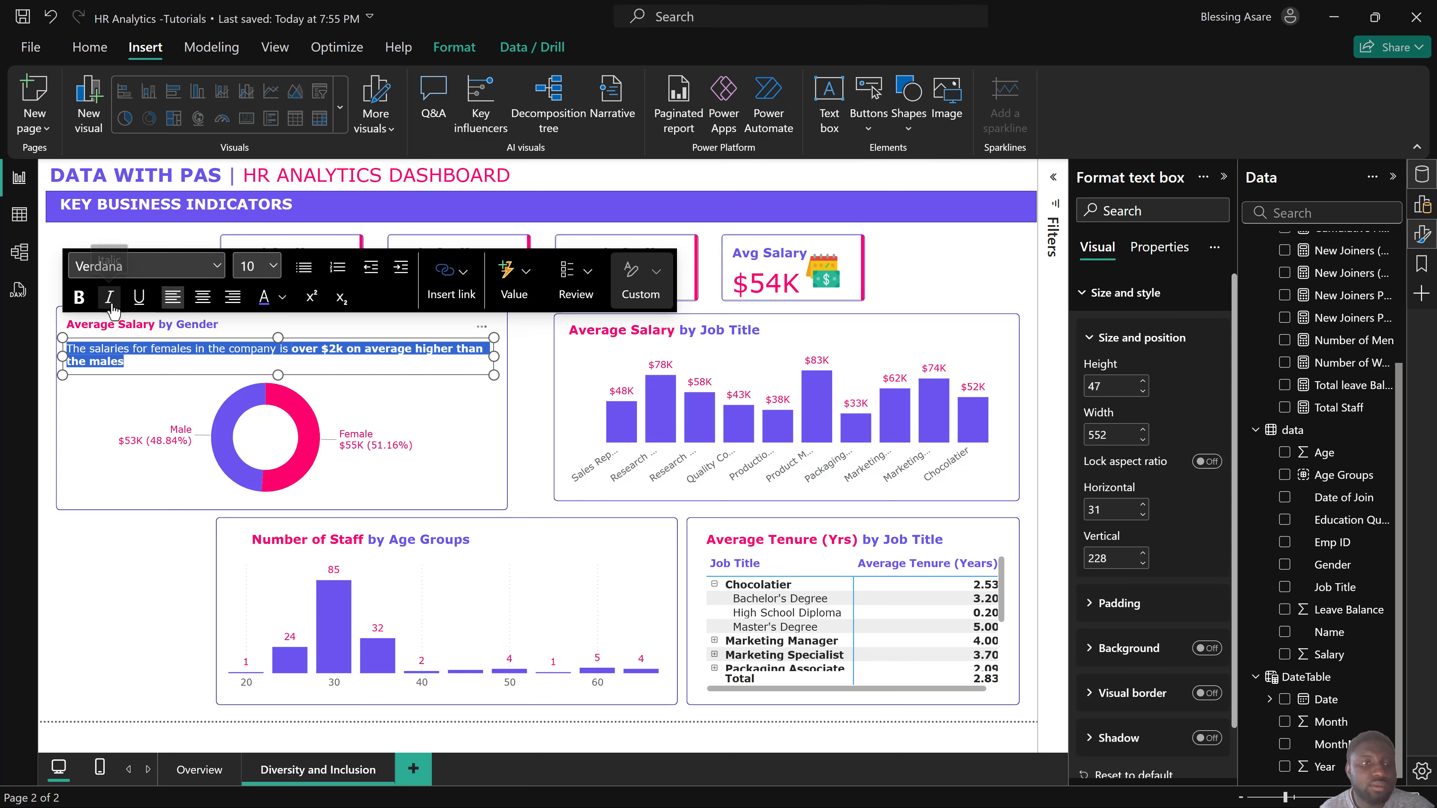
left_click(110, 553)
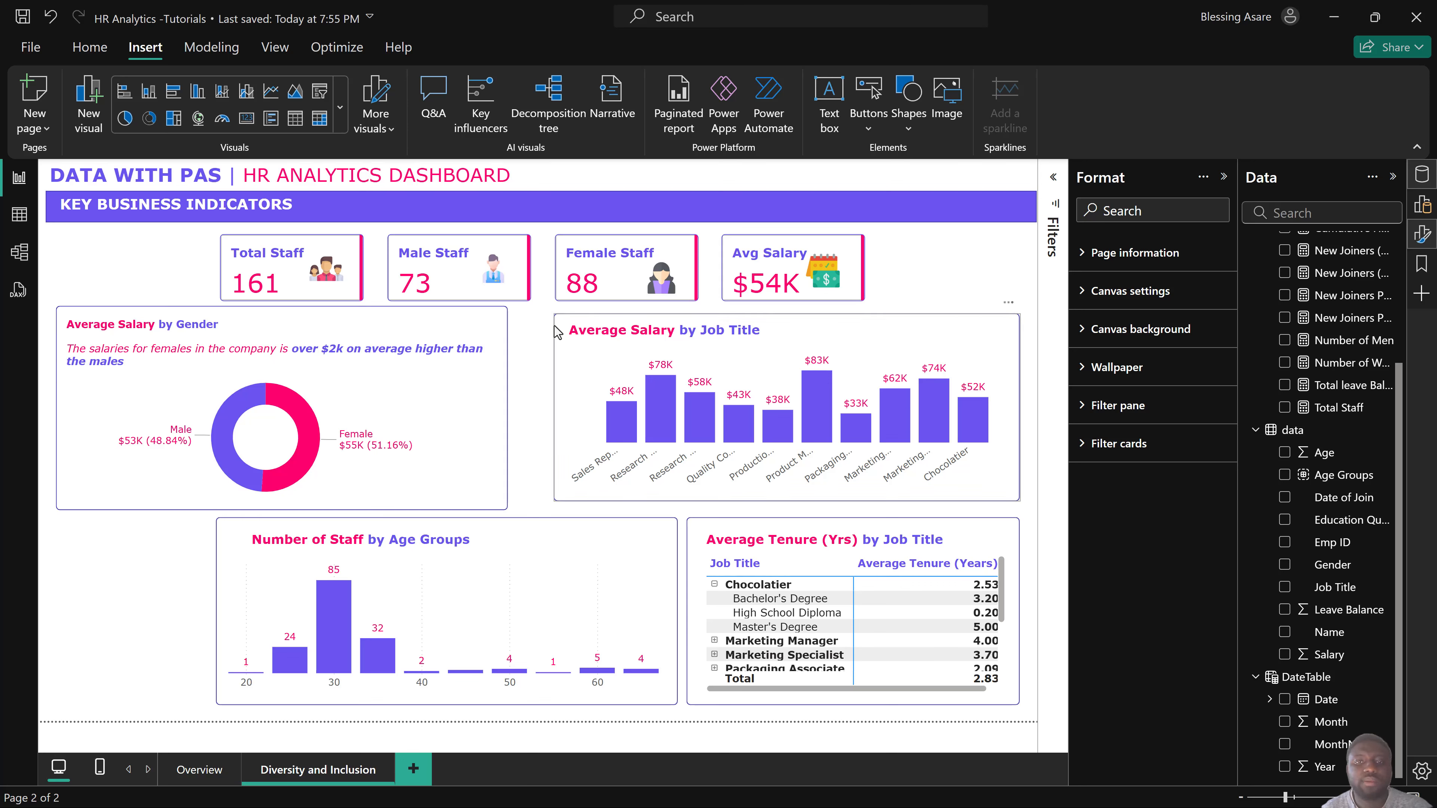
Enlarge the background shape behind the Average Salary by Job Title chart to about 647 wide and 262 high.
left_click_drag(558, 310, 522, 306)
left_click_drag(520, 505, 520, 509)
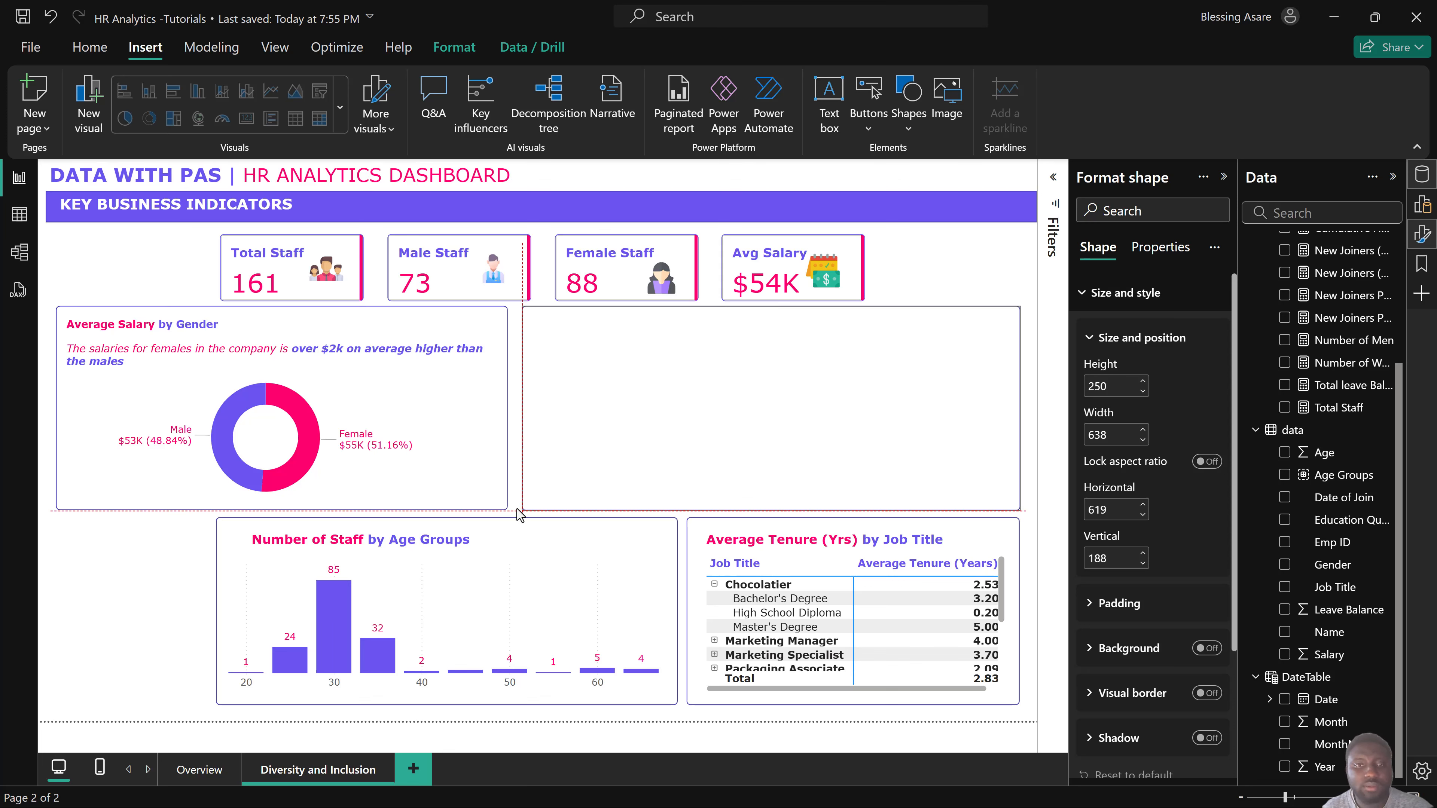
left_click_drag(516, 509, 514, 511)
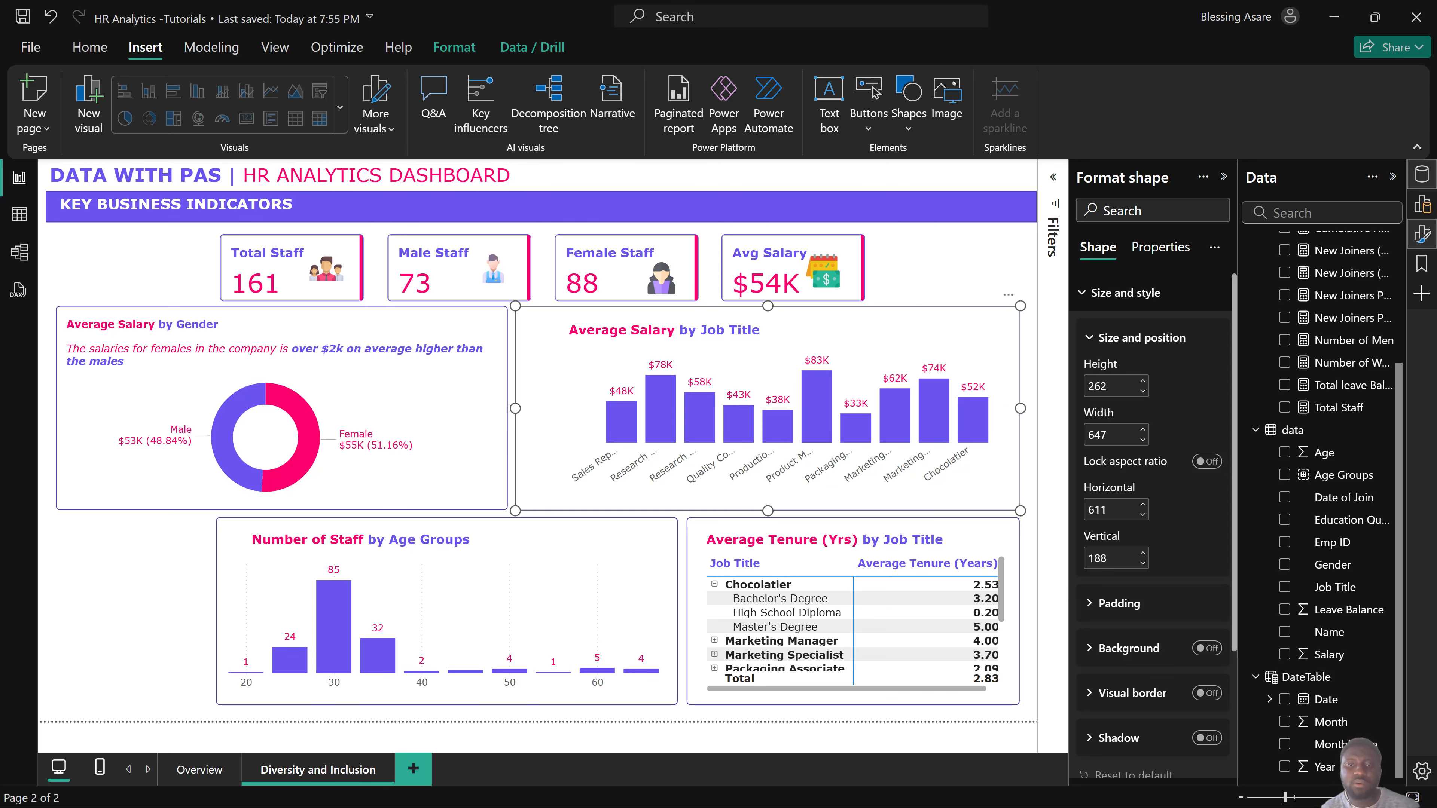
Preview the other open HR Analytics report window for reference, and return to the tutorial report.
key("super")
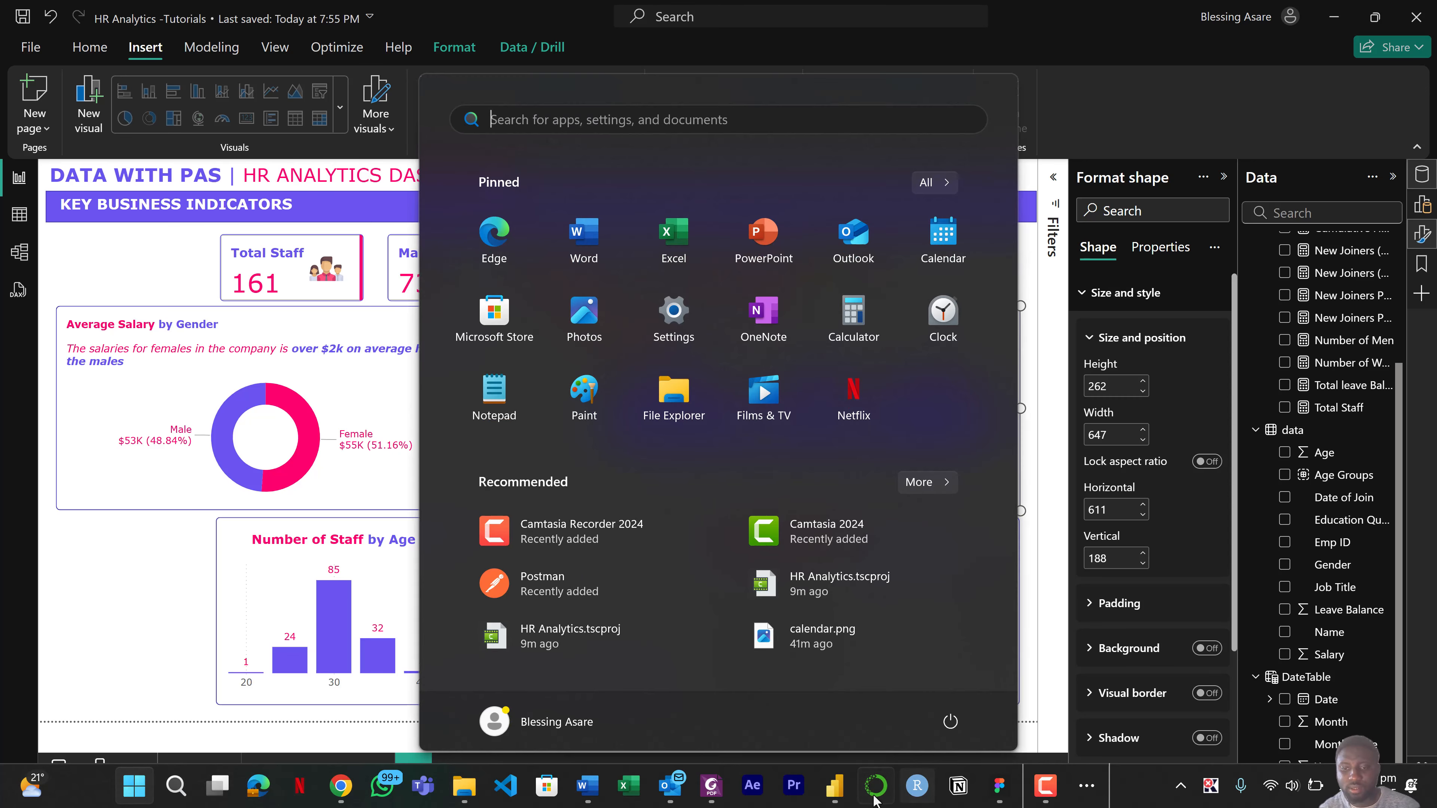
mouse_move(840, 789)
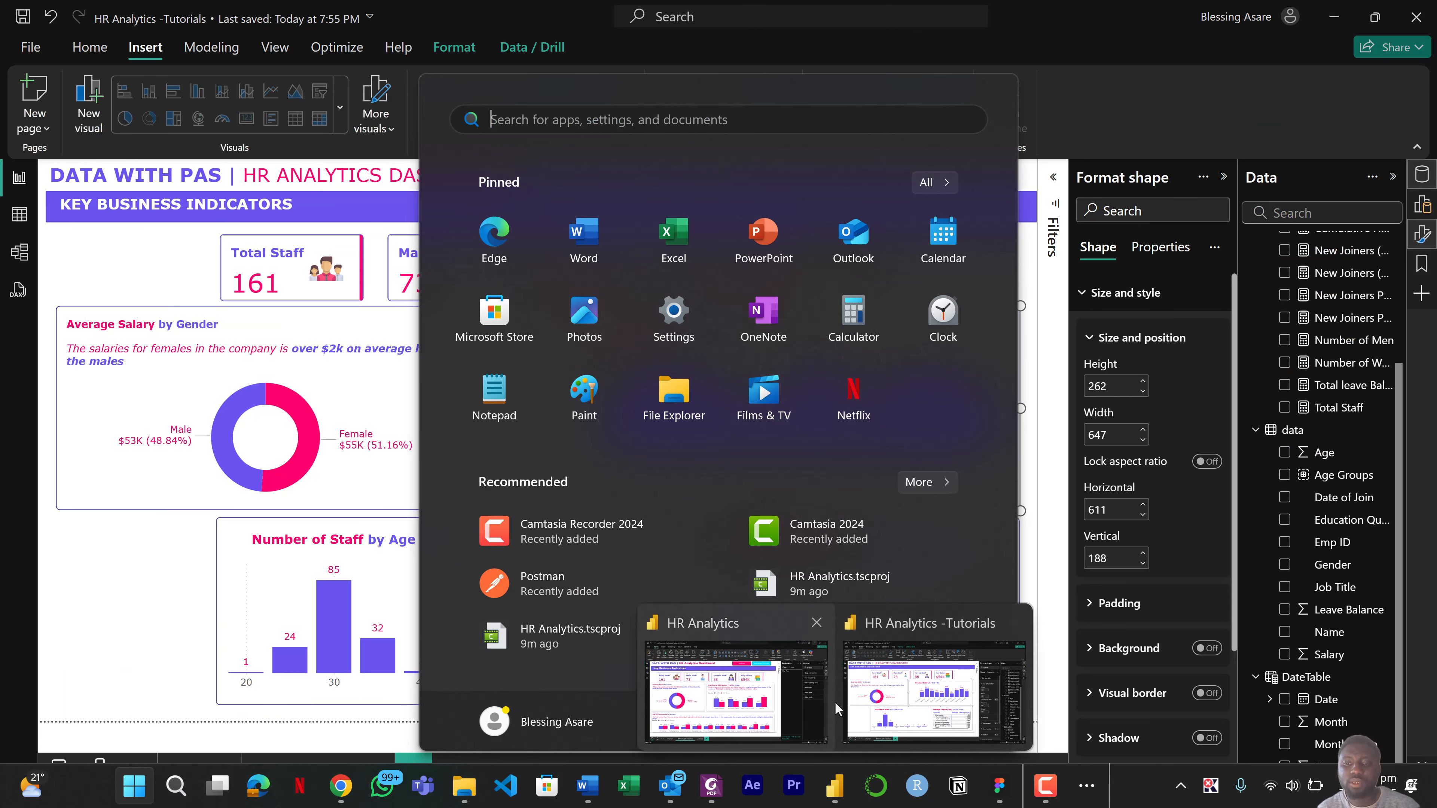
mouse_move(778, 694)
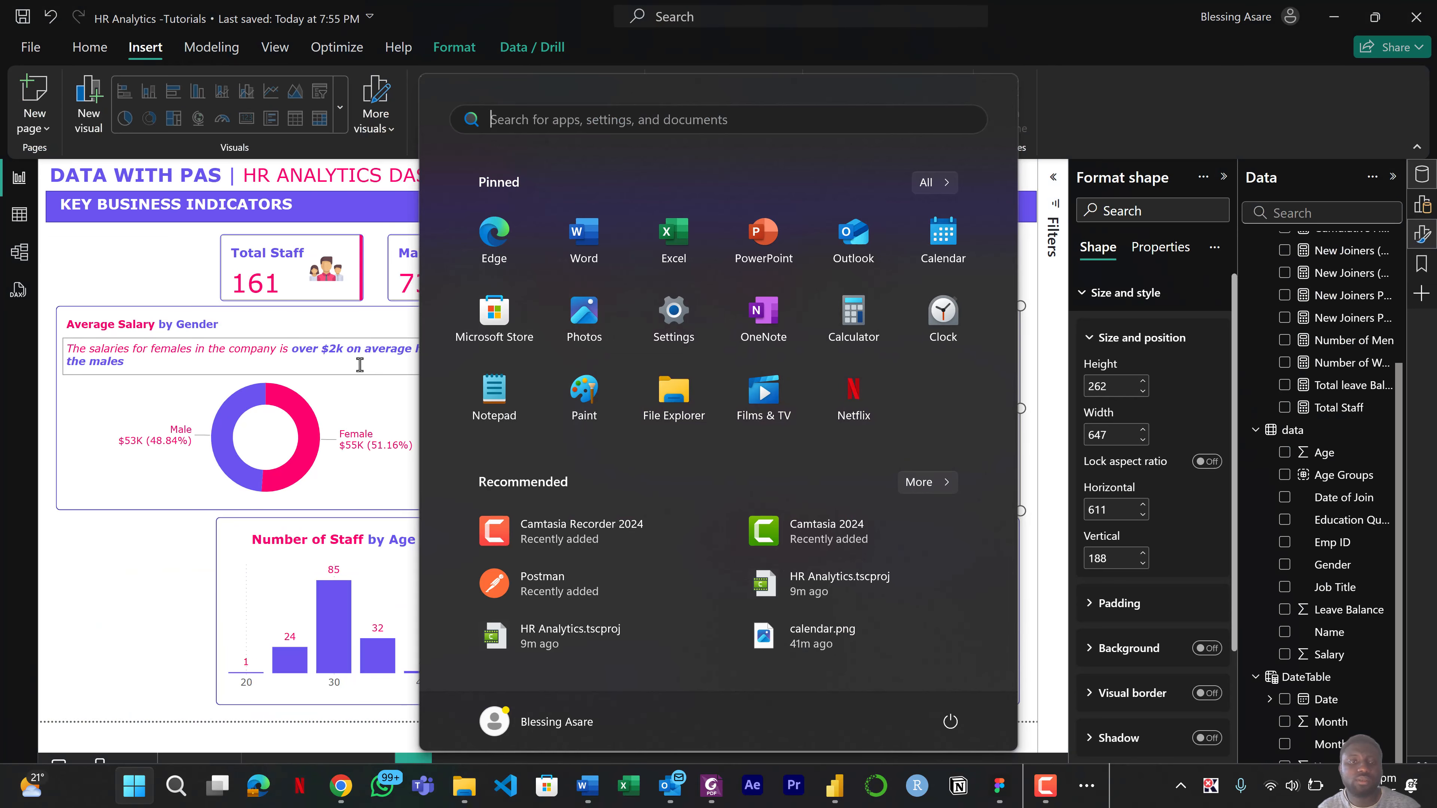
left_click(368, 396)
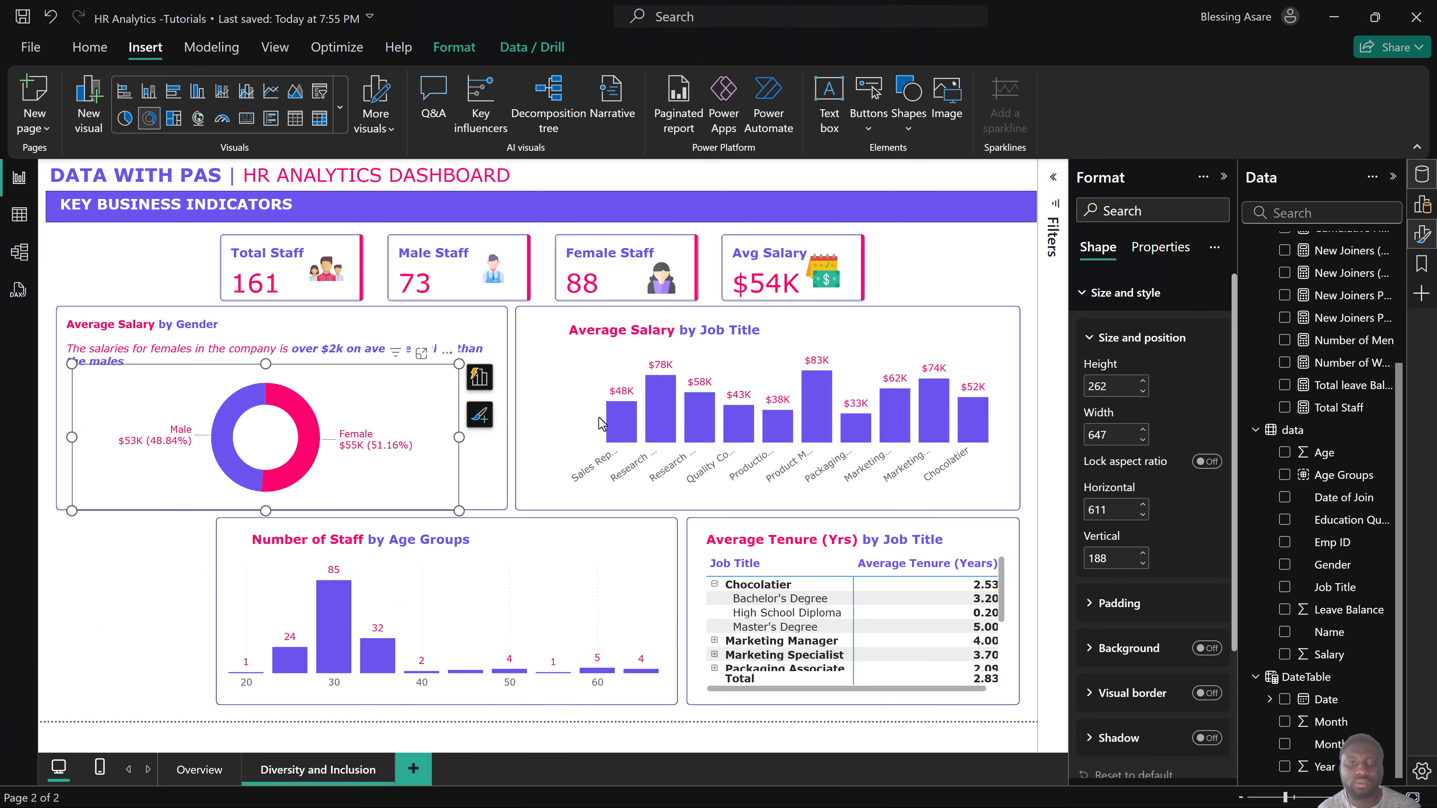
Move the "Average Salary by Job Title" title text box to the upper-left corner of its card, at about horizontal 637, vertical 197.
left_click(576, 440)
left_click(601, 328)
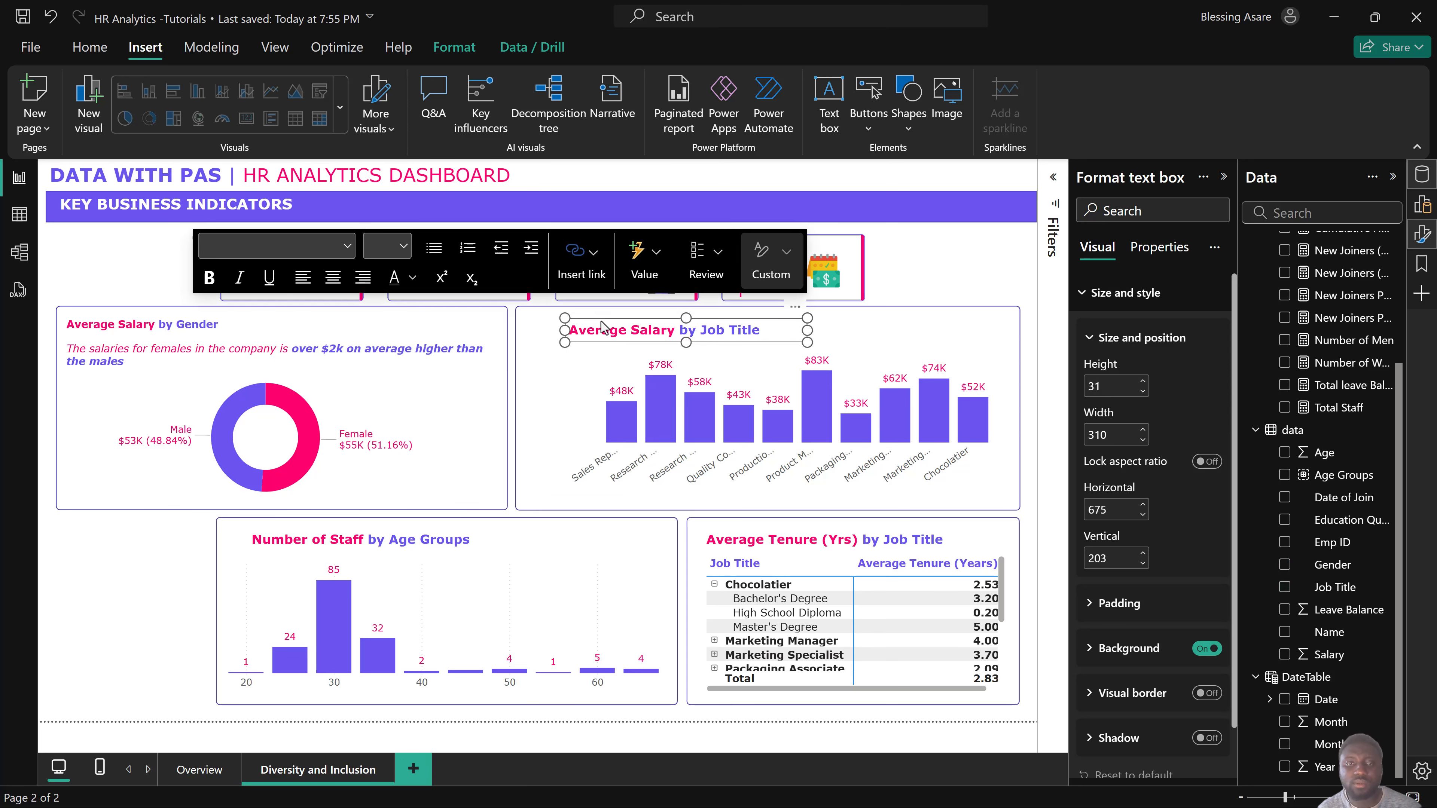
left_click_drag(600, 328, 572, 321)
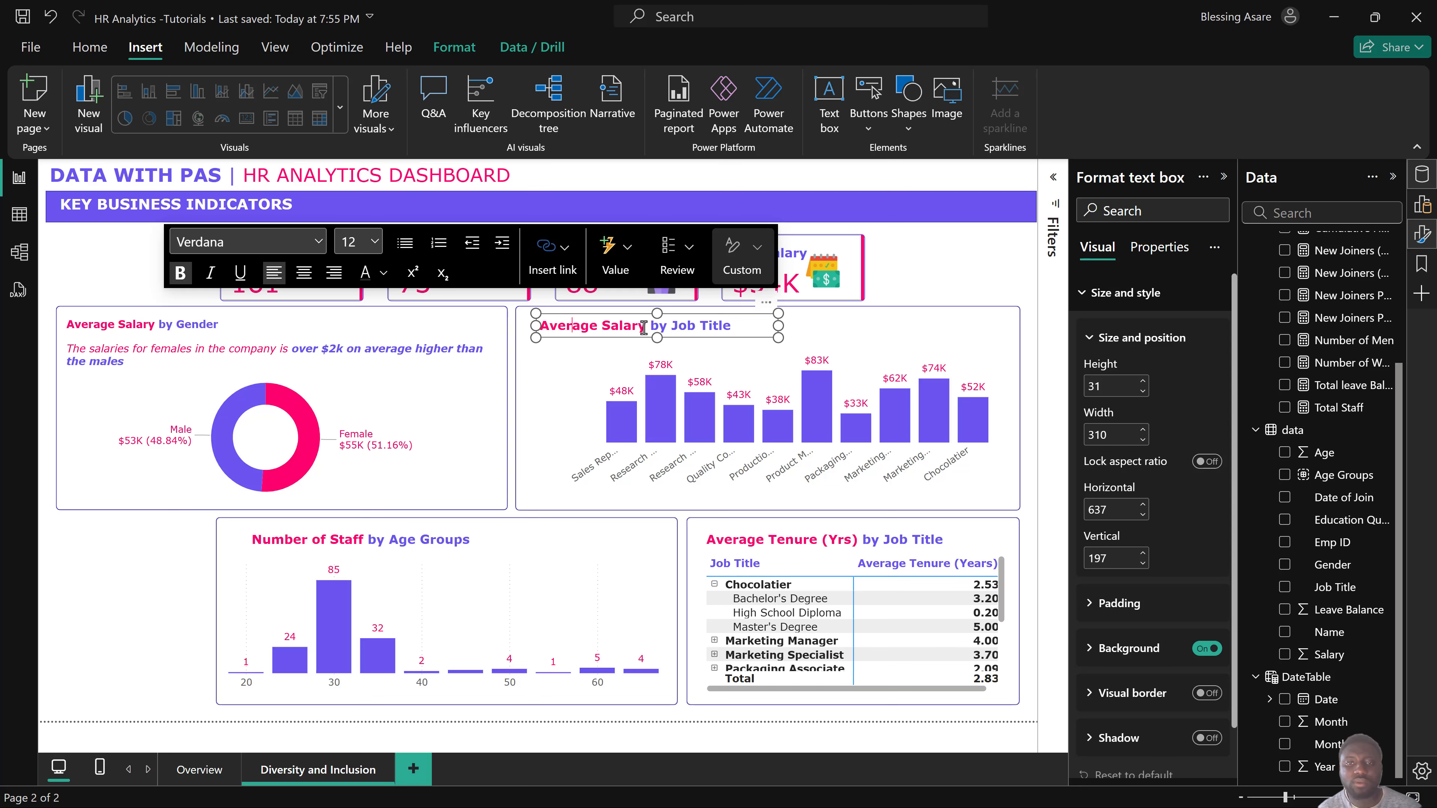
key("BackSpace")
key("BackSpace")
key("BackSpace")
key("BackSpace")
key("BackSpace")
key("BackSpace")
key("BackSpace")
key("BackSpace")
key("BackSpace")
key("BackSpace")
key("BackSpace")
key("BackSpace")
key("BackSpace")
key("BackSpace")
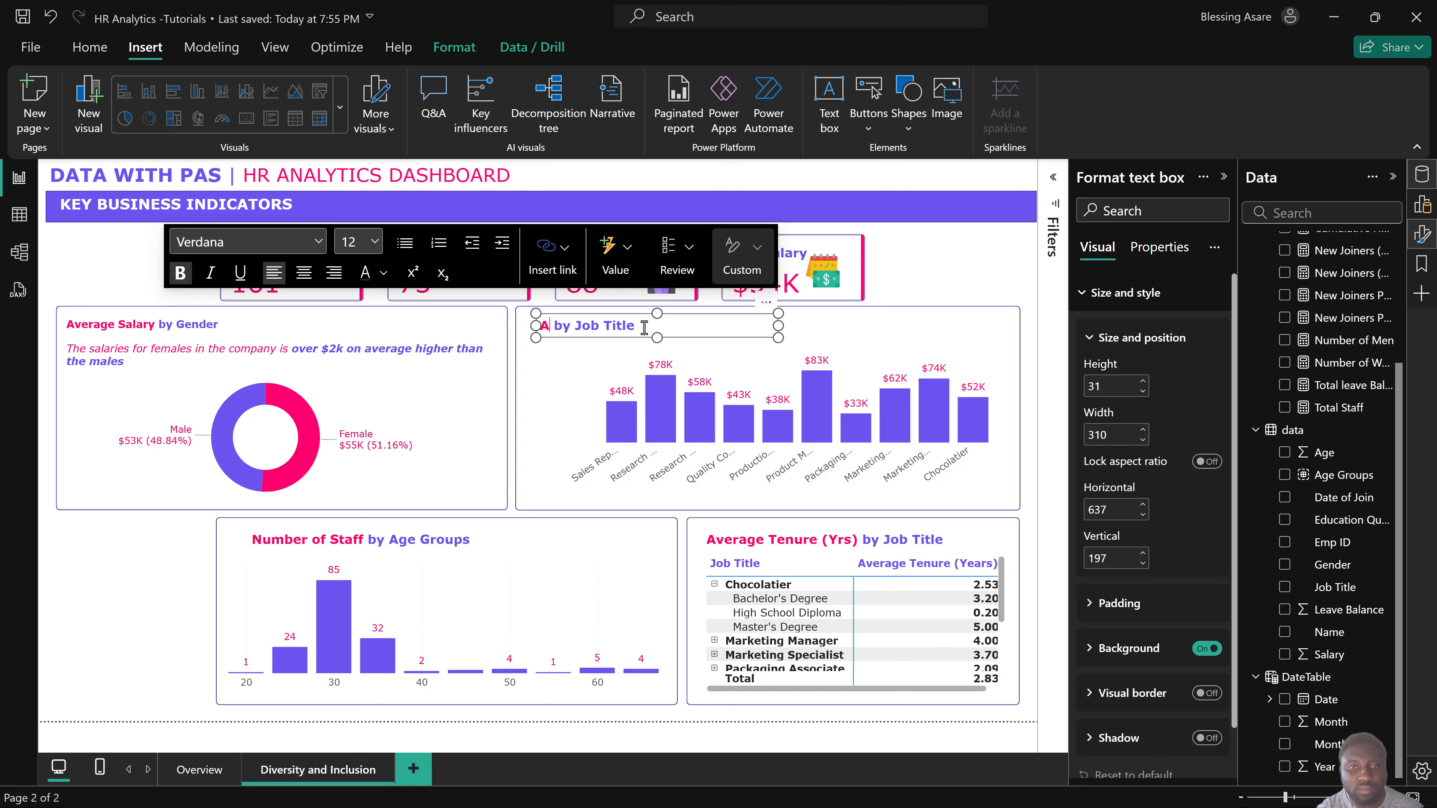
type("Q")
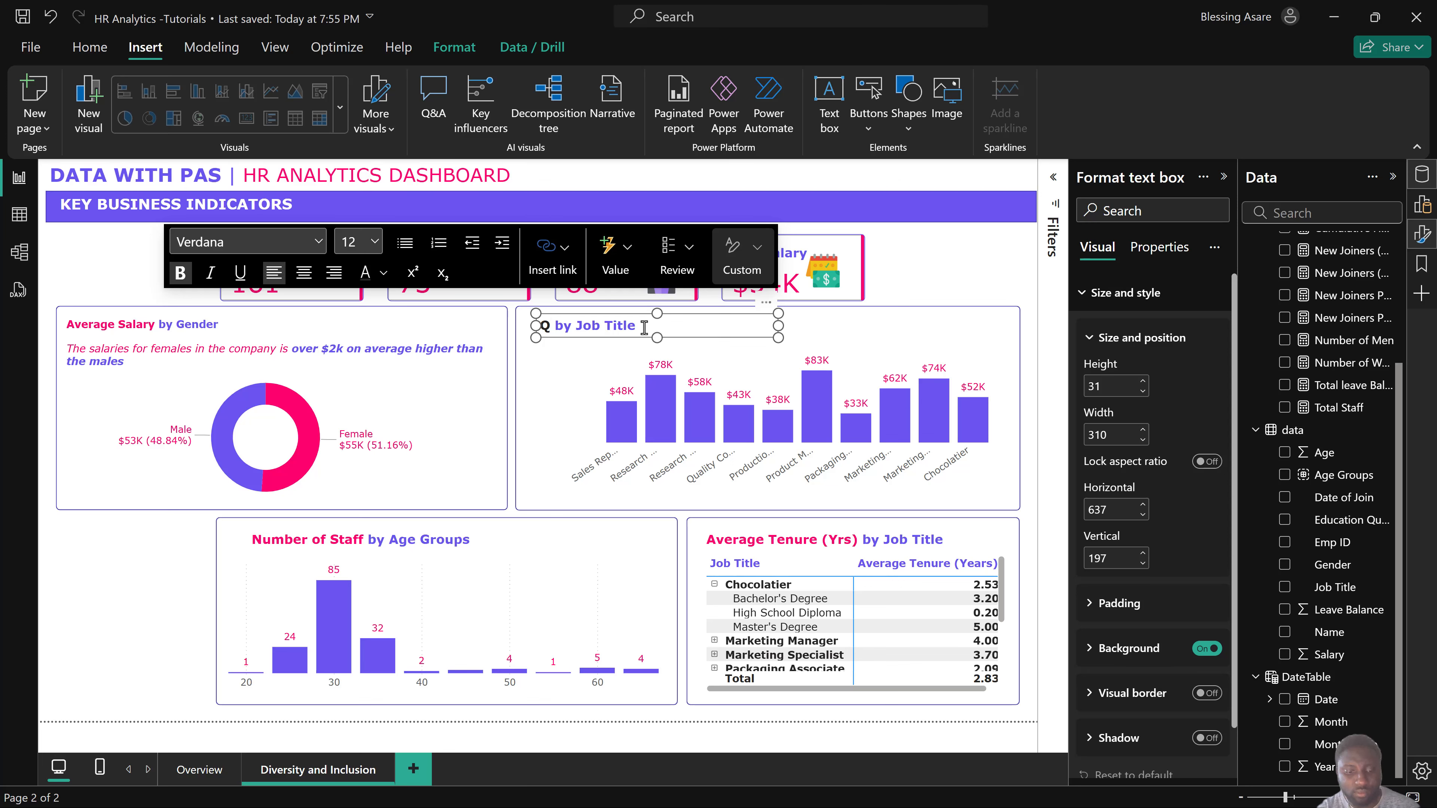
key("ctrl+z")
key("ctrl+z")
Change the job title chart's heading to "Qualification Distribution by Gender" and widen its text box to about 389.
key("BackSpace")
key("BackSpace")
key("BackSpace")
key("BackSpace")
key("BackSpace")
key("BackSpace")
key("BackSpace")
key("BackSpace")
key("BackSpace")
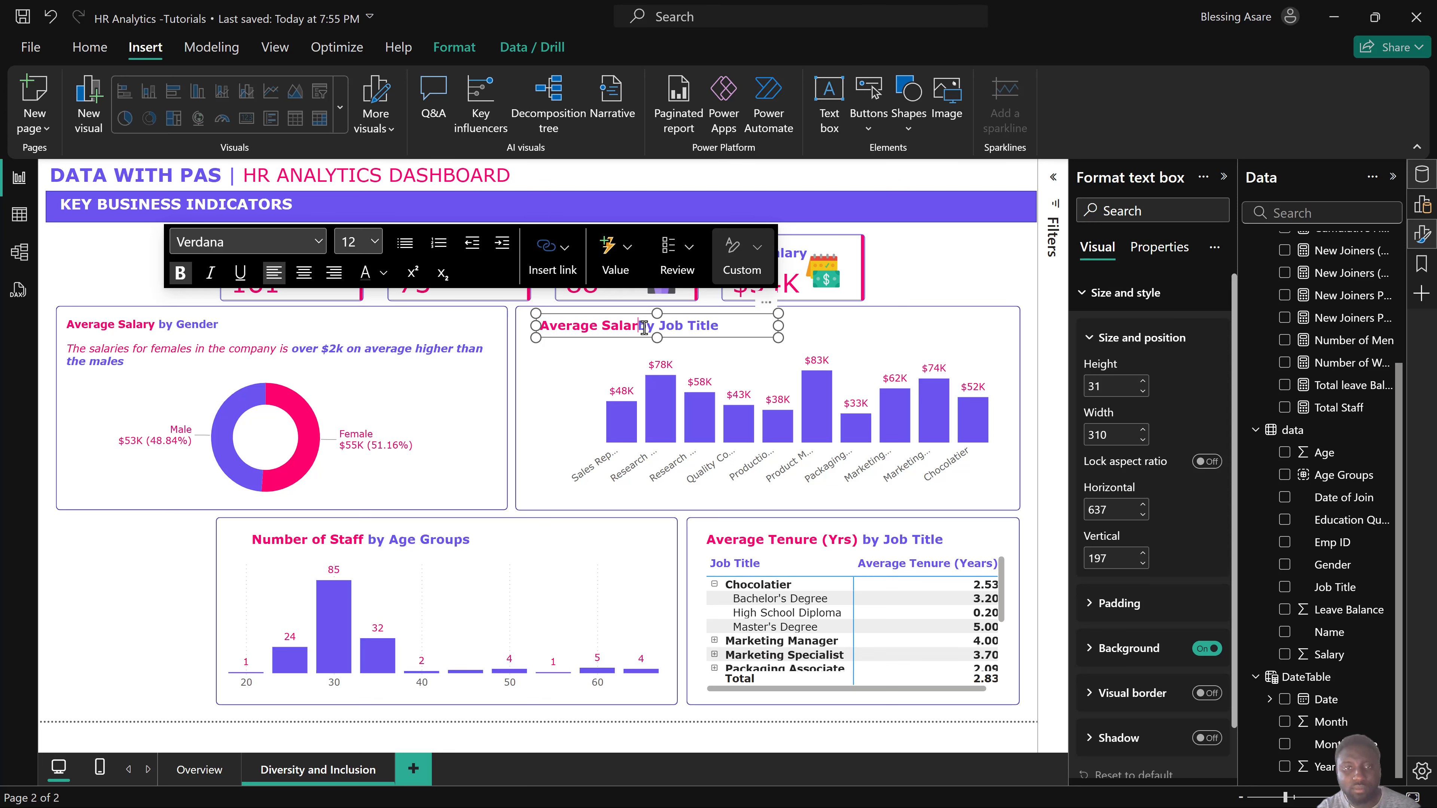
key("BackSpace")
key("BackSpace")
key("BackSpace")
key("BackSpace")
key("BackSpace")
key("BackSpace")
key("ctrl+z")
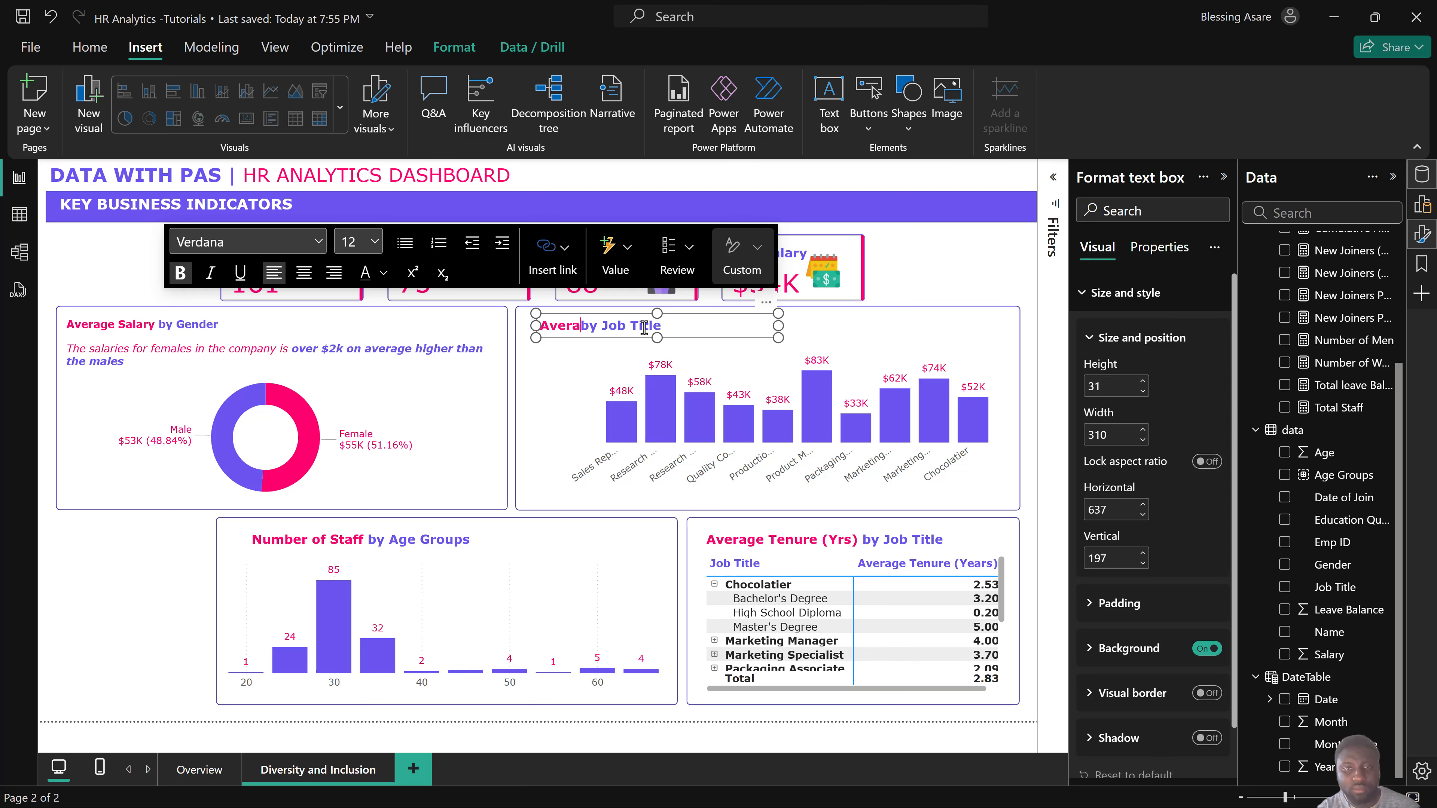
key("BackSpace")
key("BackSpace")
key("BackSpace")
type("Q")
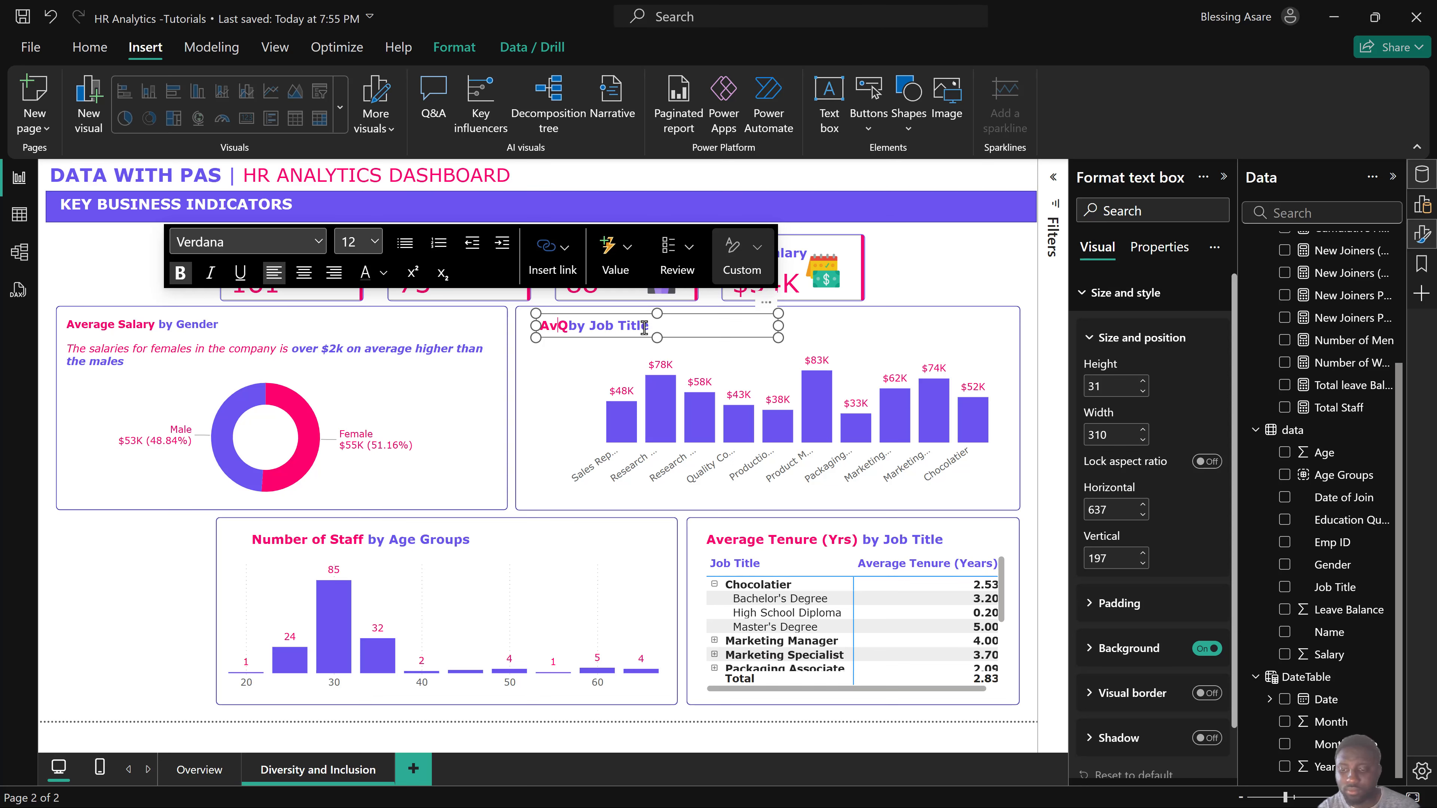
key("BackSpace")
key("BackSpace")
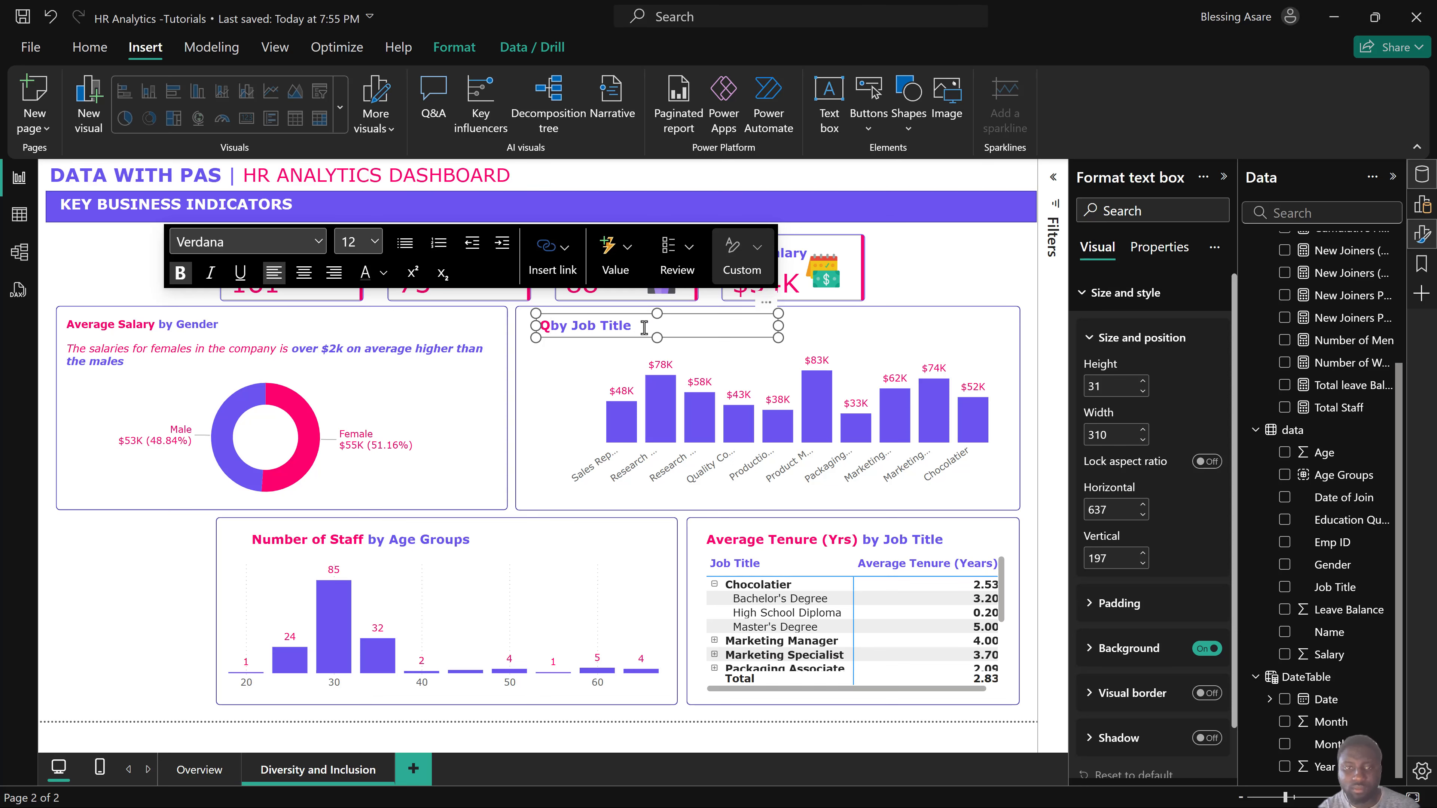
type("ualific")
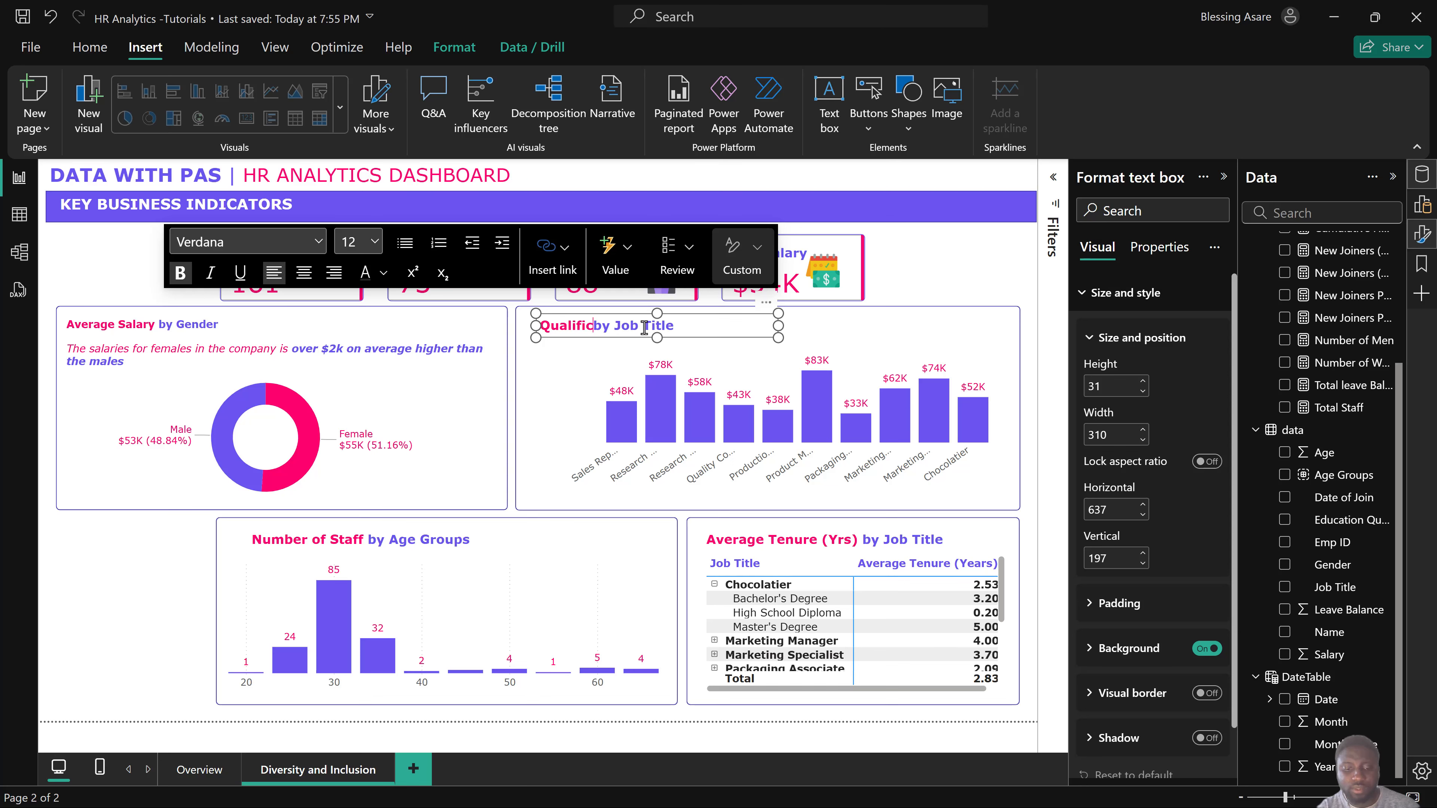
type("ation D")
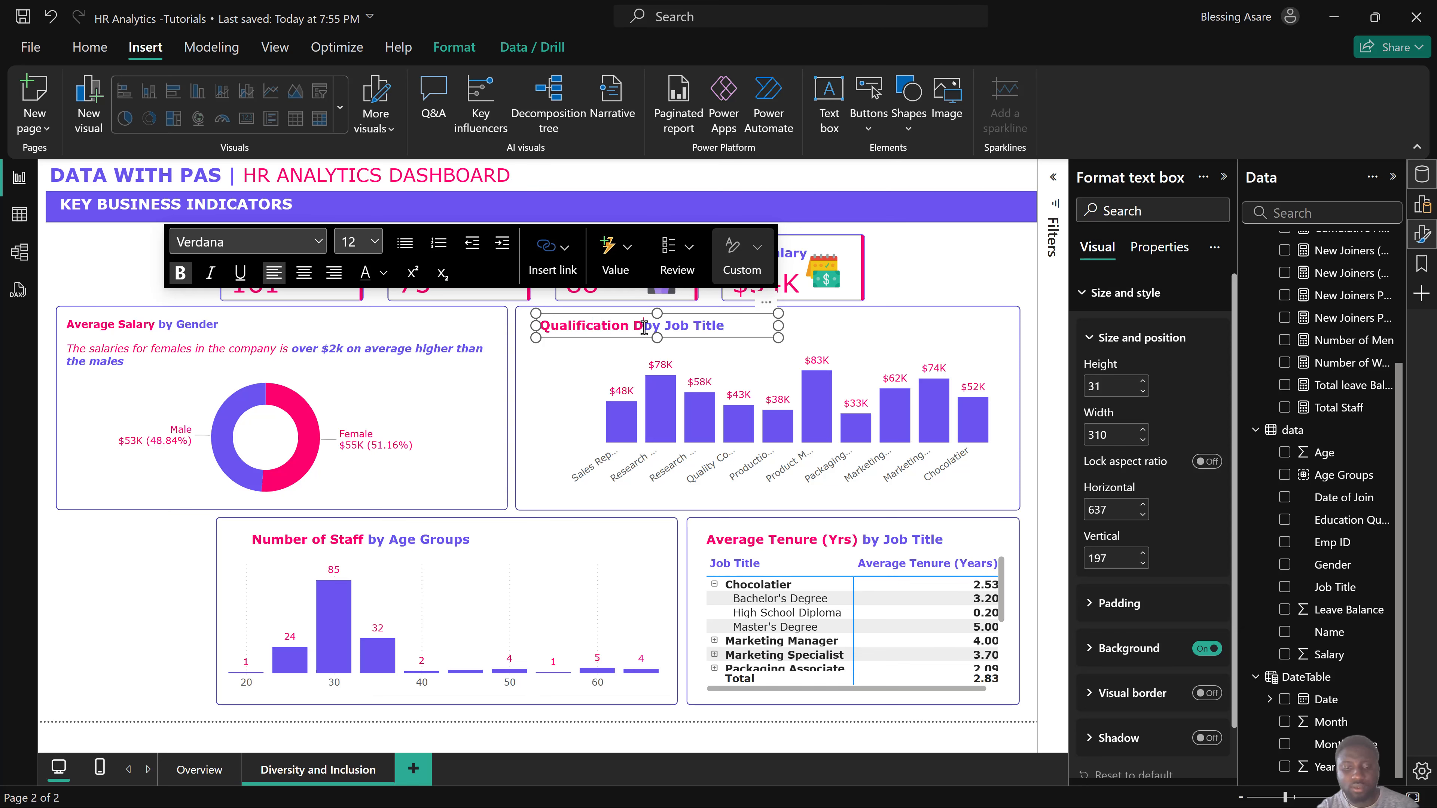
type("istribution")
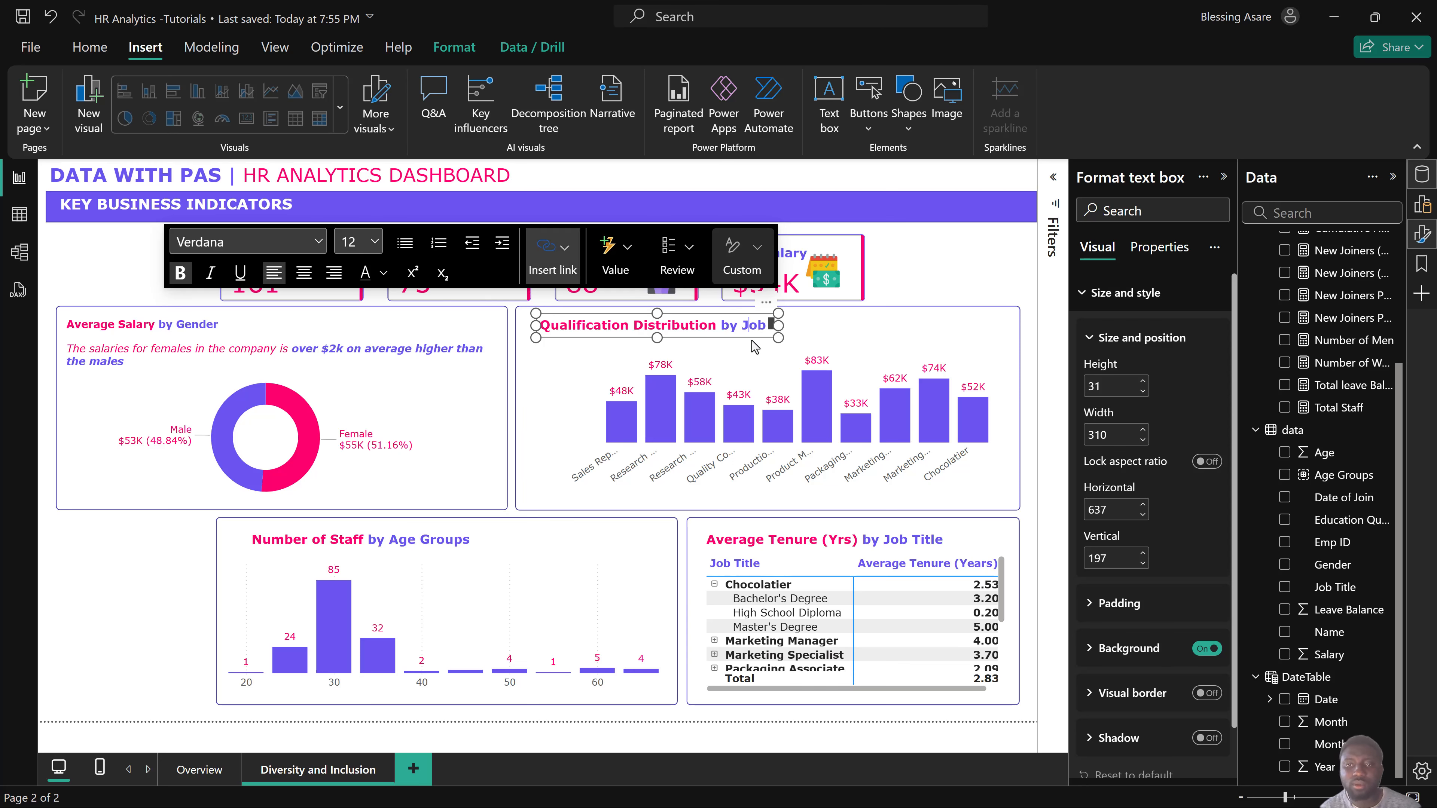
left_click_drag(778, 322, 840, 326)
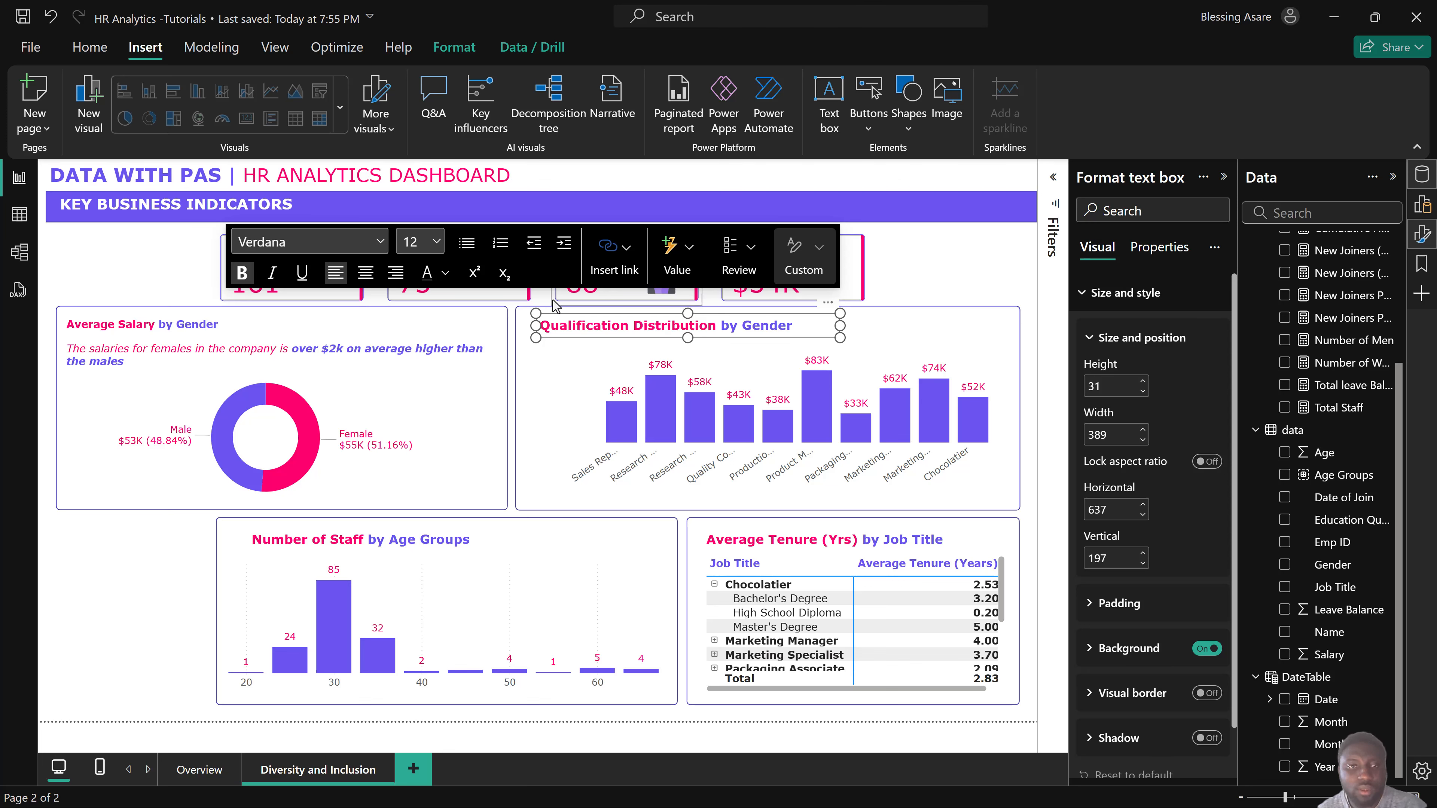
Set the "Qualification Distribution by Gender" heading to font size 10 and narrow its text box slightly.
left_click_drag(797, 330, 544, 331)
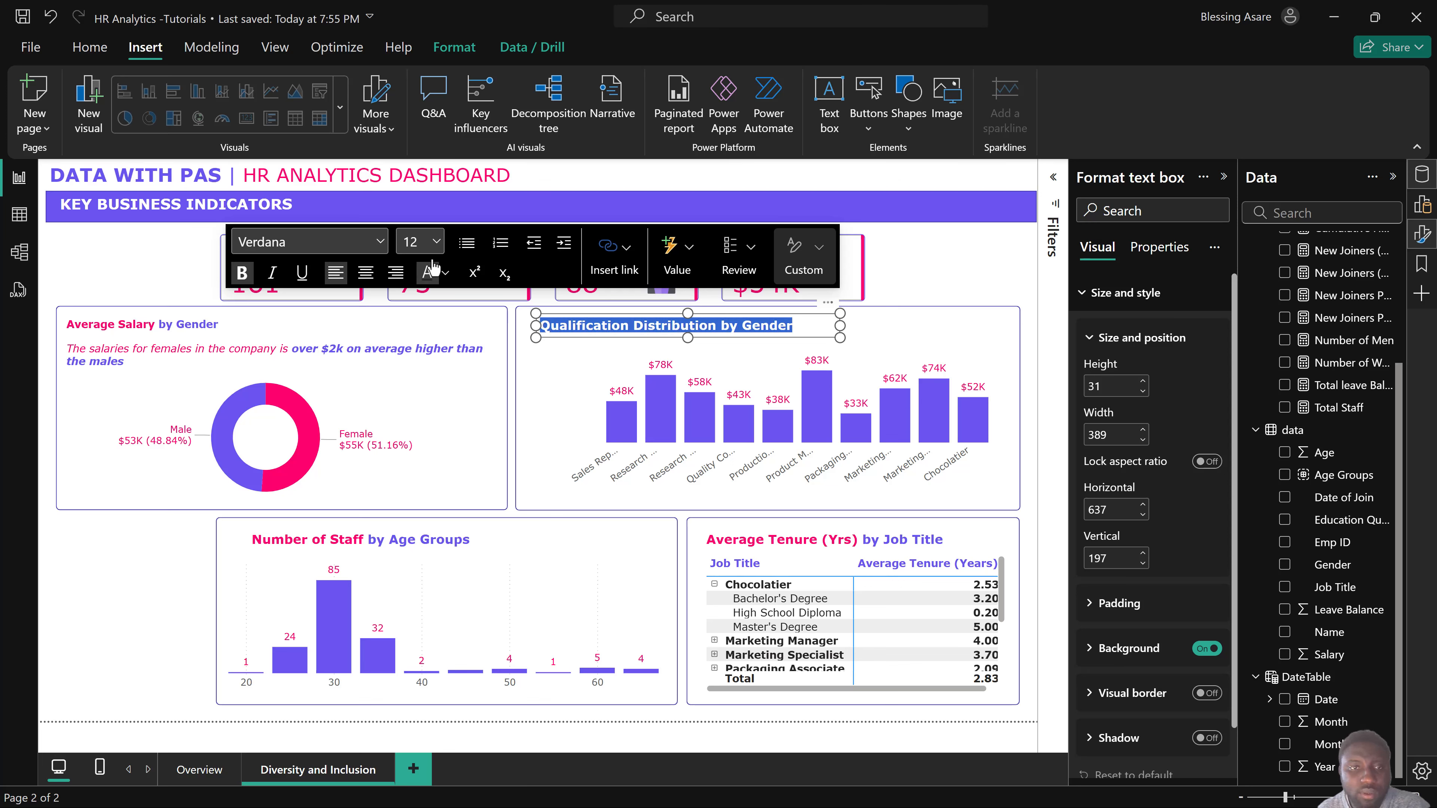
left_click(436, 242)
left_click(412, 323)
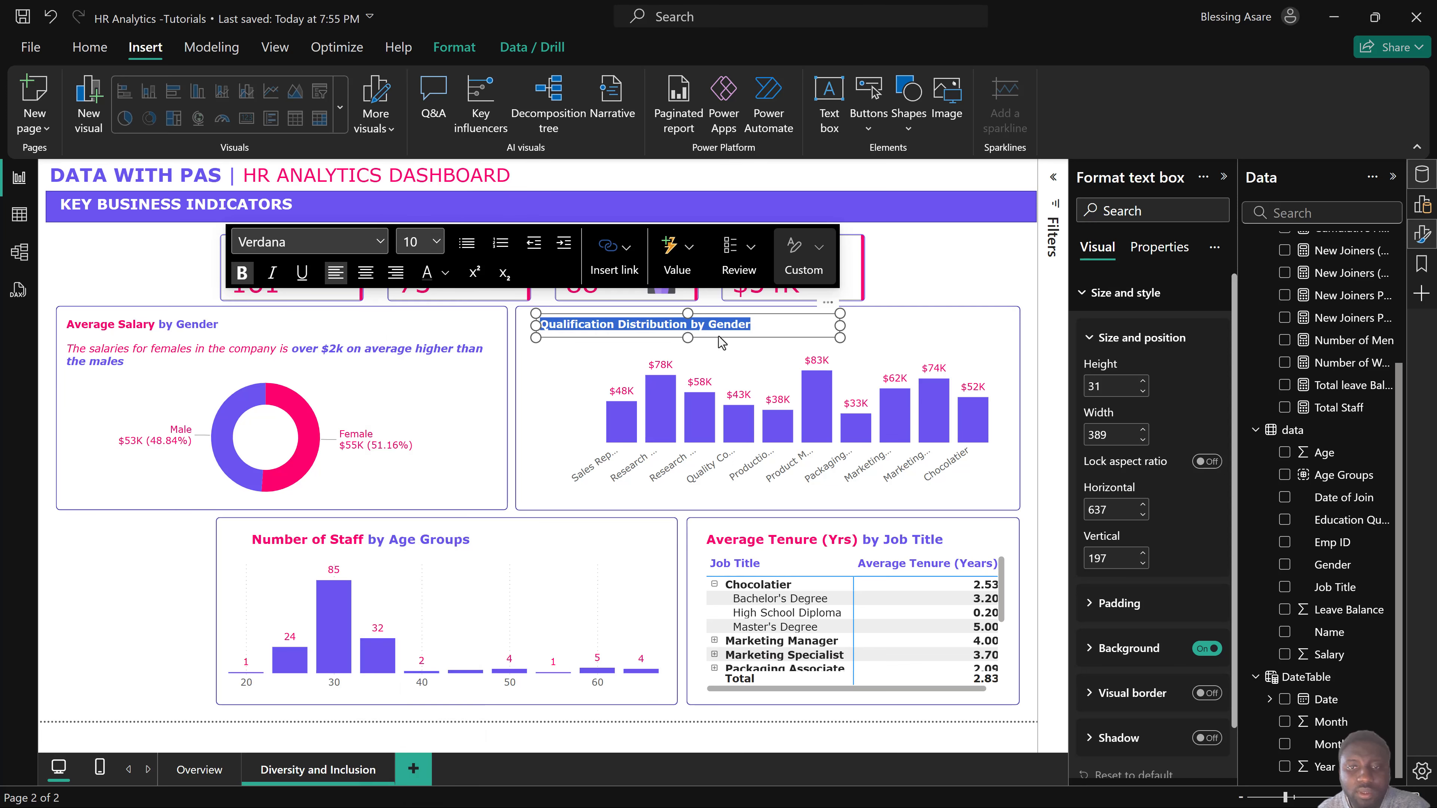
left_click_drag(840, 338, 830, 340)
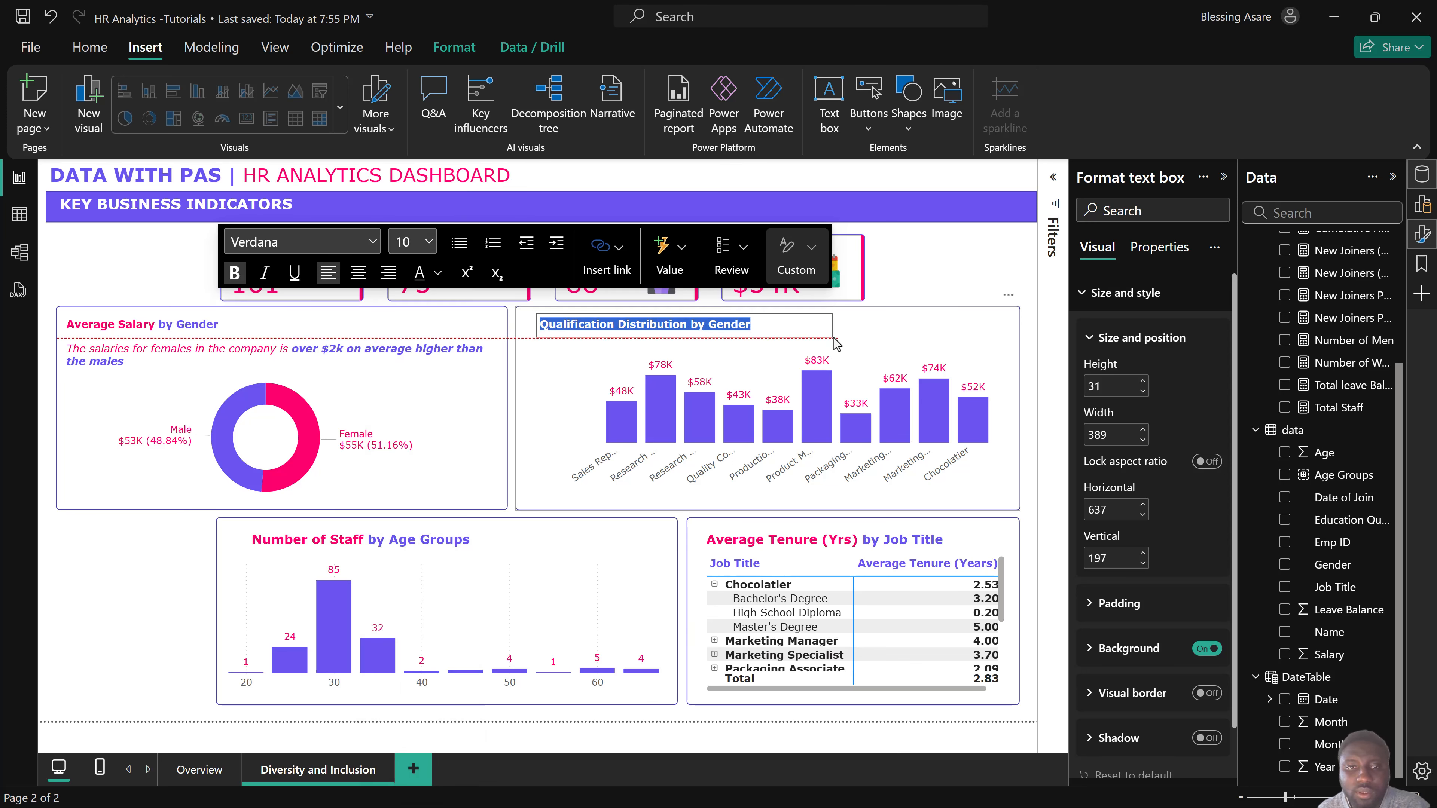
Duplicate the salary insight text box and place the copy beneath the "Qualification Distribution by Gender" heading, at about horizontal 619, vertical 228.
left_click(387, 372)
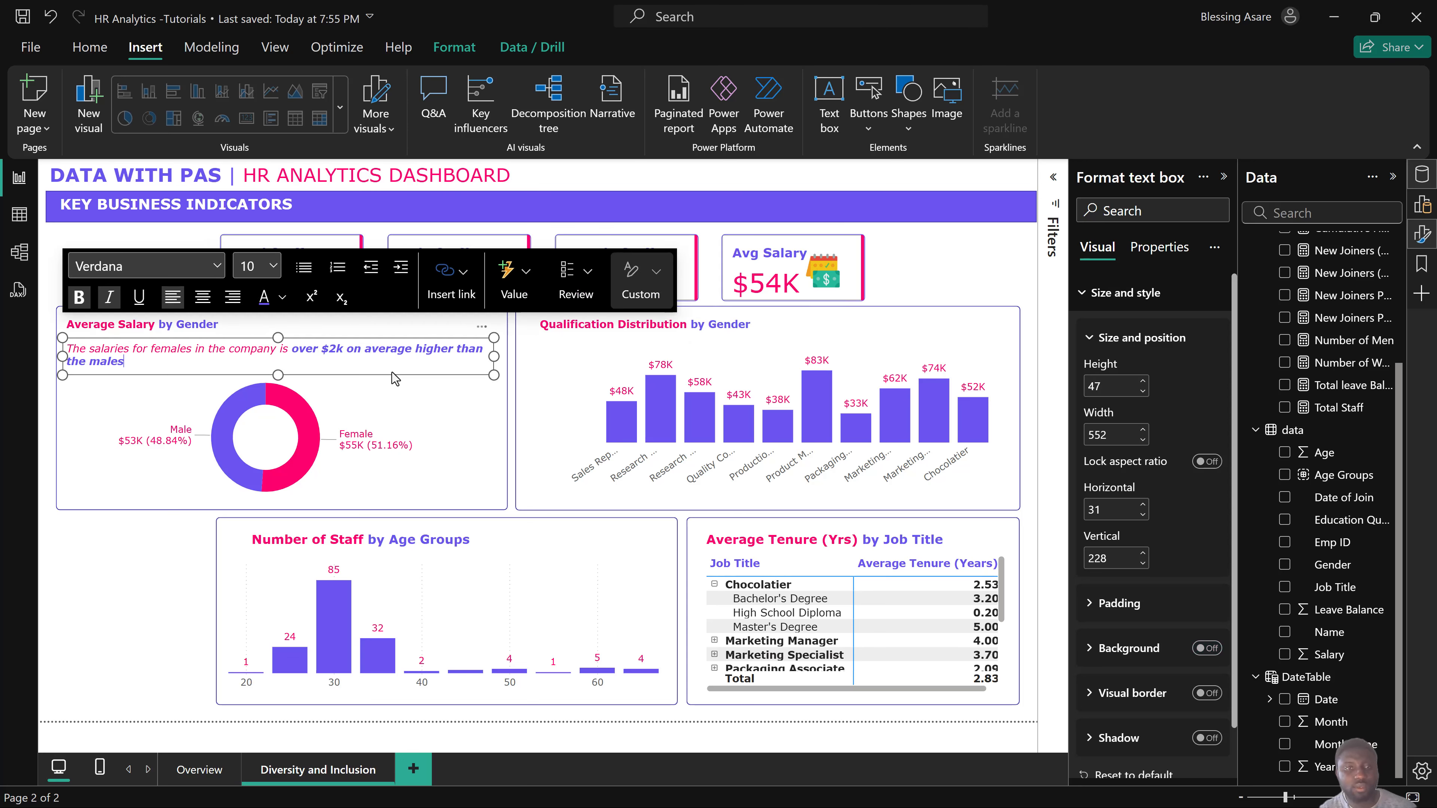
left_click(411, 383)
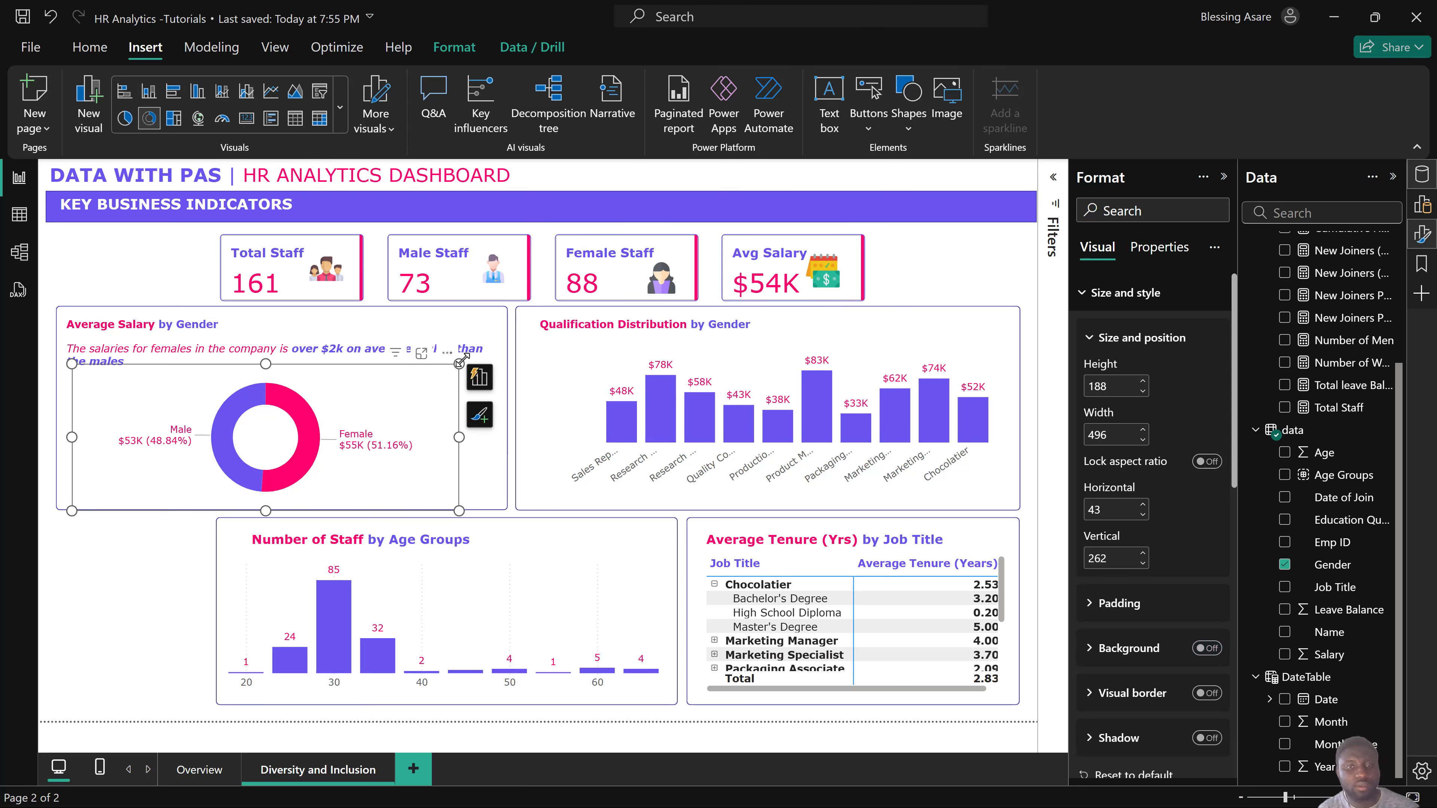
left_click(493, 352)
key("ctrl+c")
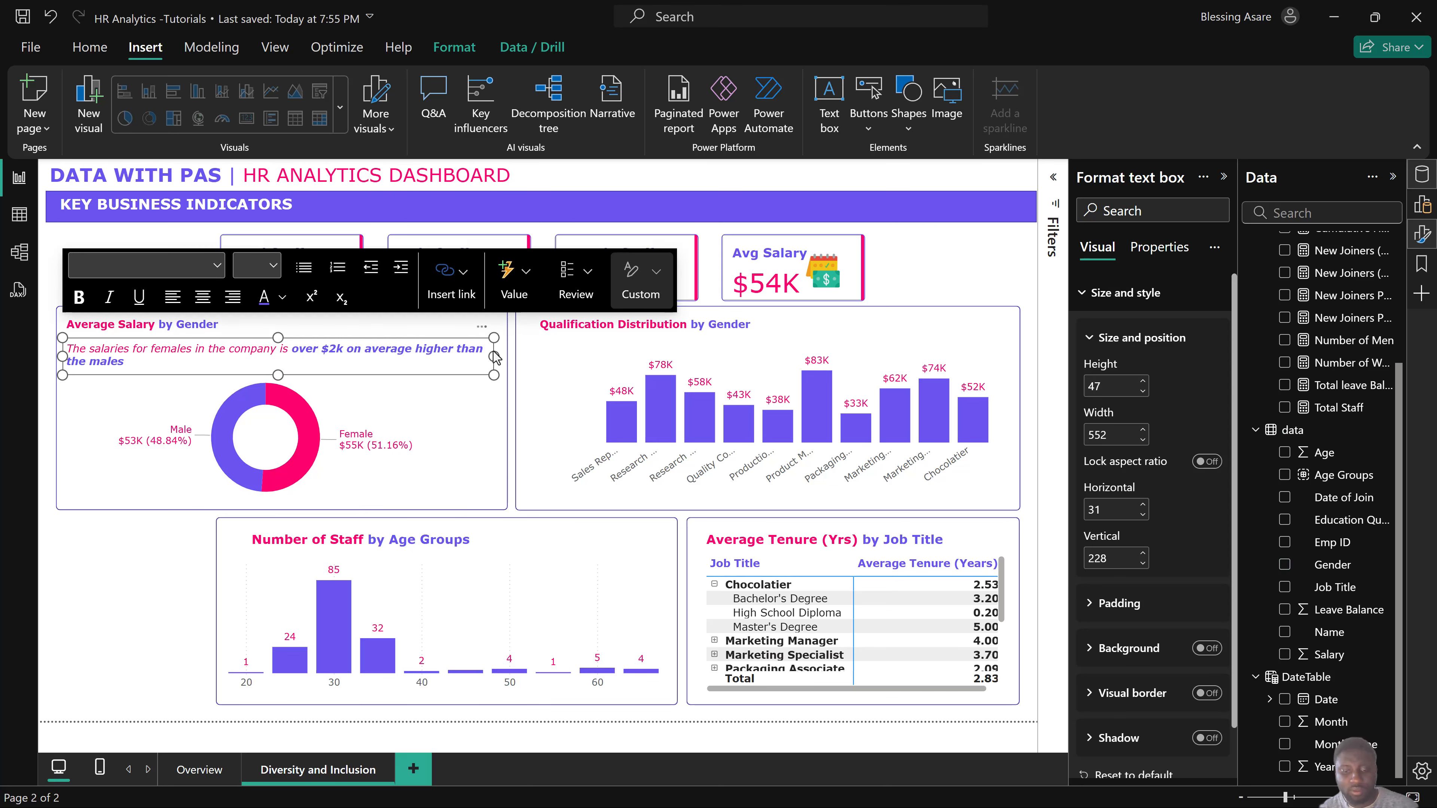
key("ctrl+v")
left_click_drag(462, 375, 903, 393)
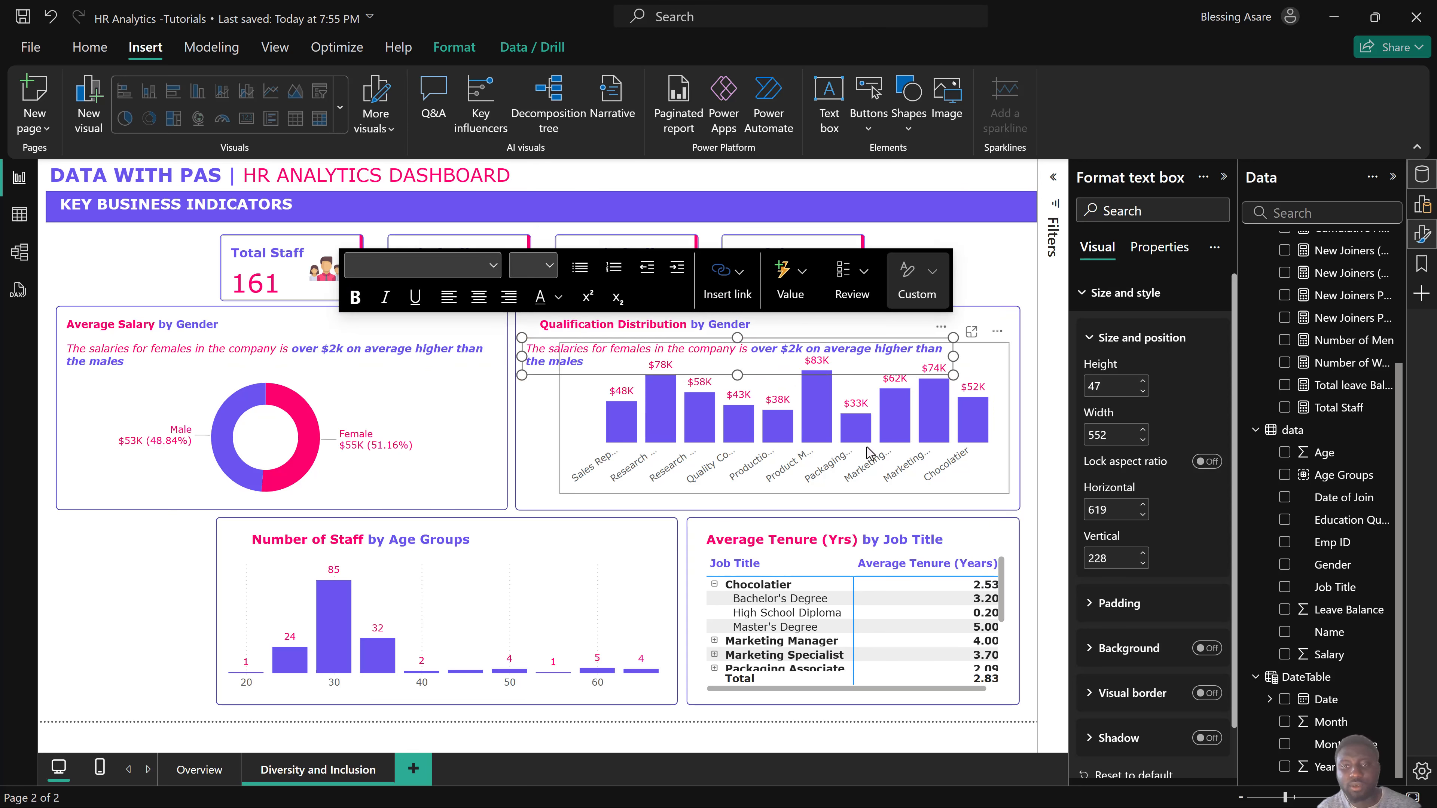
Resize the job title column chart to about 592 by 159 below the copied insight text, and set the Average Salary card's height to about 262.
left_click(1007, 361)
left_click_drag(1009, 343, 984, 388)
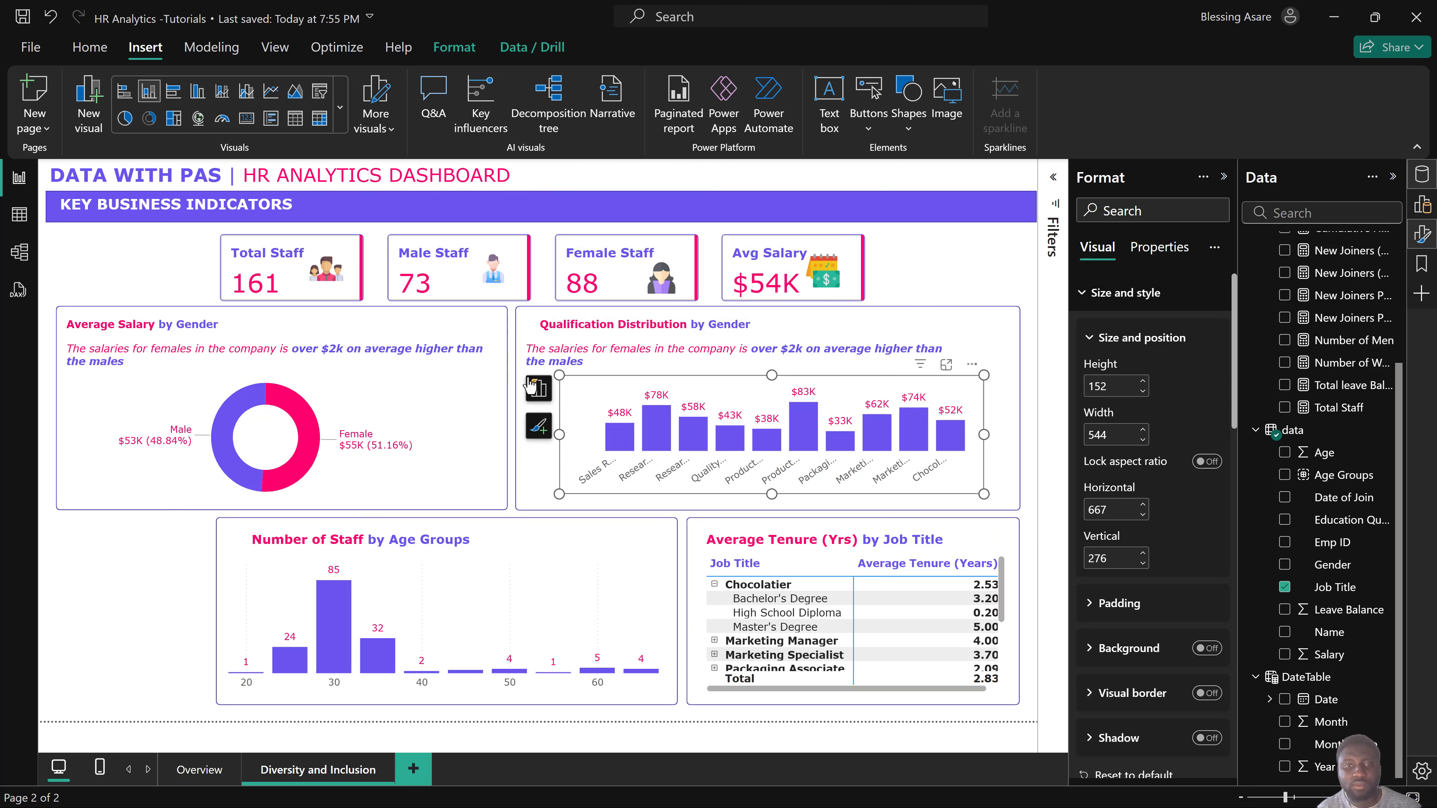
left_click_drag(559, 384, 526, 382)
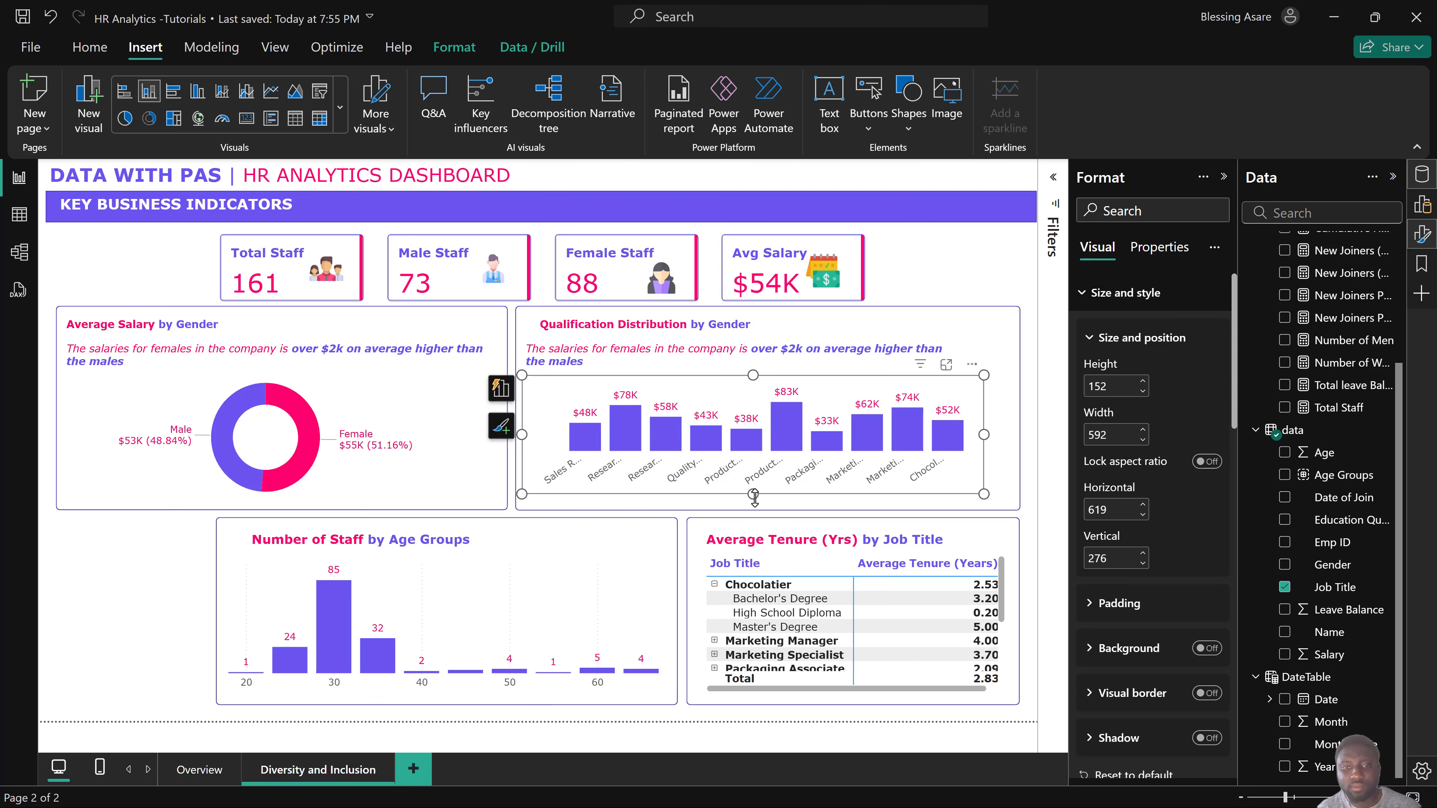
left_click_drag(754, 495, 754, 501)
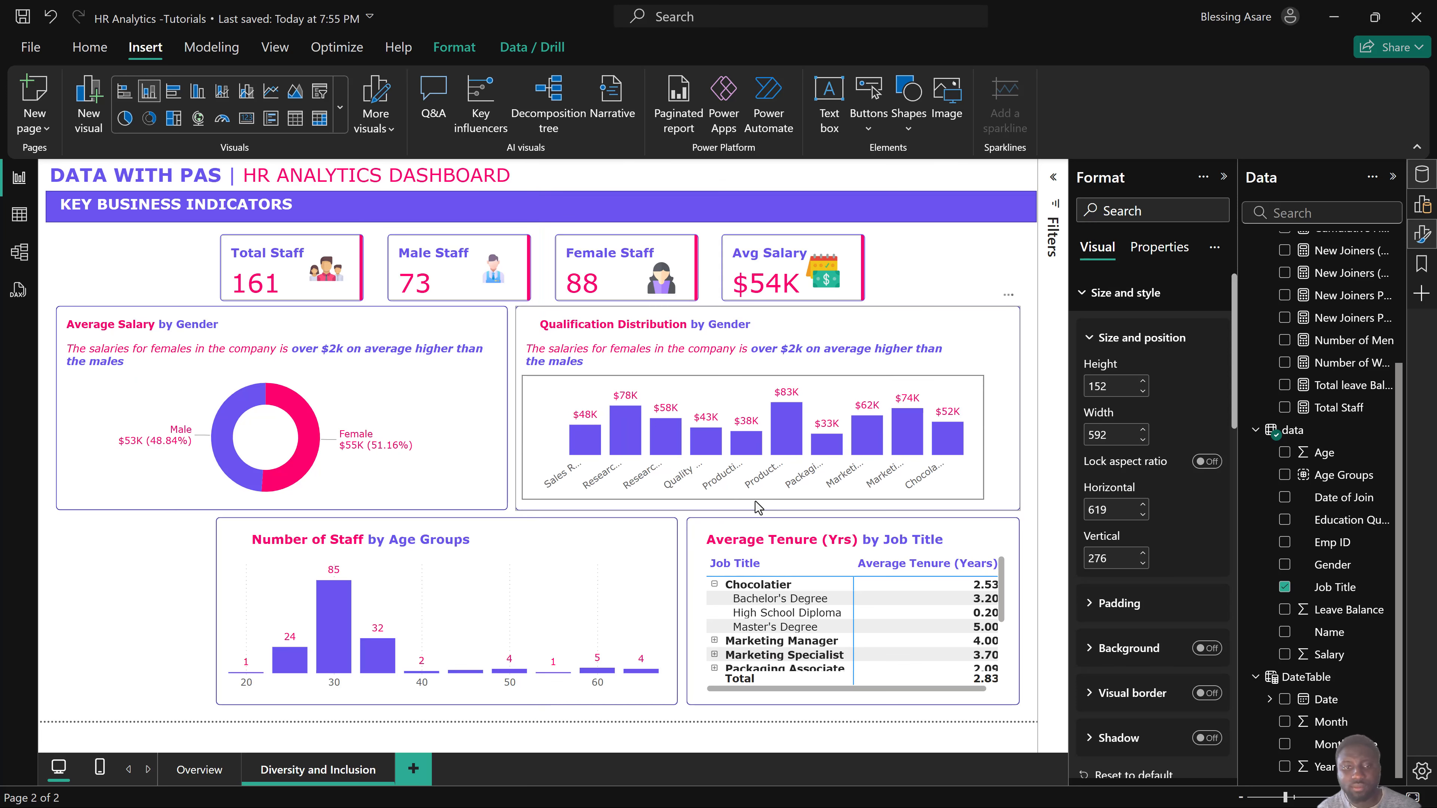
left_click(490, 507)
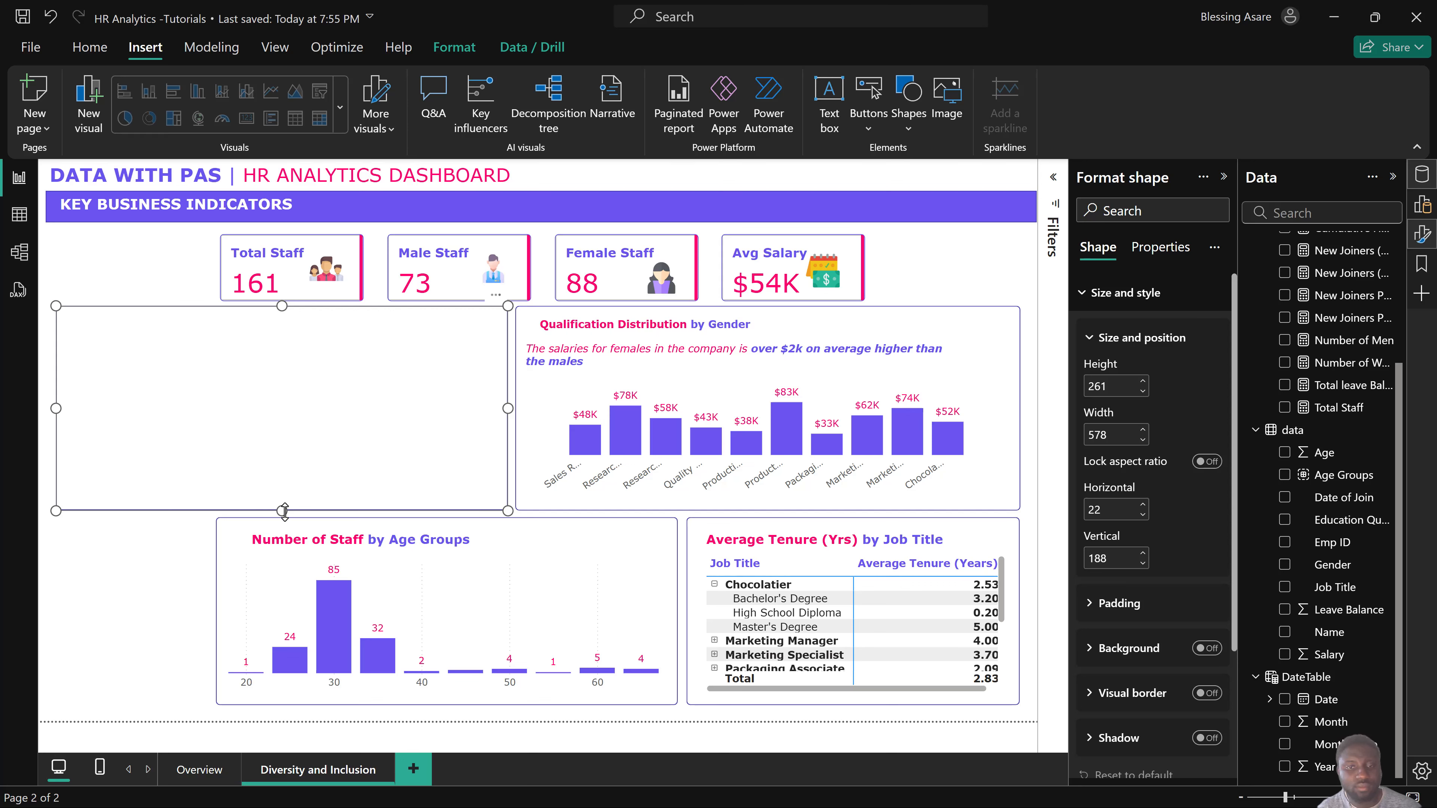
left_click_drag(284, 512, 285, 513)
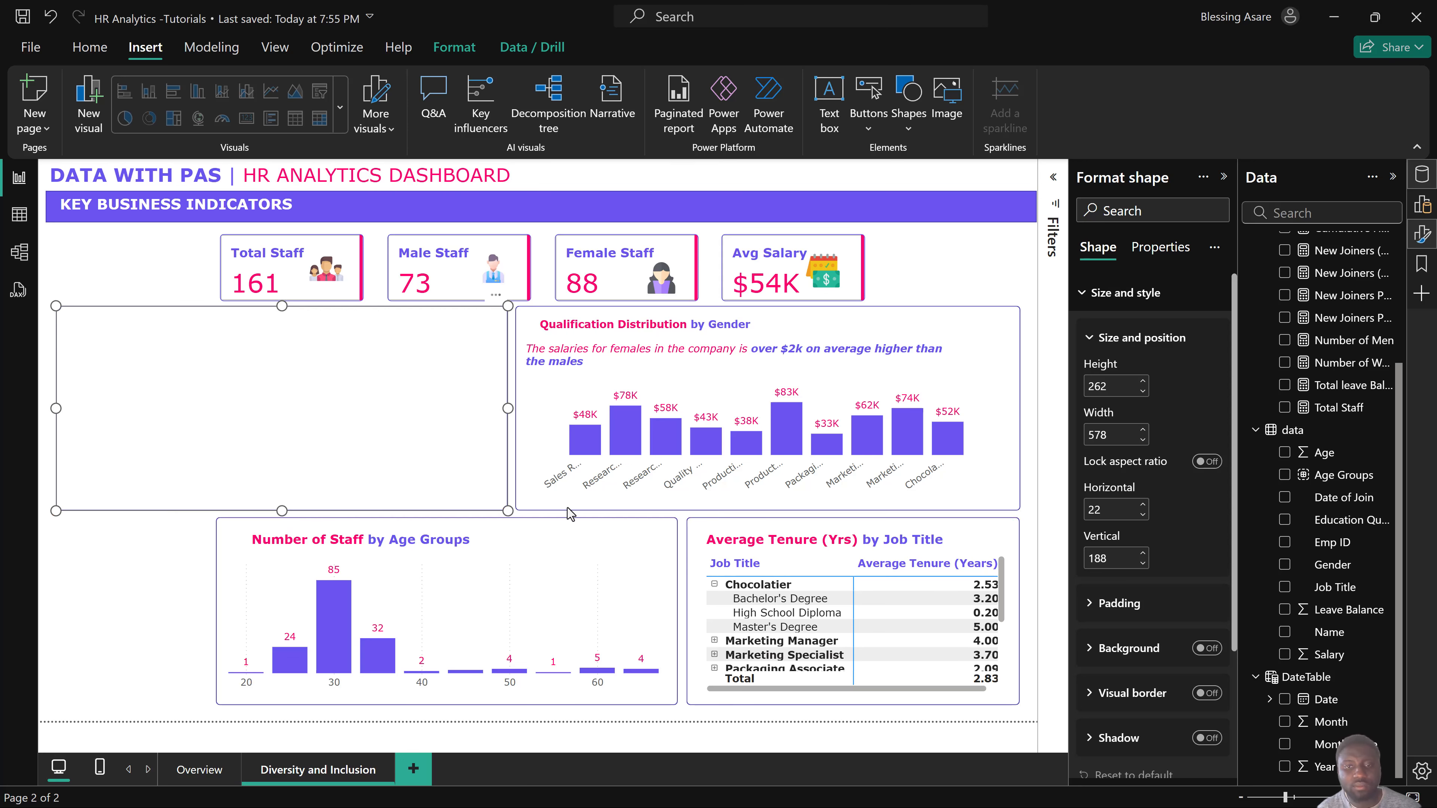
Replace Job Title with Education Qualification on the column chart's axis, add Gender as the legend, and convert it to a clustered column chart.
left_click(614, 498)
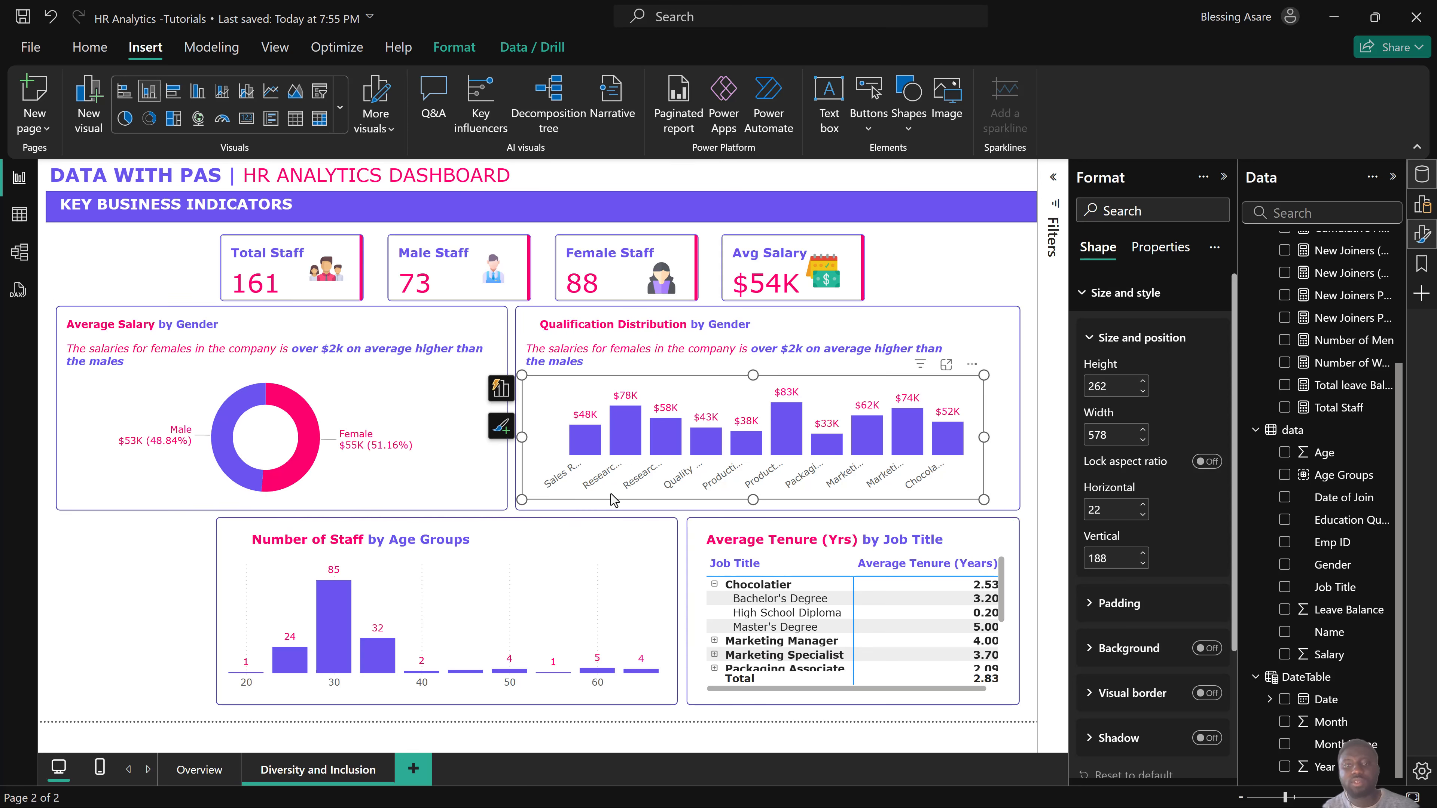
left_click(1284, 587)
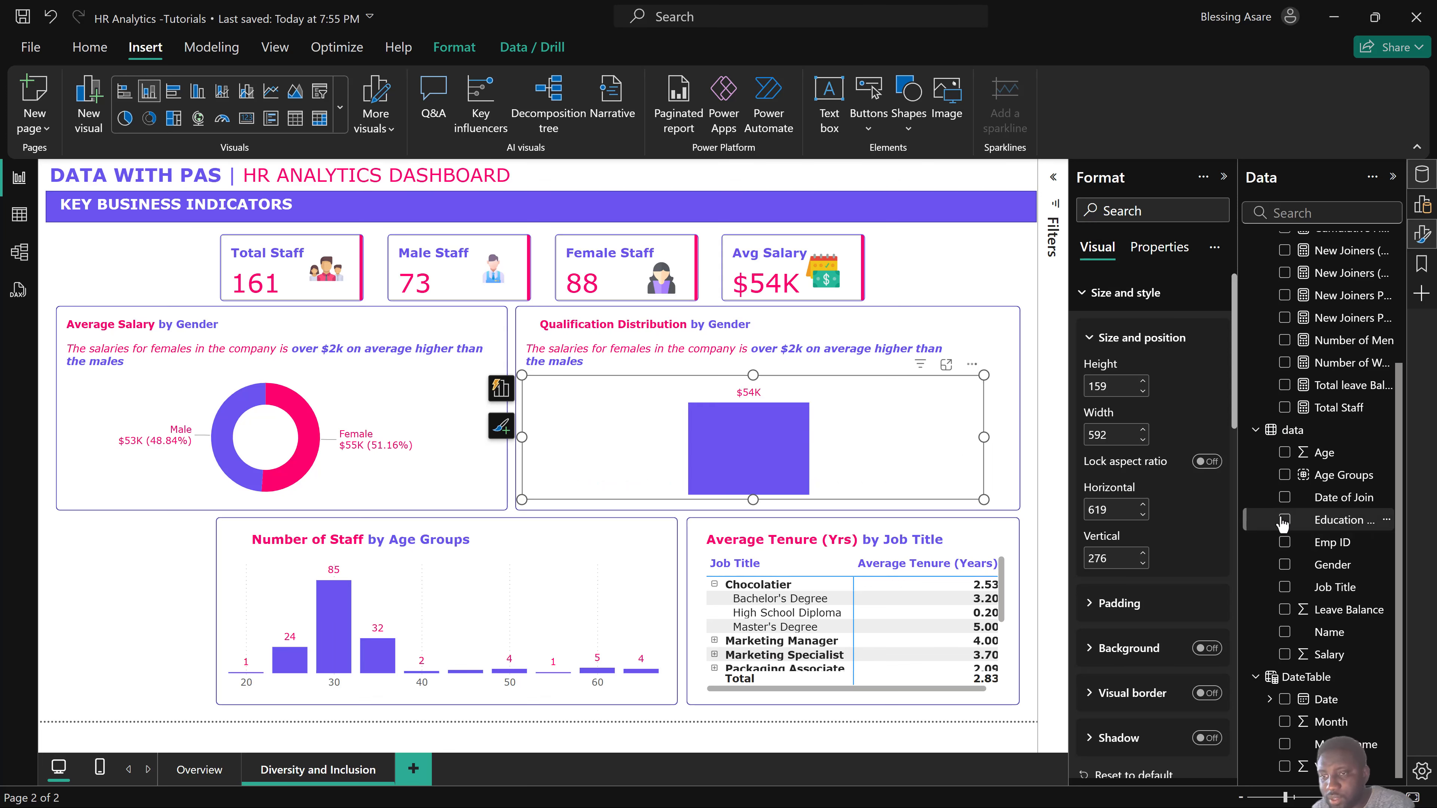
left_click(1284, 520)
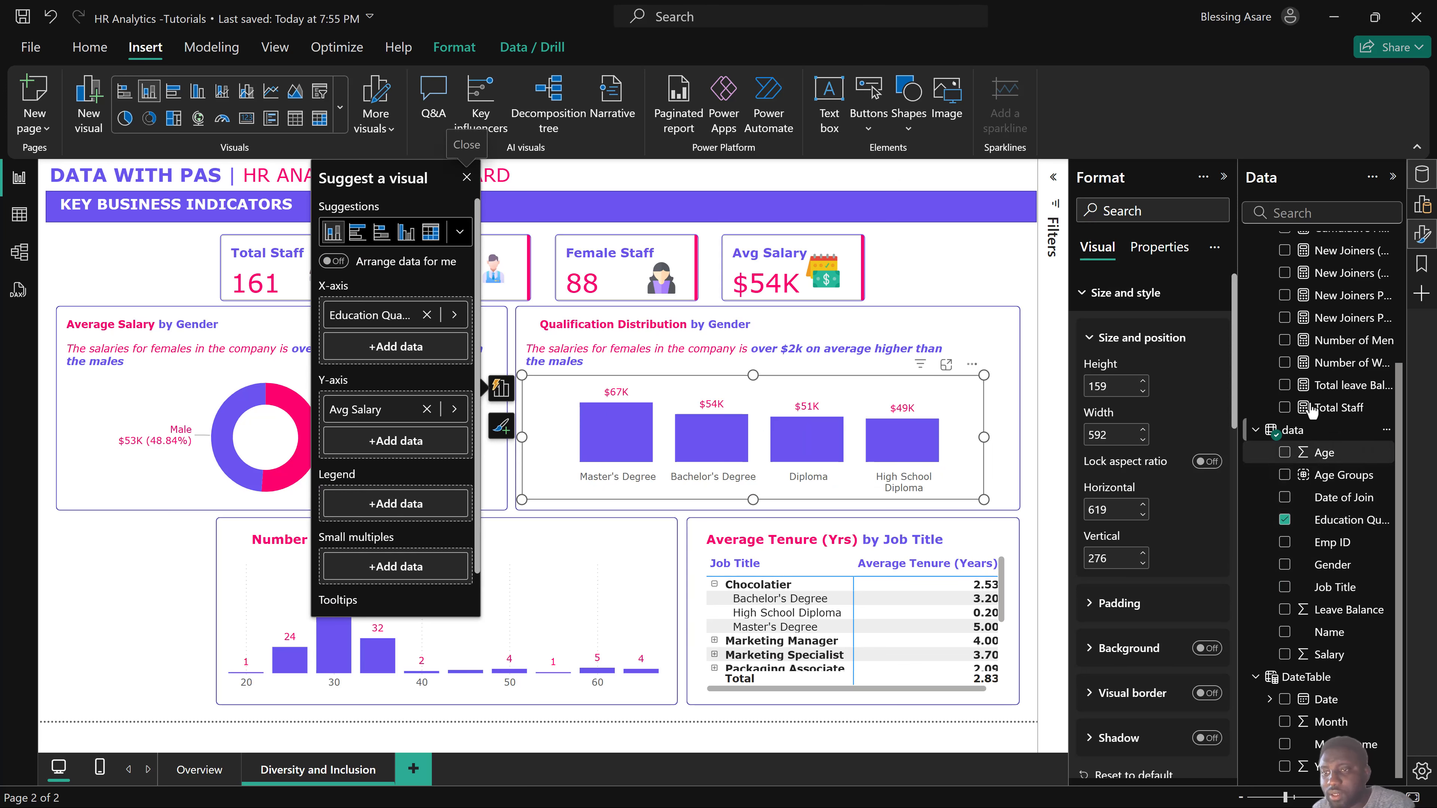
left_click(1284, 565)
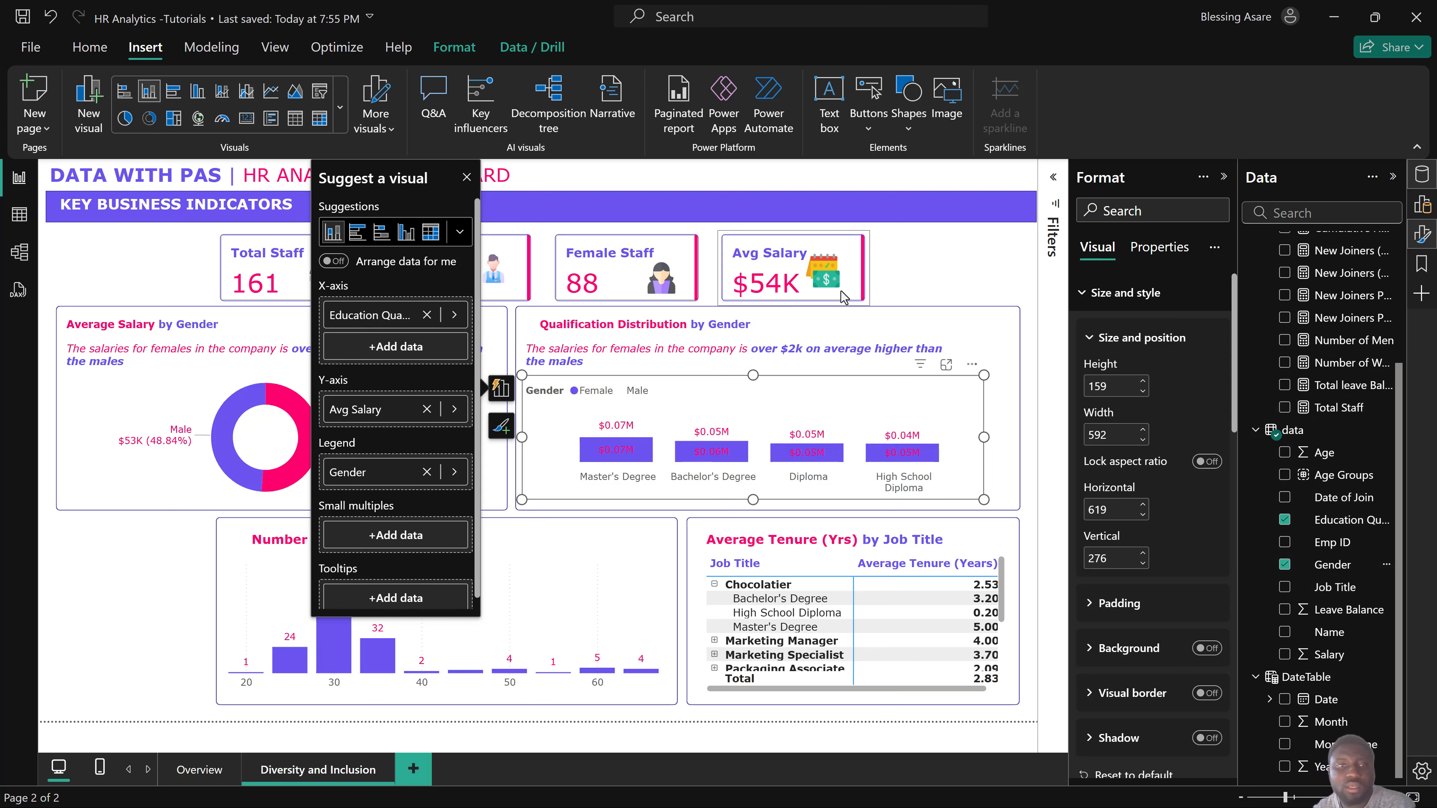
left_click(403, 238)
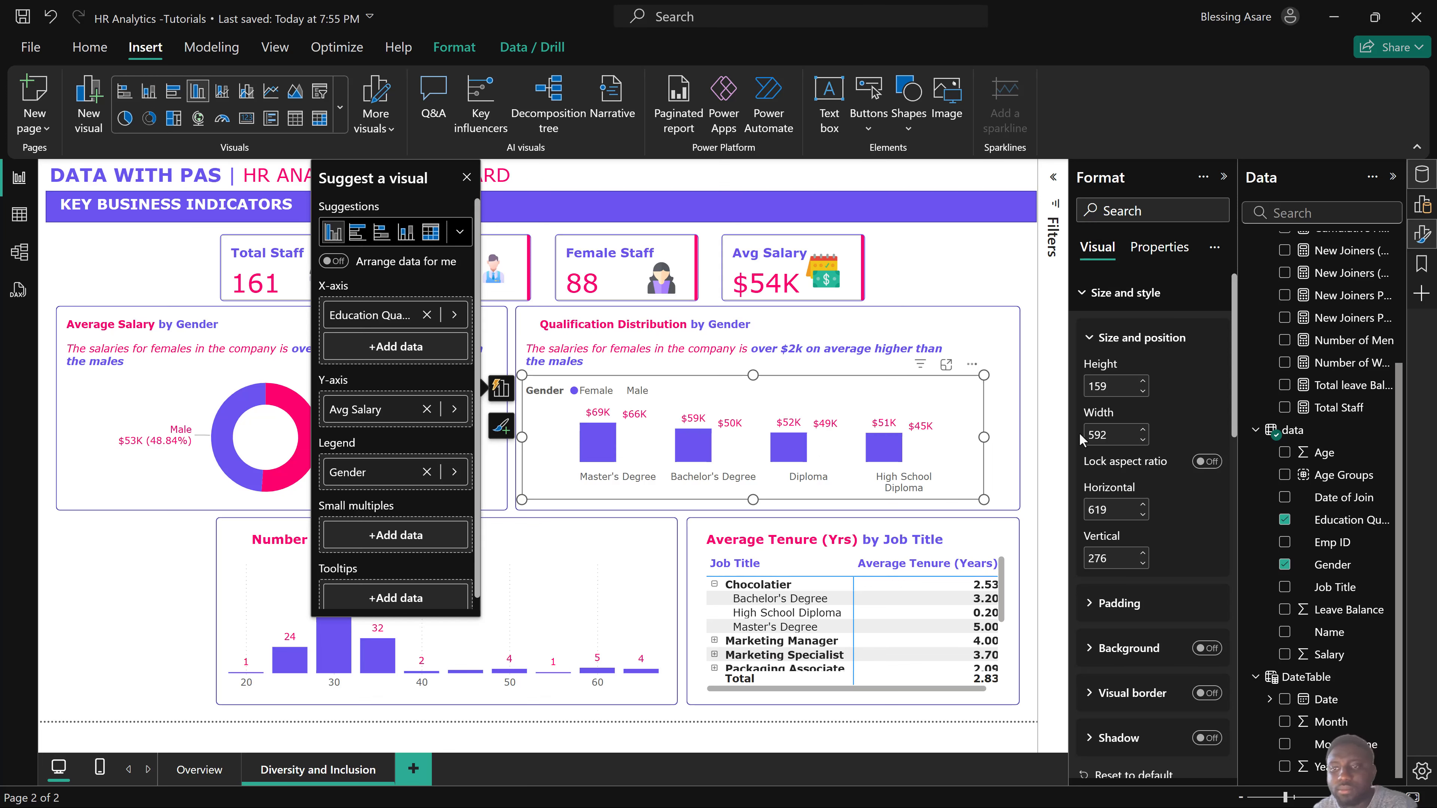
Set the Female series columns of the qualification chart to the dashboard's pink.
scroll(1158, 532, "down", 3)
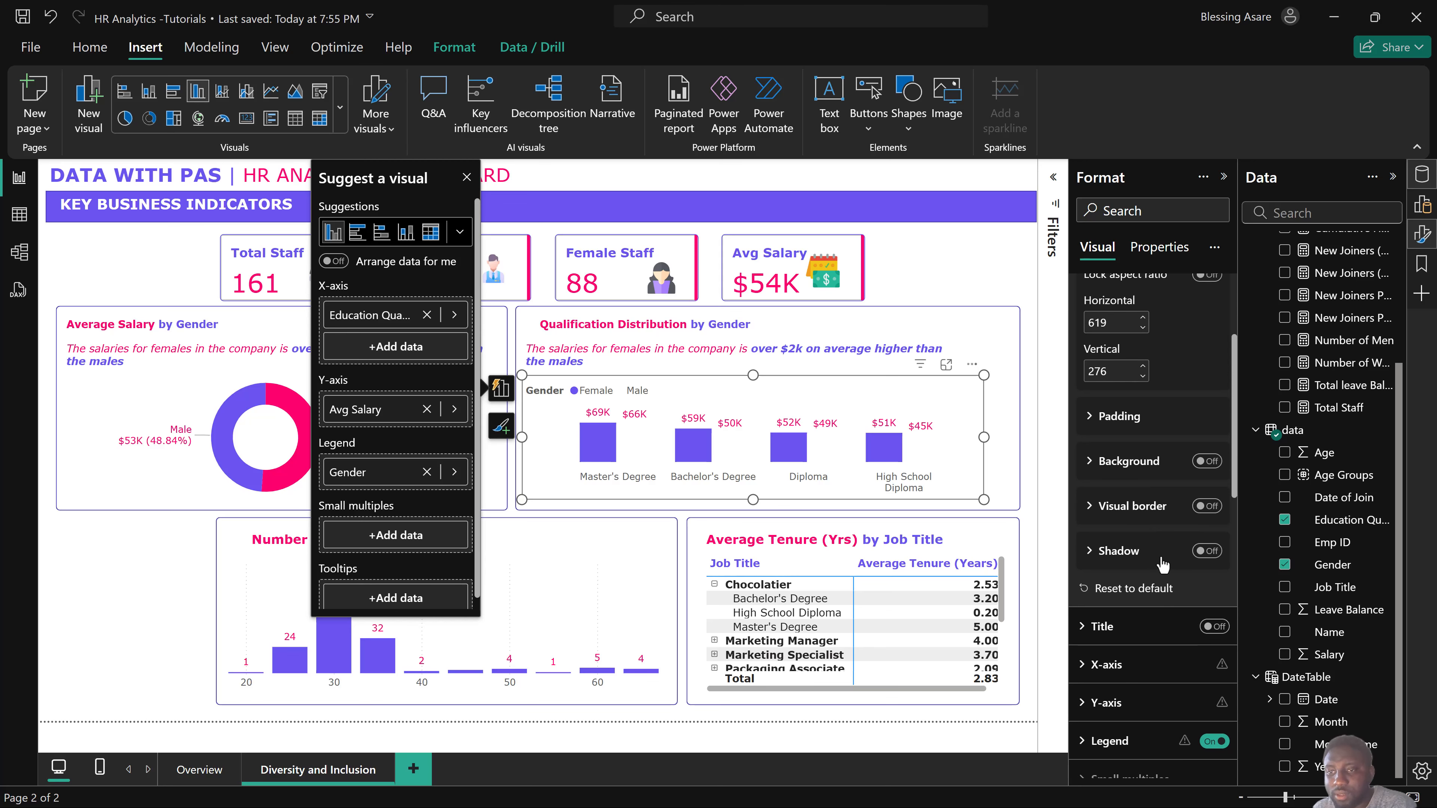
scroll(1161, 563, "down", 4)
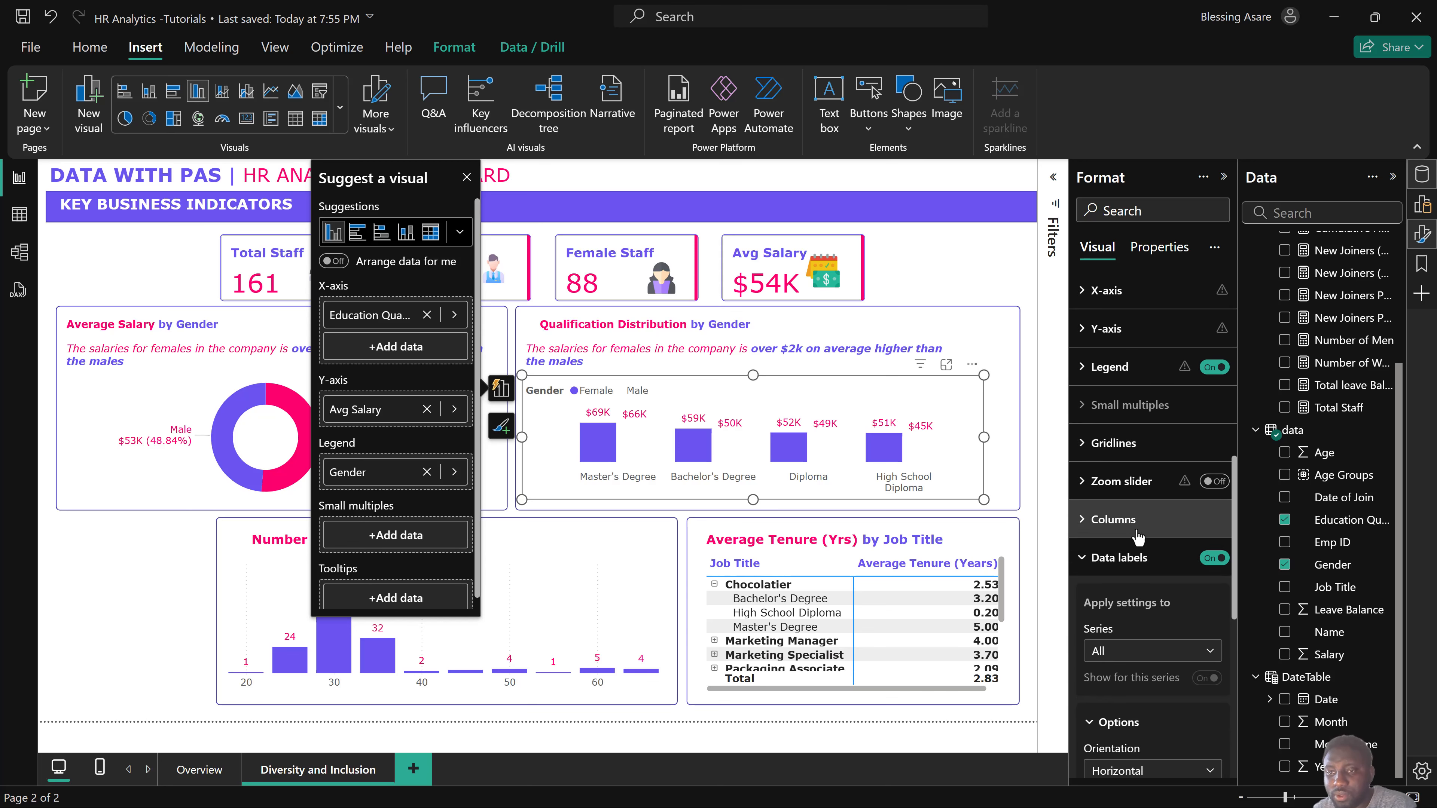
left_click(1139, 535)
scroll(1138, 537, "down", 3)
left_click(1138, 421)
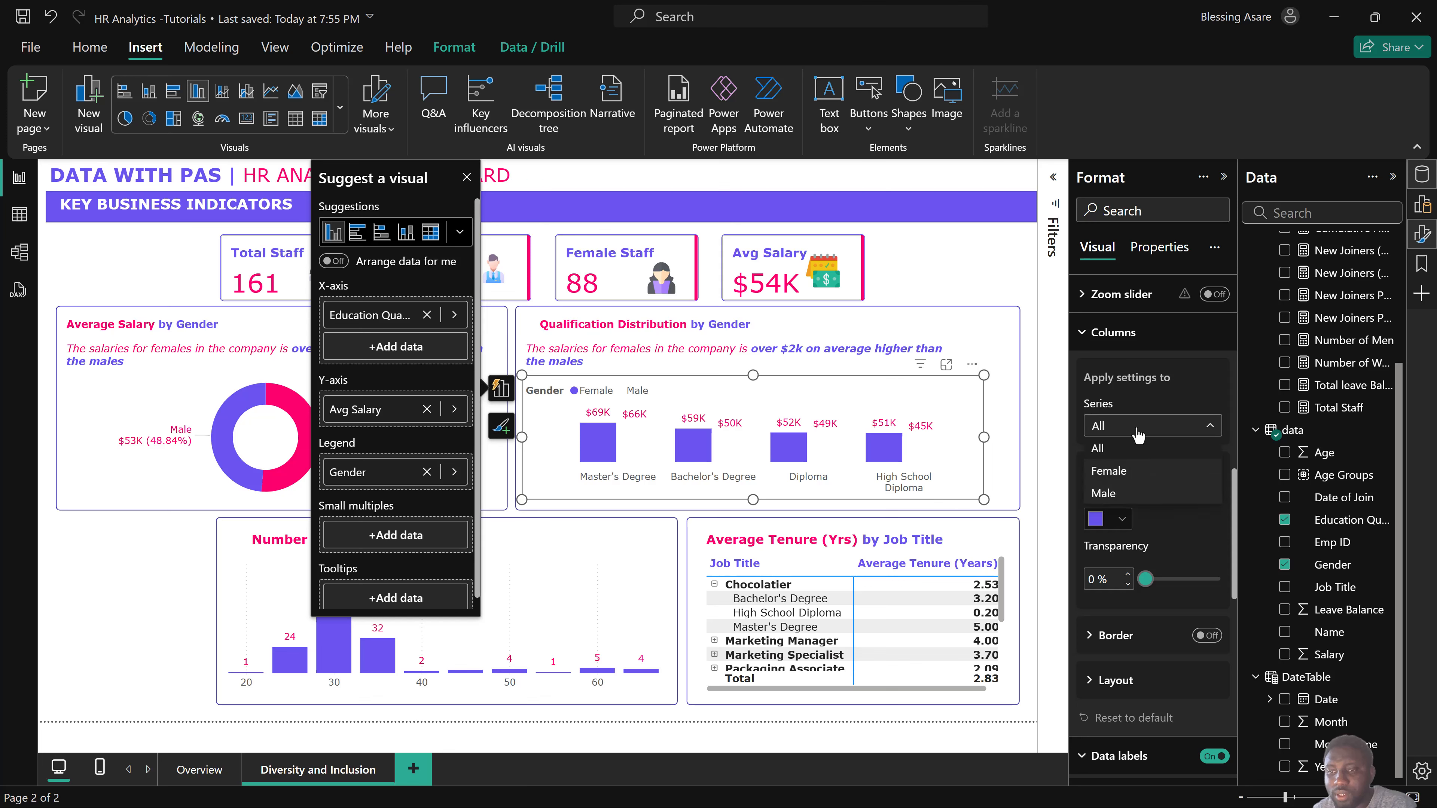
left_click(1106, 482)
left_click(1101, 521)
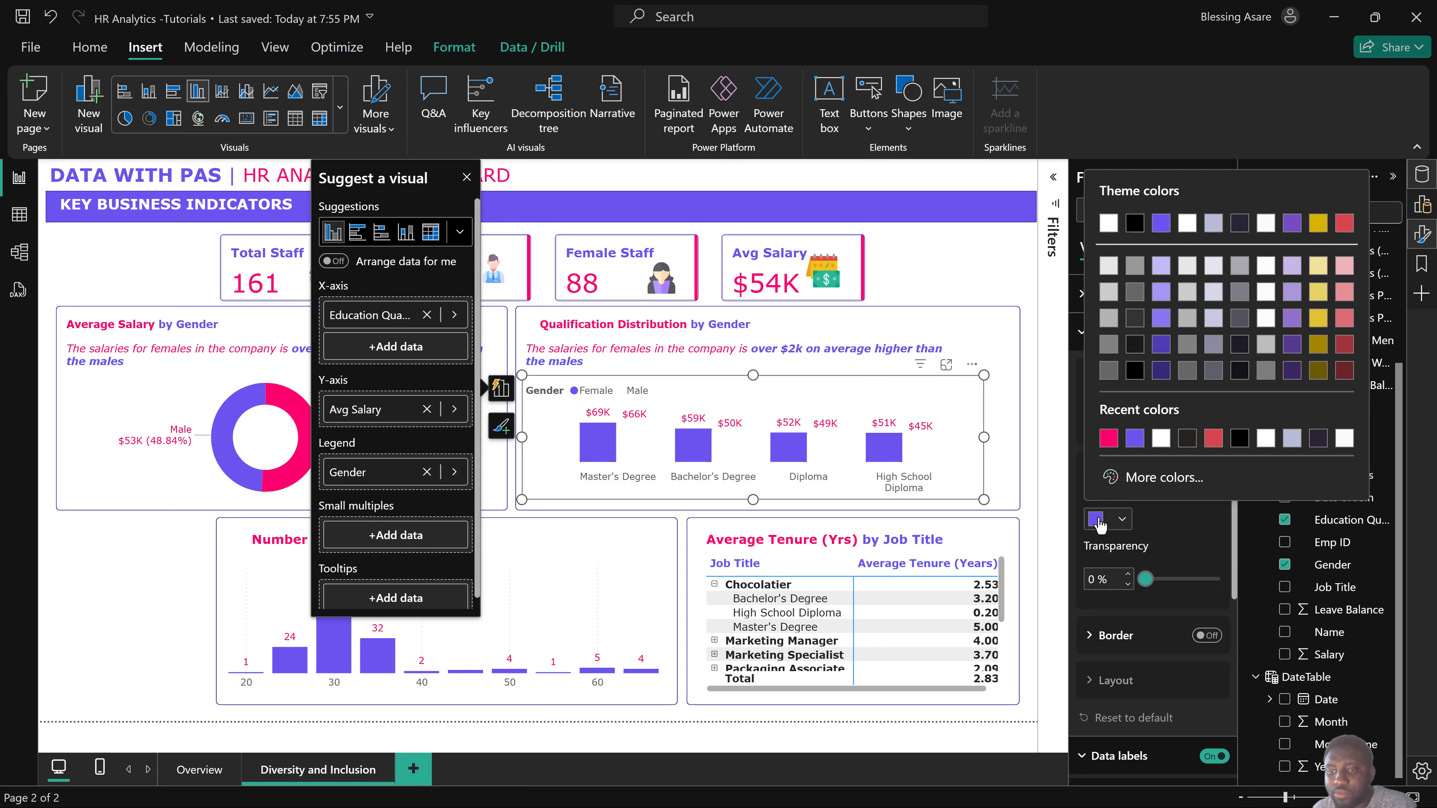
left_click(1108, 439)
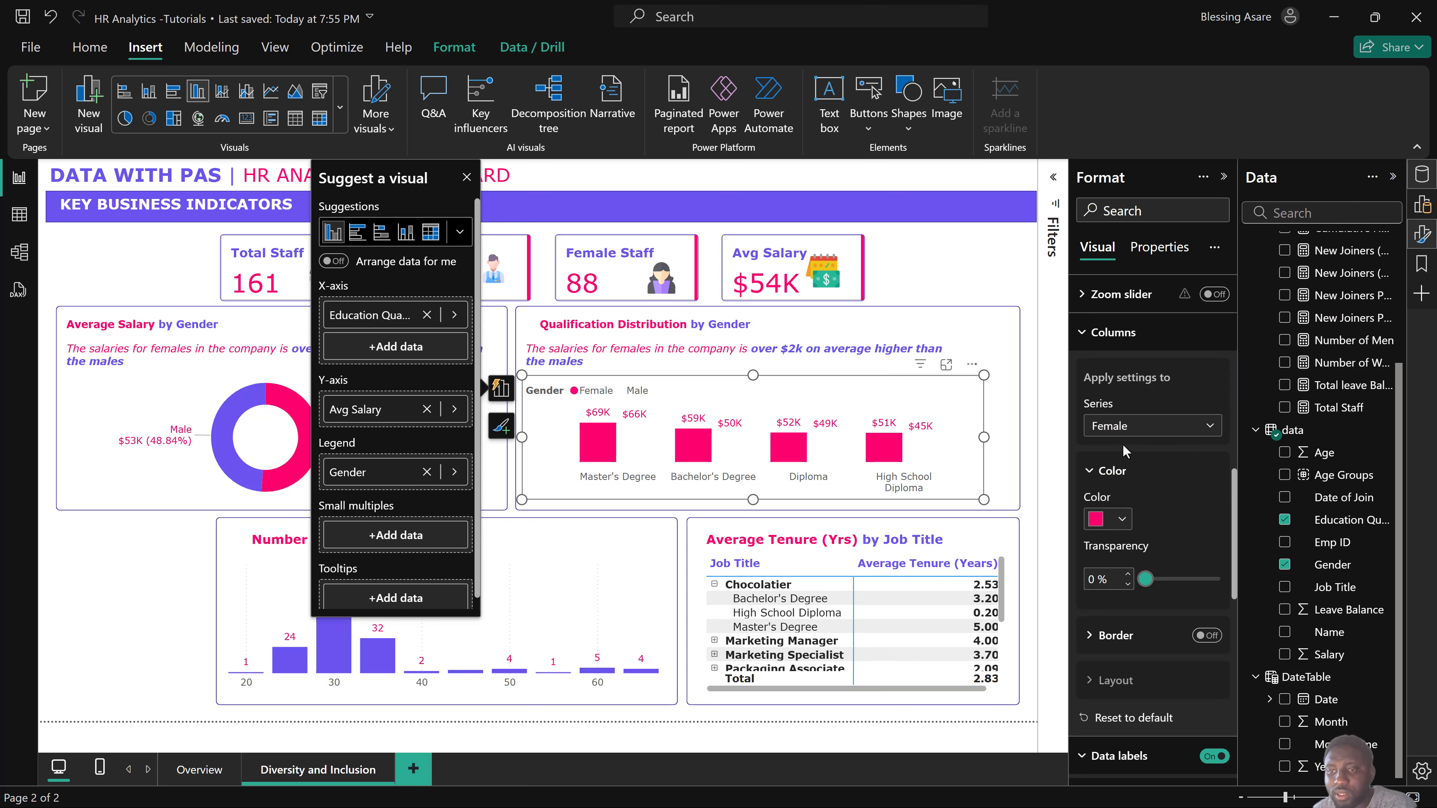
Set the Male series columns of the qualification chart to the dashboard's purple.
left_click(1123, 431)
left_click(1113, 494)
left_click(1099, 521)
left_click(1128, 434)
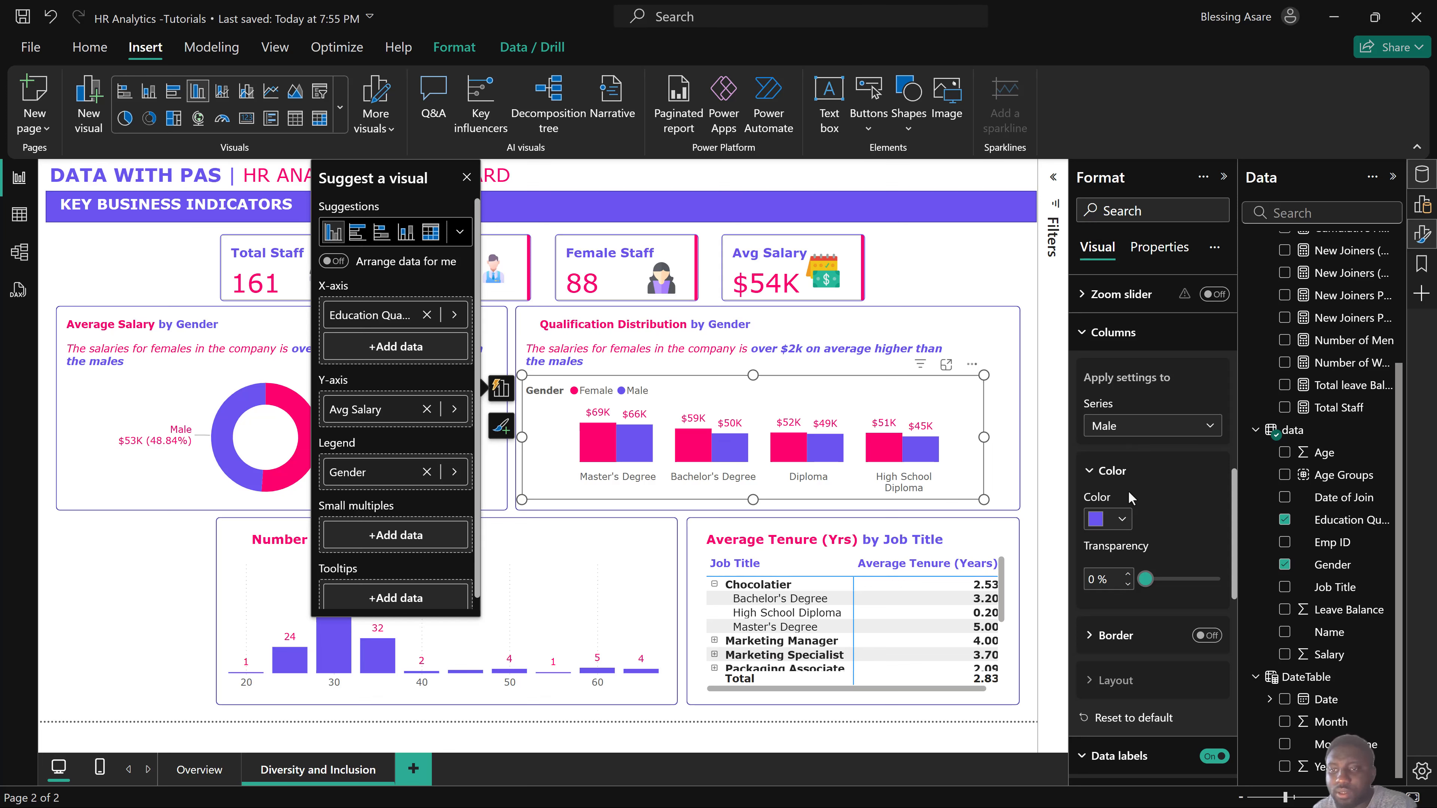
left_click(1112, 332)
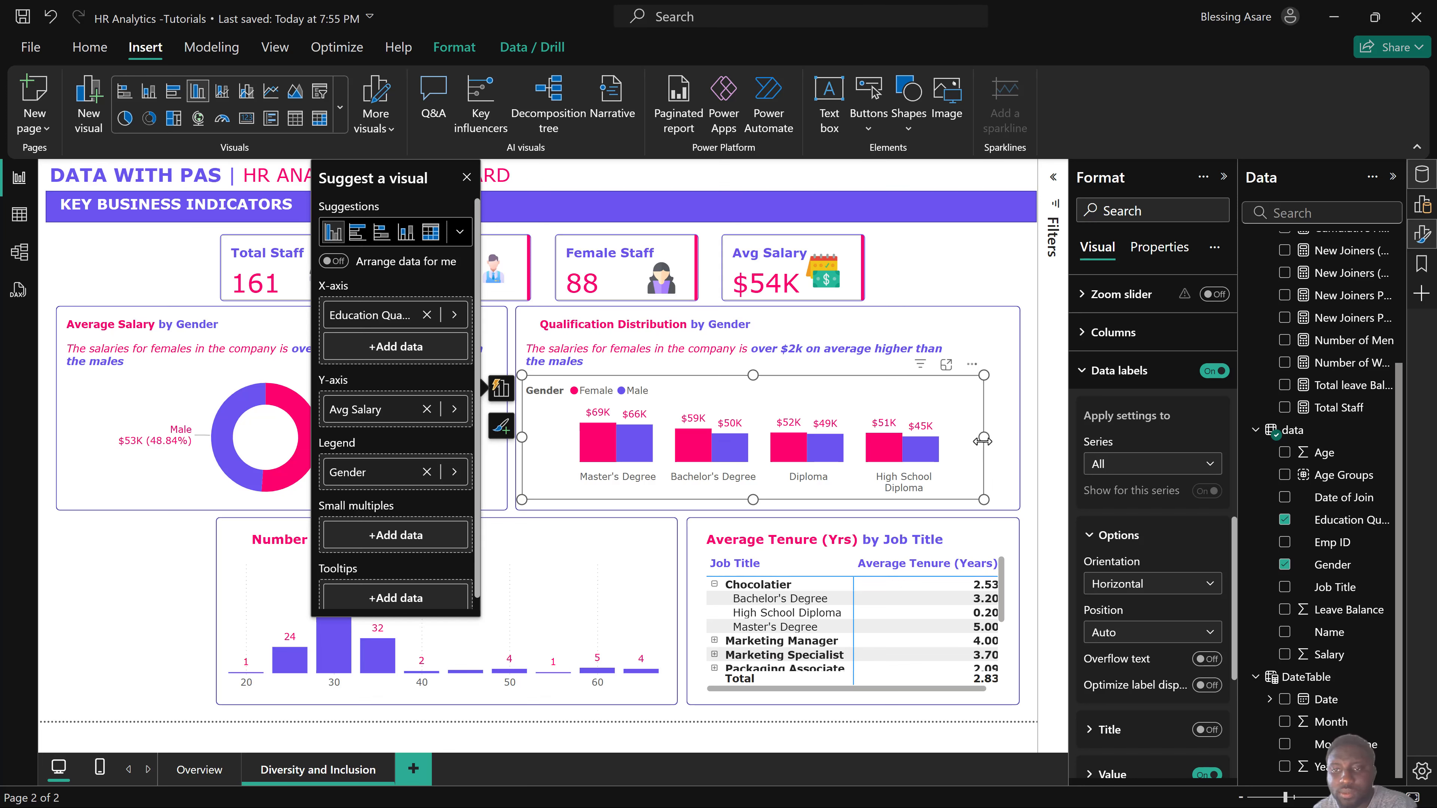
Widen the qualification chart almost to the card's right edge and lower its top edge slightly to clear the insight text.
left_click_drag(985, 435, 995, 436)
scroll(1198, 399, "up", 3)
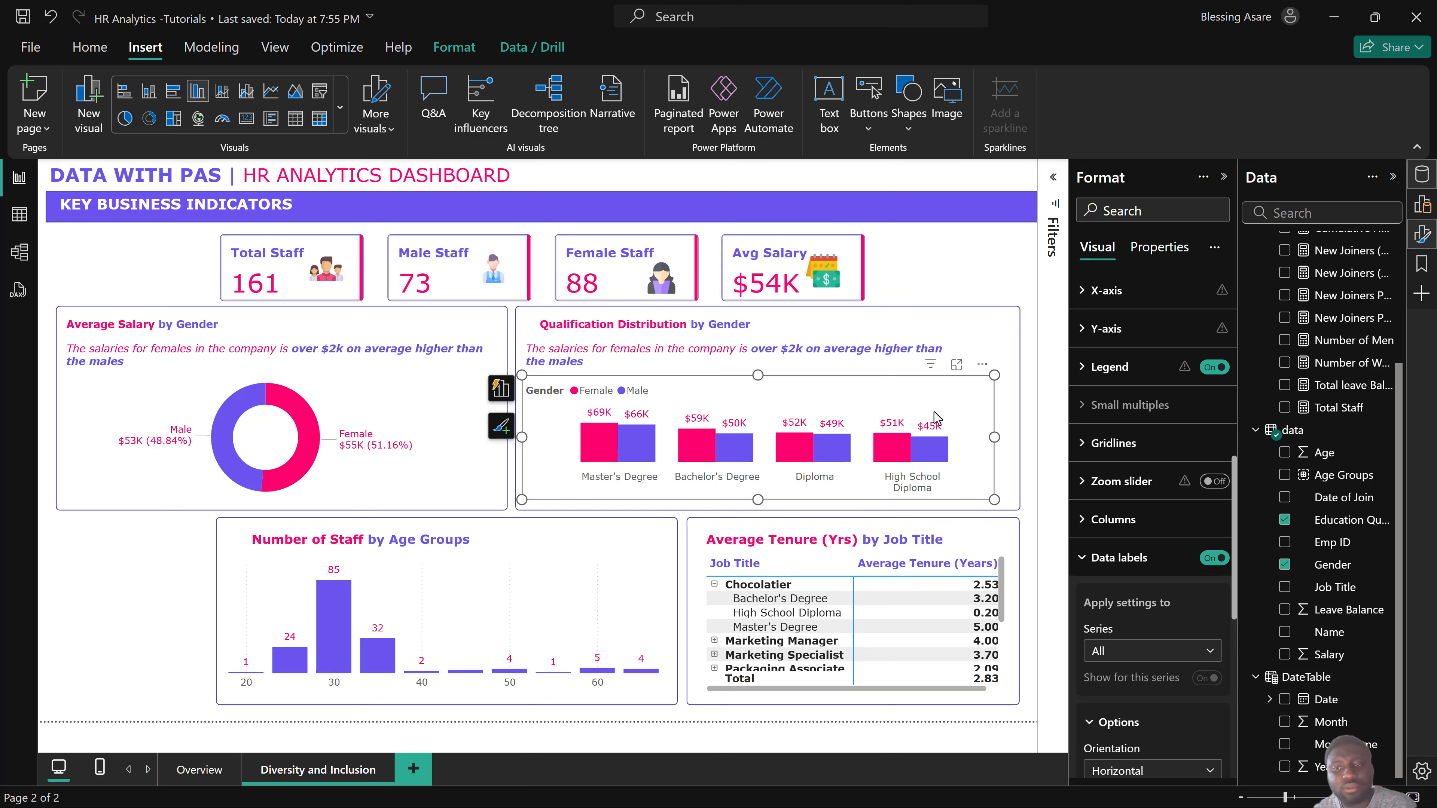
left_click_drag(994, 374, 1008, 380)
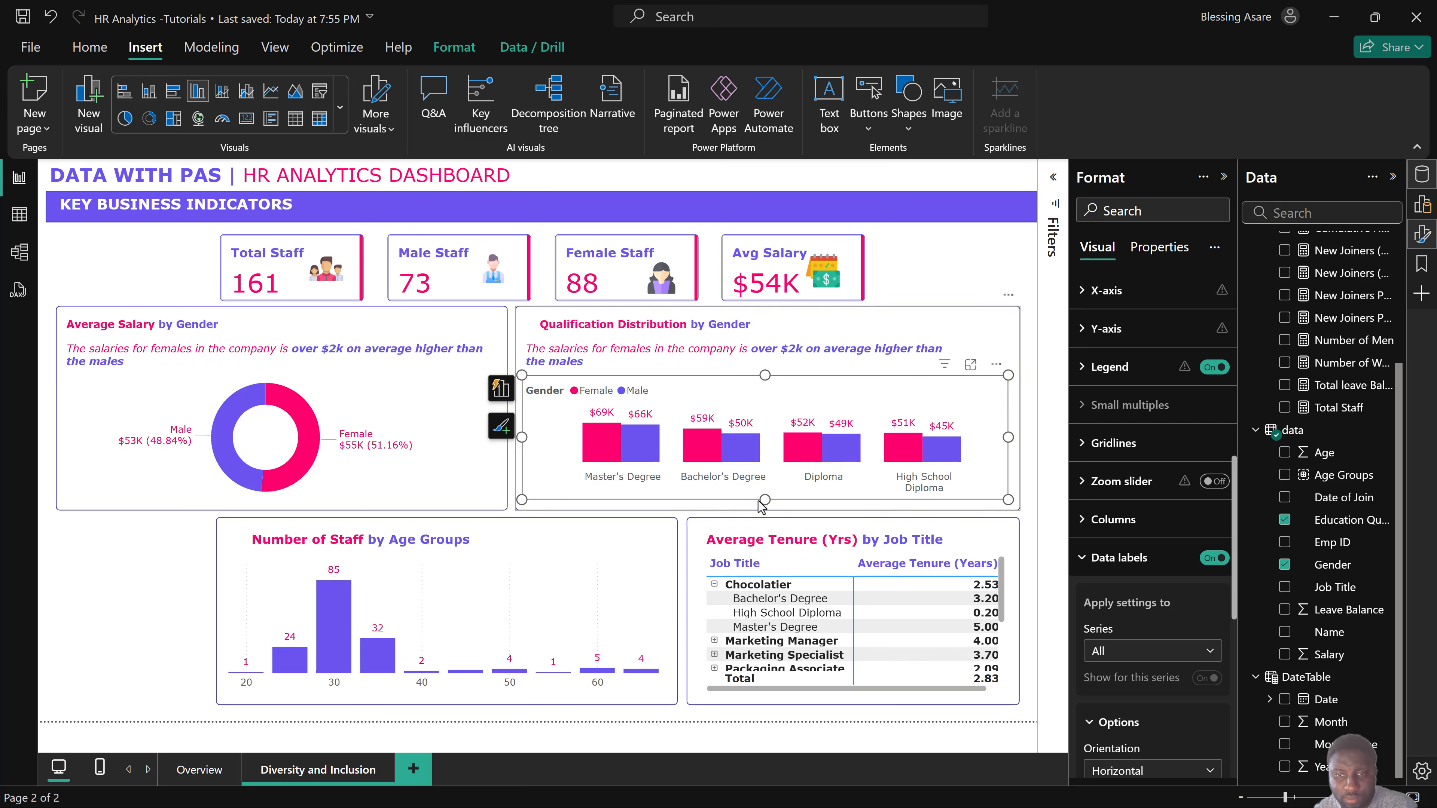
left_click_drag(766, 502, 768, 500)
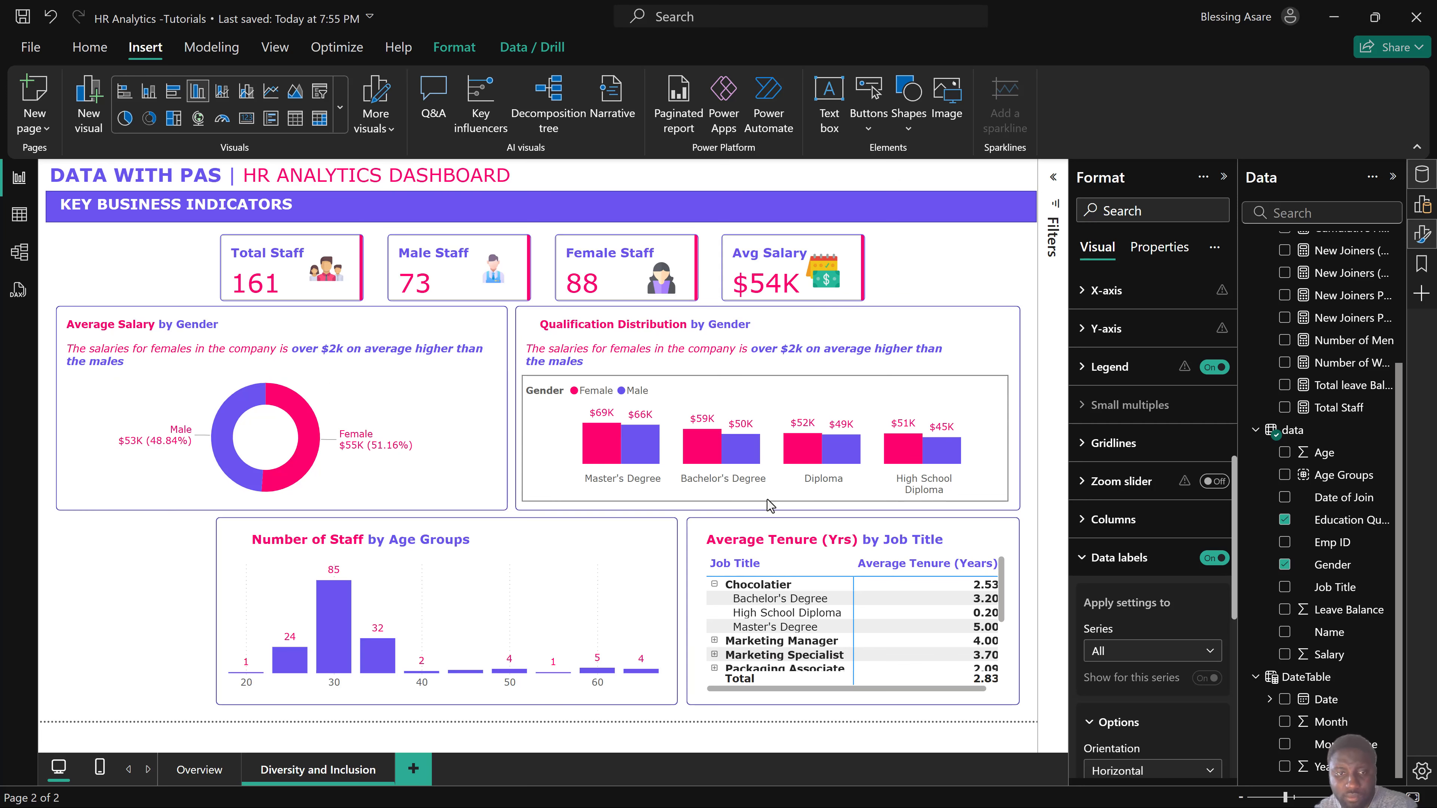
left_click_drag(769, 375, 769, 384)
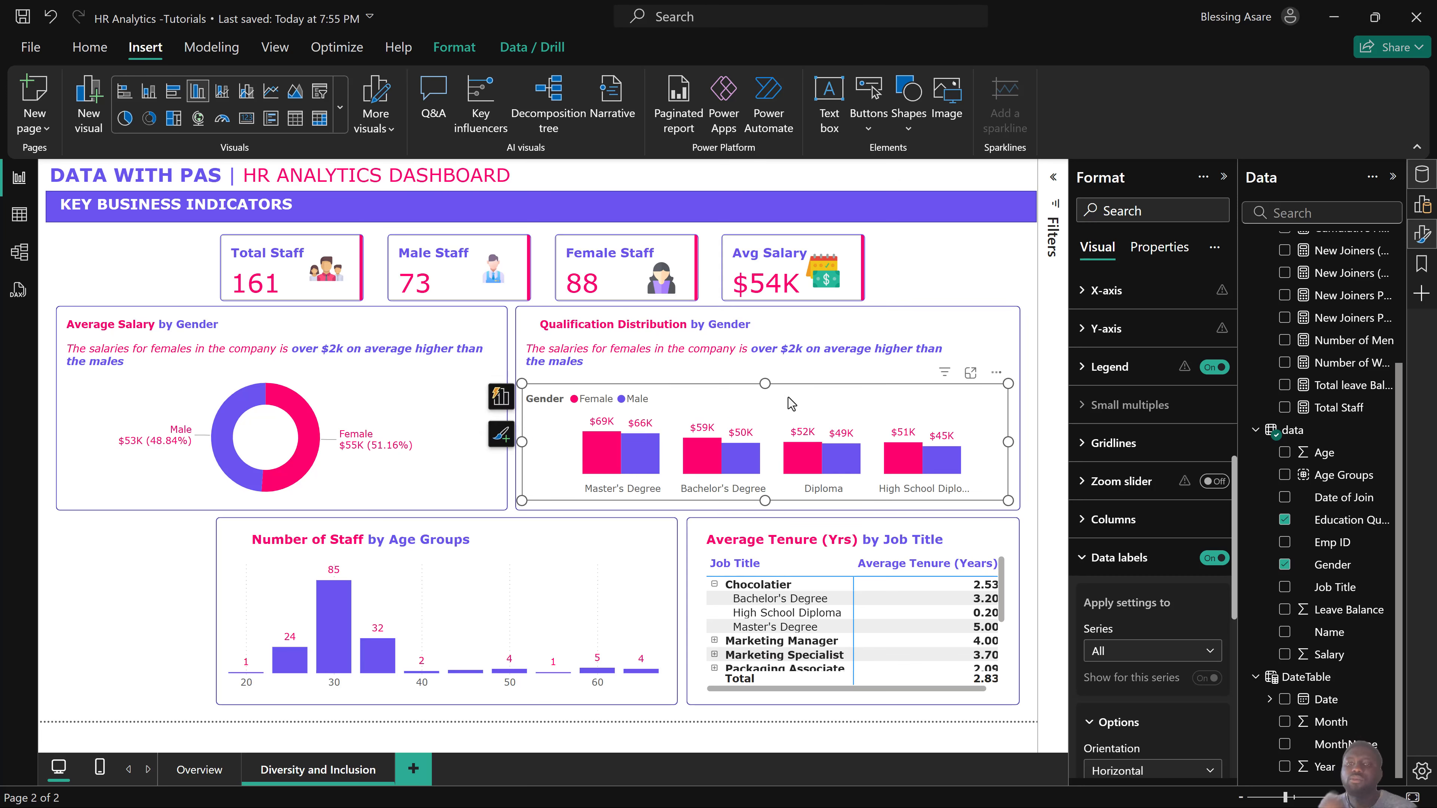
Check the qualification chart in the finished HR Analytics report for reference, and return to the tutorial report.
key("super")
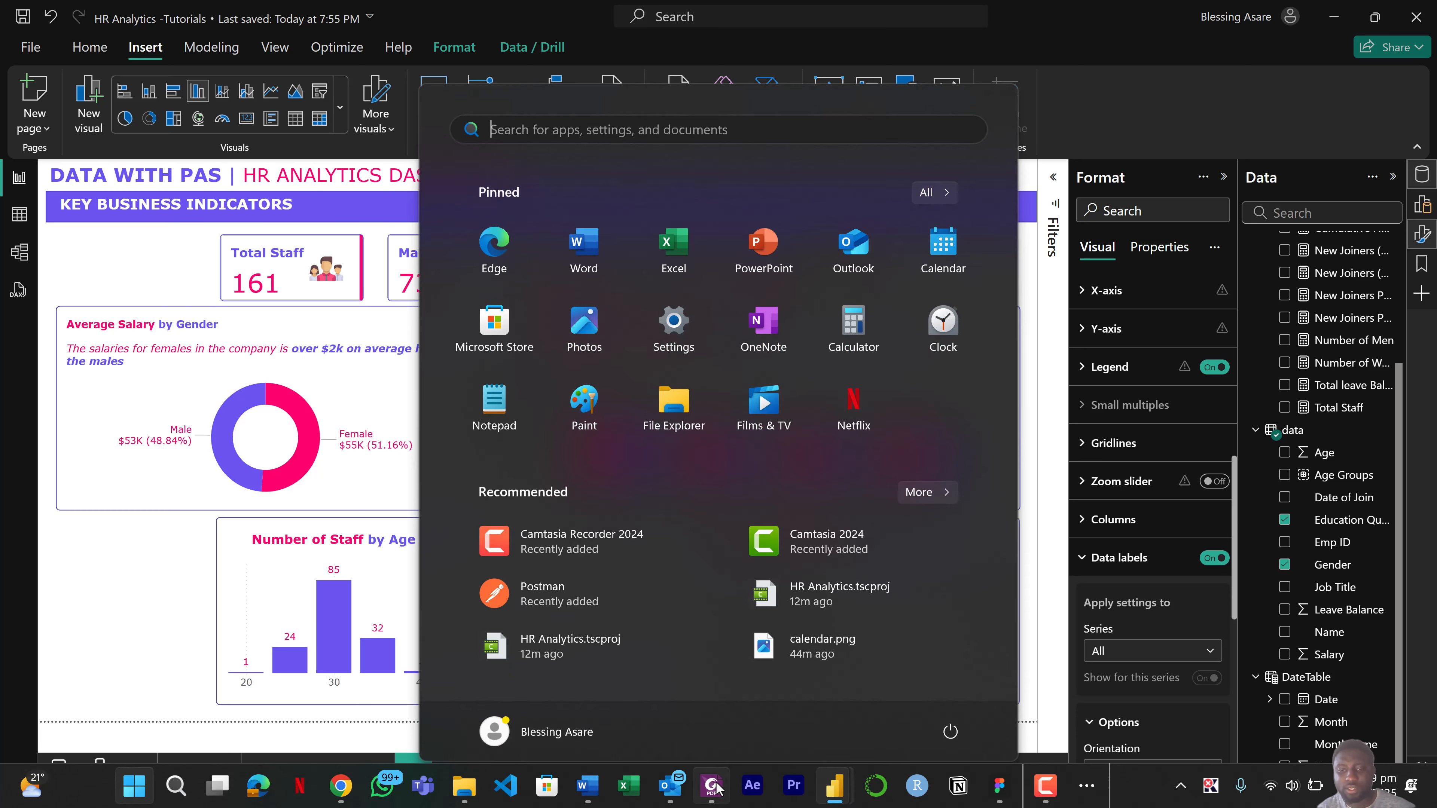
mouse_move(833, 785)
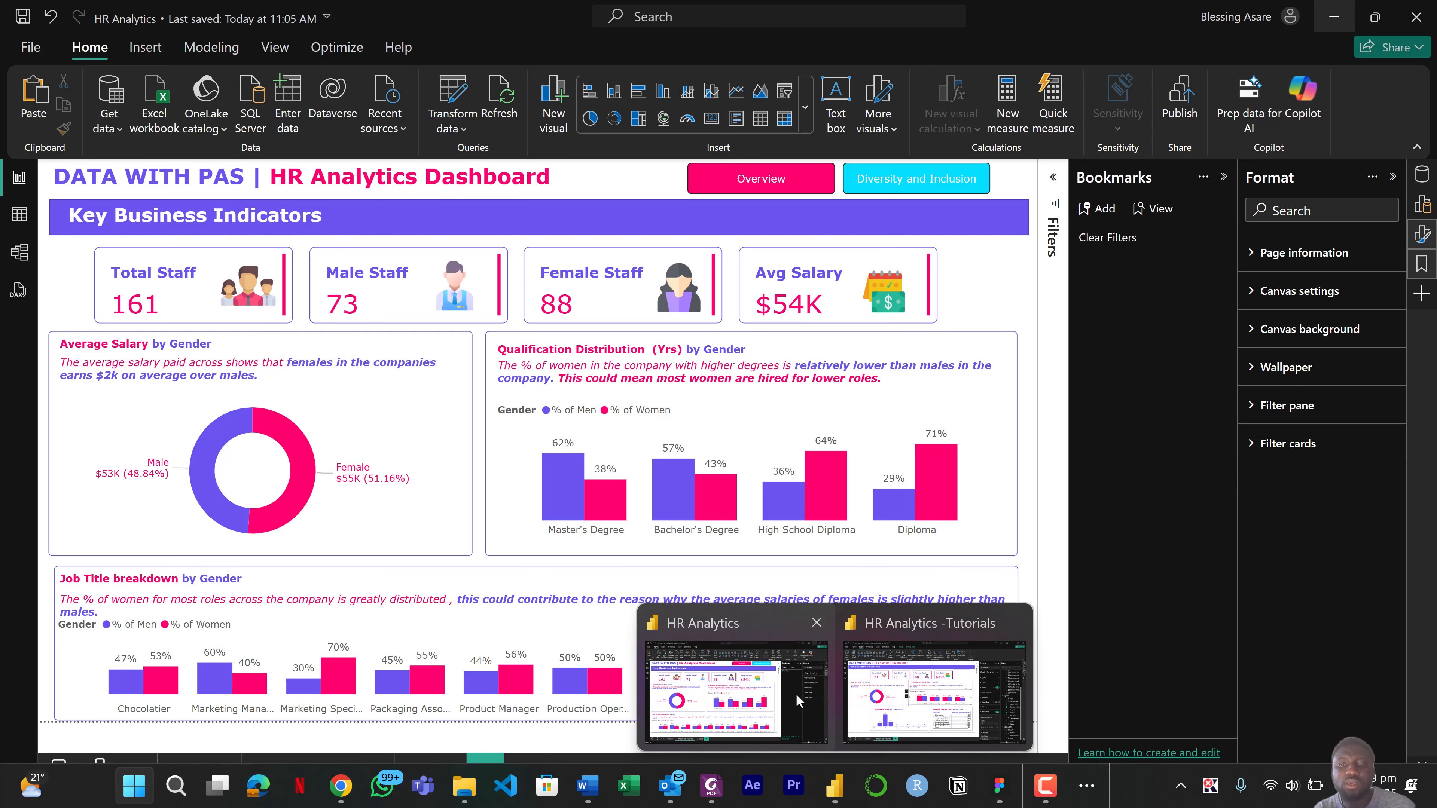
left_click(933, 692)
key("super")
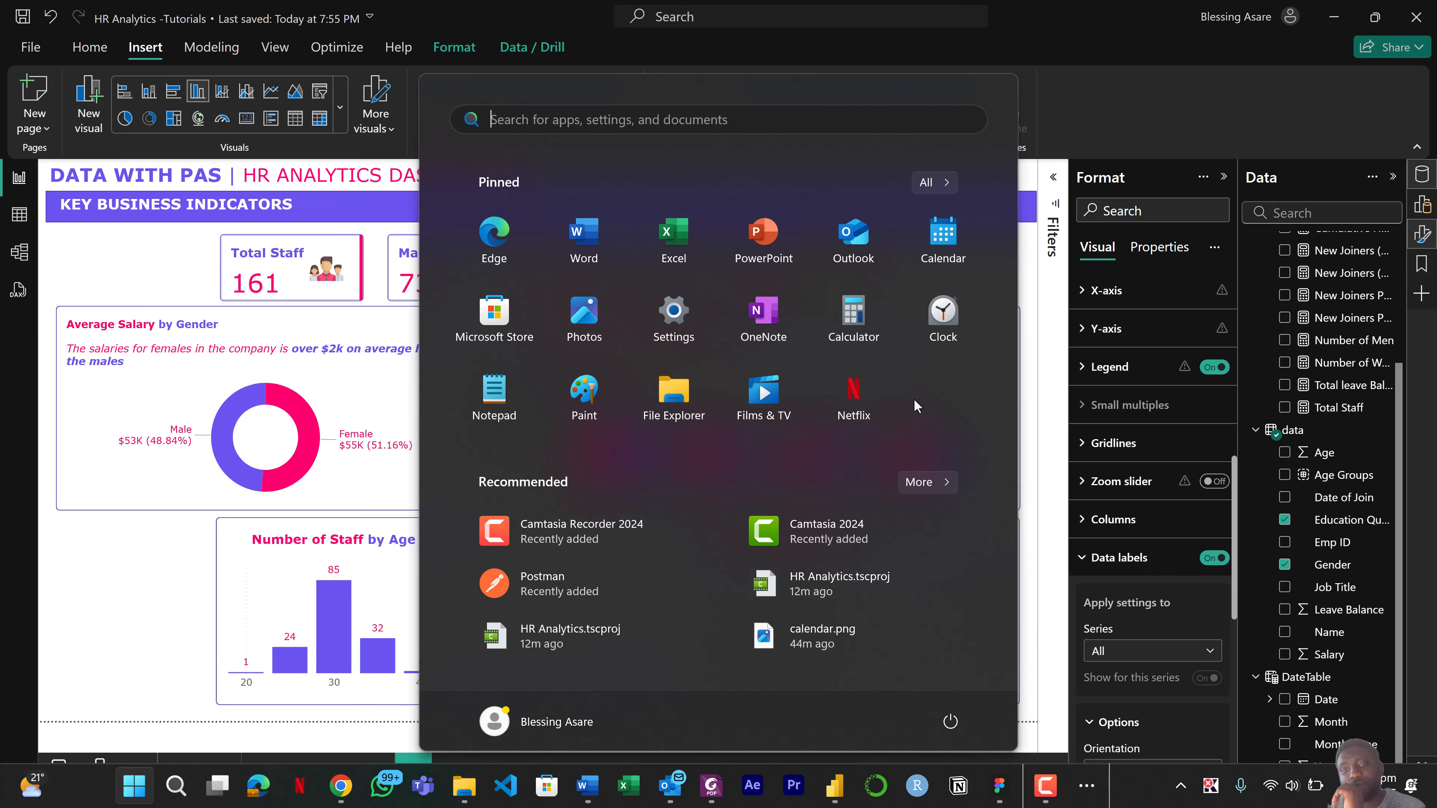
left_click(318, 394)
left_click(318, 395)
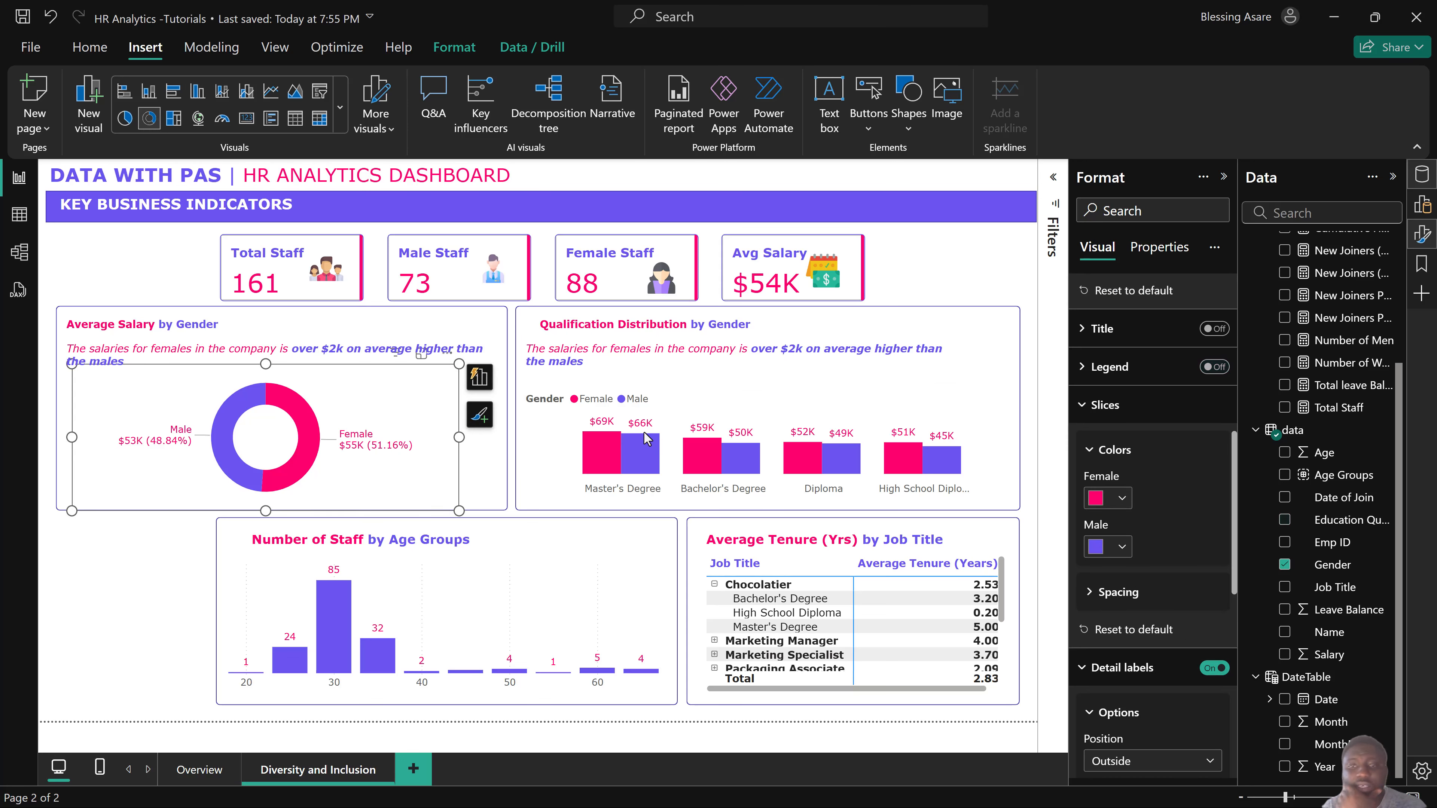
Try sorting the qualification chart's axis by Education Qualification, and return the sort to Avg Salary.
left_click(774, 419)
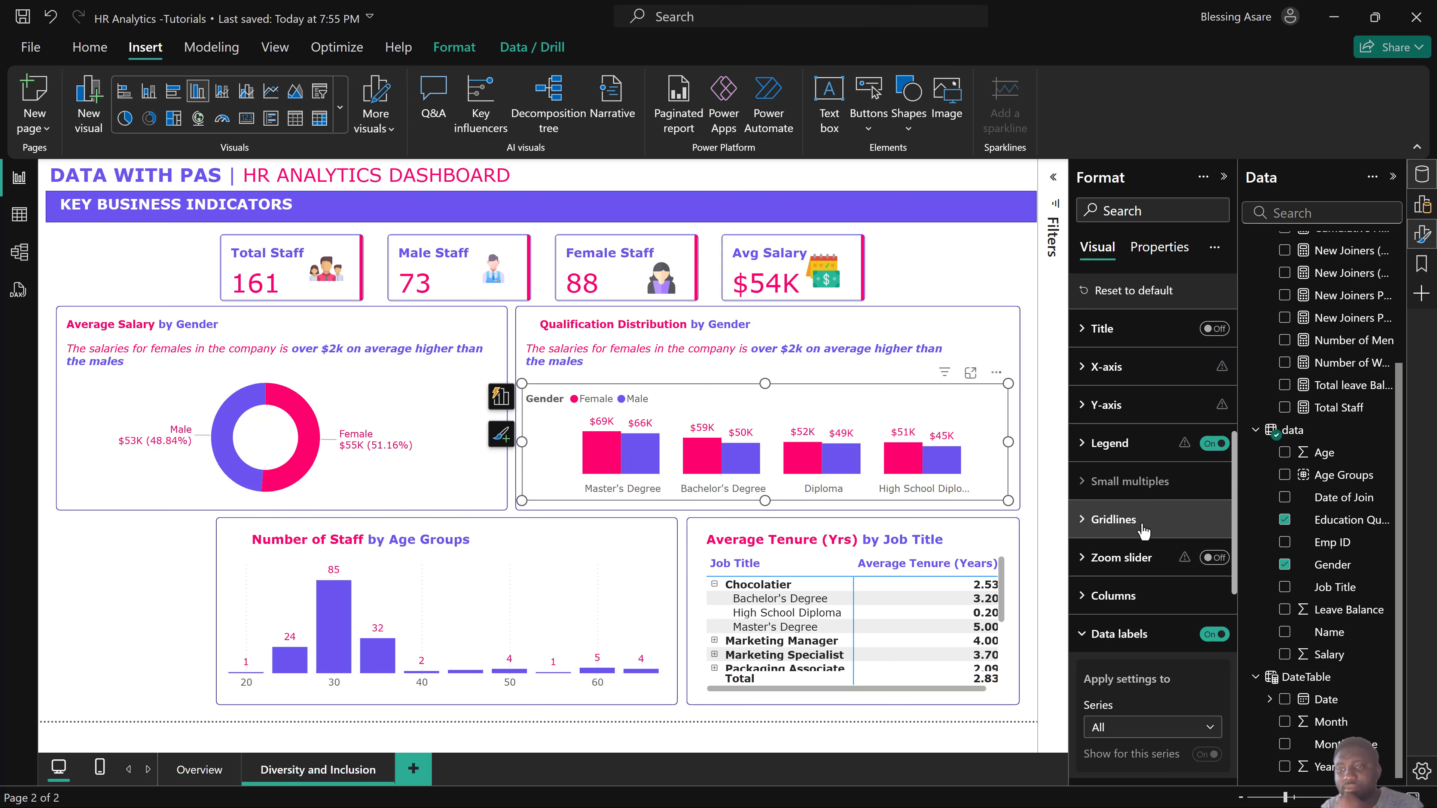
scroll(1147, 512, "down", 1)
scroll(1146, 513, "up", 3)
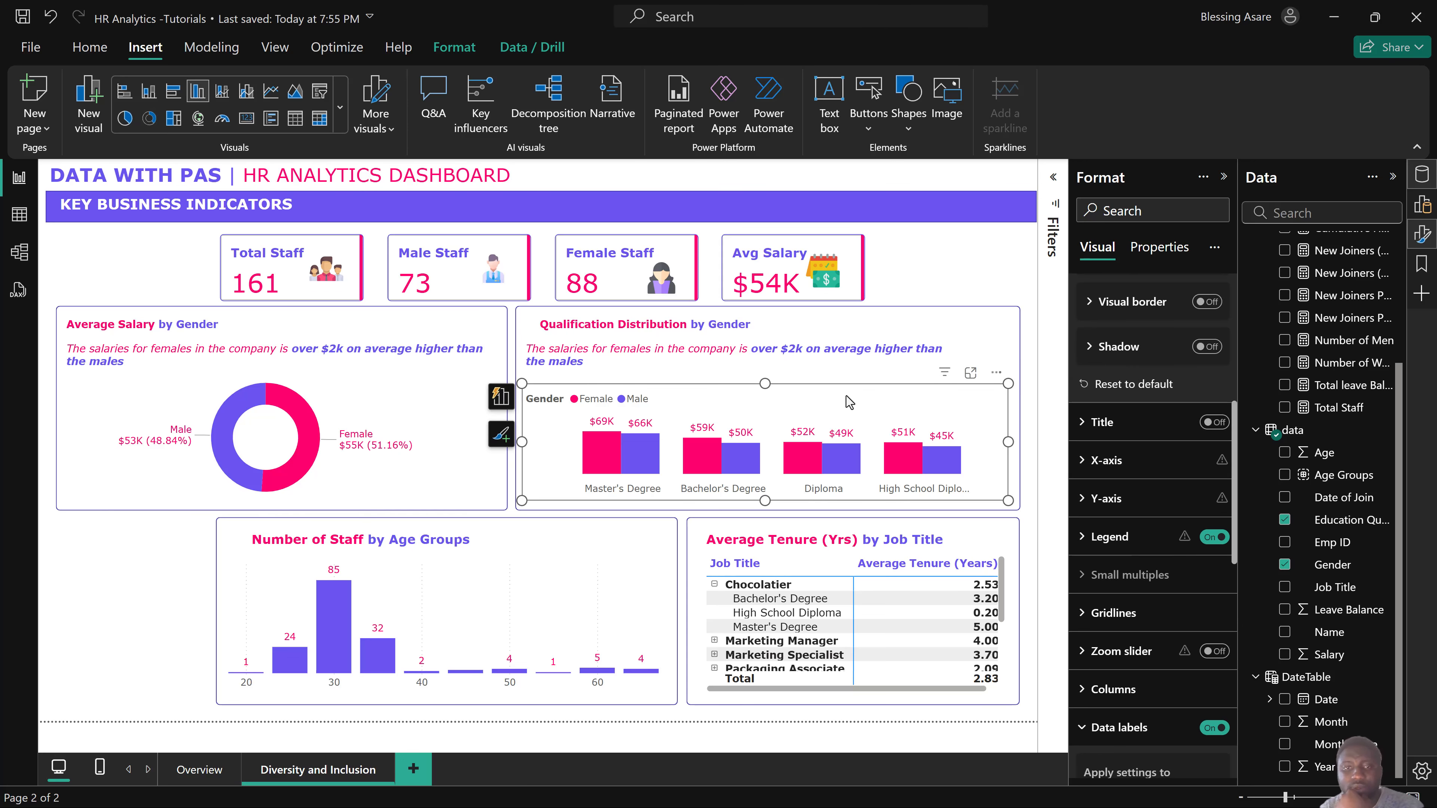
left_click(500, 397)
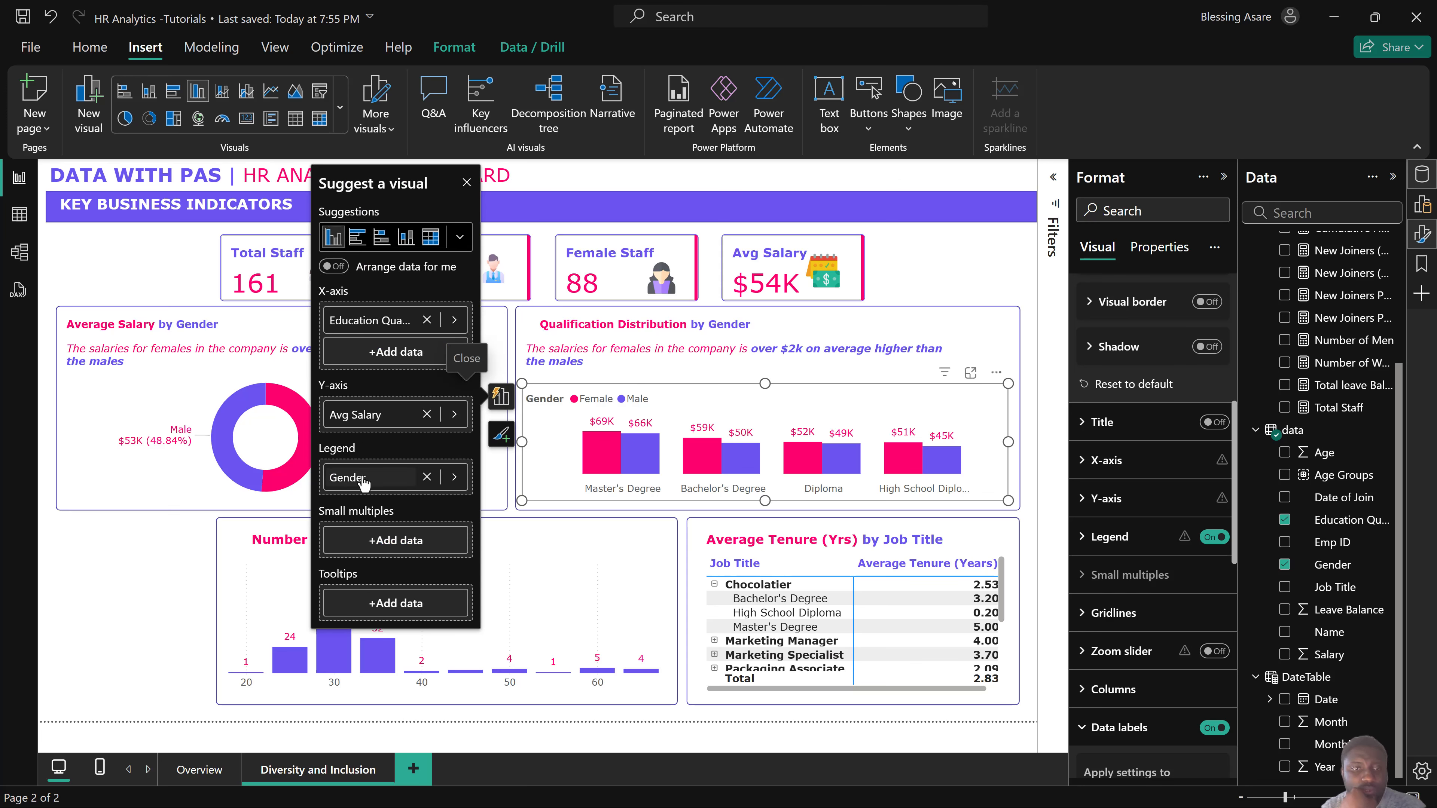
scroll(1186, 516, "down", 6)
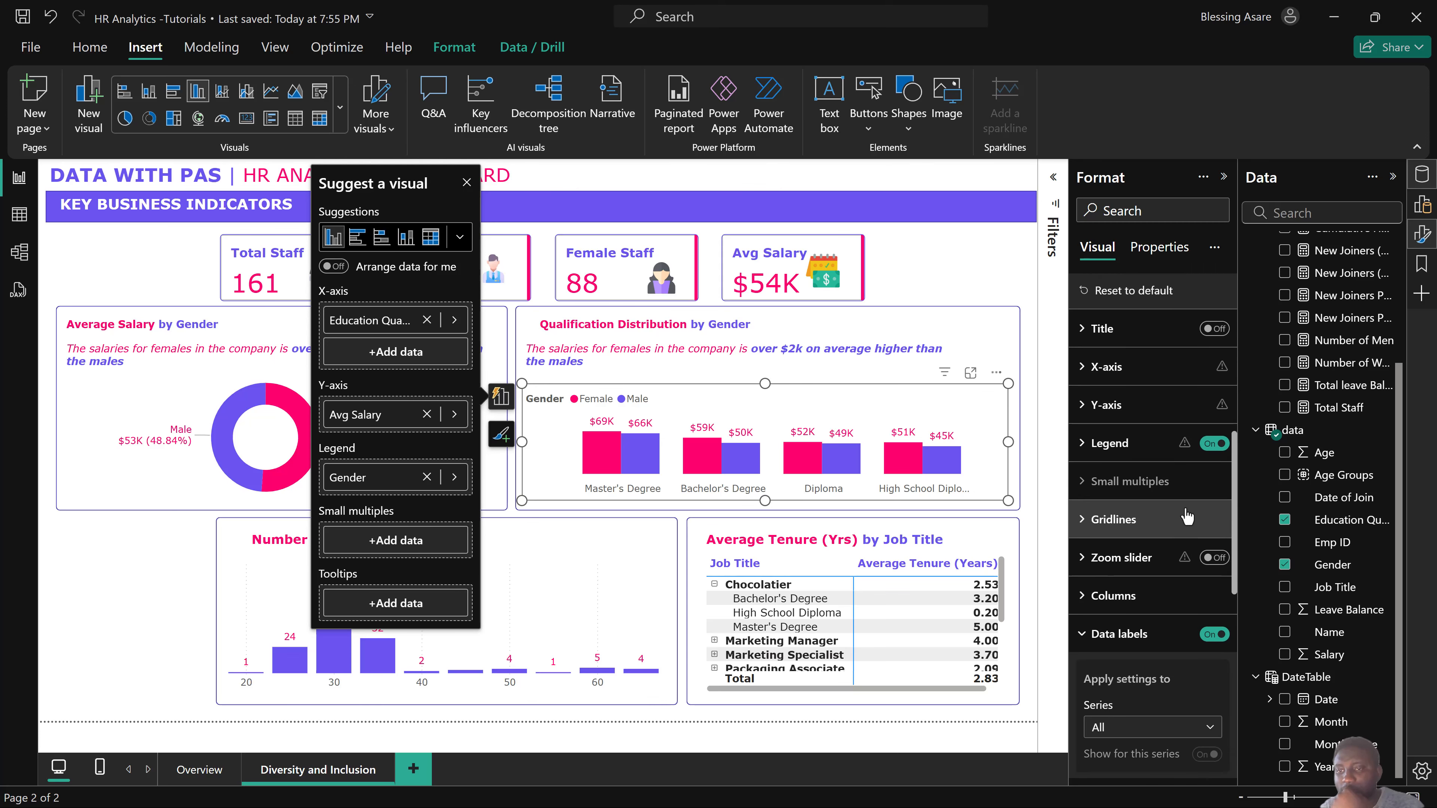
left_click(996, 372)
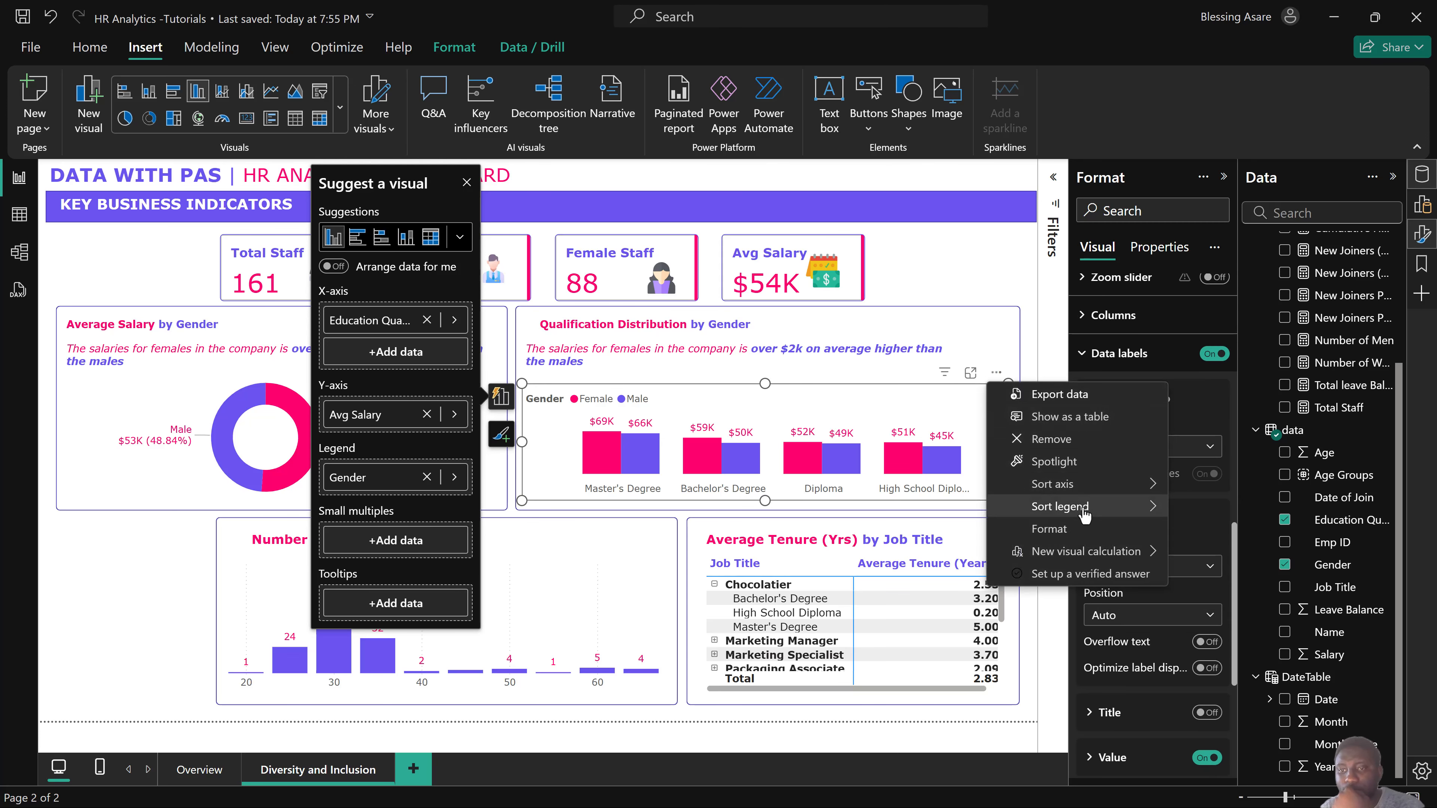
mouse_move(1123, 492)
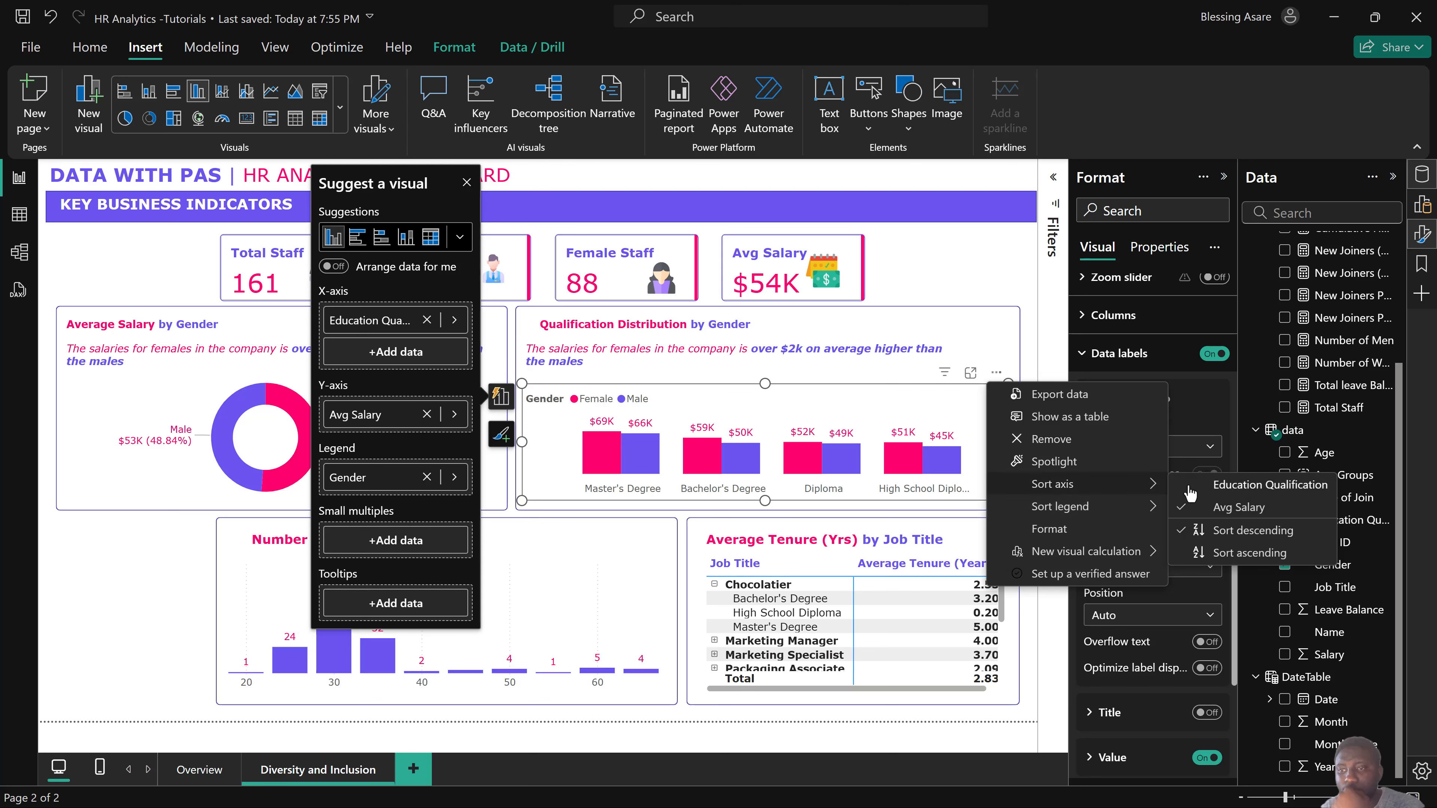
left_click(1181, 484)
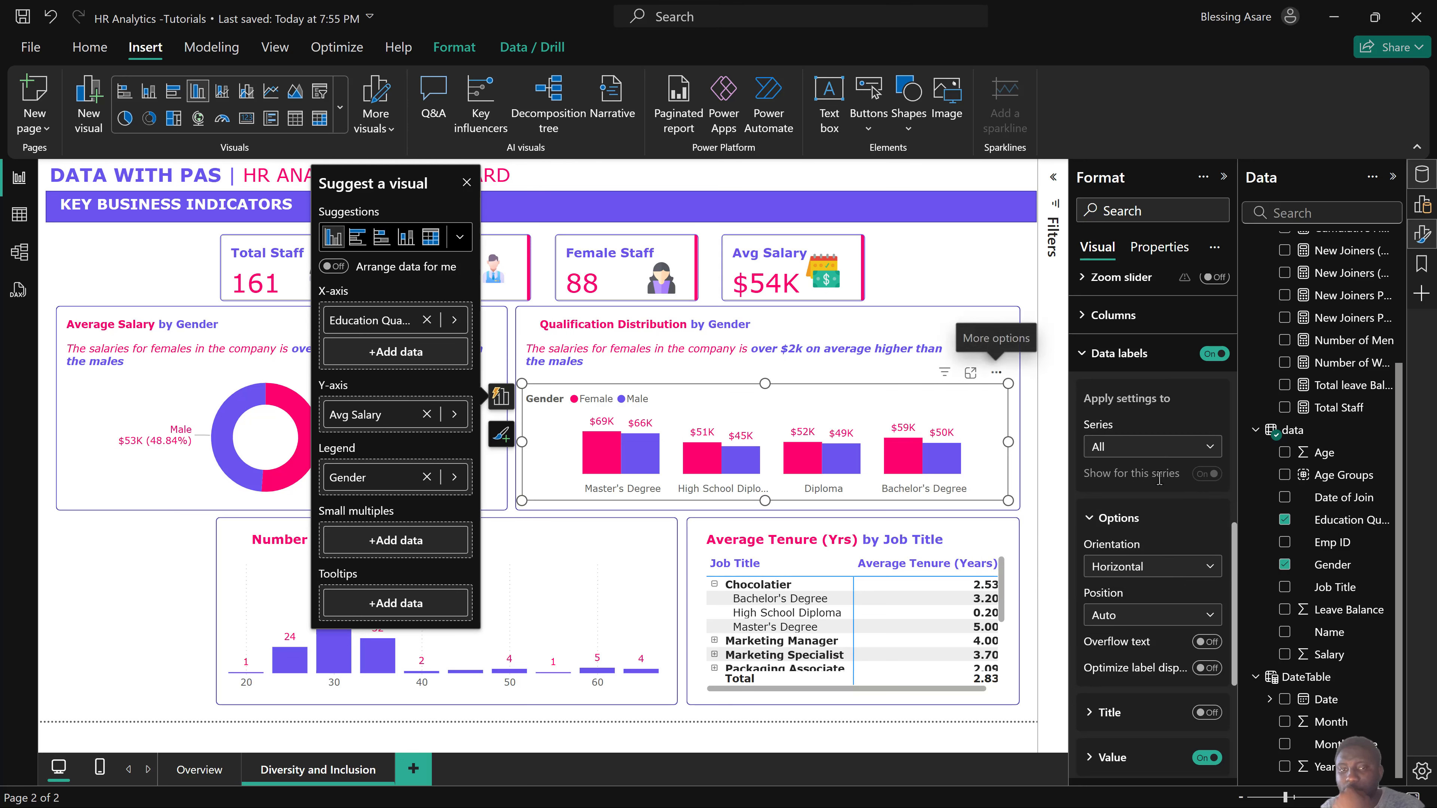
left_click(993, 373)
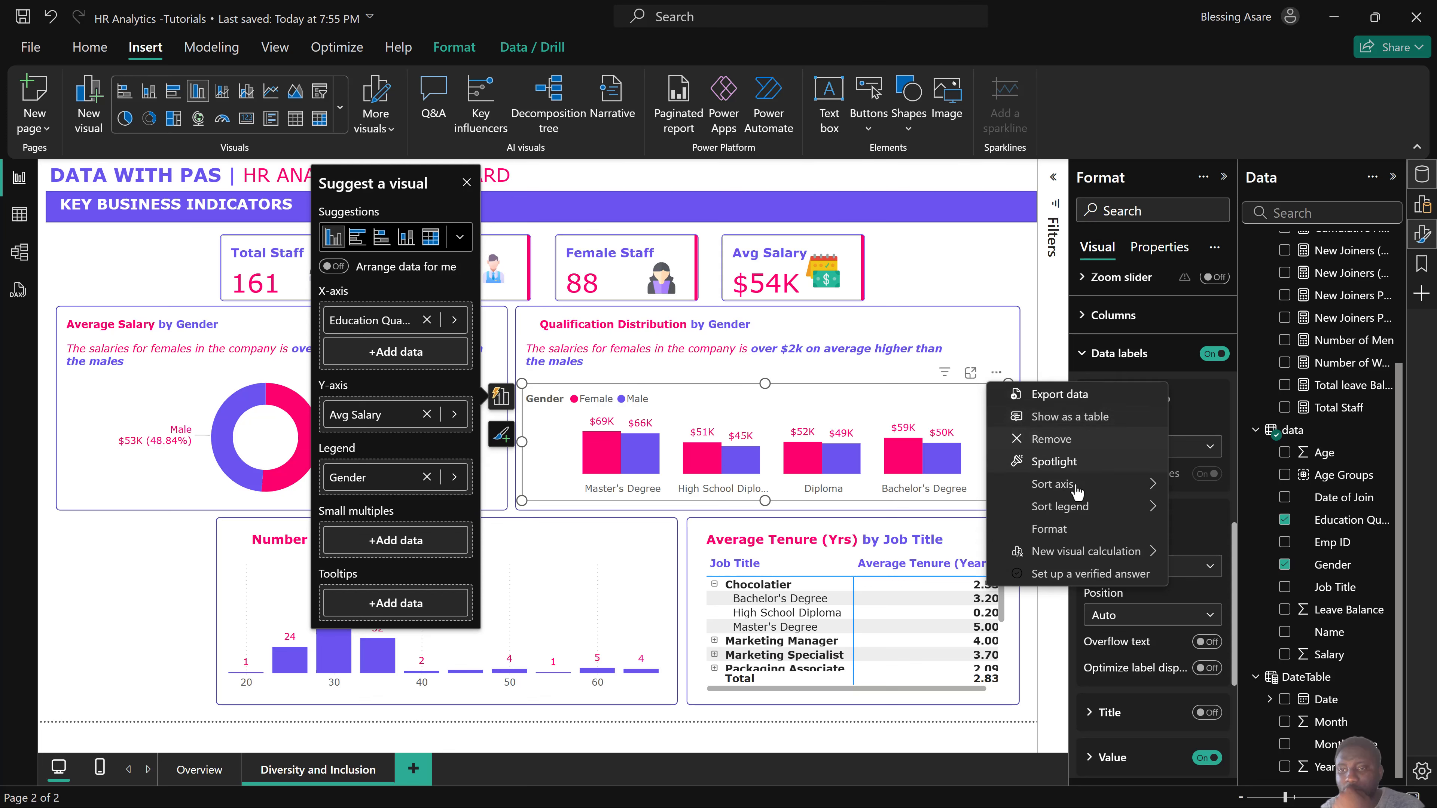
mouse_move(1114, 495)
left_click(1238, 507)
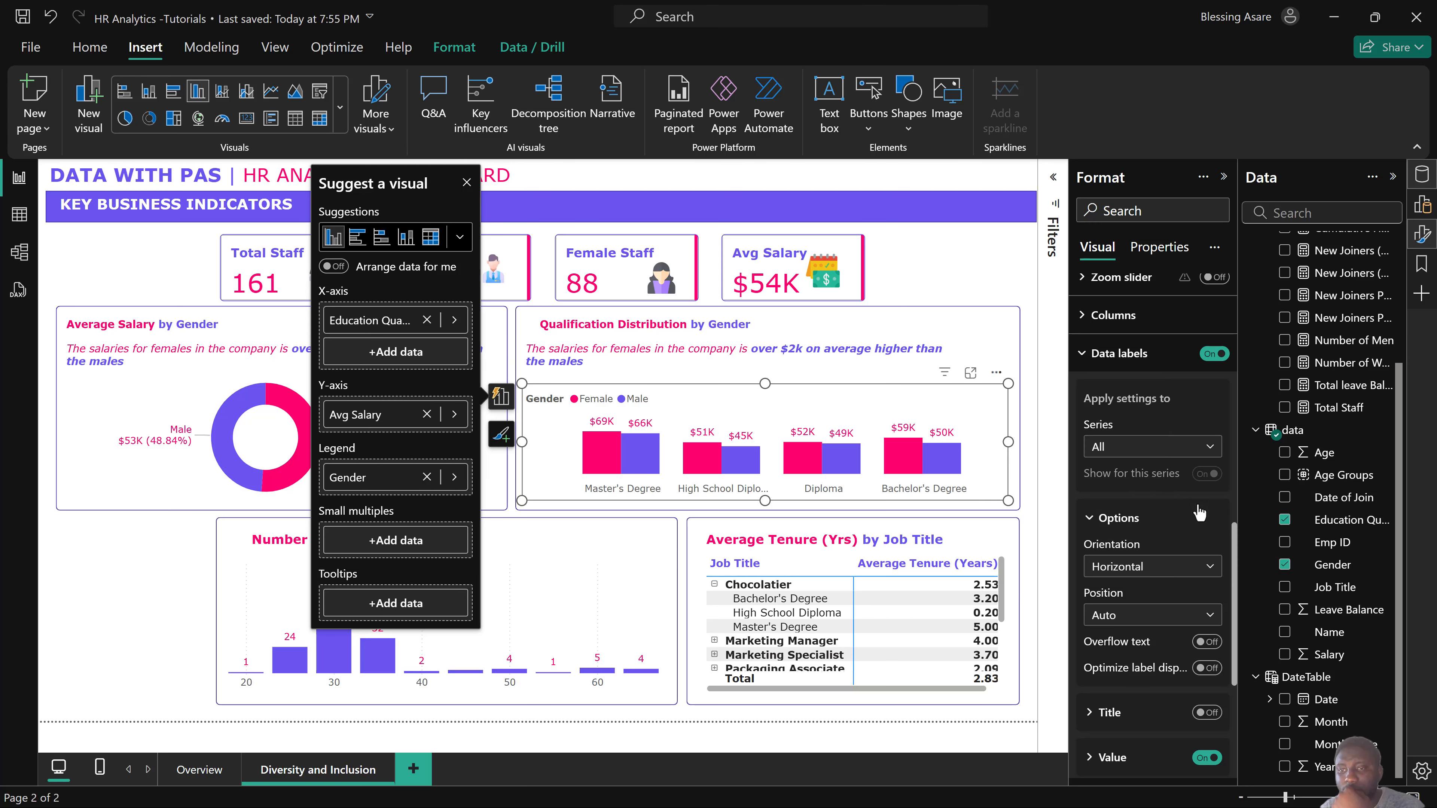
Sort the legend of the qualification chart by Gender.
left_click(996, 373)
mouse_move(1113, 488)
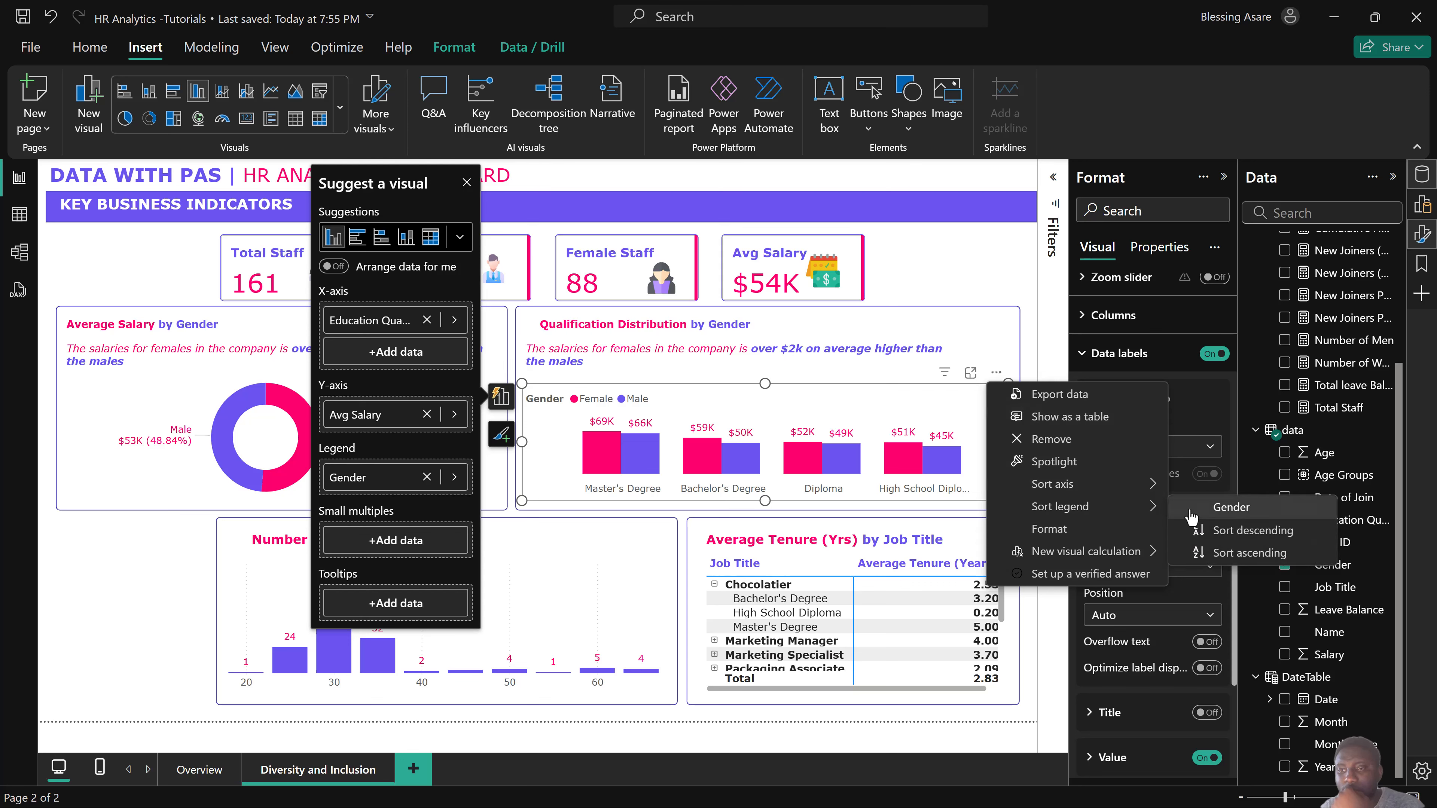
left_click(1191, 513)
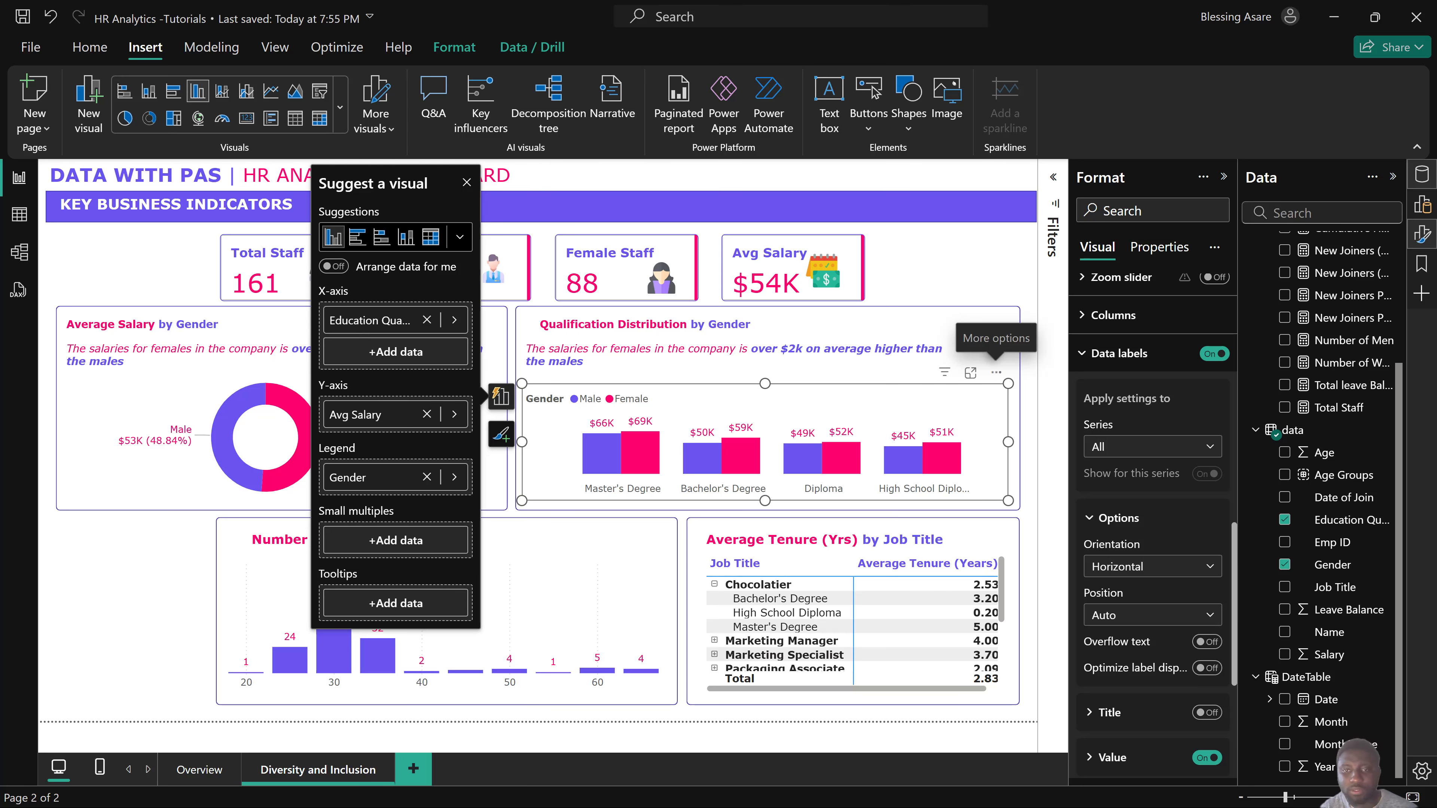
key("super")
mouse_move(760, 705)
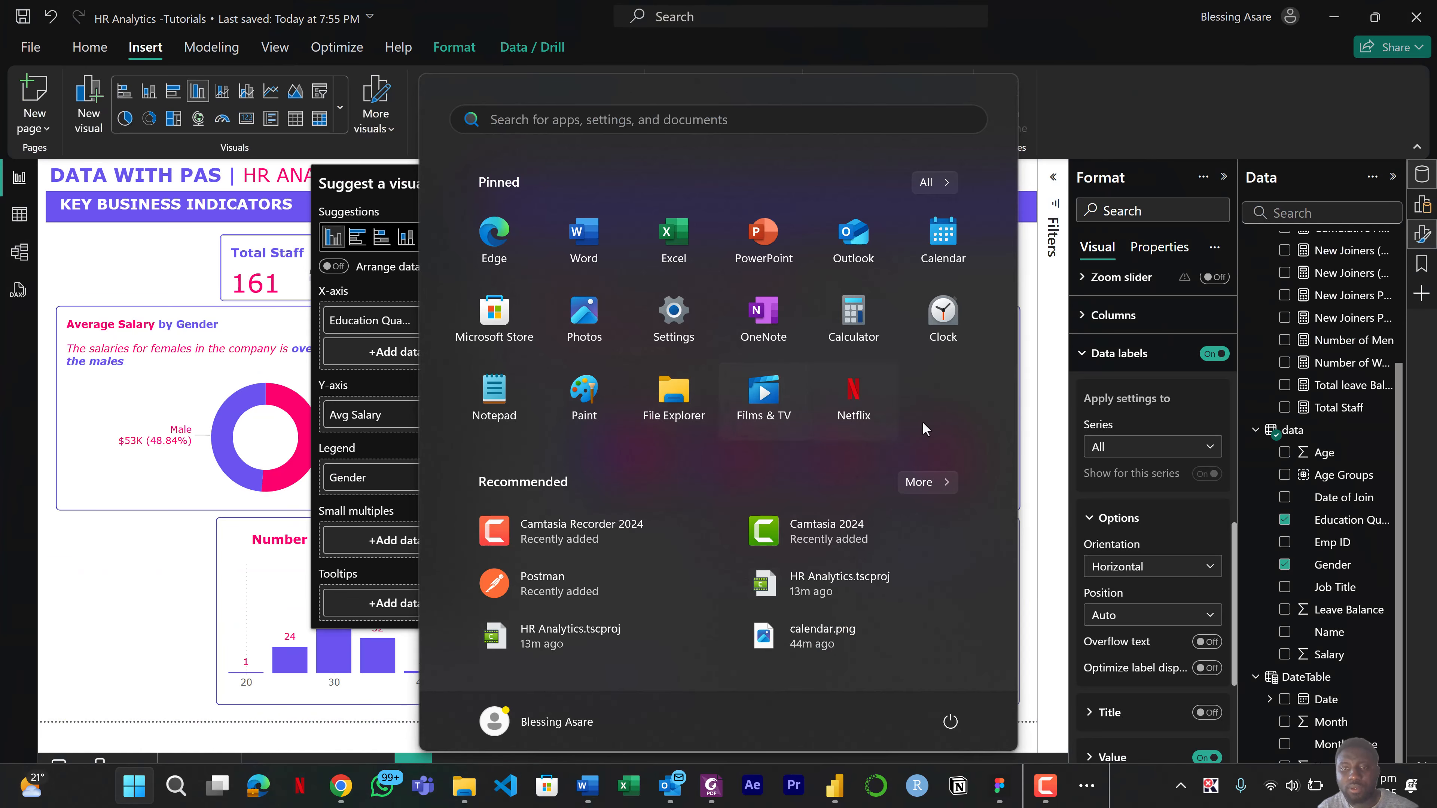
left_click(1035, 398)
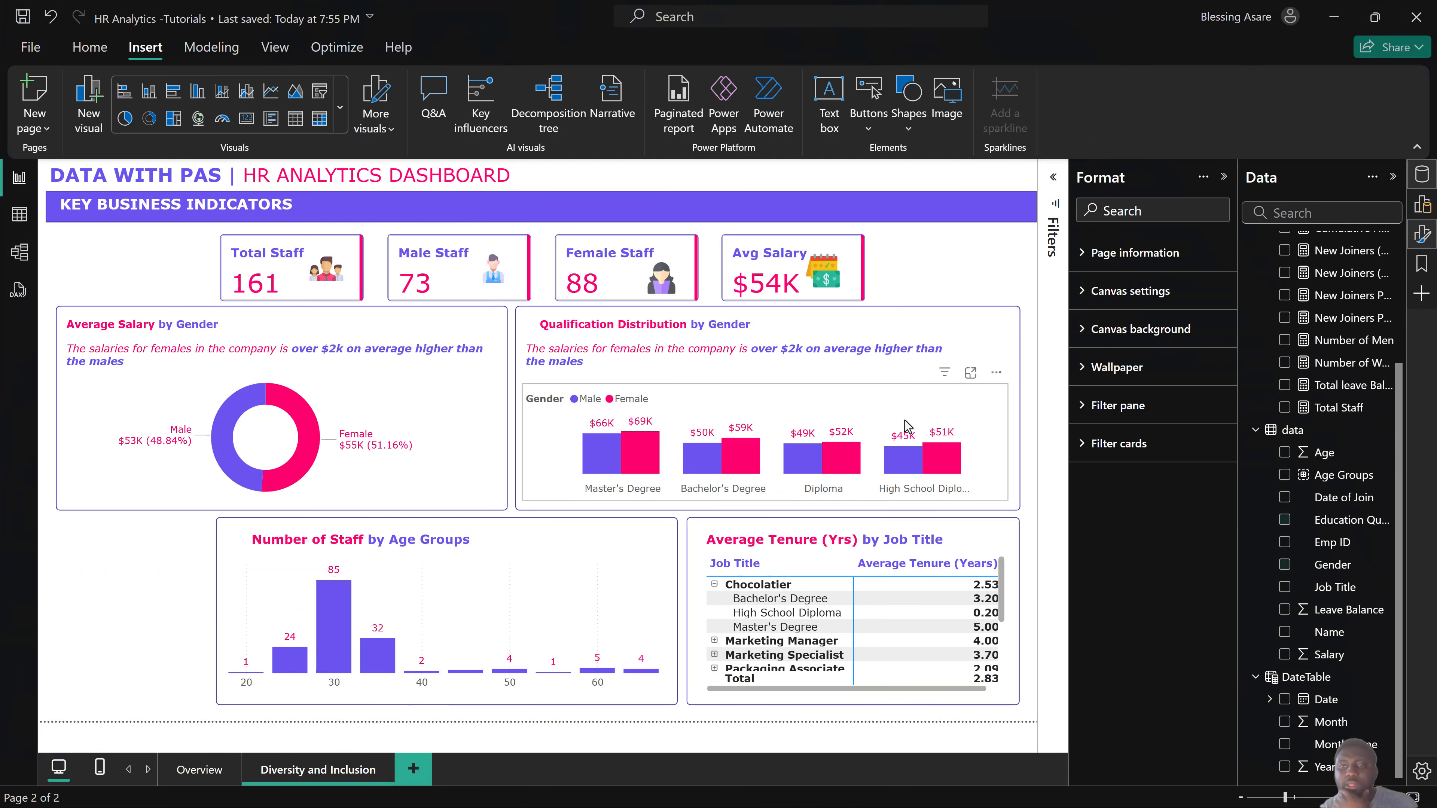
Replace the Gender and Avg Salary fields of the qualification chart with the % of Men and % of Women measures.
left_click(970, 421)
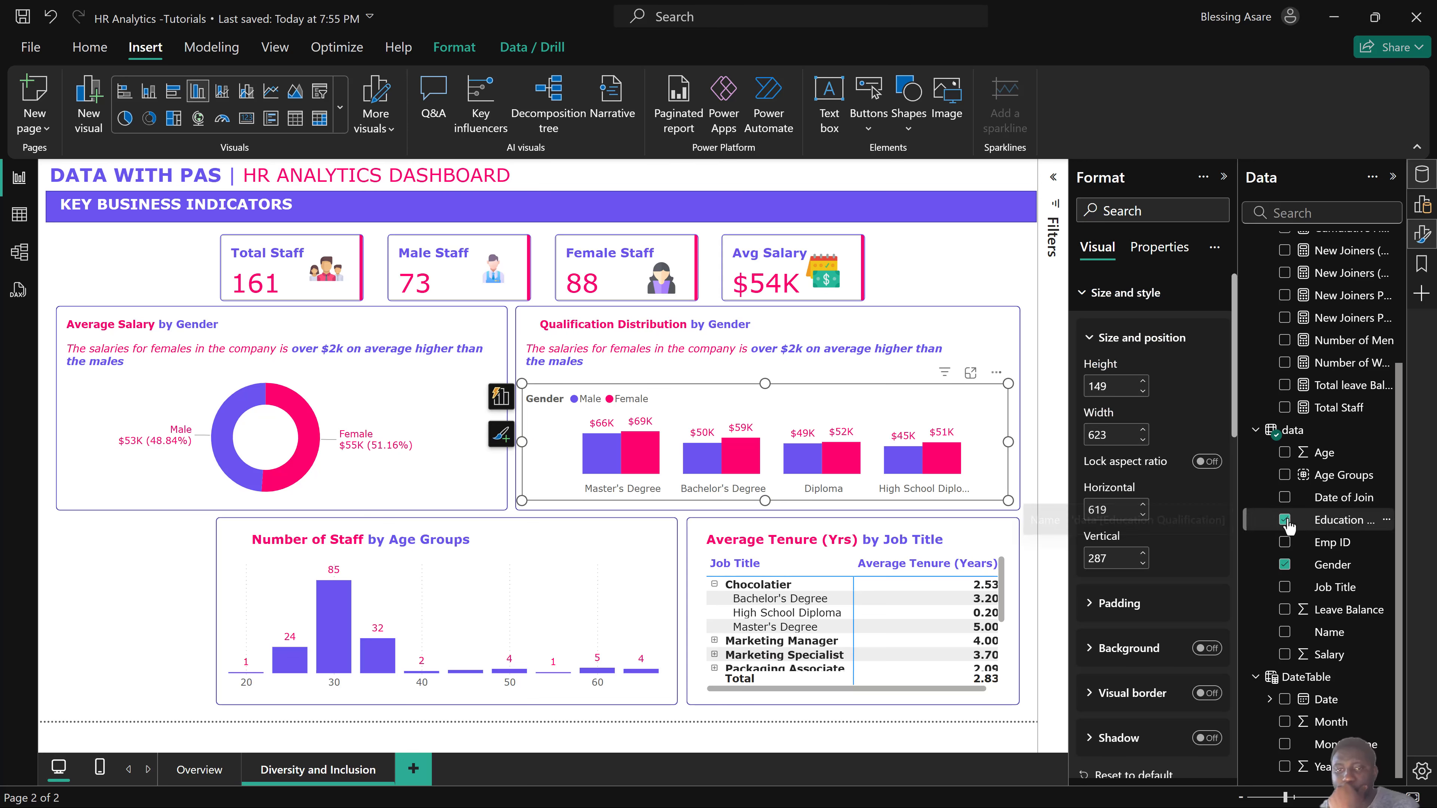
left_click(1284, 565)
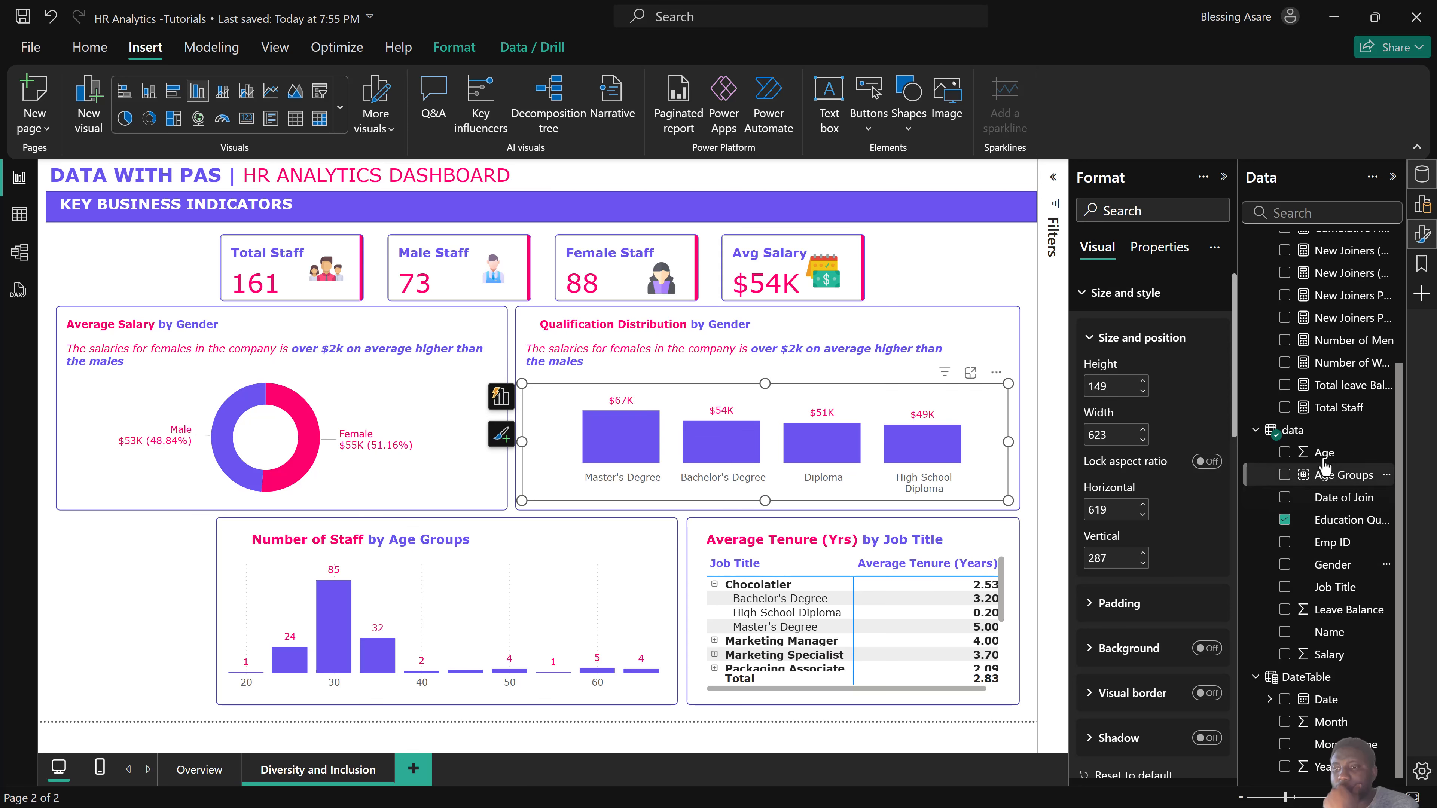
scroll(1314, 398, "up", 3)
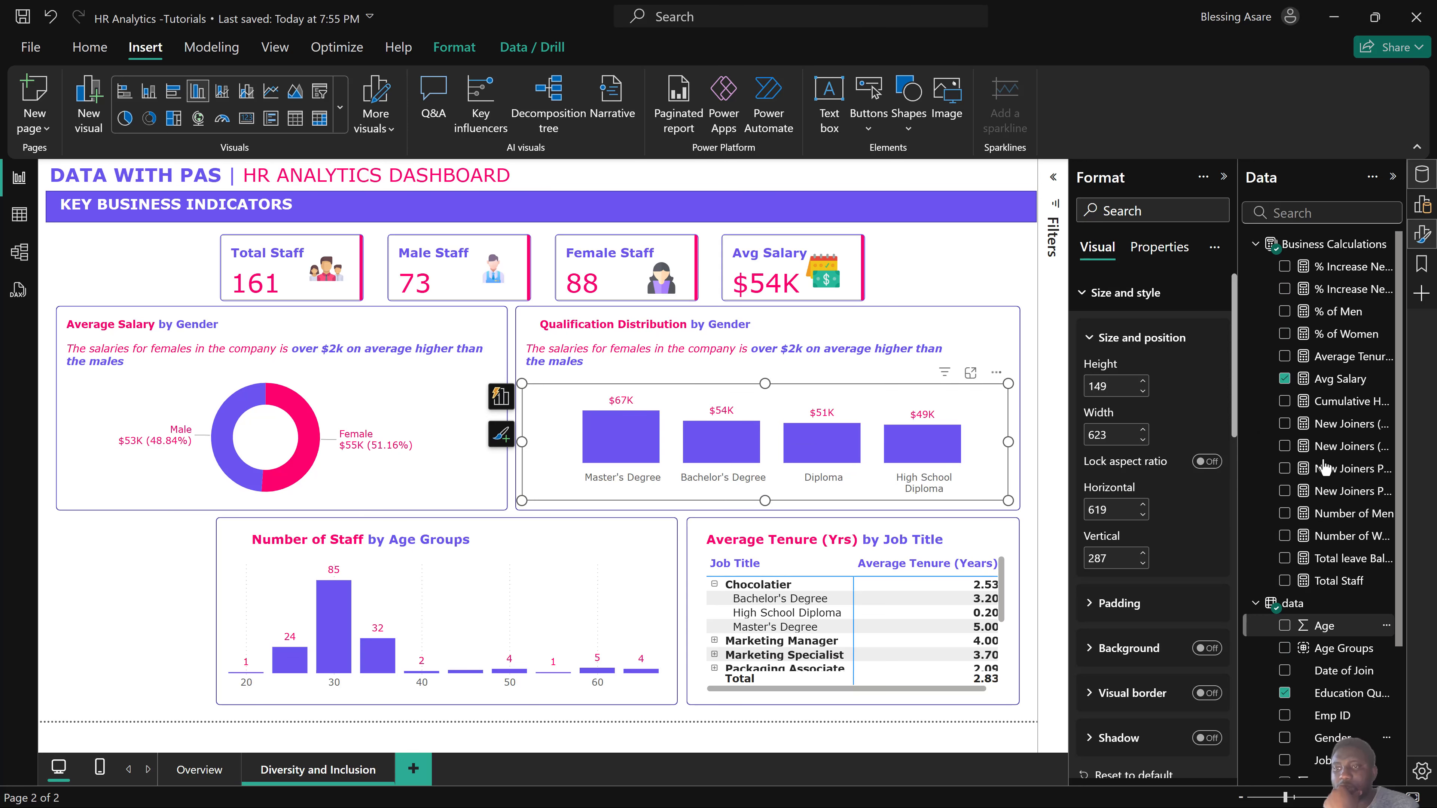
left_click(1284, 311)
left_click(1284, 334)
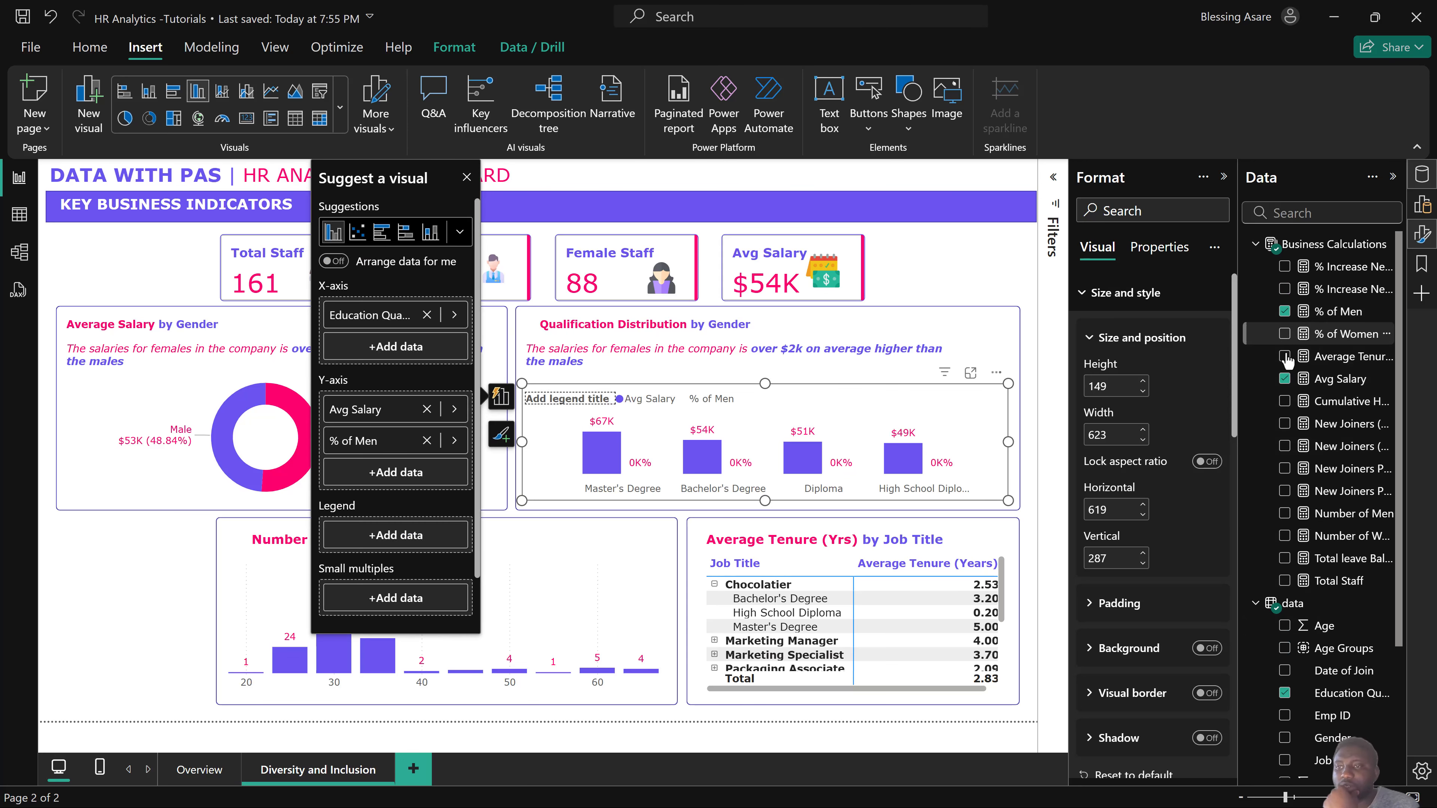
left_click(1284, 379)
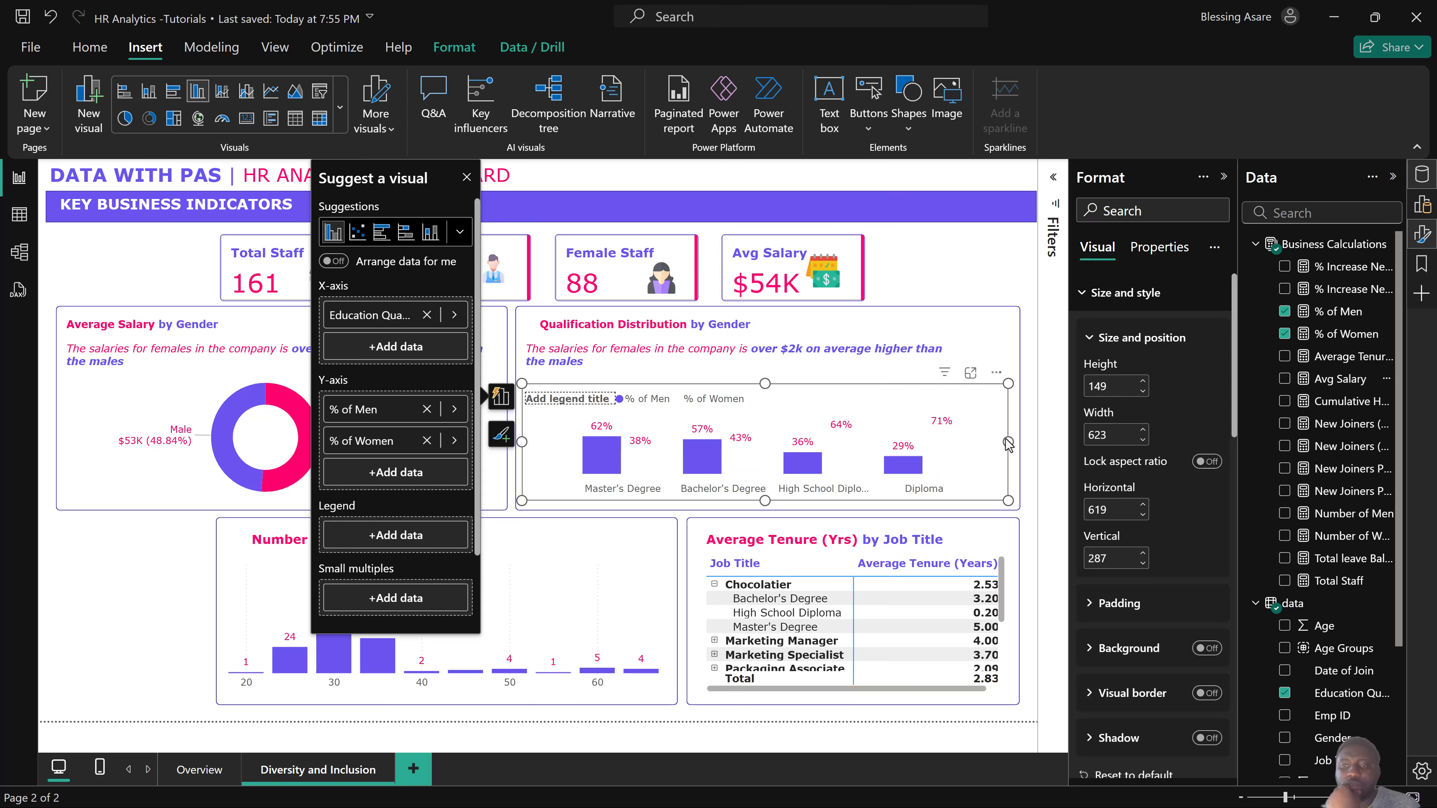
Try the dashboard's pink on the % of Men columns of the qualification chart, and return them to purple.
scroll(1157, 511, "down", 8)
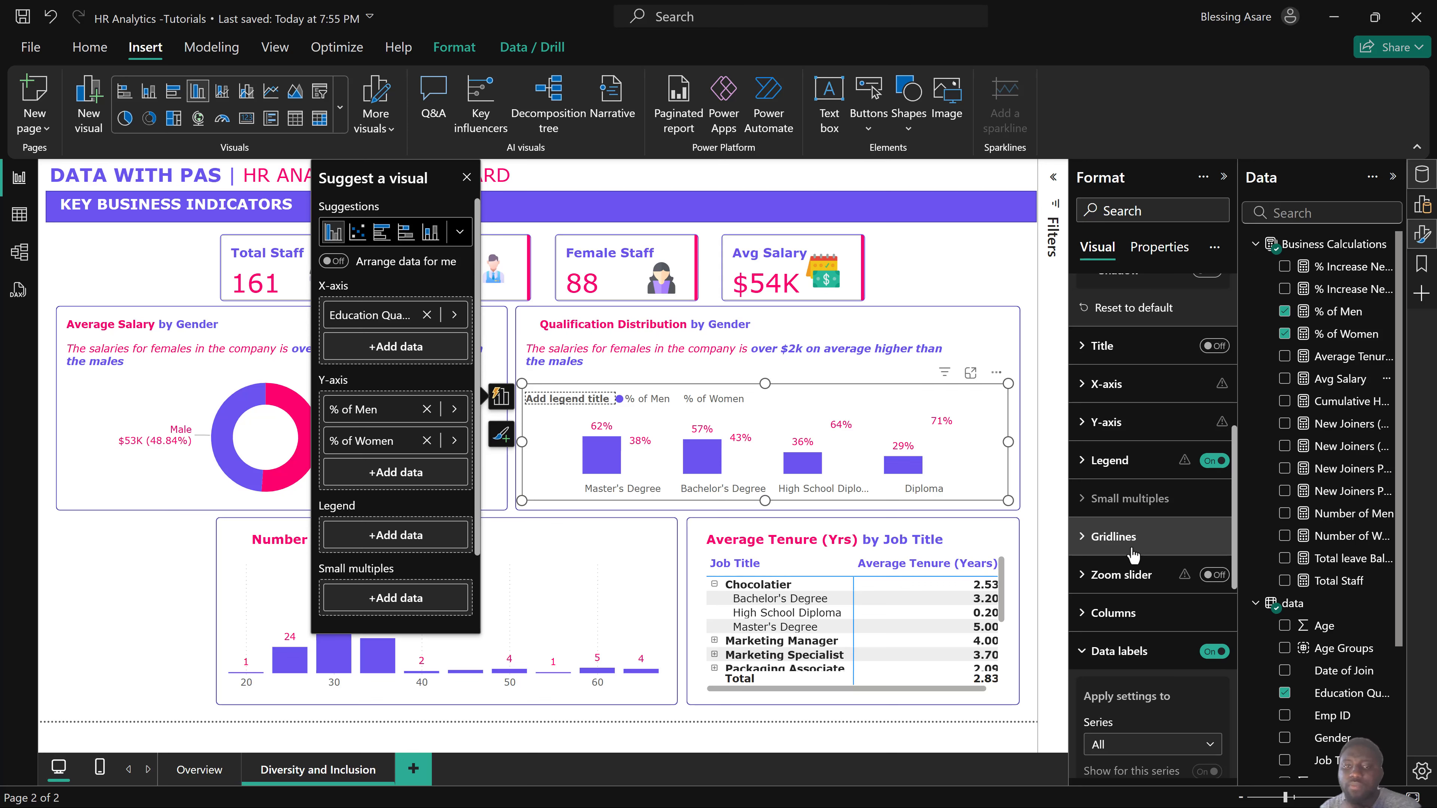
scroll(1132, 555, "down", 8)
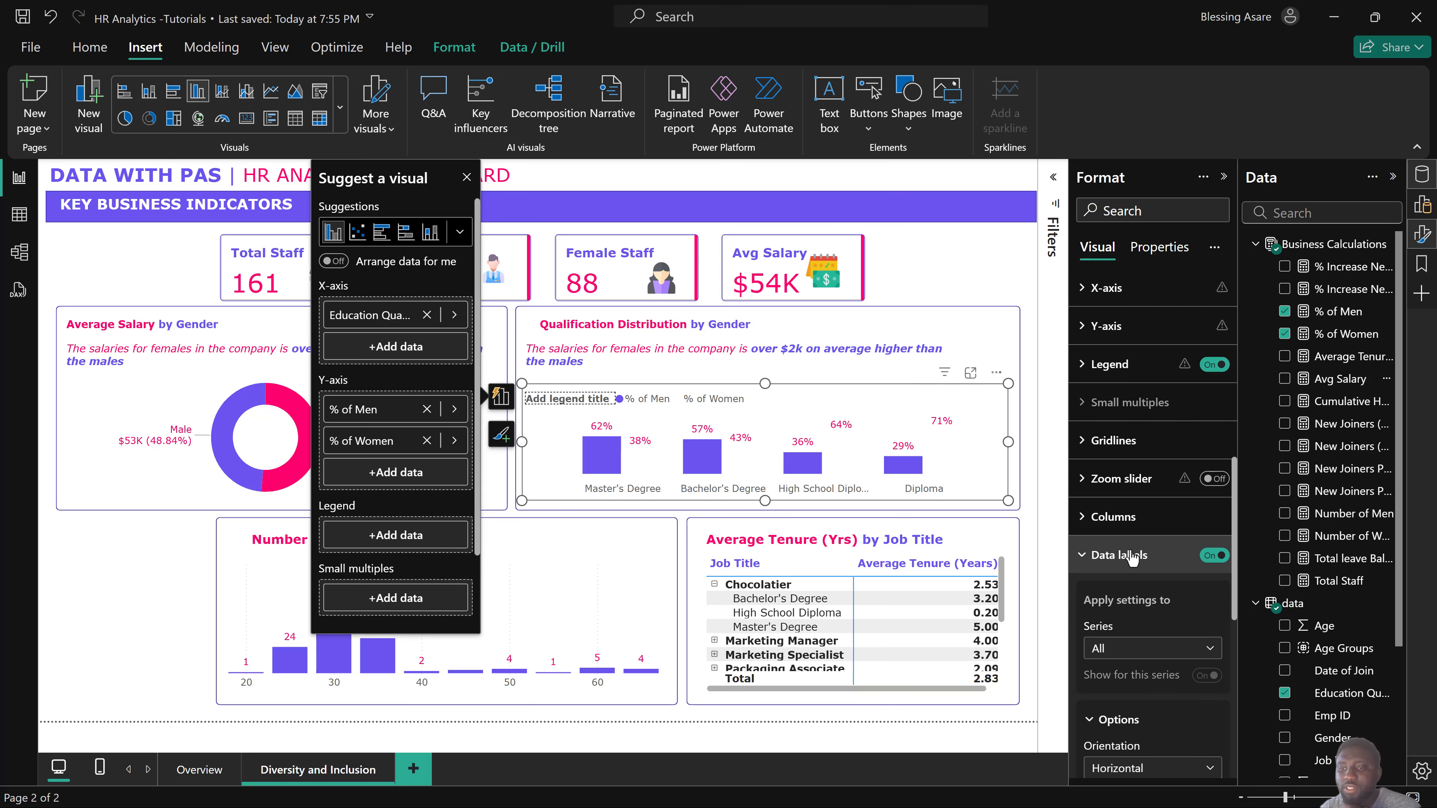
scroll(1129, 566, "down", 4)
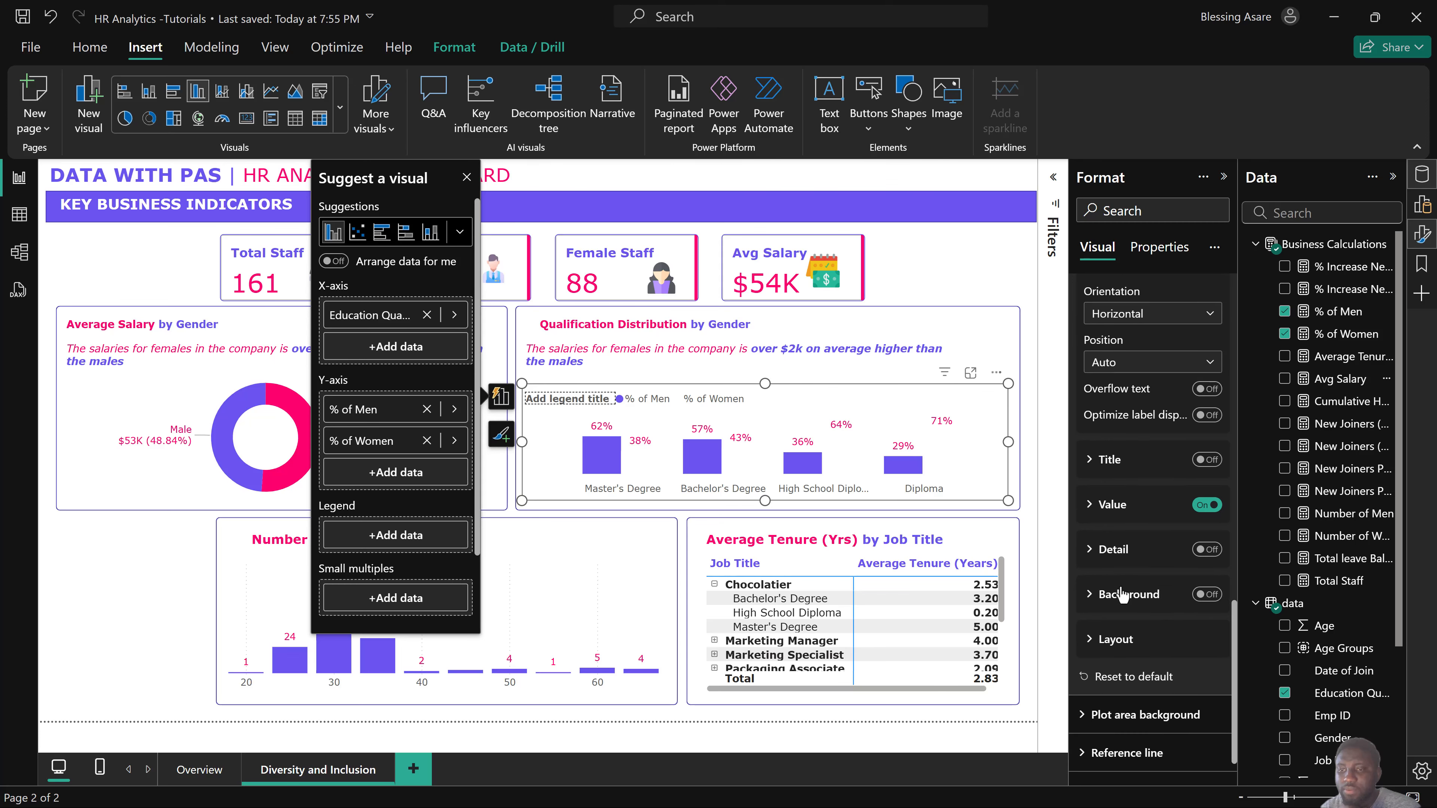
scroll(1126, 558, "up", 10)
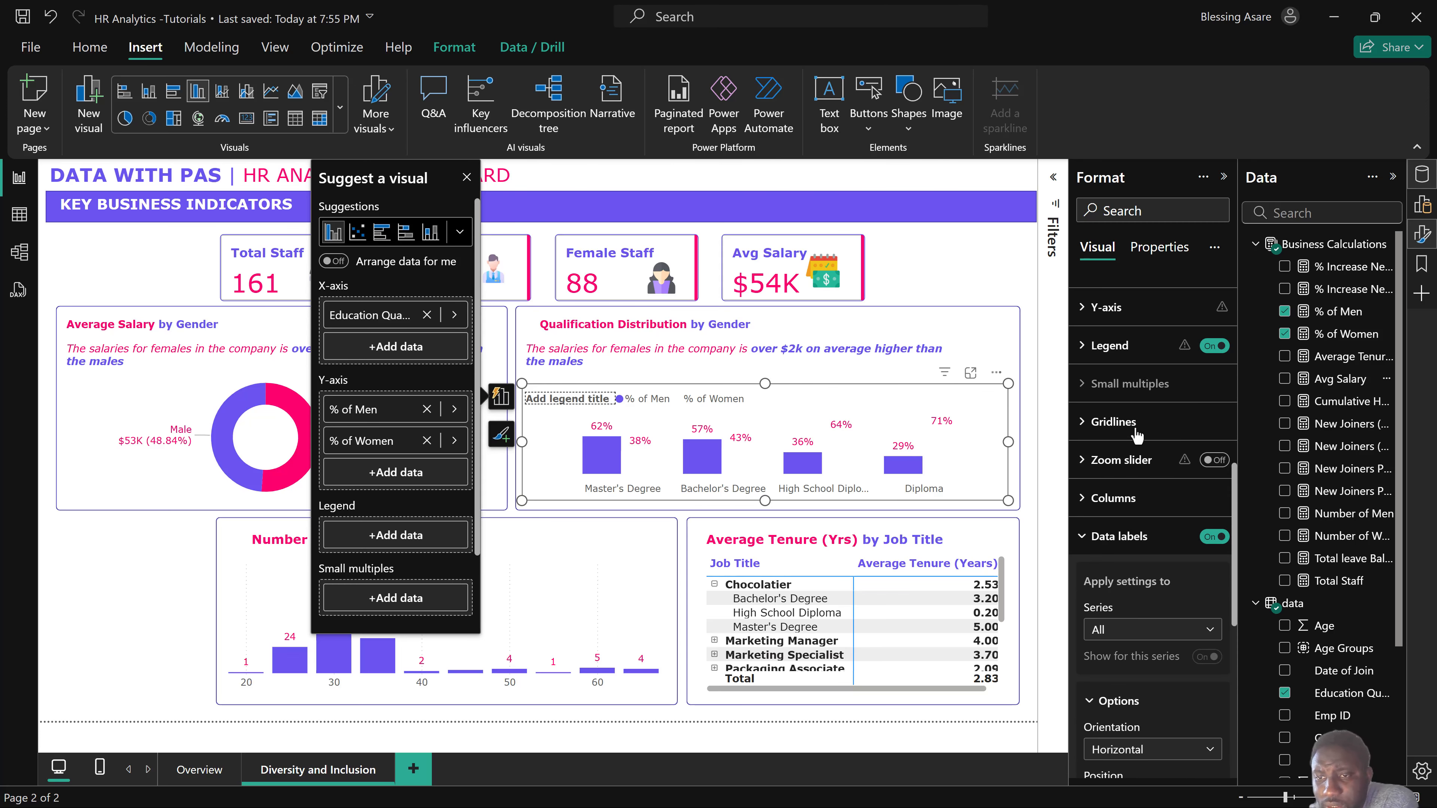
left_click(1113, 501)
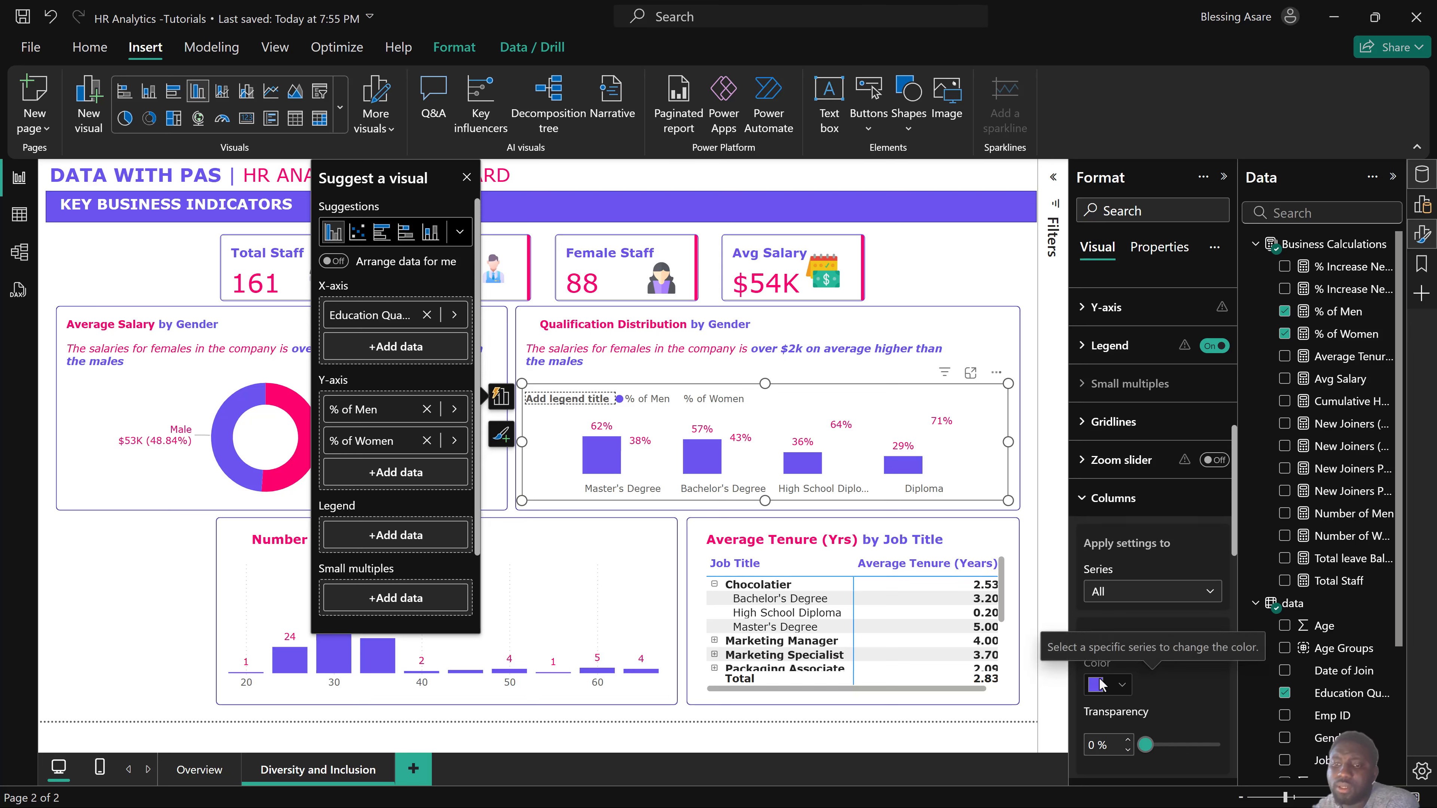
left_click(1129, 605)
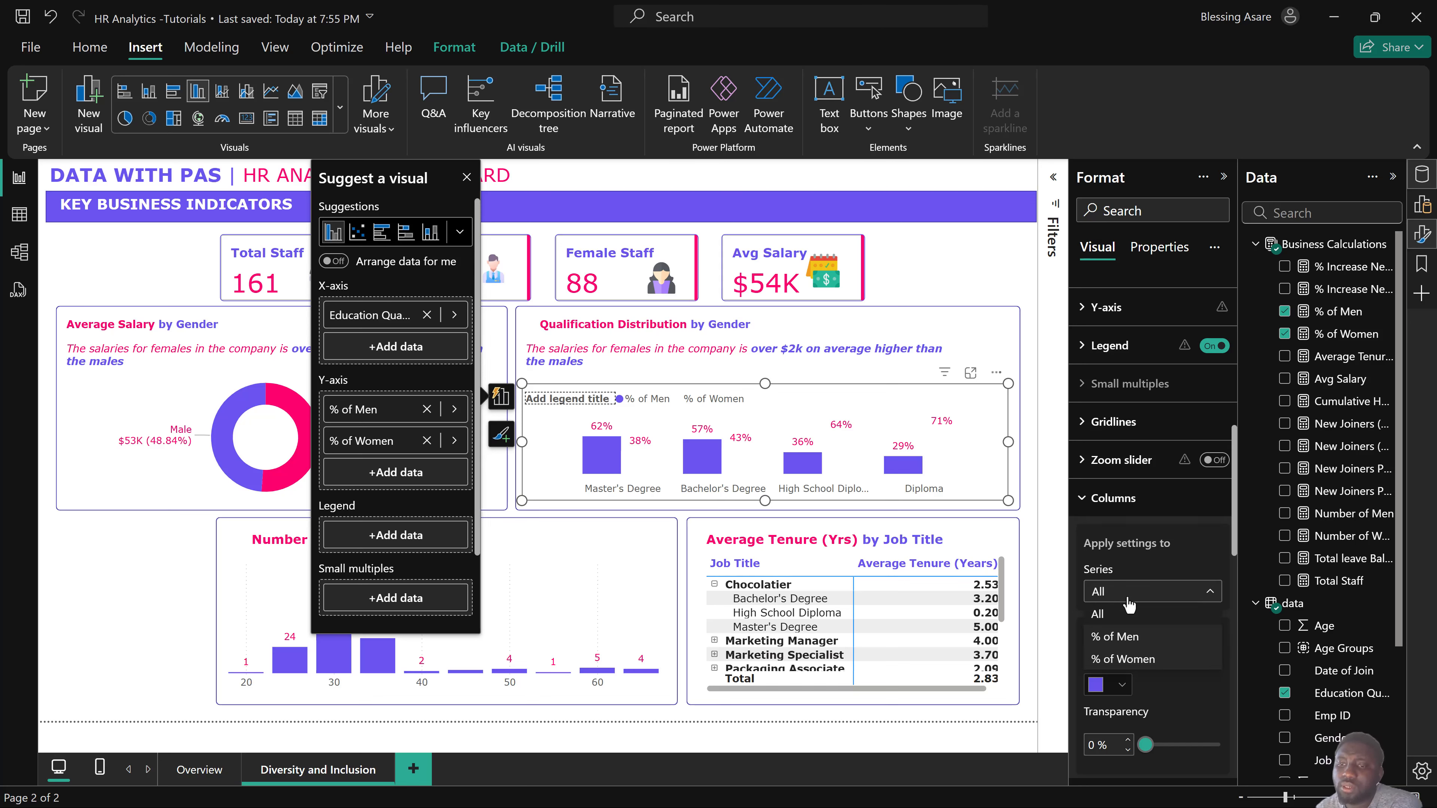
left_click(1117, 638)
left_click(1098, 686)
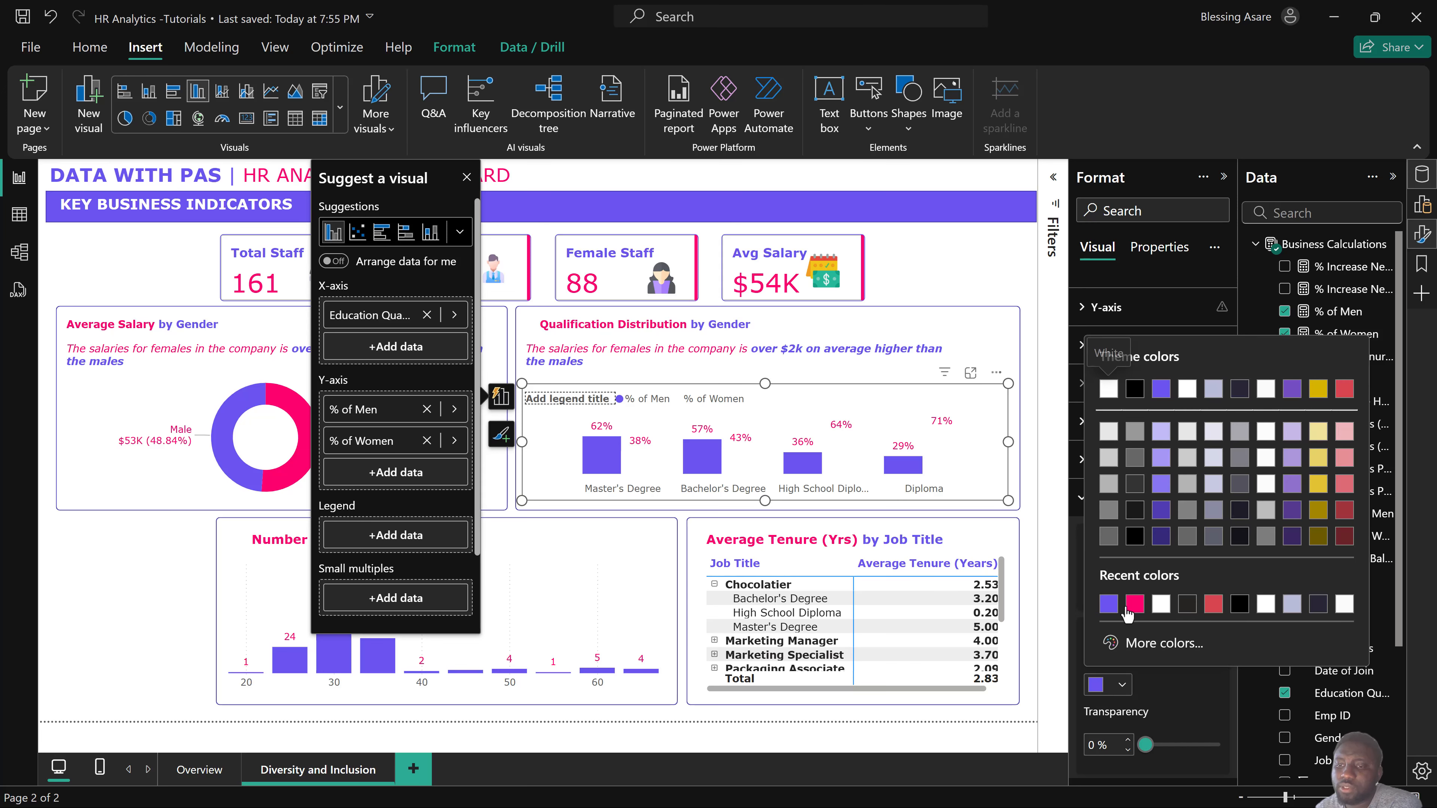
left_click(1130, 613)
left_click(1097, 686)
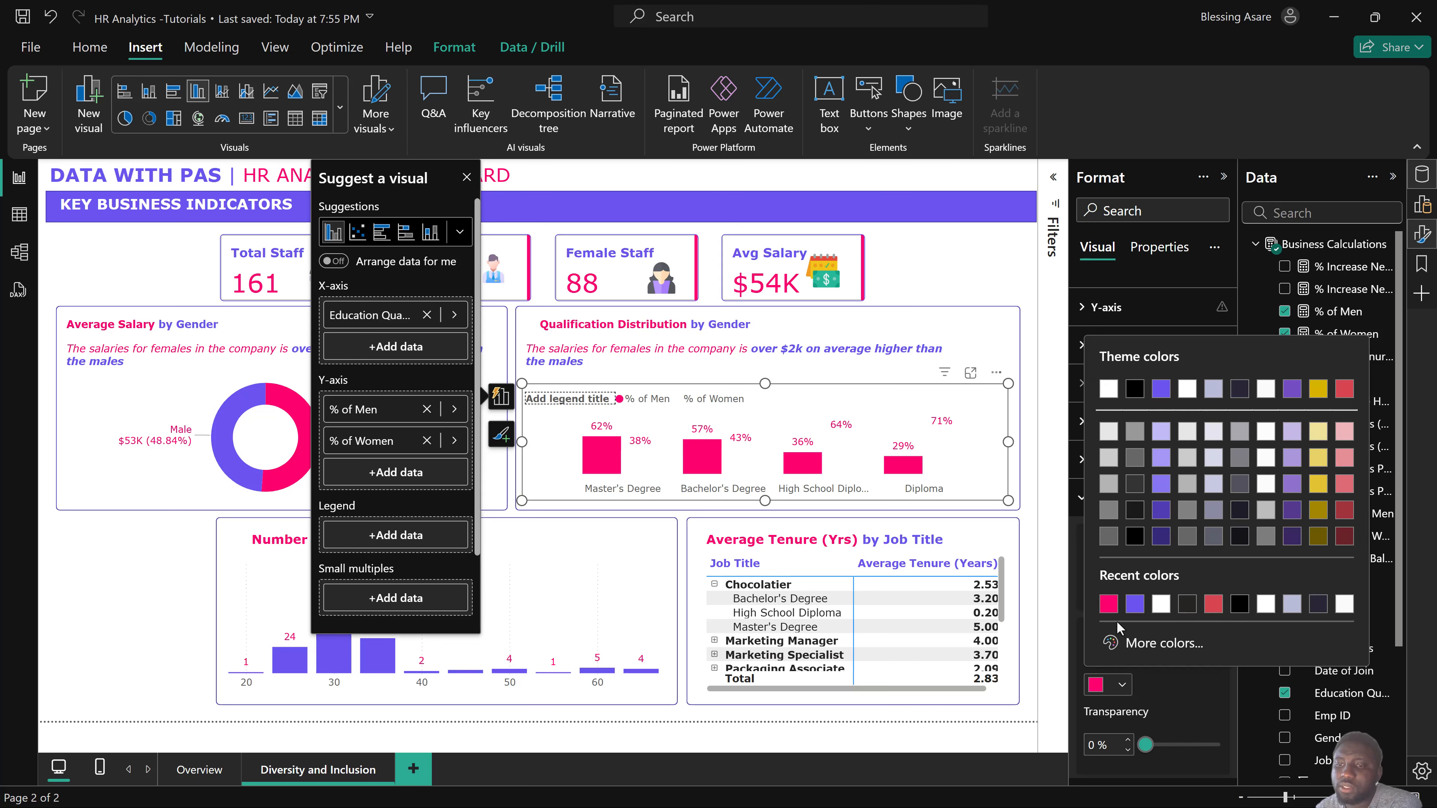
left_click(1131, 614)
Set the % of Women columns of the qualification chart to the dashboard's pink.
left_click(1138, 603)
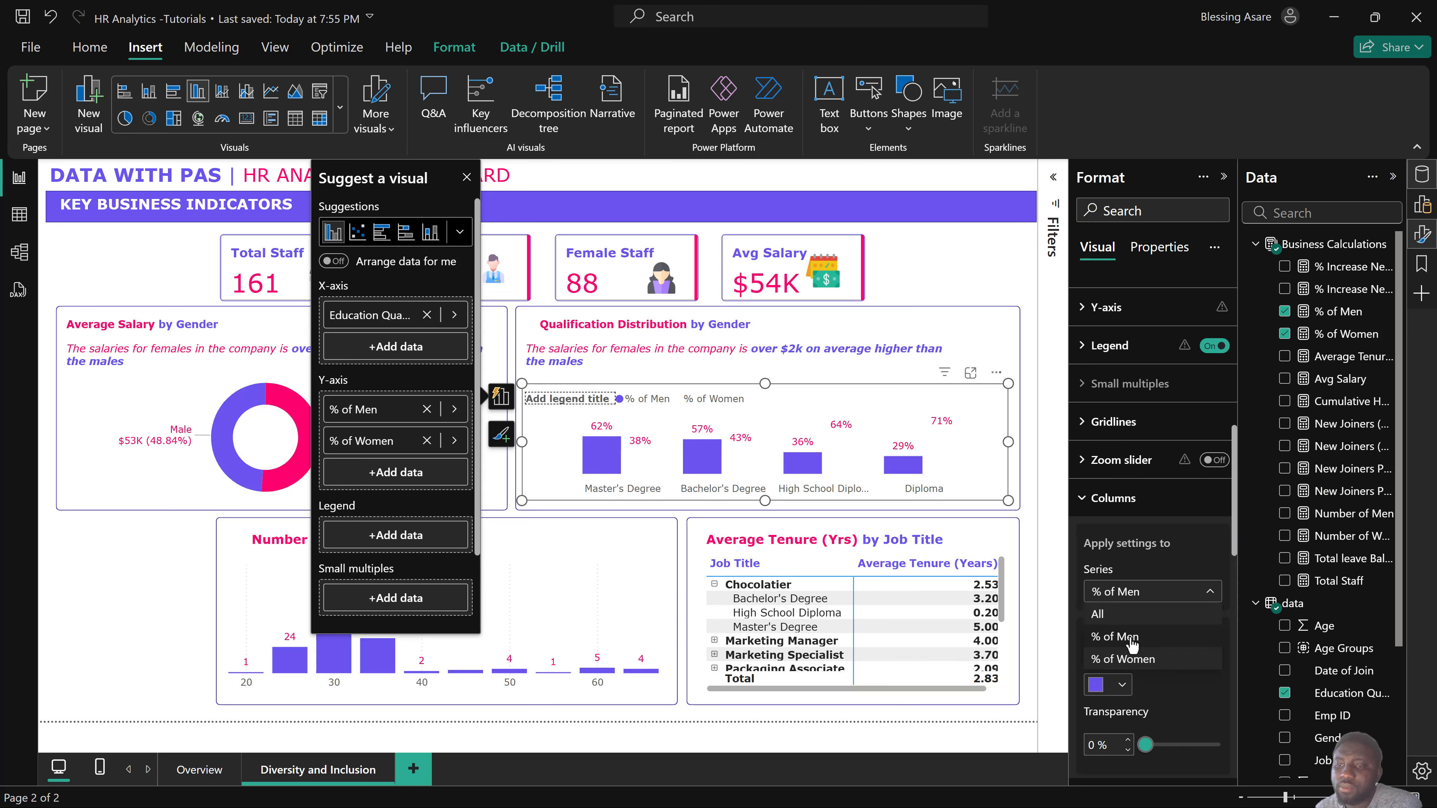
left_click(1129, 659)
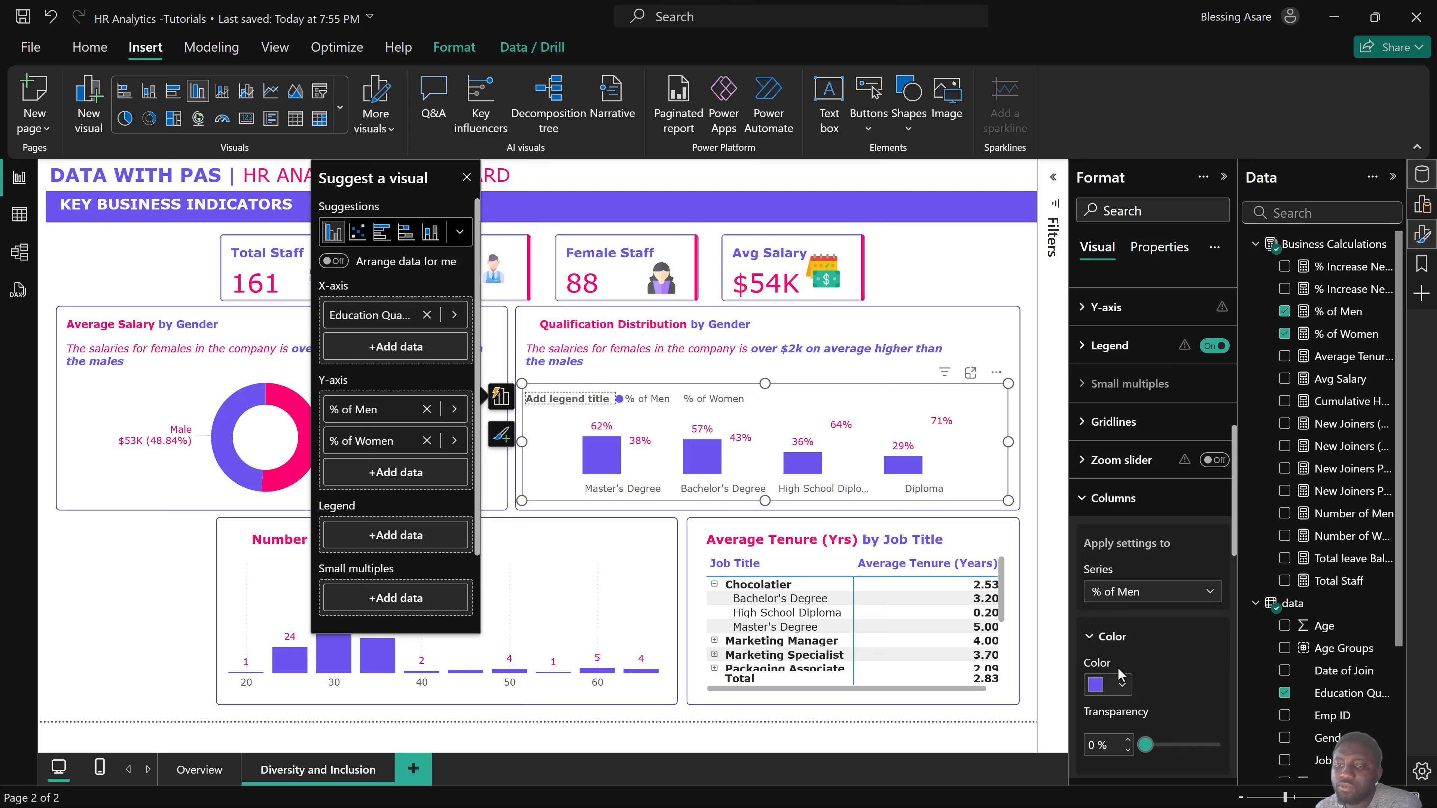
left_click(1097, 686)
left_click(1130, 611)
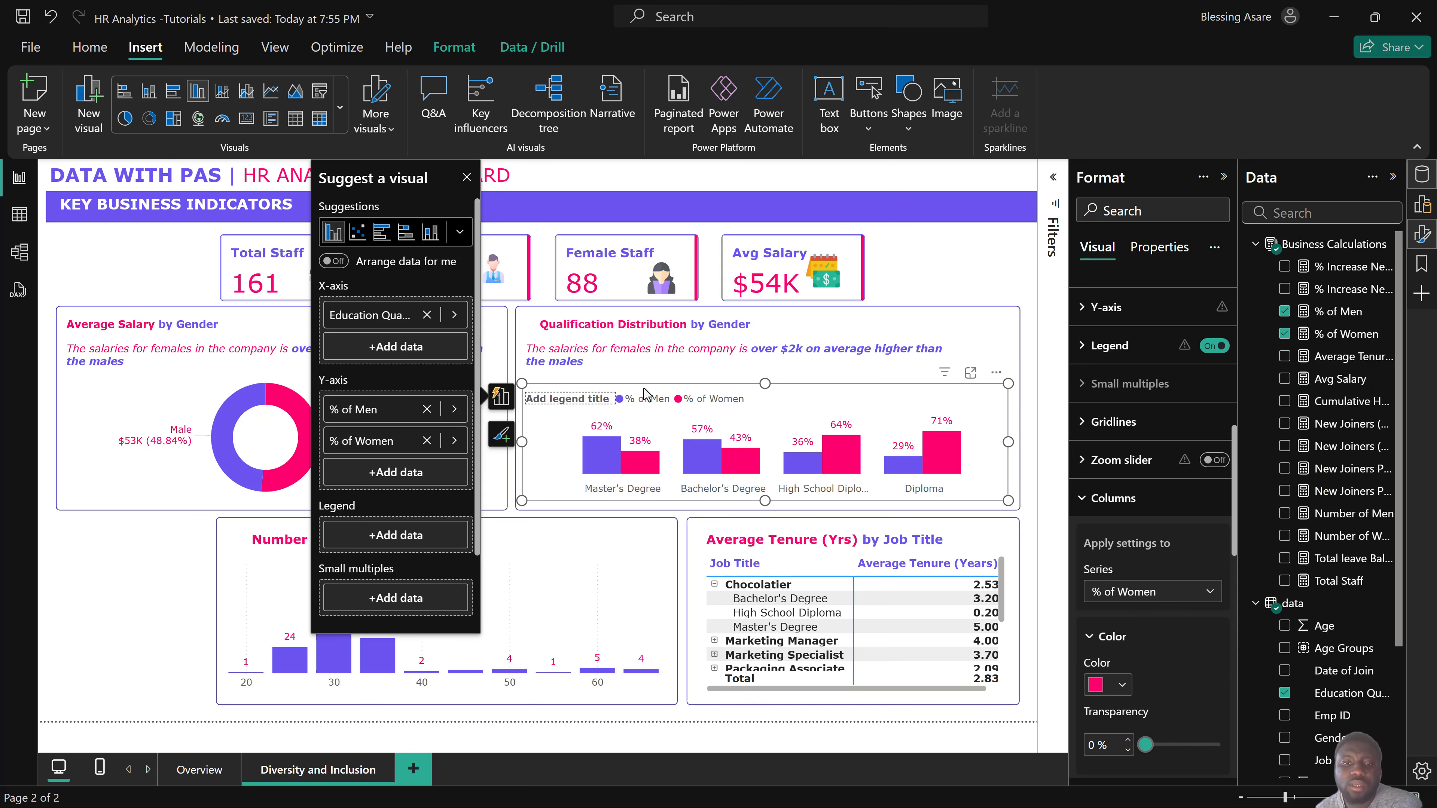
Title the qualification chart's legend "Gender".
left_click(587, 402)
left_click(593, 402)
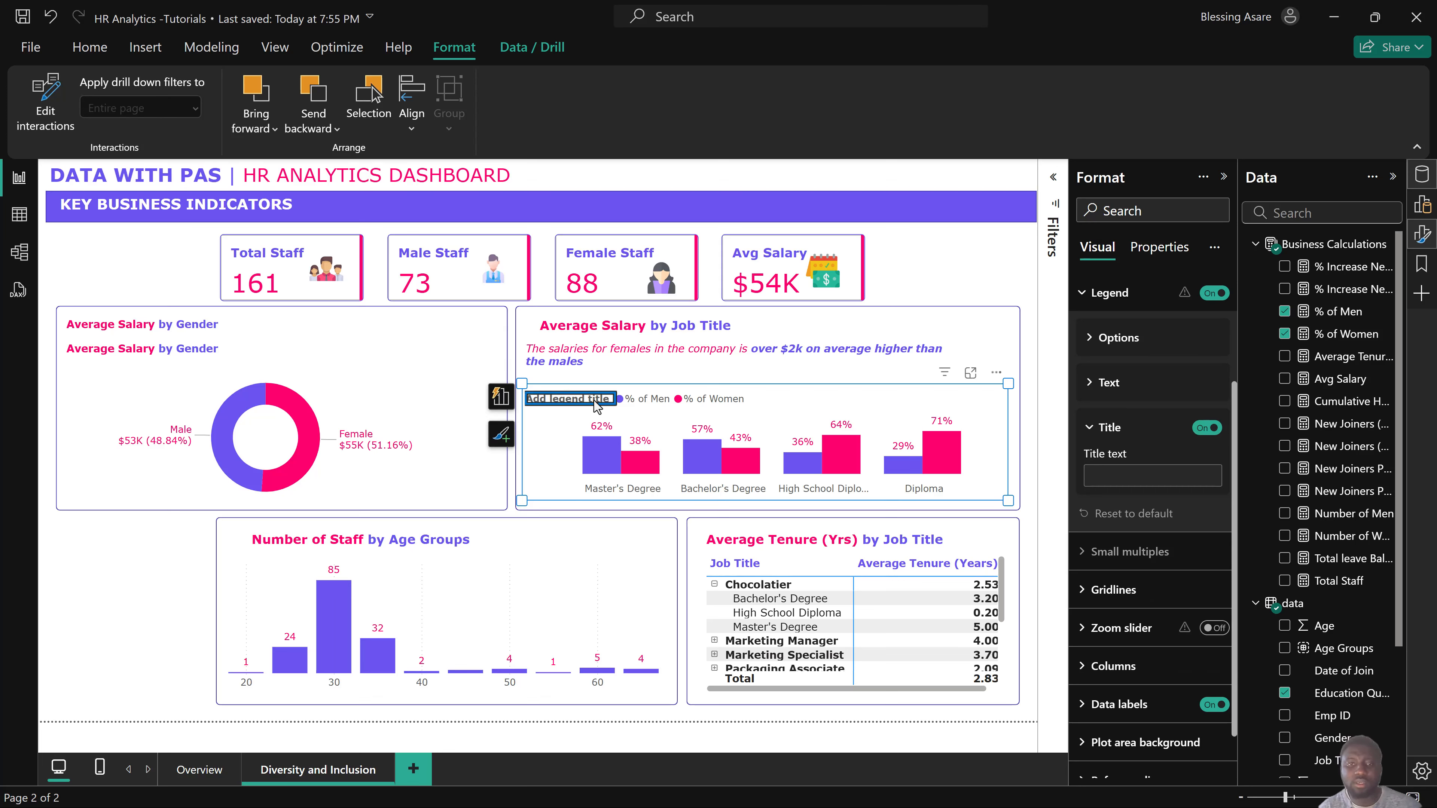
left_click(594, 402)
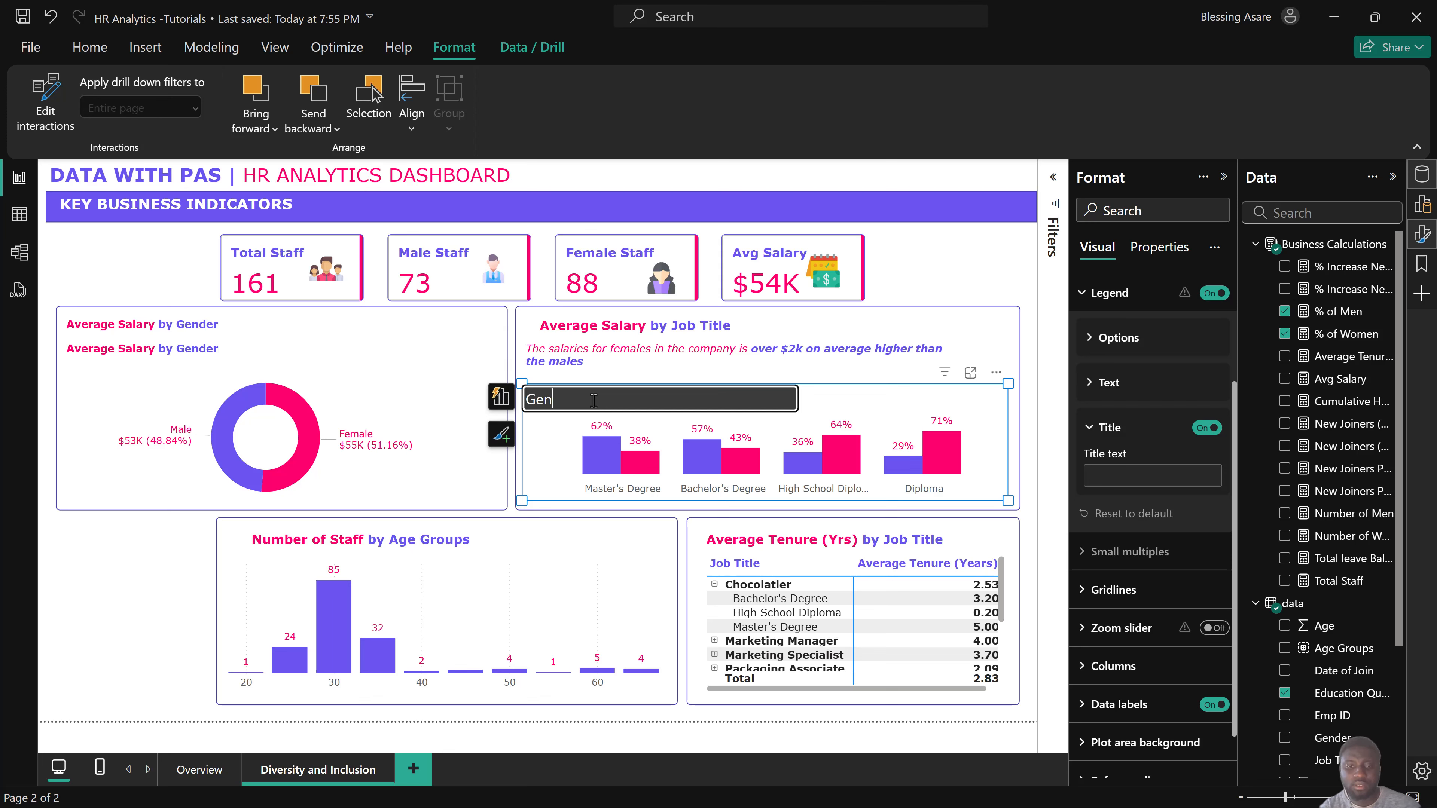
type("Gender")
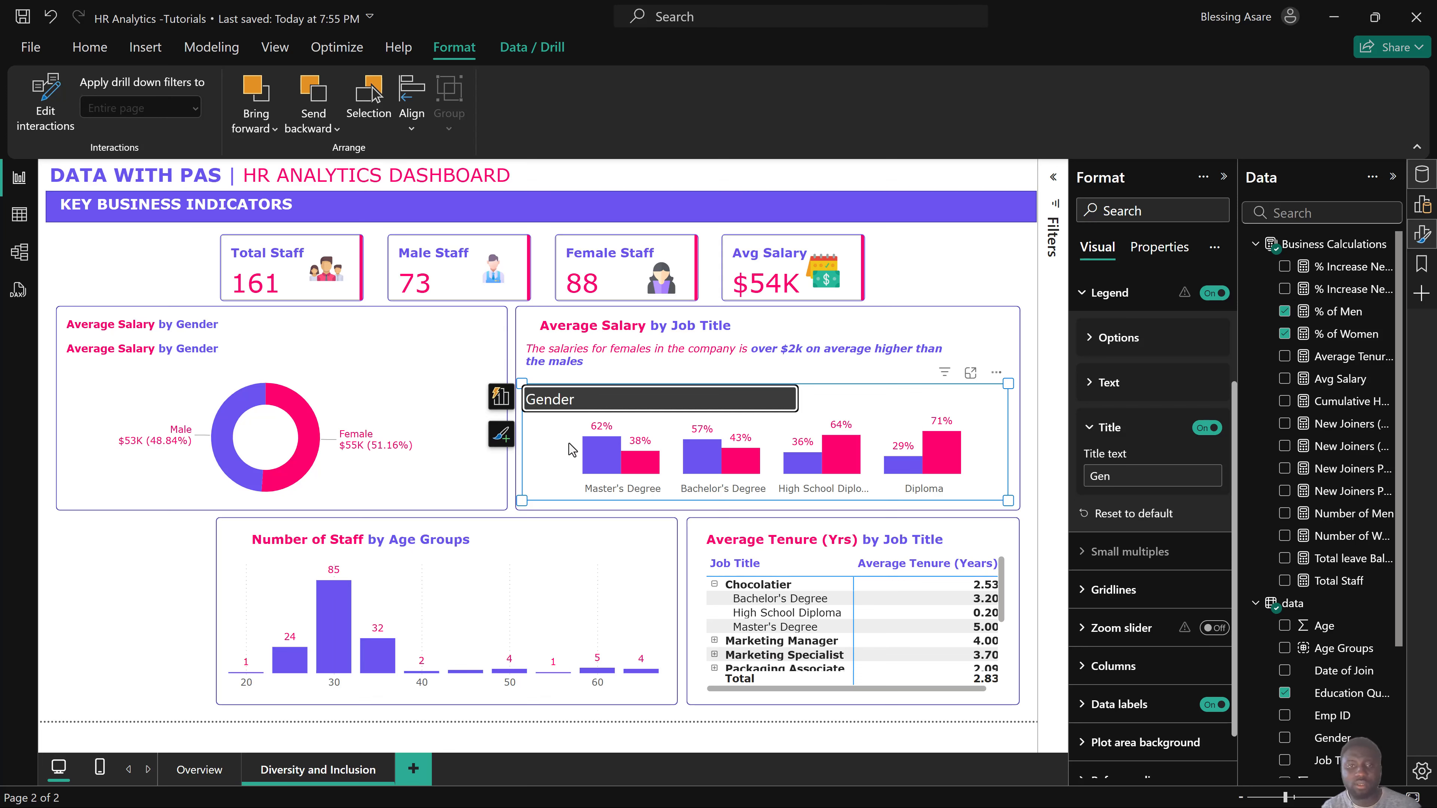
Widen the qualification chart's insight text box and start it with "The % of women with higher degrees is relatively lower compared to the males in the company".
left_click(785, 371)
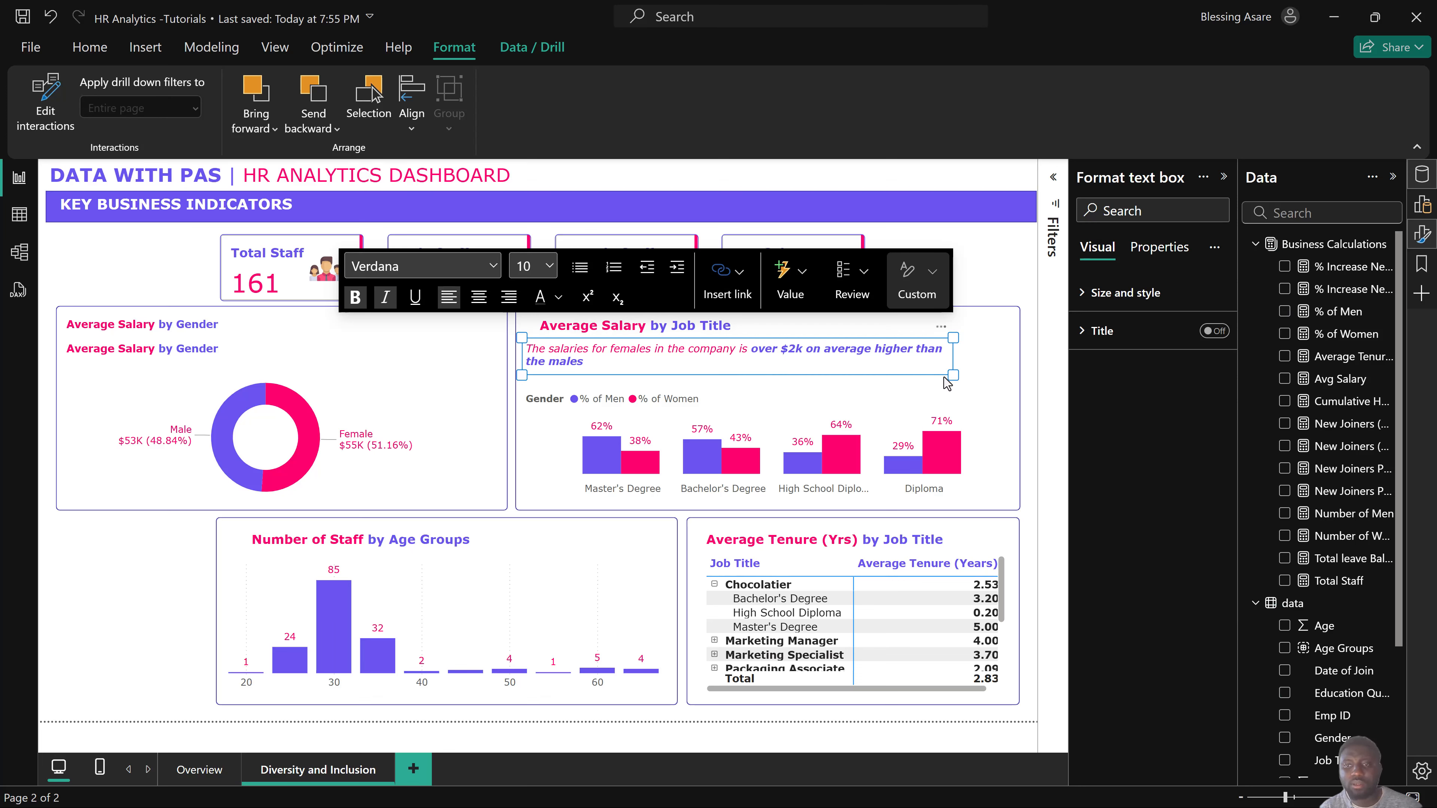
left_click_drag(954, 376, 1014, 386)
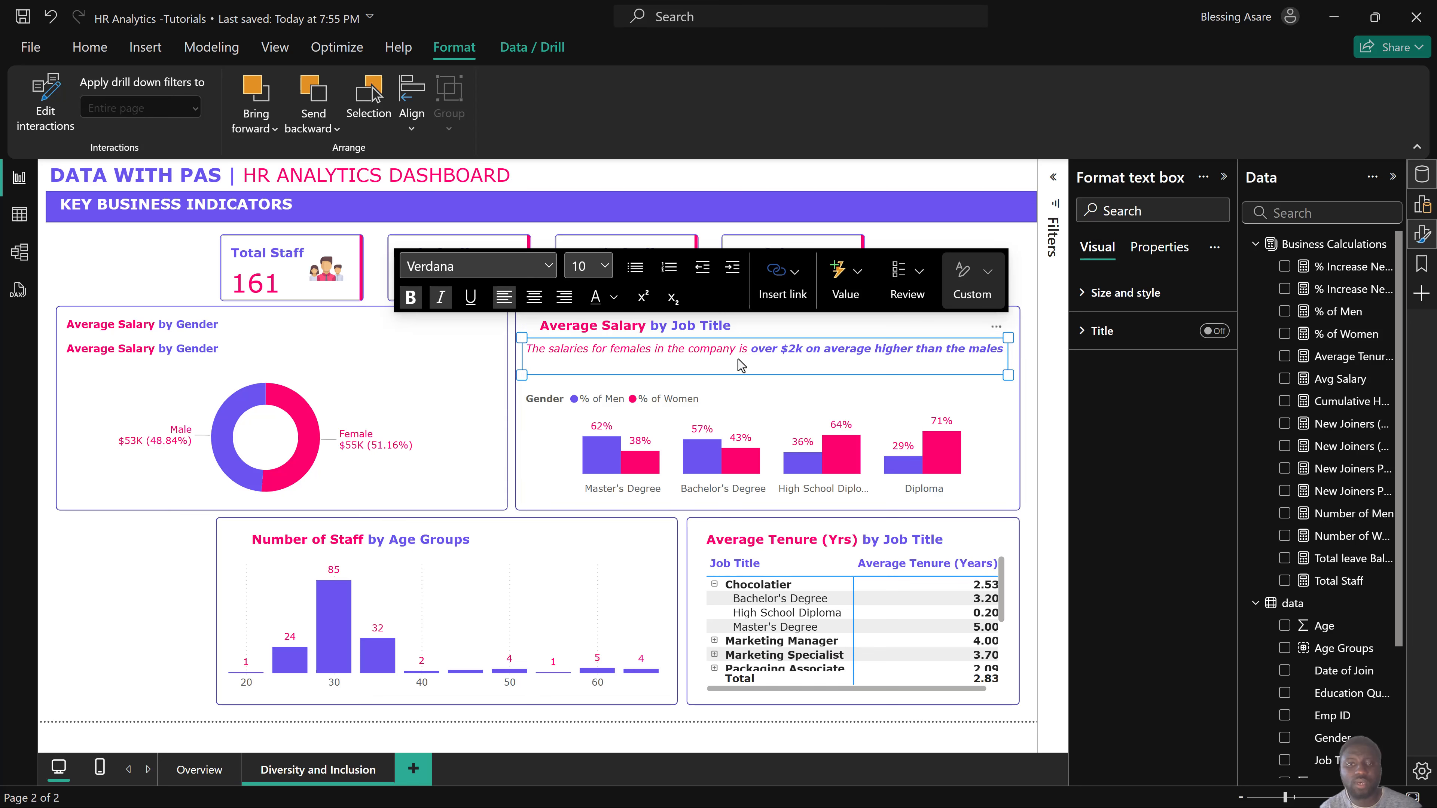
left_click(548, 350)
type("% ")
type("of wo")
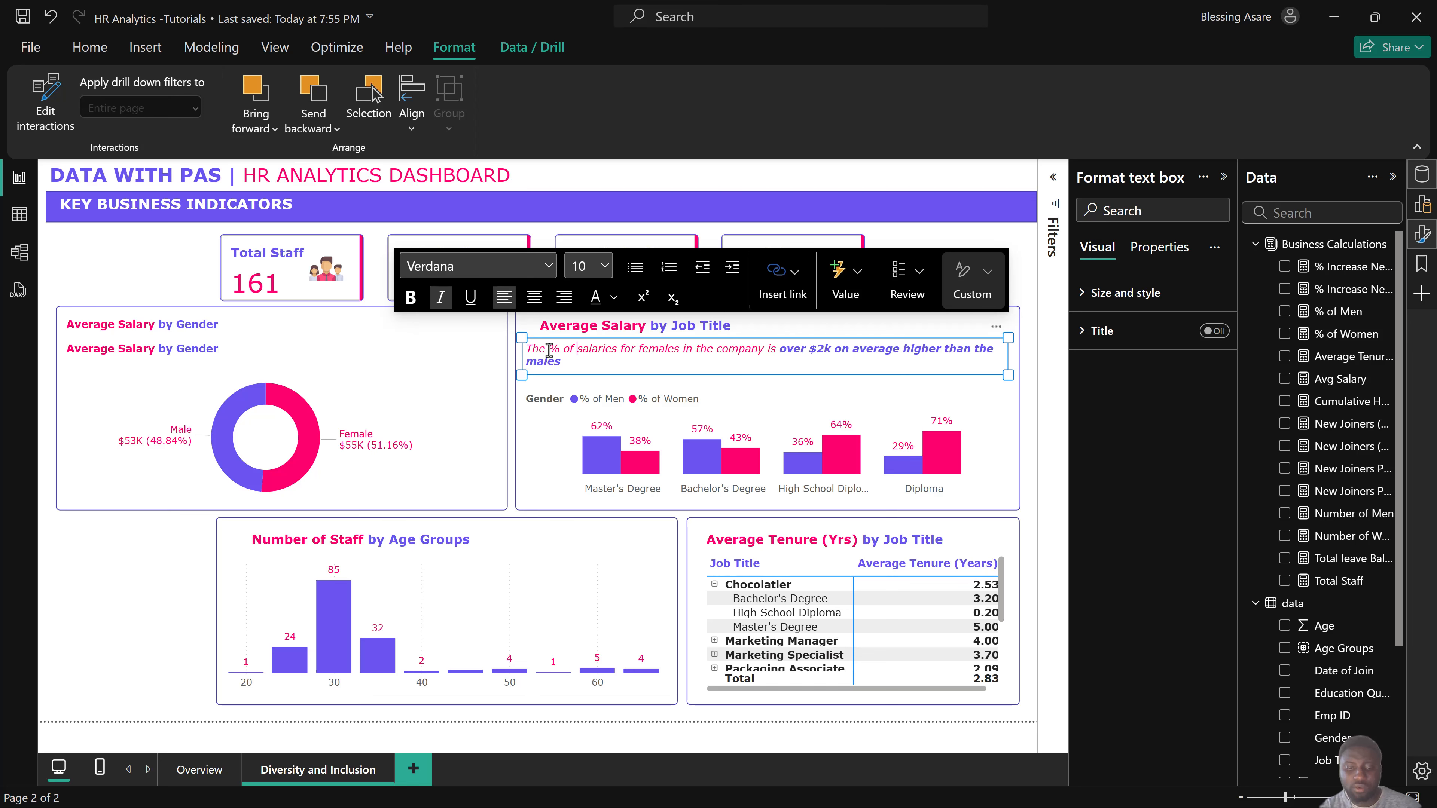
type("men")
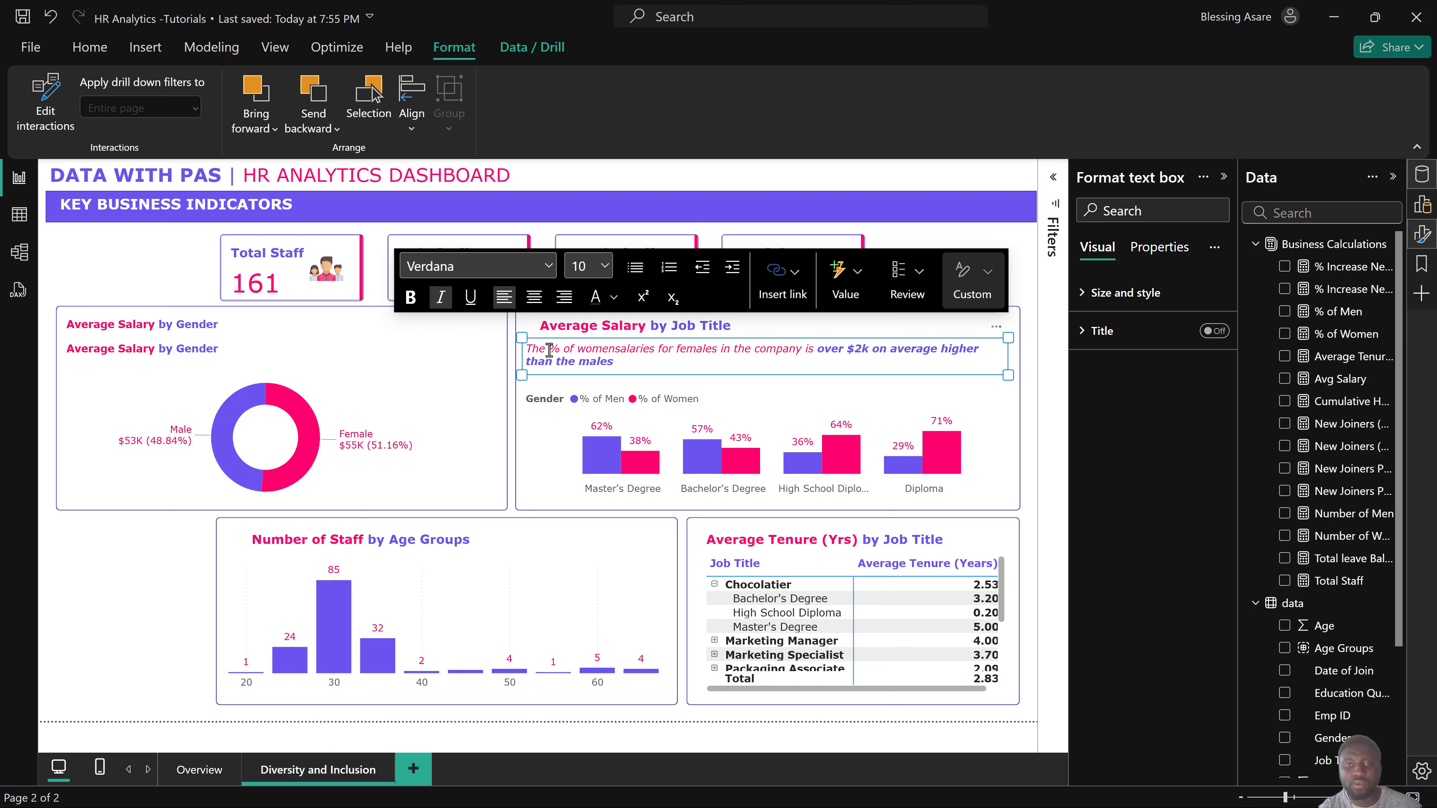
type(" of")
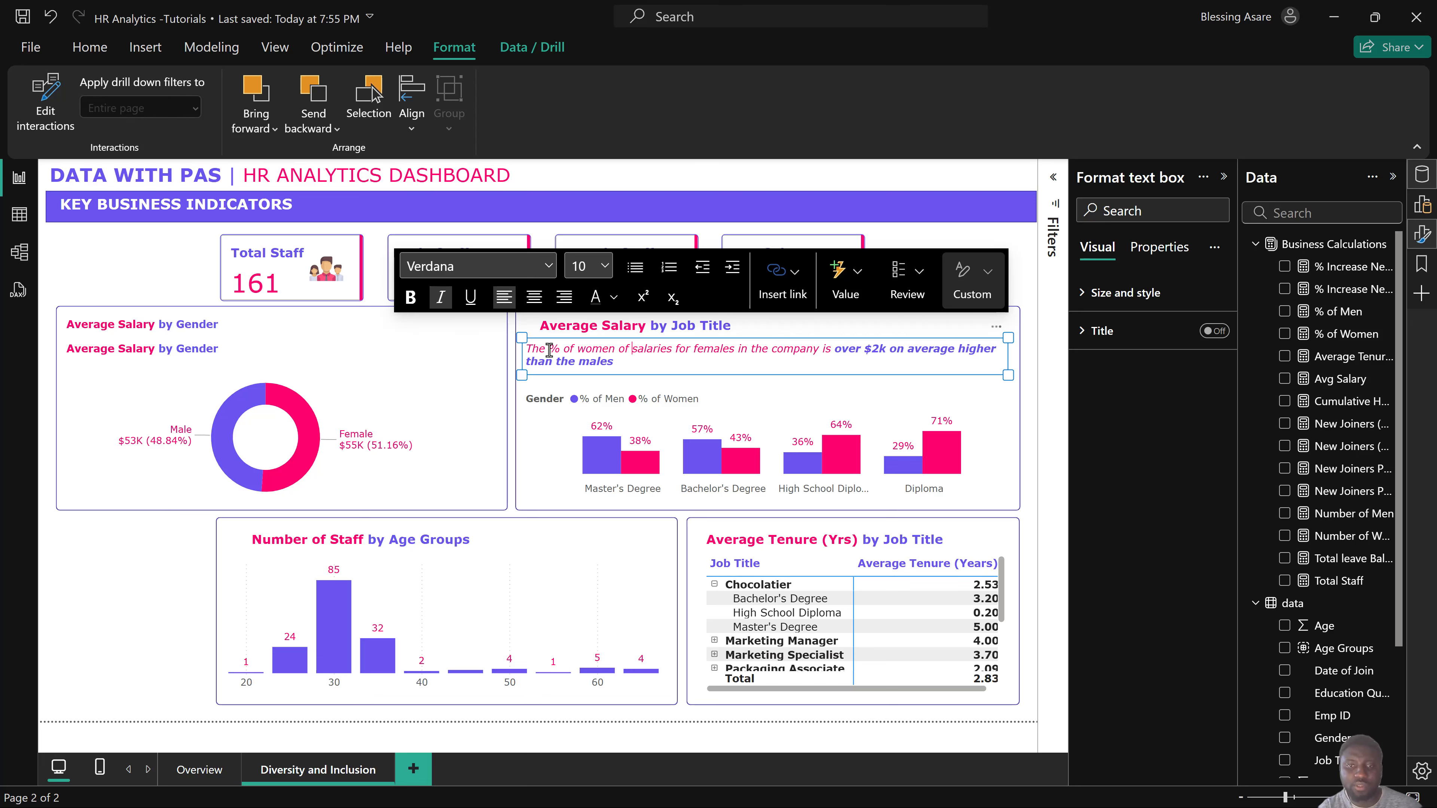
key("BackSpace")
key("BackSpace")
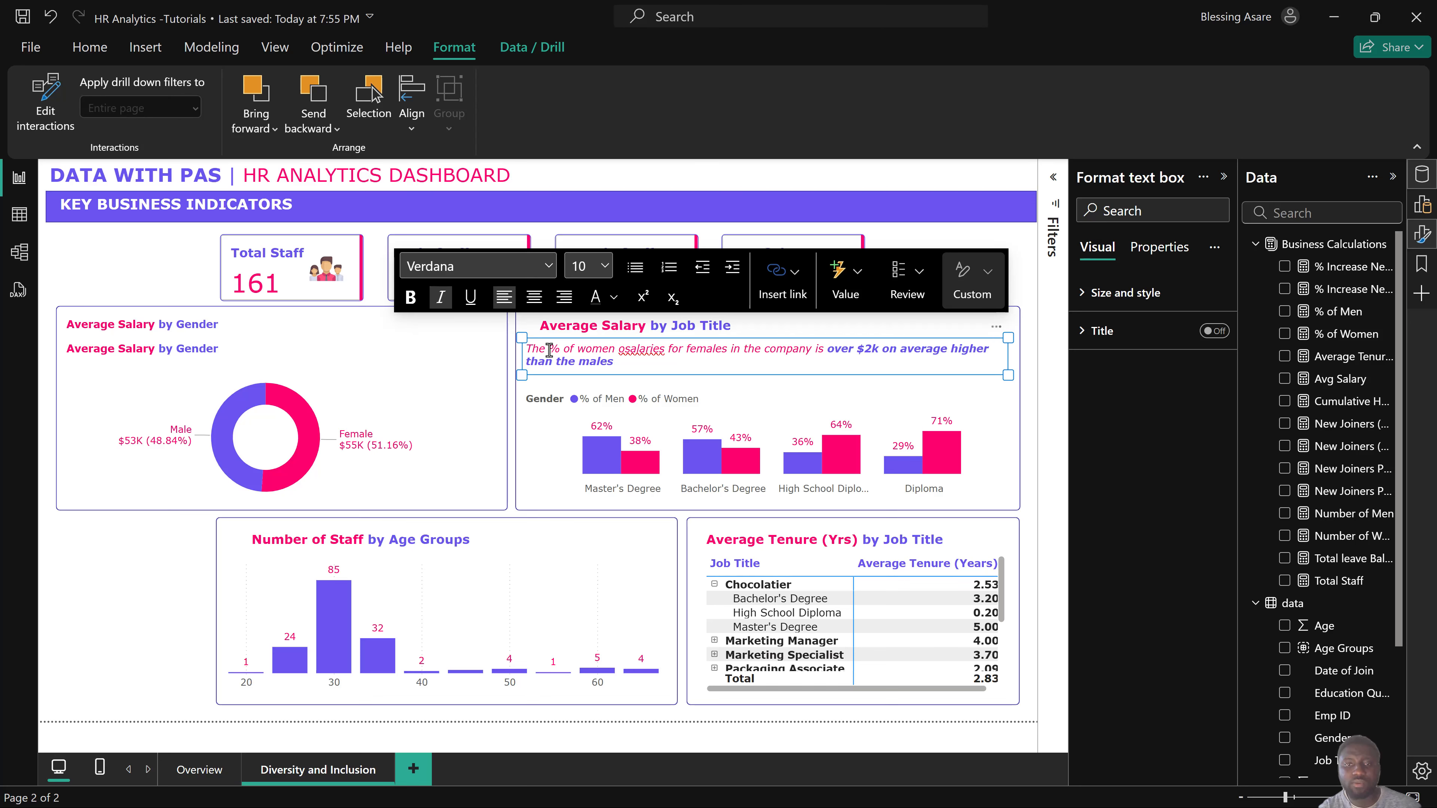
key("BackSpace")
type("with hi")
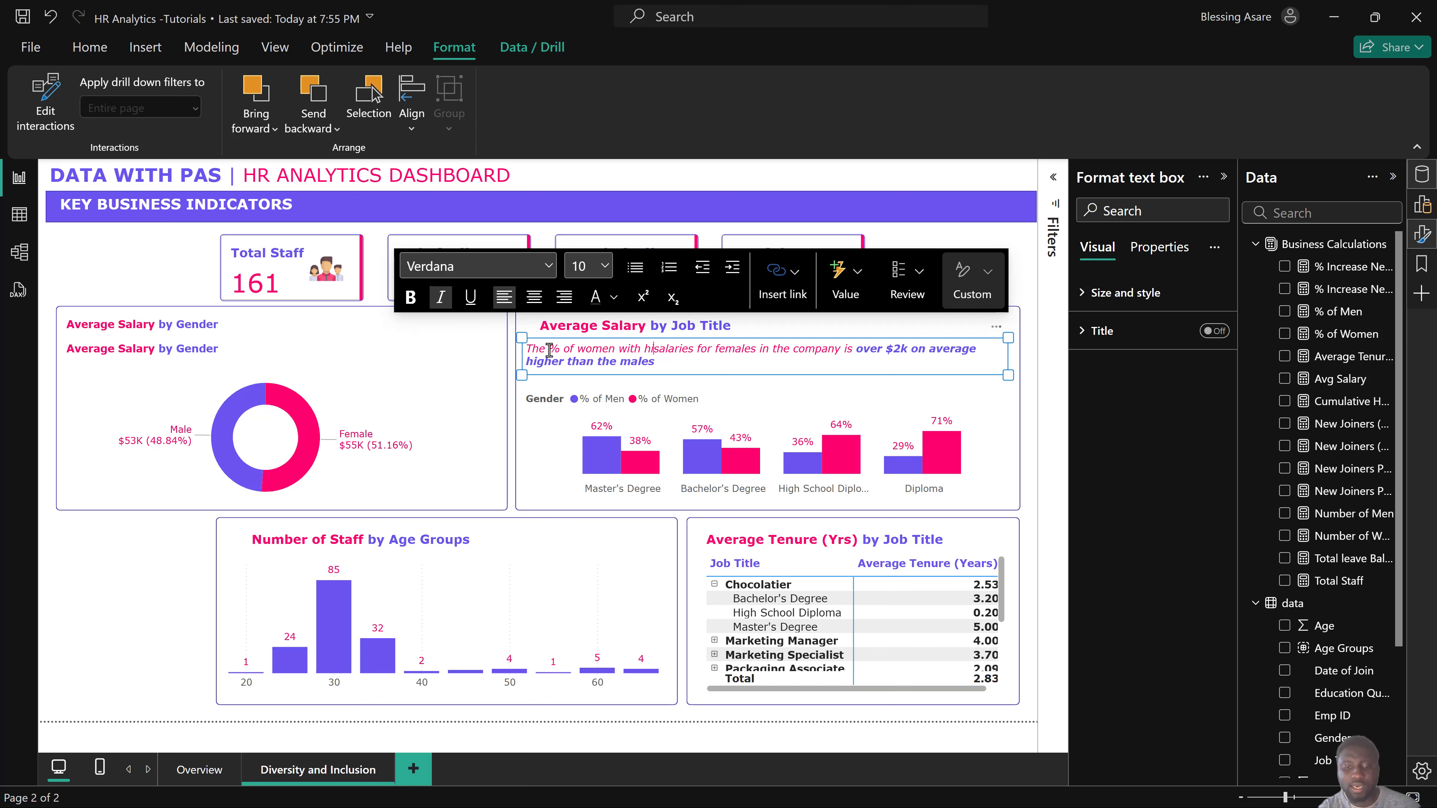
type("gher de")
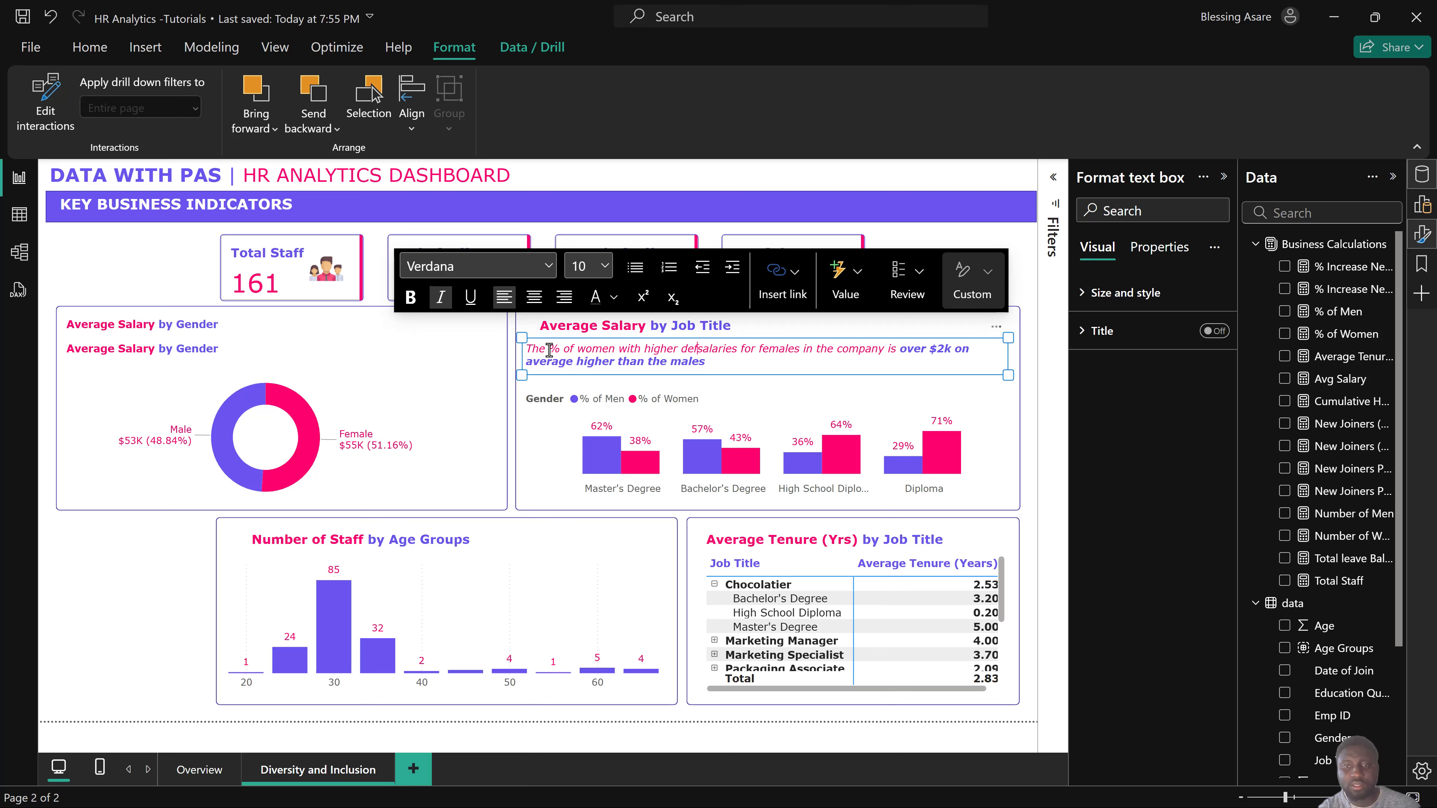
key("BackSpace")
type("grees is ")
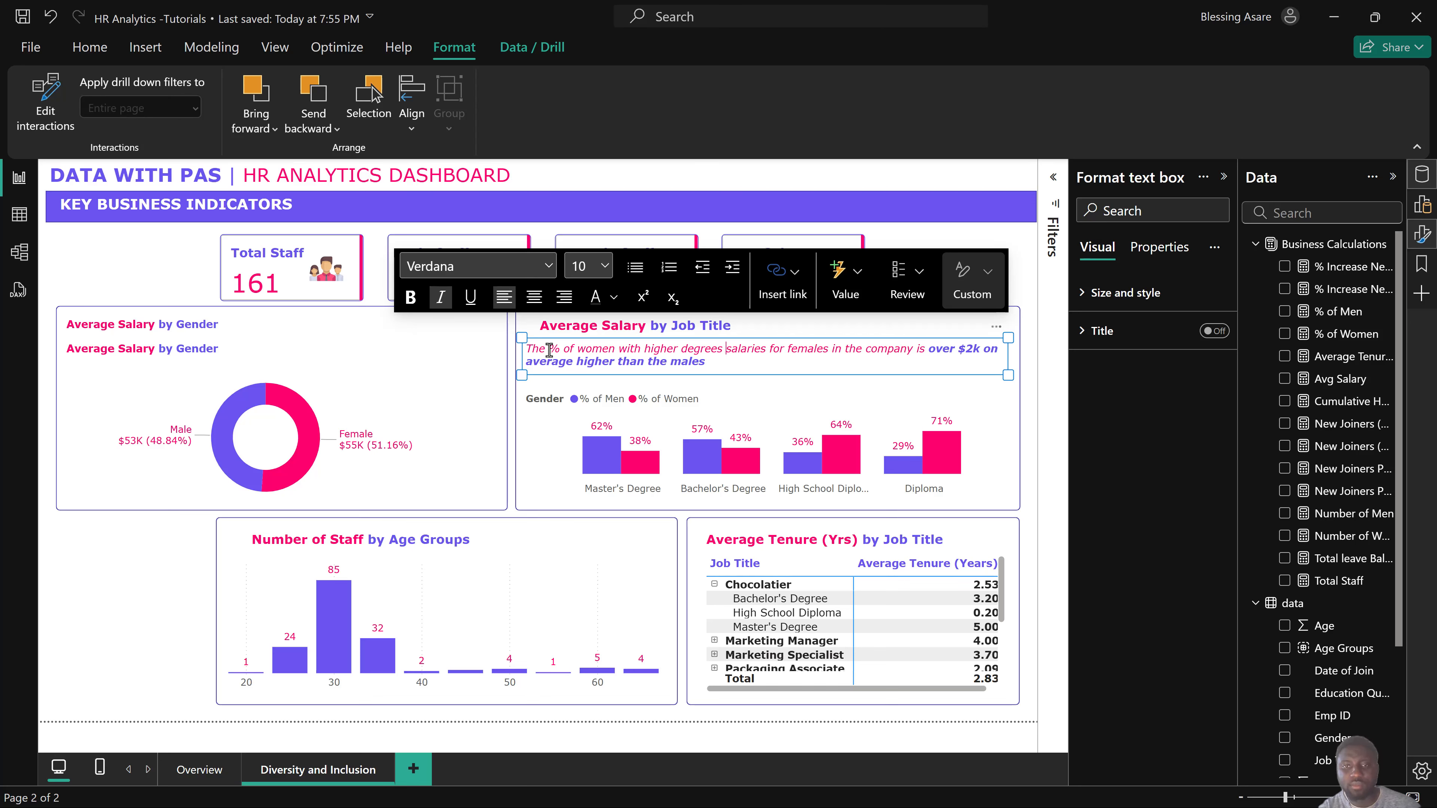
type("relatib")
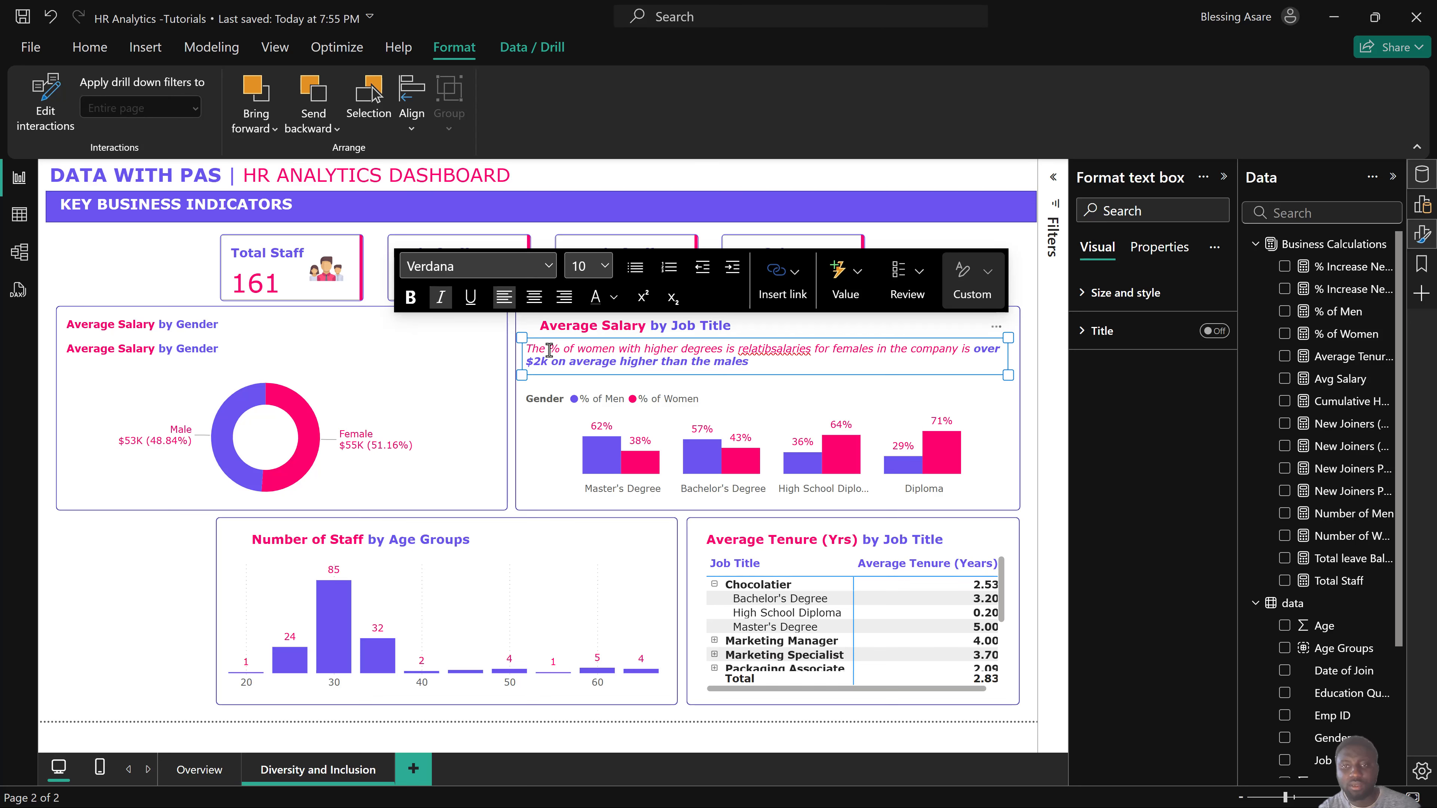
key("BackSpace")
type("vely lower ")
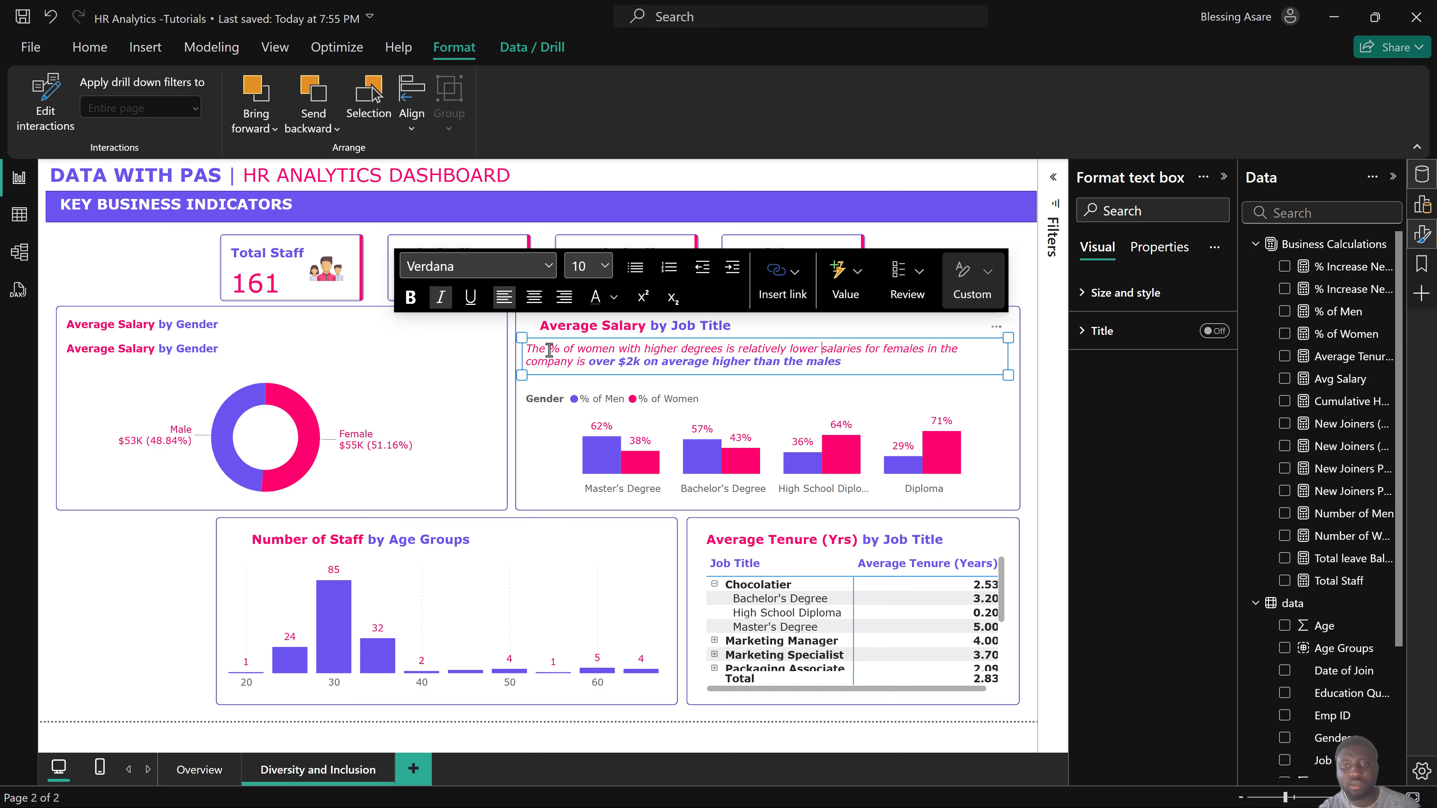
type("compared to ")
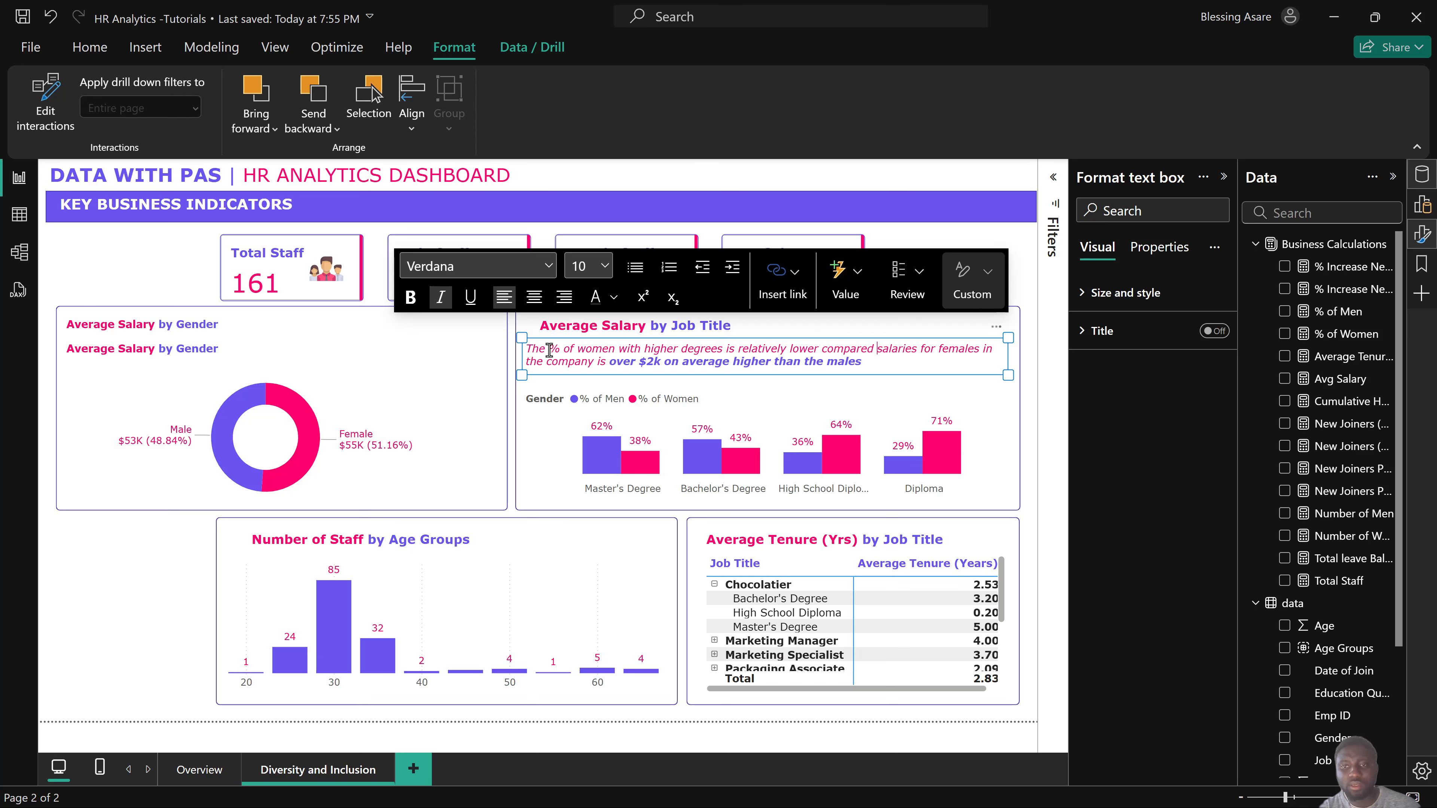
type("the males ")
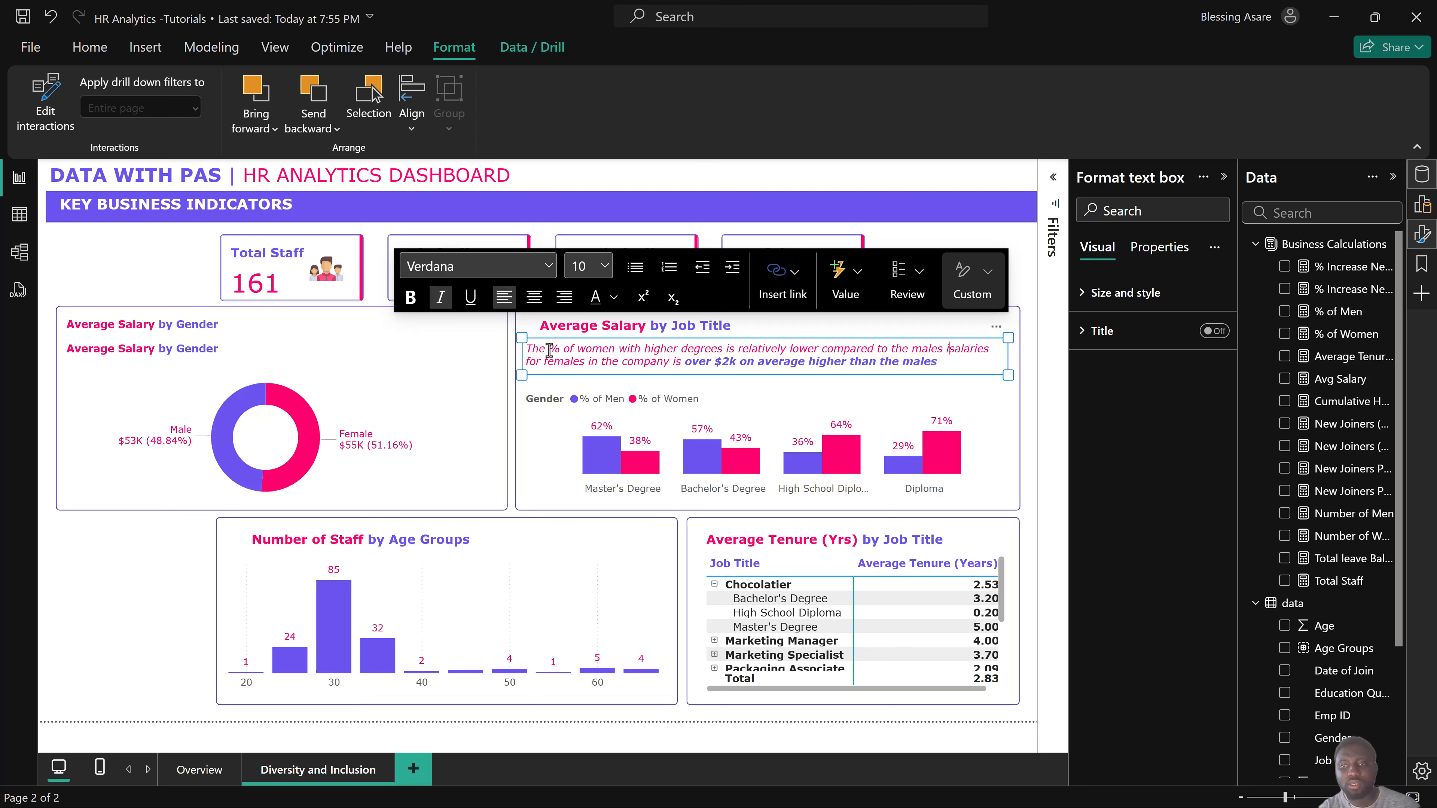
type("in the compan")
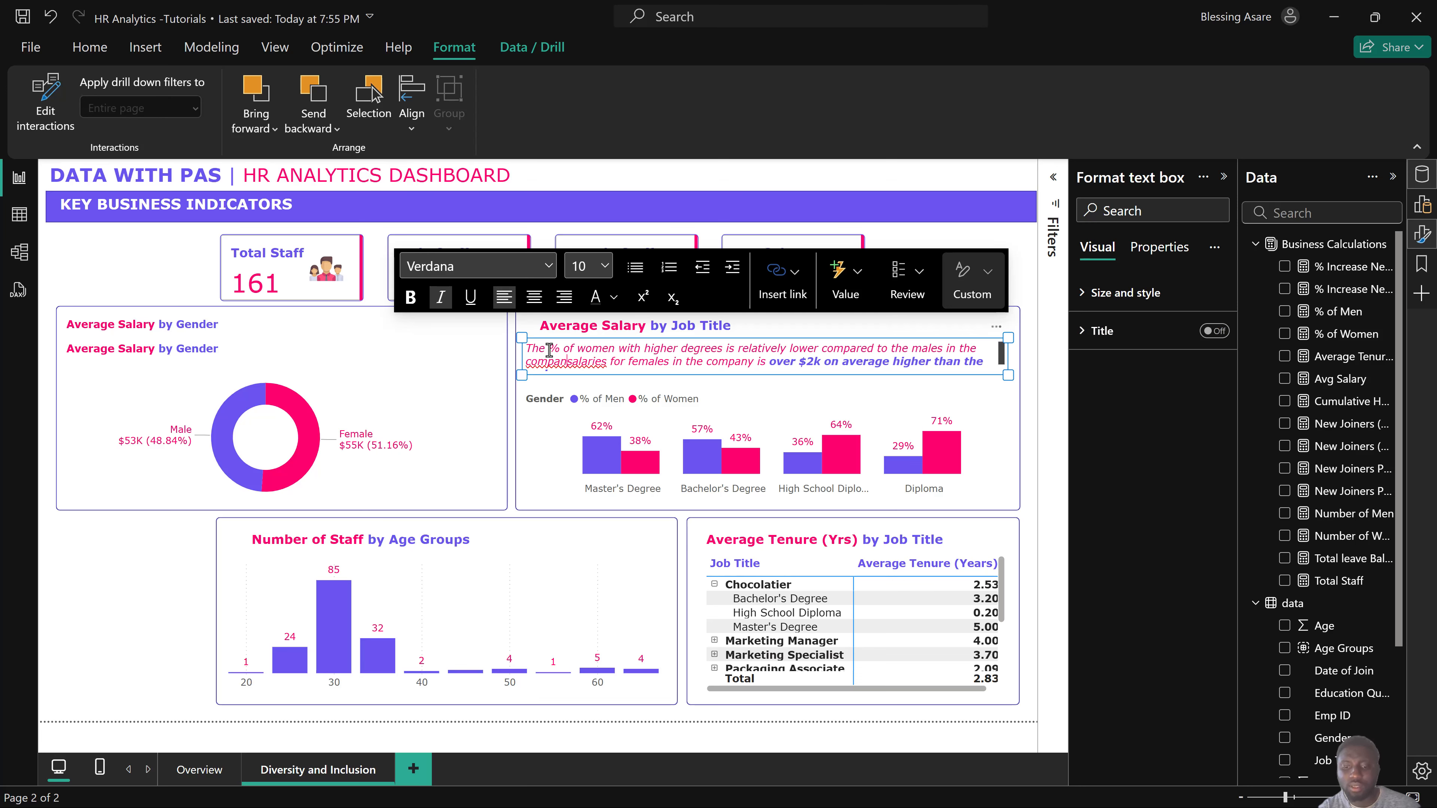
Add the sentence "This Could mean most women are hired for lower roles." to the insight and delete the leftover salary text after it.
type("y. This ")
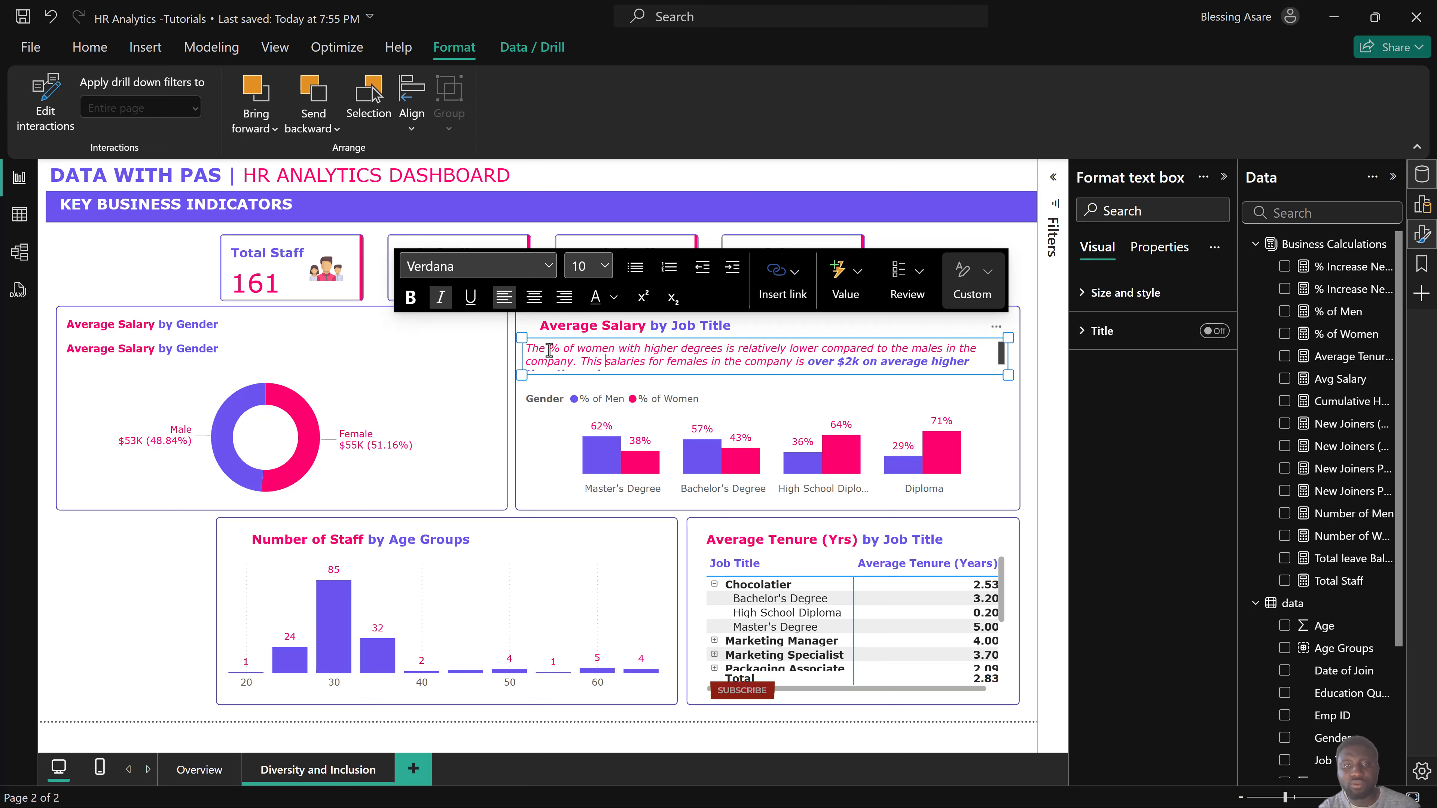
type("Could mea")
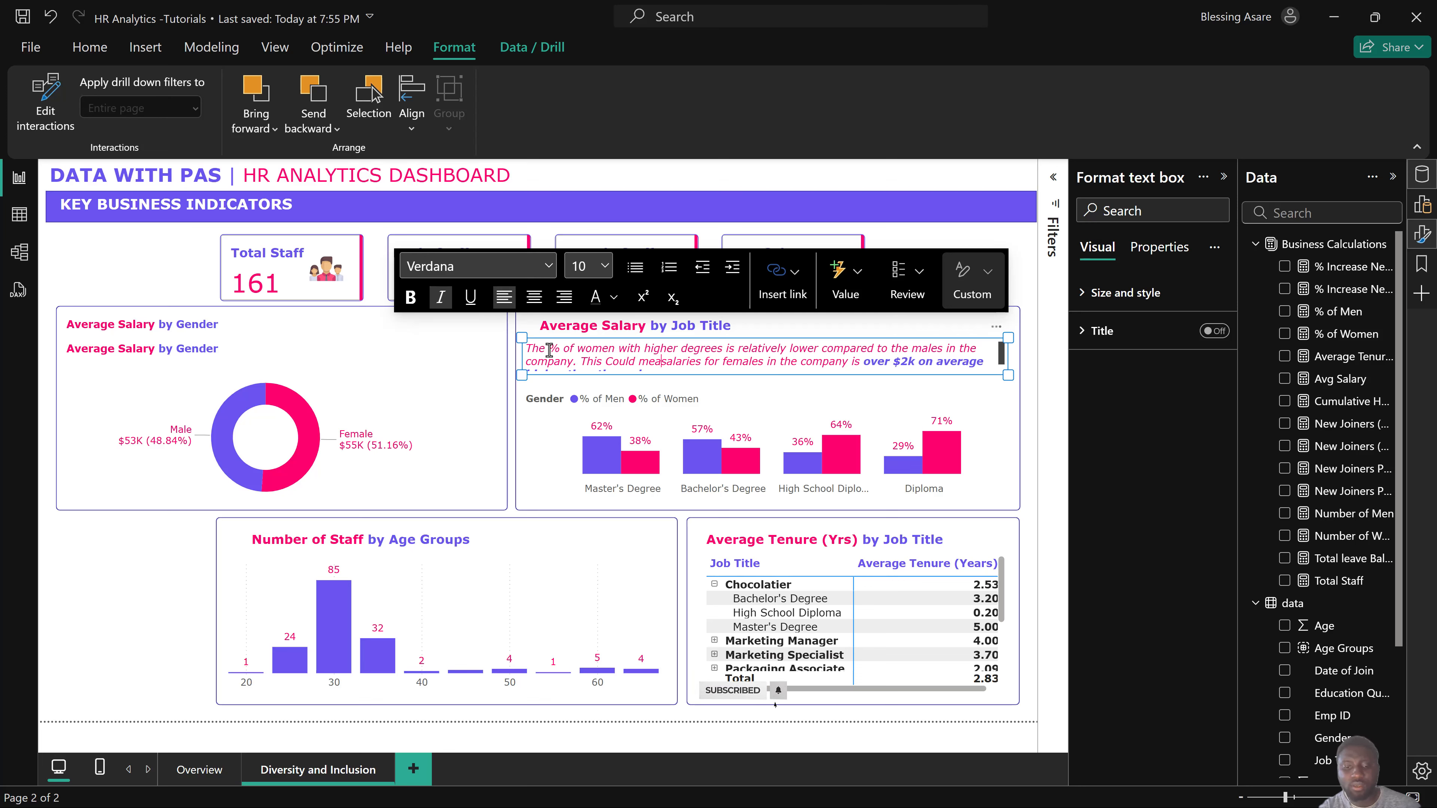
type("n most w")
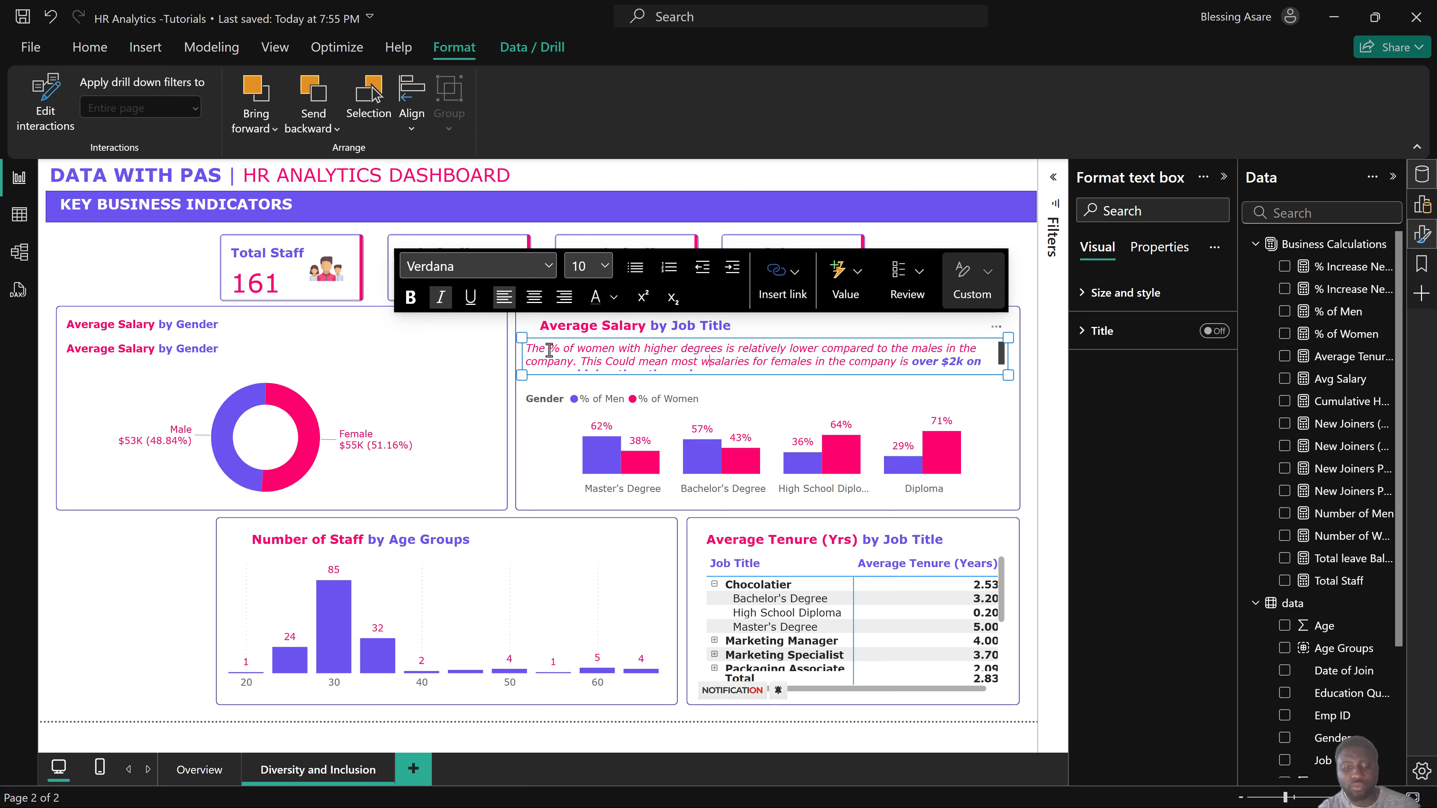
type("omen are ")
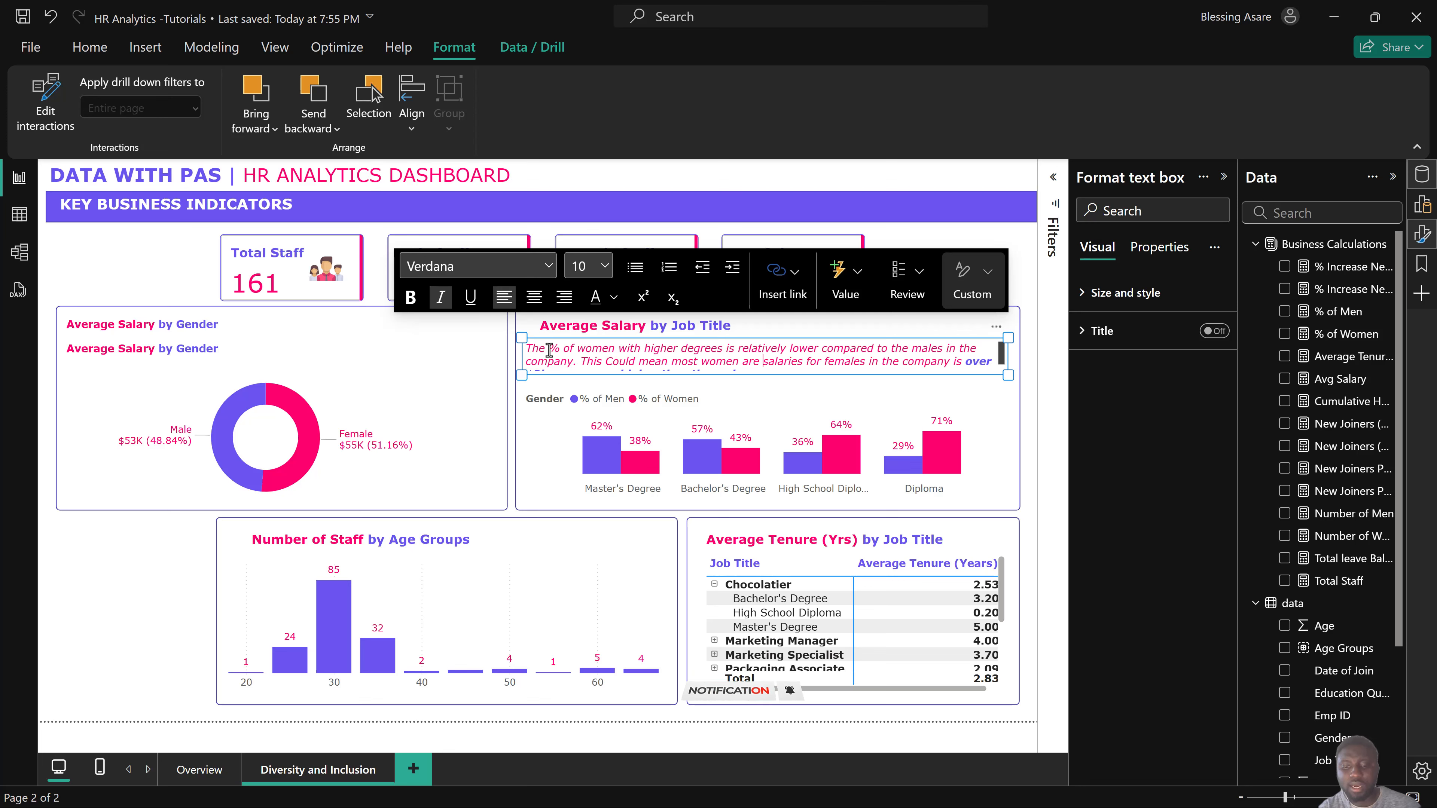
type("hired")
type(" for ")
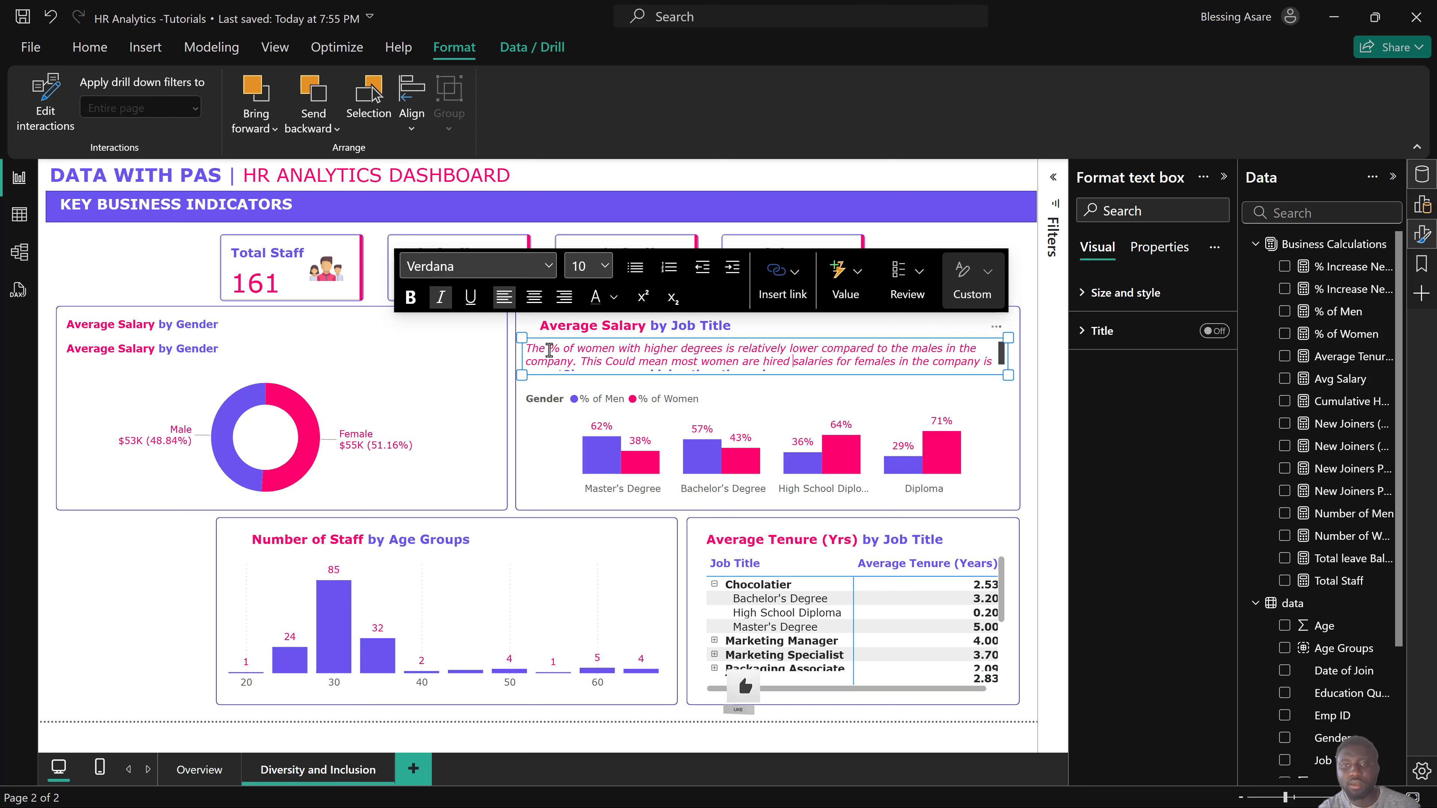
type("lower ro")
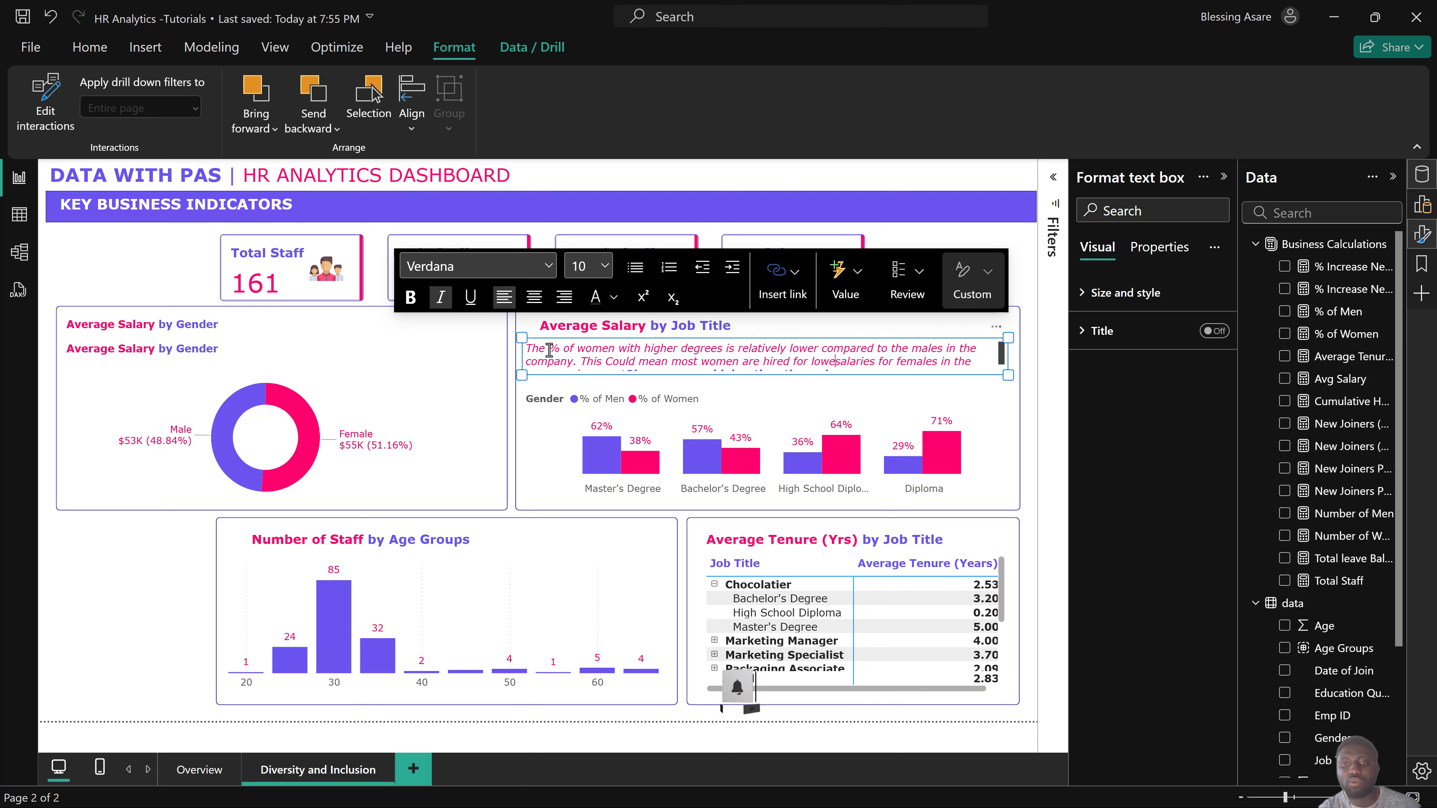
type("les.")
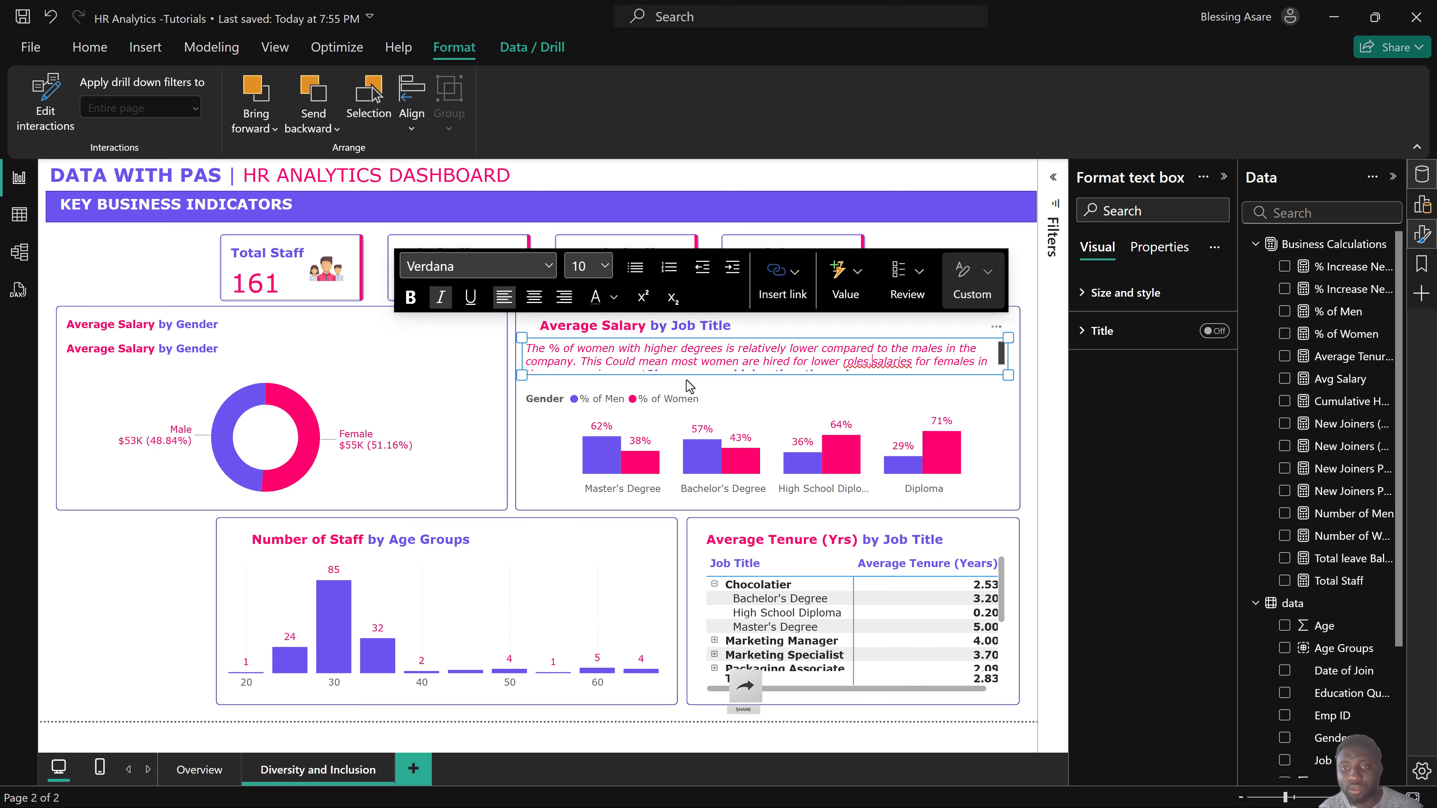
left_click_drag(871, 363, 880, 389)
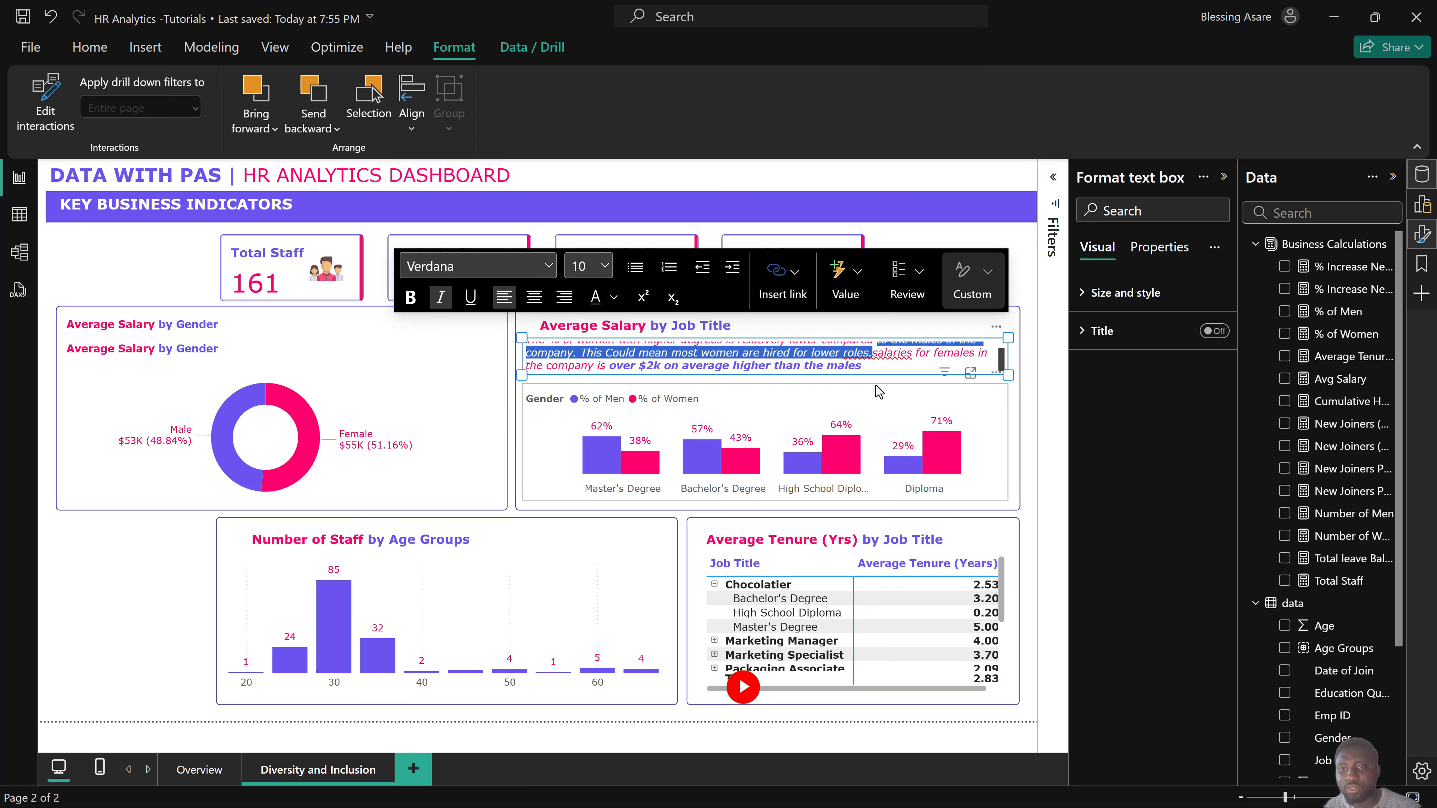
key("BackSpace")
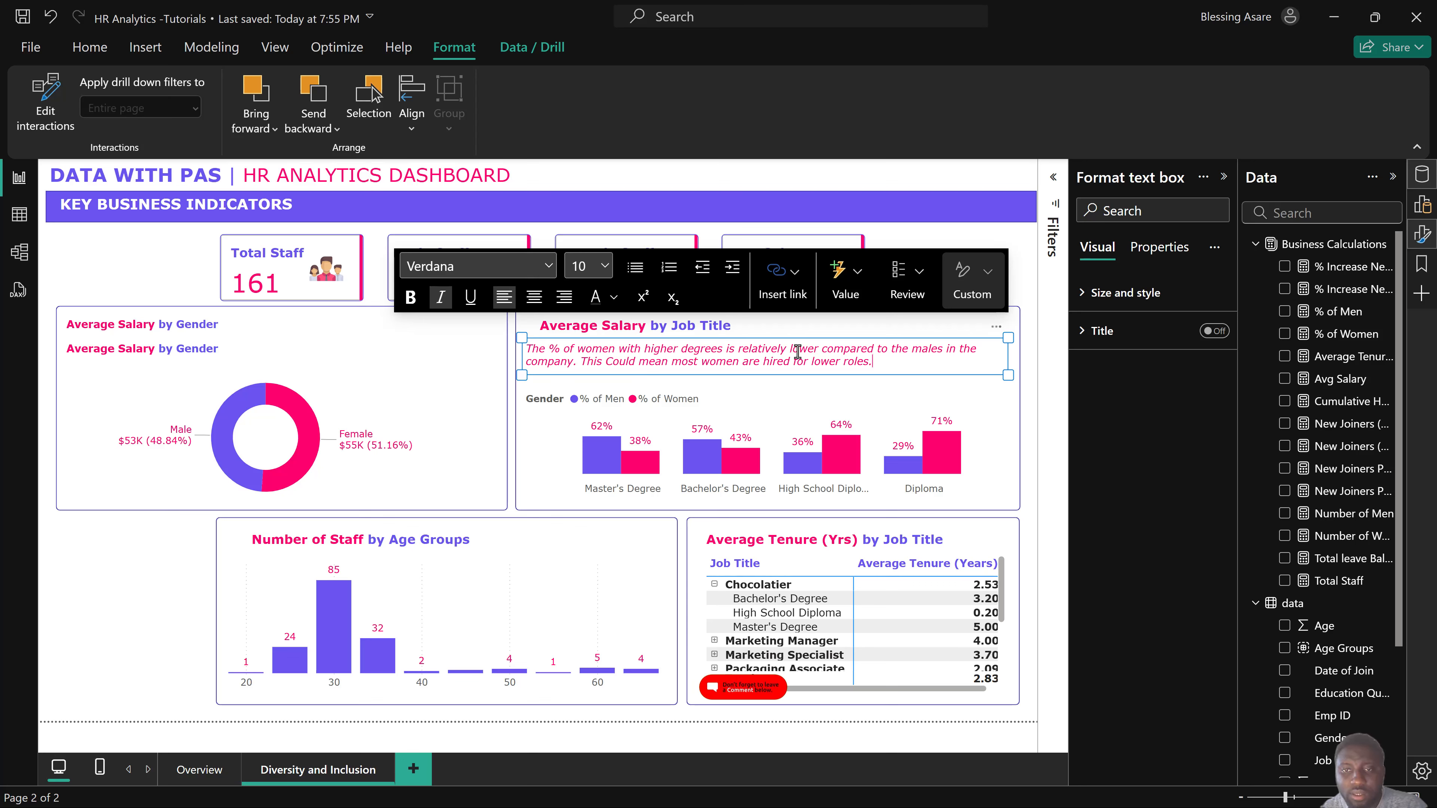
Make "compared to the males in the company." bold and purple in the qualification chart's insight text.
left_click_drag(822, 348, 571, 366)
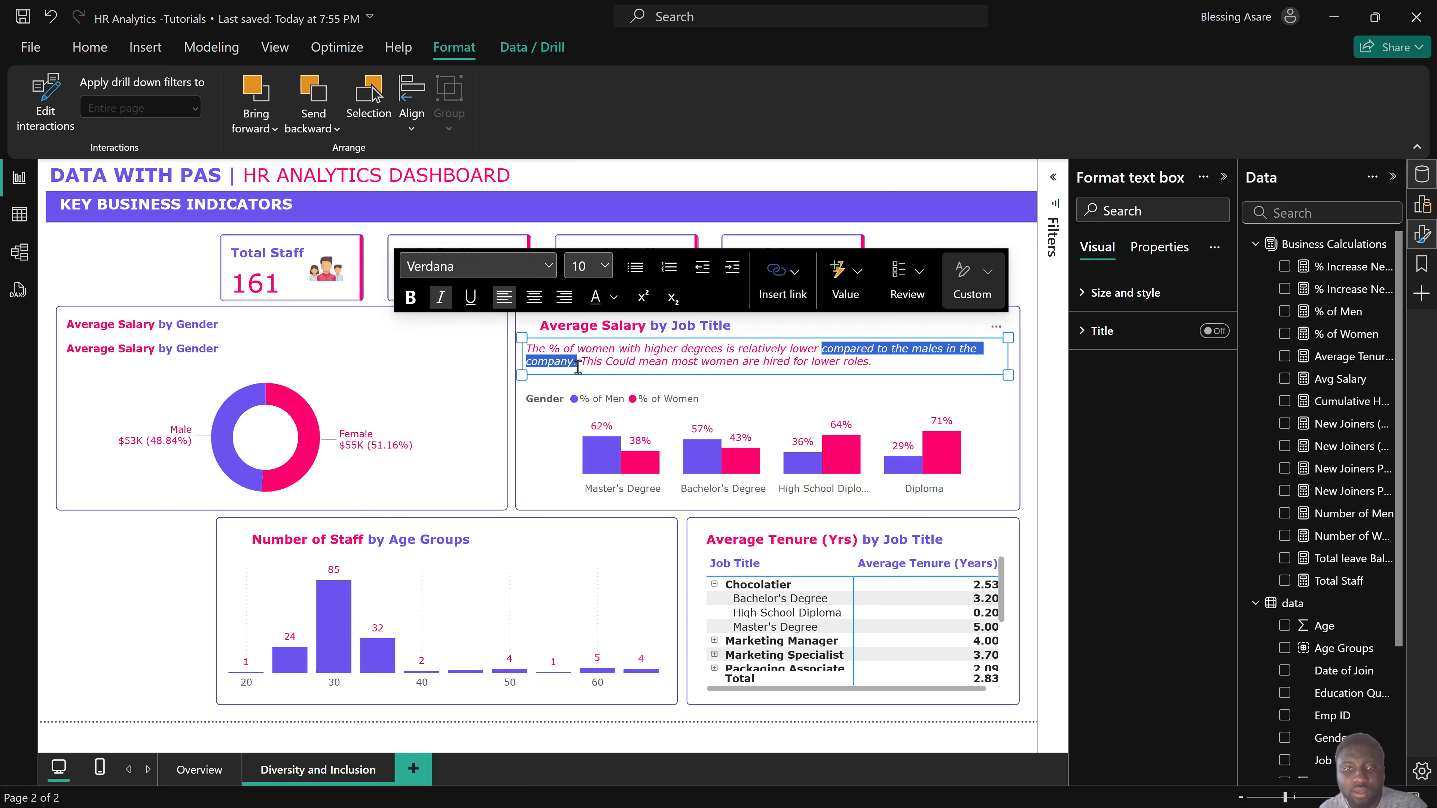
left_click(411, 297)
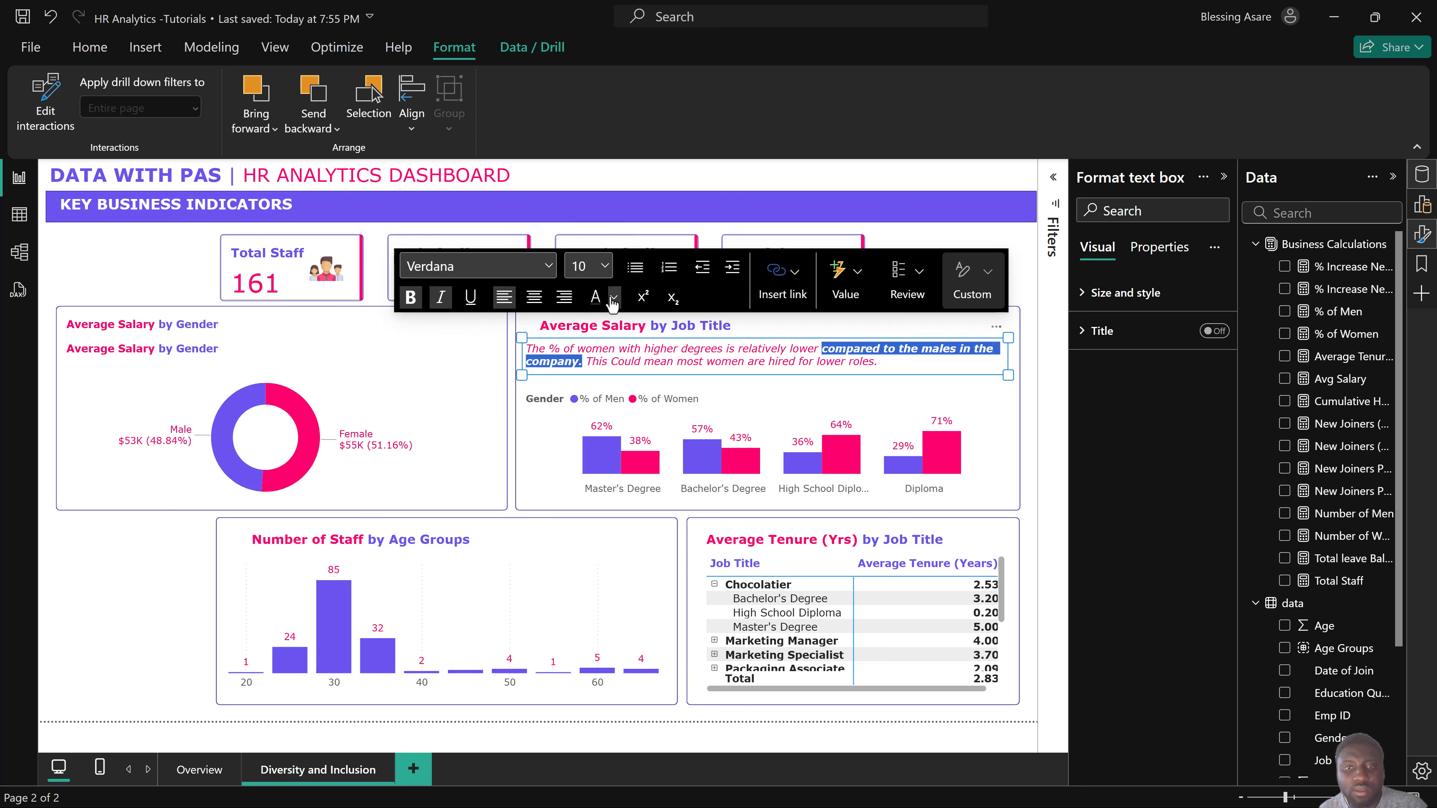
left_click(614, 297)
left_click(685, 362)
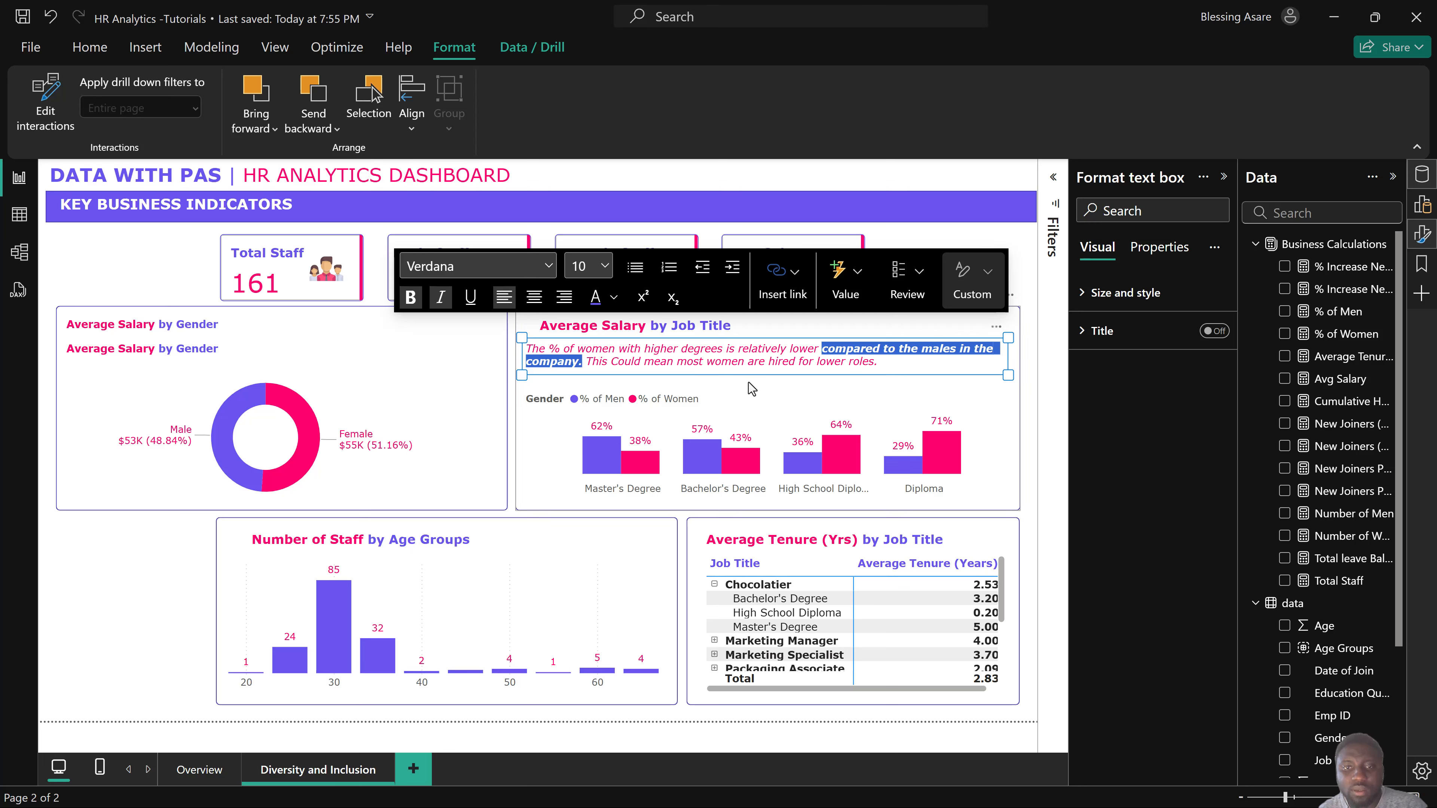
Make the sentence "This Could mean most women are hired for lower roles." bold.
left_click_drag(874, 363, 586, 361)
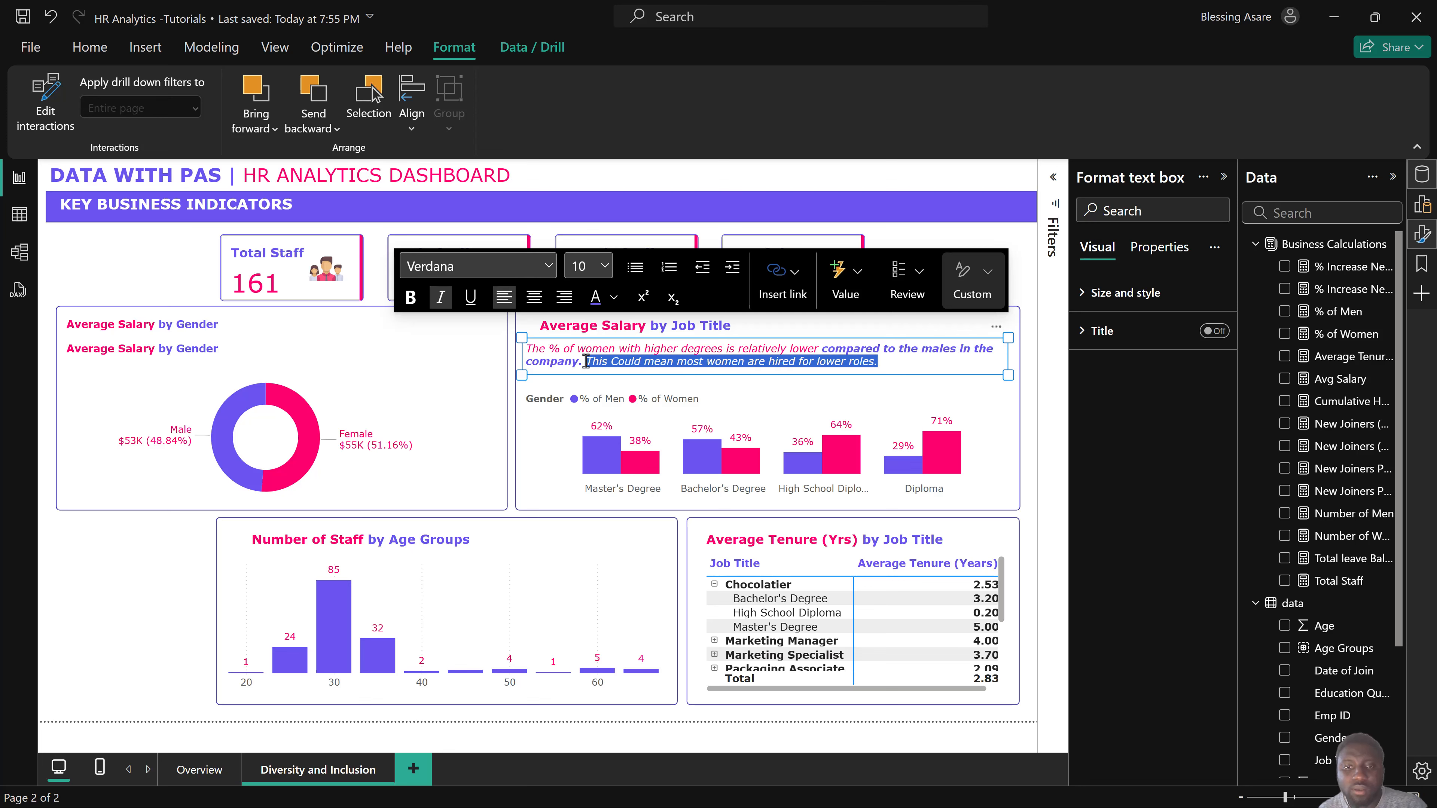
left_click(411, 297)
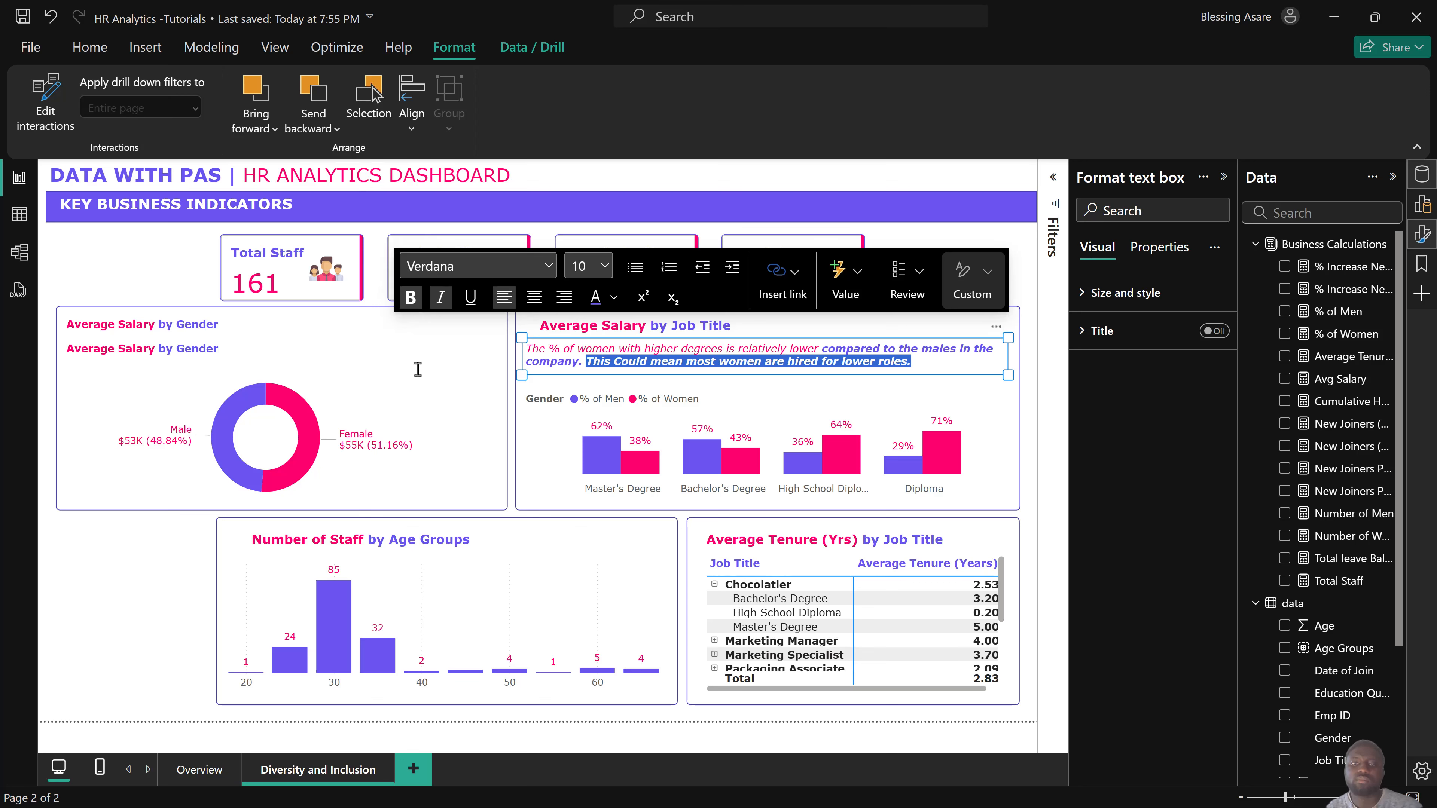
left_click(153, 548)
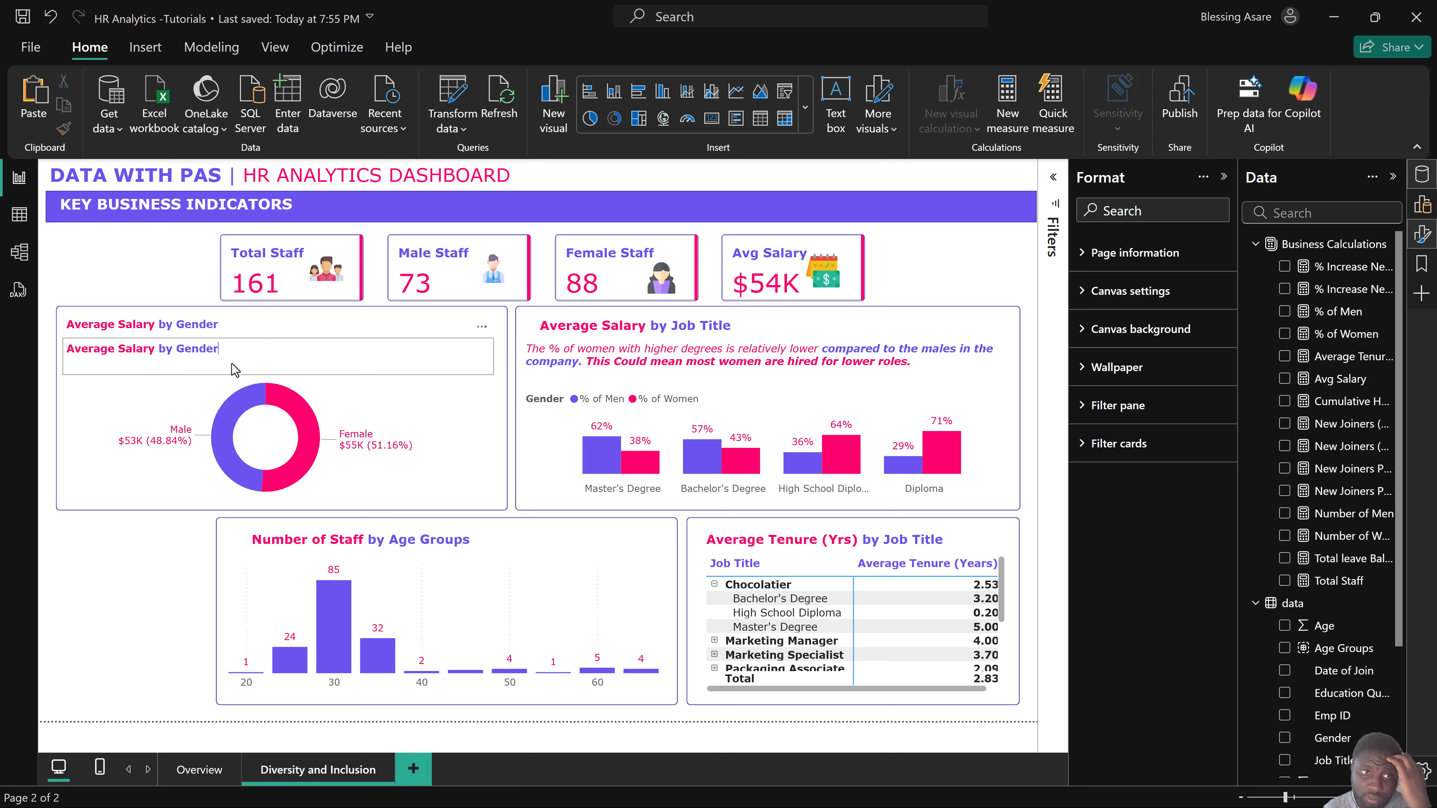
Remove the bold formatting from the duplicate "Average Salary by Gender" line directly above the donut chart.
left_click(235, 369)
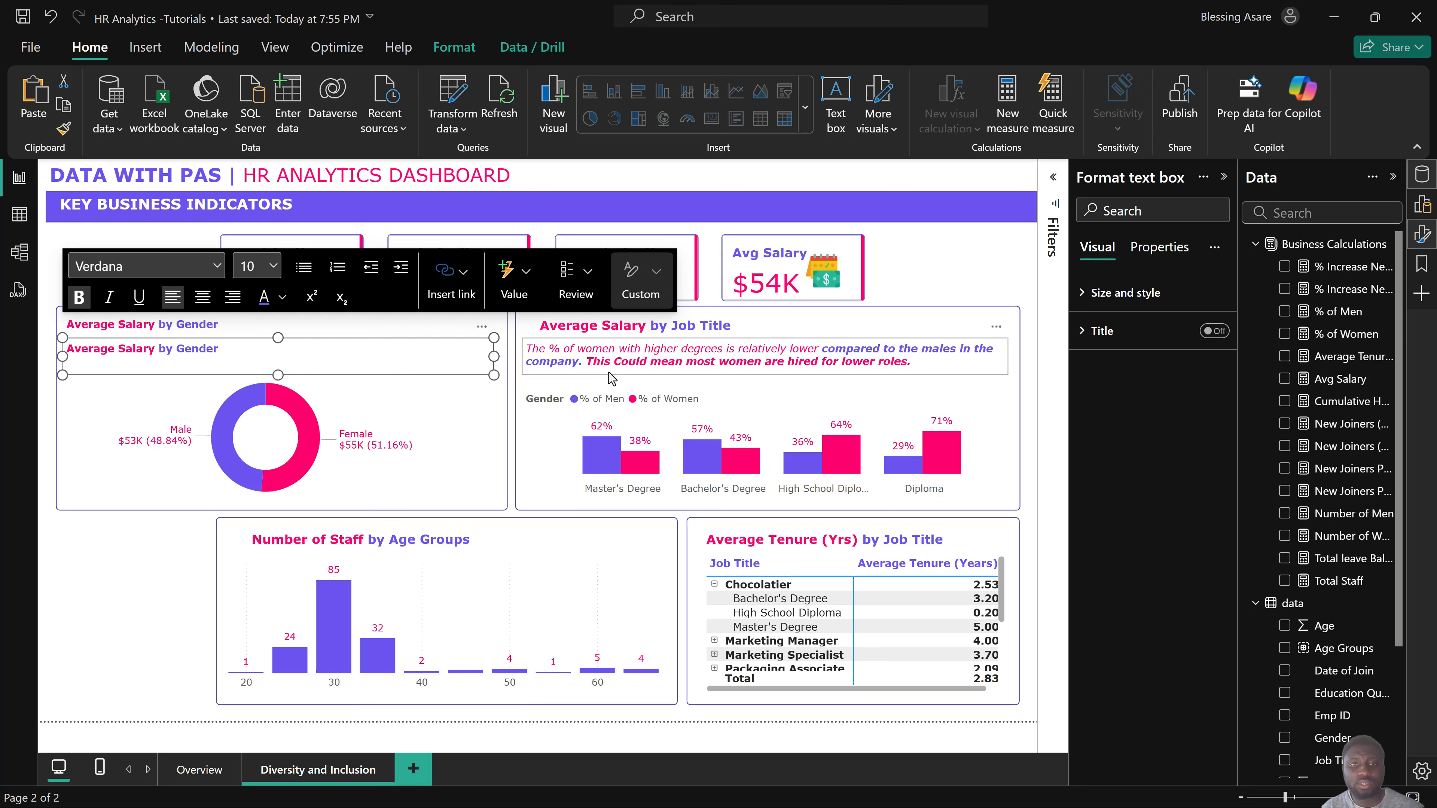
left_click_drag(228, 345, 65, 348)
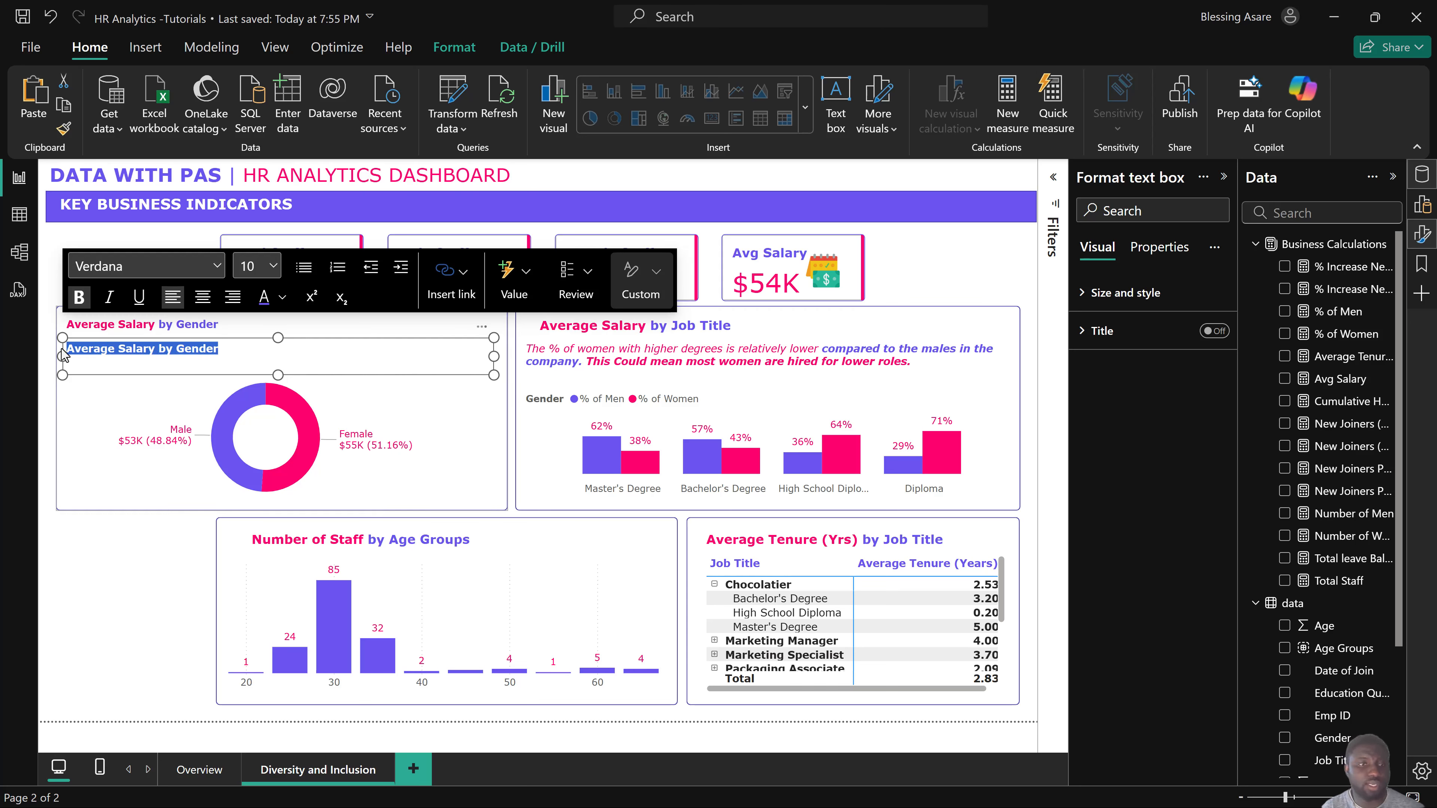
left_click(79, 297)
left_click(202, 349)
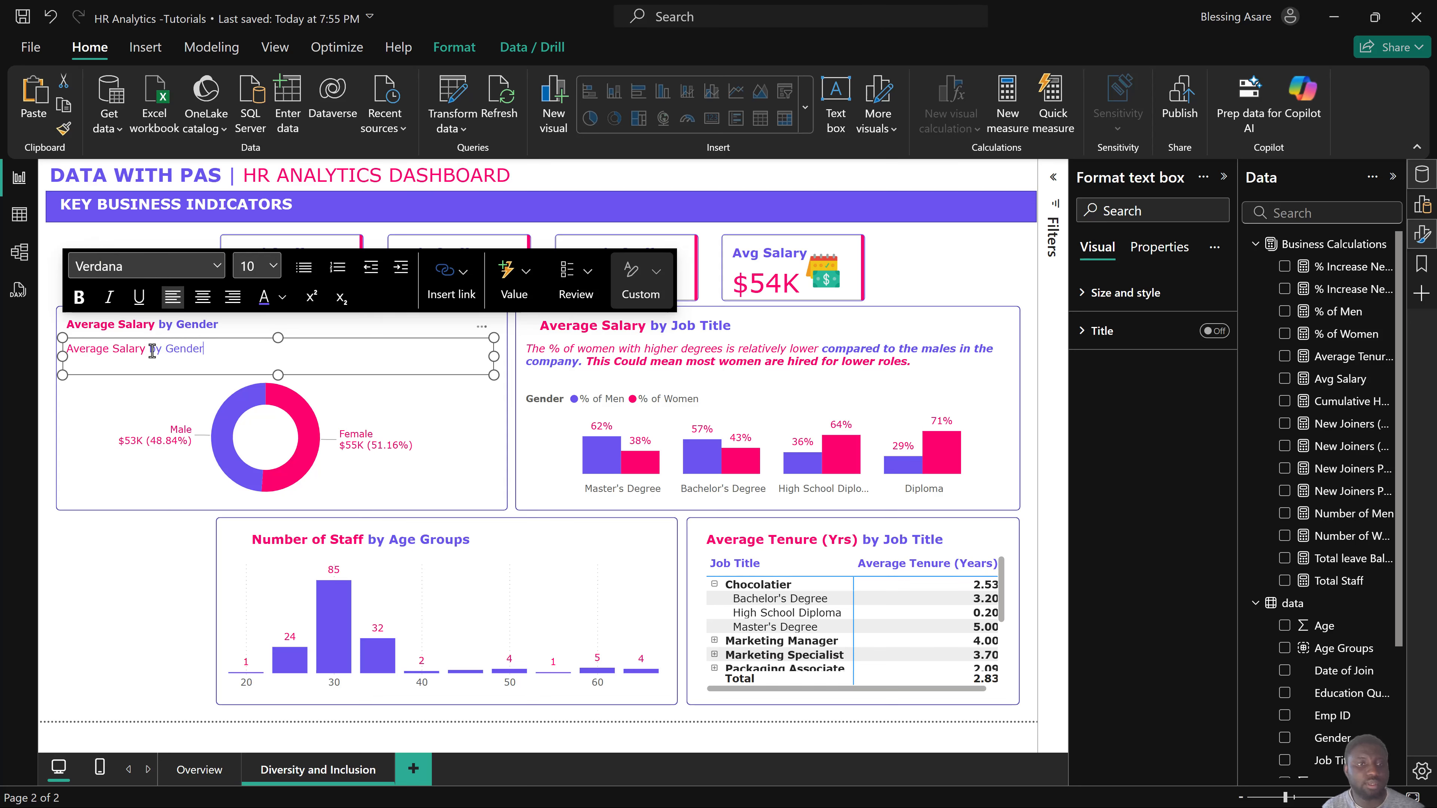
Delete the words "Average Salary" from the duplicate title line directly above the donut chart.
left_click(144, 351)
key("BackSpace")
key("BackSpace")
key("BackSpace")
key("BackSpace")
key("BackSpace")
key("BackSpace")
key("BackSpace")
key("BackSpace")
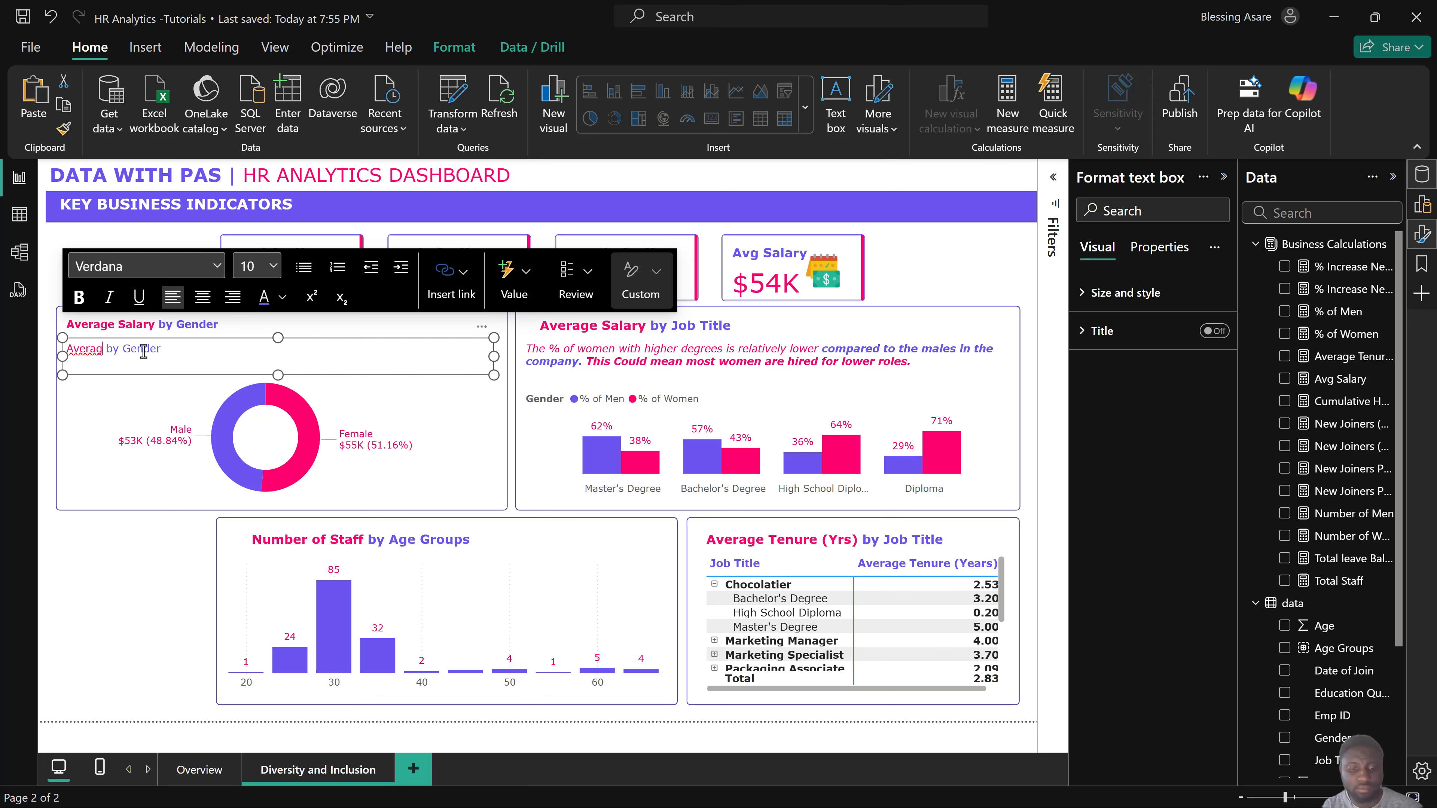
key("BackSpace")
key("BackSpace")
key("BackSpace")
key("BackSpace")
key("BackSpace")
key("BackSpace")
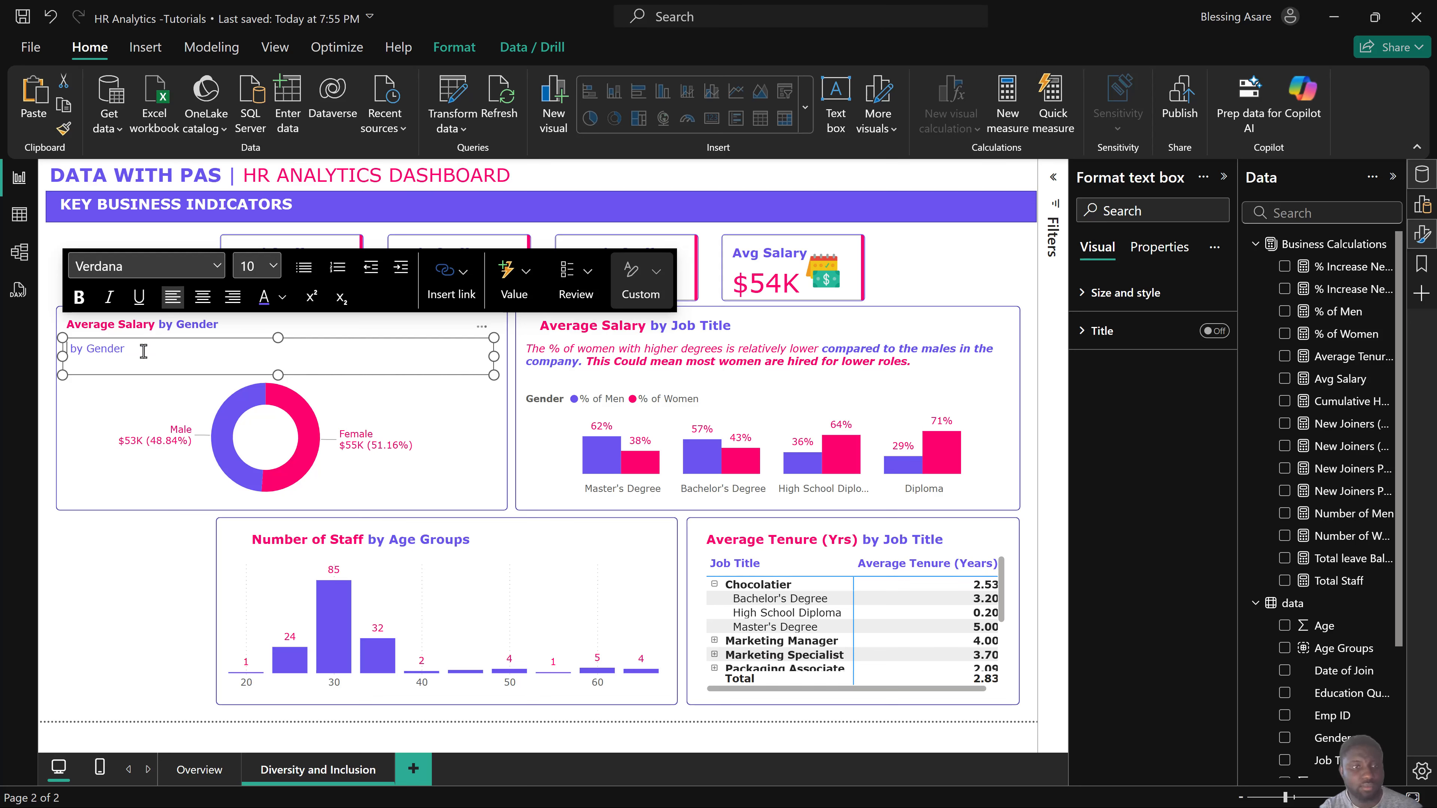
Start the donut chart's insight text with "The salaries of females in the company is over", placed before "by Gender".
type("A ")
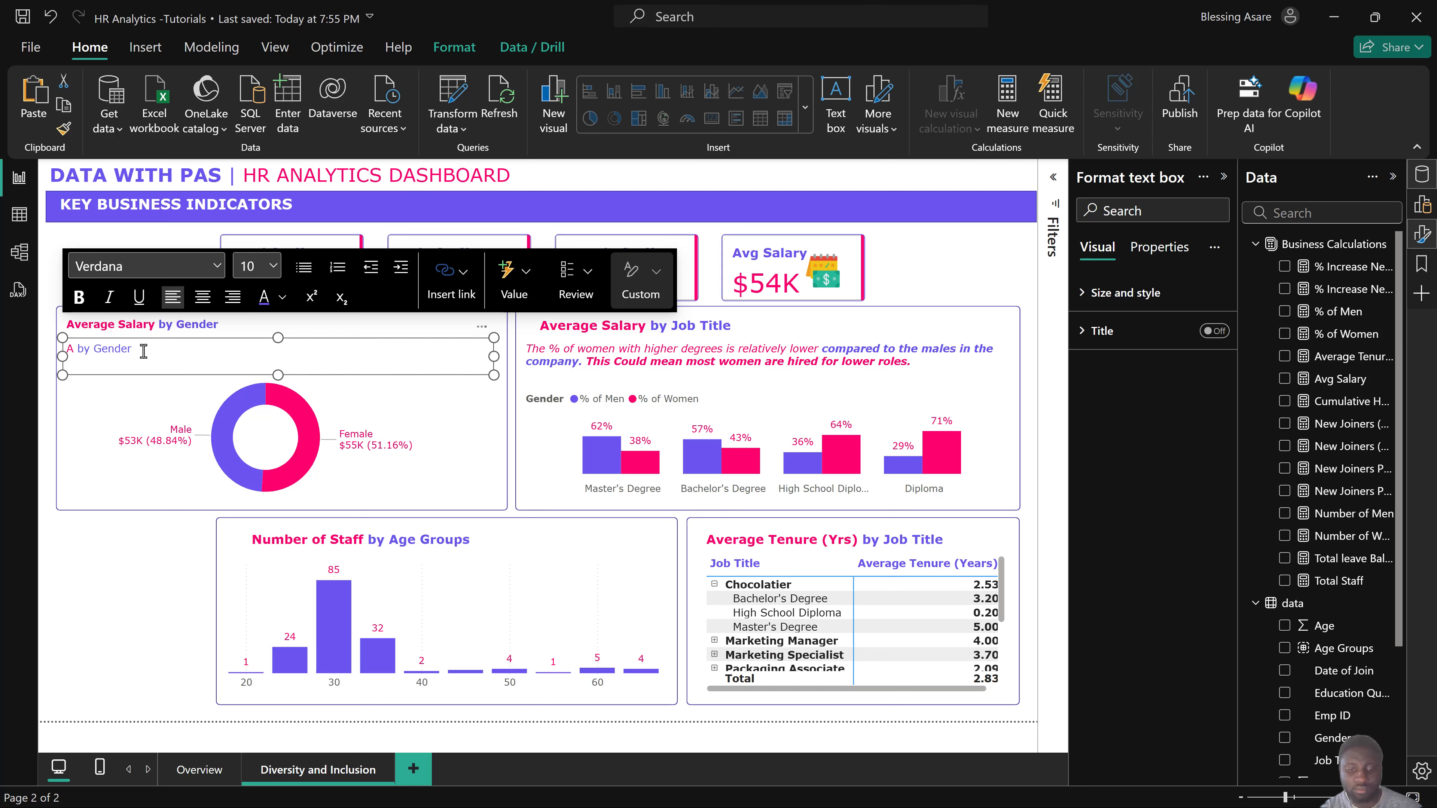
type("T")
key("BackSpace")
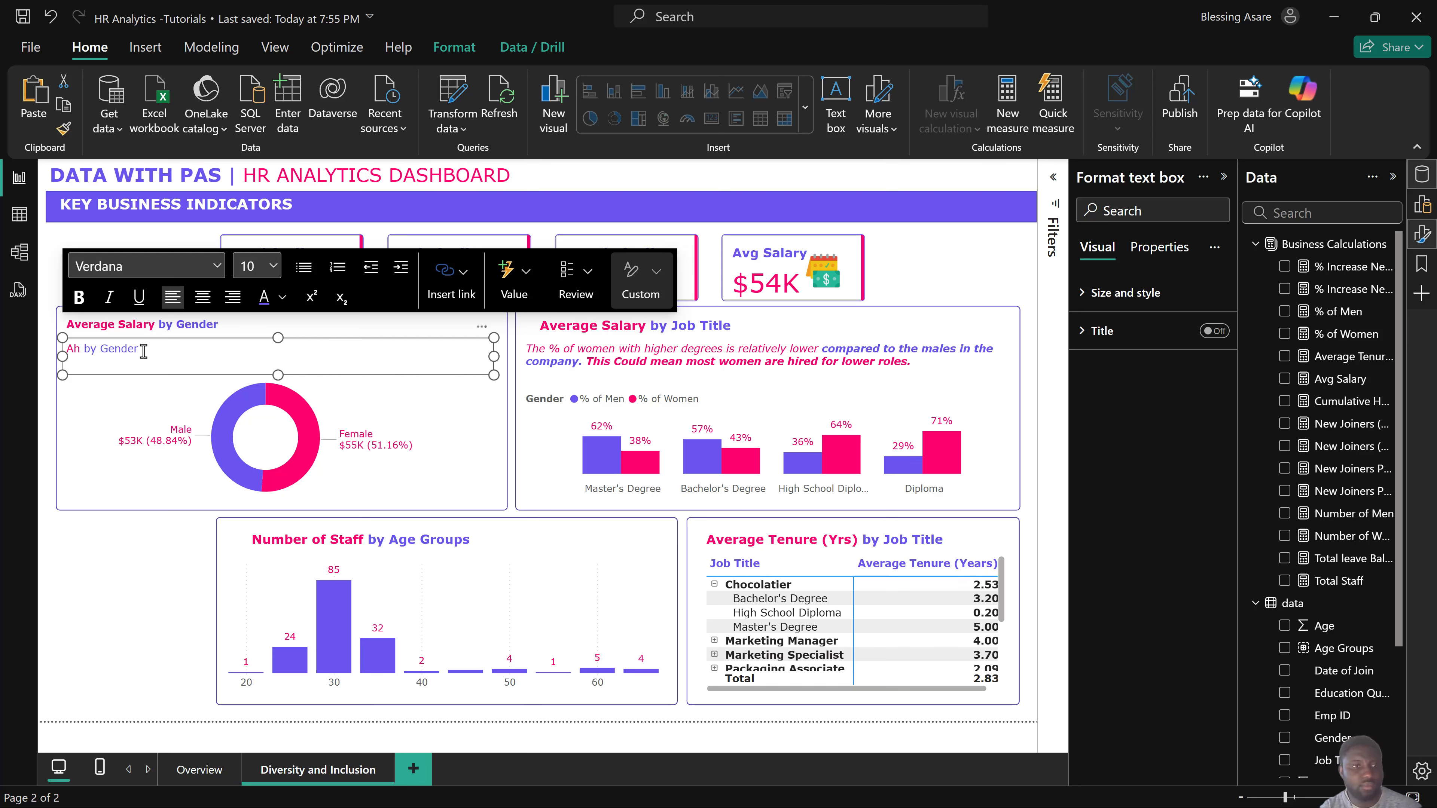
key("BackSpace")
type("Th")
type("e average")
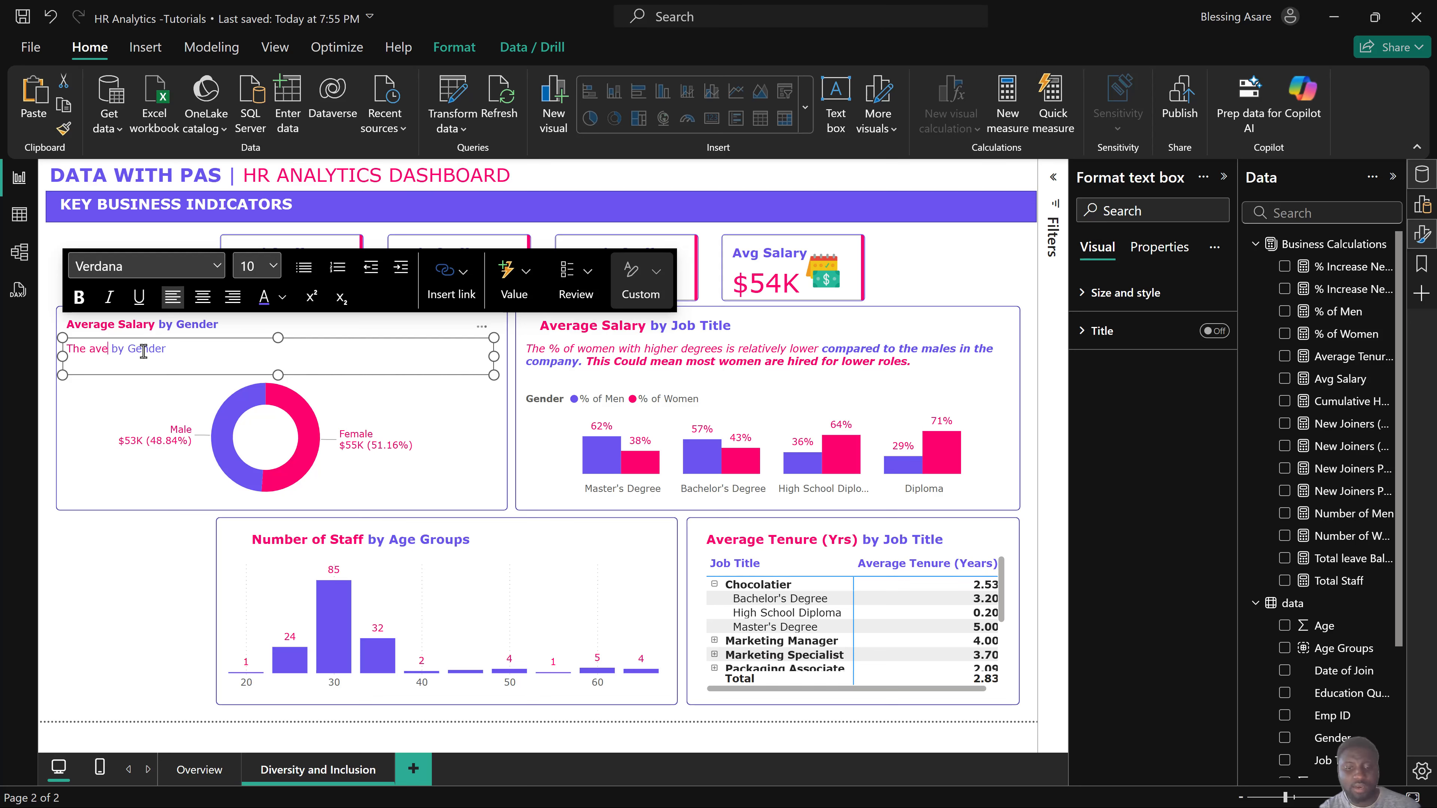
key("BackSpace")
key("BackSpace")
key("BackSpace")
key("BackSpace")
key("BackSpace")
key("BackSpace")
key("BackSpace")
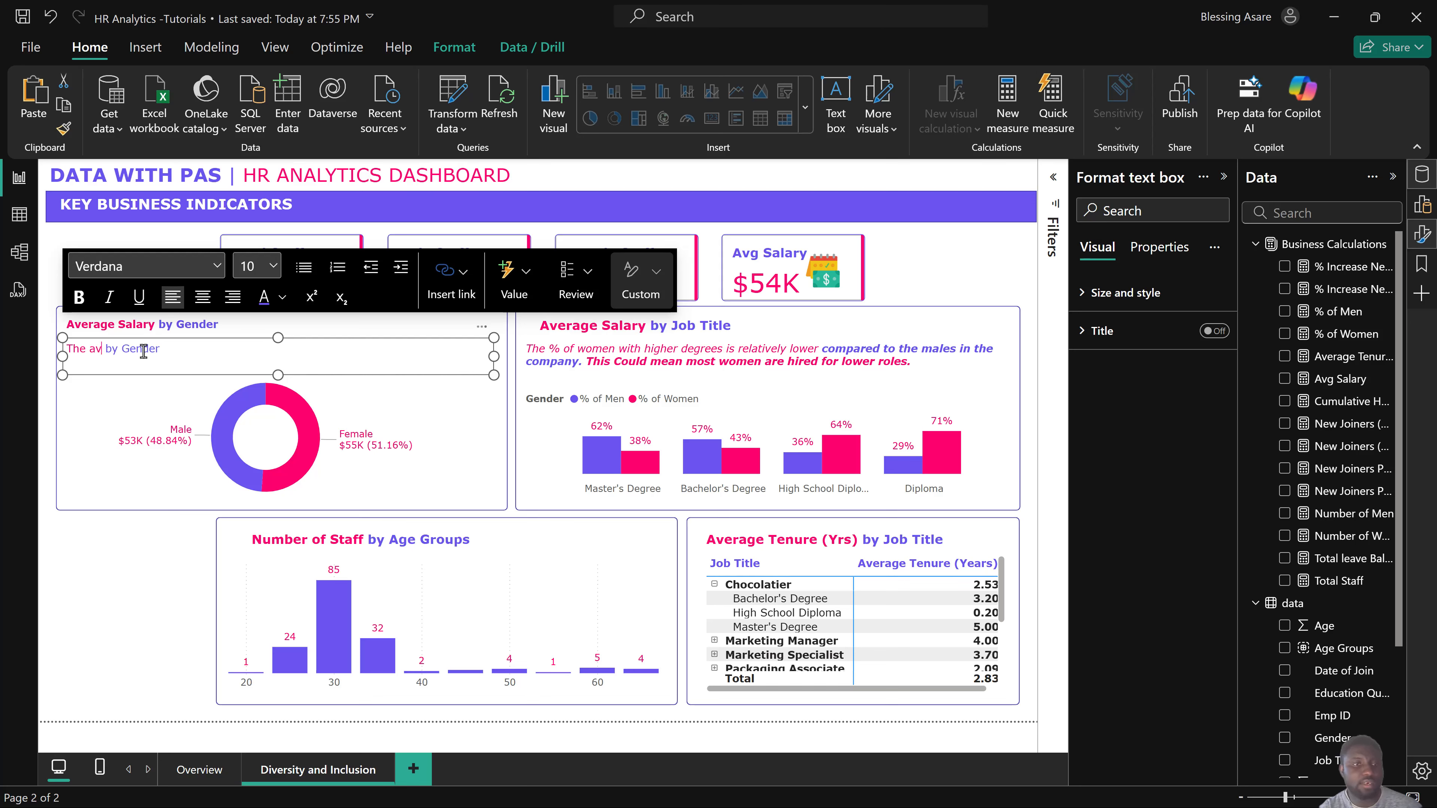
type("sala")
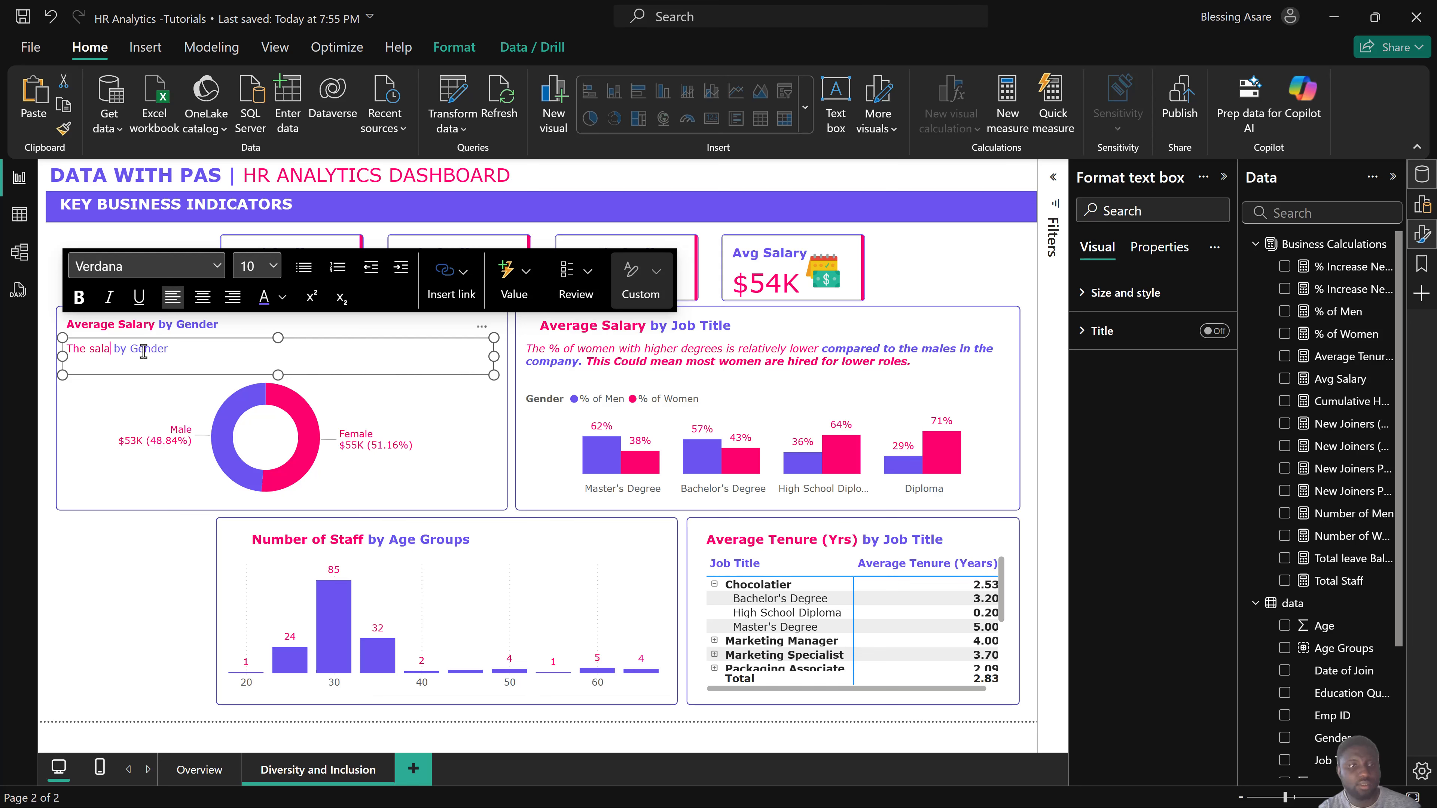
type("ries of")
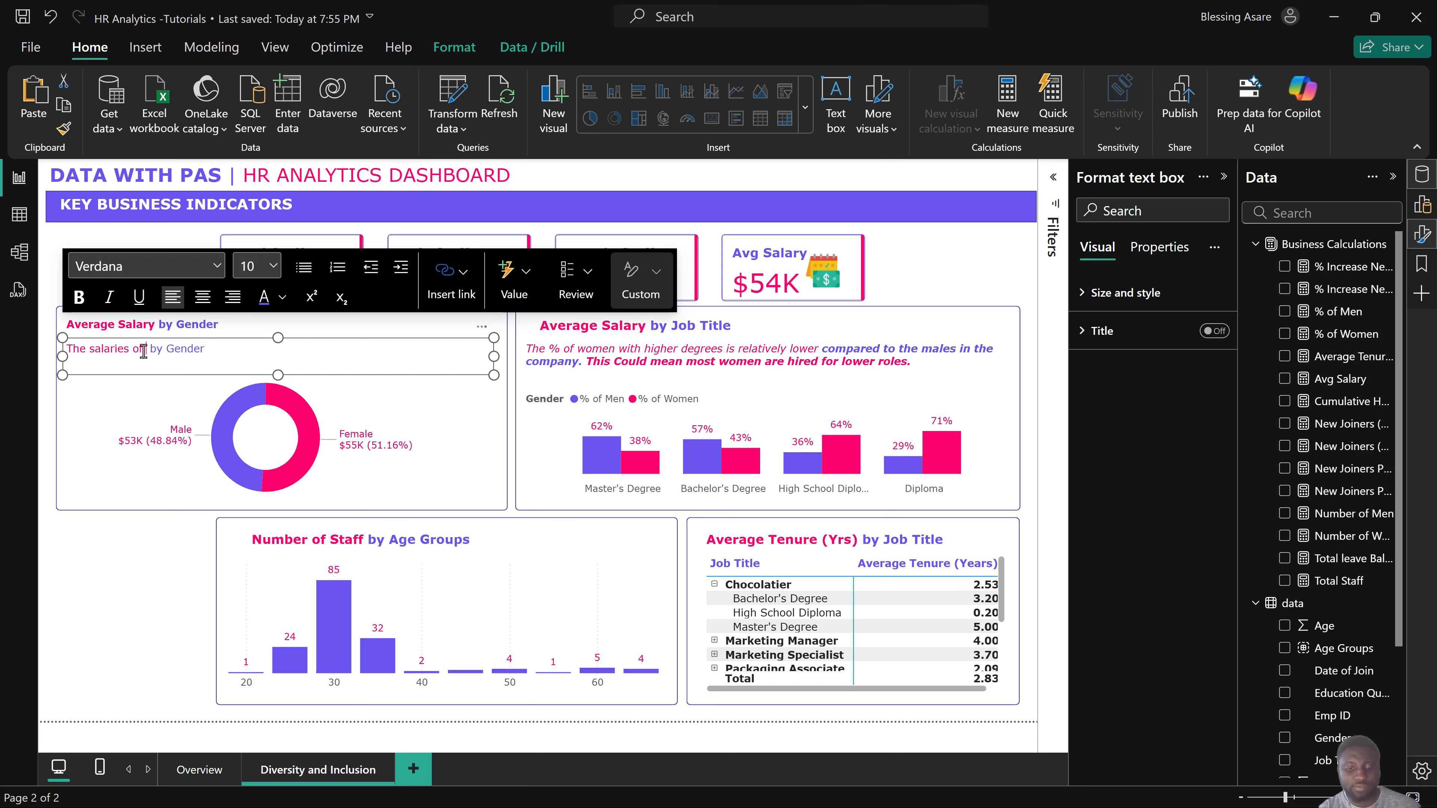
type(" women")
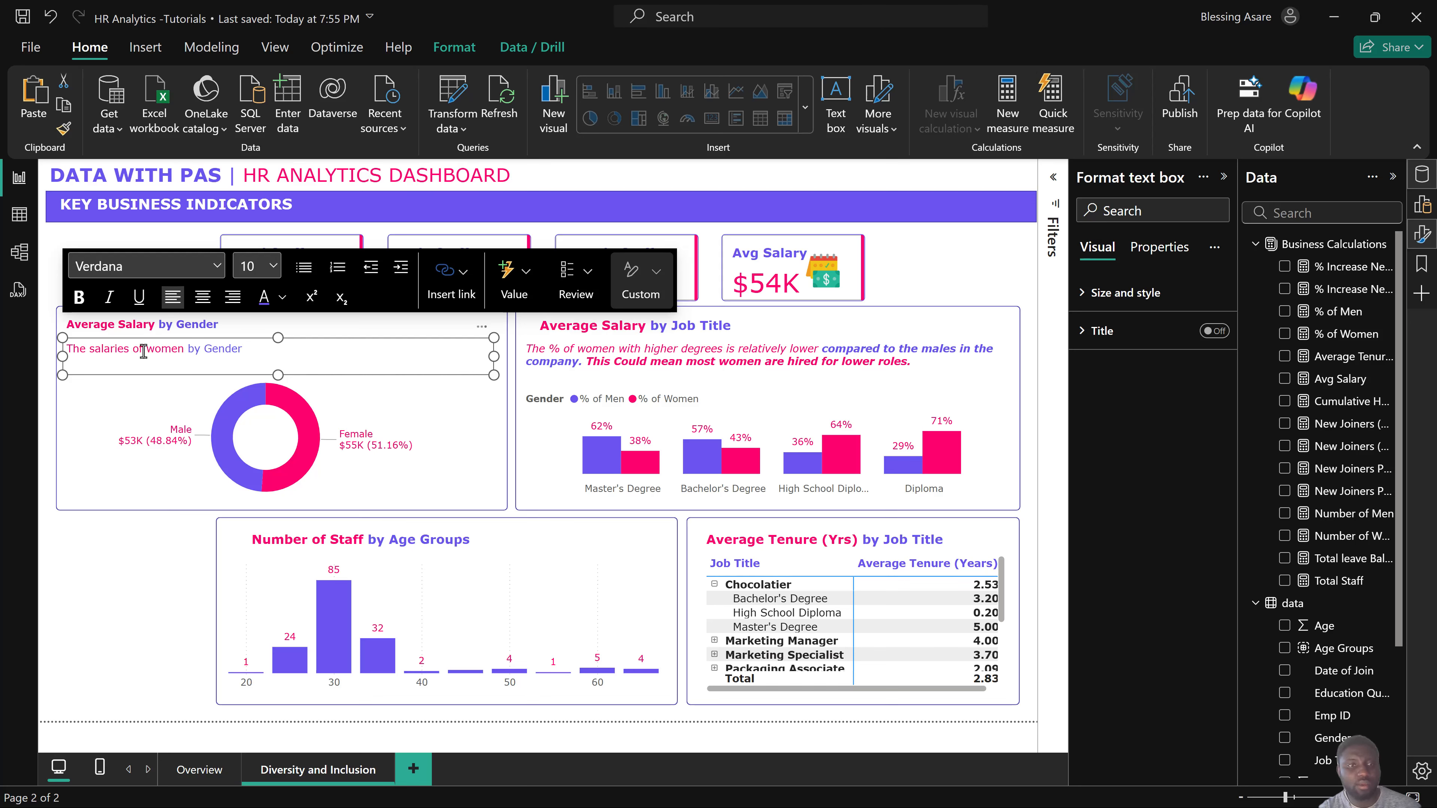
key("BackSpace")
key("BackSpace")
key("BackSpace")
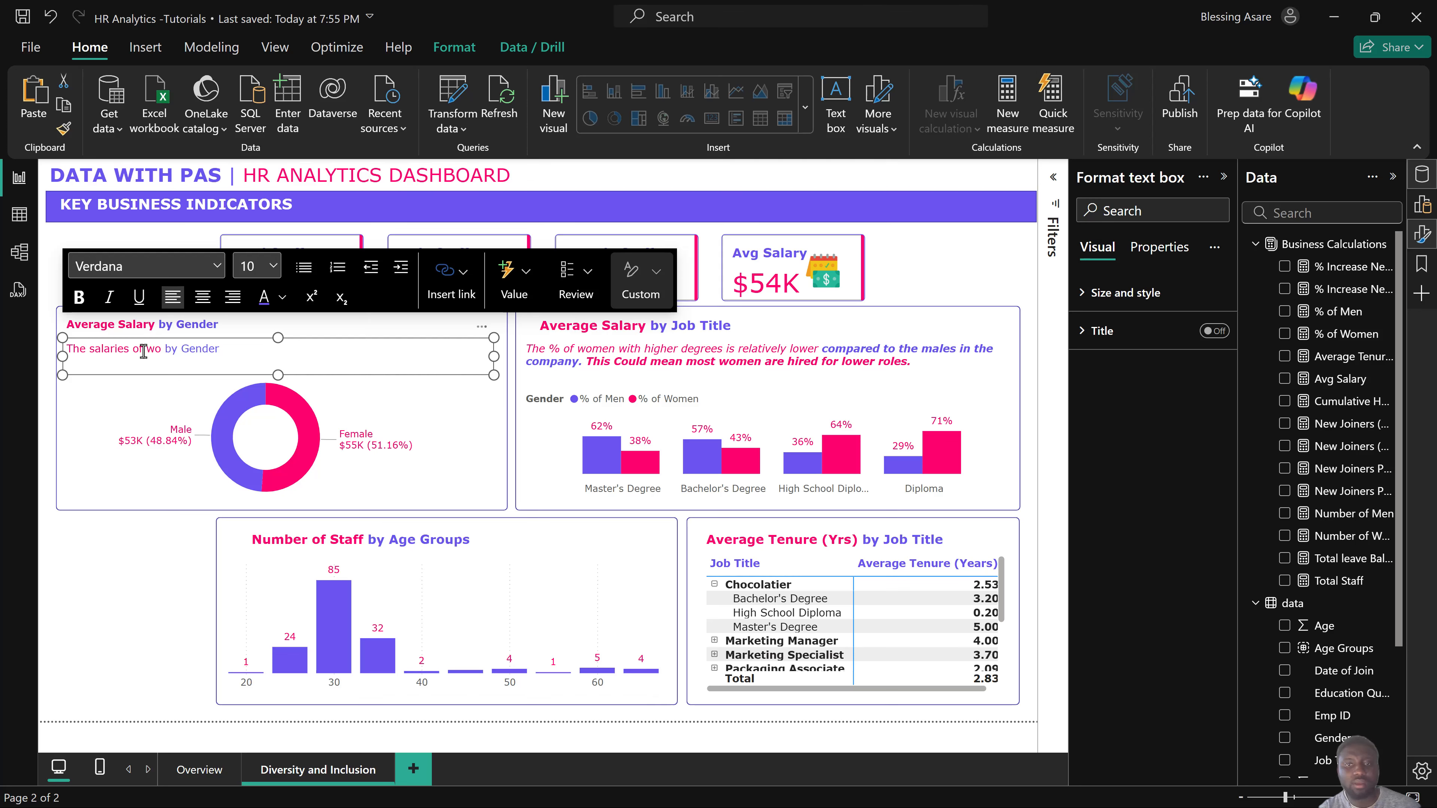
key("BackSpace")
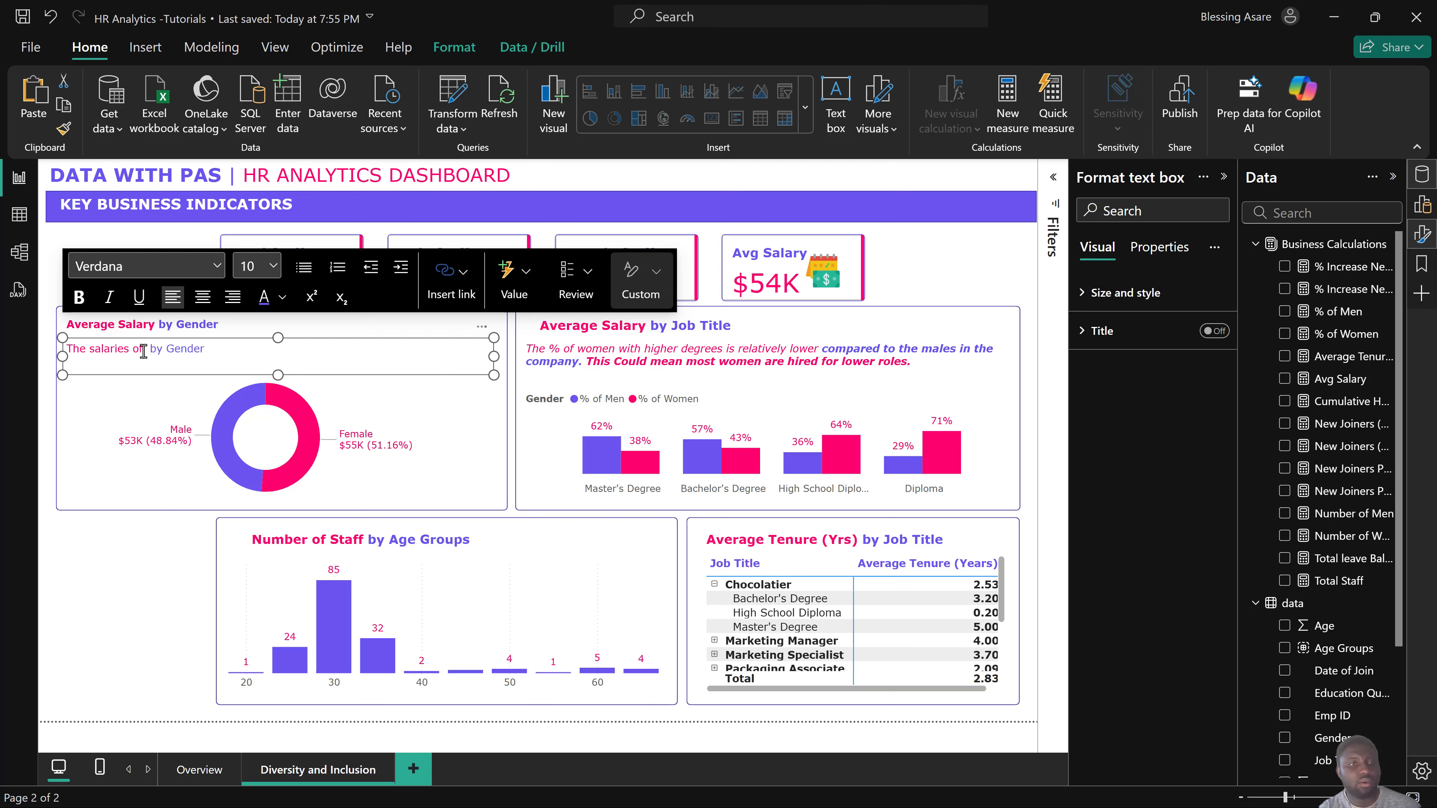
type("females i")
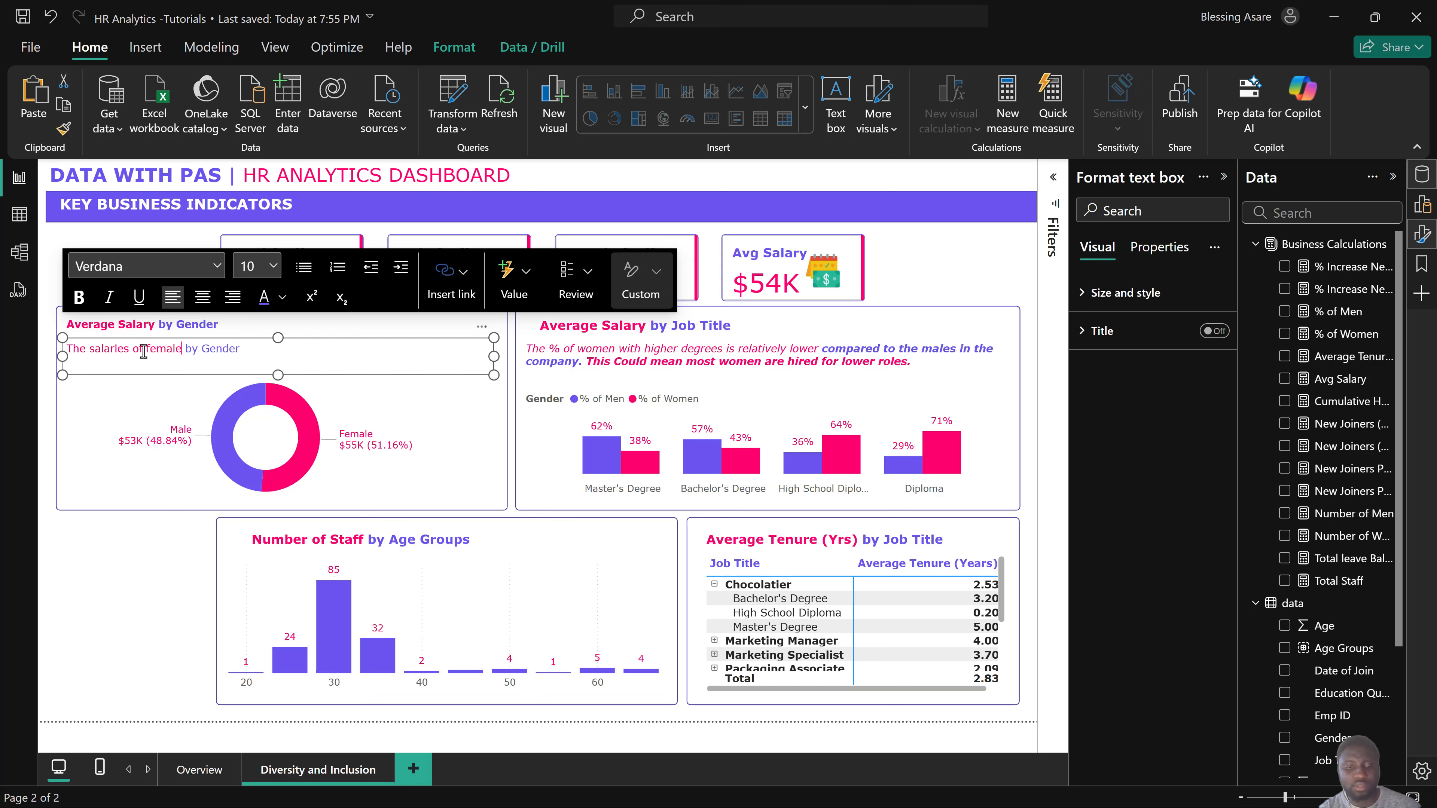
type("n the company is over")
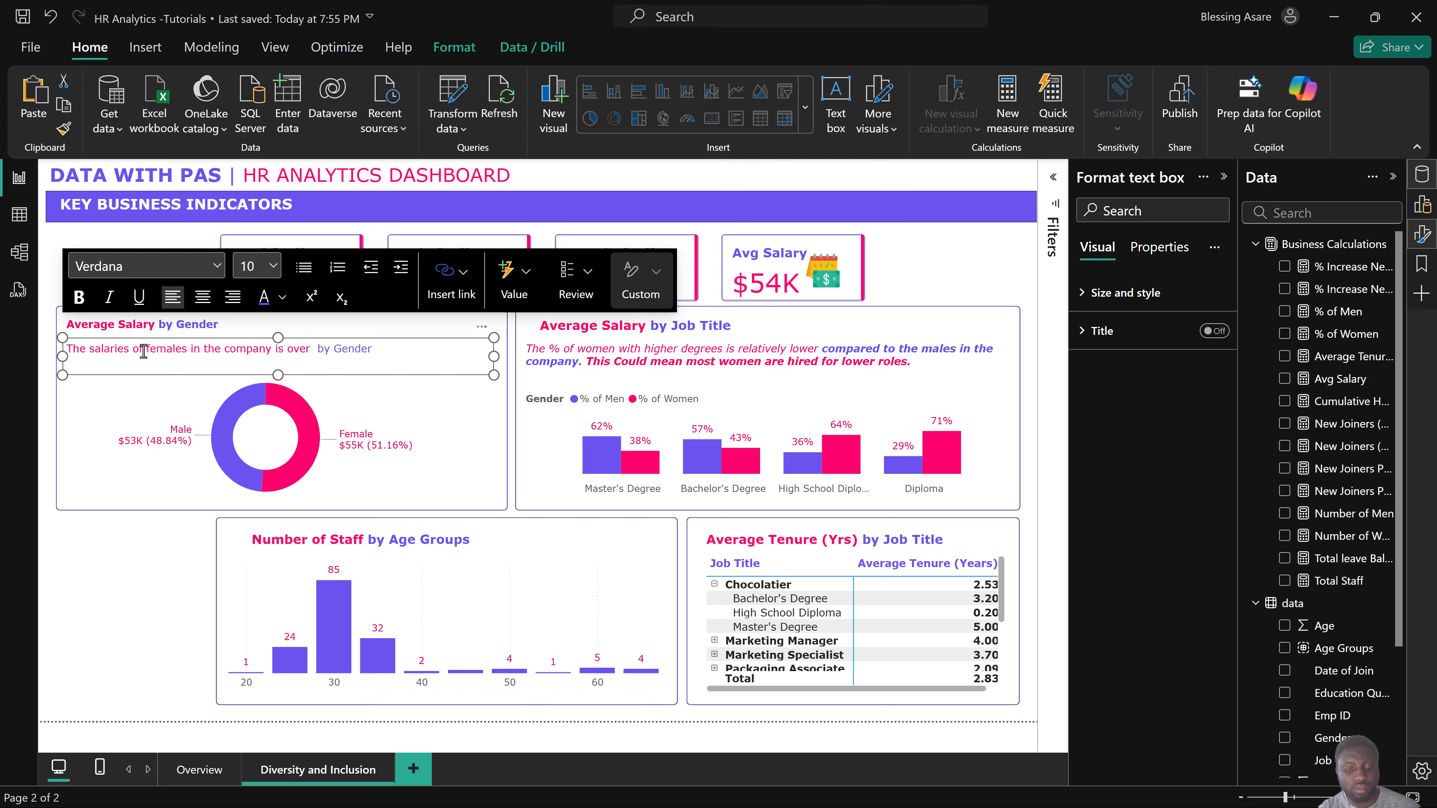
Complete the insight with "$2k on average higher than the males in the company." and delete the leftover "by Gender".
type(" $2k o")
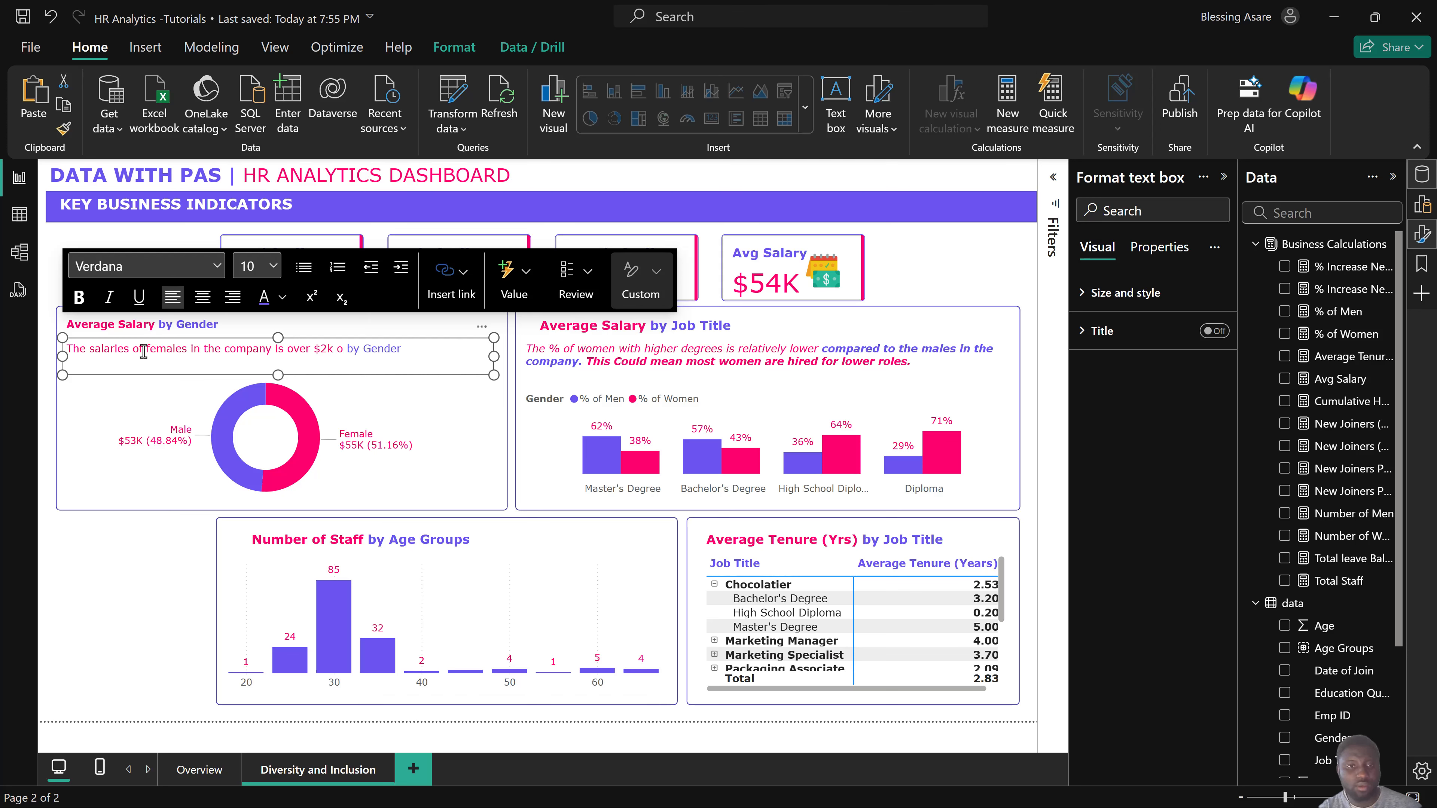
type("n average")
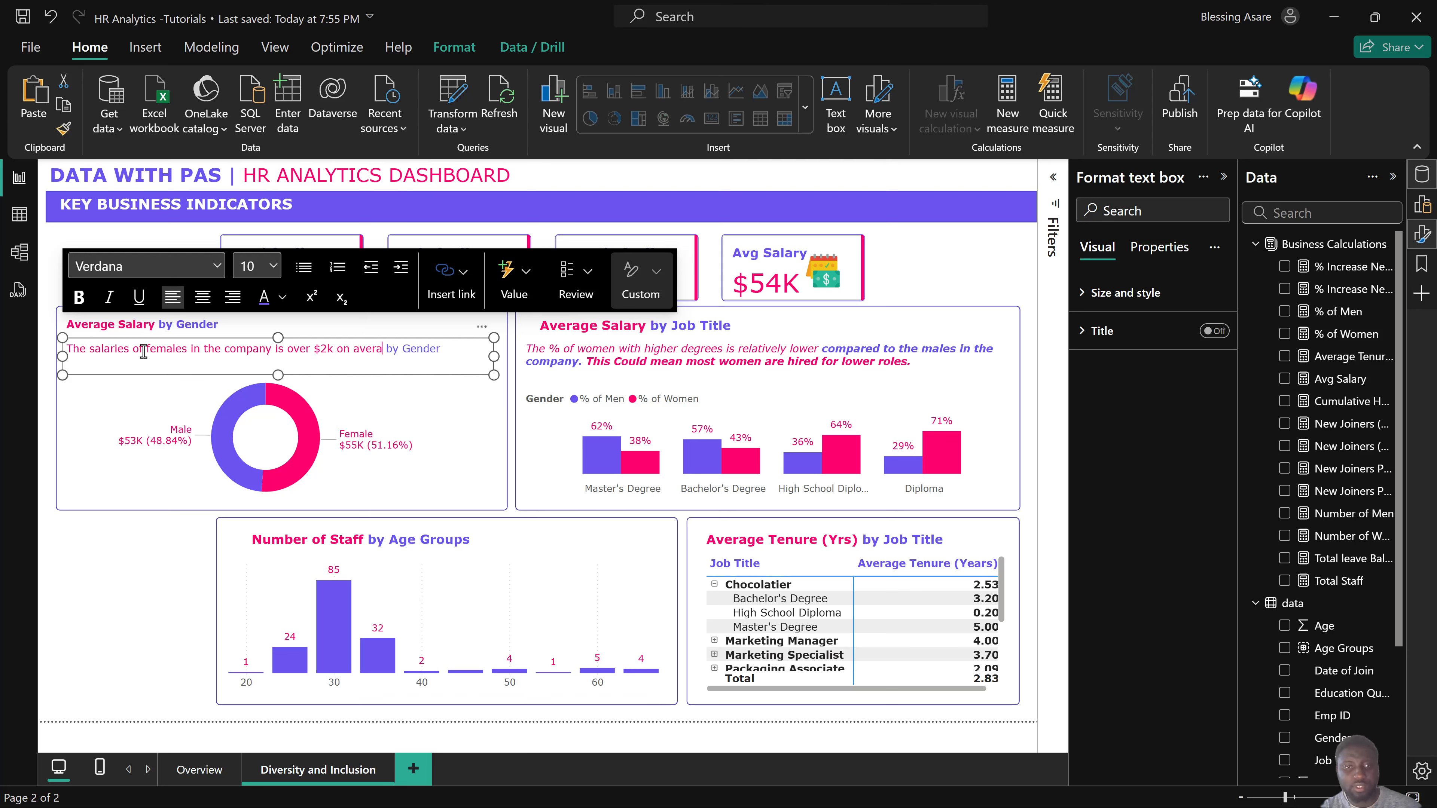
type(" hig")
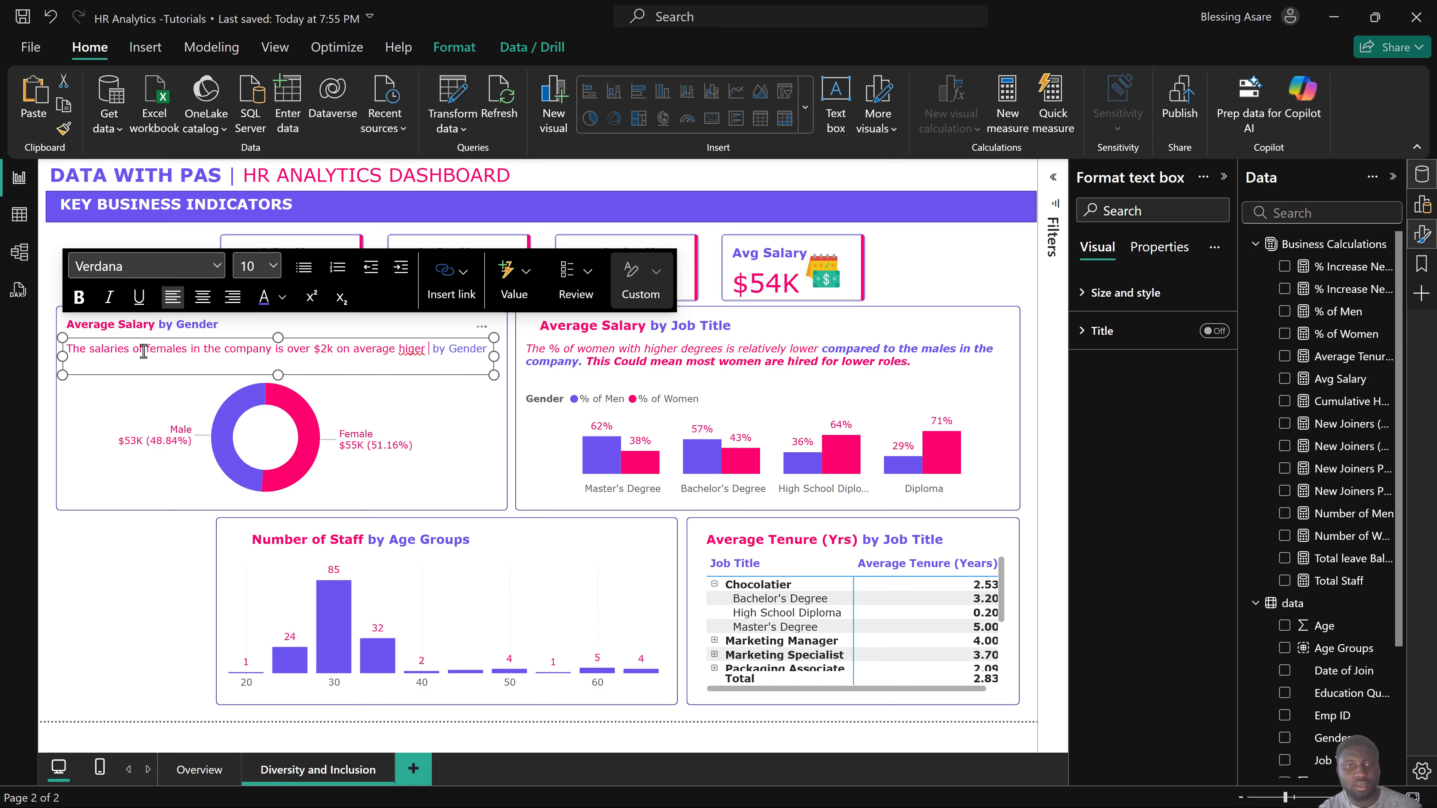
key("BackSpace")
type("gher than")
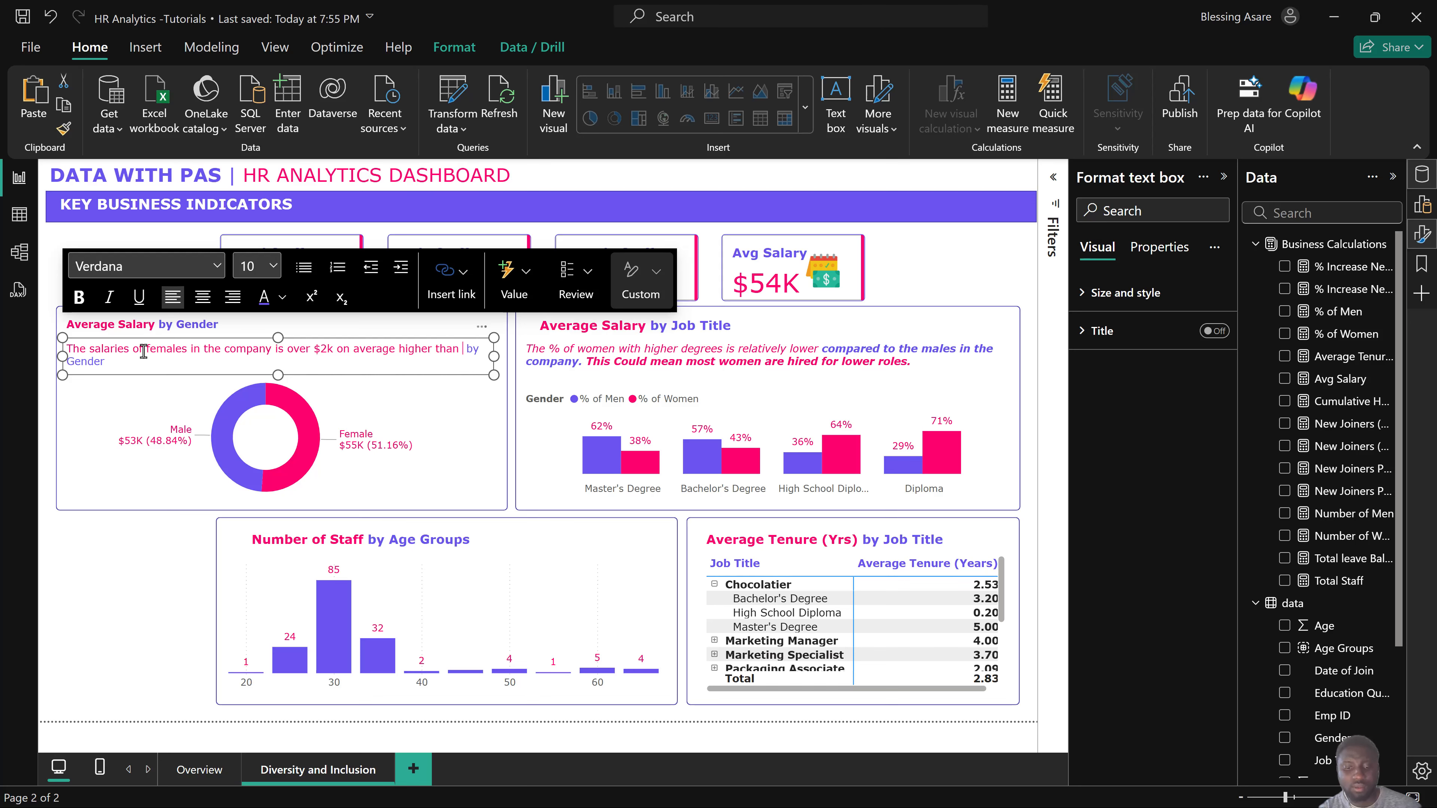
type(" the males in the")
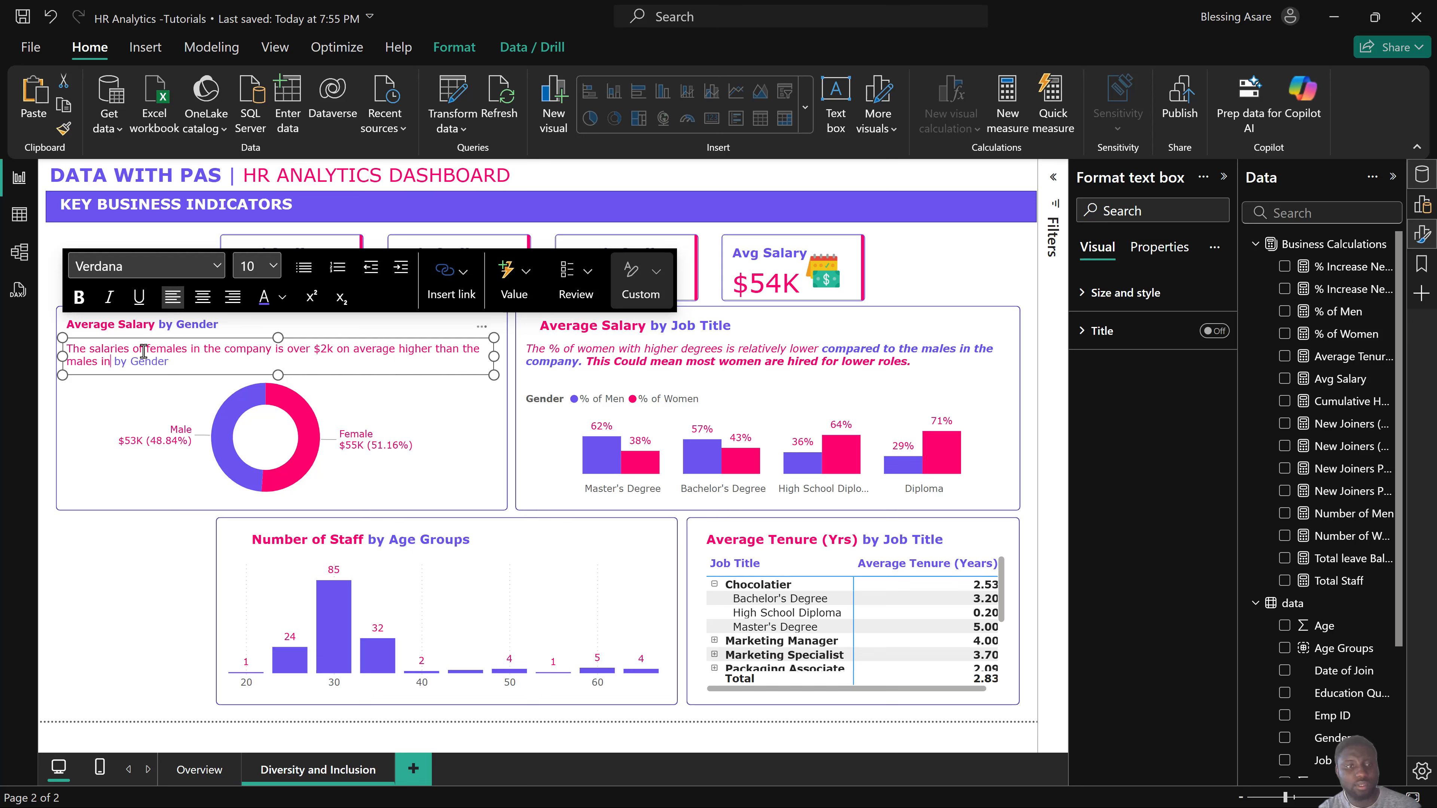
type(" company")
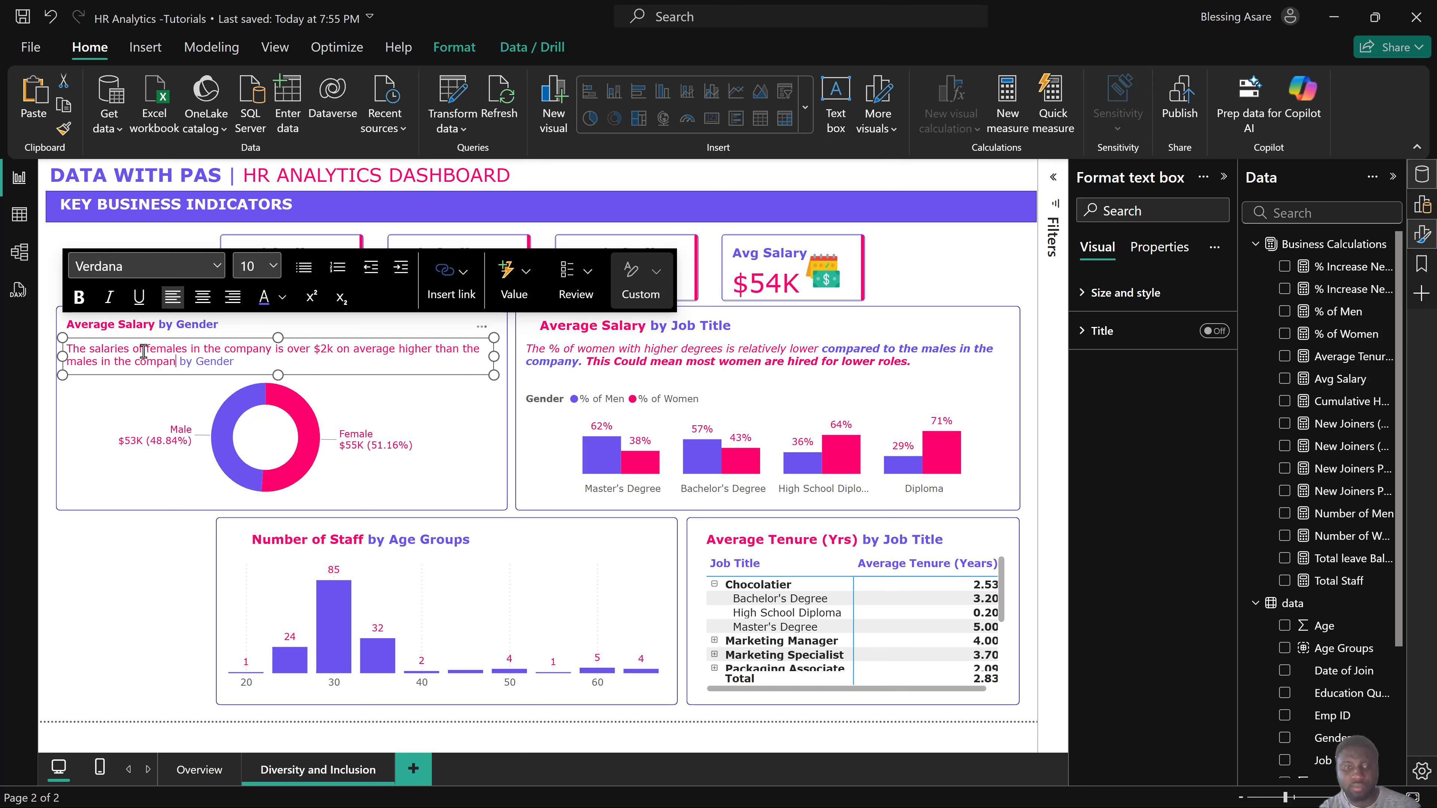
type(".")
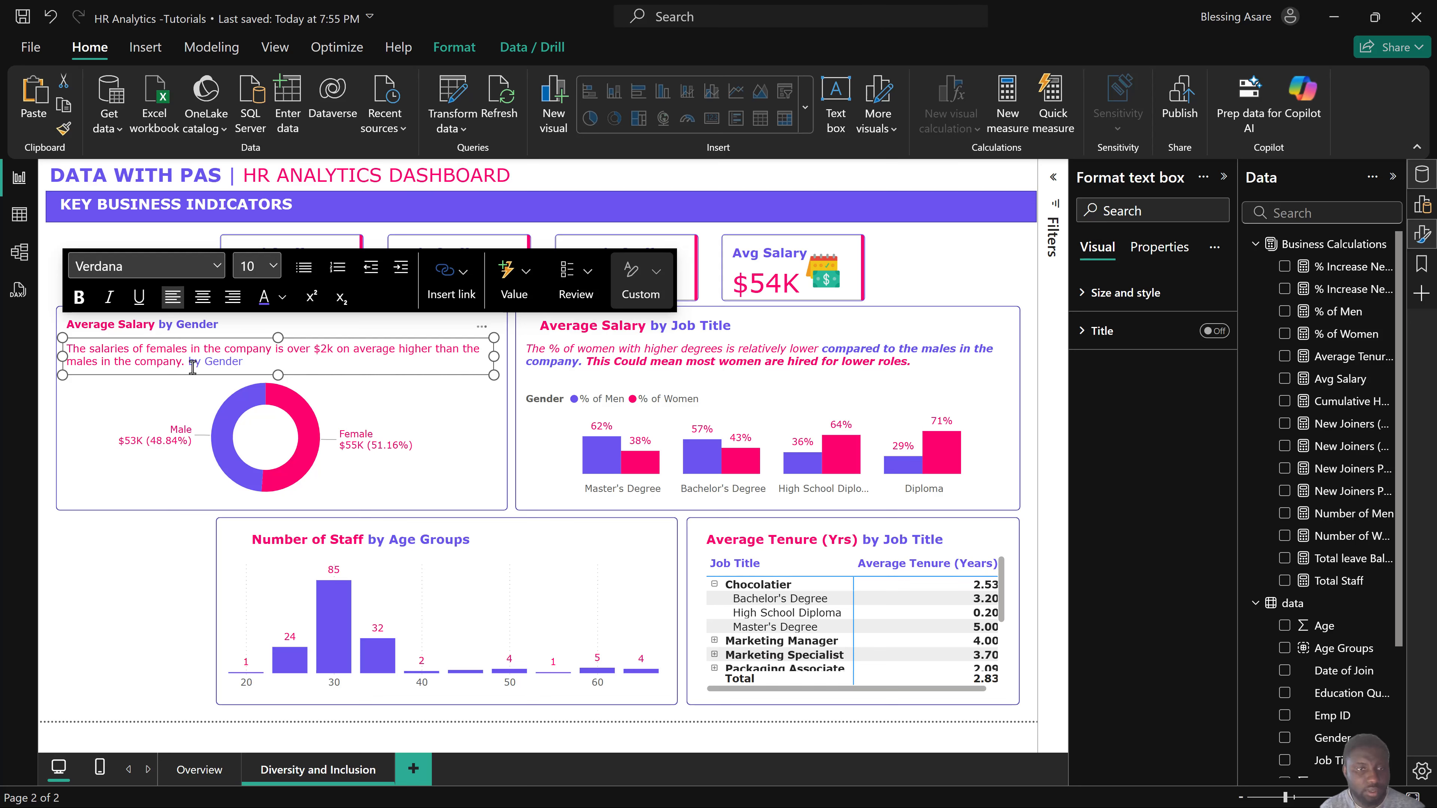
left_click_drag(190, 361, 242, 362)
key("BackSpace")
key("BackSpace")
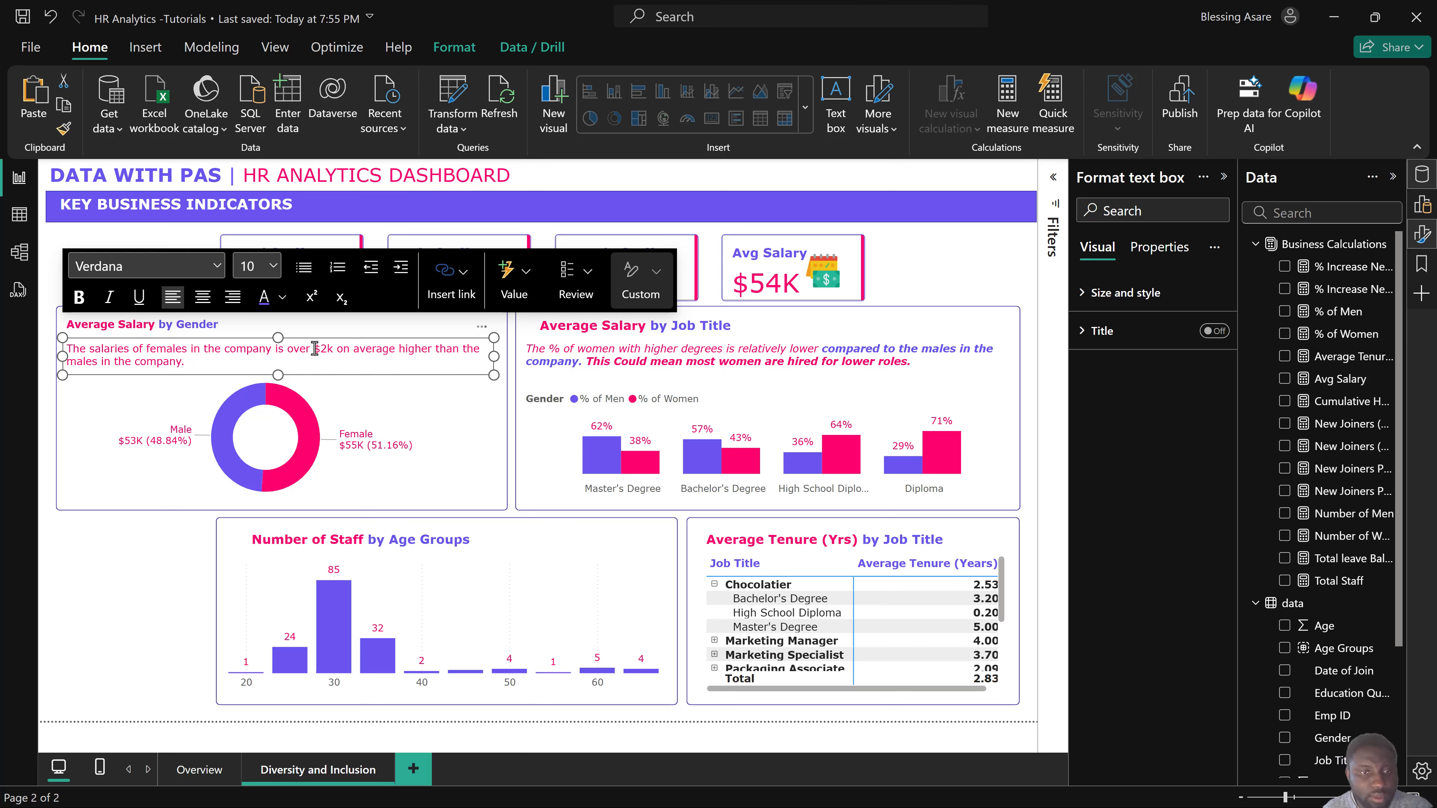
Make "on average higher than the males in the company." bold and purple in the donut chart's insight.
left_click(338, 353, "shift")
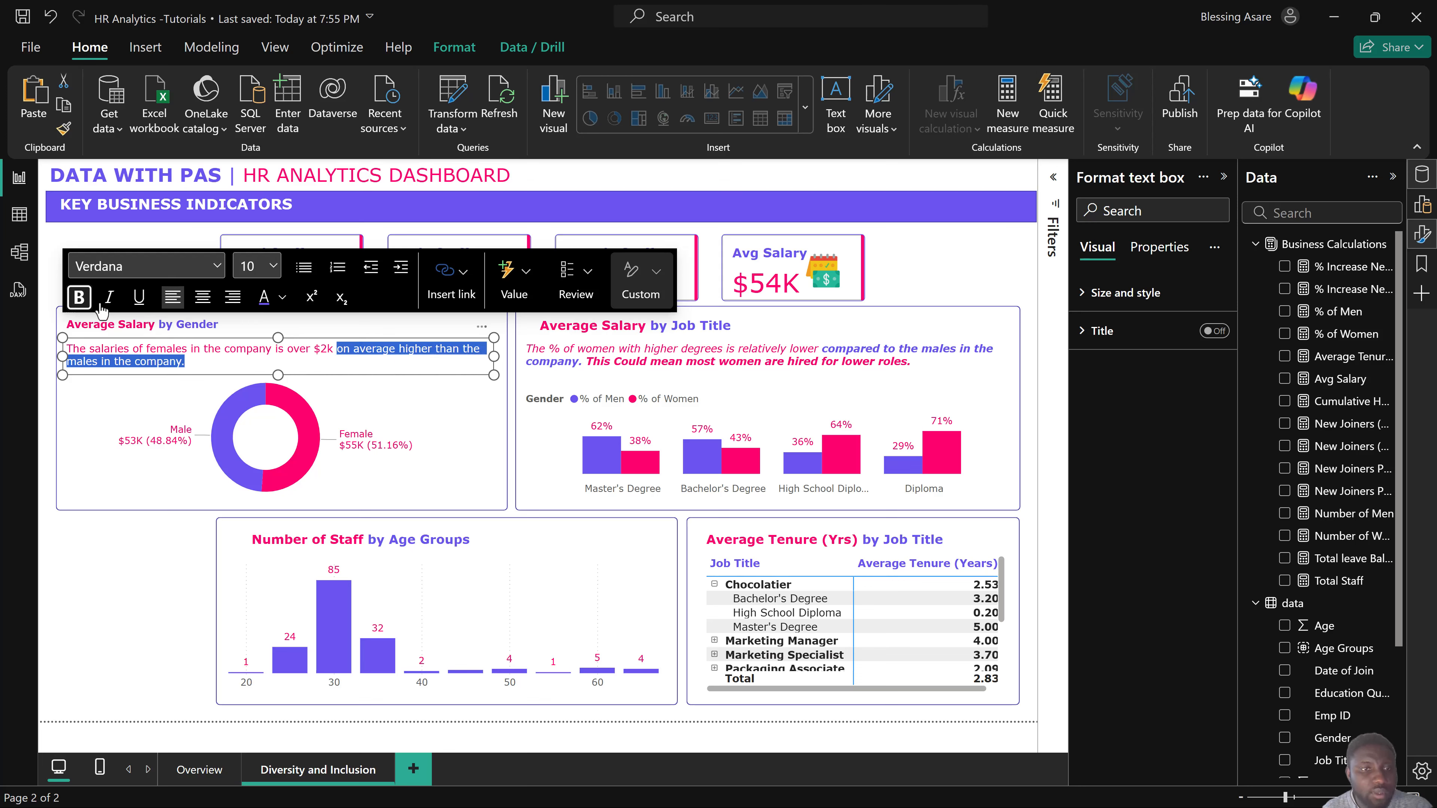
left_click(79, 296)
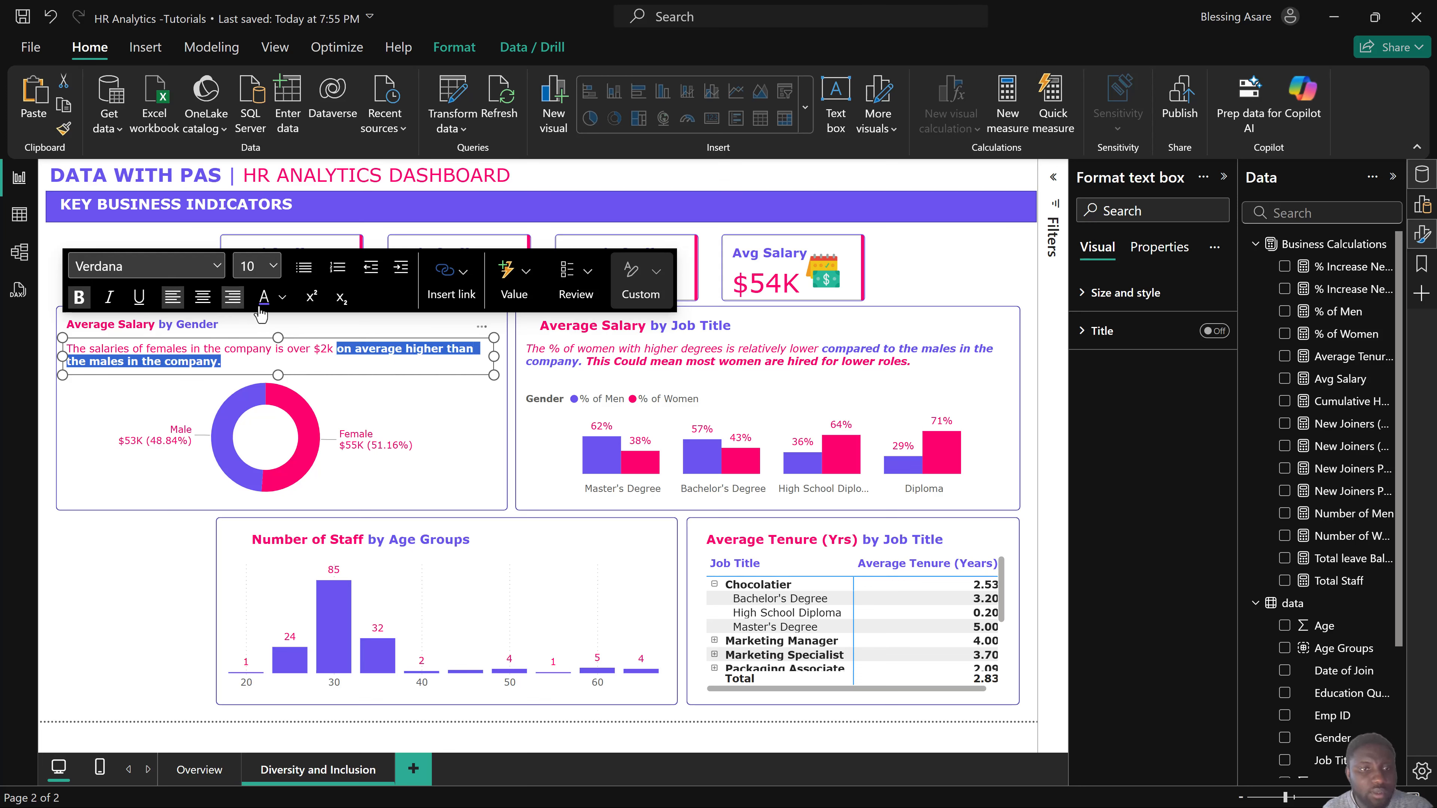
left_click(126, 537)
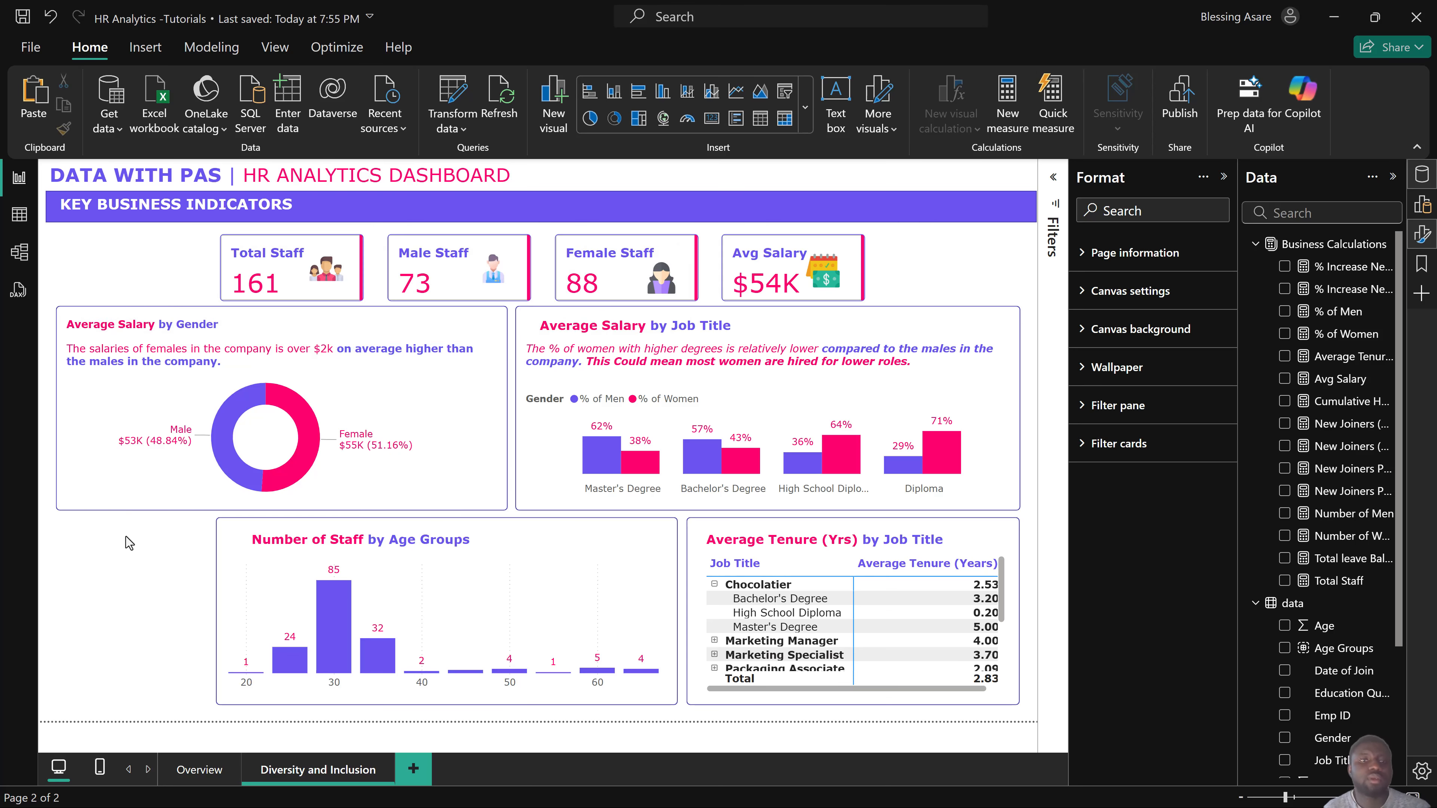
Extend the Number of Staff by Age Groups card to the donut card's left edge and narrow it from its right side.
left_click(604, 541)
left_click_drag(216, 611, 62, 609)
left_click(67, 608)
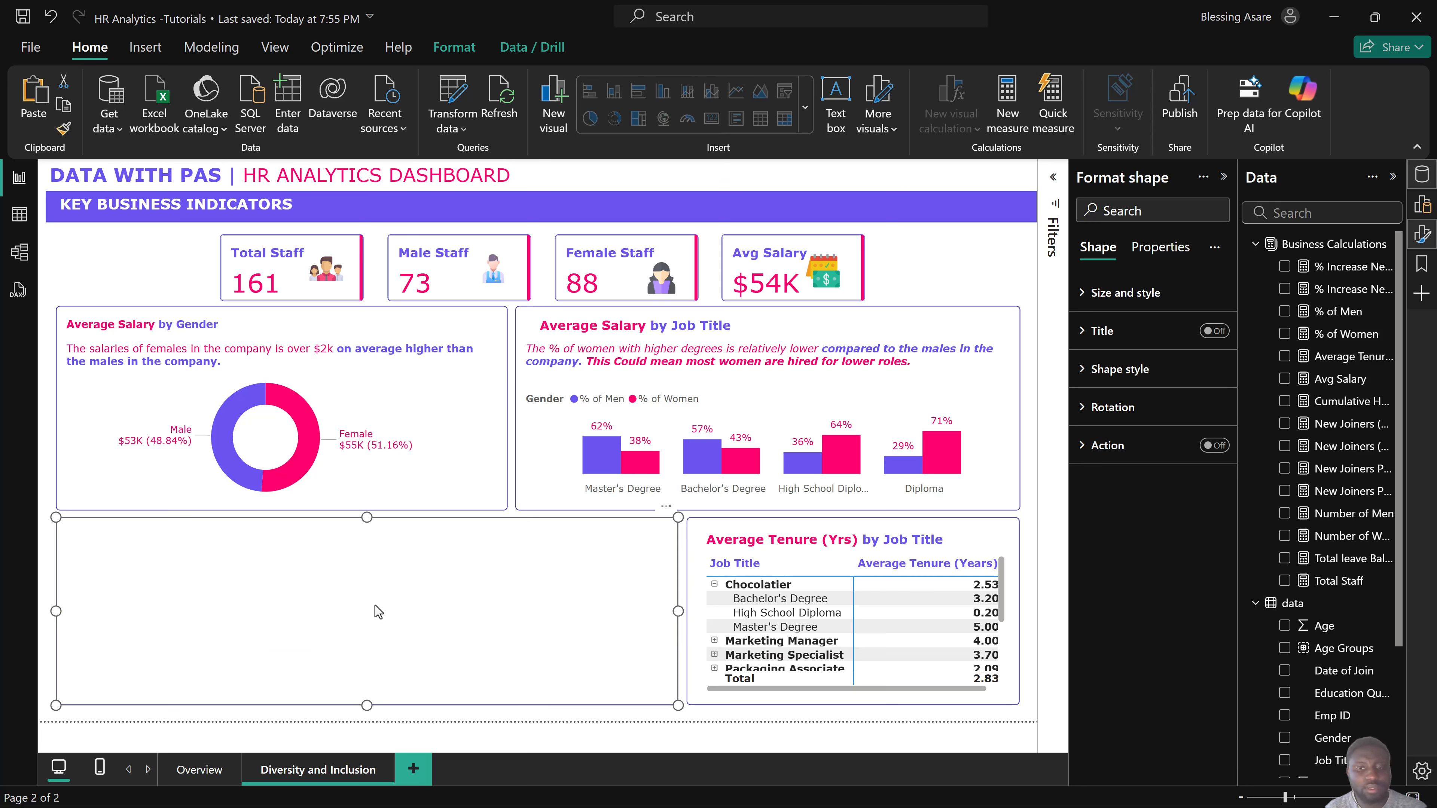
left_click_drag(677, 612, 553, 614)
Move the age groups column chart and its "Number of Staff by Age Groups" title inside the resized card.
left_click(635, 597)
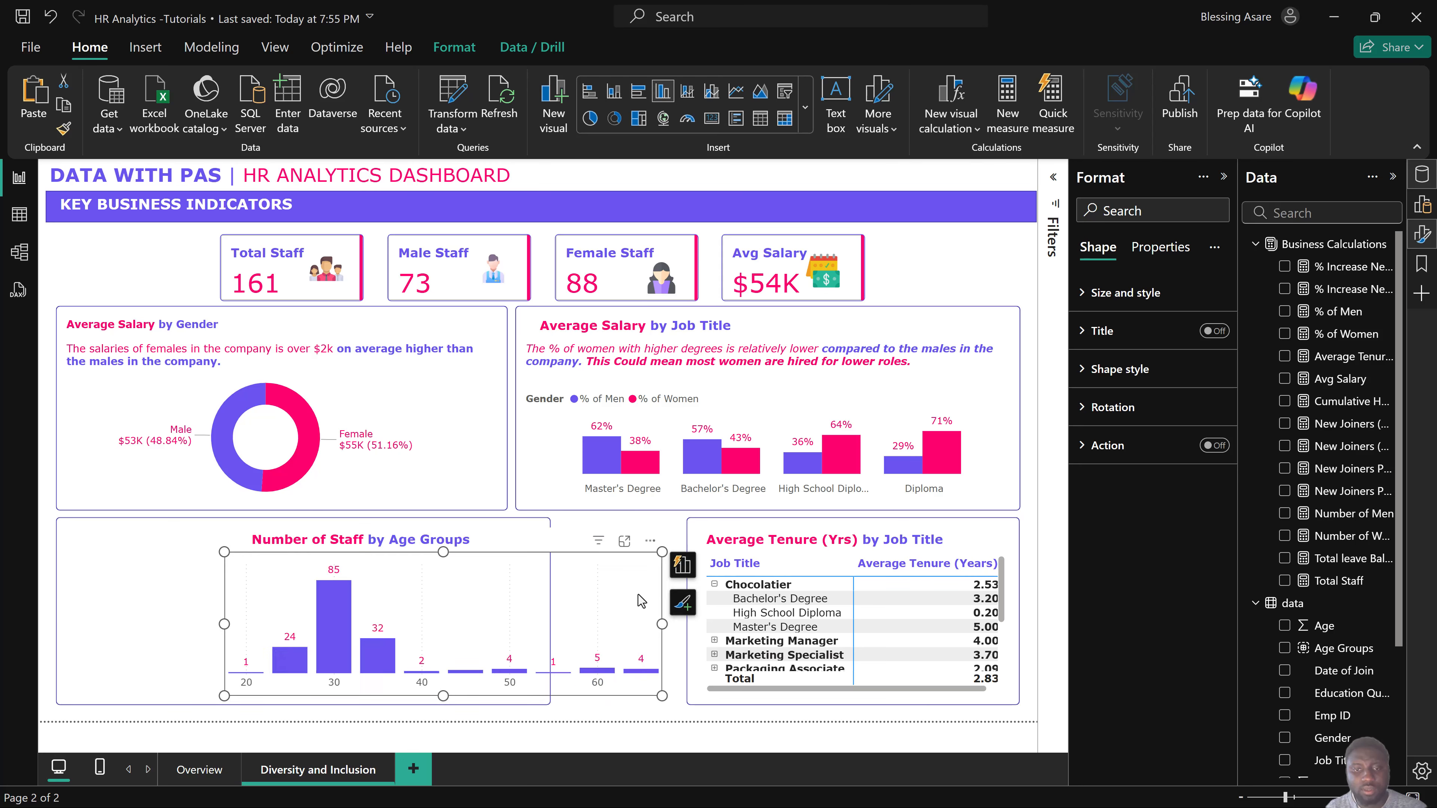
left_click_drag(636, 594, 490, 597)
left_click(376, 539)
left_click(372, 538)
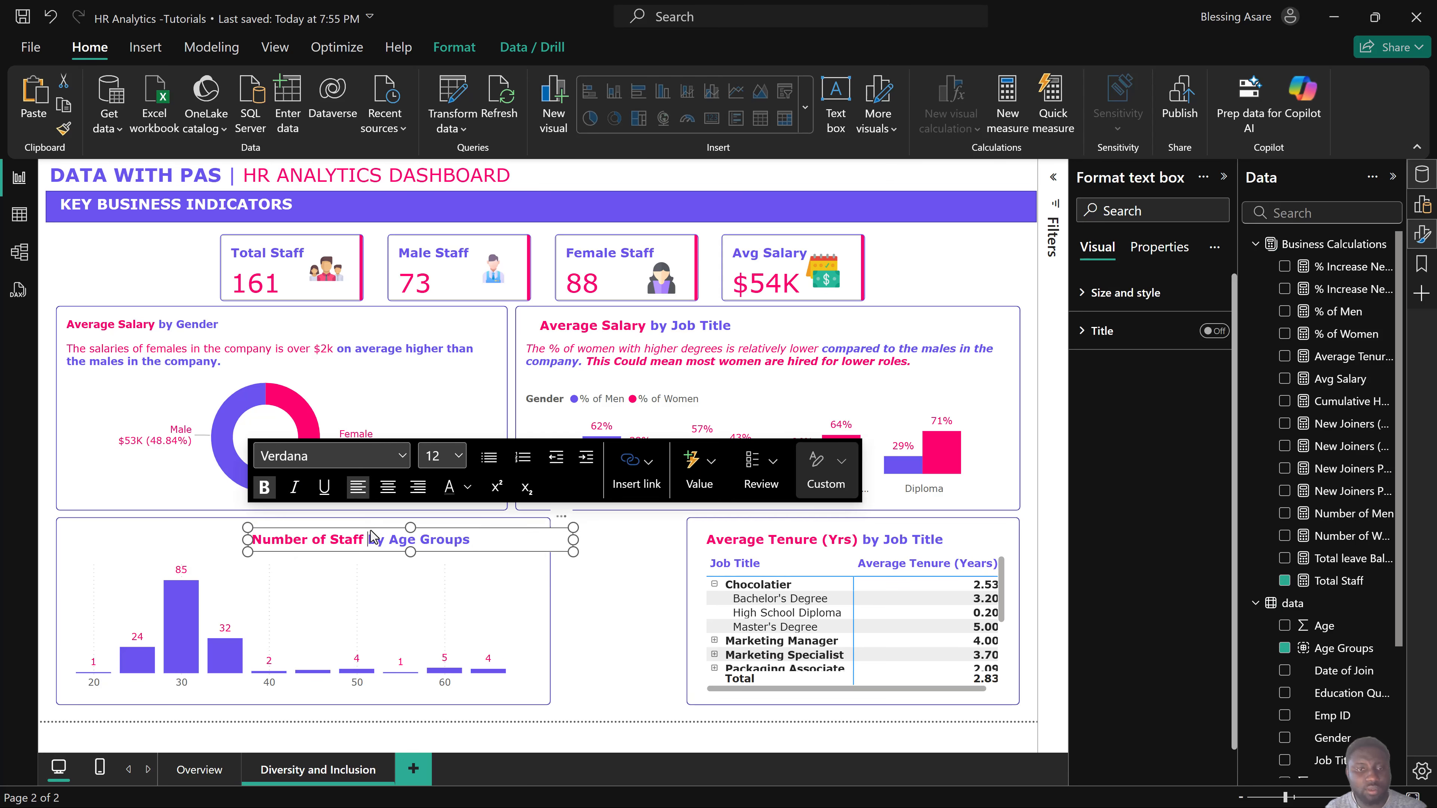
left_click_drag(372, 538, 191, 532)
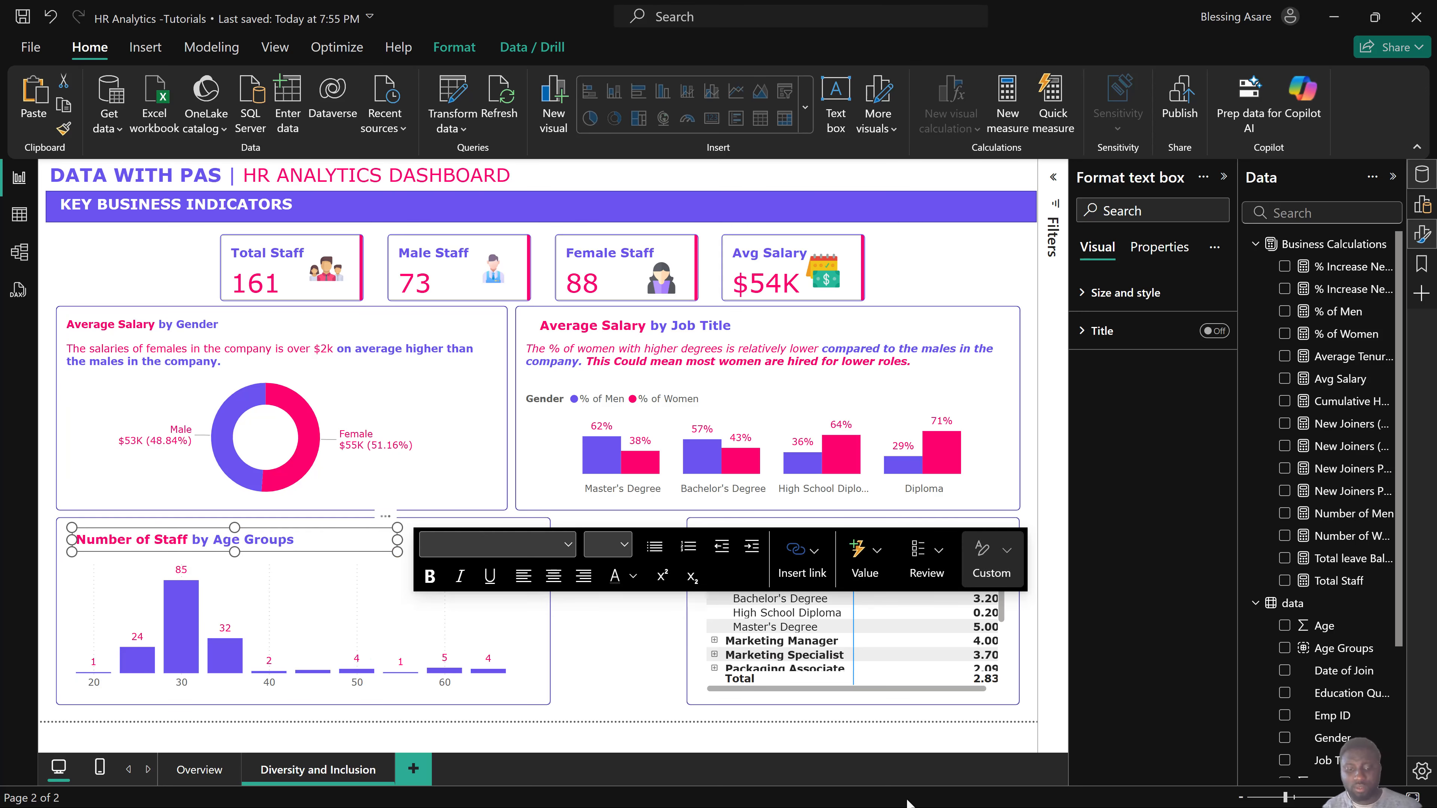
Switch to the HR Analytics report window to check its layout, and return to the HR Analytics -Tutorials report.
key("super")
mouse_move(832, 792)
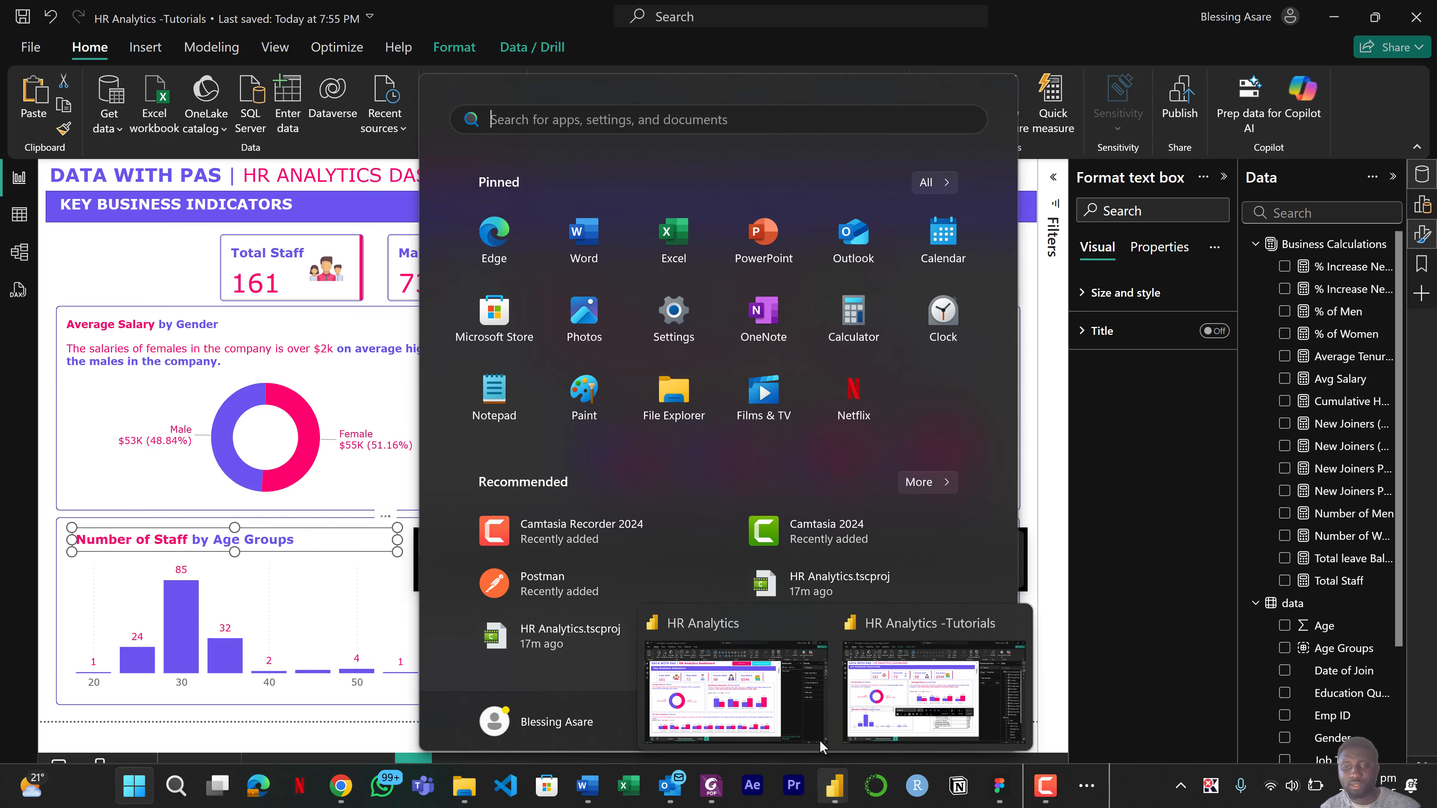
left_click(745, 710)
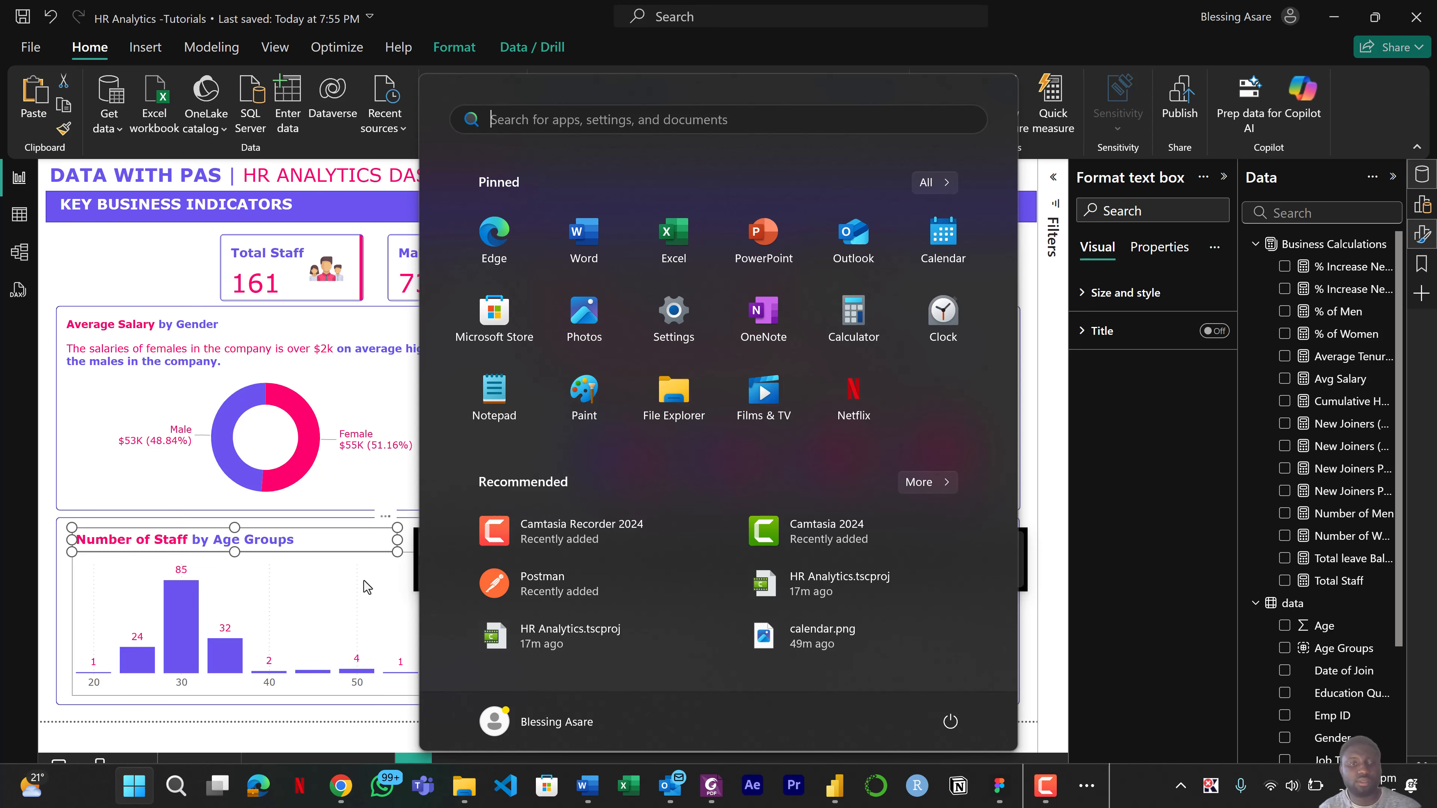
key("super")
left_click(486, 614)
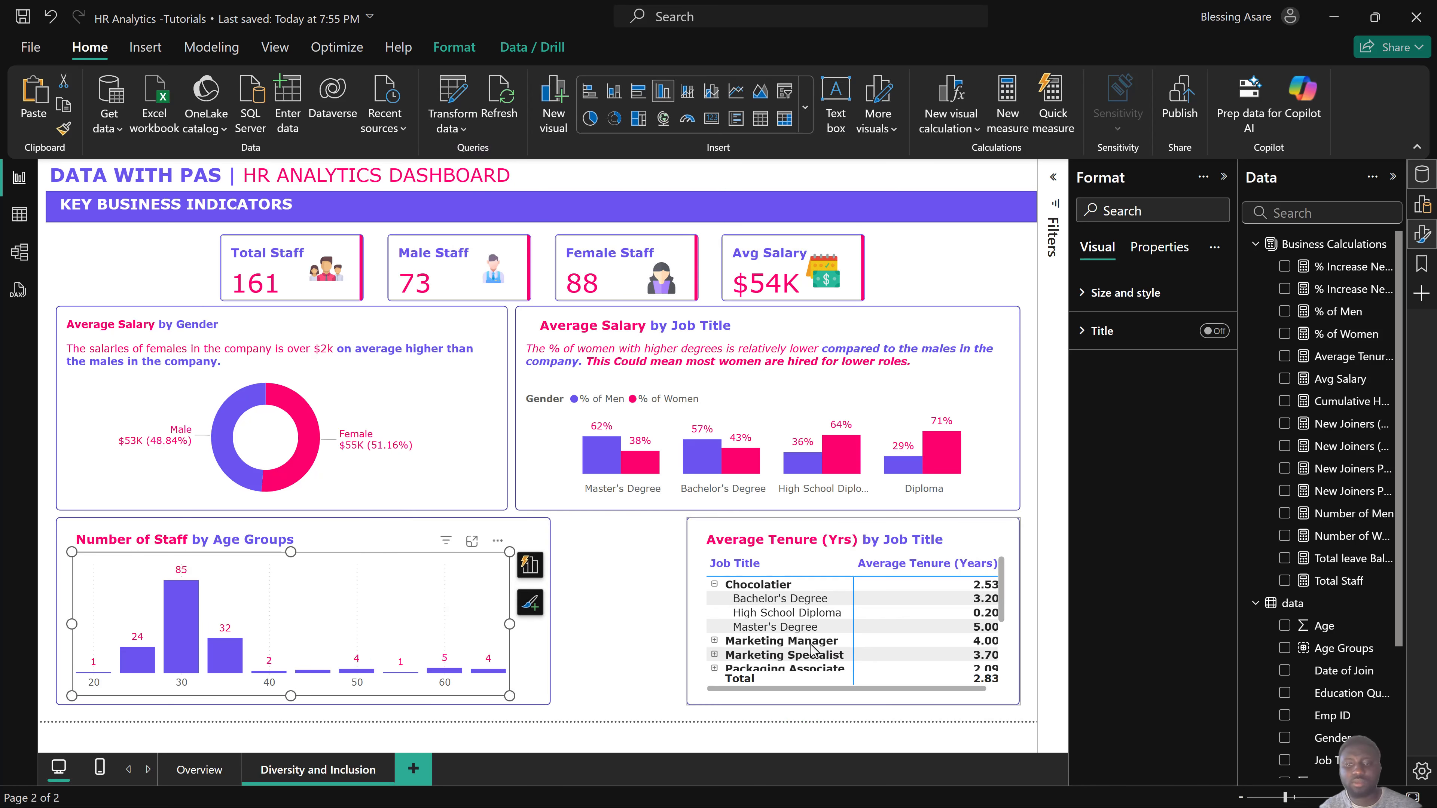
Delete the Average Tenure (Yrs) by Job Title card background together with its title and table.
left_click(695, 546)
key("Delete")
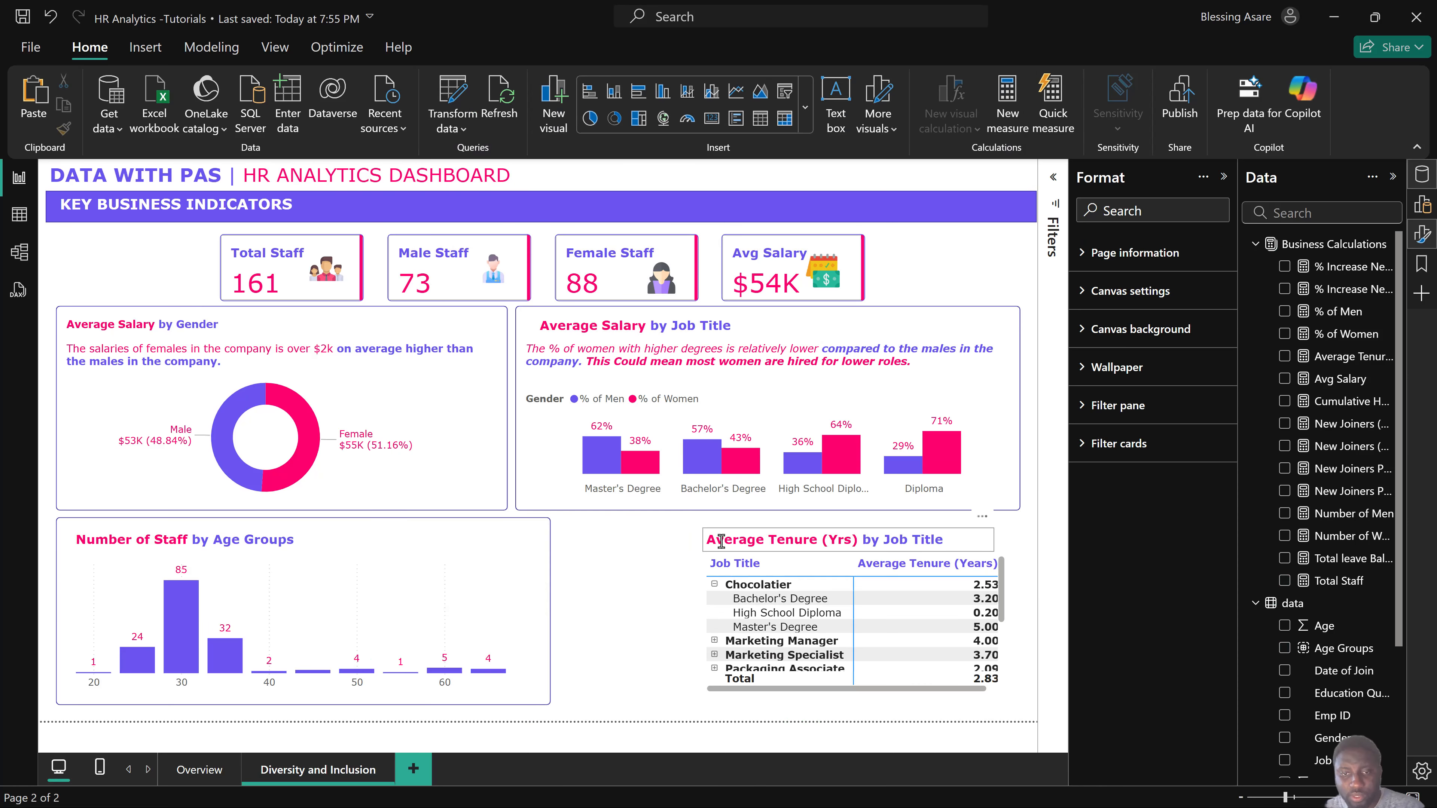
left_click(723, 537)
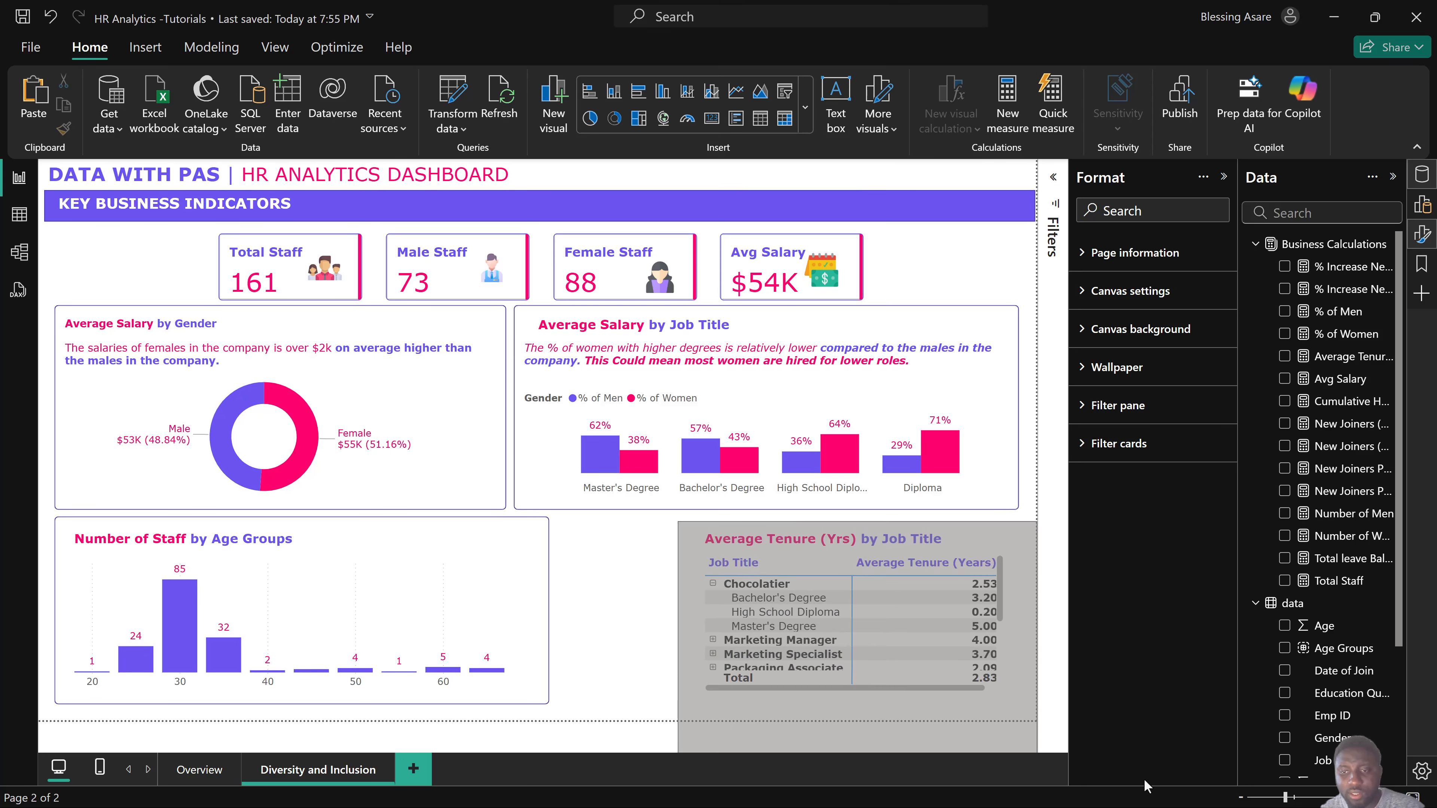
key("Delete")
Widen the Number of Staff by Age Groups card to span the full width beneath the two upper cards.
left_click(536, 567)
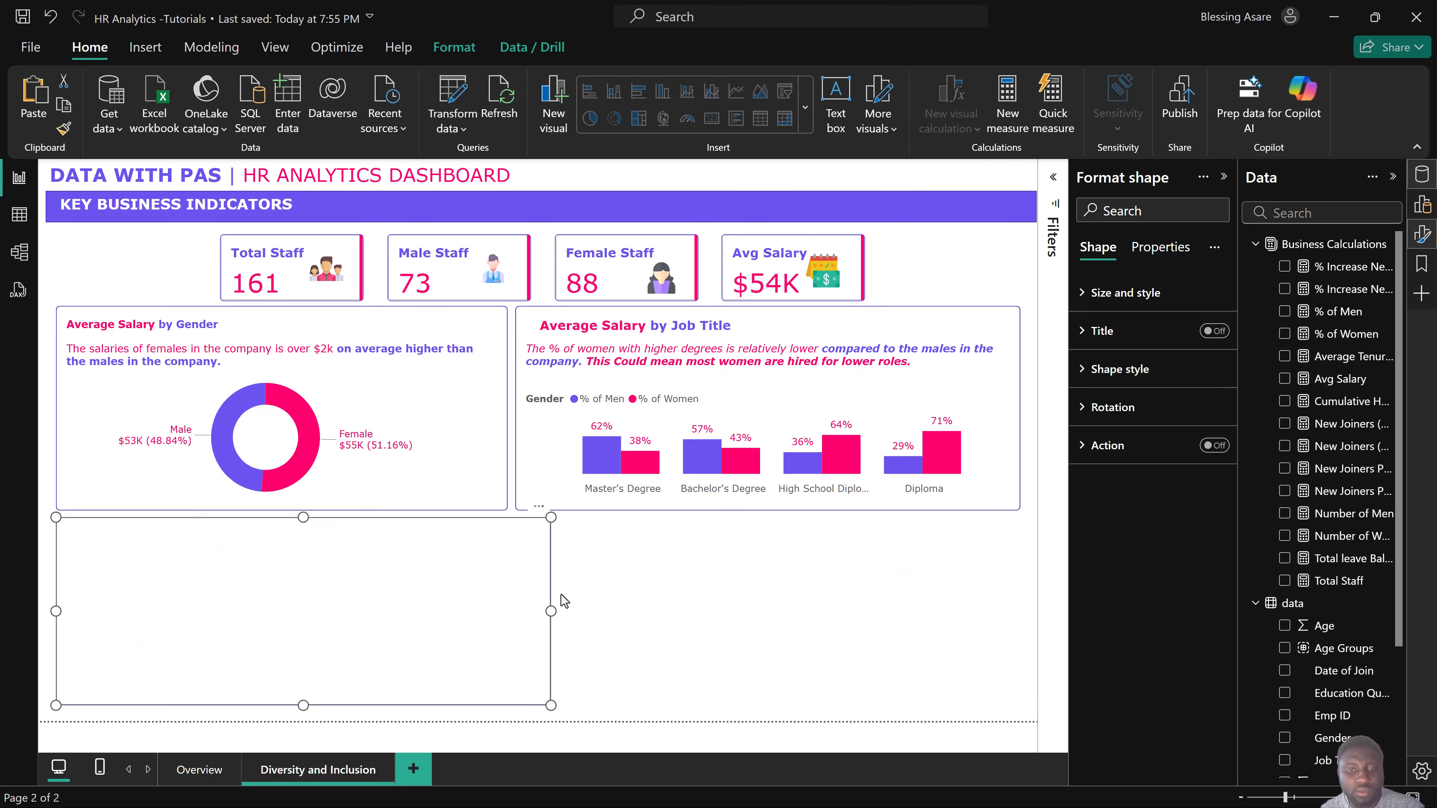
left_click_drag(551, 612, 1026, 619)
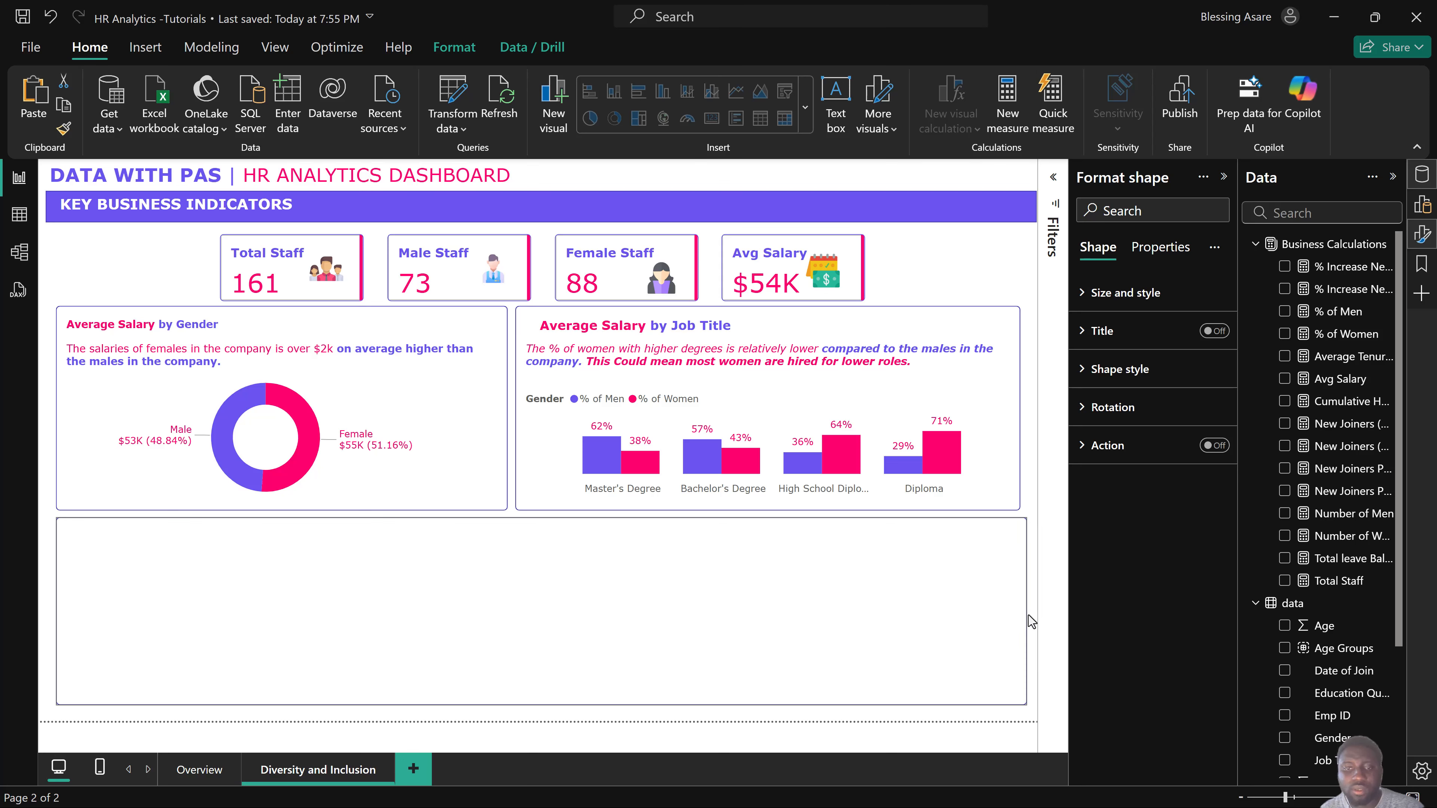
Widen the age groups column chart to span nearly the full width of its card.
left_click(587, 750)
left_click(423, 581)
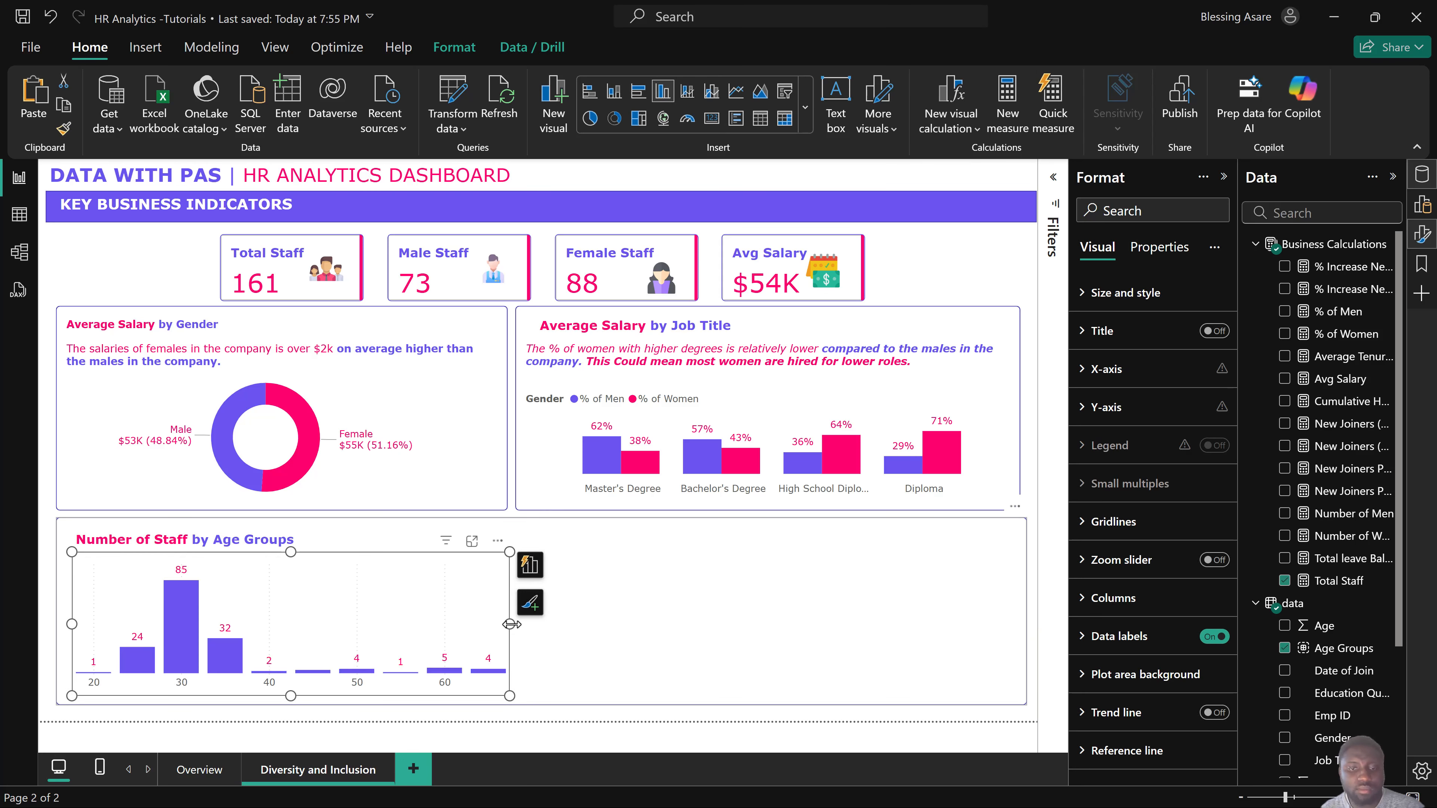
left_click_drag(510, 624, 1018, 635)
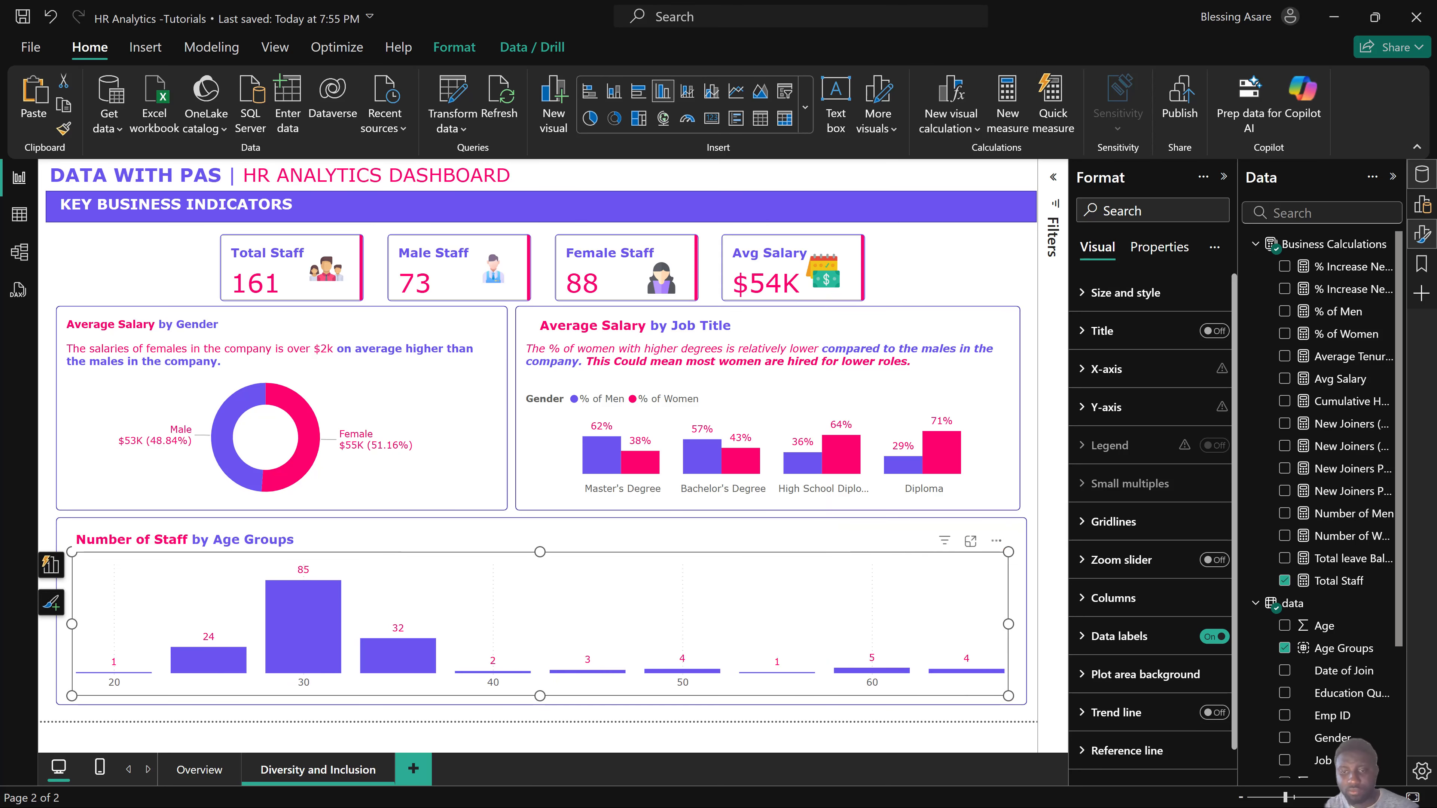
Check the bottom card in the HR Analytics report window and return to the HR Analytics -Tutorials report.
key("super")
mouse_move(835, 785)
left_click(751, 722)
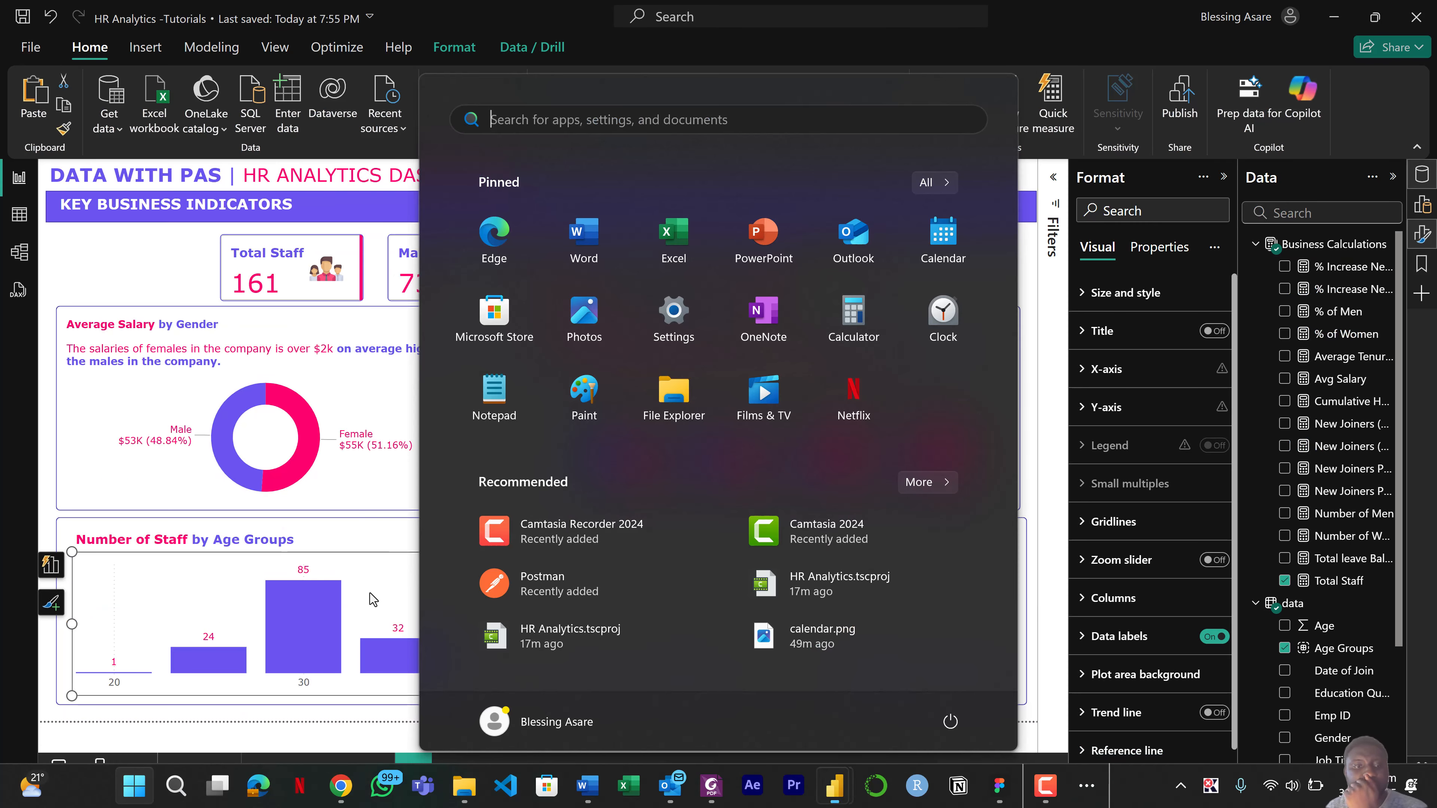
left_click(373, 595)
Lower the column chart's upper edge to free space under the title, and replace Total Staff with % of Men and % of Women.
left_click_drag(541, 556, 543, 595)
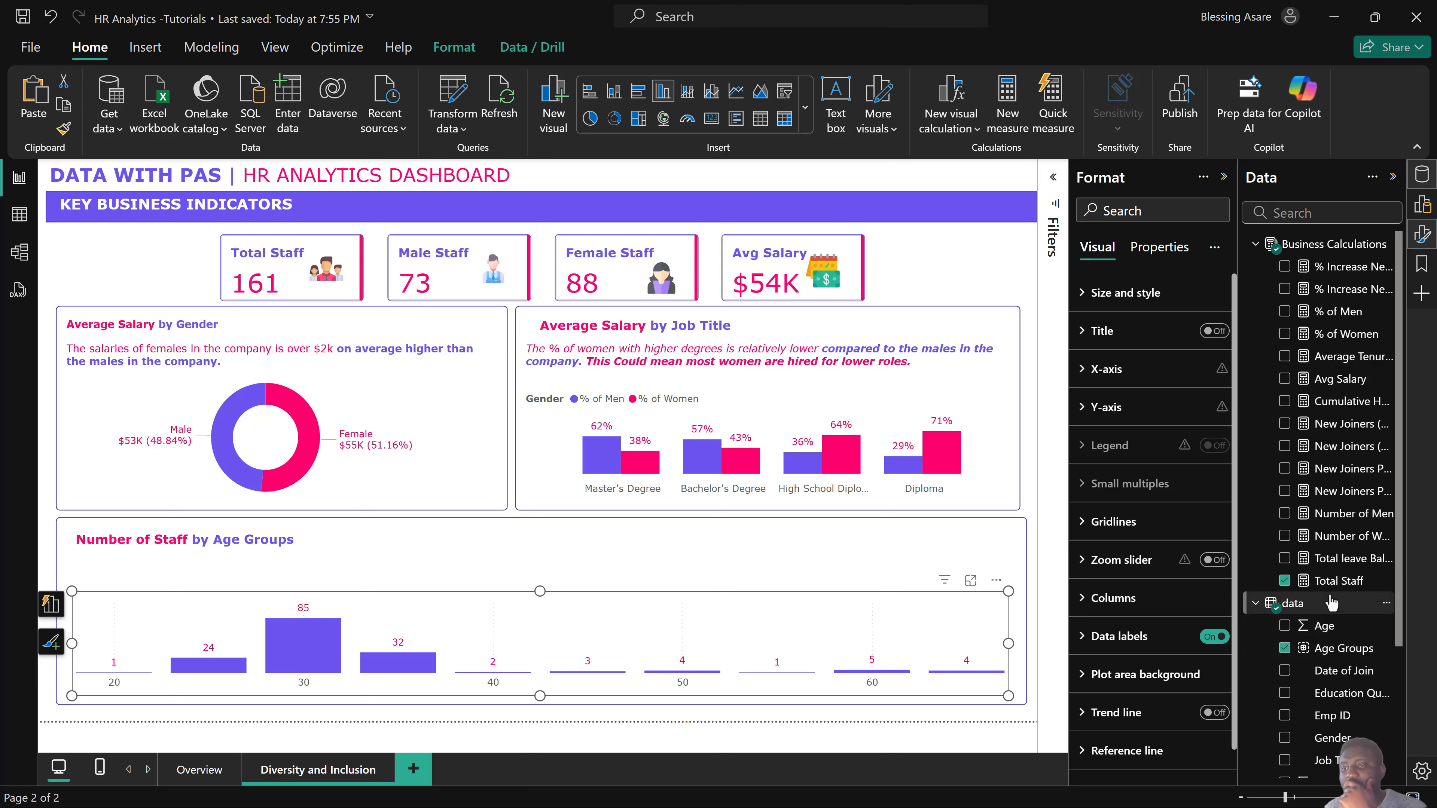
left_click(1284, 581)
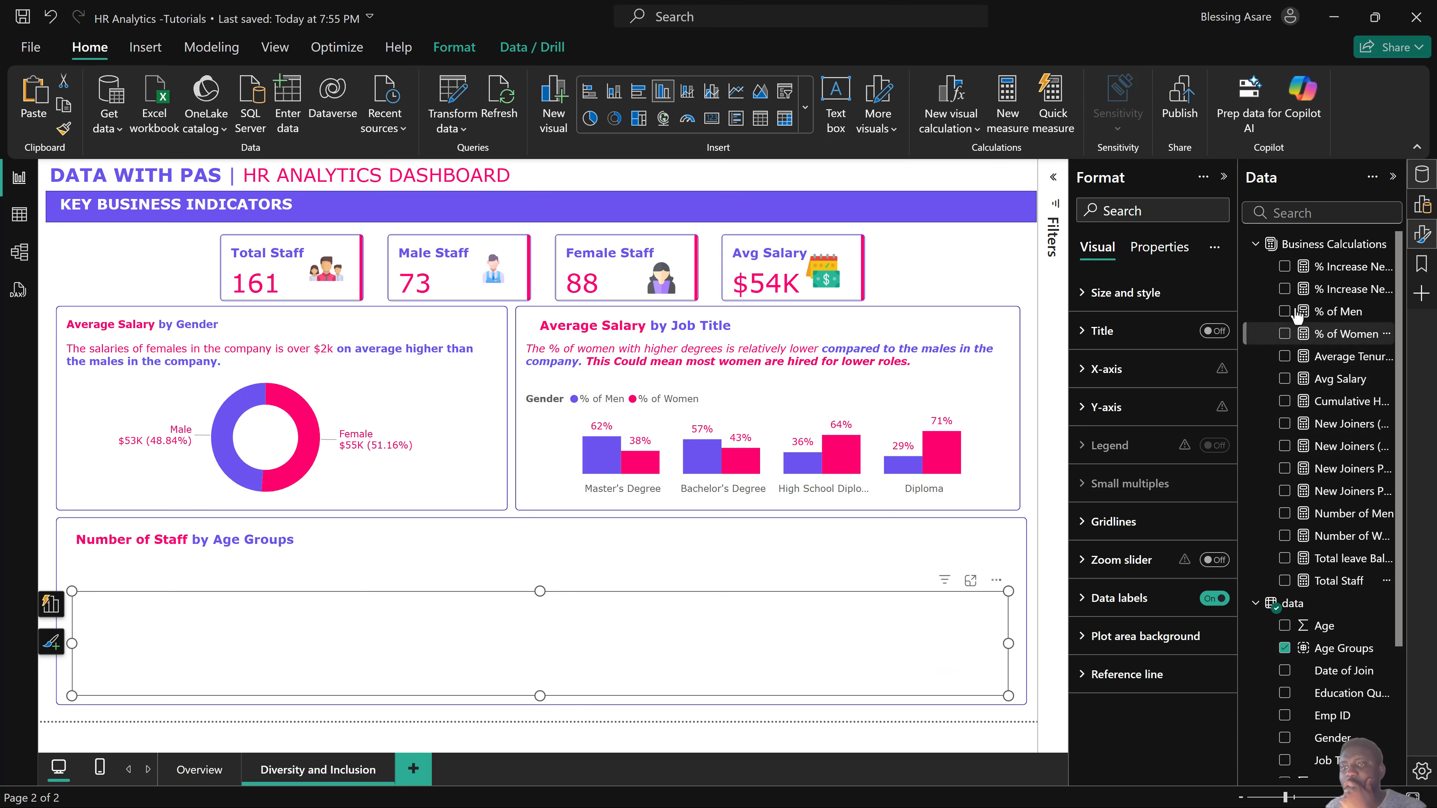
left_click(1284, 311)
left_click(1284, 334)
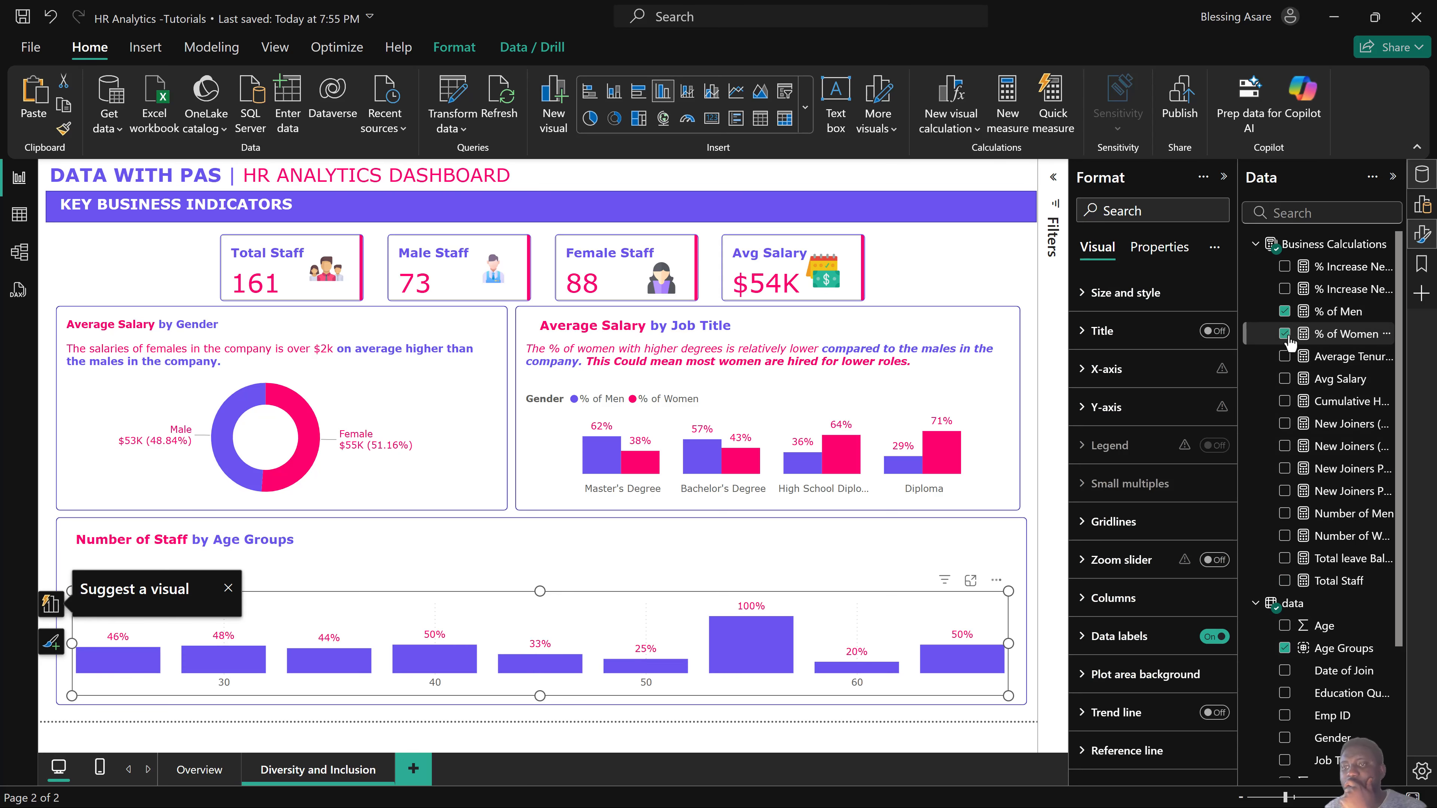
Replace the Age Groups category with Job Title in the bottom column chart.
scroll(1329, 546, "down", 3)
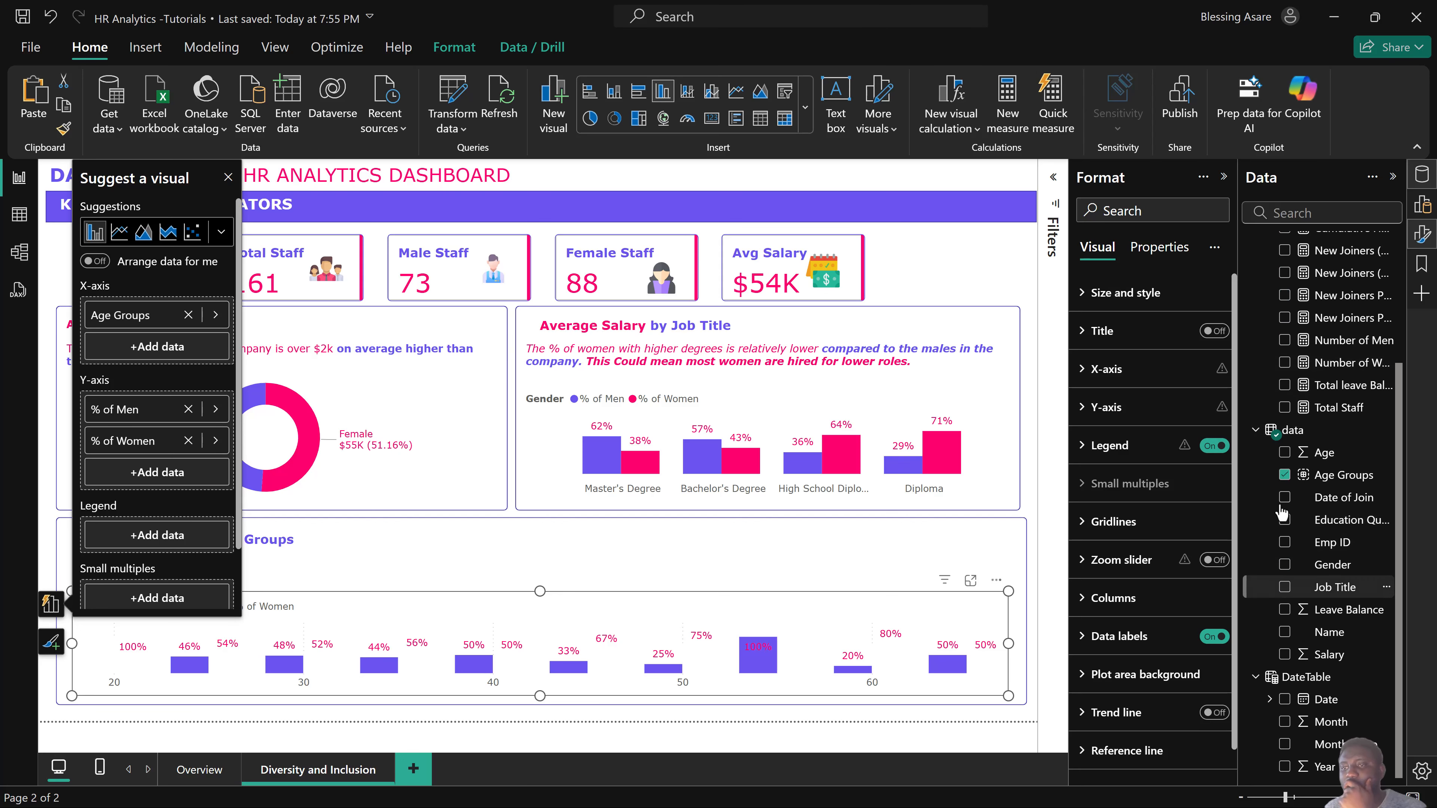
left_click(1284, 475)
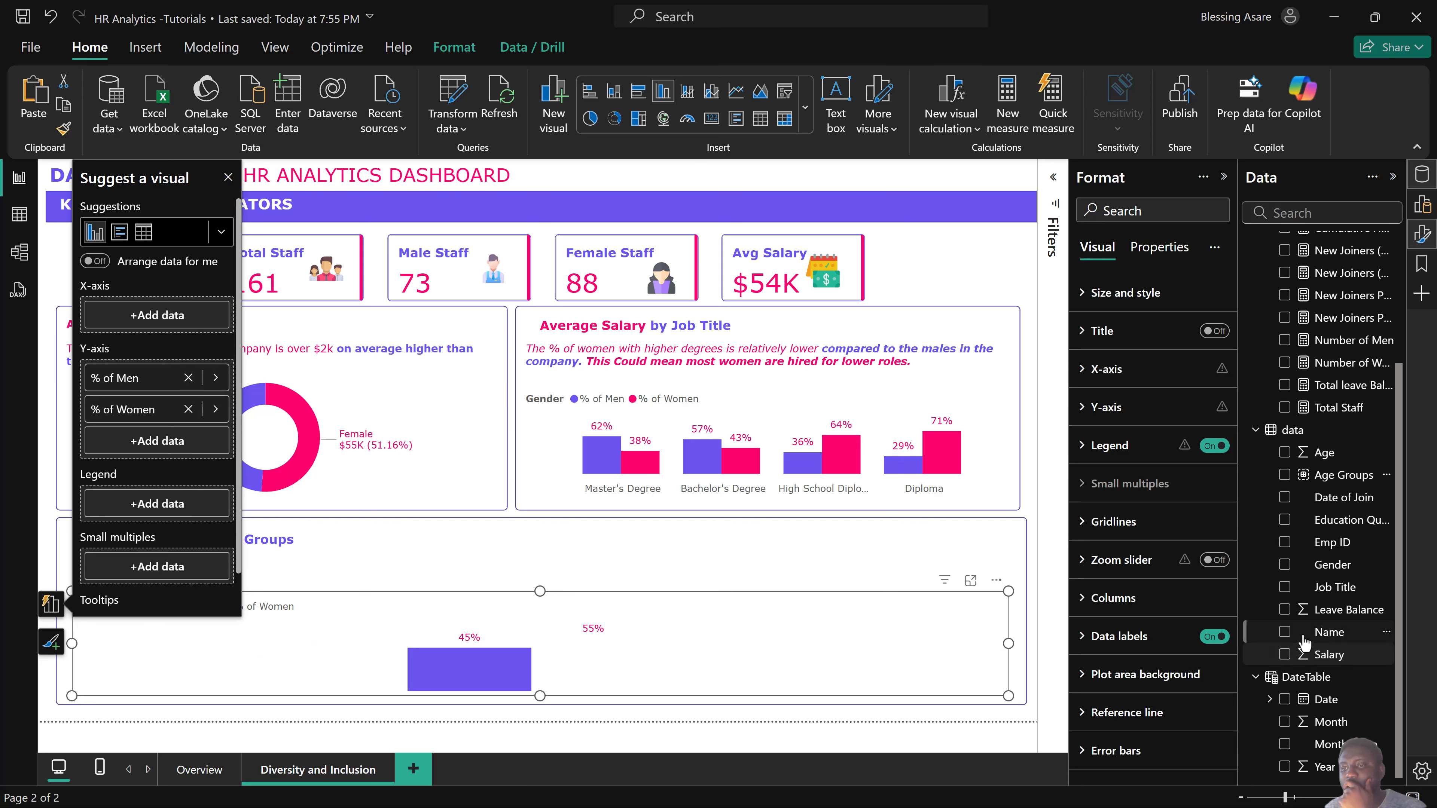
left_click(1284, 587)
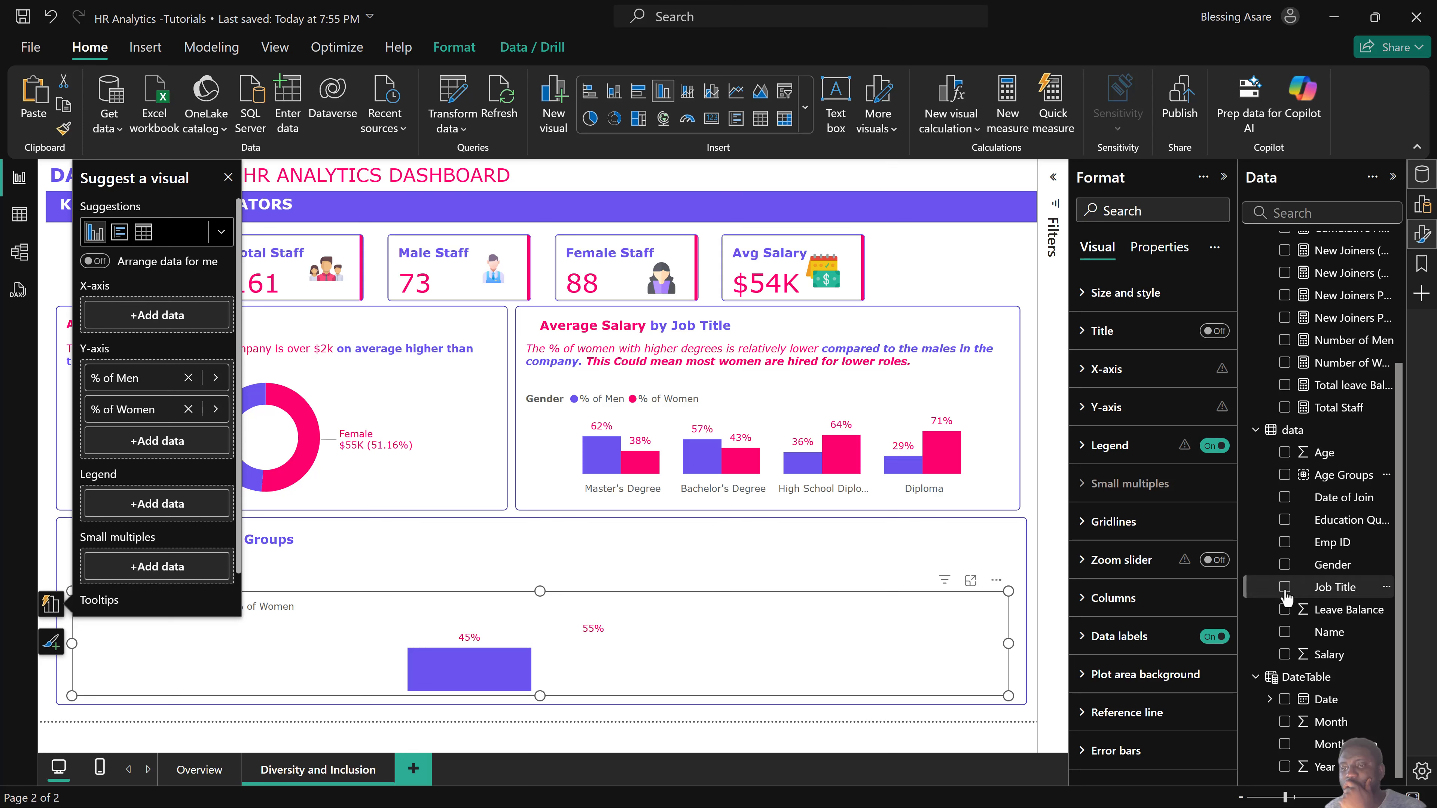
Color the % of Women columns of the job title chart pink.
left_click(1125, 600)
scroll(1128, 657, "down", 3)
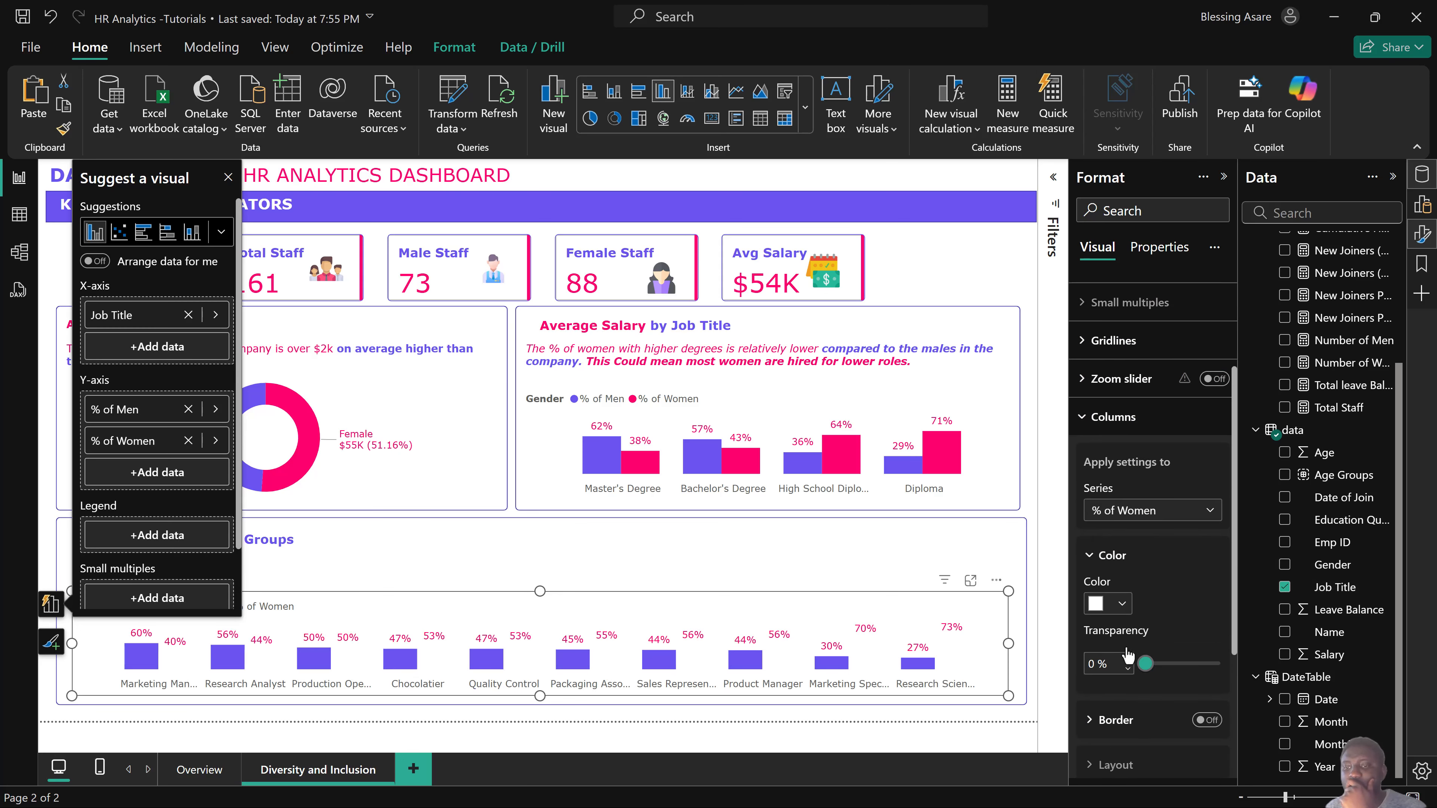
left_click(1106, 604)
left_click(1110, 518)
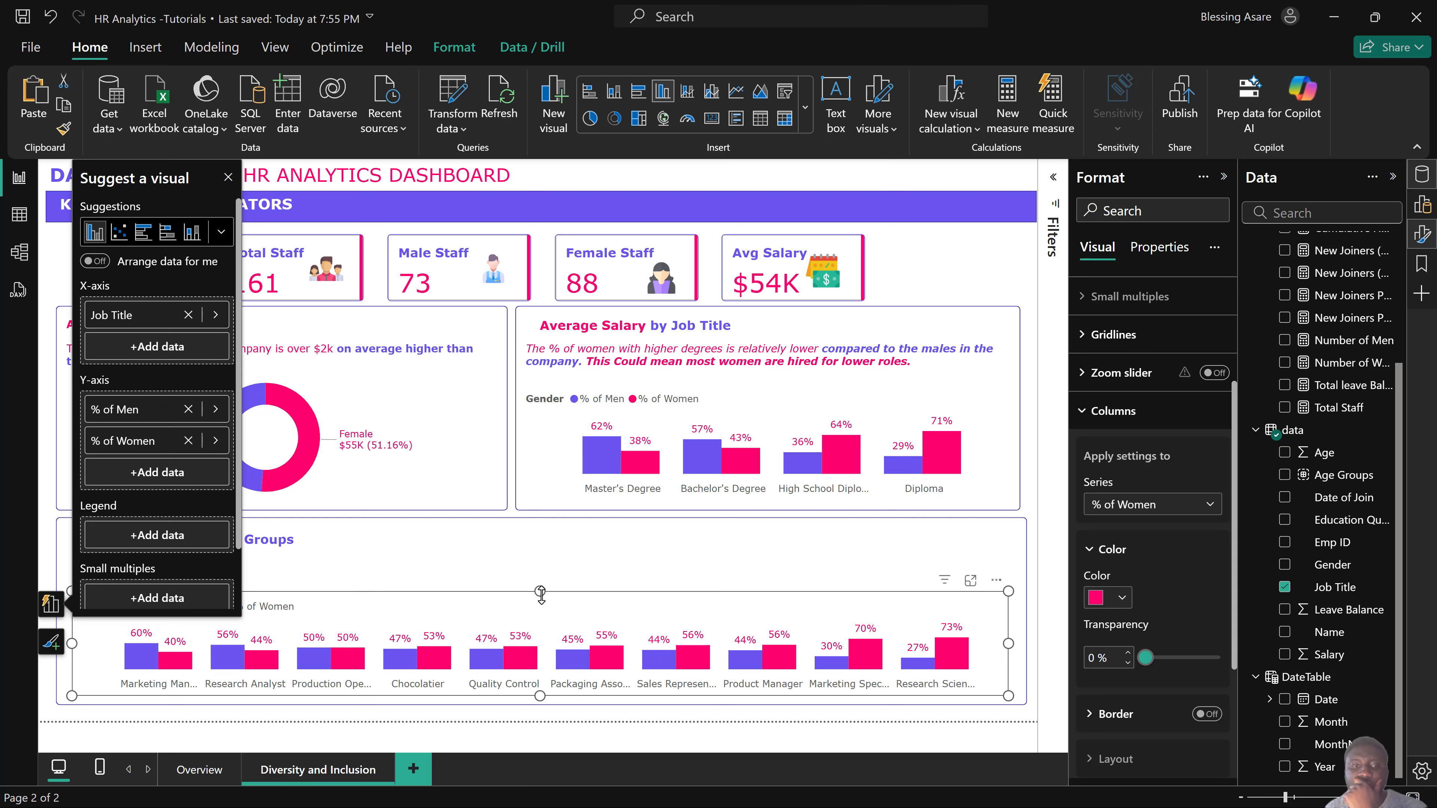
Fine-tune the chart's upper and left edges within the card, and add the legend title "Gender".
left_click_drag(540, 592, 545, 595)
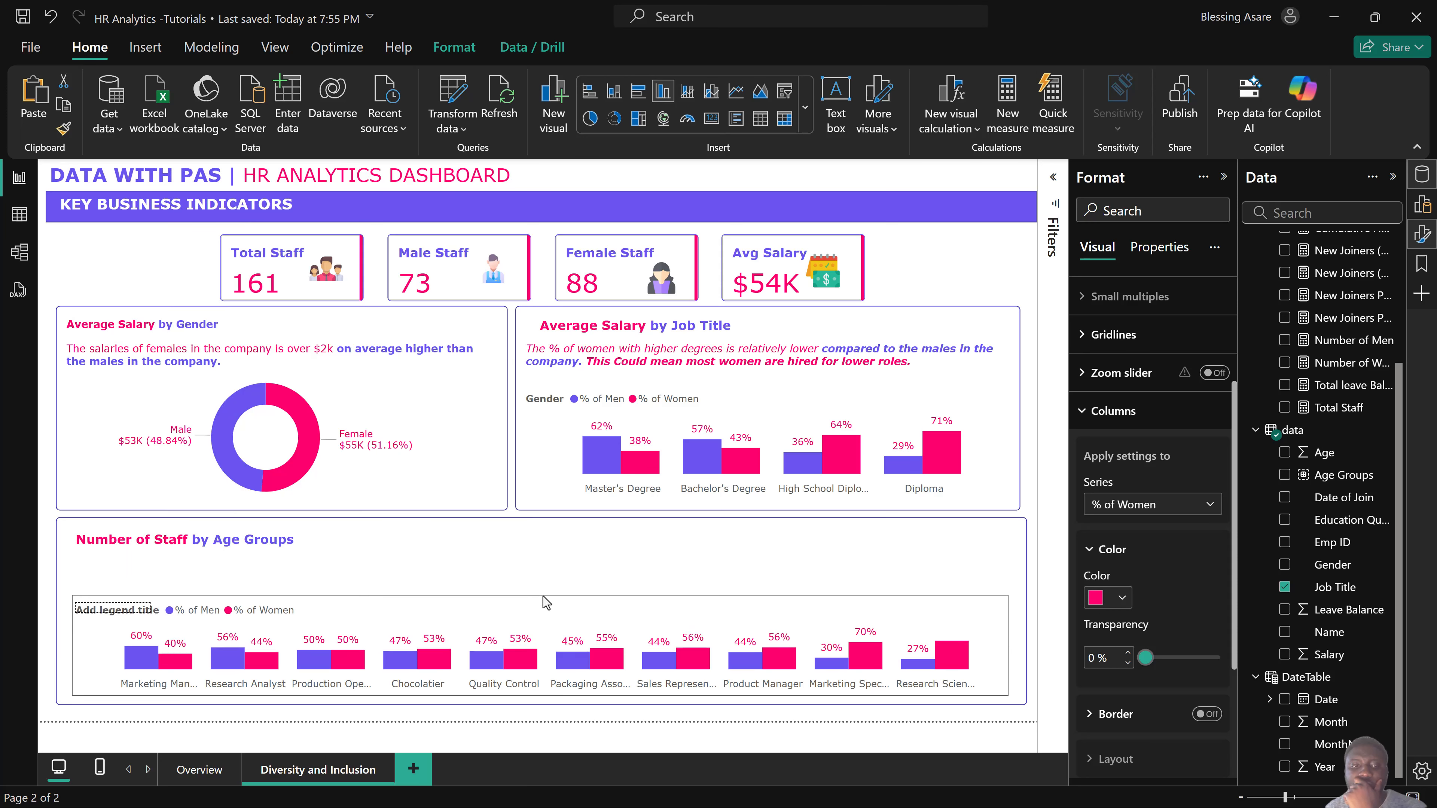
left_click_drag(71, 644, 63, 642)
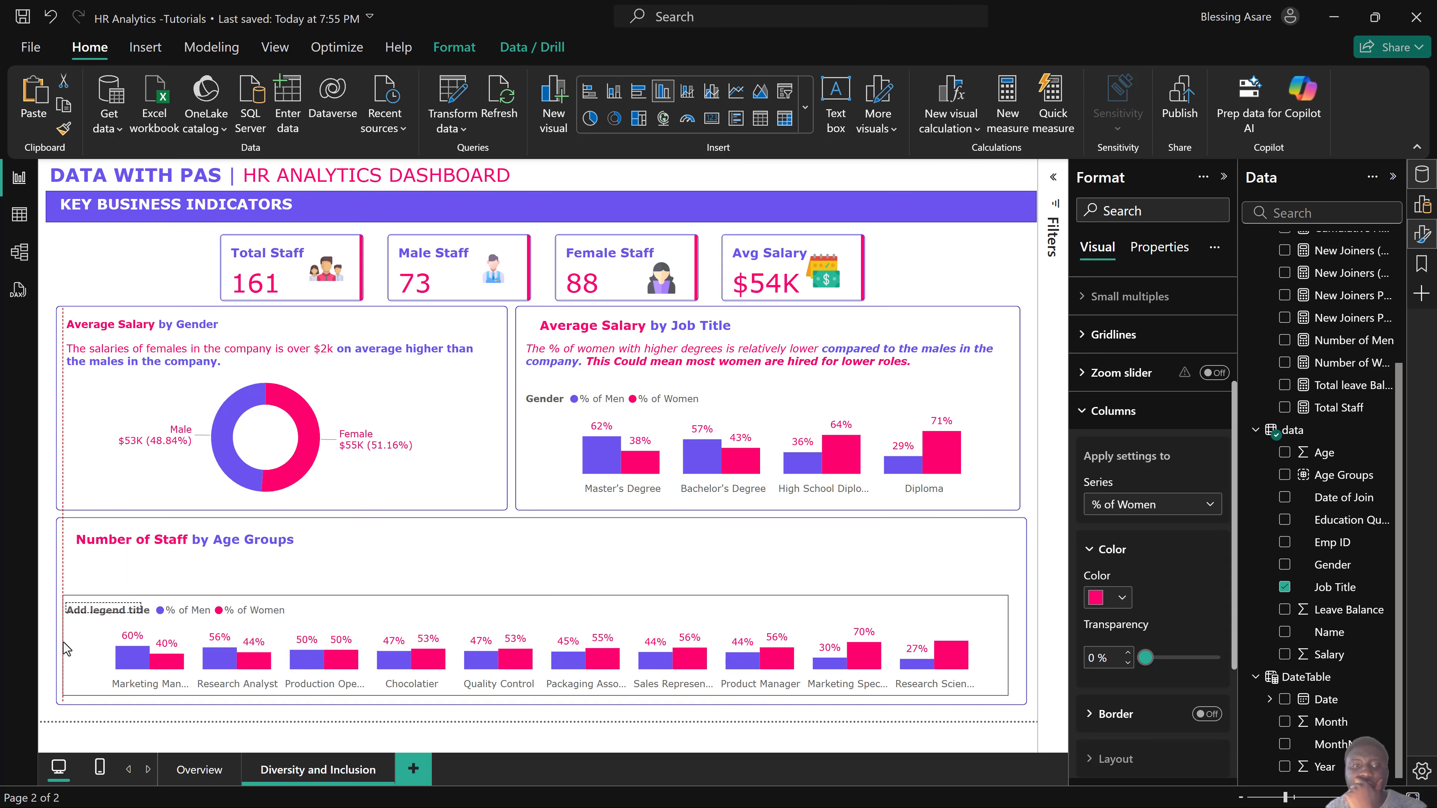
left_click(104, 612)
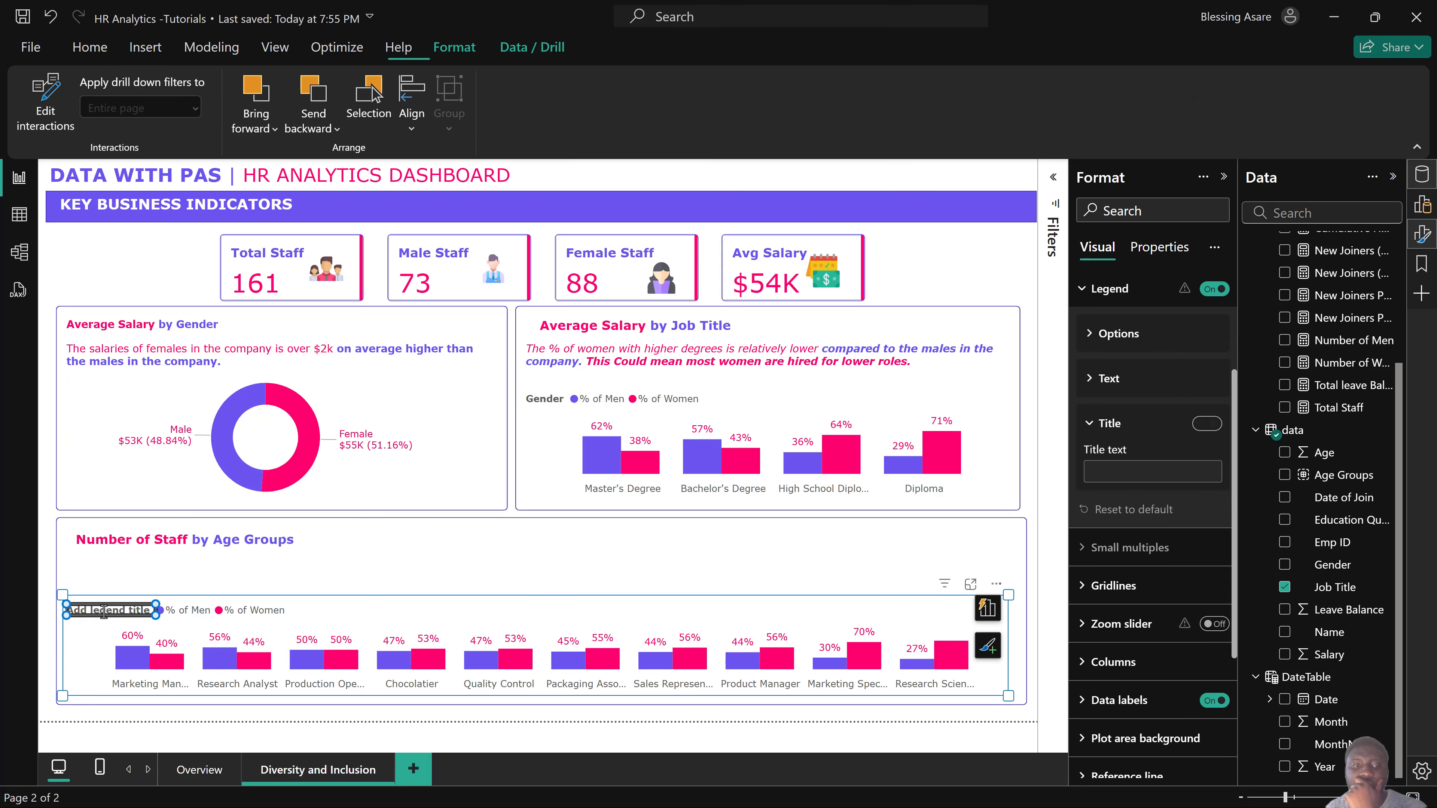
double_click(123, 611)
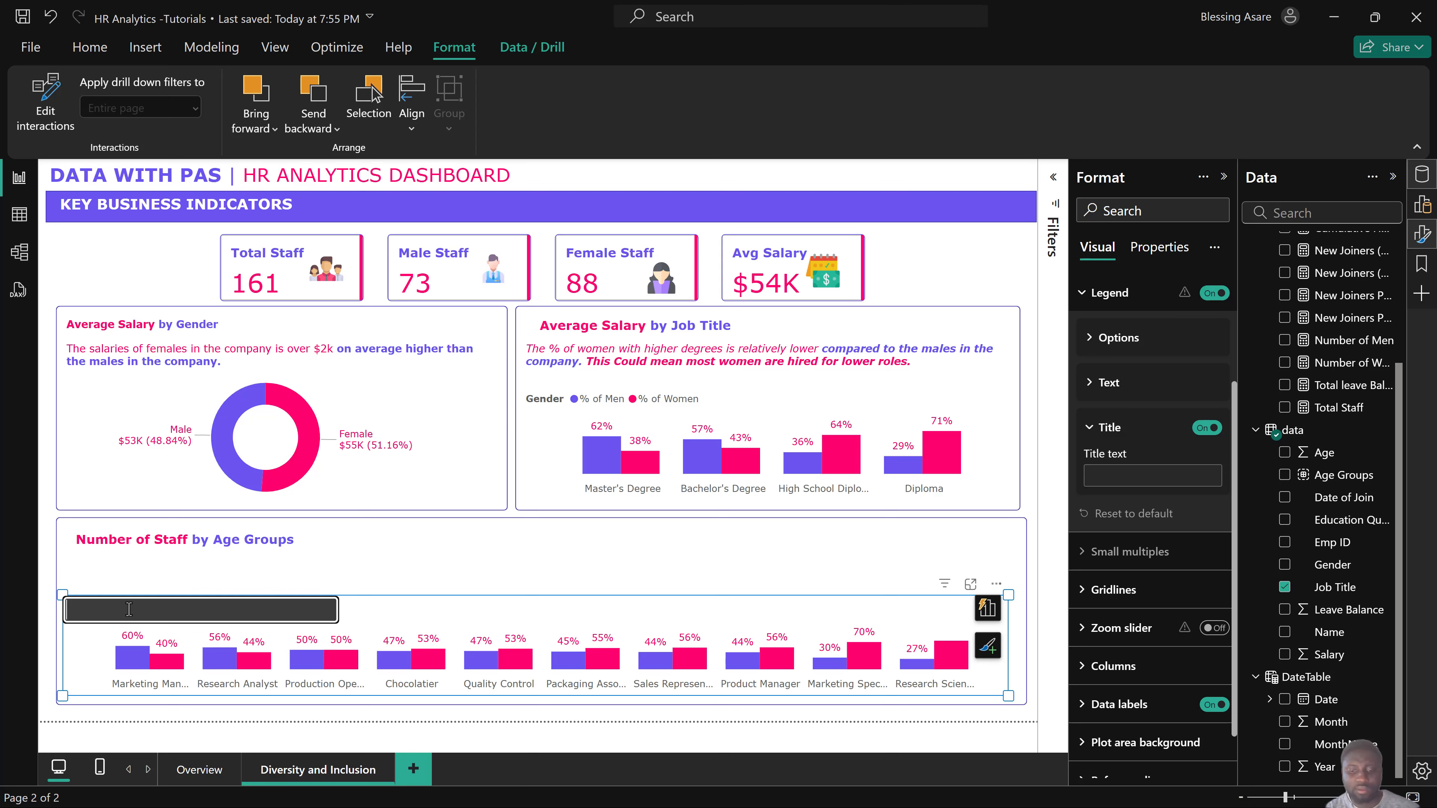
type("Gender")
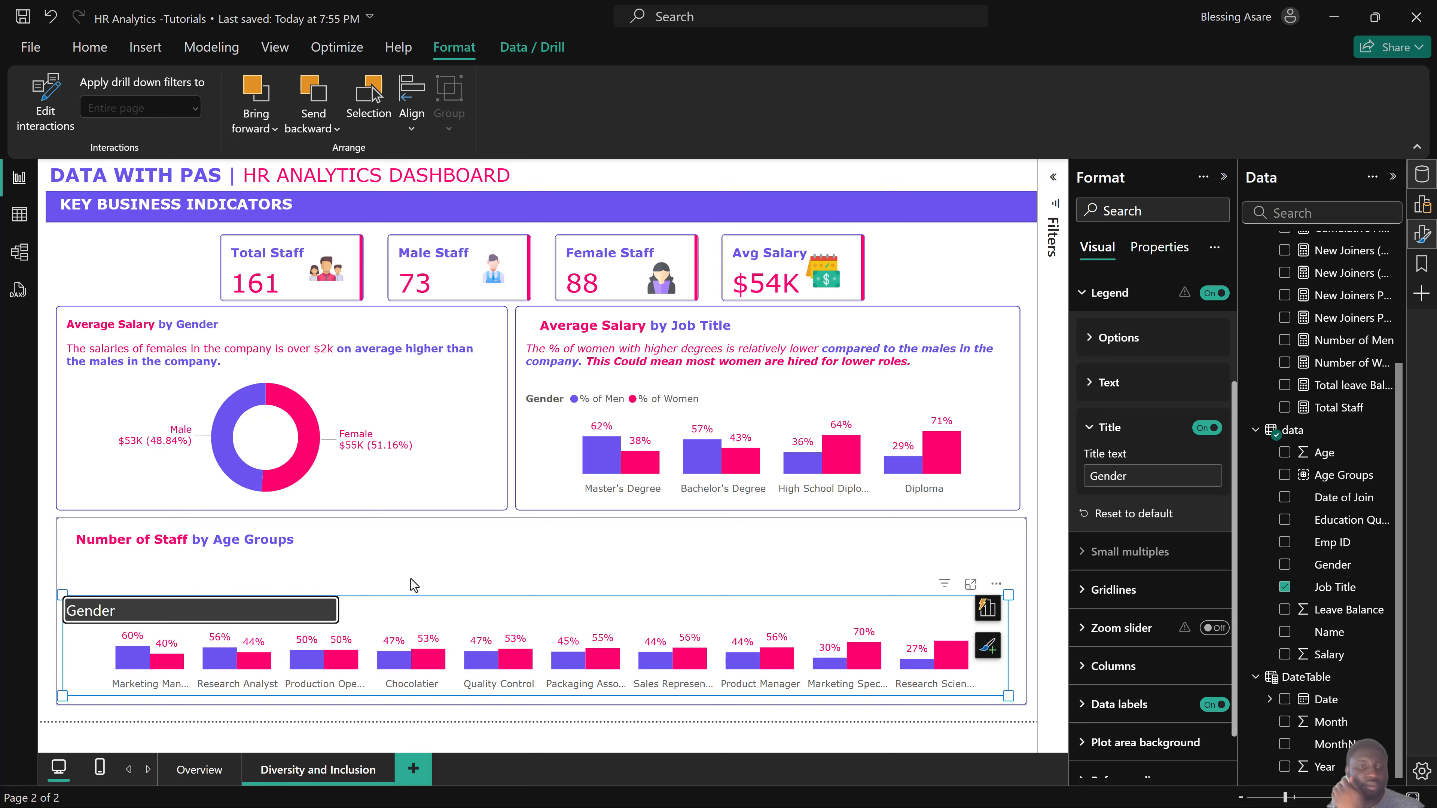
left_click(415, 583)
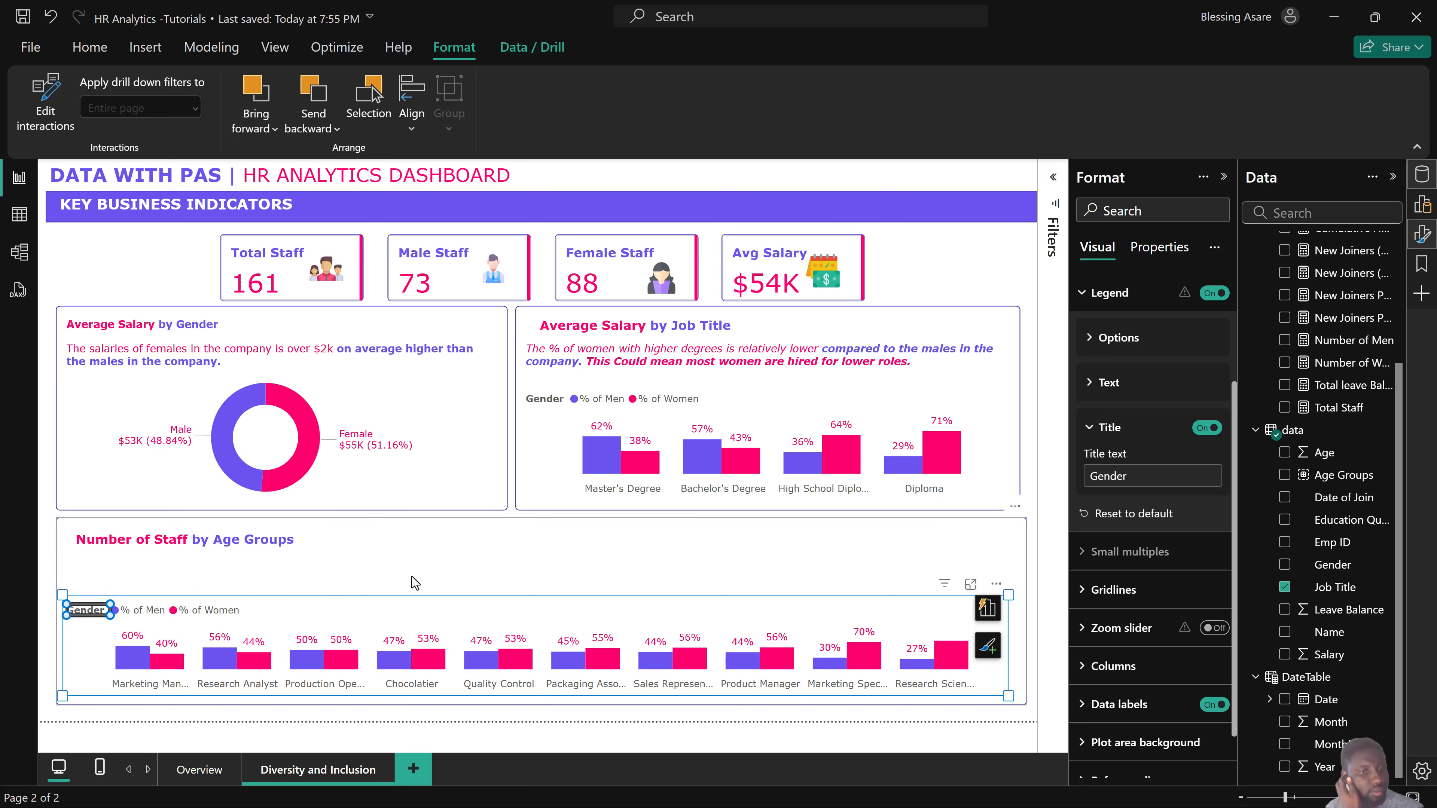
left_click(42, 568)
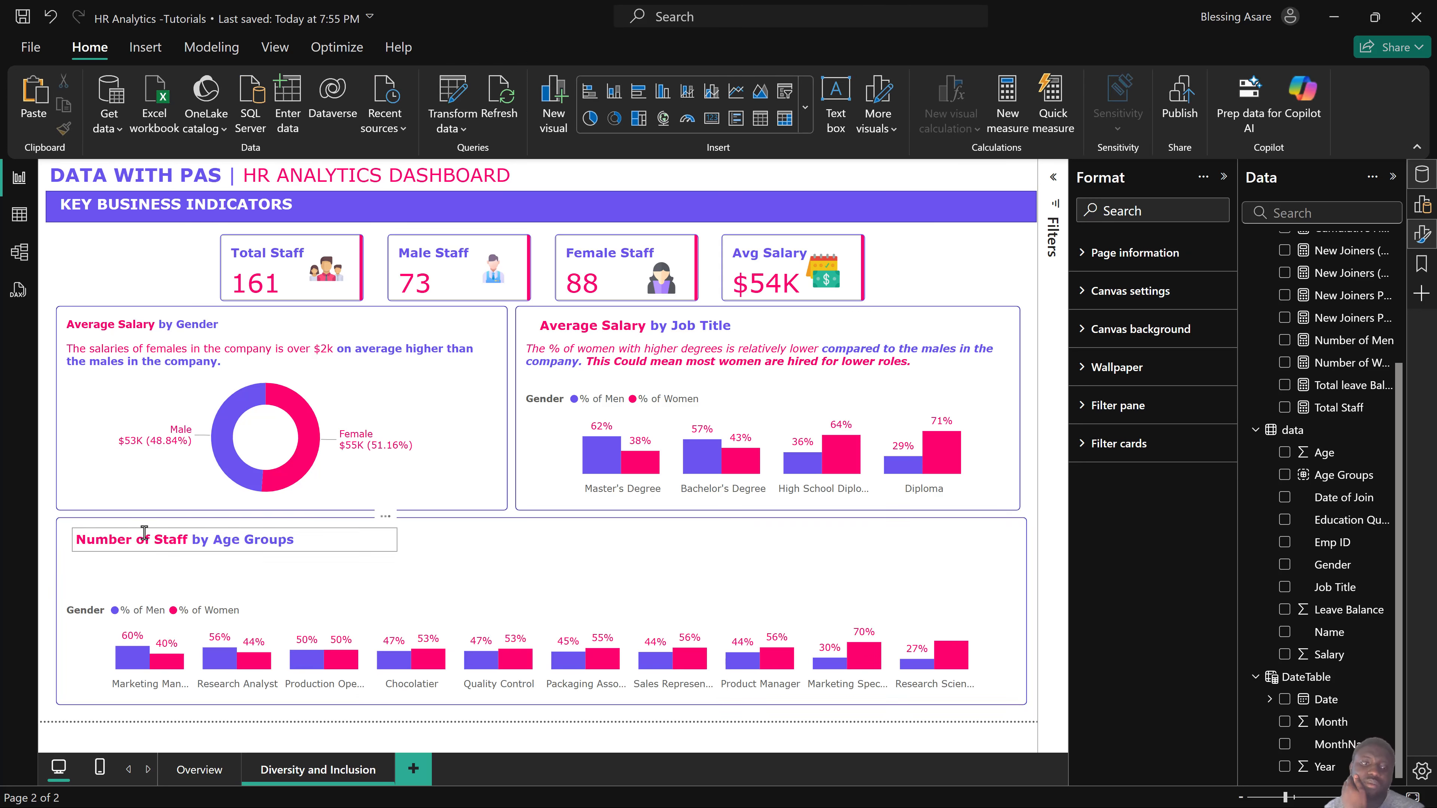
Move the "Number of Staff by Age Groups" title closer to the card's upper-left corner and set its font size to 10.
left_click_drag(145, 531, 140, 527)
left_click(173, 537)
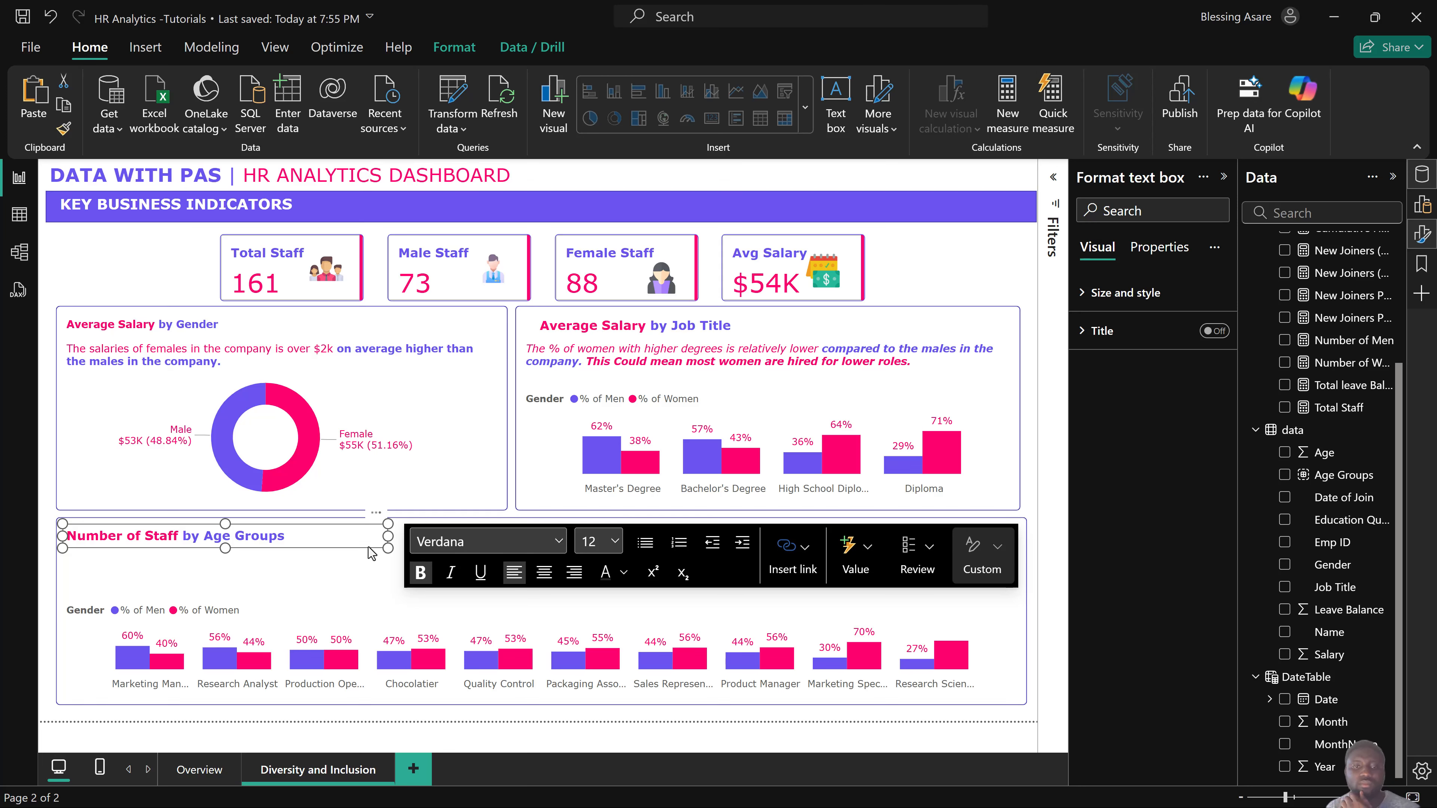
left_click(614, 541)
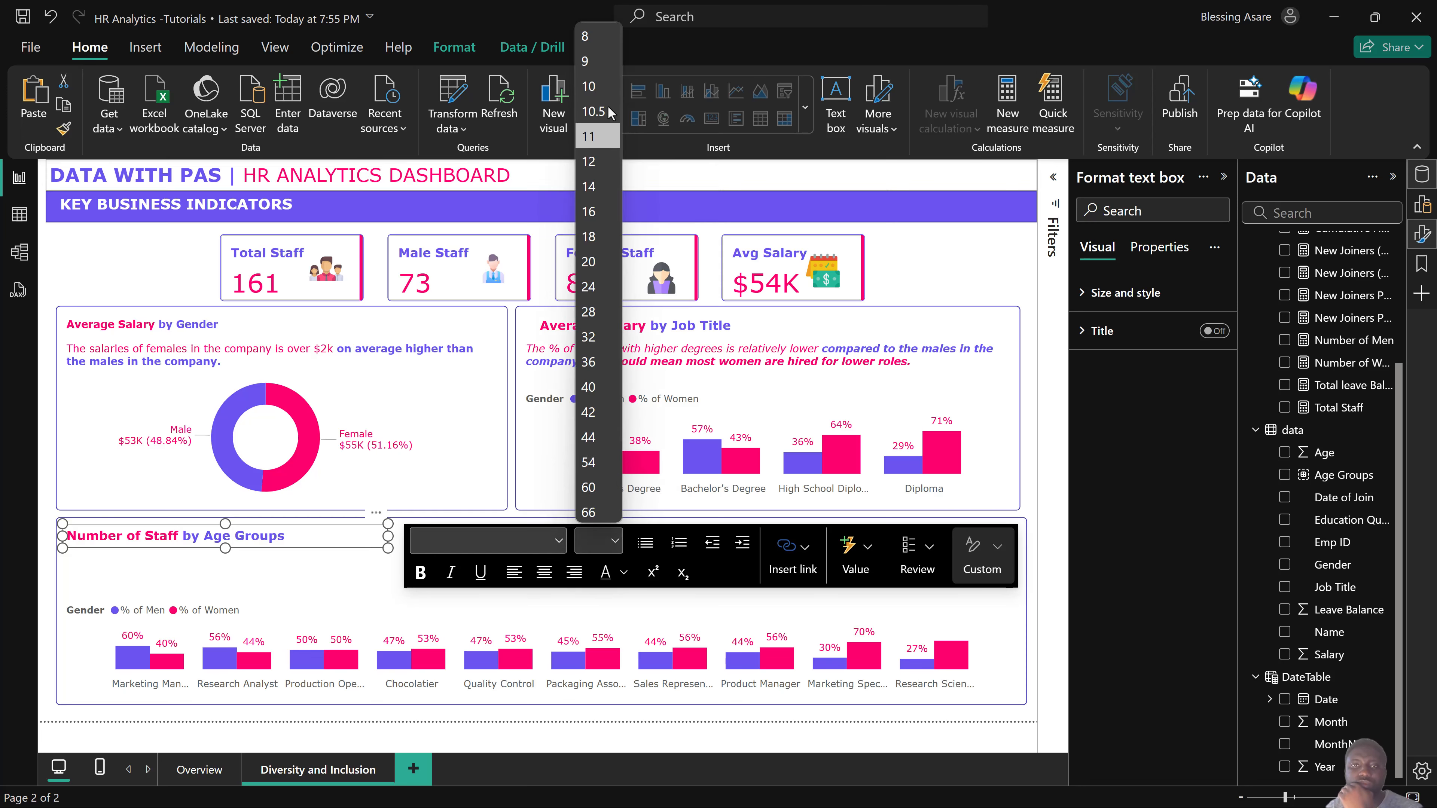
left_click(586, 88)
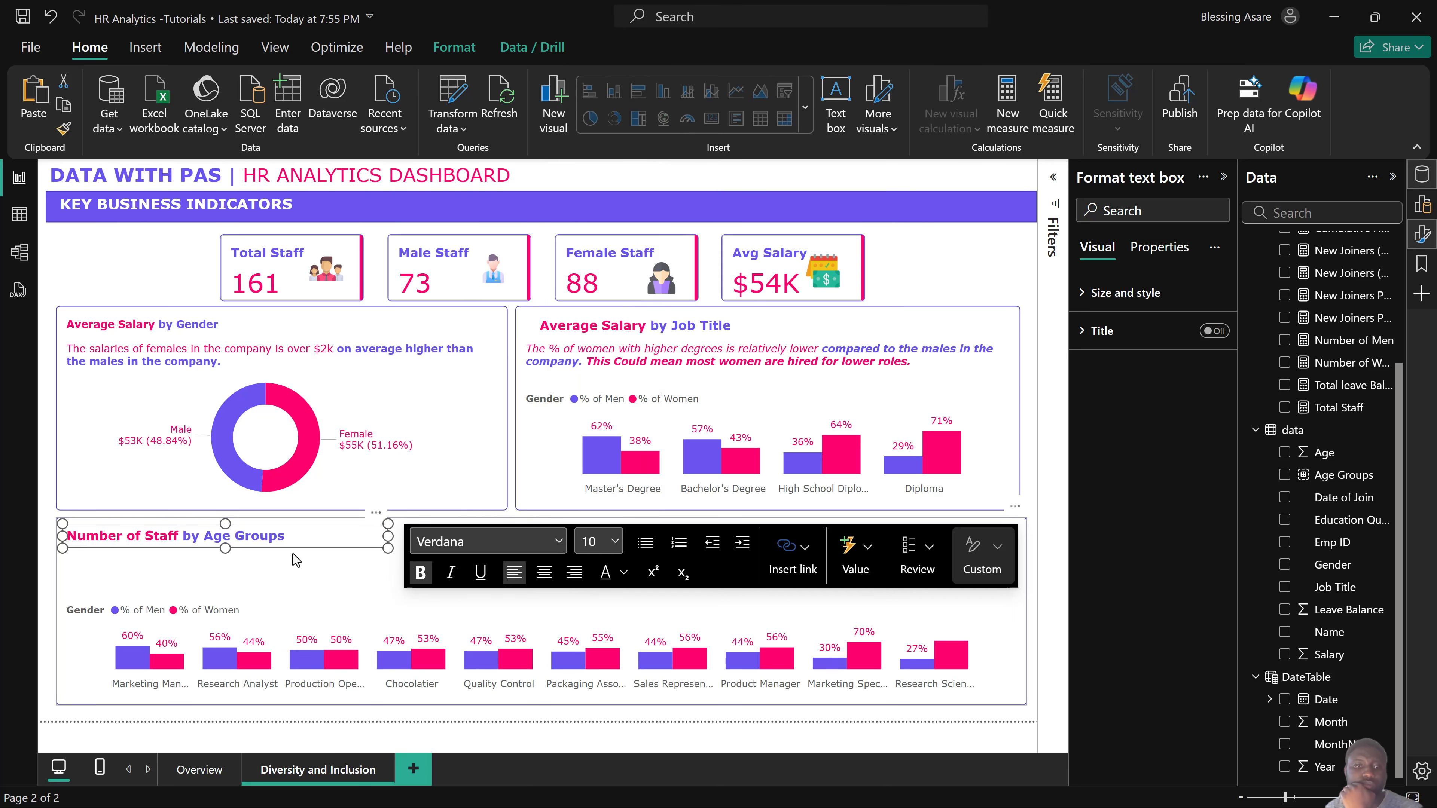
left_click_drag(287, 535, 62, 539)
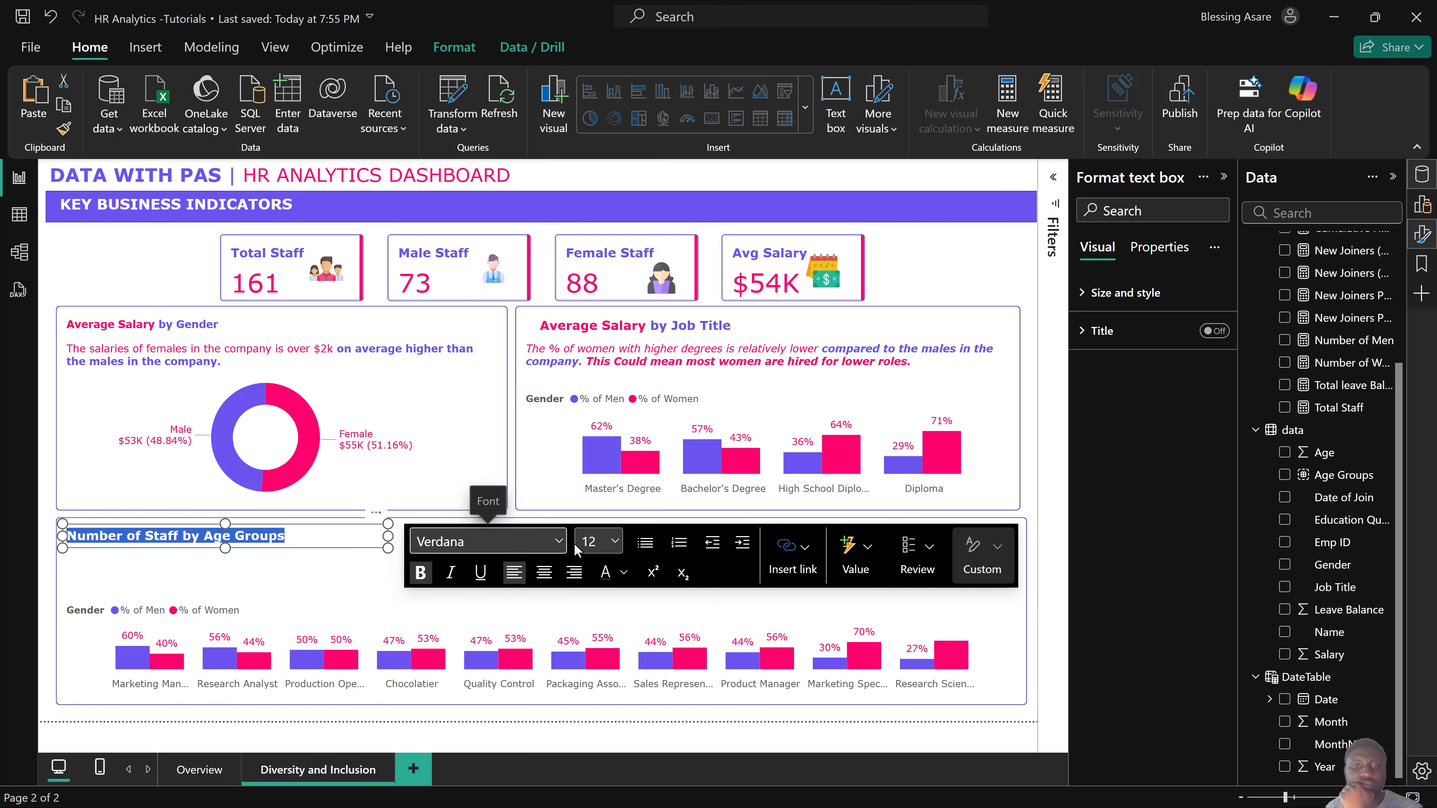
left_click(614, 541)
left_click(588, 87)
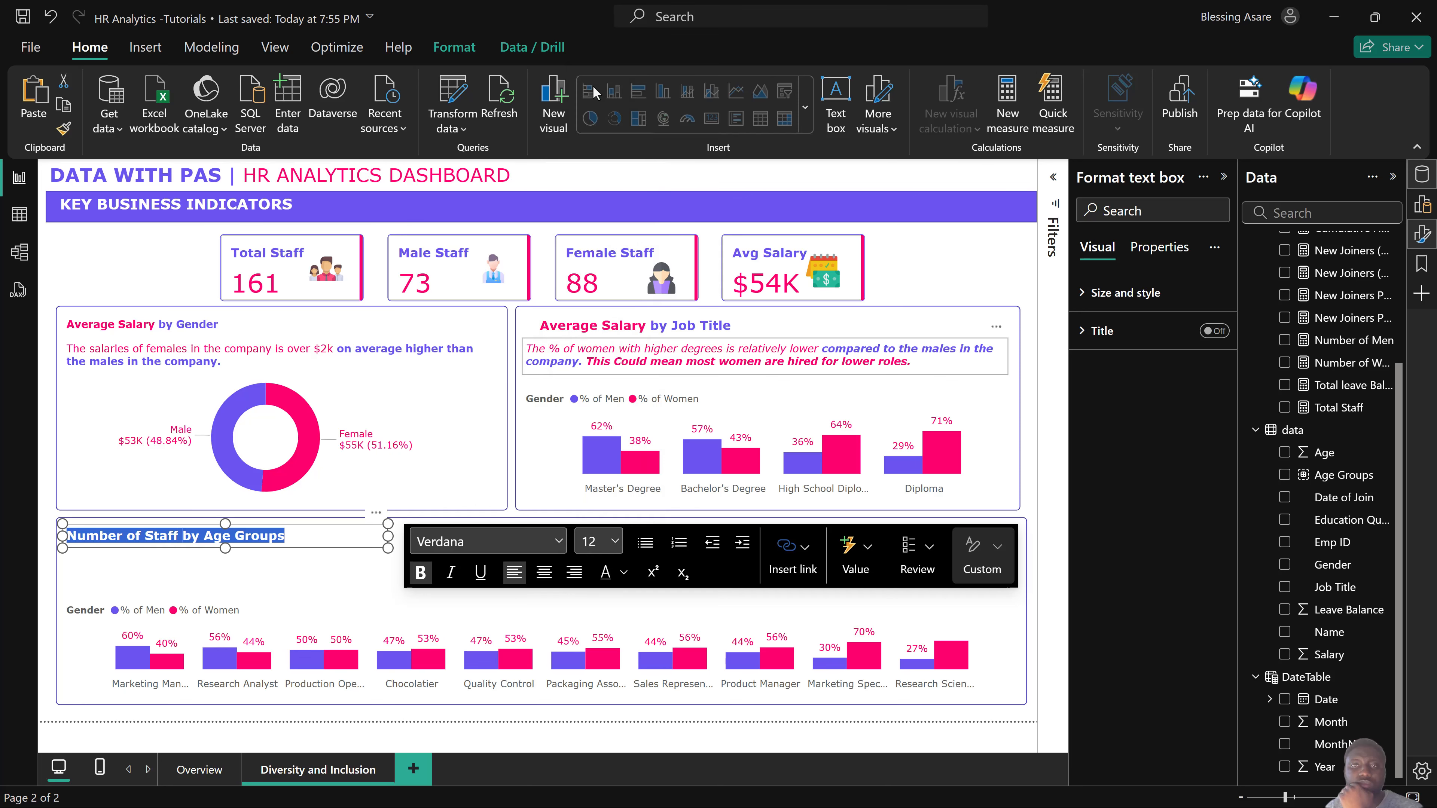
left_click(164, 535)
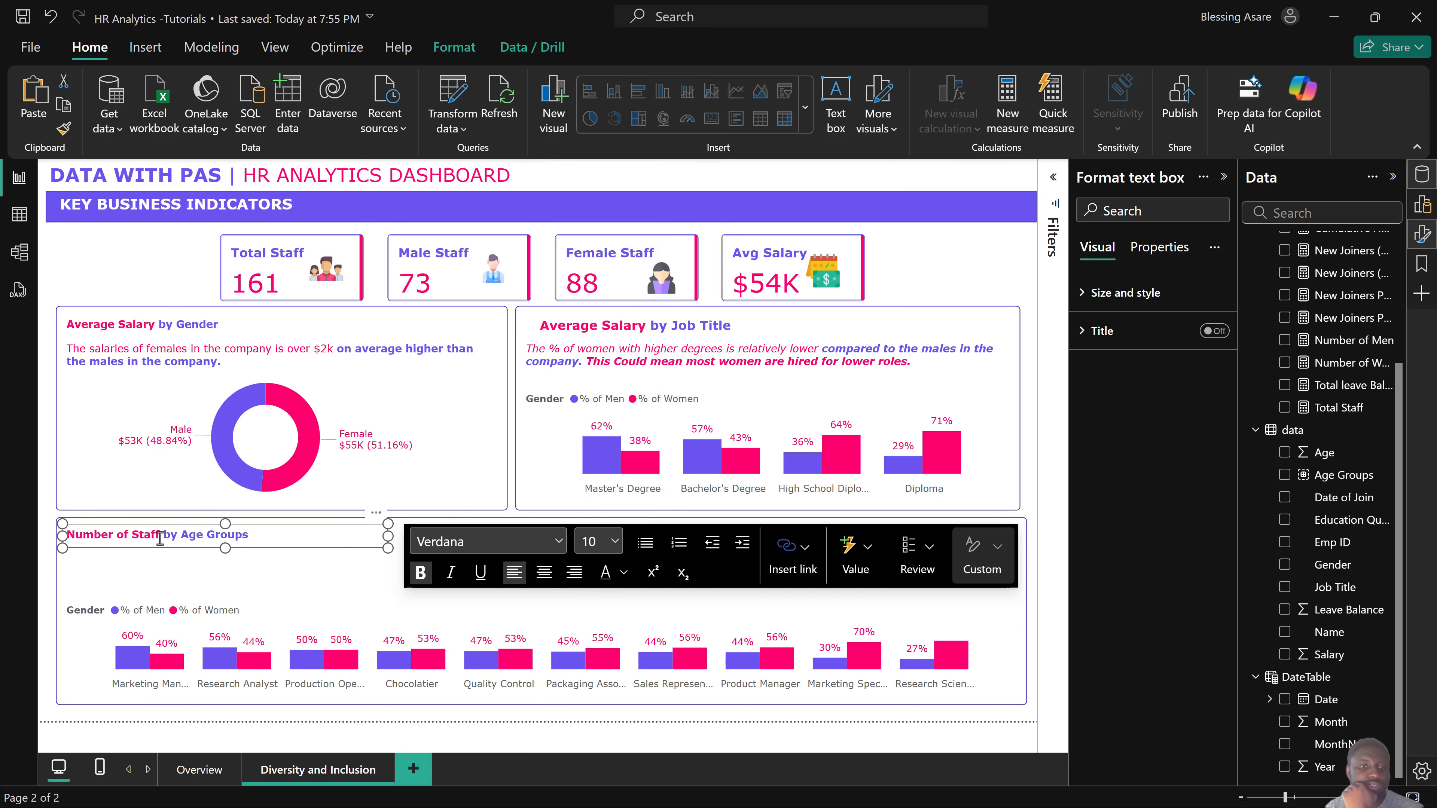
key("BackSpace")
key("BackSpace")
key("BackSpace")
key("BackSpace")
key("BackSpace")
key("BackSpace")
key("BackSpace")
key("BackSpace")
key("BackSpace")
key("BackSpace")
key("BackSpace")
key("BackSpace")
key("BackSpace")
key("BackSpace")
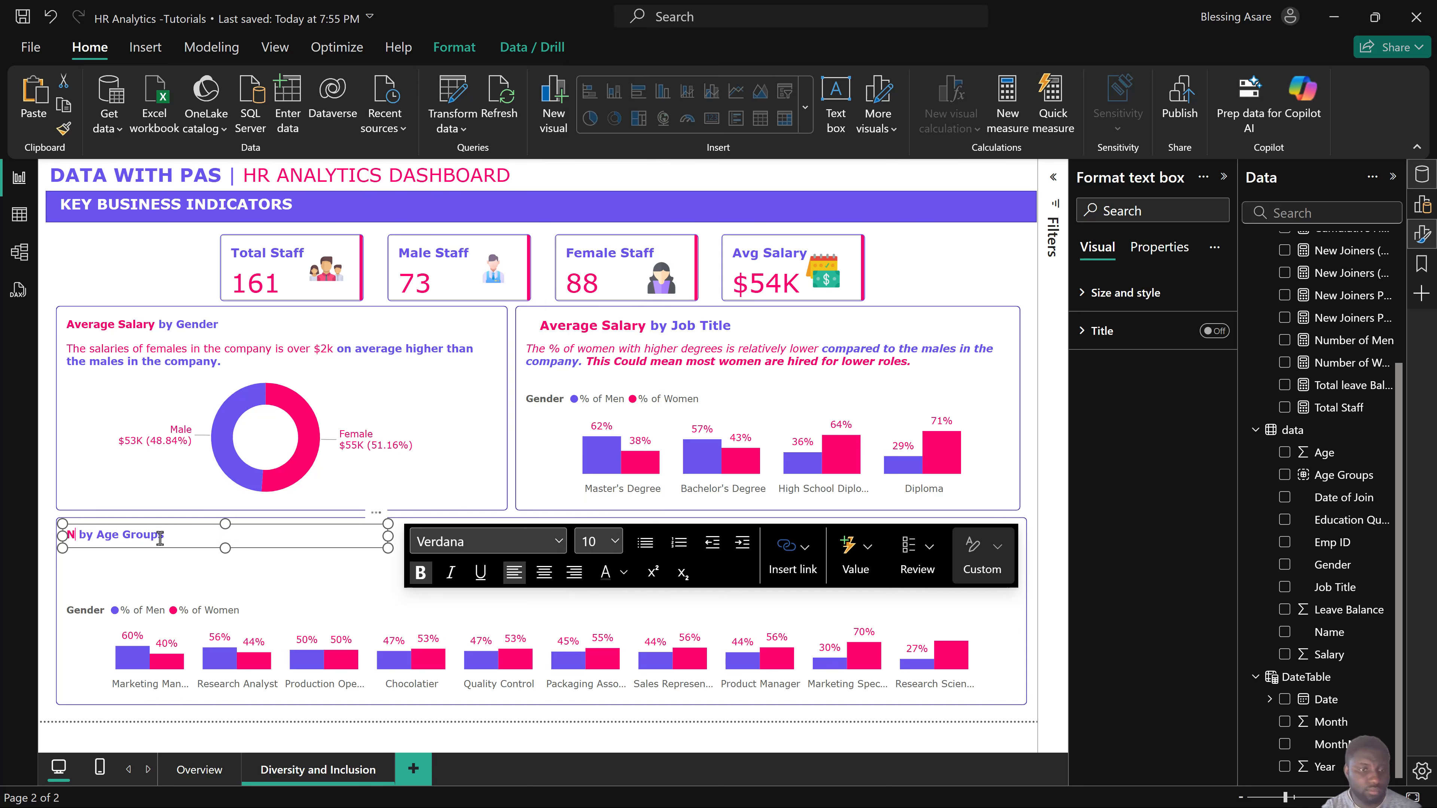
key("BackSpace")
key("ctrl+z")
Replace "Number of Staff" with "Job Title breakdown" in the bottom card's title.
key("Delete")
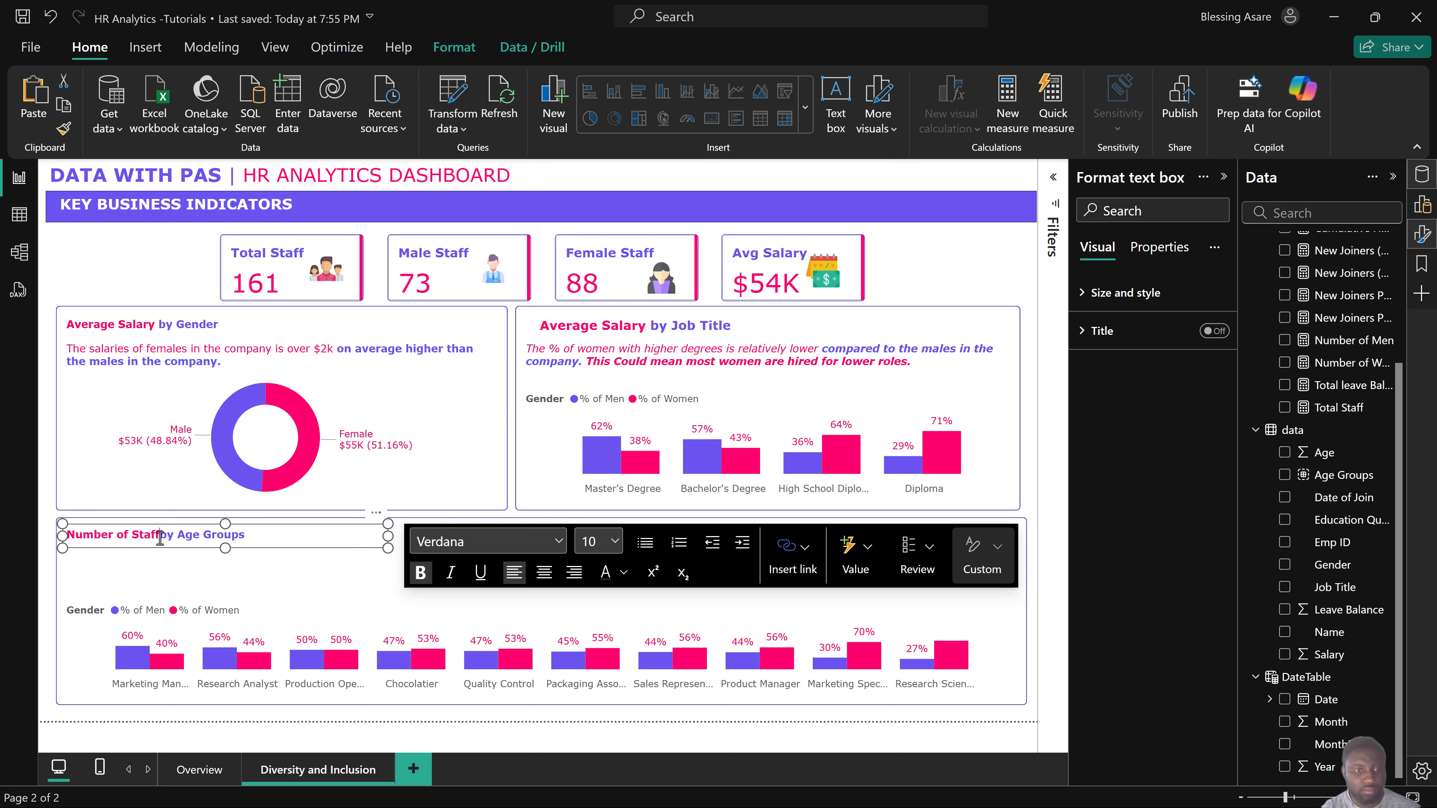
key("BackSpace")
key("BackSpace")
key("BackSpace")
key("BackSpace")
key("BackSpace")
key("BackSpace")
key("BackSpace")
key("BackSpace")
key("BackSpace")
key("BackSpace")
key("BackSpace")
key("BackSpace")
key("BackSpace")
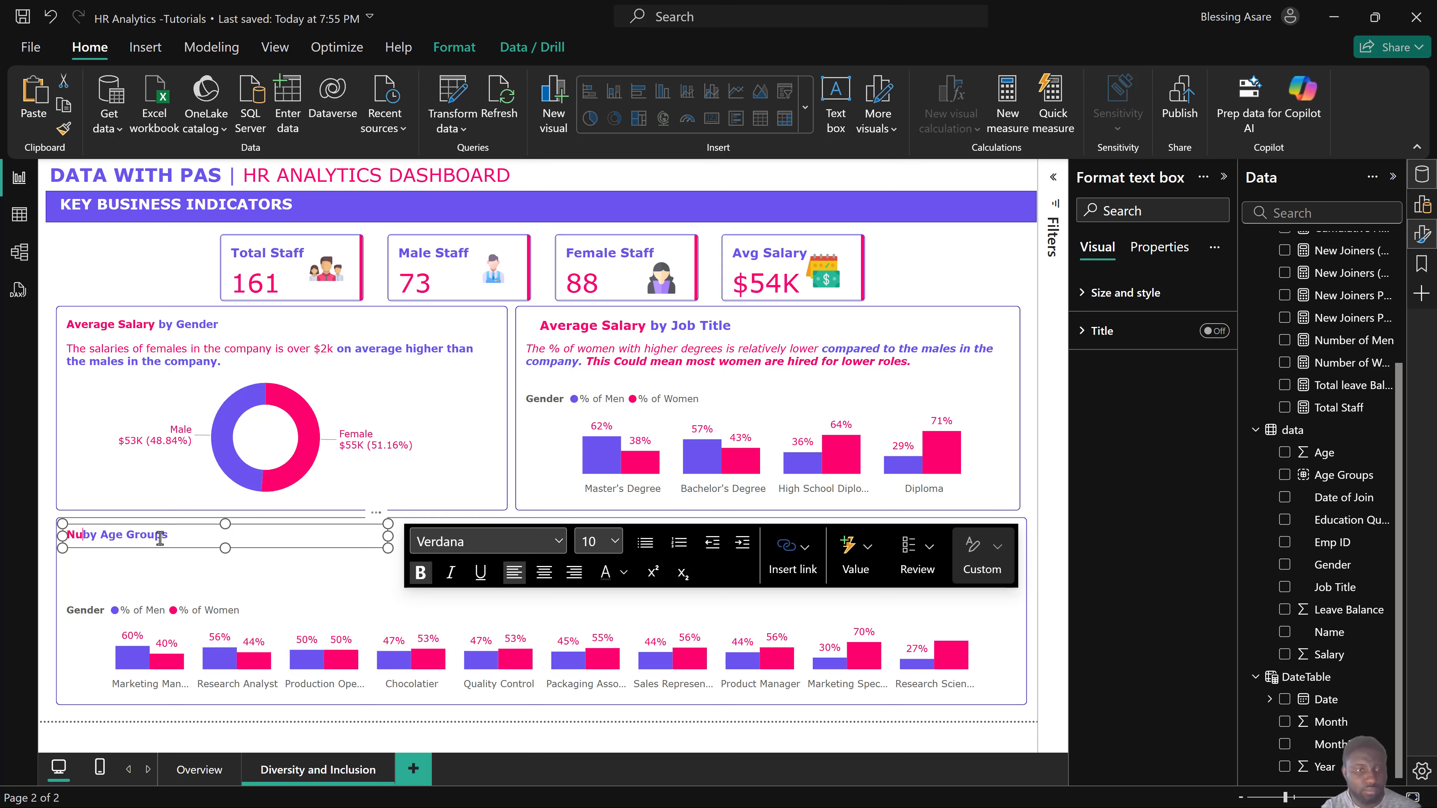
key("BackSpace")
type("n")
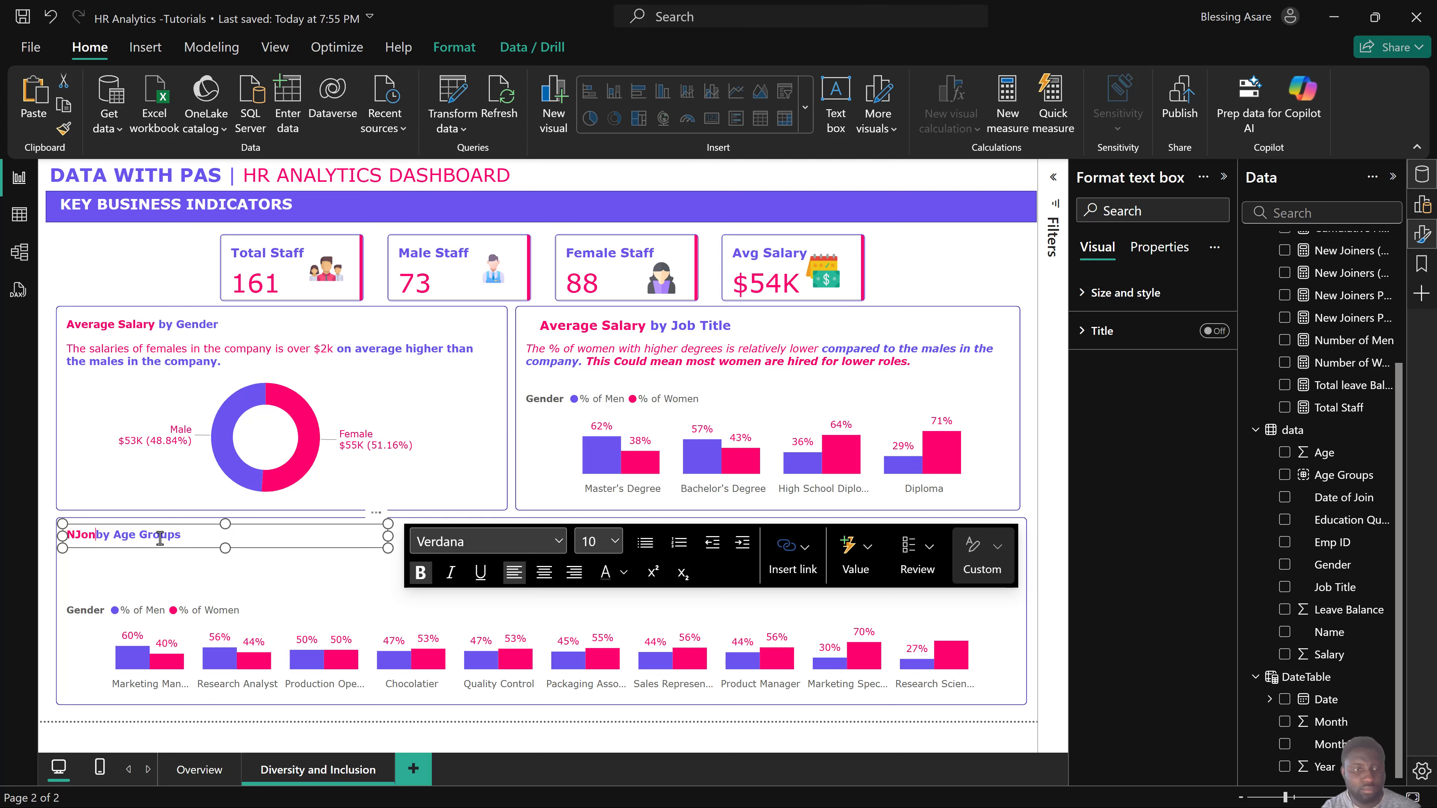
key("BackSpace")
type("b")
key("BackSpace")
type("Tite")
key("BackSpace")
type("le brea")
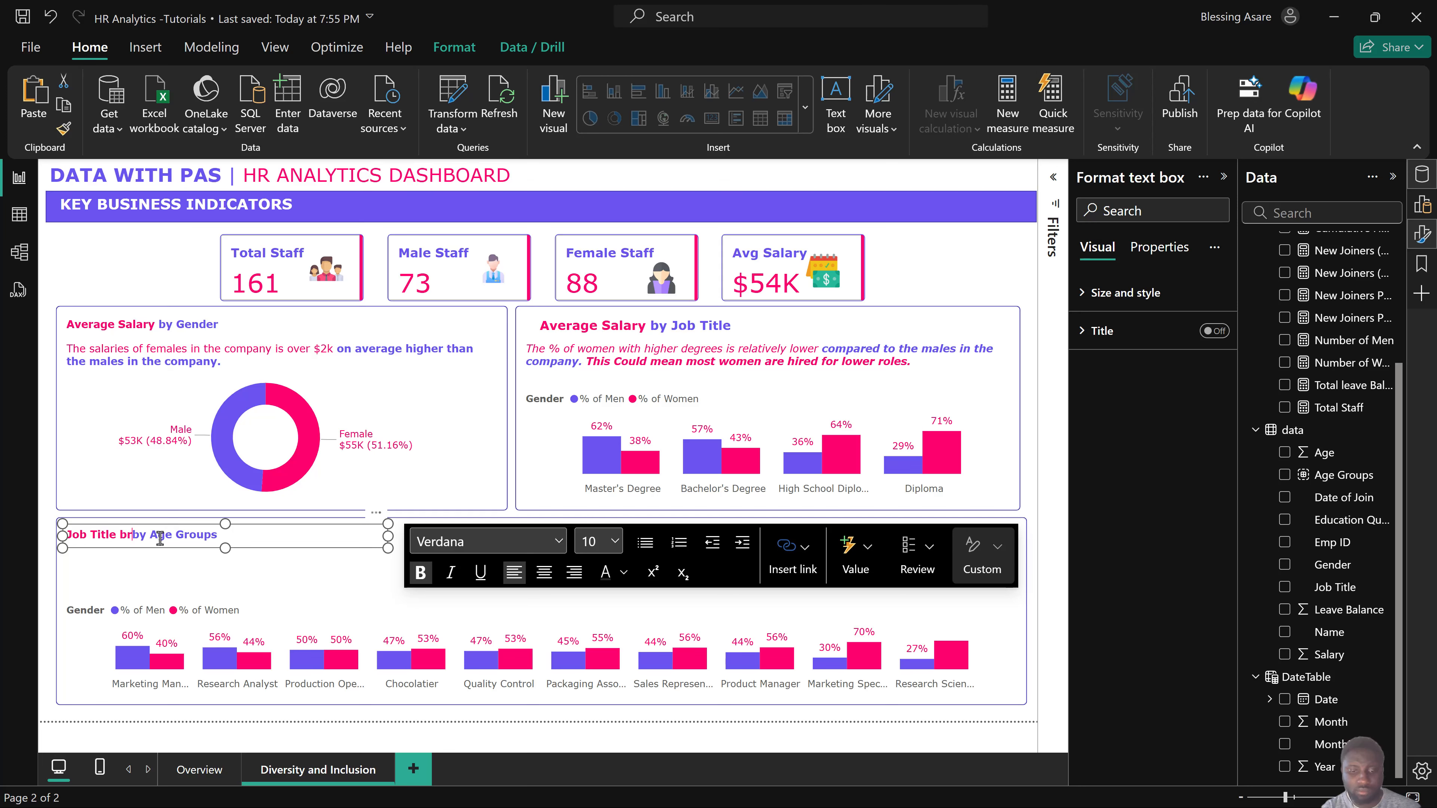
type("kdown")
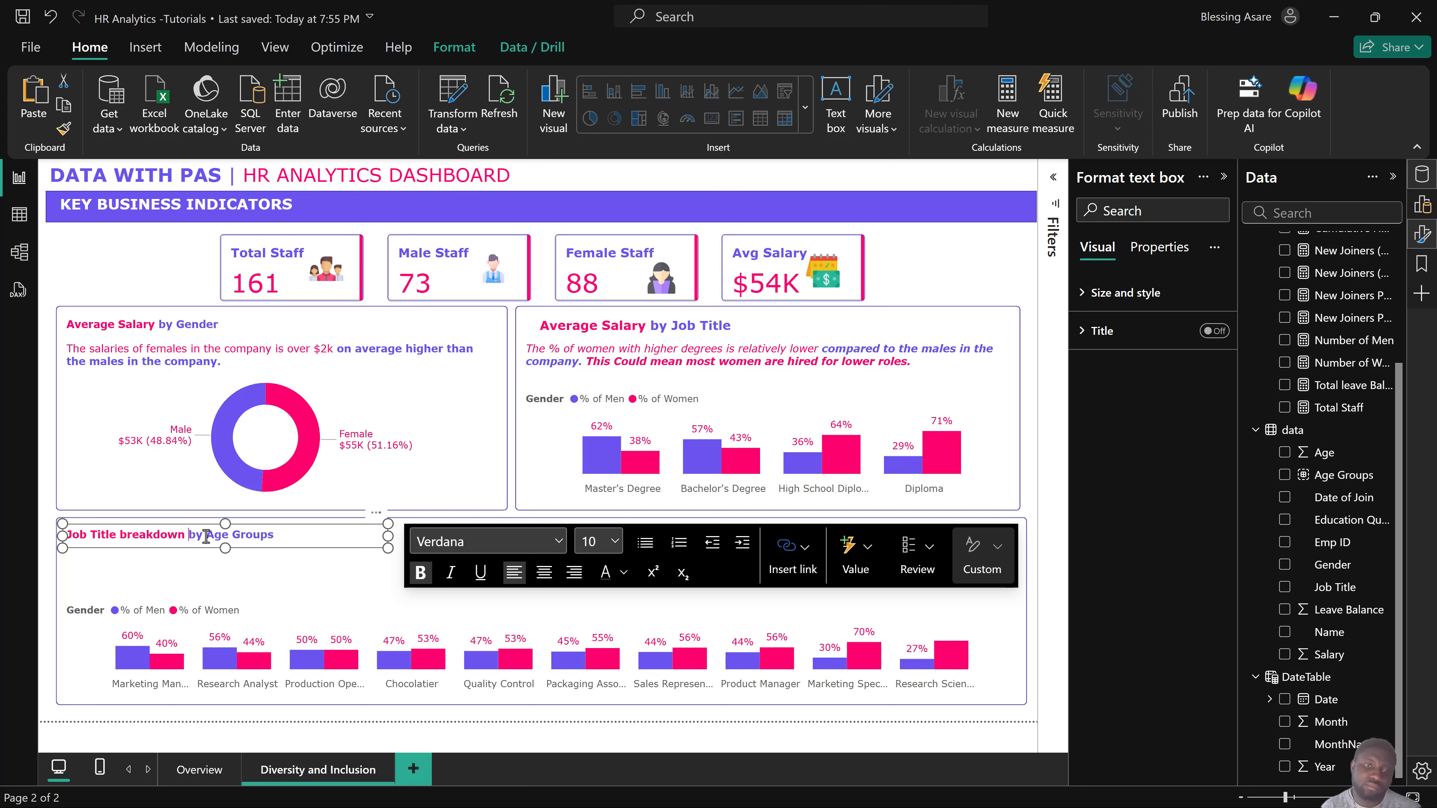
Replace "Age Groups" with "Gender" in the bottom card's title and deselect the text box.
left_click_drag(206, 535, 295, 536)
type("Gende")
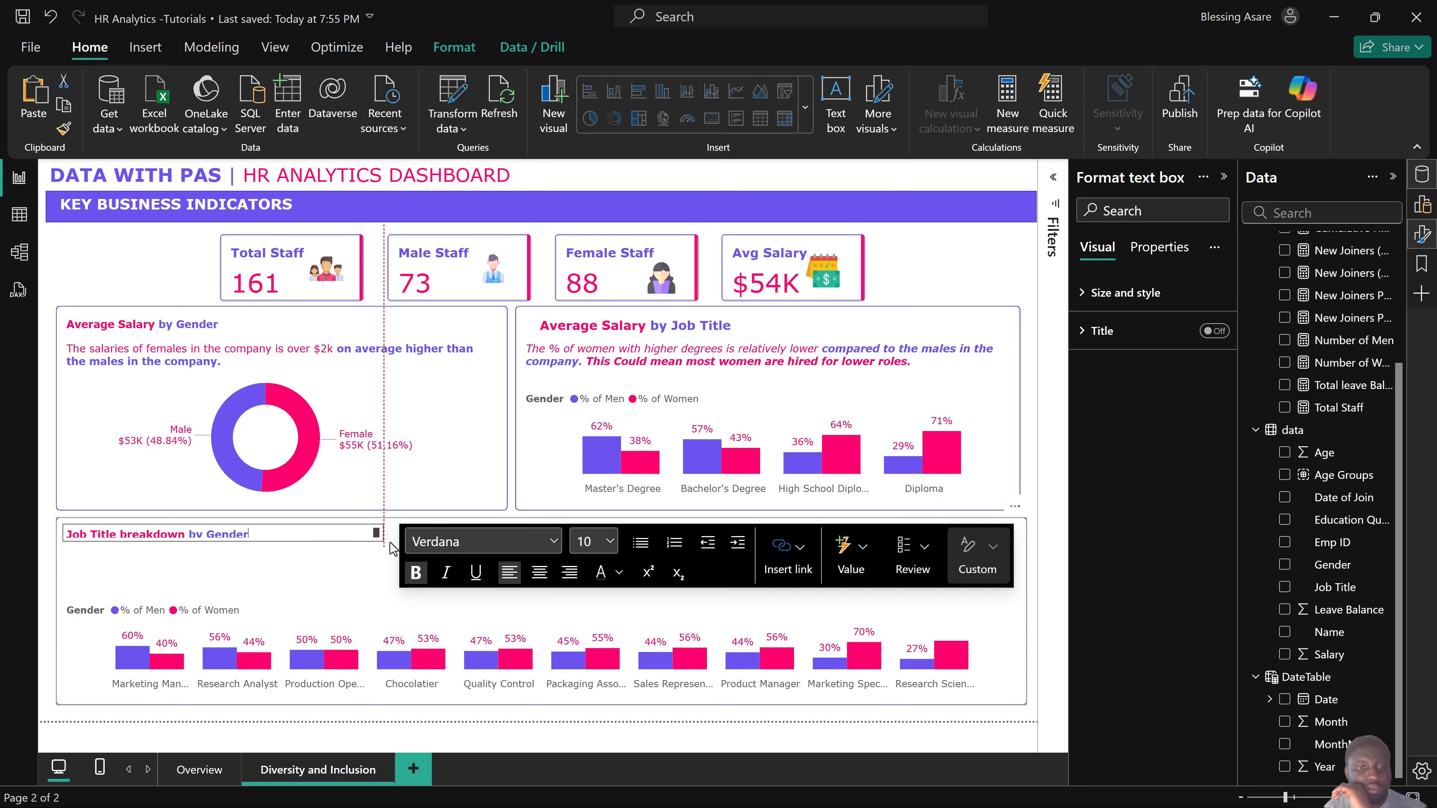
left_click_drag(390, 542, 395, 544)
left_click(285, 582)
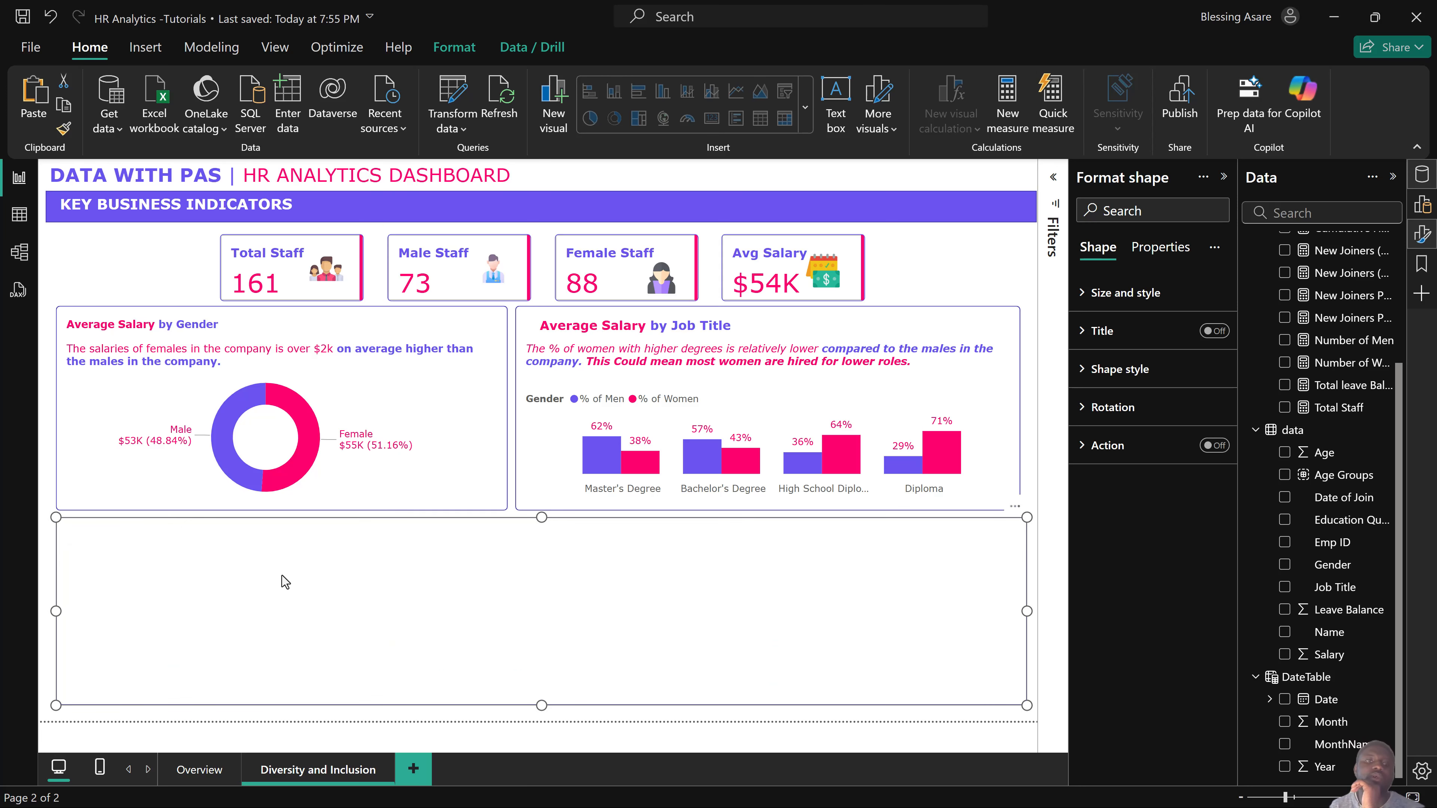
left_click(321, 733)
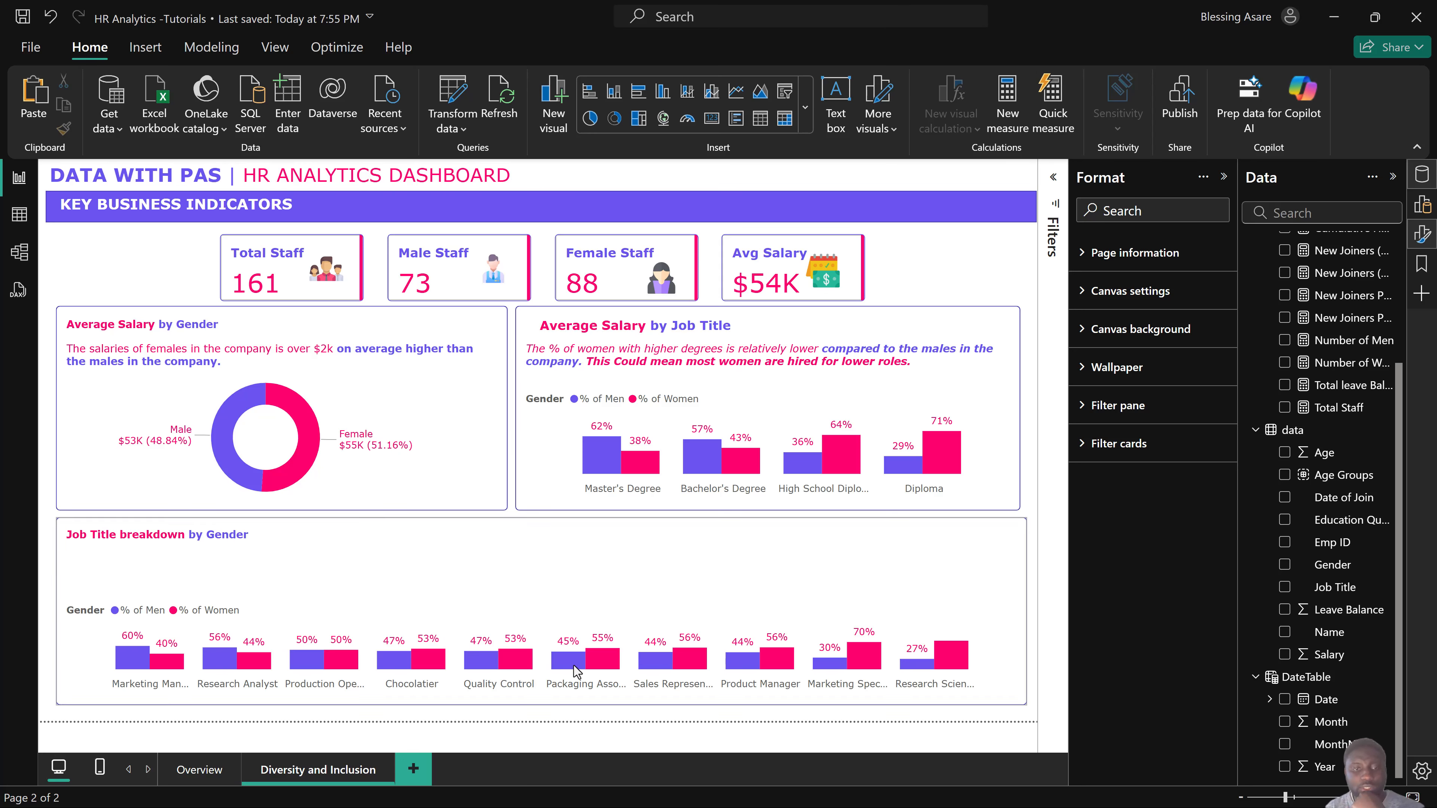
Switch to the HR Analytics report window to examine its Job Title breakdown by Gender card.
key("super")
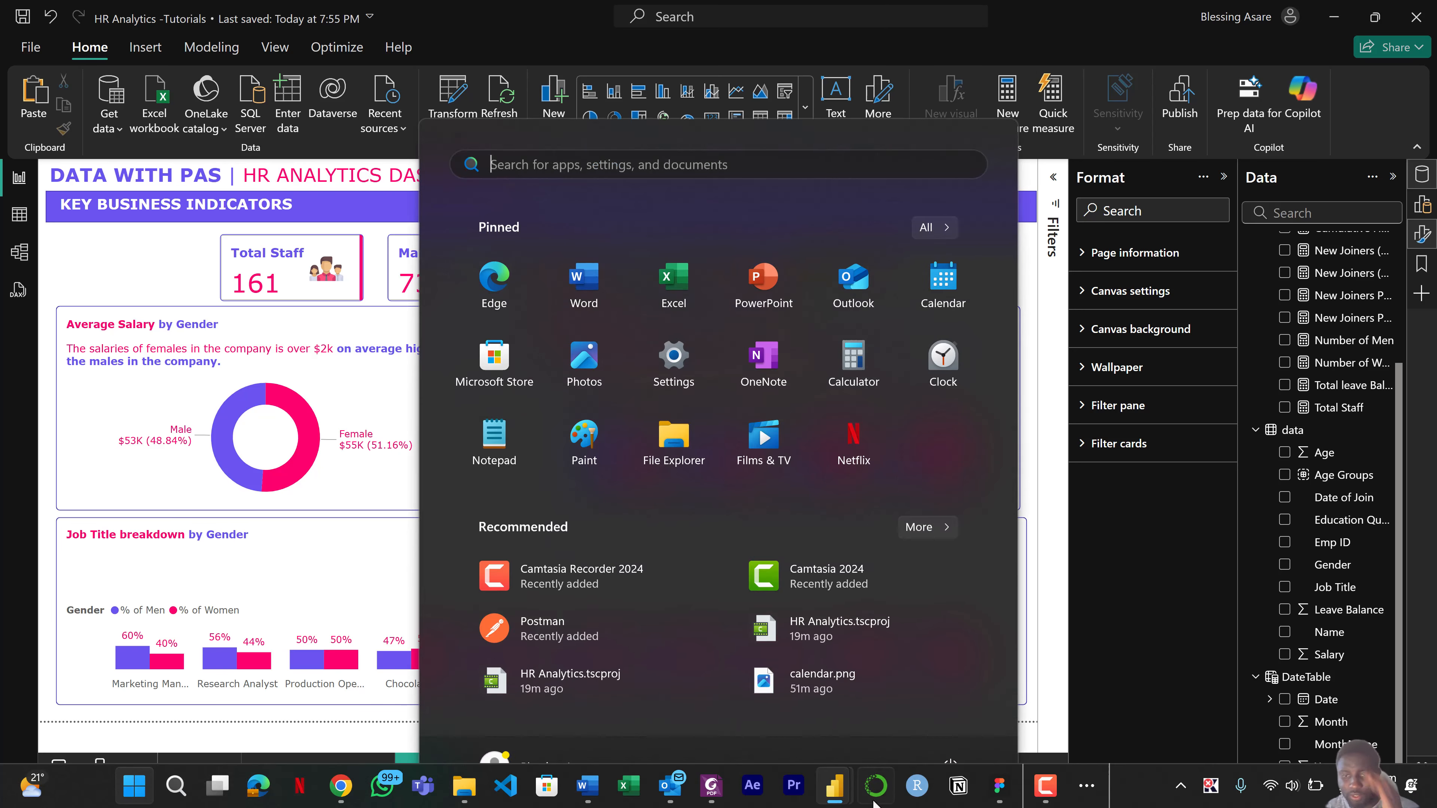
mouse_move(831, 781)
left_click(729, 730)
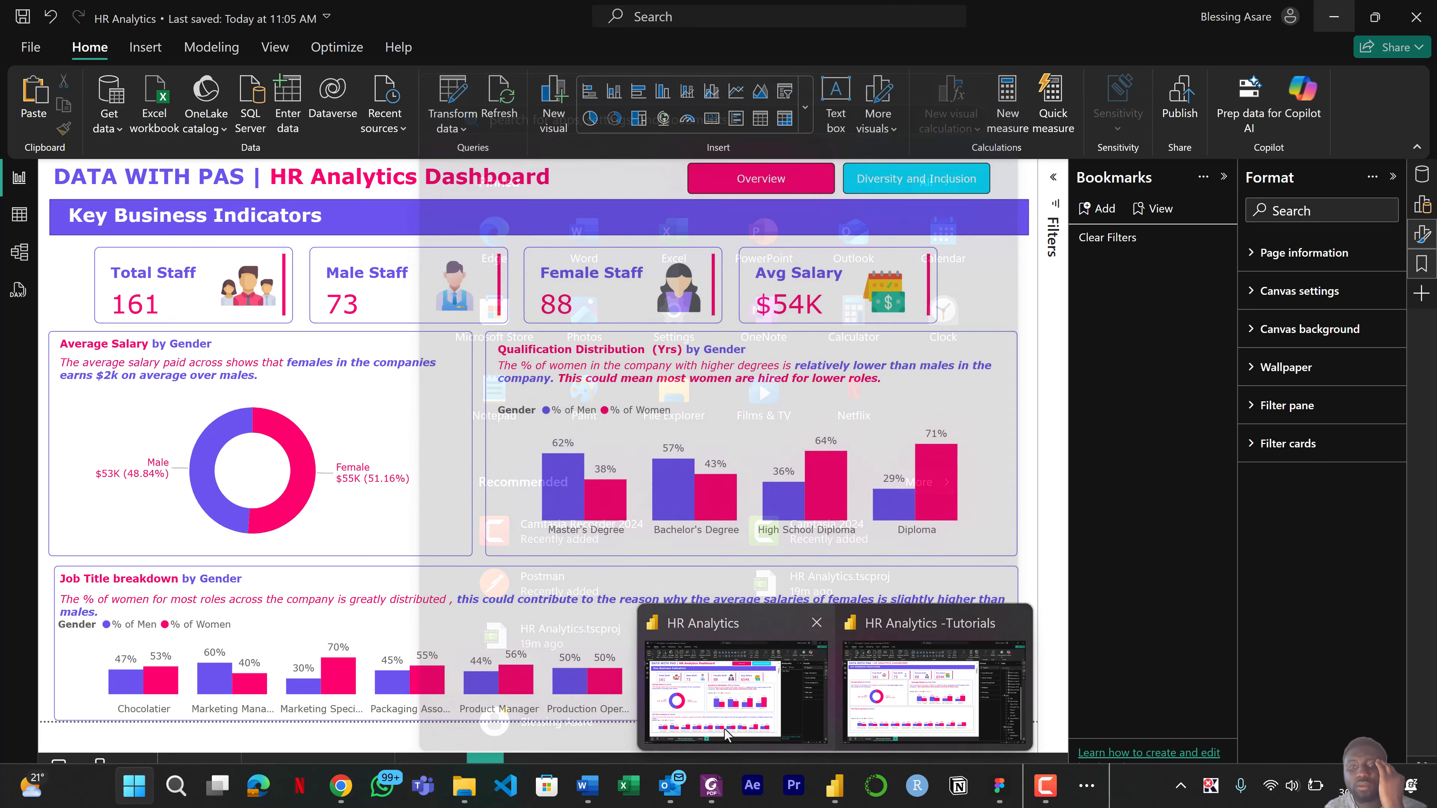
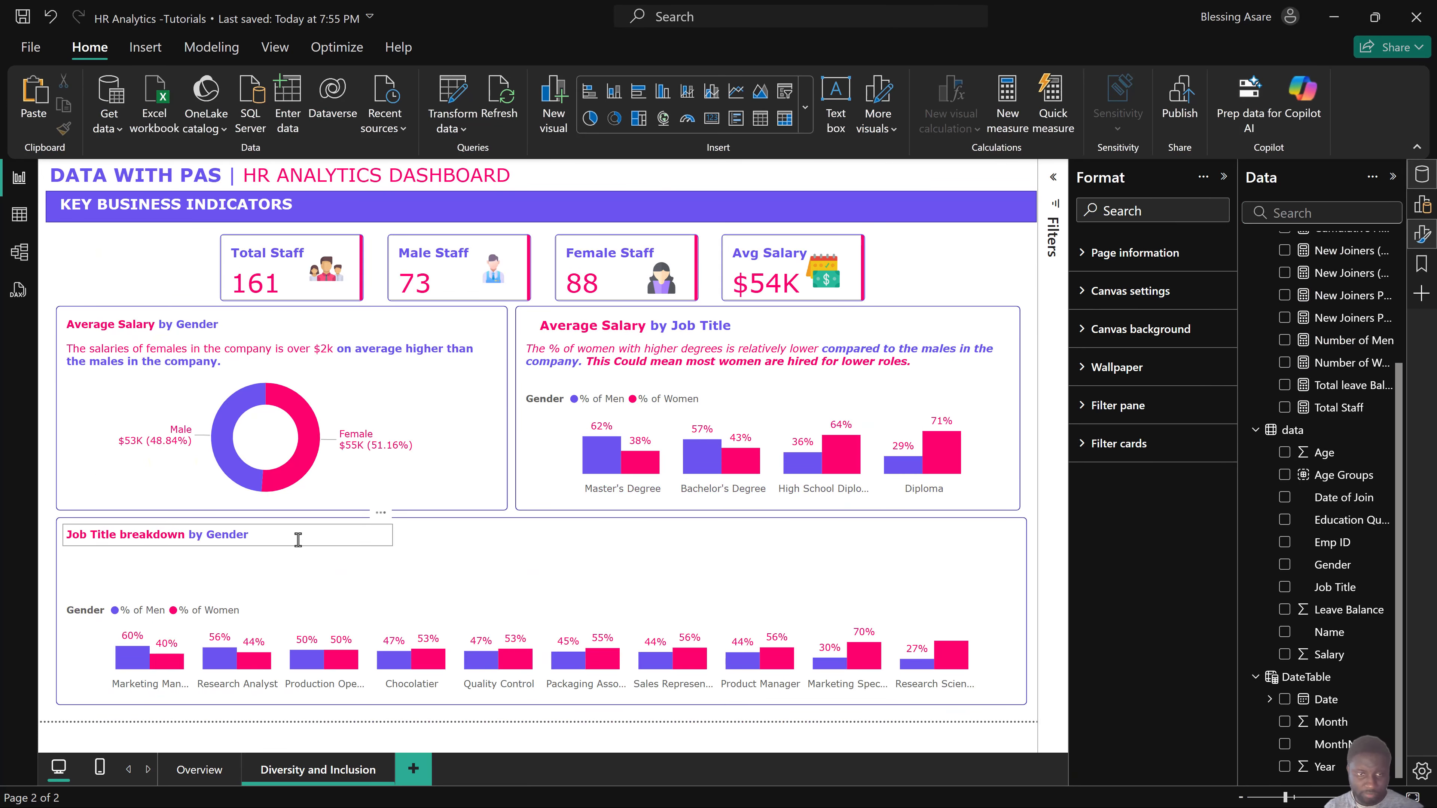
Duplicate the "Job Title breakdown by Gender" title text box and place the copy directly beneath the original, aligned with its left edge.
left_click(301, 544)
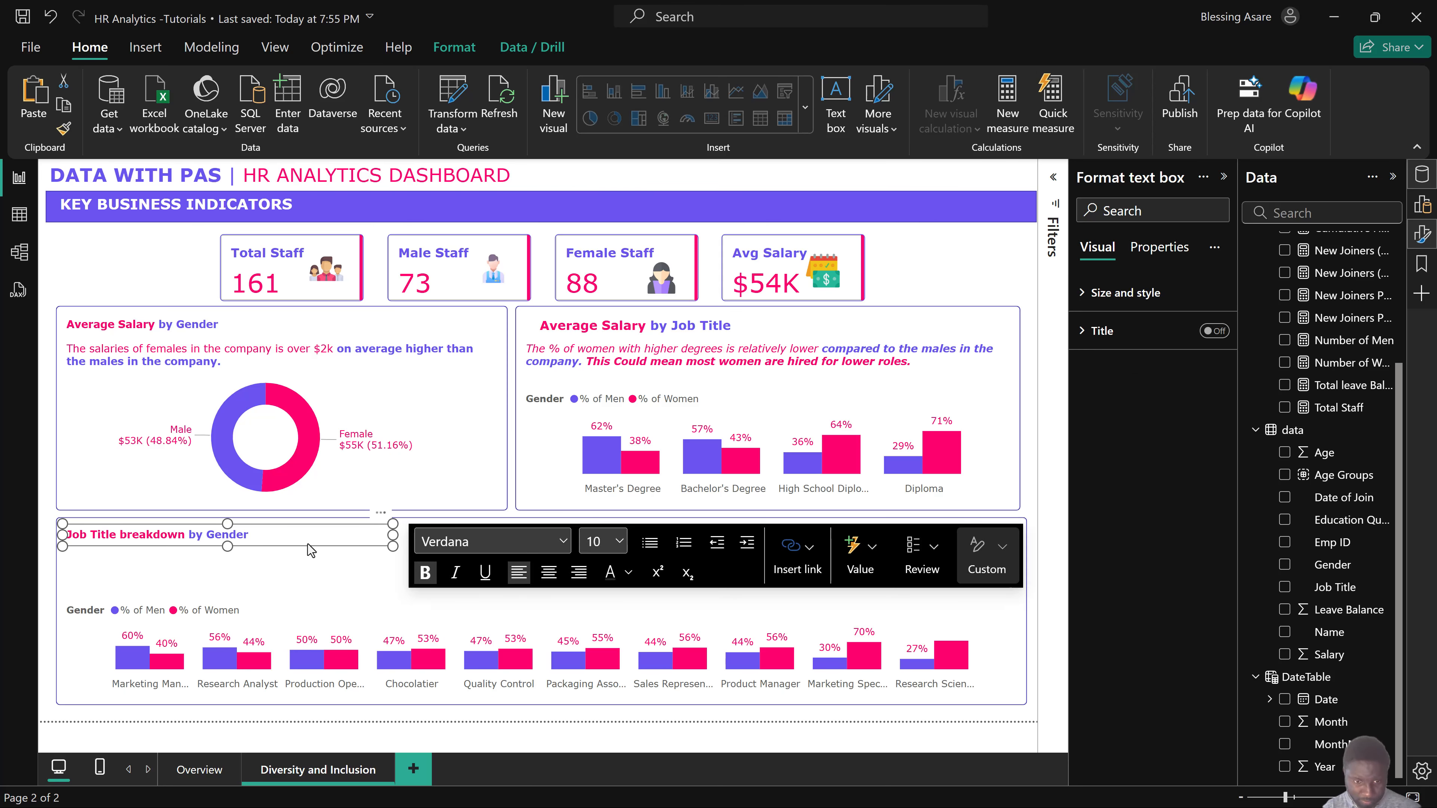
left_click(307, 543)
key("ctrl+v")
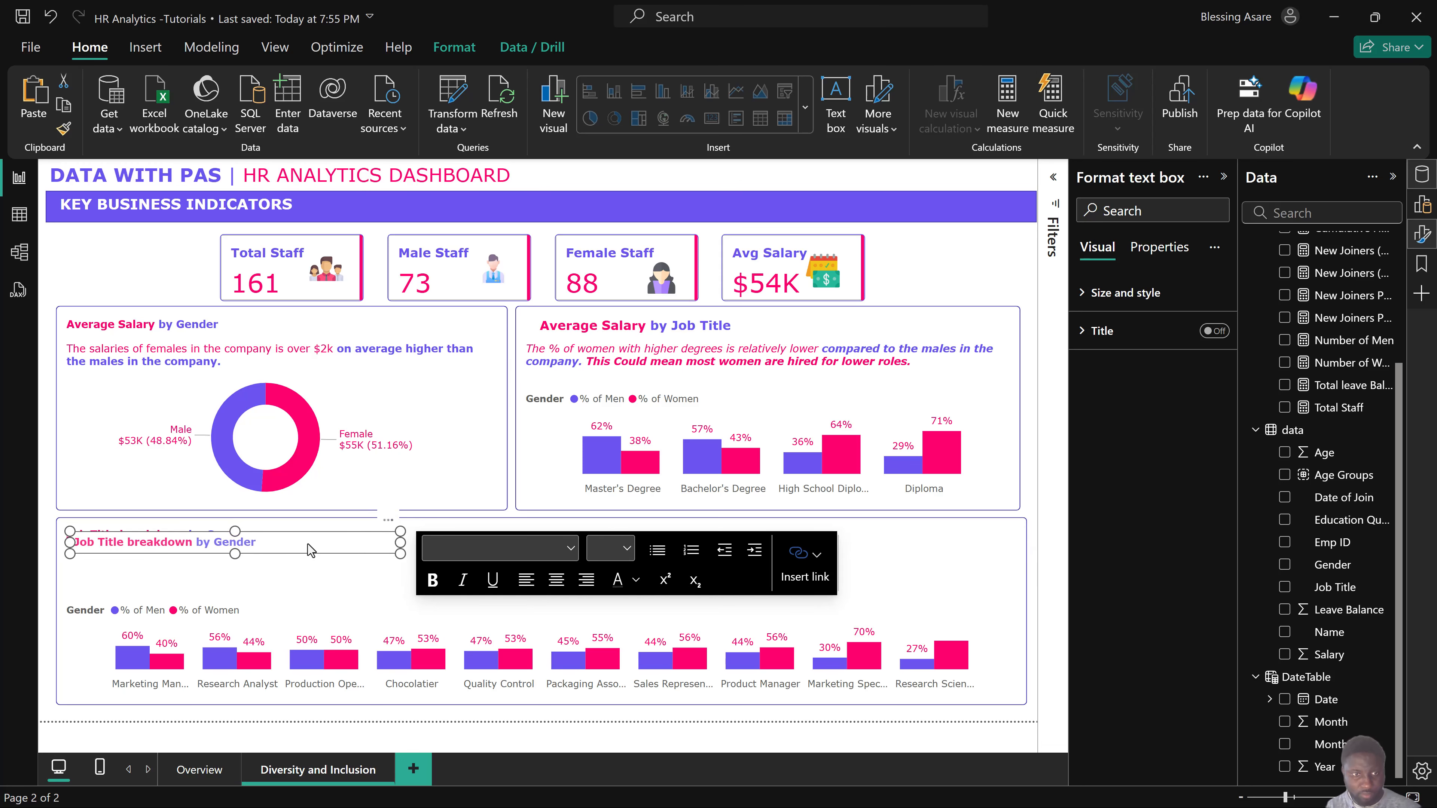
left_click_drag(308, 552, 305, 569)
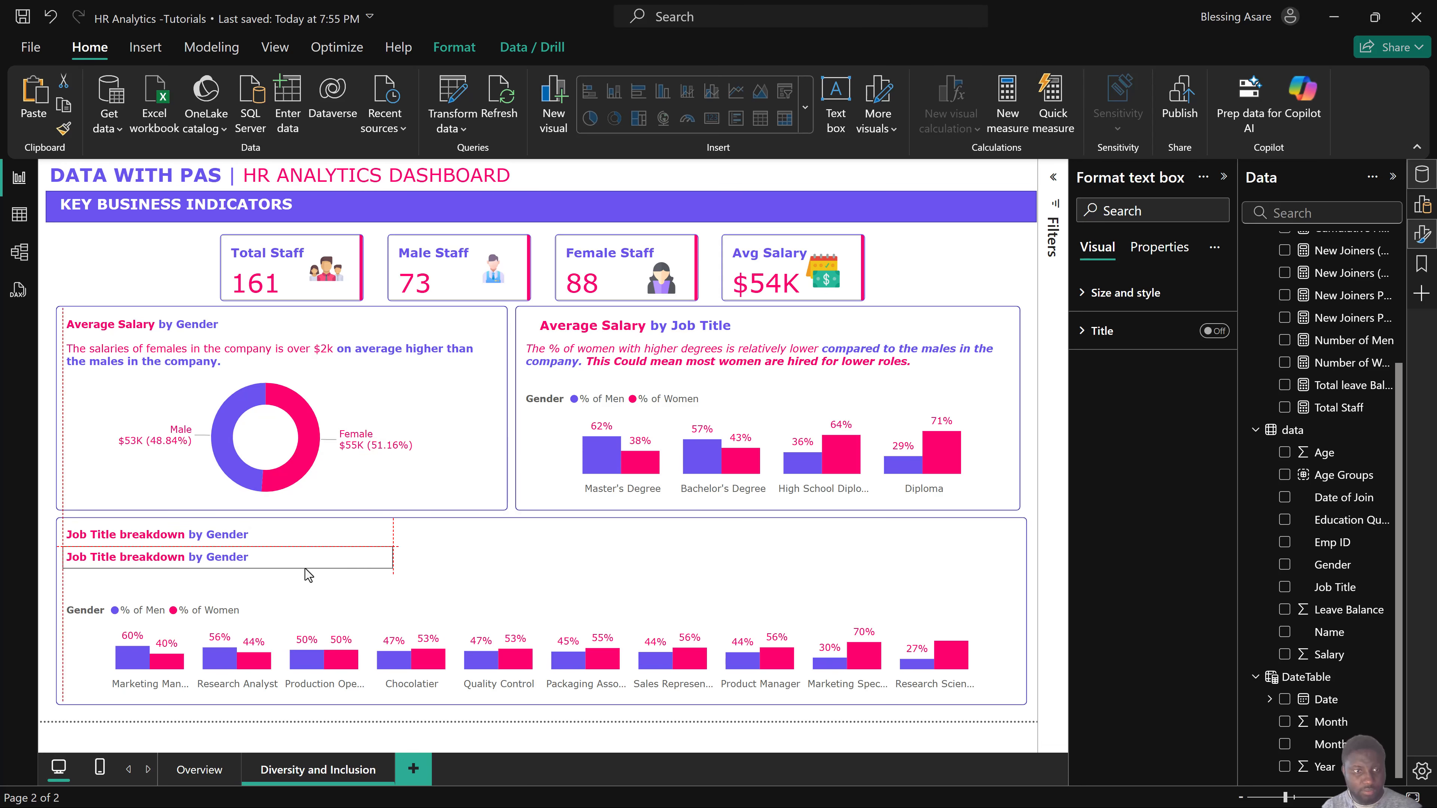
left_click(1151, 311)
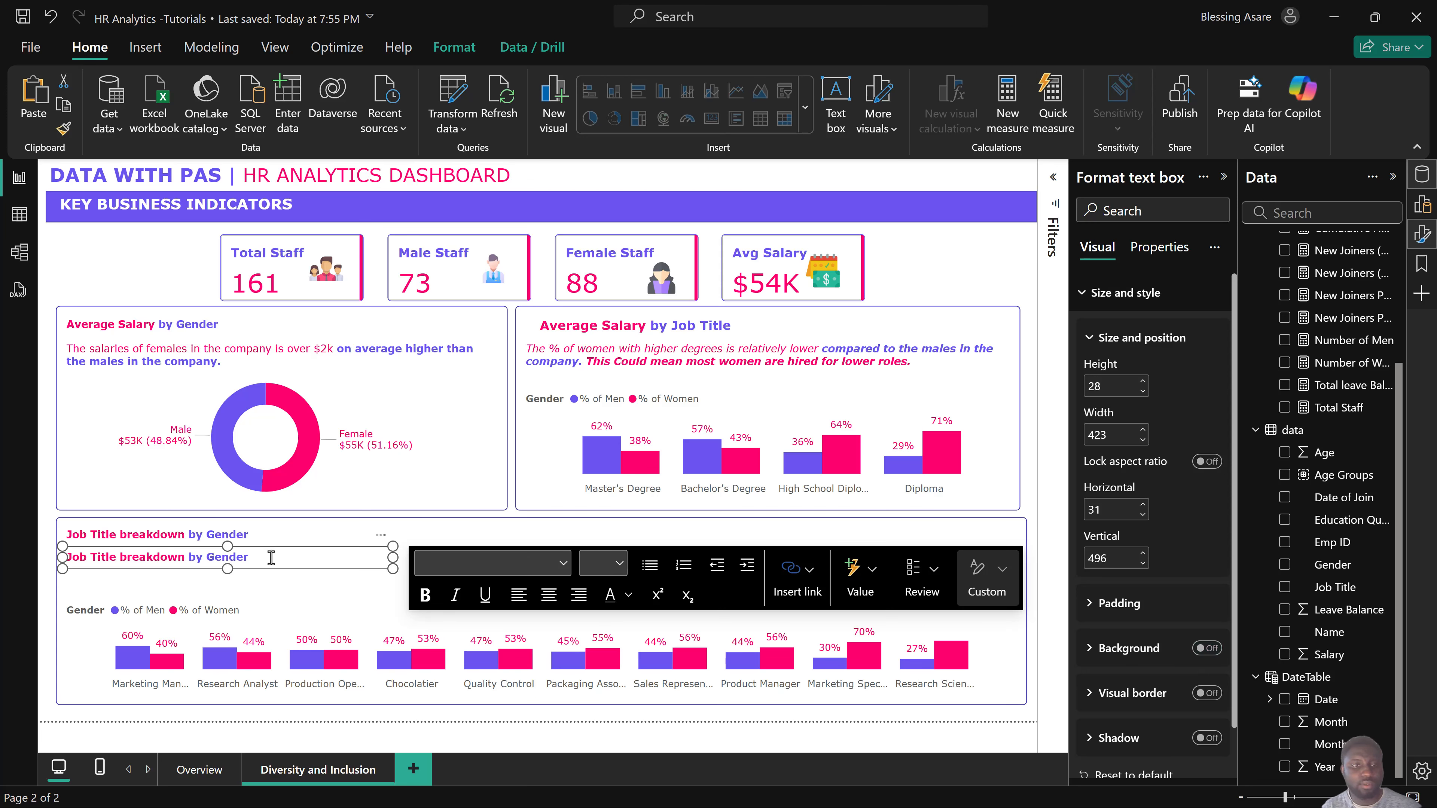
left_click_drag(272, 558, 71, 558)
key("ctrl+c")
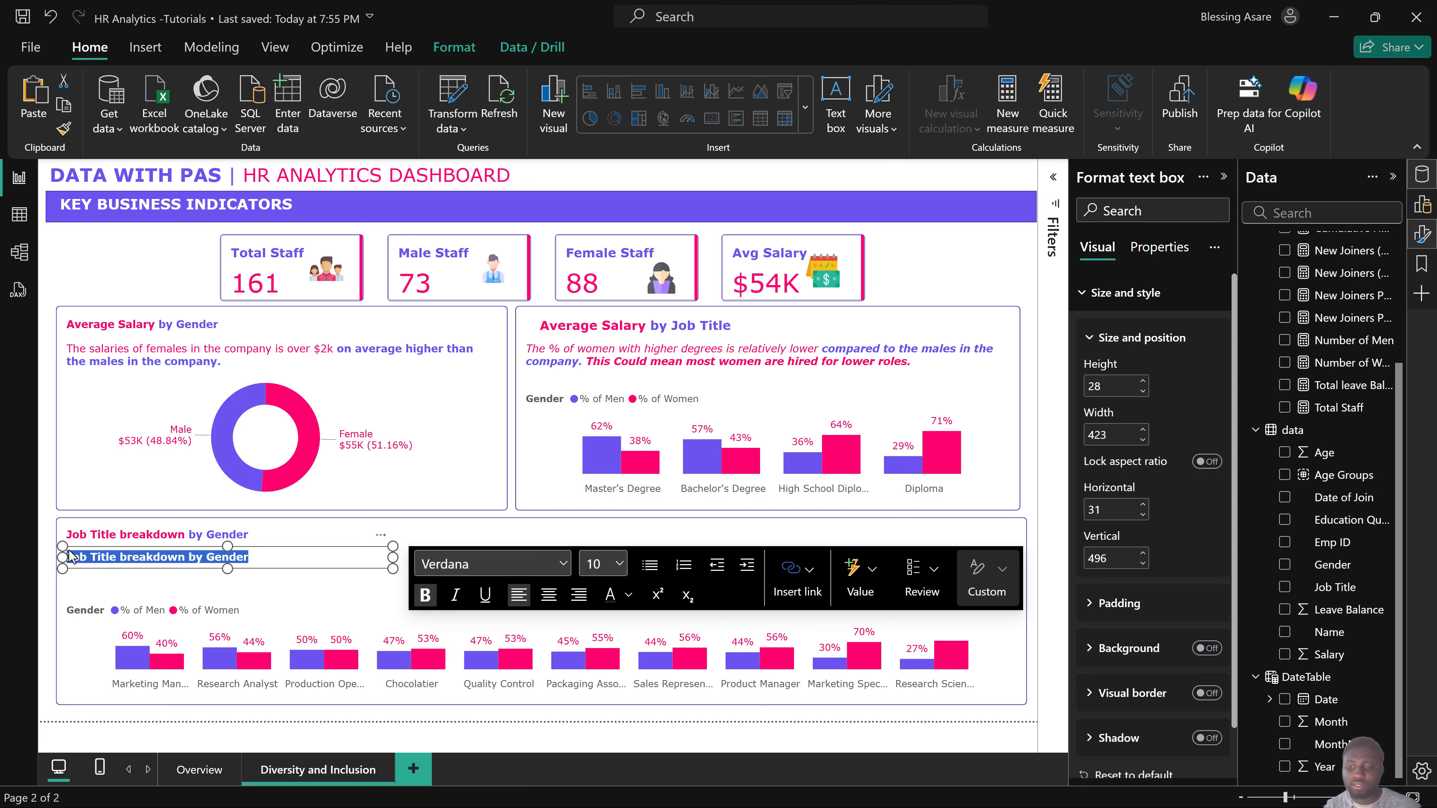
key("BackSpace")
key("ctrl+v")
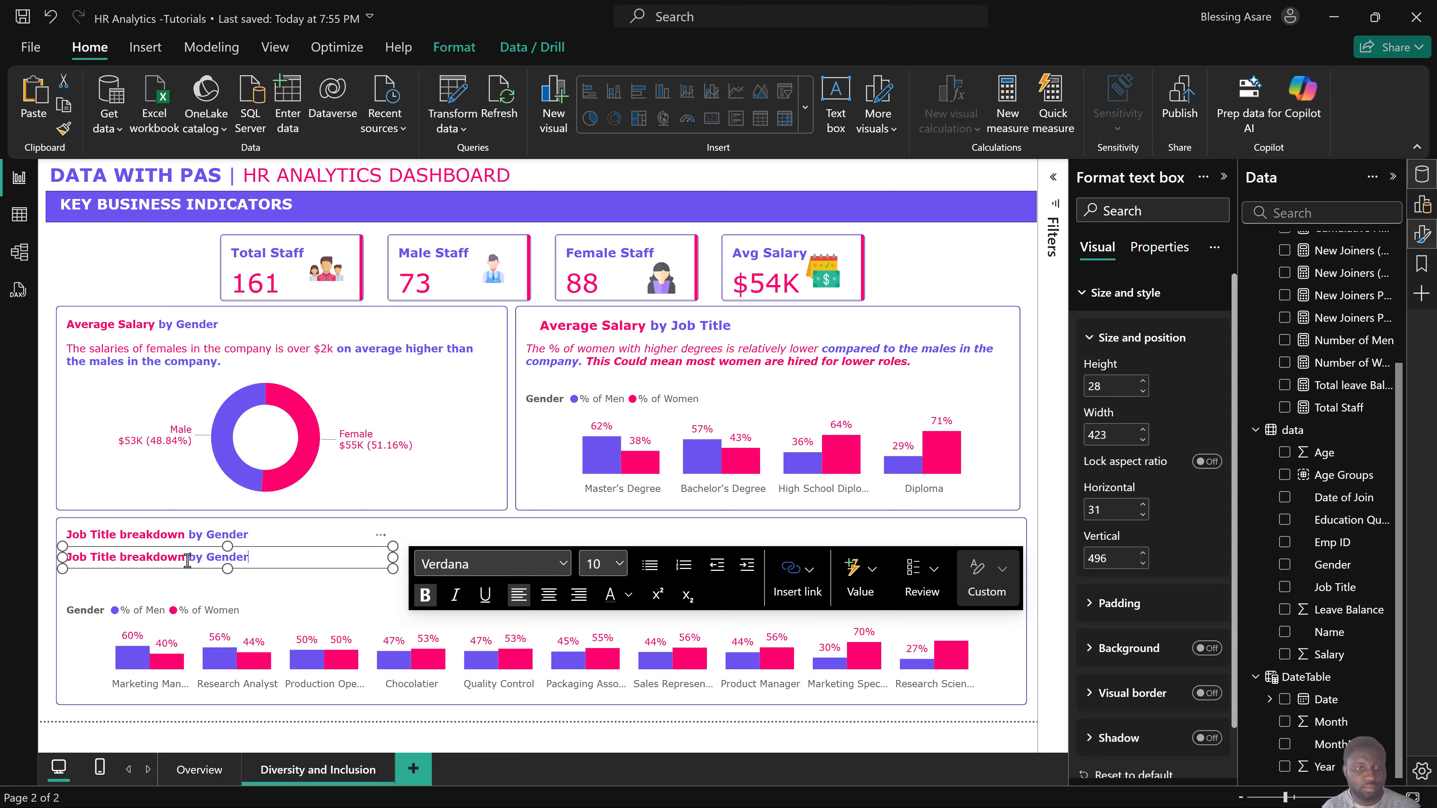
Replace "Job Title breakdown" in the copied text box with "T" as the start of the insight sentence.
left_click_drag(187, 560, 101, 552)
key("BackSpace")
key("BackSpace")
key("BackSpace")
key("BackSpace")
key("BackSpace")
key("BackSpace")
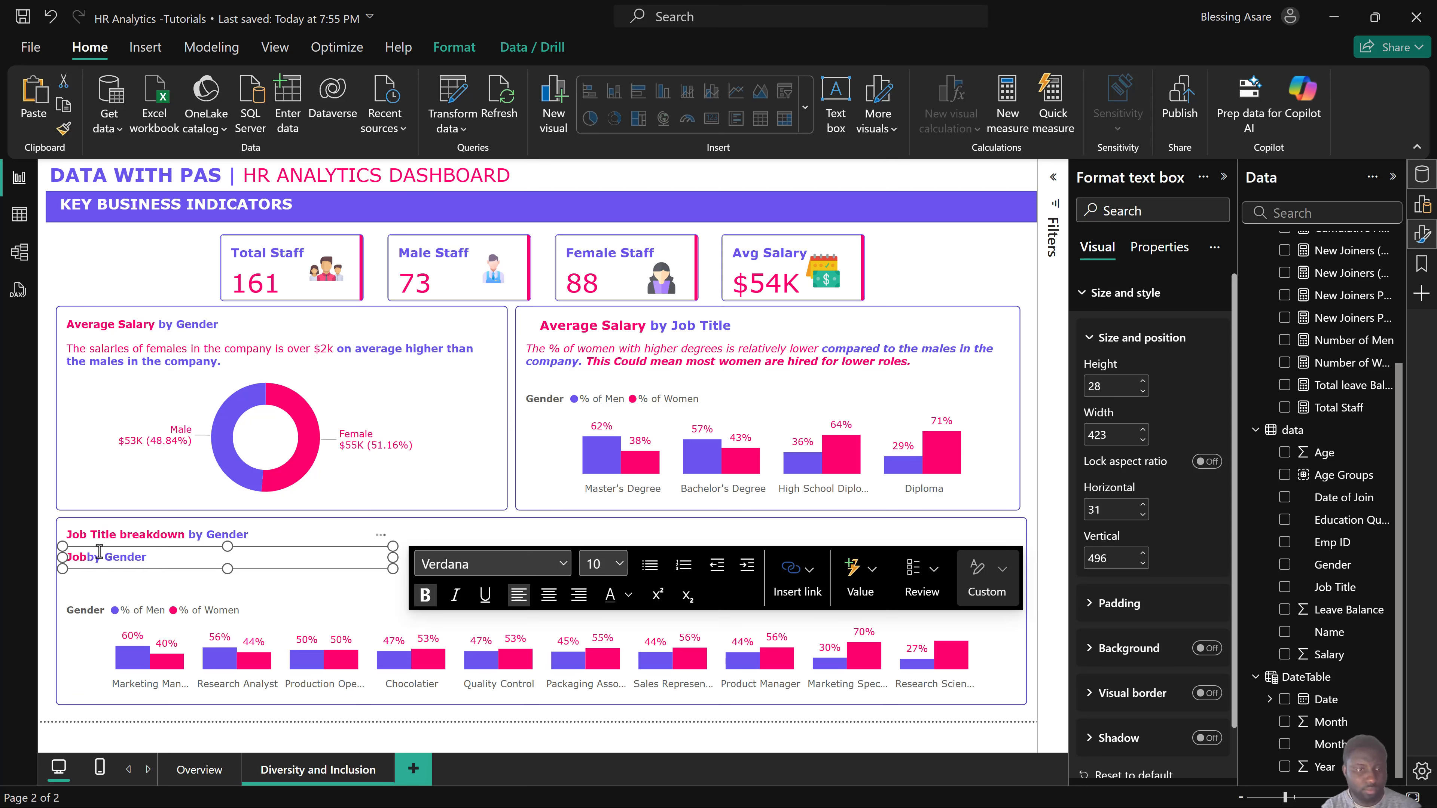
type("T")
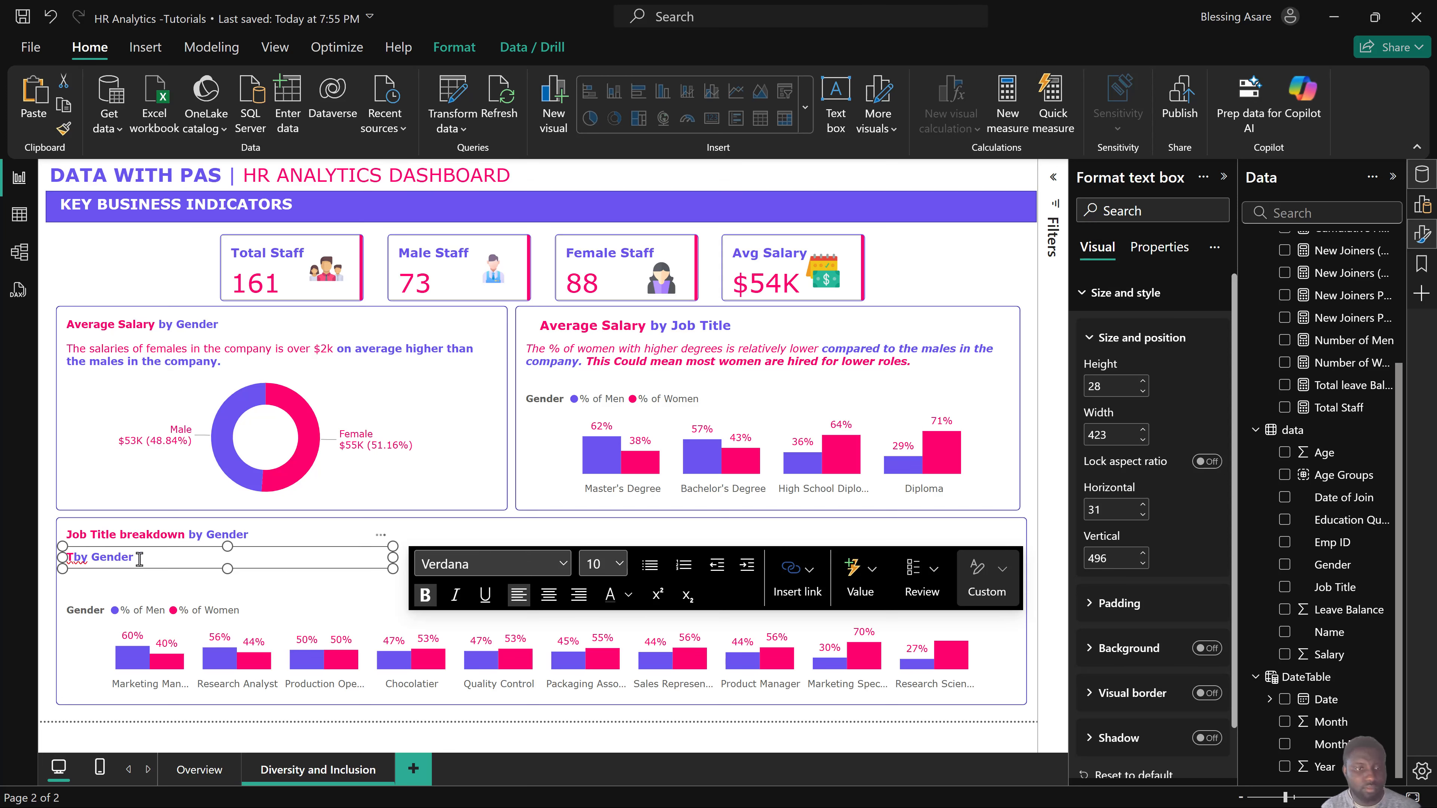
Remove bold from all the text in the copied text box and place the text cursor after the "T".
left_click_drag(138, 557, 75, 555)
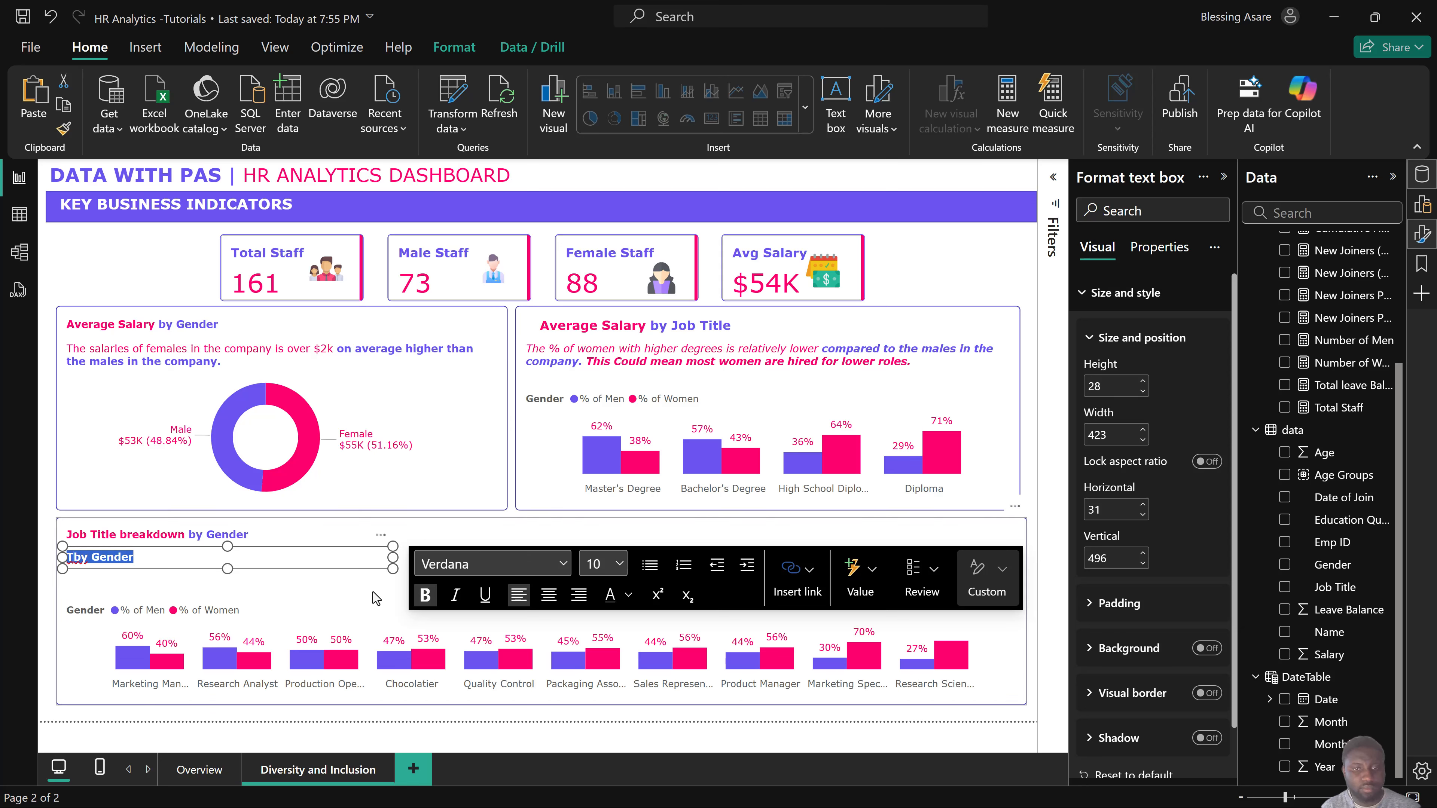
left_click(425, 594)
left_click(74, 558)
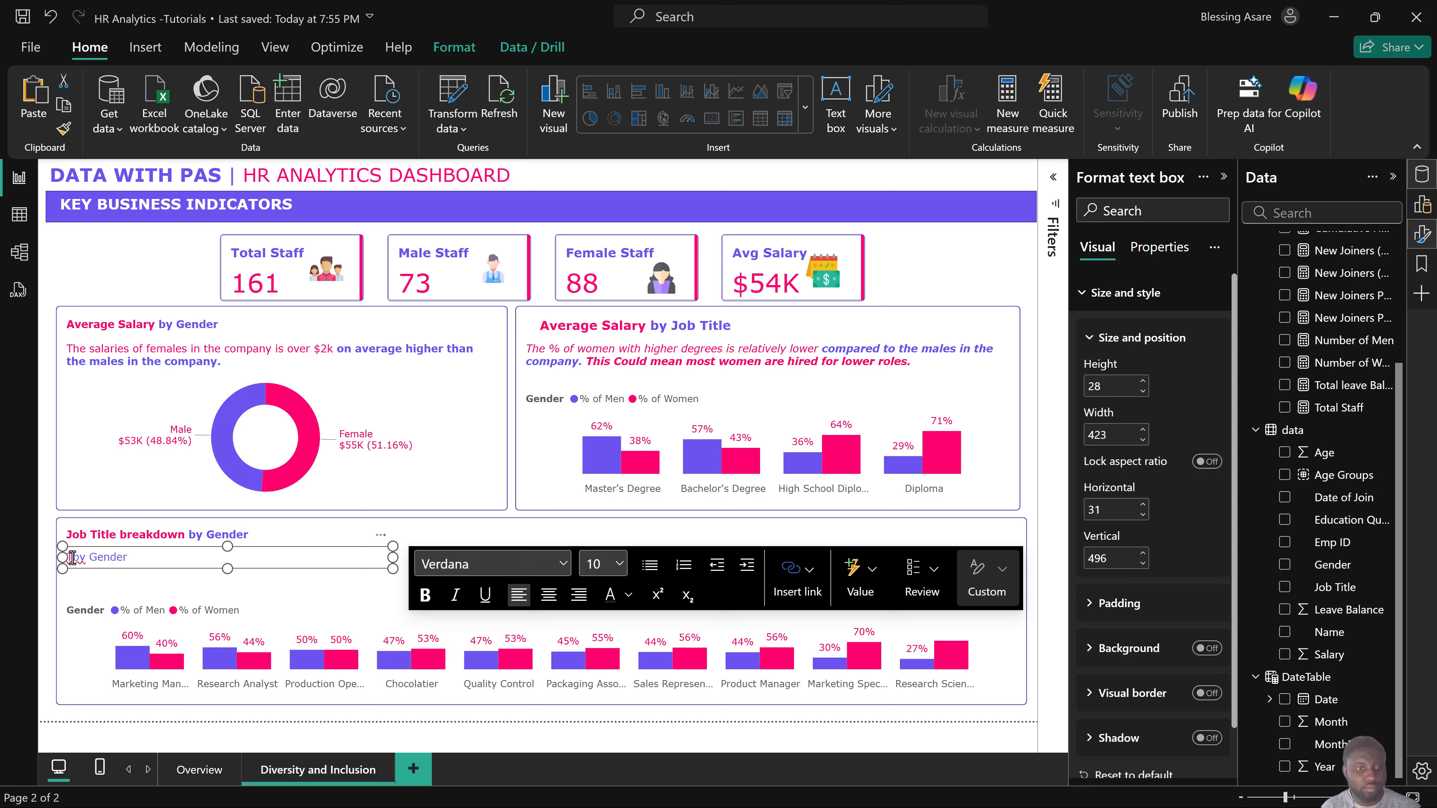
Write "The % of women is greatly distributed across" ahead of "by Gender" in the copied text box.
type("he ")
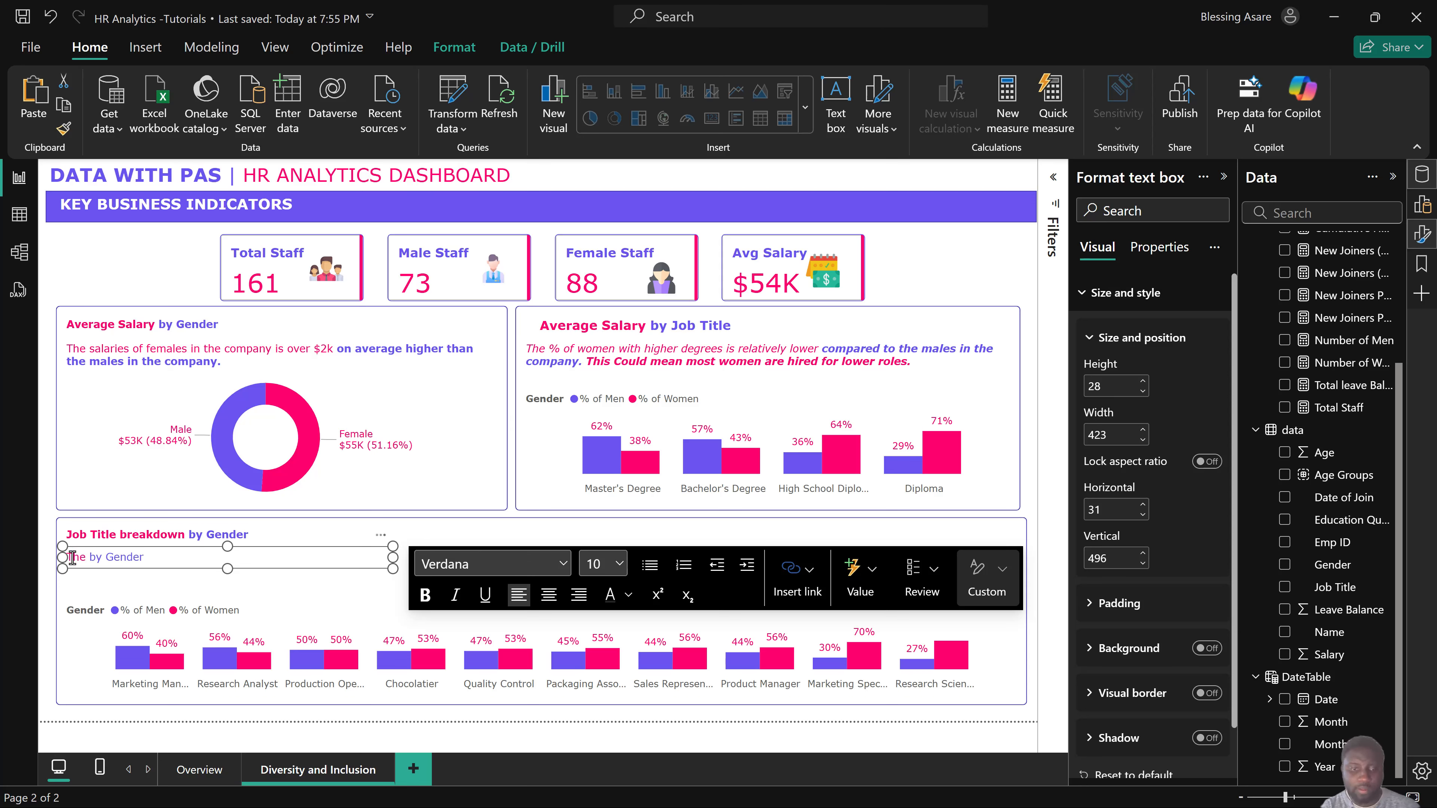
type("% of women")
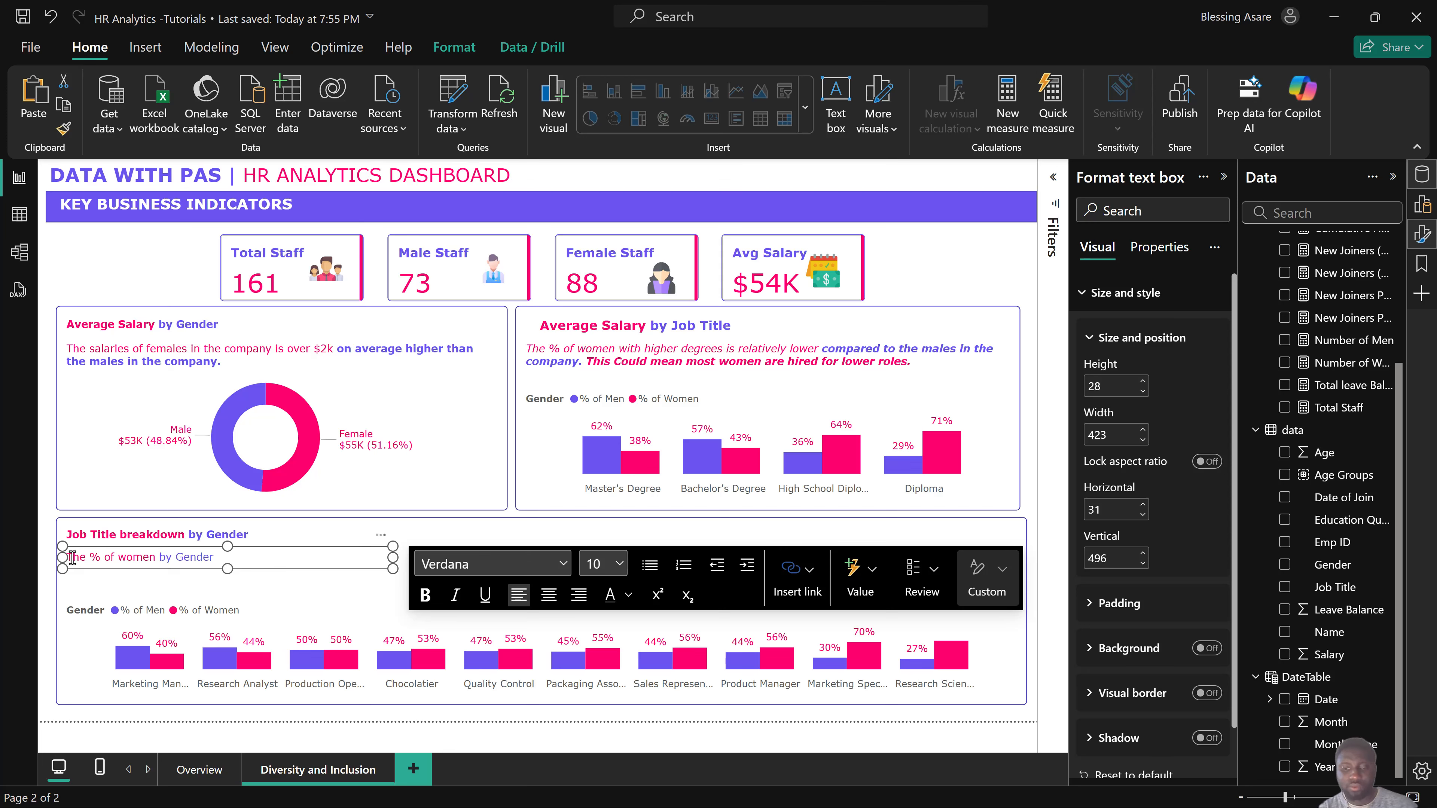
type(" is gre")
type("atly dis")
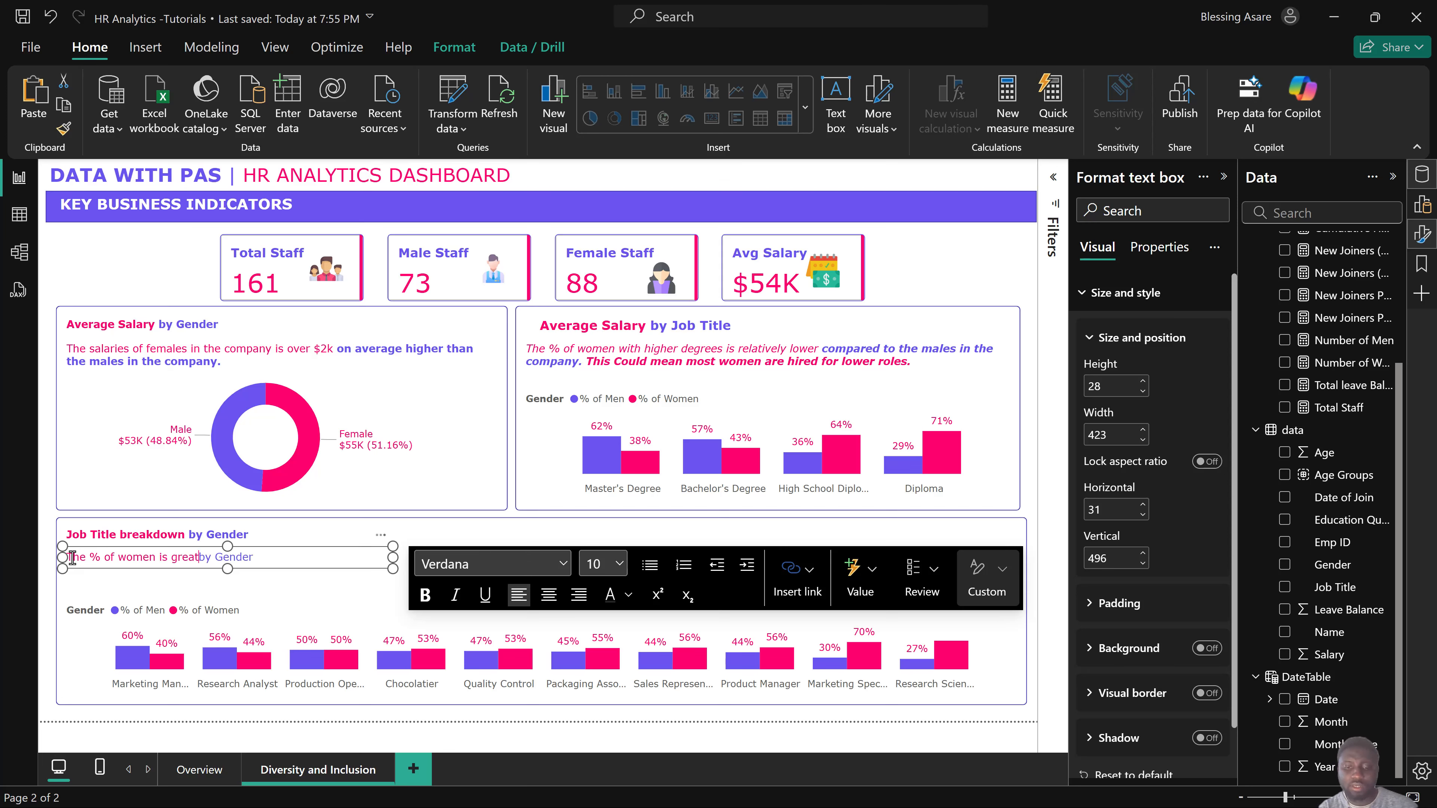
type("tributed")
type(" acorr")
key("BackSpace")
key("BackSpace")
type("ross ")
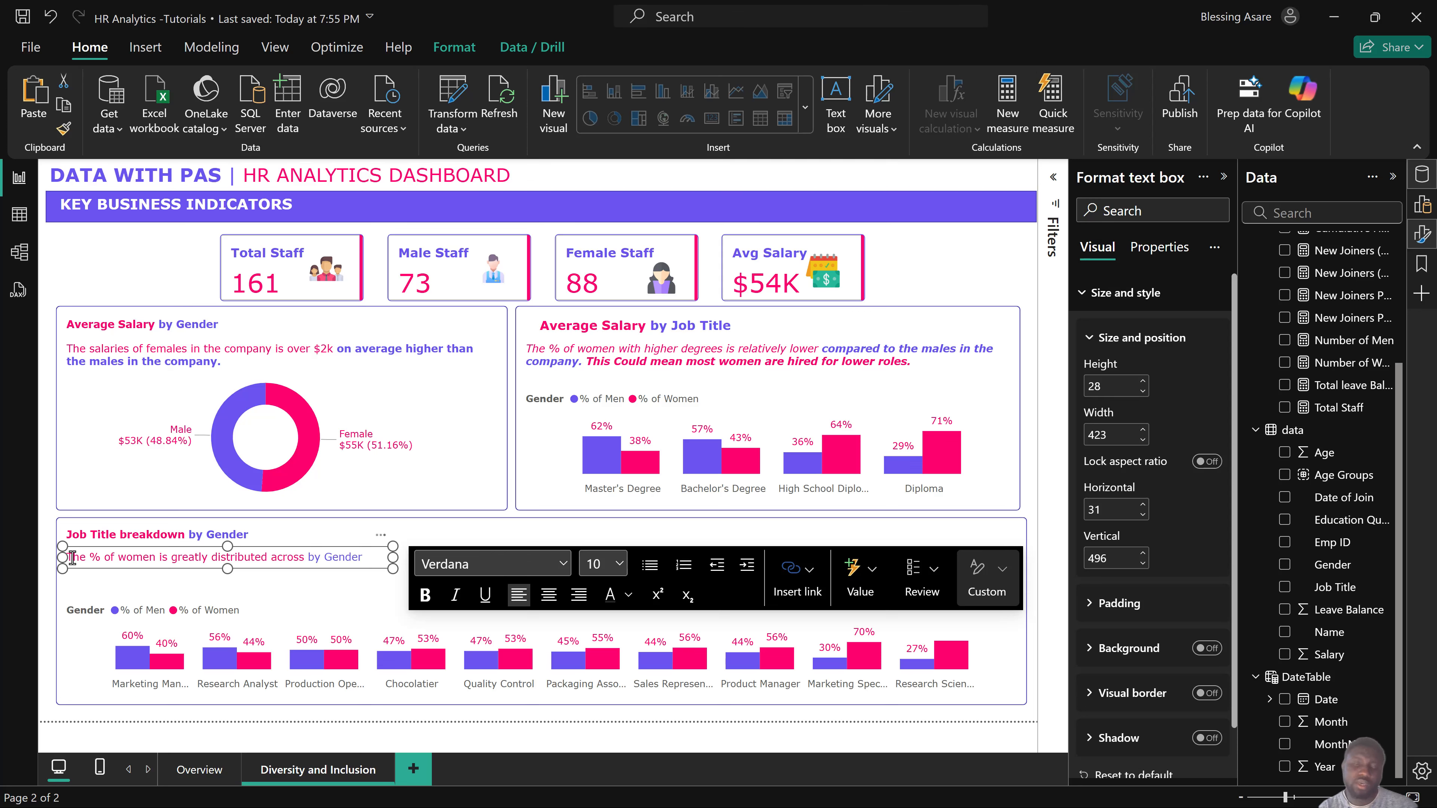
type("the ")
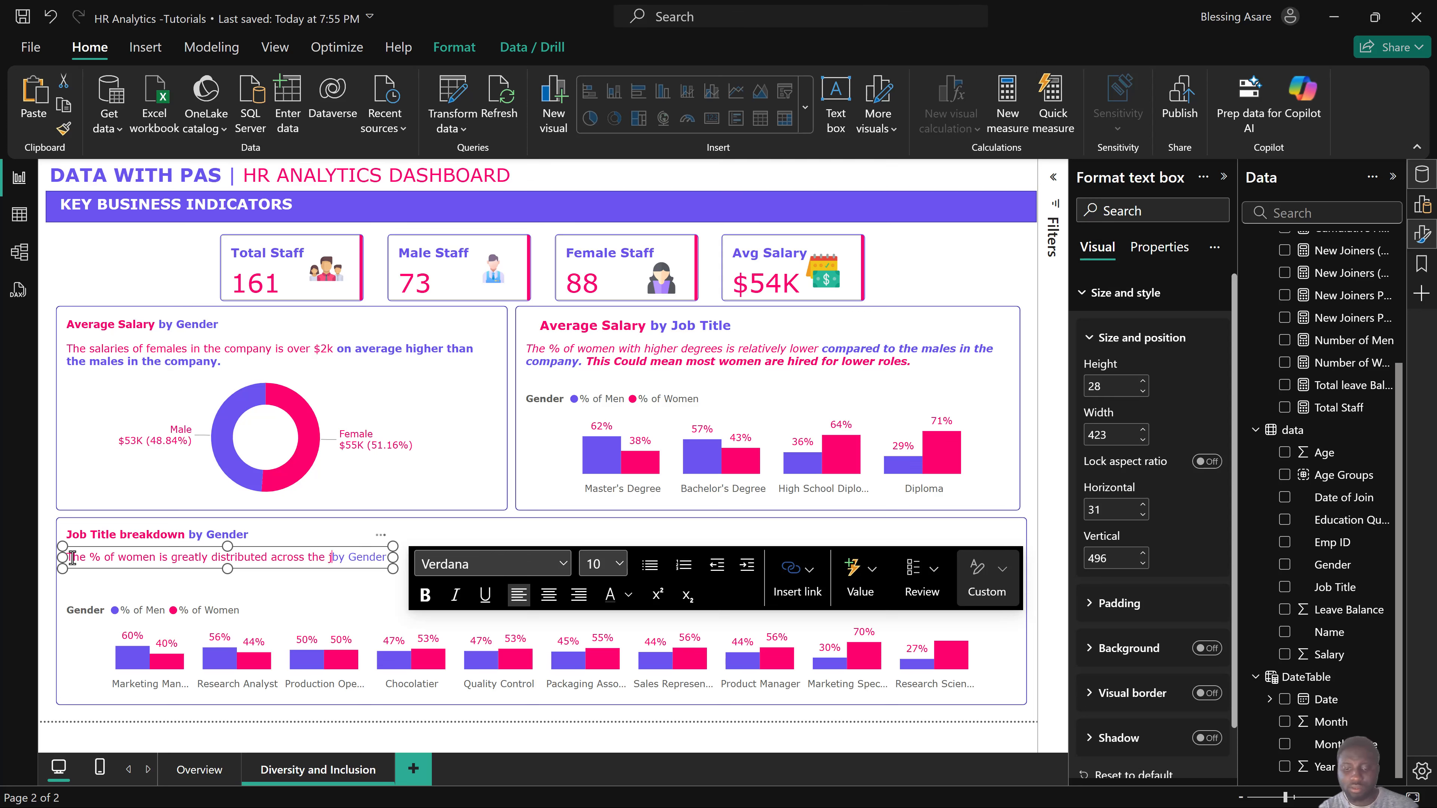
type("job title ")
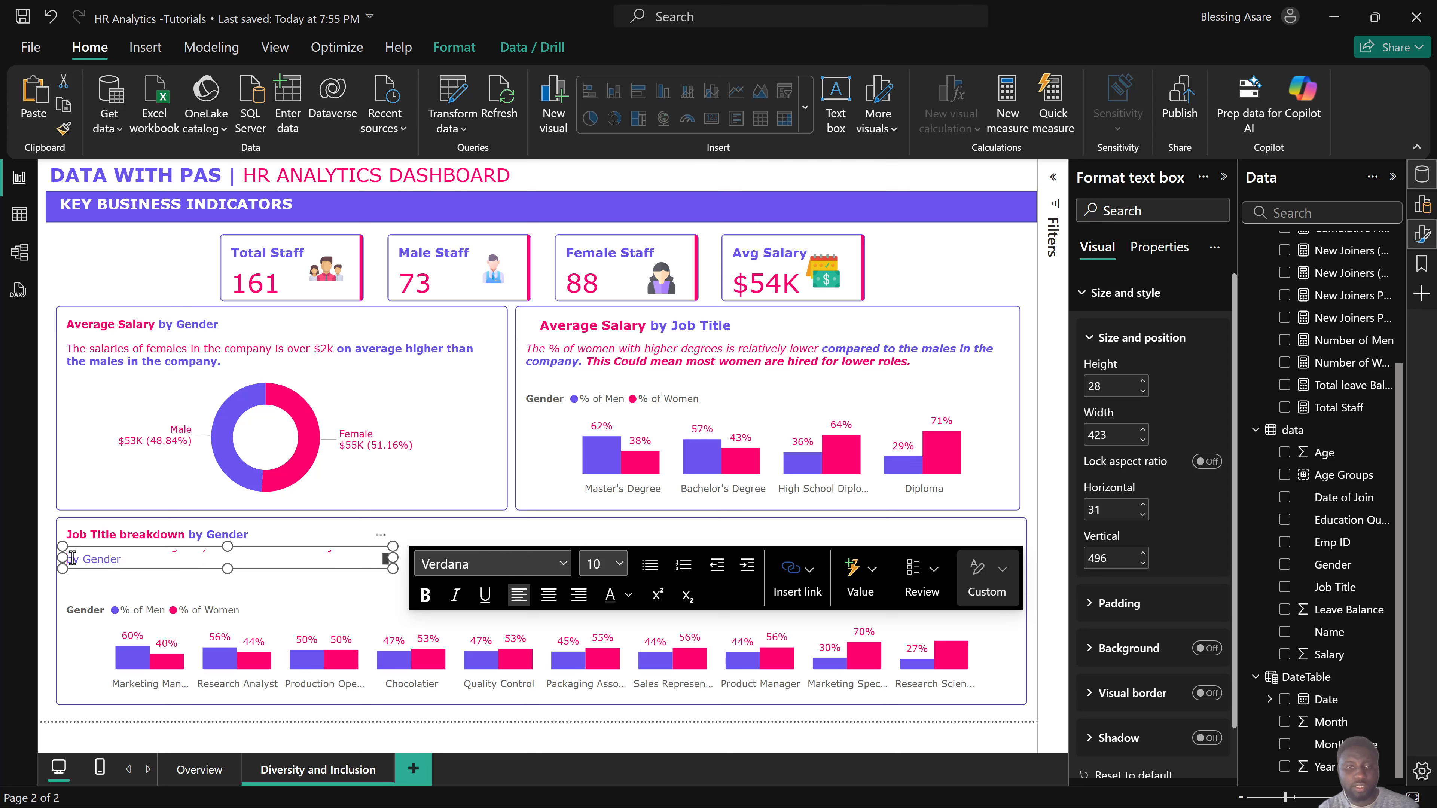
type("doma")
key("BackSpace")
type("p")
key("BackSpace")
key("BackSpace")
key("BackSpace")
key("BackSpace")
key("BackSpace")
key("BackSpace")
key("BackSpace")
key("BackSpace")
key("BackSpace")
key("BackSpace")
key("BackSpace")
key("BackSpace")
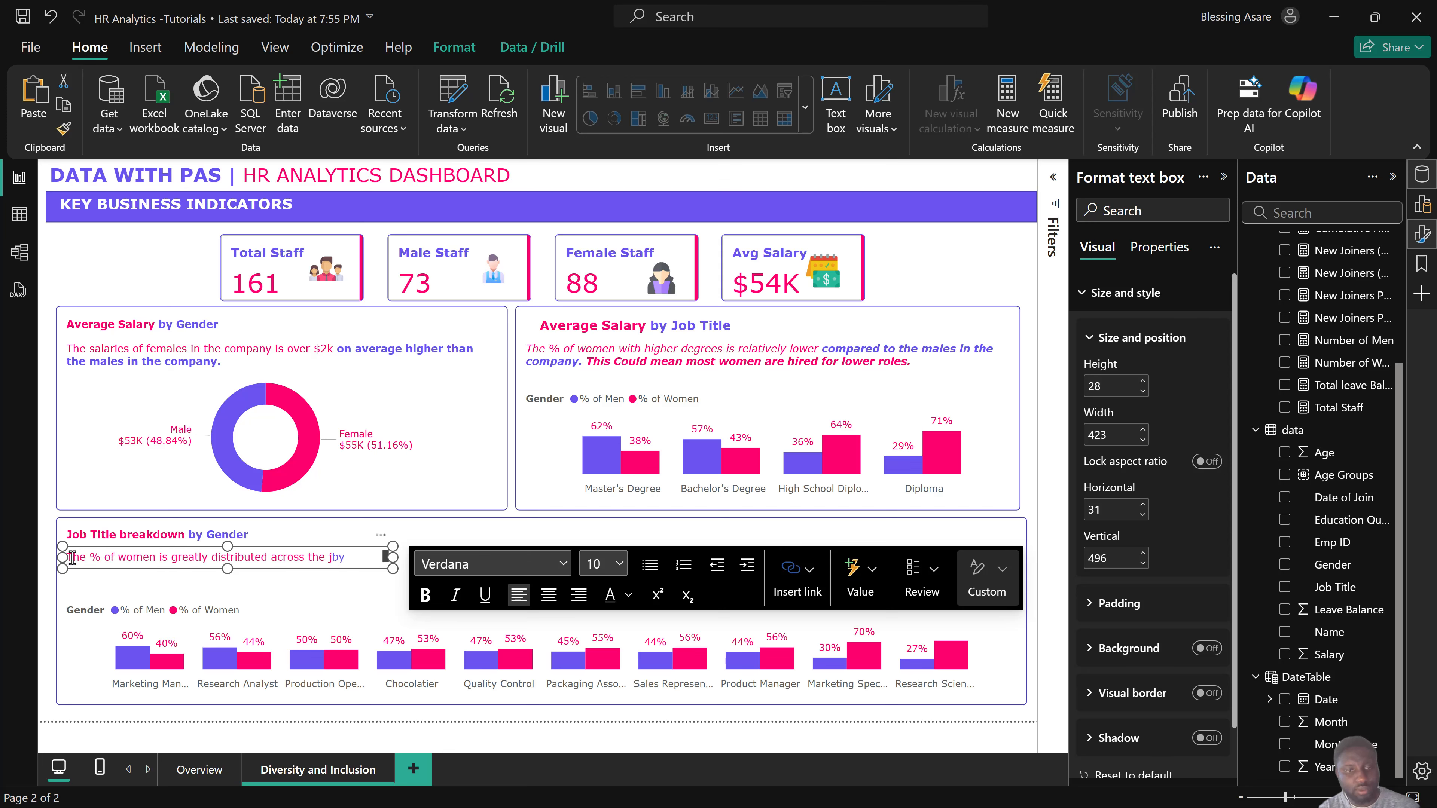
key("BackSpace")
Continue the insight sentence with "for most roles compared to the males".
type("for mo")
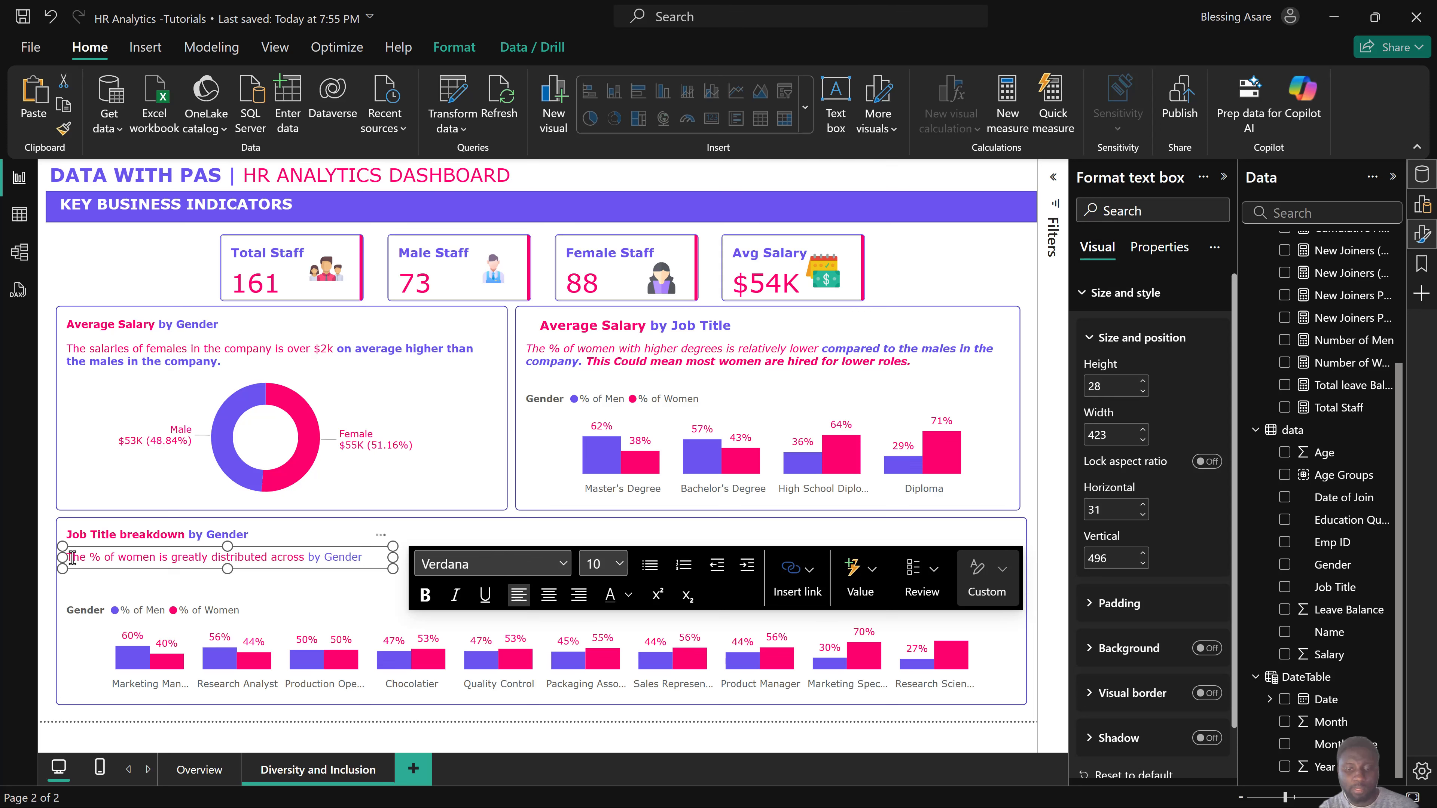
type("st roles in the comp")
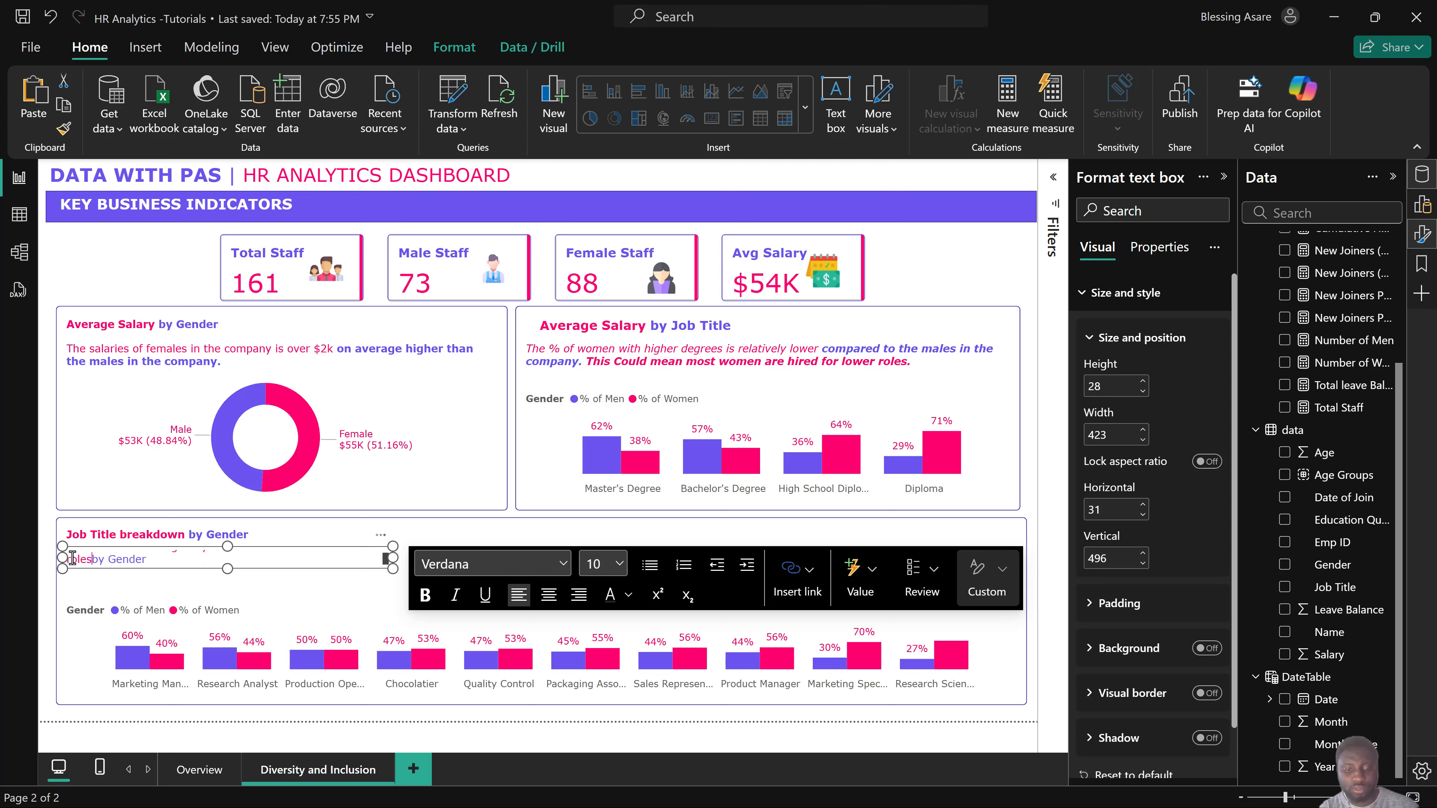
type("ared to the males")
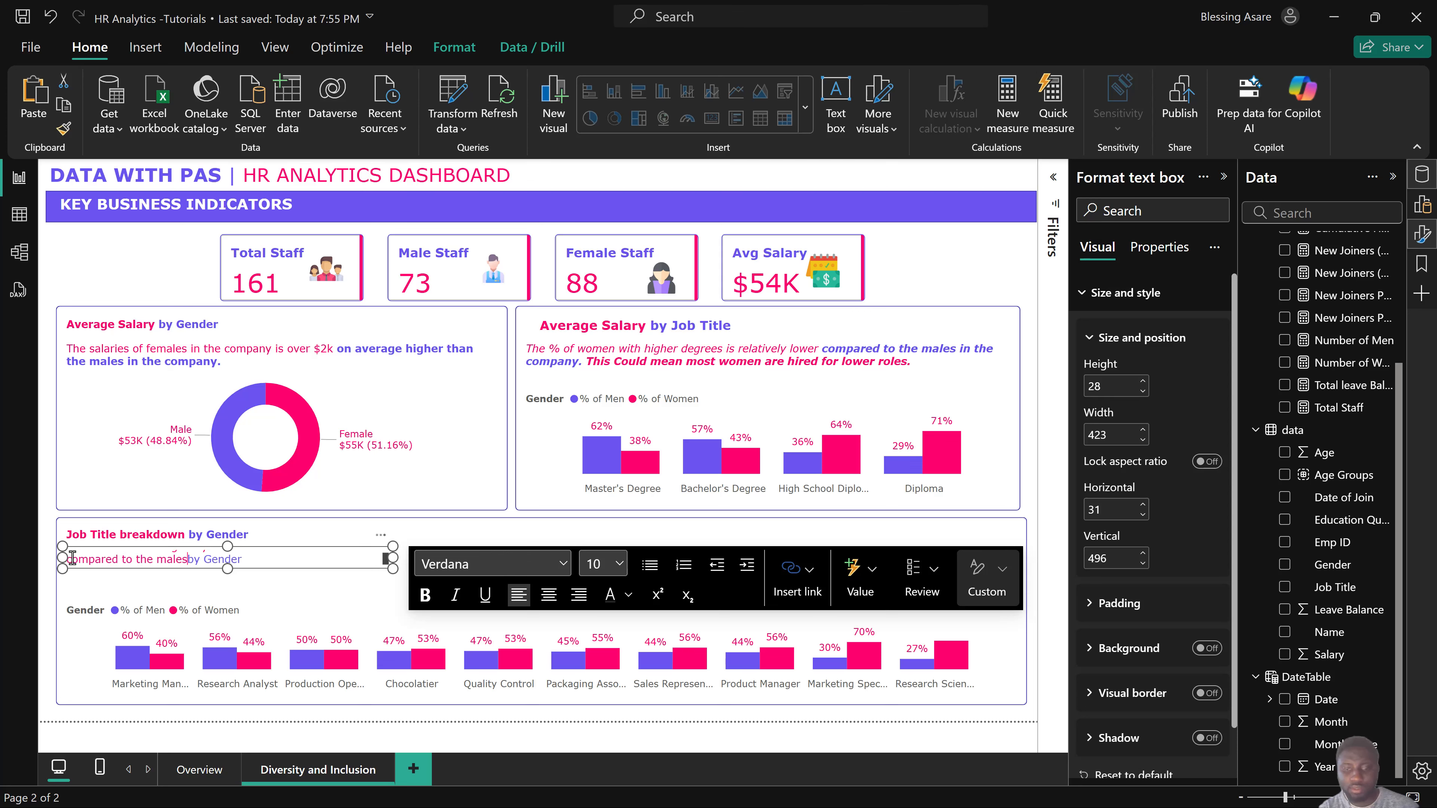
Continue the insight sentence with ", this could contribute to the reason for the females salaries being high on average than the males".
type(", this d")
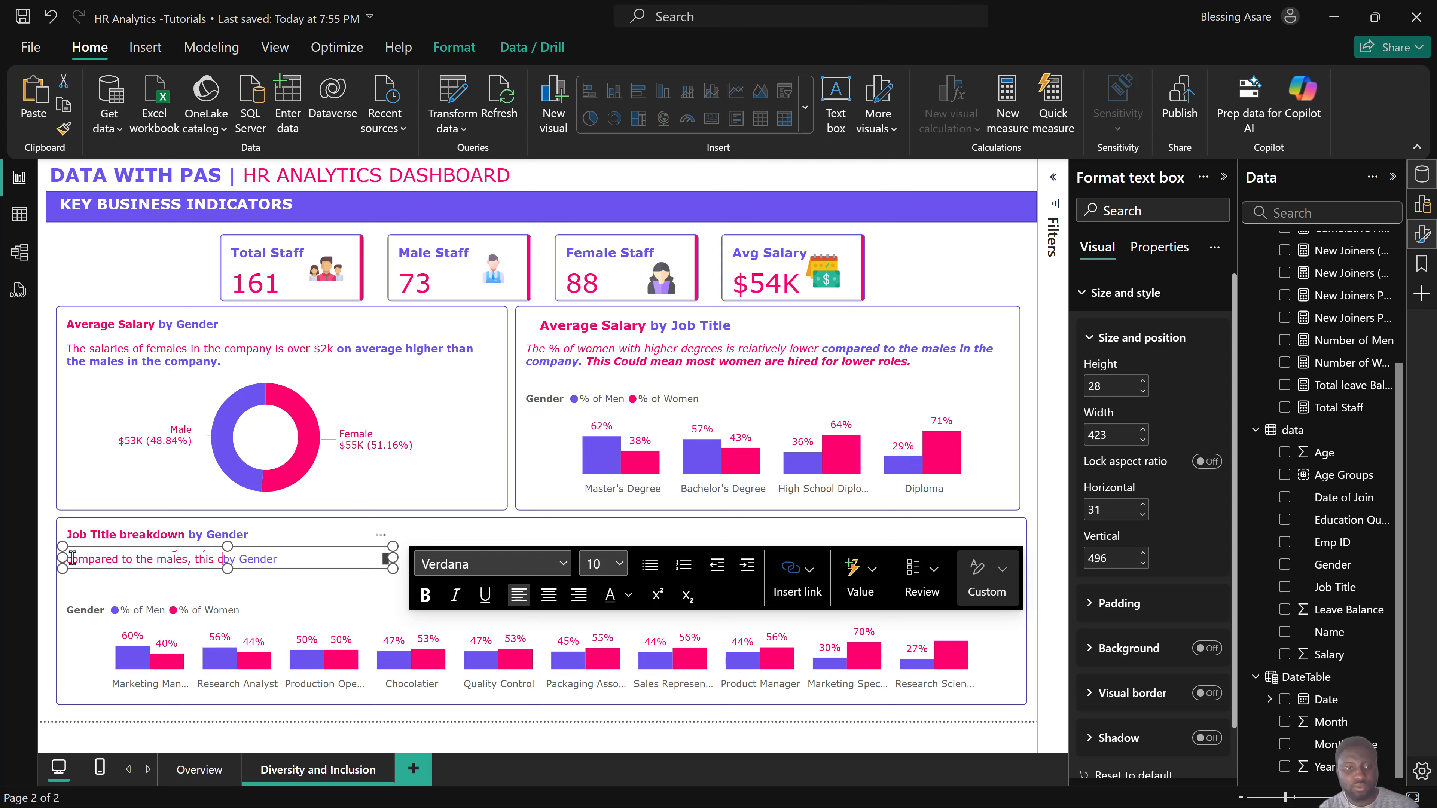
type("ould ")
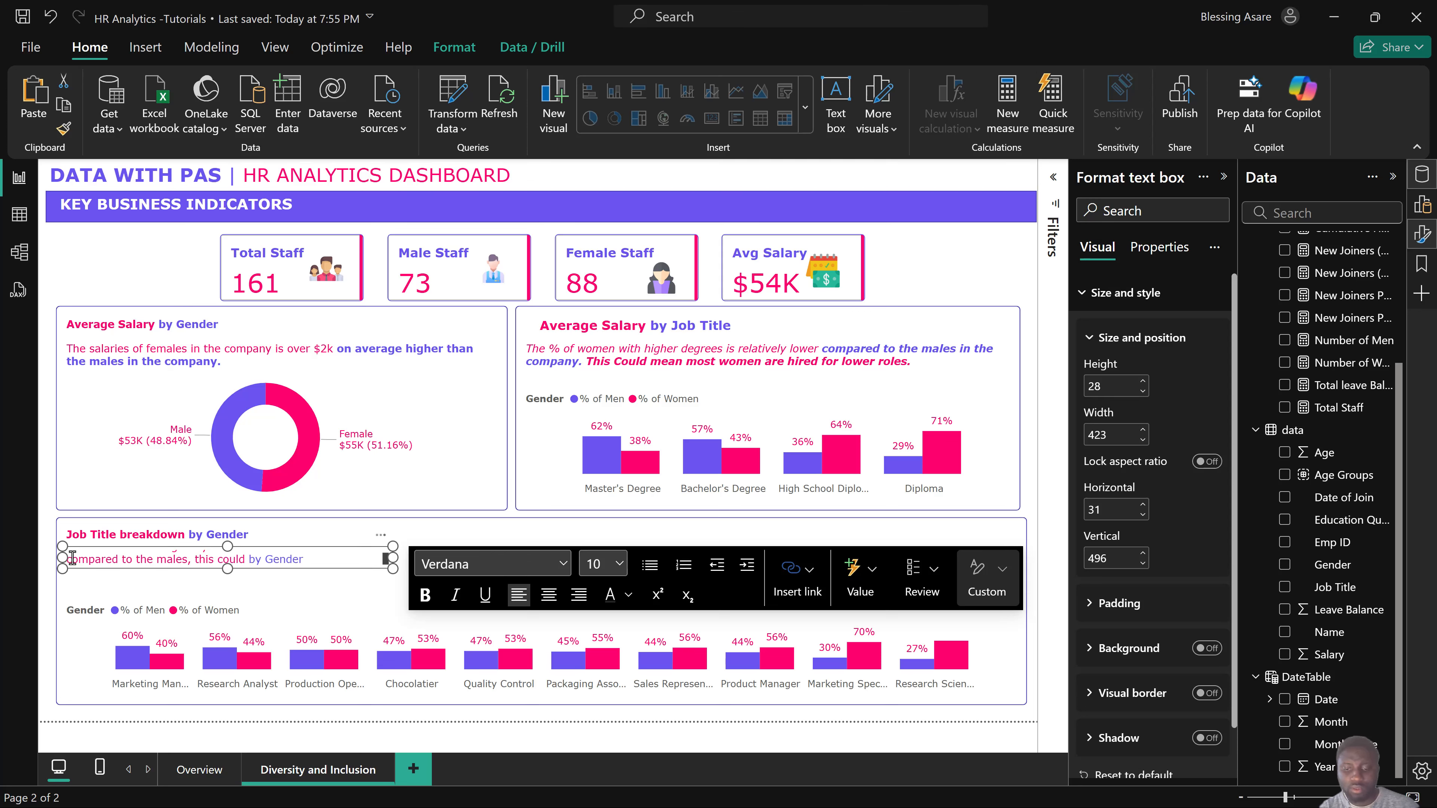
type("contribute to the rea")
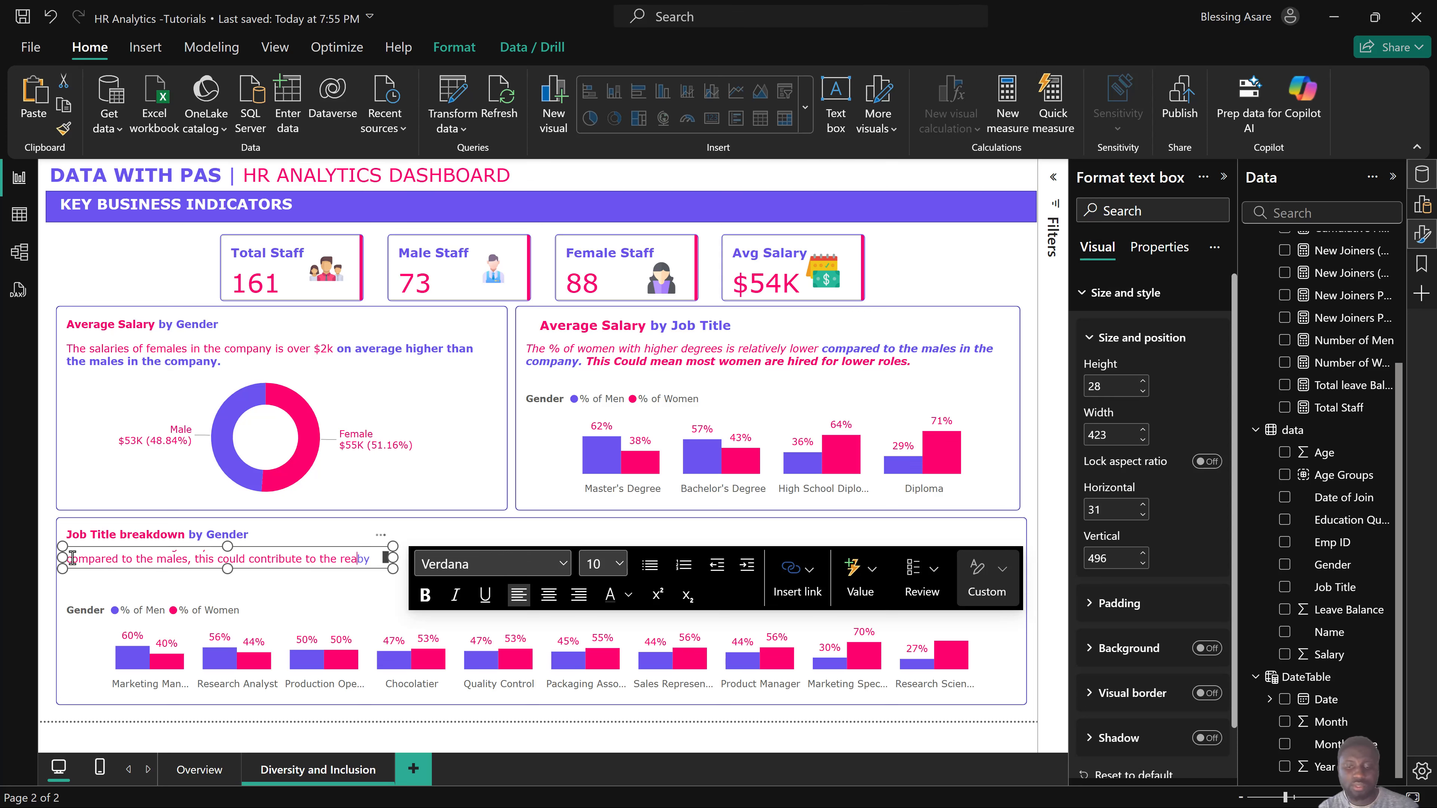
type("son ")
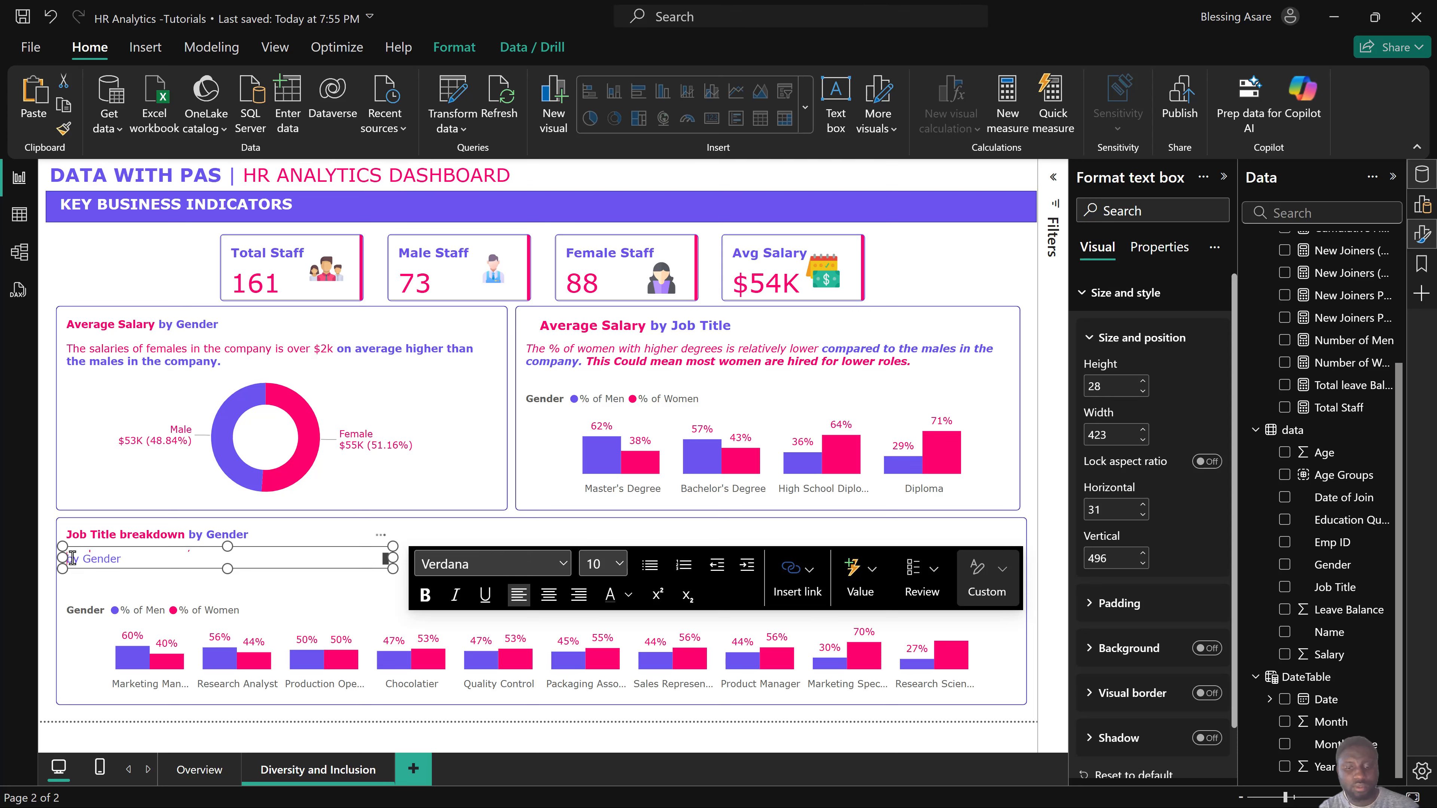
type("for the females sal")
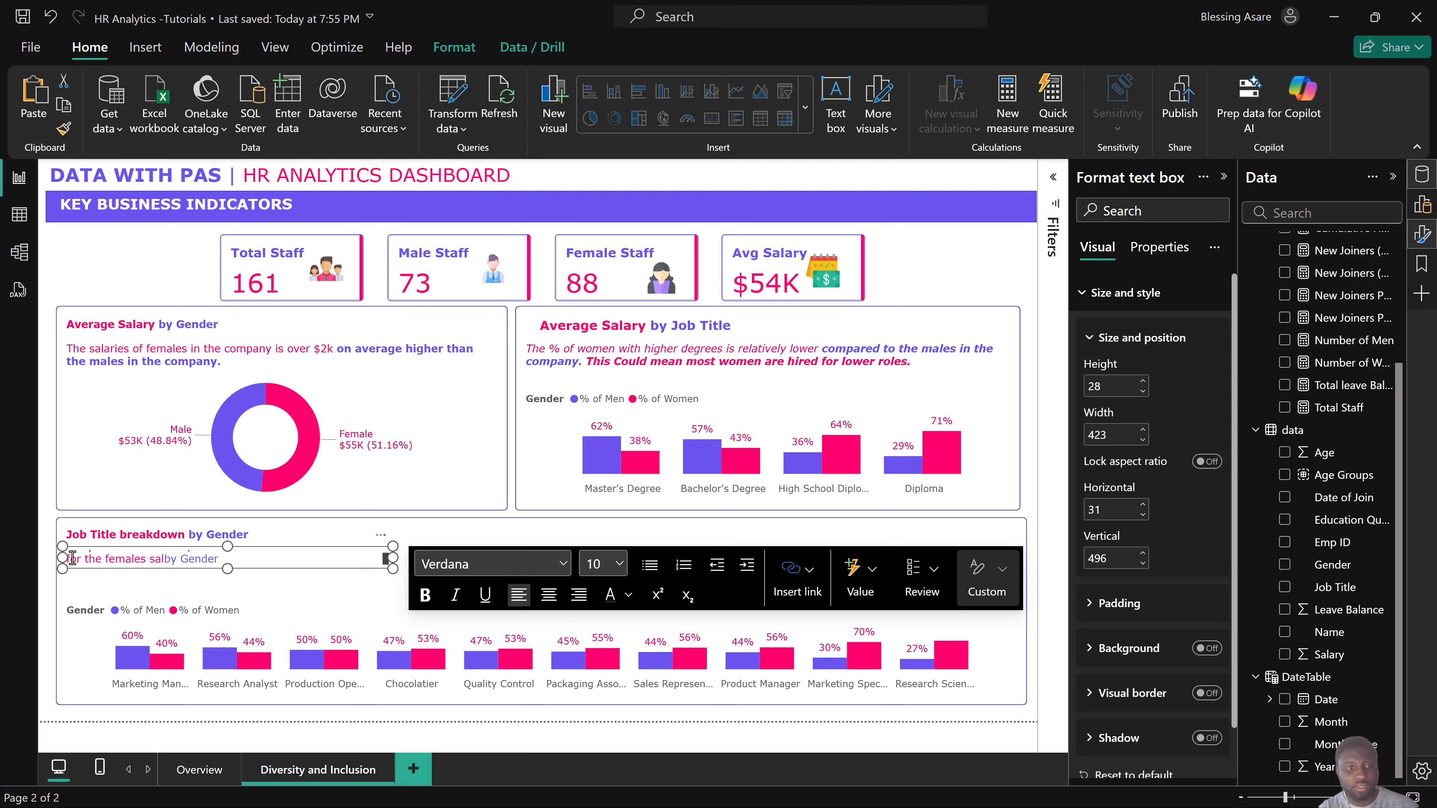
type("aries ")
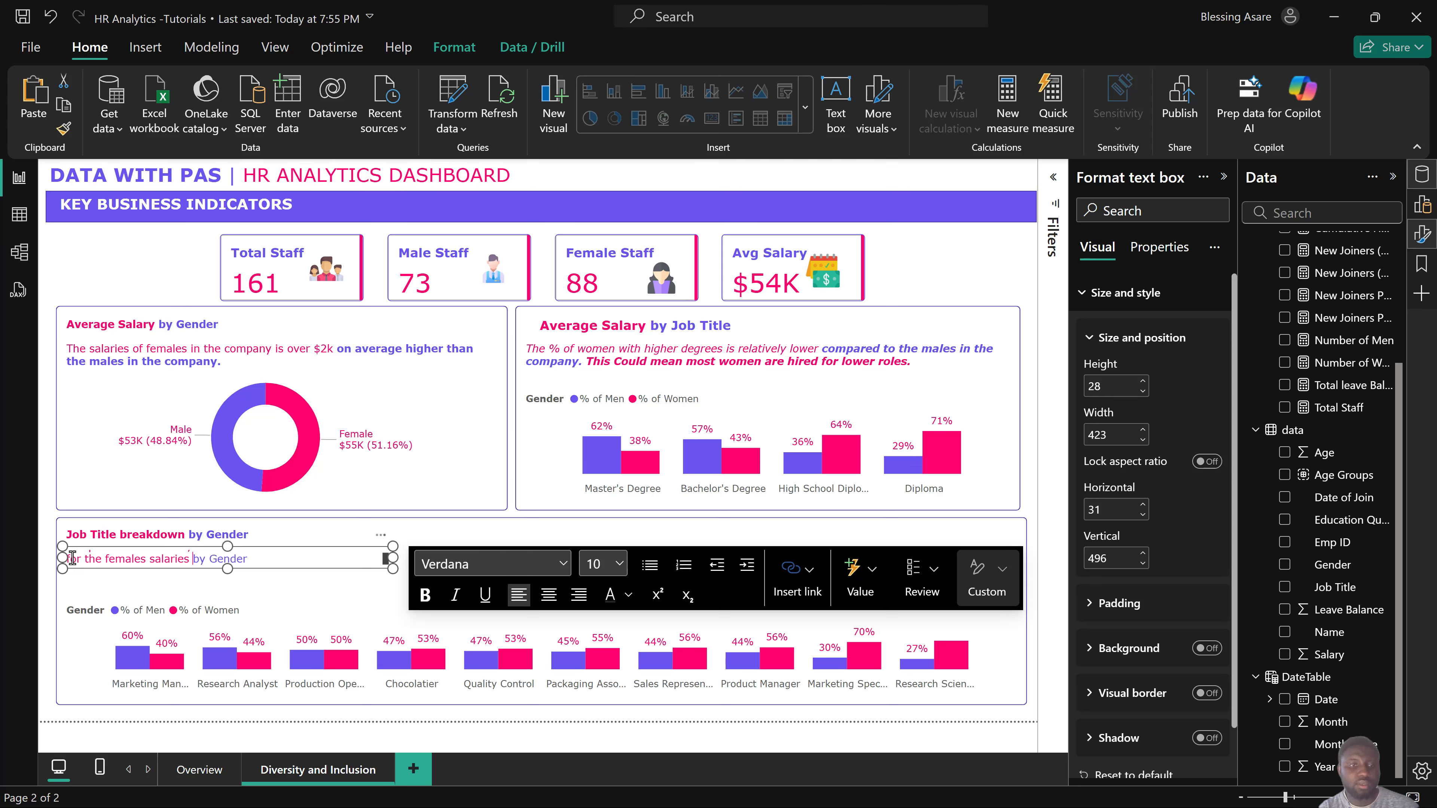
type("being ")
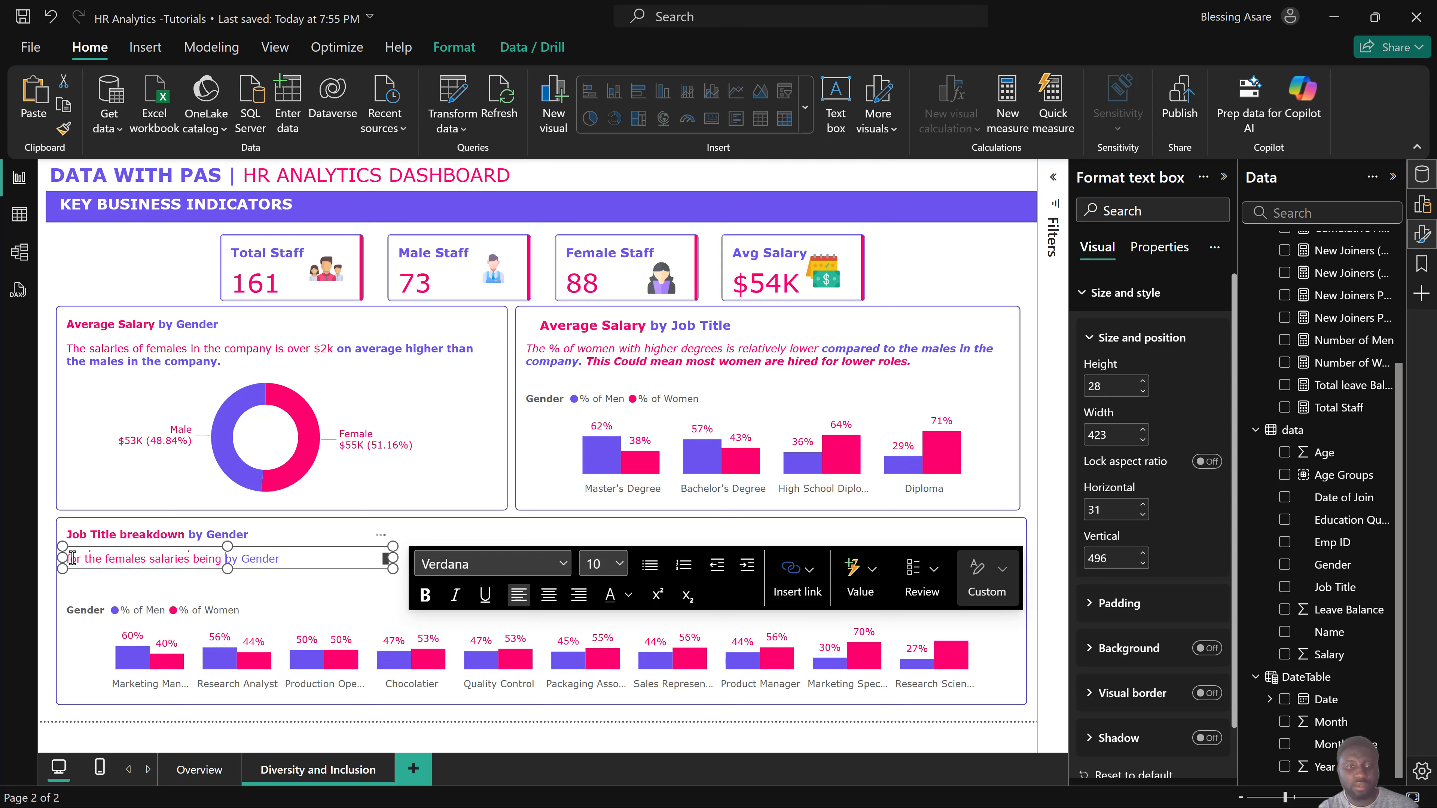
type("high")
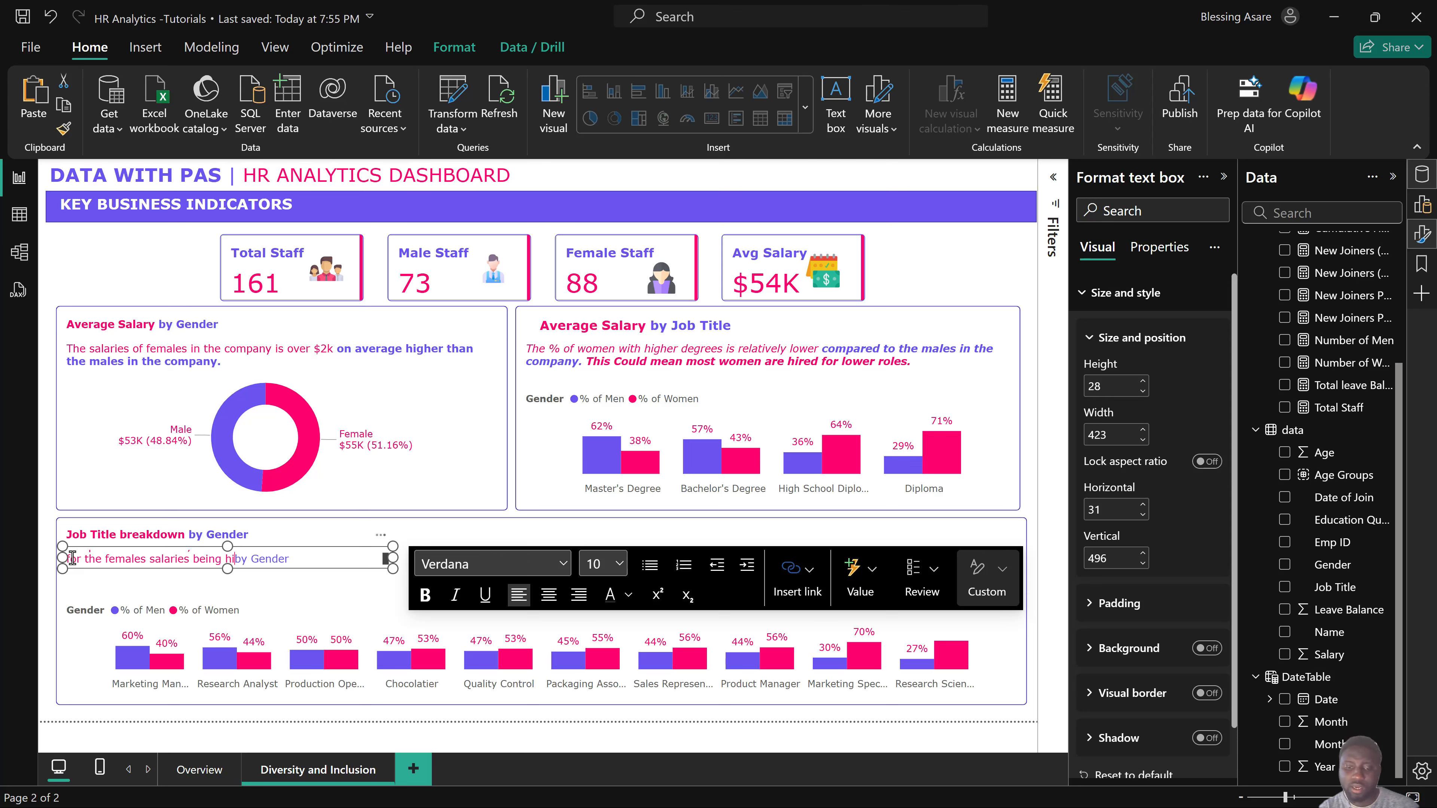
type(" on average than the ")
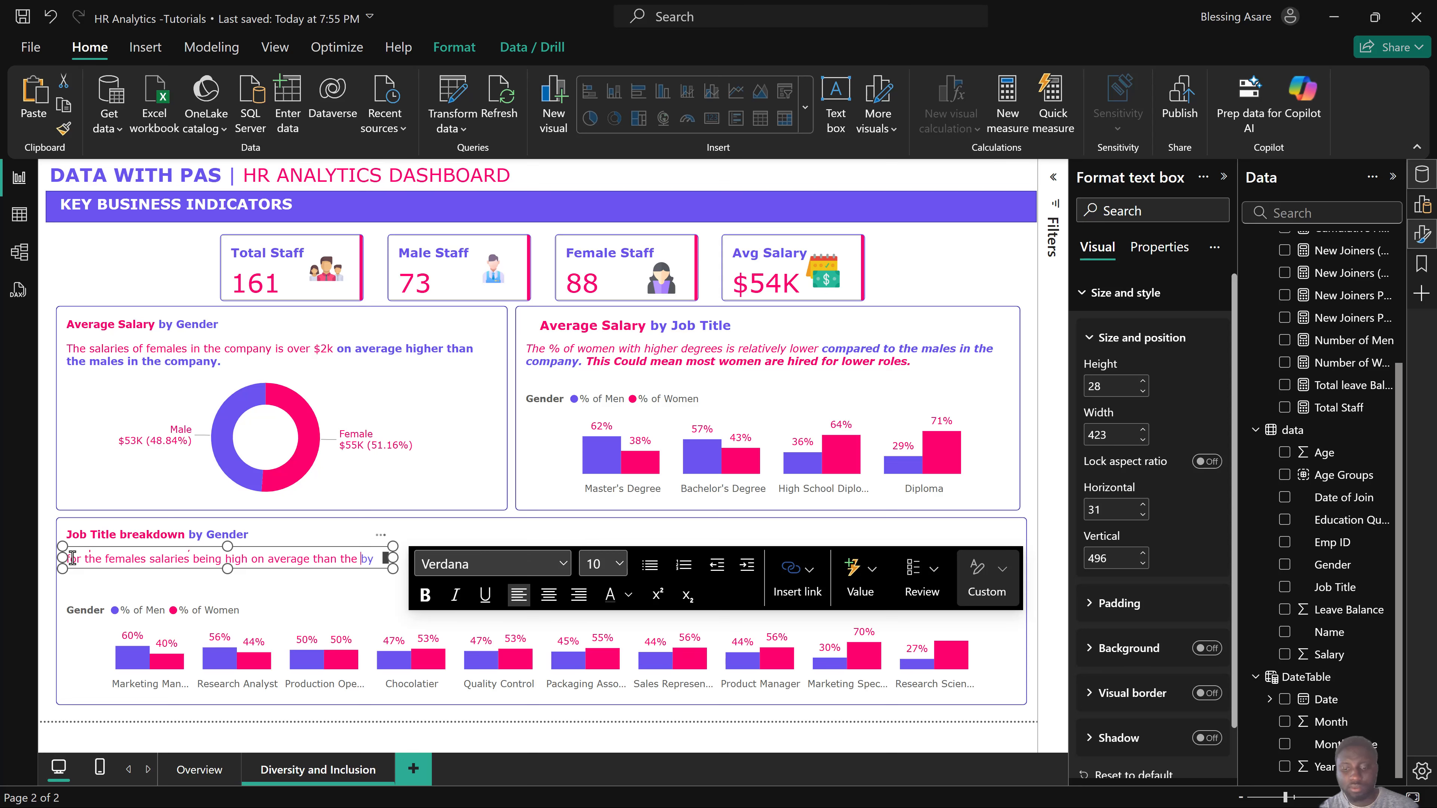
type("malesby Gender")
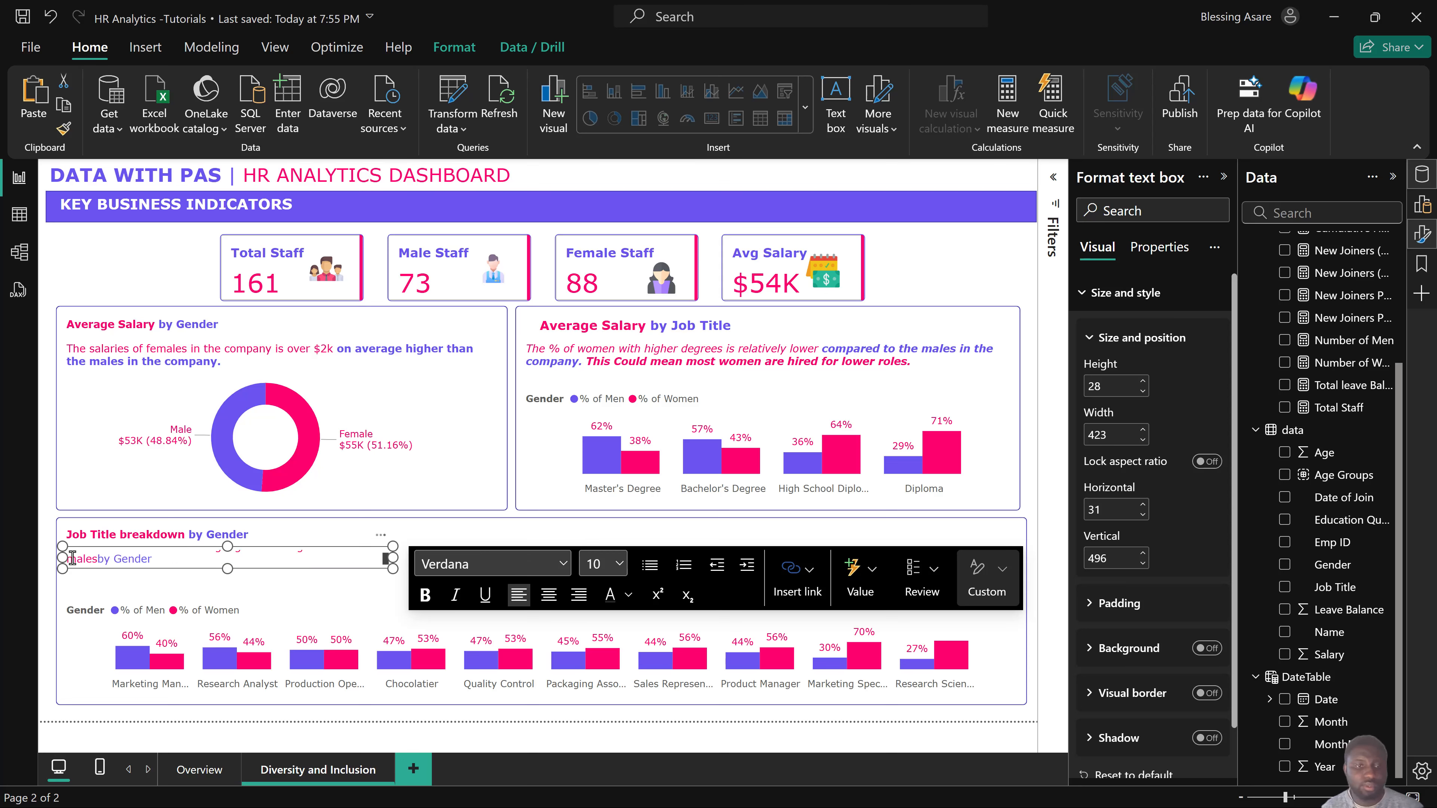
Enlarge the insight text box to about 1211 wide and 44 high, and replace its trailing "by Gender" with a period.
left_click_drag(392, 558, 1016, 567)
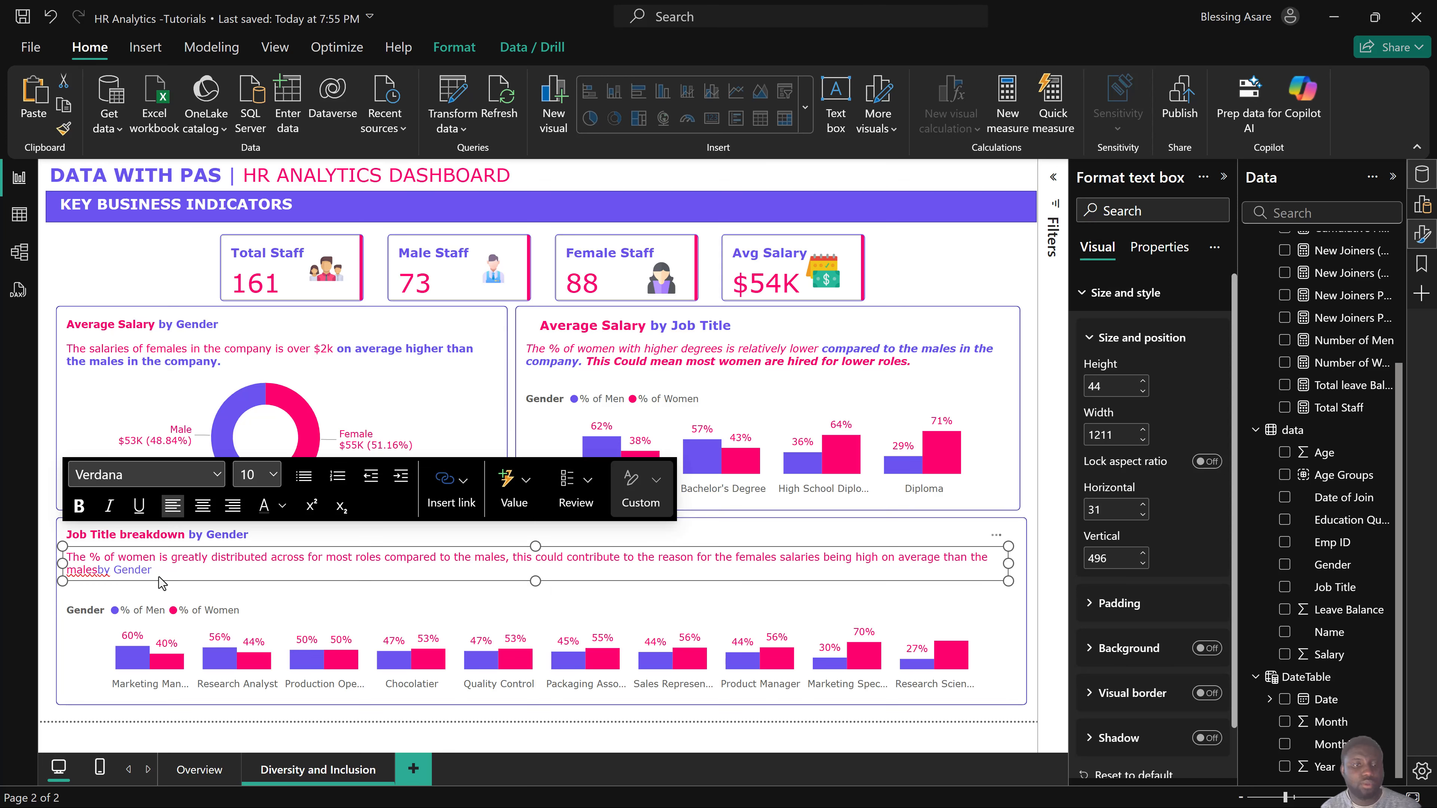
key("BackSpace")
key("BackSpace")
key("BackSpace")
key("BackSpace")
key("BackSpace")
key("BackSpace")
key("BackSpace")
key("BackSpace")
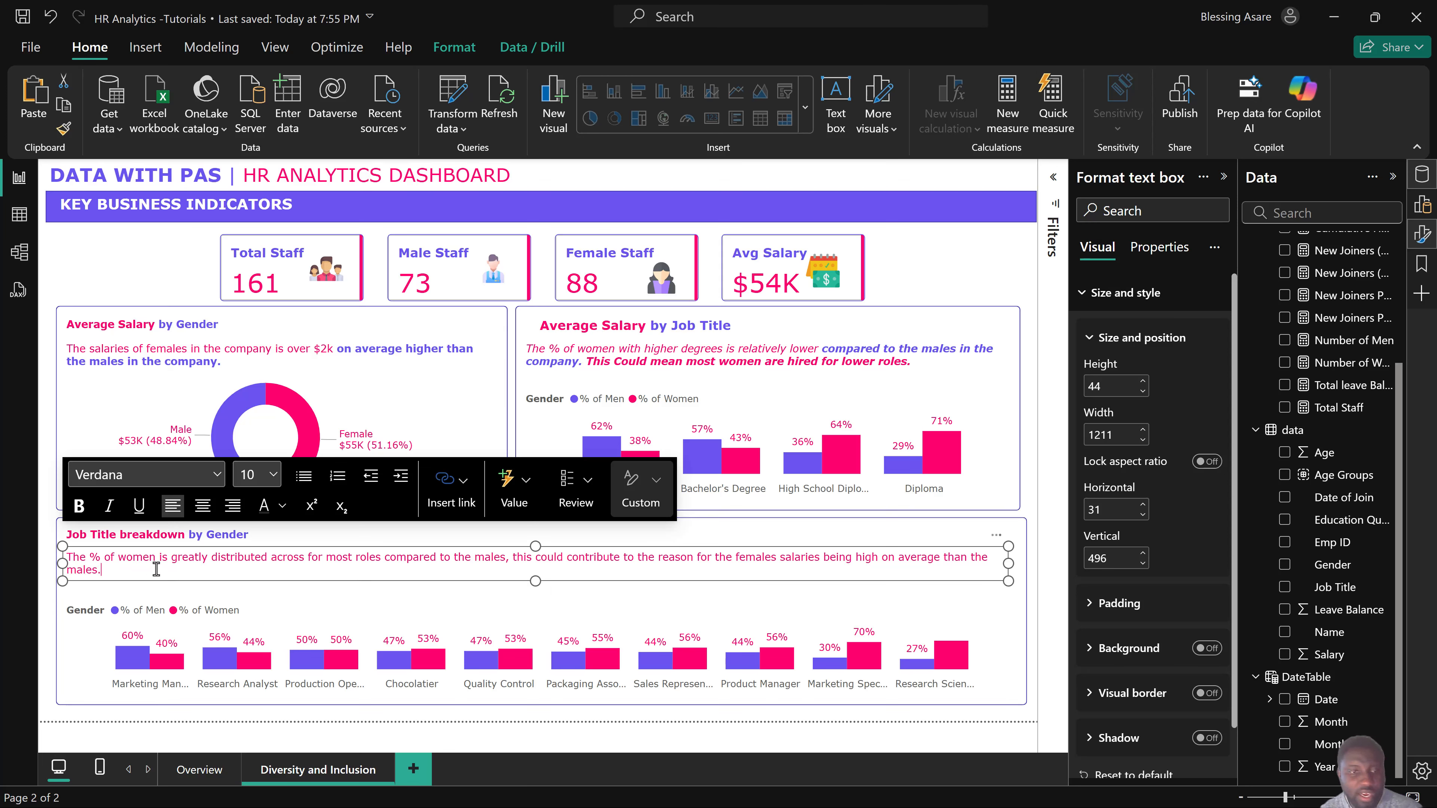
Make the clause "this could contribute to the reason for the females salaries being high on average than the males." bold and purple.
left_click_drag(512, 562, 516, 562)
key("ctrl+shift+End")
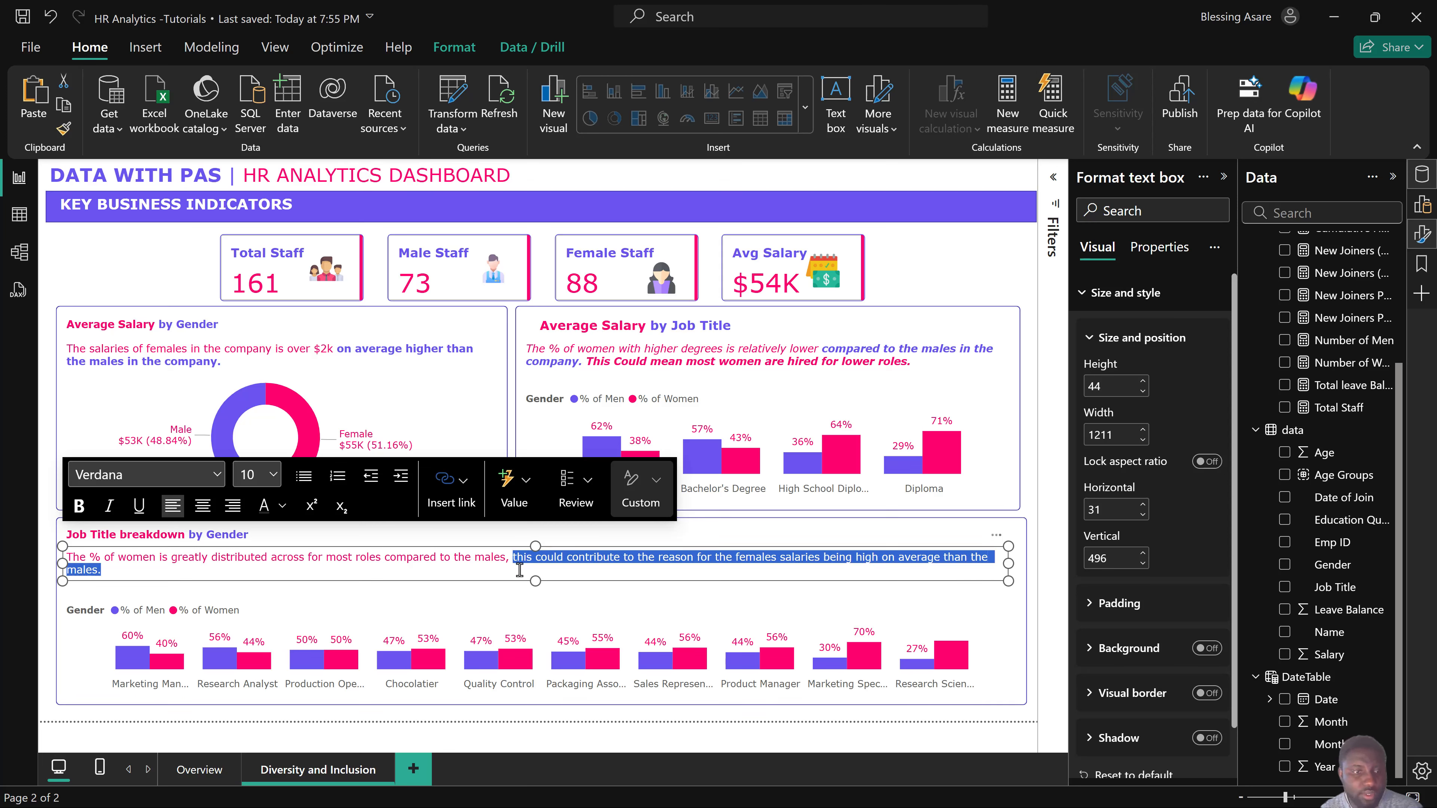
left_click(78, 506)
left_click(281, 509)
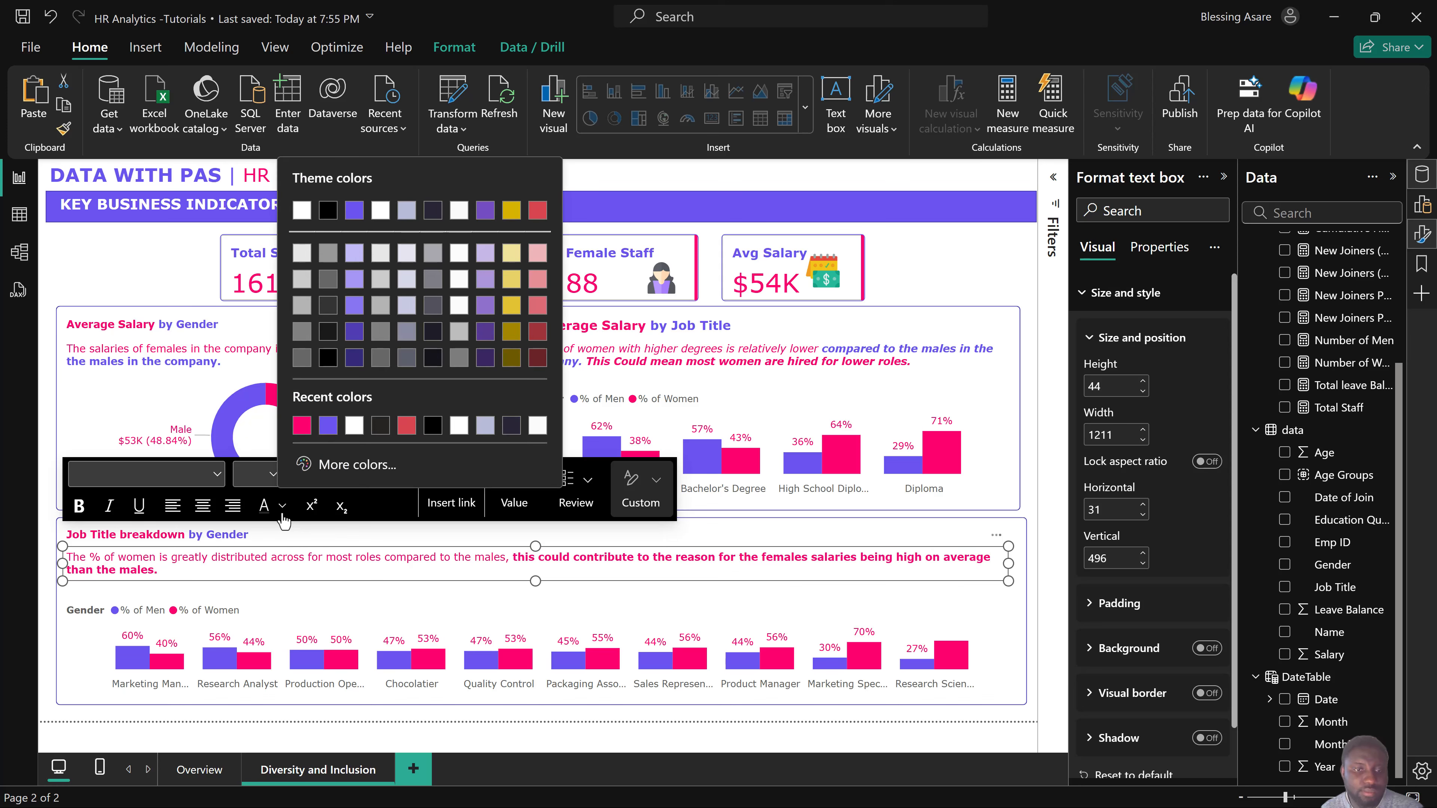
left_click(329, 427)
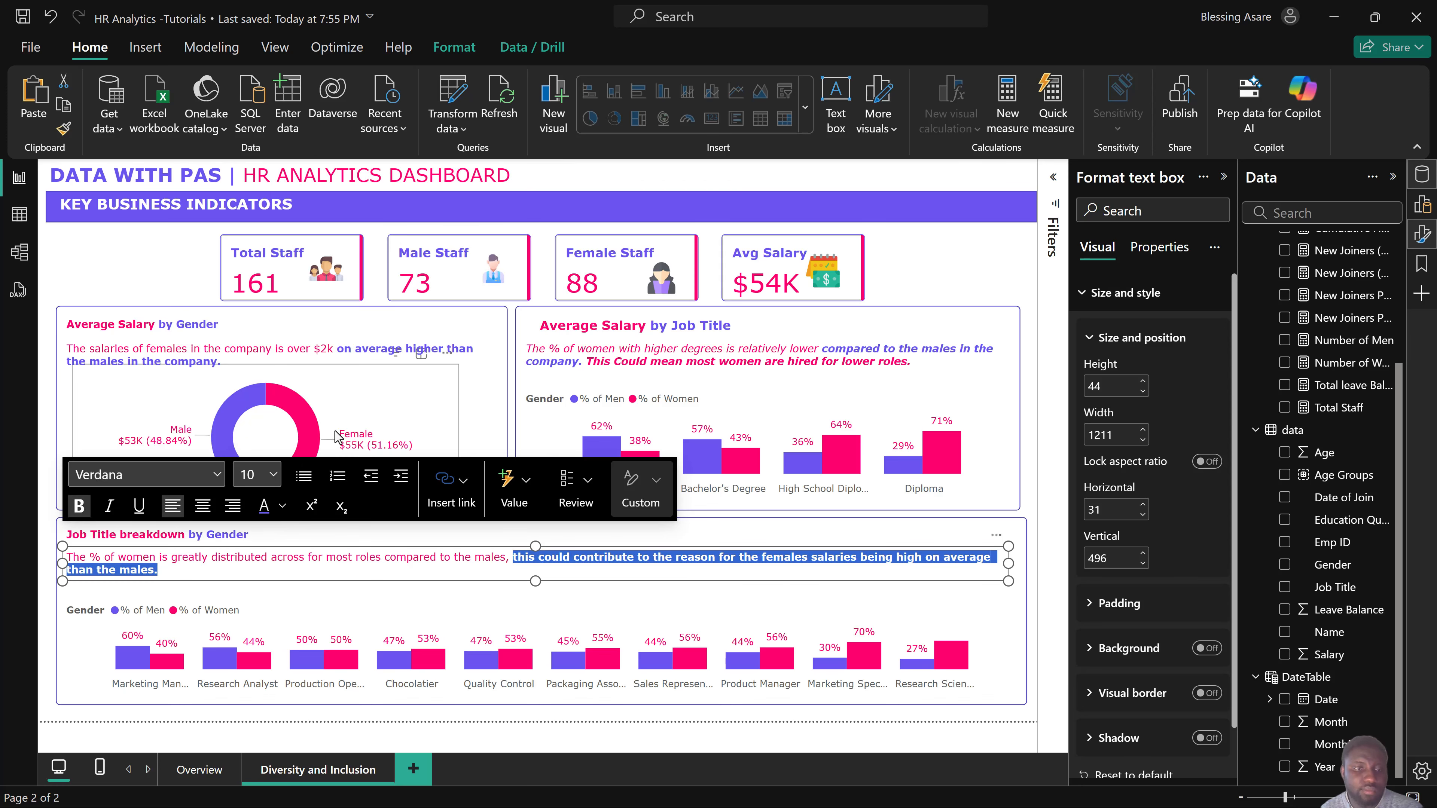
left_click(236, 613)
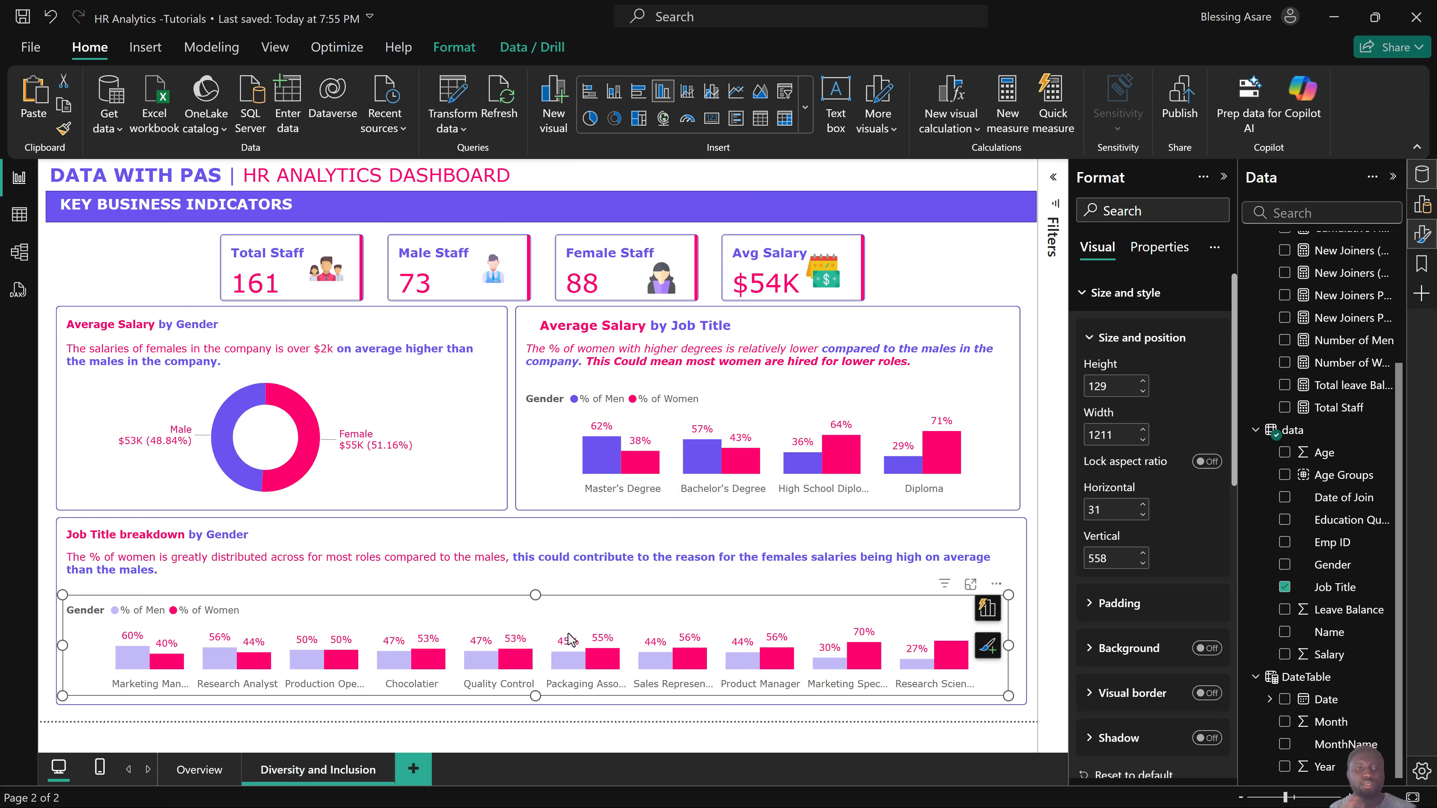
left_click(377, 731)
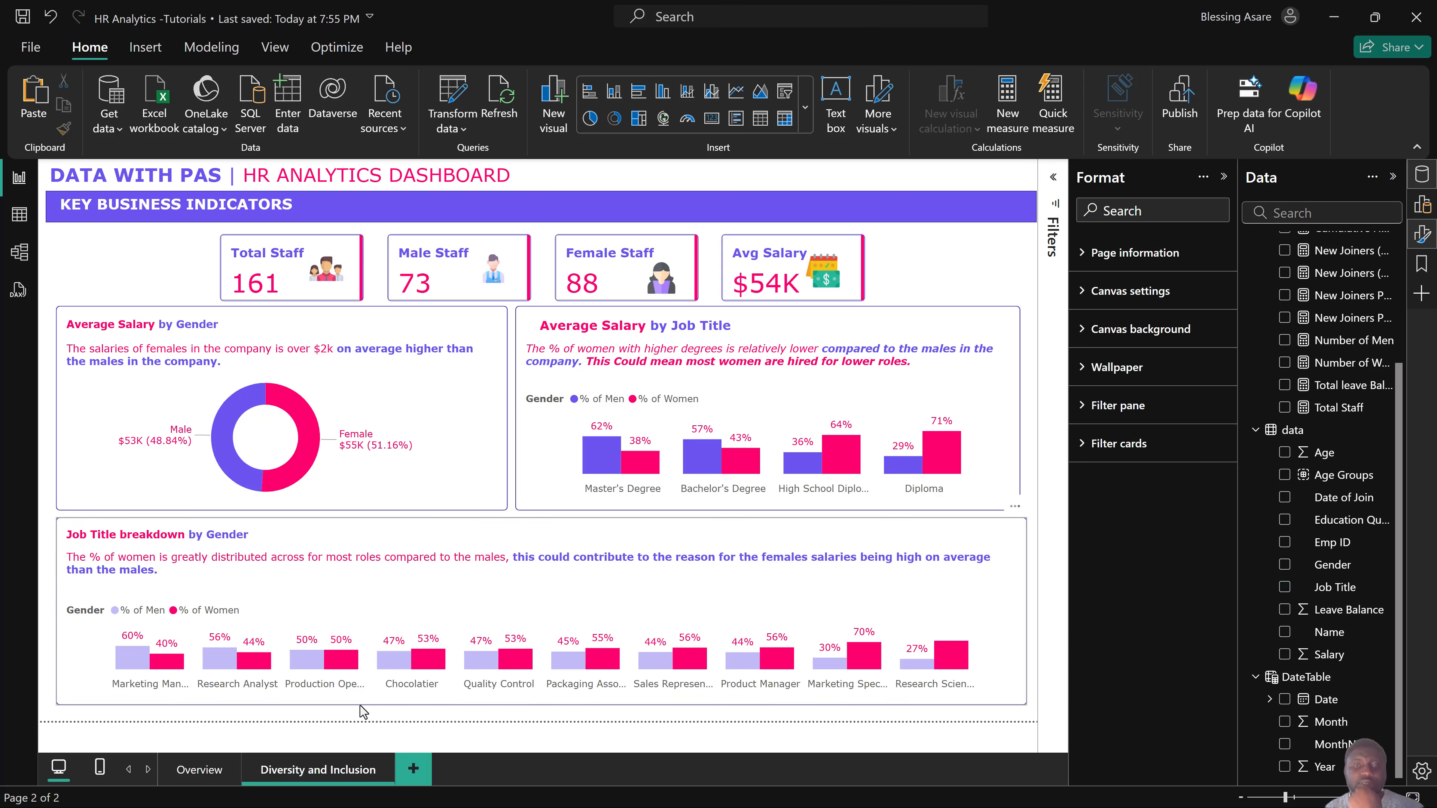
Add a new report page and set its page type to Tooltip.
left_click(413, 771)
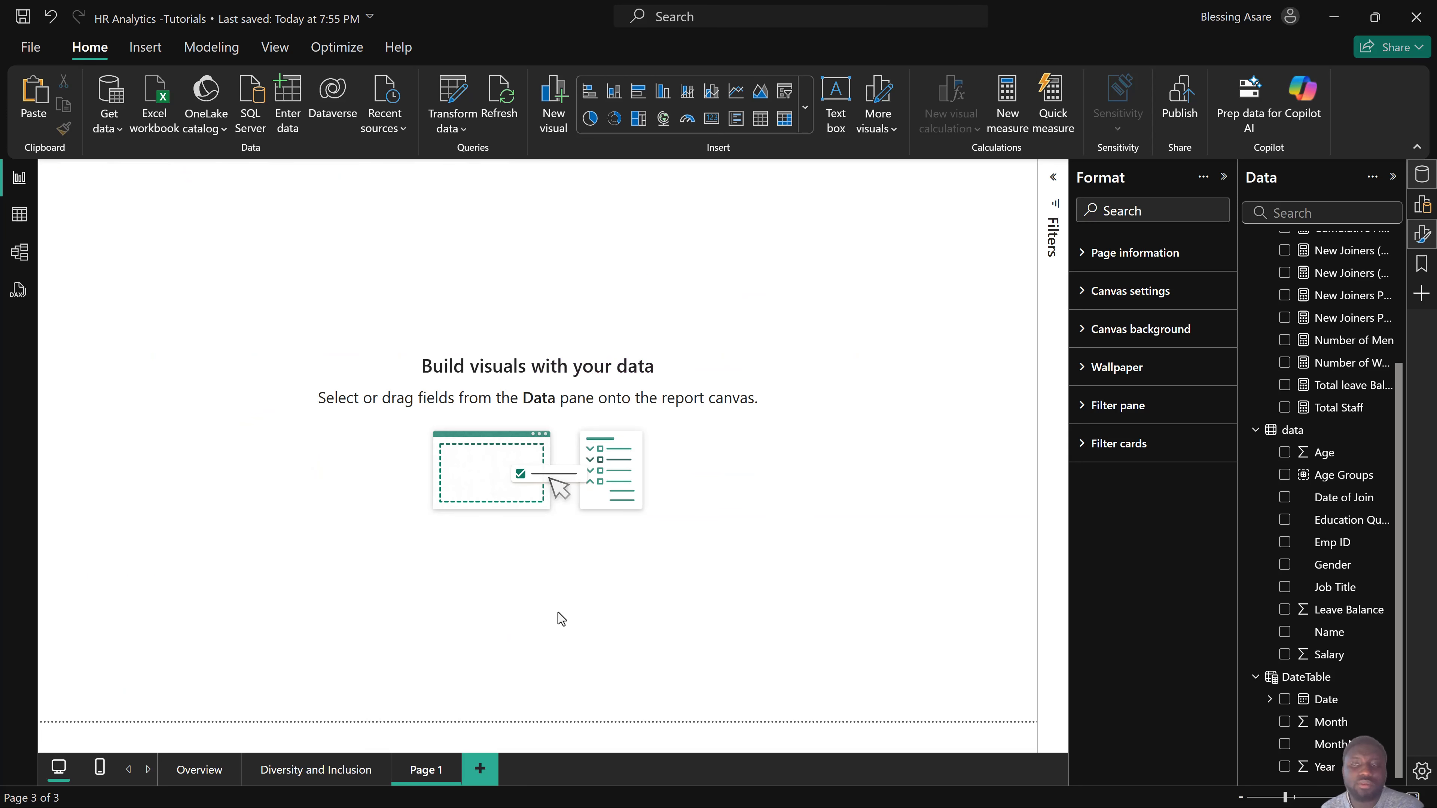
left_click(1148, 252)
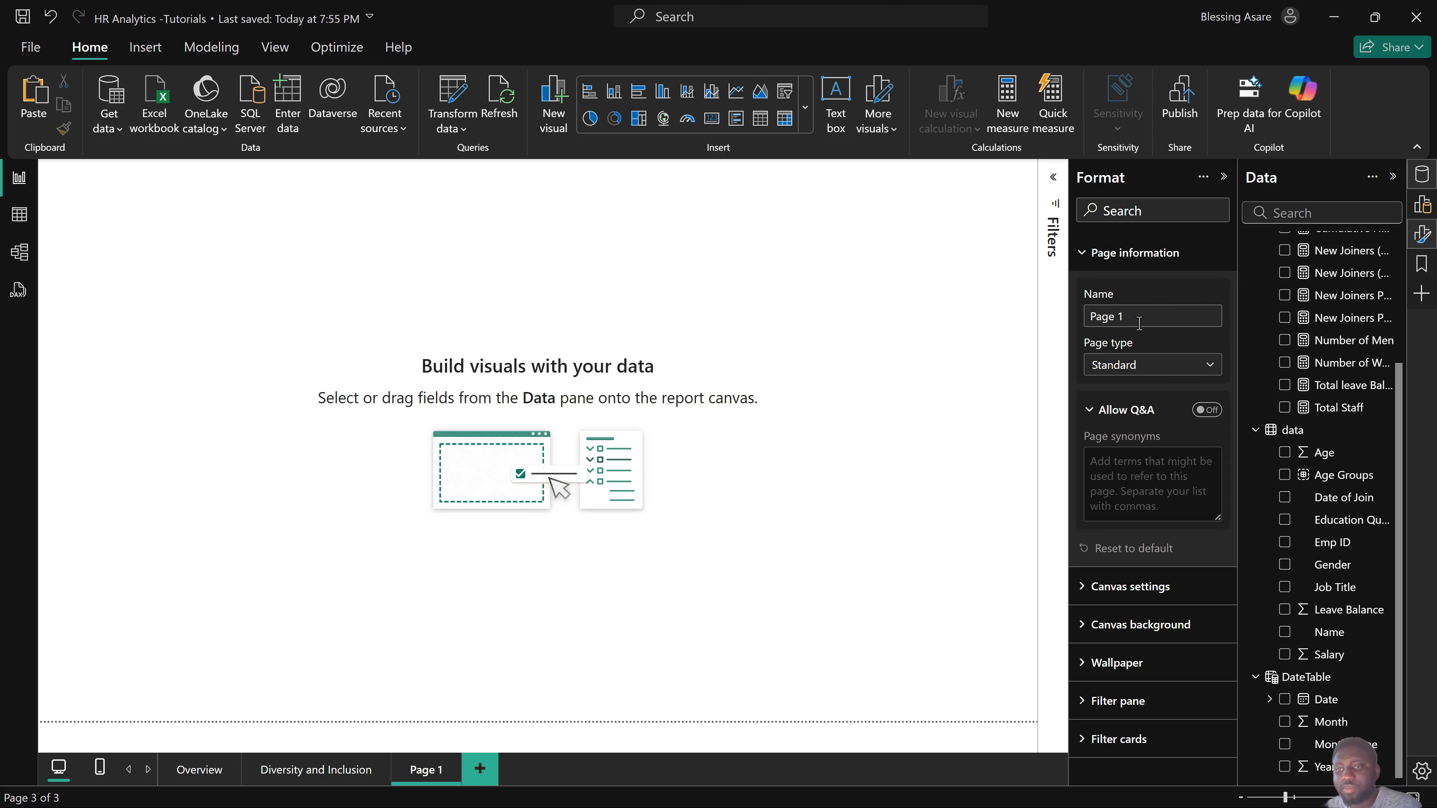
left_click(1127, 368)
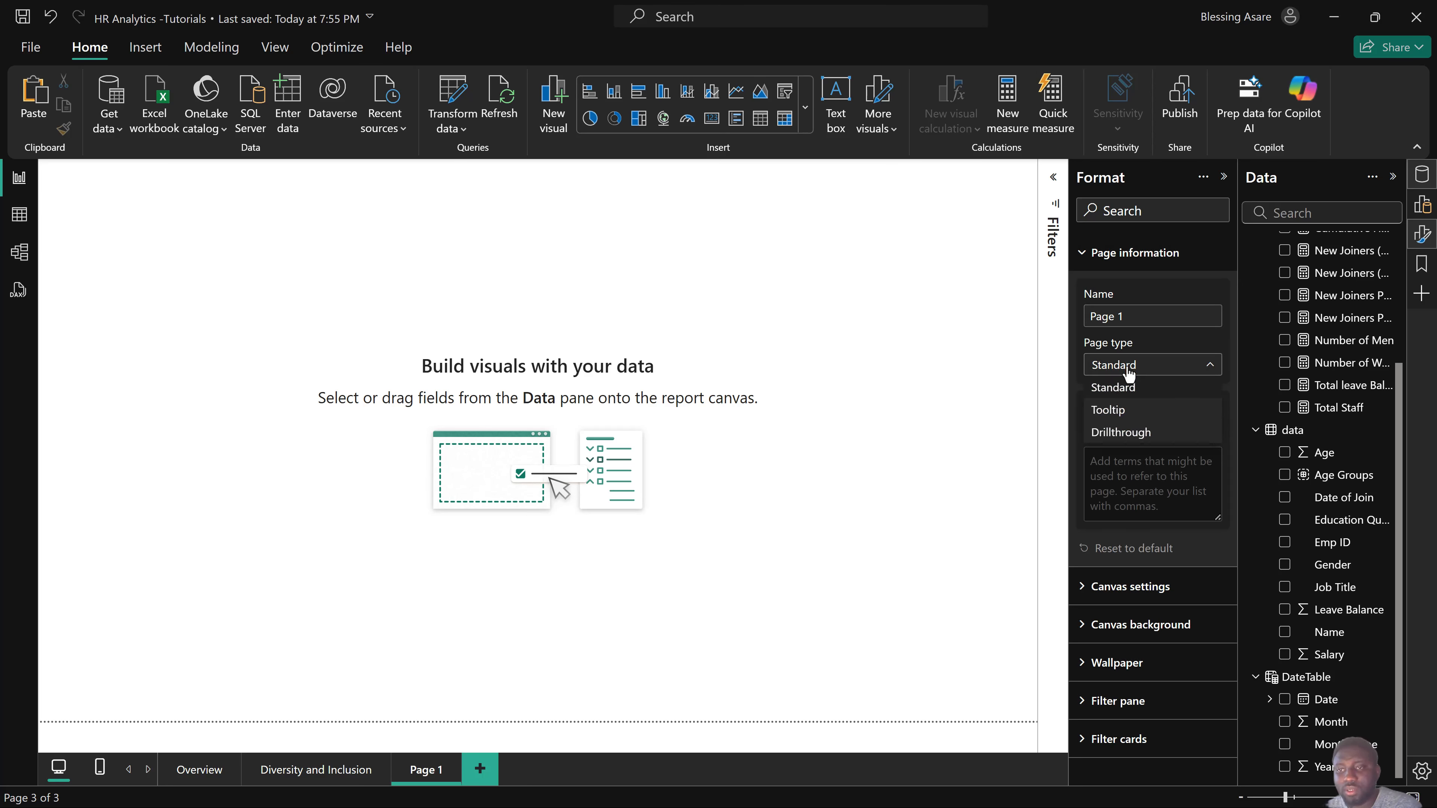
left_click(1116, 411)
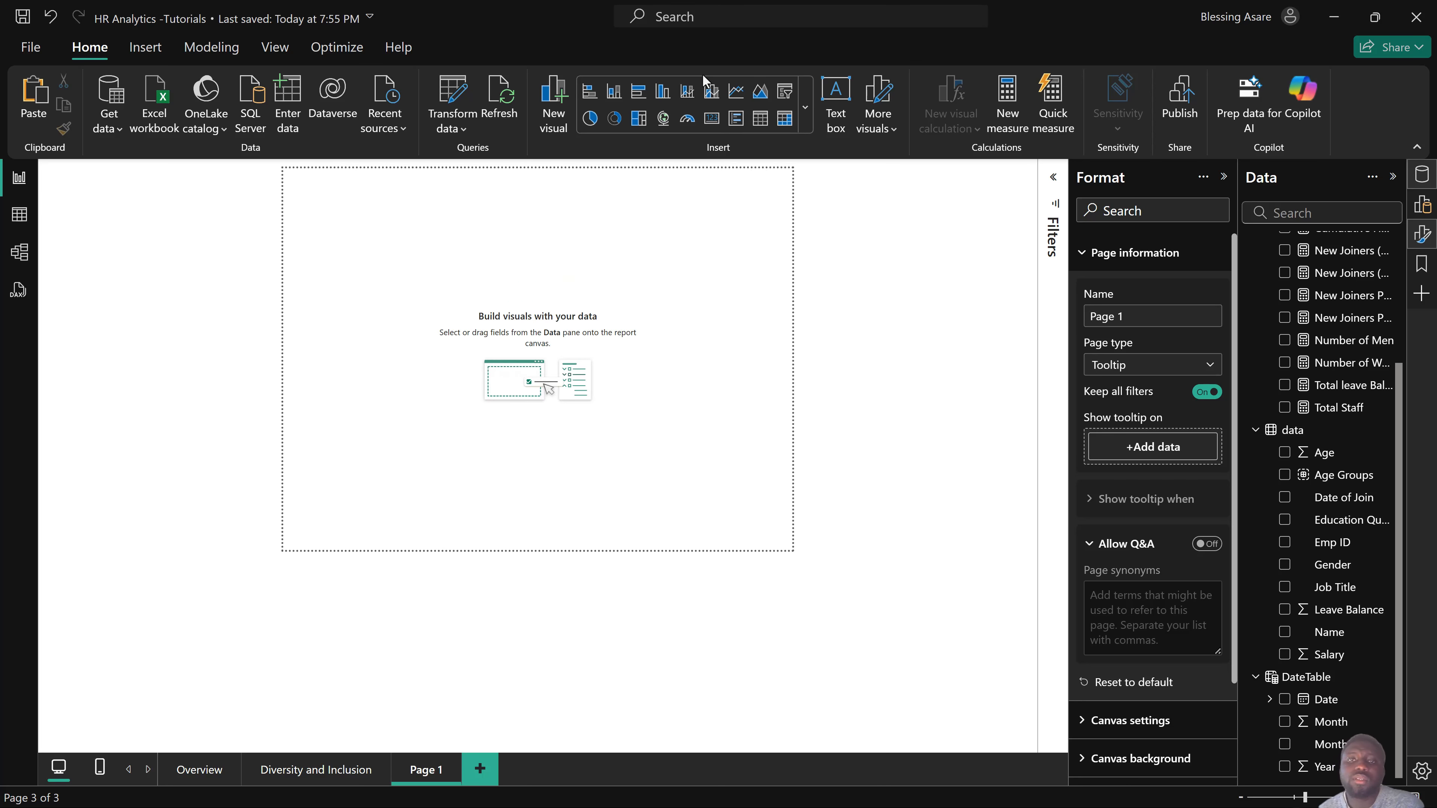
Insert a donut chart filling the tooltip page at 320 wide and 240 high, with Gender as legend and Total Staff as values.
left_click(613, 118)
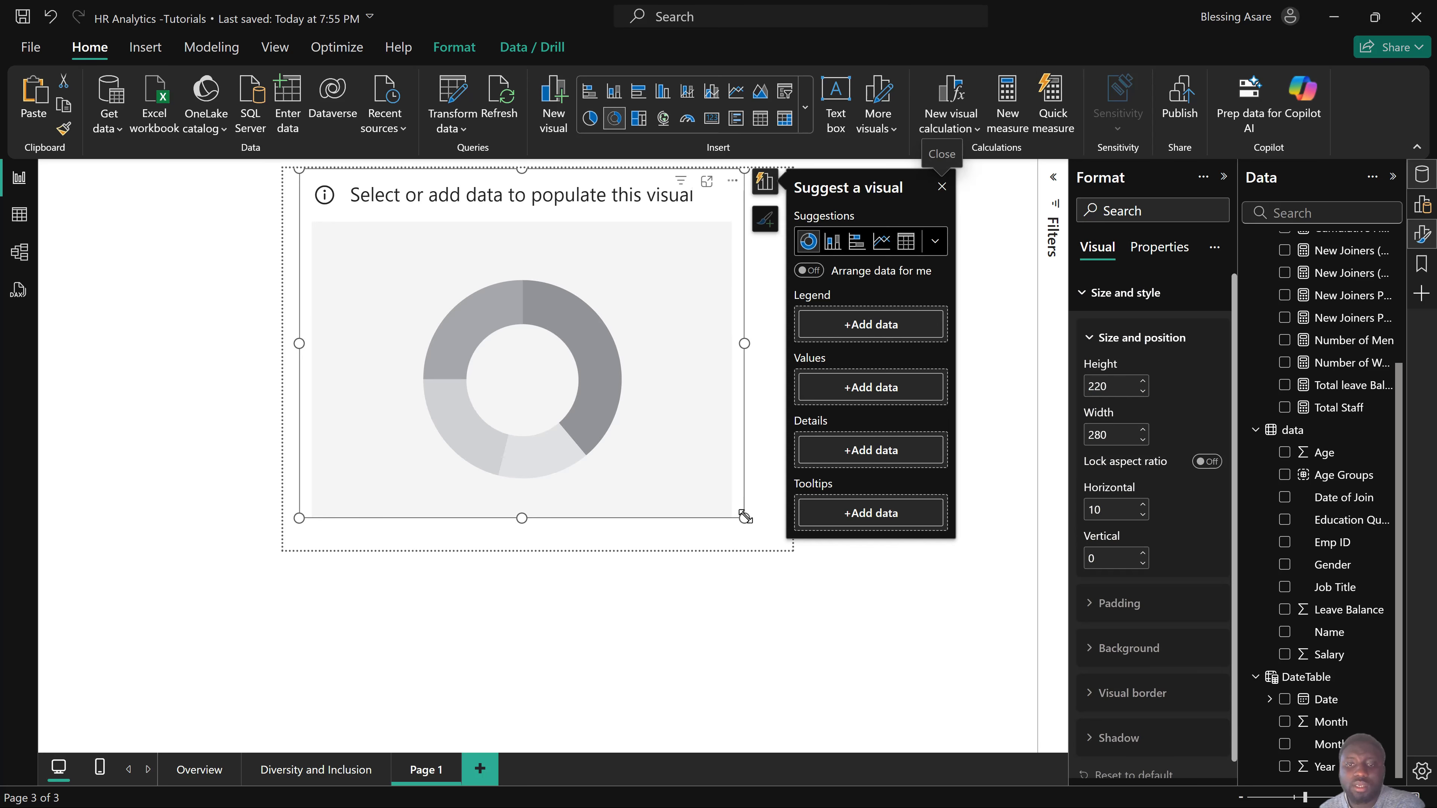
left_click_drag(745, 516, 791, 548)
left_click_drag(769, 524, 769, 524)
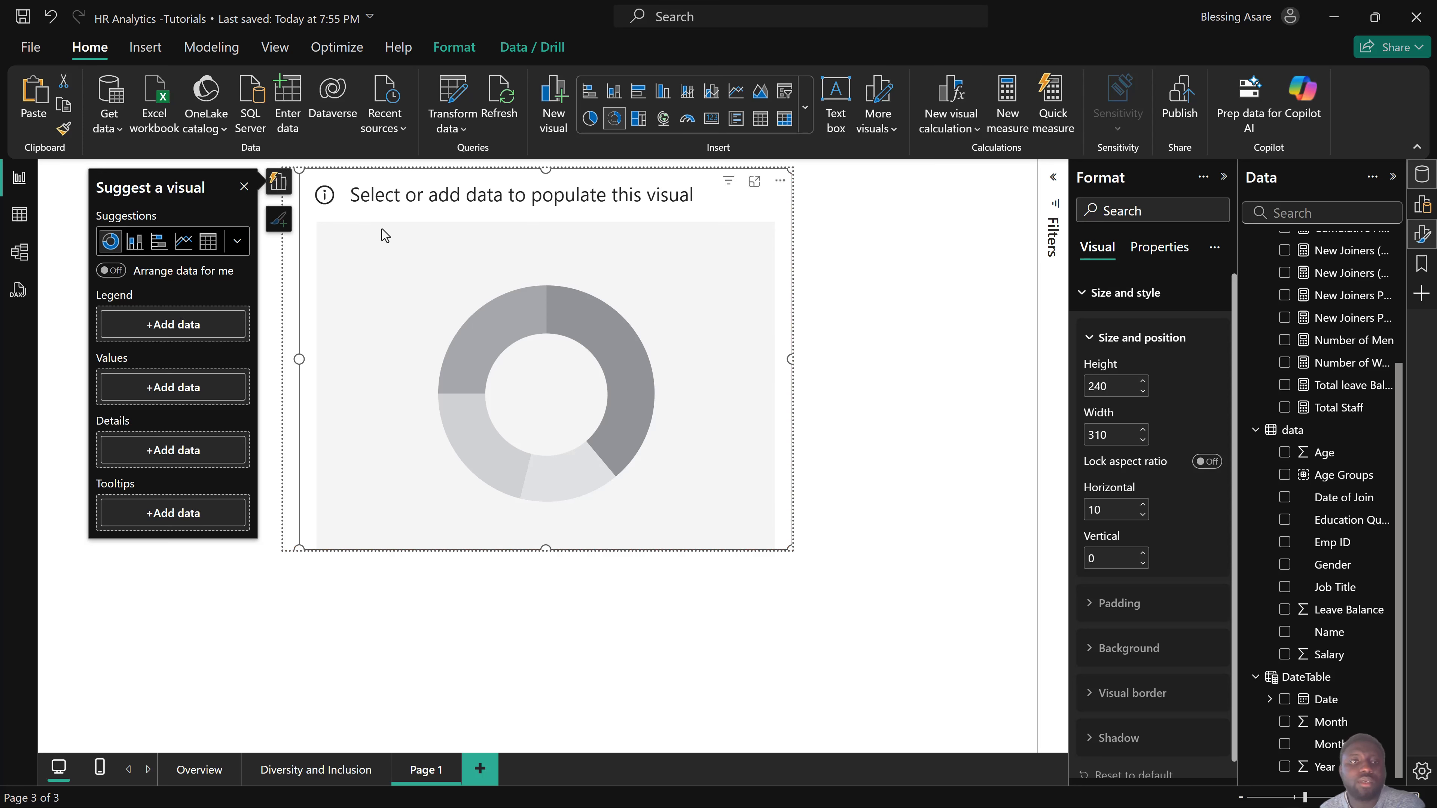
left_click(287, 171)
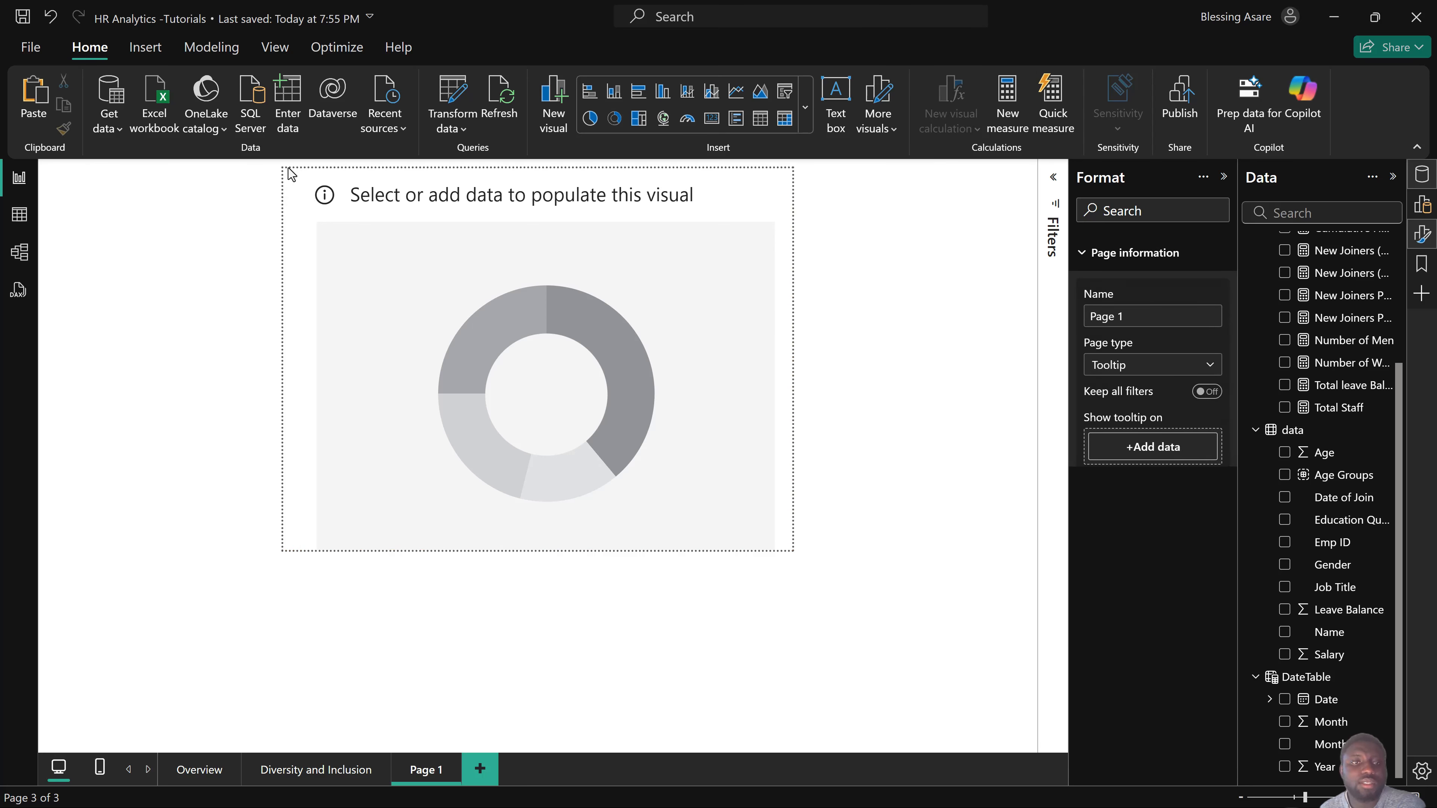
left_click(327, 196)
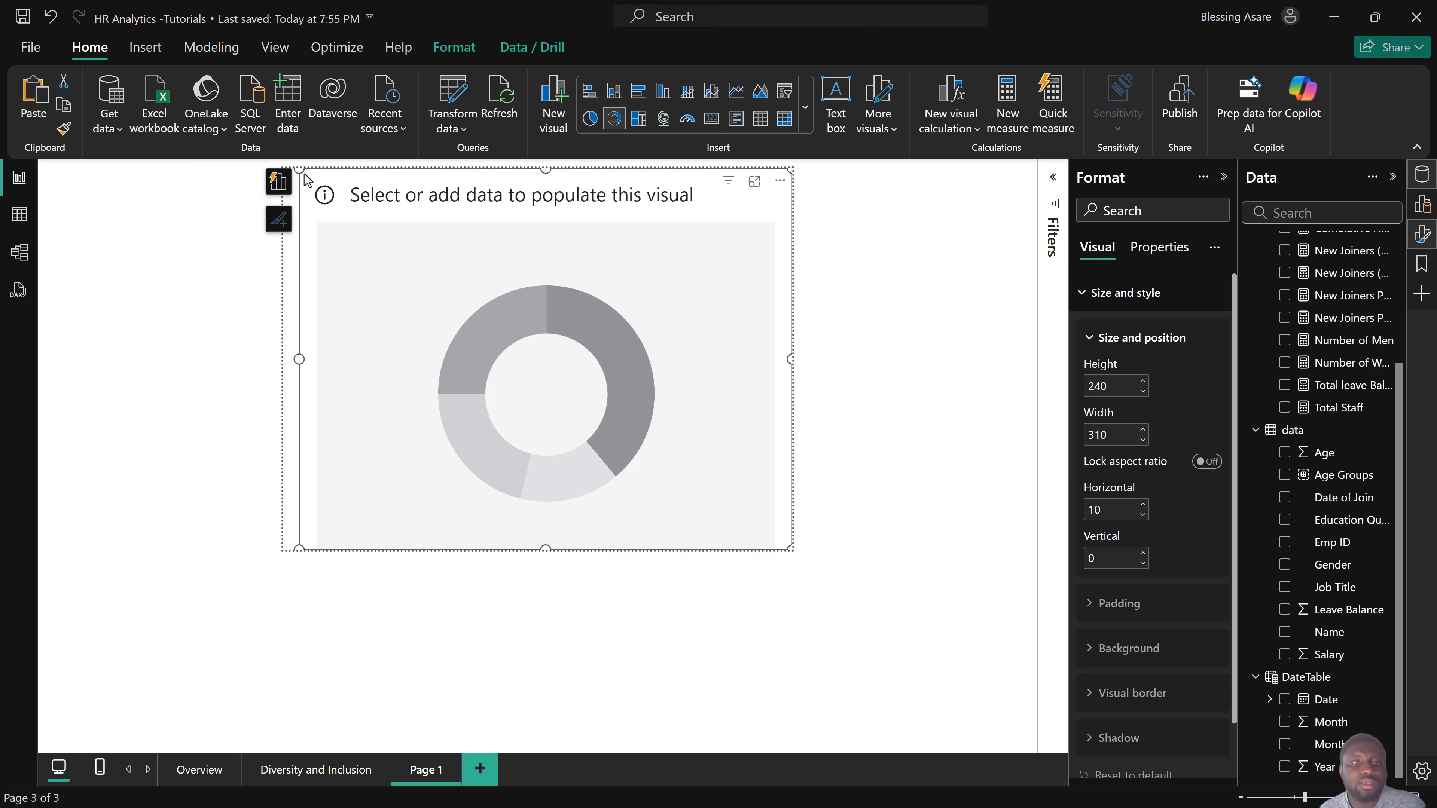
left_click(1285, 566)
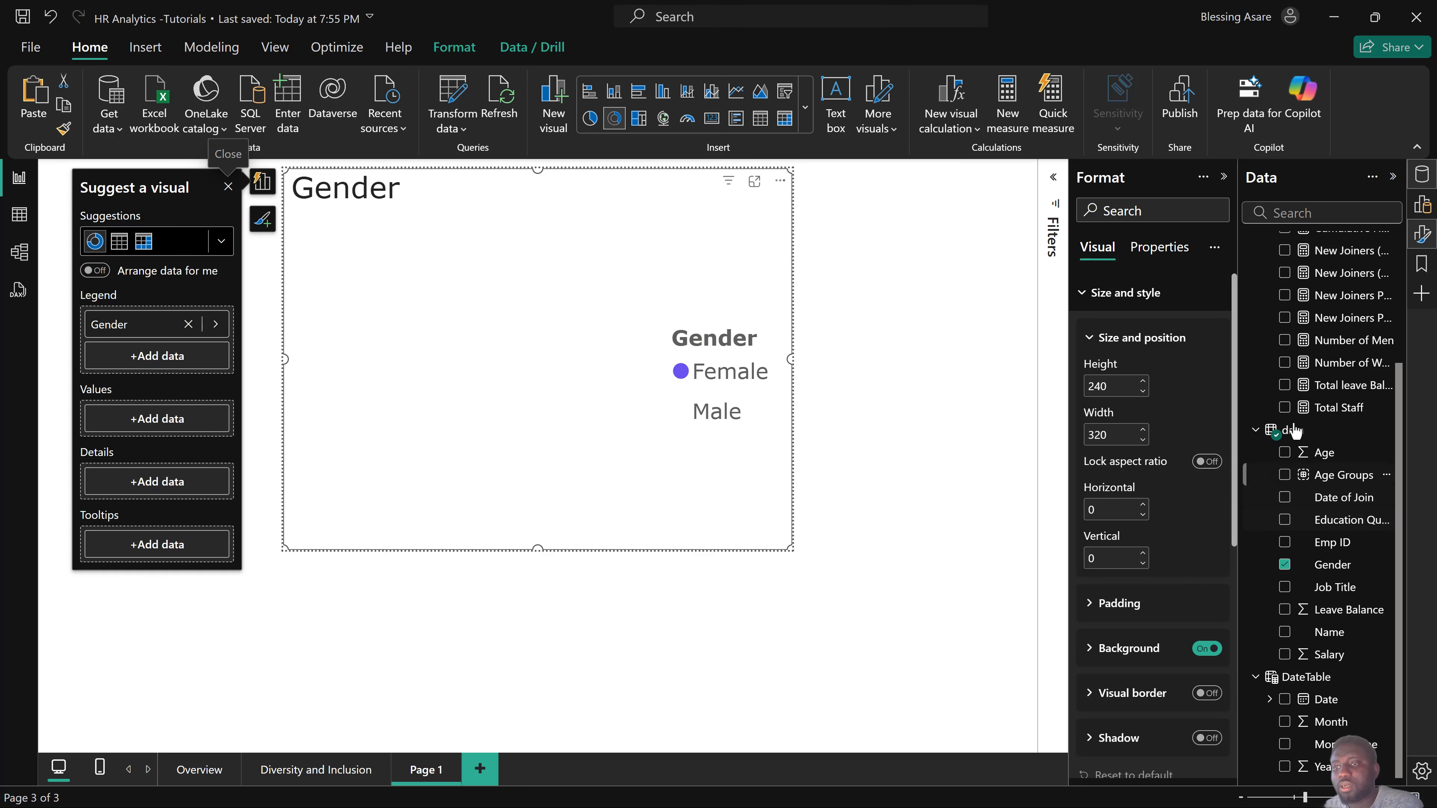
left_click(1284, 409)
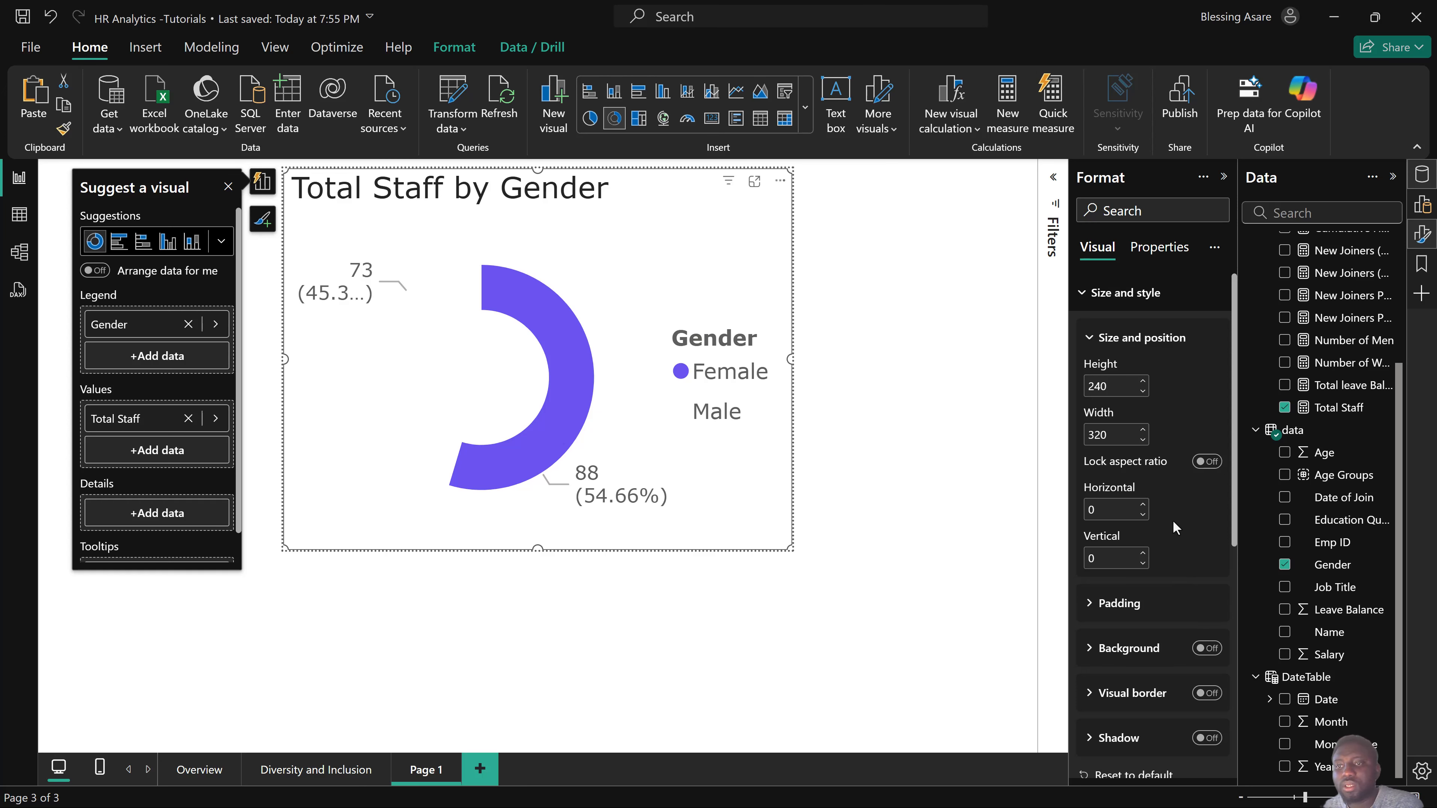
Change the donut chart's title to "Gender Breakdown".
double_click(475, 198)
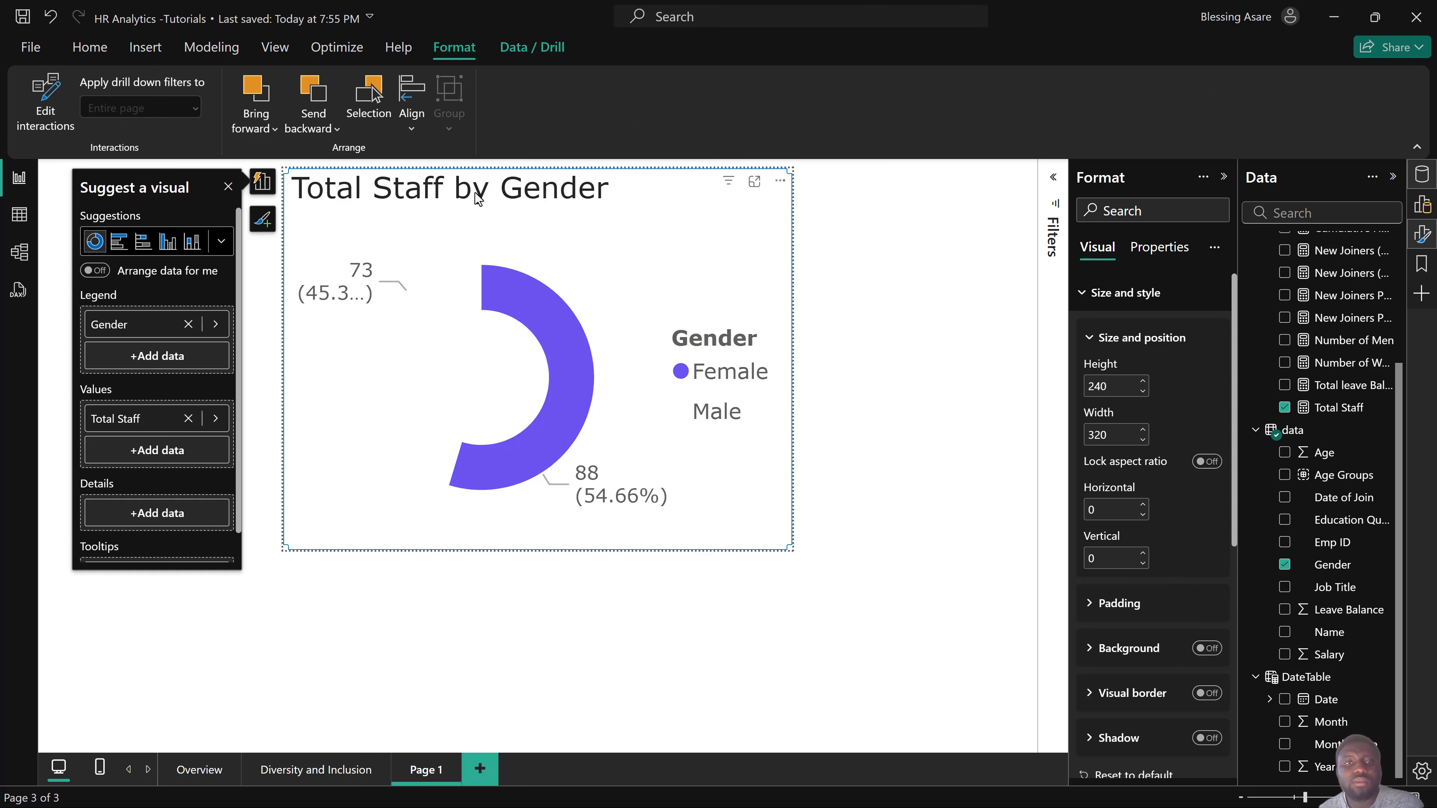
double_click(476, 198)
type("G")
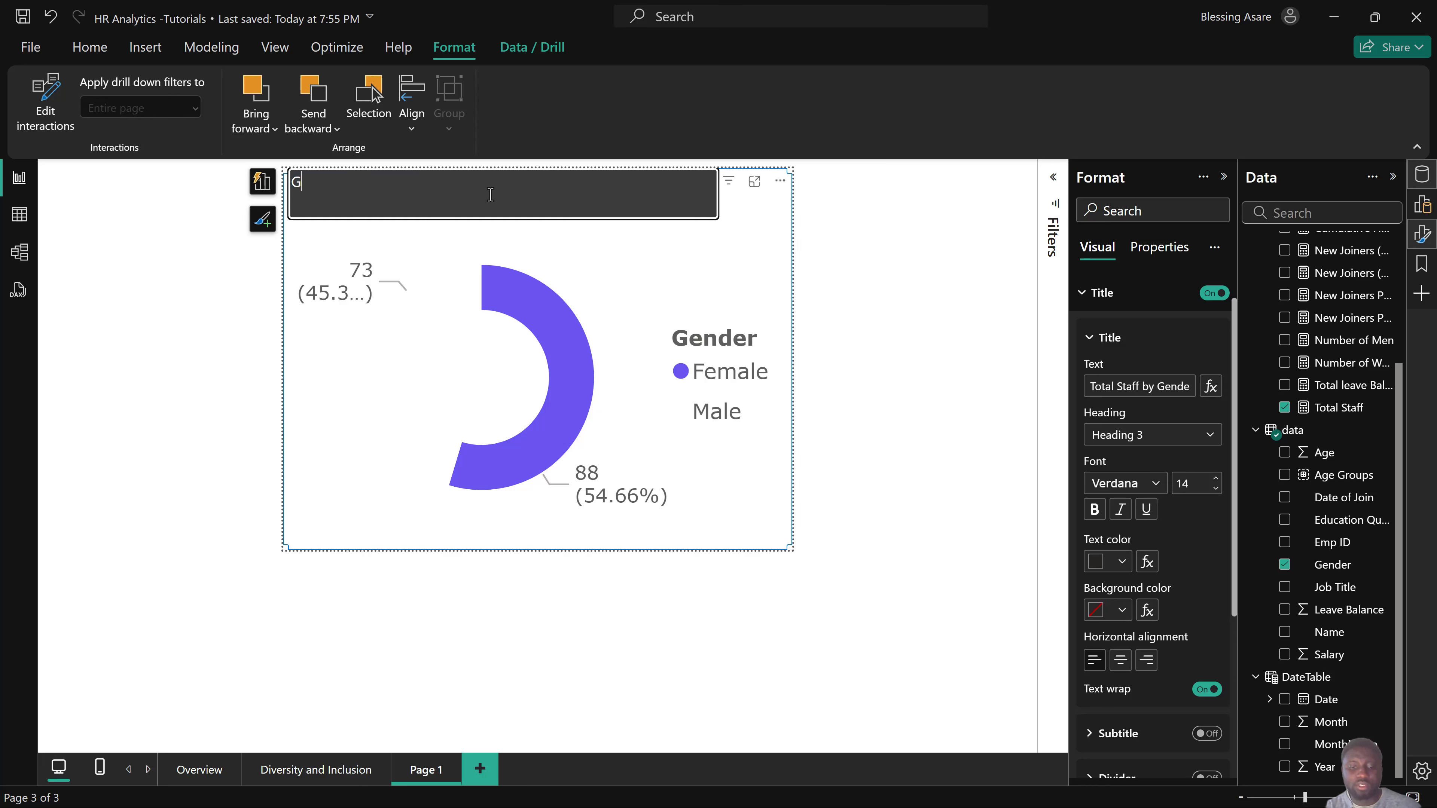
type("ender Breakdown")
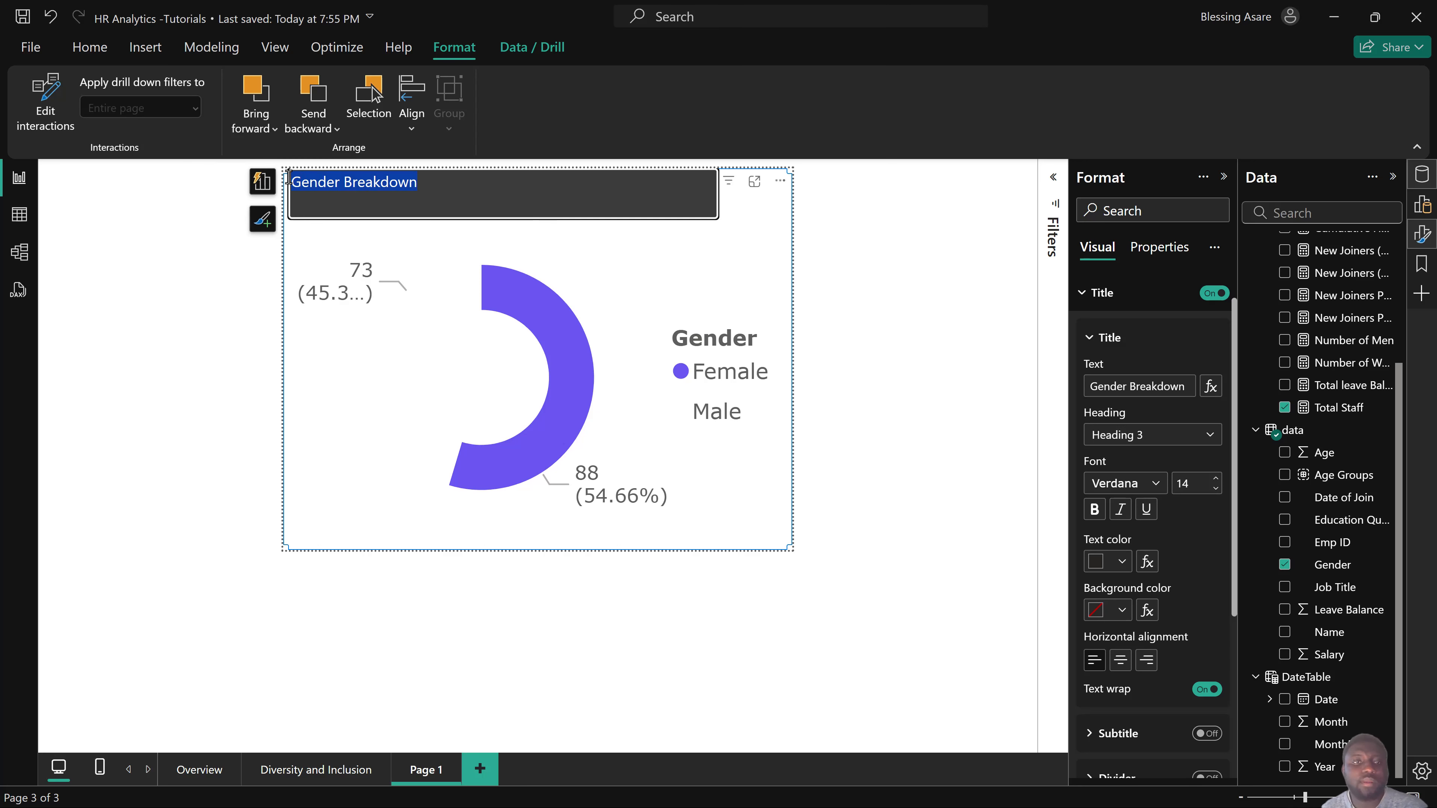
left_click(868, 243)
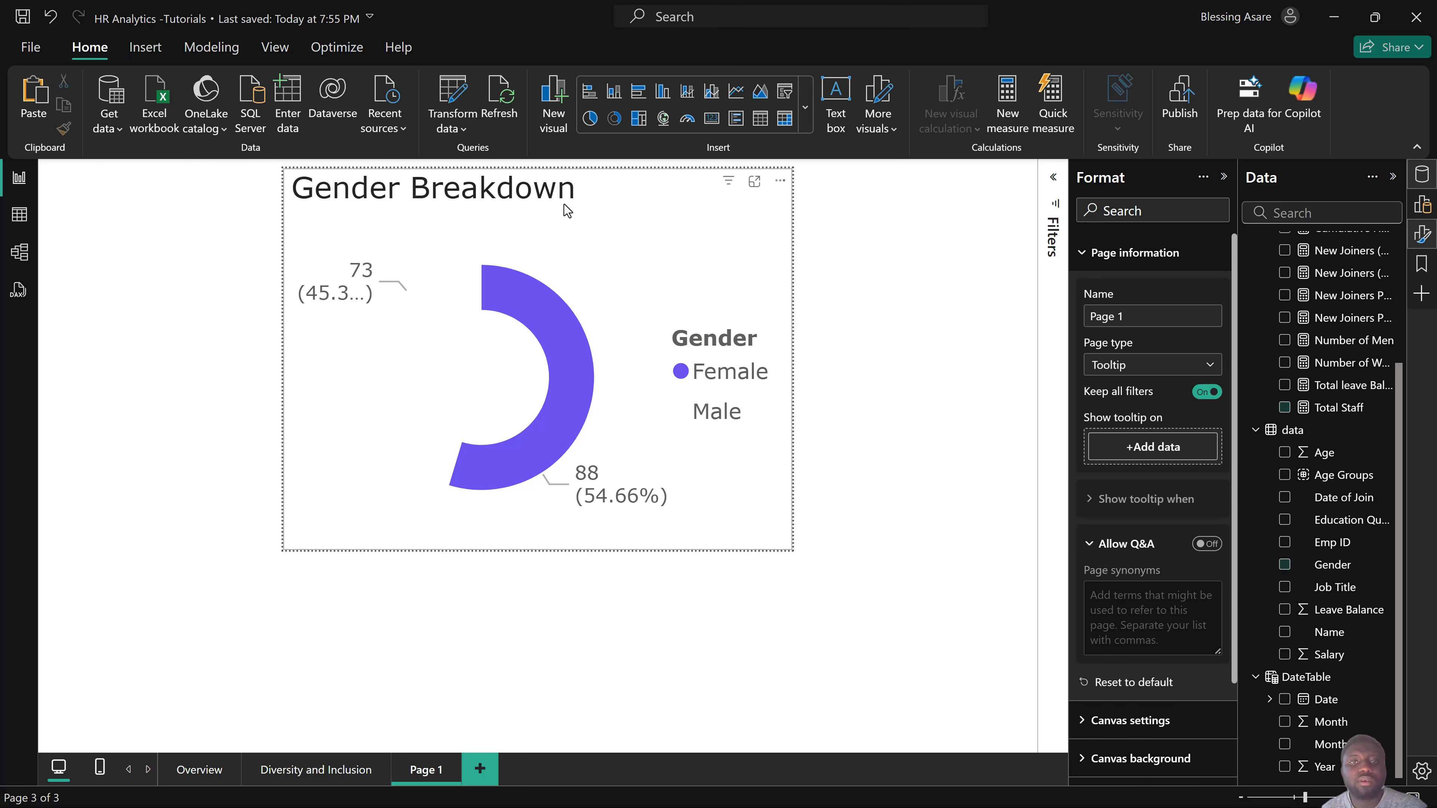
Make the donut chart's title bold and color it pink (#ff006f).
left_click(572, 192)
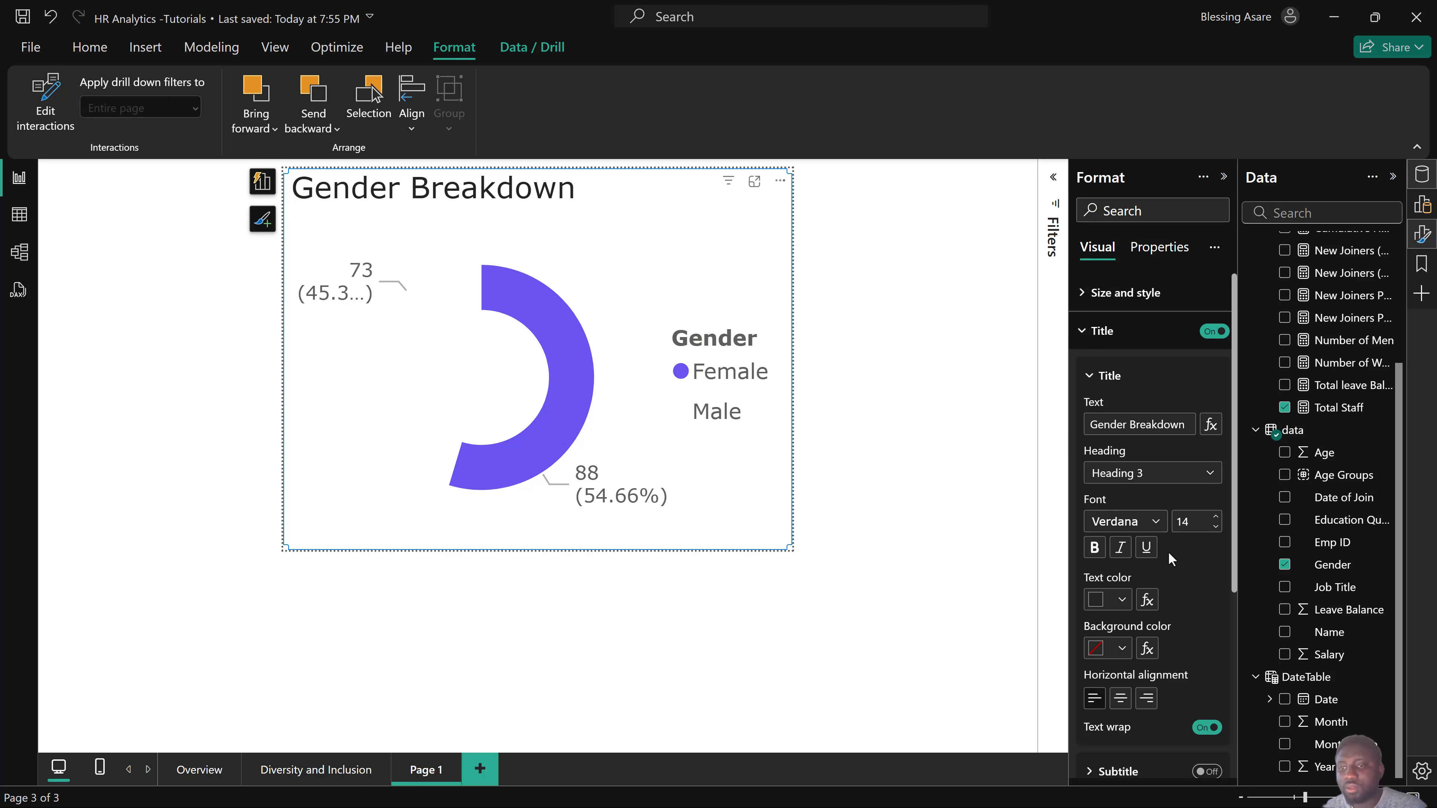
left_click(1103, 597)
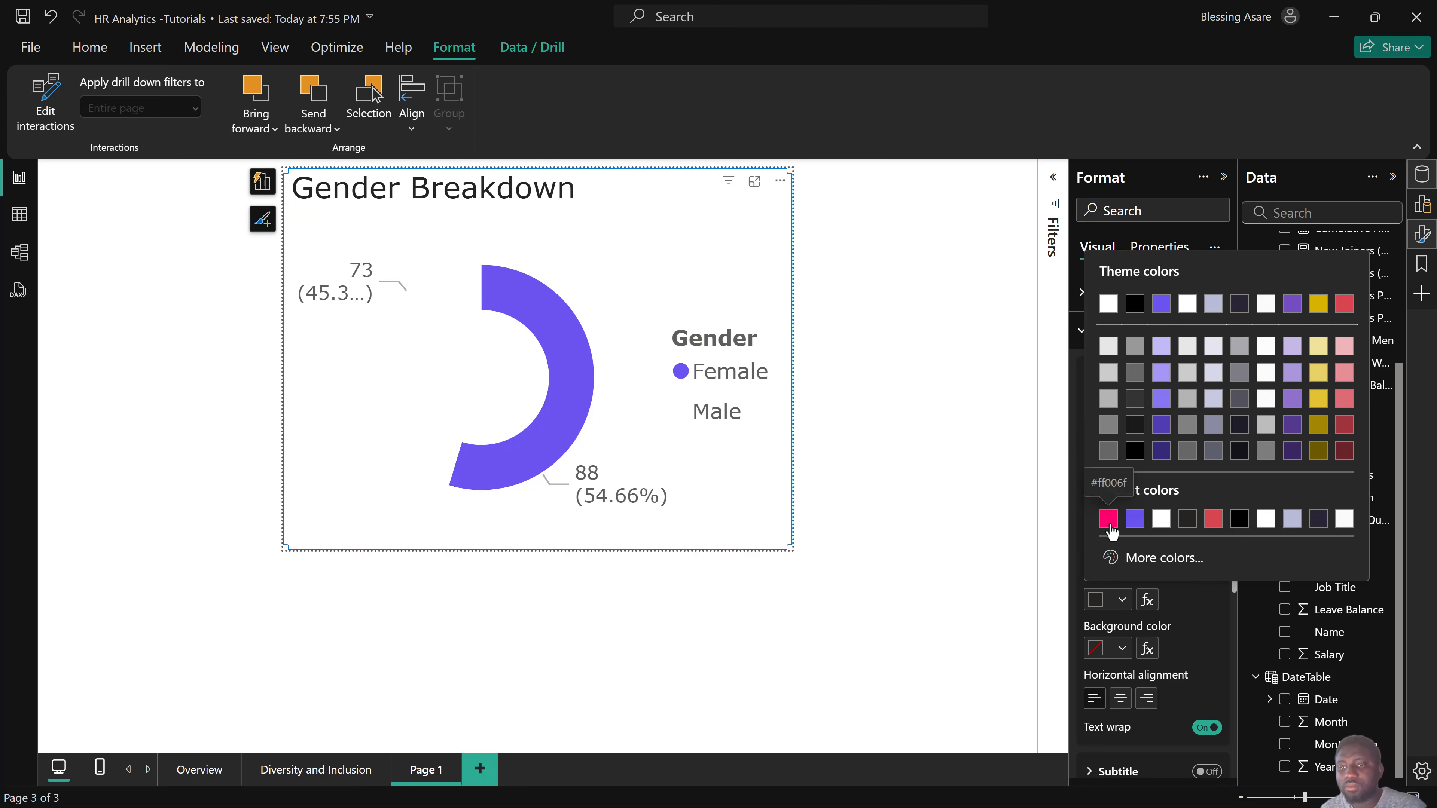
left_click(1106, 516)
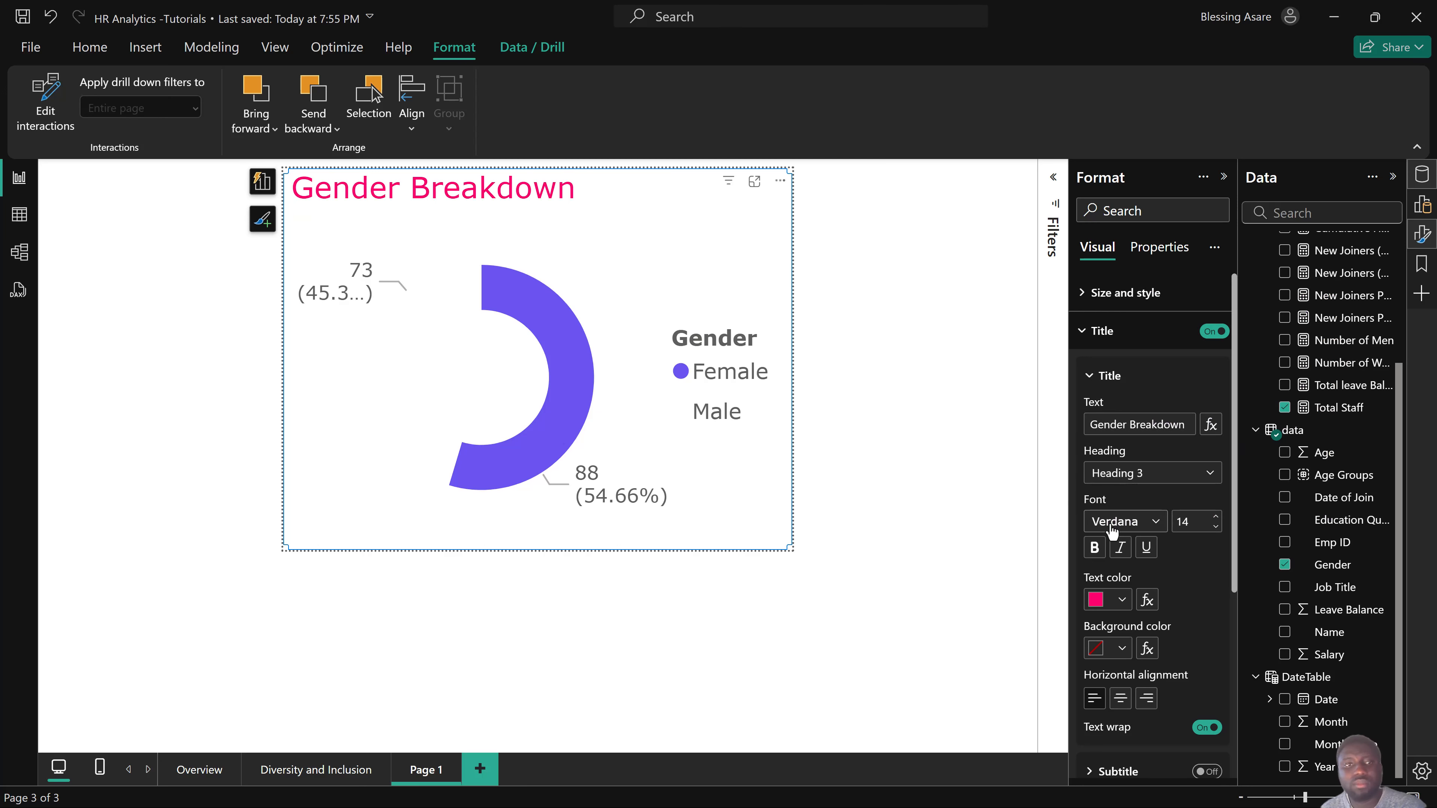
left_click(1096, 548)
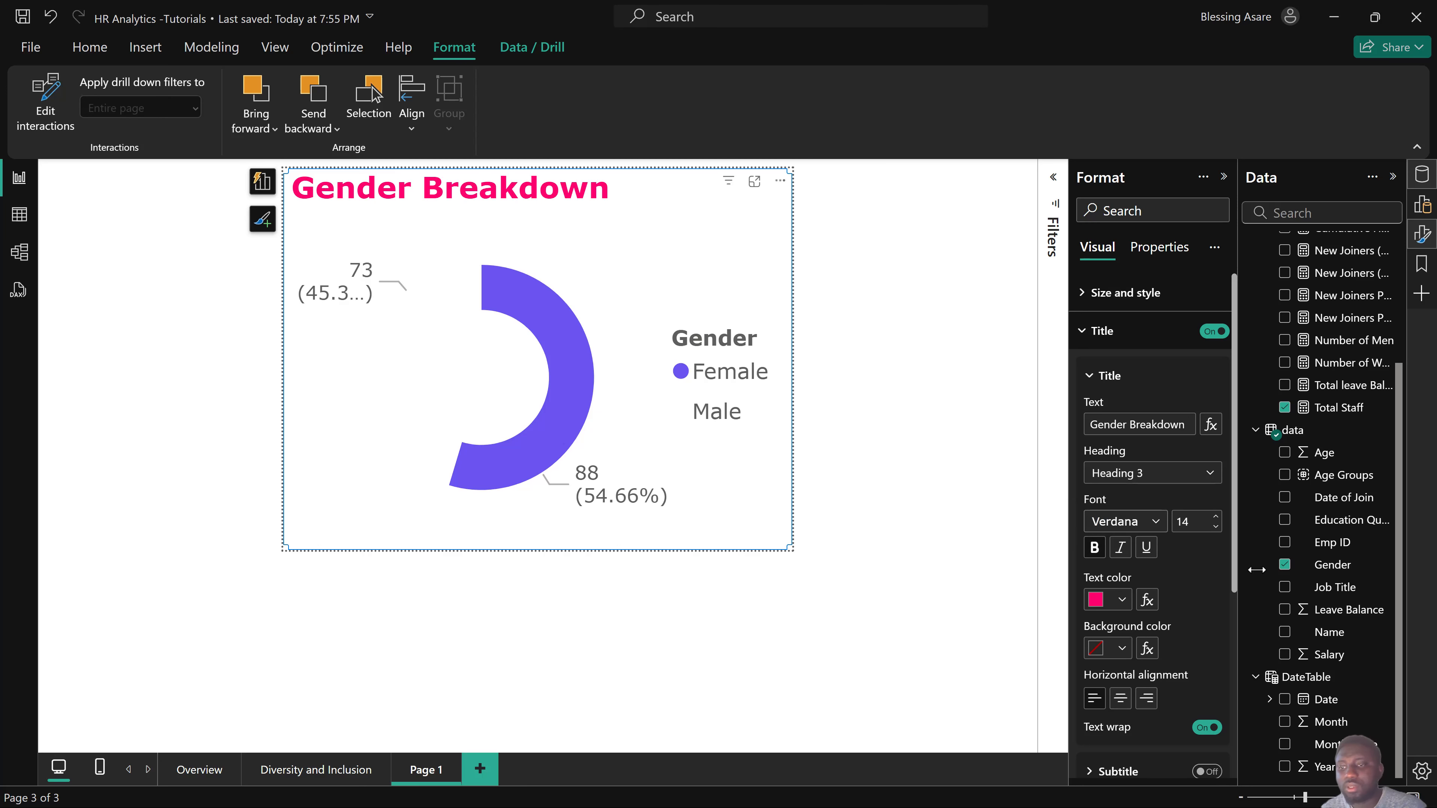
Turn off the donut chart's legend and set its label contents to All detail labels.
scroll(1197, 362, "down", 5)
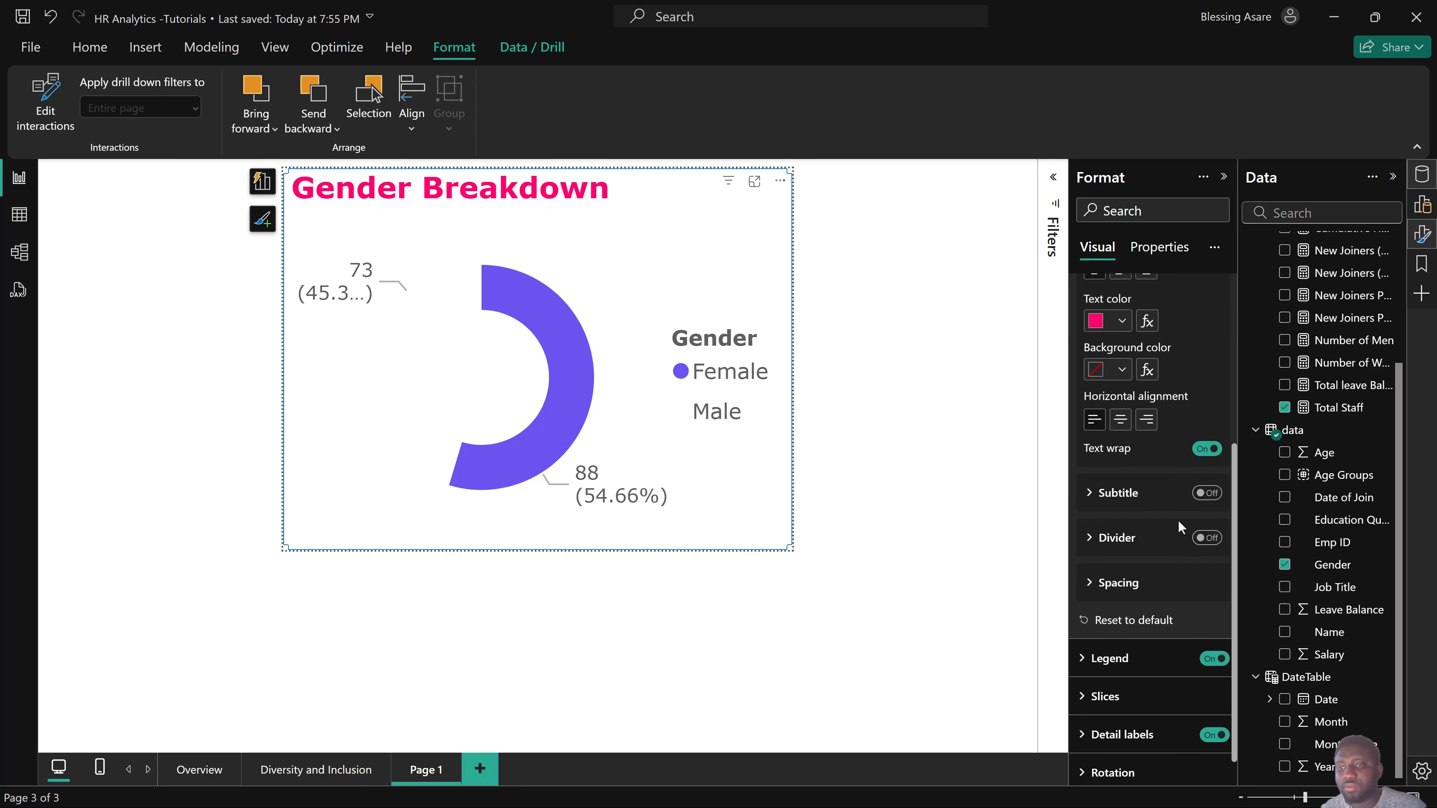
left_click(1216, 663)
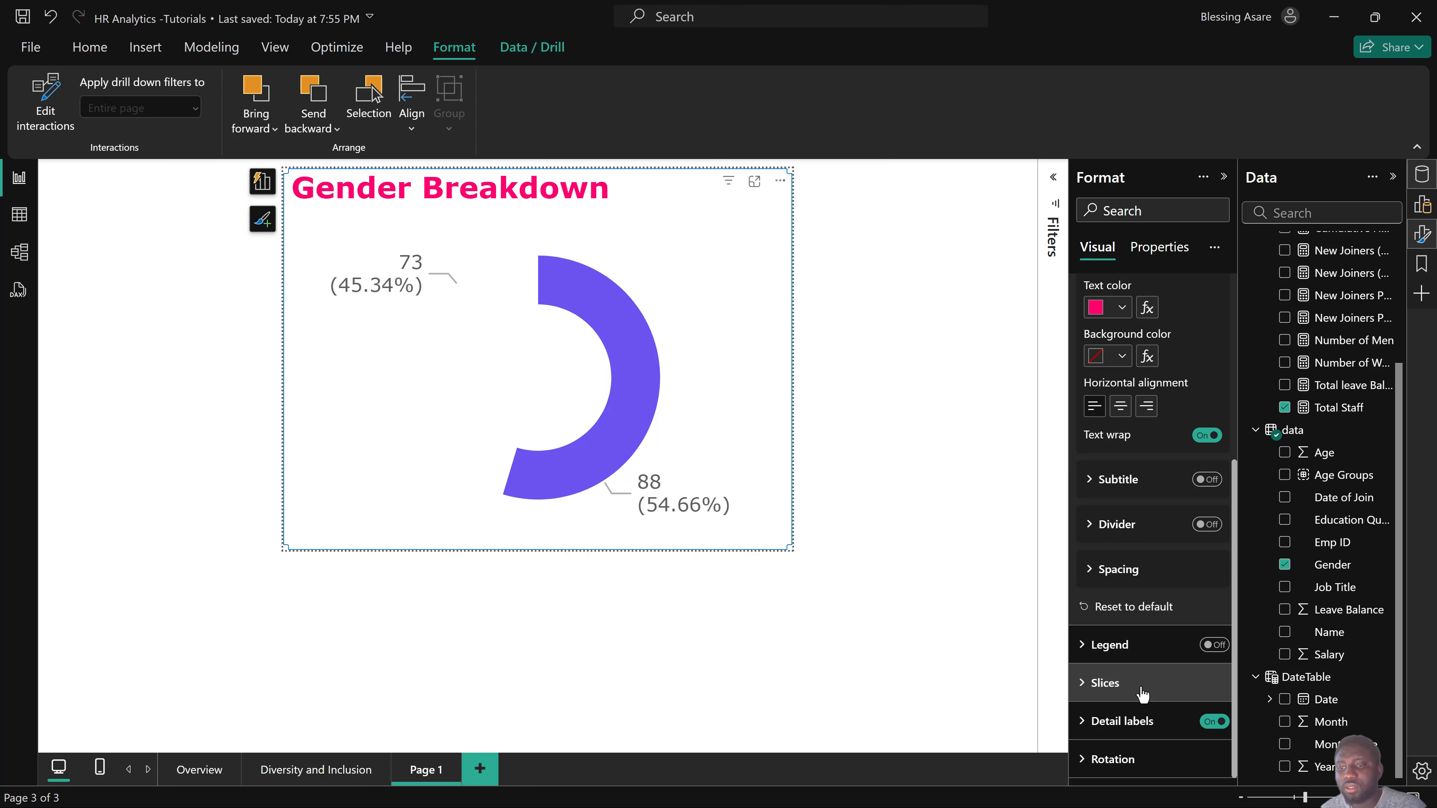
left_click(1148, 721)
left_click(1156, 639)
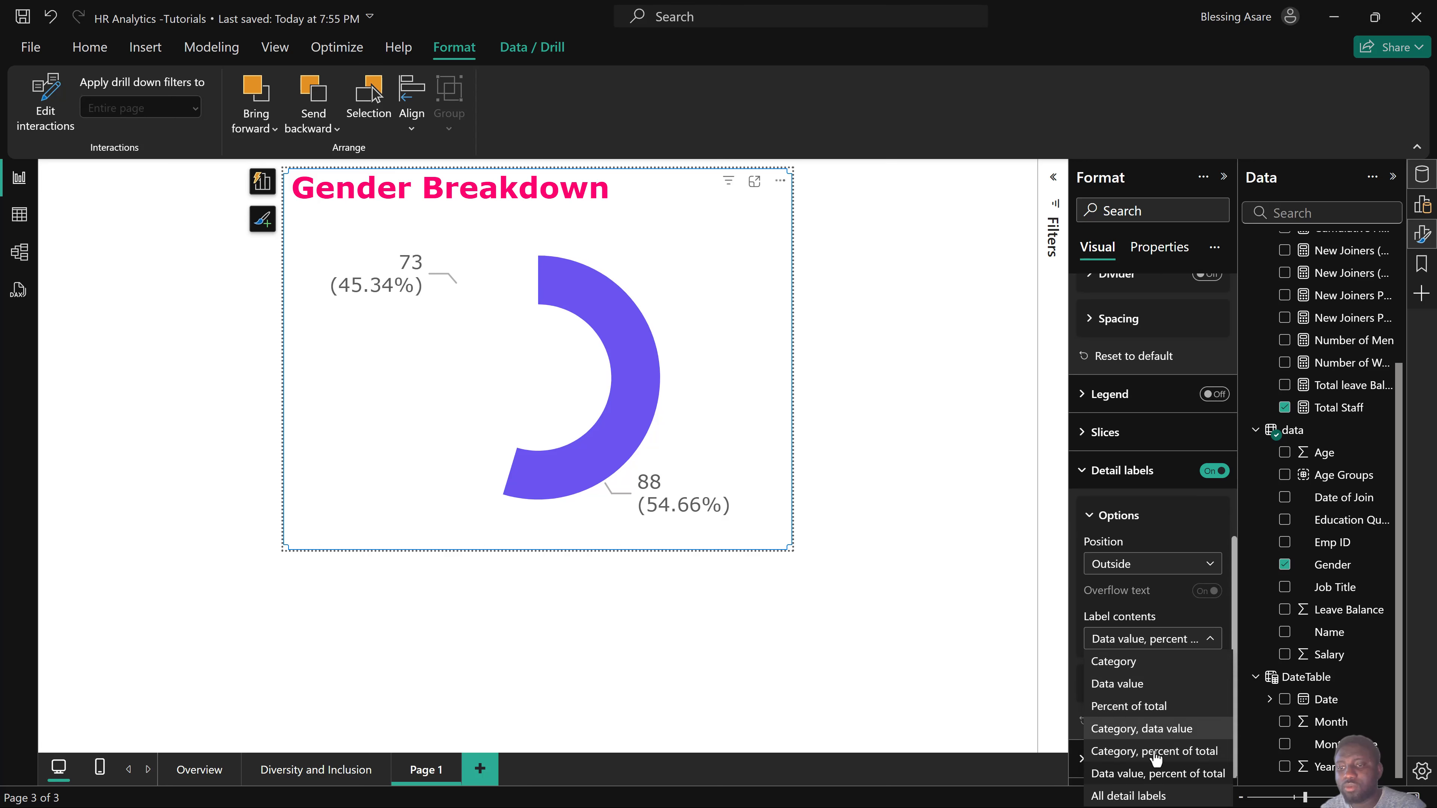
left_click(1149, 797)
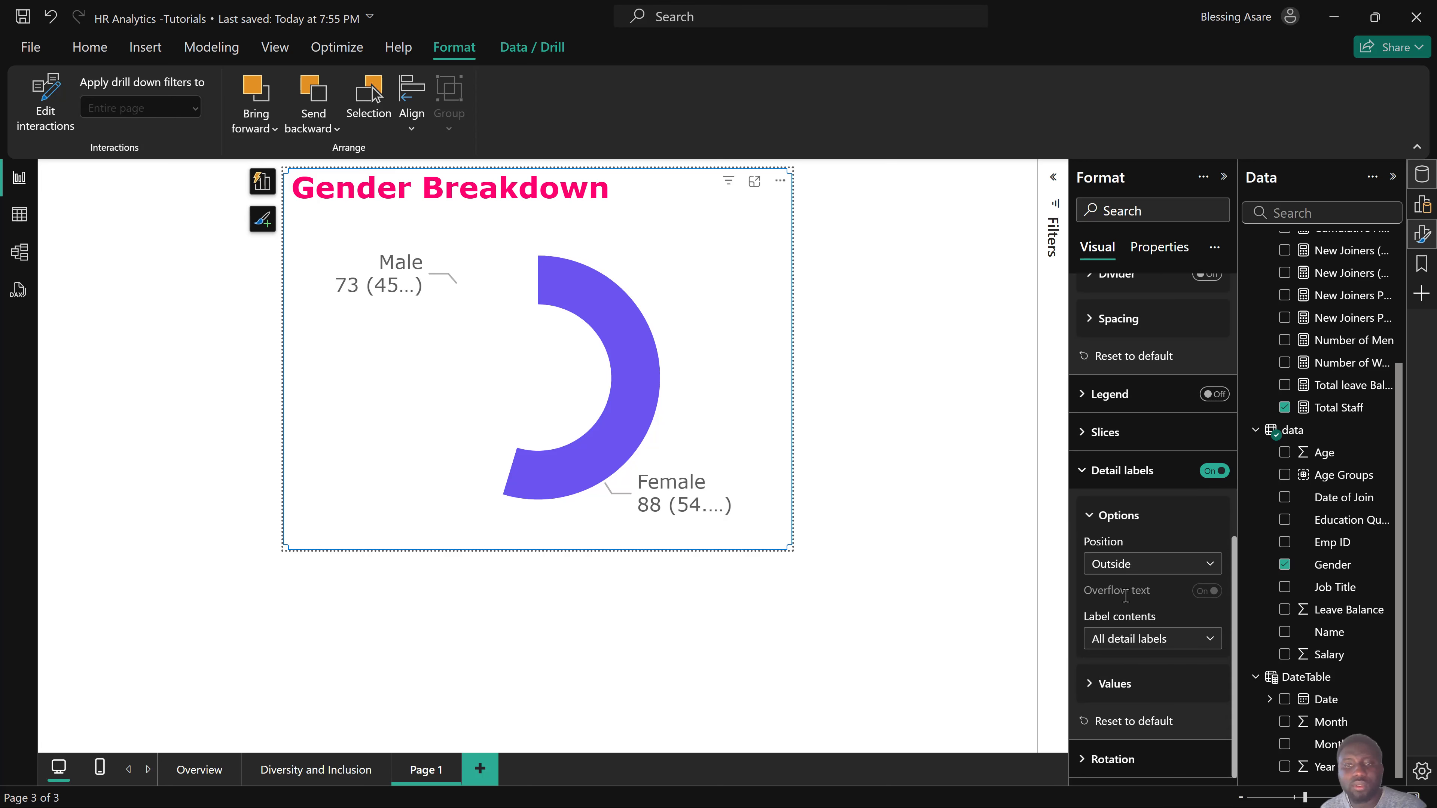
Color the donut's Female slice pink and its Male slice purple, and save the report.
left_click(1105, 432)
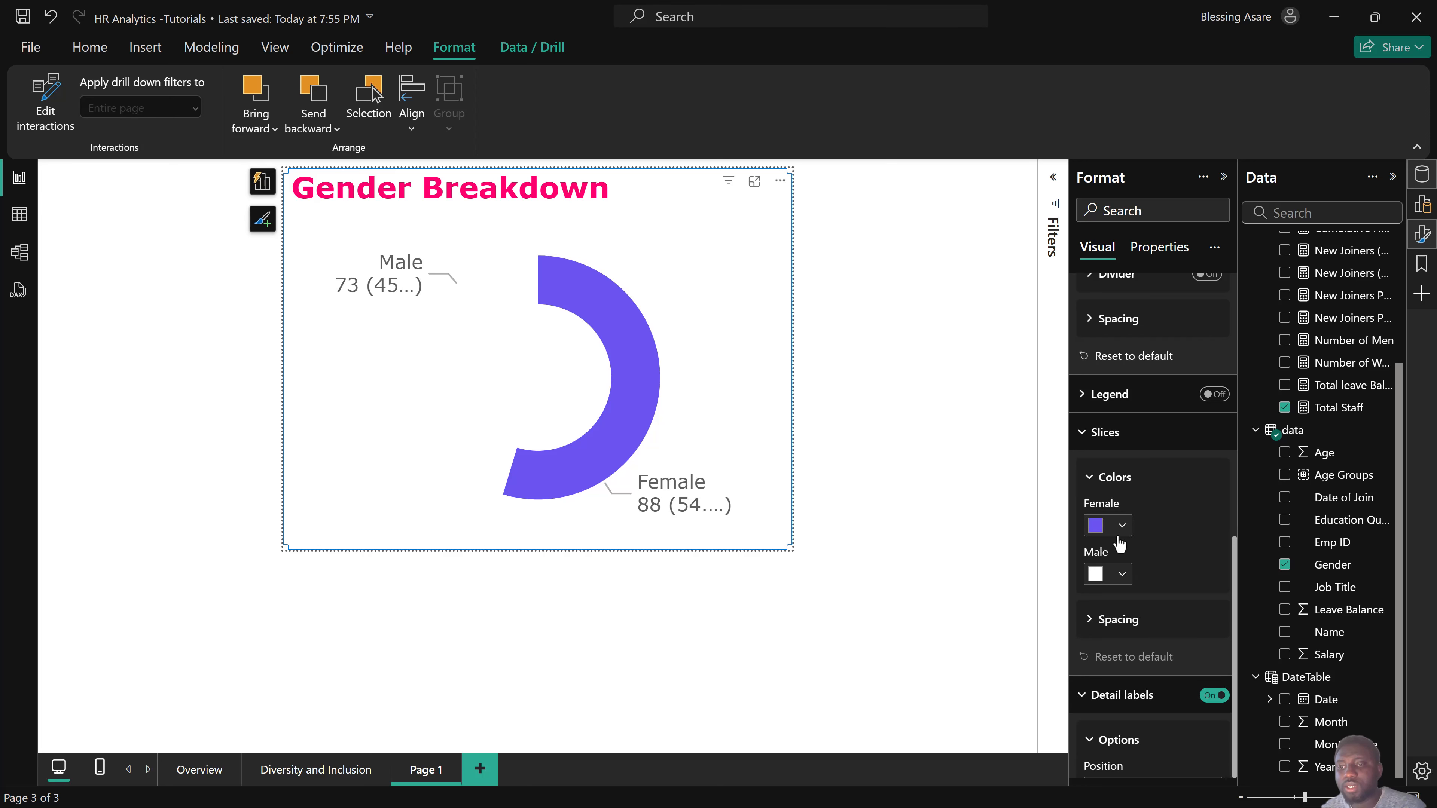
left_click(1100, 523)
left_click(1109, 445)
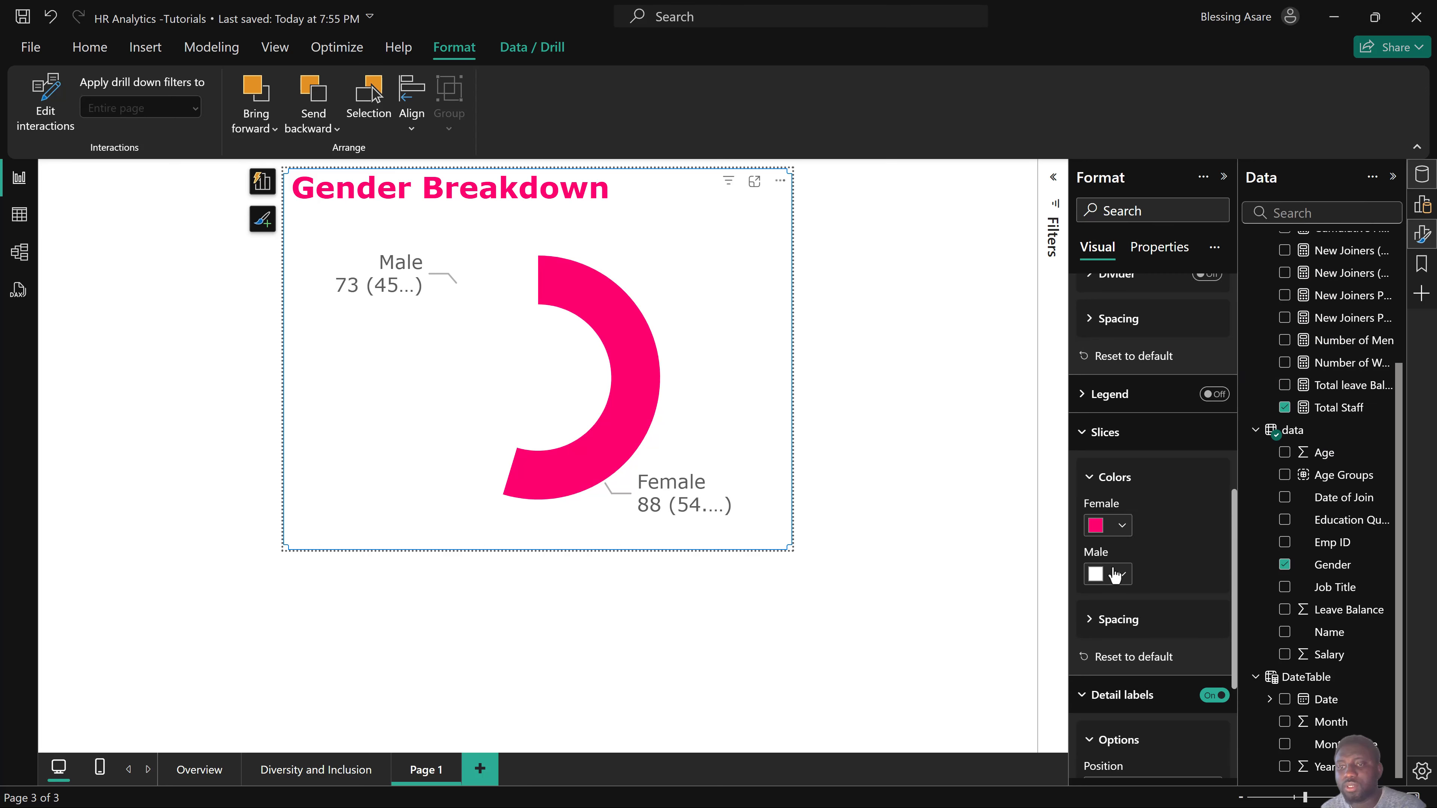
left_click(1098, 575)
left_click(1134, 493)
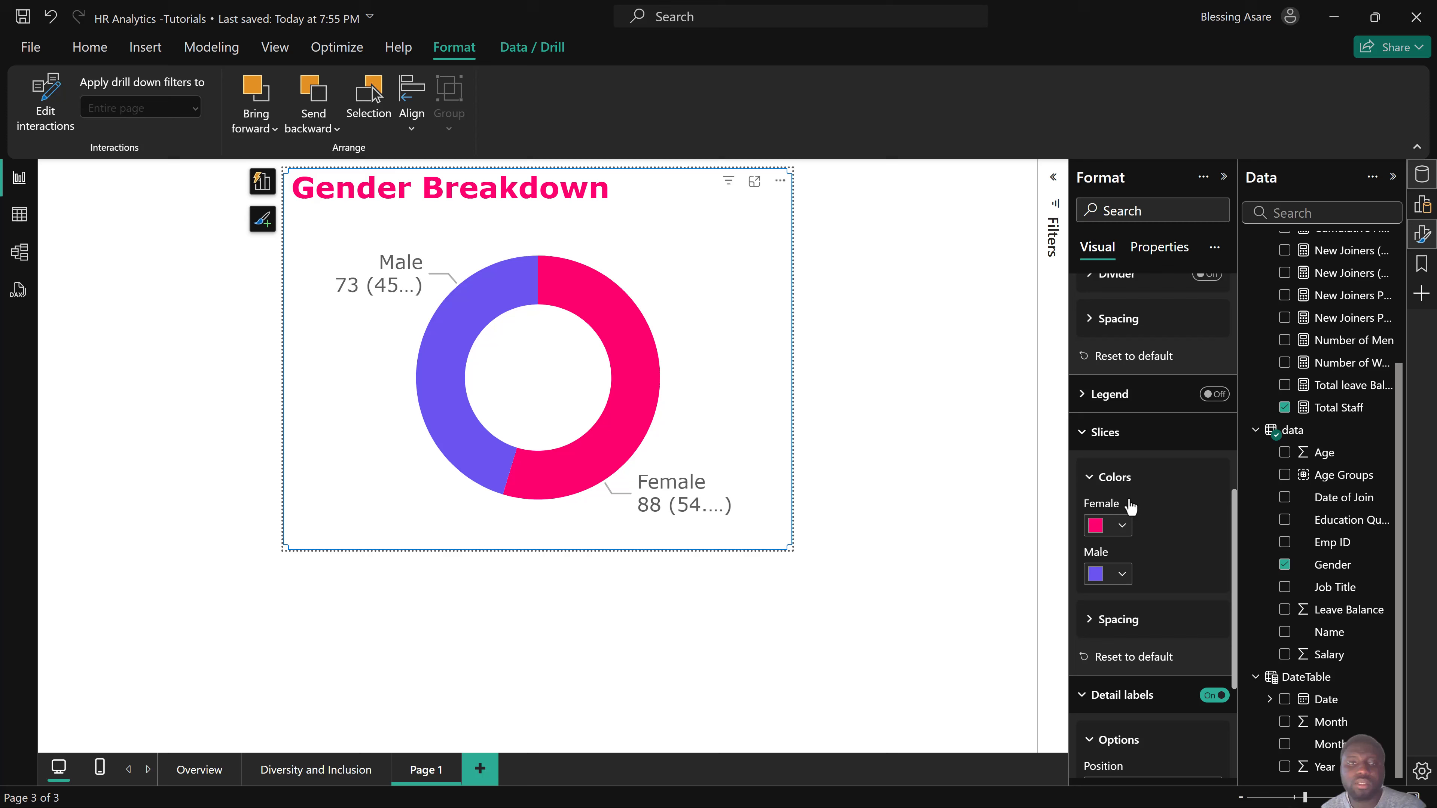
left_click(895, 481)
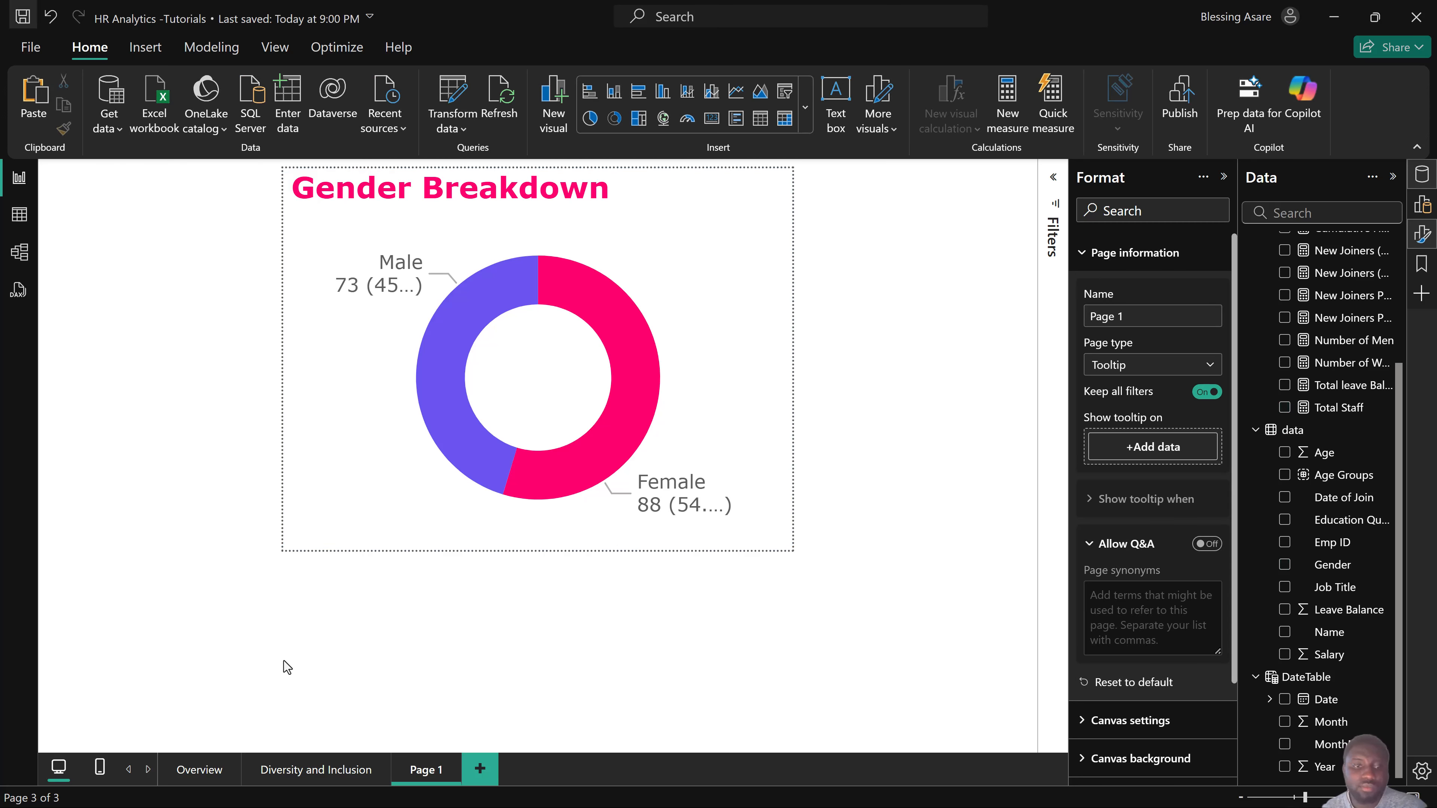
Rename the Page 1 report page to Tooltip and switch to the Overview page.
double_click(426, 776)
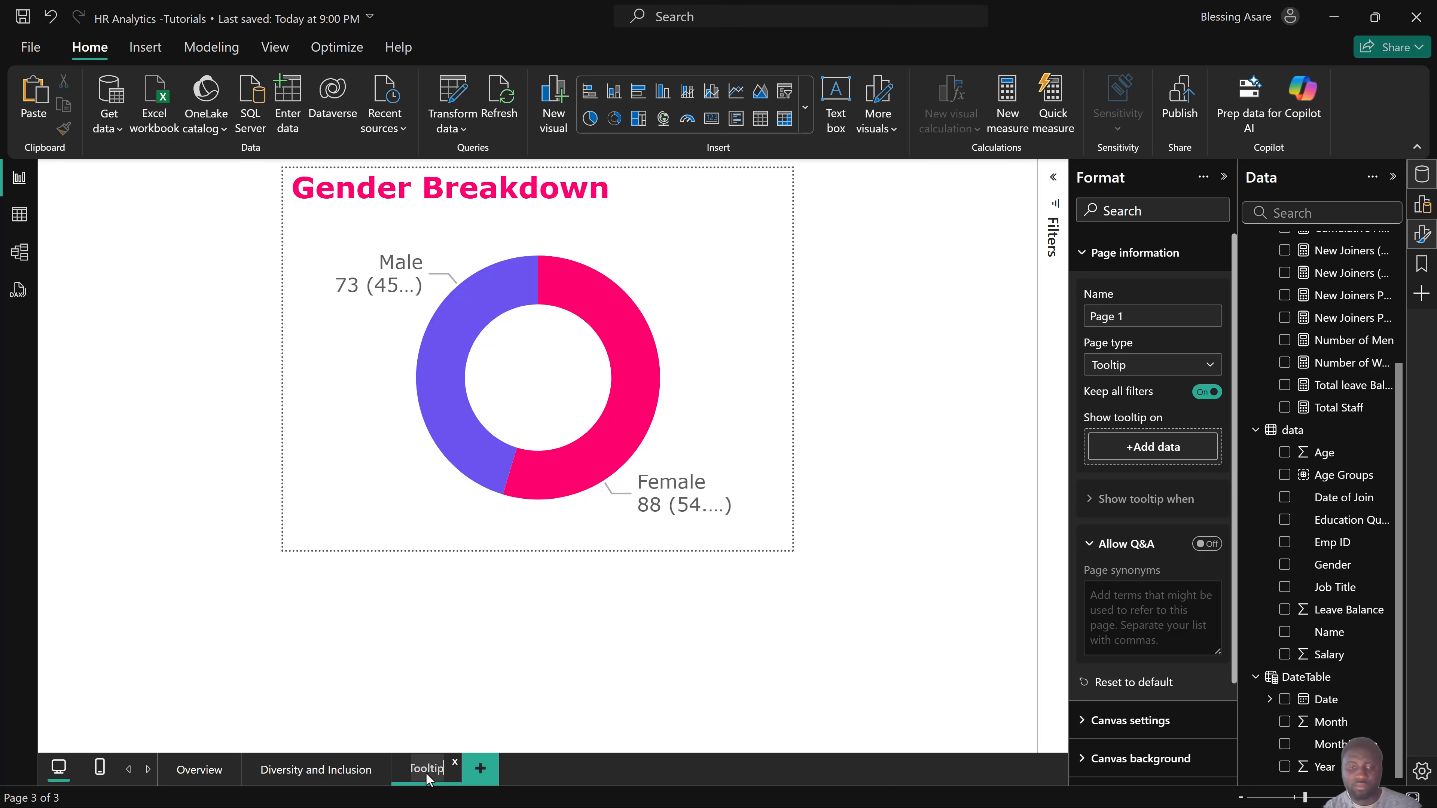
left_click(363, 656)
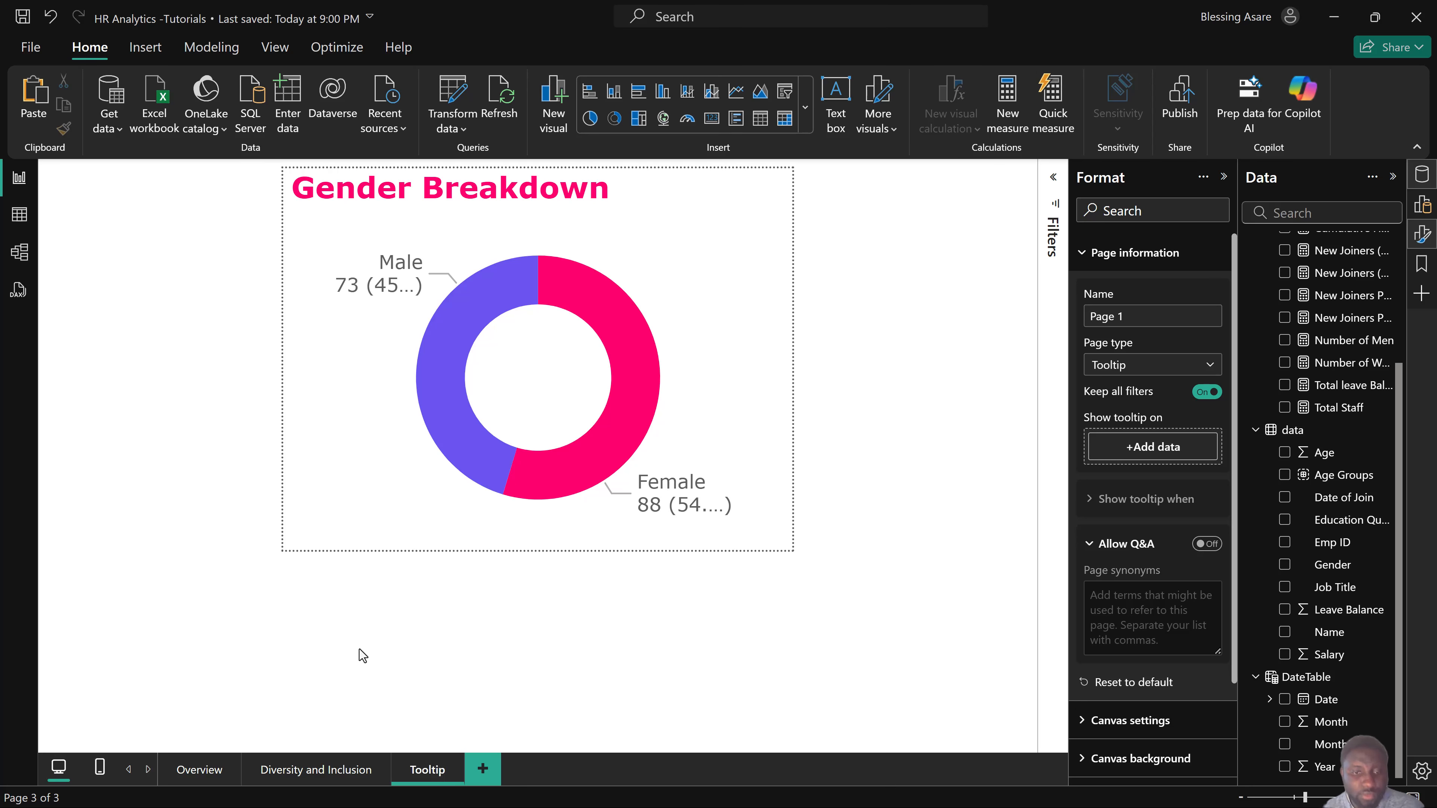
left_click(199, 771)
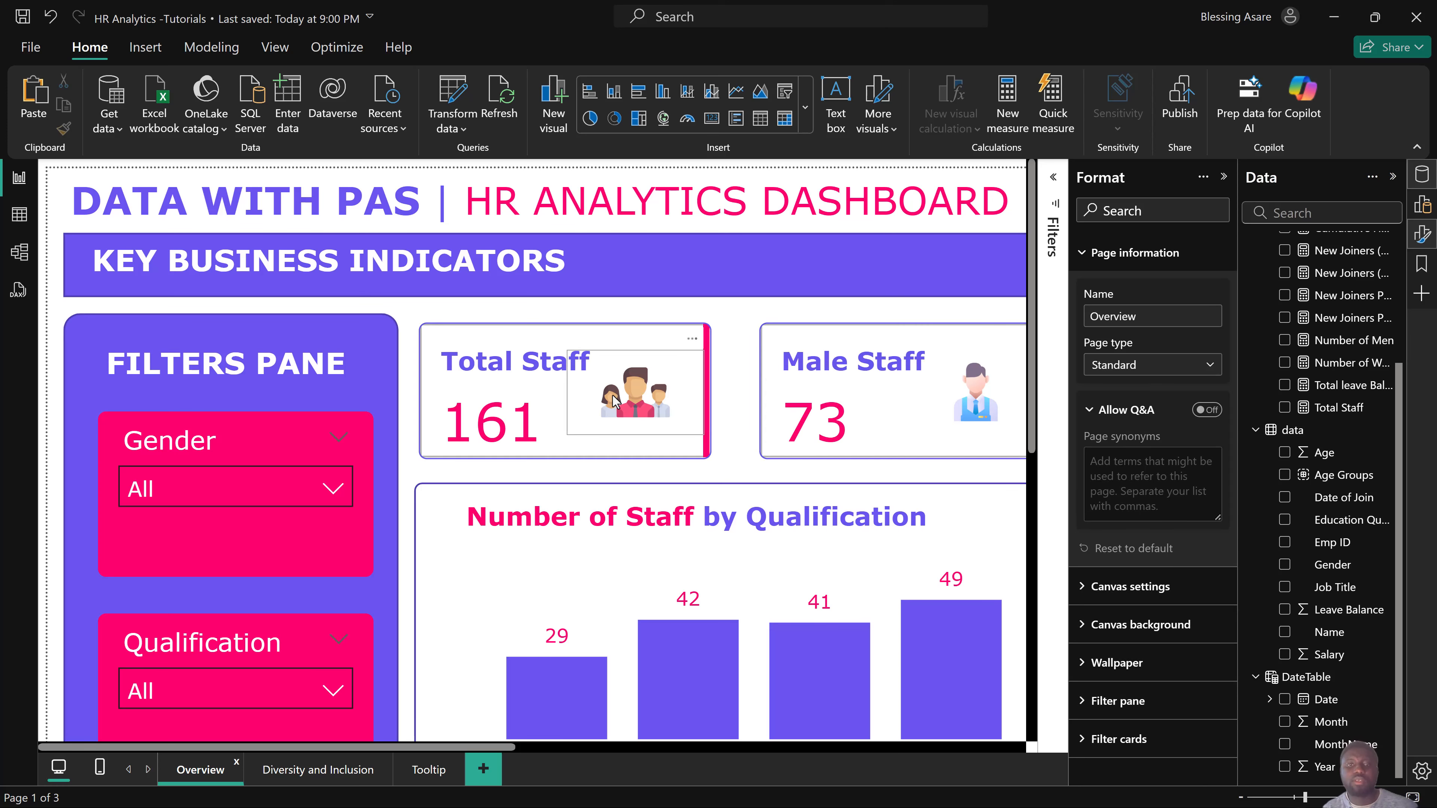
scroll(616, 401, "down", 5)
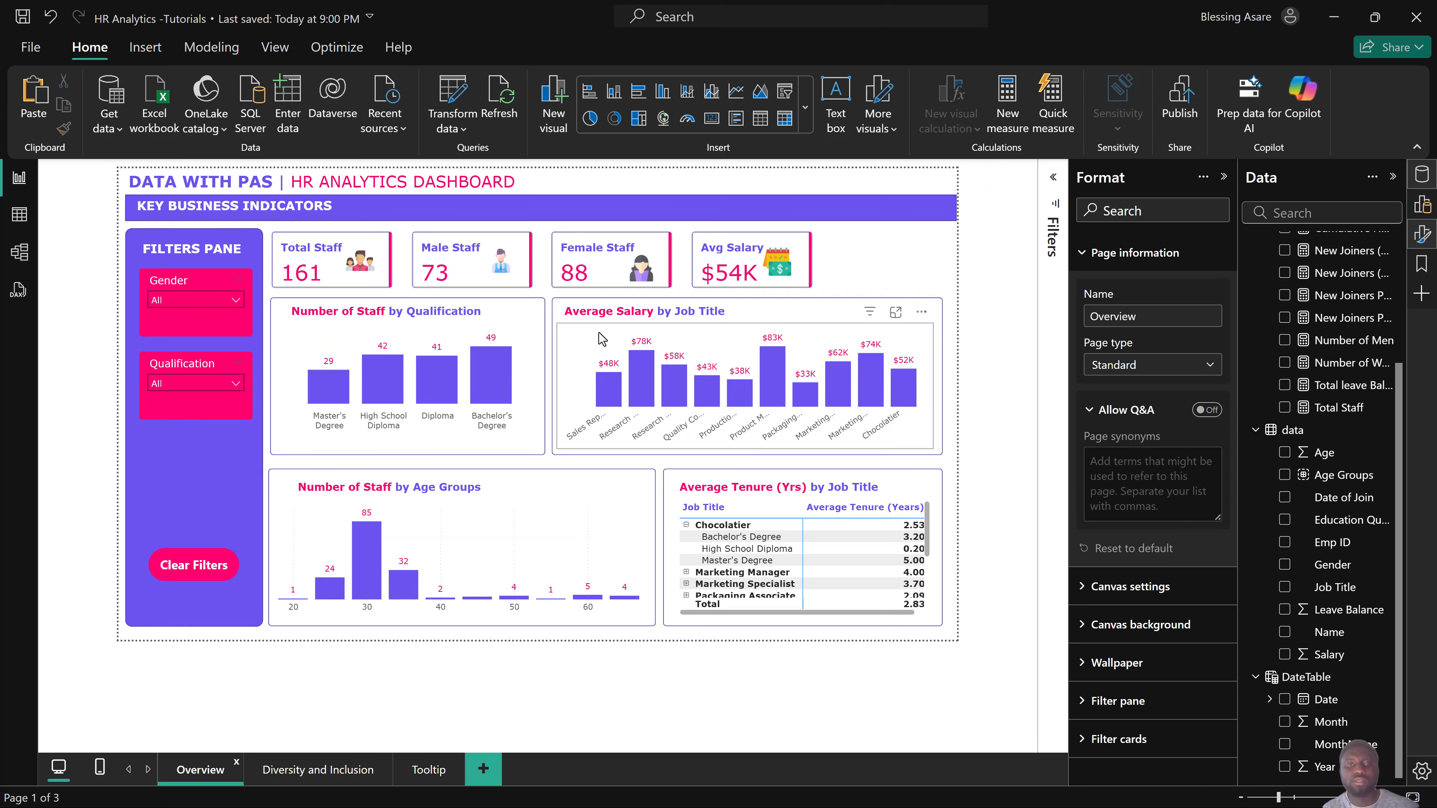
Set the Average Salary by Job Title chart's report page tooltip to use the Tooltip page.
left_click(599, 336)
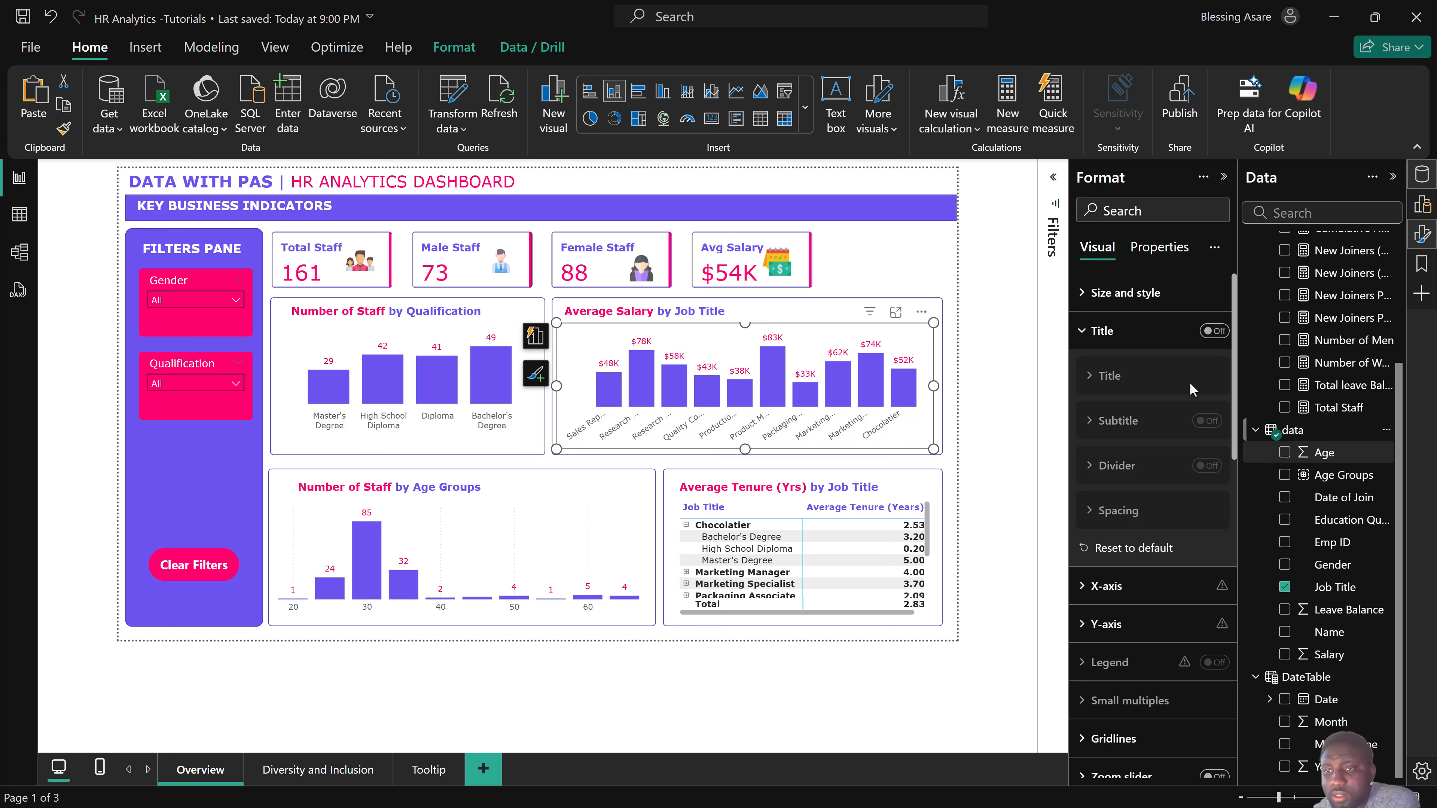
left_click(1160, 249)
left_click(1126, 369)
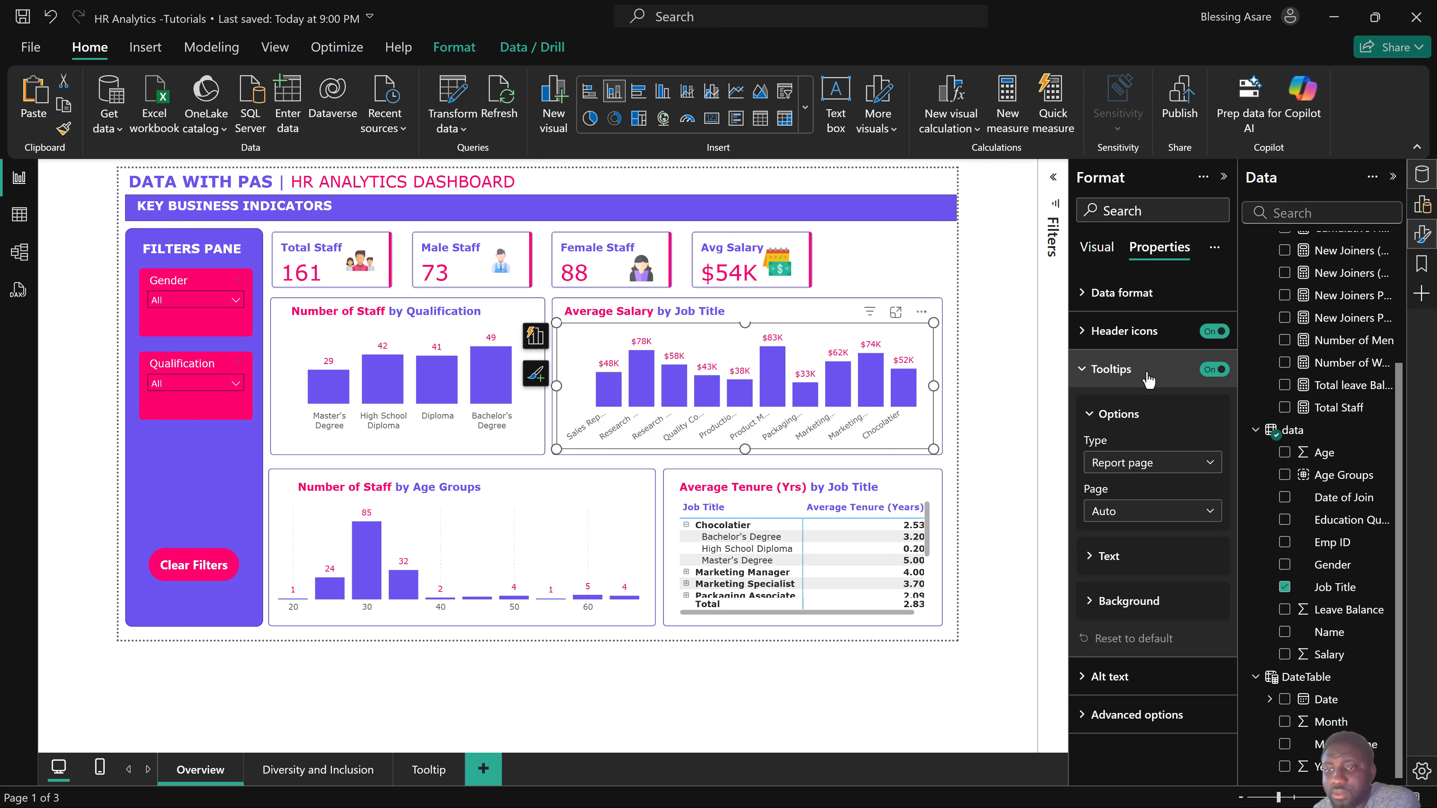
left_click(1141, 471)
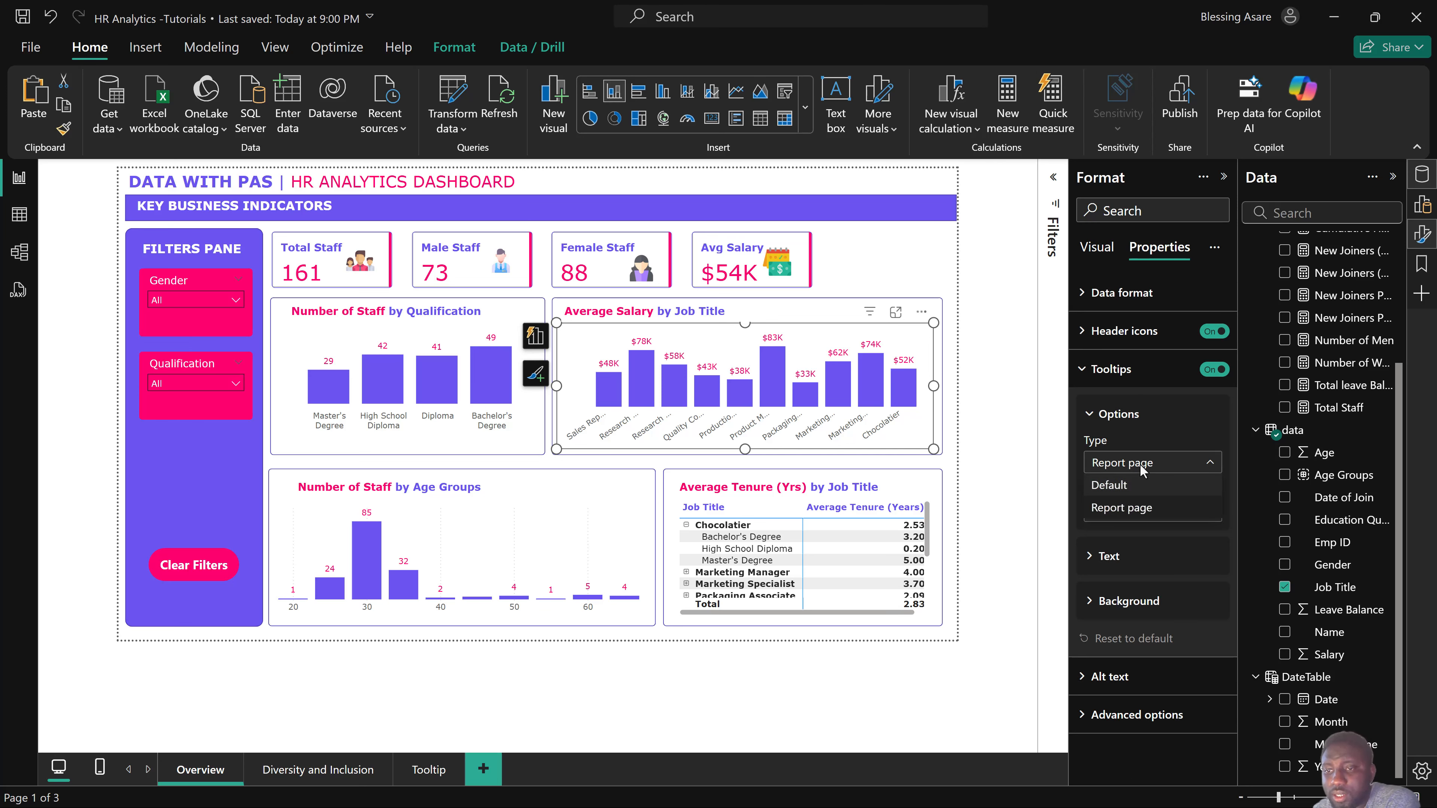
left_click(1139, 464)
left_click(1133, 516)
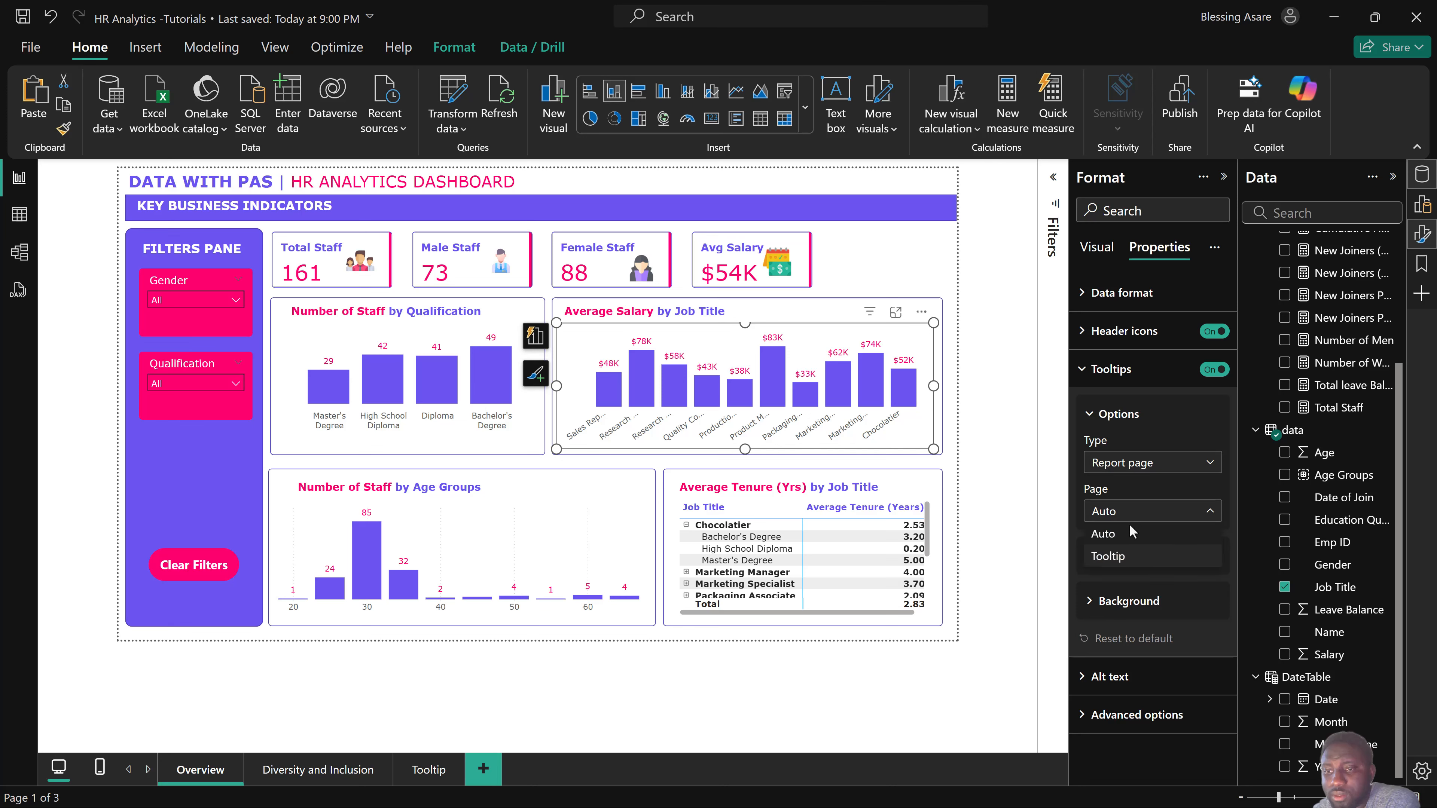
left_click(1122, 559)
mouse_move(901, 400)
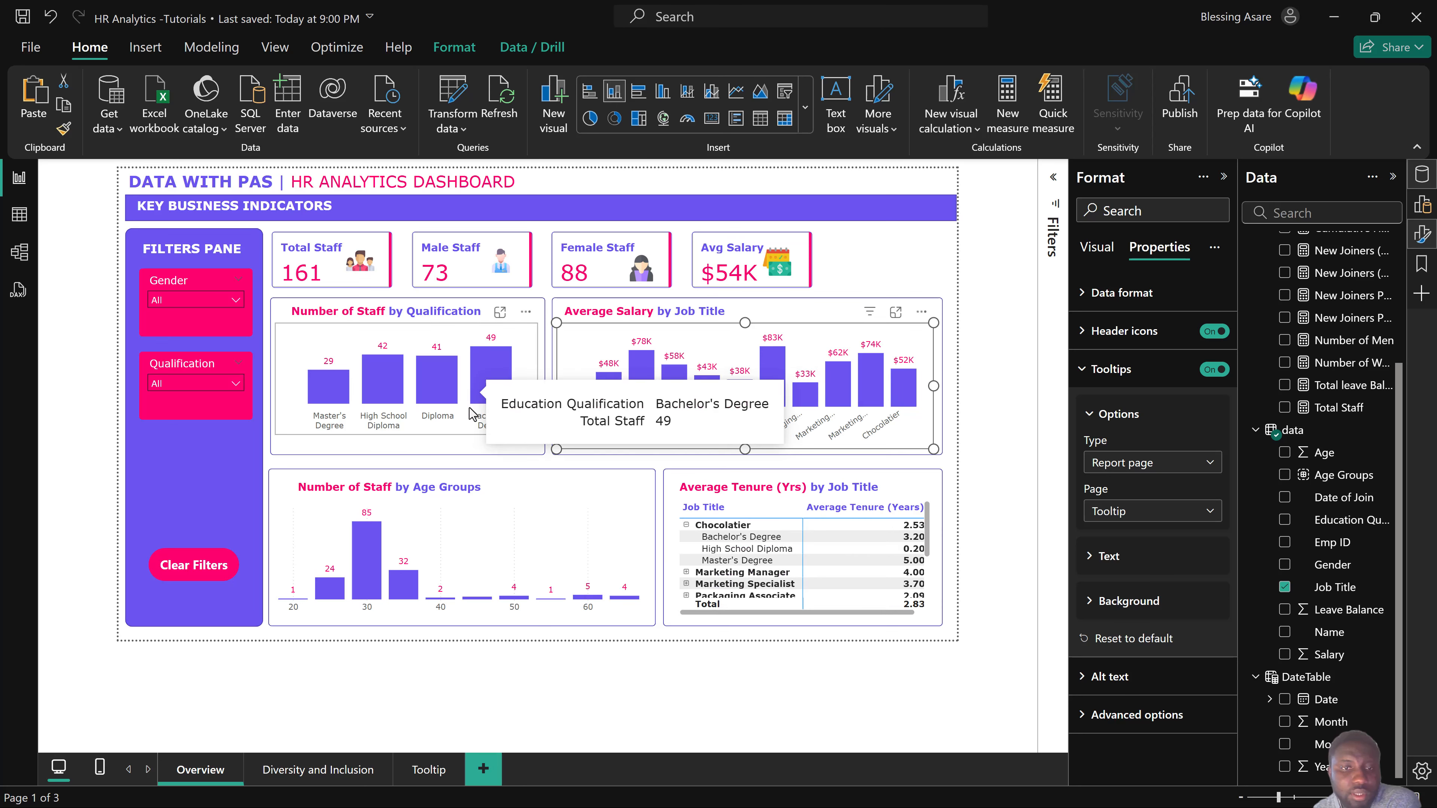
Assign the Tooltip page as the Number of Staff by Qualification chart's tooltip and check it on the Bachelor's Degree column.
left_click(461, 433)
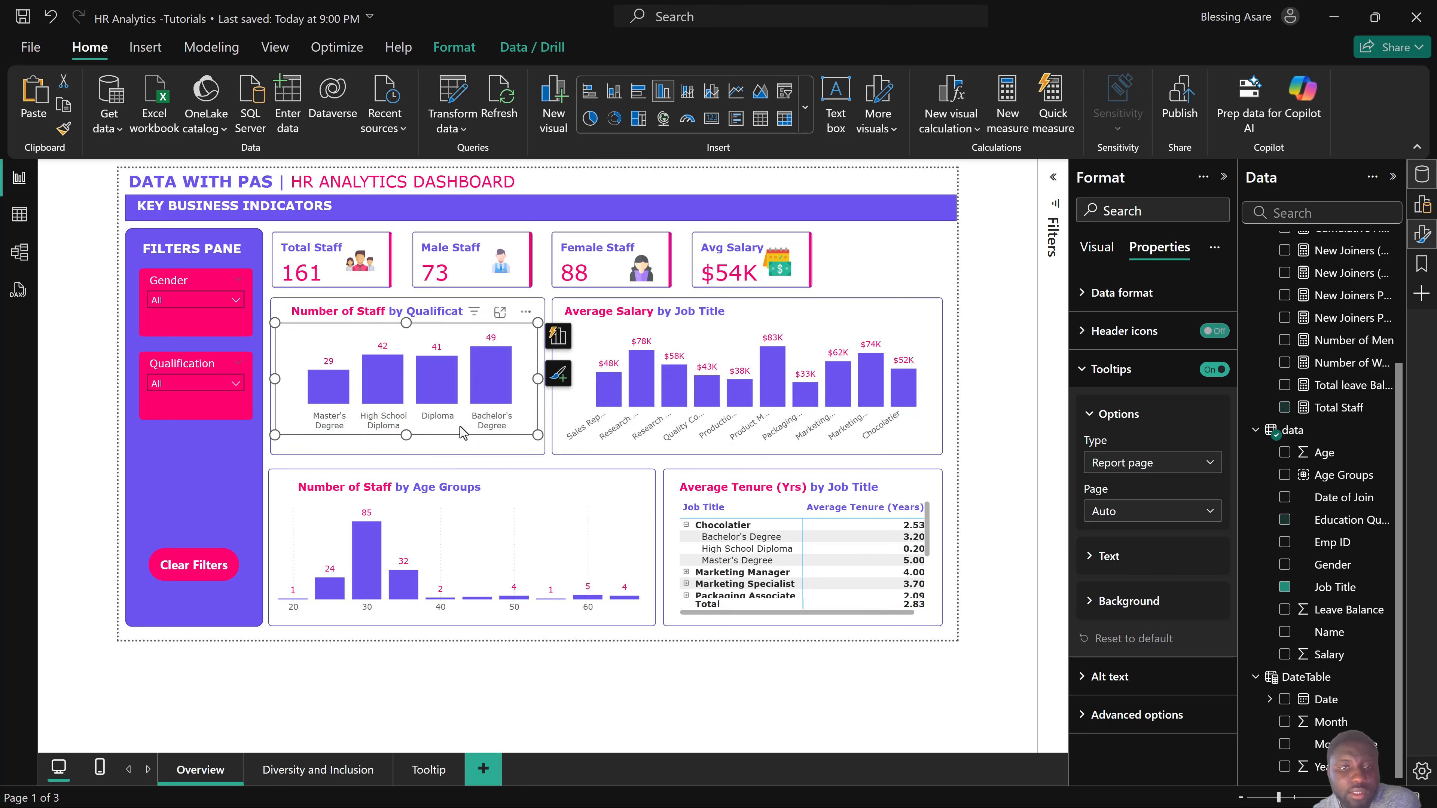
left_click(1152, 512)
left_click(1120, 559)
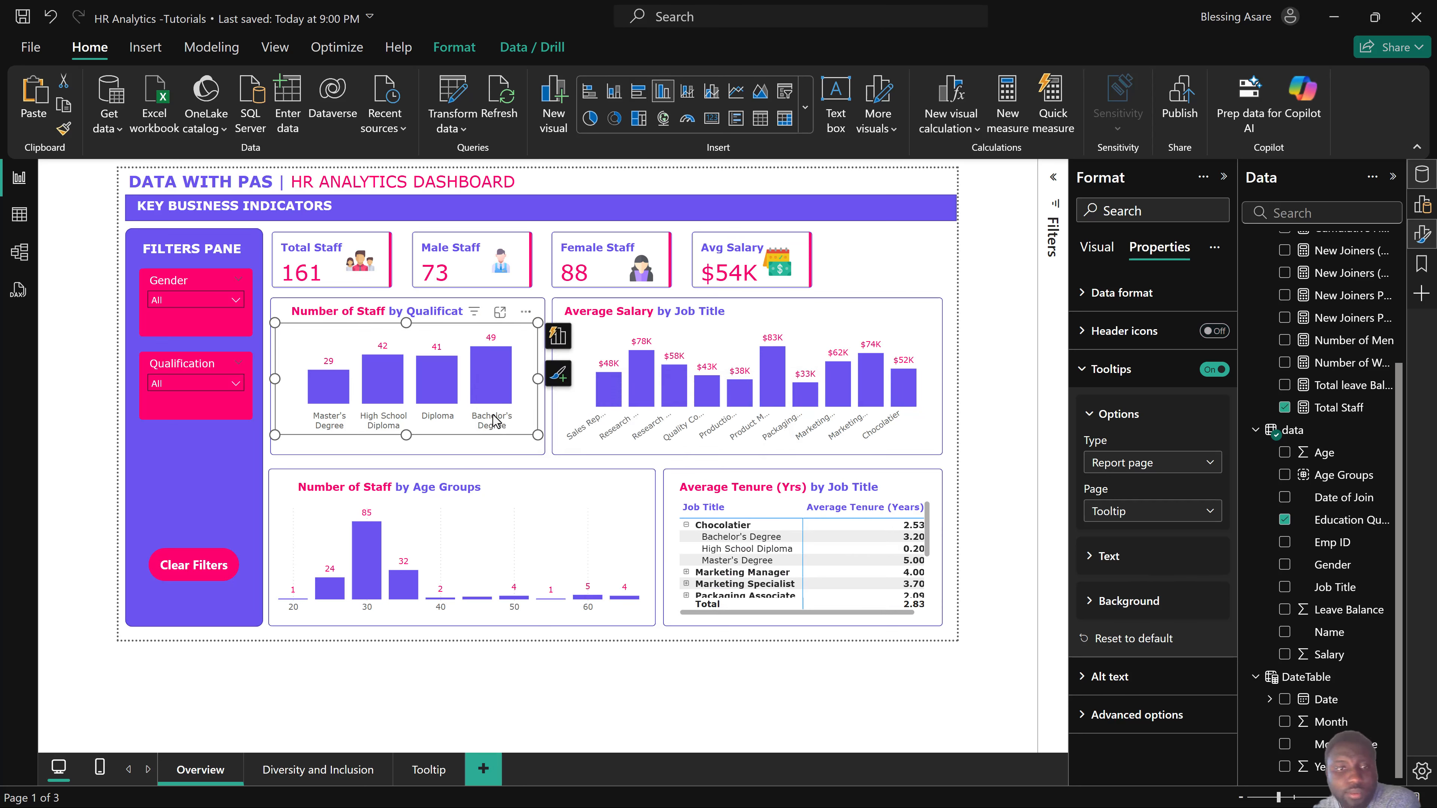
mouse_move(474, 391)
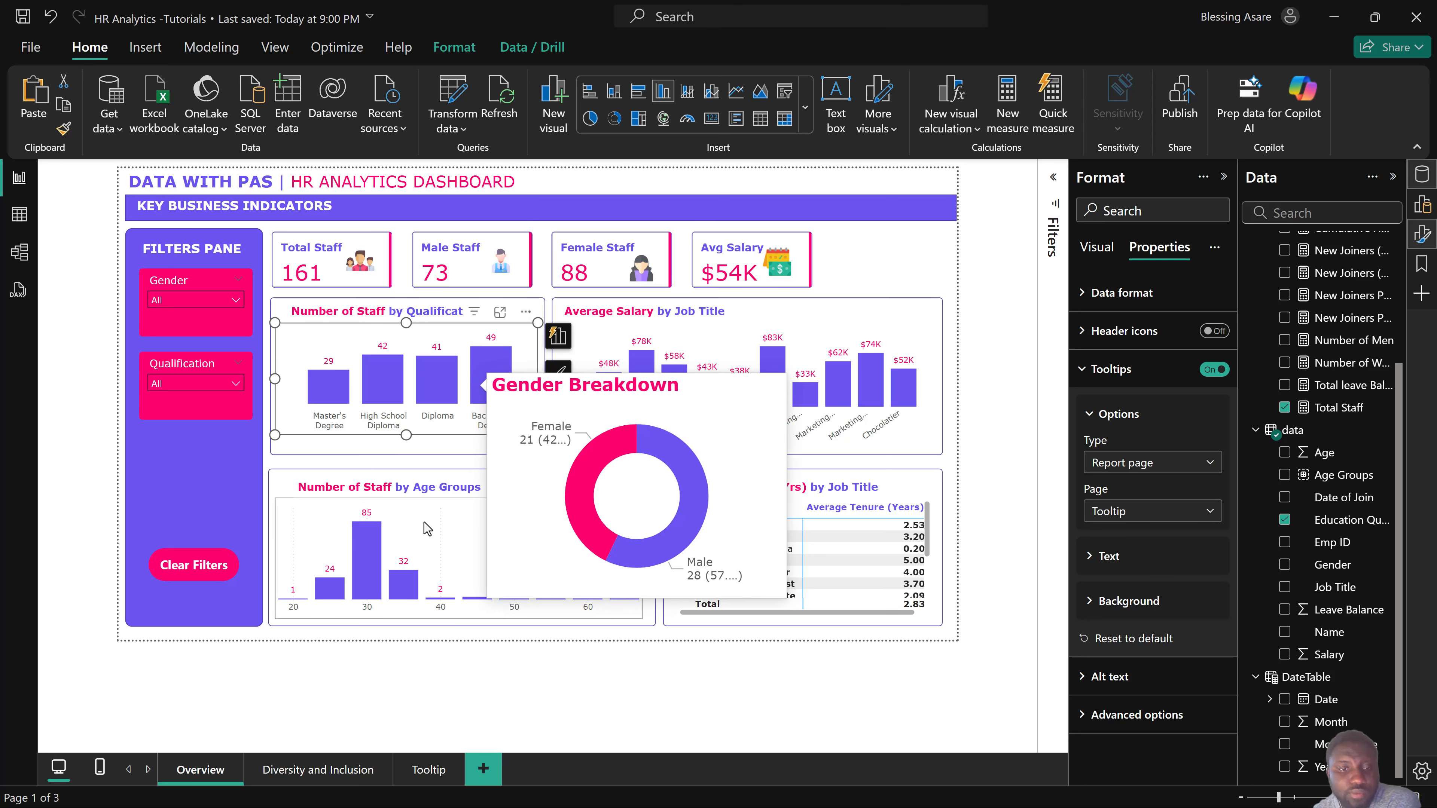
Assign the Tooltip page as the report page tooltip of the Number of Staff by Age Groups chart.
left_click(427, 535)
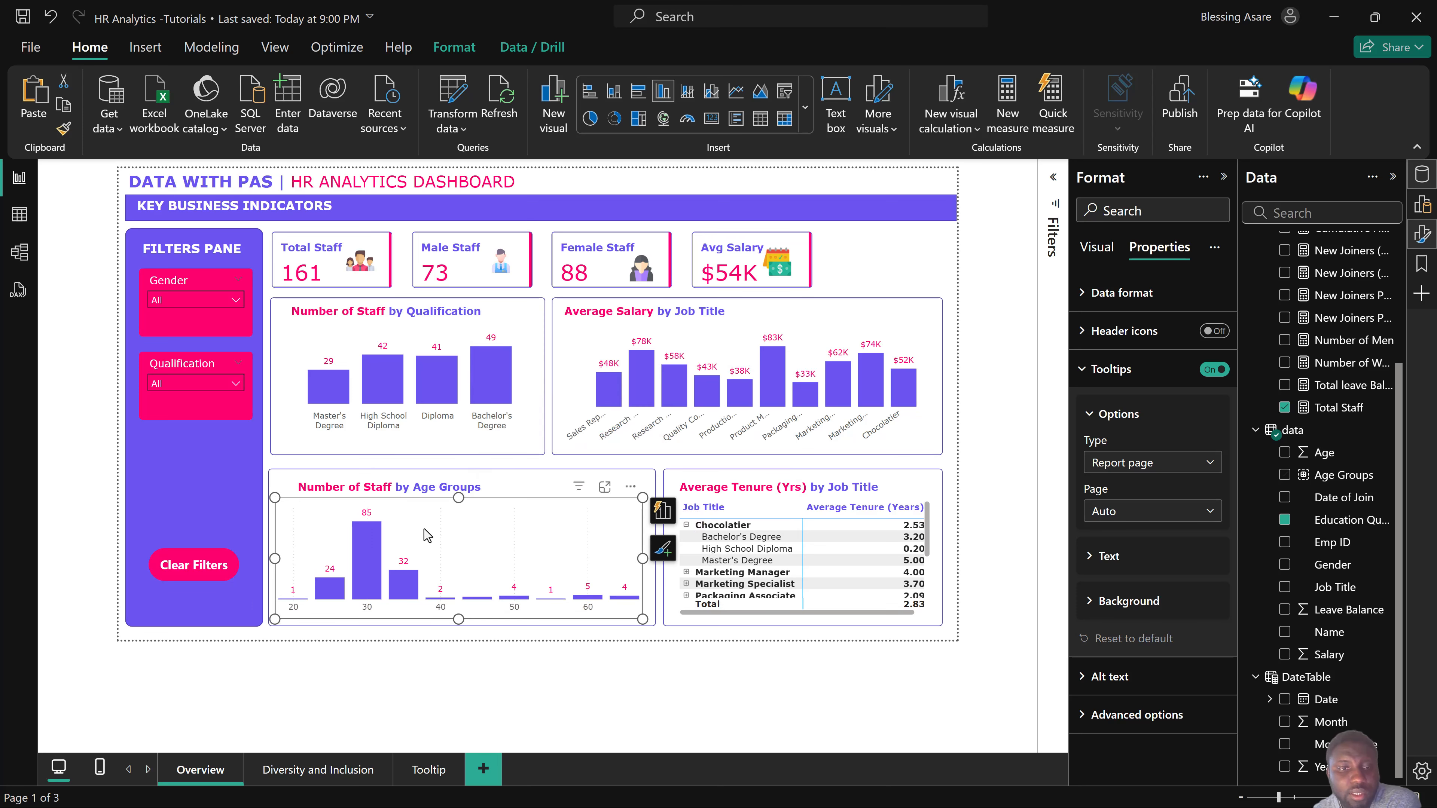
left_click(1121, 513)
left_click(1113, 558)
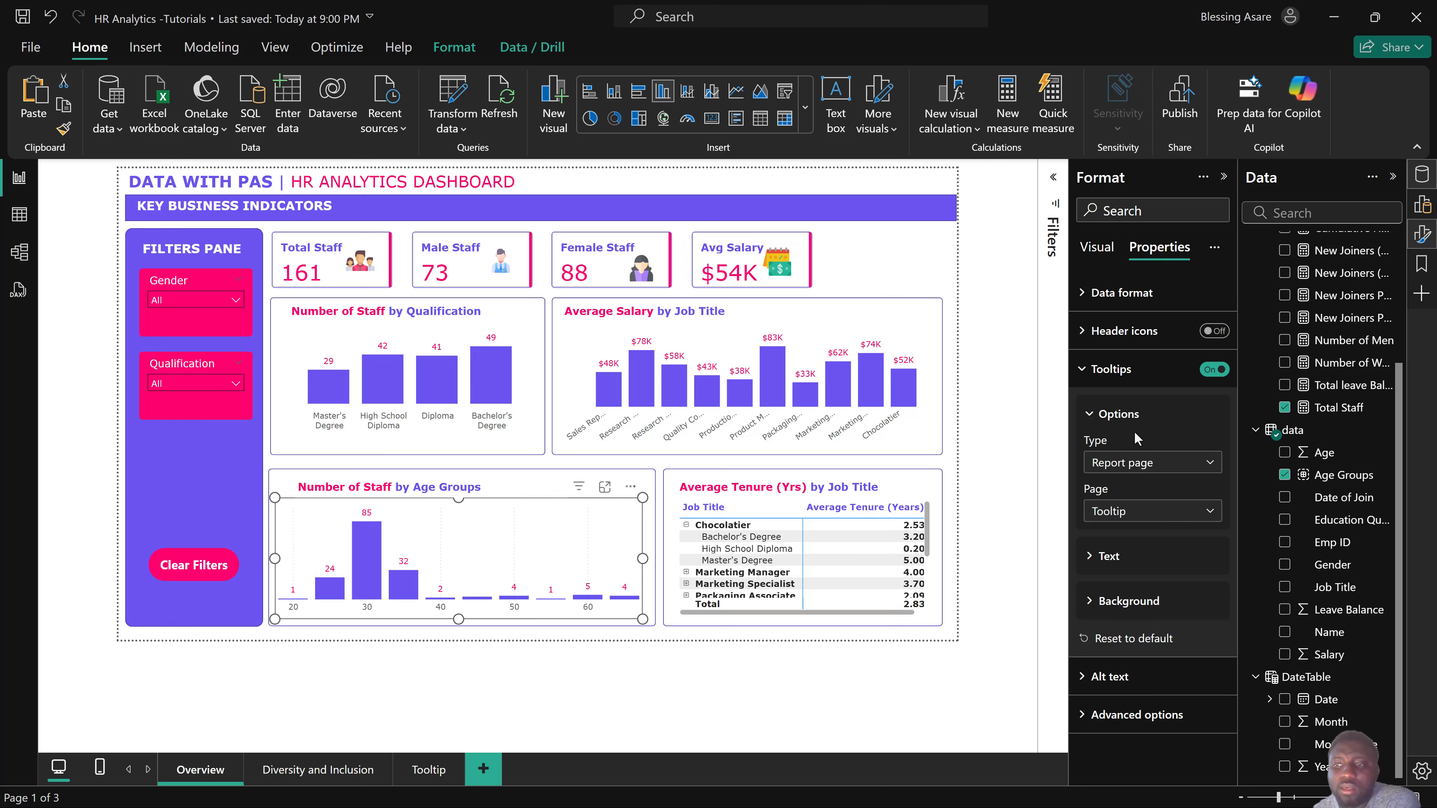
left_click(1110, 512)
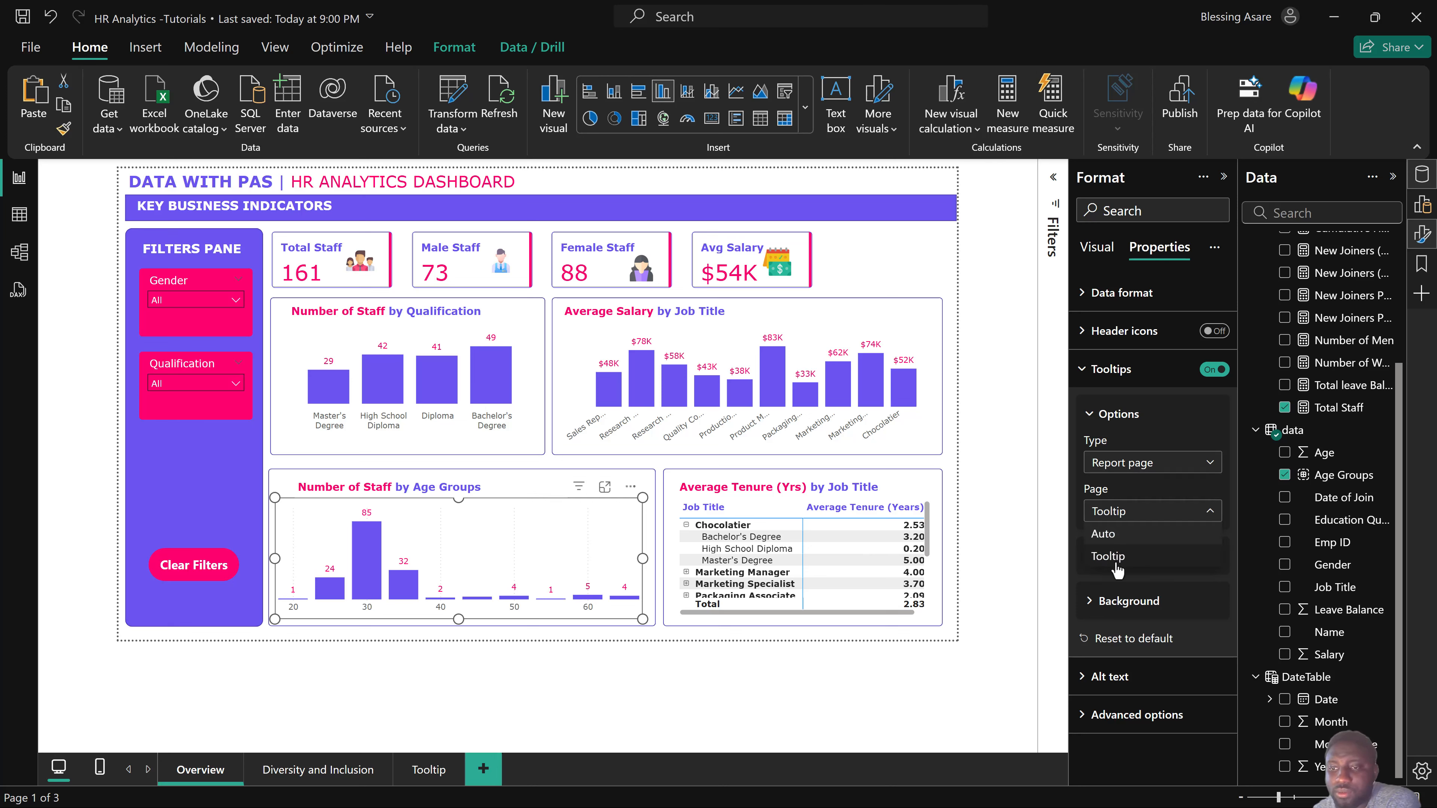
left_click(1115, 555)
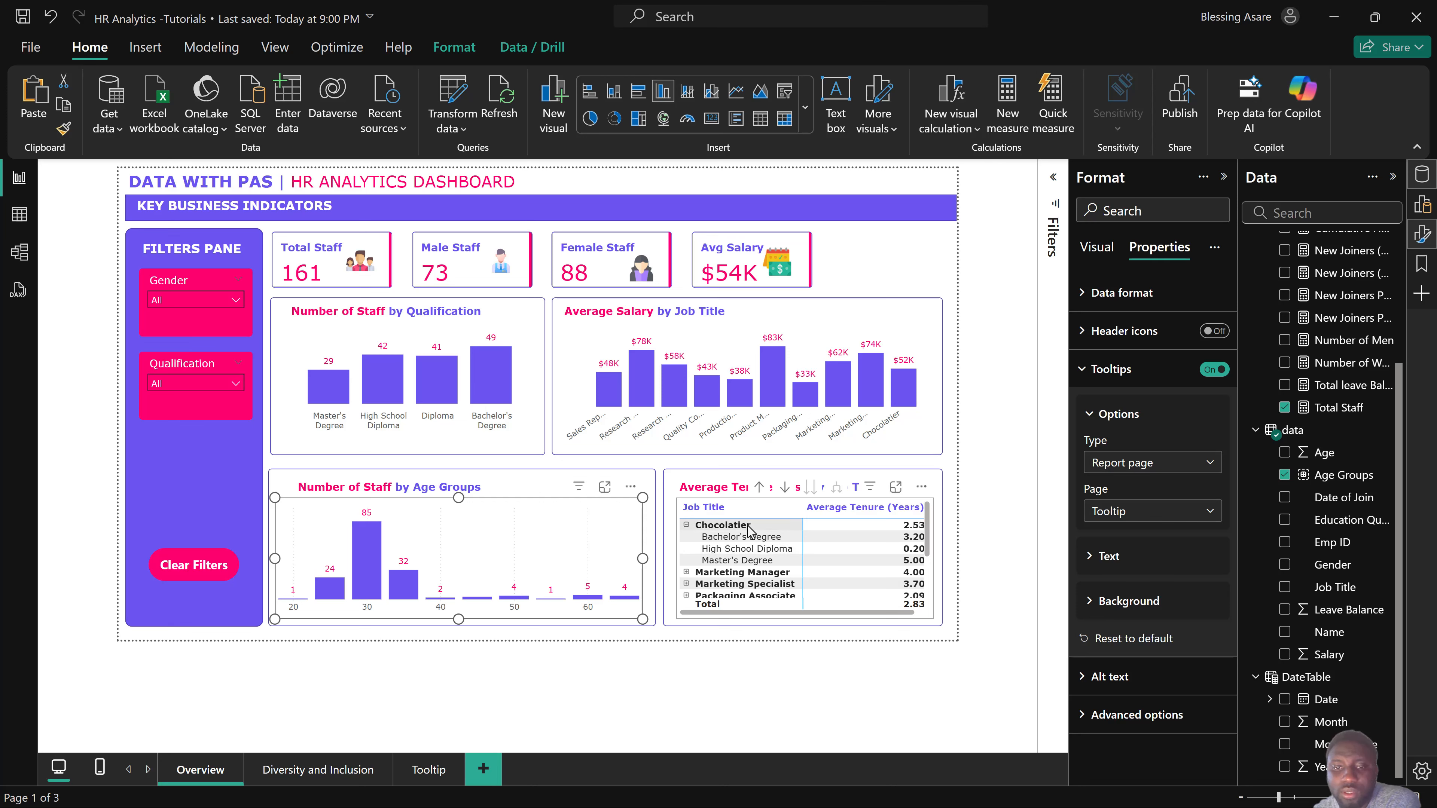
Turn on tooltips for the Average Tenure by Job Title matrix and set their page to Tooltip.
left_click(686, 700)
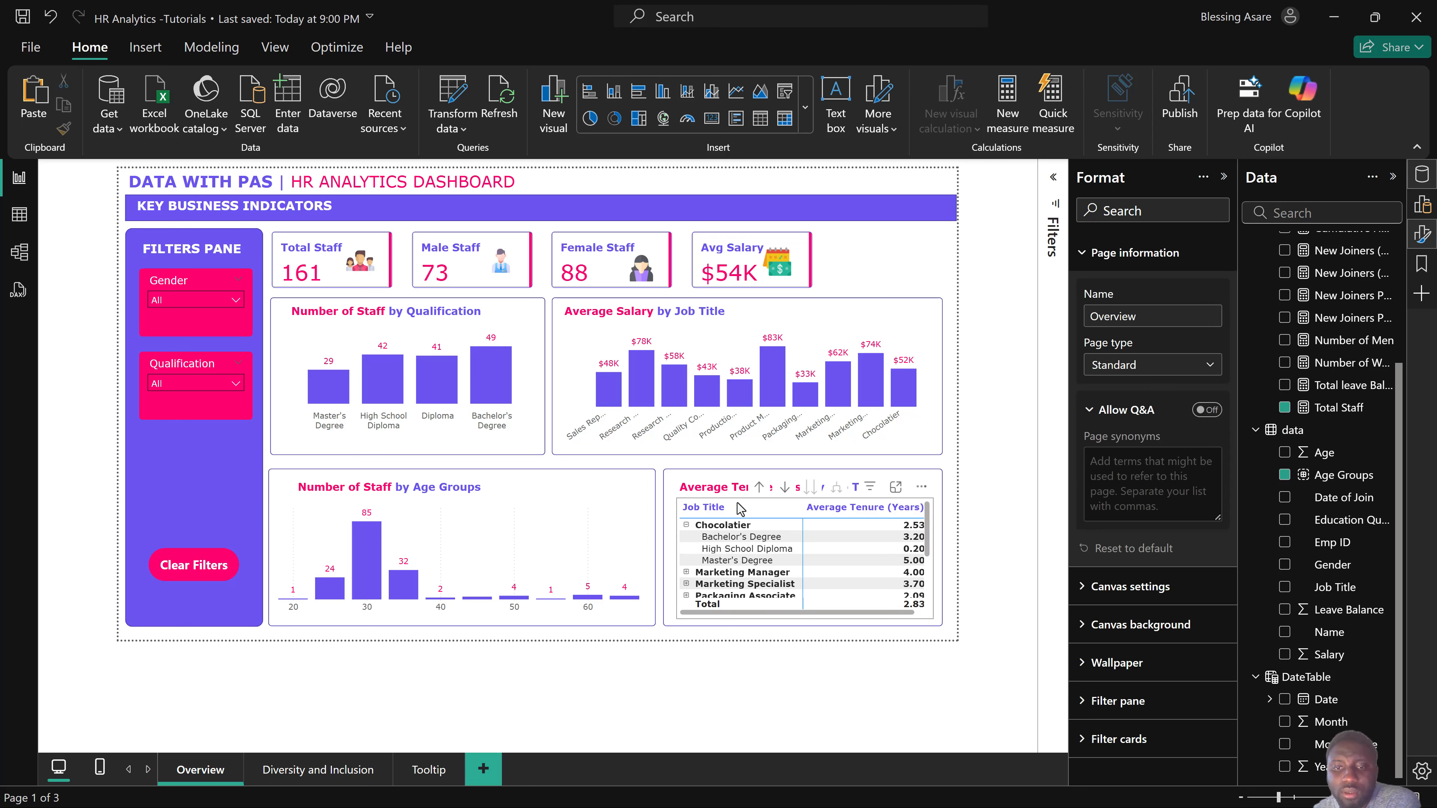
left_click(642, 515)
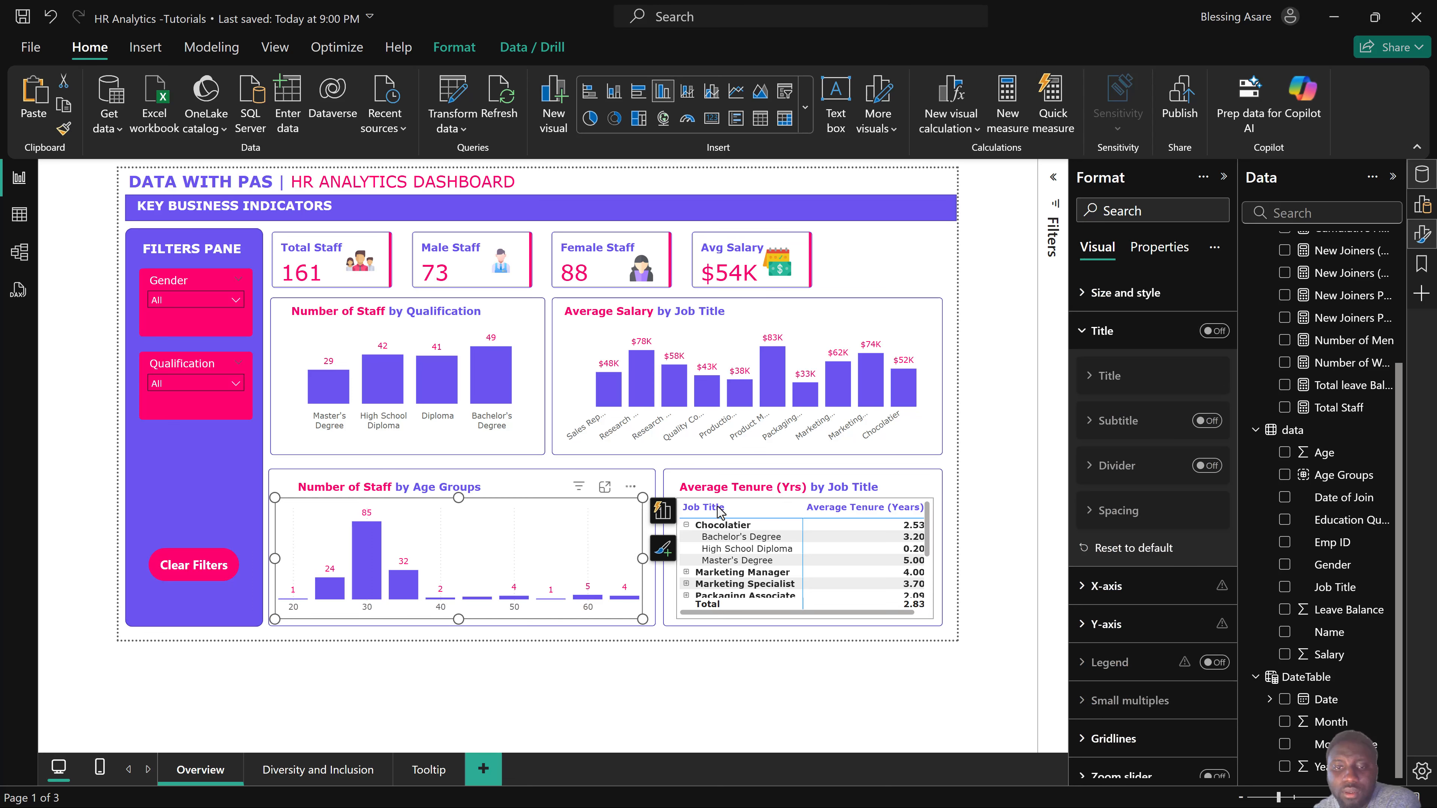
left_click(740, 509)
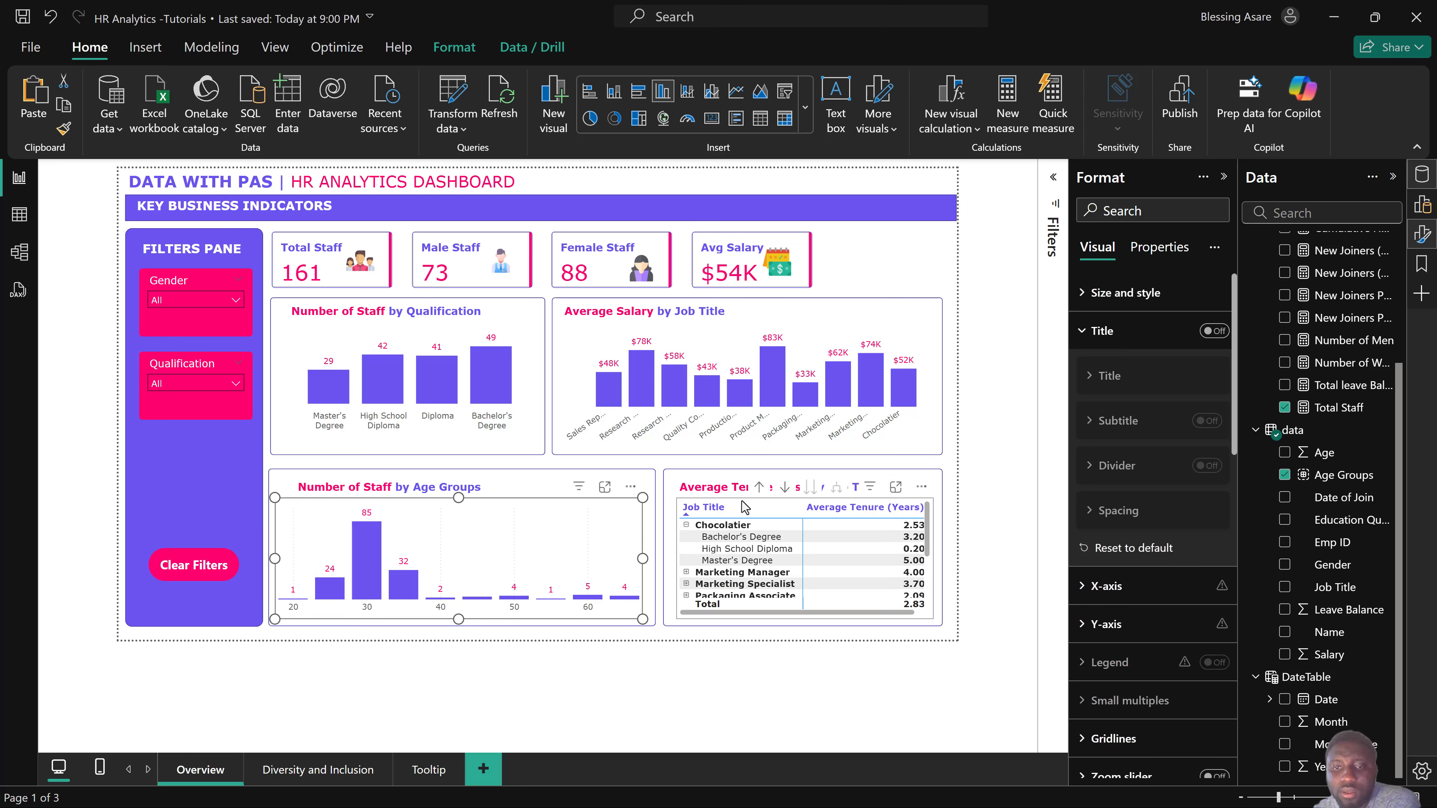
left_click(745, 507)
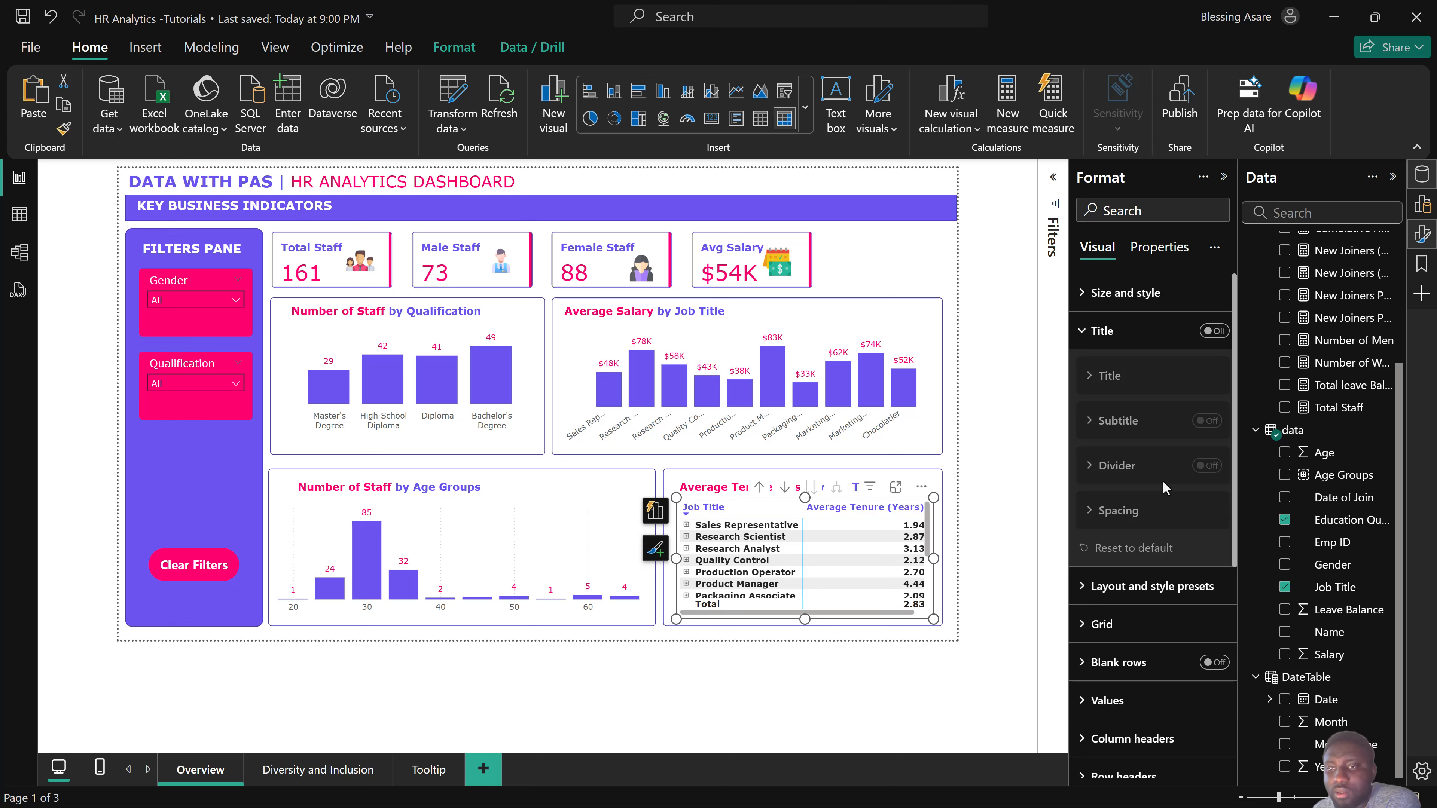
left_click(1163, 256)
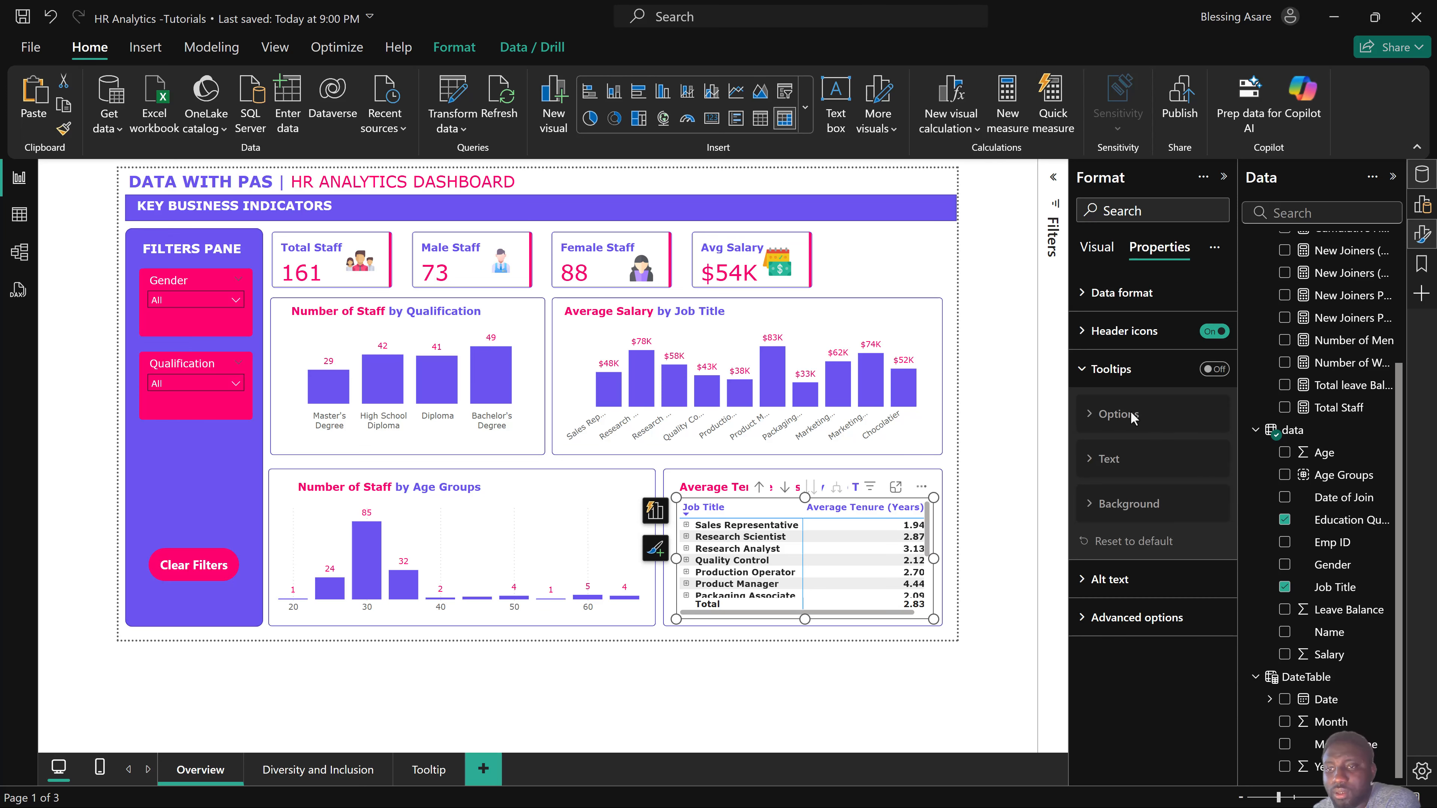
left_click(1213, 372)
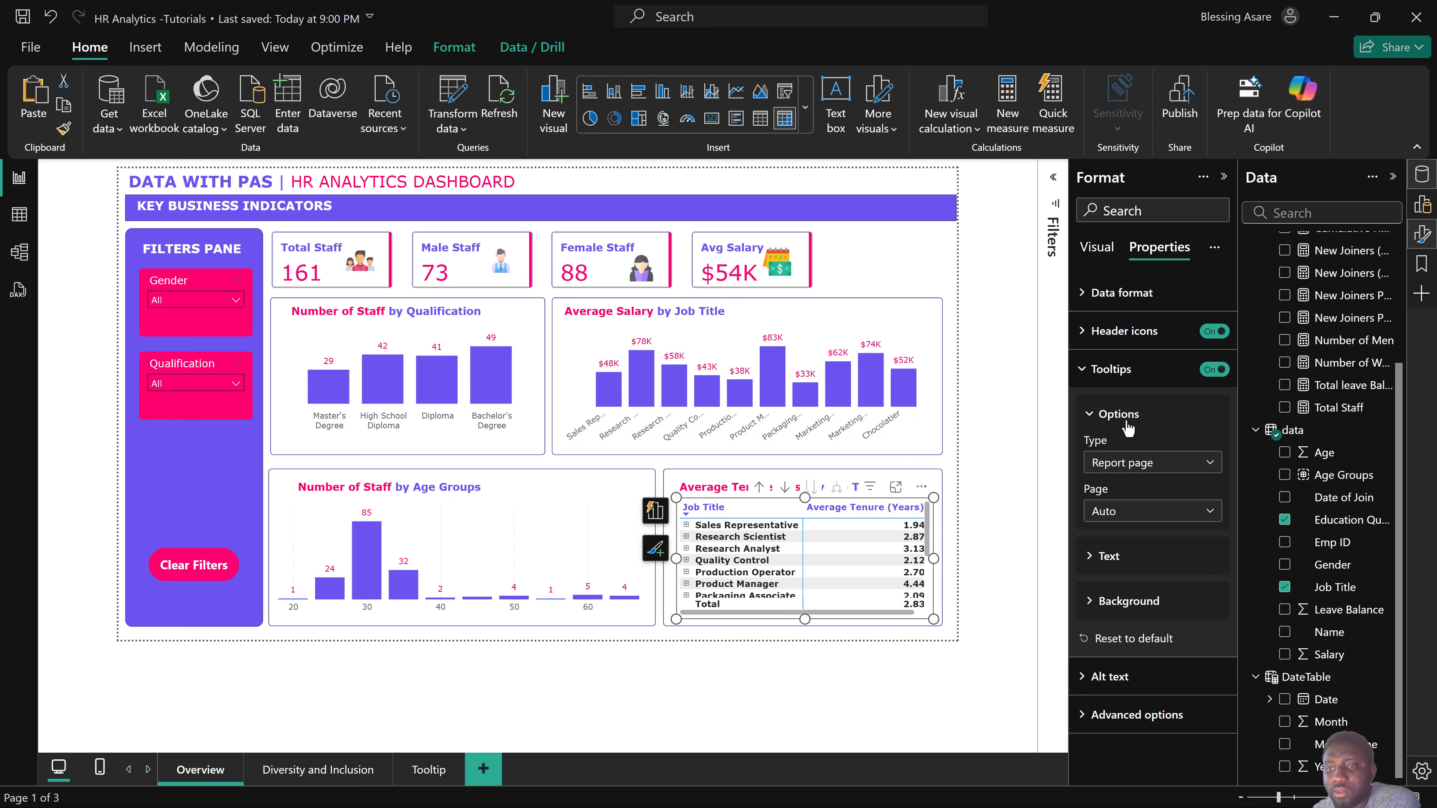
left_click(1119, 522)
left_click(1108, 557)
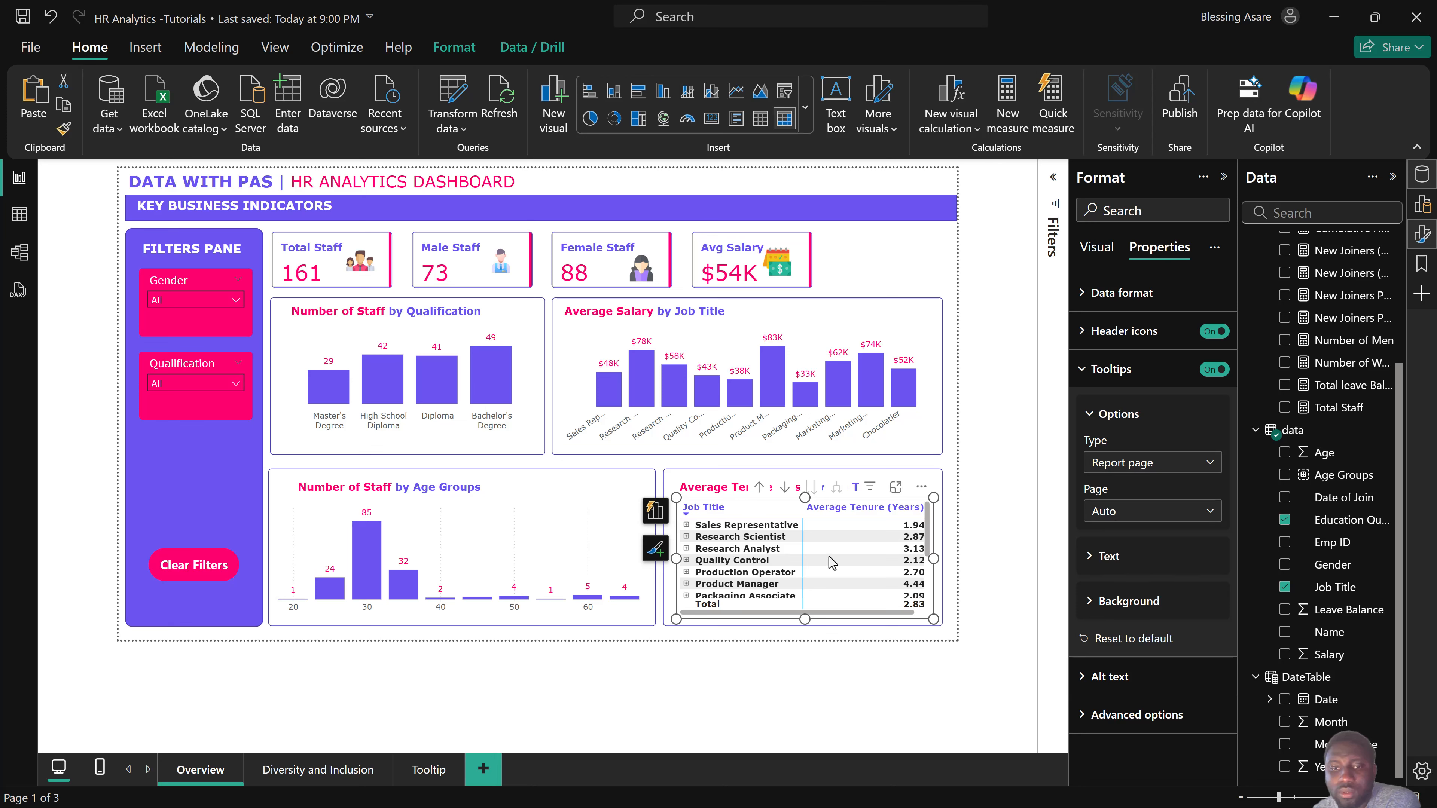
Expand Research Scientist in the tenure matrix and preview the Gender Breakdown tooltip on its values and on the age groups chart.
mouse_move(795, 546)
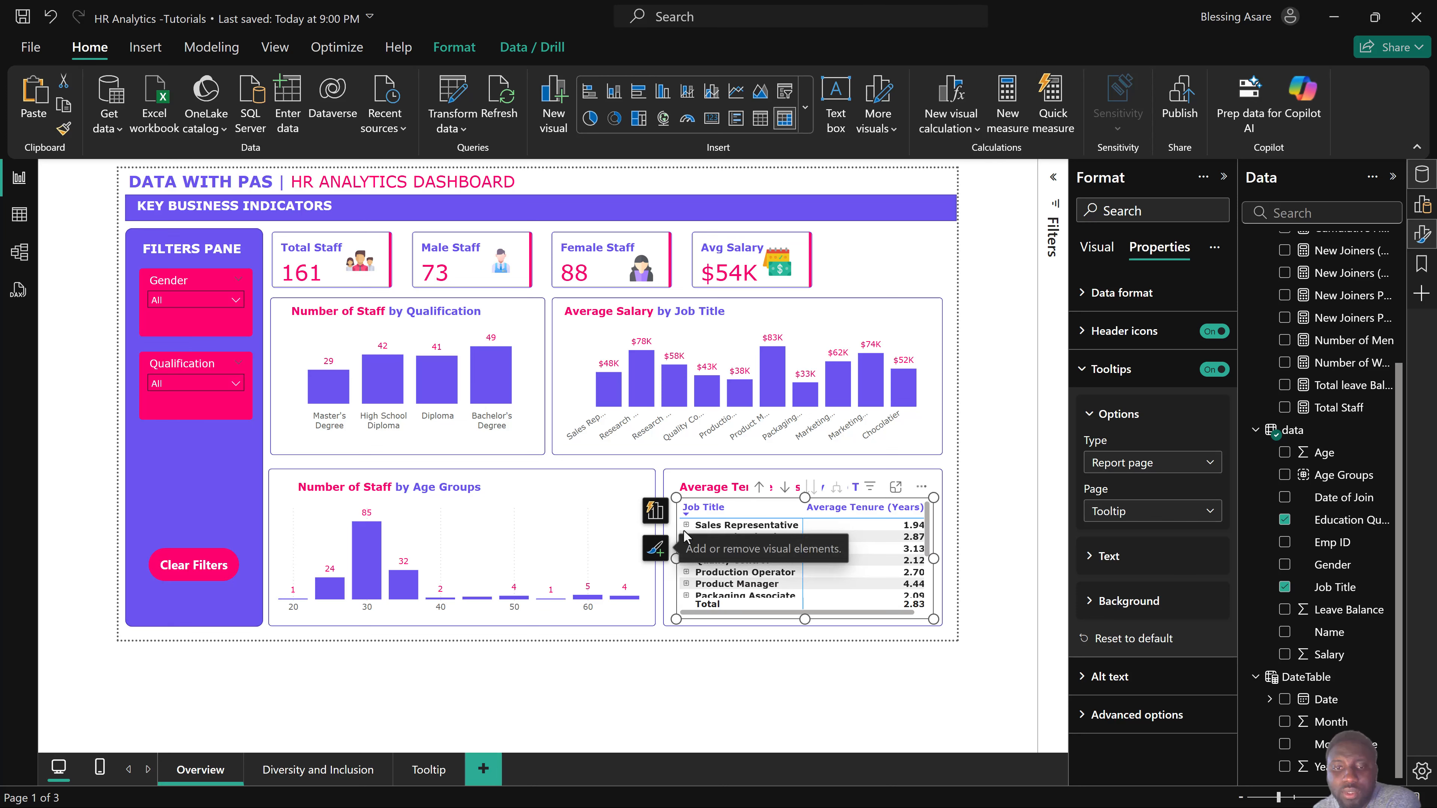
left_click(686, 536)
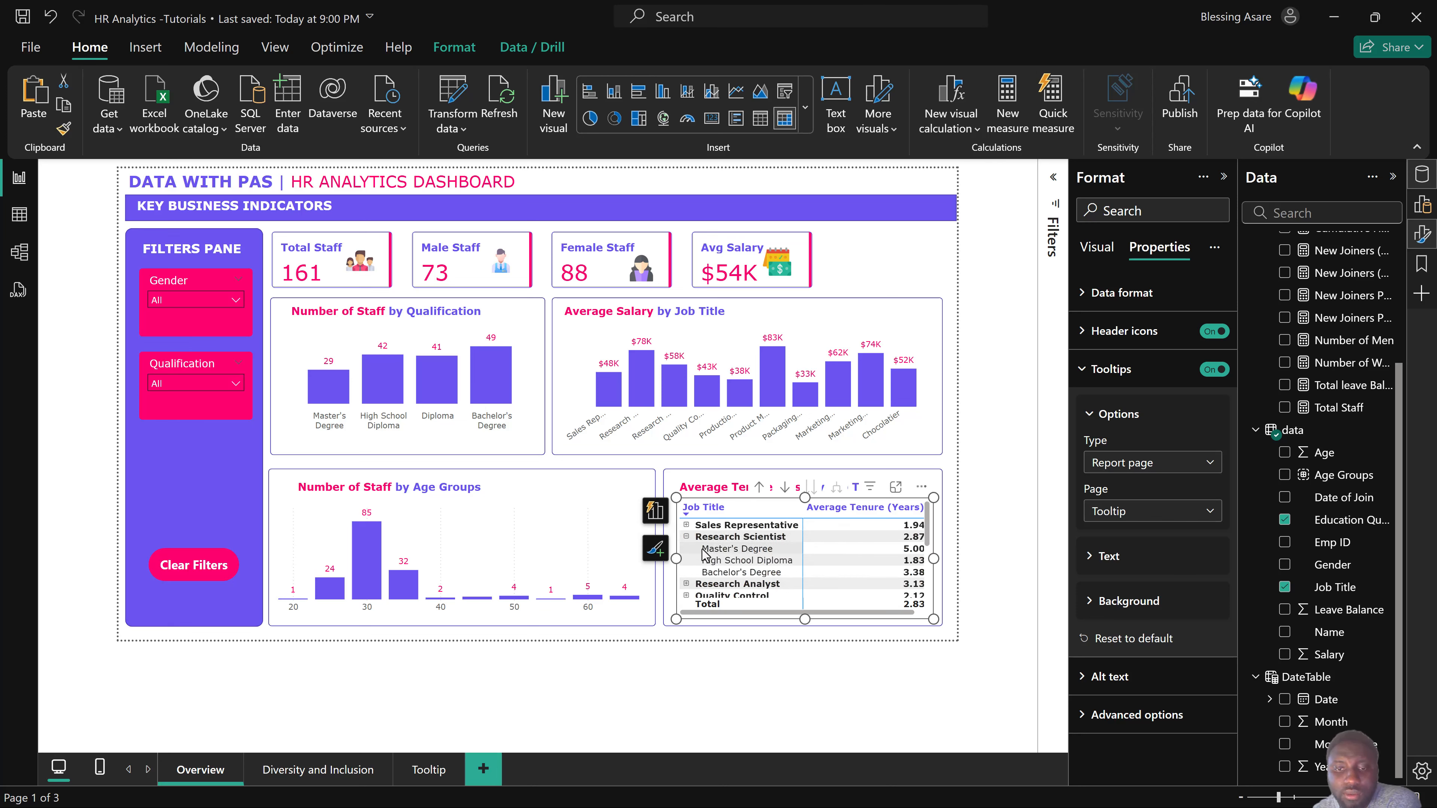
mouse_move(746, 555)
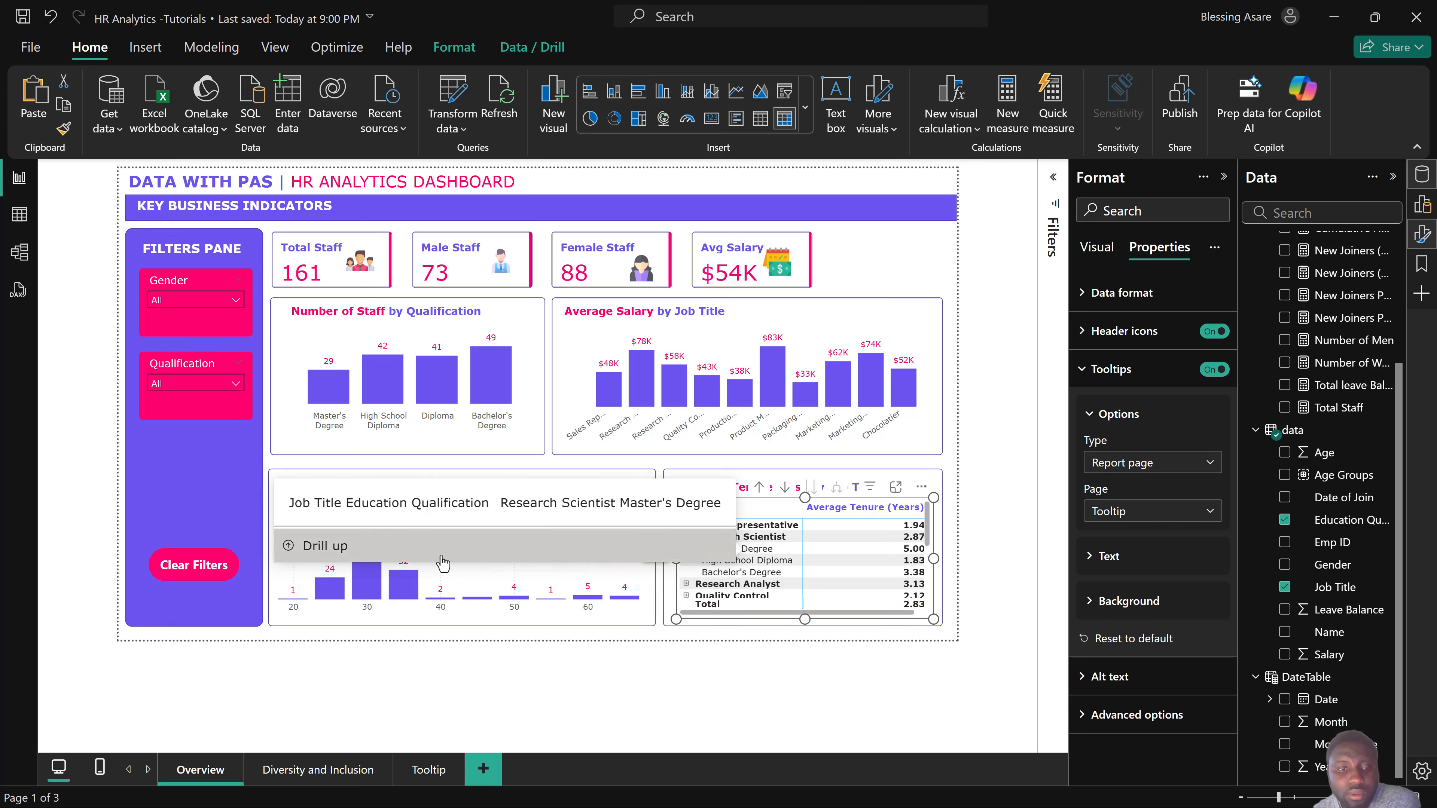
mouse_move(920, 552)
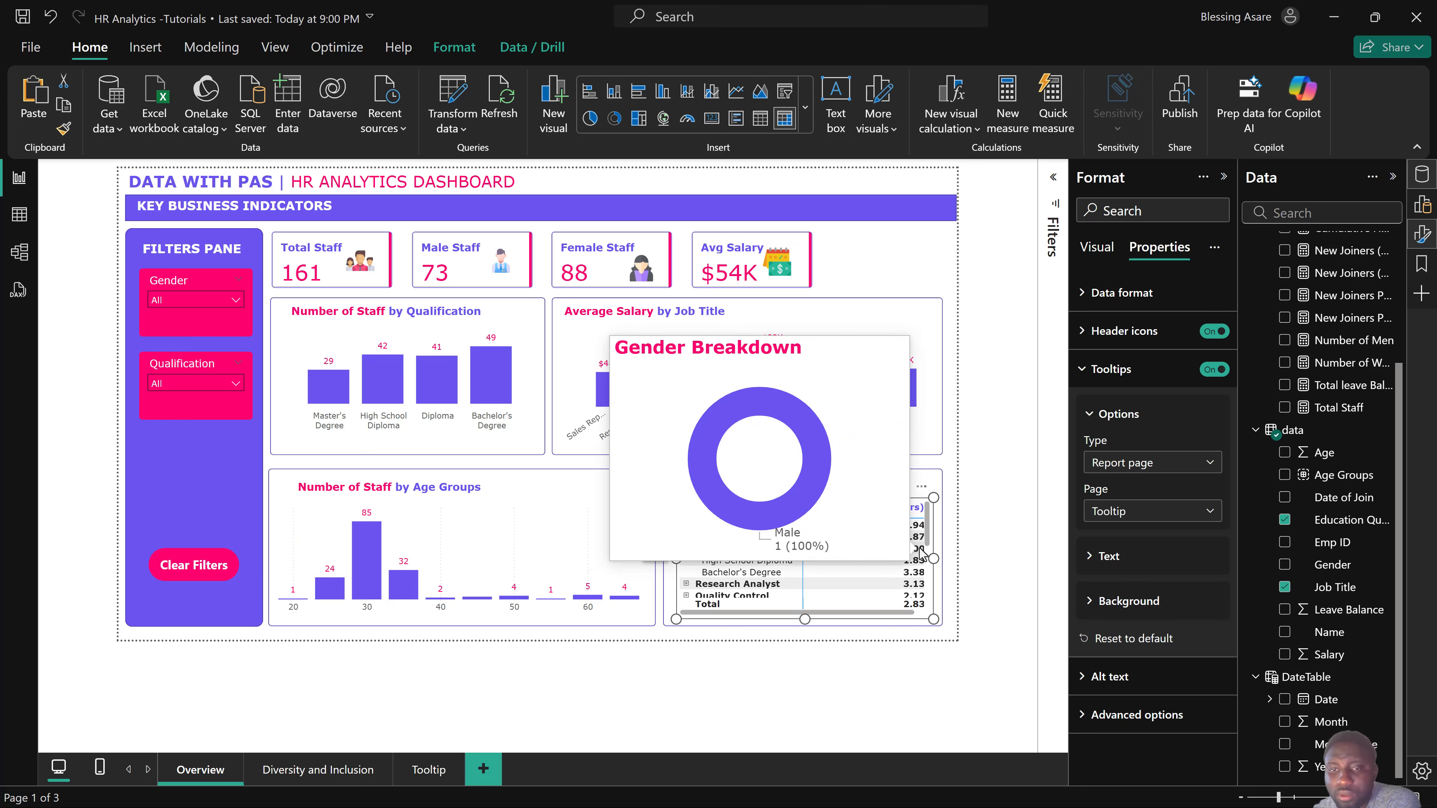
mouse_move(915, 581)
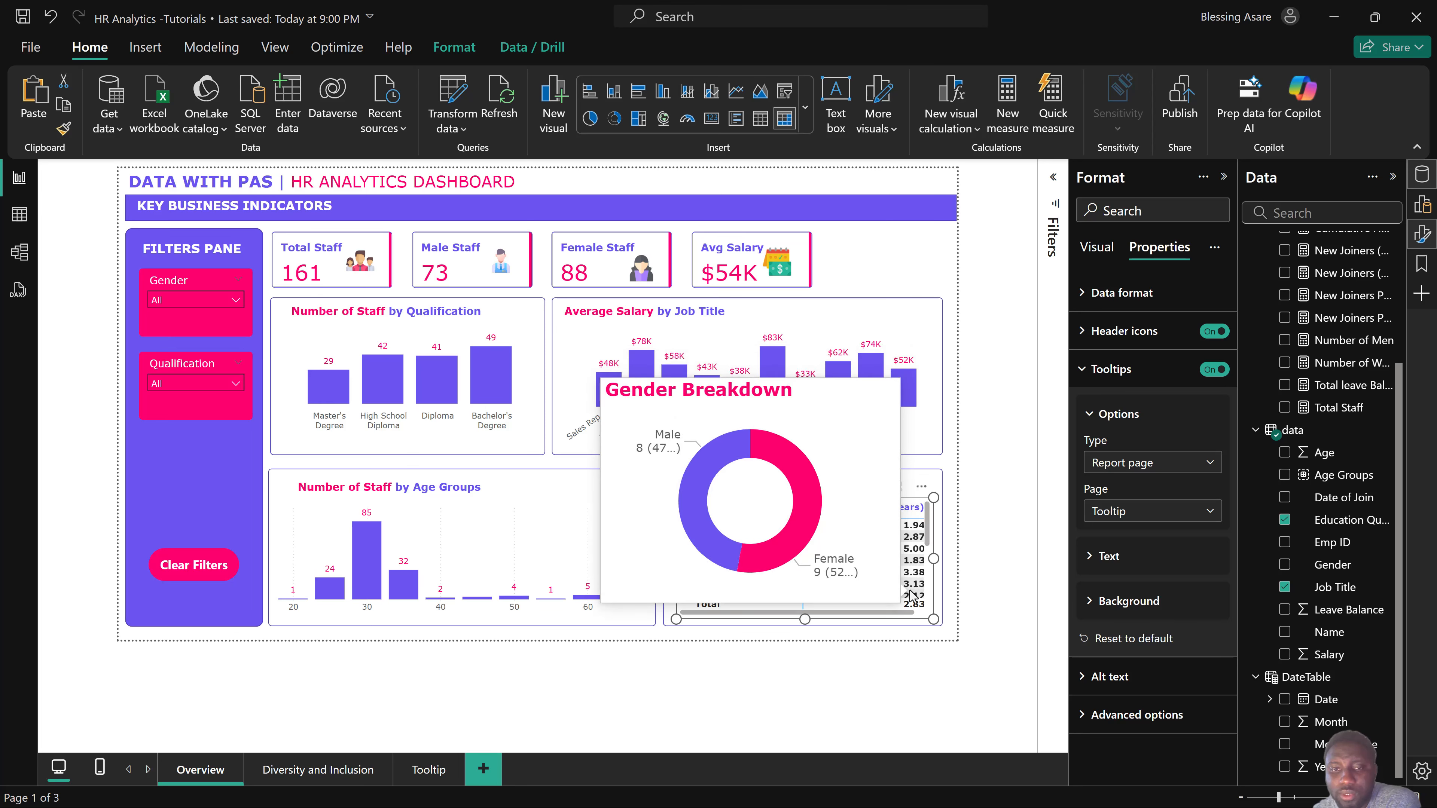
left_click(1009, 398)
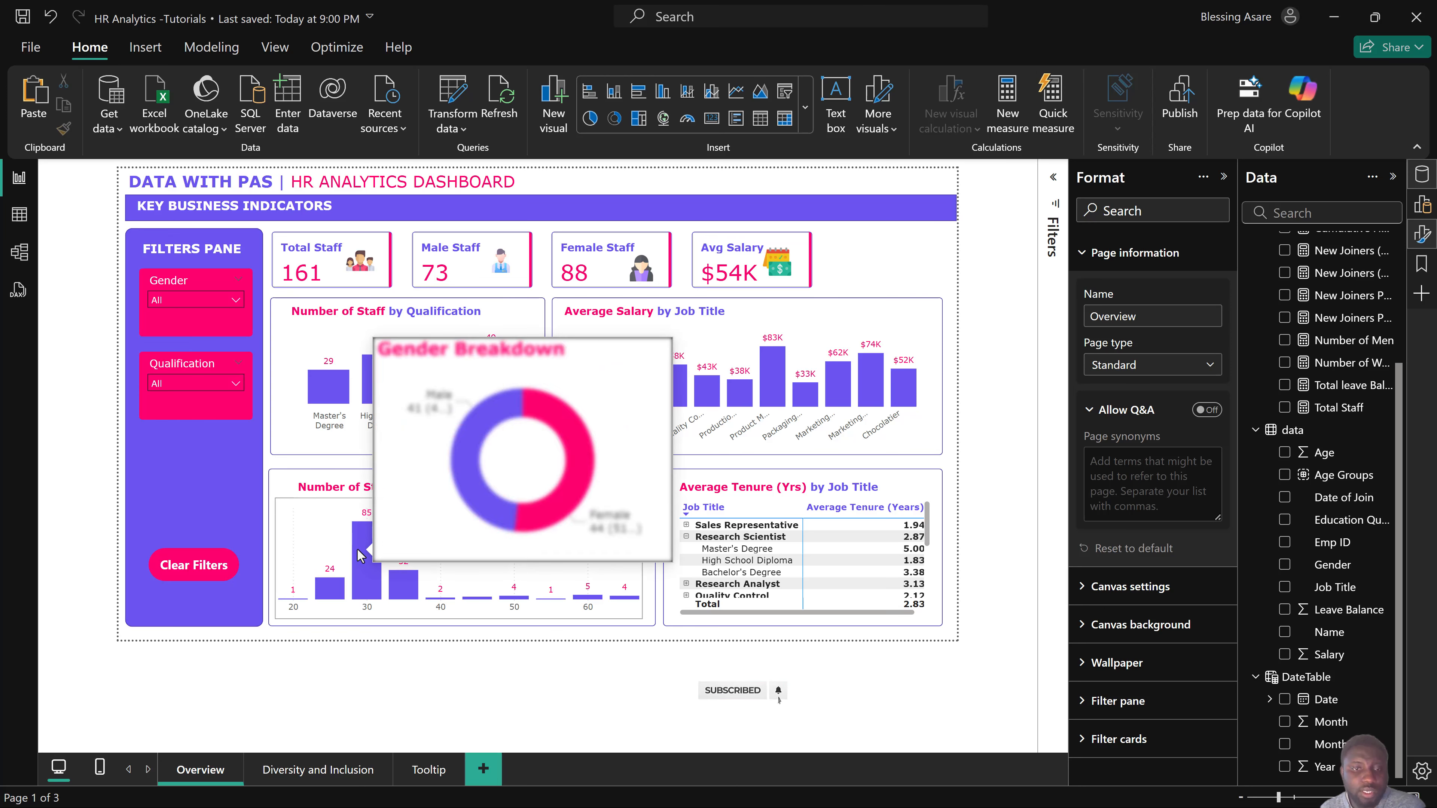
mouse_move(360, 554)
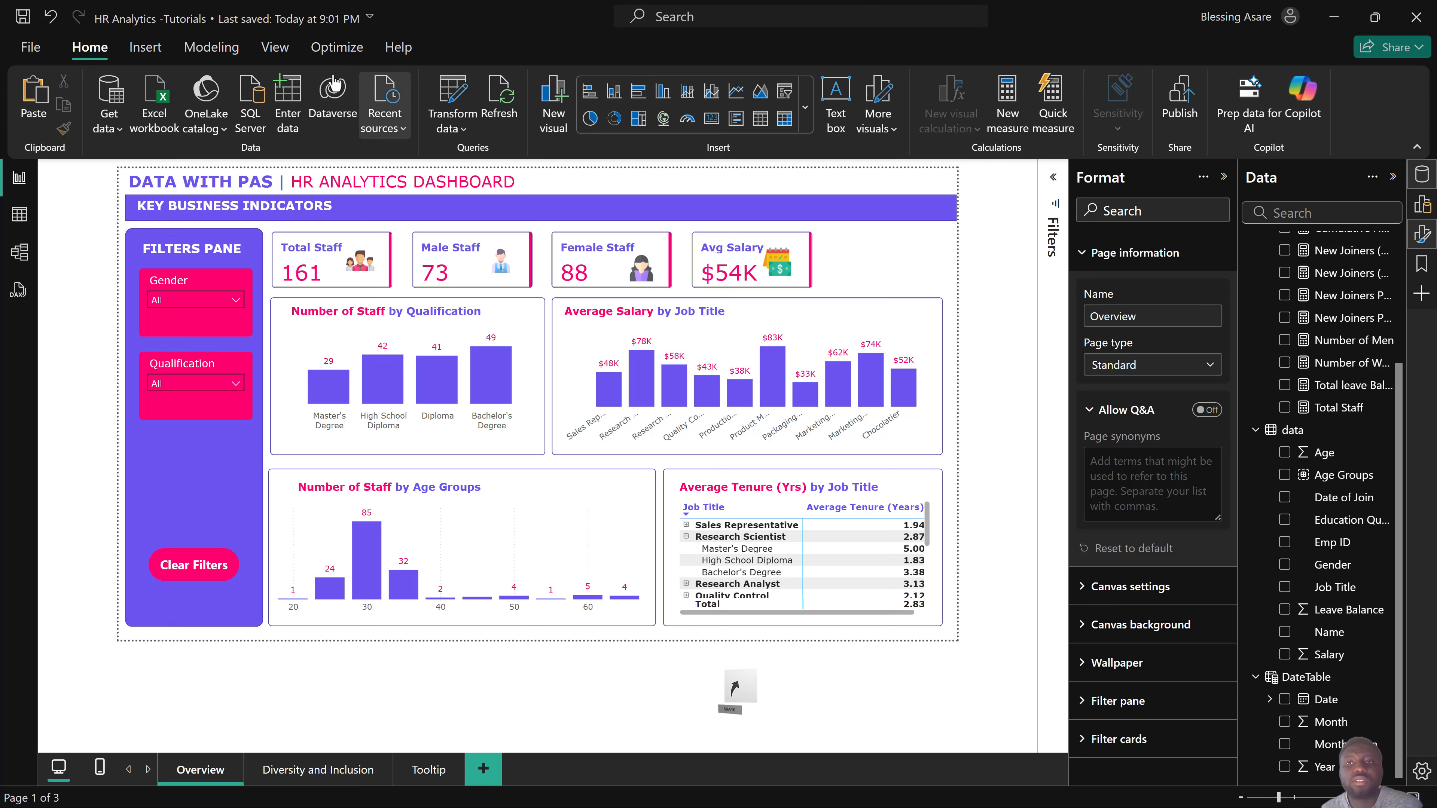
Insert a page navigator, place it in the header beside the HR Analytics Dashboard title, and shrink it to fit above the purple banner.
left_click(148, 50)
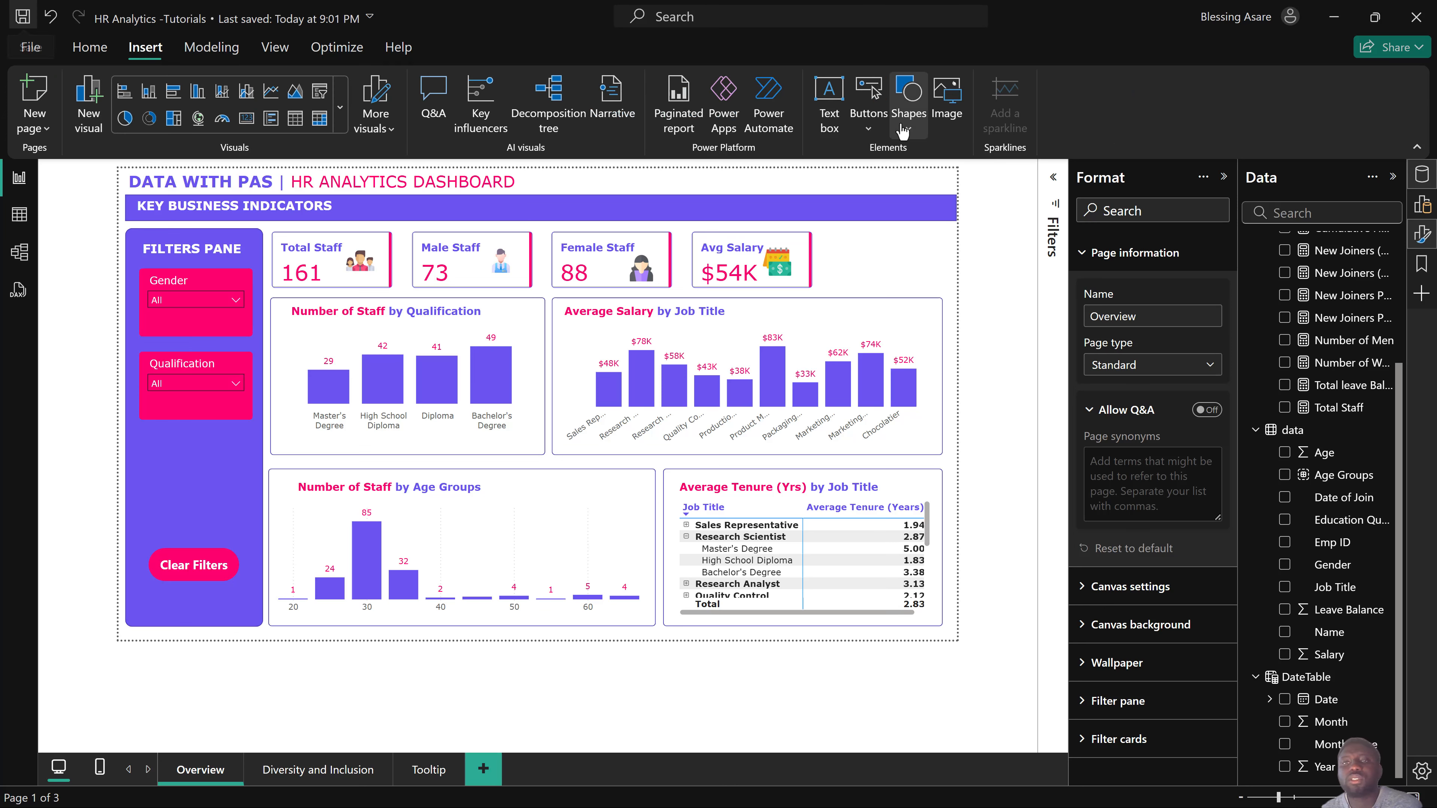
left_click(869, 129)
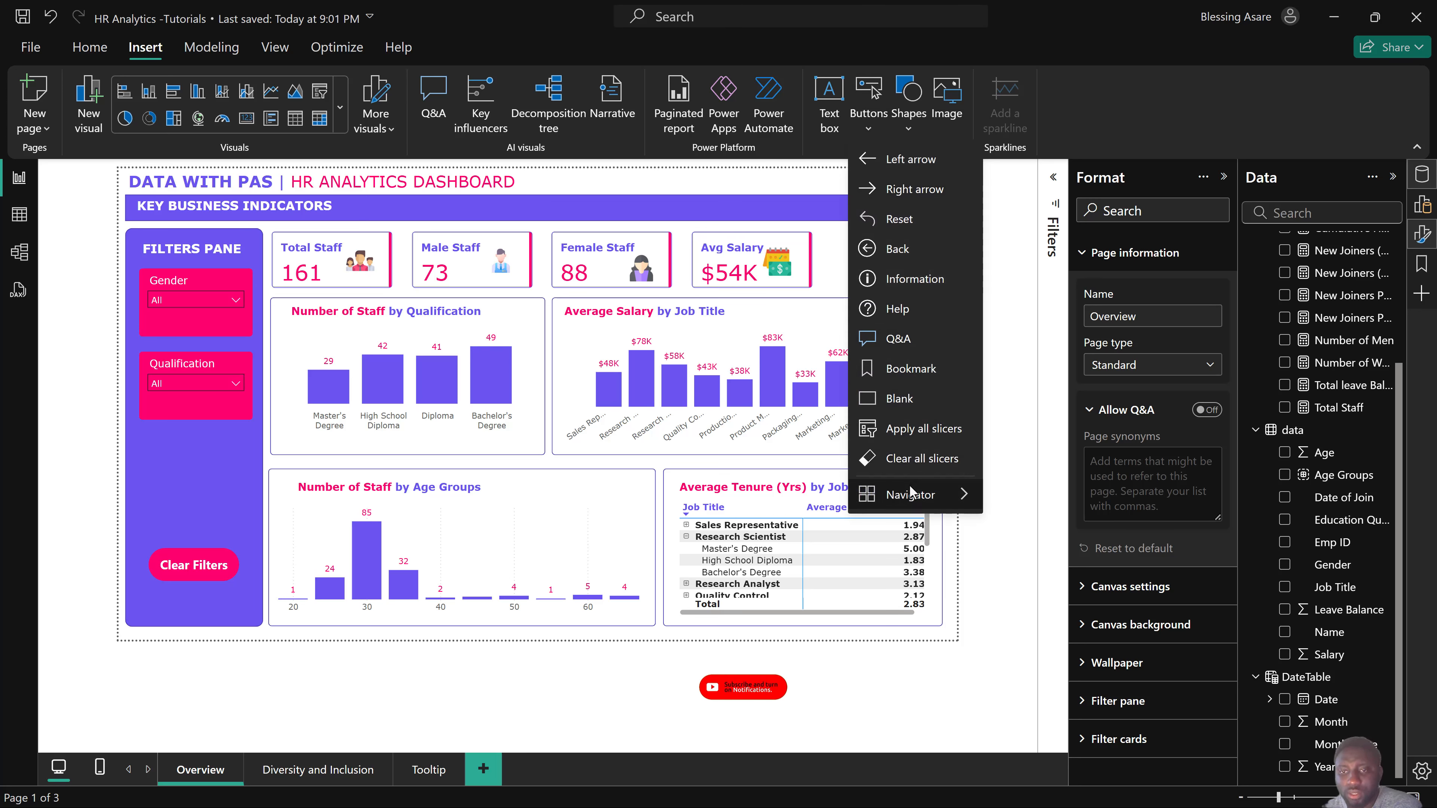
mouse_move(939, 495)
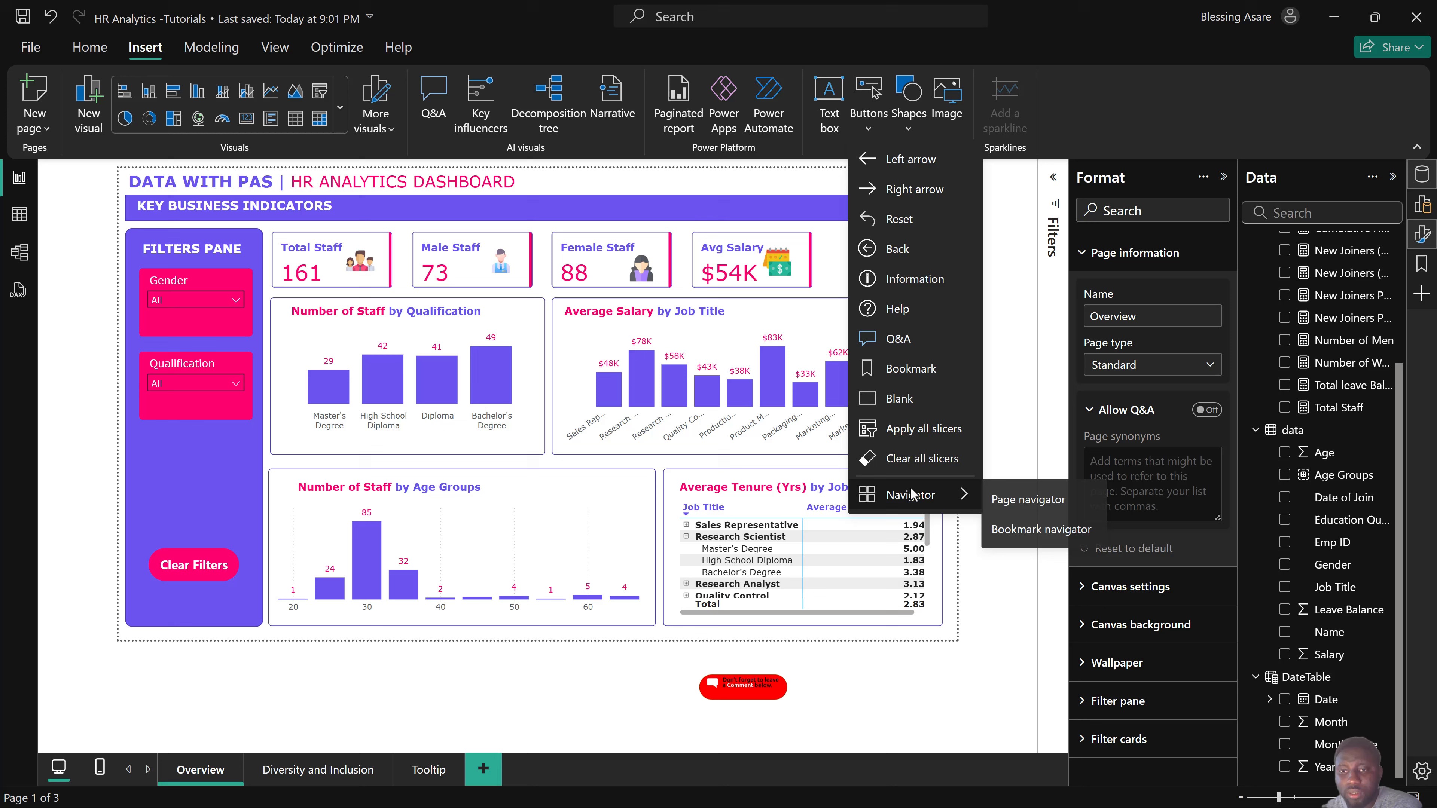
left_click(1018, 500)
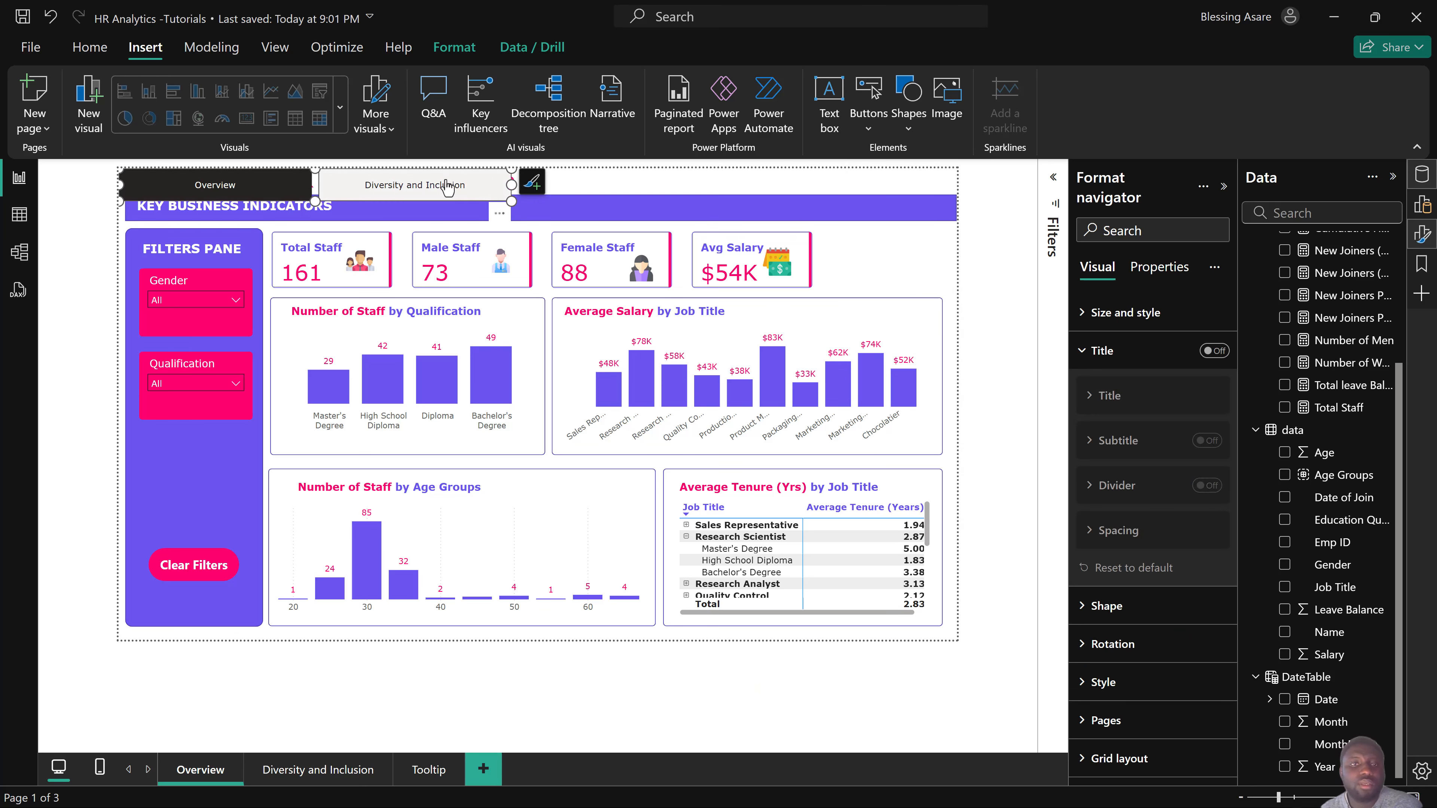
left_click_drag(320, 197, 808, 188)
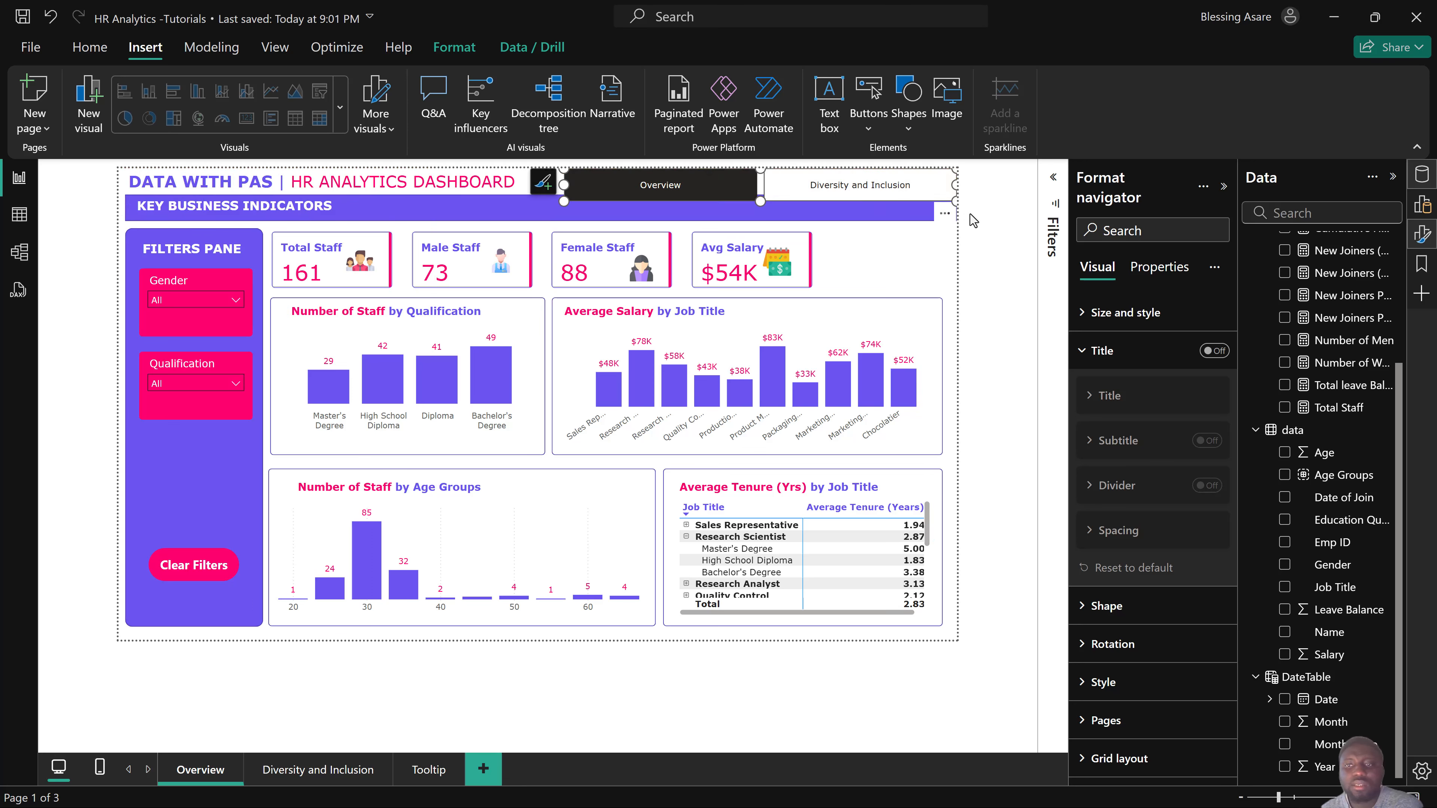
left_click_drag(955, 203, 879, 195)
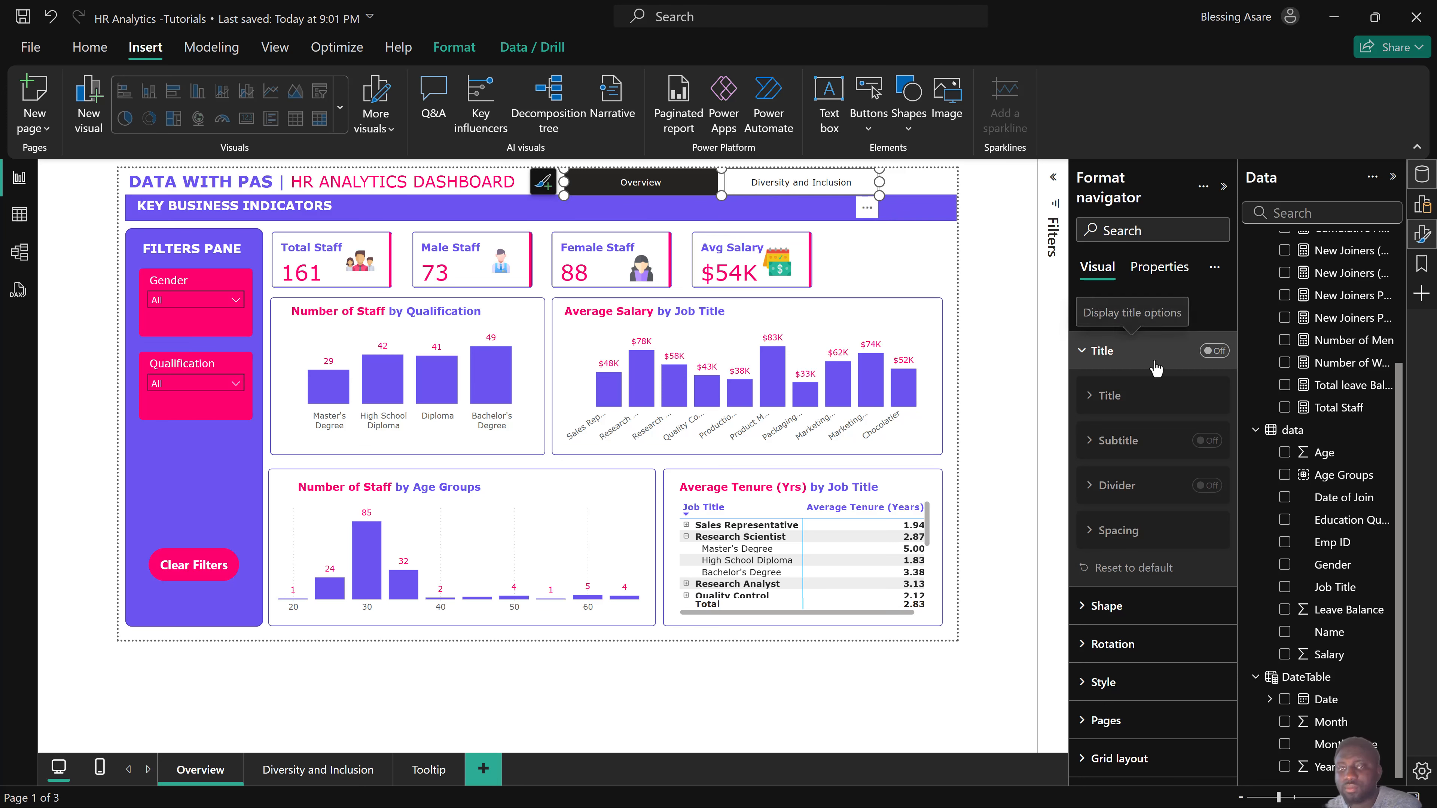
Set the page navigator's rectangle shape to 5 px rounded corners.
left_click(1143, 606)
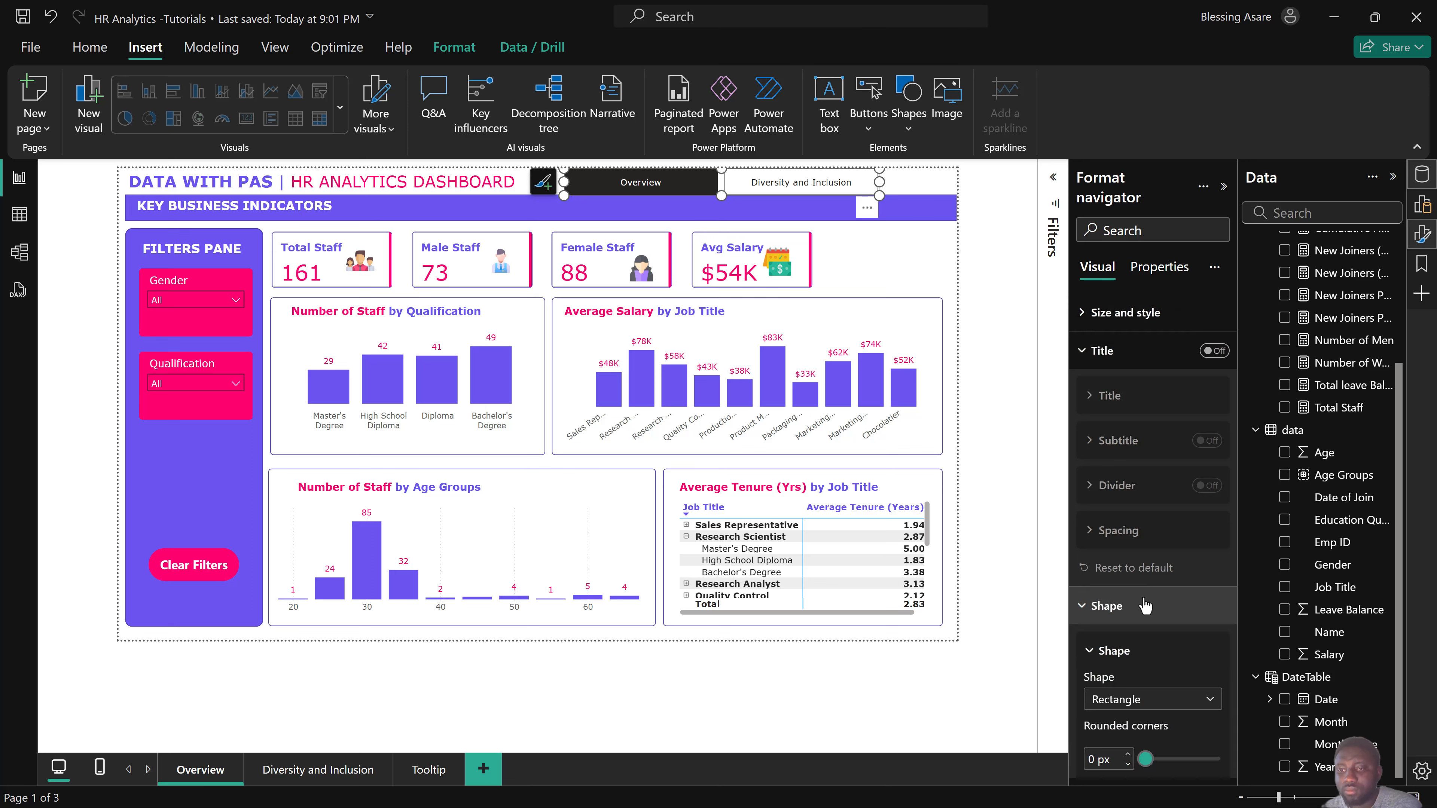
scroll(1139, 594, "down", 3)
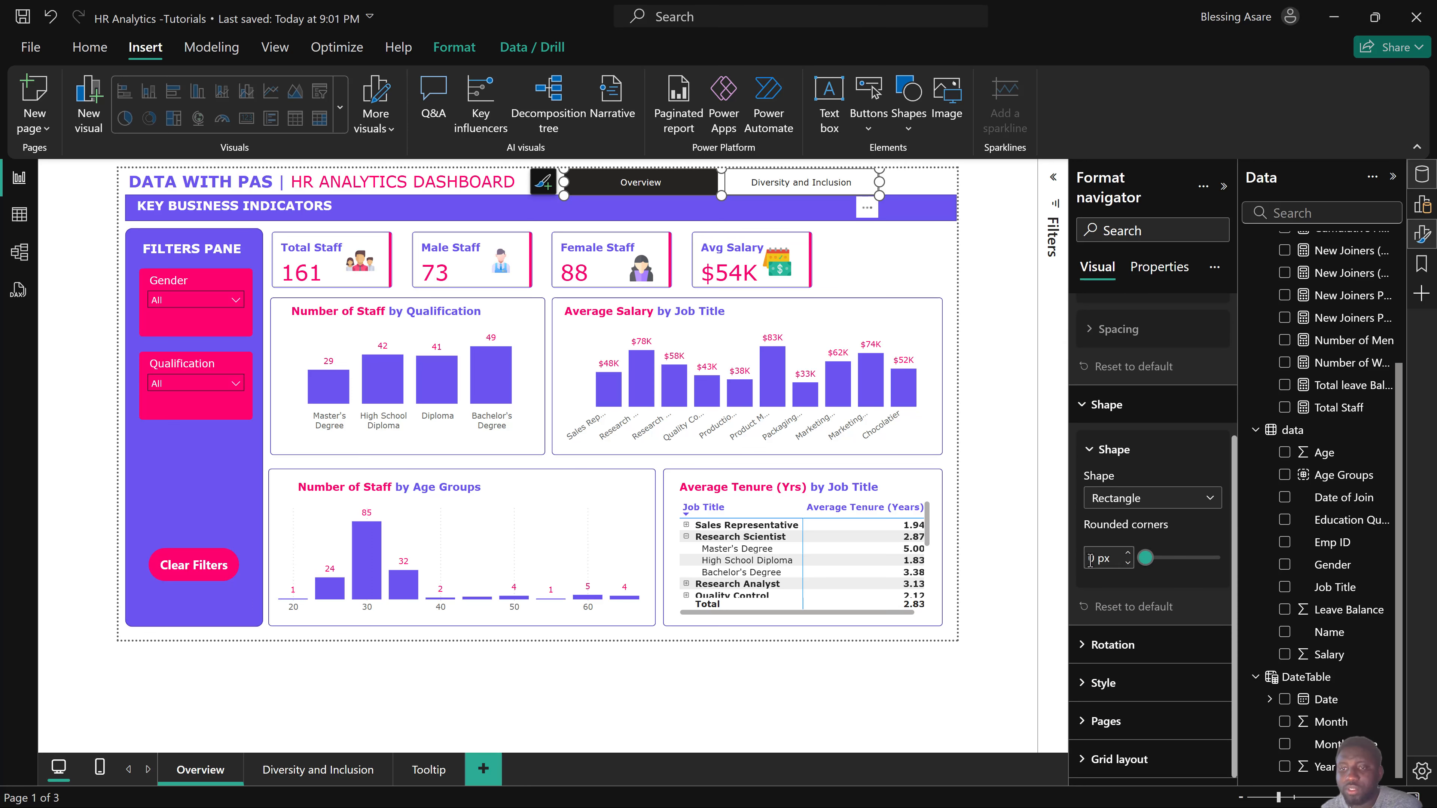
double_click(1091, 560)
type("5")
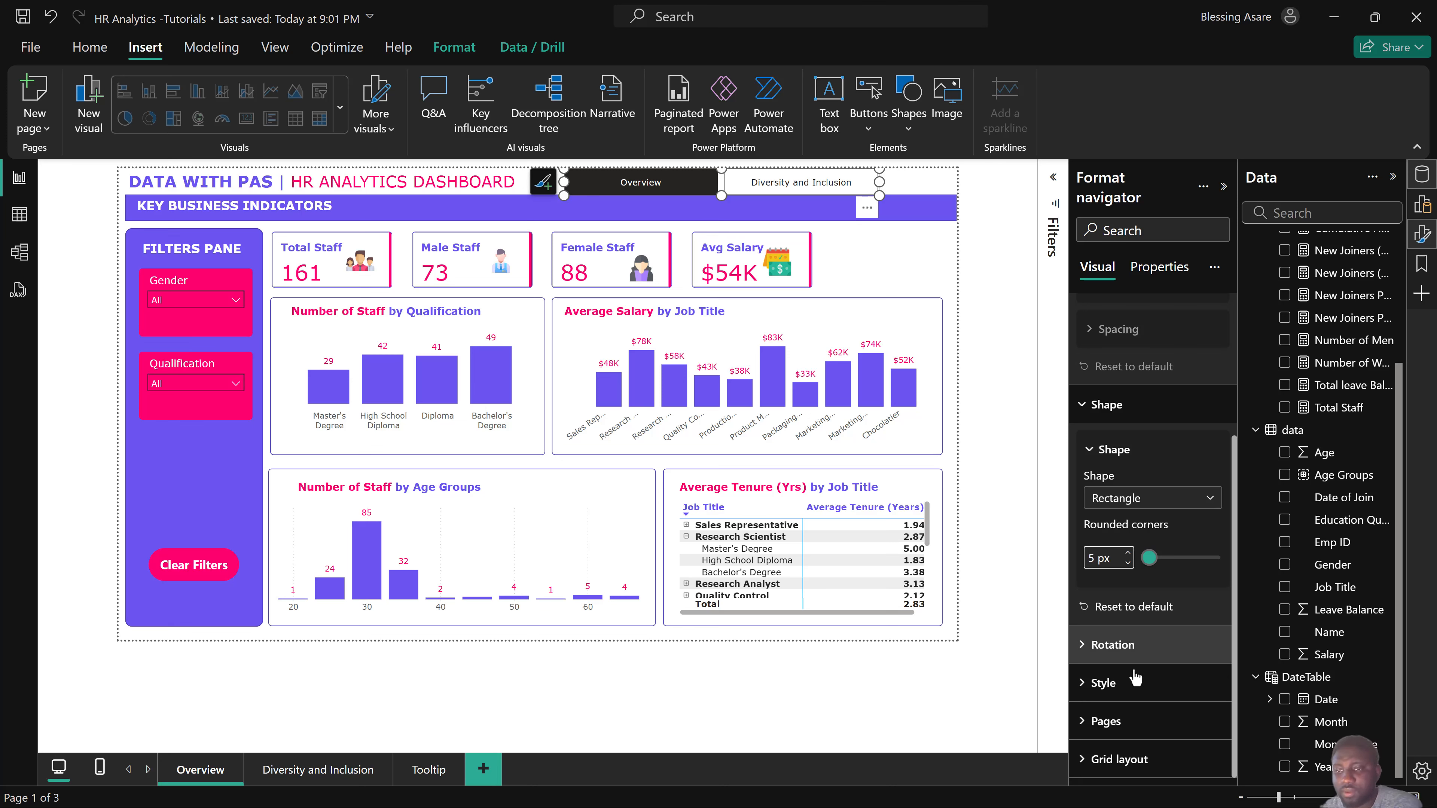
Set the page navigator's Default-state font color to the custom cyan #00E5FF in its Style settings.
left_click(1106, 683)
scroll(1139, 677, "down", 2)
scroll(1140, 674, "down", 4)
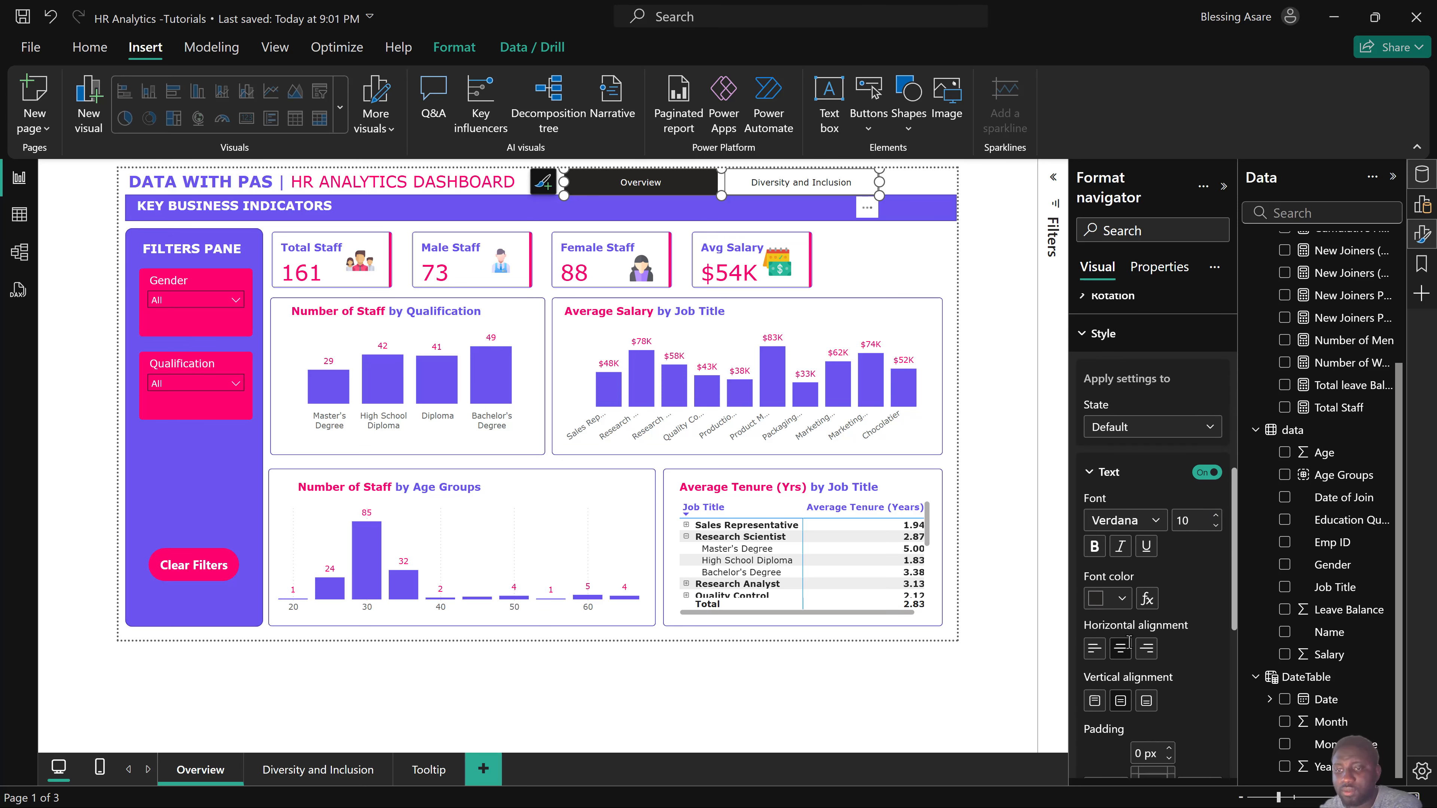
left_click(1099, 583)
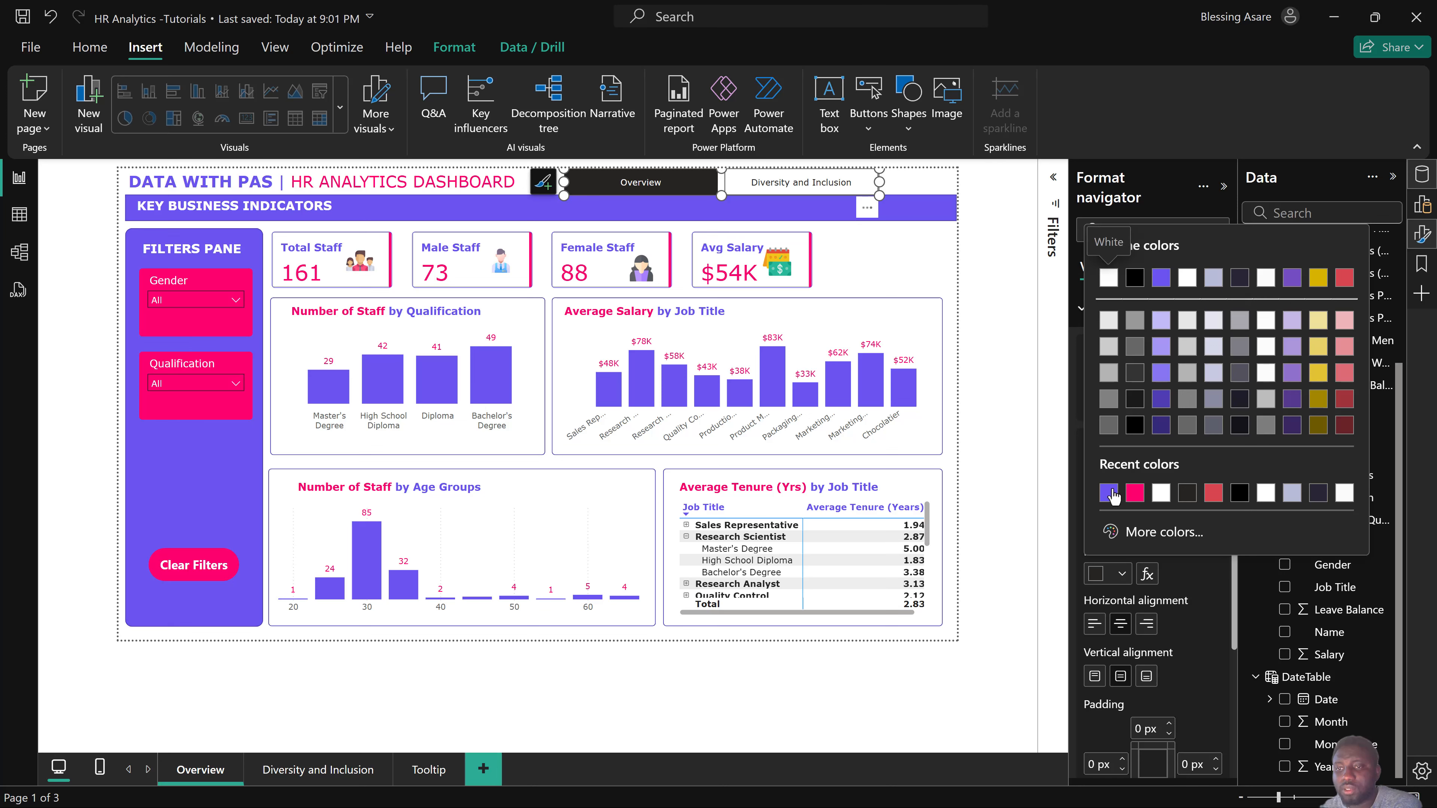
left_click(1131, 535)
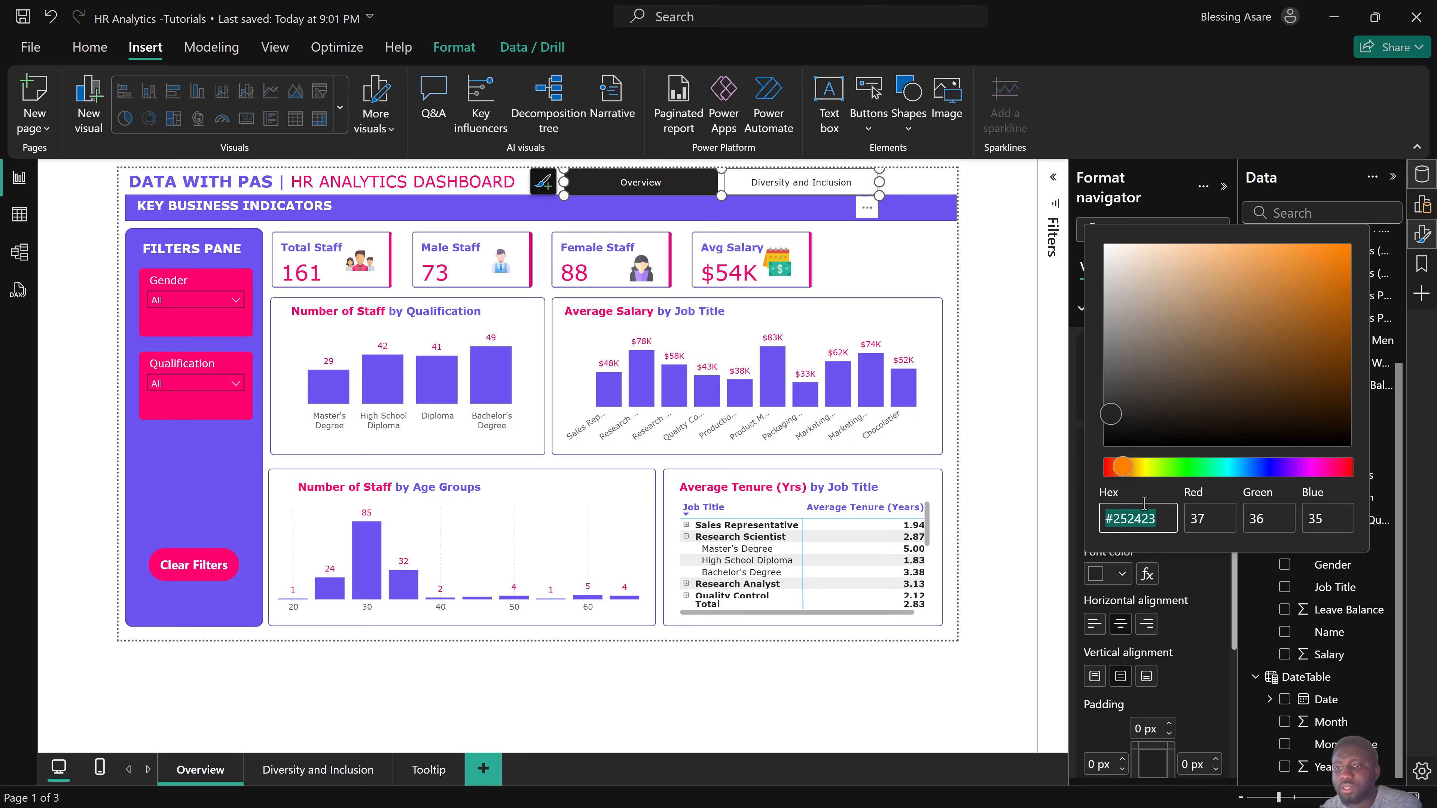
left_click_drag(1134, 480, 1222, 469)
left_click_drag(1310, 283, 1378, 222)
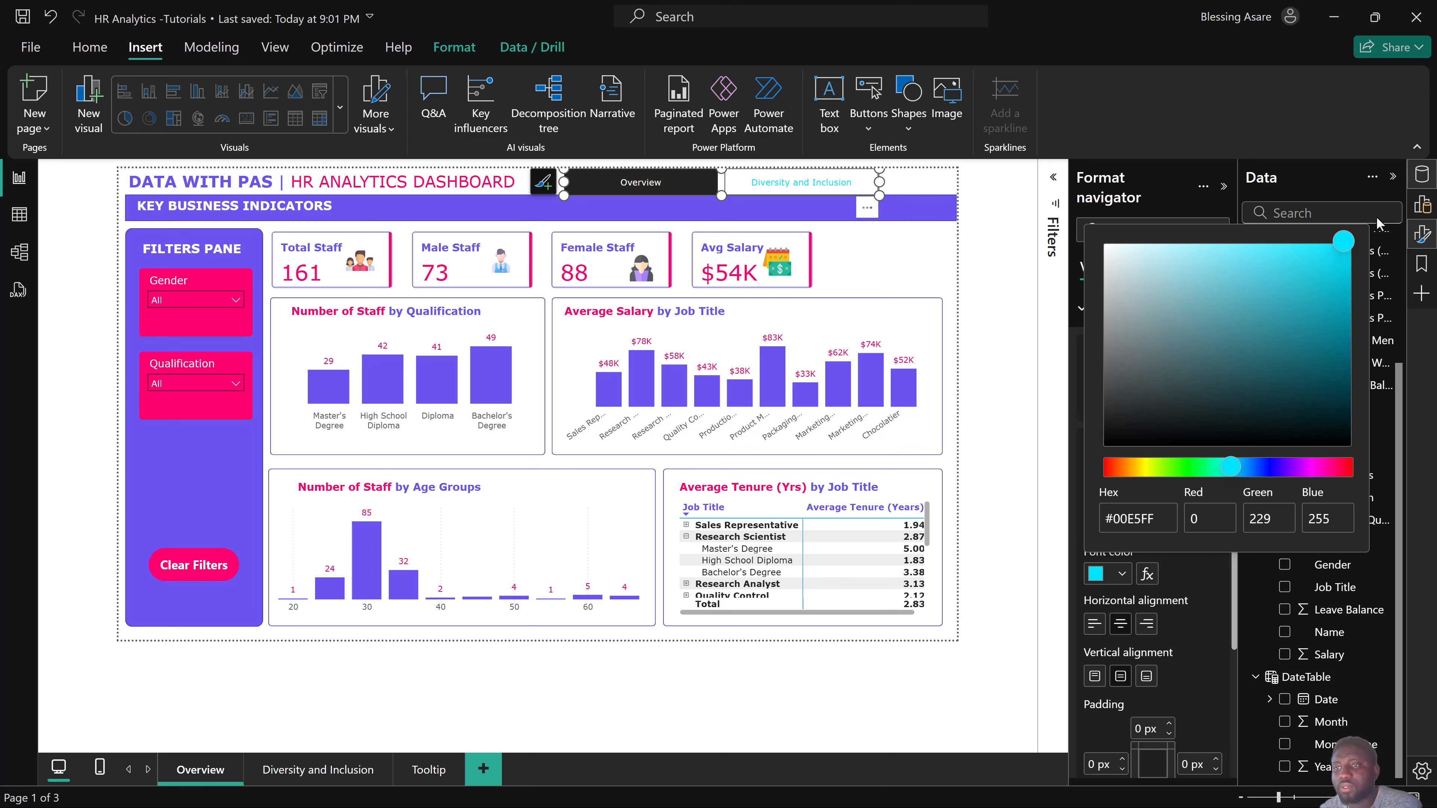
left_click(1192, 574)
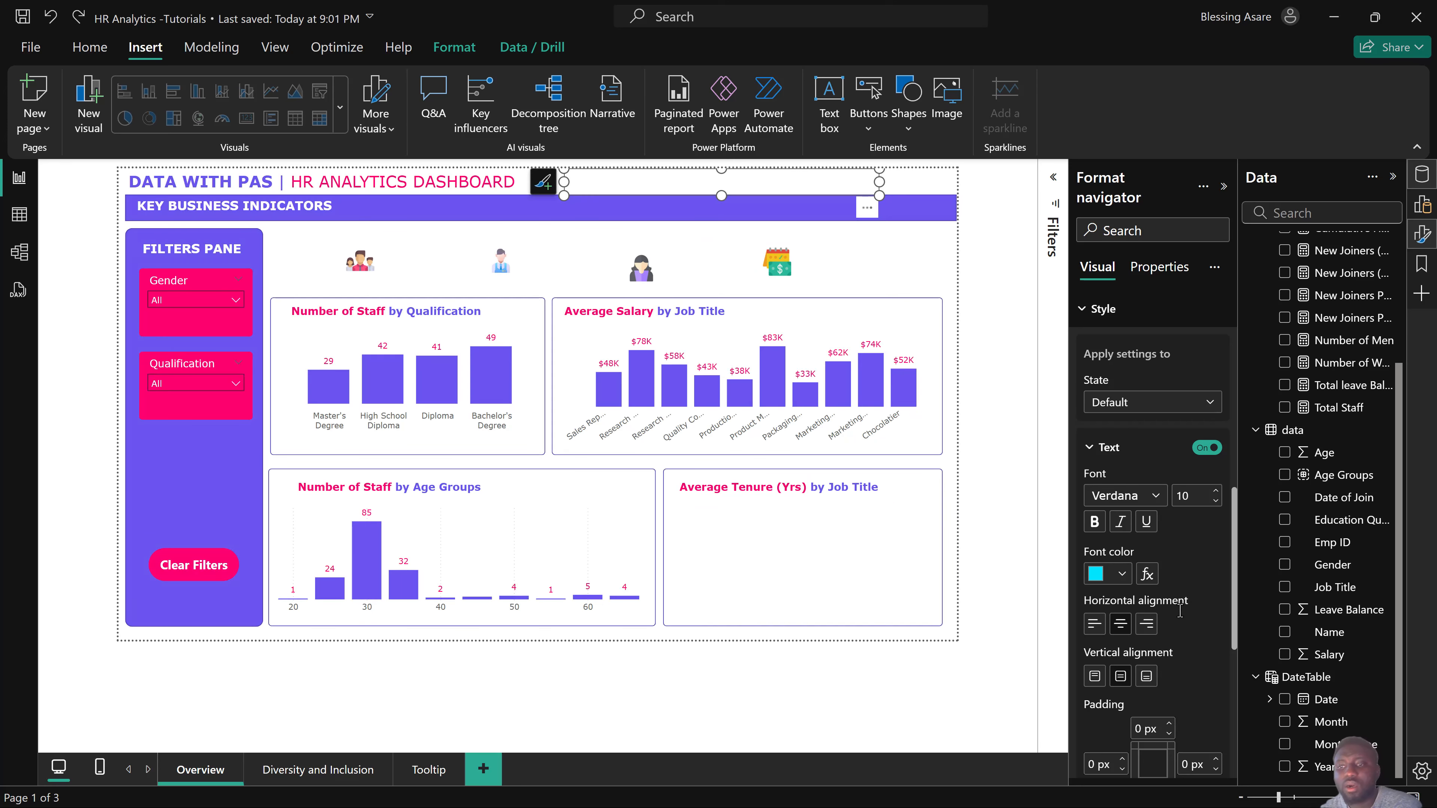
Set the page navigator's Default-state text to white and bold.
scroll(1170, 626, "down", 2)
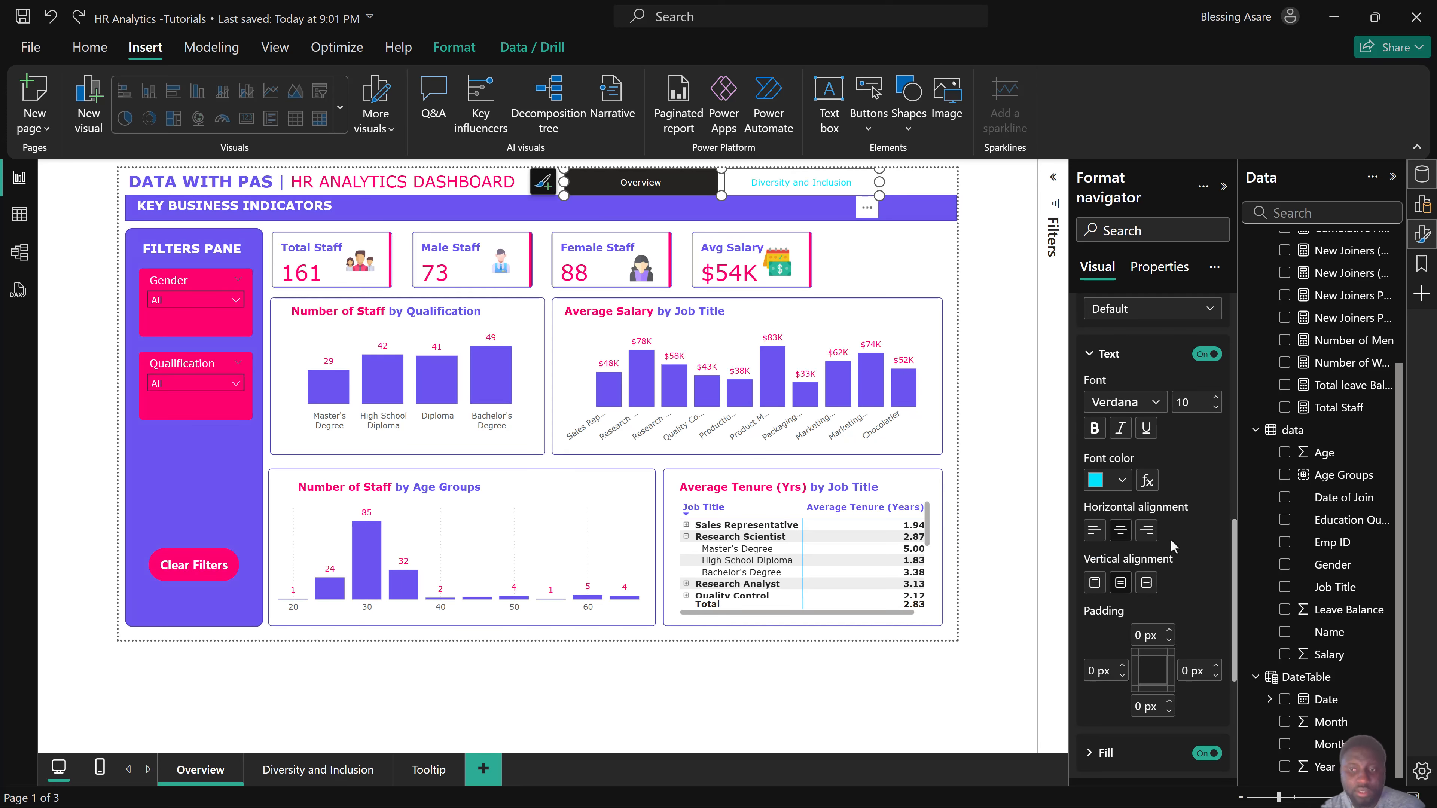
left_click(1095, 479)
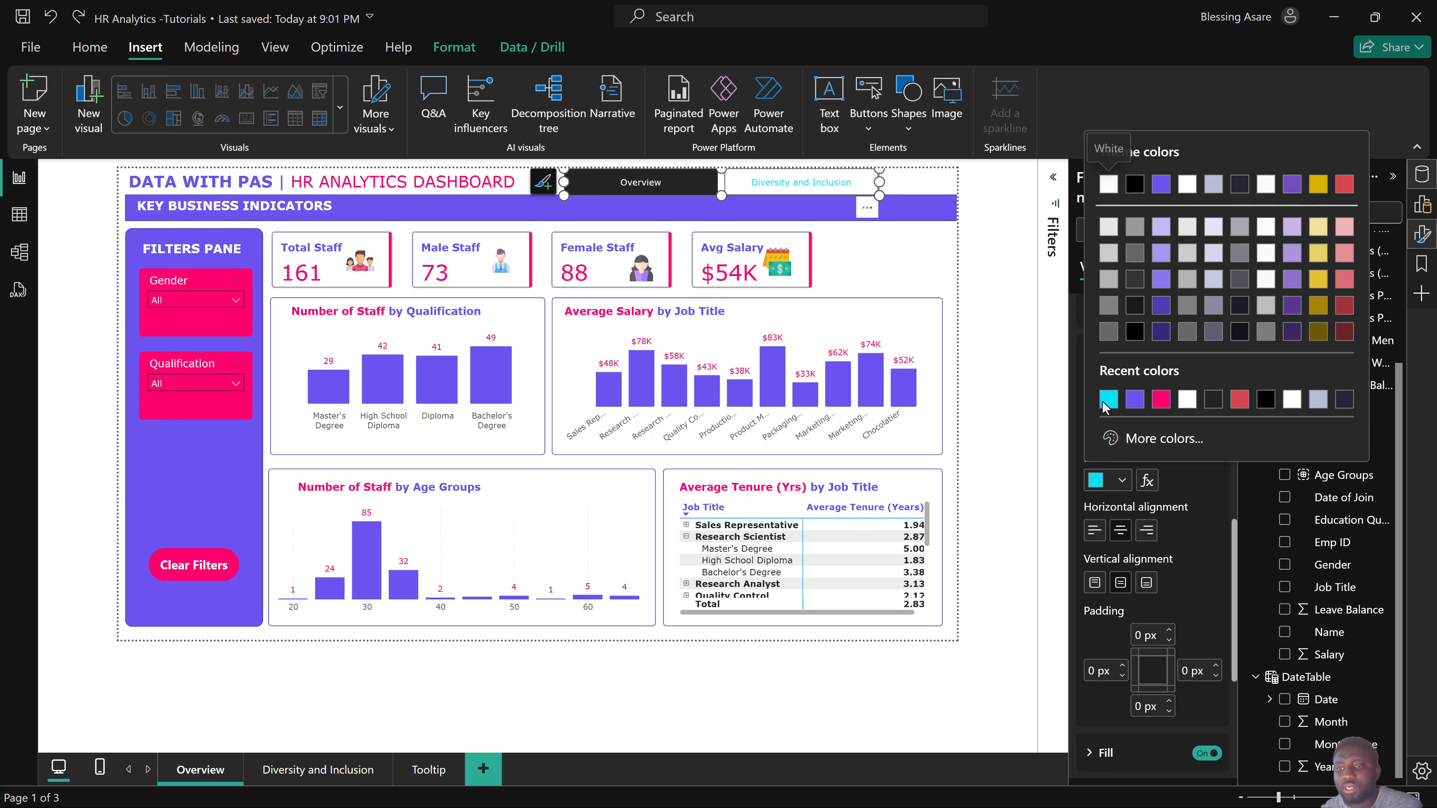
left_click(1108, 185)
scroll(1169, 605, "down", 5)
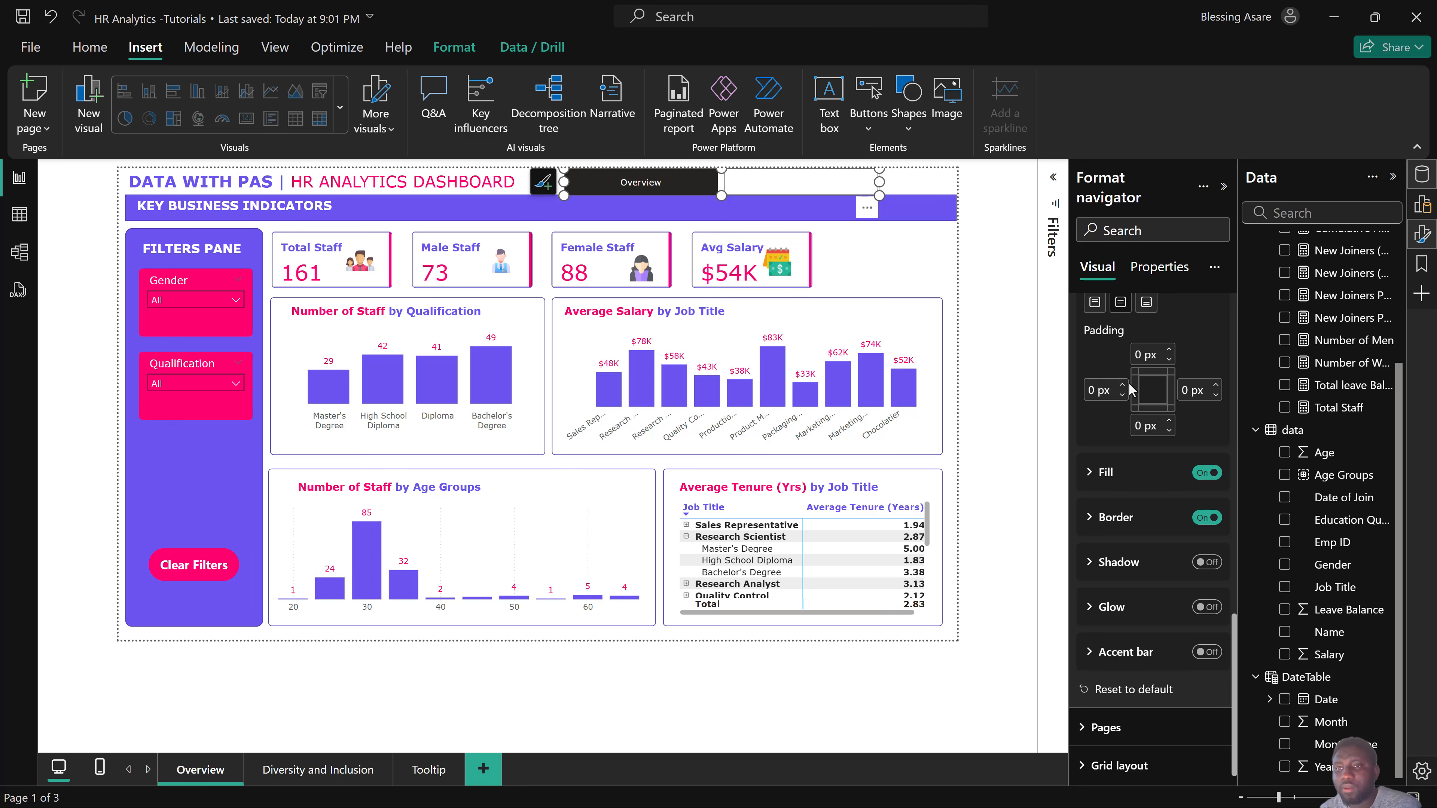
scroll(1129, 389, "up", 3)
left_click(1095, 335)
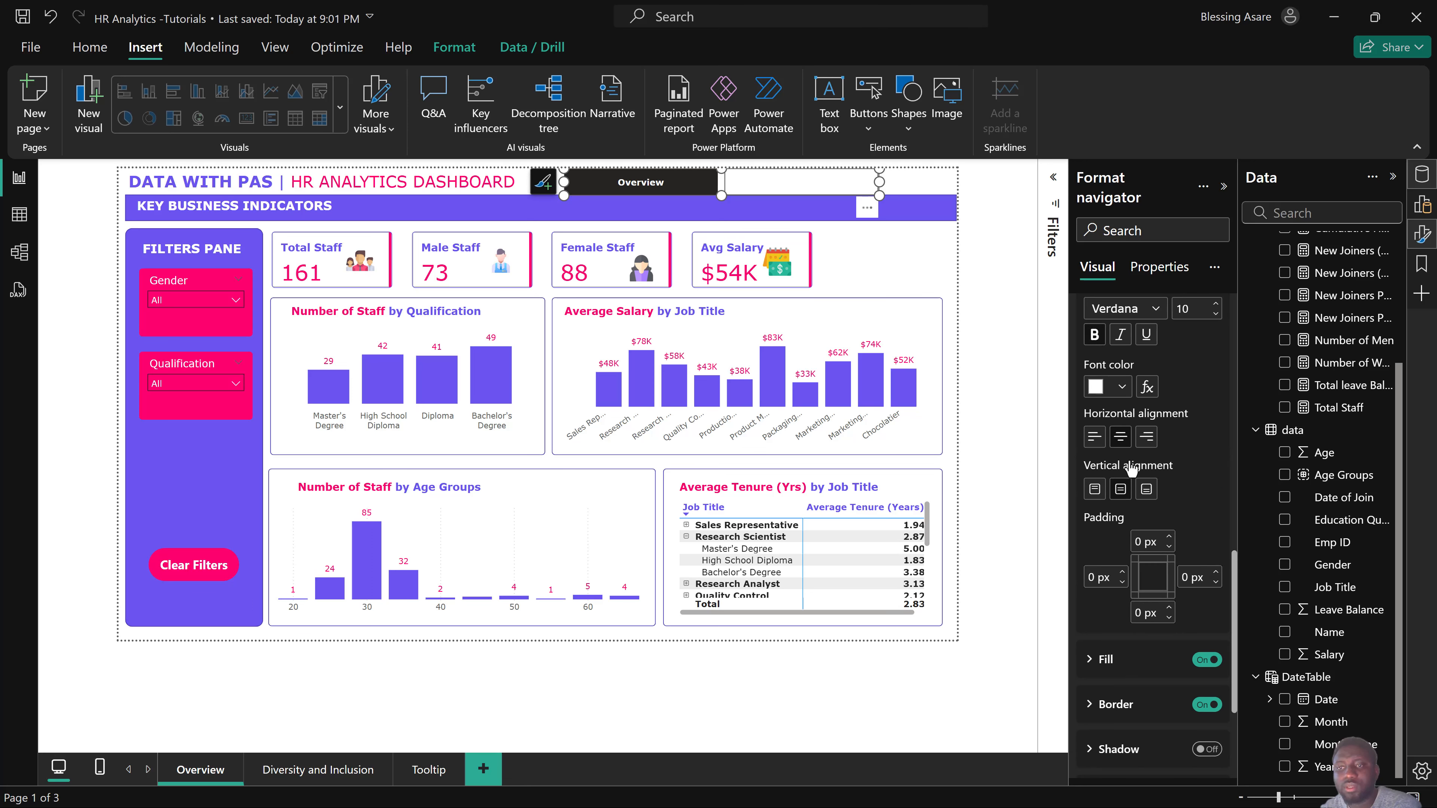
Look through the navigator's Default-state fill colors, available states and remaining style settings.
scroll(1105, 475, "down", 3)
left_click(1106, 486)
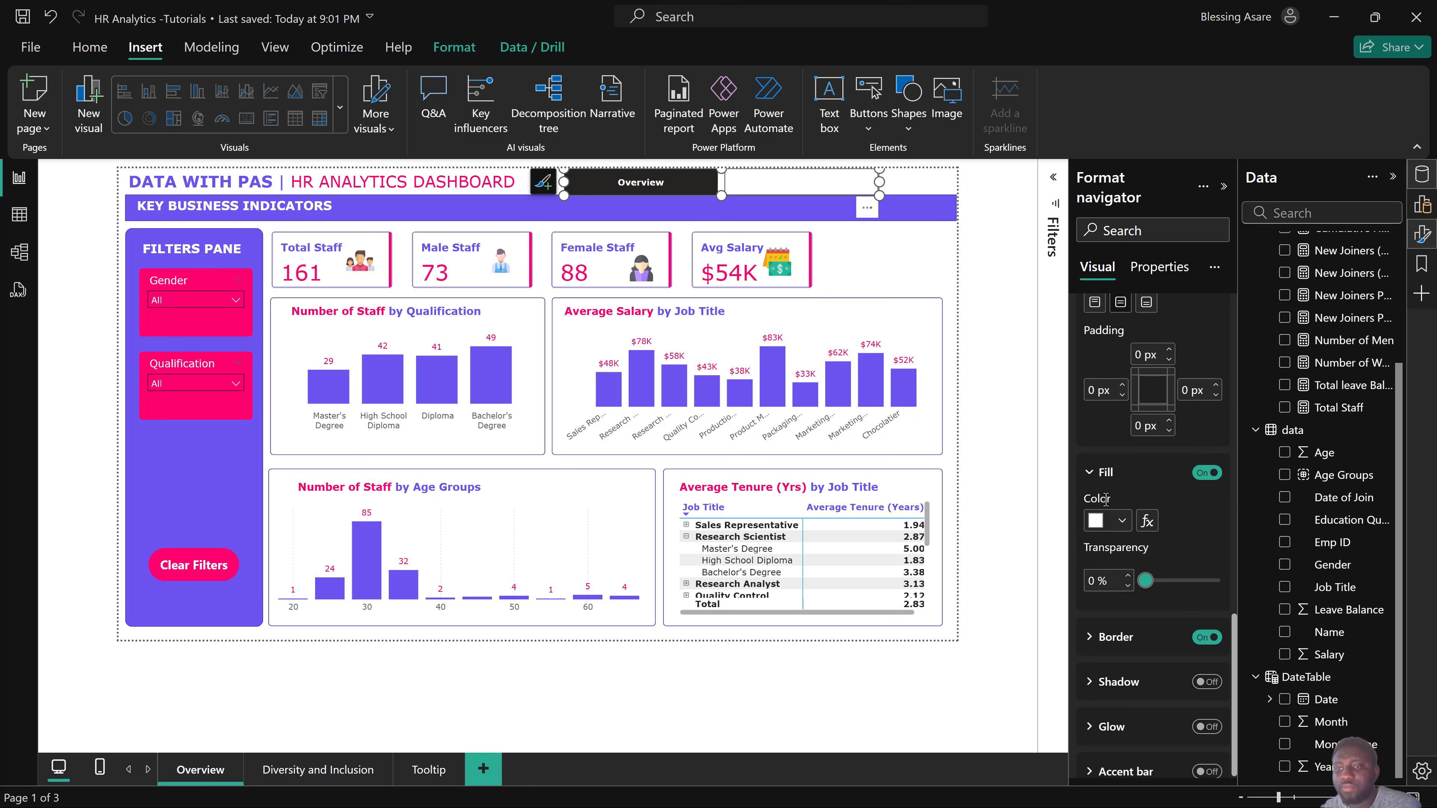
left_click(1100, 521)
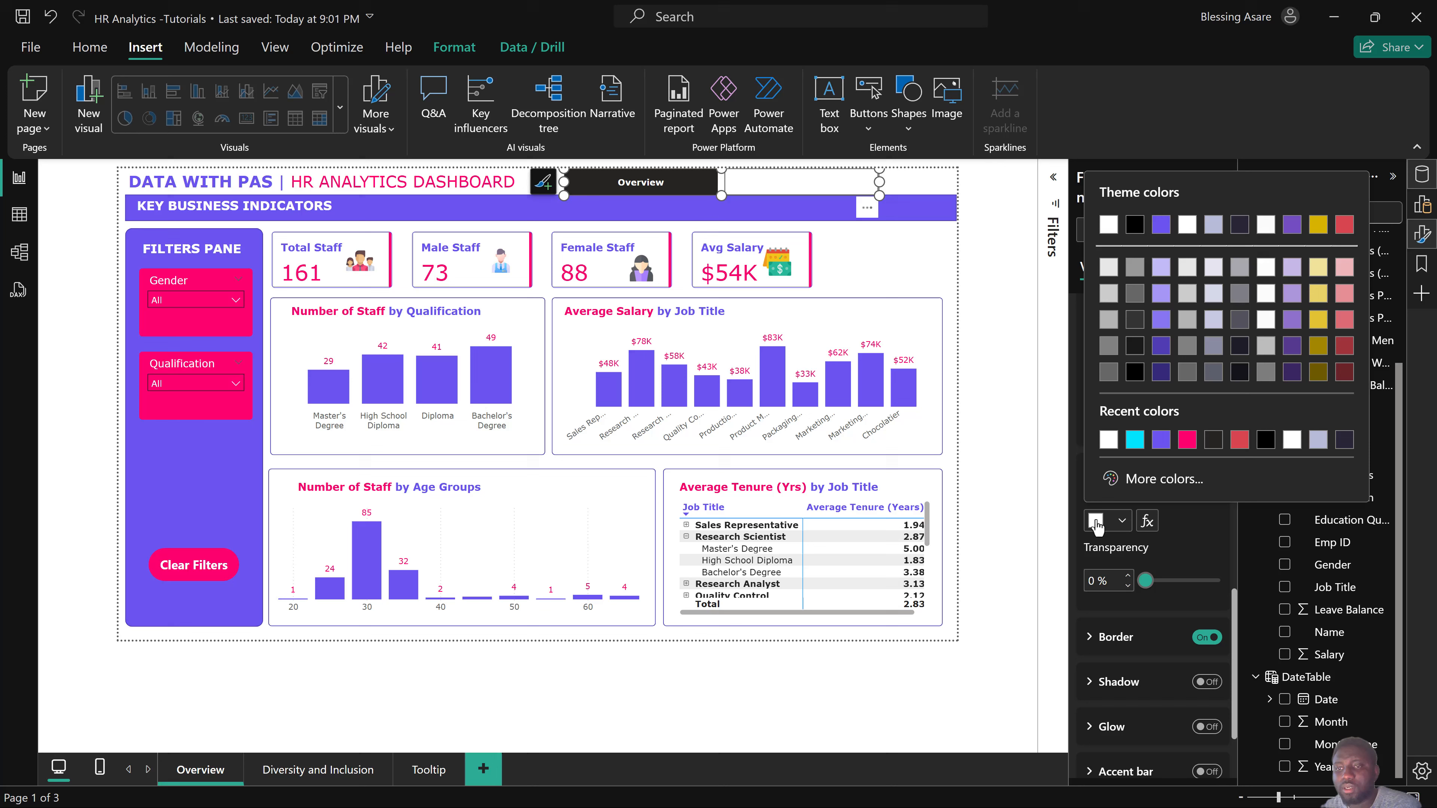
left_click(1197, 527)
scroll(1154, 552, "up", 5)
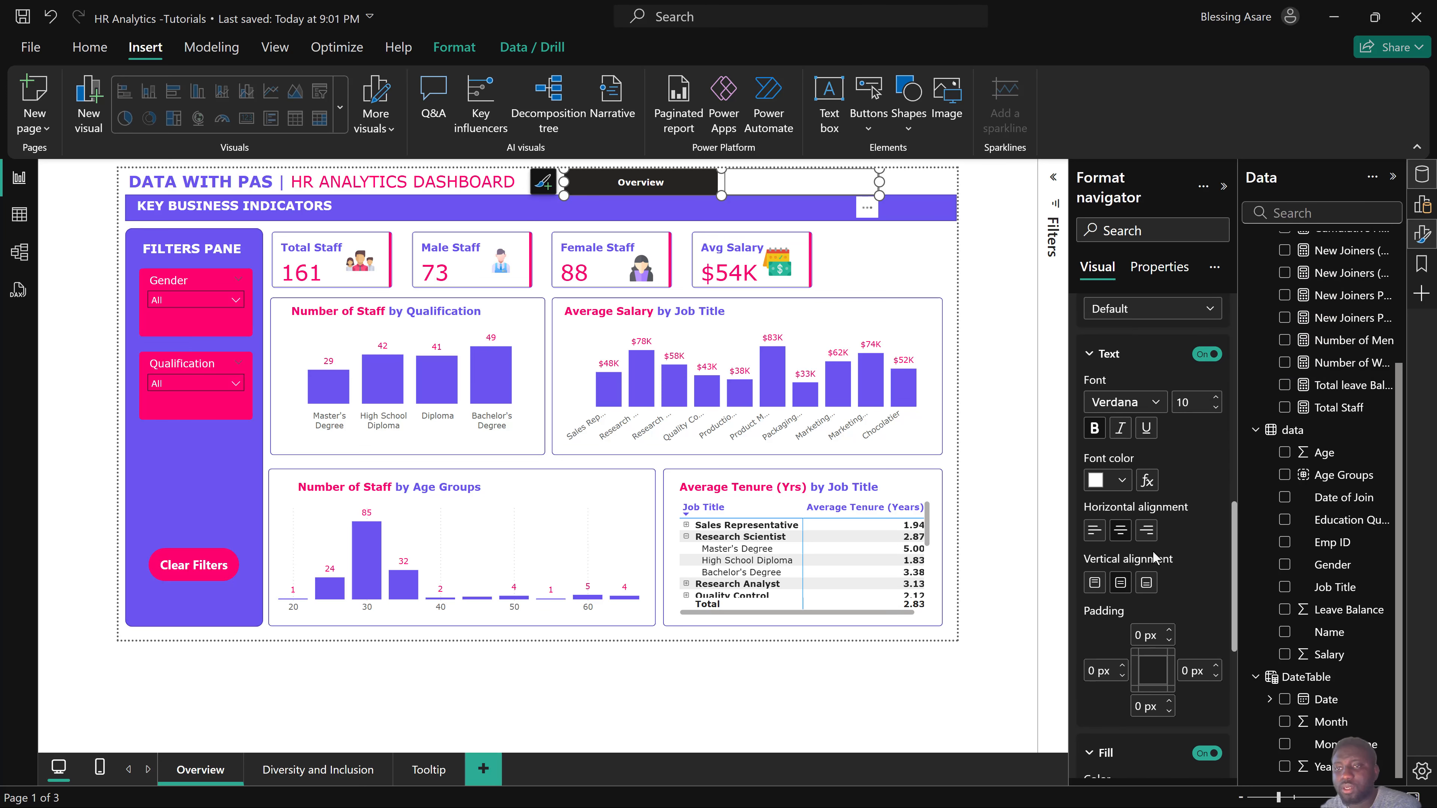
scroll(1153, 550, "up", 3)
left_click(1130, 497)
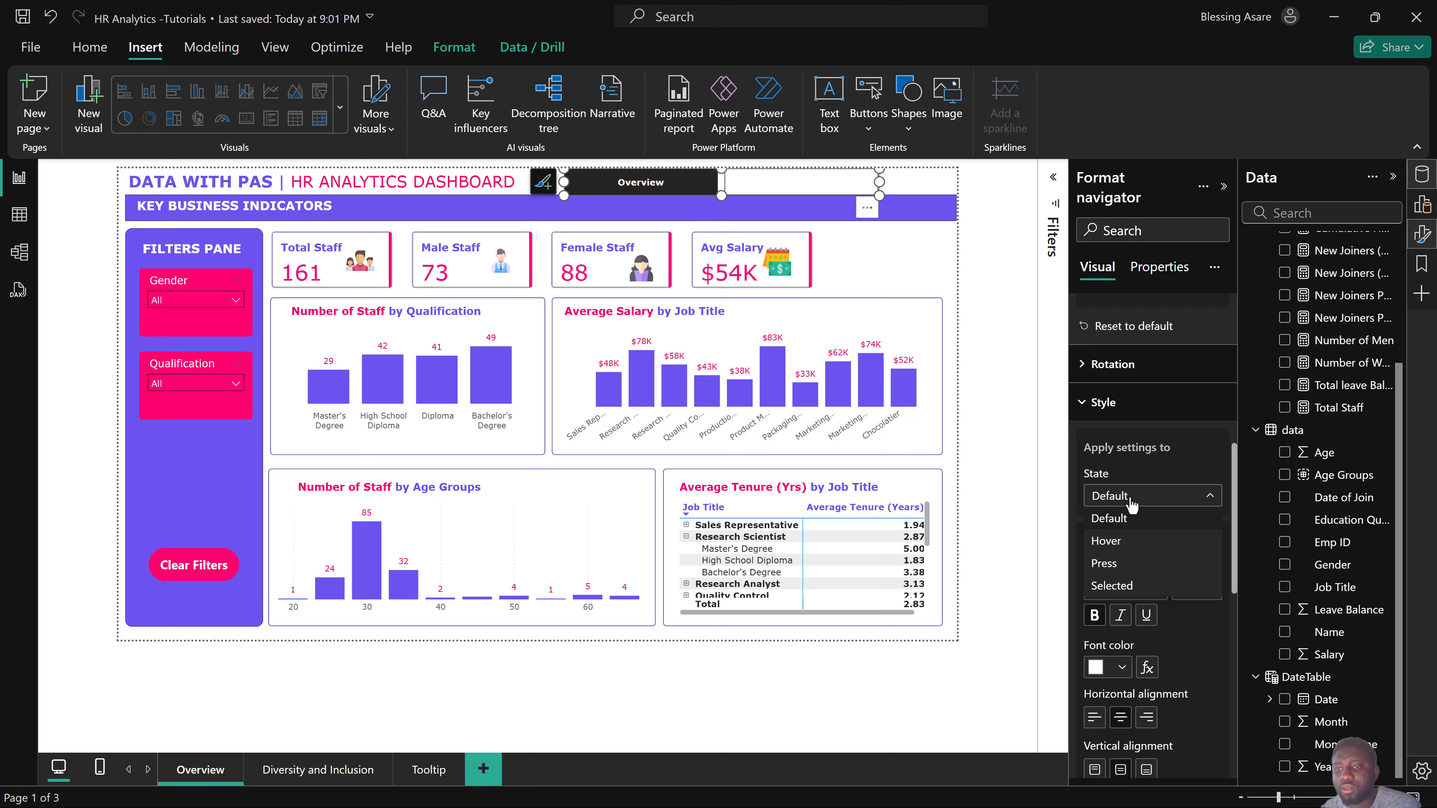
left_click(1130, 516)
scroll(1130, 513, "down", 5)
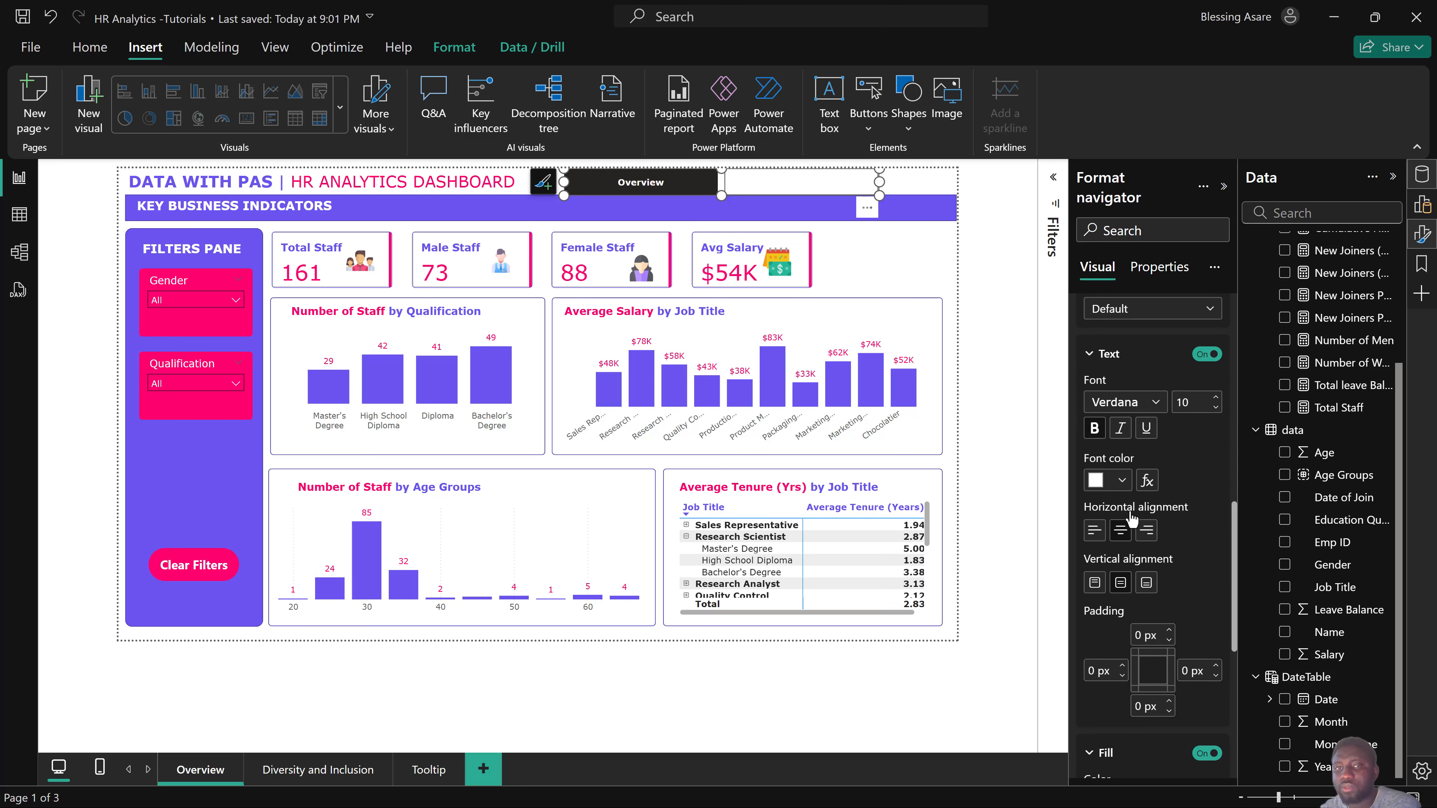
scroll(1126, 544, "down", 5)
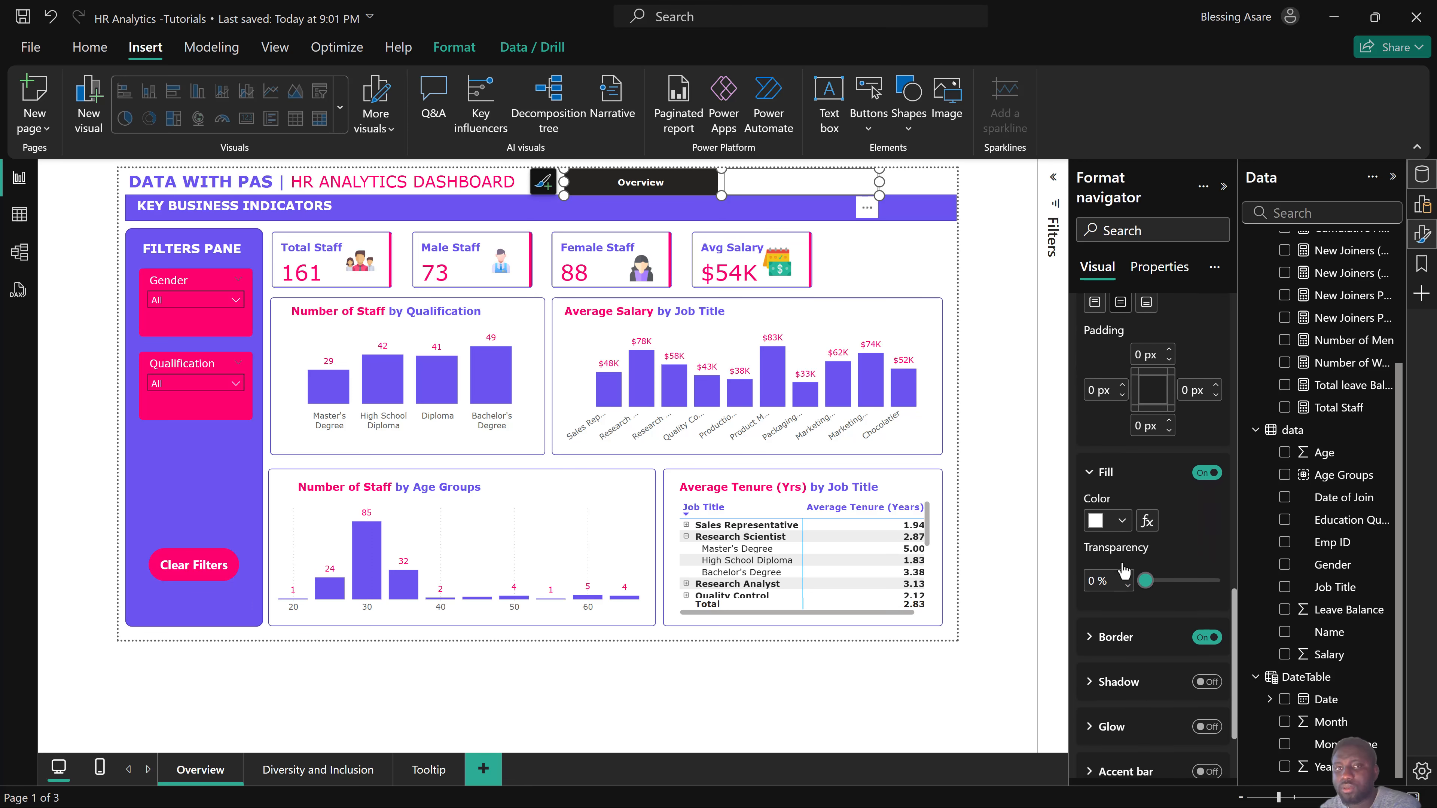
scroll(1124, 572, "down", 1)
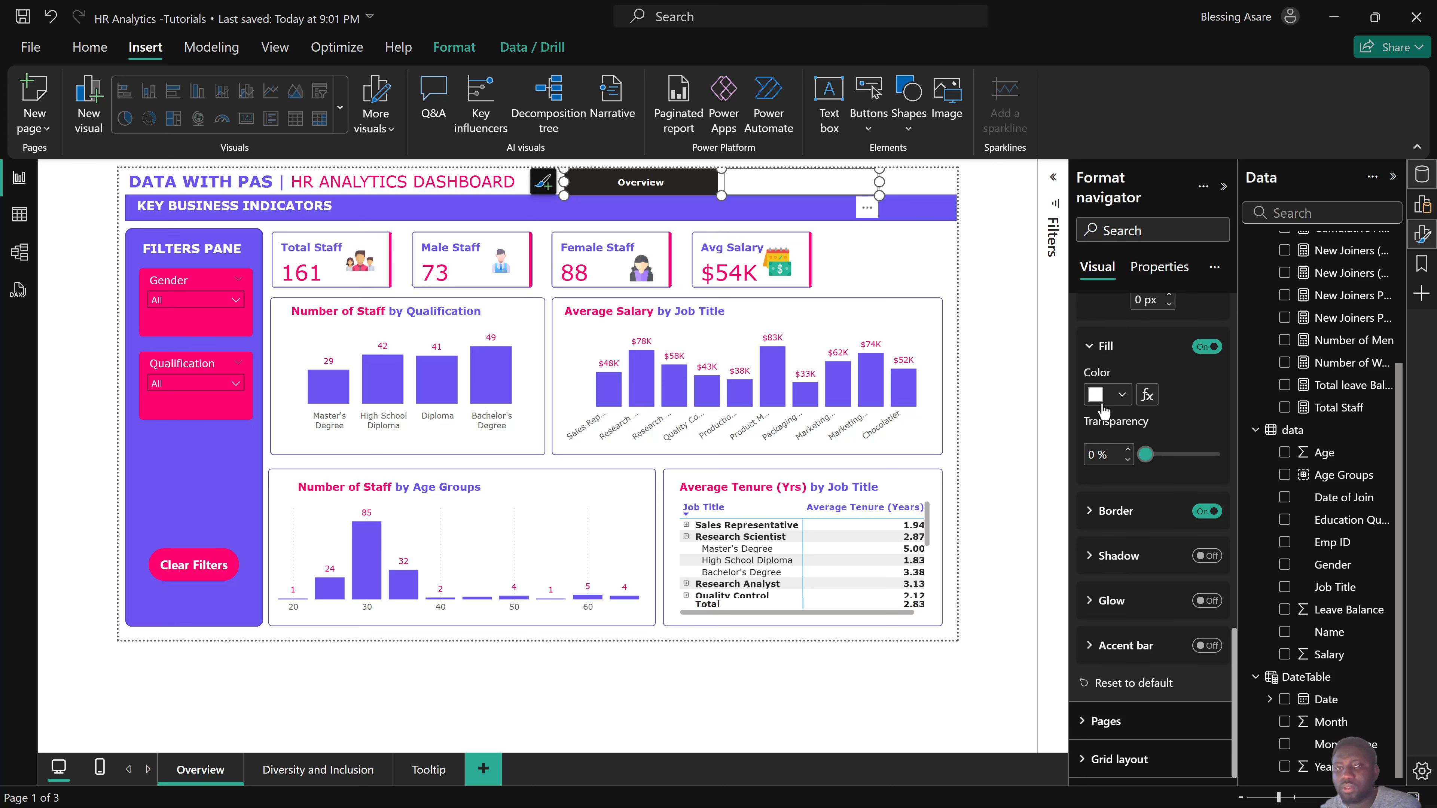
scroll(1103, 421, "up", 5)
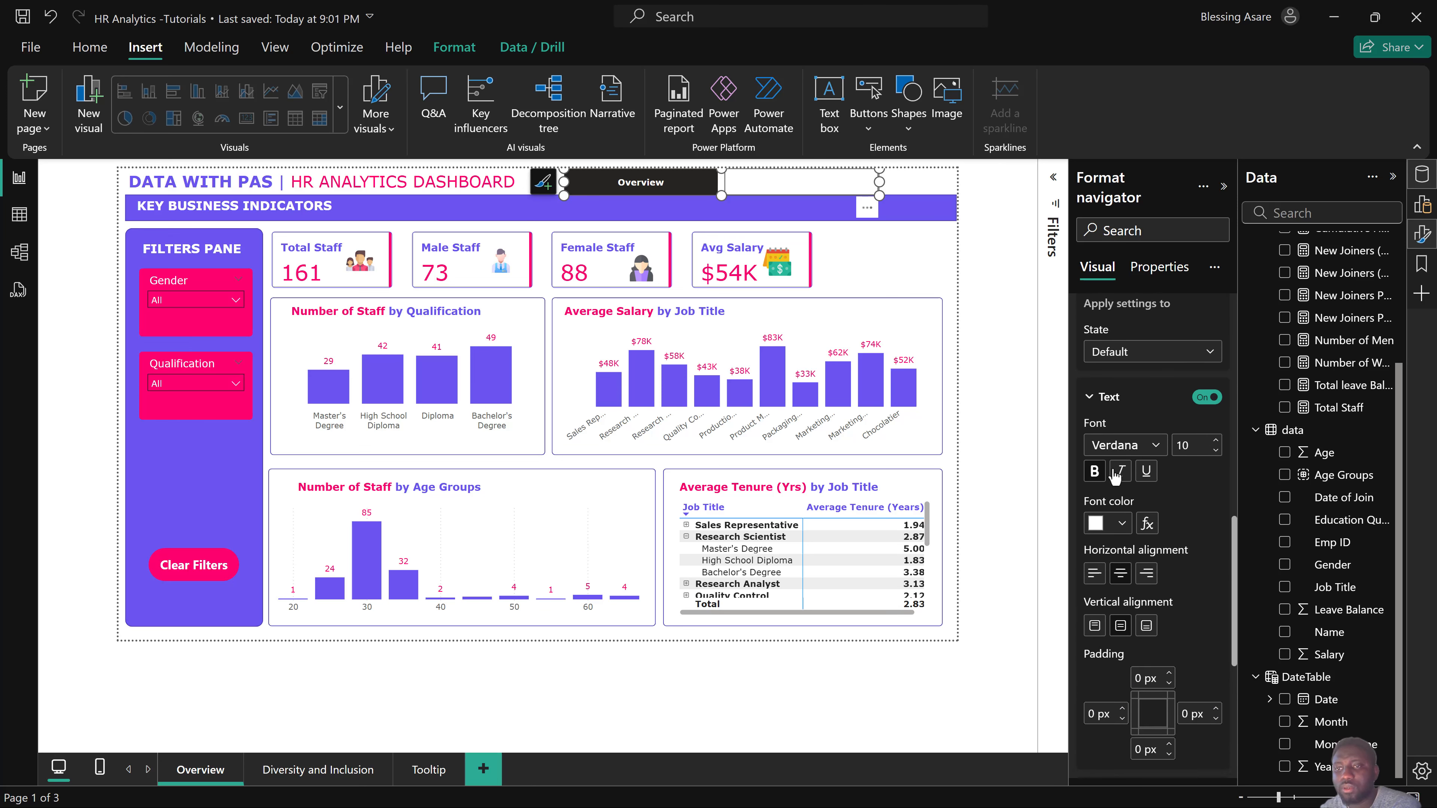
Try the recent pink #FF006F as the navigator's Default-state font color.
left_click(1101, 542)
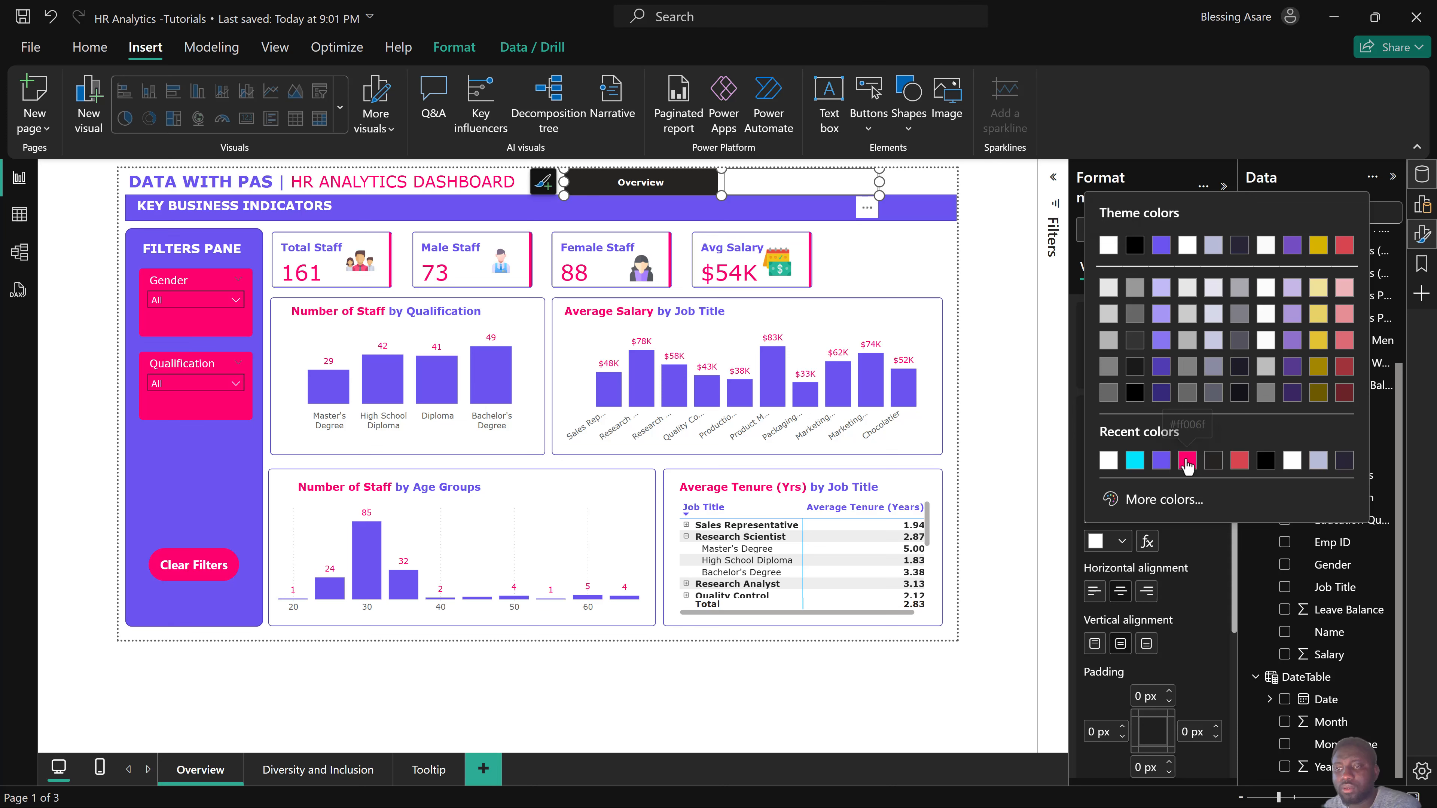
left_click(1183, 460)
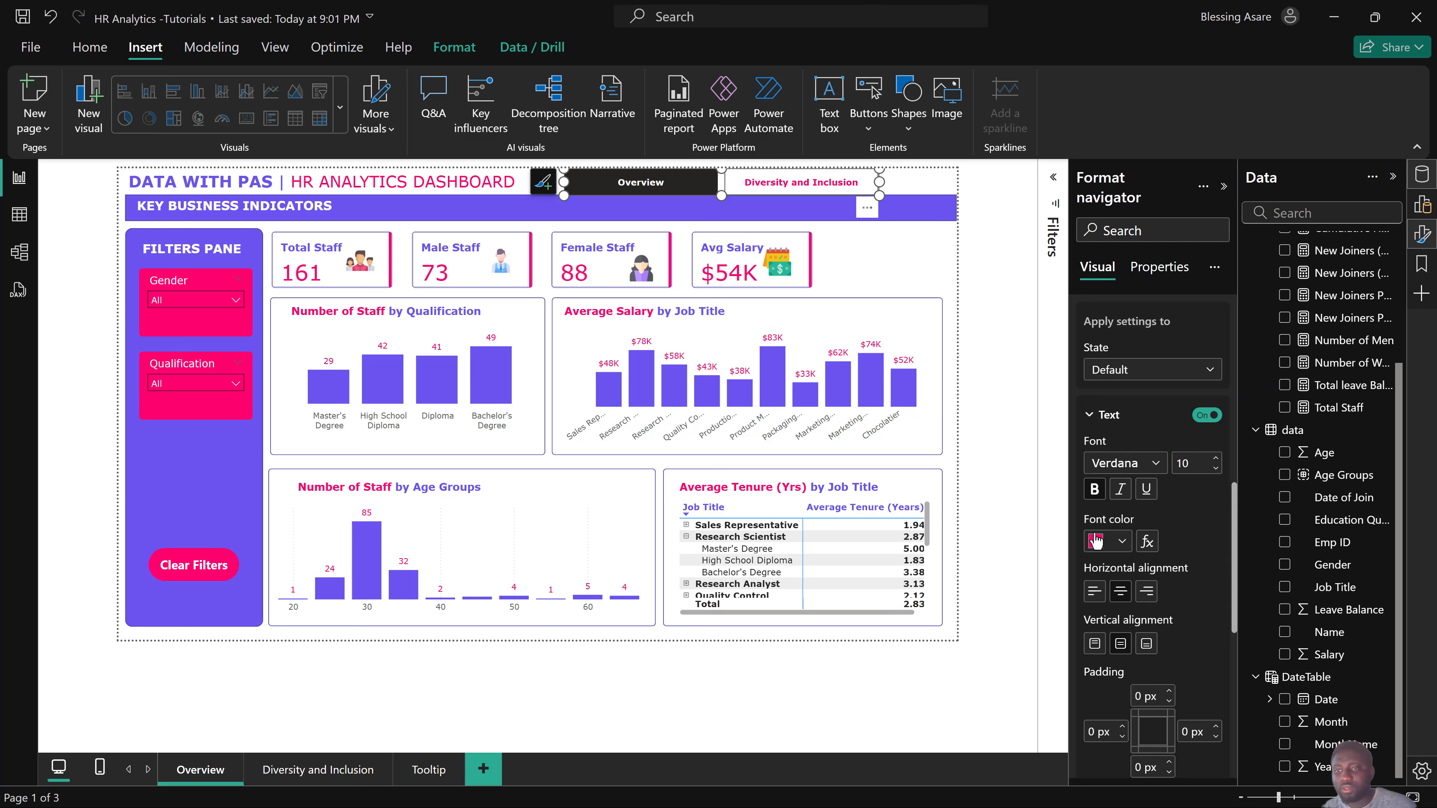
scroll(1158, 575, "down", 3)
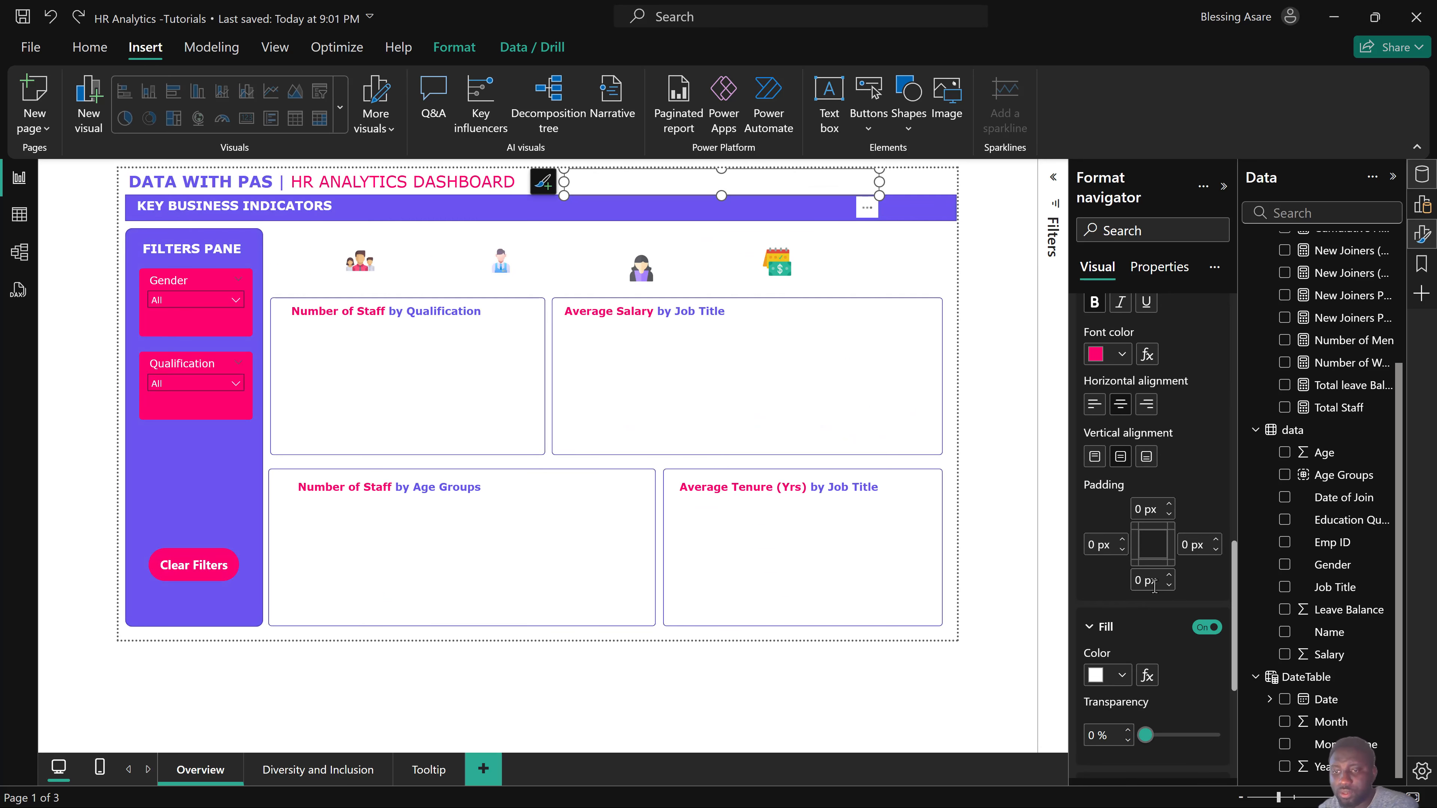
Fill the navigator's Default-state buttons with the recent pink #FF006F.
scroll(1154, 585, "down", 3)
left_click(1095, 488)
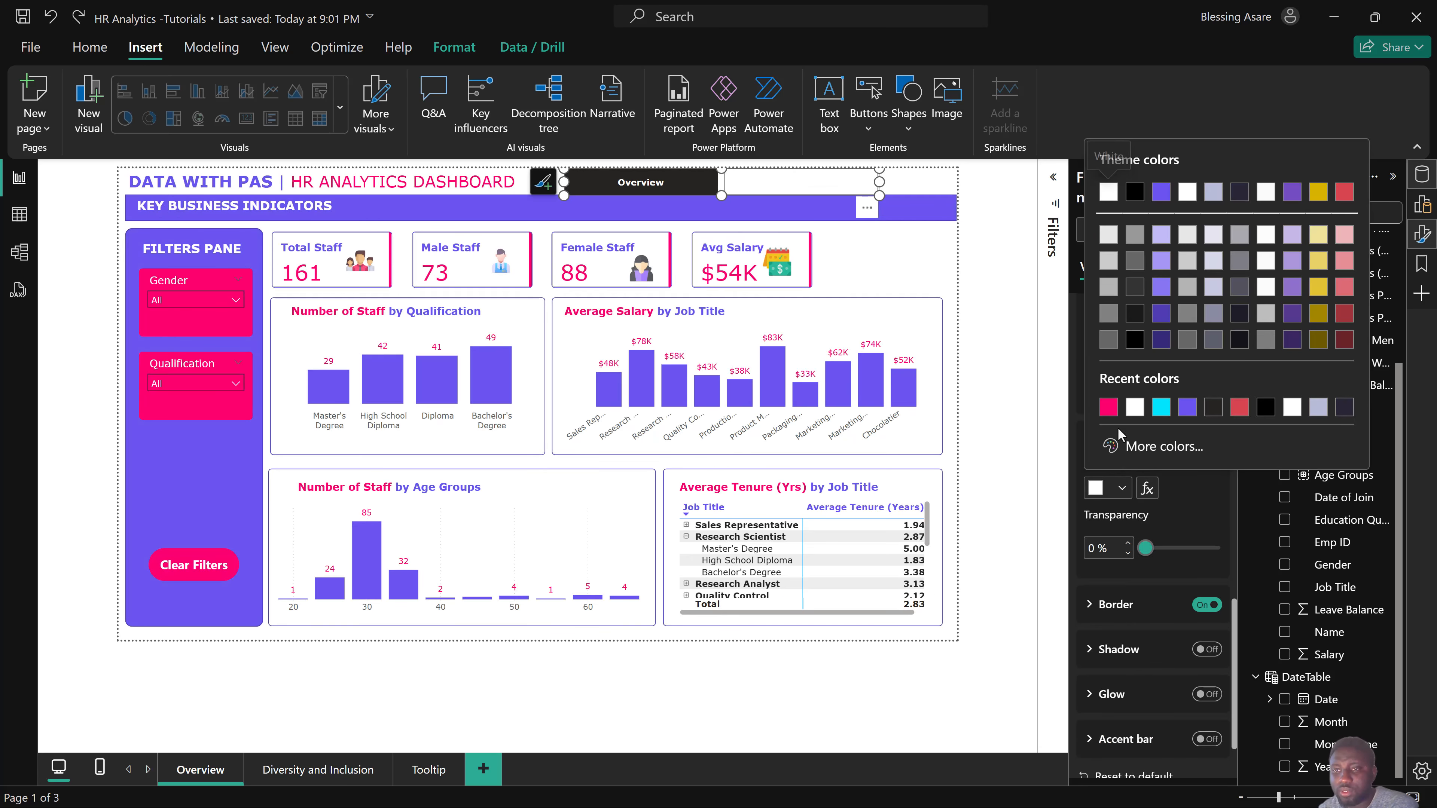
left_click(1107, 406)
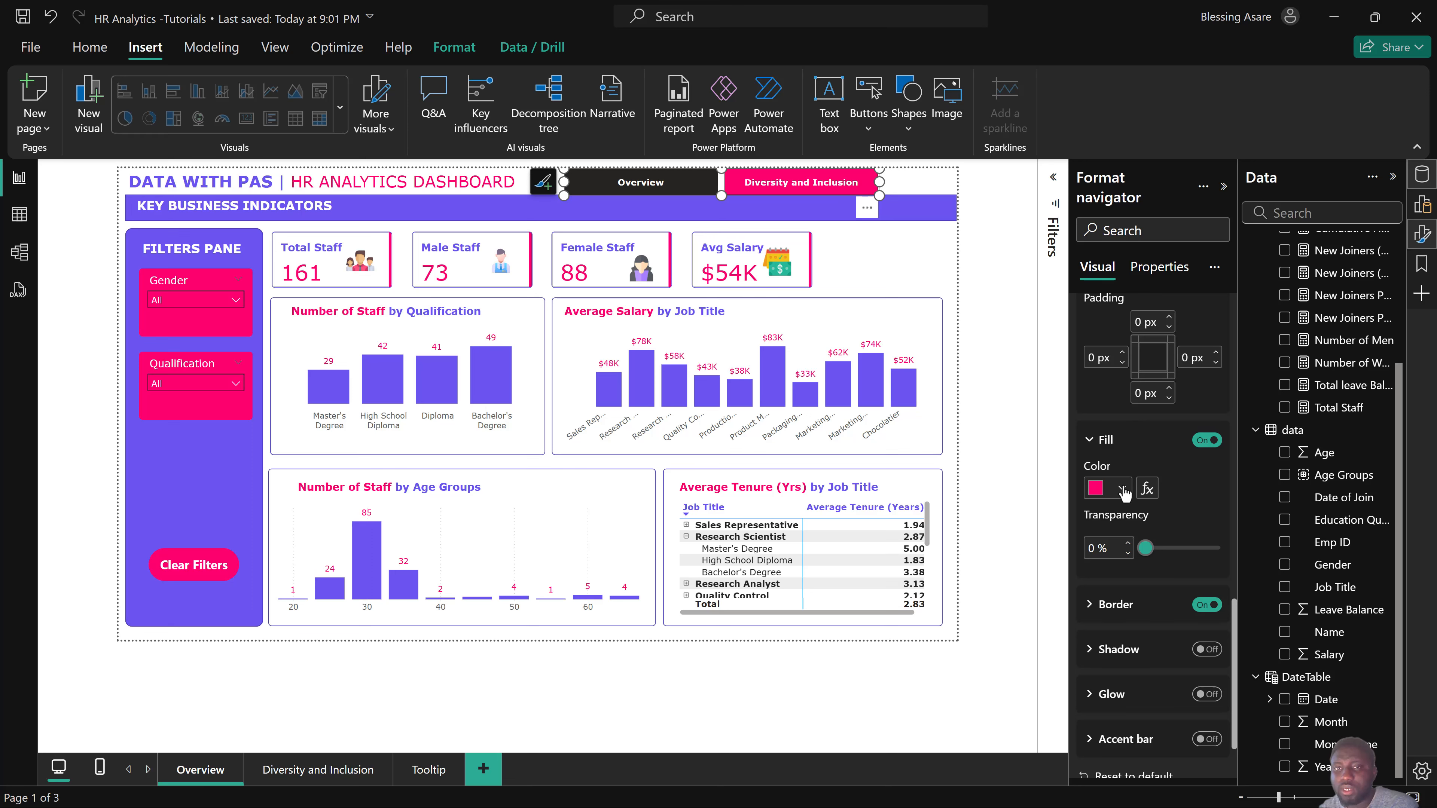
scroll(1131, 521, "down", 2)
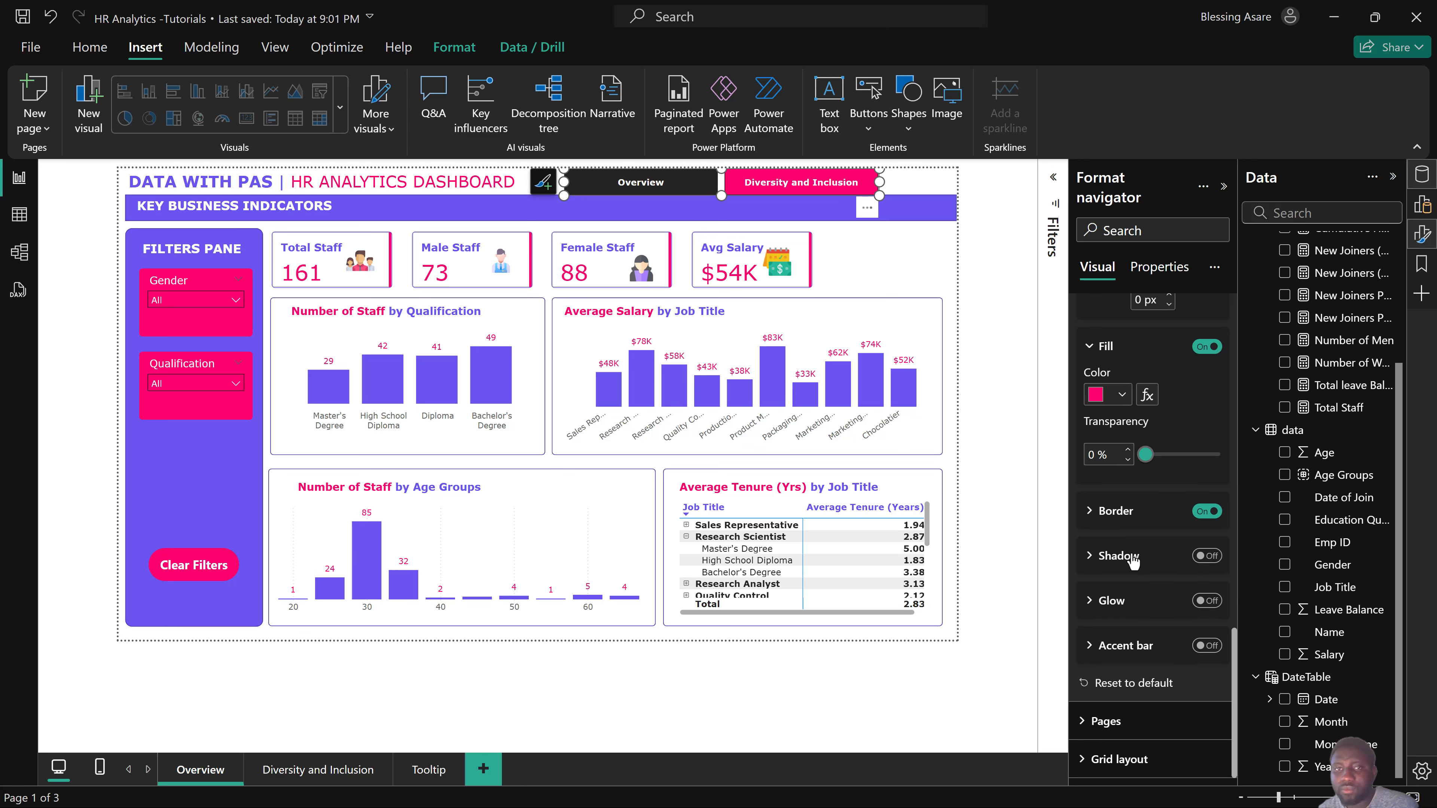
Switch the navigator's style settings to apply to the Hover state.
scroll(1134, 561, "up", 10)
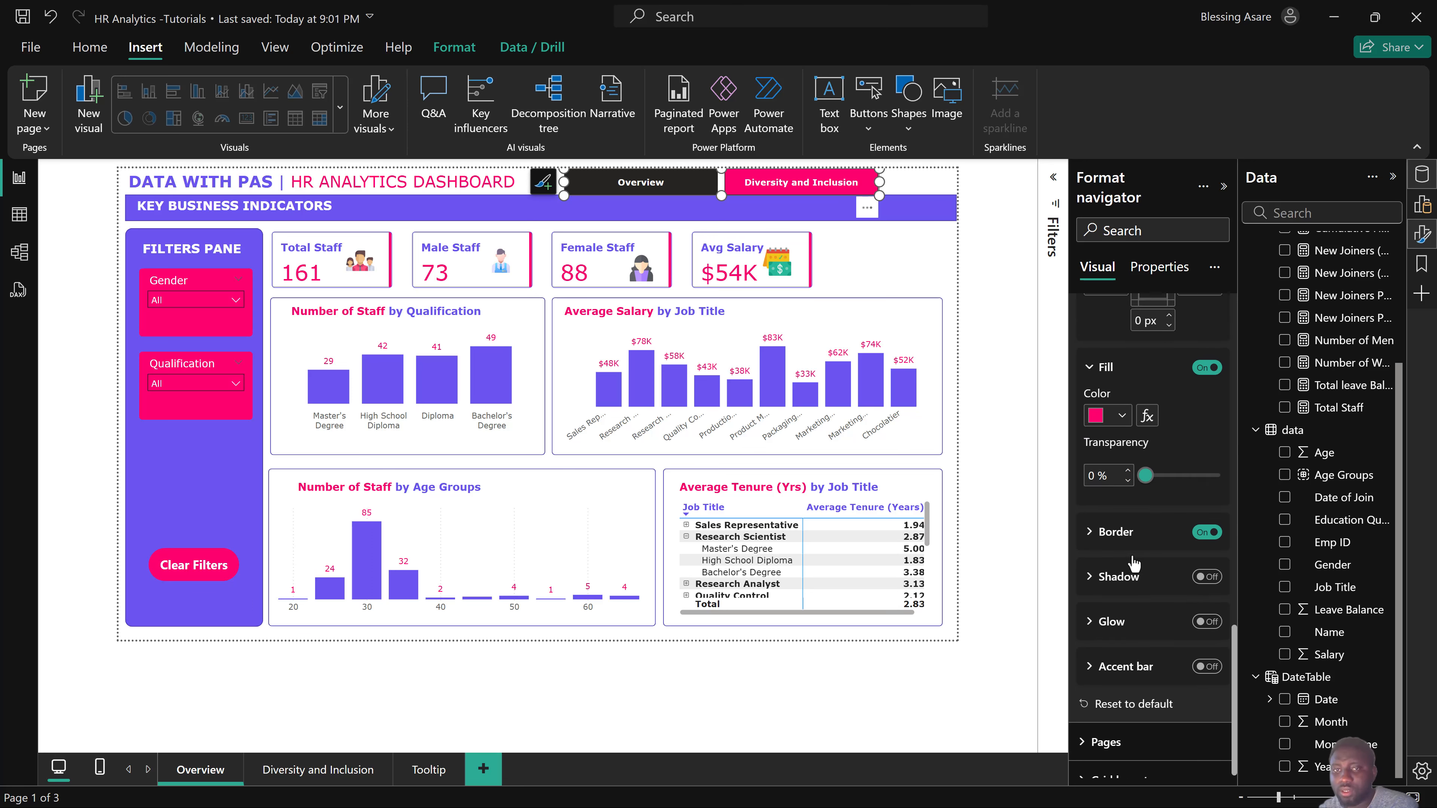
scroll(1134, 564, "up", 5)
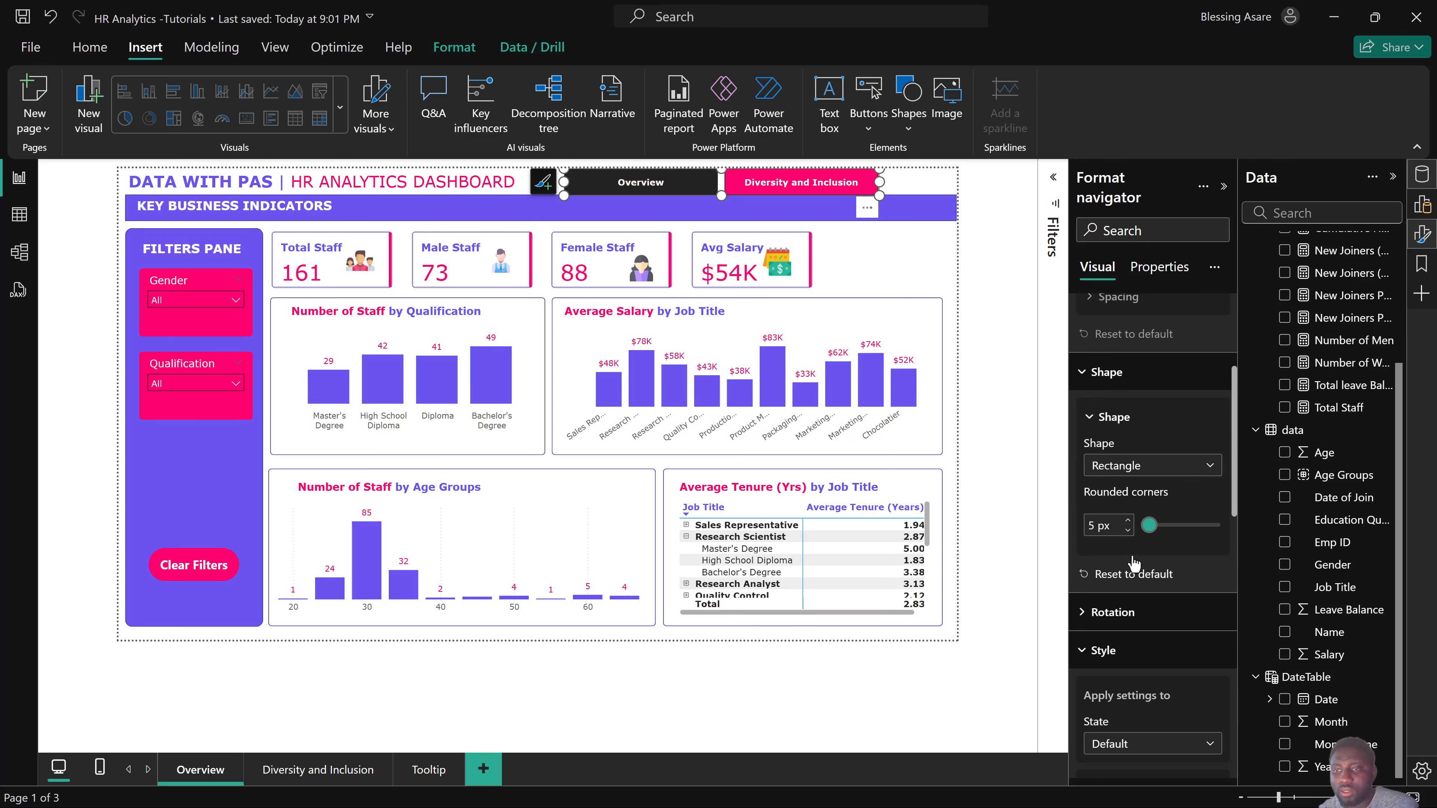
scroll(1138, 576, "down", 2)
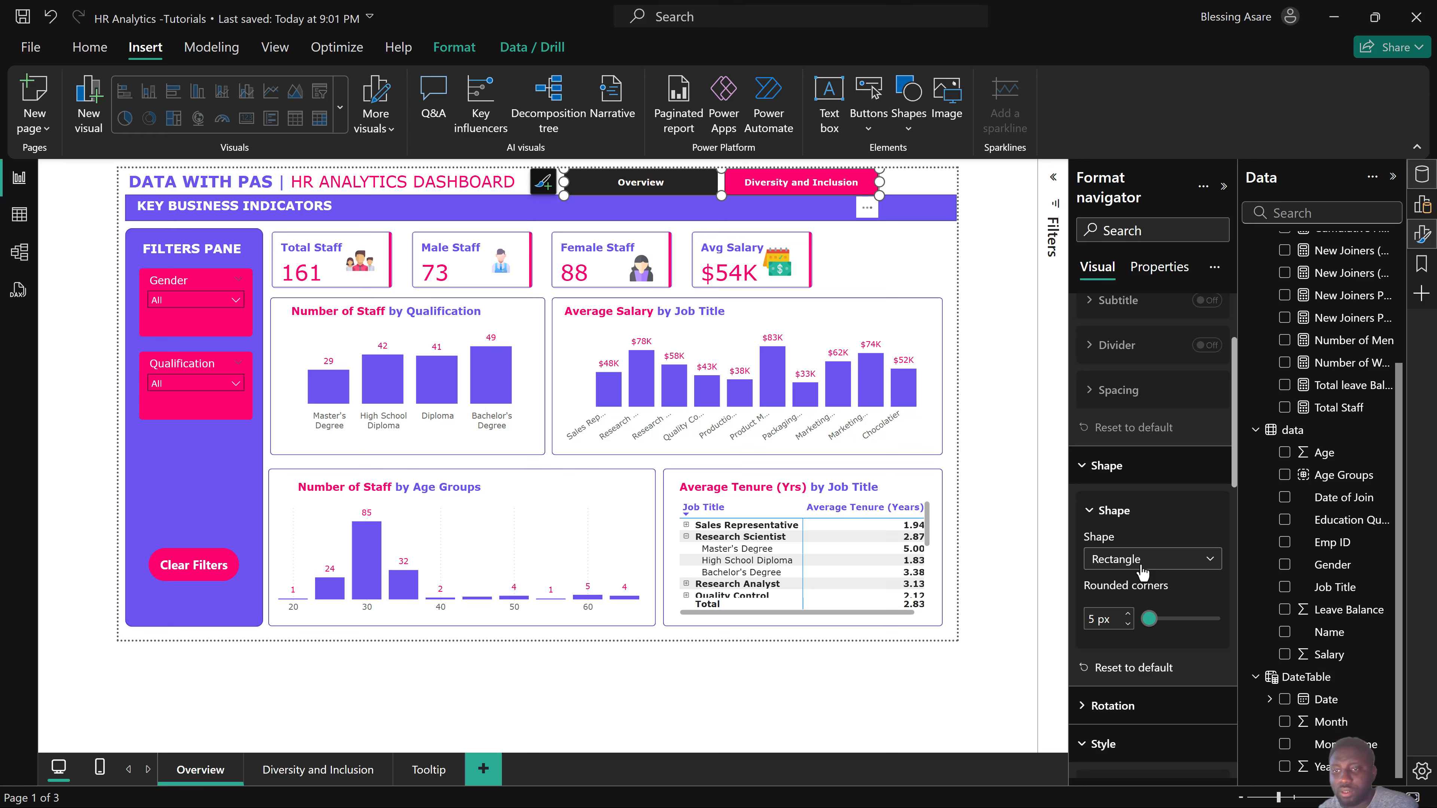
scroll(1141, 572, "down", 5)
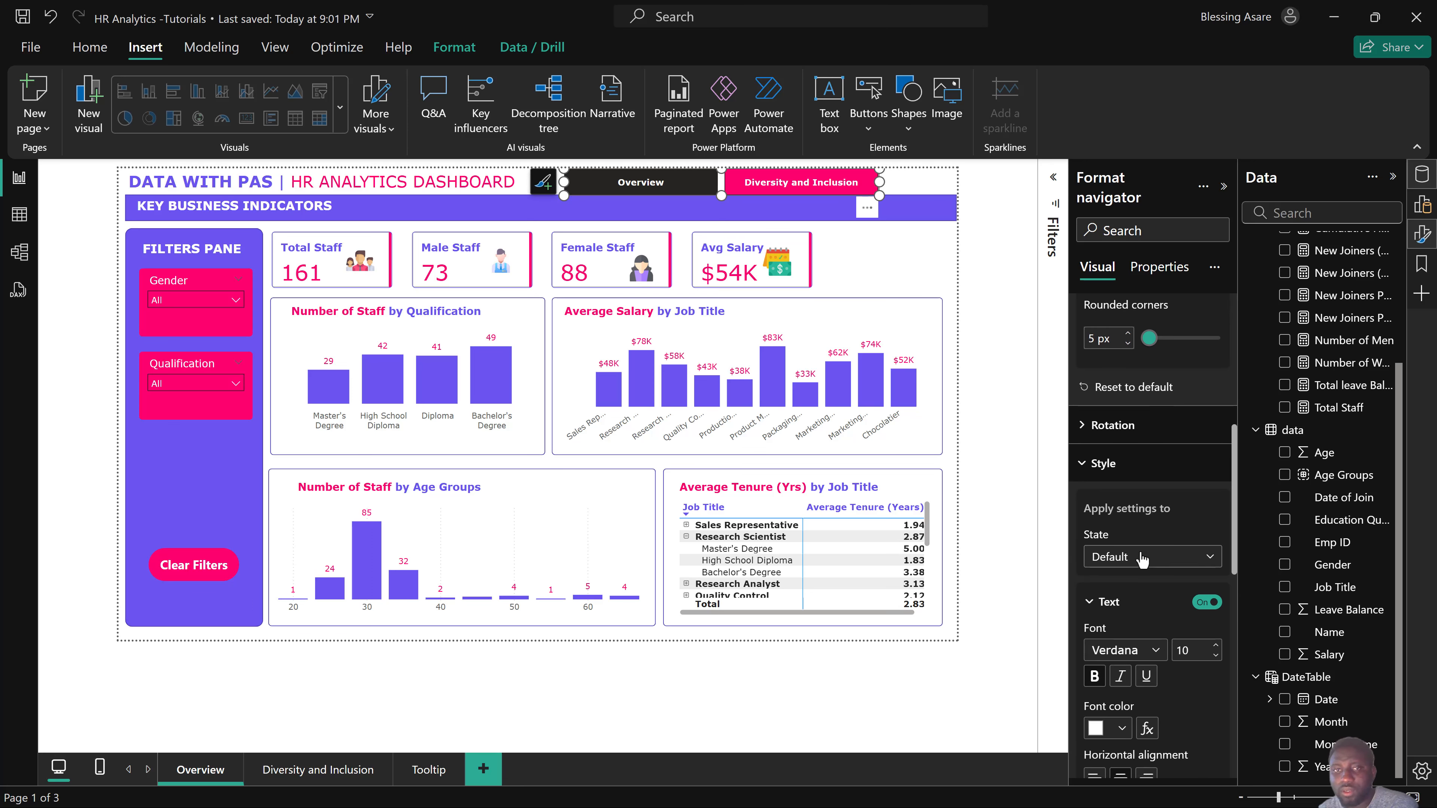
left_click(1141, 559)
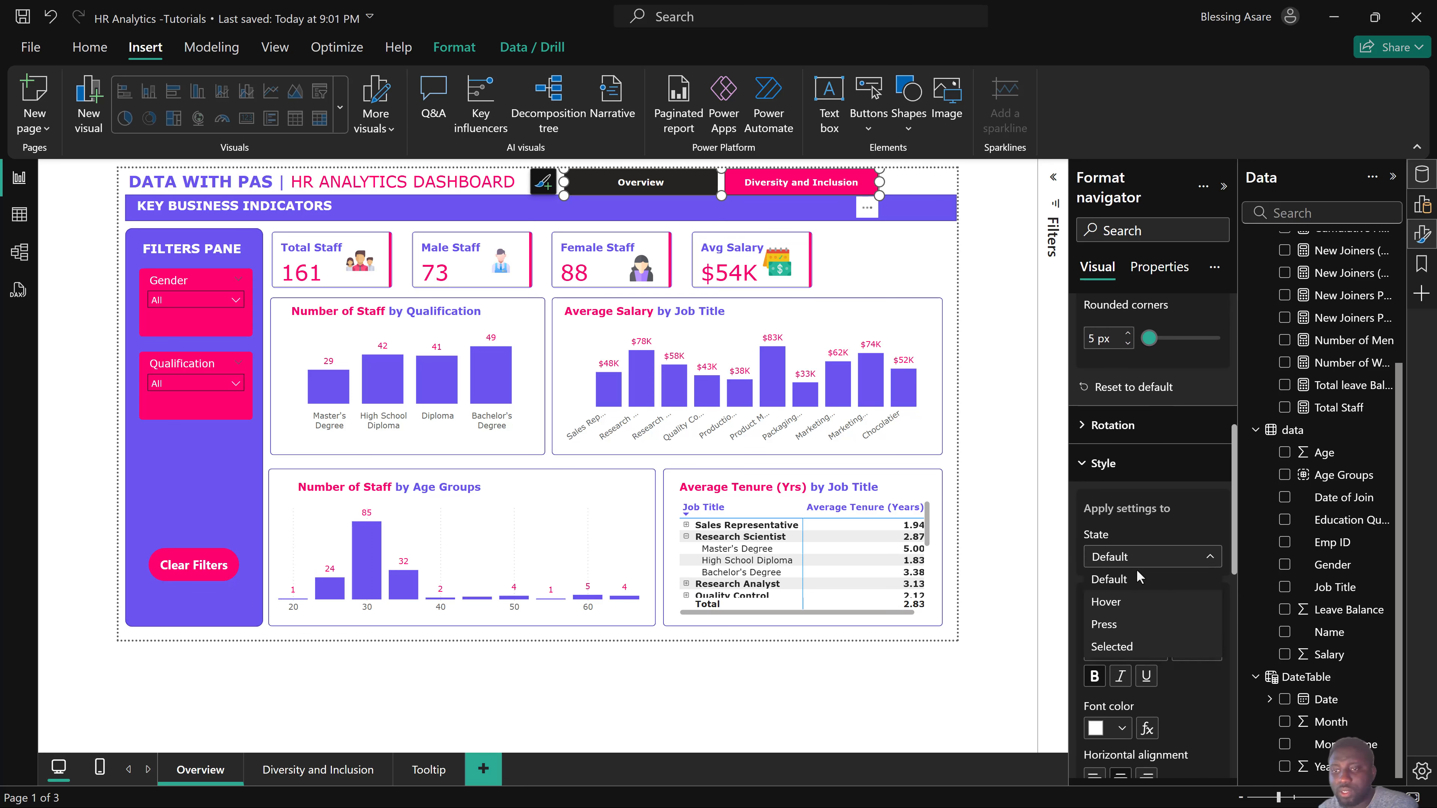
left_click(1128, 603)
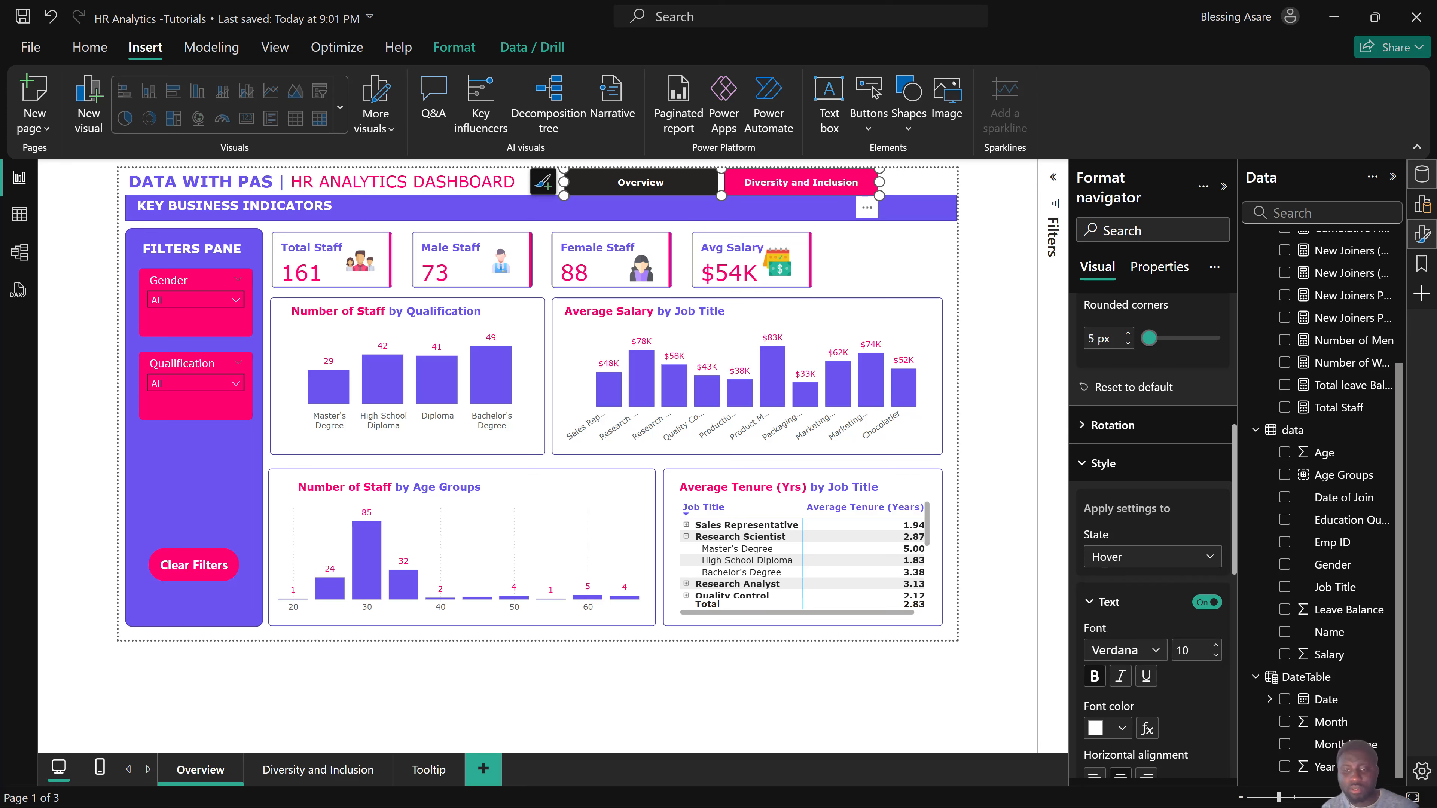
Check the navigator button colors in the finished HR Analytics report, then review the Hover-state text and fill settings in HR Analytics -Tutorials.
key("super")
mouse_move(834, 787)
left_click(769, 705)
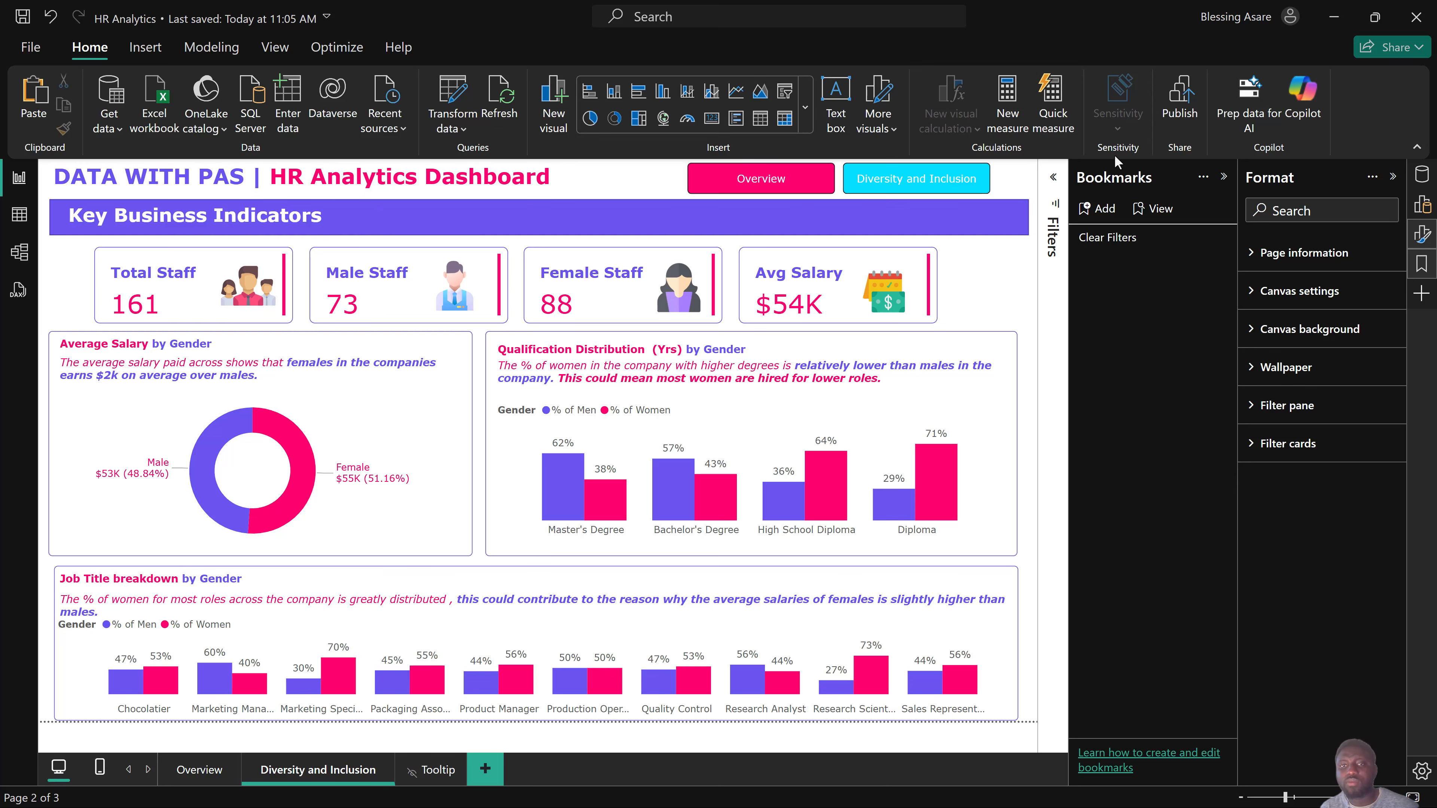
left_click(1334, 16)
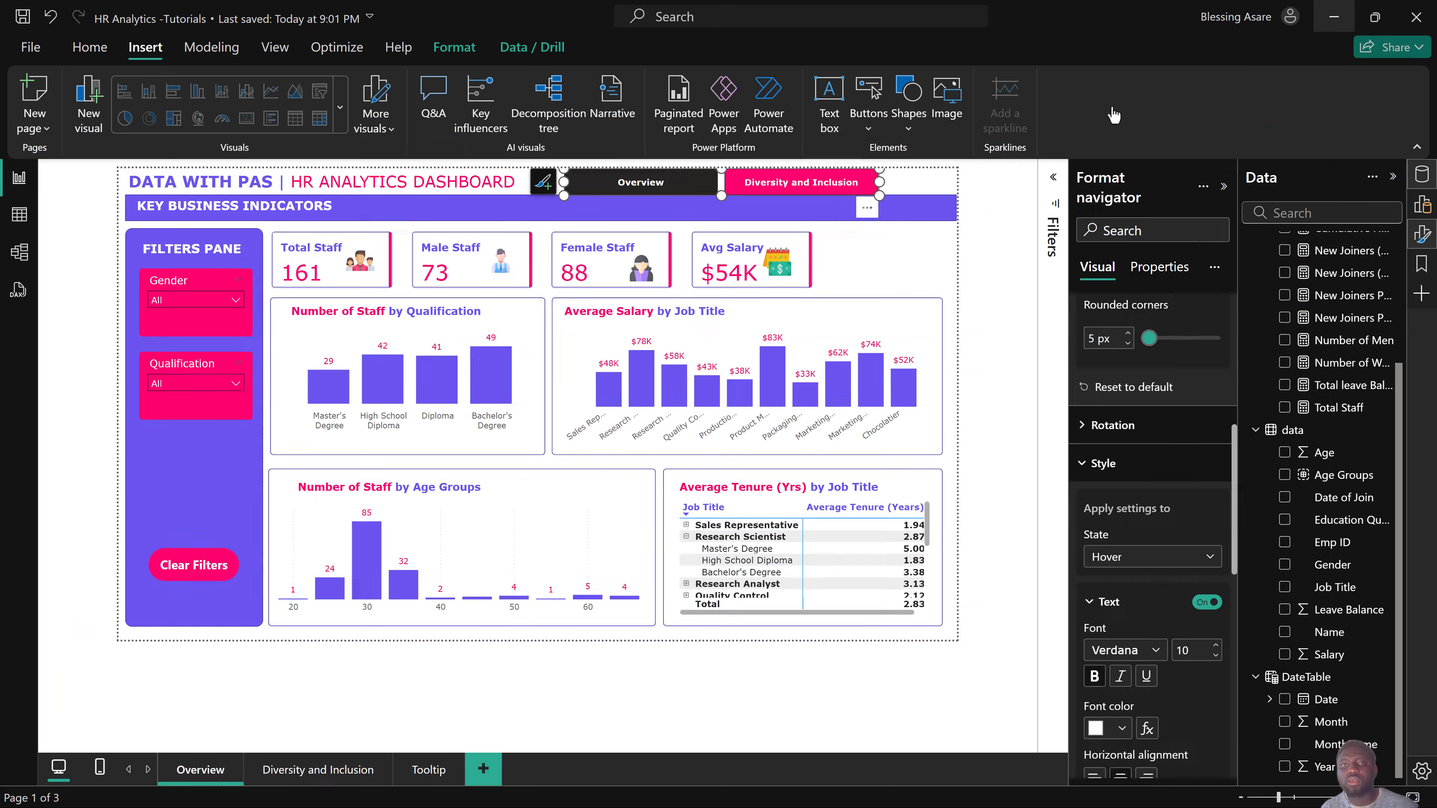
scroll(1193, 601, "down", 5)
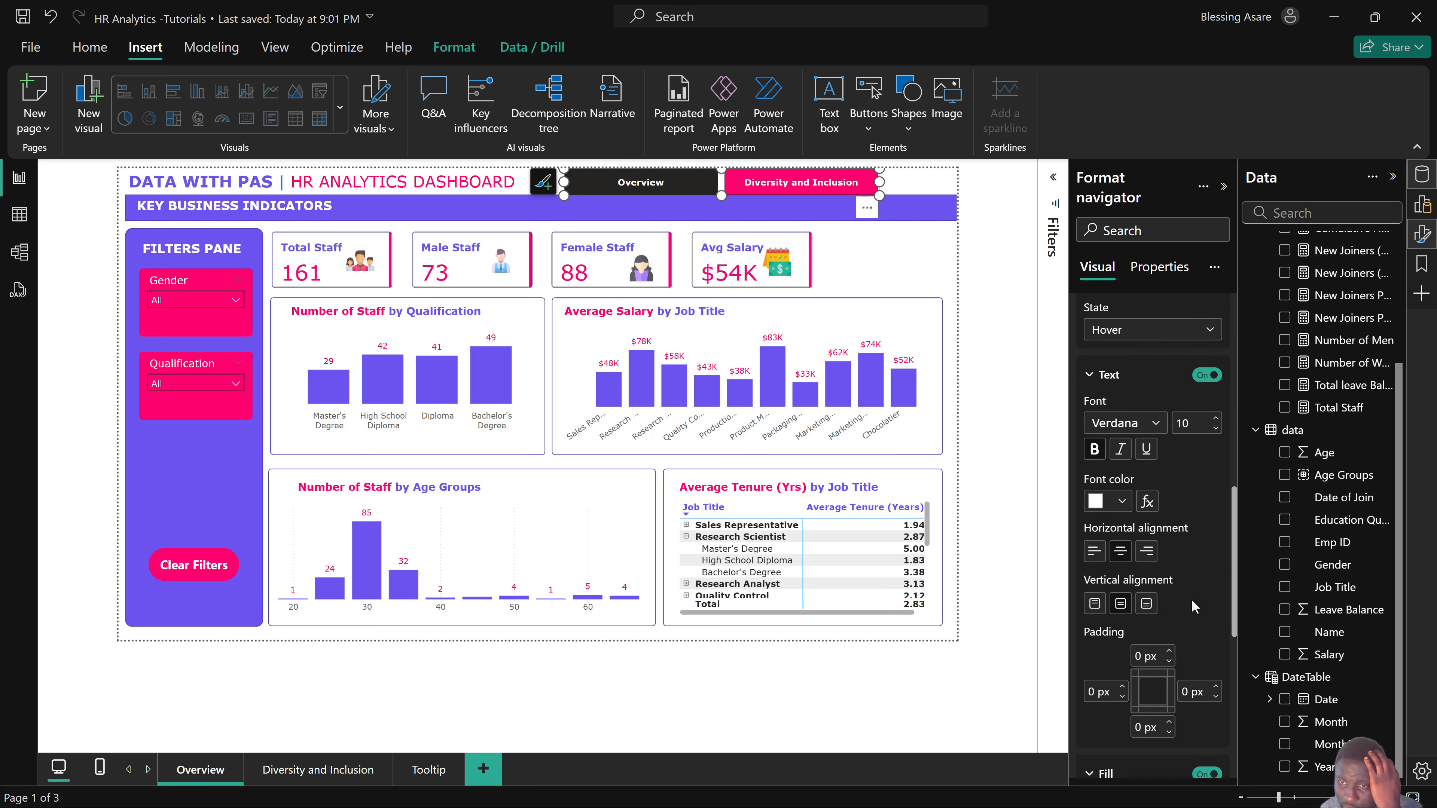
scroll(1191, 602, "down", 8)
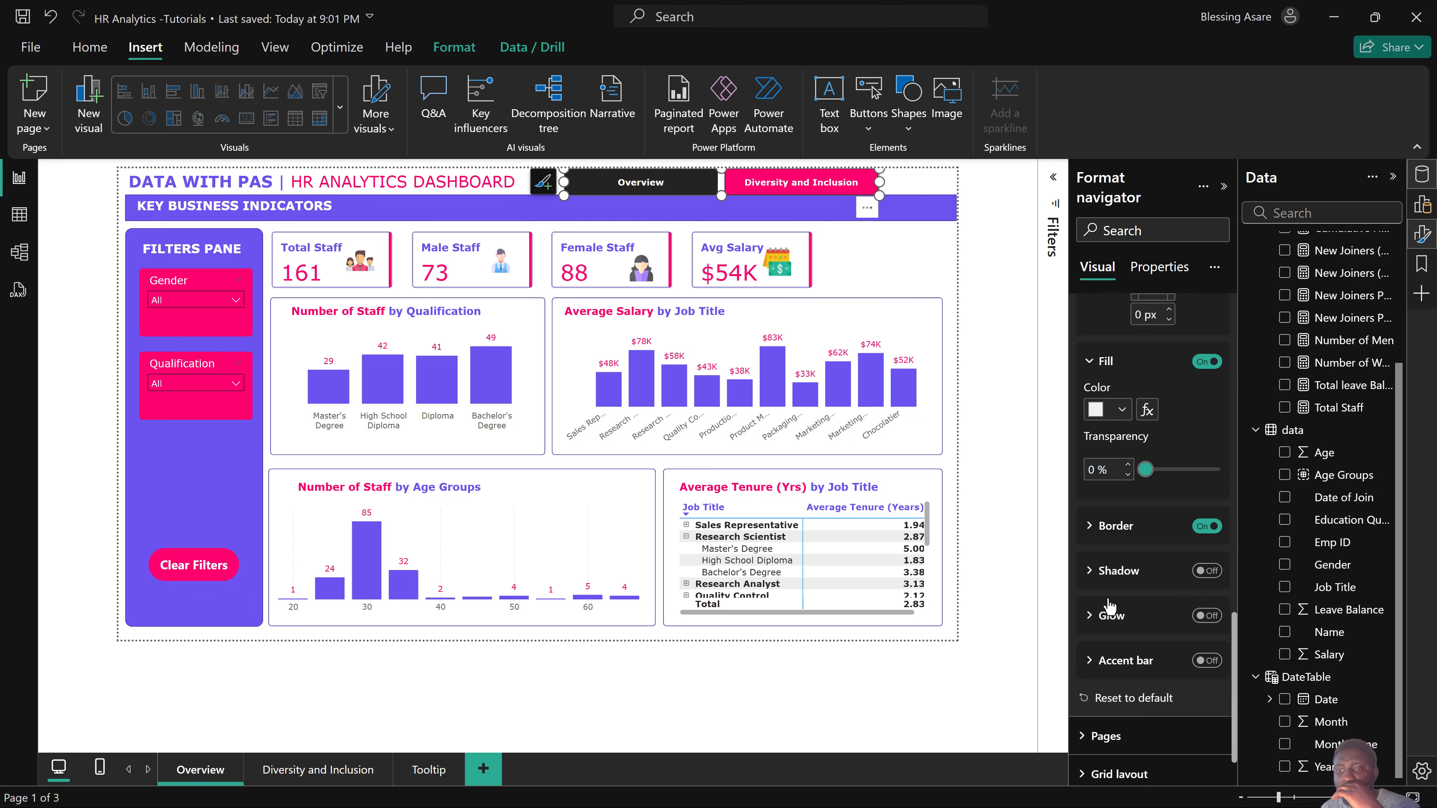
scroll(1117, 577, "up", 12)
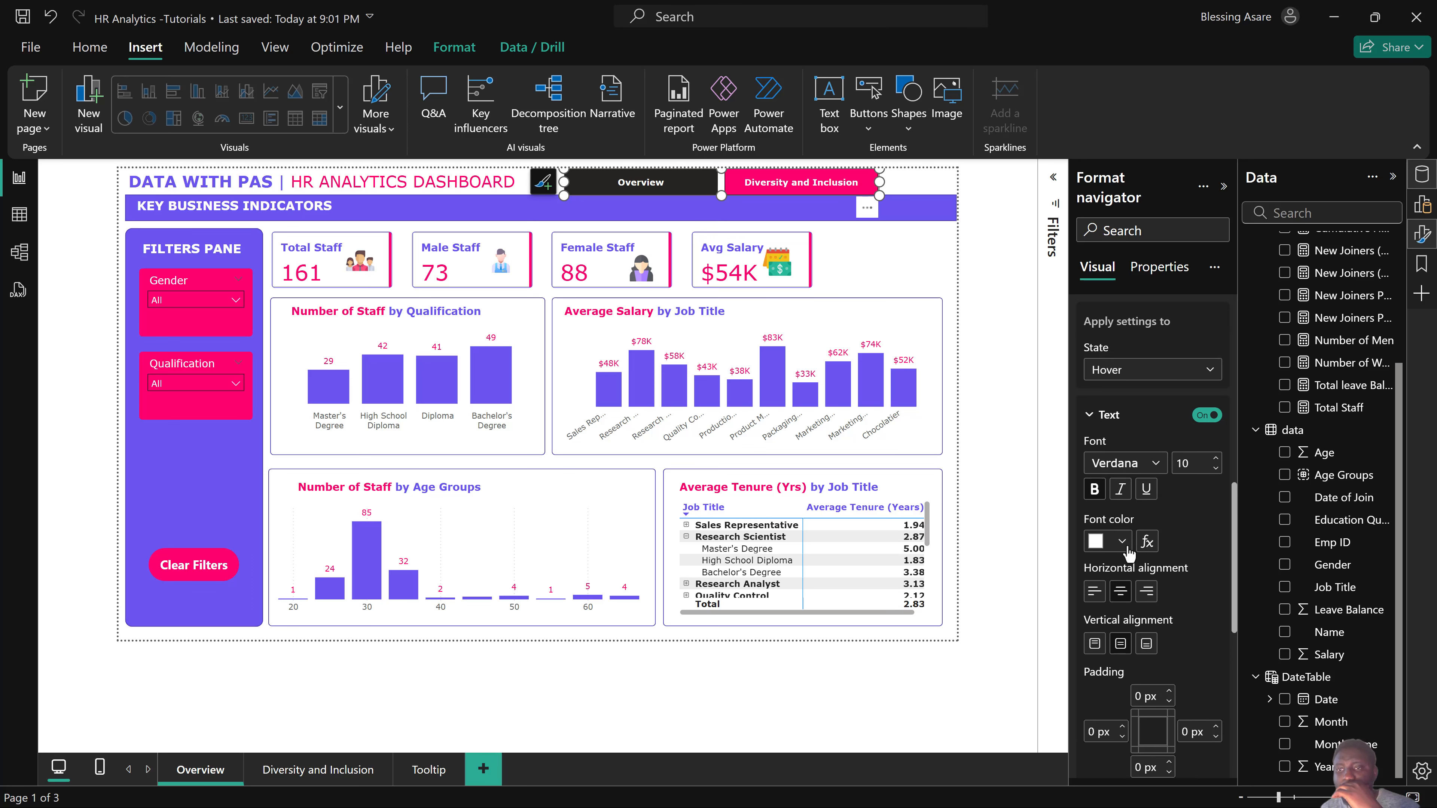
scroll(1129, 552, "up", 2)
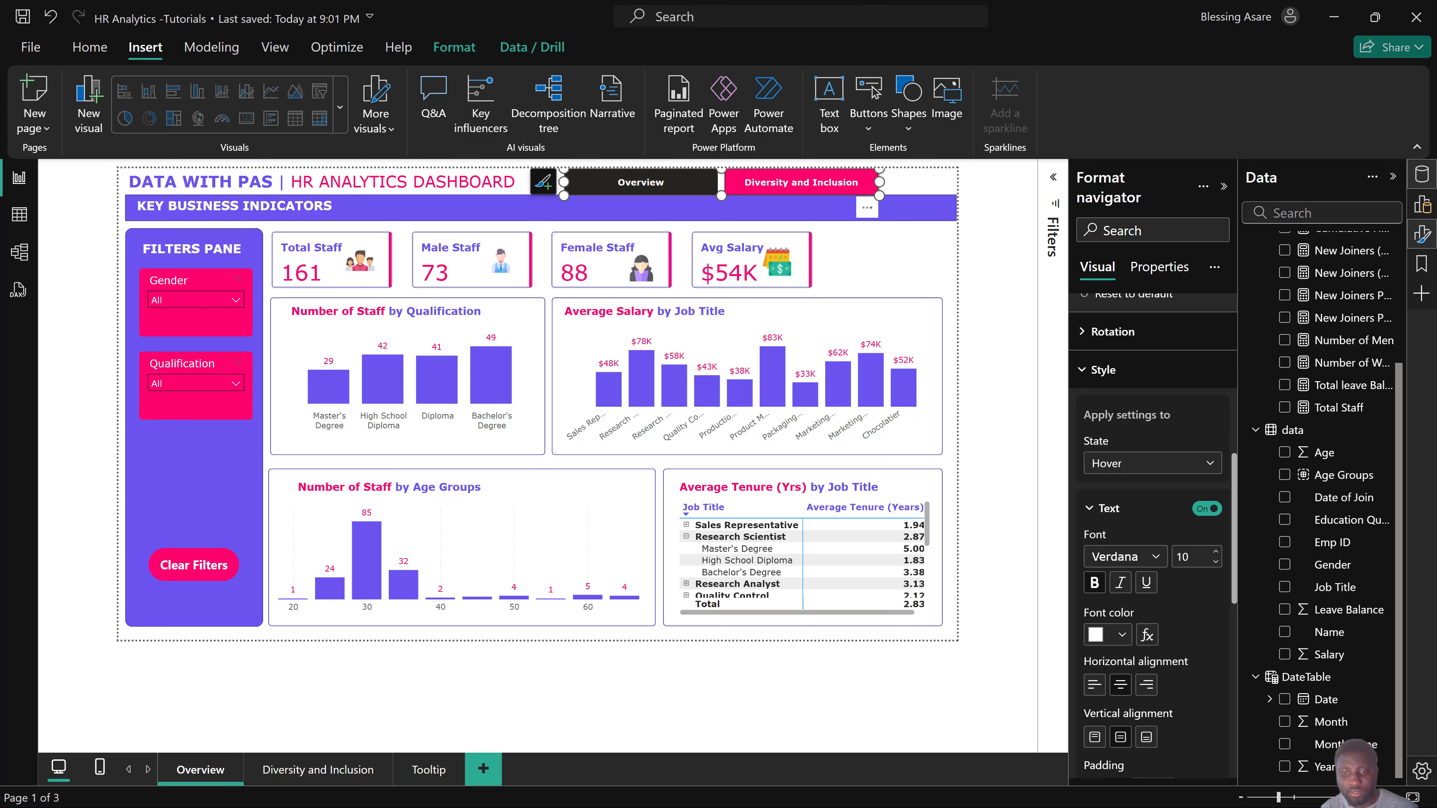
Check the finished HR Analytics report, return to HR Analytics -Tutorials and fill the navigator's Hover-state buttons with the recent purple.
key("super")
mouse_move(834, 790)
left_click(728, 710)
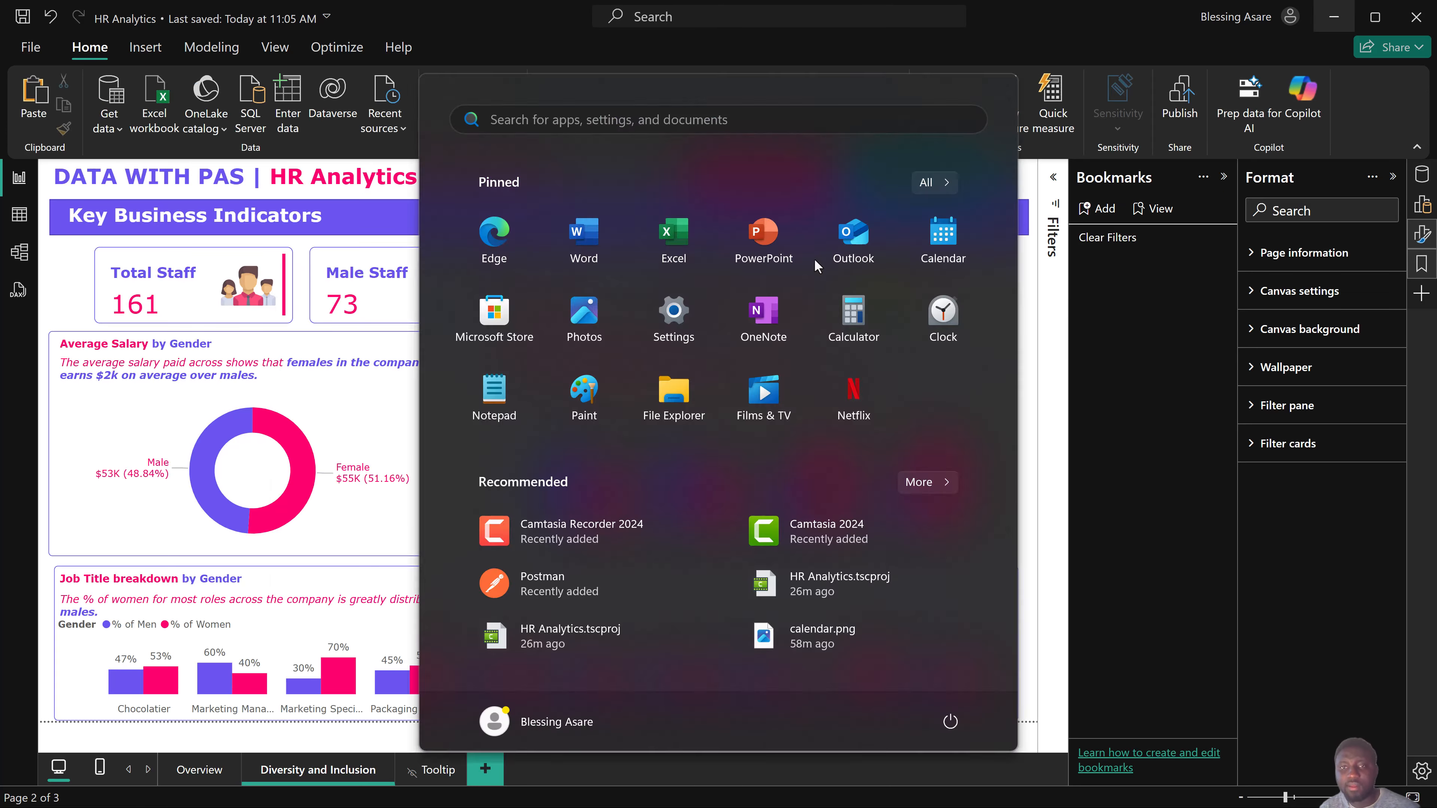
left_click(1333, 13)
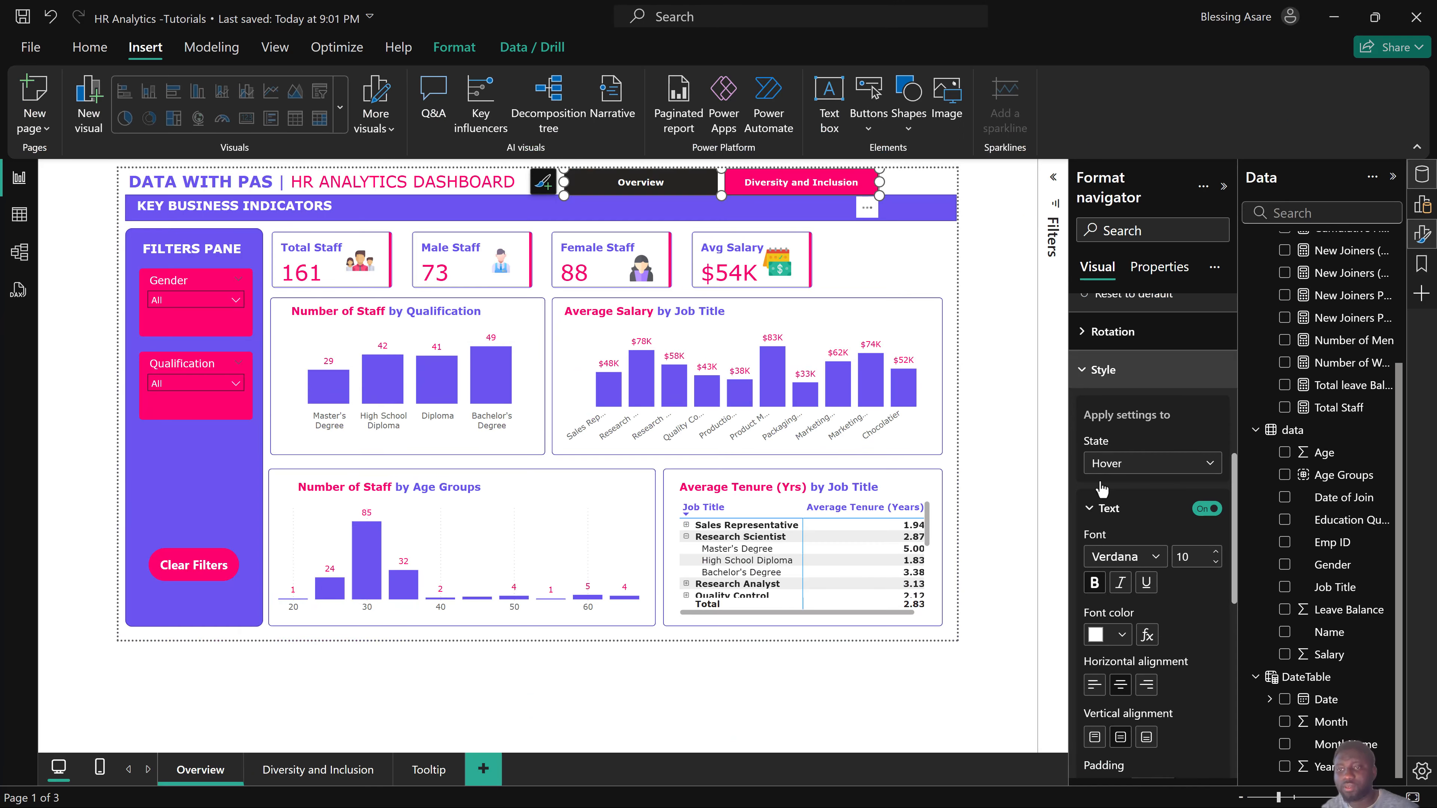
left_click(1097, 635)
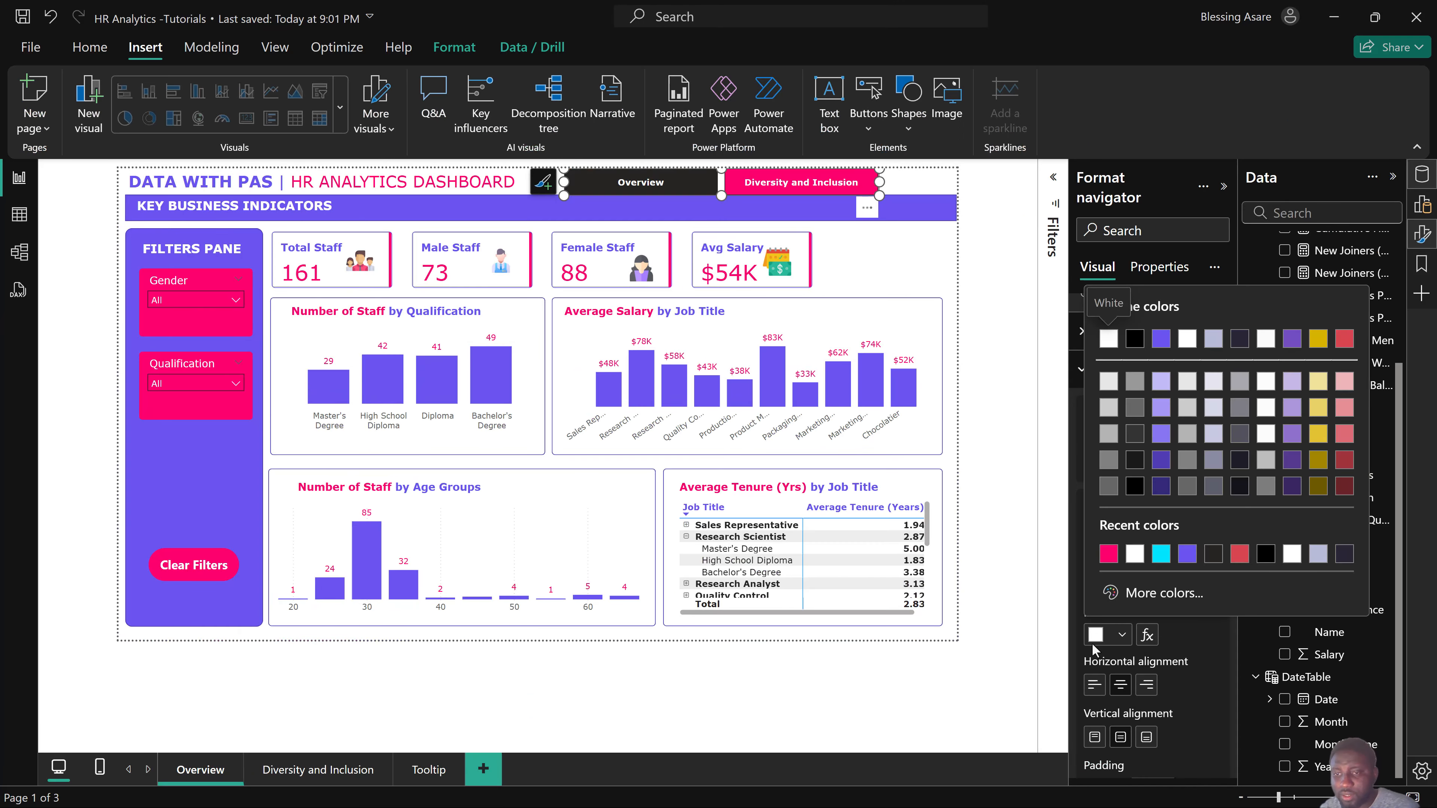
left_click(1093, 636)
scroll(1103, 634, "down", 5)
left_click(1095, 682)
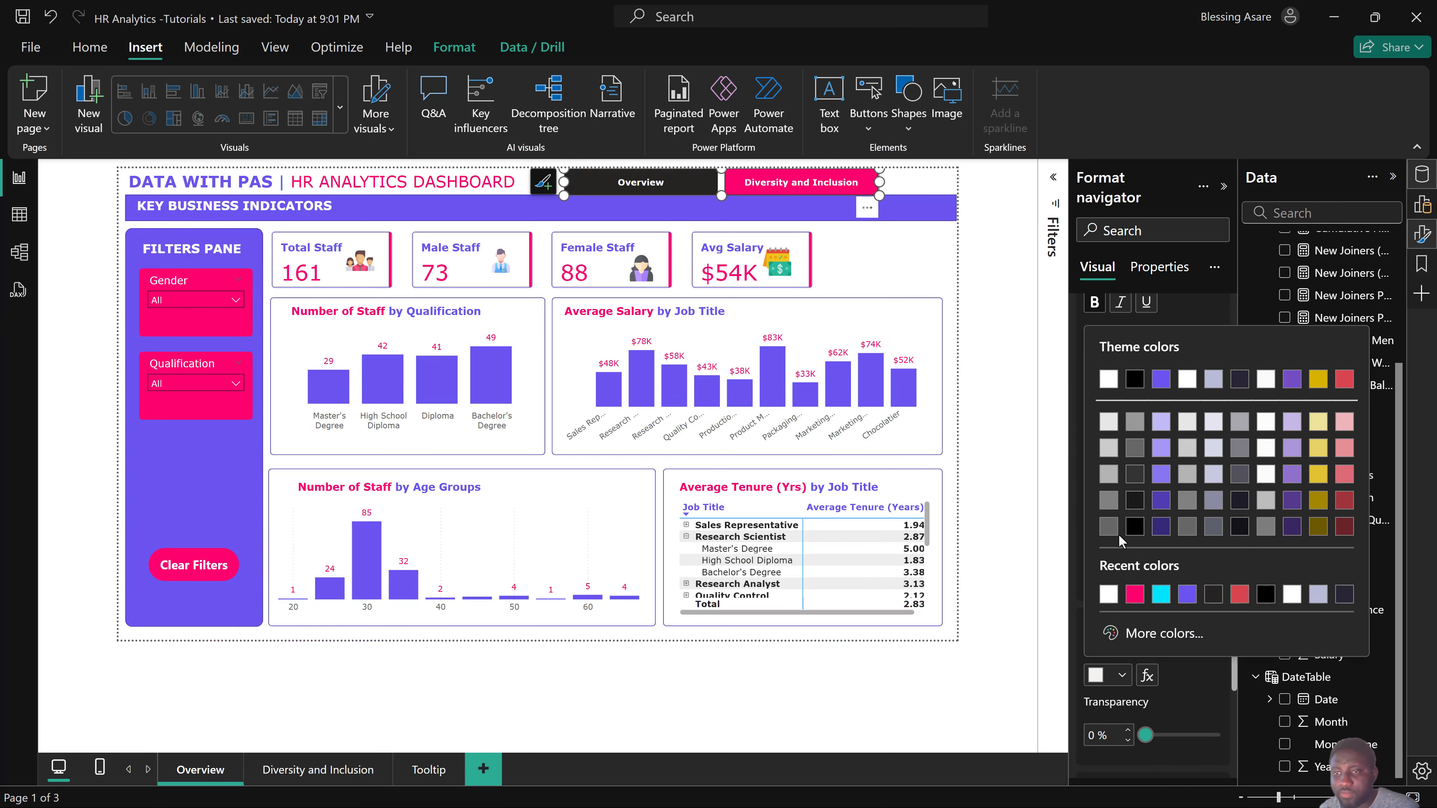
left_click(1188, 594)
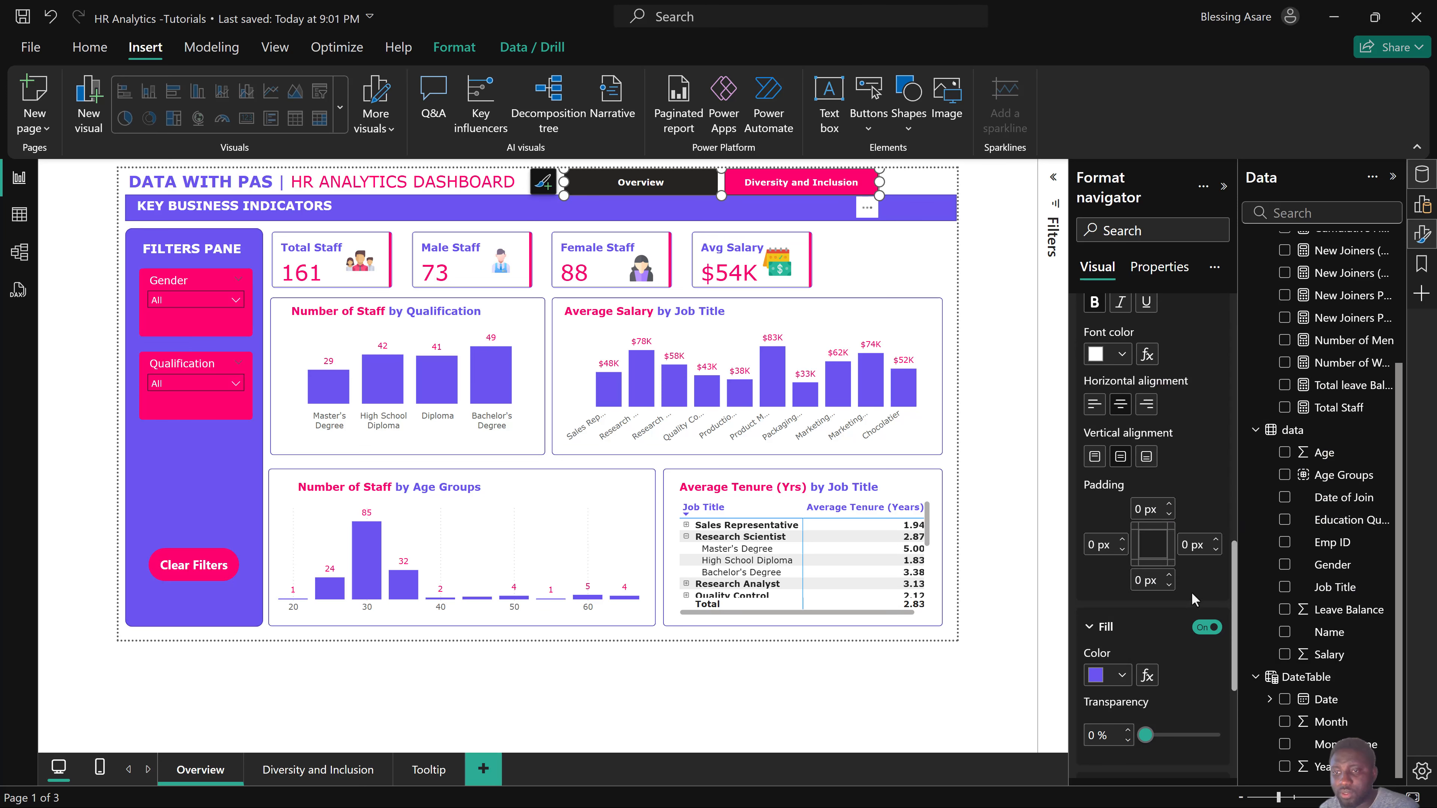
Switch the navigator's style settings to the Default state and fill its buttons with the recent cyan #00E5FF.
scroll(1176, 610, "up", 2)
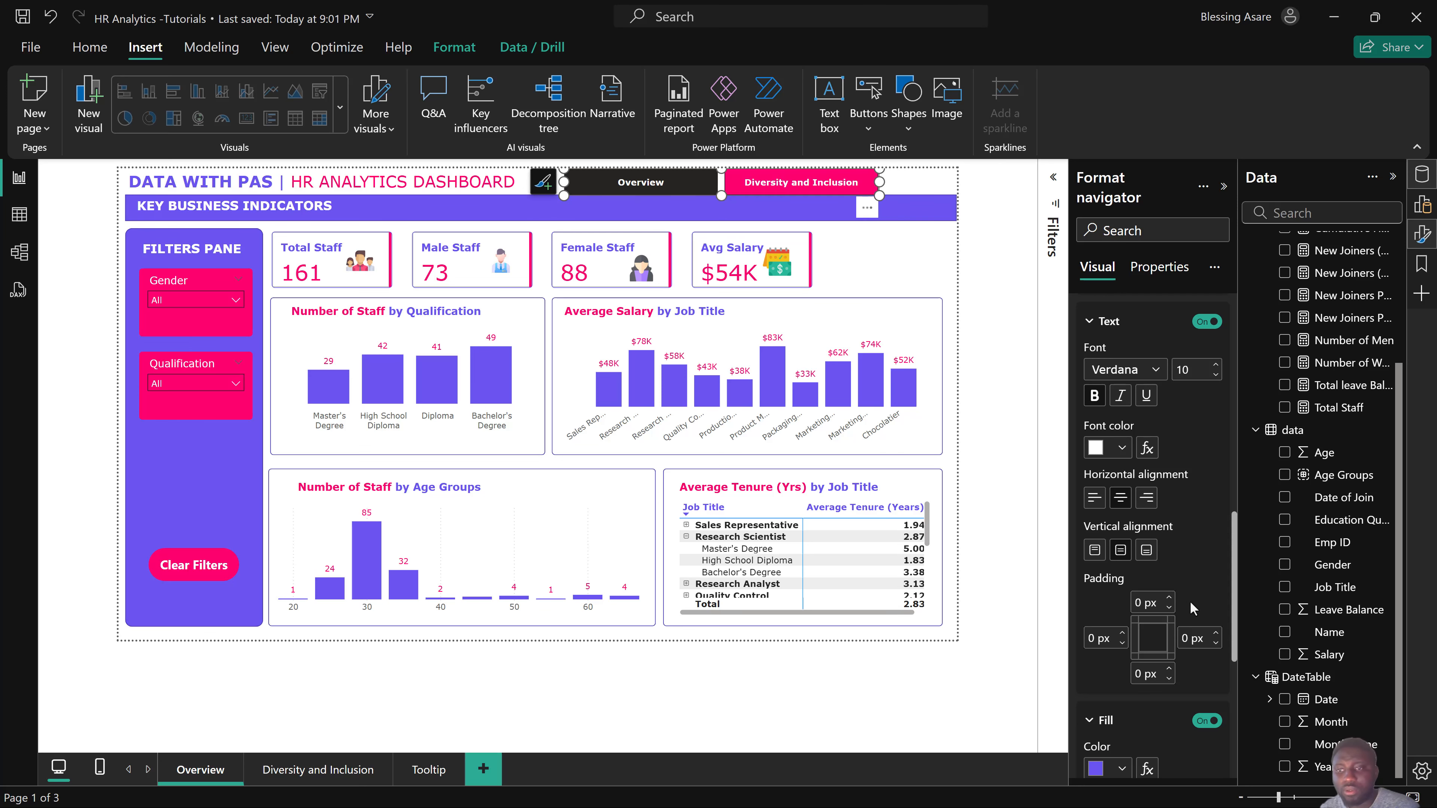
scroll(1188, 601, "down", 5)
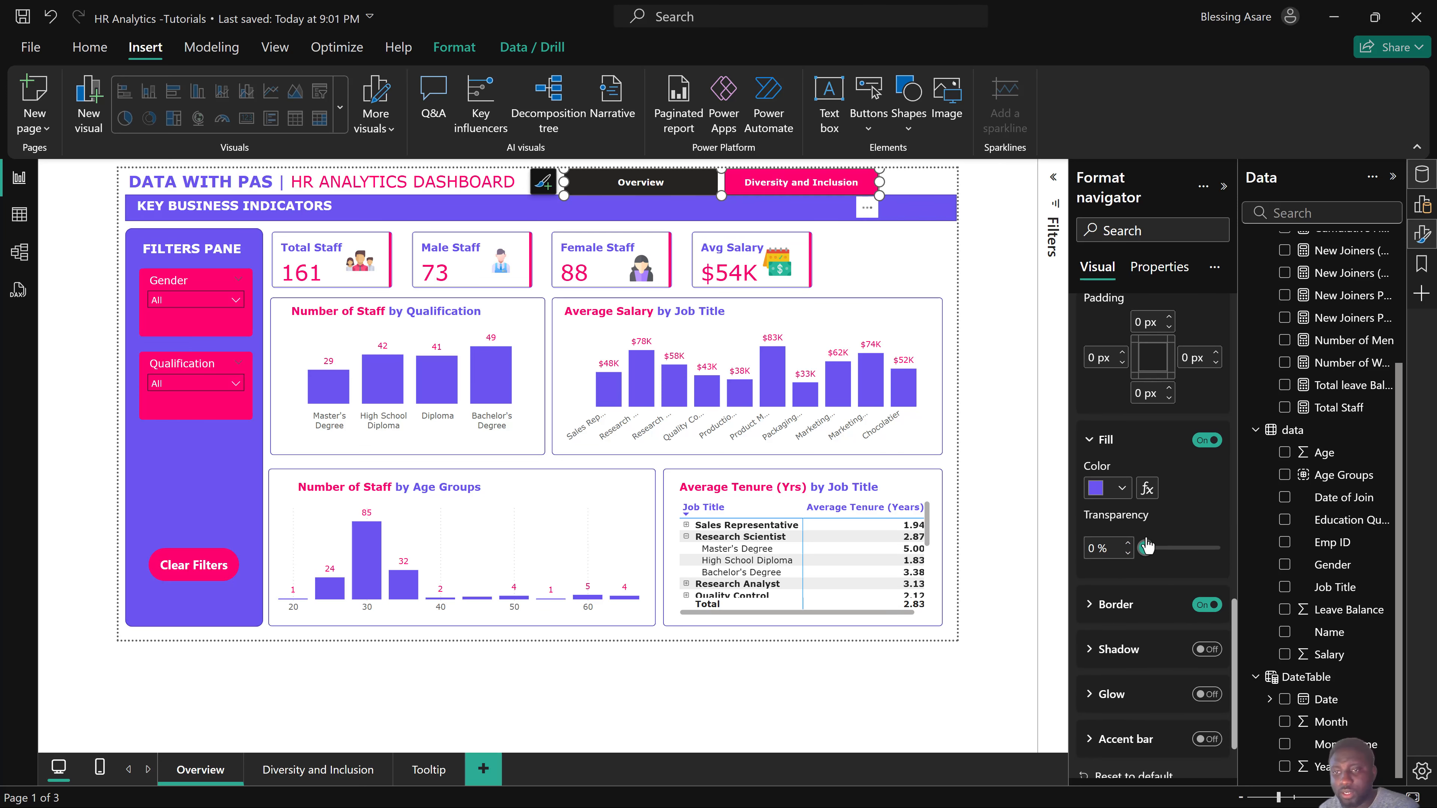
scroll(1146, 546, "up", 5)
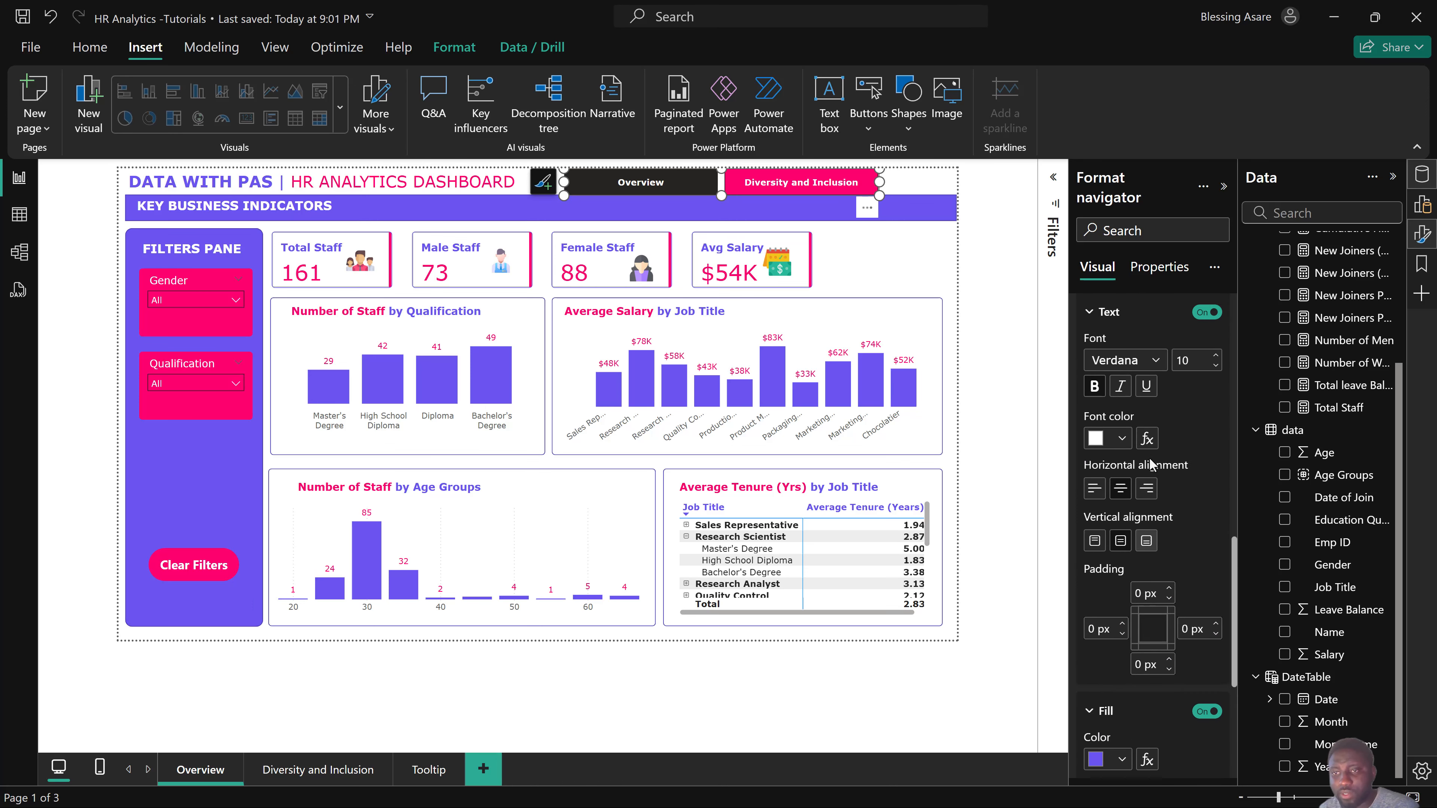
scroll(1185, 607, "up", 3)
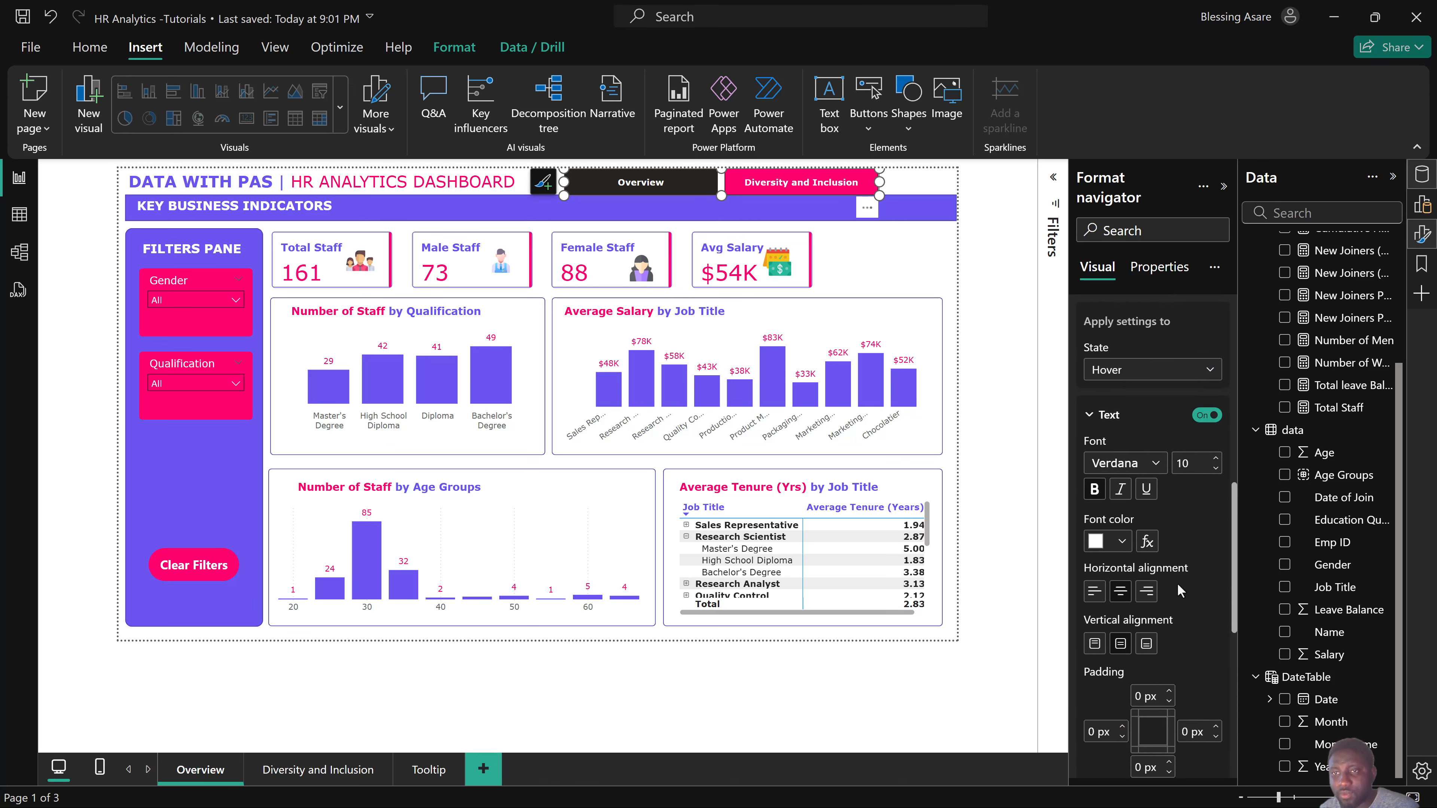
left_click(1128, 464)
left_click(1123, 486)
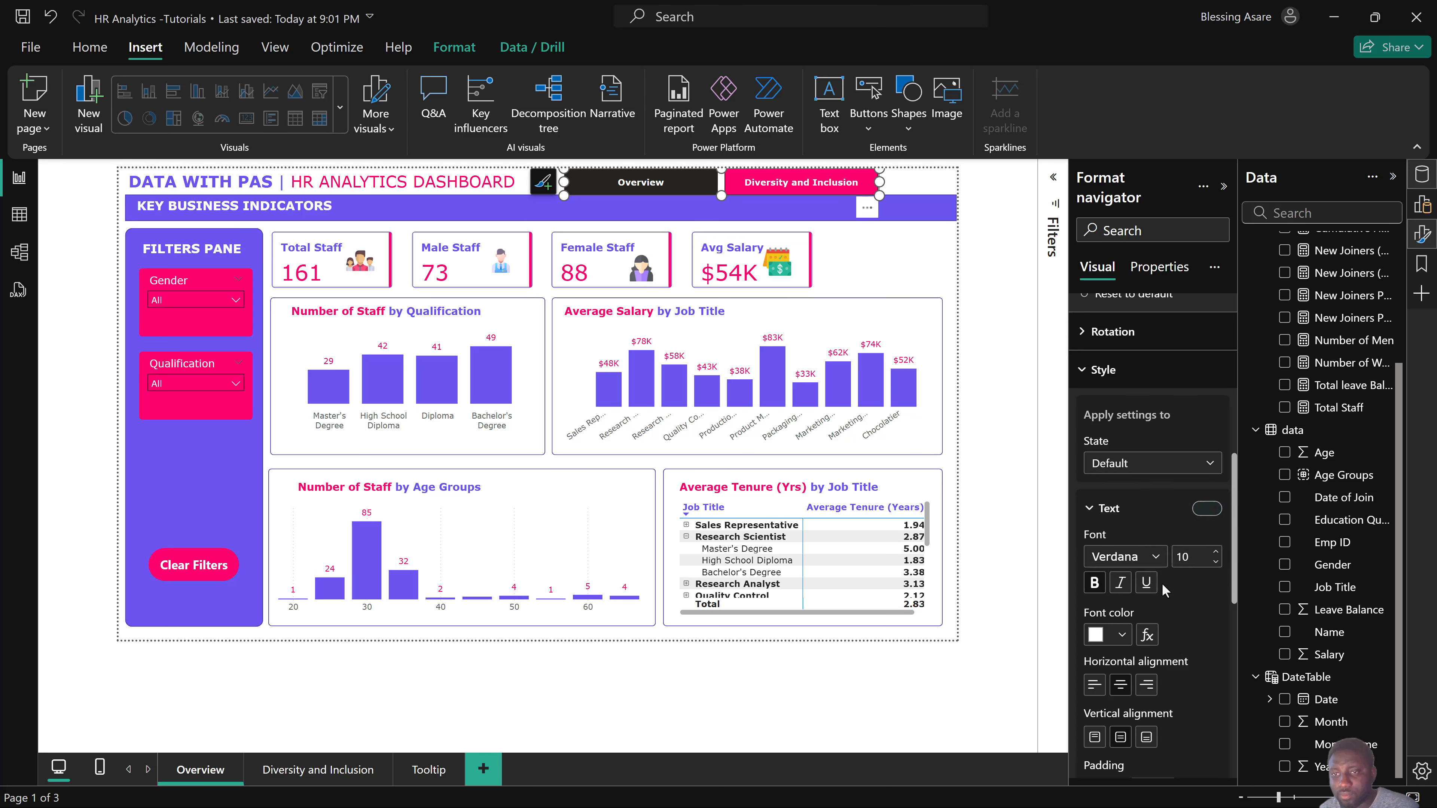
scroll(1125, 640, "down", 5)
left_click(1098, 675)
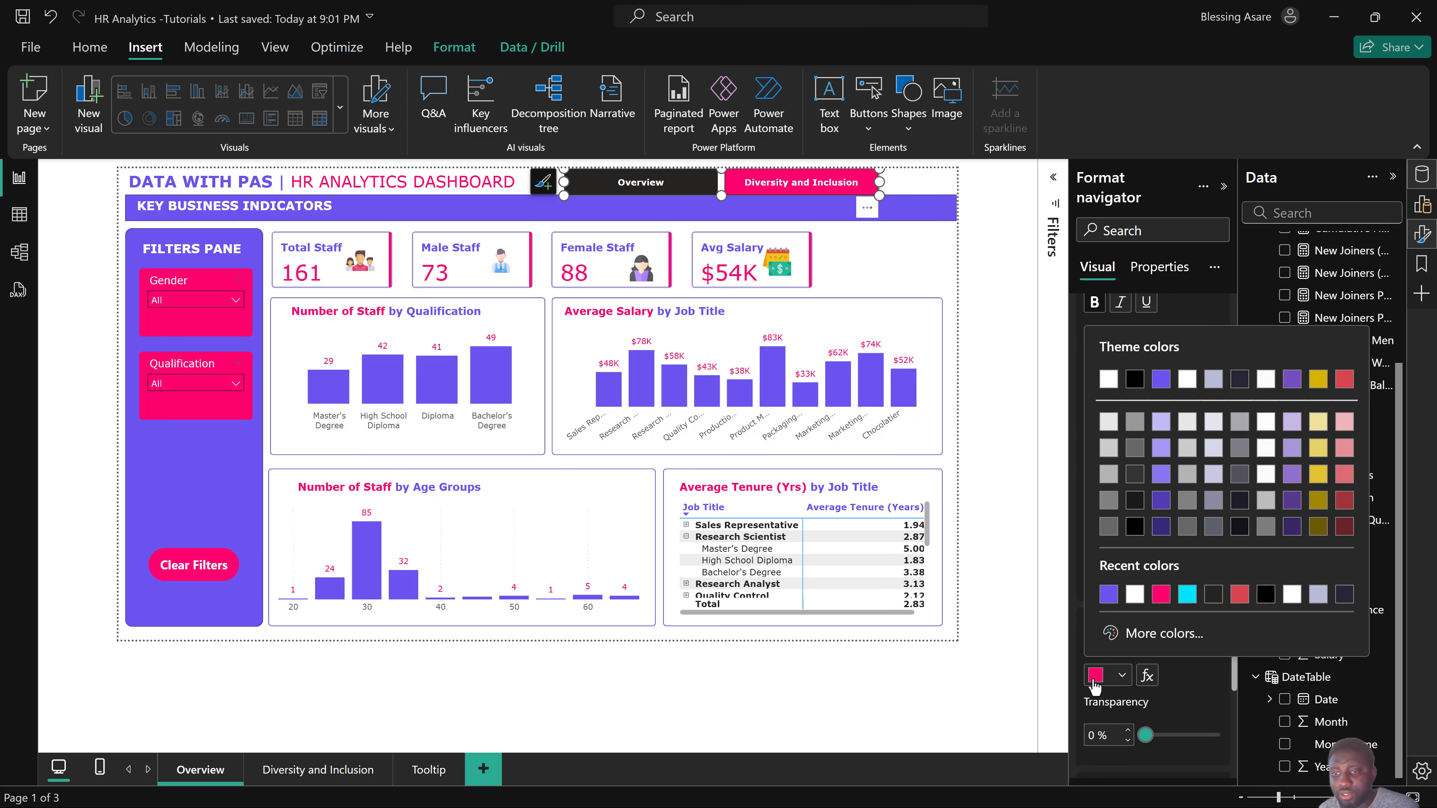
left_click(1188, 595)
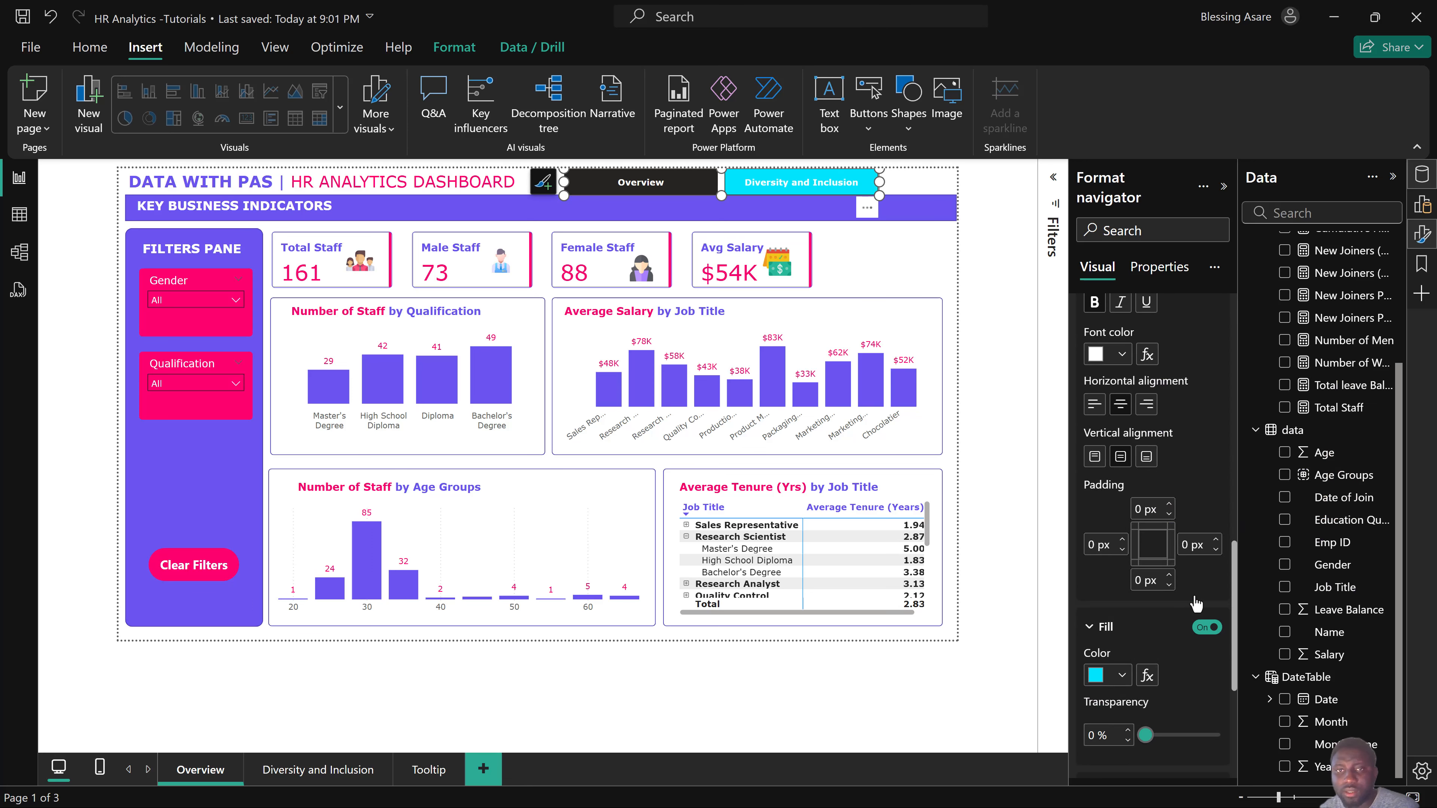
Review the navigator's title, shape and style settings, including the list of available button shapes.
scroll(1211, 599, "up", 6)
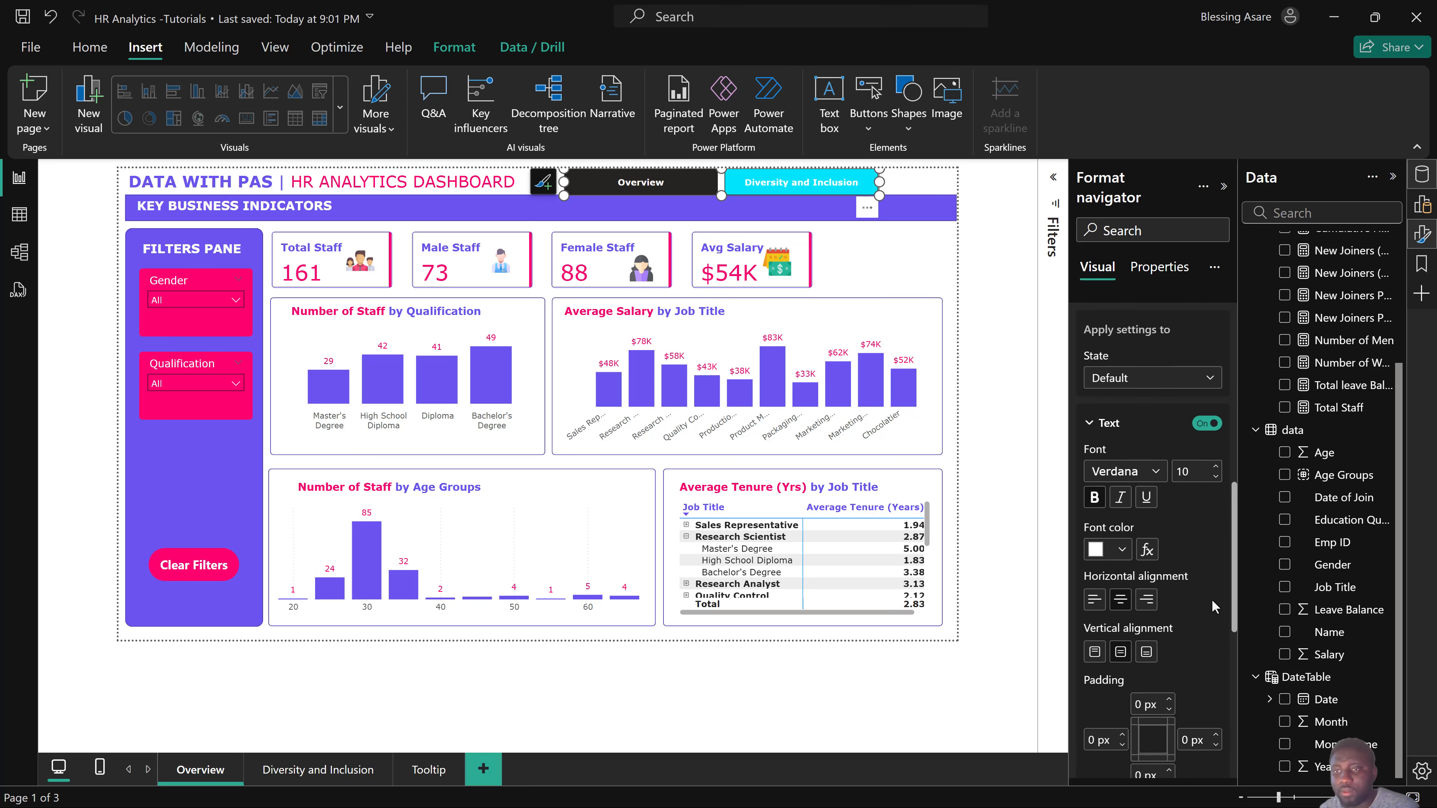
scroll(1212, 606, "up", 3)
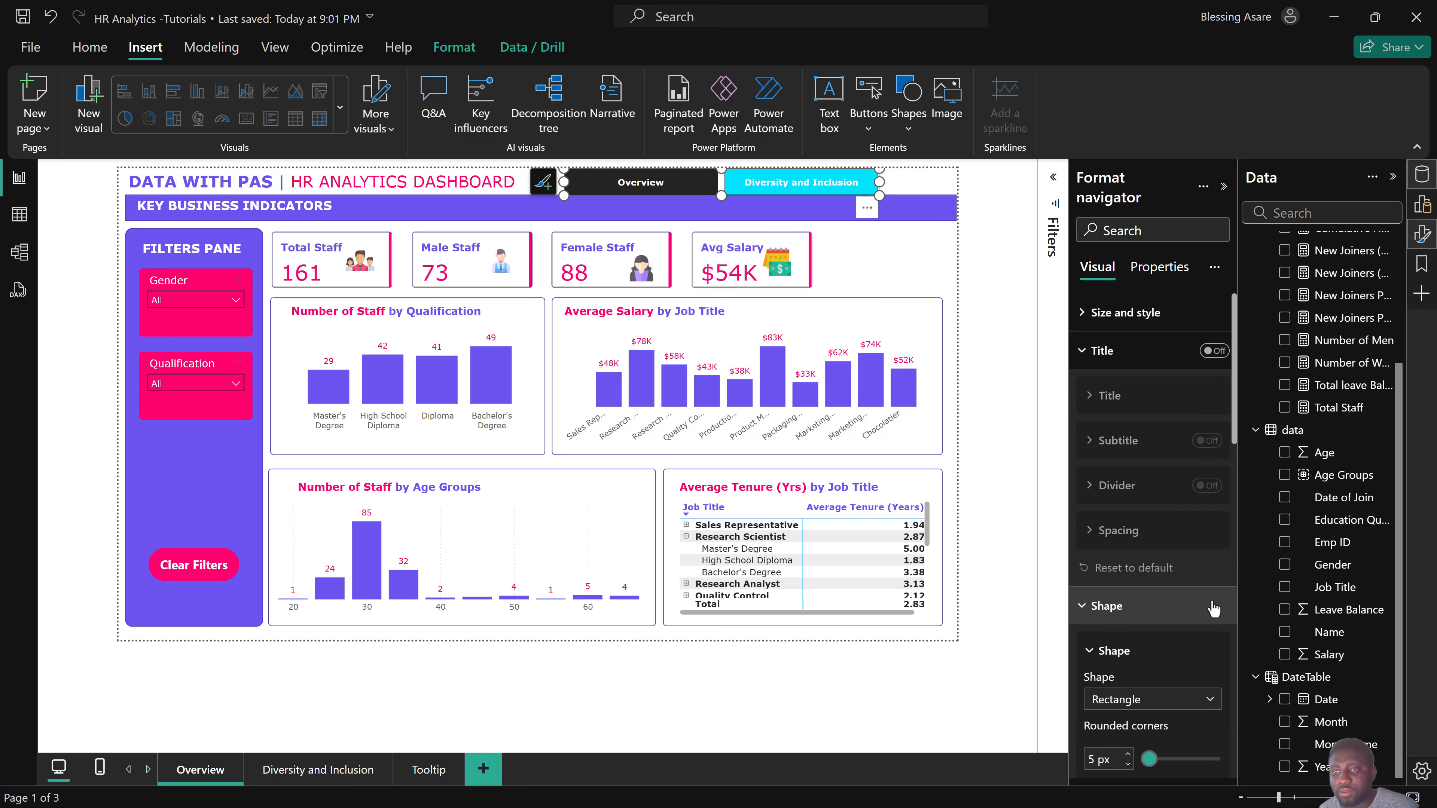
scroll(1212, 606, "down", 5)
scroll(1212, 606, "up", 5)
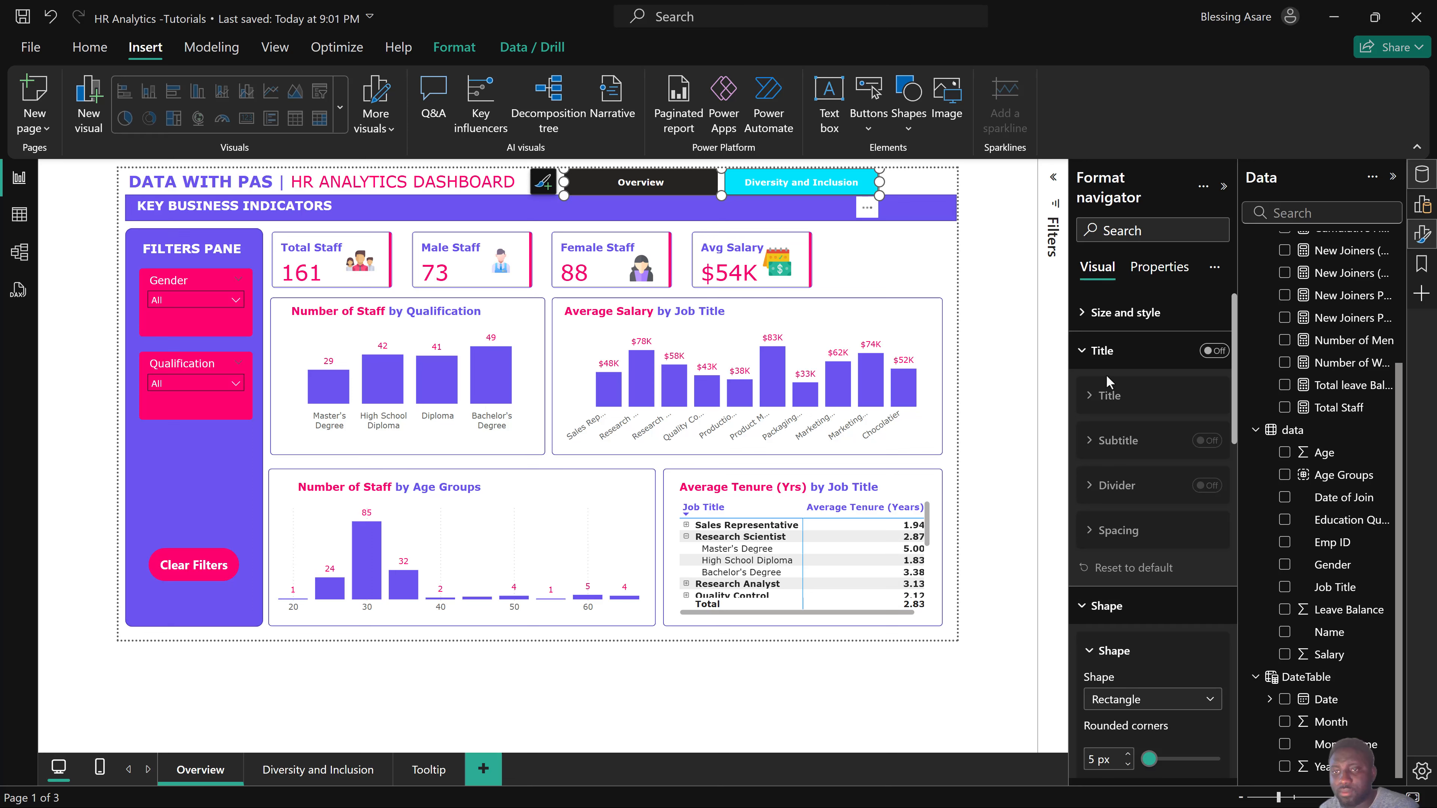
left_click(1110, 352)
scroll(1155, 606, "down", 3)
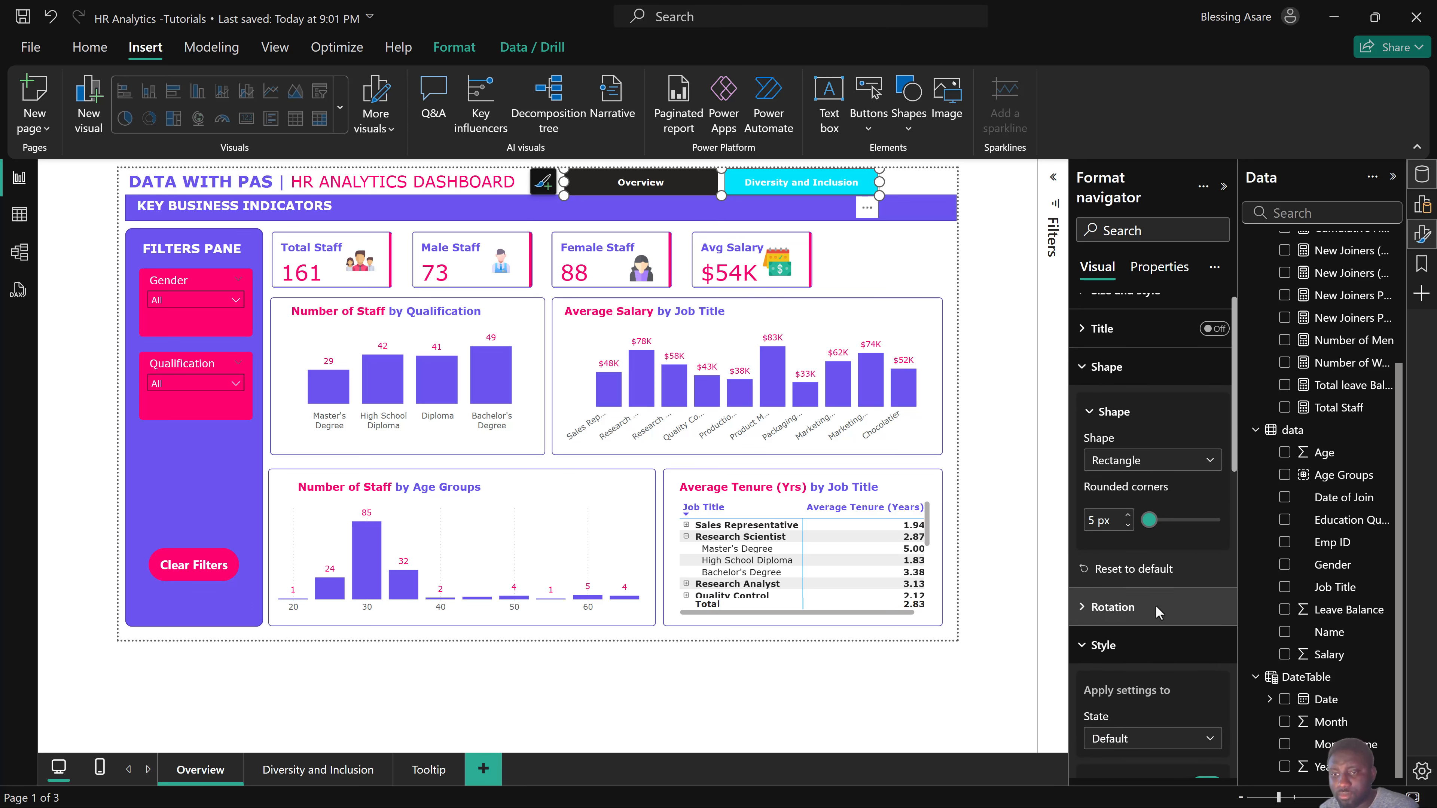
scroll(1149, 583, "up", 2)
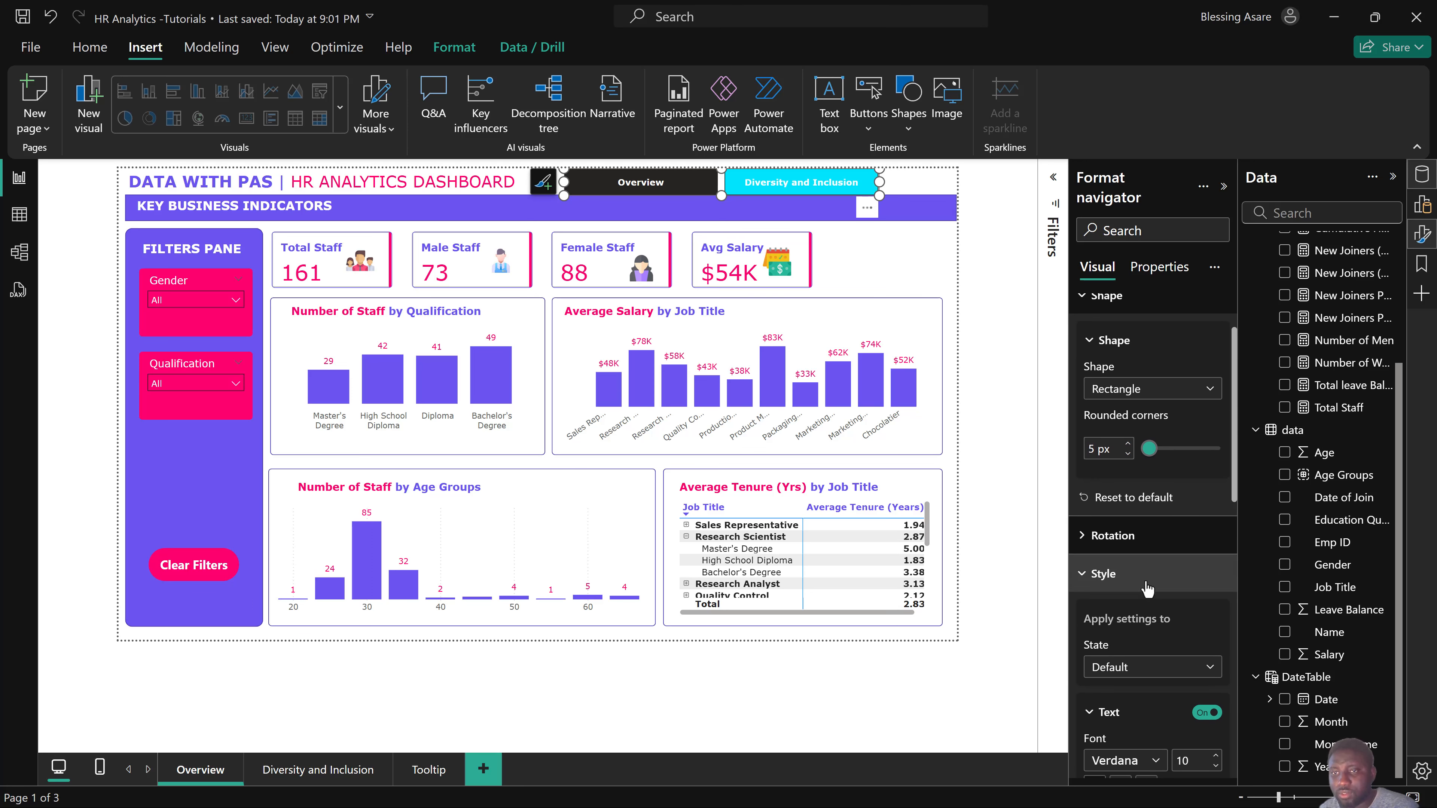
left_click(1140, 396)
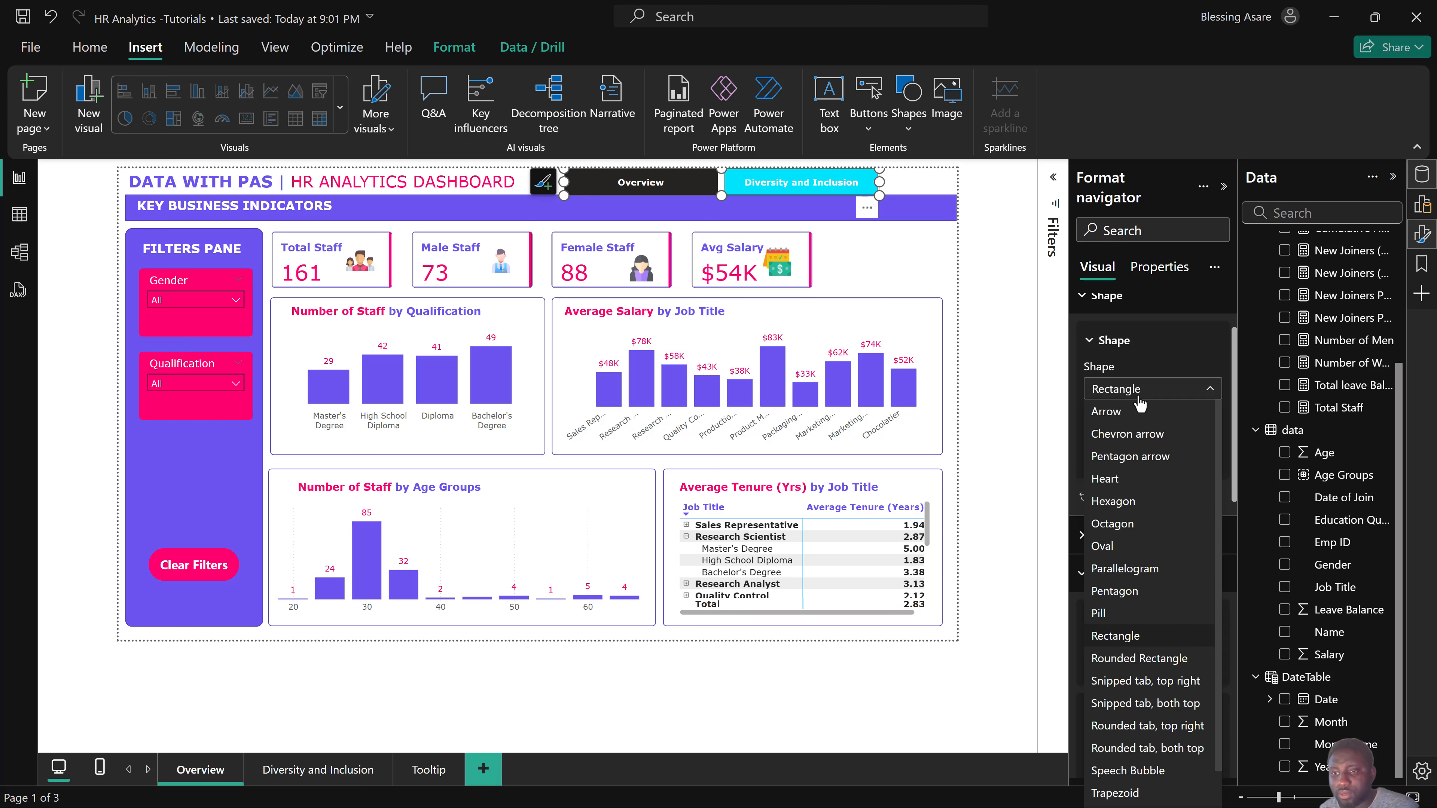
left_click(1140, 399)
Apply the navigator's style settings to the Selected state and fill that button with the recent pink #FF006F.
left_click(1148, 668)
left_click(1148, 687)
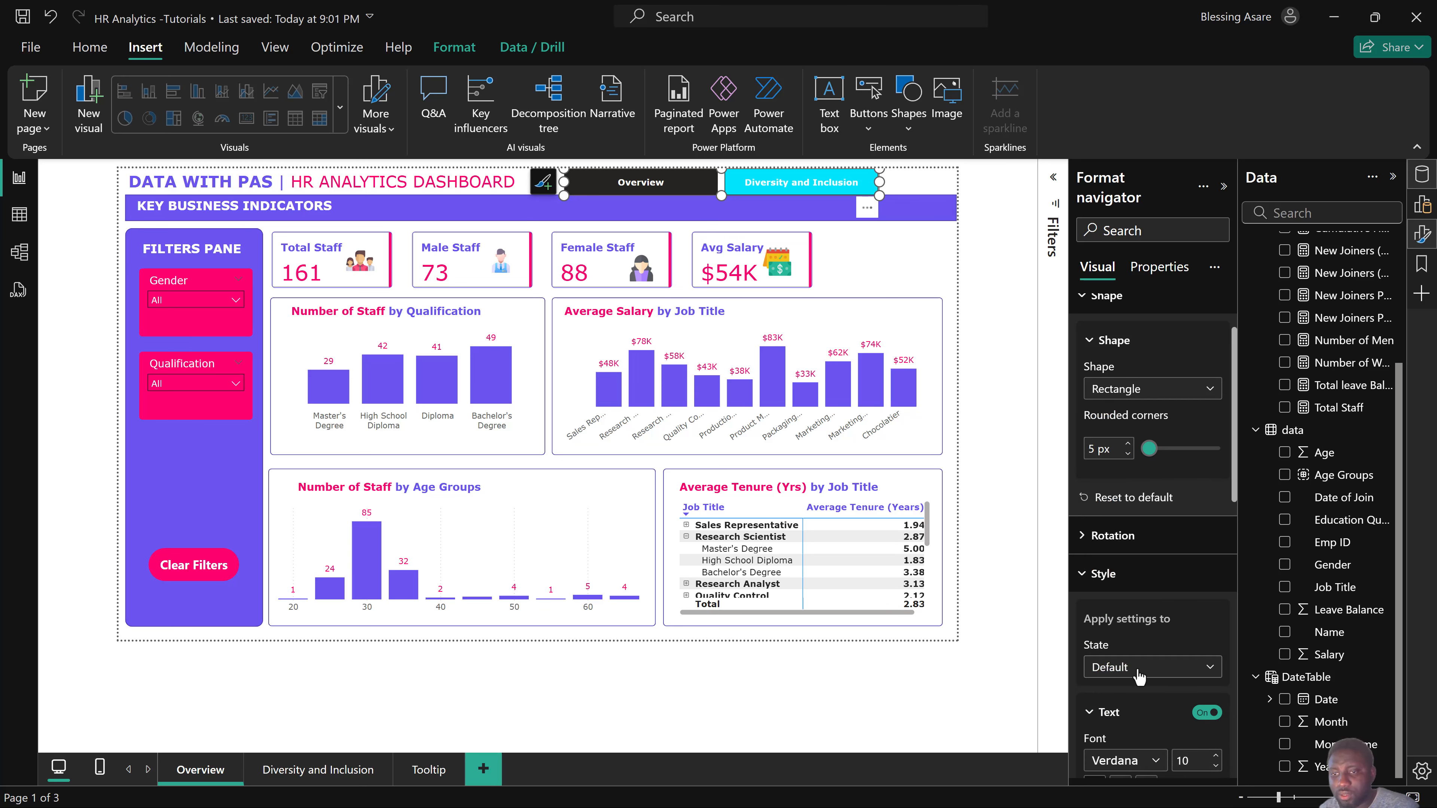
scroll(1145, 679, "down", 2)
left_click(1134, 575)
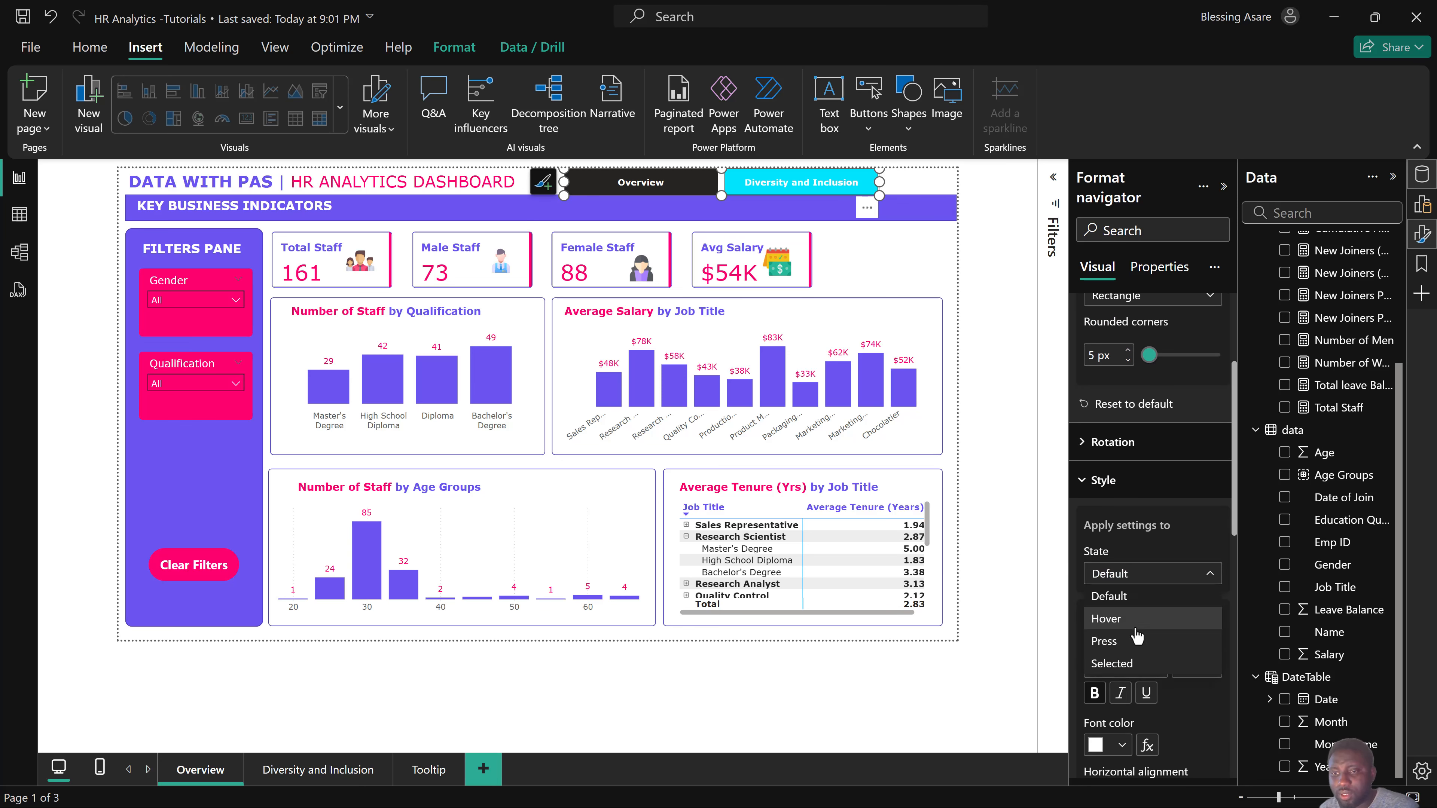
left_click(1134, 665)
scroll(1157, 645, "down", 4)
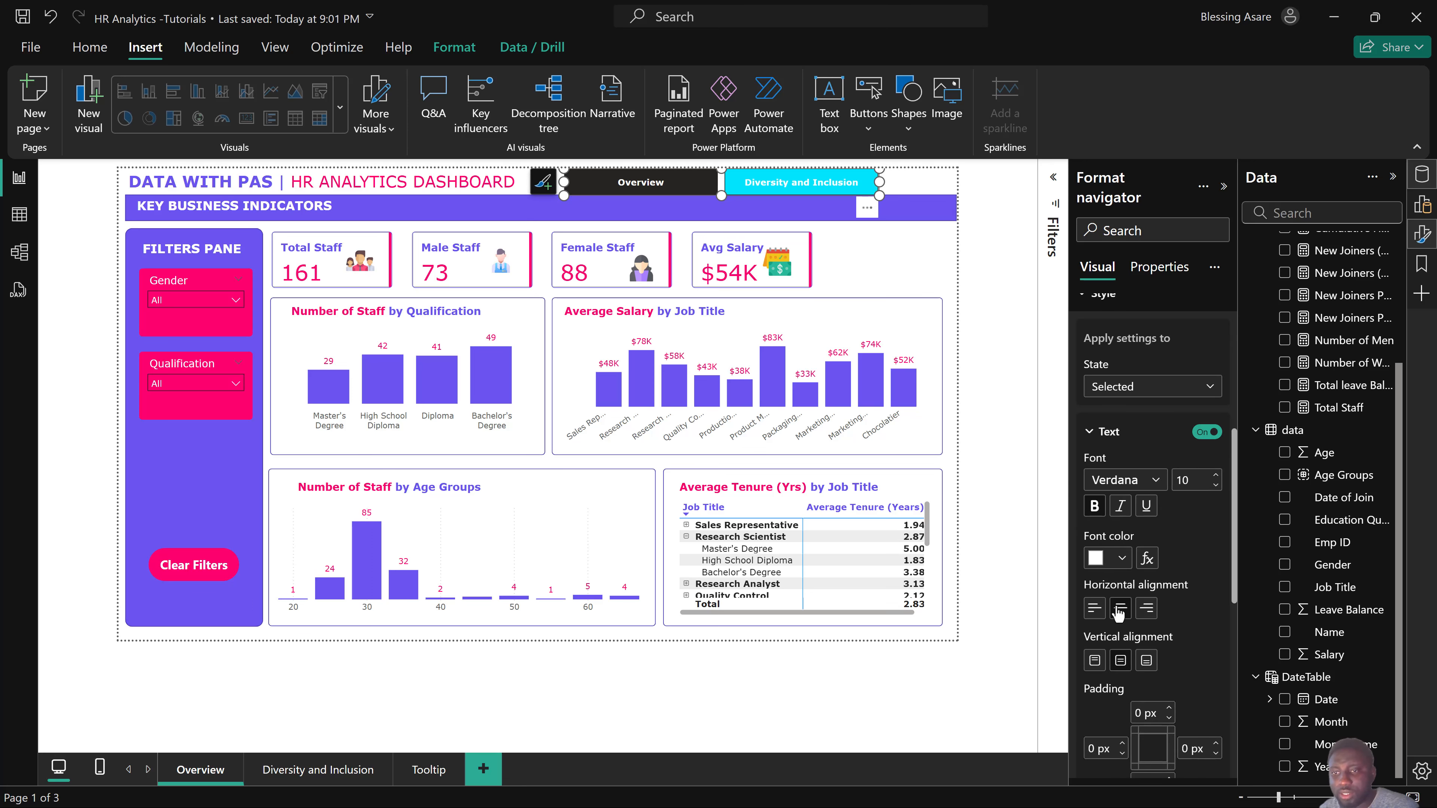
scroll(1118, 612, "down", 7)
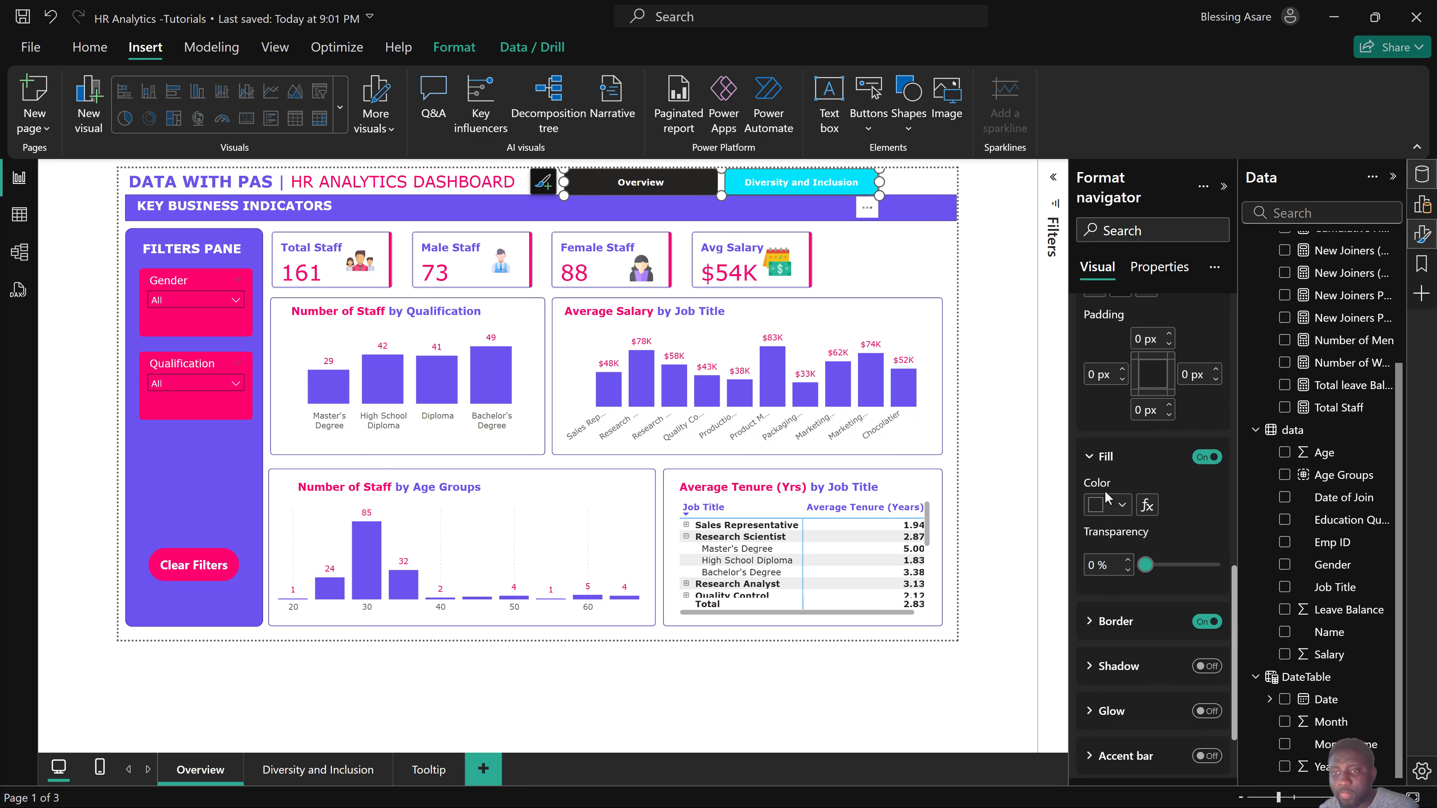
left_click(1103, 505)
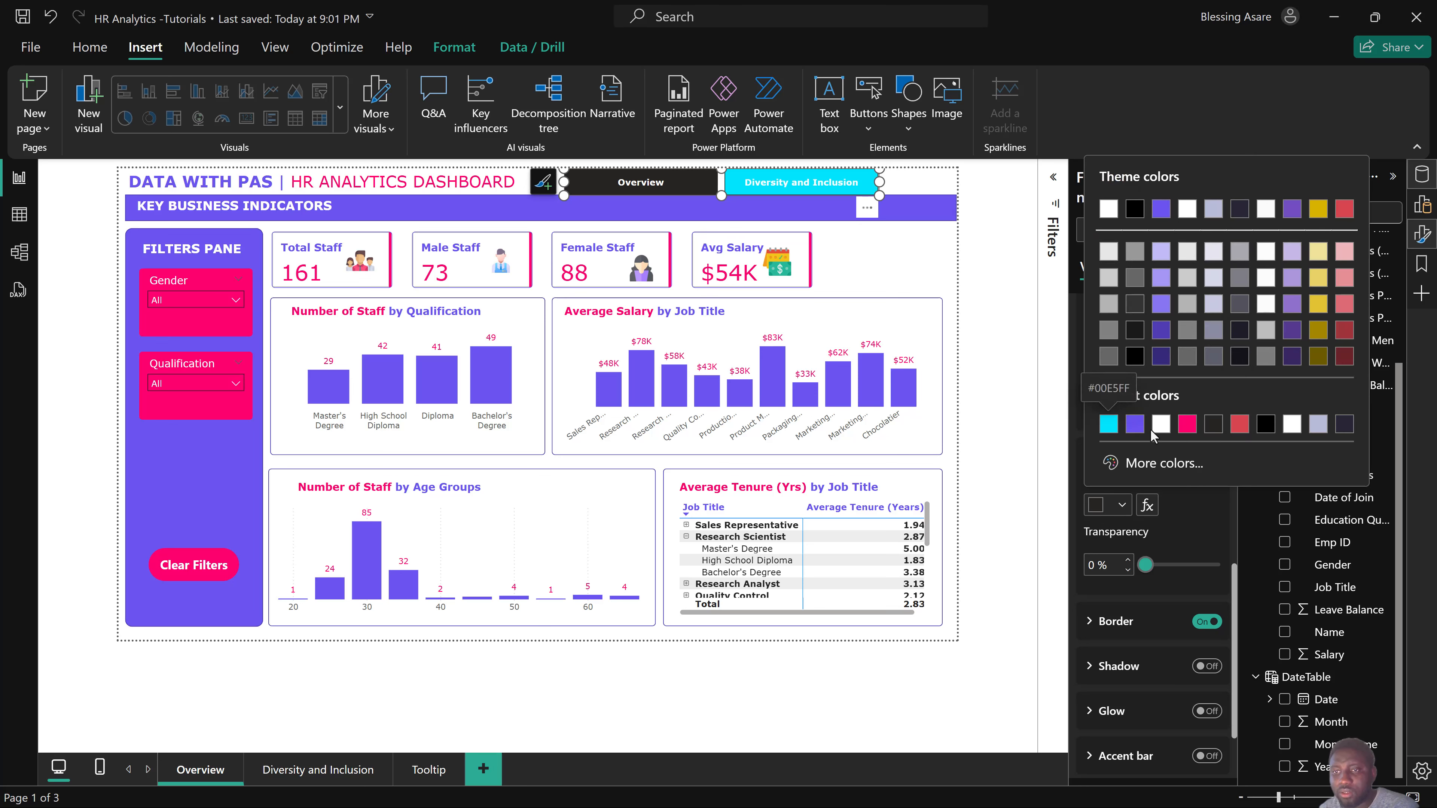
left_click(1187, 424)
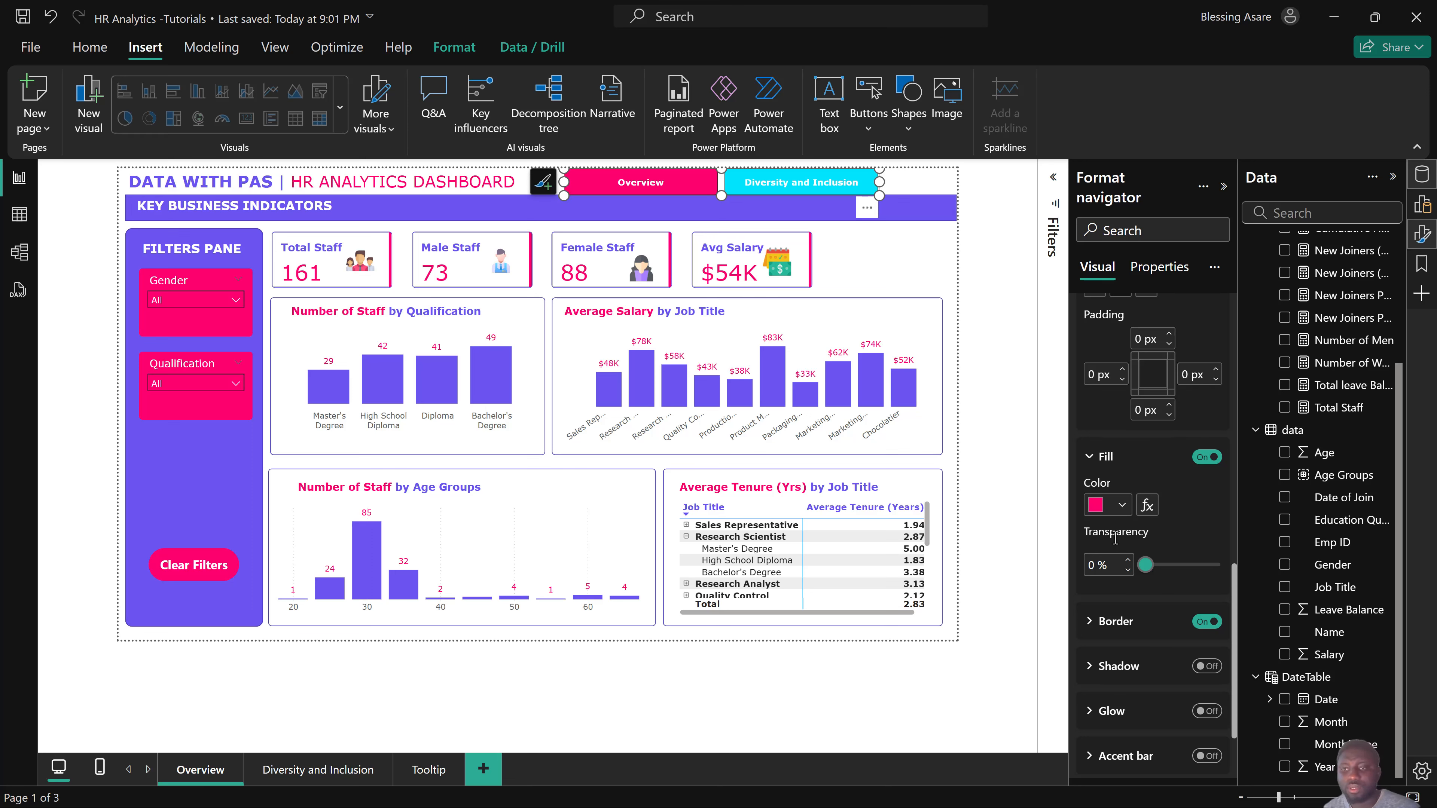
Switch the navigator's style settings to the Hover state and review its text and fill settings.
scroll(1123, 546, "up", 6)
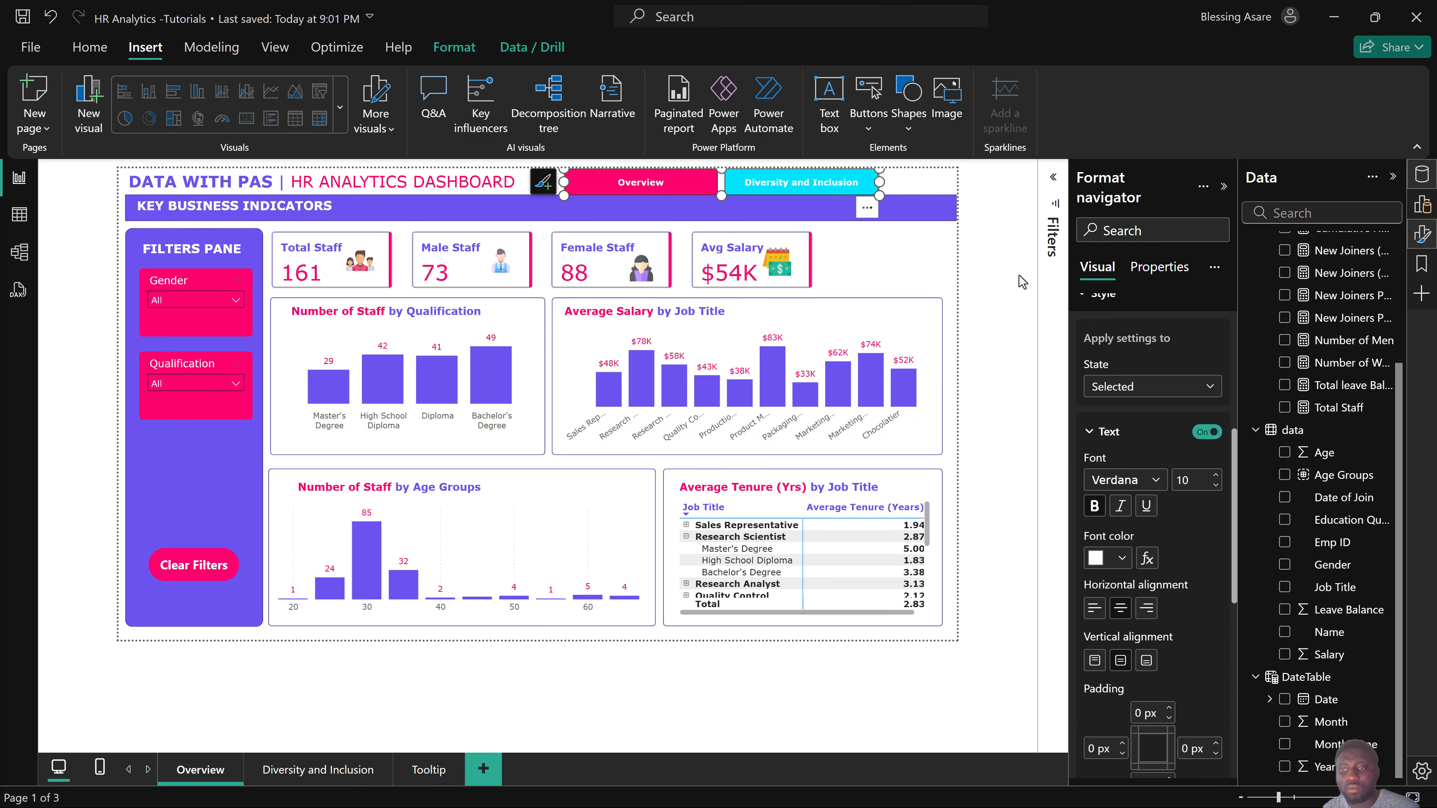
left_click(1121, 397)
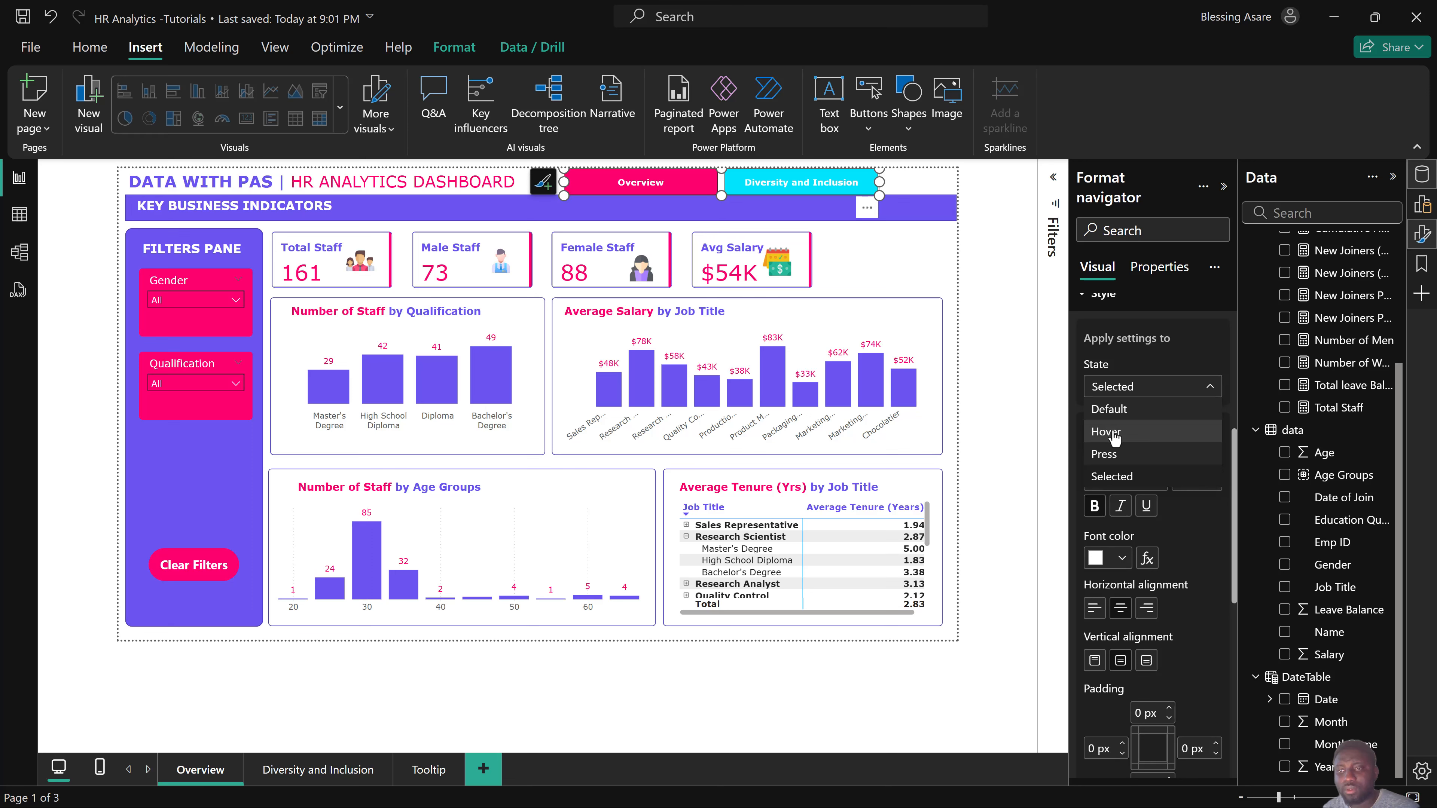
key("Escape")
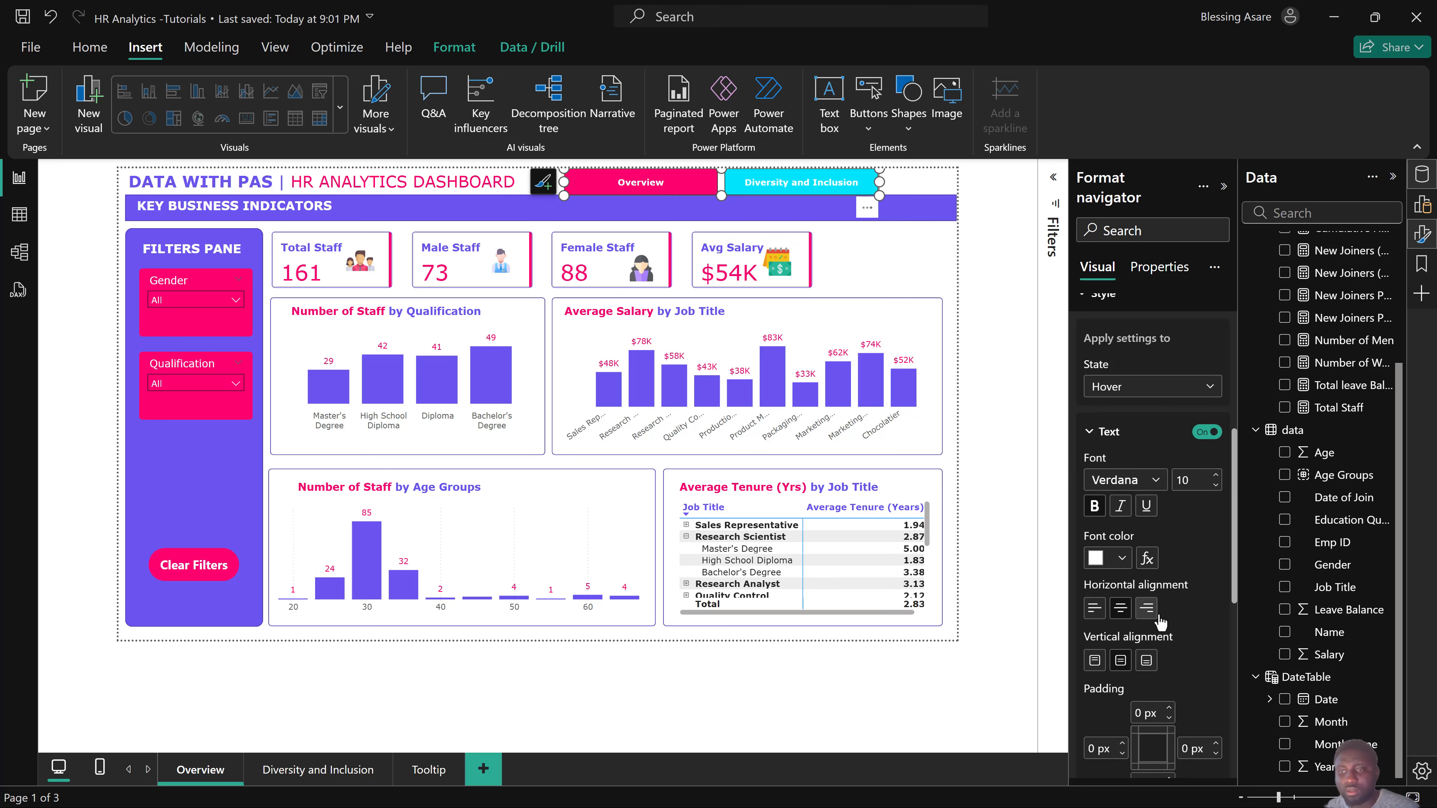
scroll(1154, 610, "down", 4)
scroll(1148, 614, "down", 4)
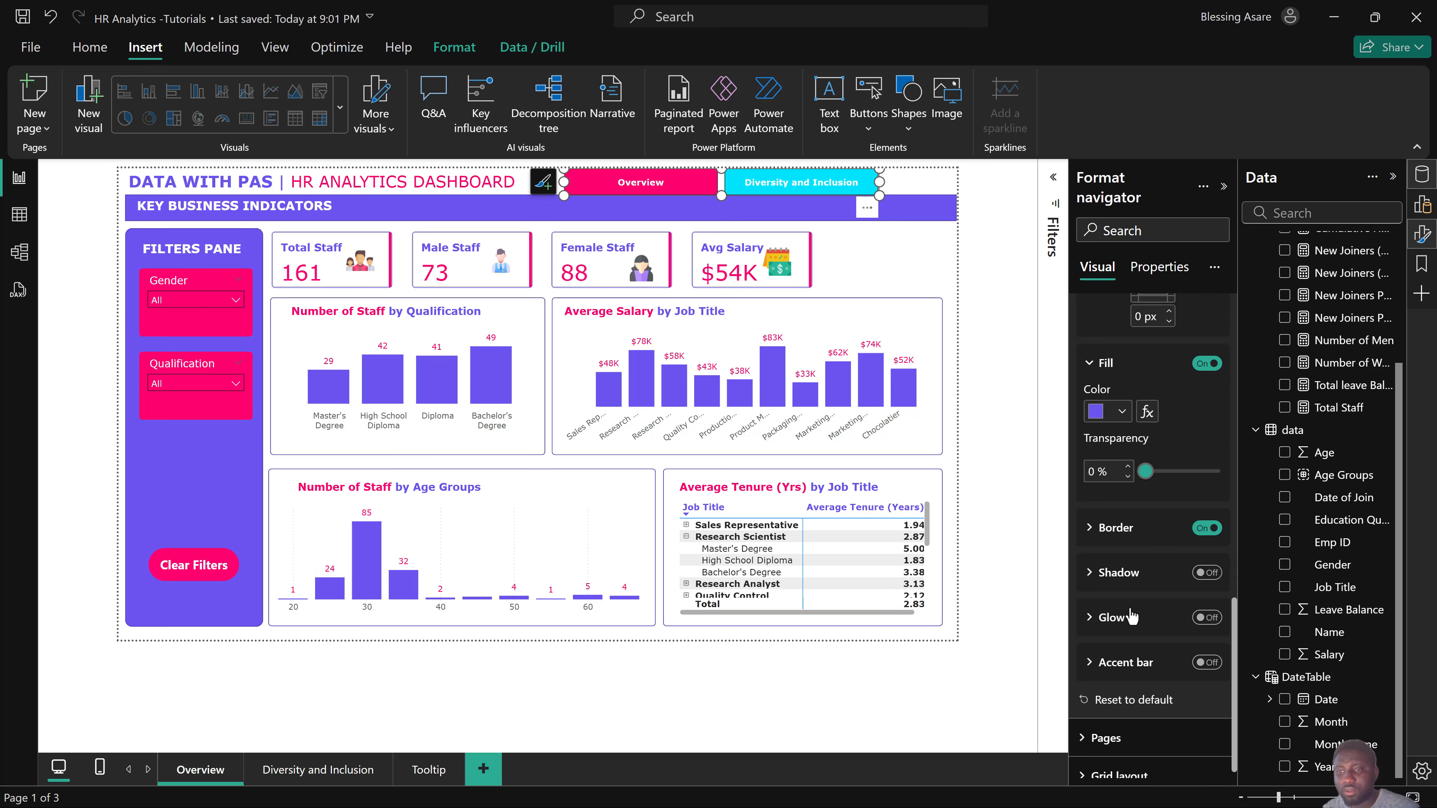
Narrow the page navigator toward the right end of the dashboard header and test its Diversity and Inclusion button.
left_click(602, 697)
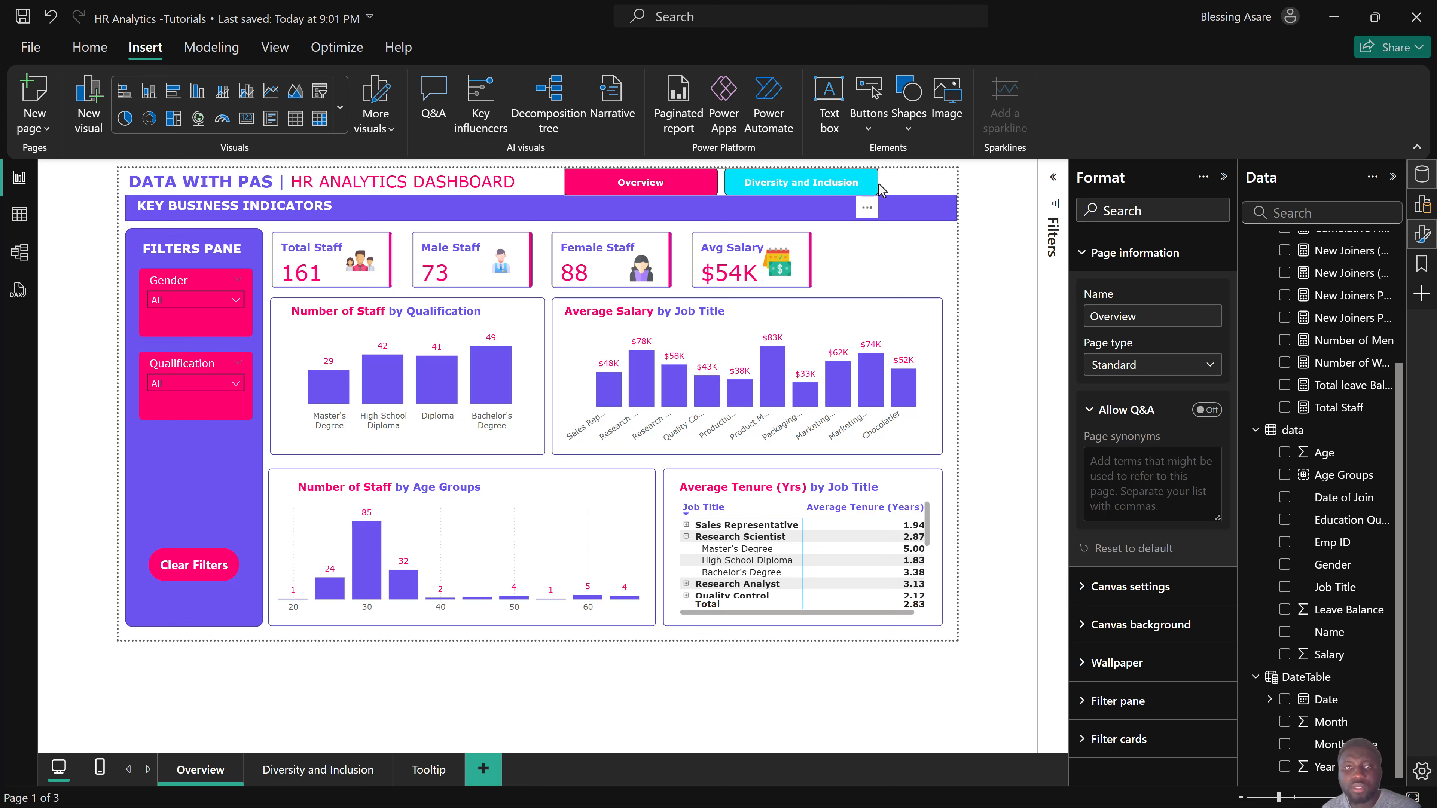
left_click(879, 197)
mouse_move(879, 196)
left_mouse_down()
mouse_move(831, 201)
mouse_move(870, 201)
left_mouse_up()
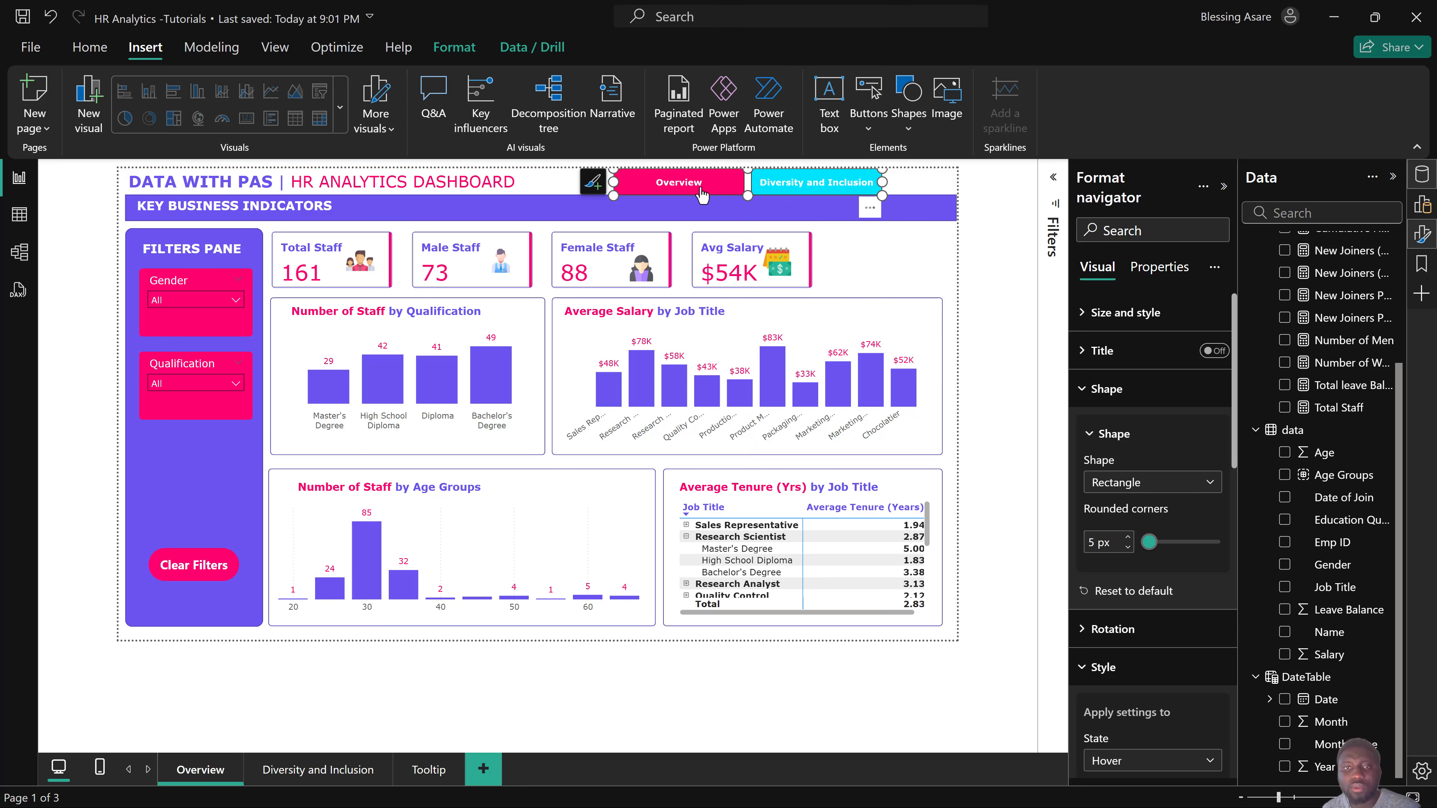
left_click(808, 198, "ctrl")
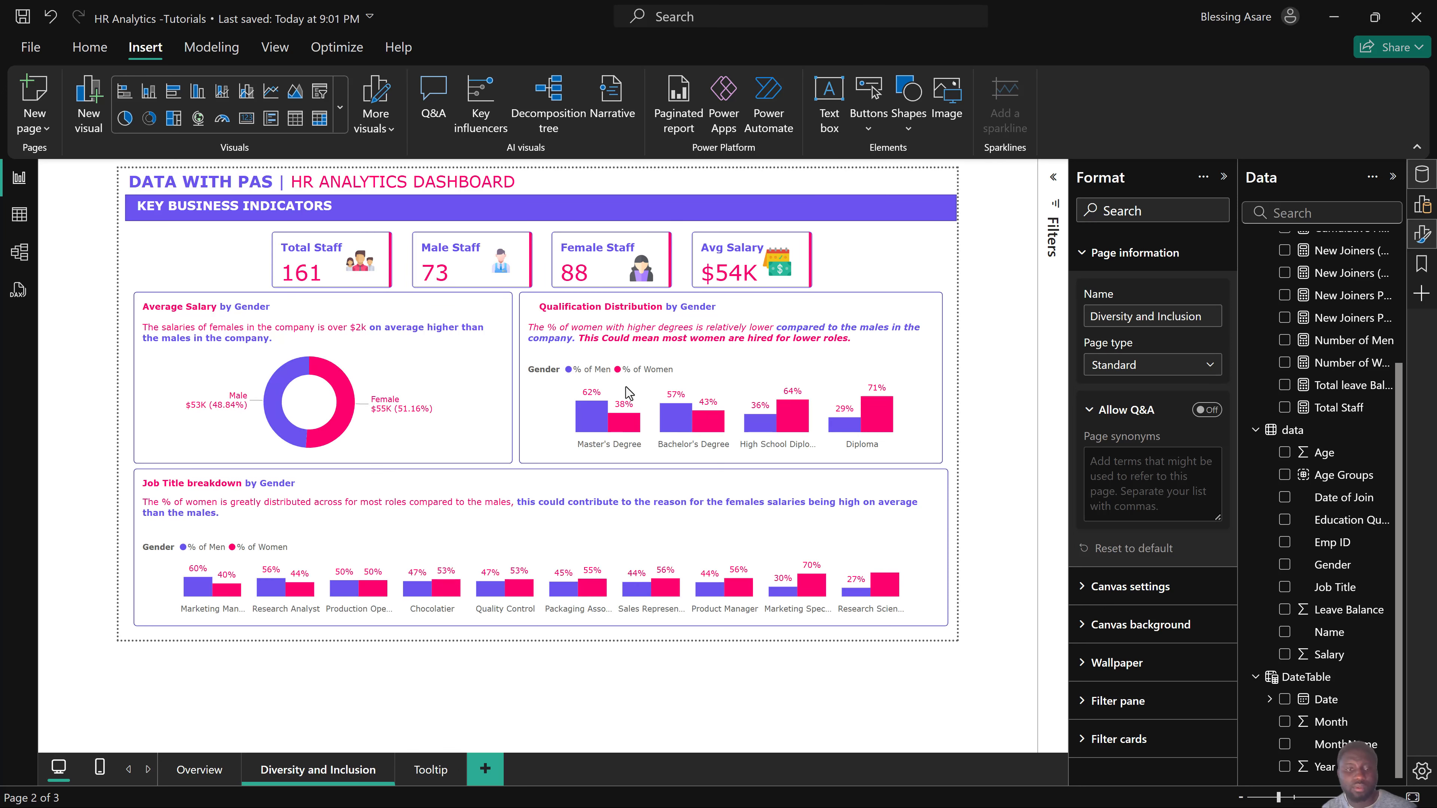
Copy the page navigator from the Overview page and paste it into the Diversity and Inclusion page header.
left_click(188, 771)
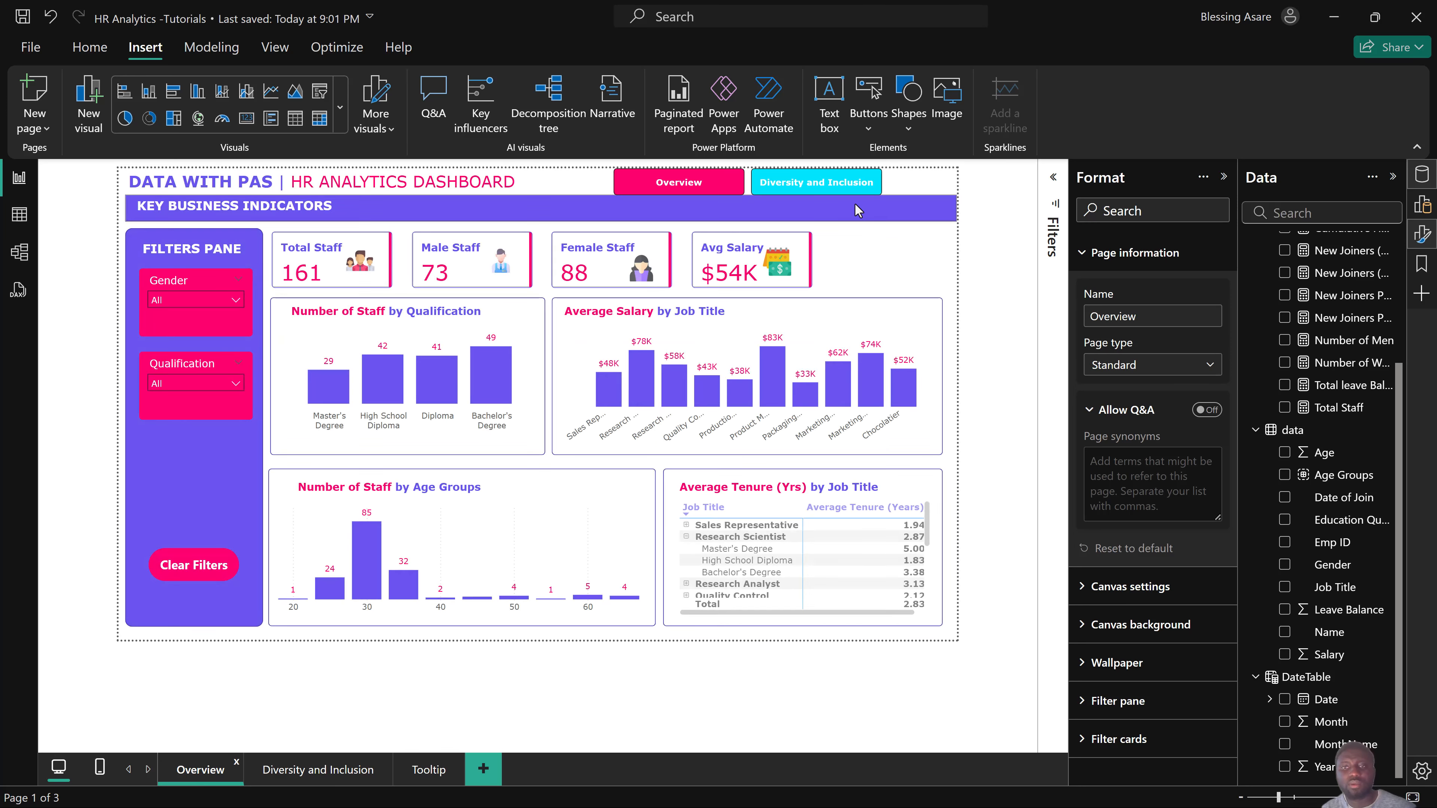
left_click(748, 197)
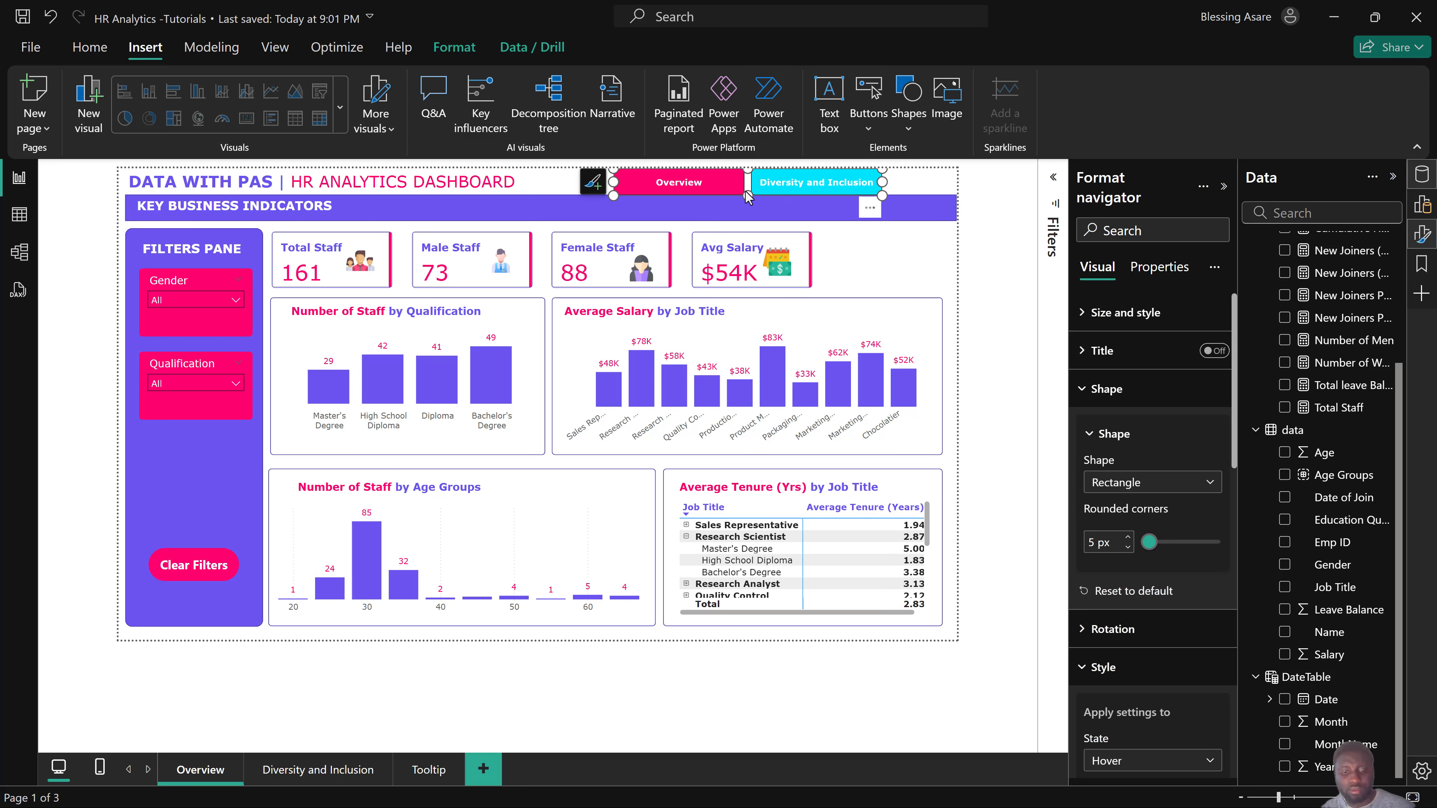
left_click(318, 773)
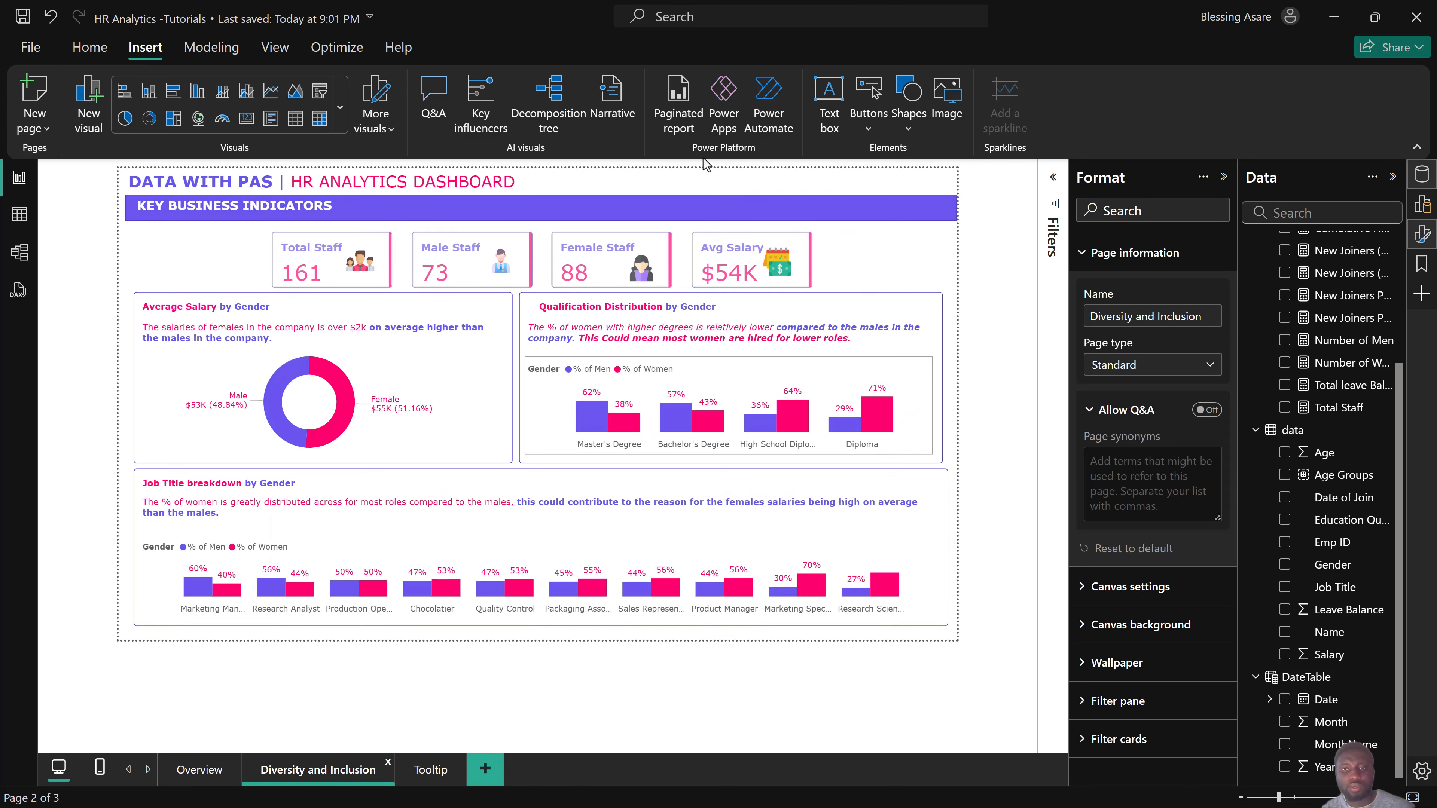
key("ctrl+v")
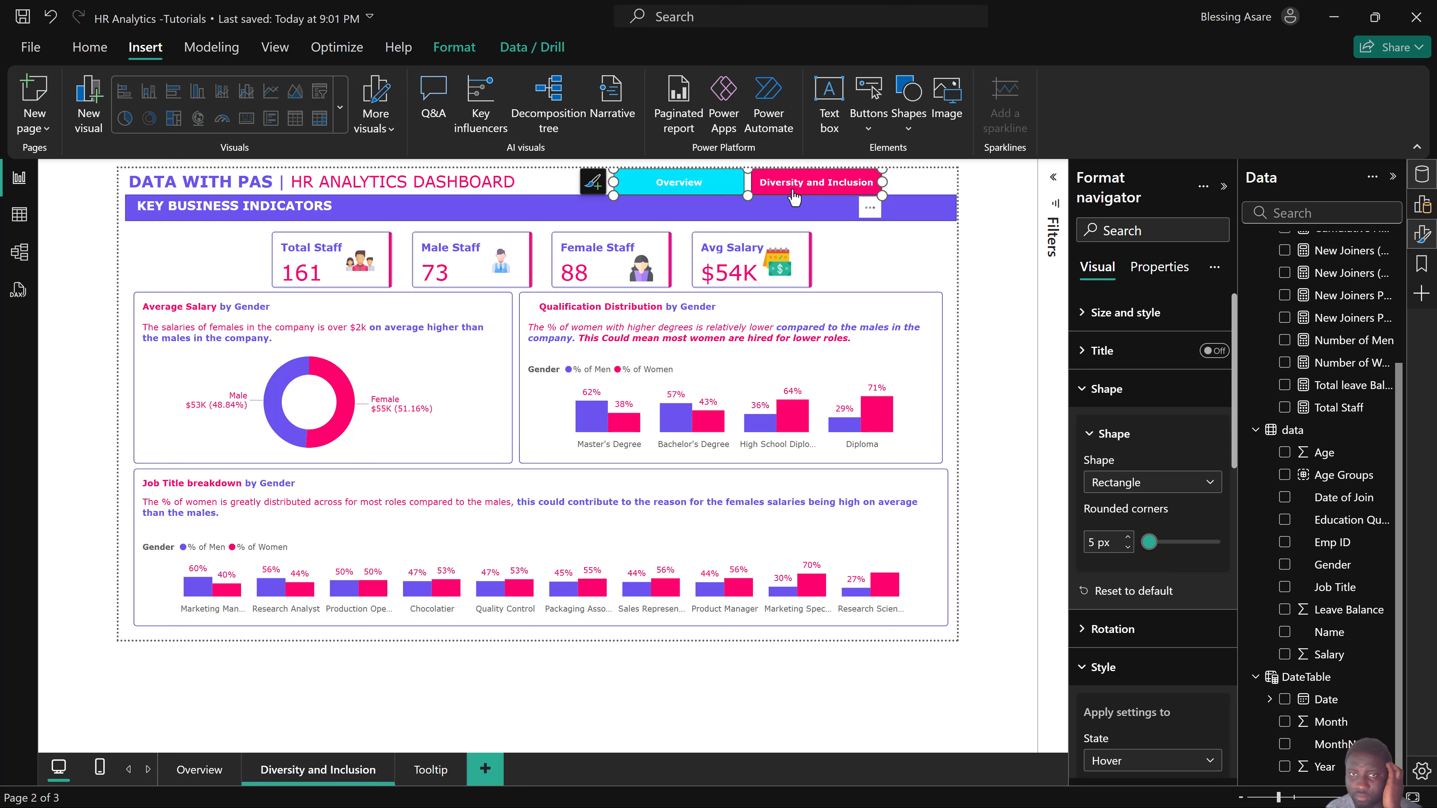
Test the pasted navigator's Overview button and compare the navigator's button colors on both report pages.
left_click(700, 189)
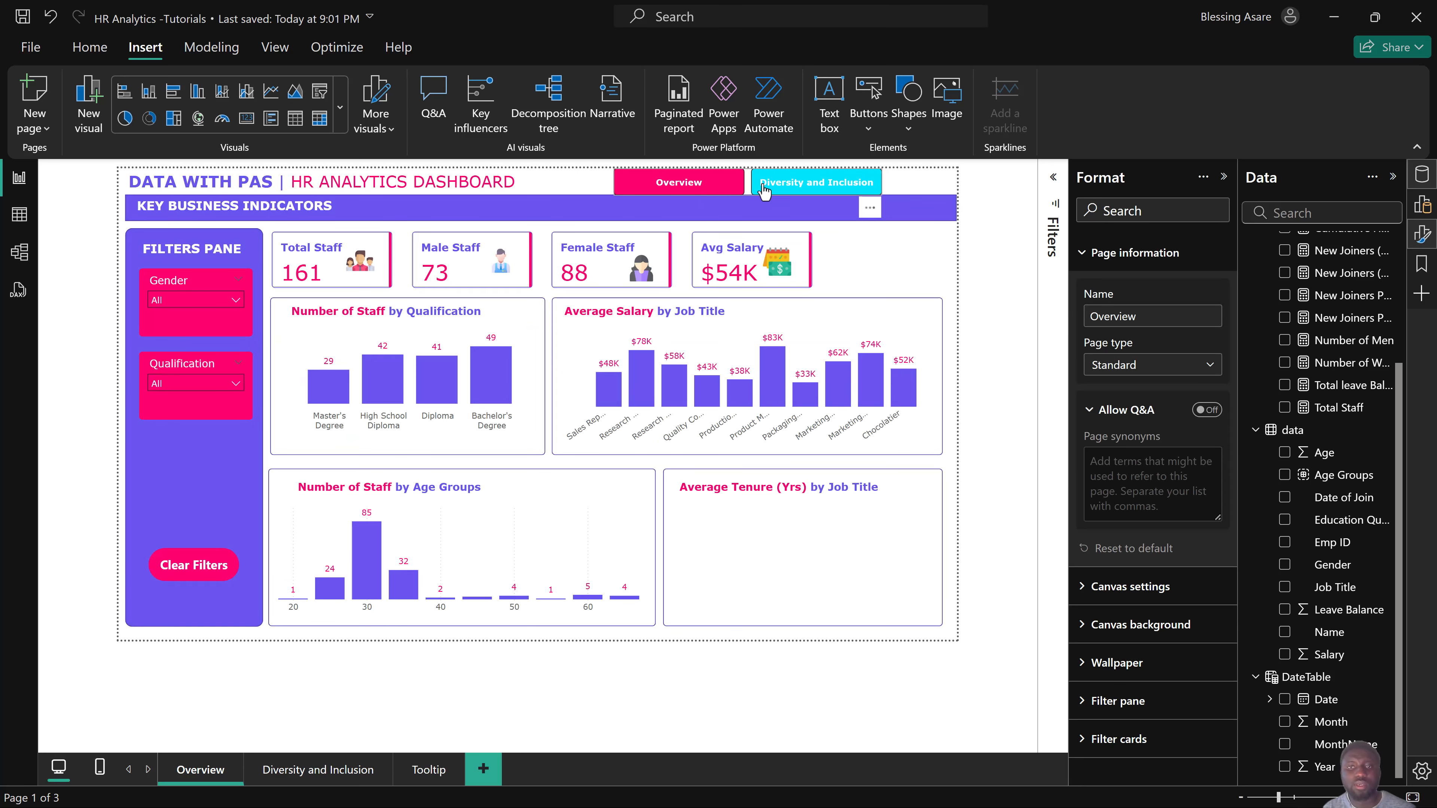
left_click(296, 764)
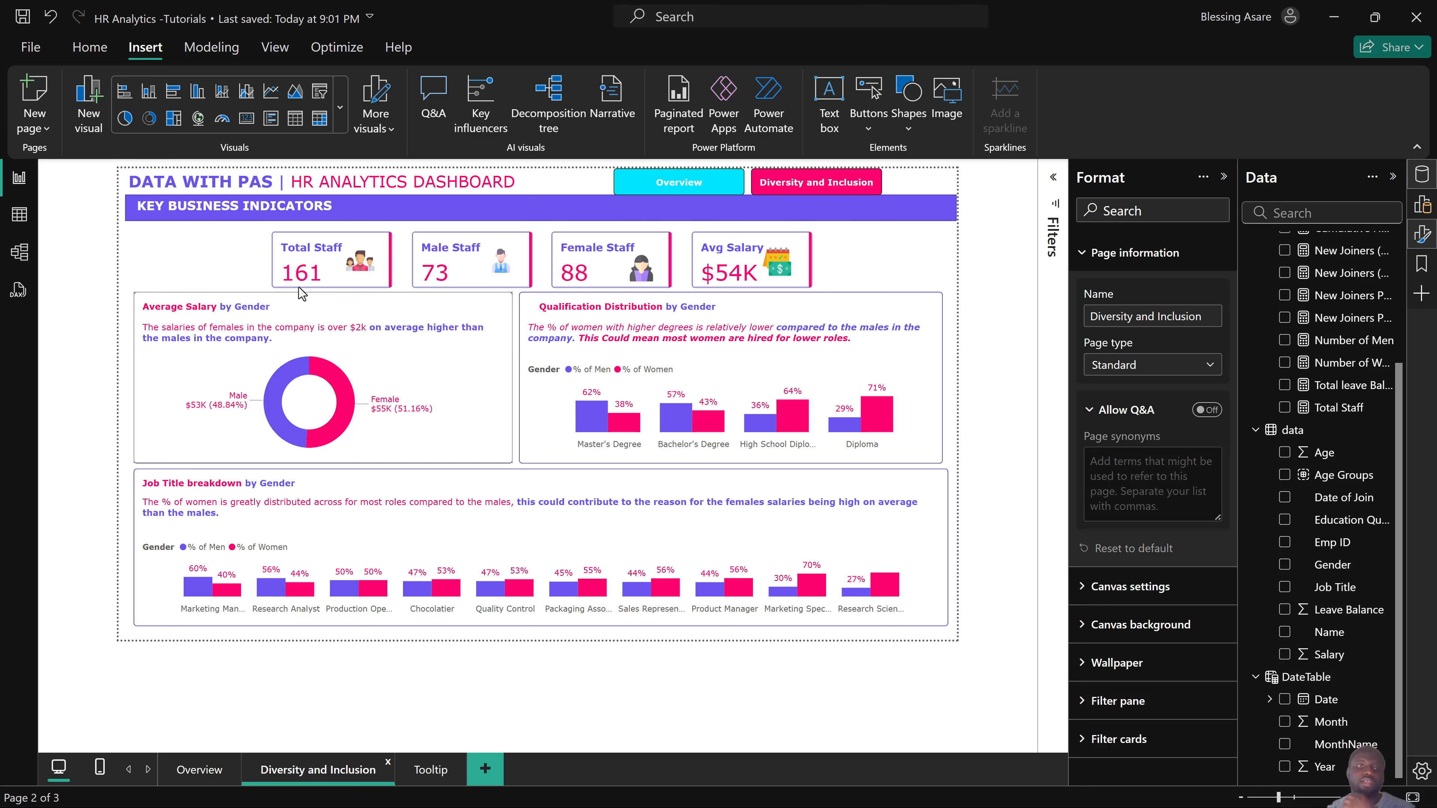
left_click(198, 770)
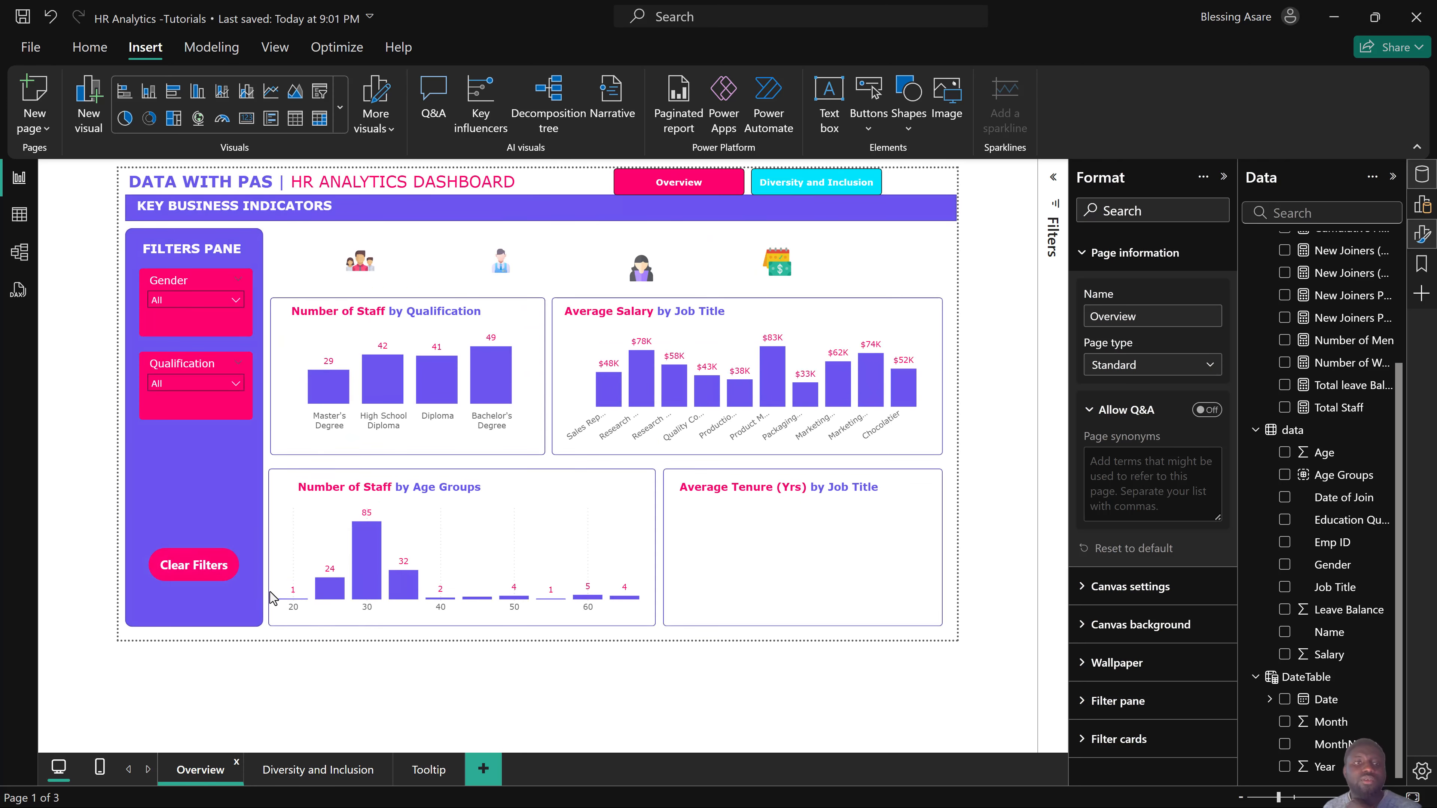